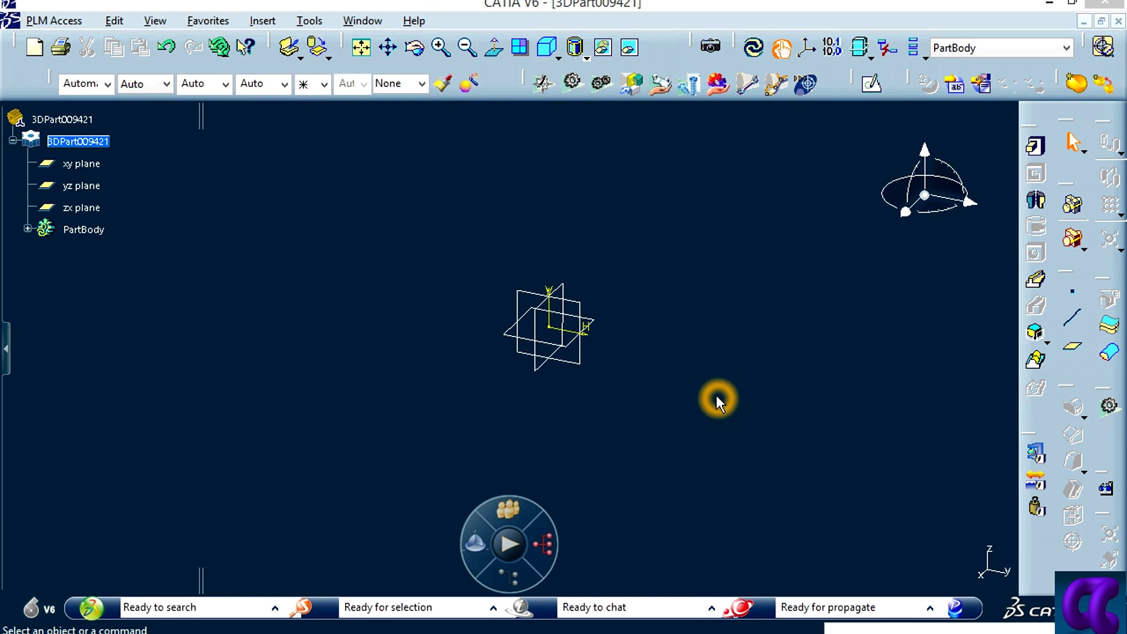
Step: Create a positioned sketch on the yz plane and briefly check the reference drawing
click(870, 83)
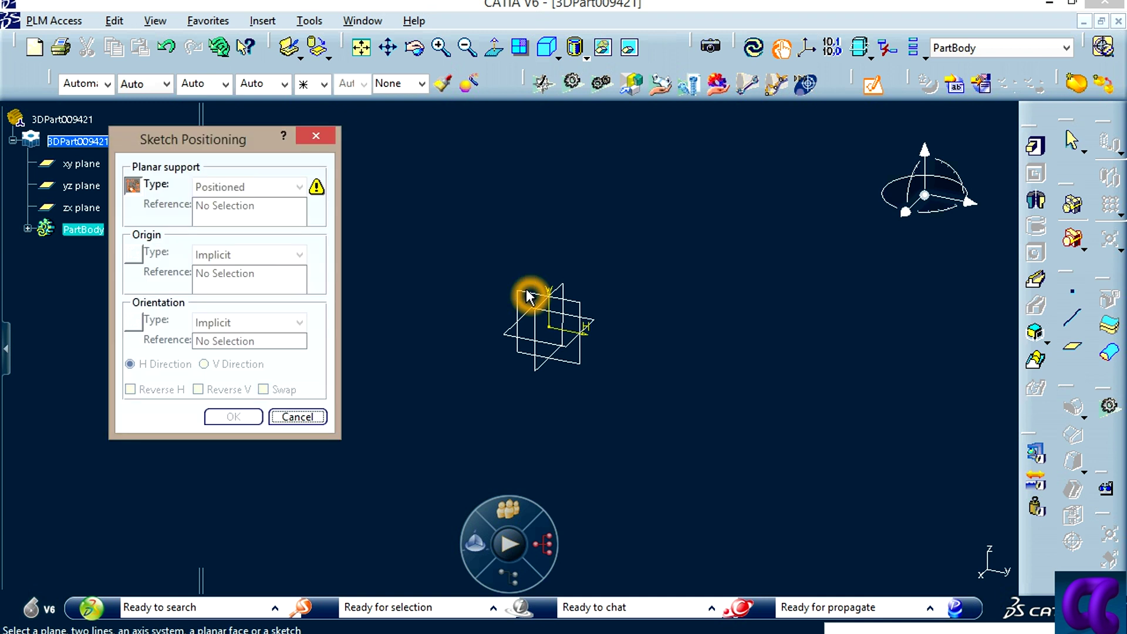
click(526, 296)
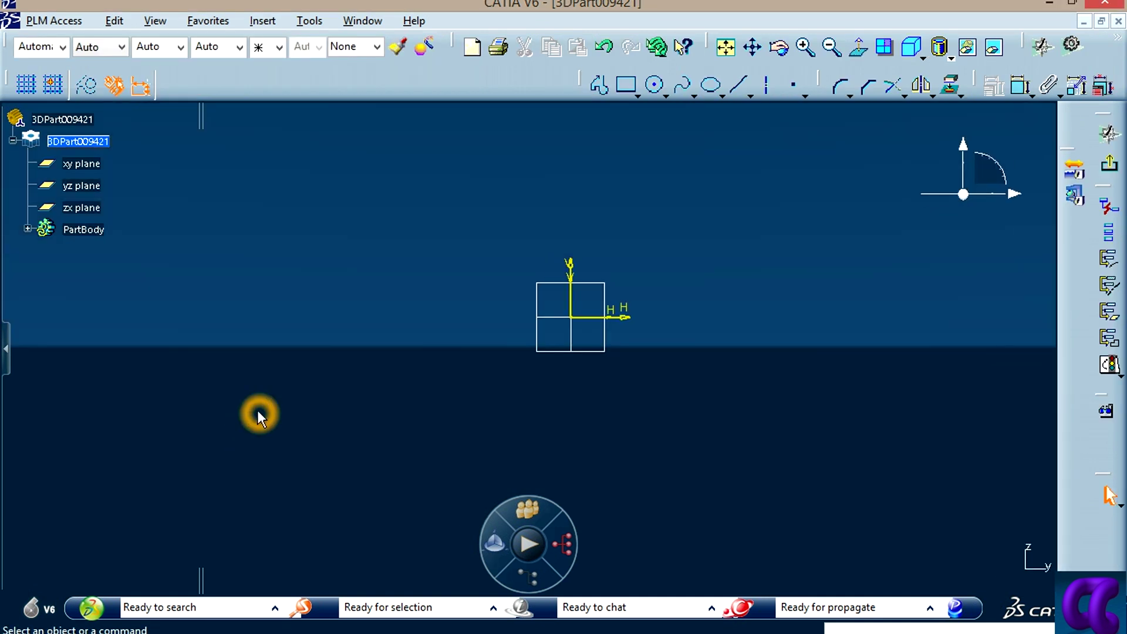
middle_drag(773, 277, 676, 447)
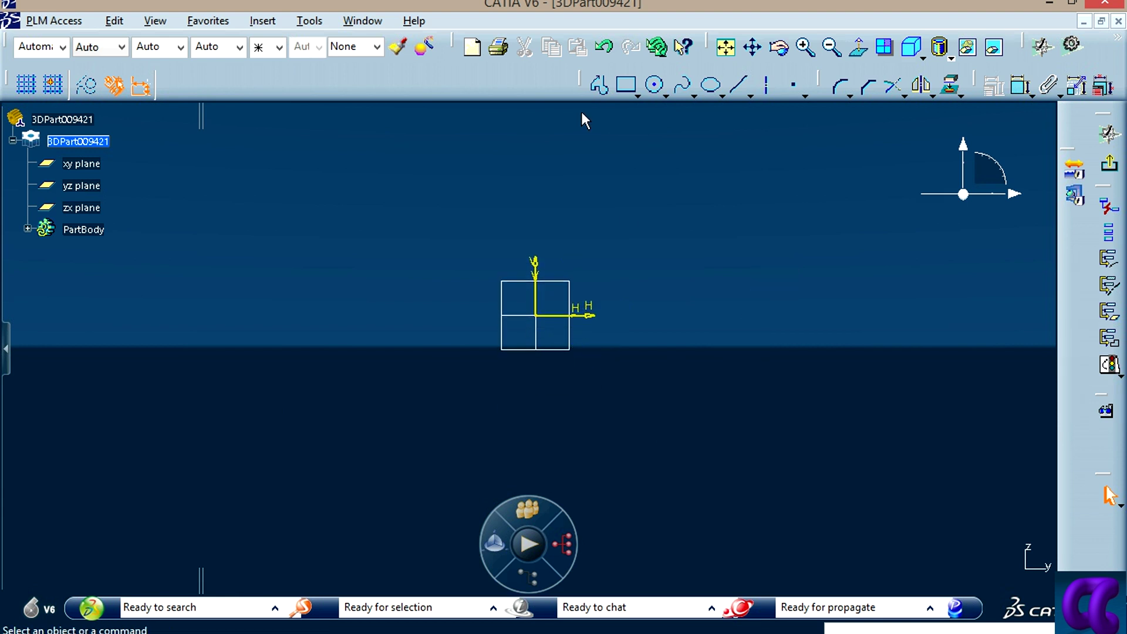
key(alt+Tab)
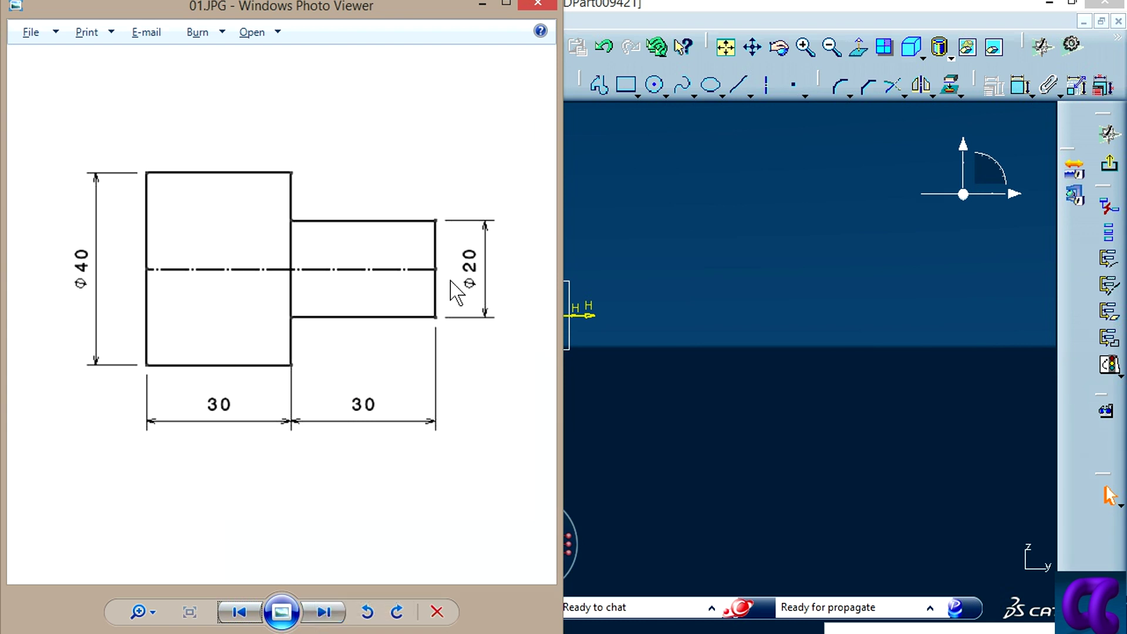
click(712, 294)
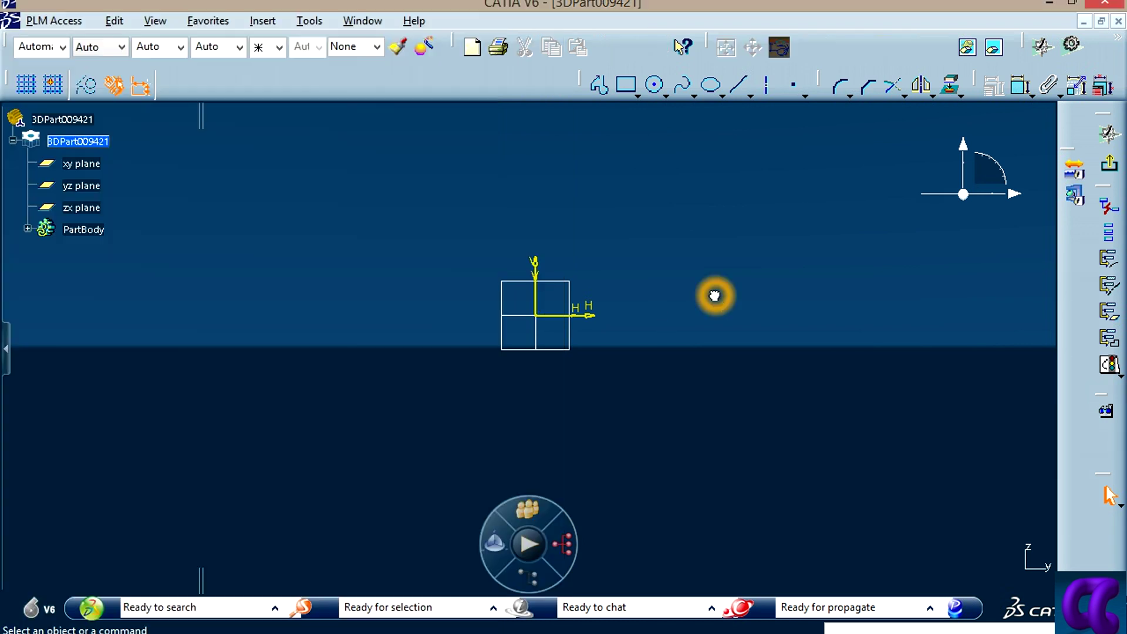
Step: Draw a tall rectangle right of the origin and a smaller rectangle attached to its right edge
click(627, 85)
click(598, 240)
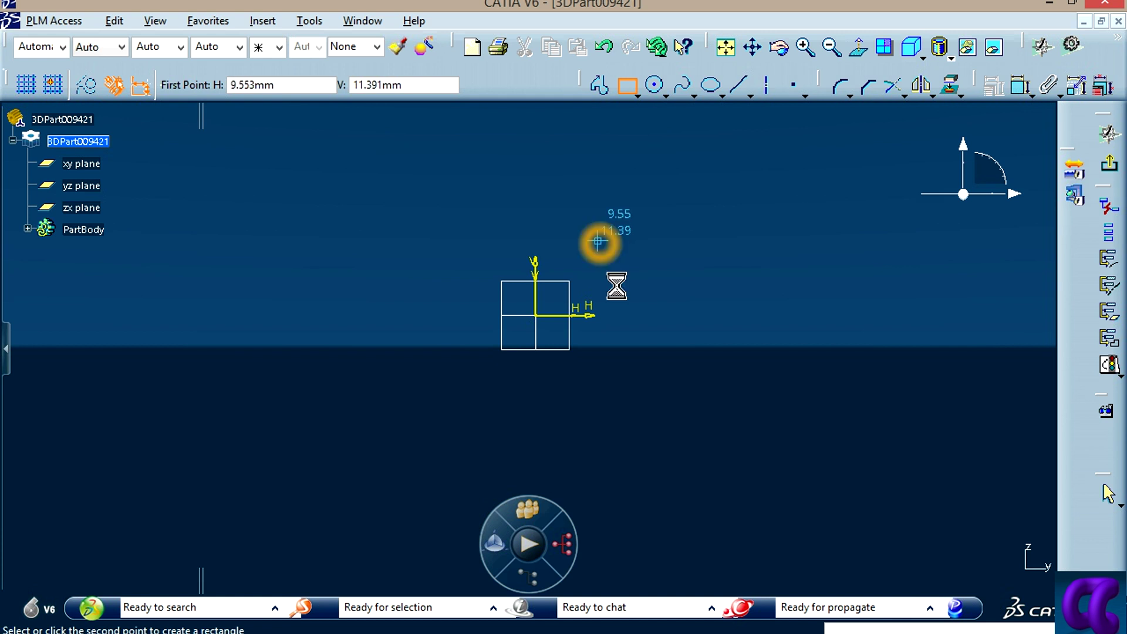
click(709, 420)
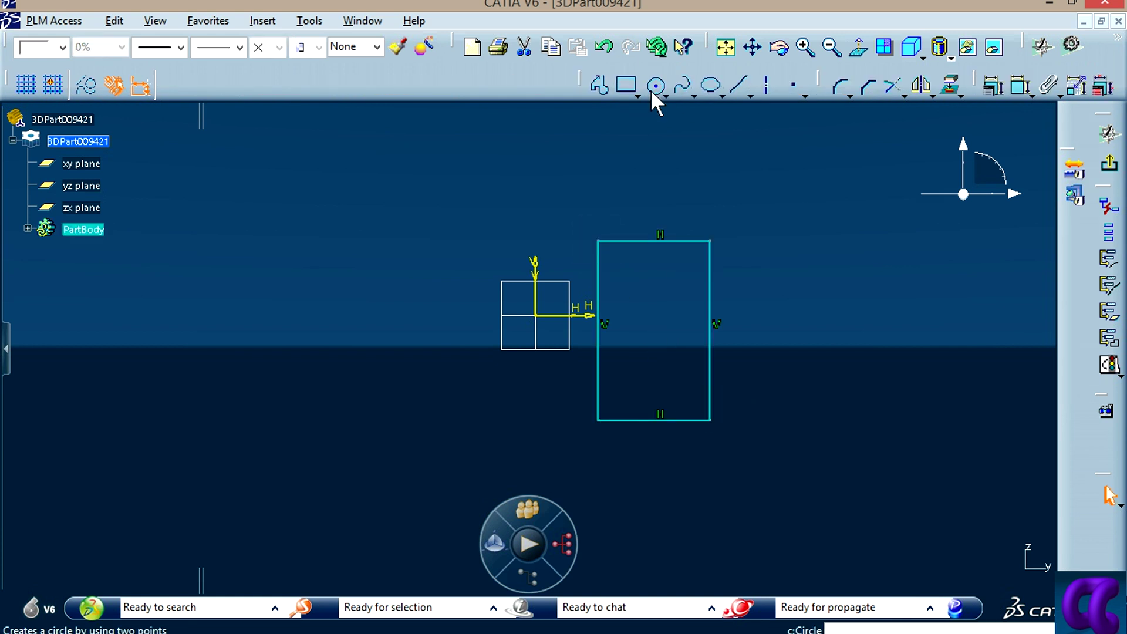
click(628, 86)
click(710, 265)
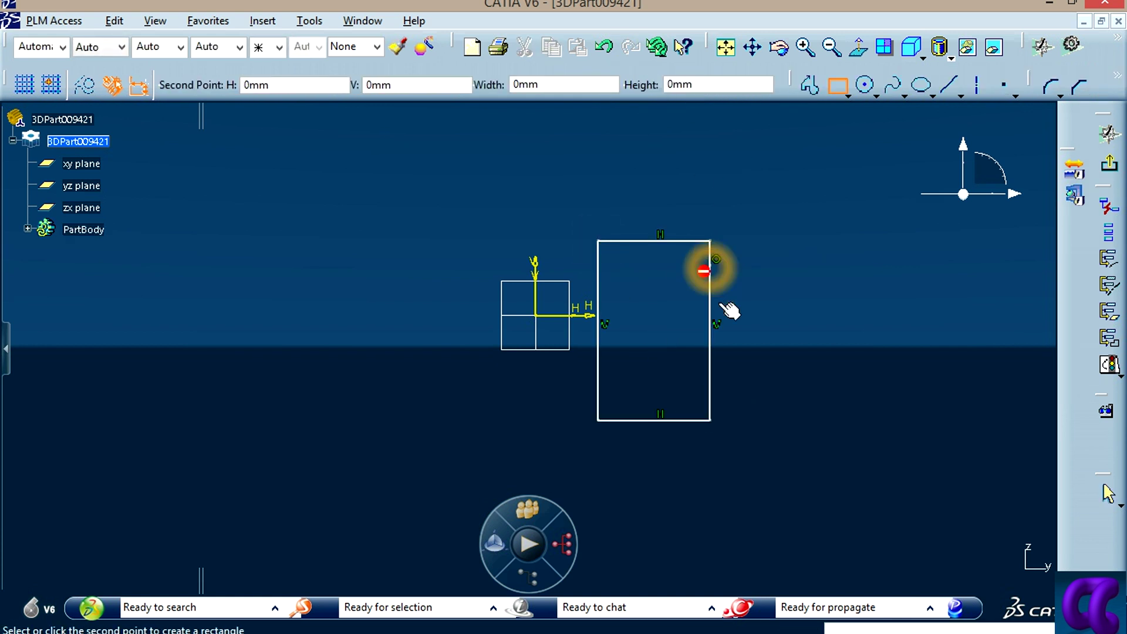
click(787, 389)
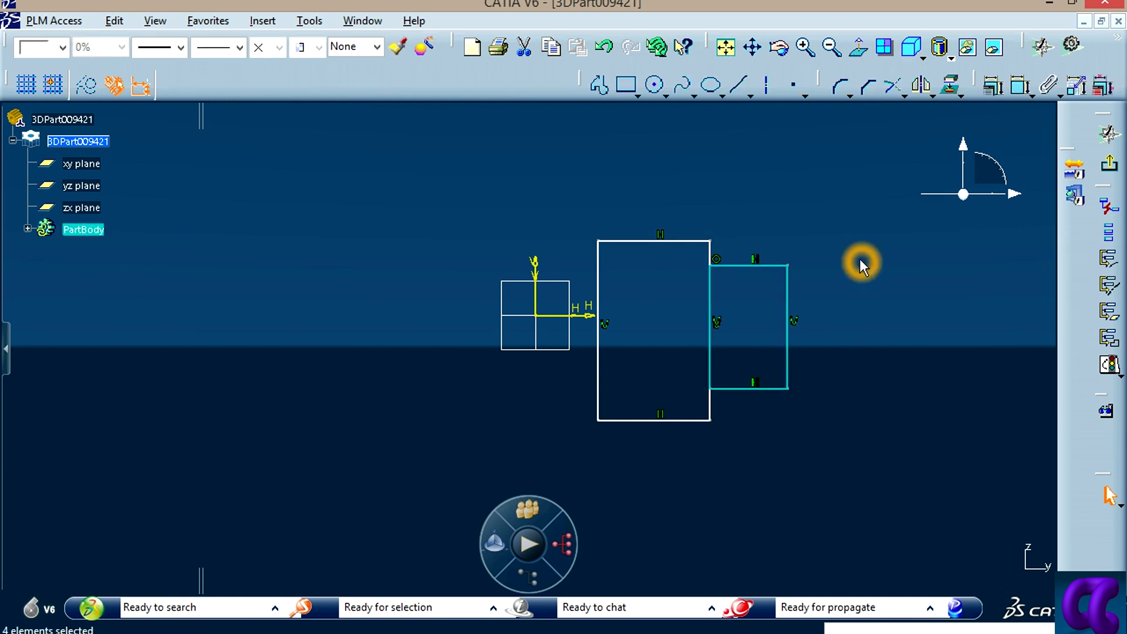
click(823, 206)
click(675, 141)
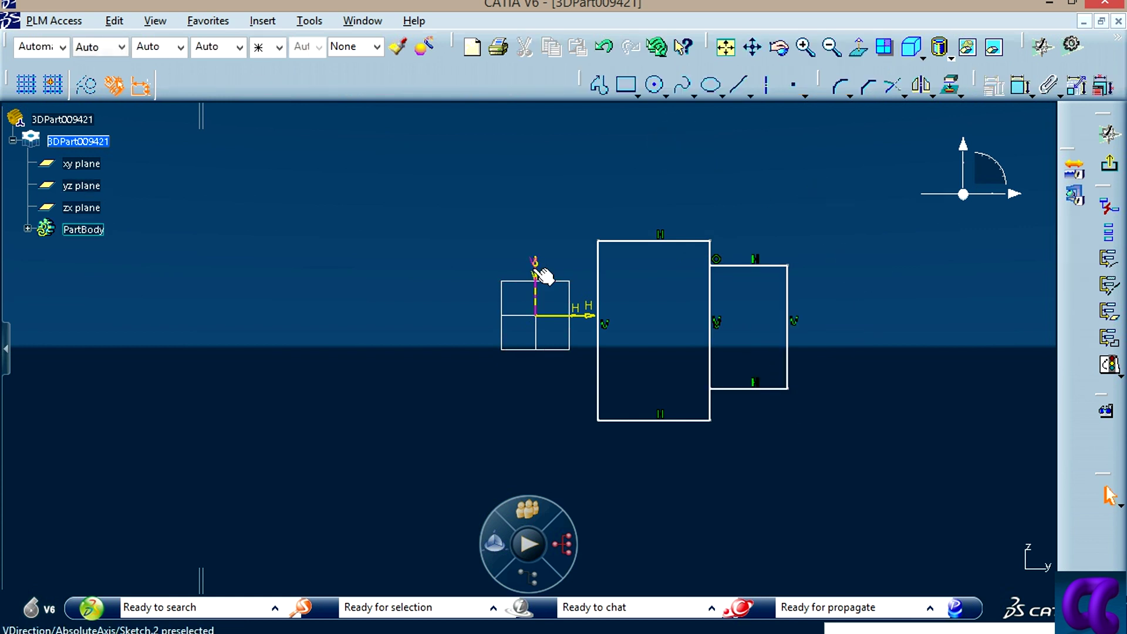
Step: Make the tall rectangle's left edge coincident with the vertical axis
click(623, 169)
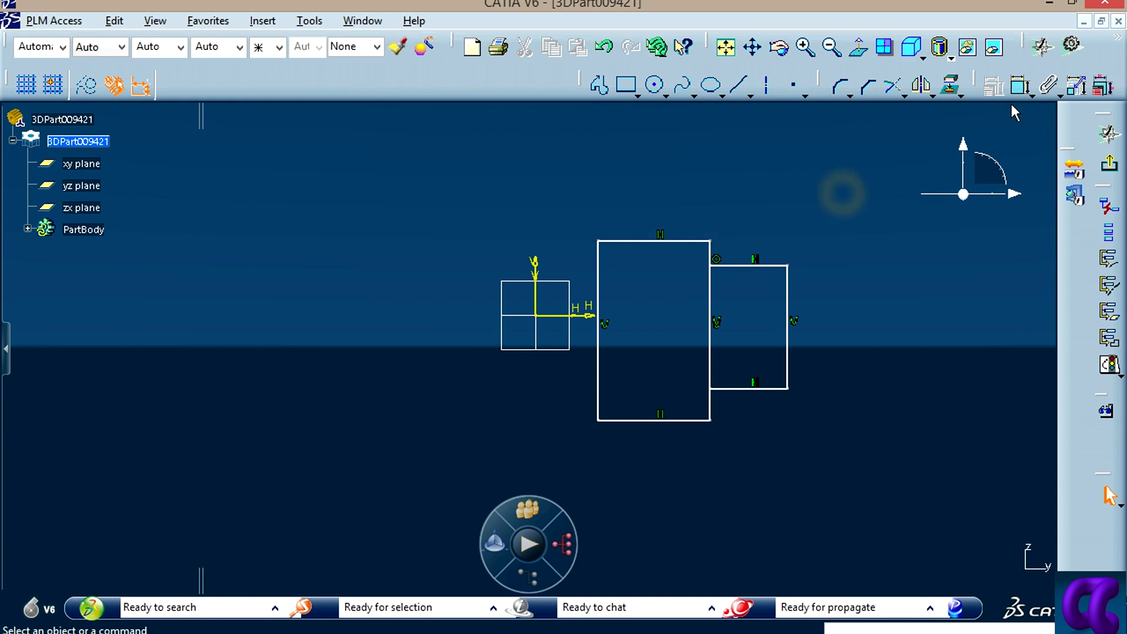
click(1020, 86)
click(598, 260)
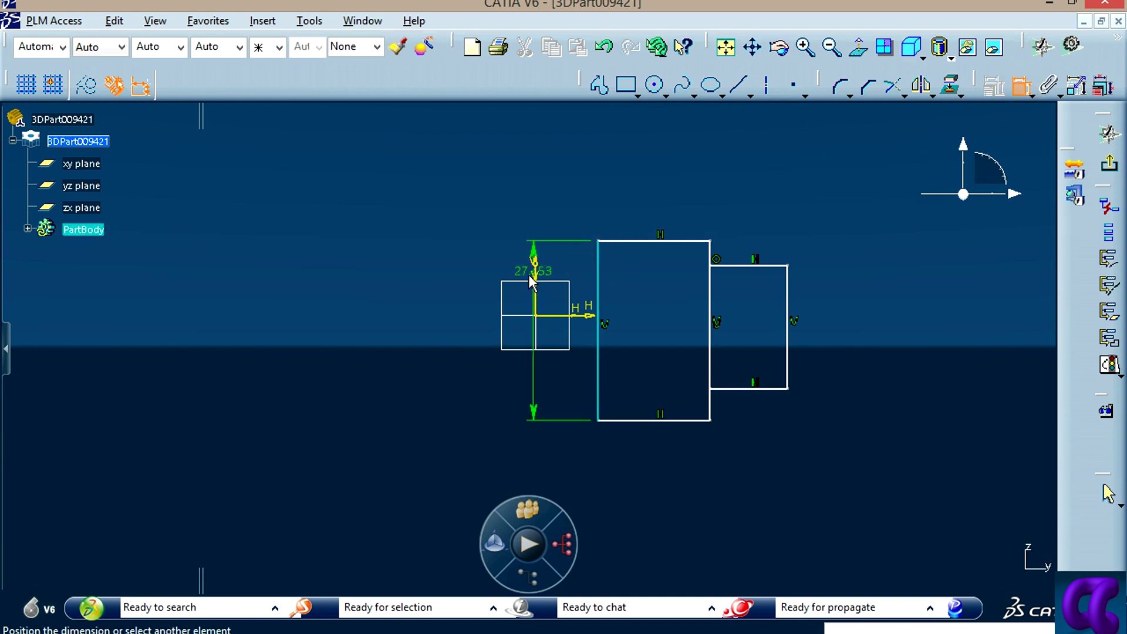
click(535, 260)
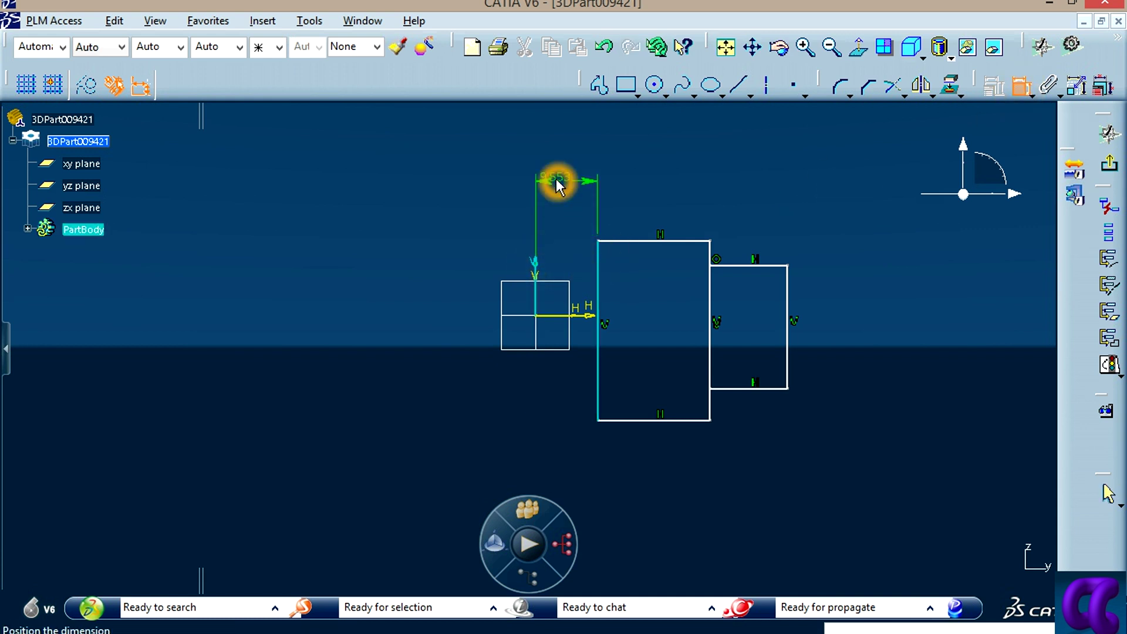
right_click(557, 185)
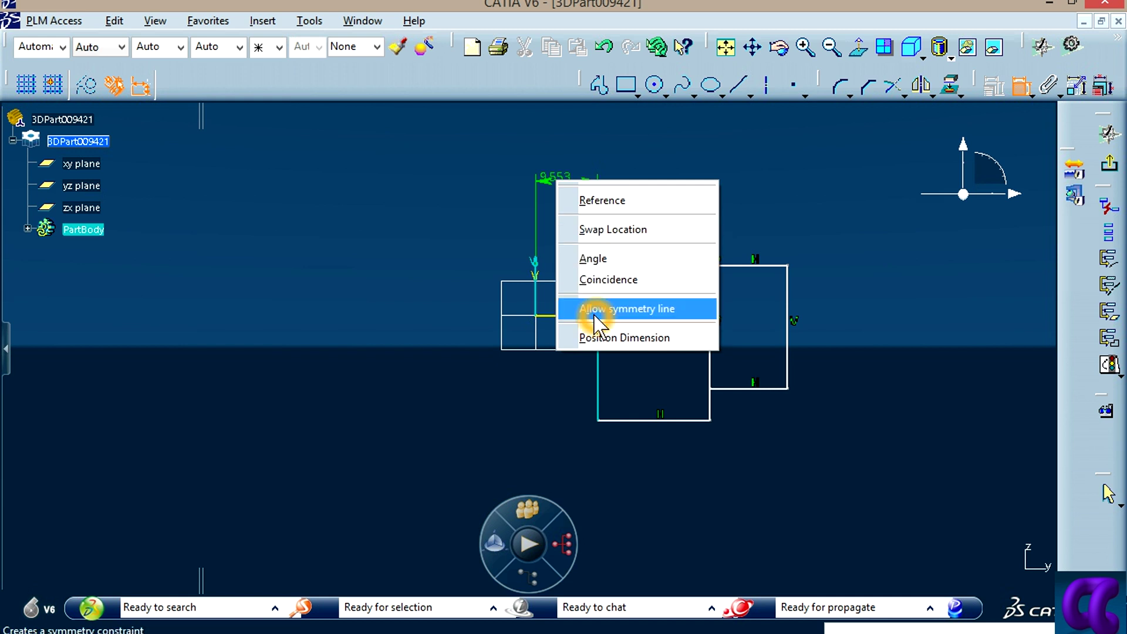
click(607, 279)
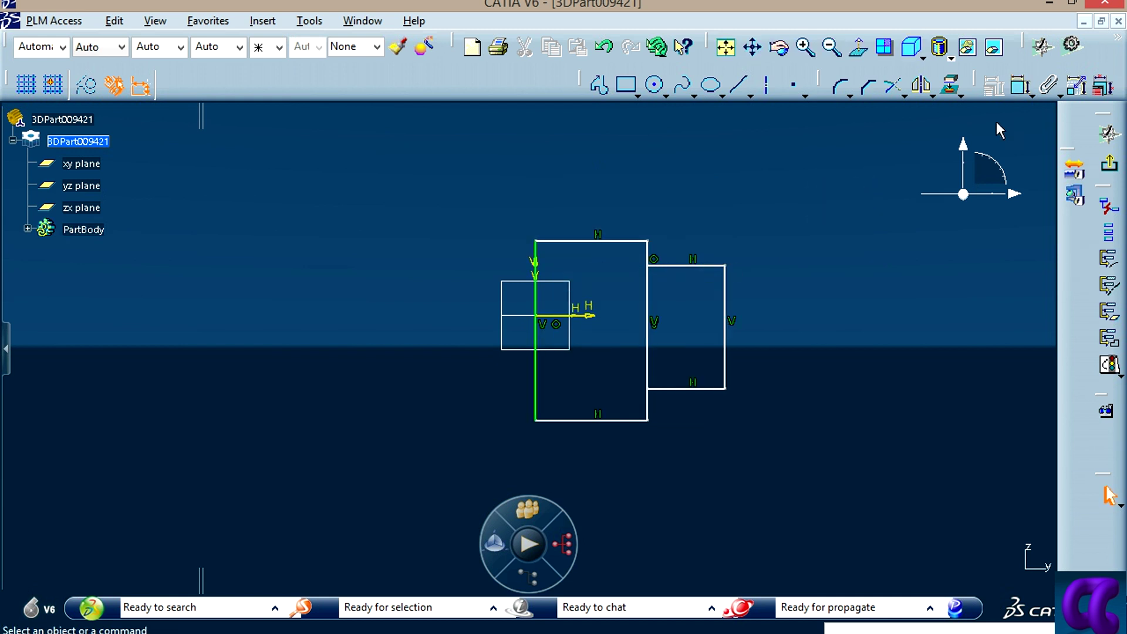
Step: Dimension the tall rectangle's height between top and bottom edges as 40
click(1020, 86)
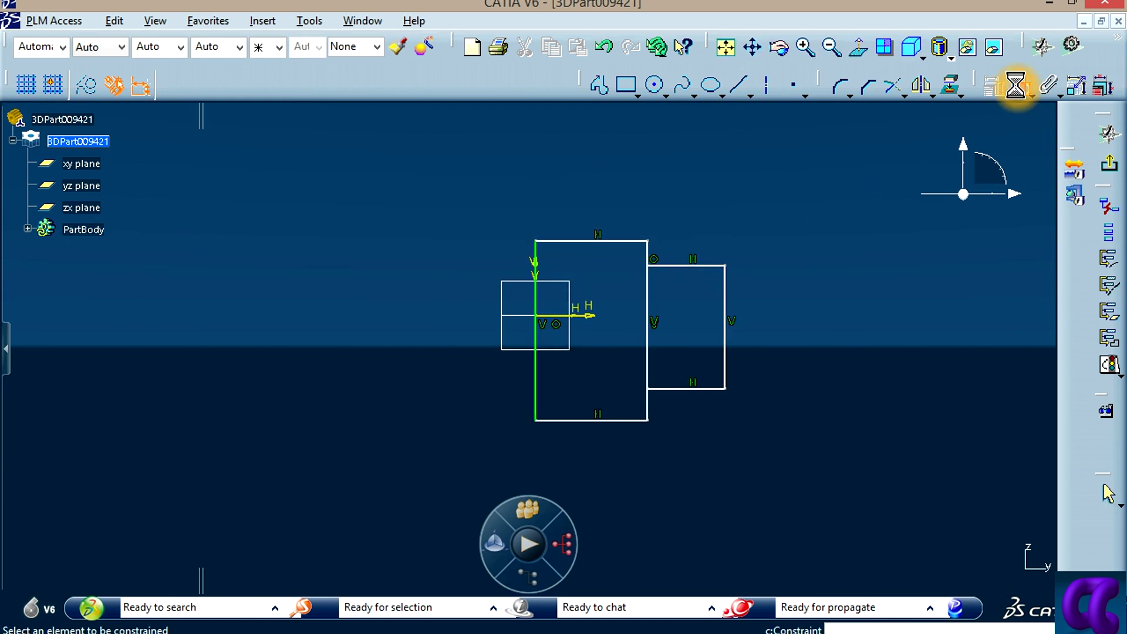
click(621, 250)
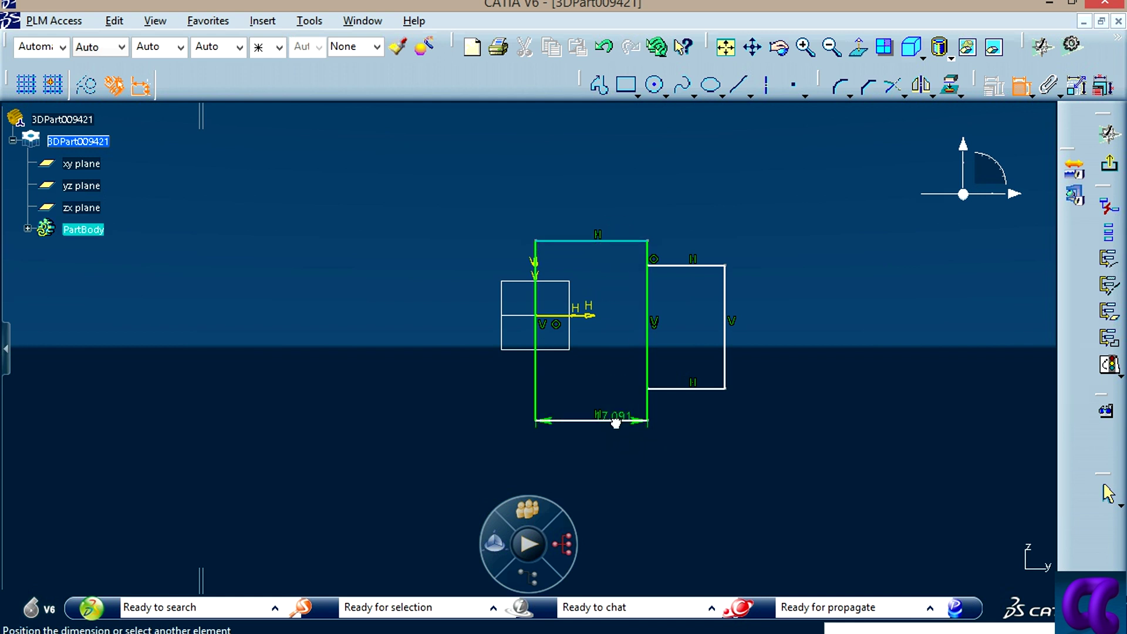
click(610, 420)
click(459, 342)
double_click(459, 342)
text(40)
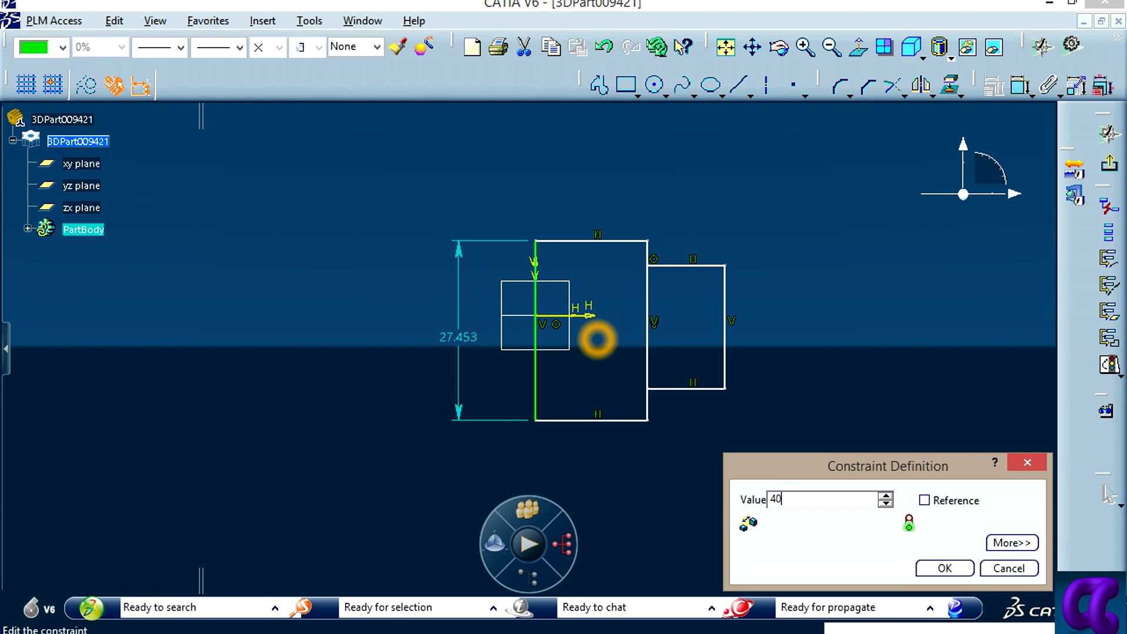
key(Return)
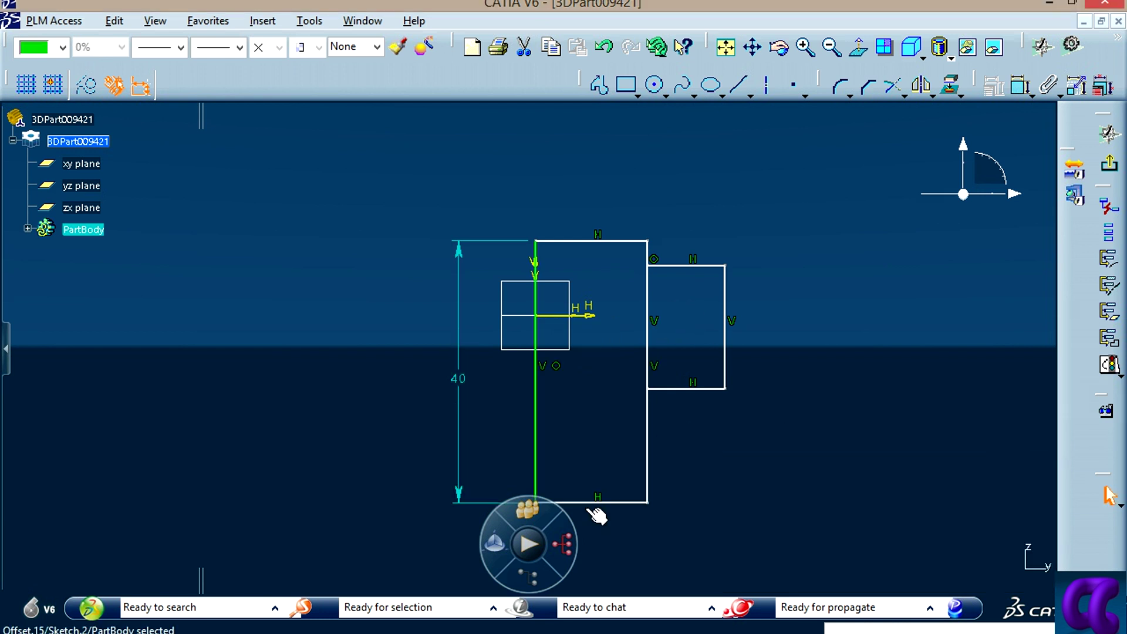
mouse_move(639, 495)
middle_down()
mouse_move(616, 382)
mouse_move(620, 321)
mouse_move(628, 372)
mouse_move(674, 409)
mouse_move(657, 387)
middle_up()
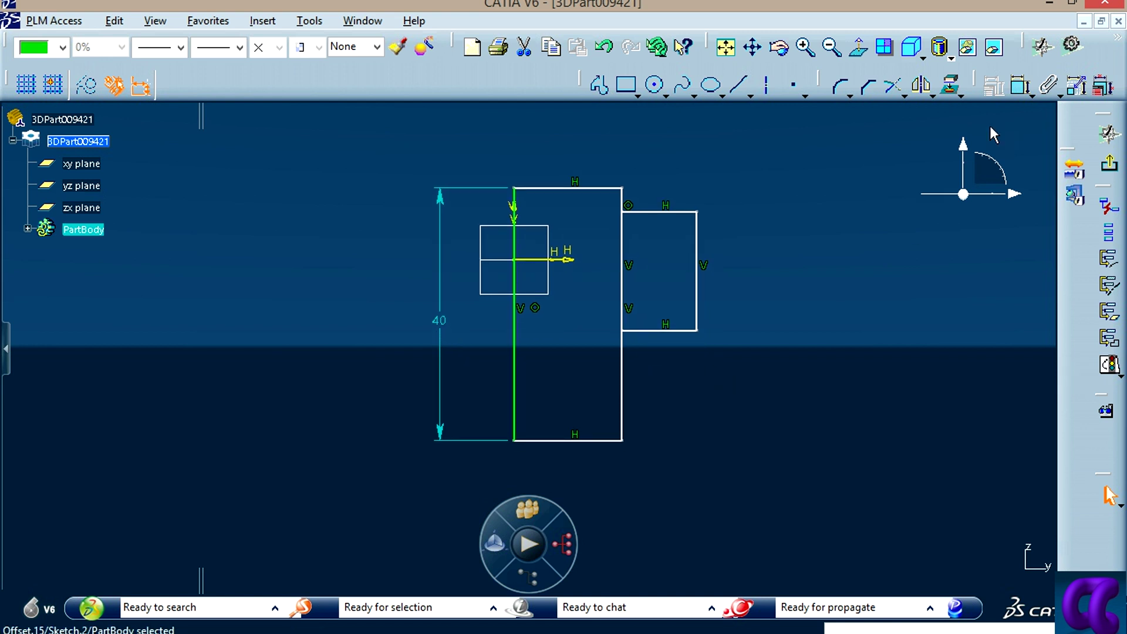
Step: Make the tall rectangle's 40 height symmetric about the horizontal axis
click(1019, 93)
click(591, 188)
click(604, 441)
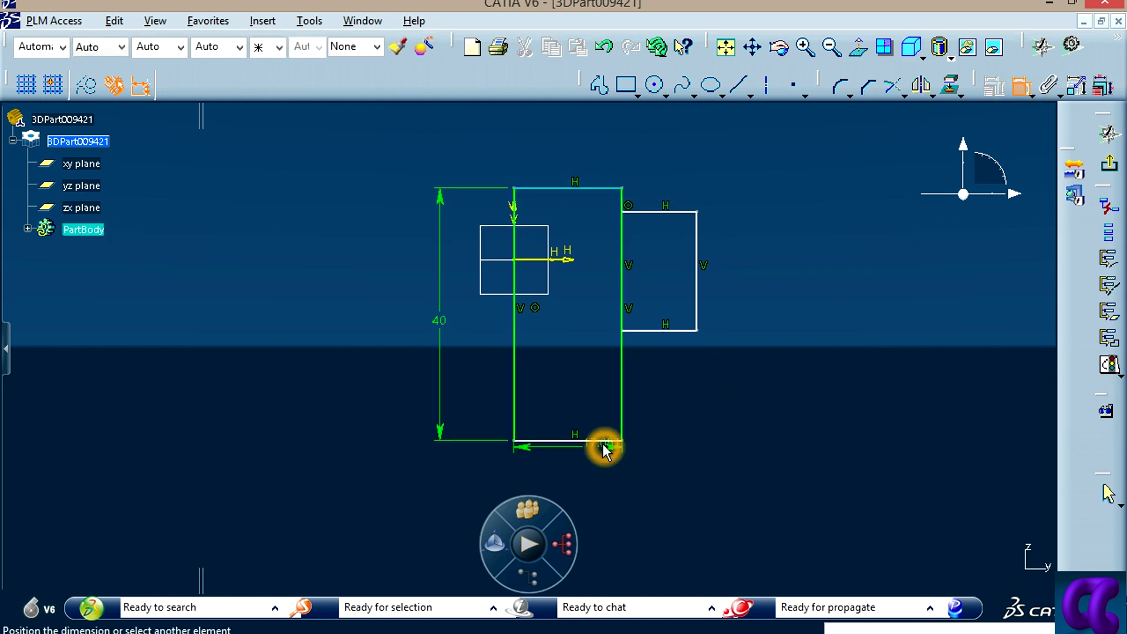
click(602, 445)
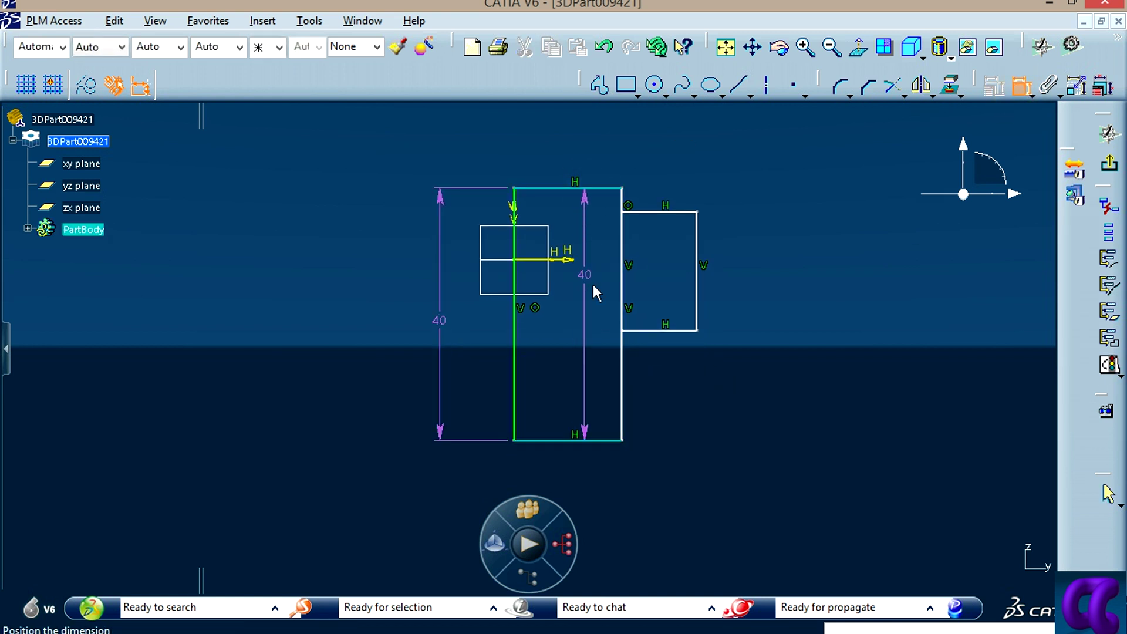
click(782, 271)
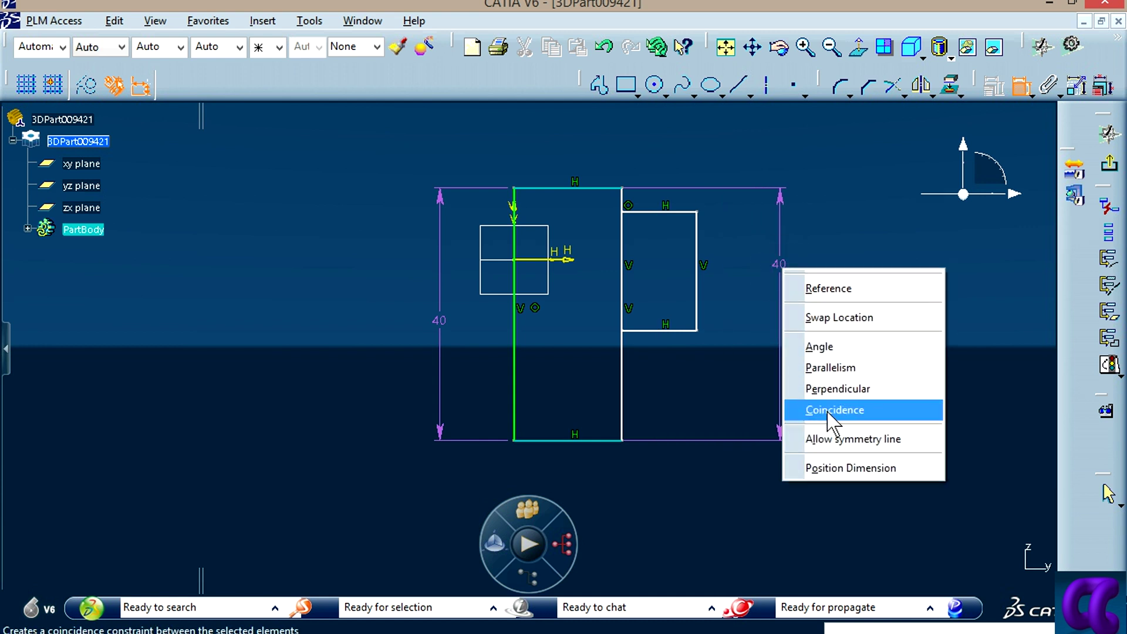
click(832, 439)
click(572, 260)
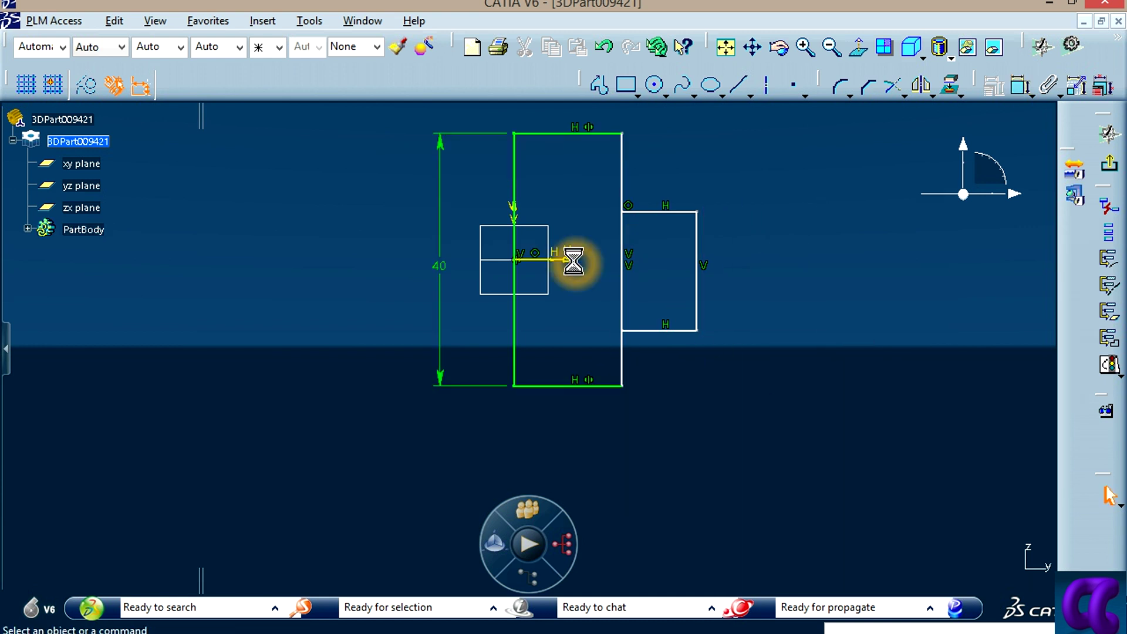
middle_drag(829, 256, 792, 251)
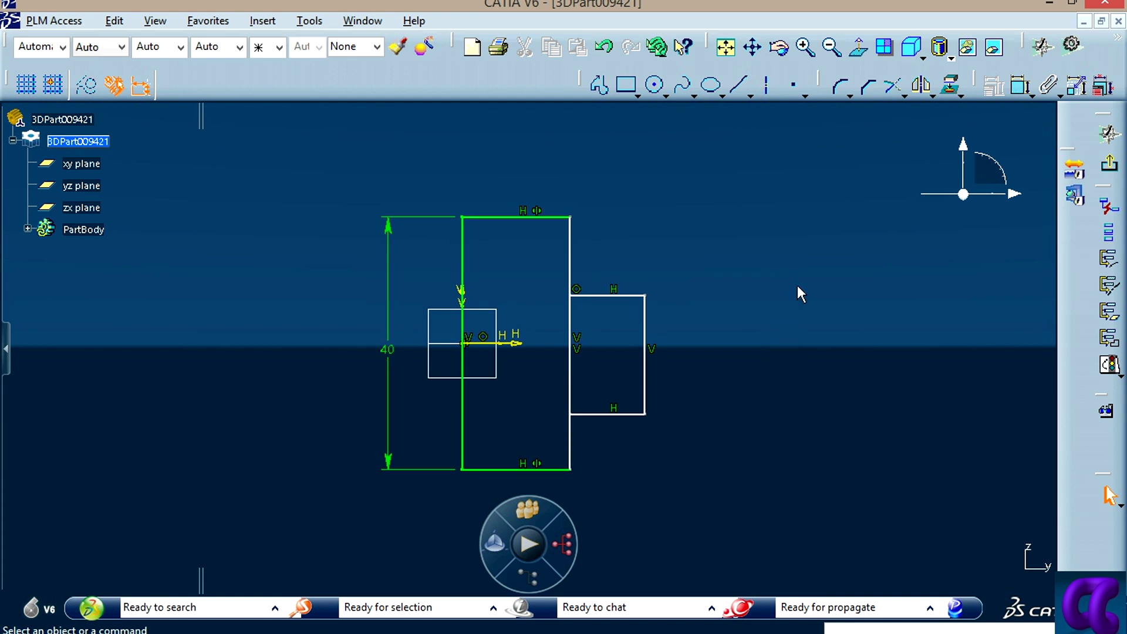
Step: Dimension the small rectangle's height as 20
click(1020, 86)
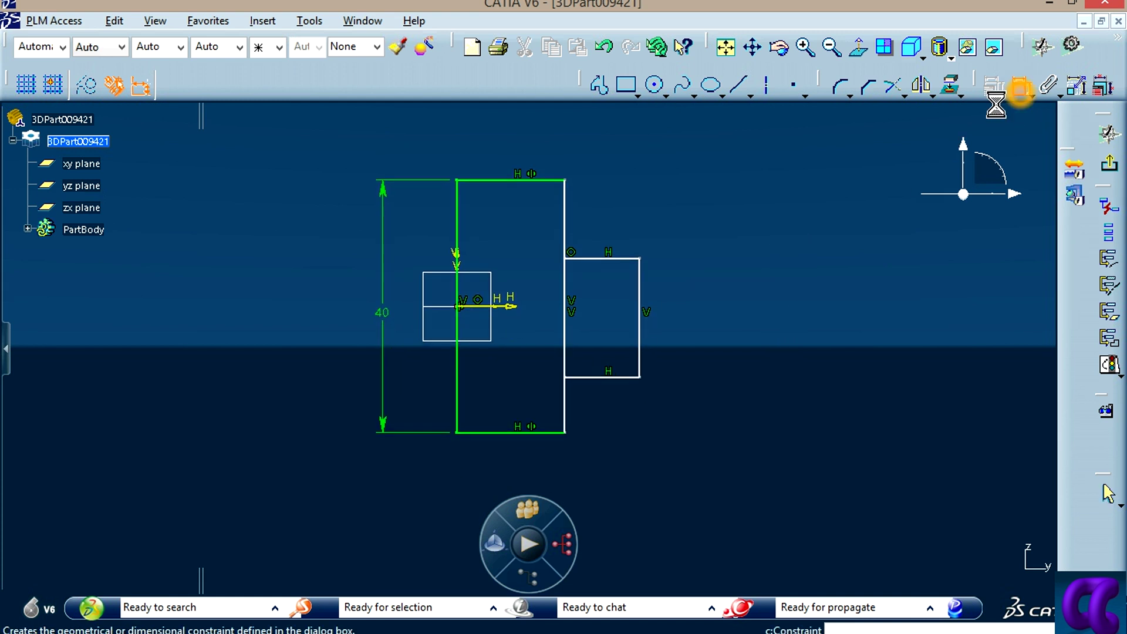
click(624, 258)
click(620, 377)
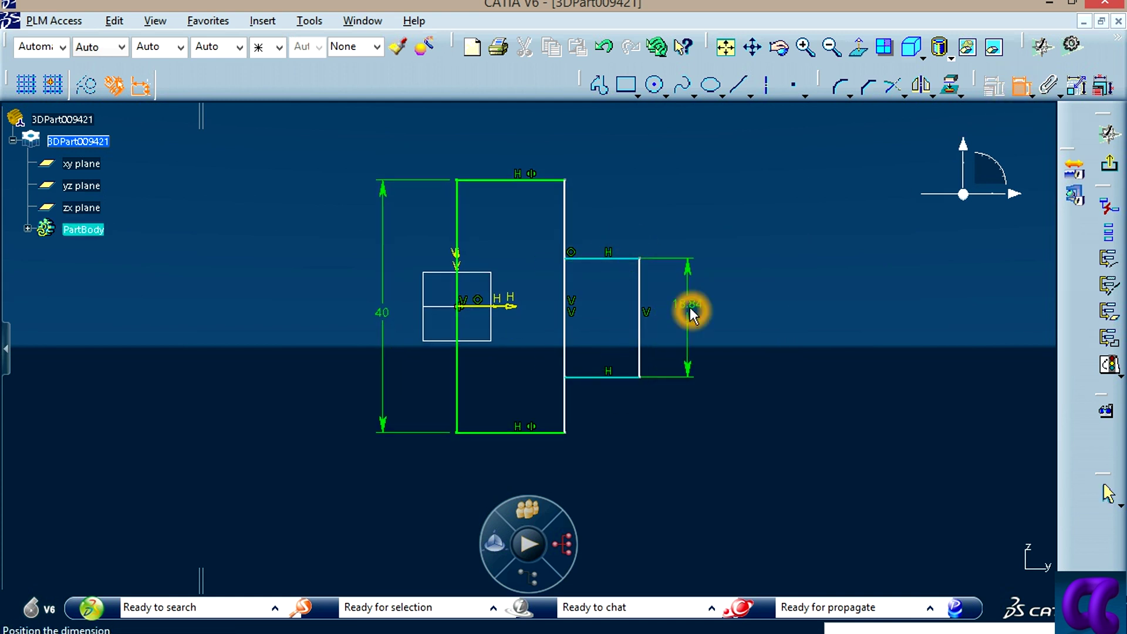
click(692, 305)
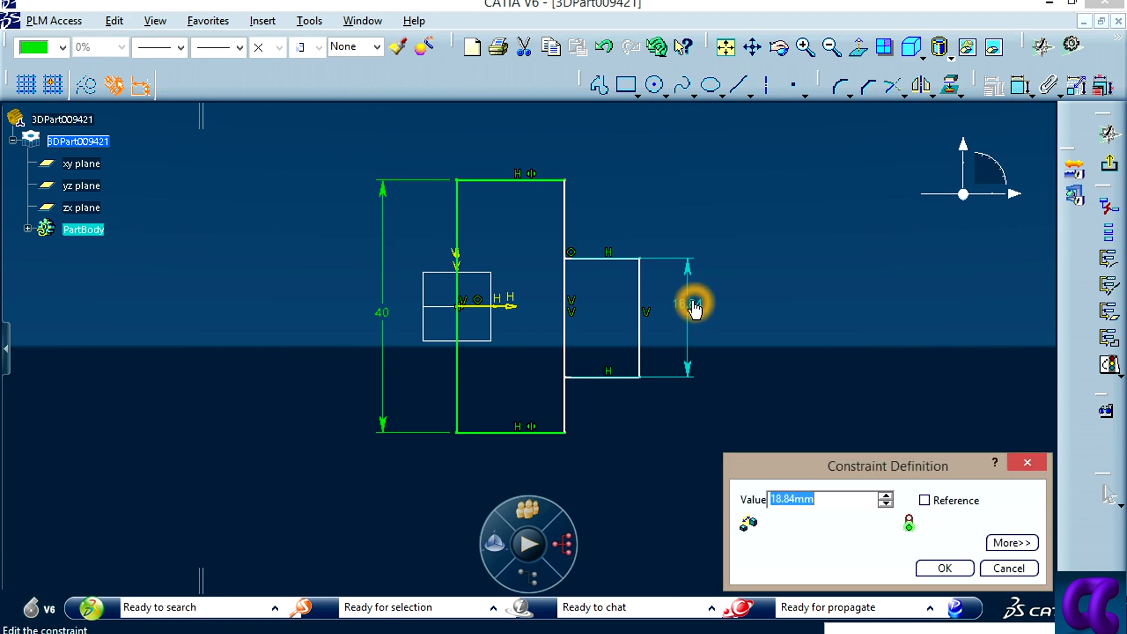
key(Return)
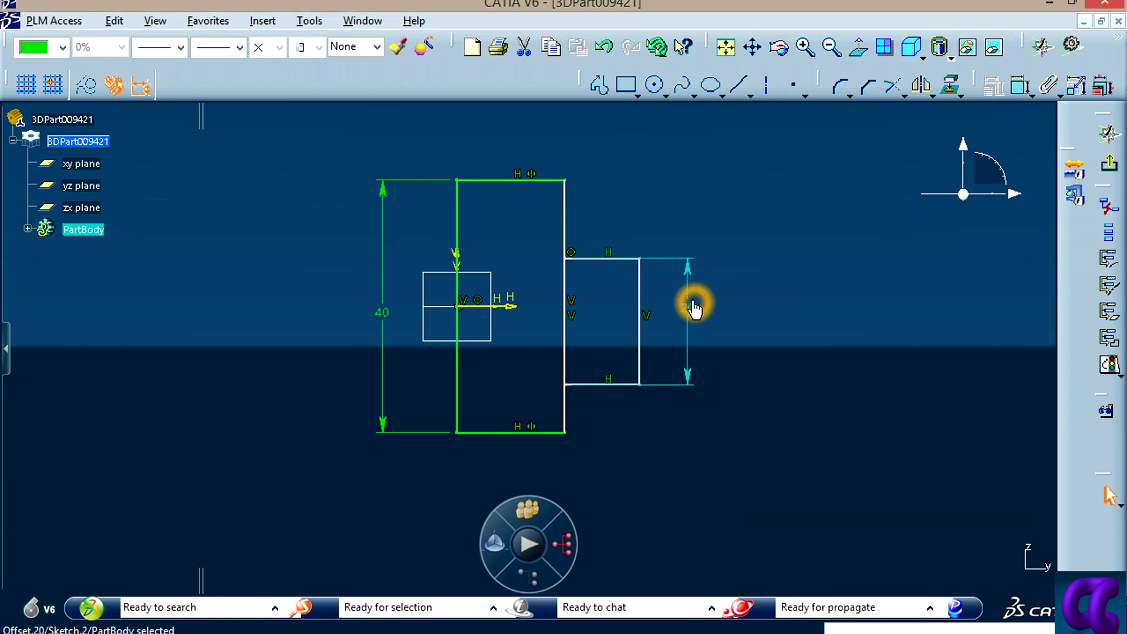
Step: Add a 30 horizontal dimension from the tall rectangle's right edge to the small rectangle's end
click(1020, 85)
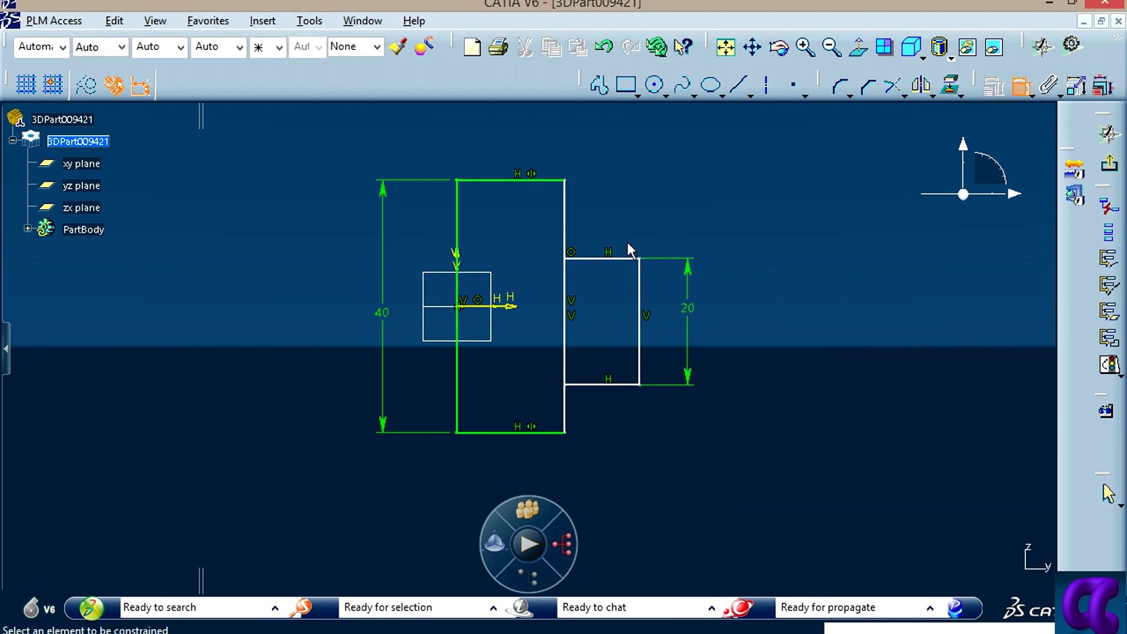
click(565, 229)
click(639, 299)
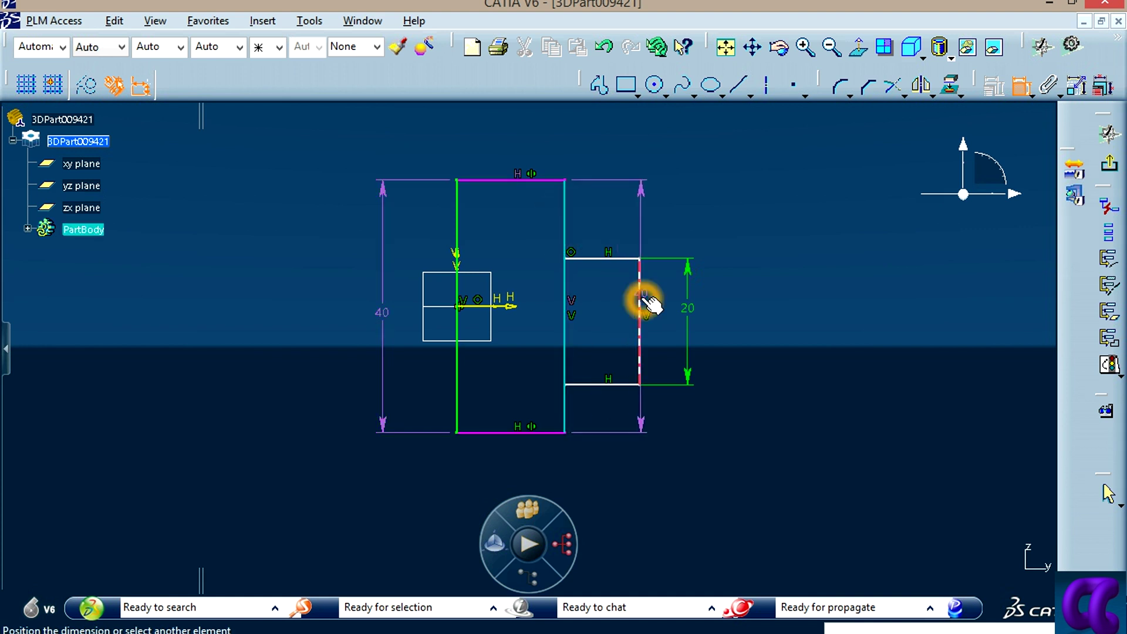
click(619, 209)
double_click(617, 207)
text(3)
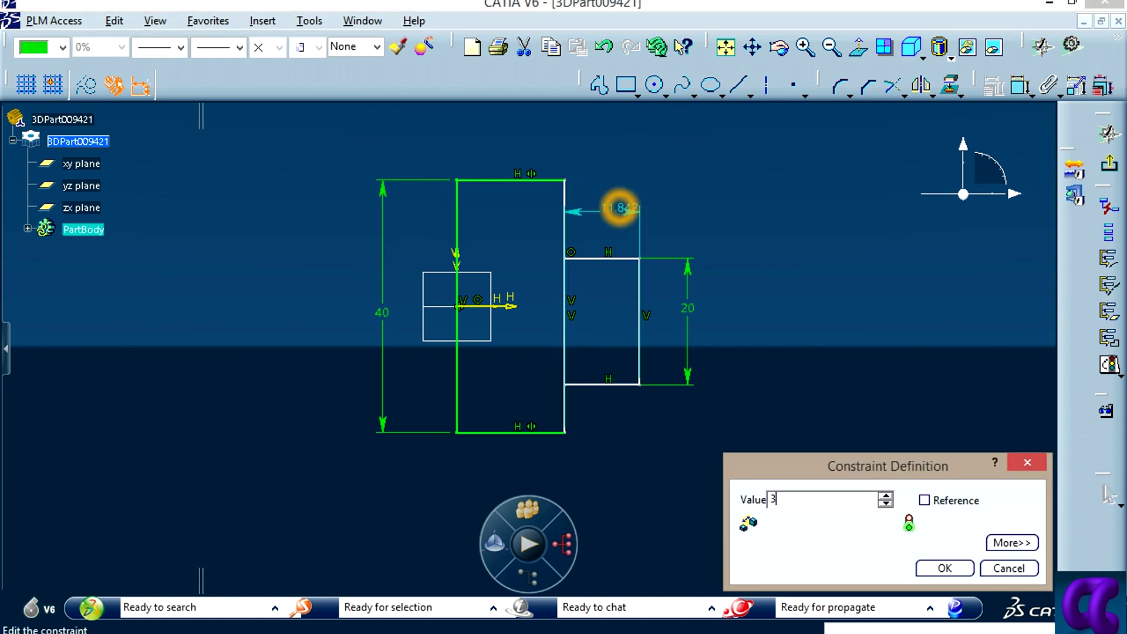
text(0mm)
key(Return)
Step: Delete the redundant 40 length constraint on the tall rectangle's vertical side
click(816, 196)
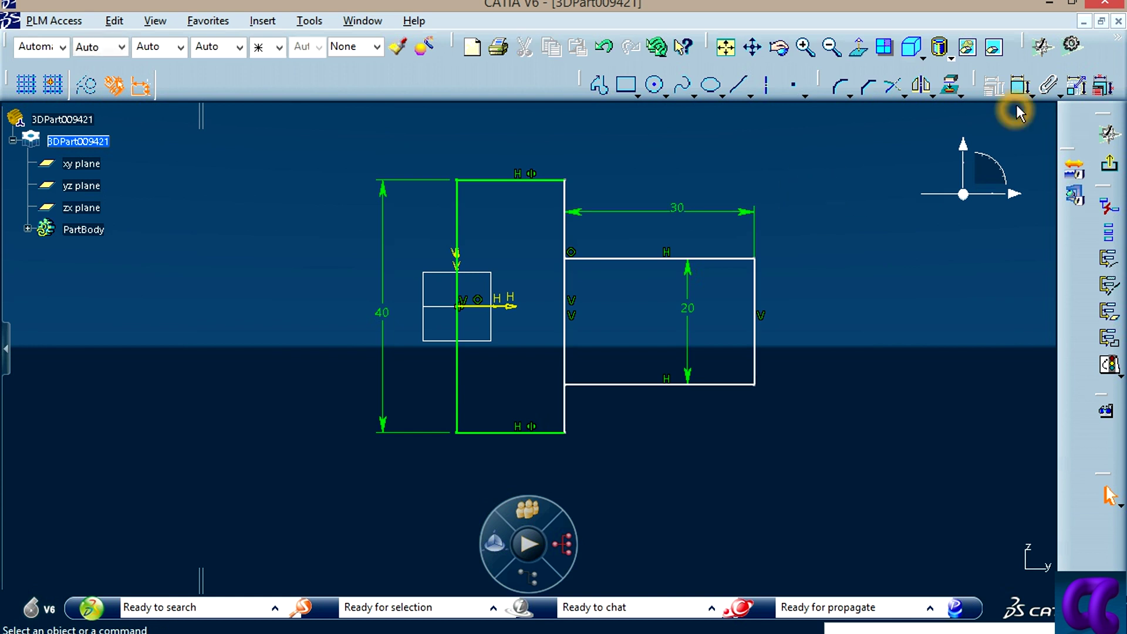
click(1020, 85)
click(564, 211)
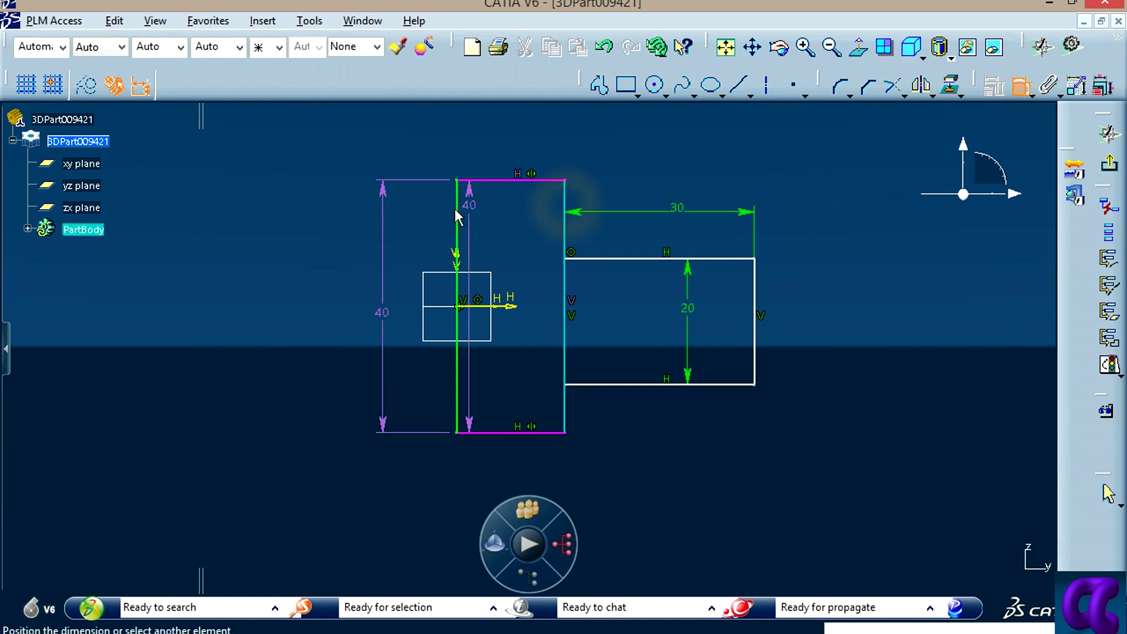
click(459, 205)
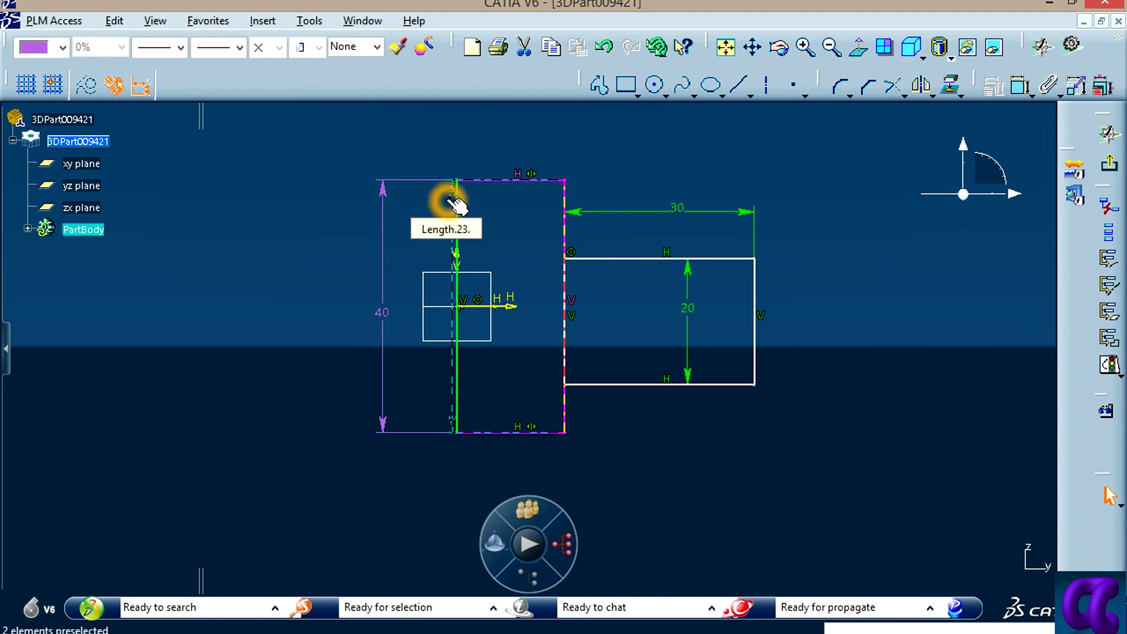
right_click(449, 201)
click(476, 439)
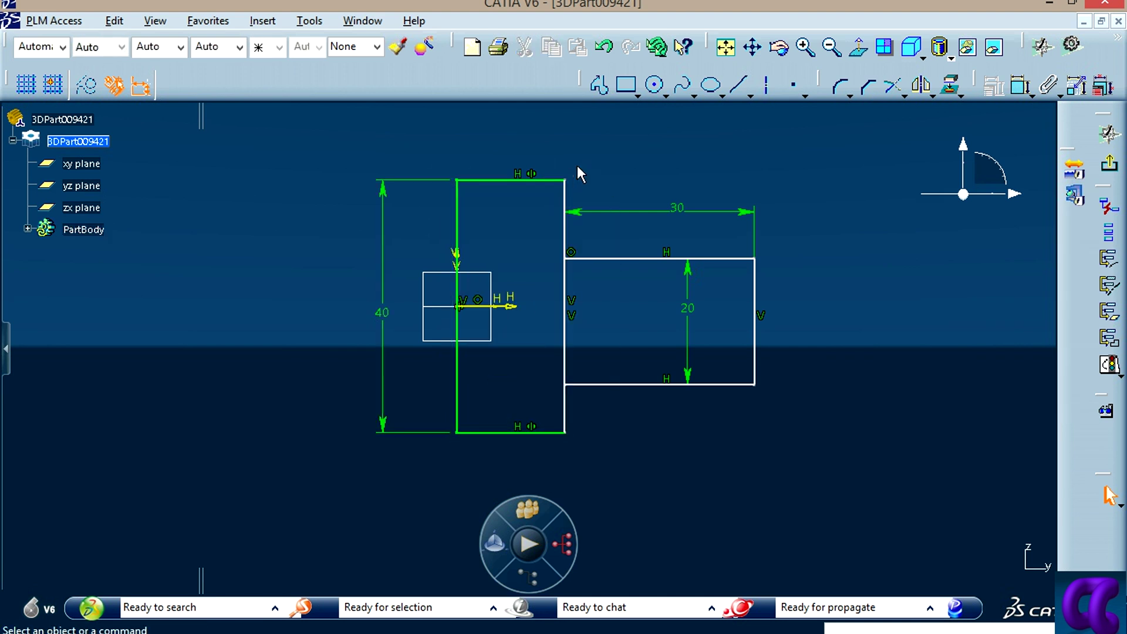
Step: Dimension the tall rectangle's width between its vertical sides as 30
click(1020, 85)
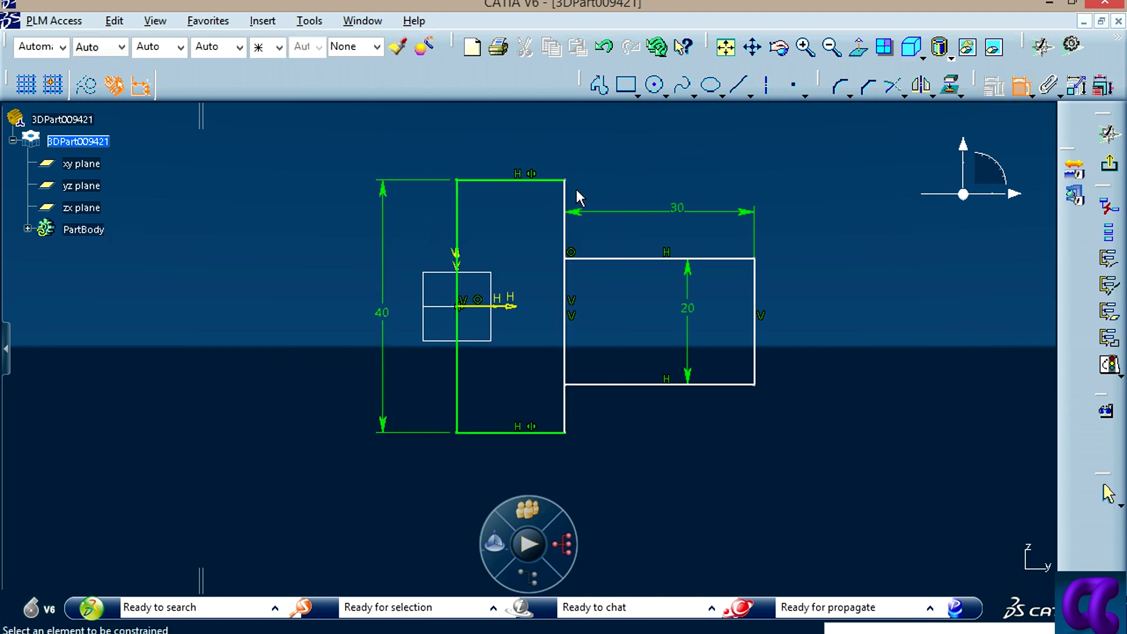
click(566, 199)
click(457, 200)
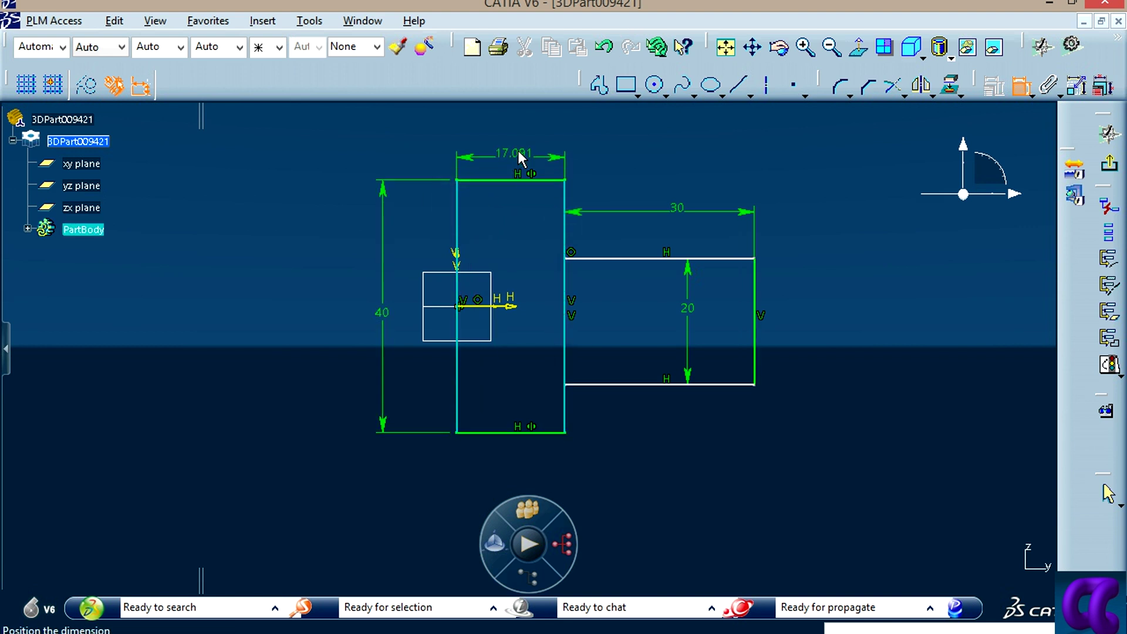
click(525, 134)
double_click(526, 135)
text(30)
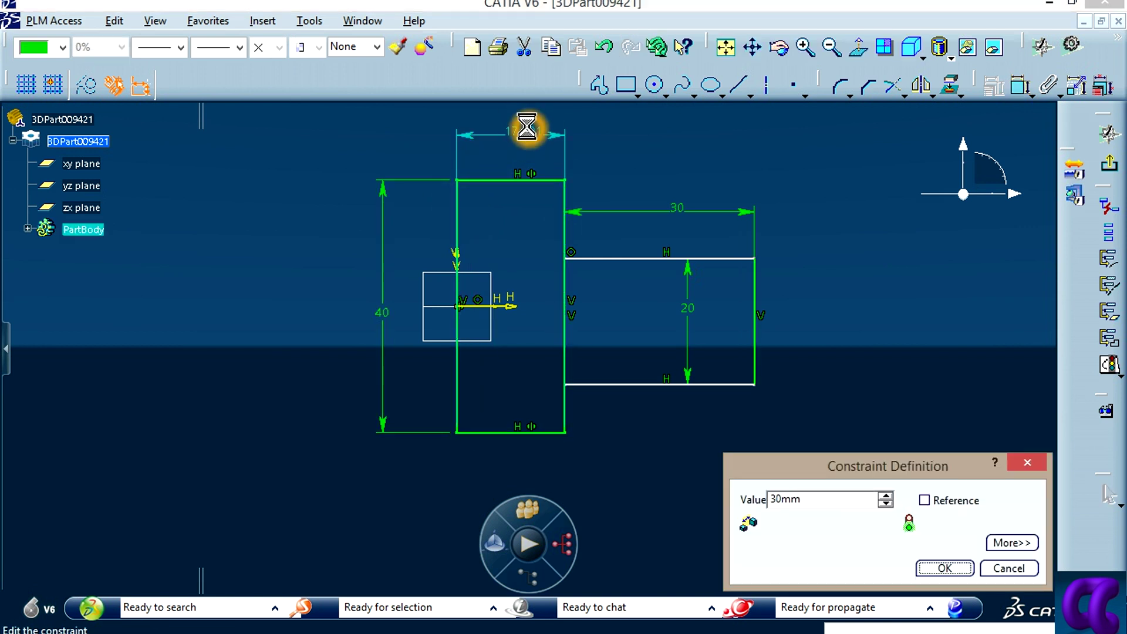
key(Return)
click(956, 384)
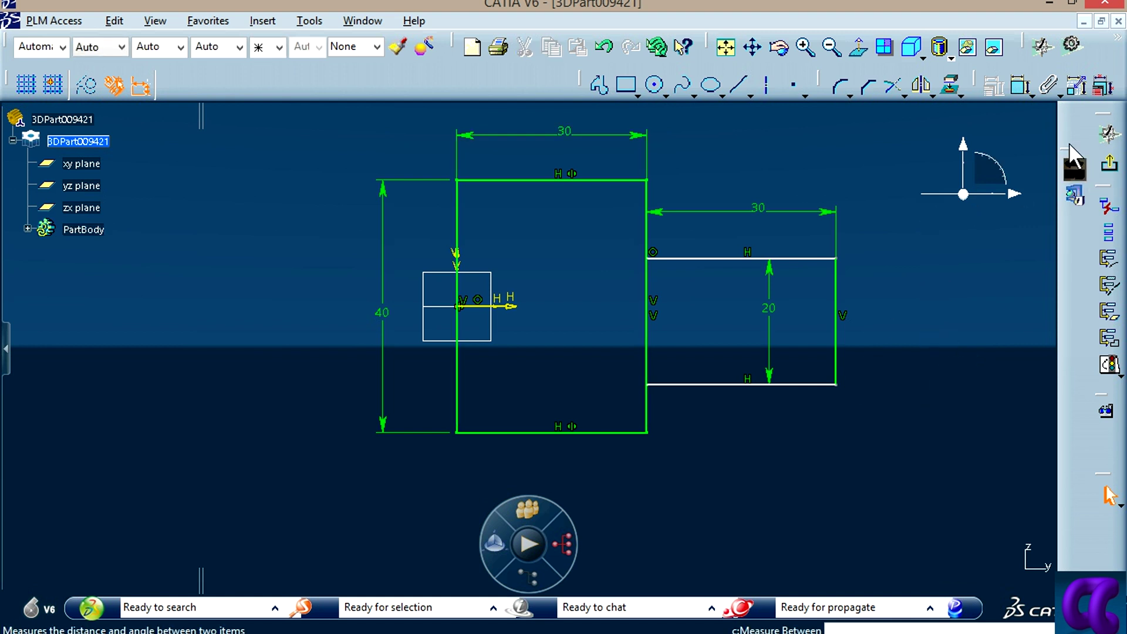
click(1020, 87)
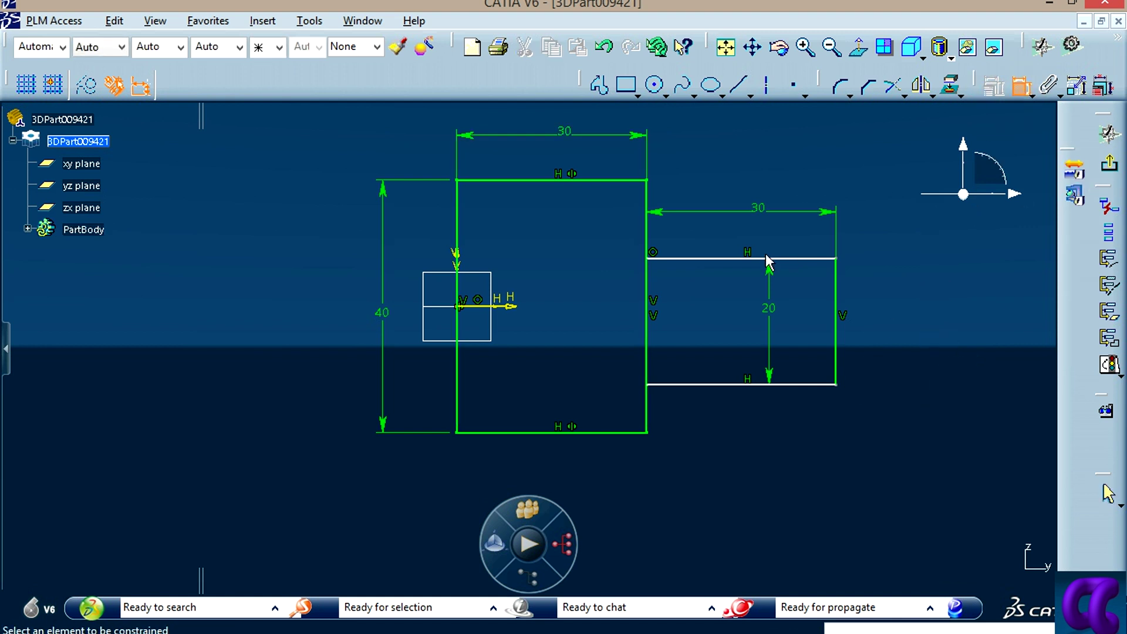
Step: Drag the smaller rectangle's top line down to reshape it
click(938, 291)
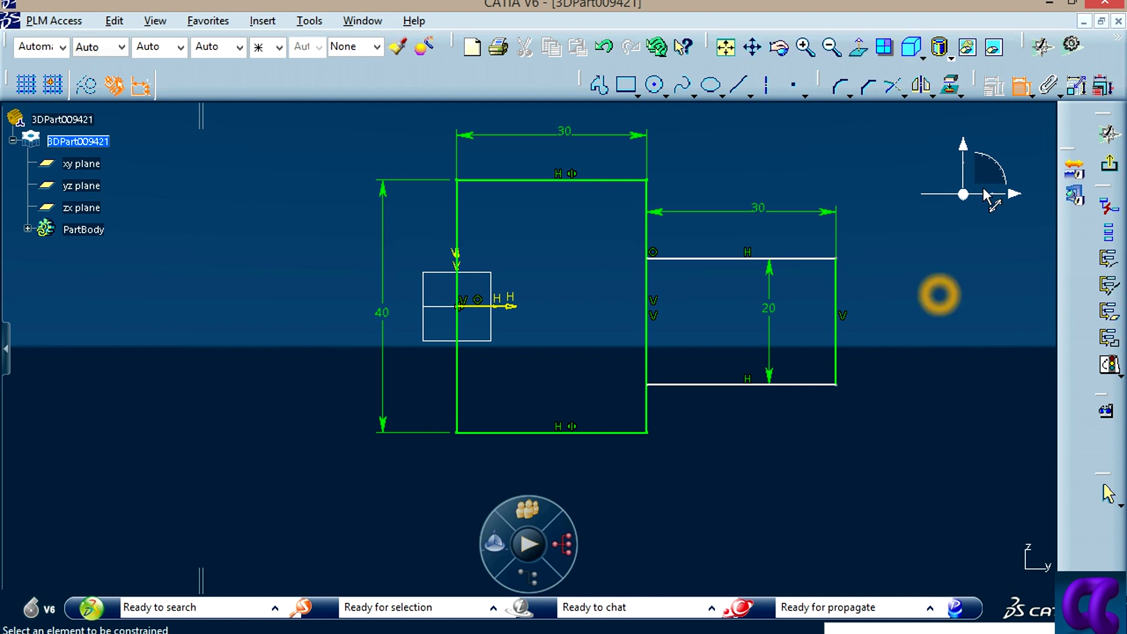
click(1020, 87)
click(729, 259)
drag(730, 259, 737, 232)
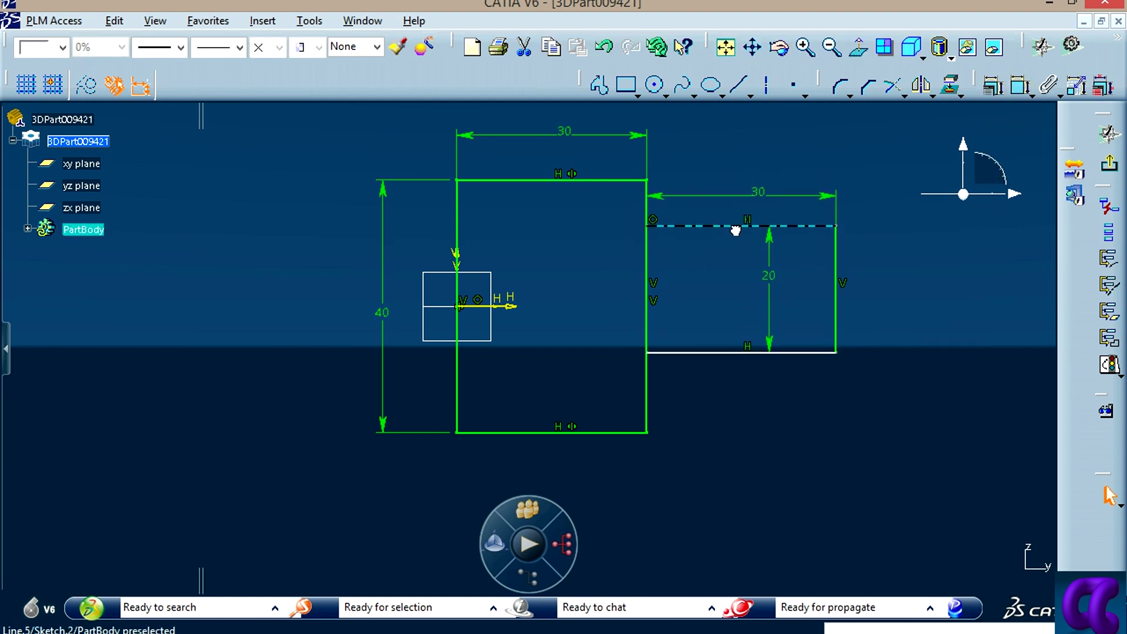
click(926, 283)
Step: Make the small rectangle's 20 height symmetric about the horizontal axis
click(1017, 88)
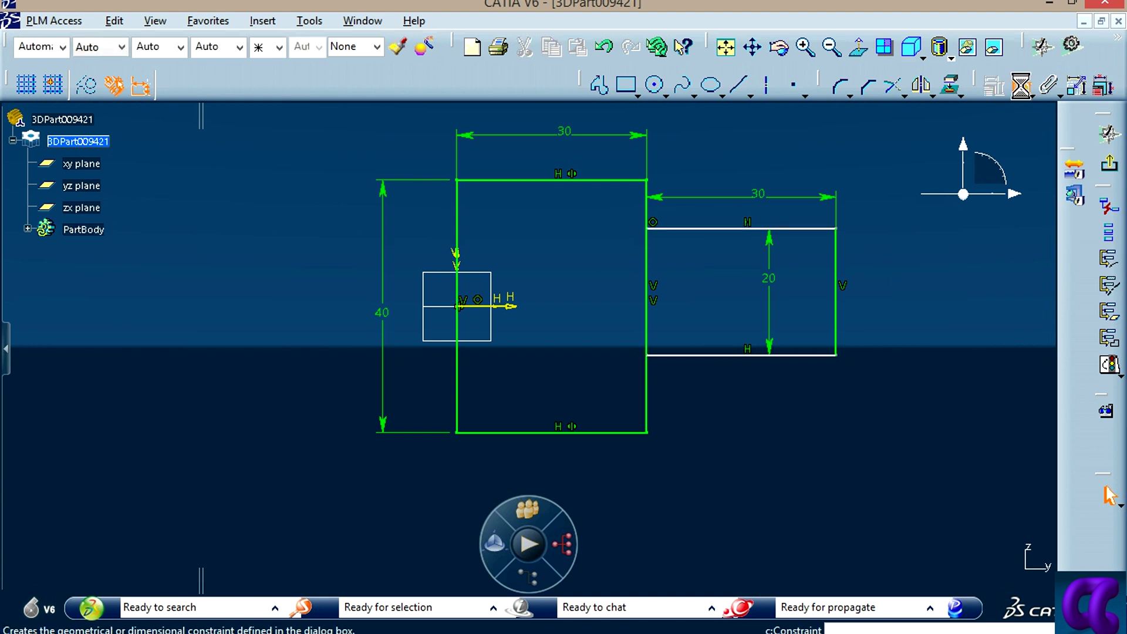
click(784, 231)
click(803, 355)
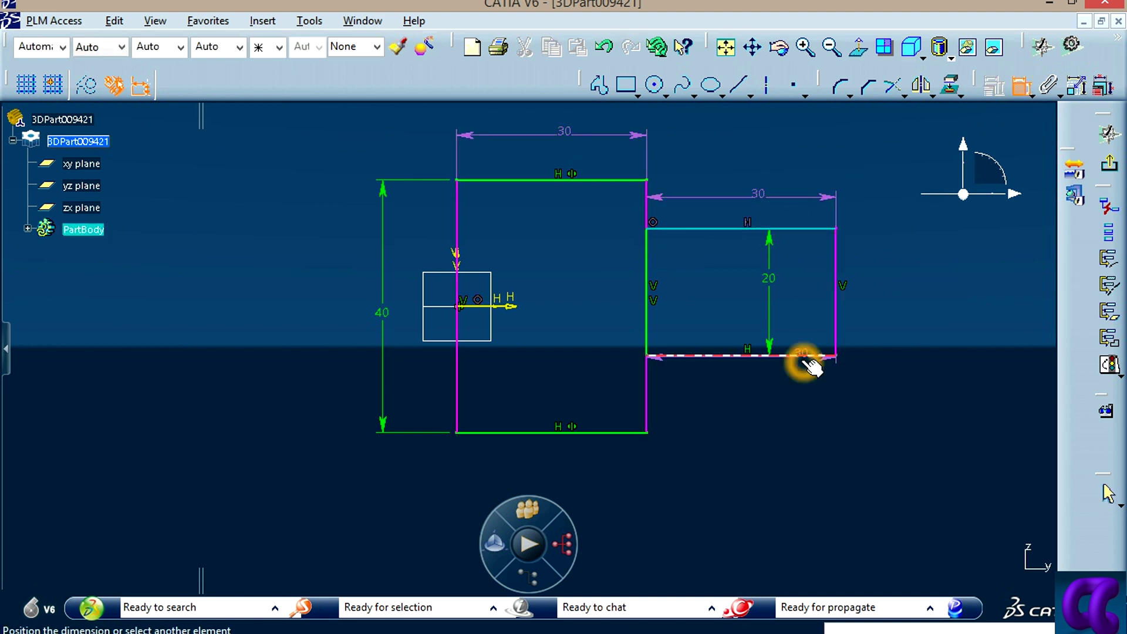
right_click(542, 294)
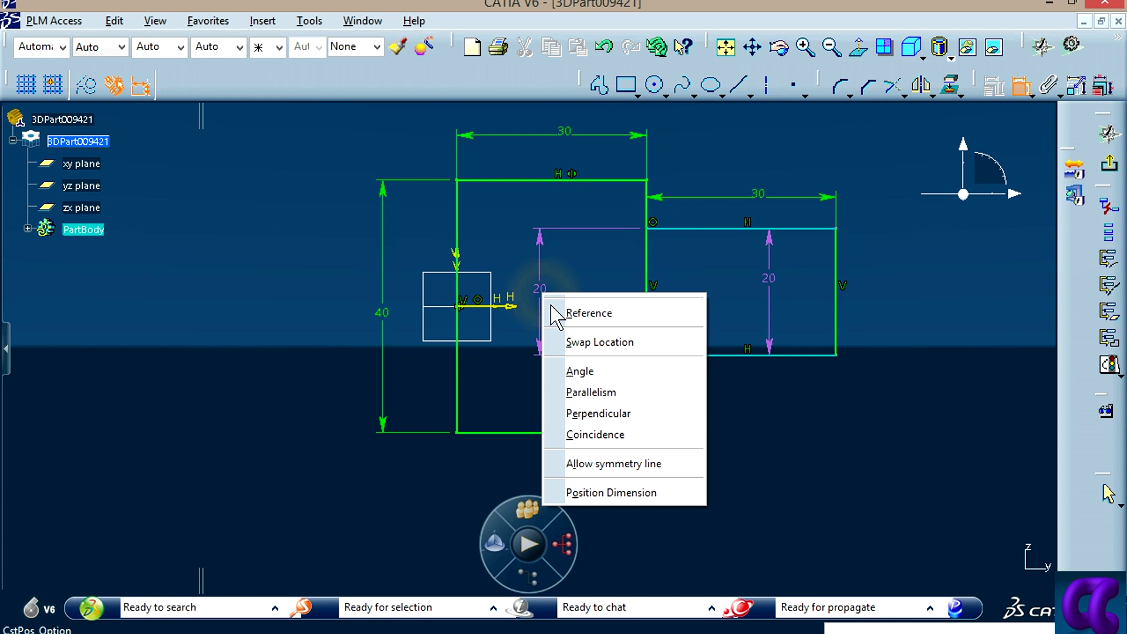
click(586, 463)
click(515, 307)
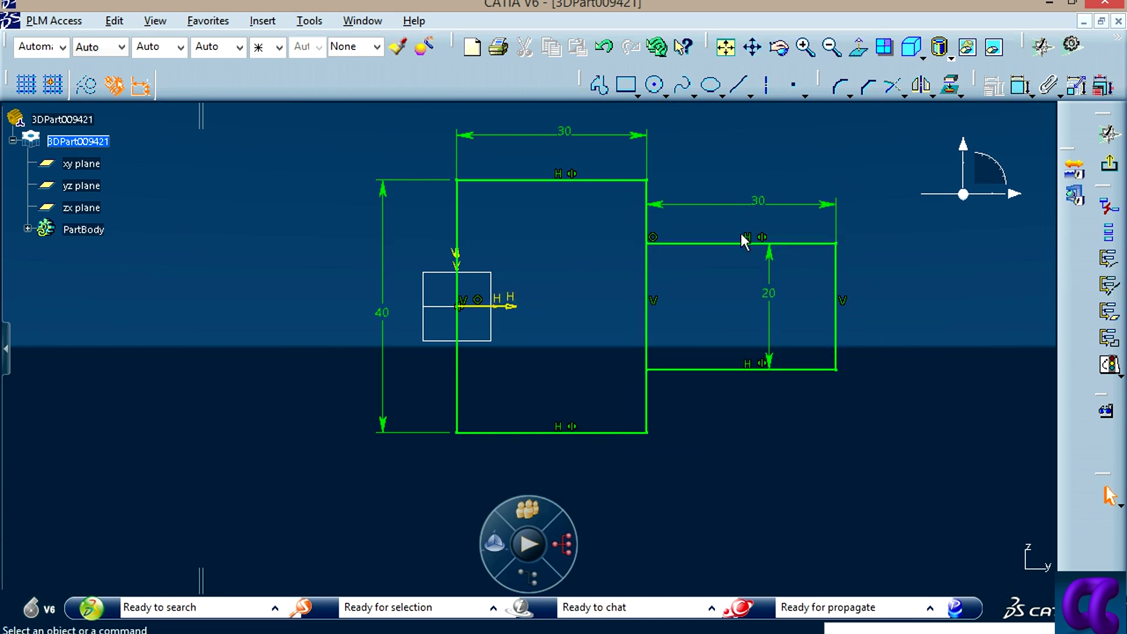
click(1108, 369)
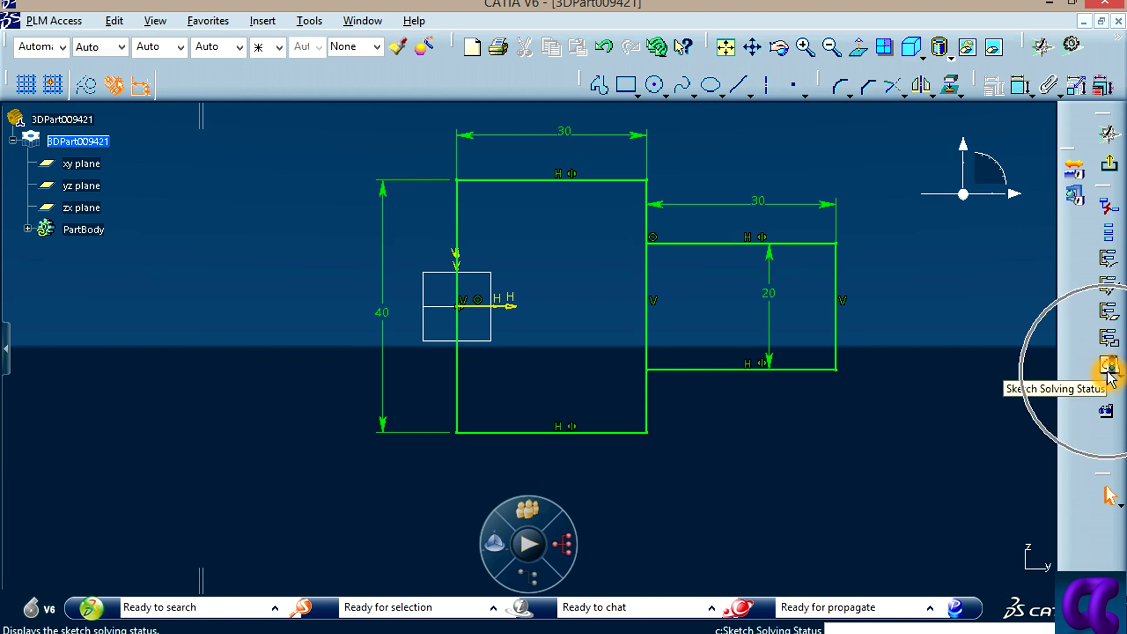
click(1107, 370)
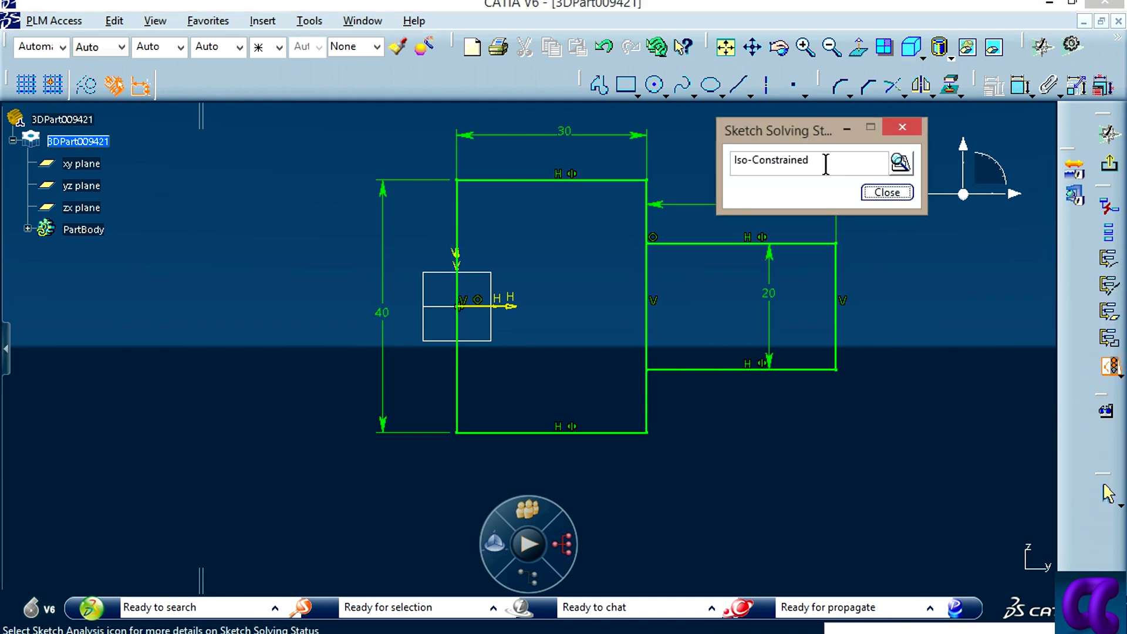
click(875, 194)
middle_drag(884, 331, 750, 323)
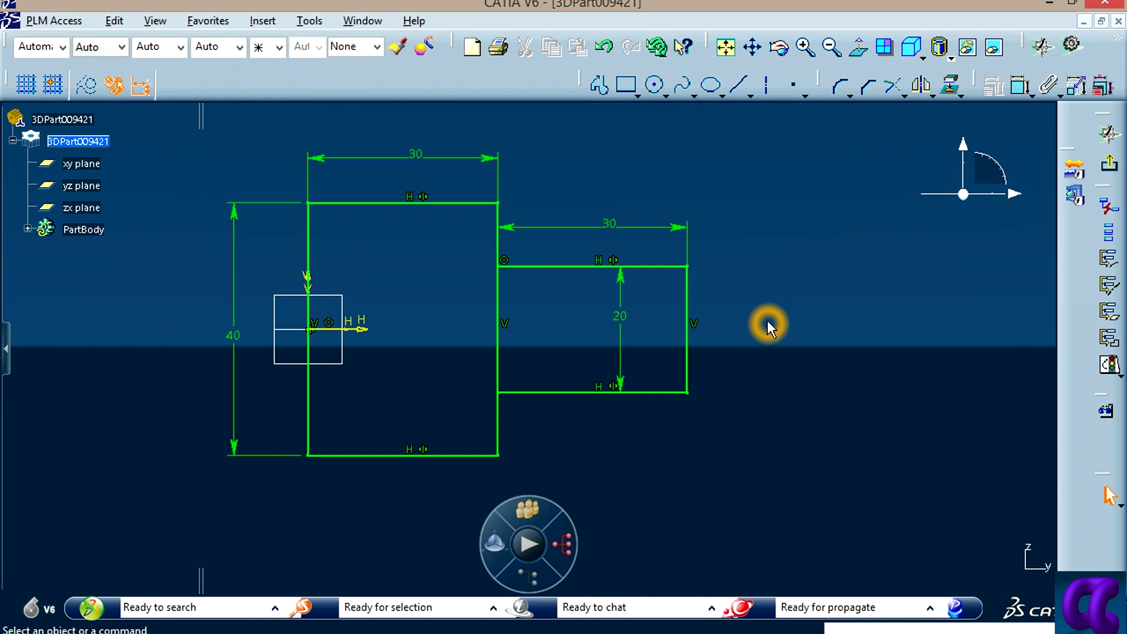
Step: Open the Properties of the top-level product in the tree
click(70, 143)
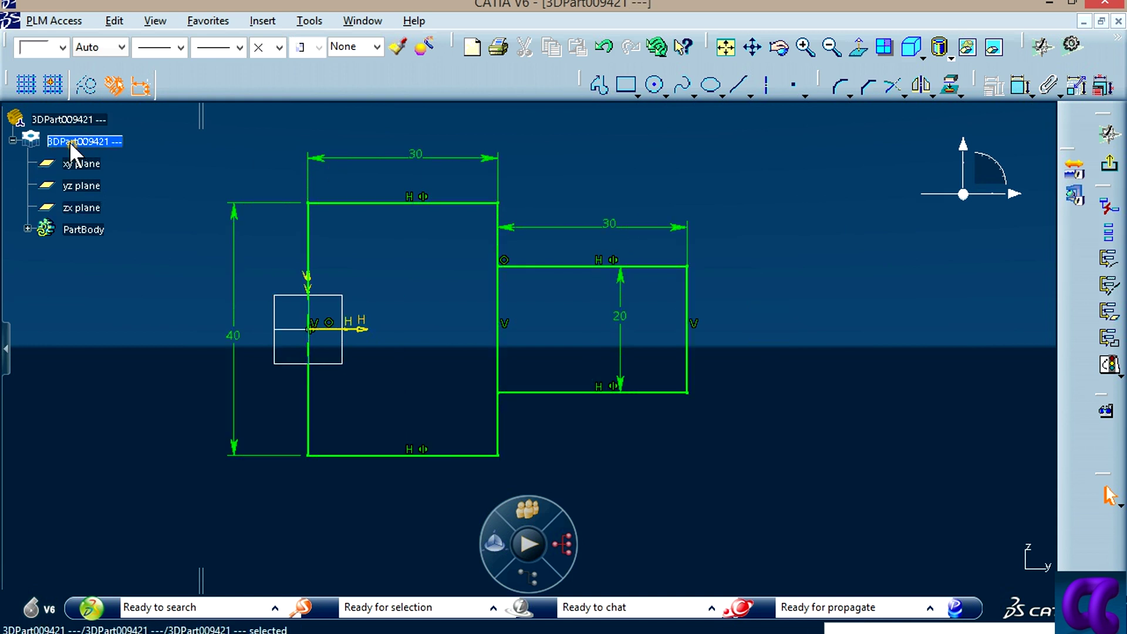
right_click(72, 149)
click(96, 156)
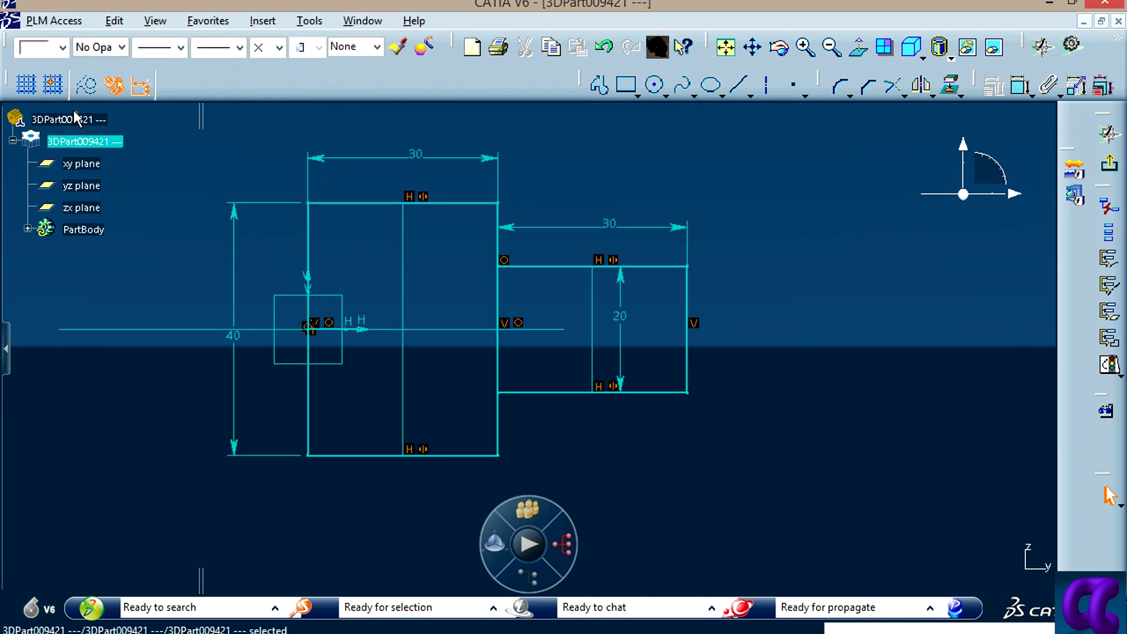
click(72, 119)
right_click(72, 117)
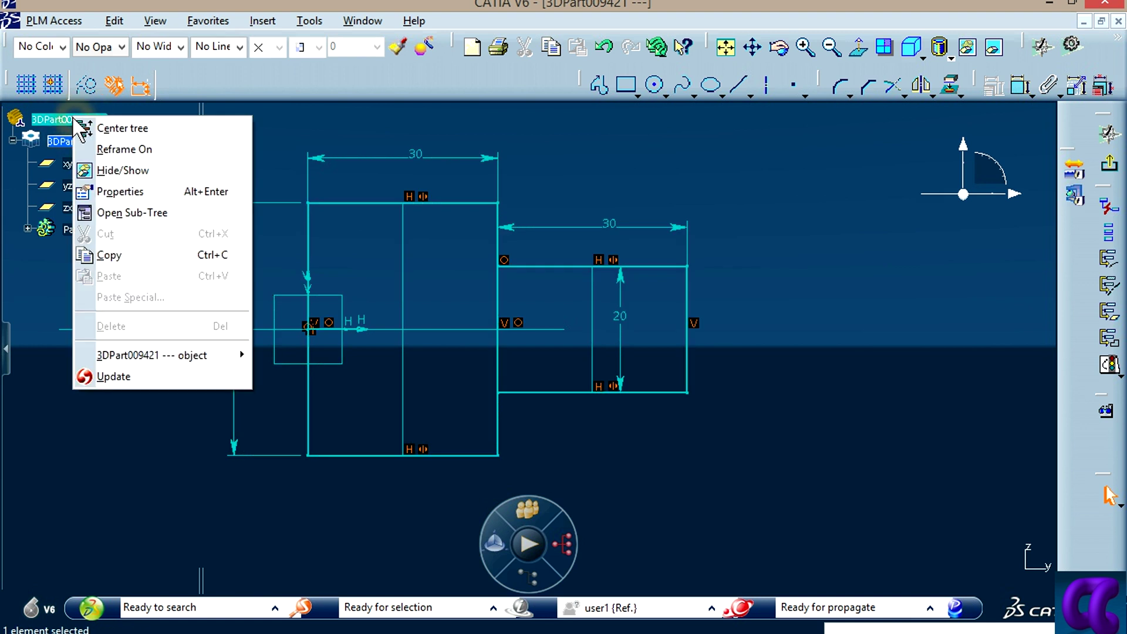
click(120, 194)
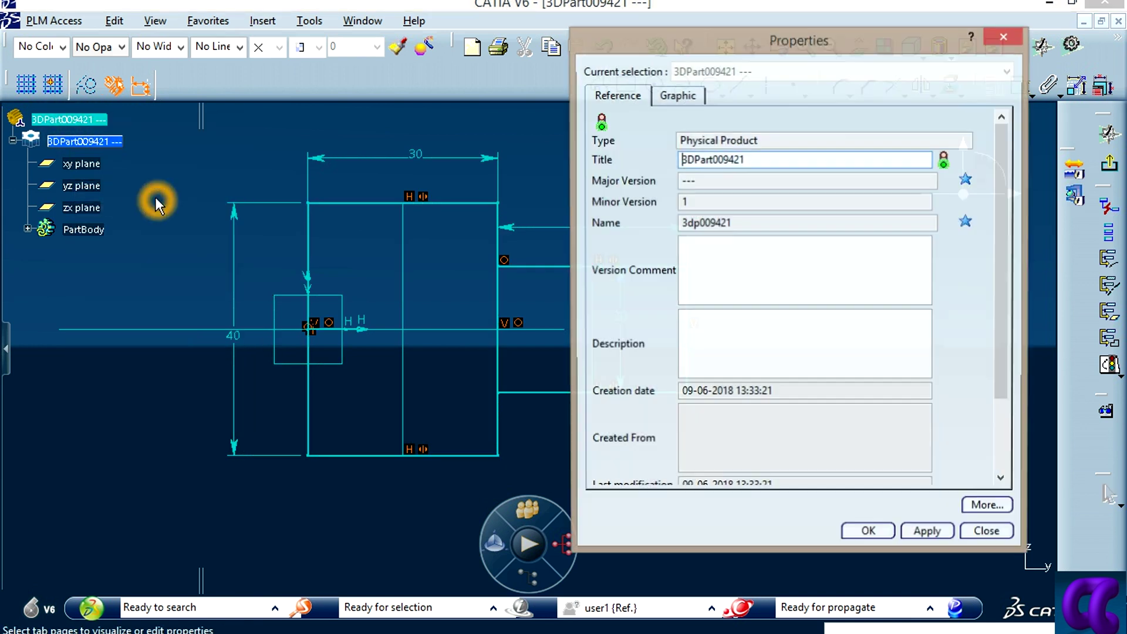
Step: Change the Title to sketch_01, apply it and close Properties
drag(759, 159, 624, 174)
text(sketch_01)
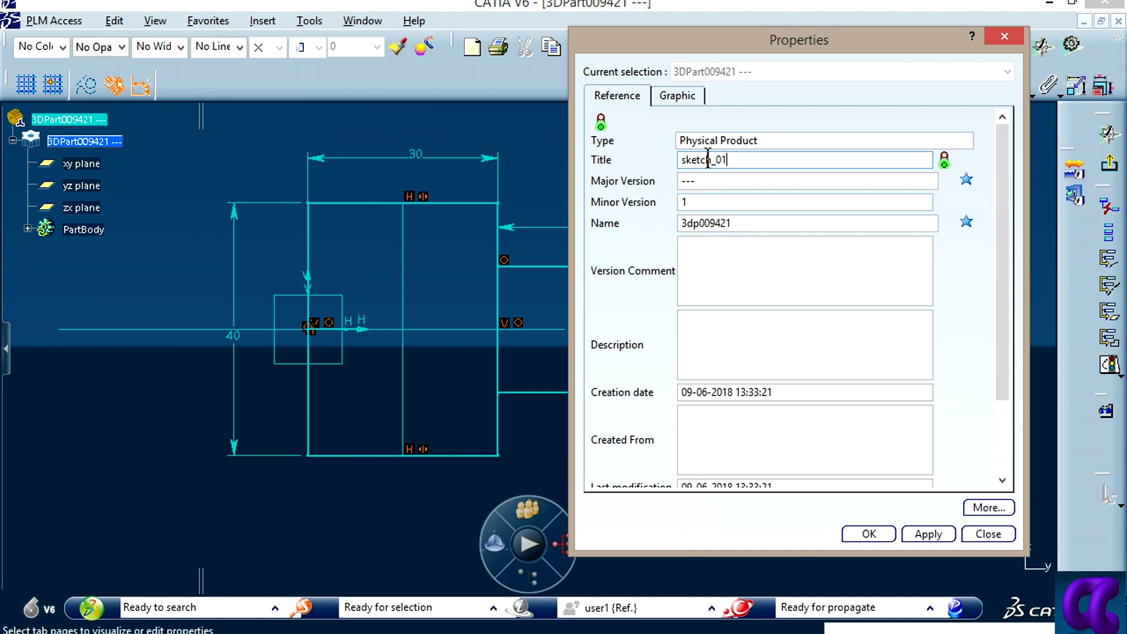
double_click(757, 160)
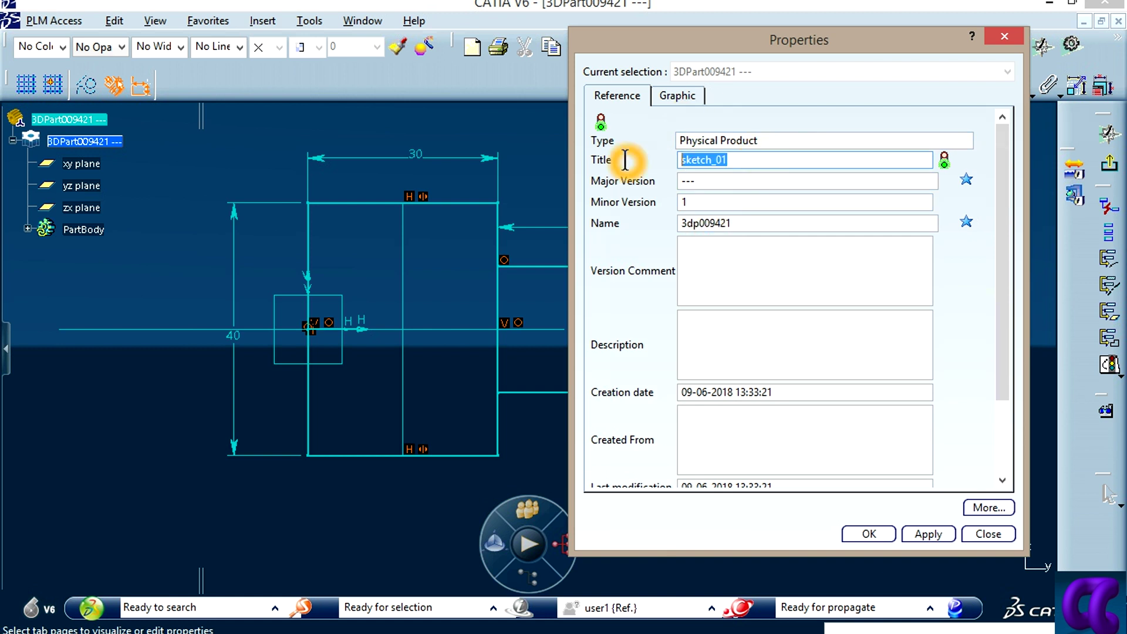
click(793, 213)
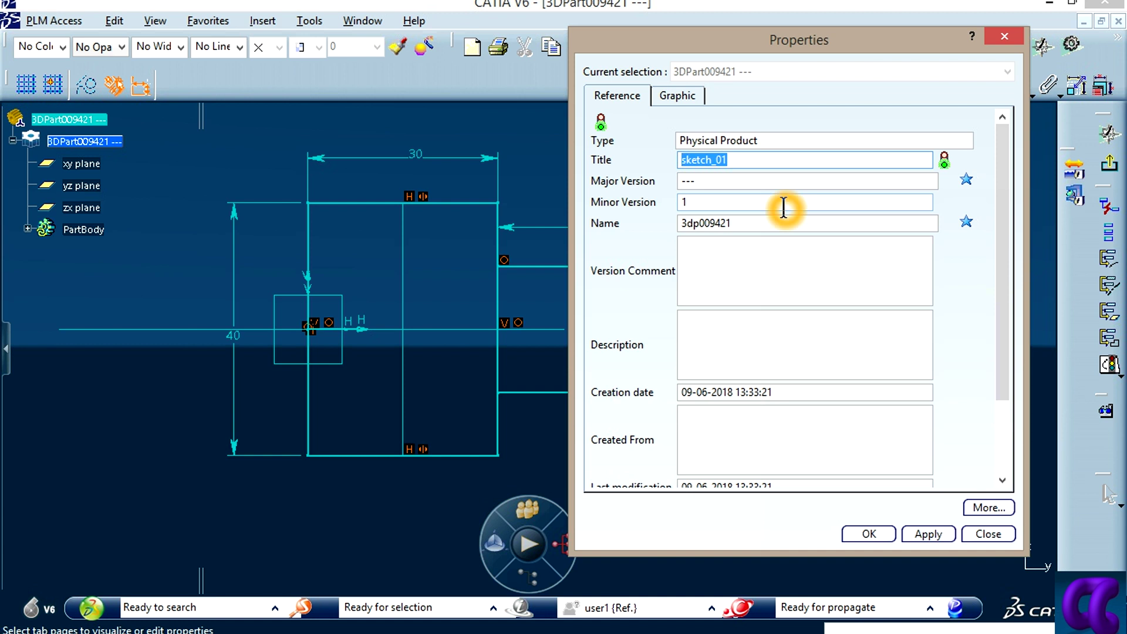
double_click(769, 221)
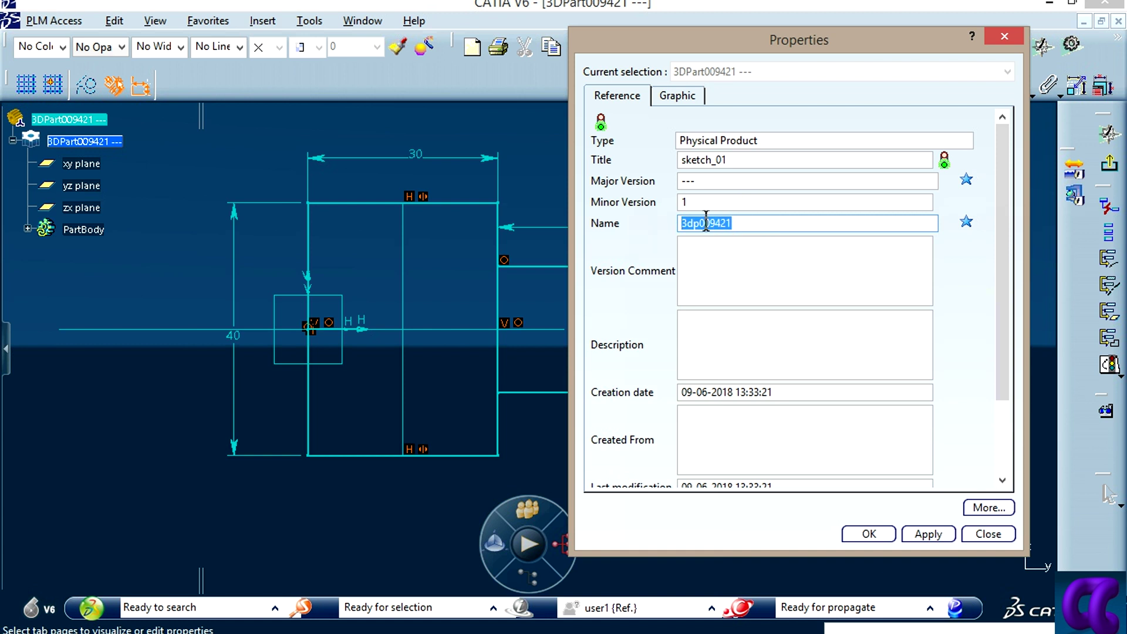
drag(742, 161, 605, 170)
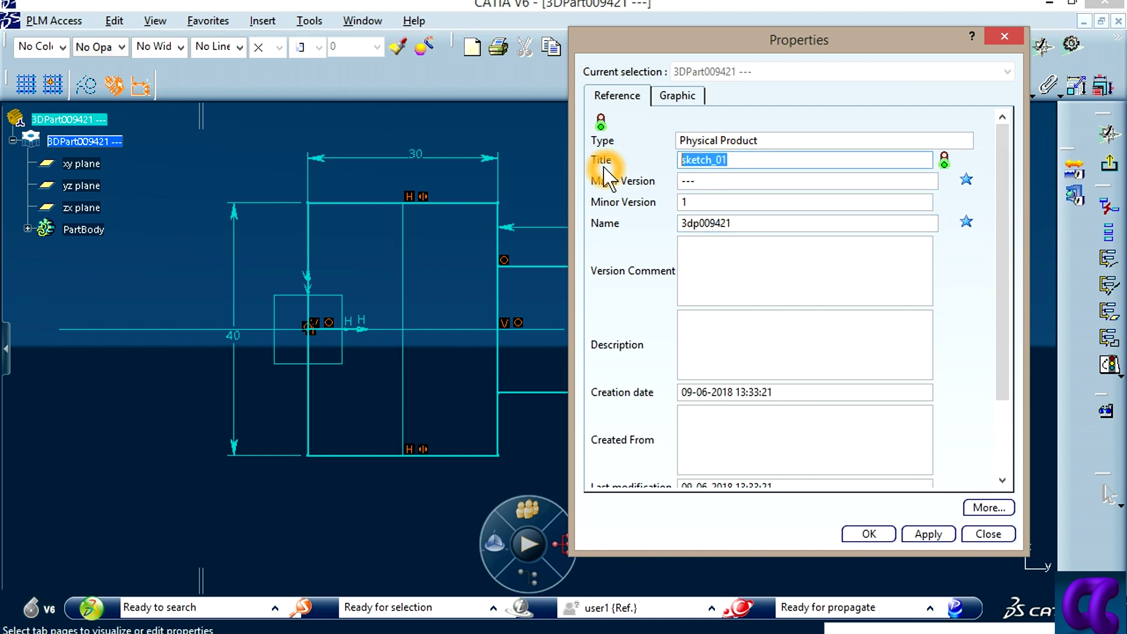
drag(744, 222, 613, 232)
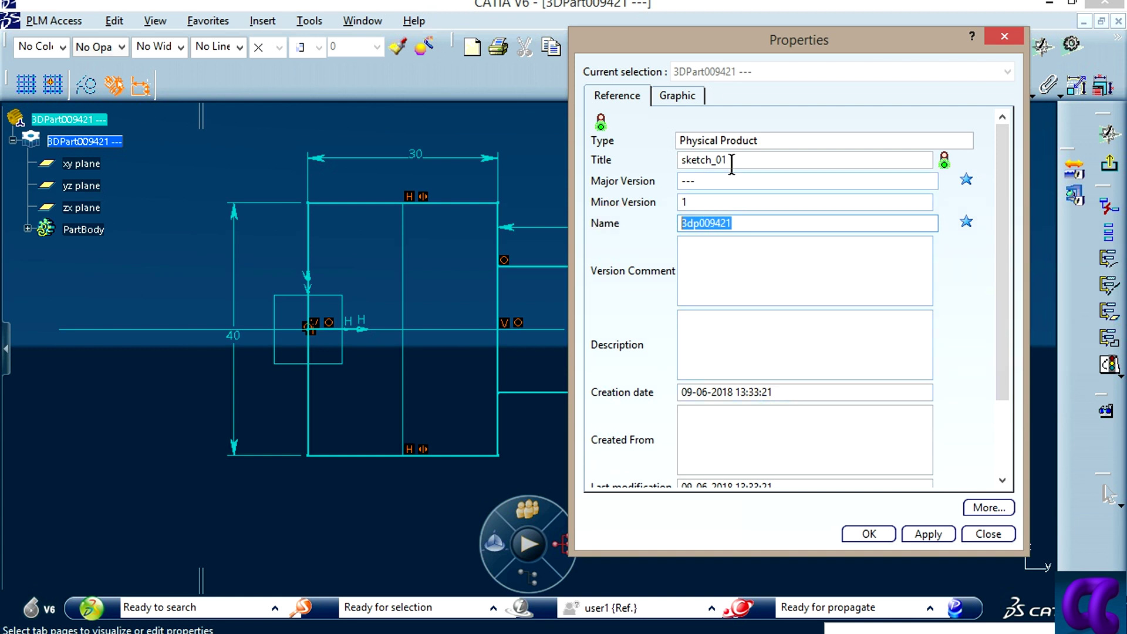
click(928, 533)
click(868, 533)
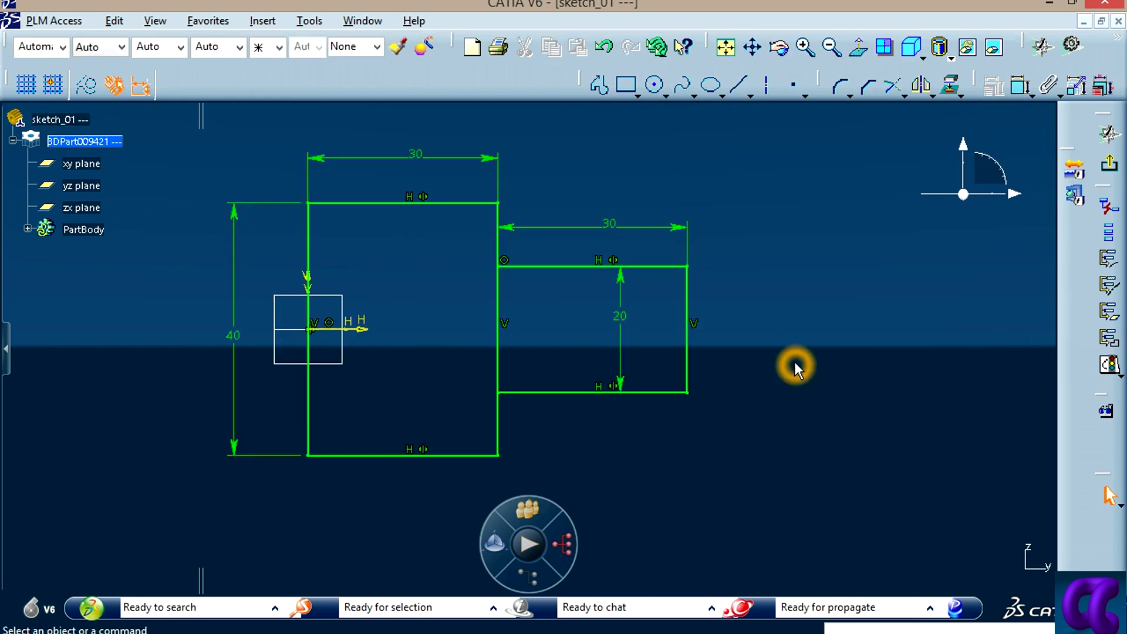
Step: Create a new, empty 3D Part document (3DPart009741)
middle_drag(789, 378, 773, 409)
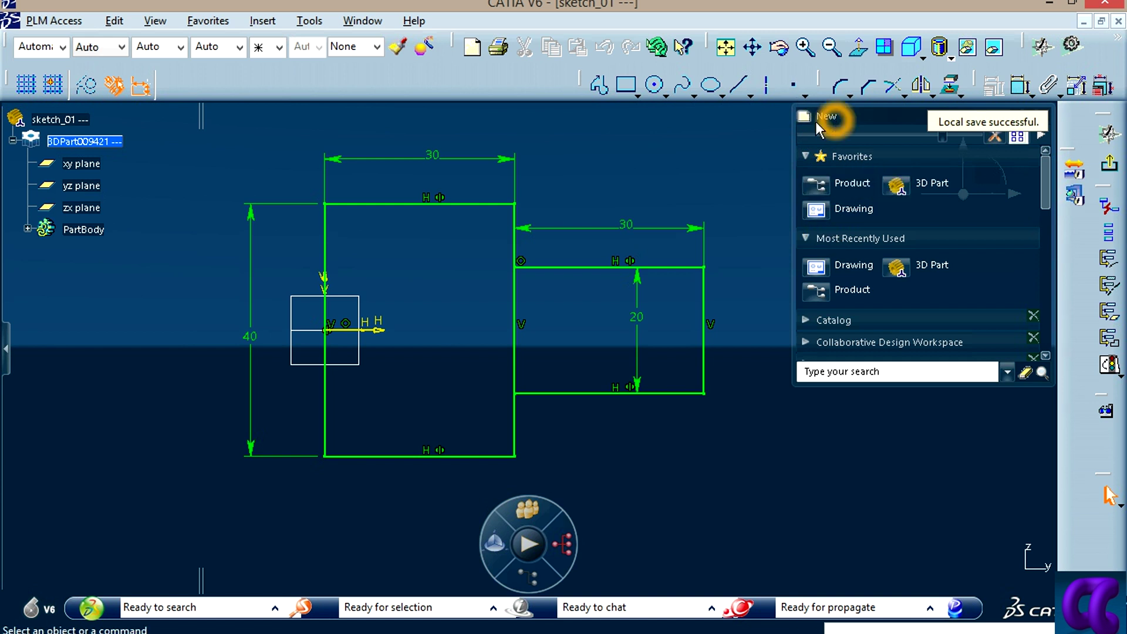
click(1043, 116)
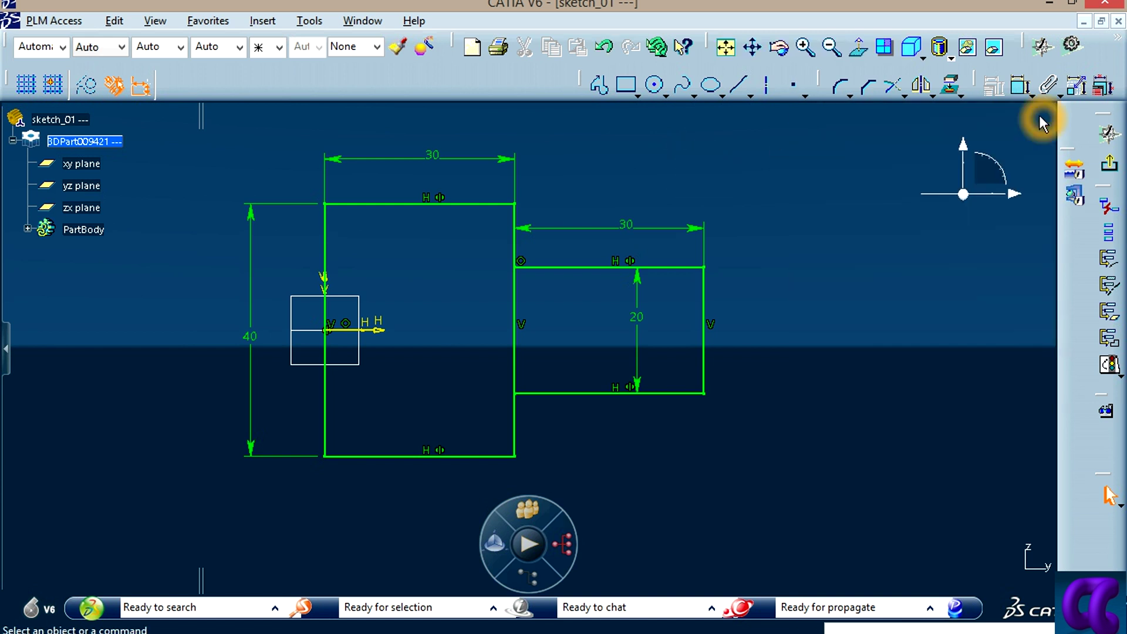
click(54, 21)
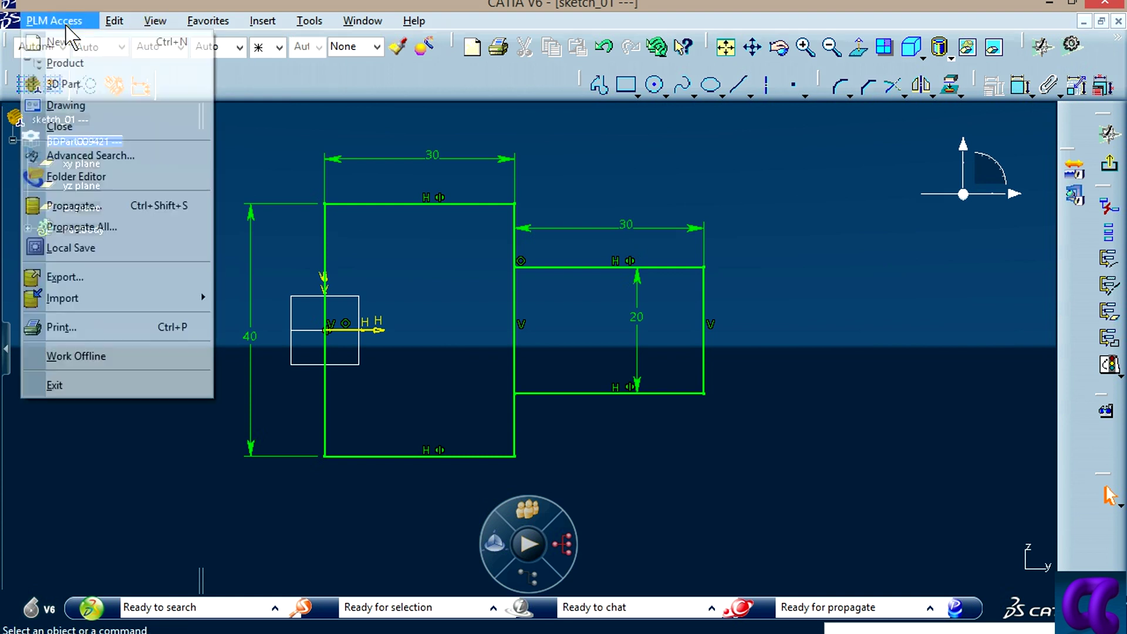
click(61, 41)
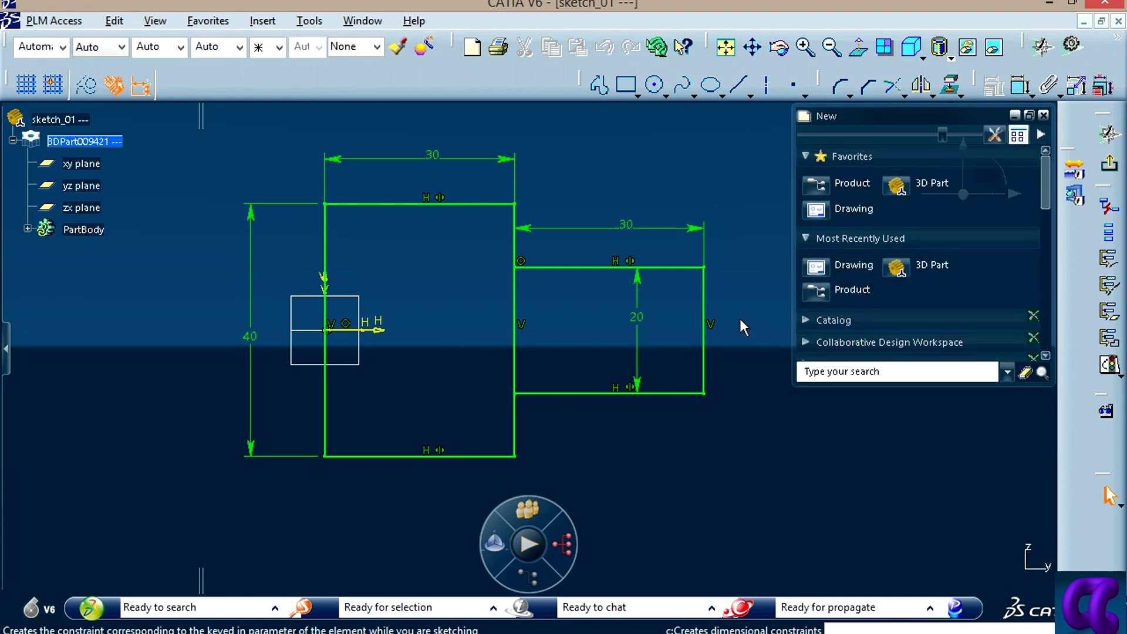
click(923, 191)
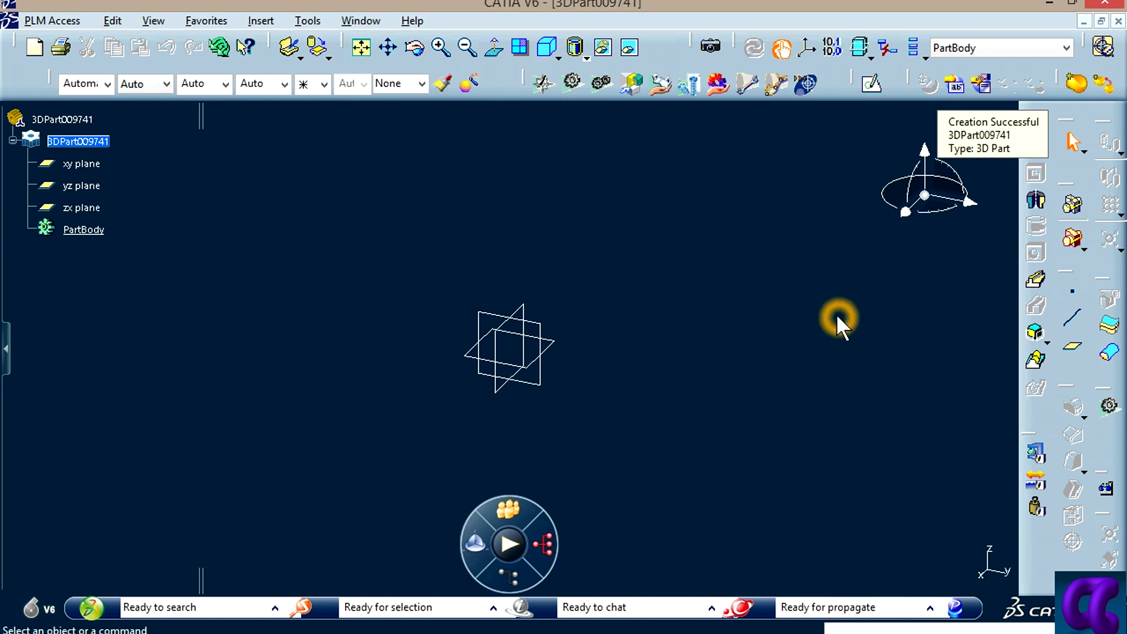
Step: Open a yz-plane sketch in the new part and review the R20-arc reference drawing
click(871, 84)
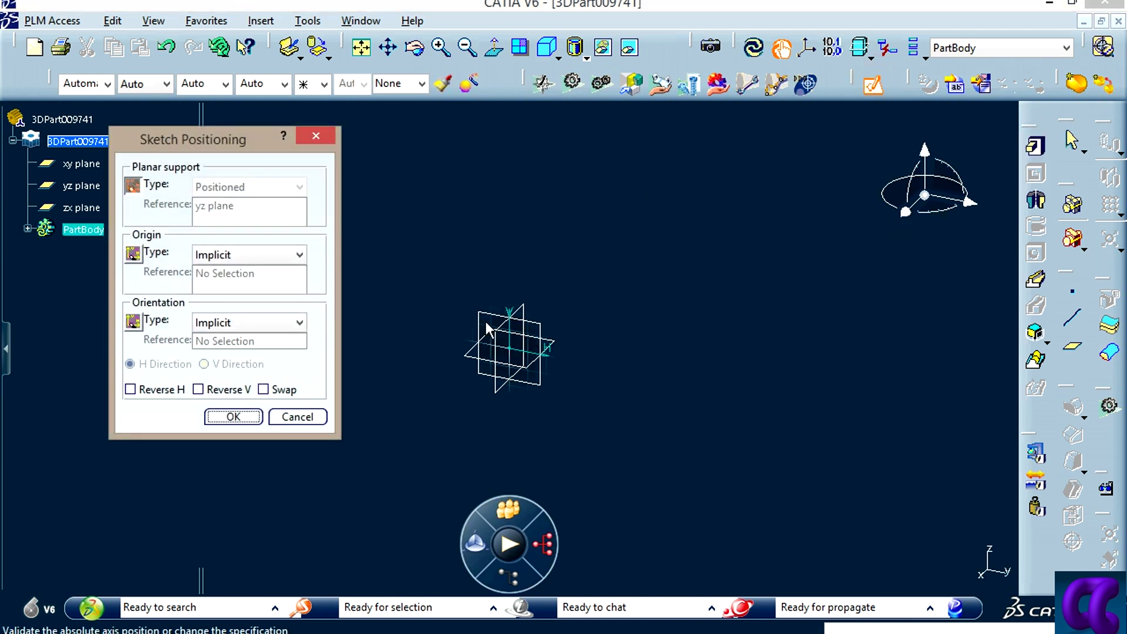
click(487, 314)
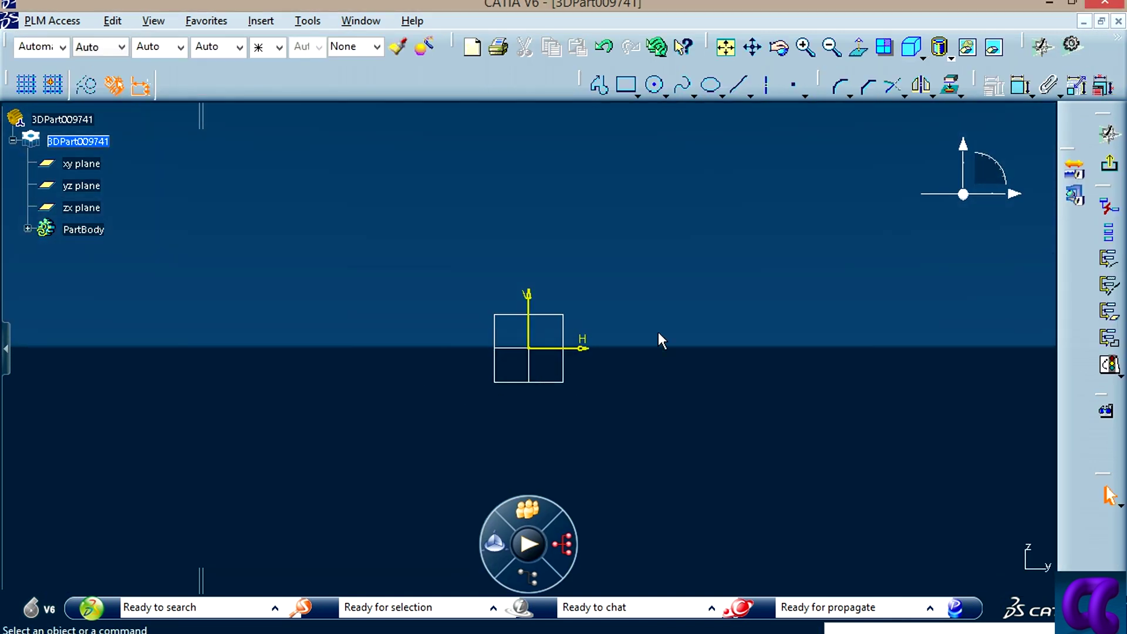
middle_drag(581, 386, 603, 353)
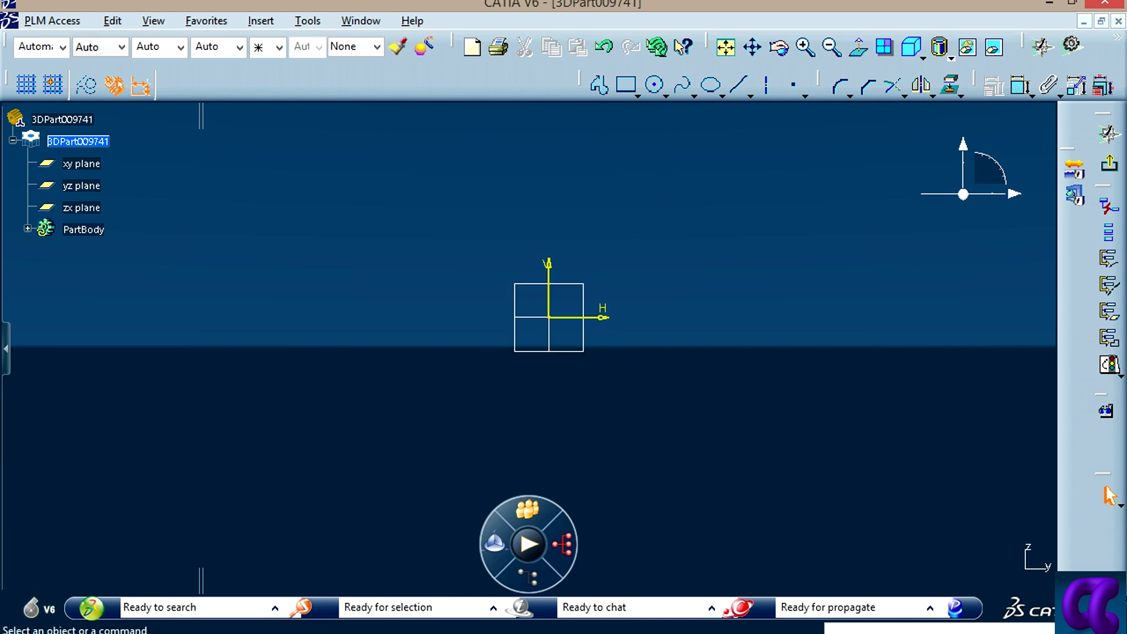
key(alt+Tab)
click(324, 612)
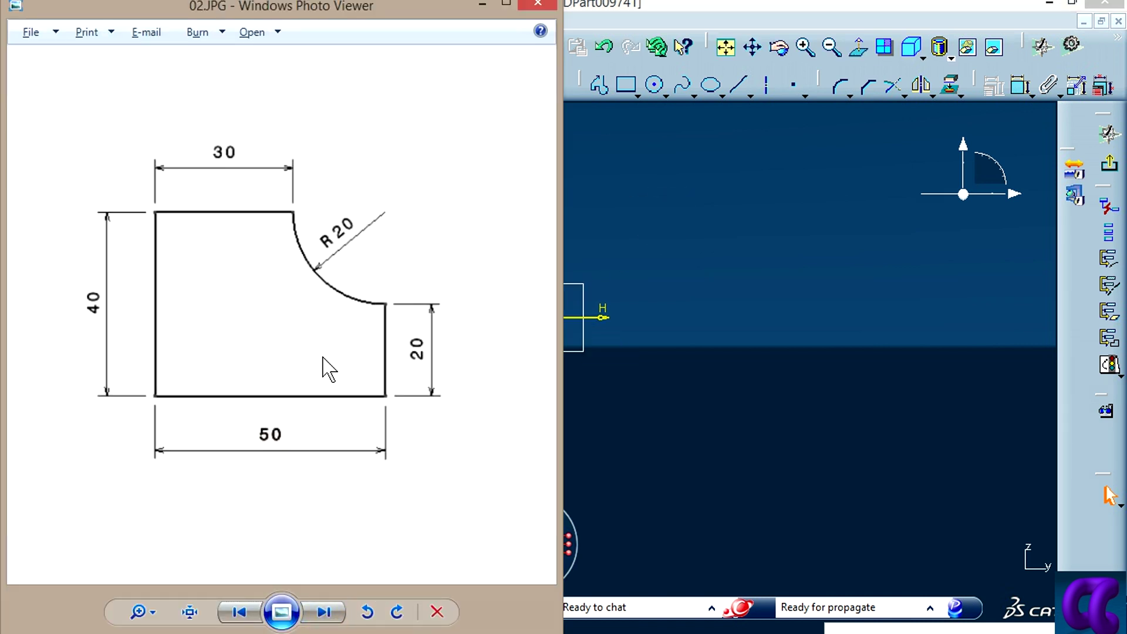
click(681, 281)
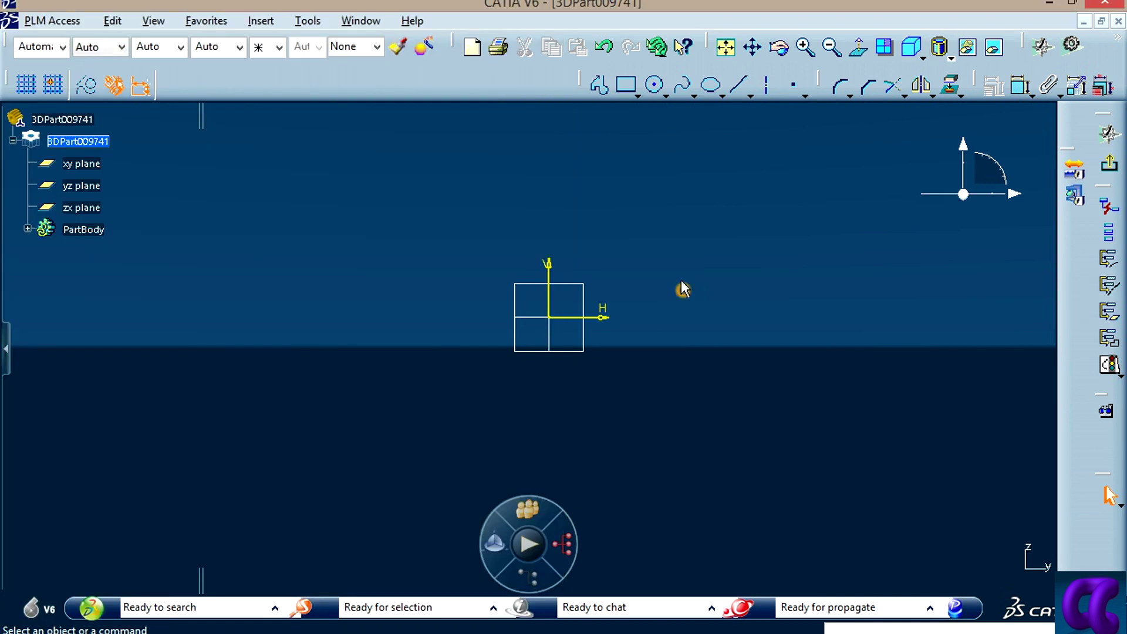
click(626, 86)
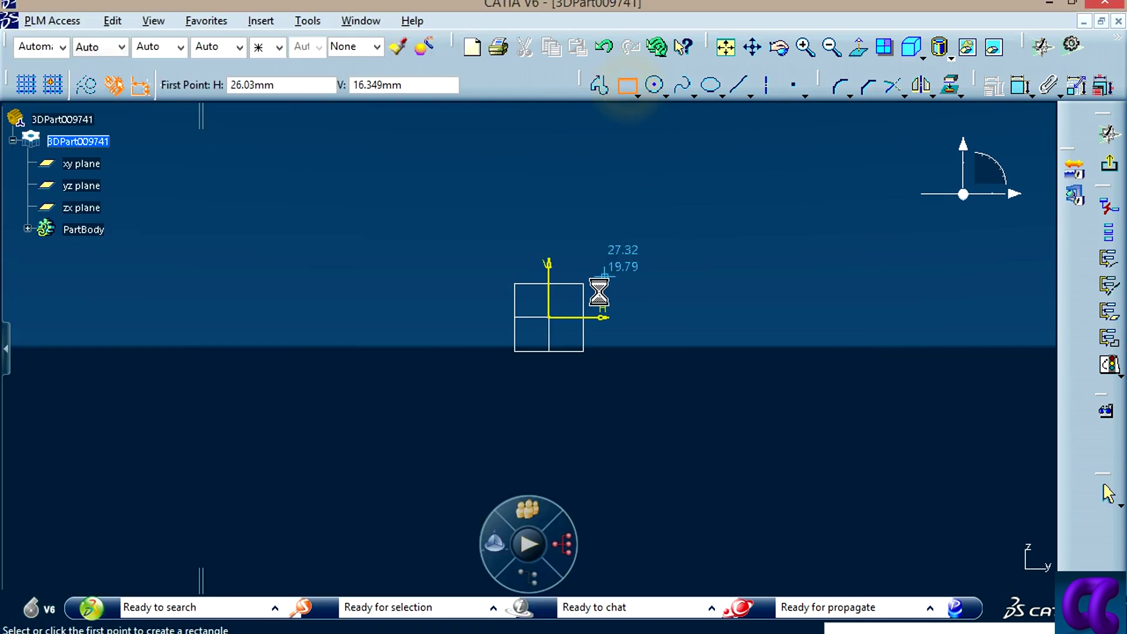
Step: Draw a rectangle from the sketch origin up to the right
click(549, 318)
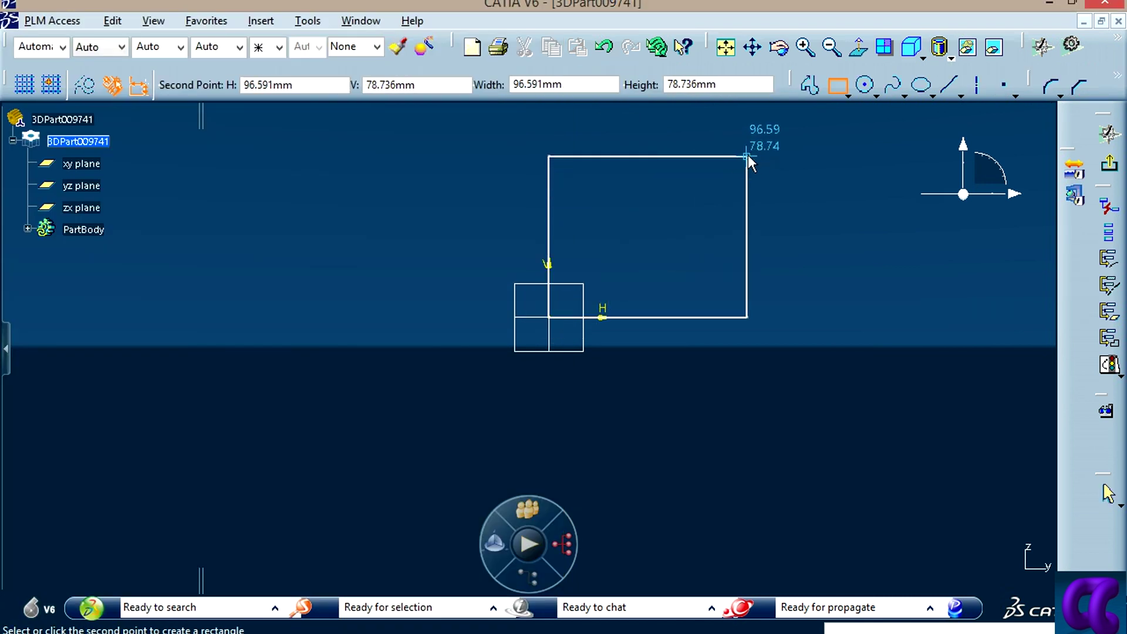
click(748, 153)
middle_drag(804, 189, 749, 280)
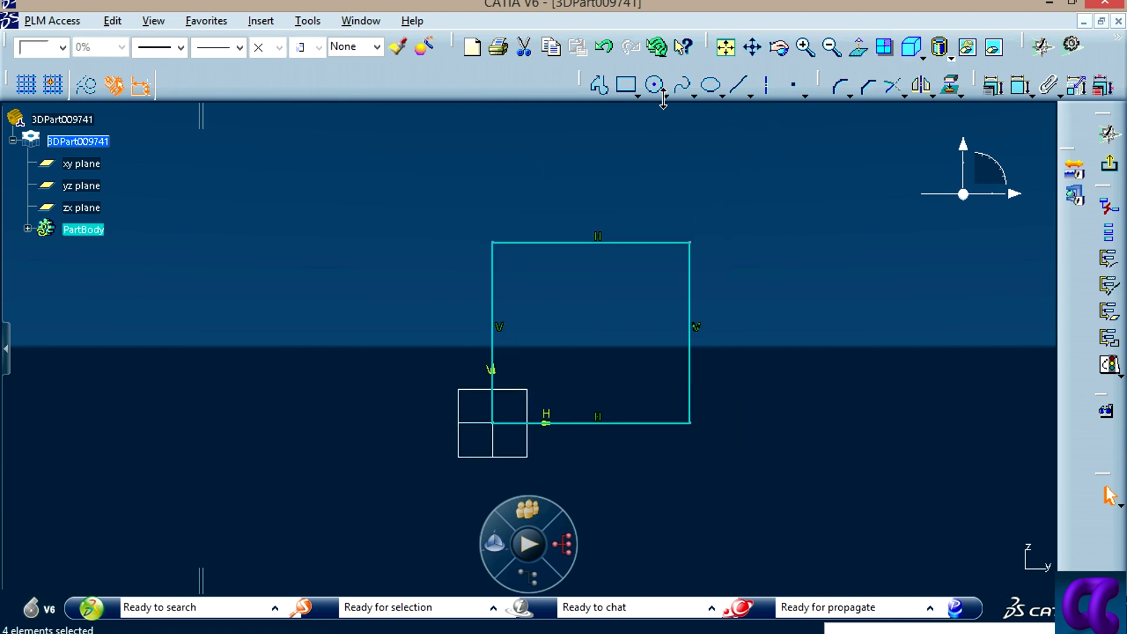
Step: Add a circle centred on the rectangle's top-right corner and undock the editing toolbar
click(657, 86)
click(689, 242)
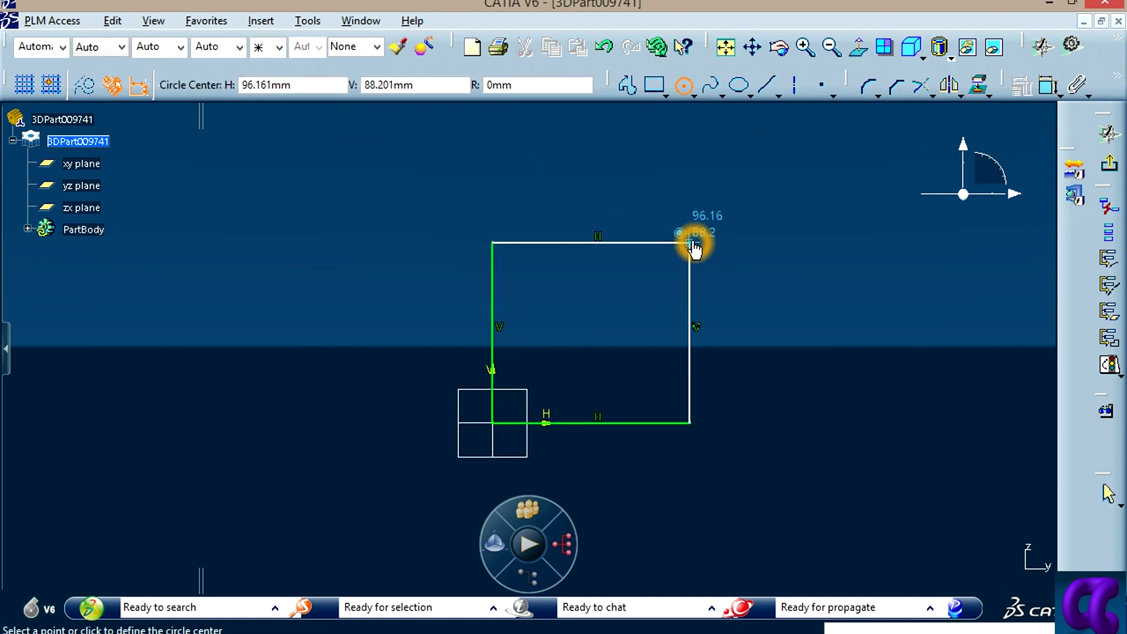
click(618, 316)
click(908, 251)
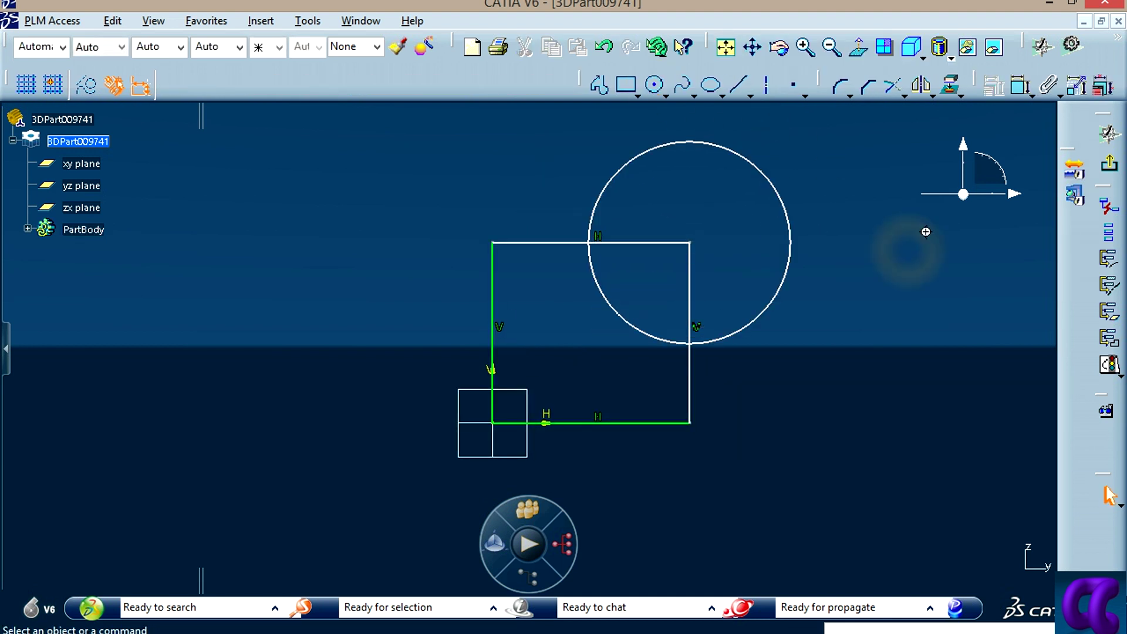
middle_drag(908, 252, 775, 256)
drag(820, 85, 587, 147)
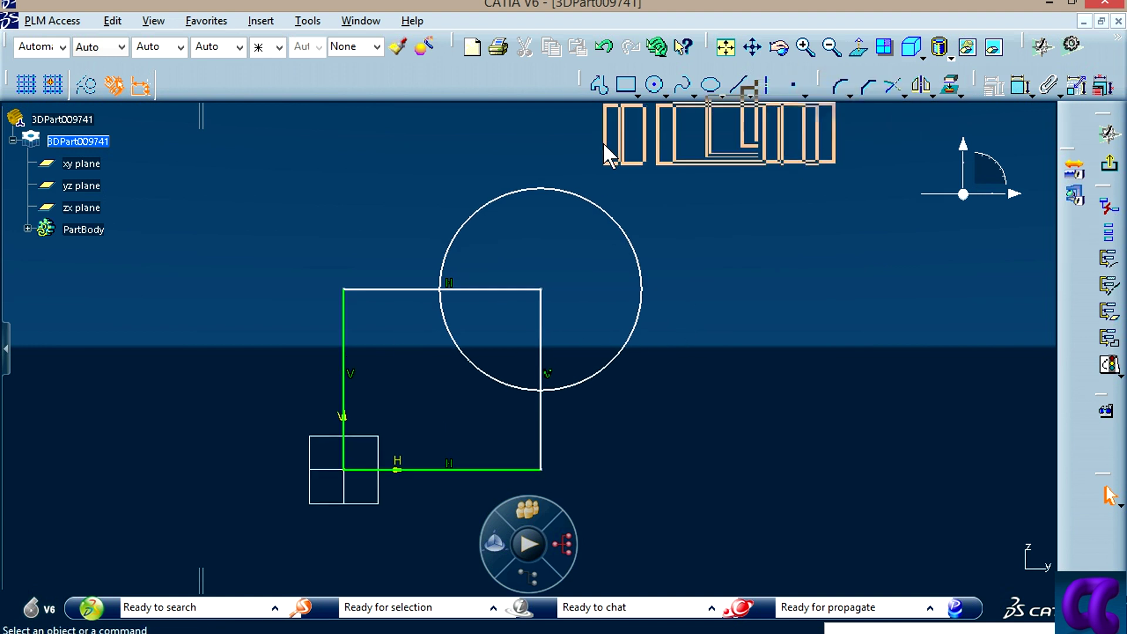
Step: Quick-trim the outer circle arc and the rectangle's top-right corner lines, leaving a concave notch
click(660, 156)
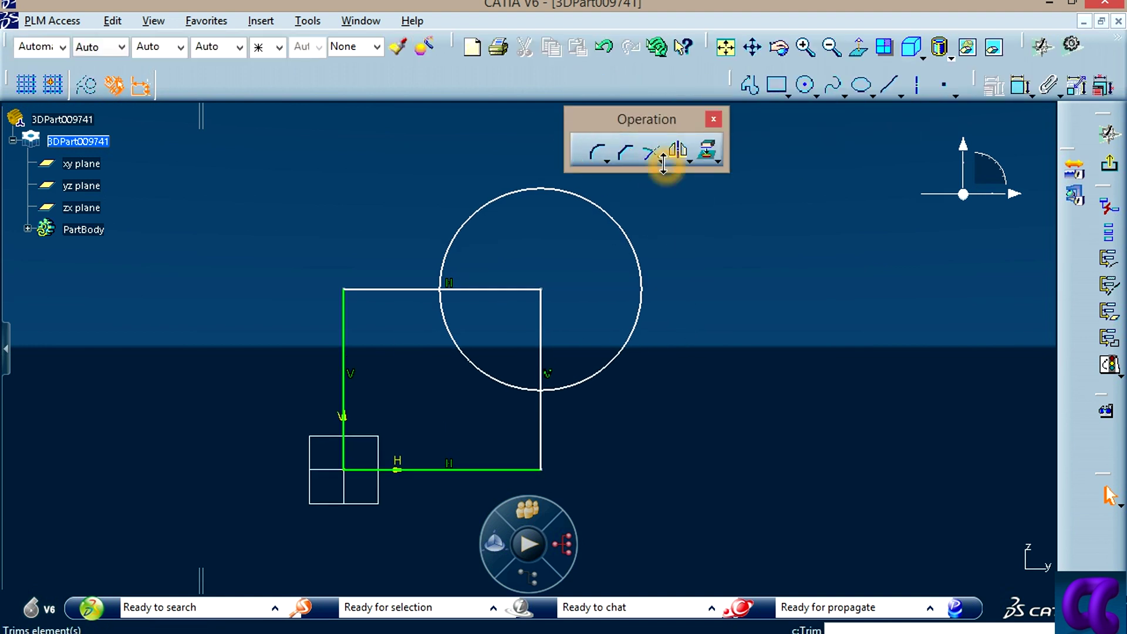
drag(661, 119, 903, 505)
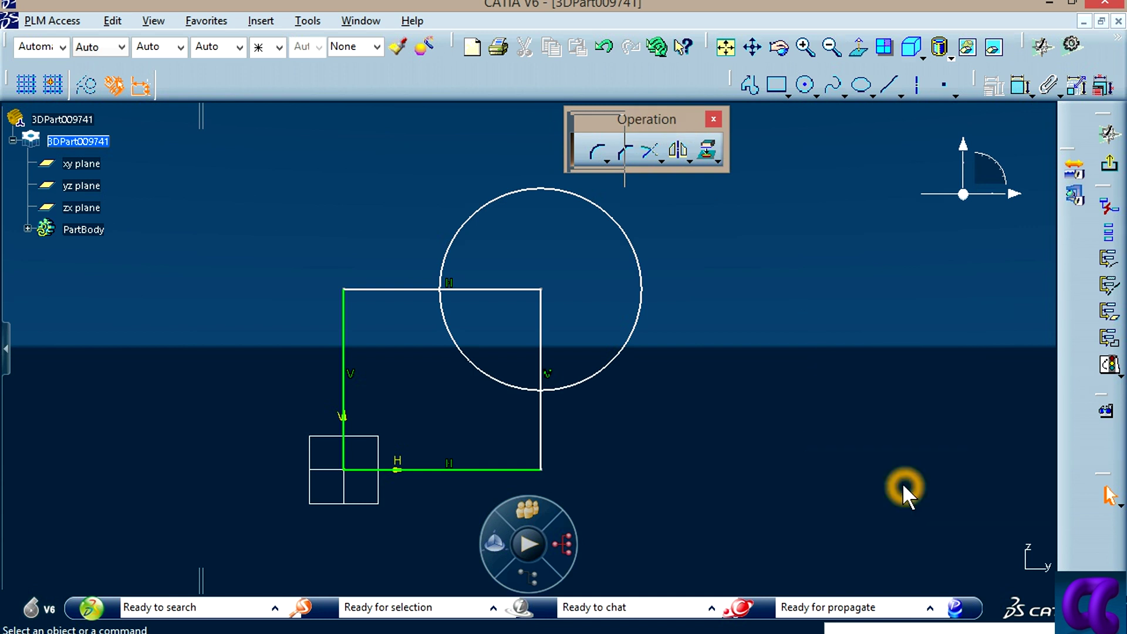
click(925, 528)
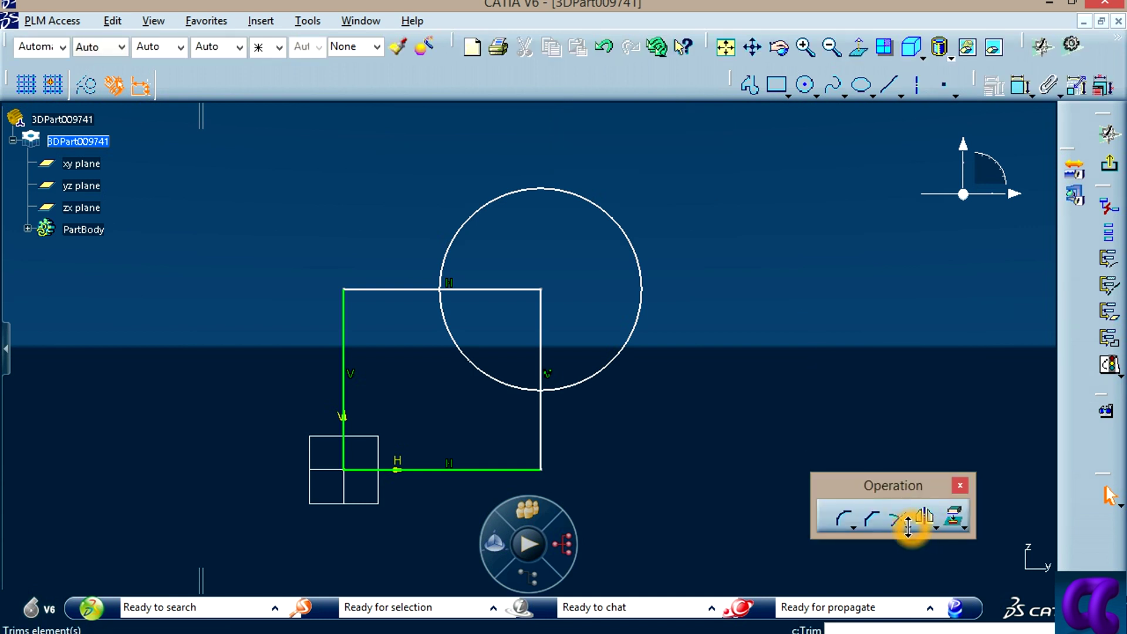
click(923, 580)
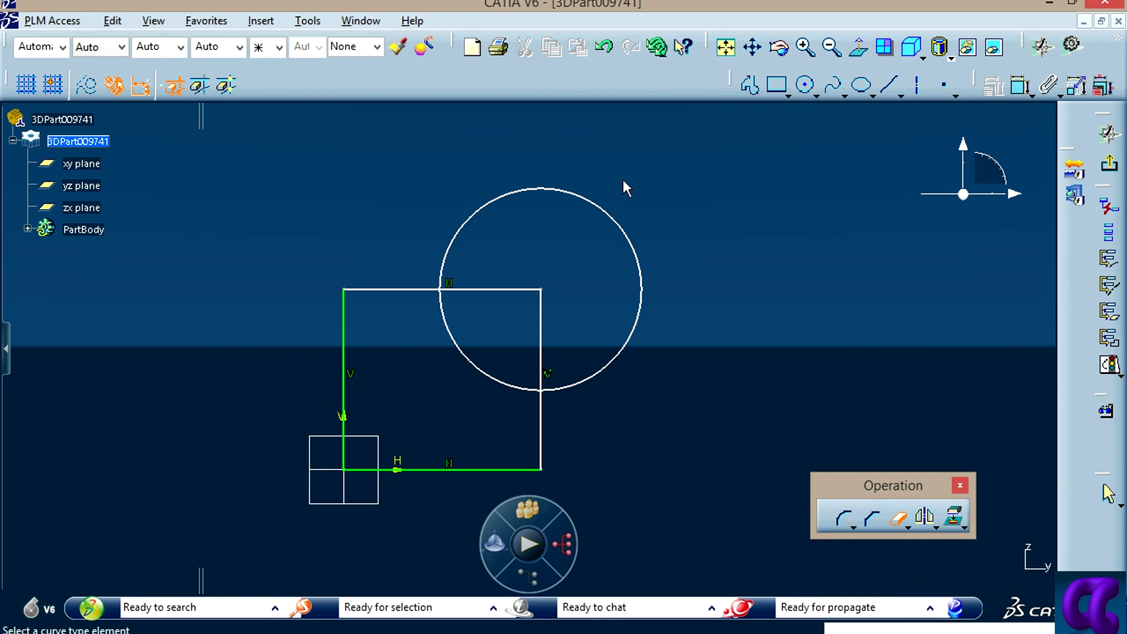
click(615, 221)
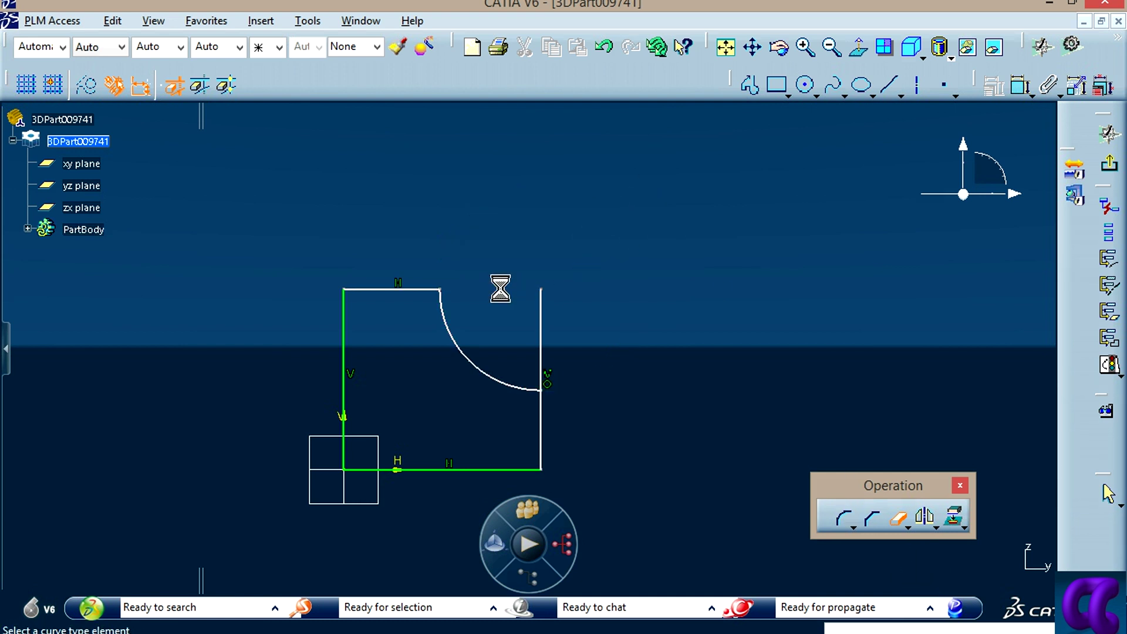
click(542, 333)
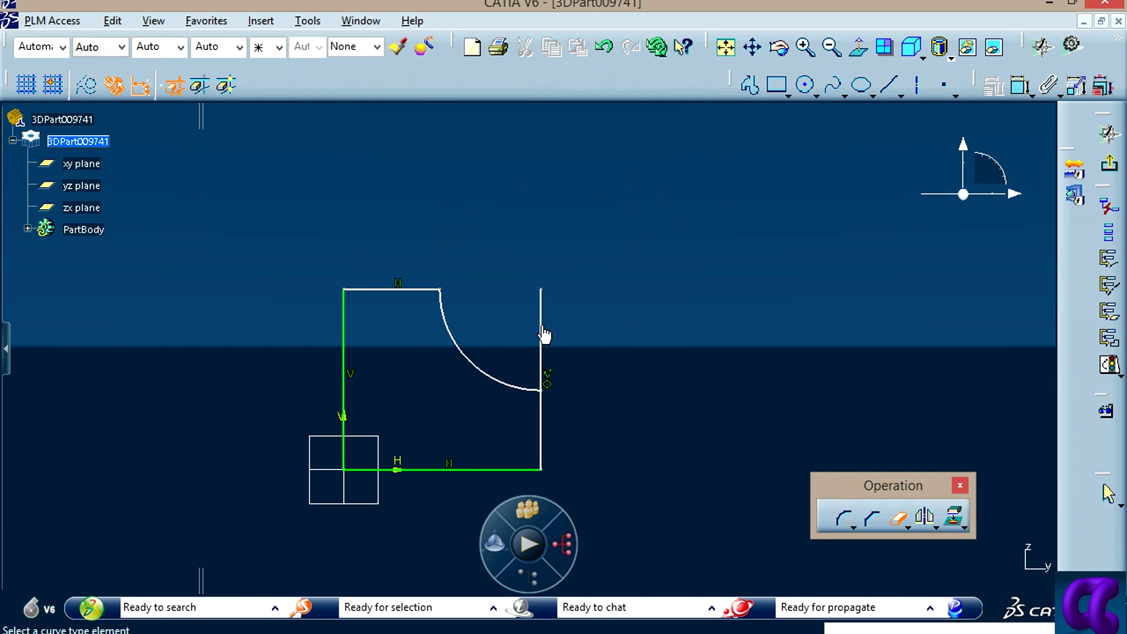
click(898, 519)
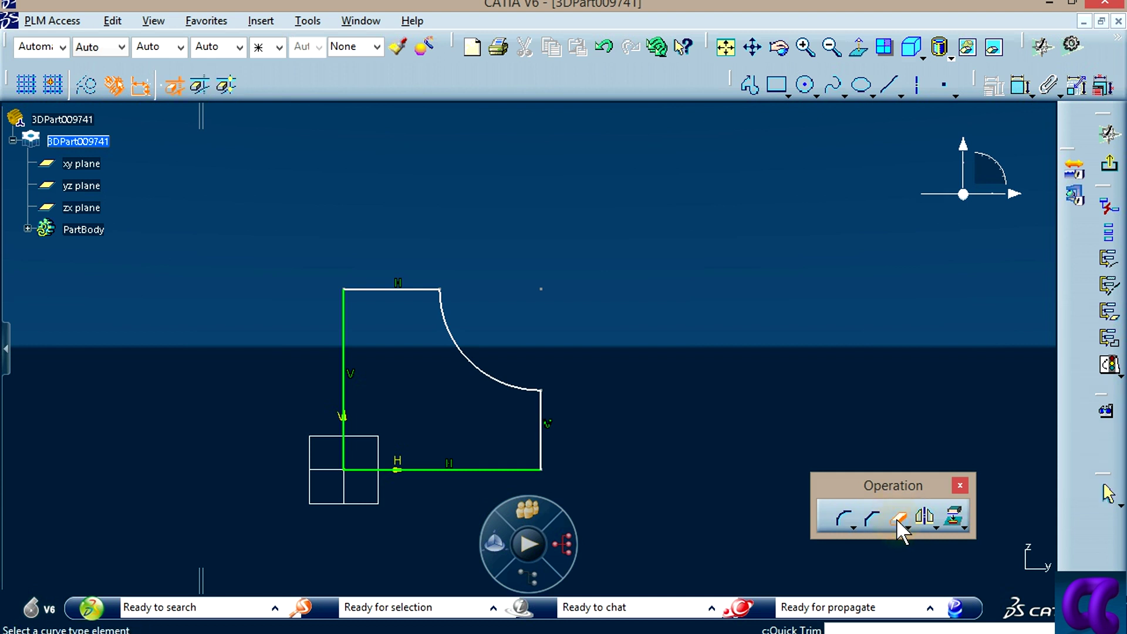
click(172, 88)
Step: Dimension the notch arc with a radius of 20
click(1031, 94)
click(1043, 108)
click(472, 369)
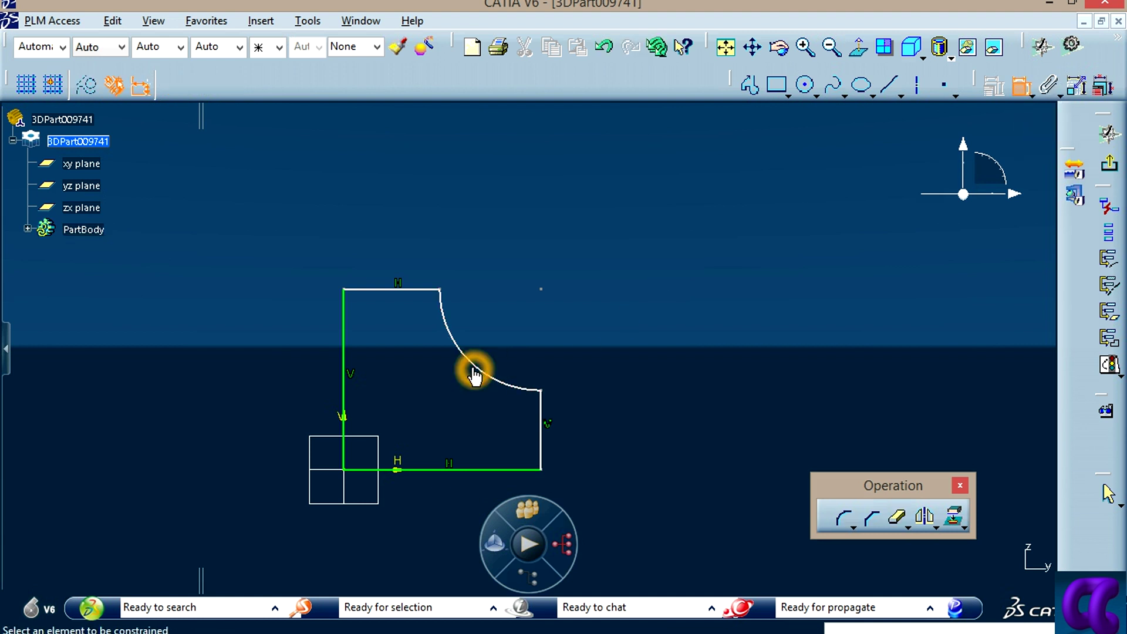
click(444, 386)
double_click(444, 386)
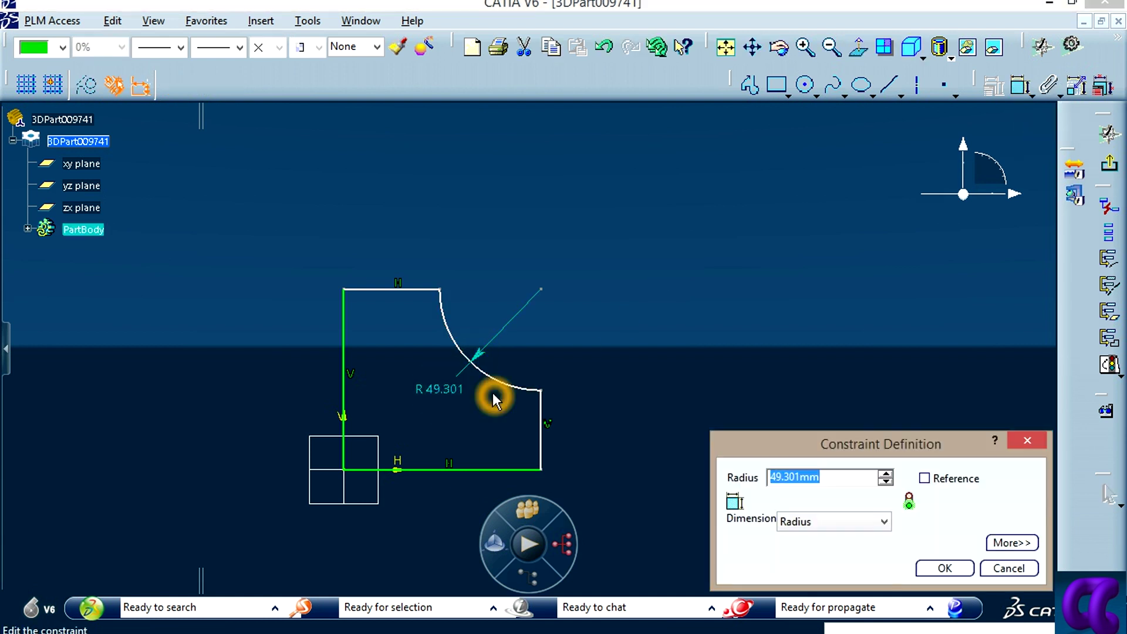
text(0)
key(Return)
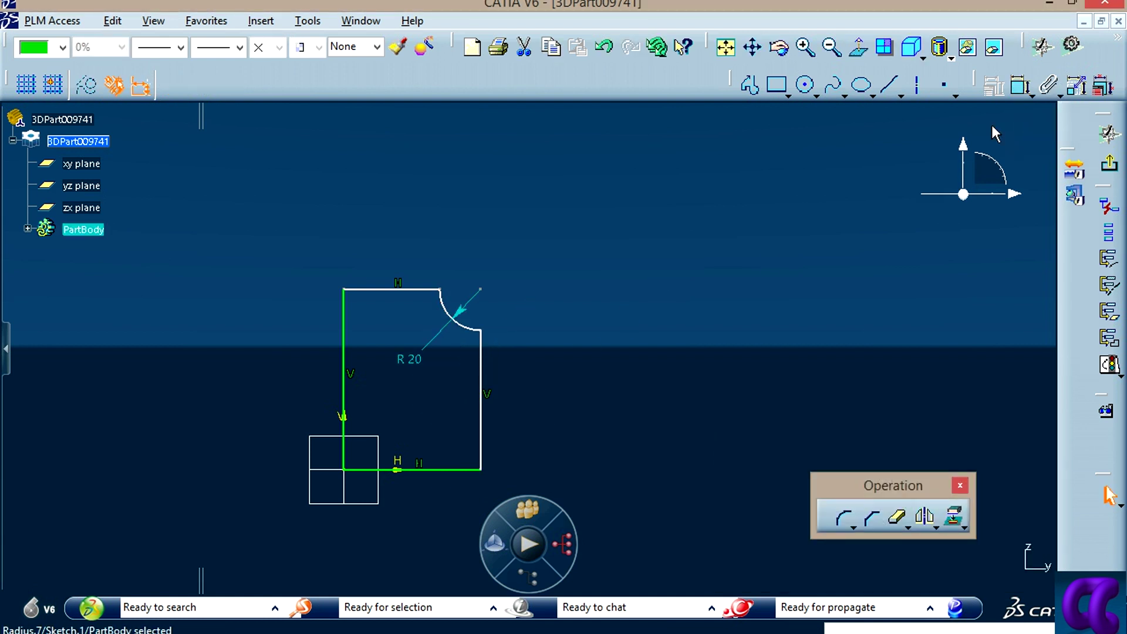
Step: Dimension the top edge length at 30
click(1020, 87)
click(376, 289)
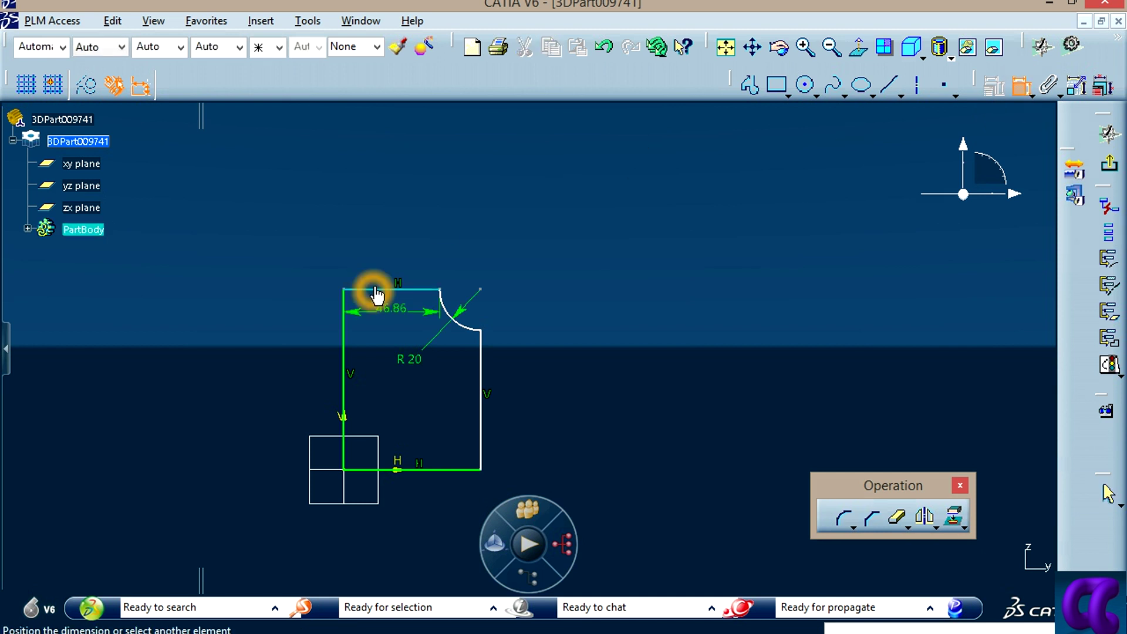
click(390, 243)
double_click(393, 246)
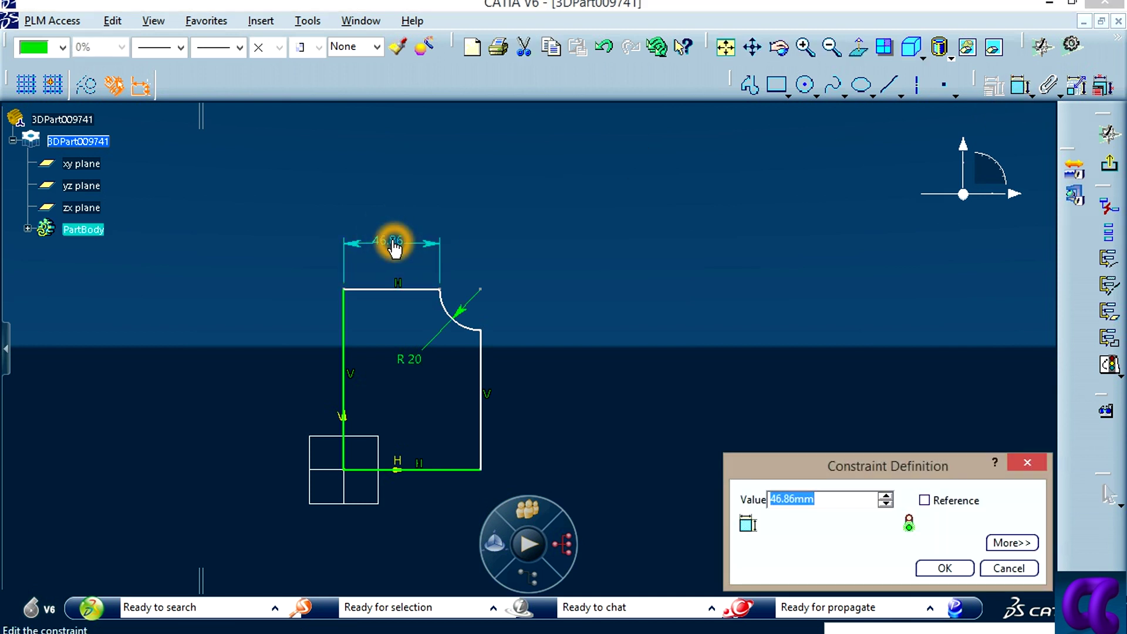
key(Return)
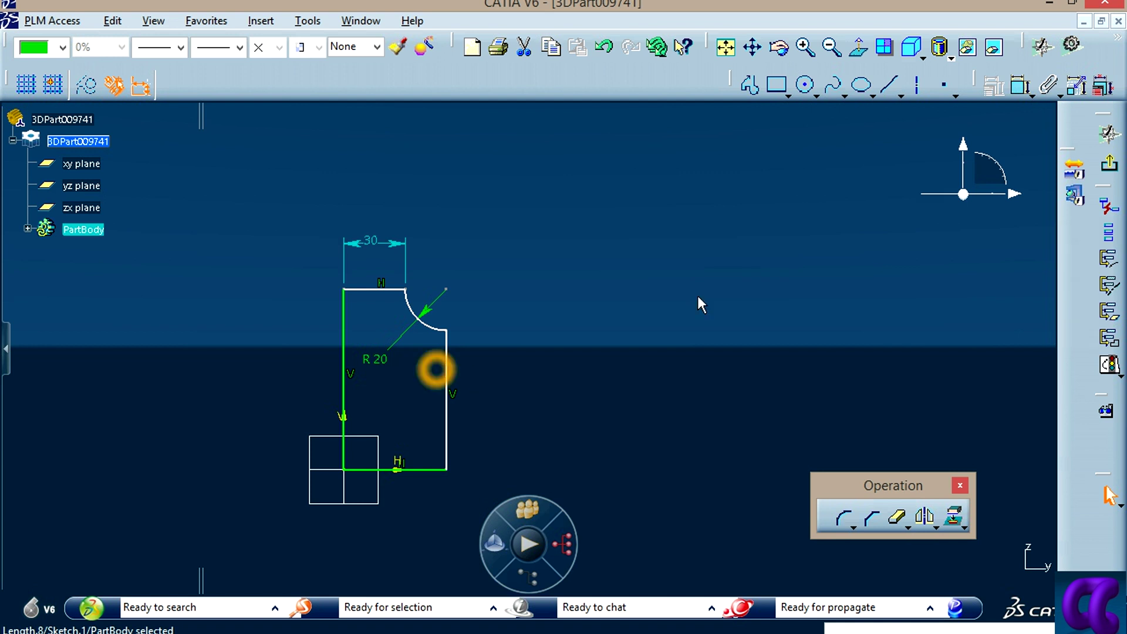
Step: Dimension the right edge height to 20 and the left edge height to 40
click(1023, 91)
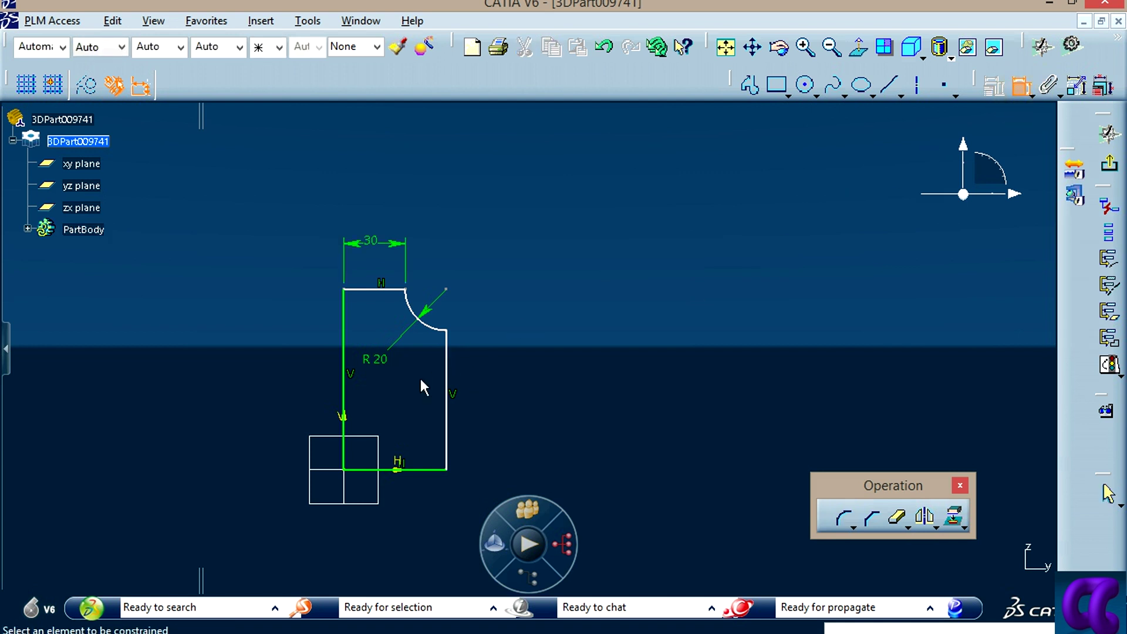
drag(446, 369, 500, 363)
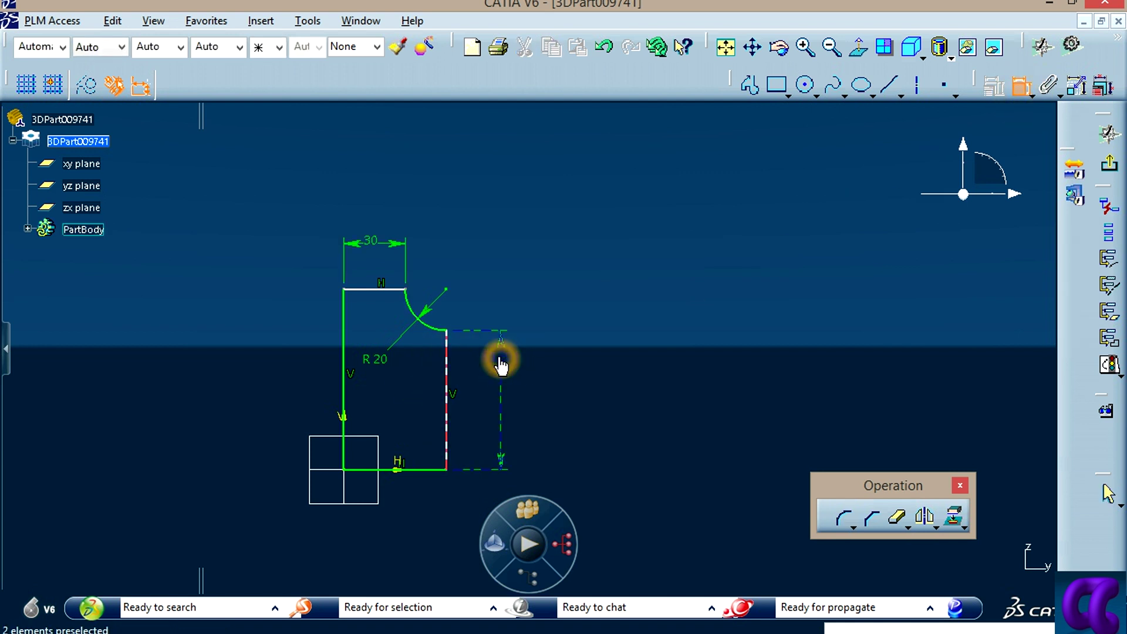
double_click(501, 364)
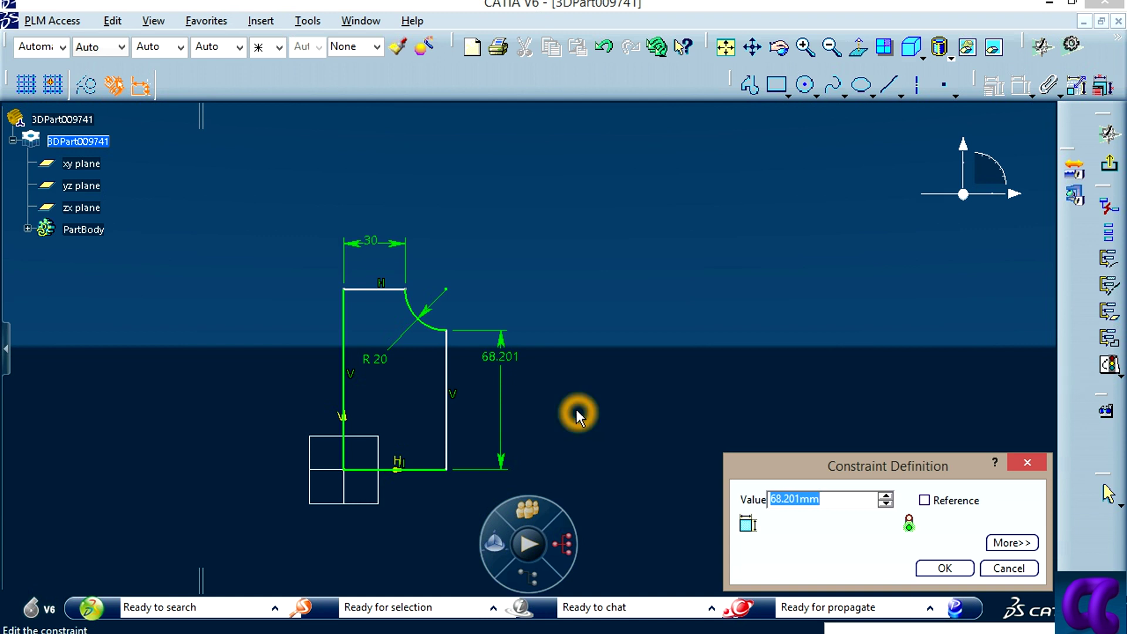
text(20)
key(Return)
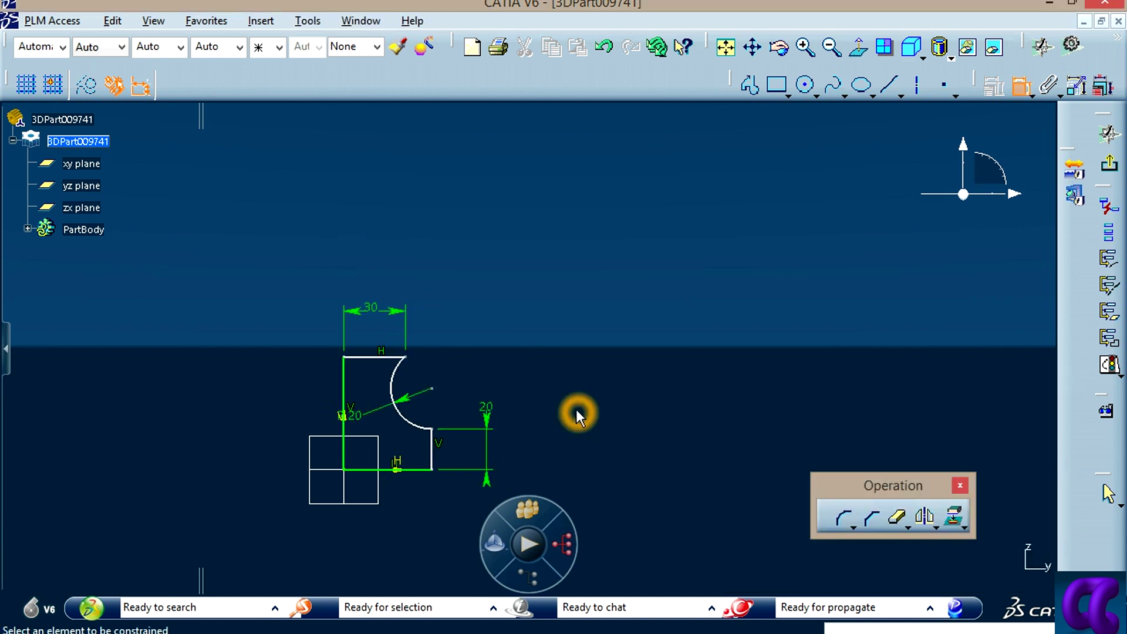
click(347, 412)
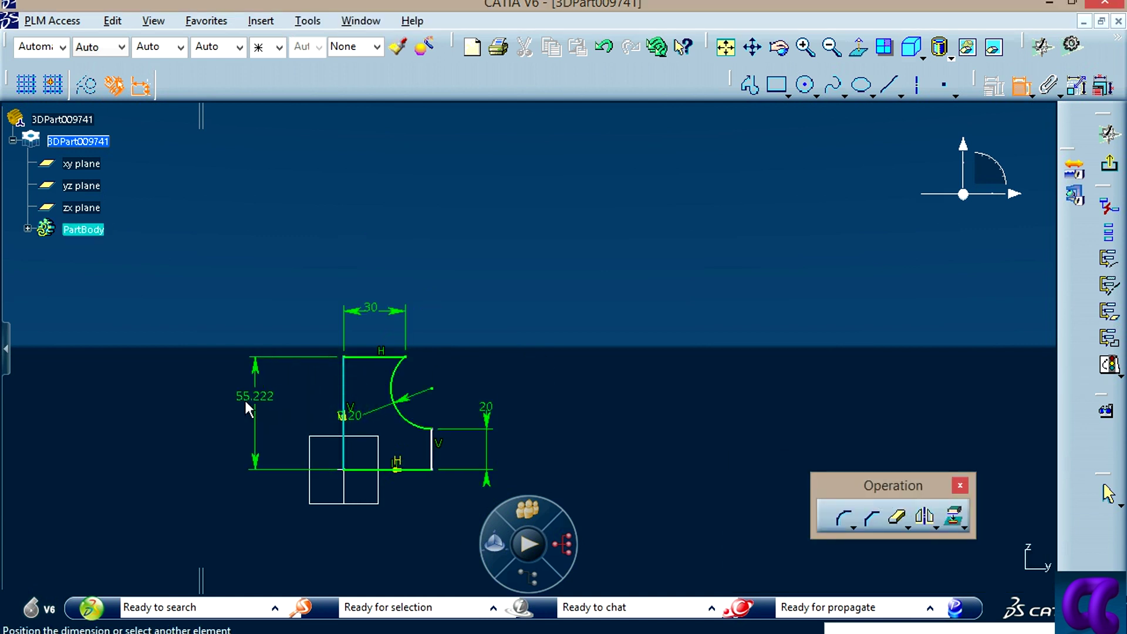
double_click(241, 399)
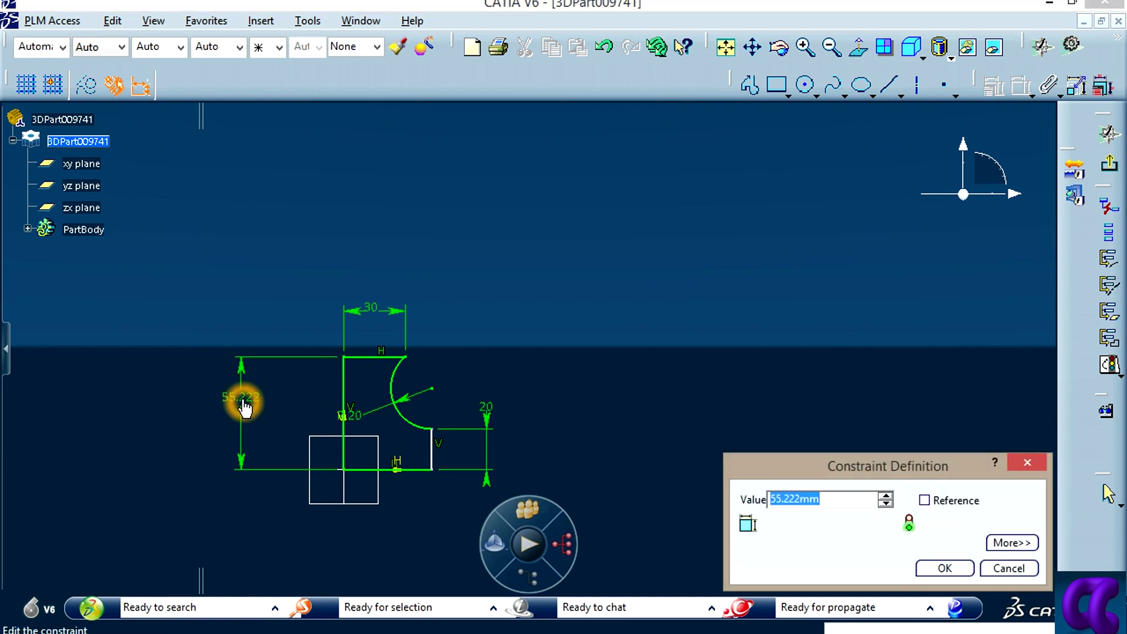
key(Return)
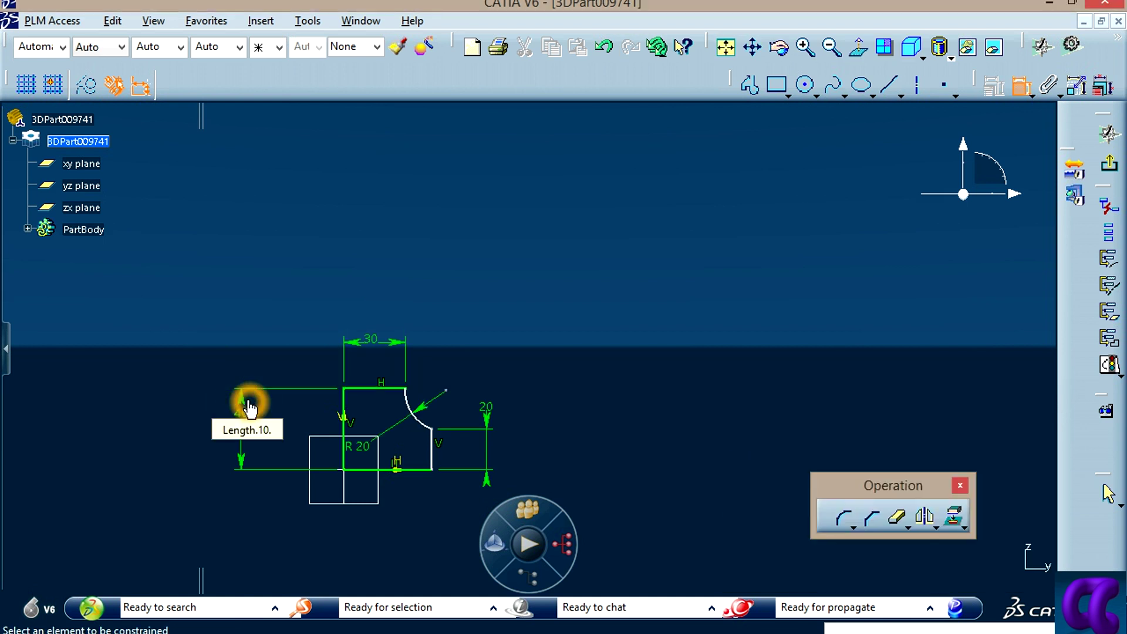
Step: Dimension the distance between the left and right vertical edges to 50
mouse_move(437, 383)
middle_down()
mouse_move(397, 259)
mouse_move(532, 435)
mouse_move(562, 443)
middle_up()
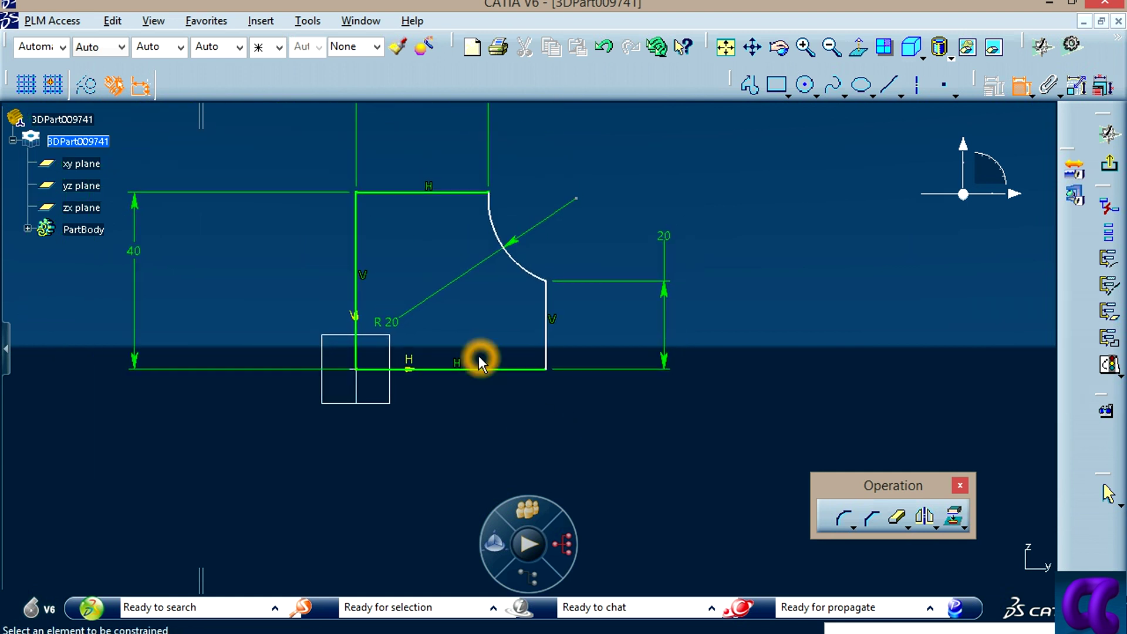
click(355, 254)
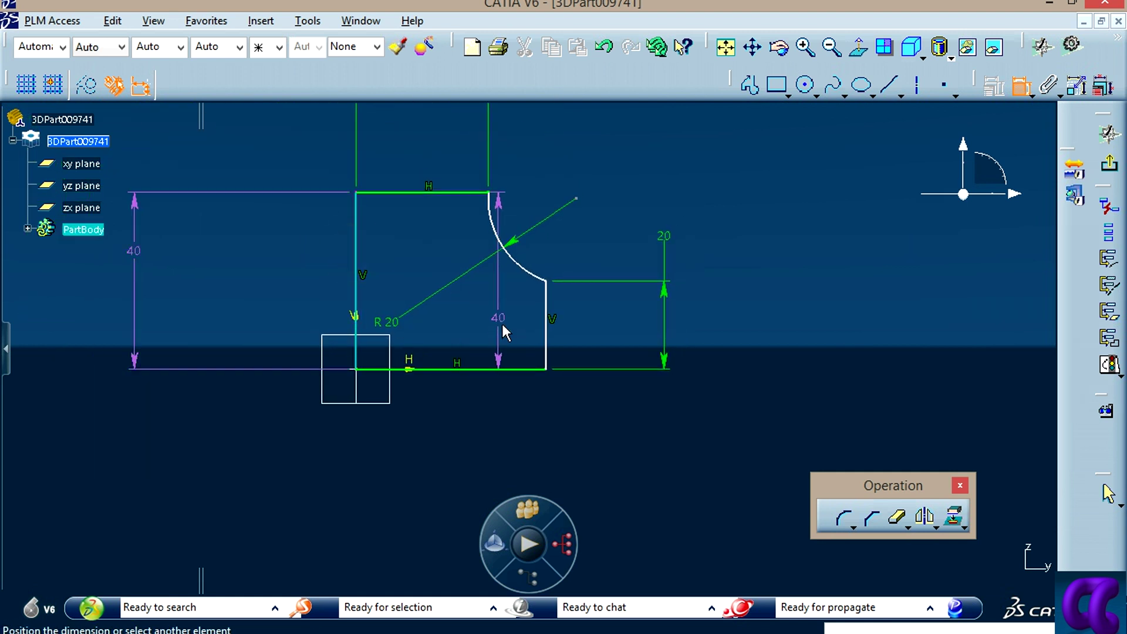
click(547, 320)
click(473, 425)
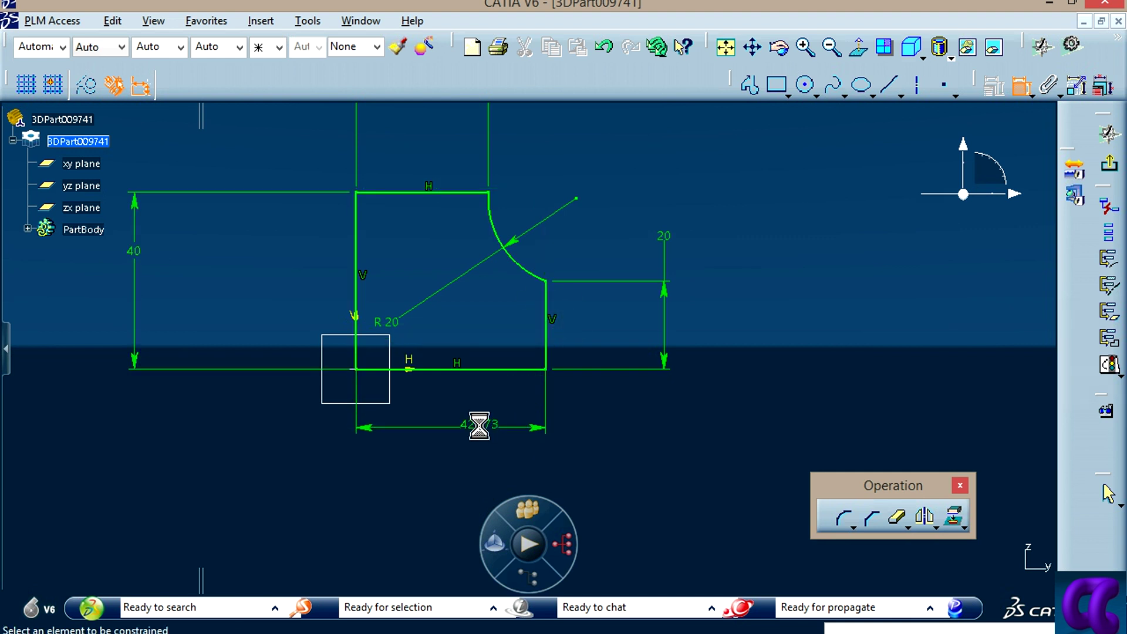
double_click(473, 423)
text(50mm)
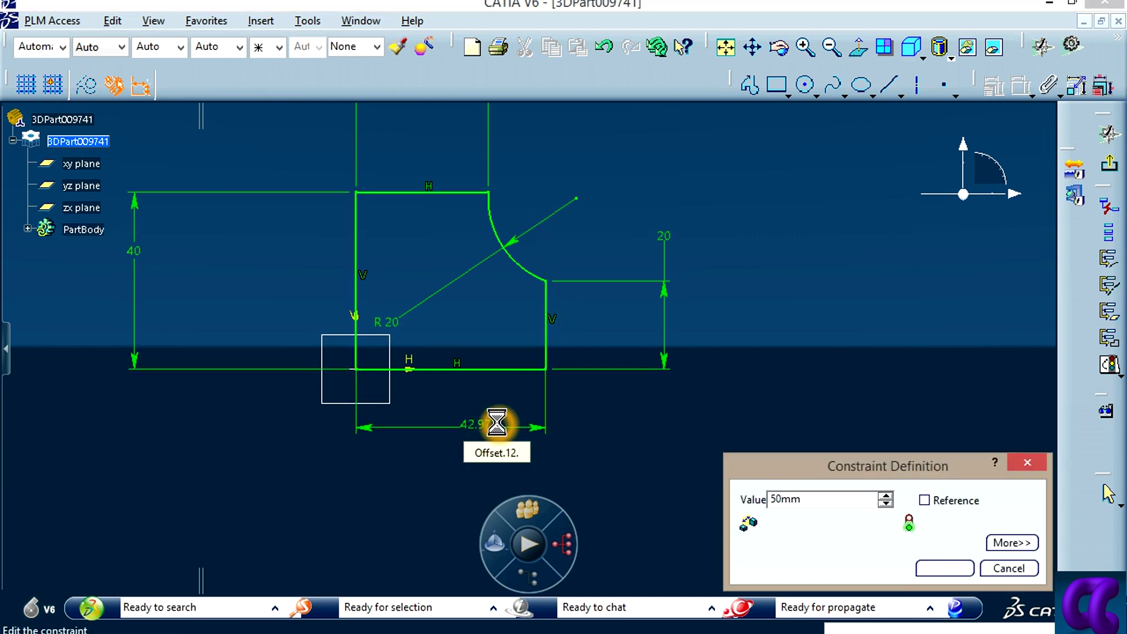
mouse_move(789, 328)
middle_down()
mouse_move(734, 330)
mouse_move(734, 314)
middle_up()
Step: Check the sketch solving status and delete the right-side 20 height dimension
click(1109, 365)
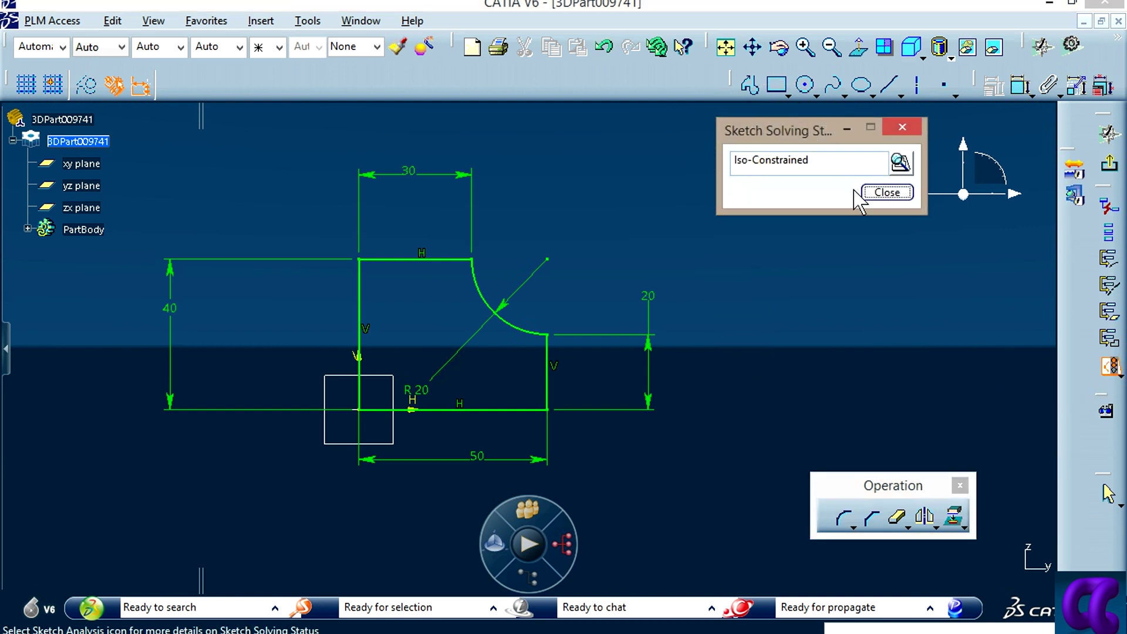
click(886, 192)
click(647, 306)
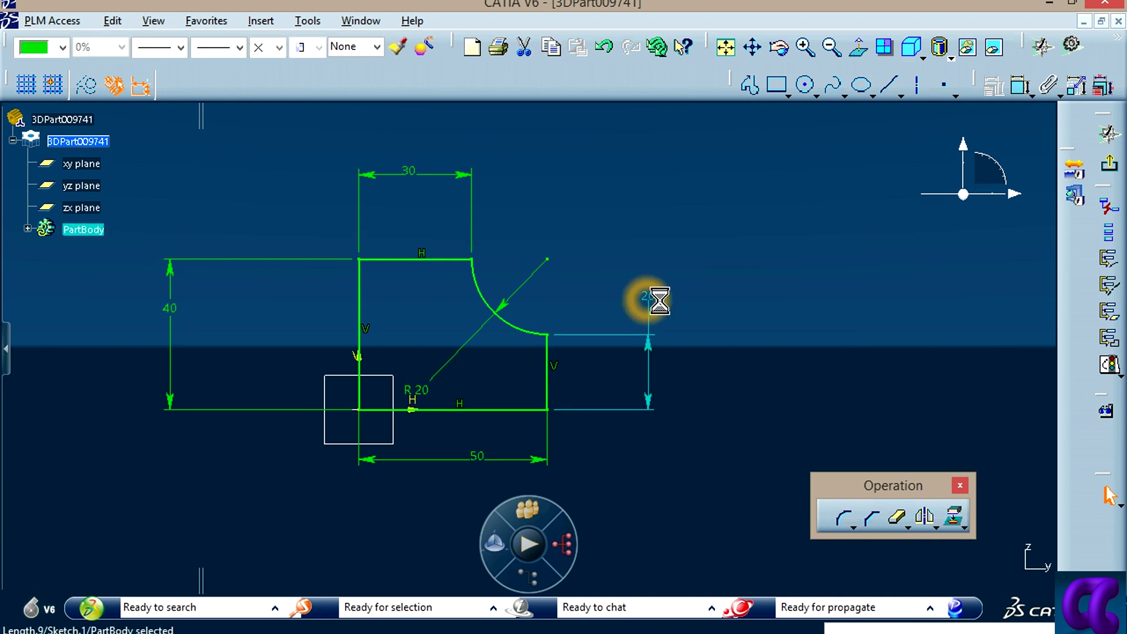
key(Delete)
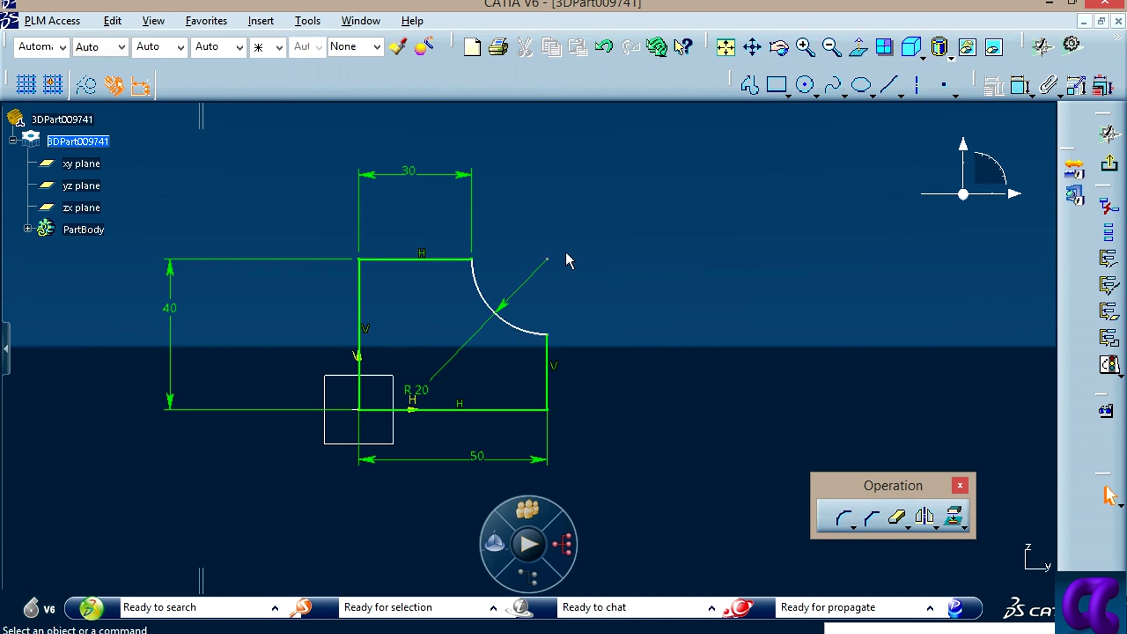
Step: Make the R20 arc's centre coincident with the top edge line
click(485, 297)
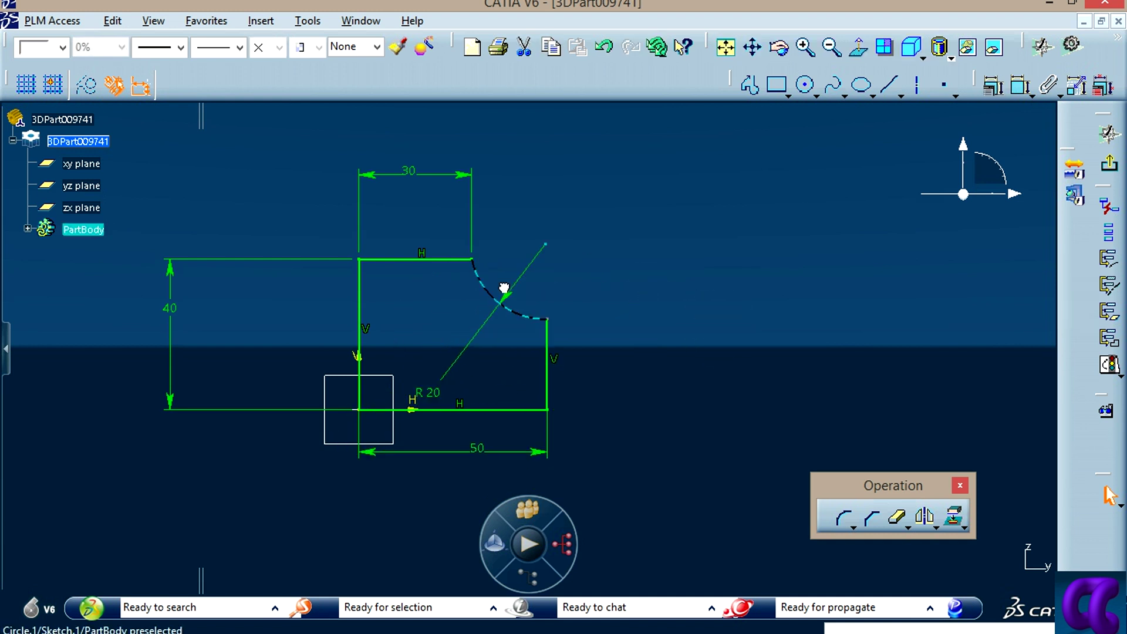
click(500, 299)
drag(512, 293, 513, 309)
click(713, 268)
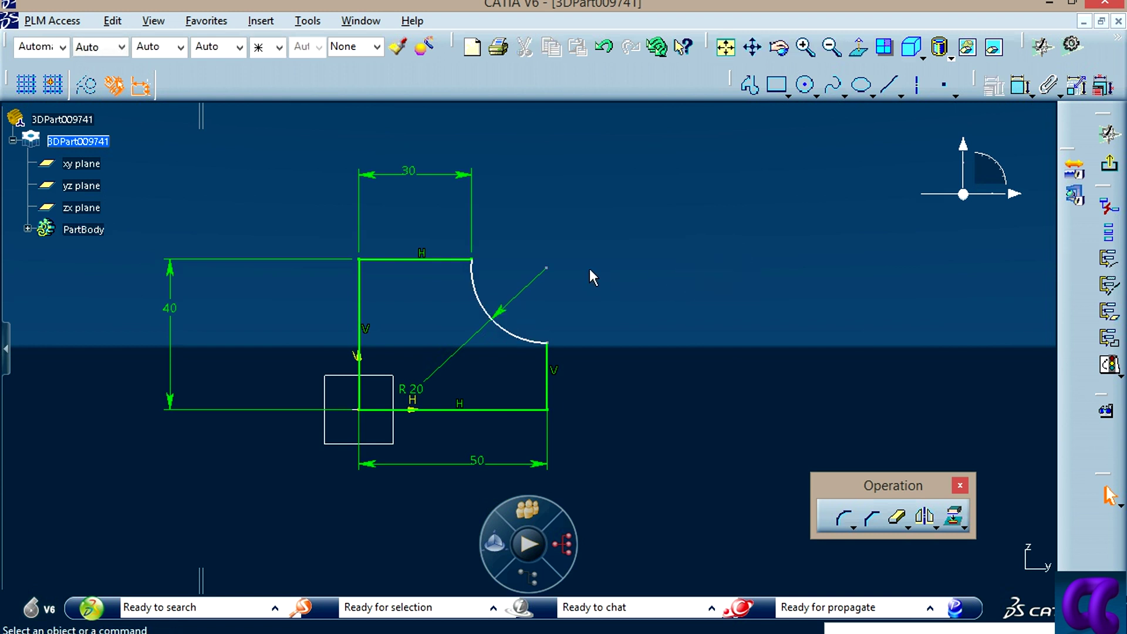
click(546, 268)
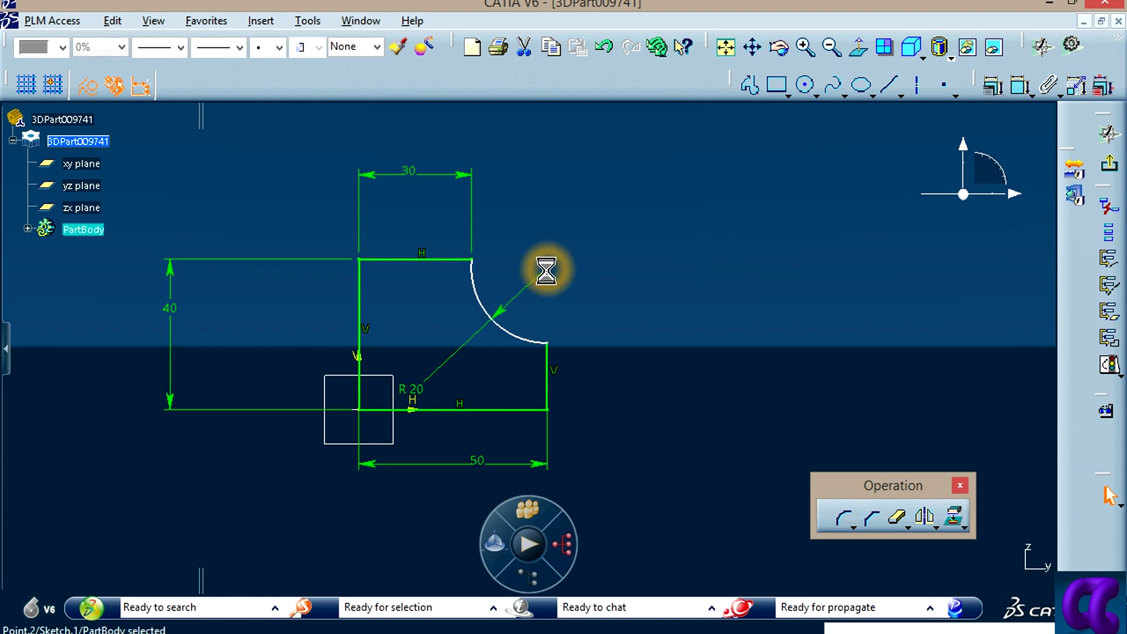
ctrl+click(440, 259)
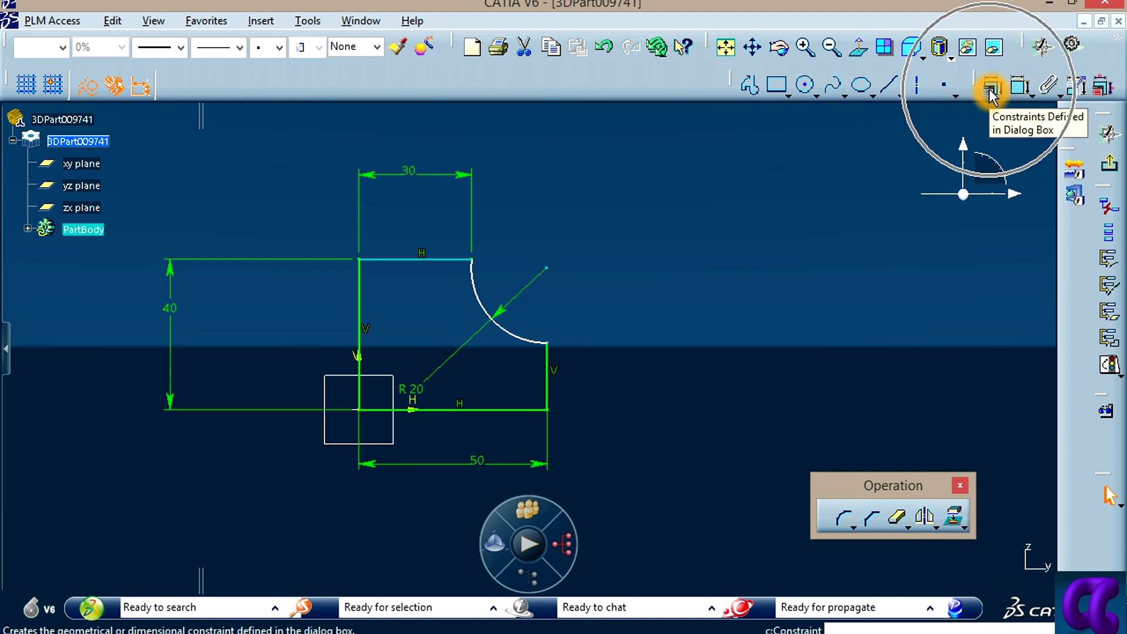
click(991, 88)
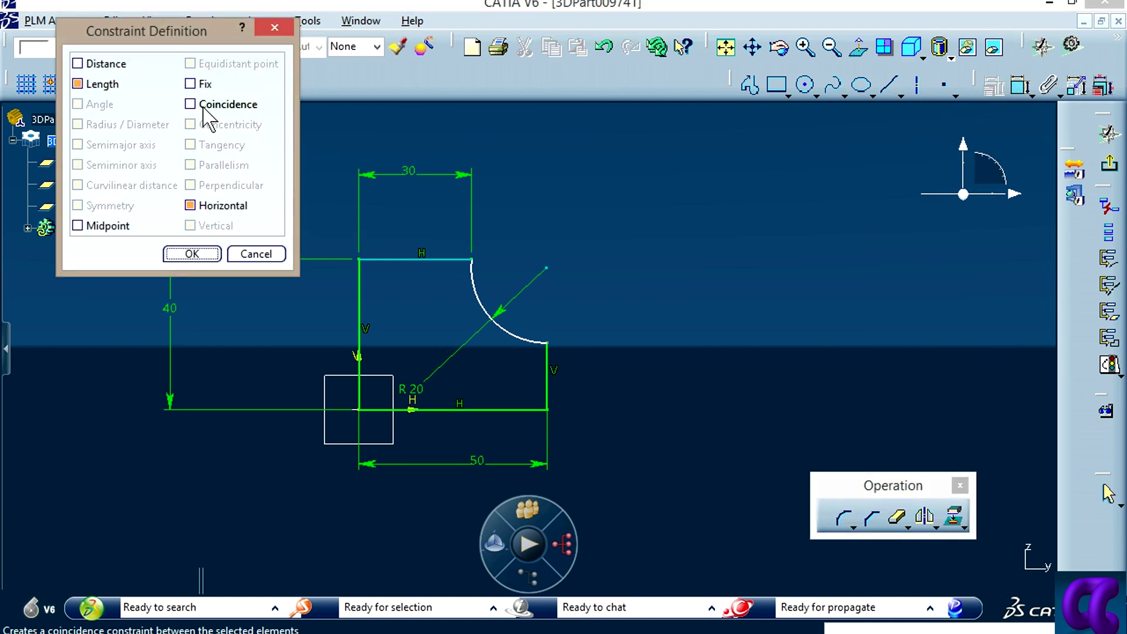
click(210, 122)
click(182, 253)
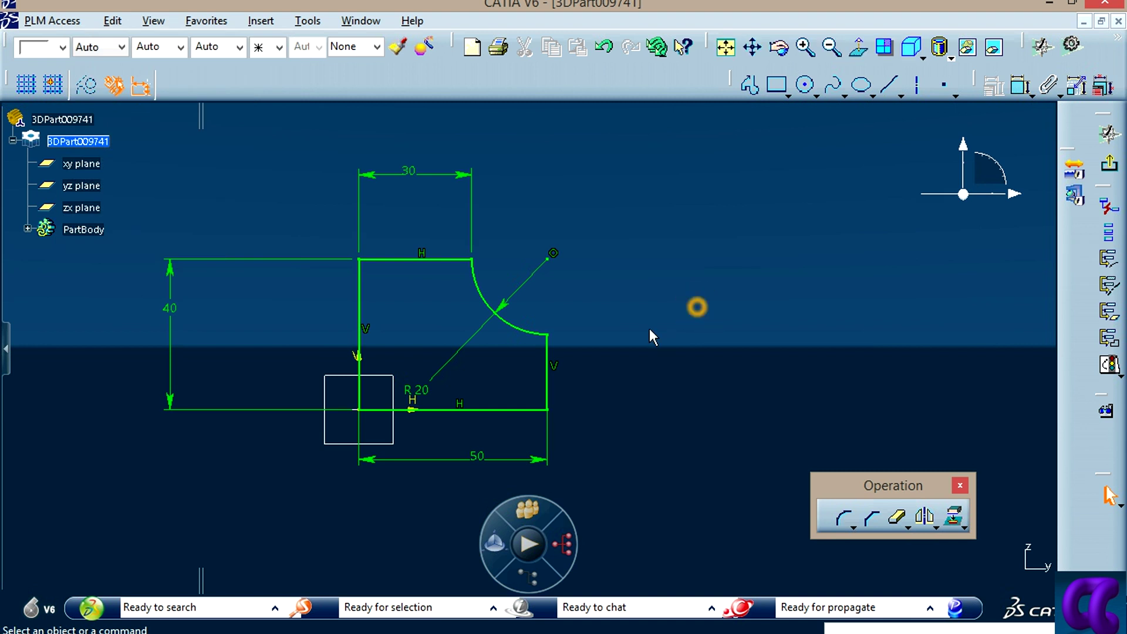
Step: Confirm the profile is Iso-Constrained and open the new-document panel with Ctrl+N
click(1103, 366)
click(777, 169)
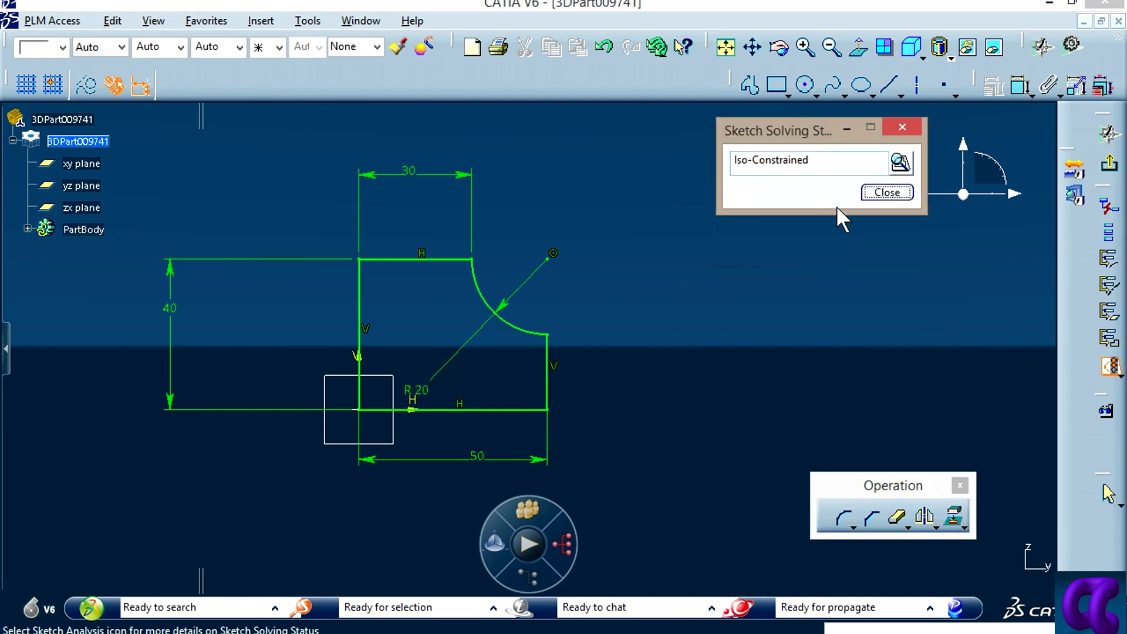
click(887, 194)
middle_drag(684, 377, 731, 352)
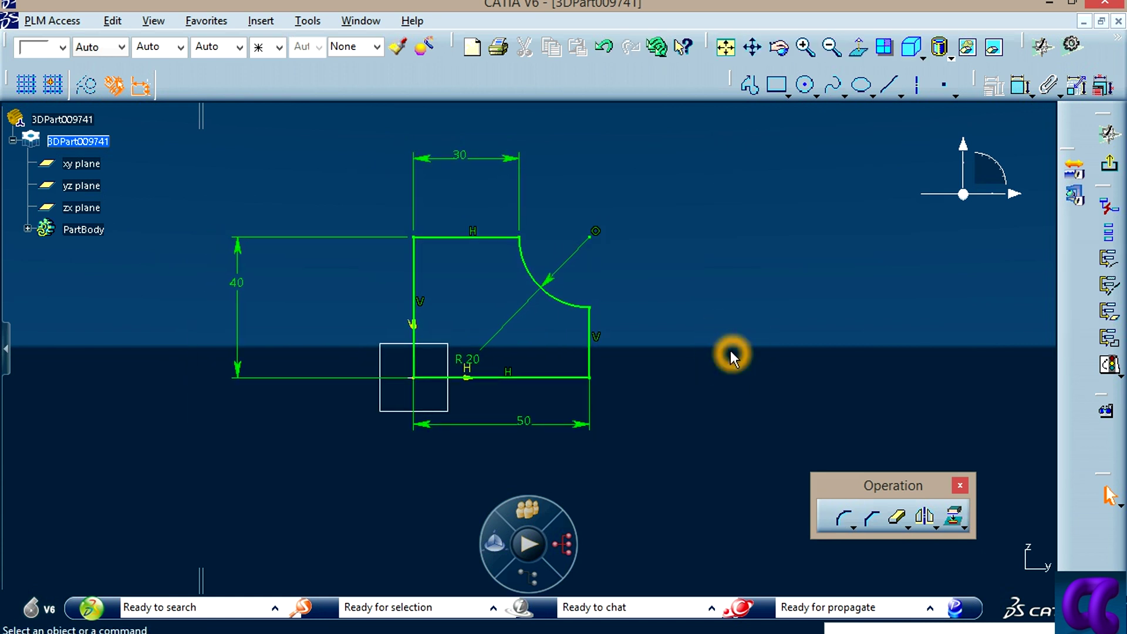
key(ctrl+n)
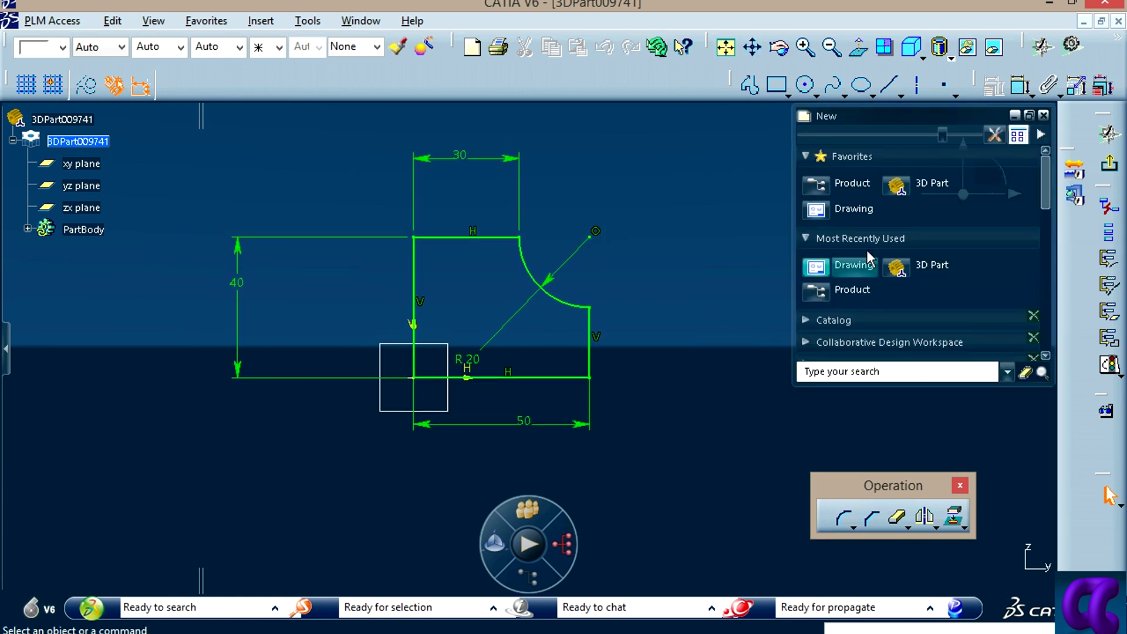
Step: Create a new 3D Part and start a sketch on its xy plane
click(897, 184)
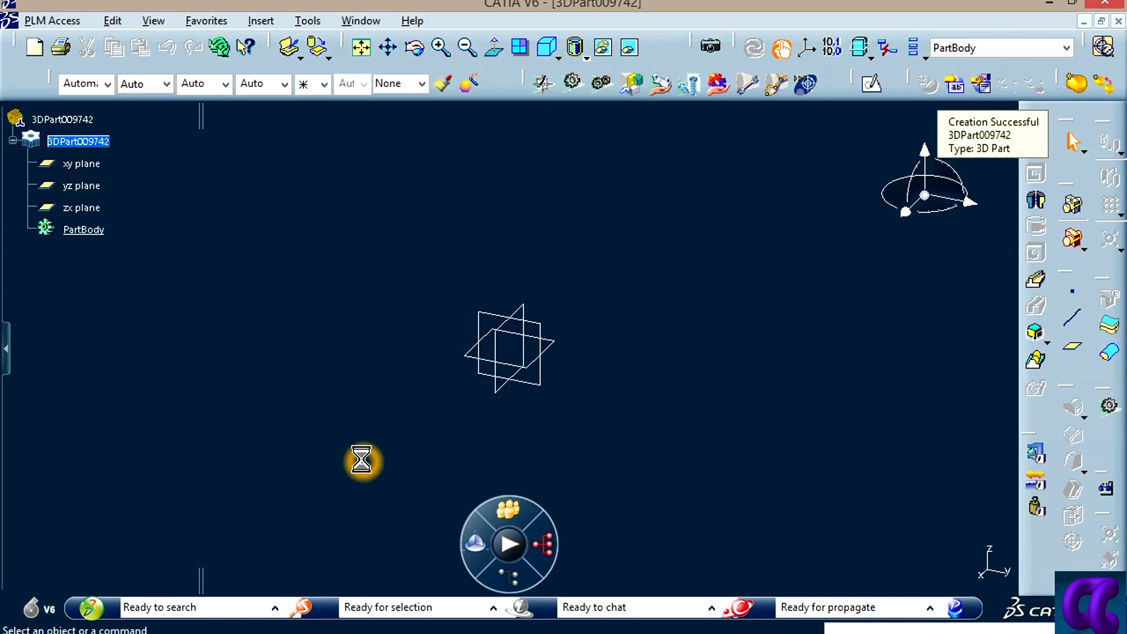
click(872, 84)
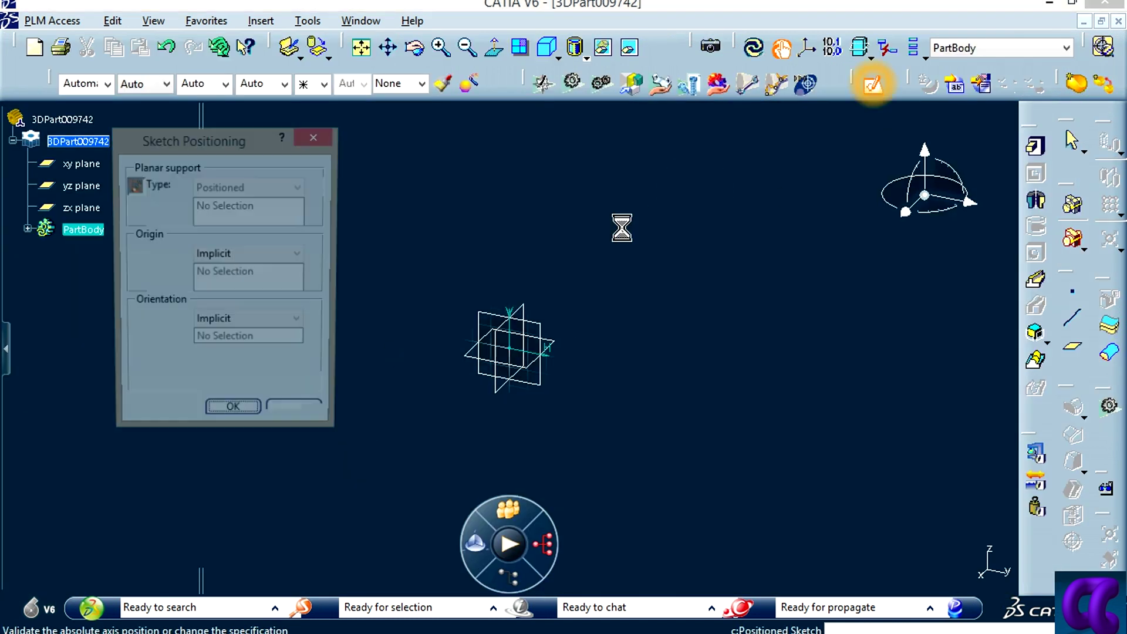
click(490, 317)
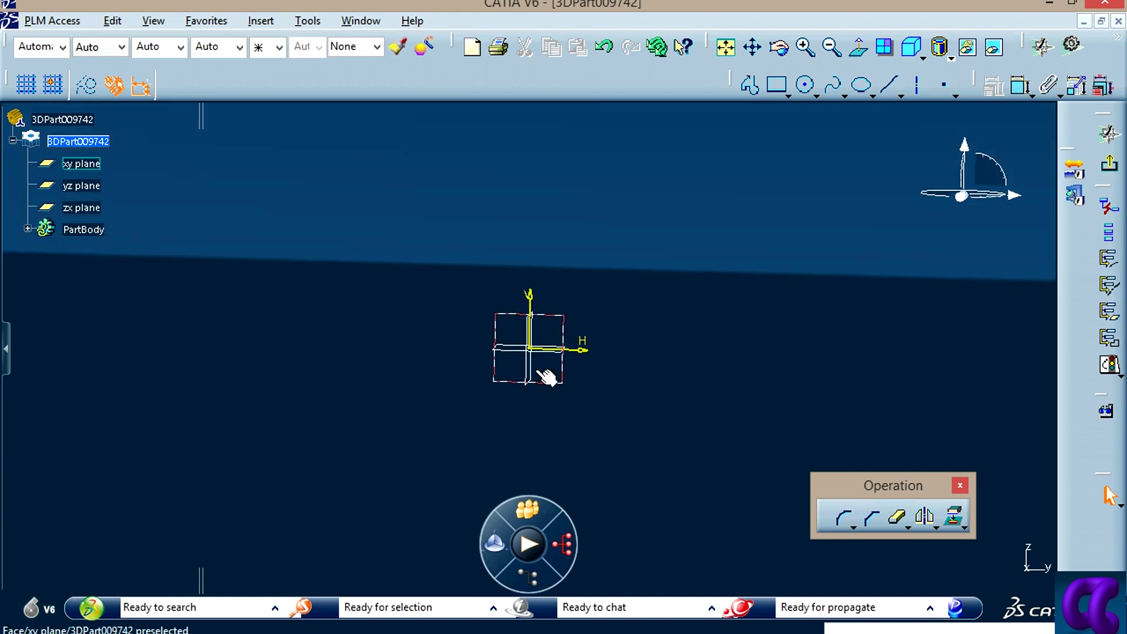
middle_drag(546, 378, 693, 296)
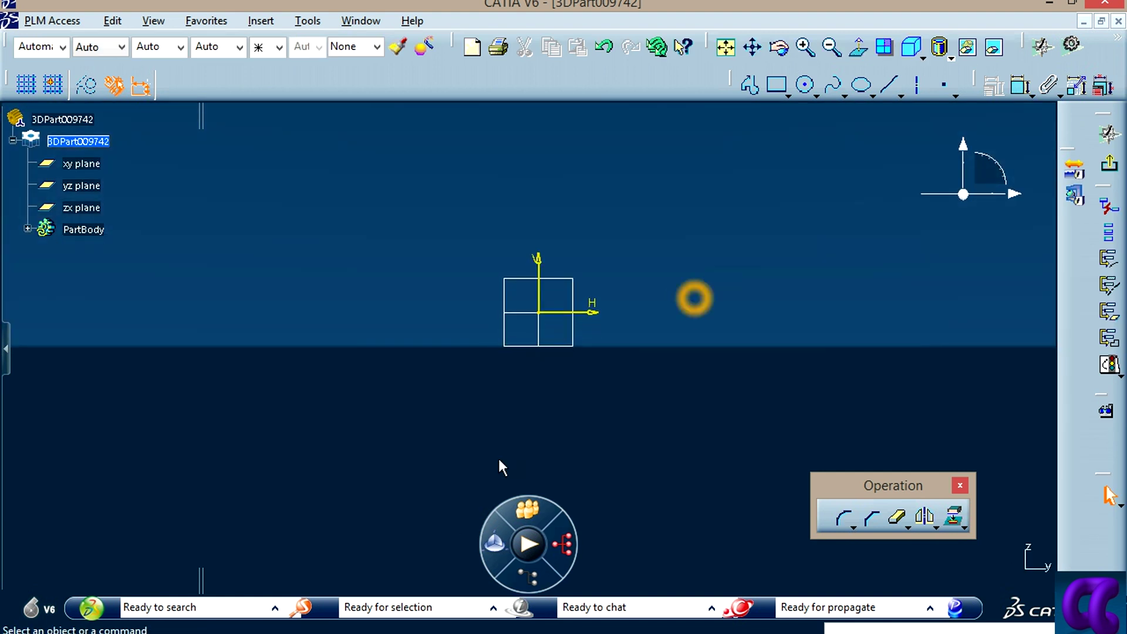
Step: Review the next stepped reference drawing in Photo Viewer, then return to the sketch
key(alt+Tab)
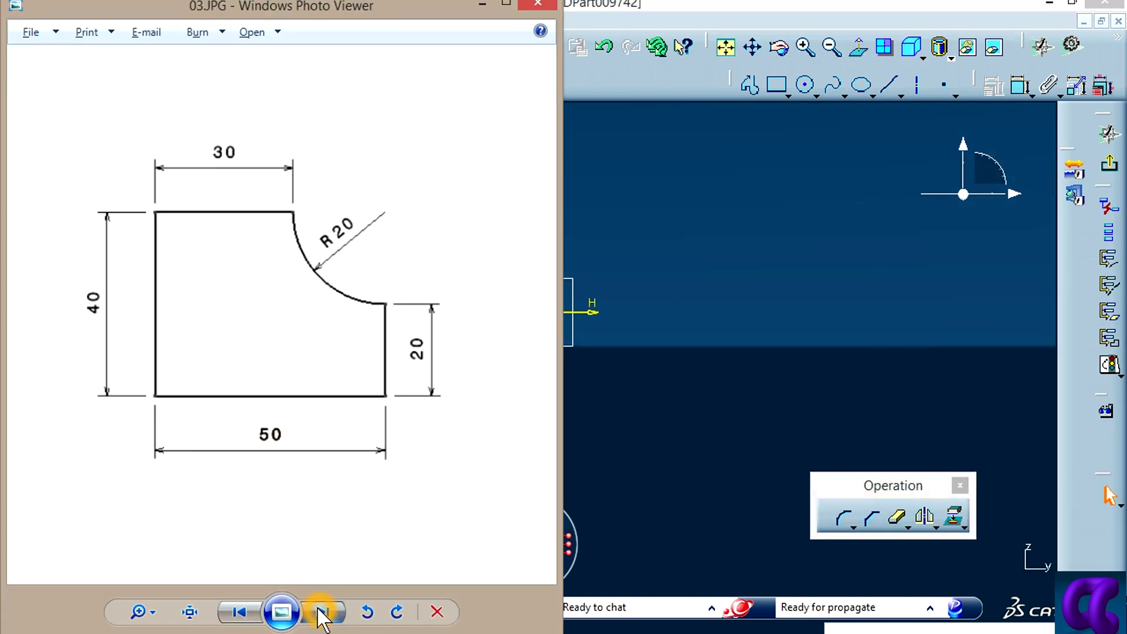
click(321, 612)
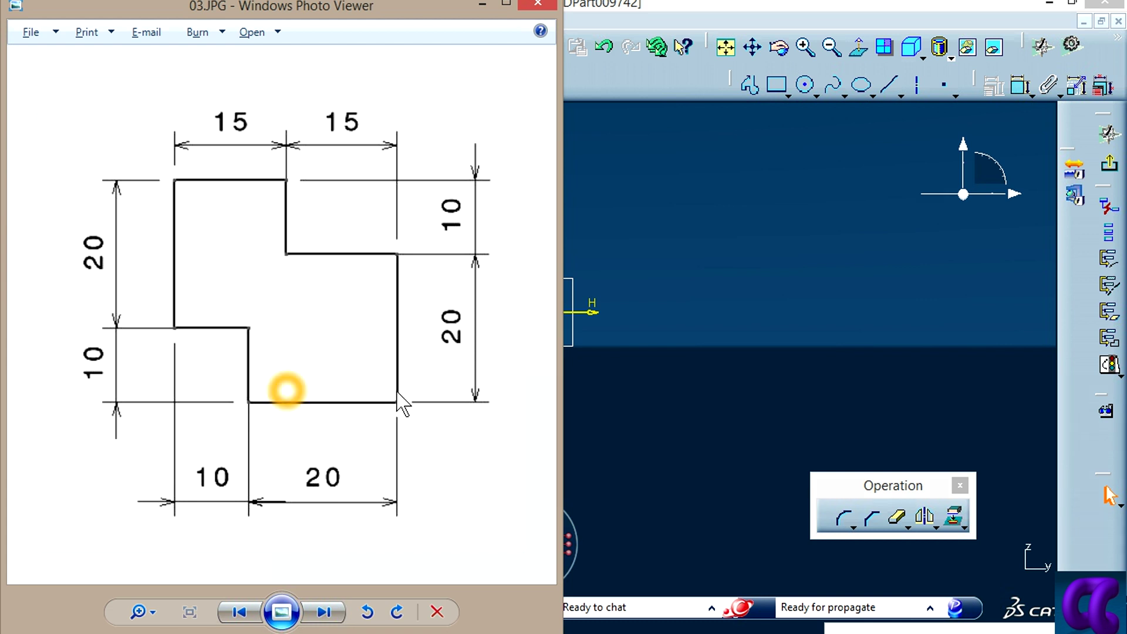
click(748, 256)
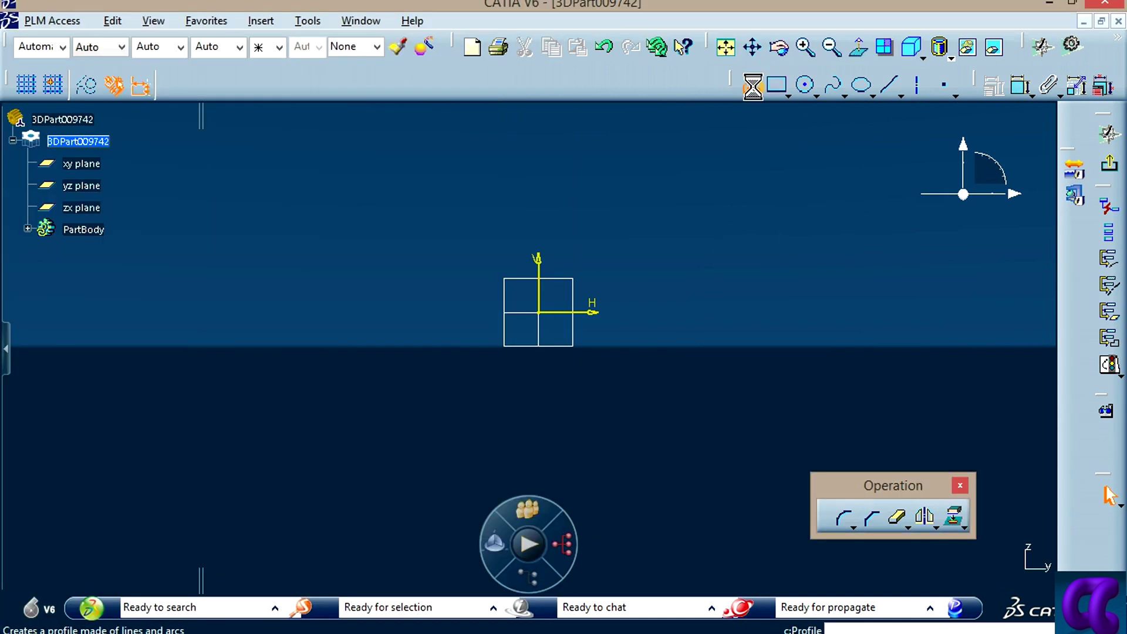
Step: Sketch a rough eight-line outline, closing it back at the first corner
click(586, 136)
click(676, 135)
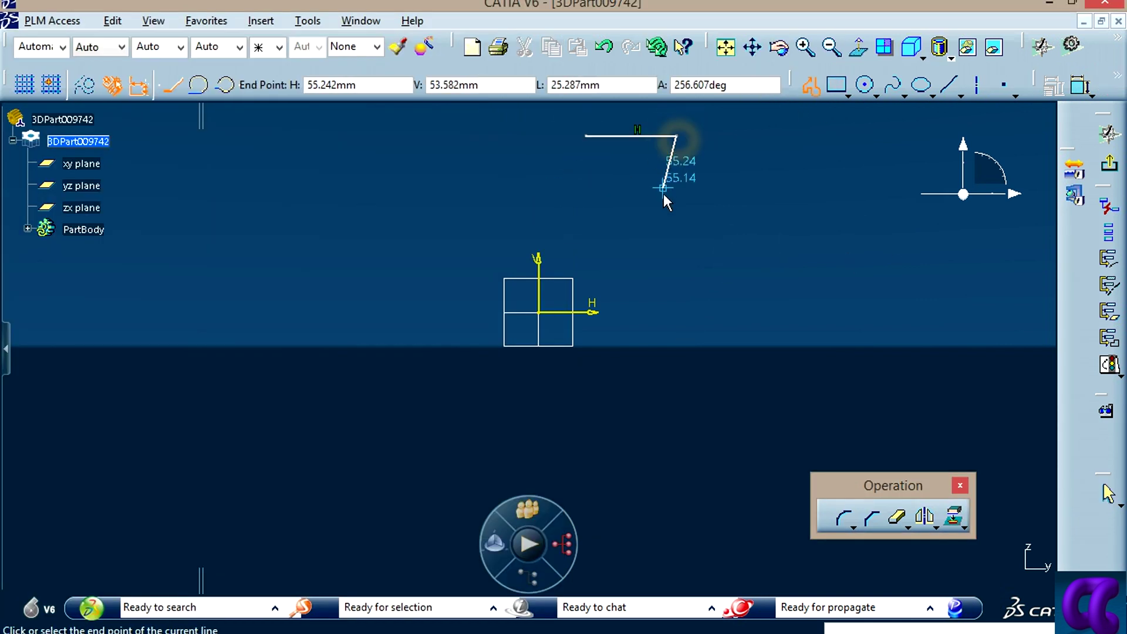
click(664, 194)
click(747, 194)
click(785, 253)
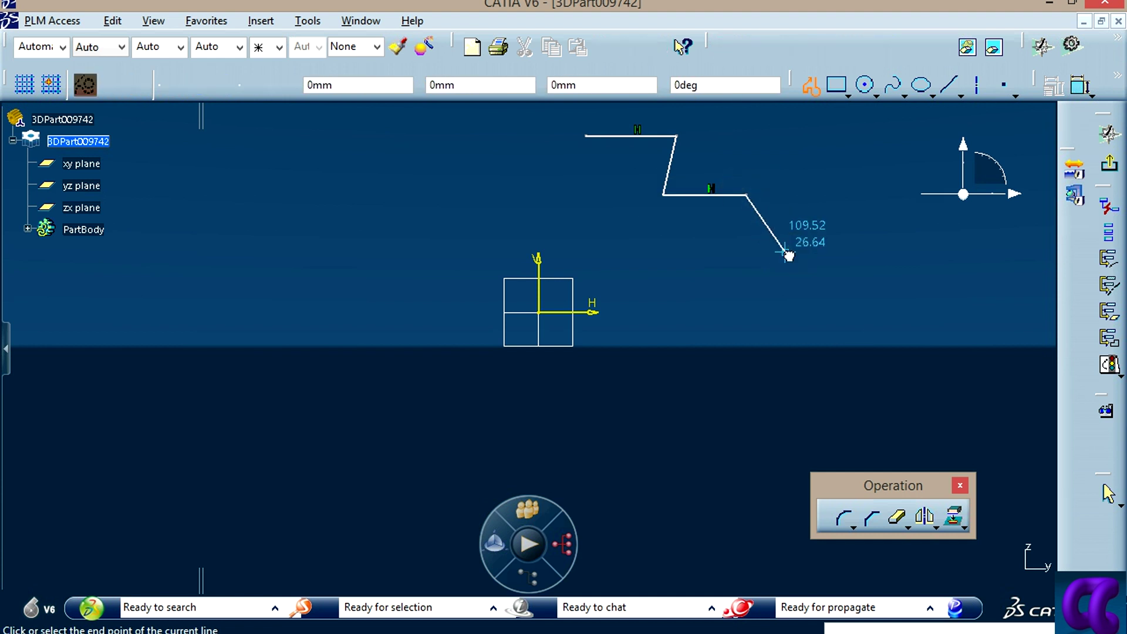
click(710, 304)
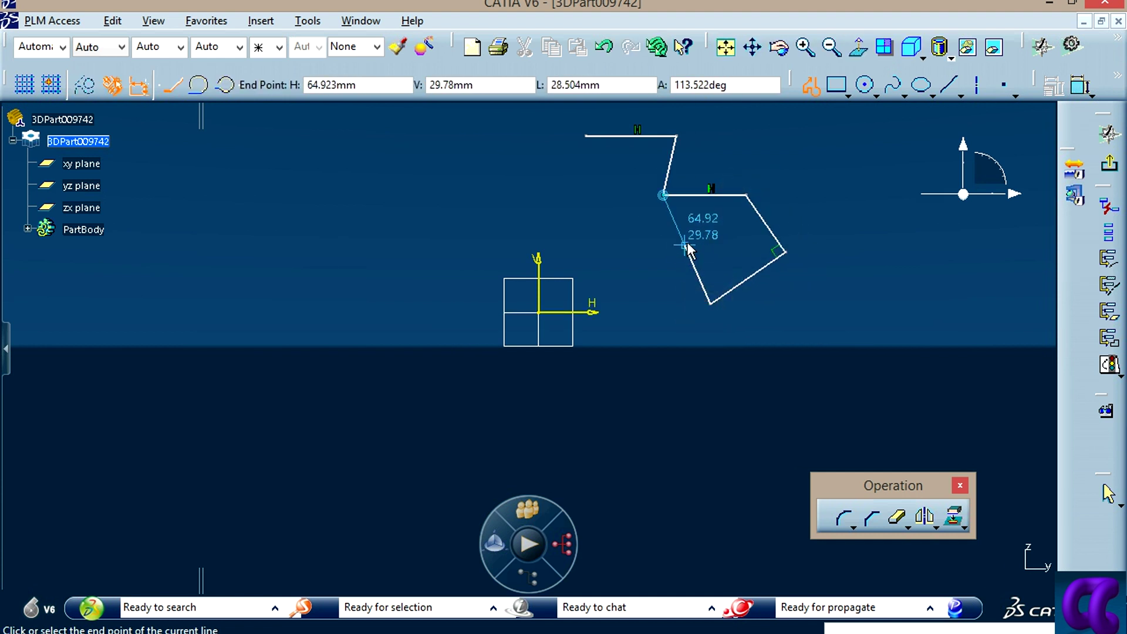
click(685, 246)
click(605, 269)
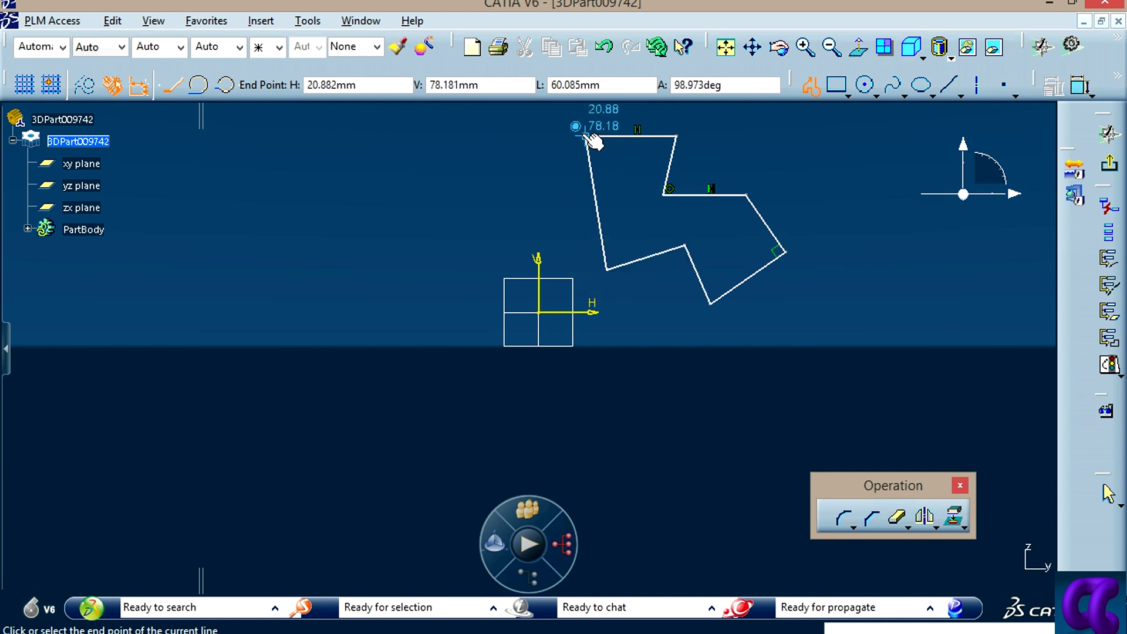
click(586, 137)
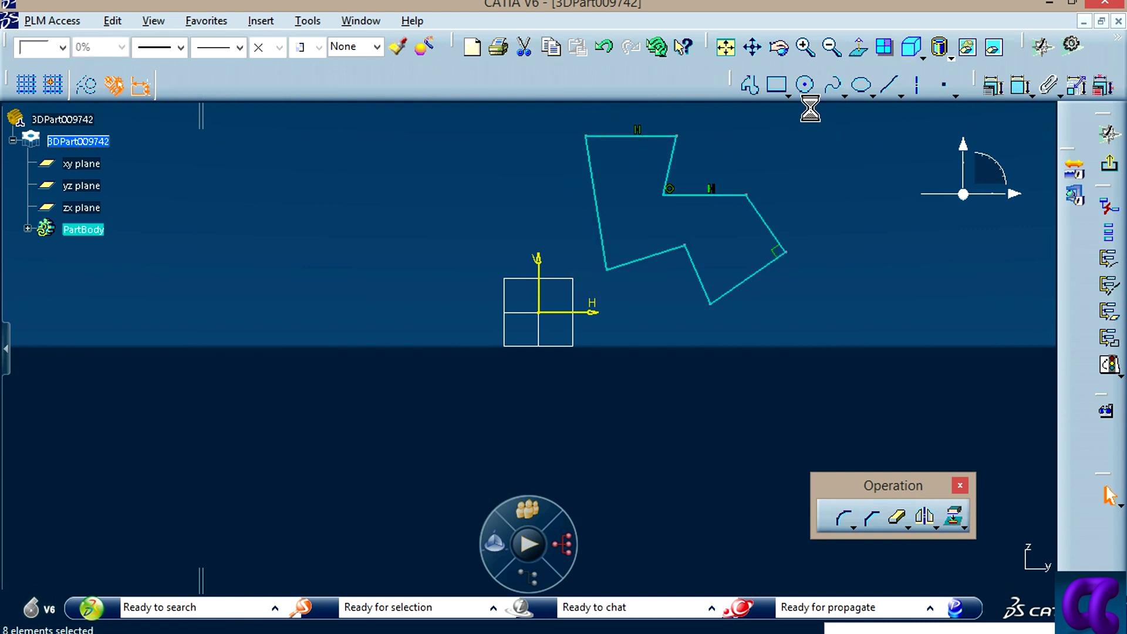
Step: Delete the perpendicularity constraint and the constraint at the upper vertex
click(772, 252)
right_click(772, 254)
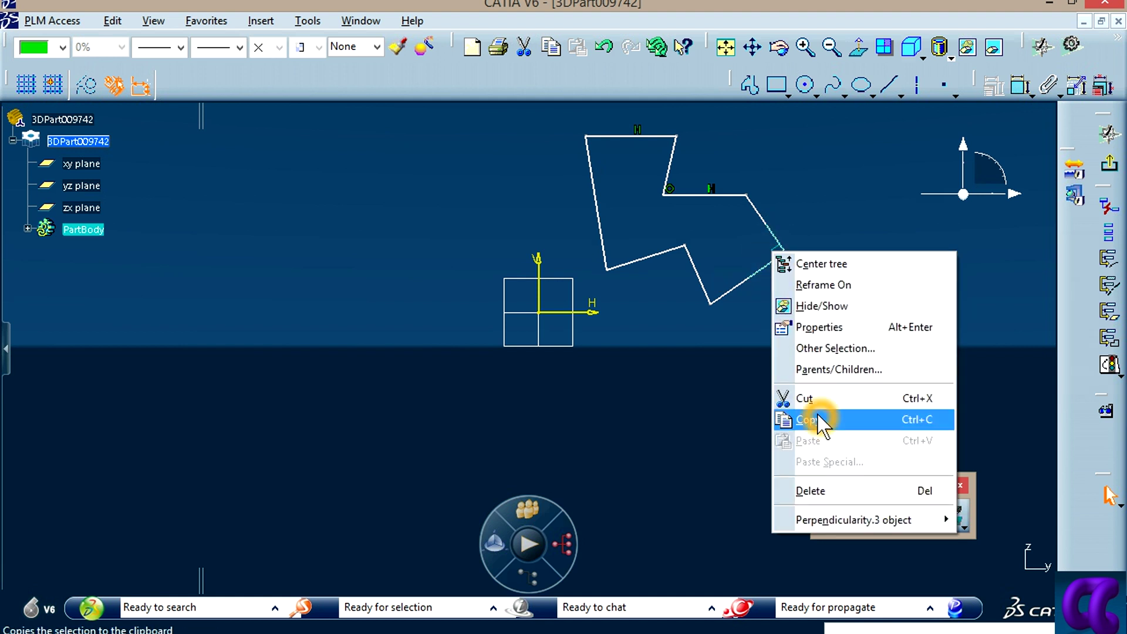
click(809, 491)
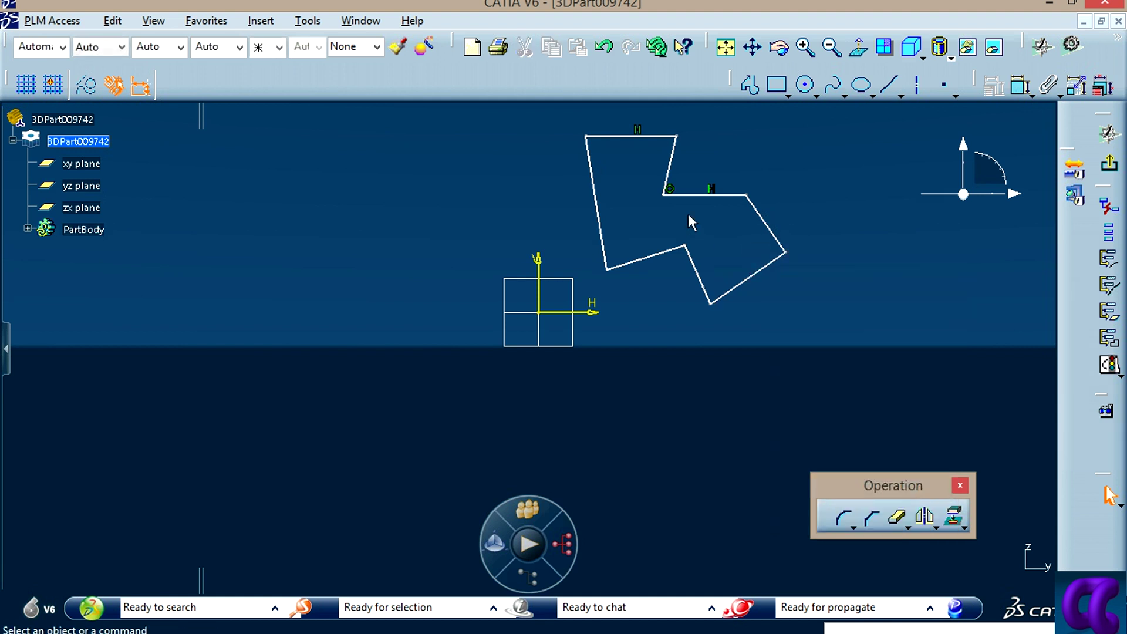
right_click(671, 187)
click(717, 433)
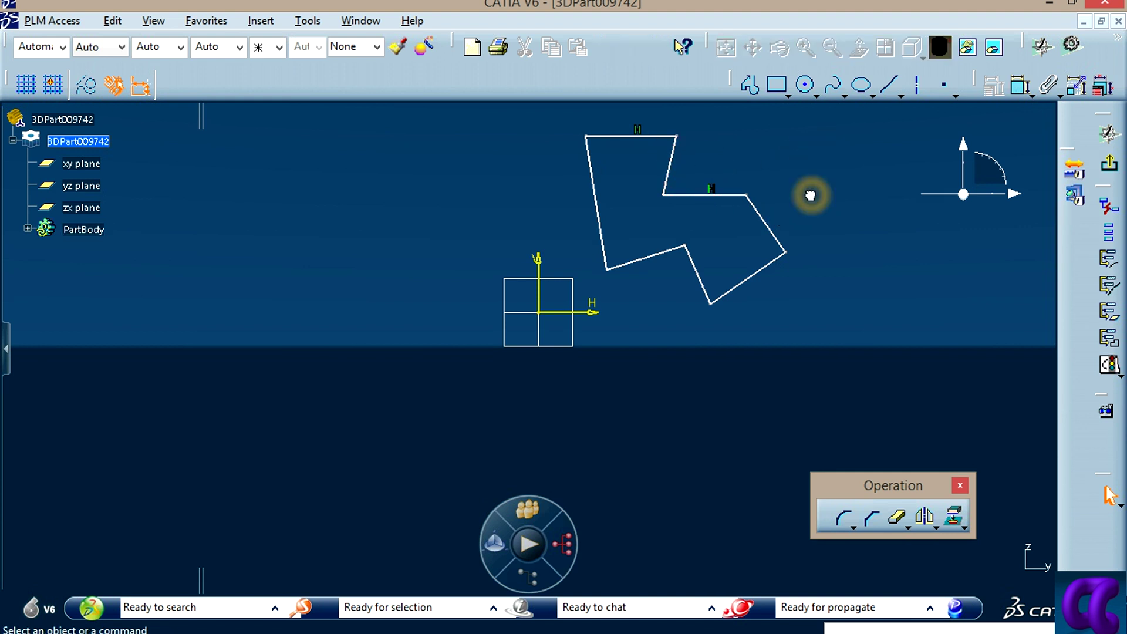
Step: Constrain the four slanted side edges to be vertical
click(776, 238)
ctrl+click(669, 170)
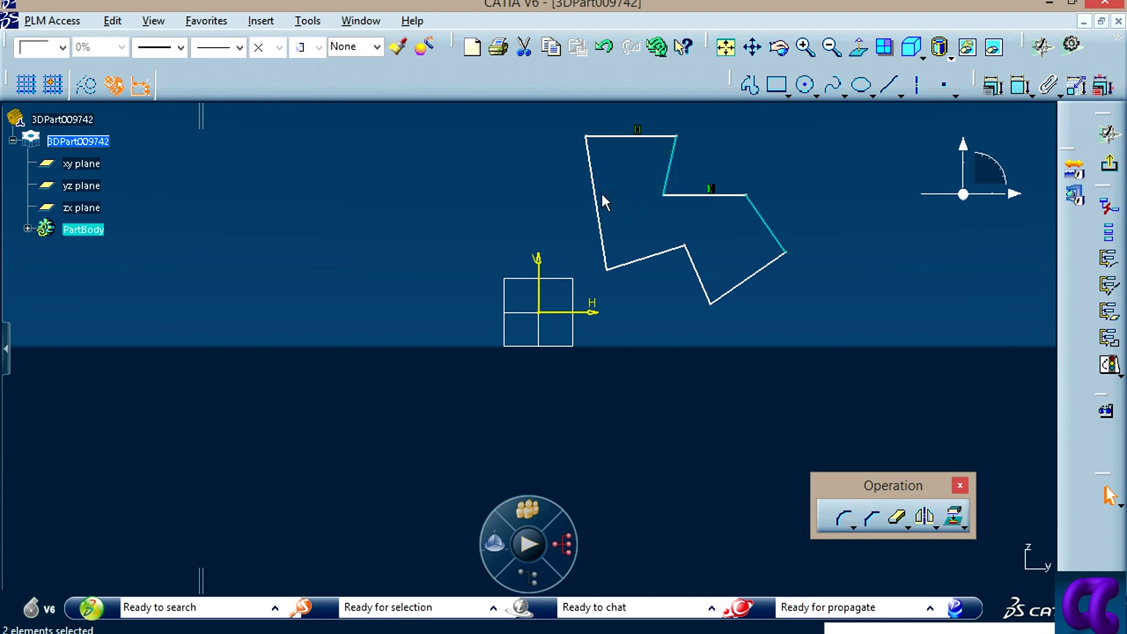
ctrl+click(594, 188)
ctrl+click(699, 279)
click(990, 90)
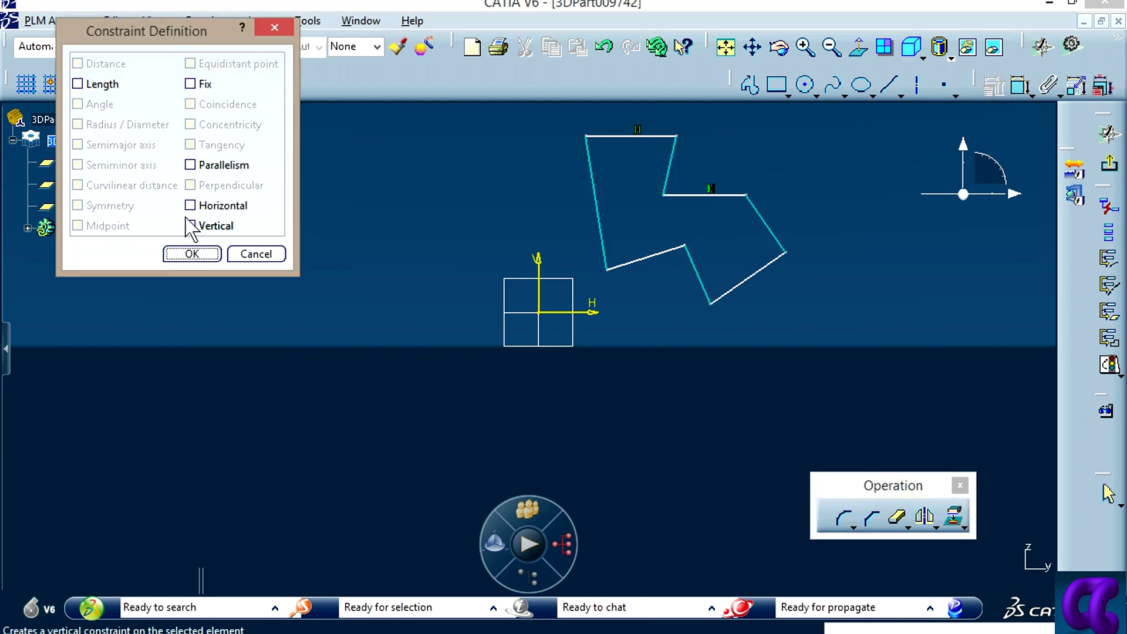
click(190, 225)
click(812, 306)
click(742, 196)
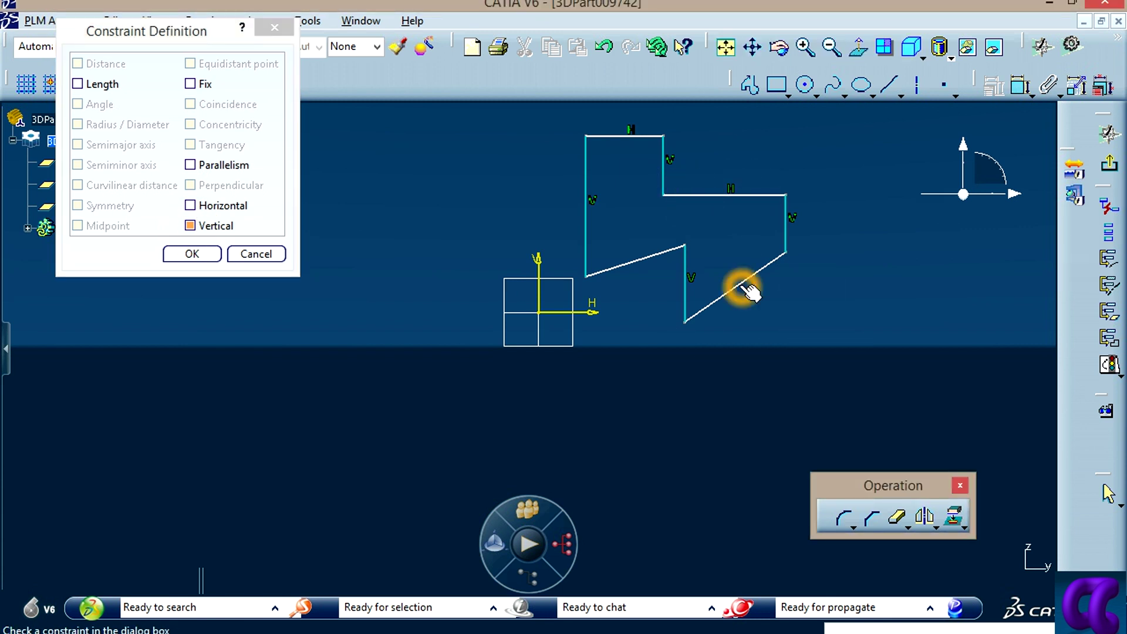
click(179, 257)
Step: Constrain the two remaining slanted step edges to be horizontal
click(646, 137)
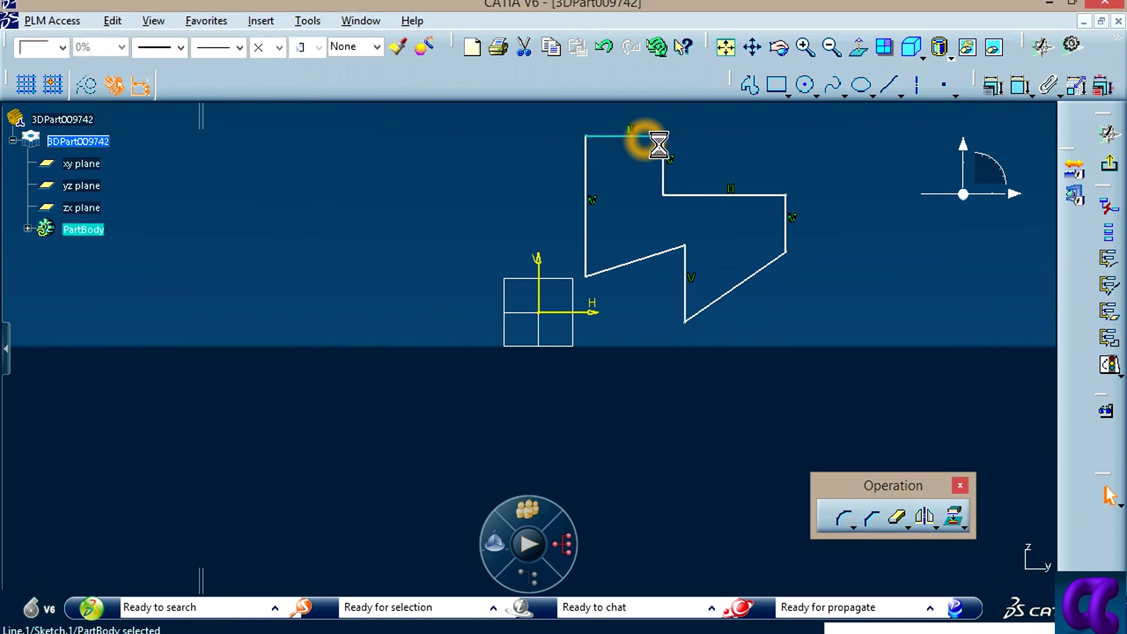
click(649, 138)
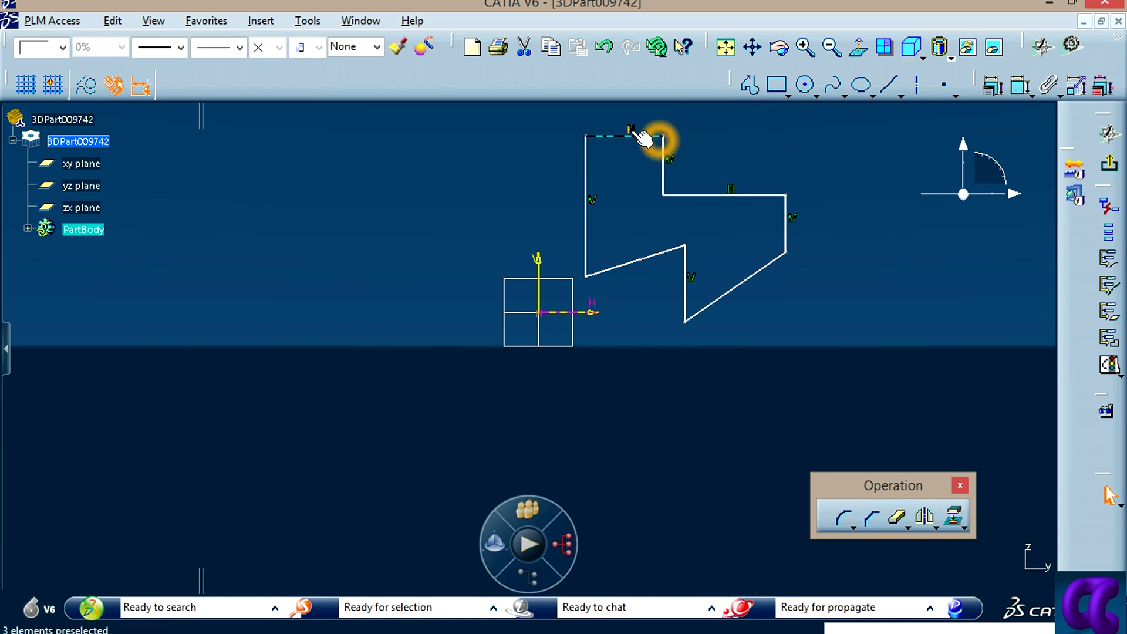
click(744, 139)
click(657, 258)
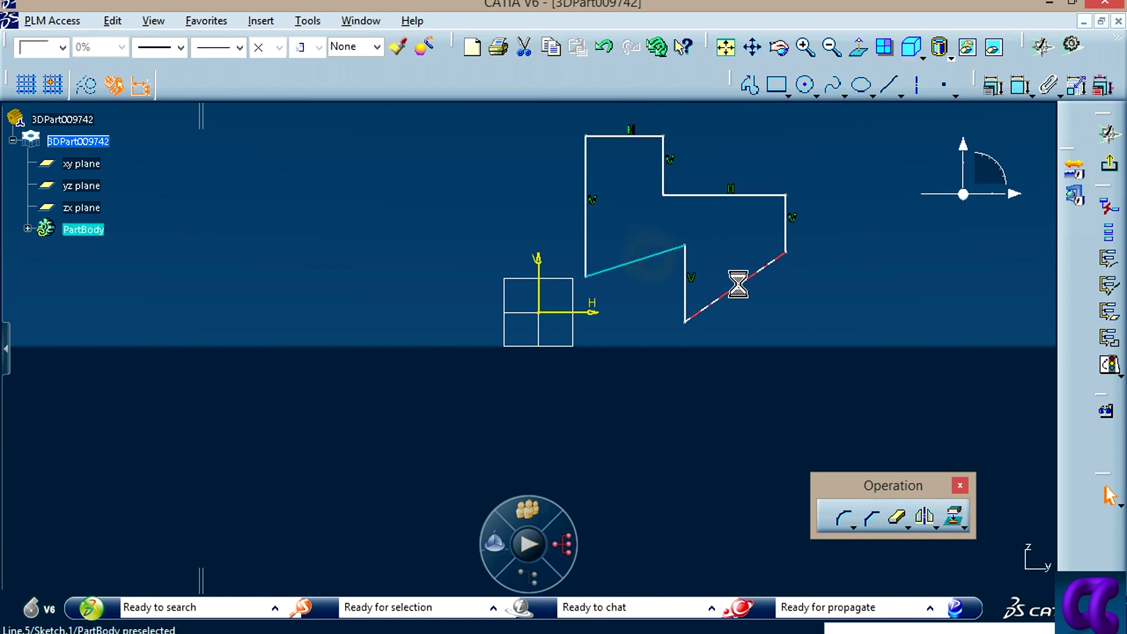
ctrl+click(738, 285)
click(993, 86)
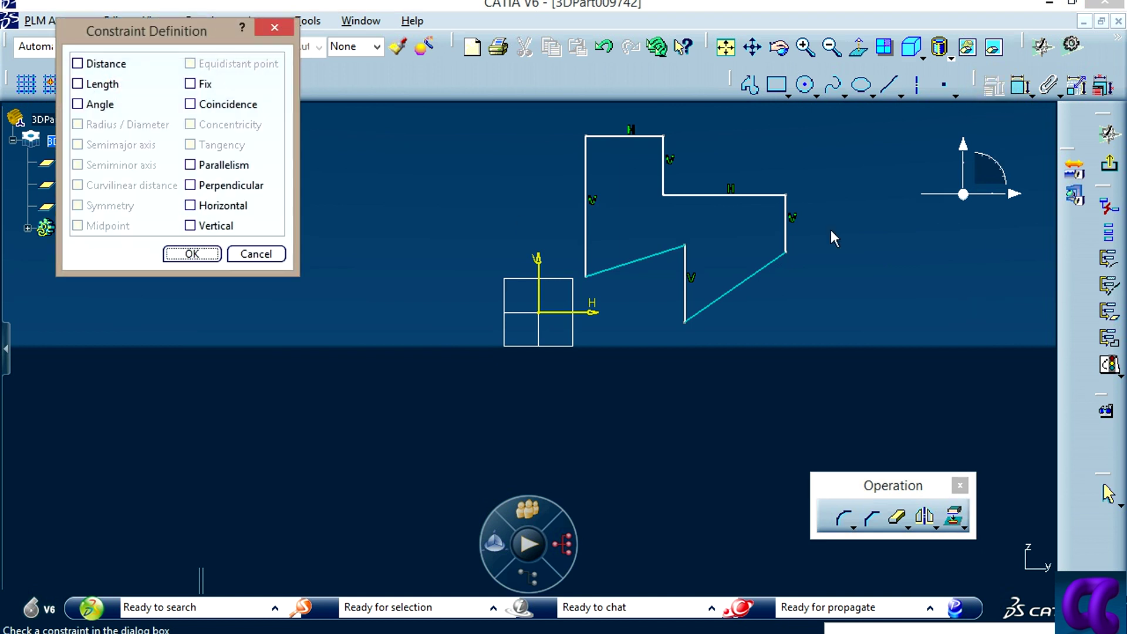
click(206, 205)
click(194, 254)
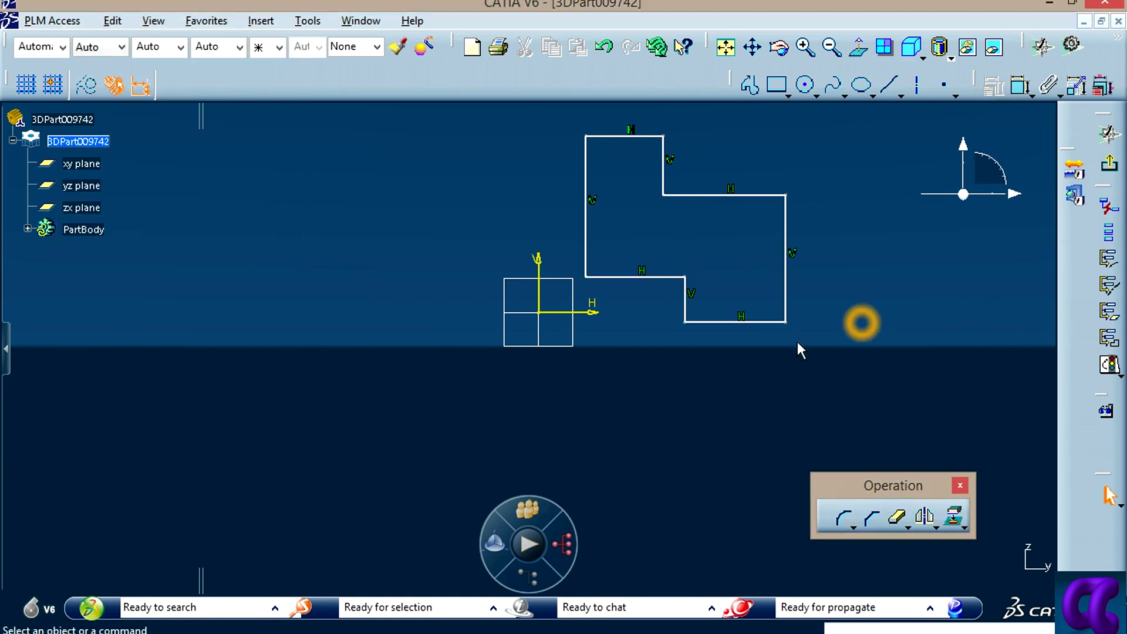
key(alt+Tab)
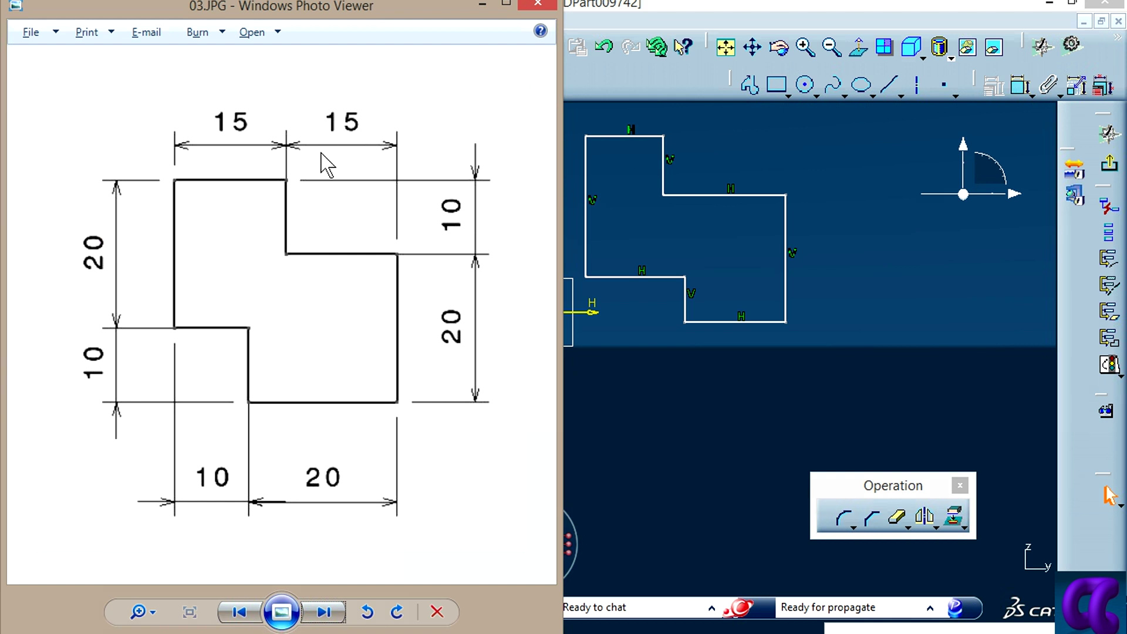
key(alt+Tab)
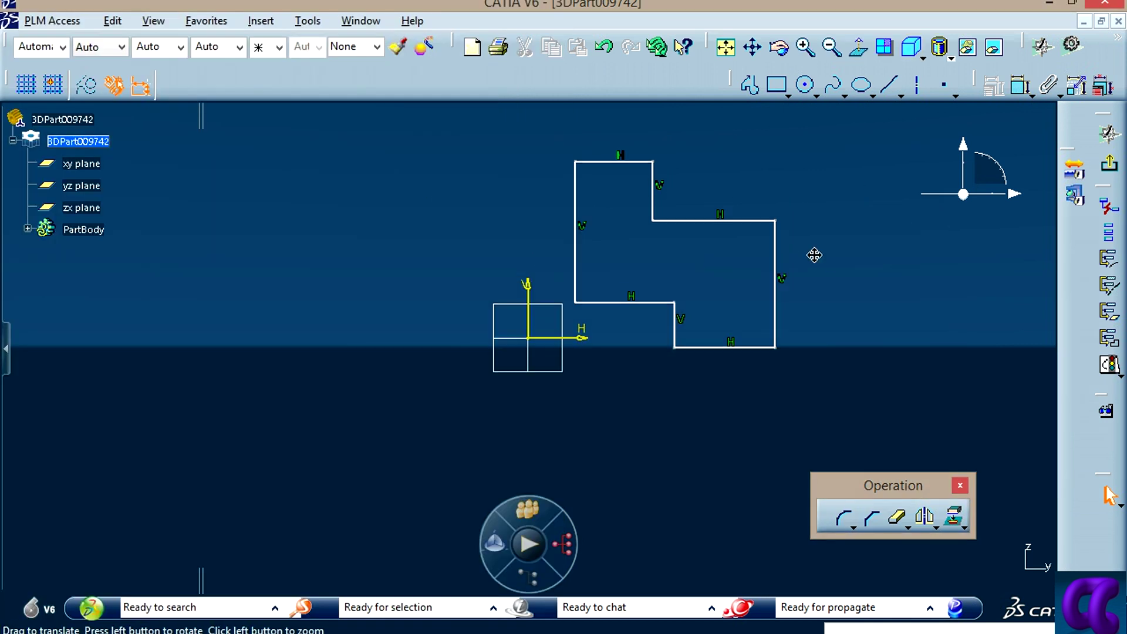
Step: Dimension the top edge length and the horizontal step distance at 15 each
middle_drag(822, 226, 771, 312)
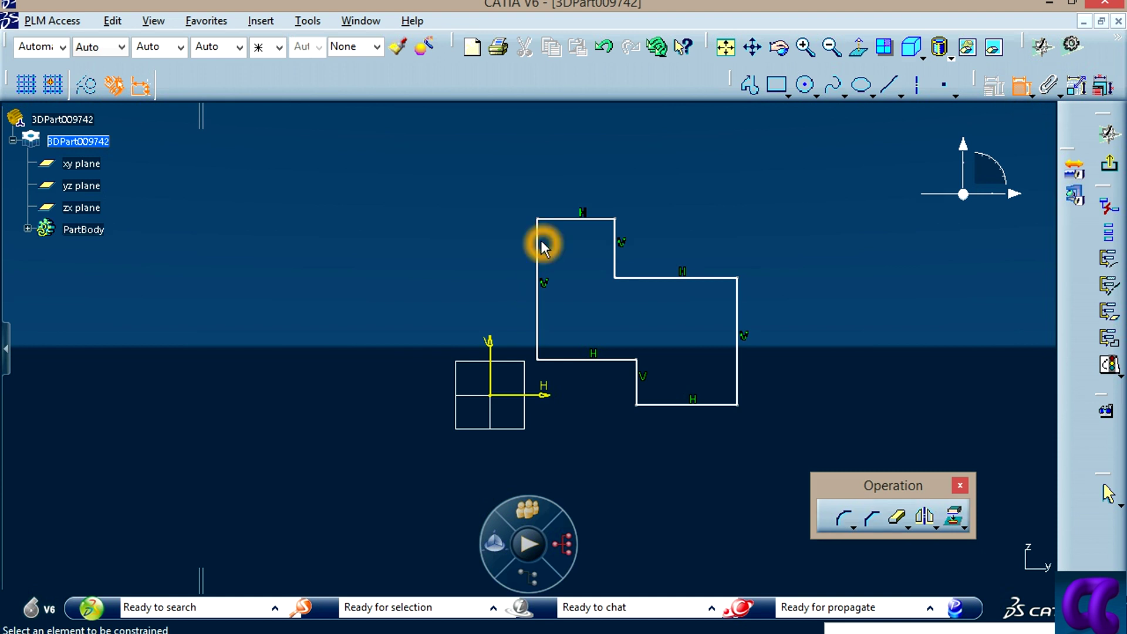
click(541, 247)
click(580, 184)
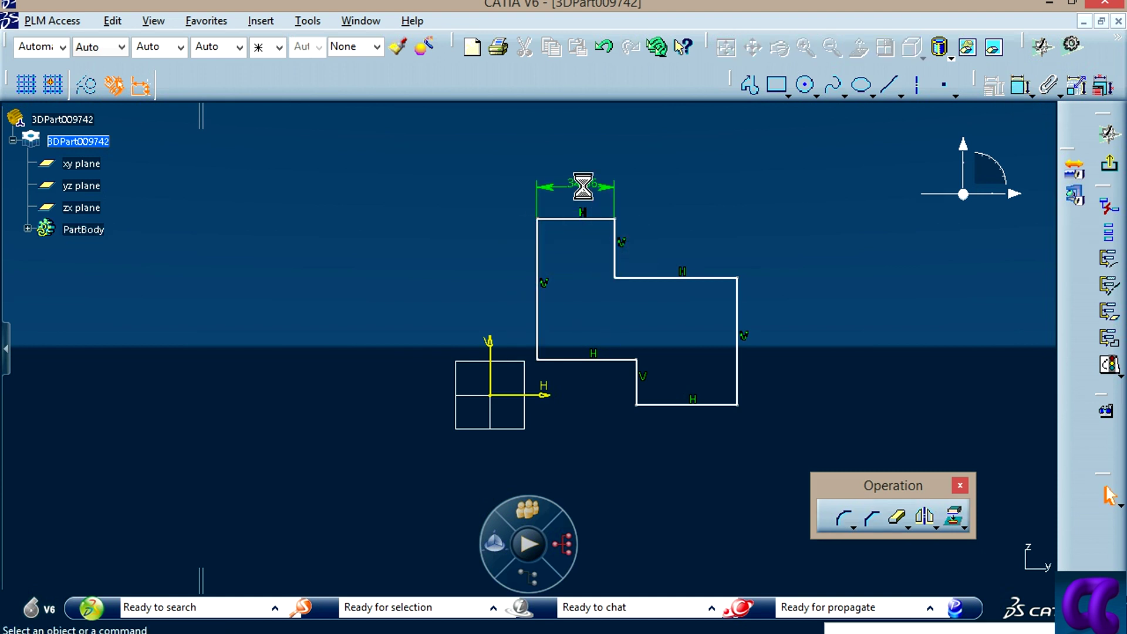
double_click(584, 187)
text(15)
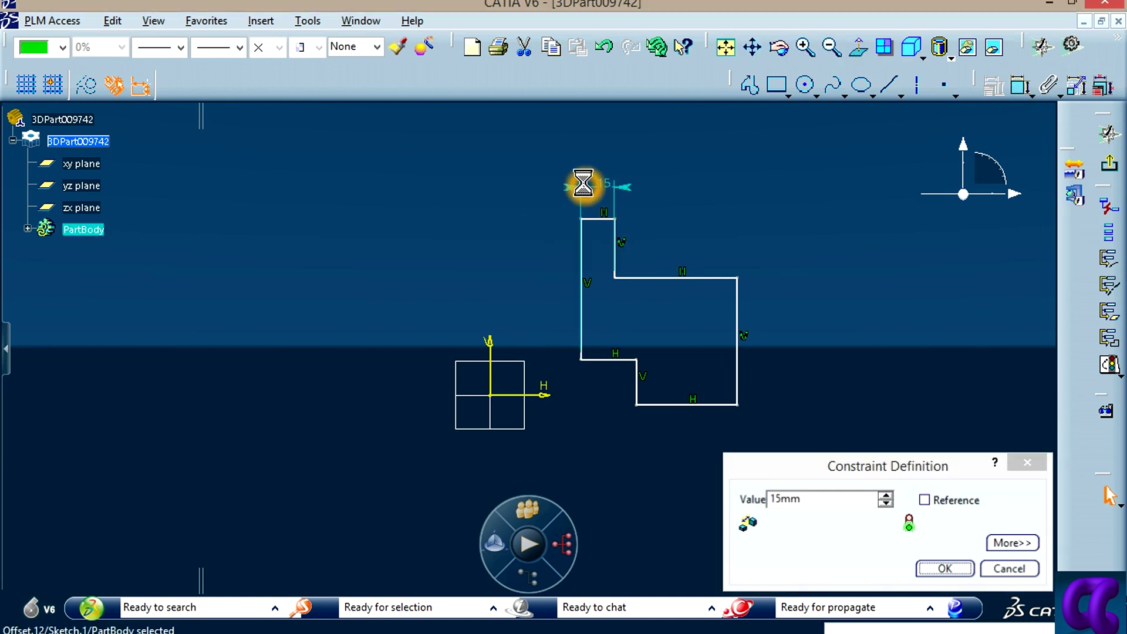
key(Return)
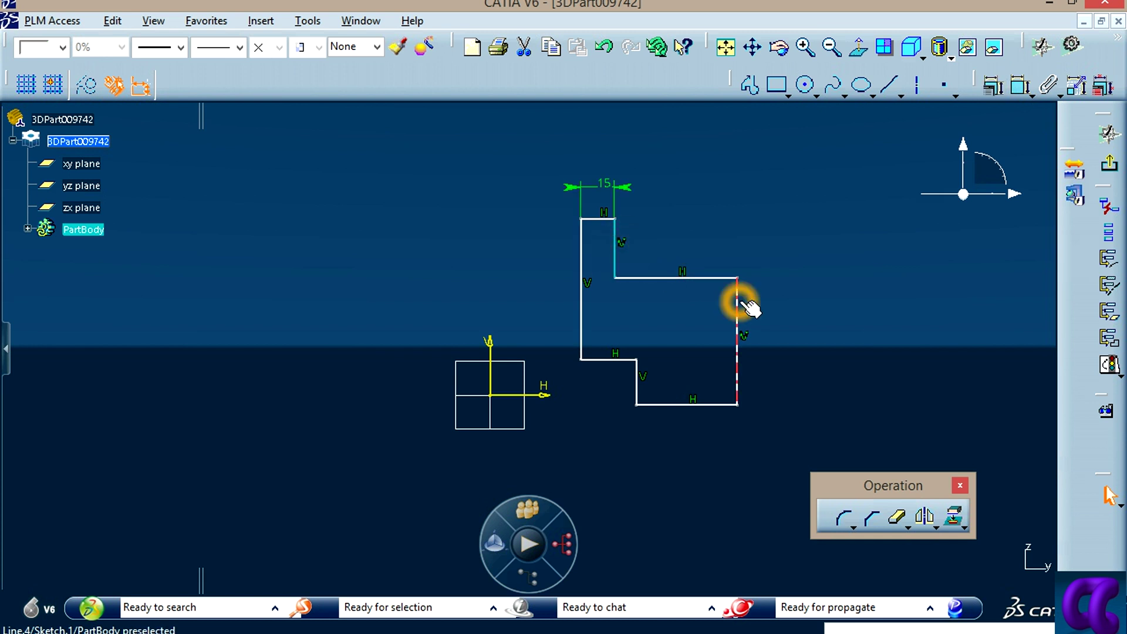
click(1020, 85)
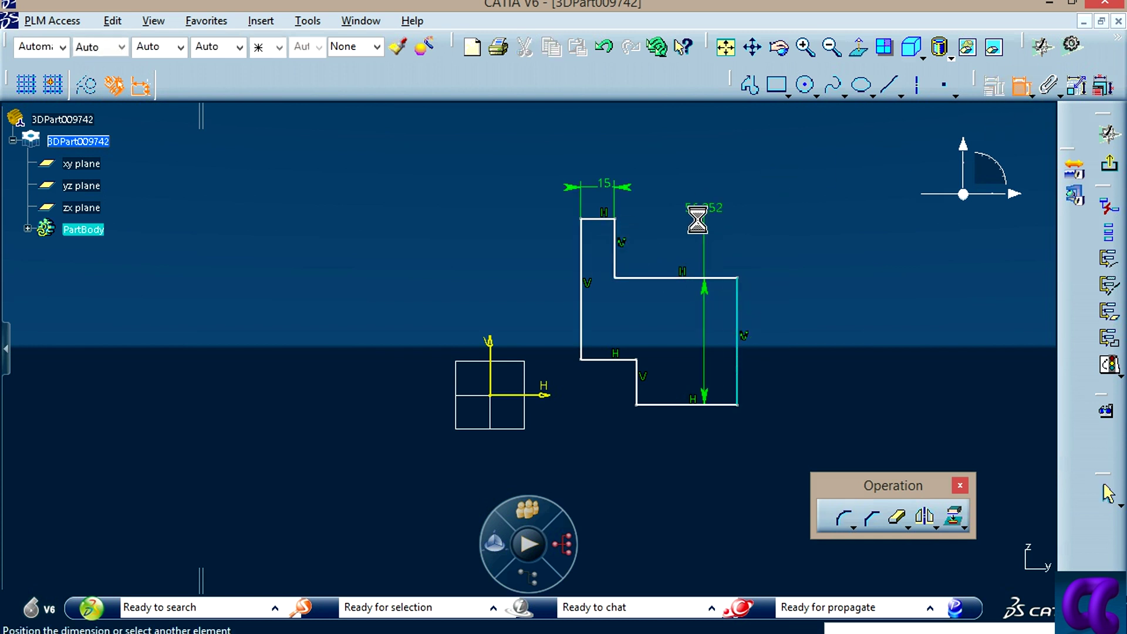
click(616, 257)
click(684, 193)
double_click(687, 192)
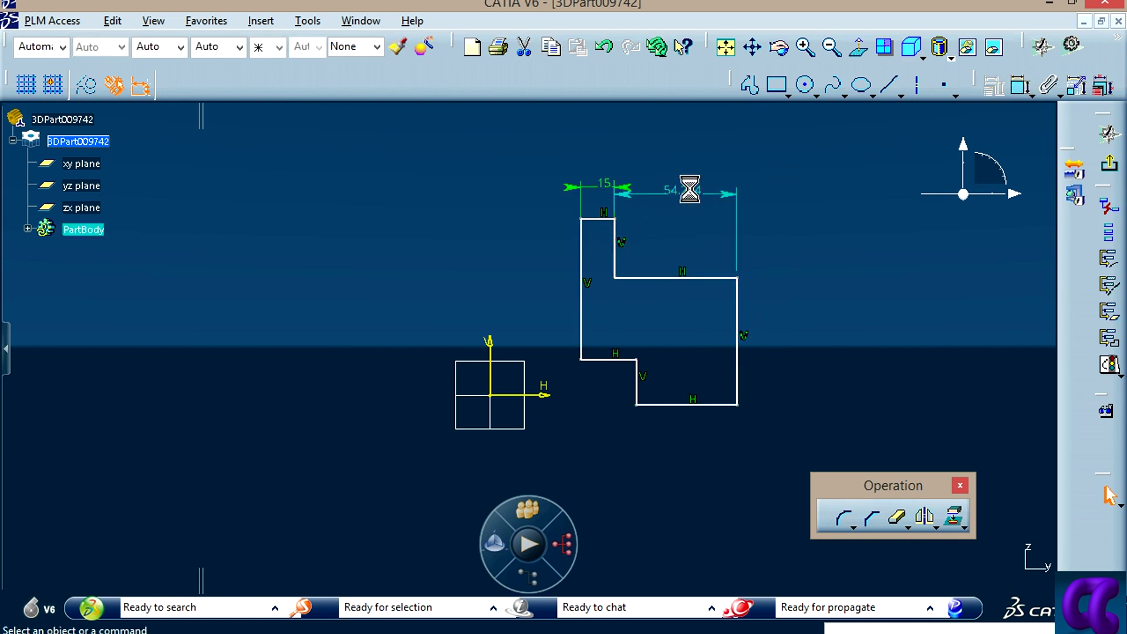
text(15)
key(Return)
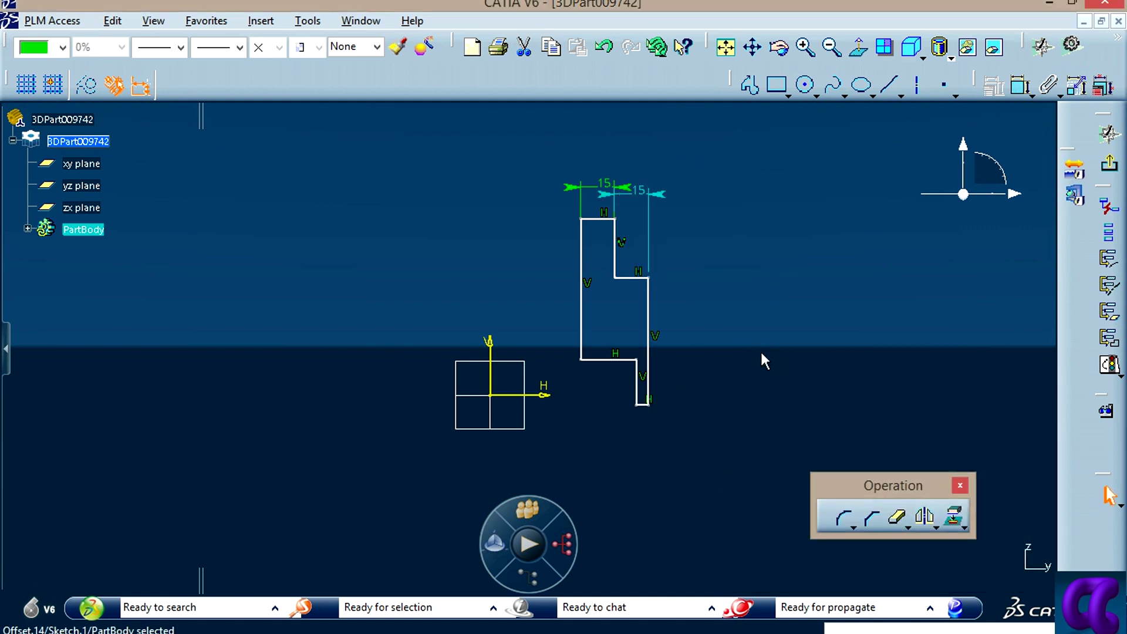
Step: Add a 20 height dimension from the top edge to the lower left edge
click(1020, 85)
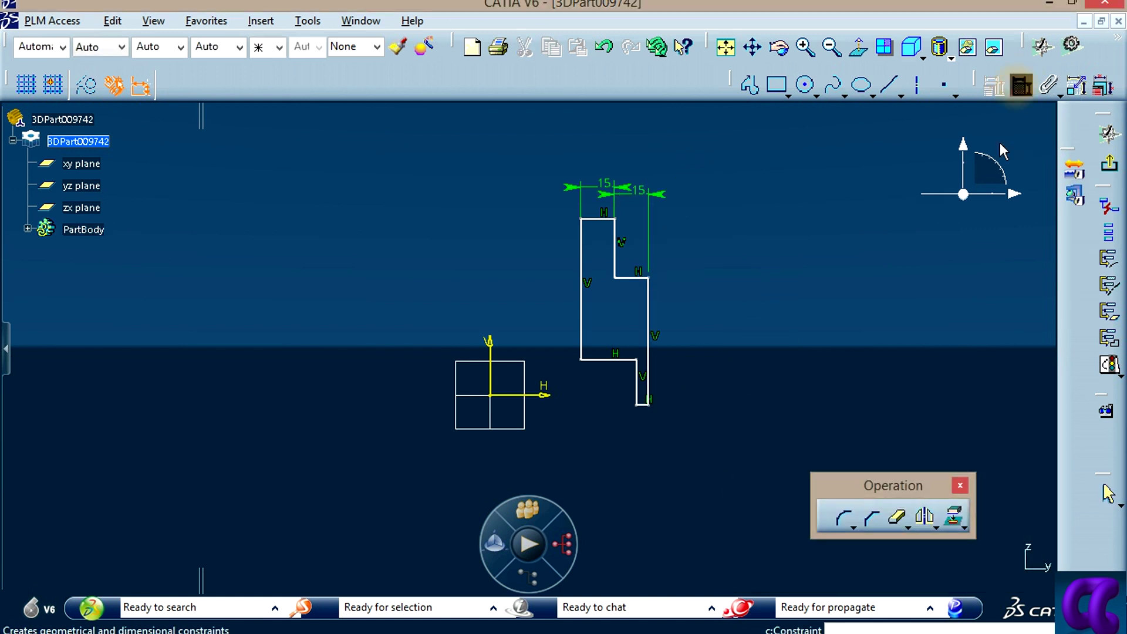
click(586, 220)
click(604, 359)
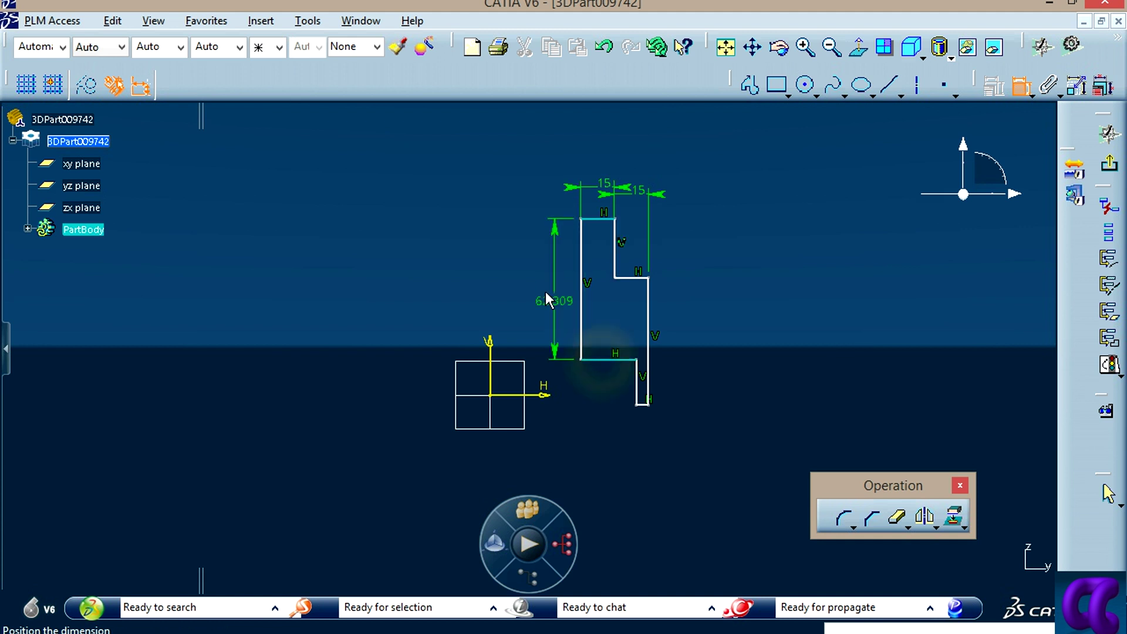
click(529, 277)
double_click(540, 281)
text(20)
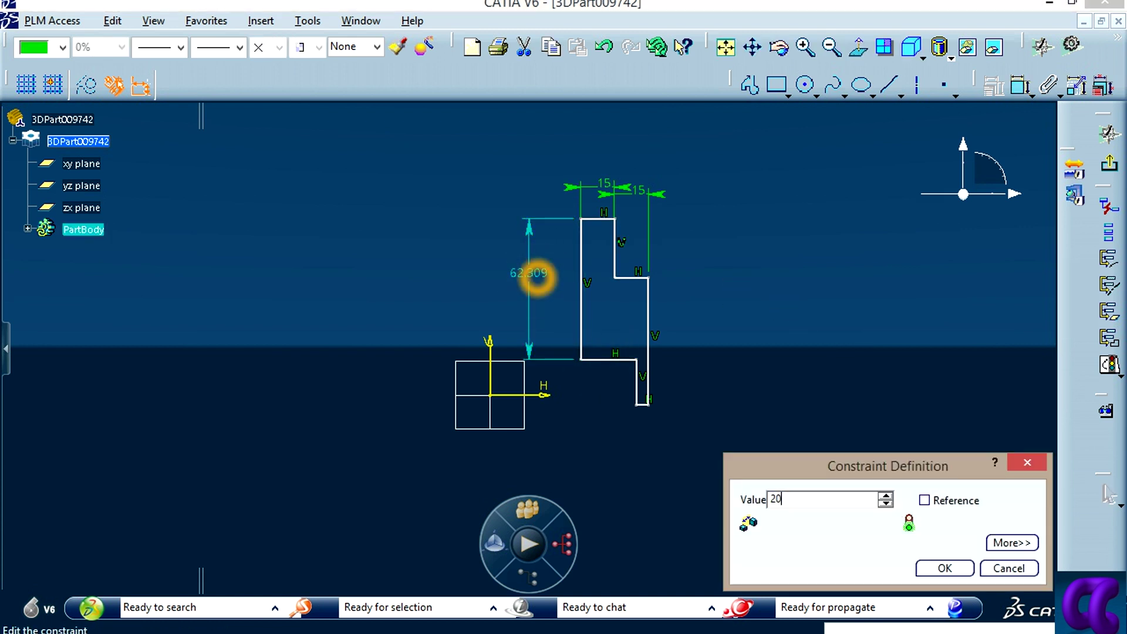
key(Return)
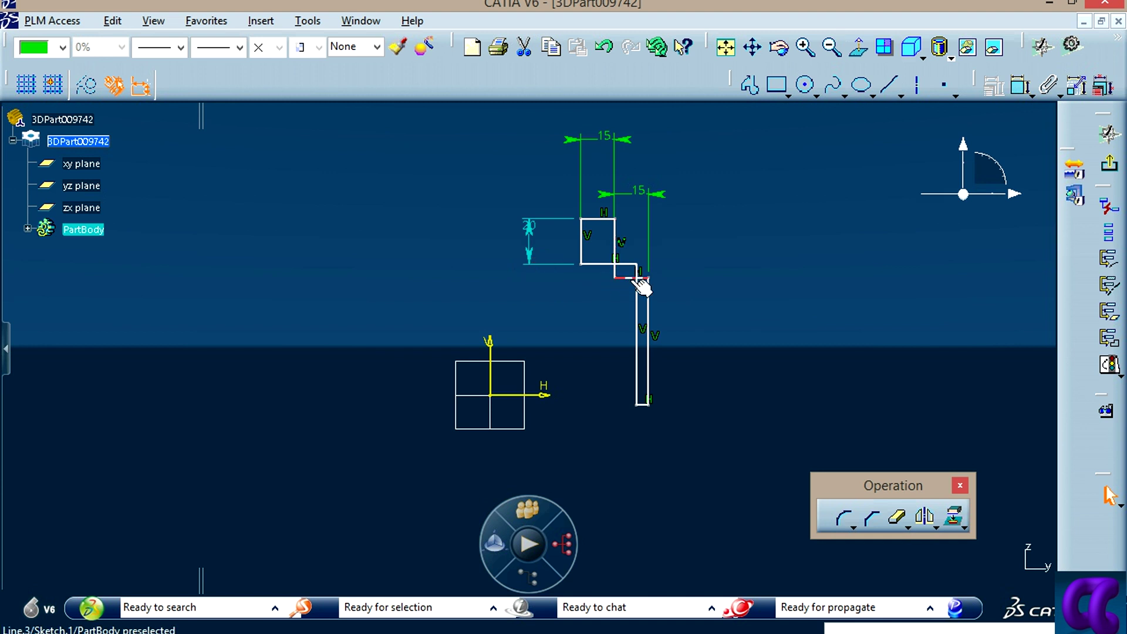
Step: Drag the step corner to reshape the profile and move the 15 and 20 dimensions clear of it
click(648, 278)
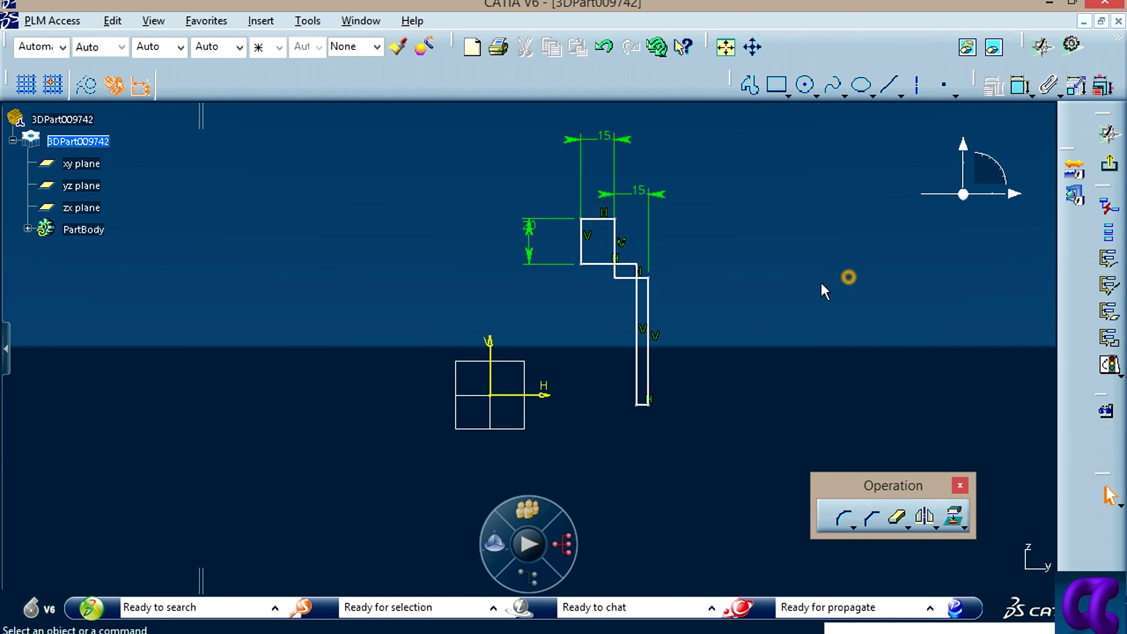
mouse_move(638, 270)
mouse_down()
mouse_move(581, 293)
mouse_move(618, 309)
mouse_up()
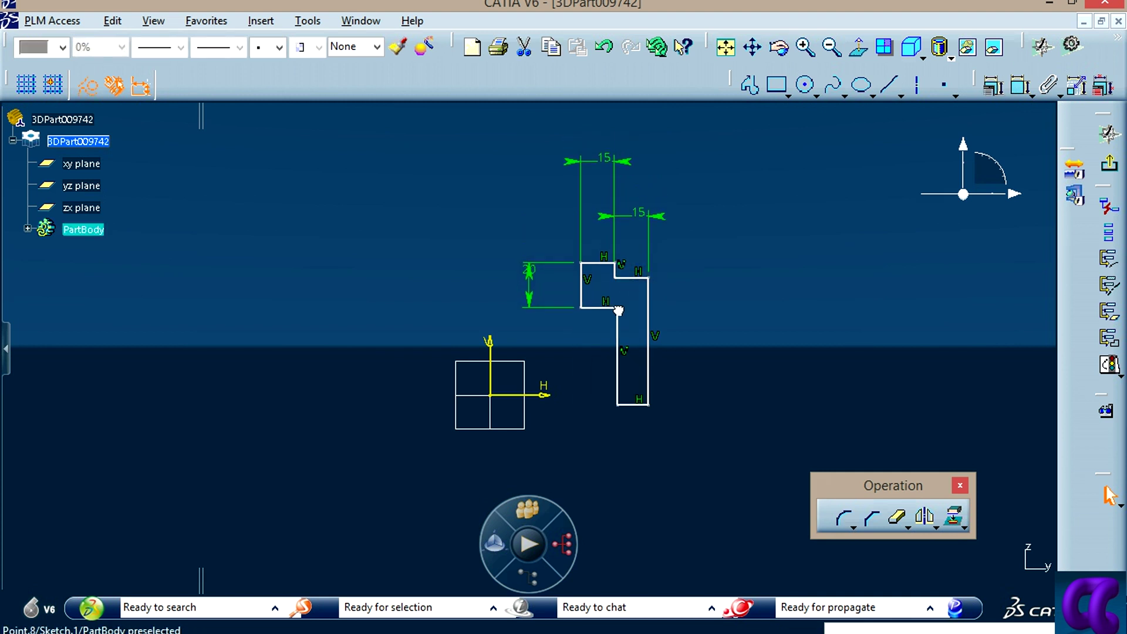
click(716, 434)
click(613, 161)
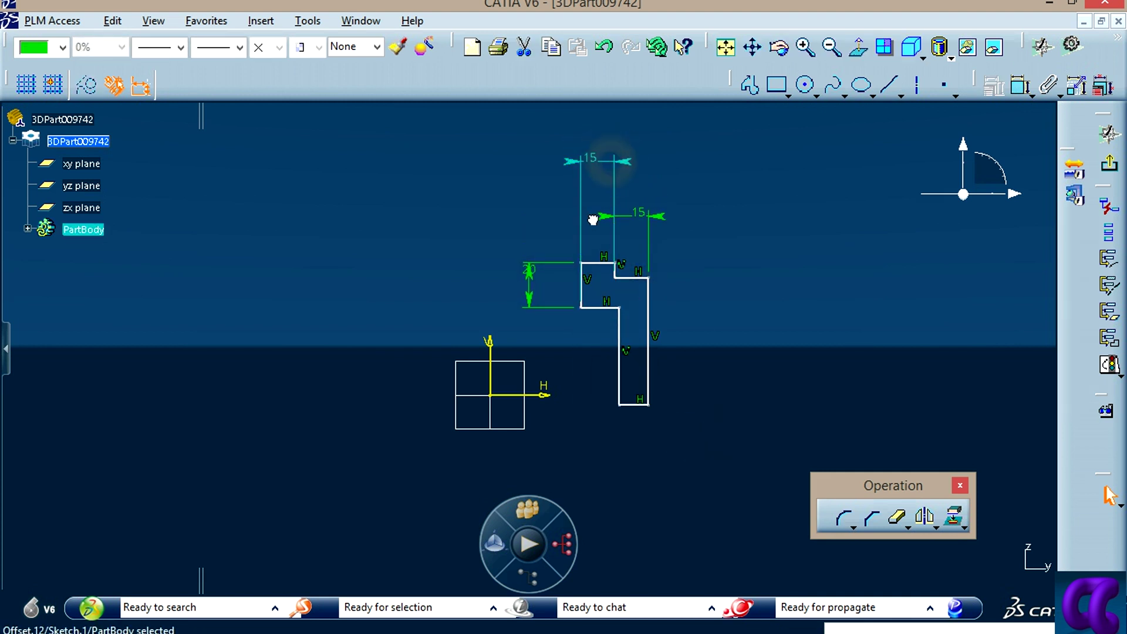
click(713, 161)
drag(629, 166, 633, 241)
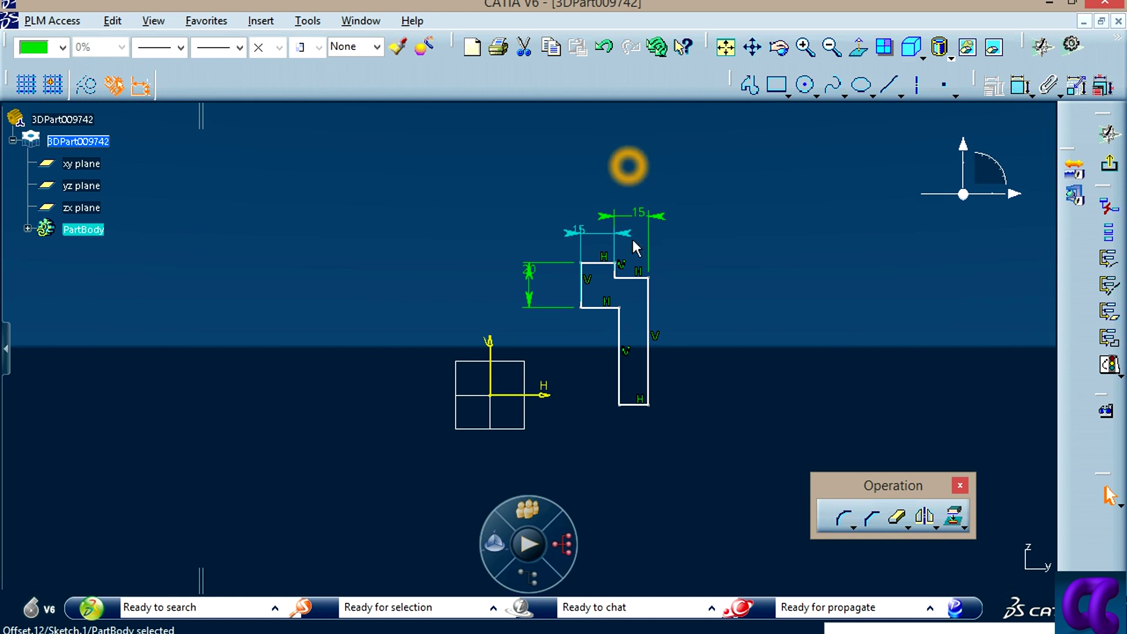
click(657, 252)
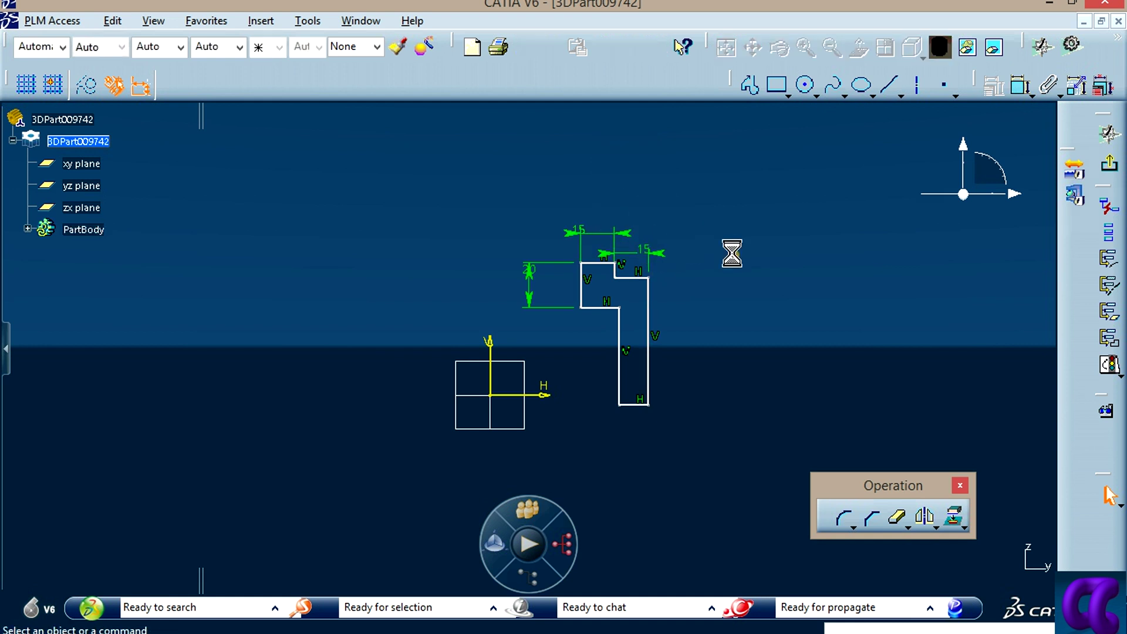
drag(526, 276, 557, 291)
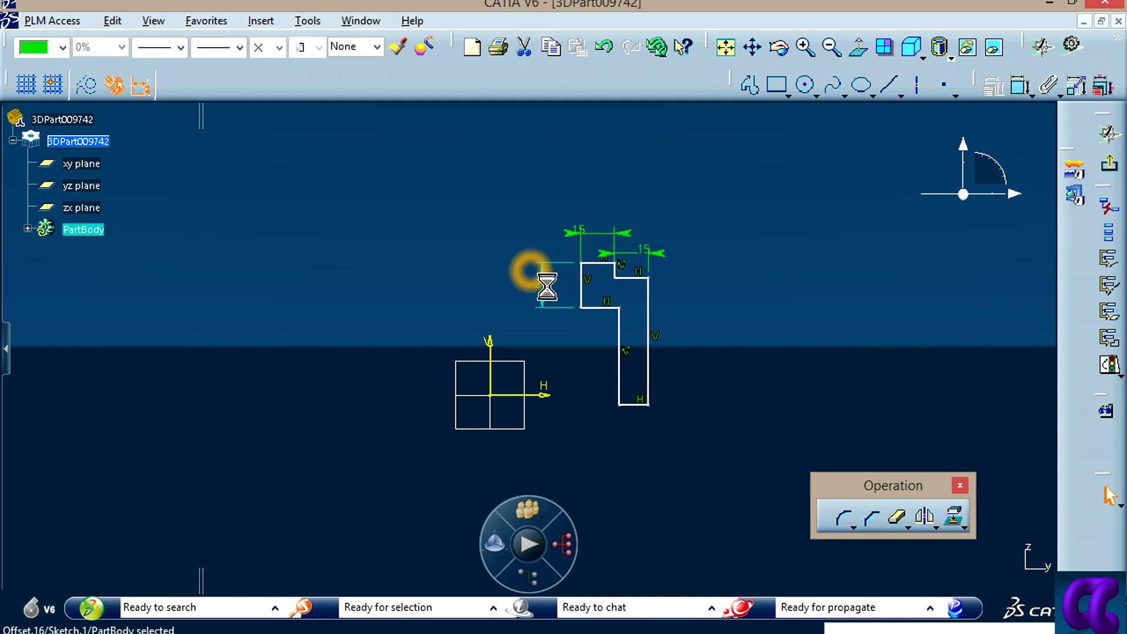
Step: Raise the profile's bottom edge and dimension the lower step width as 10
click(786, 361)
drag(642, 405, 633, 340)
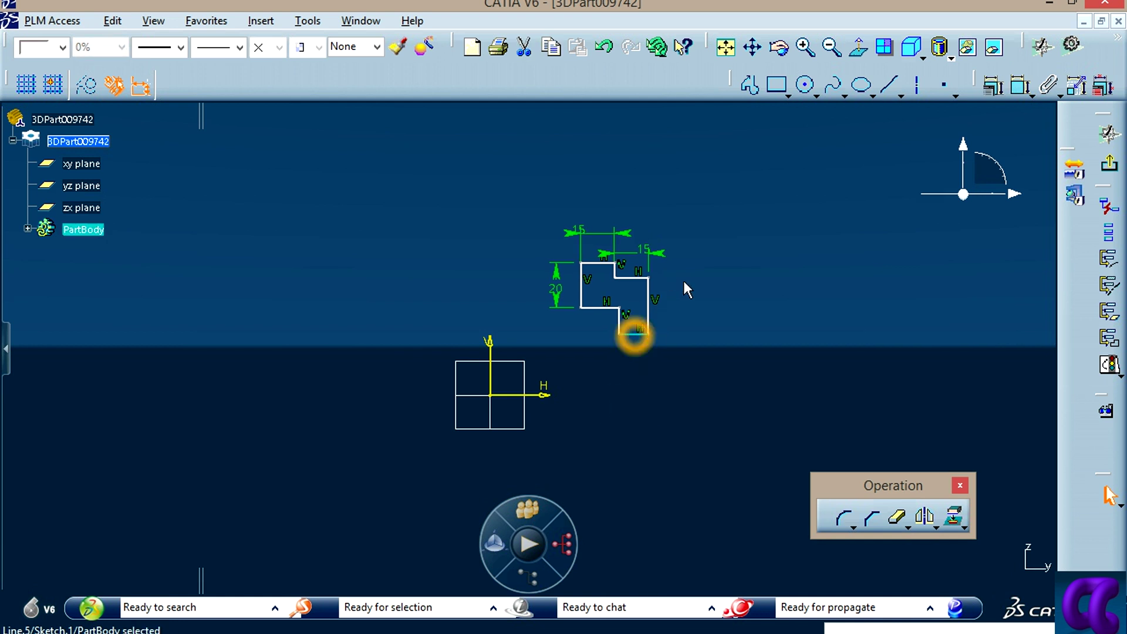
mouse_move(683, 280)
middle_down()
mouse_move(589, 347)
mouse_move(672, 367)
mouse_move(705, 302)
mouse_move(736, 319)
middle_up()
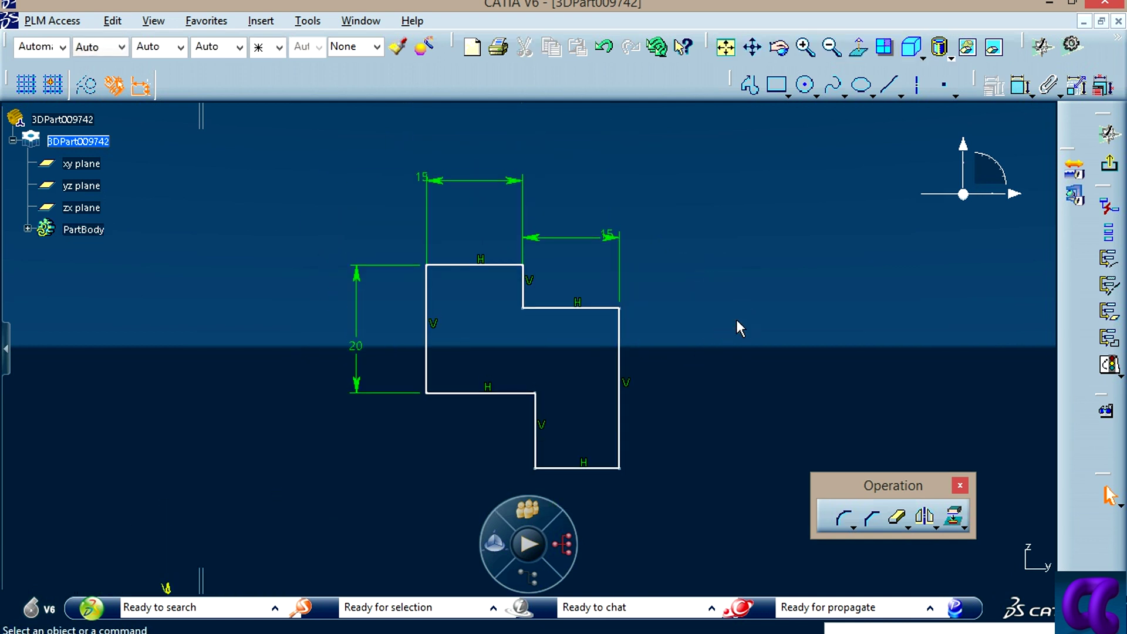
click(1020, 86)
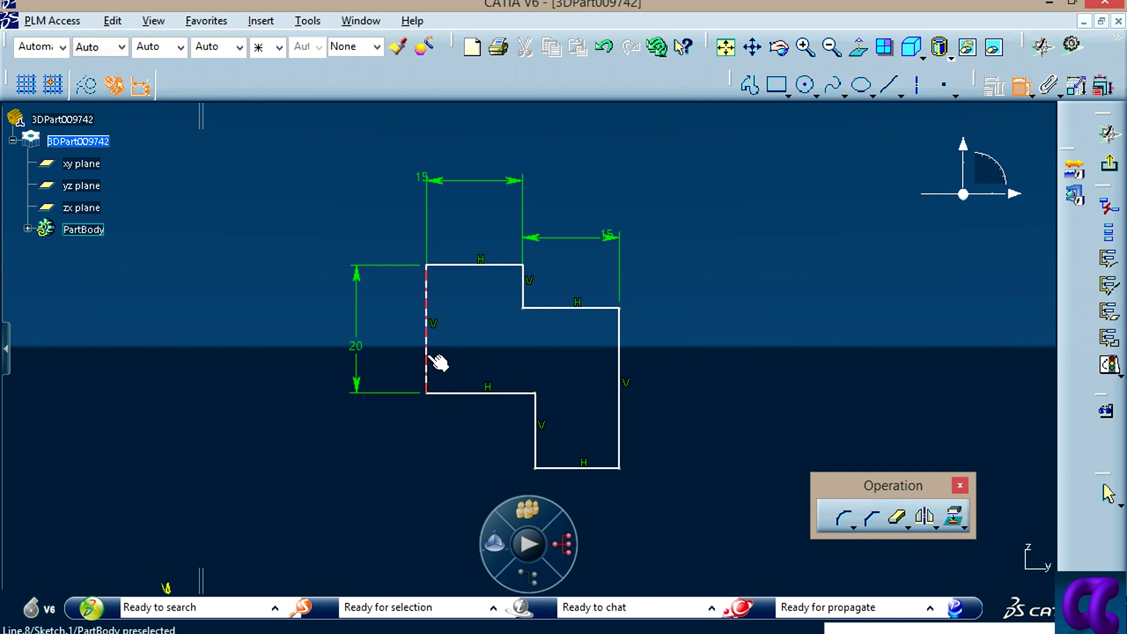
click(429, 358)
click(536, 432)
click(458, 484)
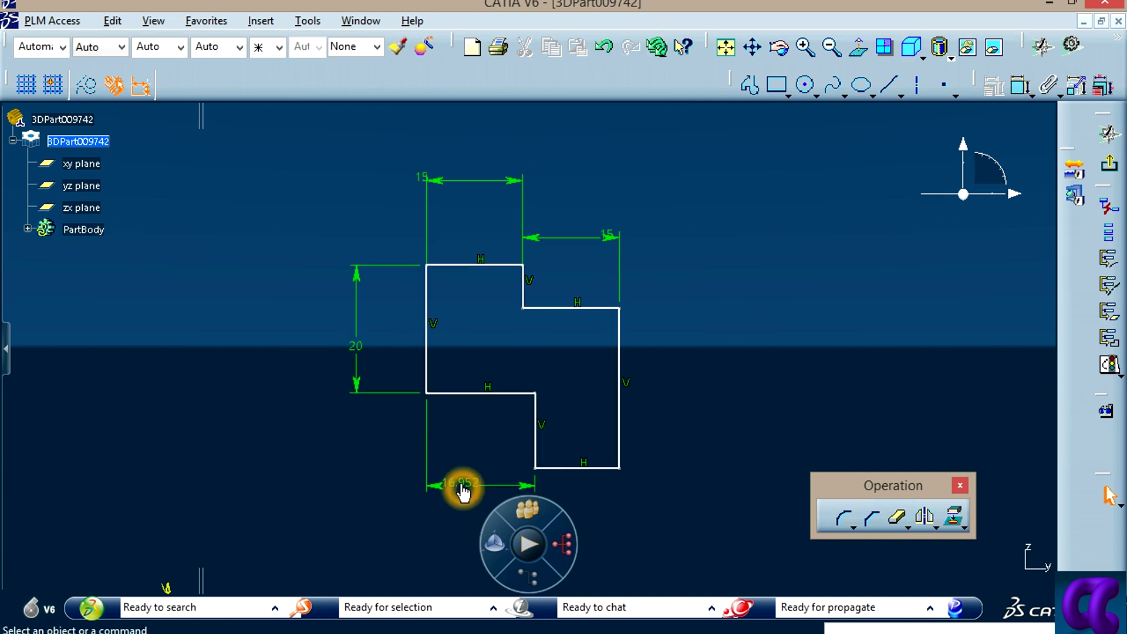
double_click(461, 482)
text(10)
key(Return)
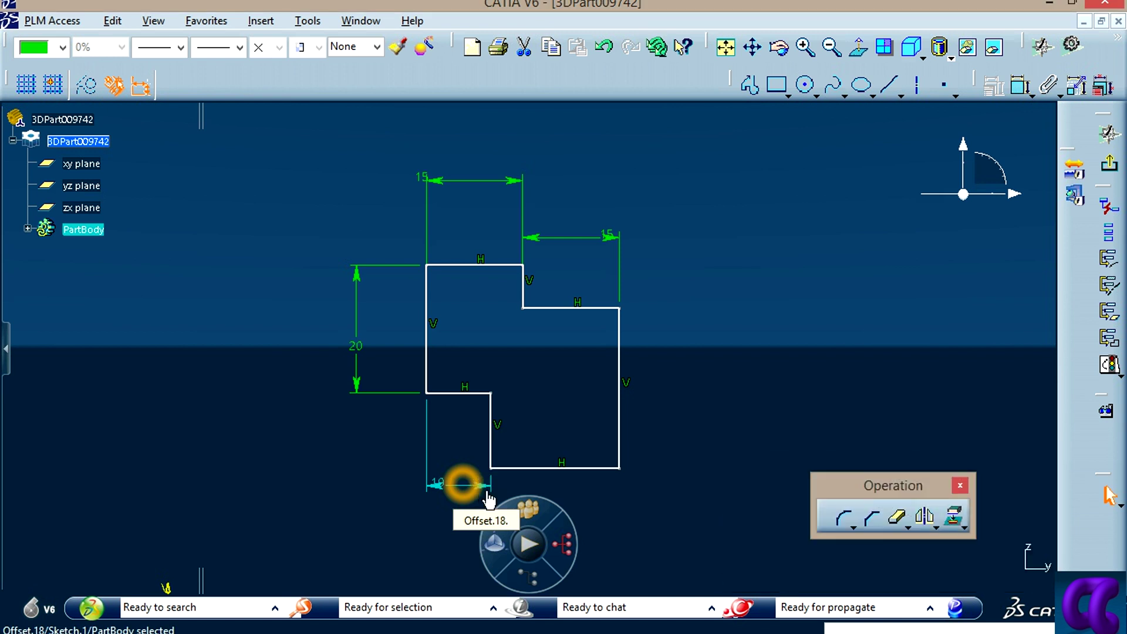
Step: Dimension the lower step's height between the middle and bottom edges as 10
click(837, 376)
click(1021, 86)
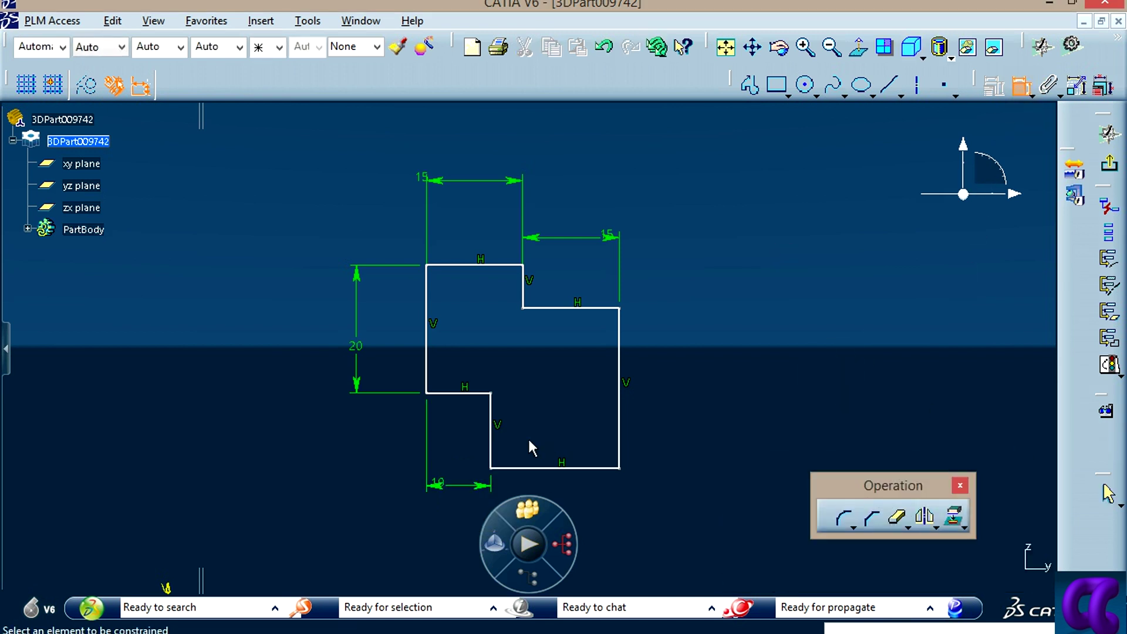
click(487, 393)
click(528, 468)
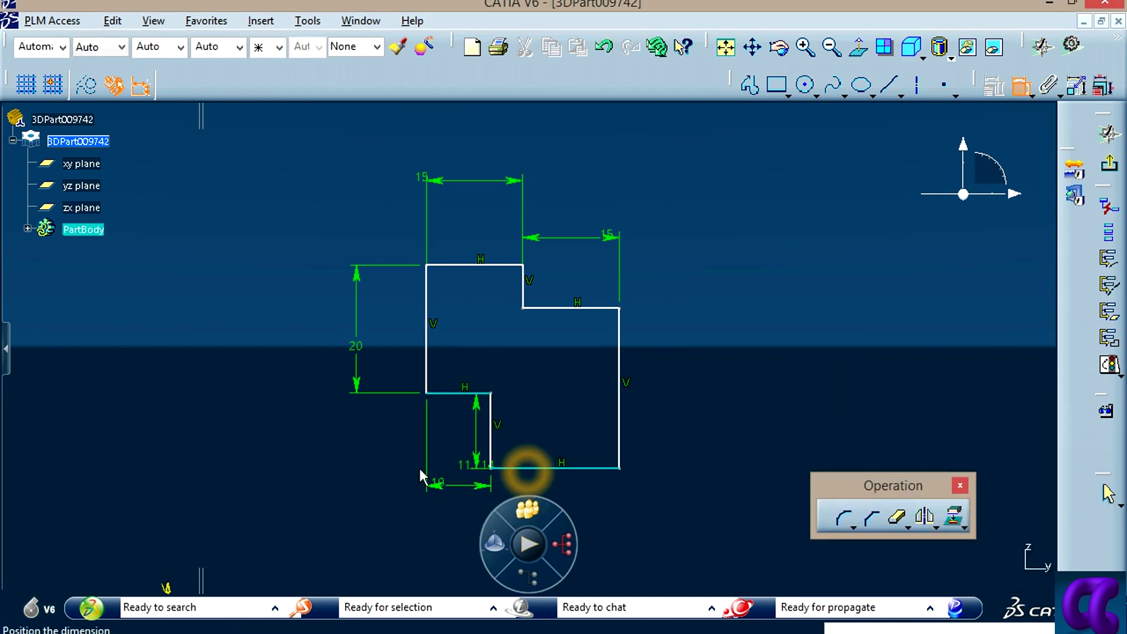
click(340, 464)
double_click(338, 458)
text(10mm)
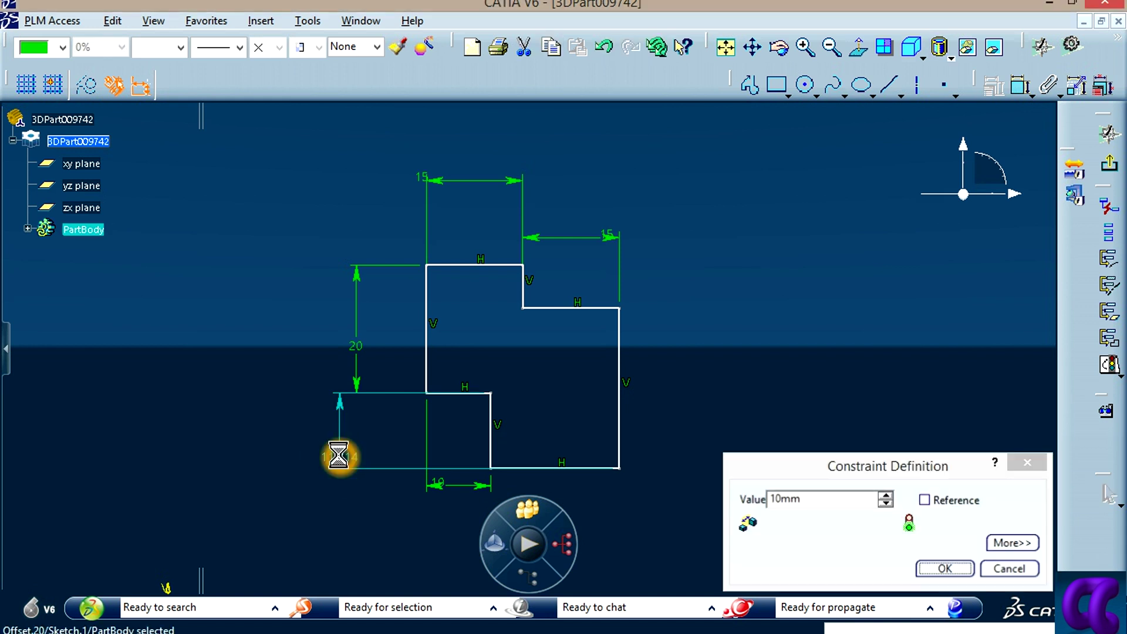
key(Return)
Step: Set the right edge height dimension to 20, then compare against reference drawing 03.JPG
click(1020, 86)
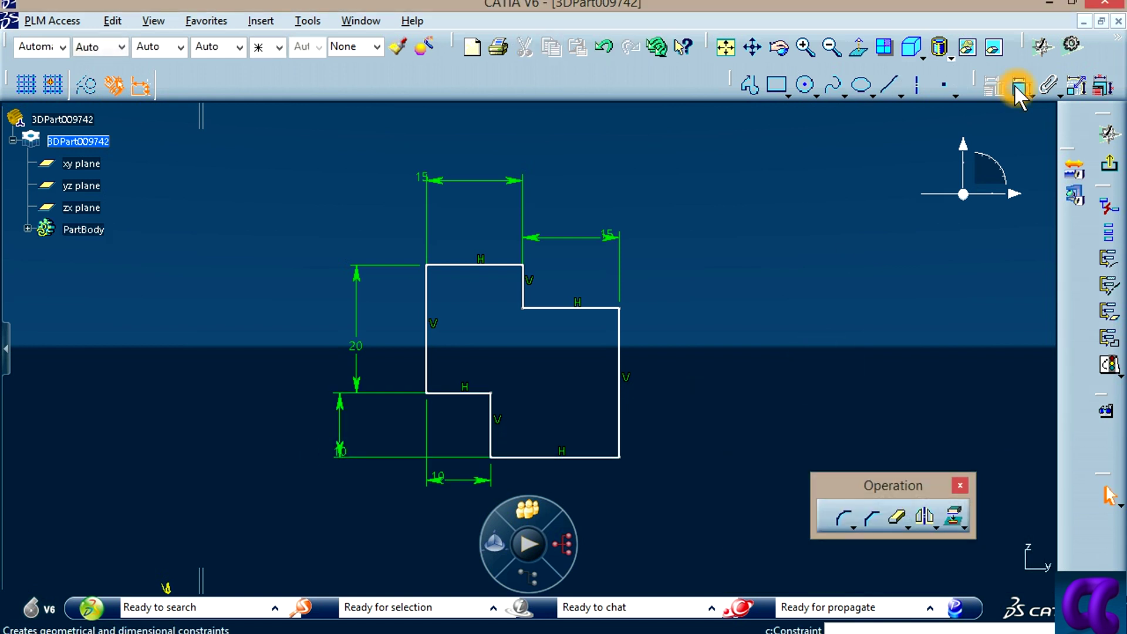
click(600, 308)
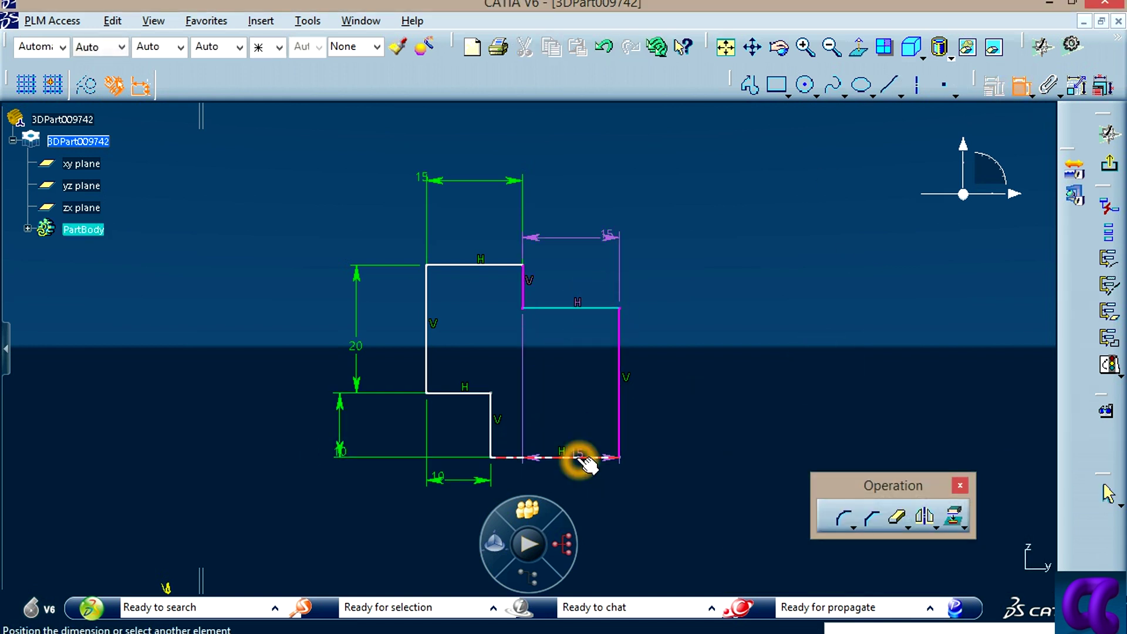
click(666, 372)
double_click(668, 376)
text(20)
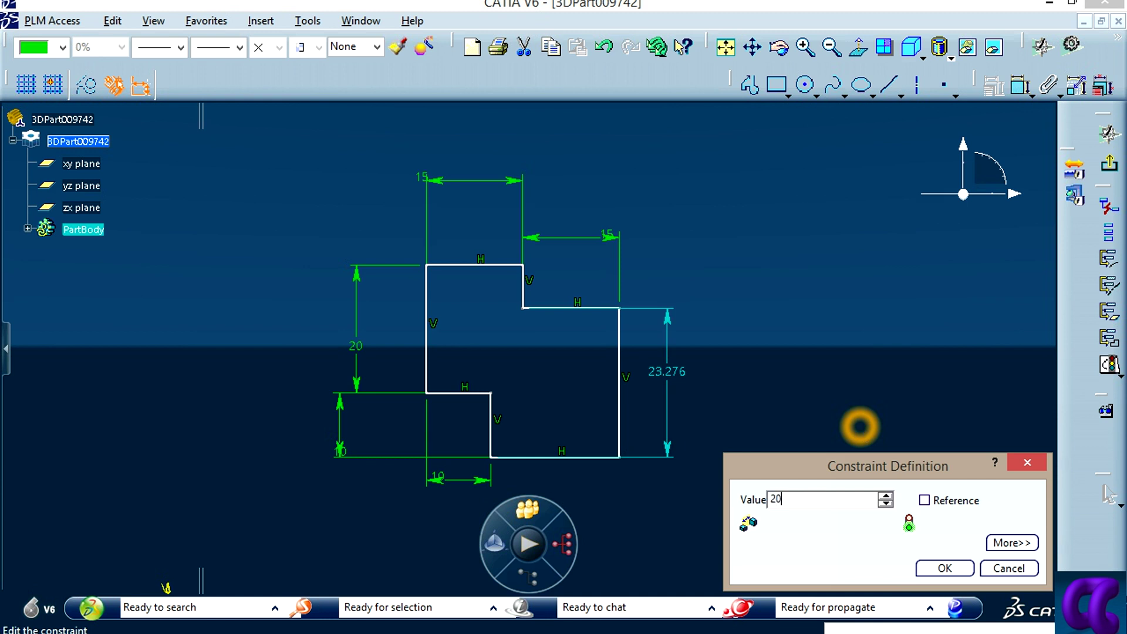
key(Return)
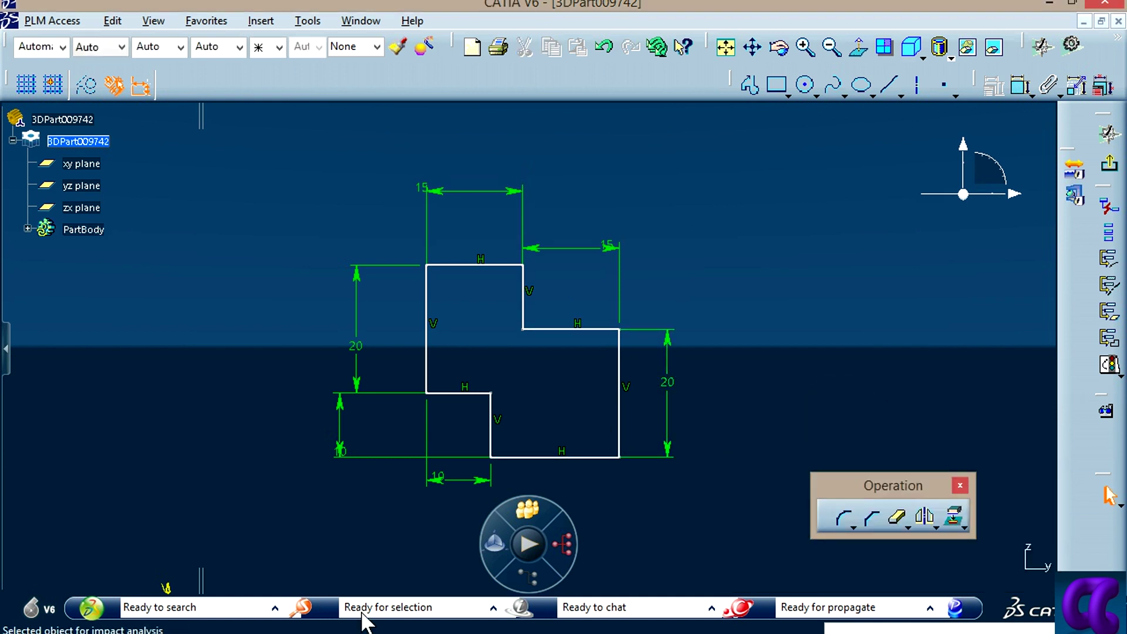
key(alt+Tab)
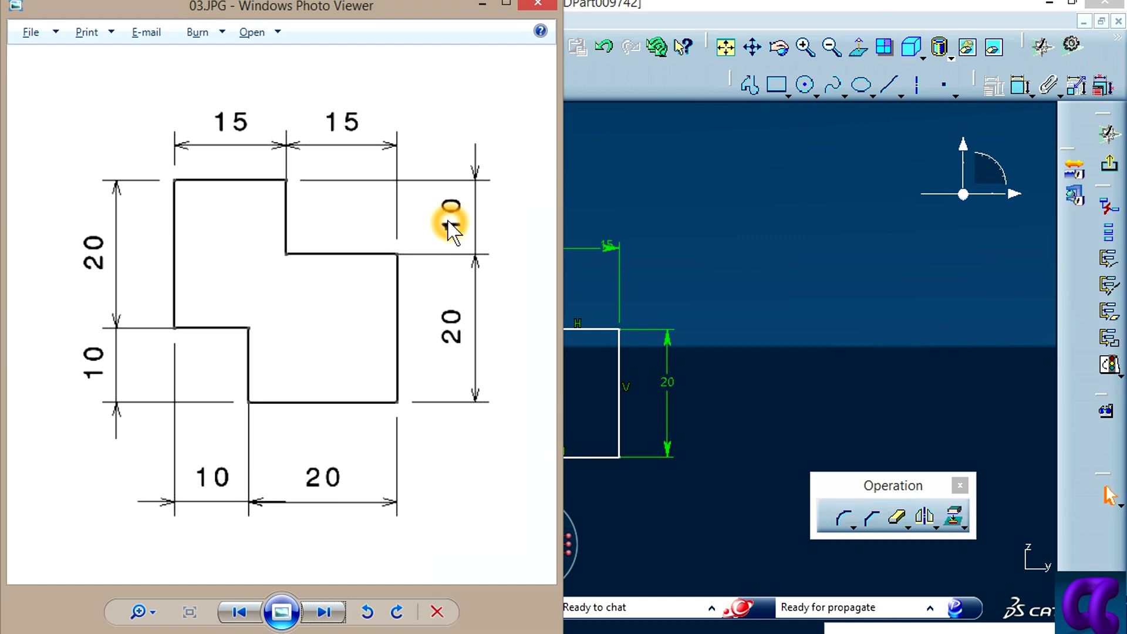
click(463, 216)
click(782, 292)
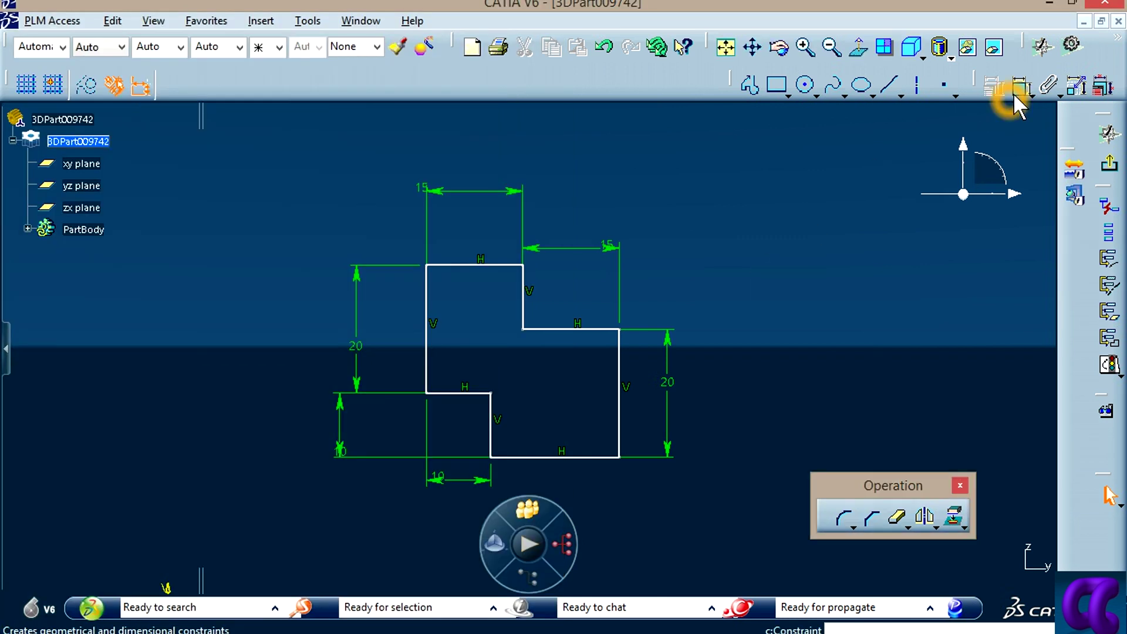
click(487, 265)
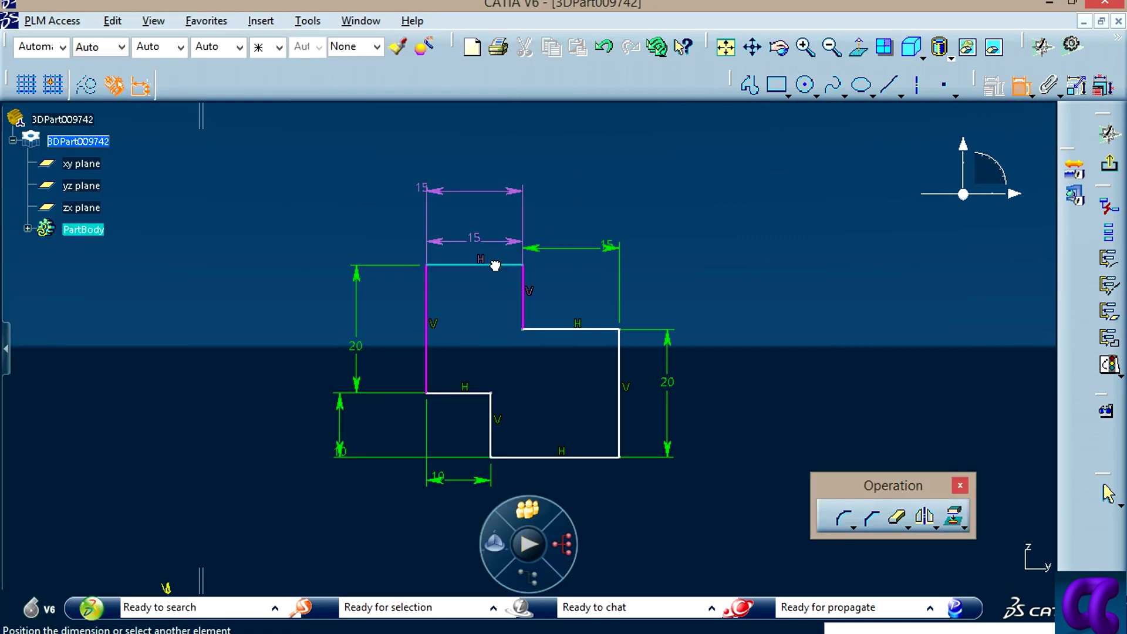
click(568, 329)
click(659, 287)
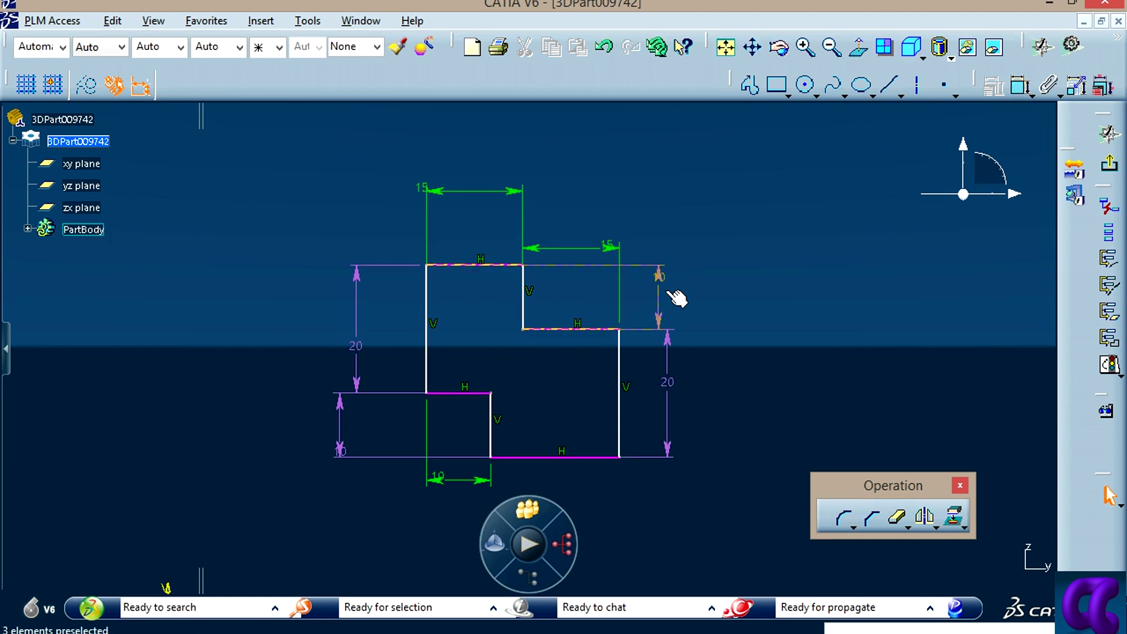
click(1109, 365)
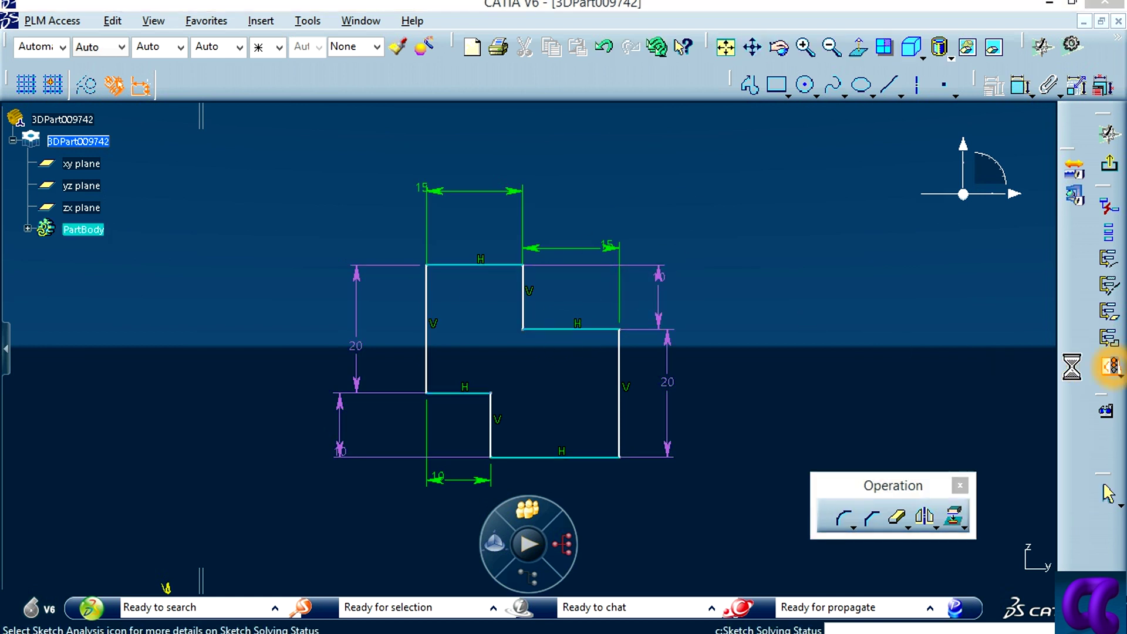
click(886, 192)
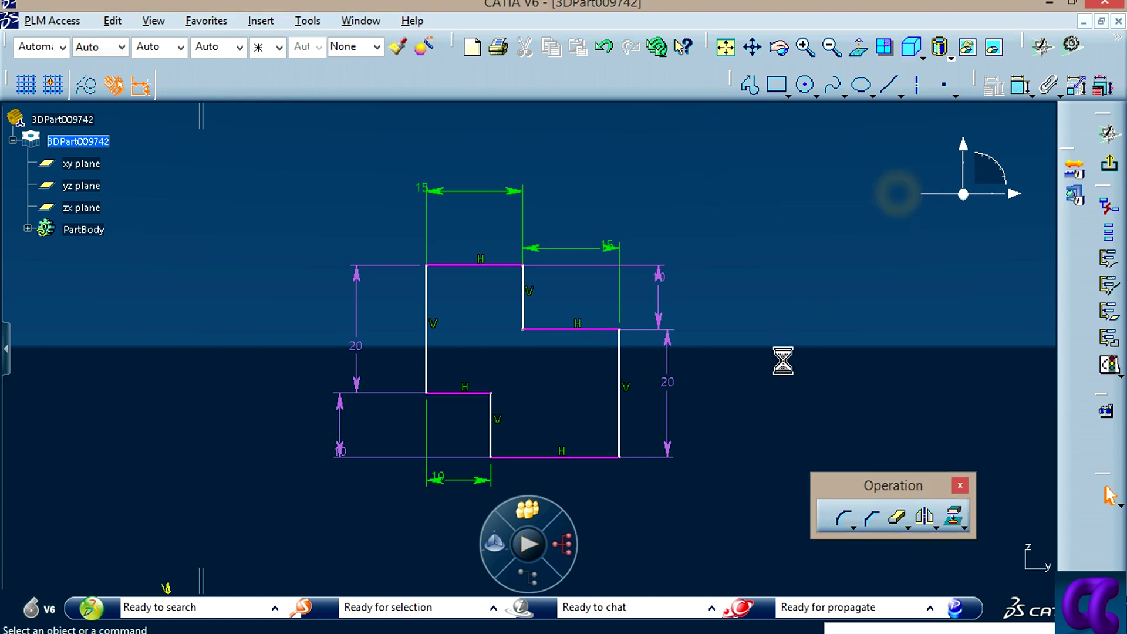
click(648, 287)
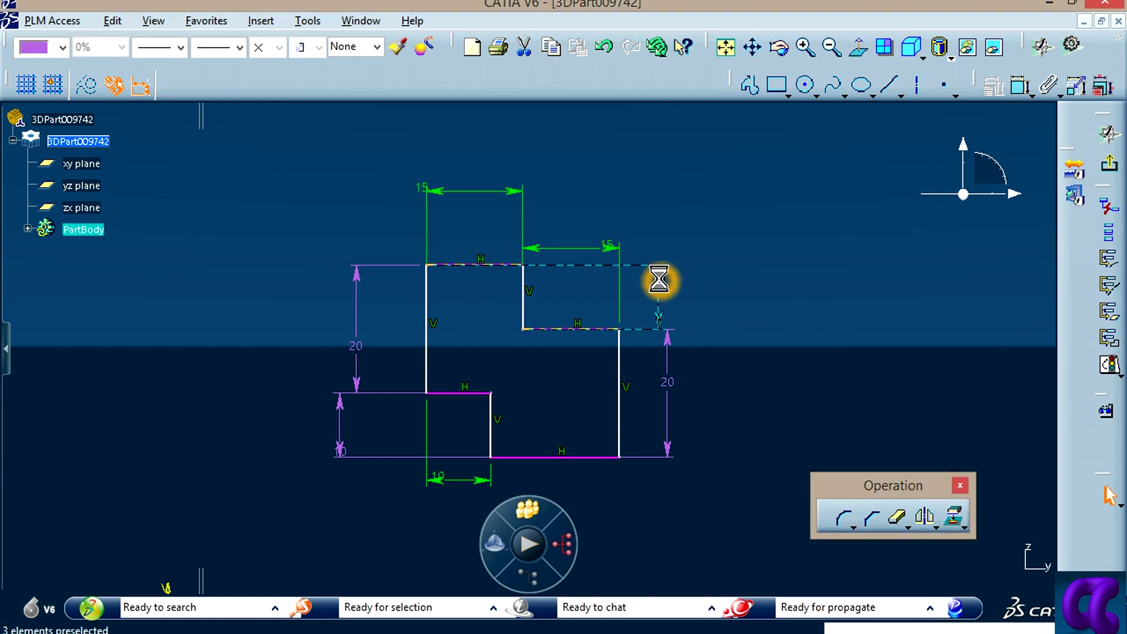
right_click(659, 280)
click(708, 519)
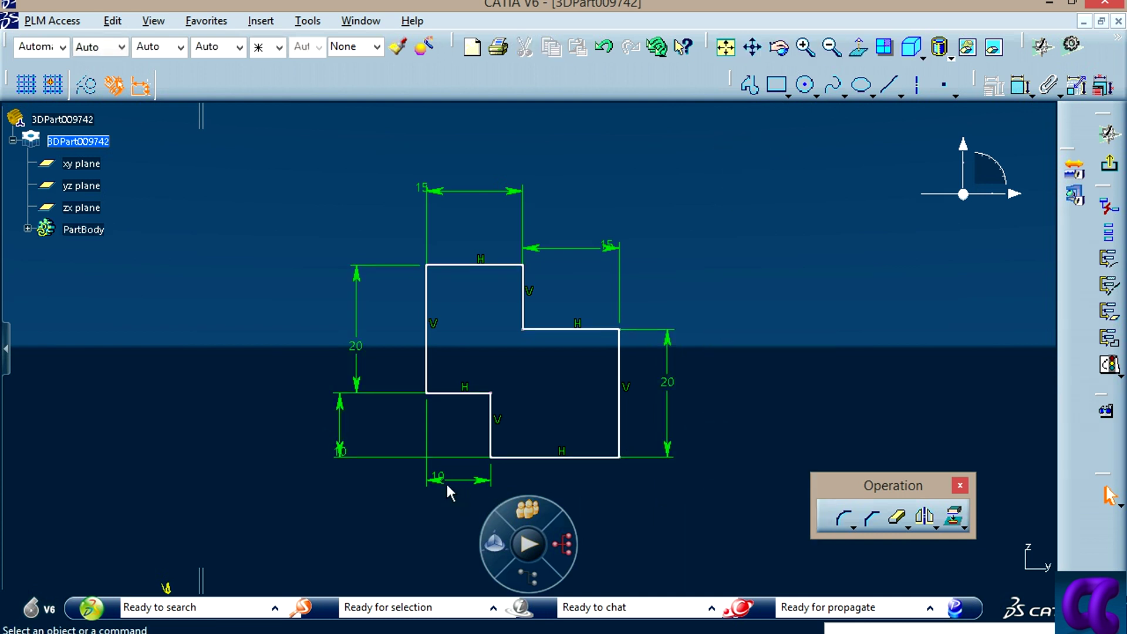
drag(440, 478, 471, 485)
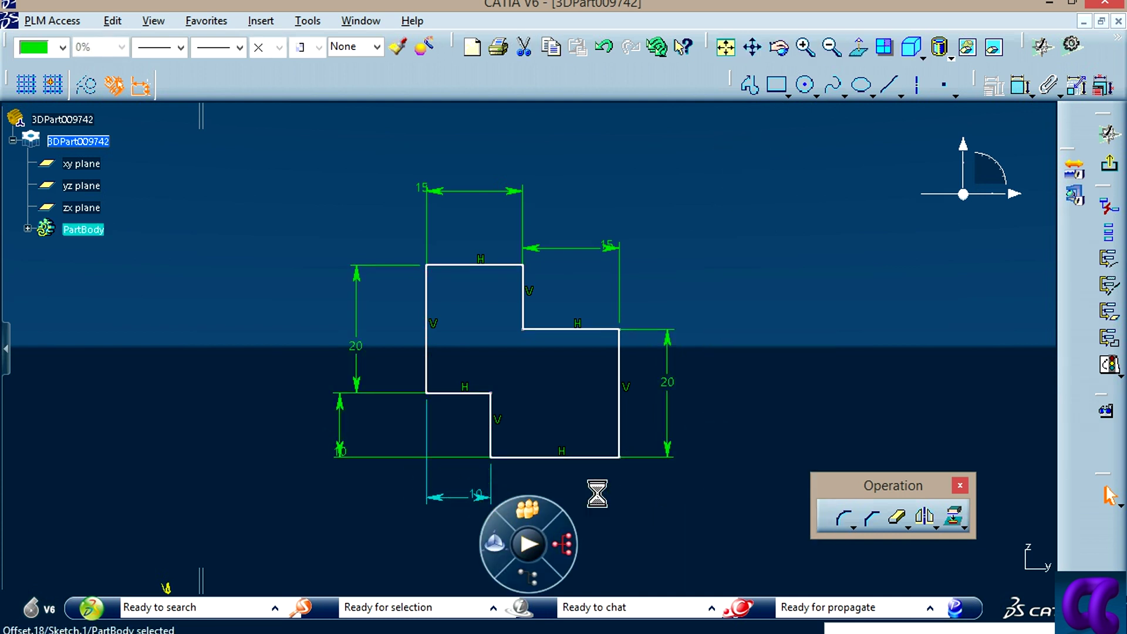
middle_drag(597, 493, 555, 378)
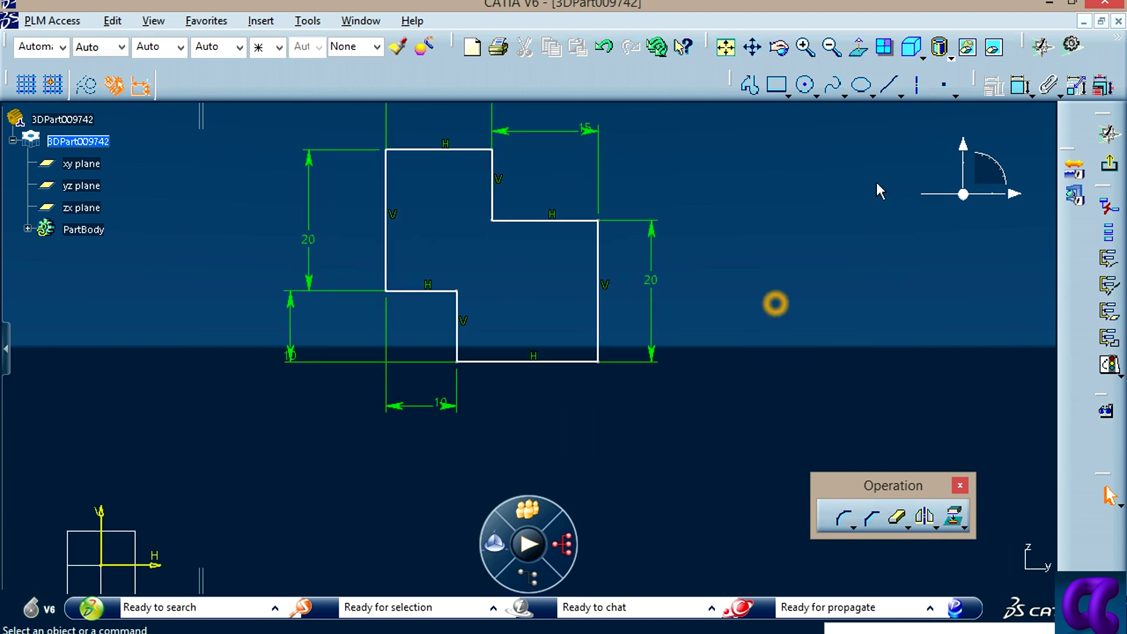
Step: Add a 20 width dimension and delete the redundant 10 width dimension that over-constrains the sketch
click(1020, 86)
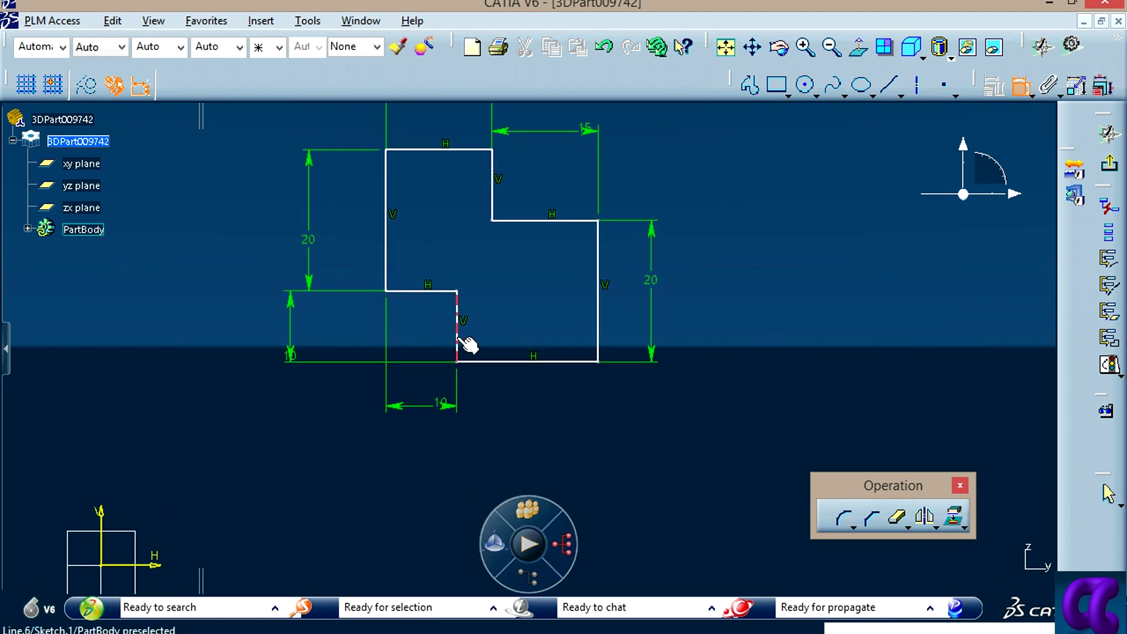
click(458, 339)
click(599, 312)
click(546, 405)
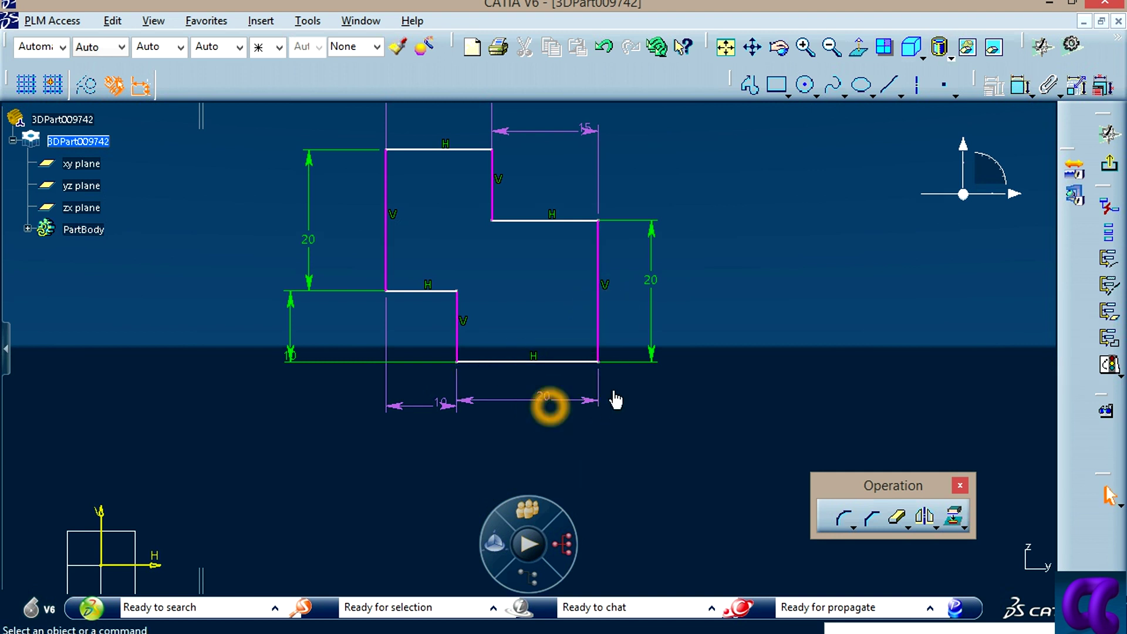
click(1109, 365)
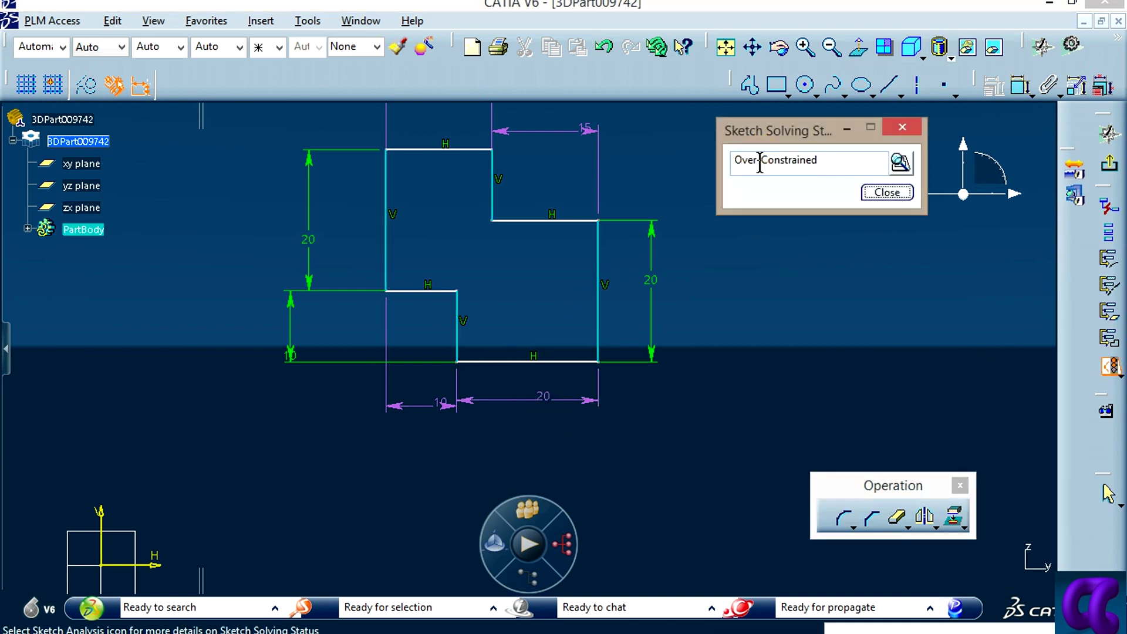
click(874, 194)
click(689, 461)
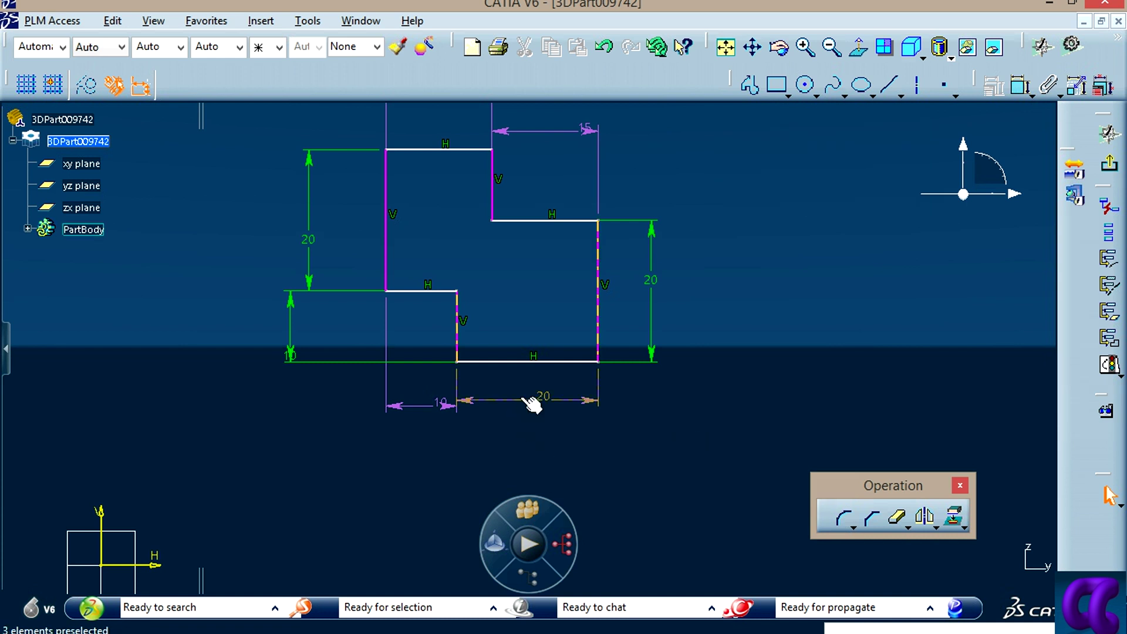
click(433, 404)
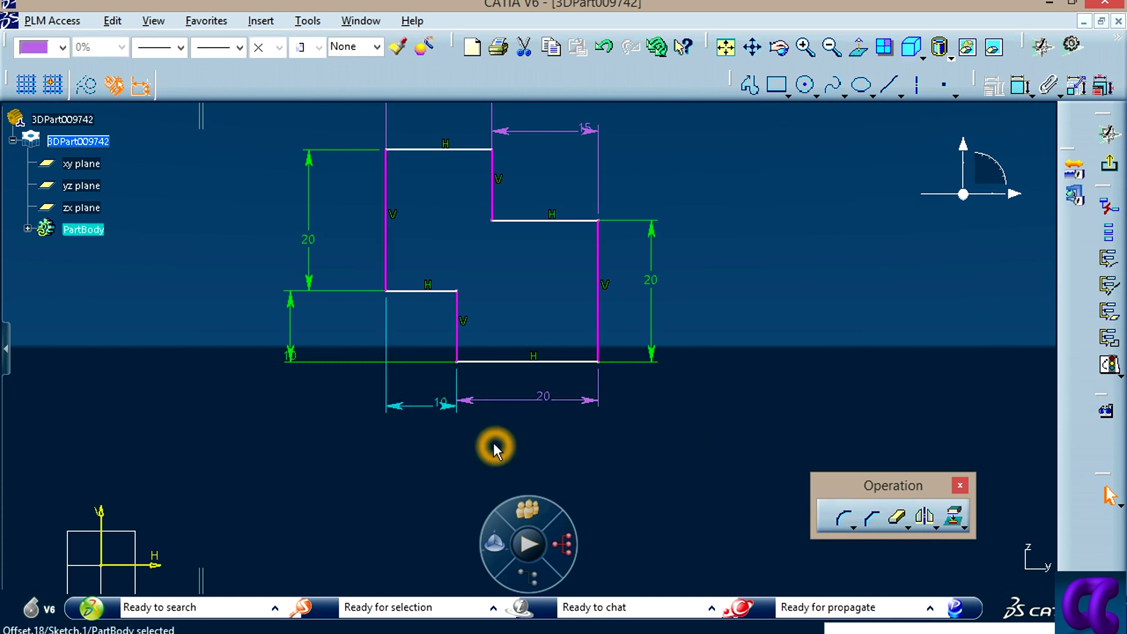
key(Delete)
click(691, 455)
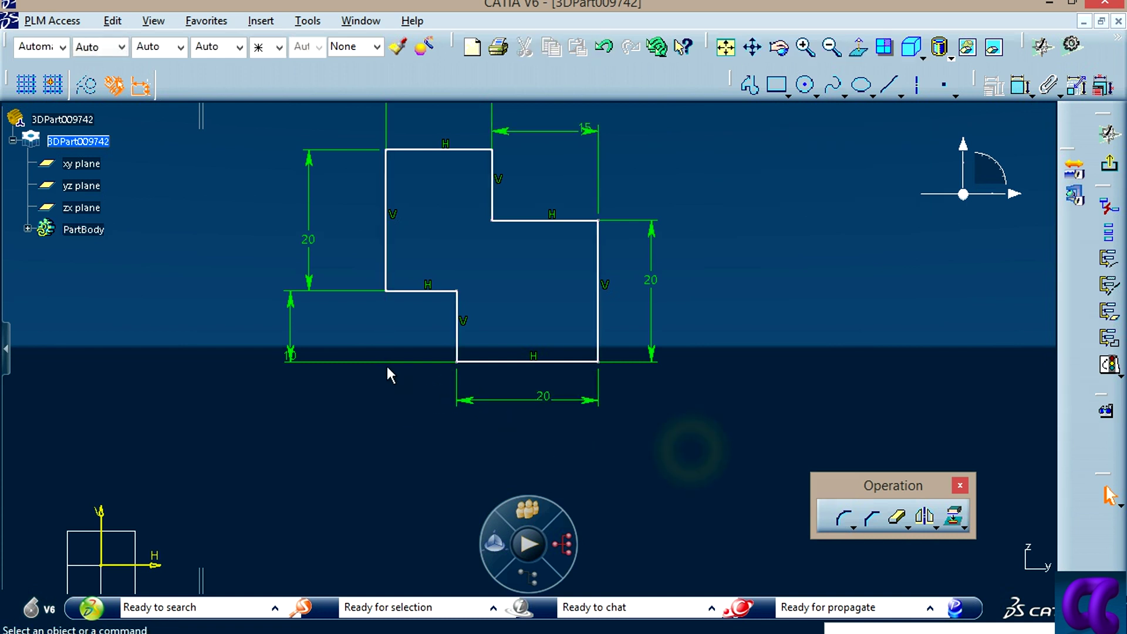
Step: Reposition the step height dimension and add a 10 offset from the top edge to the step edge
drag(291, 352, 402, 340)
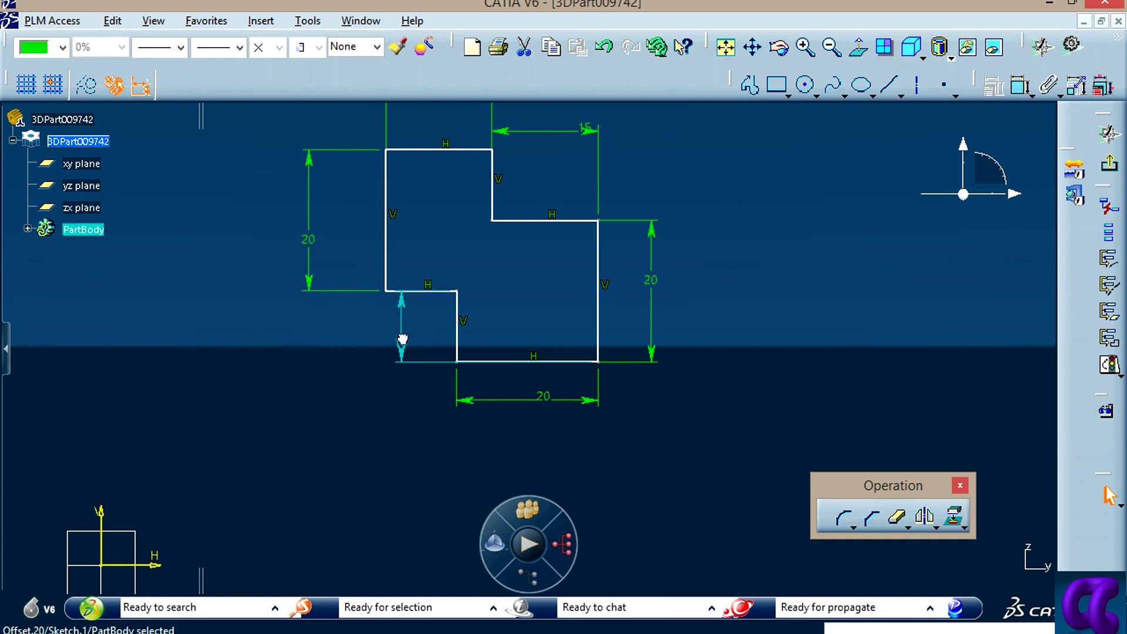
middle_drag(734, 302, 724, 360)
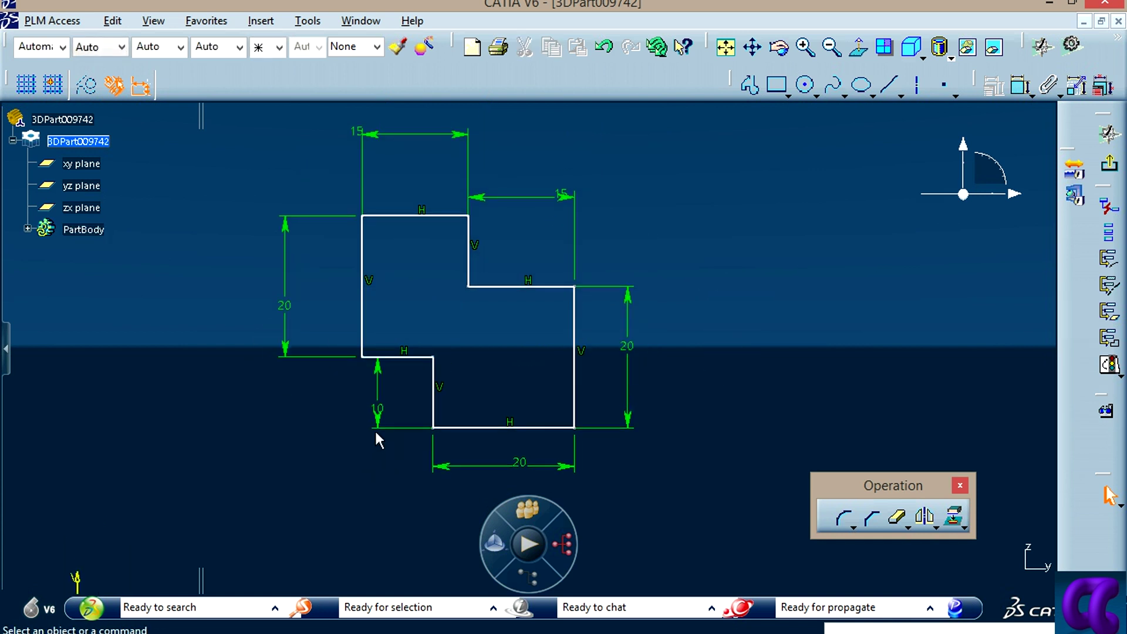
click(433, 465)
click(780, 347)
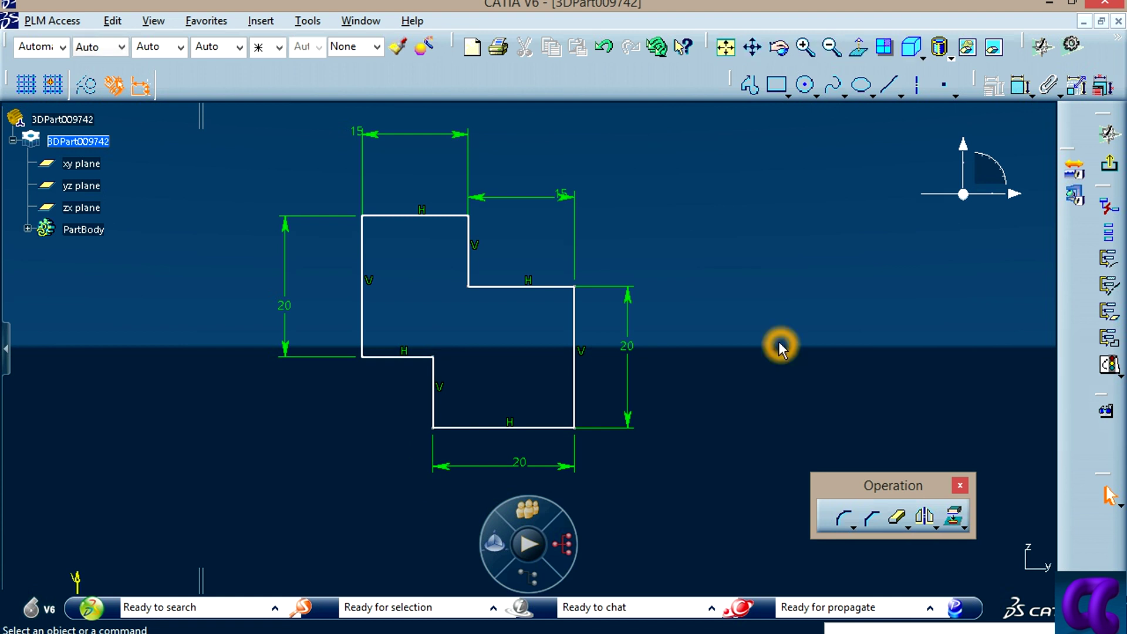
click(1020, 85)
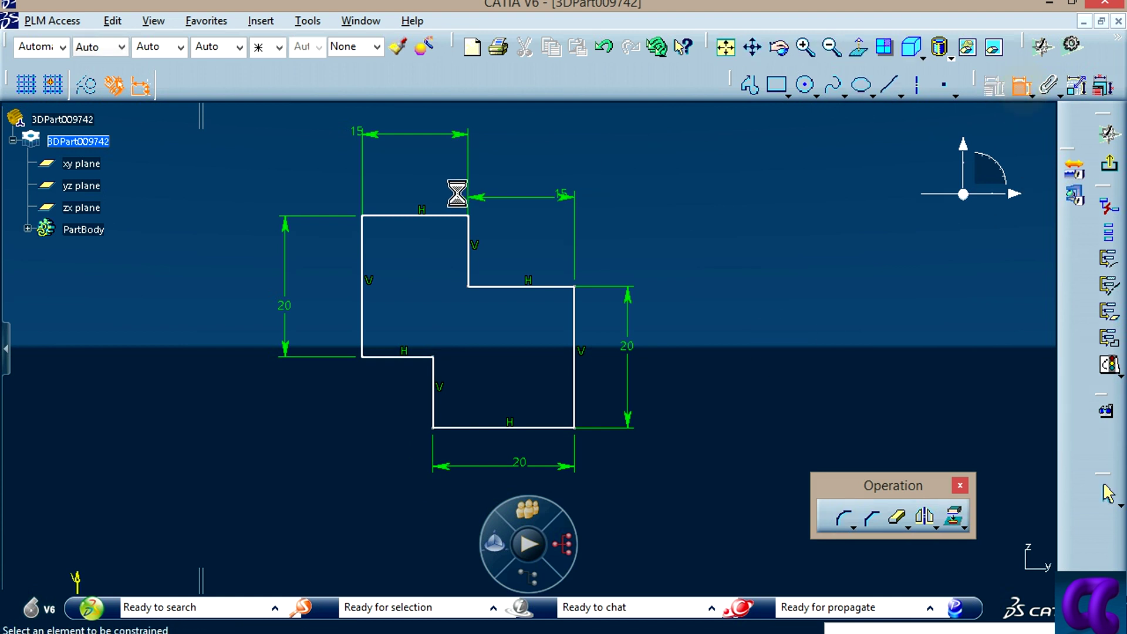
click(452, 216)
click(537, 286)
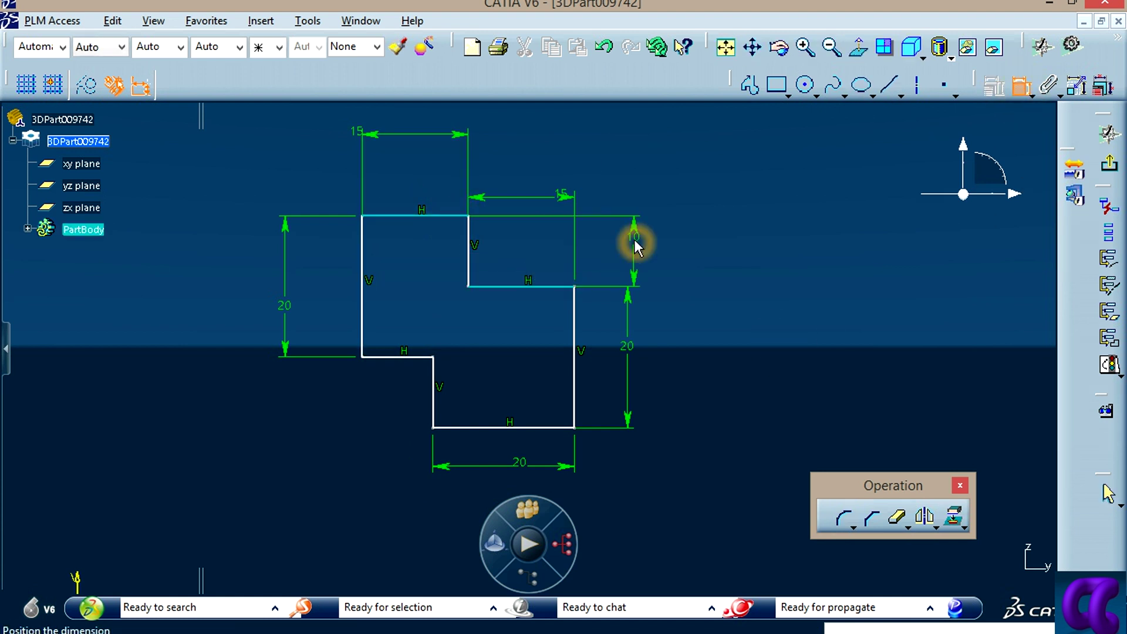
click(624, 245)
middle_drag(684, 430, 718, 410)
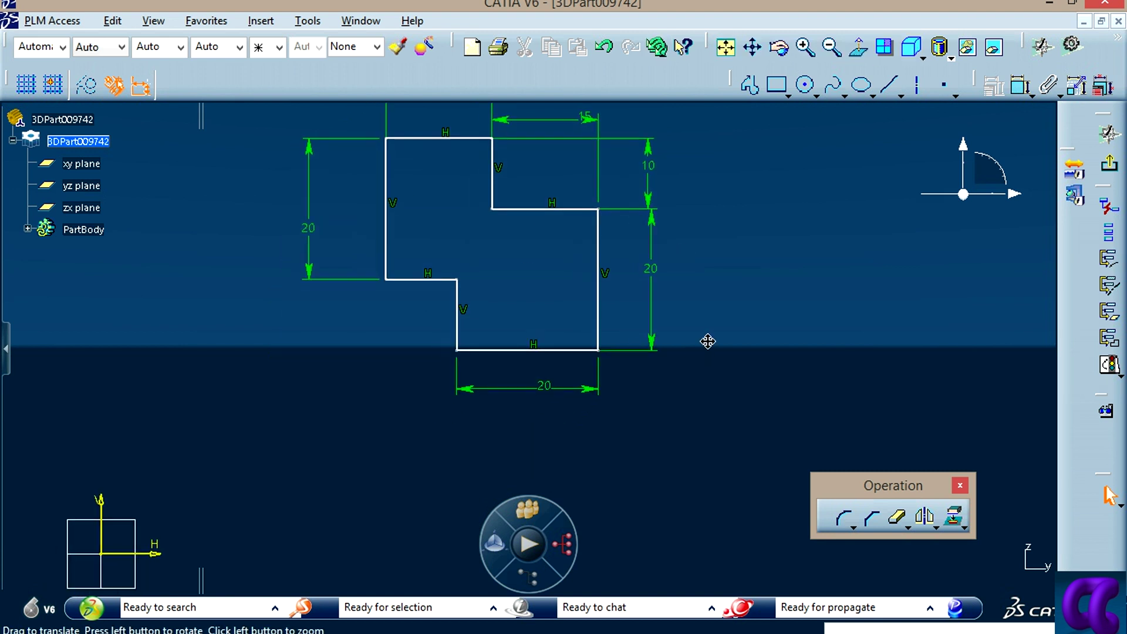
Step: Make the profile's bottom edge coincident with the H axis
click(571, 322)
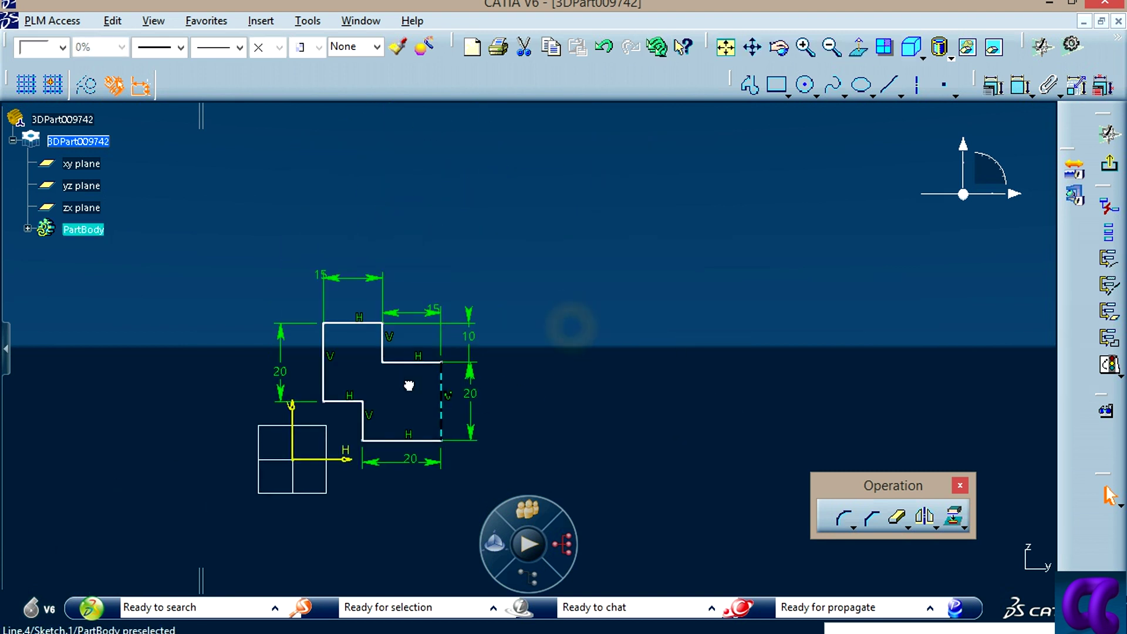
mouse_move(571, 322)
middle_down()
mouse_move(467, 326)
mouse_move(520, 344)
middle_up()
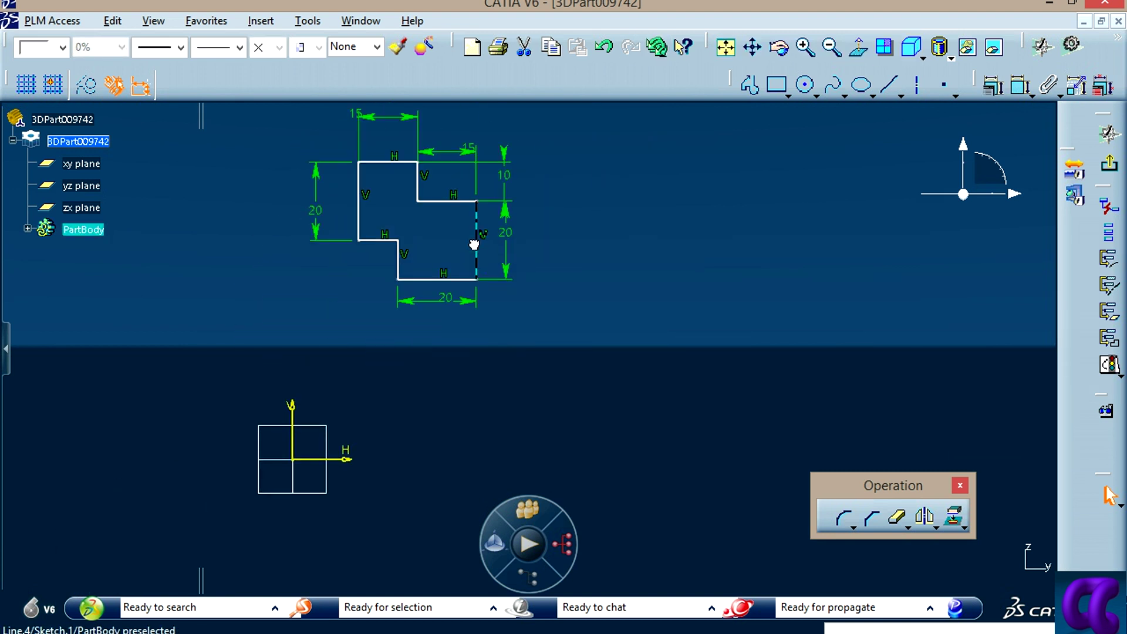
click(625, 311)
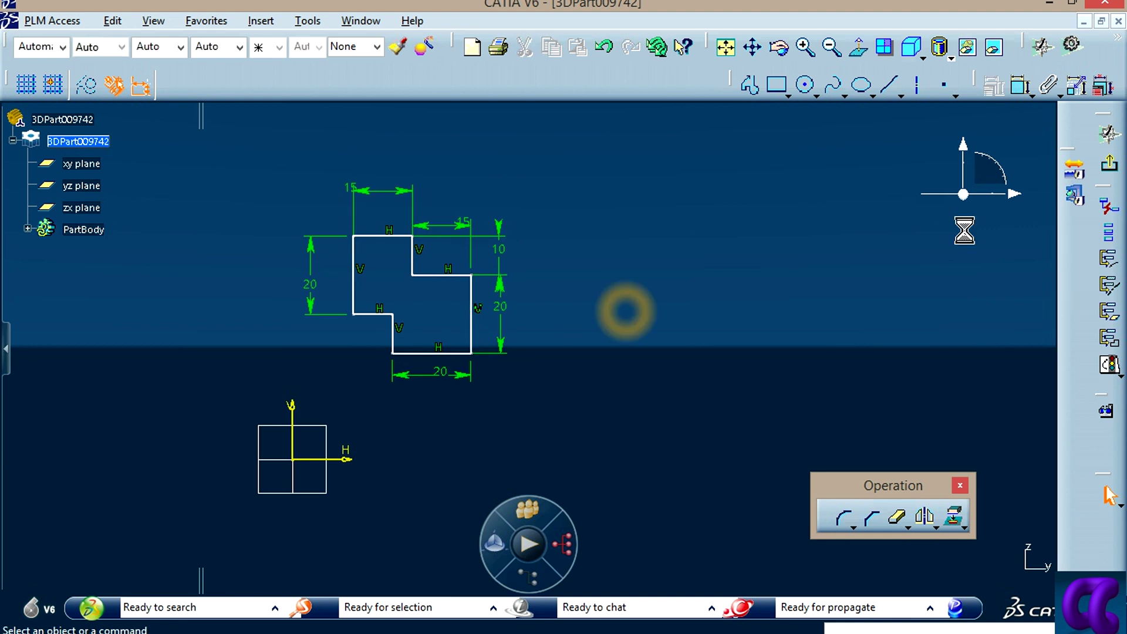
click(1020, 85)
click(466, 355)
click(346, 460)
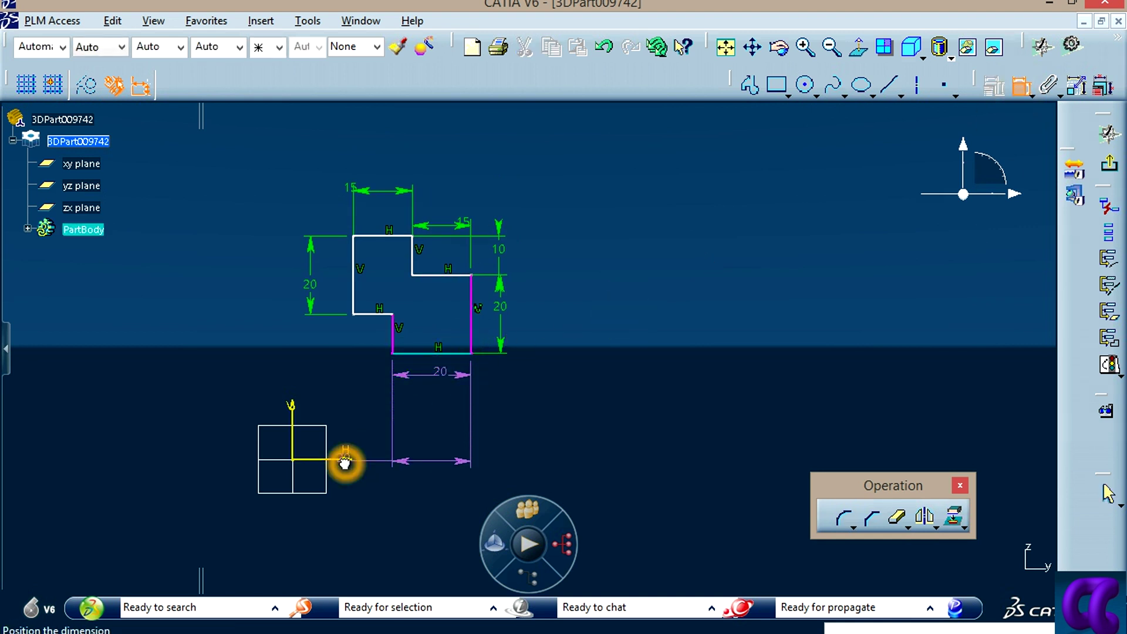
right_click(625, 402)
click(674, 502)
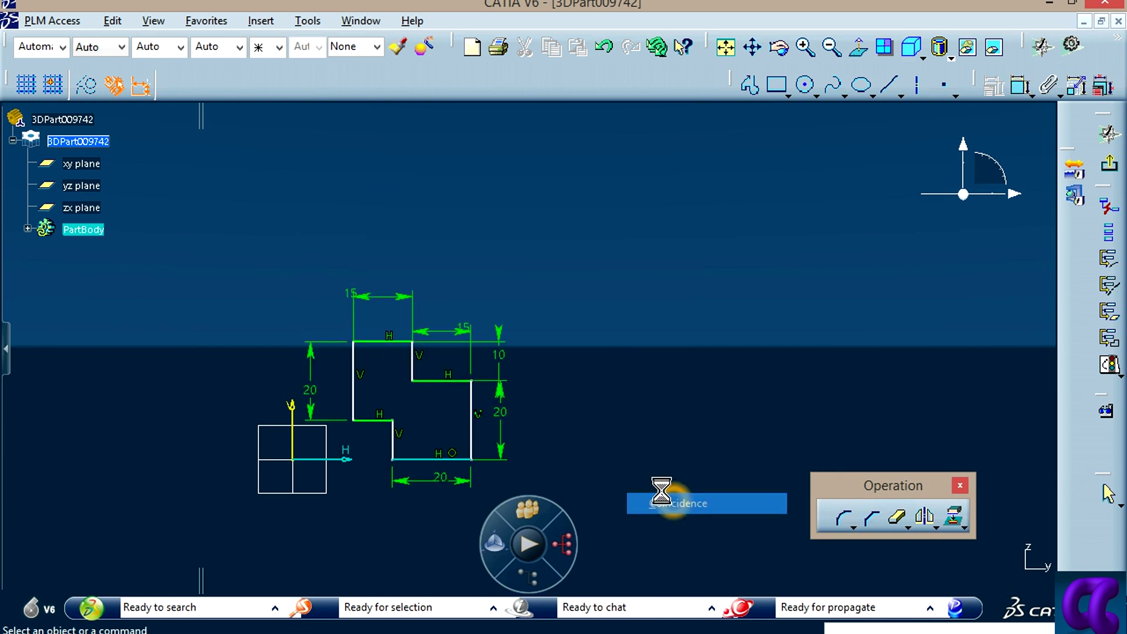
Step: Slide the profile right and add a 20 distance between the bottom and middle horizontal edges
middle_drag(635, 374, 646, 239)
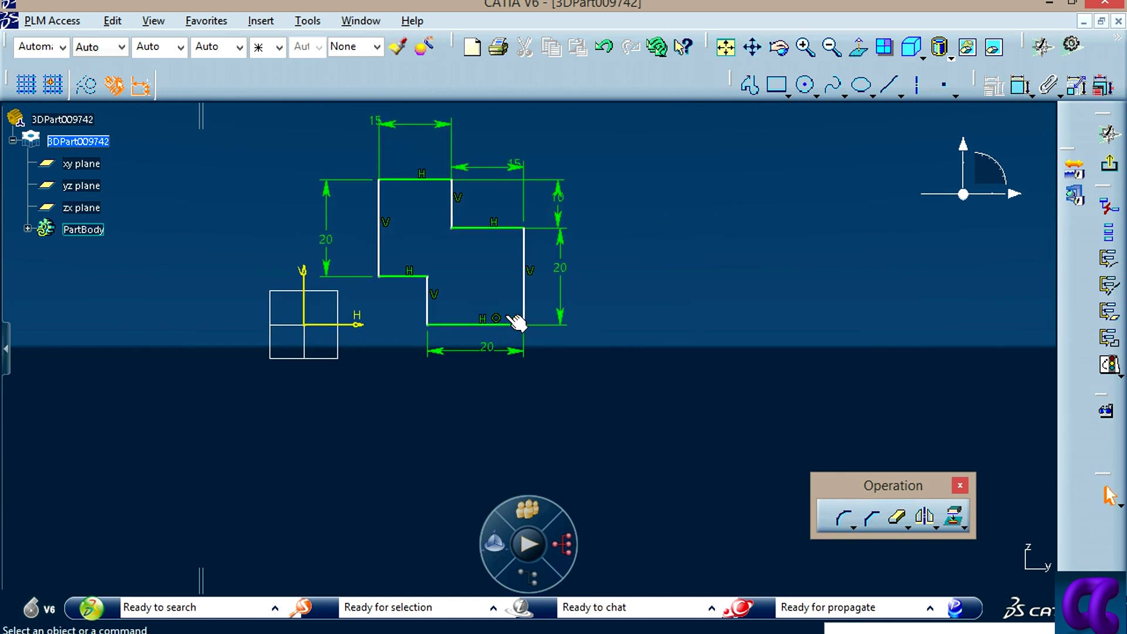
click(531, 262)
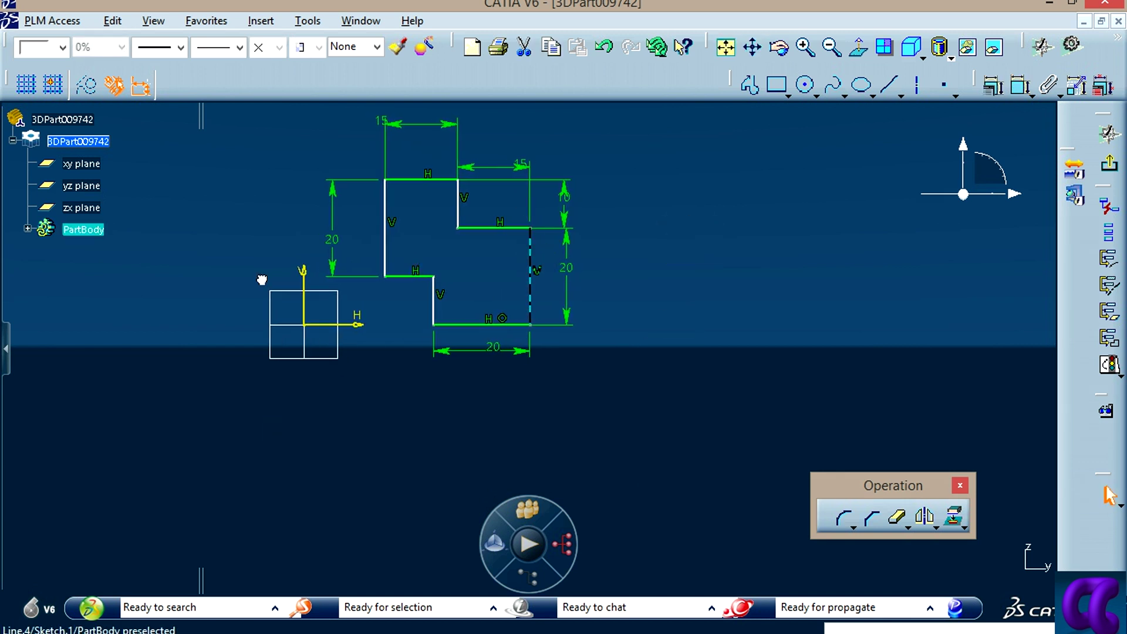
drag(443, 313, 446, 377)
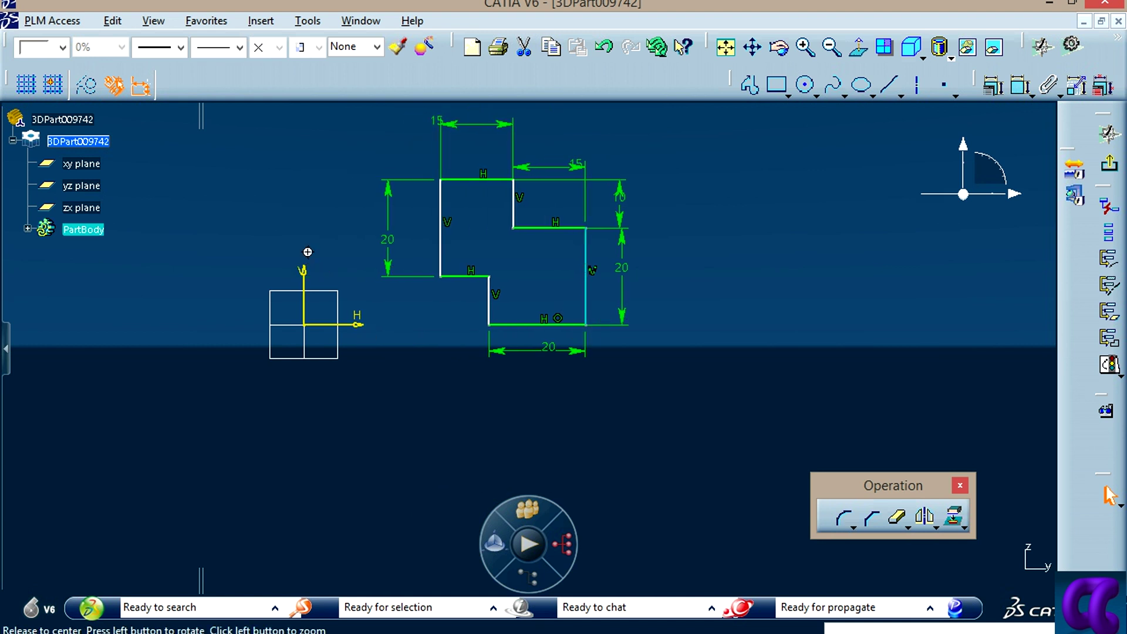
middle_drag(307, 252, 372, 267)
right_click(827, 285)
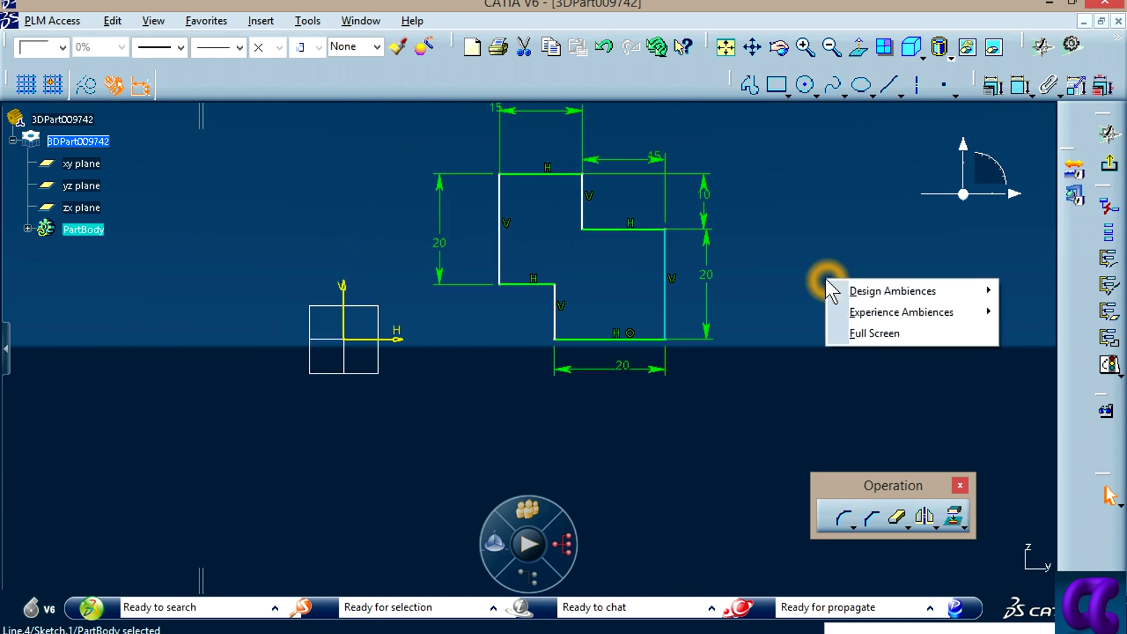
click(827, 213)
click(1019, 86)
click(610, 339)
click(622, 229)
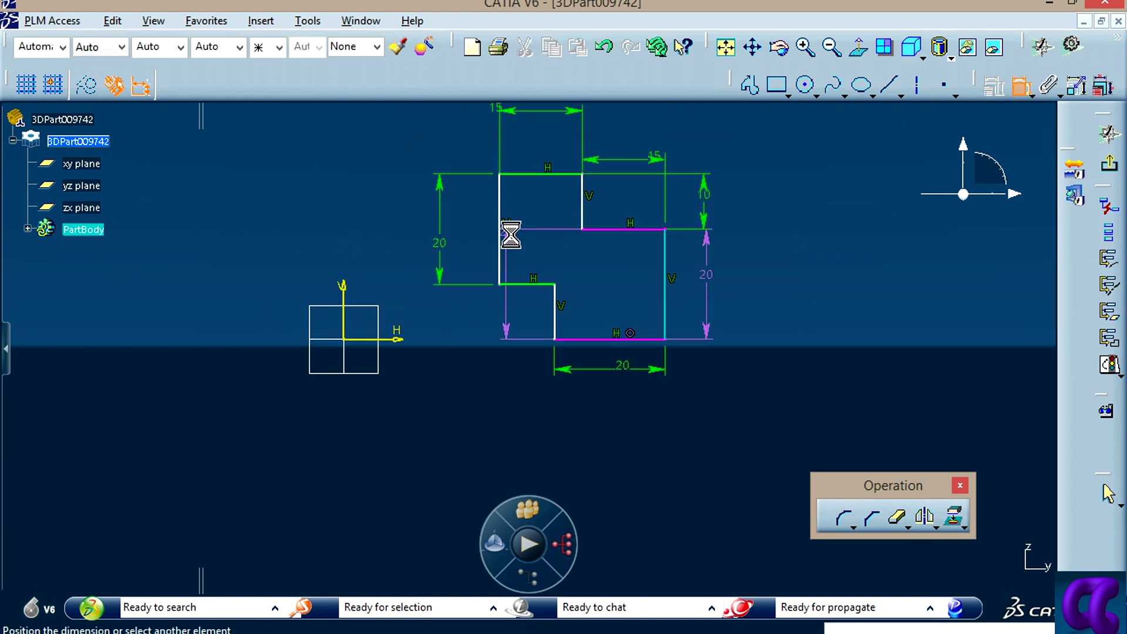
click(1020, 86)
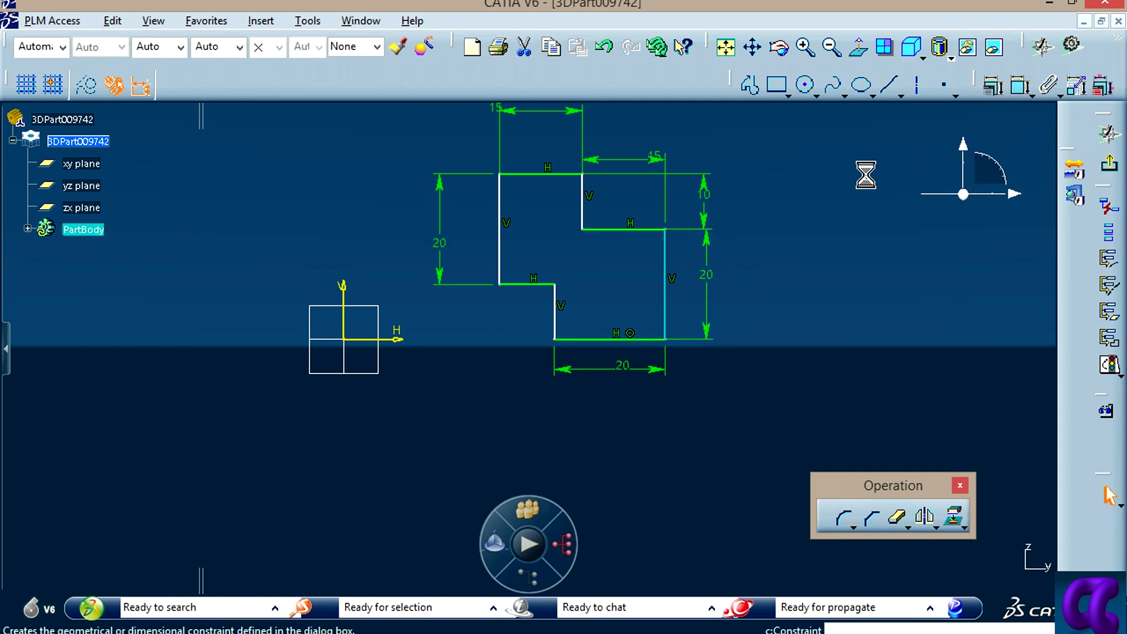
Step: Make the left edge coincident with the origin and confirm the sketch is Iso-Constrained
click(1019, 87)
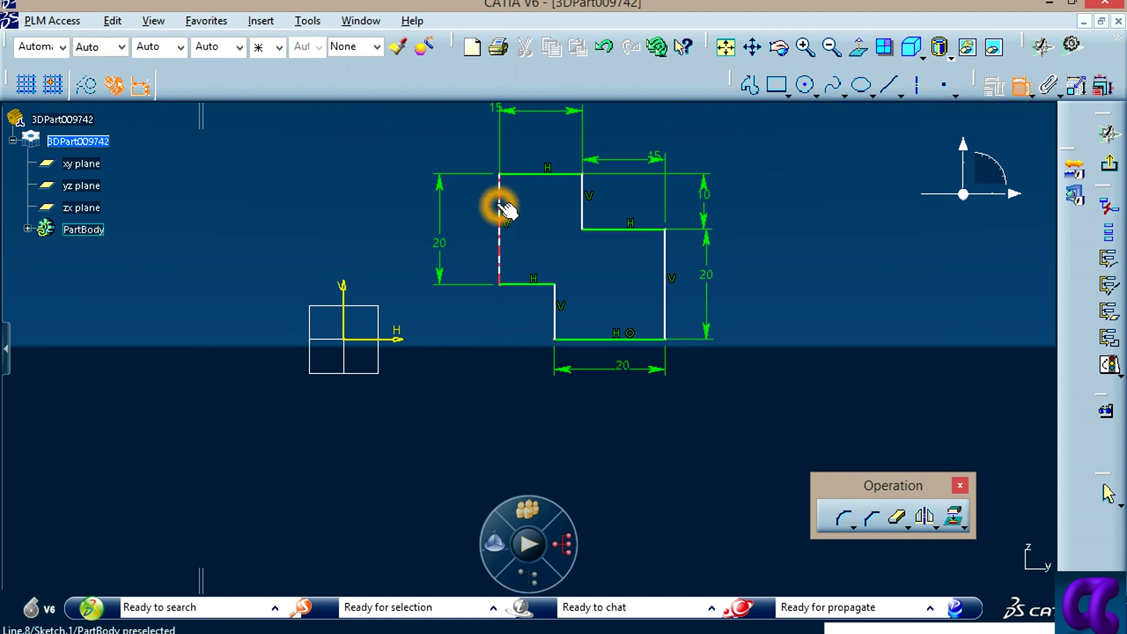
click(500, 207)
click(342, 285)
right_click(317, 183)
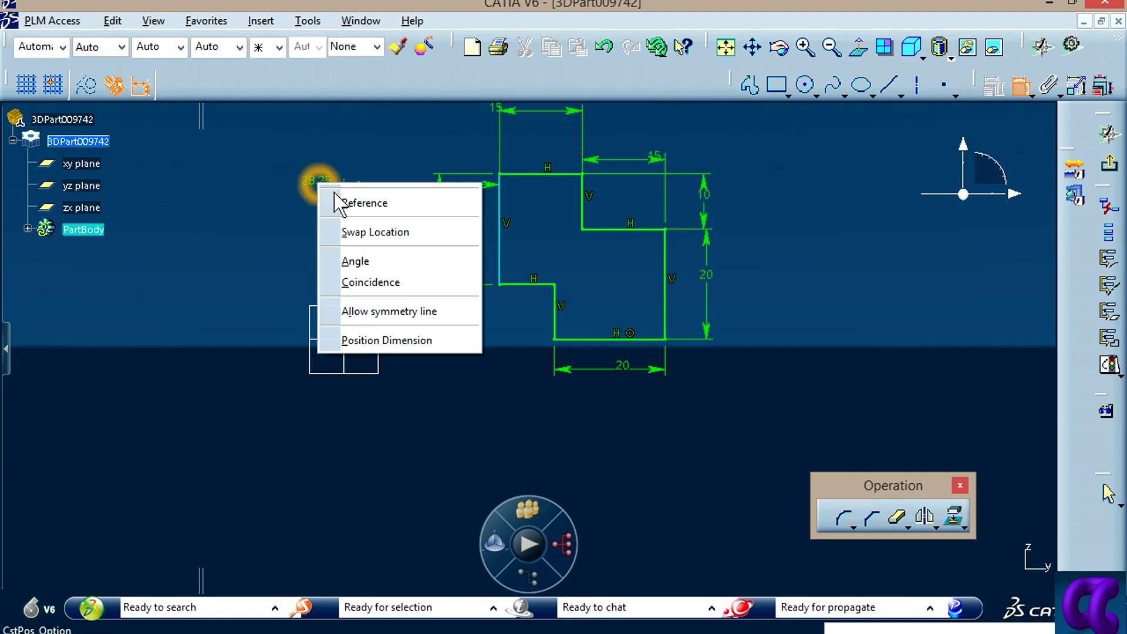
click(387, 283)
click(742, 339)
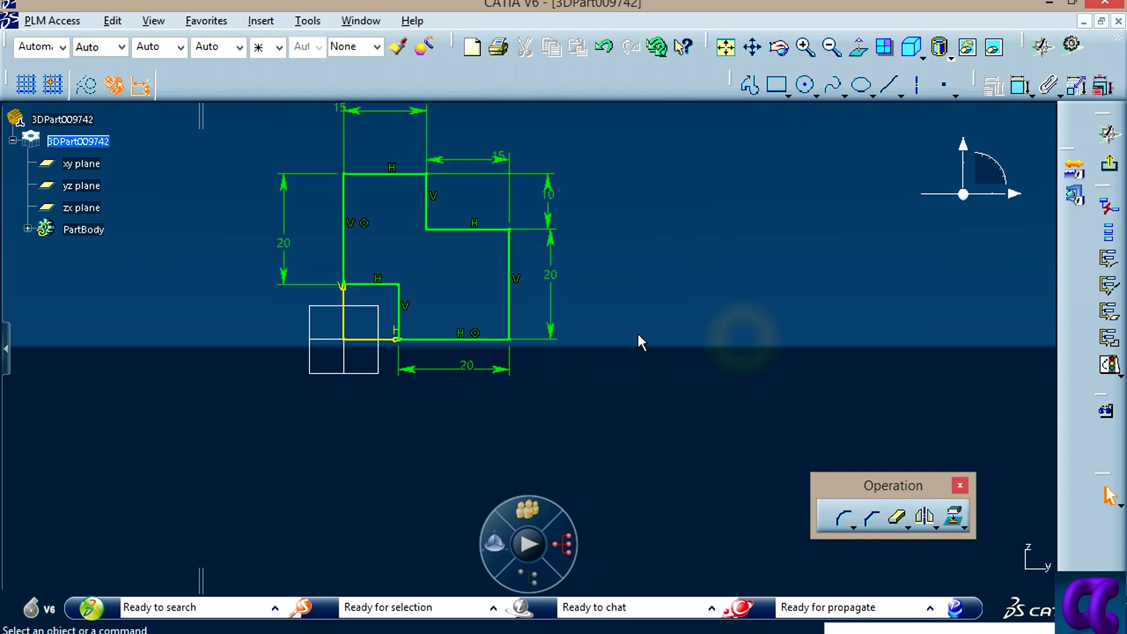
click(1109, 365)
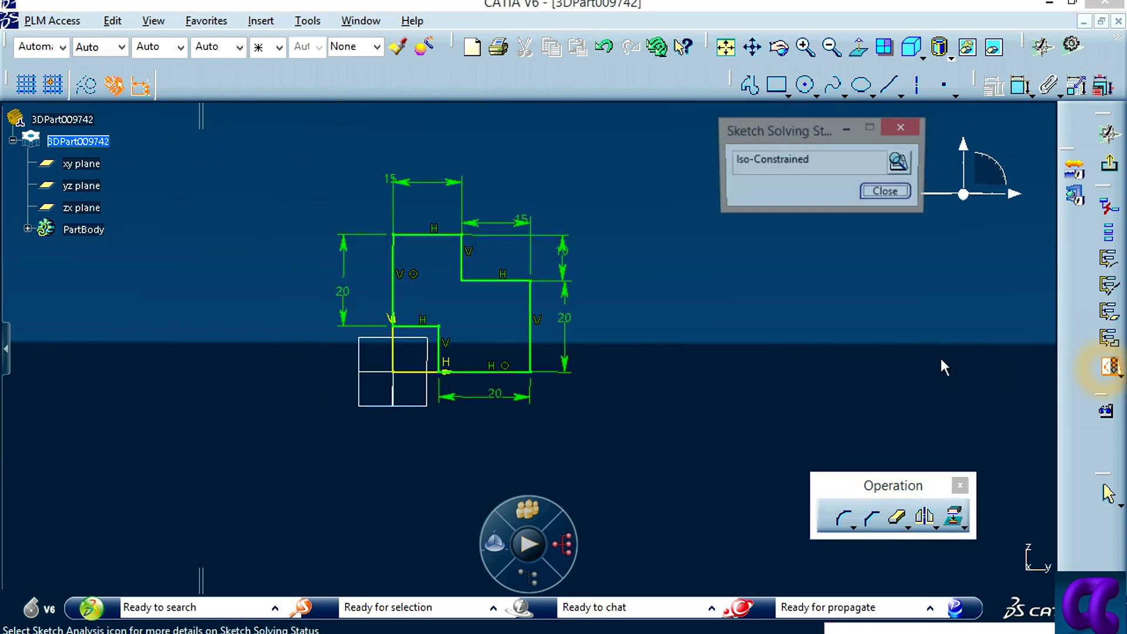
Step: Close the solving status report and try the Crystal Lab and Dark Mirror ambiences
click(887, 192)
middle_drag(699, 340, 698, 291)
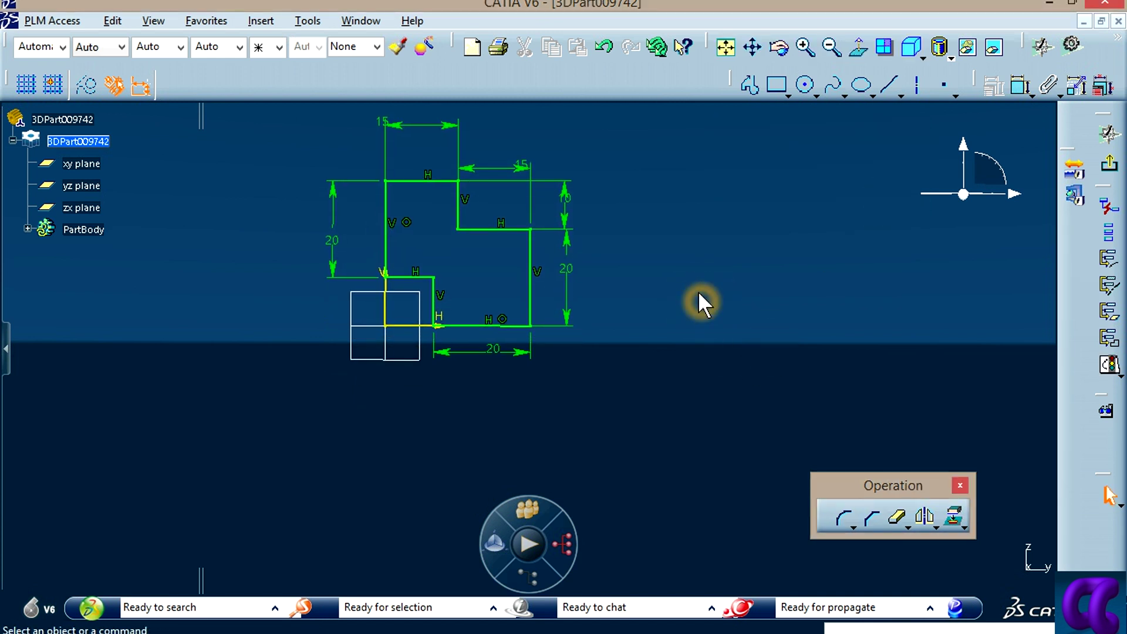
right_click(699, 292)
mouse_move(775, 325)
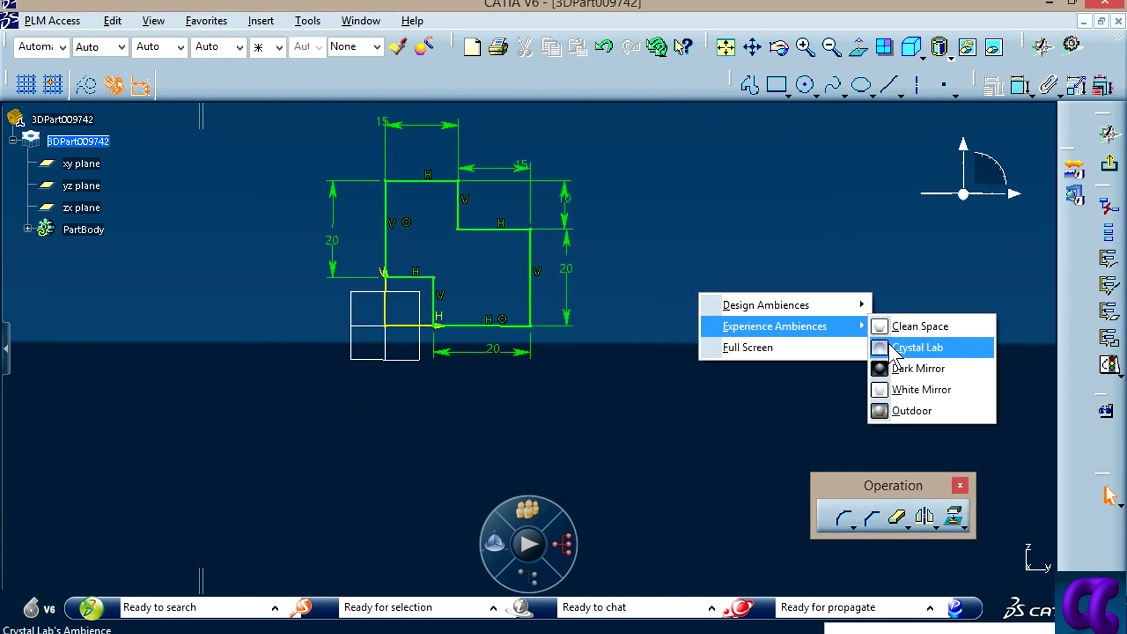
click(894, 347)
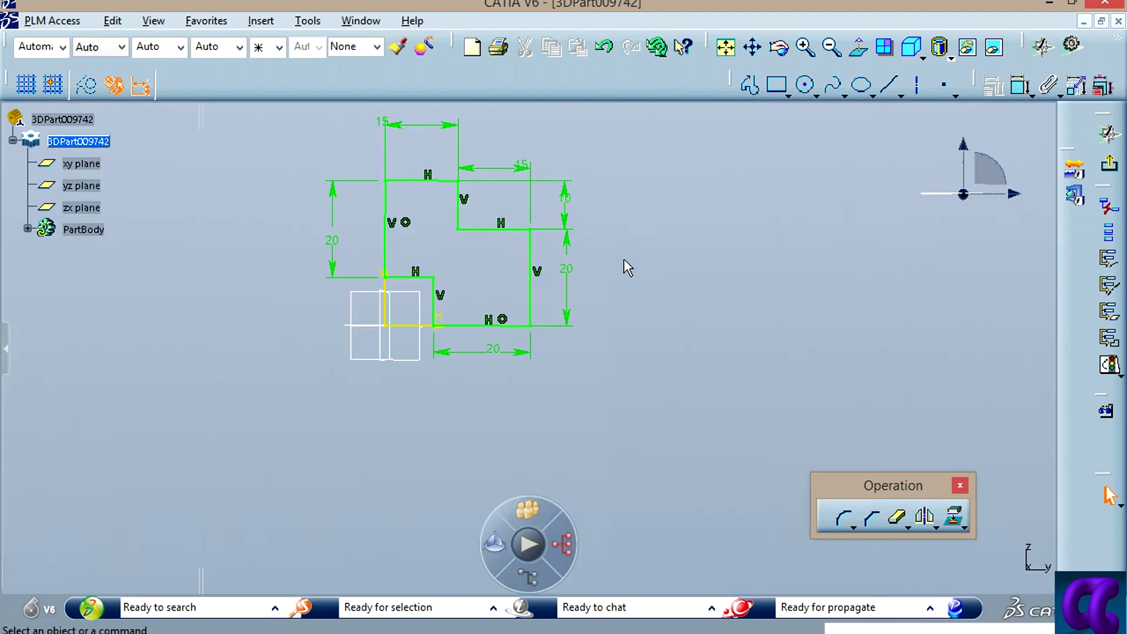
mouse_move(623, 258)
middle_down()
mouse_move(612, 306)
mouse_move(623, 373)
mouse_move(632, 342)
middle_up()
right_click(638, 339)
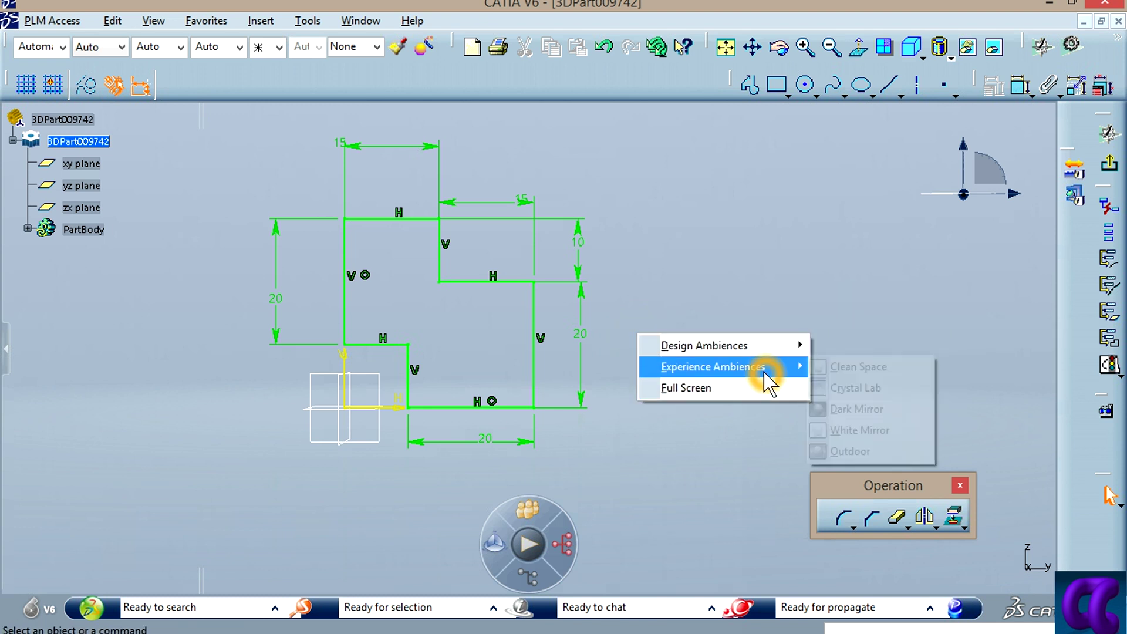
mouse_move(713, 366)
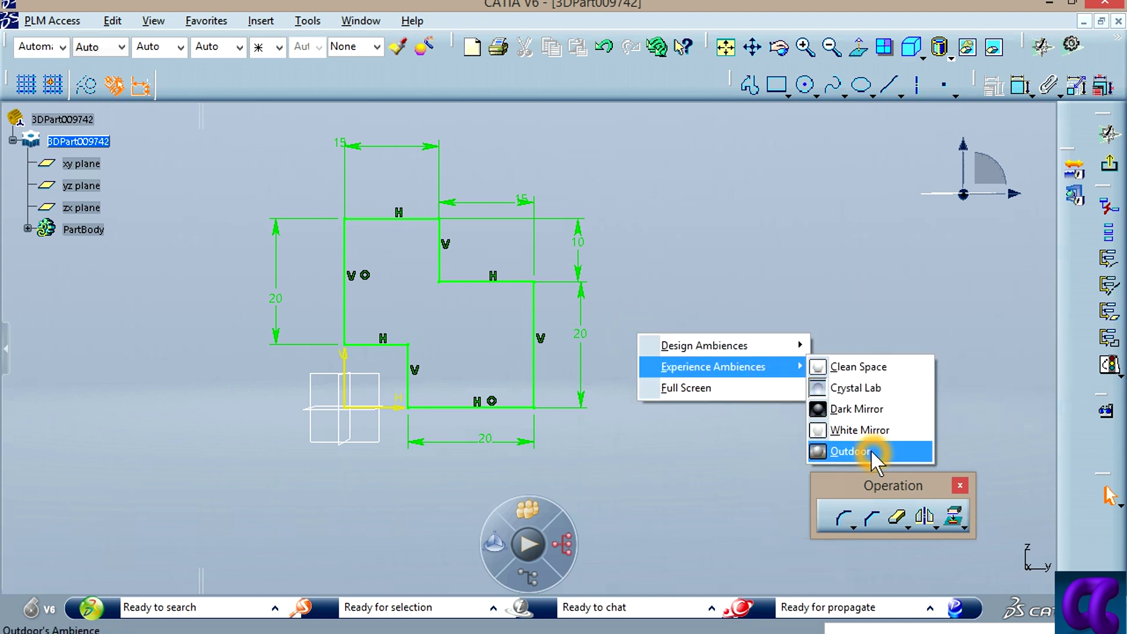
click(856, 409)
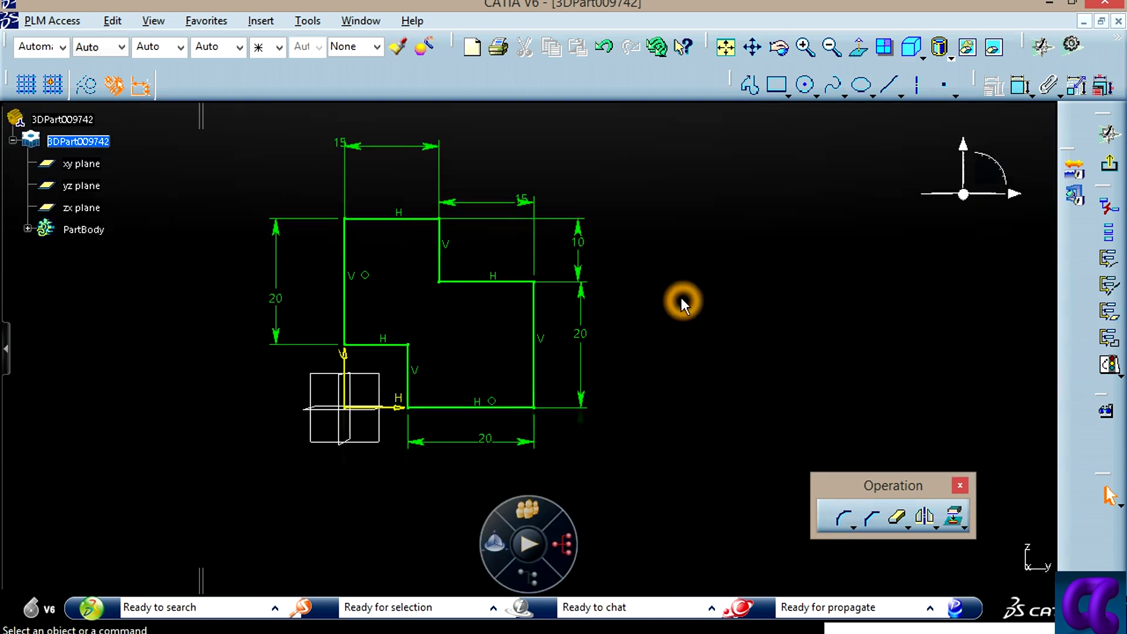
Step: Try the Clean Space and a grey ambience, then settle on Design Deep Blue
right_click(681, 298)
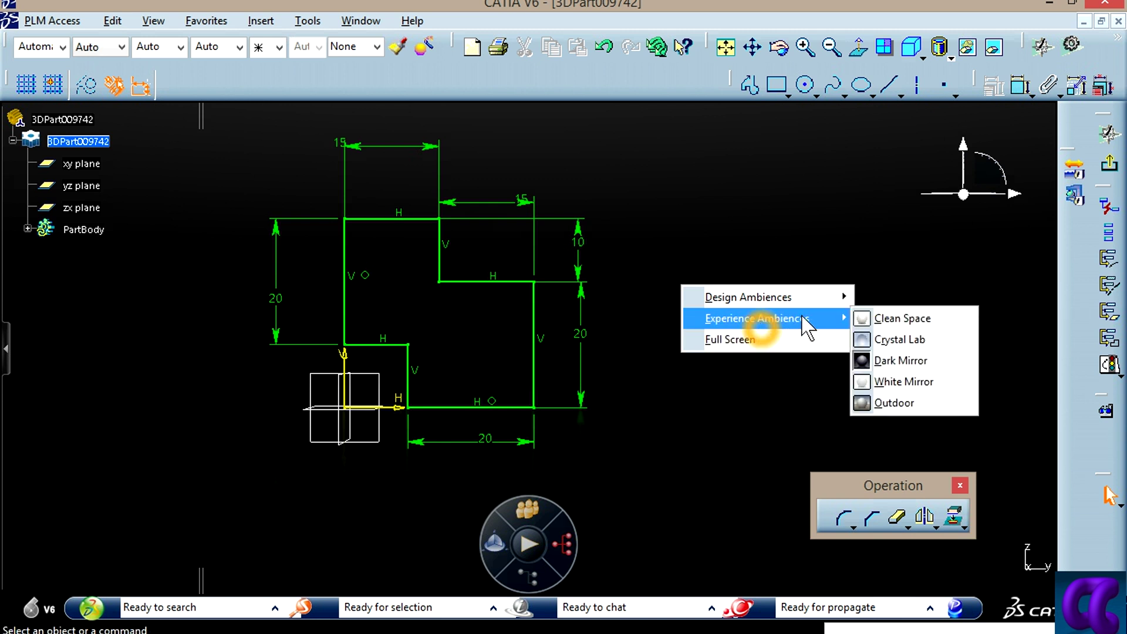
click(874, 318)
right_click(685, 318)
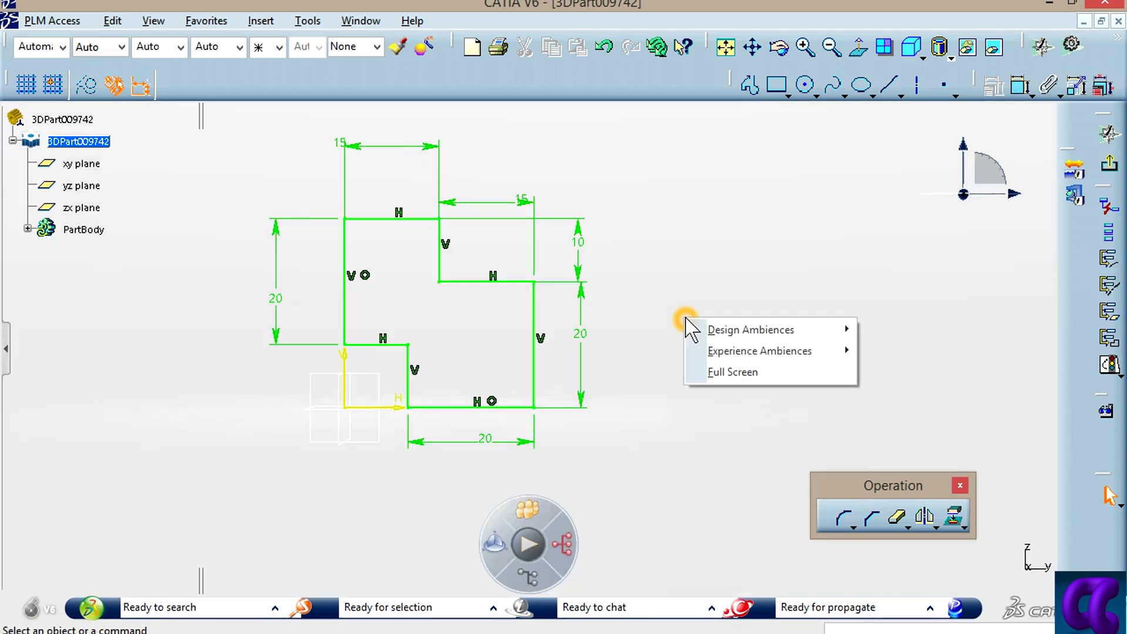
click(698, 252)
right_click(734, 269)
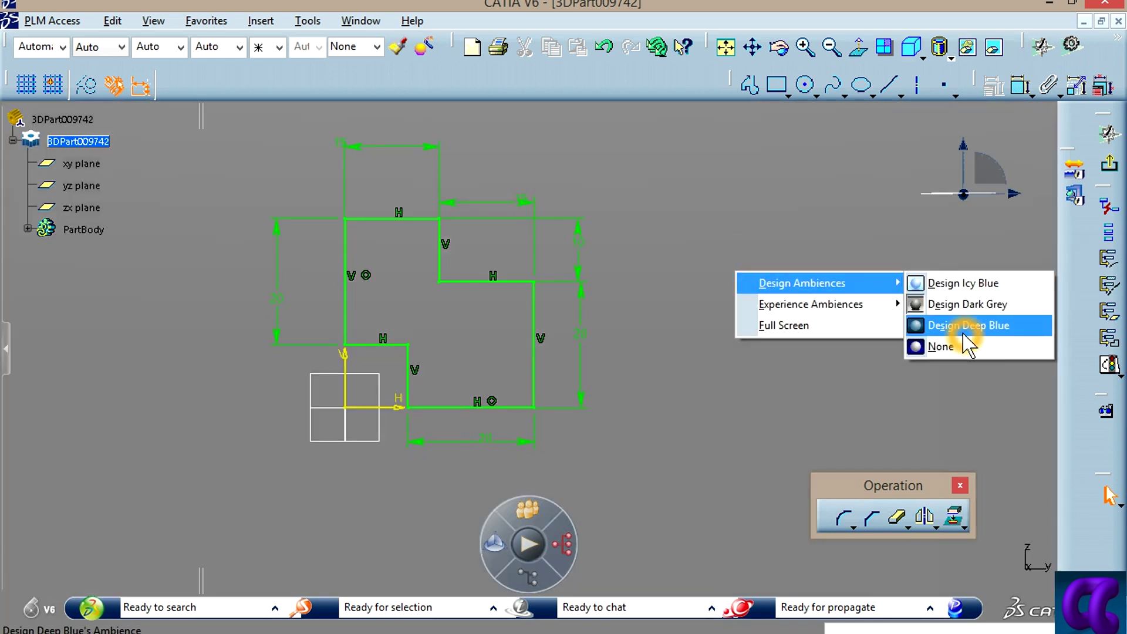
click(967, 325)
mouse_move(709, 350)
middle_down()
mouse_move(669, 333)
mouse_move(690, 352)
middle_up()
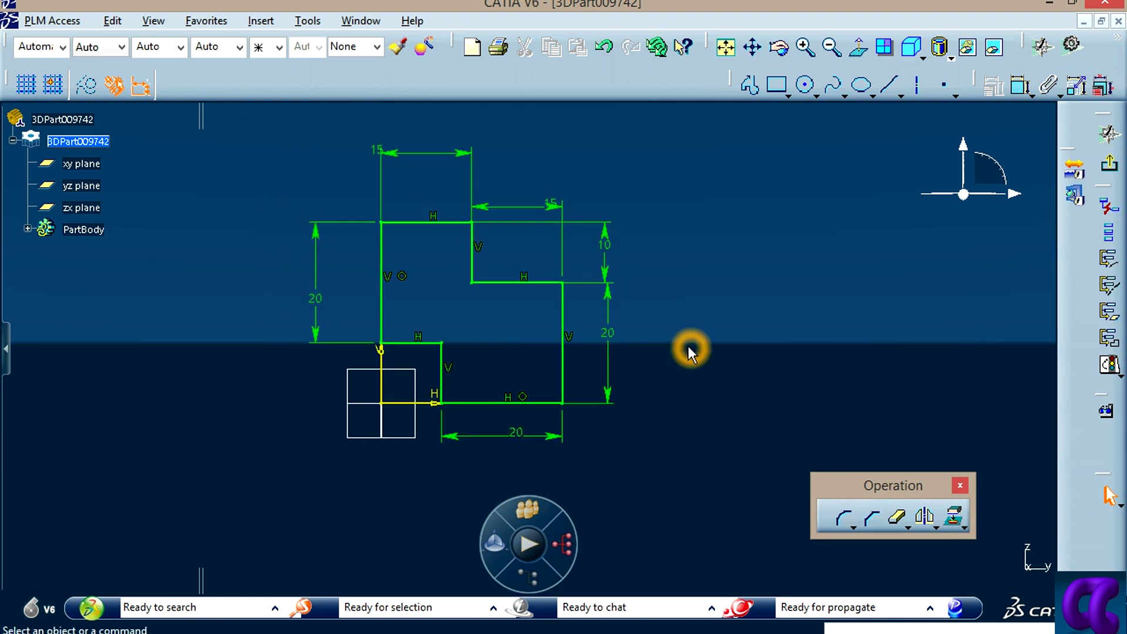
Step: Create a new empty 3D part and review the next reference drawing, 04.JPG
key(ctrl+n)
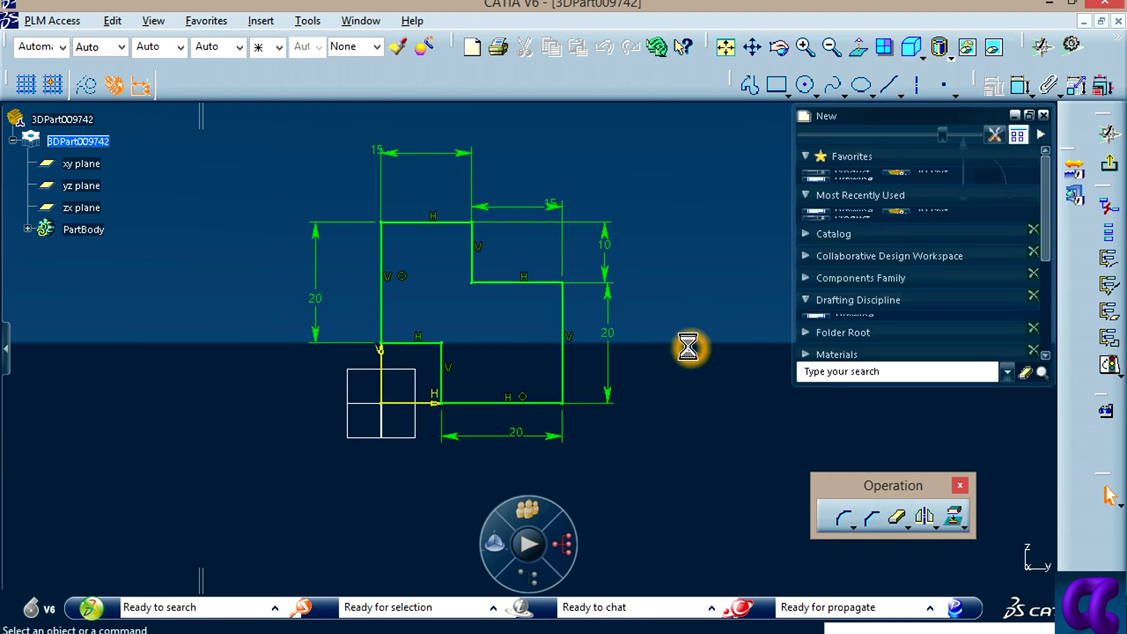
click(925, 271)
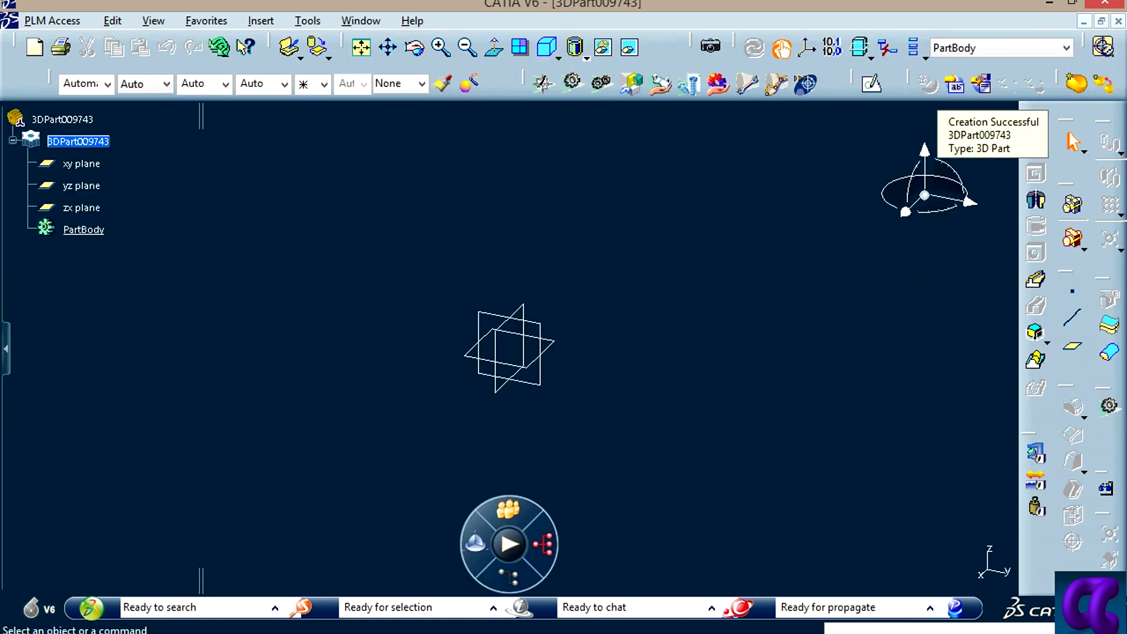
key(alt+Tab)
click(326, 612)
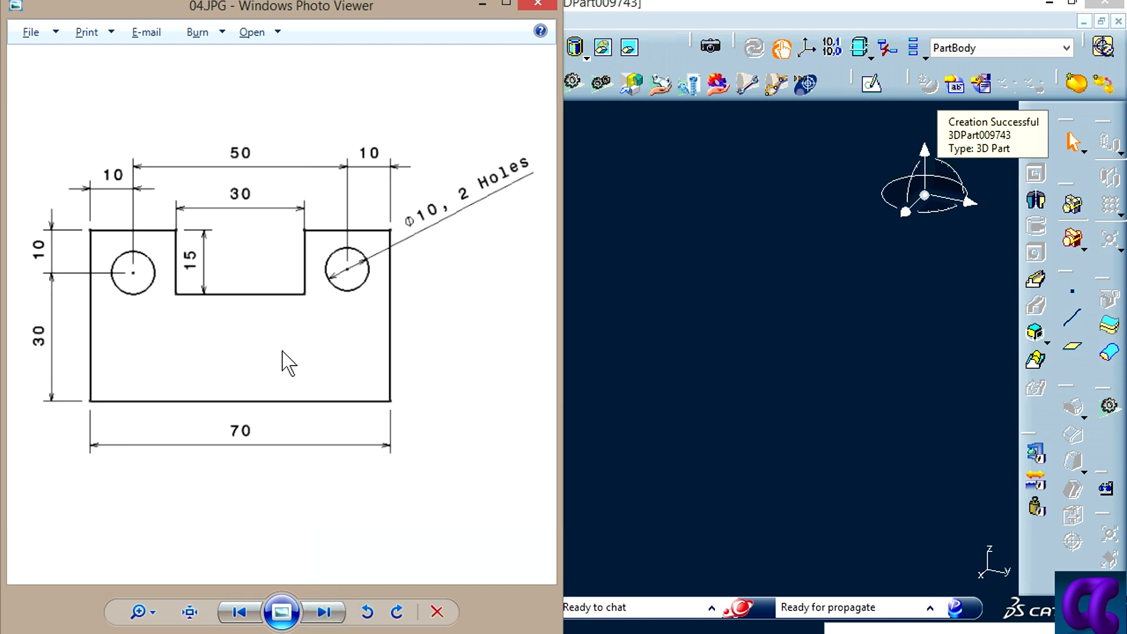
click(703, 384)
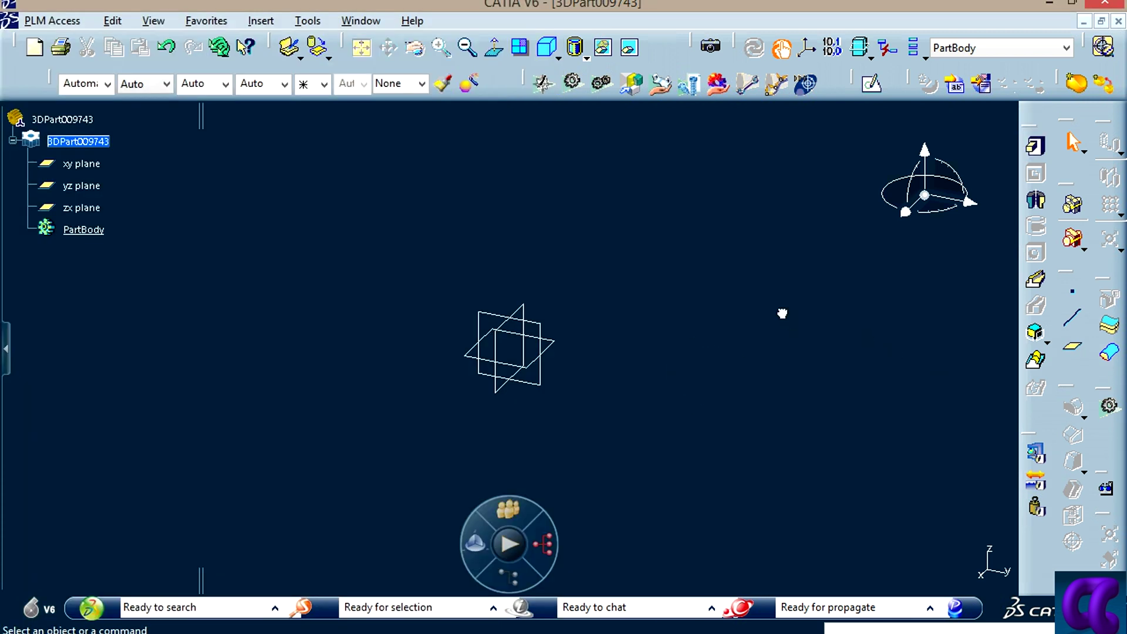
click(725, 302)
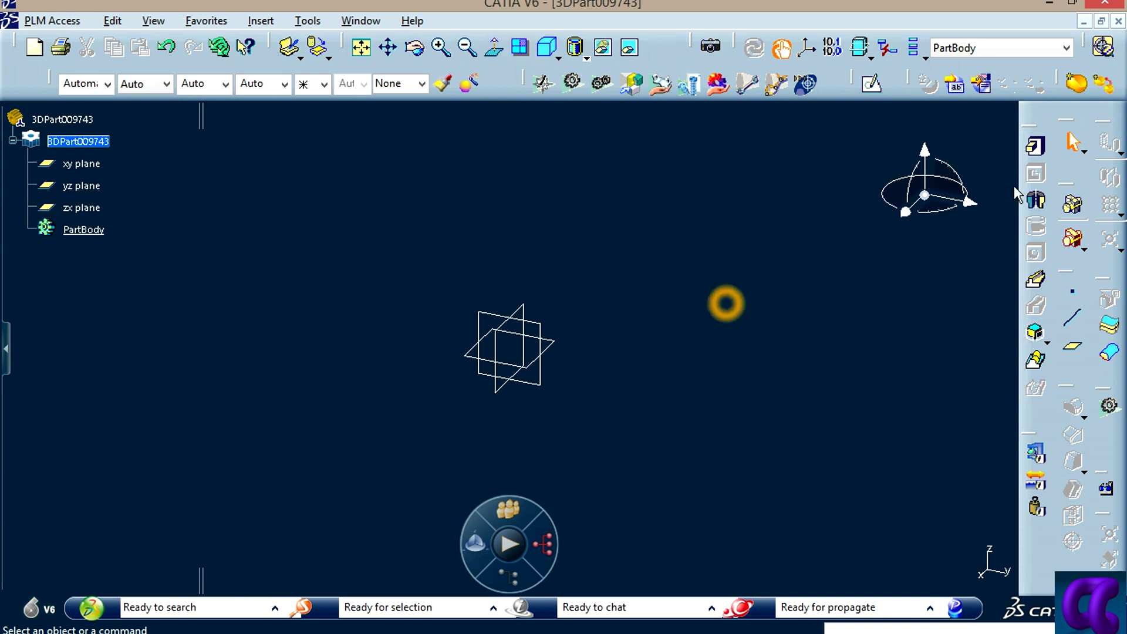
Step: Start a sketch on the yz plane and draw the large plate rectangle around the origin
click(872, 83)
click(487, 314)
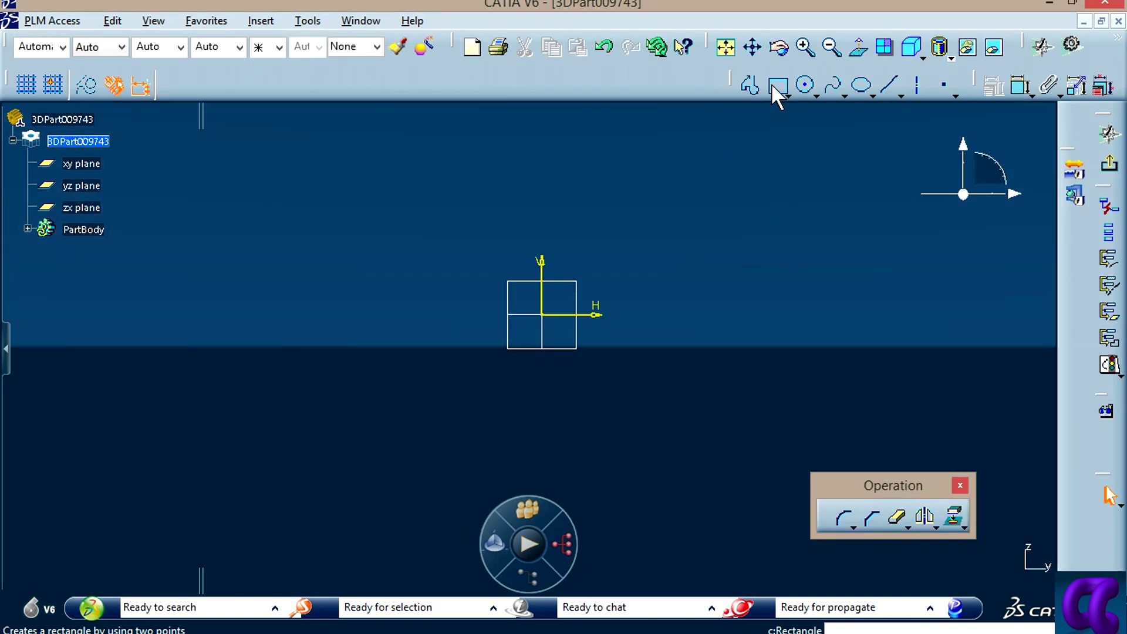
click(776, 85)
click(339, 196)
click(721, 395)
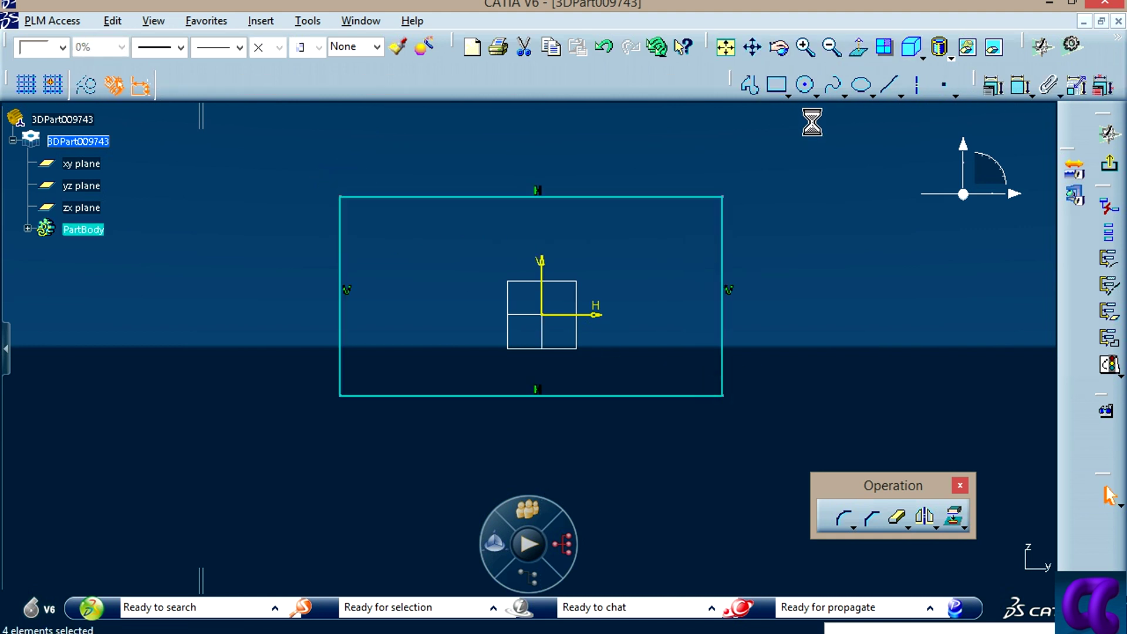
Step: Draw a narrower slot rectangle straddling the plate's top edge
click(775, 85)
click(414, 145)
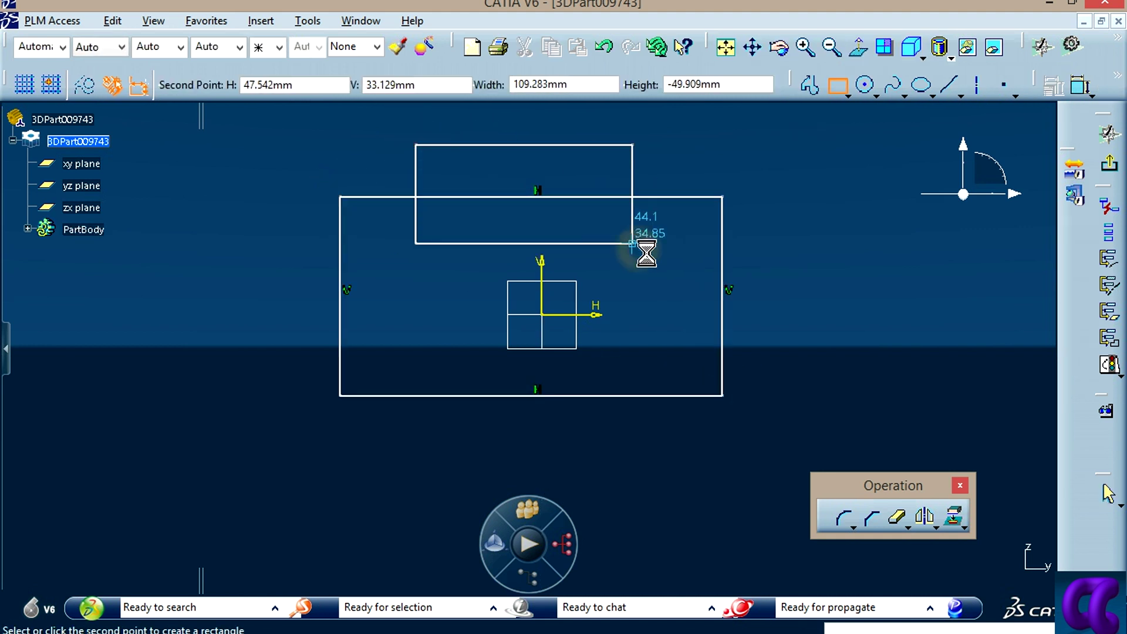
click(632, 243)
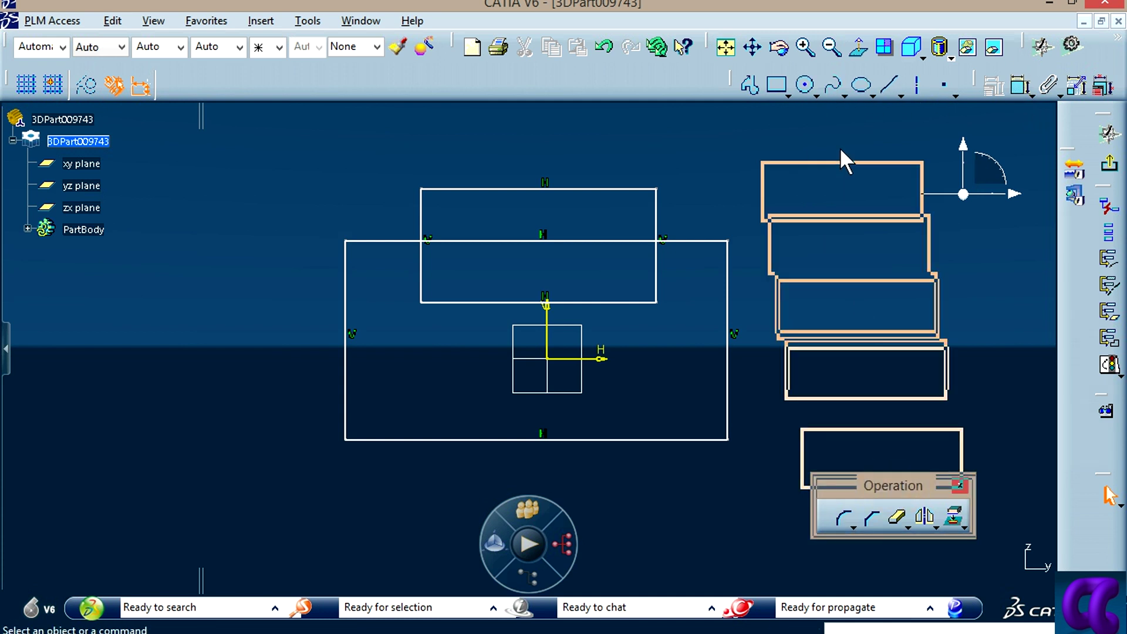
mouse_move(894, 487)
mouse_down()
mouse_move(846, 127)
mouse_move(656, 76)
mouse_move(668, 75)
mouse_up()
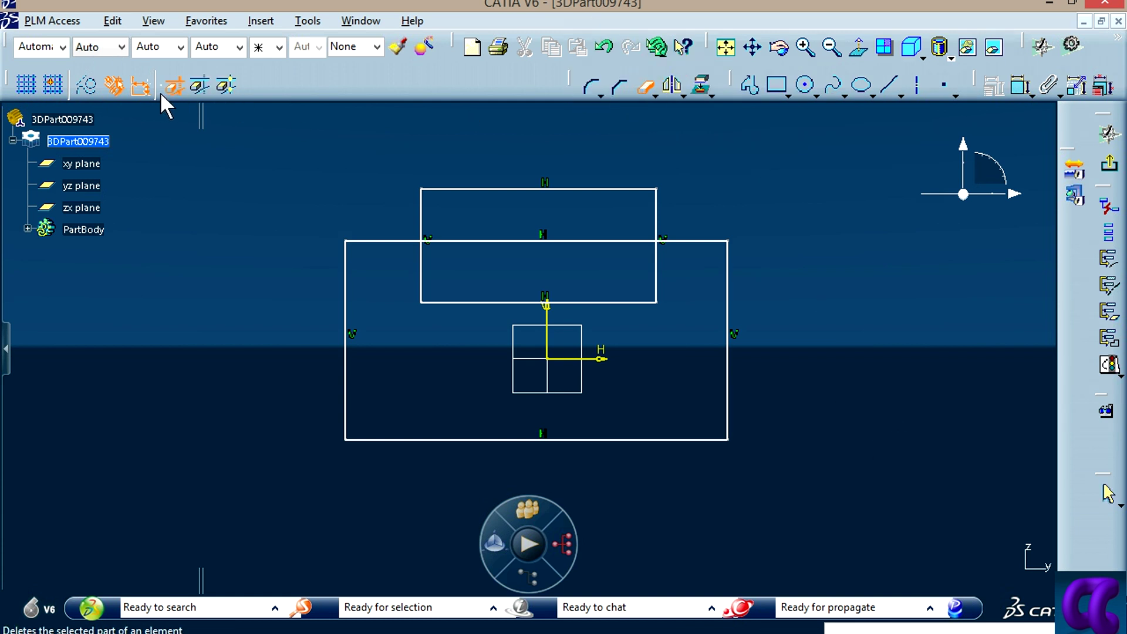
click(171, 86)
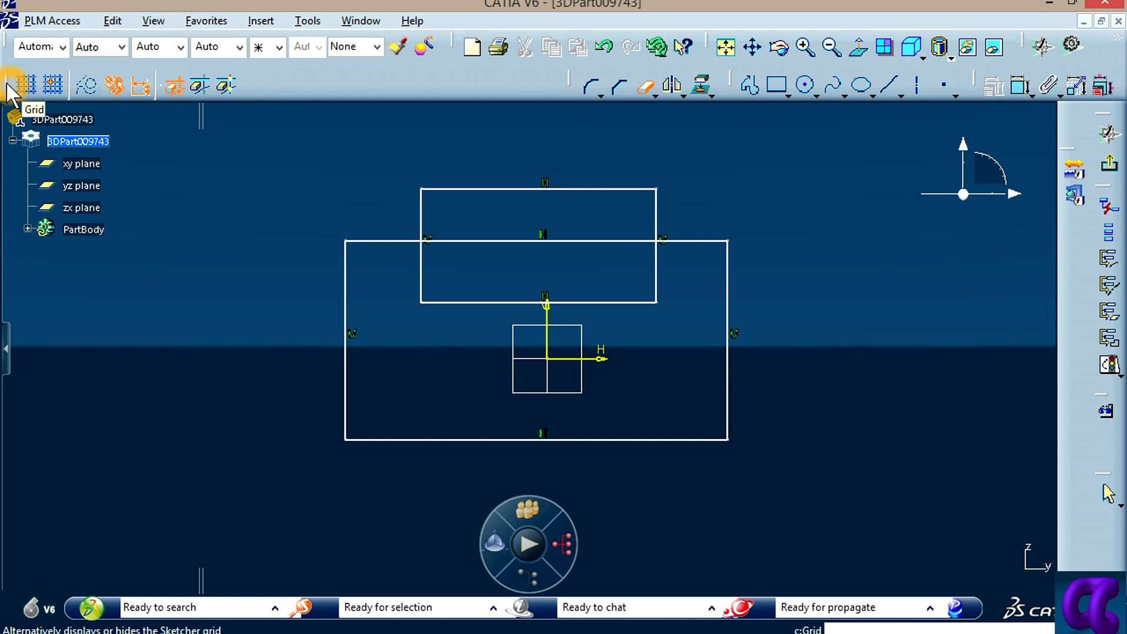
mouse_move(10, 86)
mouse_down()
mouse_move(427, 152)
mouse_move(125, 77)
mouse_up()
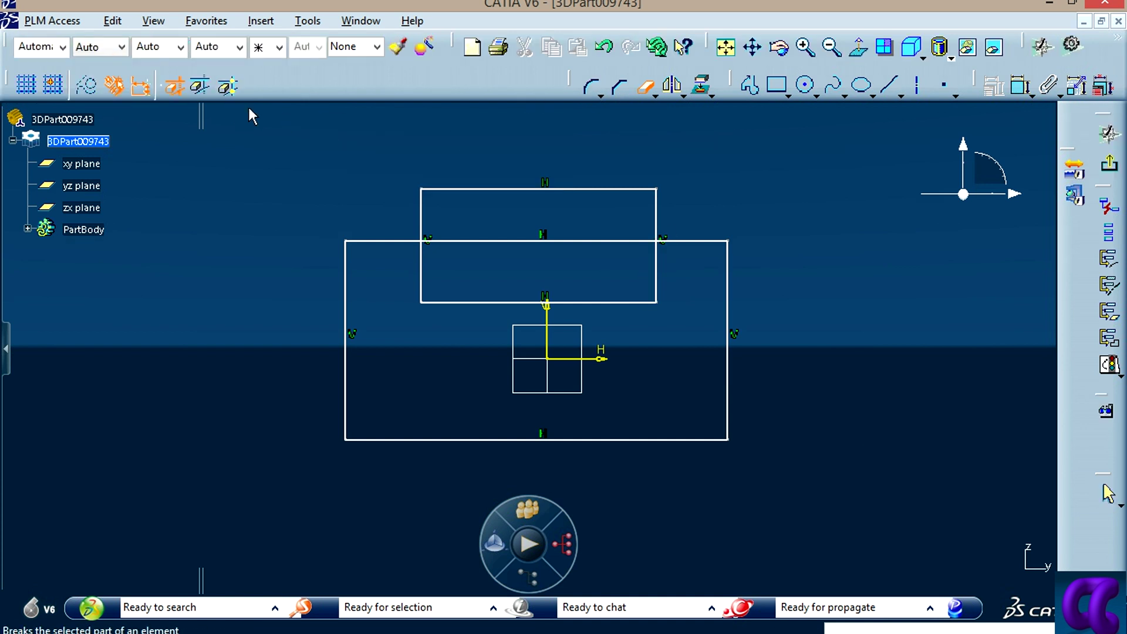
Step: Quick-trim the slot's top edge, the plate edge inside the slot, and leftover stubs
click(594, 189)
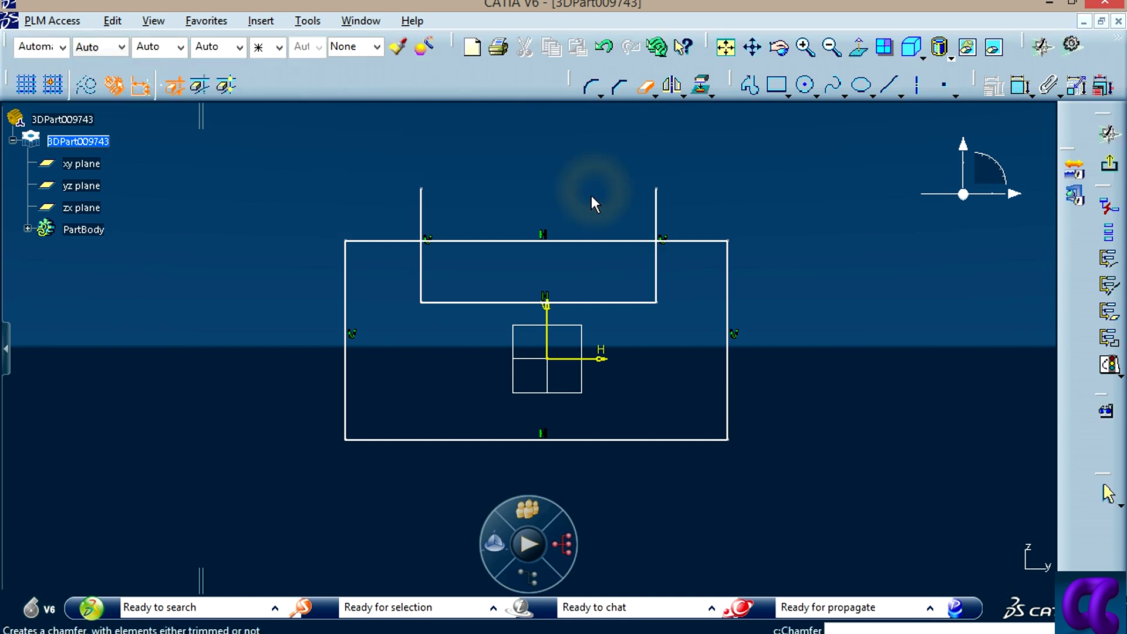
click(660, 232)
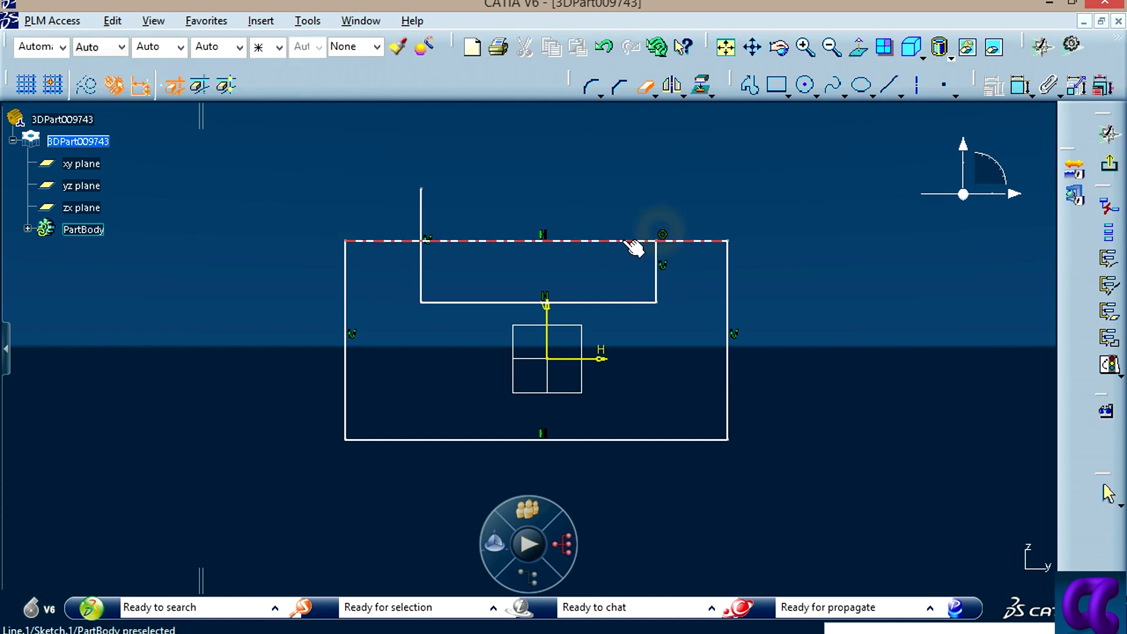
click(422, 207)
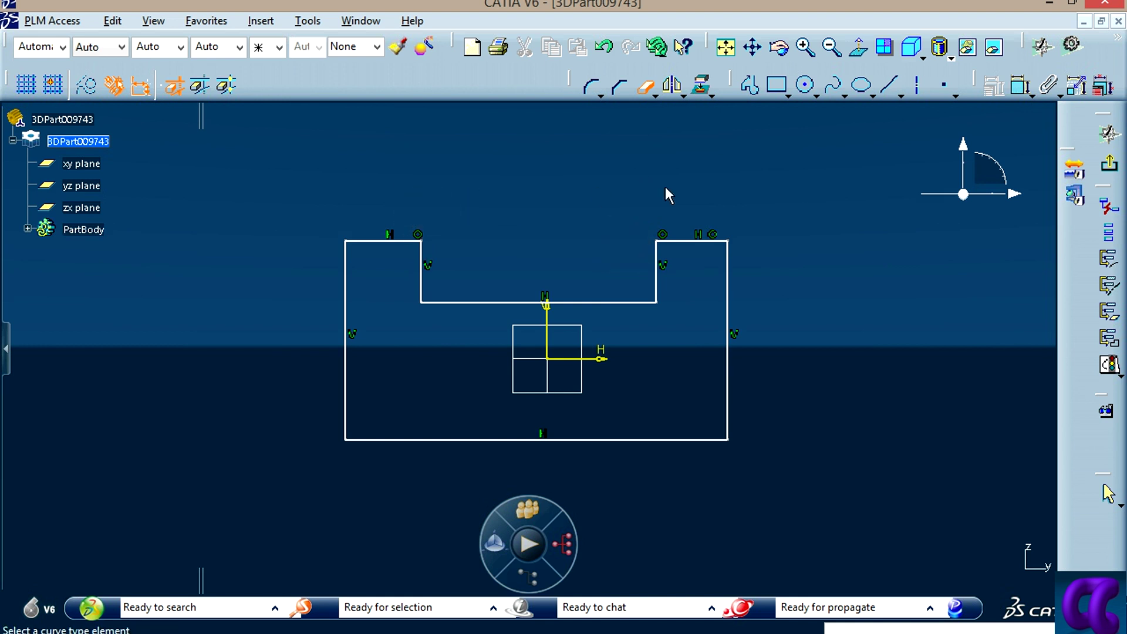
click(645, 87)
middle_drag(813, 281, 818, 280)
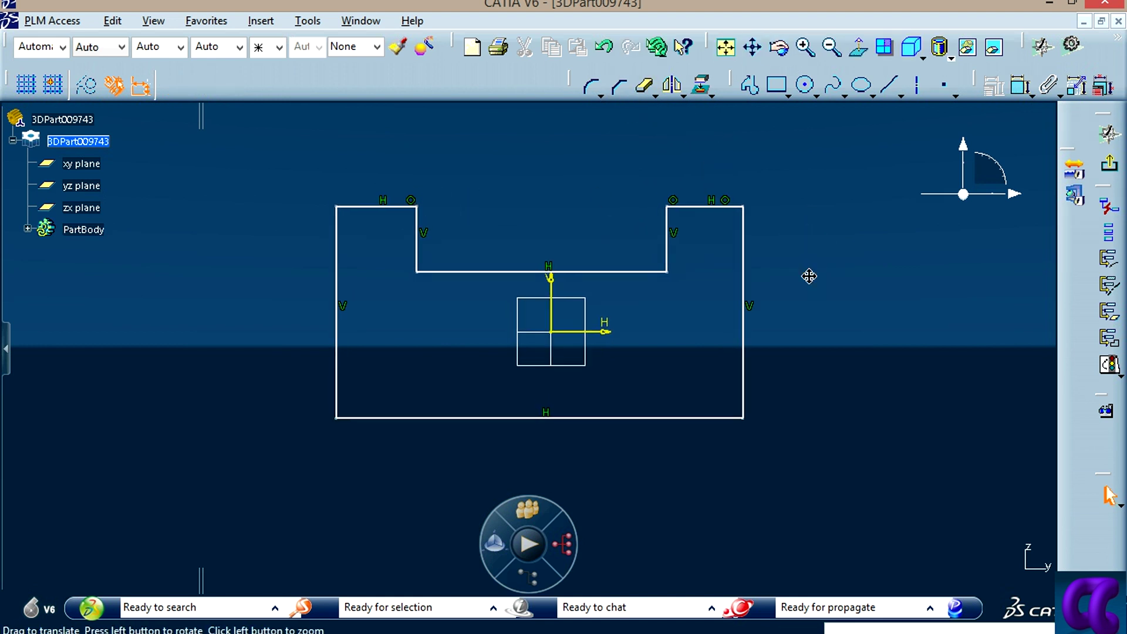
Step: Constrain the two slot walls symmetric about the V axis
click(1019, 86)
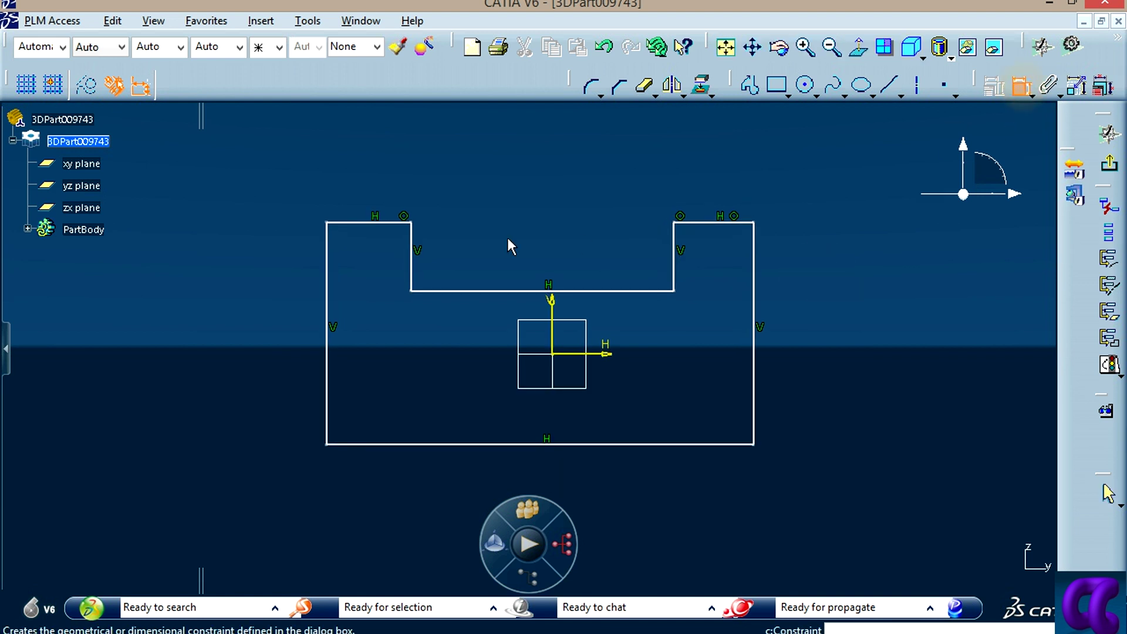
click(411, 274)
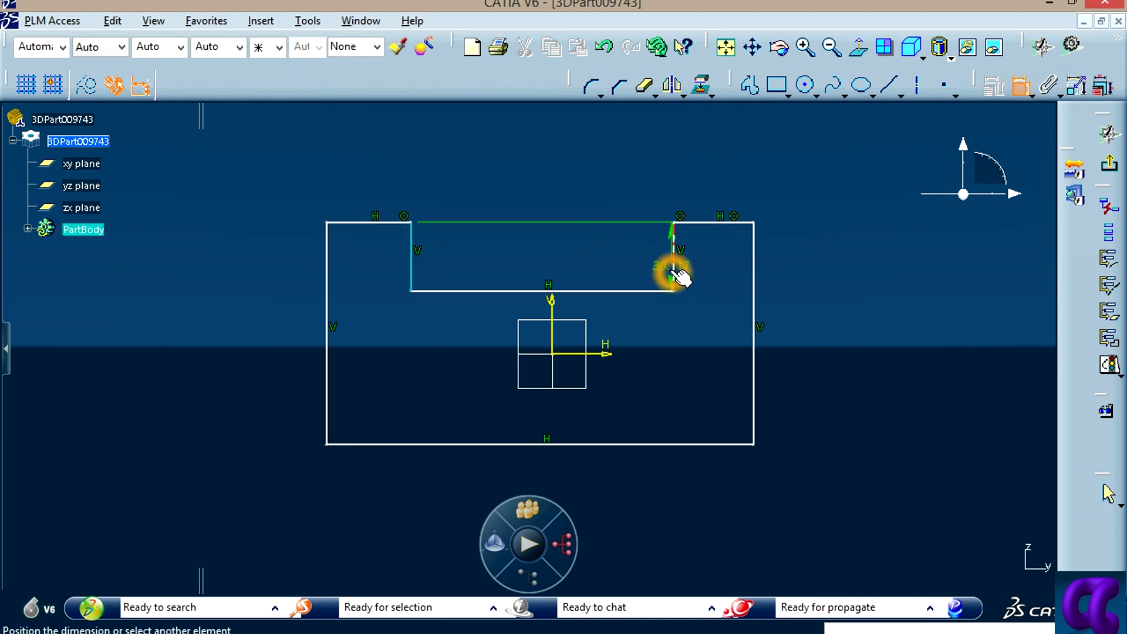
click(674, 271)
right_click(558, 219)
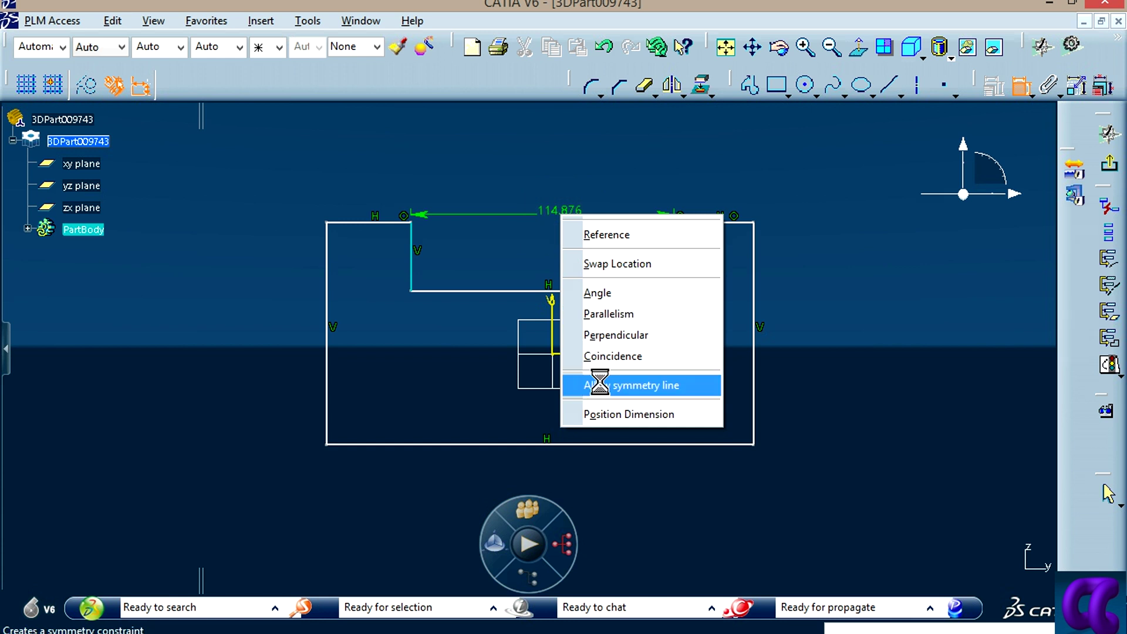
click(581, 382)
click(552, 309)
Step: Constrain the plate's left and right outer sides symmetric about the V axis, then check the reference drawing
click(875, 259)
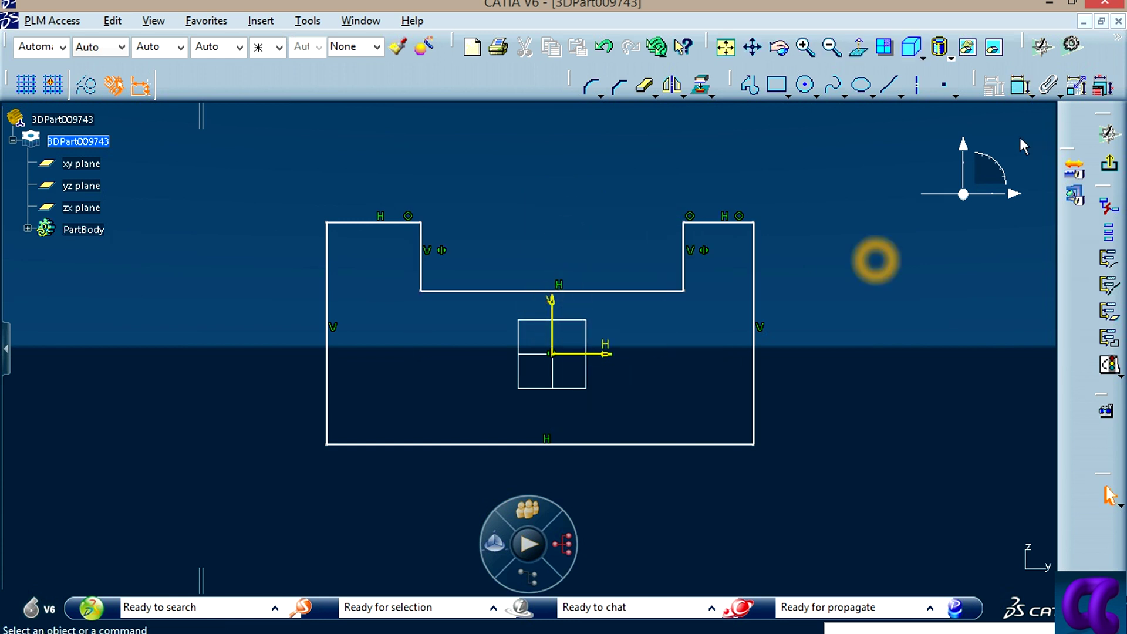
click(1021, 86)
click(753, 282)
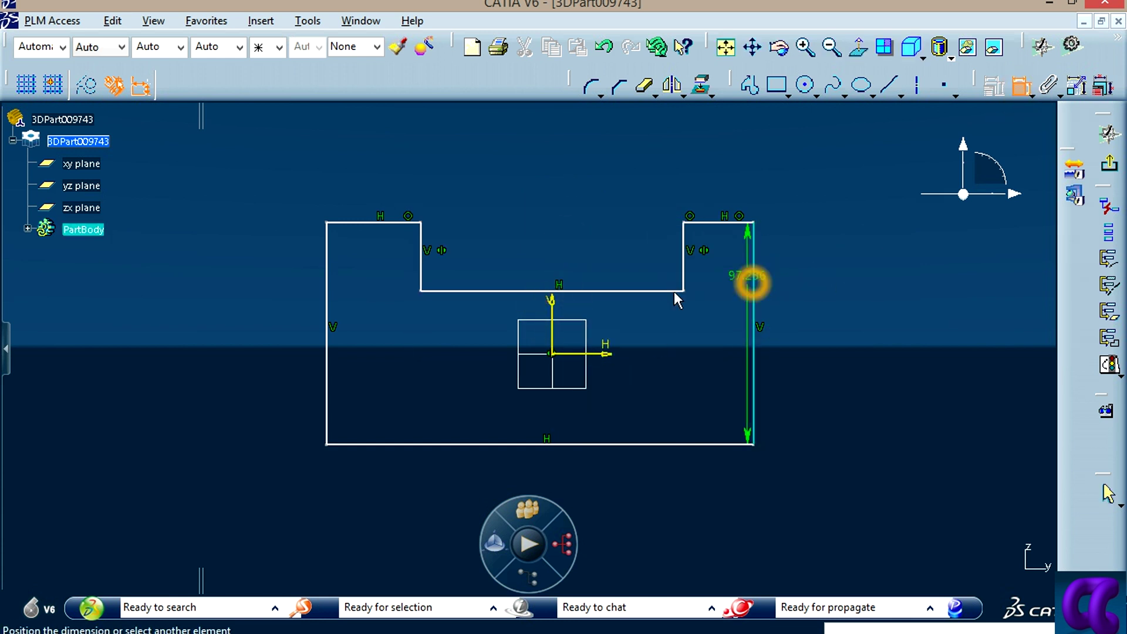
click(329, 261)
click(328, 274)
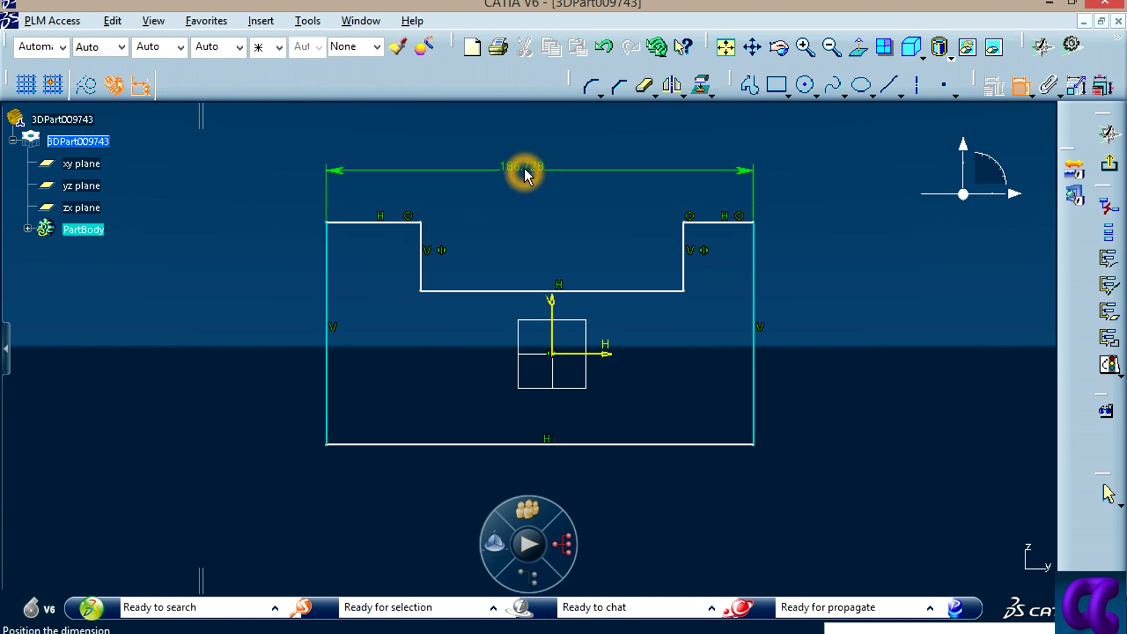
right_click(525, 166)
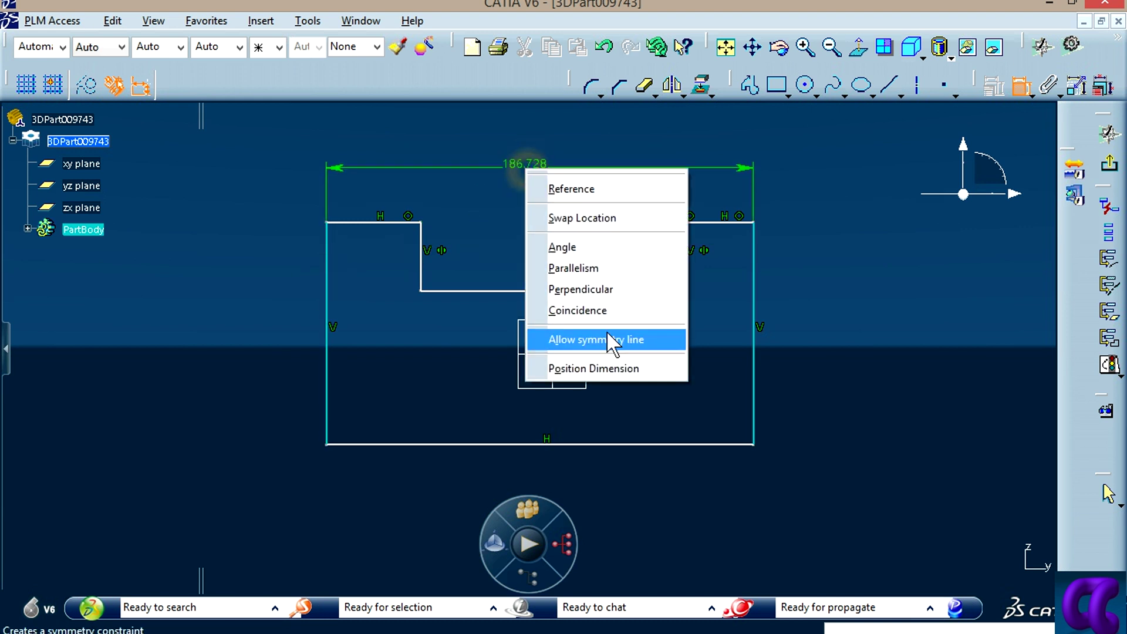
click(611, 337)
click(552, 304)
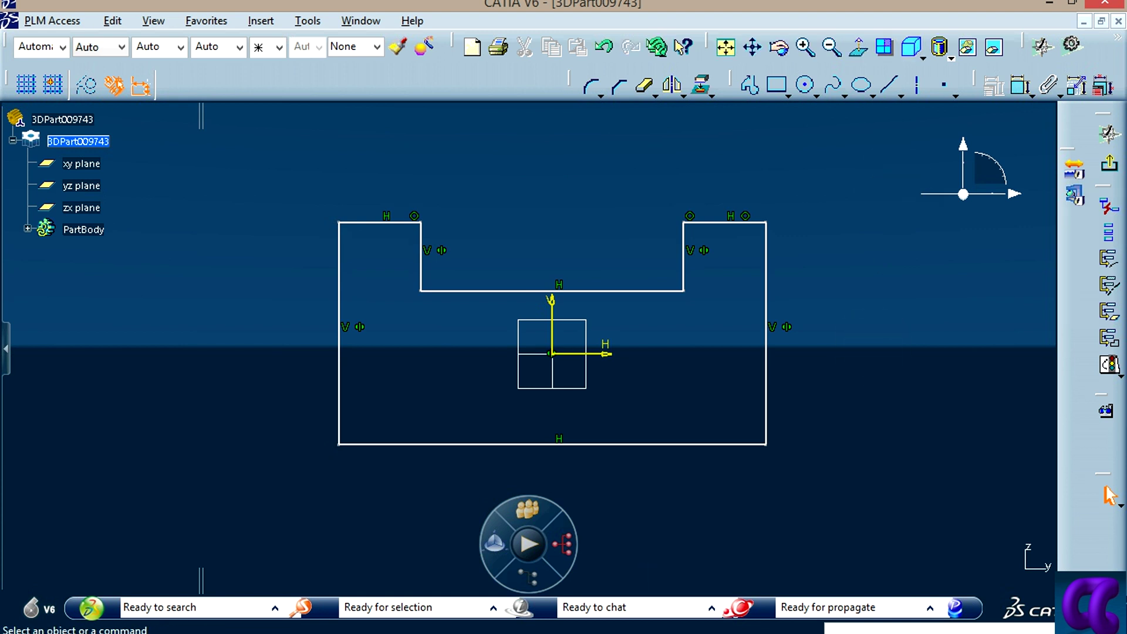
click(398, 603)
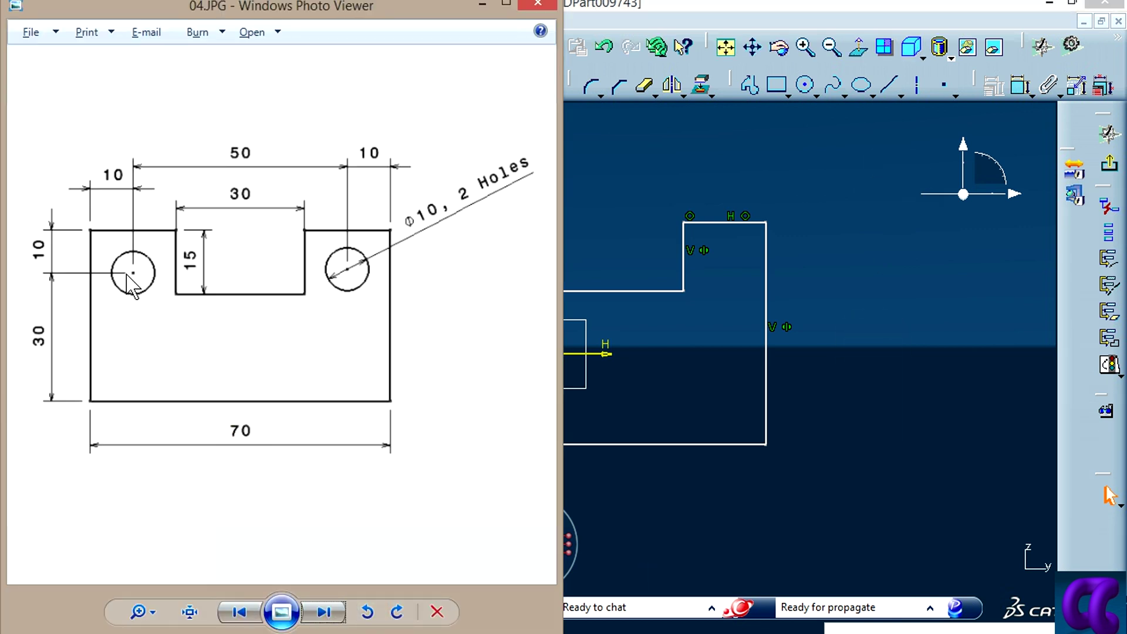
click(921, 355)
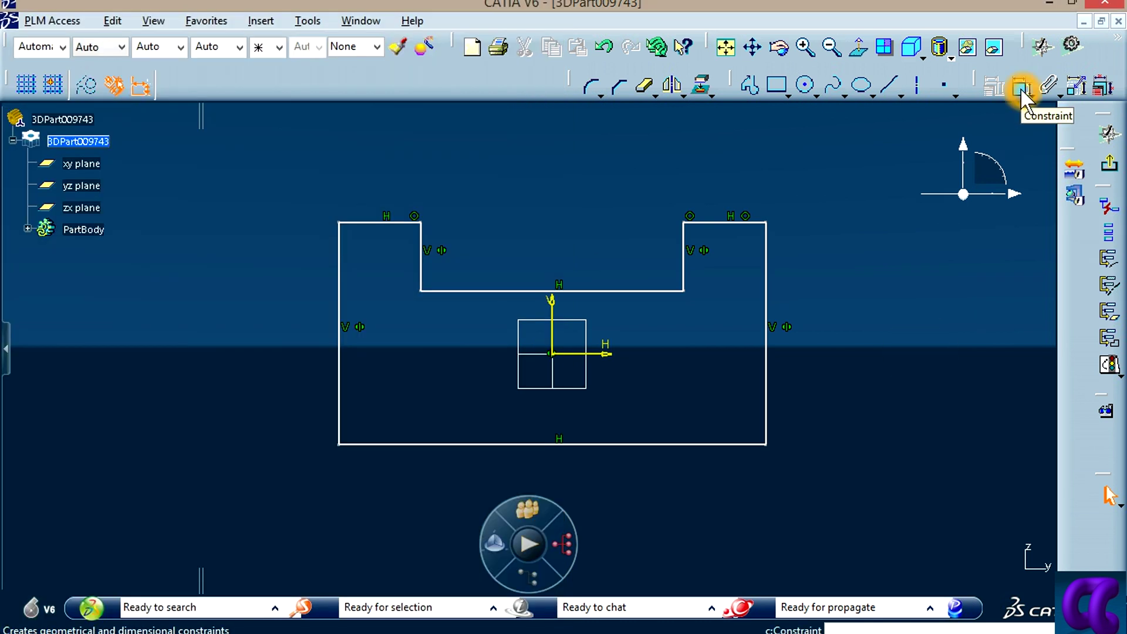
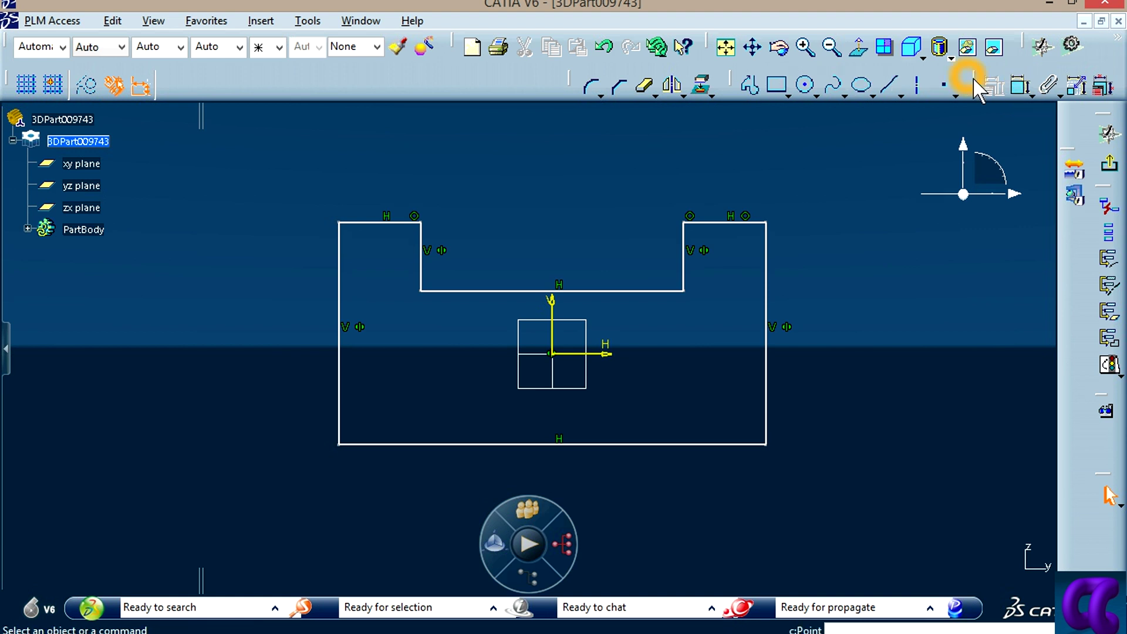
Step: Dimension the profile's width between its two outer vertical edges as 70 mm
click(1016, 88)
click(765, 401)
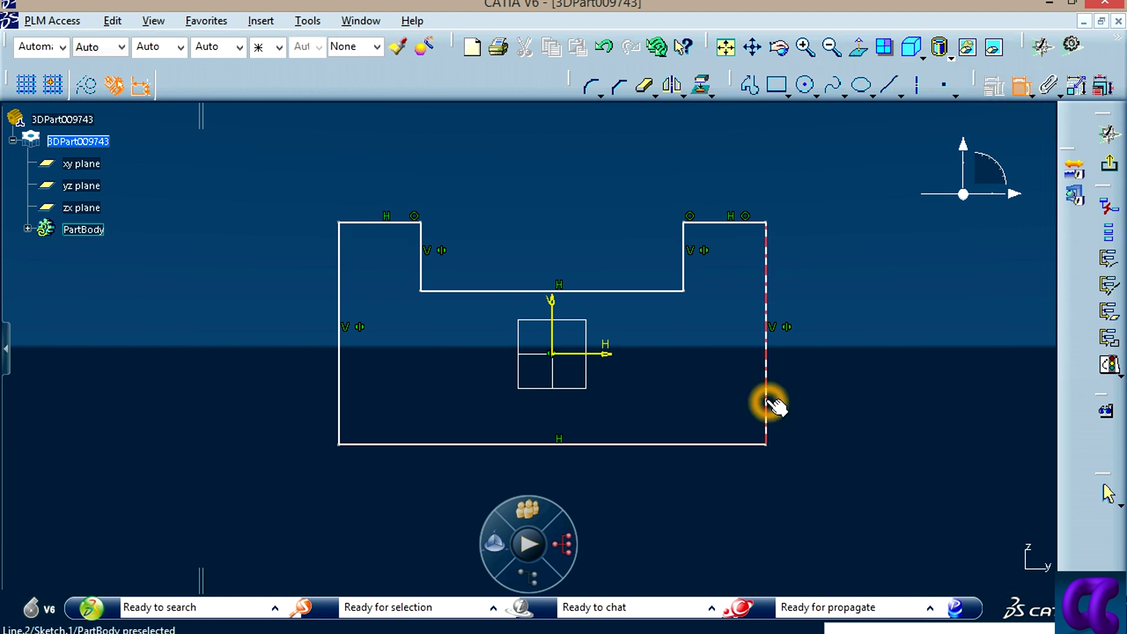
click(339, 376)
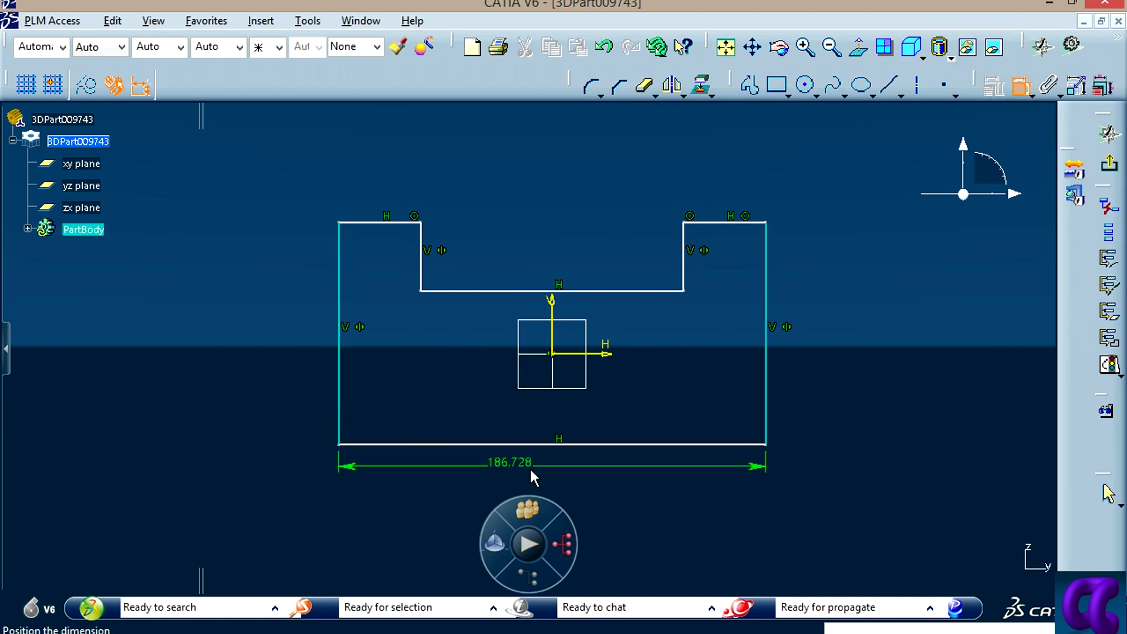
click(593, 473)
middle_drag(611, 511, 601, 433)
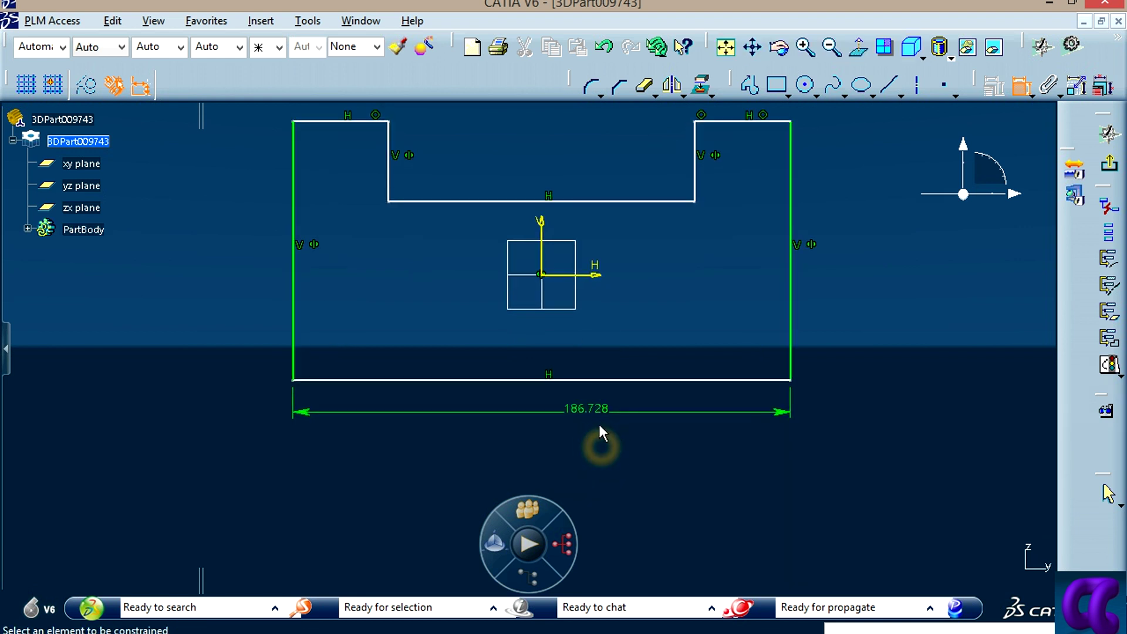
double_click(595, 413)
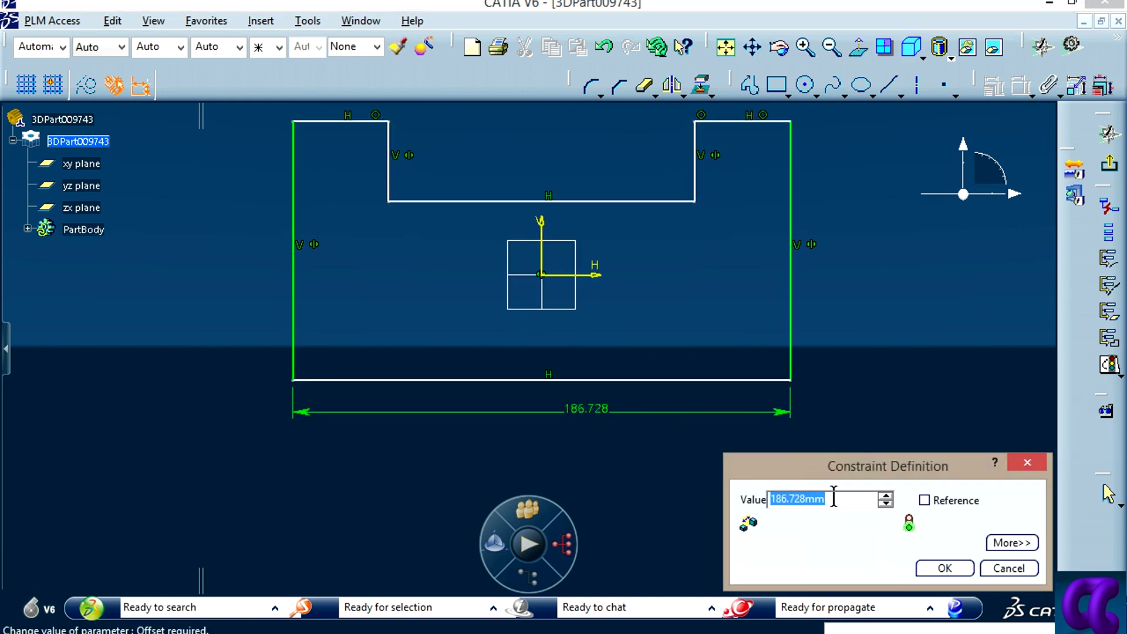
text(70)
key(Return)
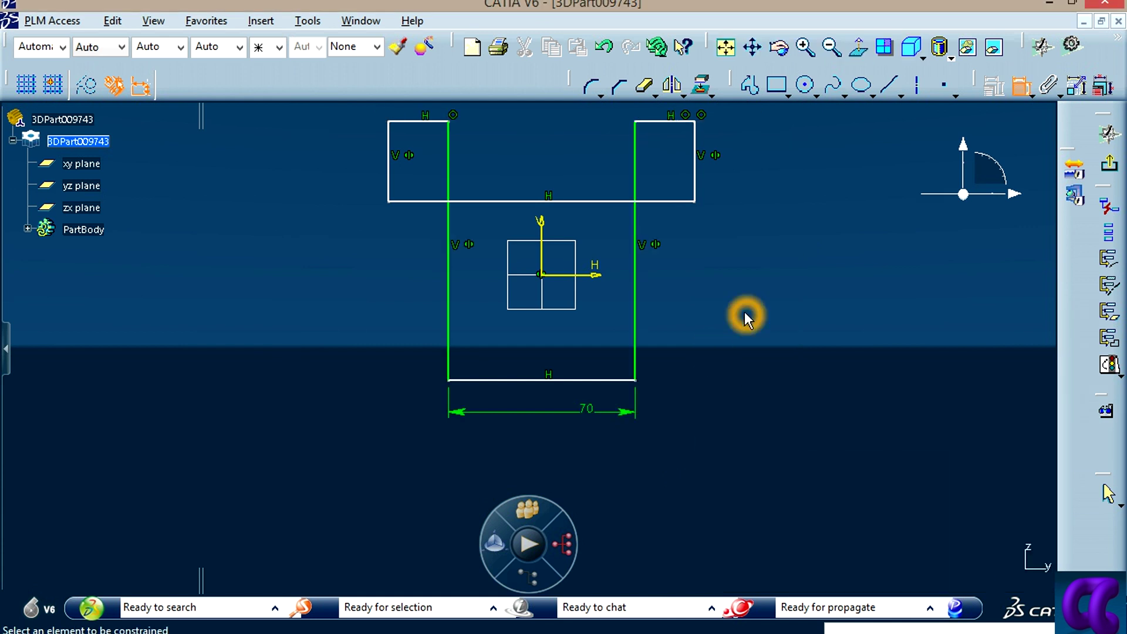
click(1019, 87)
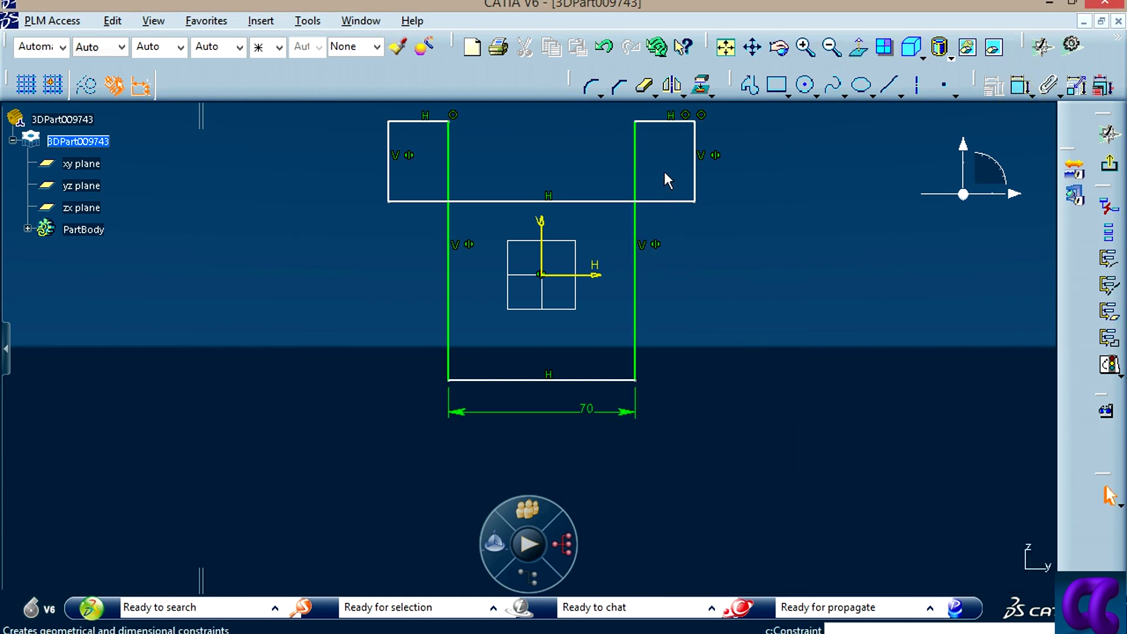
Step: Make the profile's bottom edge coincident with the horizontal sketch axis
click(698, 162)
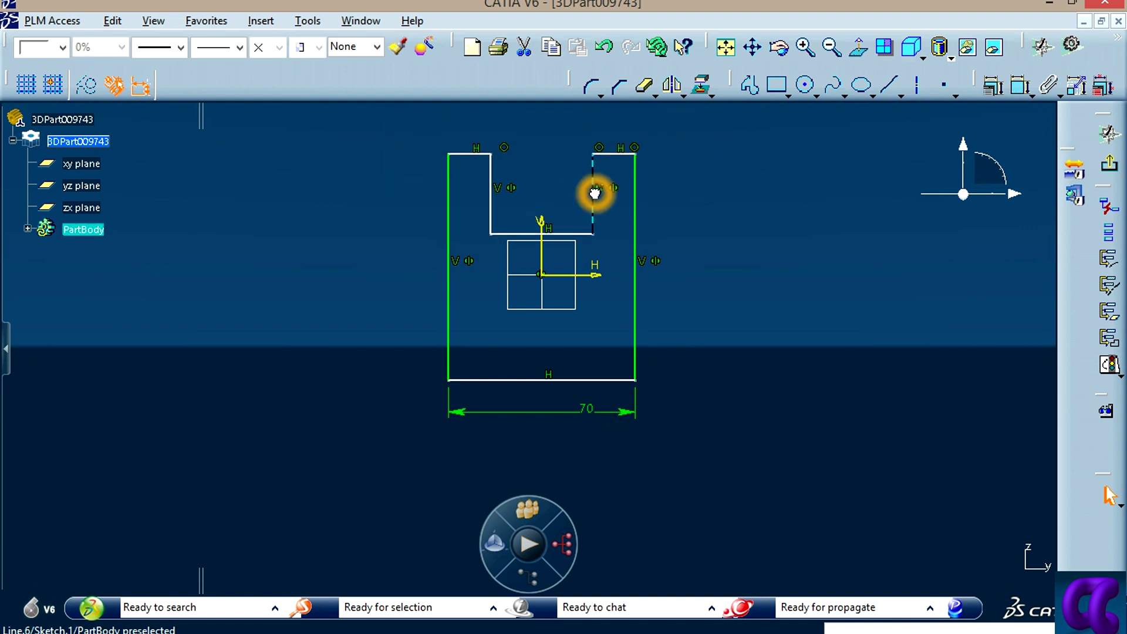
click(786, 375)
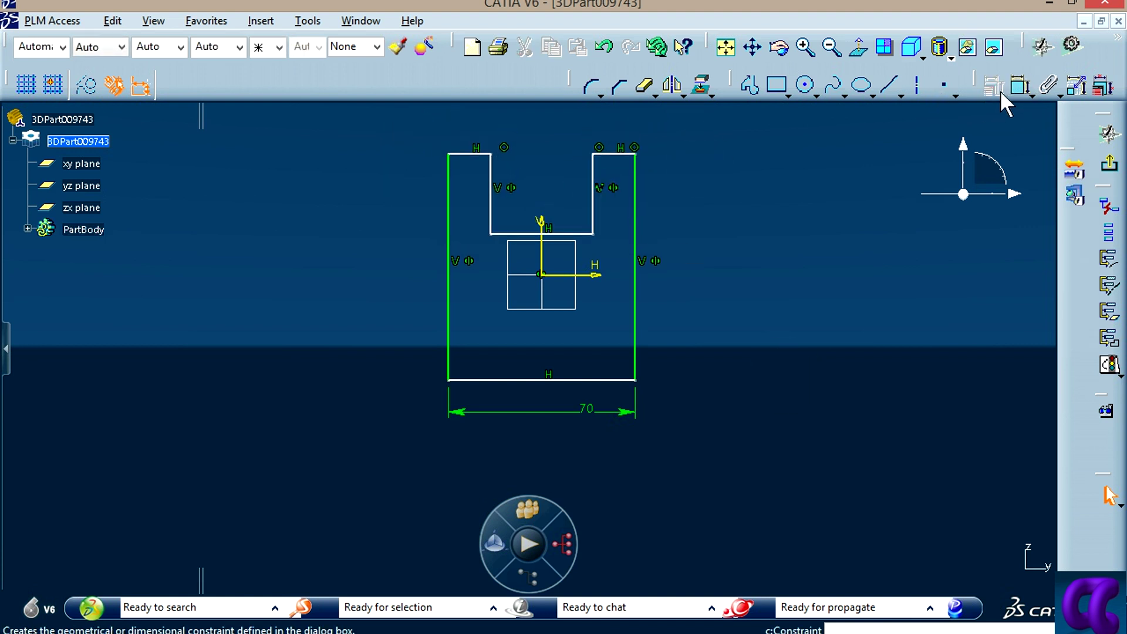
click(1020, 86)
click(594, 274)
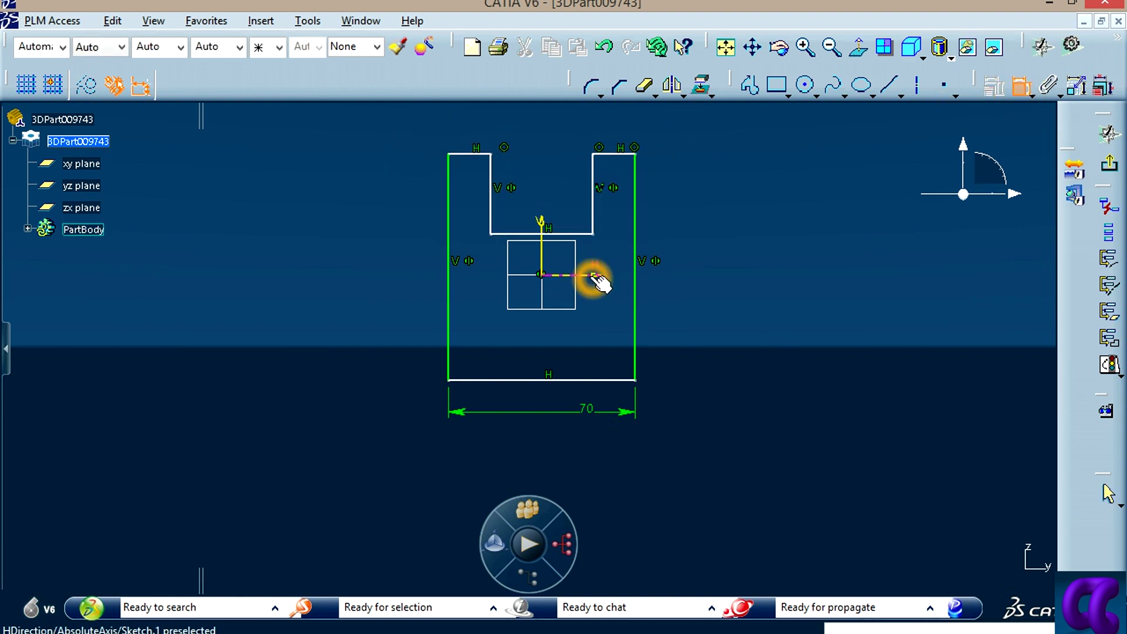
click(625, 385)
right_click(756, 302)
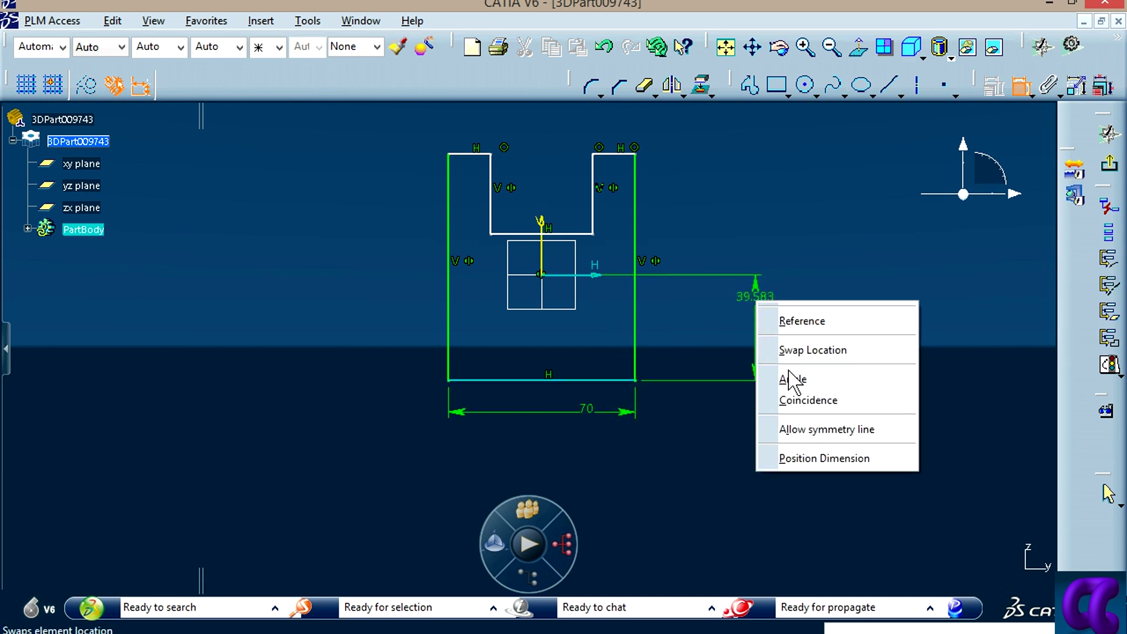
click(808, 400)
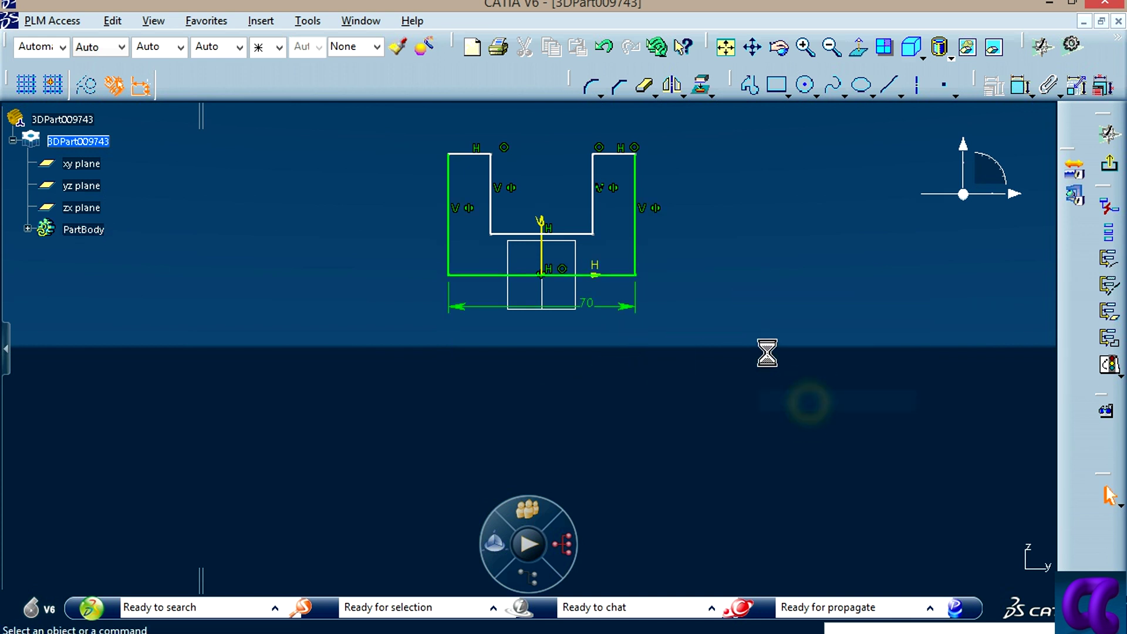
mouse_move(746, 304)
middle_down()
mouse_move(726, 335)
mouse_move(727, 285)
mouse_move(749, 355)
mouse_move(824, 330)
middle_up()
Step: Dimension the slot depth from the top-right edge to the slot bottom, then view 04.JPG
click(1020, 85)
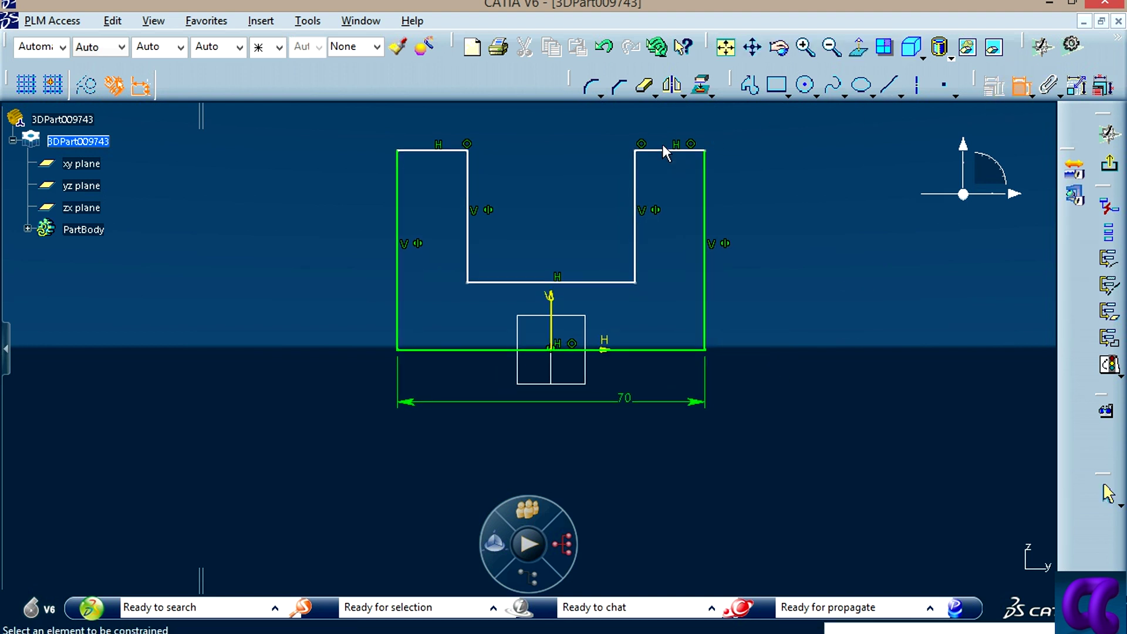
click(656, 151)
click(621, 282)
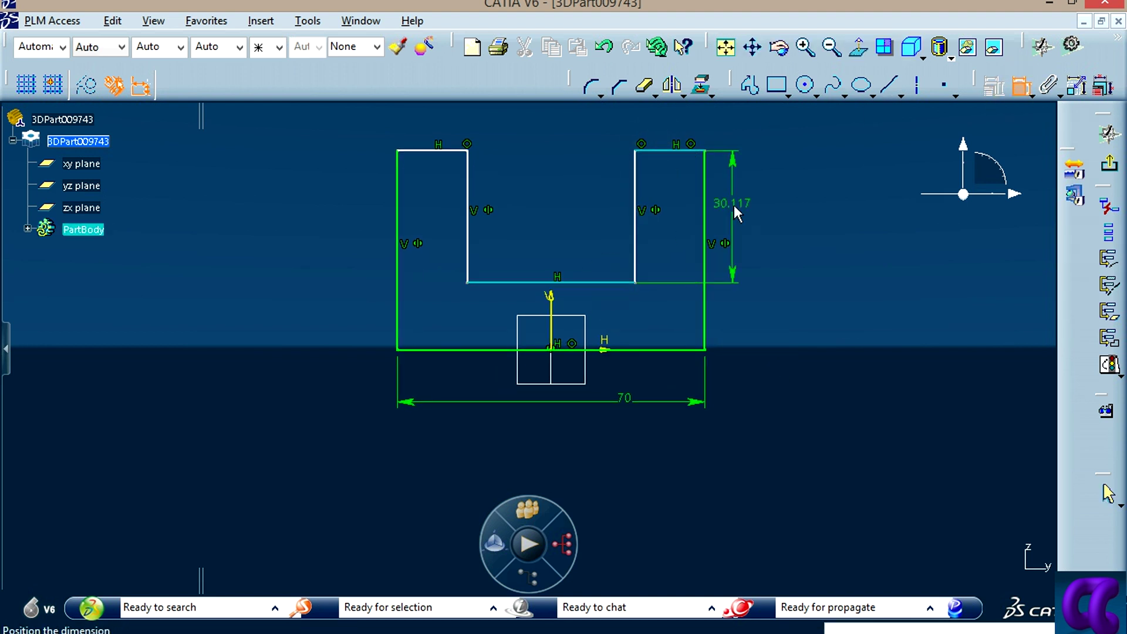
click(603, 223)
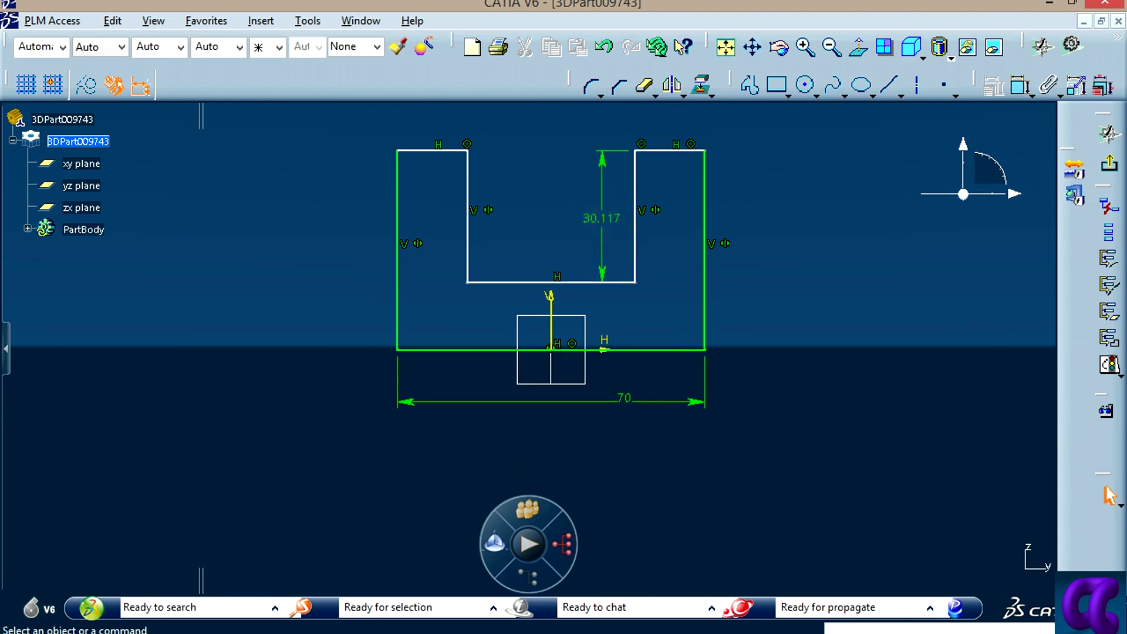
key(alt+Tab)
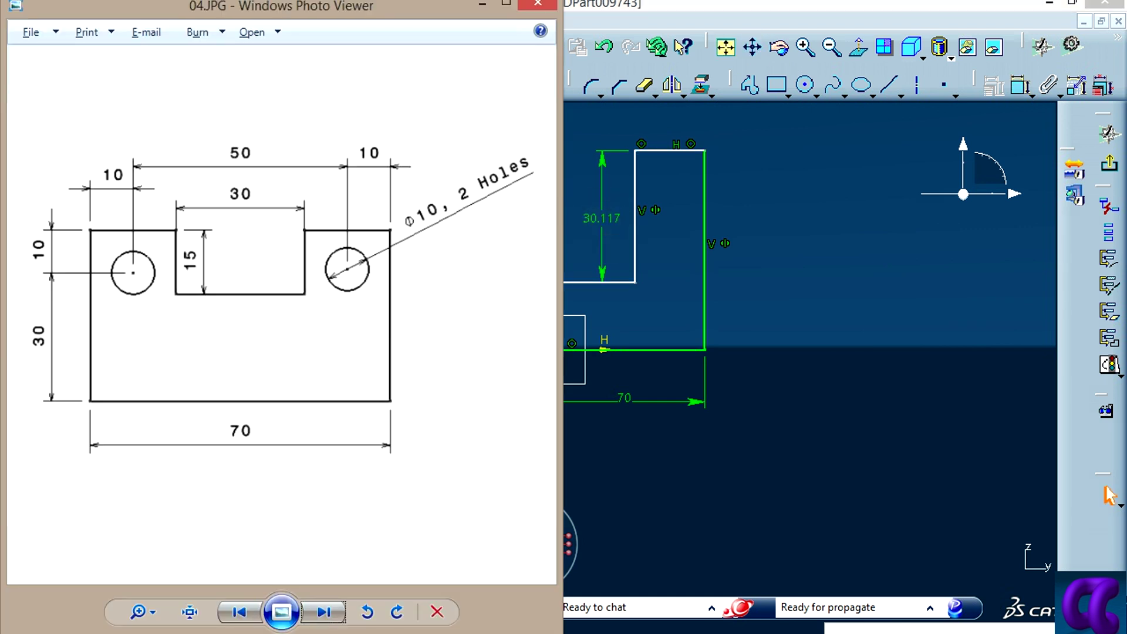
Step: Change the 30.117 slot depth dimension to 15
key(alt+Tab)
double_click(609, 216)
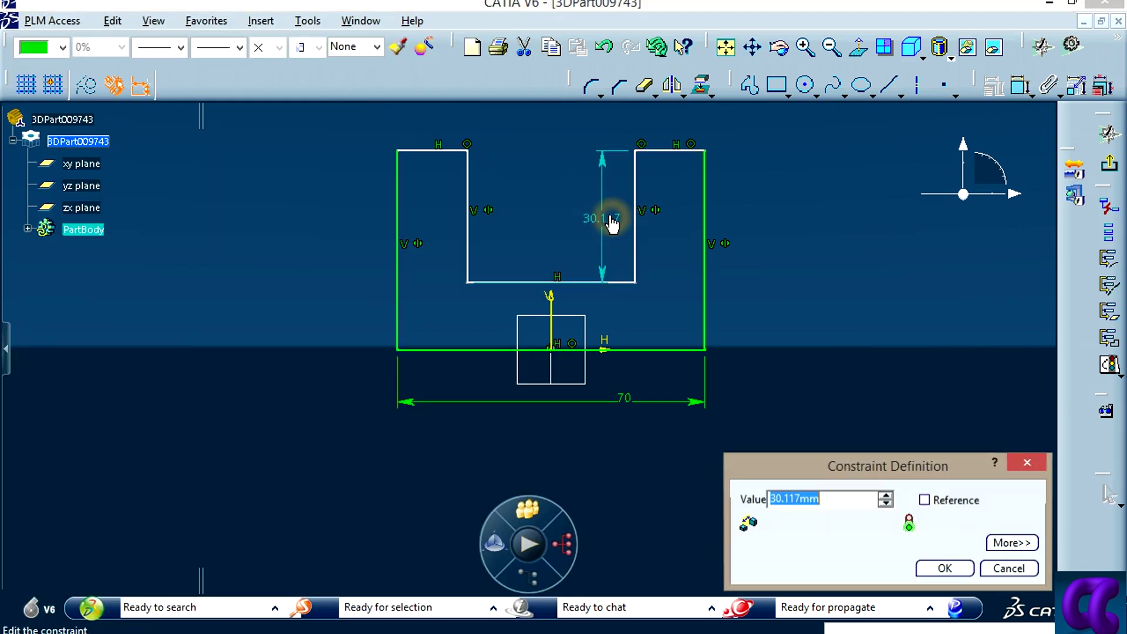
text(15)
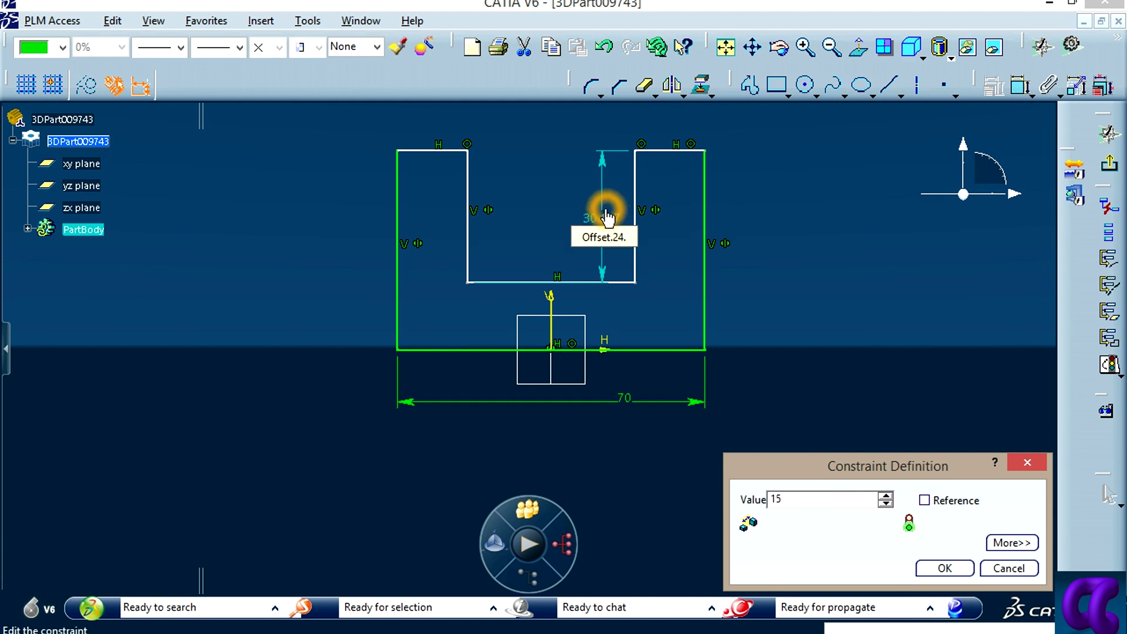
key(Return)
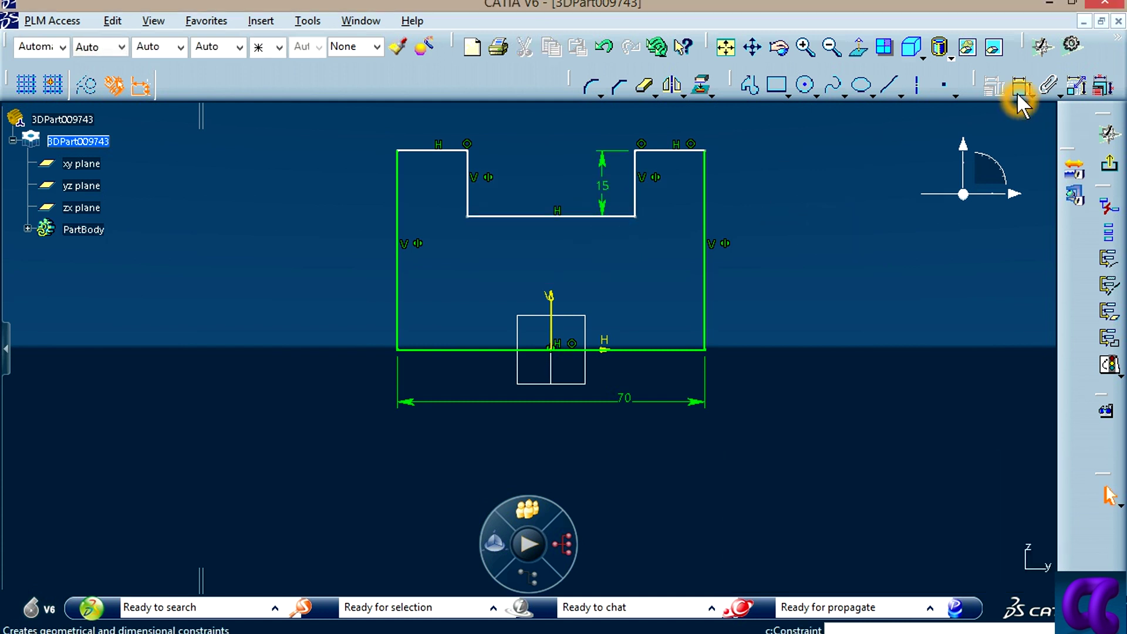
Step: Dimension the slot width between its two sides and set it to 50
click(1019, 88)
click(469, 189)
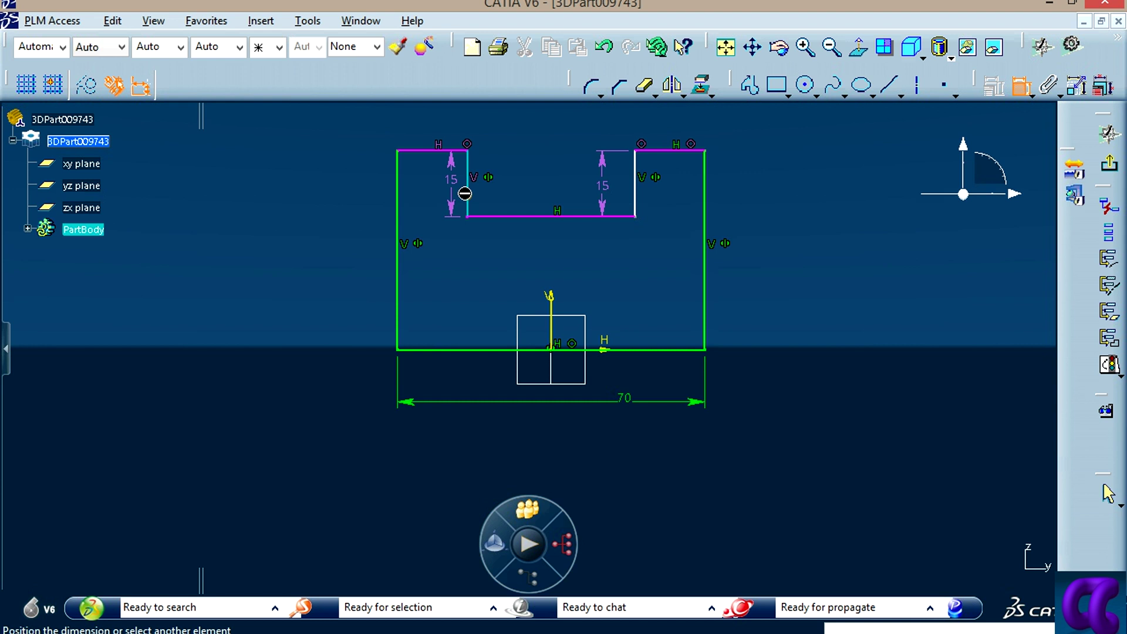
click(638, 202)
click(574, 129)
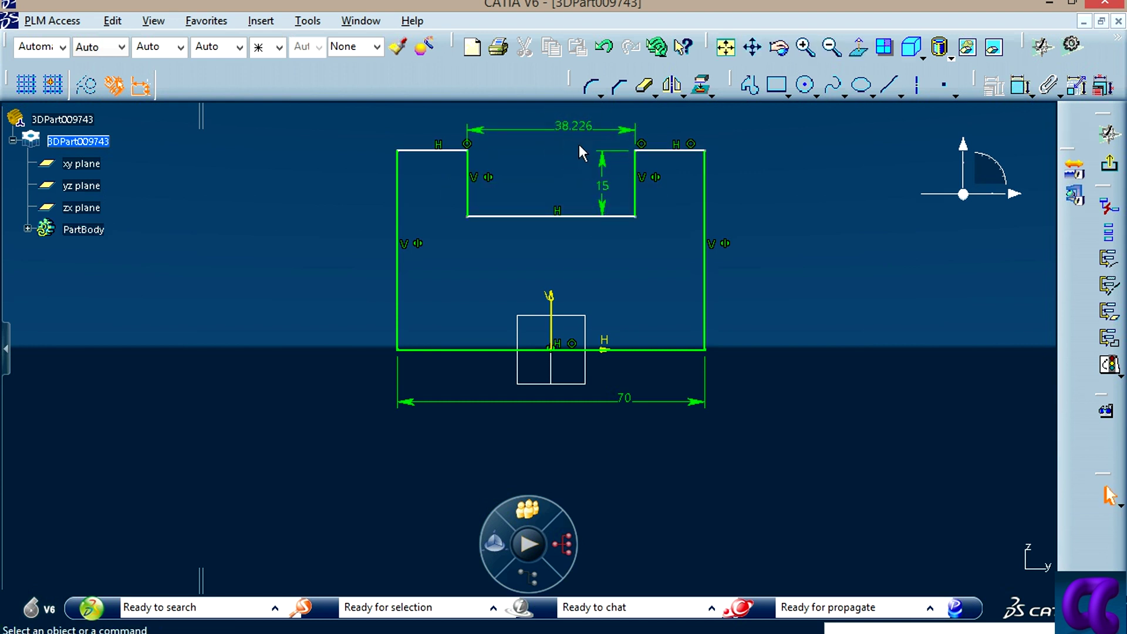
double_click(579, 124)
text(50)
key(Return)
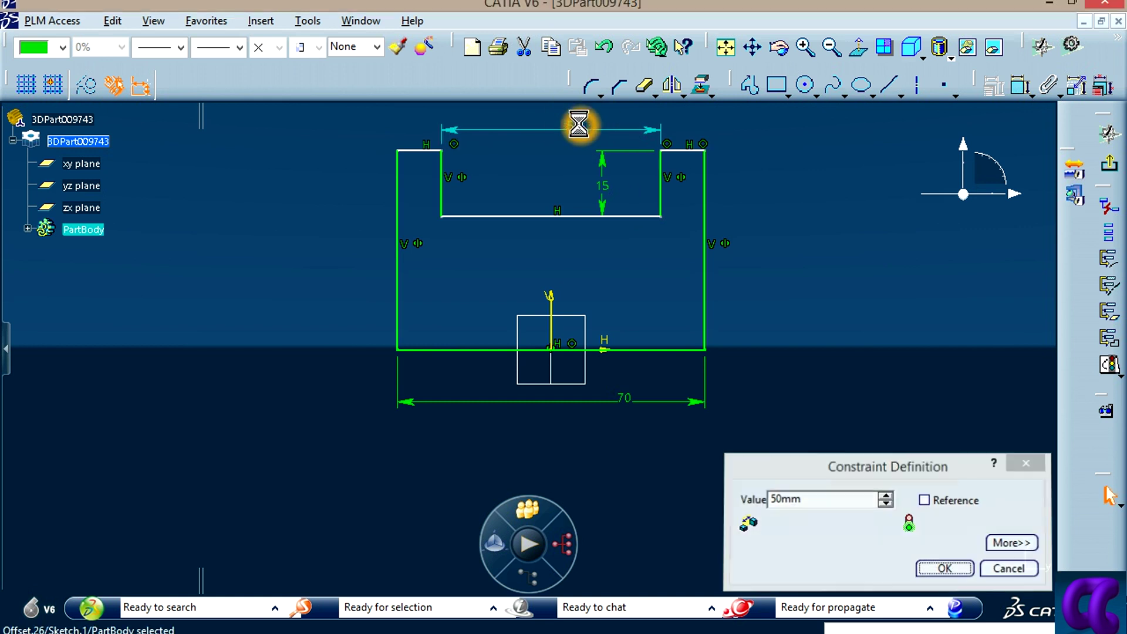
key(Return)
middle_drag(747, 242, 765, 357)
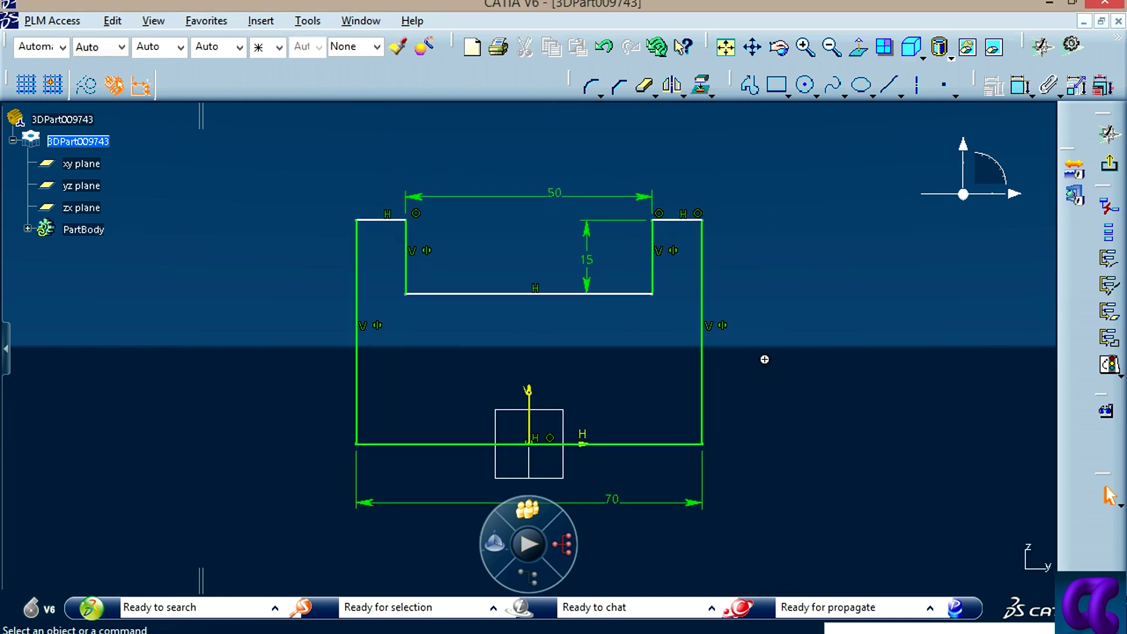
Step: Cancel a stray dimension, then add a height dimension from the top-right edge to the bottom edge
click(674, 210)
click(622, 286)
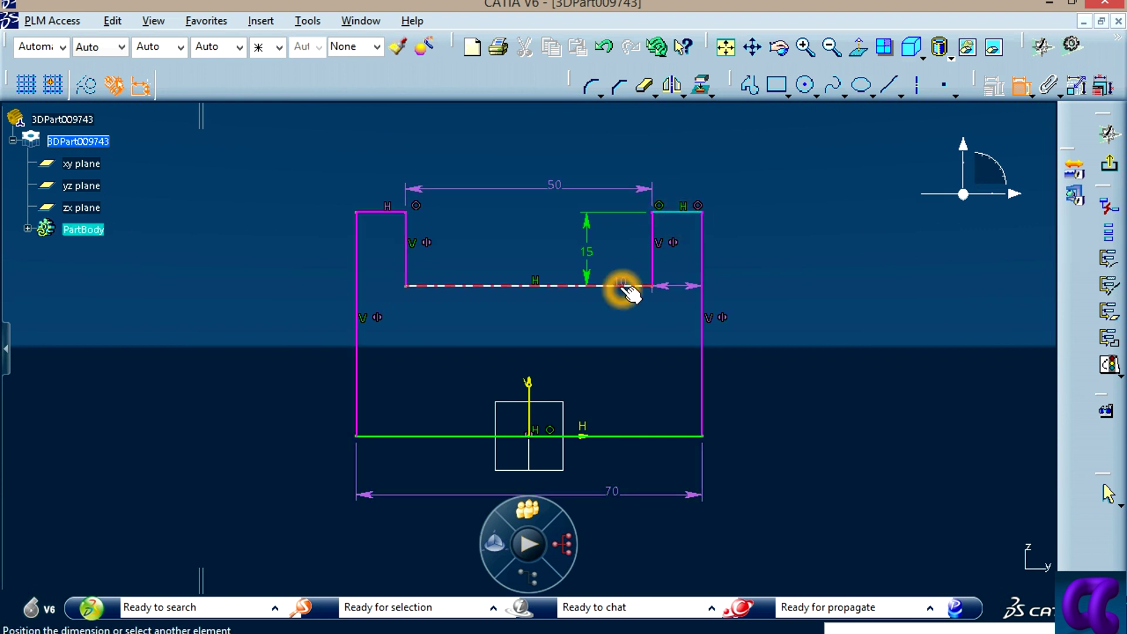
key(Escape)
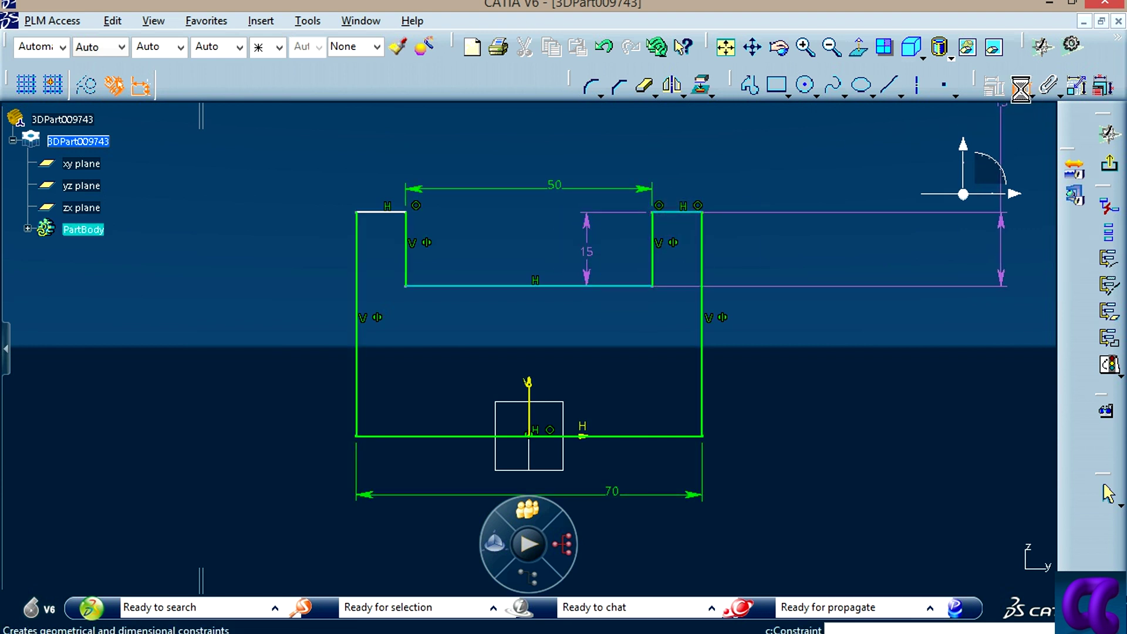
key(Escape)
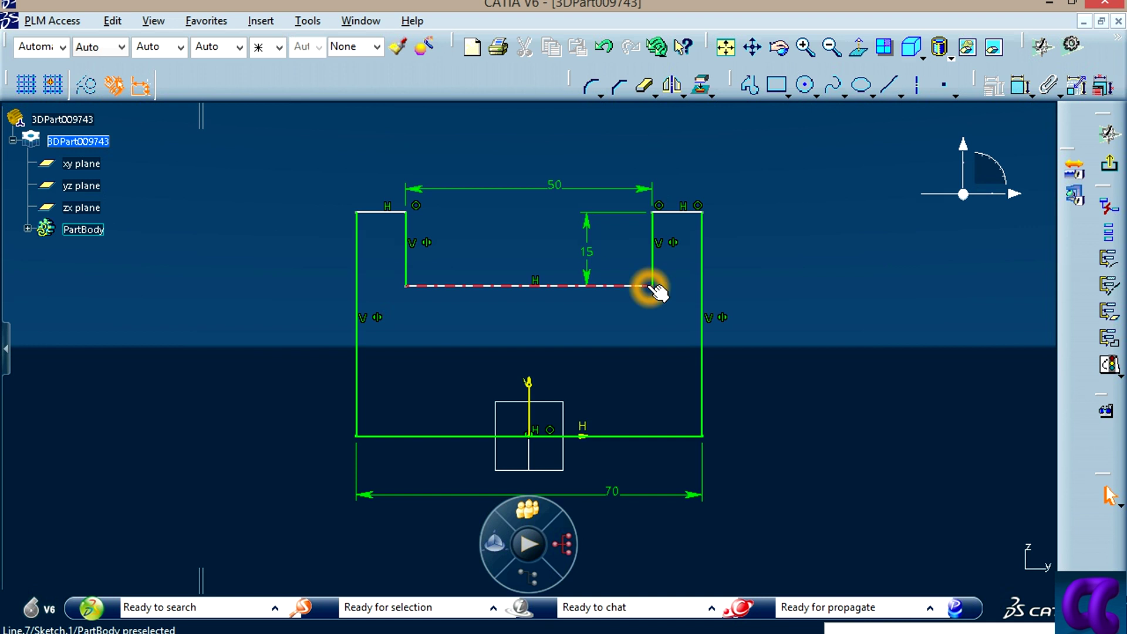
click(647, 286)
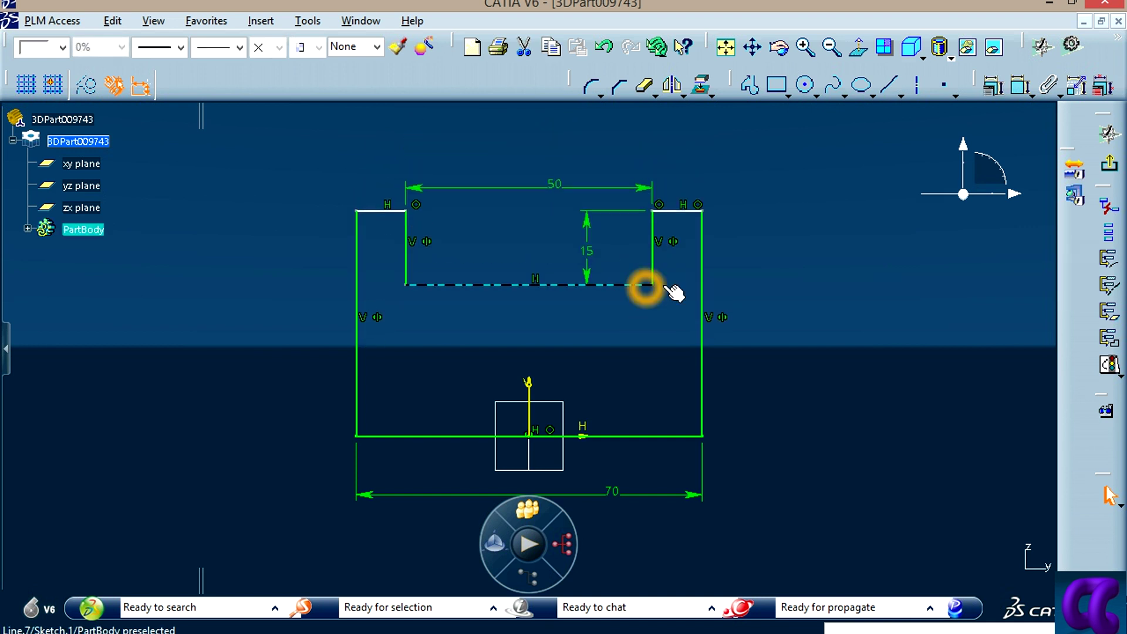
click(795, 267)
click(1018, 87)
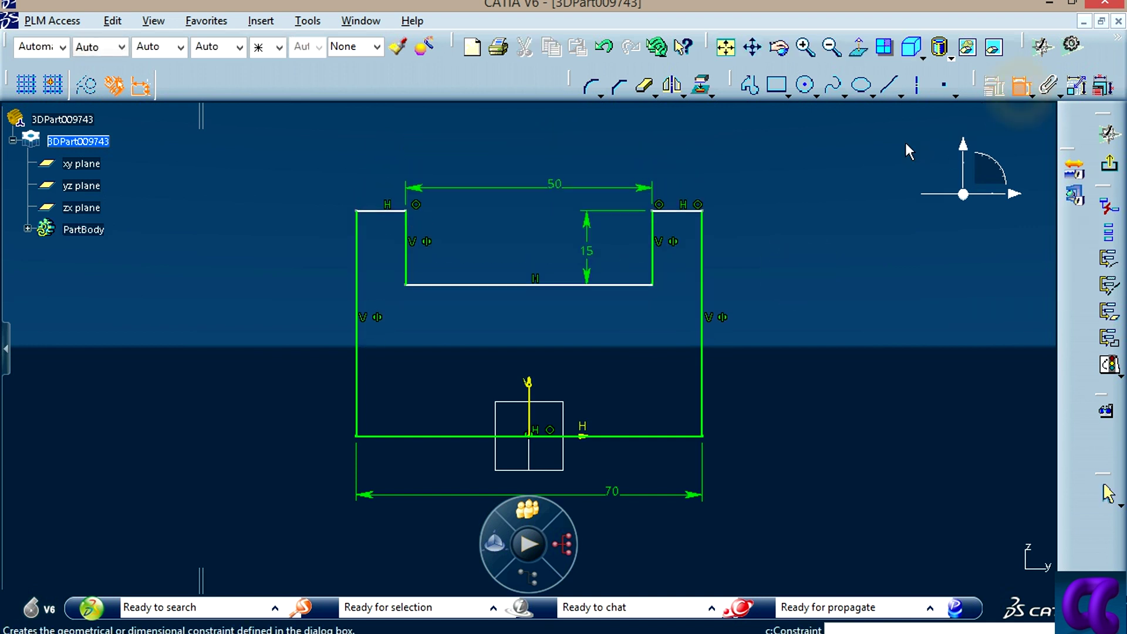
click(669, 216)
click(658, 438)
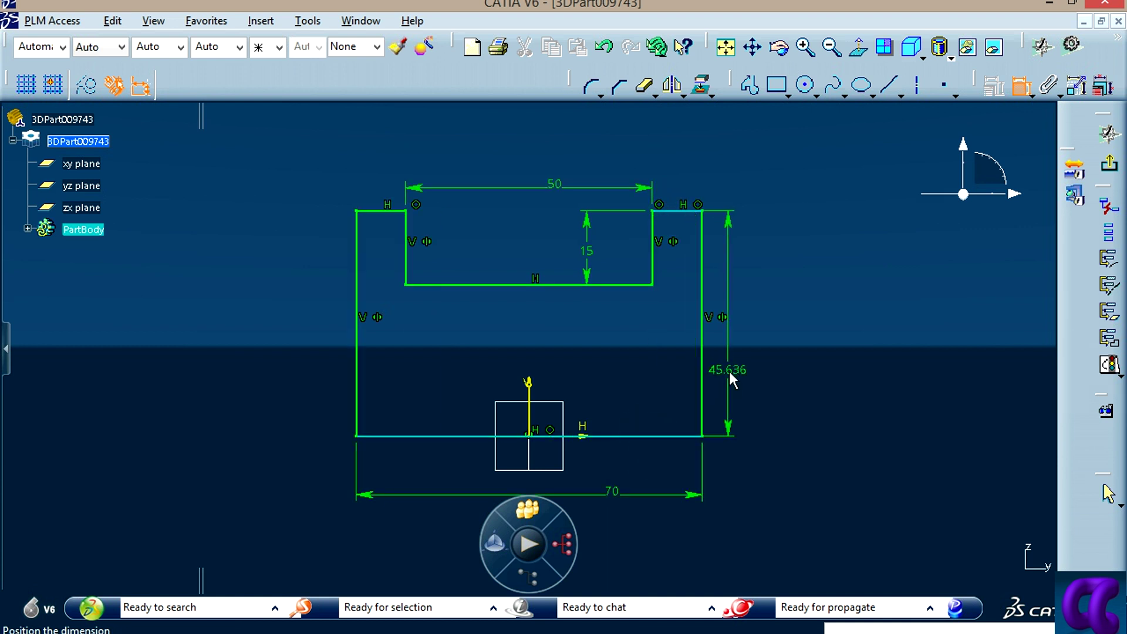
click(755, 352)
Step: Check the reference drawing and delete the 45.636 height dimension
key(alt+Tab)
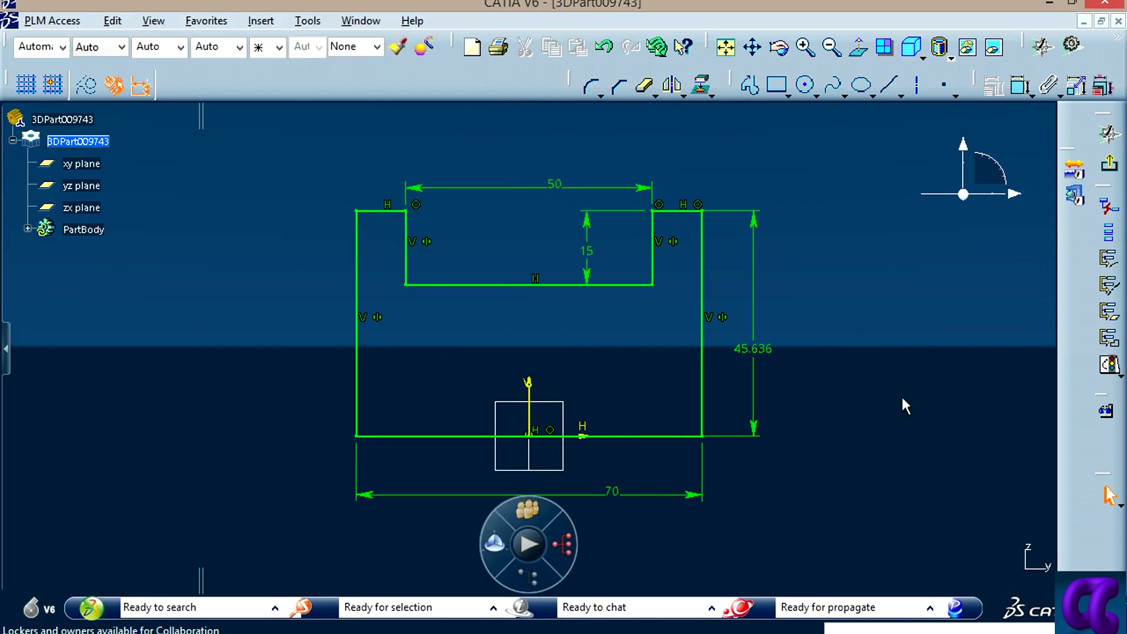
click(904, 401)
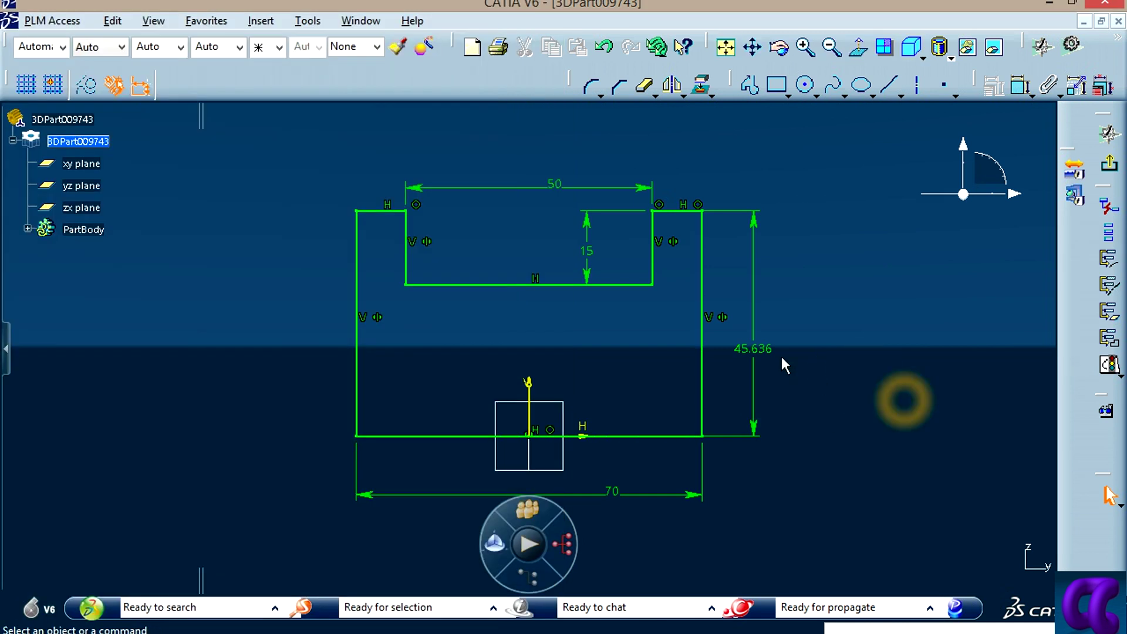
click(751, 350)
key(Delete)
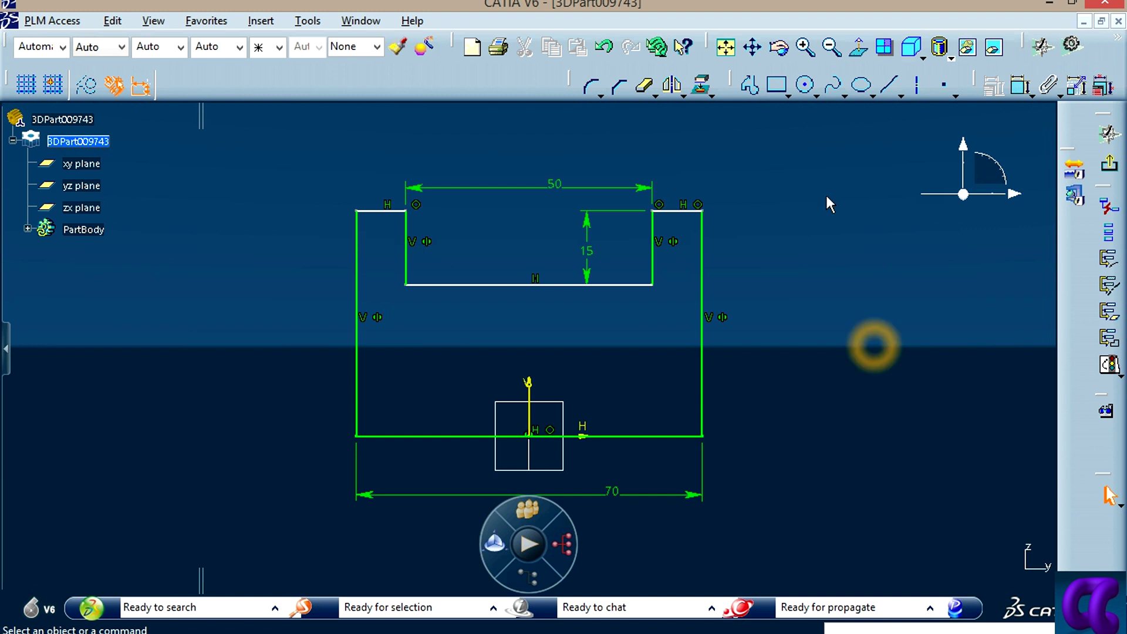
click(805, 85)
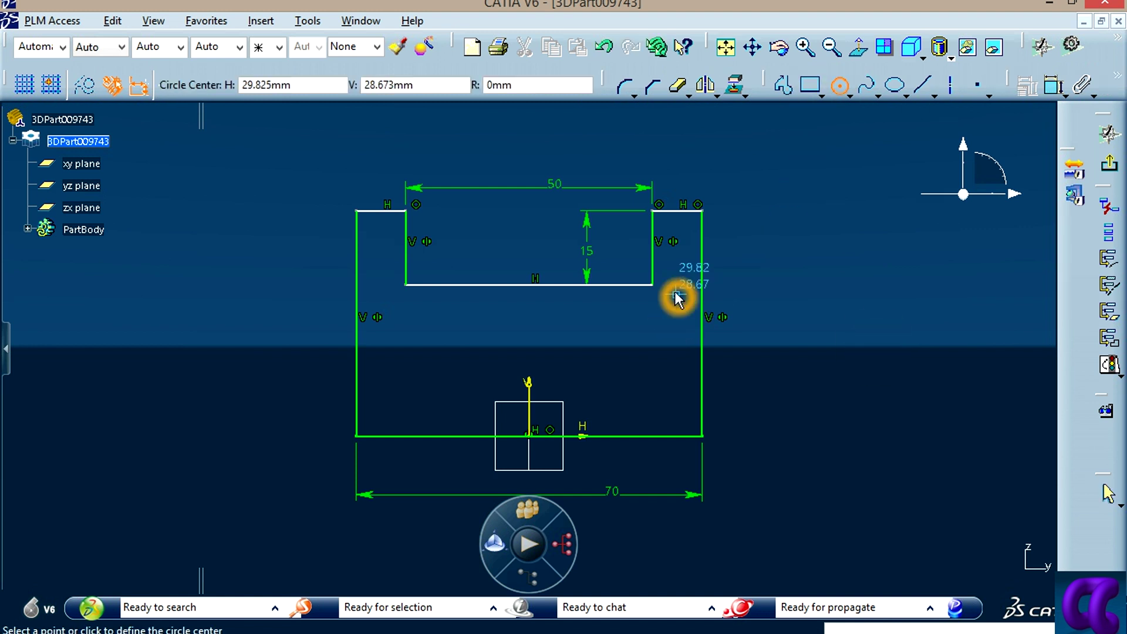
Step: Draw a small hole circle near the top right, its centre dimensioned 30 above the base
click(671, 268)
click(677, 273)
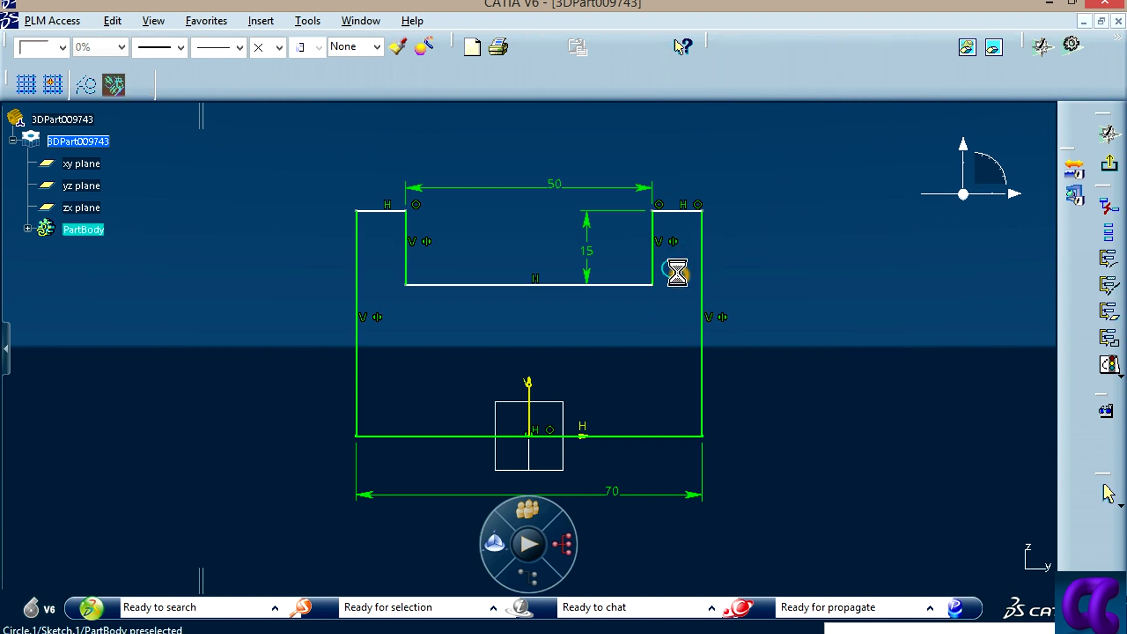
click(827, 310)
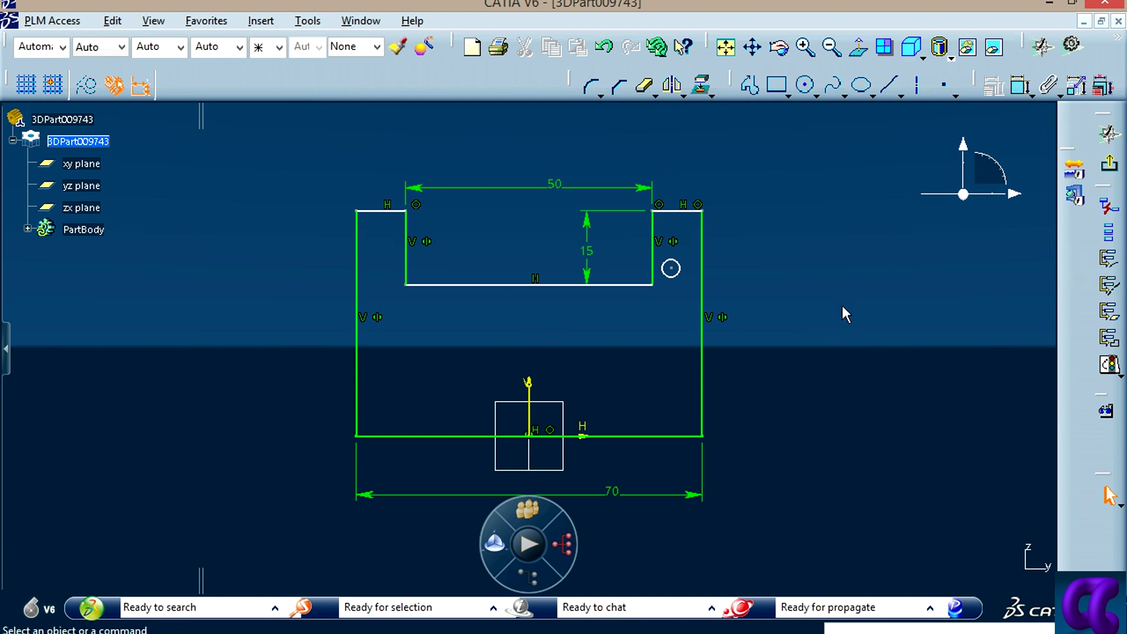
mouse_move(842, 307)
middle_down()
mouse_move(794, 354)
mouse_move(762, 337)
middle_up()
click(1019, 90)
click(656, 247)
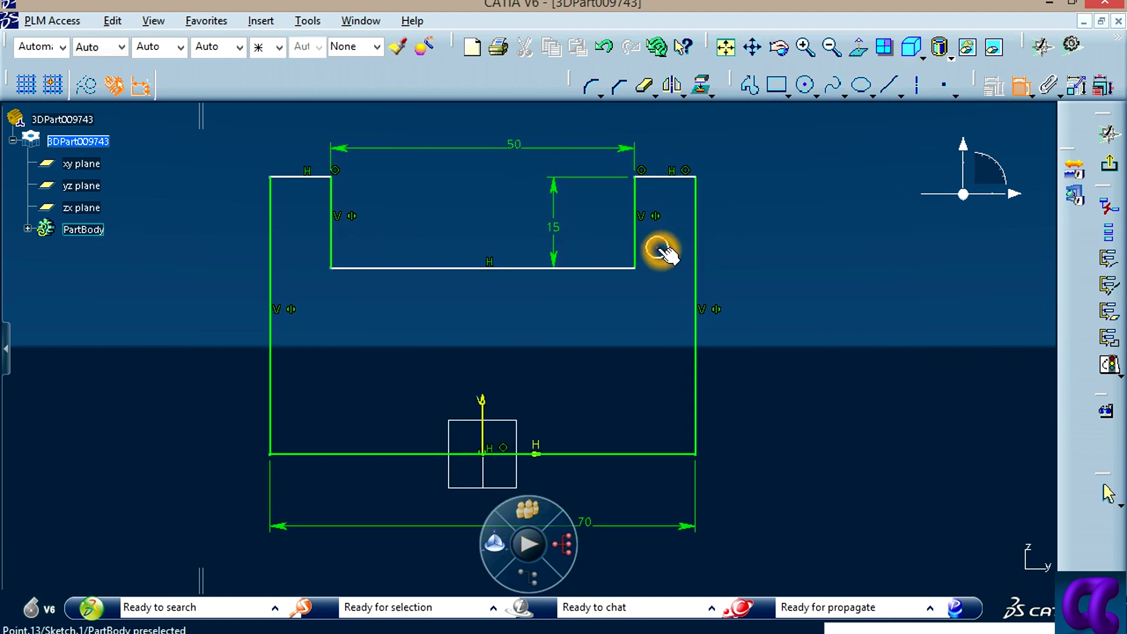
click(535, 454)
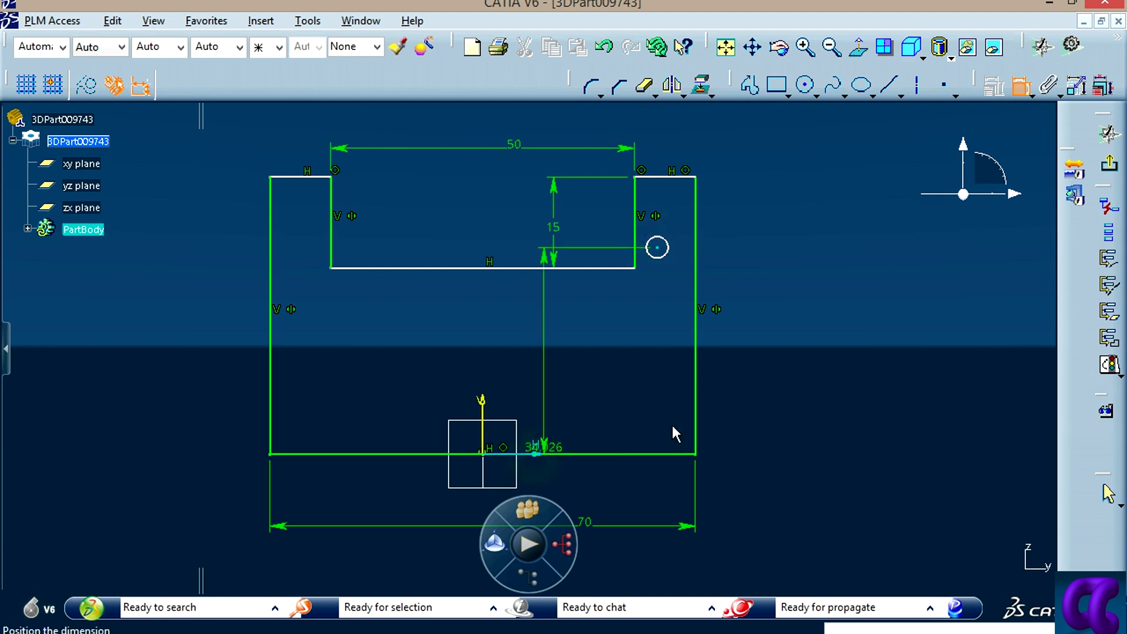
click(762, 343)
double_click(764, 343)
text(30mm)
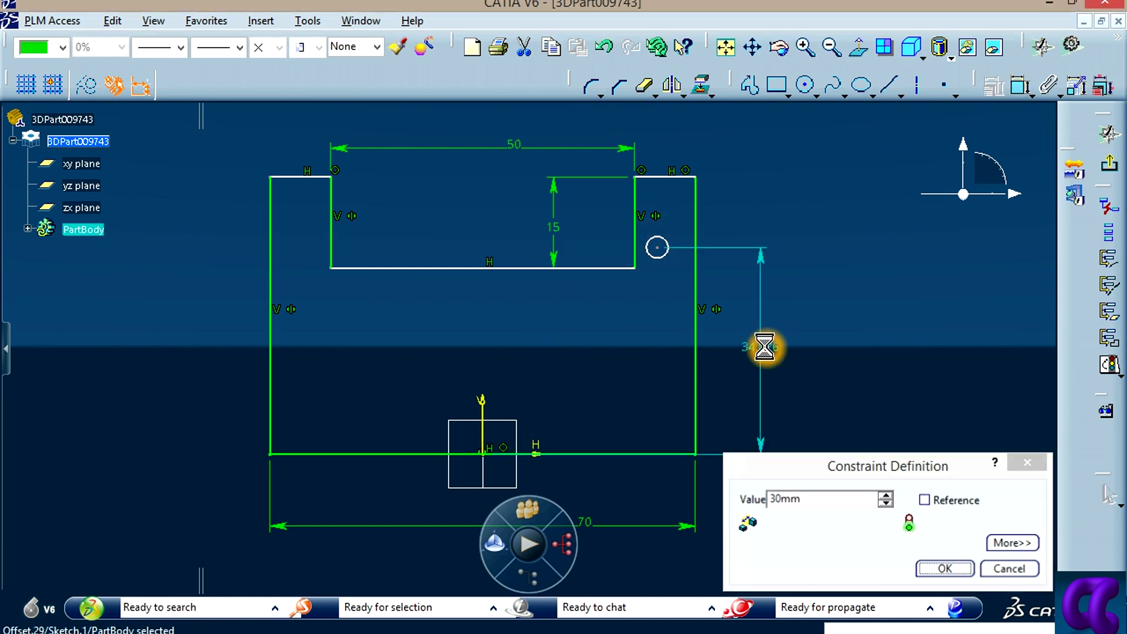
key(Return)
Step: Dimension the circle 10 below the top-right horizontal edge
click(1020, 86)
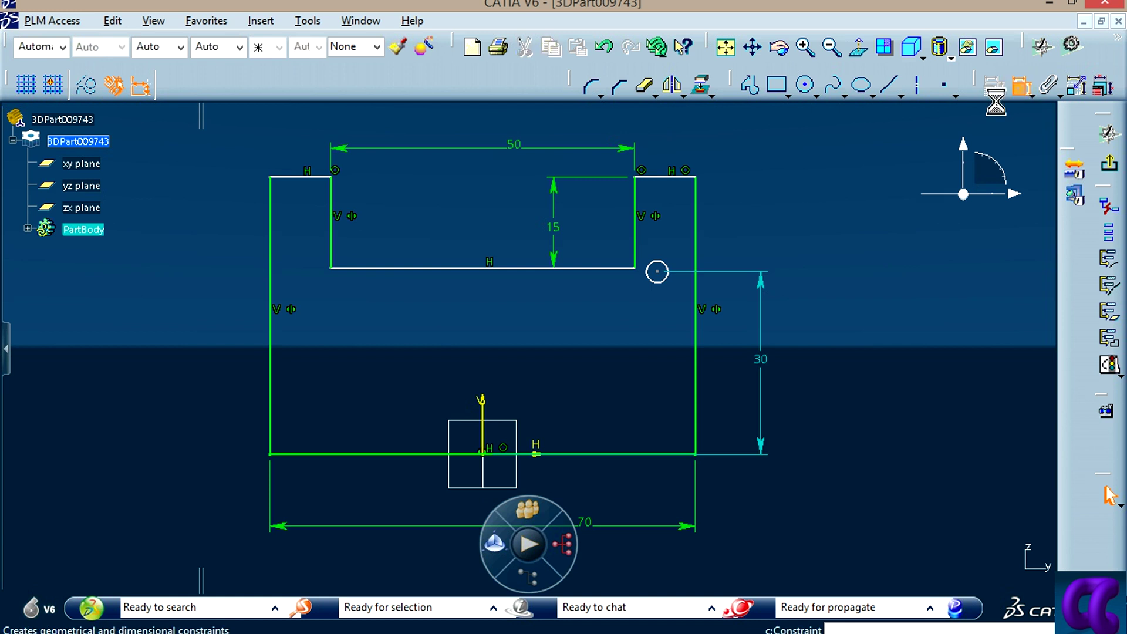
click(657, 176)
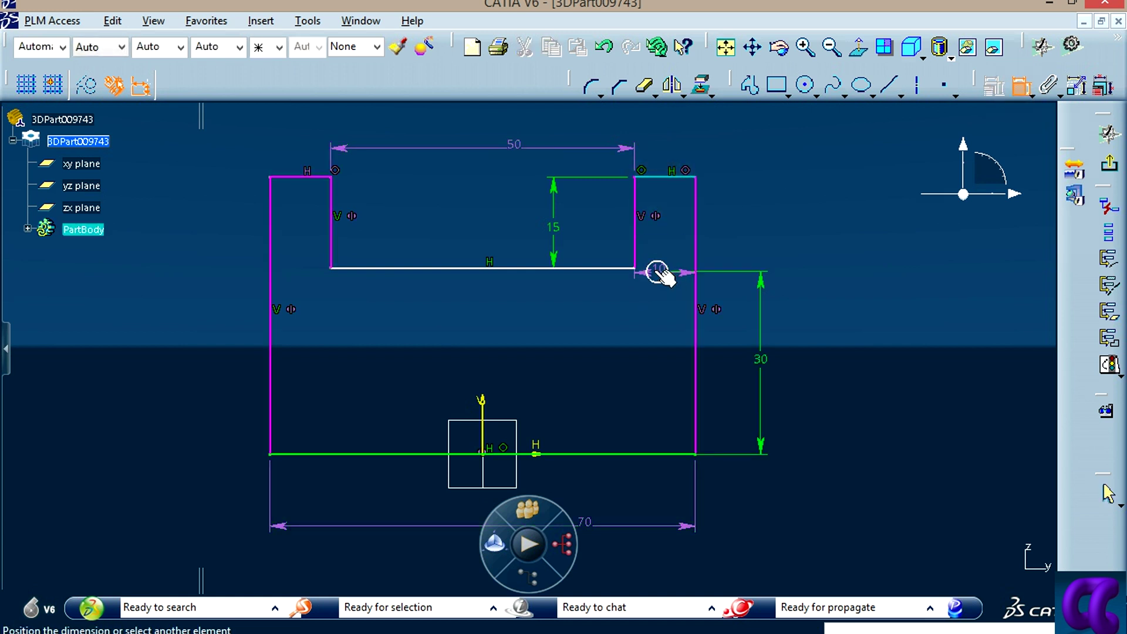
click(657, 272)
click(742, 215)
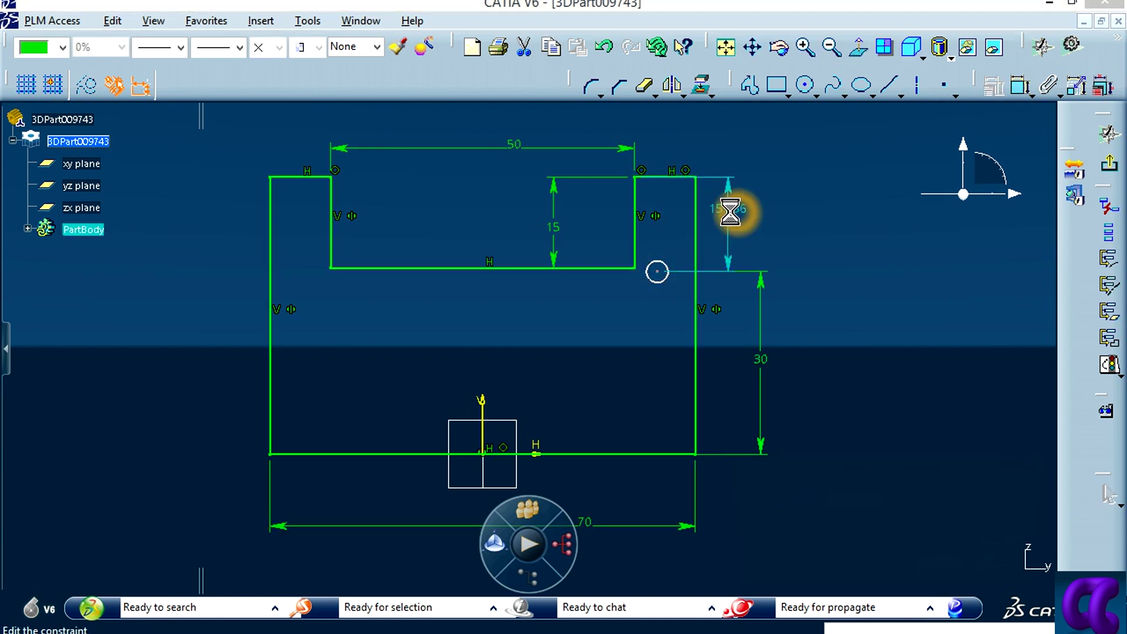
double_click(731, 208)
key(Return)
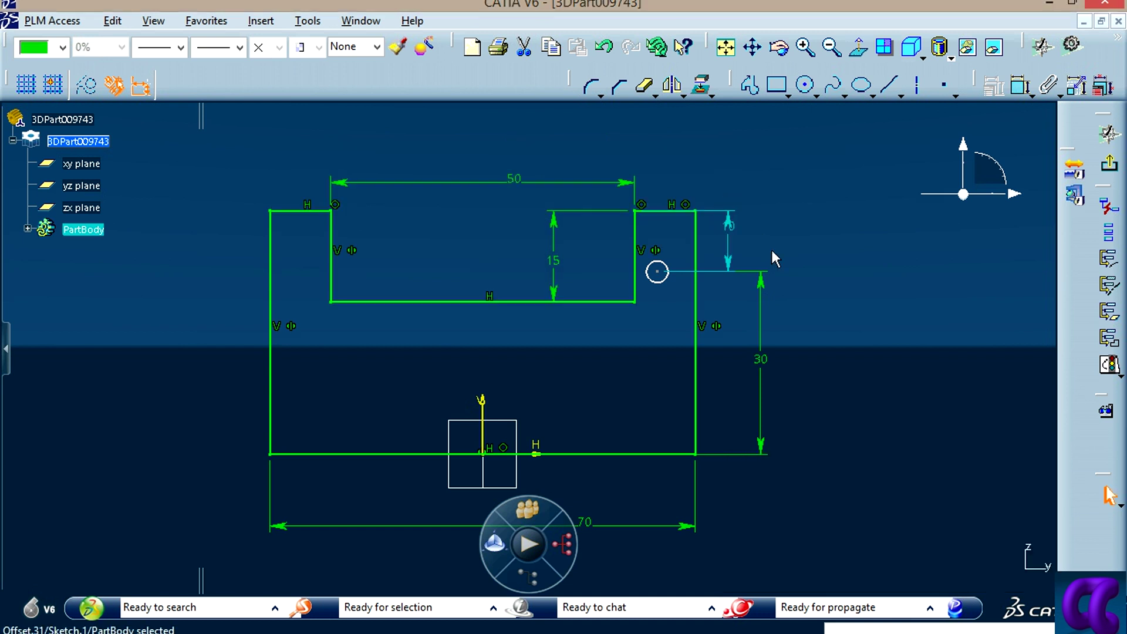
mouse_move(849, 294)
middle_down()
mouse_move(781, 336)
mouse_move(774, 305)
mouse_move(802, 318)
middle_up()
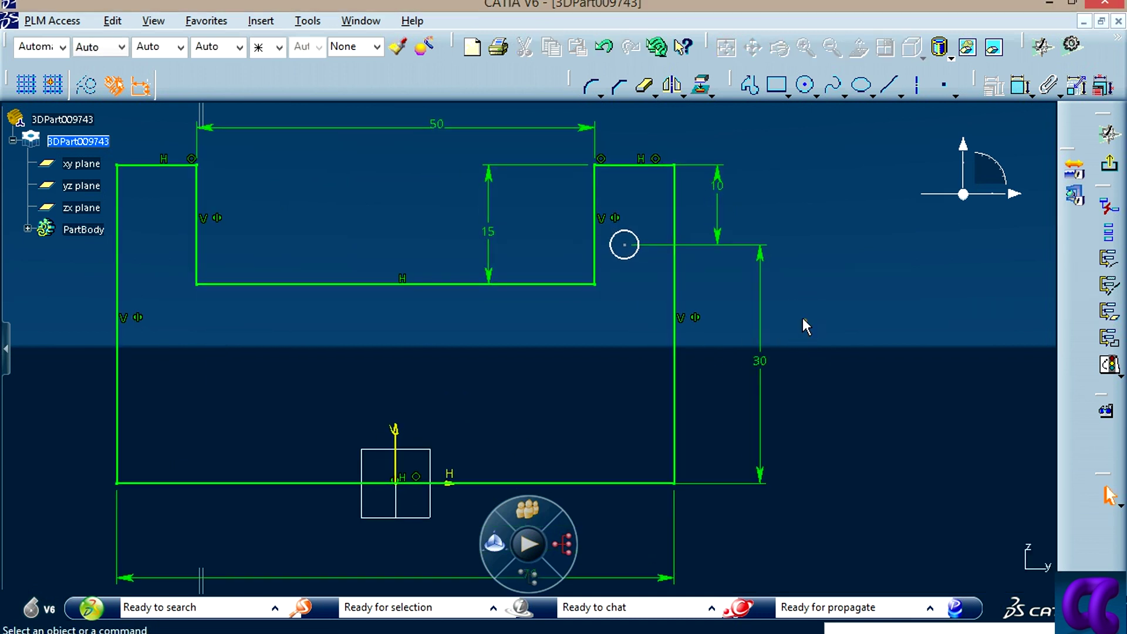
Step: Dimension the circle centre 10 from the right vertical edge
click(1019, 86)
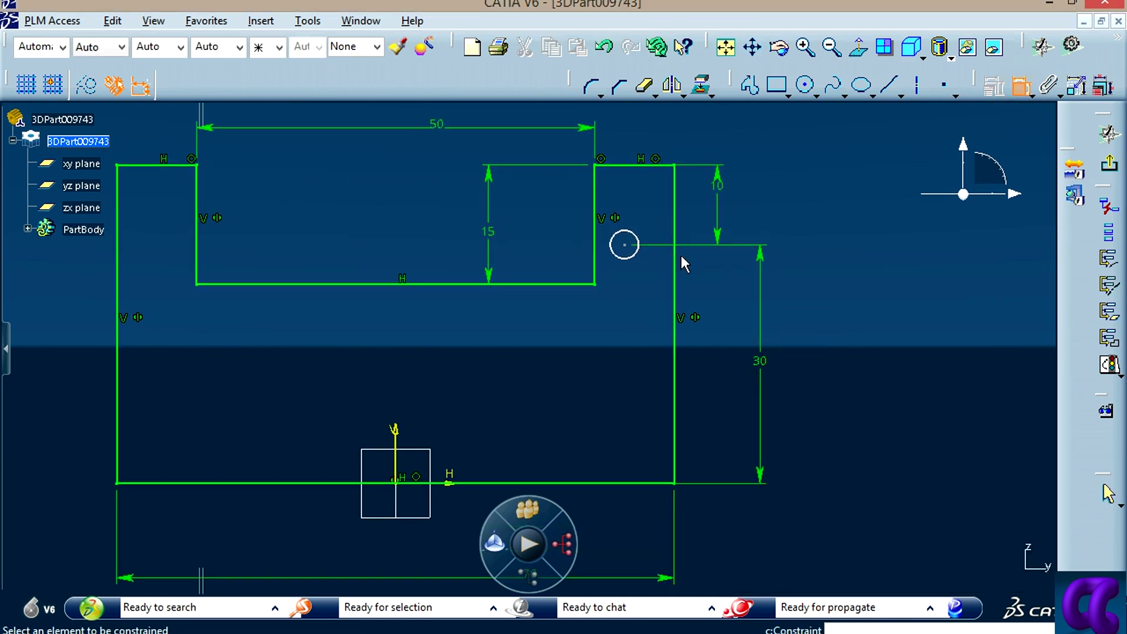
click(624, 245)
click(675, 202)
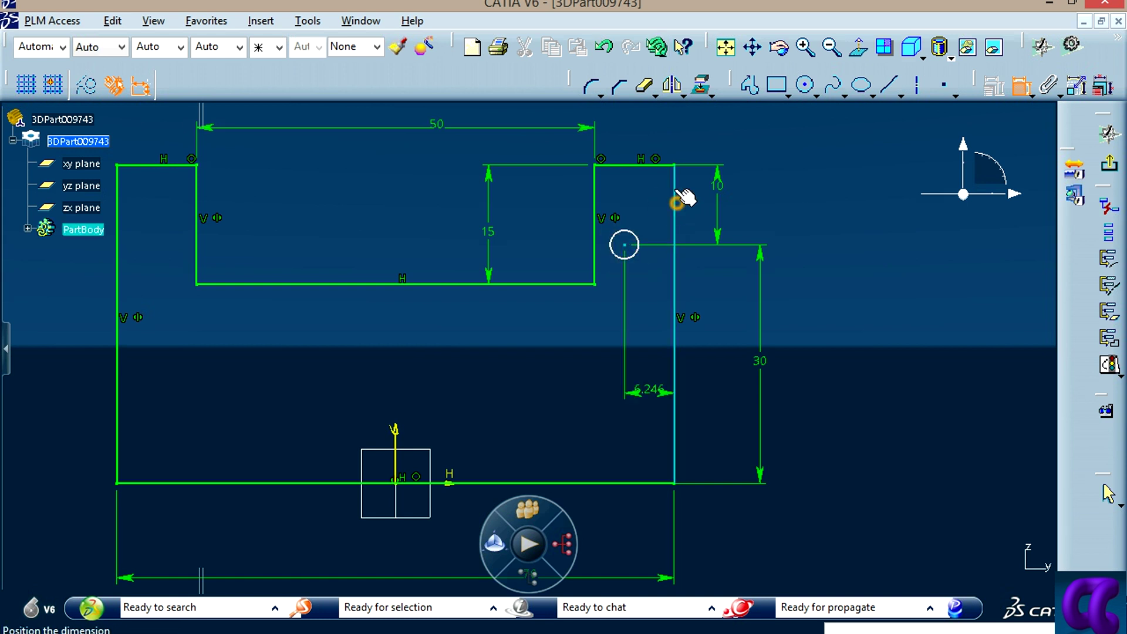
middle_drag(660, 137, 663, 198)
click(662, 185)
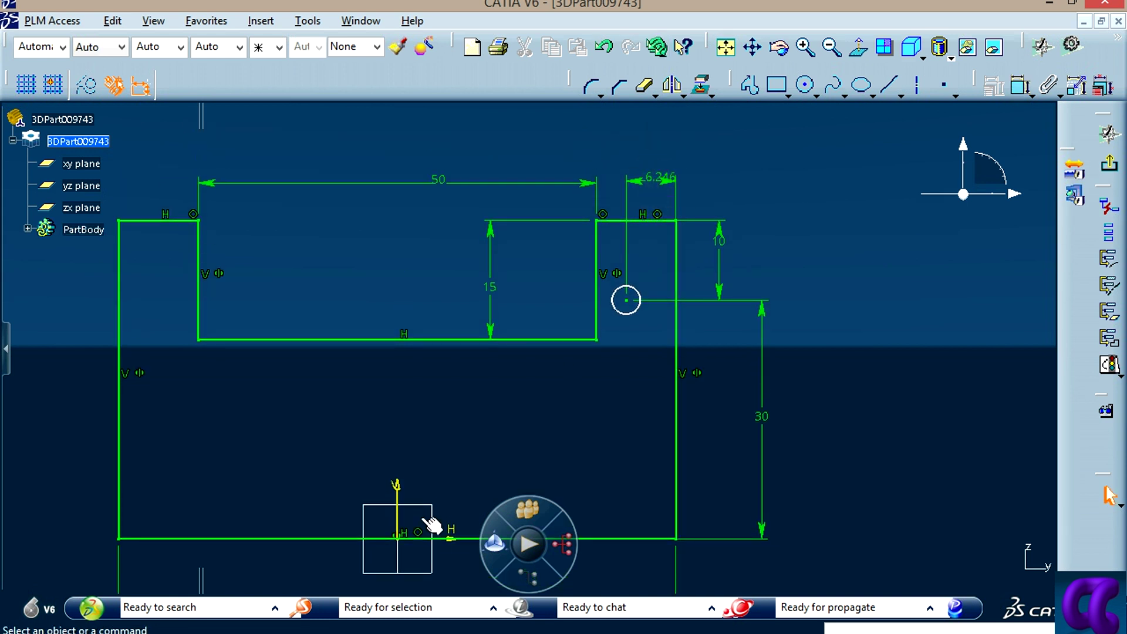
key(alt+Tab)
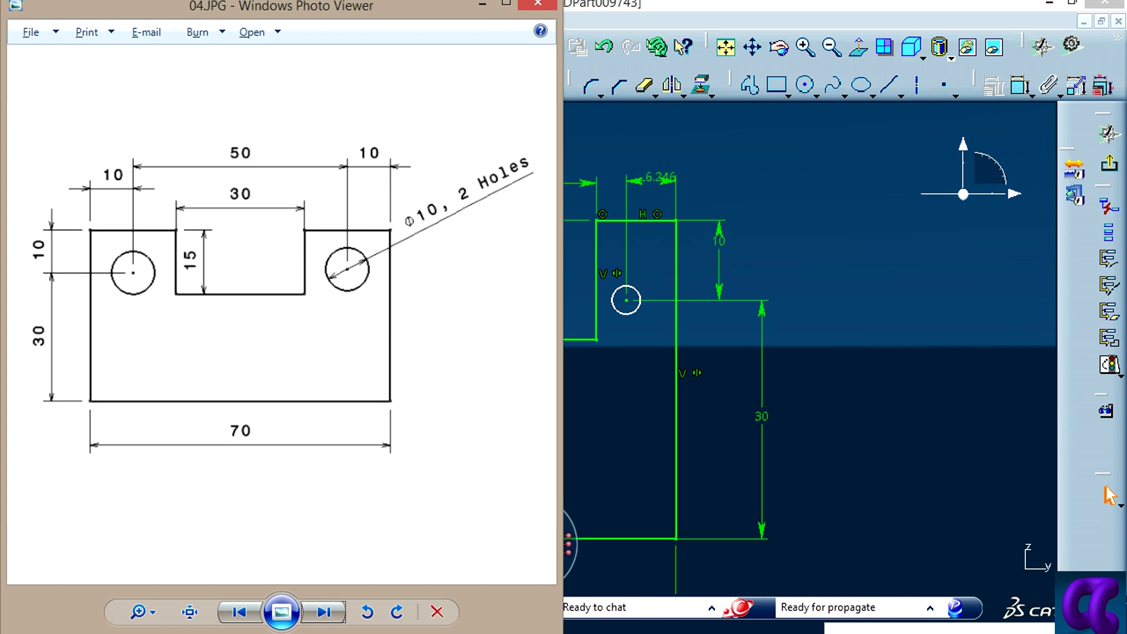
key(alt+Tab)
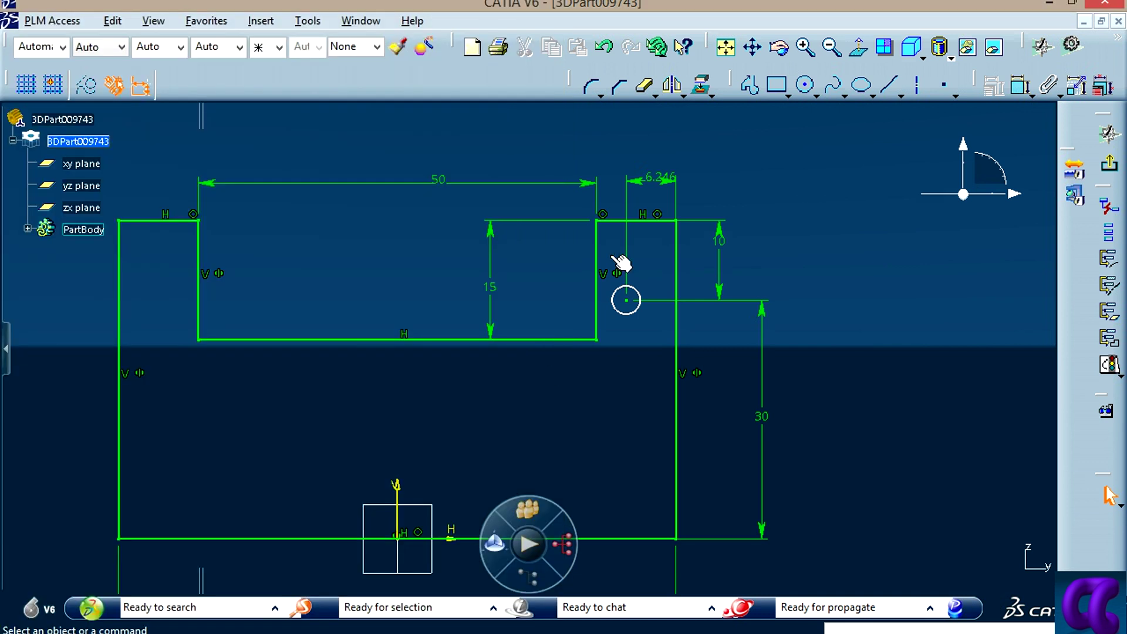
double_click(663, 179)
text(10)
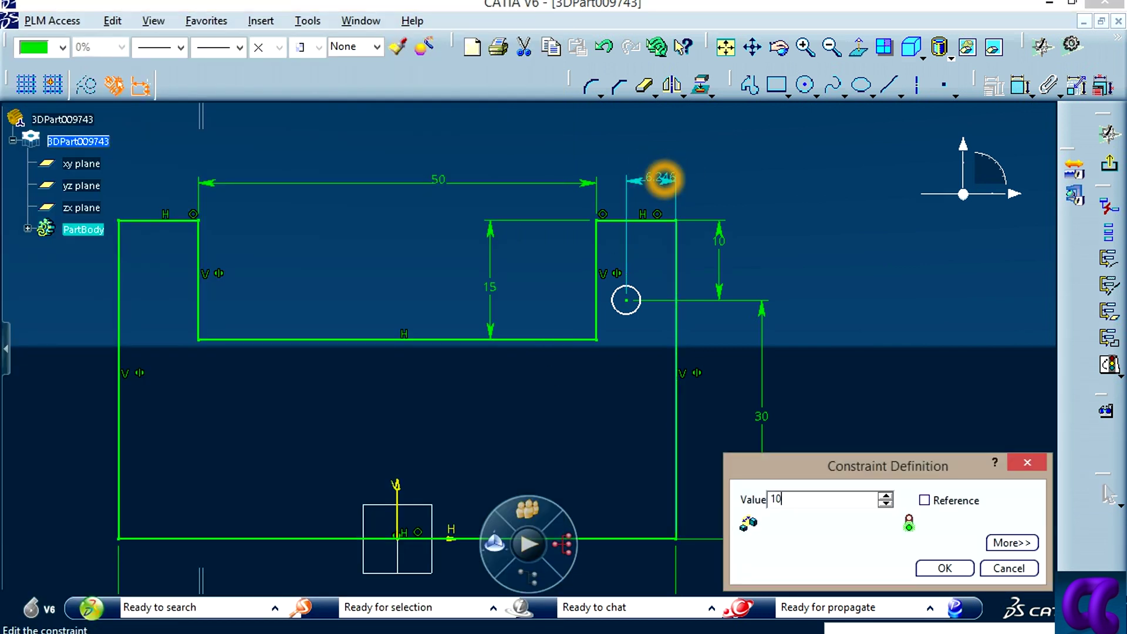
key(Return)
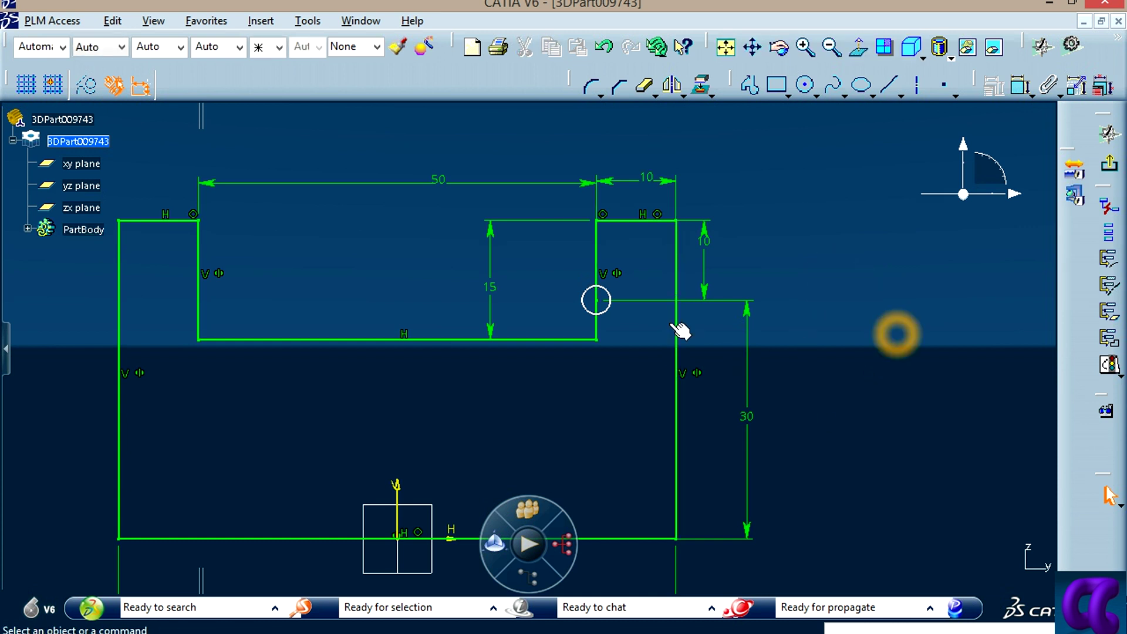
Step: Inspect the pocket's lines and corner, then bring up reference drawing 04.JPG
click(597, 258)
click(900, 299)
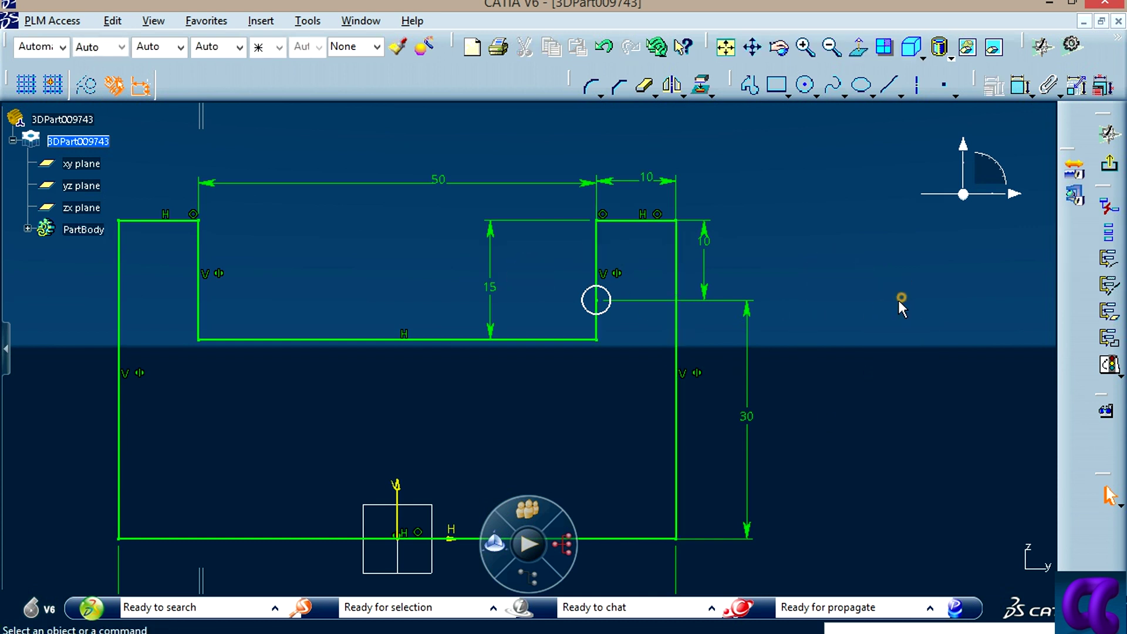
click(596, 340)
click(932, 352)
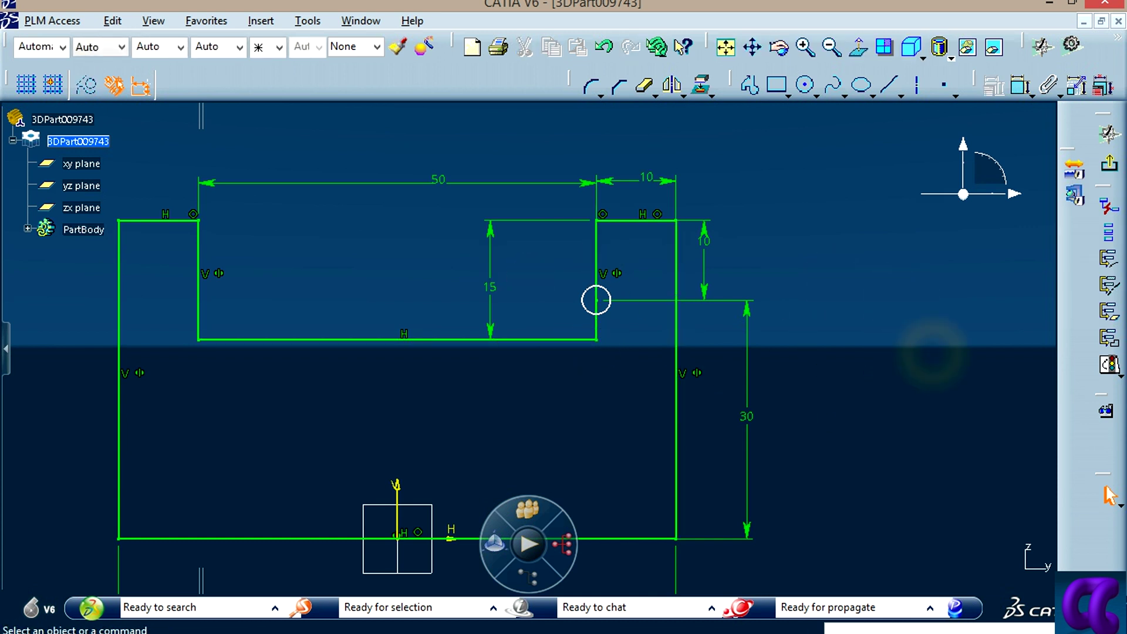
key(alt+Tab)
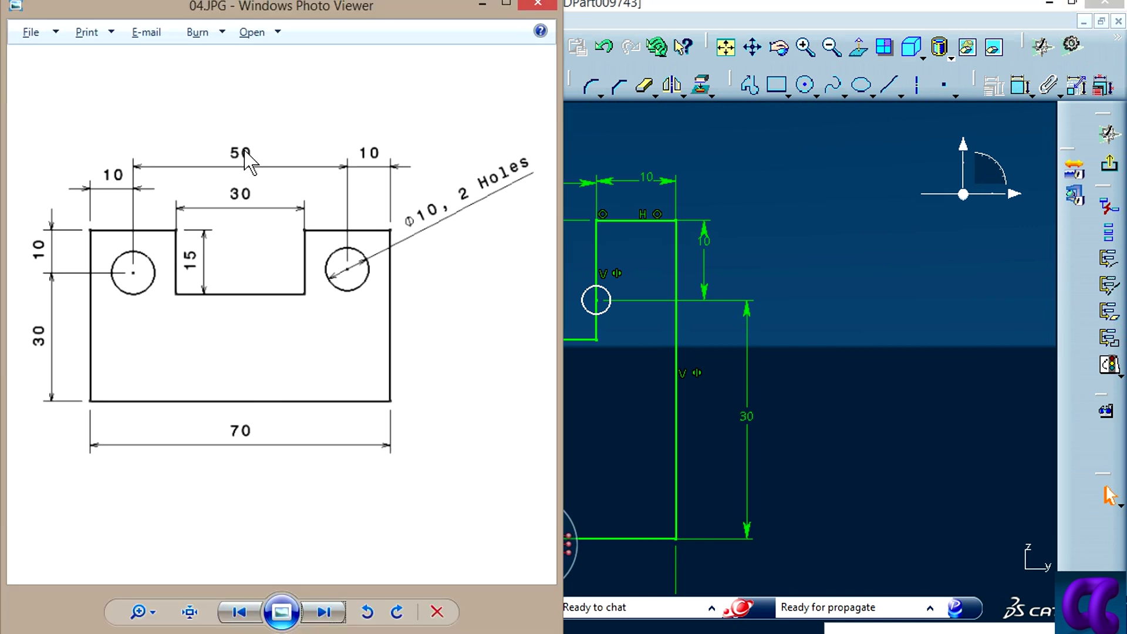
Step: Page through the reference drawings back to 04.JPG, then return to the CATIA sketch
scroll(286, 189, down, 1)
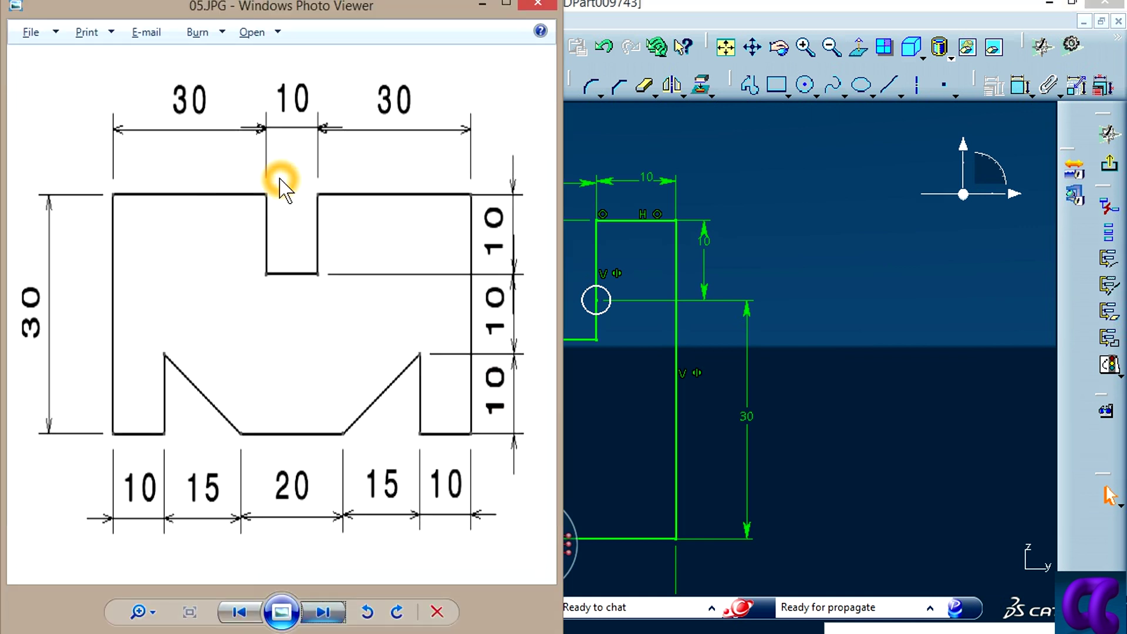
scroll(282, 177, down, 1)
click(253, 614)
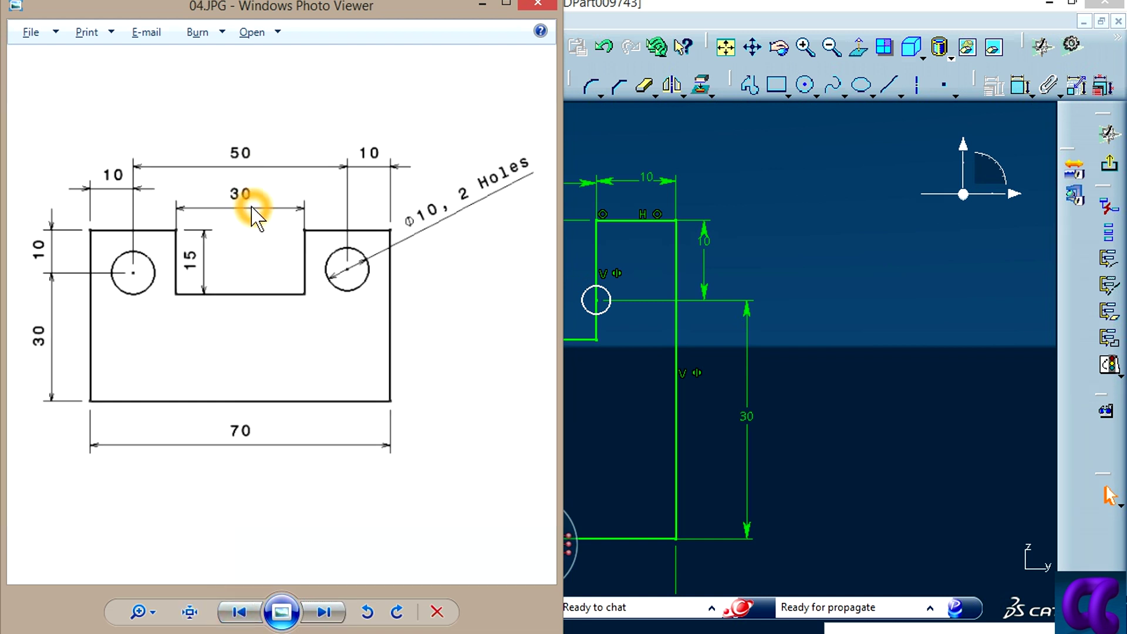
scroll(252, 226, up, 1)
scroll(251, 225, up, 1)
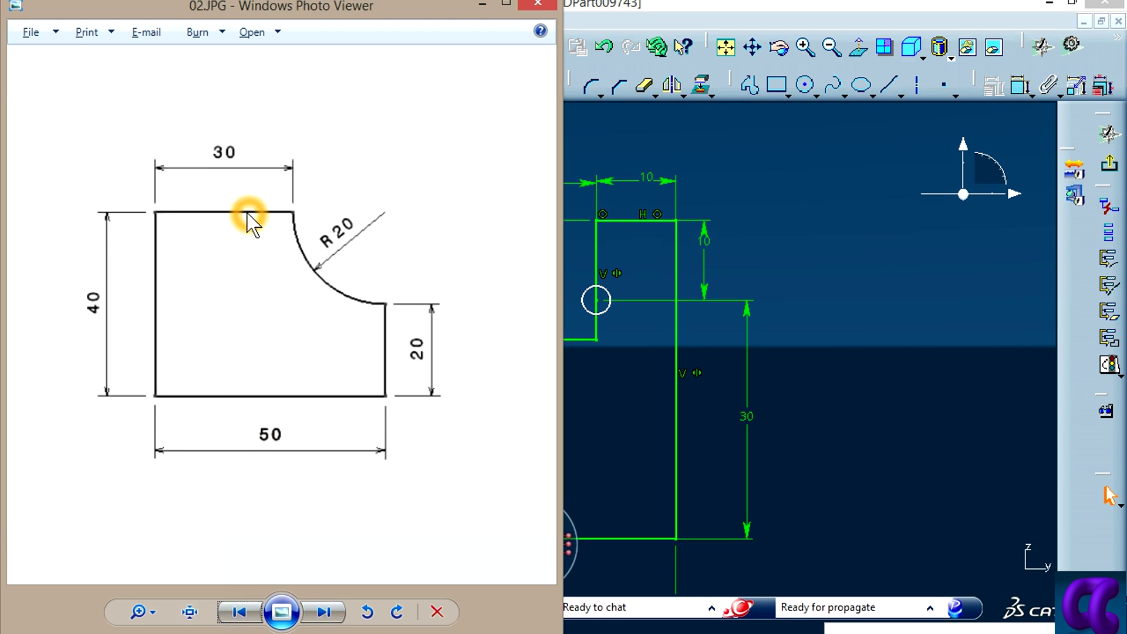
click(319, 612)
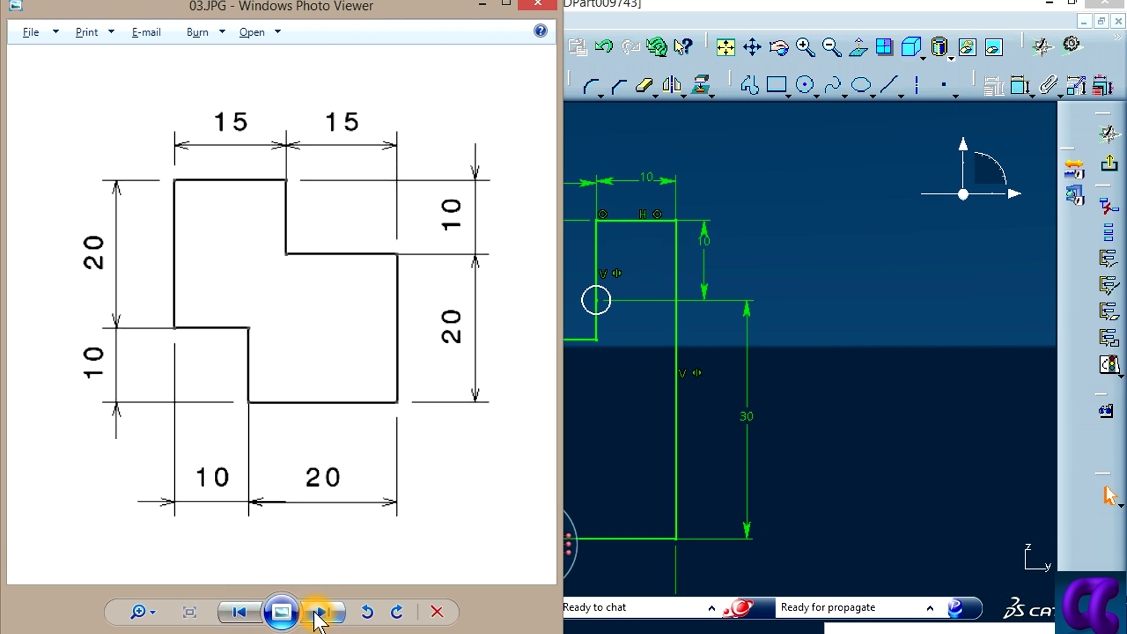
click(317, 613)
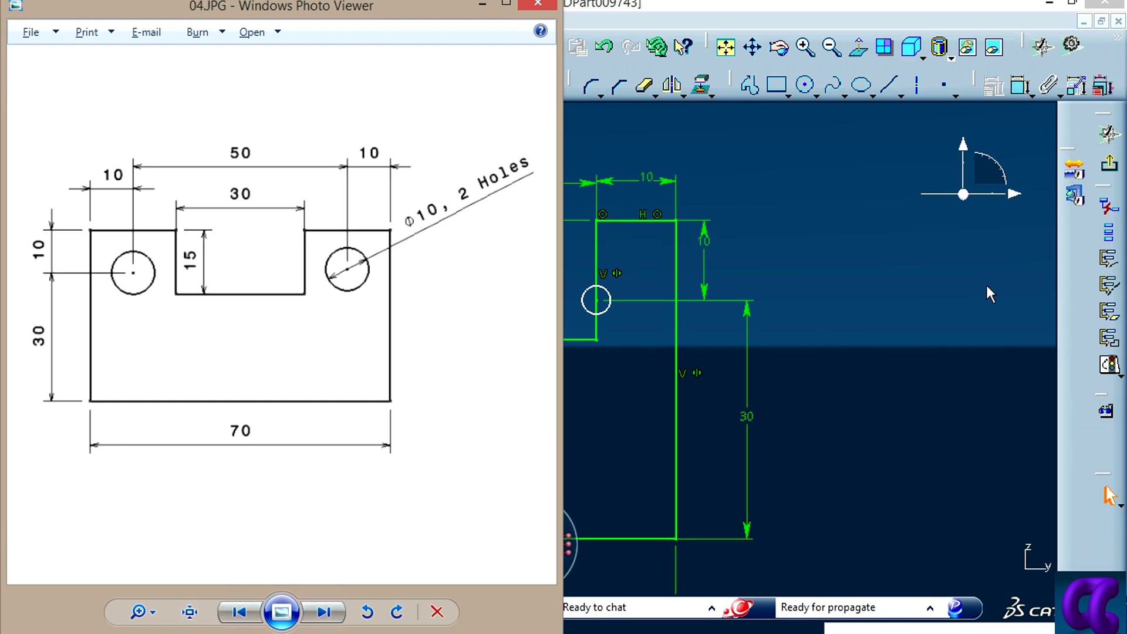
click(884, 314)
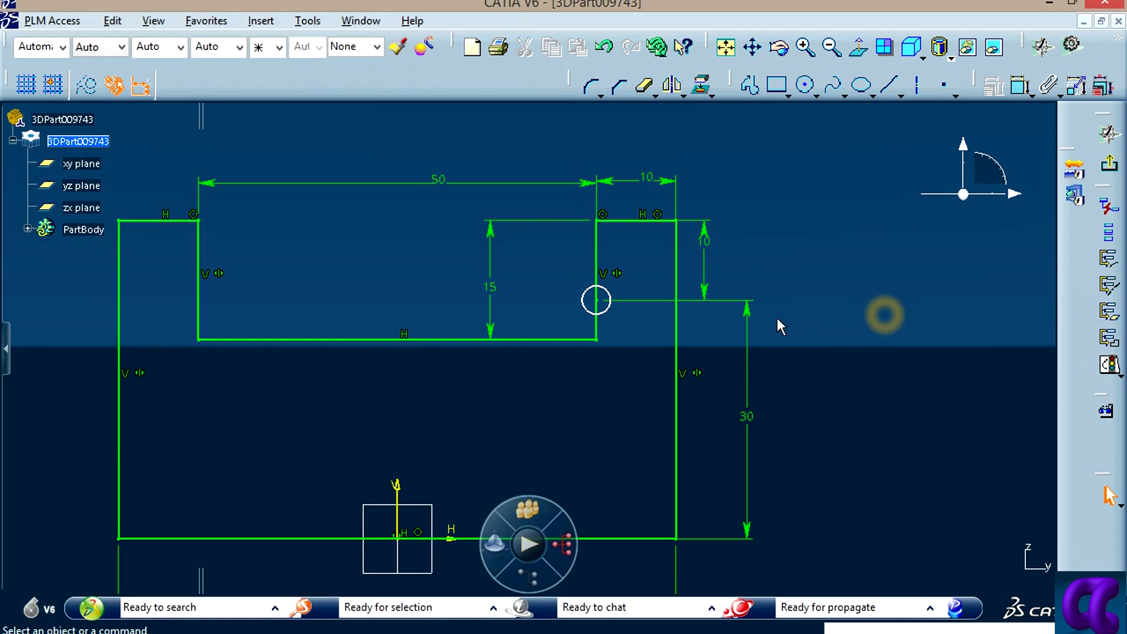
Step: Change the slot width dimension from 50 to 30 and pan to reveal the 70 width
double_click(435, 182)
key(Return)
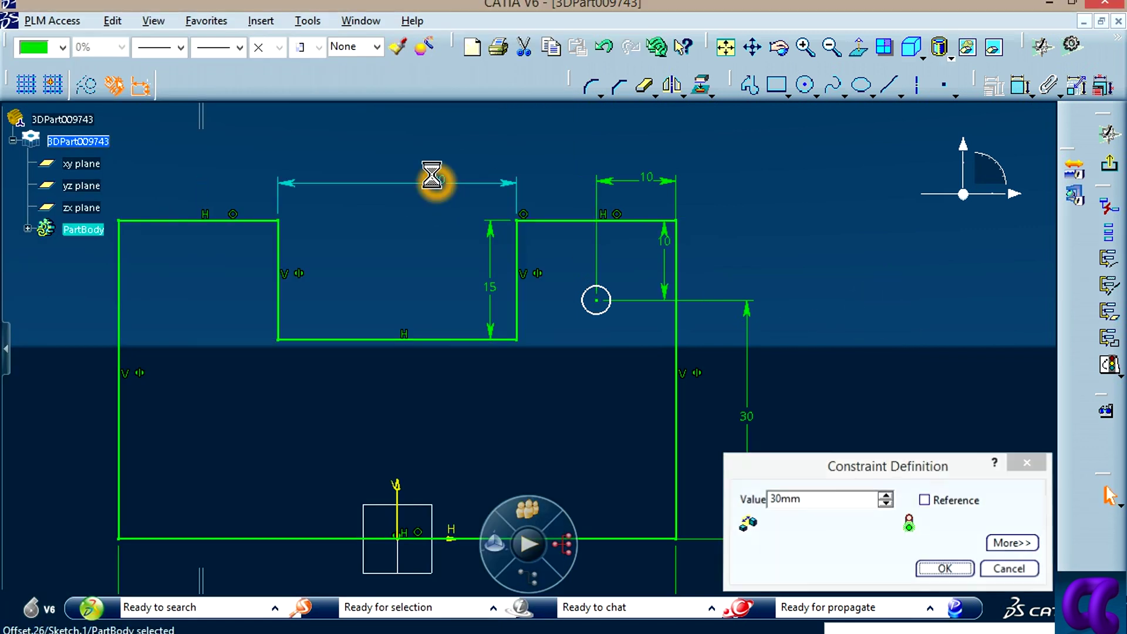
click(875, 277)
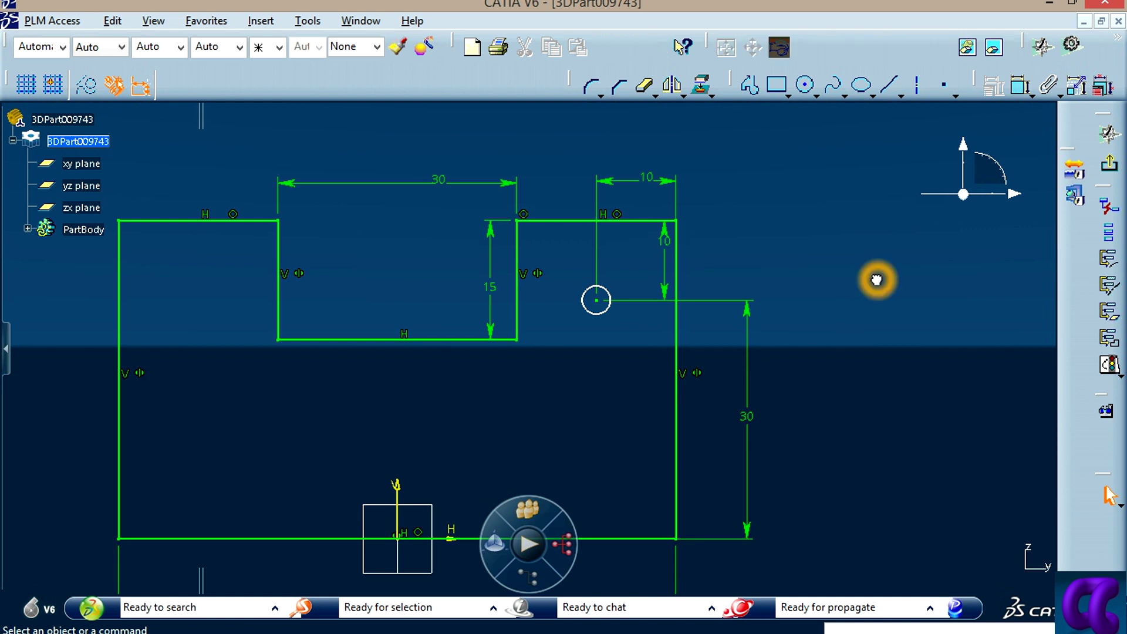
click(1021, 86)
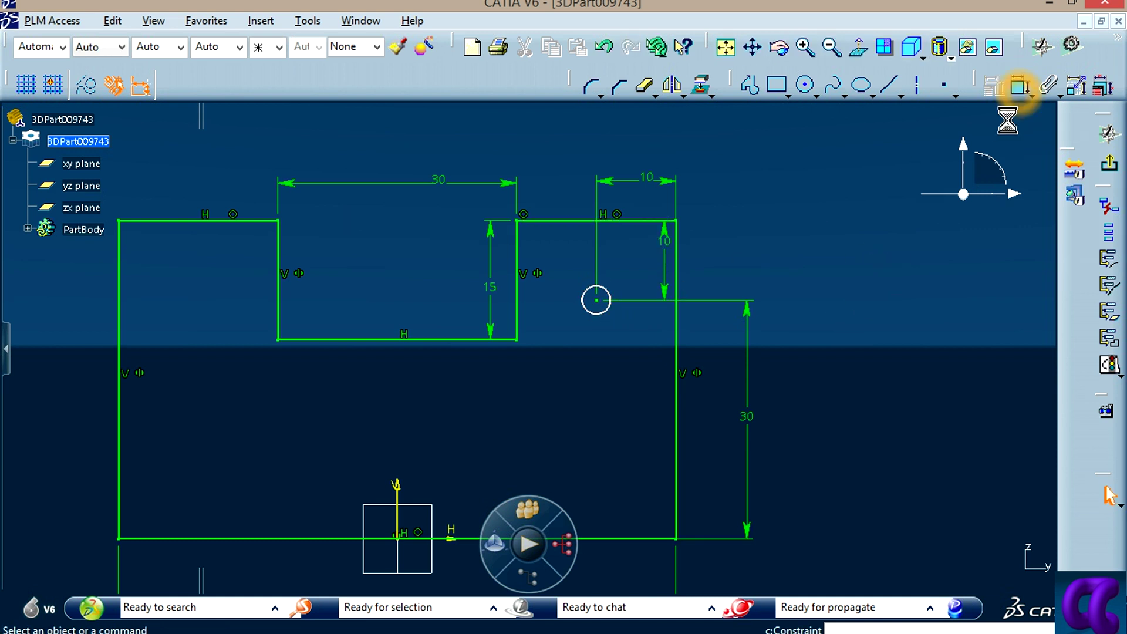
mouse_move(895, 330)
middle_down()
mouse_move(917, 352)
mouse_move(918, 431)
middle_up()
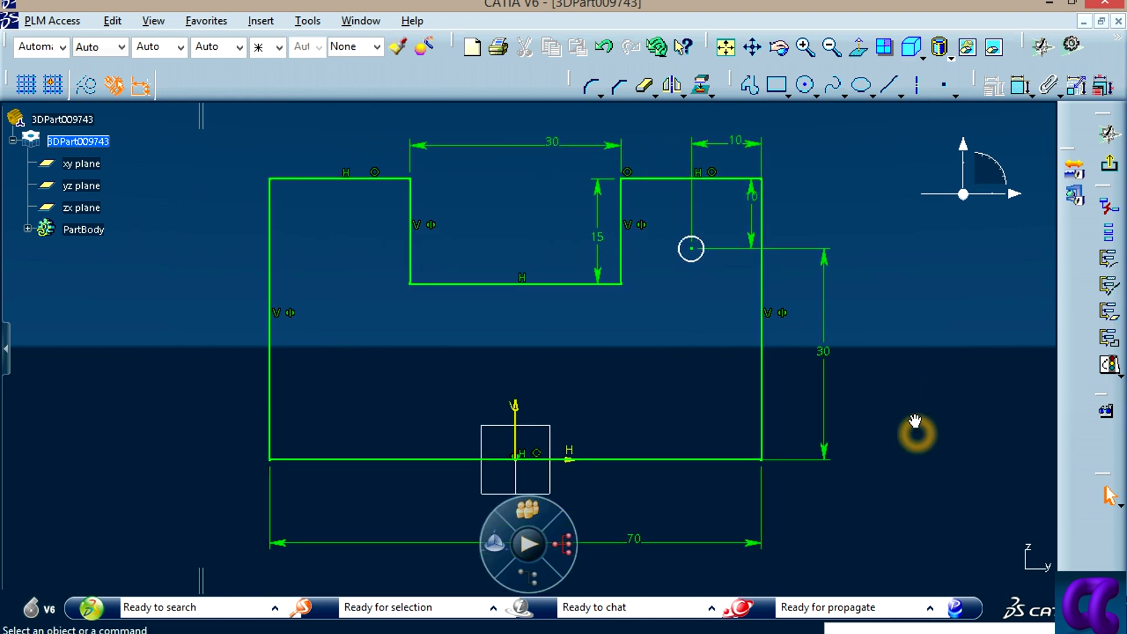
Step: Add a 10 mm diameter dimension to the small upper-right circle and select it
click(1019, 88)
click(692, 261)
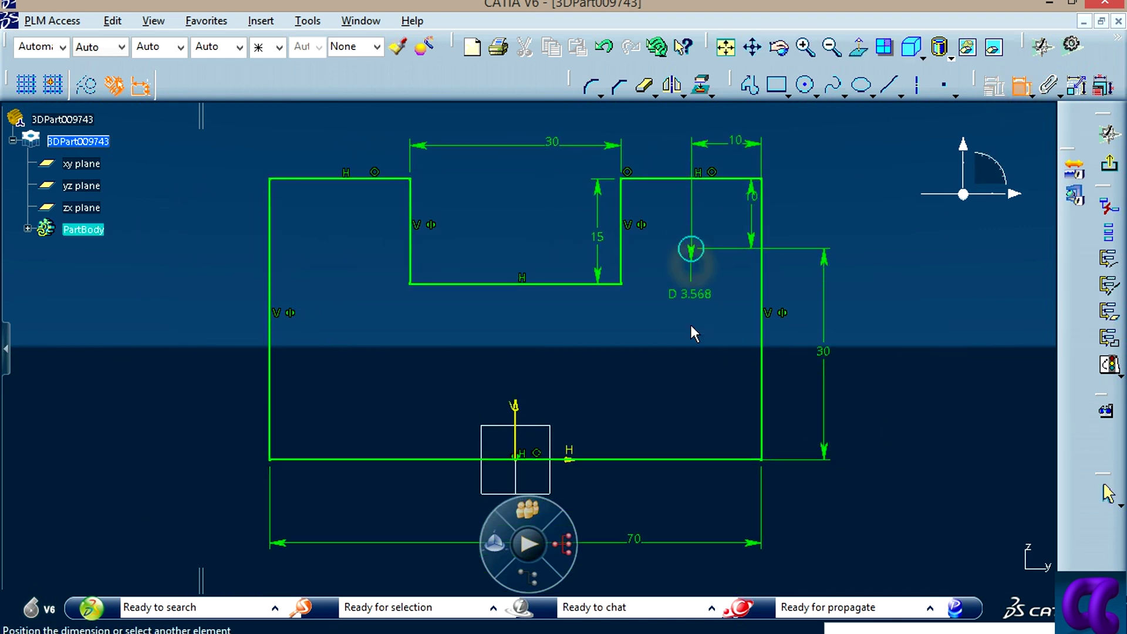
click(714, 316)
key(alt+Tab)
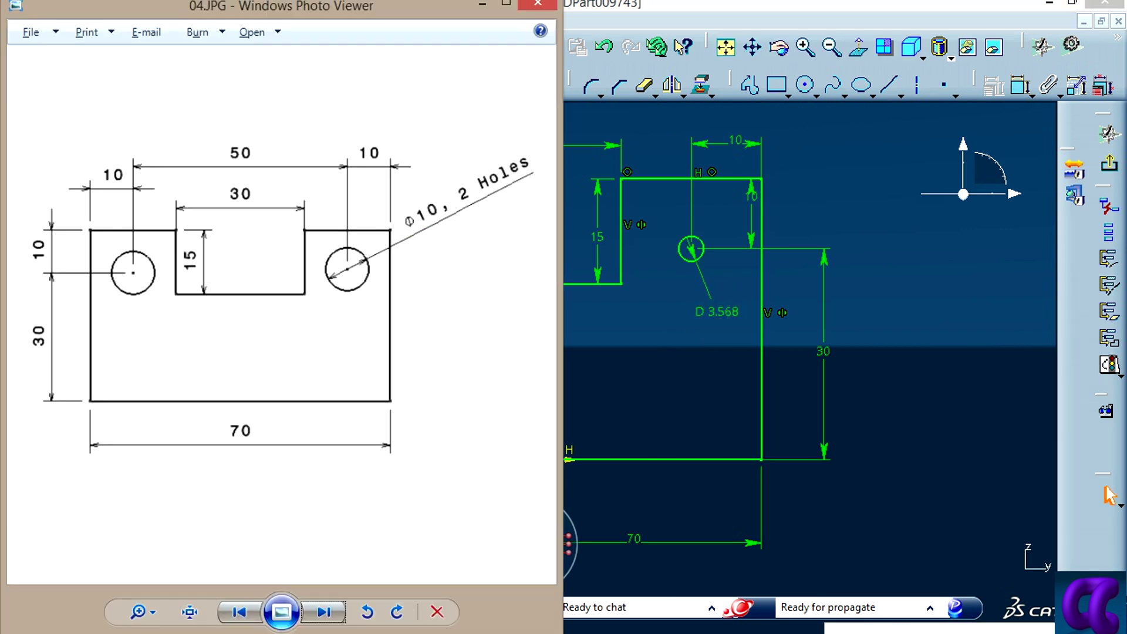
key(alt+Tab)
double_click(719, 311)
text(10)
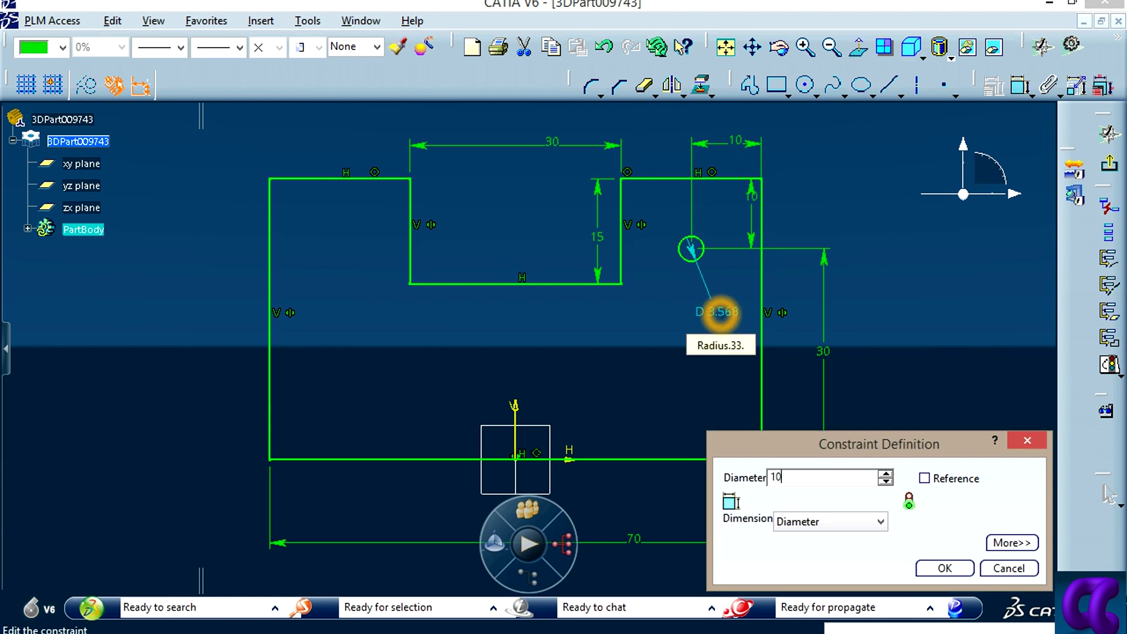
key(Return)
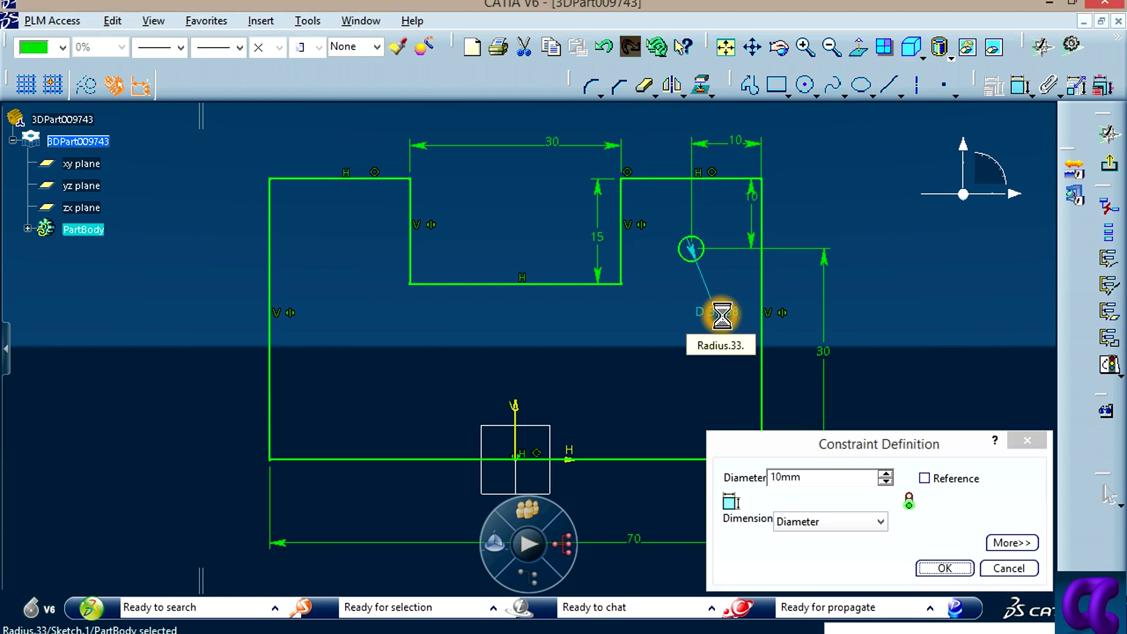
click(931, 334)
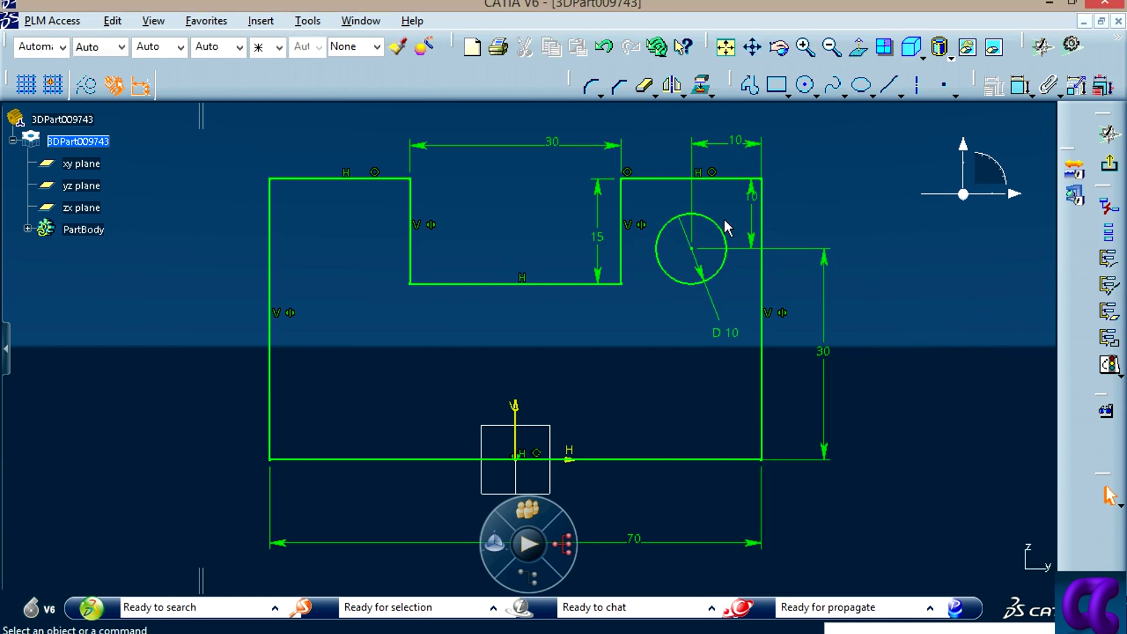
click(712, 230)
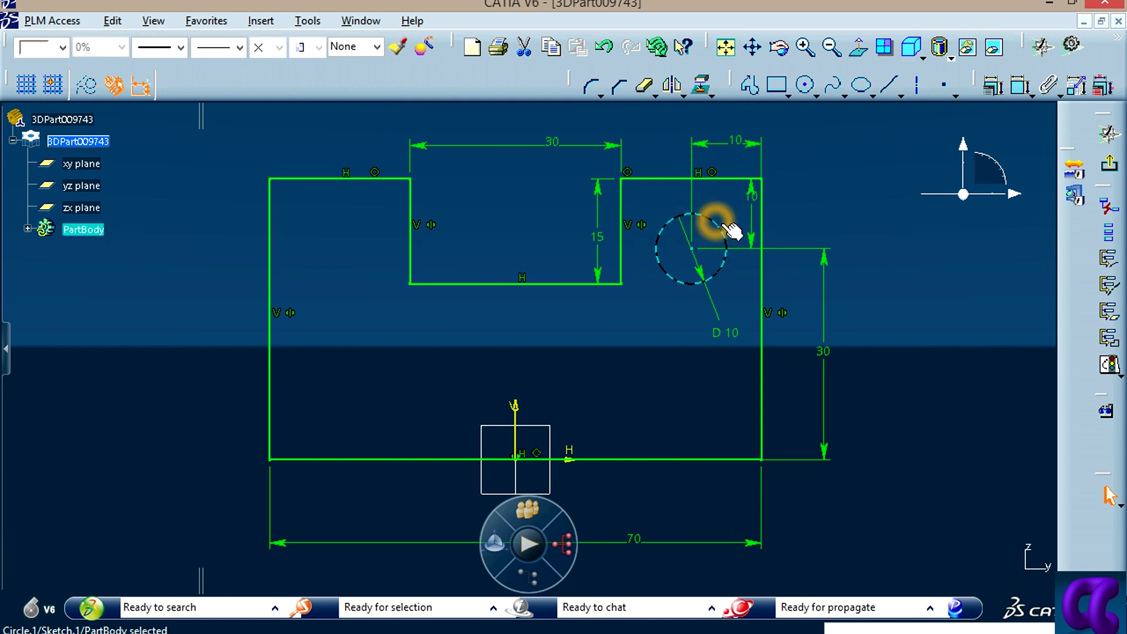
Step: Mirror the Ø10 circle across the vertical axis and compare with the reference drawing
click(673, 89)
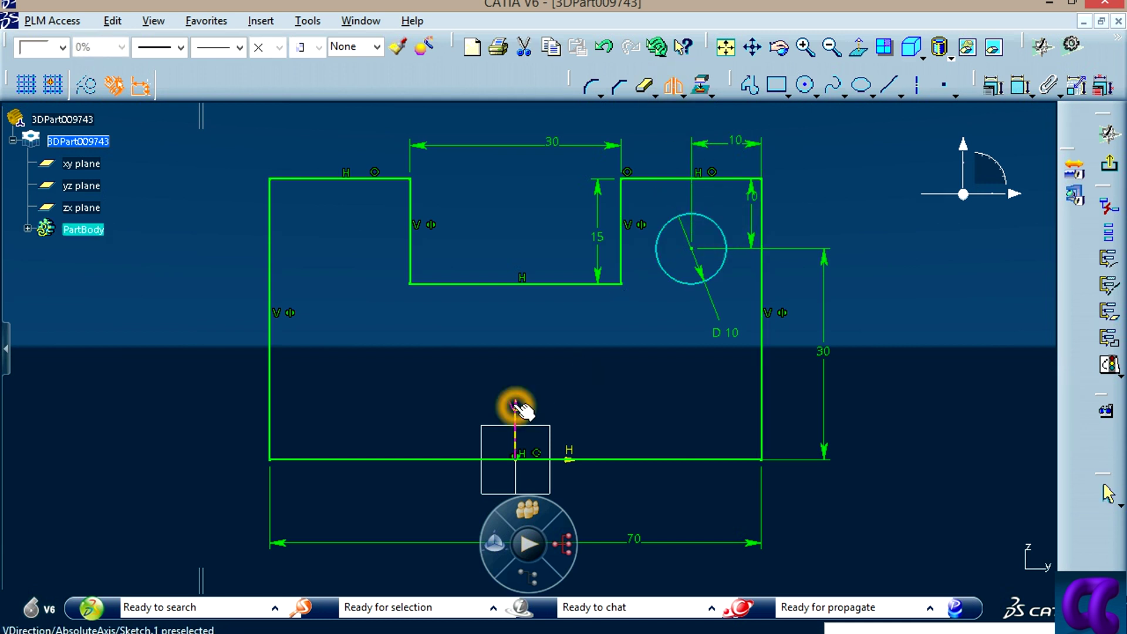
ctrl+middle_drag(515, 362, 520, 355)
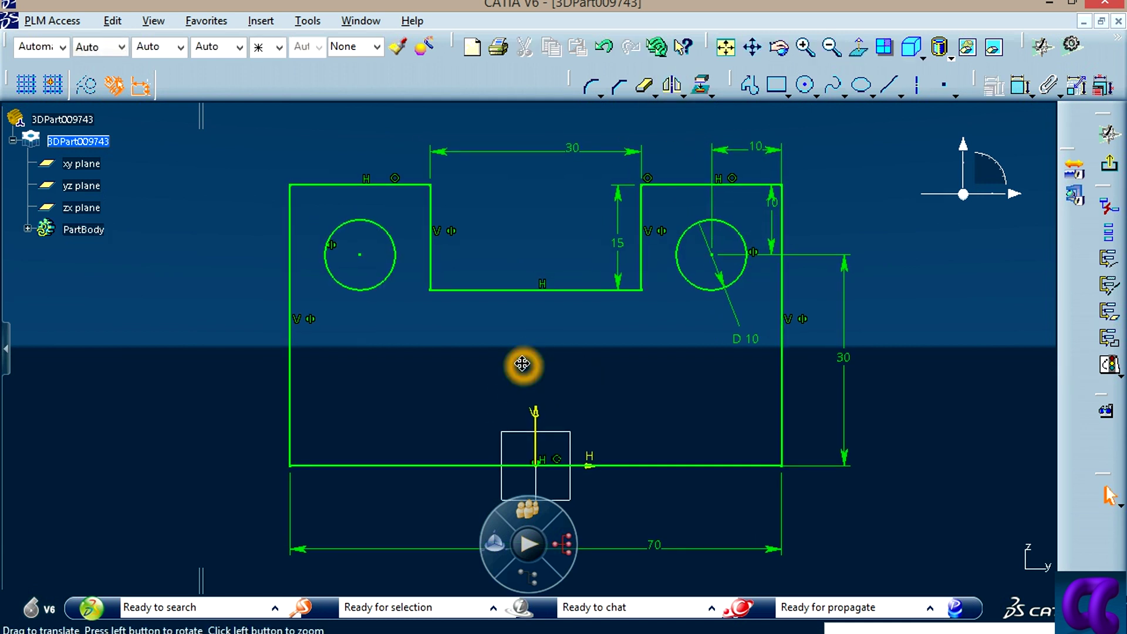
middle_drag(963, 328, 951, 347)
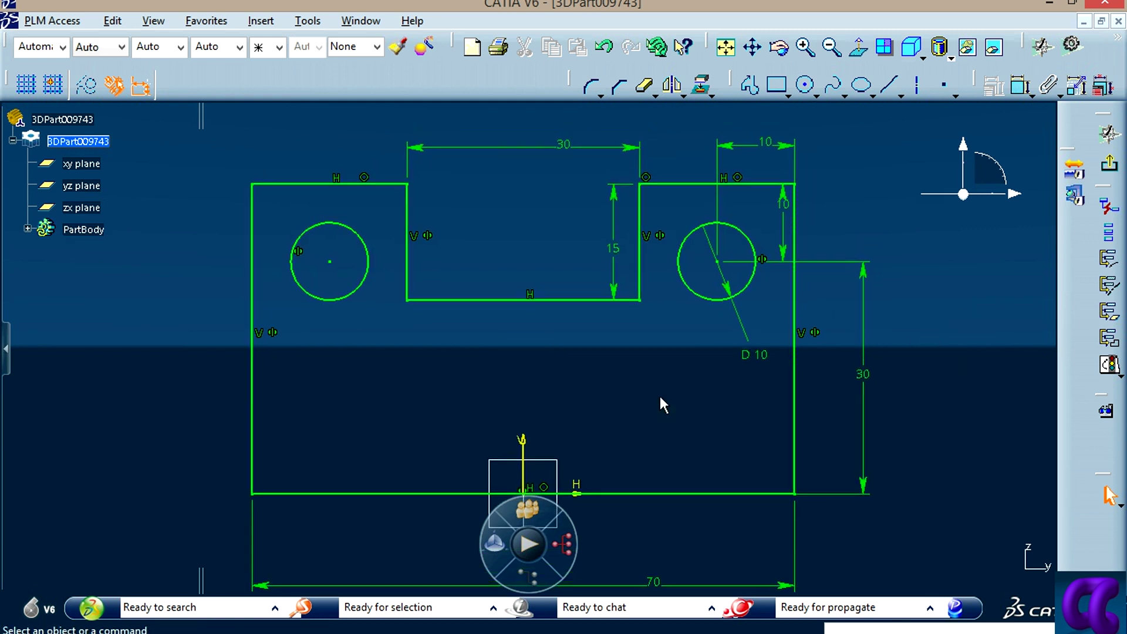
middle_drag(653, 397, 890, 338)
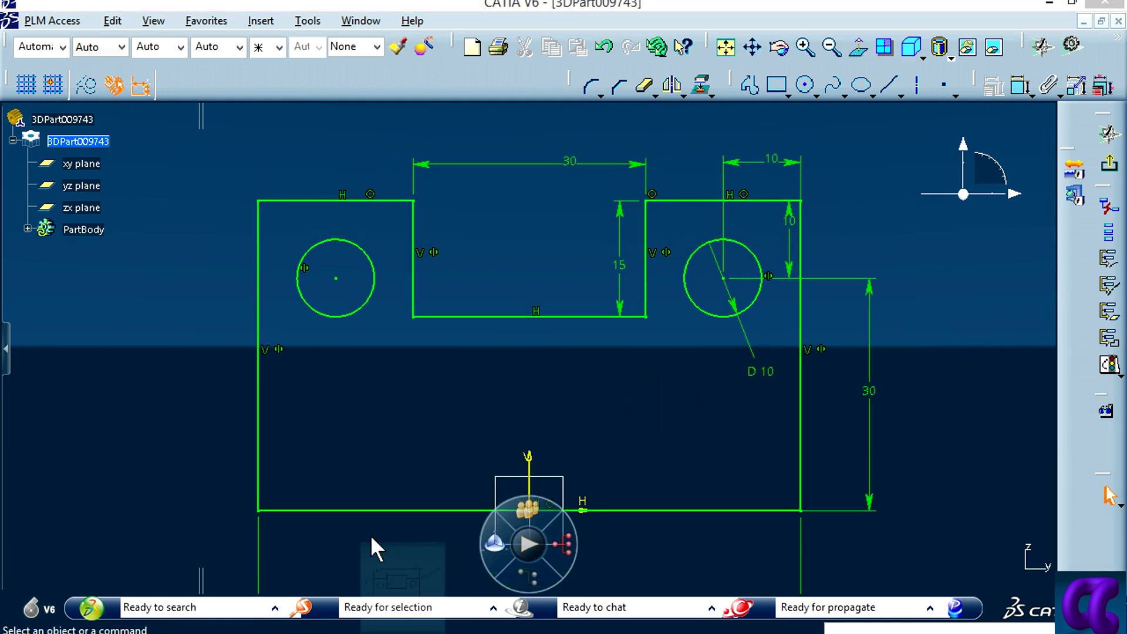
key(alt+Tab)
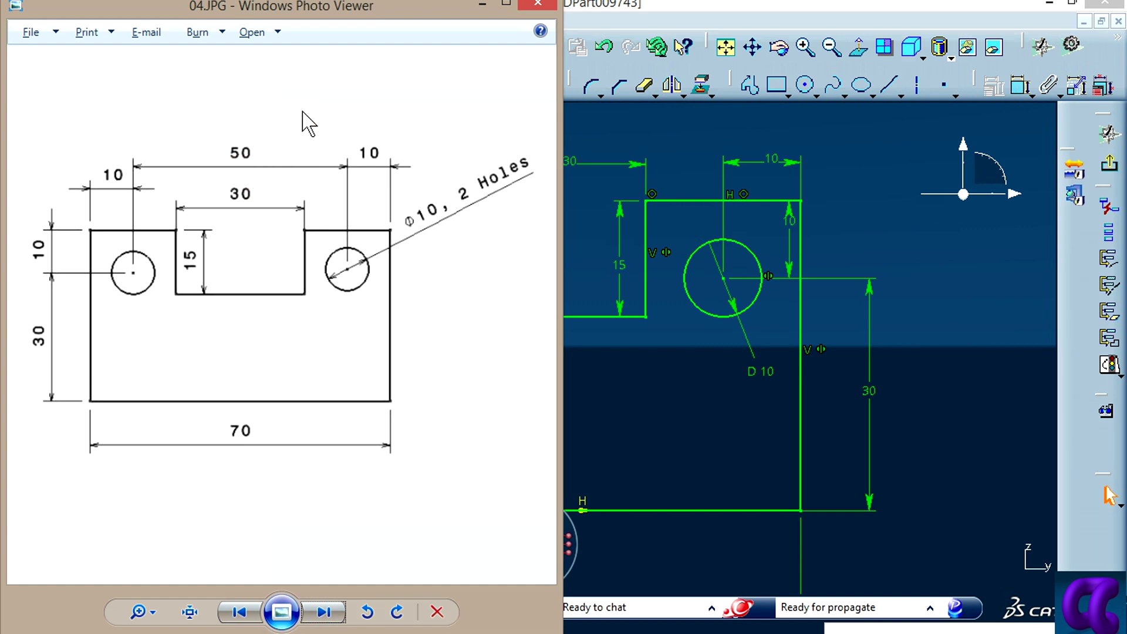
Step: Close the reference drawing and confirm Sketch Solving Status reports Iso-Constrained
click(263, 167)
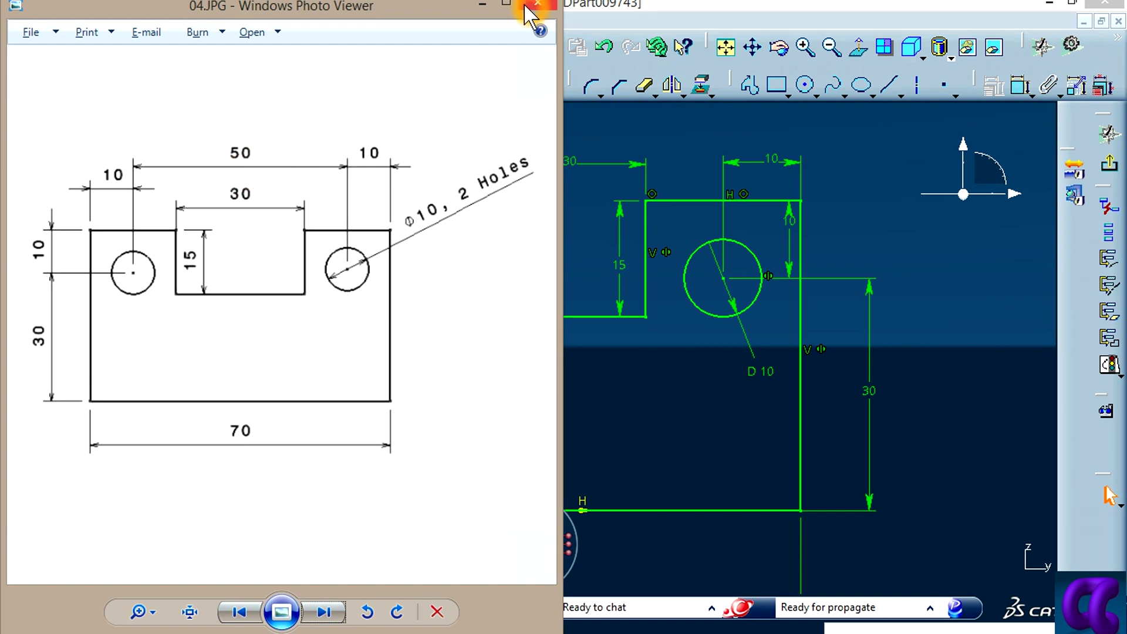
click(915, 402)
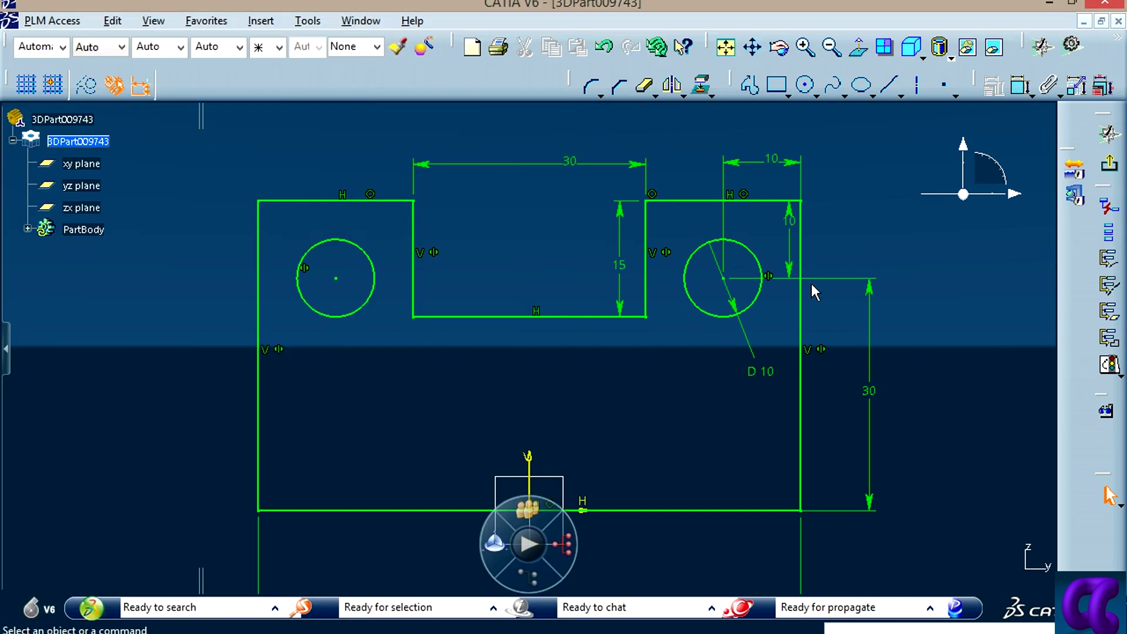
click(1109, 365)
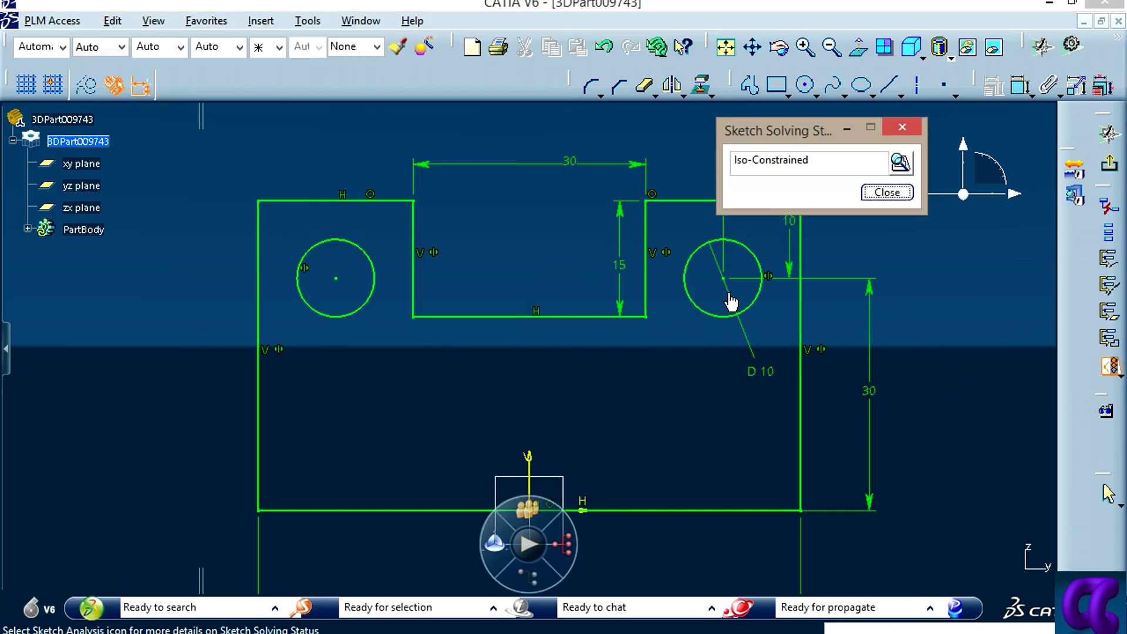
click(870, 194)
click(954, 343)
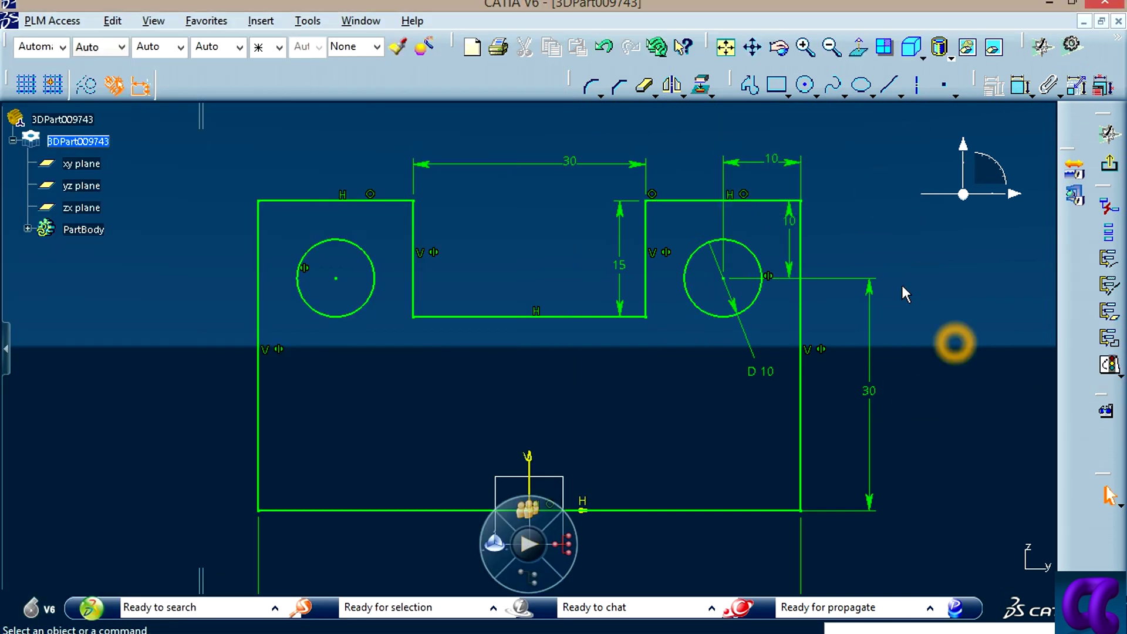
click(1019, 87)
Step: Place a first dimension between the two circle centres, then zoom out
click(724, 279)
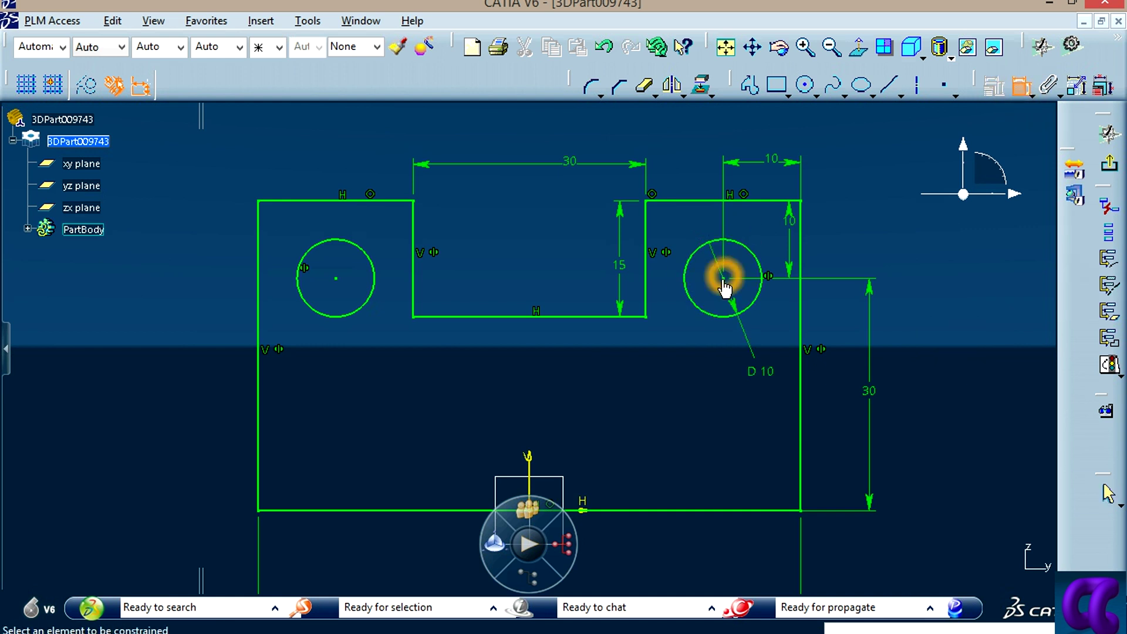
click(337, 280)
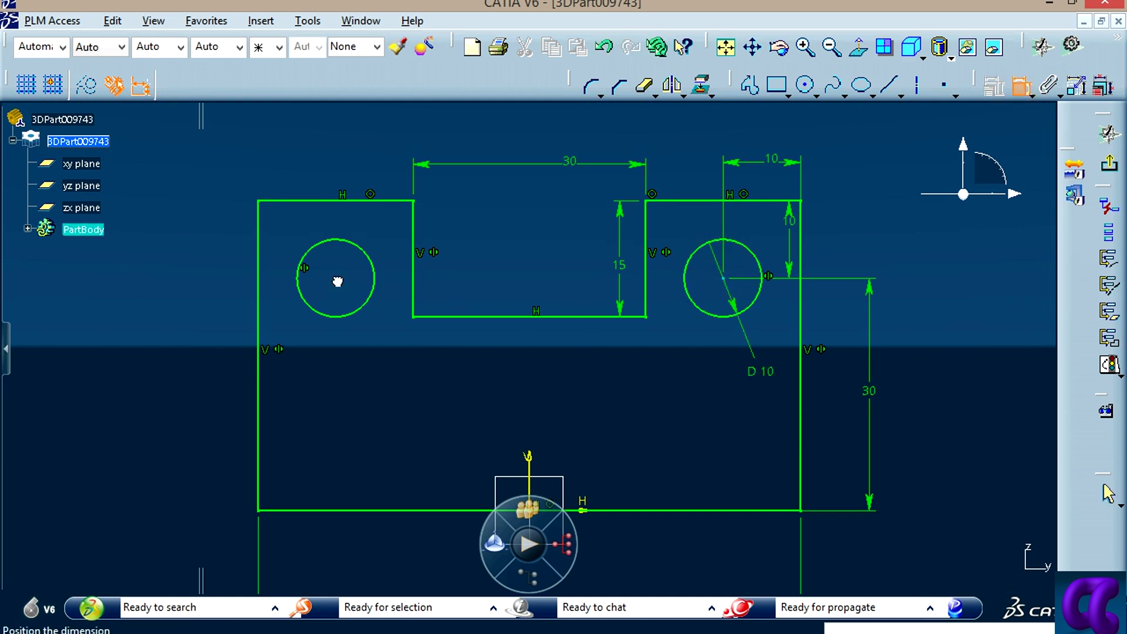
click(551, 135)
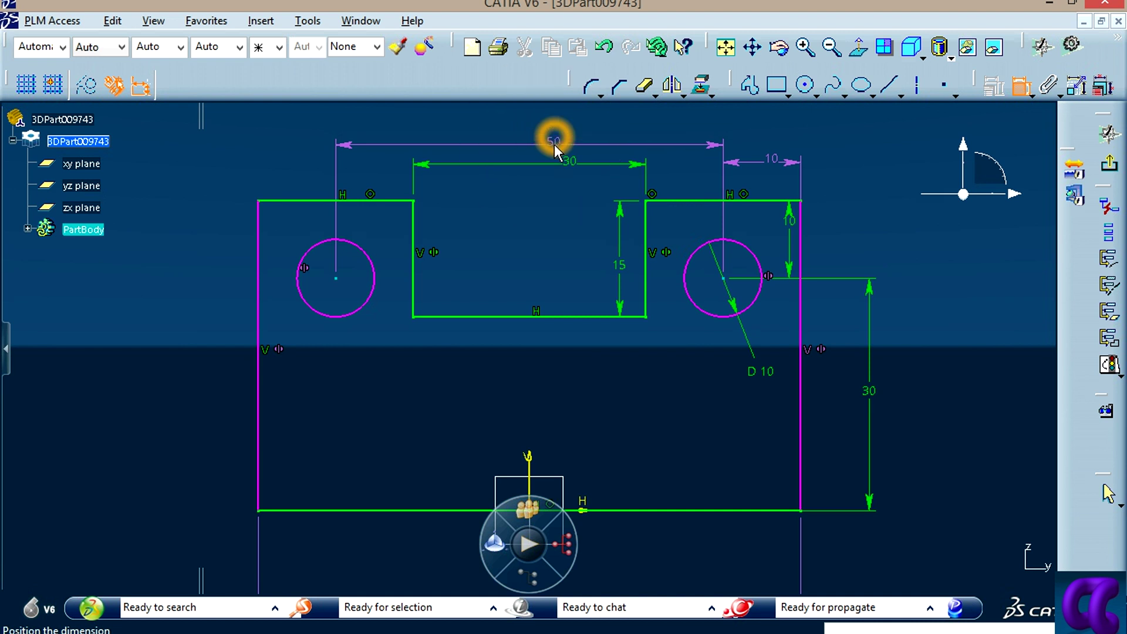
drag(552, 143, 573, 140)
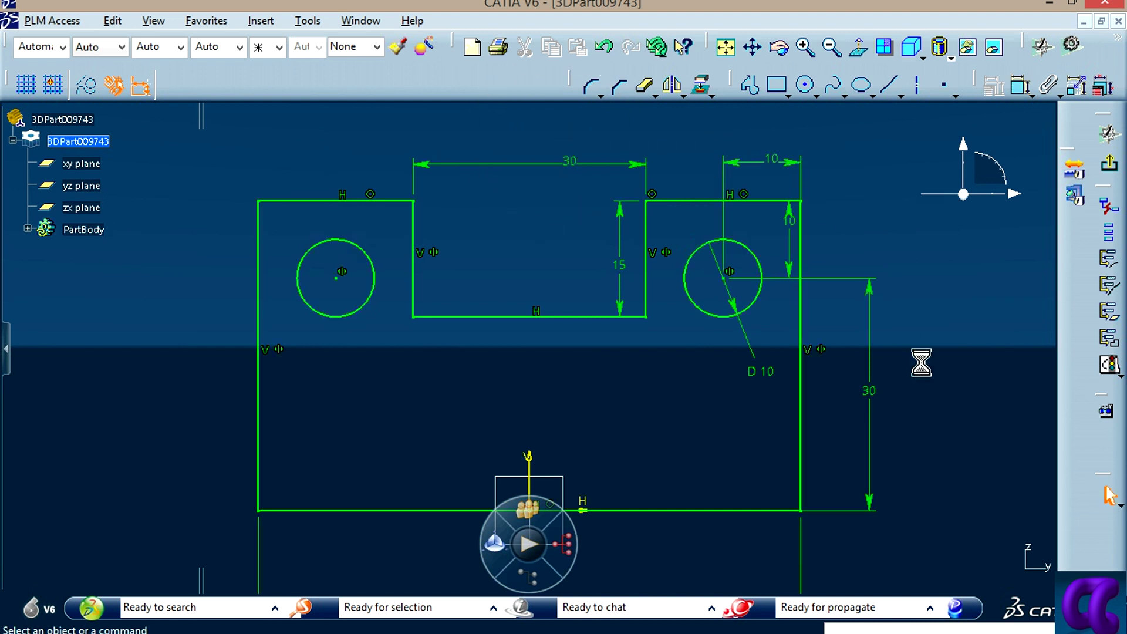
middle_drag(921, 363, 854, 452)
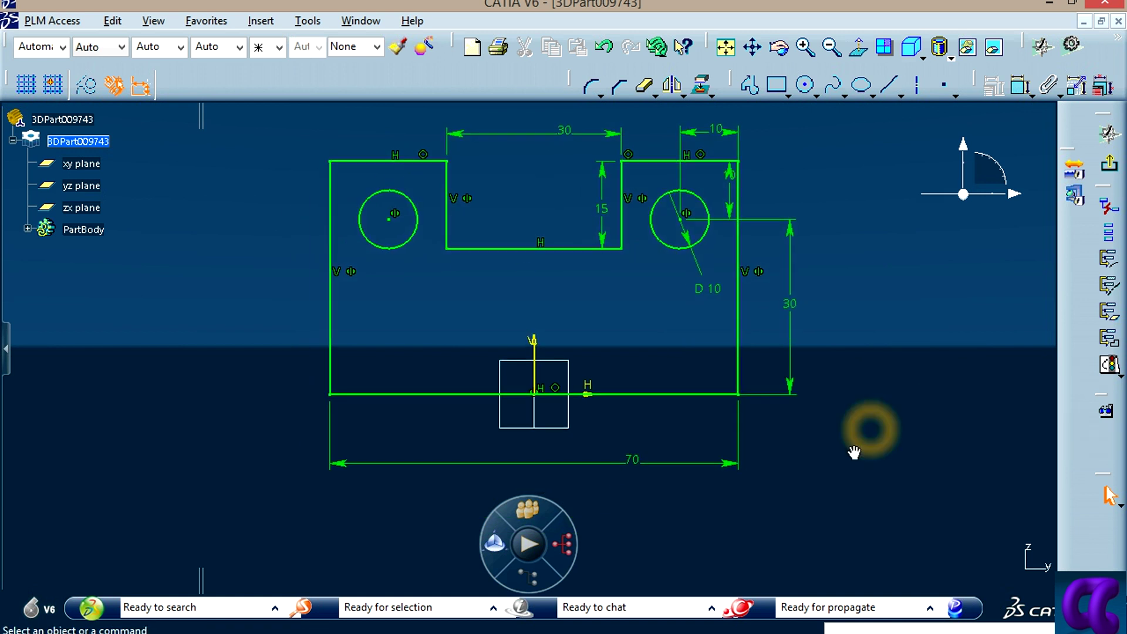
Step: Reposition the 10, 30, 15 and horizontal 10 dimensions around the sketch
click(633, 461)
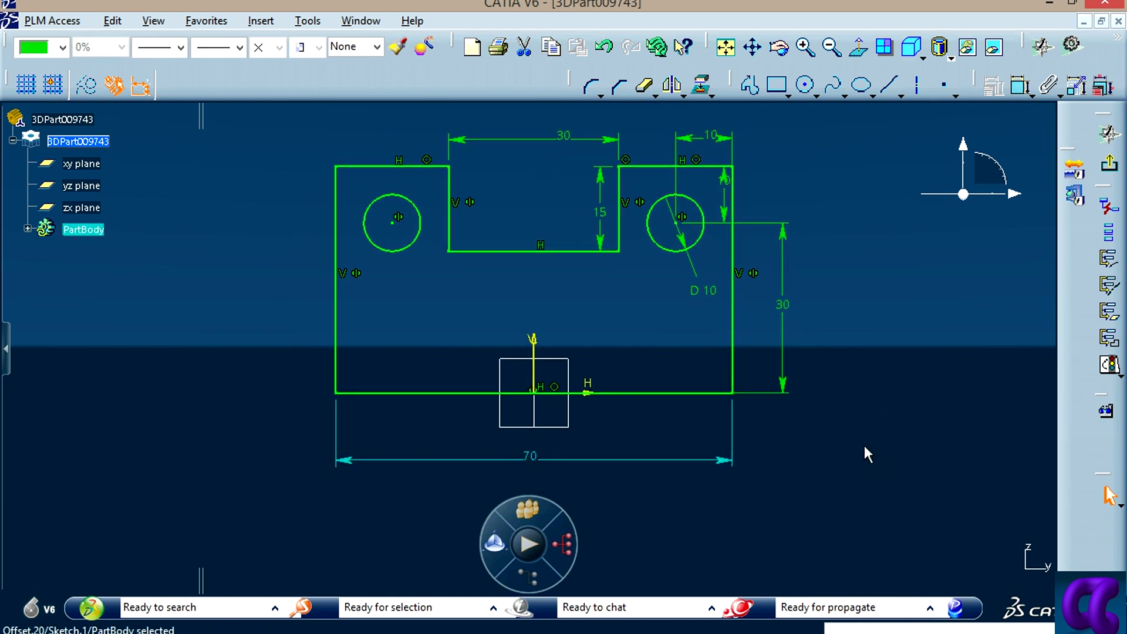
mouse_move(729, 188)
mouse_down()
mouse_move(744, 205)
mouse_move(782, 198)
mouse_up()
middle_drag(898, 247, 887, 325)
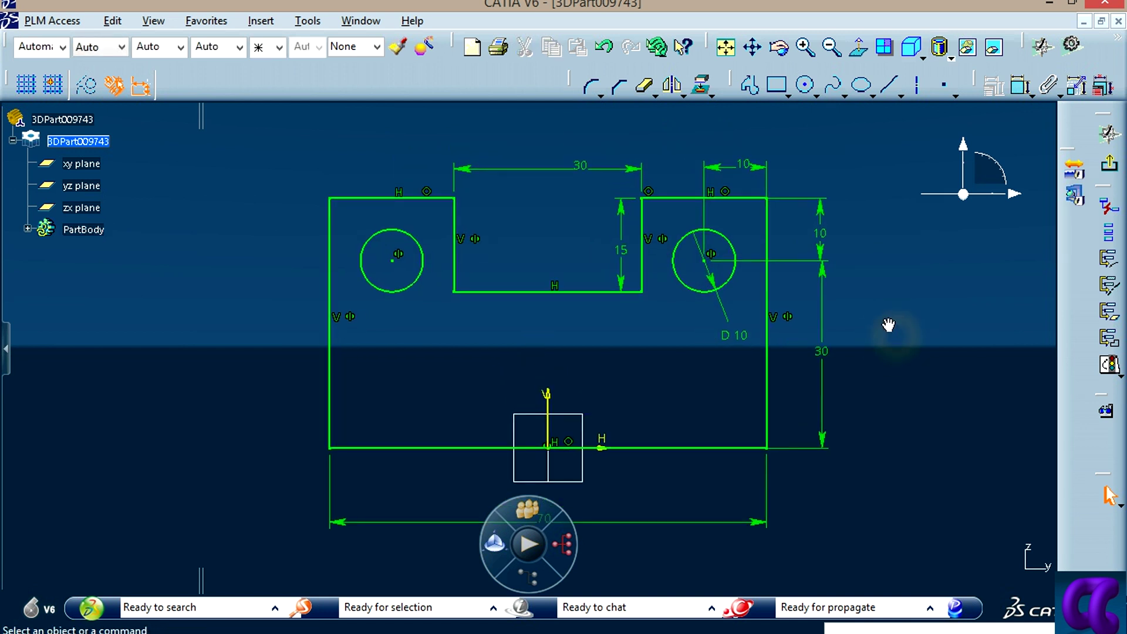
drag(633, 174, 633, 171)
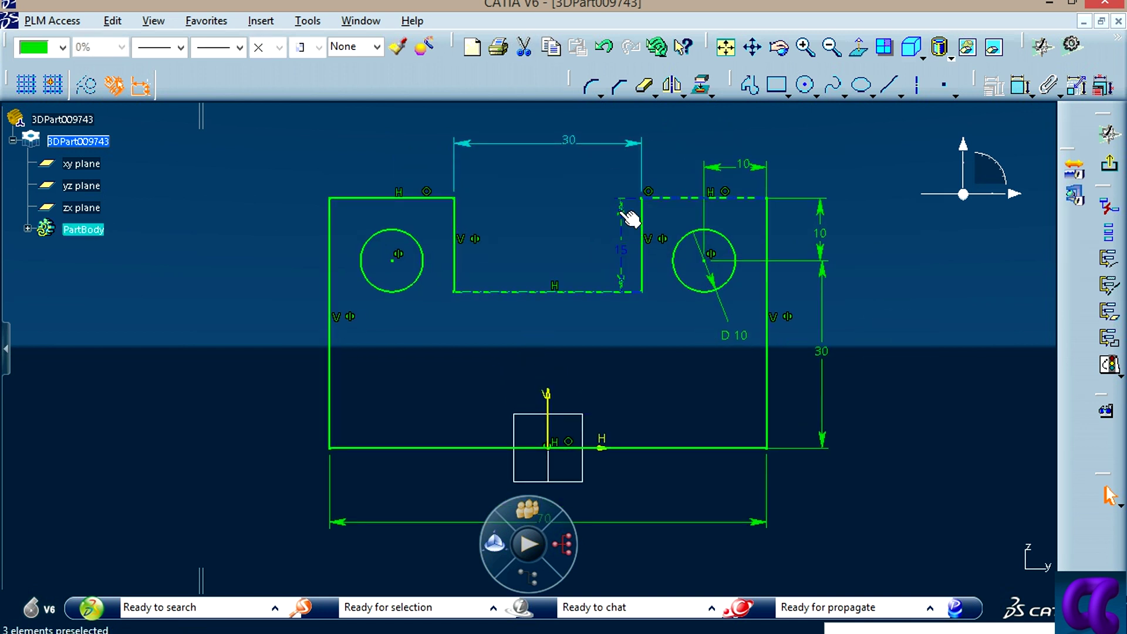
drag(625, 220, 574, 222)
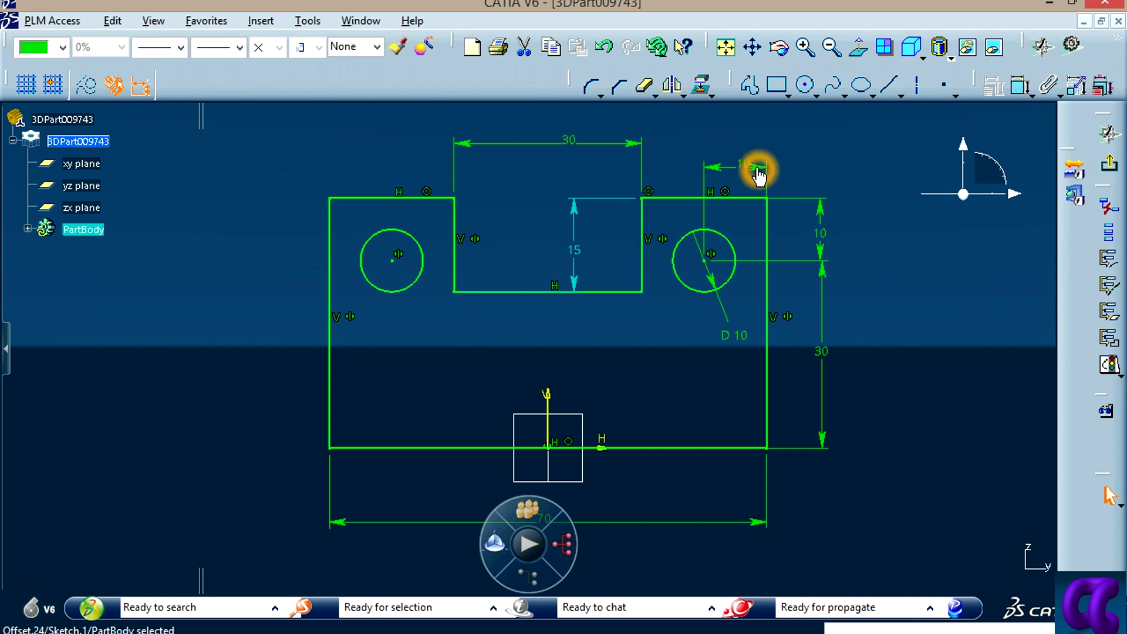
drag(758, 175, 758, 146)
Step: Delete the horizontal 10 edge-offset dimension at the top right
click(929, 350)
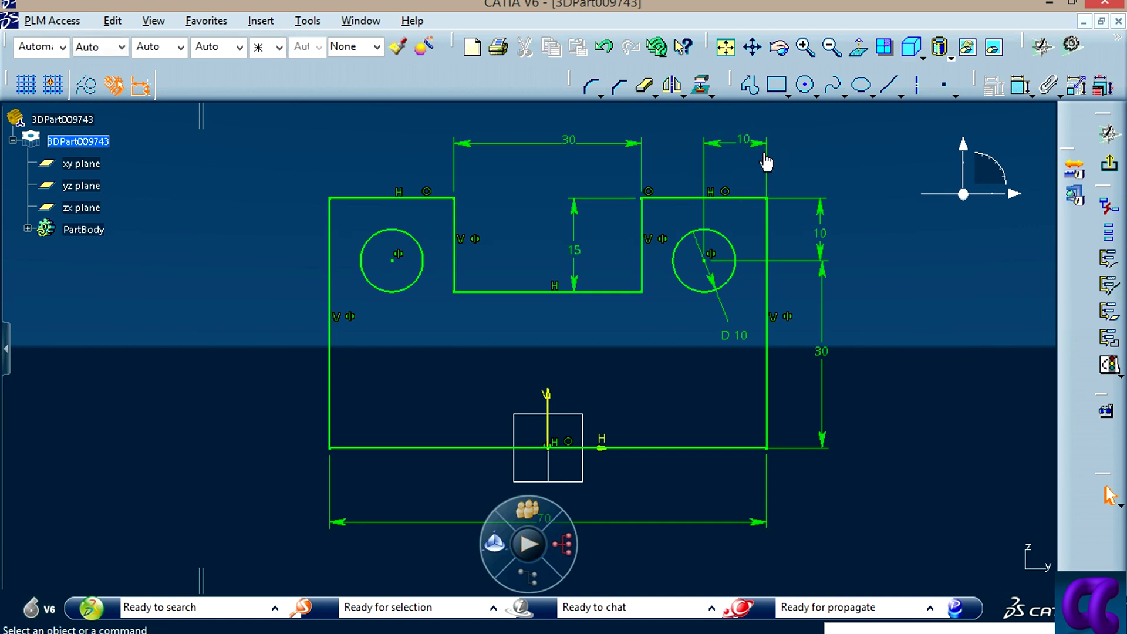
click(760, 144)
key(Delete)
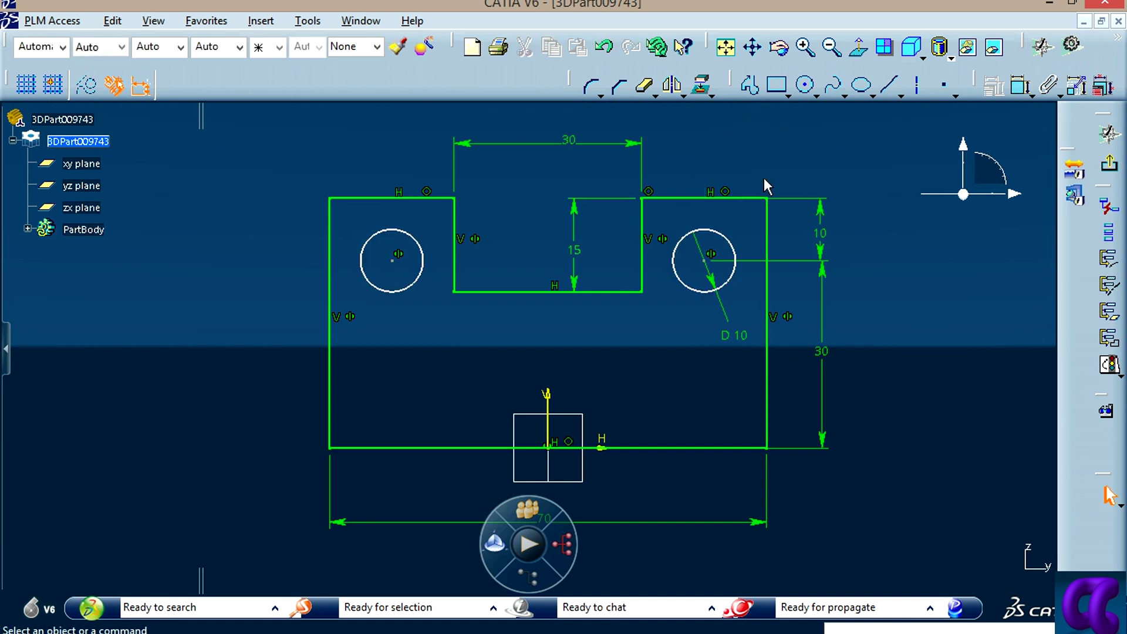
Step: Dimension the Ø10 circle centres 50 apart and confirm the sketch is Iso-Constrained
click(706, 261)
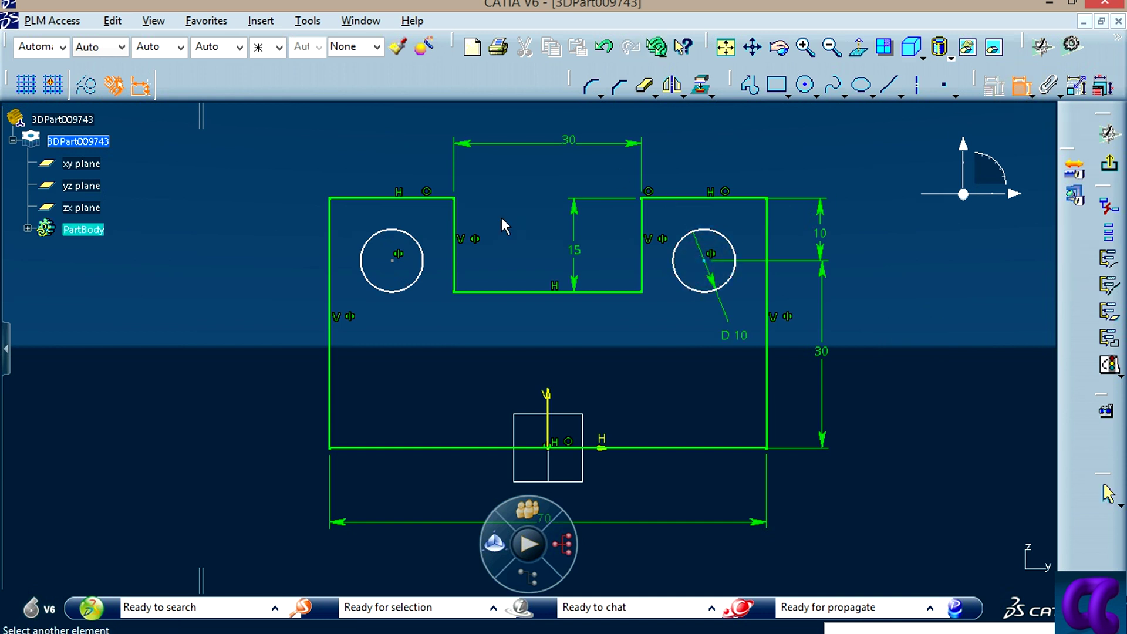
click(395, 261)
middle_drag(522, 176, 531, 251)
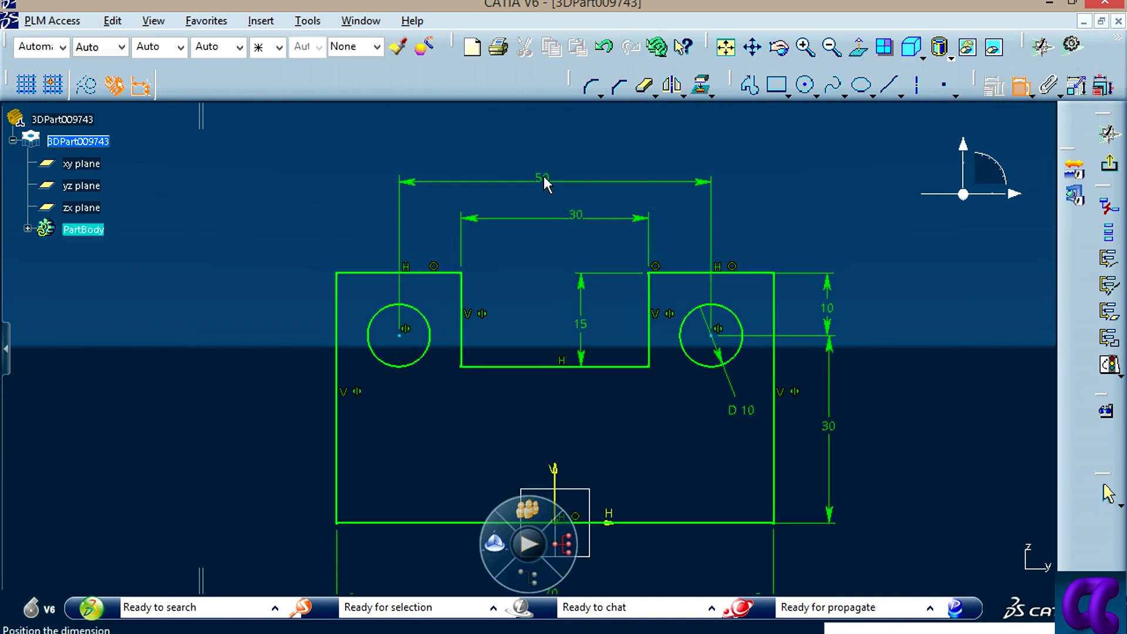
click(546, 167)
click(812, 188)
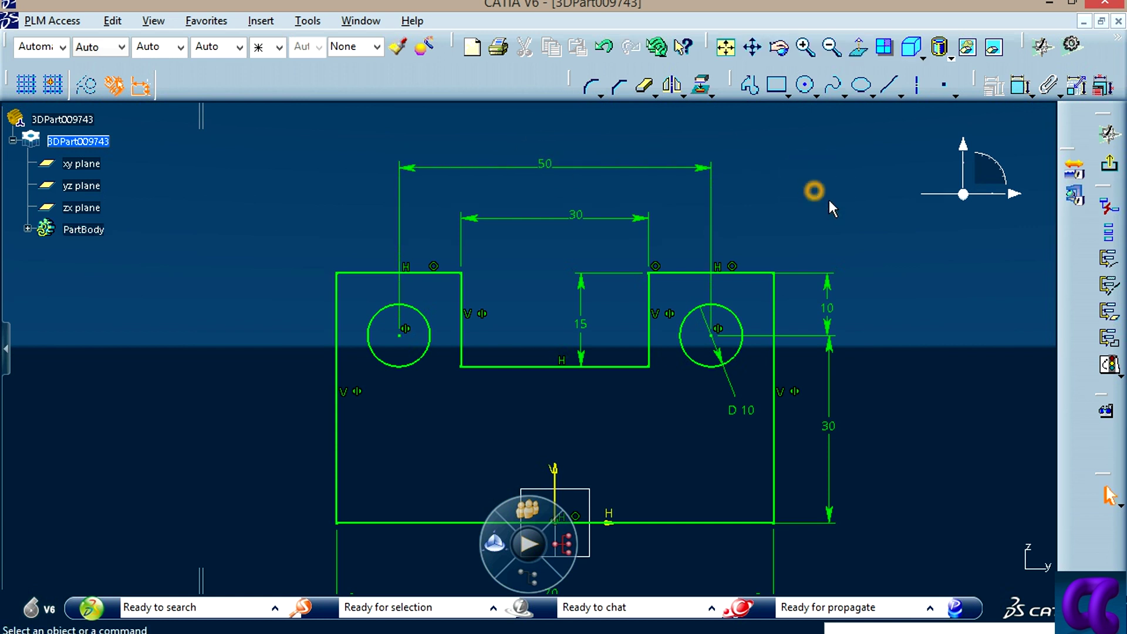
click(1109, 365)
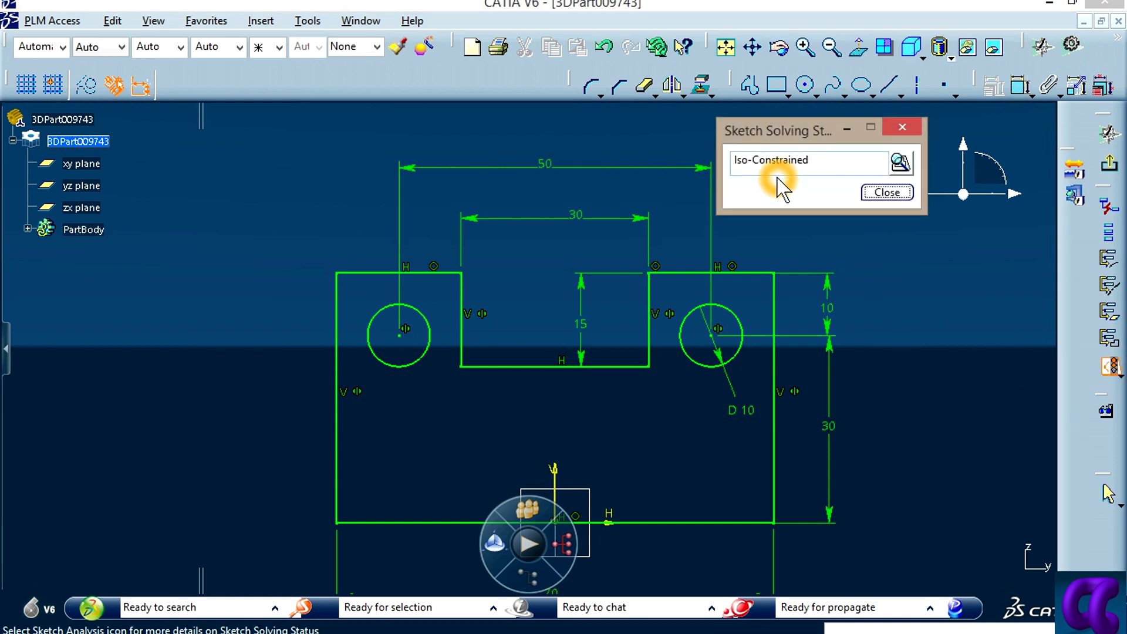
Step: Create the empty 3D part 3DPart009744 and show reference drawing 04.JPG beside it
click(887, 193)
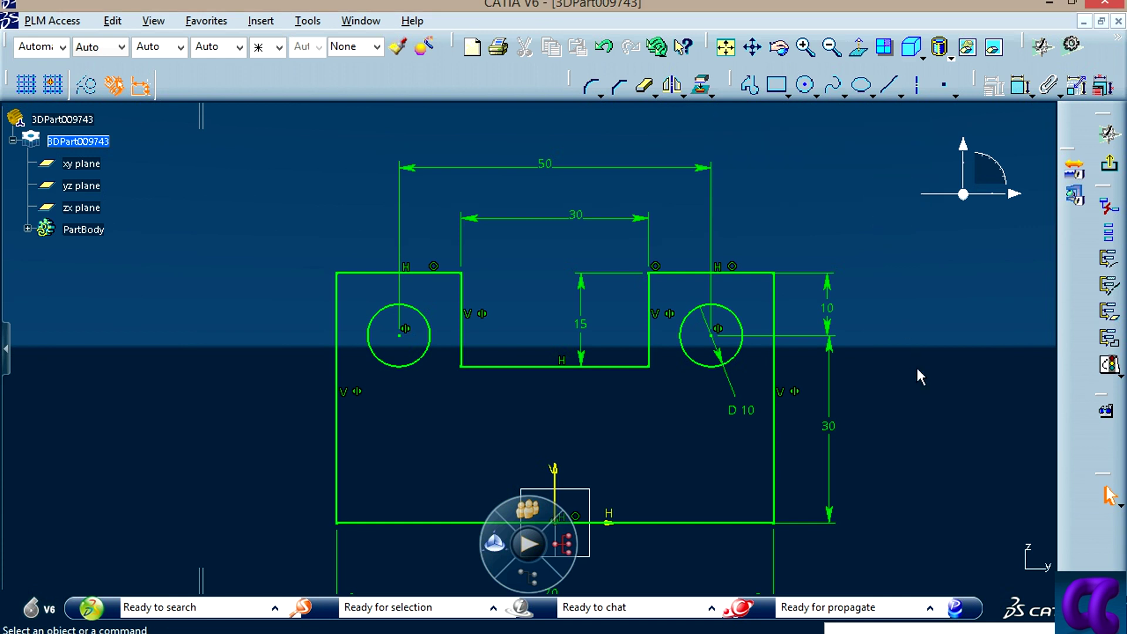
middle_drag(917, 370, 913, 434)
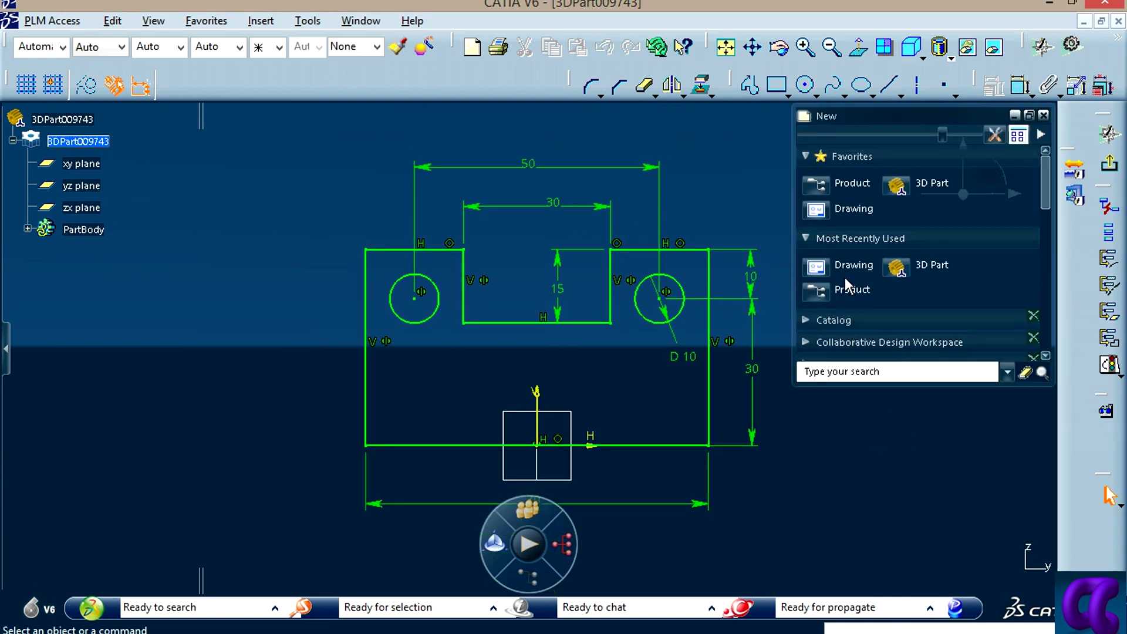
click(901, 188)
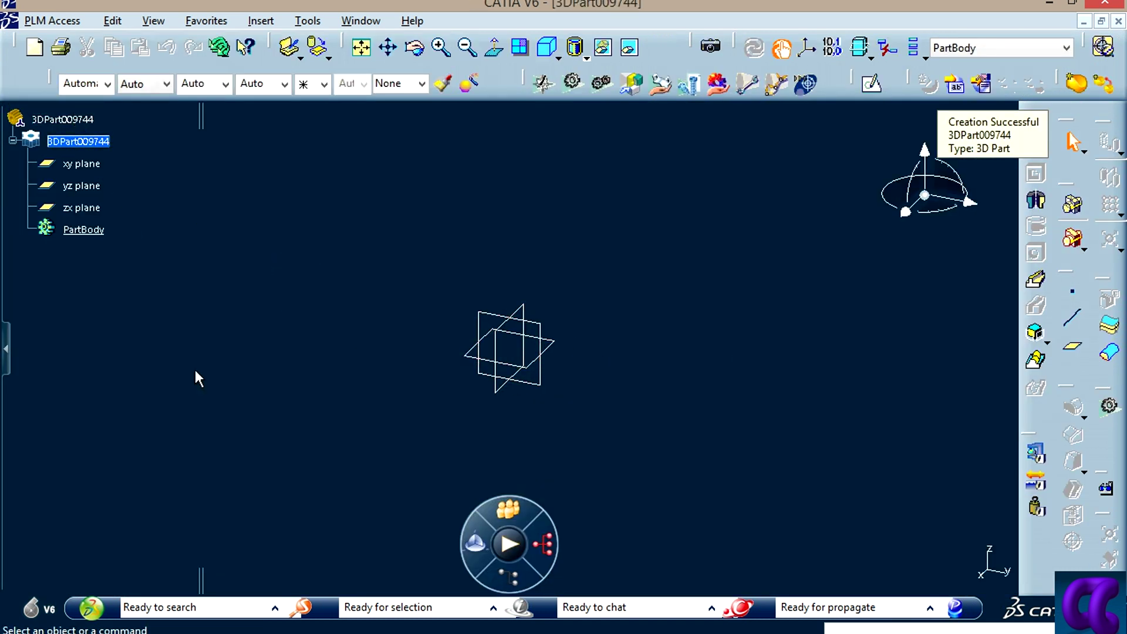
key(alt+Tab)
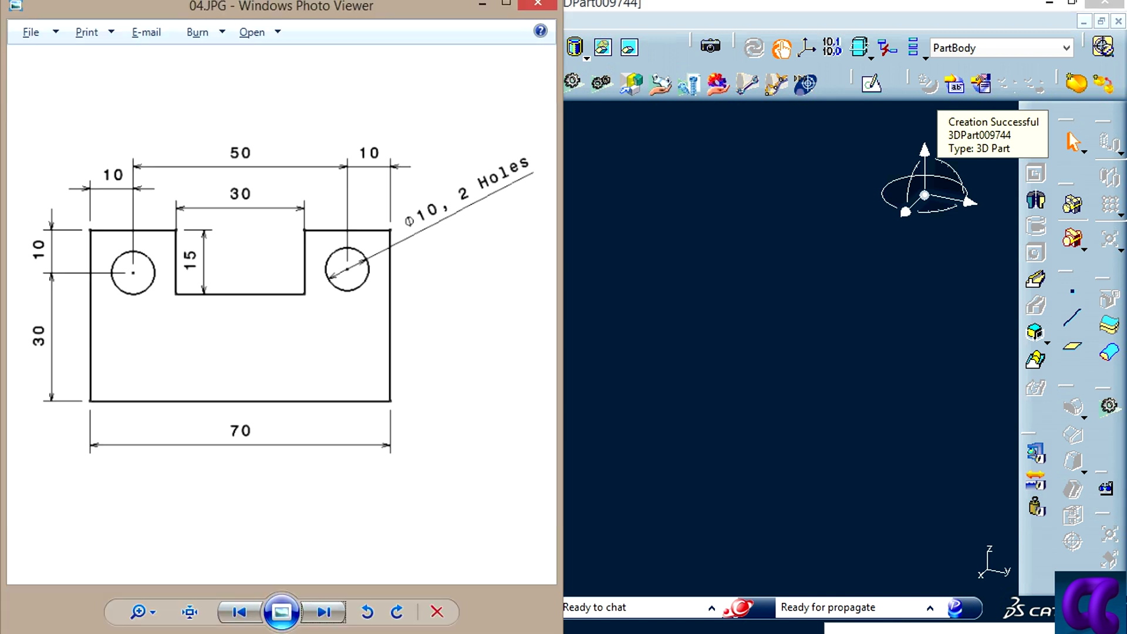
Step: Advance Photo Viewer to 05.JPG, then bring 3DPart009744 back to the front
click(323, 613)
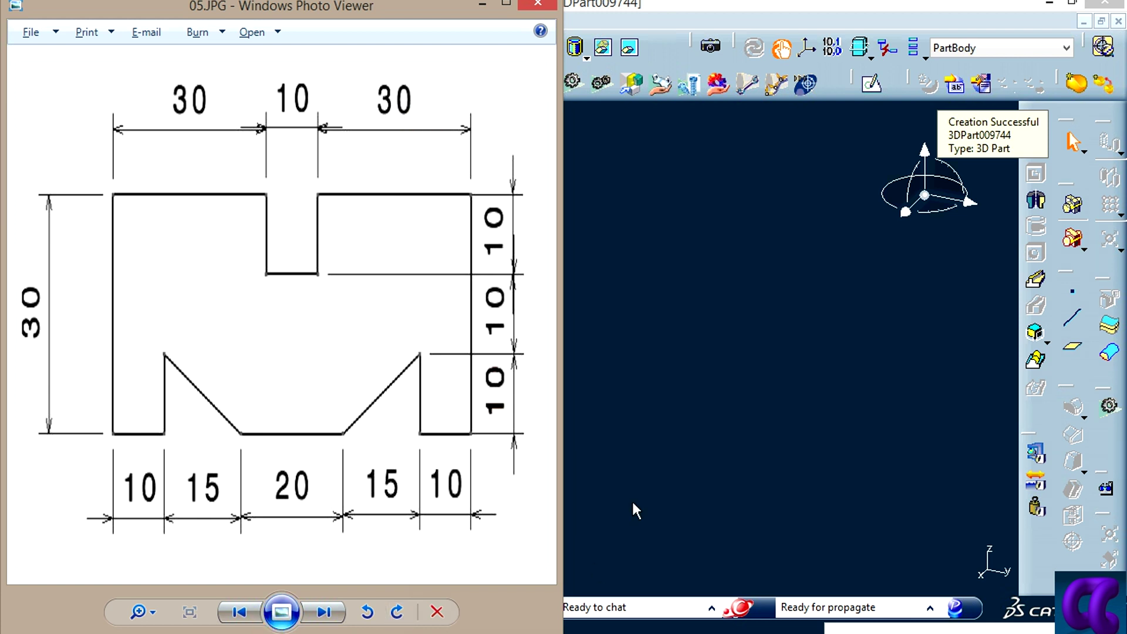
click(640, 485)
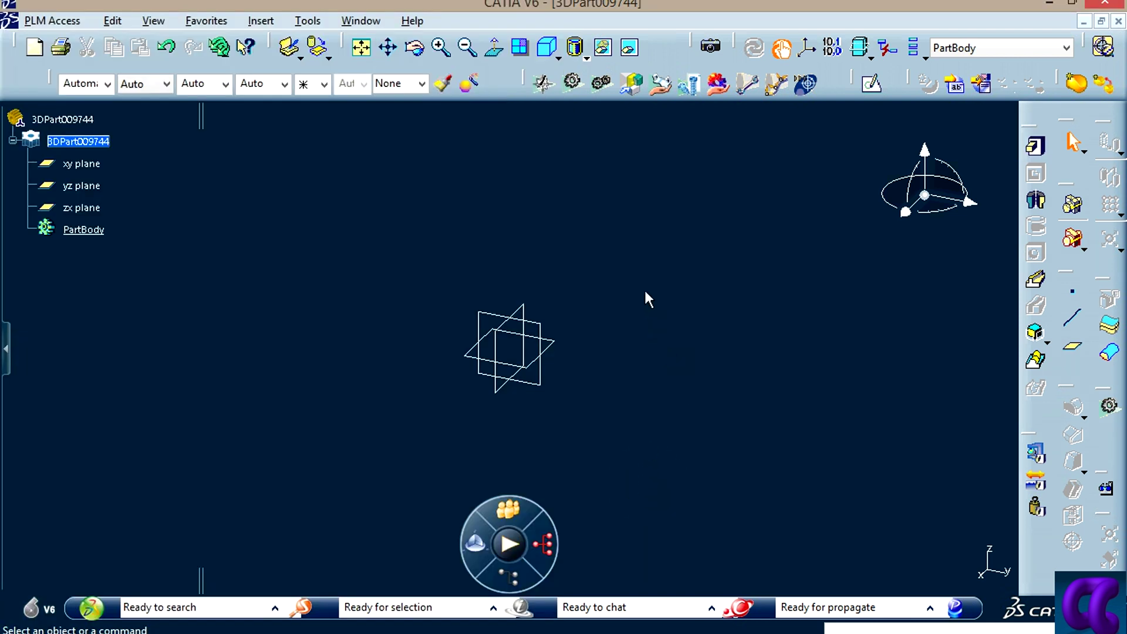
Step: Create part 3DPart009745 and open a Positioned Sketch on its yz plane
click(744, 307)
click(36, 47)
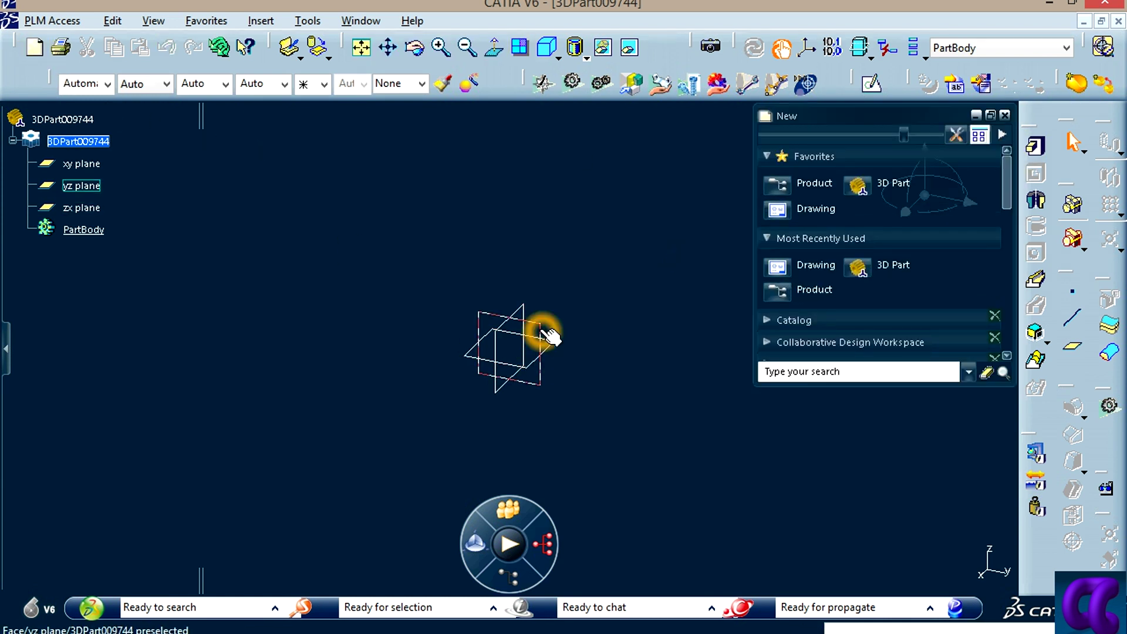
click(543, 332)
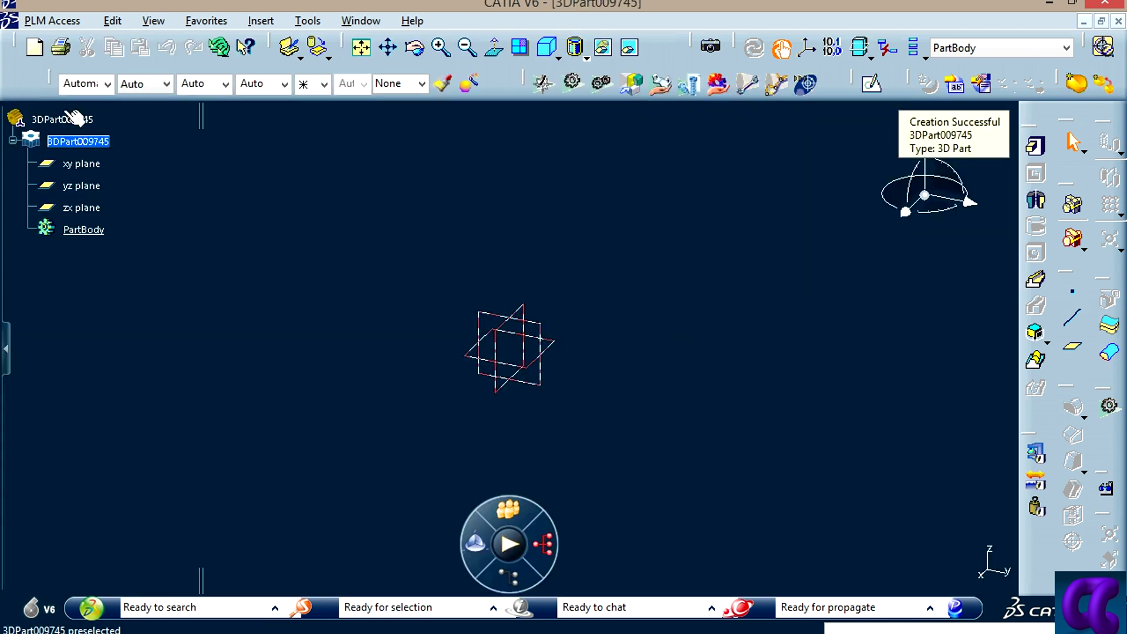
click(34, 47)
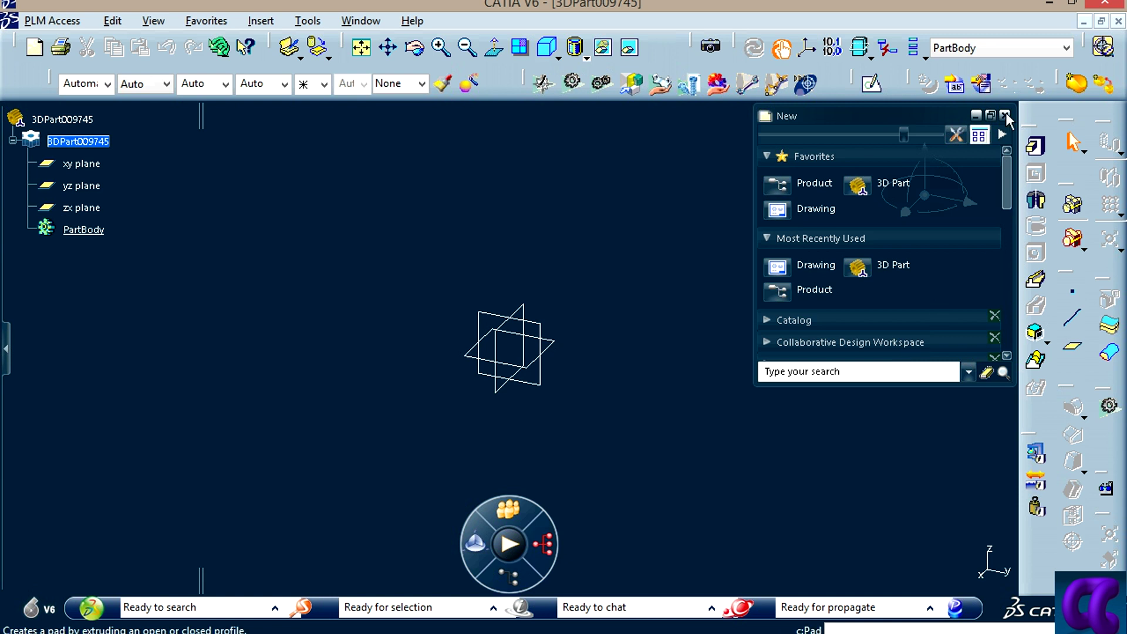
click(1004, 115)
click(872, 84)
click(524, 340)
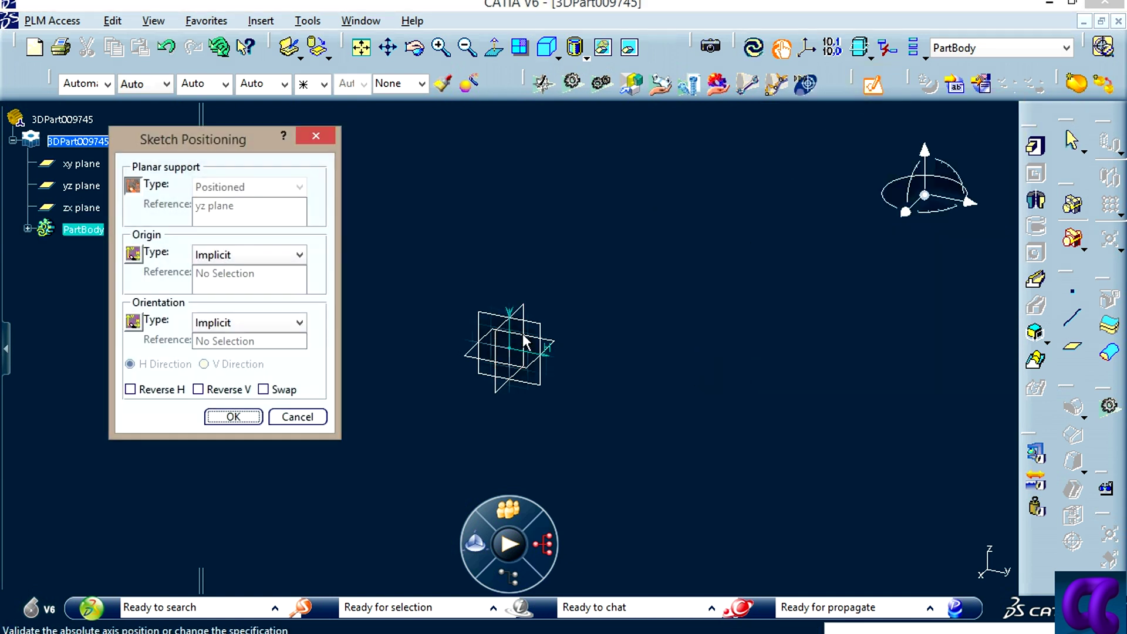
click(237, 417)
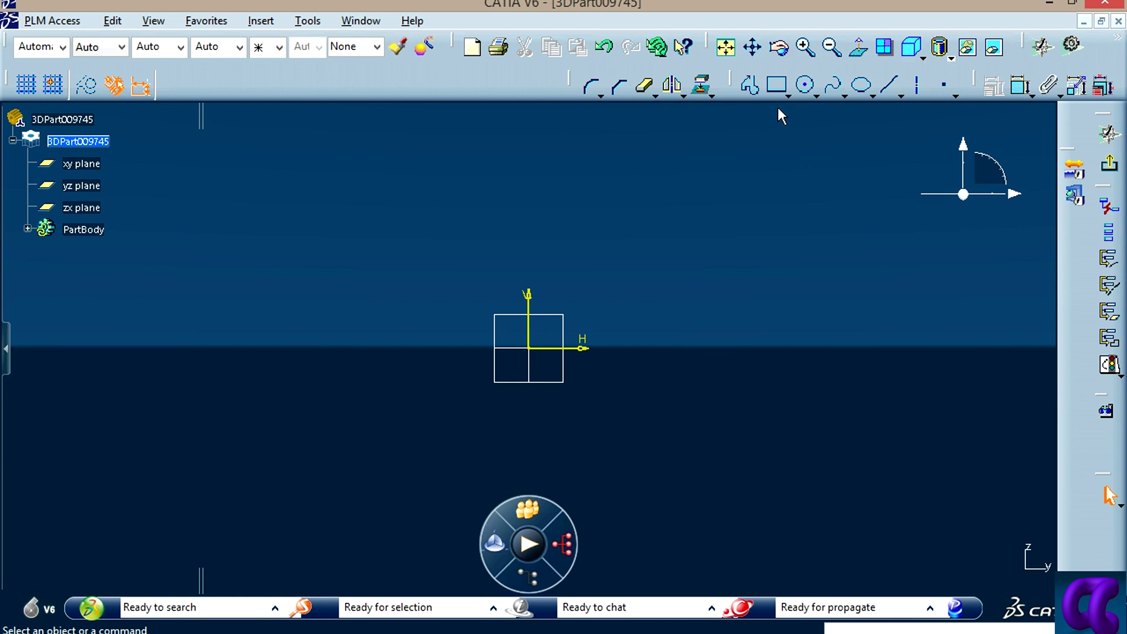
Step: Draw an eight-line Profile from the origin: base, slant, steps, tall vertical and top edge
click(749, 85)
click(527, 348)
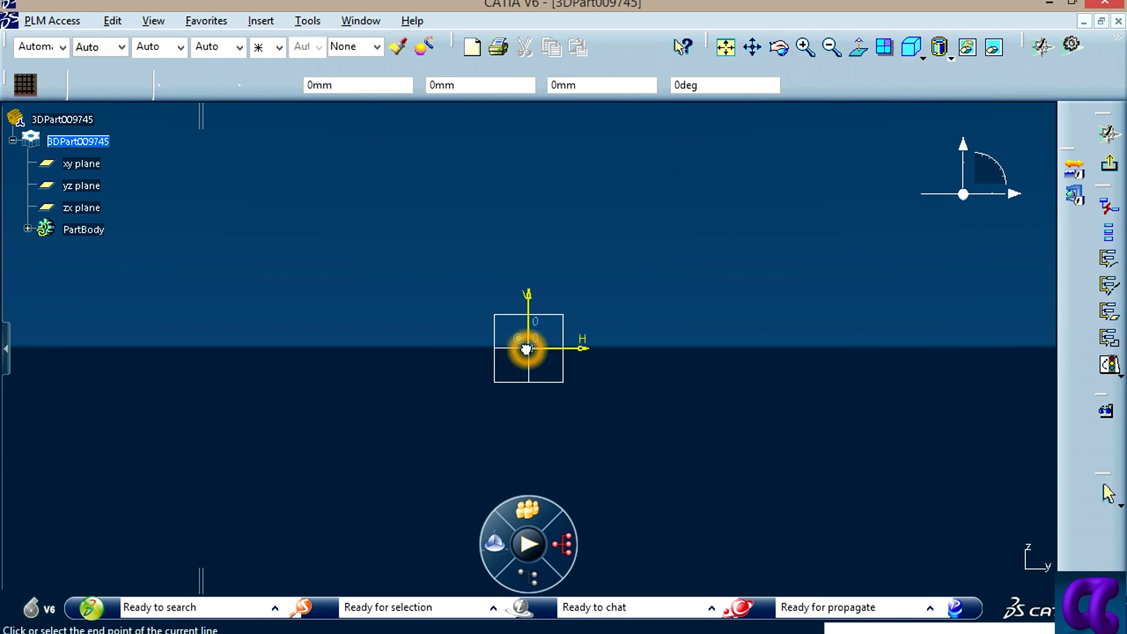
click(628, 348)
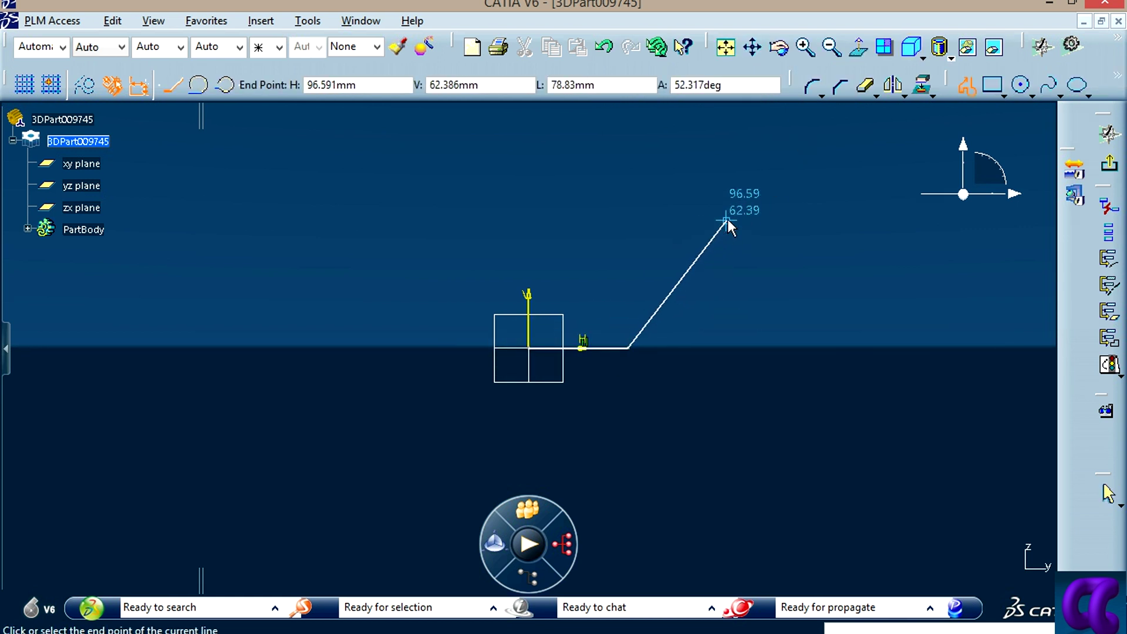
click(727, 348)
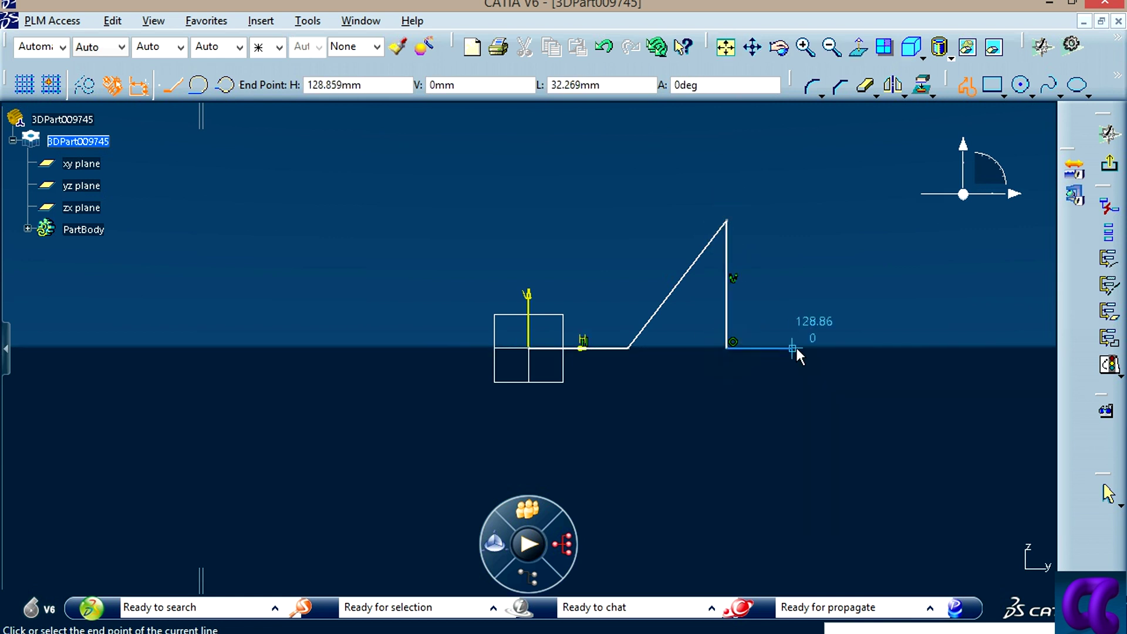
click(803, 348)
middle_drag(809, 222, 800, 380)
click(669, 232)
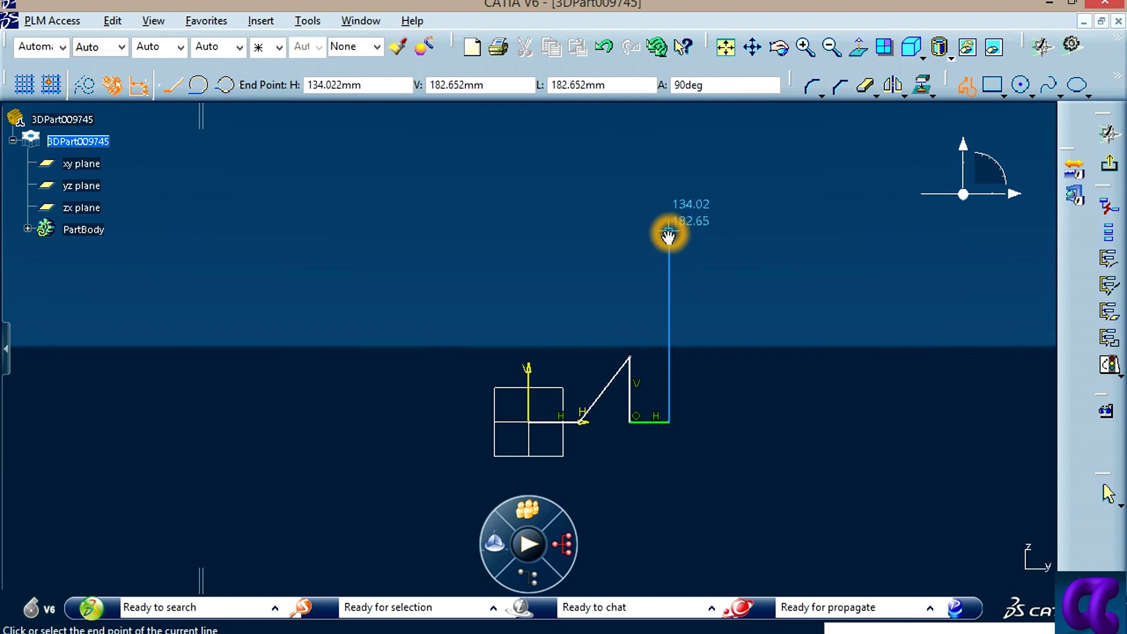
click(594, 232)
click(588, 232)
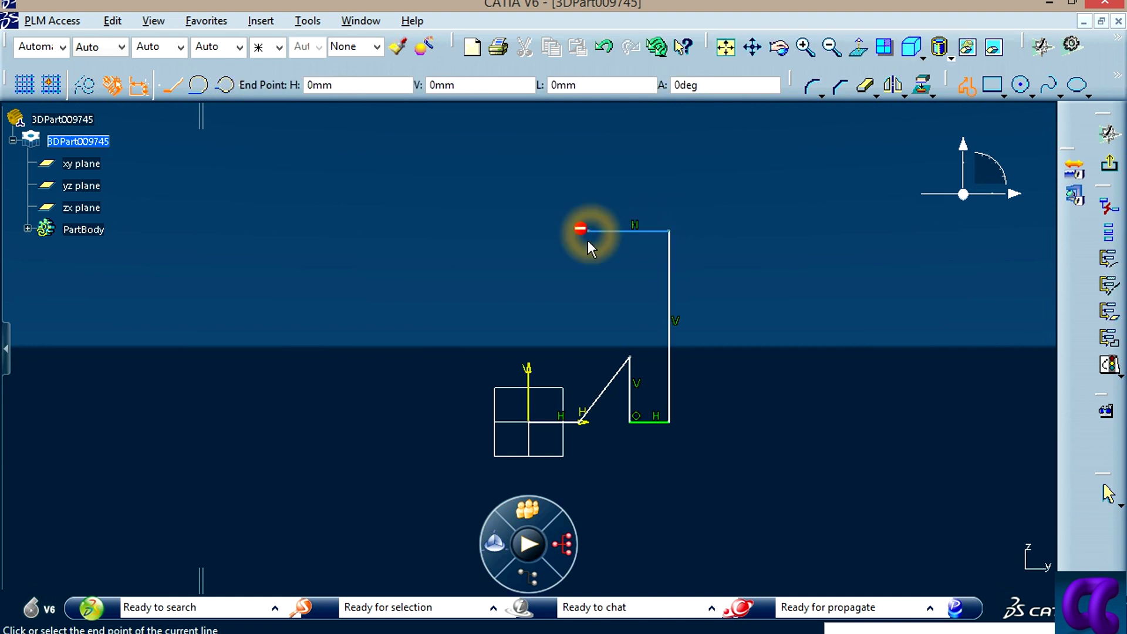
click(589, 276)
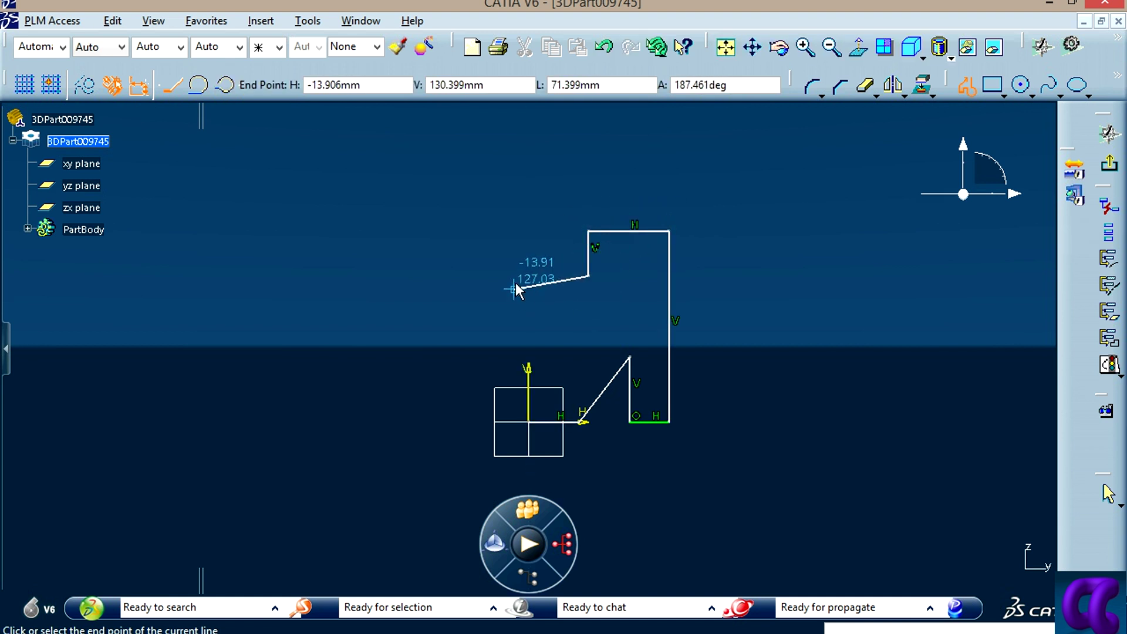
click(529, 277)
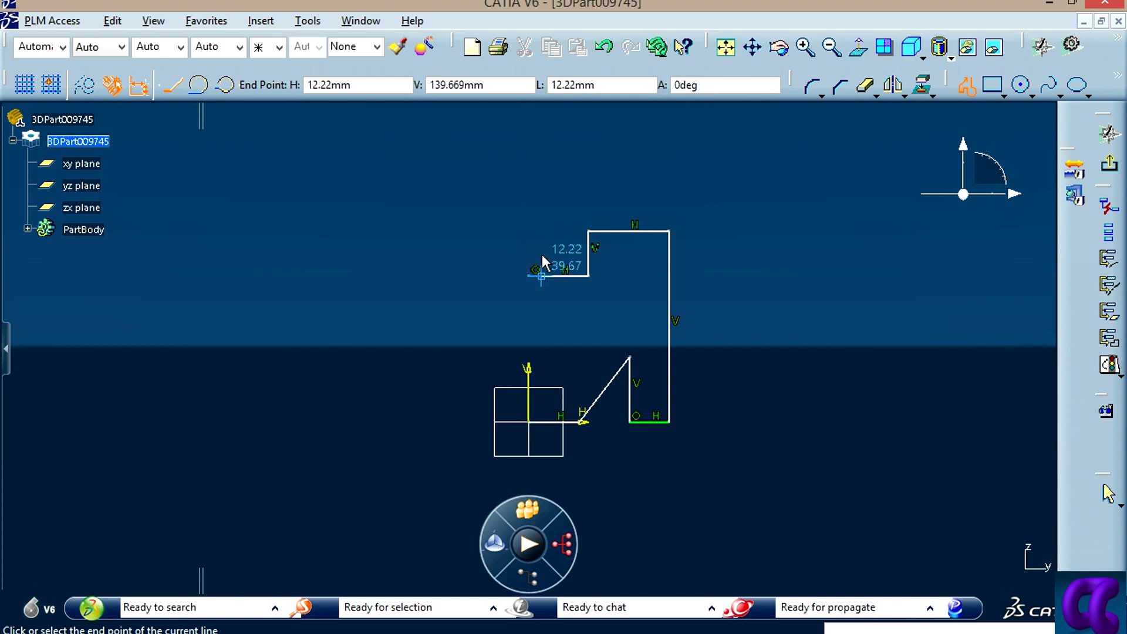
click(966, 94)
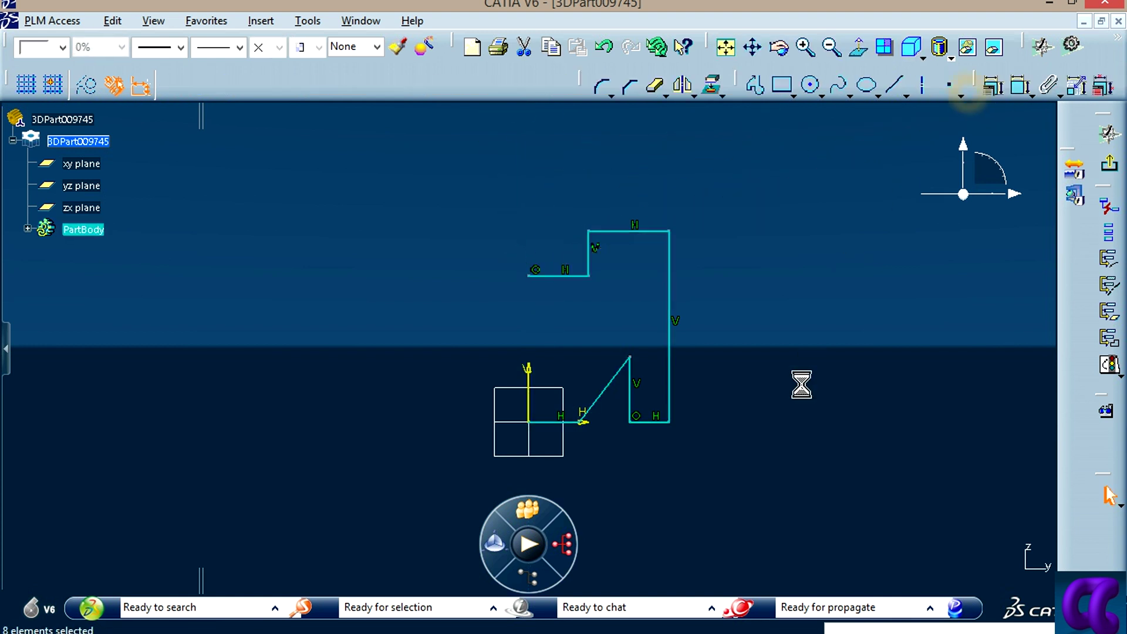
Step: Select all eight profile lines plus the vertical V axis for mirroring
mouse_move(824, 189)
mouse_down()
mouse_move(475, 464)
mouse_move(423, 471)
mouse_up()
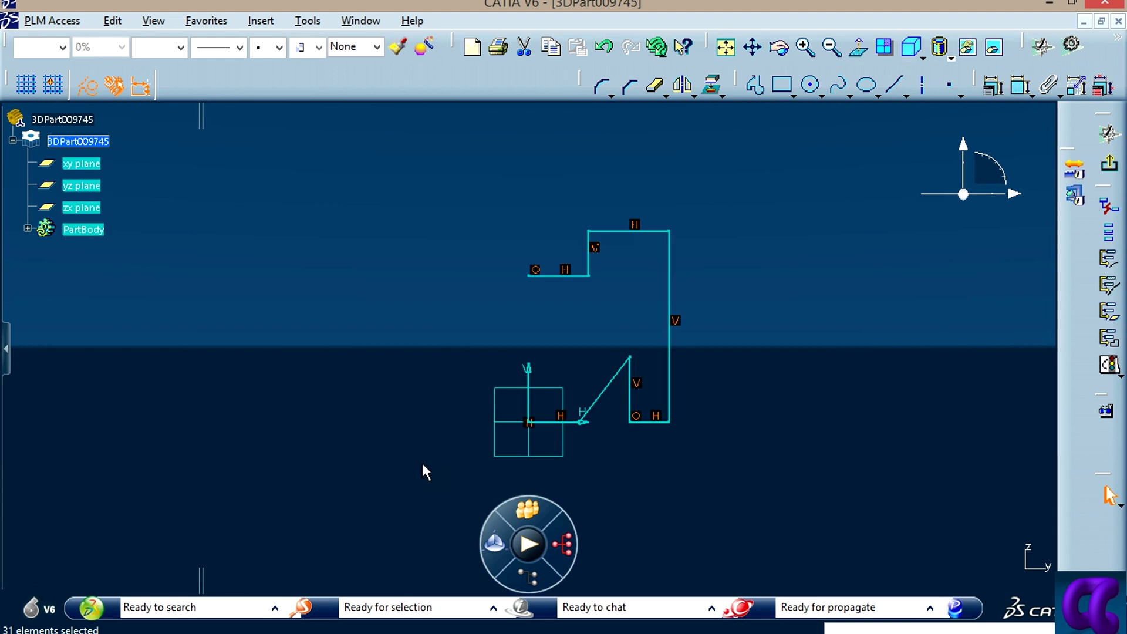
ctrl+click(530, 371)
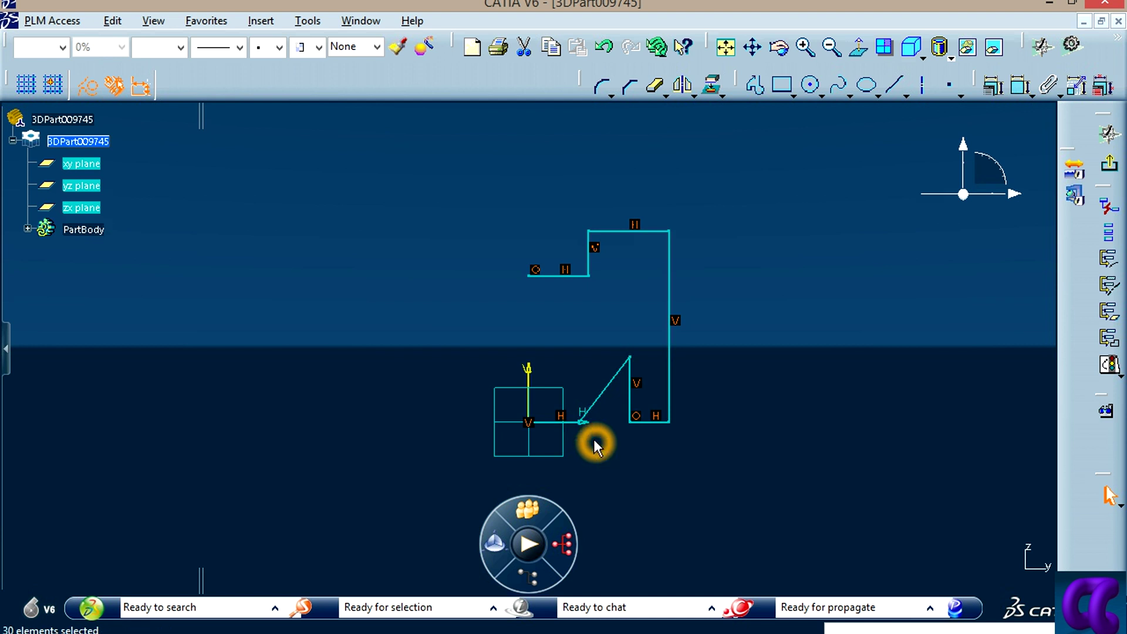
mouse_move(593, 439)
middle_down()
mouse_move(616, 302)
mouse_move(634, 498)
mouse_move(615, 312)
mouse_move(705, 601)
mouse_move(698, 587)
middle_up()
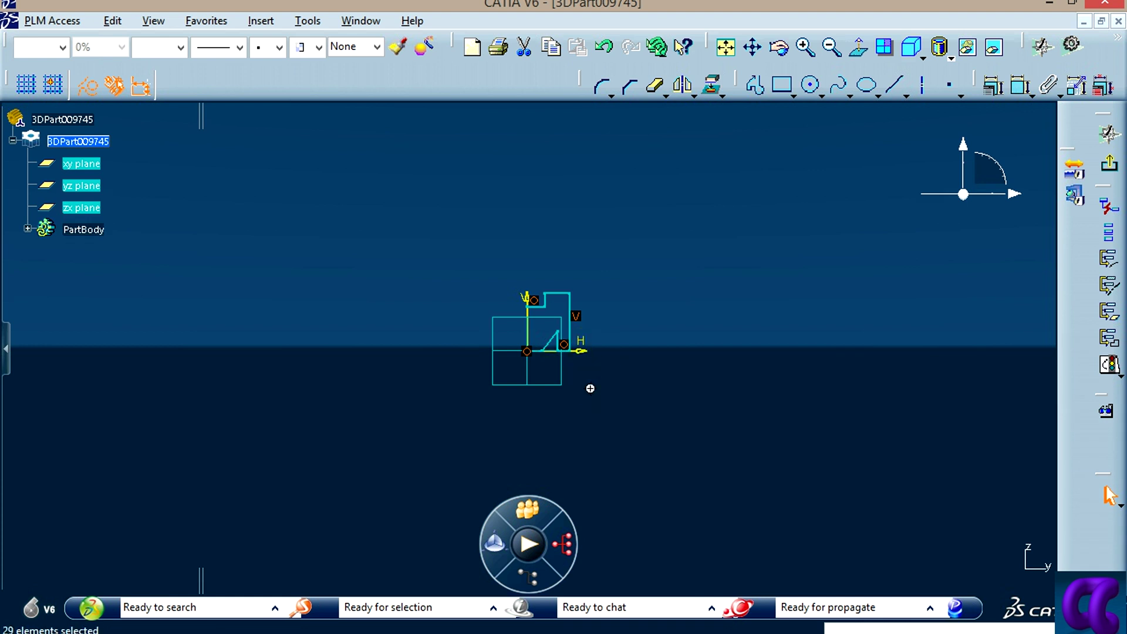
mouse_move(588, 388)
middle_down()
mouse_move(620, 211)
mouse_move(626, 299)
middle_up()
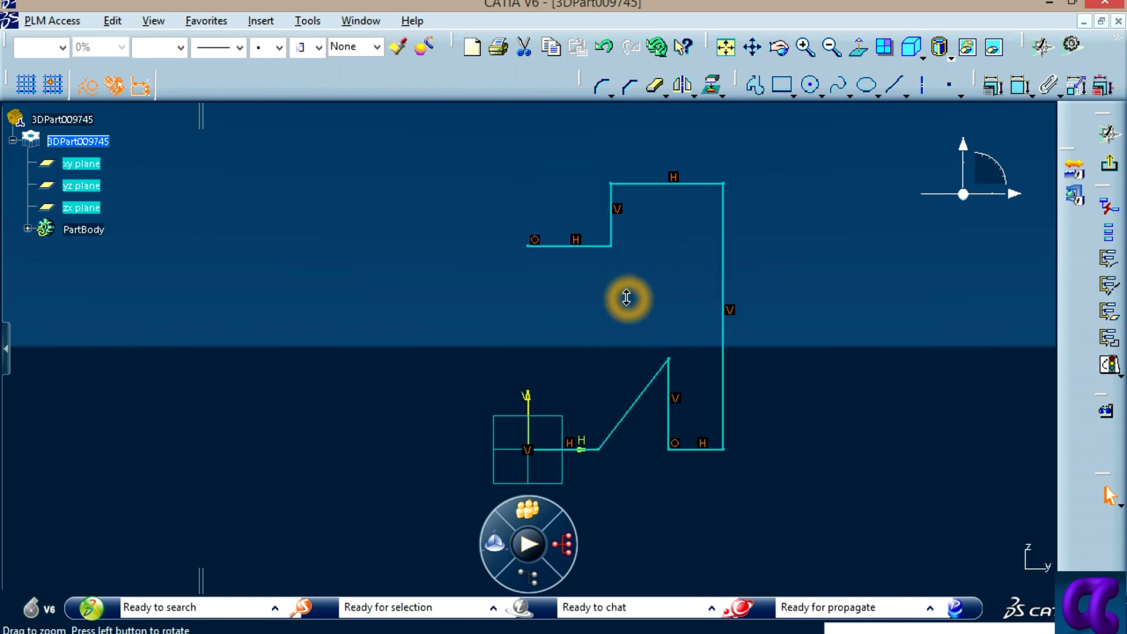
middle_drag(639, 485, 639, 435)
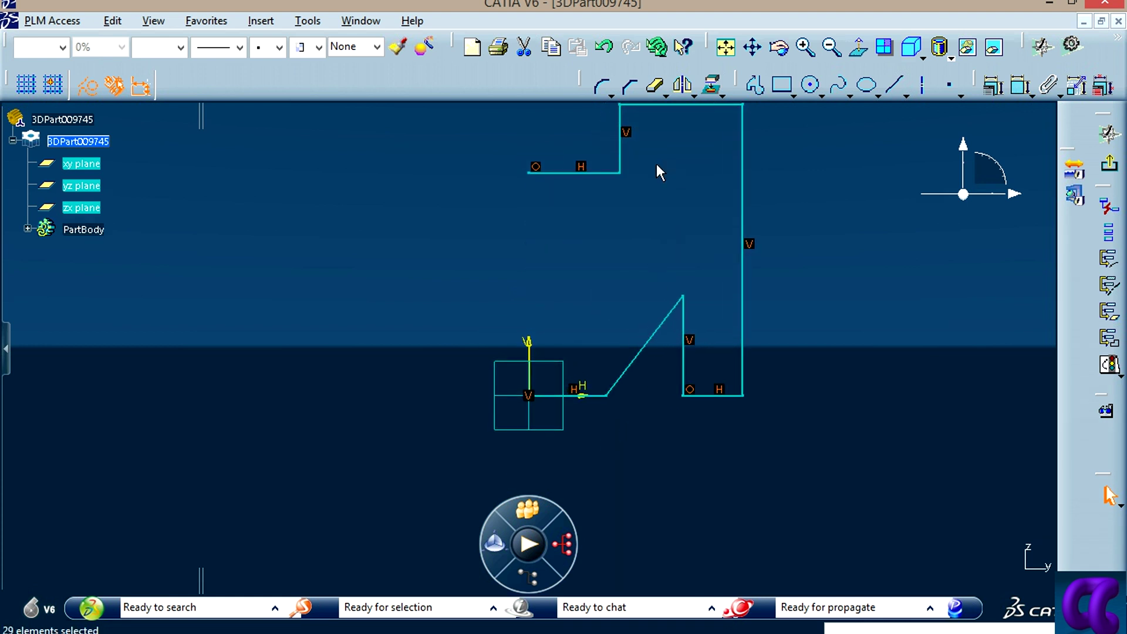
click(679, 93)
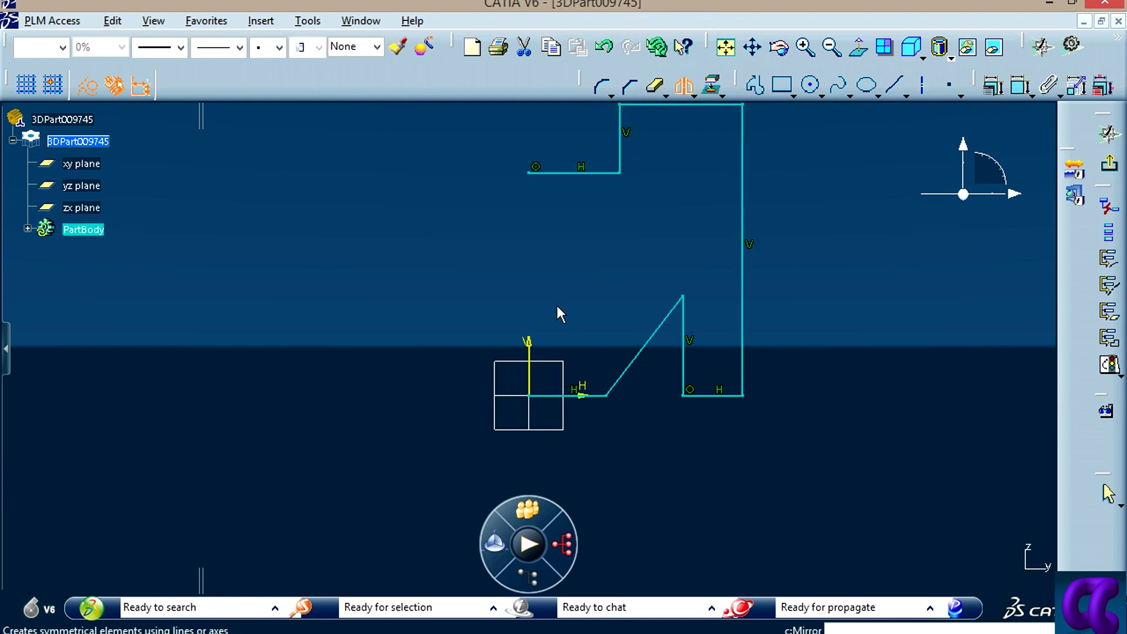
Step: Mirror the half-outline across the V axis into a closed symmetric profile
click(529, 352)
click(622, 390)
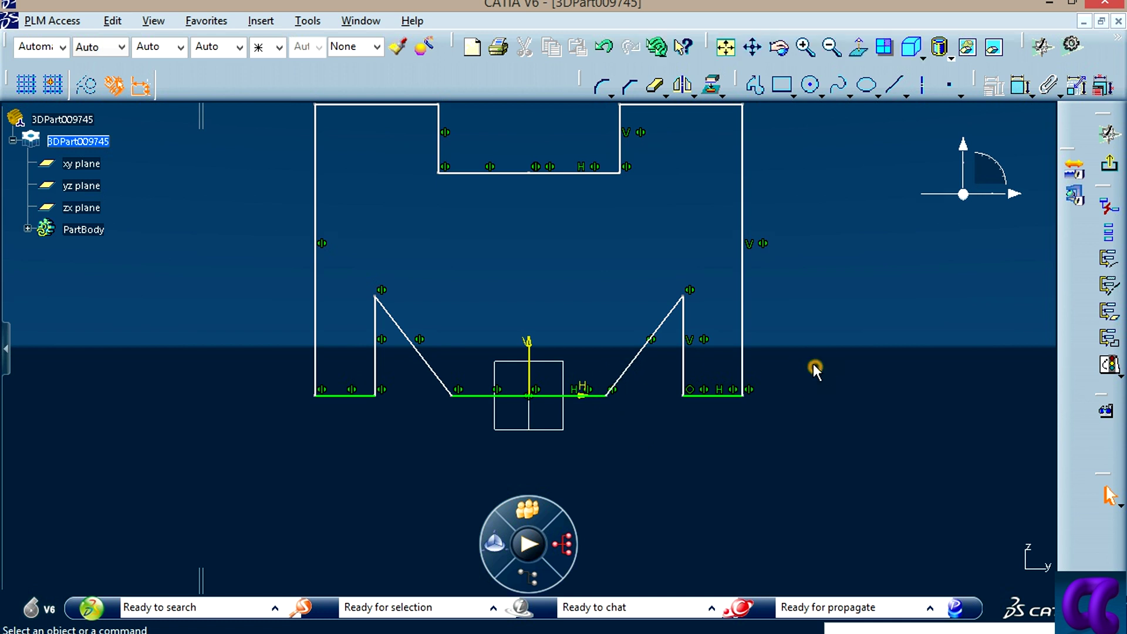
middle_drag(814, 370, 805, 397)
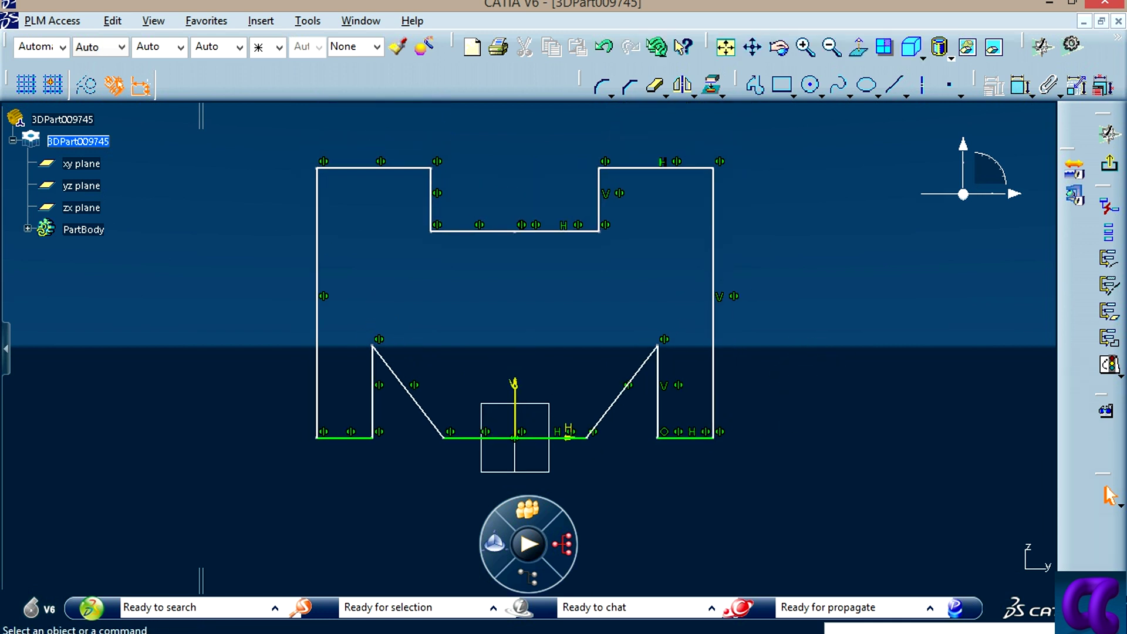
key(alt+Tab)
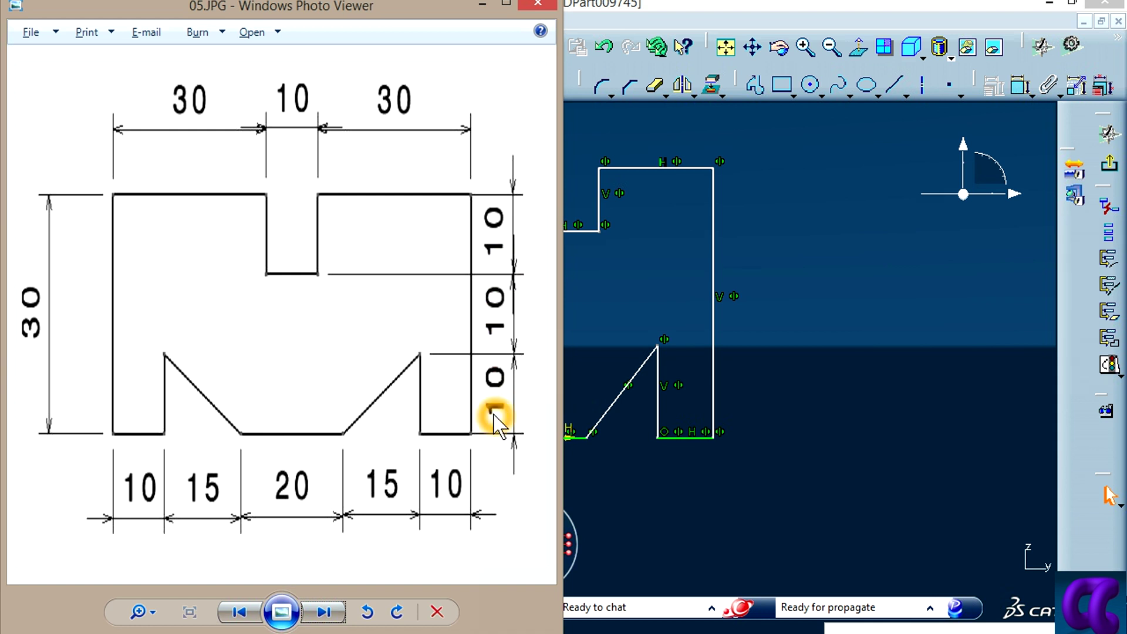
click(755, 245)
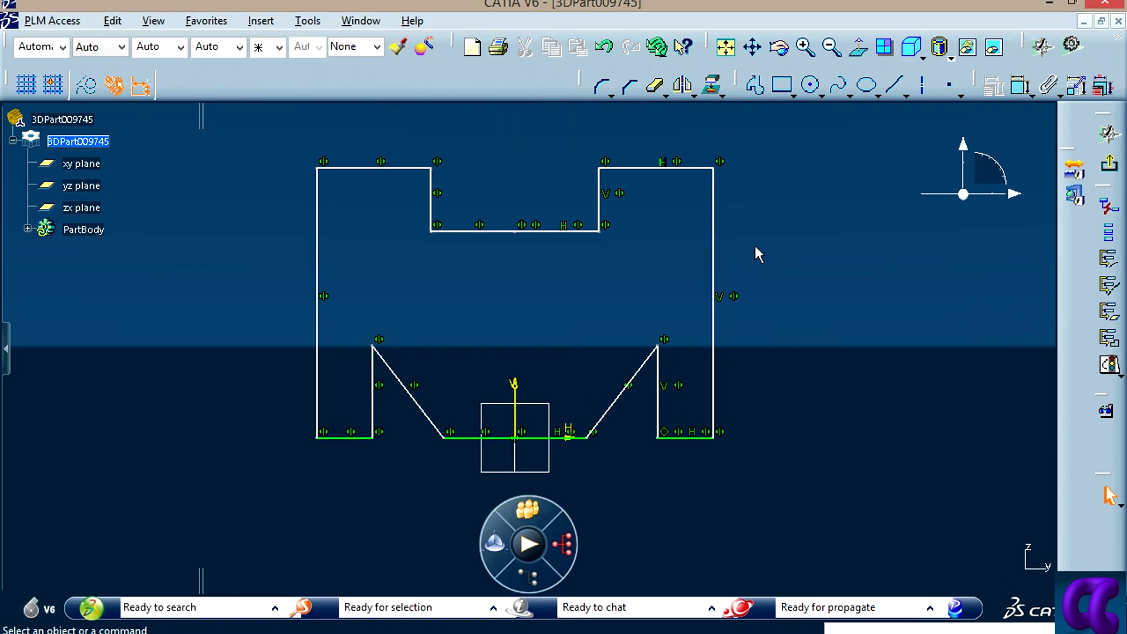
Step: Dimension the notch depth to 10 mm
click(1024, 89)
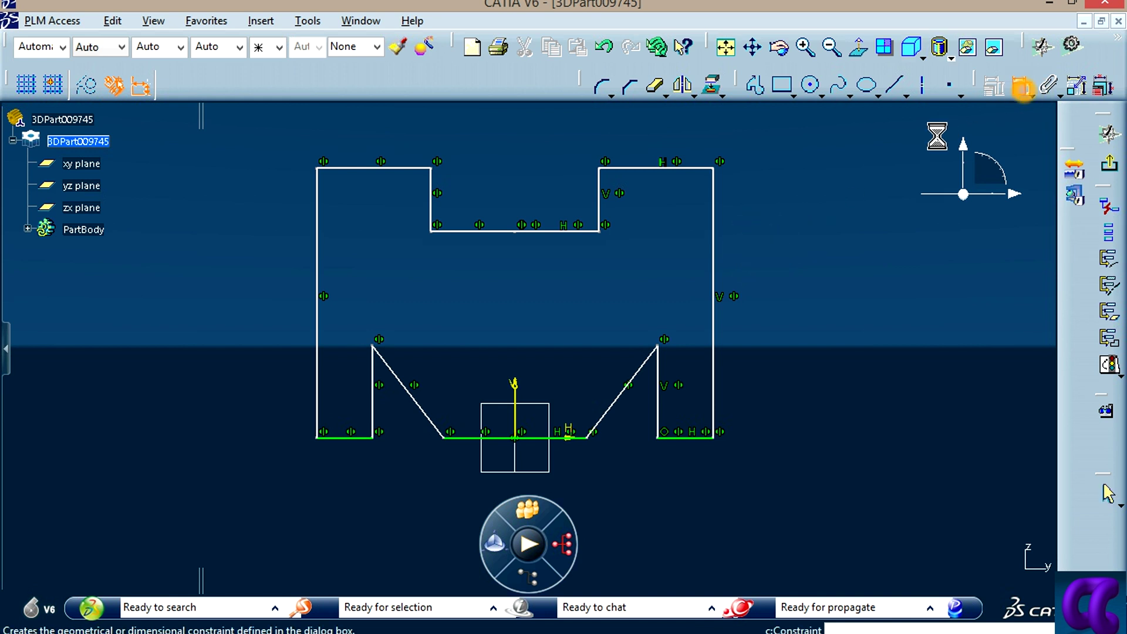
click(630, 168)
click(553, 232)
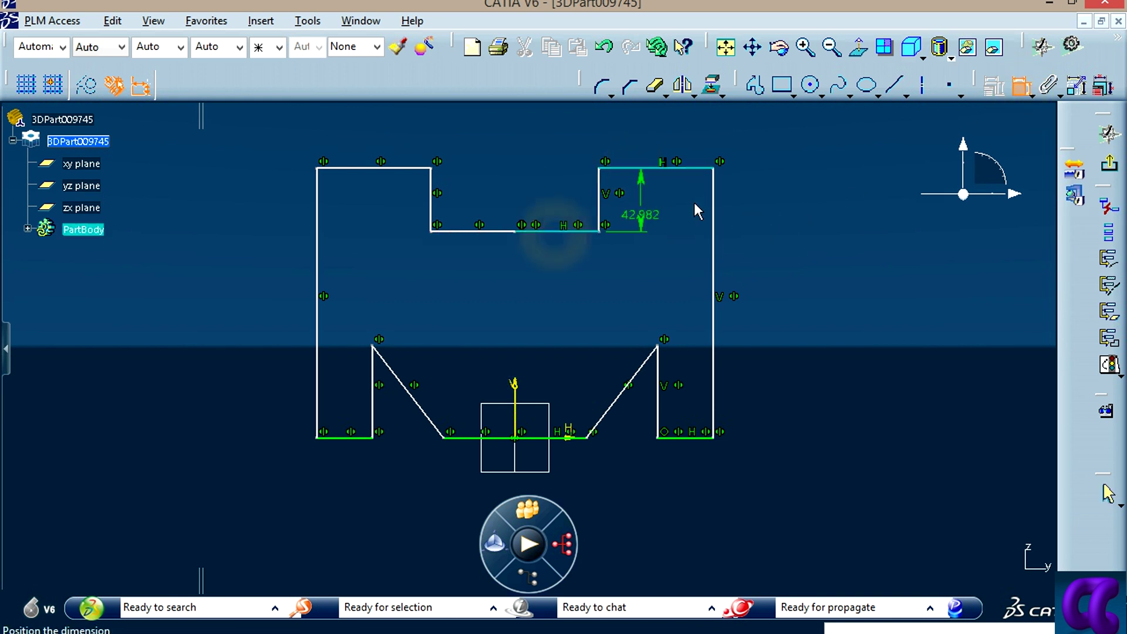
click(761, 191)
double_click(764, 189)
text(10)
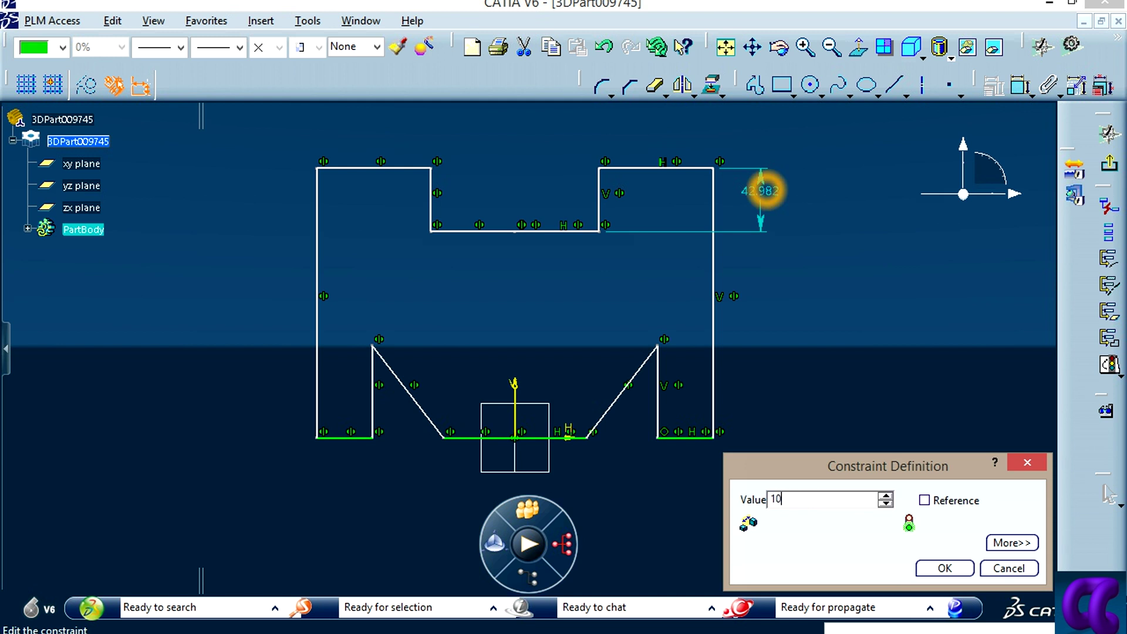
key(Return)
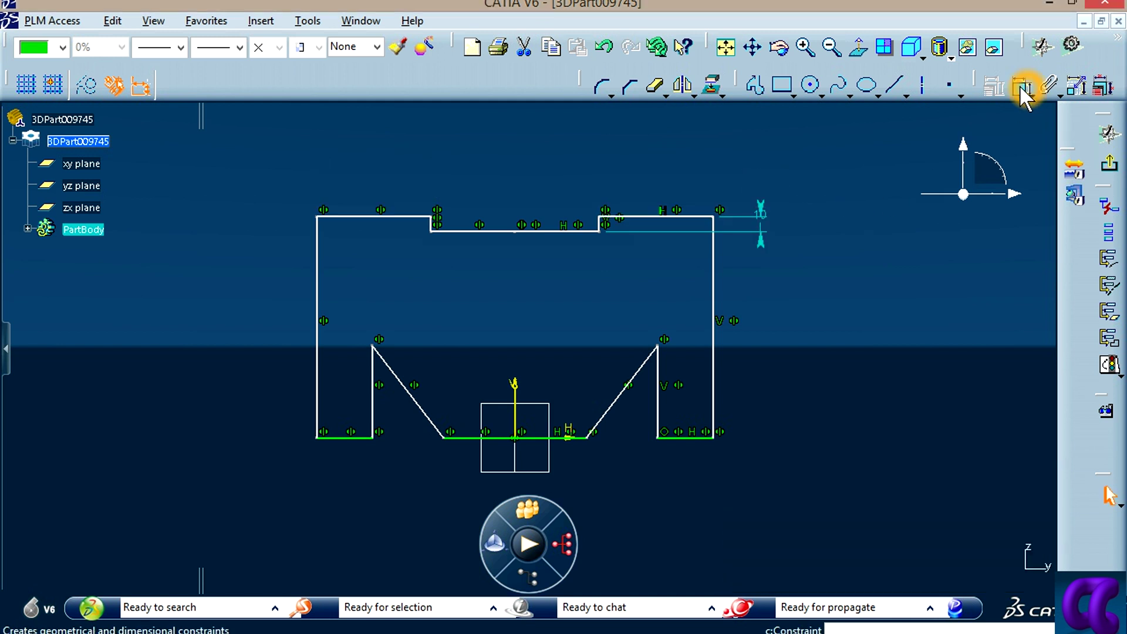
Step: Set the vertical step from the top middle line to the slope apex to 10 mm
click(1024, 88)
click(590, 232)
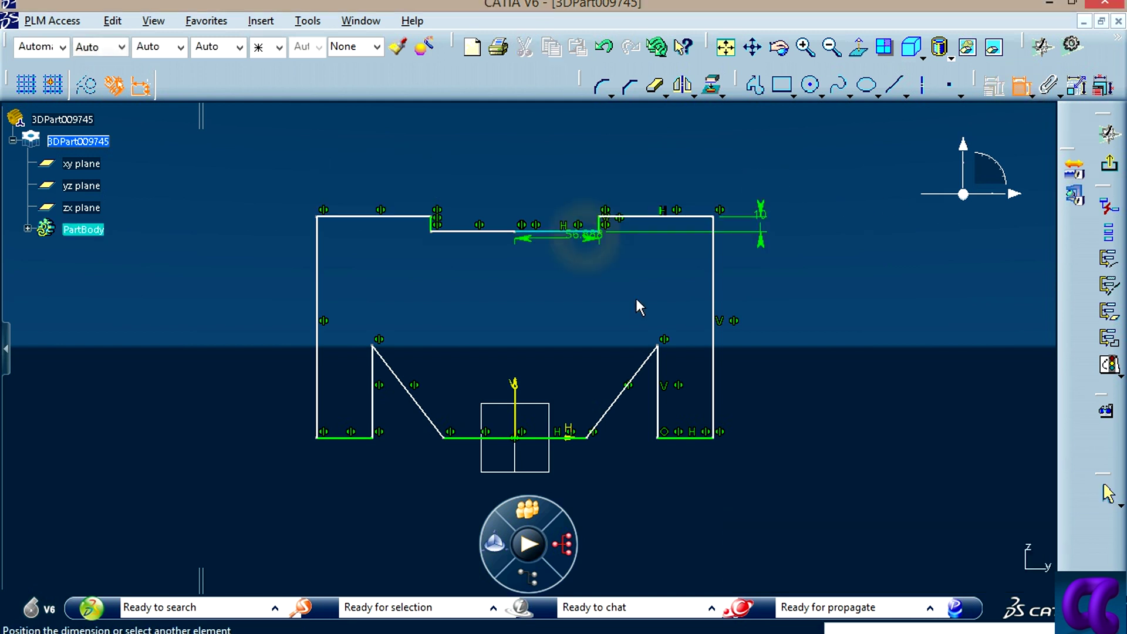
click(657, 347)
click(774, 303)
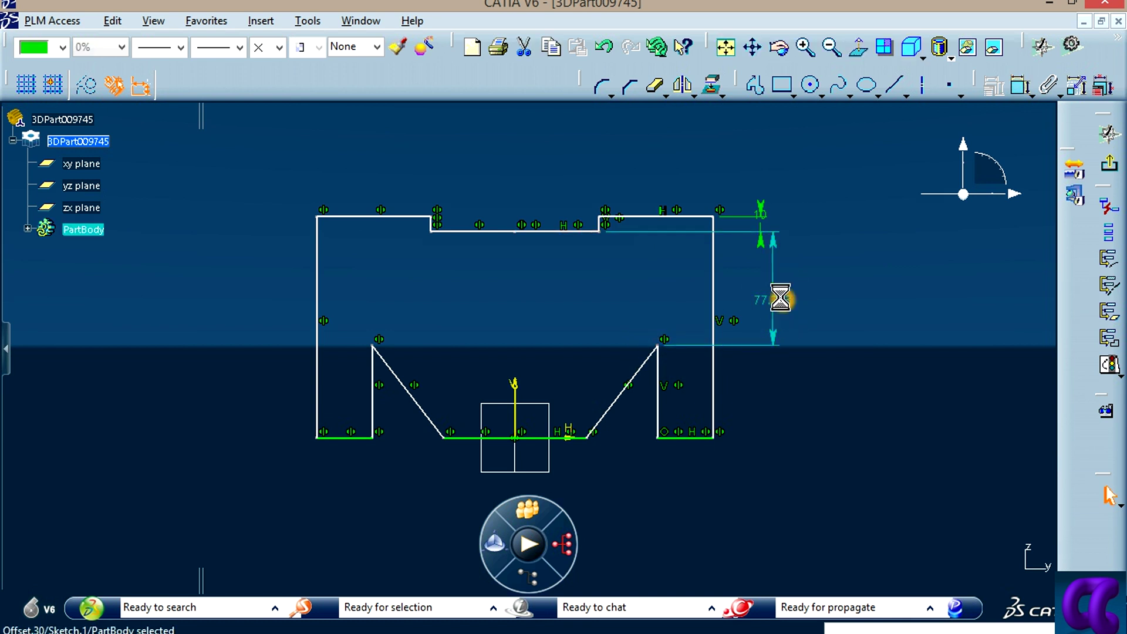
double_click(780, 302)
text(0mm)
key(Return)
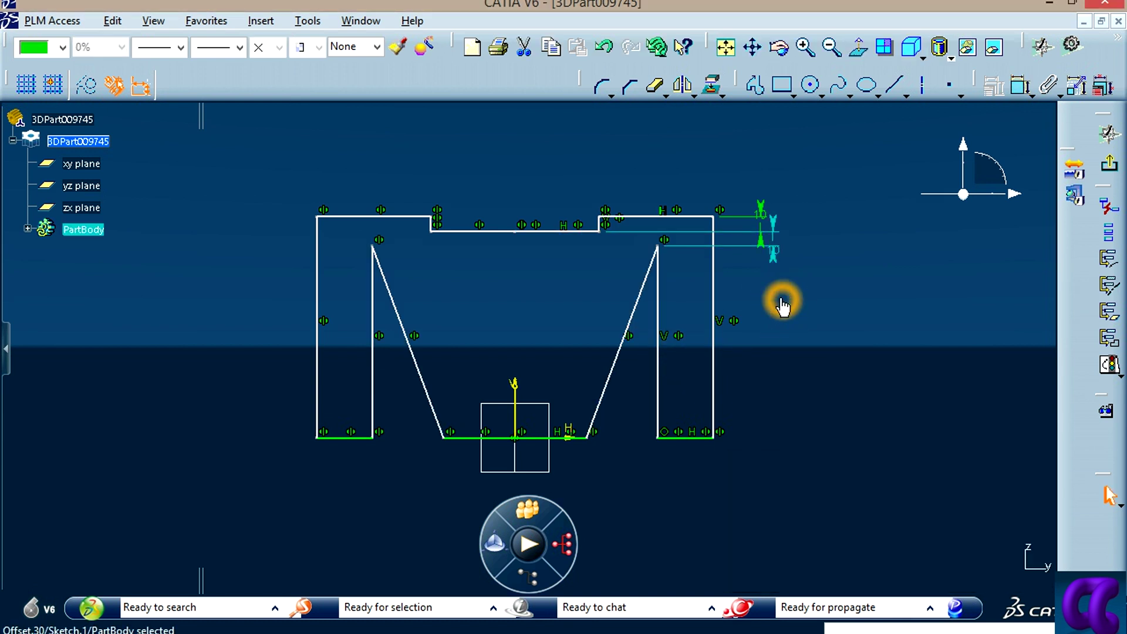
Step: Constrain the right slanted edge's vertical height to 10 mm
click(1020, 86)
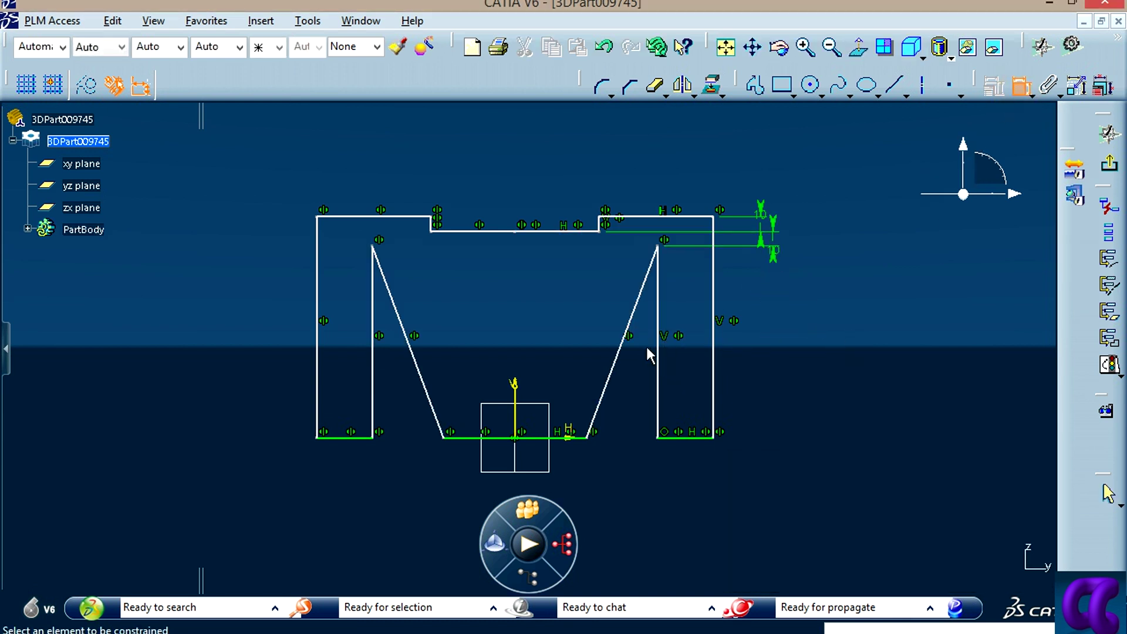
click(629, 355)
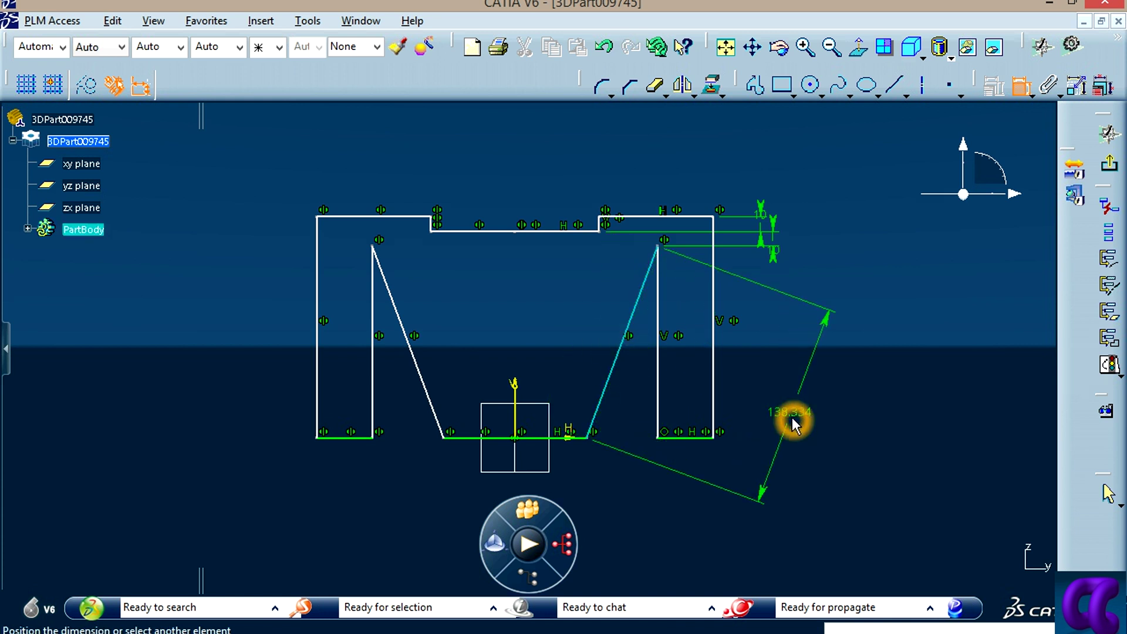
right_click(792, 427)
click(845, 490)
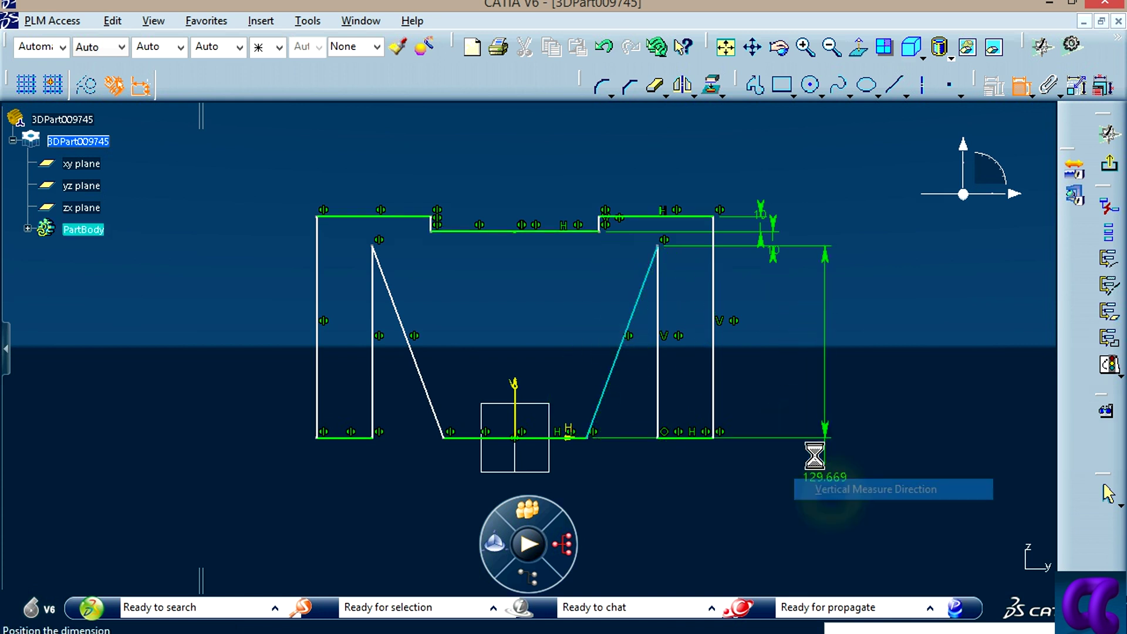
click(822, 453)
double_click(821, 452)
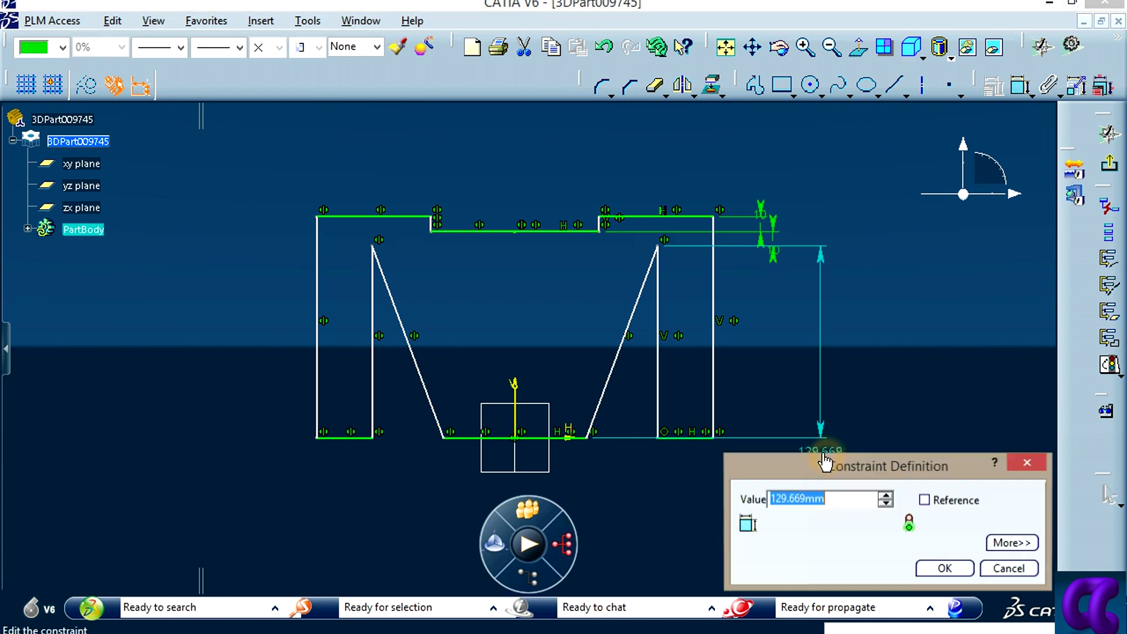
text(10)
key(Return)
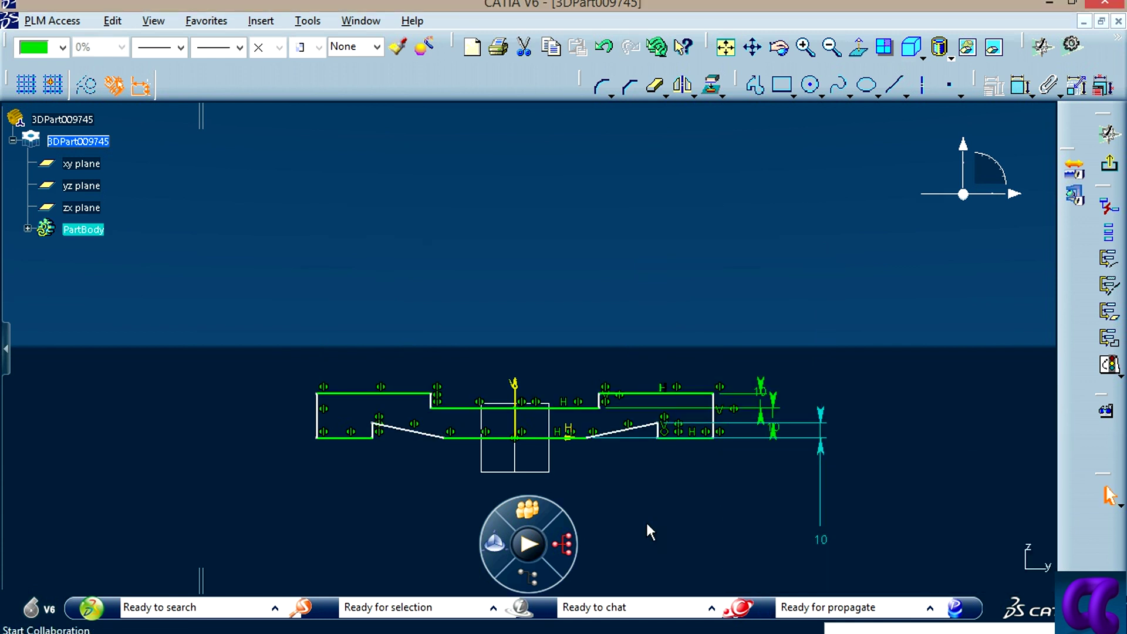
Step: Stack the three 10 mm vertical dimensions close beside the profile's right edge
mouse_move(648, 525)
middle_down()
mouse_move(691, 385)
mouse_move(694, 300)
mouse_move(847, 392)
mouse_move(696, 417)
mouse_move(734, 432)
middle_up()
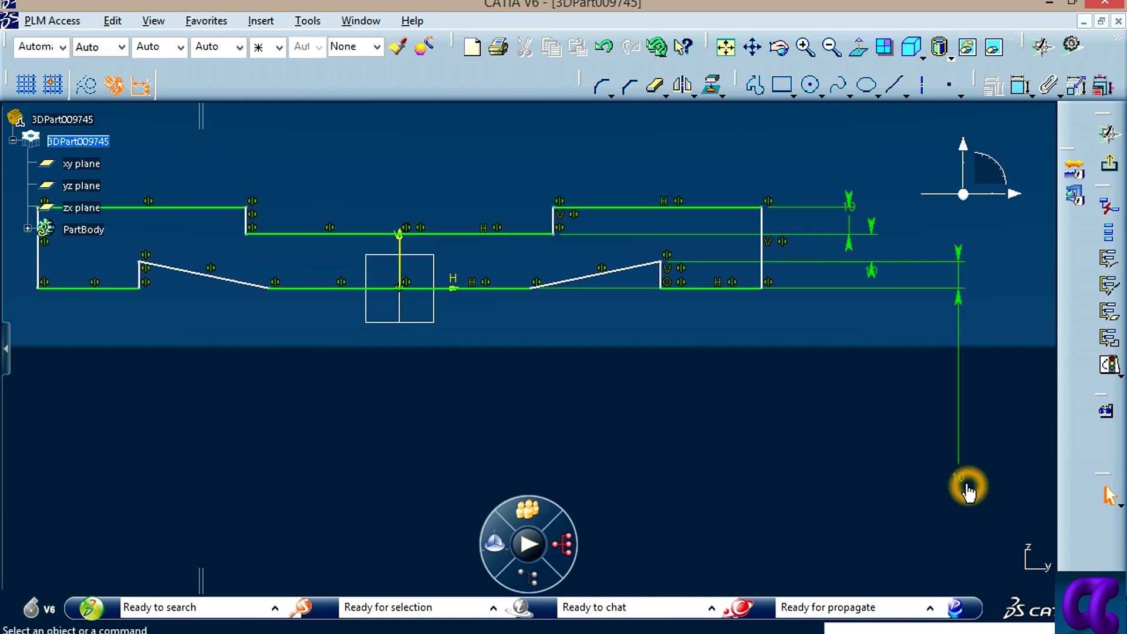
drag(967, 490, 947, 280)
click(965, 291)
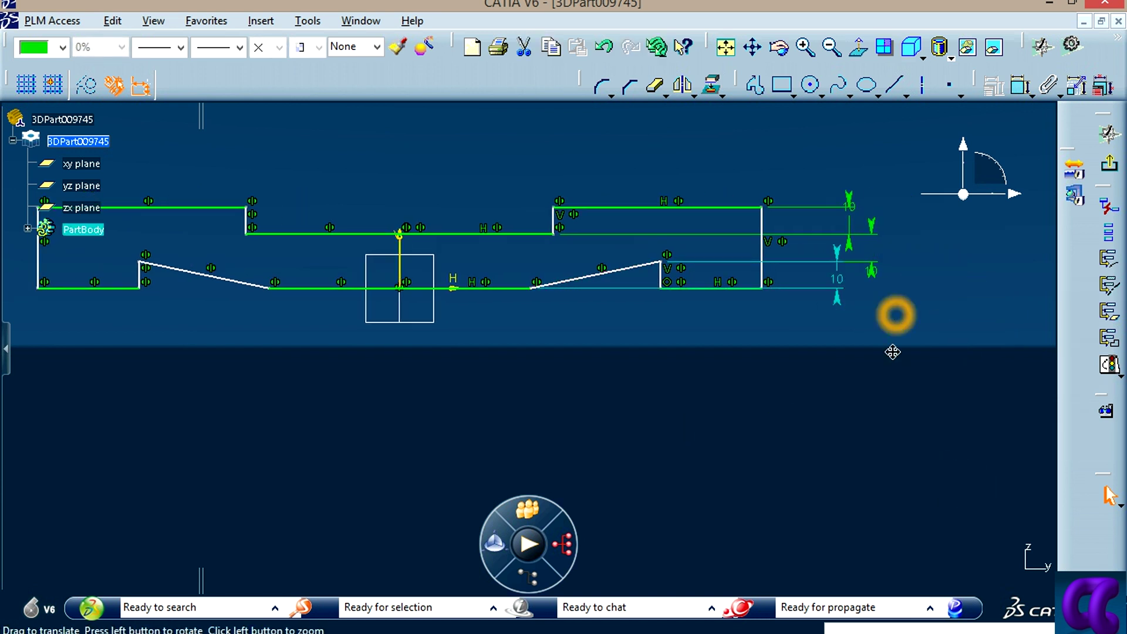
mouse_move(892, 260)
middle_down()
mouse_move(862, 362)
mouse_move(890, 332)
middle_up()
middle_drag(943, 410, 535, 399)
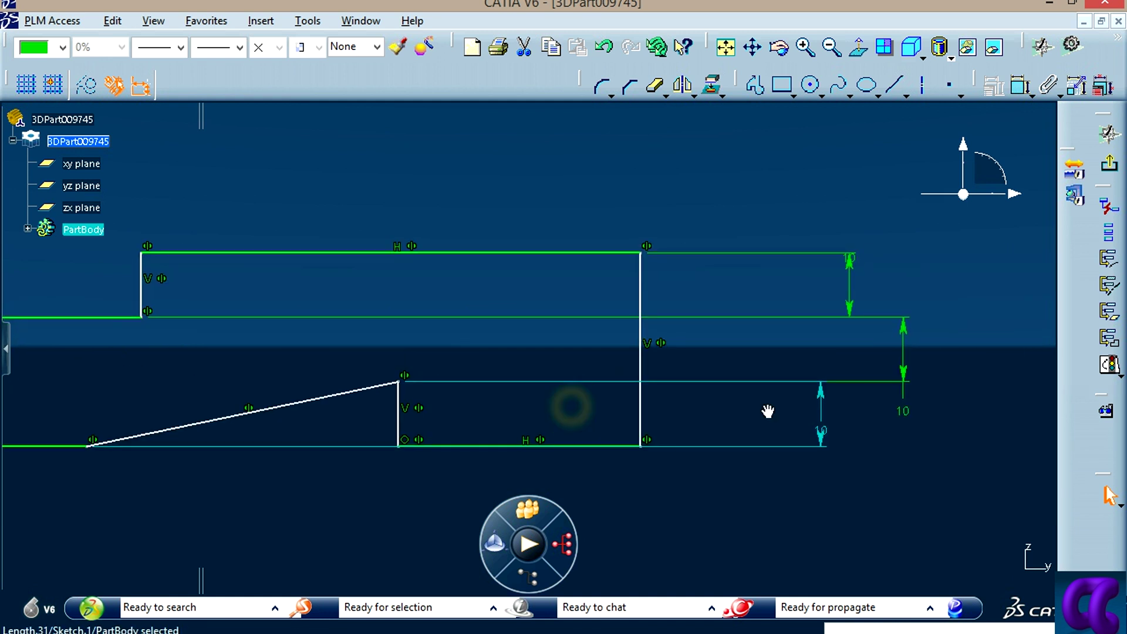
click(905, 414)
click(944, 411)
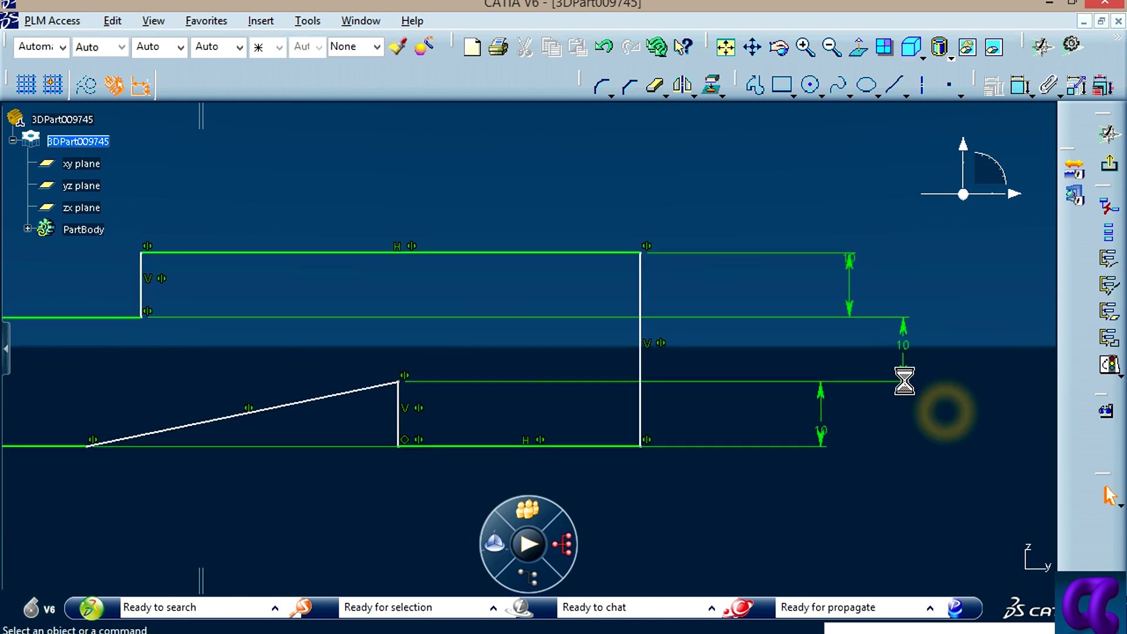
drag(904, 373, 841, 373)
click(926, 318)
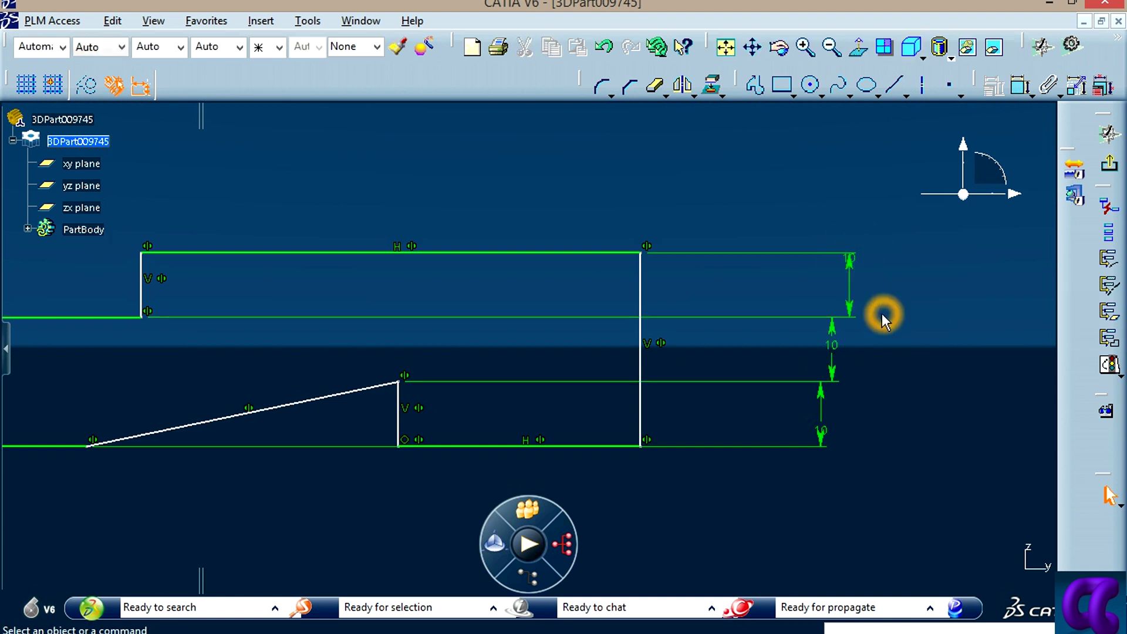
mouse_move(880, 314)
middle_down()
mouse_move(808, 367)
mouse_move(897, 329)
mouse_move(772, 327)
middle_up()
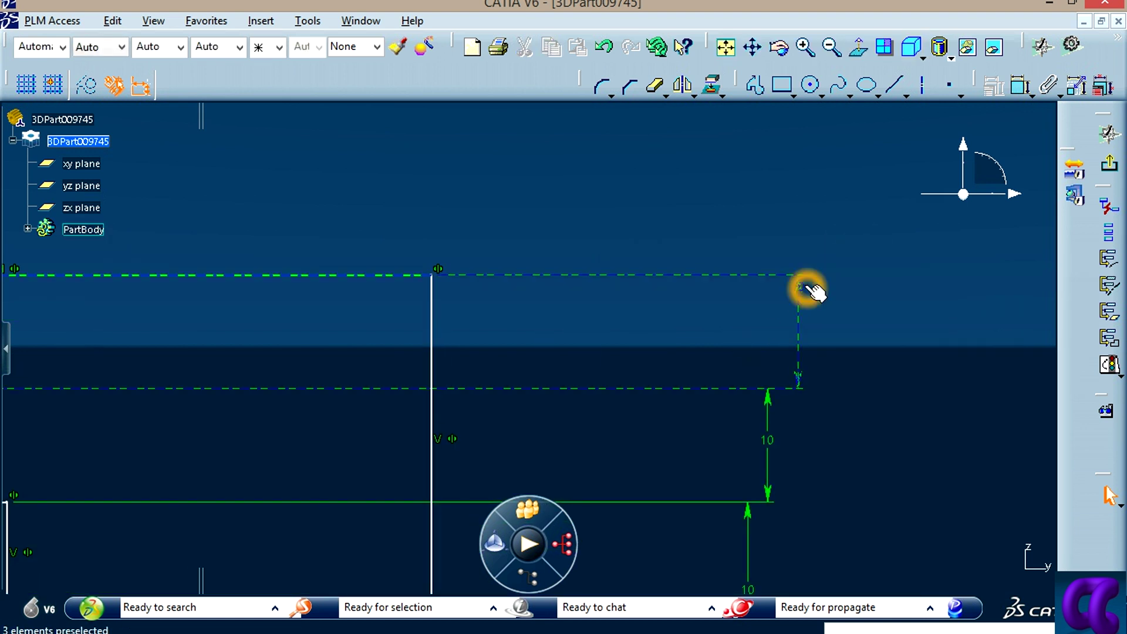
drag(800, 288, 780, 349)
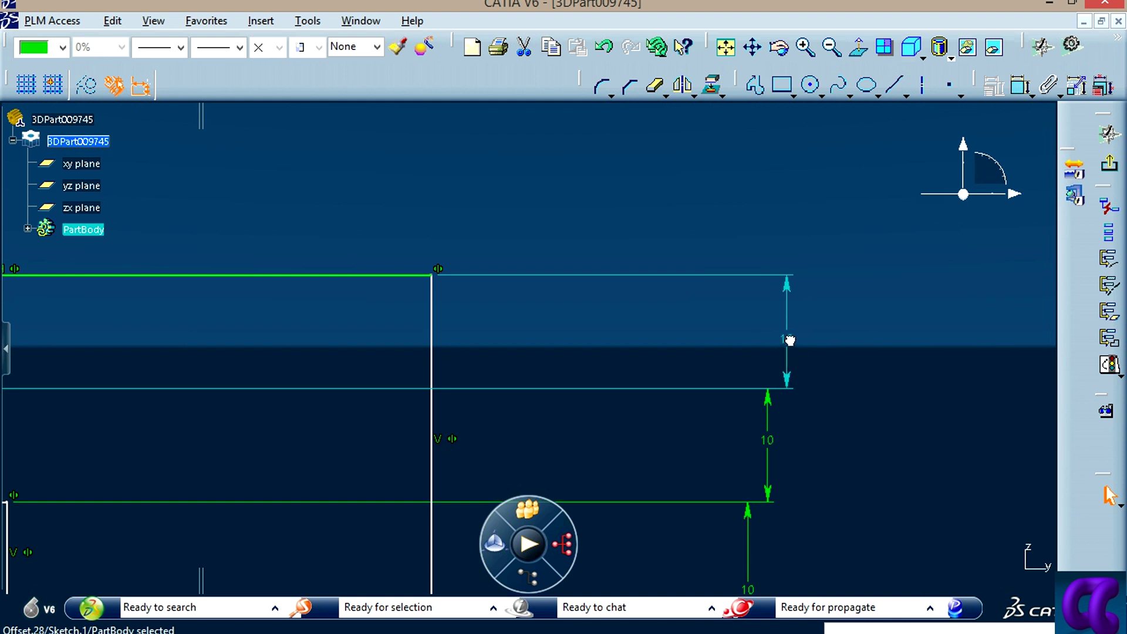
mouse_move(819, 480)
middle_down()
mouse_move(869, 353)
mouse_move(566, 478)
mouse_move(825, 485)
mouse_move(659, 523)
mouse_move(784, 520)
mouse_move(675, 566)
middle_up()
key(alt+Tab)
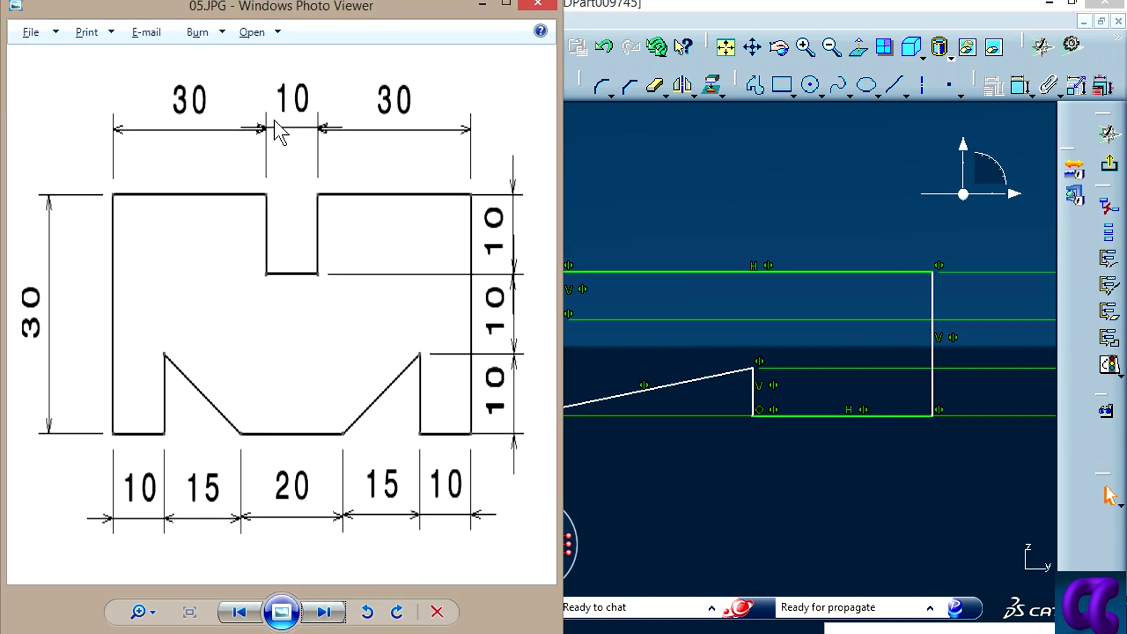
click(315, 500)
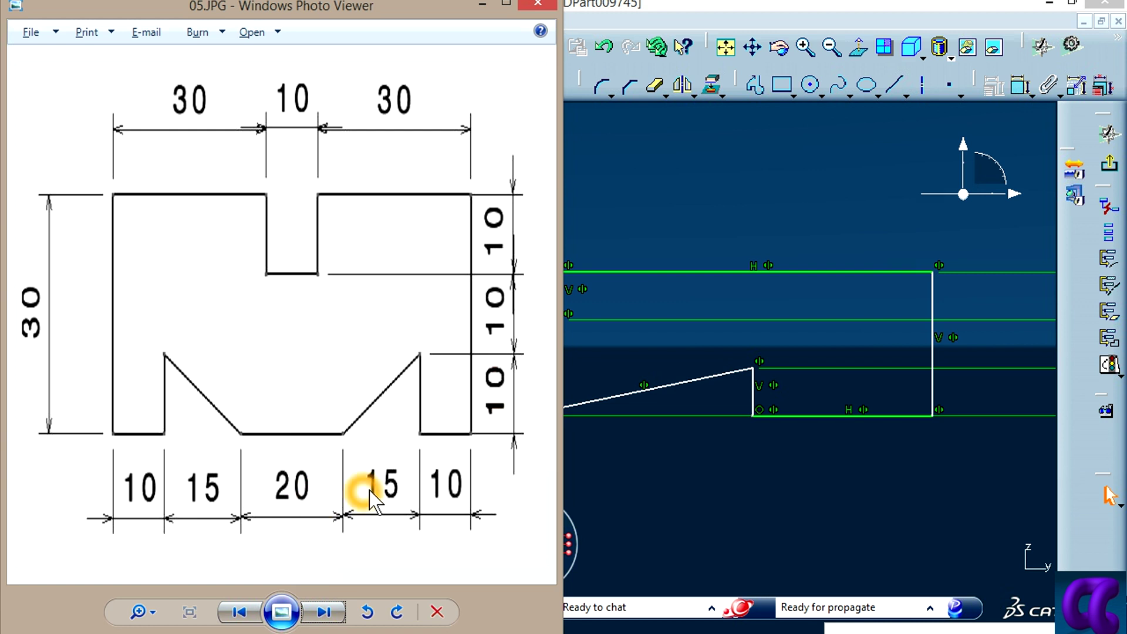
click(434, 496)
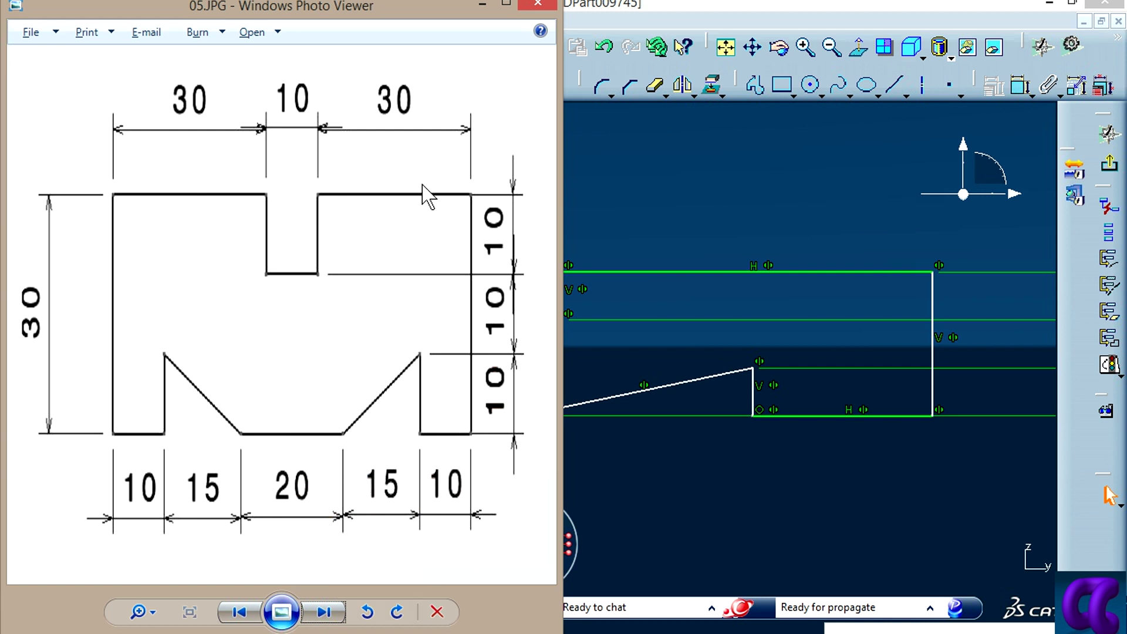
click(401, 130)
click(763, 476)
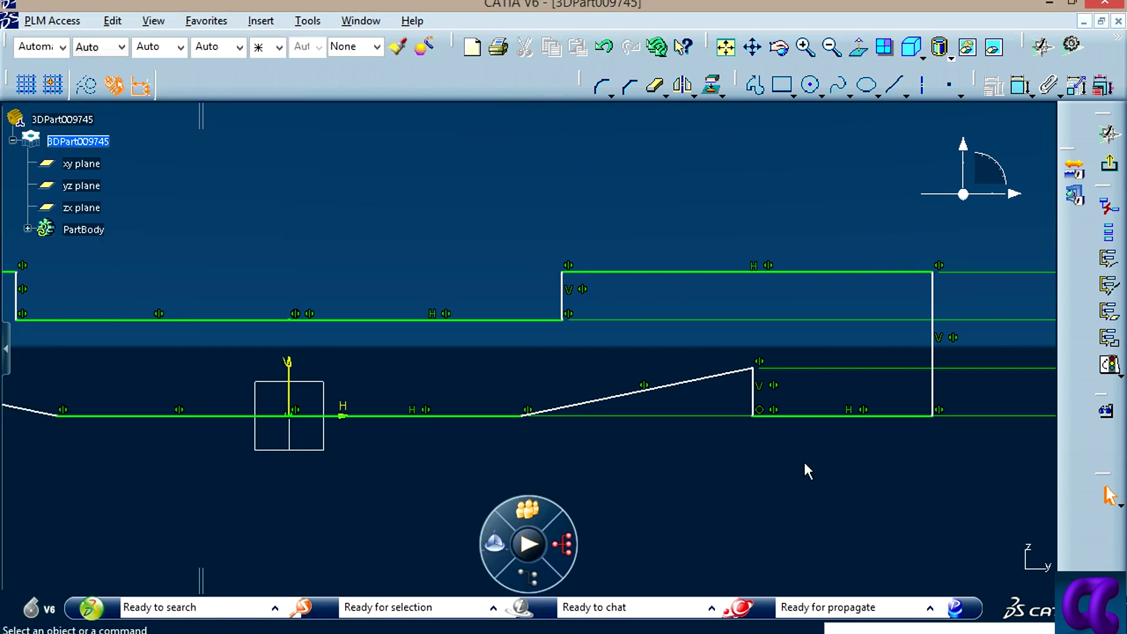
Step: Dimension the right foot's flat step to 10 mm wide
click(1035, 85)
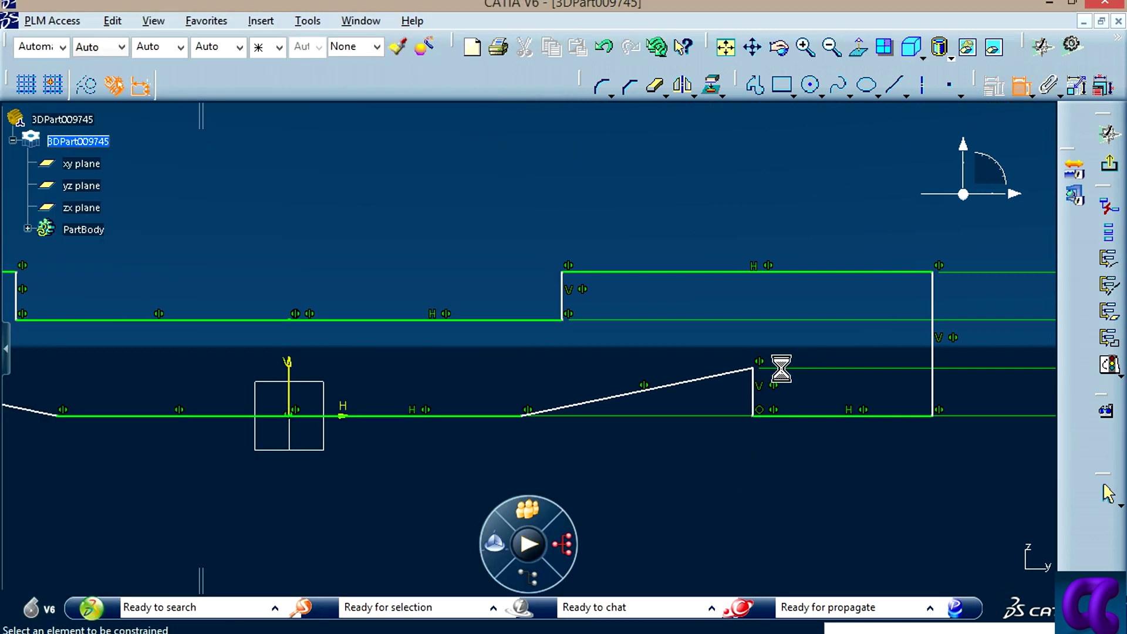
click(757, 408)
click(937, 399)
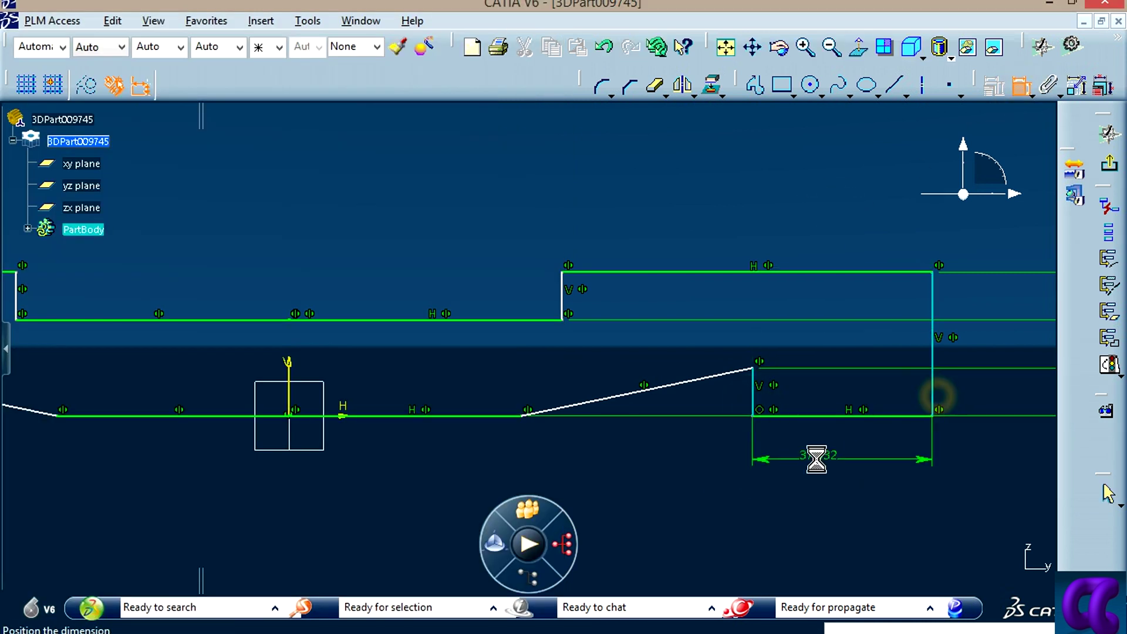
click(814, 456)
double_click(818, 456)
text(10mm)
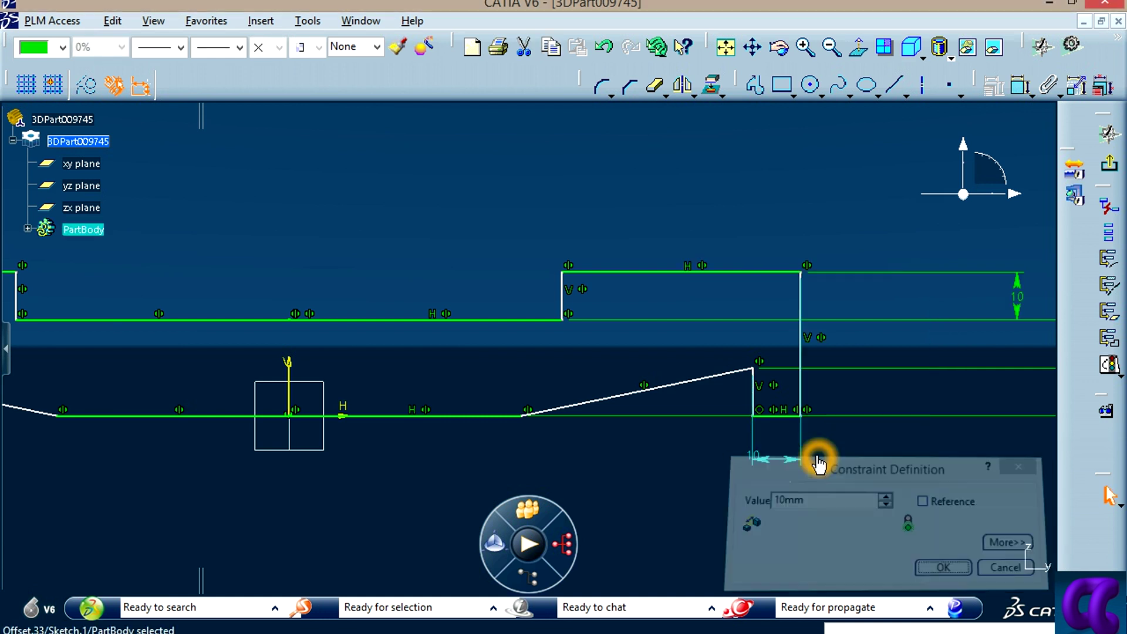
key(Return)
mouse_move(846, 465)
middle_down()
mouse_move(769, 344)
mouse_move(790, 372)
middle_up()
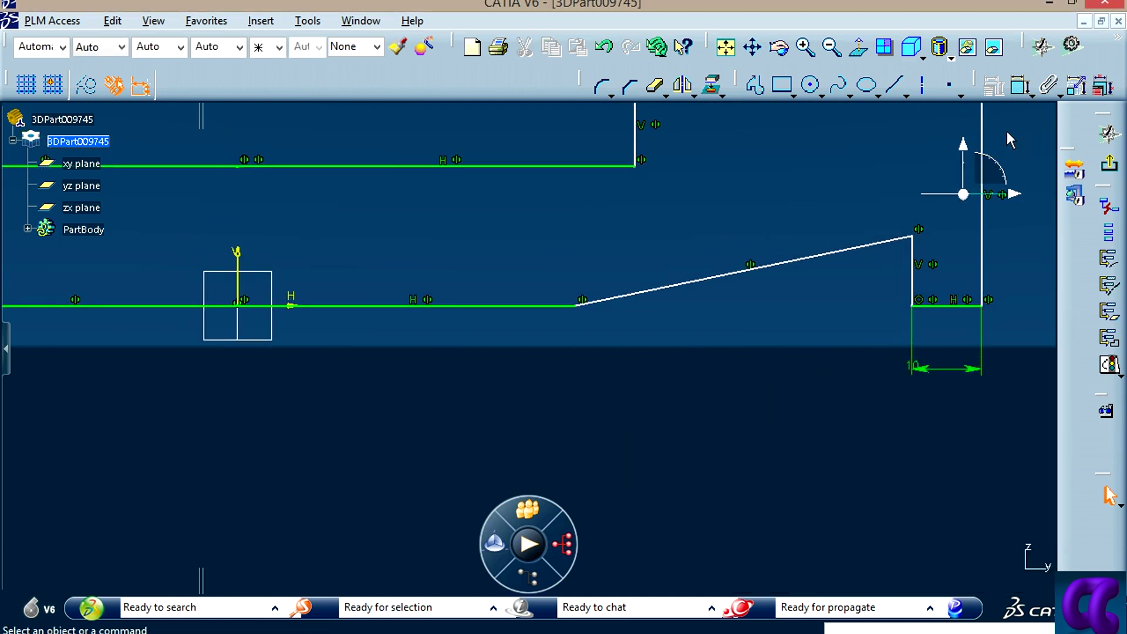
Step: Give the right slanted edge a 15 mm horizontal dimension, checked against 05.JPG
click(1020, 86)
click(807, 259)
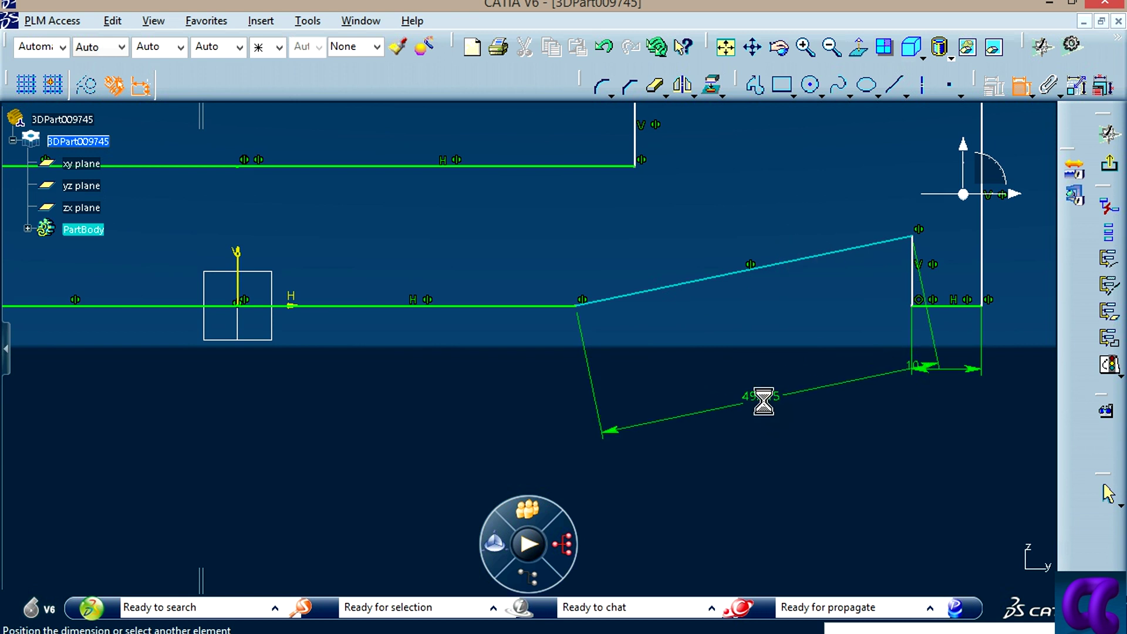
right_click(754, 388)
click(789, 451)
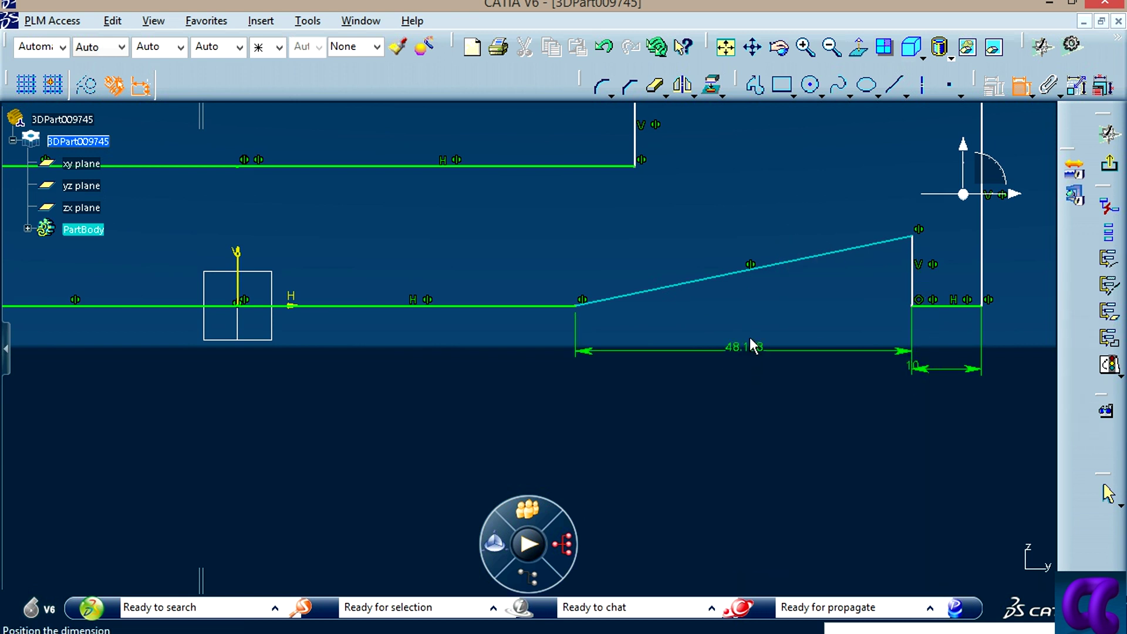
click(747, 382)
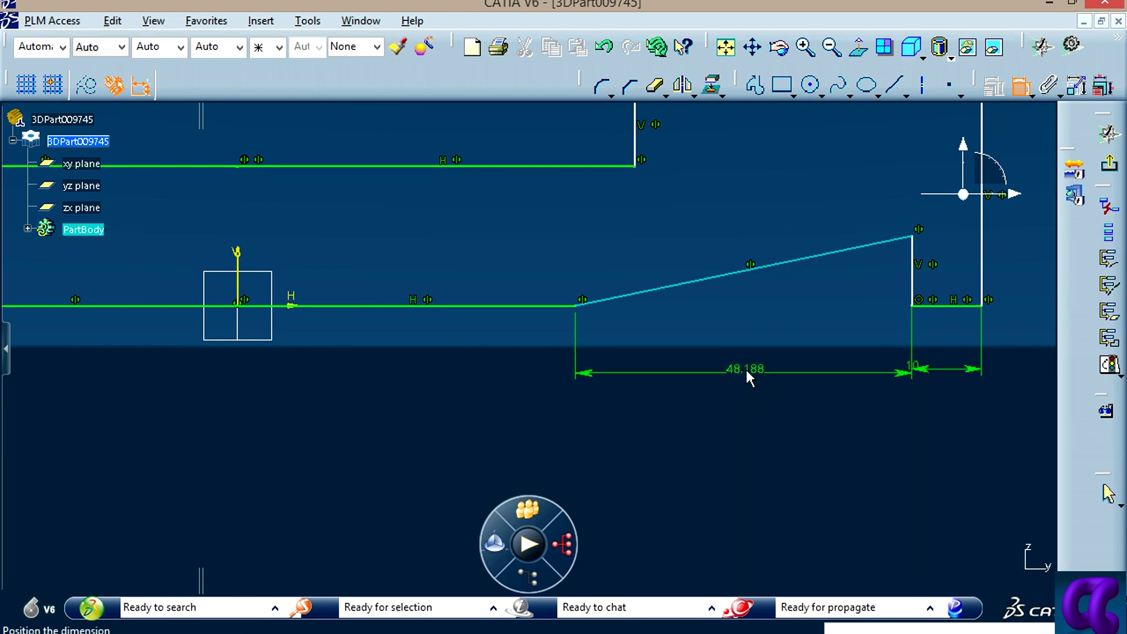
click(746, 368)
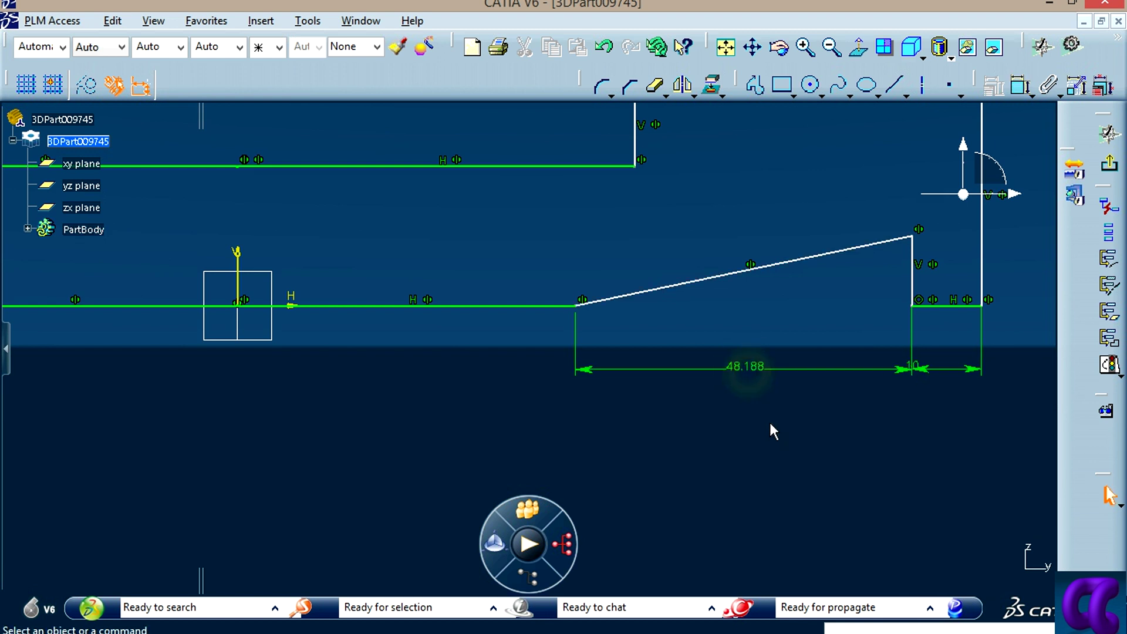
double_click(763, 368)
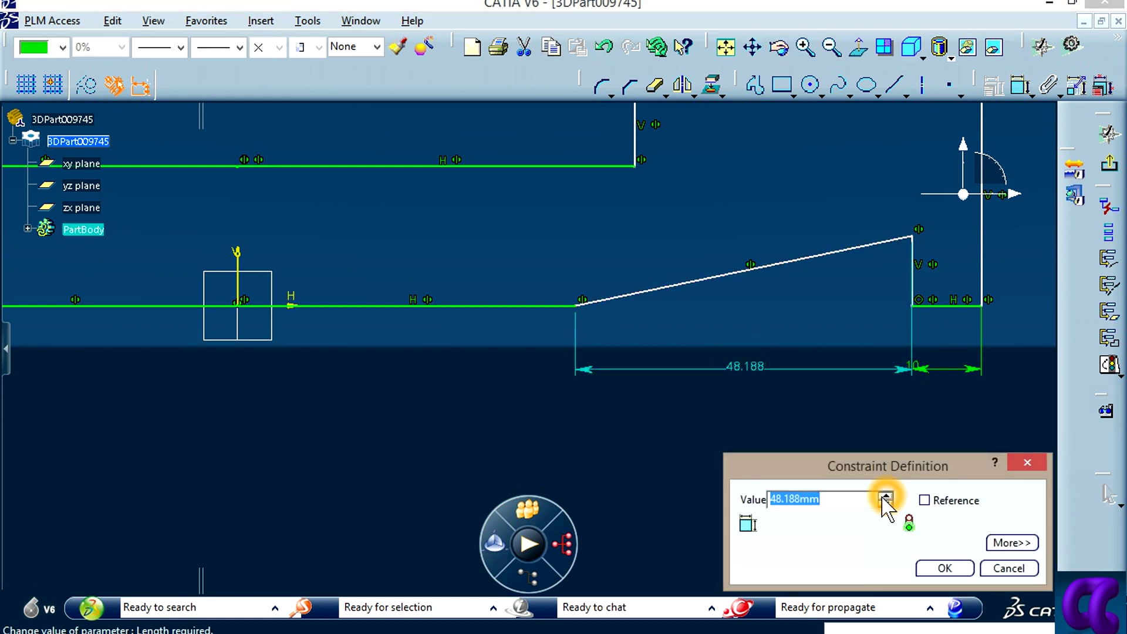
key(alt+Tab)
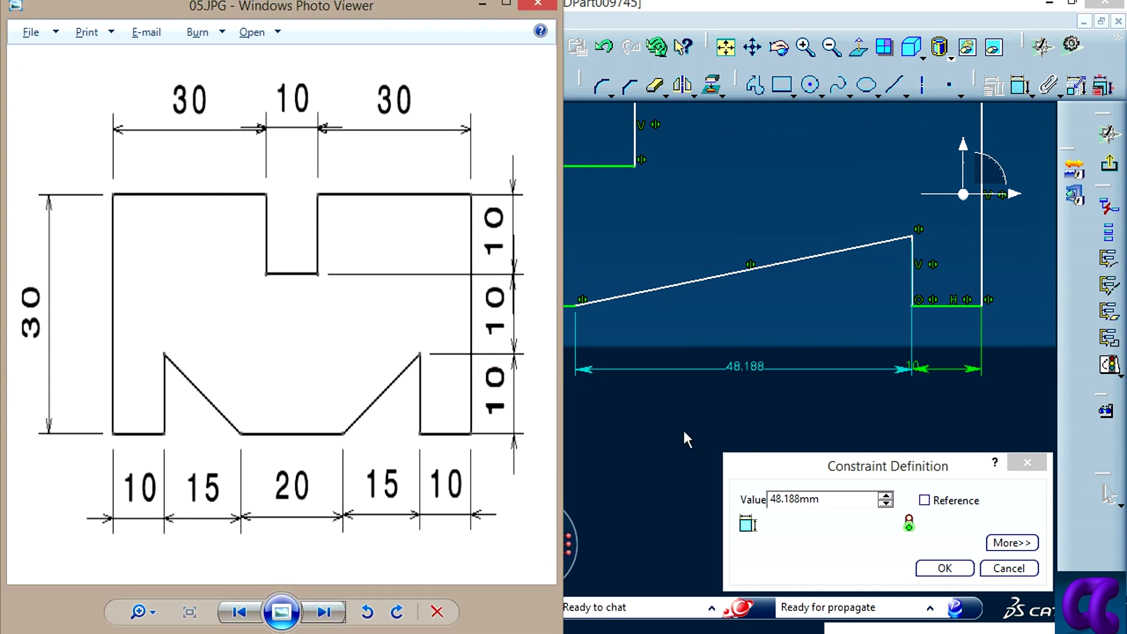
click(659, 558)
double_click(846, 499)
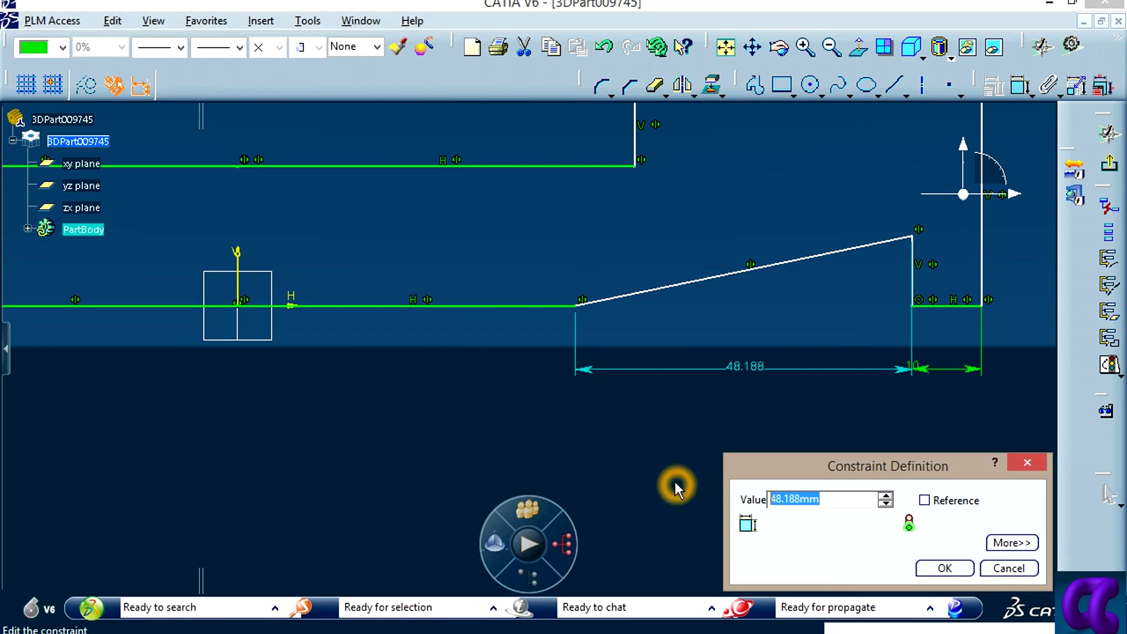
text(15)
key(Return)
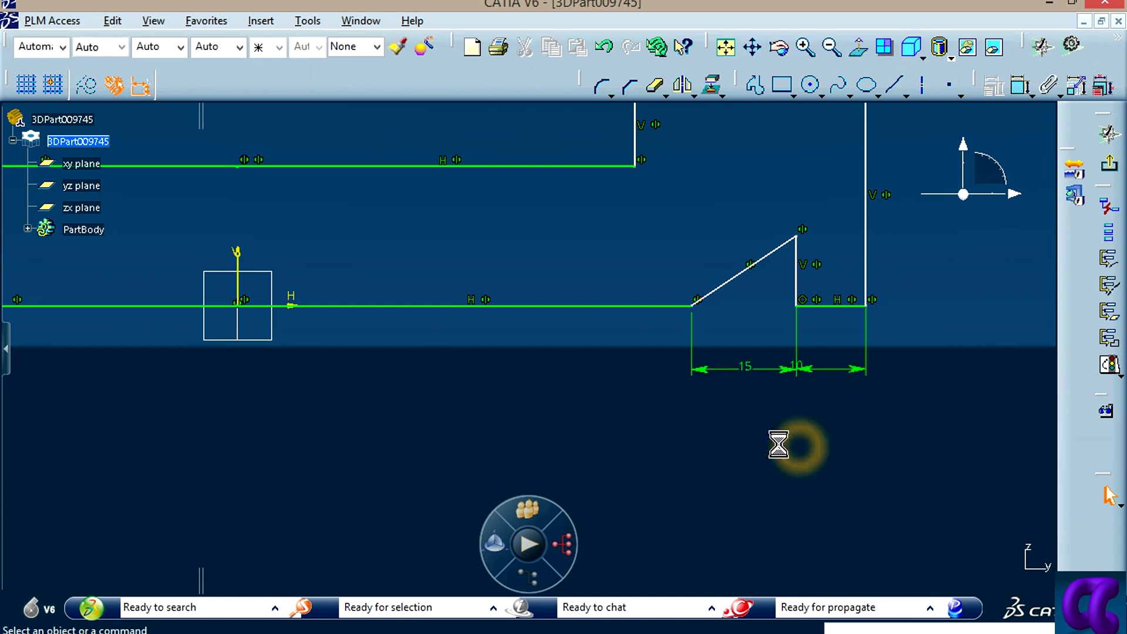
Step: Zoom out and drag the right vertical edge to reshape the profile
click(651, 409)
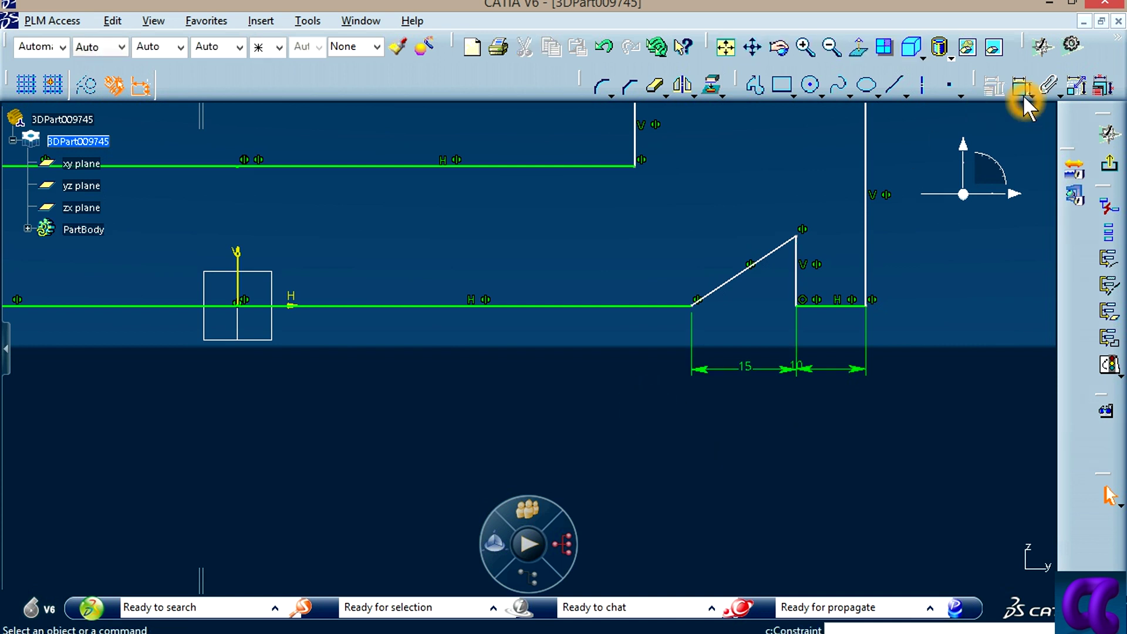
middle_drag(663, 242, 742, 427)
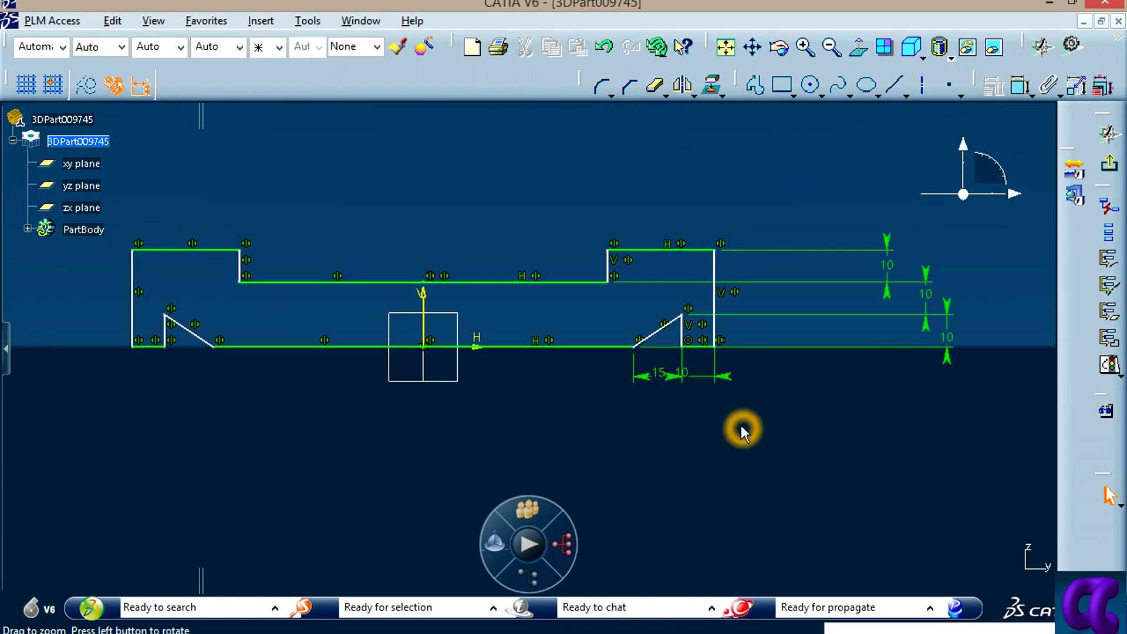
click(711, 309)
mouse_move(712, 305)
mouse_down()
mouse_move(503, 303)
mouse_move(679, 320)
mouse_move(503, 307)
mouse_move(688, 308)
mouse_move(665, 317)
mouse_up()
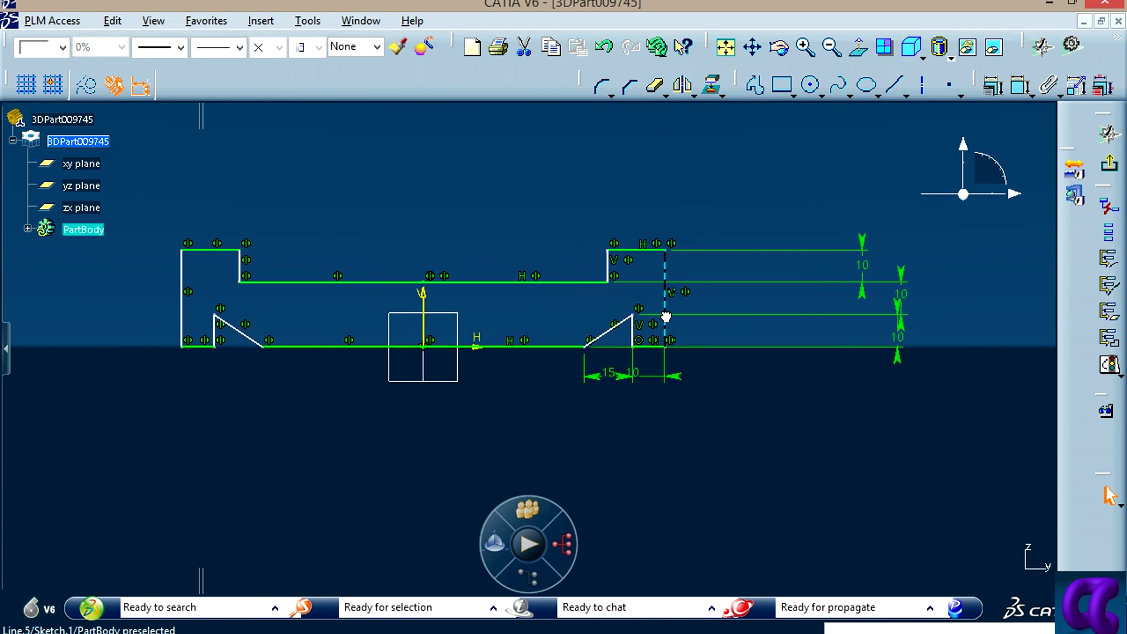
click(805, 167)
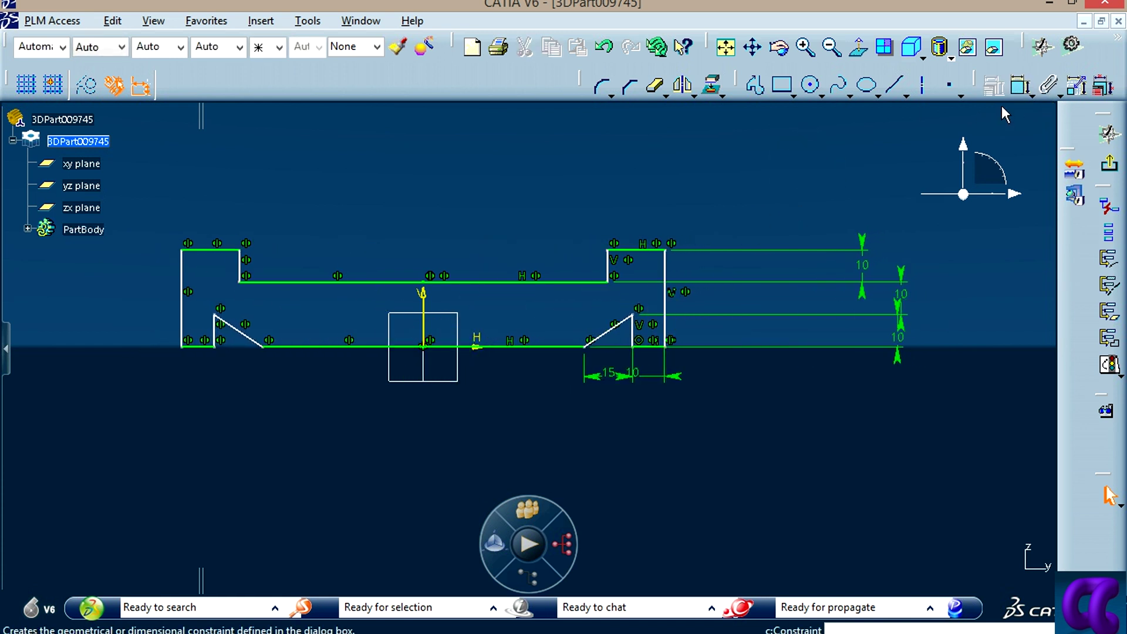
Step: Dimension the top notch width as 10, checking the reference drawing
click(1021, 88)
click(240, 267)
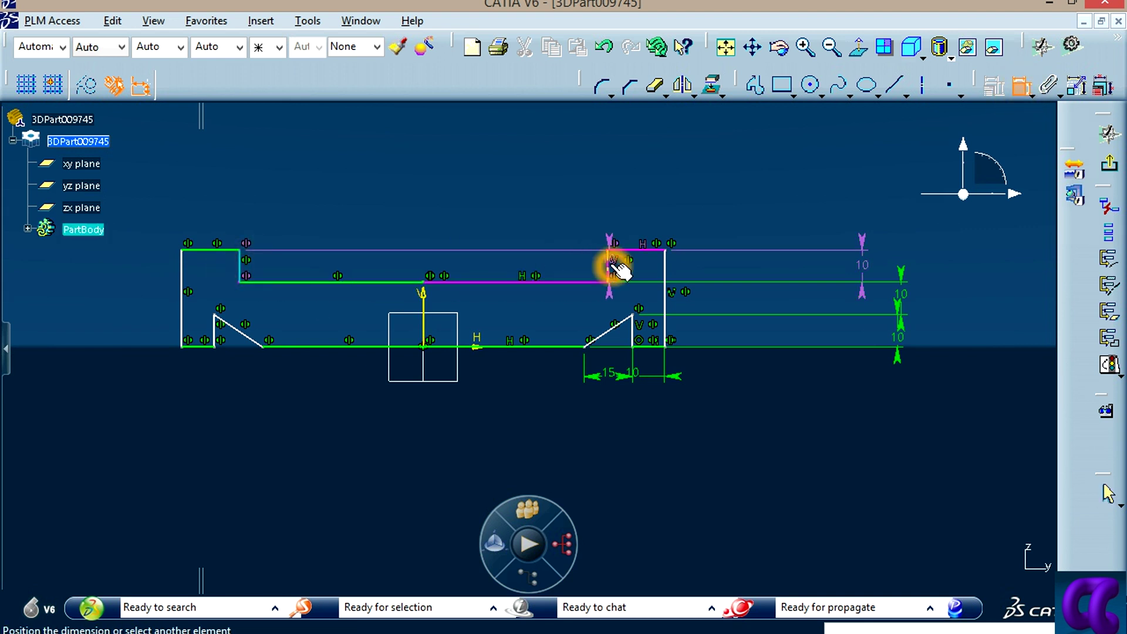
click(489, 198)
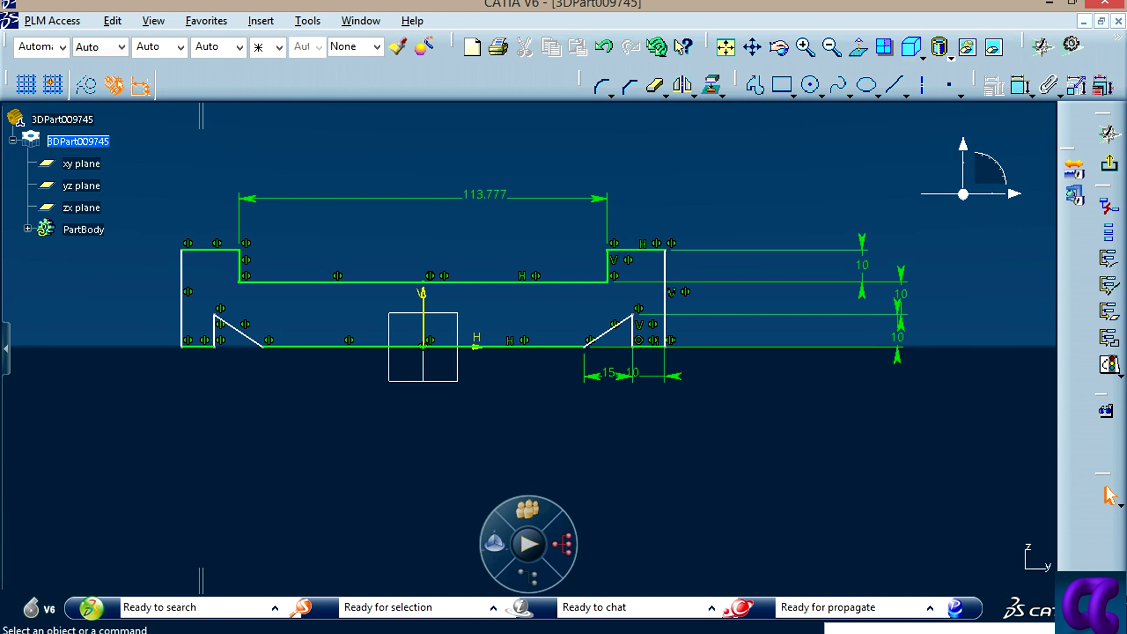
key(alt+Tab)
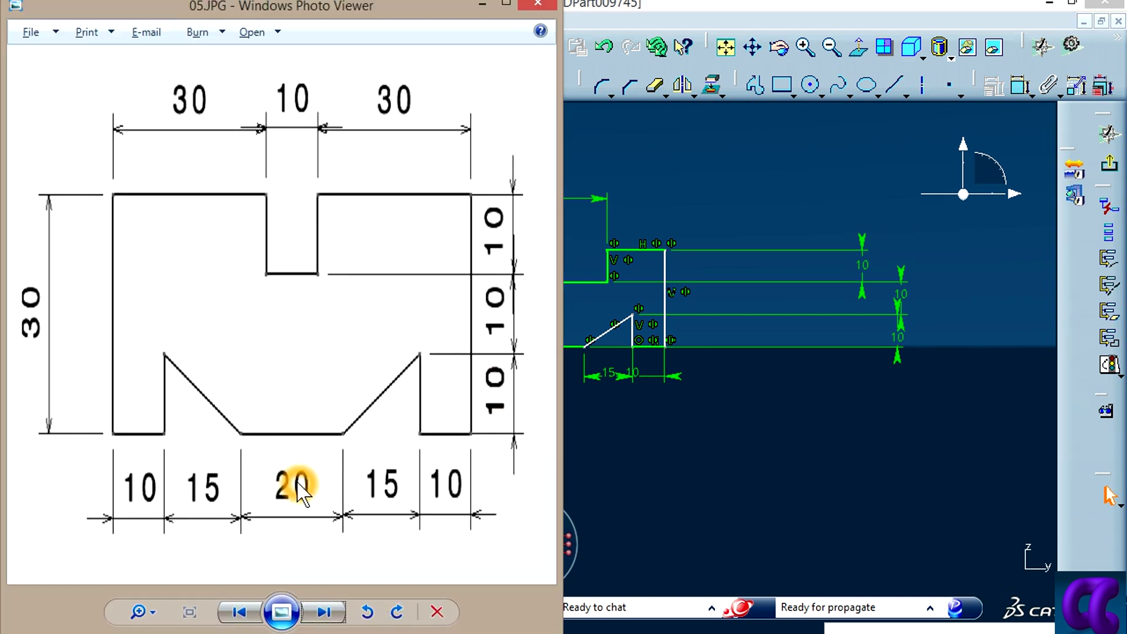
key(alt+Tab)
double_click(491, 198)
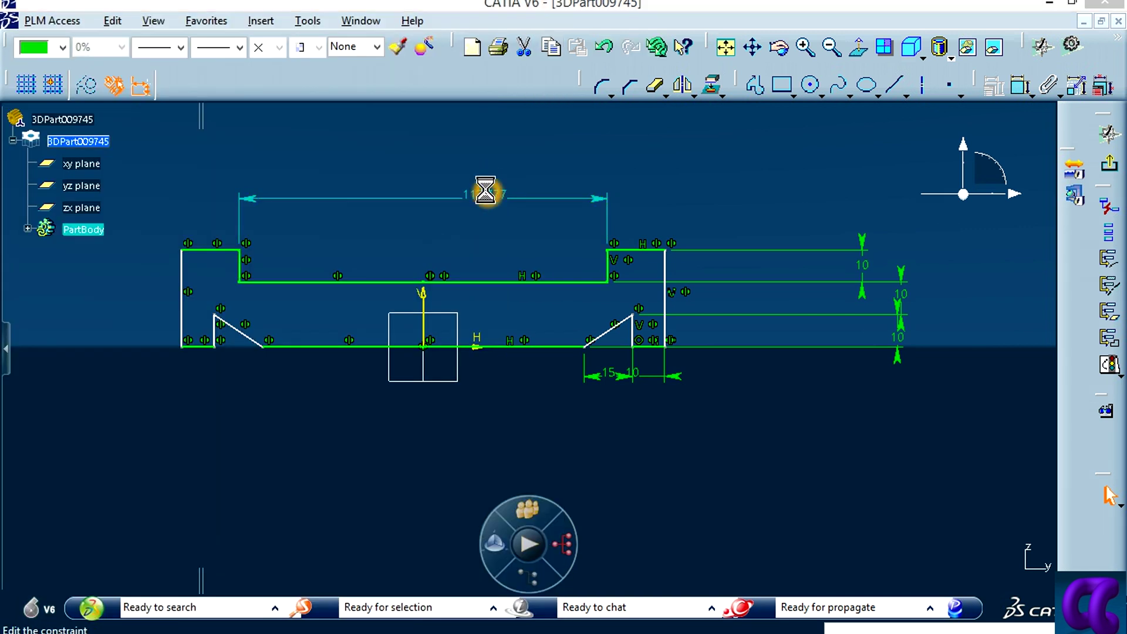
key(Return)
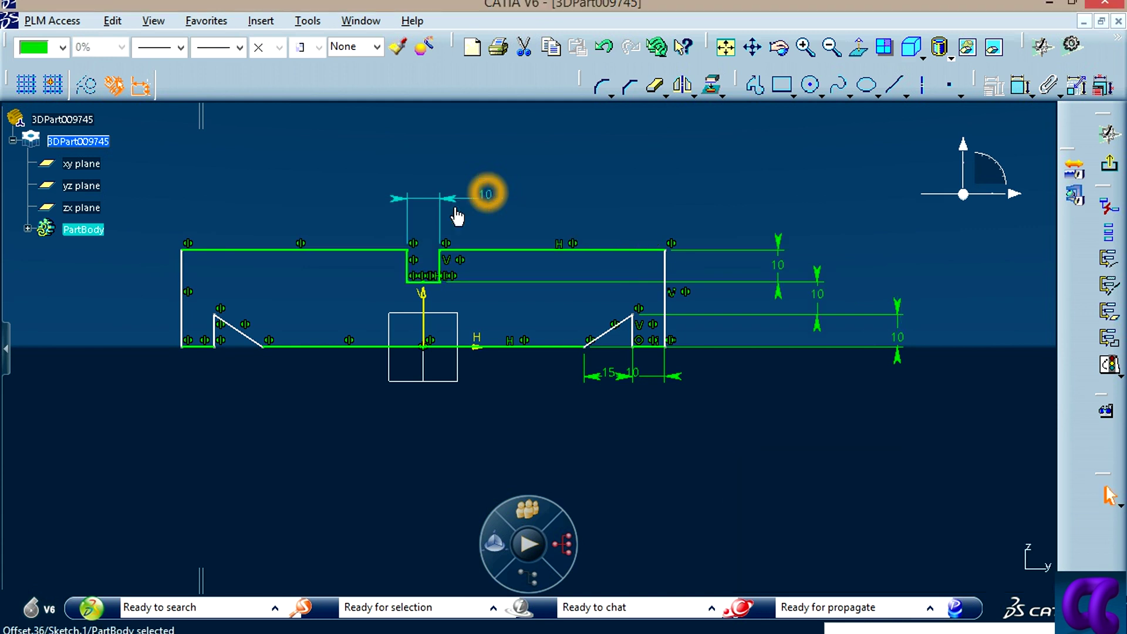
Step: Dimension the bottom flat between the slanted edges as 20
click(1024, 88)
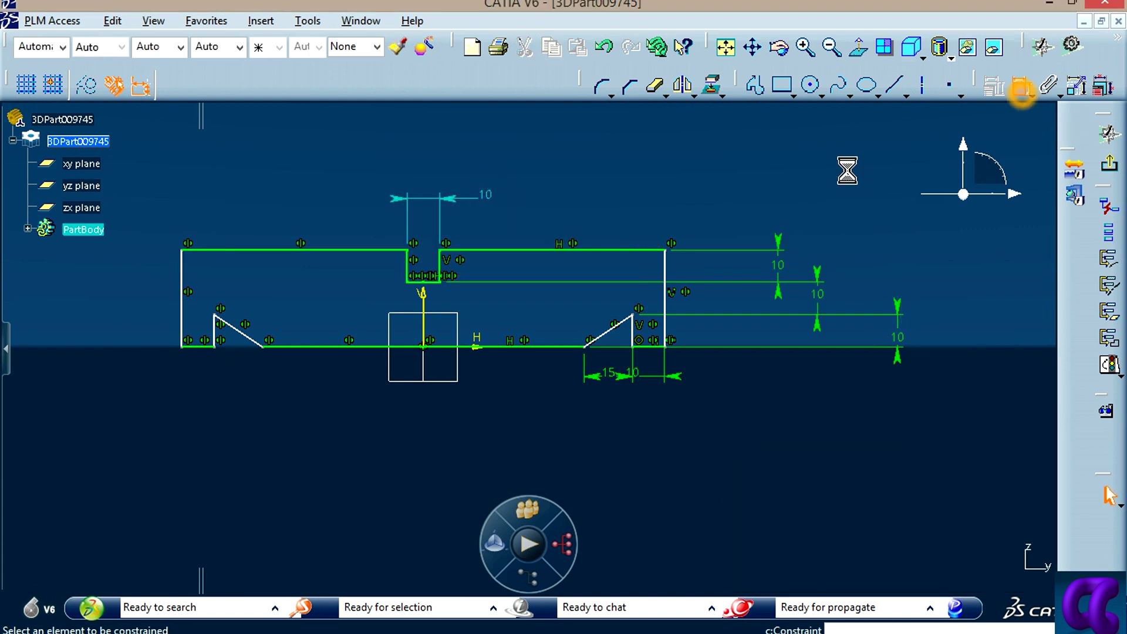
click(262, 346)
click(584, 348)
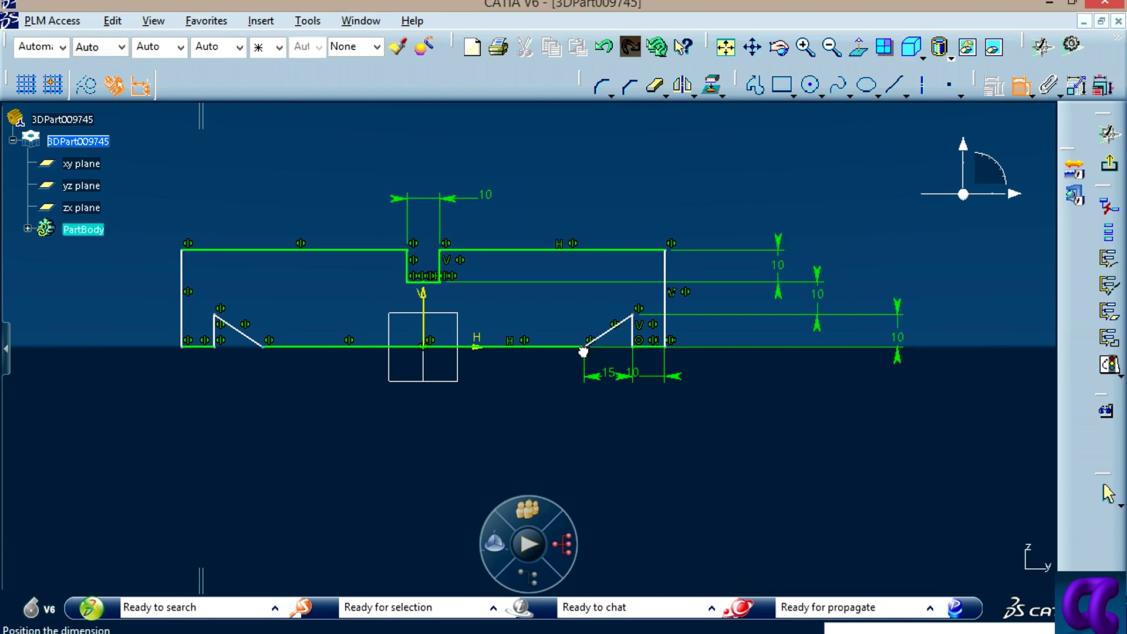
click(444, 421)
double_click(445, 421)
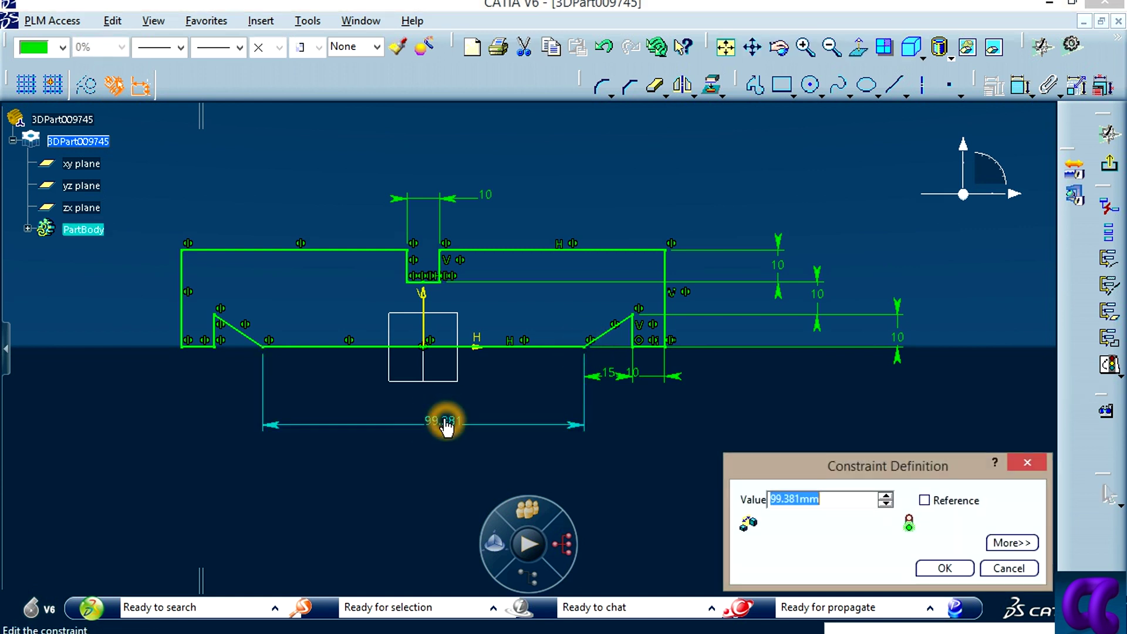
key(Return)
click(649, 408)
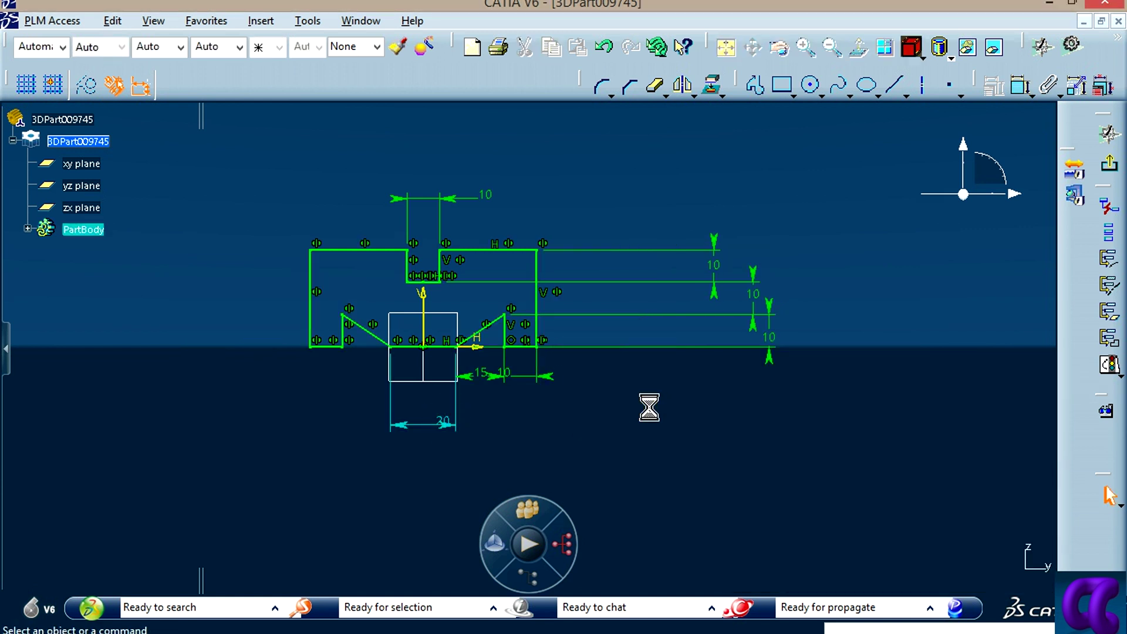
Step: Check Sketch Solving Status, confirming the sketch is Iso-Constrained
mouse_move(565, 427)
middle_down()
mouse_move(845, 377)
mouse_move(604, 453)
mouse_move(757, 469)
middle_up()
drag(929, 482, 649, 143)
click(772, 260)
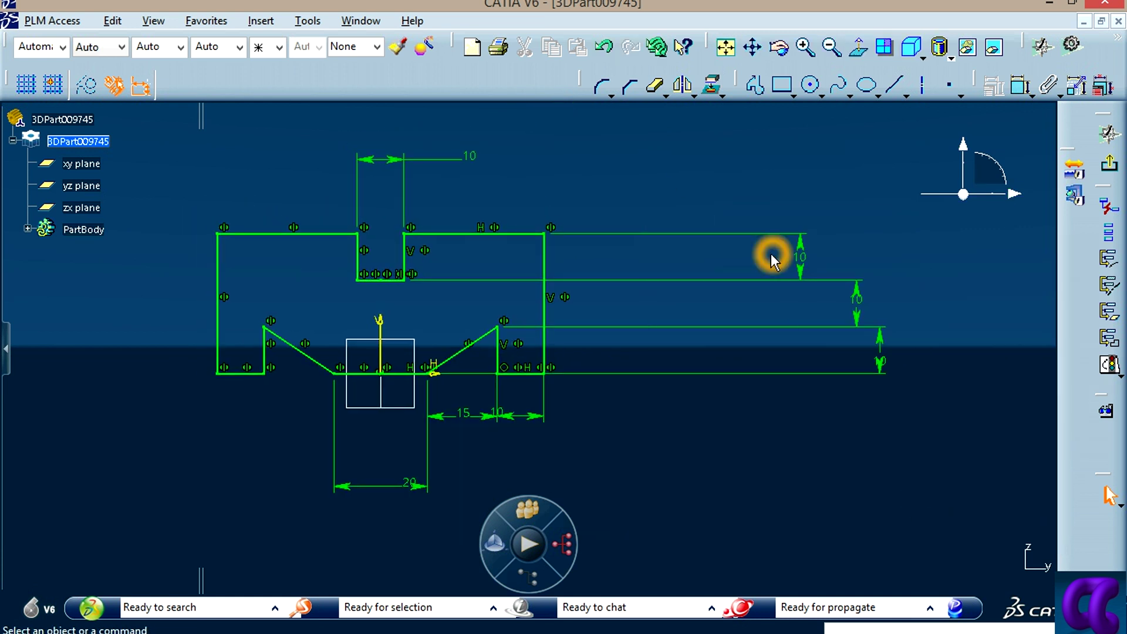
click(1109, 366)
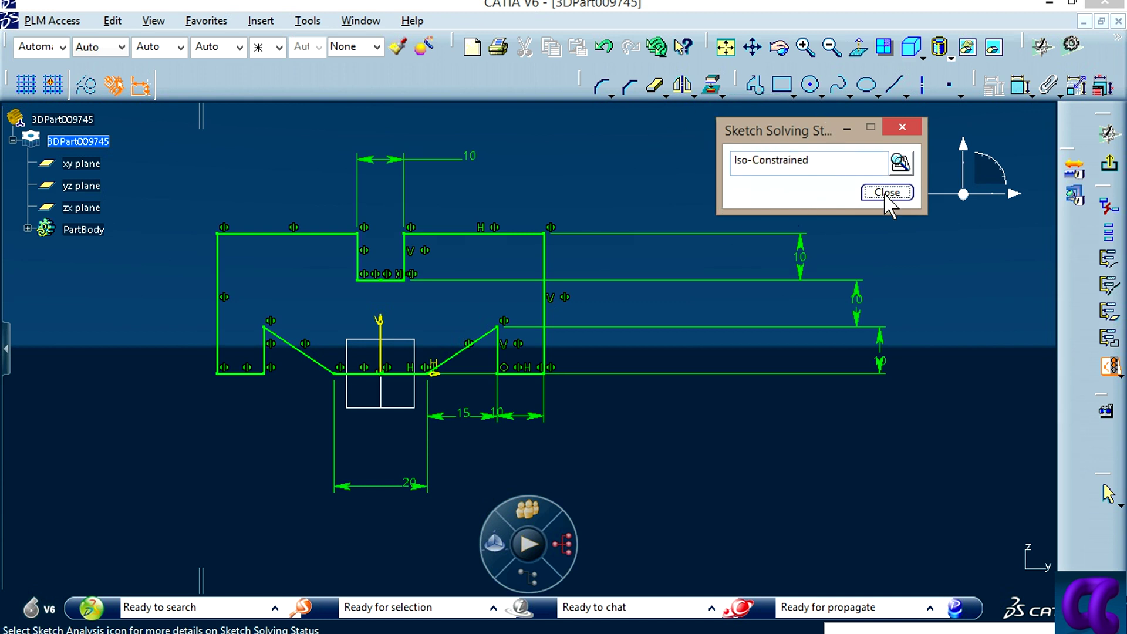
click(886, 193)
mouse_move(803, 442)
middle_down()
mouse_move(704, 443)
mouse_move(636, 422)
middle_up()
Step: Move the three 10 height dimensions closer to the profile
drag(845, 241, 621, 252)
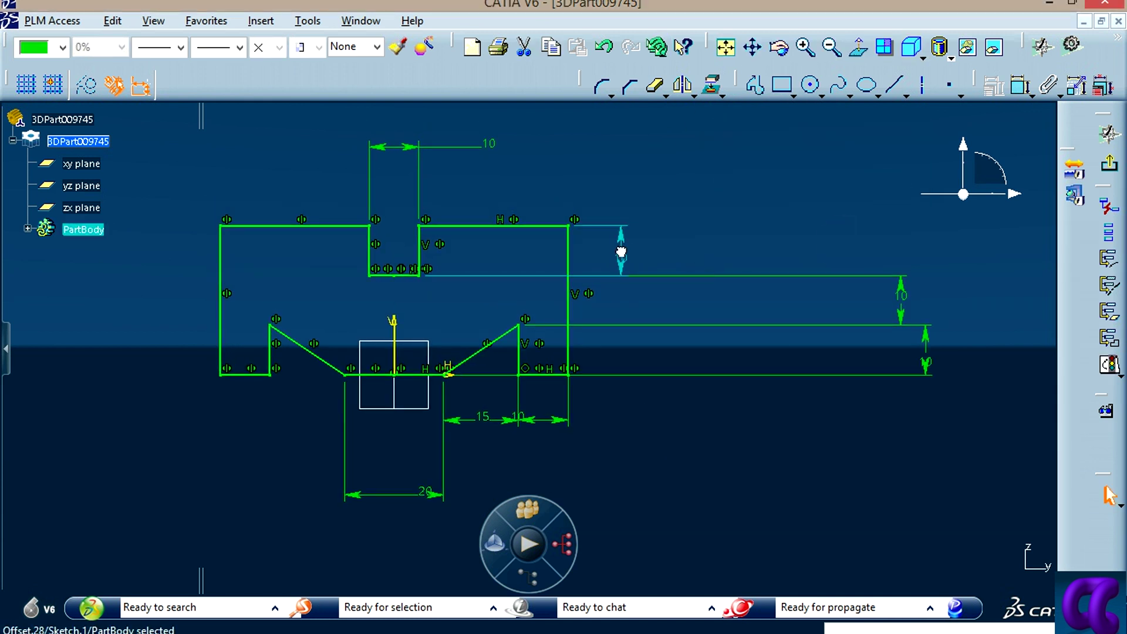
drag(898, 301, 610, 289)
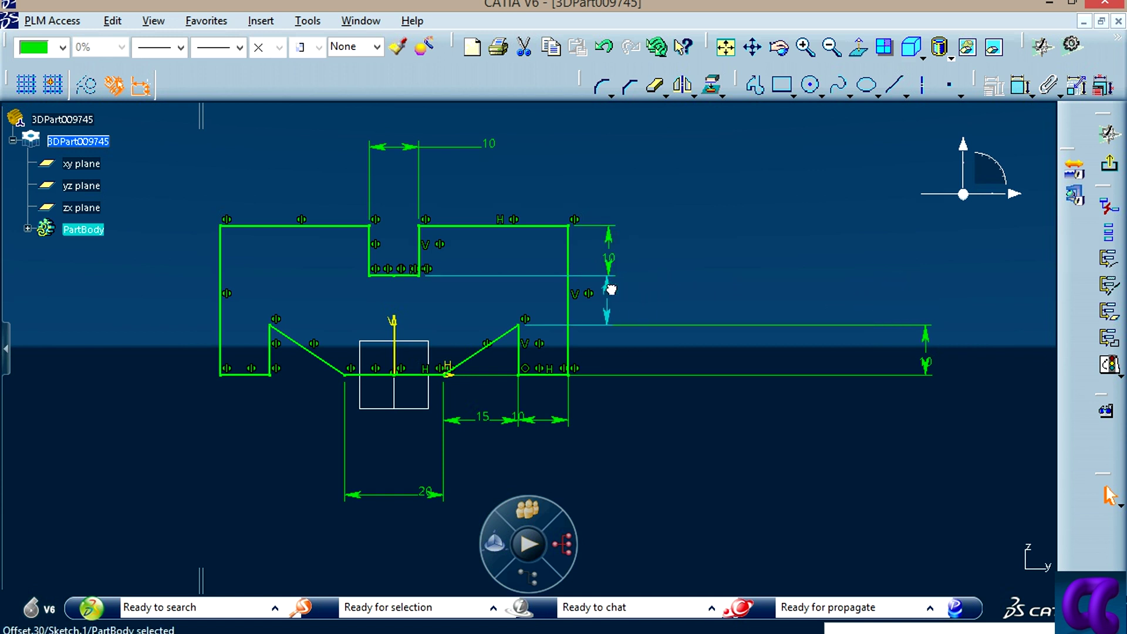
drag(928, 342, 630, 336)
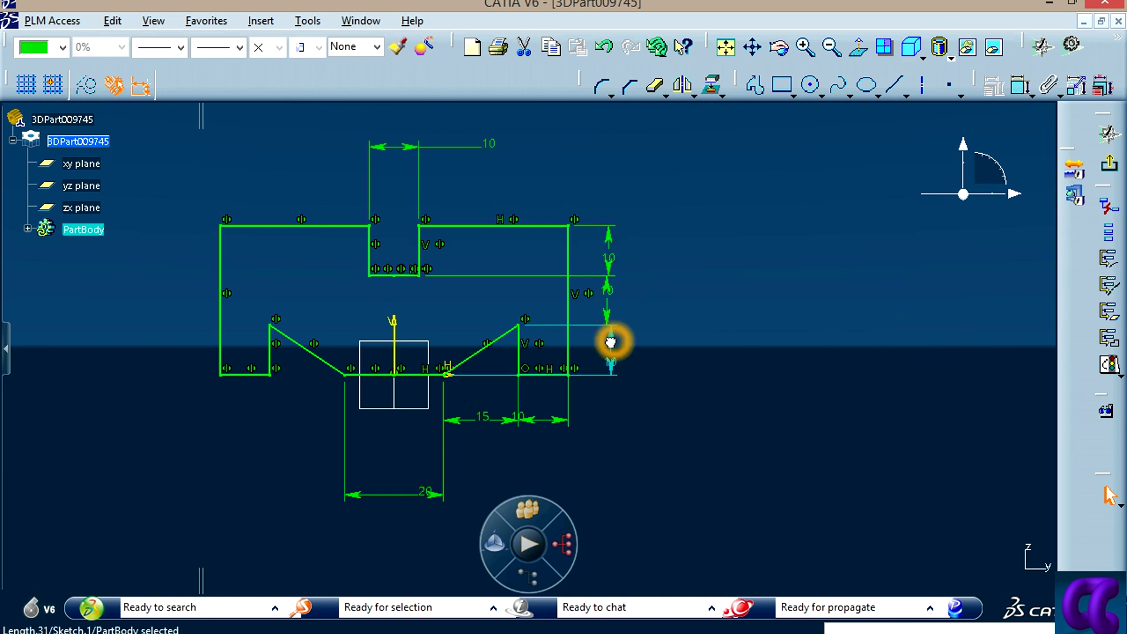
click(648, 369)
click(609, 351)
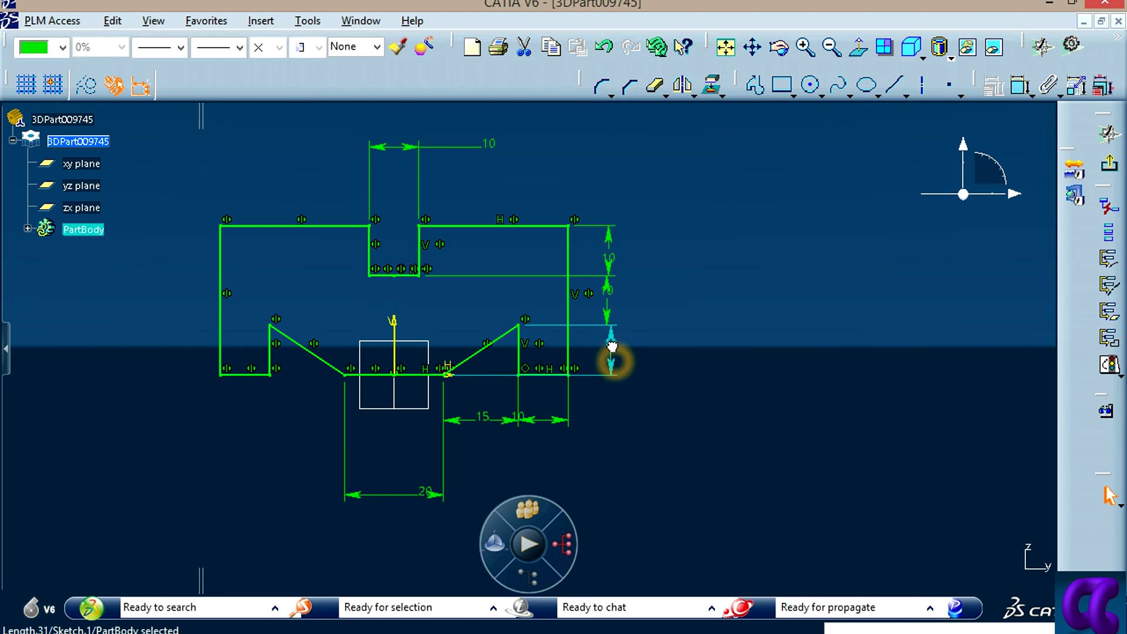
click(845, 370)
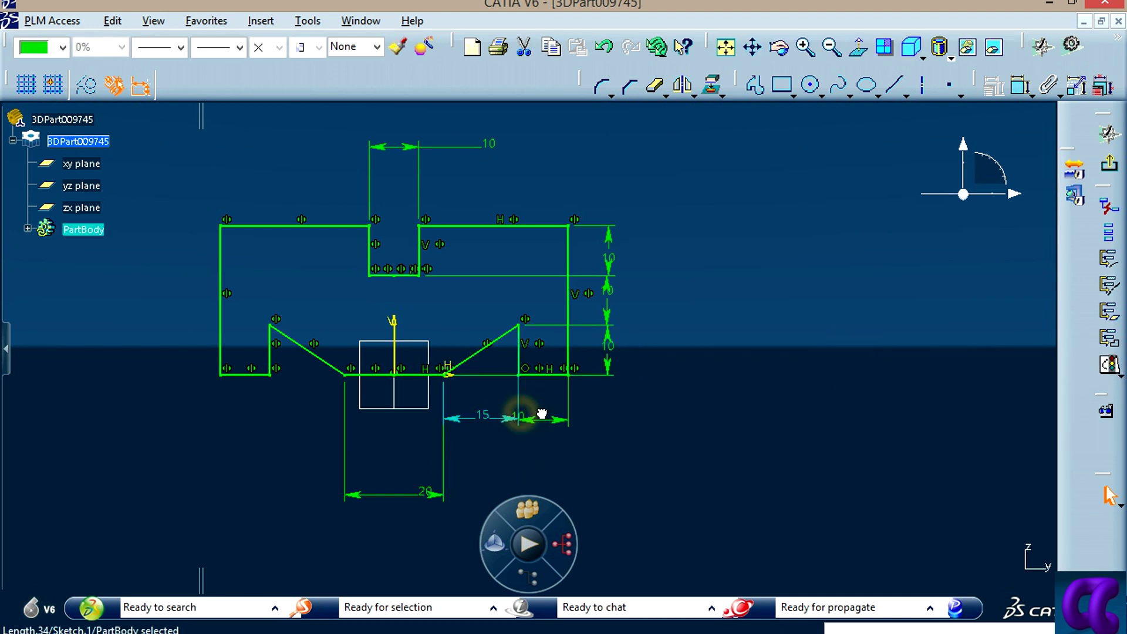
Step: Tidy the 15, 10 and 20 dimensions and the top notch 10 label
drag(521, 414, 531, 422)
click(620, 447)
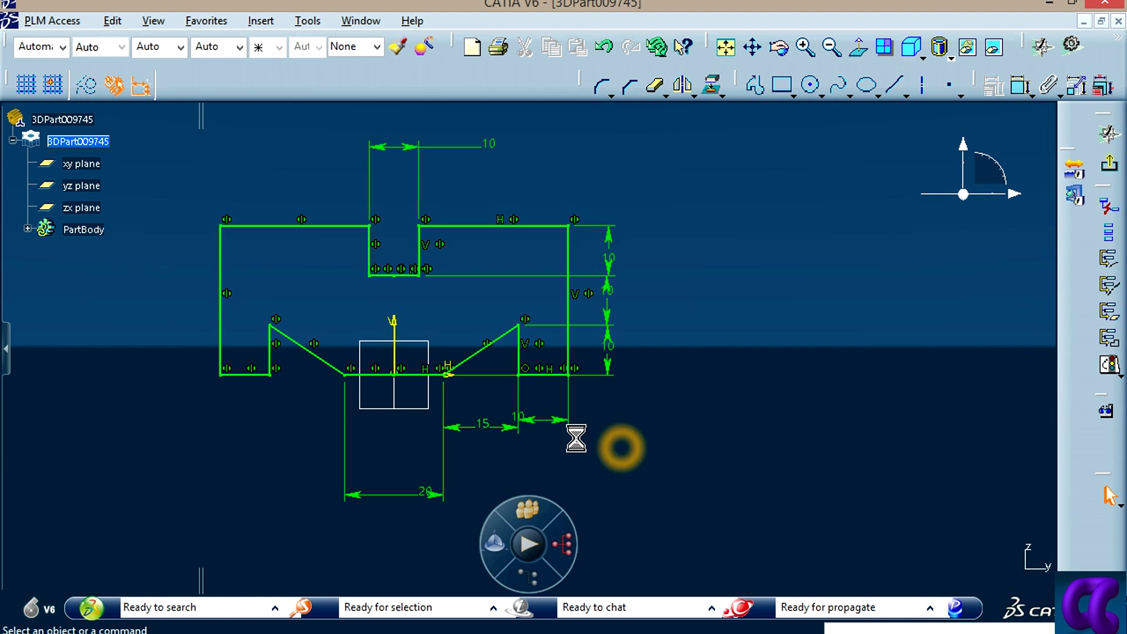
click(526, 418)
click(639, 422)
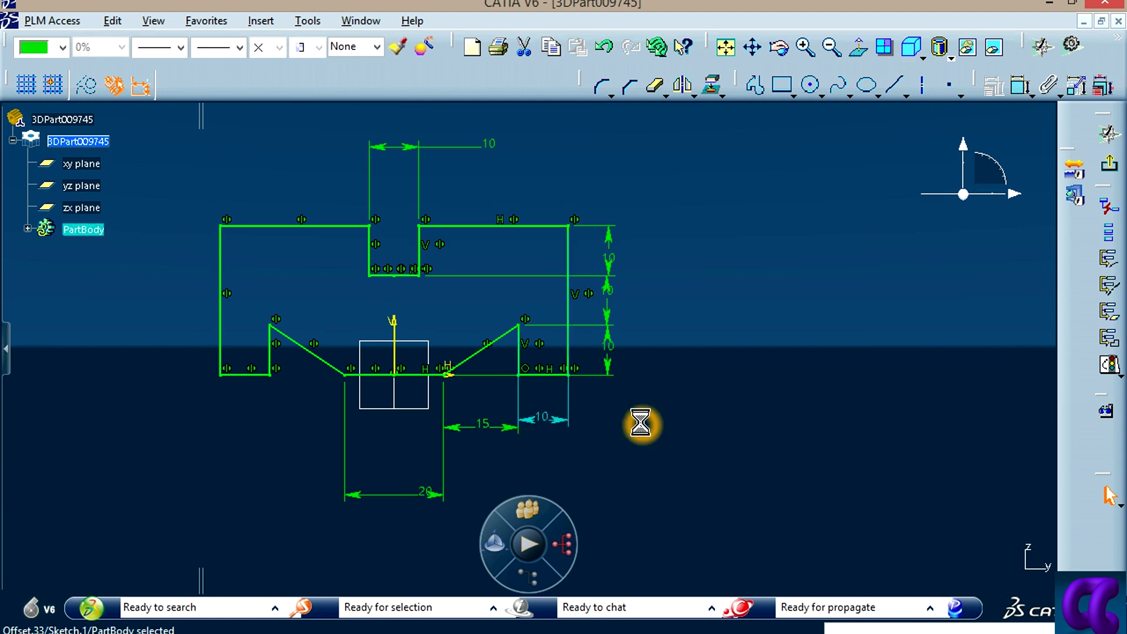
click(427, 498)
drag(432, 514, 432, 430)
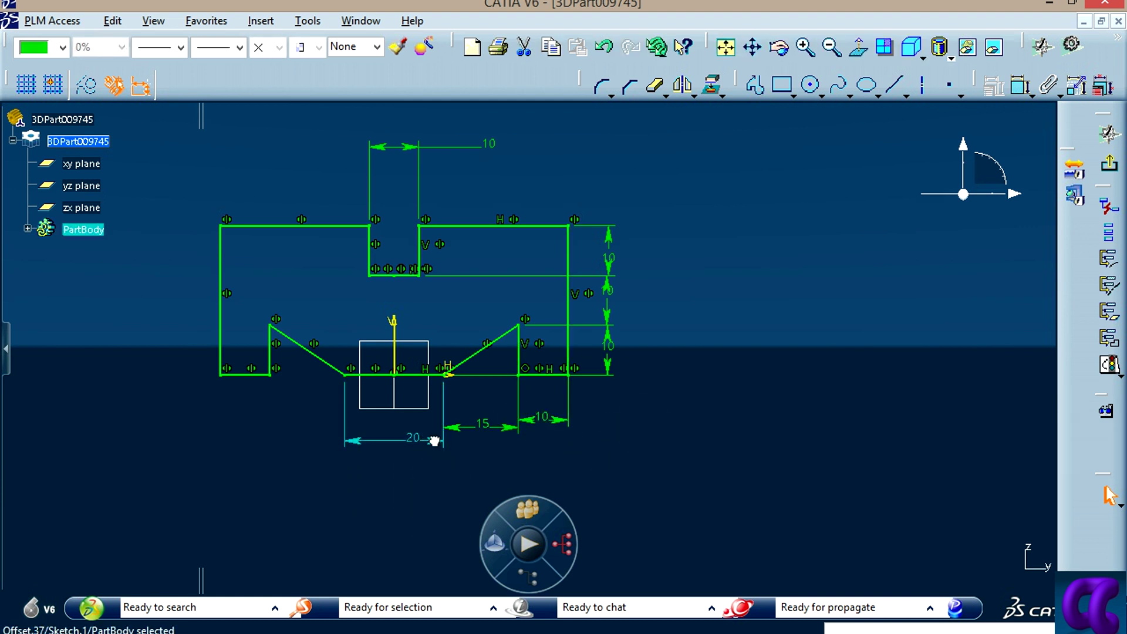
click(750, 427)
mouse_move(496, 147)
mouse_down()
mouse_move(406, 146)
mouse_move(422, 195)
mouse_up()
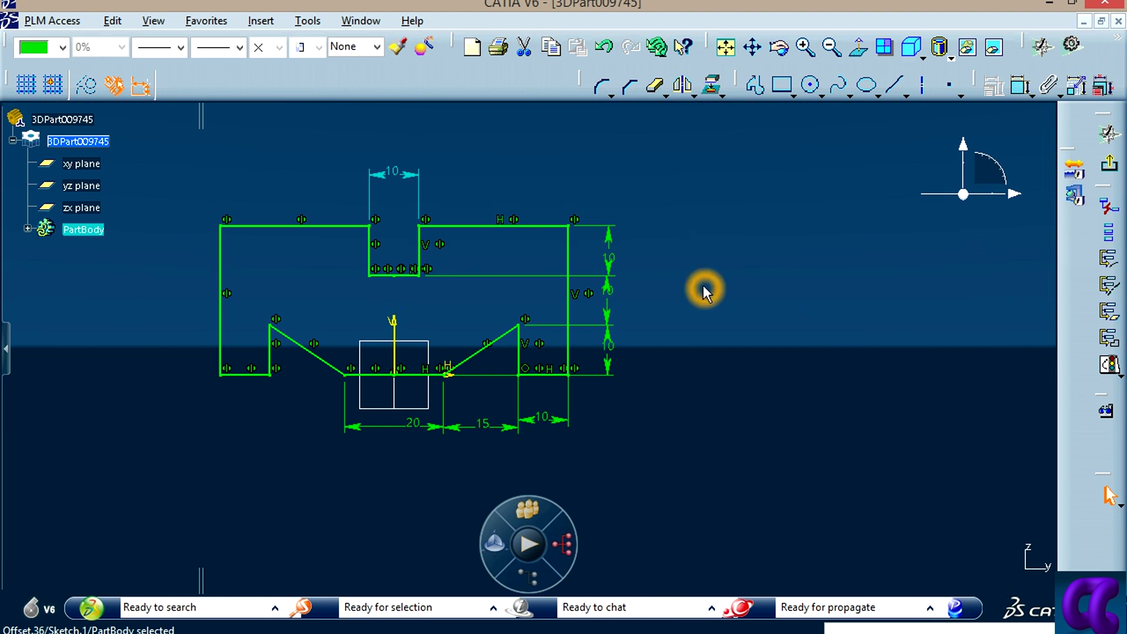
click(726, 308)
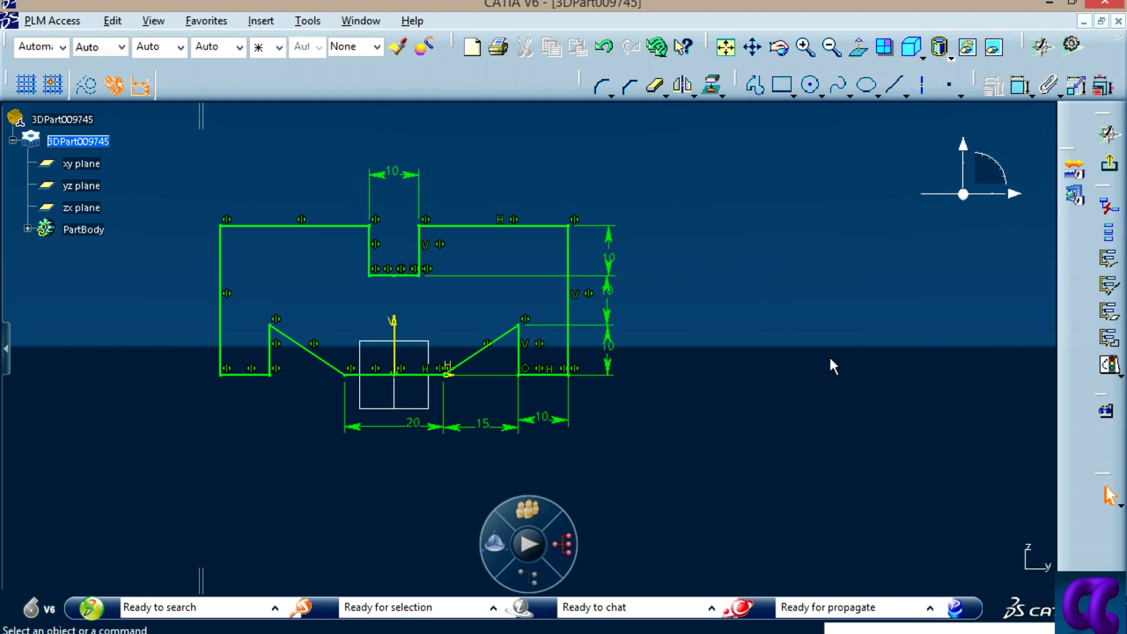
mouse_move(737, 395)
middle_down()
mouse_move(794, 398)
mouse_move(788, 444)
middle_up()
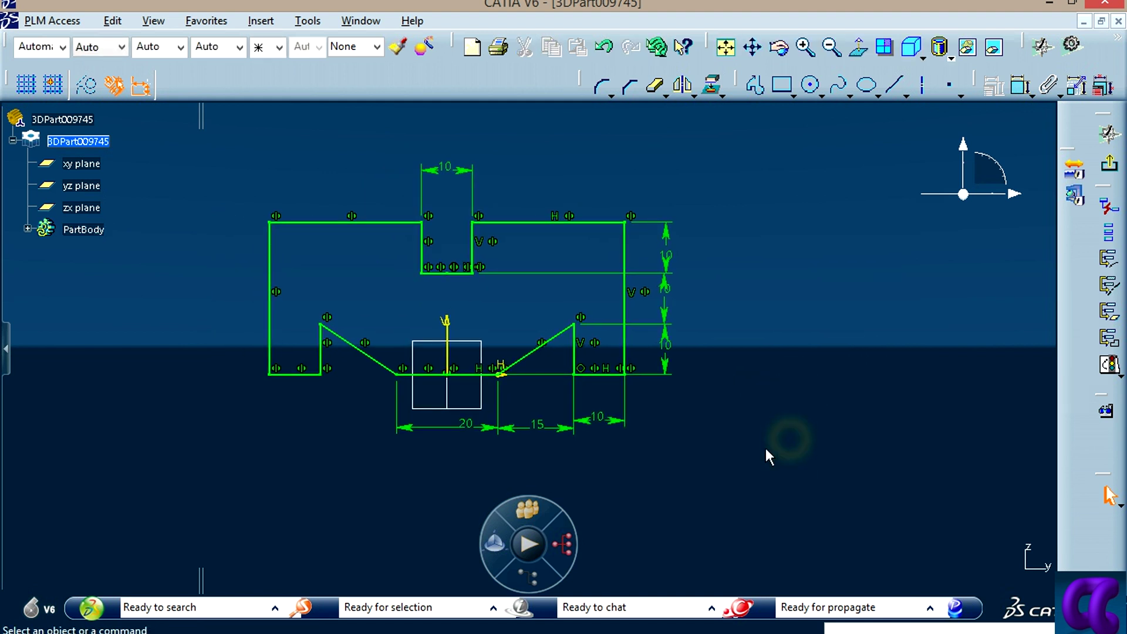
Step: Create a new 3D Part with a positioned sketch on the yz plane
key(ctrl+n)
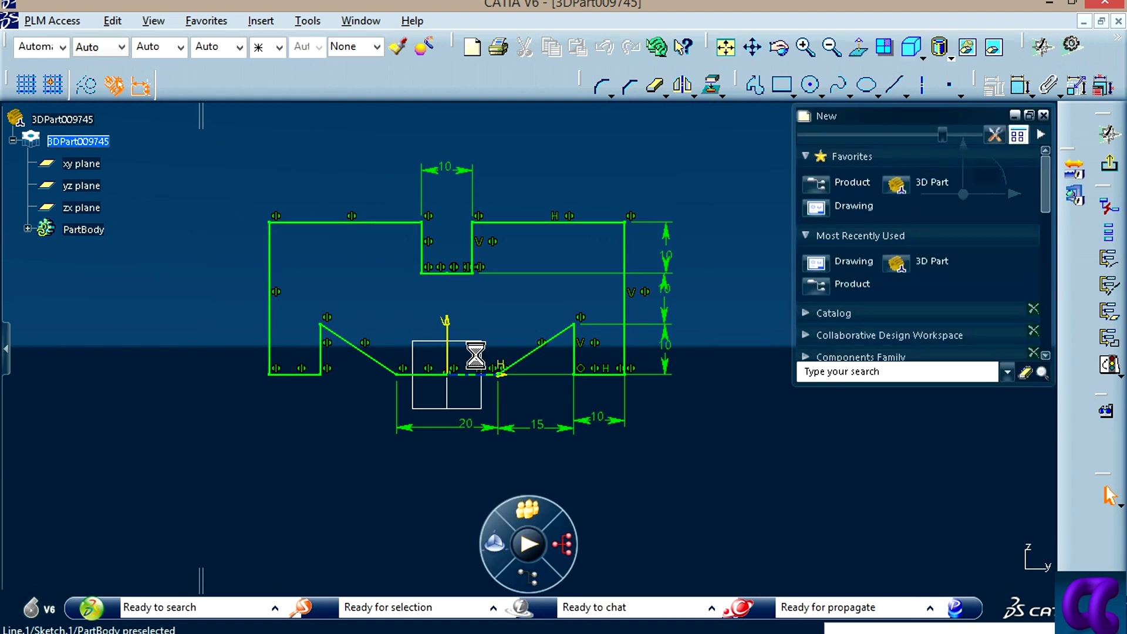
click(928, 184)
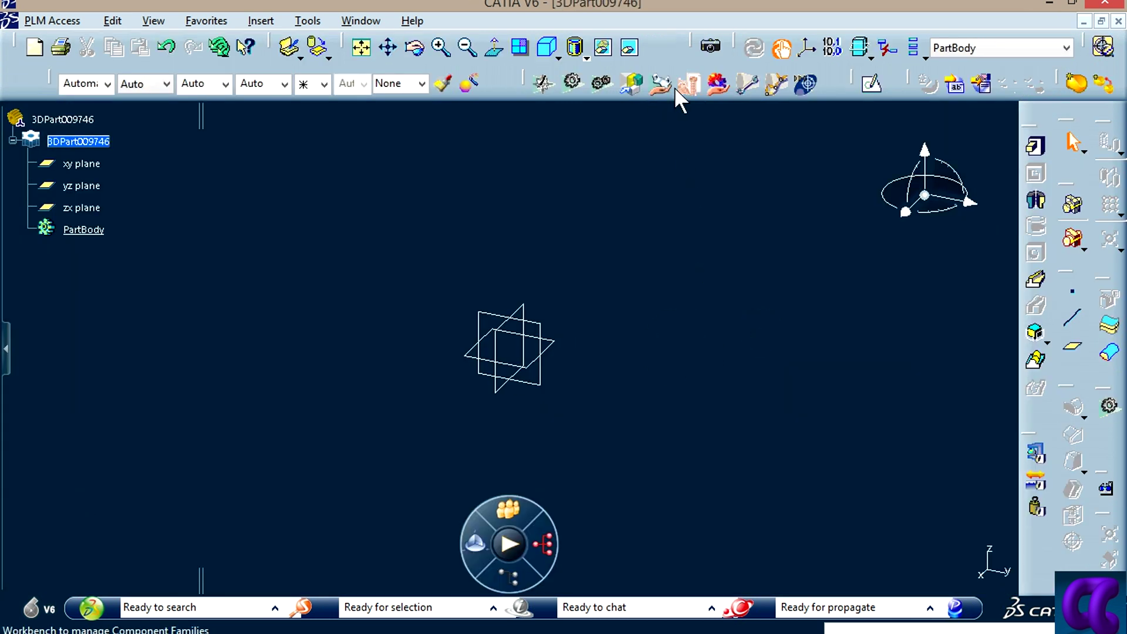
click(871, 84)
click(490, 320)
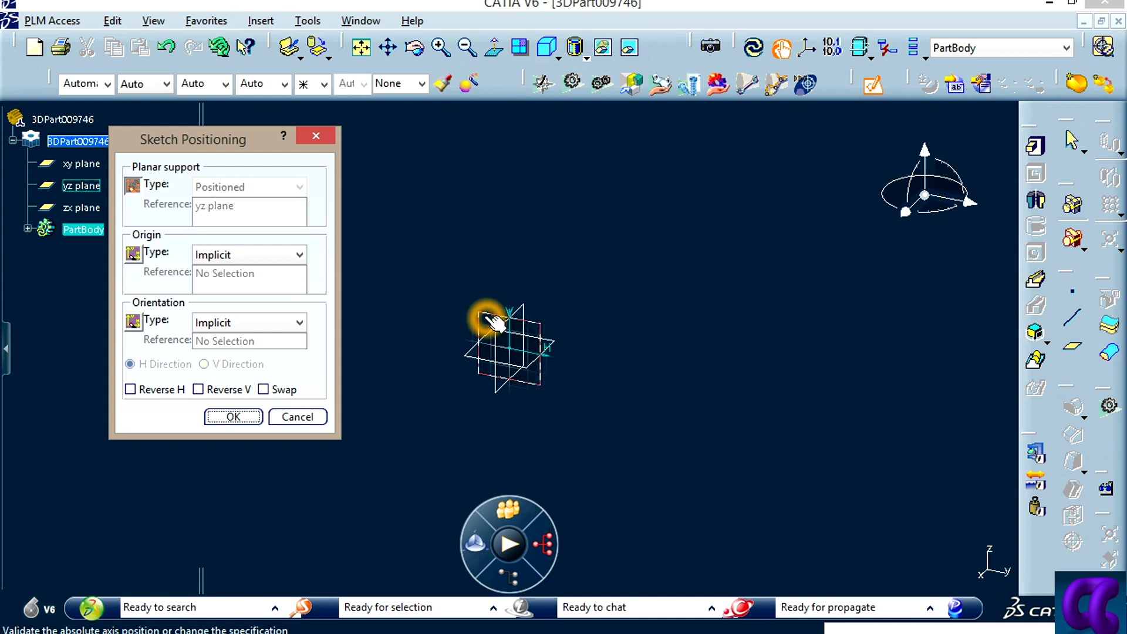
click(492, 355)
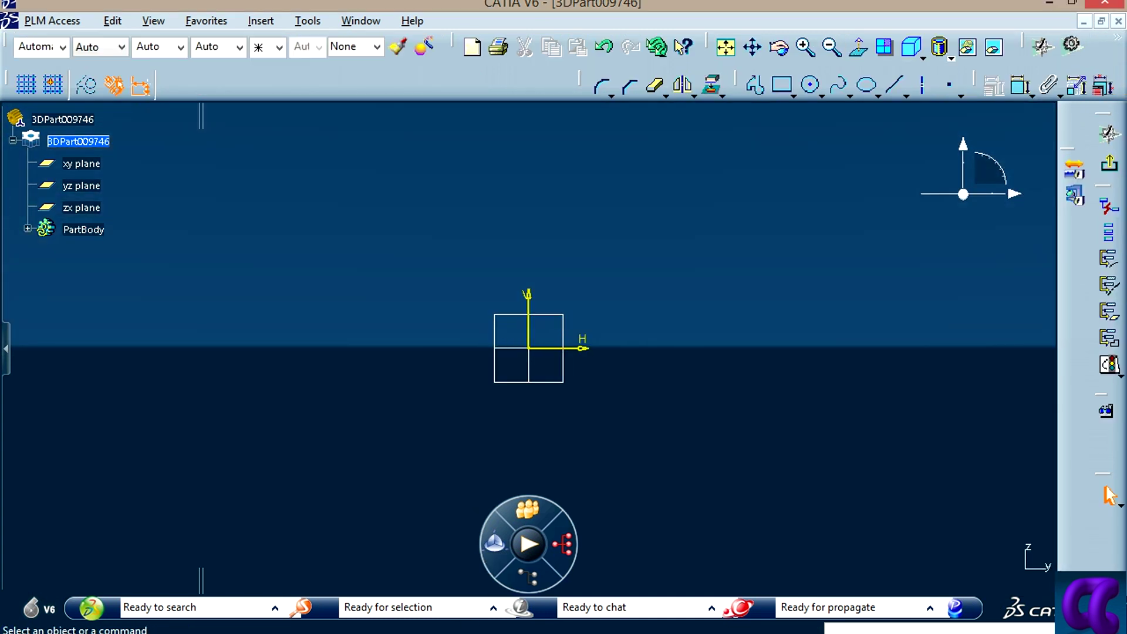
Step: View the 06.JPG reference drawing, then return to the sketch
click(332, 581)
click(322, 612)
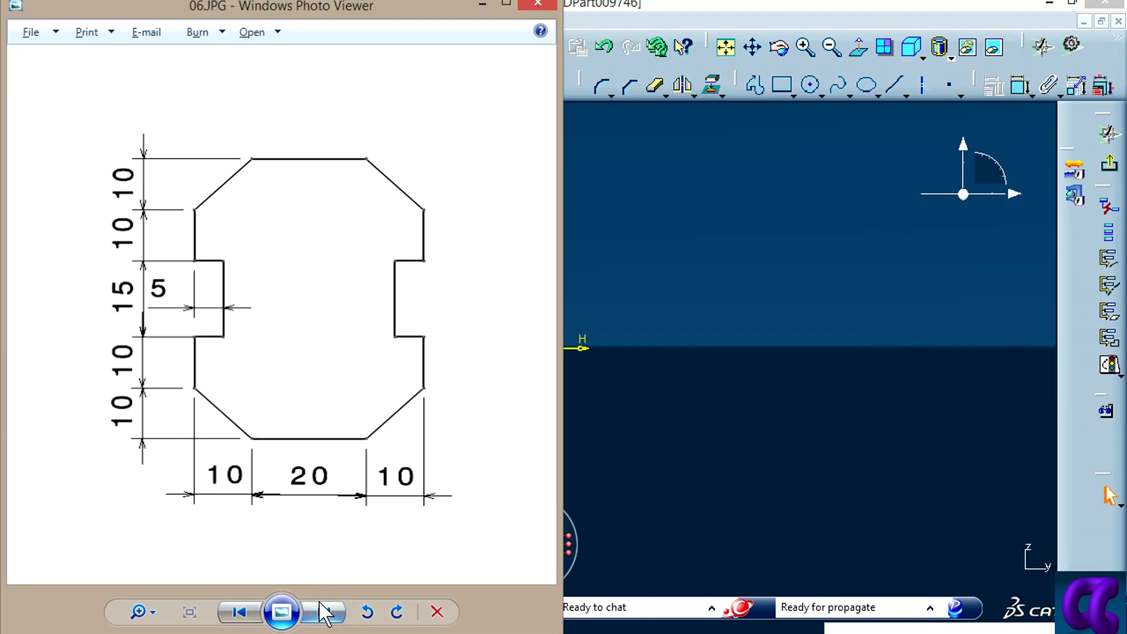
click(721, 316)
middle_drag(699, 343, 717, 304)
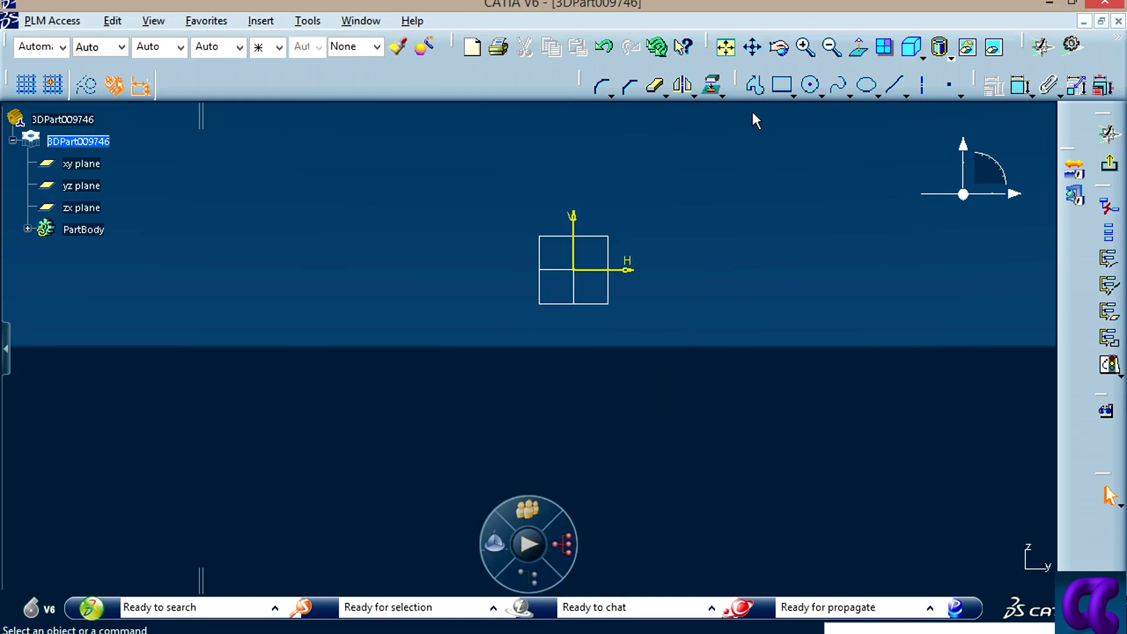
Step: Draw the quarter profile: top edge, chamfer, vertical side and notch step
click(752, 83)
middle_drag(577, 162, 503, 301)
click(500, 269)
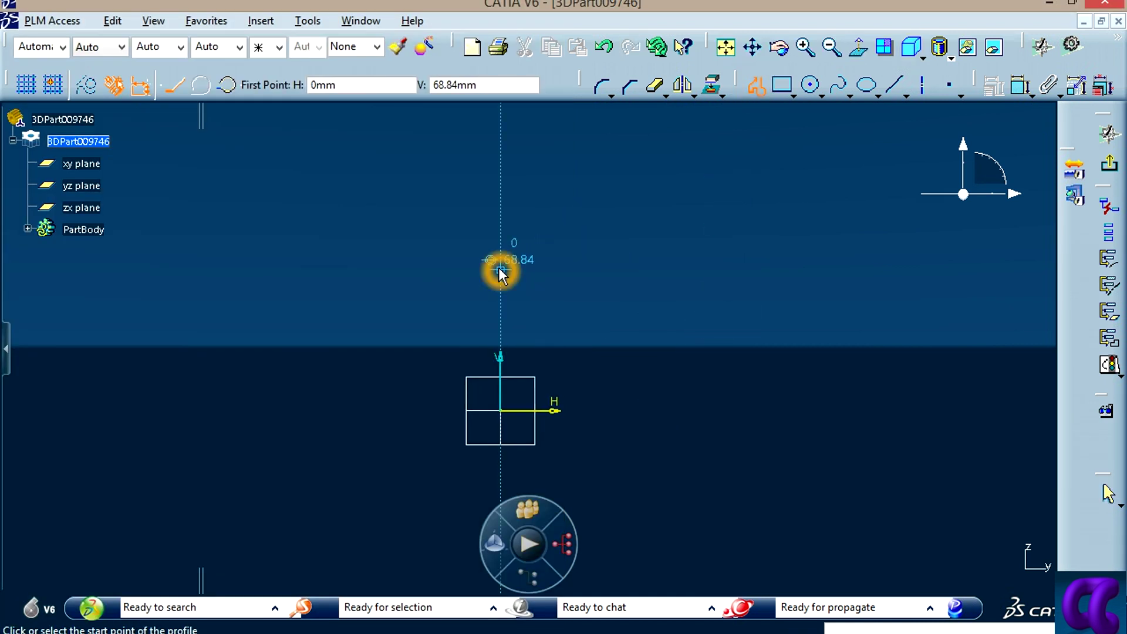
click(562, 269)
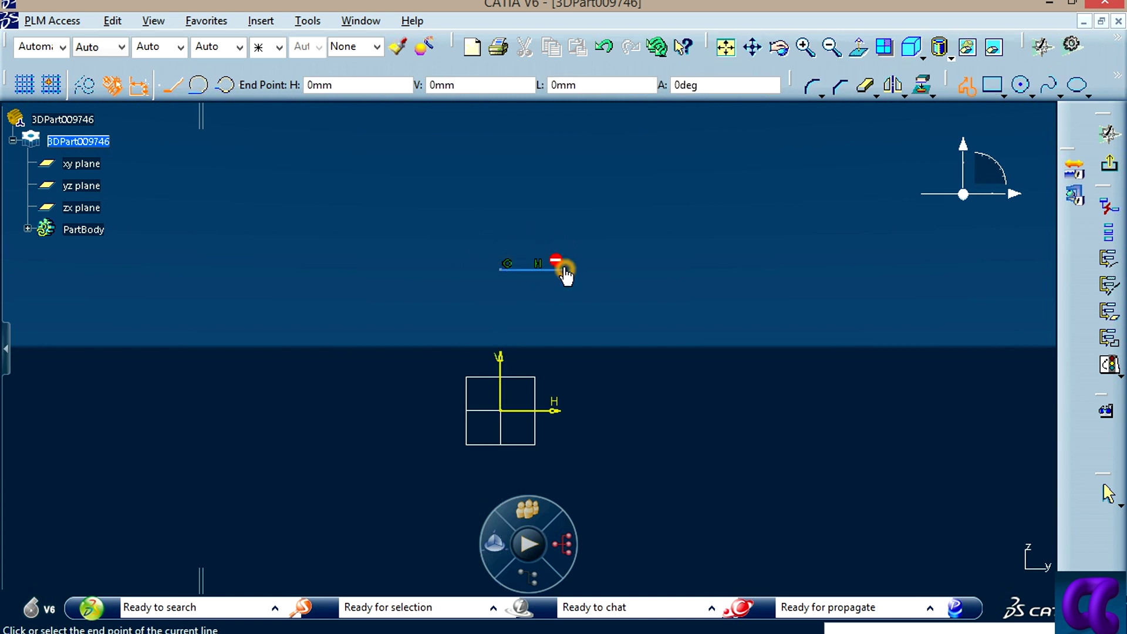
click(600, 311)
click(600, 343)
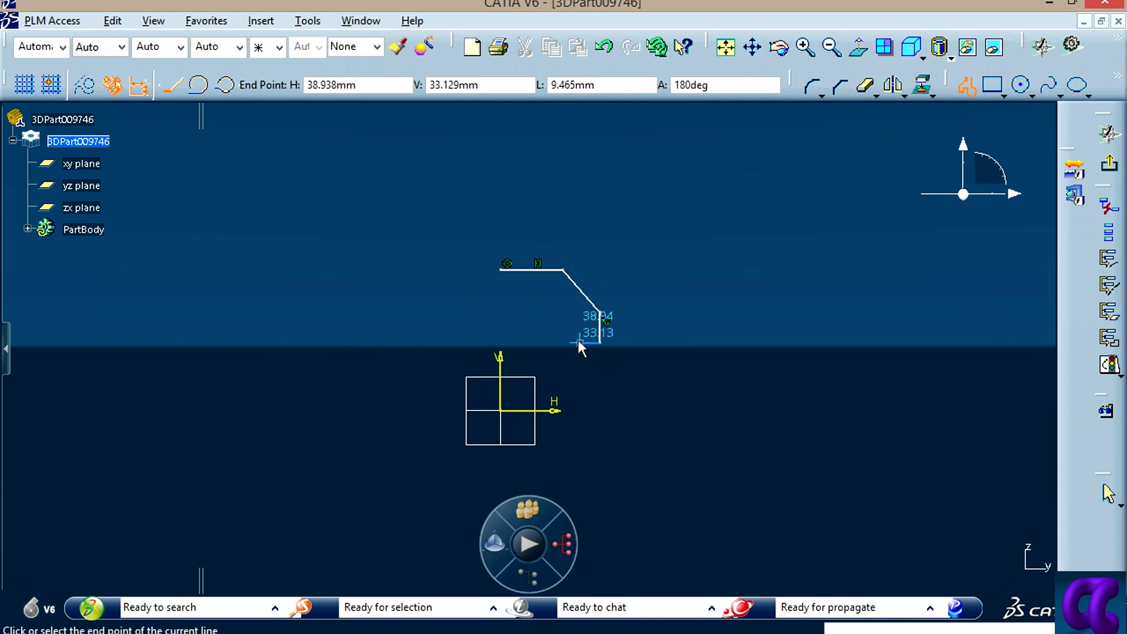
click(581, 410)
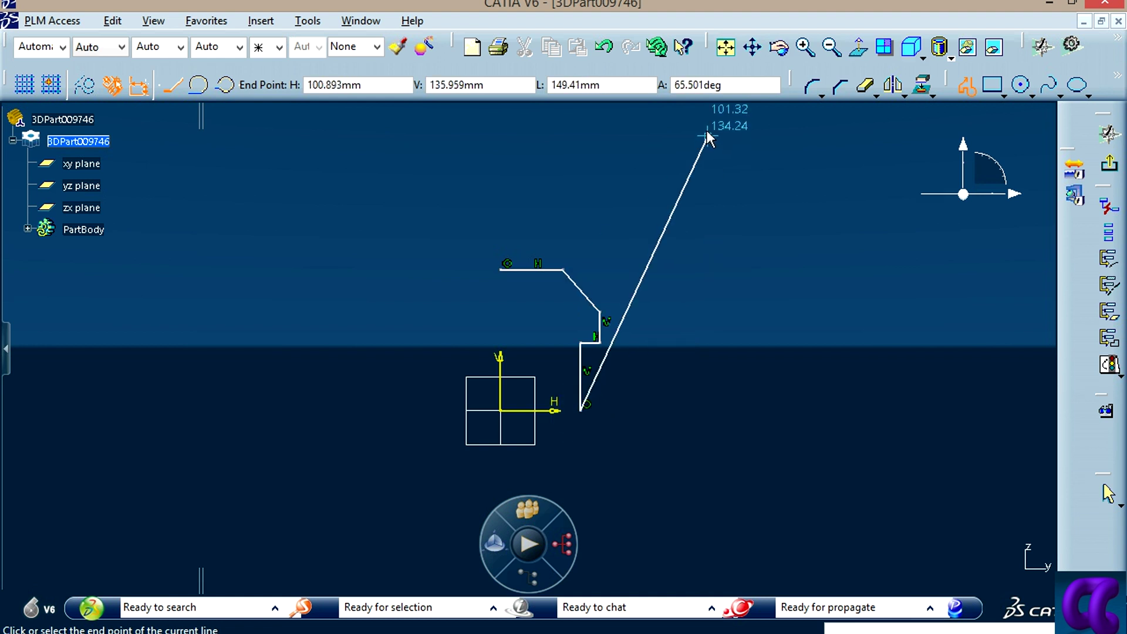
click(964, 89)
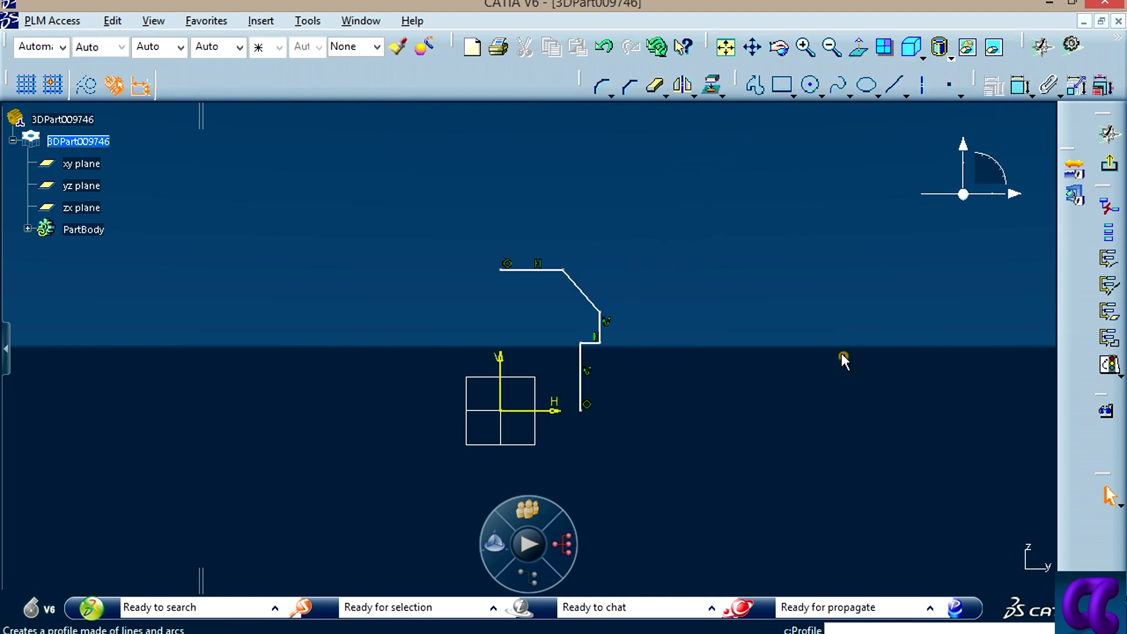
Step: Drag the notch step into place and box-select the quarter profile
mouse_move(672, 424)
middle_down()
mouse_move(681, 289)
mouse_move(680, 319)
middle_up()
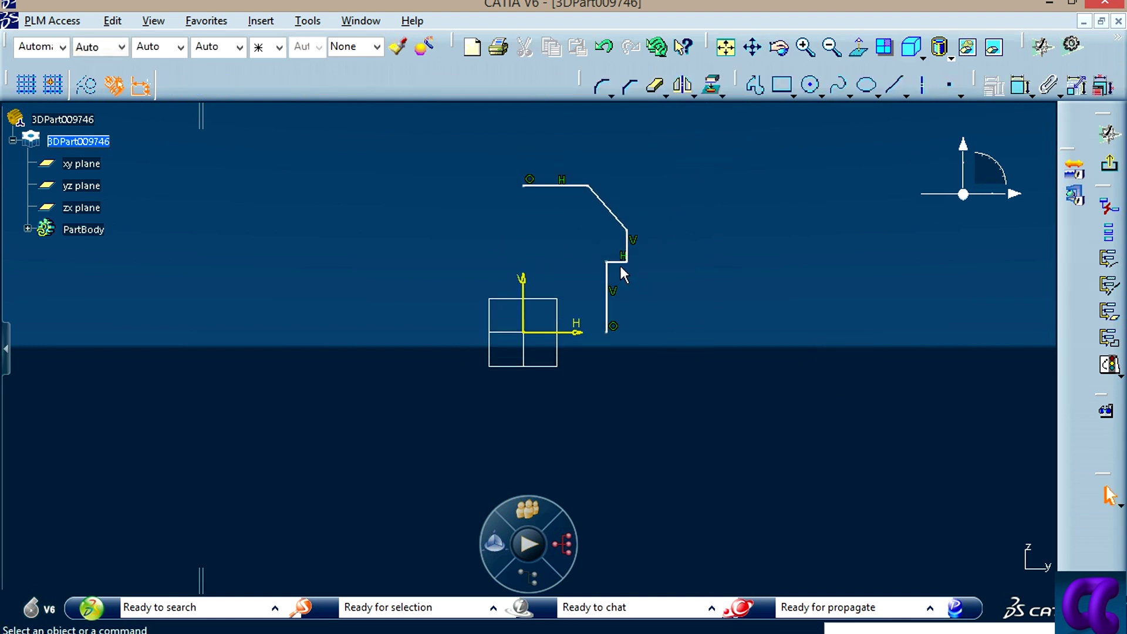
drag(626, 267, 608, 278)
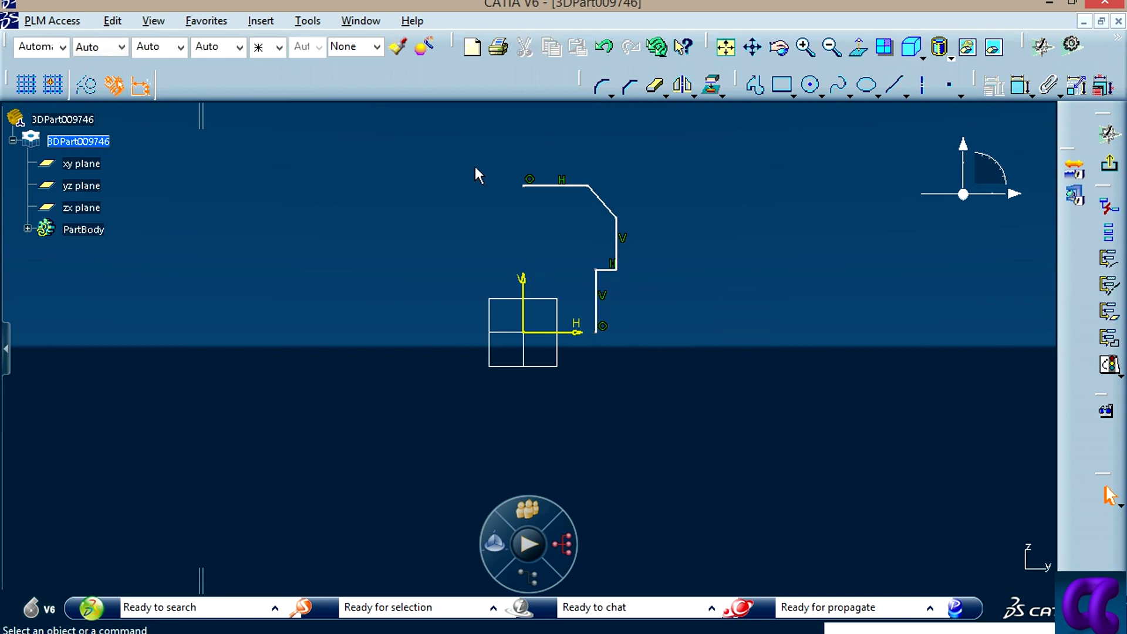
drag(494, 125, 774, 415)
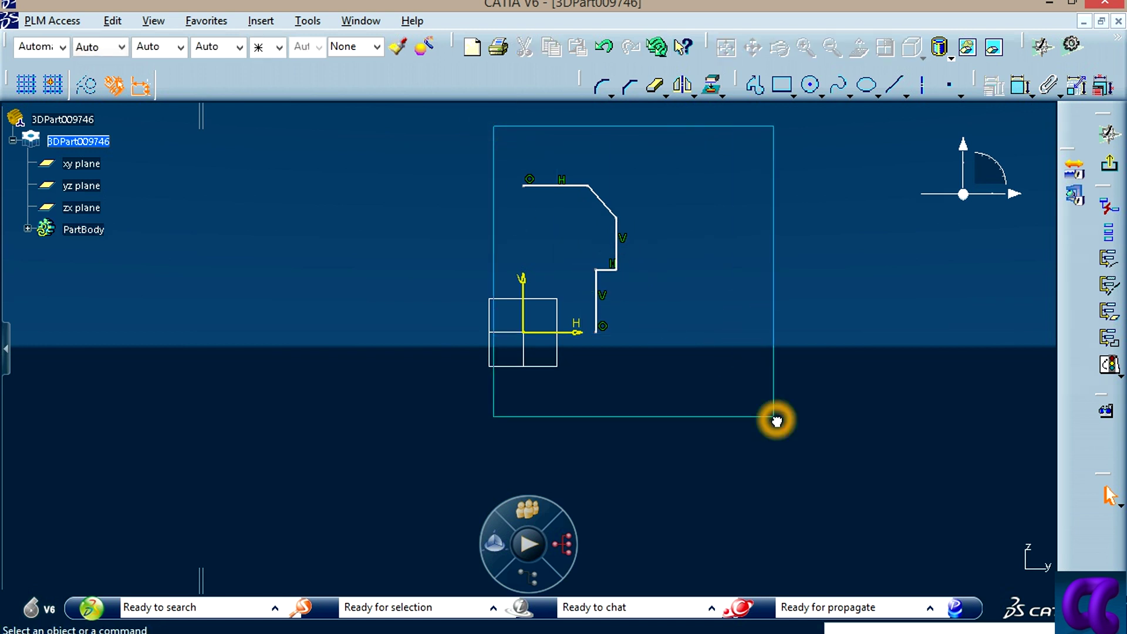
Step: Mirror the quarter profile across the horizontal axis with Symmetry
ctrl+click(578, 333)
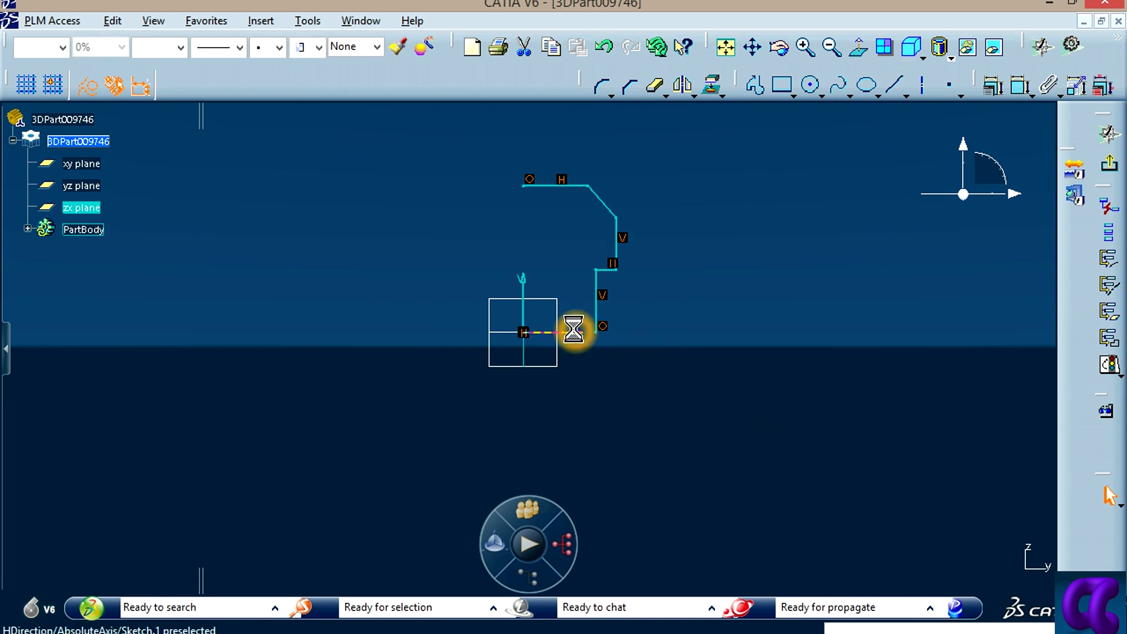
ctrl+click(523, 279)
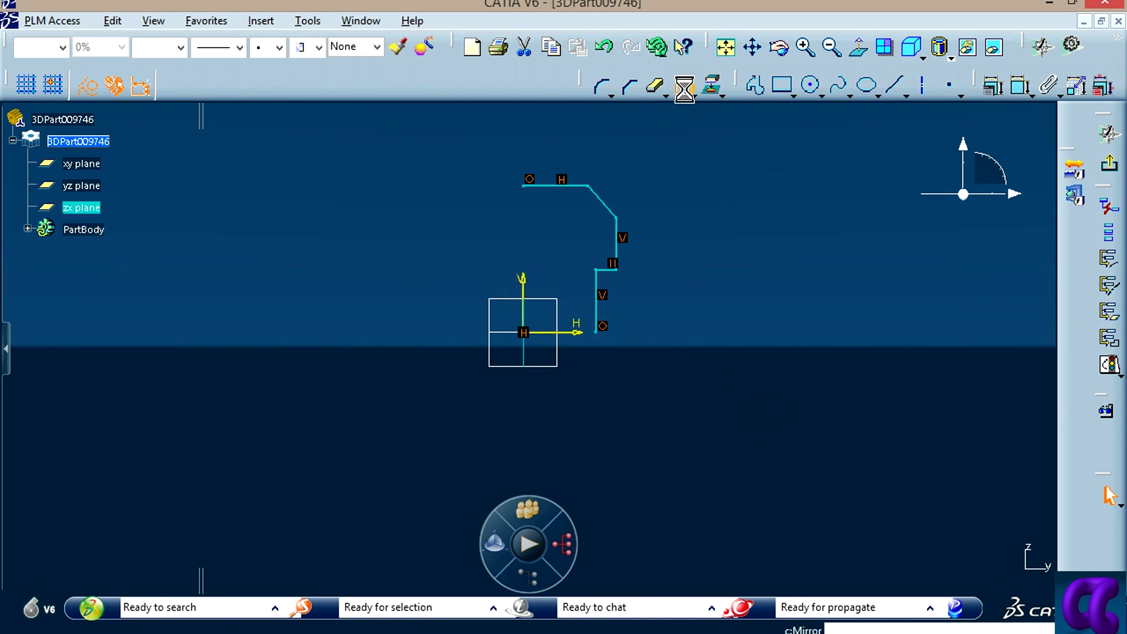
click(683, 84)
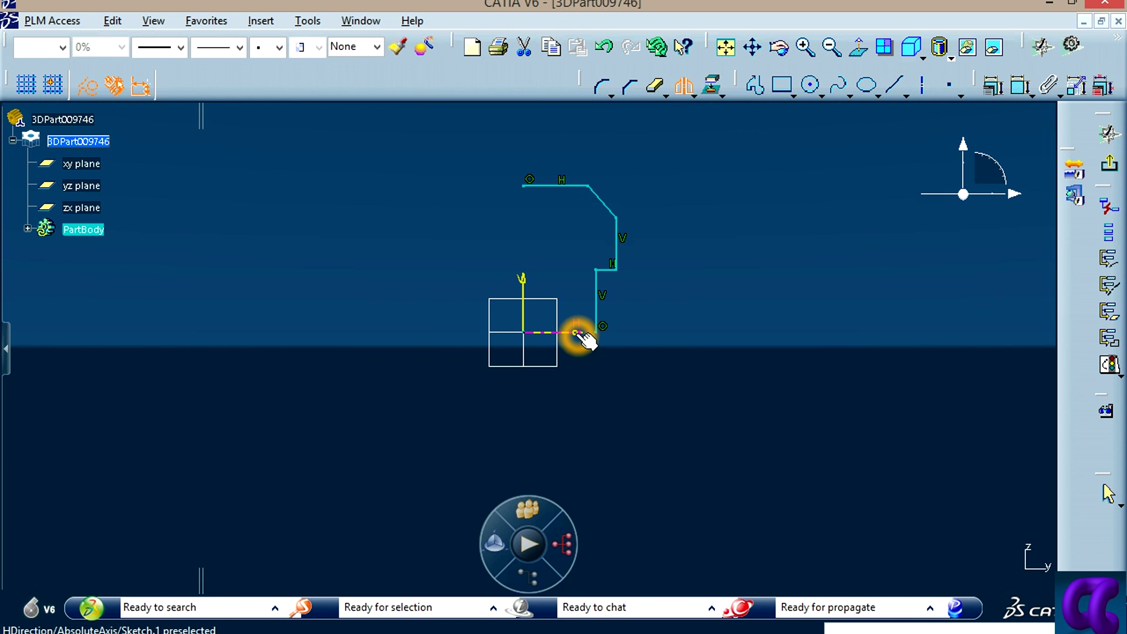
click(578, 333)
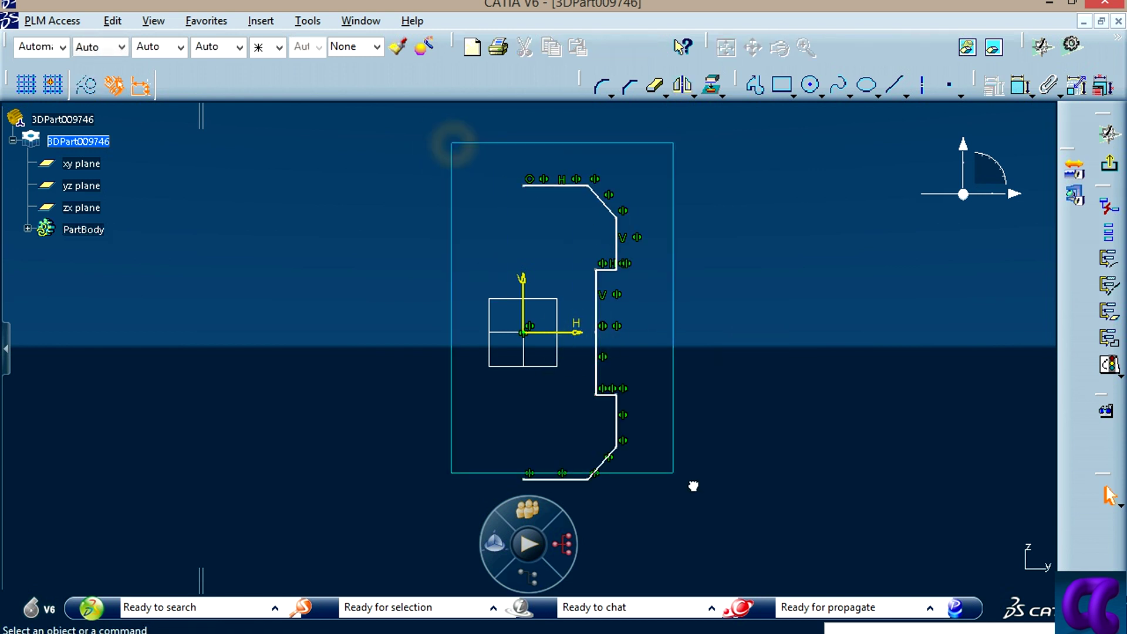
Step: Mirror both halves across the vertical axis, then bring up drawing 06.JPG
drag(453, 144, 749, 511)
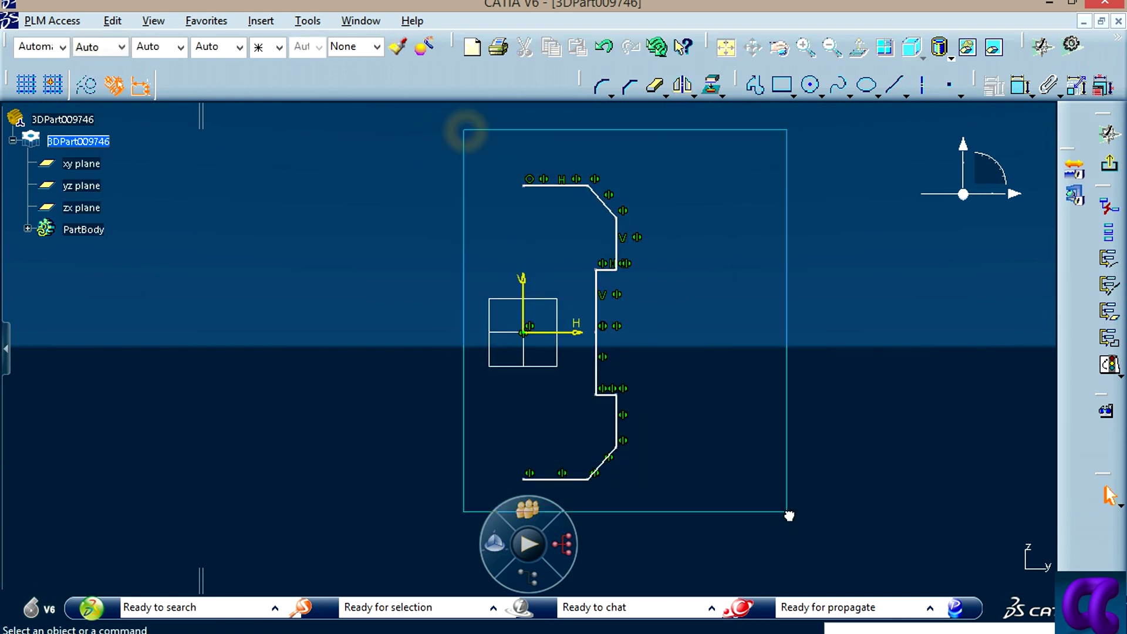
drag(467, 142, 792, 516)
ctrl+click(575, 332)
ctrl+click(522, 280)
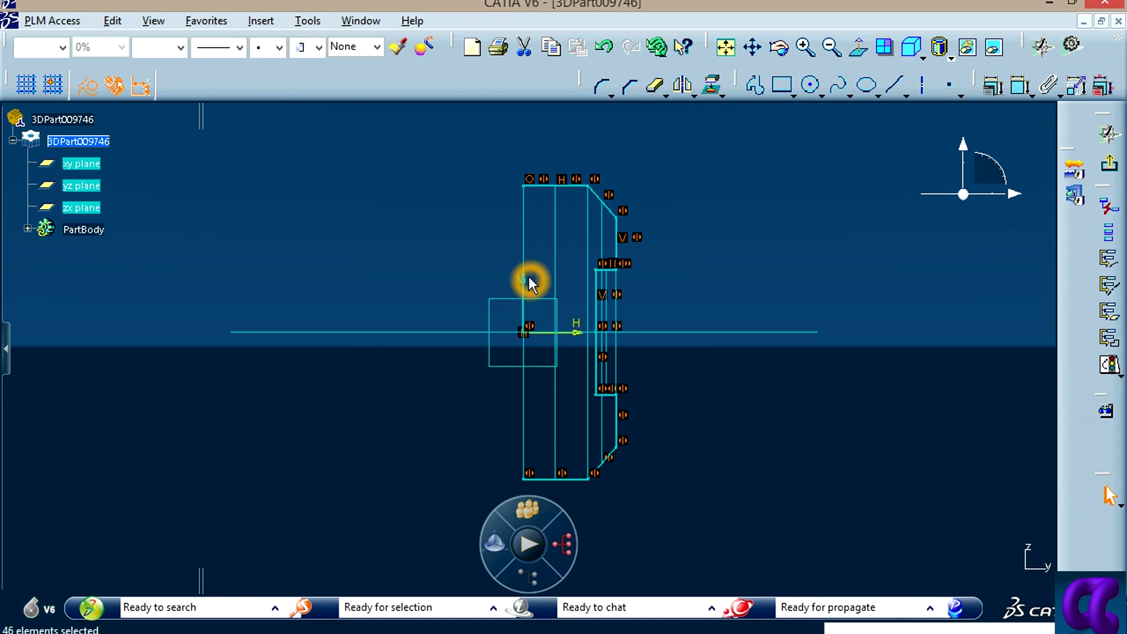
middle_drag(799, 451, 869, 461)
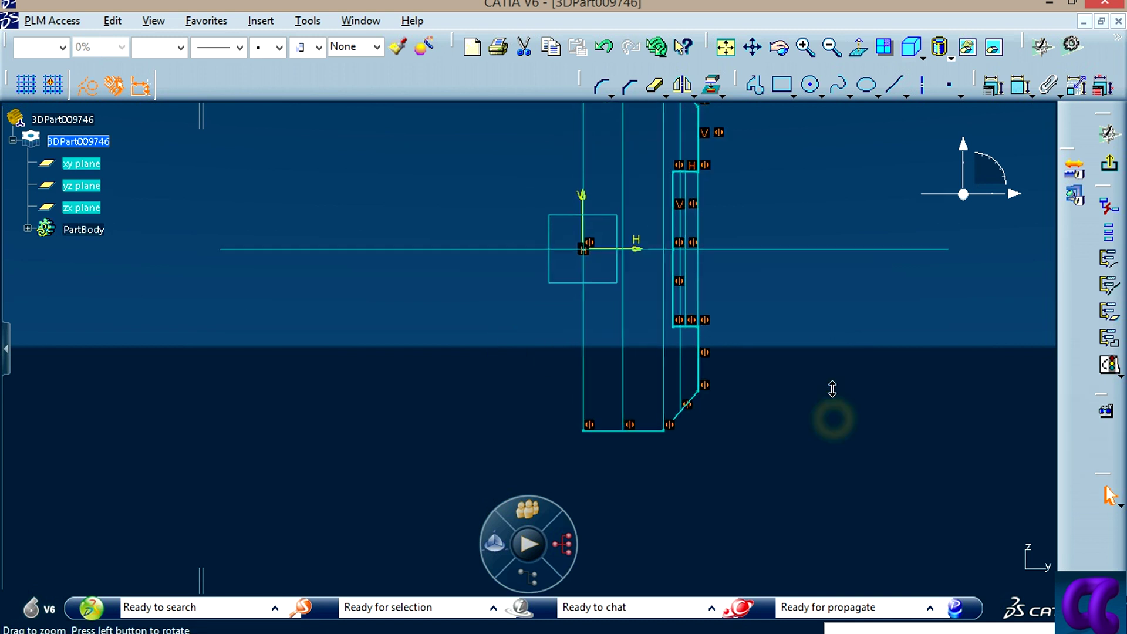
click(681, 87)
click(584, 280)
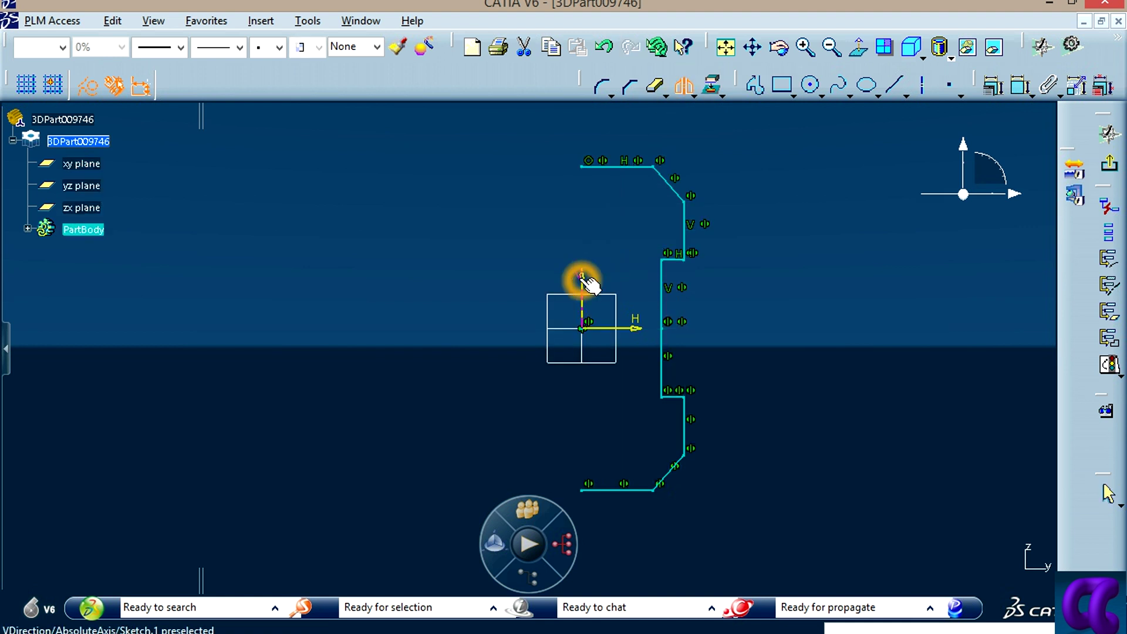
click(851, 382)
mouse_move(813, 462)
middle_down()
mouse_move(799, 403)
mouse_move(798, 413)
middle_up()
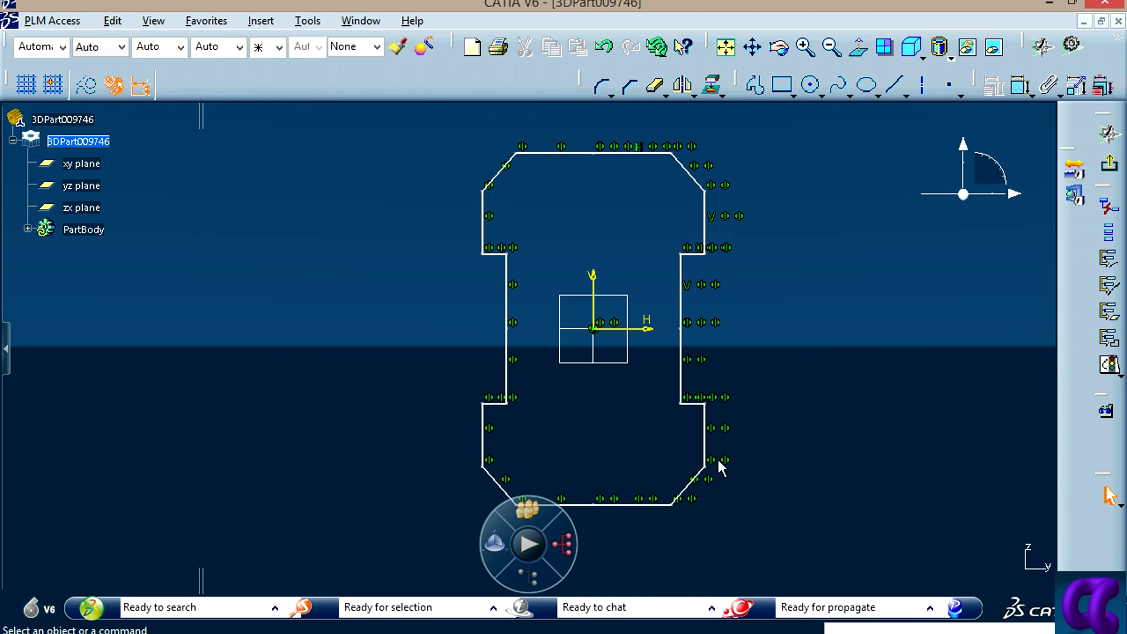
click(405, 630)
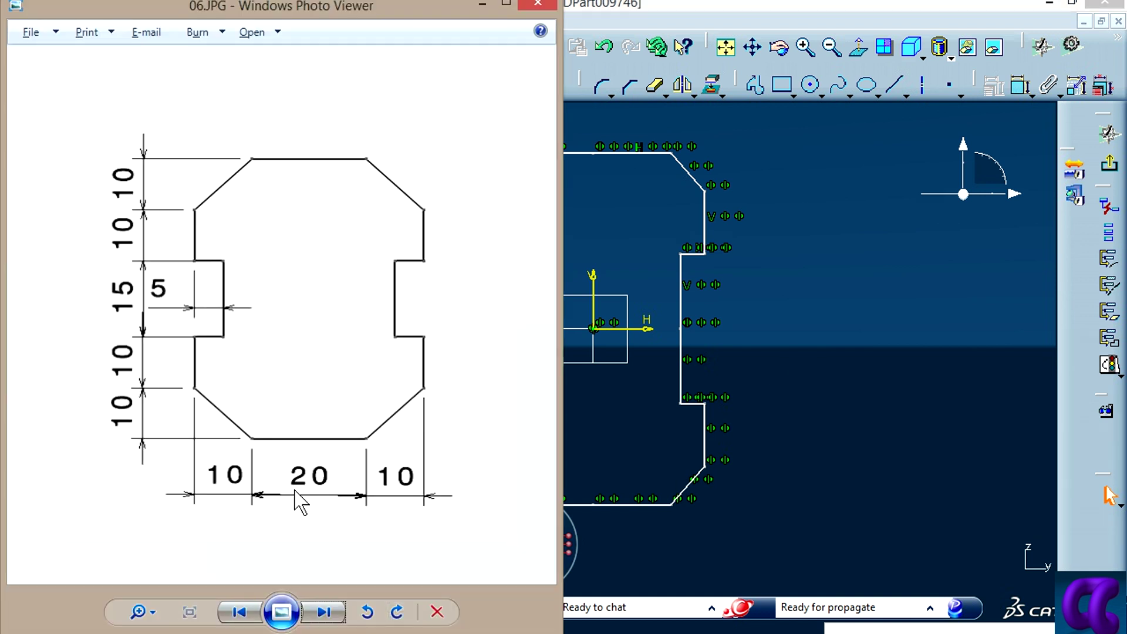
Step: Give the lower-left chamfer a horizontal 10 dimension
click(382, 476)
click(910, 393)
middle_drag(845, 463, 871, 359)
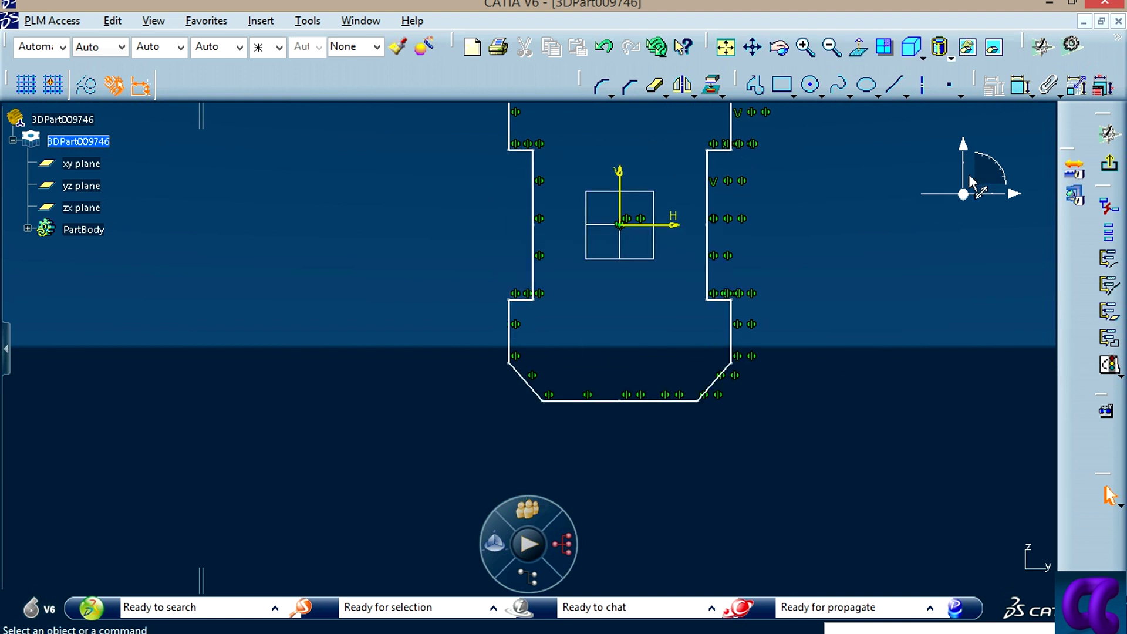
click(1019, 87)
click(523, 380)
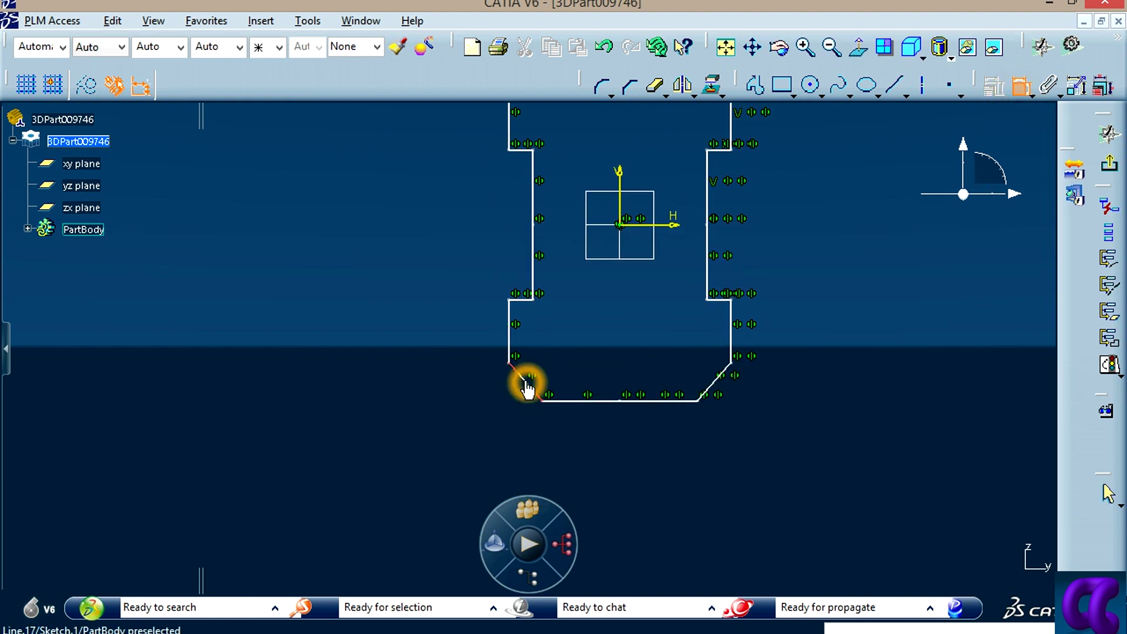
right_click(506, 421)
click(553, 497)
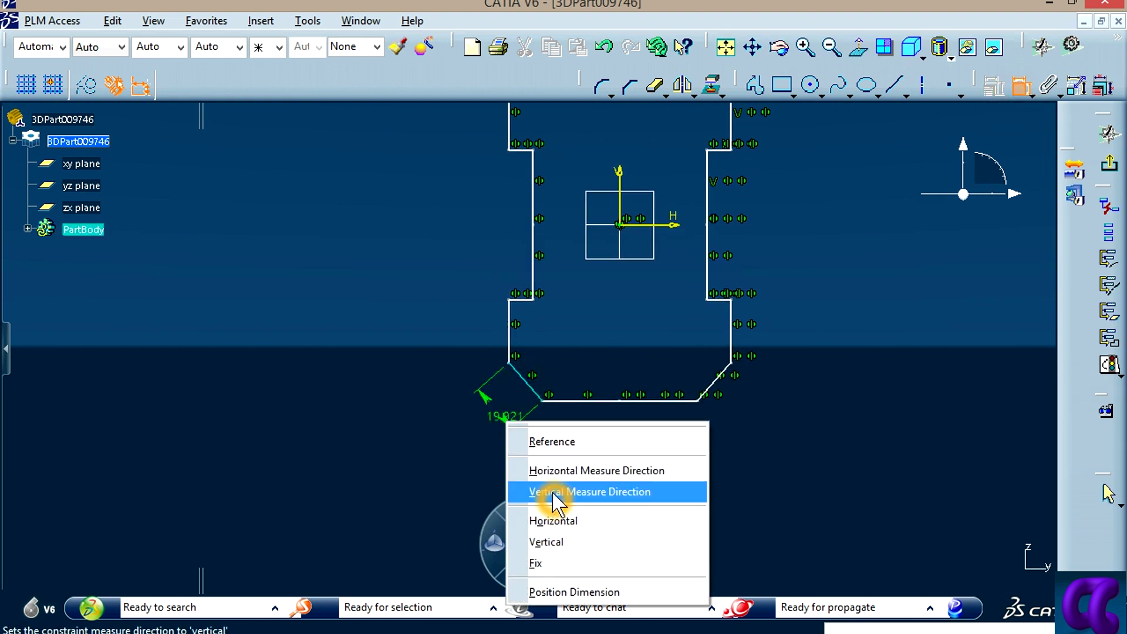
click(554, 472)
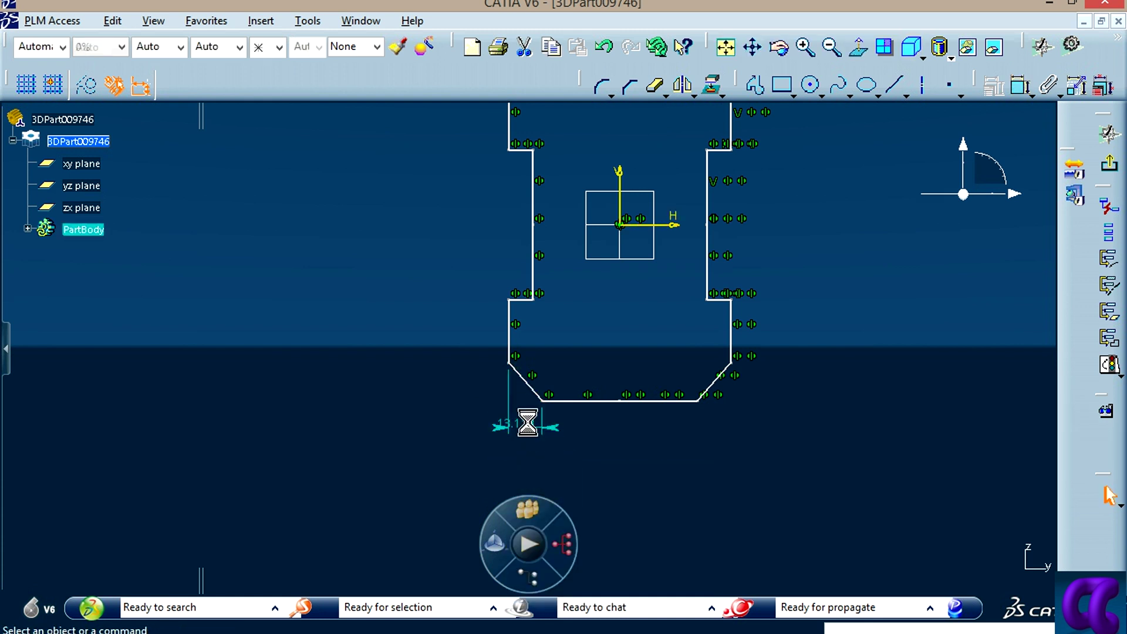
double_click(529, 424)
key(Return)
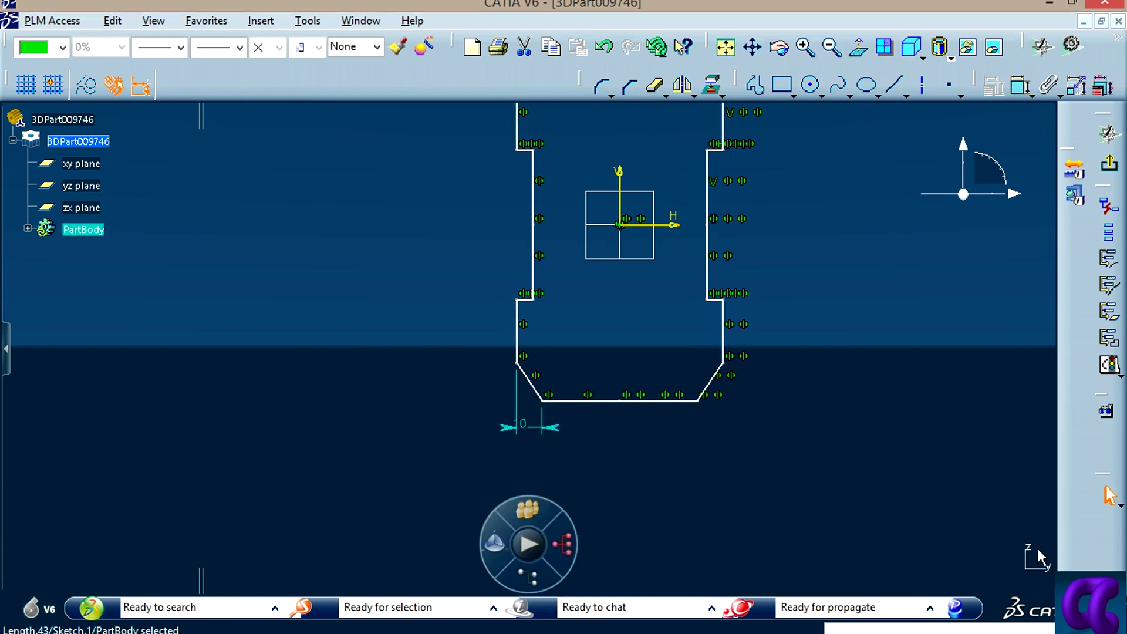
click(888, 476)
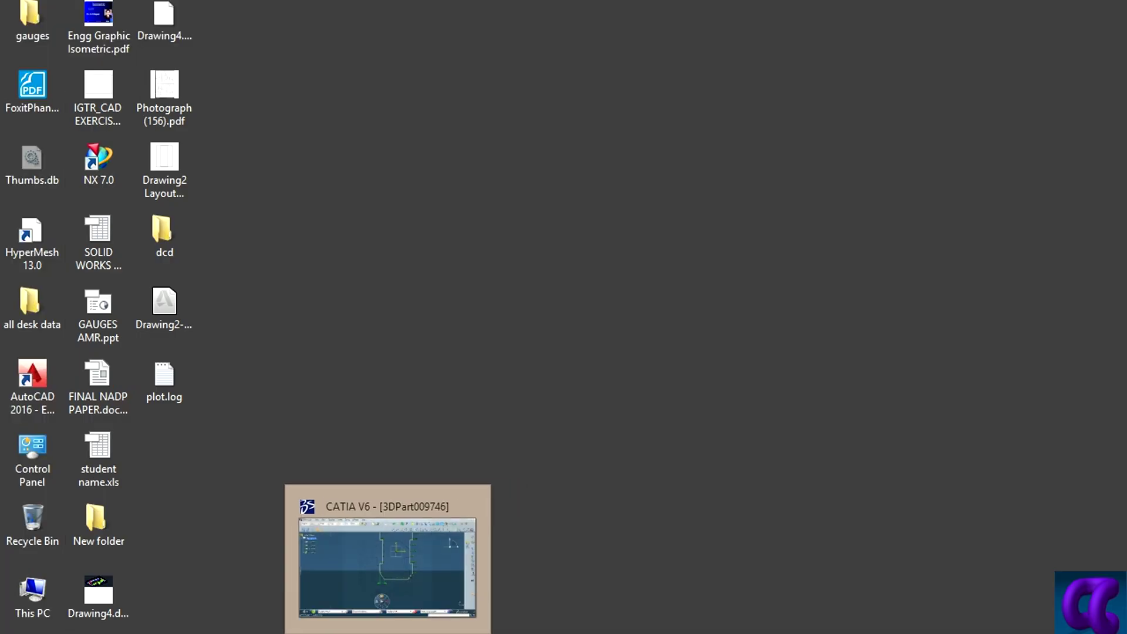
Step: Add a vertical 10 dimension to the lower-left chamfer, checking the reference drawing
click(387, 551)
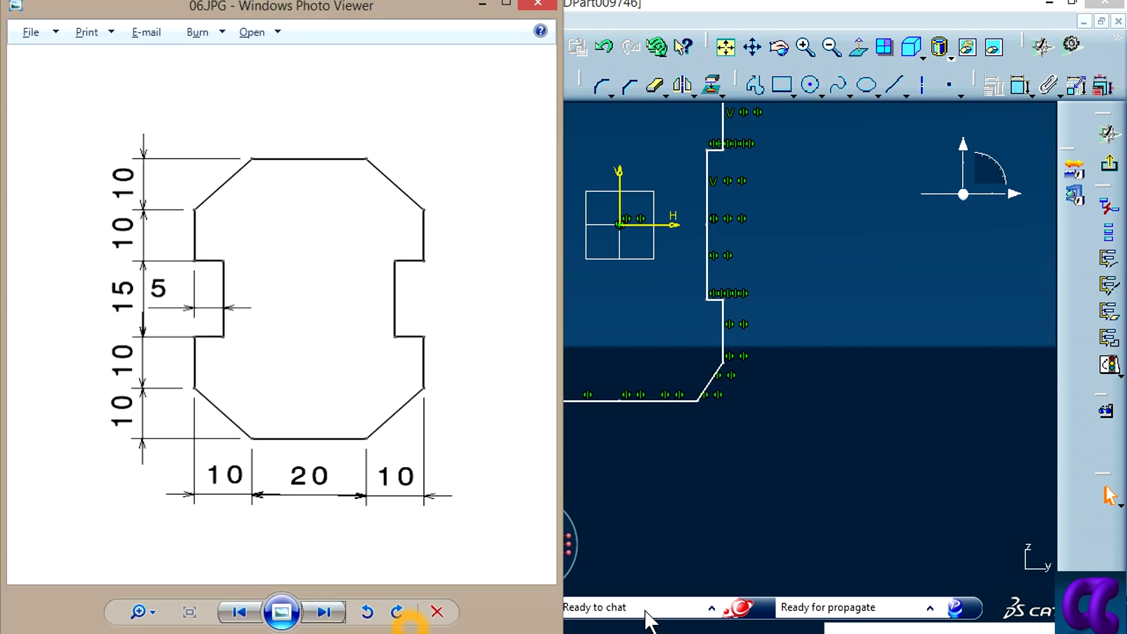
click(812, 502)
click(392, 629)
click(742, 453)
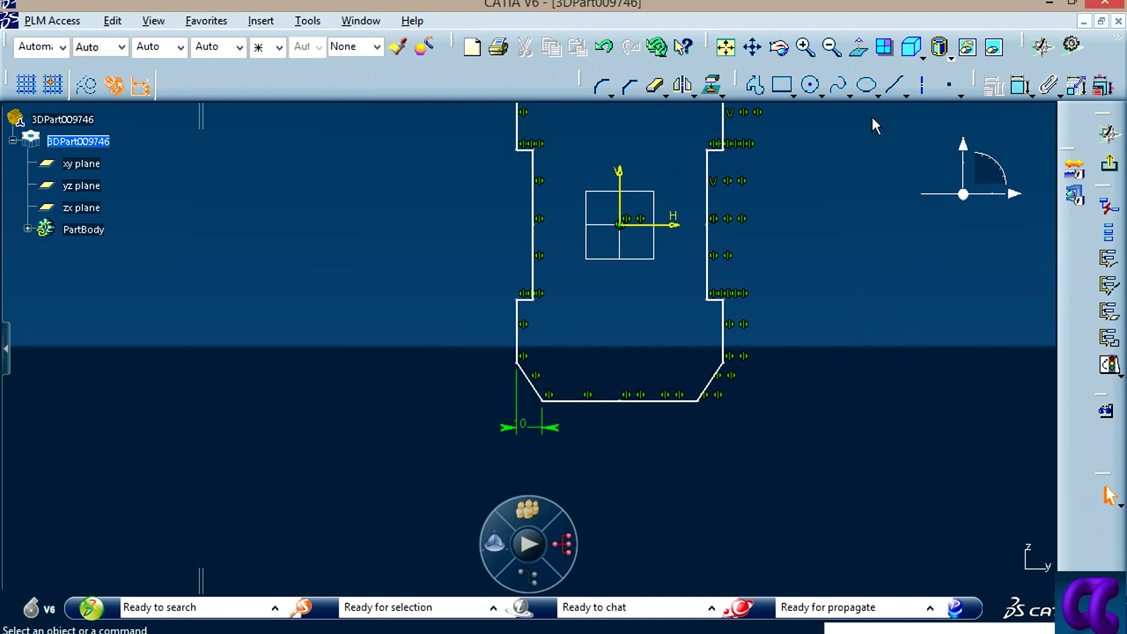
click(1020, 86)
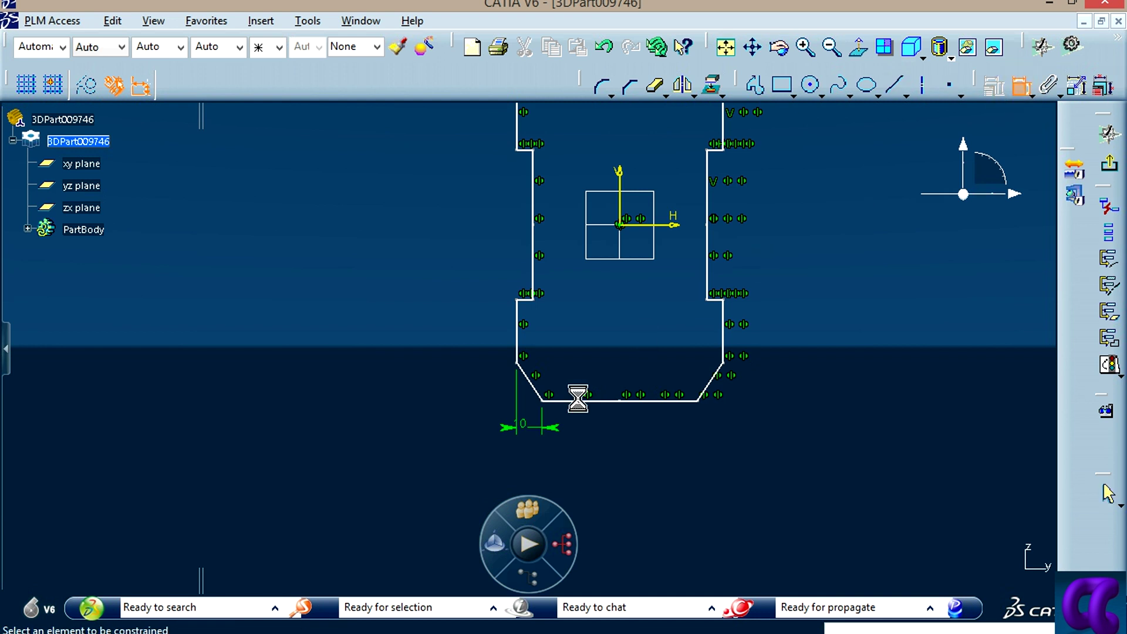
click(534, 392)
right_click(409, 368)
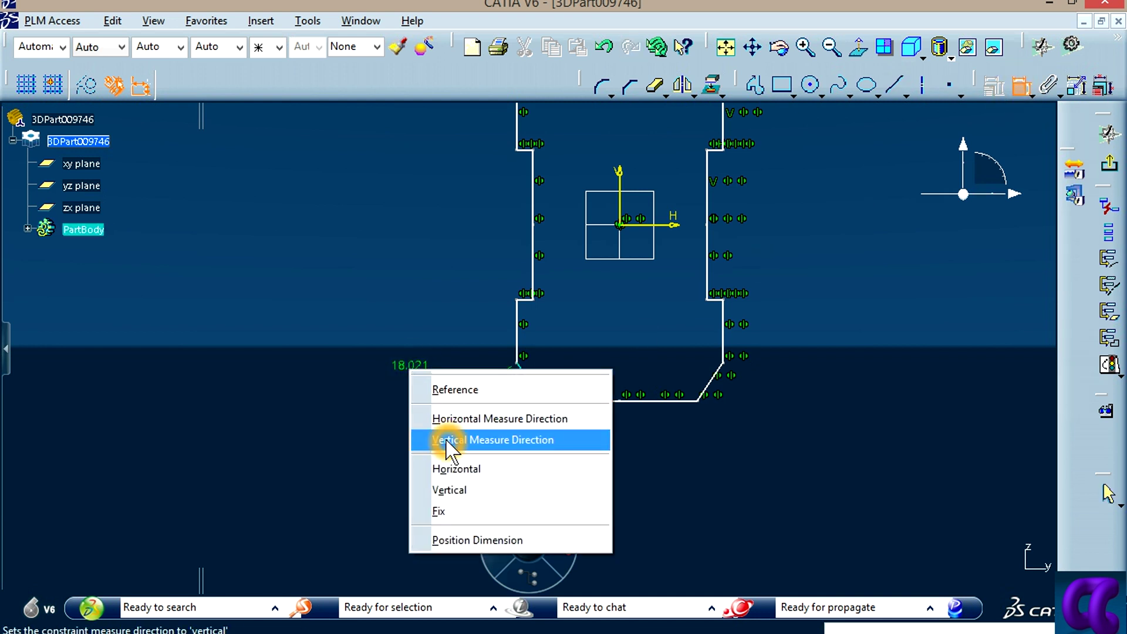
click(448, 440)
click(481, 390)
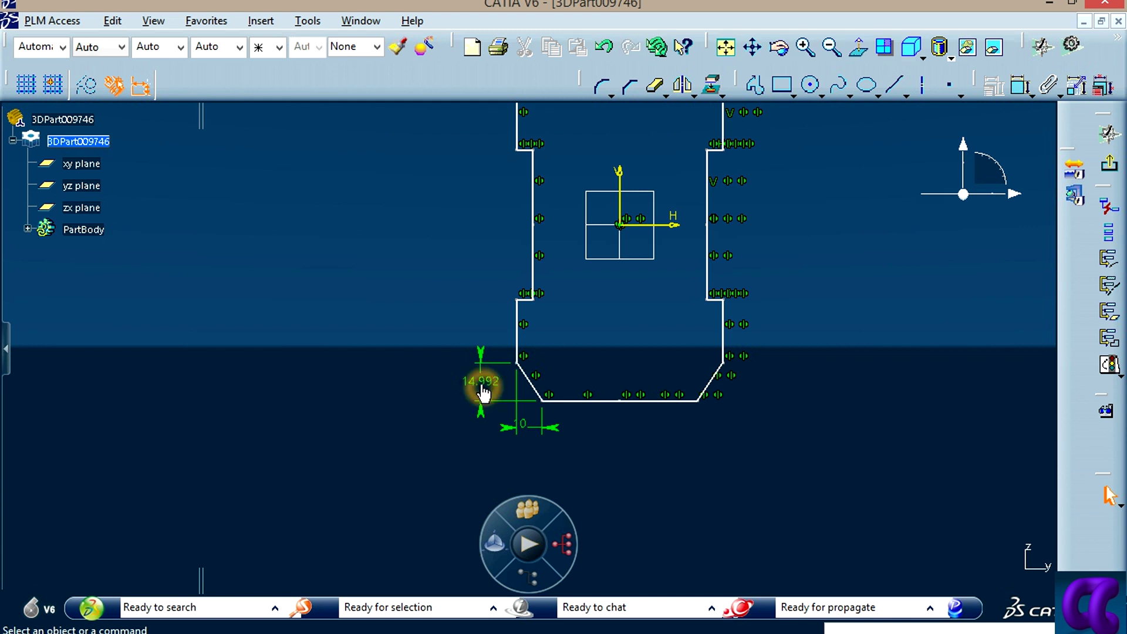
double_click(482, 391)
text(10)
key(Return)
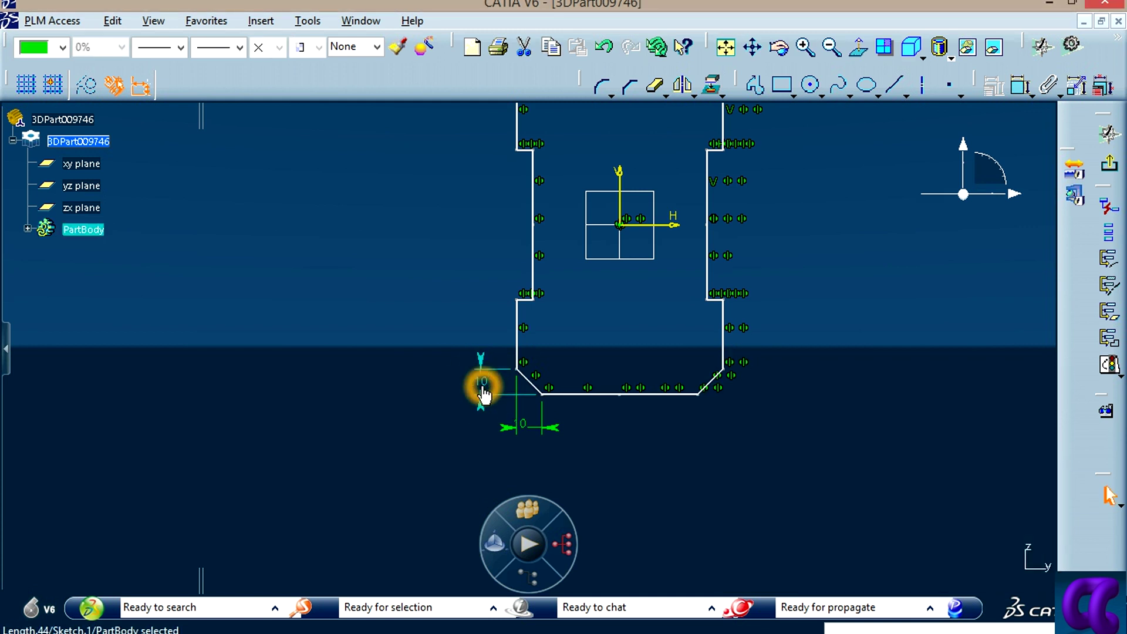
key(alt+Tab)
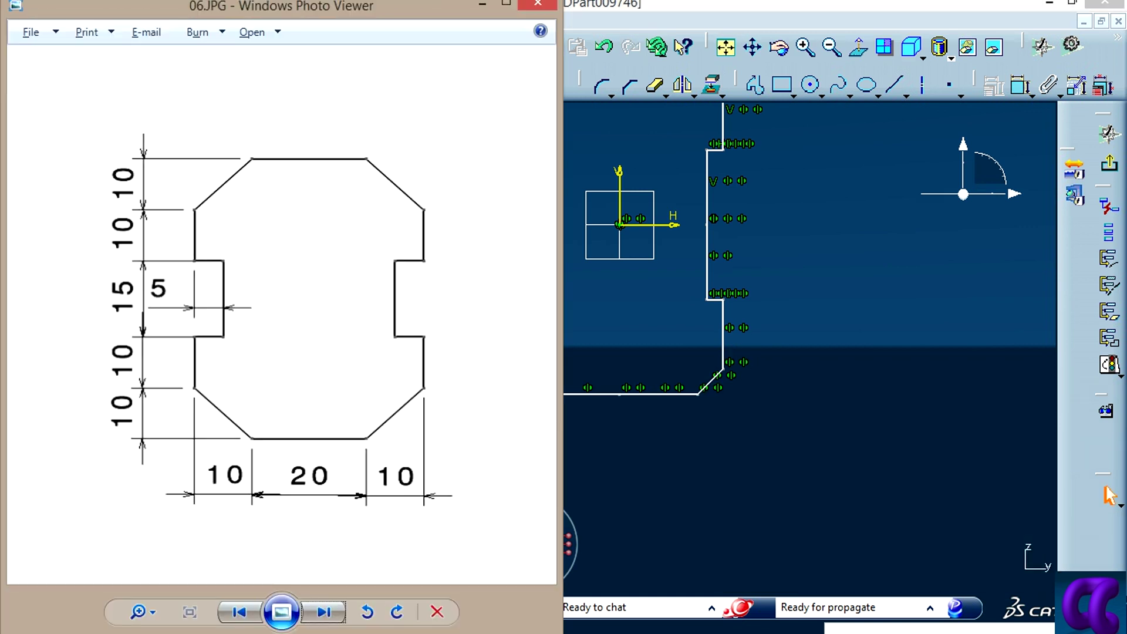
key(alt+Tab)
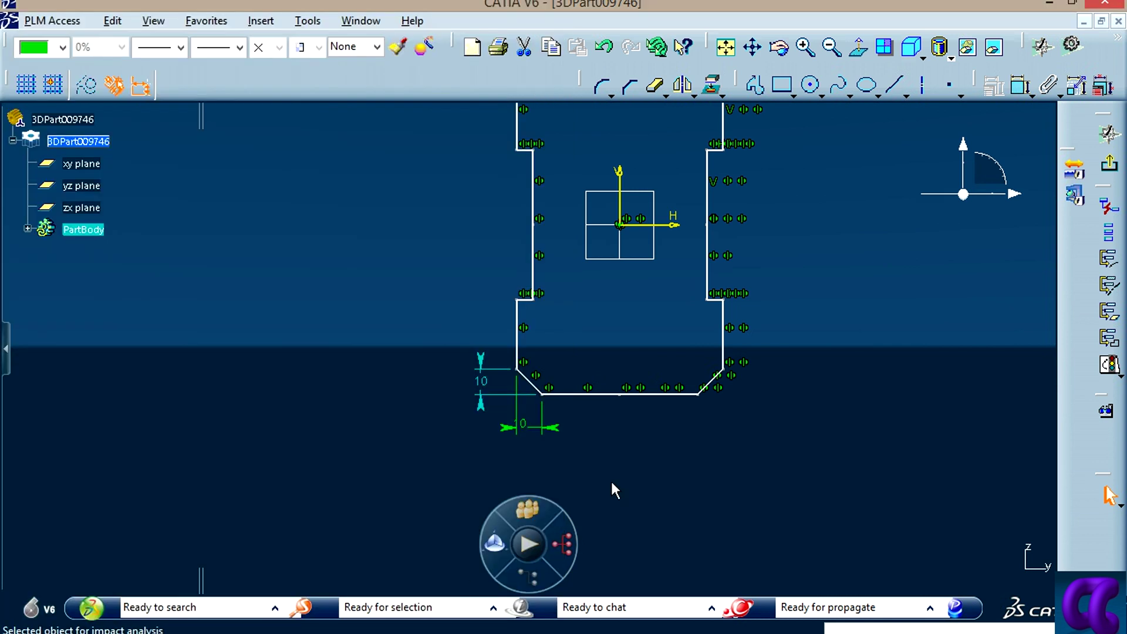
Step: Dimension the left edge above the chamfer as 10
click(1021, 85)
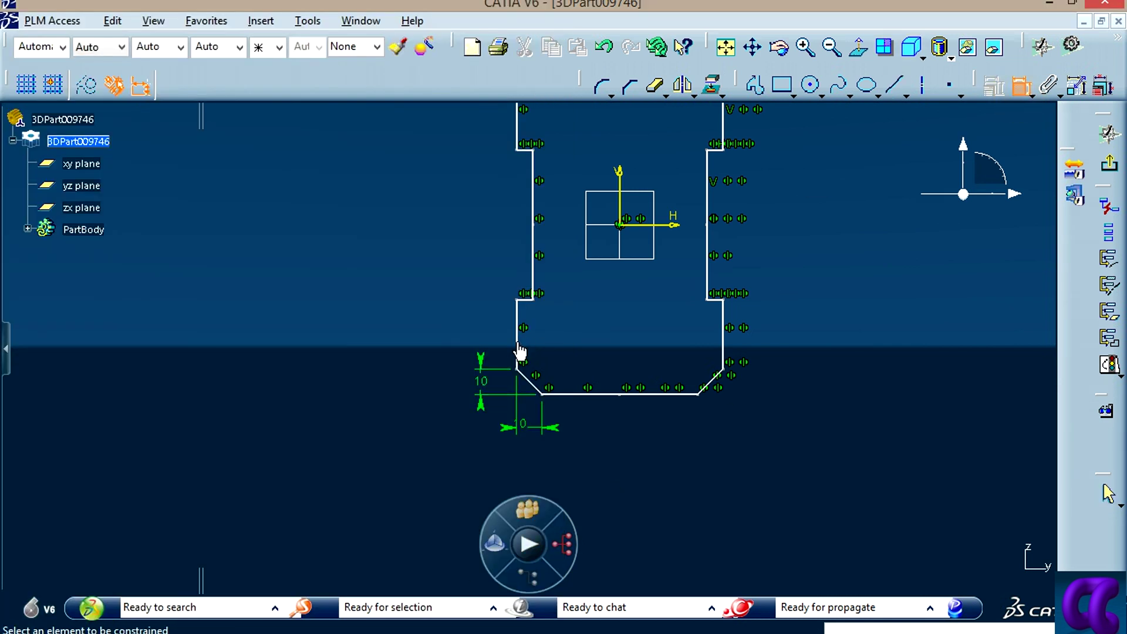
click(519, 350)
click(440, 322)
double_click(440, 321)
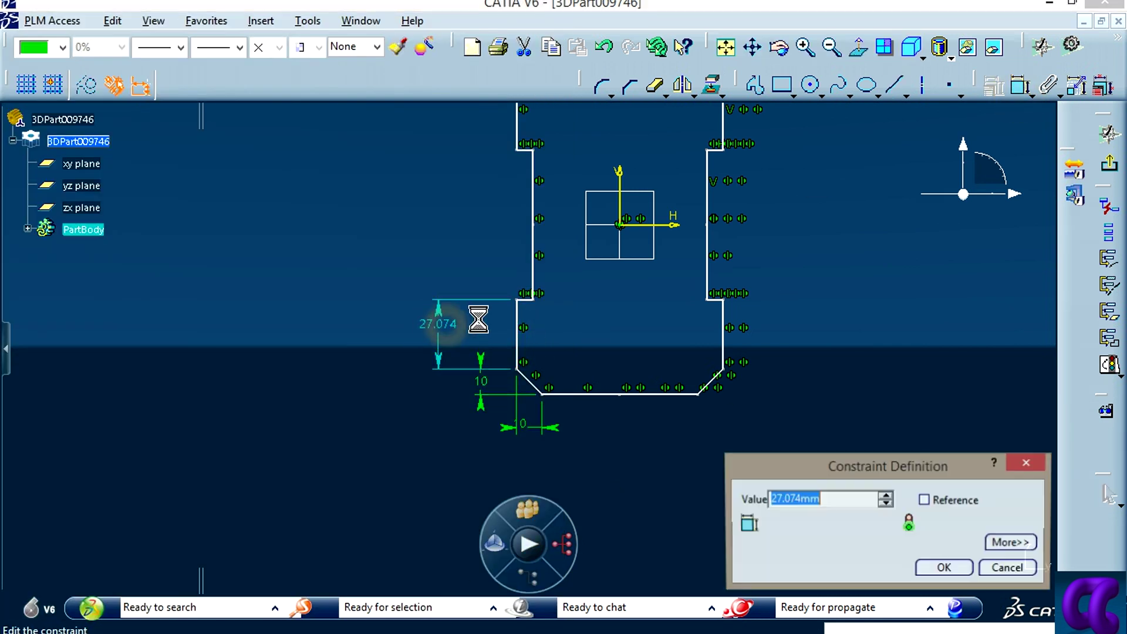
text(10)
key(Return)
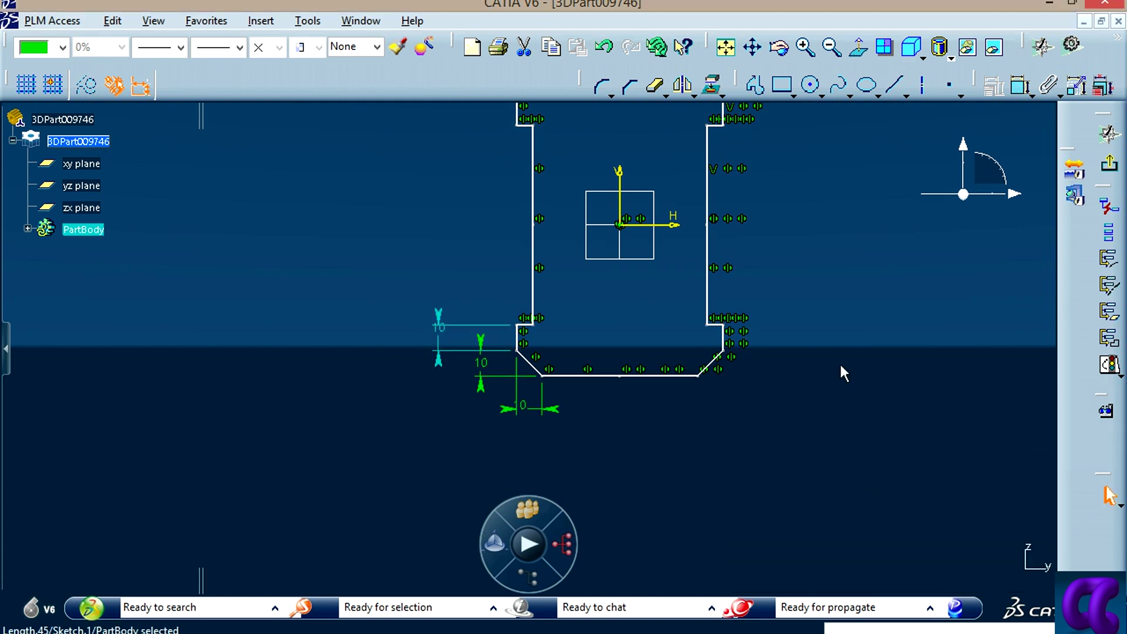
Step: Add a 15 vertical distance dimension locating the left notch
click(1021, 86)
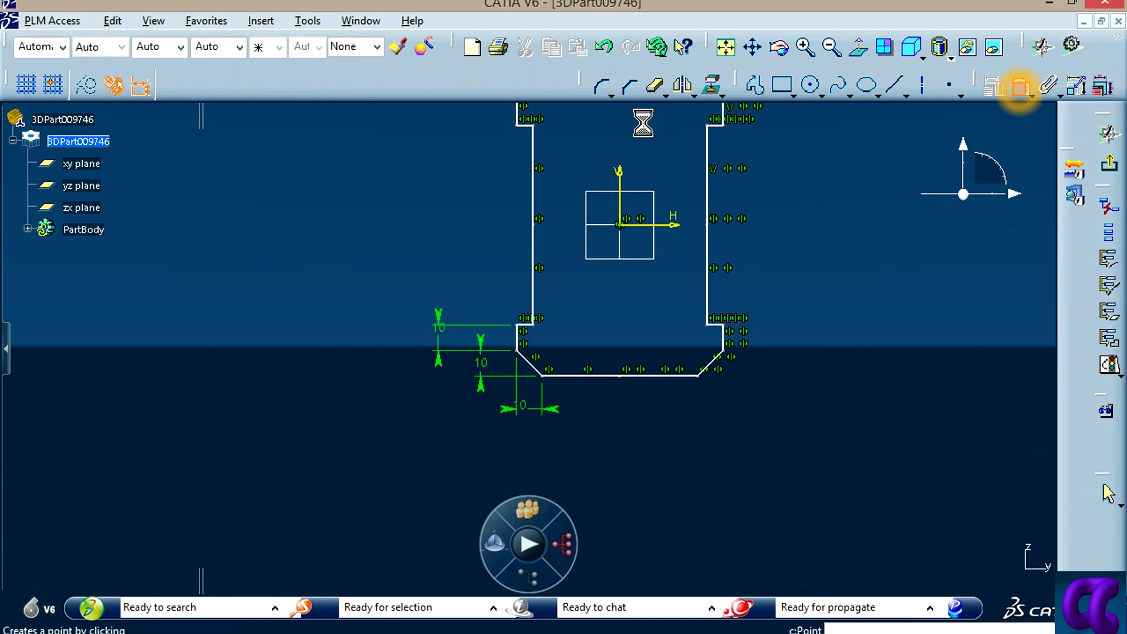
click(529, 123)
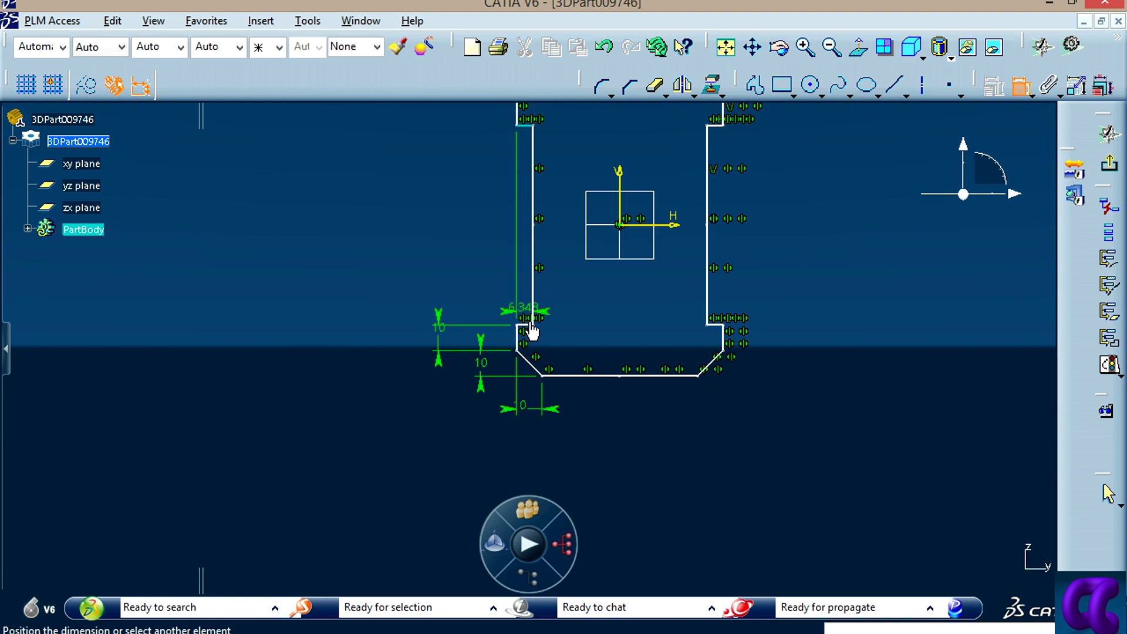
mouse_move(537, 332)
middle_down()
mouse_move(534, 230)
mouse_move(599, 345)
mouse_move(599, 320)
middle_up()
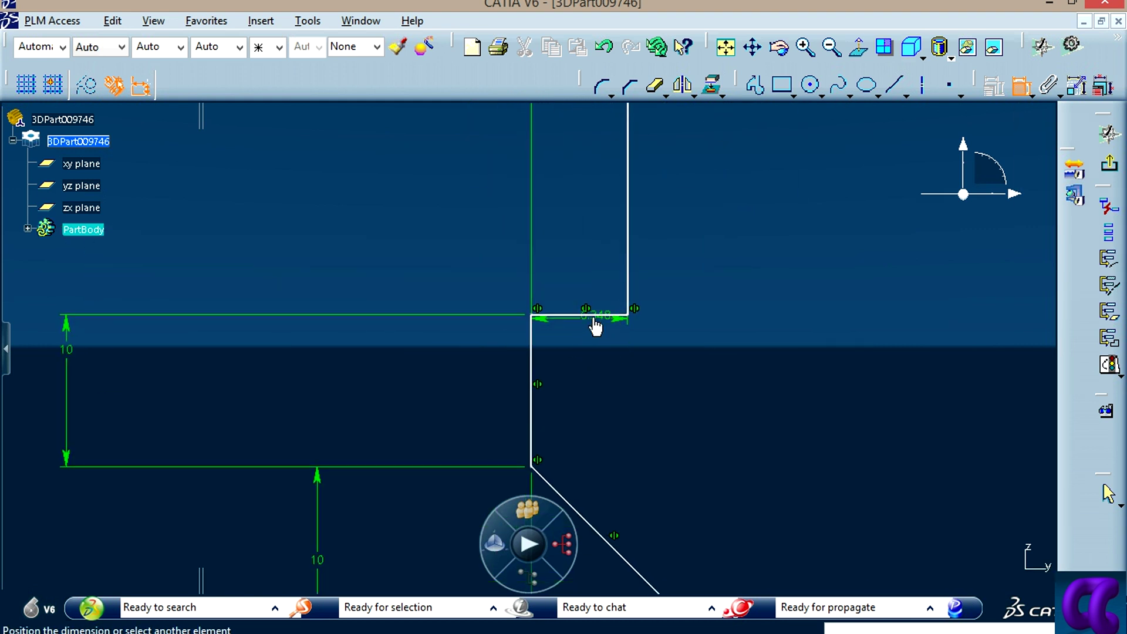
click(589, 315)
click(399, 235)
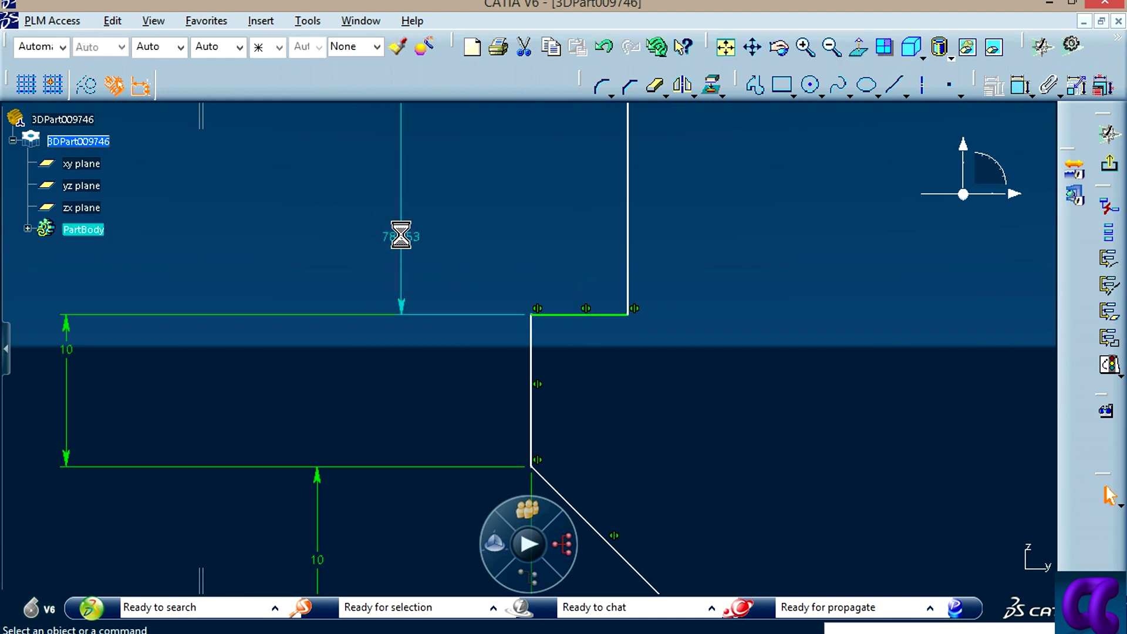
double_click(401, 236)
text(15mm)
key(Return)
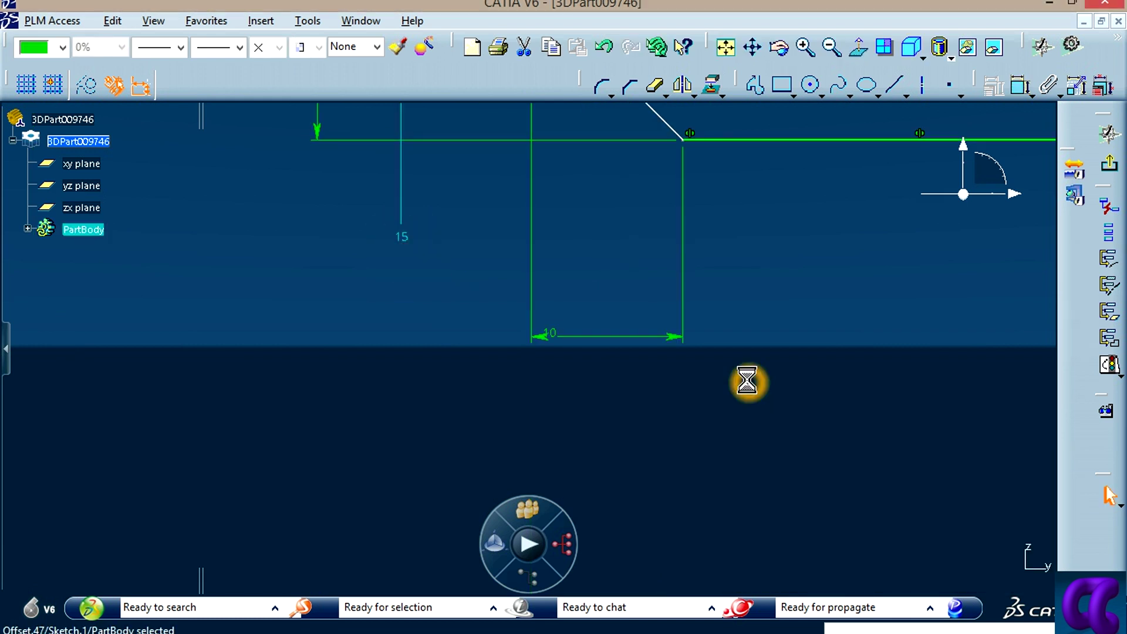
mouse_move(744, 382)
middle_down()
mouse_move(766, 389)
mouse_move(761, 541)
mouse_move(692, 337)
middle_up()
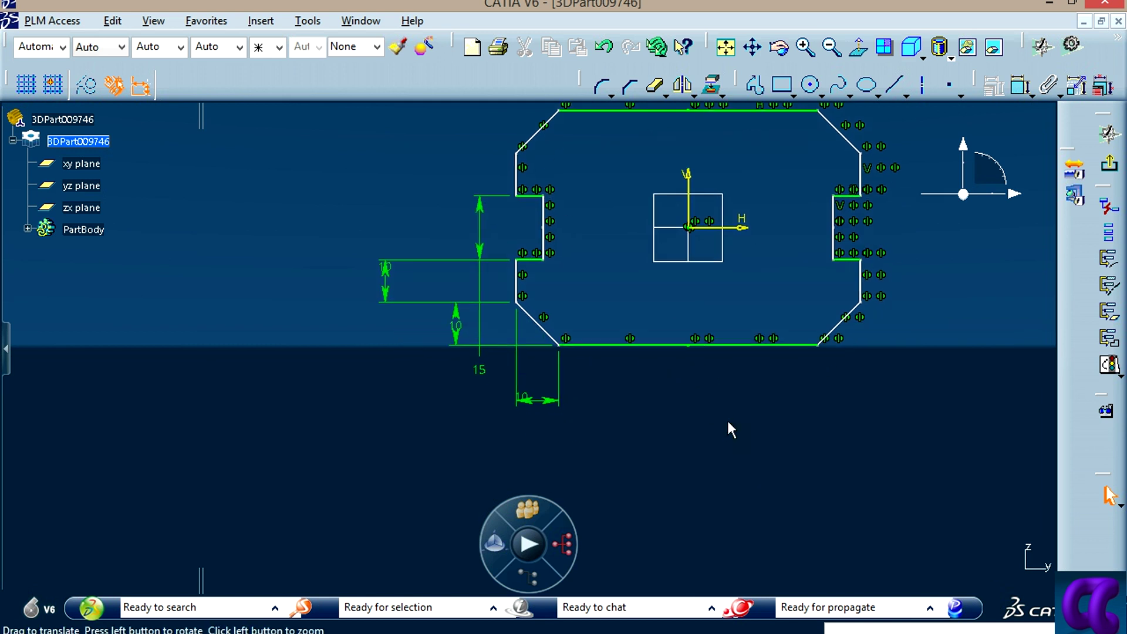
Step: Dimension the bottom edge width as 20
click(1020, 86)
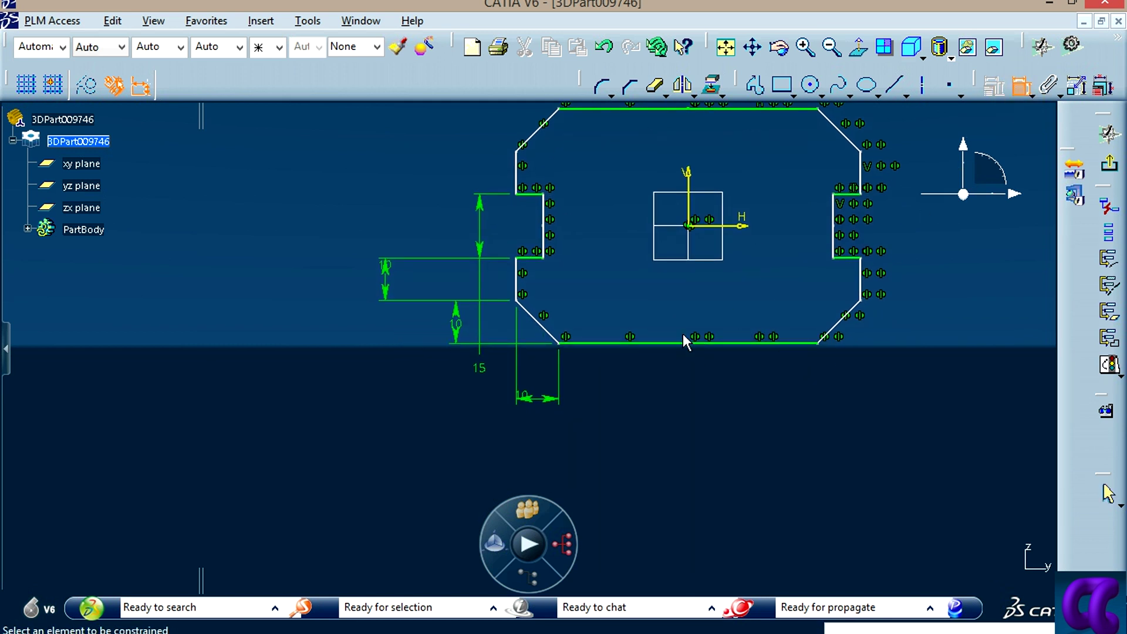
click(558, 347)
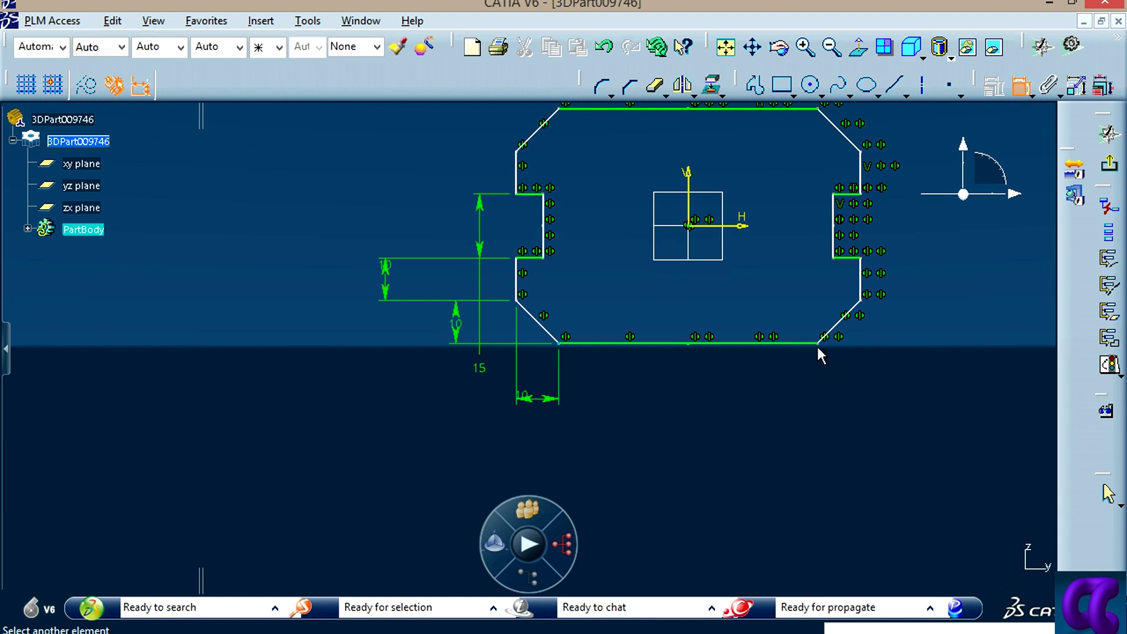
click(702, 392)
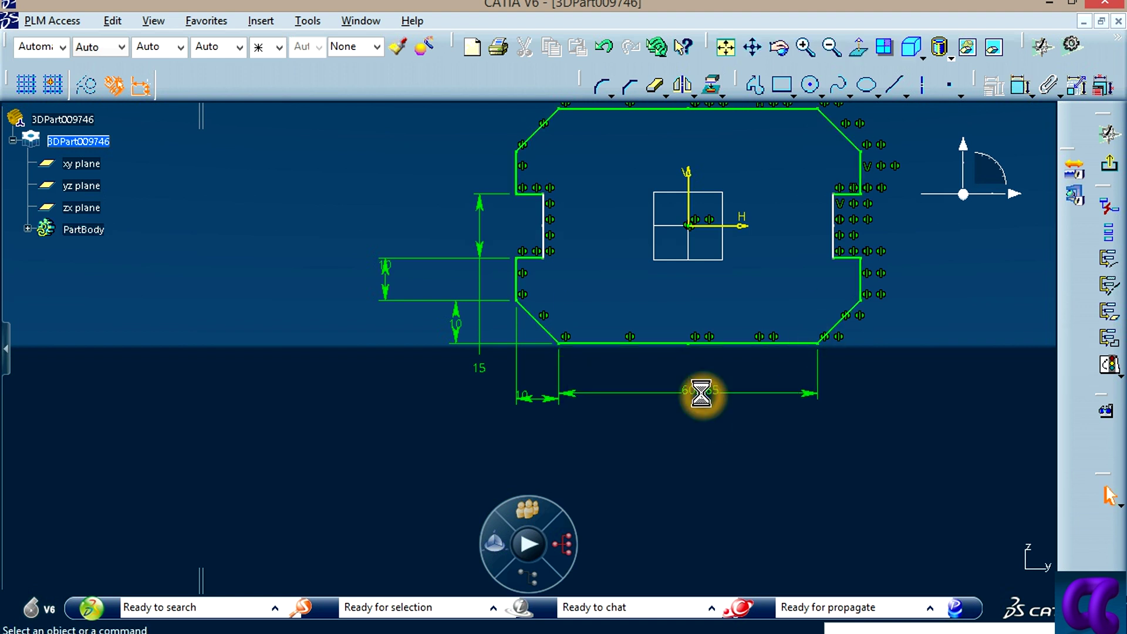
click(59, 629)
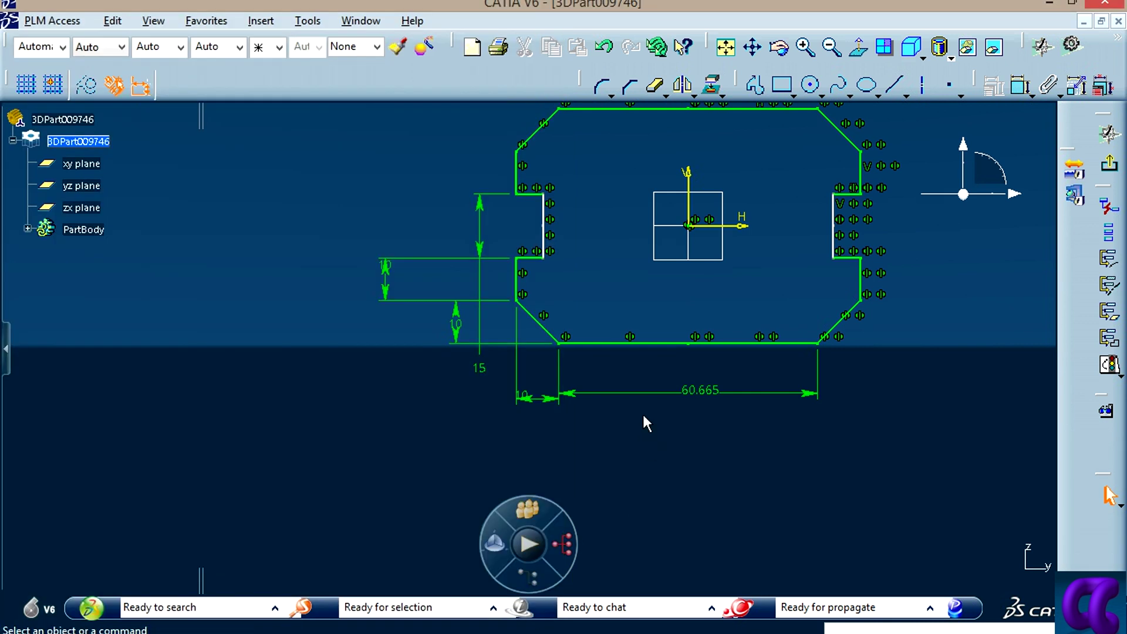
double_click(707, 392)
text(2)
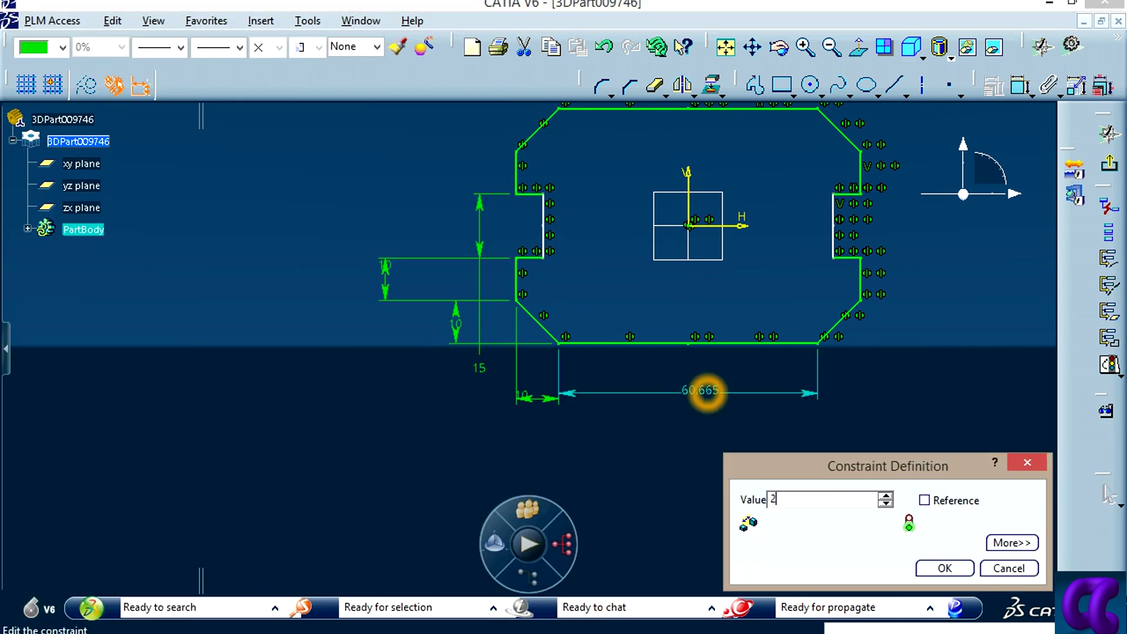
text(0mm)
key(Return)
click(1002, 211)
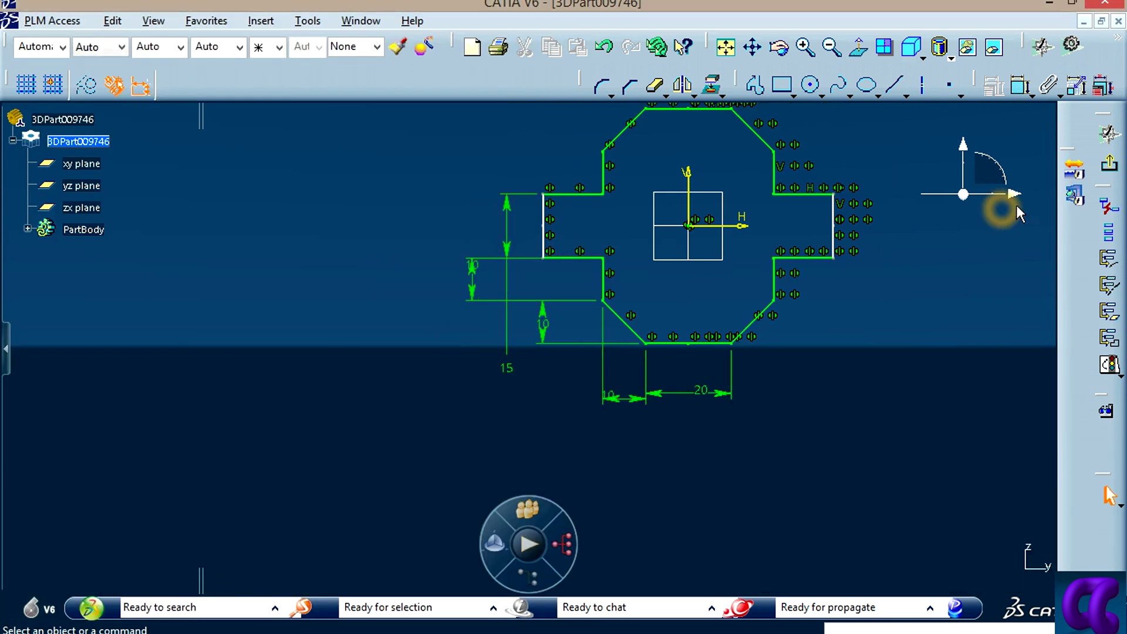
click(918, 361)
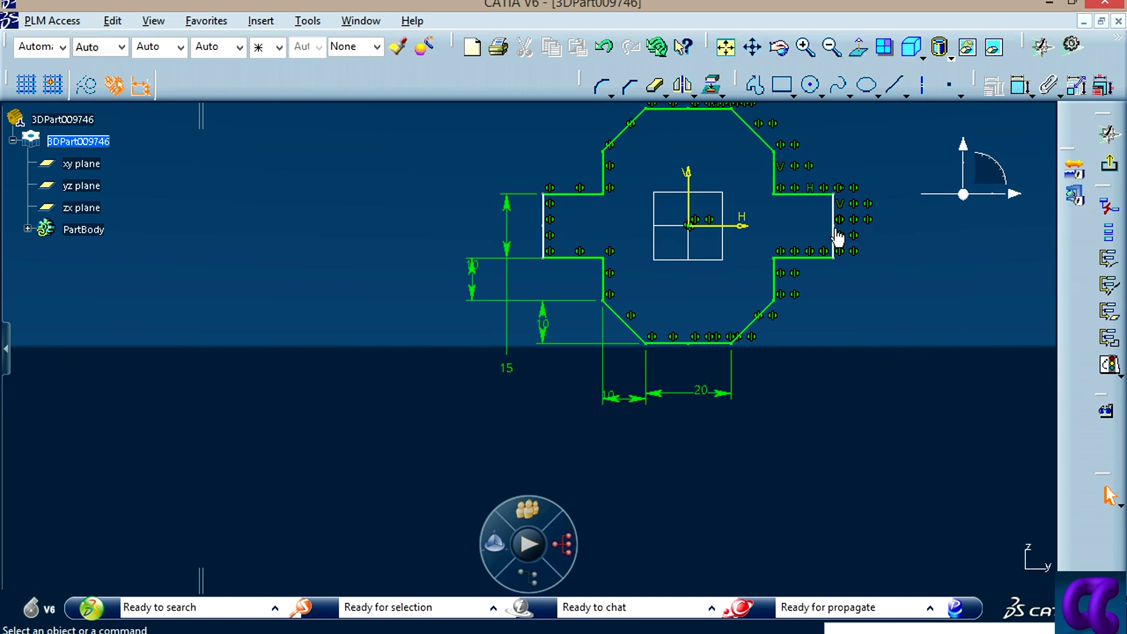
Step: Move the right notch edge inward and constrain it to the left notch edge
drag(836, 234, 745, 226)
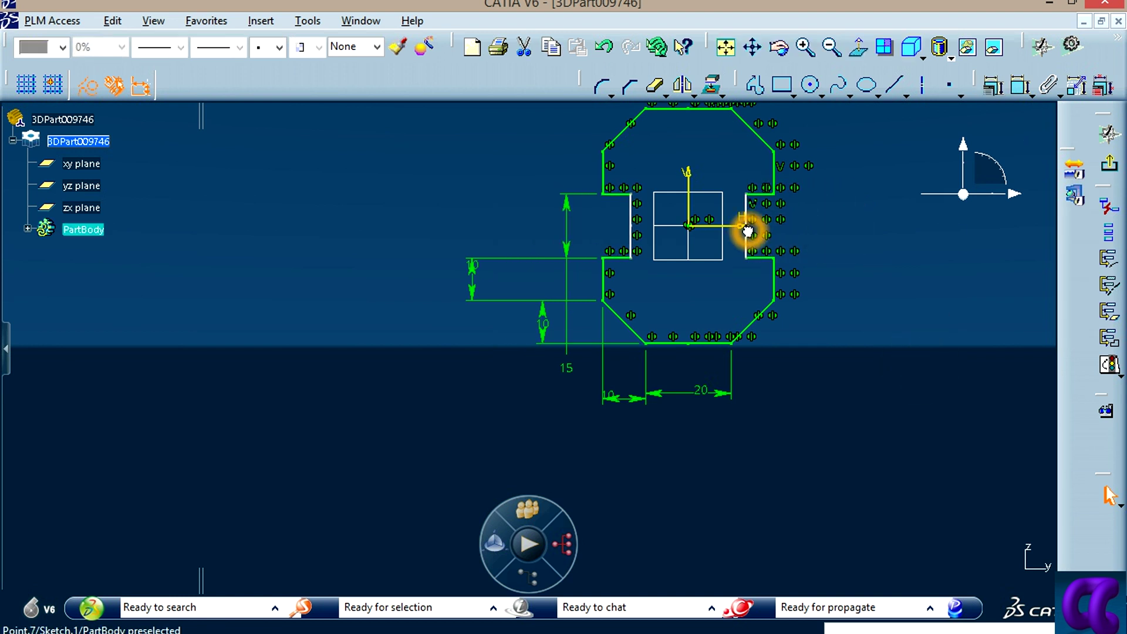
click(1020, 85)
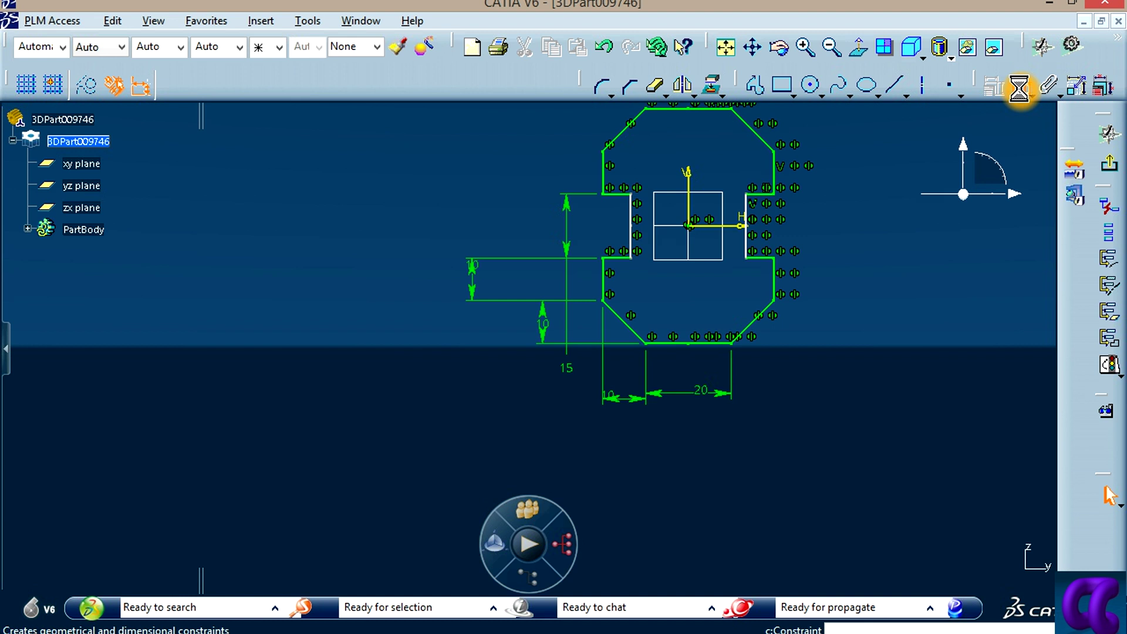
click(745, 243)
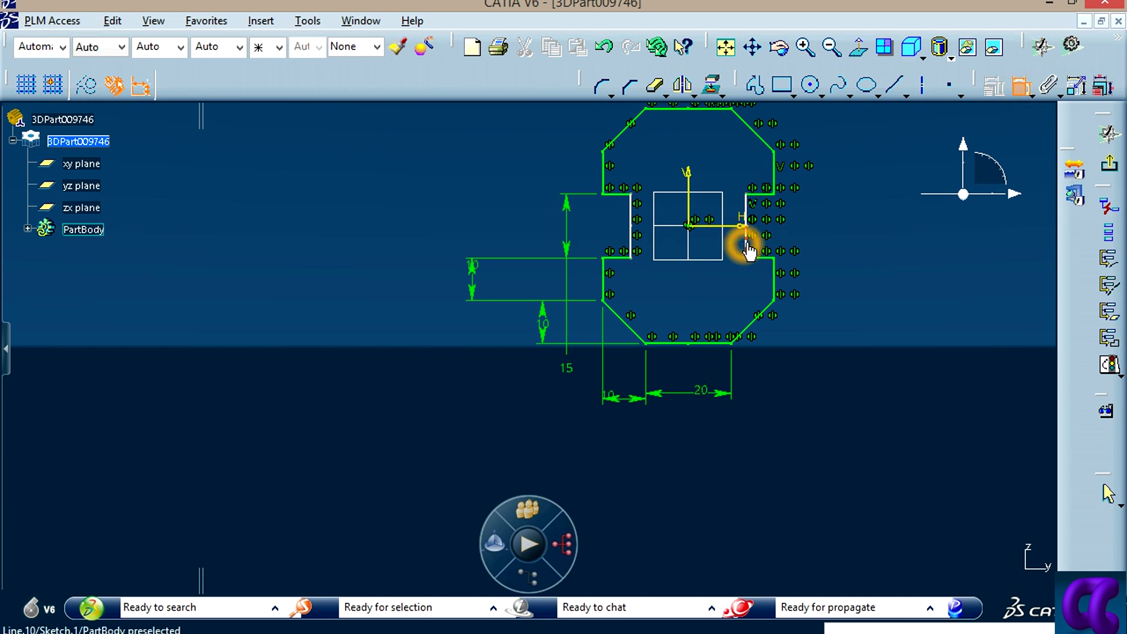
click(629, 245)
click(606, 276)
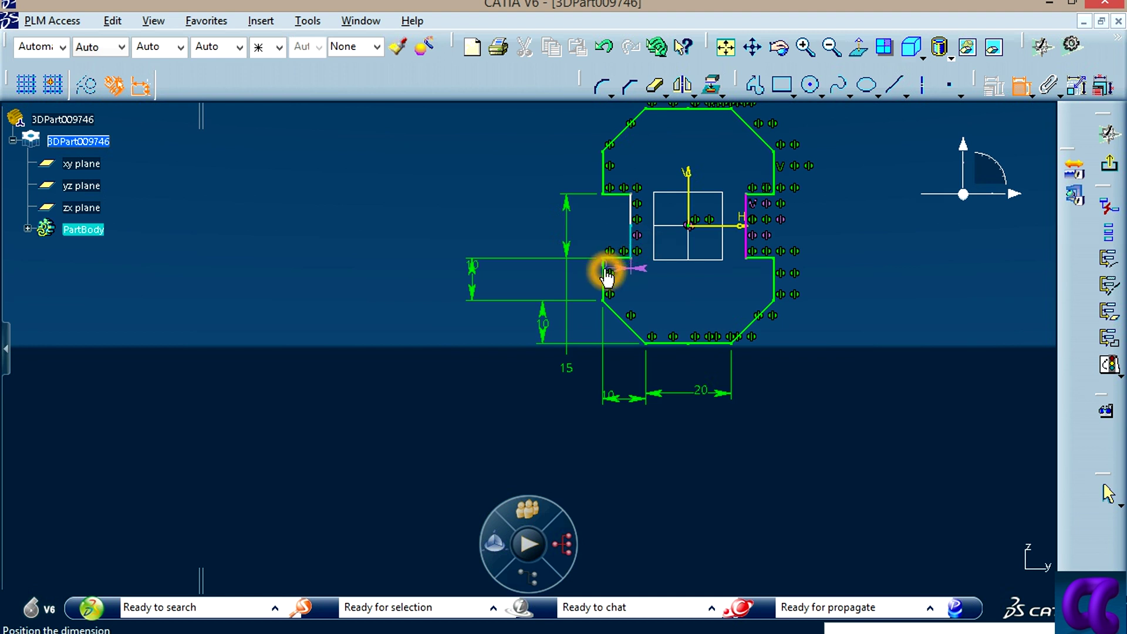
Step: Dimension the left notch depth from the left edge as 5
click(1021, 88)
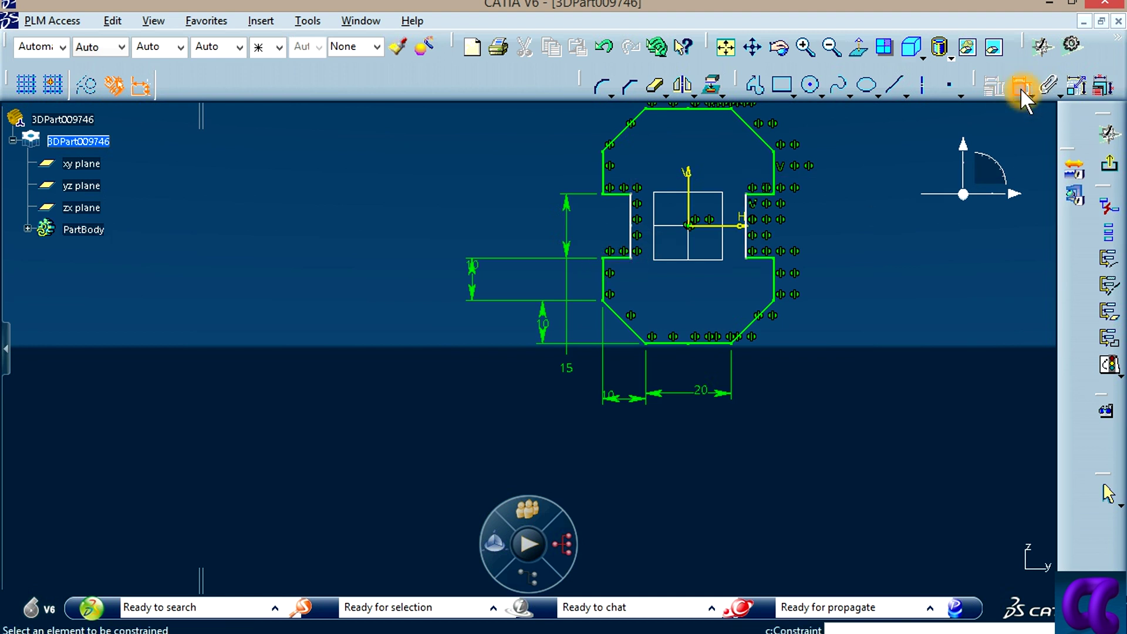
click(631, 249)
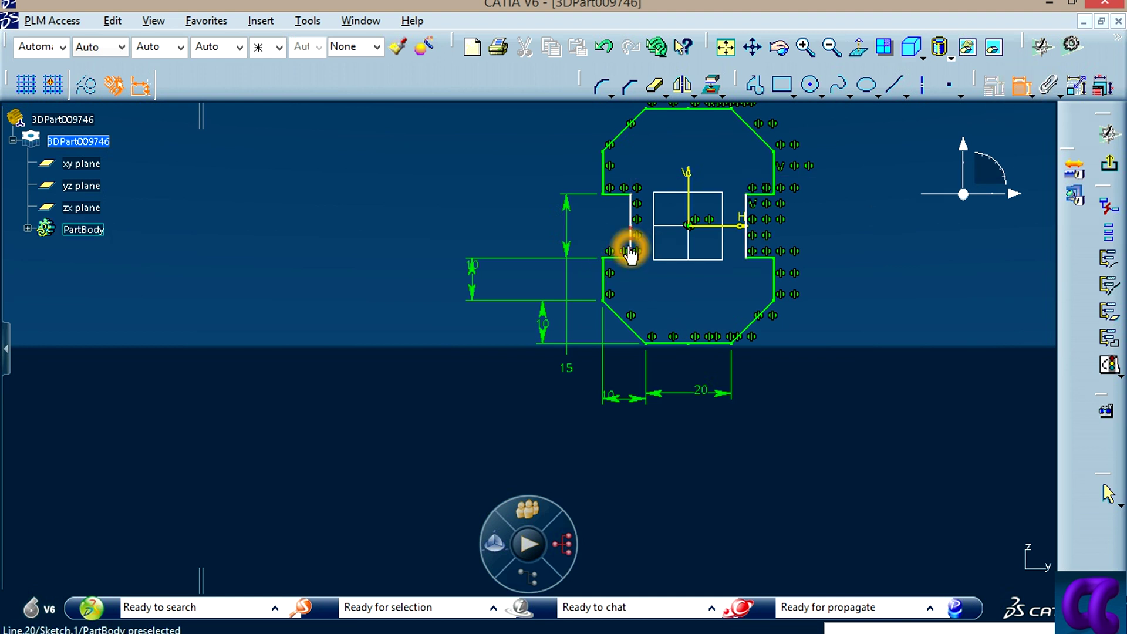
click(603, 289)
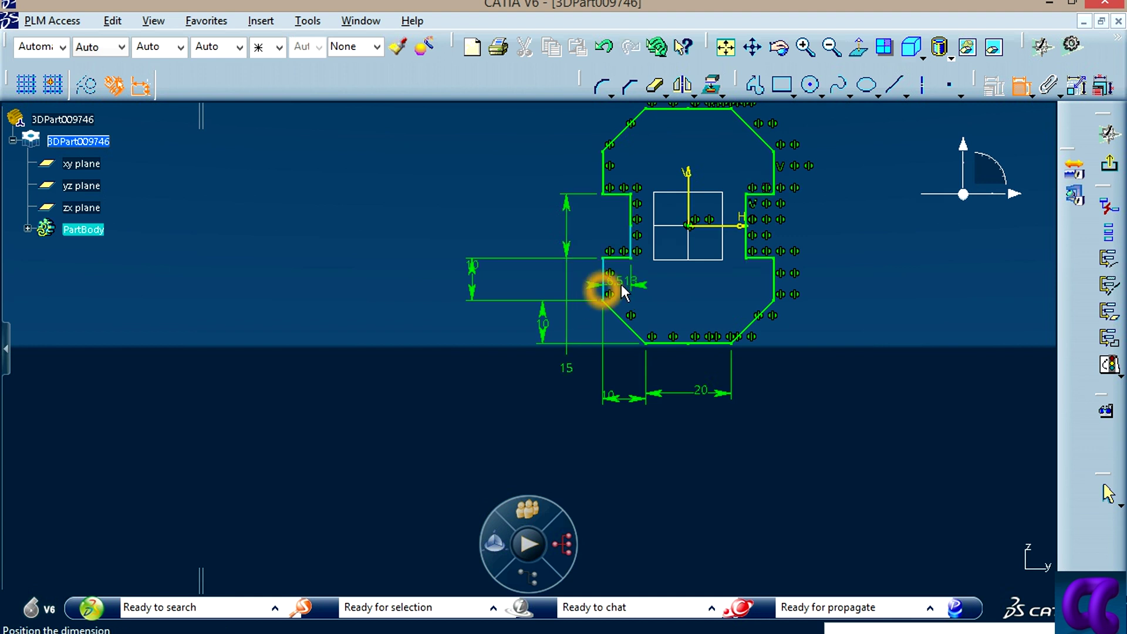
click(677, 287)
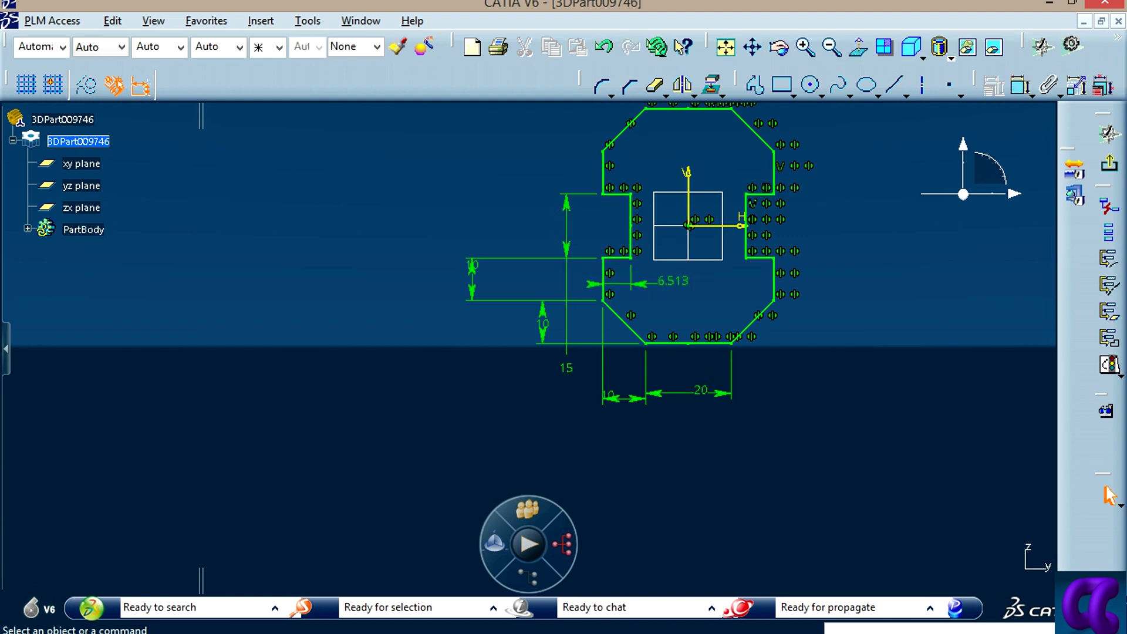
key(alt+Tab)
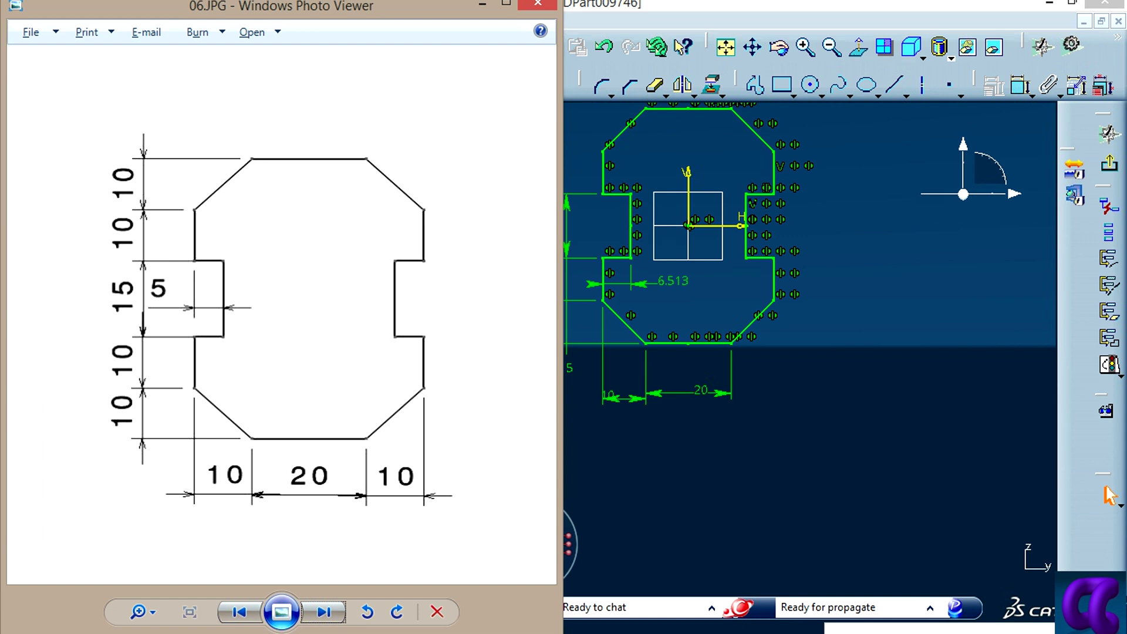
key(alt+Tab)
double_click(677, 283)
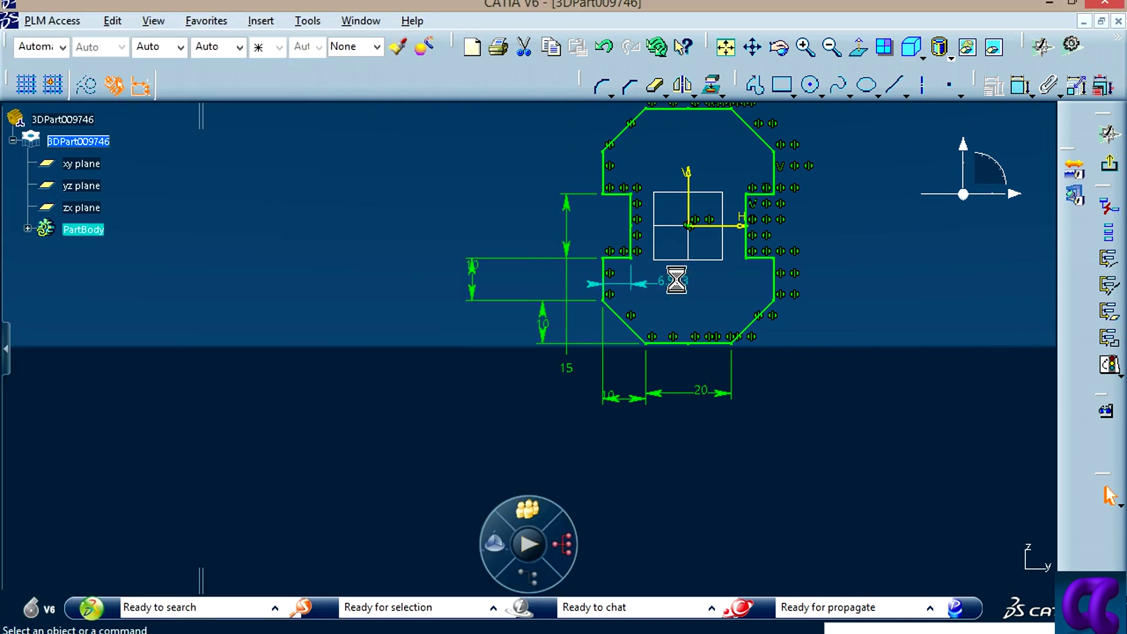
key(Return)
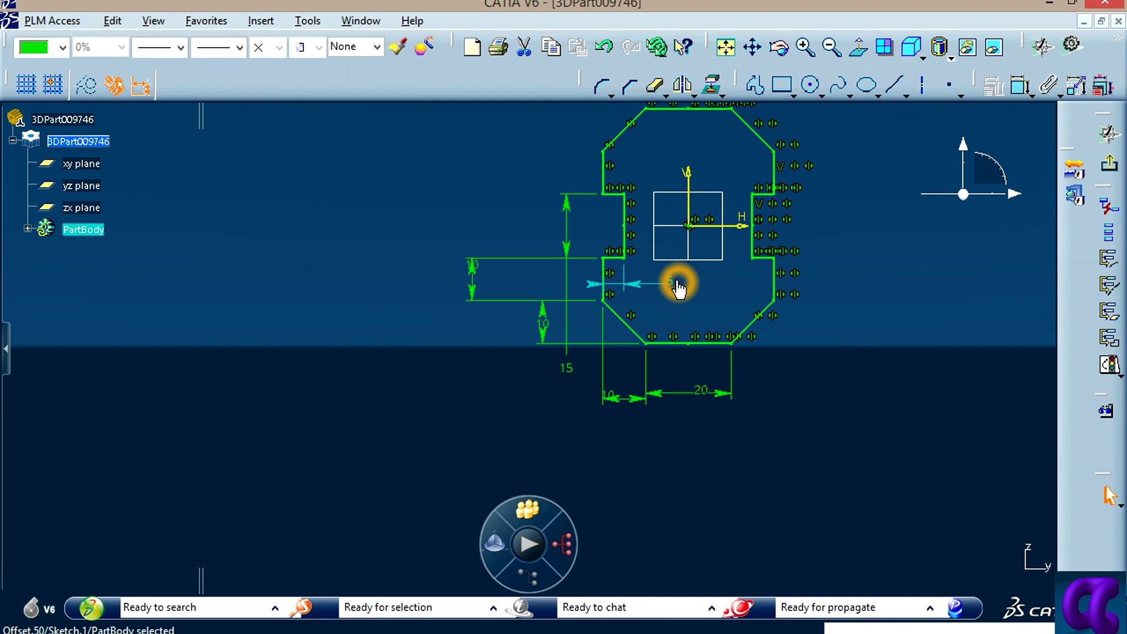
click(987, 380)
mouse_move(779, 377)
middle_down()
mouse_move(810, 434)
mouse_move(792, 414)
middle_up()
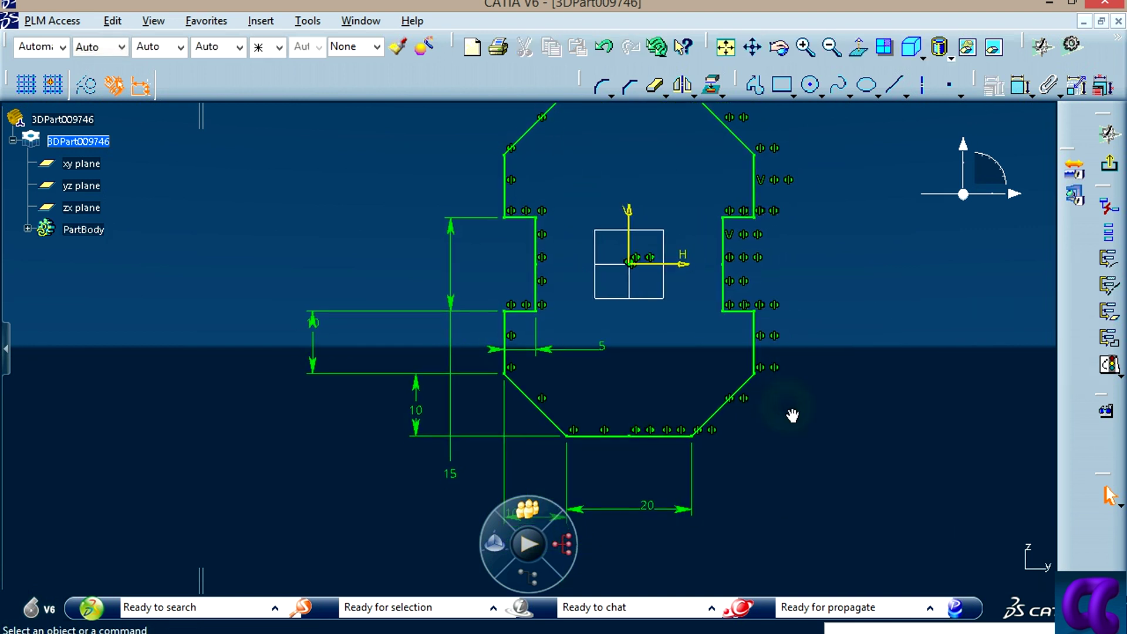
click(1103, 369)
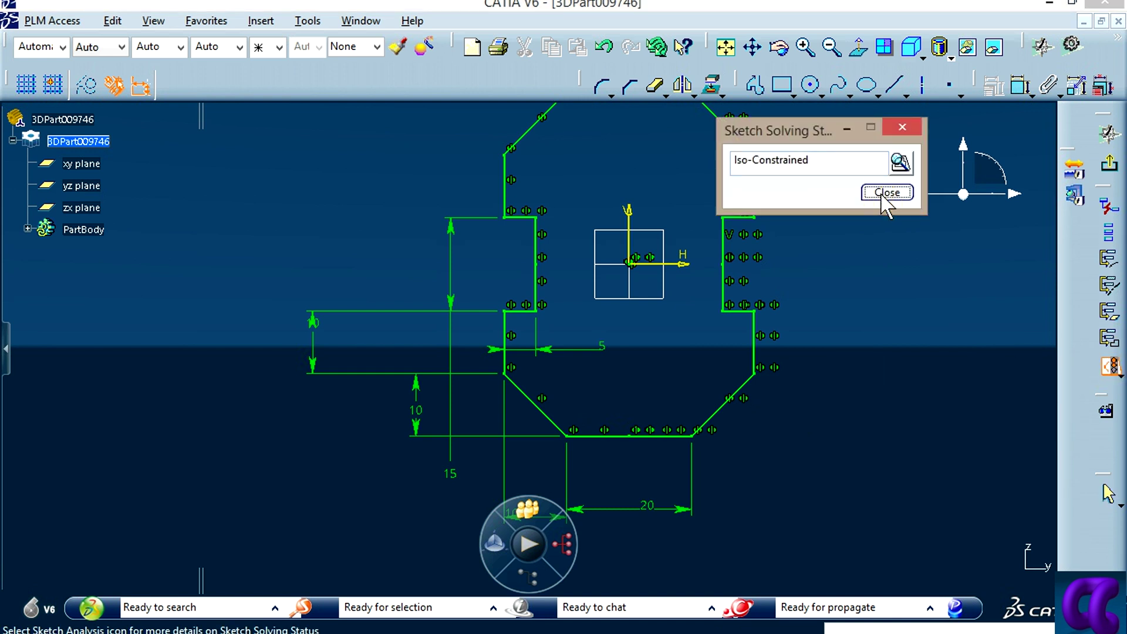
click(807, 172)
click(874, 193)
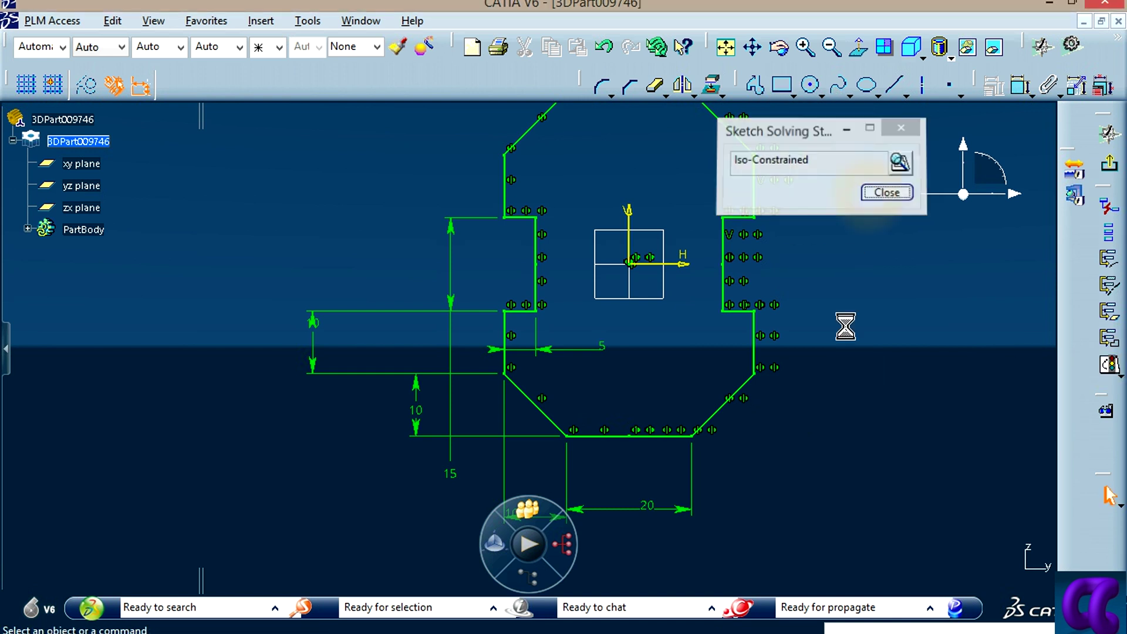
mouse_move(847, 327)
middle_down()
mouse_move(604, 358)
mouse_move(618, 377)
mouse_move(601, 411)
mouse_move(624, 399)
middle_up()
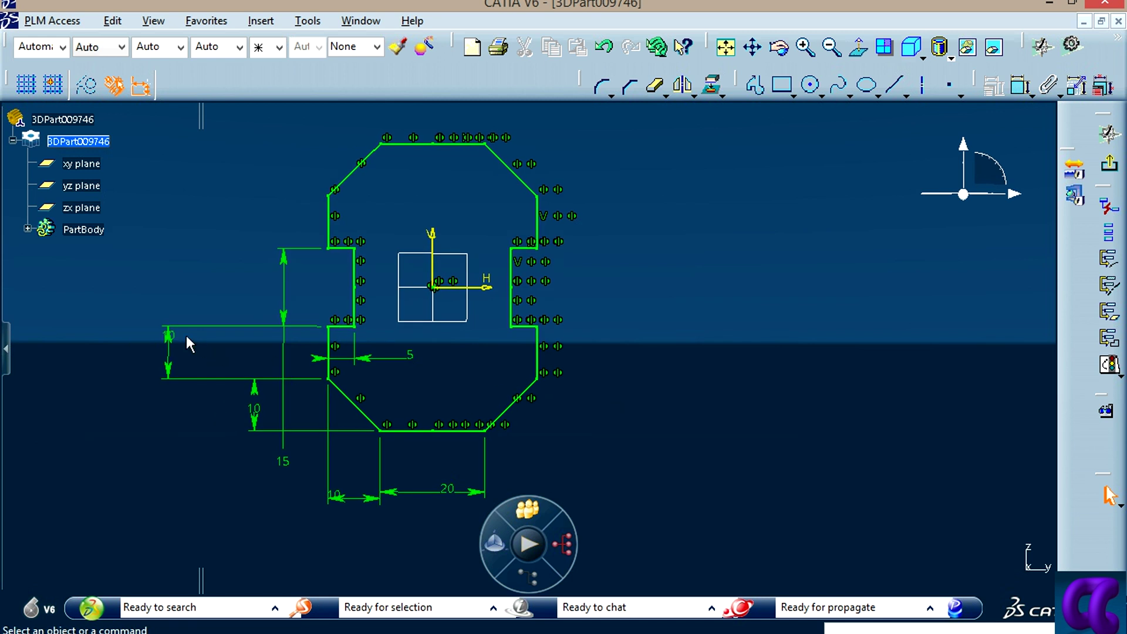
click(193, 343)
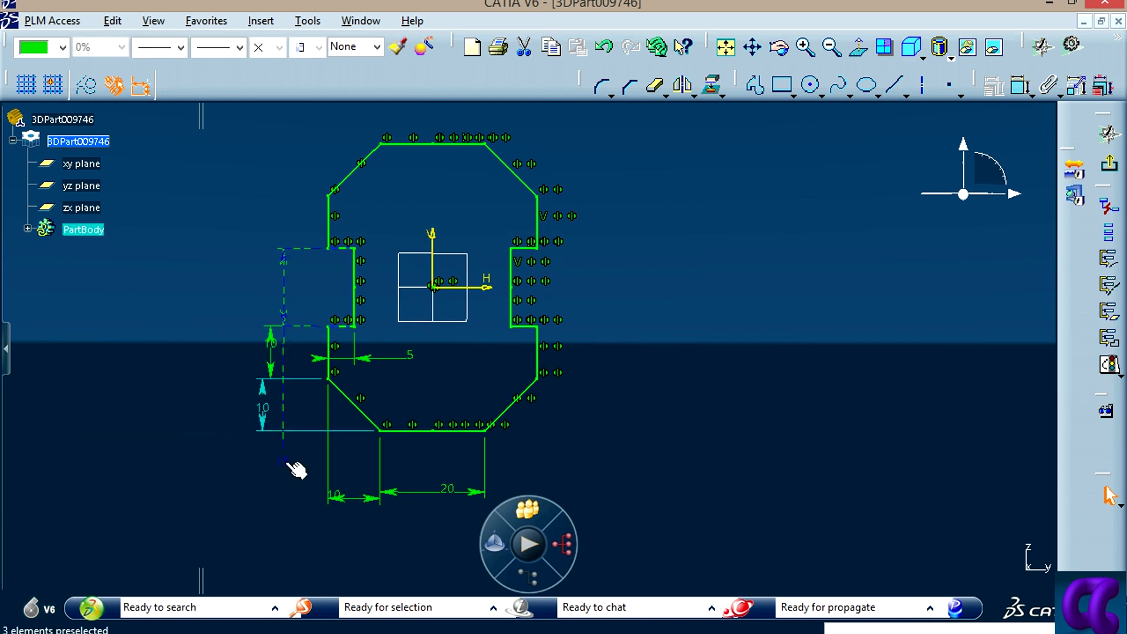
Step: Move the 15, 10, 20 and 5 dimension labels closer to the outline, with 5 inside the left notch
drag(288, 464, 280, 285)
click(754, 302)
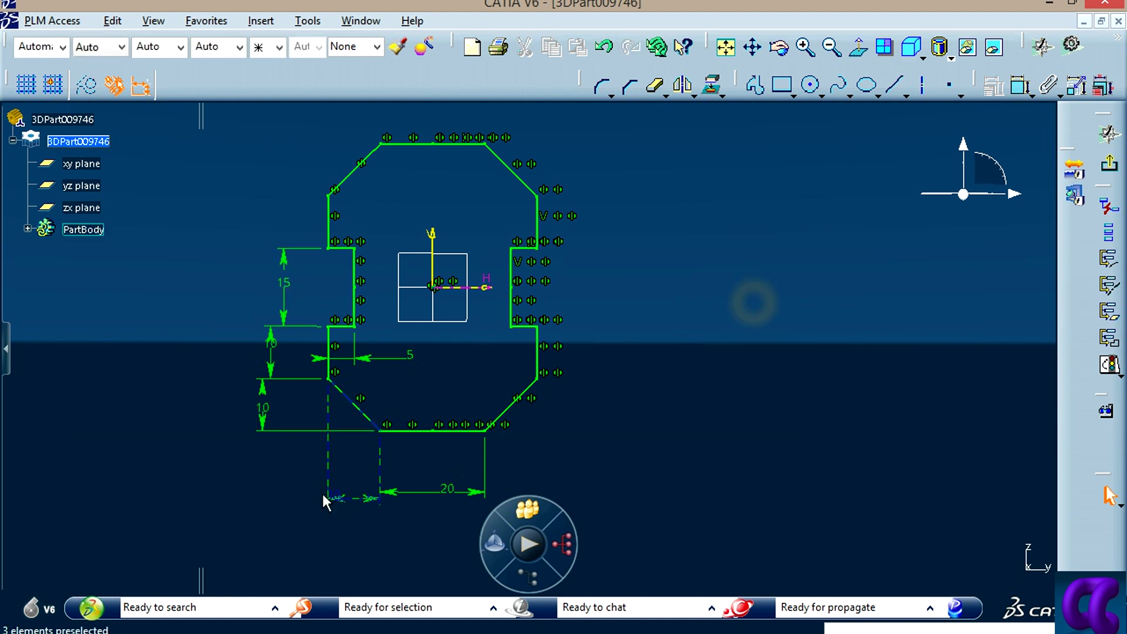
mouse_move(335, 494)
mouse_down()
mouse_move(355, 496)
mouse_move(365, 460)
mouse_up()
click(644, 435)
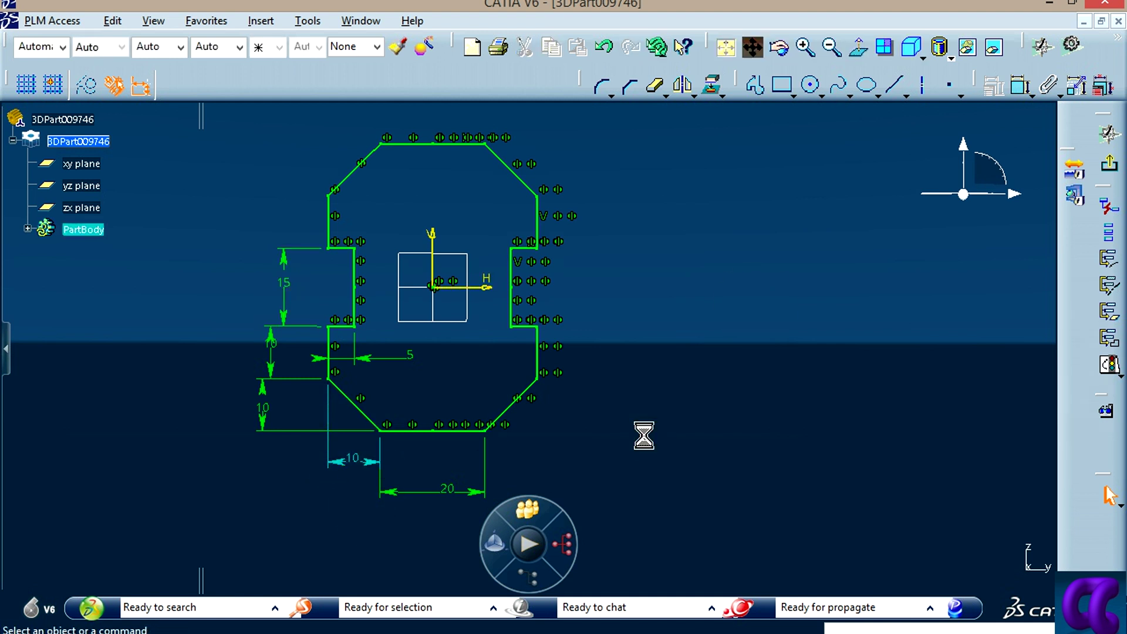
drag(479, 491, 479, 465)
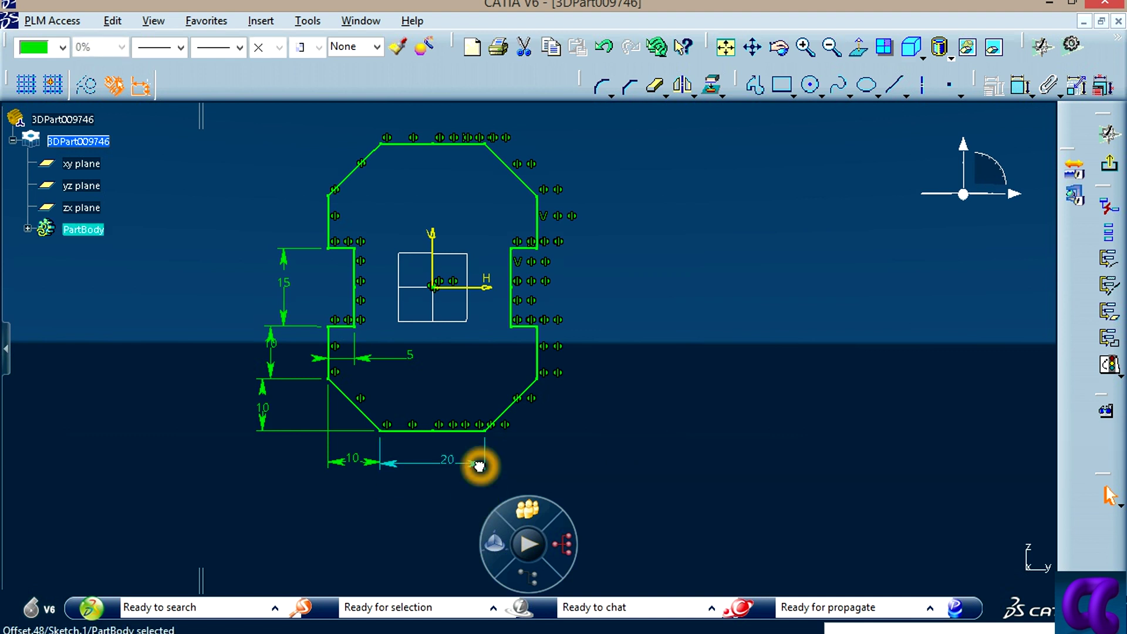
click(698, 413)
click(410, 365)
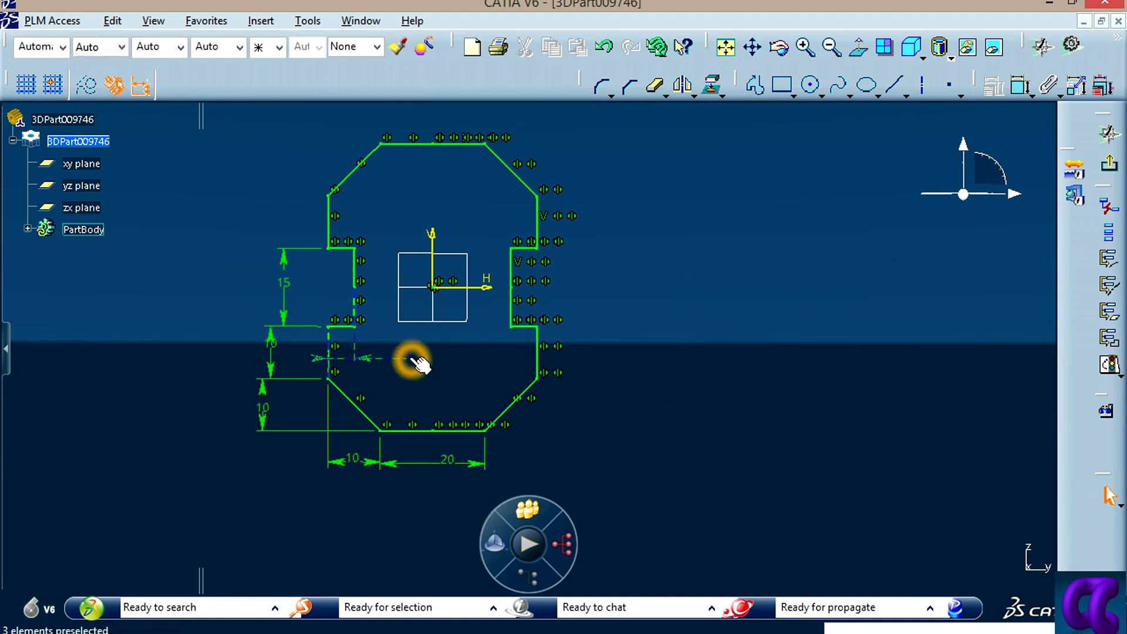
mouse_move(412, 353)
mouse_down()
mouse_move(365, 355)
mouse_move(370, 278)
mouse_up()
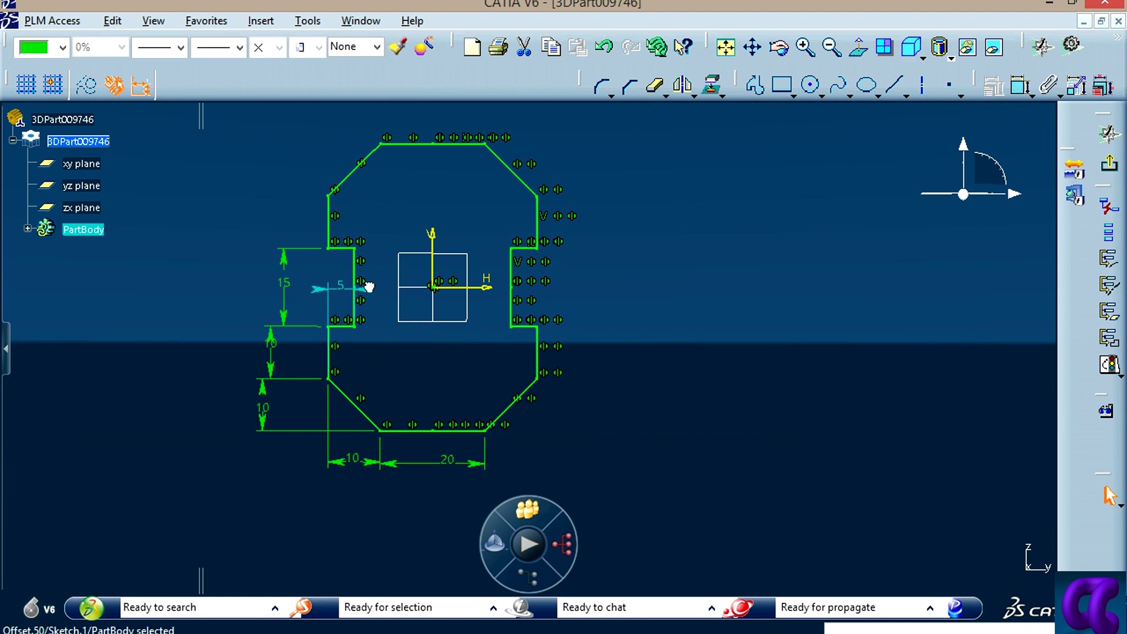
click(747, 289)
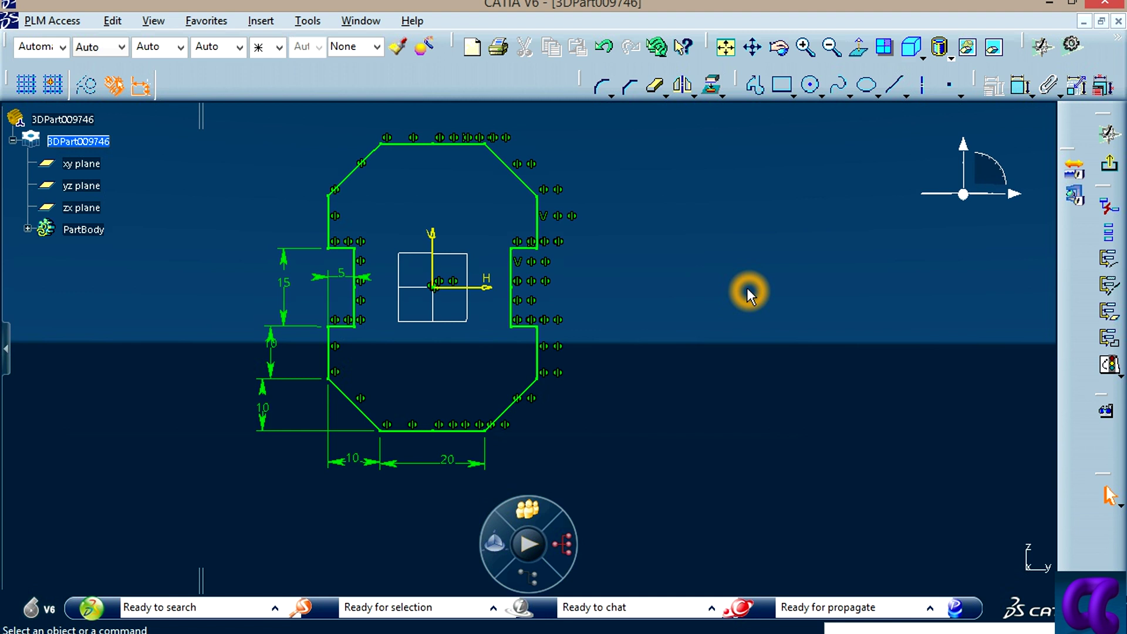
mouse_move(737, 293)
middle_down()
mouse_move(804, 302)
mouse_move(755, 311)
middle_up()
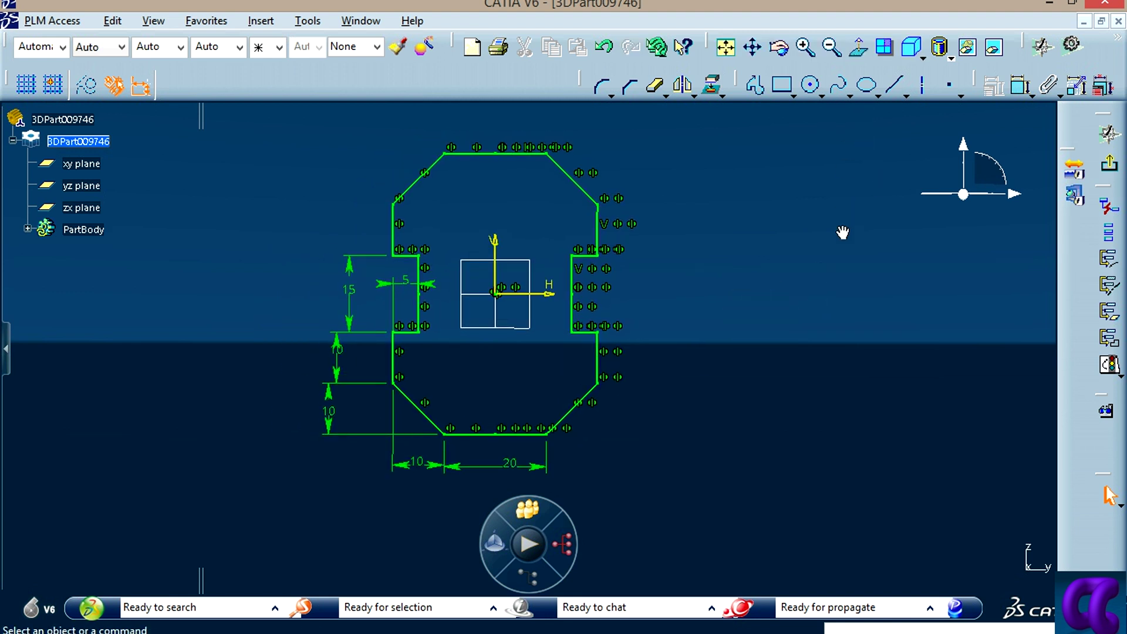
Step: Create a new 3D part and open a sketch on its yz plane
click(472, 49)
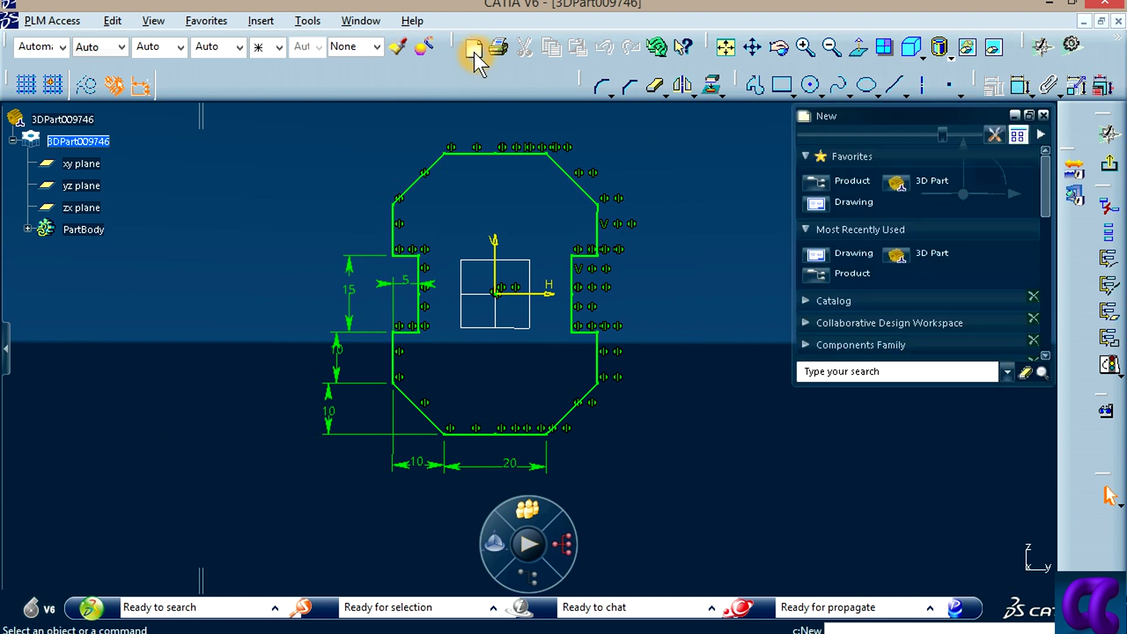
click(927, 196)
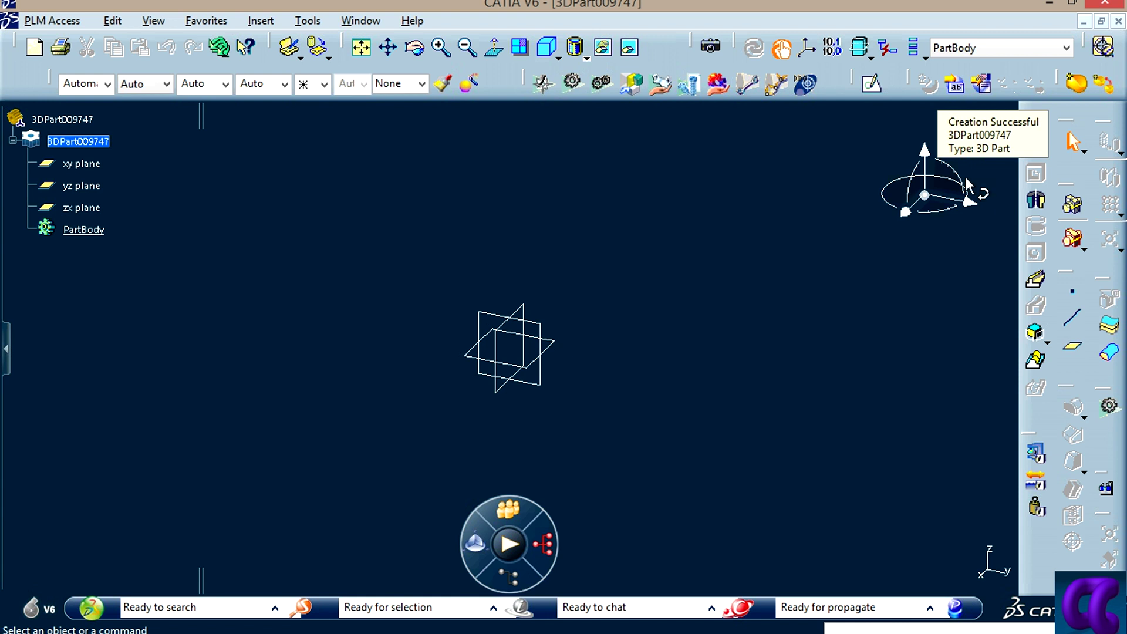
click(870, 85)
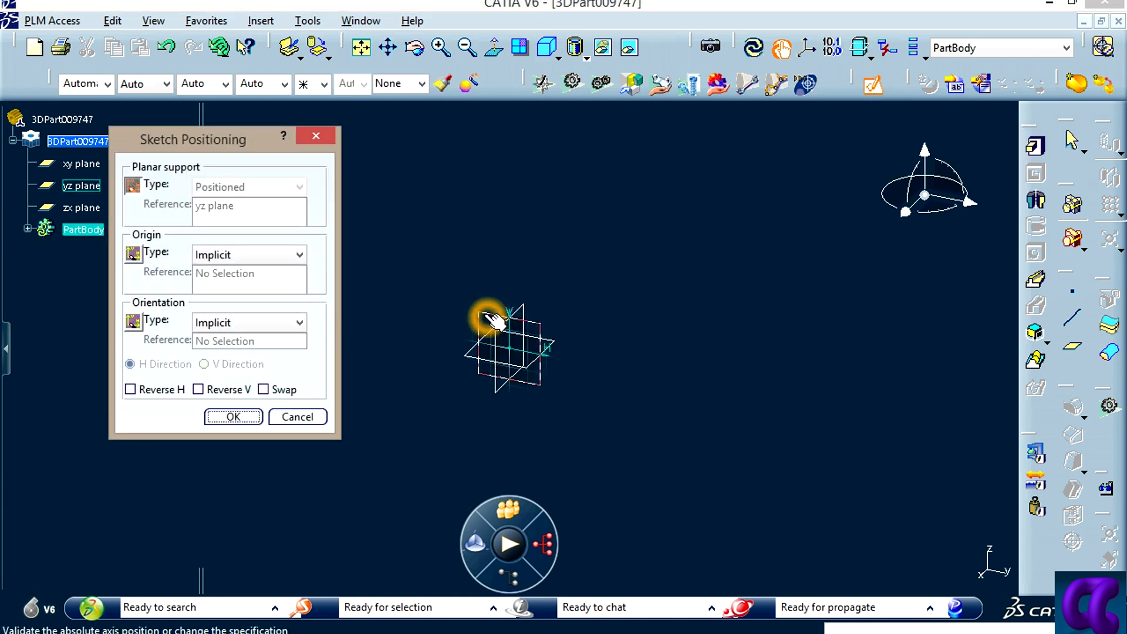
click(487, 317)
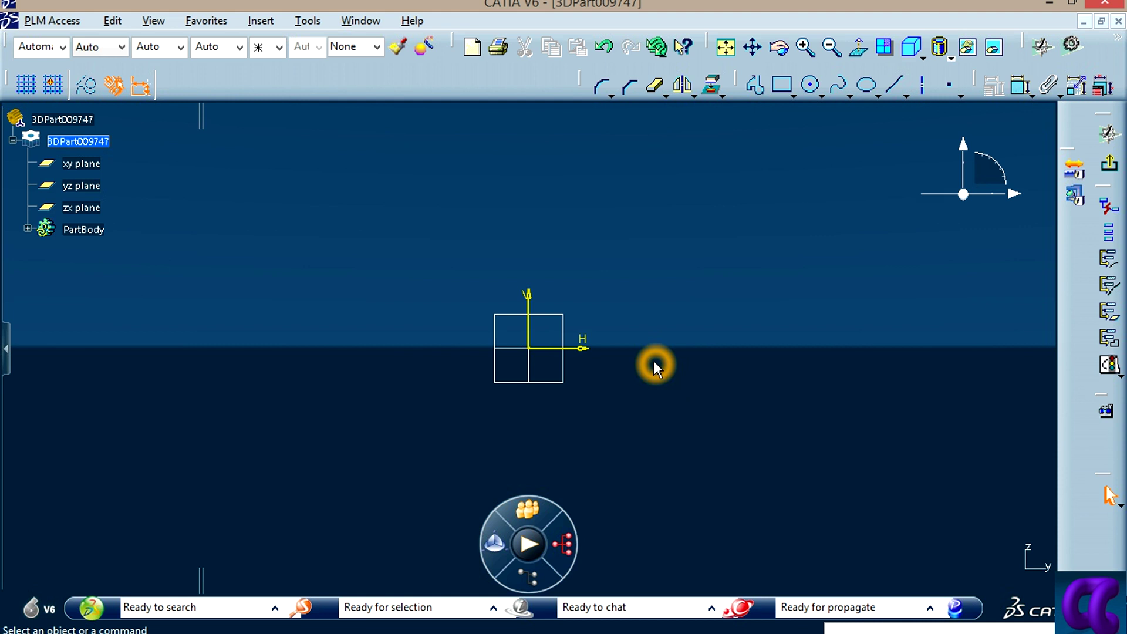
middle_drag(572, 425, 583, 407)
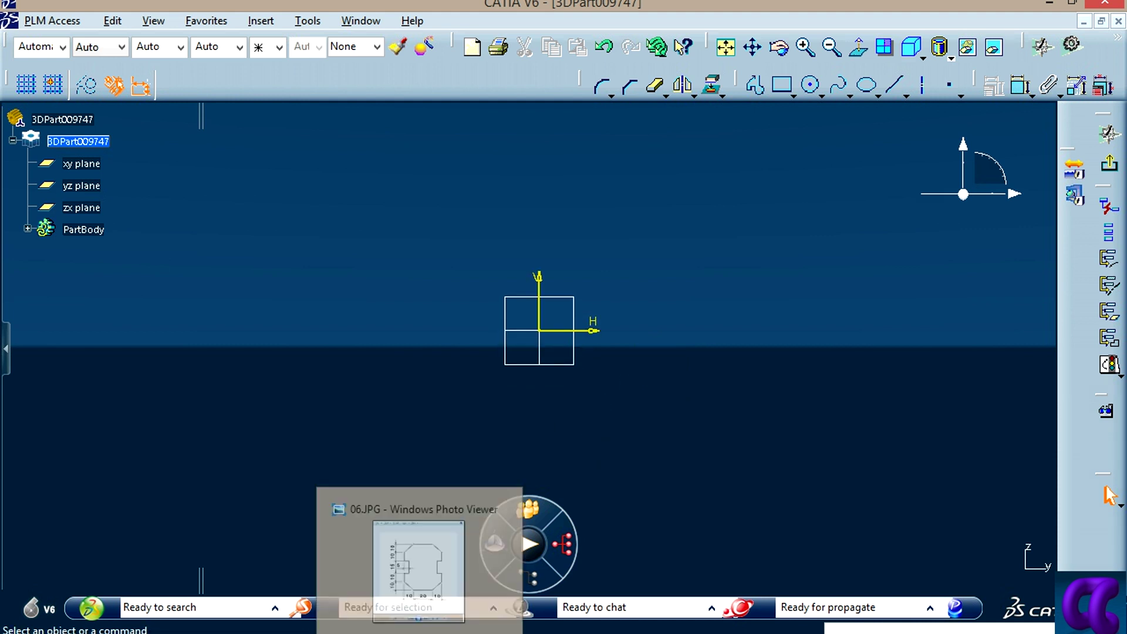
Step: Check reference drawing 07.JPG in Photo Viewer, then return to the sketch
click(320, 578)
click(324, 612)
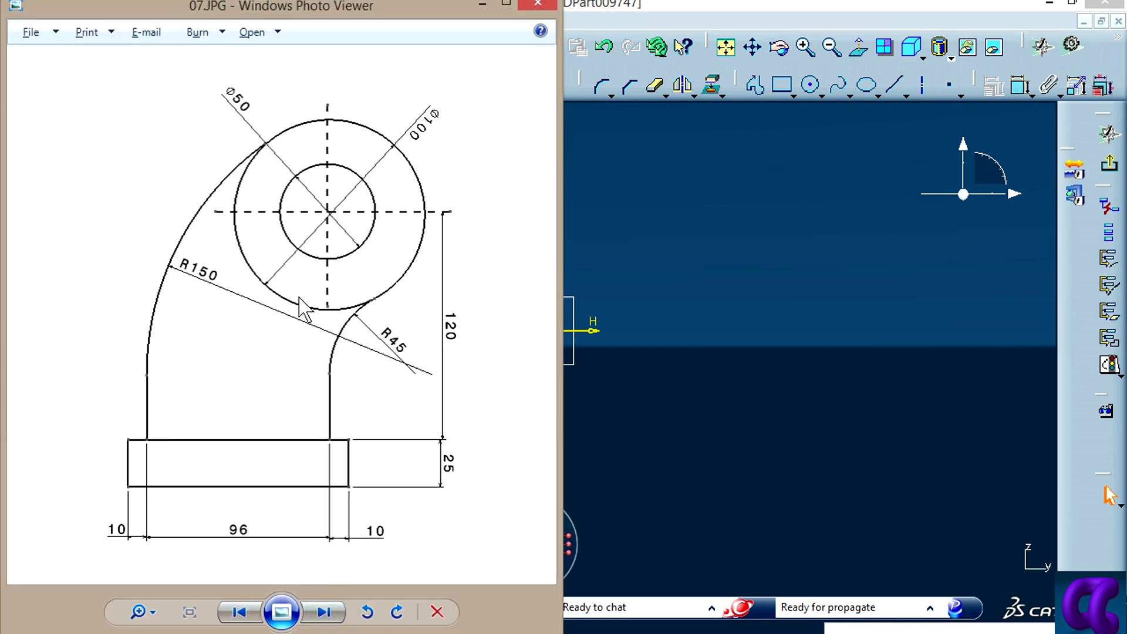
click(642, 377)
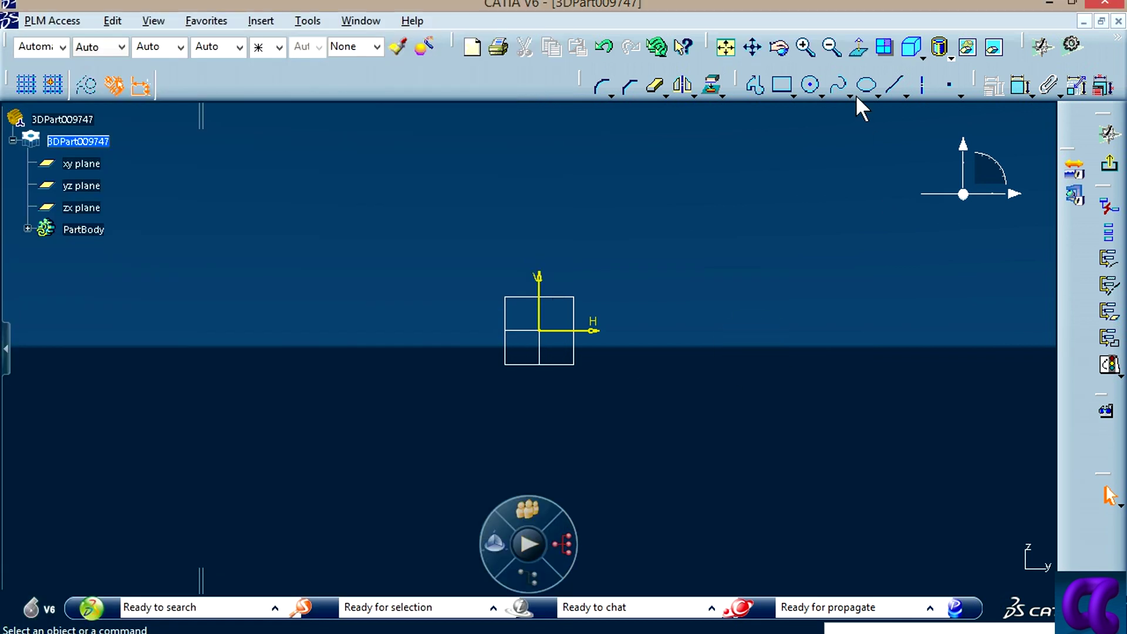
Step: Draw two concentric circles centred on the sketch origin
click(812, 87)
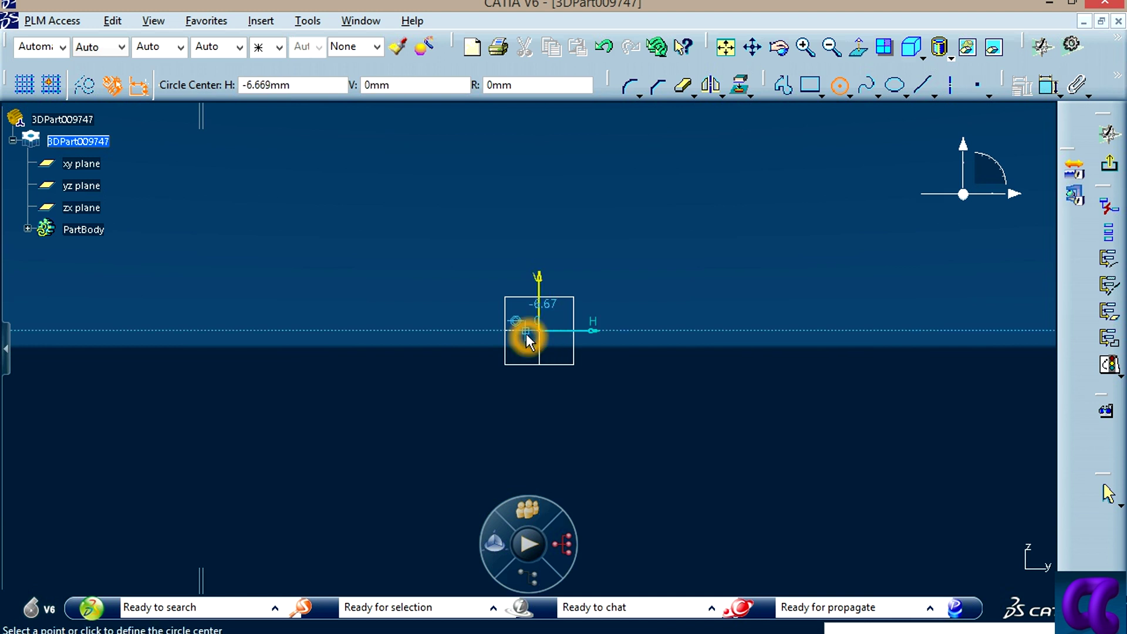
click(539, 330)
click(699, 422)
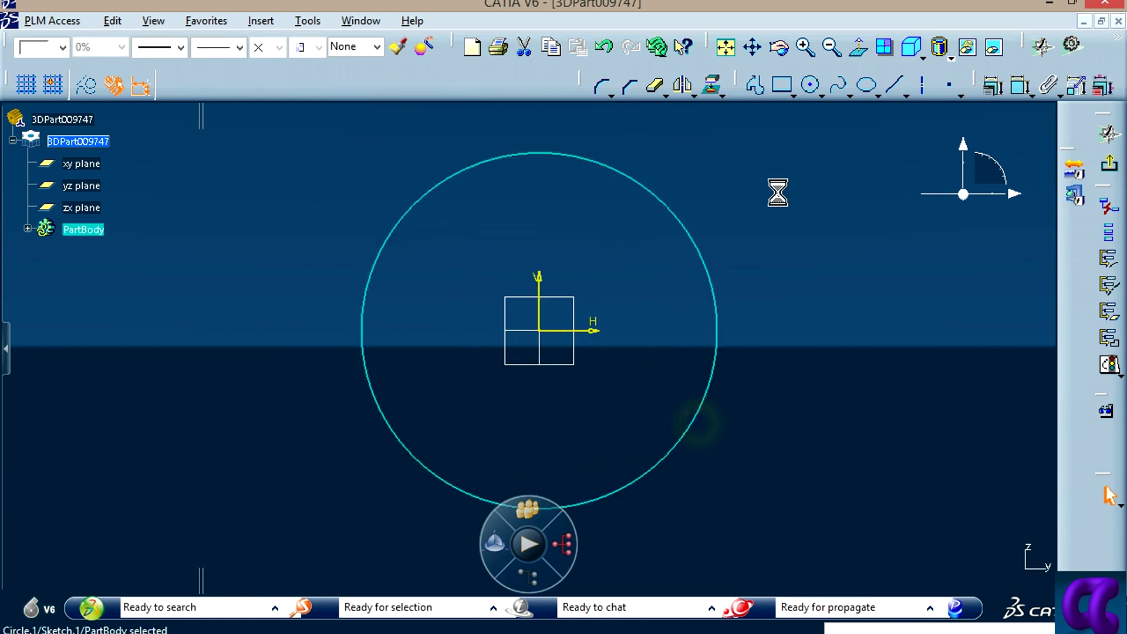
click(539, 330)
click(636, 390)
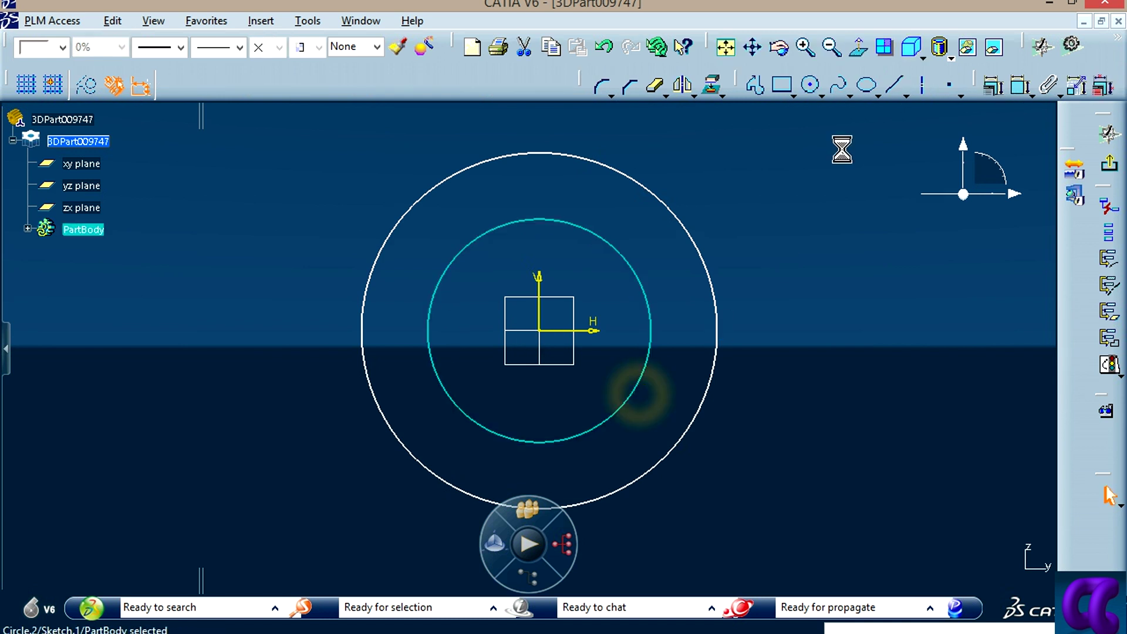
Step: Add diameter dimensions to both the inner and outer circles
click(1015, 87)
click(709, 142)
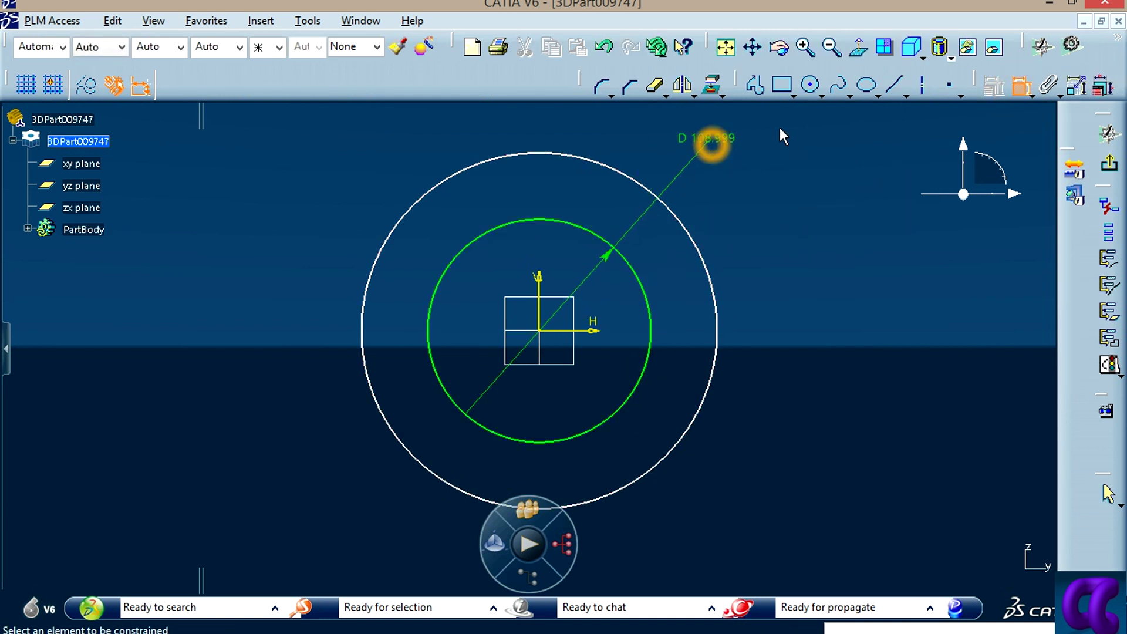
click(692, 241)
click(770, 172)
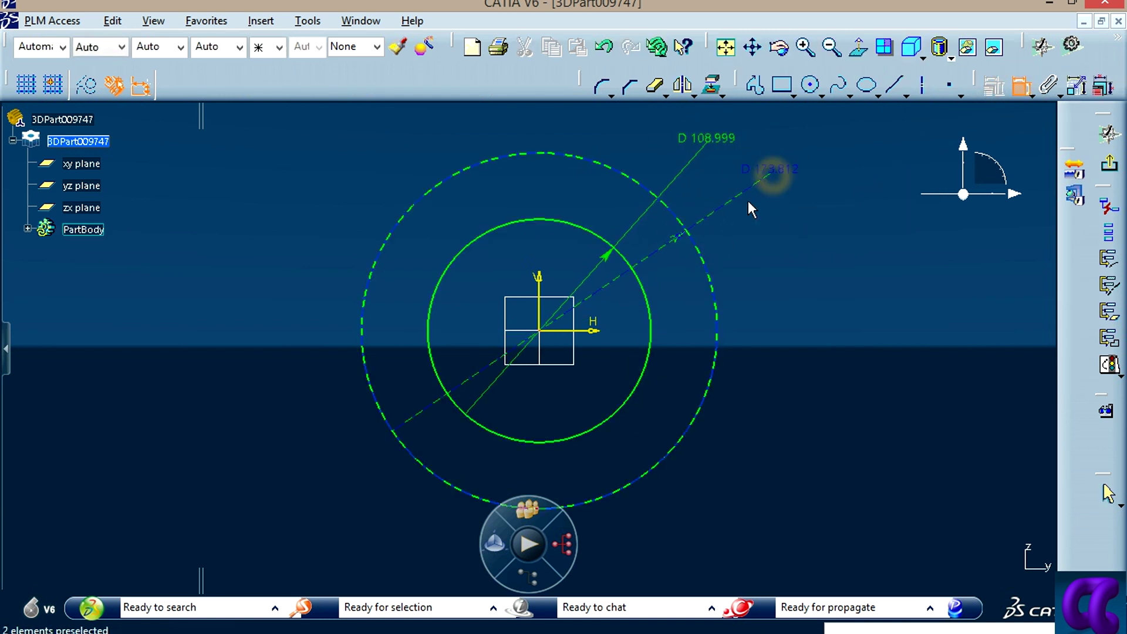
click(437, 623)
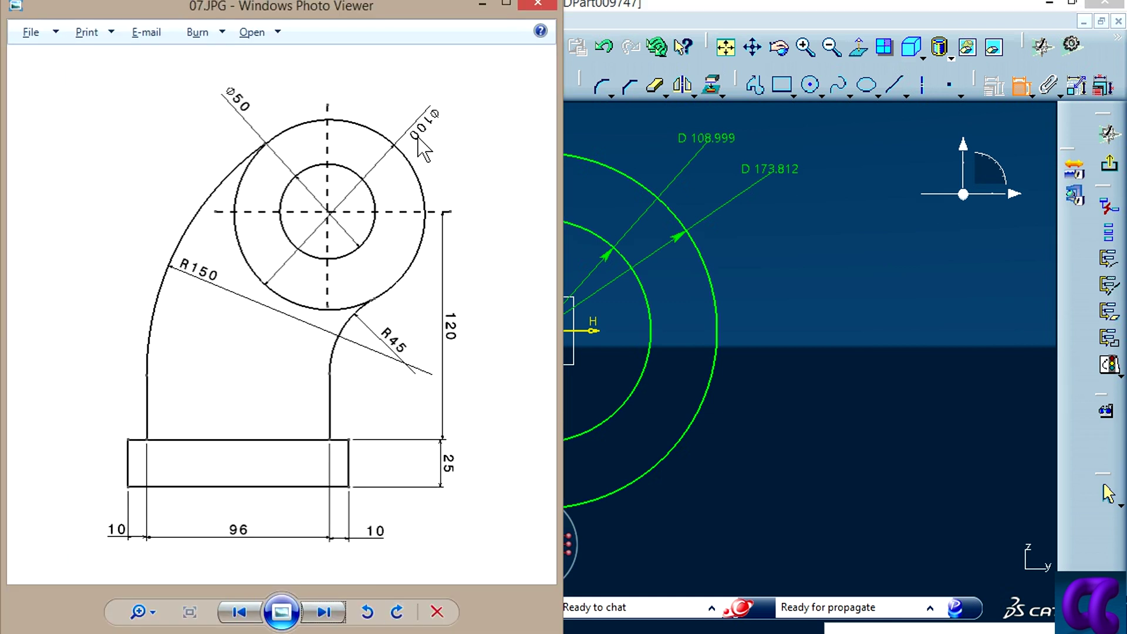
click(797, 249)
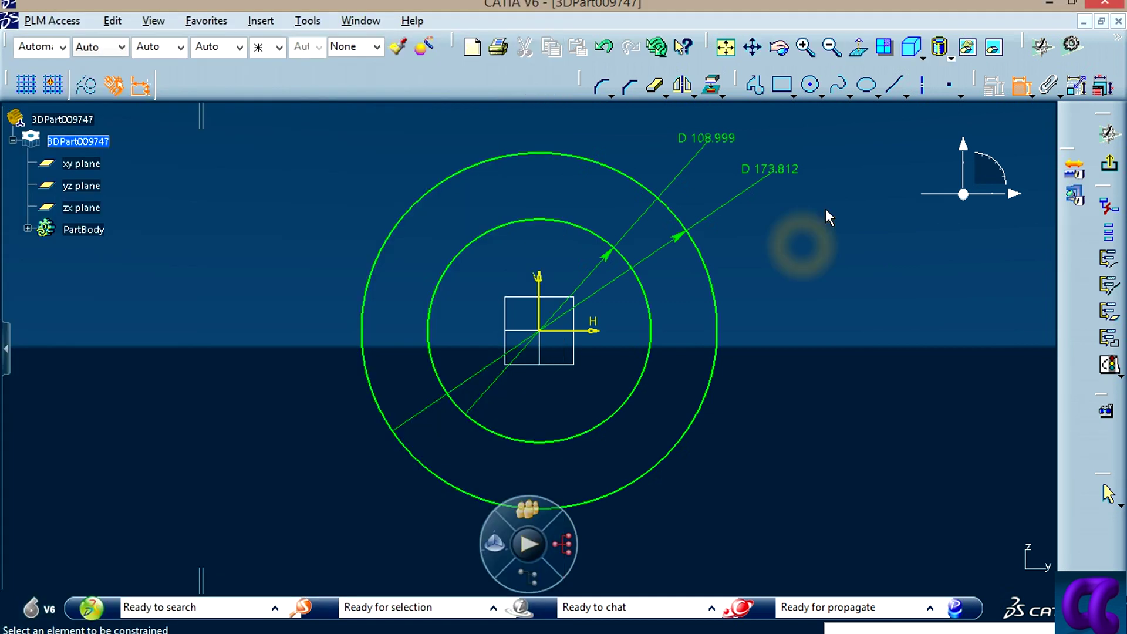
Step: Set the outer circle diameter to 100 and the inner to 50
double_click(784, 170)
text(1)
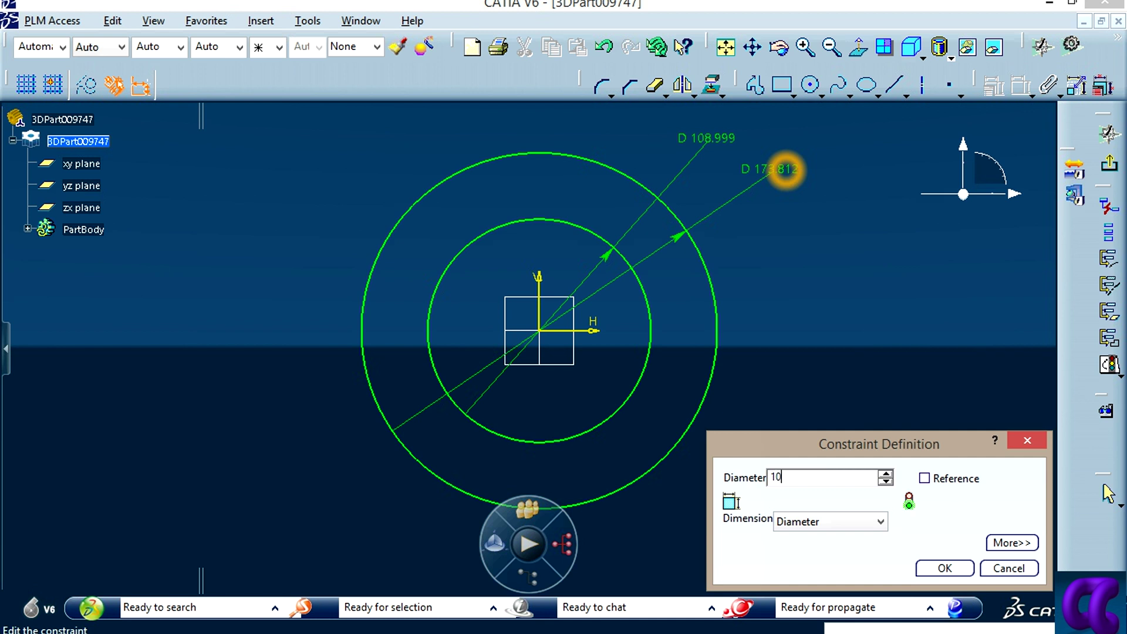
text(0)
key(Return)
double_click(704, 136)
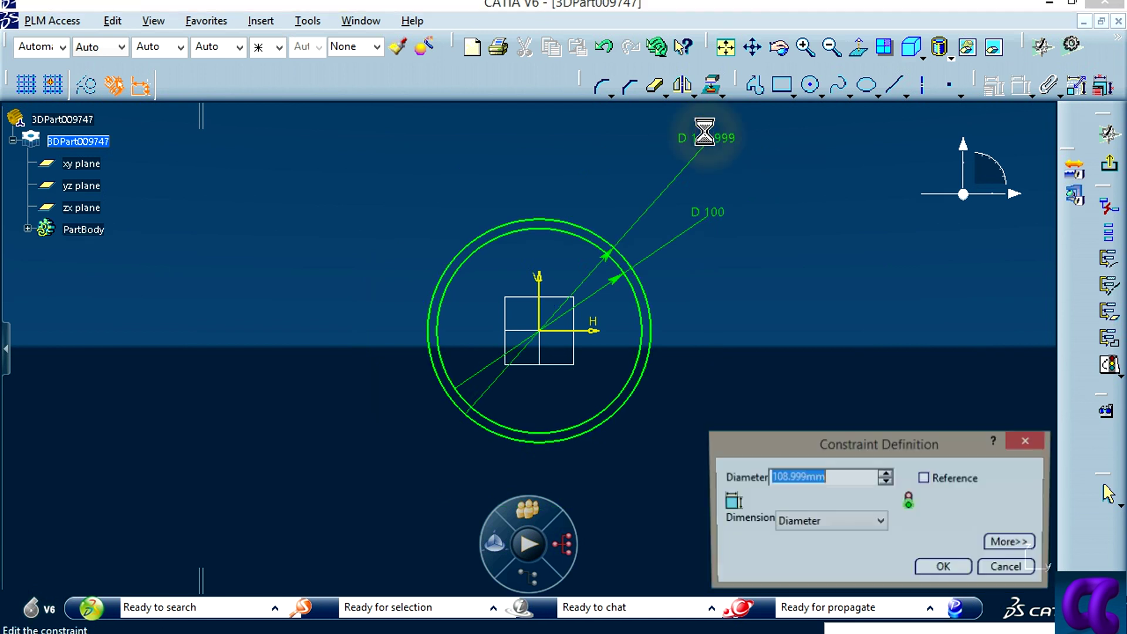
text(50)
key(Return)
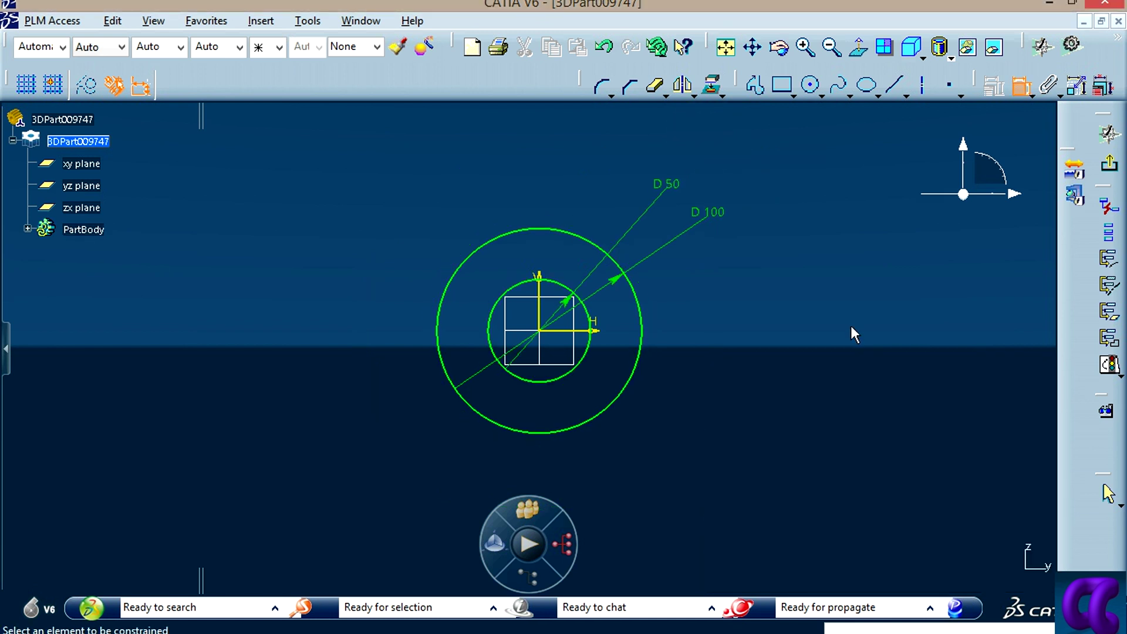
mouse_move(730, 466)
middle_down()
mouse_move(649, 337)
mouse_move(649, 390)
mouse_move(634, 337)
middle_up()
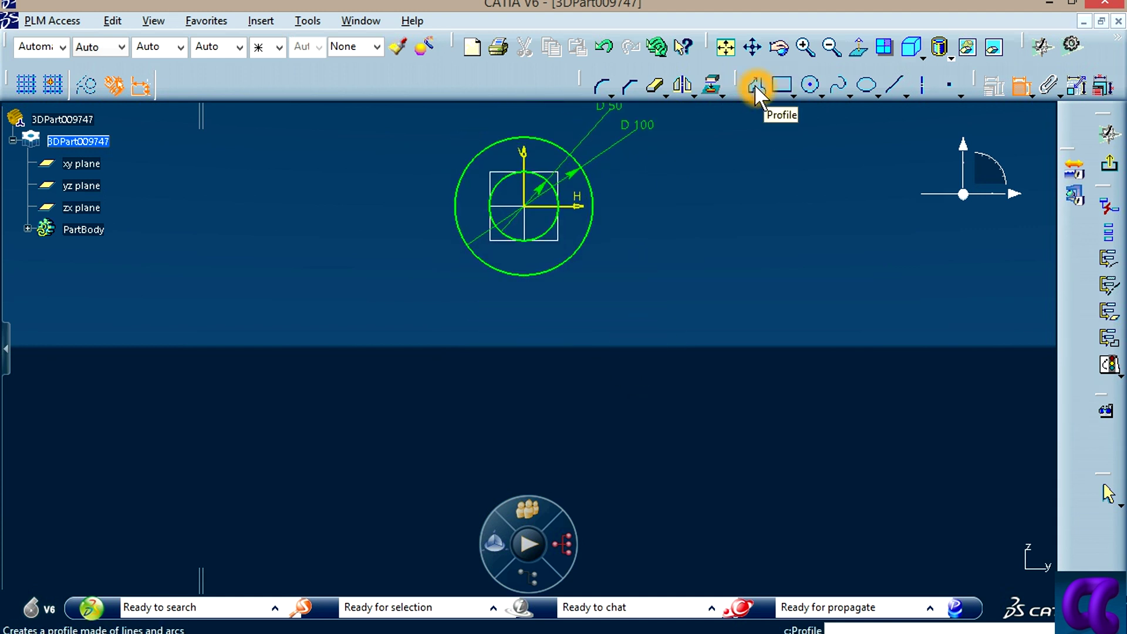
Step: Draw a rectangle below the circles, its top edge 120 from the H axis
click(781, 85)
click(270, 423)
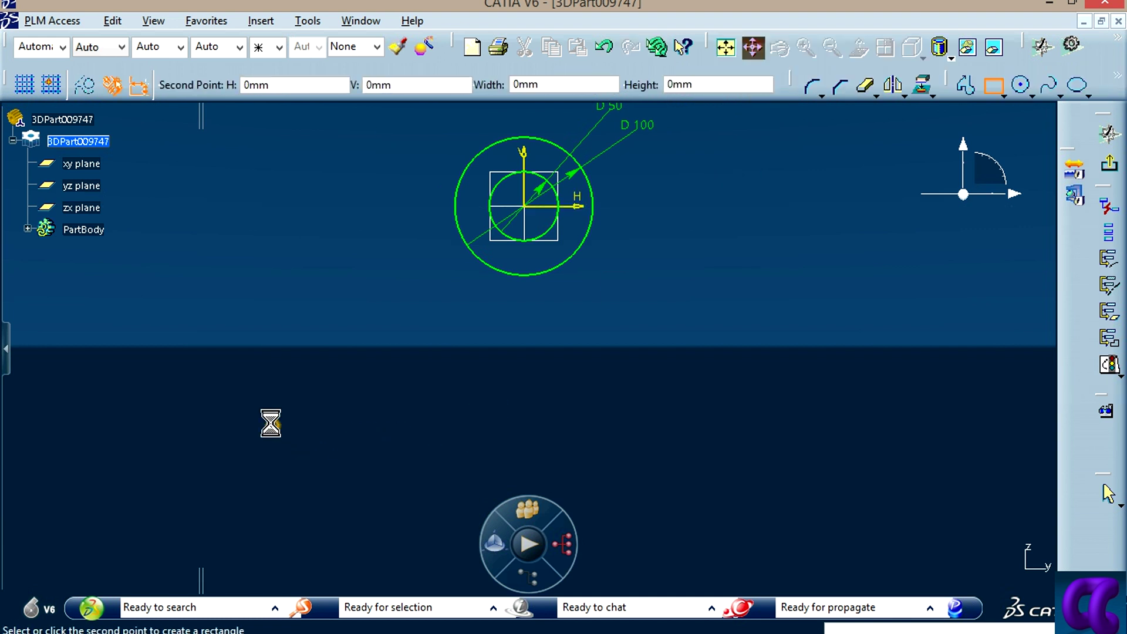
click(573, 461)
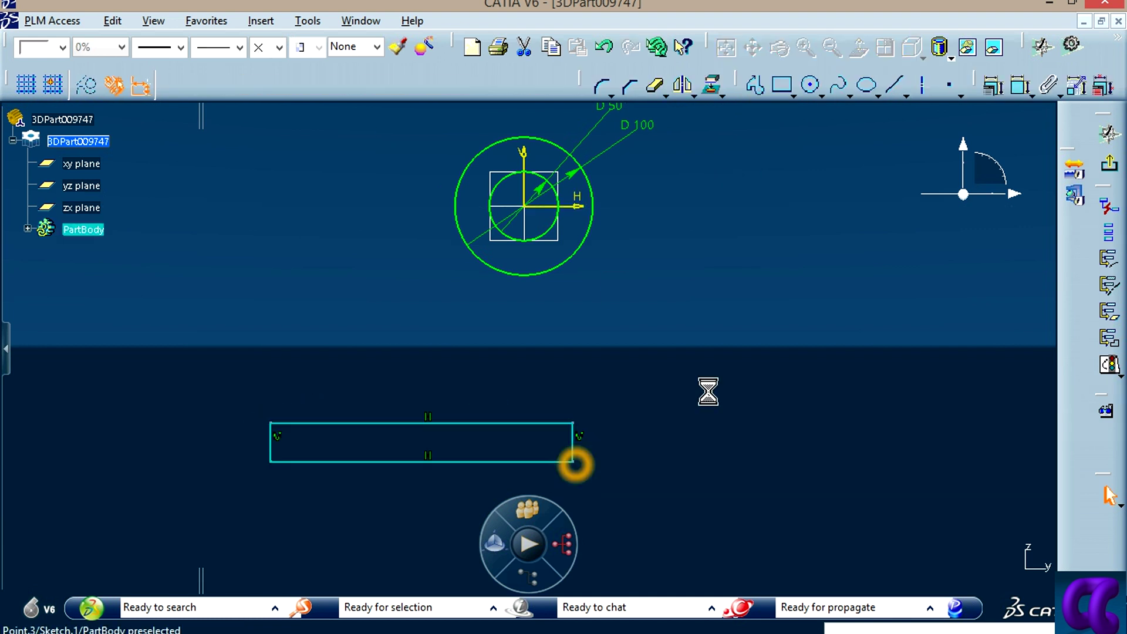
click(1021, 87)
click(576, 206)
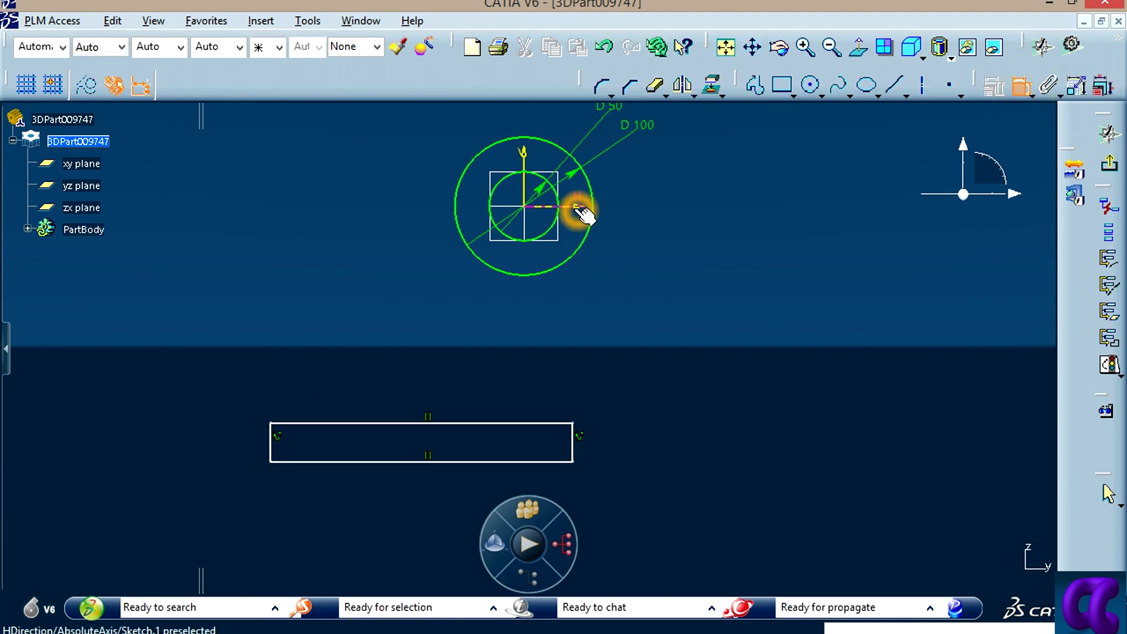
click(552, 423)
click(612, 365)
key(alt+Tab)
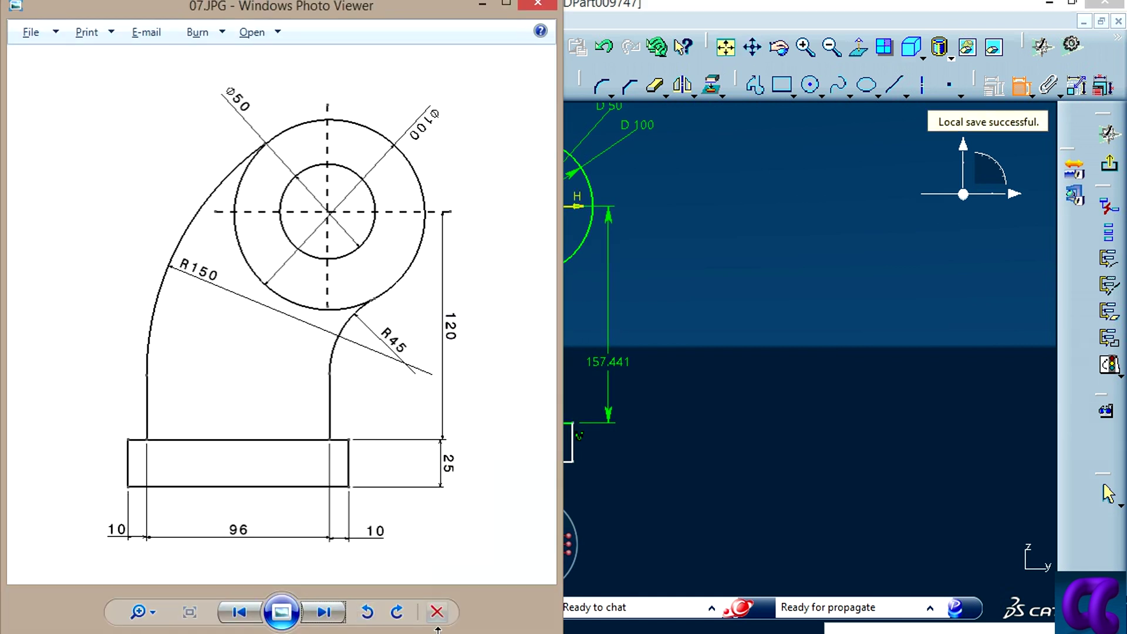
click(898, 114)
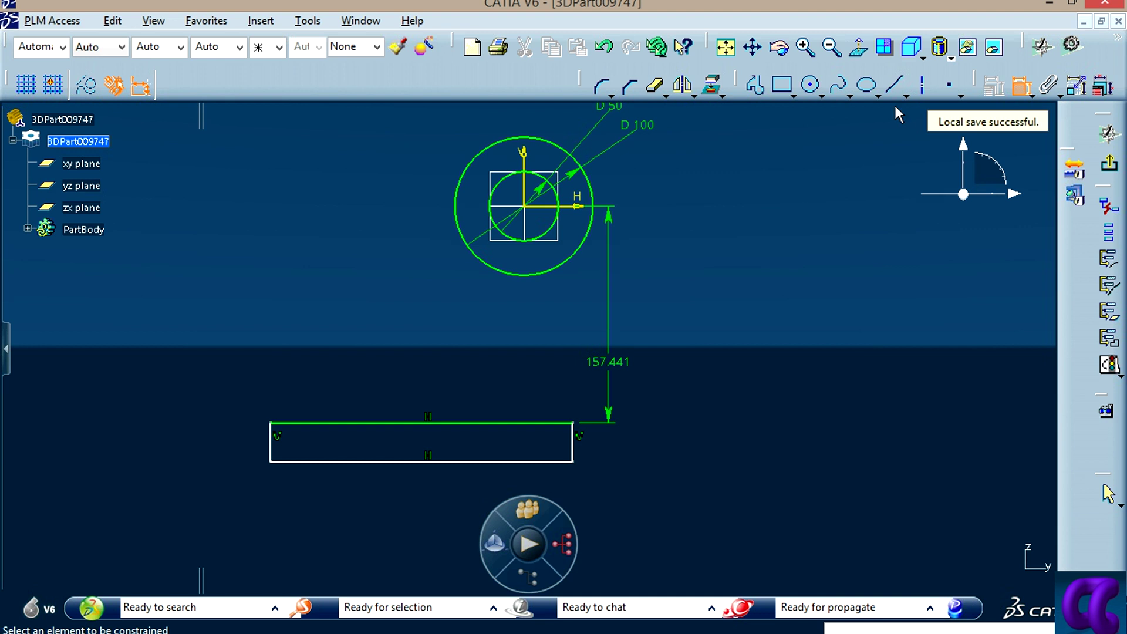
double_click(608, 363)
text(120)
key(Return)
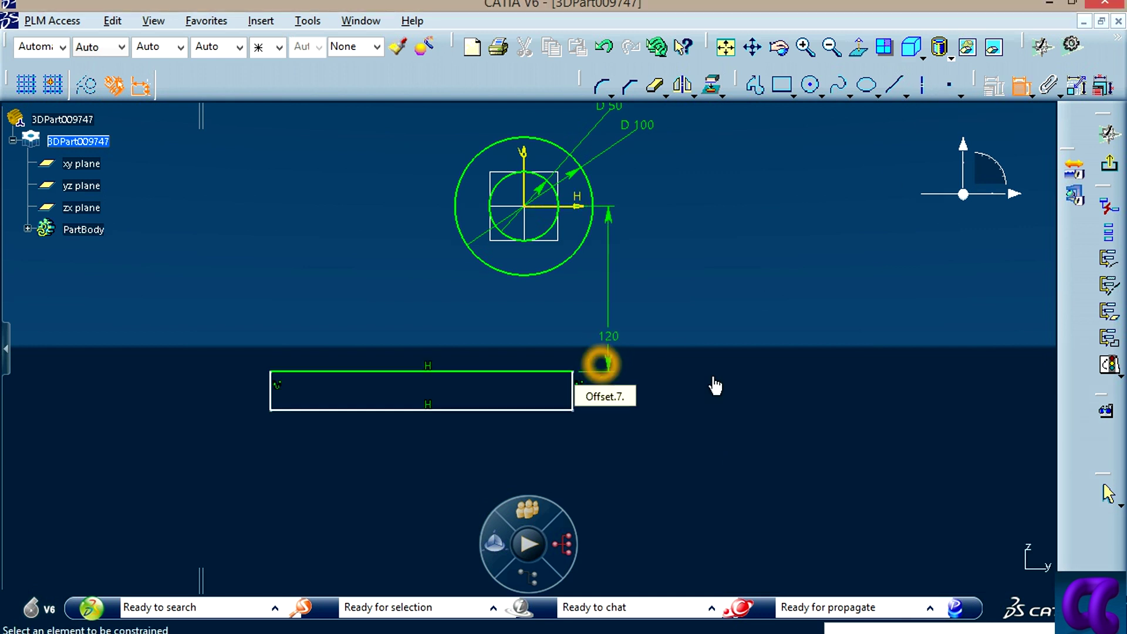
Step: Constrain the rectangle's height to 25
click(536, 372)
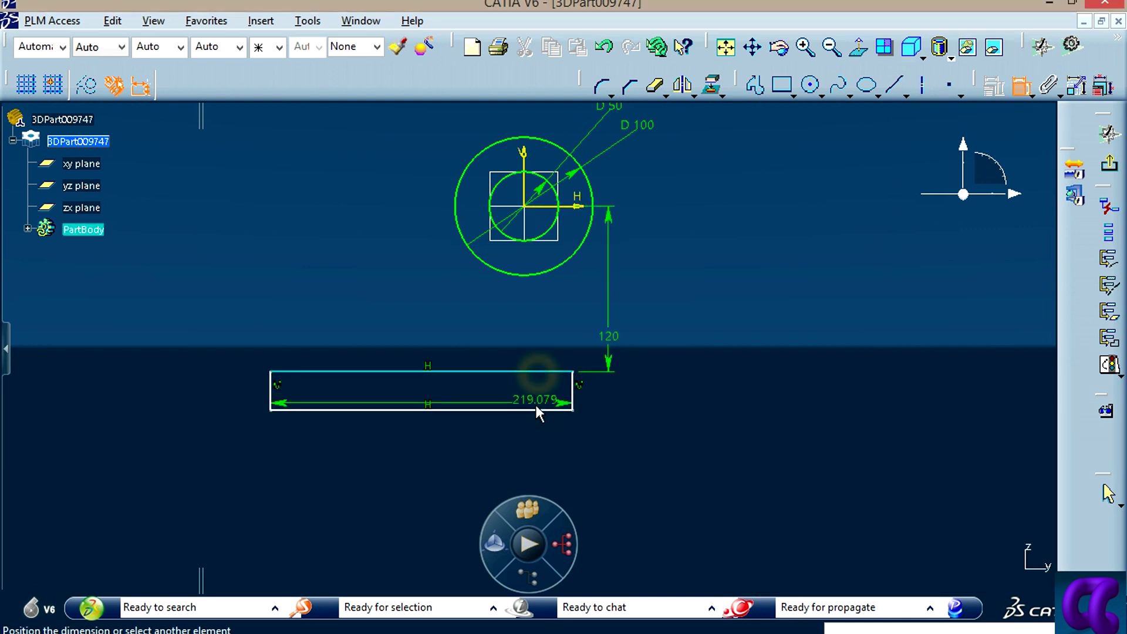
click(535, 410)
click(619, 407)
double_click(621, 402)
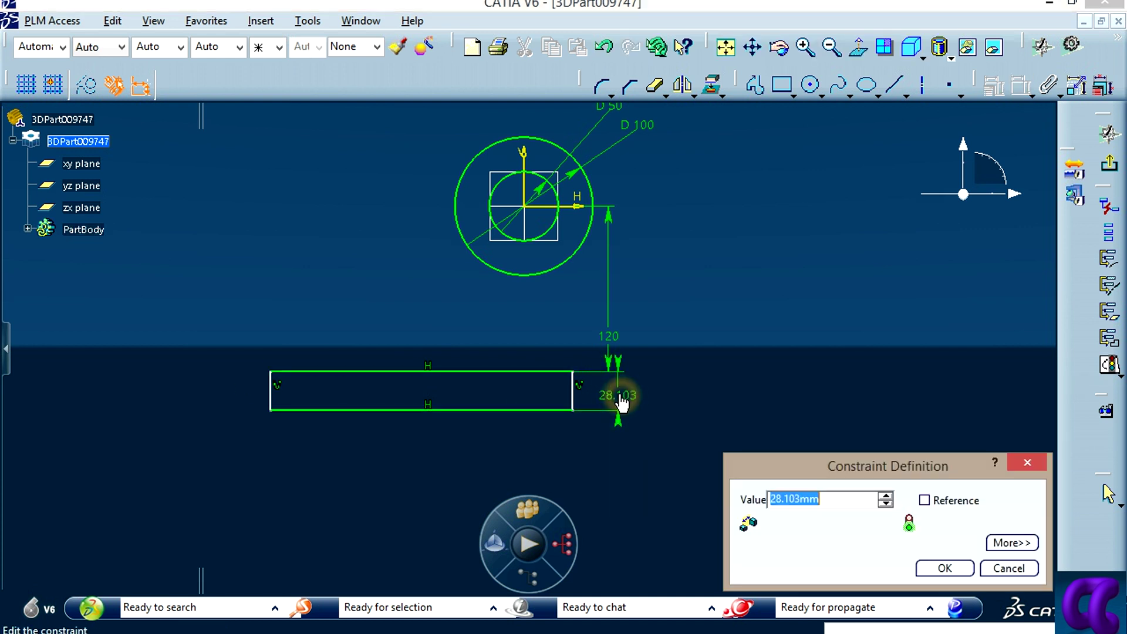
text(25)
key(Return)
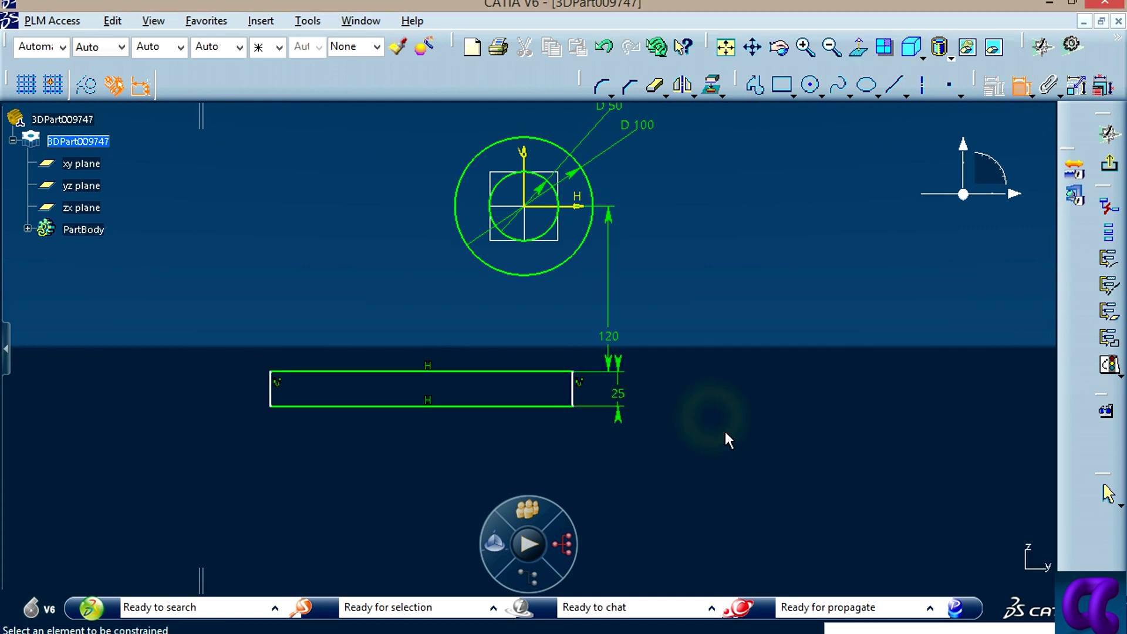
Step: Add a width dimension across the rectangle and begin entering its value
mouse_move(724, 431)
middle_down()
mouse_move(785, 412)
mouse_move(787, 434)
middle_up()
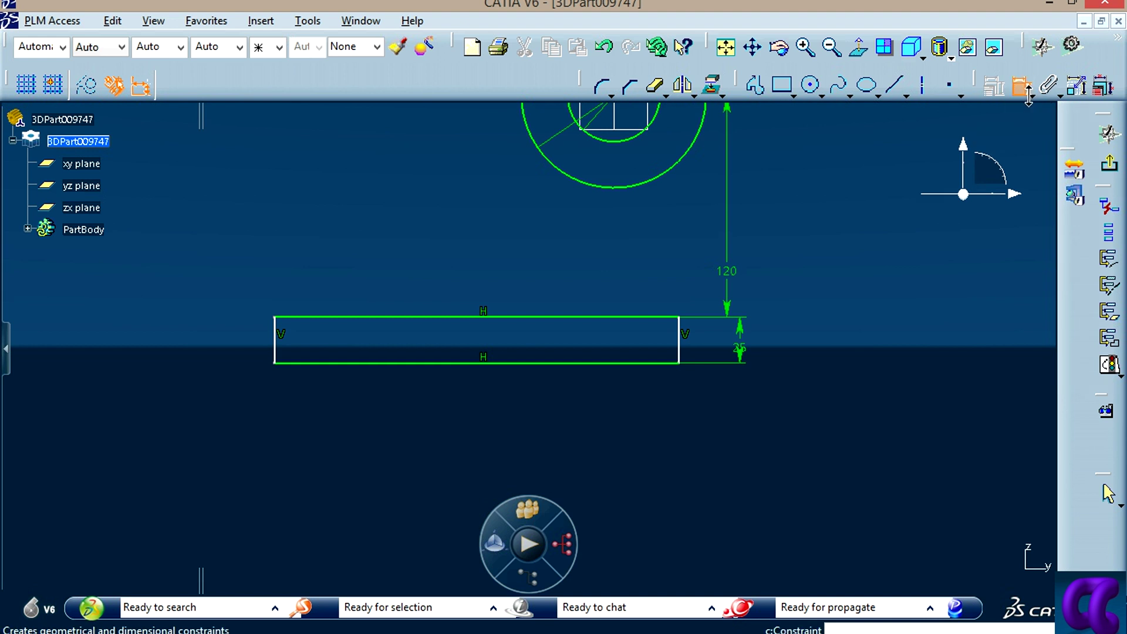
click(343, 548)
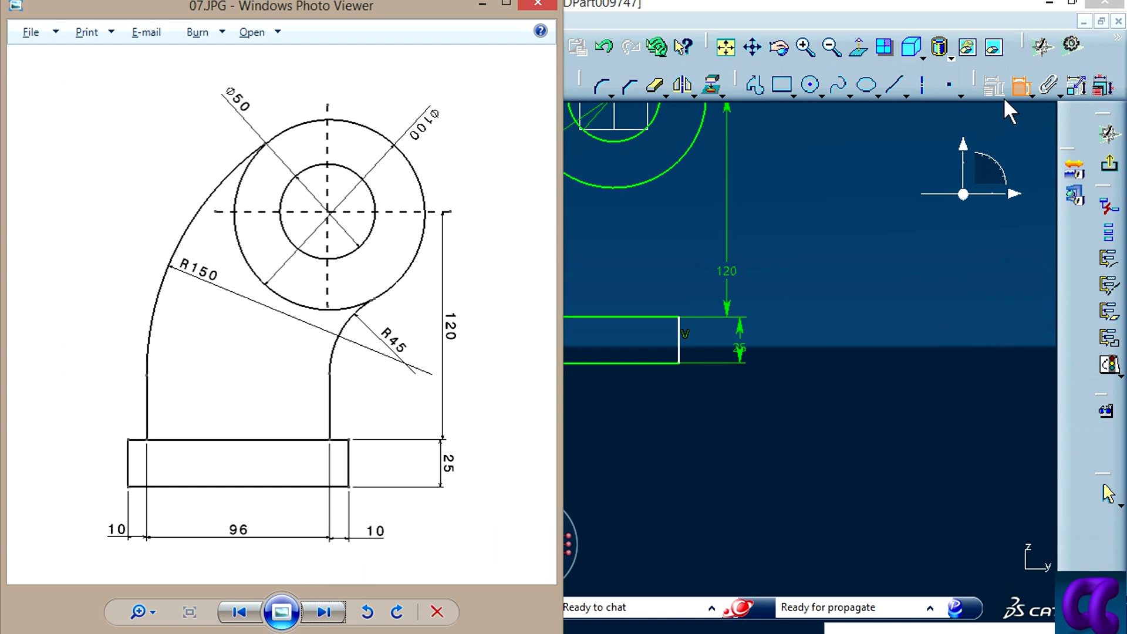
click(869, 287)
click(680, 353)
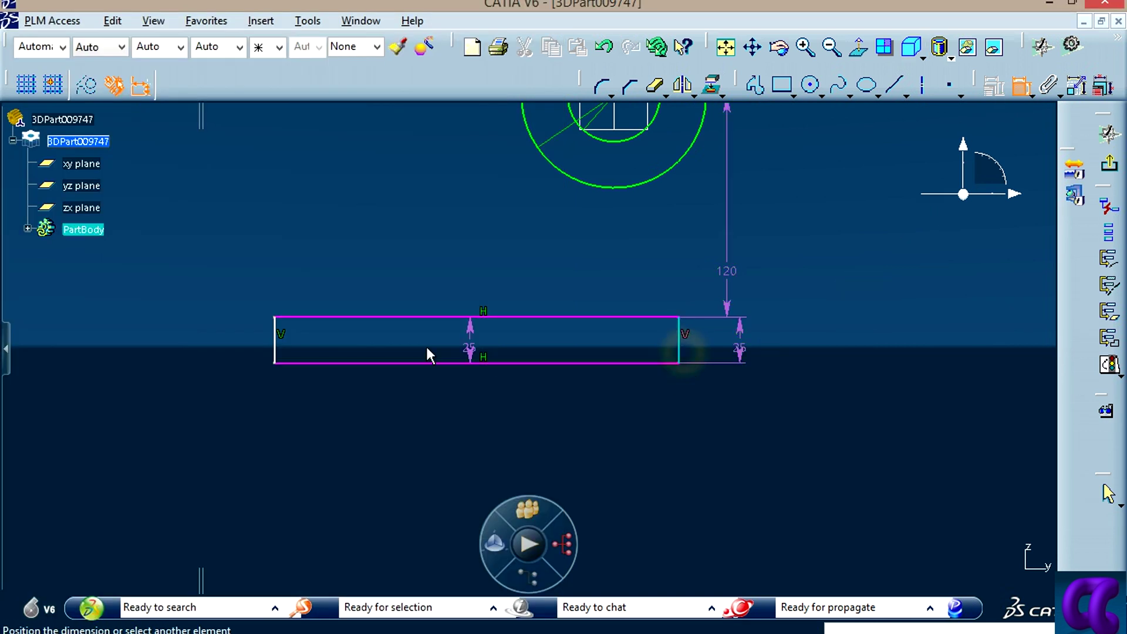
click(276, 352)
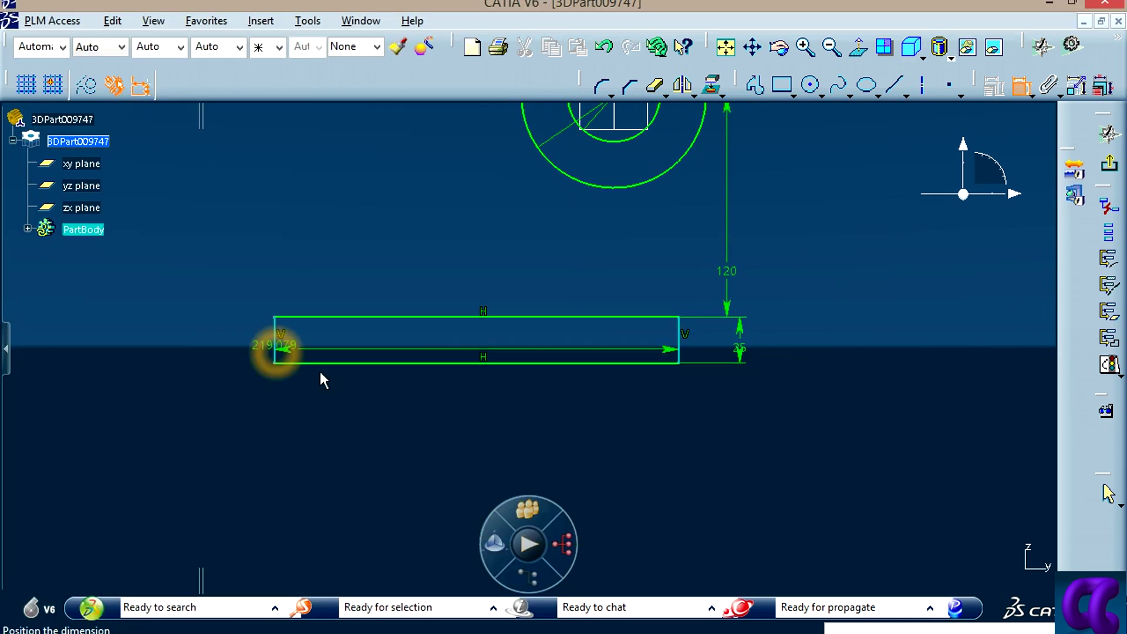
click(456, 410)
double_click(461, 411)
text(10+96+10)
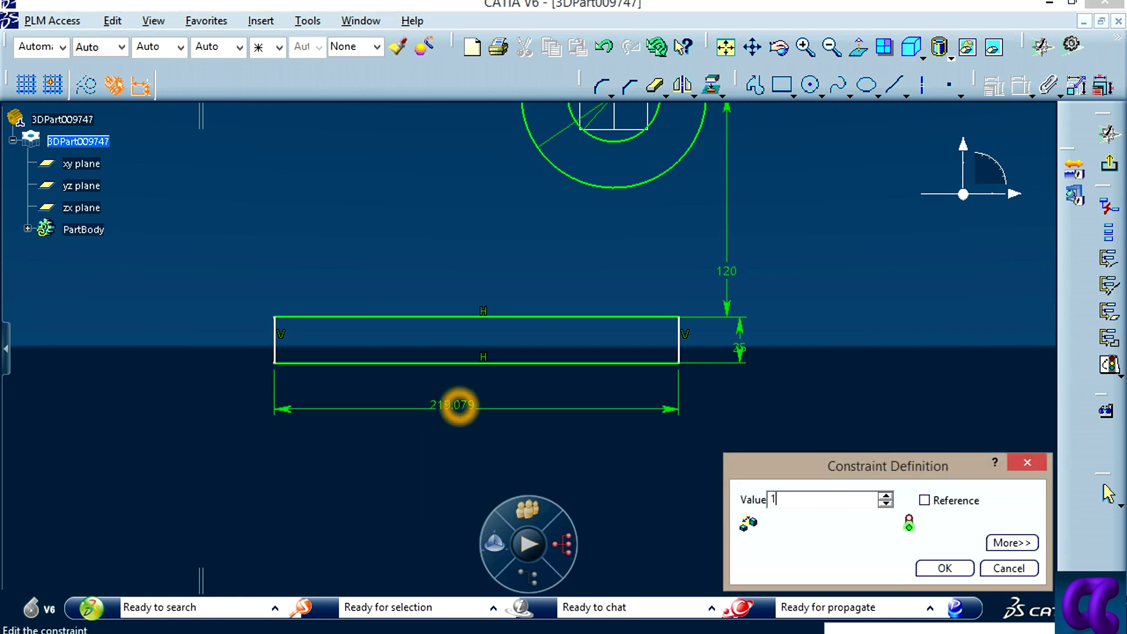
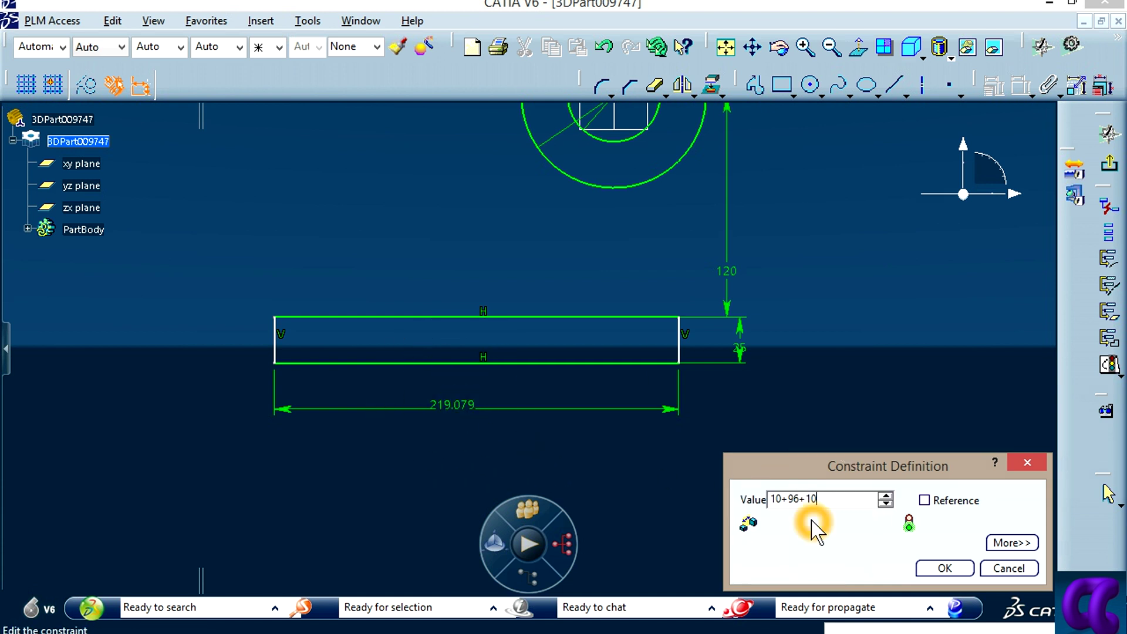
Step: Set the rectangle width to 116 (10+96+10) and move the 25 height dimension beside it
click(945, 568)
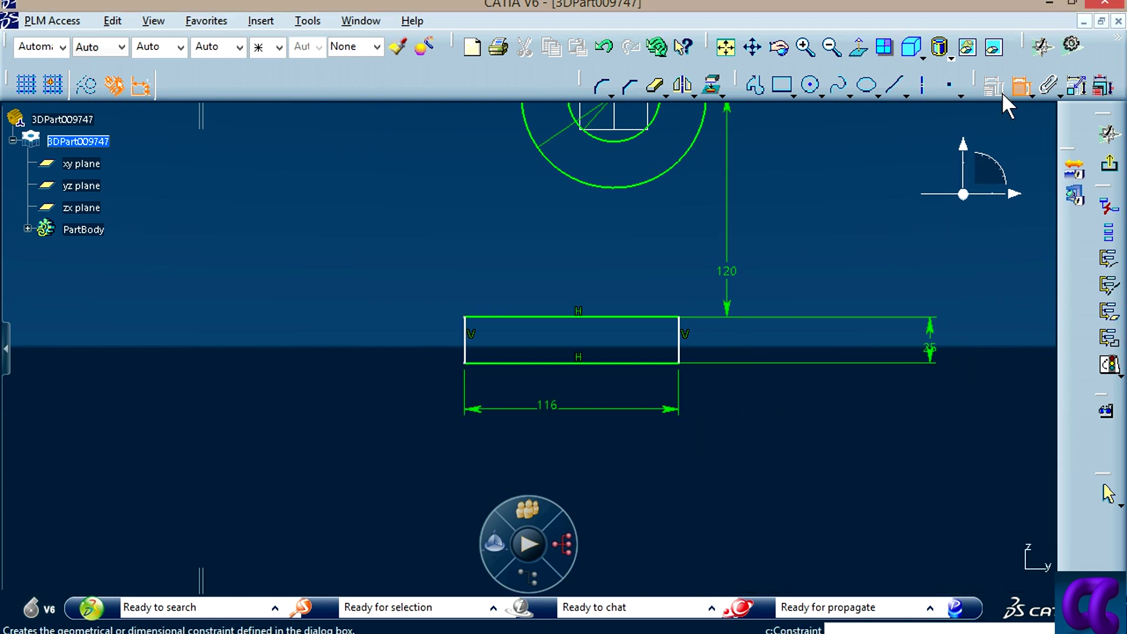
click(1020, 88)
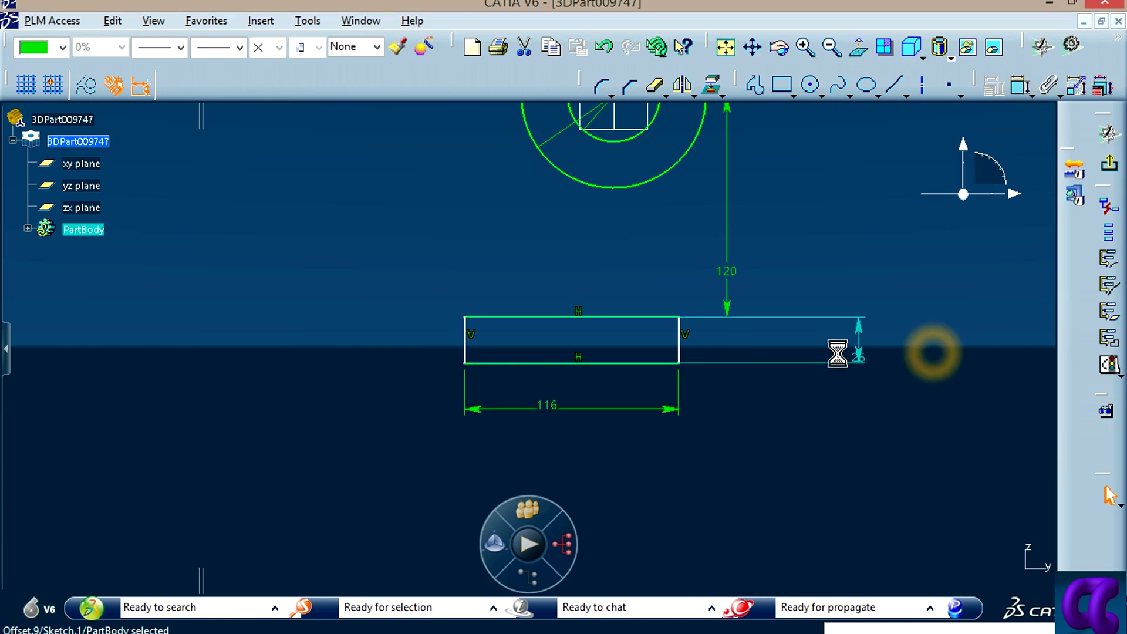
drag(930, 353, 721, 342)
click(816, 407)
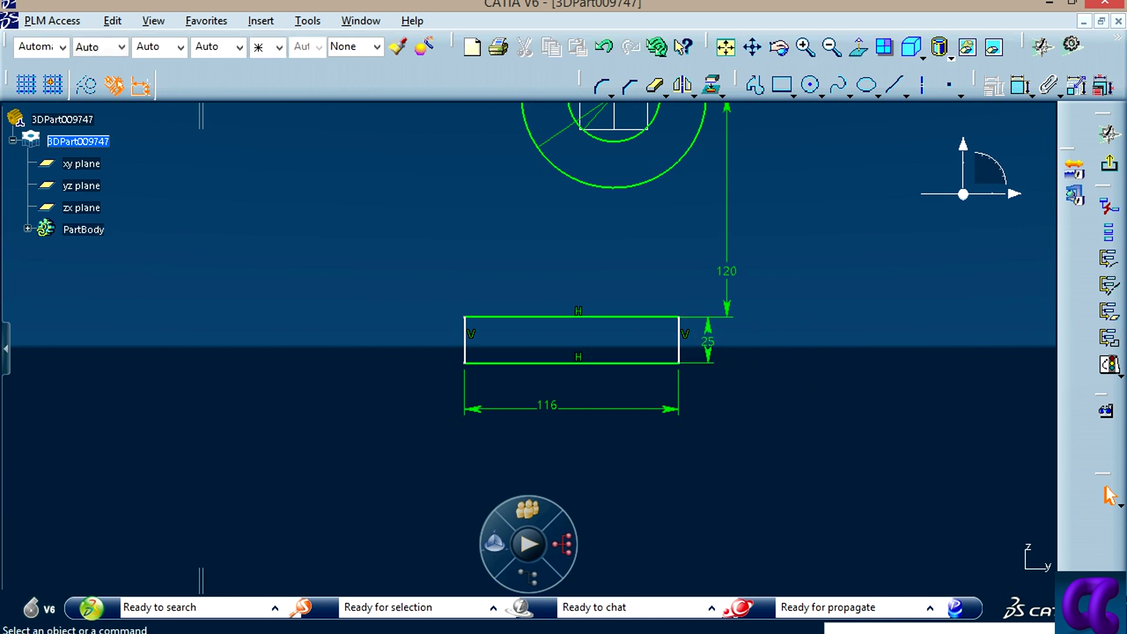
Step: Check the 07.JPG reference drawing, then reframe the view around the circles and rectangle
key(alt+Tab)
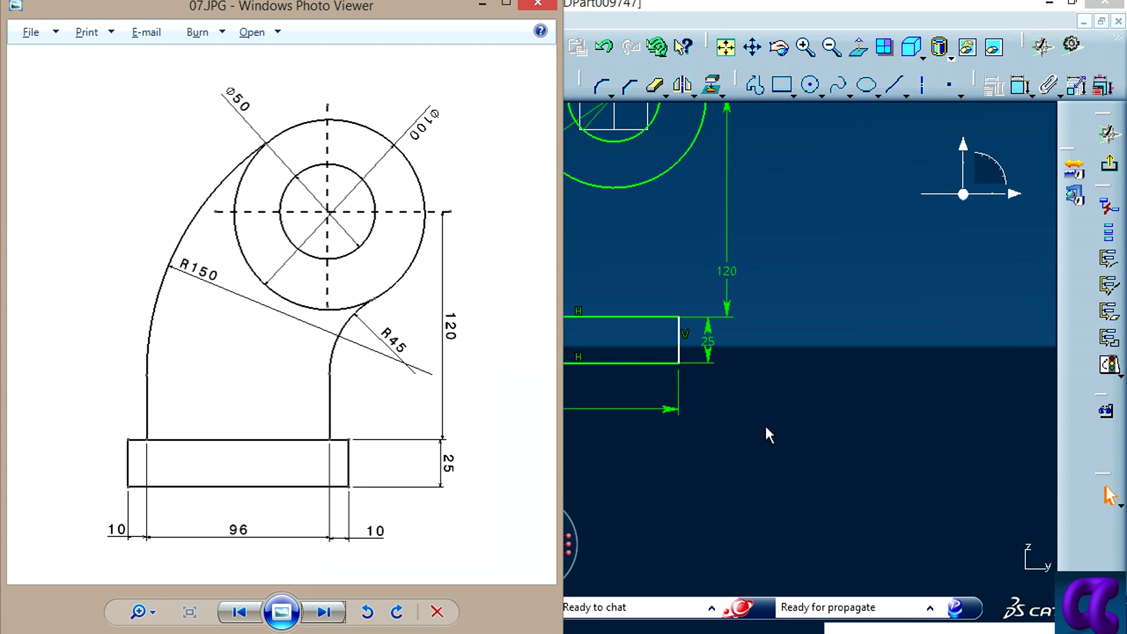
key(alt+Tab)
mouse_move(881, 380)
middle_down()
mouse_move(828, 350)
mouse_move(832, 376)
mouse_move(782, 373)
mouse_move(776, 319)
middle_up()
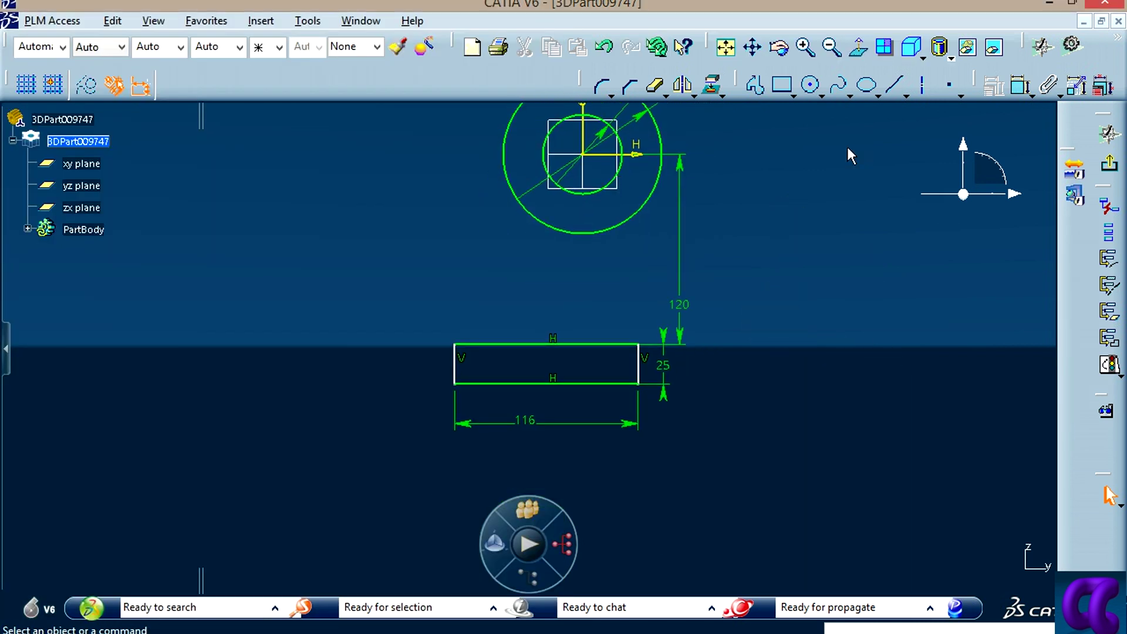
click(753, 95)
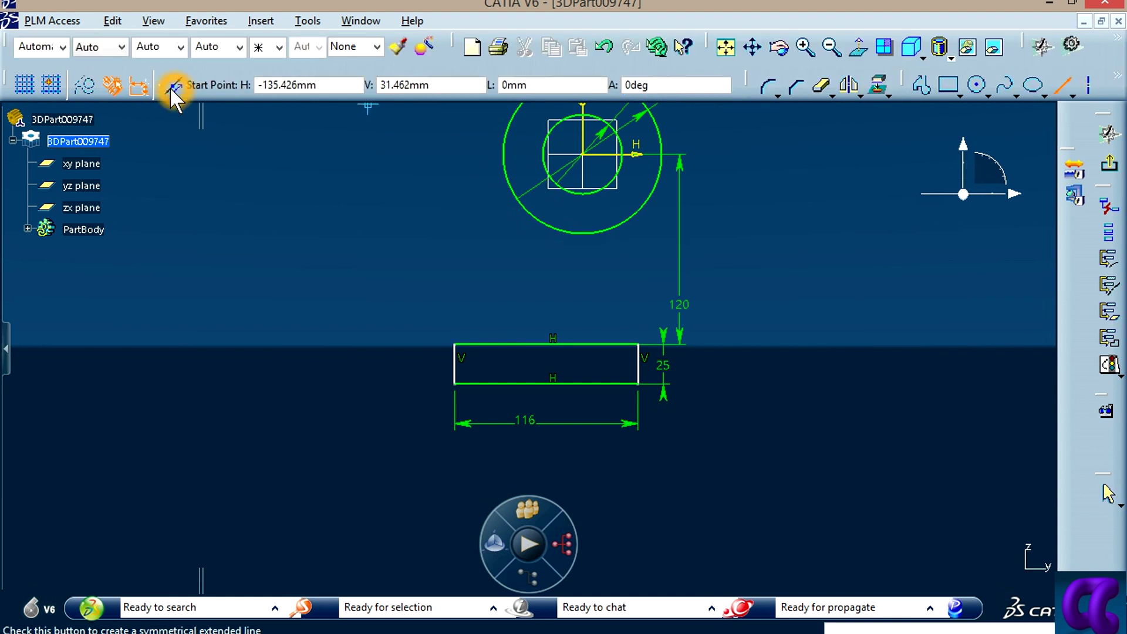
Step: Draw two vertical lines from the rectangle's top edge, one near each end, rising toward the circles
click(1063, 87)
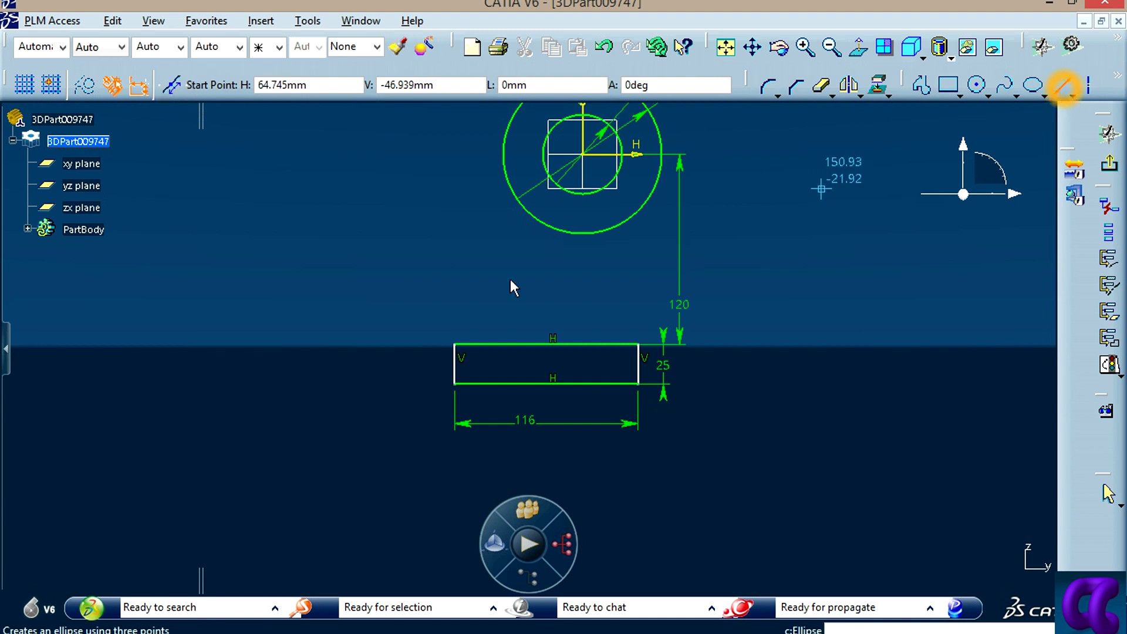
click(481, 339)
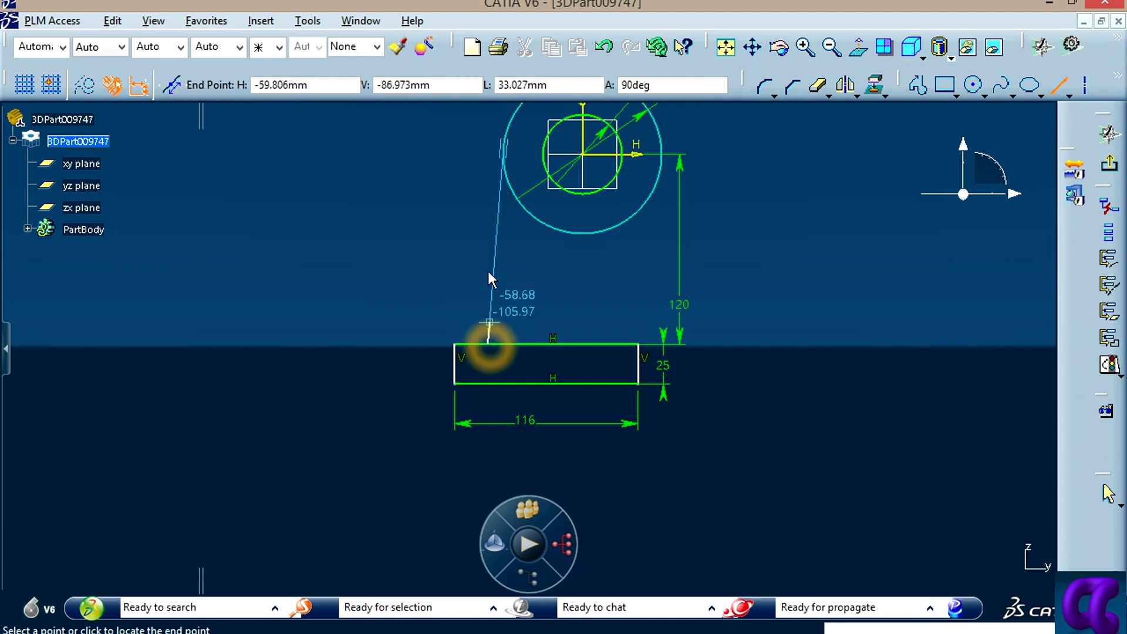
click(488, 246)
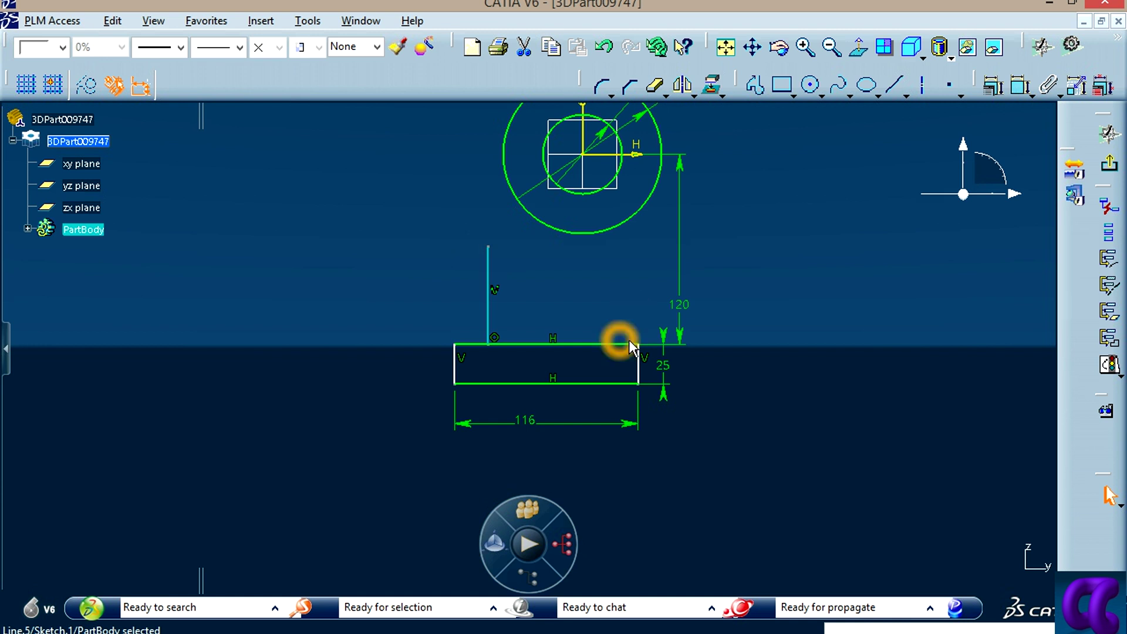
click(897, 84)
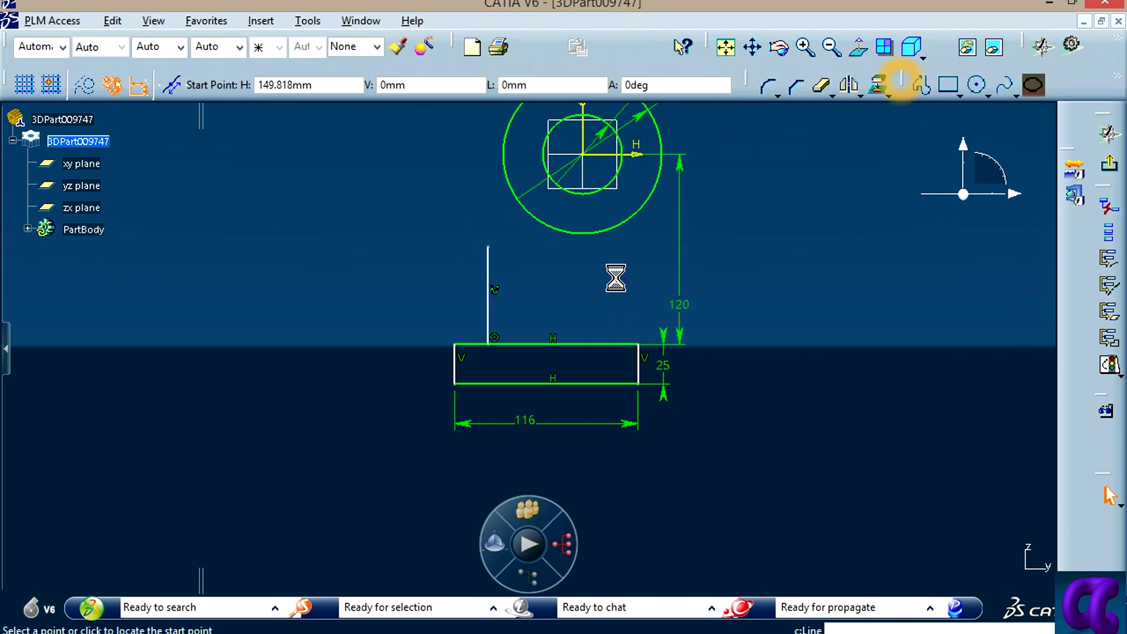
click(616, 346)
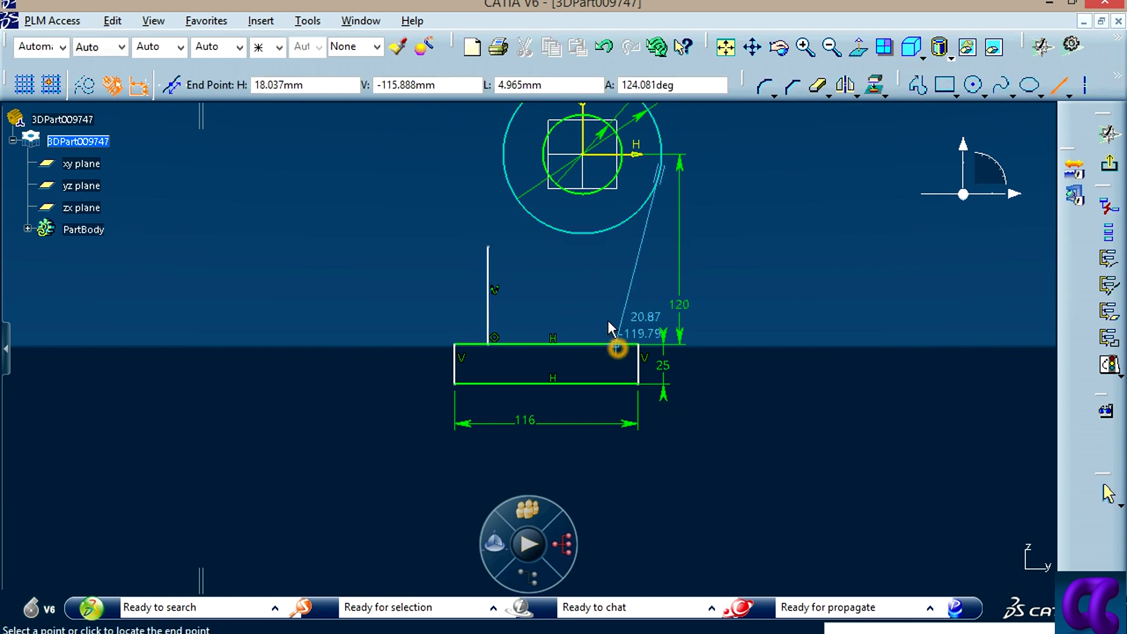
click(615, 265)
mouse_move(783, 303)
middle_down()
mouse_move(861, 431)
mouse_move(822, 319)
middle_up()
Step: Delete the 116 width dimension and dimension the left line 10 from the rectangle's left edge
click(519, 436)
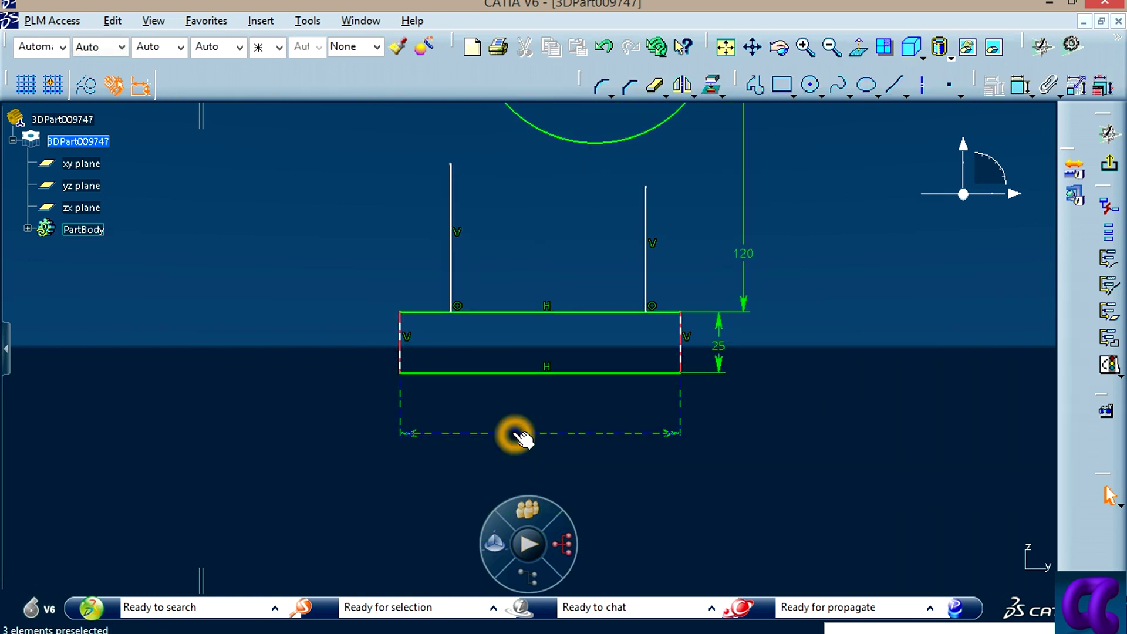
right_click(519, 436)
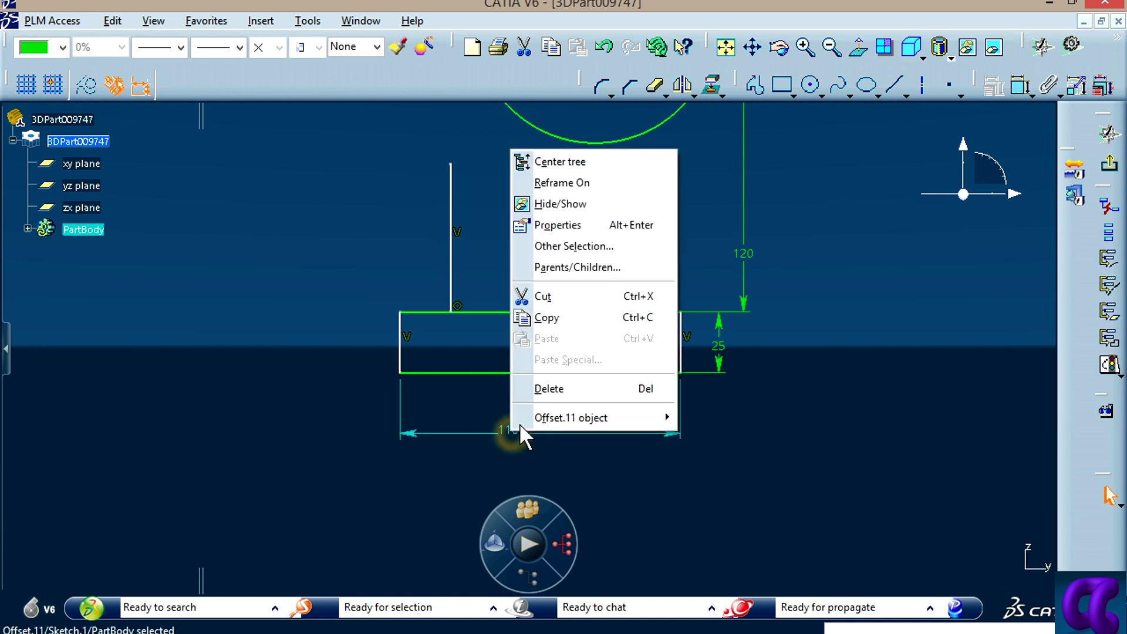
click(548, 389)
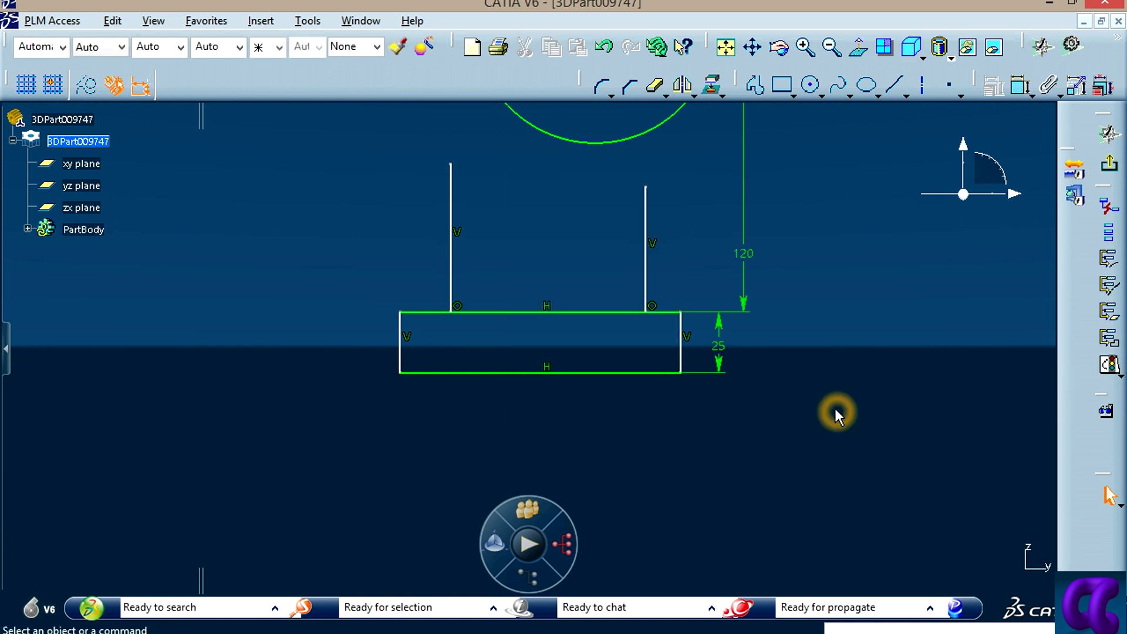
click(1021, 86)
click(401, 350)
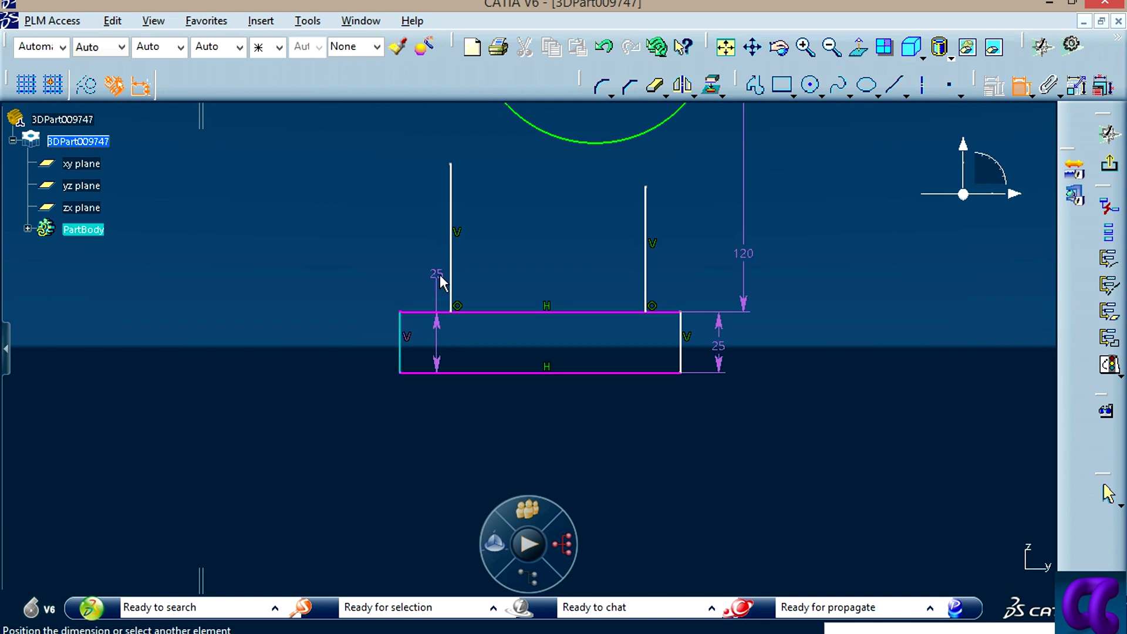
click(449, 268)
click(422, 423)
click(428, 311)
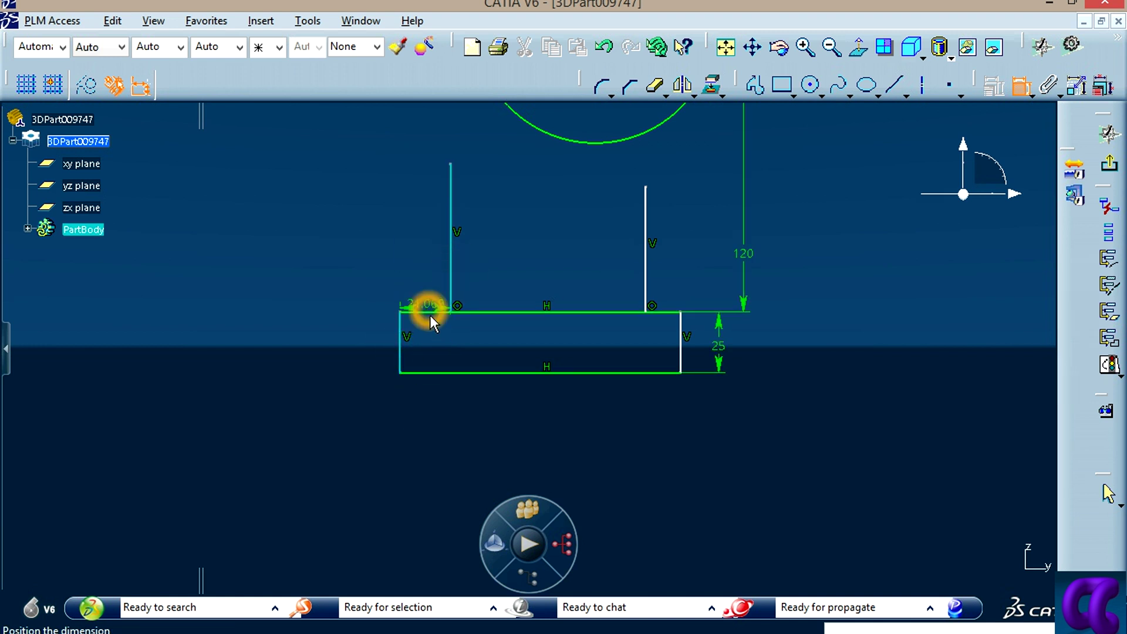
click(430, 419)
double_click(430, 417)
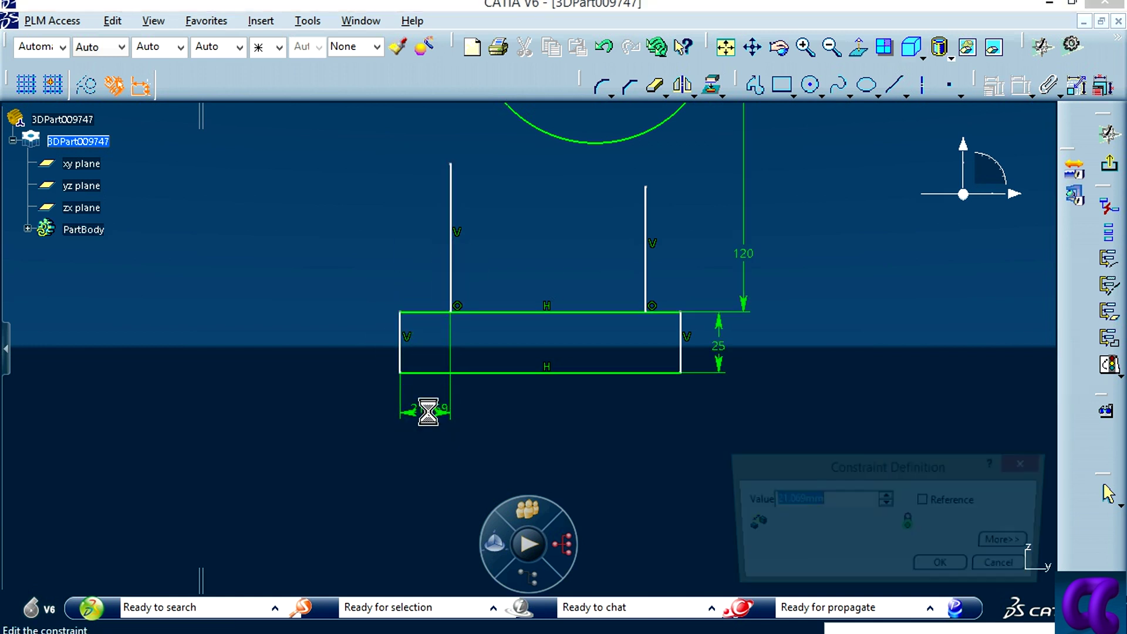
text(10)
key(Return)
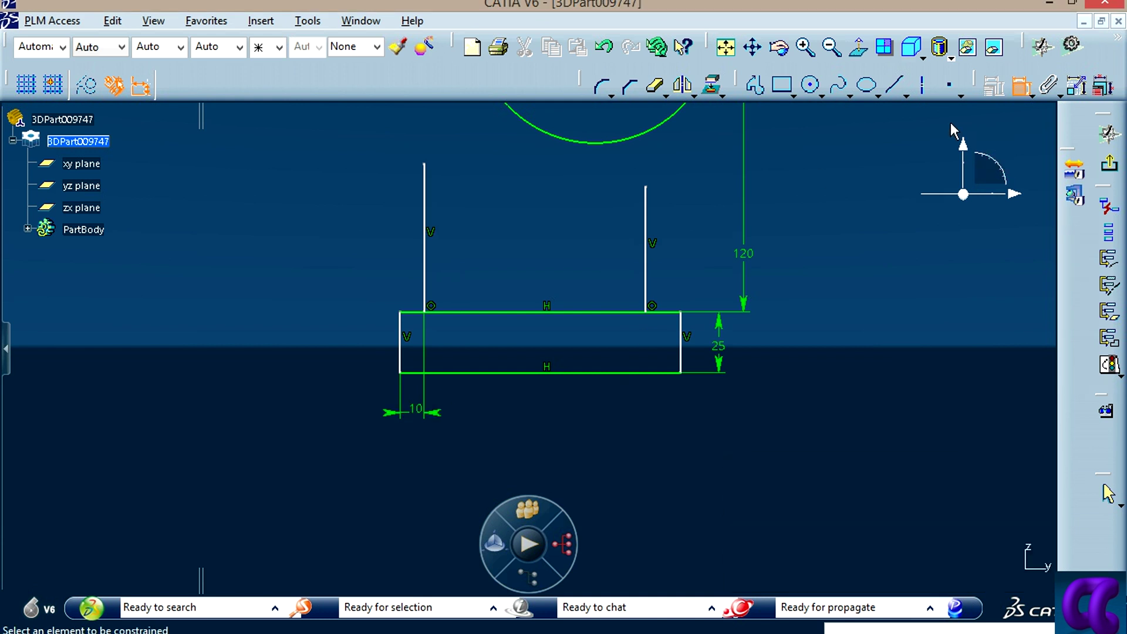
Step: Dimension 96 between the two vertical lines and 10 from the right line to the right edge
click(426, 269)
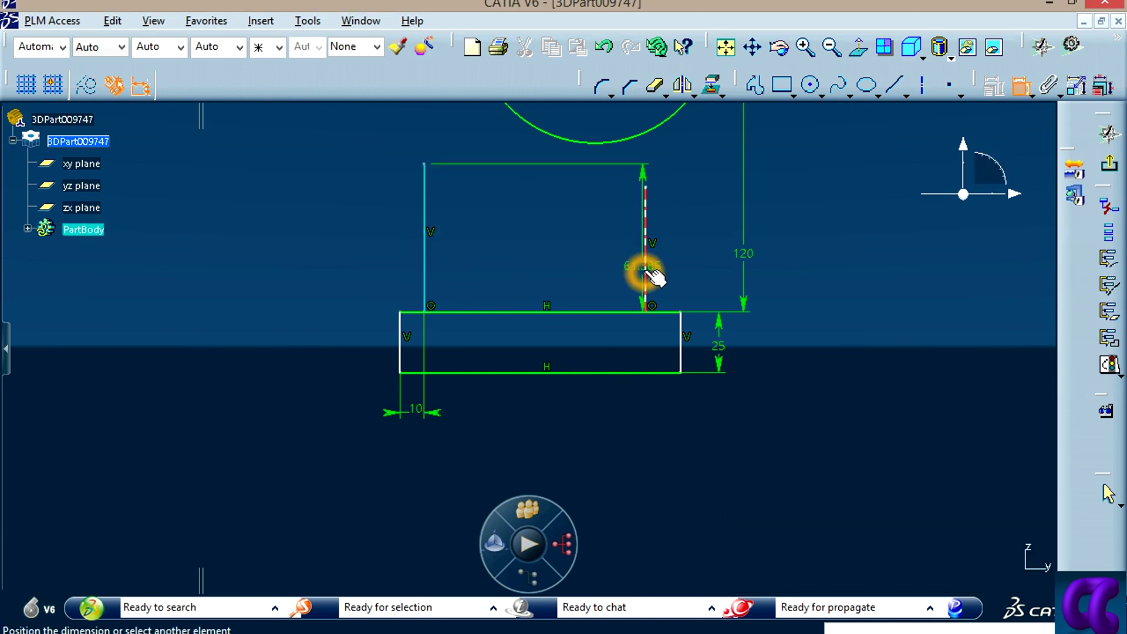
click(646, 270)
click(584, 408)
double_click(583, 417)
text(96)
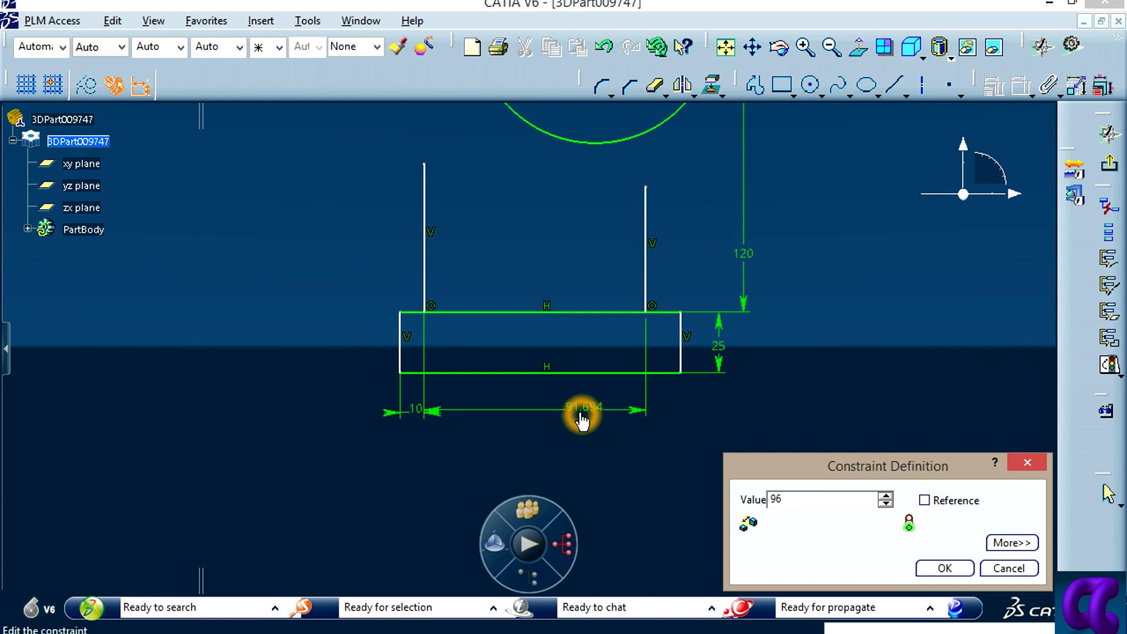
key(Return)
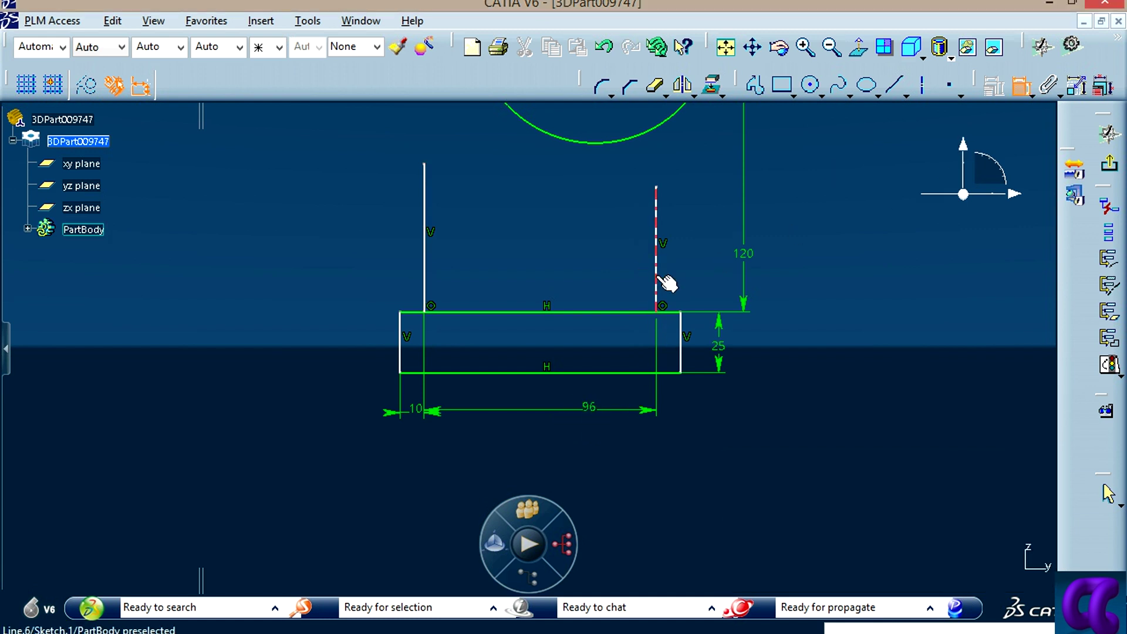
click(656, 278)
click(680, 355)
click(680, 414)
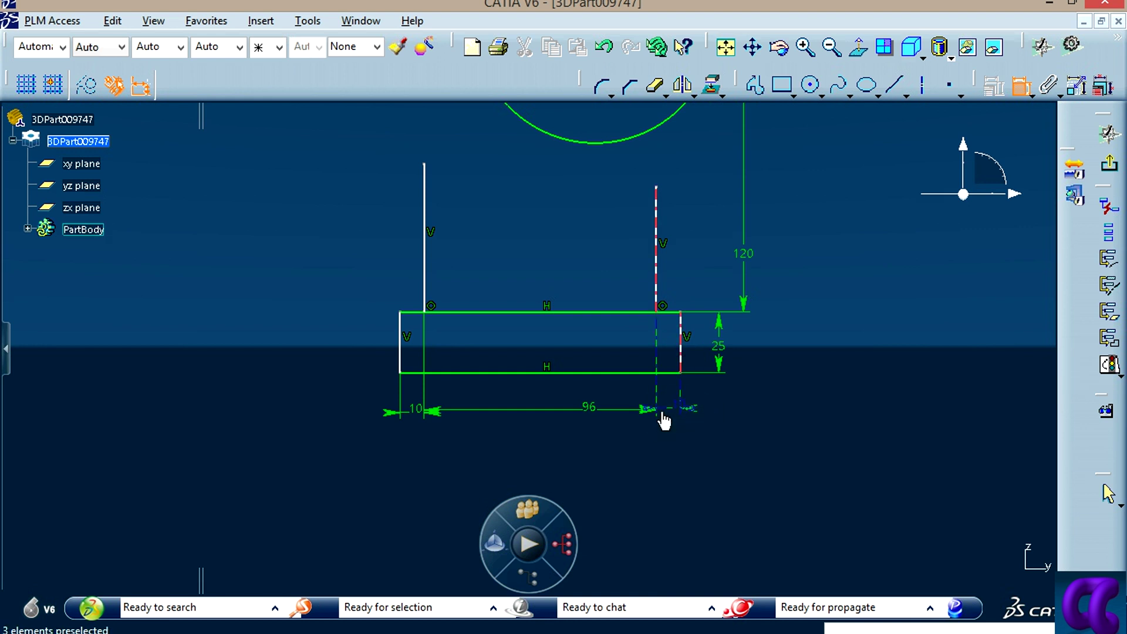
middle_drag(784, 418, 782, 377)
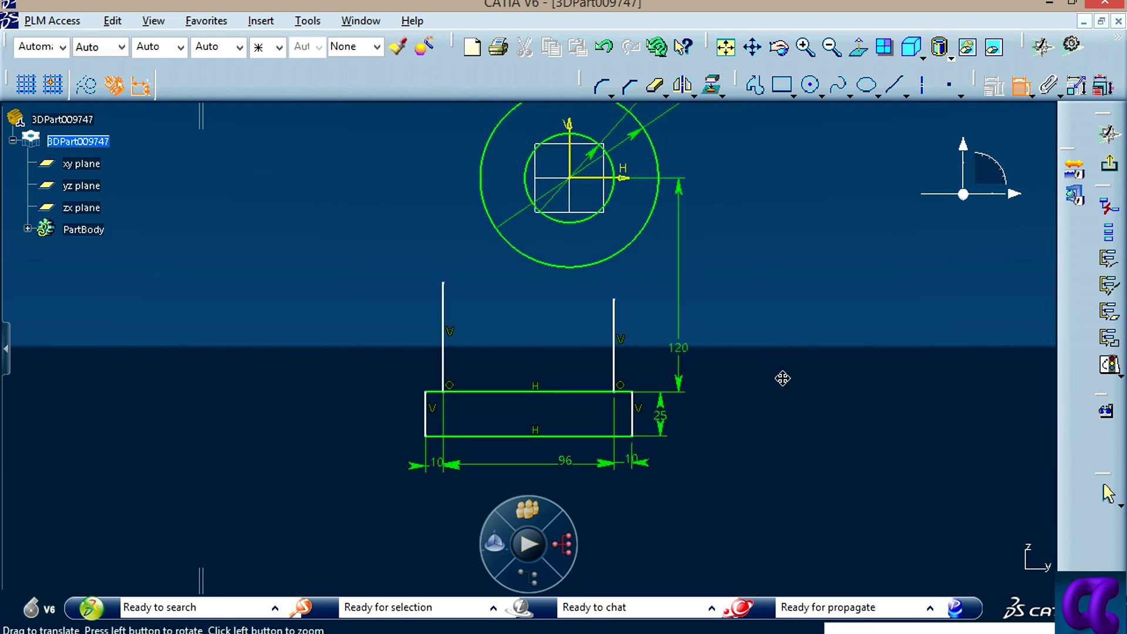
click(820, 95)
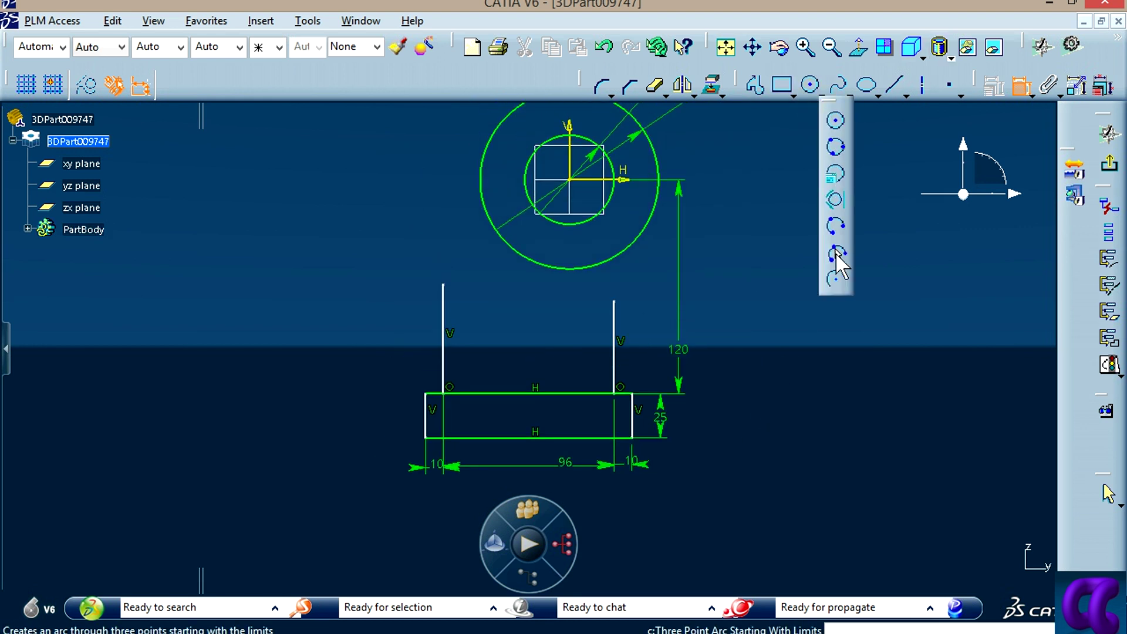
Step: Draw three-point arcs from the top of each vertical line to the Ø100 circle
click(835, 251)
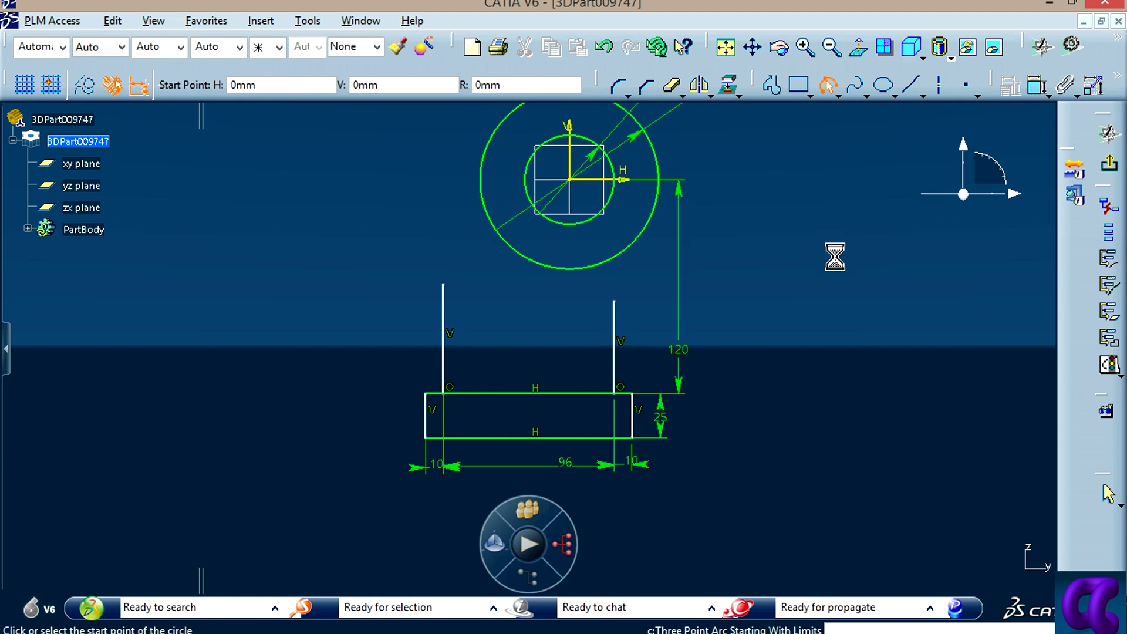
click(443, 285)
middle_drag(480, 150, 479, 204)
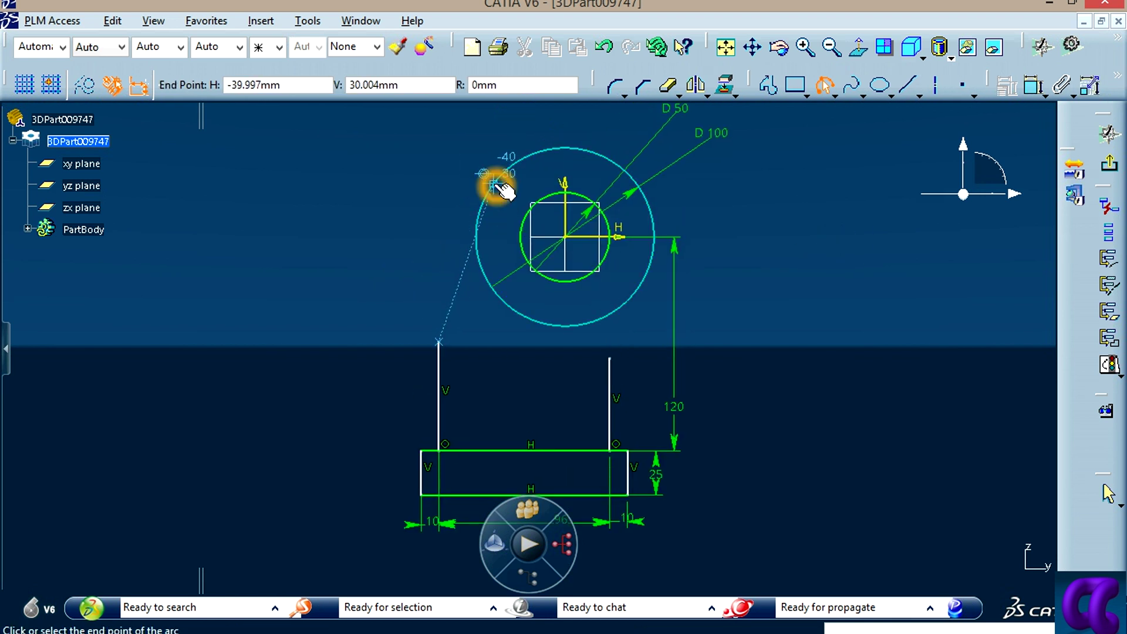
click(495, 182)
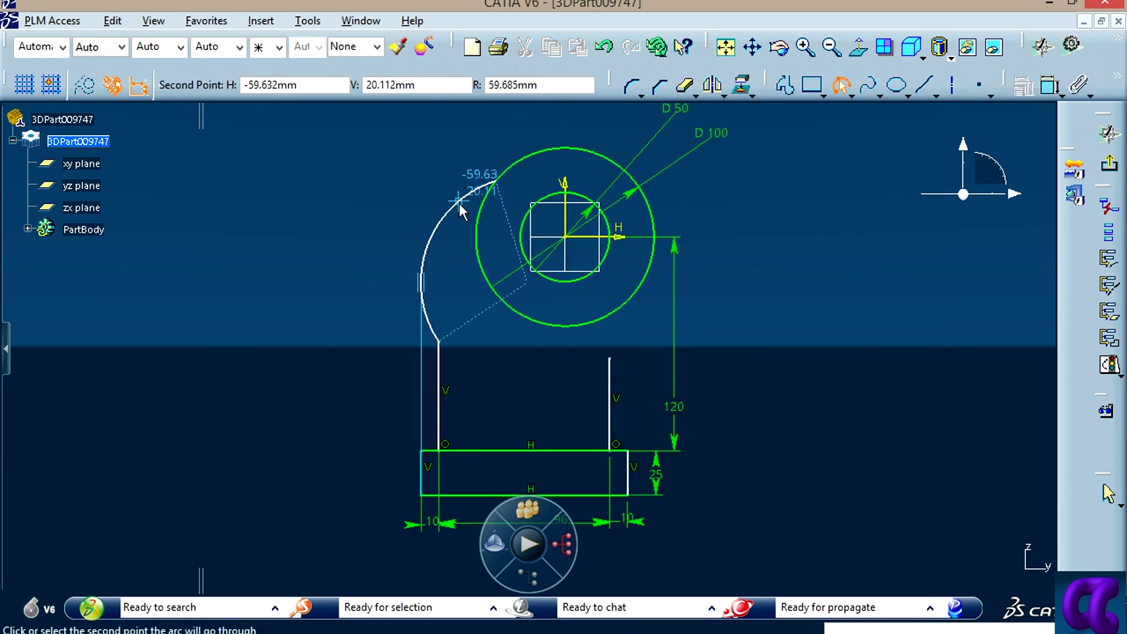
click(451, 238)
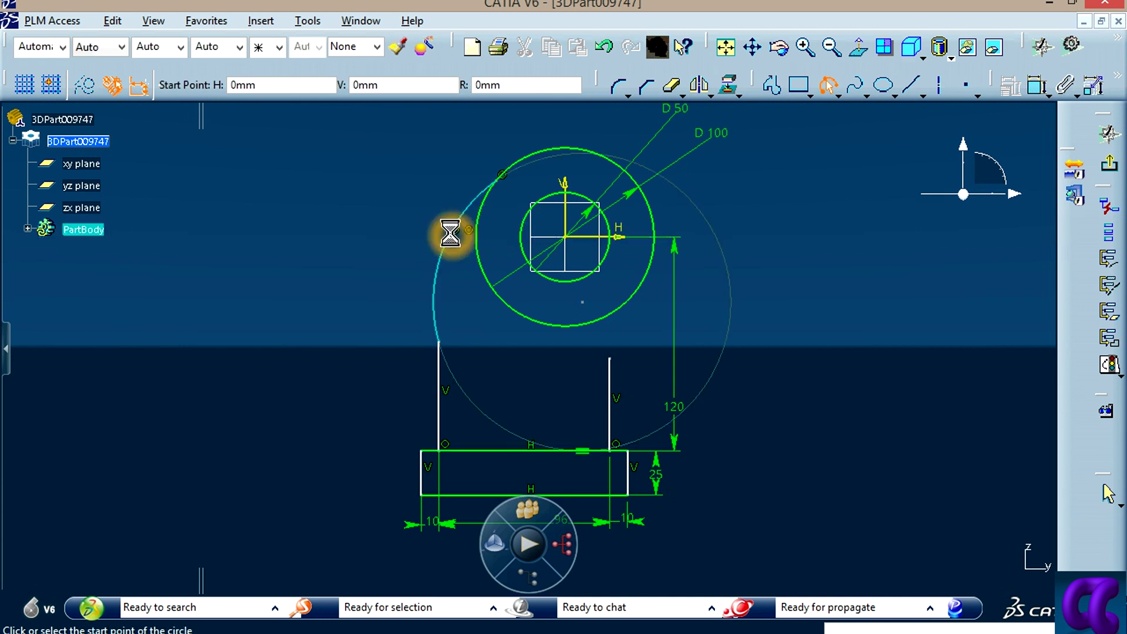
click(610, 359)
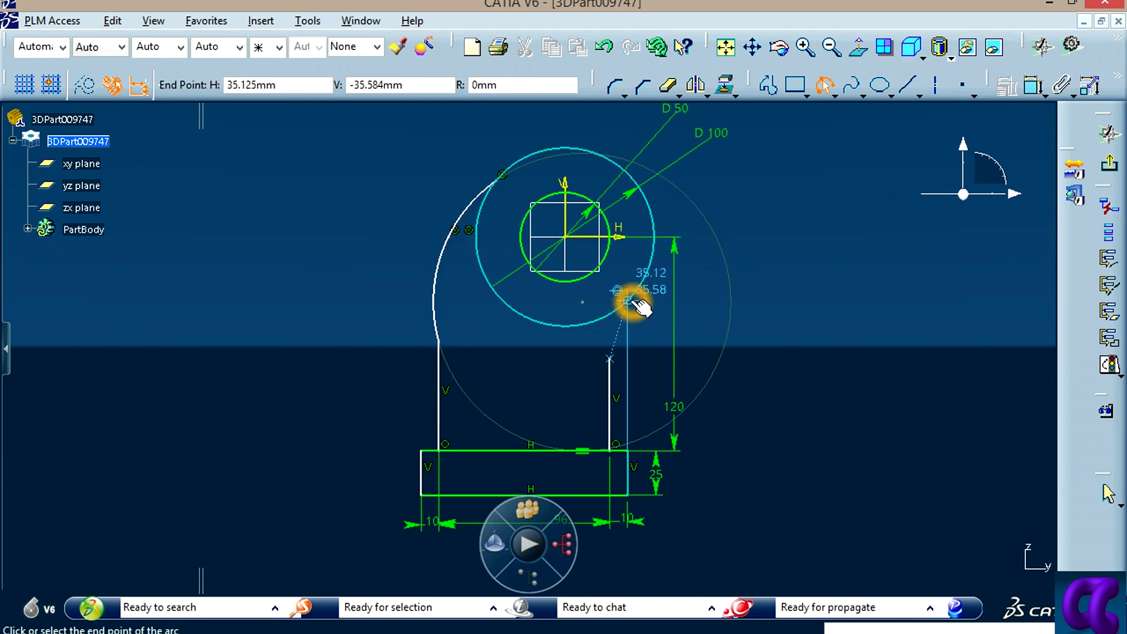
click(633, 292)
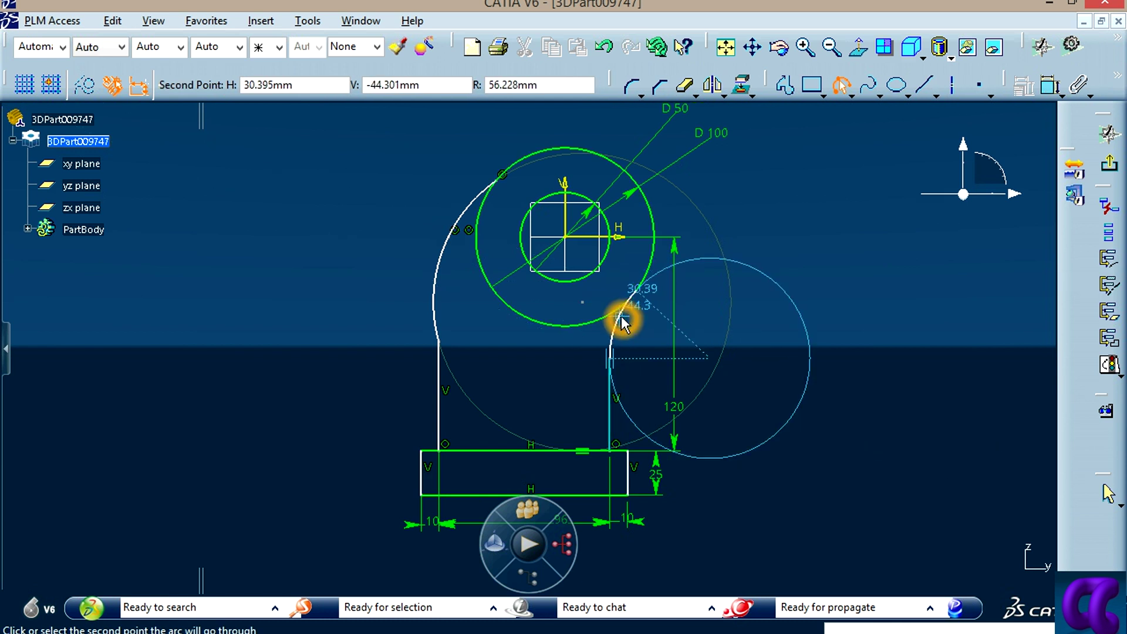
click(621, 318)
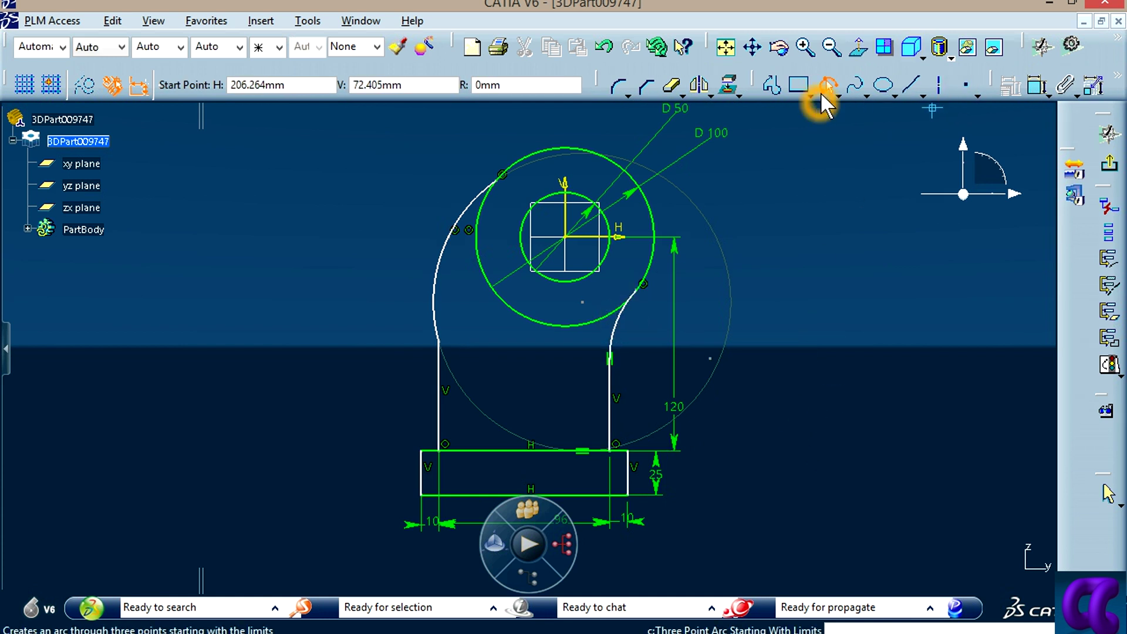
click(823, 101)
click(839, 371)
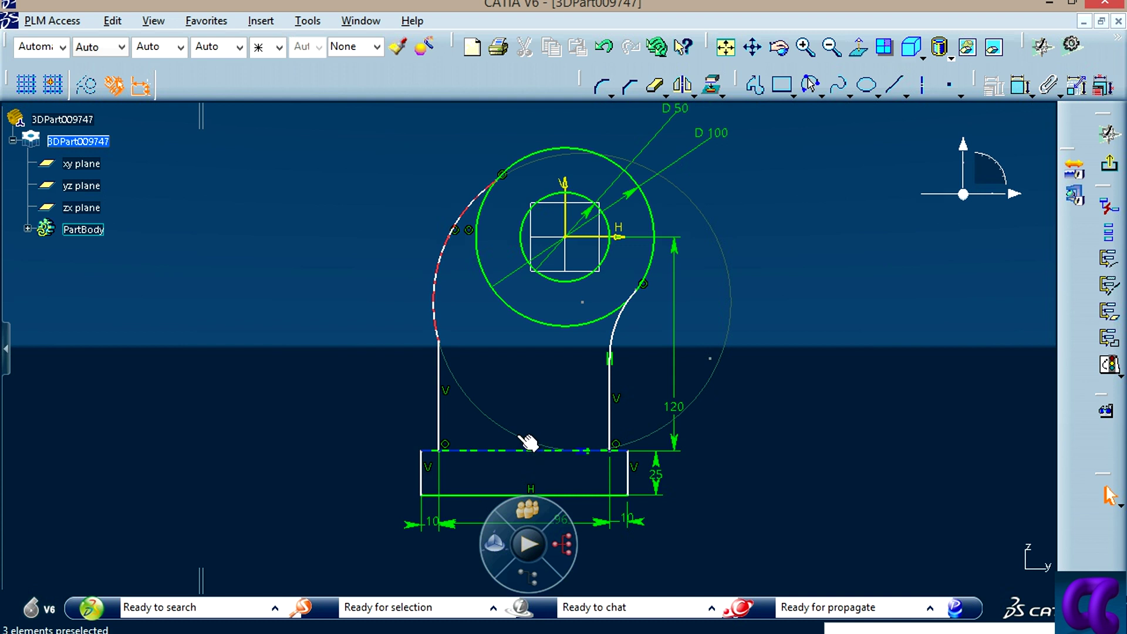
Step: Delete the Tangency.23 constraint between the large circle and the base's top line
click(578, 454)
click(759, 463)
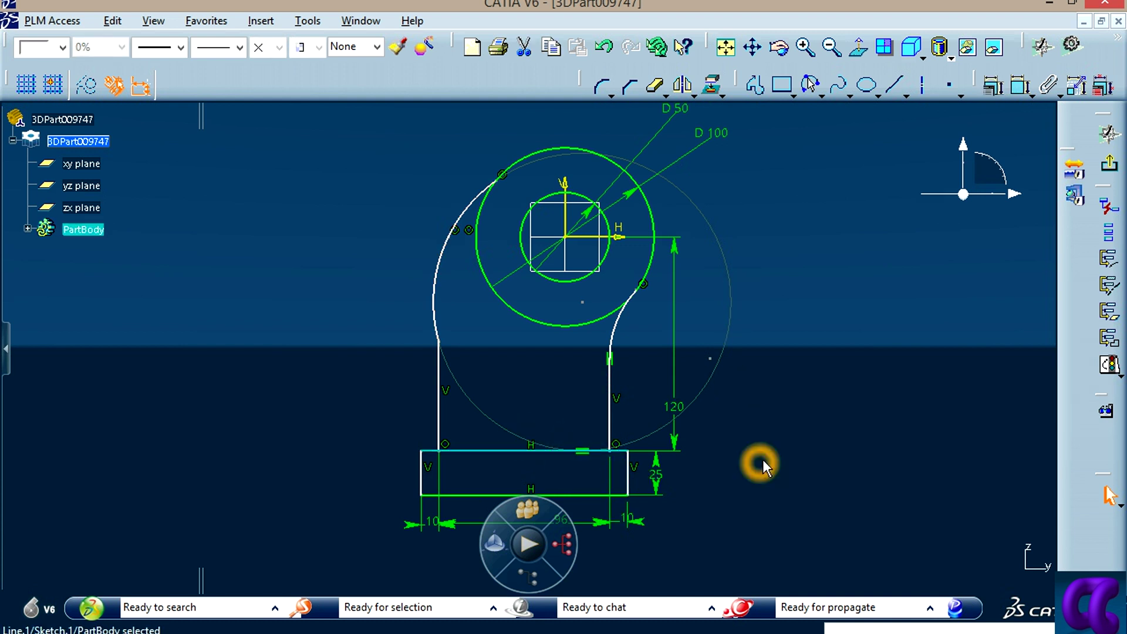
middle_drag(619, 415, 629, 307)
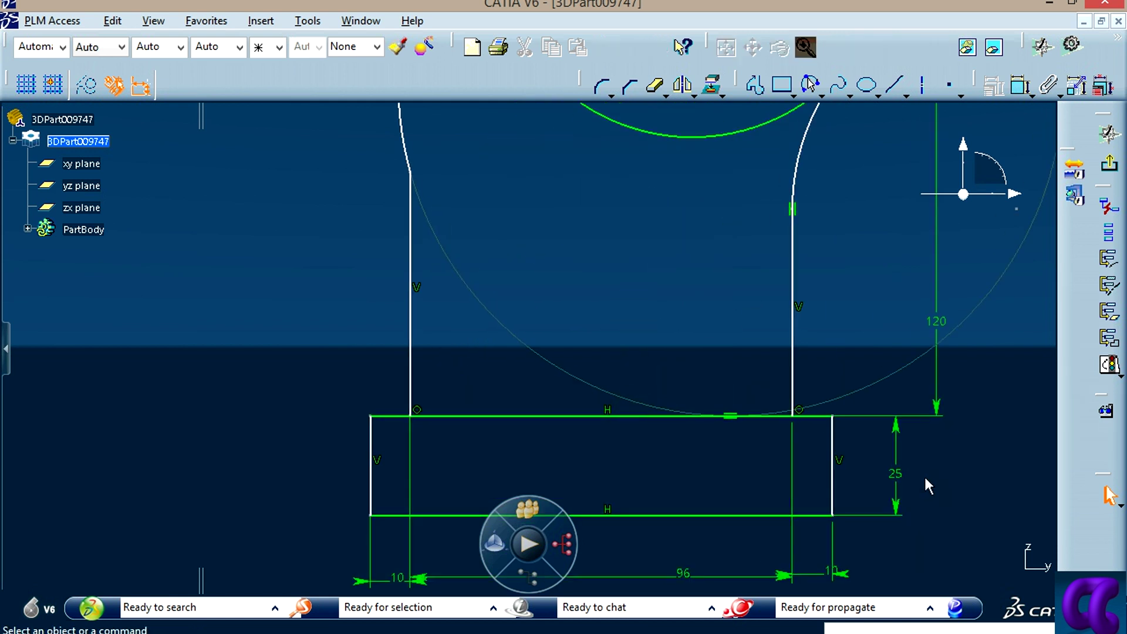
click(838, 405)
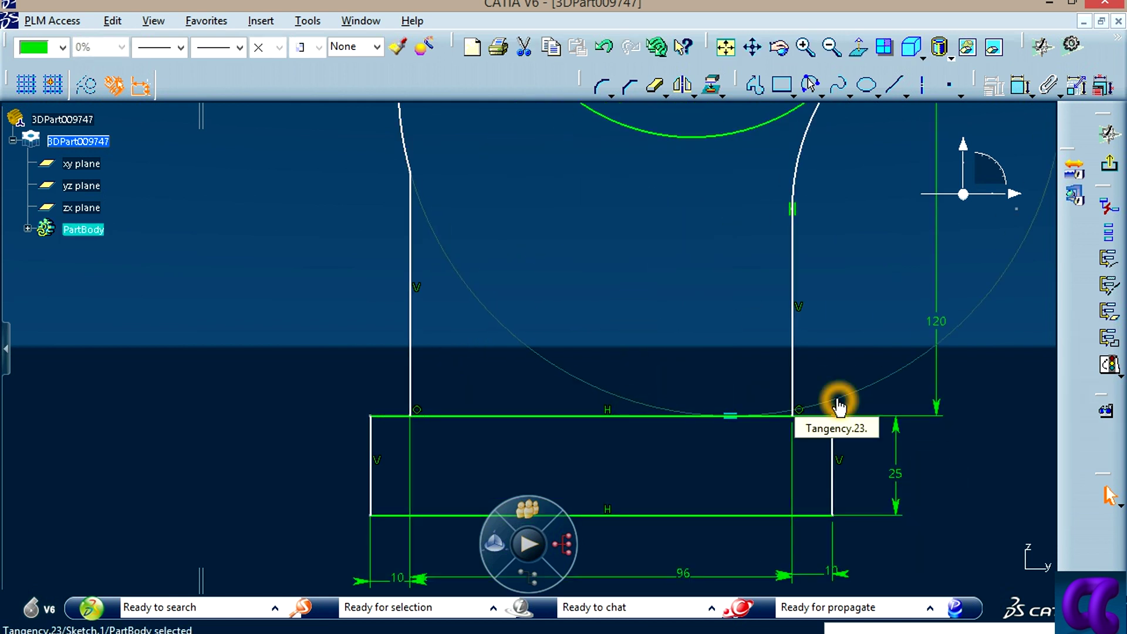
key(Escape)
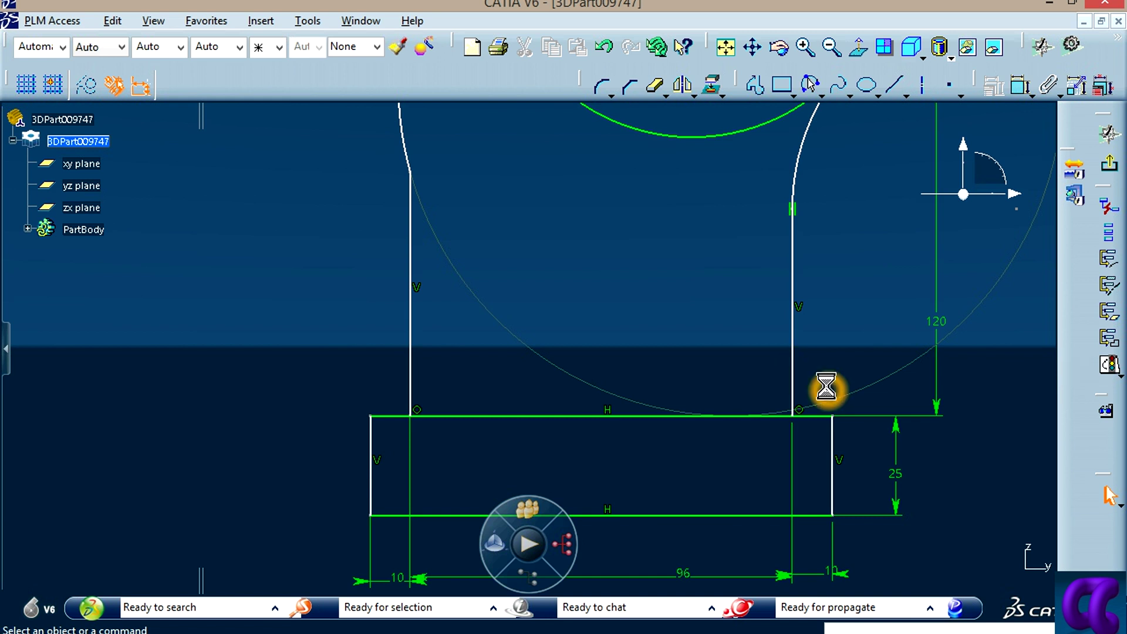
click(828, 390)
click(836, 394)
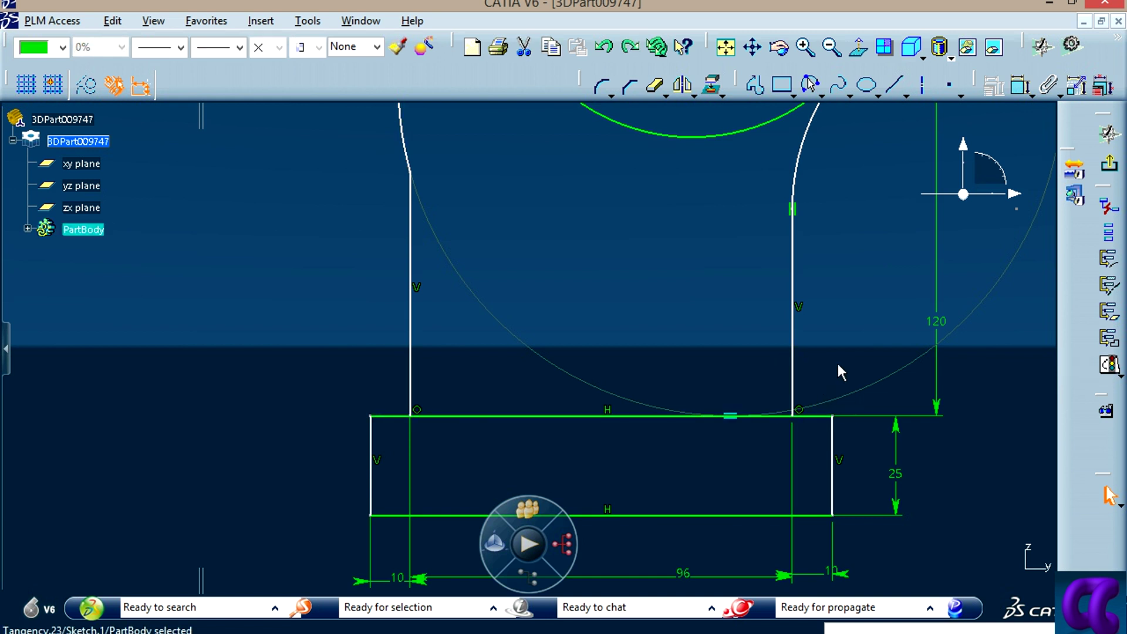
right_click(842, 398)
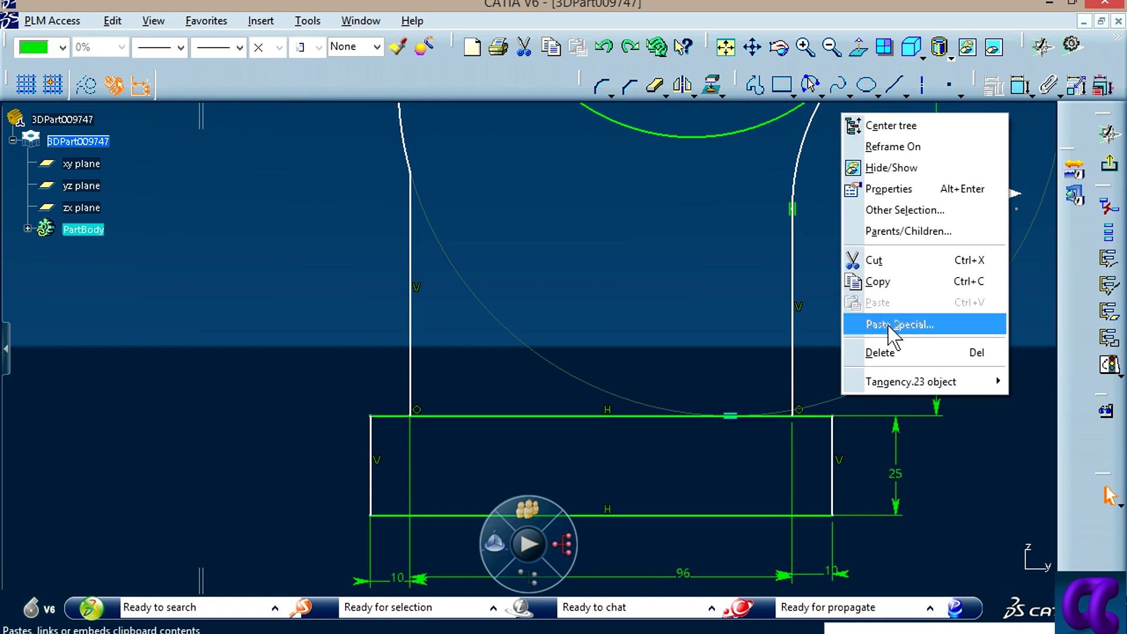
click(886, 353)
middle_drag(706, 300, 949, 301)
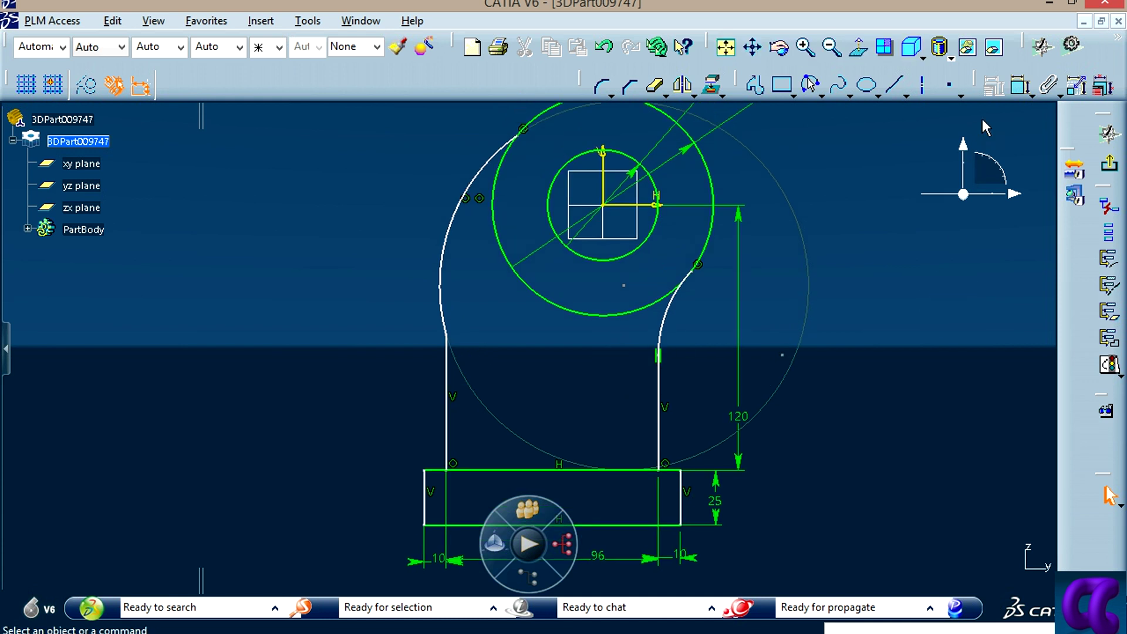
Step: Make the left arc tangent to the left vertical line
click(1020, 86)
click(445, 241)
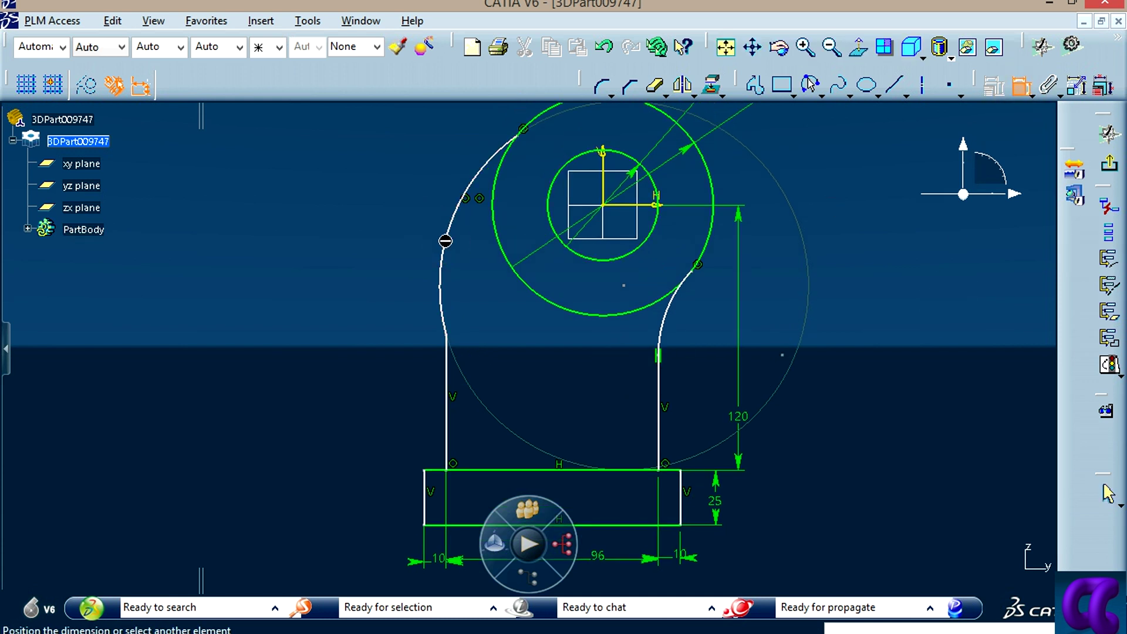
click(447, 376)
right_click(376, 284)
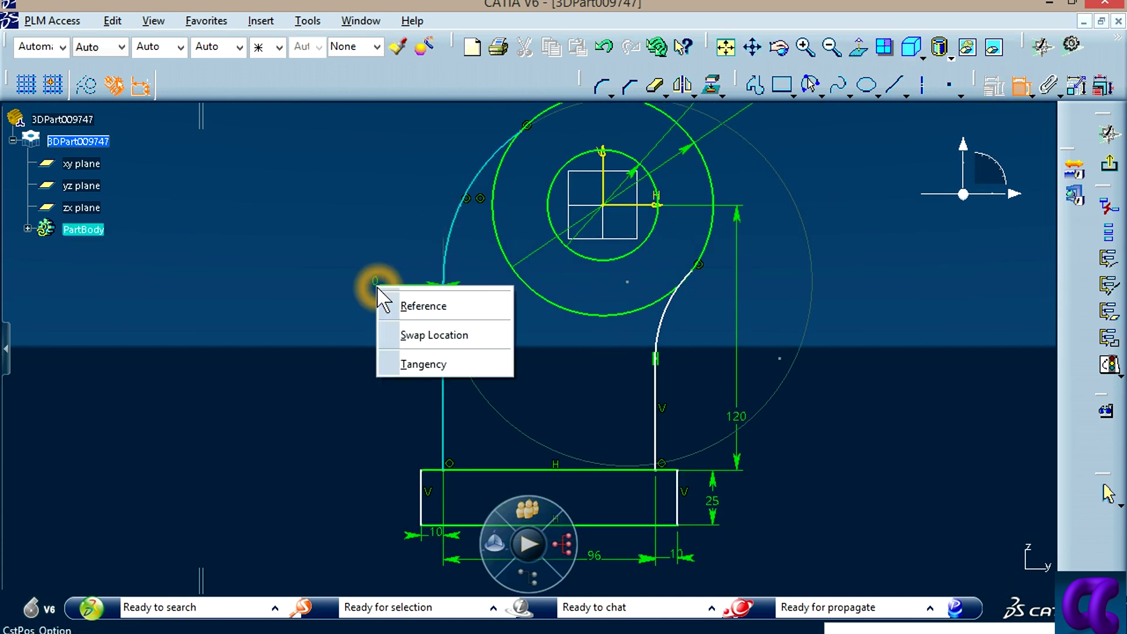
click(424, 363)
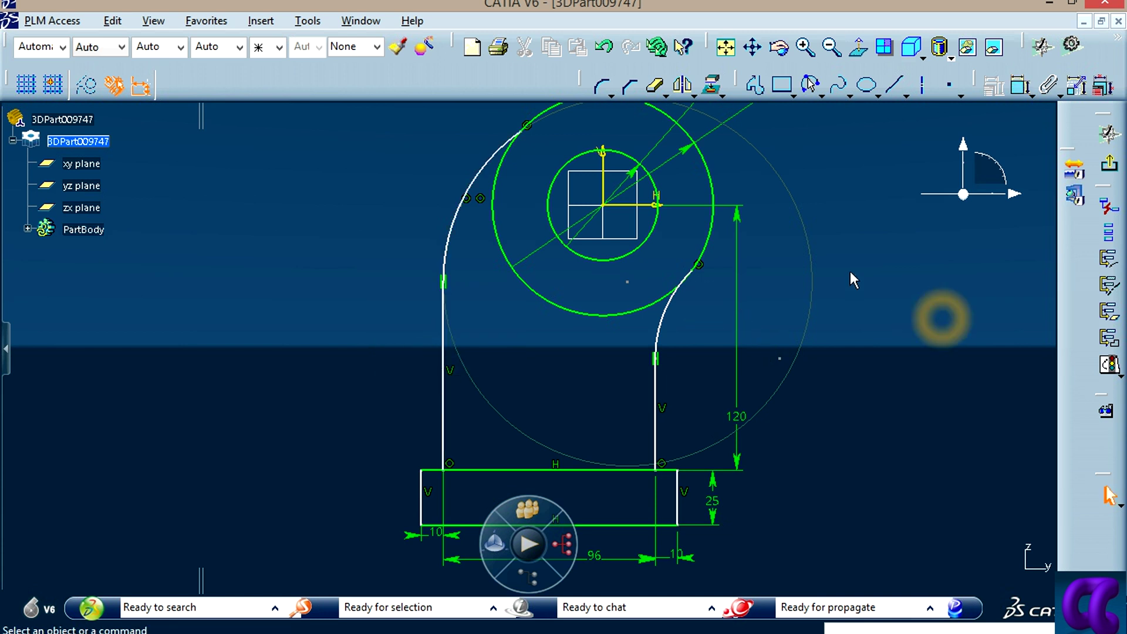
Step: Make both the left and right arcs tangent to the D 100 circle
middle_drag(854, 279, 878, 314)
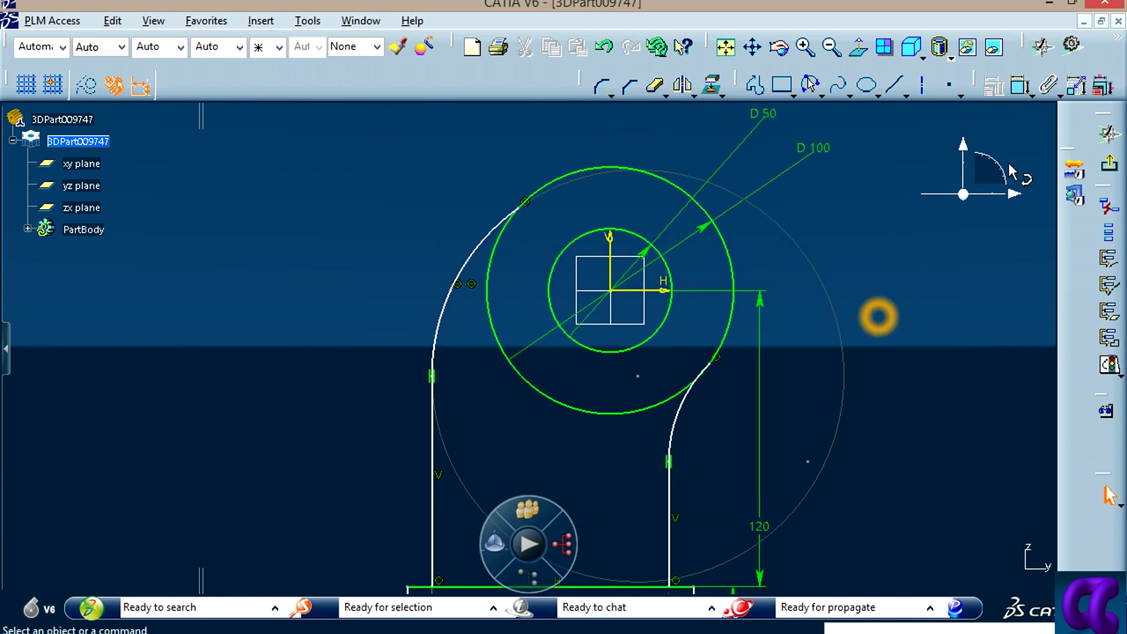
click(1024, 96)
click(578, 176)
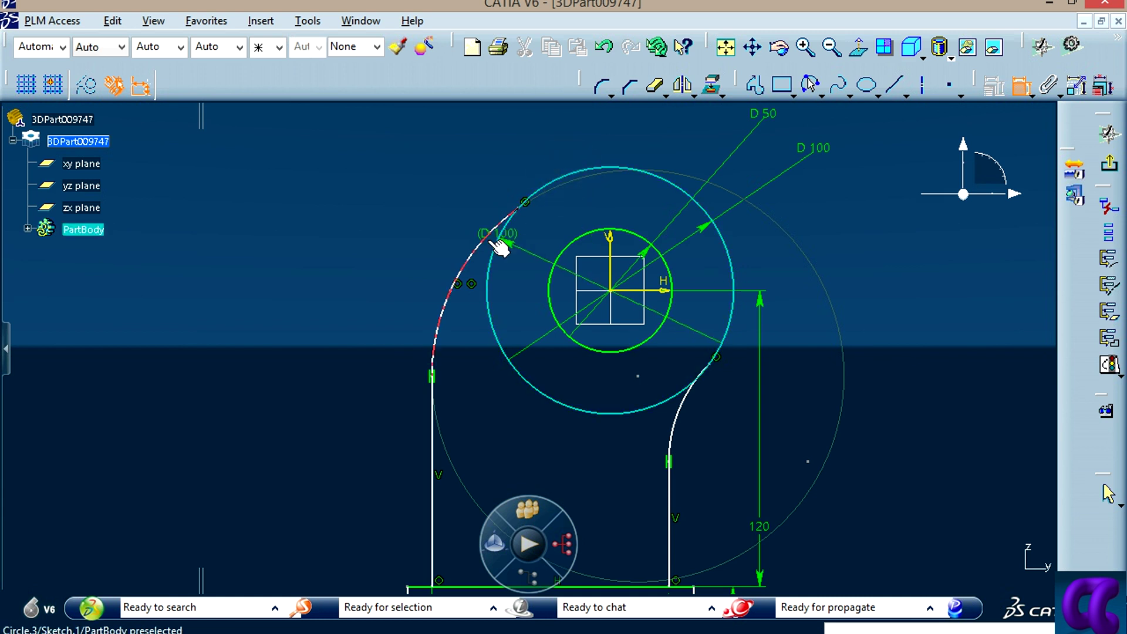
click(490, 246)
right_click(503, 171)
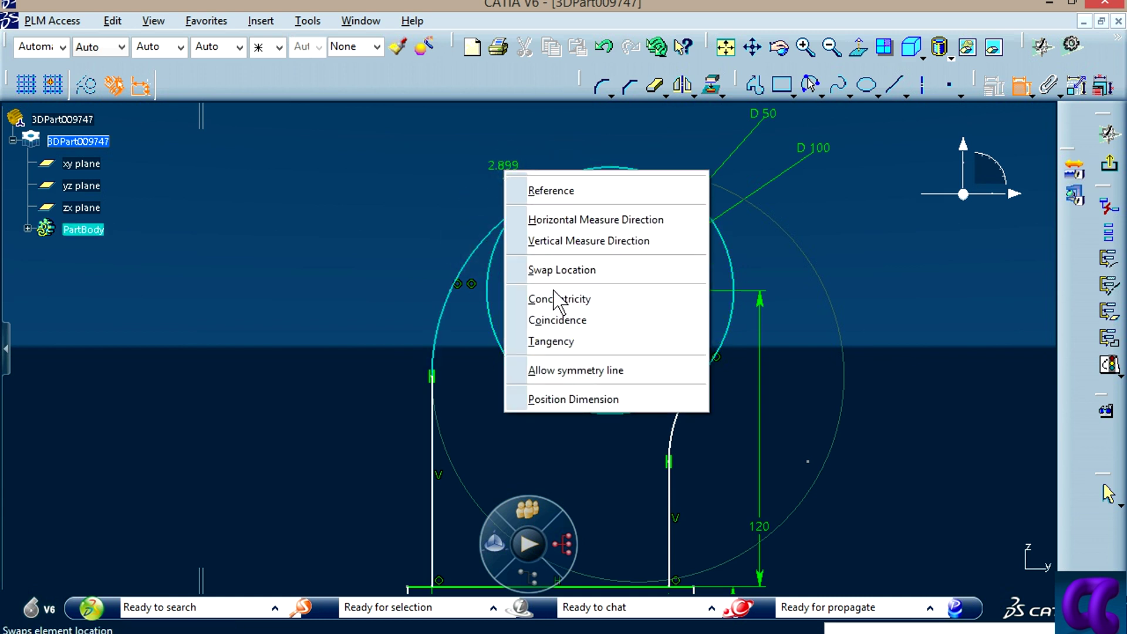
click(561, 341)
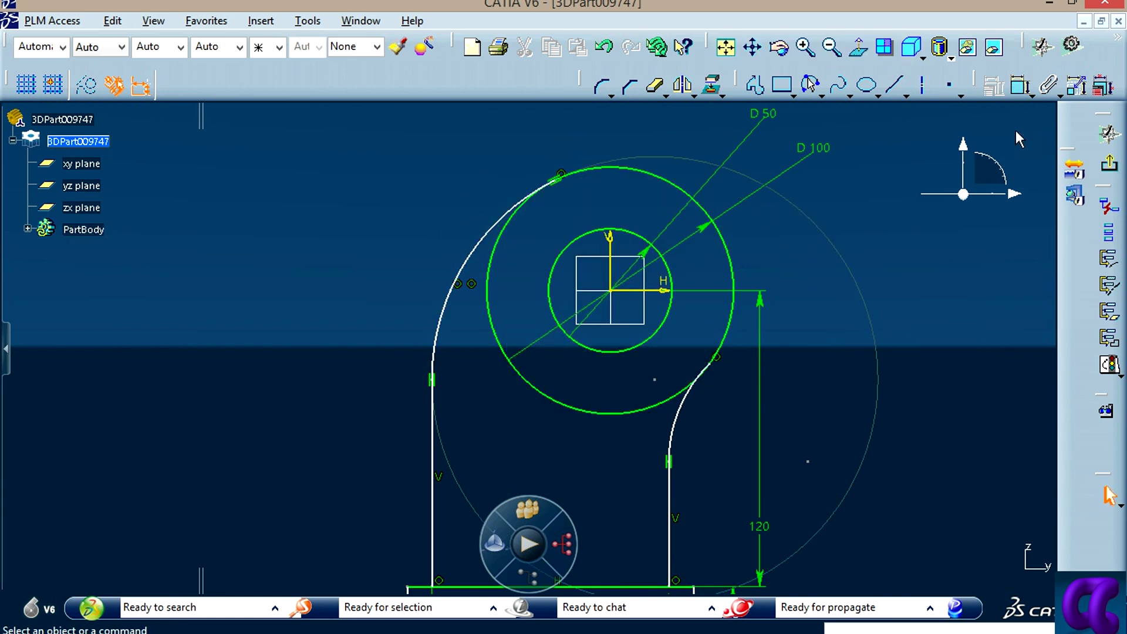
click(1021, 87)
click(686, 418)
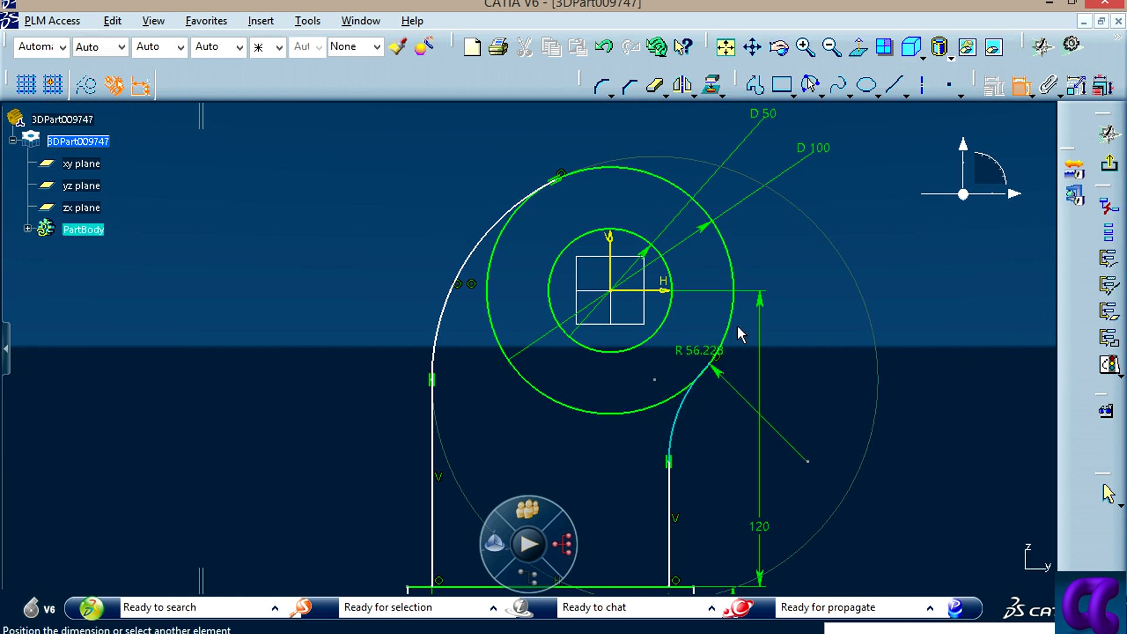
click(732, 317)
right_click(898, 252)
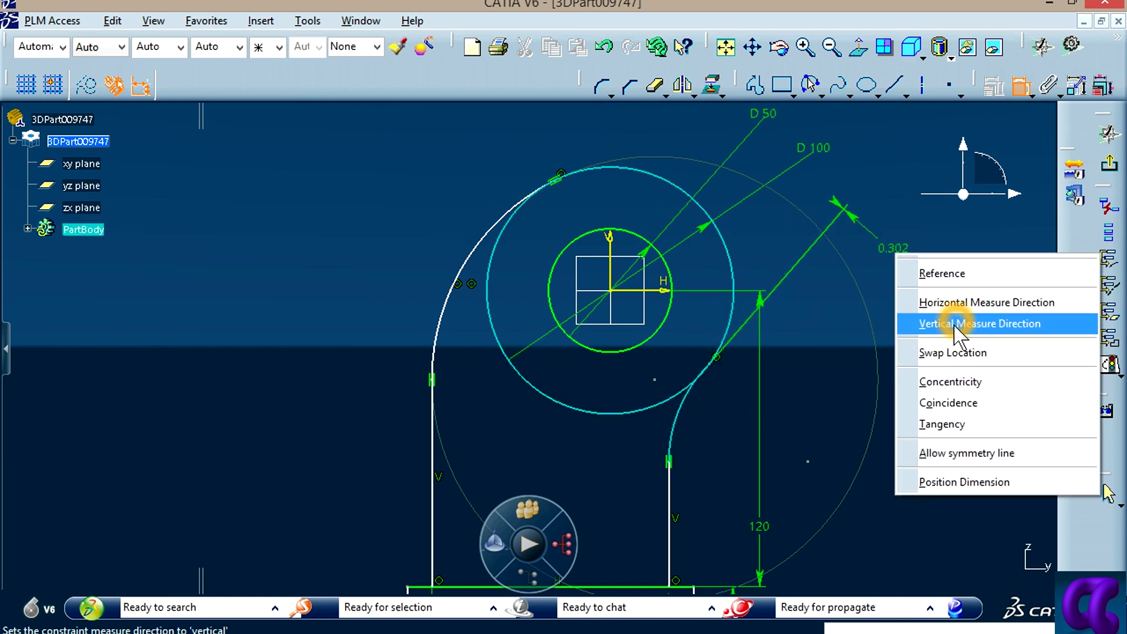
click(958, 424)
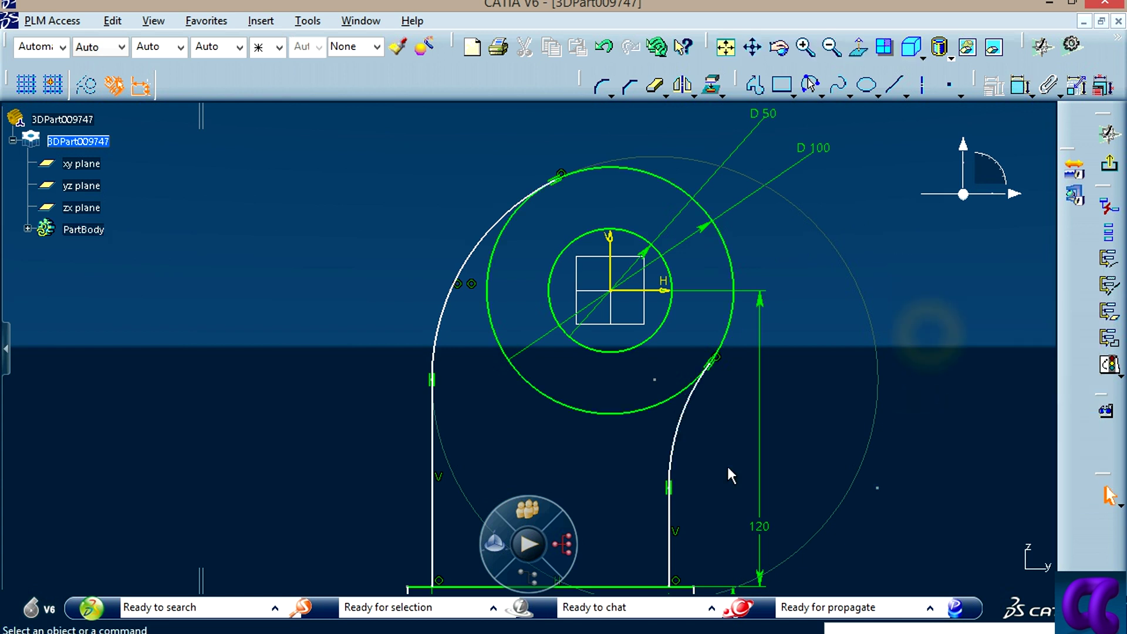
mouse_move(732, 475)
middle_down()
mouse_move(691, 382)
mouse_move(699, 428)
mouse_move(737, 448)
mouse_move(741, 403)
mouse_move(799, 486)
mouse_move(805, 528)
mouse_move(896, 391)
mouse_move(901, 426)
middle_up()
Step: Add radius dimensions to the left and right arcs, then bring up the reference drawing
click(1020, 85)
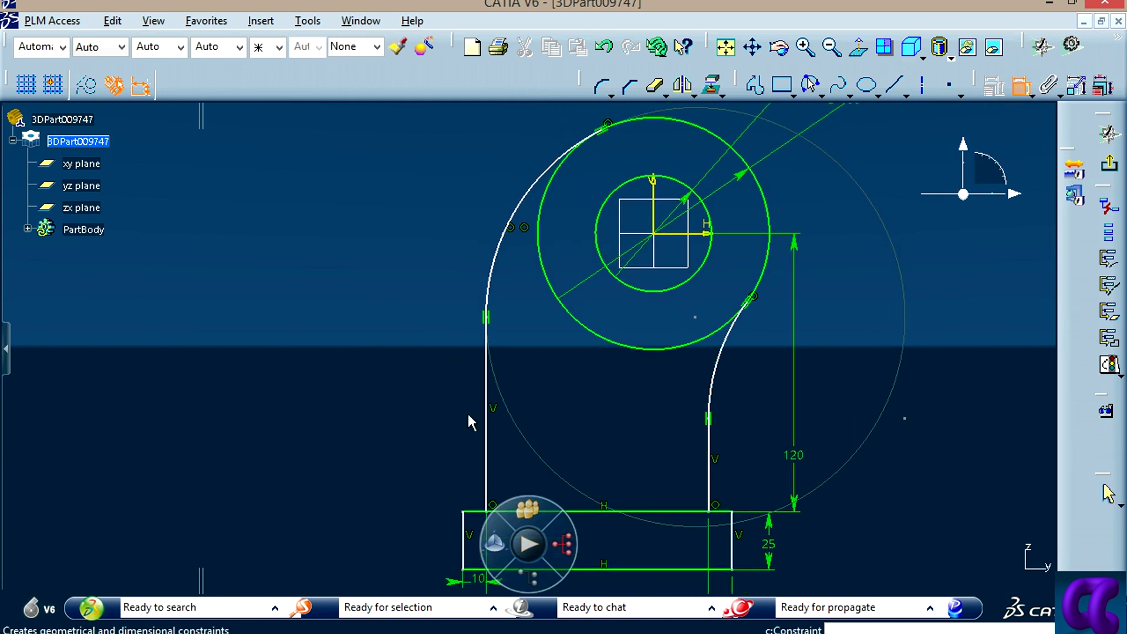
click(493, 269)
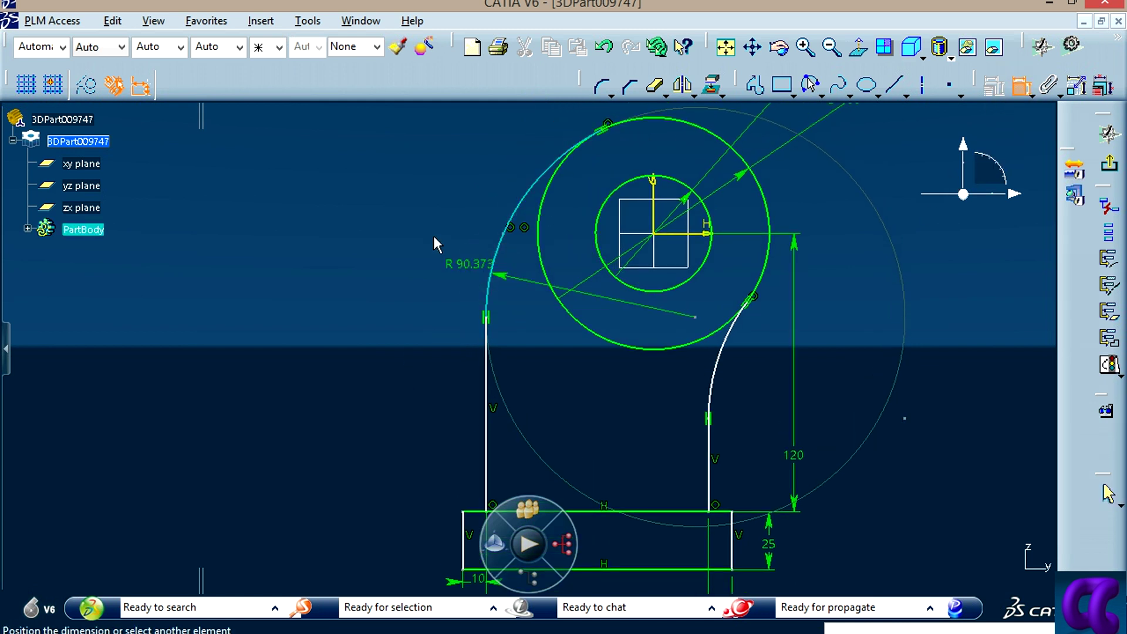
click(410, 192)
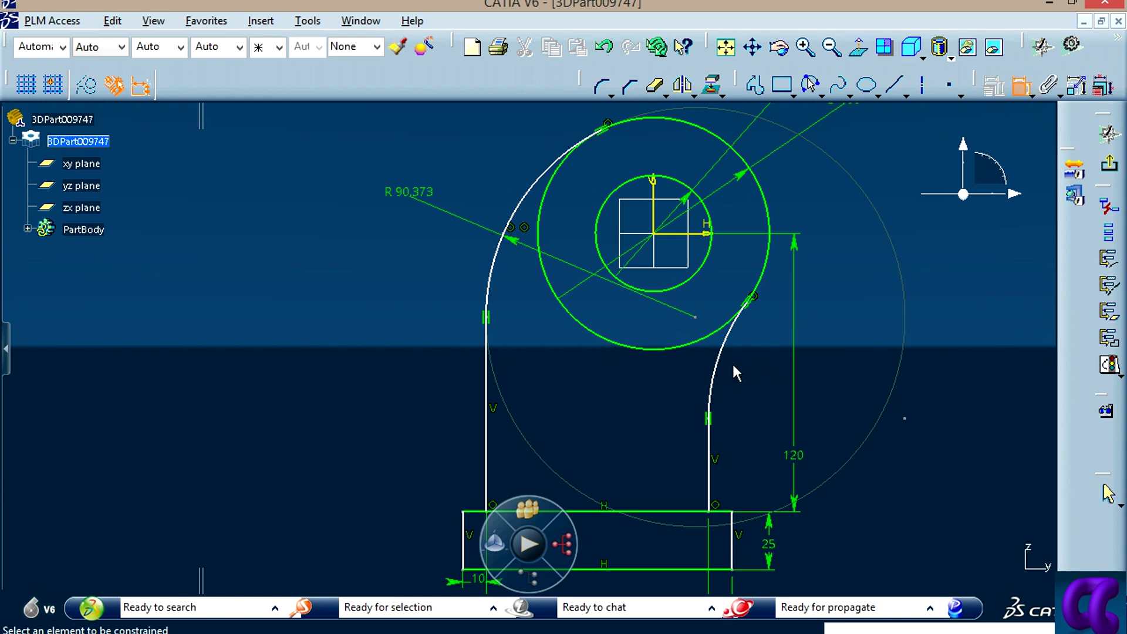
click(713, 376)
click(414, 226)
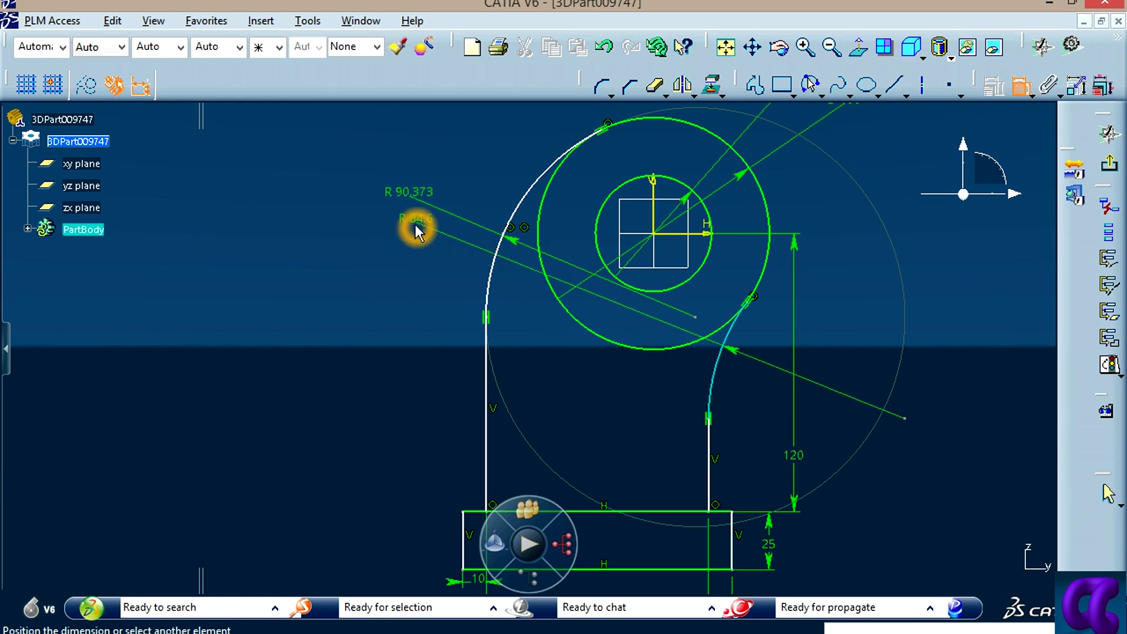
key(alt+Tab)
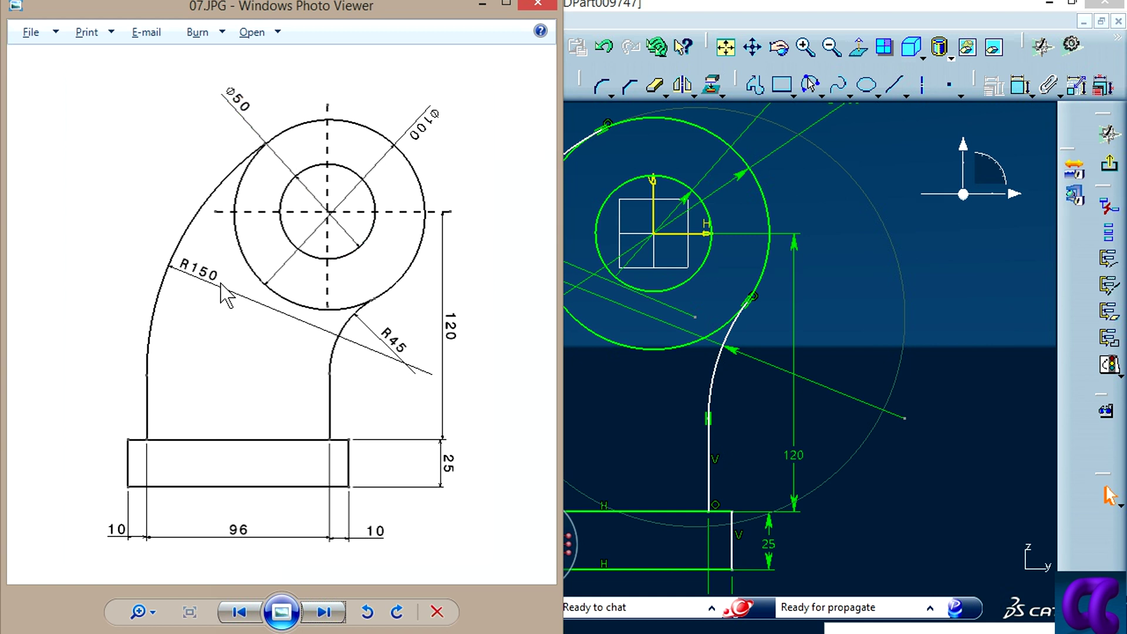
Step: Read the R150 and R45 arc radii on the reference drawing, then return to CATIA
click(188, 274)
click(436, 377)
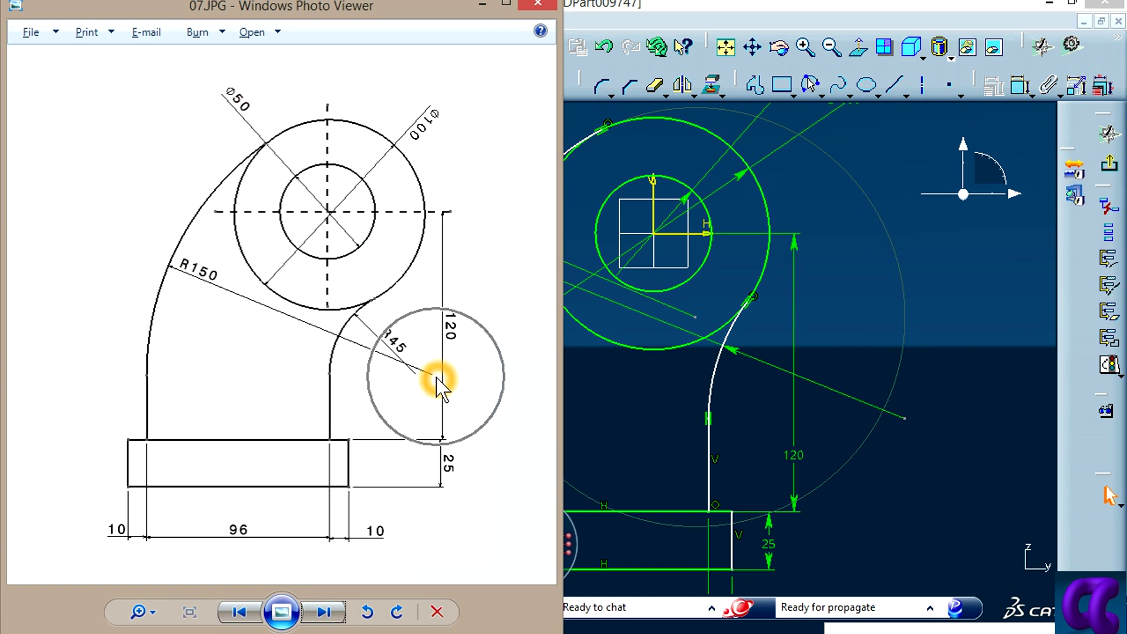
click(395, 350)
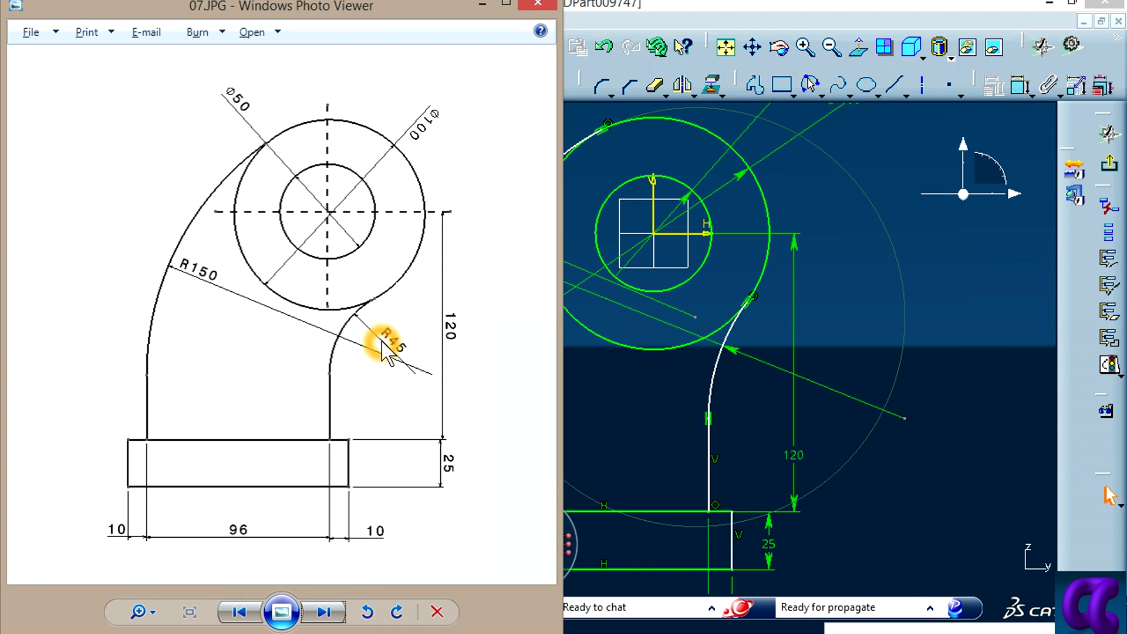
click(1020, 88)
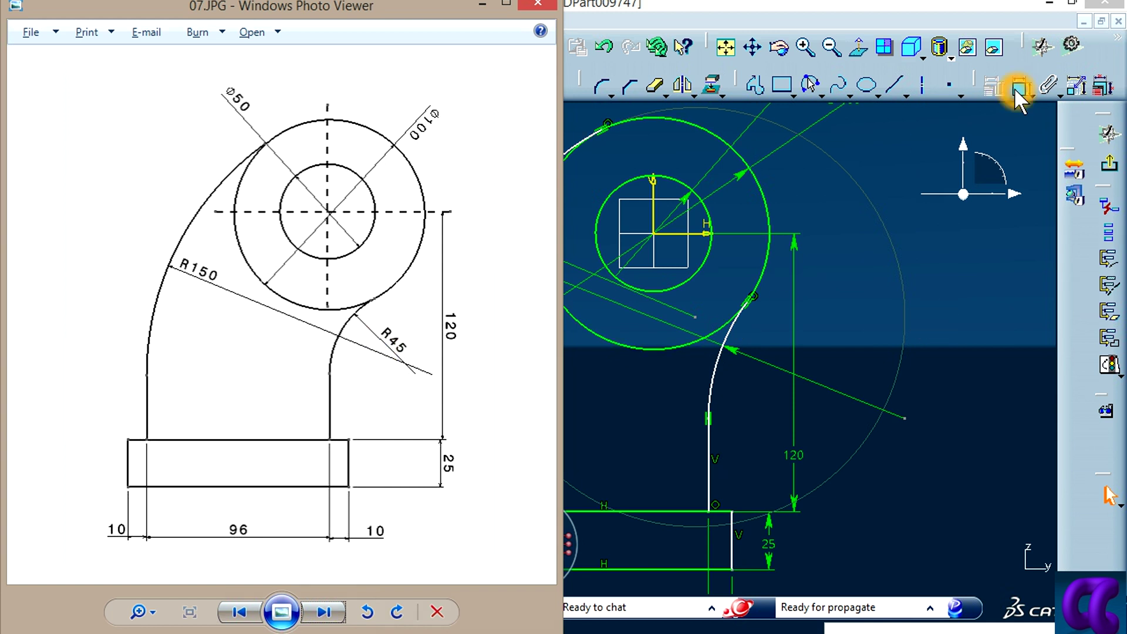
Step: Set the side arc radii to R 150 and R 45 and drag the right arc into position
double_click(413, 201)
text(15)
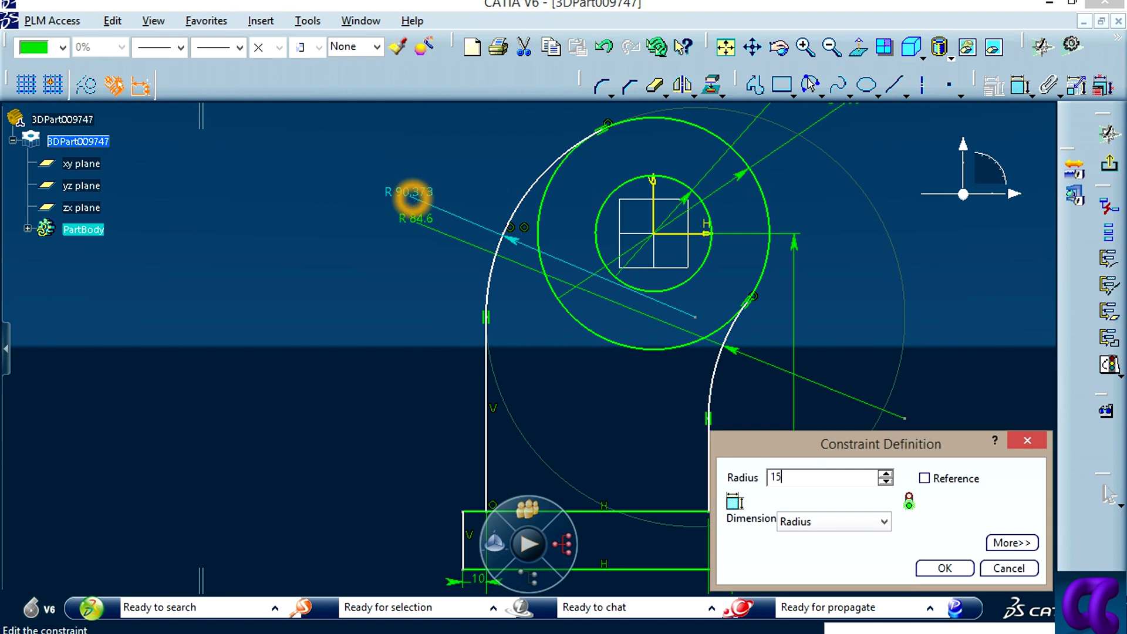
text(0mm)
key(Return)
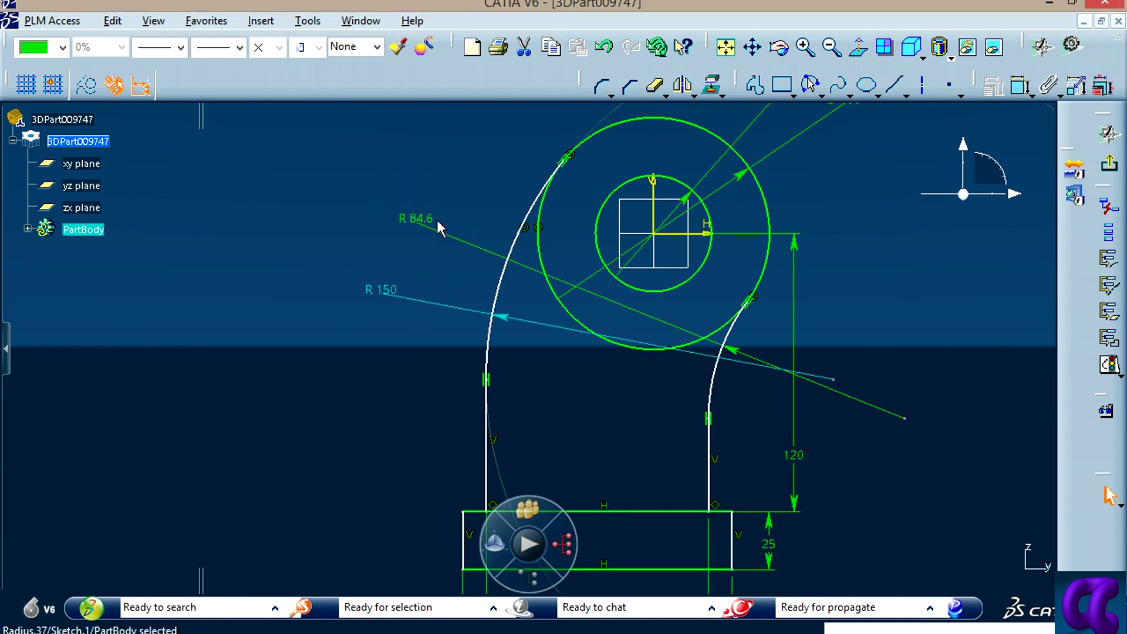
double_click(427, 223)
text(45)
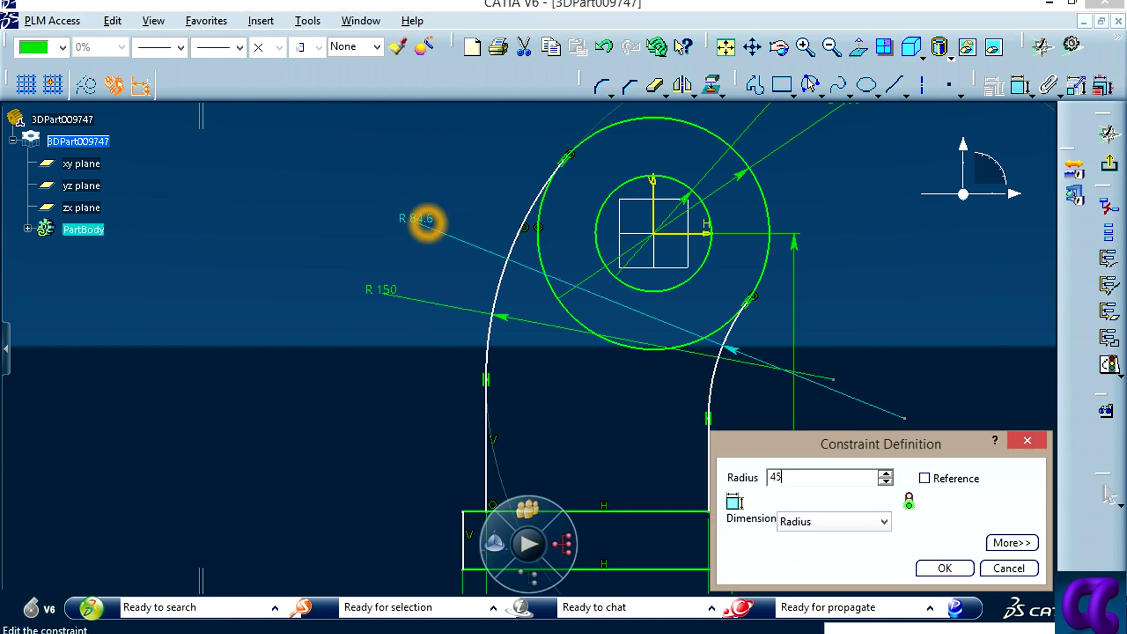
key(Return)
middle_drag(950, 428, 820, 427)
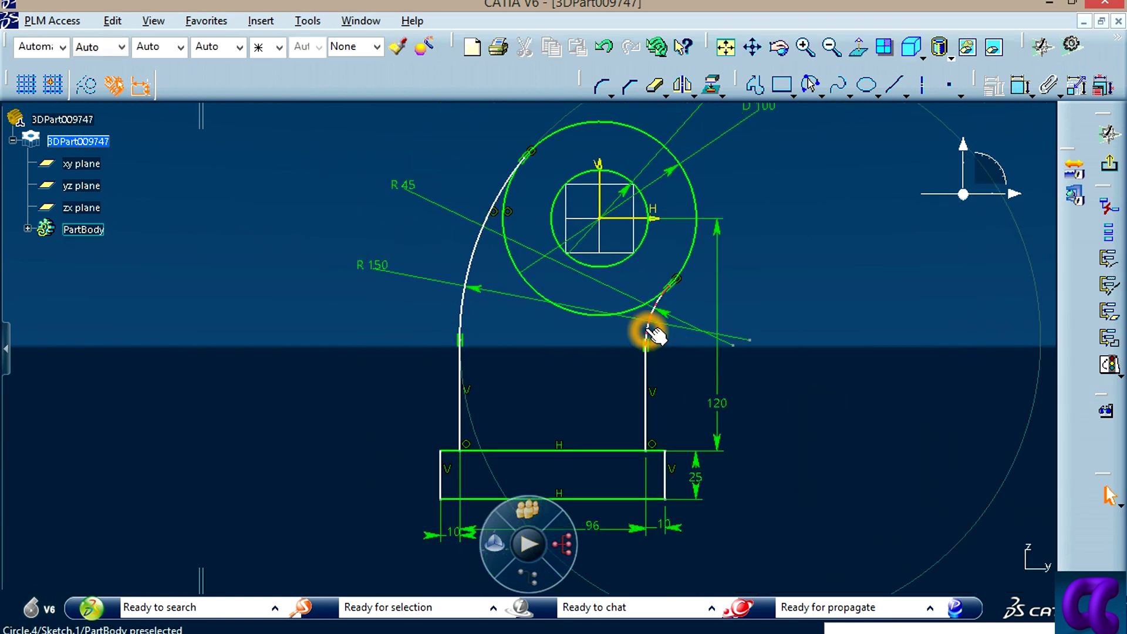
drag(651, 333, 635, 357)
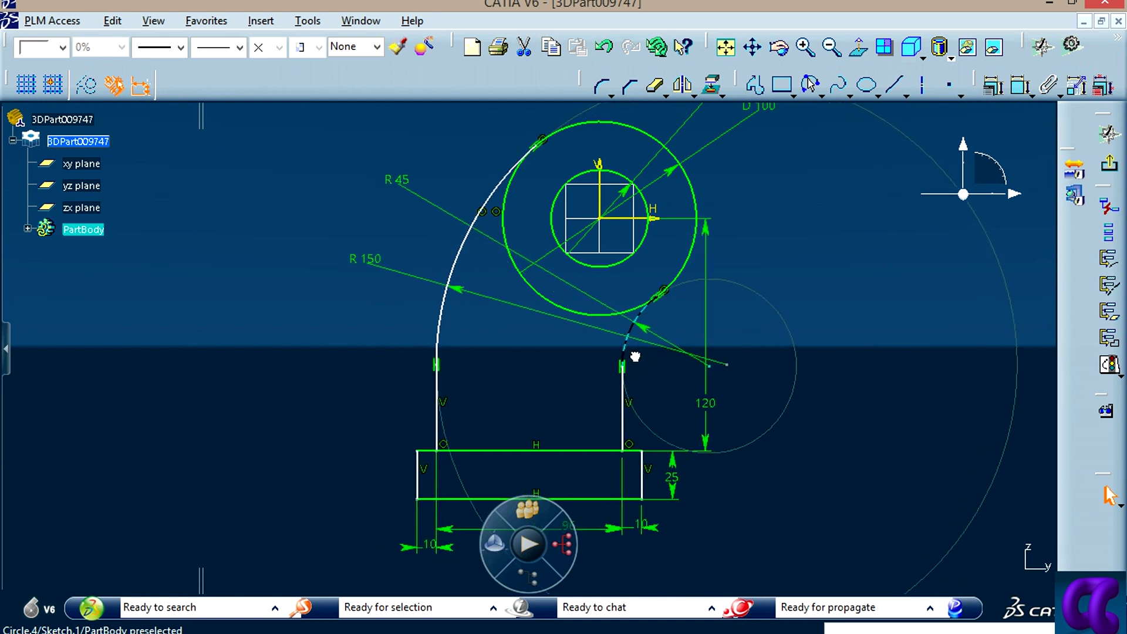
click(881, 390)
click(619, 420)
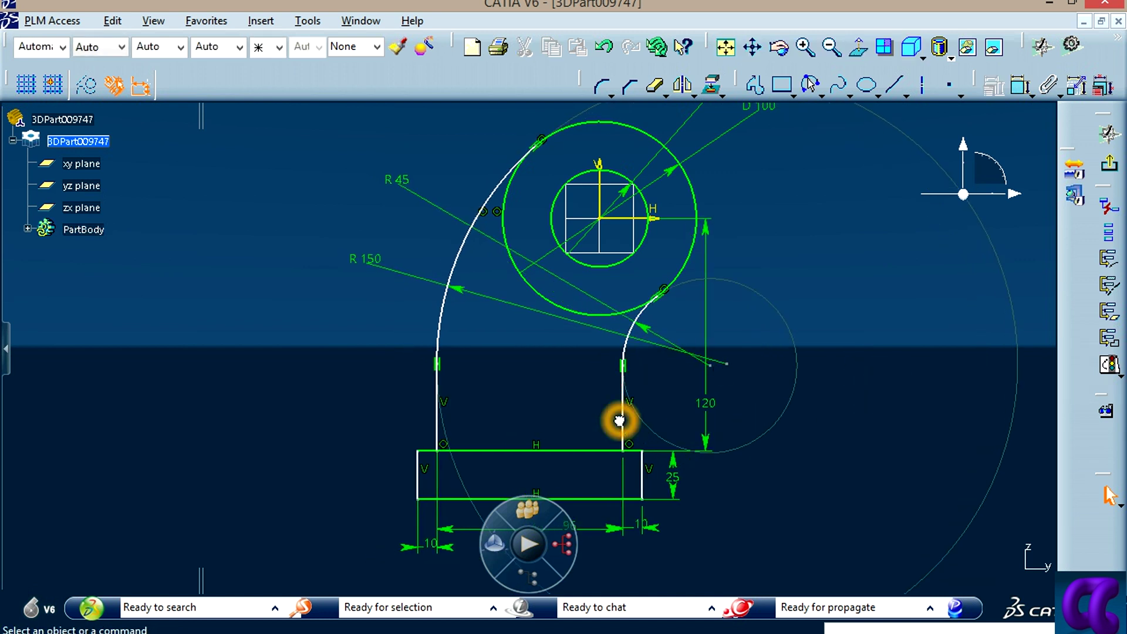
Step: Make the right vertical line coincident with the hole's vertical axis, then check the reference drawing
ctrl+click(599, 193)
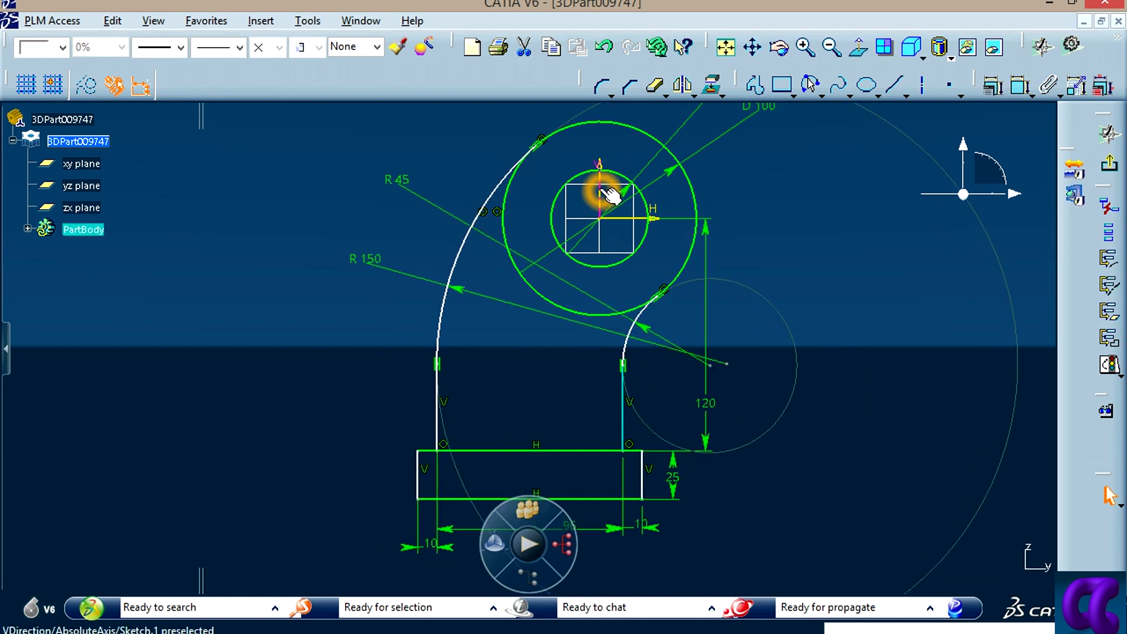
click(991, 88)
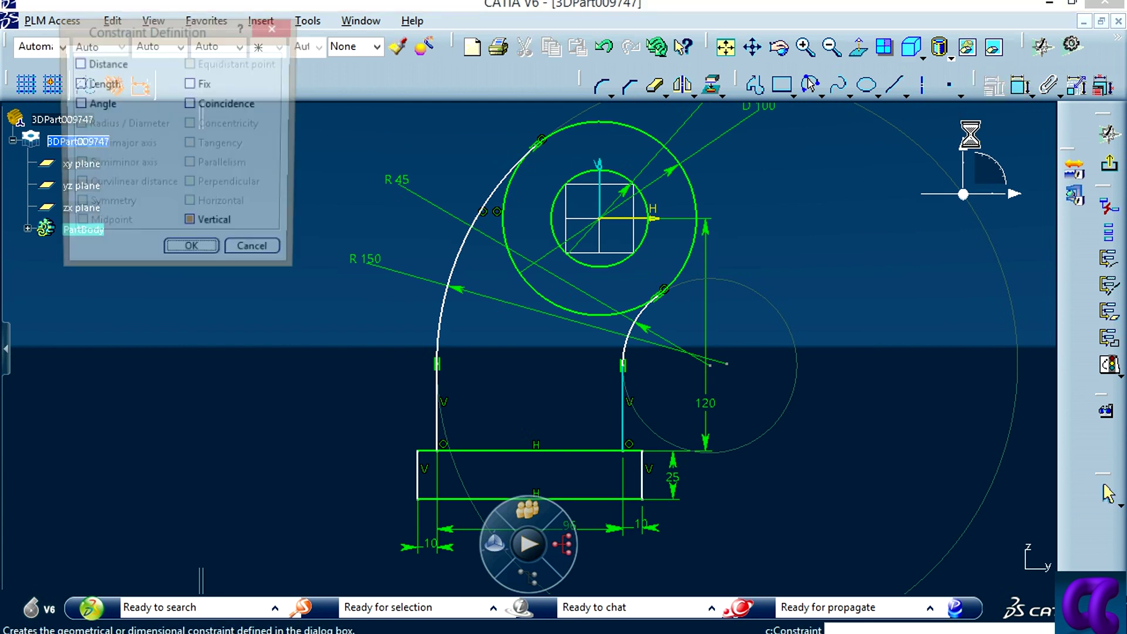
click(212, 106)
click(204, 253)
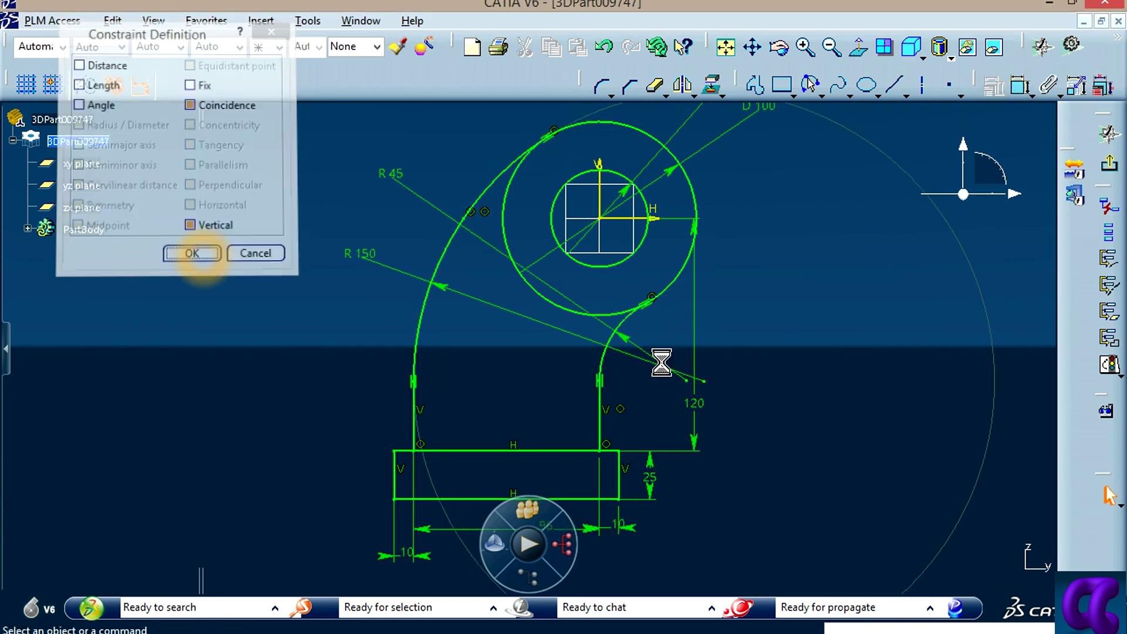
click(849, 463)
key(alt+Tab)
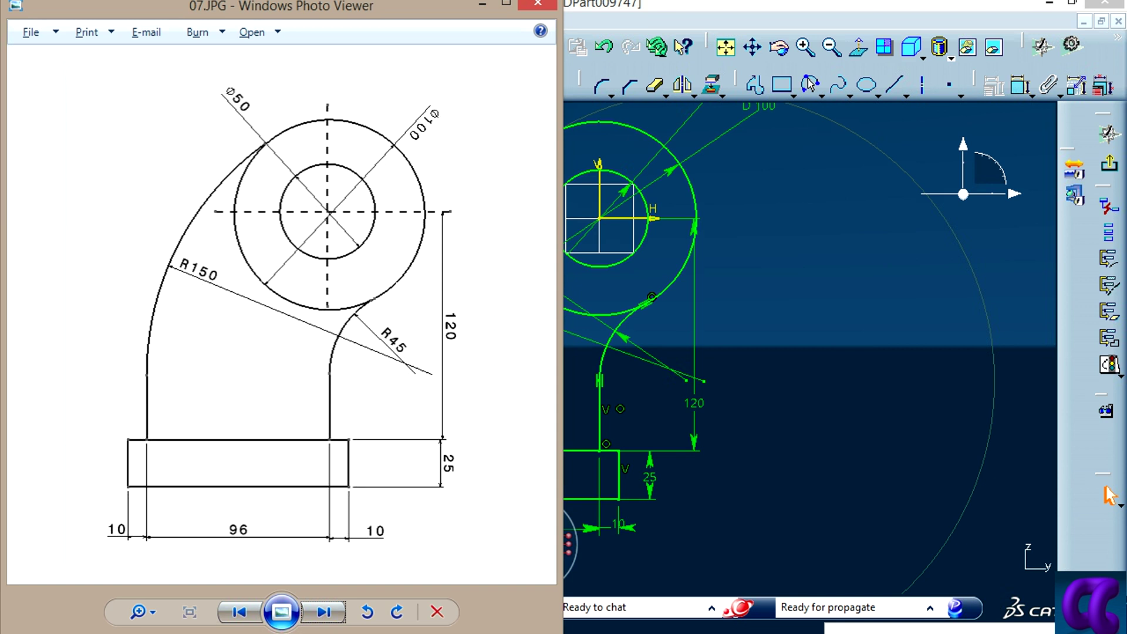
key(alt+Tab)
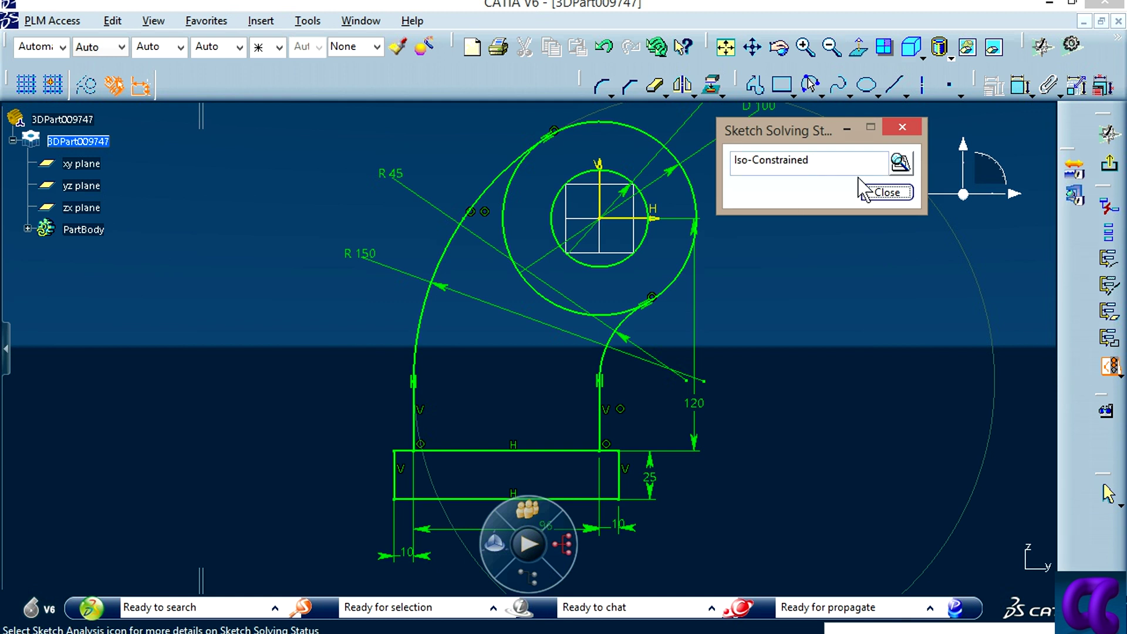
Step: Move the 96 dimension lower and align the right 10 dimension beside it
click(874, 192)
mouse_move(744, 377)
middle_down()
mouse_move(770, 487)
mouse_move(701, 438)
mouse_move(649, 447)
mouse_move(638, 462)
middle_up()
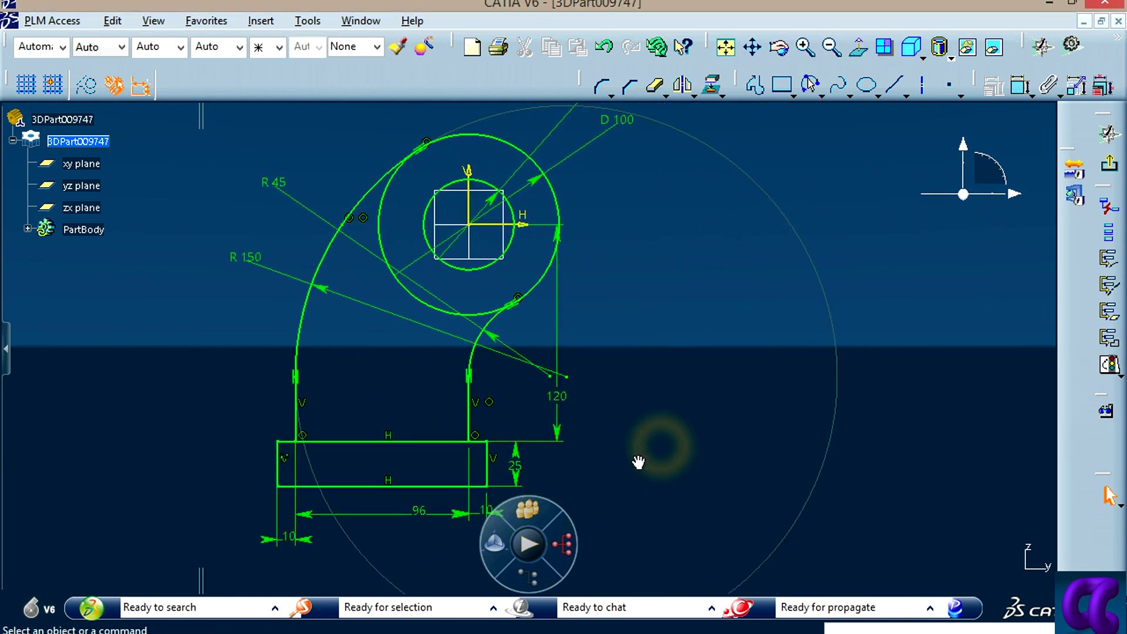
drag(302, 514, 307, 547)
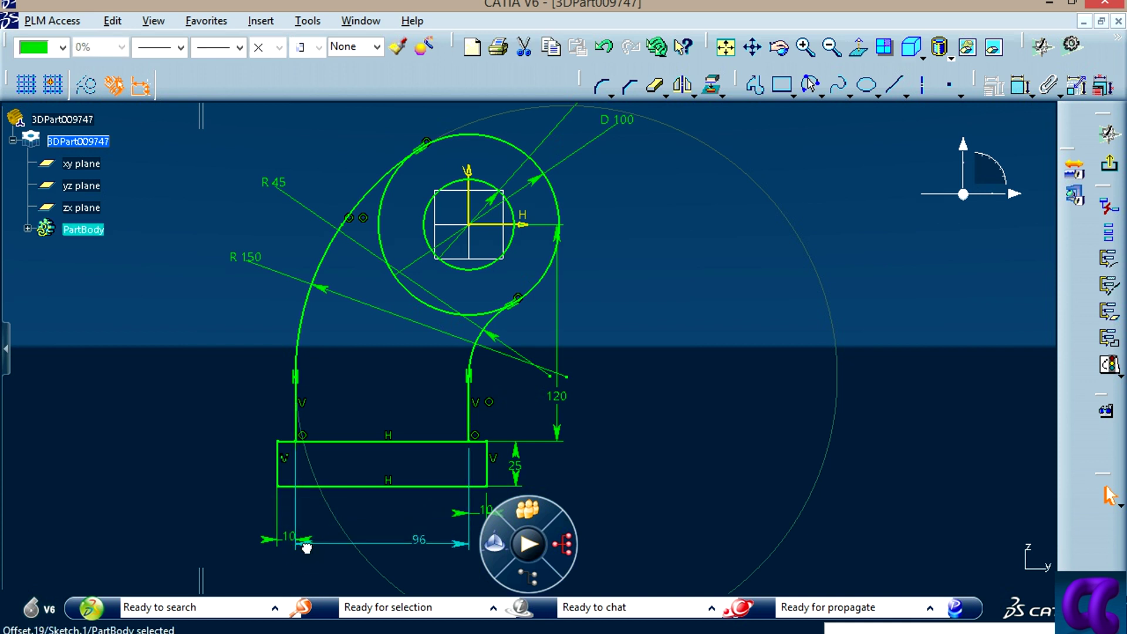
mouse_move(641, 485)
middle_down()
mouse_move(611, 375)
mouse_move(561, 380)
middle_up()
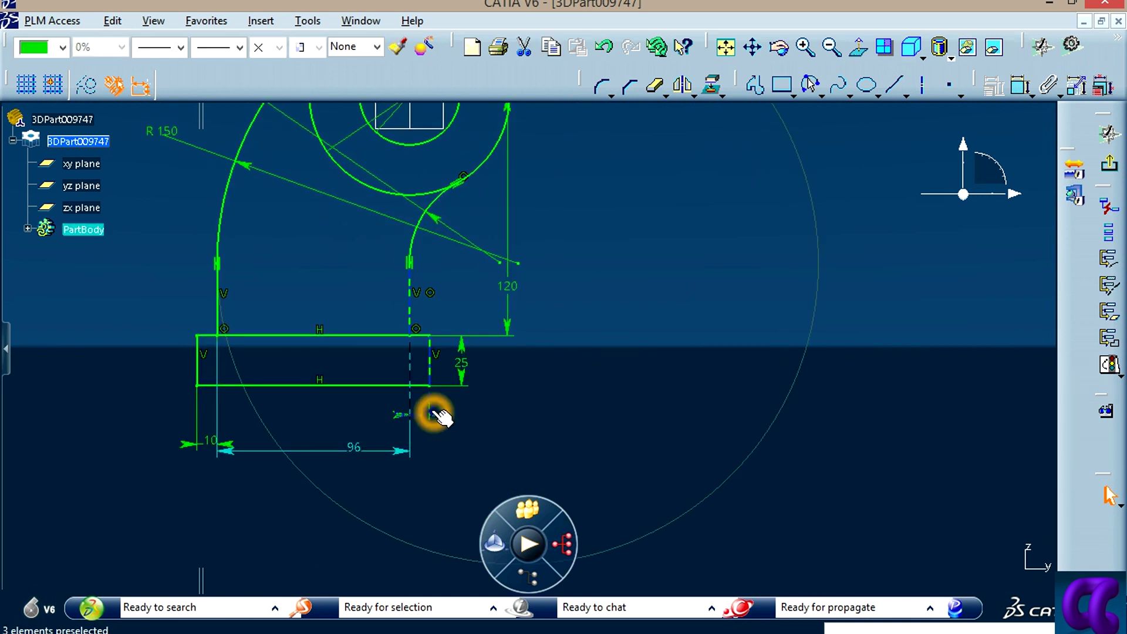
click(517, 420)
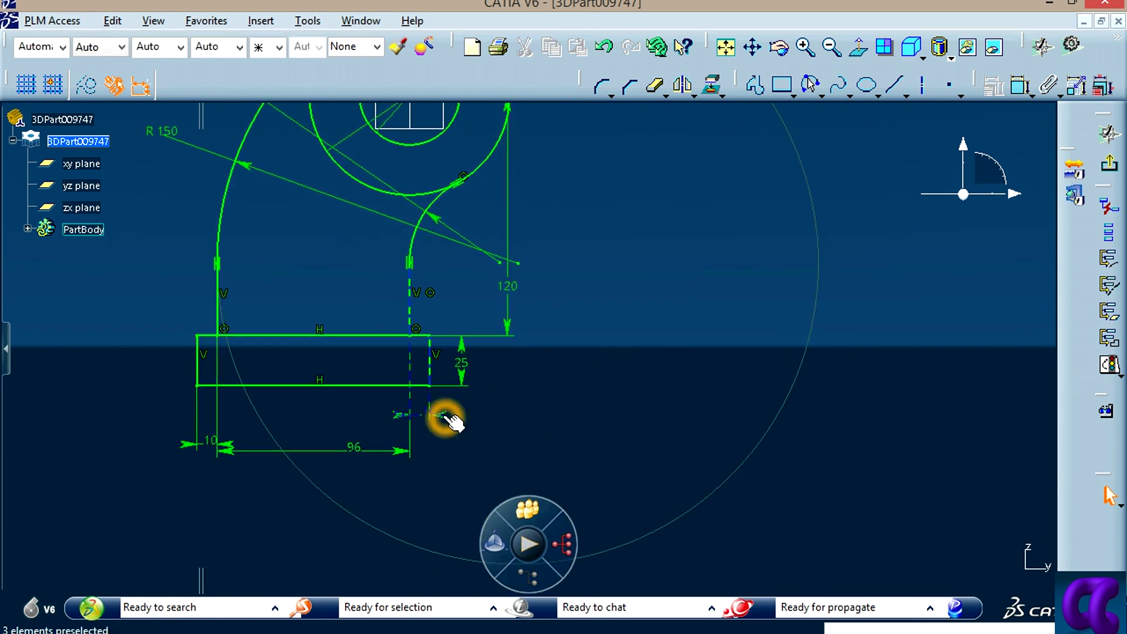
drag(446, 418, 443, 462)
click(422, 456)
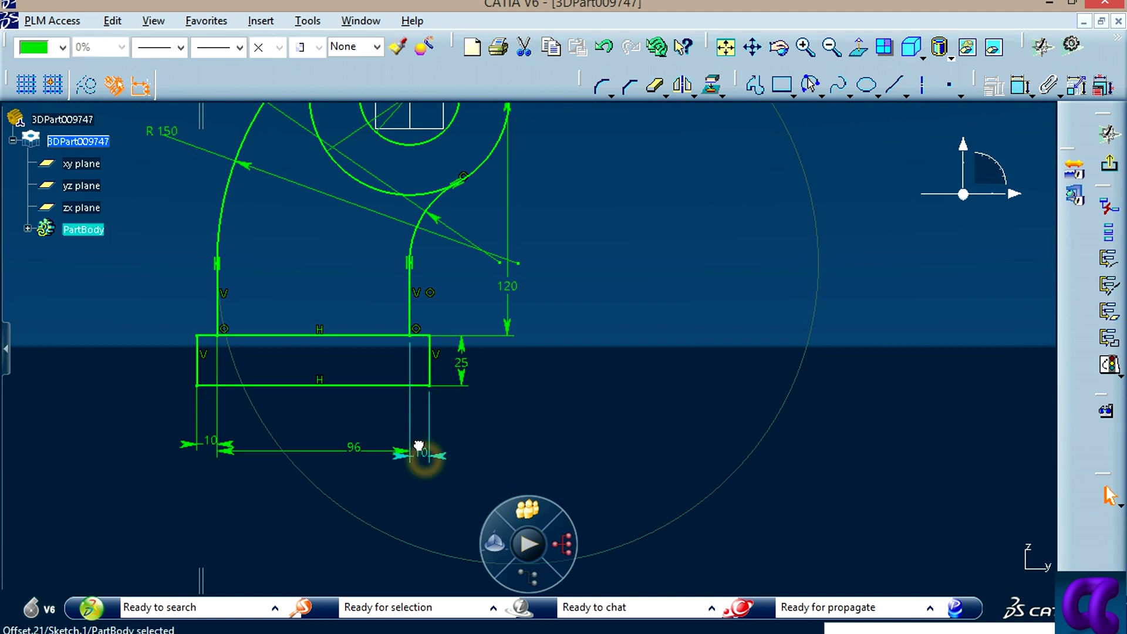
mouse_move(573, 300)
middle_down()
mouse_move(626, 374)
mouse_move(568, 382)
middle_up()
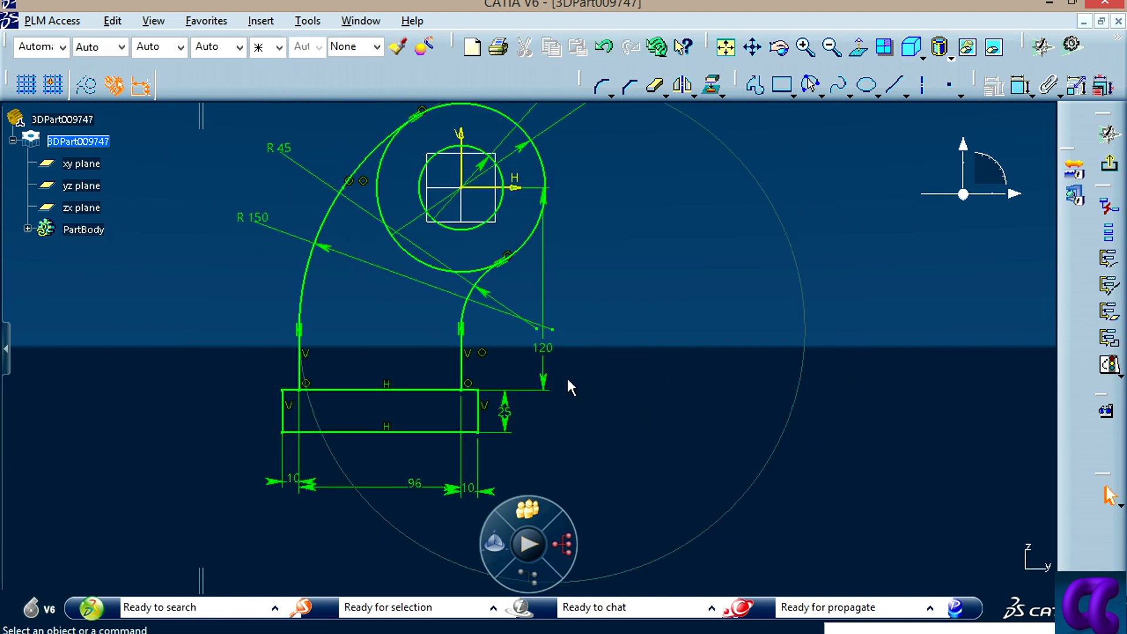
Step: Move the 120 dimension further right and the R45 and R150 labels clear of the profile
click(550, 354)
click(648, 302)
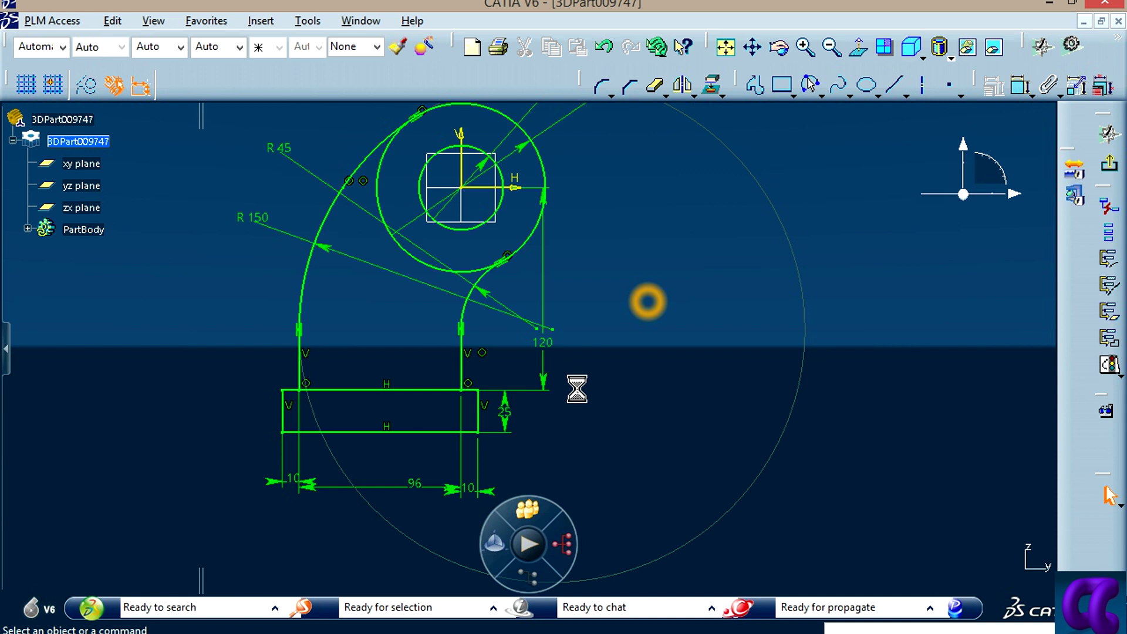
click(546, 384)
click(598, 377)
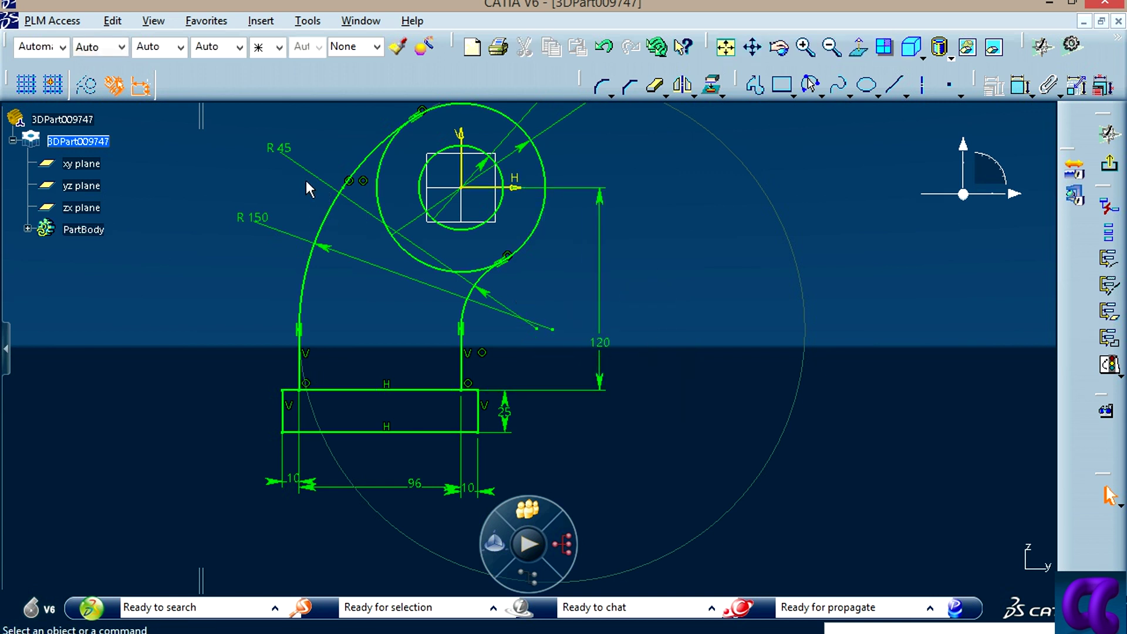
drag(283, 150, 265, 186)
drag(258, 231, 223, 211)
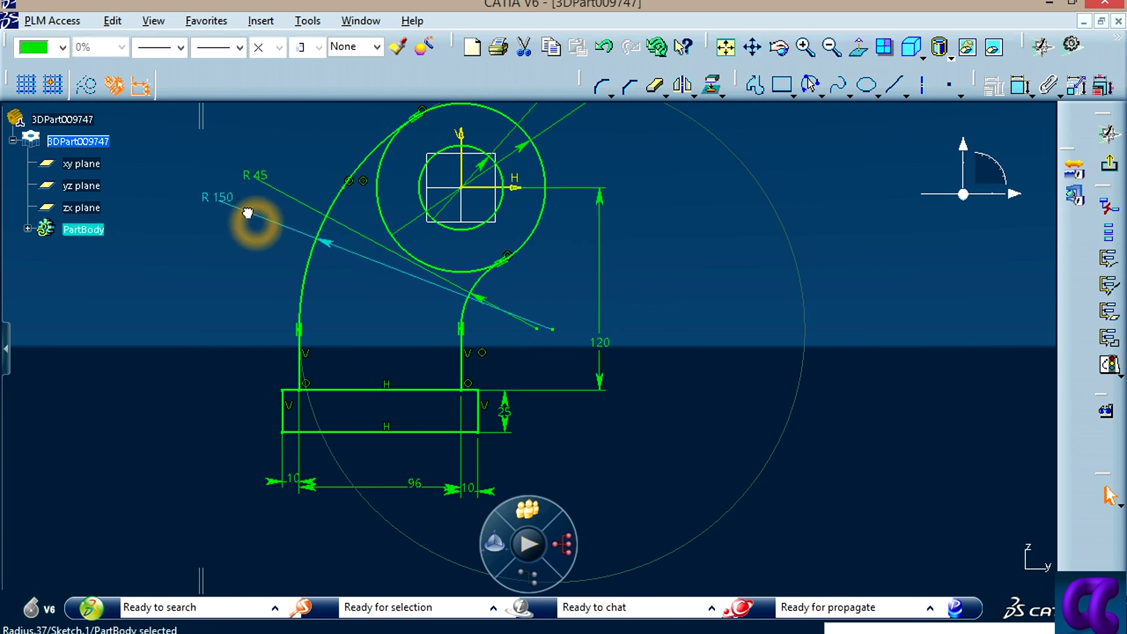
click(923, 322)
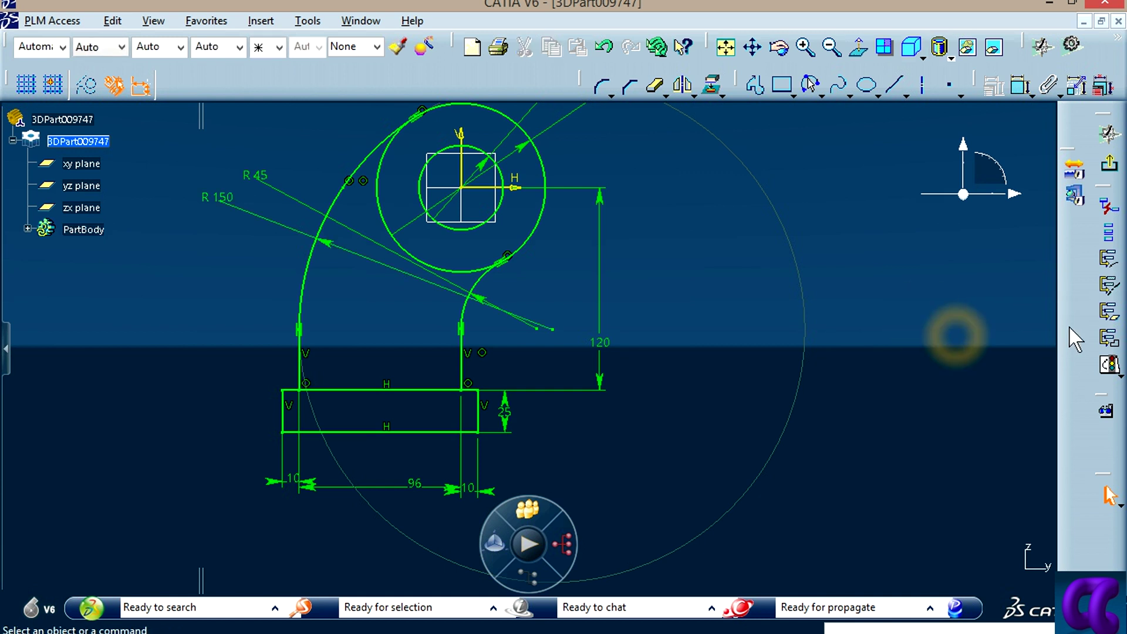
middle_drag(980, 494, 1005, 466)
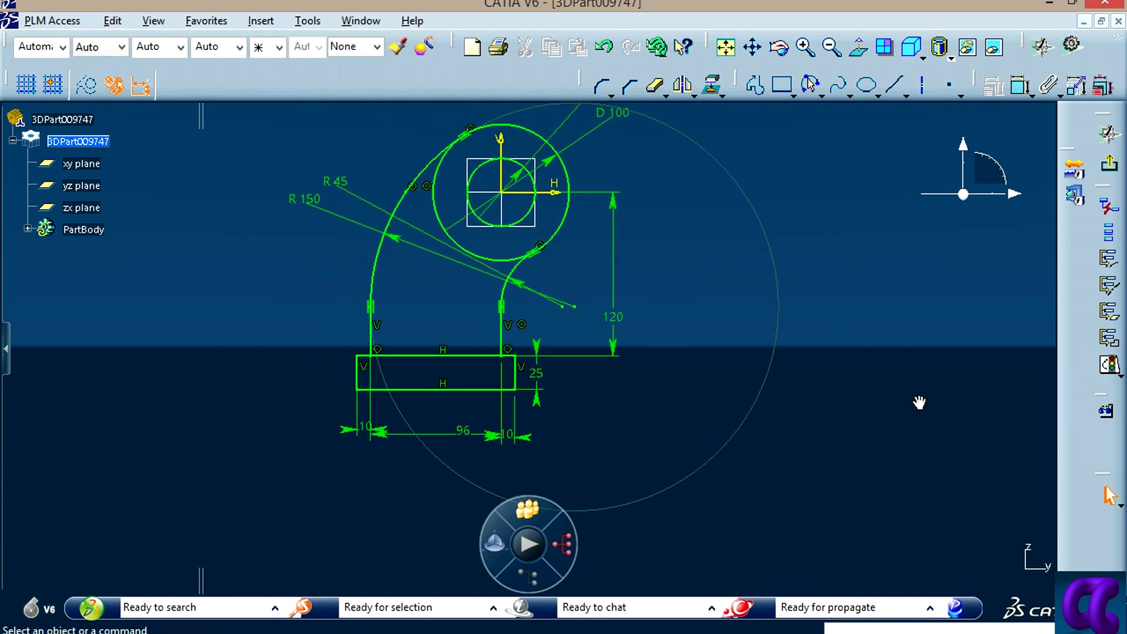
middle_drag(921, 402, 946, 427)
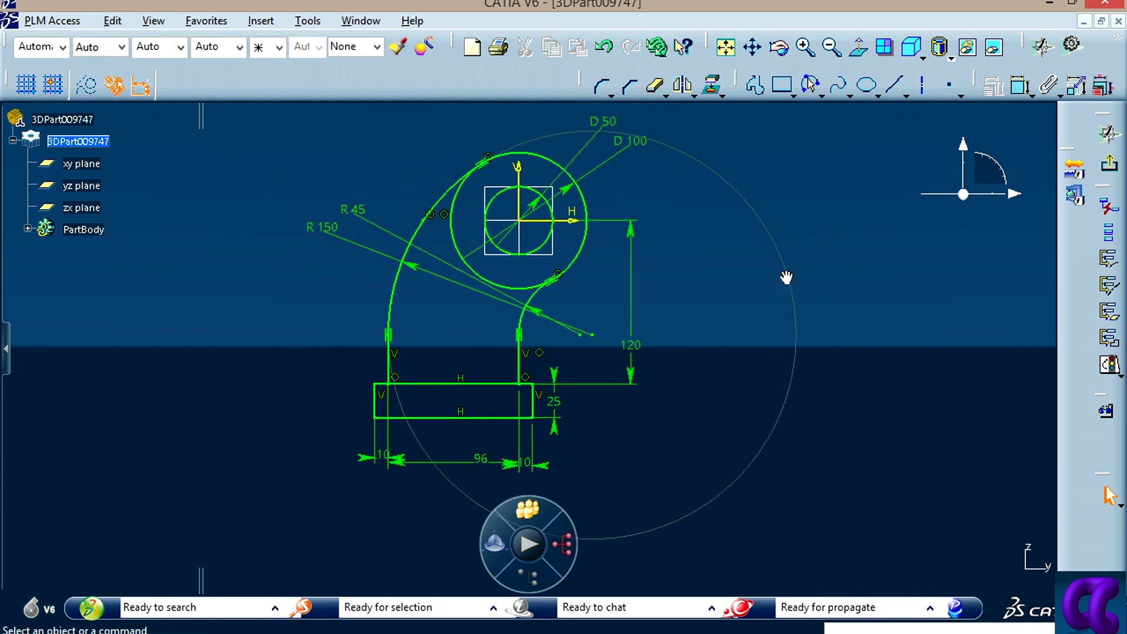
Step: Confirm the sketch is fully constrained, then create a new 3D part and sketch on its yz plane
click(1112, 369)
click(759, 172)
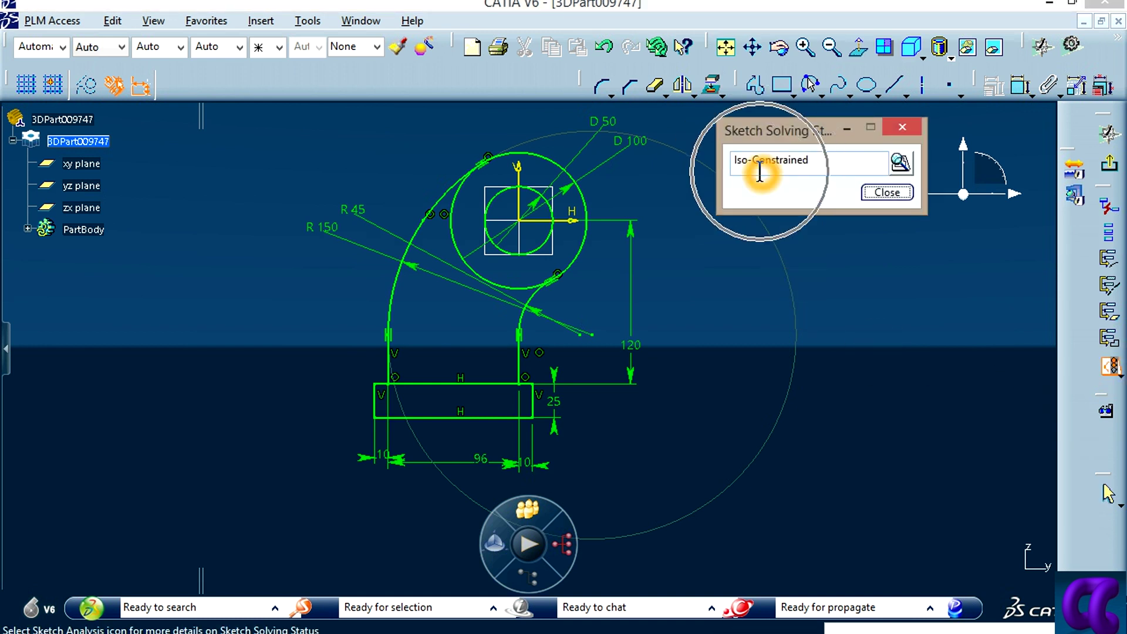
click(886, 192)
mouse_move(863, 349)
middle_down()
mouse_move(792, 352)
mouse_move(782, 327)
mouse_move(800, 370)
mouse_move(772, 378)
middle_up()
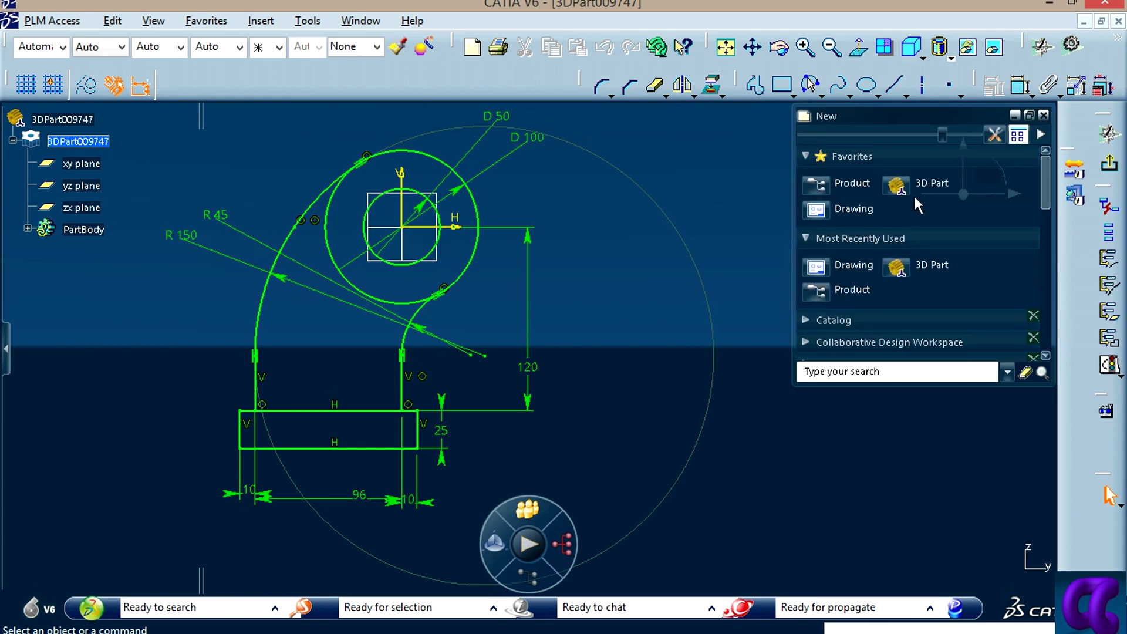
click(905, 182)
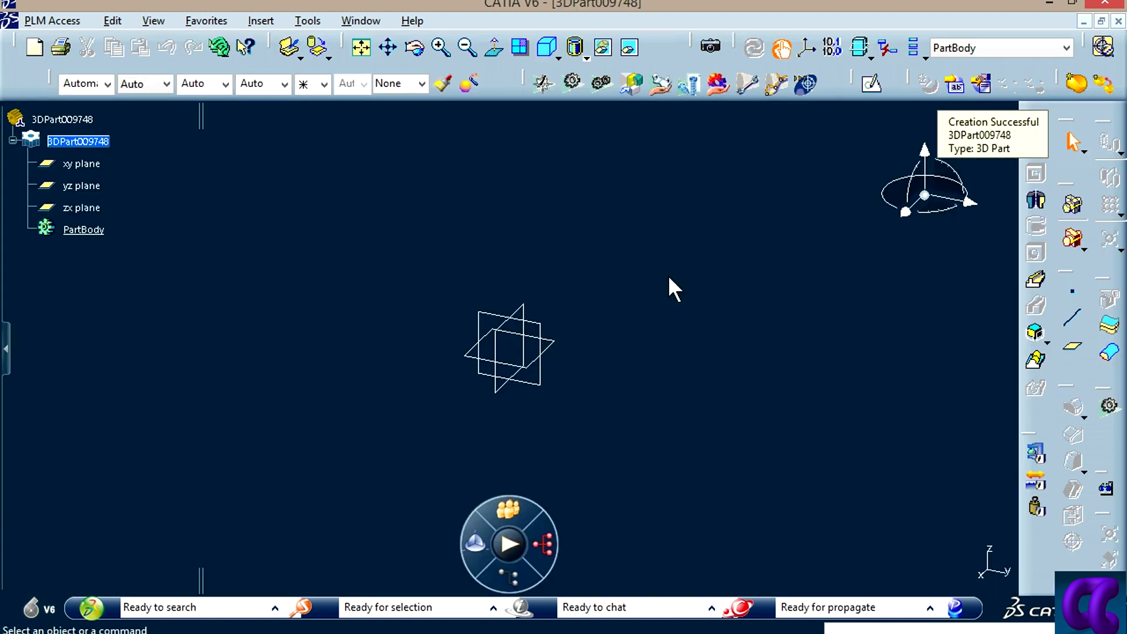
click(858, 85)
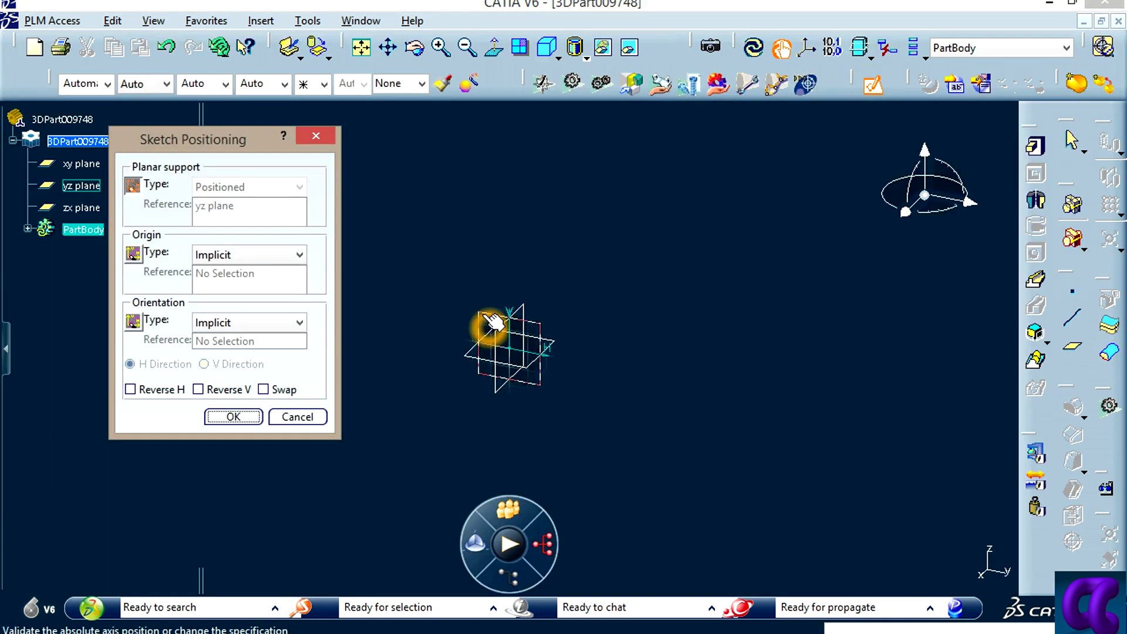
Step: Accept the yz-plane sketch placement, review 08.JPG, and pan the empty sketch's origin up-right
key(Return)
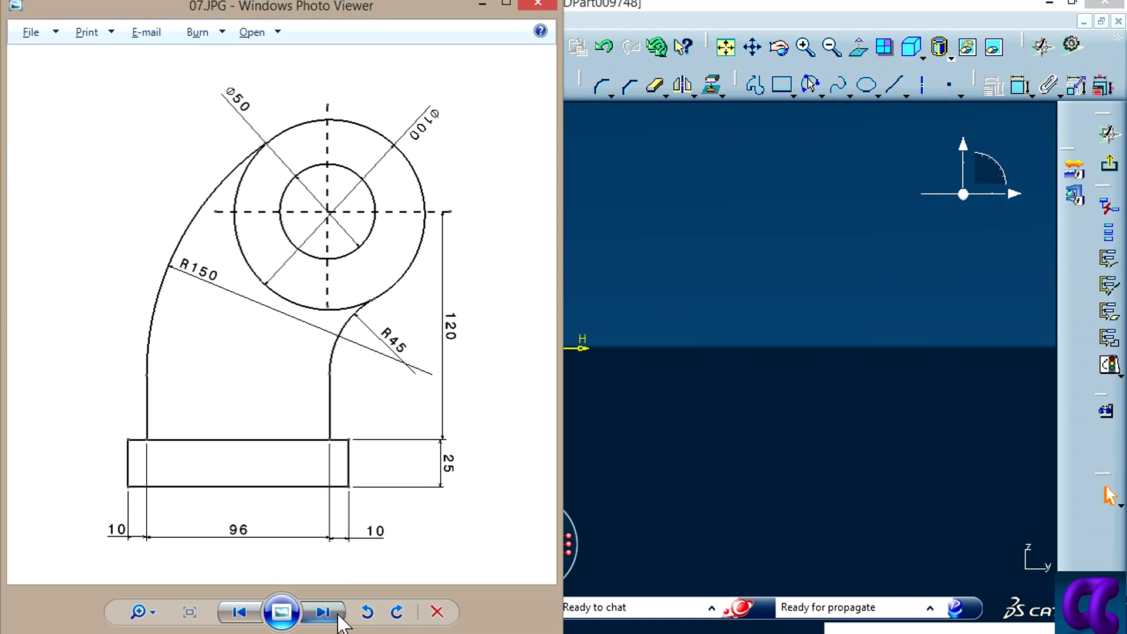
click(338, 615)
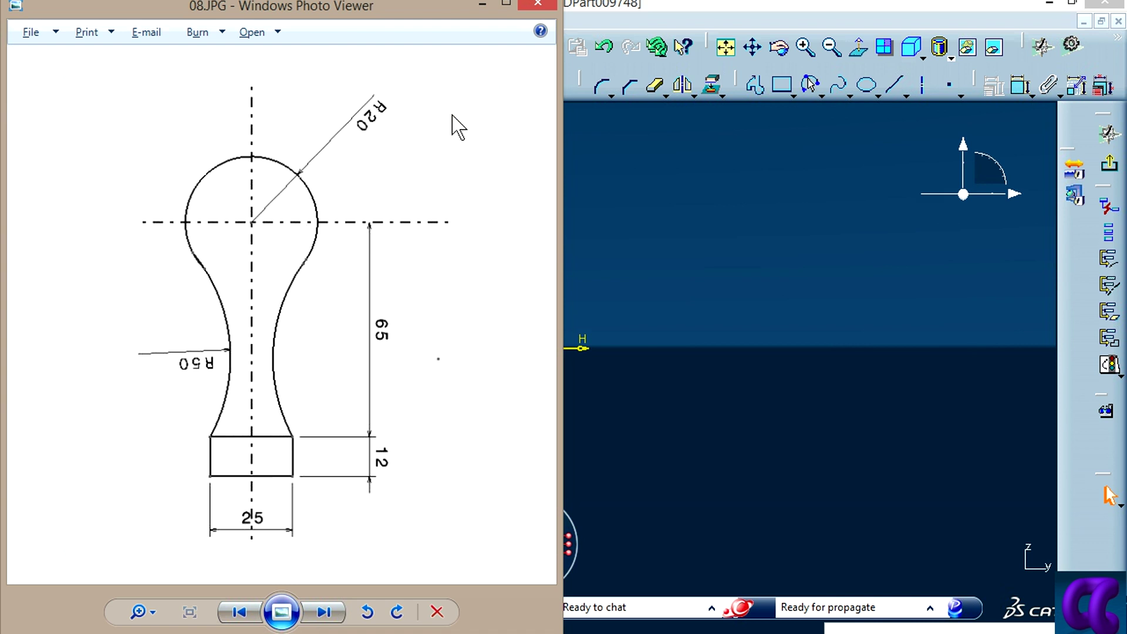
click(652, 305)
mouse_move(643, 387)
middle_down()
mouse_move(813, 241)
mouse_move(801, 268)
middle_up()
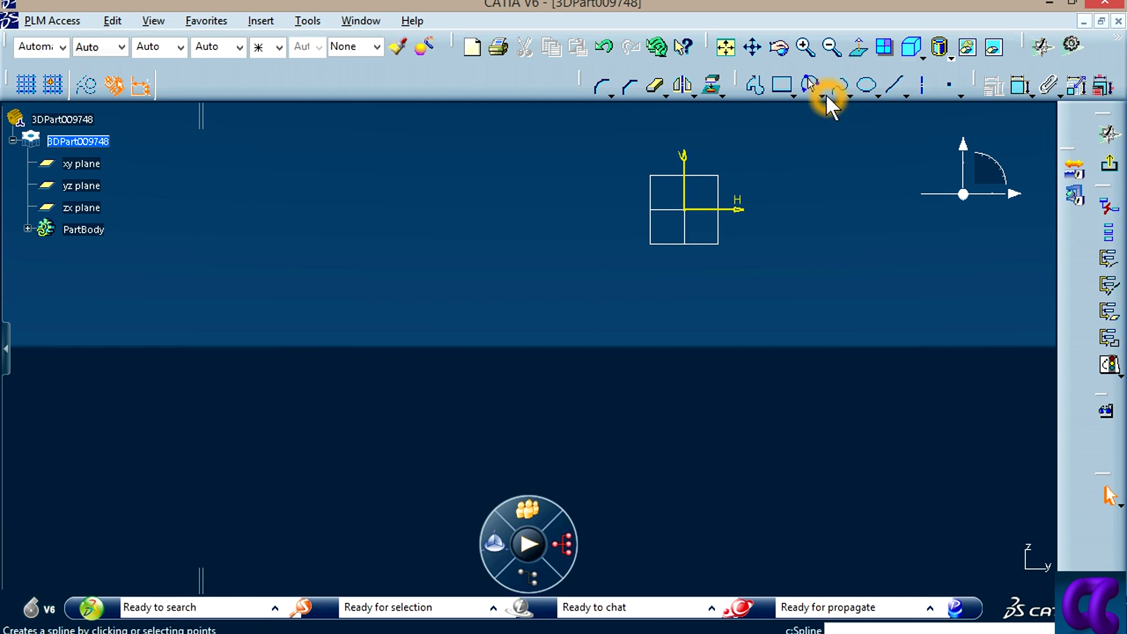
Step: Draw an open centred arc on the sketch origin, from lower left to lower right
click(823, 94)
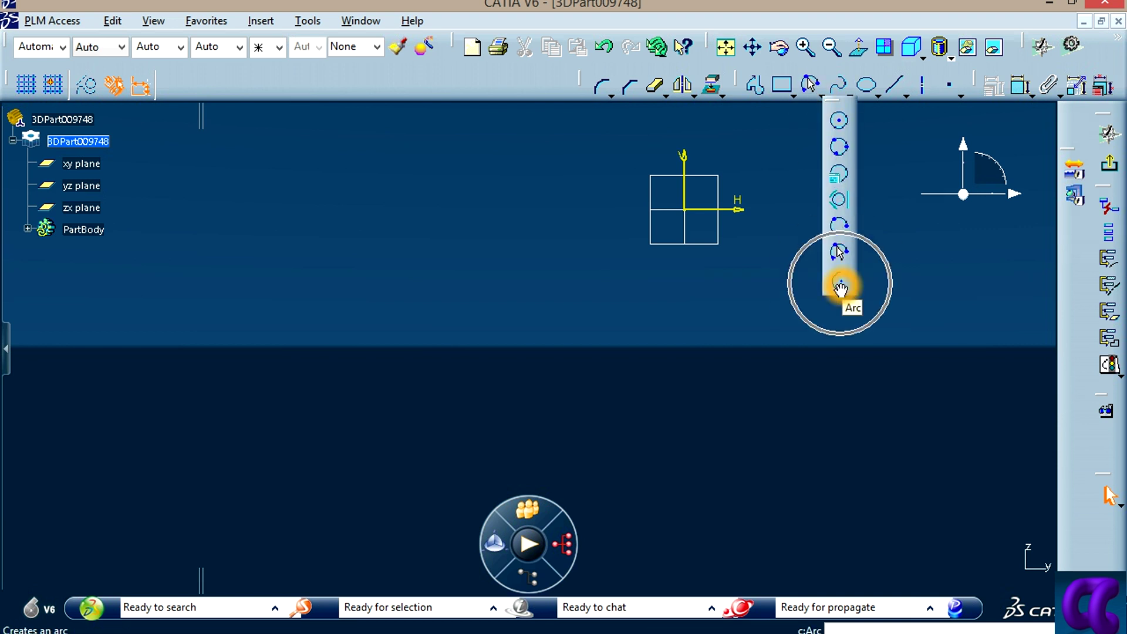
click(840, 286)
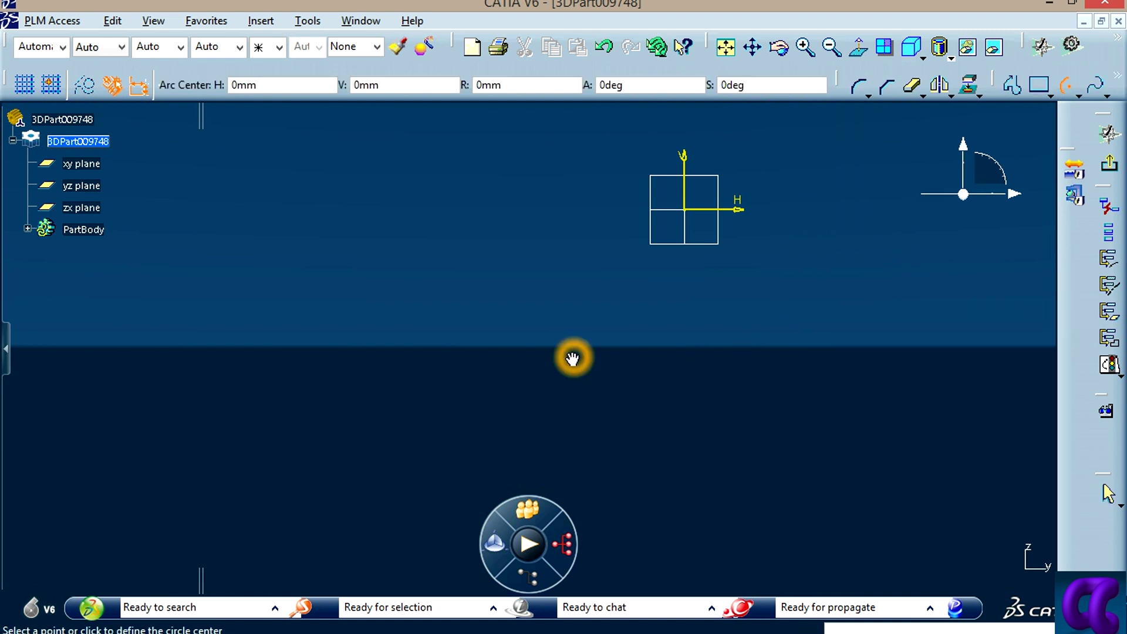
click(581, 313)
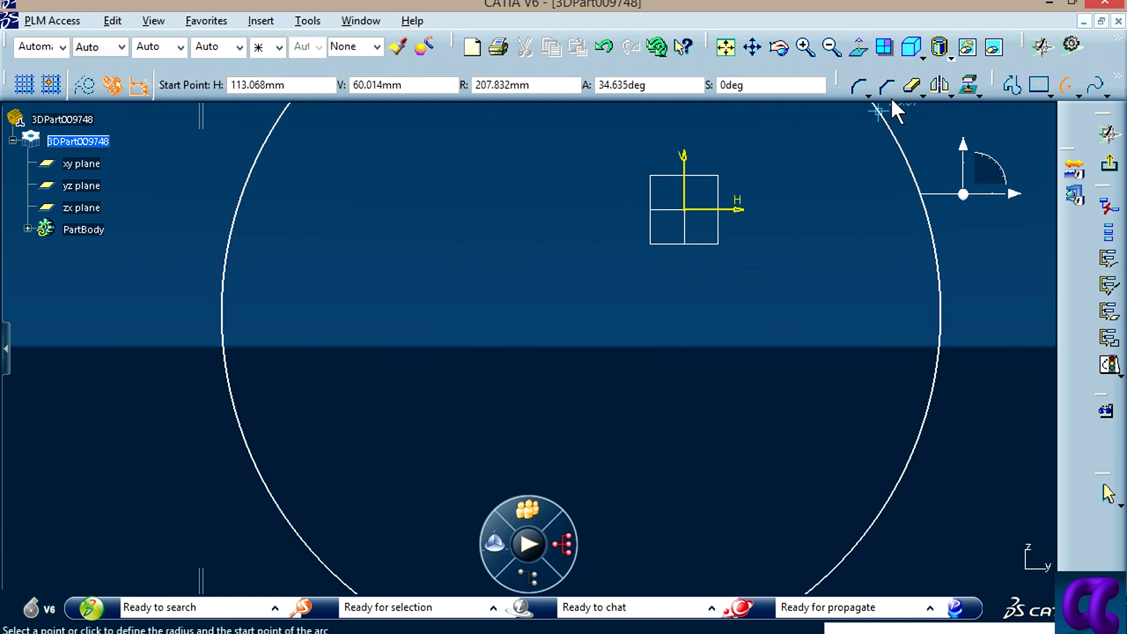
click(1068, 85)
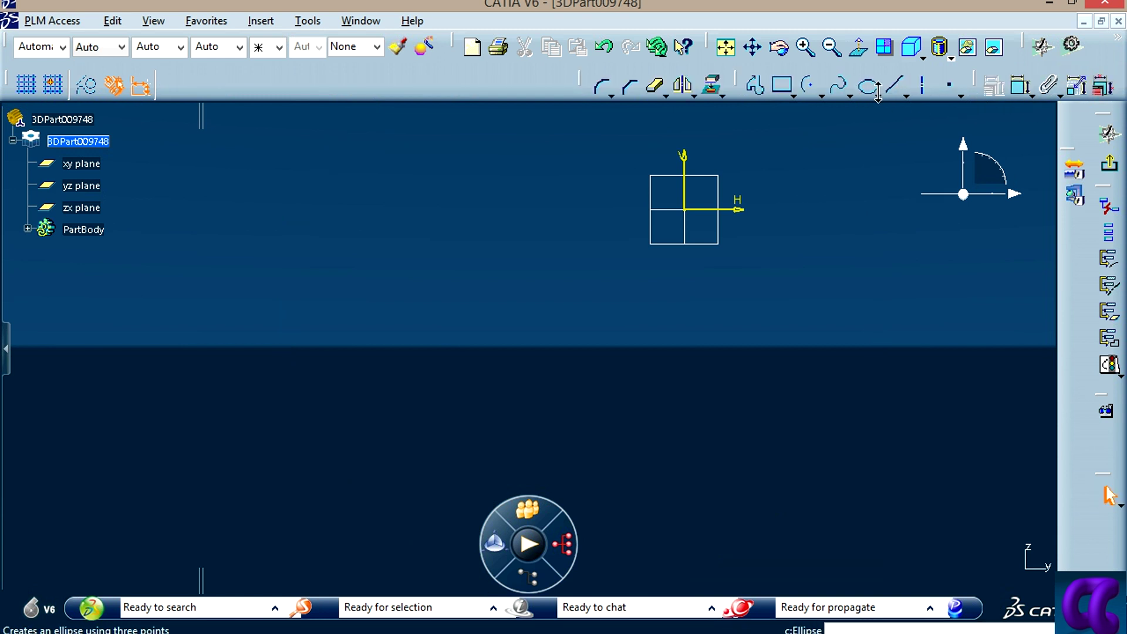
click(809, 93)
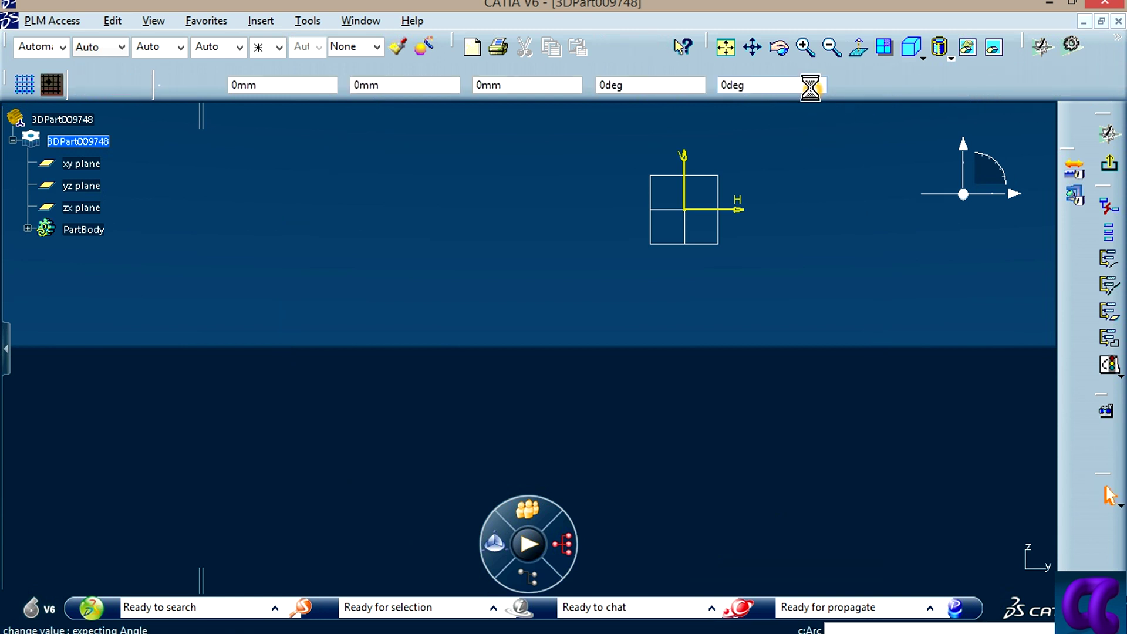
click(684, 210)
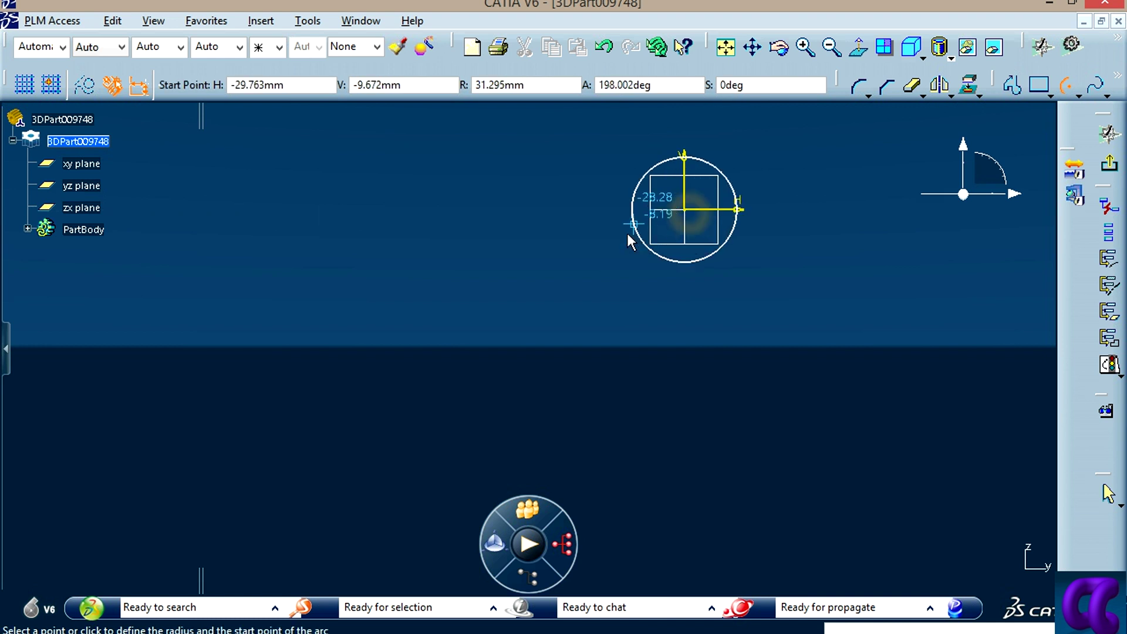
click(555, 379)
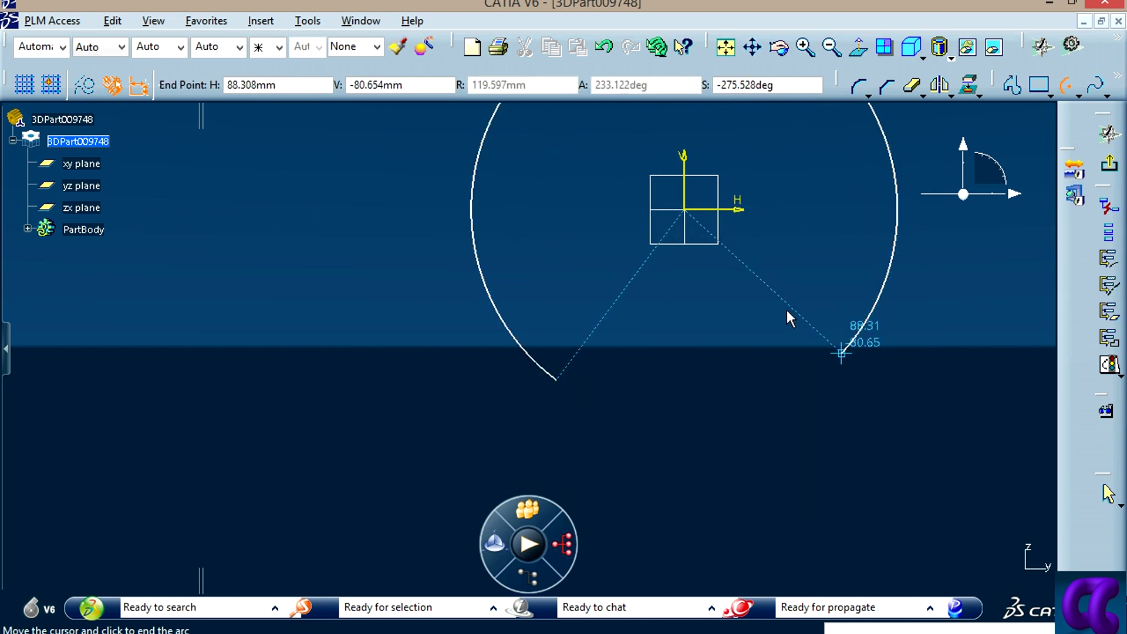
click(801, 386)
Step: Dimension the arc's radius and change it from 119.597 to R 20
click(1020, 86)
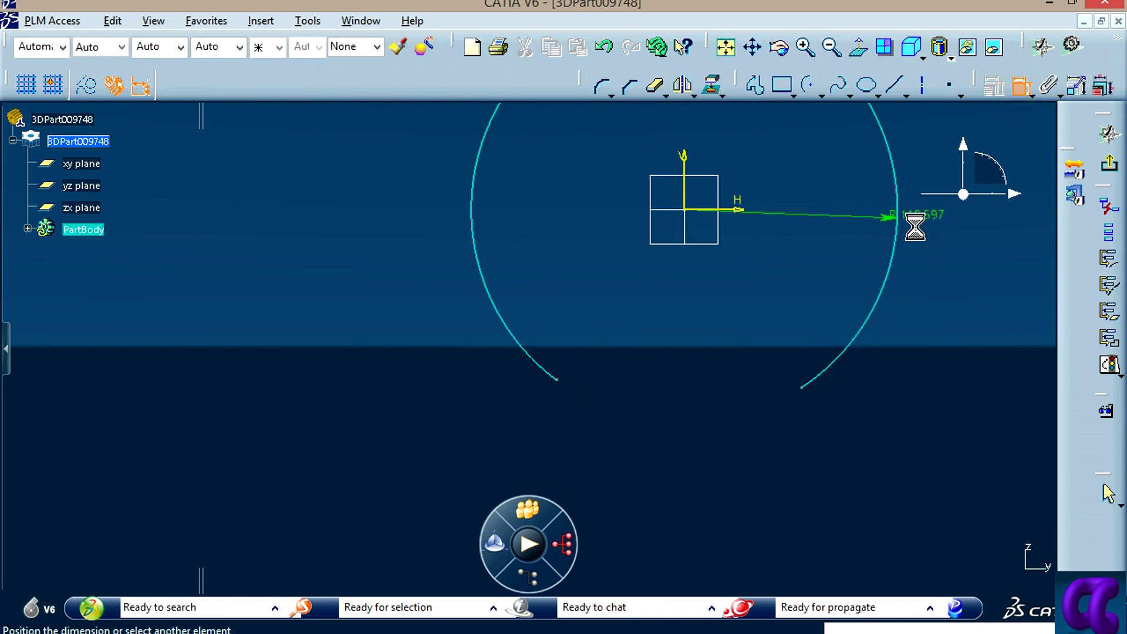
click(941, 245)
mouse_move(917, 265)
middle_down()
mouse_move(807, 325)
mouse_move(767, 252)
middle_up()
click(449, 625)
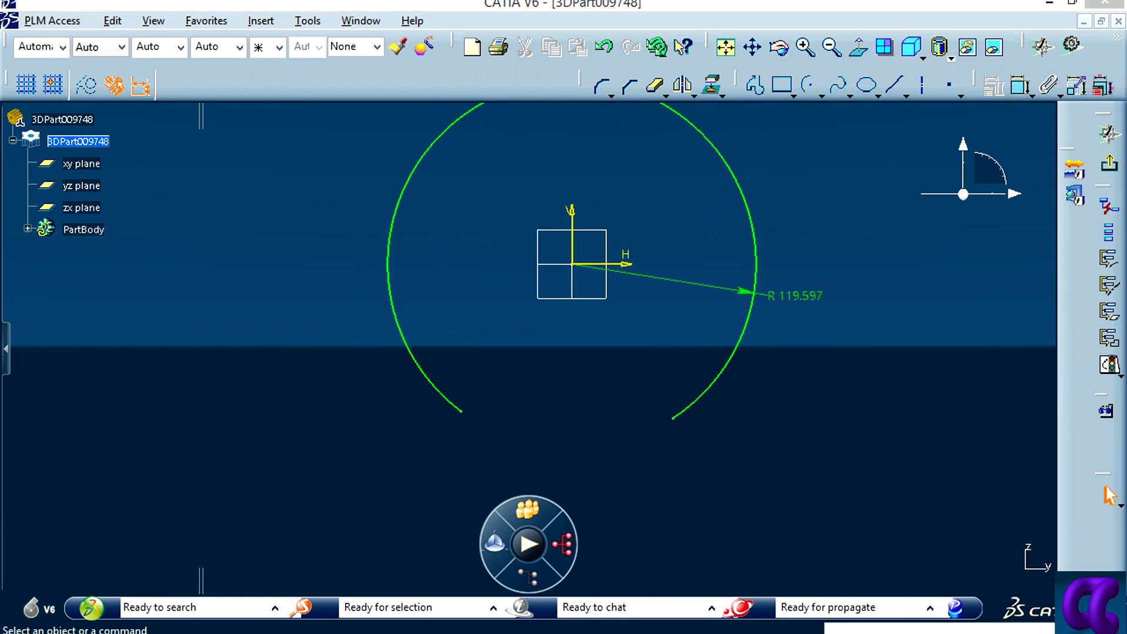
click(629, 401)
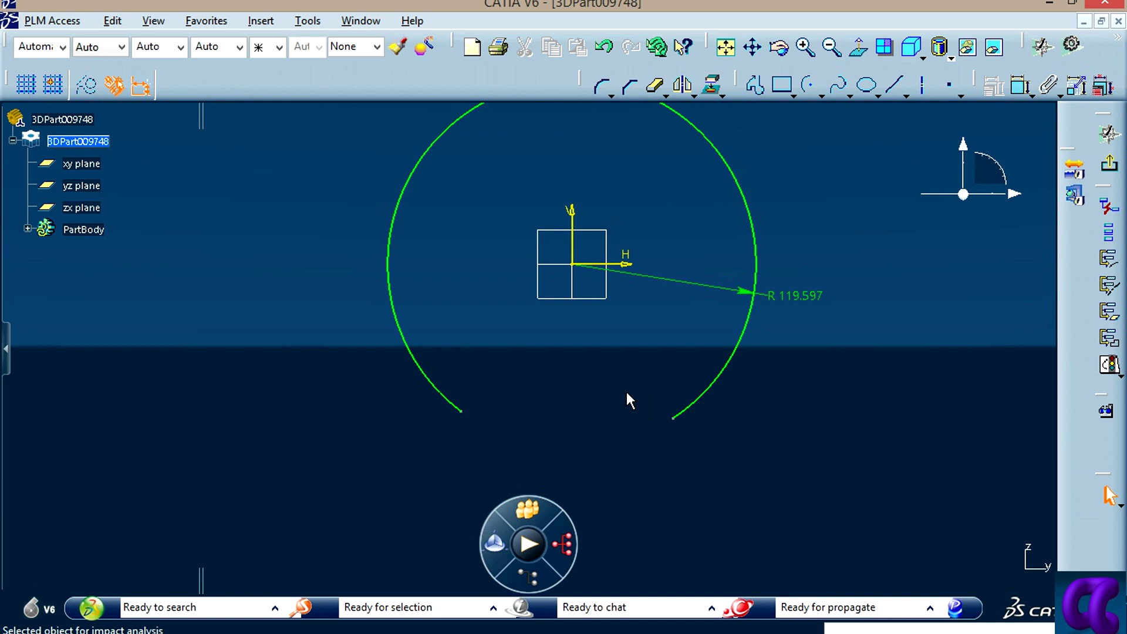
double_click(802, 294)
key(Return)
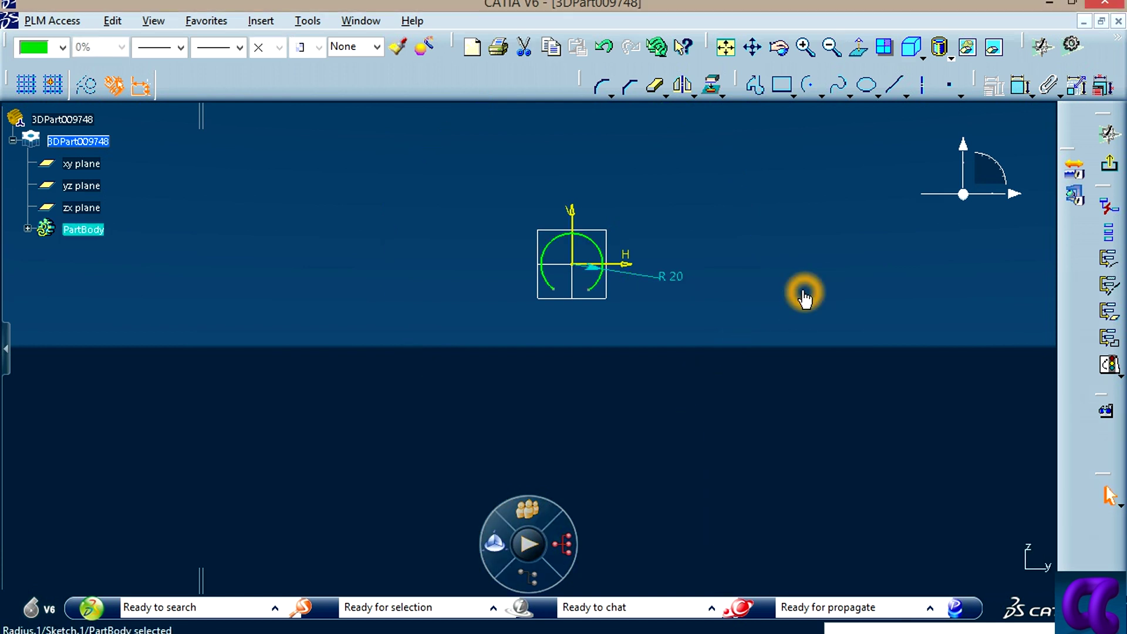
middle_drag(610, 355, 774, 176)
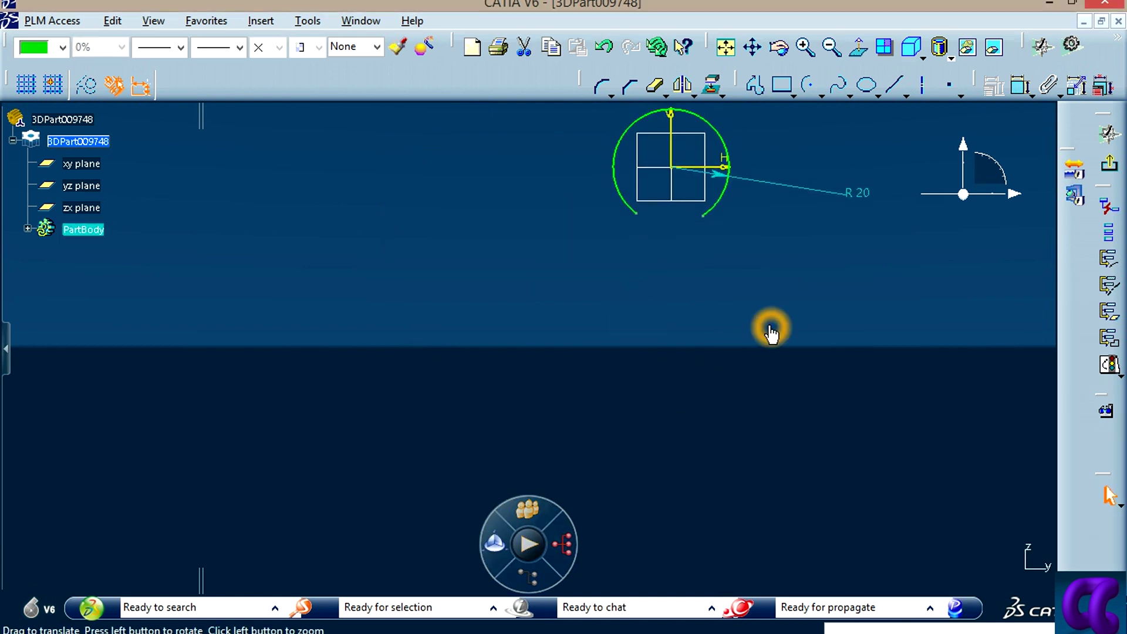
Step: Draw a corner rectangle below the circle, then select and delete it
click(779, 89)
click(543, 399)
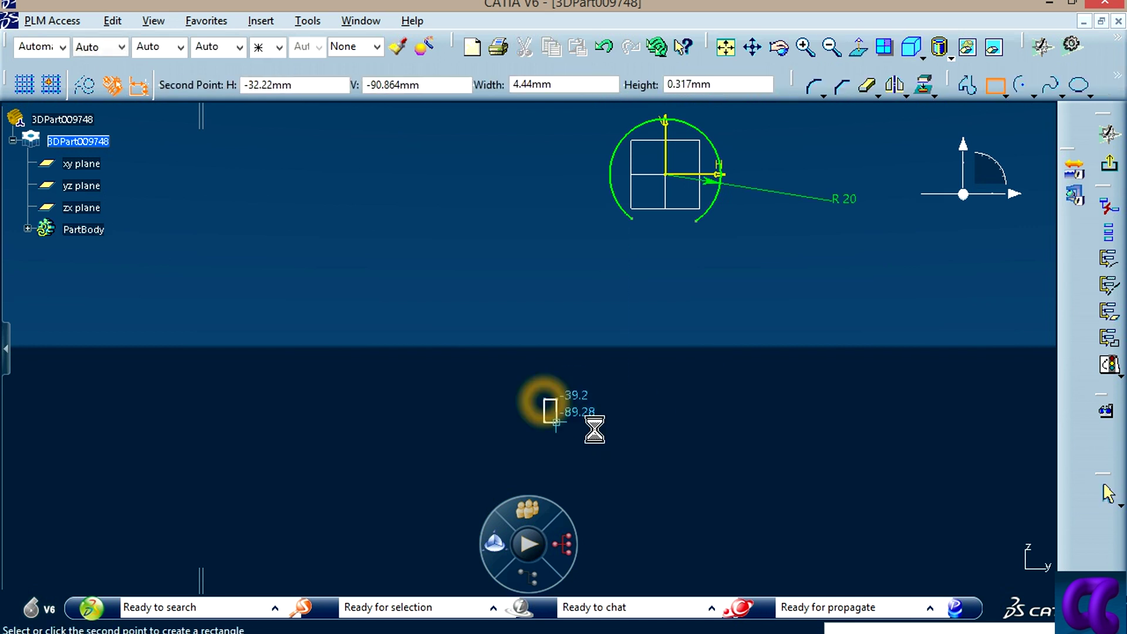
click(769, 462)
click(846, 348)
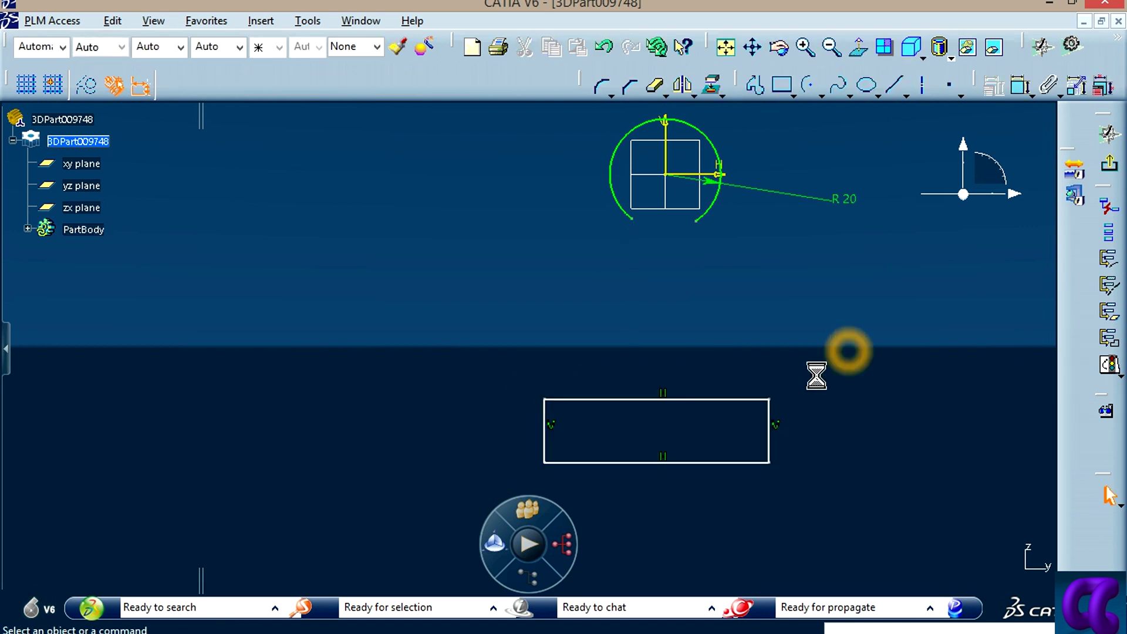
click(358, 581)
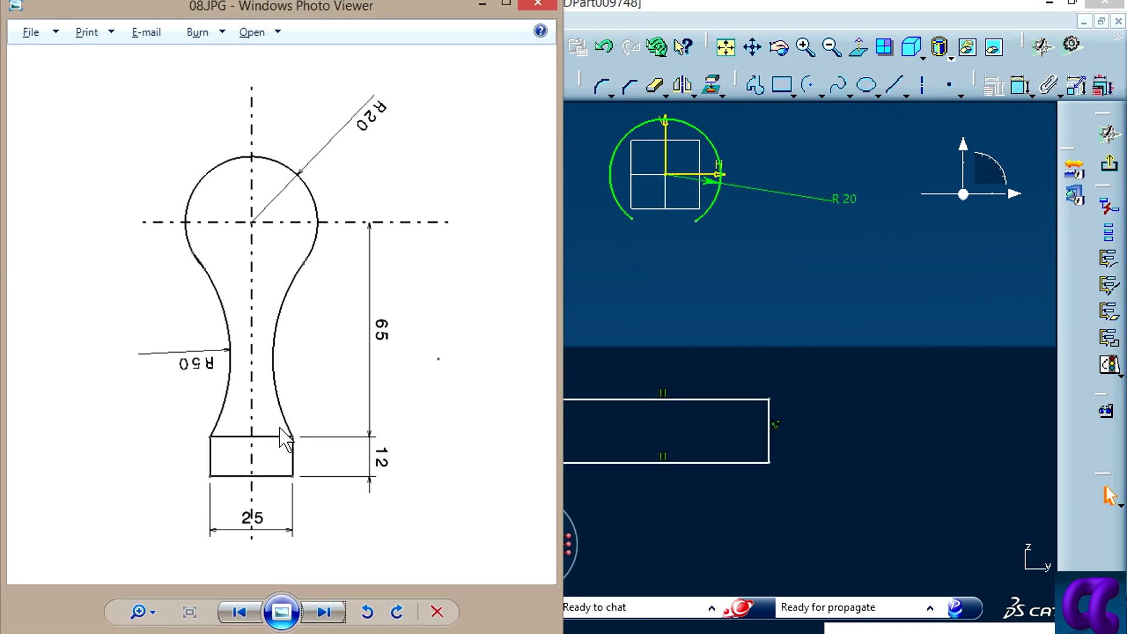
click(667, 536)
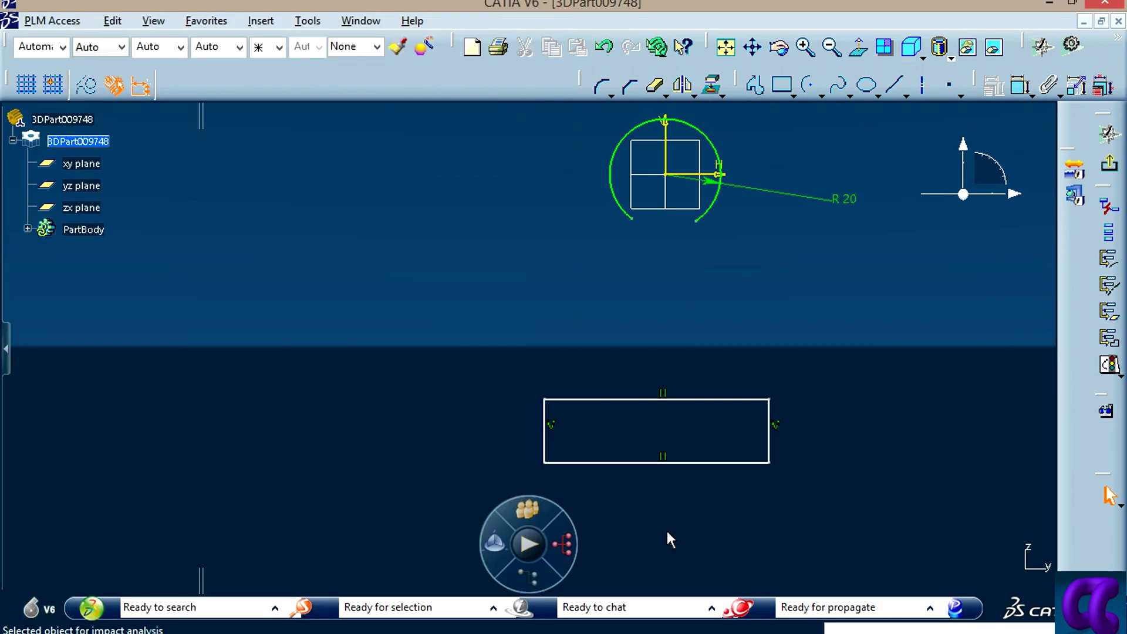
drag(935, 346, 443, 484)
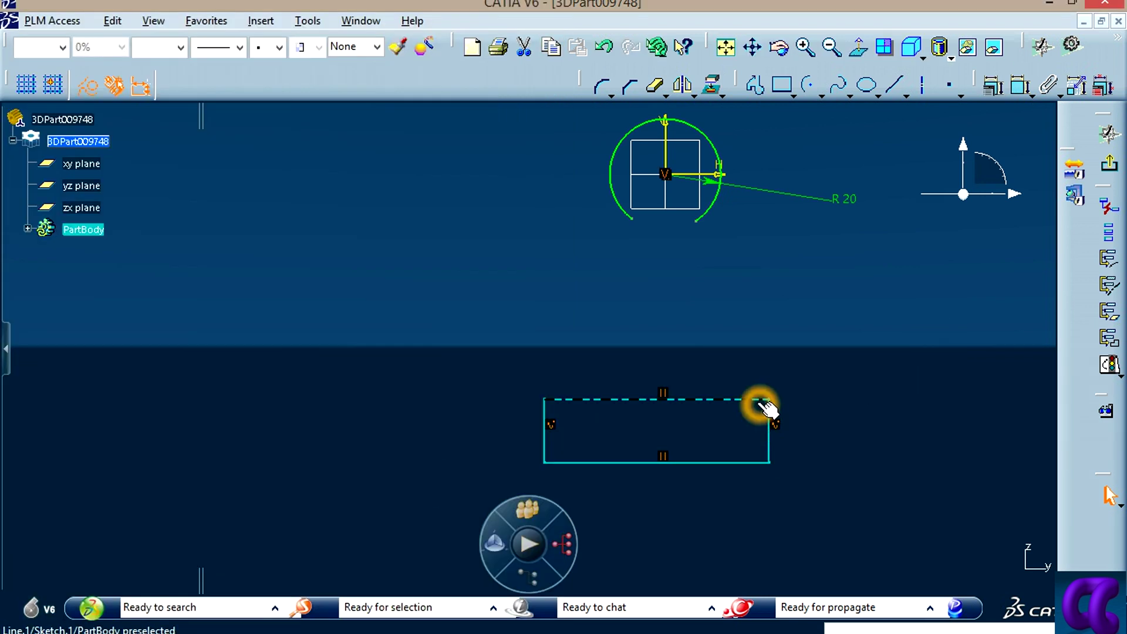
right_click(761, 404)
click(798, 359)
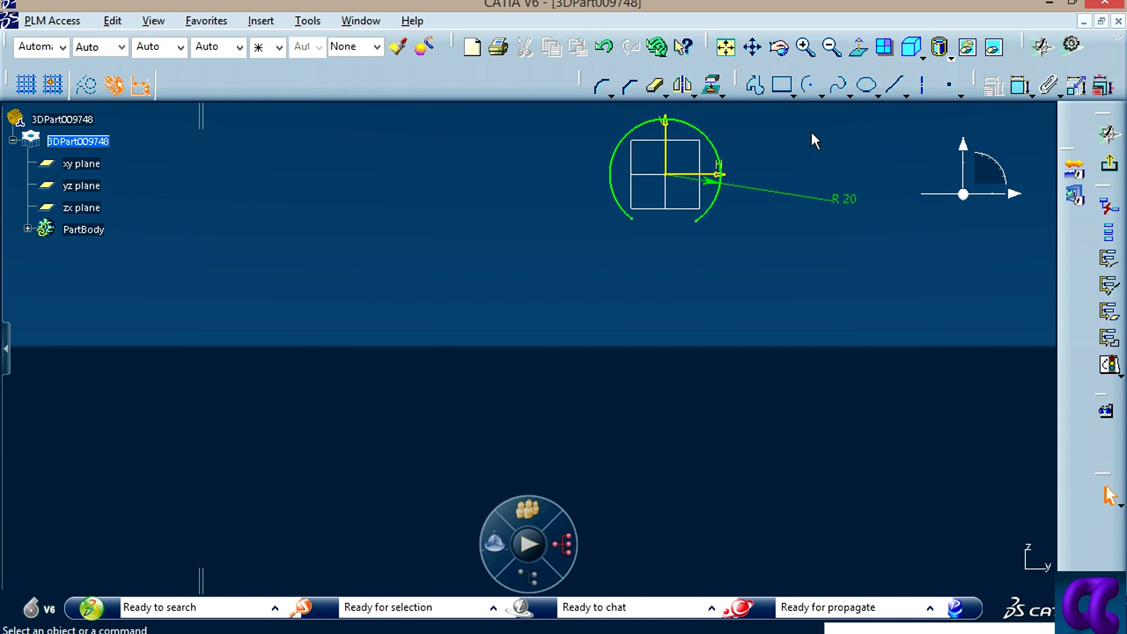
Step: Draw a Centered Rectangle below the R 20 circle instead
click(793, 97)
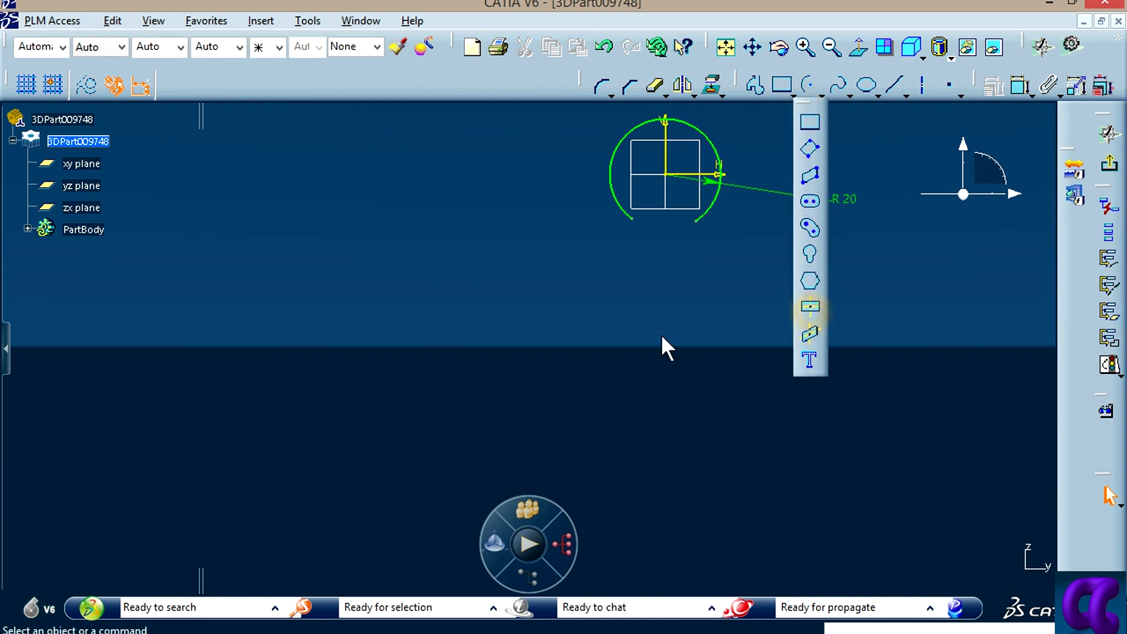
click(665, 412)
click(568, 368)
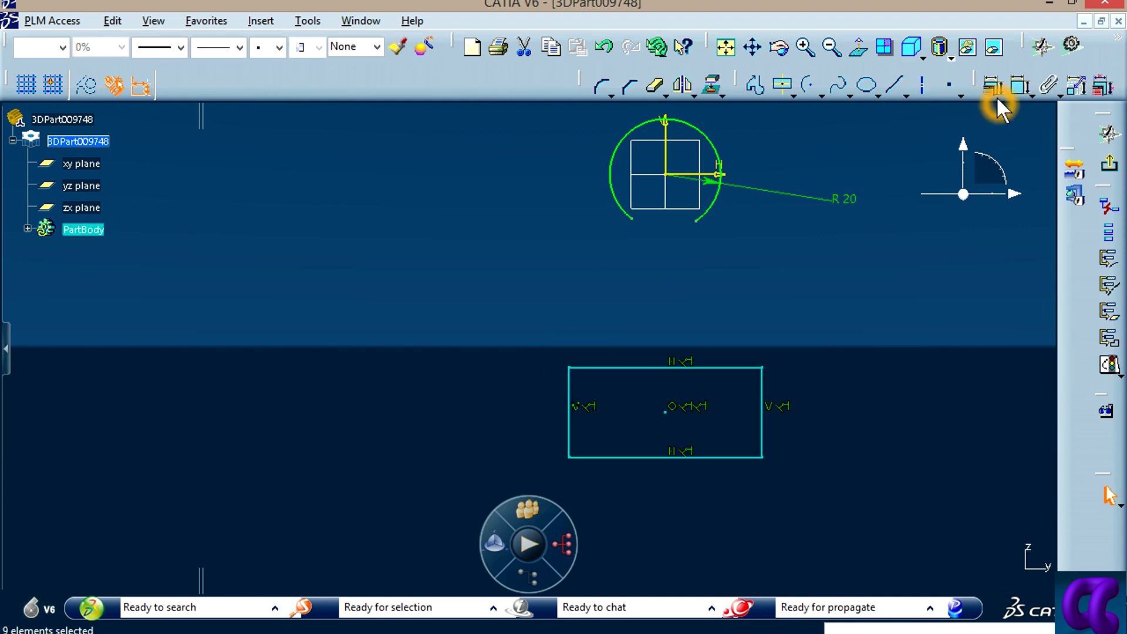
click(1018, 87)
Step: Add a width dimension below the rectangle and a height dimension beside it
click(730, 369)
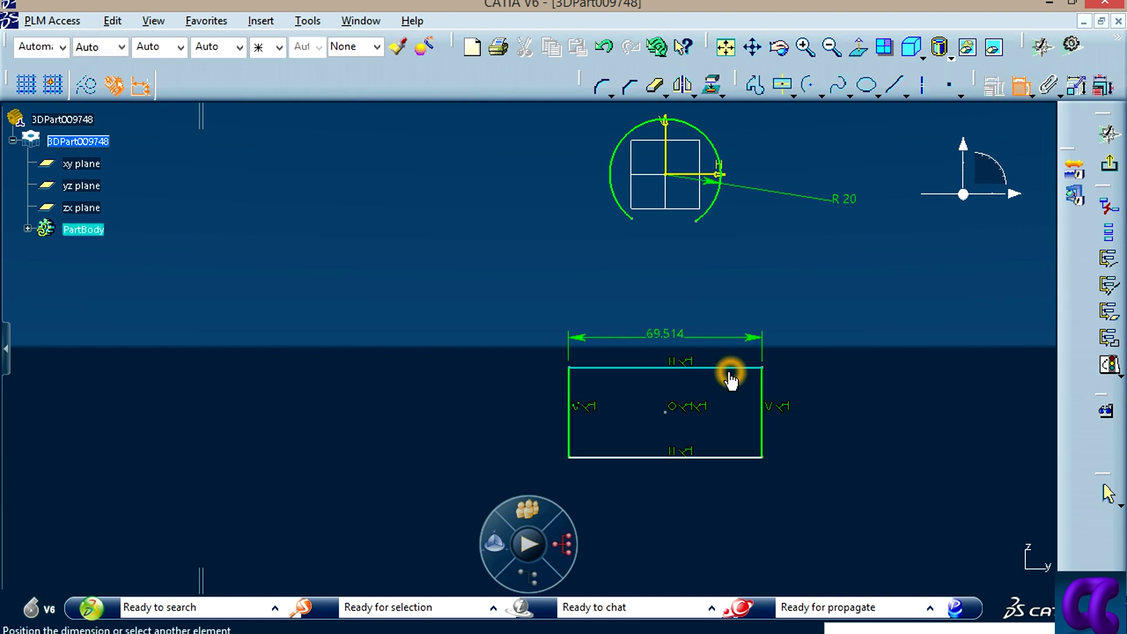
click(730, 463)
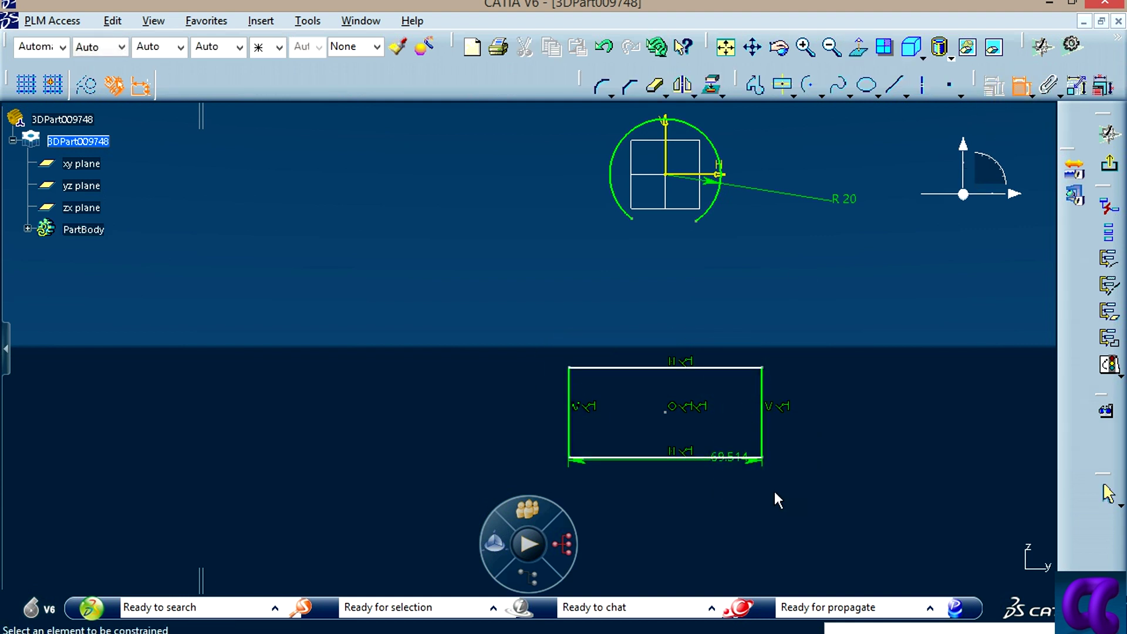
drag(755, 464, 754, 505)
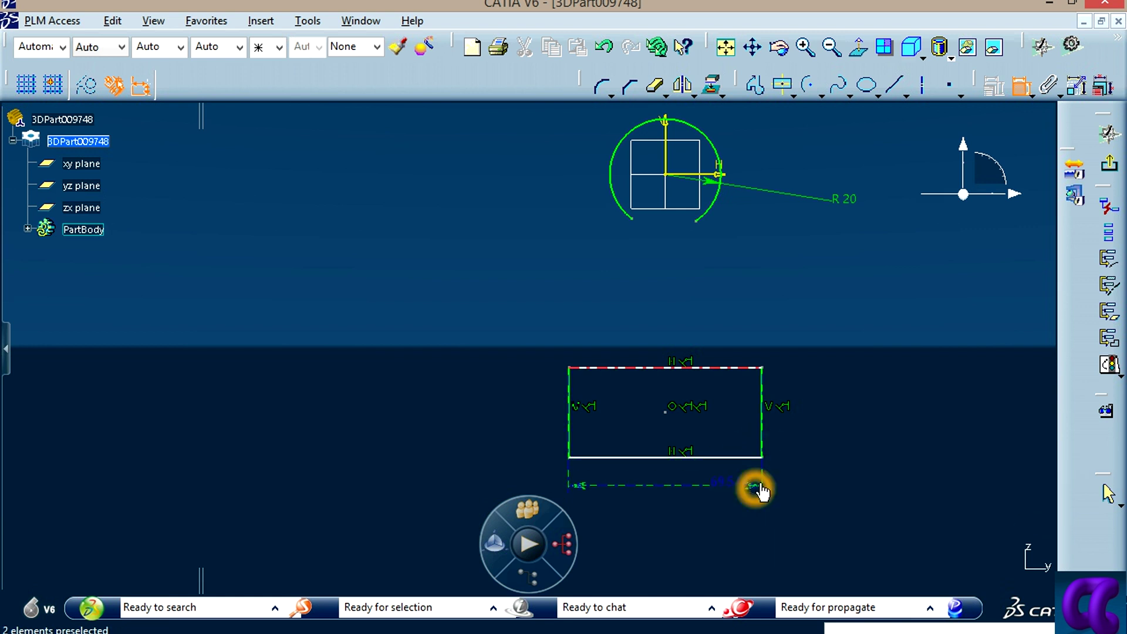
click(912, 411)
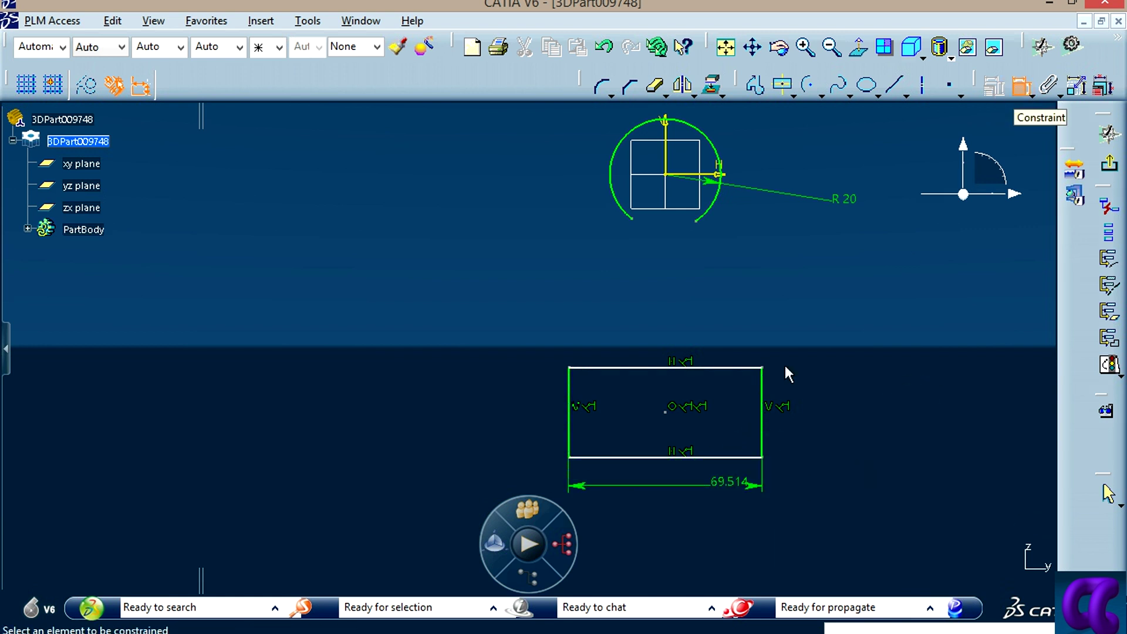
click(718, 369)
click(728, 467)
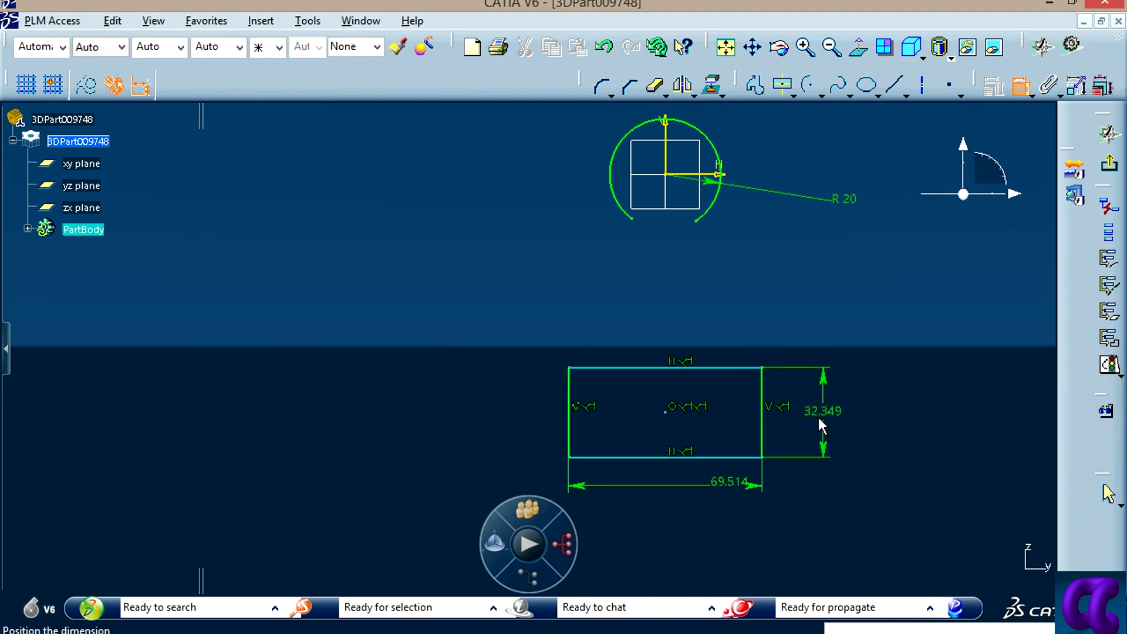
click(818, 422)
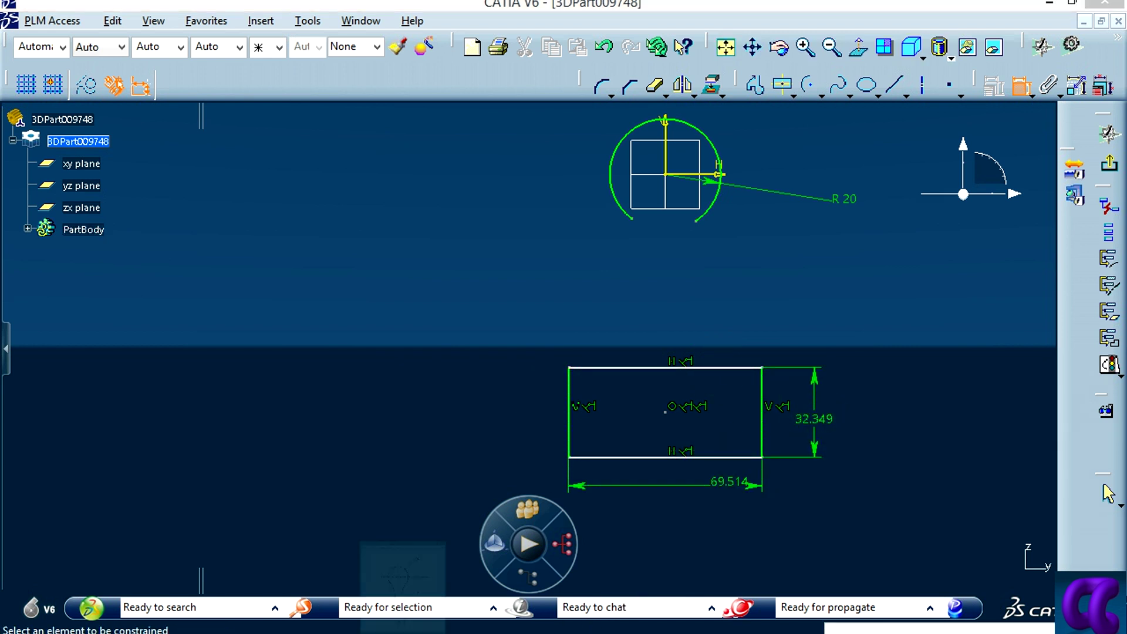
Step: Set the rectangle's height to 12 and its width to 25
key(alt+Tab)
key(alt+Tab)
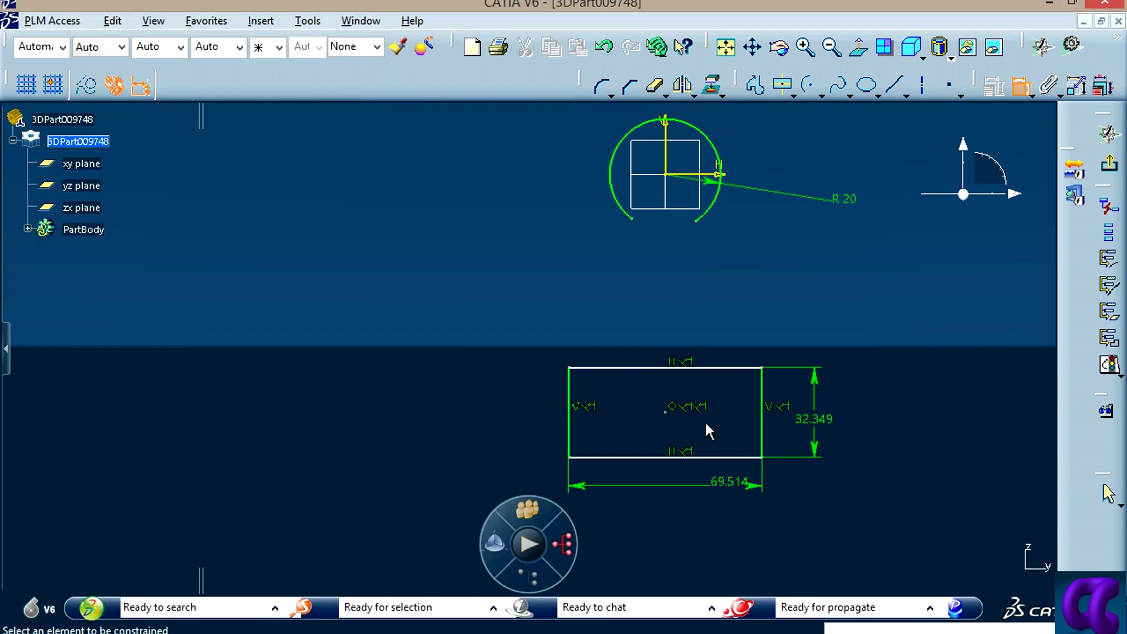
double_click(804, 423)
text(12)
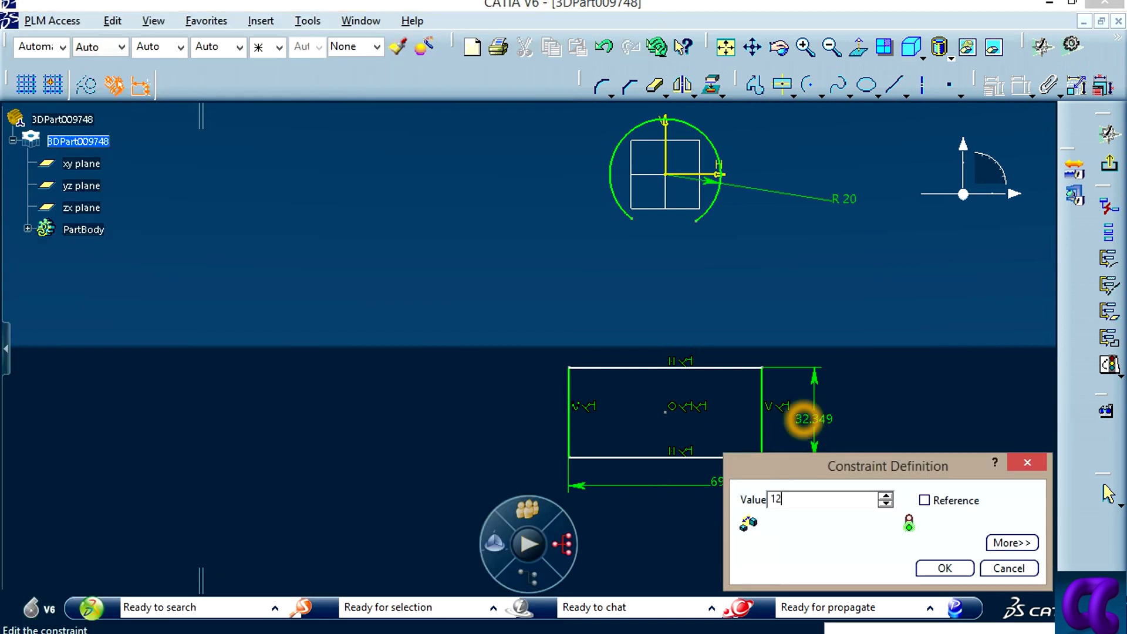
key(Return)
double_click(728, 499)
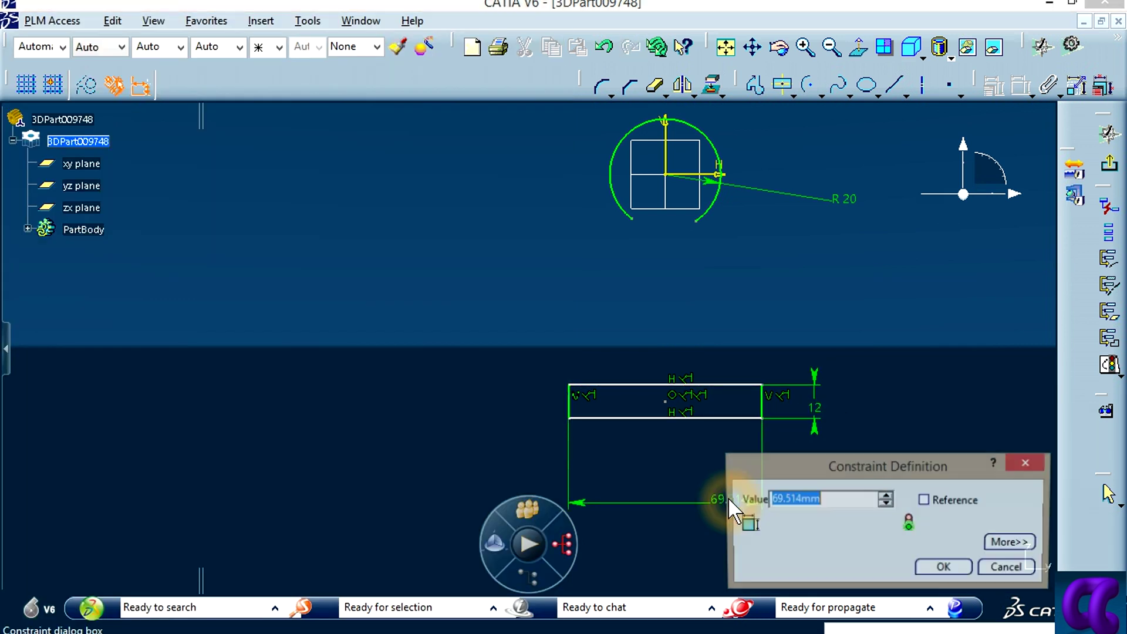
text(25)
key(Return)
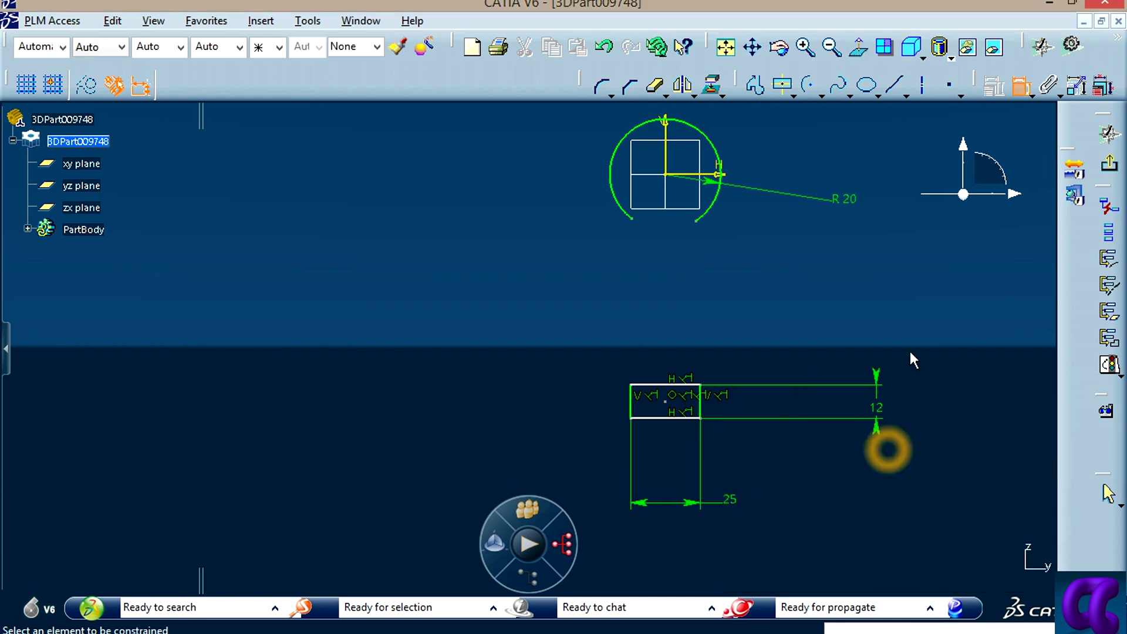
Step: Move the 12 and 25 dimensions close beside and under the rectangle
click(858, 421)
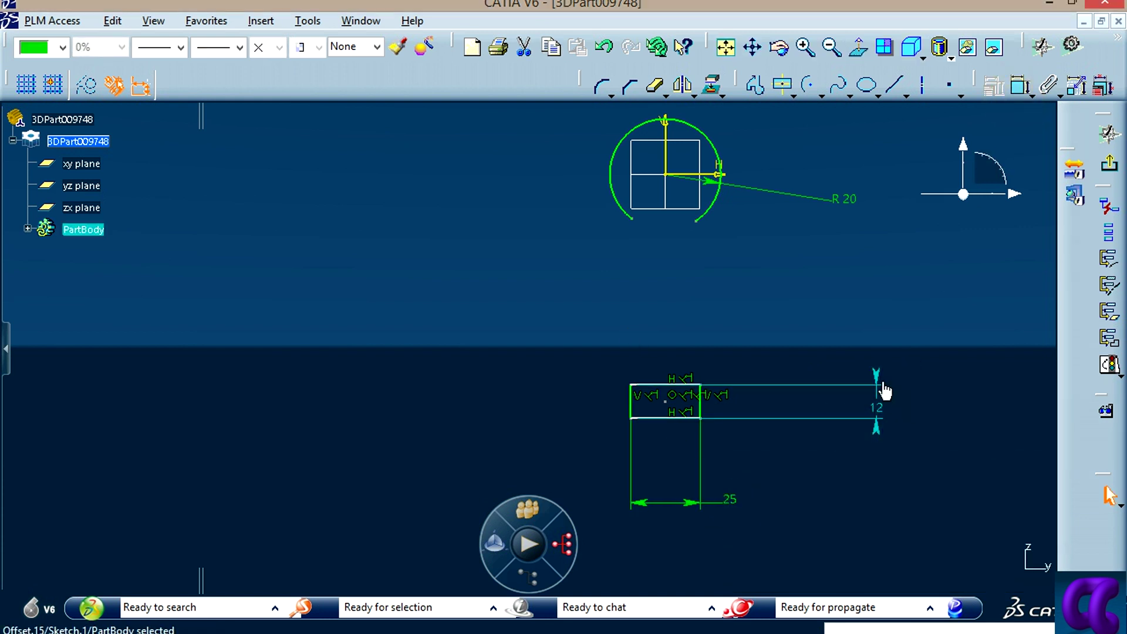
drag(884, 390, 719, 390)
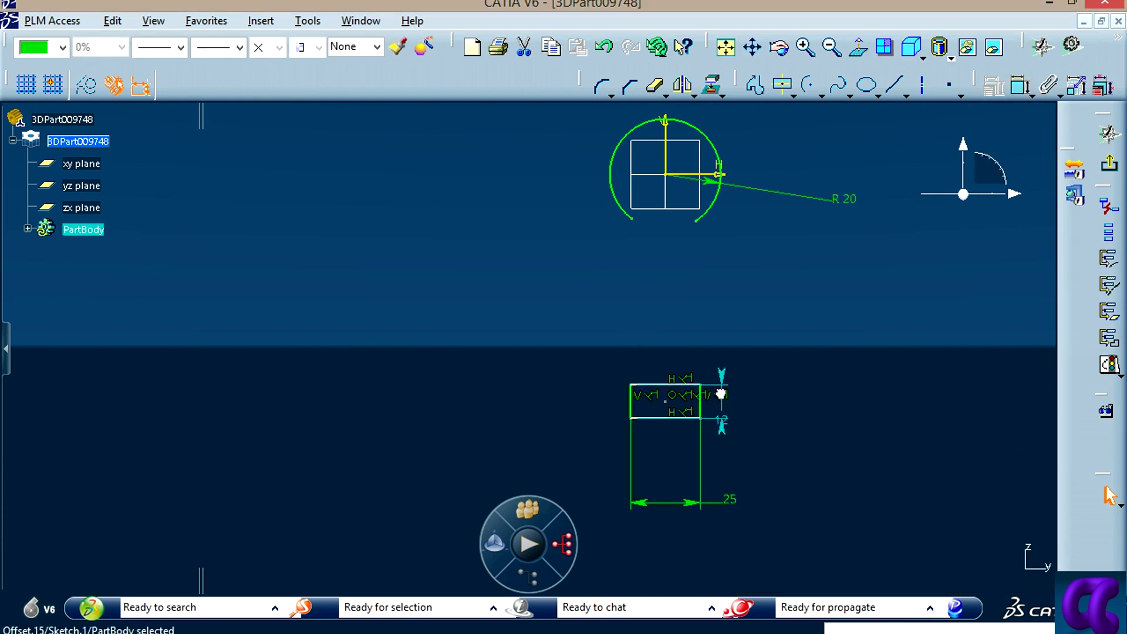
click(732, 504)
drag(730, 493, 691, 473)
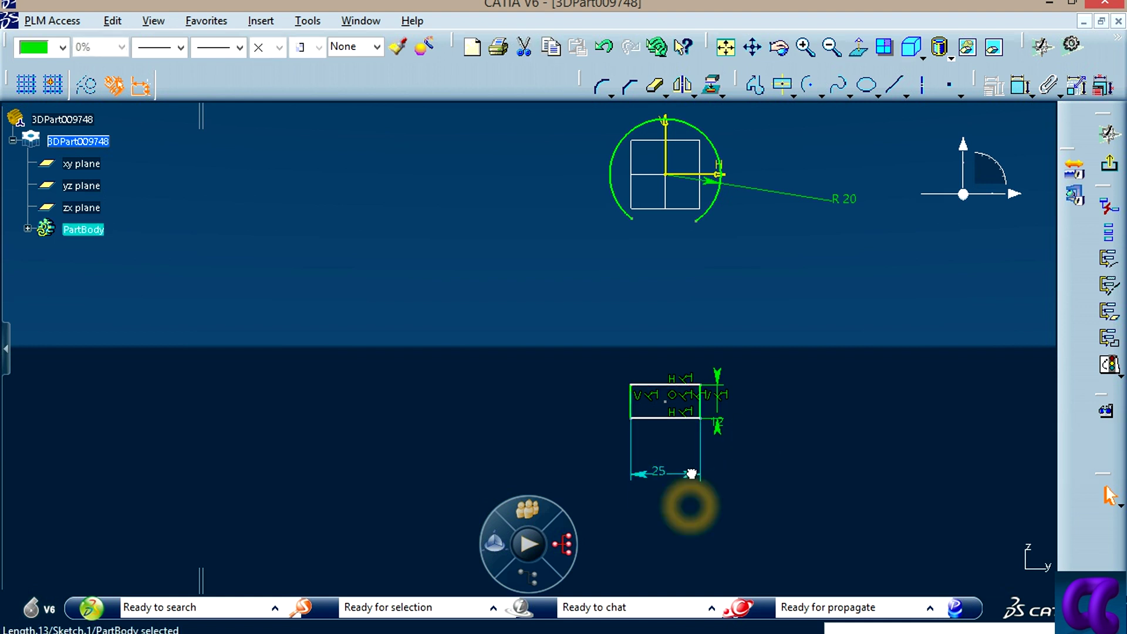
click(770, 435)
mouse_move(773, 429)
middle_down()
mouse_move(773, 390)
mouse_move(771, 403)
middle_up()
Step: Dimension the rectangle's top edge 65 below the horizontal axis through the arc centre
key(alt+Tab)
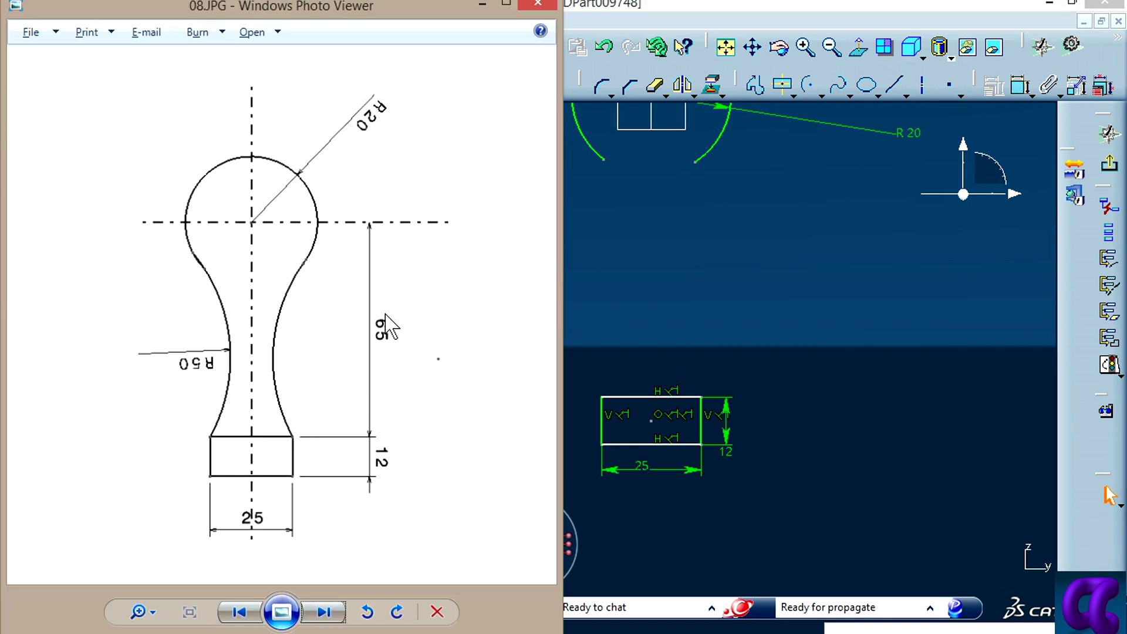
click(843, 394)
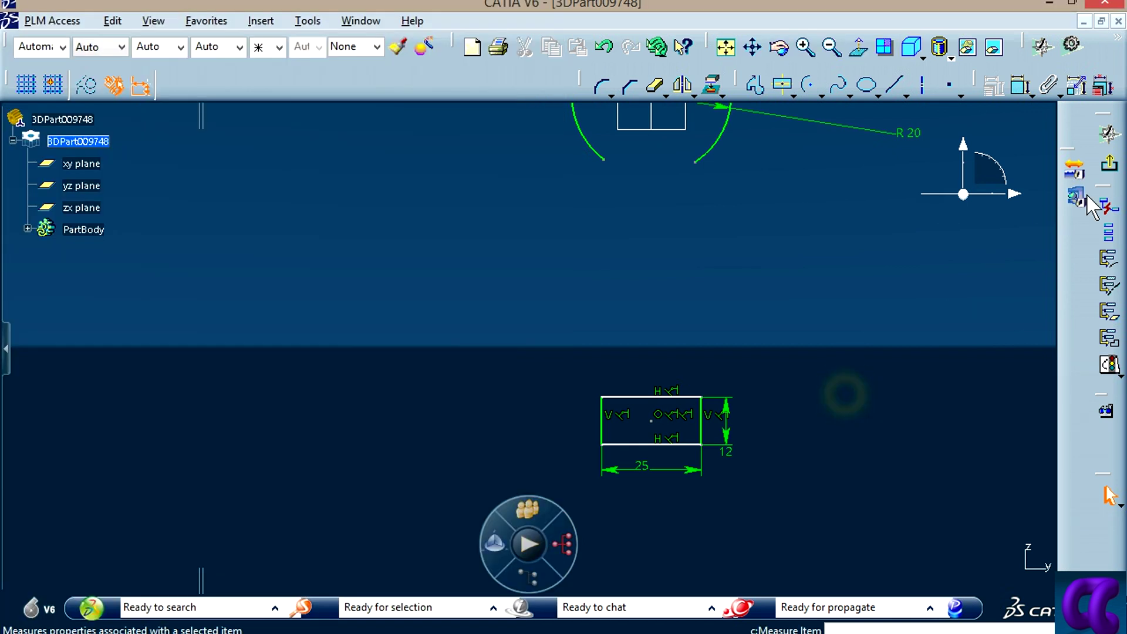
click(1021, 86)
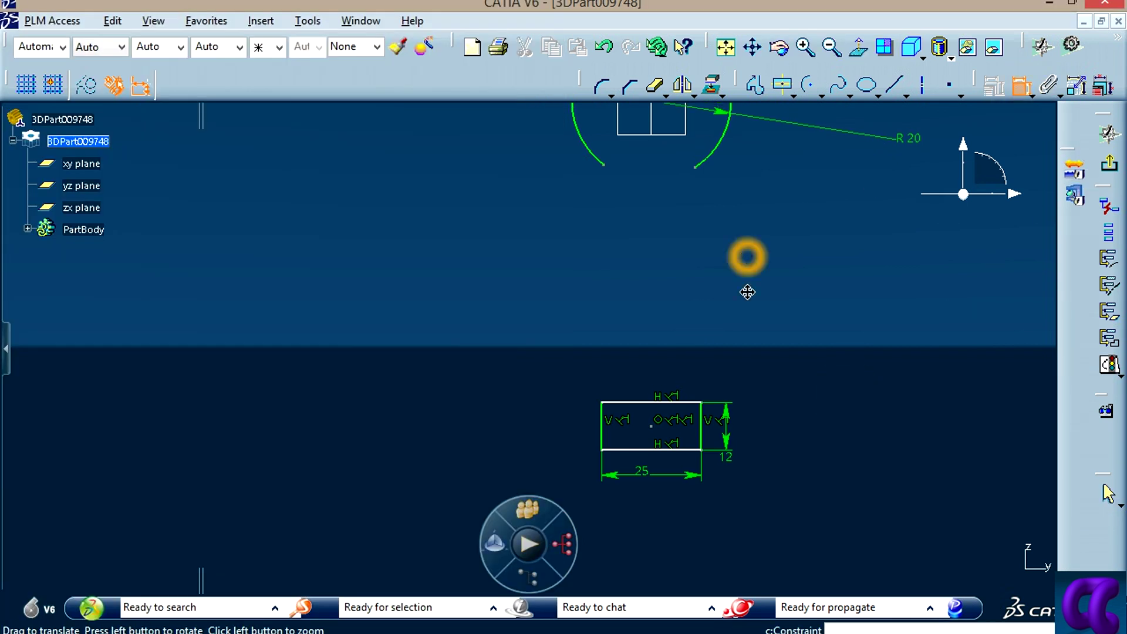
middle_drag(745, 256, 743, 320)
click(701, 163)
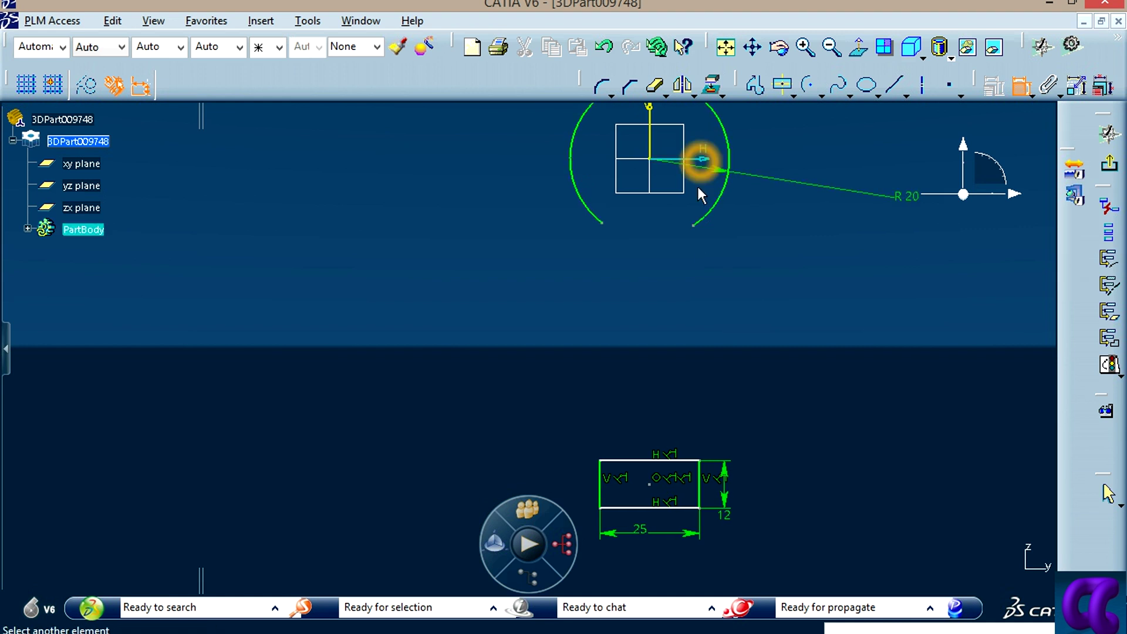
click(683, 462)
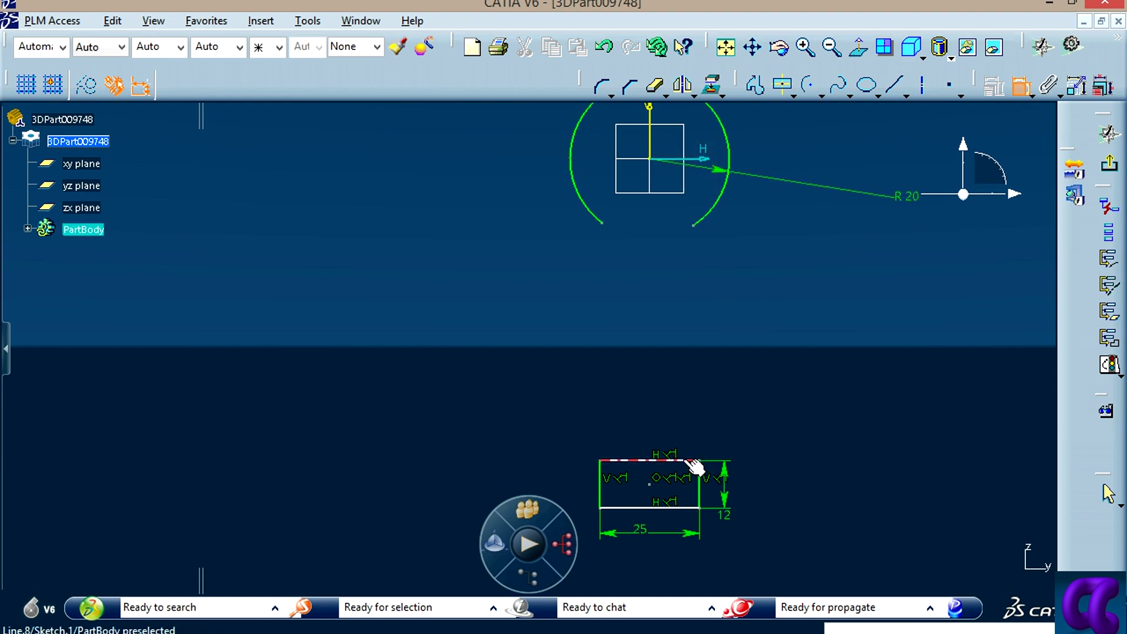
click(734, 394)
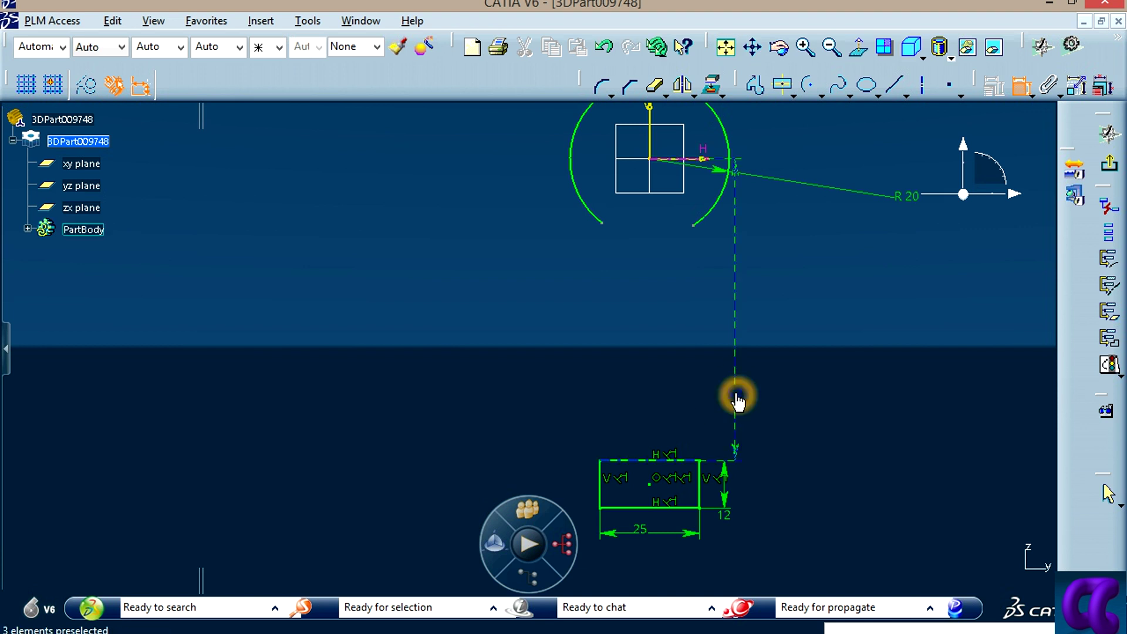
double_click(737, 397)
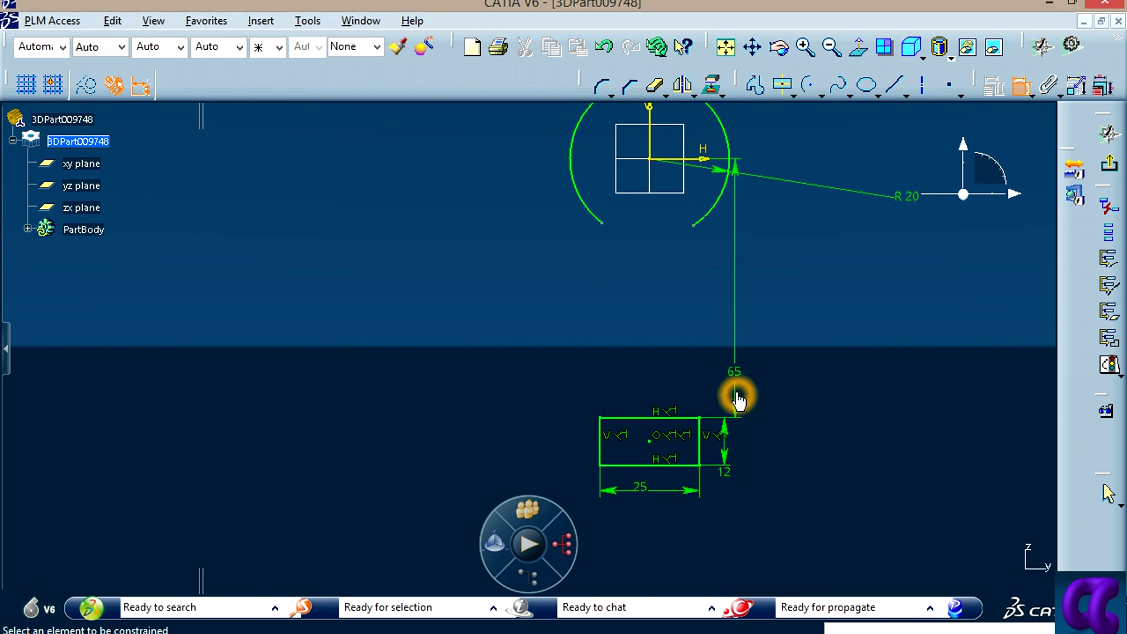
middle_drag(870, 339, 882, 302)
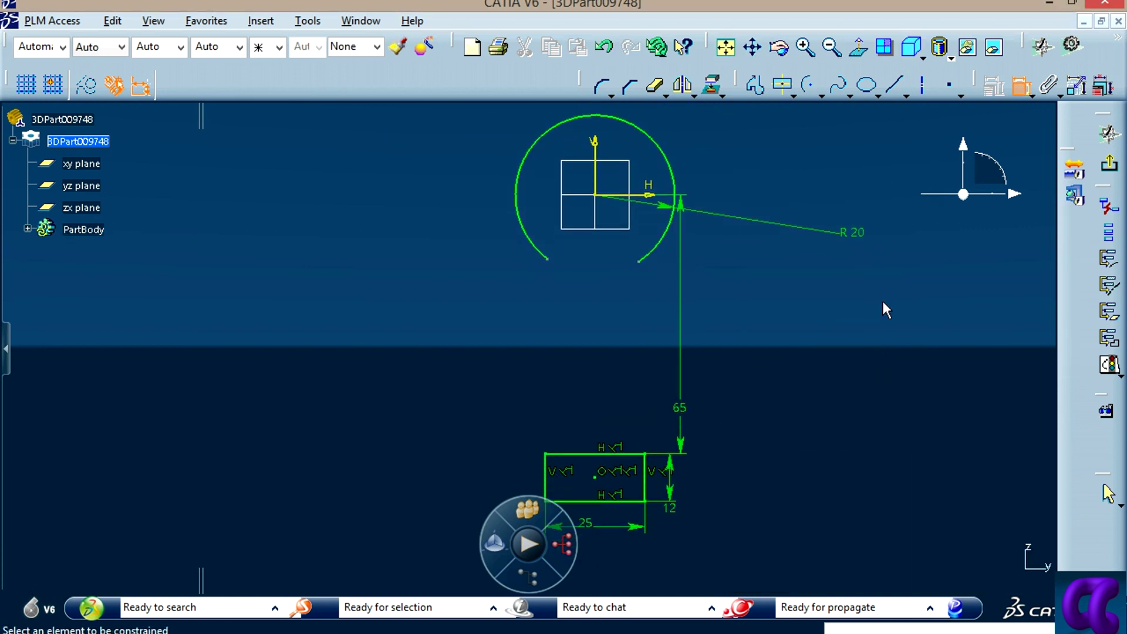
click(1021, 86)
Step: Draw left and right three-point arcs from the circle's lower ends to the rectangle's top corners
click(823, 96)
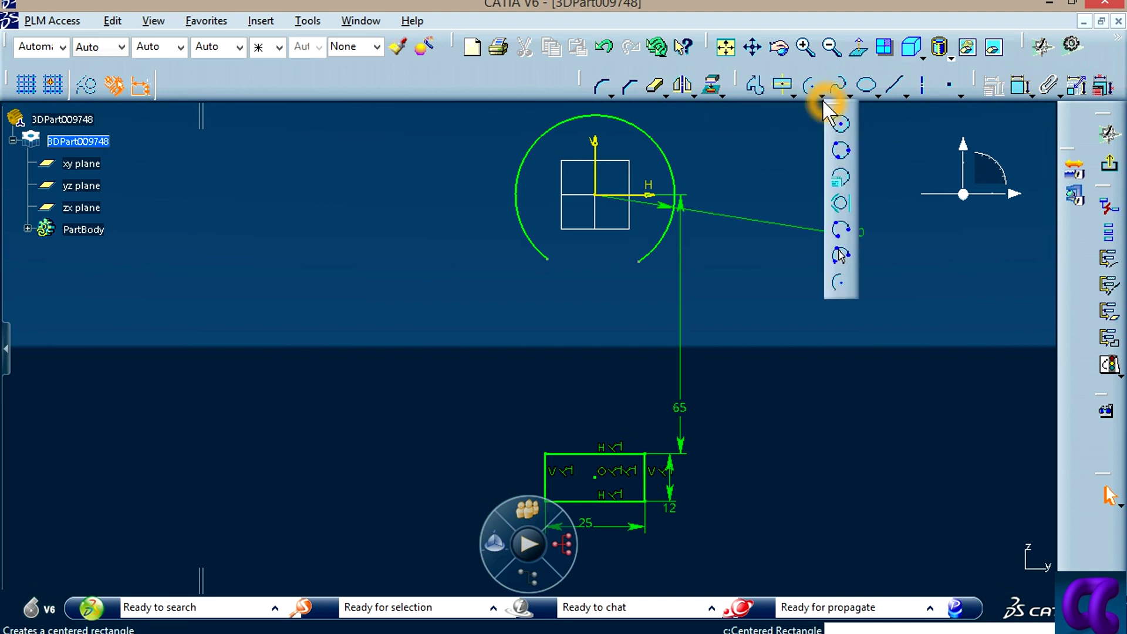
click(841, 259)
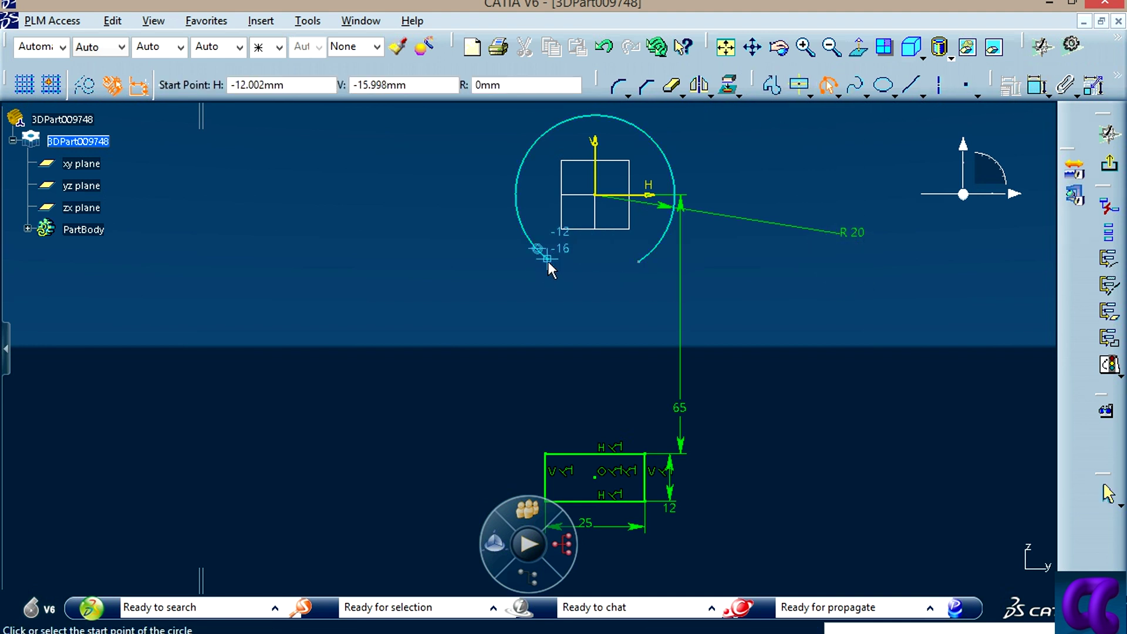
click(547, 259)
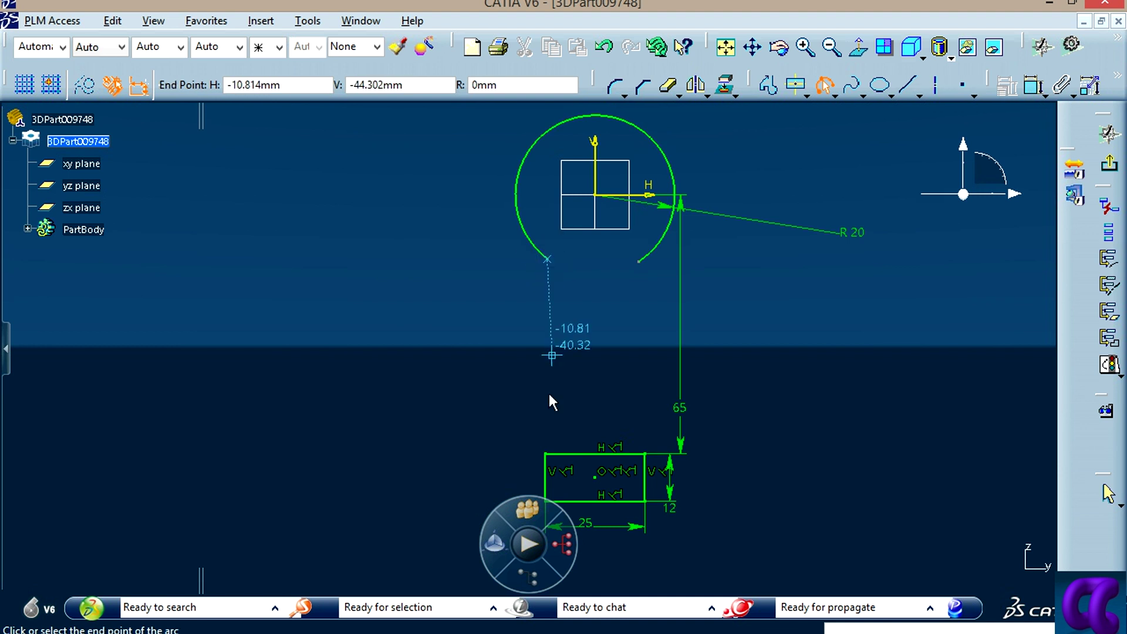
click(546, 454)
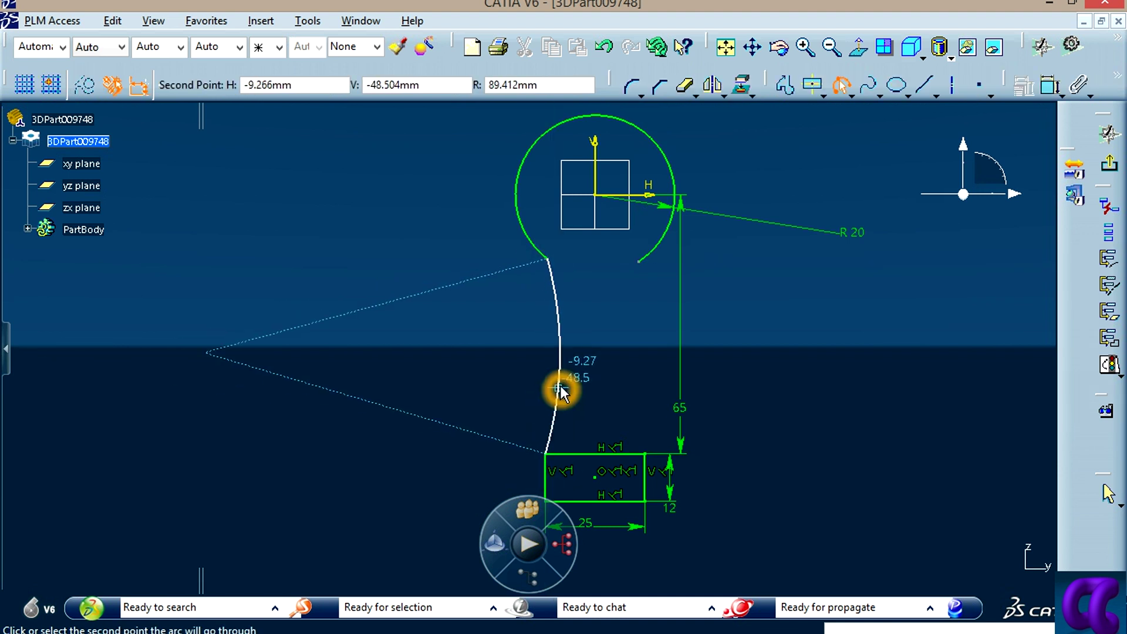
click(561, 386)
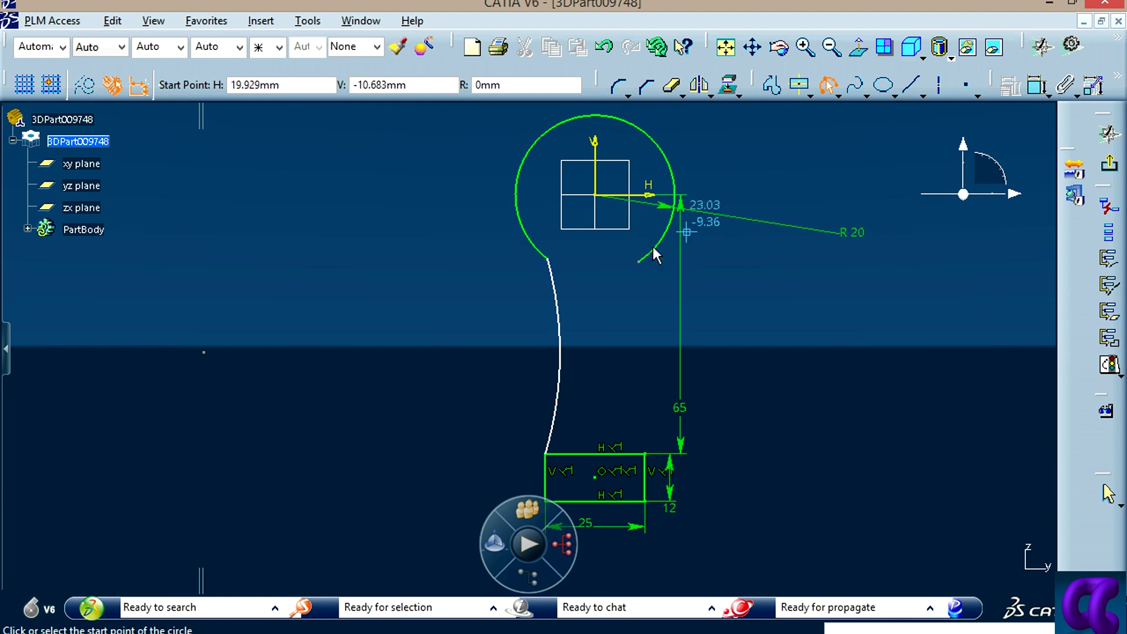
click(639, 263)
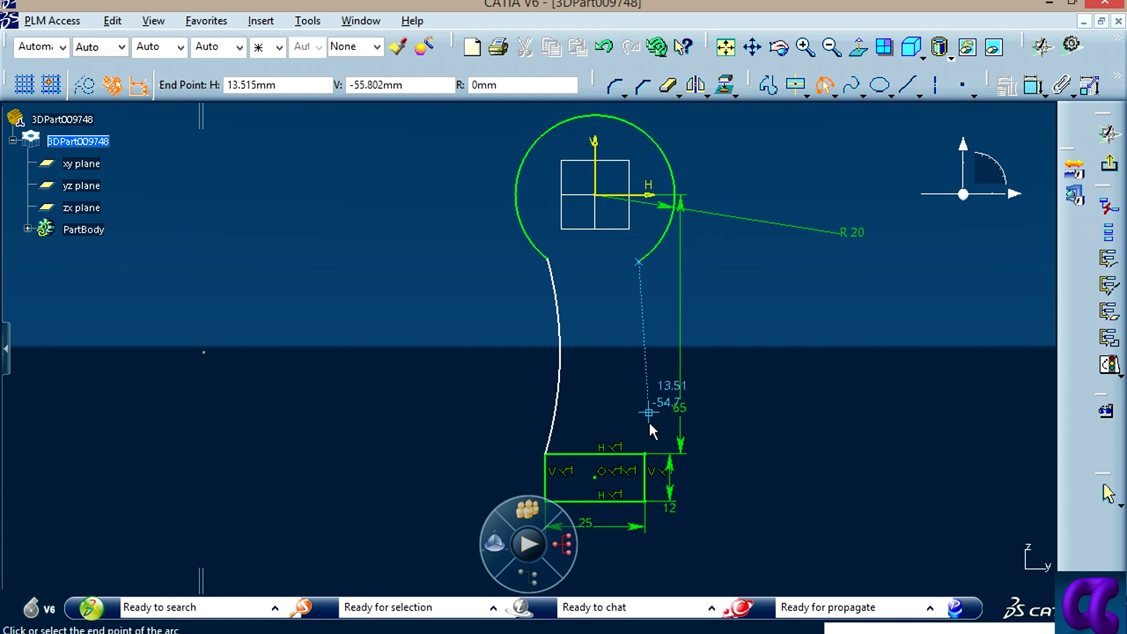
click(644, 453)
click(625, 373)
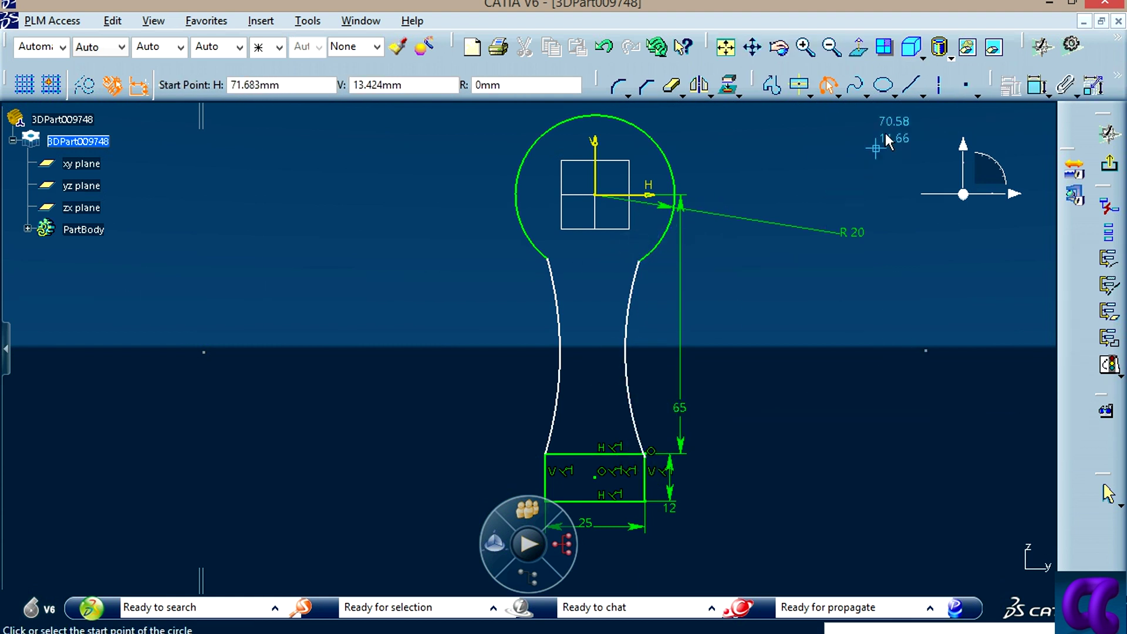
click(839, 88)
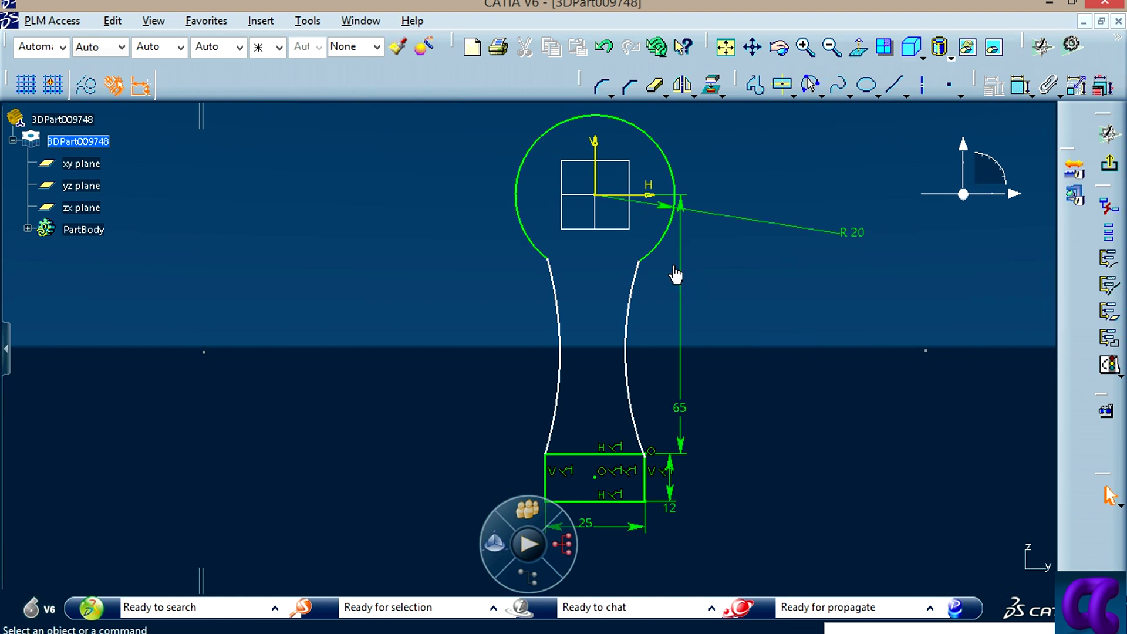
click(1018, 87)
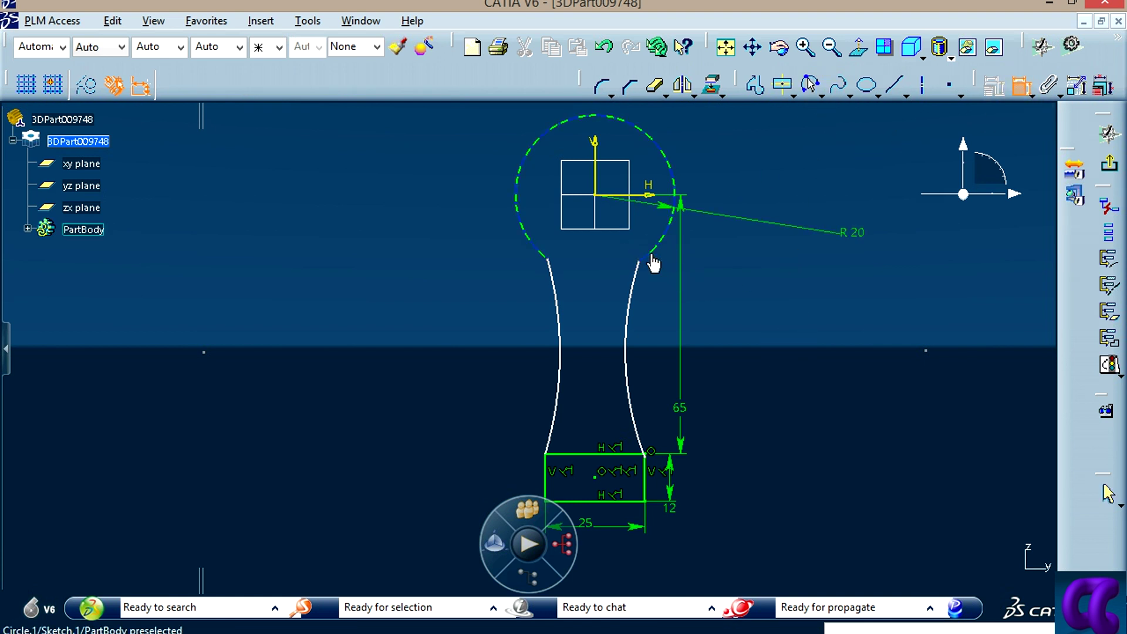
key(alt+Tab)
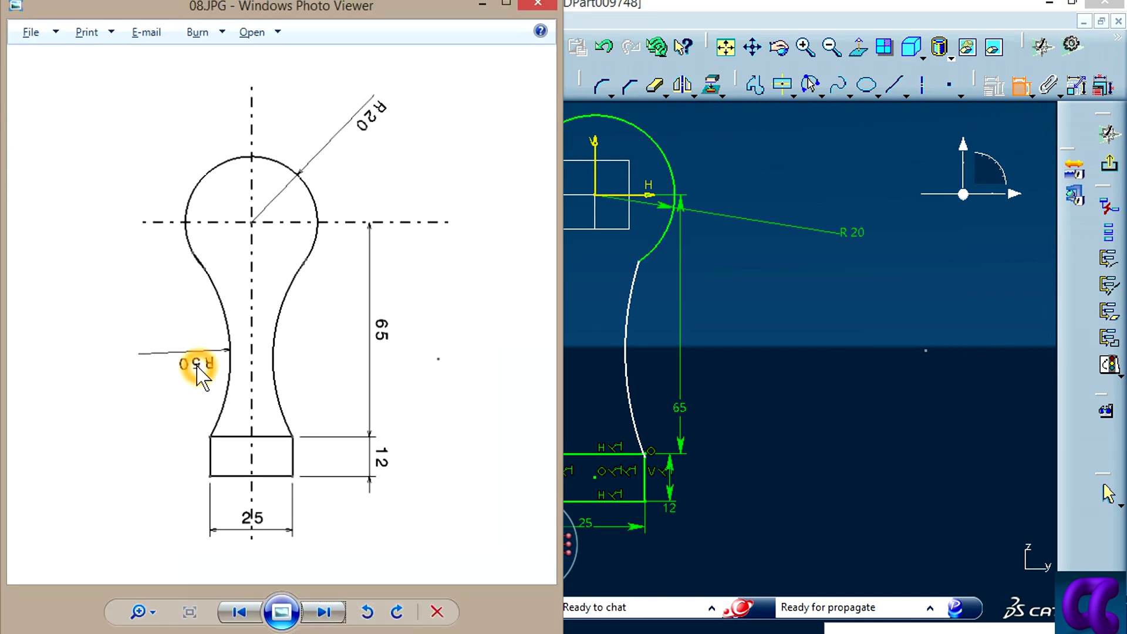
key(alt+Tab)
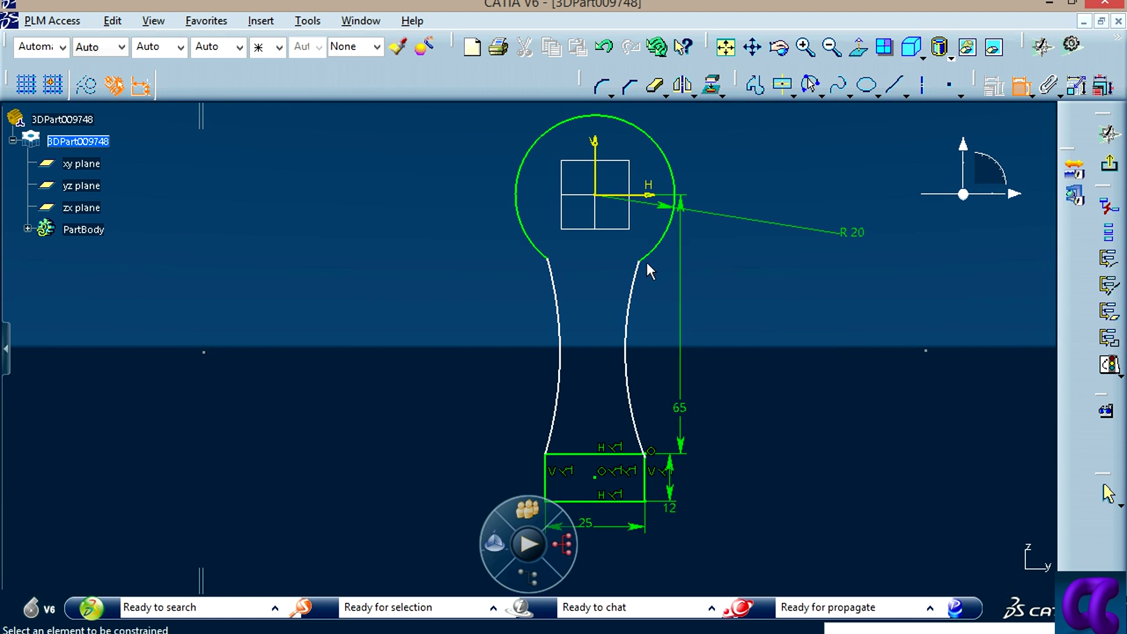
Step: Make the right and left side arcs tangent to the circle
click(654, 253)
click(634, 296)
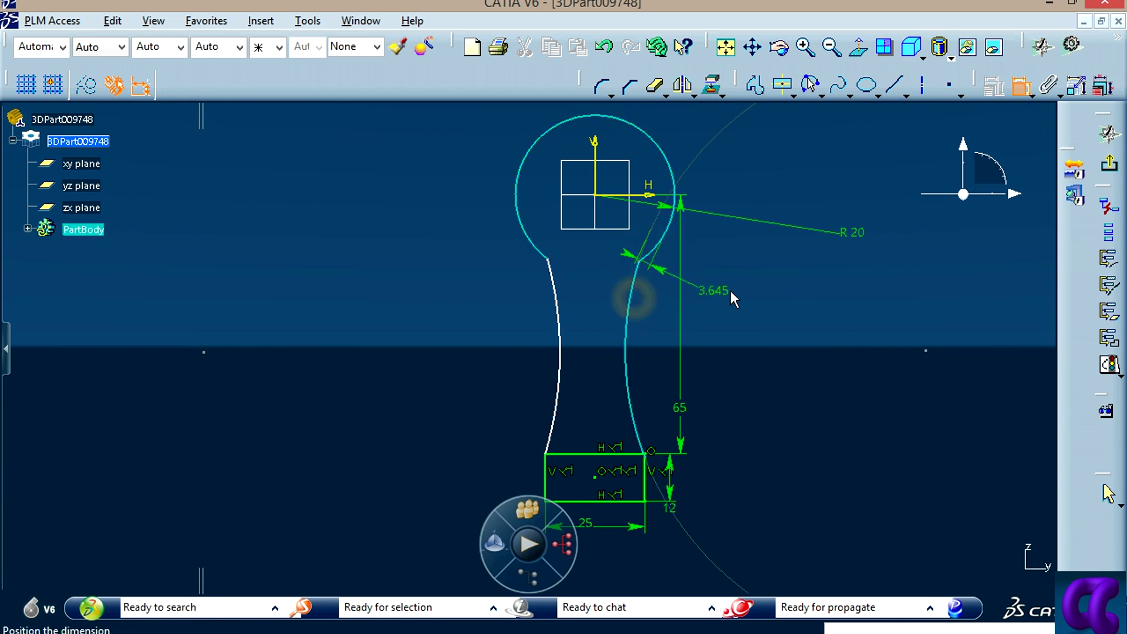
right_click(732, 299)
click(775, 460)
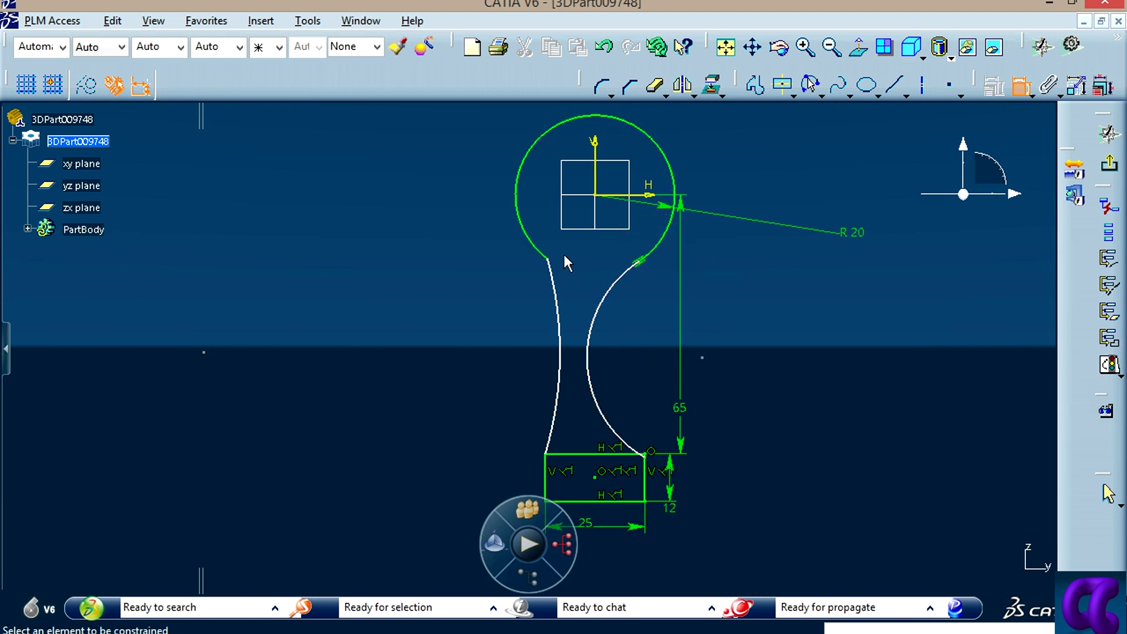
click(536, 249)
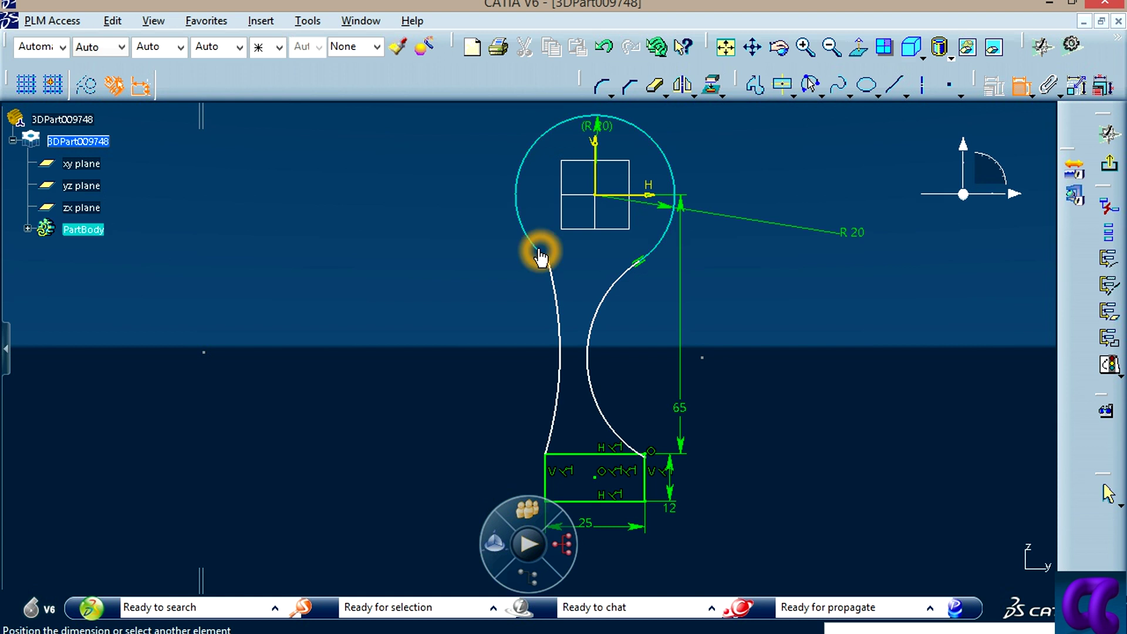
click(564, 292)
right_click(477, 305)
click(546, 475)
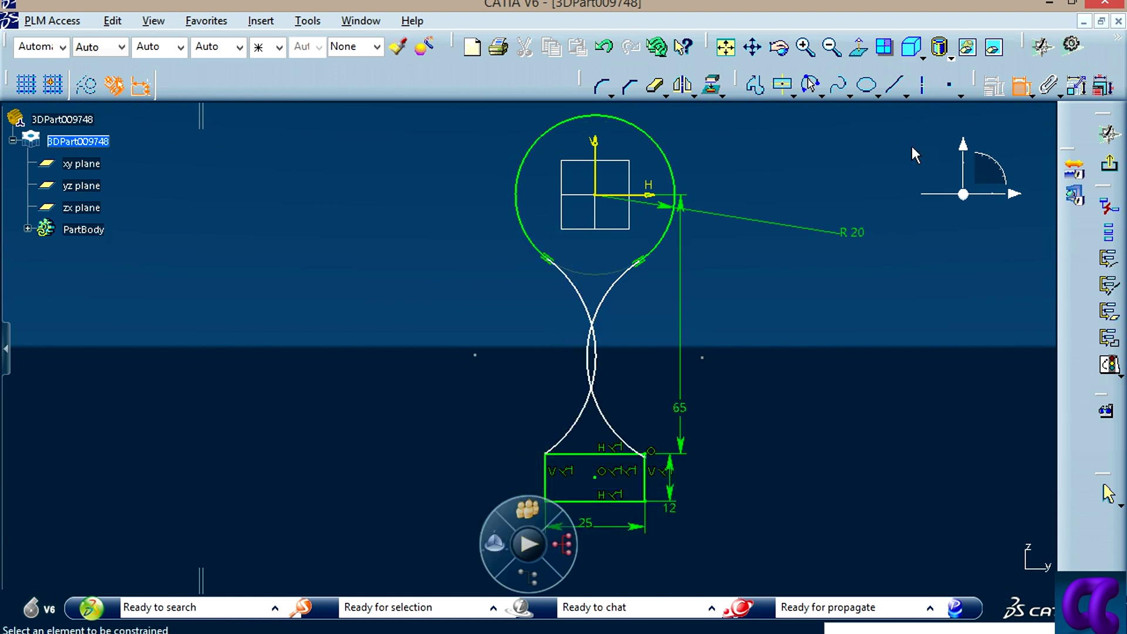
Step: Dimension both side arcs with a radius of 50
click(609, 299)
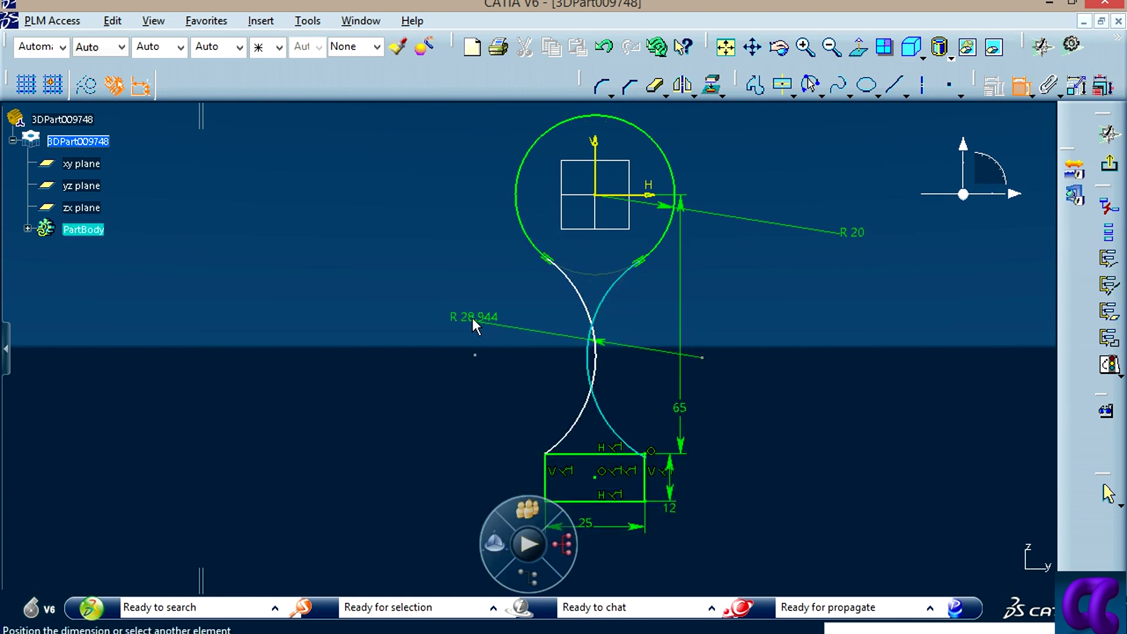
click(473, 319)
double_click(476, 318)
text(50)
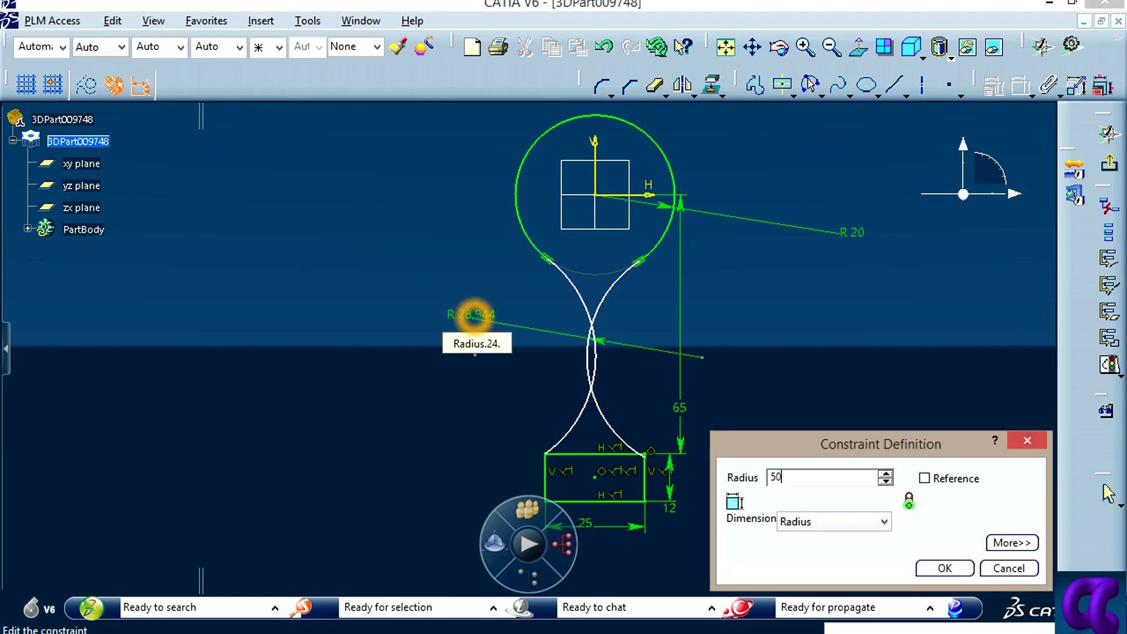
key(Return)
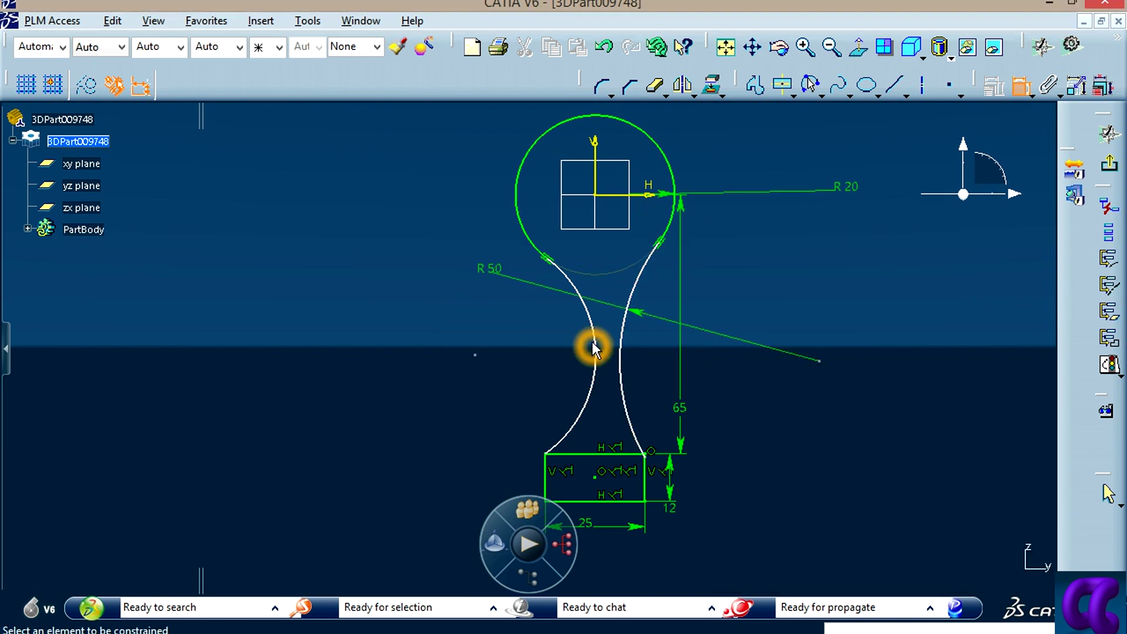
click(592, 348)
double_click(721, 264)
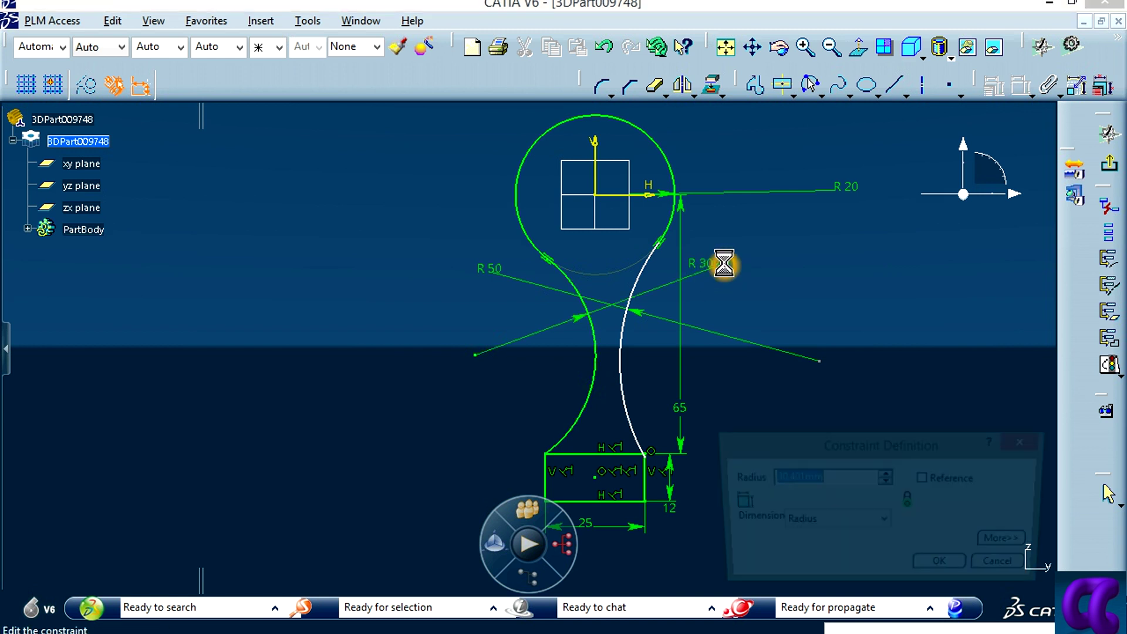
key(Return)
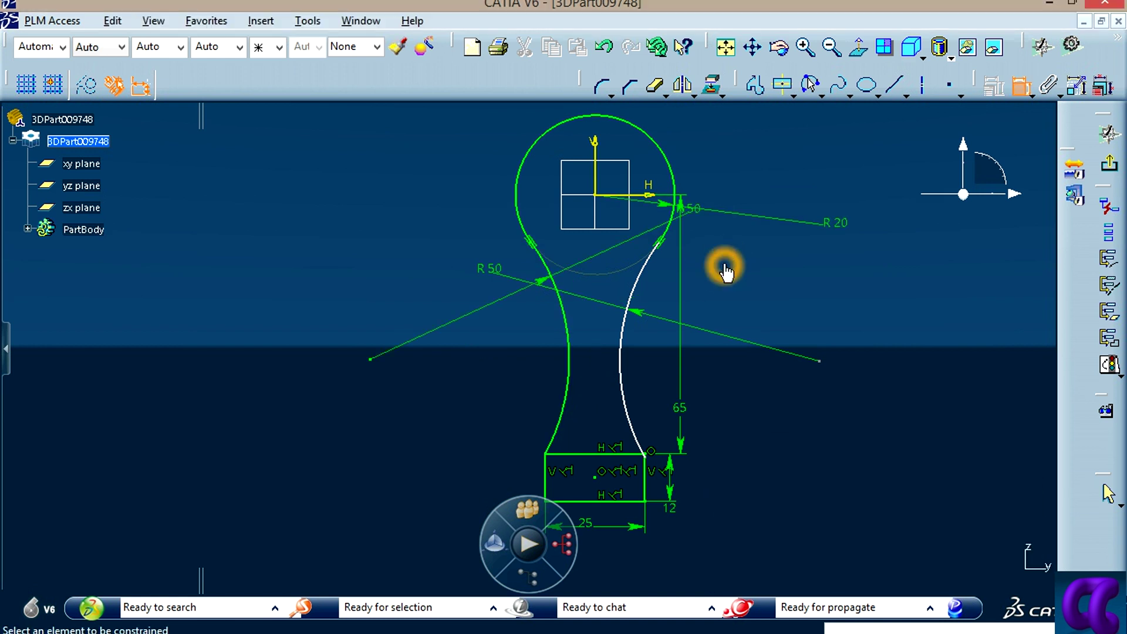
Step: Make the right arc's lower end coincident with the rectangle's top-right corner
click(1018, 88)
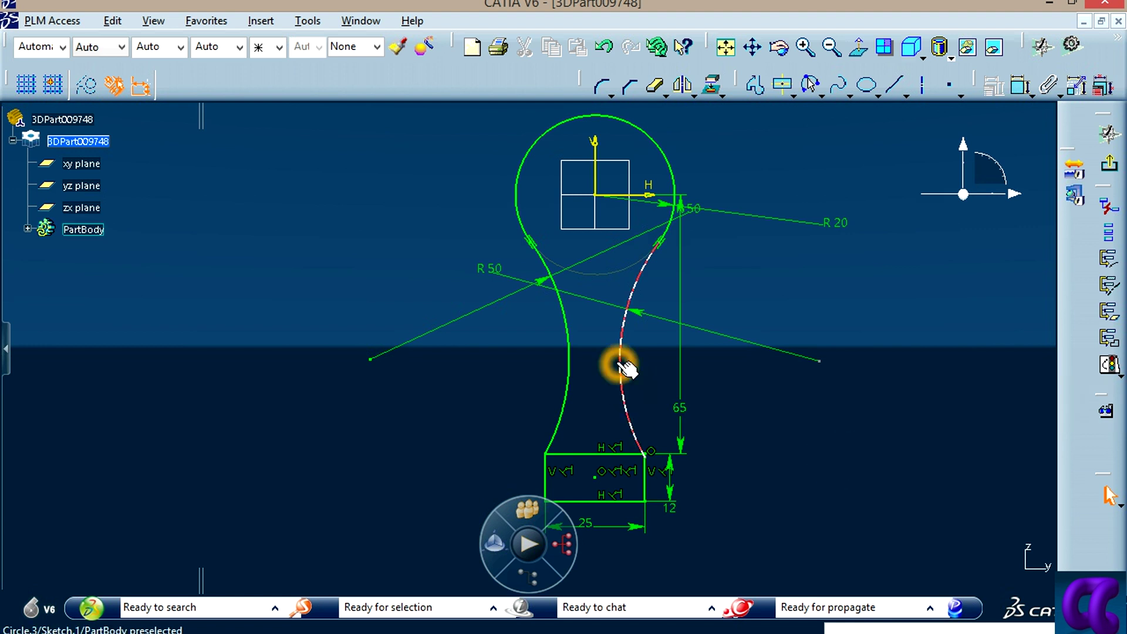
drag(622, 366, 666, 426)
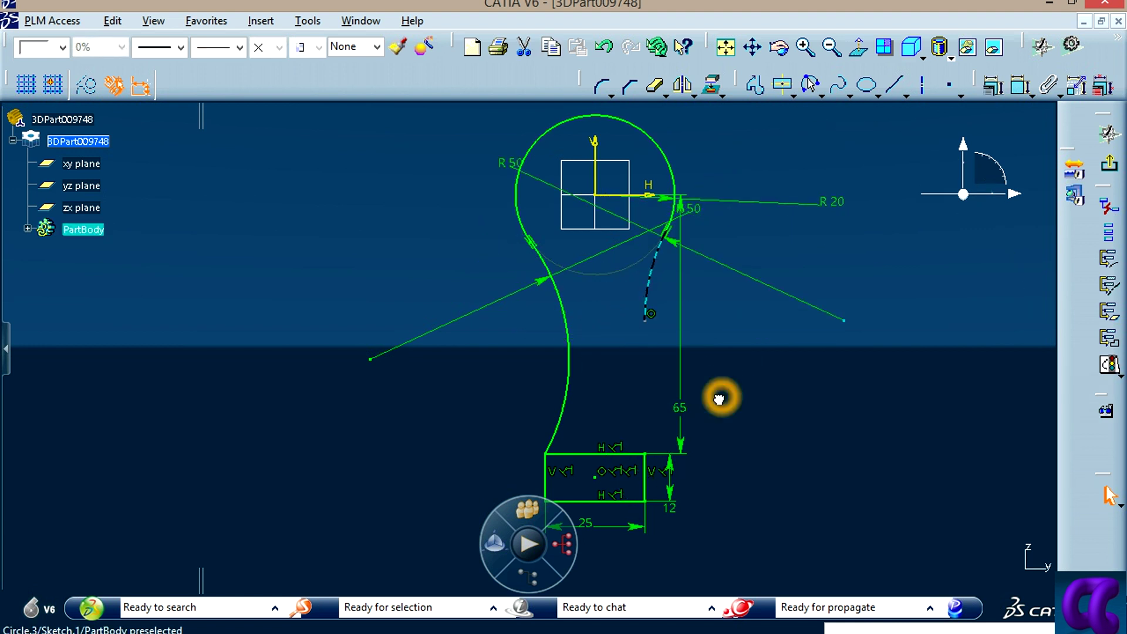
click(716, 413)
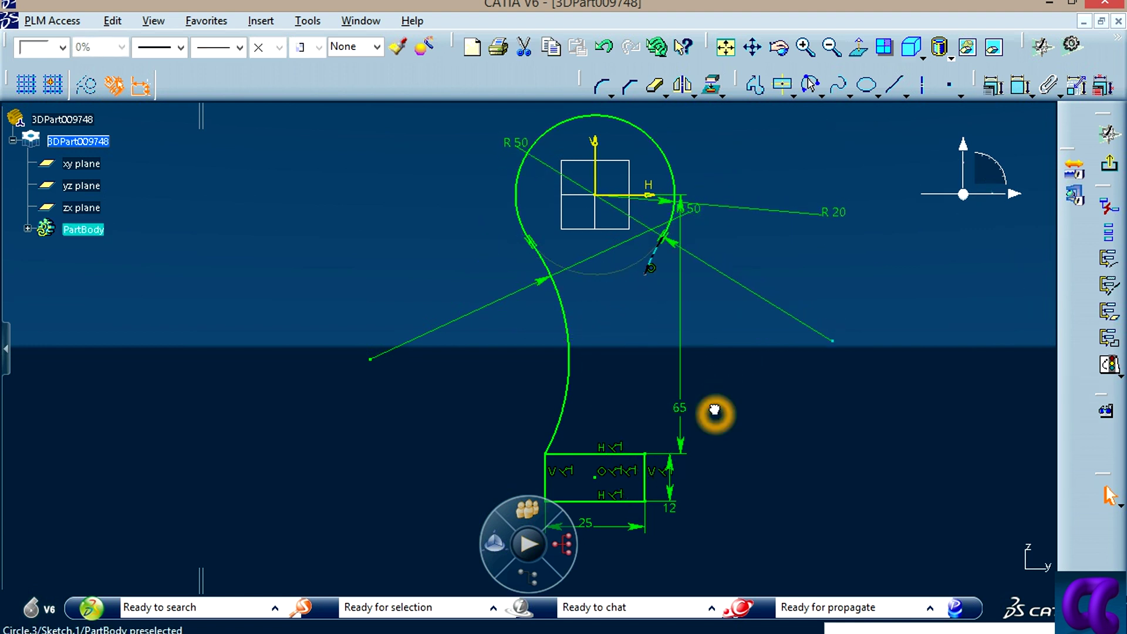
click(645, 321)
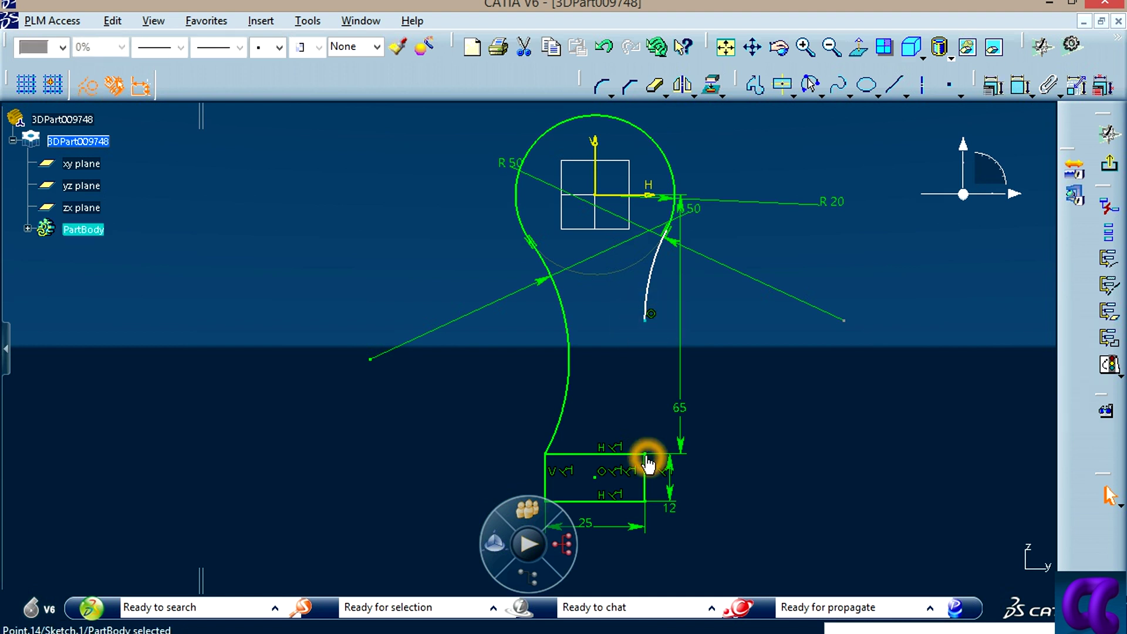
click(646, 455)
click(829, 344)
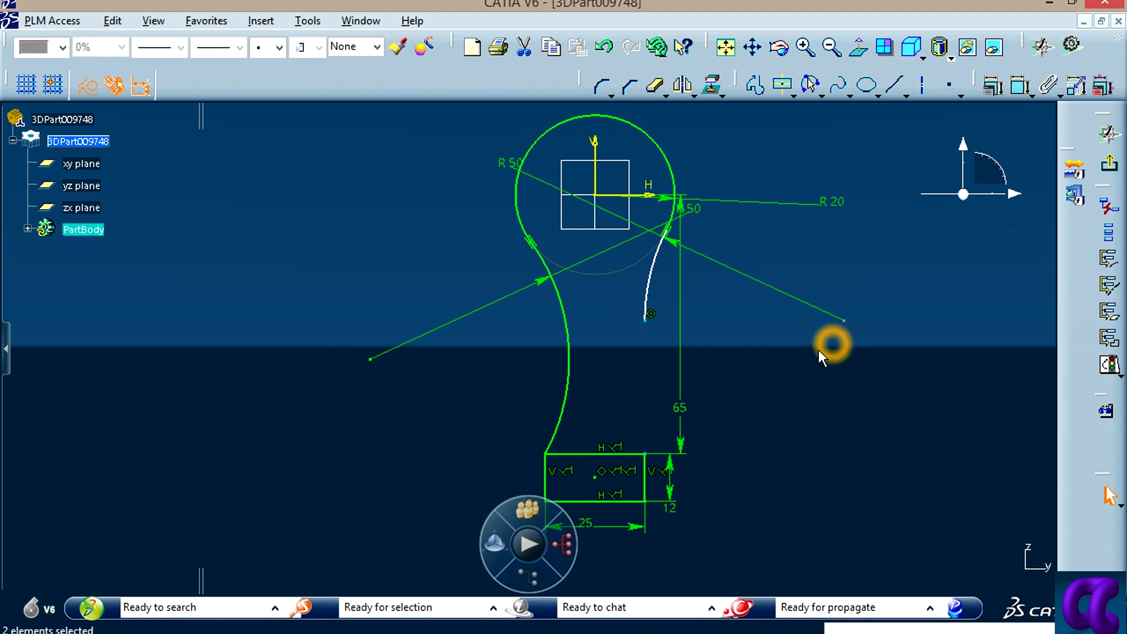
ctrl+click(645, 455)
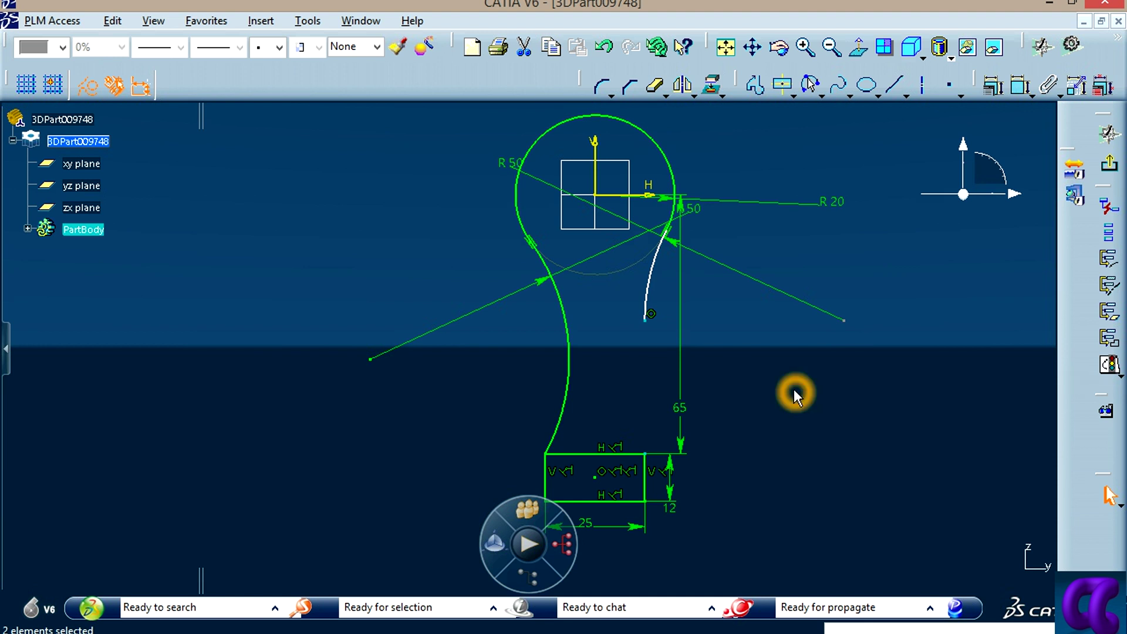
click(993, 88)
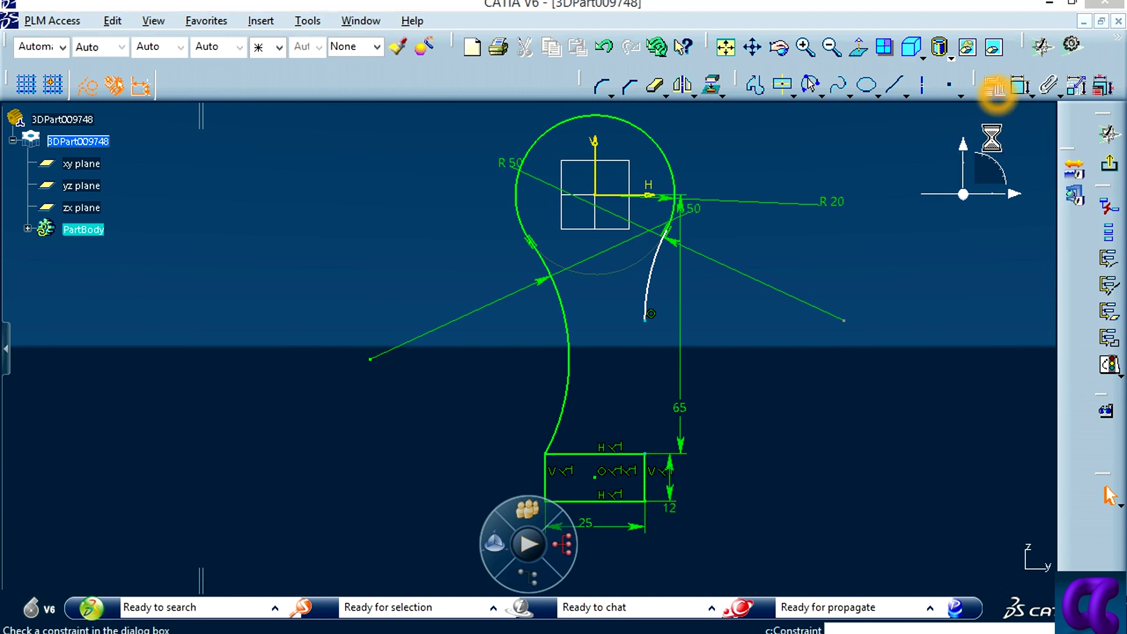
click(221, 103)
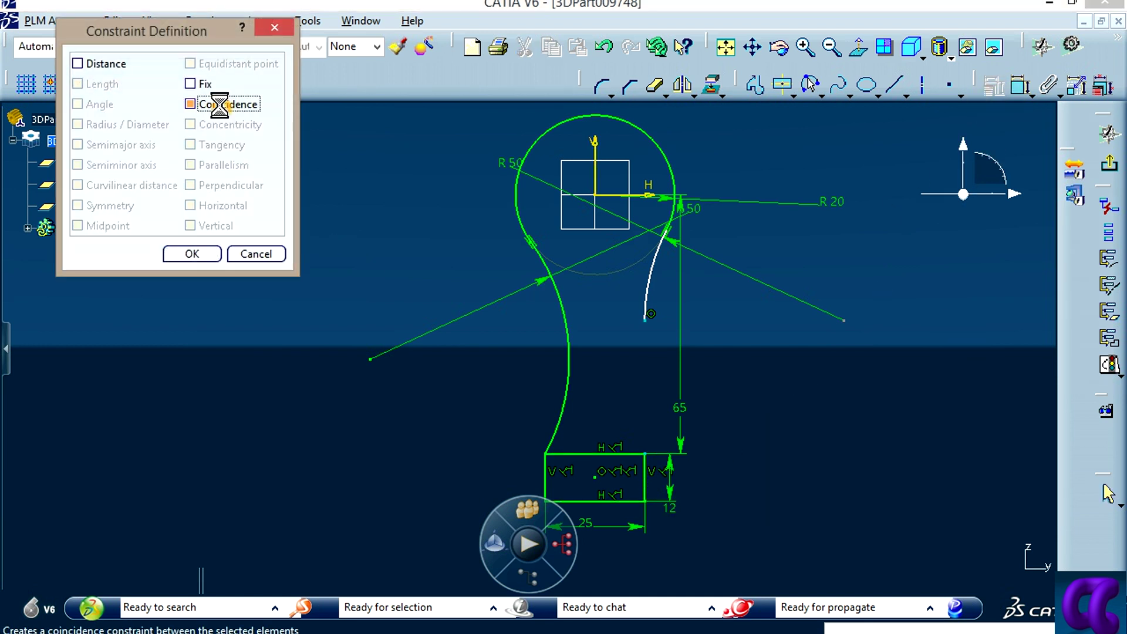
click(199, 255)
Step: Check Sketch Solving Status to confirm the profile is Iso-Constrained
middle_drag(804, 467, 523, 432)
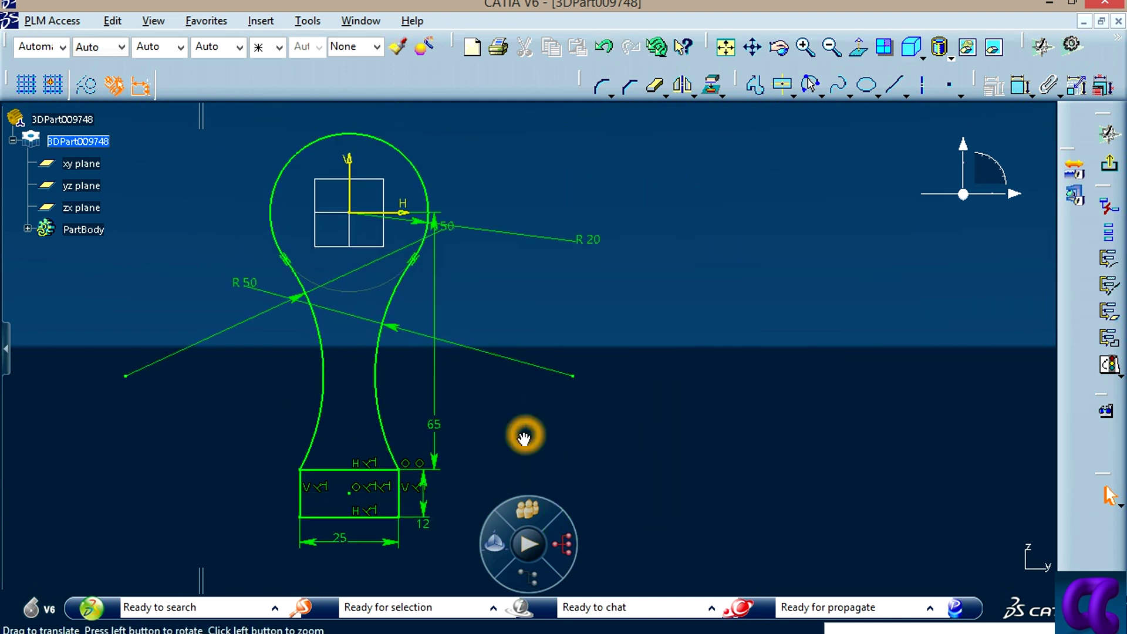
click(1111, 366)
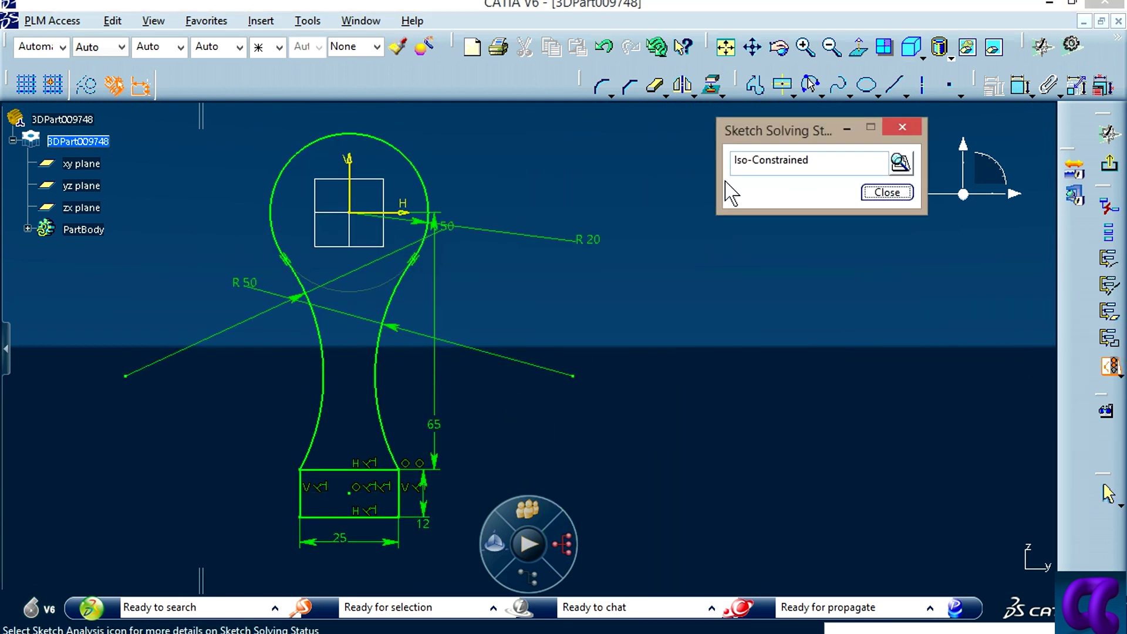
click(879, 198)
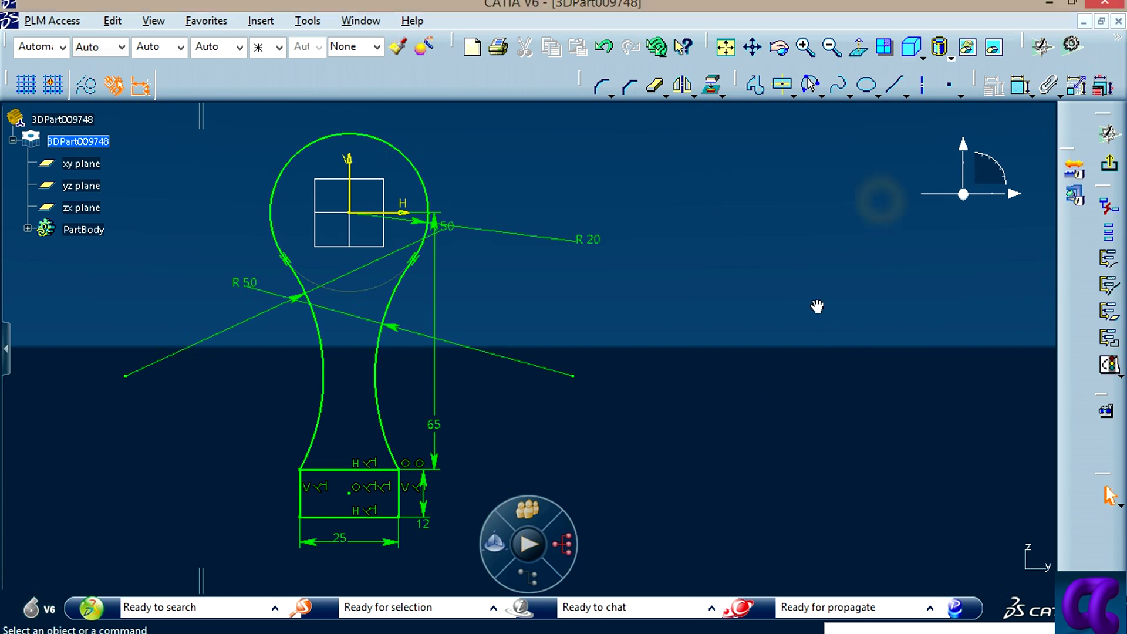
middle_drag(752, 449, 658, 428)
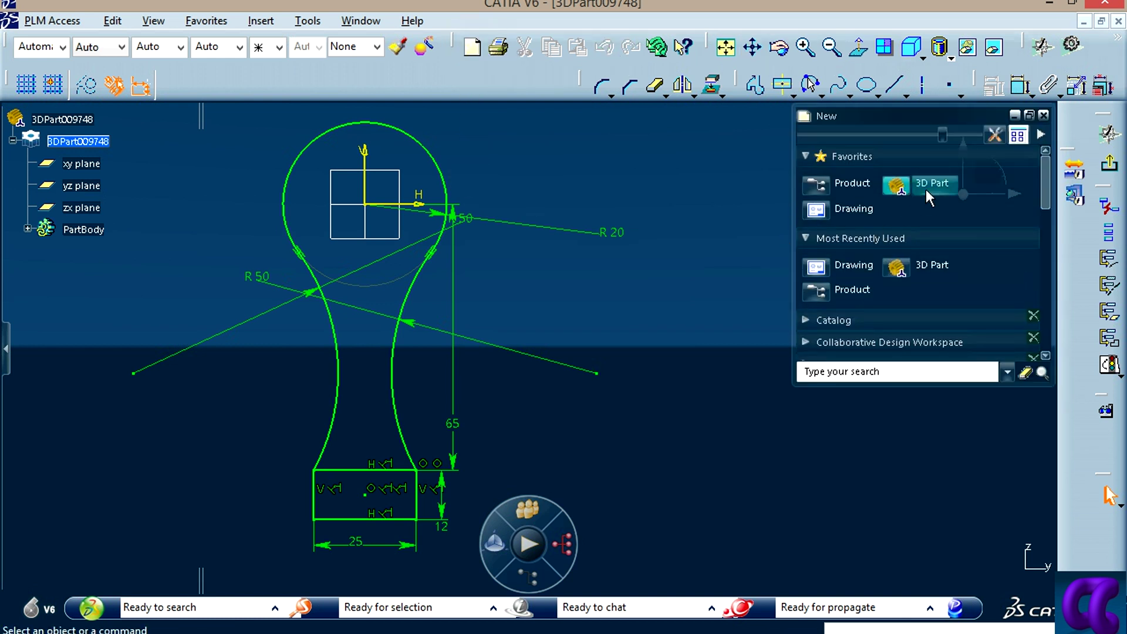
Step: Create 3D part 3DPart009749 and open a positioned sketch on its yz plane
click(927, 188)
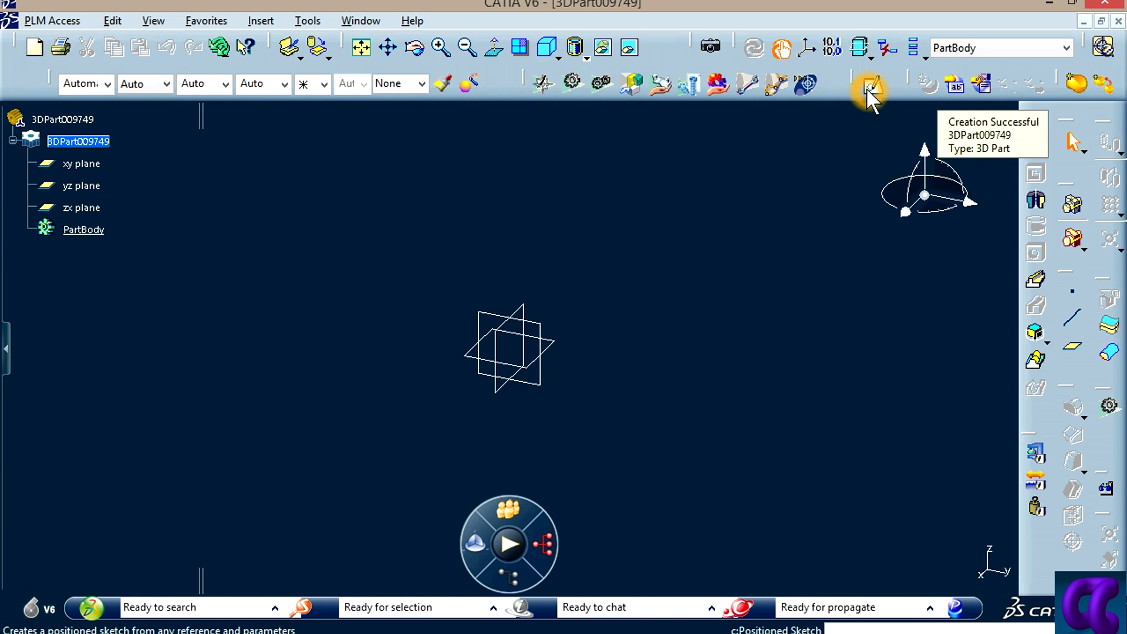
click(306, 20)
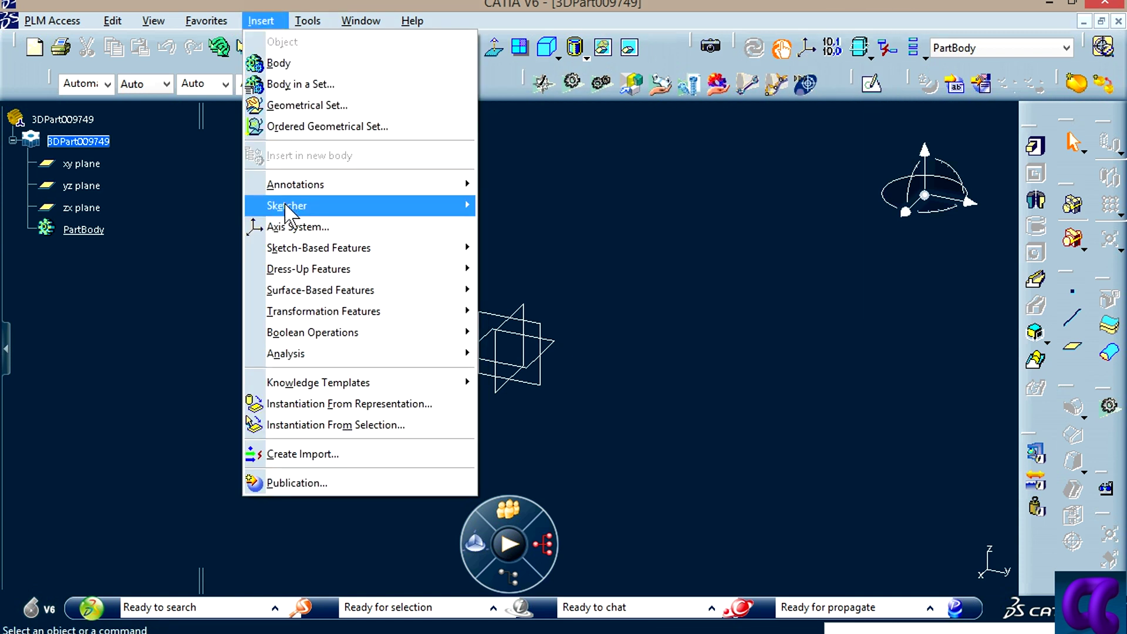
click(534, 206)
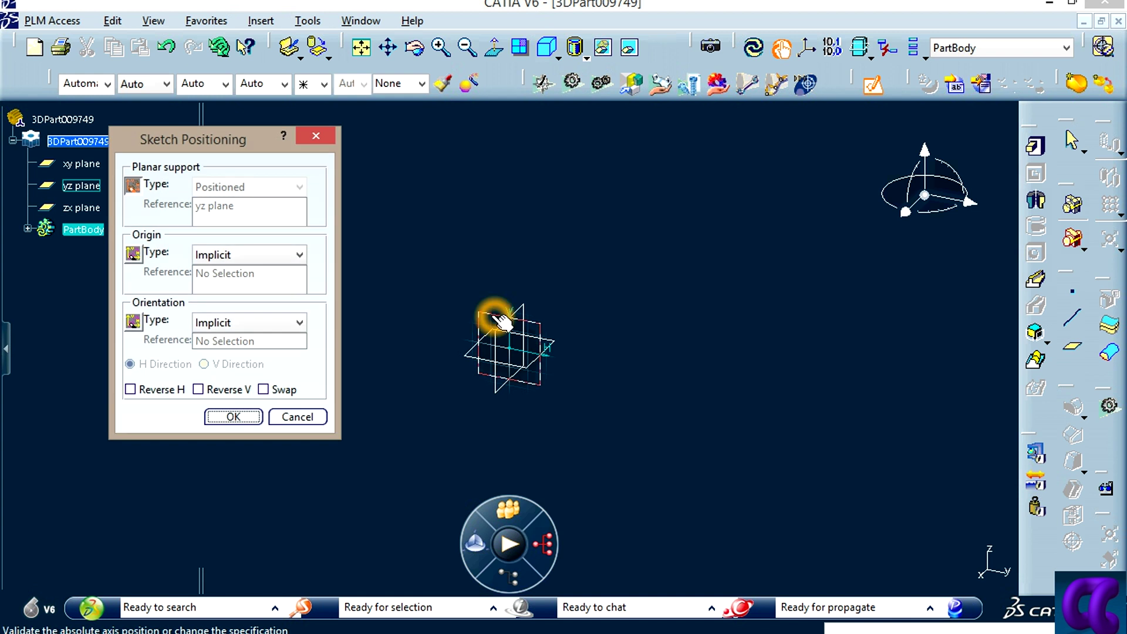
middle_drag(594, 322, 617, 324)
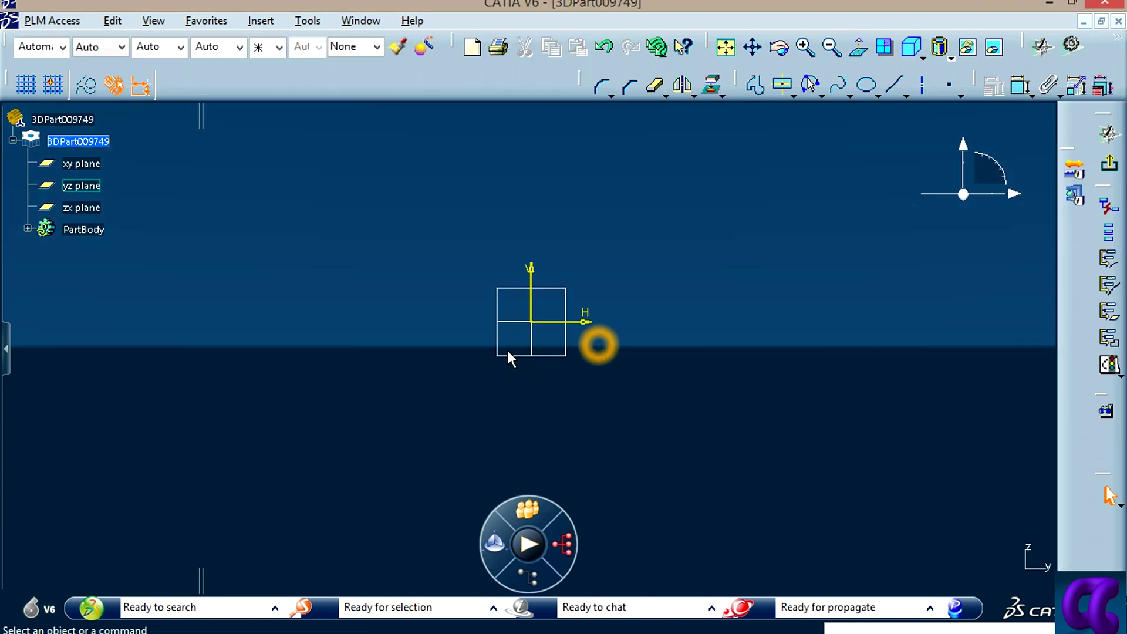
Step: Switch the reference to 09.JPG and draw a circle centred on the sketch origin
key(alt+Tab)
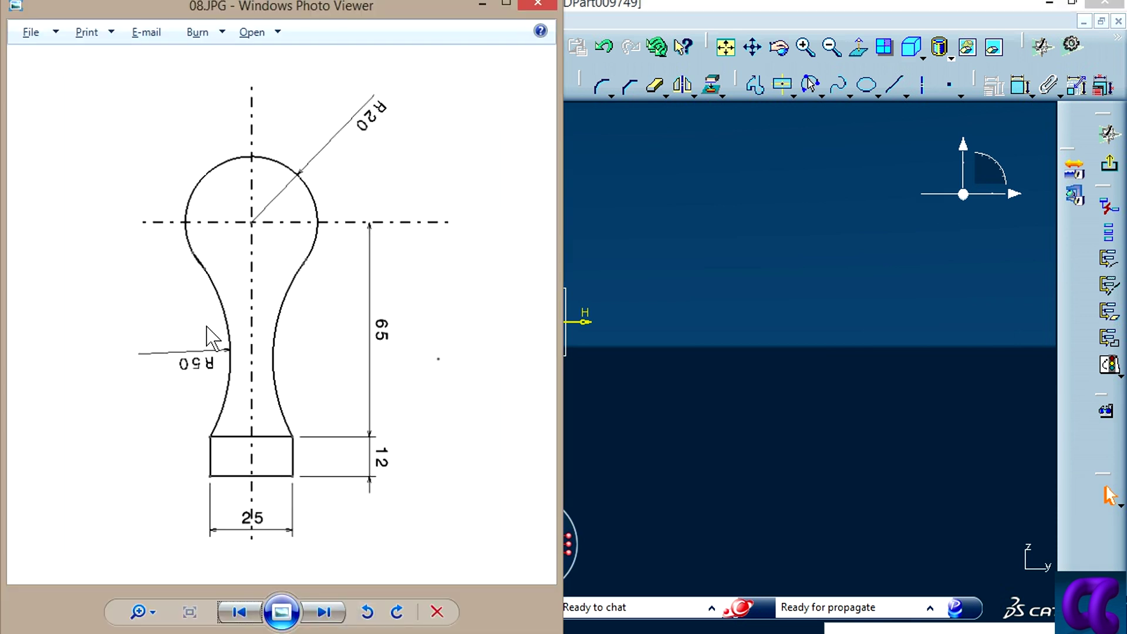
click(324, 612)
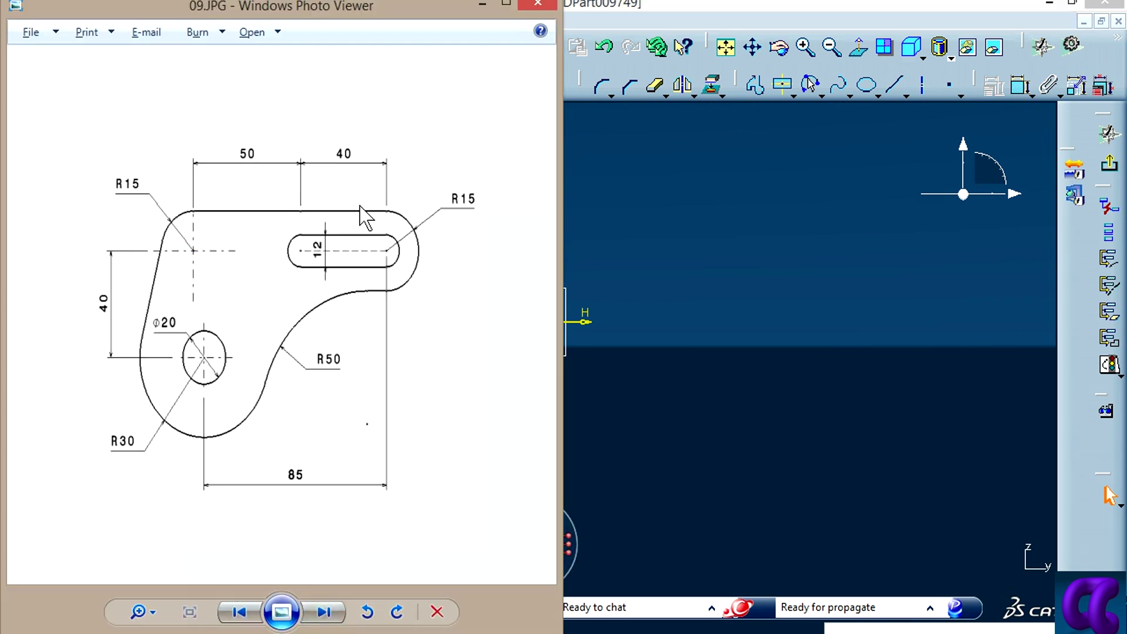
click(685, 317)
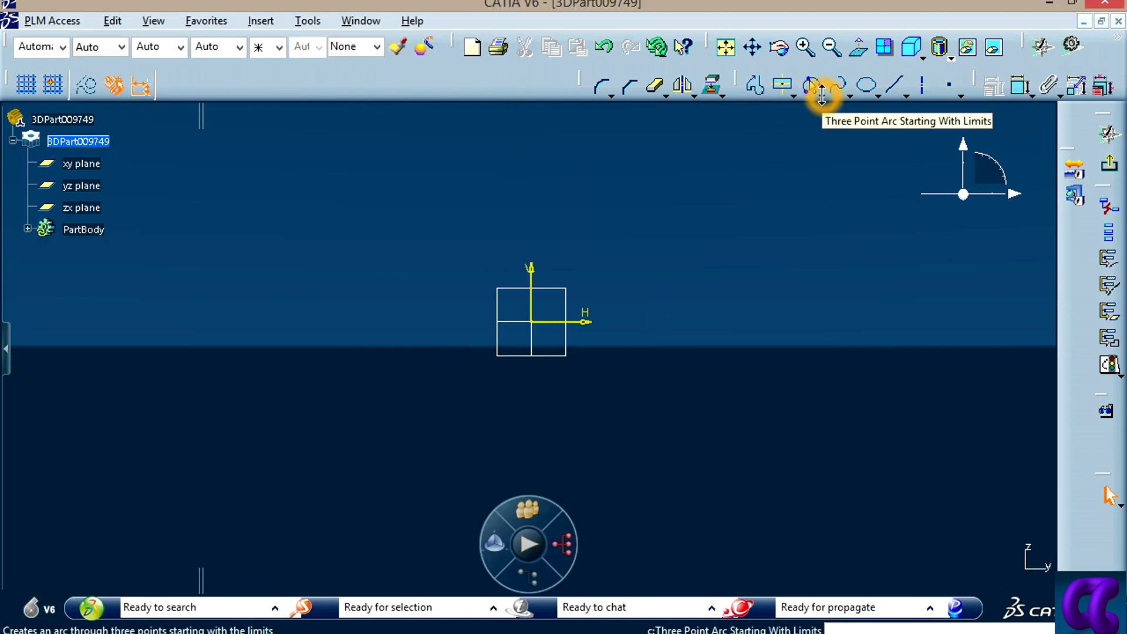
click(821, 92)
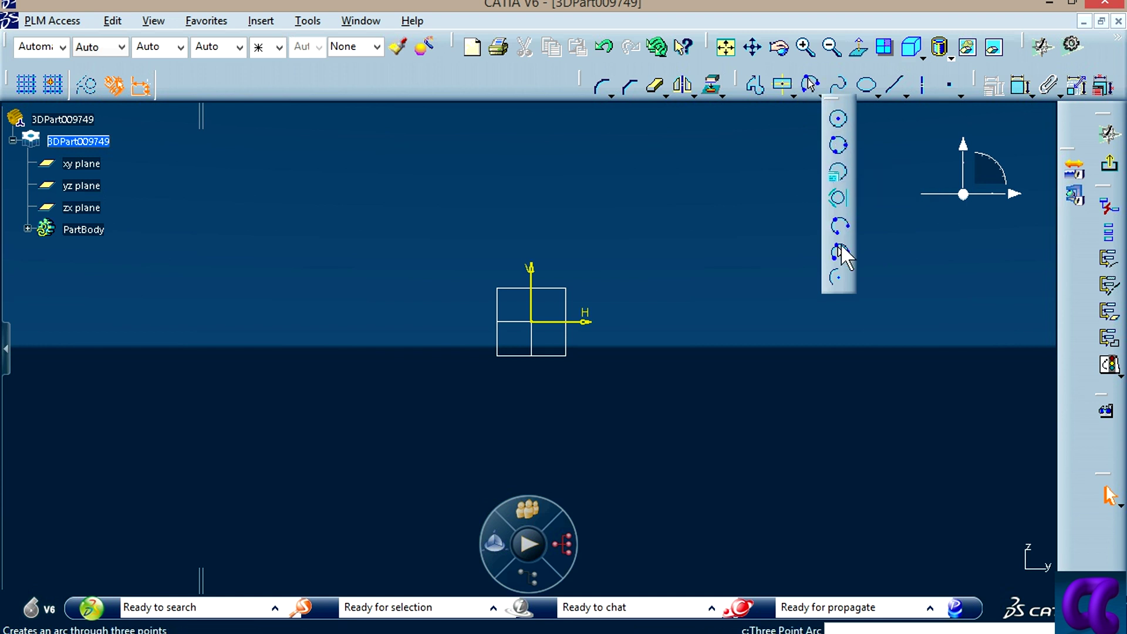
click(843, 124)
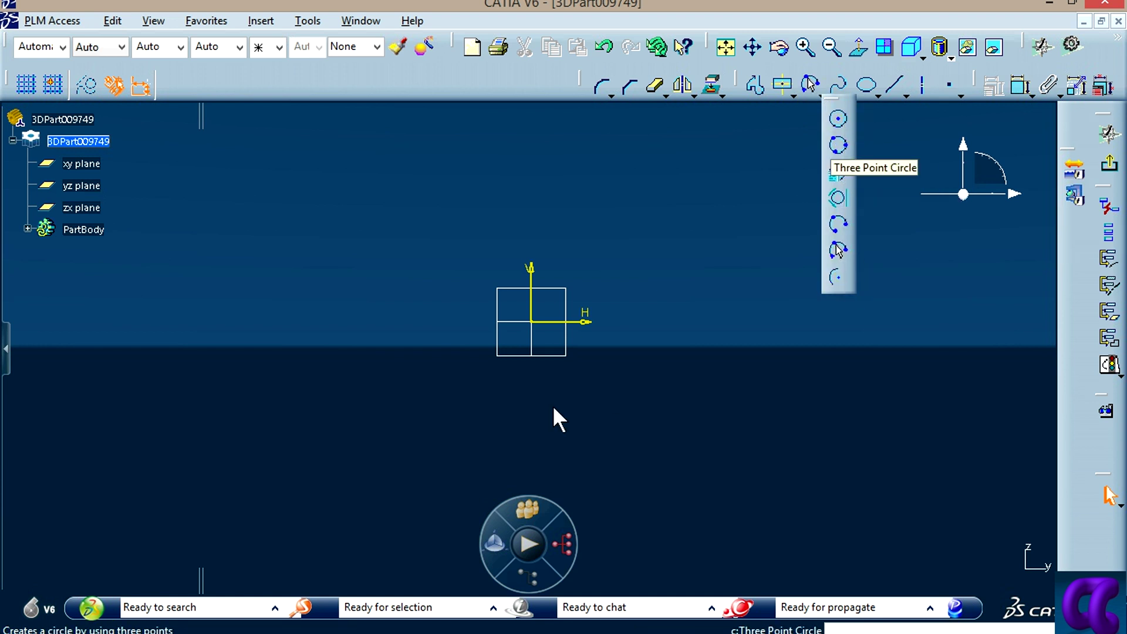
click(531, 321)
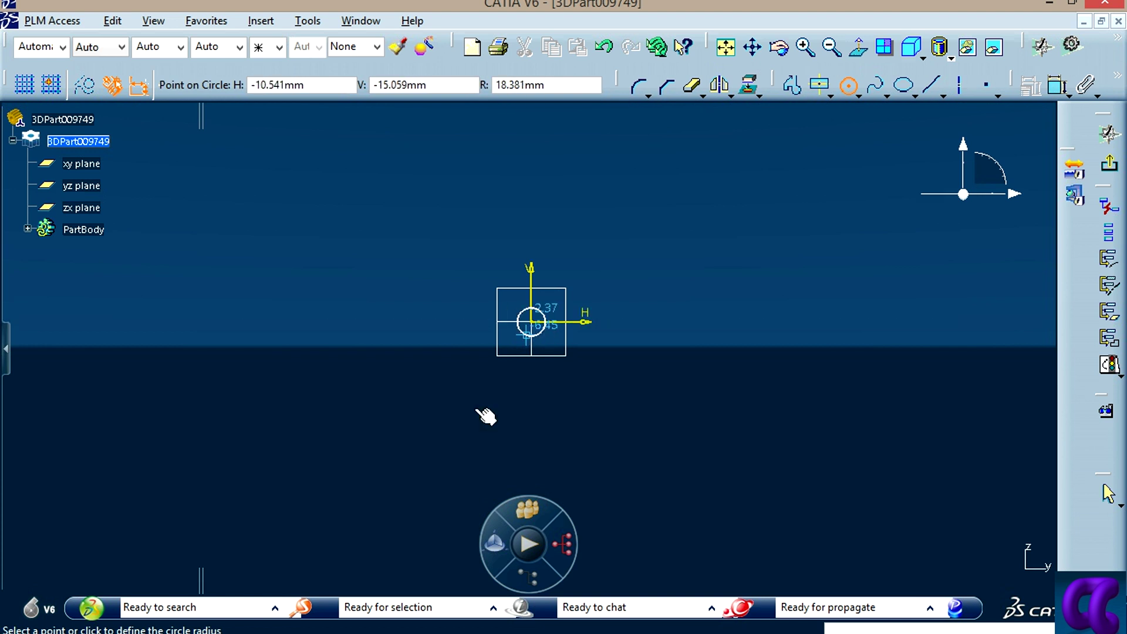
key(alt+Tab)
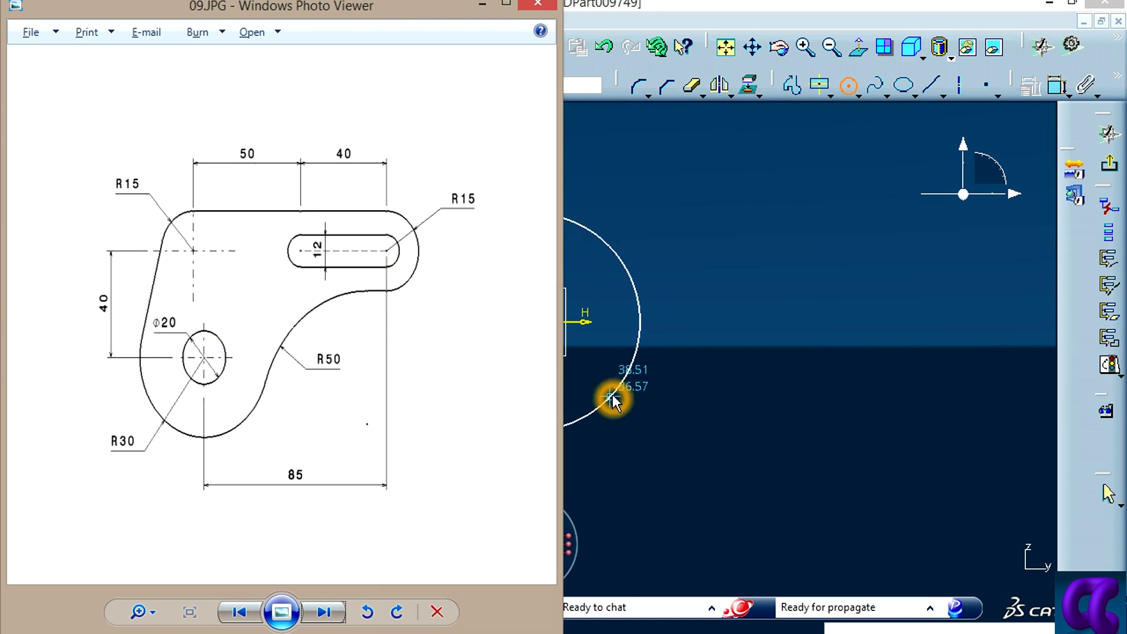
click(600, 375)
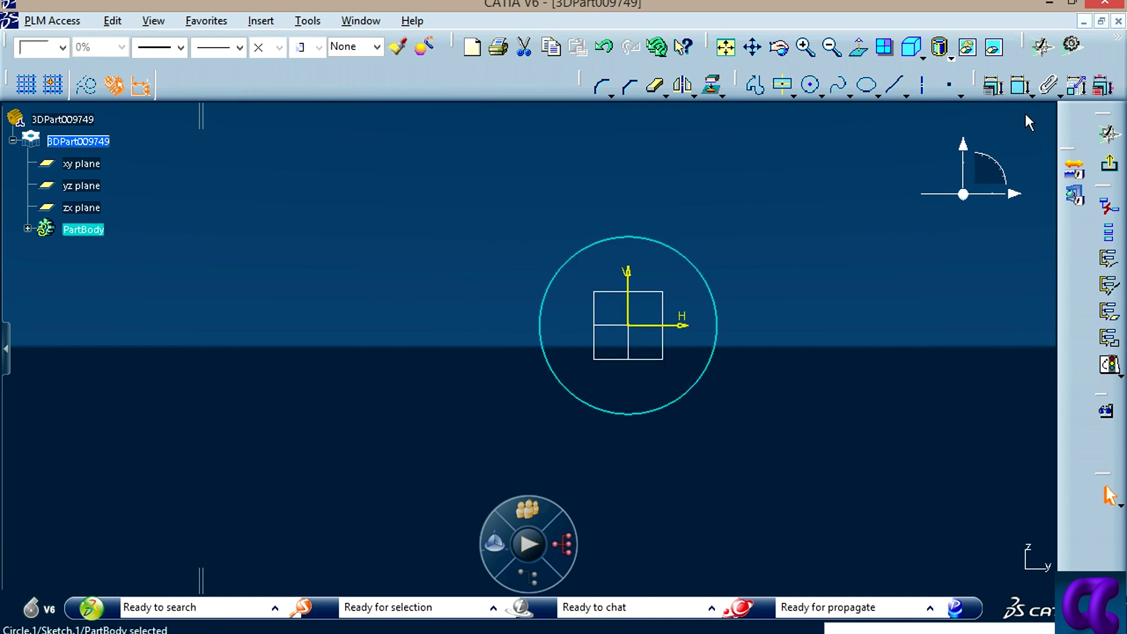
Step: Dimension the circle's diameter to 20
click(1019, 88)
click(702, 374)
click(744, 399)
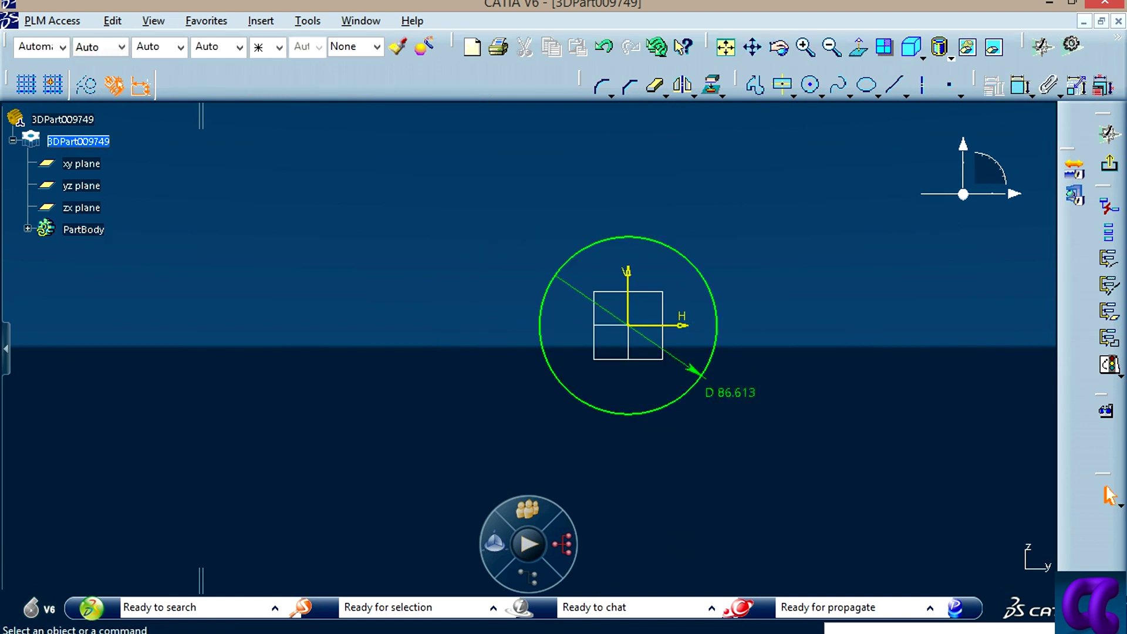
key(alt+Tab)
key(alt+Tab)
double_click(734, 392)
text(20)
key(Return)
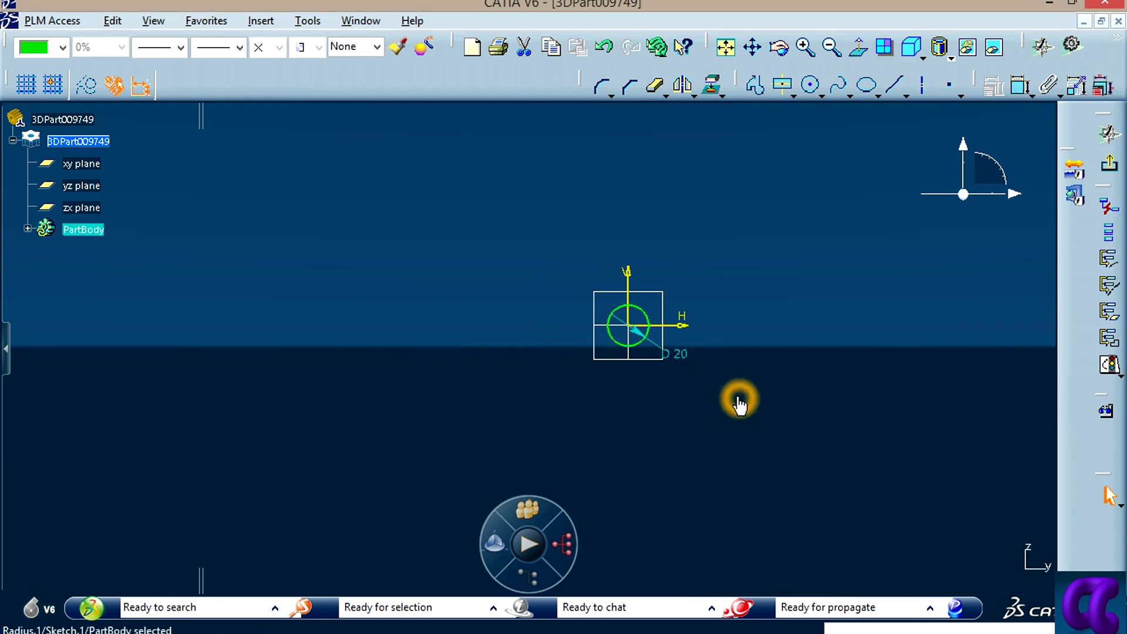
click(759, 385)
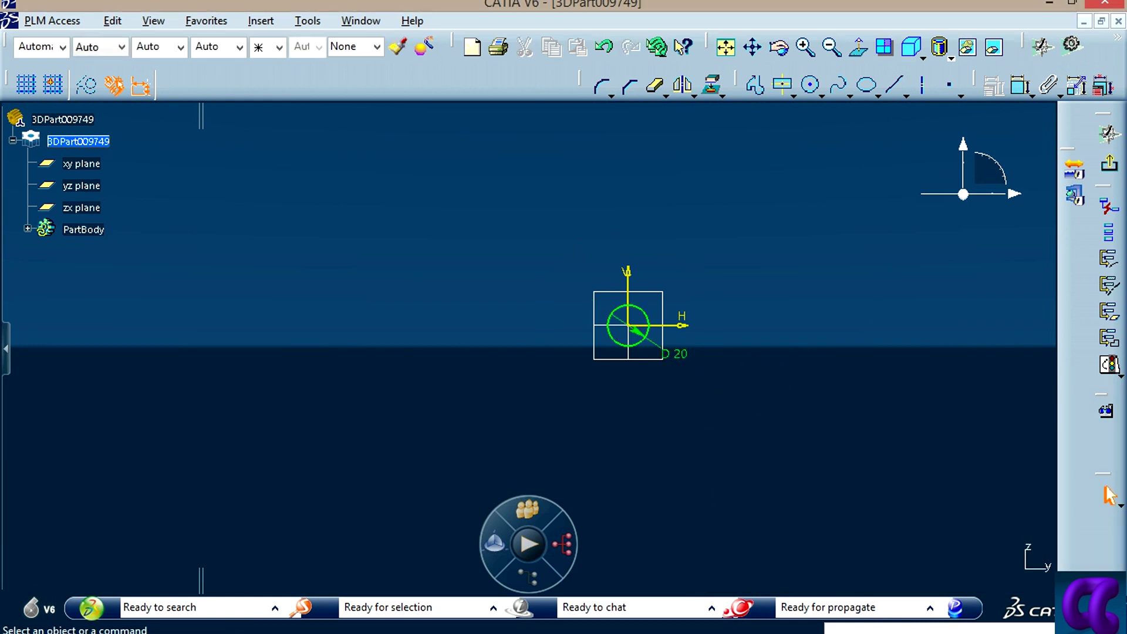
key(alt+Tab)
key(alt+Tab)
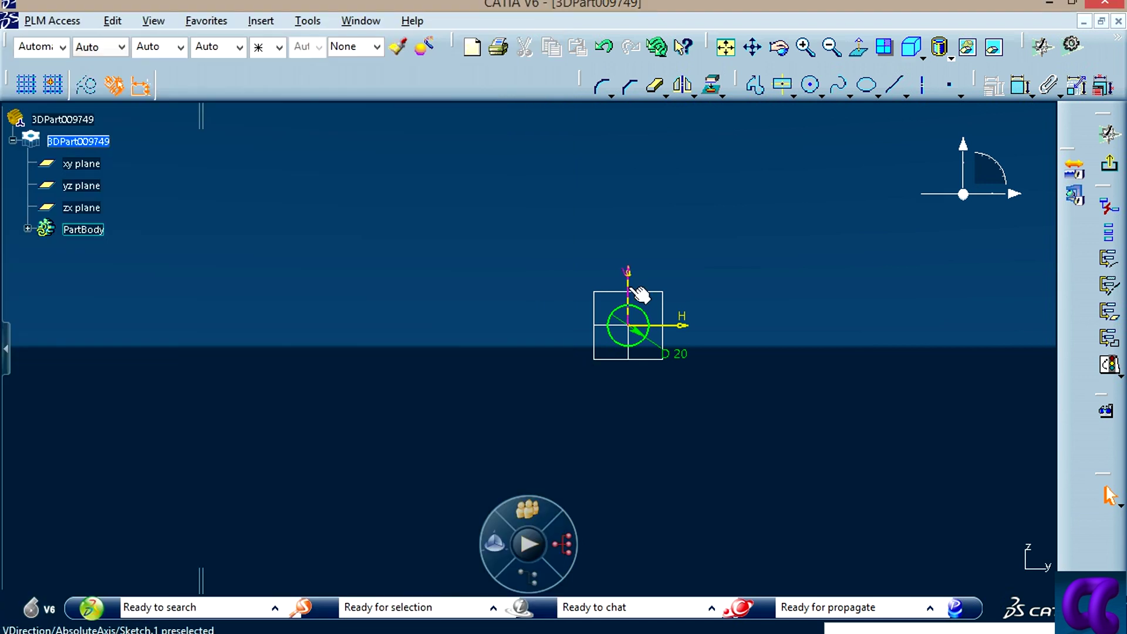
Step: Draw a centre-point arc centred on the origin, running from upper-left to right of the Ø20 circle
click(822, 92)
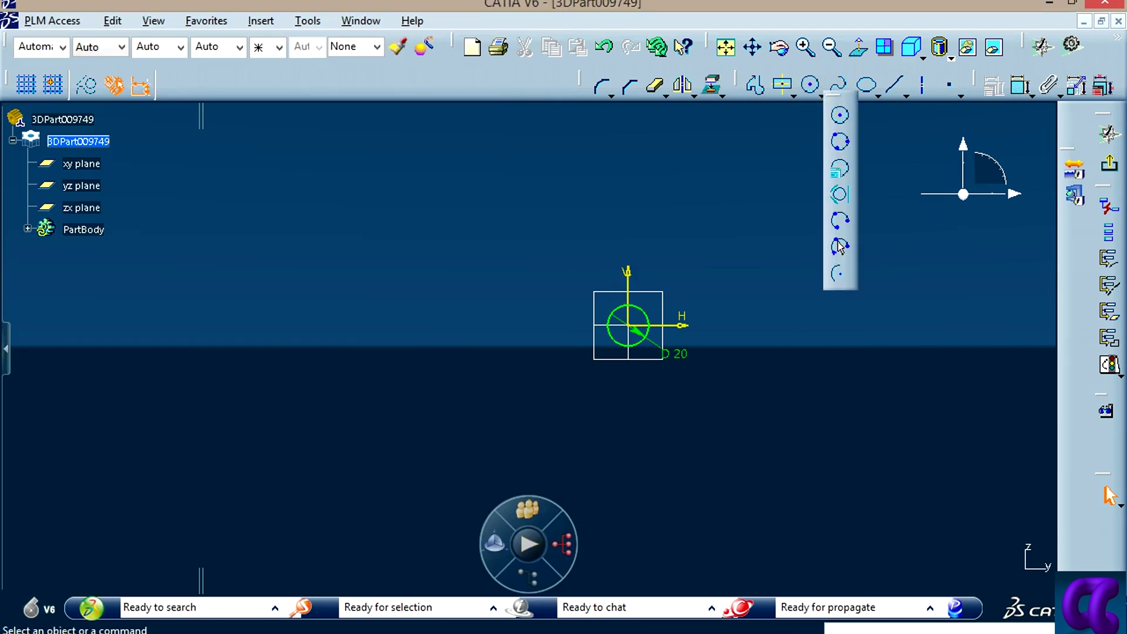
key(alt+Tab)
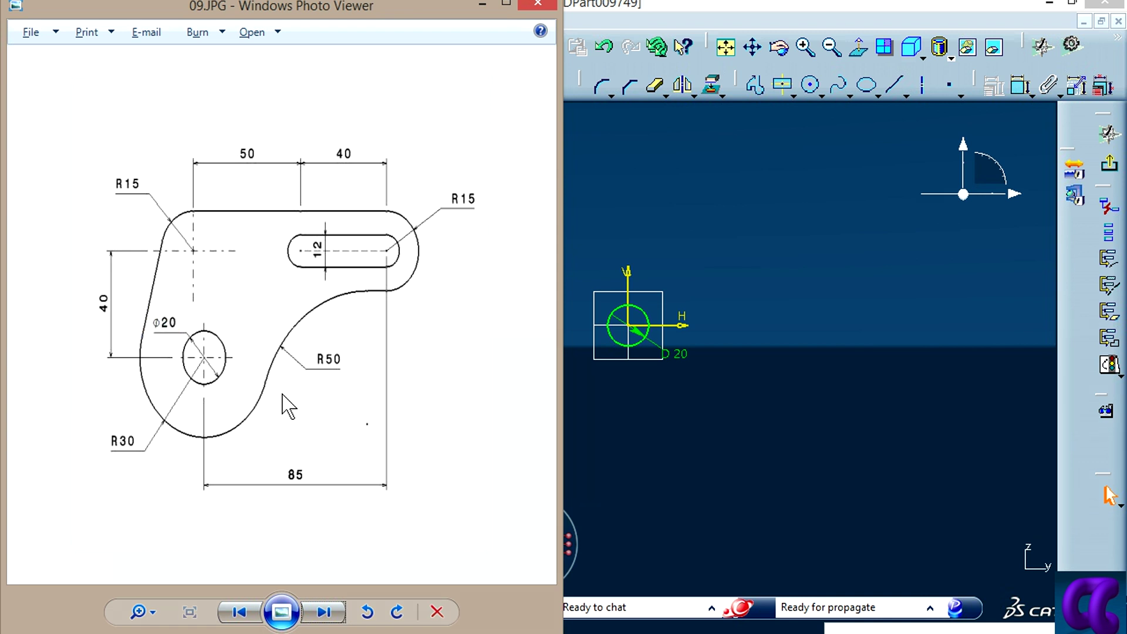
click(830, 249)
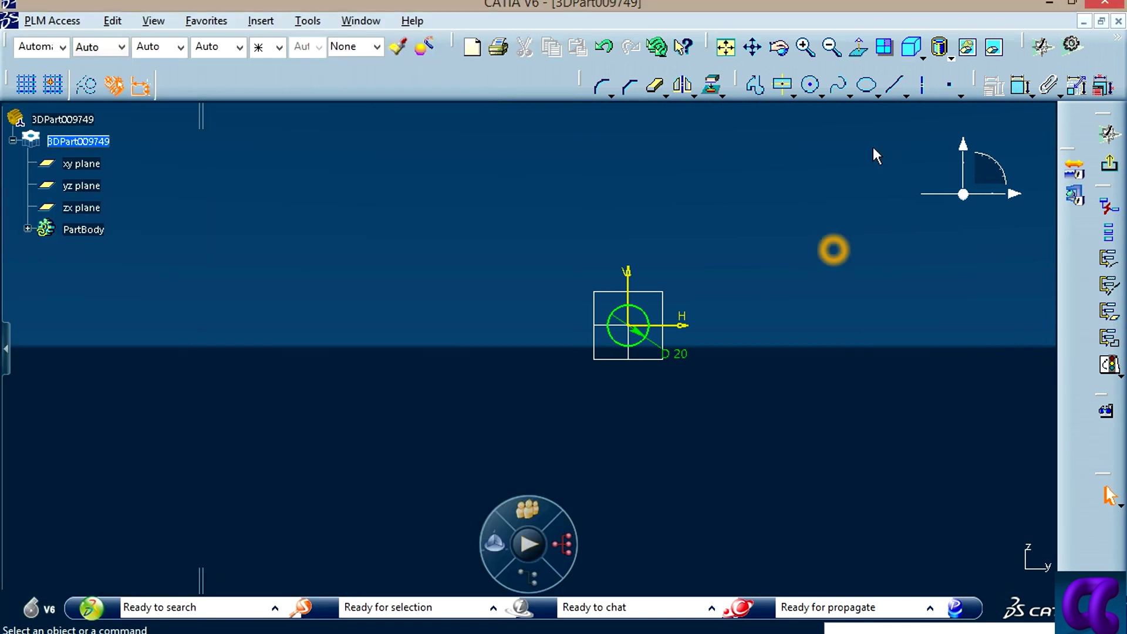
click(814, 90)
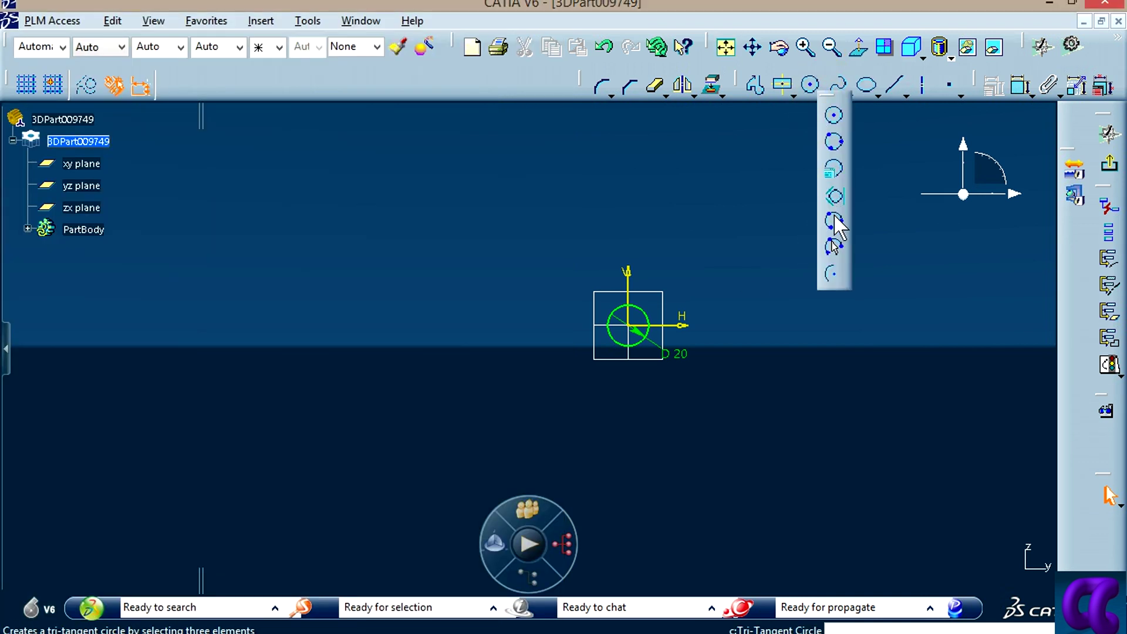
click(832, 273)
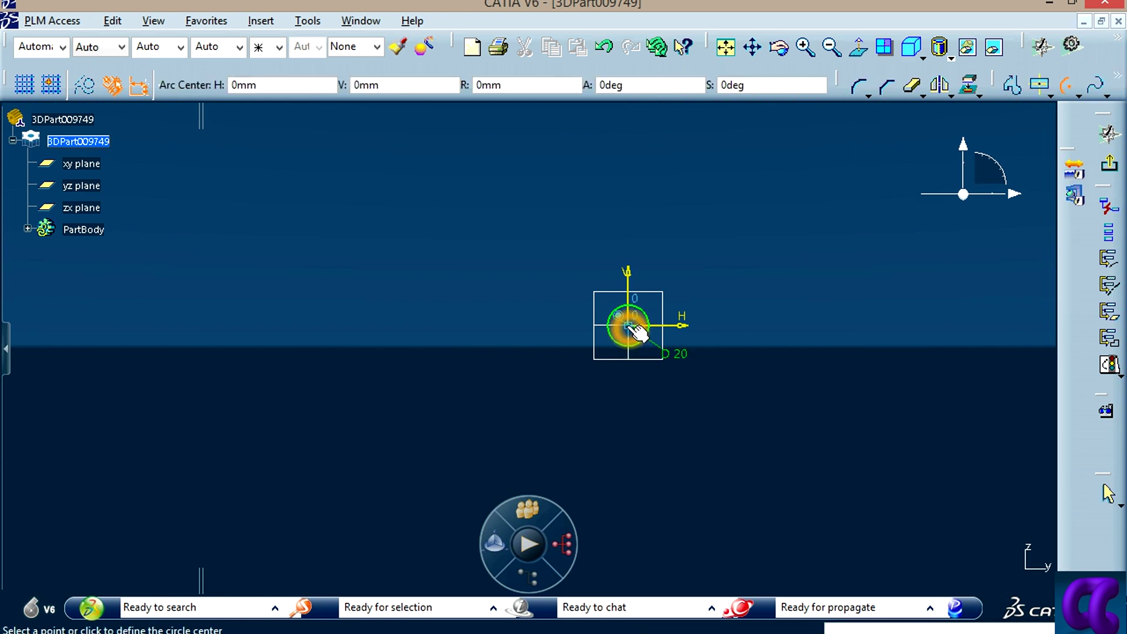
click(628, 324)
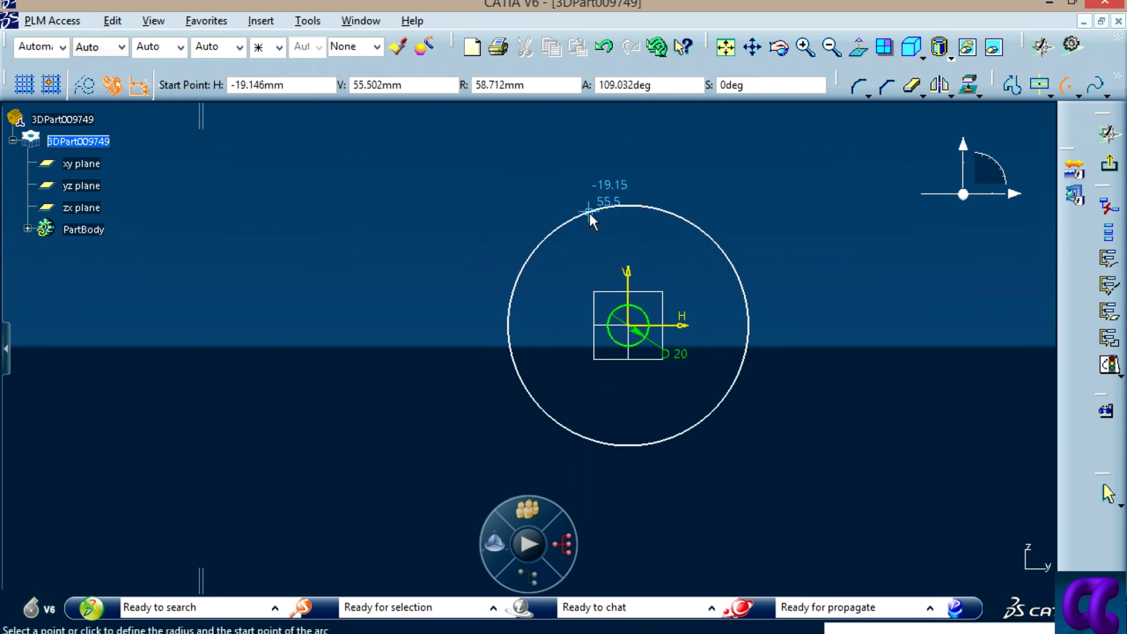
click(589, 214)
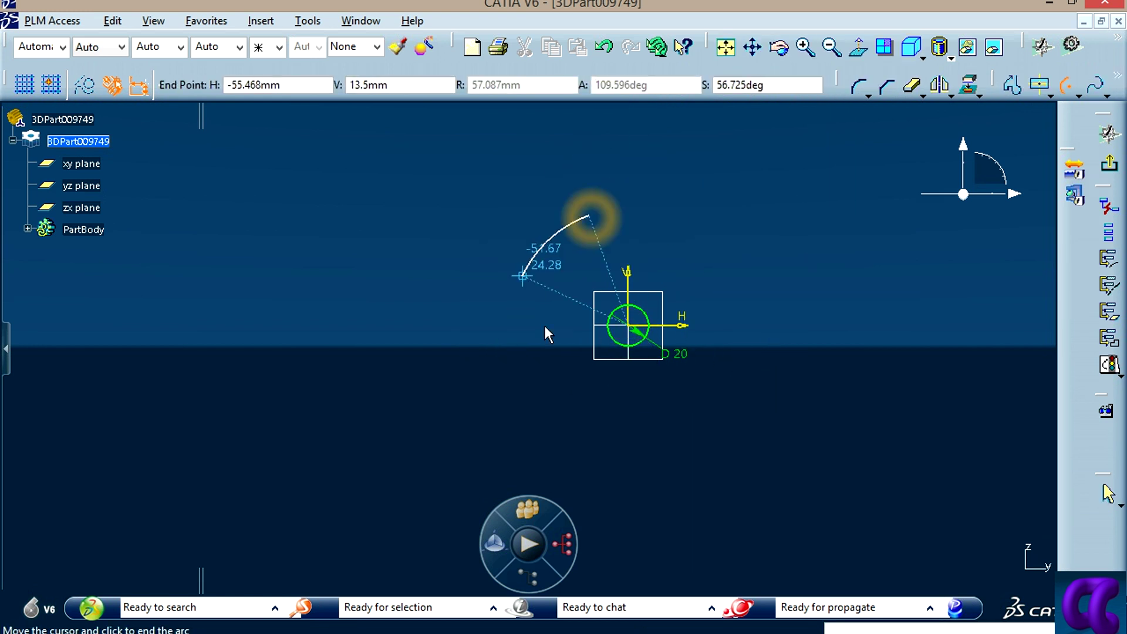
click(784, 356)
Step: Dimension the arc's radius, set it to 30, and extend its upper end further around
click(1021, 86)
click(695, 422)
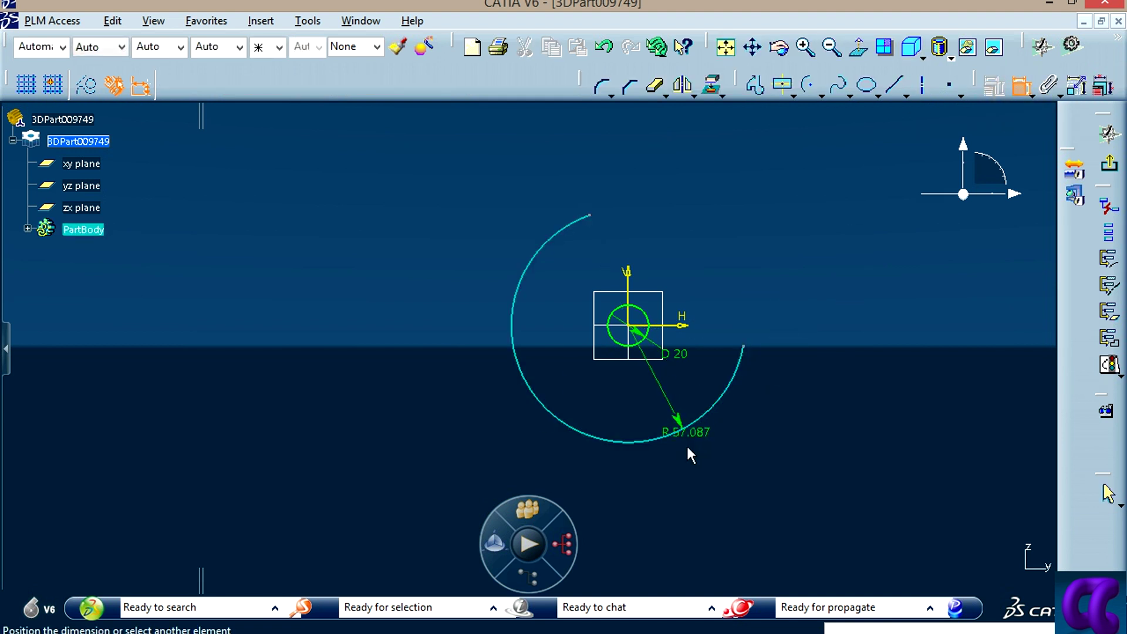
click(684, 472)
double_click(689, 478)
text(80)
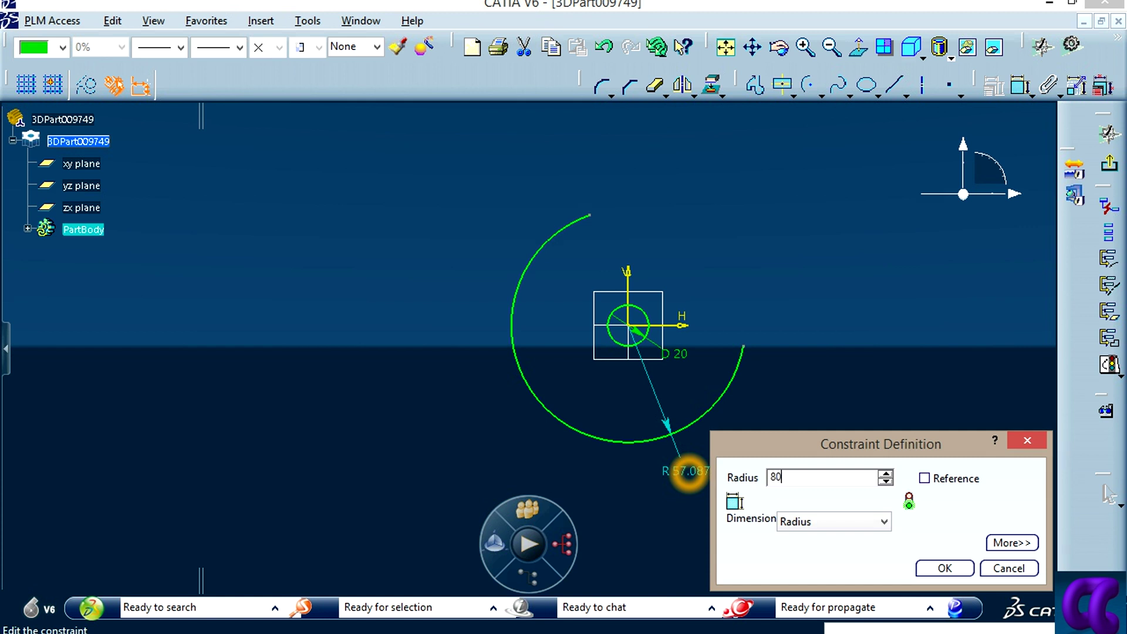
key(Return)
click(834, 435)
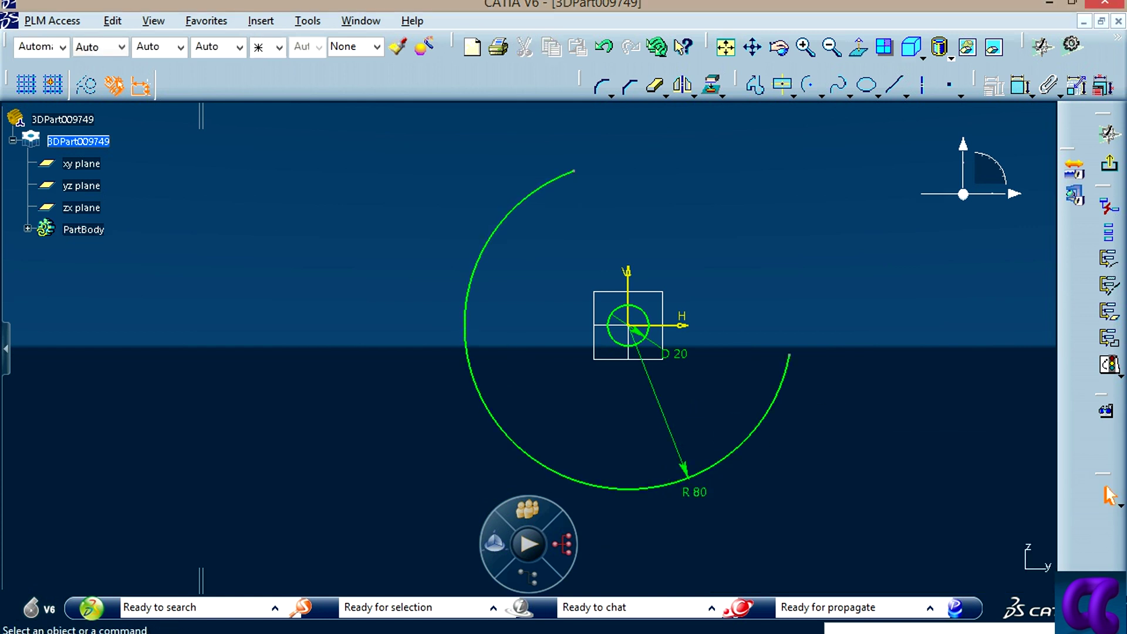
click(419, 563)
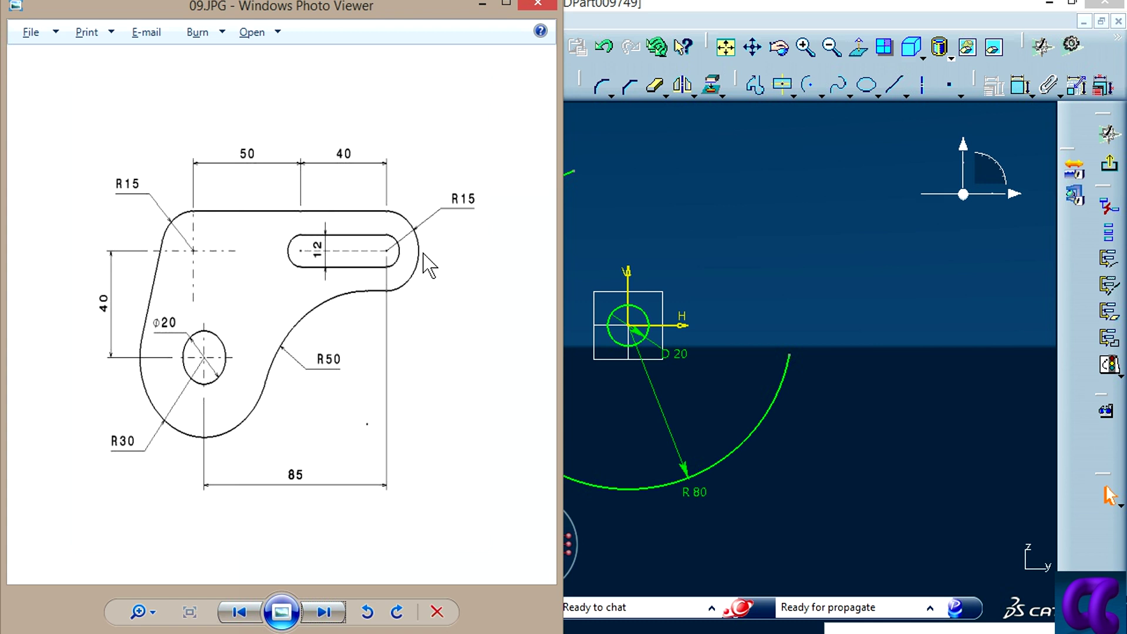
click(702, 497)
double_click(697, 492)
text(0mm)
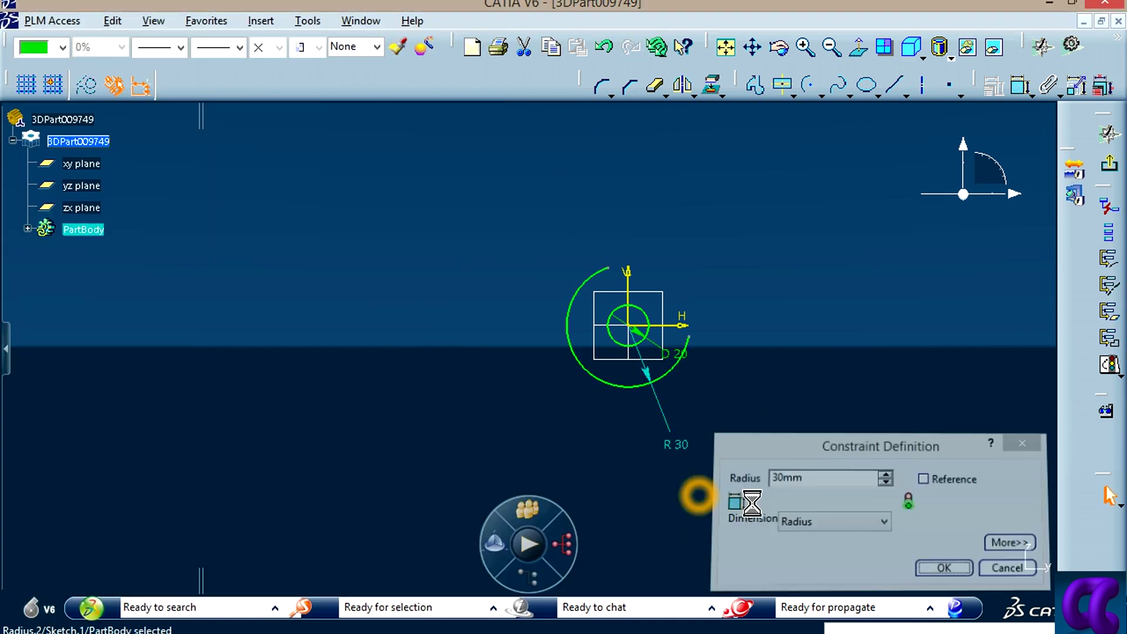
key(Return)
click(781, 295)
drag(616, 272, 584, 233)
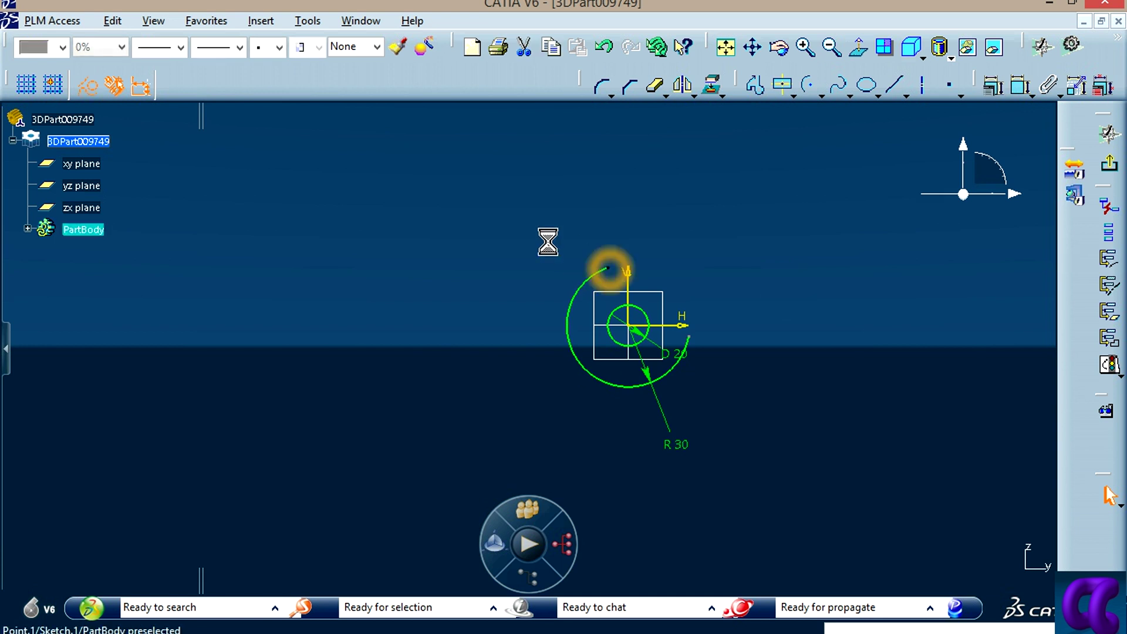
click(821, 124)
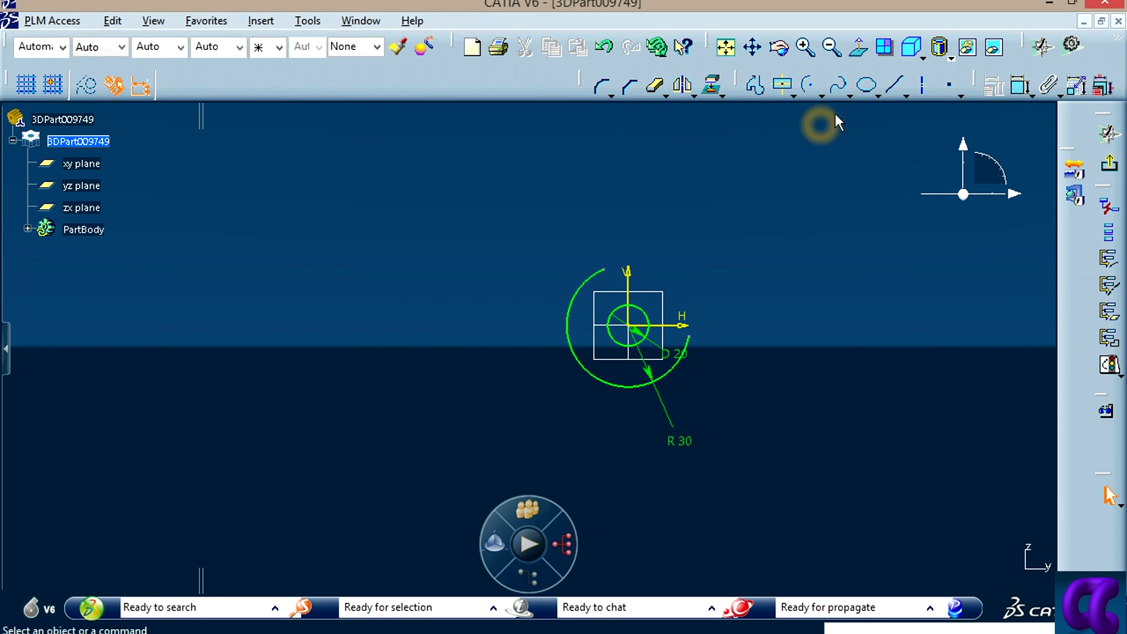
Step: Draw a steep line rising up-left from the R30 arc's upper end
click(896, 86)
click(606, 269)
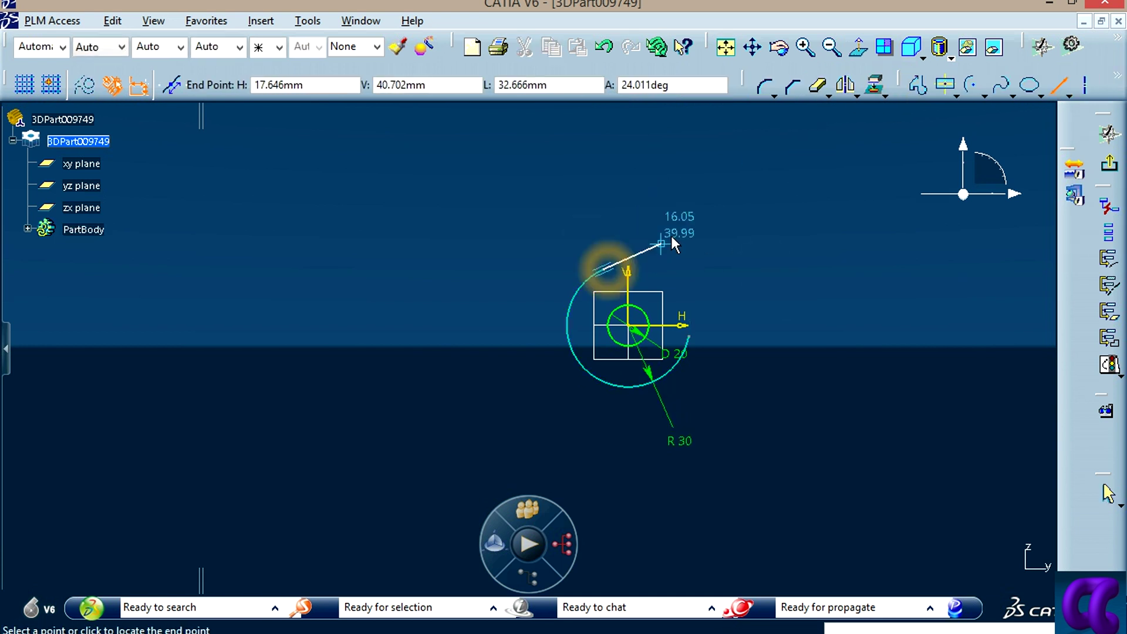
click(702, 226)
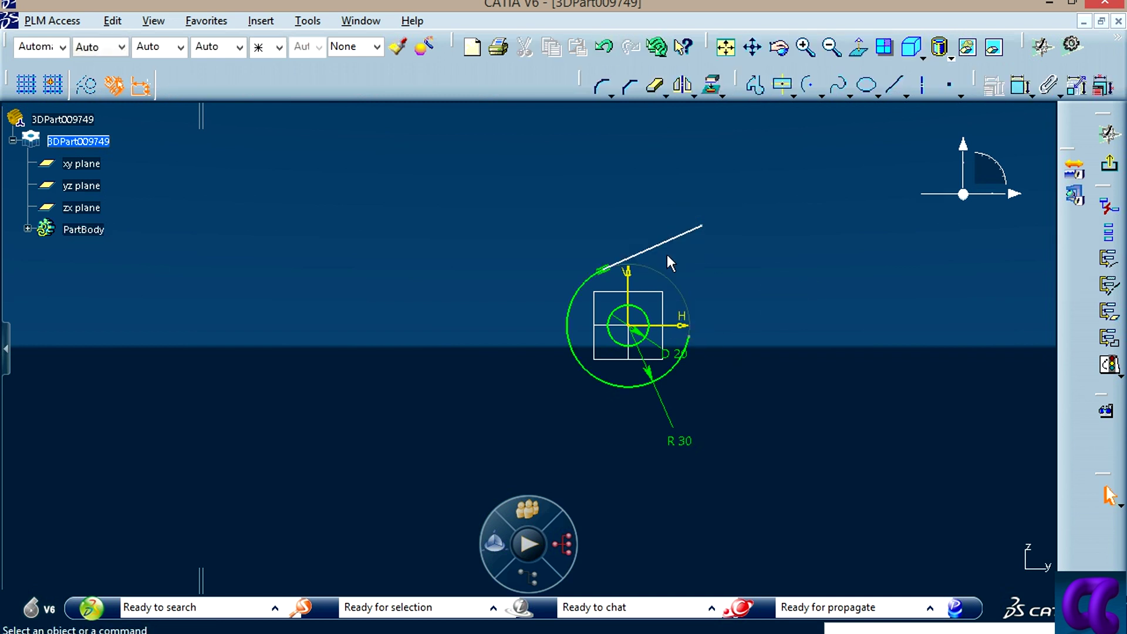
mouse_move(692, 239)
mouse_down()
mouse_move(664, 206)
mouse_move(596, 187)
mouse_move(516, 185)
mouse_up()
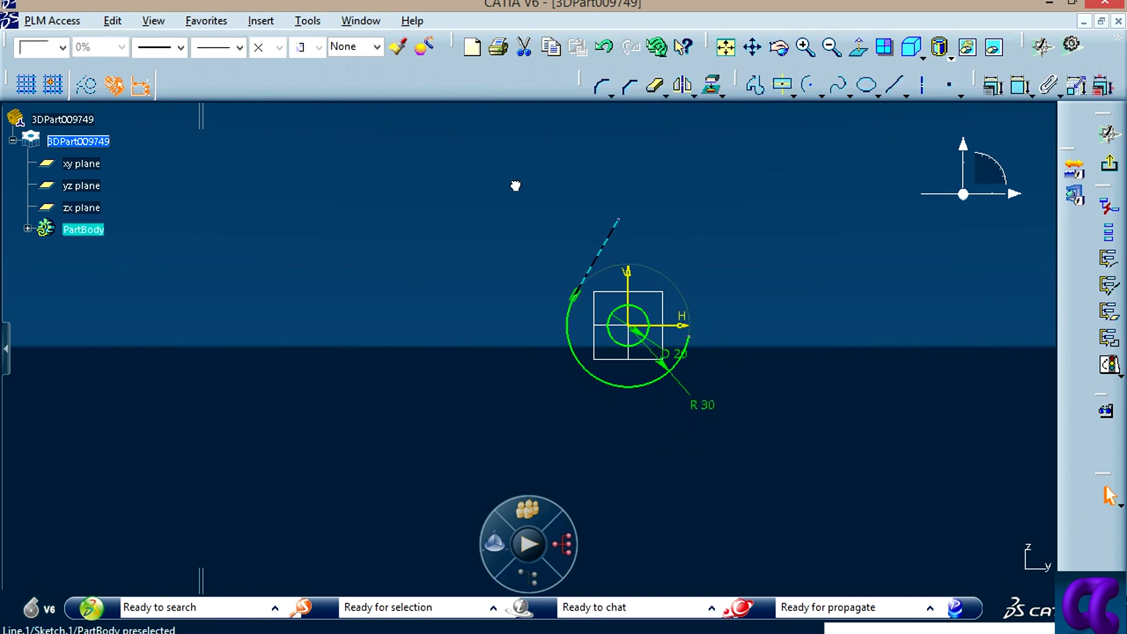
click(776, 228)
middle_drag(730, 319, 666, 396)
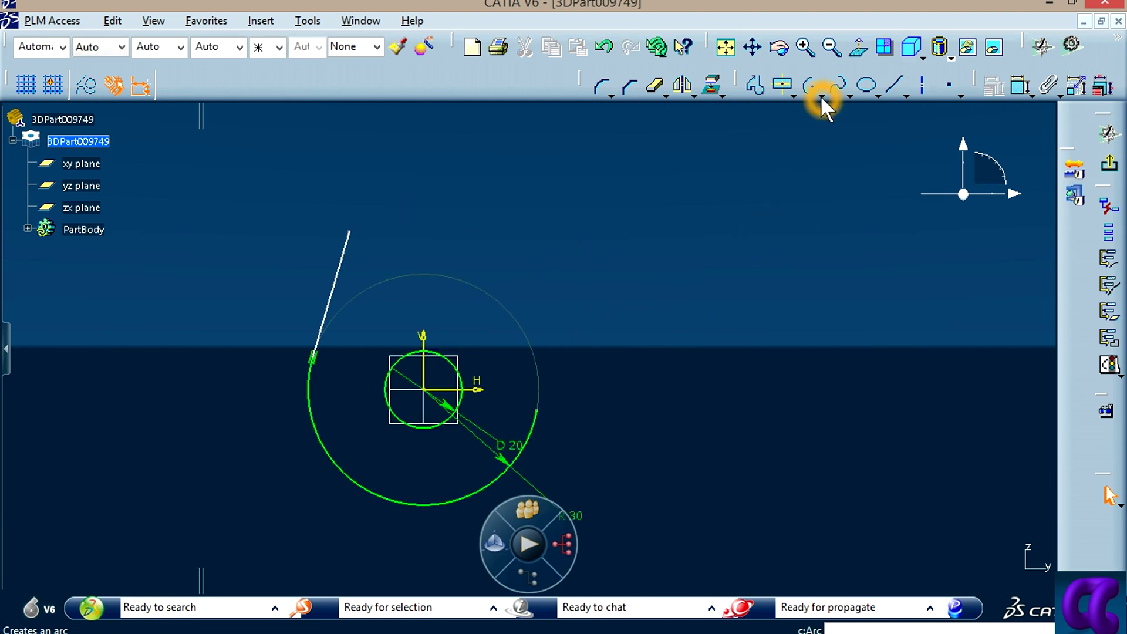
Step: Draw a three-point arc from the R30 circle's right side toward the upper right
click(820, 95)
click(840, 256)
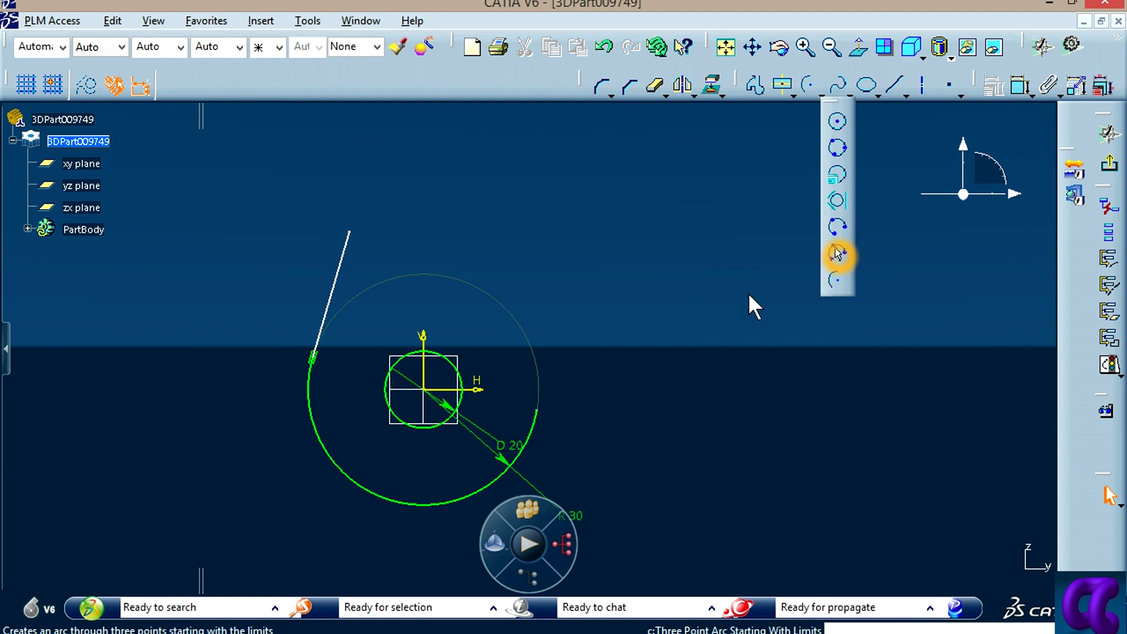
click(538, 411)
click(754, 216)
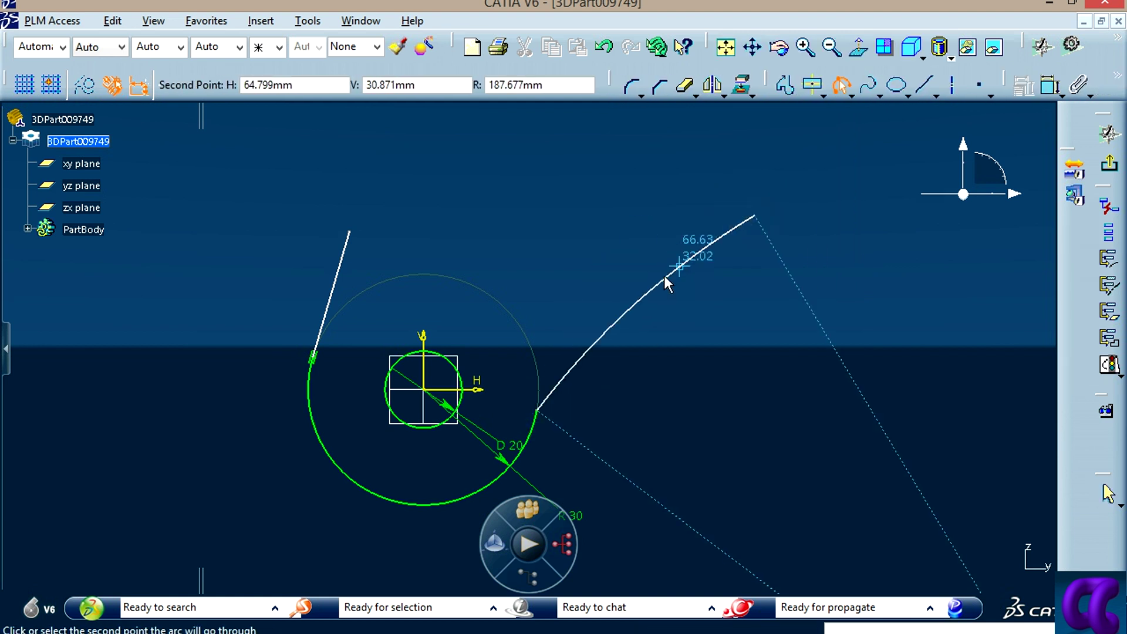
click(636, 281)
click(901, 289)
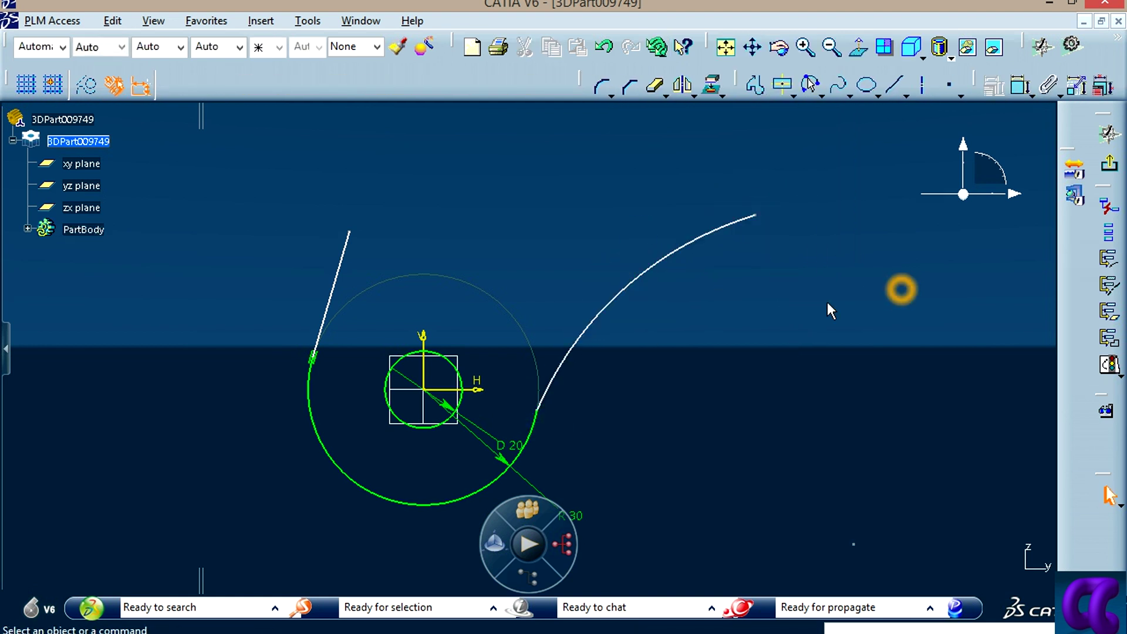
Step: Make the new arc tangent to the R30 circle
click(1018, 89)
click(614, 322)
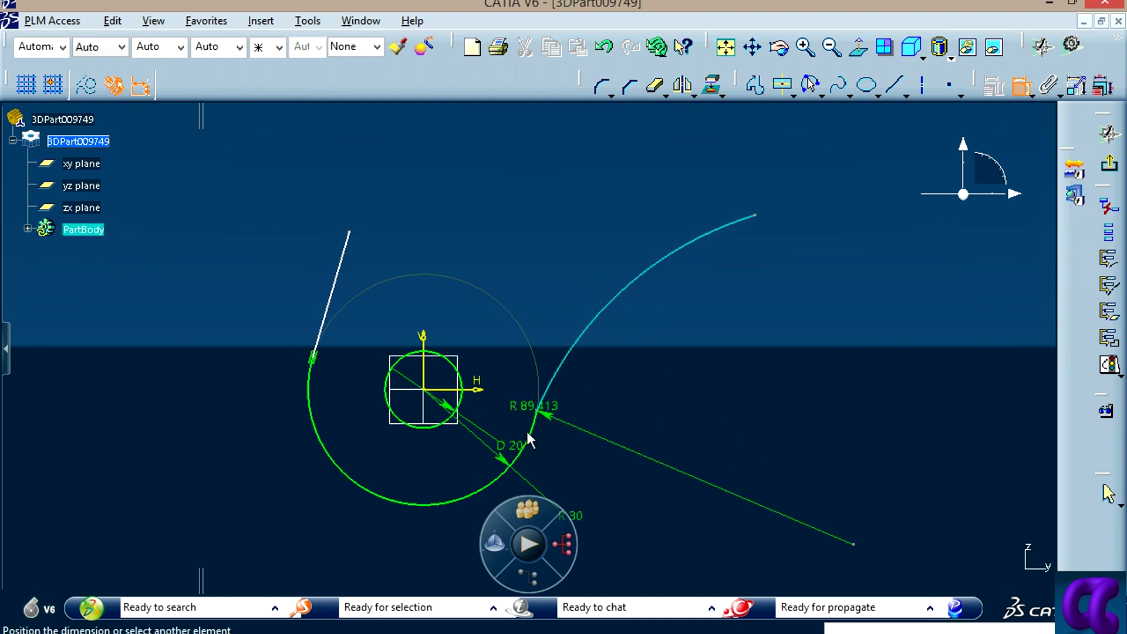
click(534, 437)
right_click(631, 390)
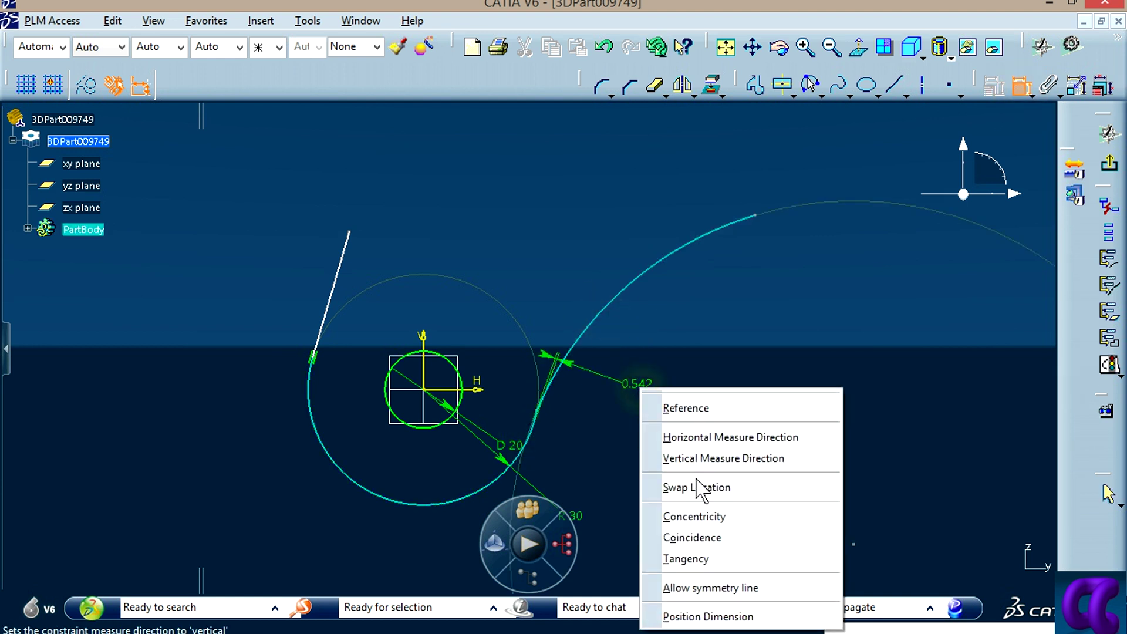
click(704, 559)
Step: Dimension the new arc's radius as 50
click(1020, 87)
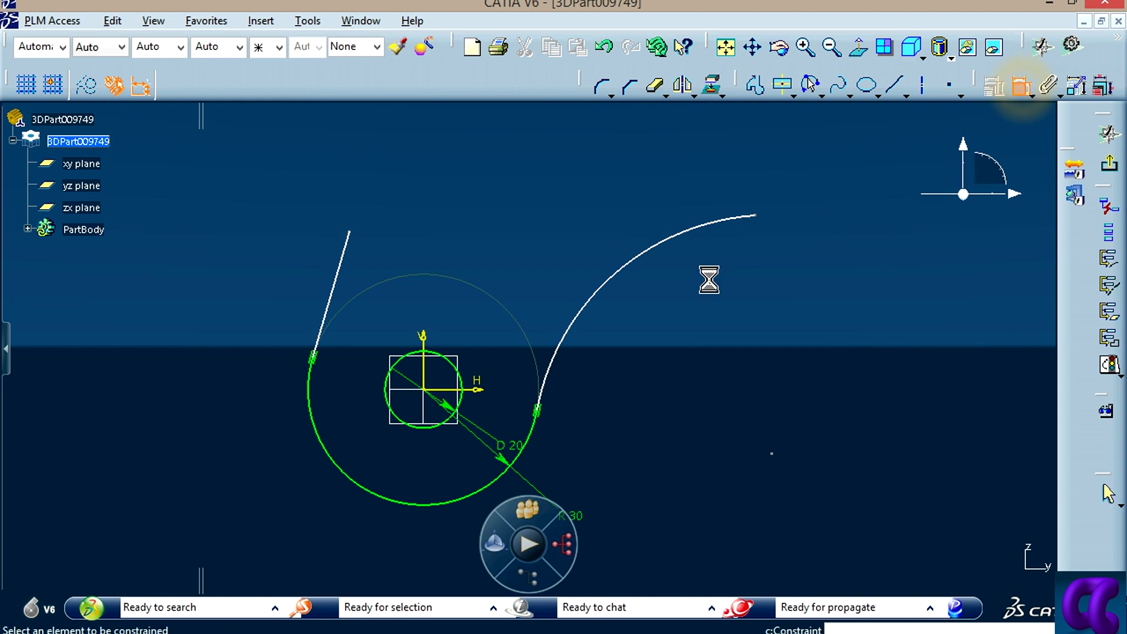
click(614, 276)
click(653, 312)
key(alt+Tab)
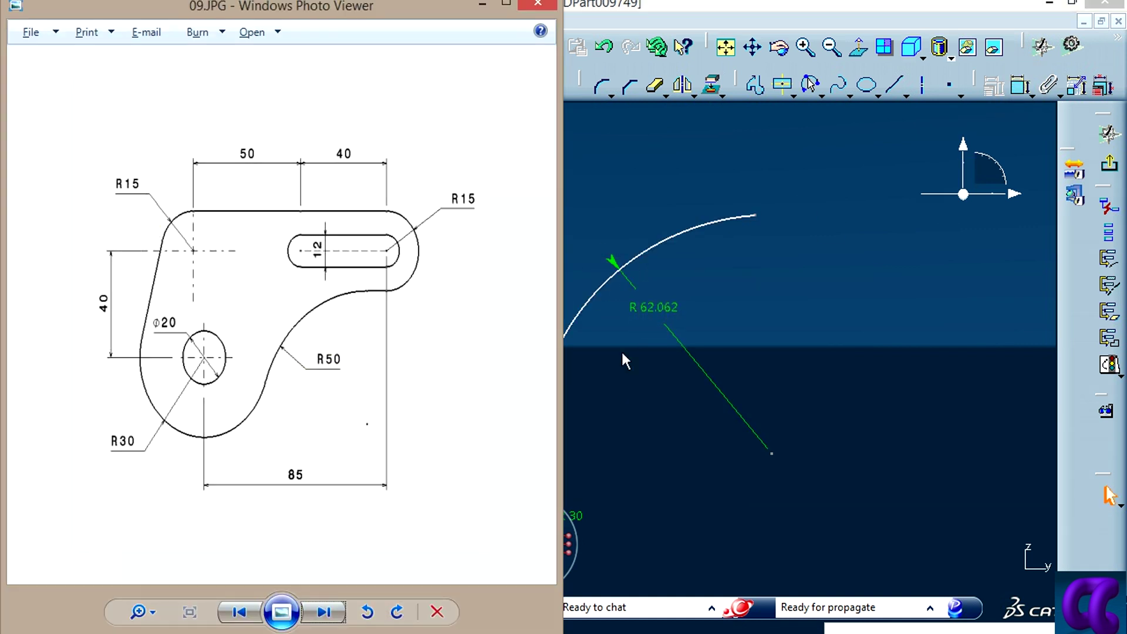
double_click(654, 306)
text(50)
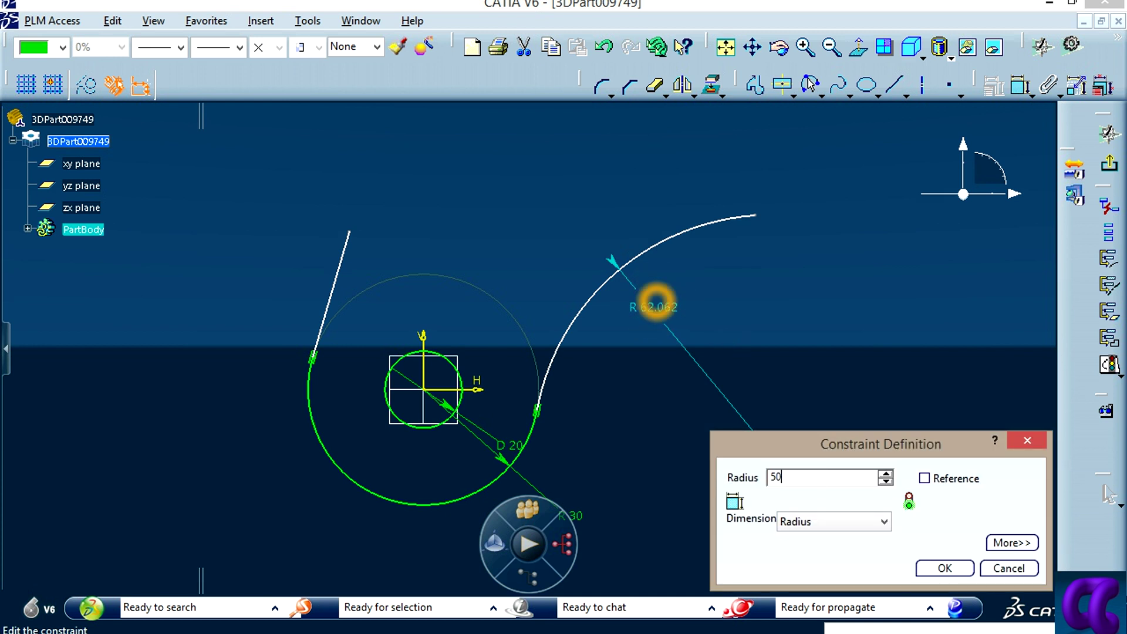
key(Return)
key(Escape)
Step: Draw a small arc capping the top of the left line
middle_drag(507, 244, 596, 299)
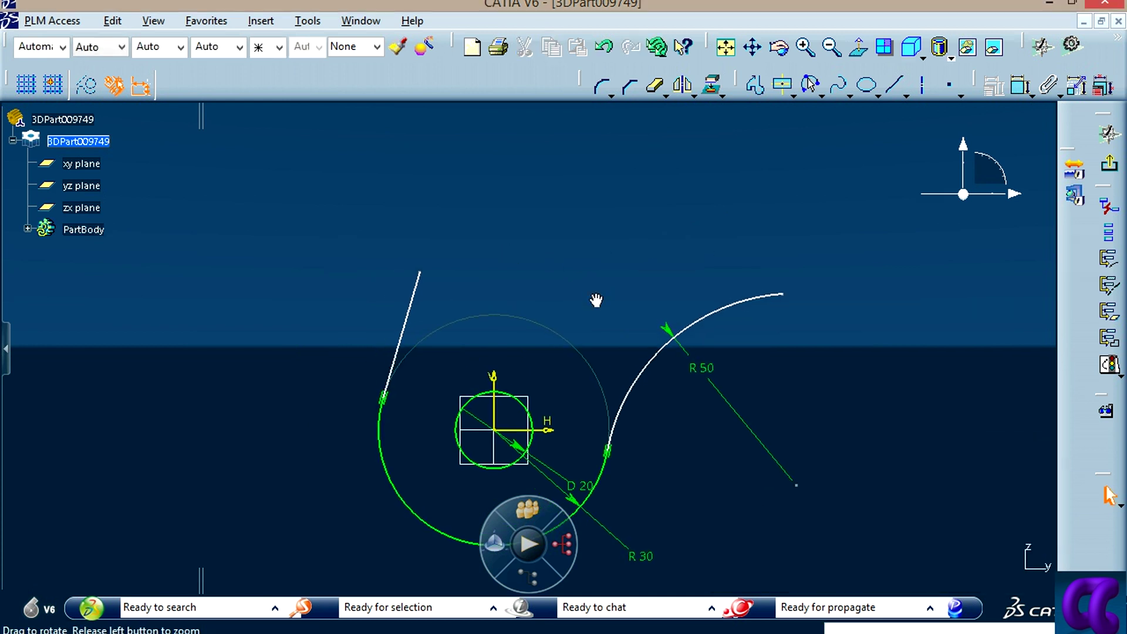
middle_drag(624, 238, 780, 38)
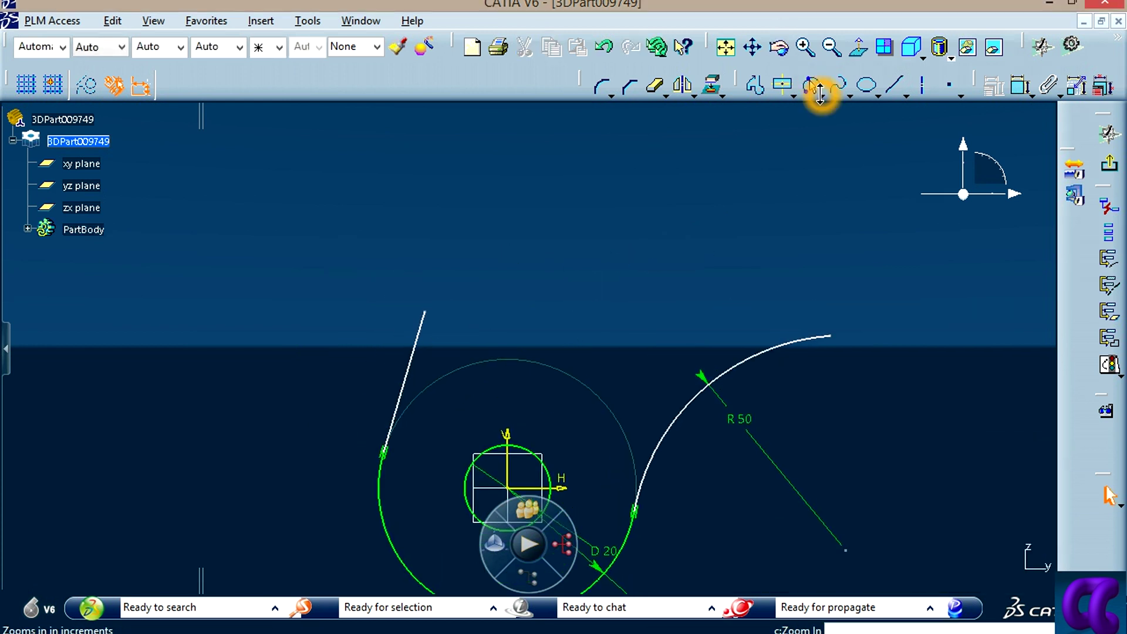
click(820, 91)
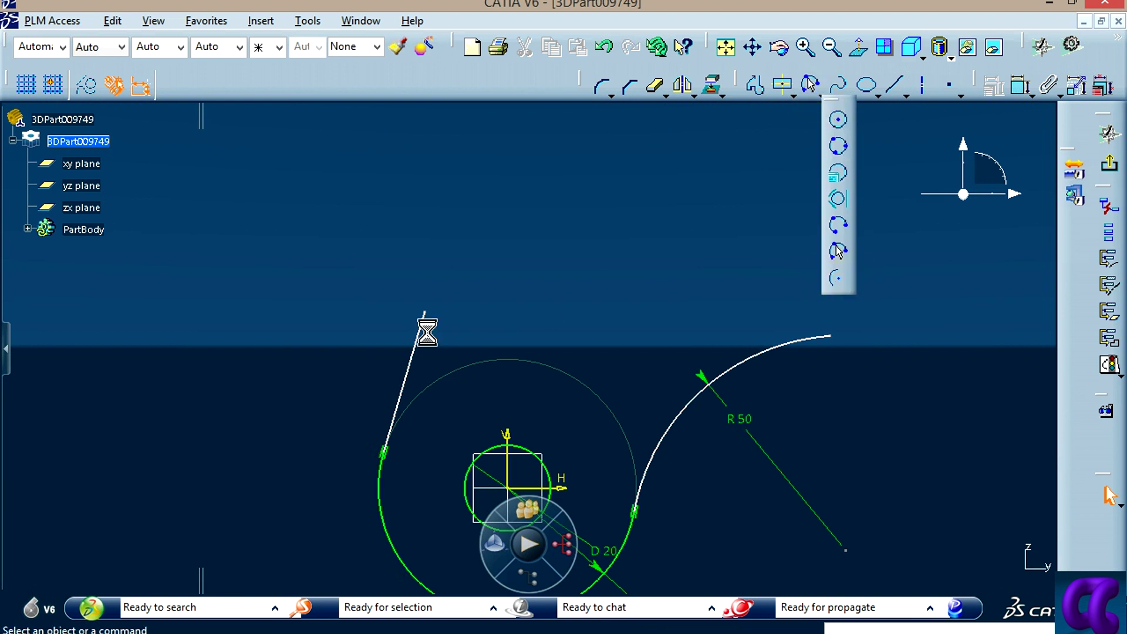
click(485, 311)
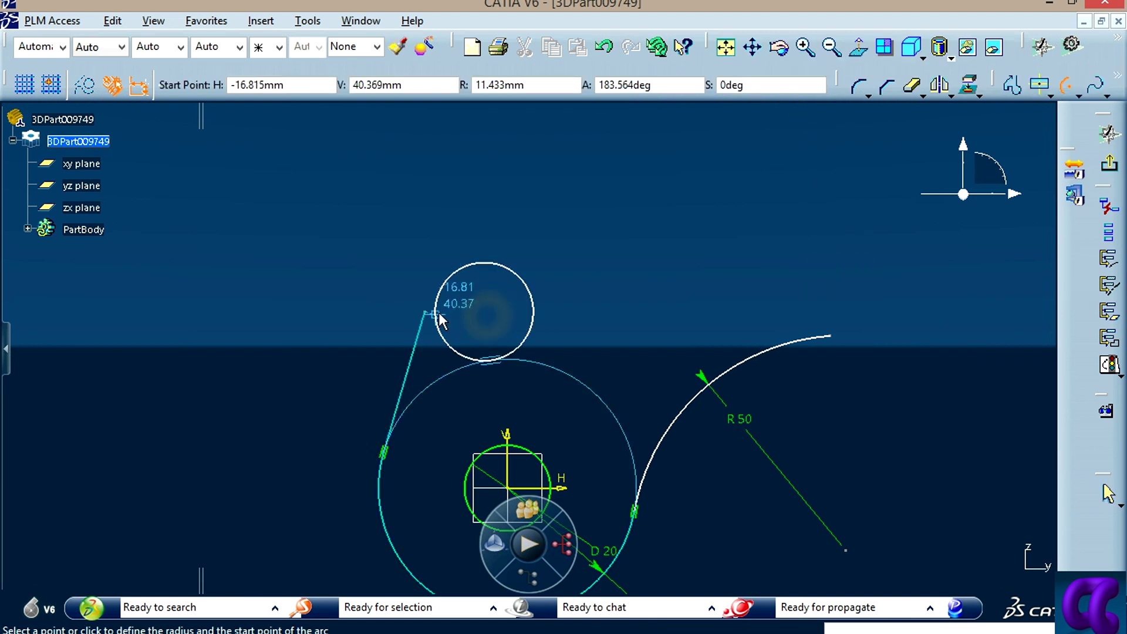
click(423, 311)
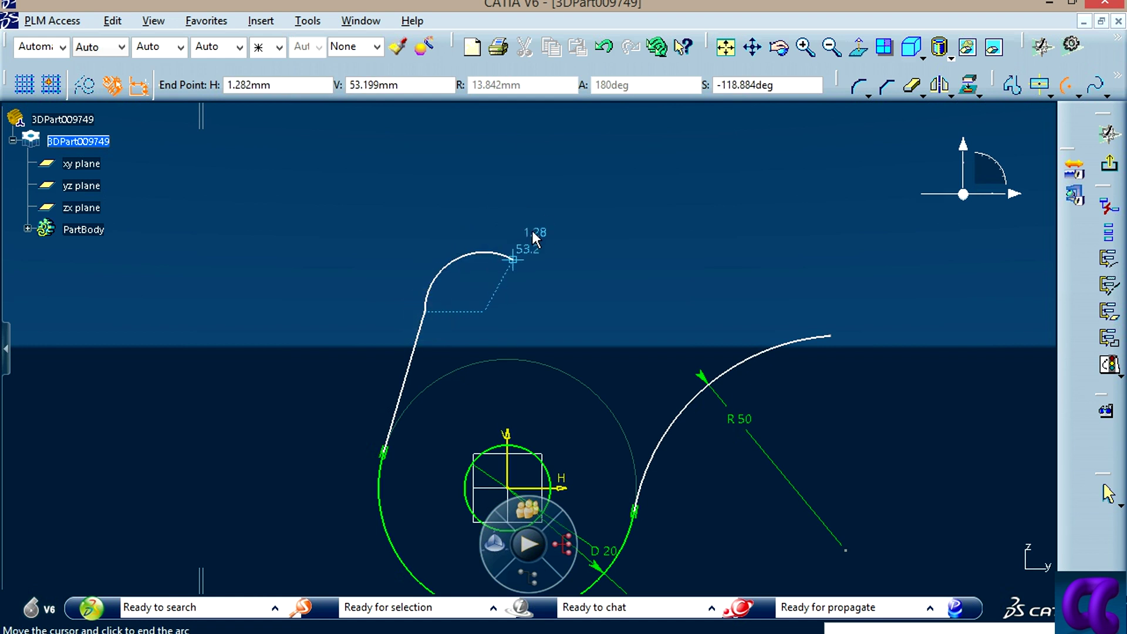
drag(472, 221, 526, 245)
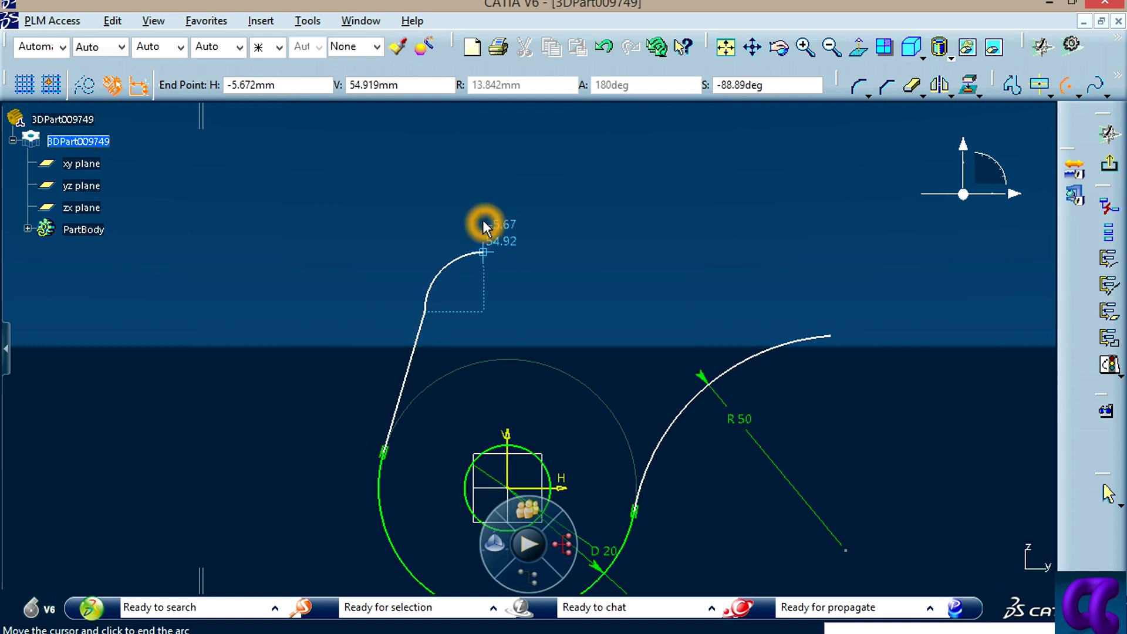
click(460, 200)
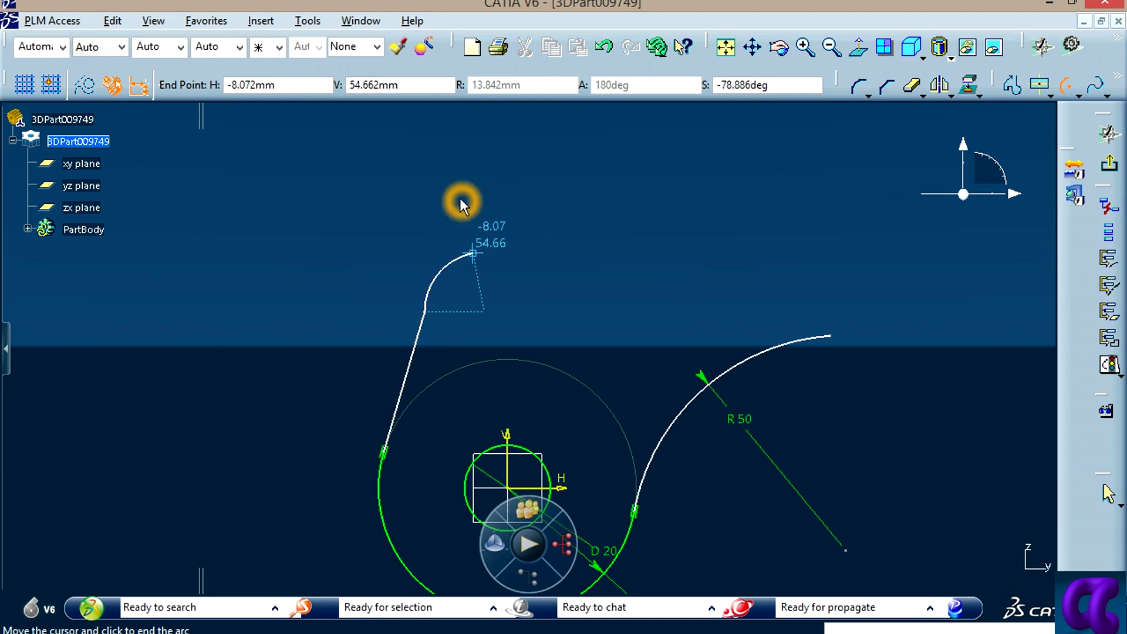
click(845, 206)
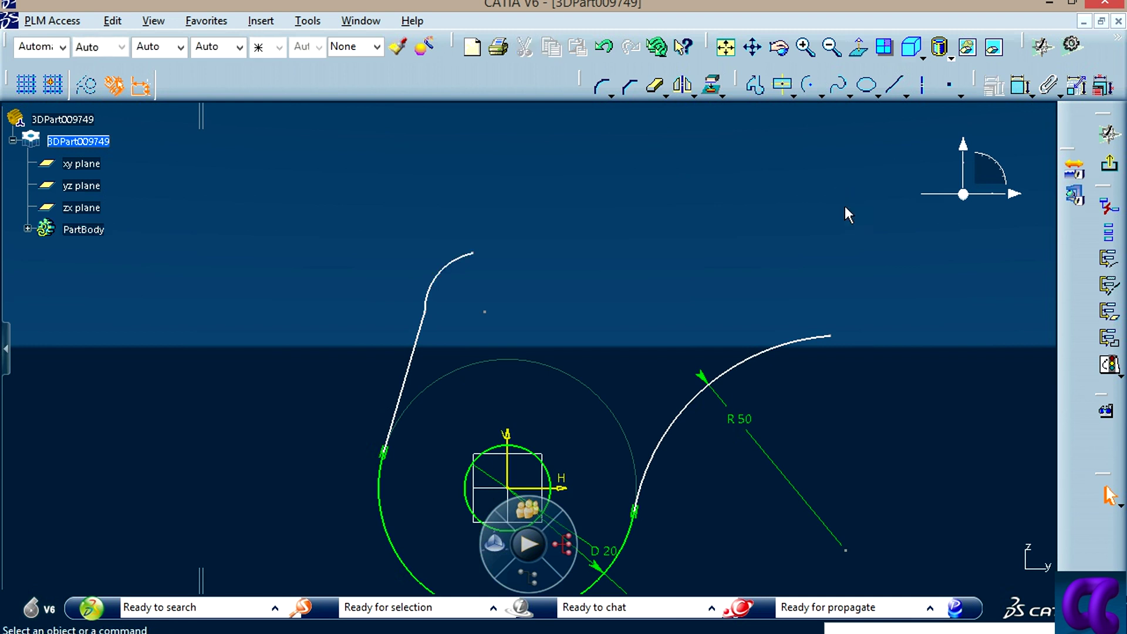
Step: Make the small top arc tangent to the left line
click(698, 234)
click(1021, 87)
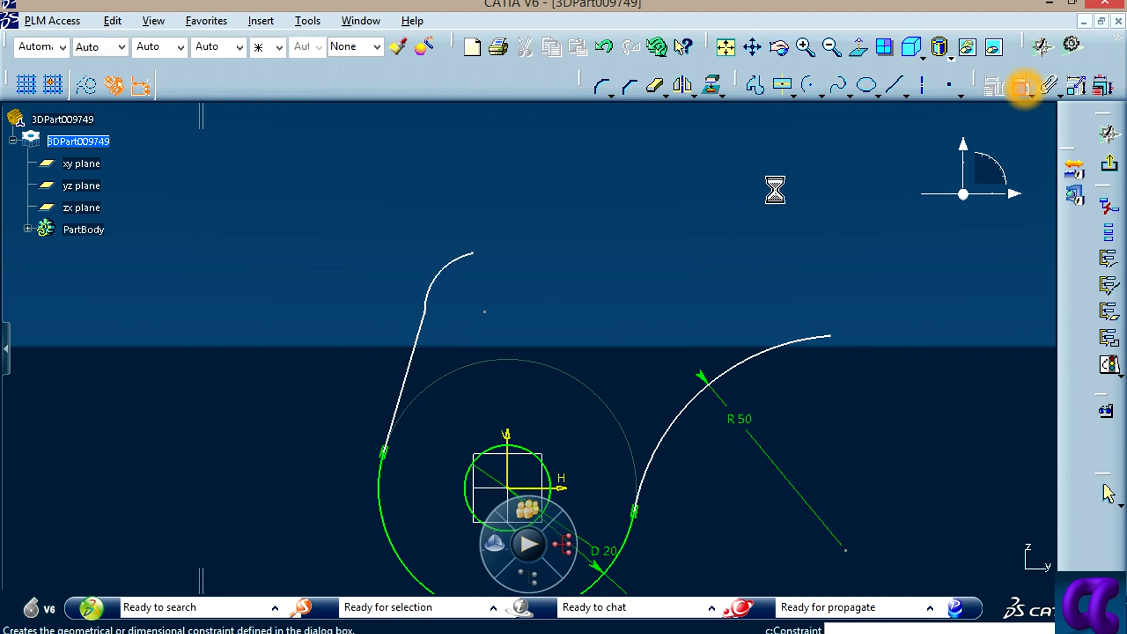
click(440, 271)
click(417, 343)
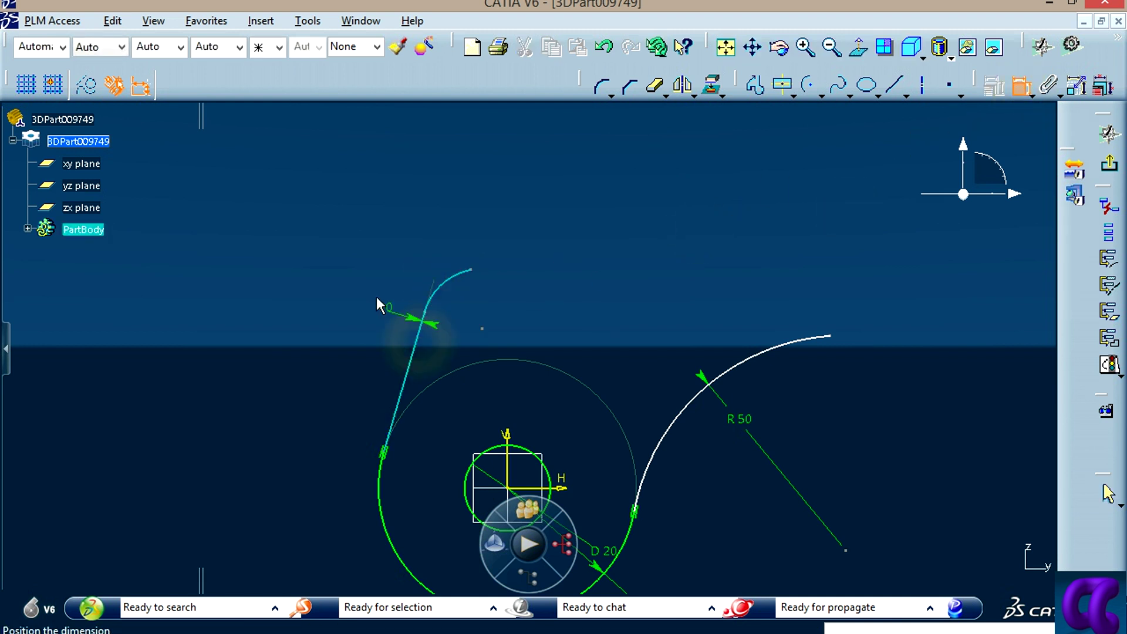
right_click(376, 299)
click(415, 366)
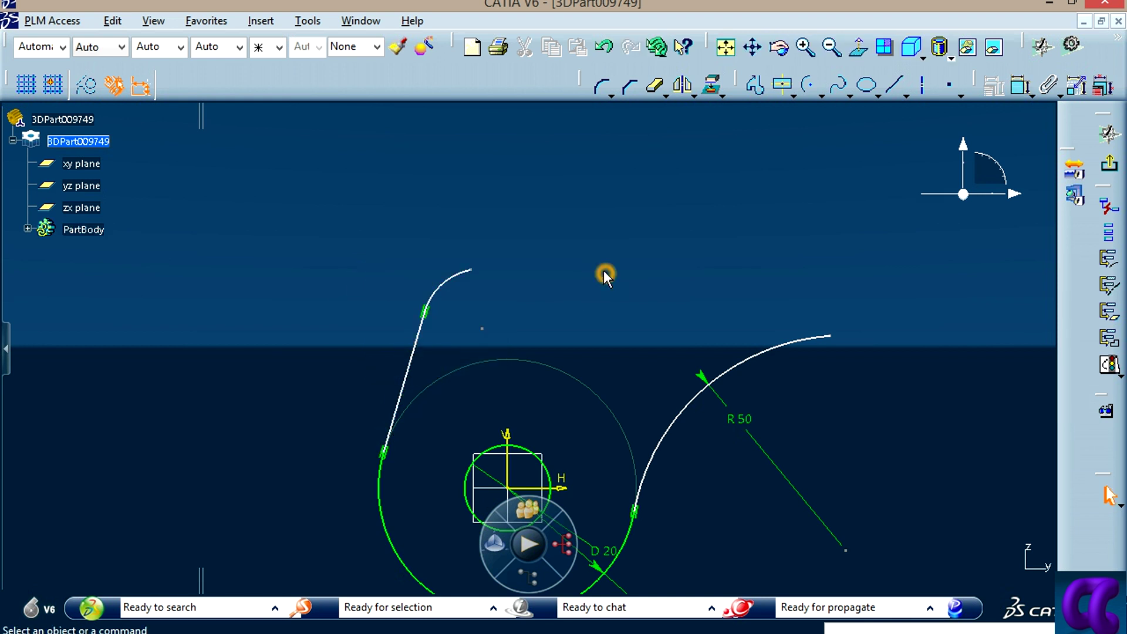
Step: Dimension the small arc's radius as 15
click(1012, 93)
click(439, 280)
click(399, 231)
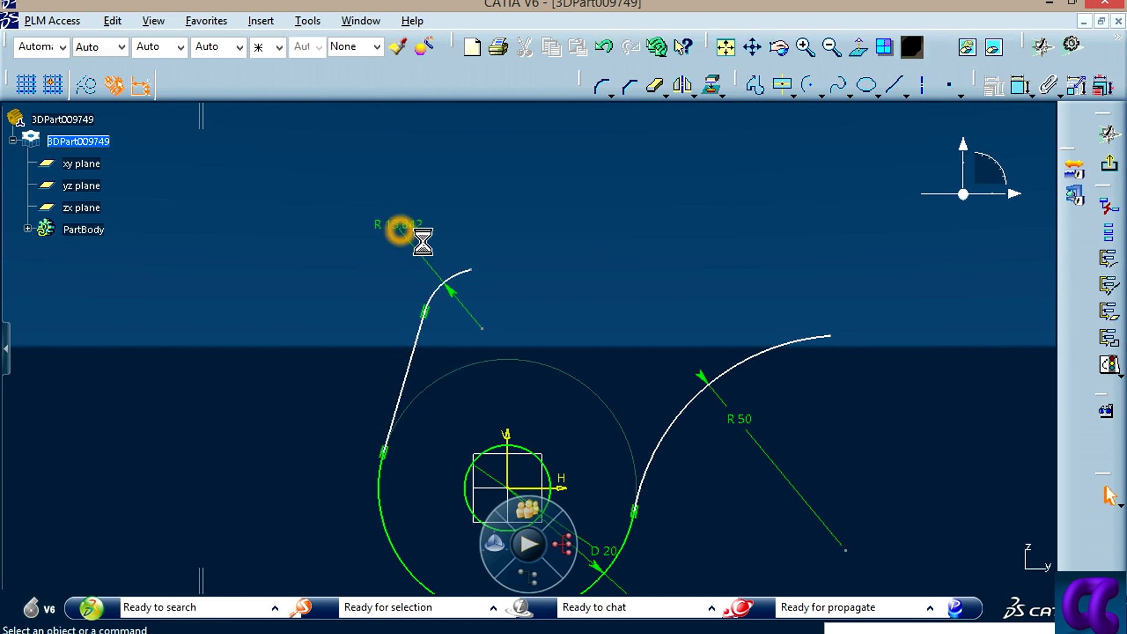
double_click(389, 234)
text(15)
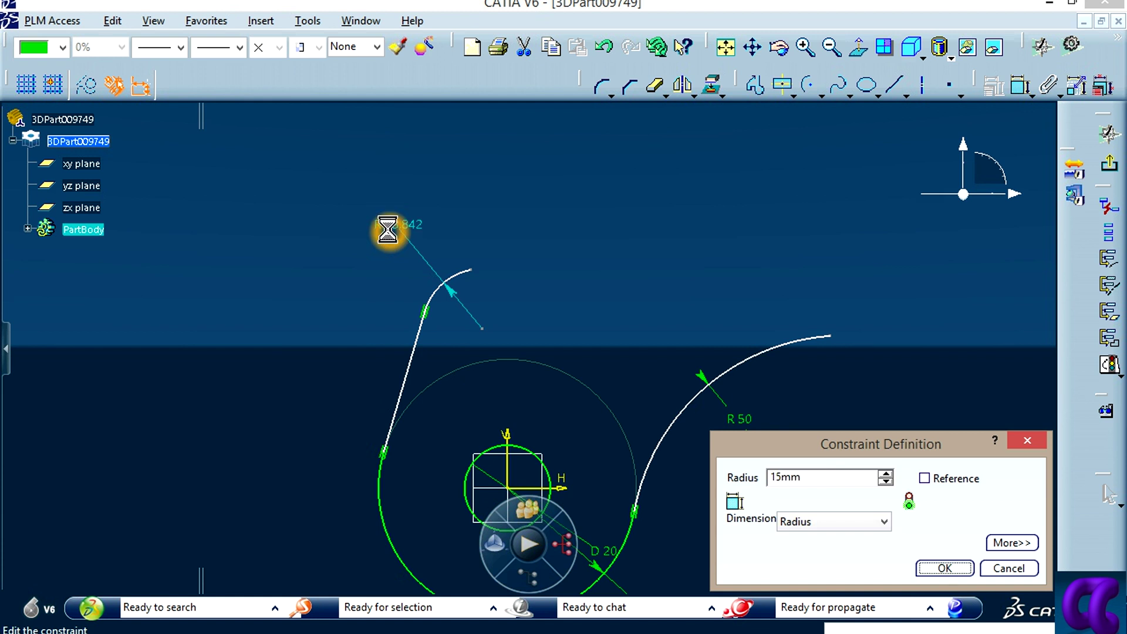
key(Return)
click(580, 226)
mouse_move(612, 329)
middle_down()
mouse_move(625, 223)
mouse_move(706, 216)
middle_up()
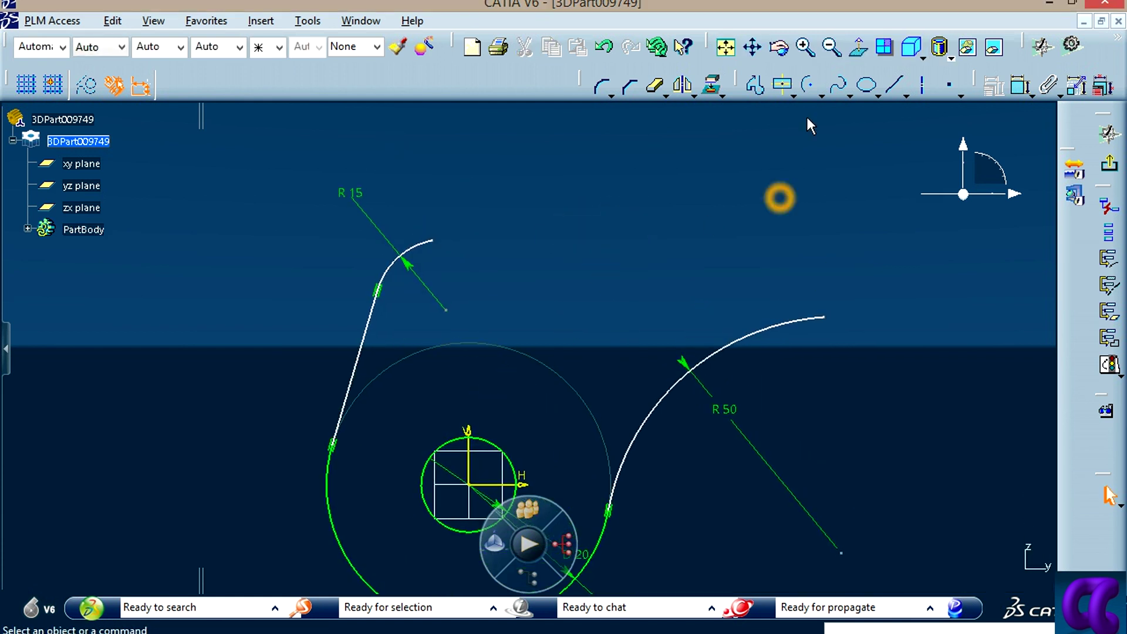
click(823, 201)
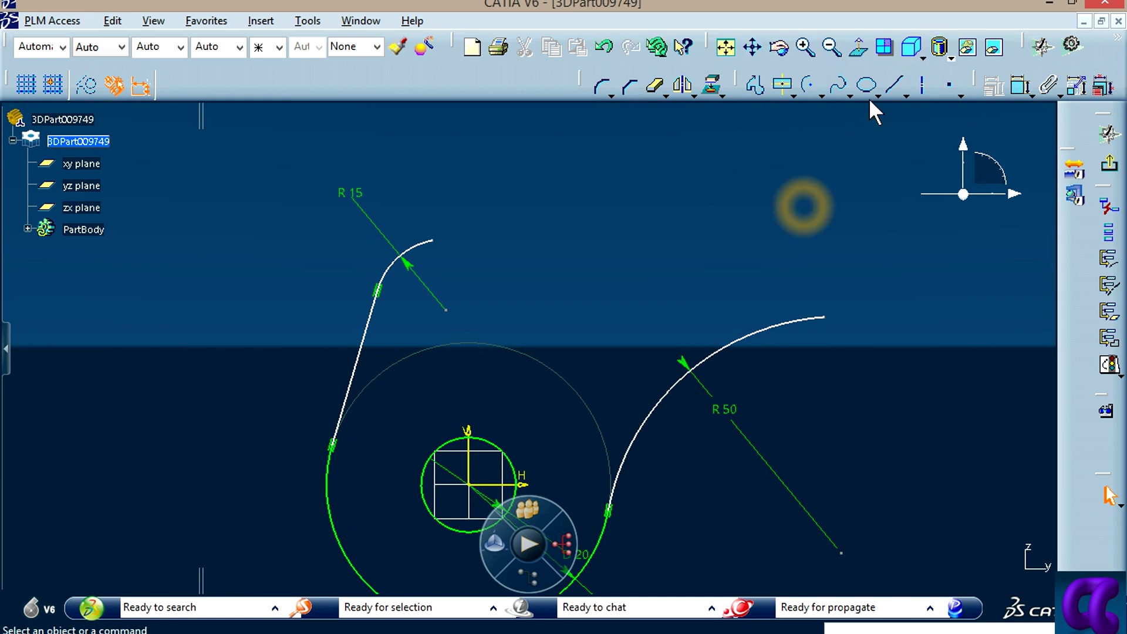
Step: Draw a long horizontal line running right from the R15 arc's end
click(893, 86)
click(433, 240)
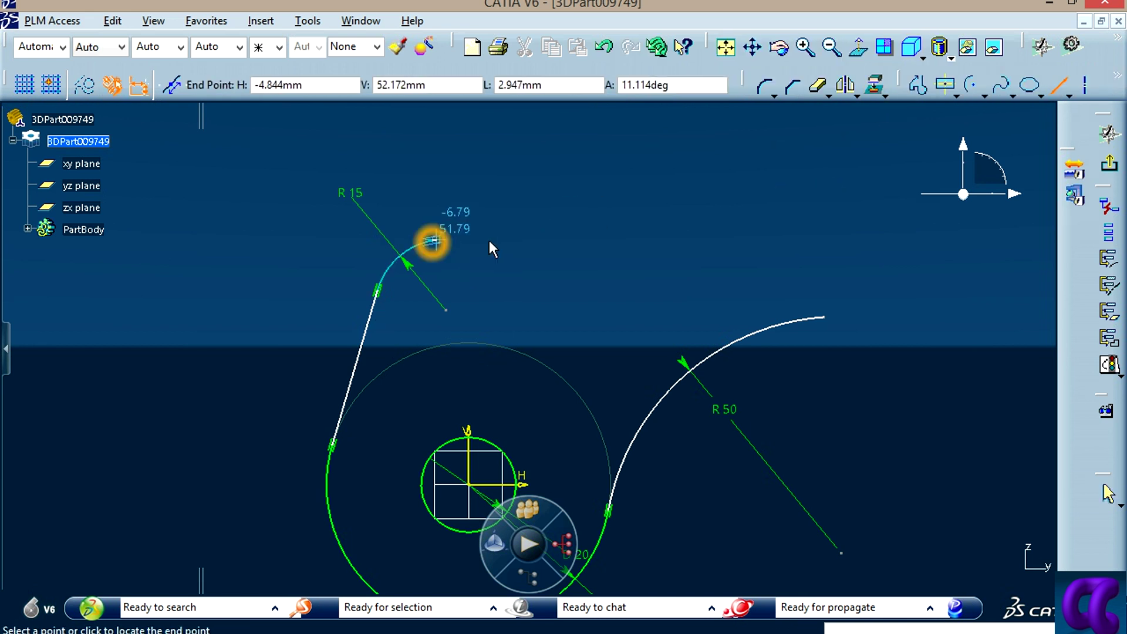
click(933, 241)
Step: Draw a short line continuing right from the R50 arc's end, then zoom out to recentre
click(799, 160)
click(892, 86)
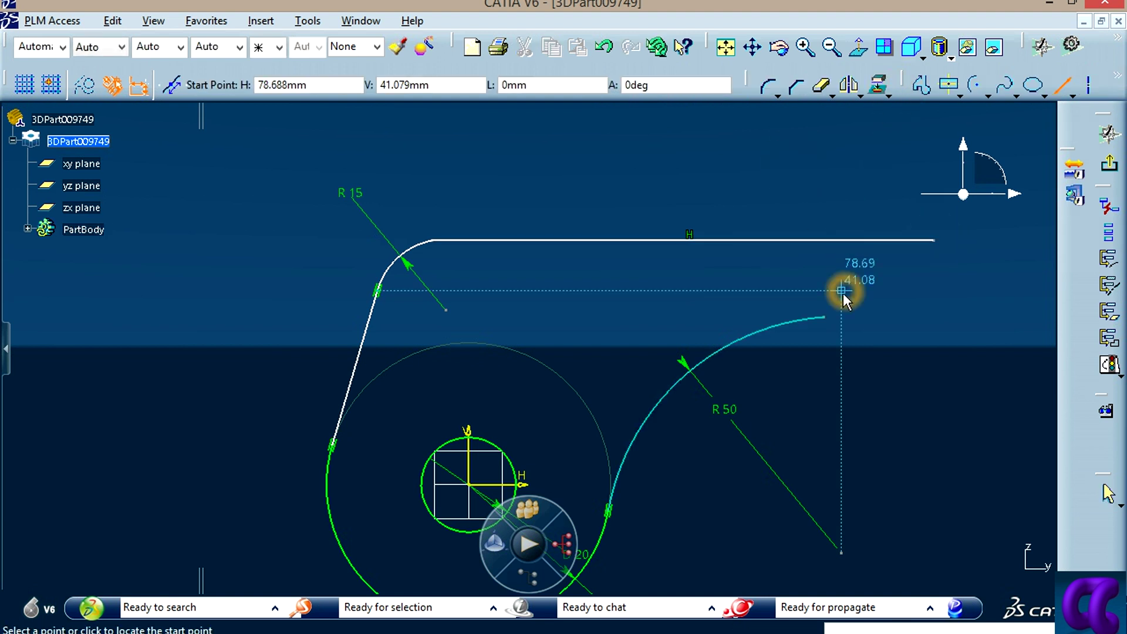
click(825, 319)
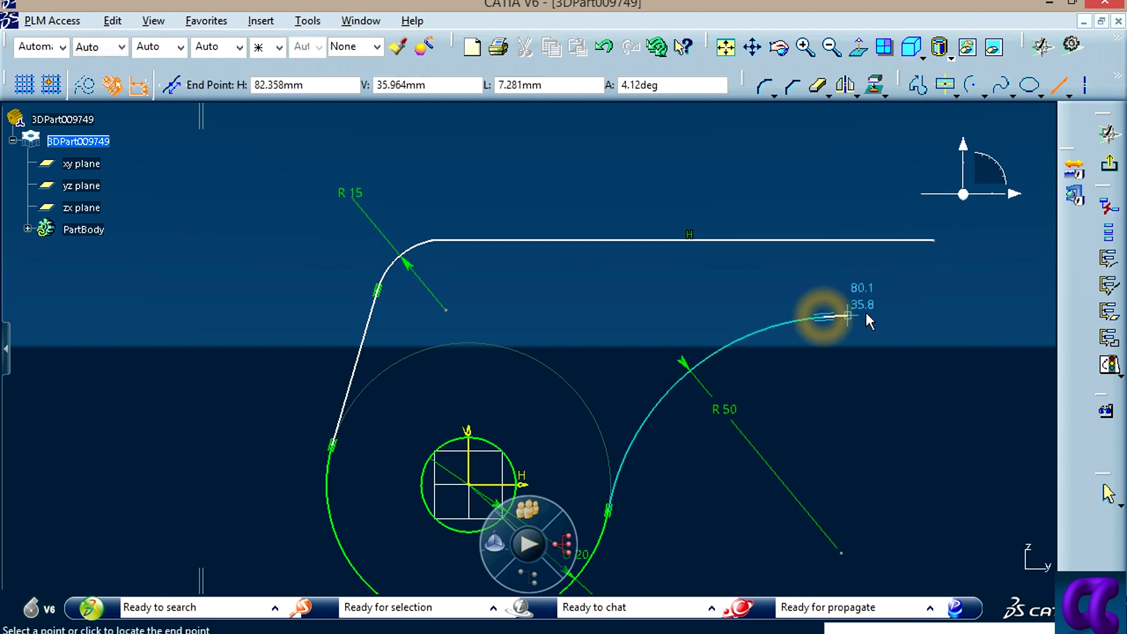
click(920, 311)
mouse_move(951, 414)
middle_down()
mouse_move(855, 382)
mouse_move(851, 367)
middle_up()
click(762, 289)
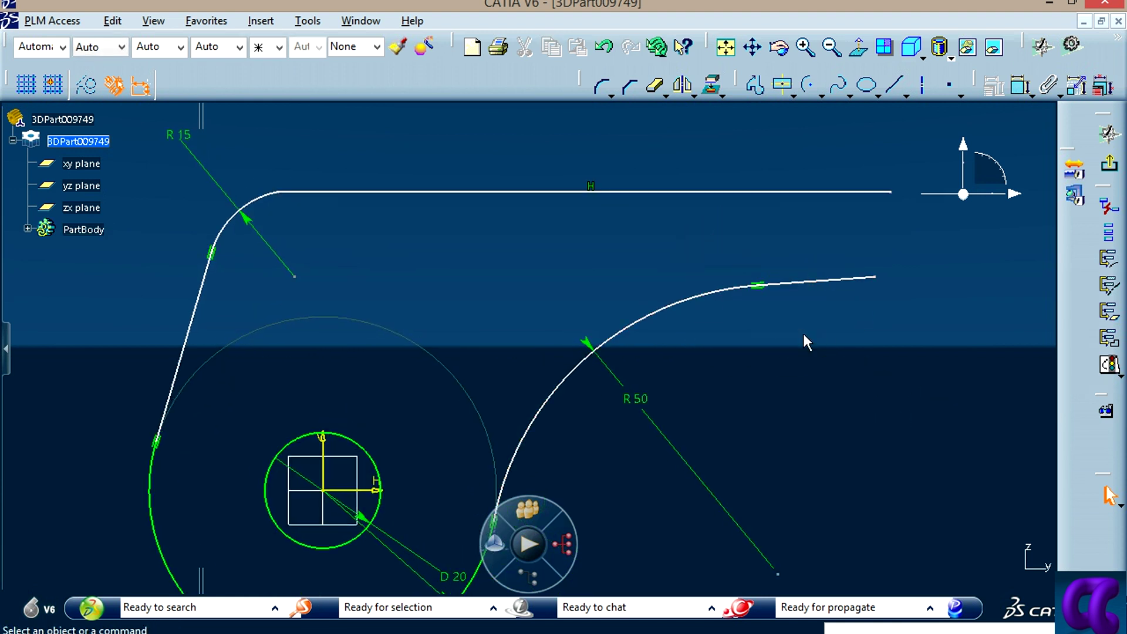
mouse_move(804, 340)
middle_down()
mouse_move(830, 327)
mouse_move(837, 346)
middle_up()
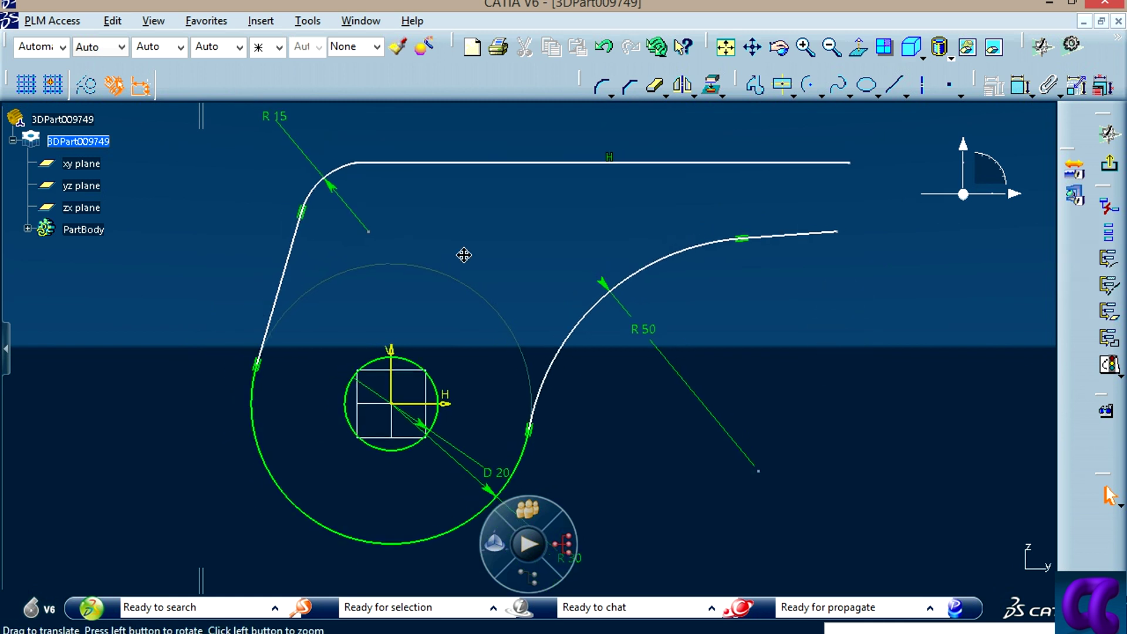
middle_drag(463, 254, 502, 322)
Step: Check the 09.JPG reference drawing for the slot and R15 ends, then return to the sketch
key(alt+Tab)
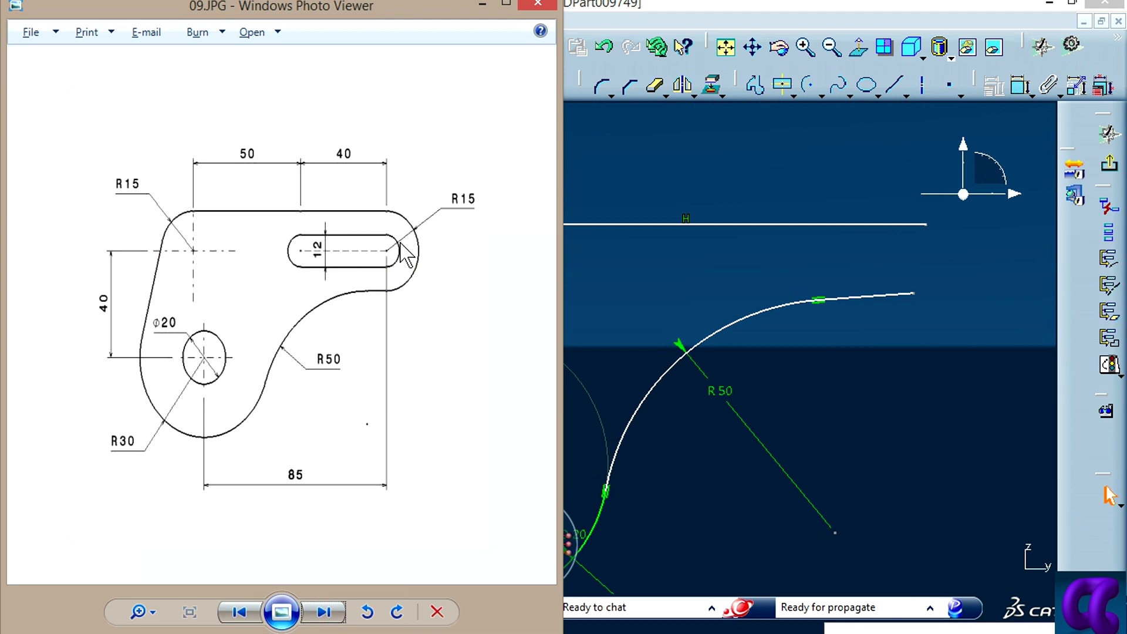
click(206, 270)
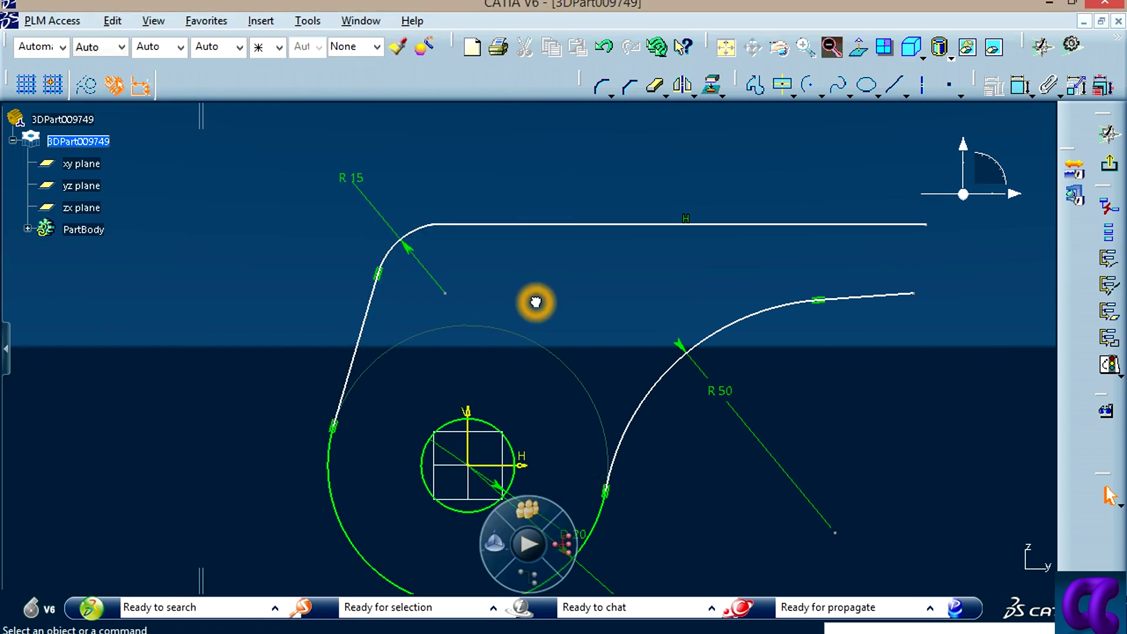
Step: Dimension the R15 arc centre 40 above the horizontal axis
click(1022, 86)
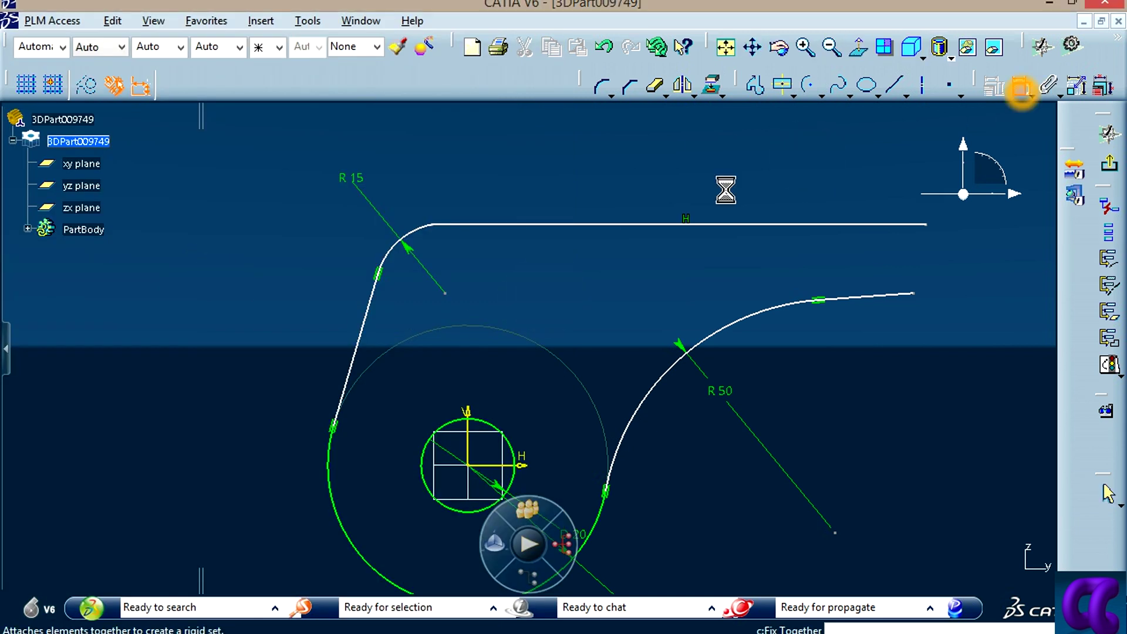
click(446, 297)
click(524, 466)
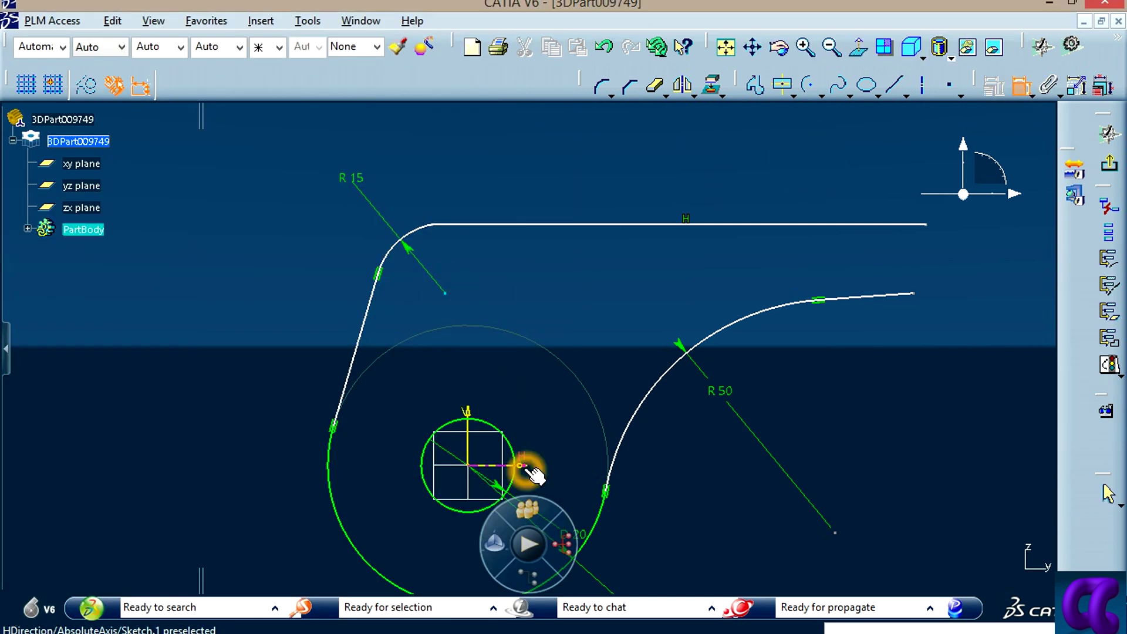
click(268, 402)
double_click(268, 398)
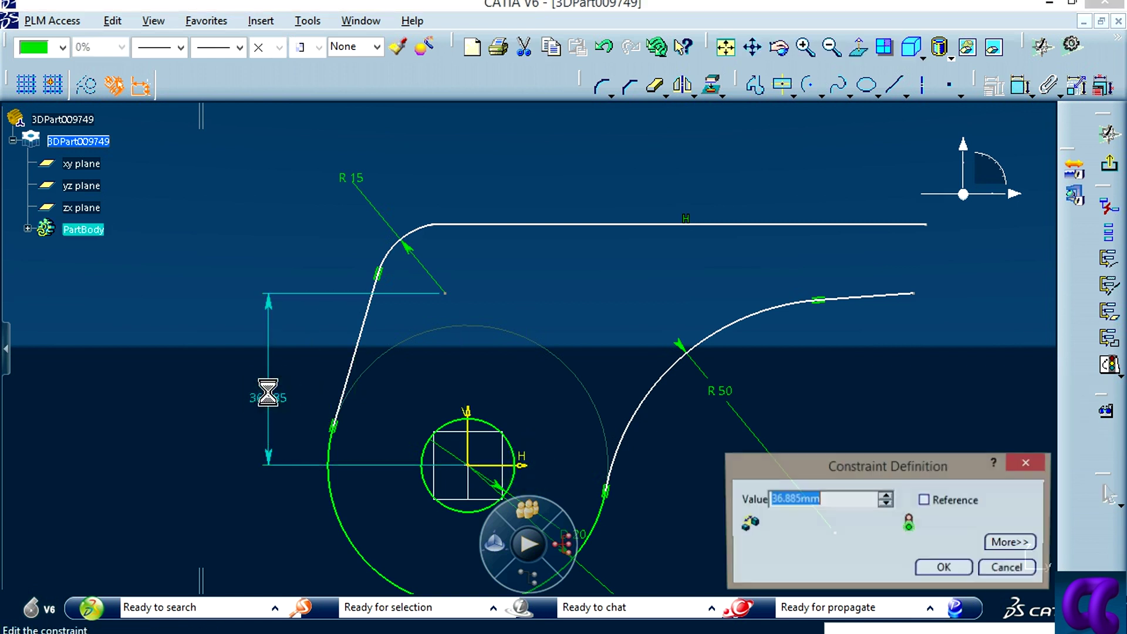
text(4)
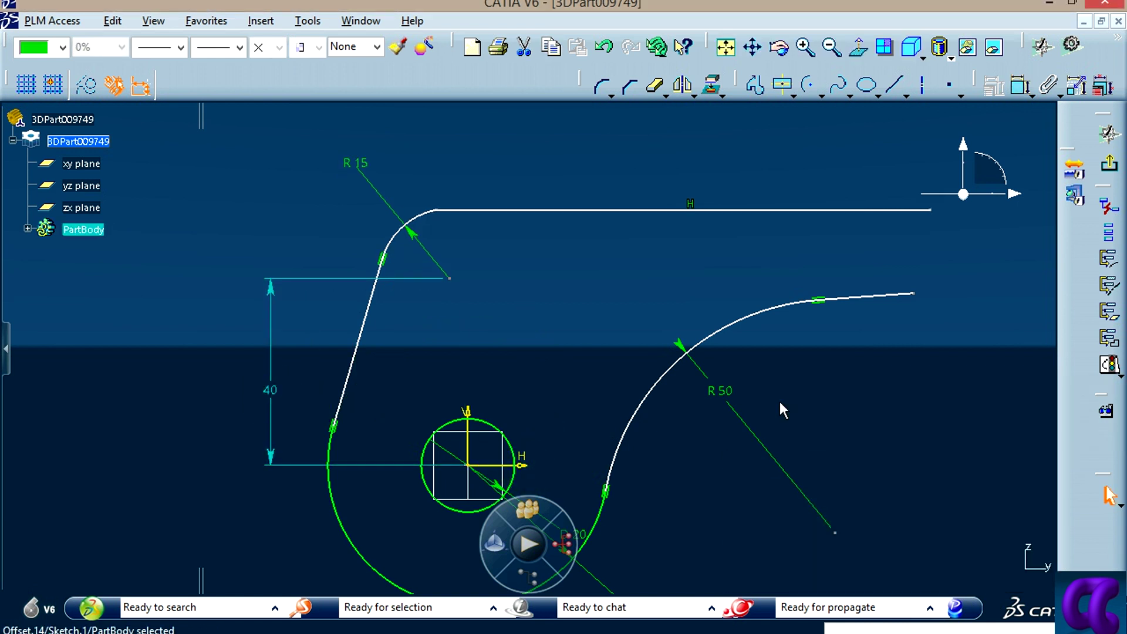
click(820, 394)
middle_drag(819, 394, 768, 386)
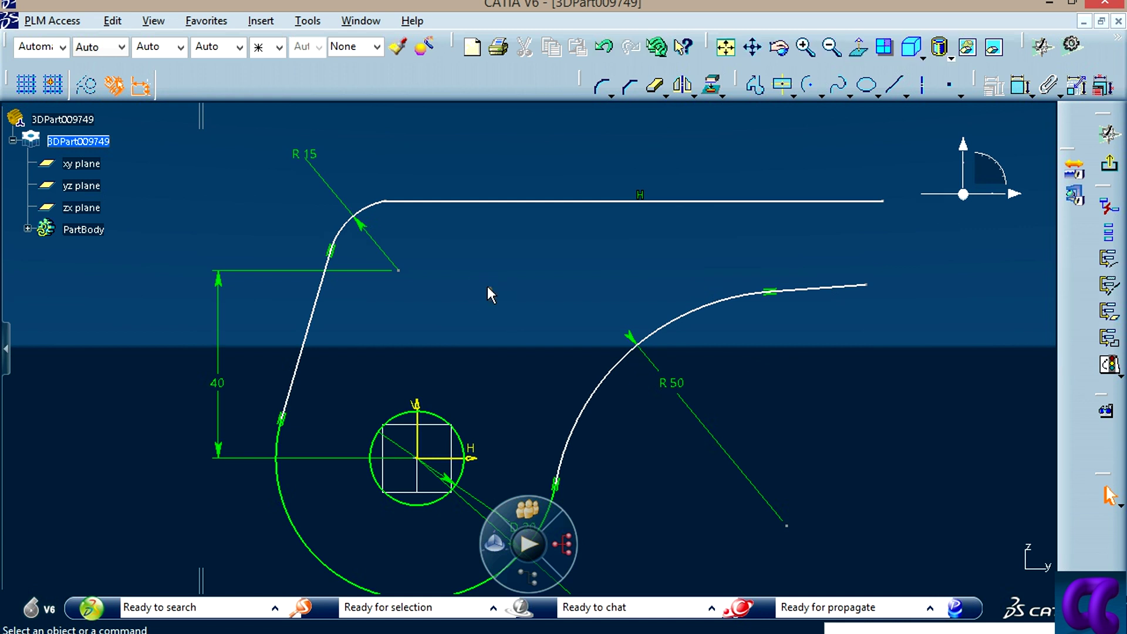
drag(399, 270, 395, 277)
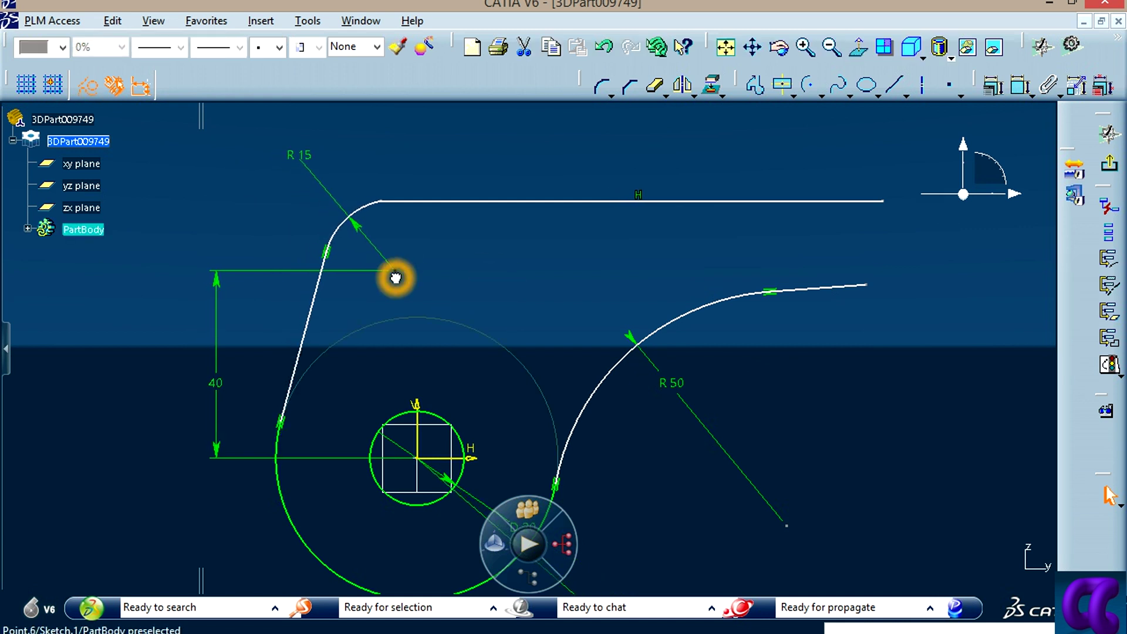
Step: Make the top line tangent to the R15 arc
click(507, 268)
click(1020, 87)
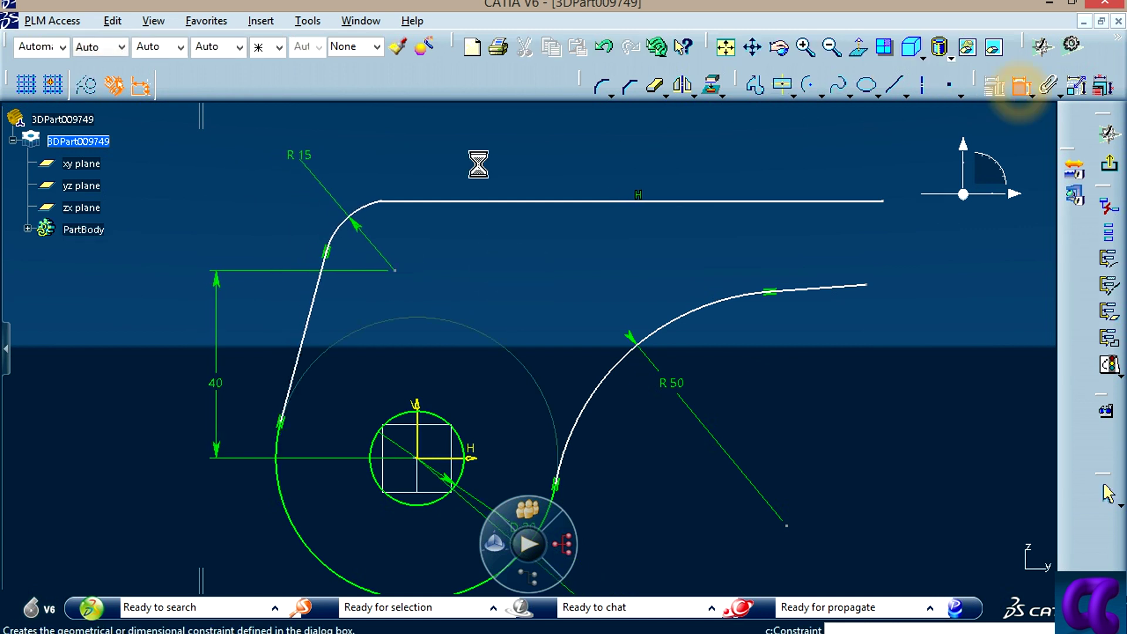
click(432, 202)
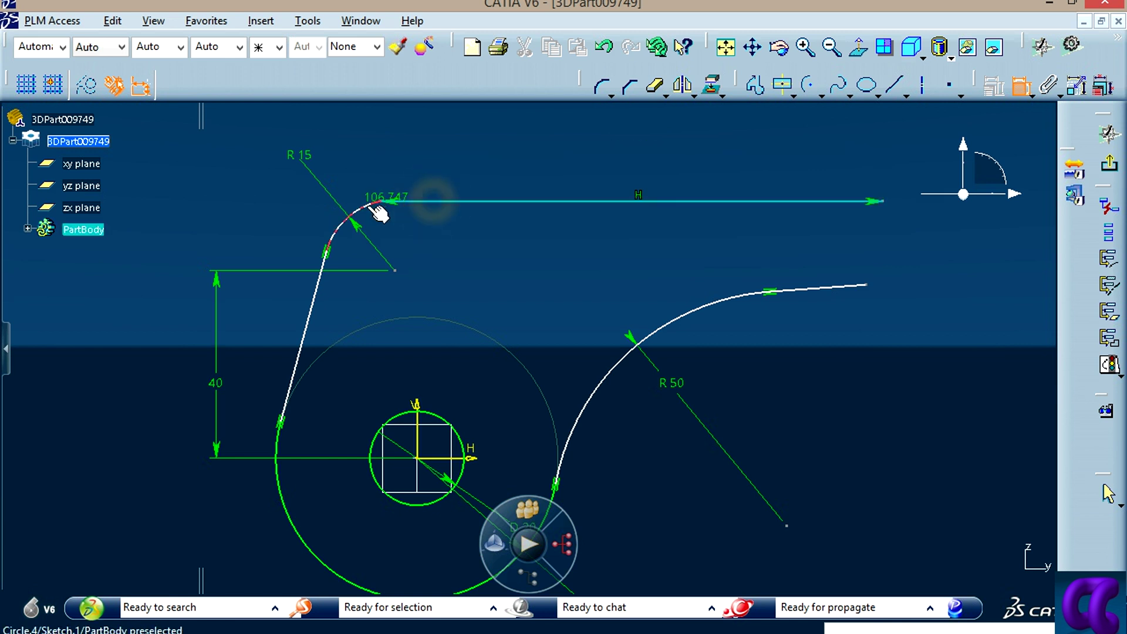
click(375, 207)
right_click(440, 154)
click(482, 222)
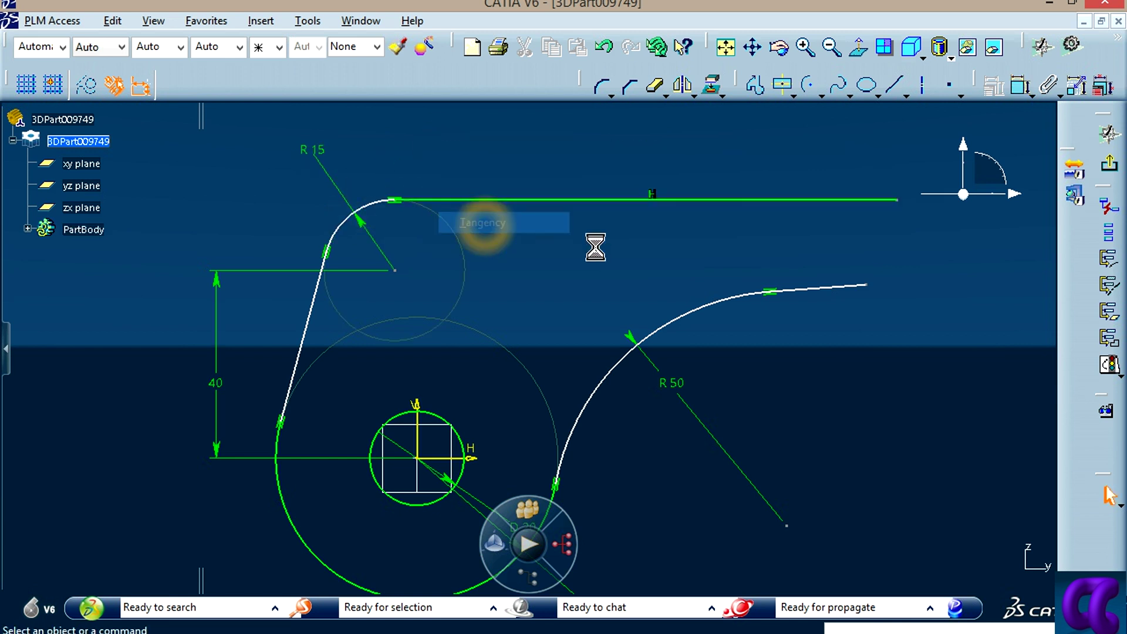
Step: Constrain the short line after the R50 arc to be horizontal
middle_drag(721, 320, 754, 376)
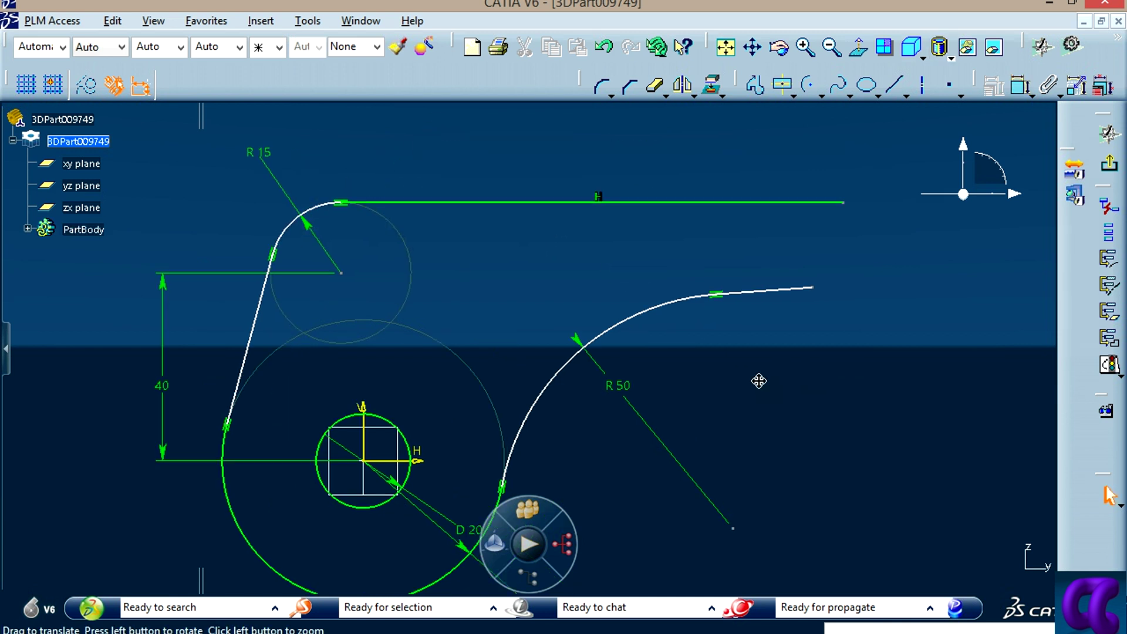
click(731, 296)
click(1020, 85)
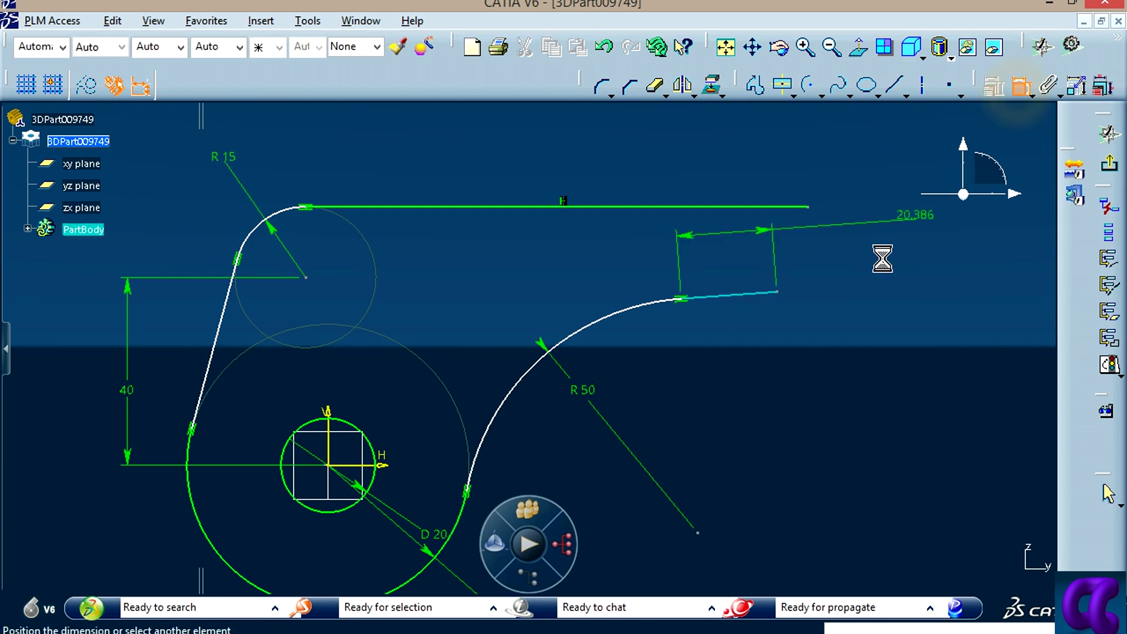
right_click(839, 329)
click(872, 370)
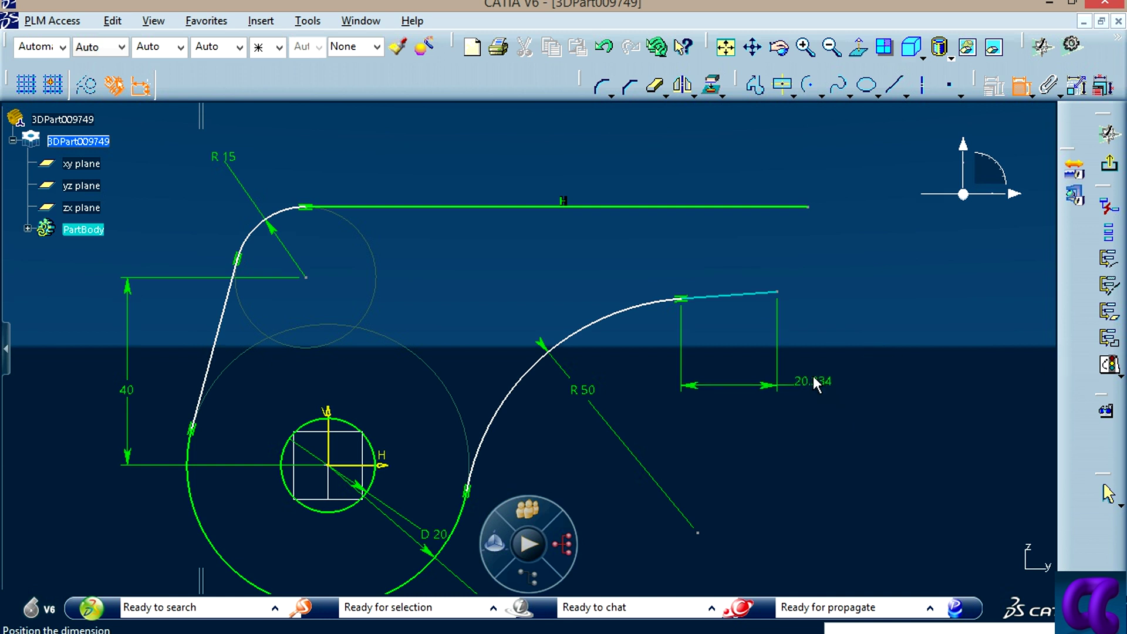
right_click(809, 352)
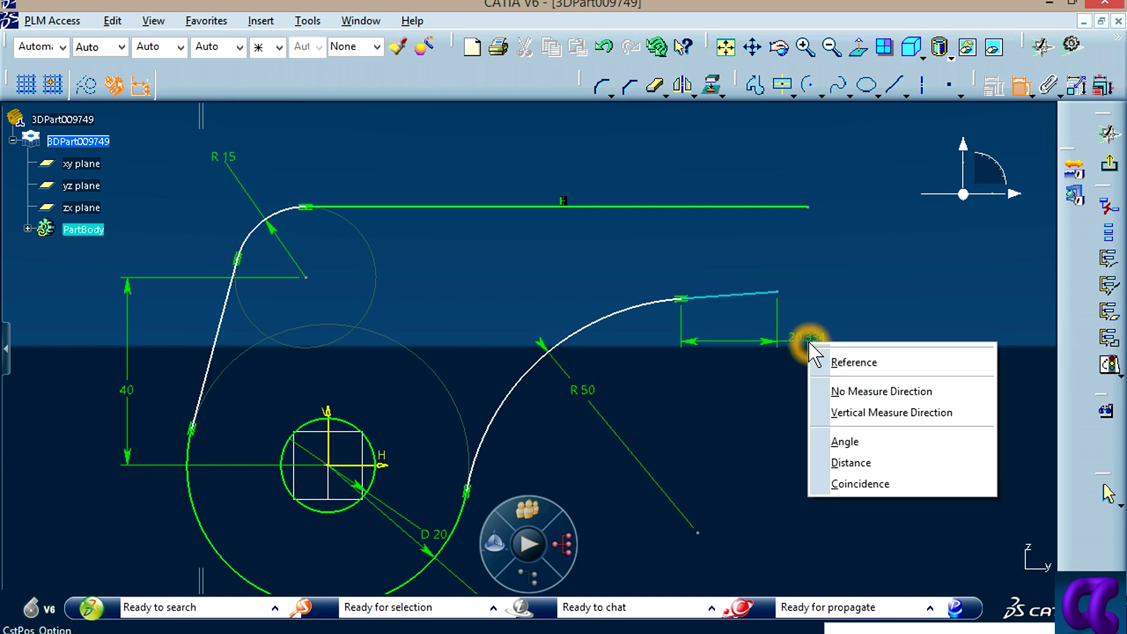
click(855, 390)
right_click(834, 316)
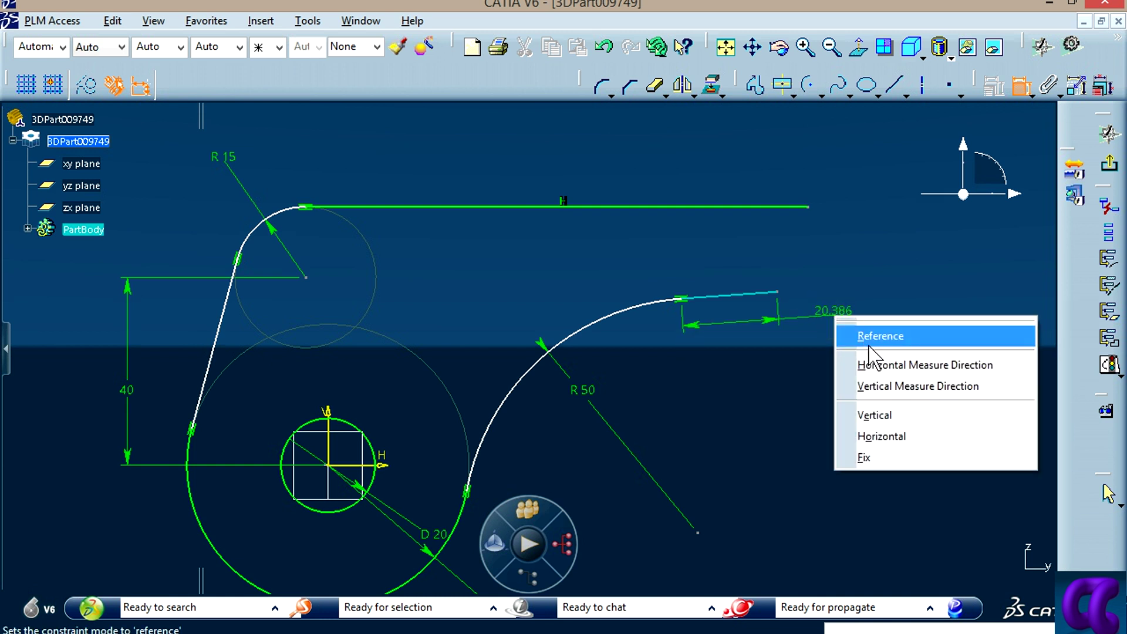
click(877, 436)
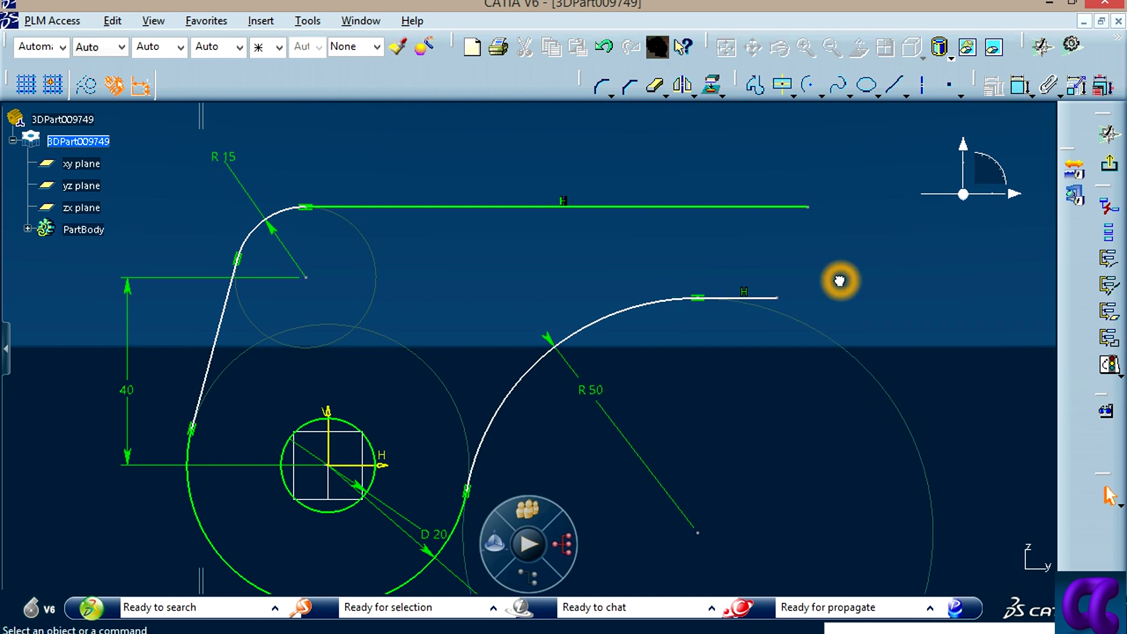
Step: Adjust the top line's length and the R50 arc's top end by dragging endpoints
middle_drag(885, 384, 742, 354)
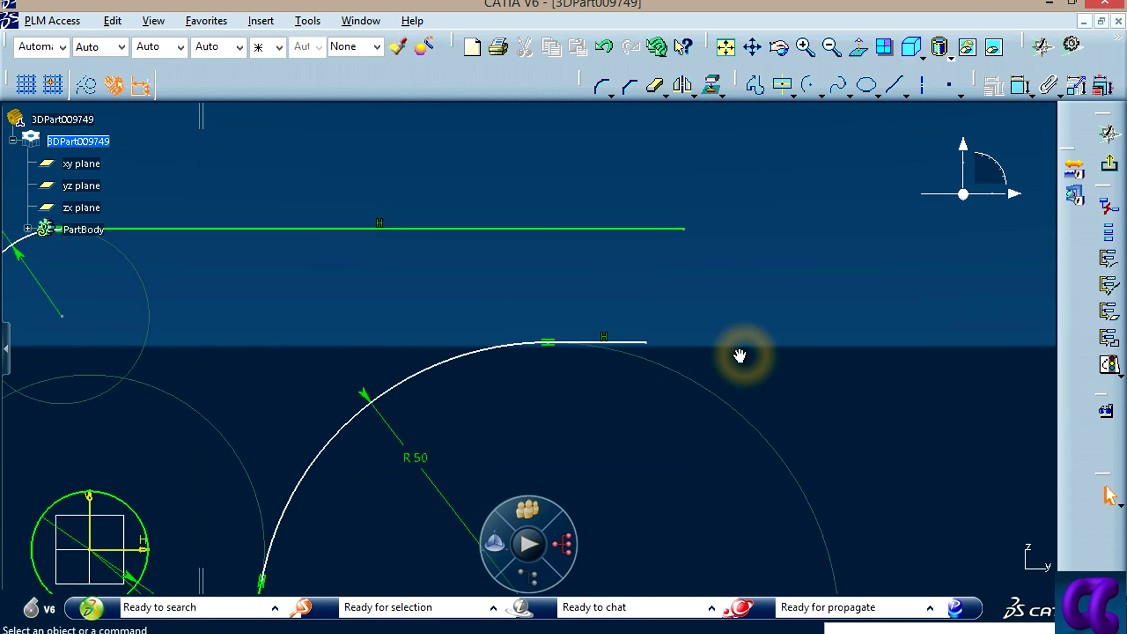
drag(681, 229, 520, 228)
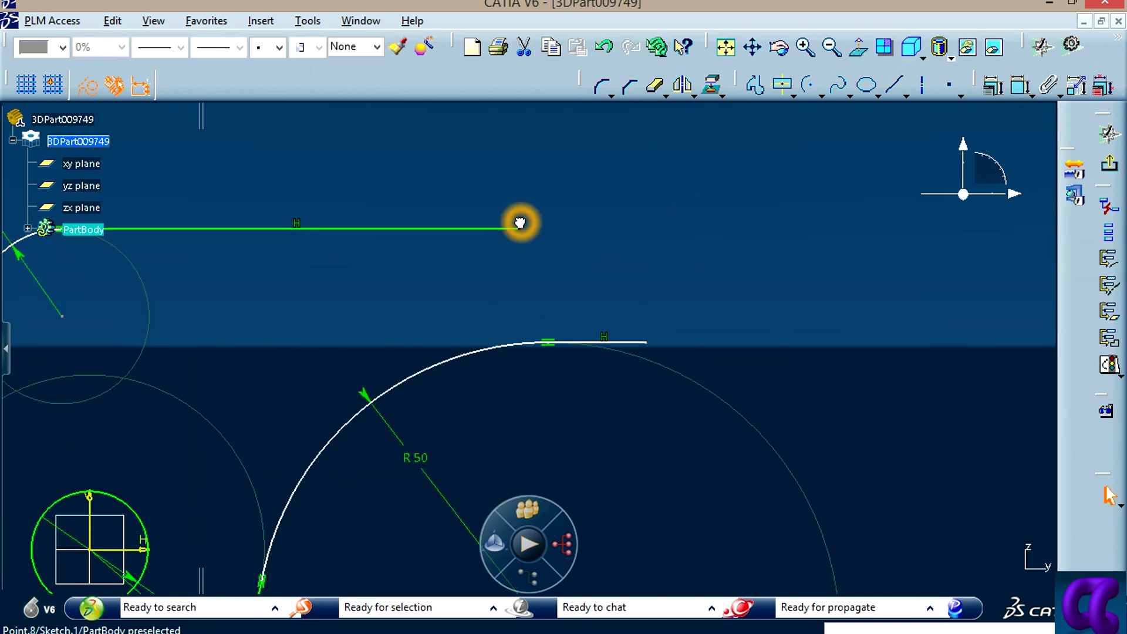
drag(549, 343, 428, 345)
click(708, 261)
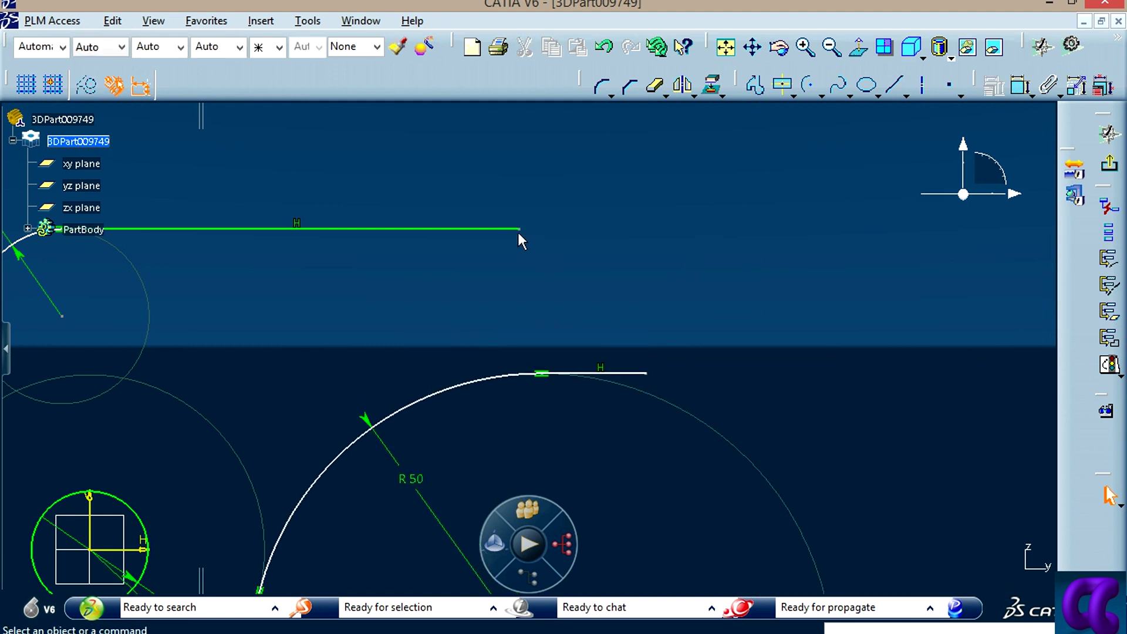
drag(519, 230, 605, 235)
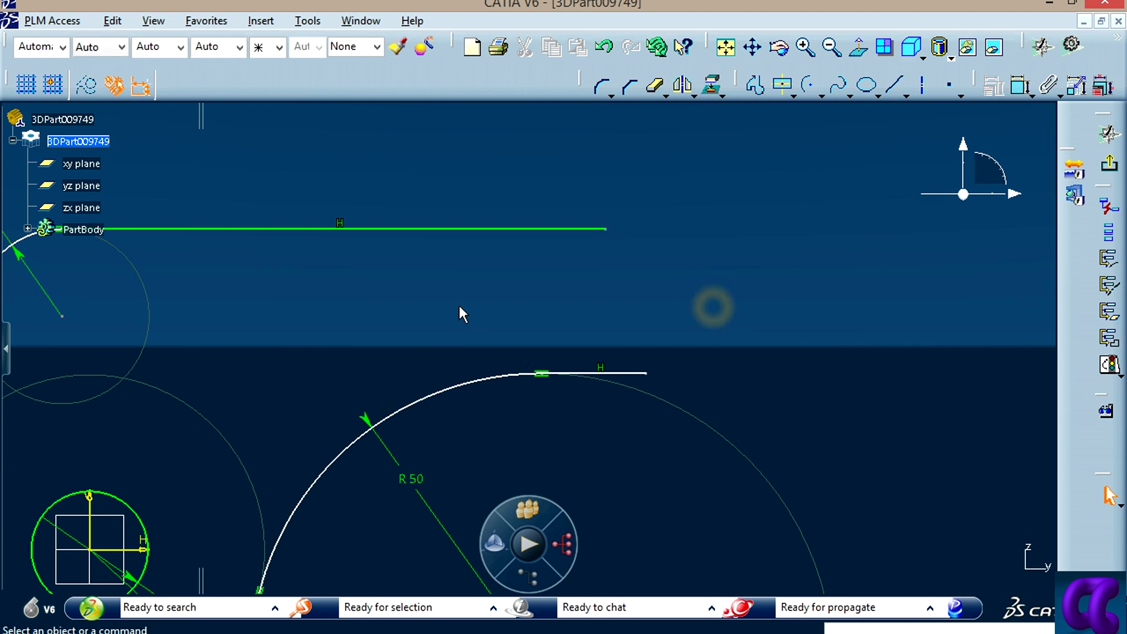
mouse_move(713, 311)
middle_down()
mouse_move(738, 313)
mouse_move(732, 259)
middle_up()
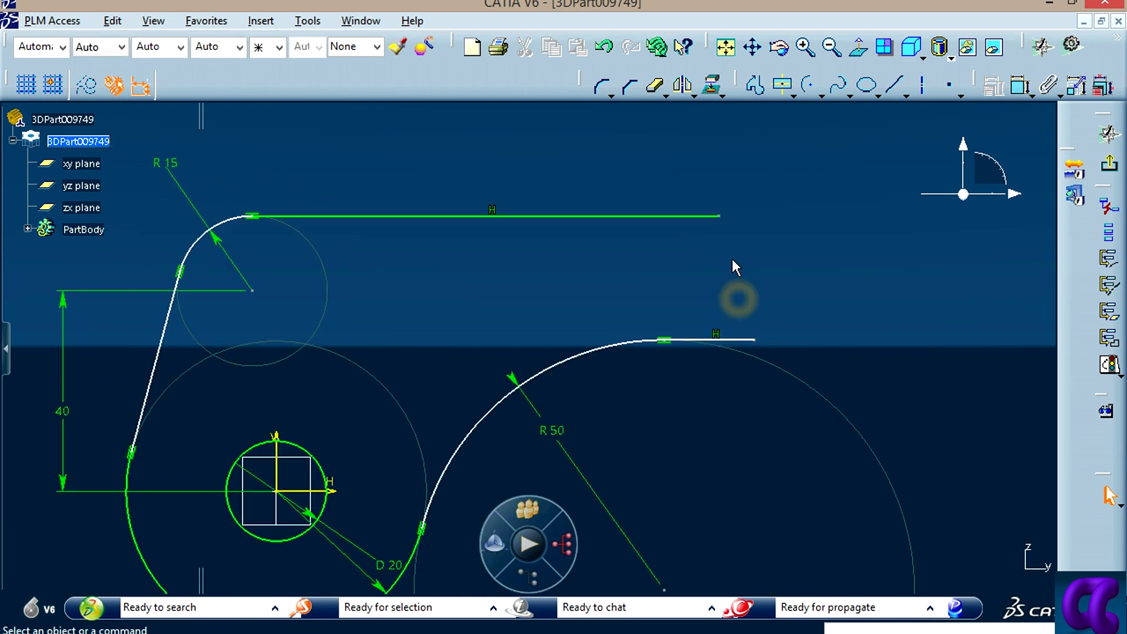
Step: Draw an elongated slot with both centres level at height 40, right of the R15 centre
click(796, 97)
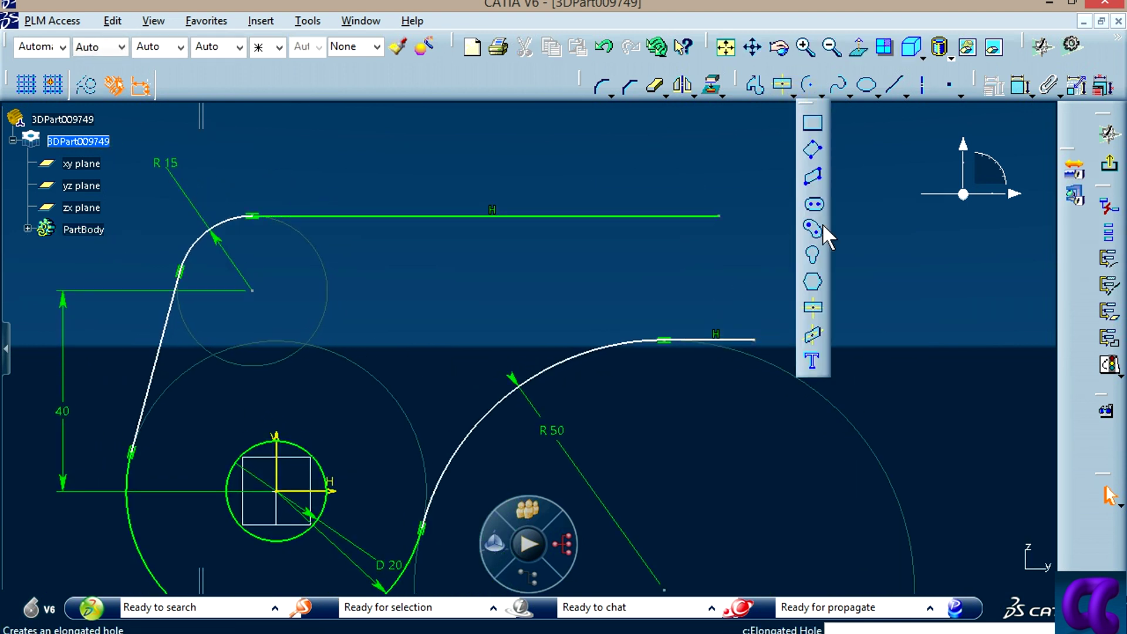
click(812, 203)
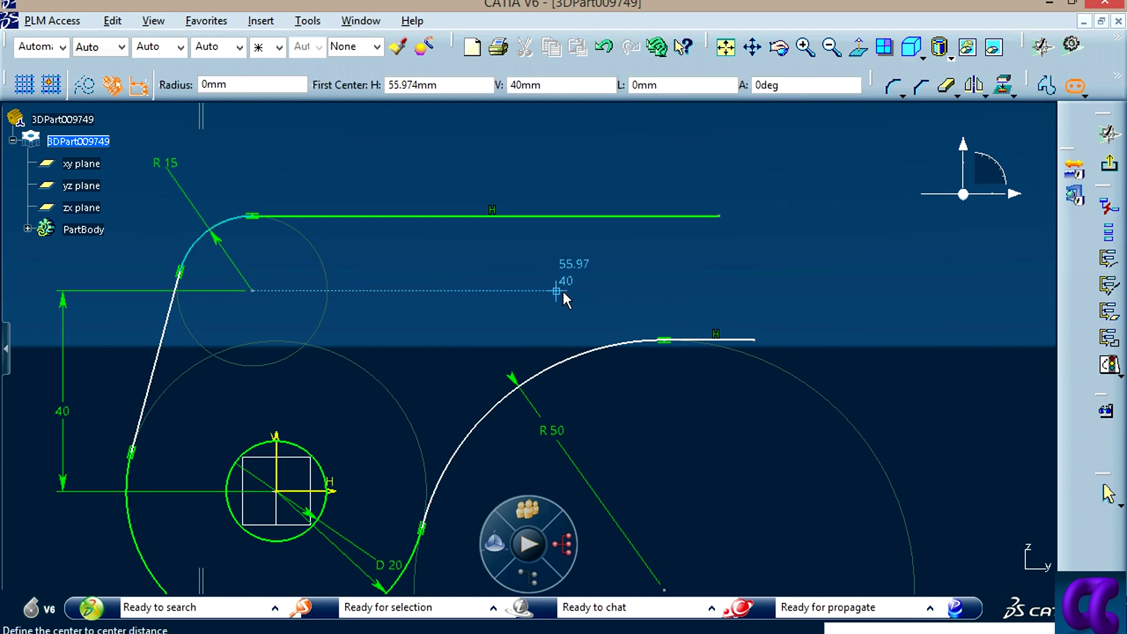
click(638, 291)
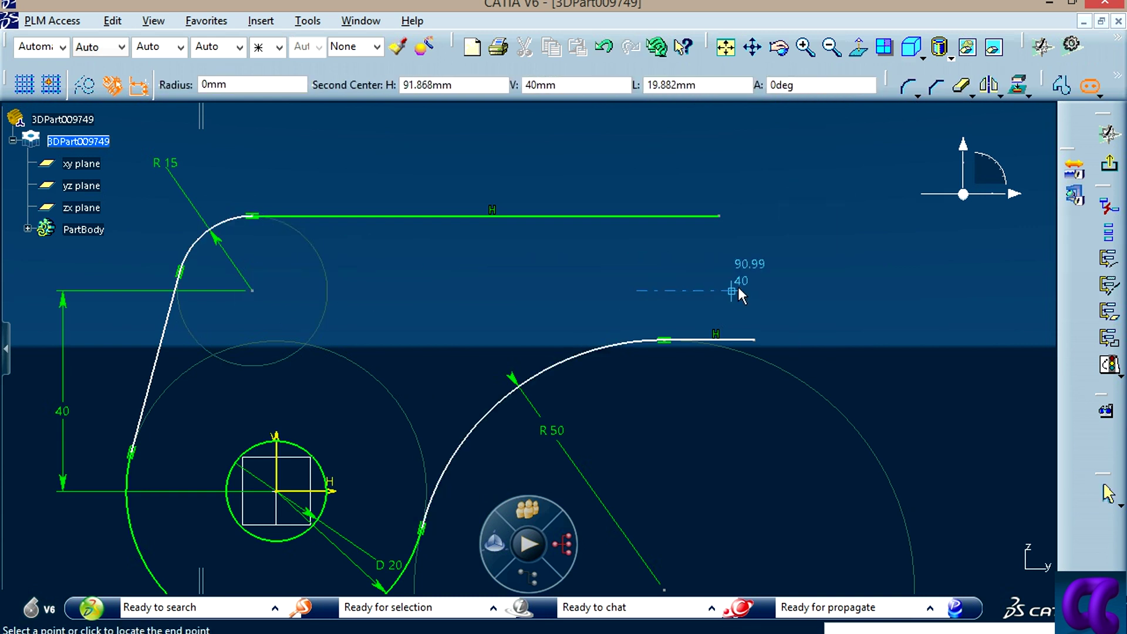
click(738, 290)
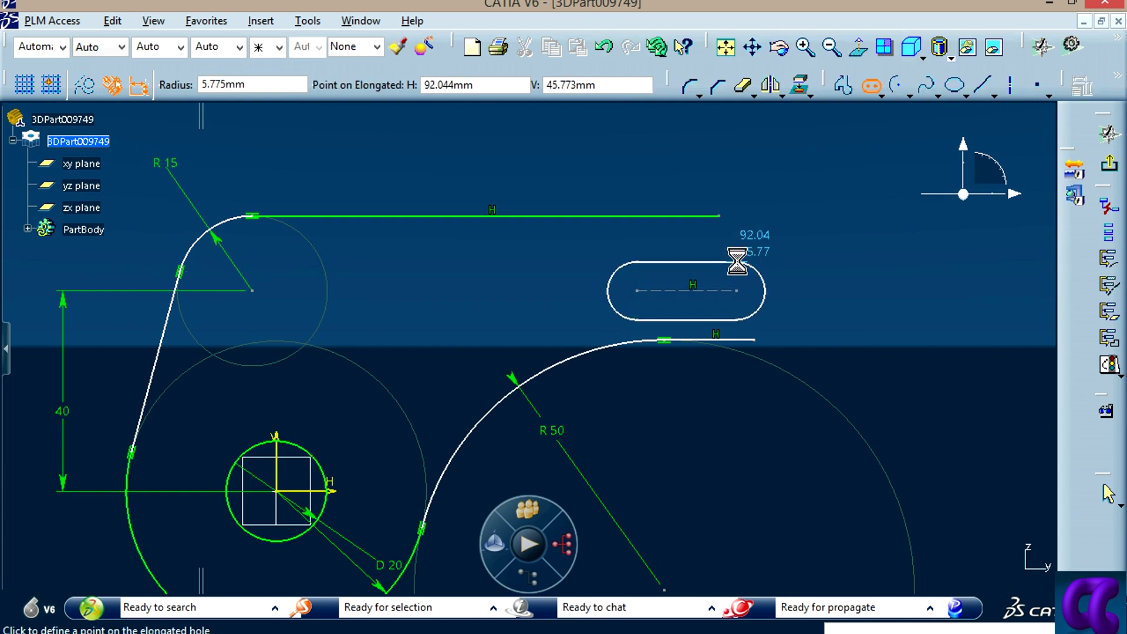
drag(728, 220, 753, 222)
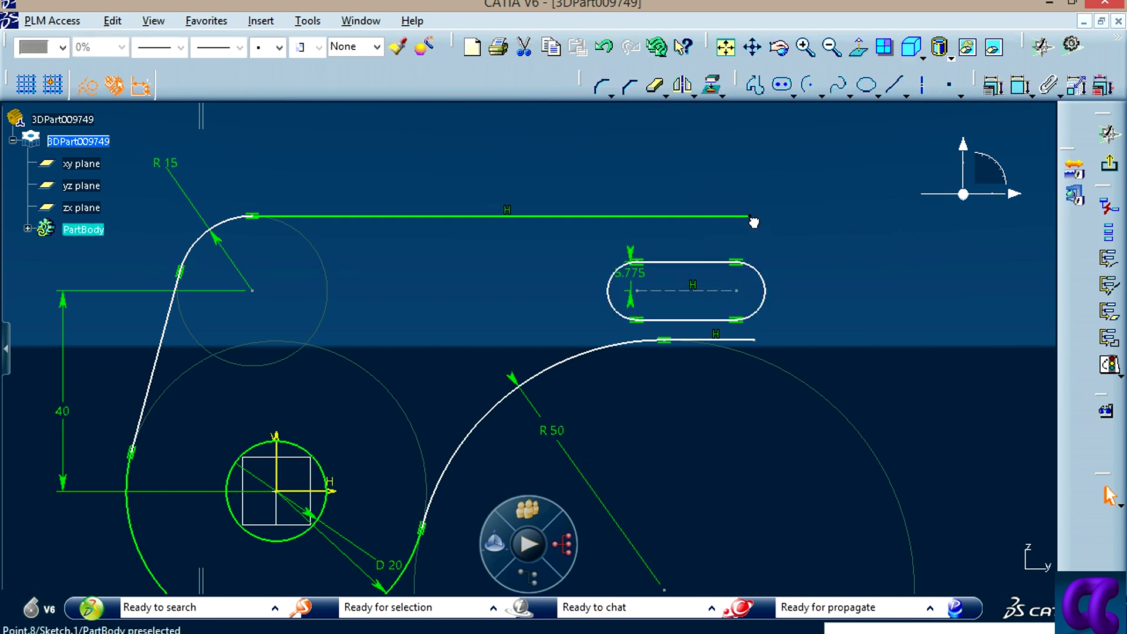
click(880, 238)
click(796, 94)
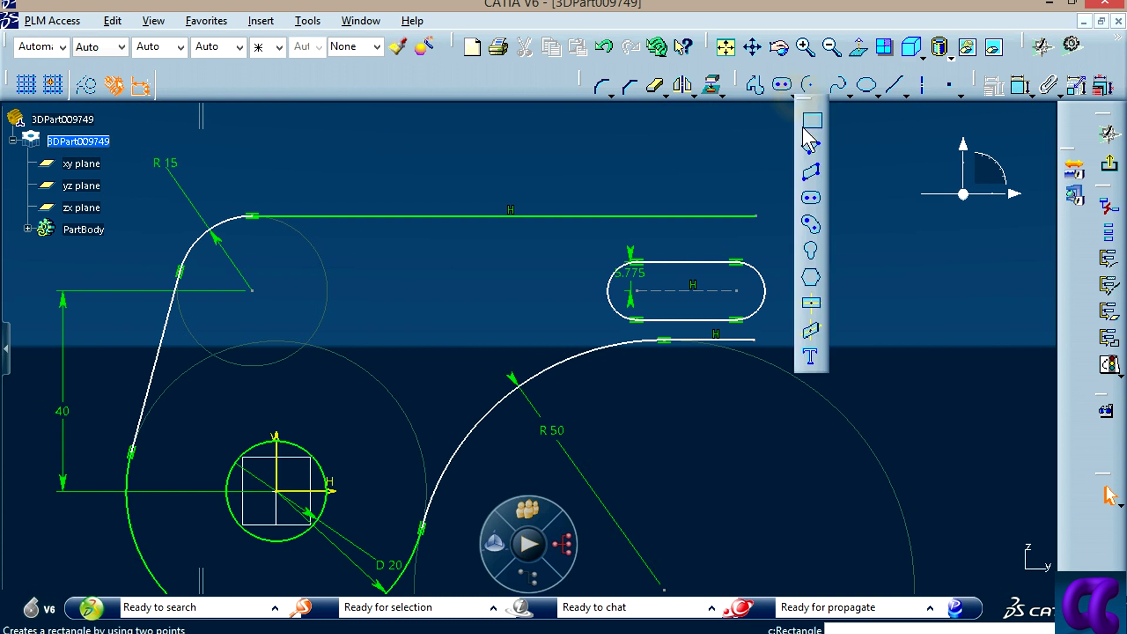
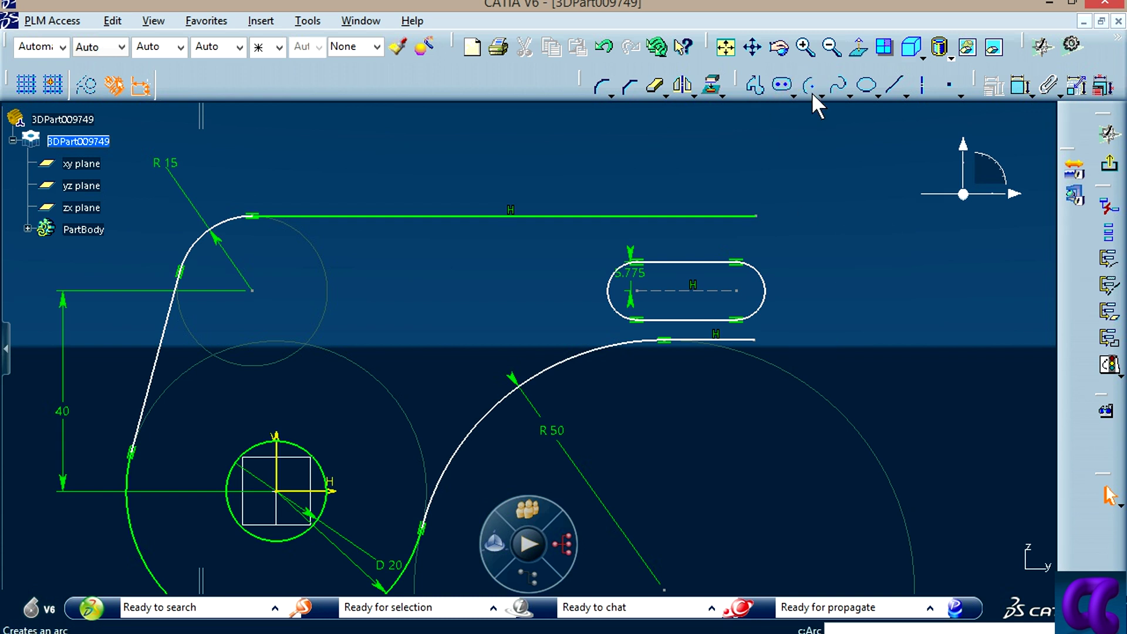
Step: Draw a three-point arc from the top line's end to the lower line's end, bulging rightward
click(822, 94)
click(838, 251)
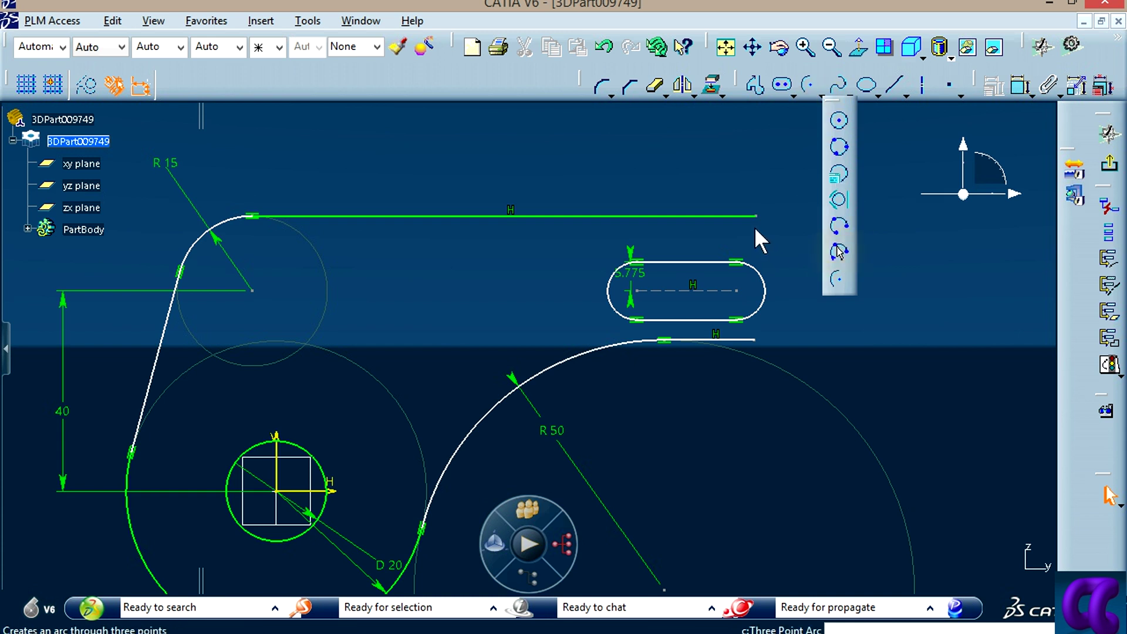
click(755, 217)
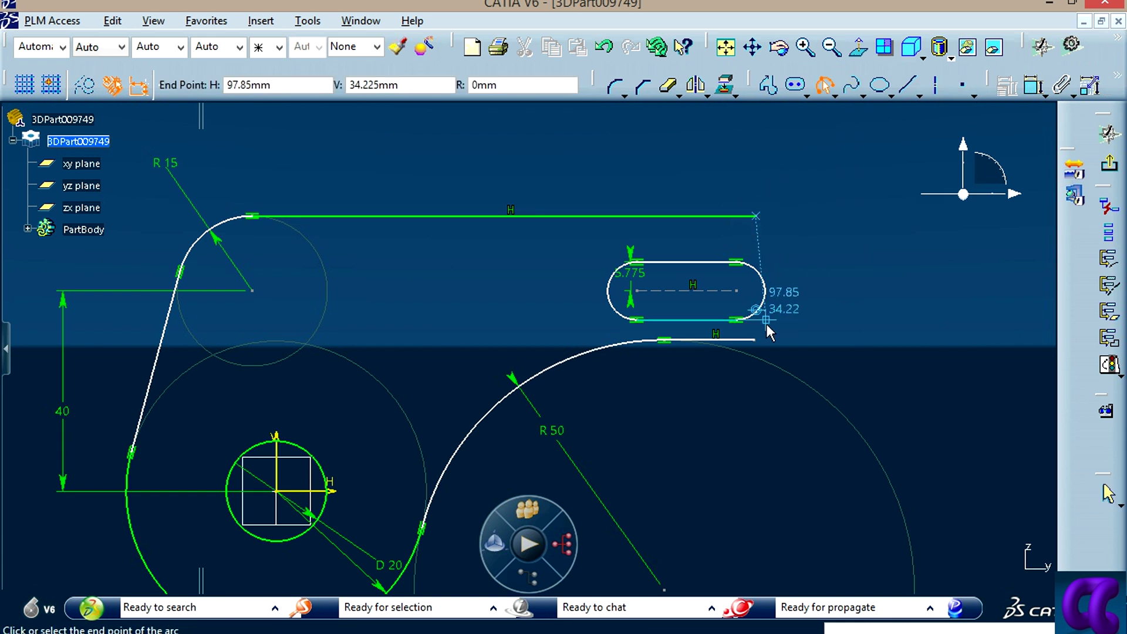
click(754, 339)
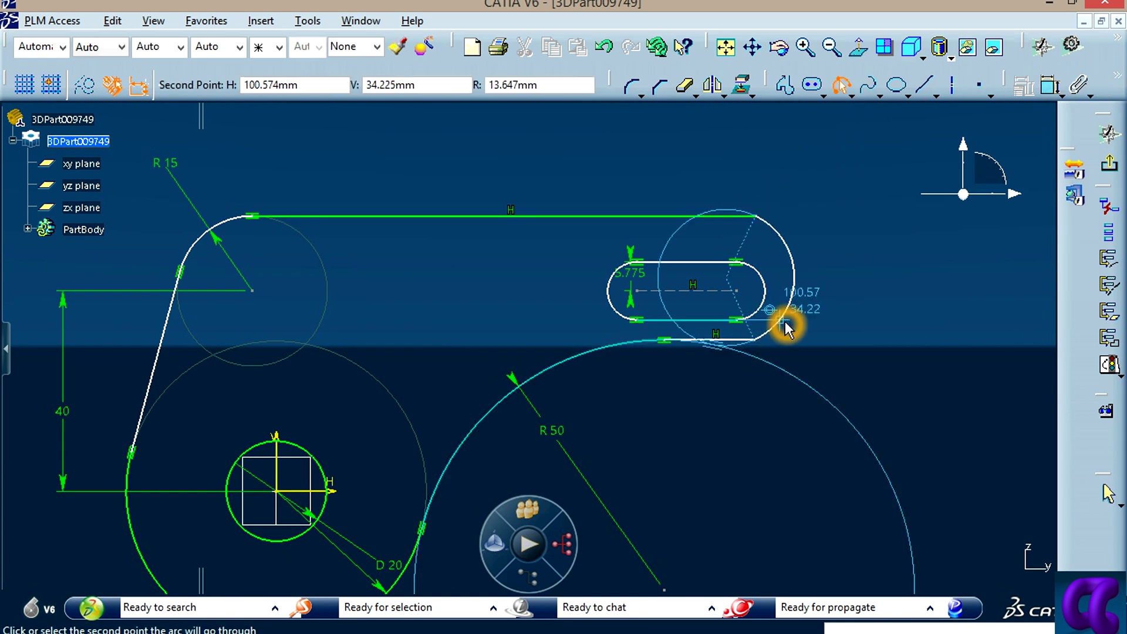
click(781, 320)
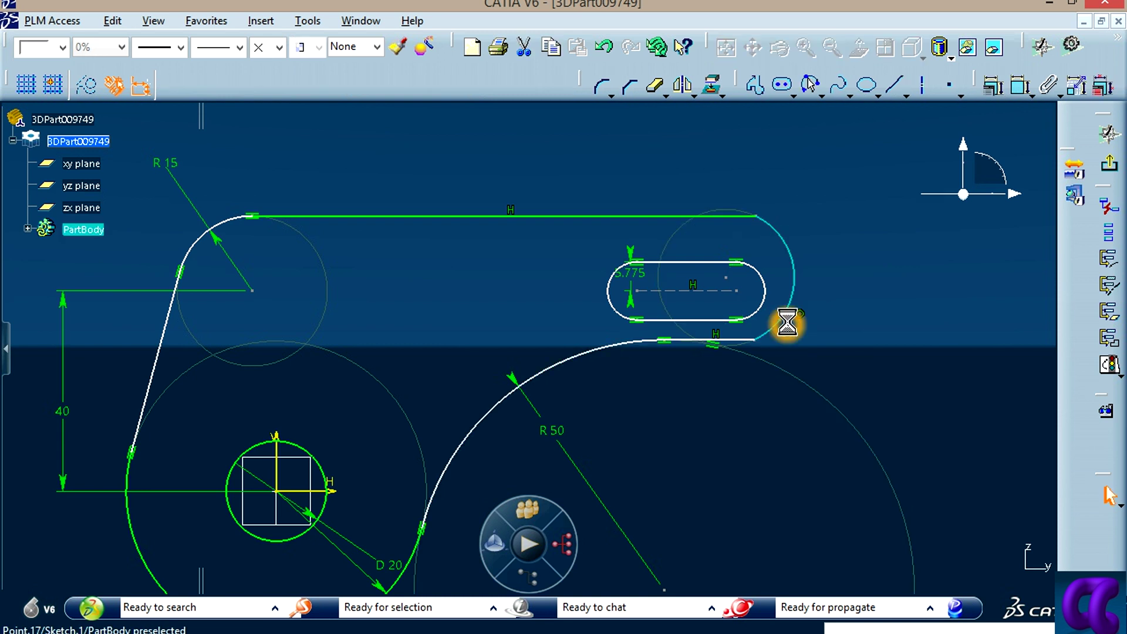
Step: Delete the unwanted tangency constraint the new arc created
right_click(798, 381)
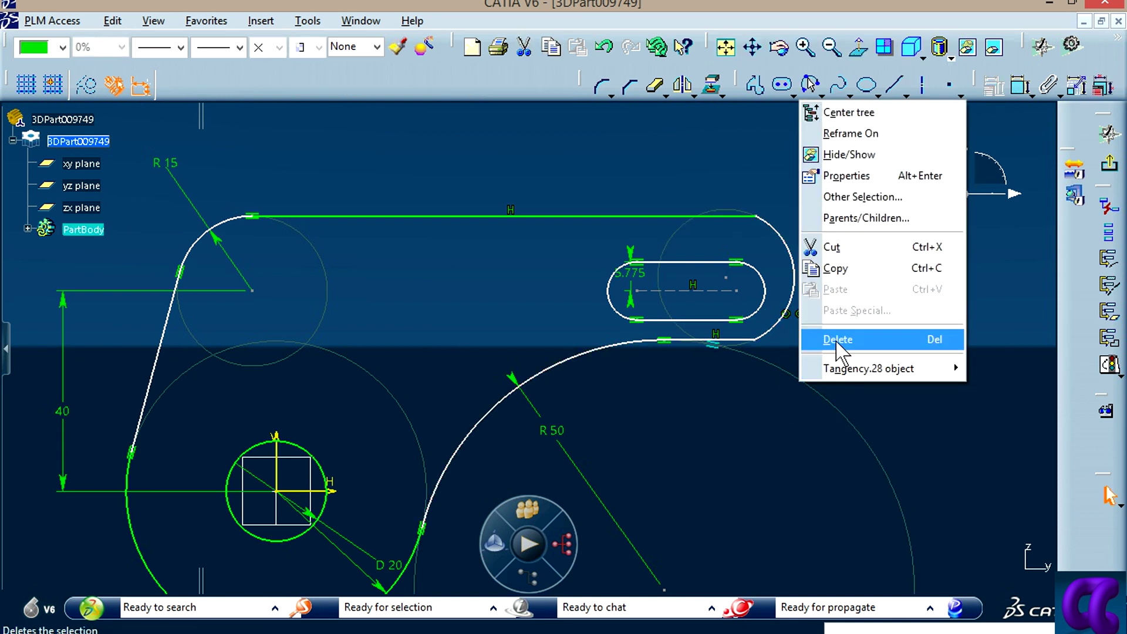
click(736, 446)
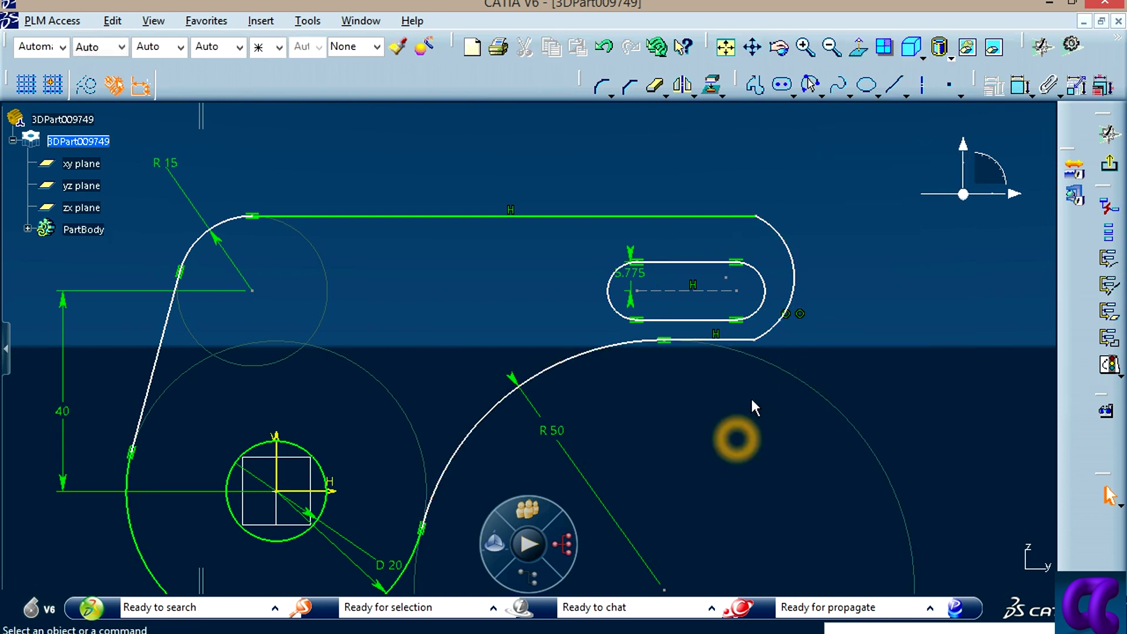
click(1019, 86)
Step: Make the right-end arc tangent to both the top and lower horizontal lines
click(742, 216)
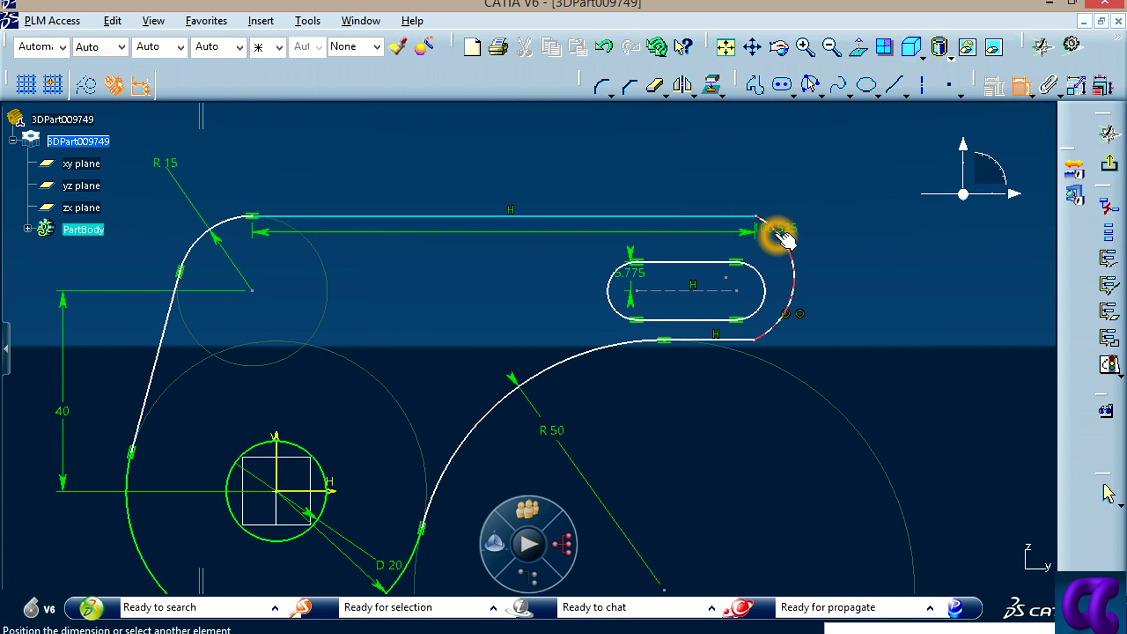
click(785, 237)
right_click(734, 174)
click(770, 234)
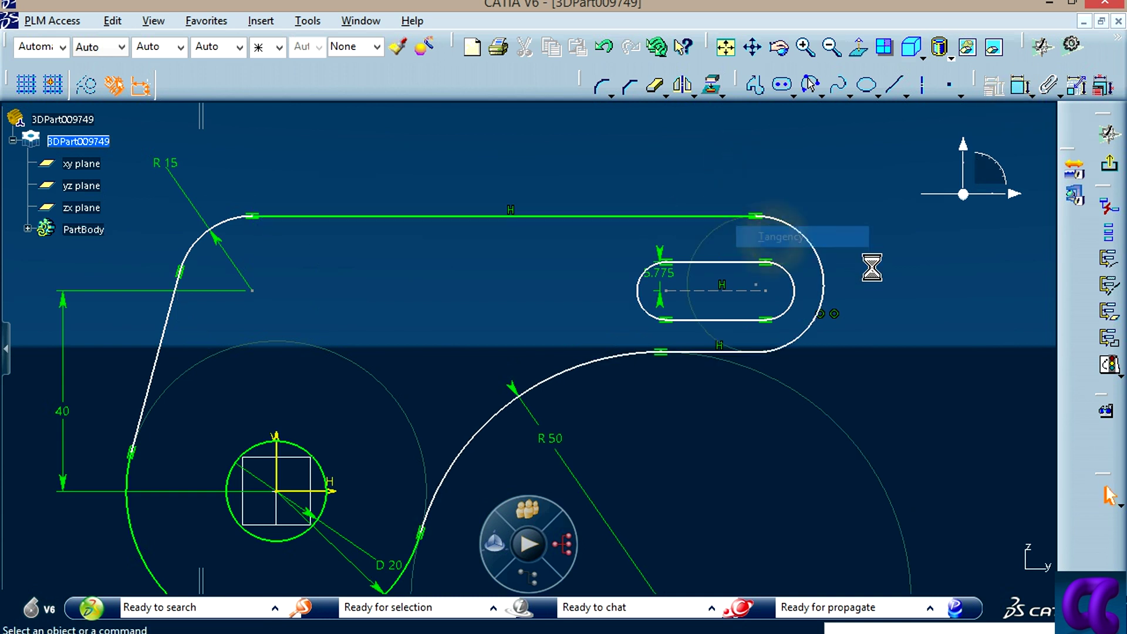
click(756, 351)
click(1021, 89)
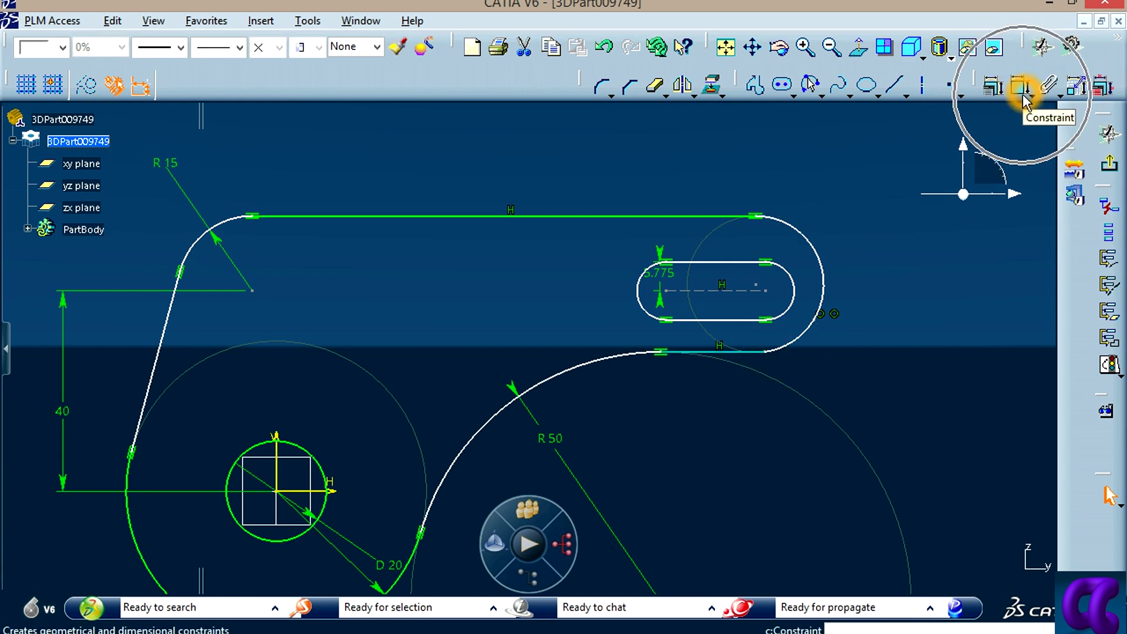
click(807, 336)
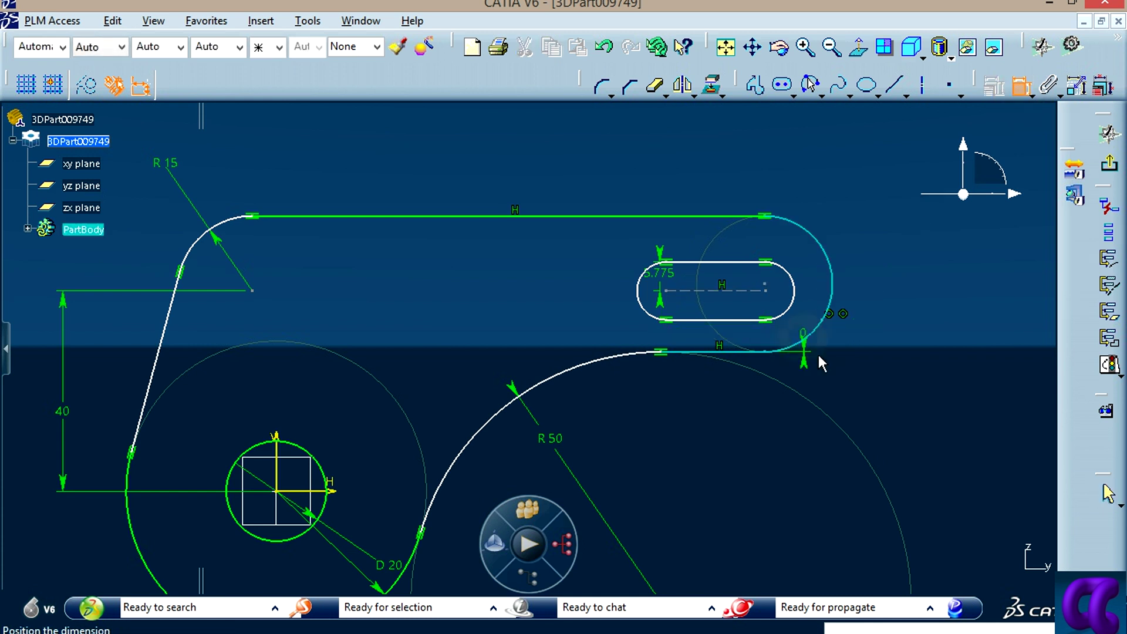
right_click(832, 380)
click(867, 452)
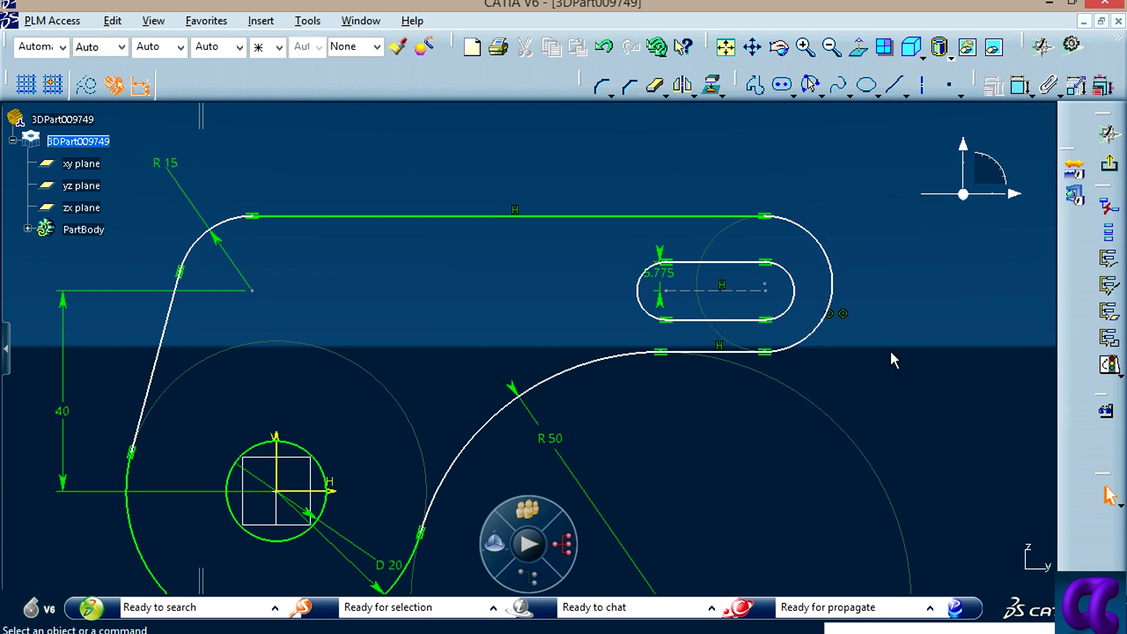
click(891, 352)
Step: Make the outer right arc concentric with the slot's rounded right end
middle_drag(712, 438, 716, 402)
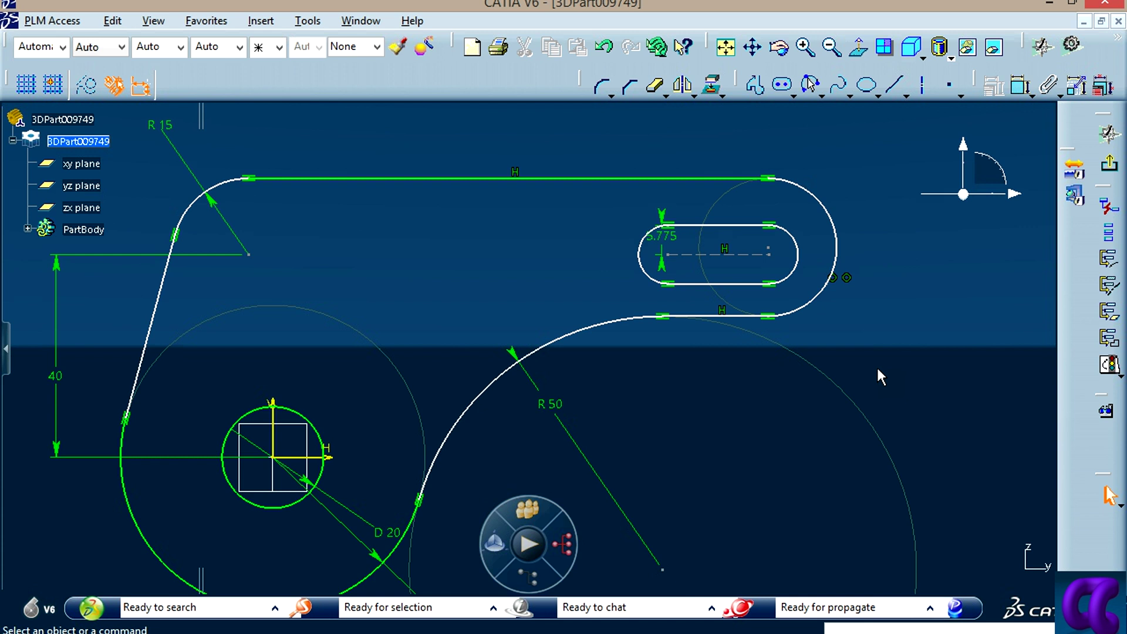
click(805, 249)
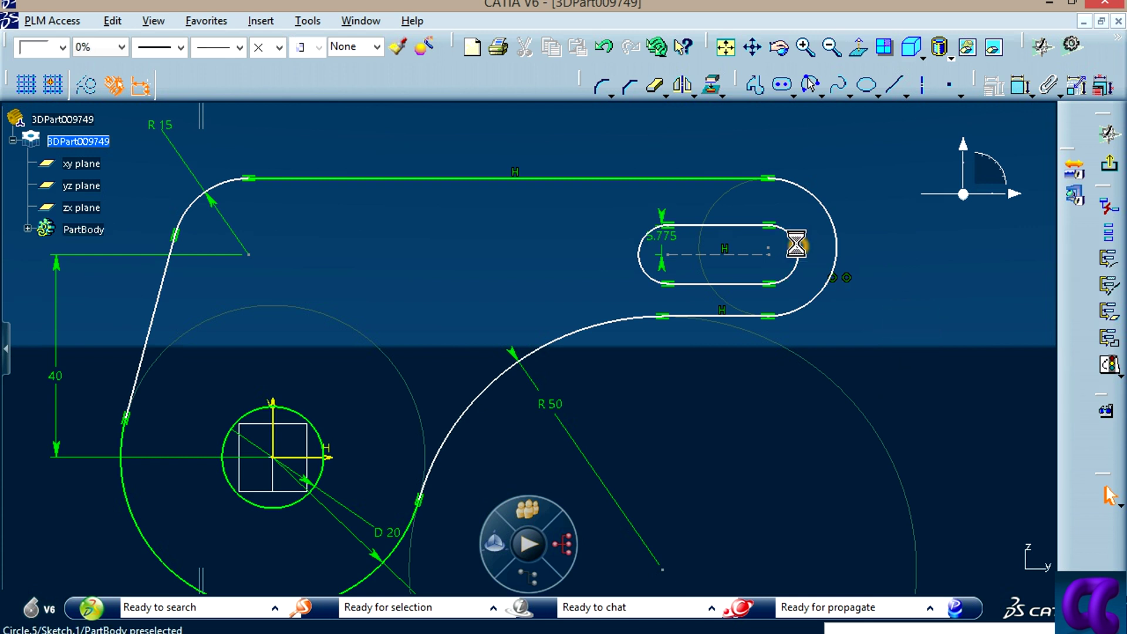
ctrl+click(822, 201)
click(988, 85)
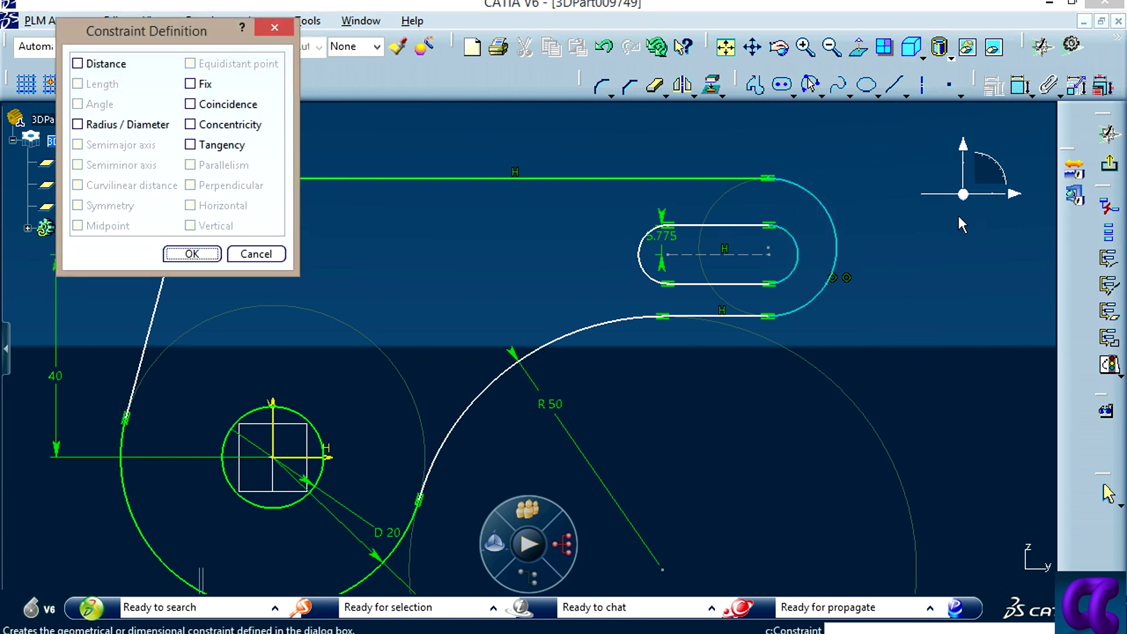
click(198, 124)
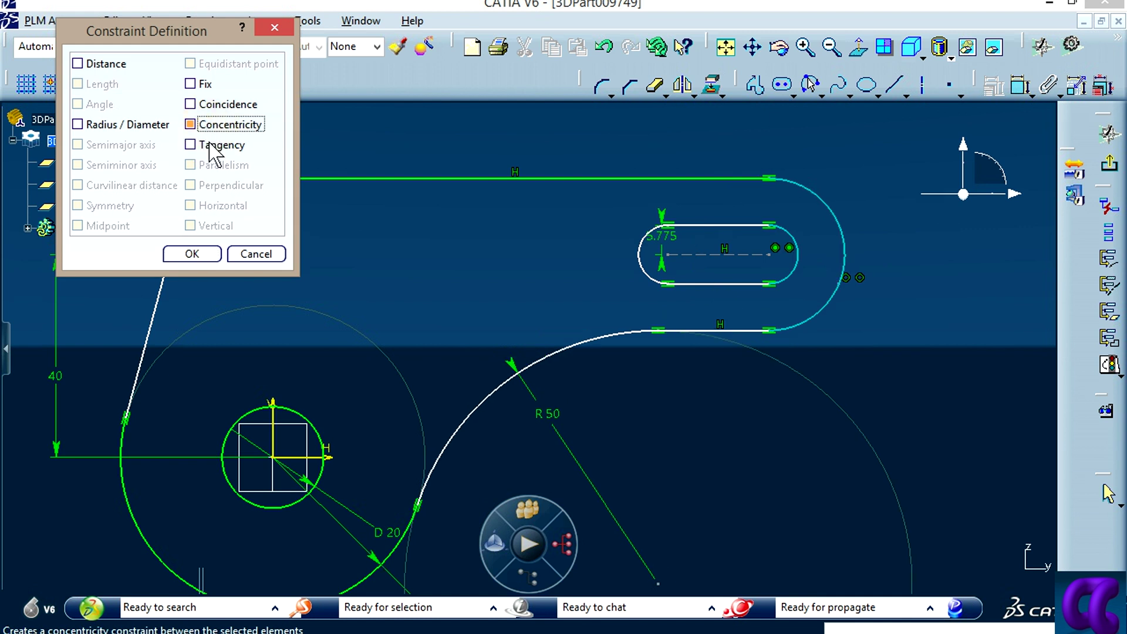
click(210, 256)
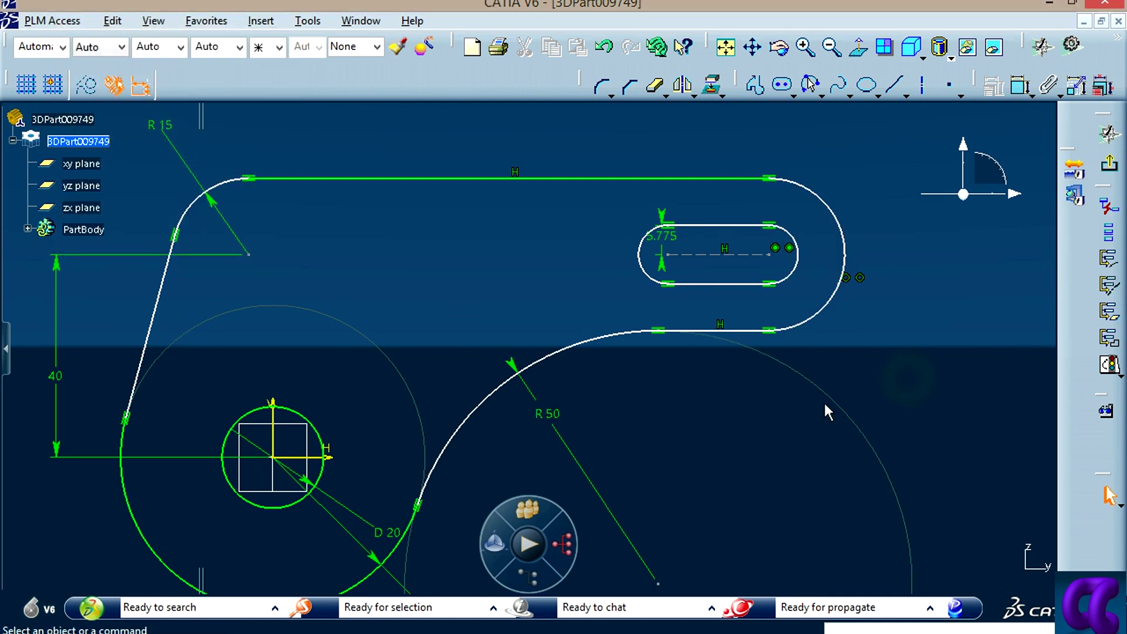
middle_drag(823, 400, 890, 357)
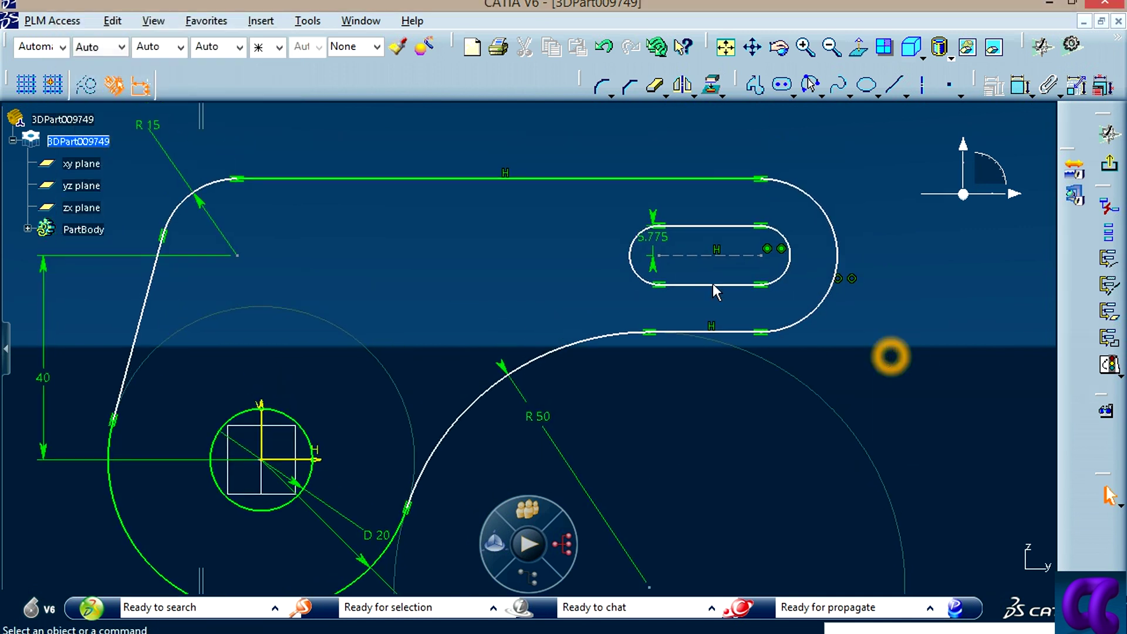
click(644, 254)
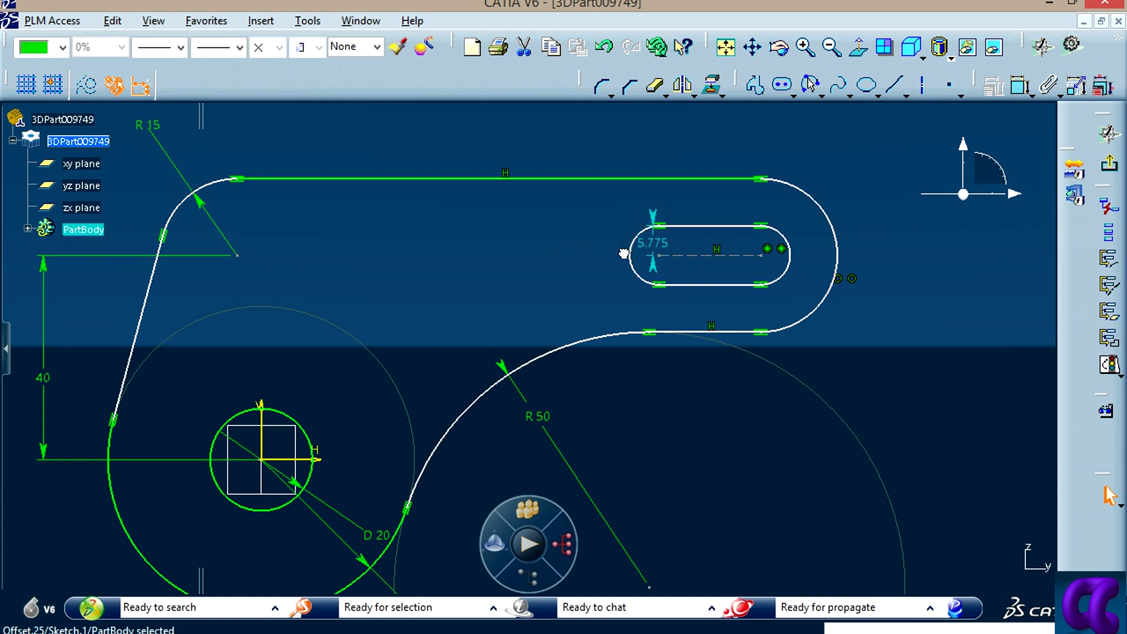
Step: Compare with the reference drawing and delete the slot's 5.775 offset dimension
key(alt+Tab)
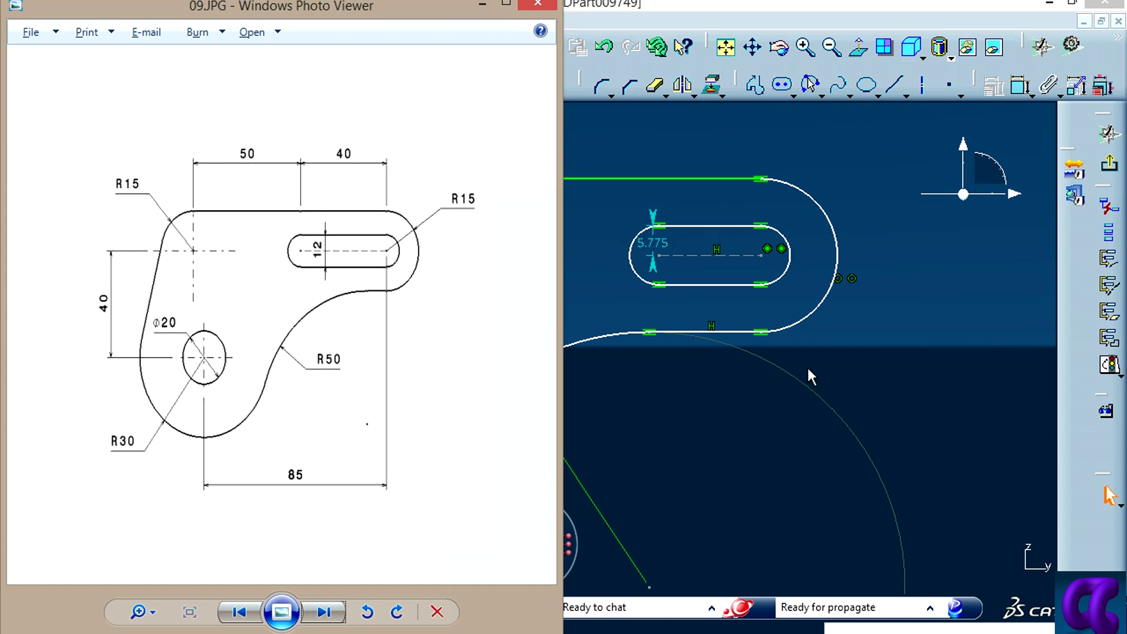
click(1006, 347)
right_click(654, 241)
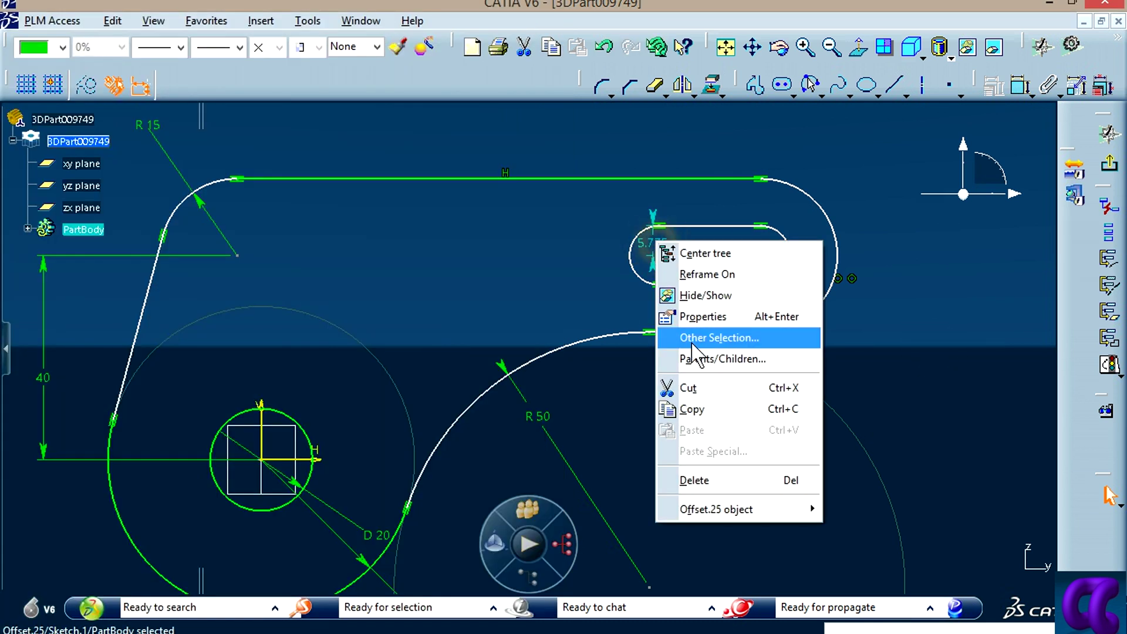
click(695, 480)
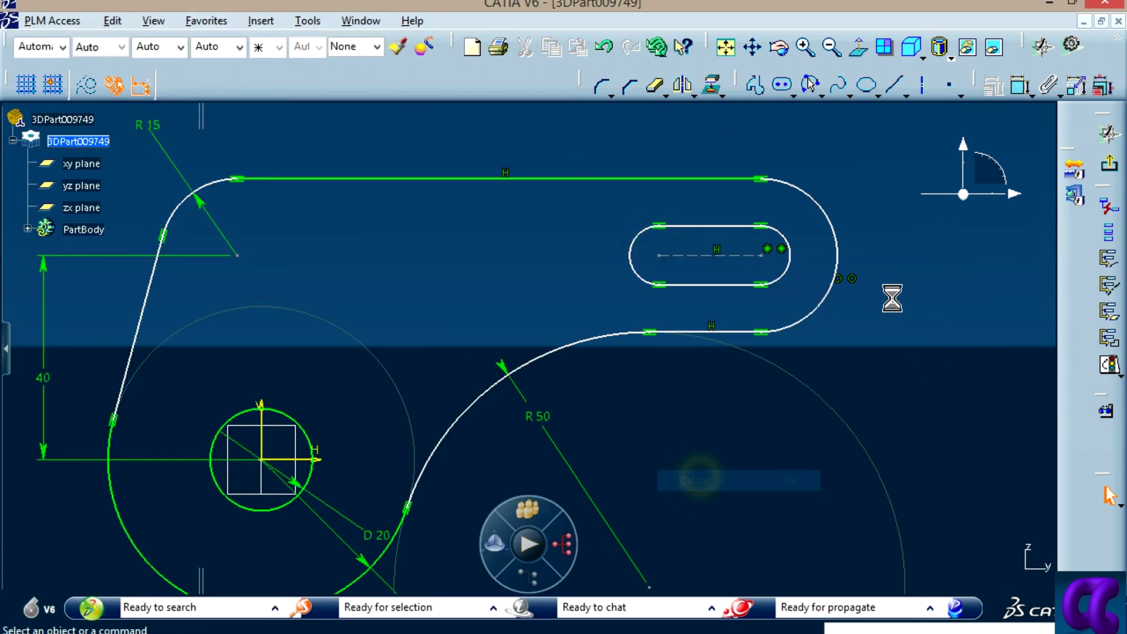
Step: Dimension the slot width to 12 and give the outer right arc an R 15 radius
click(1019, 87)
click(697, 226)
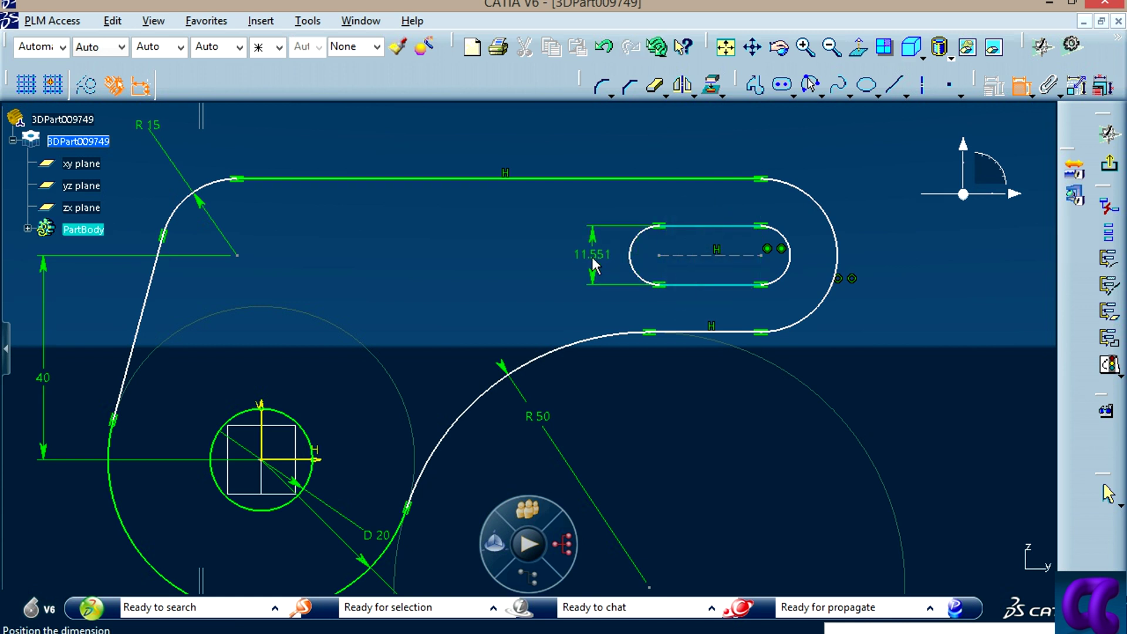
double_click(592, 255)
text(12)
key(Return)
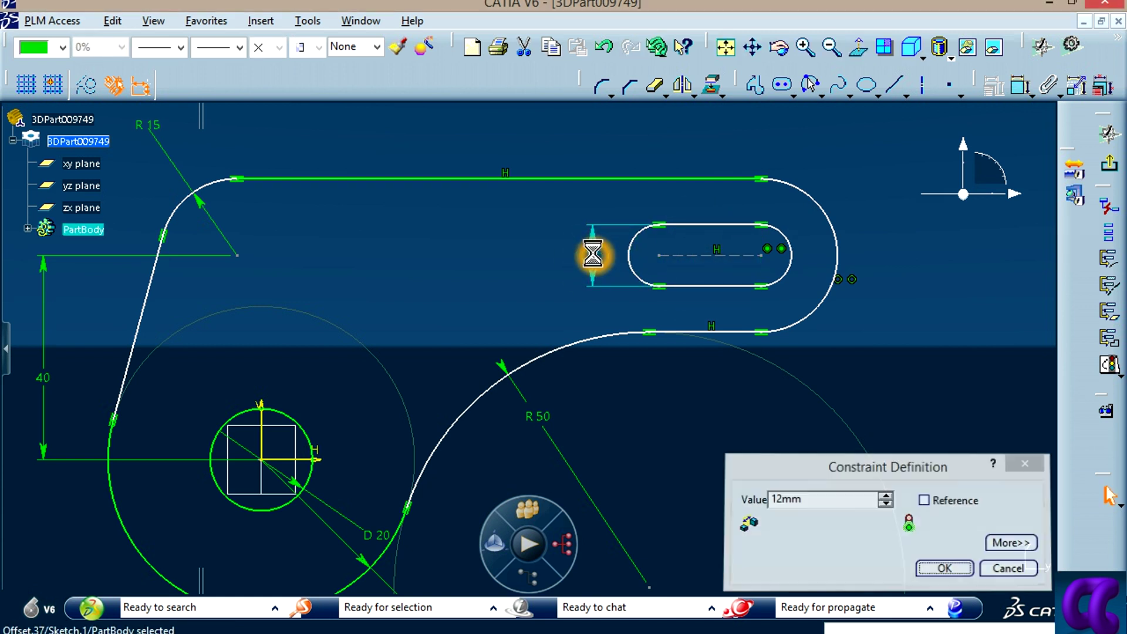
click(1021, 87)
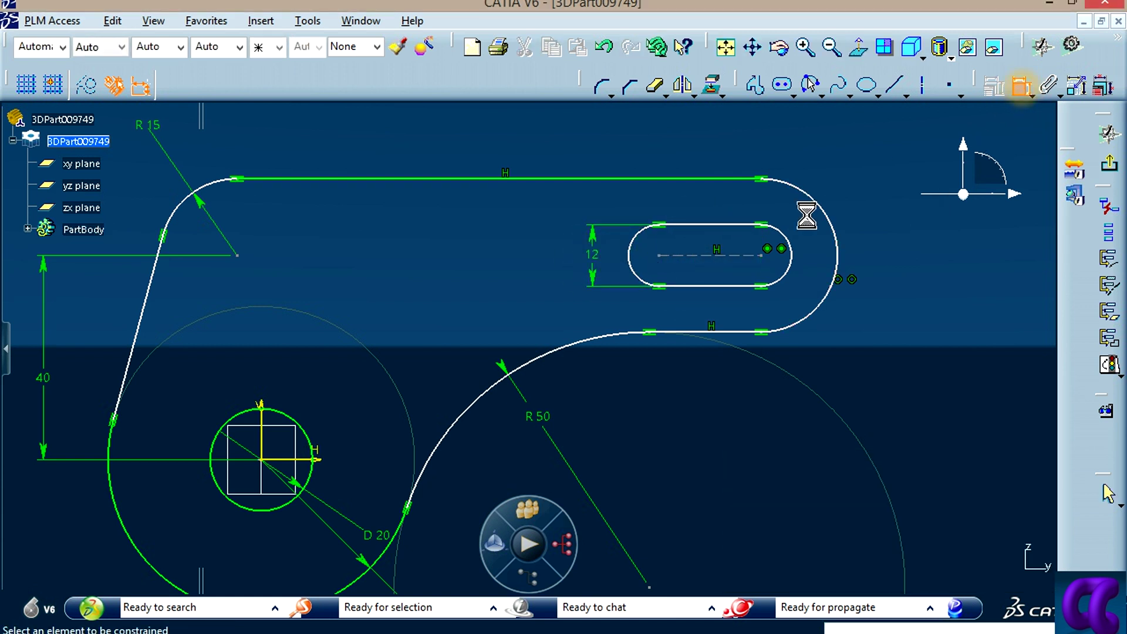
click(823, 204)
click(863, 170)
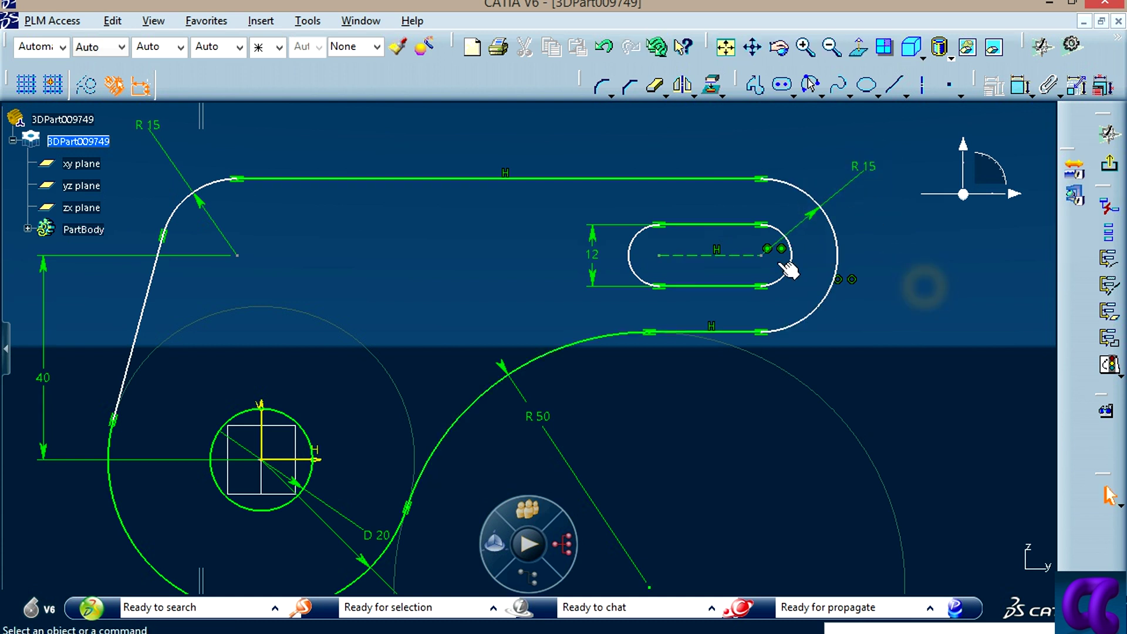
Step: Drag the slot's end points to stretch it leftward, then view the reference drawing
mouse_move(765, 255)
mouse_down()
mouse_move(398, 258)
mouse_move(791, 256)
mouse_up()
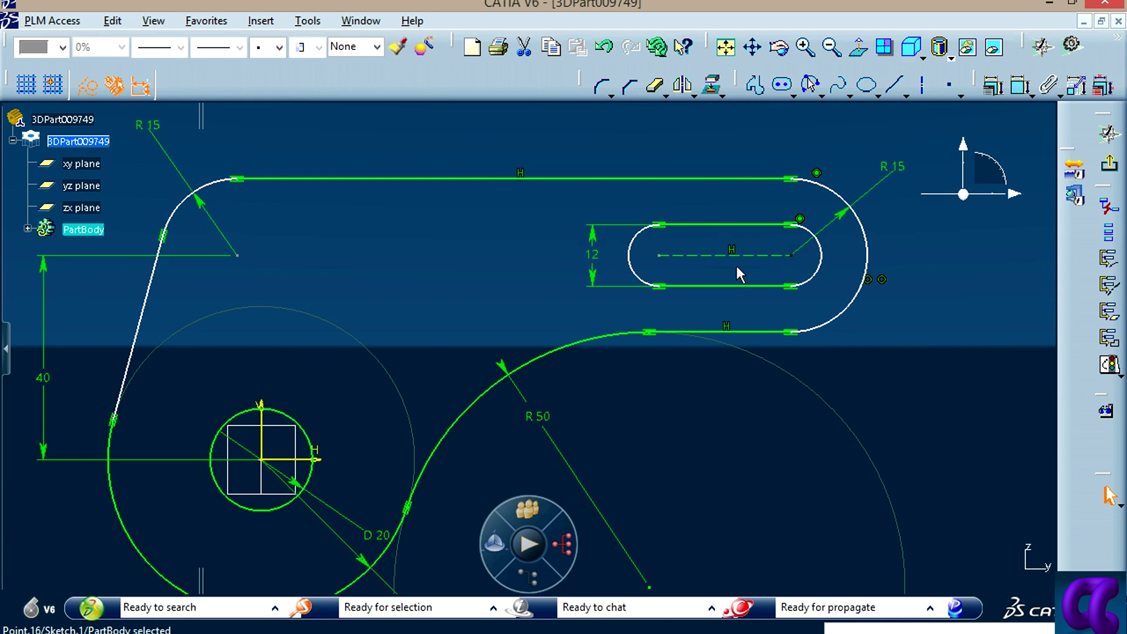
drag(657, 258, 411, 265)
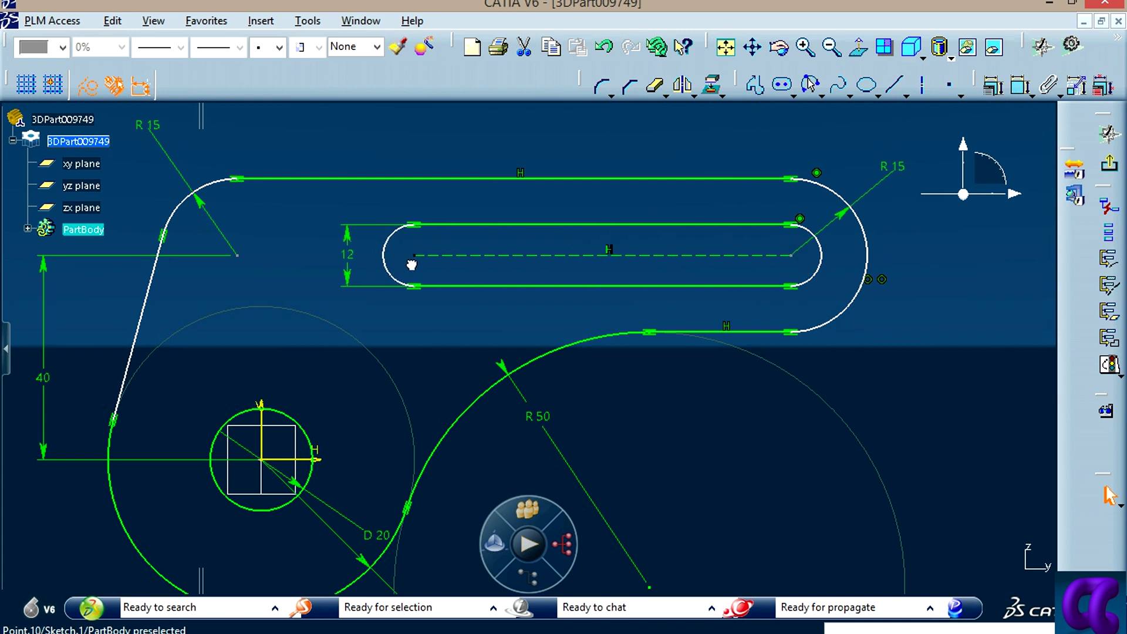
click(1005, 341)
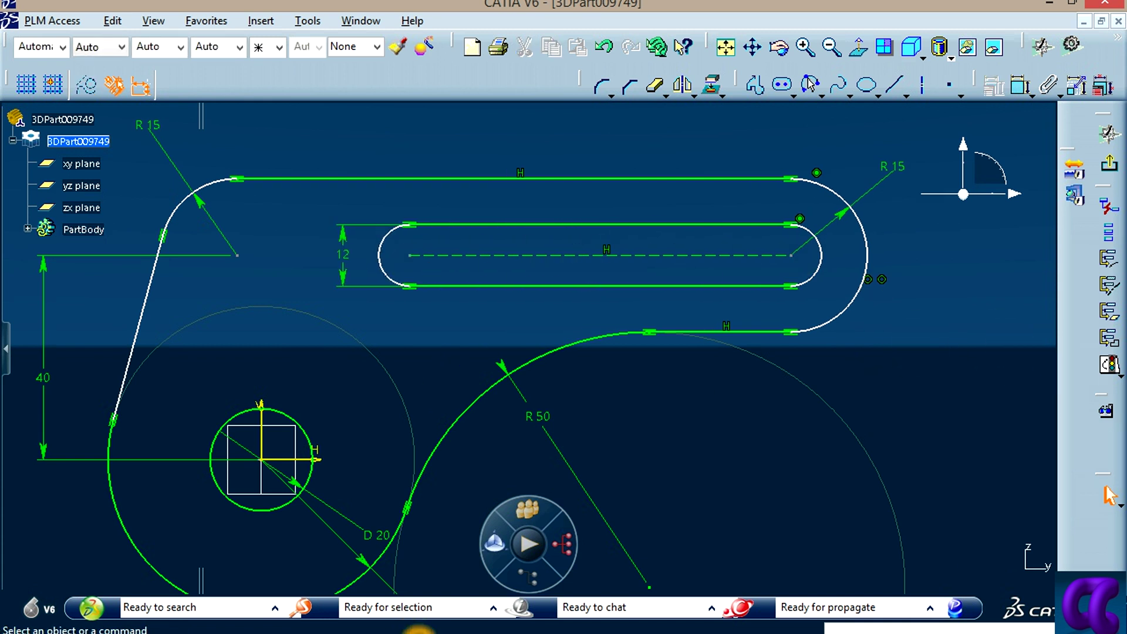
key(alt+Tab)
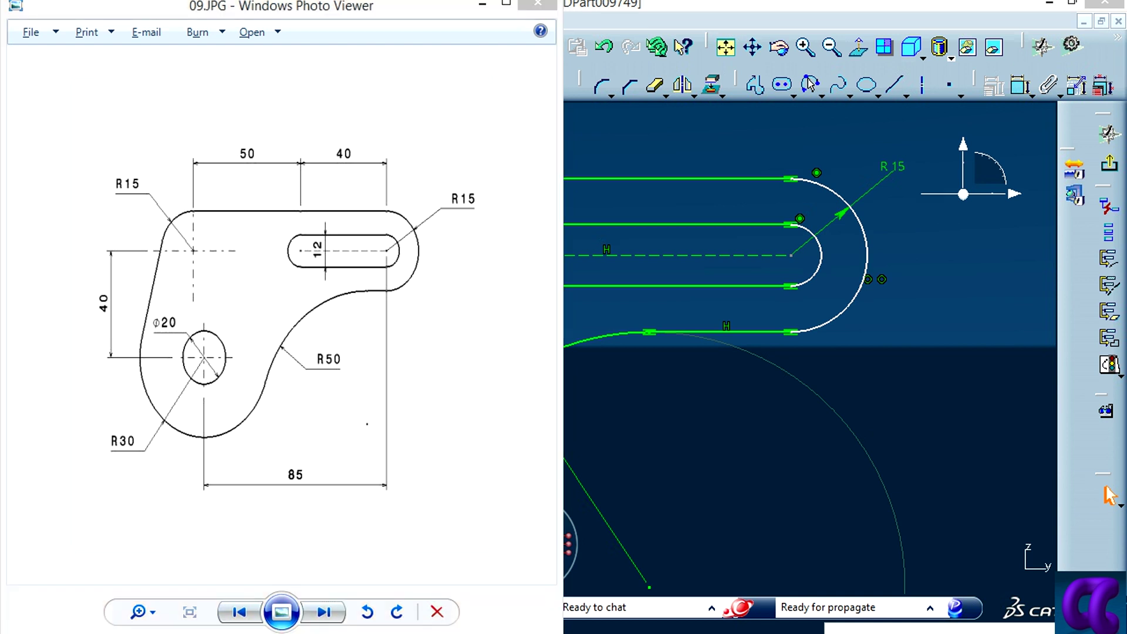
Step: Dimension the slot's straight centreline length to 40
key(alt+Tab)
click(1018, 88)
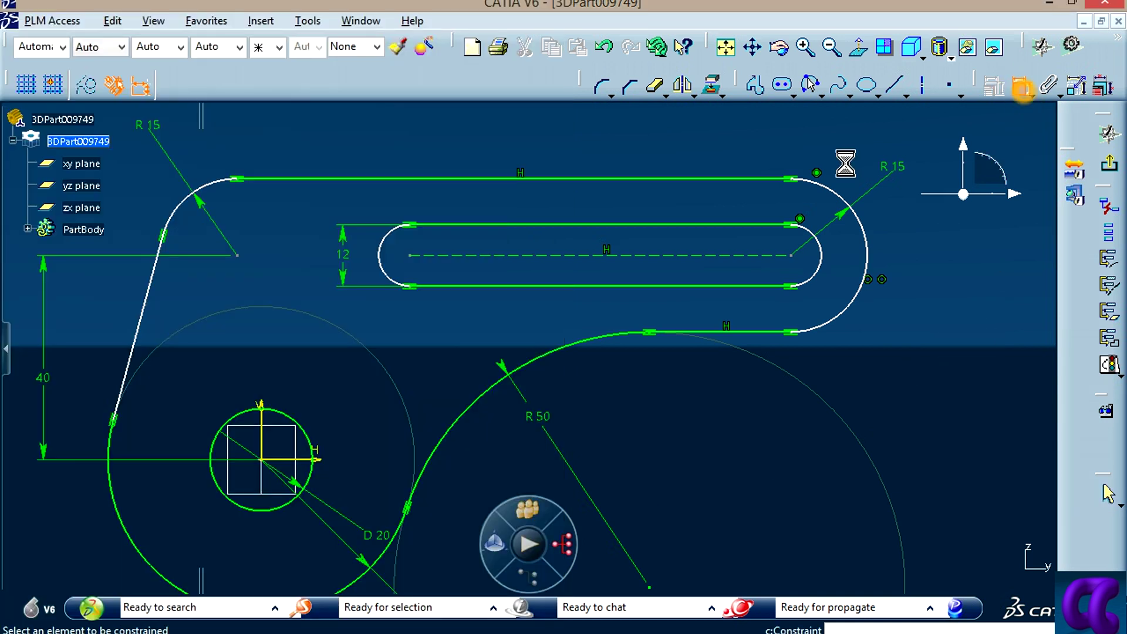
click(616, 265)
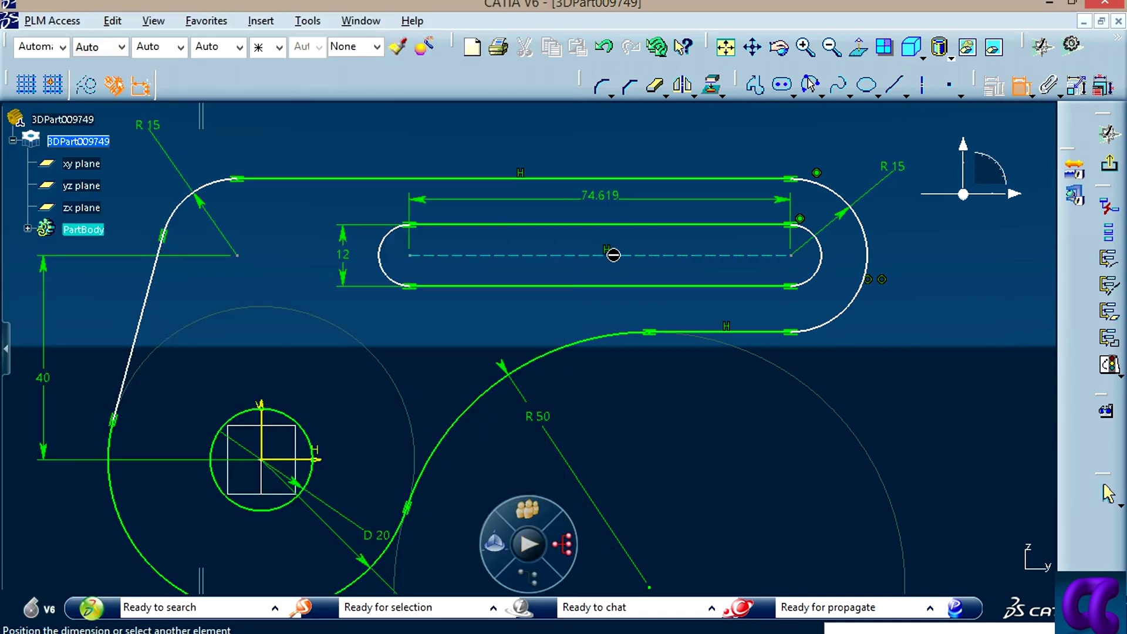
middle_drag(604, 133, 606, 203)
click(597, 166)
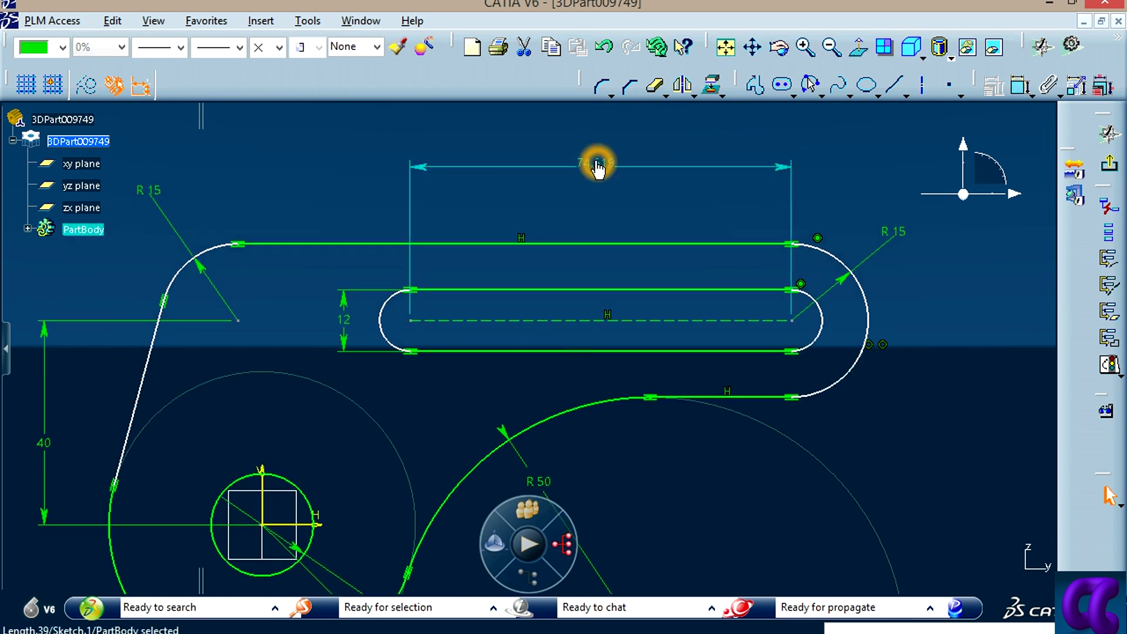
double_click(597, 163)
text(40mm)
key(Return)
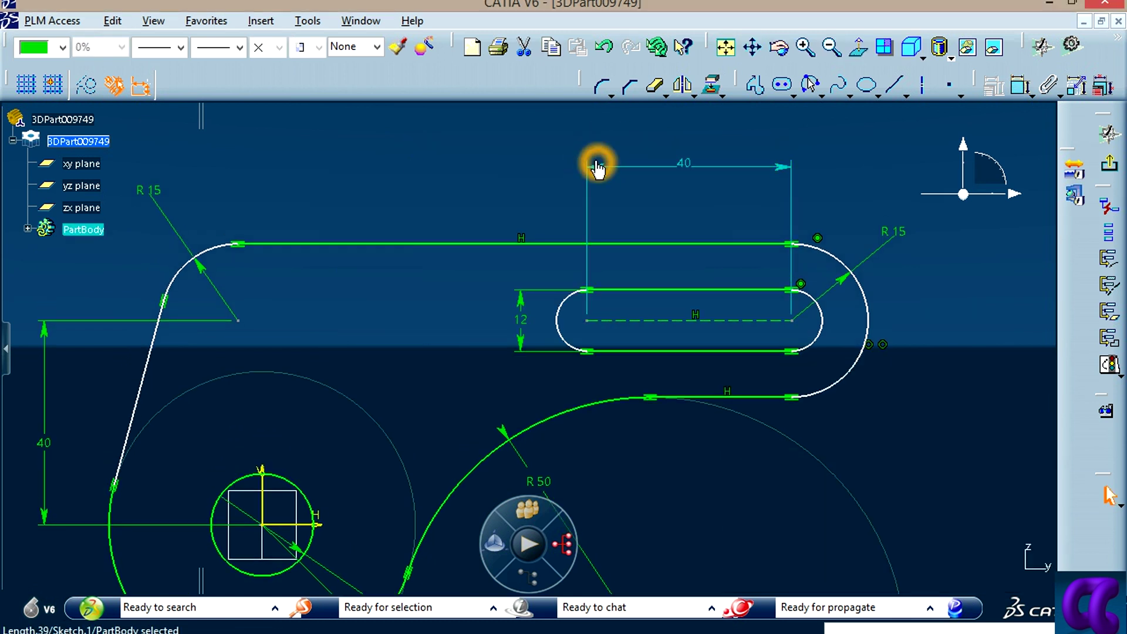
Step: Check the reference drawing, then set the slot's left arc centre 50 from the vertical axis
click(948, 420)
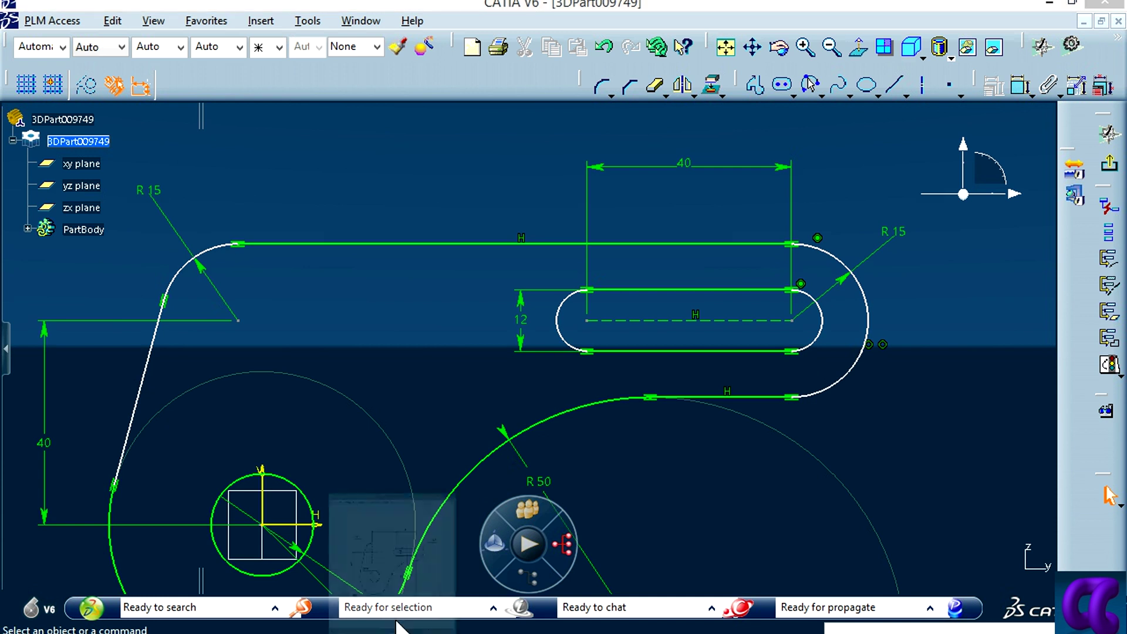
click(392, 564)
key(alt+Tab)
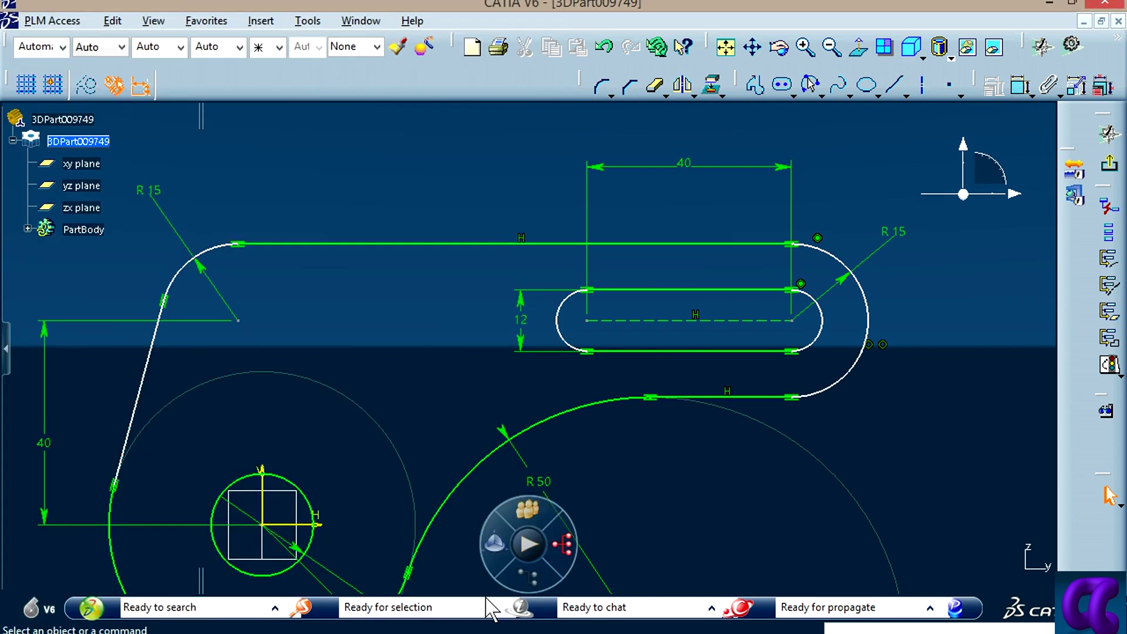
click(588, 320)
click(262, 484)
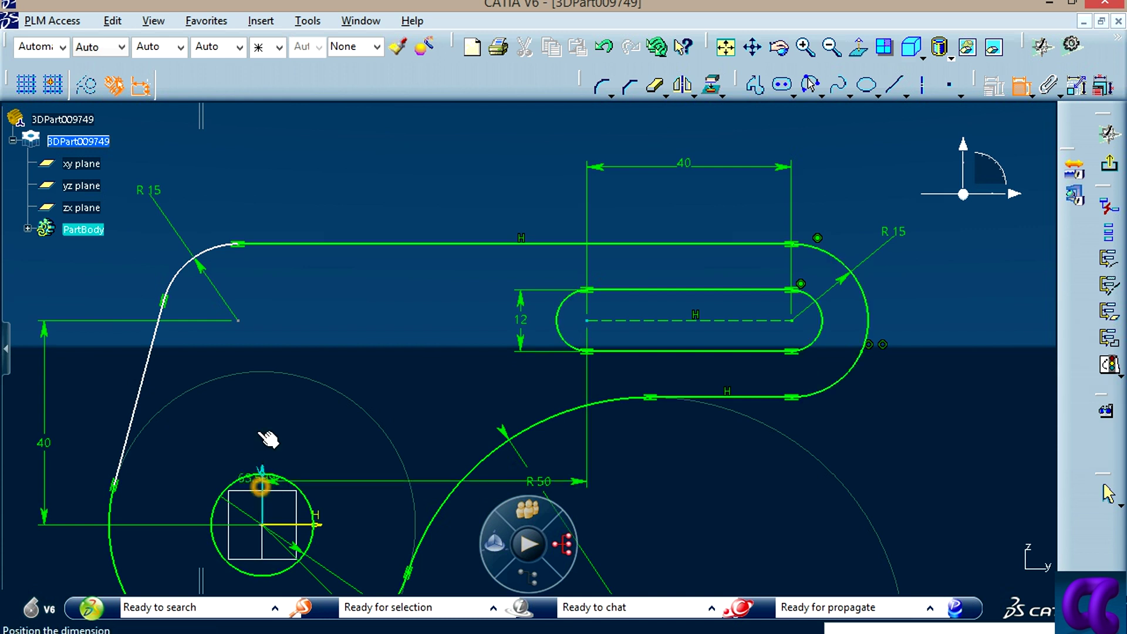
double_click(397, 172)
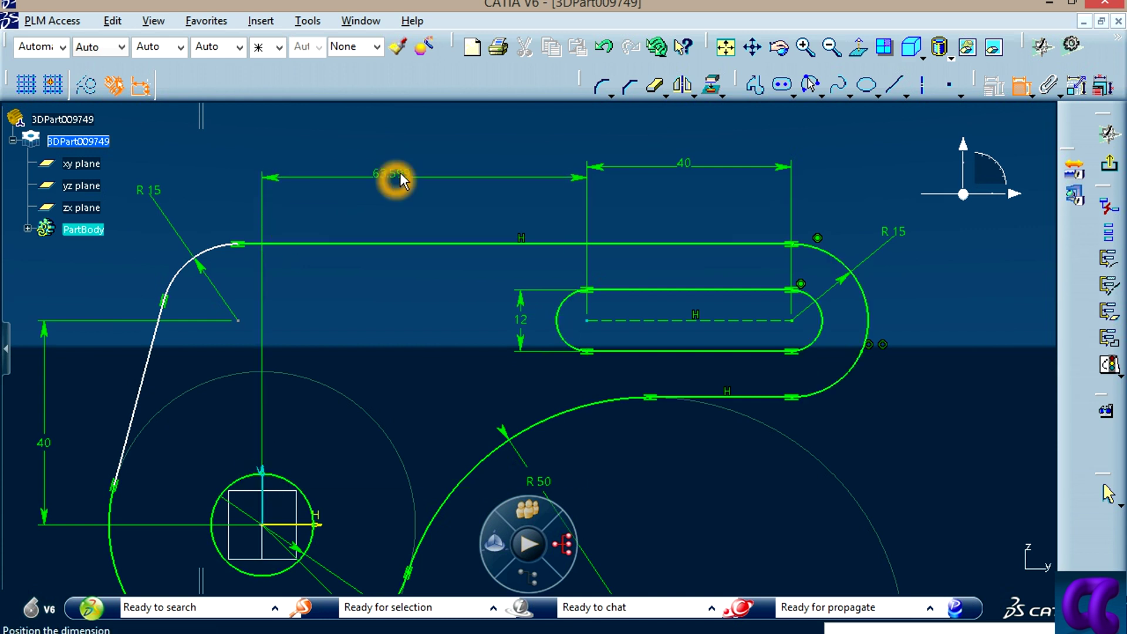
text(5)
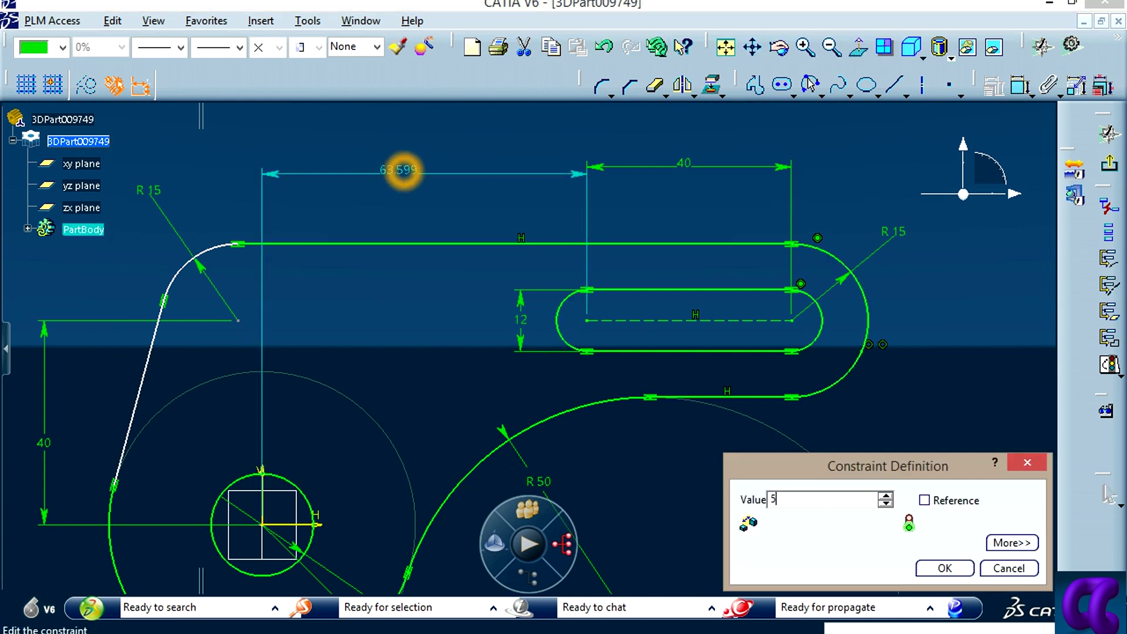
text(0)
key(Return)
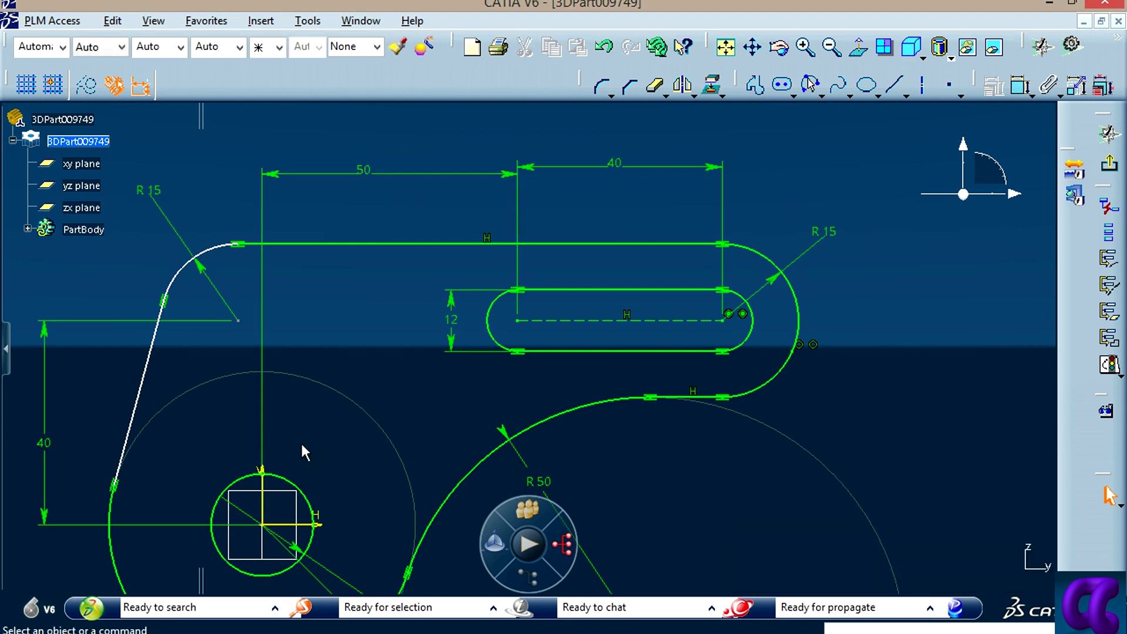
middle_drag(300, 442, 574, 437)
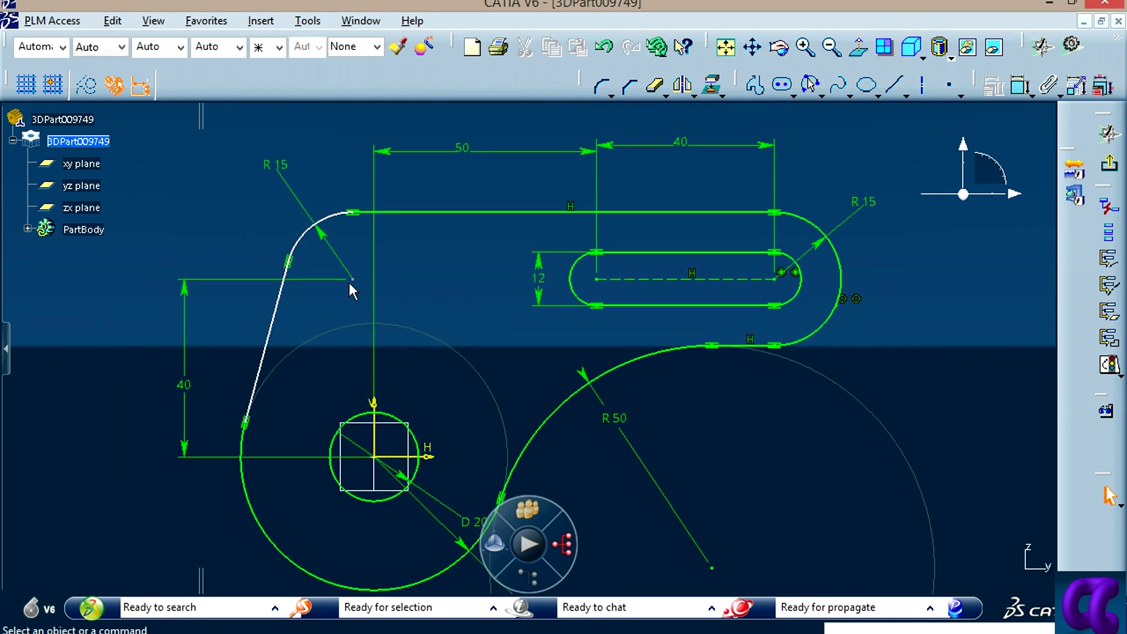
mouse_move(355, 286)
mouse_down()
mouse_move(295, 292)
mouse_move(405, 315)
mouse_move(354, 294)
mouse_up()
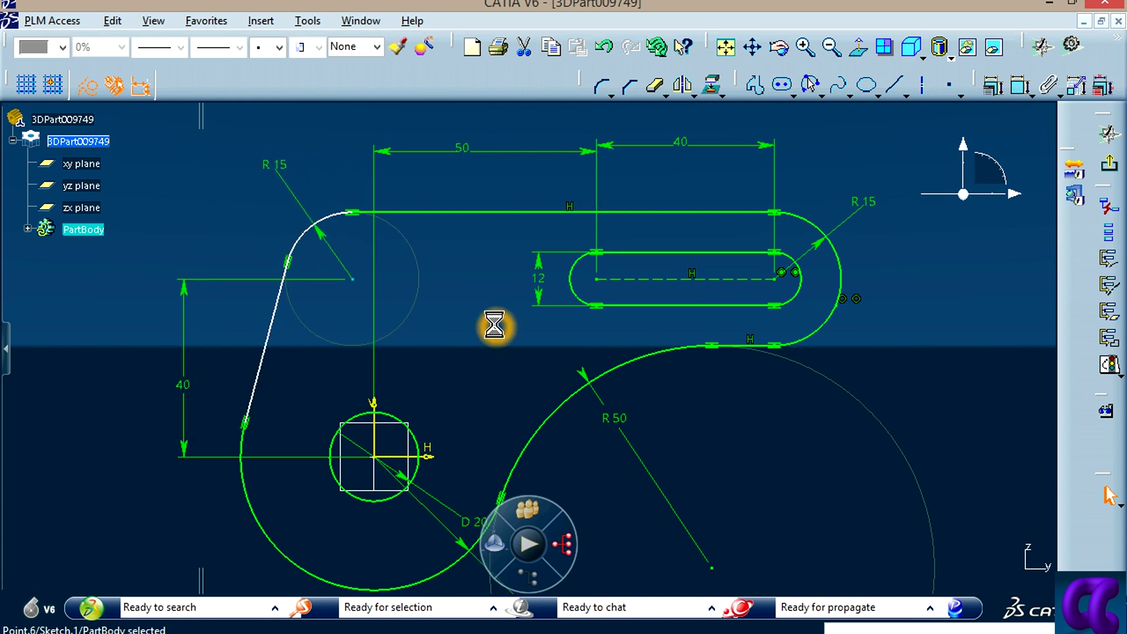
Step: Delete the old 50 dimension and dimension 50 from the slot's left end centre to the R15 arc centre
right_click(459, 152)
click(518, 387)
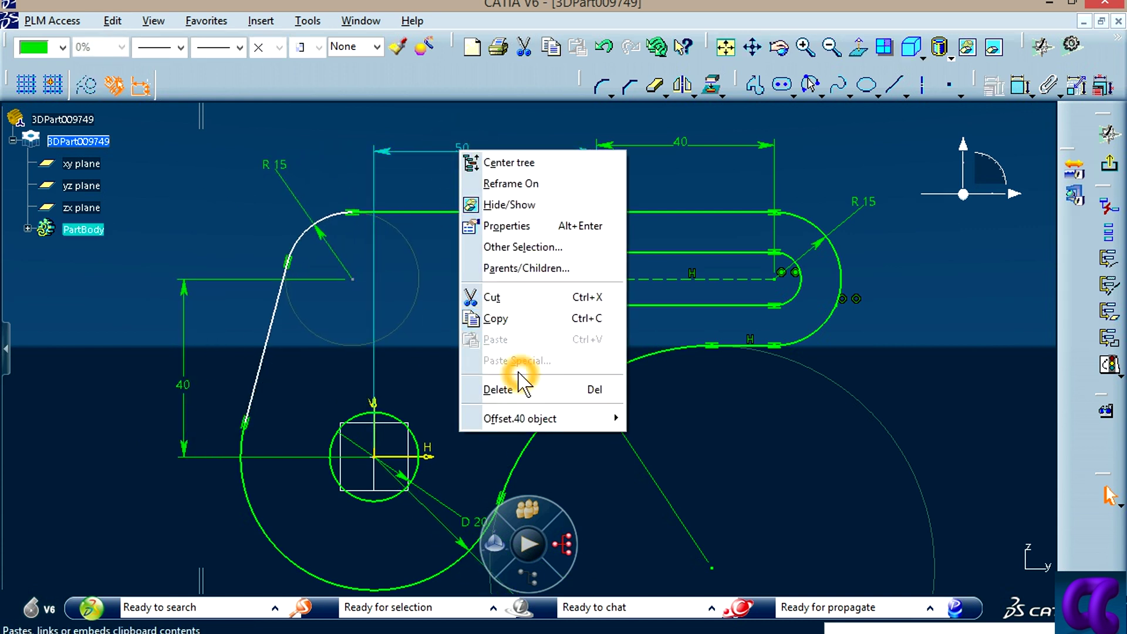
click(1021, 86)
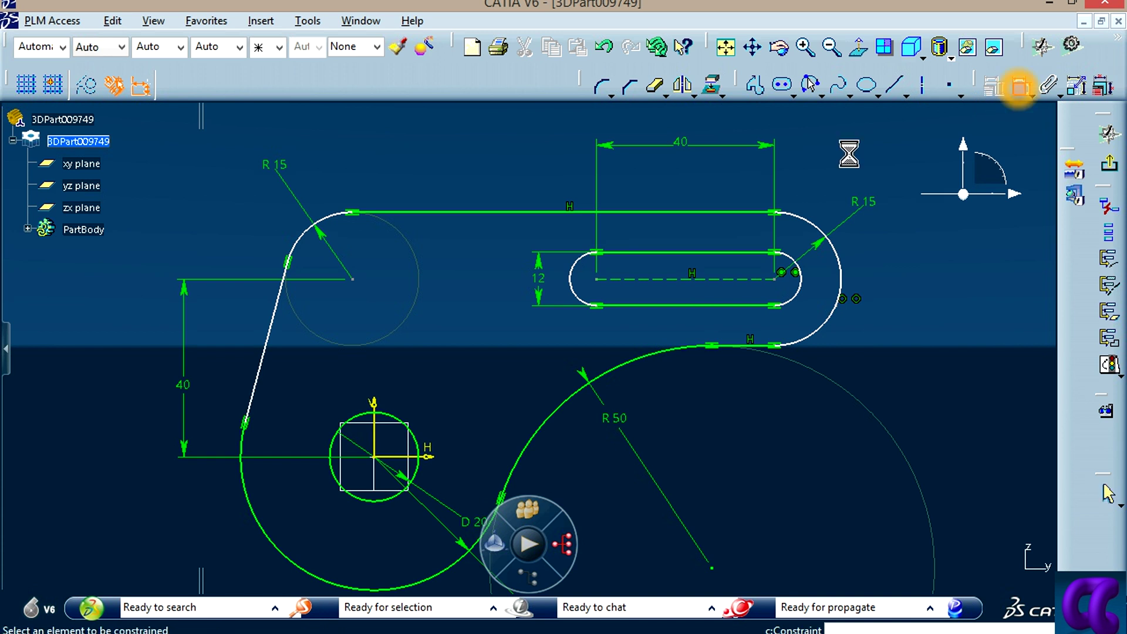
click(601, 280)
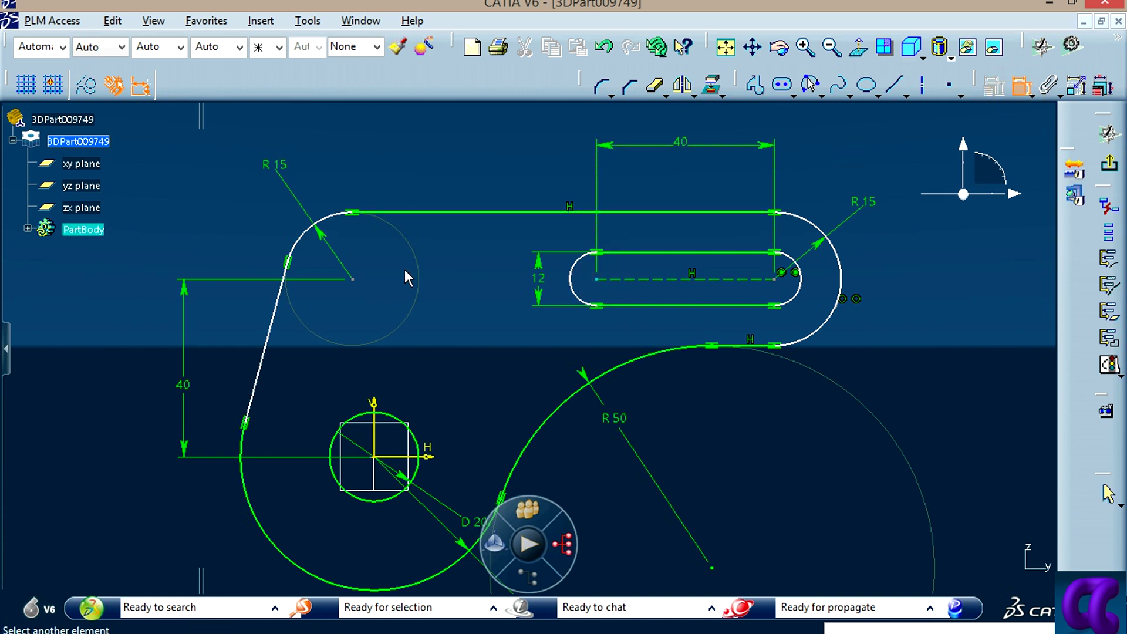
click(353, 279)
click(424, 150)
double_click(427, 152)
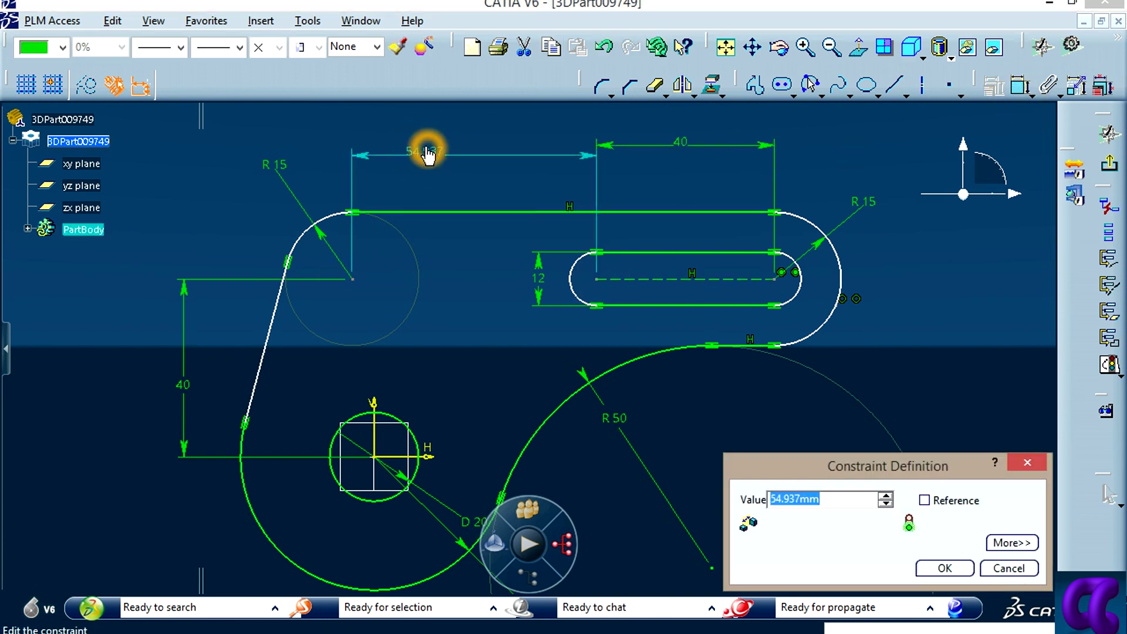
text(50)
key(Return)
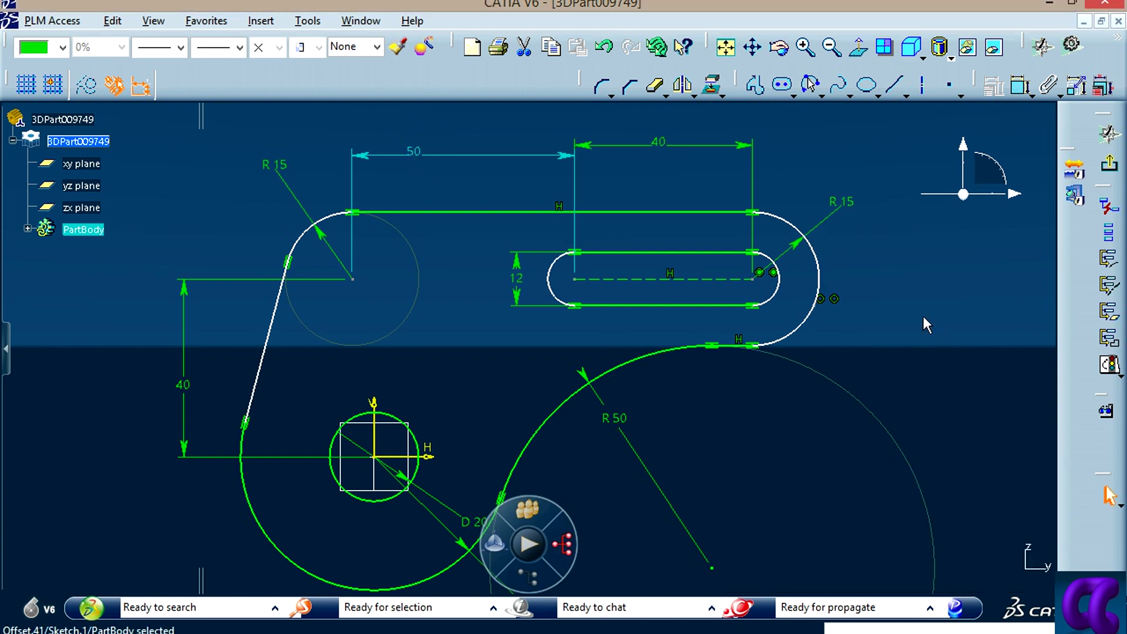
click(926, 324)
mouse_move(361, 287)
mouse_down()
mouse_move(398, 300)
mouse_move(371, 297)
mouse_move(350, 305)
mouse_move(378, 305)
mouse_move(352, 313)
mouse_up()
Step: Pan the view and compare the sketch against the reference drawing
middle_drag(717, 471, 803, 448)
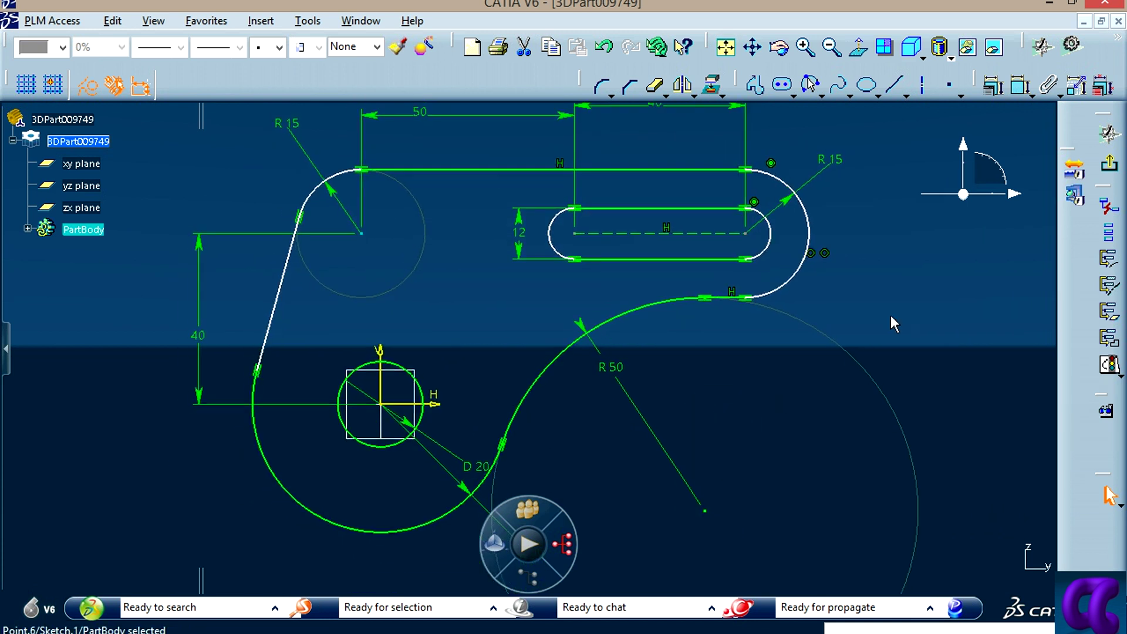
click(381, 528)
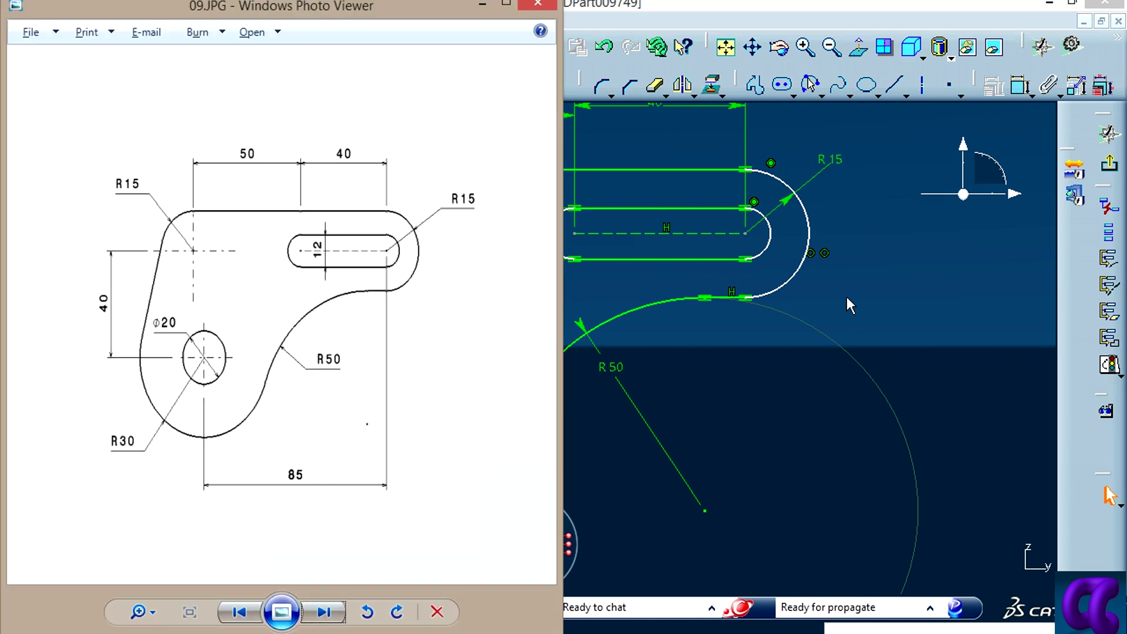
click(899, 283)
Step: Add an 85 horizontal dimension from the small circle's centre to the slot's right arc centre
click(1019, 87)
click(744, 233)
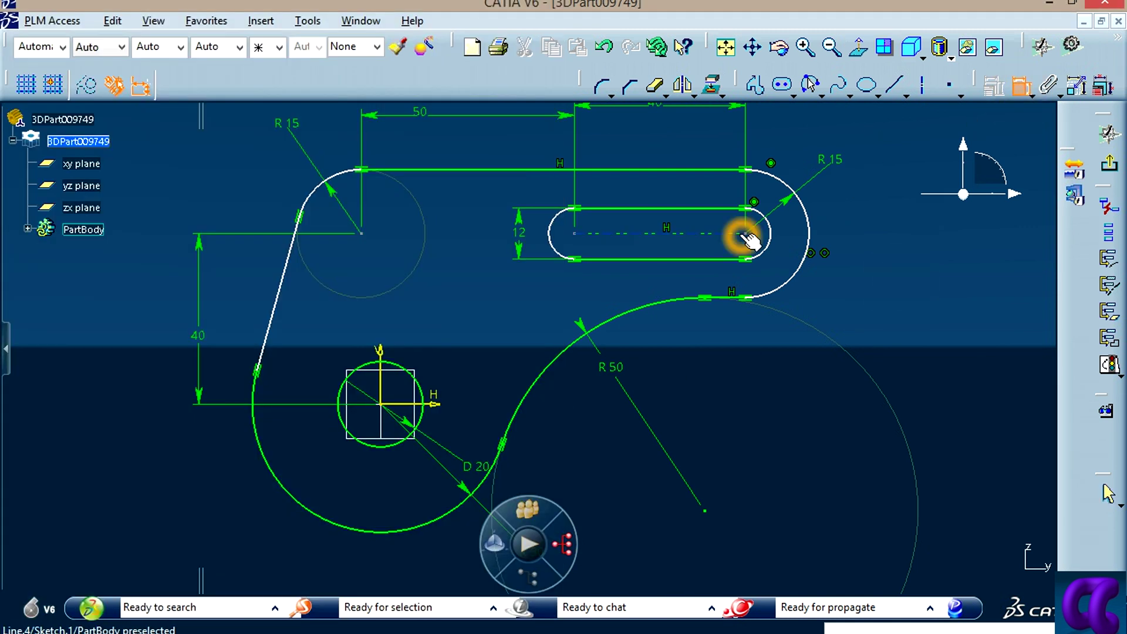
click(380, 403)
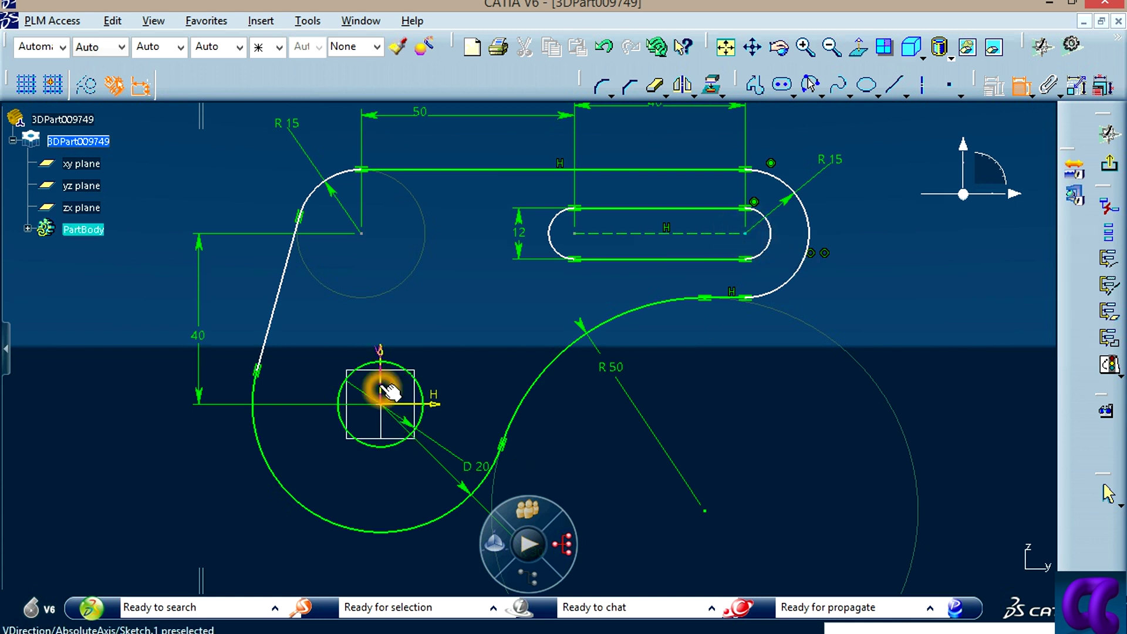
middle_drag(516, 456, 516, 326)
click(557, 454)
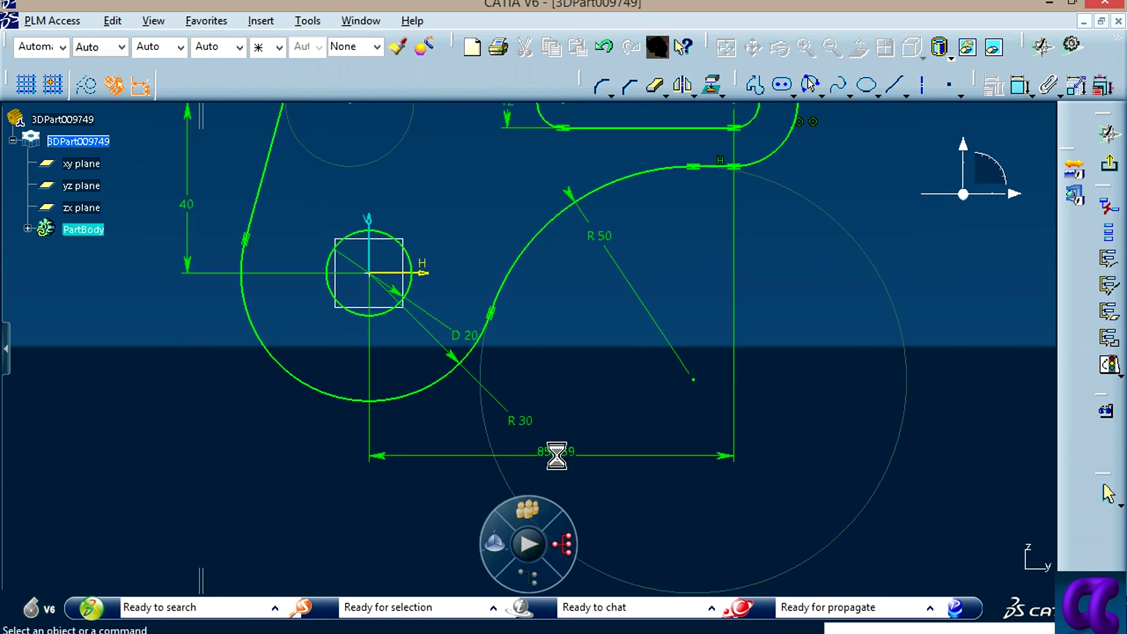
double_click(557, 452)
text(85mm)
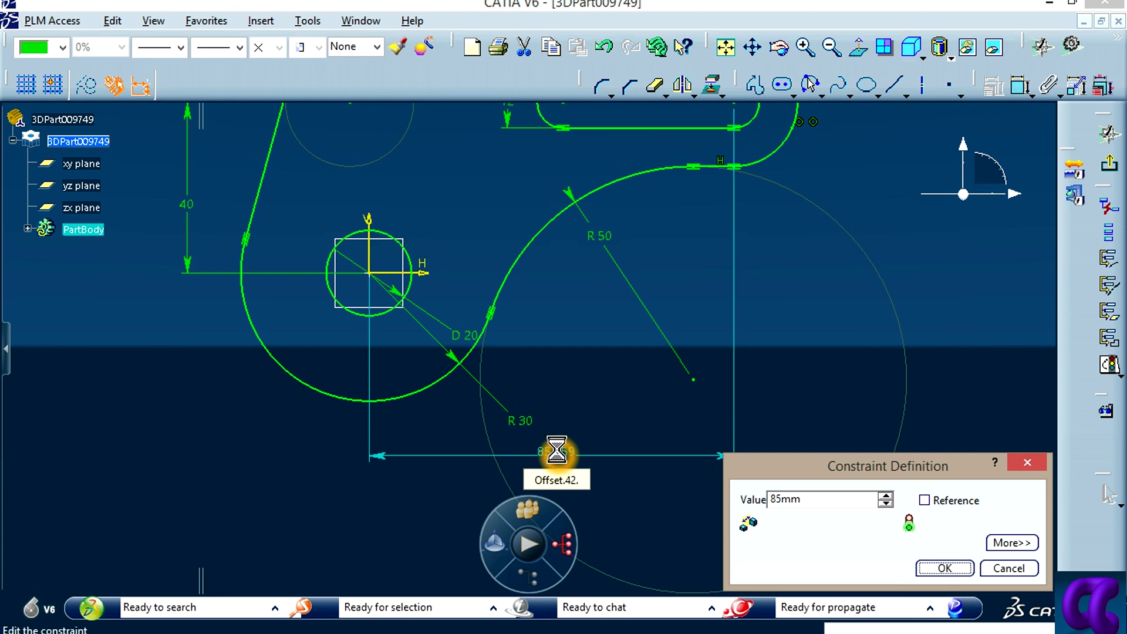
key(Return)
click(795, 385)
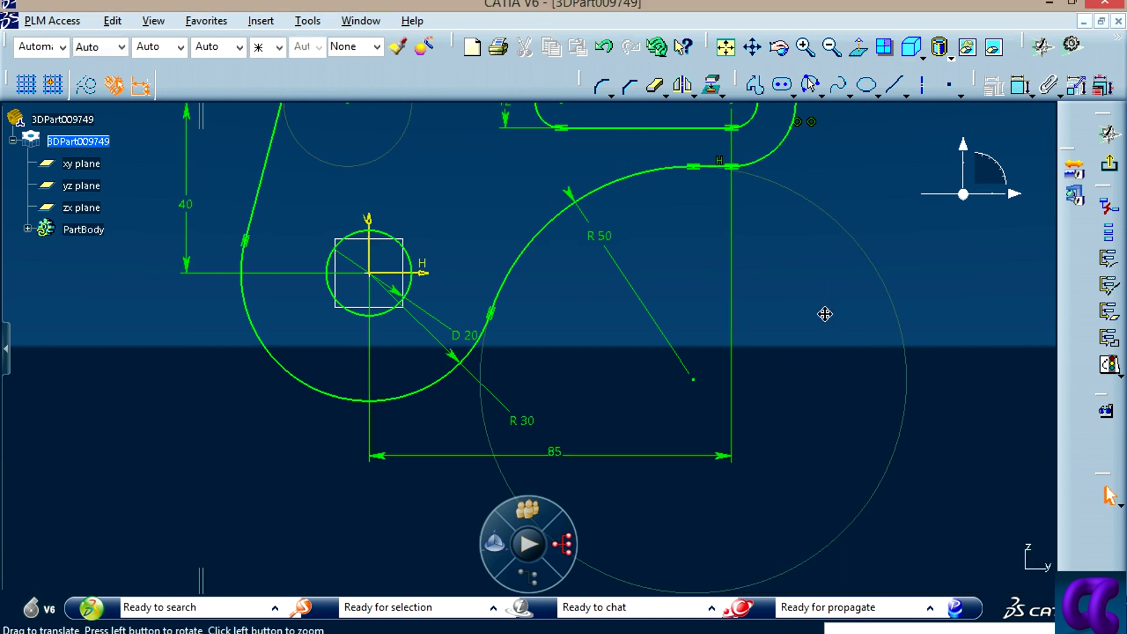
middle_drag(825, 314, 818, 340)
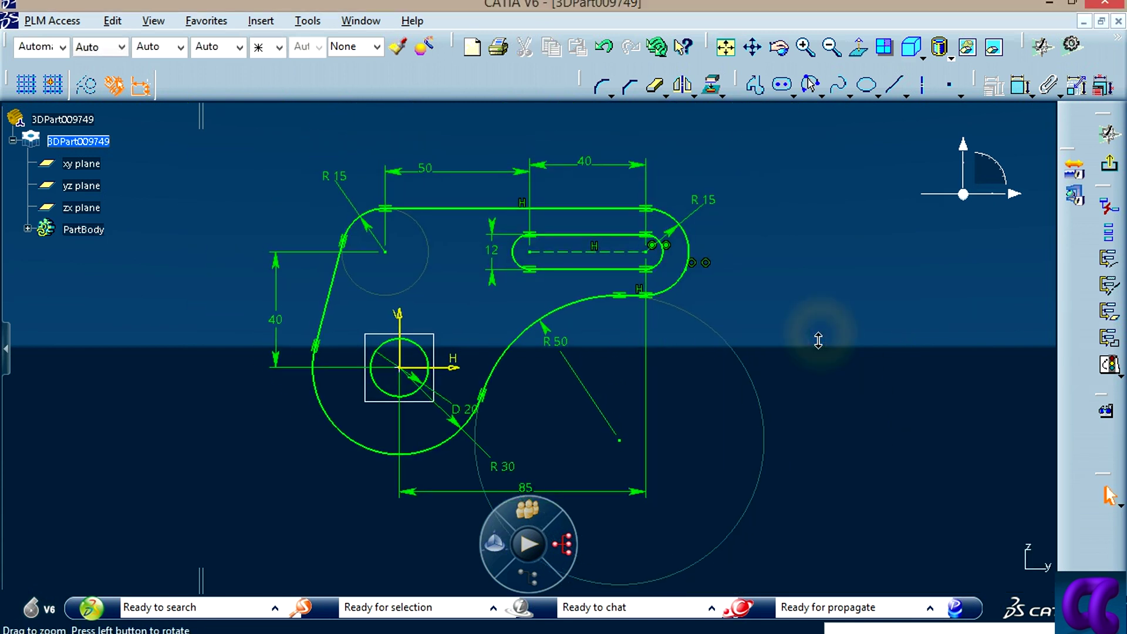
click(1108, 366)
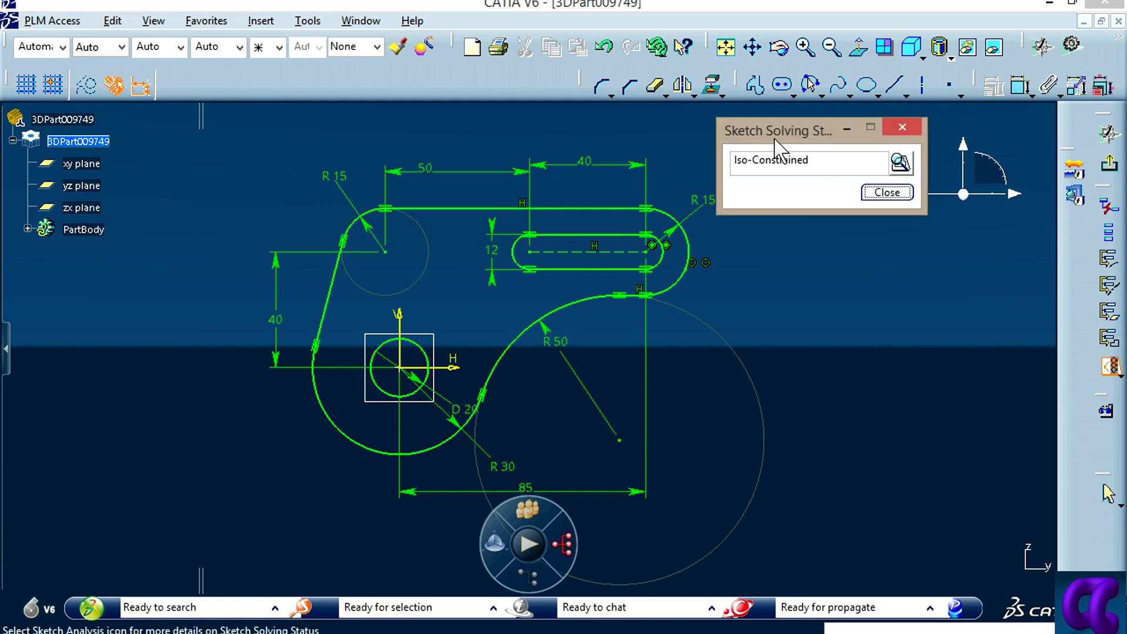
click(882, 192)
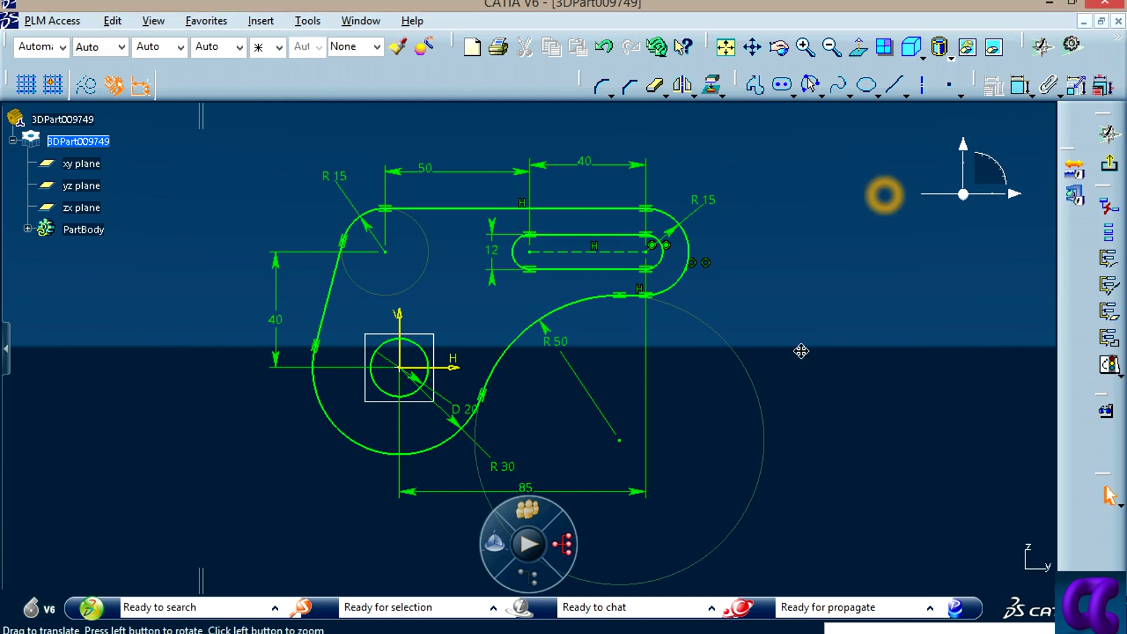
middle_drag(800, 346, 730, 387)
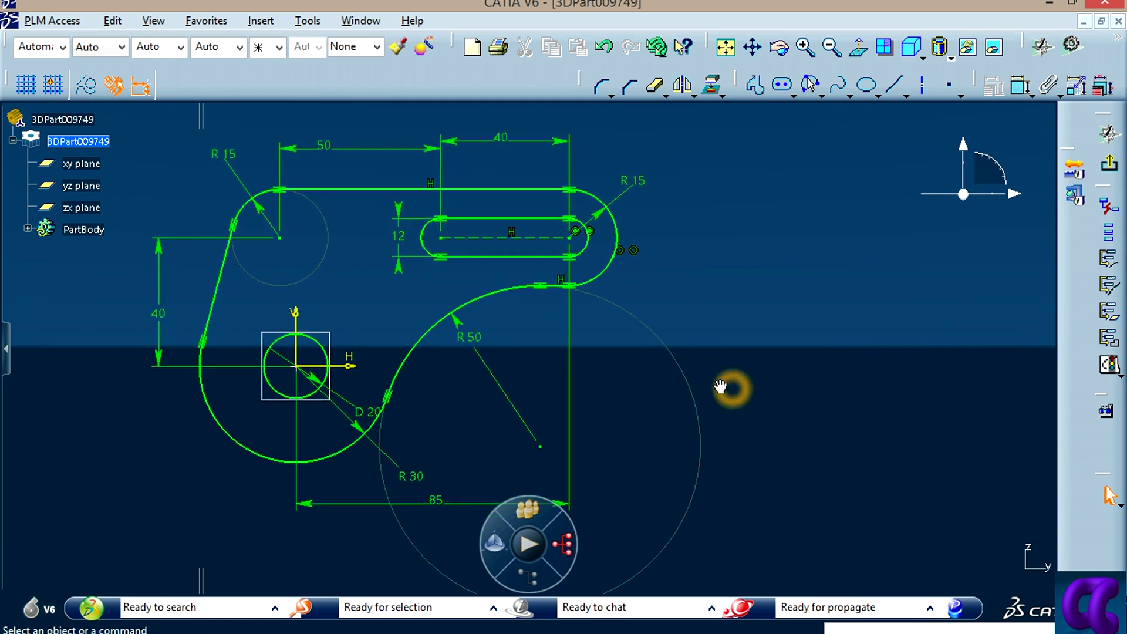
mouse_move(730, 387)
middle_down()
mouse_move(772, 404)
mouse_move(841, 329)
middle_up()
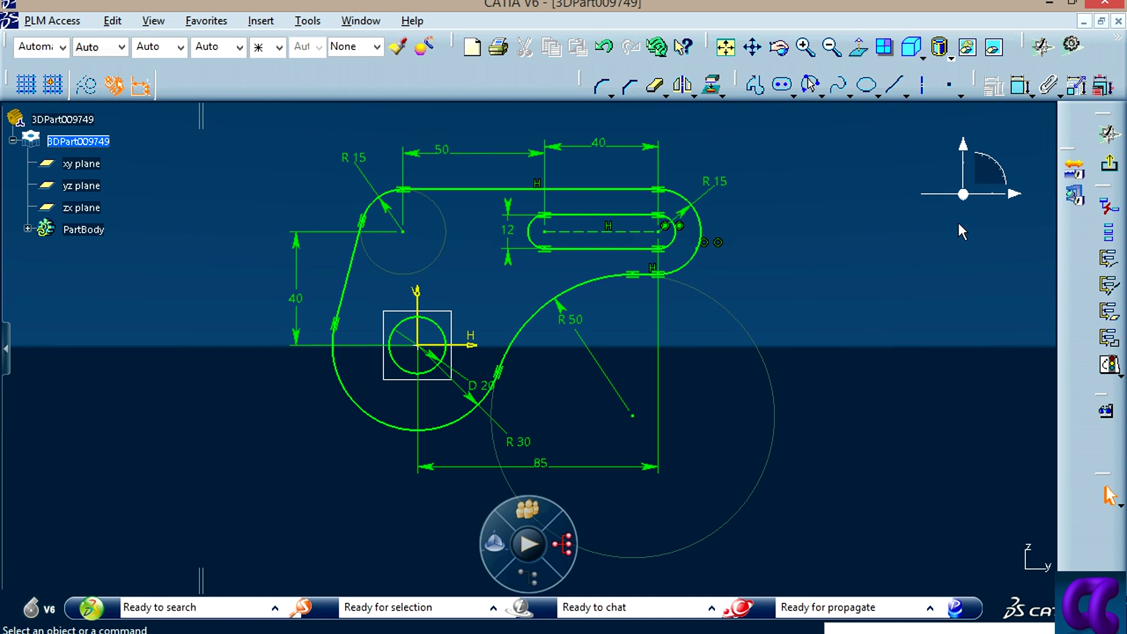
Step: Create a new 3D Part and start a sketch on its yz plane
click(472, 48)
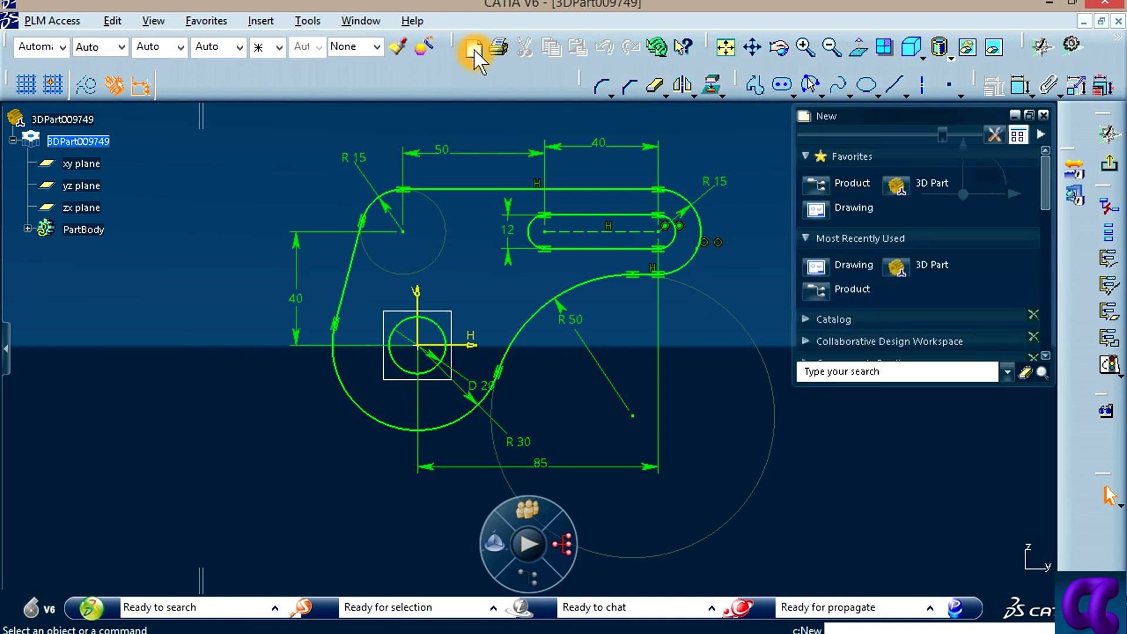
click(933, 185)
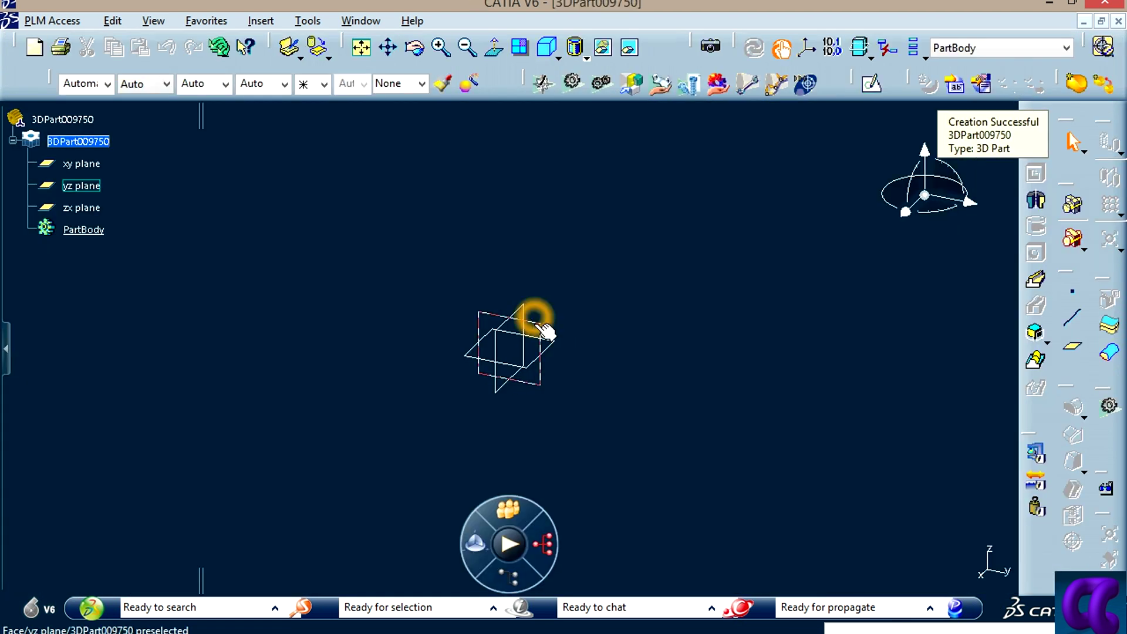
click(543, 326)
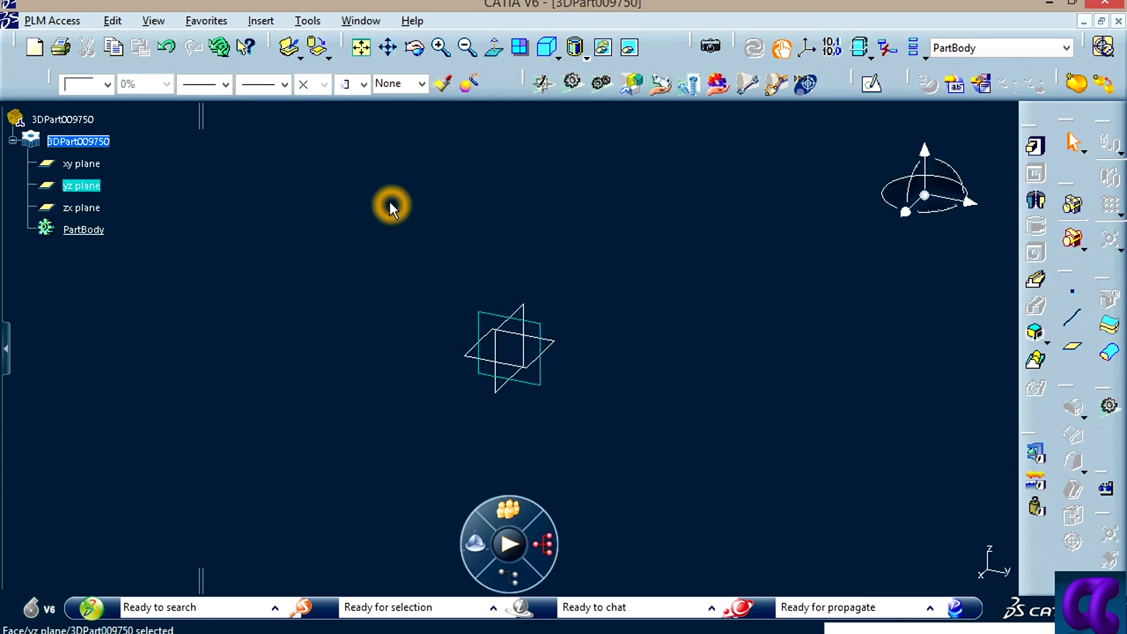
click(871, 83)
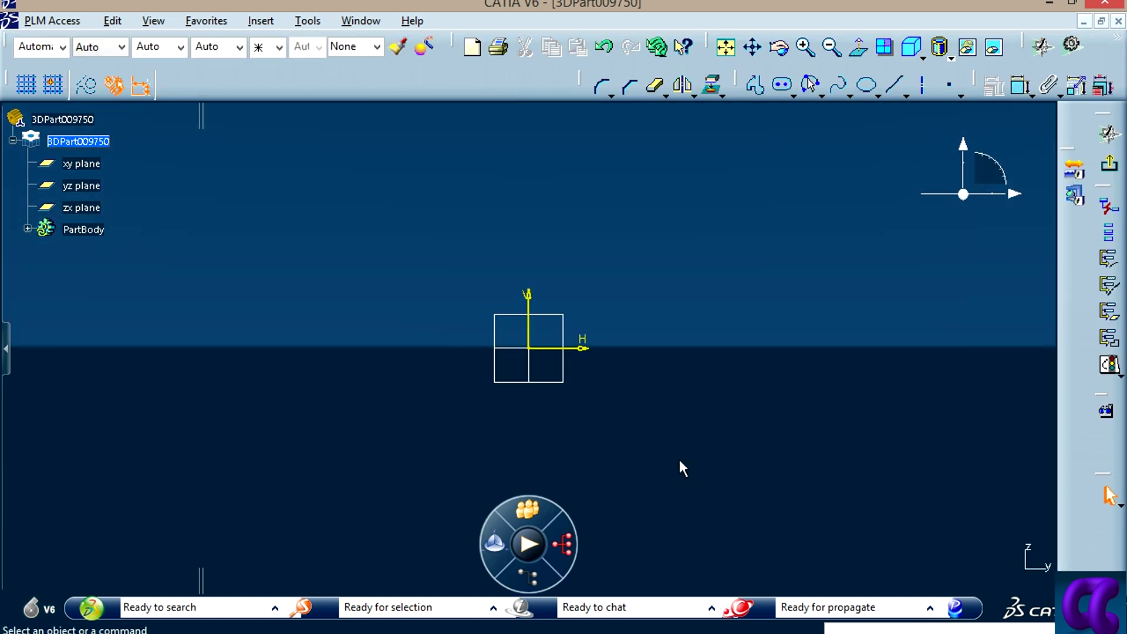
Step: Show the 10.JPG drawing in Photo Viewer, then return to CATIA and pan the sketch origin down
key(alt+Tab)
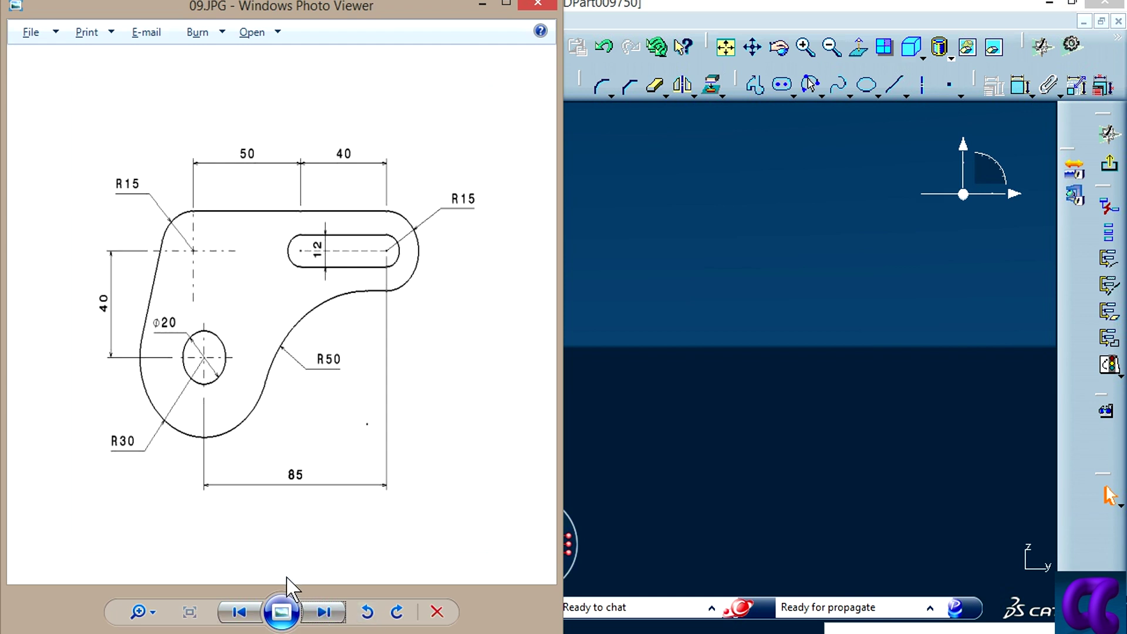
click(325, 612)
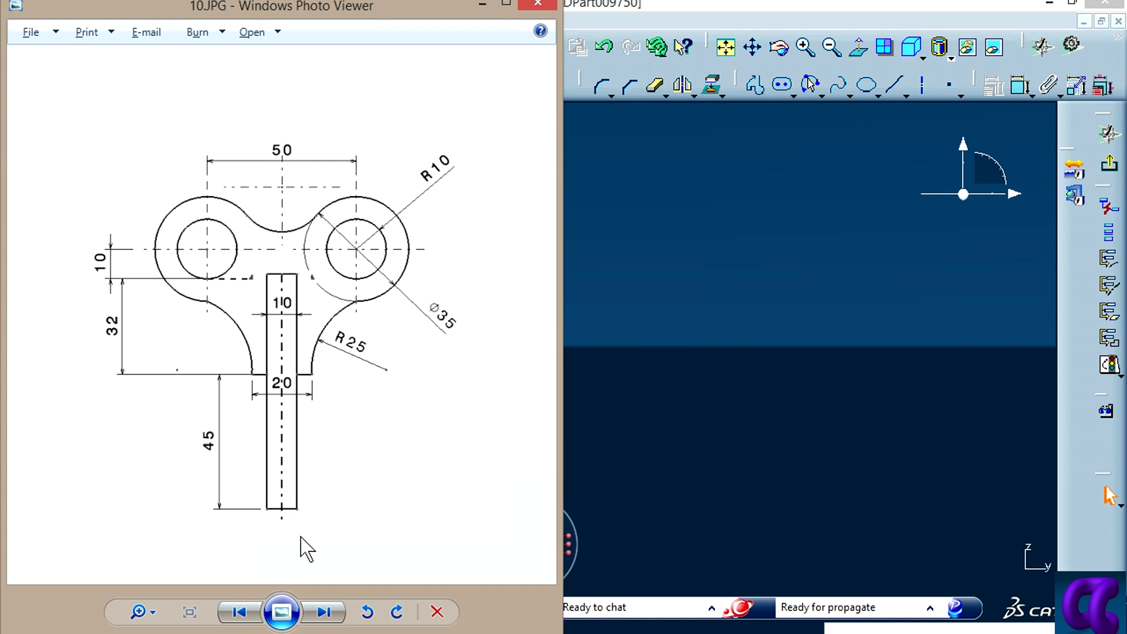
click(666, 395)
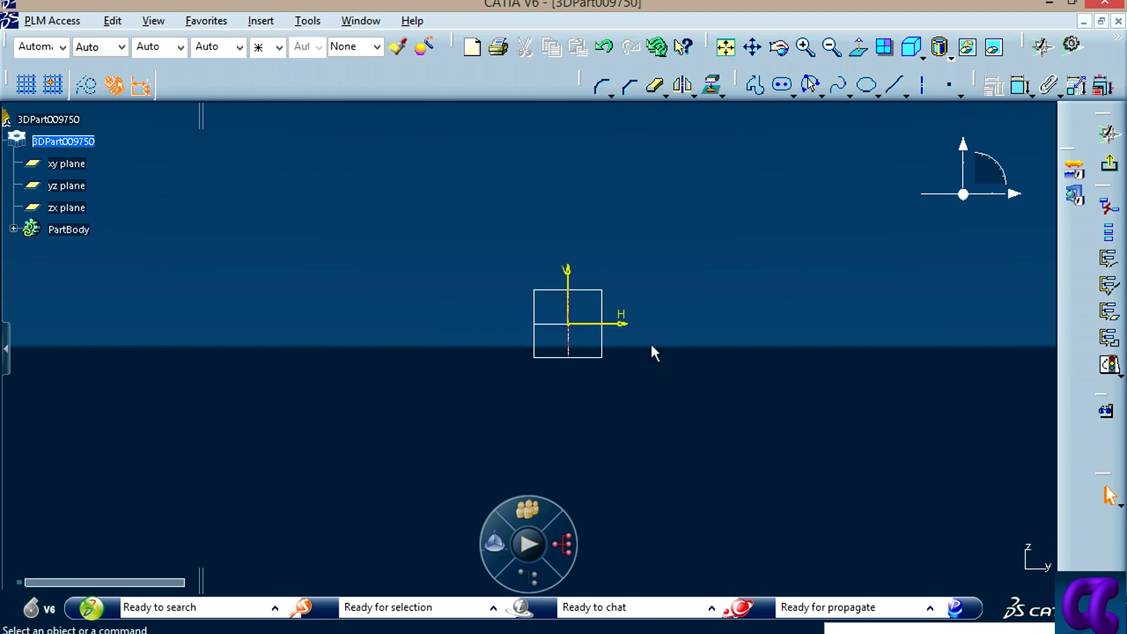
mouse_move(647, 312)
middle_down()
mouse_move(671, 315)
mouse_move(657, 273)
middle_up()
key(alt+Tab)
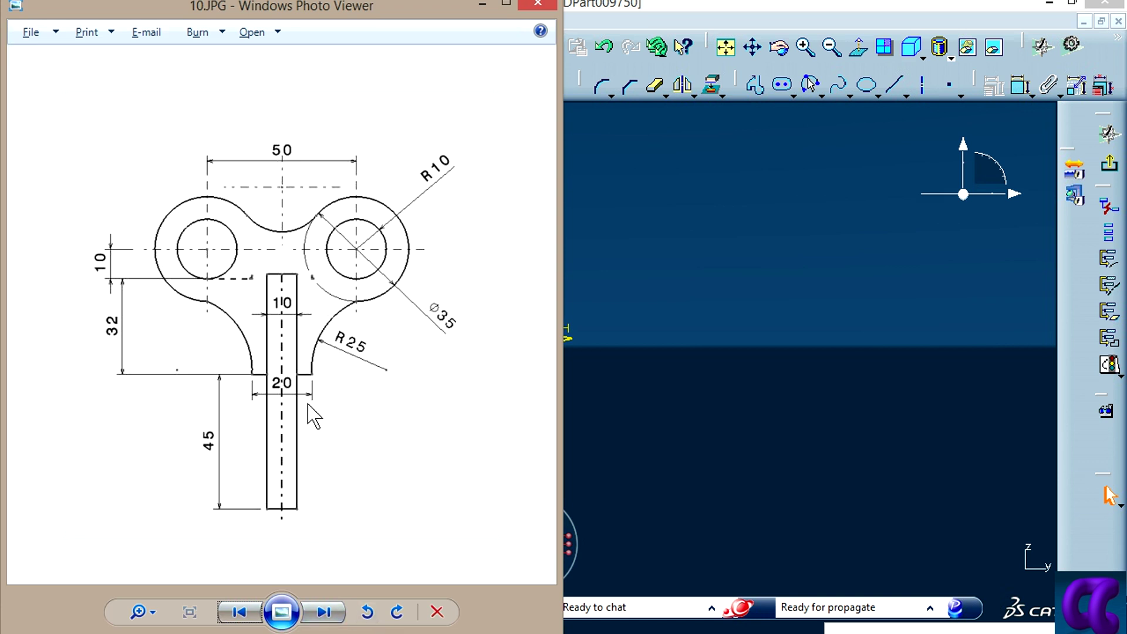
key(alt+Tab)
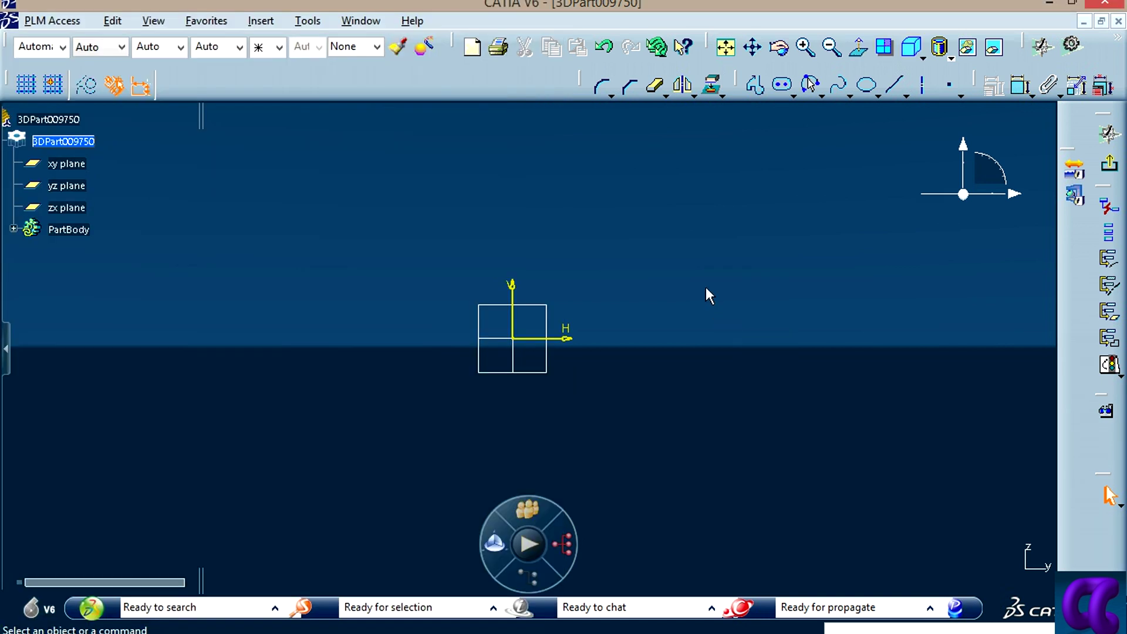
middle_drag(692, 284, 694, 313)
Step: Draw a tall predefined rectangle rising from the origin
click(650, 88)
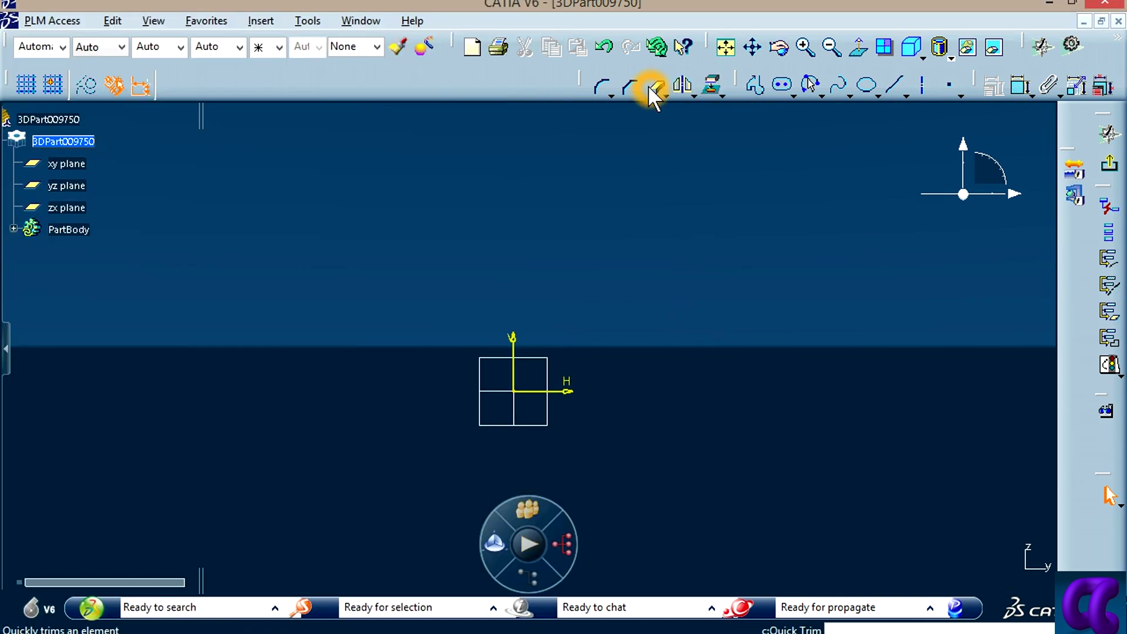
click(767, 87)
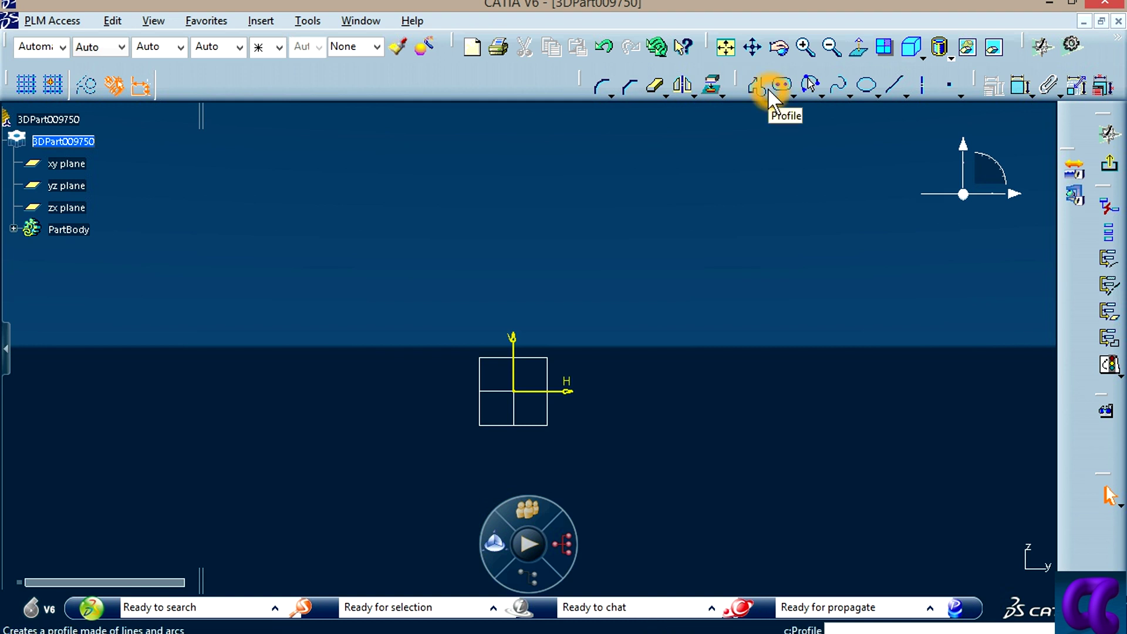
mouse_move(773, 87)
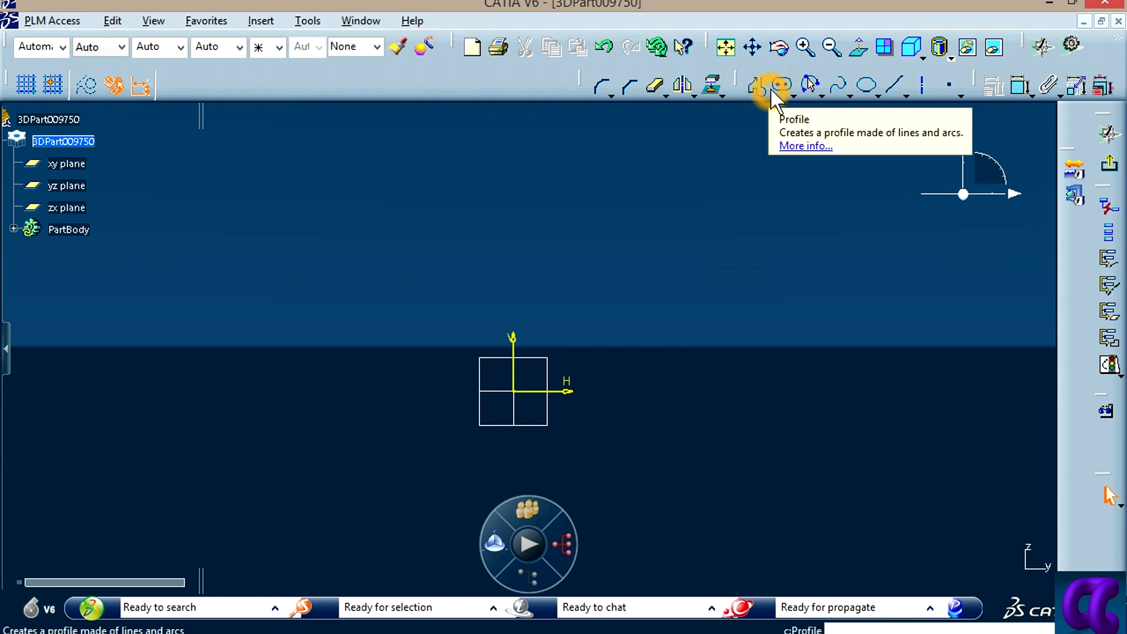
click(810, 85)
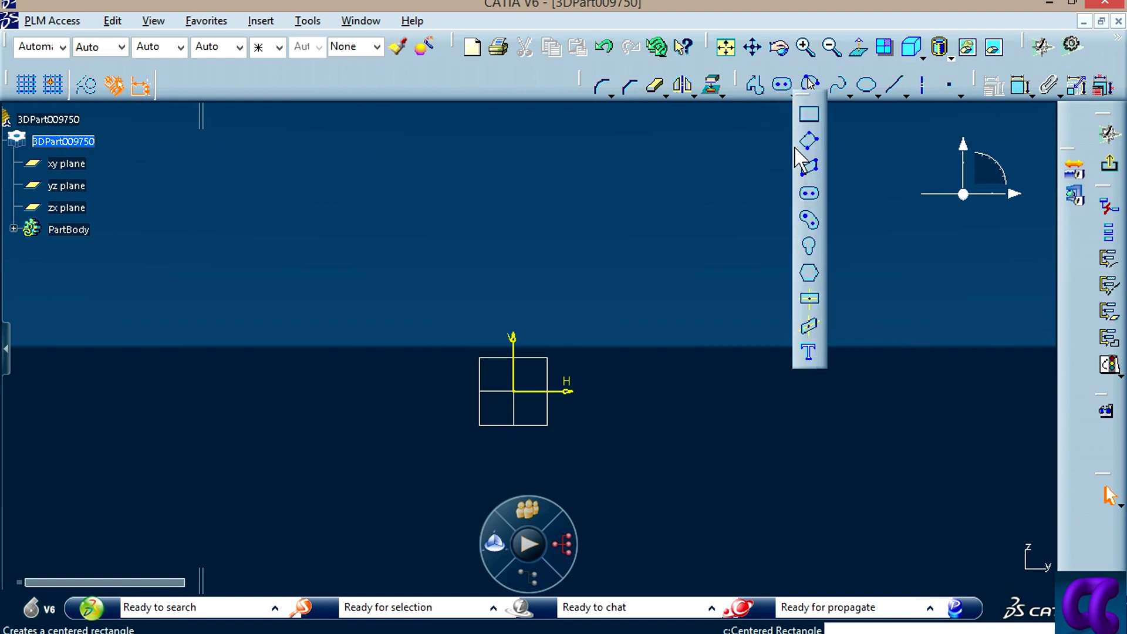
click(807, 120)
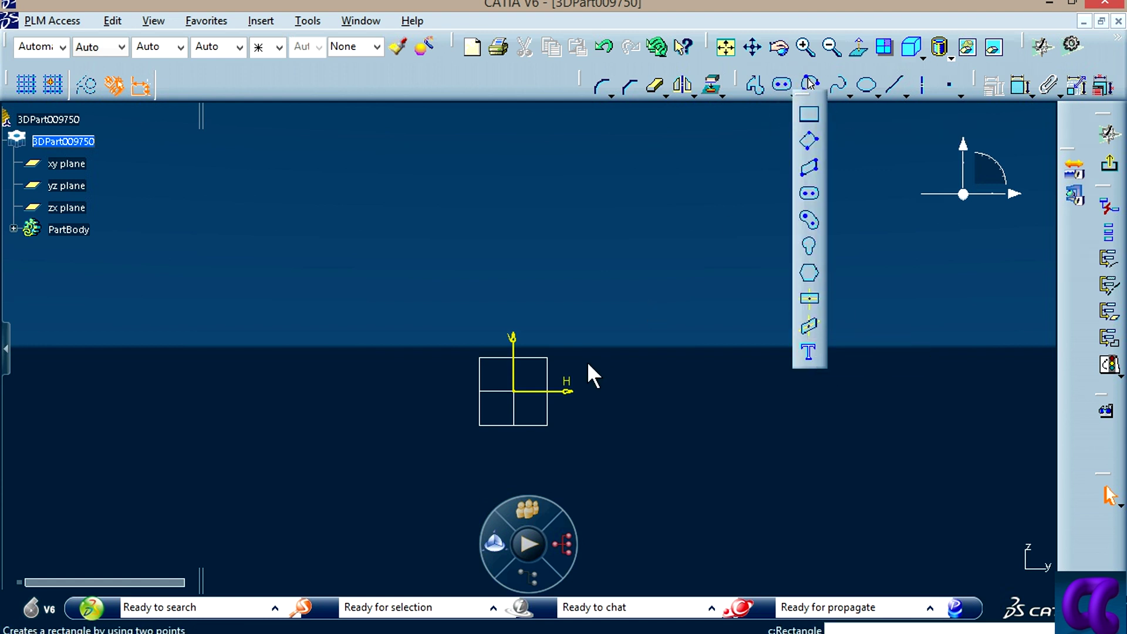
click(496, 391)
click(538, 142)
click(680, 260)
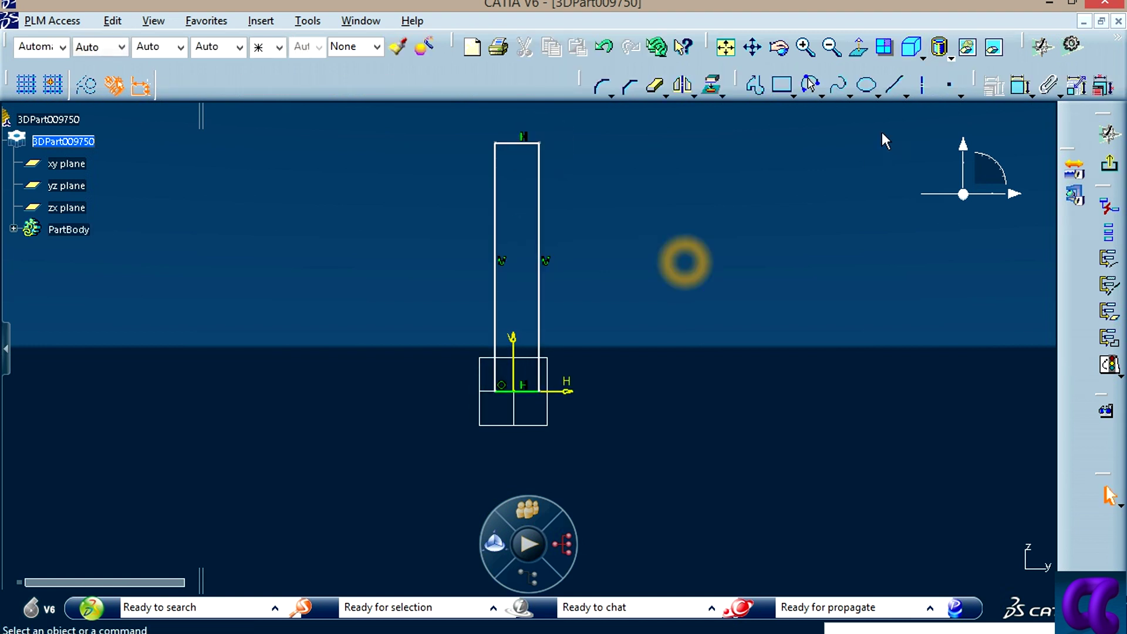
Step: Constrain the rectangle's two vertical sides symmetric about the vertical axis
click(1020, 87)
click(538, 223)
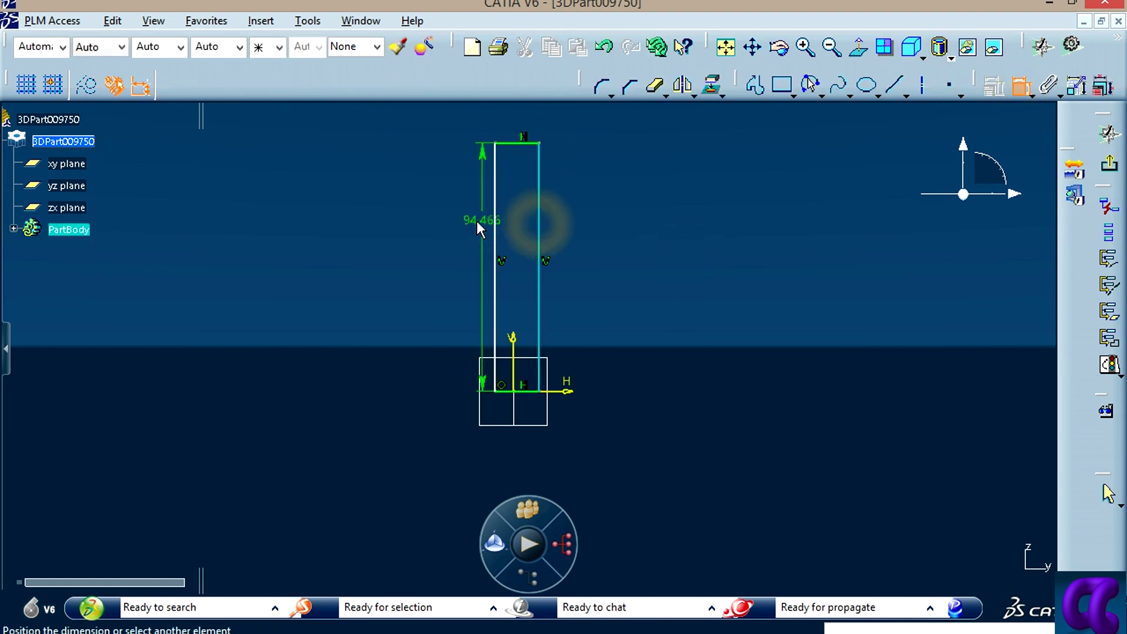
click(496, 213)
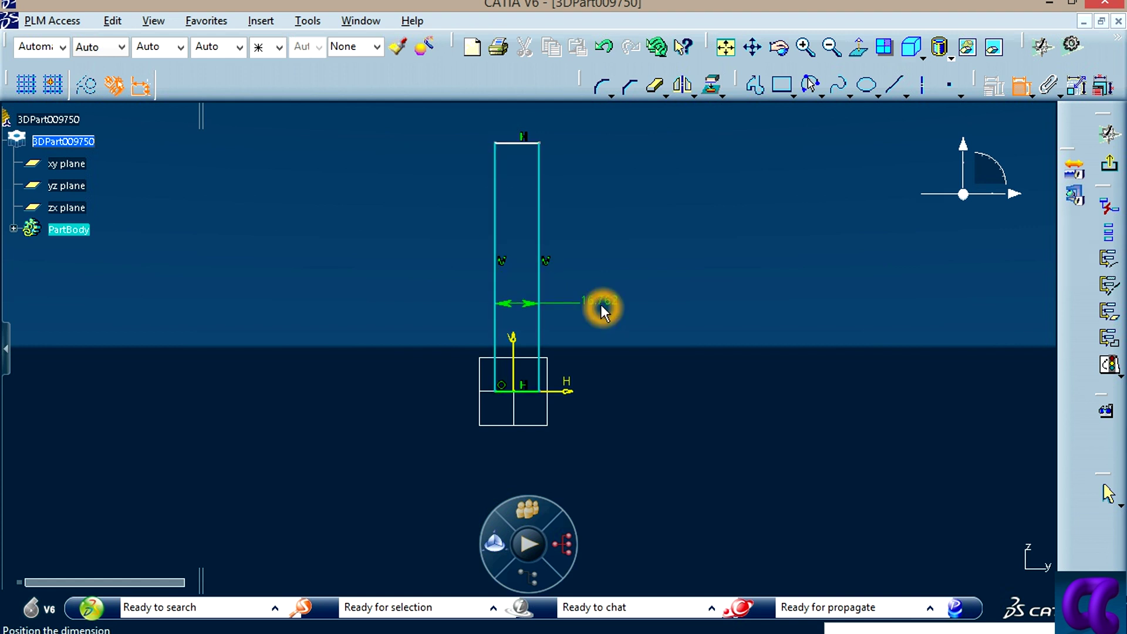
right_click(601, 304)
click(658, 476)
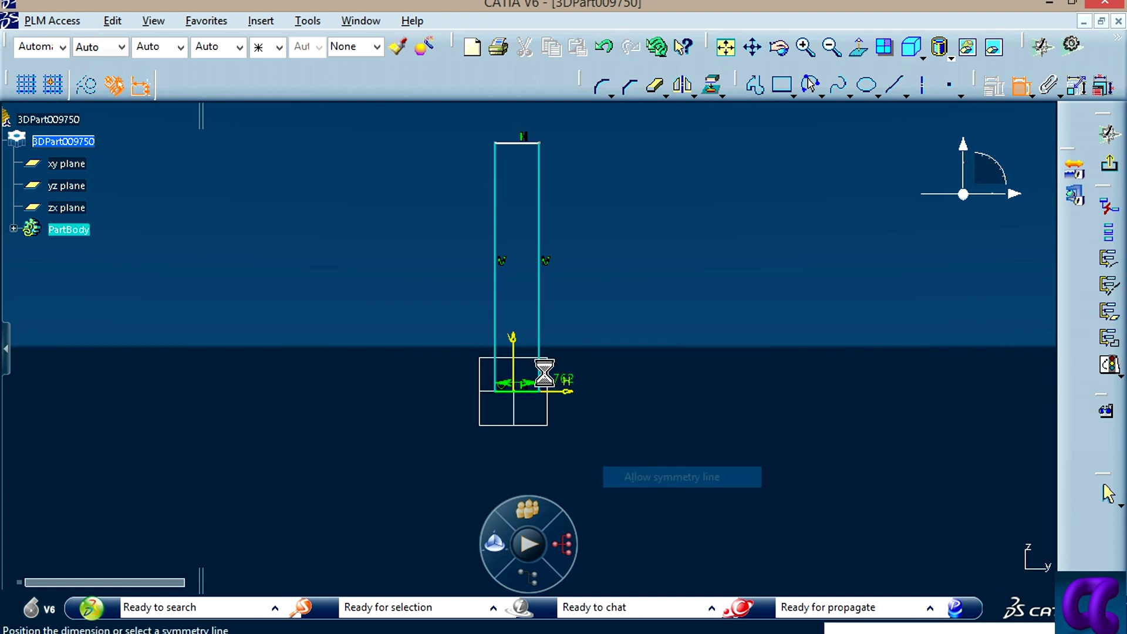
click(514, 345)
click(659, 261)
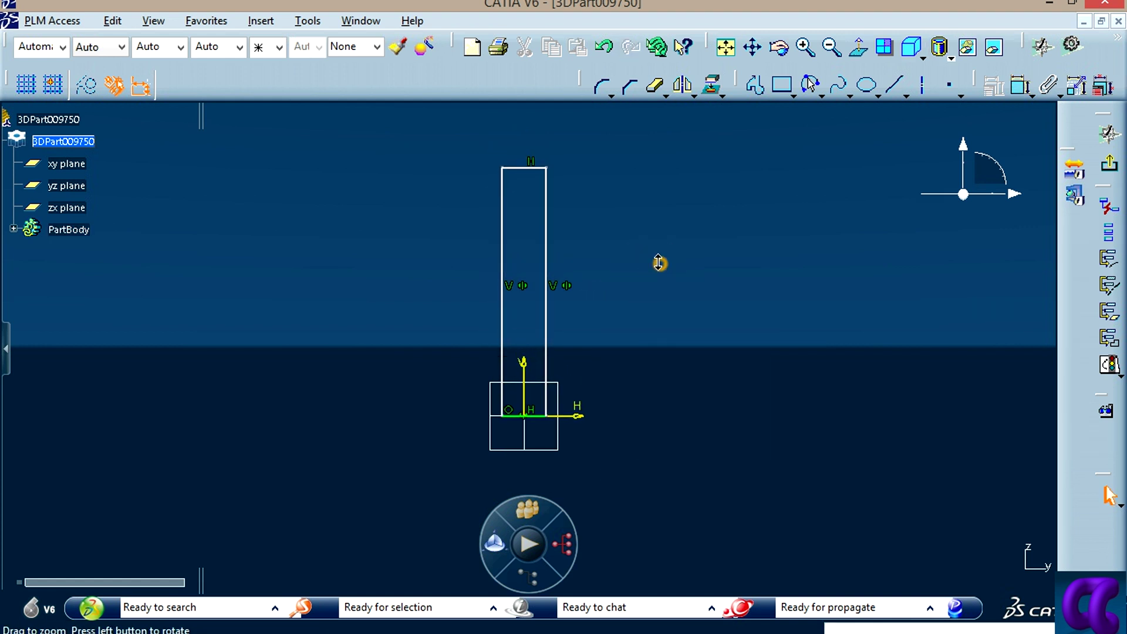
click(664, 292)
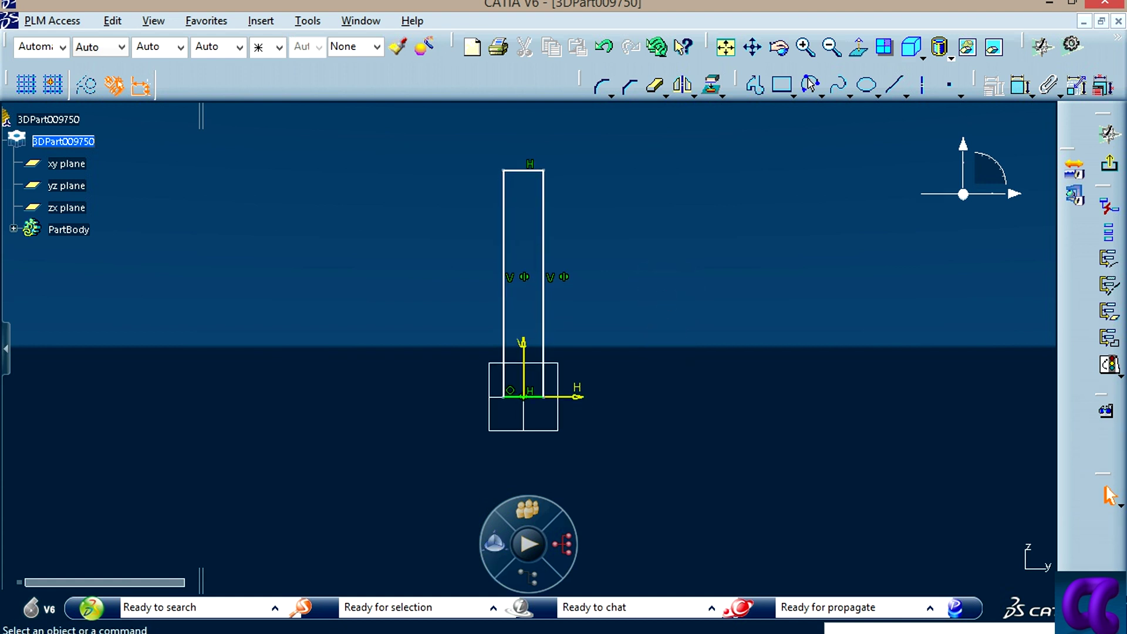
key(alt+Tab)
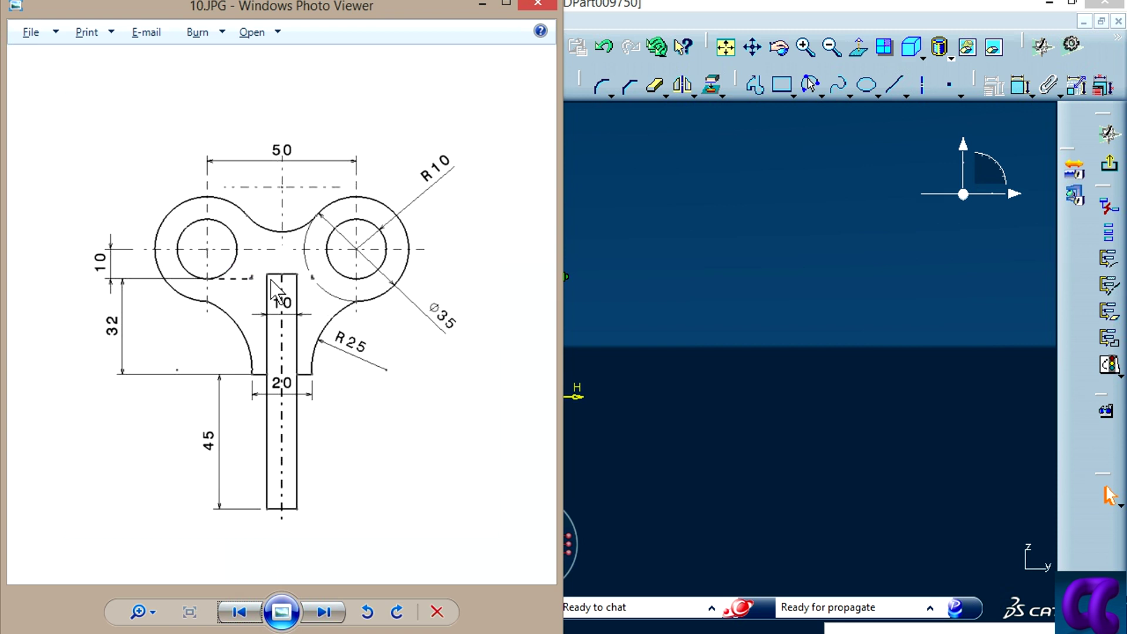
click(282, 320)
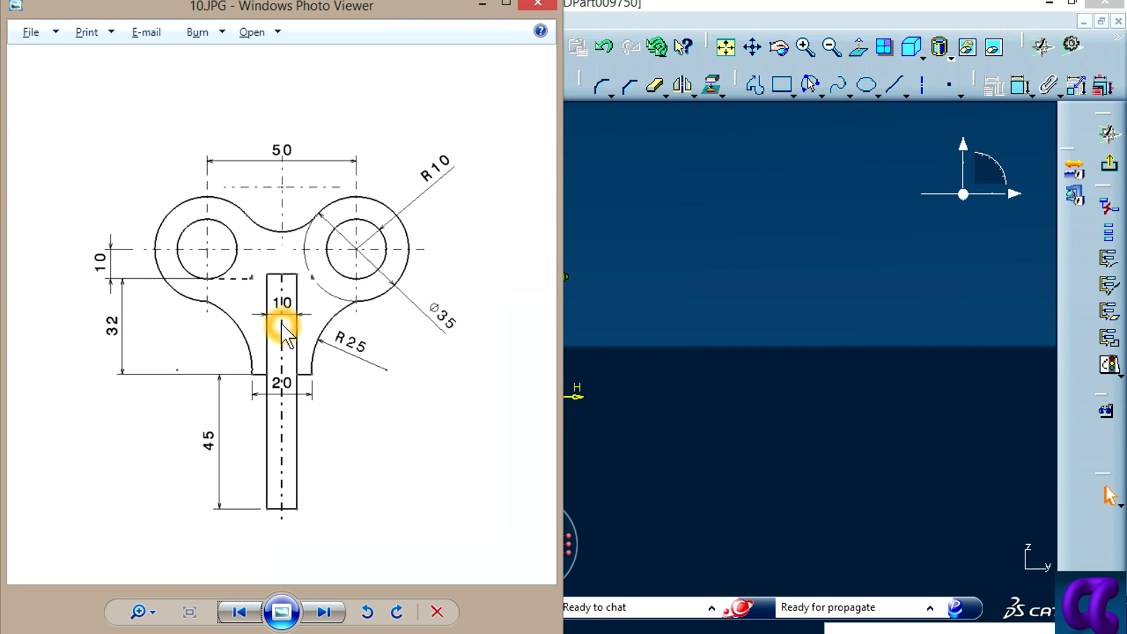
click(293, 395)
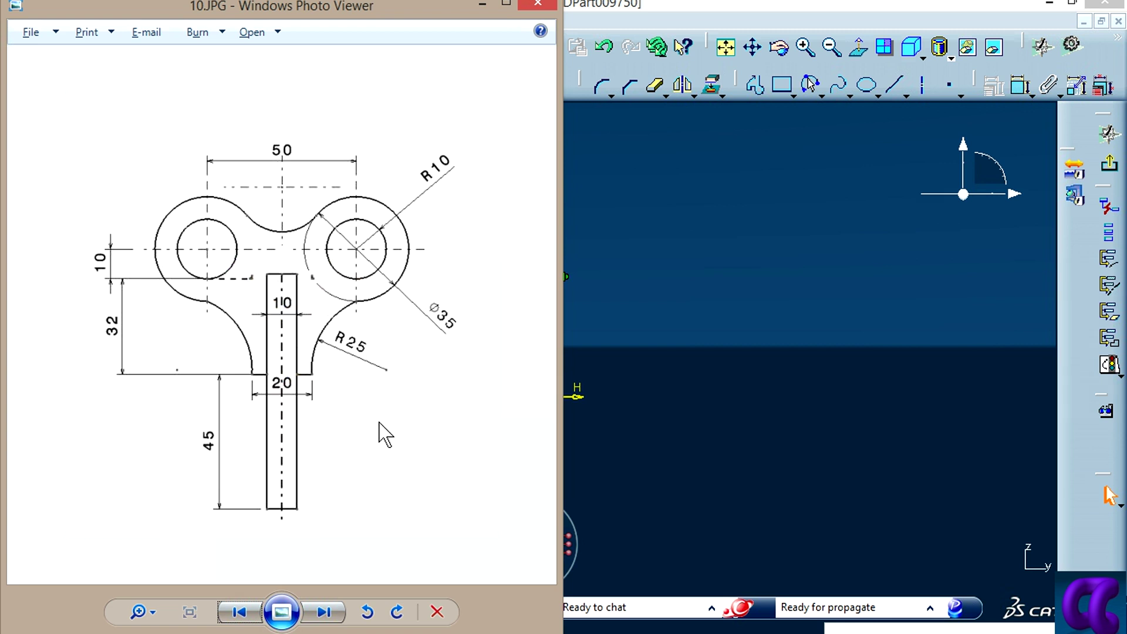
click(691, 329)
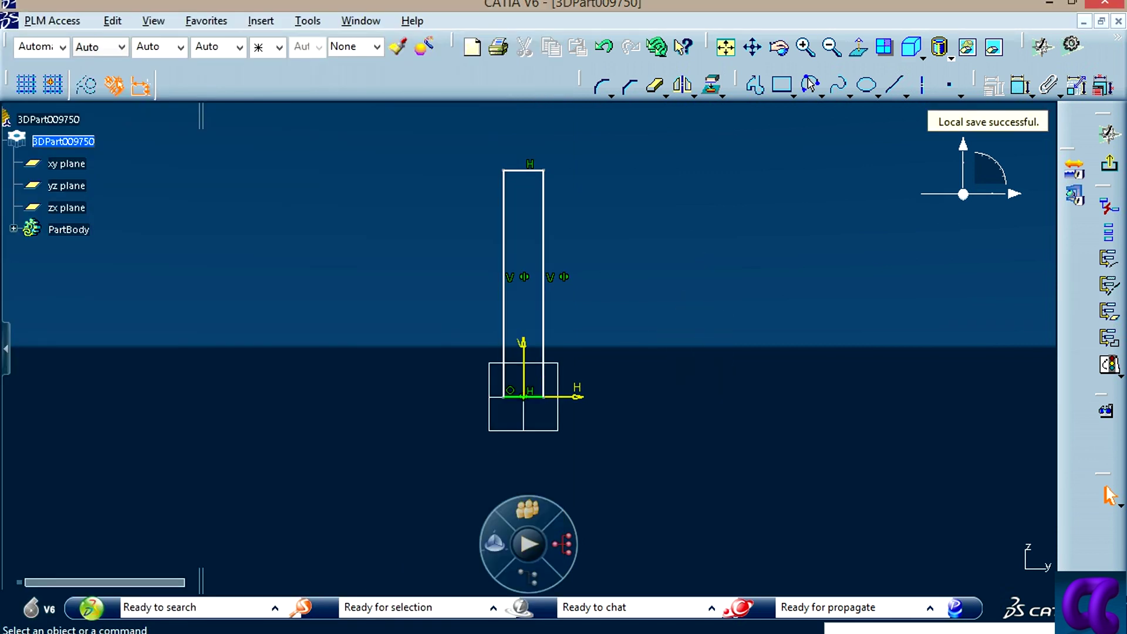
Step: Dimension the stem rectangle's width between its vertical sides at 10 mm
key(alt+Tab)
click(280, 311)
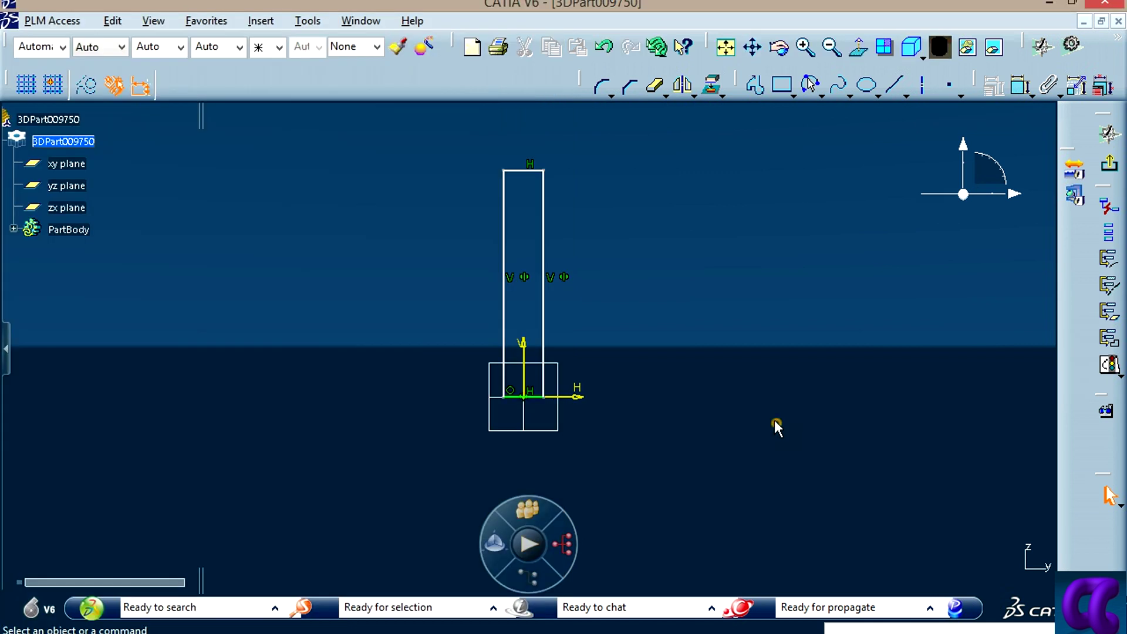
click(1020, 87)
click(504, 242)
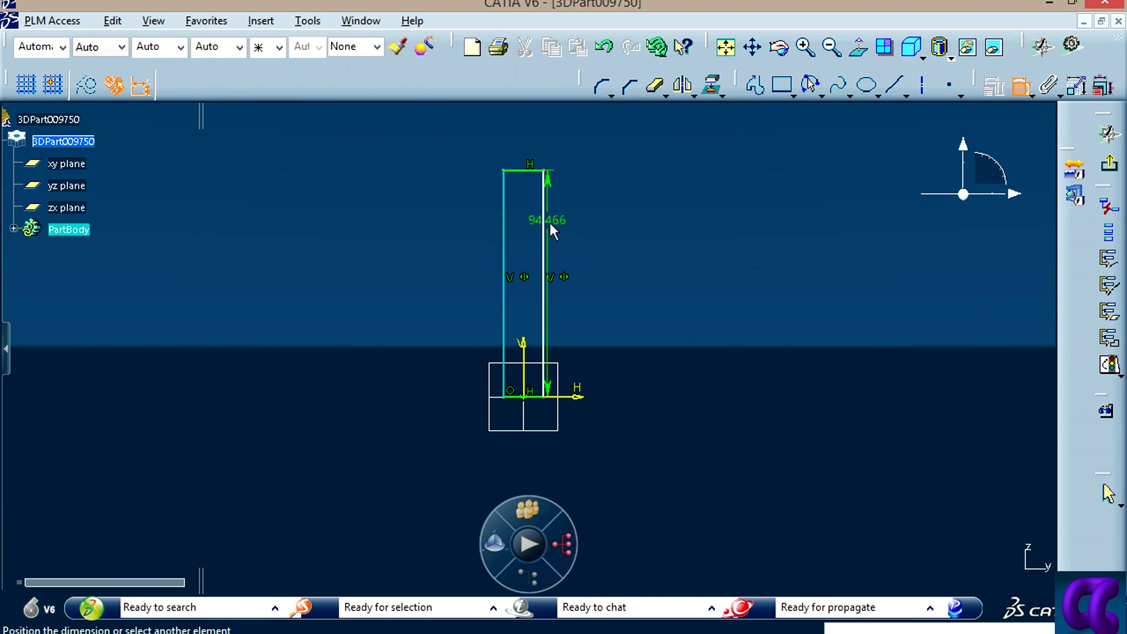
click(468, 241)
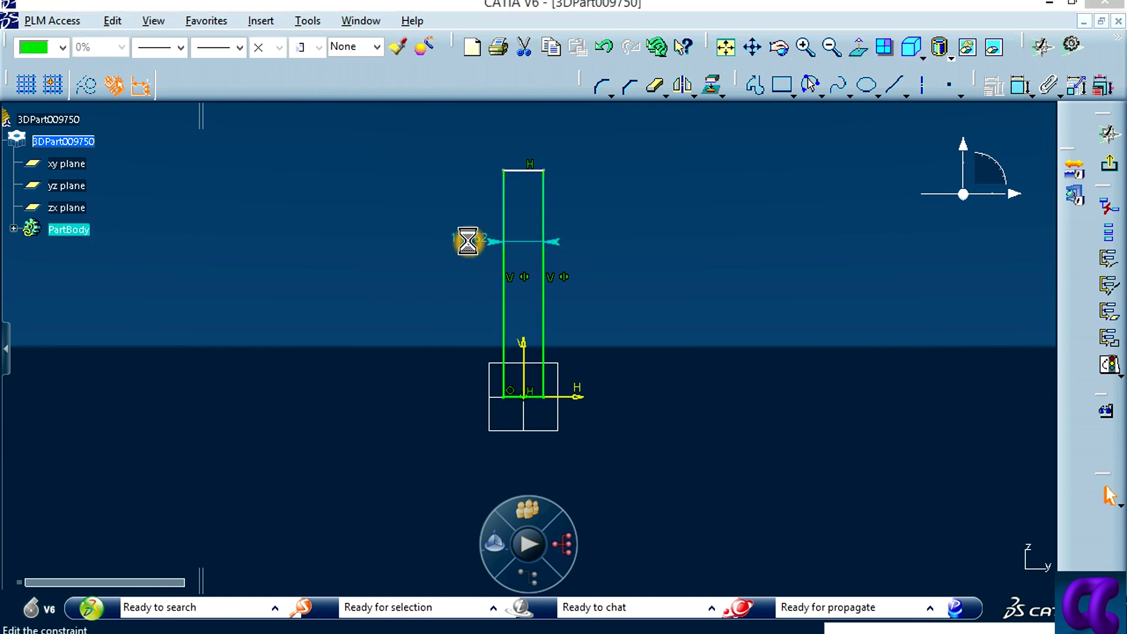
double_click(470, 246)
key(Return)
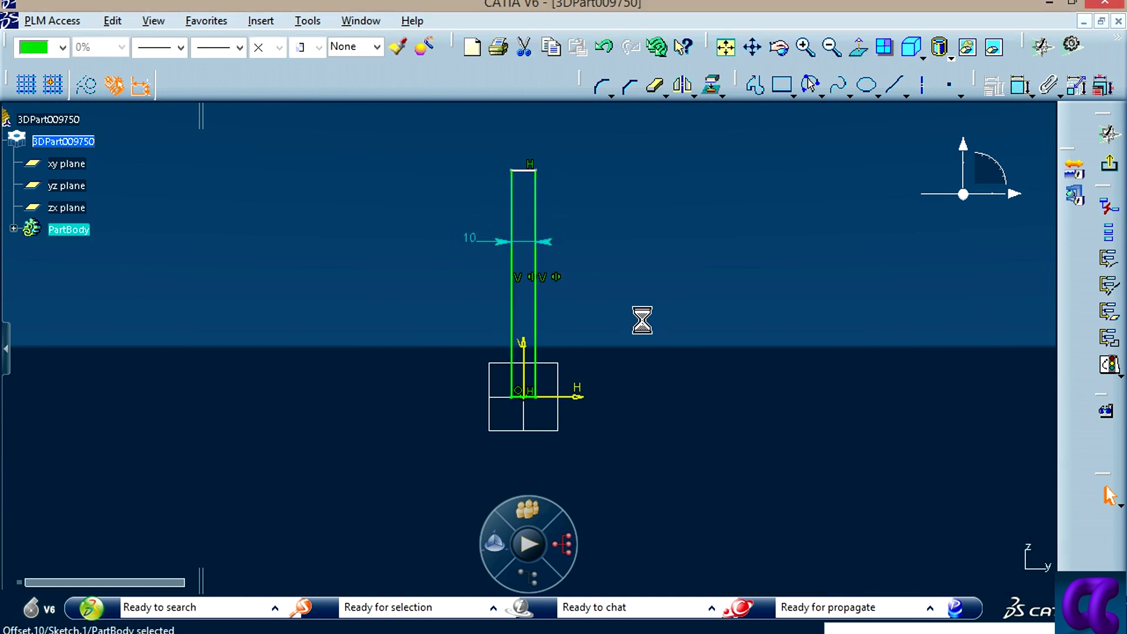
Step: Pan the sketch, recheck the reference drawing, and select the Line tool
mouse_move(641, 319)
middle_down()
mouse_move(623, 365)
mouse_move(644, 370)
middle_up()
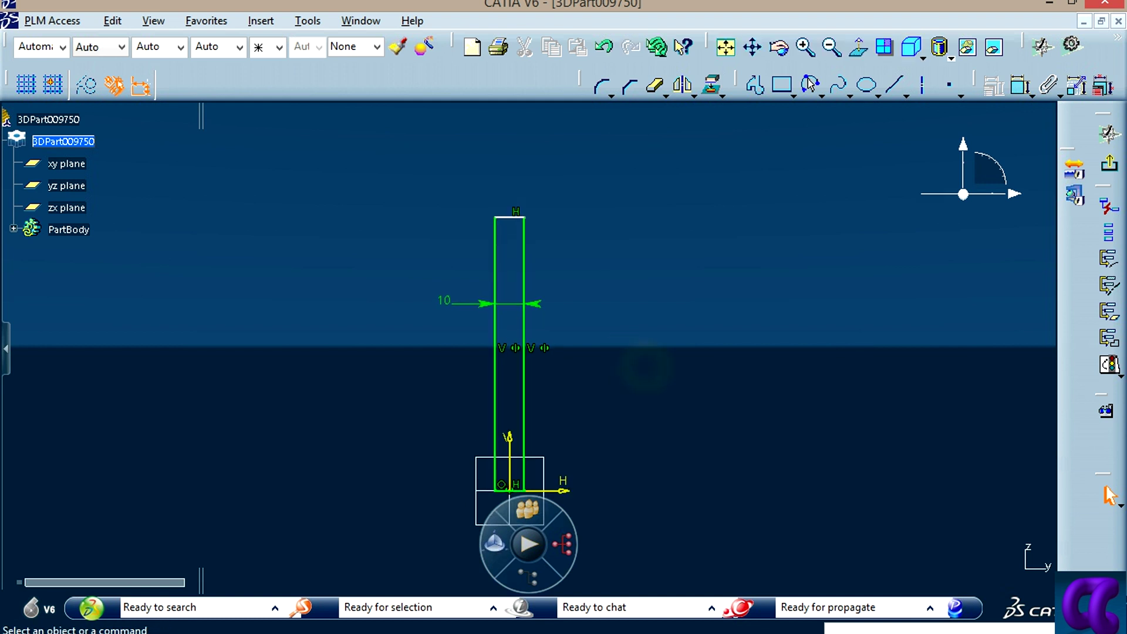
key(alt+Tab)
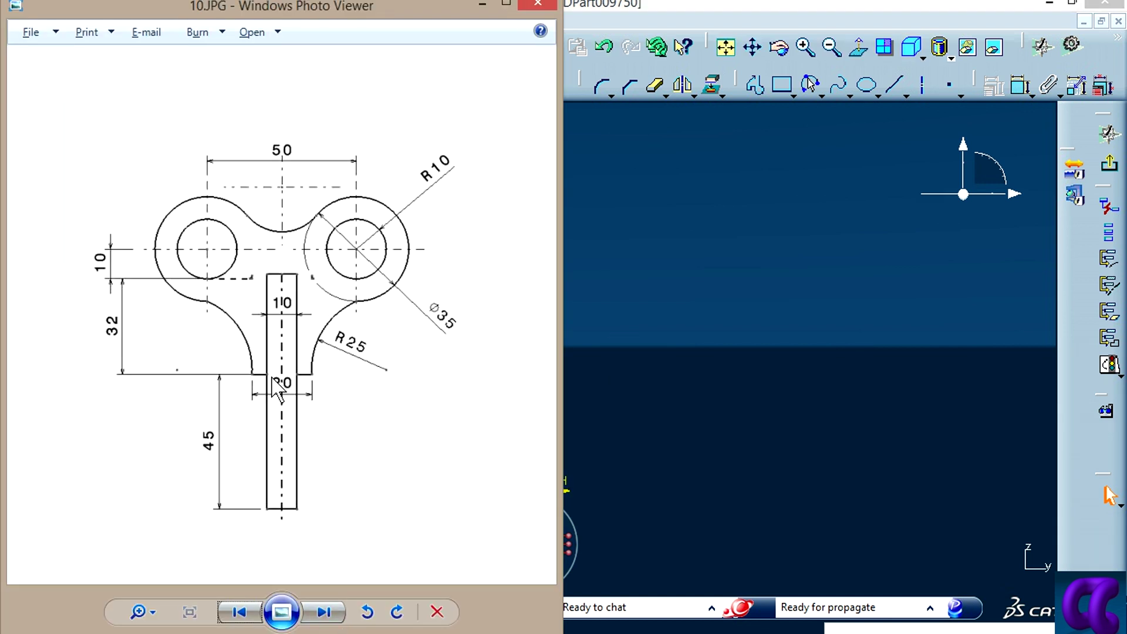
click(759, 337)
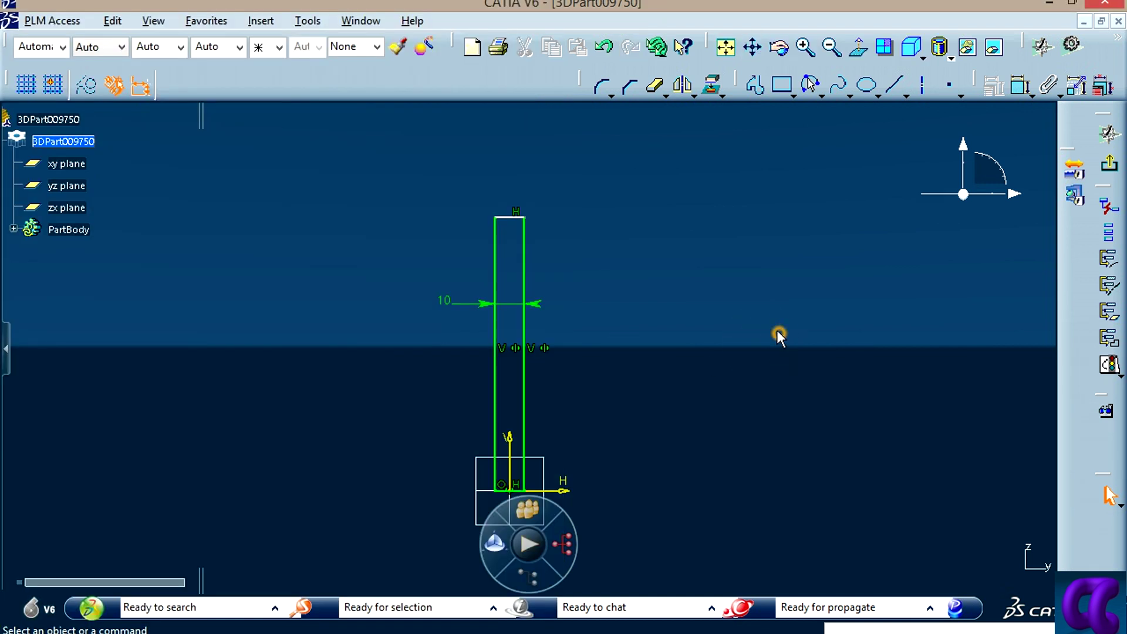
click(905, 82)
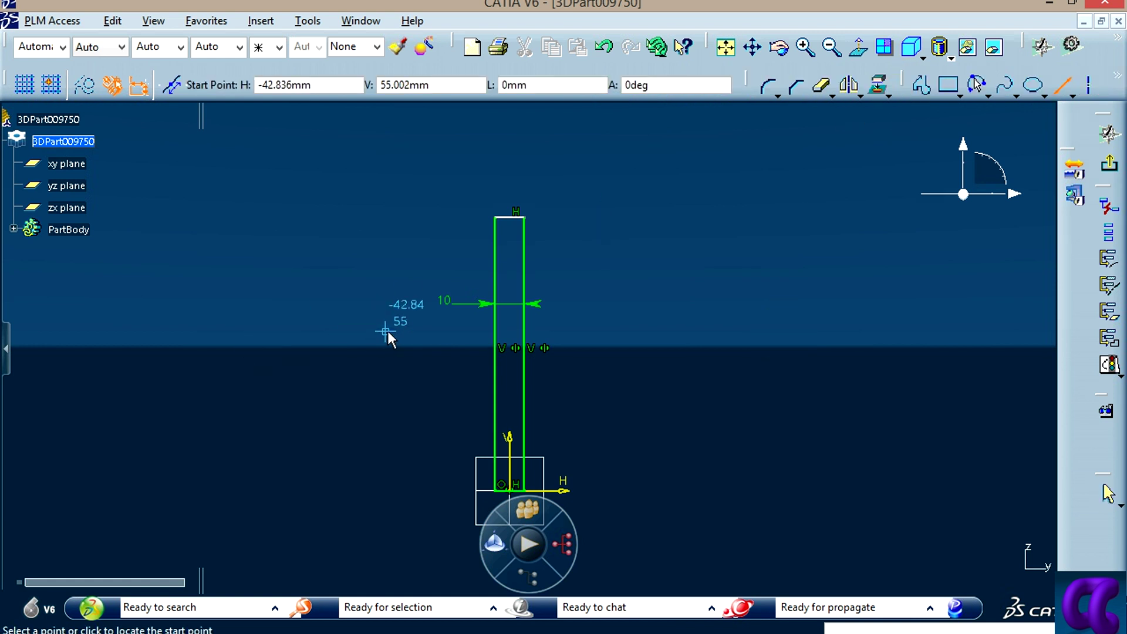
Step: Draw a horizontal line across the upper part of the 10 mm stem
click(422, 325)
click(584, 326)
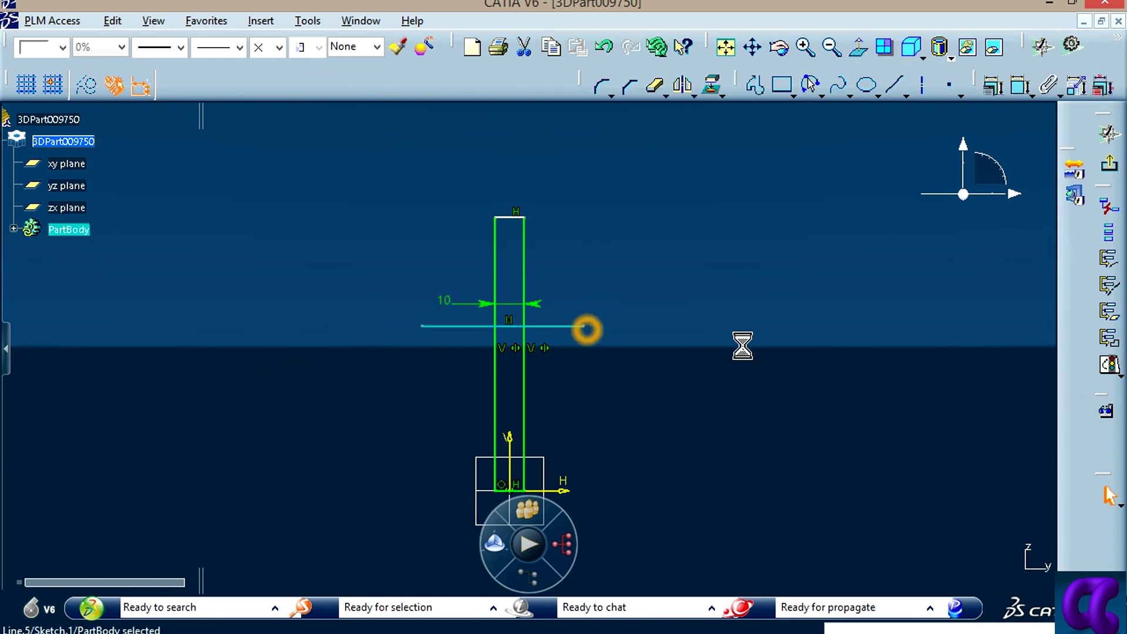
middle_drag(743, 346, 765, 325)
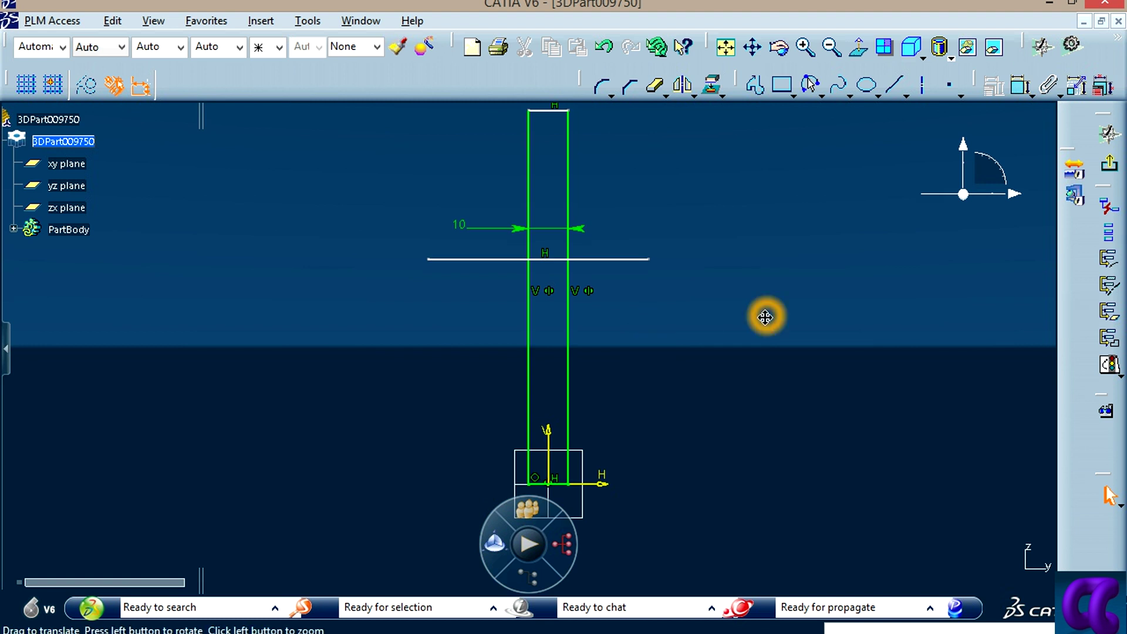
click(656, 84)
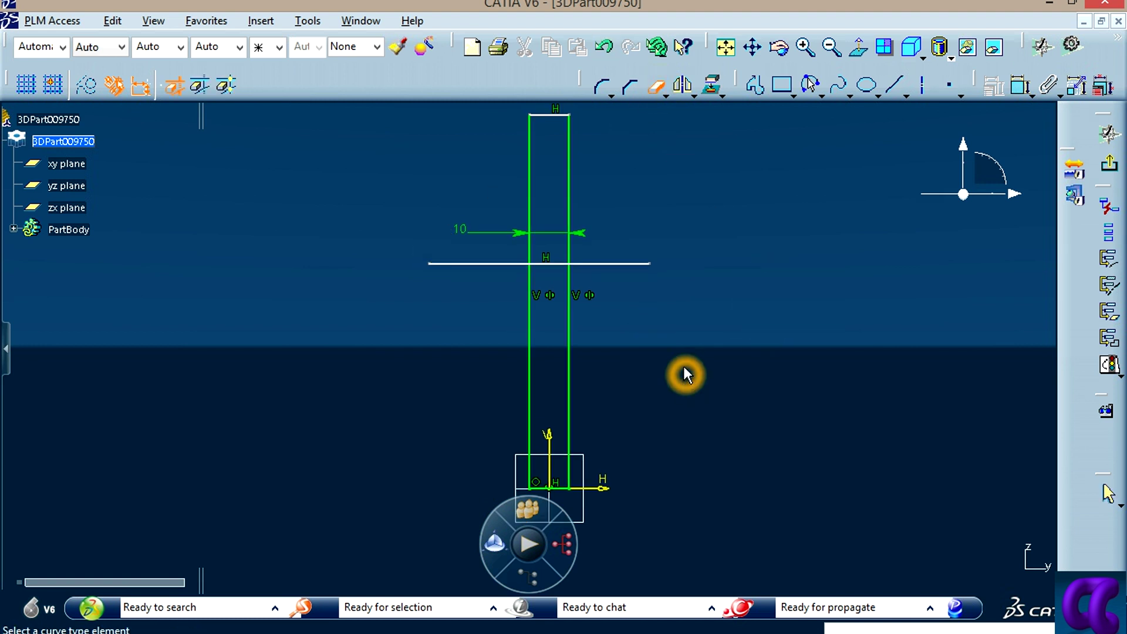
click(656, 83)
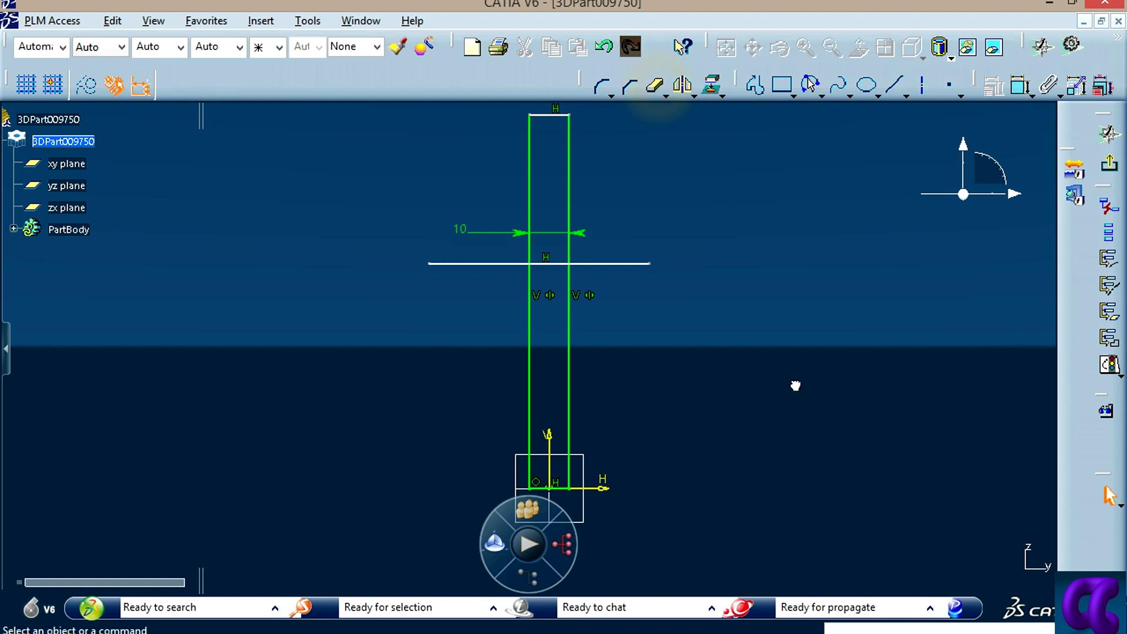
click(649, 263)
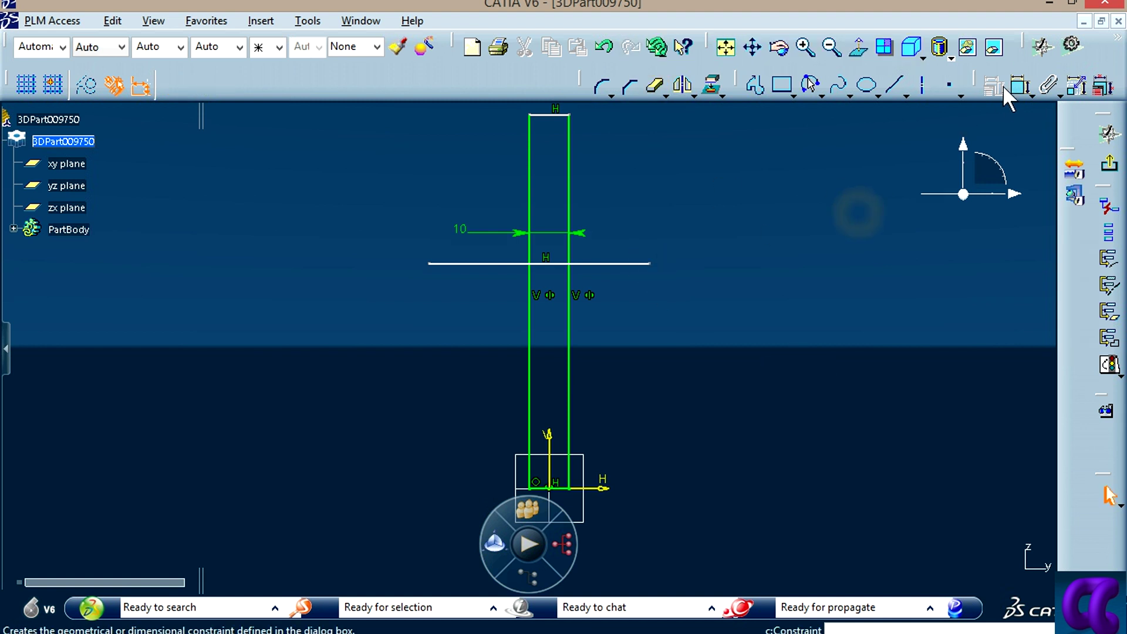
Step: Make the line's two endpoints symmetric about the stem
click(1020, 87)
click(647, 264)
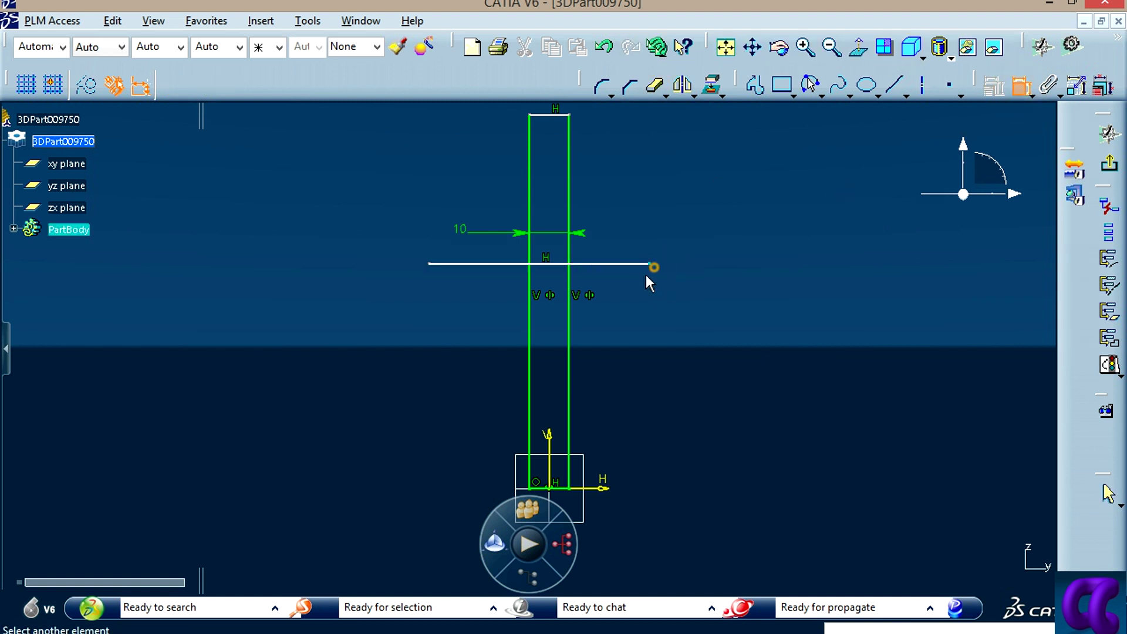
click(429, 264)
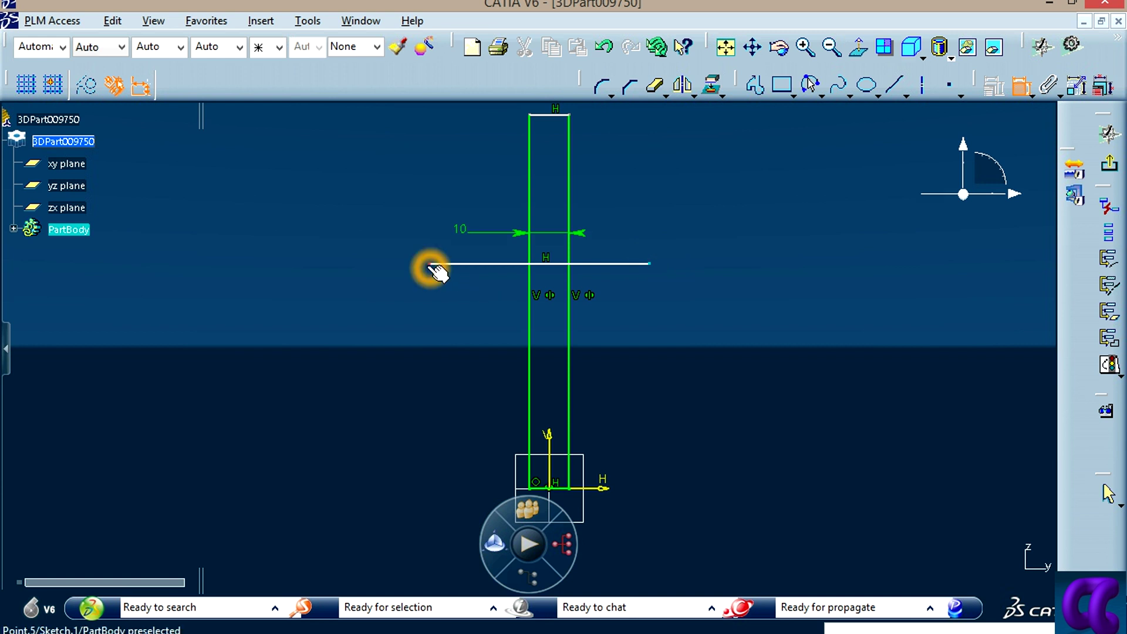
right_click(639, 375)
click(712, 536)
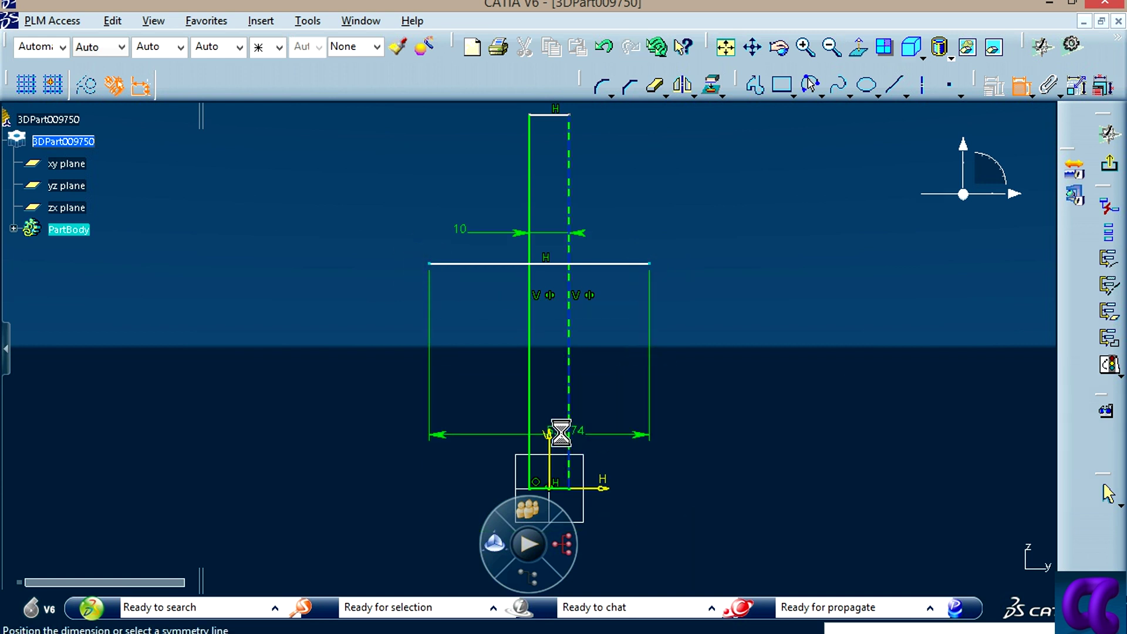
click(550, 434)
Step: Trim away the line's middle segment inside the stem
mouse_move(734, 366)
middle_down()
mouse_move(628, 345)
mouse_move(622, 320)
middle_up()
click(650, 87)
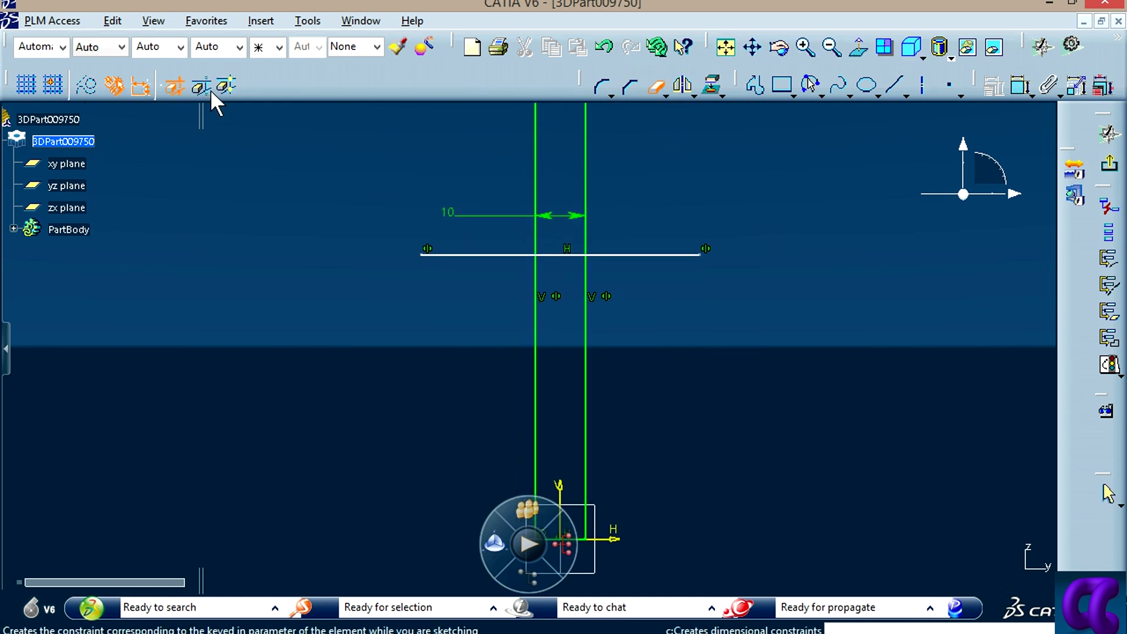
click(562, 254)
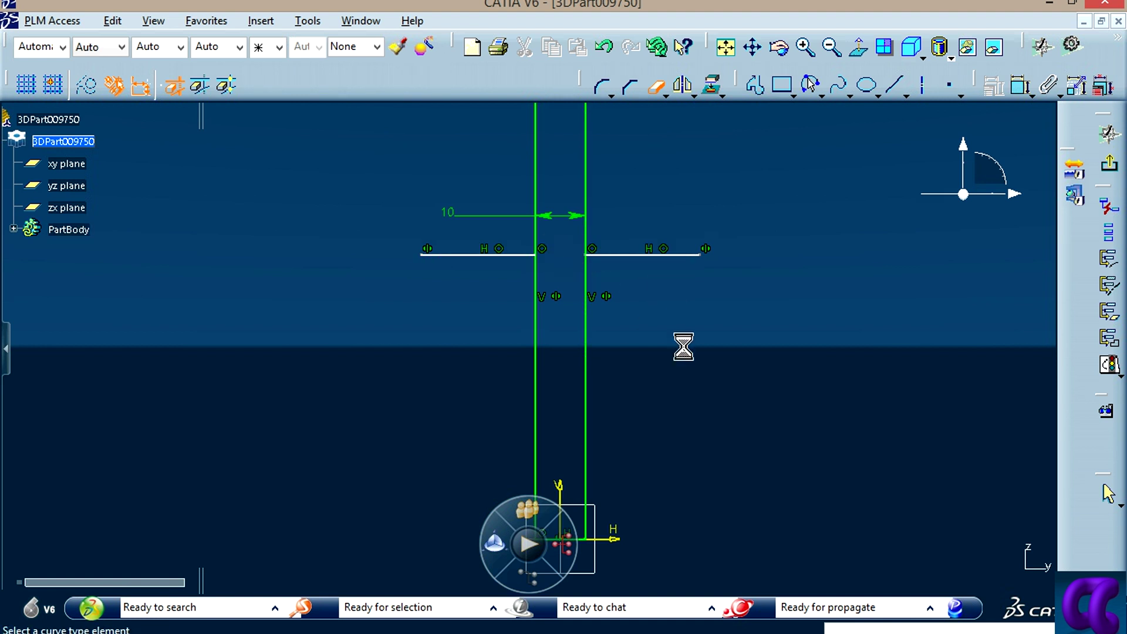
click(728, 328)
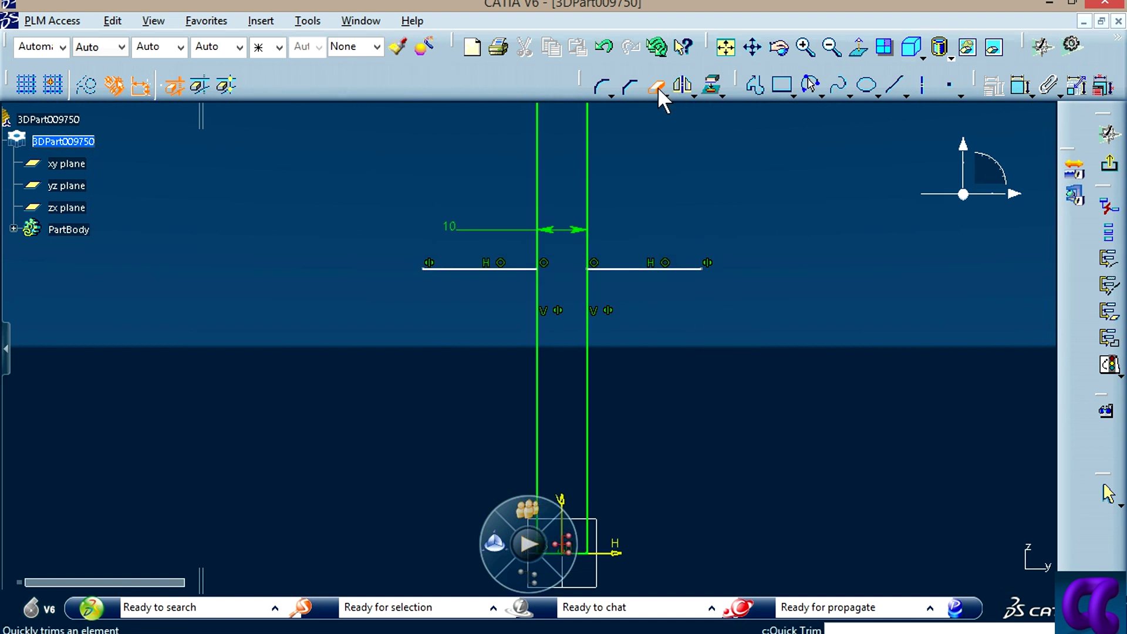
Step: Dimension the outer ends of the two stubs 20 mm apart
click(1020, 88)
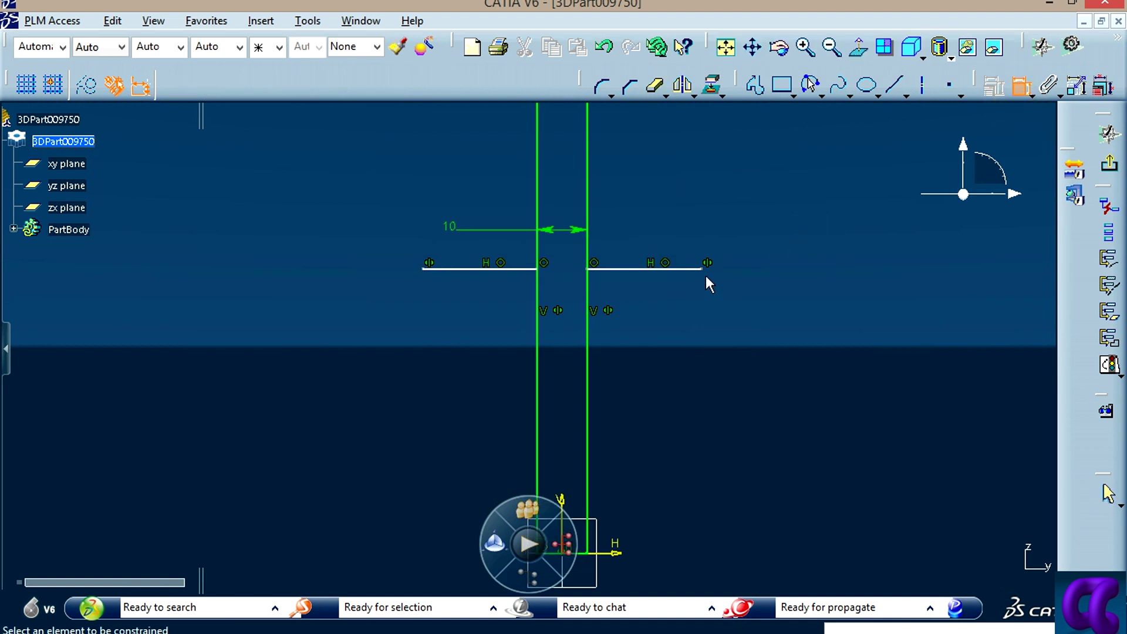
click(706, 269)
click(422, 269)
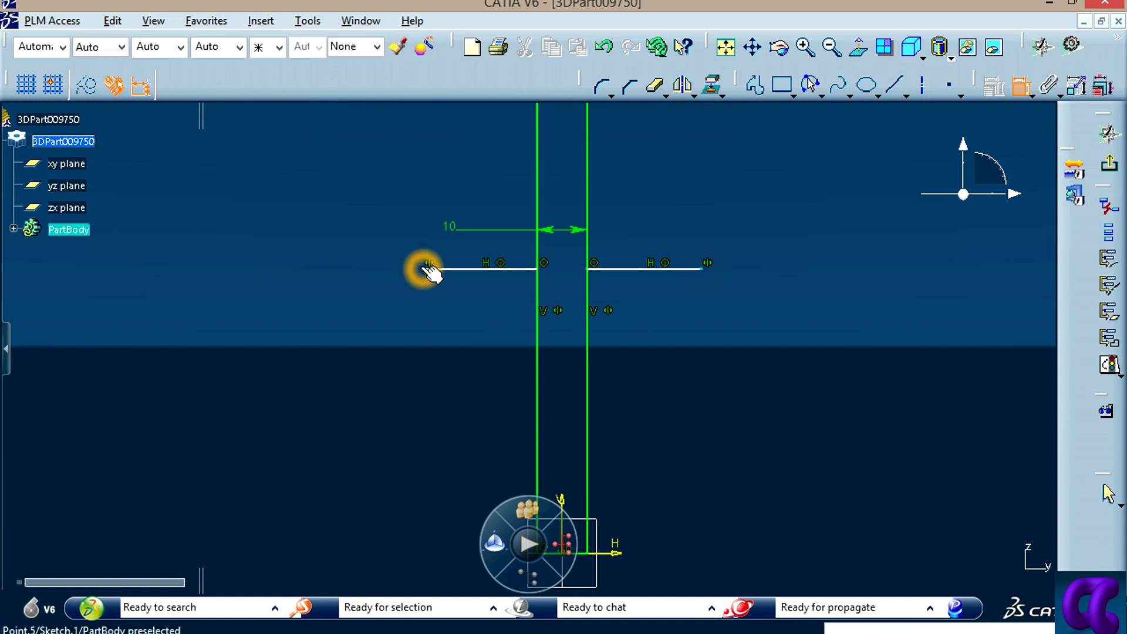
click(651, 337)
double_click(651, 334)
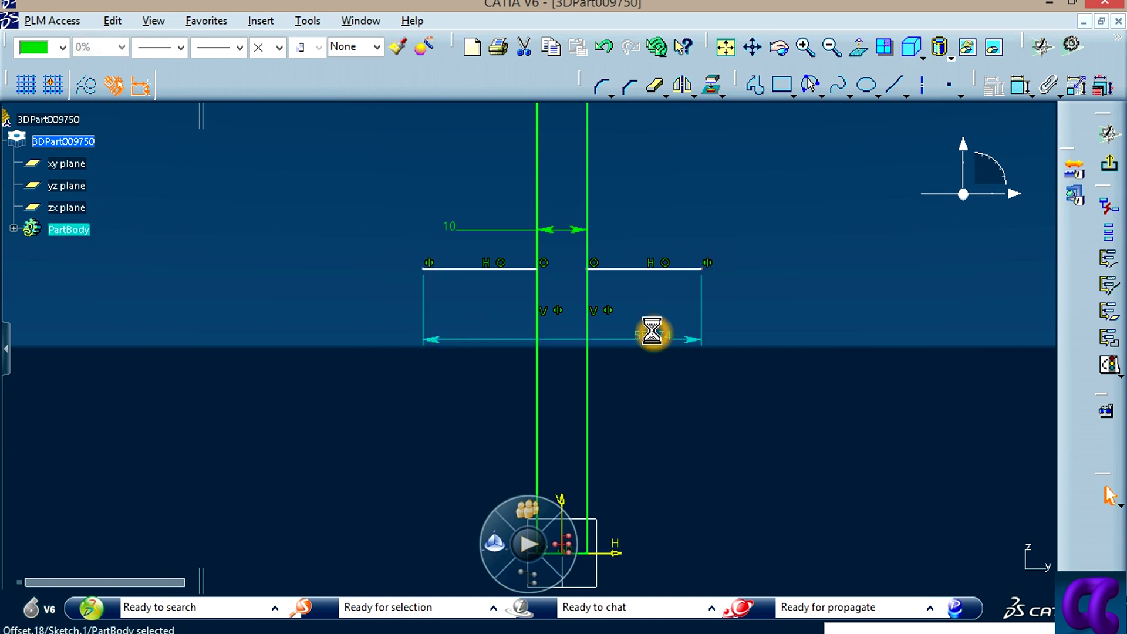
text(20mm)
key(Return)
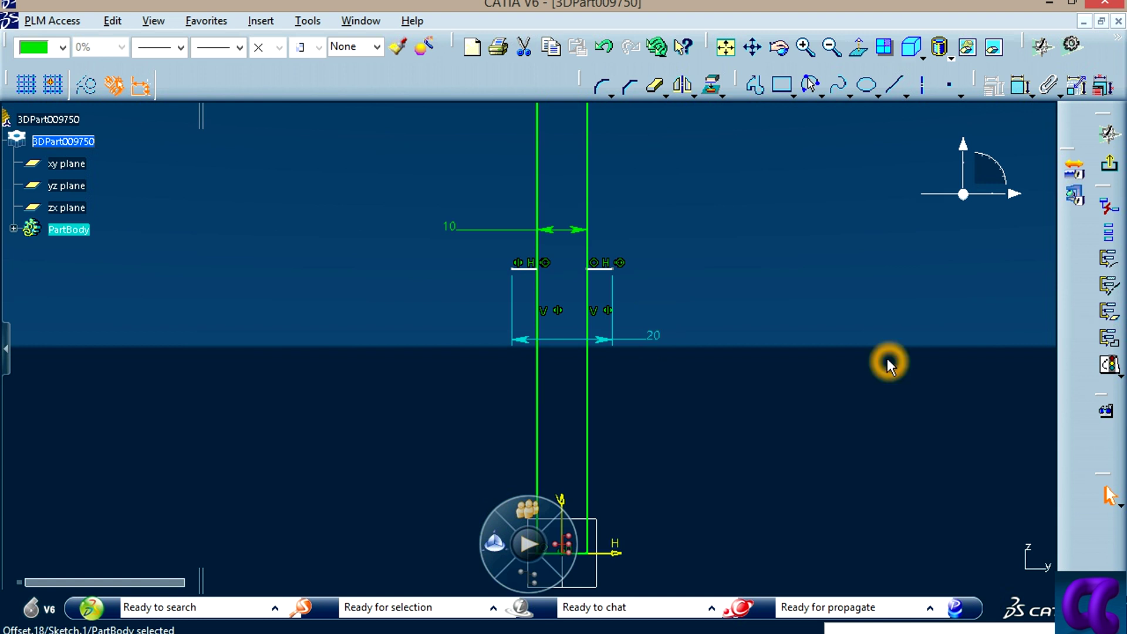
click(886, 358)
key(alt+Tab)
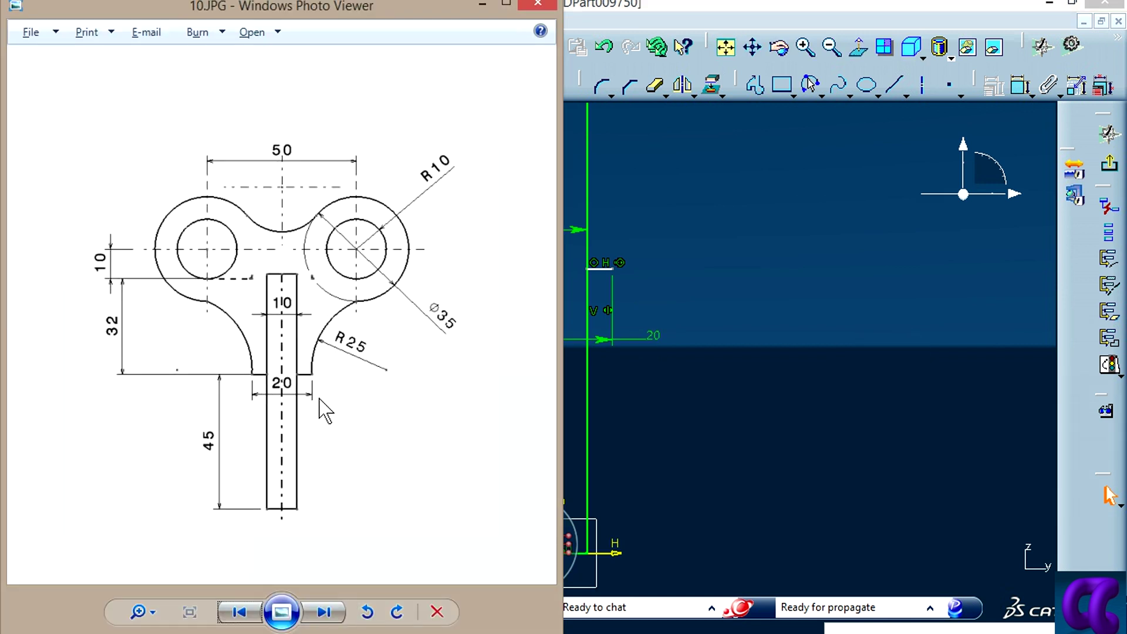
Step: Draw a three-point arc rising from the right stub's outer end
click(190, 373)
click(836, 376)
click(861, 305)
click(826, 85)
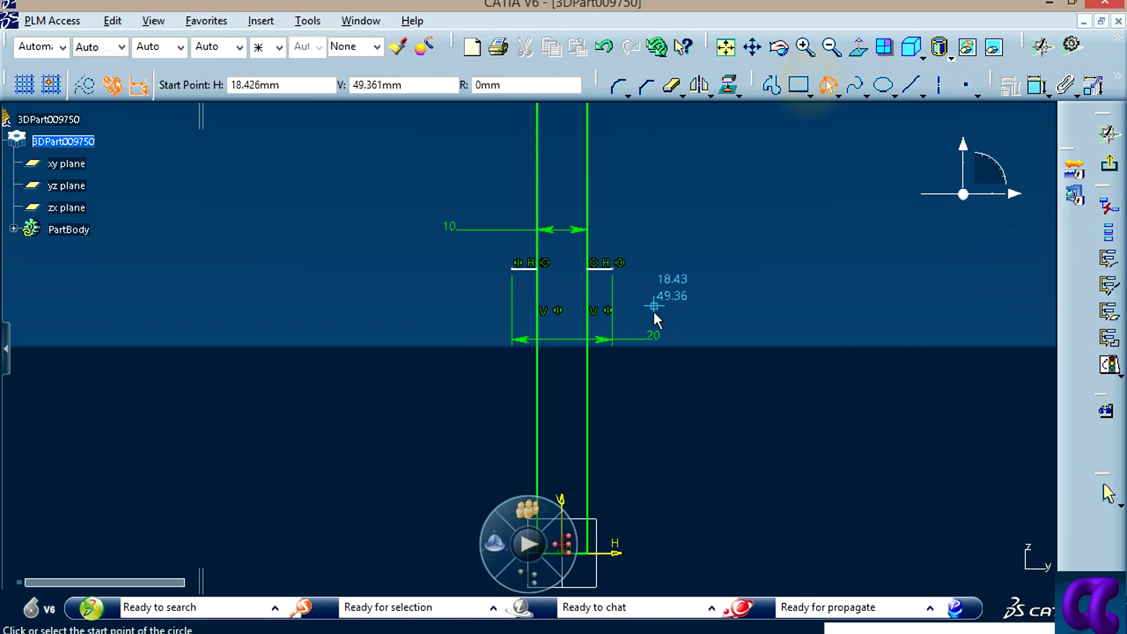
click(610, 269)
click(695, 156)
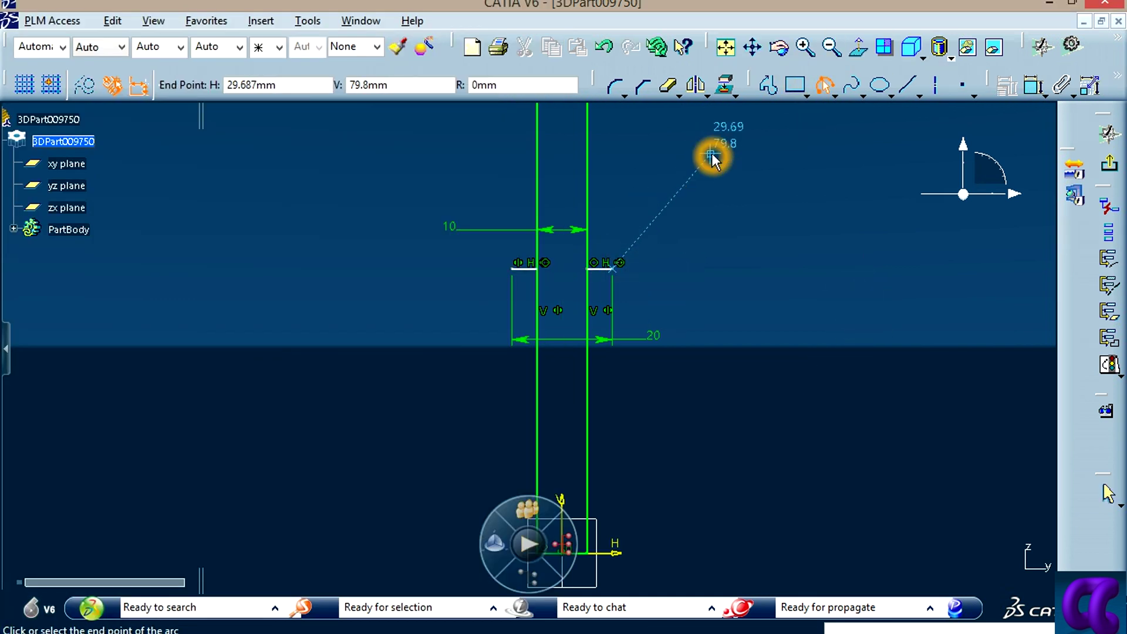
click(699, 158)
middle_drag(814, 231, 805, 291)
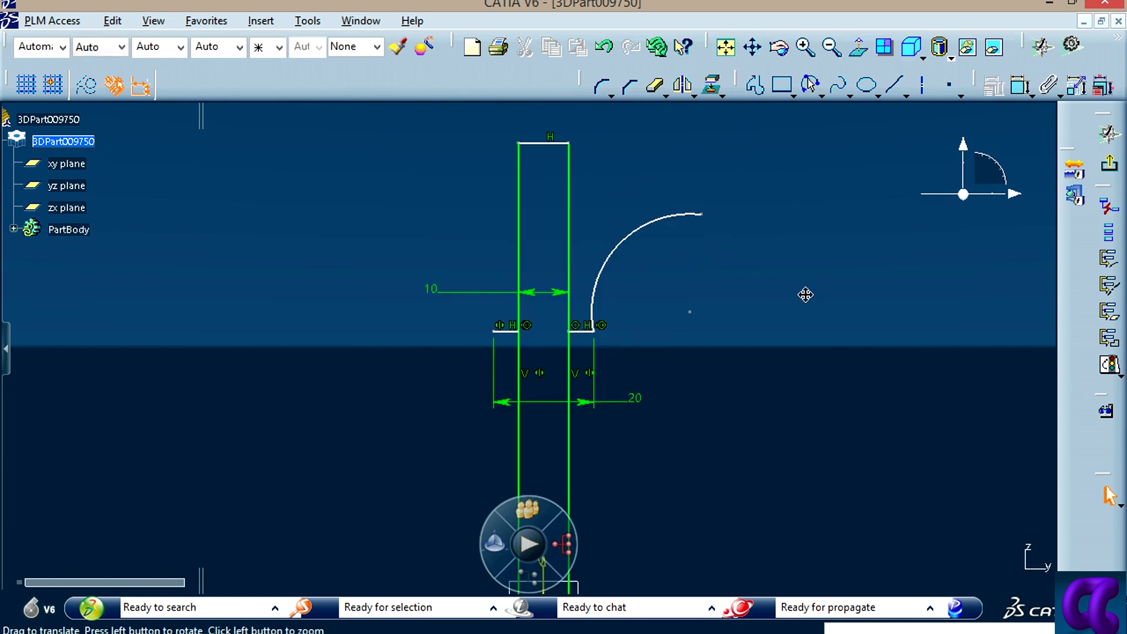
Step: Set the arc's radius to 25 and shorten its upper end
click(654, 236)
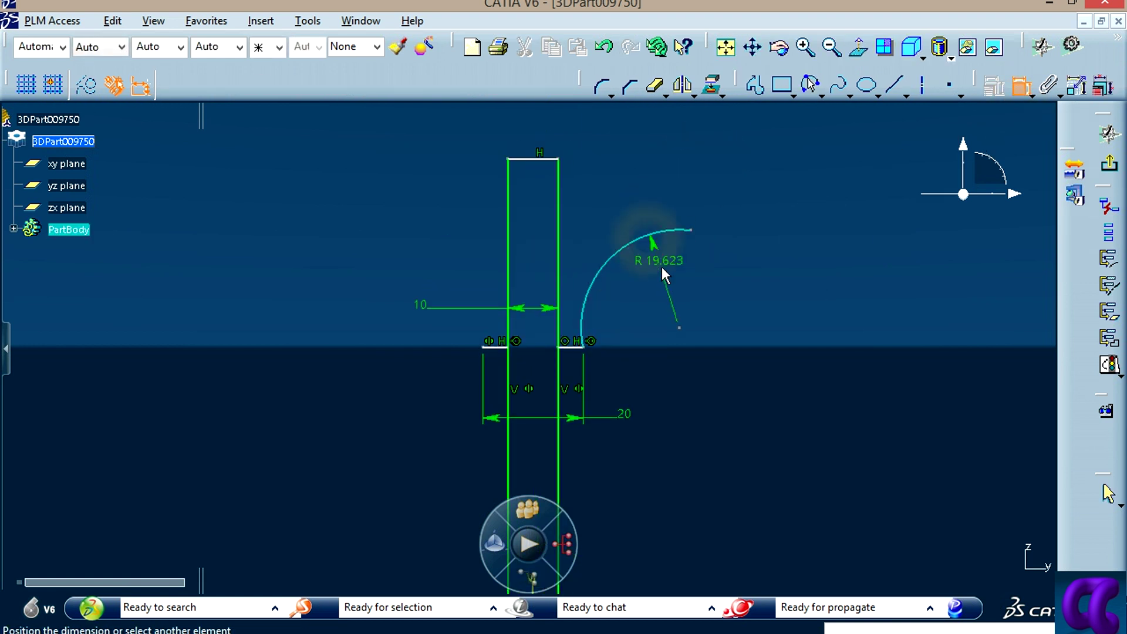
click(674, 321)
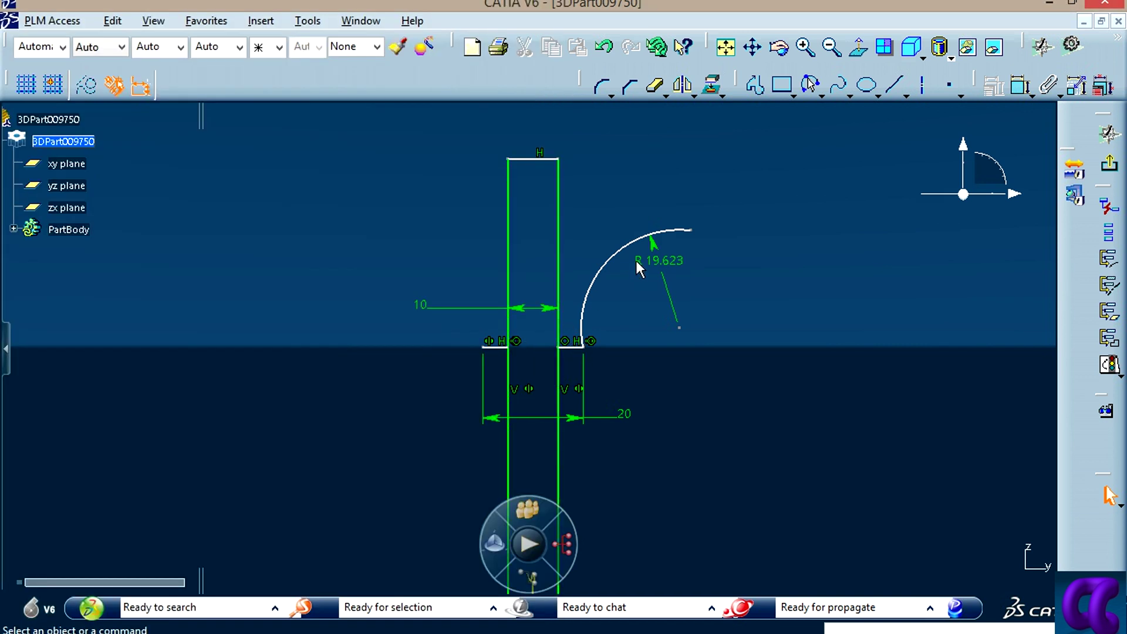
double_click(643, 252)
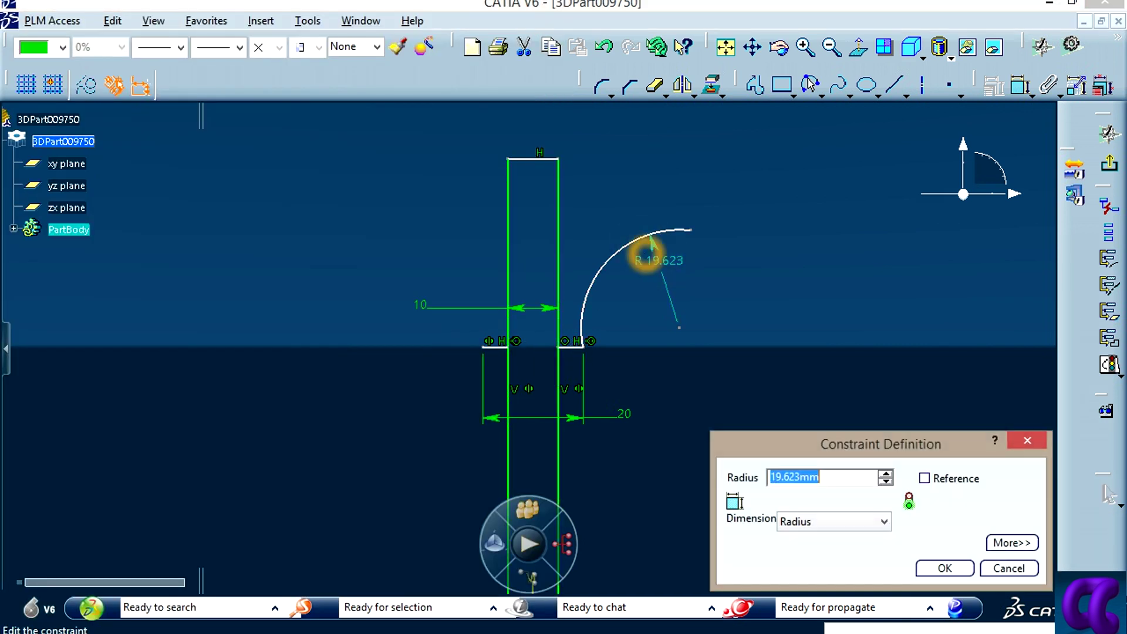
text(25)
key(Return)
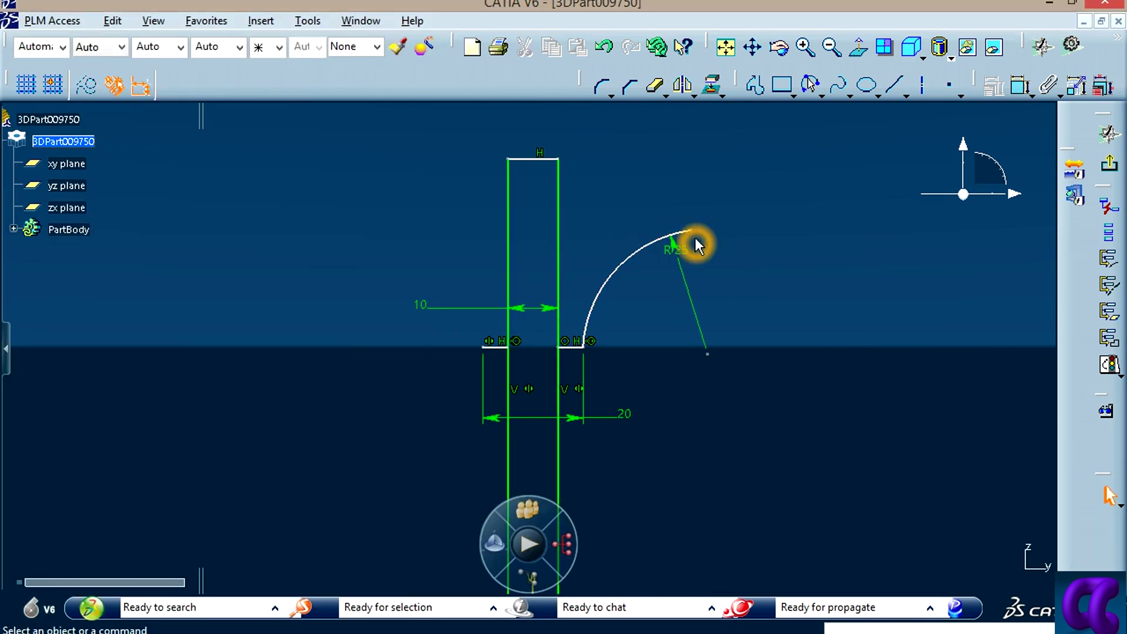
drag(692, 231, 642, 265)
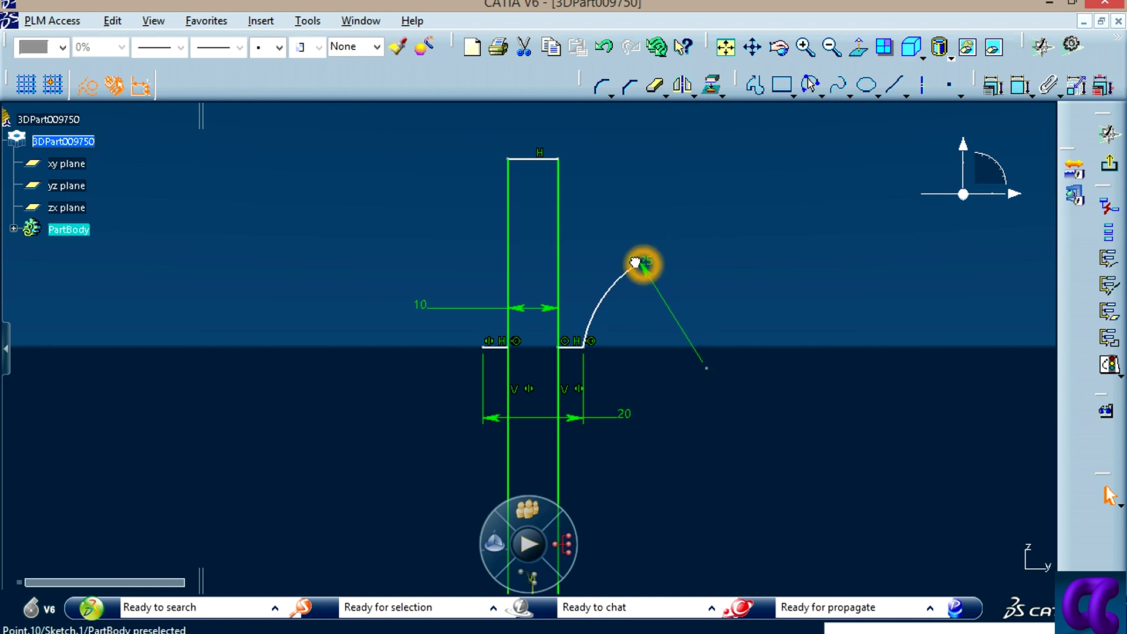
click(731, 252)
click(618, 300)
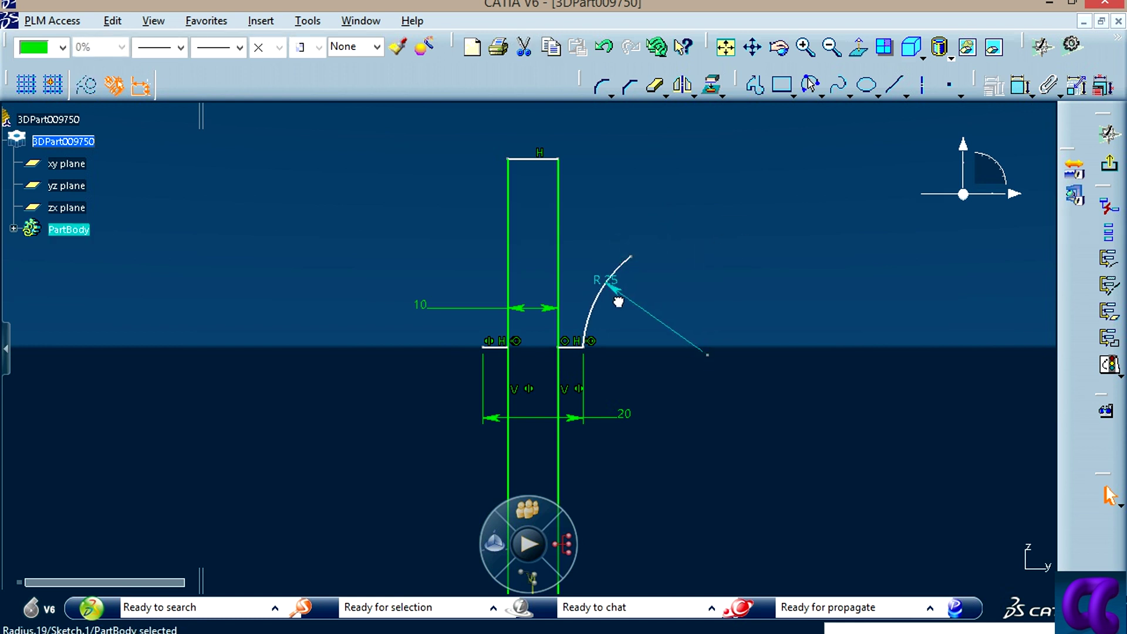
key(alt+Tab)
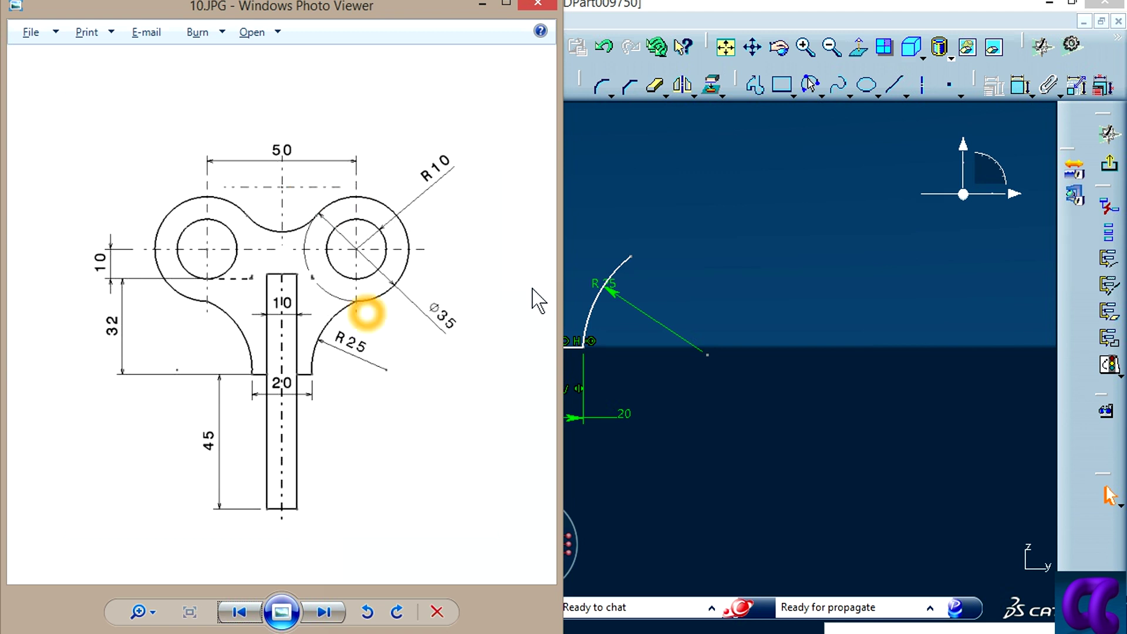
key(alt+Tab)
Step: Draw a second arc starting from the R25 arc's upper end
drag(760, 246, 735, 261)
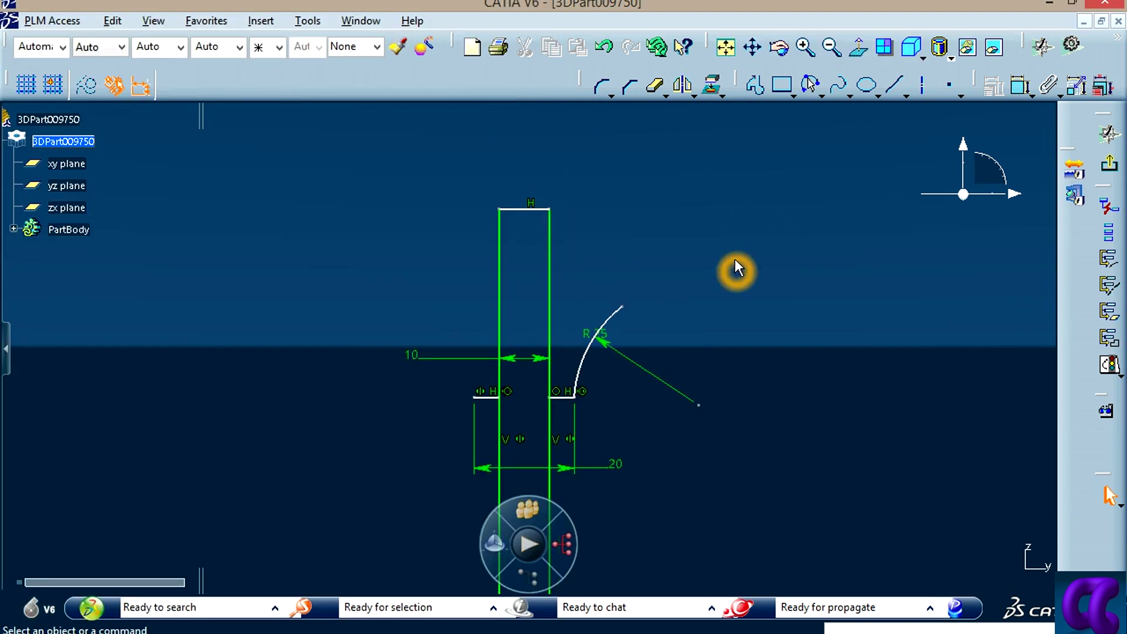
click(810, 89)
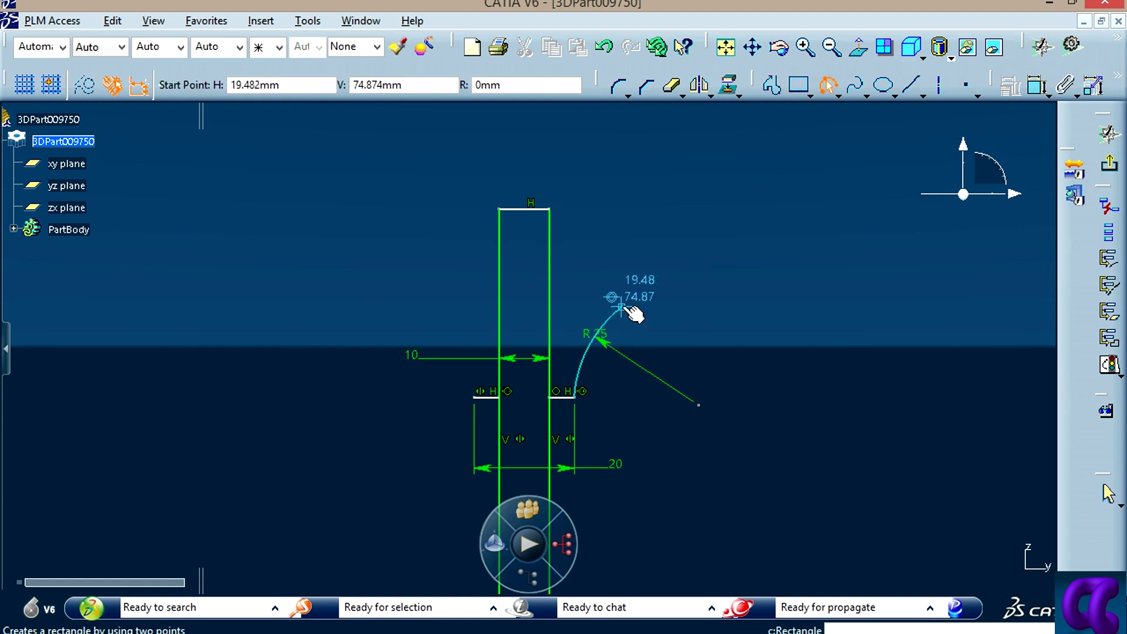
click(622, 307)
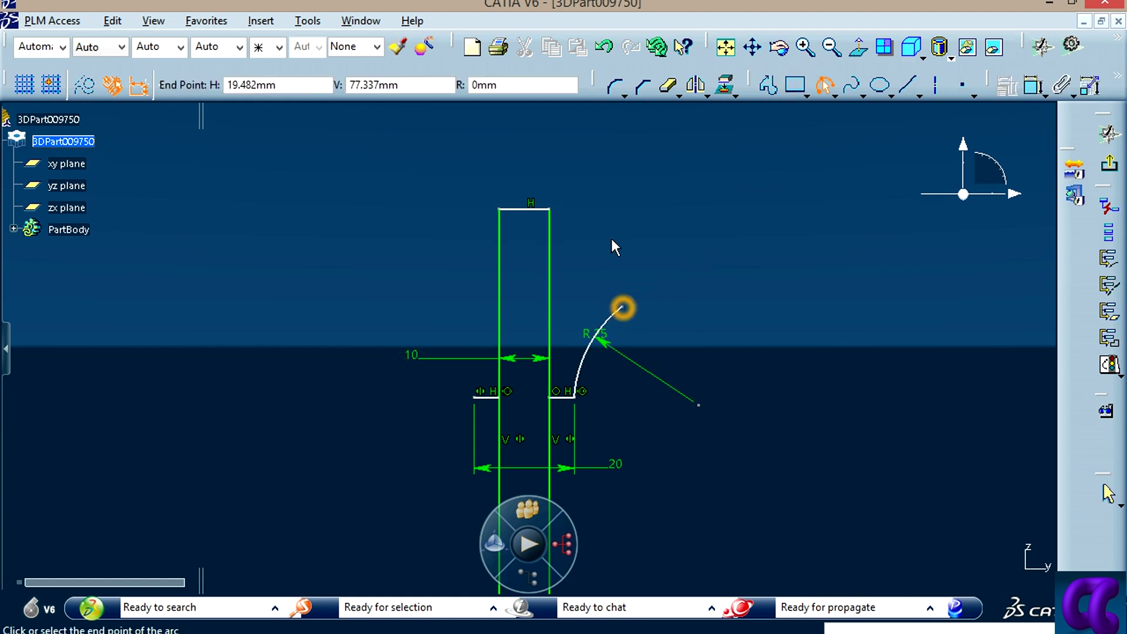
click(573, 185)
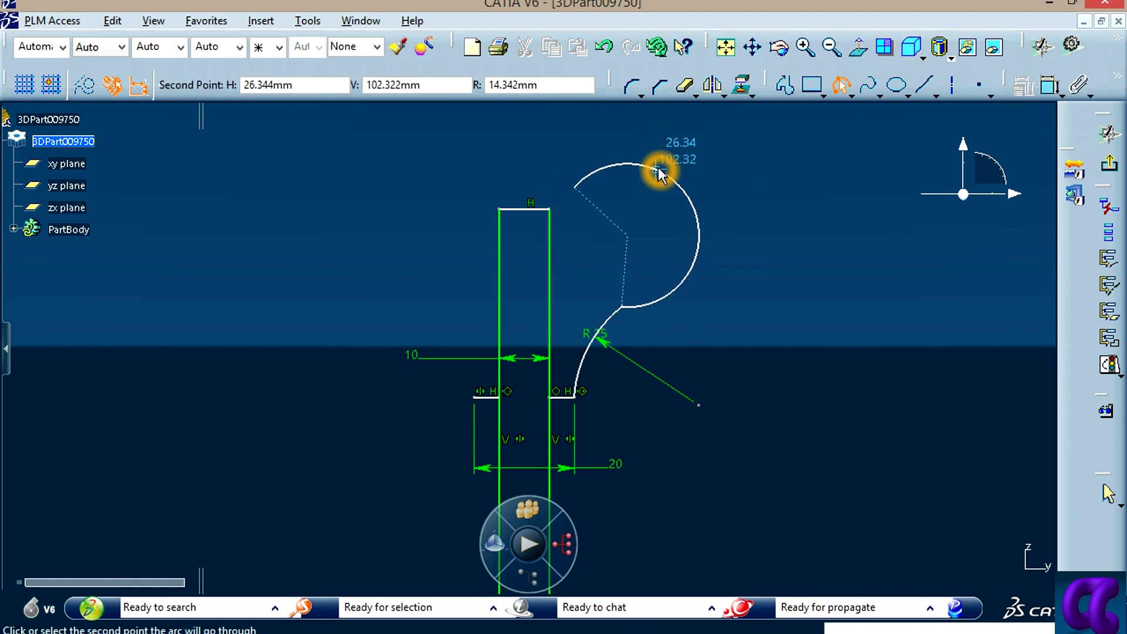
click(659, 171)
Step: Add a radius dimension to the new upper arc
click(1021, 86)
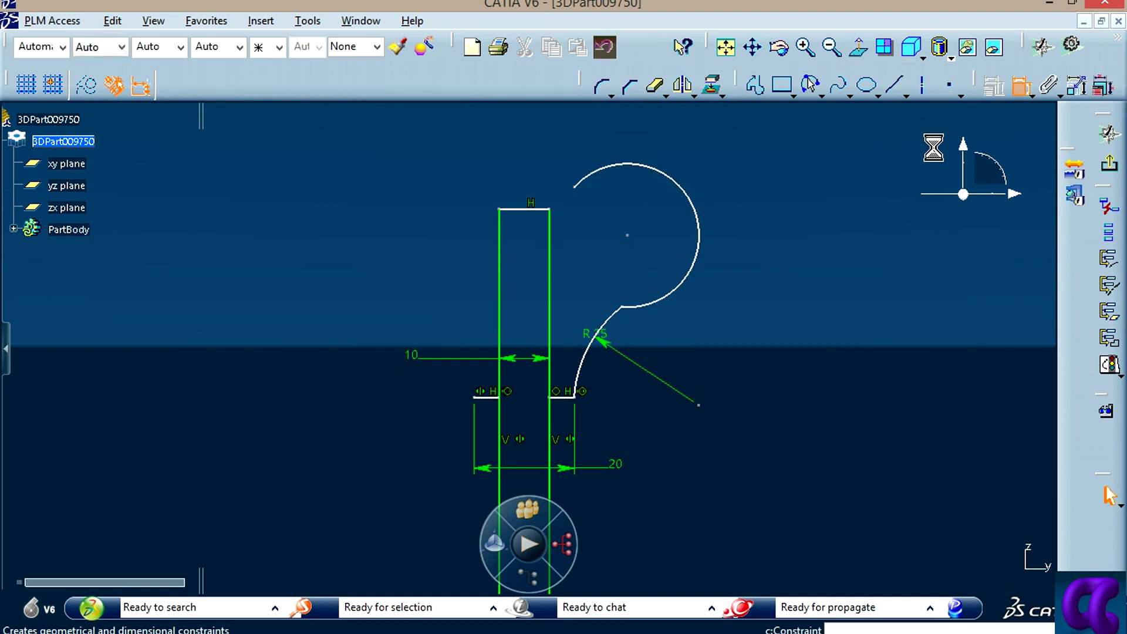
click(692, 203)
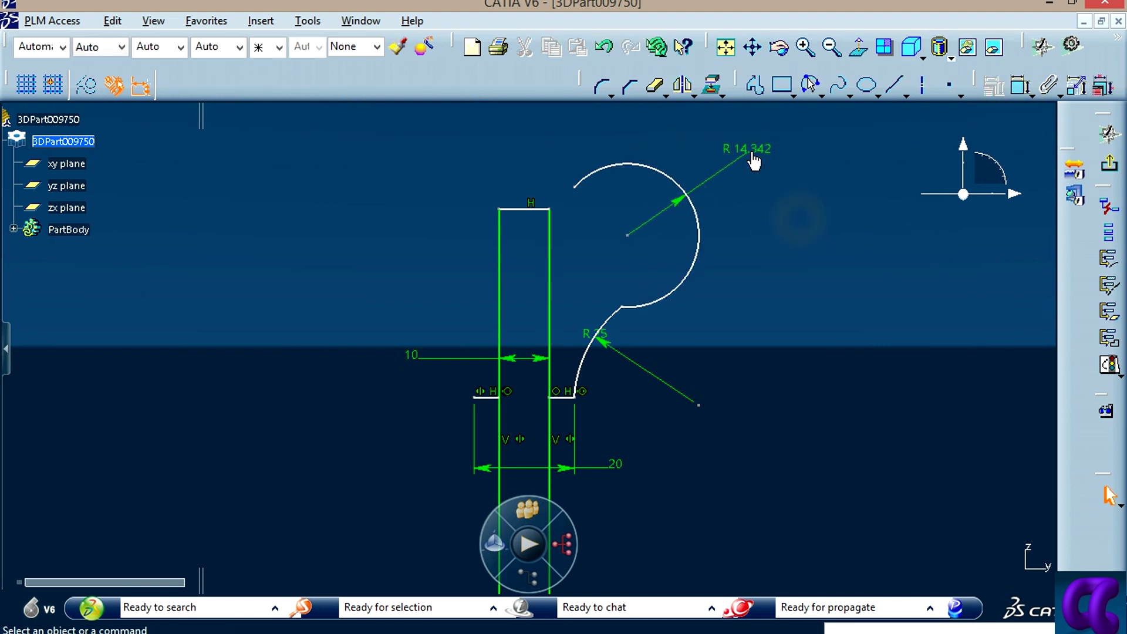
click(755, 154)
double_click(754, 154)
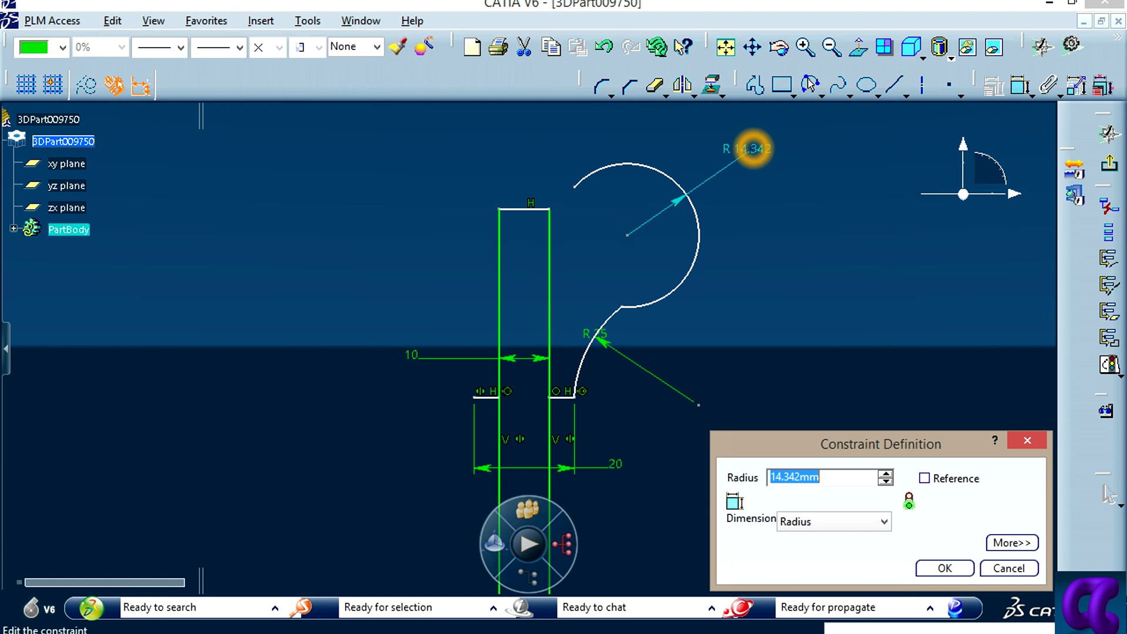
key(Return)
click(786, 327)
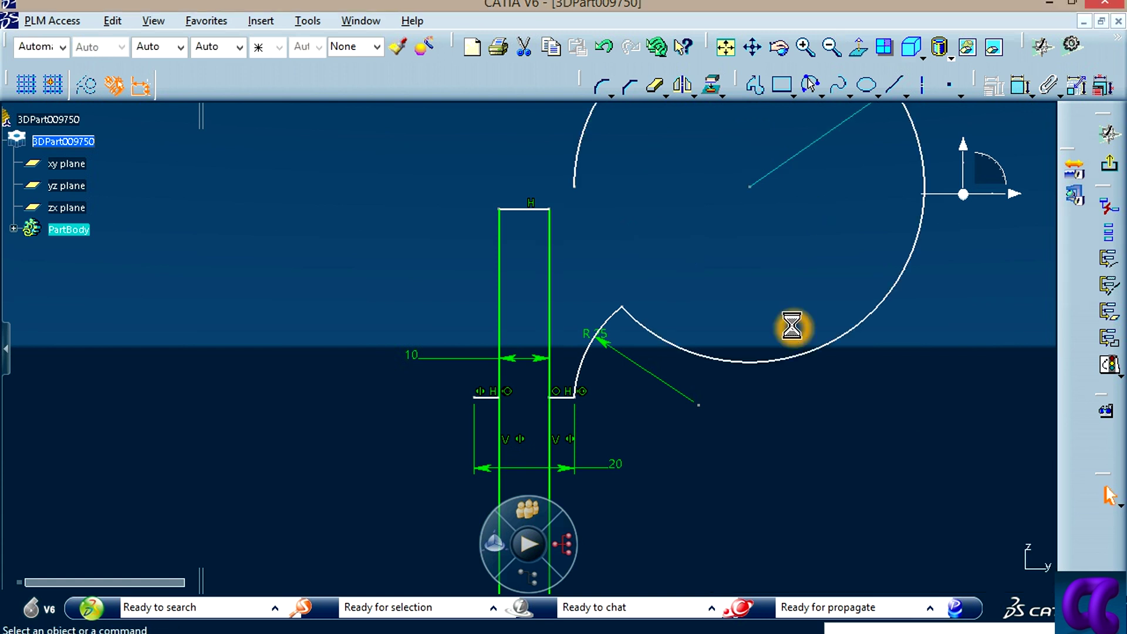
key(alt+Tab)
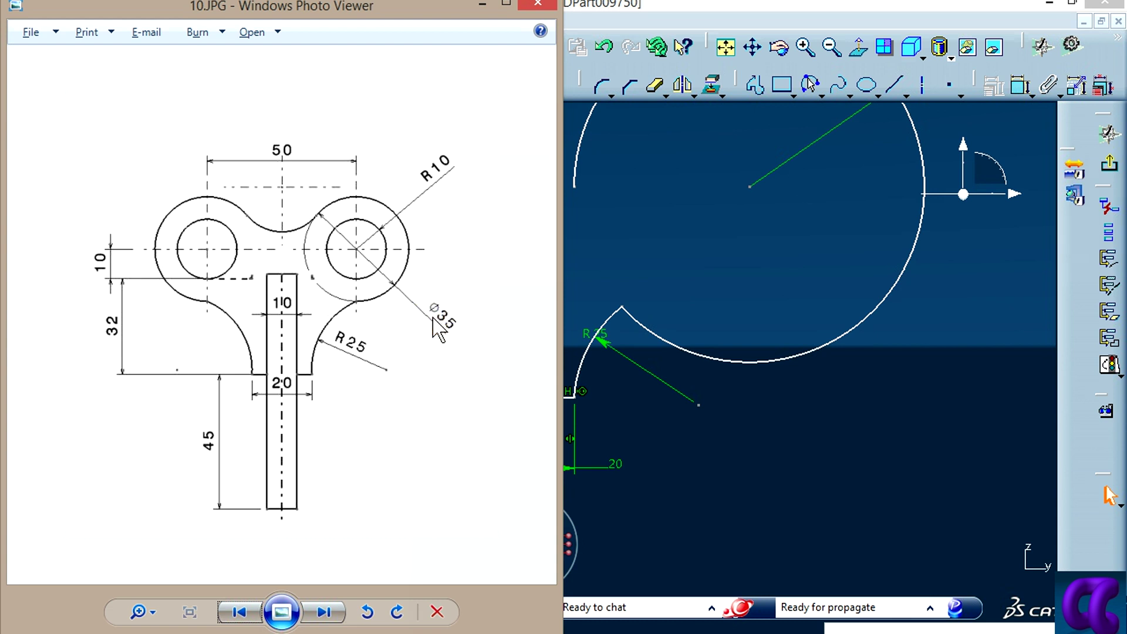
click(813, 318)
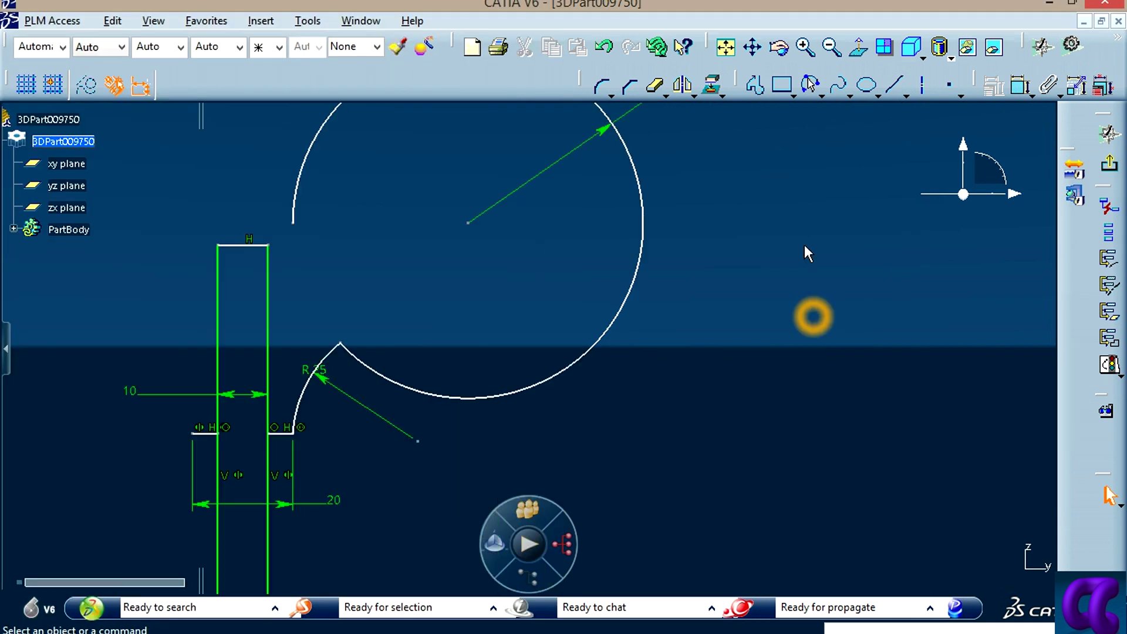
Step: Change the upper arc's dimension to a 35 mm diameter
double_click(587, 143)
middle_drag(567, 272, 617, 362)
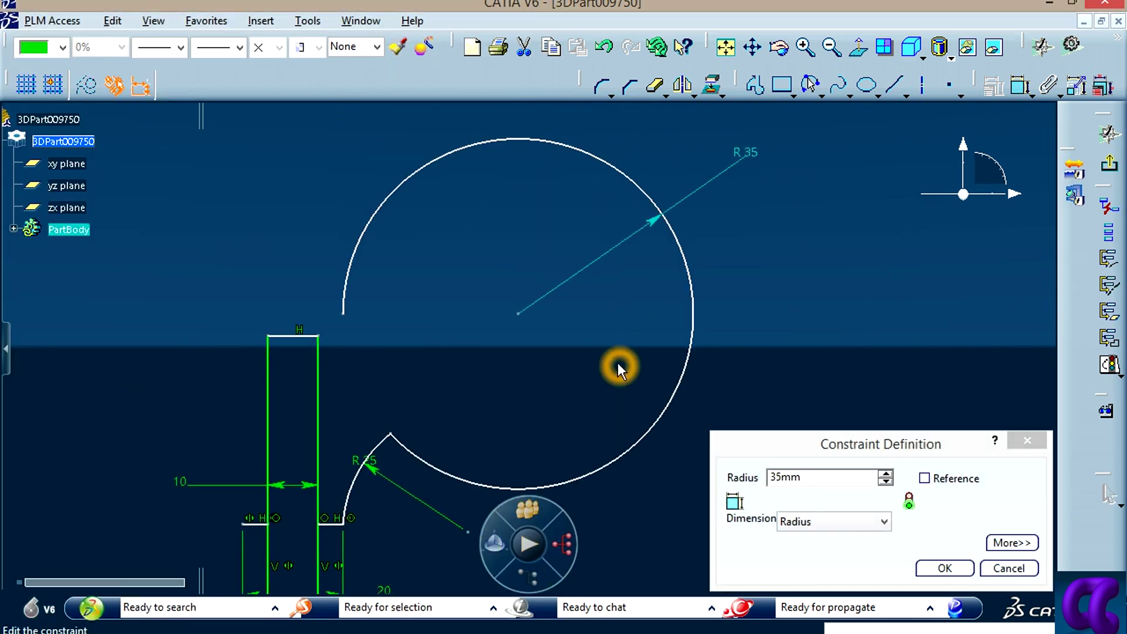
click(830, 521)
click(816, 552)
double_click(819, 476)
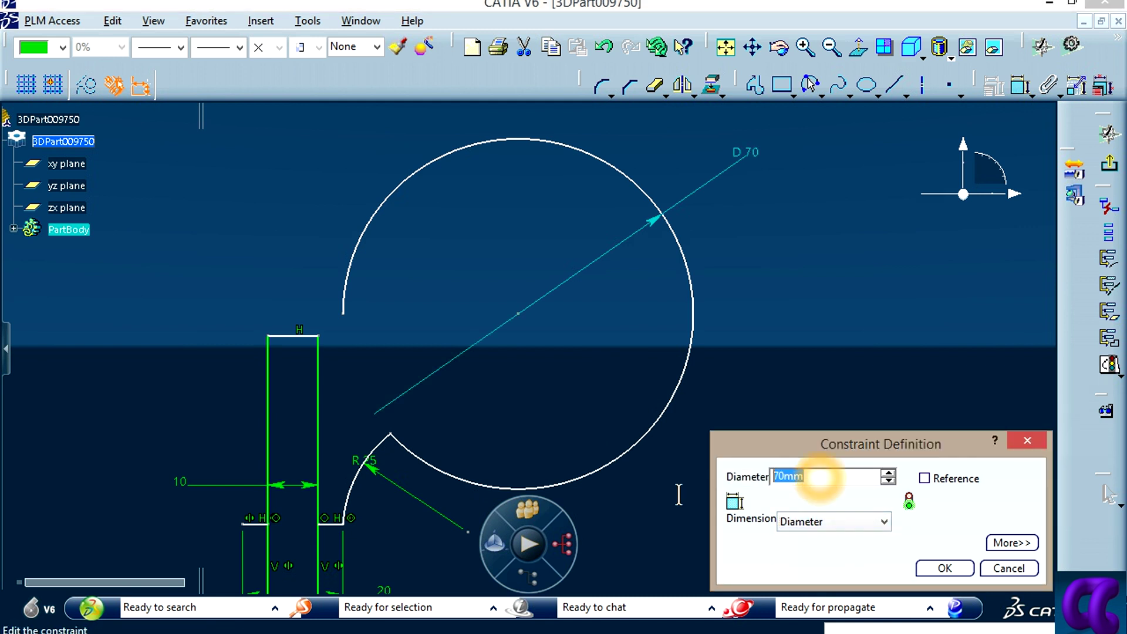
text(35)
key(Return)
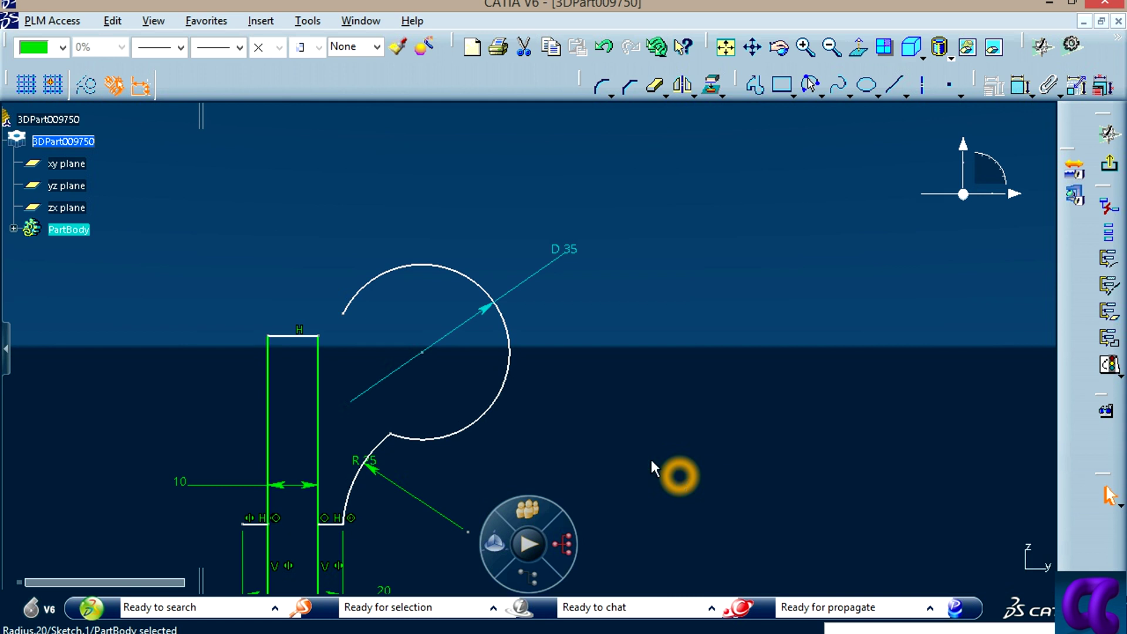
Step: Drag the junction between the D35 and R25 arcs up and right
middle_drag(503, 337, 480, 335)
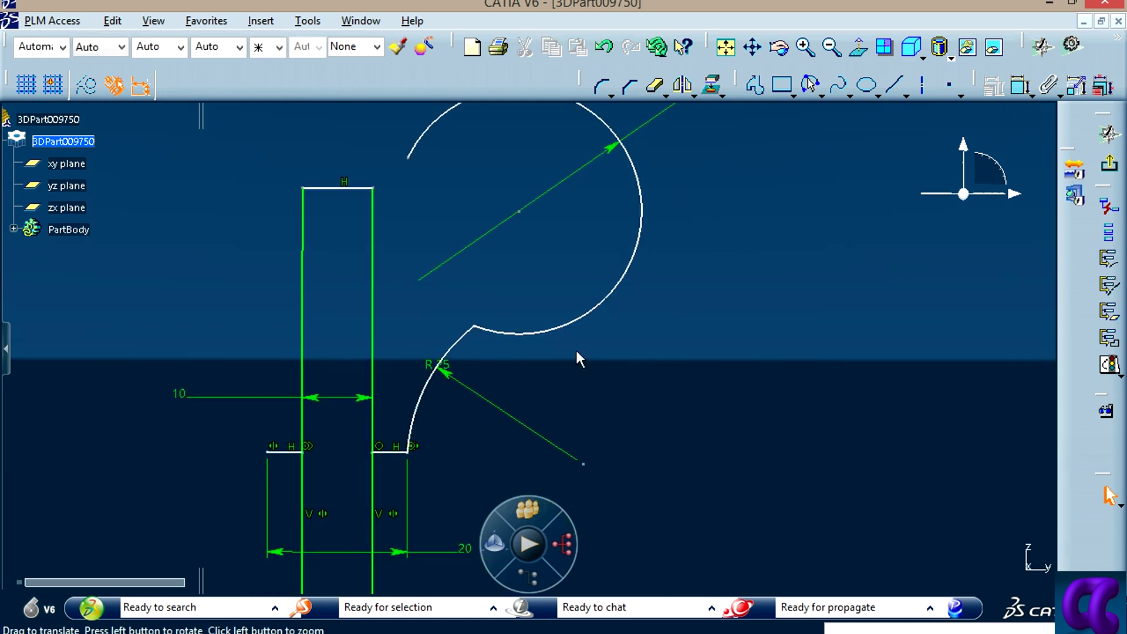
drag(475, 327, 473, 244)
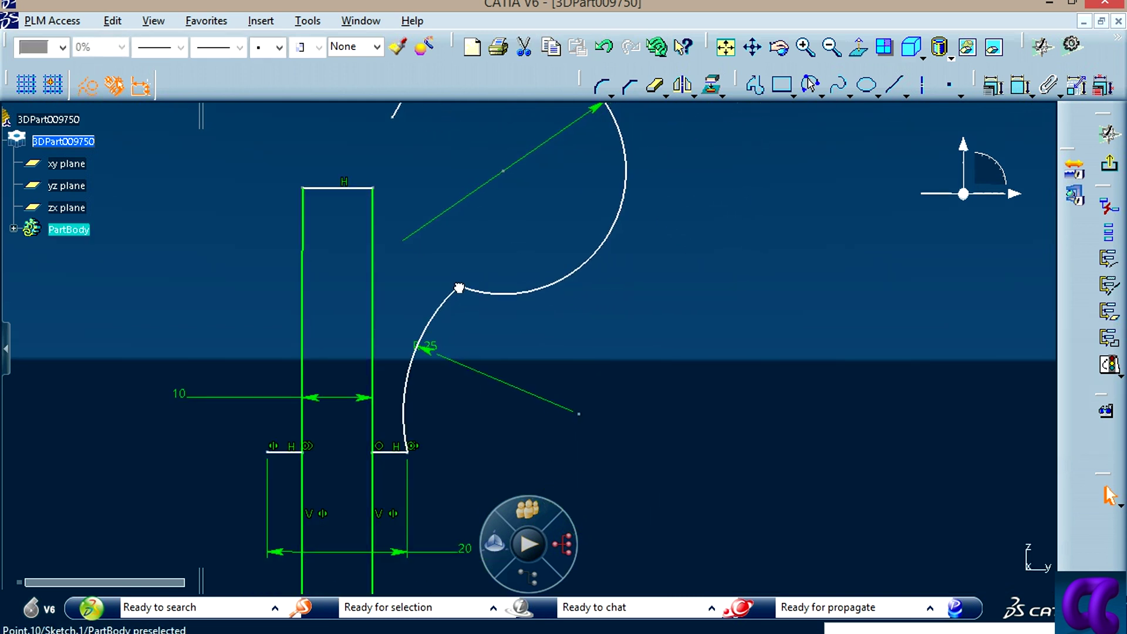
drag(475, 247, 541, 251)
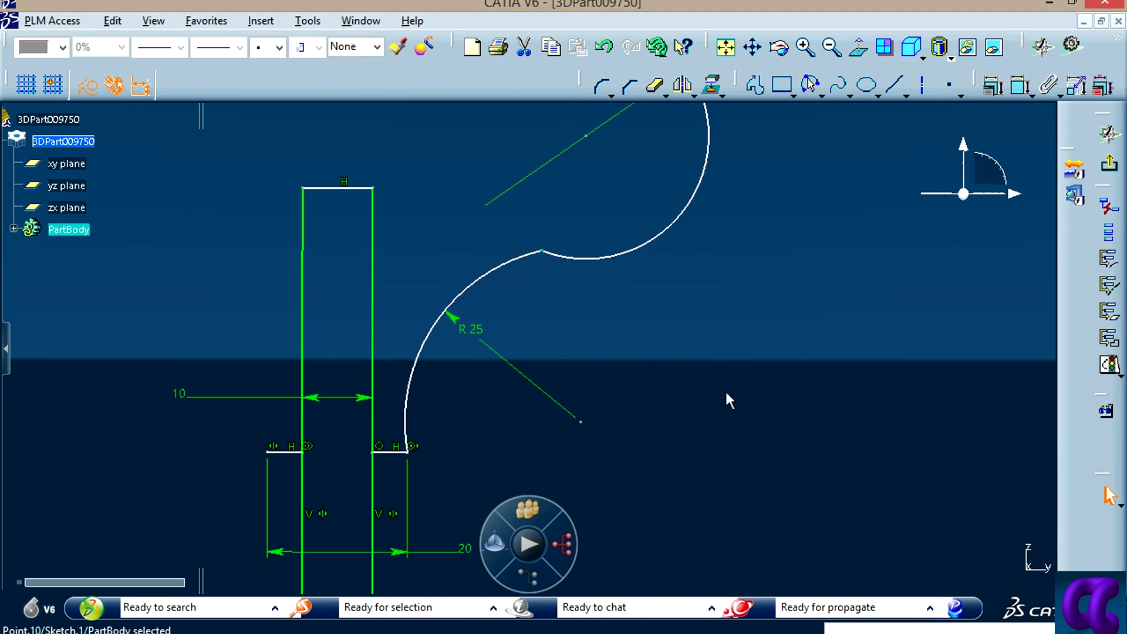
middle_drag(681, 323, 705, 407)
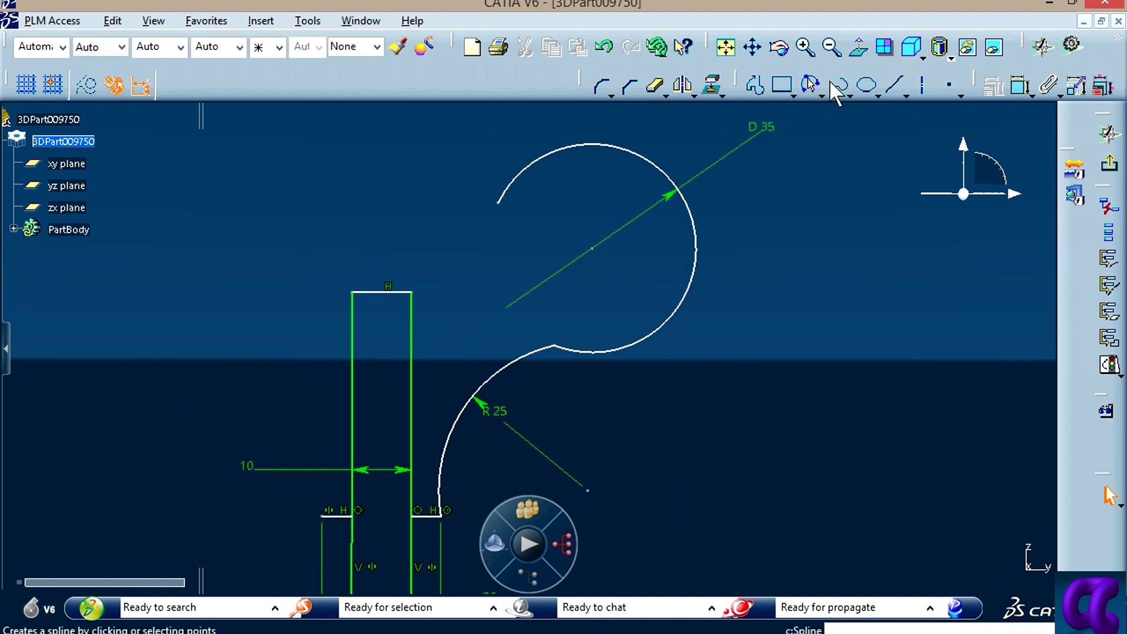
Step: Draw a small circle at the centre of the D35 arc
click(819, 96)
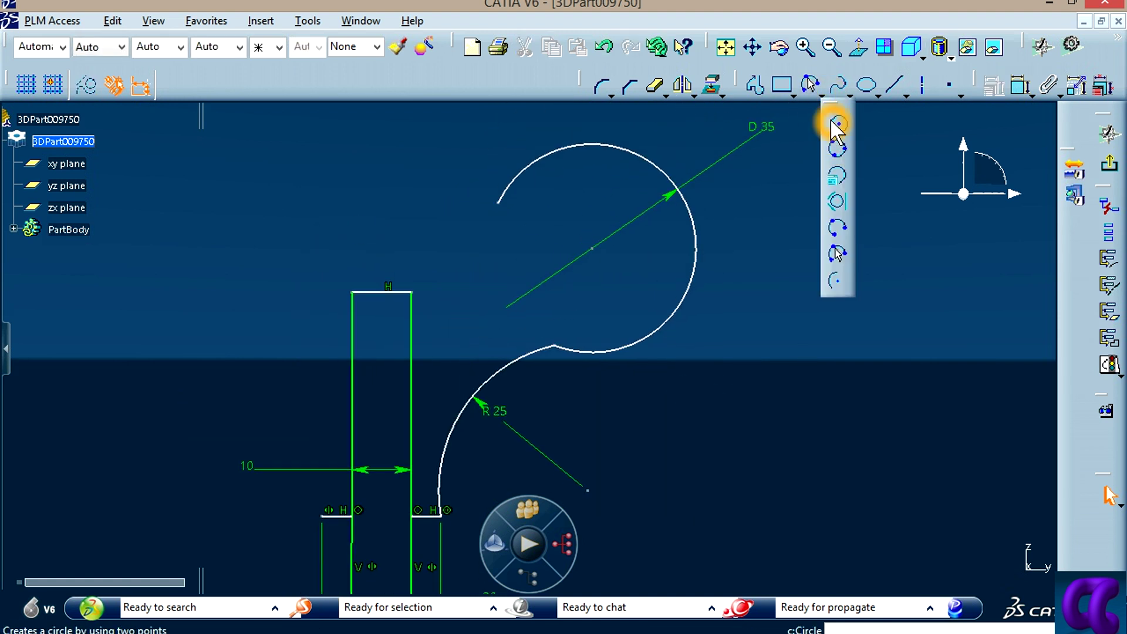
click(591, 248)
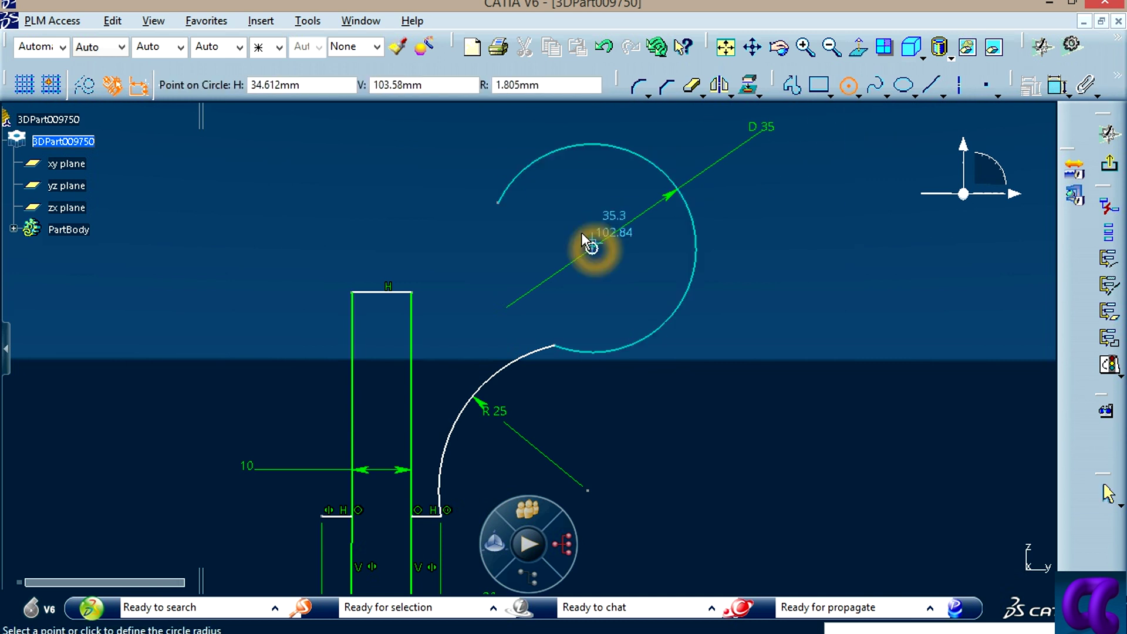
click(570, 217)
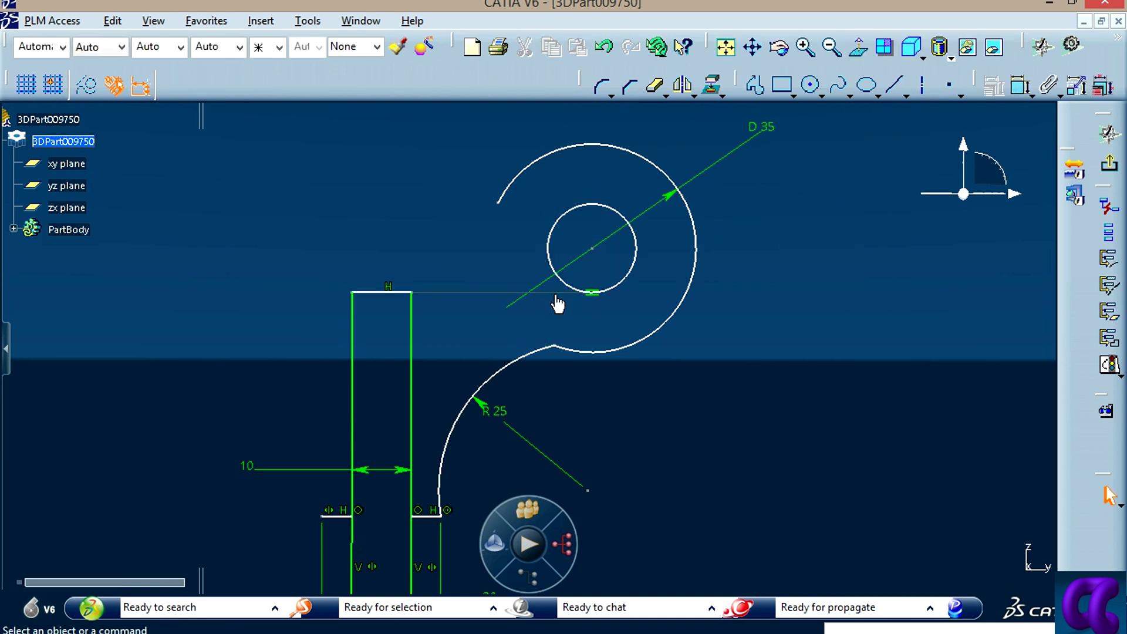
click(853, 340)
Step: Dimension the small circle and switch it to a radius of 10
click(1019, 87)
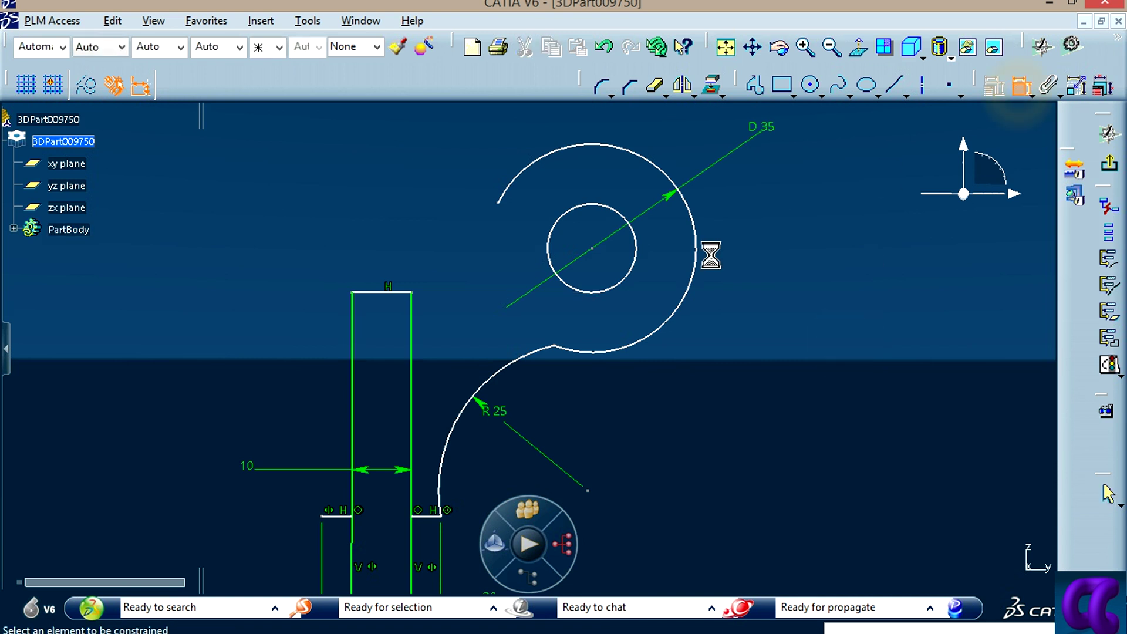
click(633, 258)
click(786, 214)
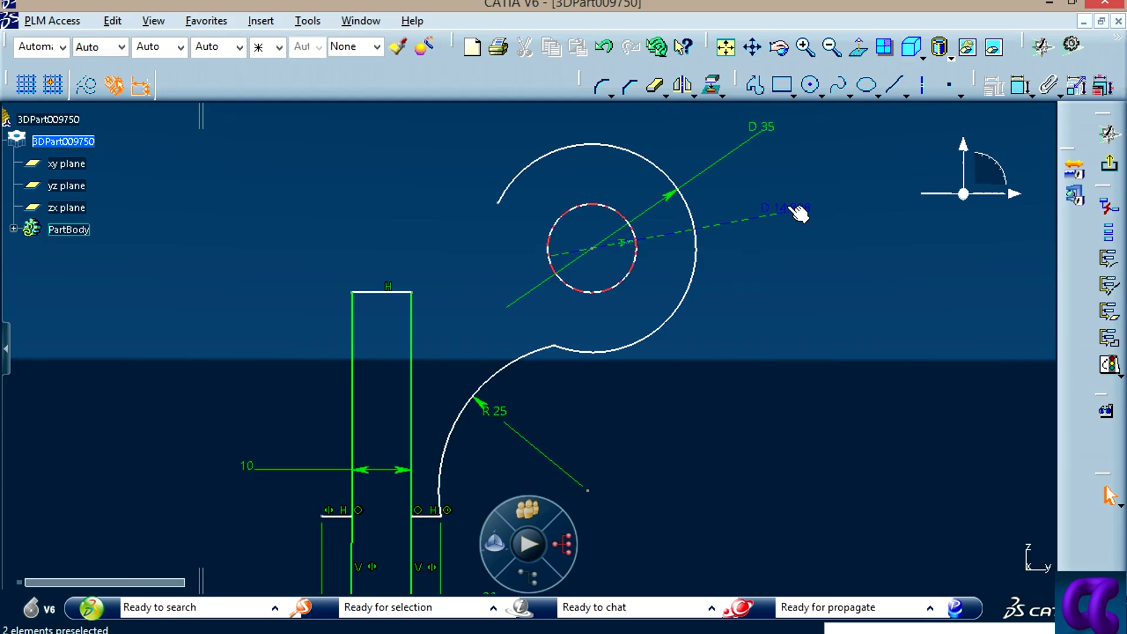
double_click(793, 207)
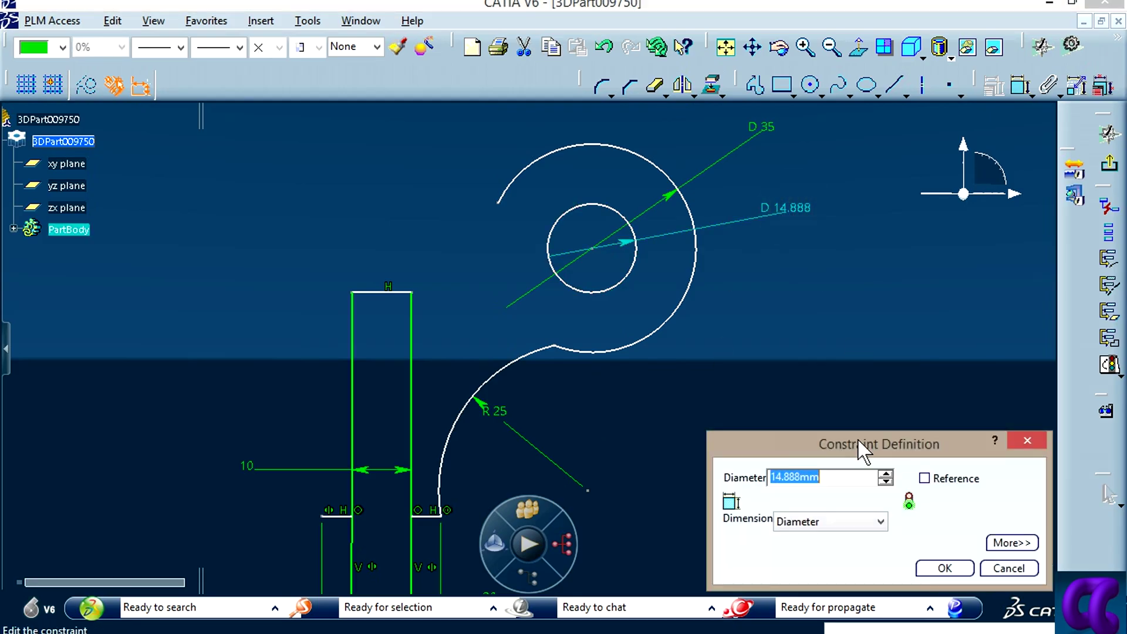
click(874, 521)
click(832, 540)
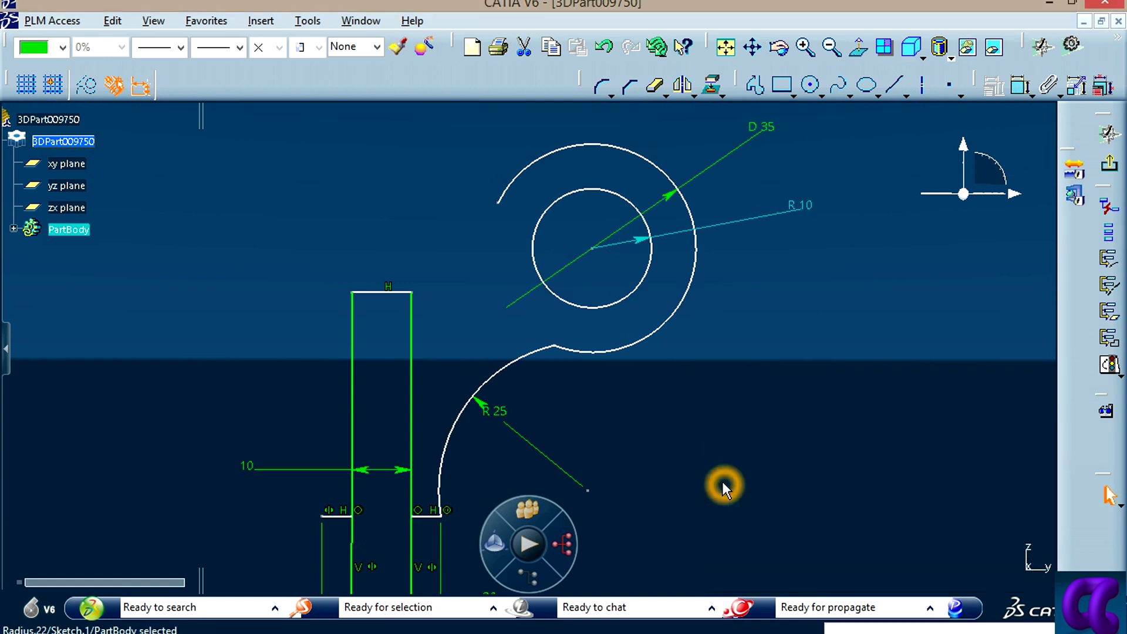
middle_drag(800, 385, 802, 407)
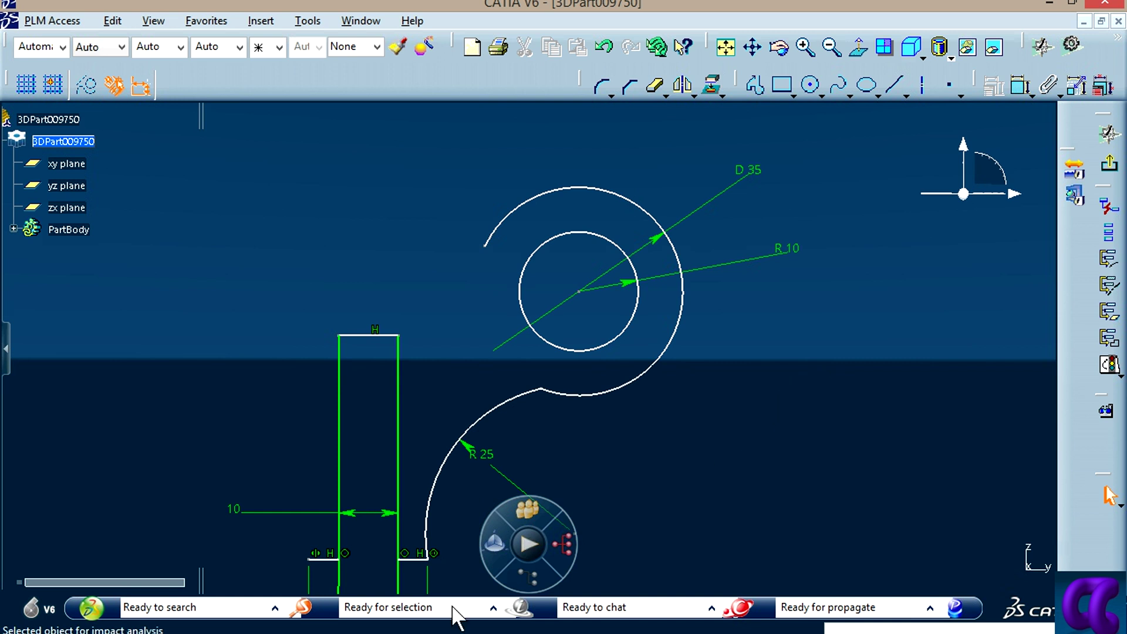
key(alt+Tab)
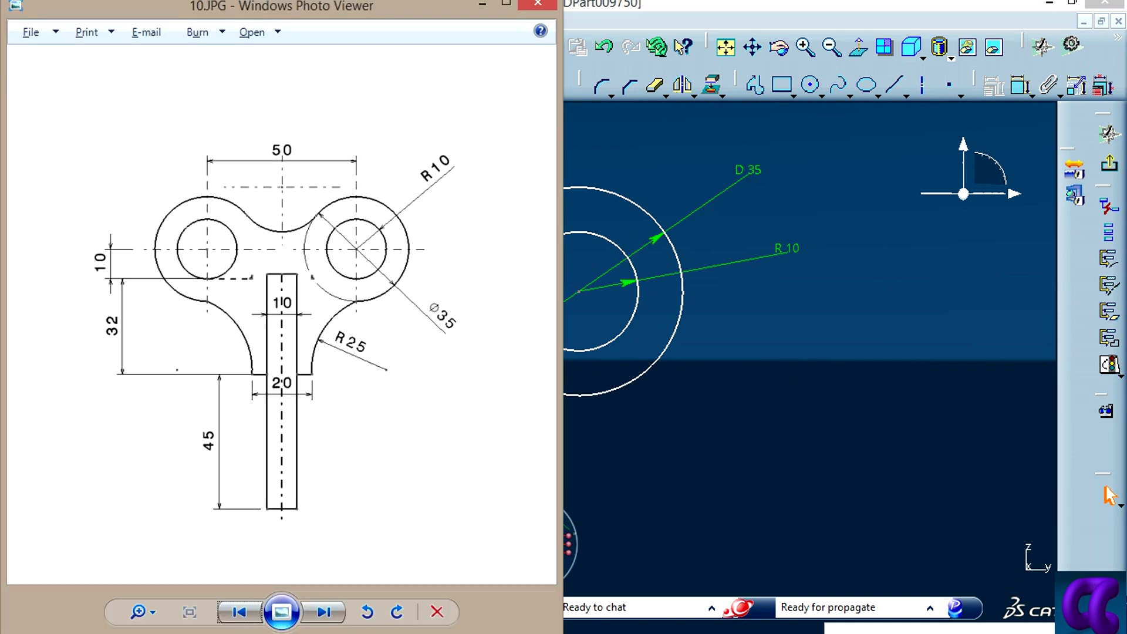
Step: Mirror the right lobe's R25 and D35 arcs and R10 circle across the stem's vertical axis
key(alt+Tab)
mouse_move(653, 474)
middle_down()
mouse_move(775, 345)
mouse_move(775, 408)
middle_up()
drag(844, 133, 496, 406)
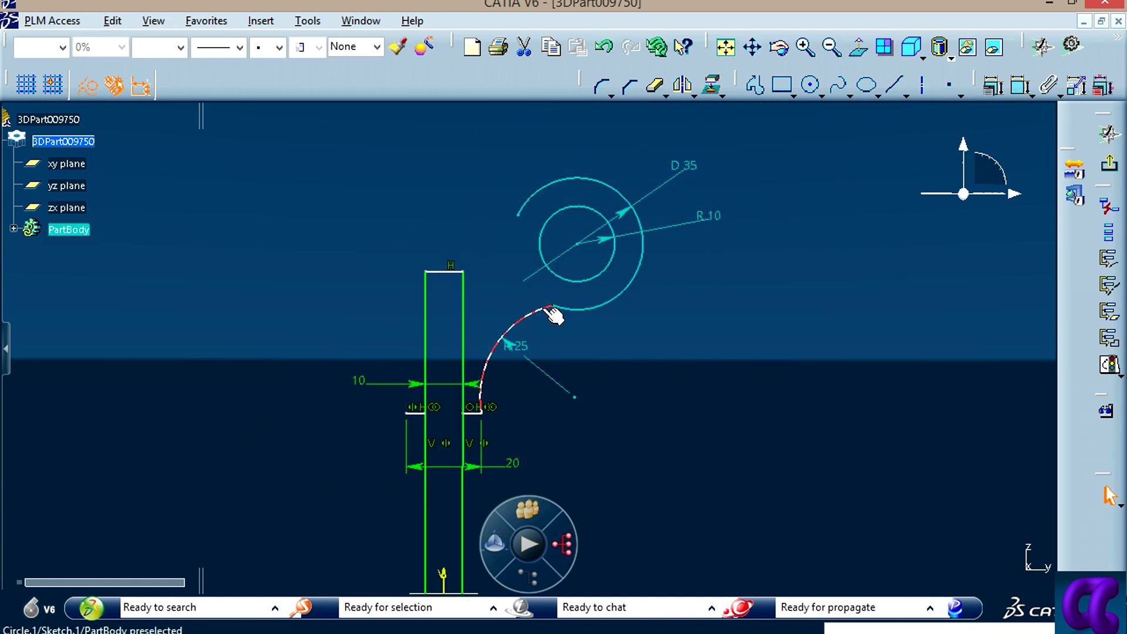
ctrl+click(551, 314)
mouse_move(681, 444)
middle_down()
mouse_move(707, 407)
mouse_move(692, 347)
middle_up()
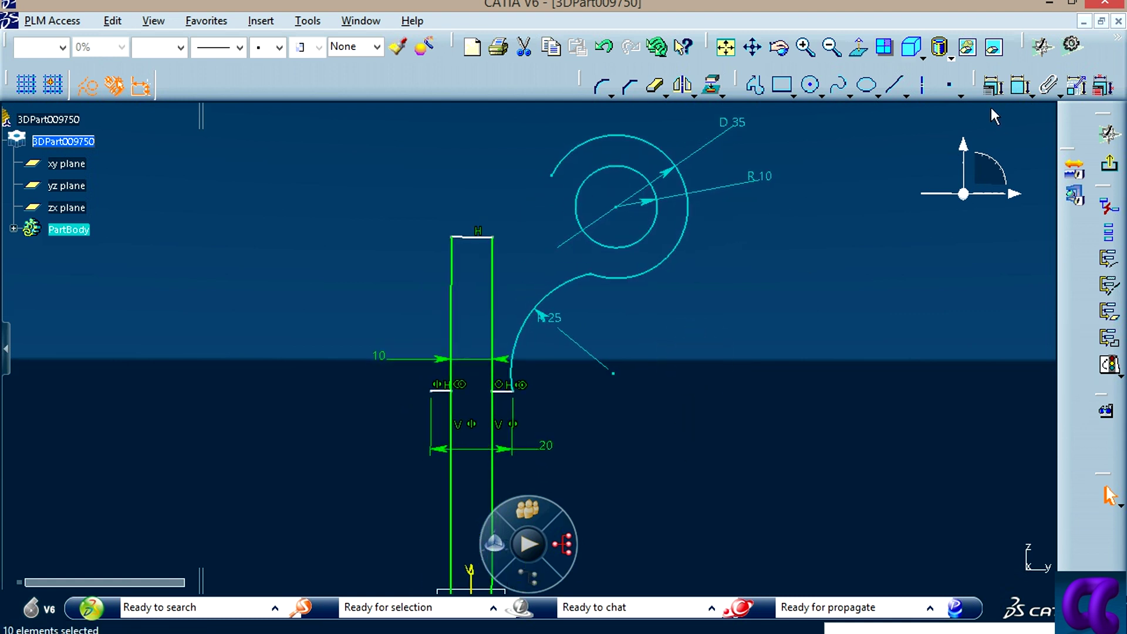
click(681, 87)
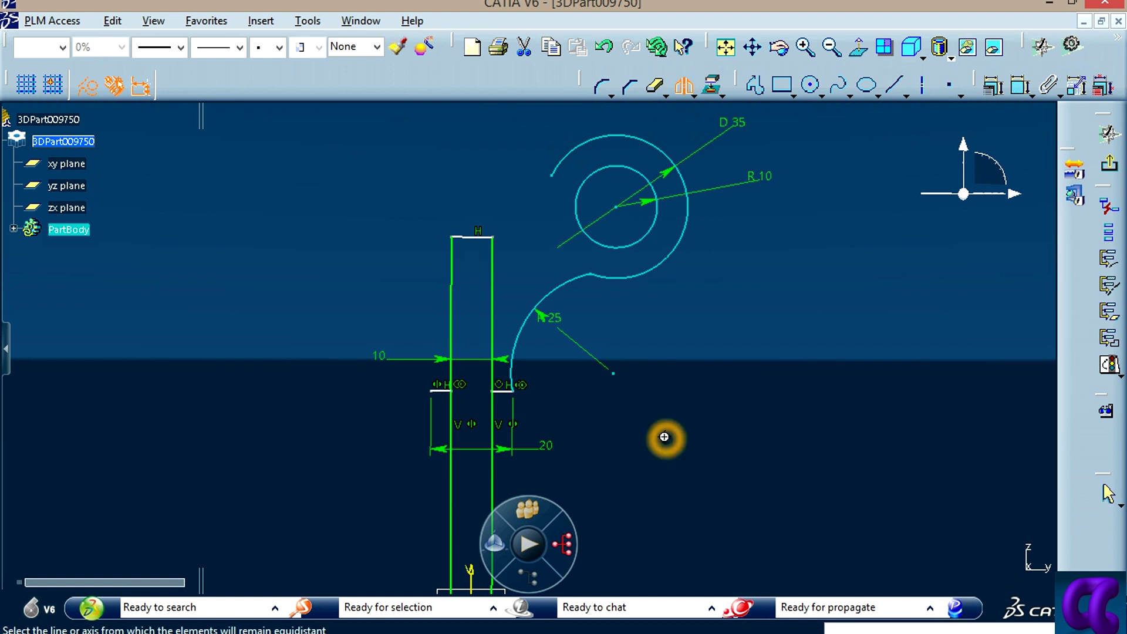
middle_drag(663, 437, 496, 405)
click(458, 440)
mouse_move(696, 357)
middle_down()
mouse_move(726, 493)
mouse_move(743, 497)
middle_up()
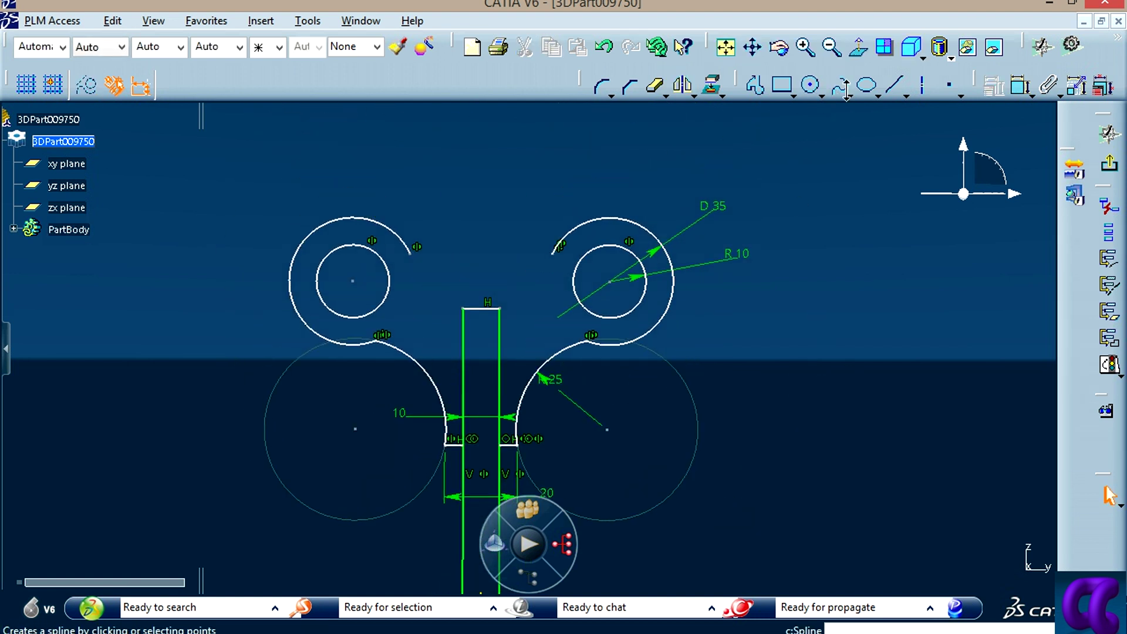
click(823, 98)
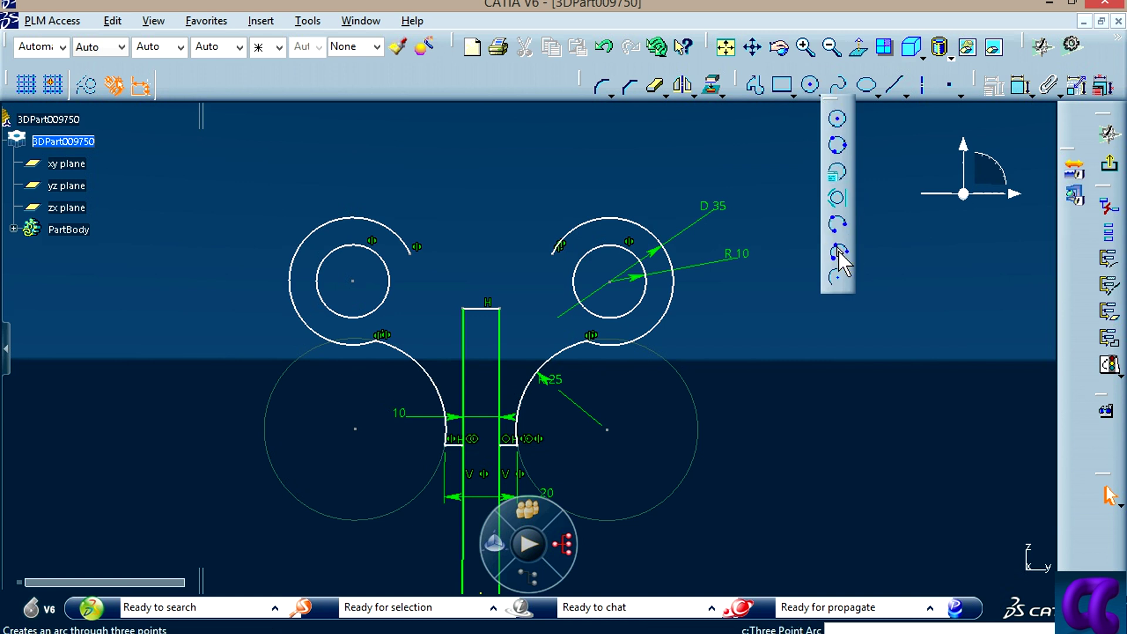
Step: Draw a three-point arc from the left lobe to the right lobe above the stem
click(837, 250)
click(410, 254)
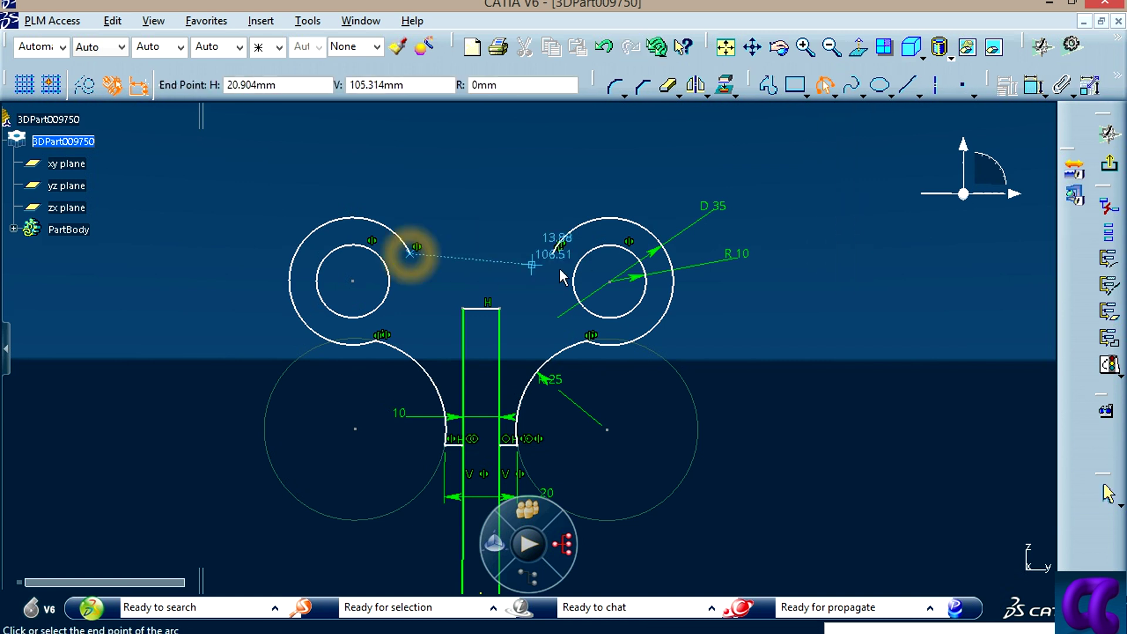
click(552, 253)
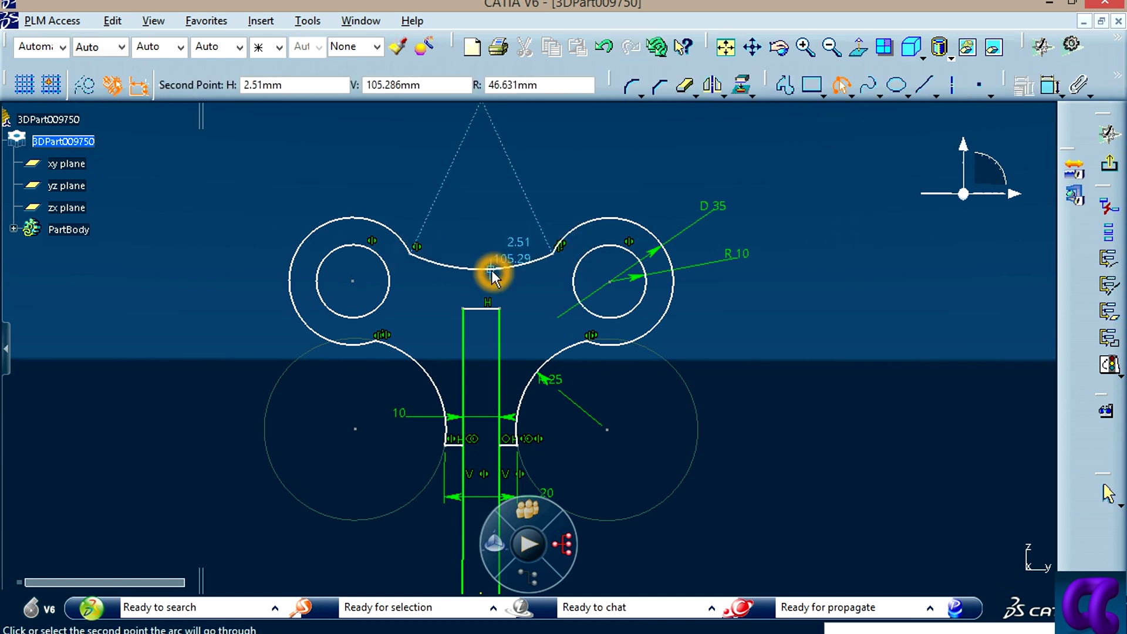
click(491, 271)
mouse_move(809, 313)
middle_down()
mouse_move(650, 403)
mouse_move(669, 382)
mouse_move(628, 357)
middle_up()
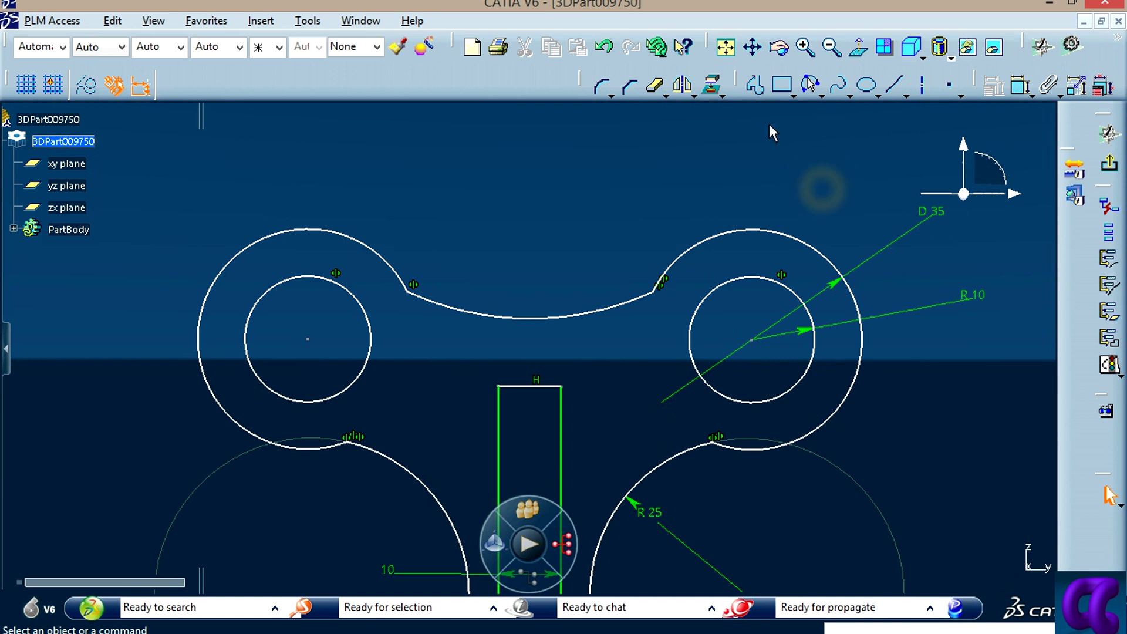
Step: Make the top connecting arc tangent to the right lobe's D35 arc
click(1020, 85)
click(666, 277)
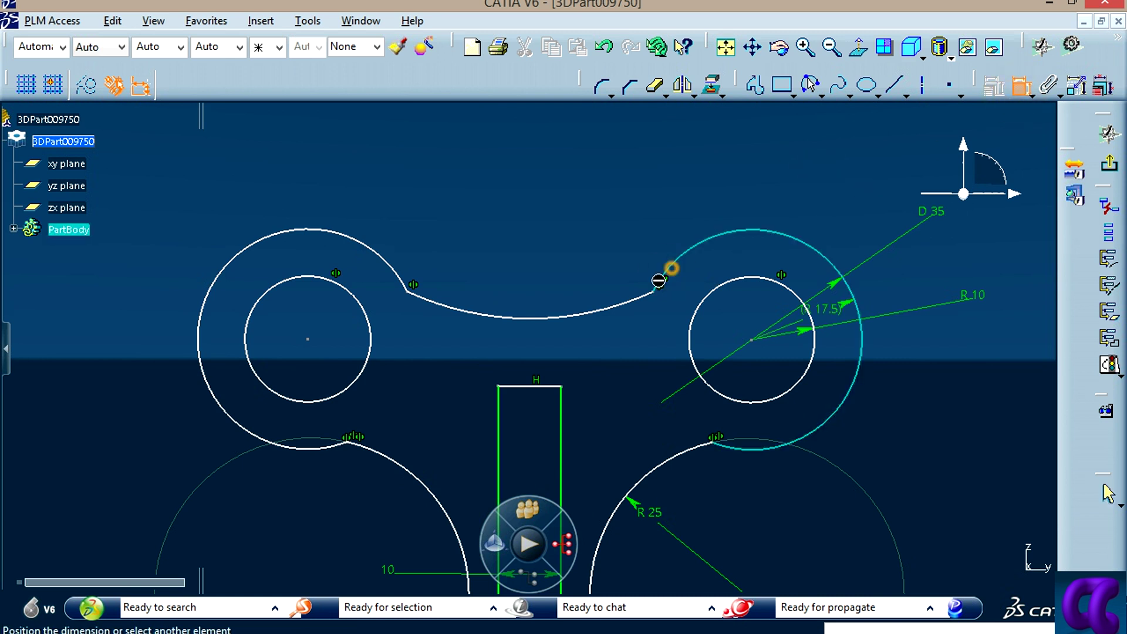
click(634, 302)
right_click(623, 258)
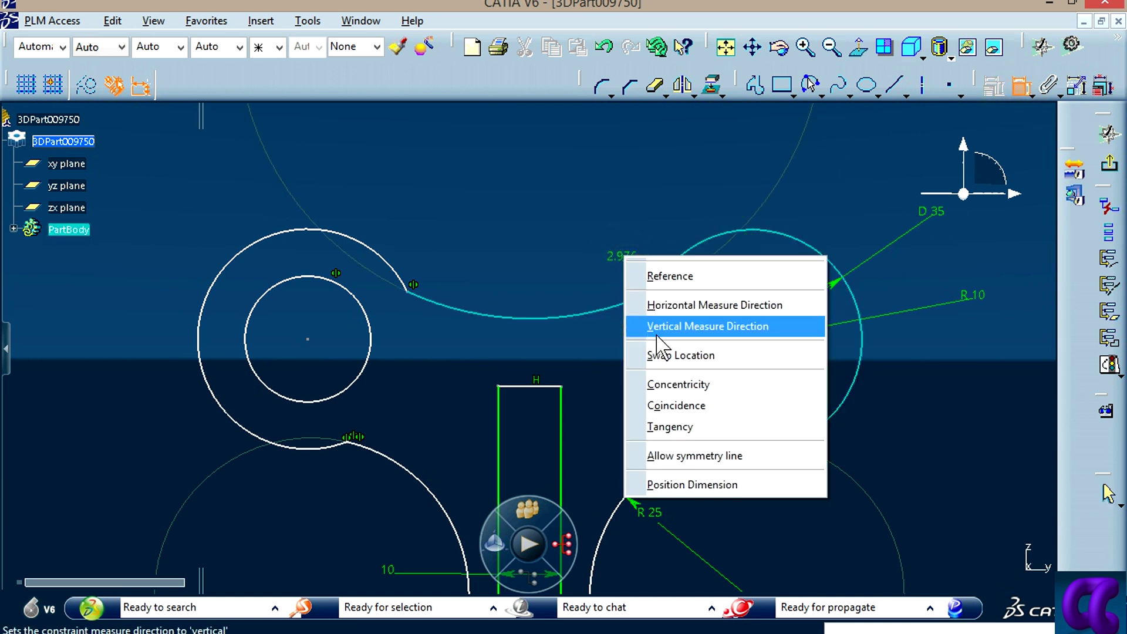
click(669, 426)
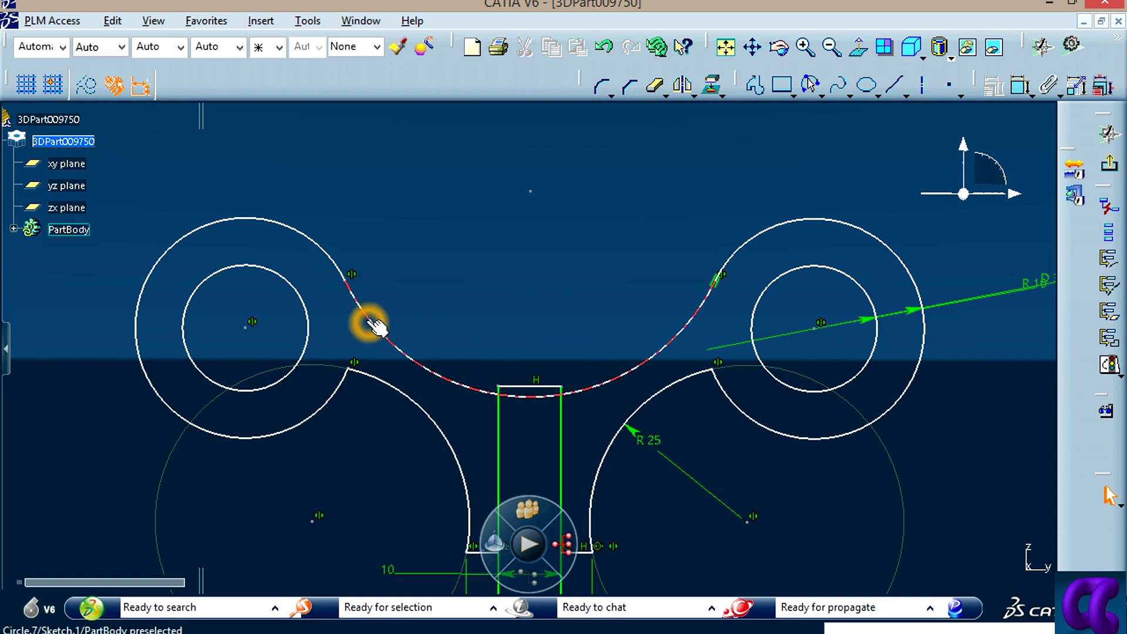
Step: Make the top connecting arc tangent to the left lobe's D35 arc as well
click(1021, 85)
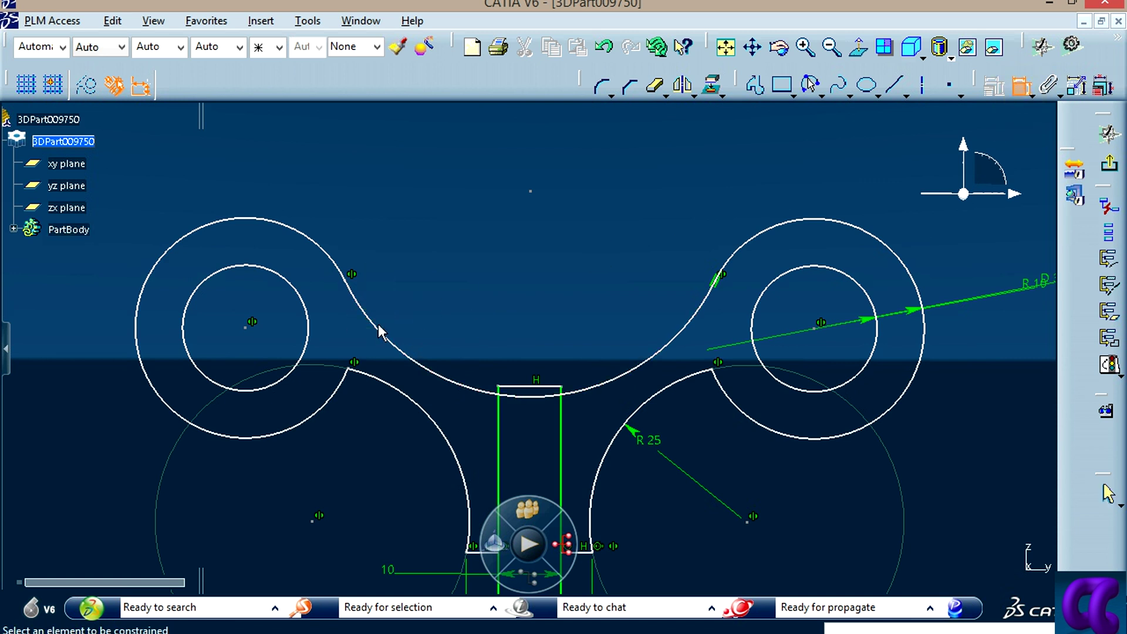
click(375, 325)
click(329, 251)
right_click(349, 220)
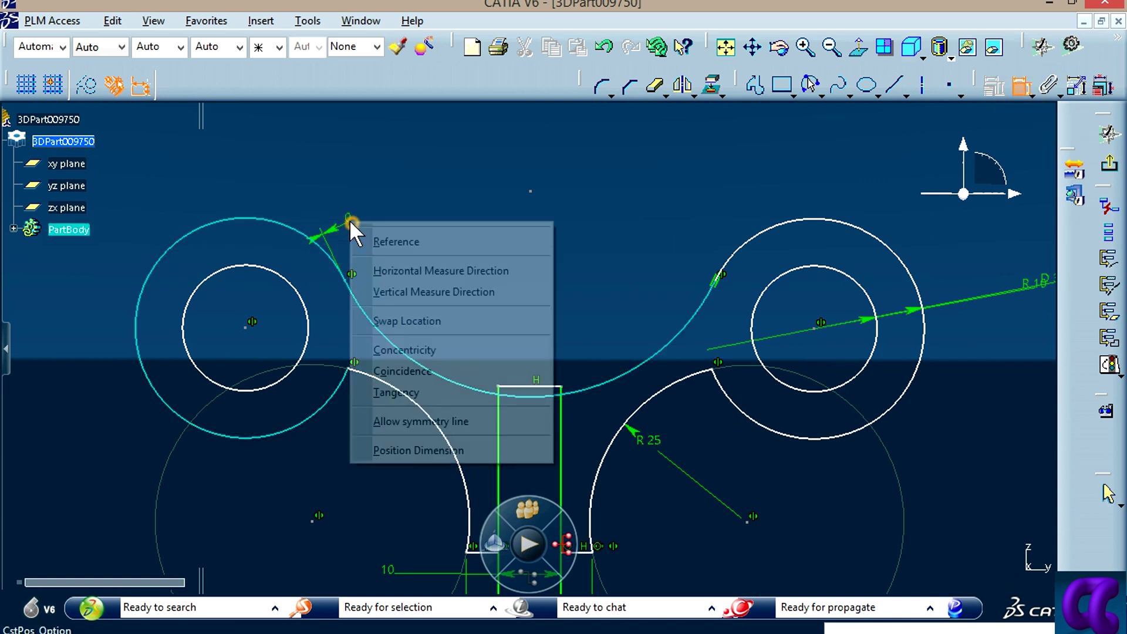
click(433, 390)
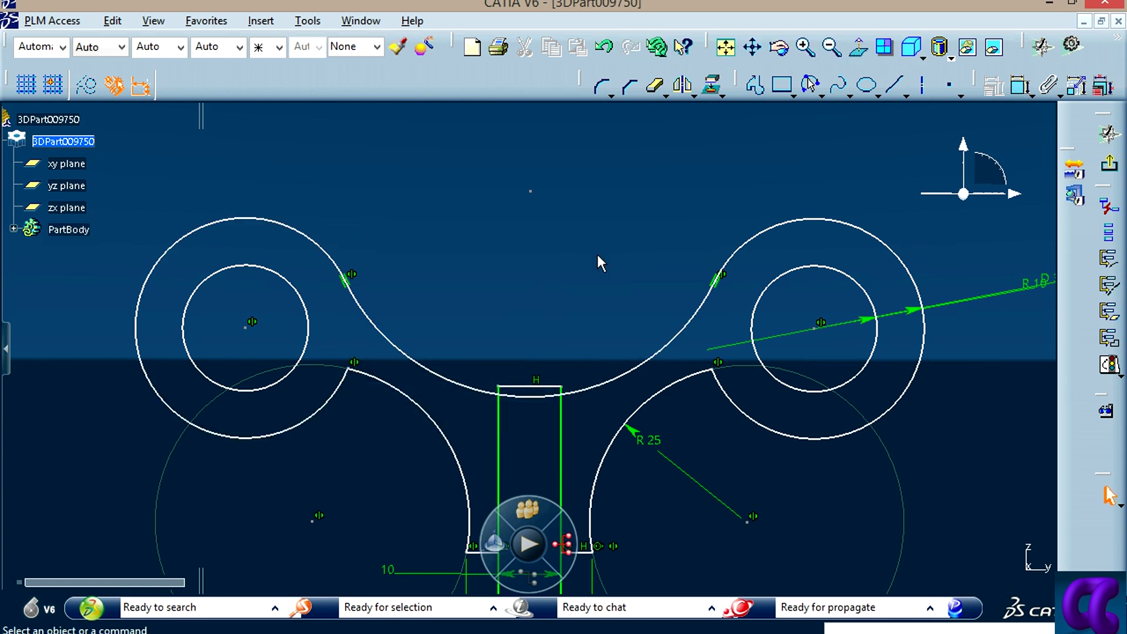
middle_drag(659, 493, 659, 417)
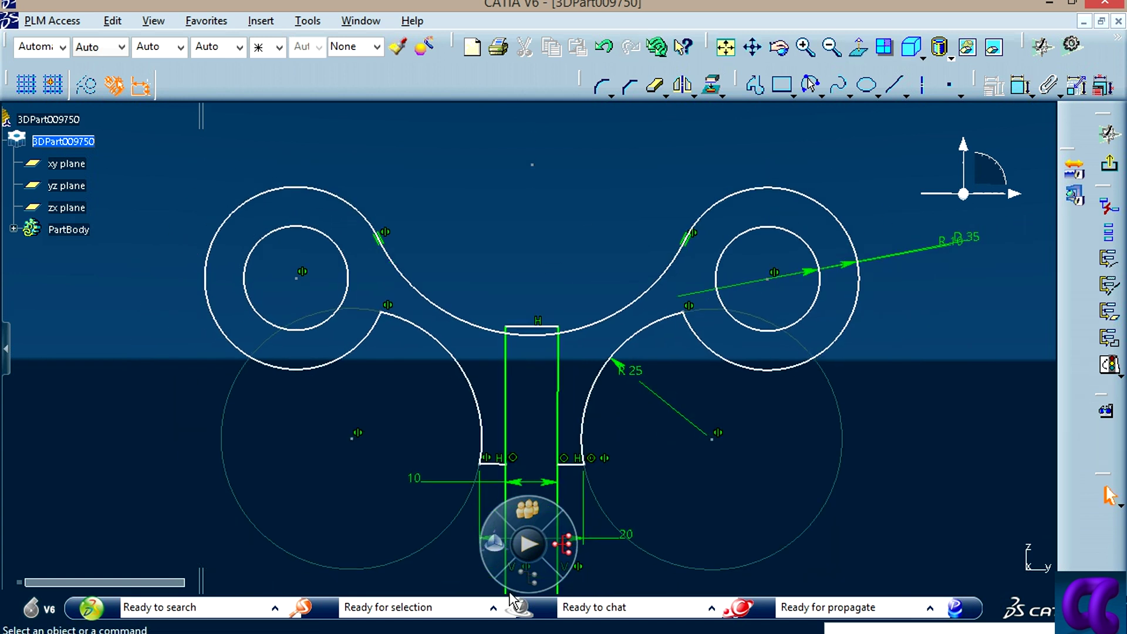
key(alt+Tab)
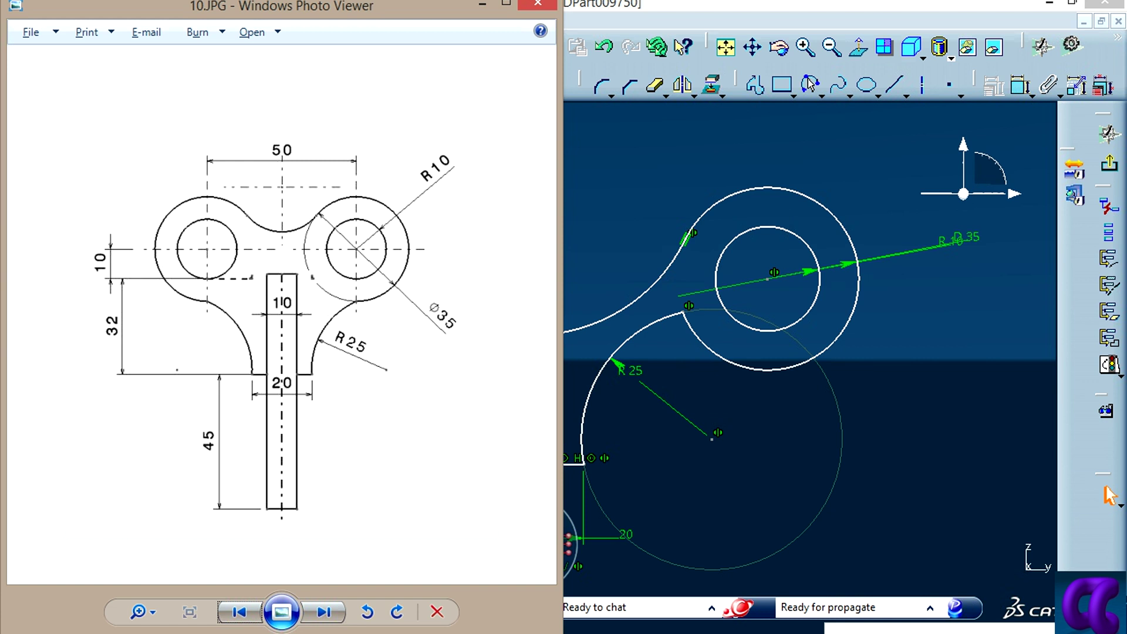
Step: Compare the sketch against the 10.JPG reference drawing, then return to CATIA
key(alt+Tab)
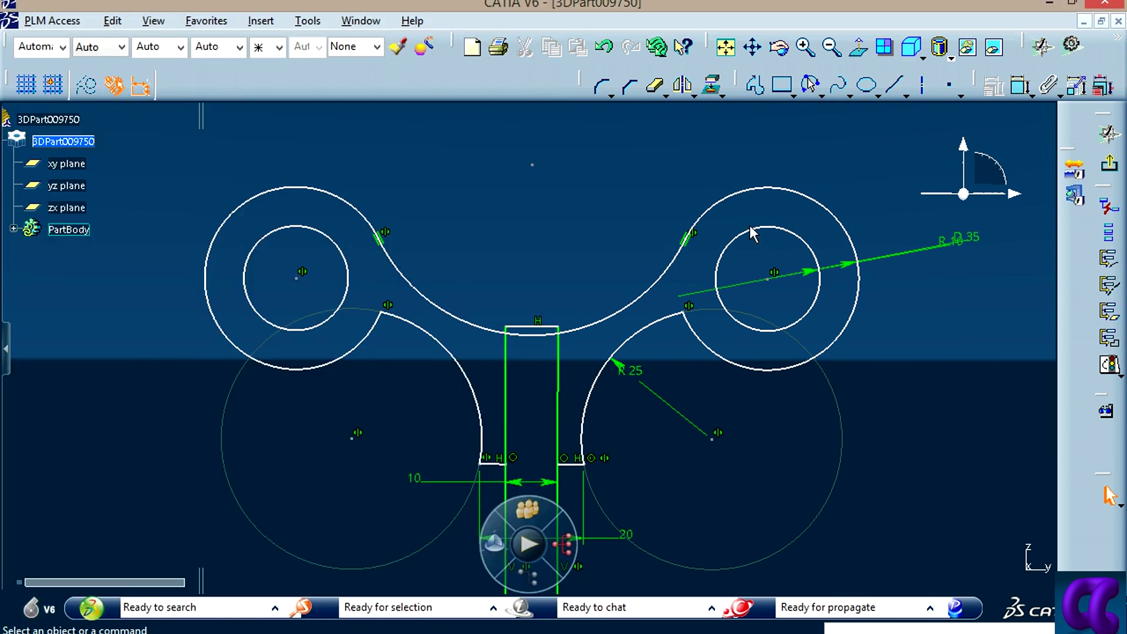
key(alt+Tab)
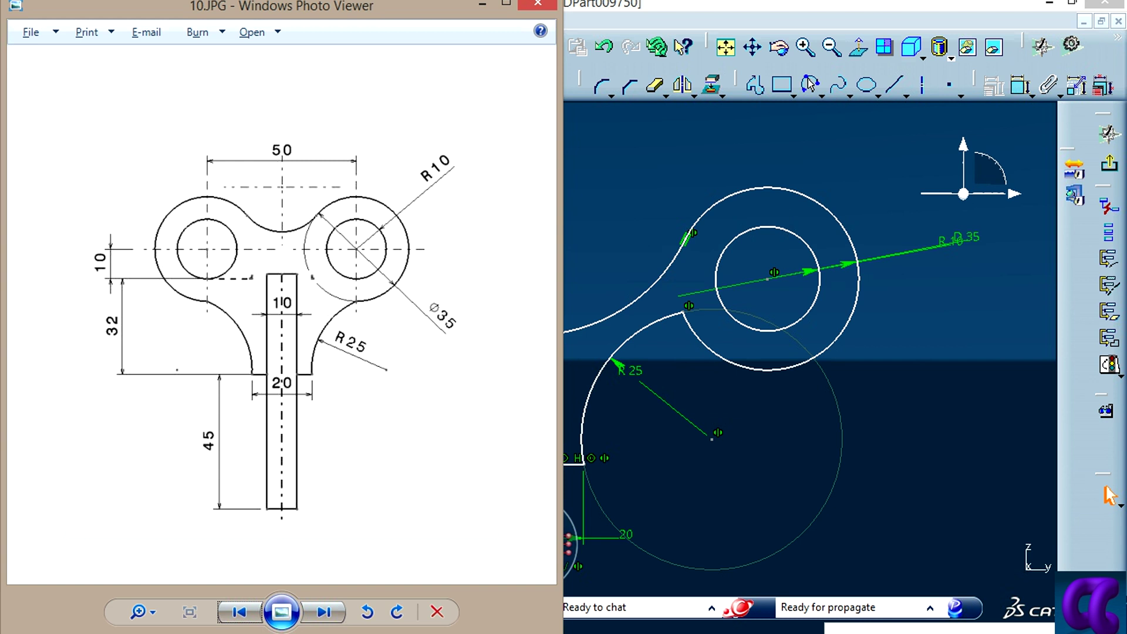
click(285, 236)
key(alt+Tab)
Step: Add a 50 mm dimension between the two R10 hole centres, replacing 90.422
click(995, 461)
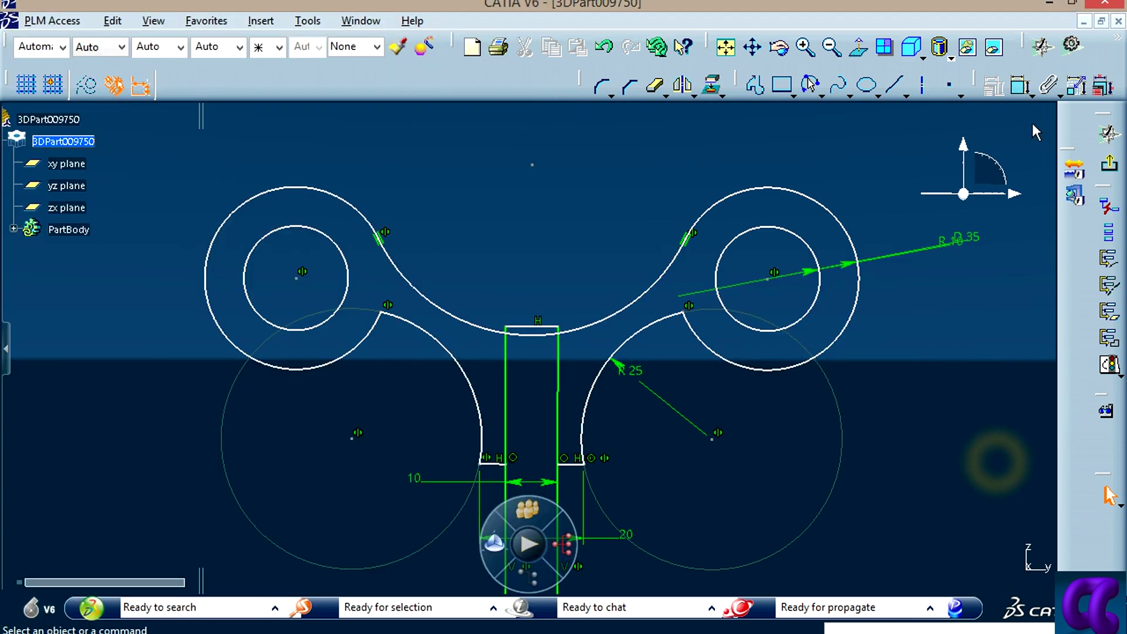
click(1019, 87)
click(774, 275)
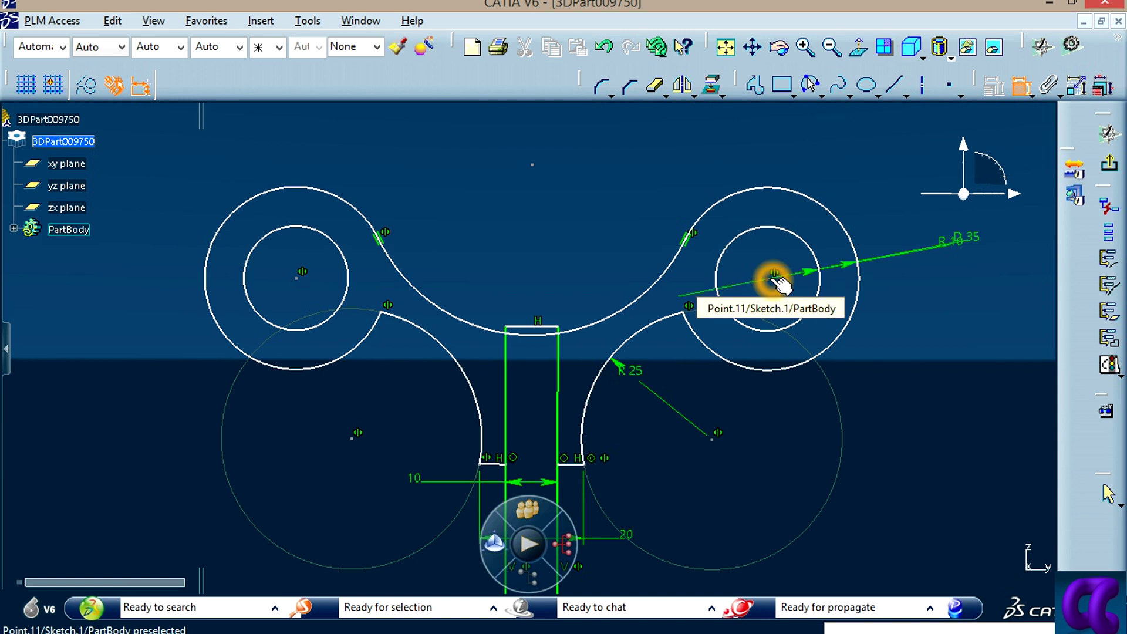
click(775, 275)
click(305, 286)
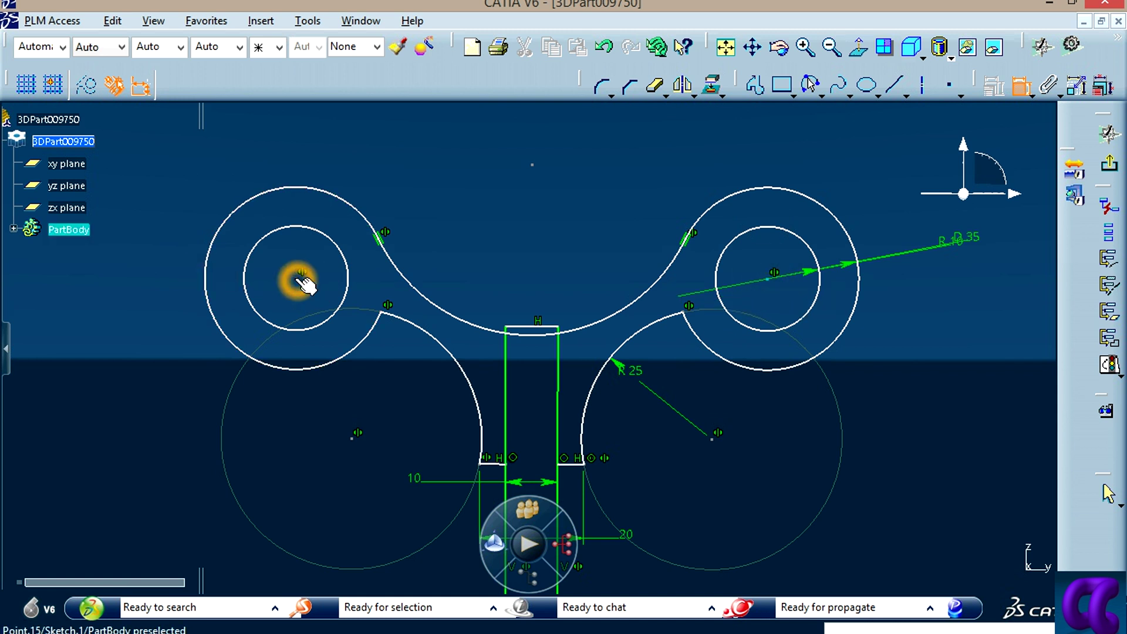
click(515, 147)
double_click(536, 147)
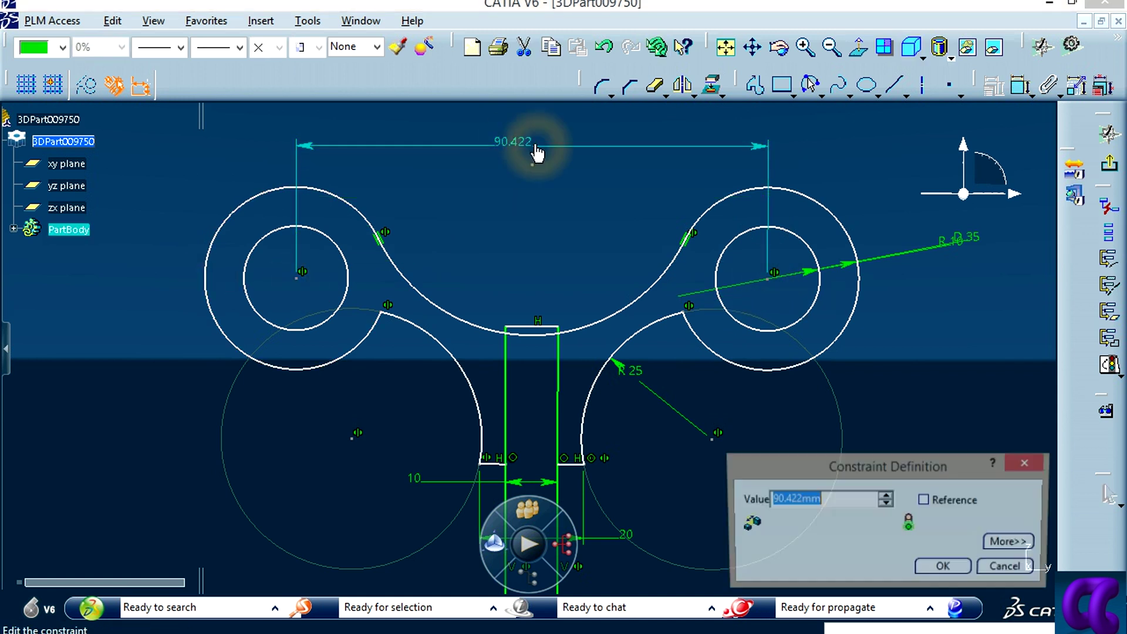
text(50)
key(Return)
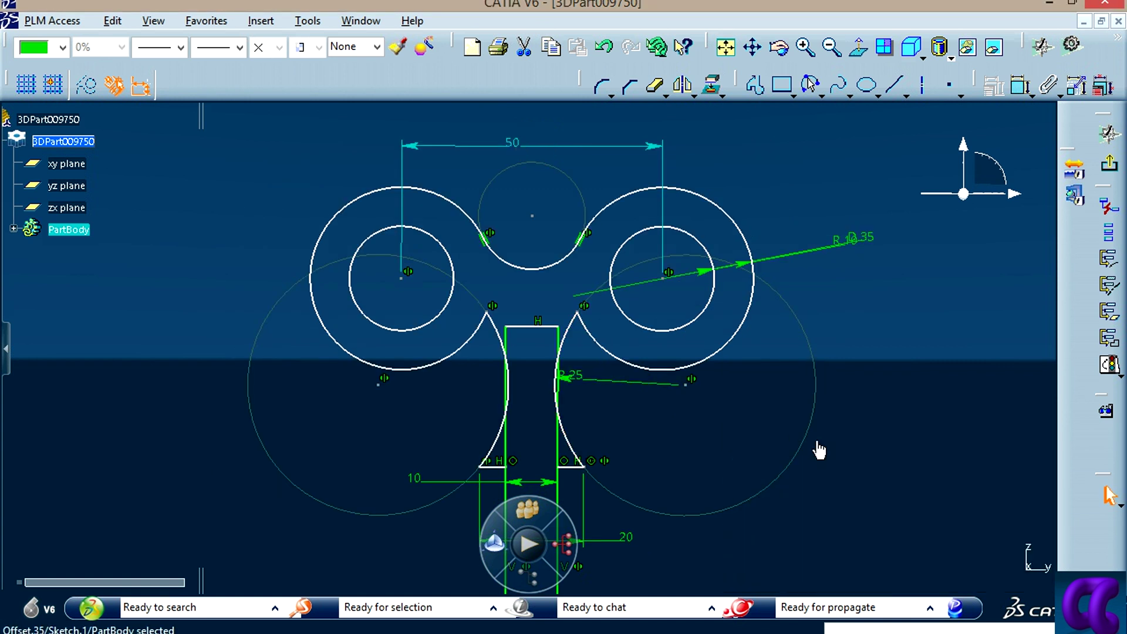
click(919, 403)
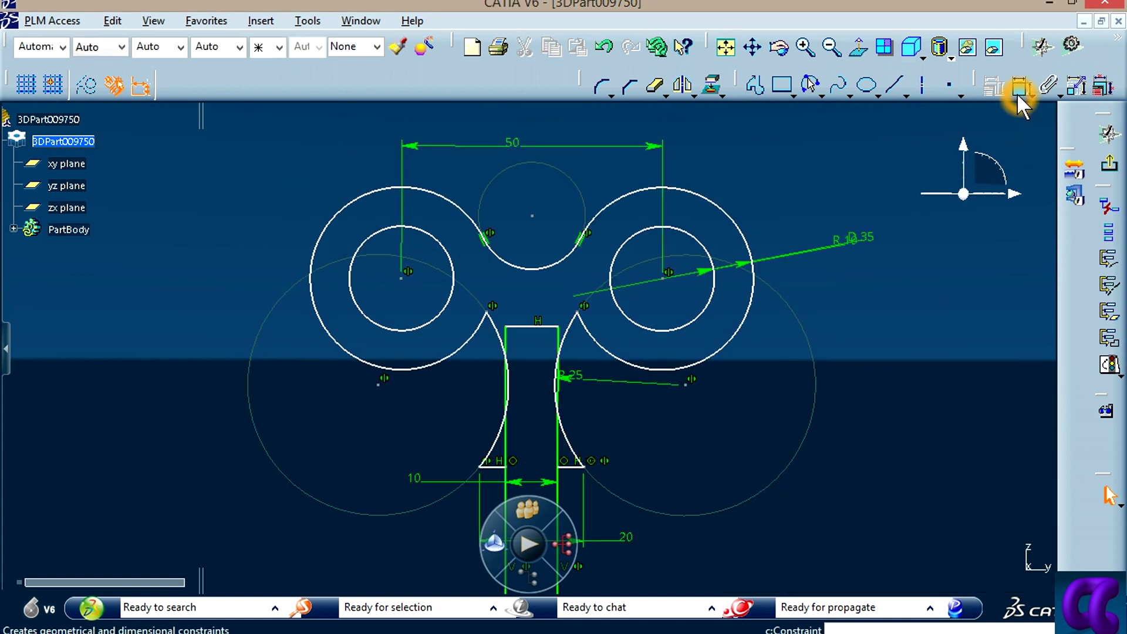
Step: Drag the lower right arc's endpoint back so the R25 arcs run cleanly to the stem base
click(577, 317)
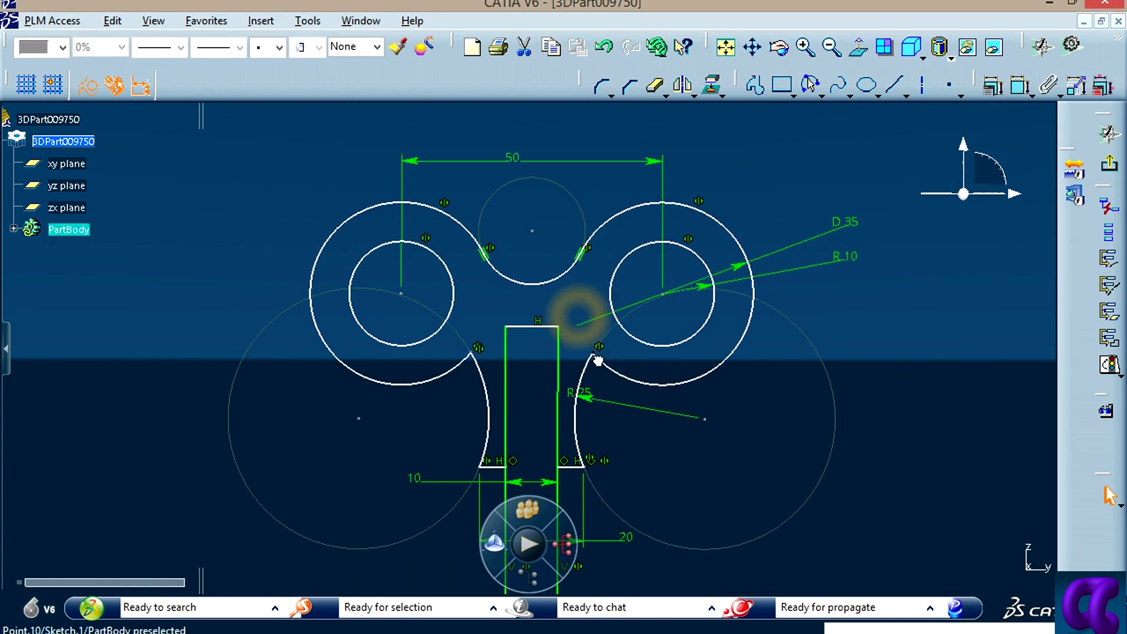
drag(597, 361, 656, 369)
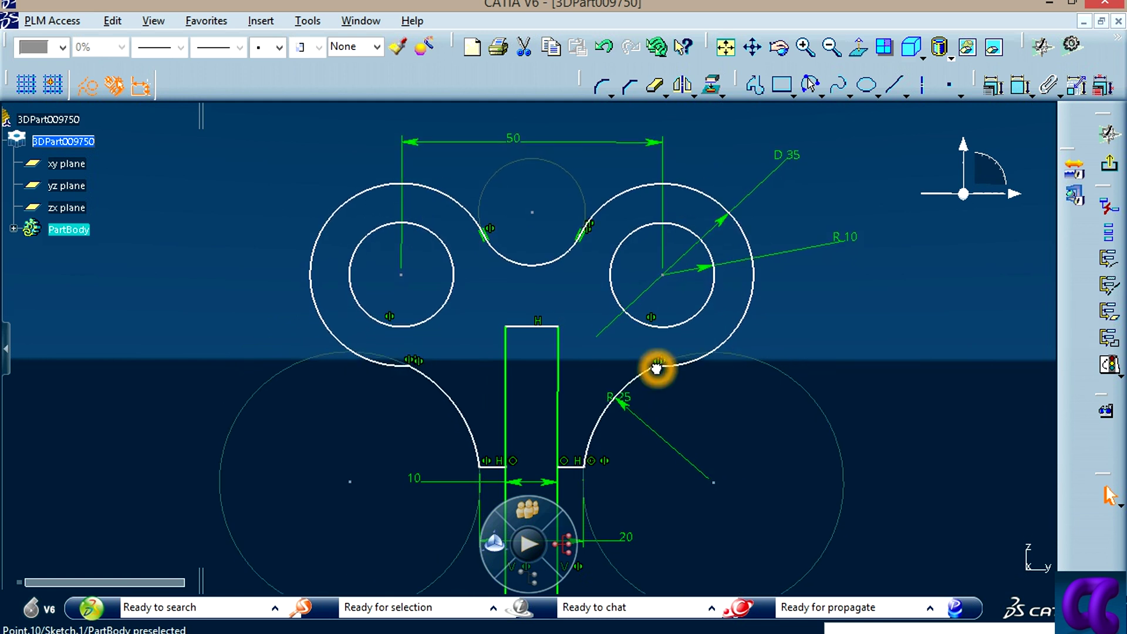
click(910, 322)
middle_drag(768, 581, 767, 514)
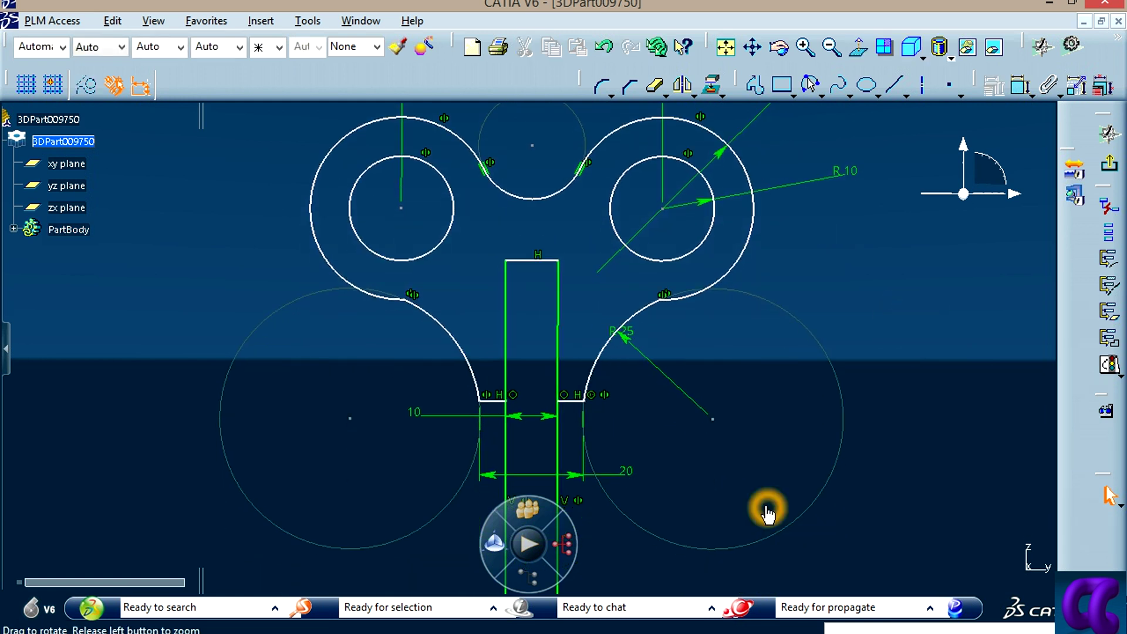
Step: Check the sketch against the 10.JPG reference drawing, then return to CATIA
key(alt+Tab)
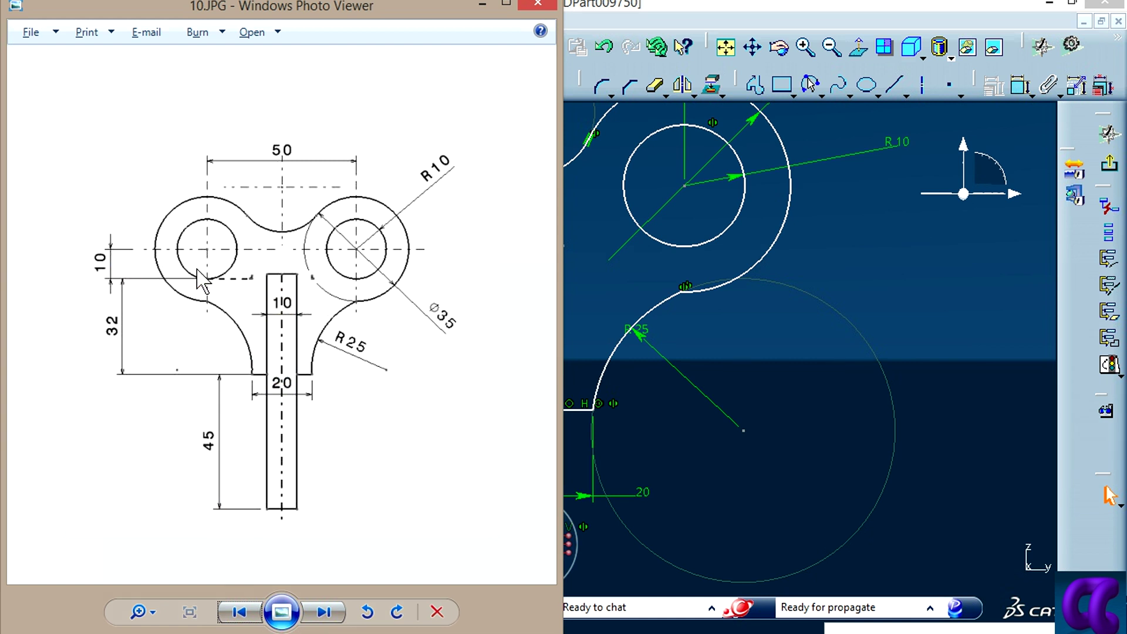
click(209, 245)
click(938, 329)
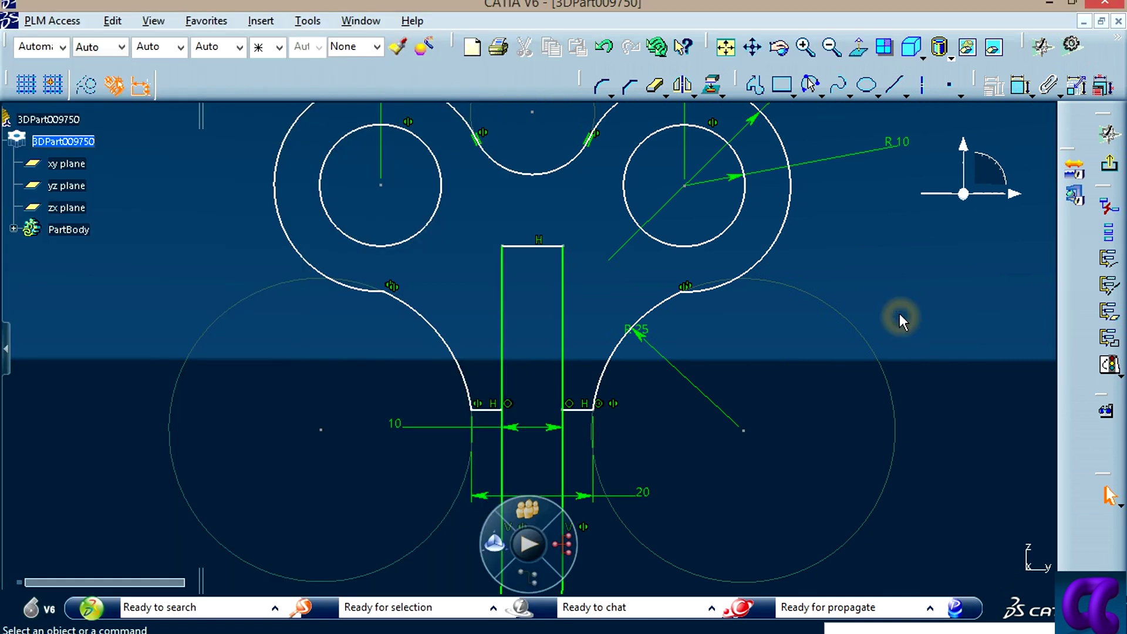
click(1020, 86)
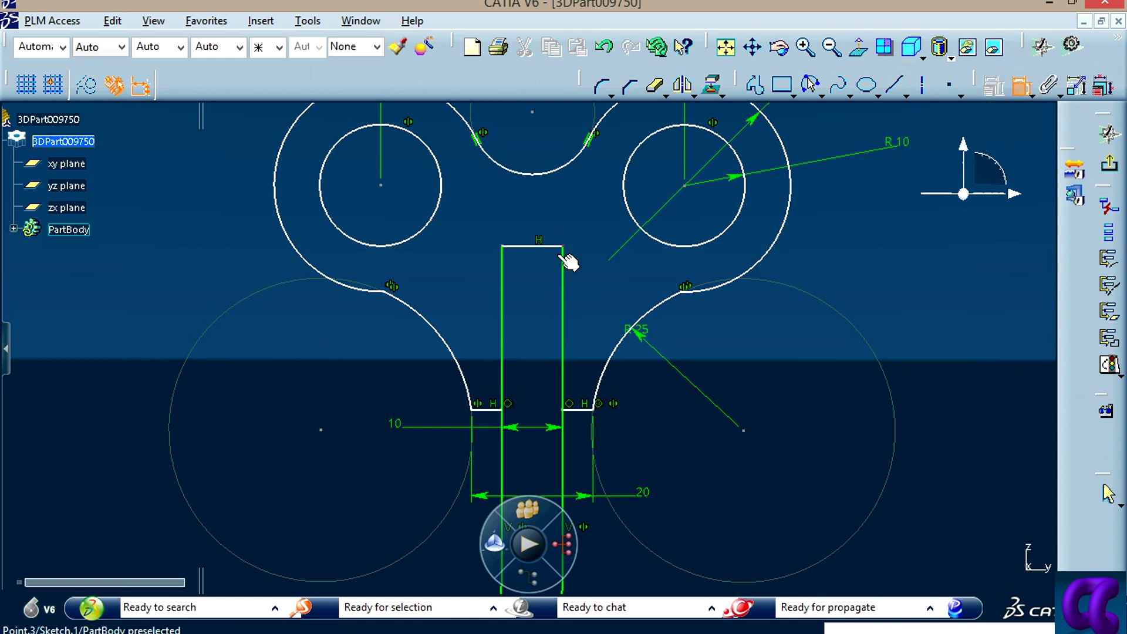
Step: Make the stem's top edge tangent to the left small circle
click(537, 246)
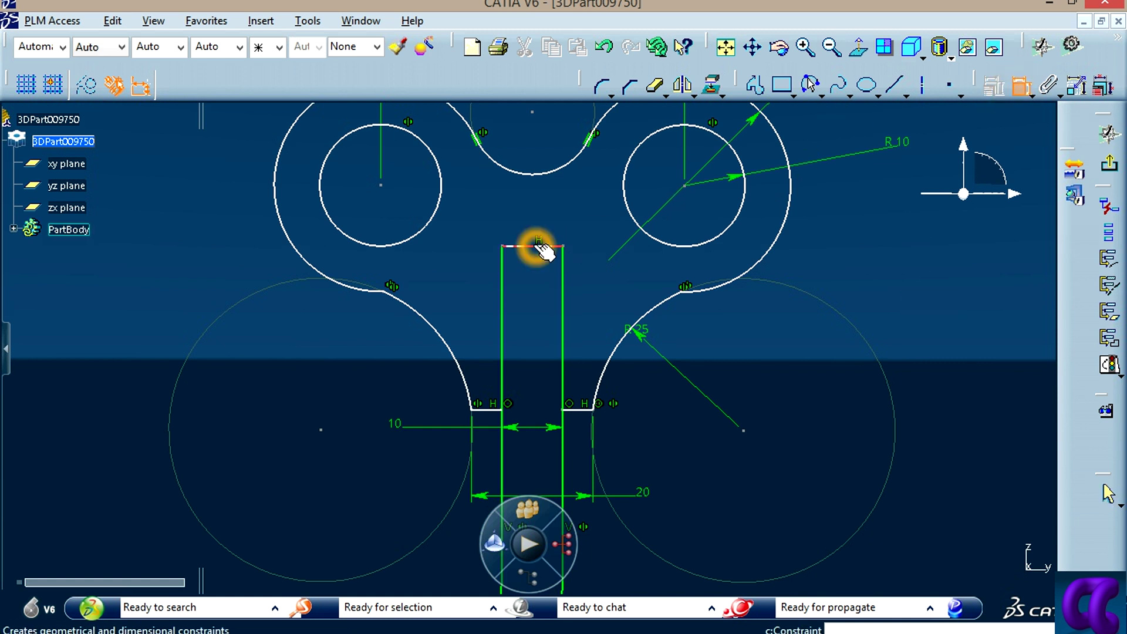
click(386, 247)
right_click(182, 274)
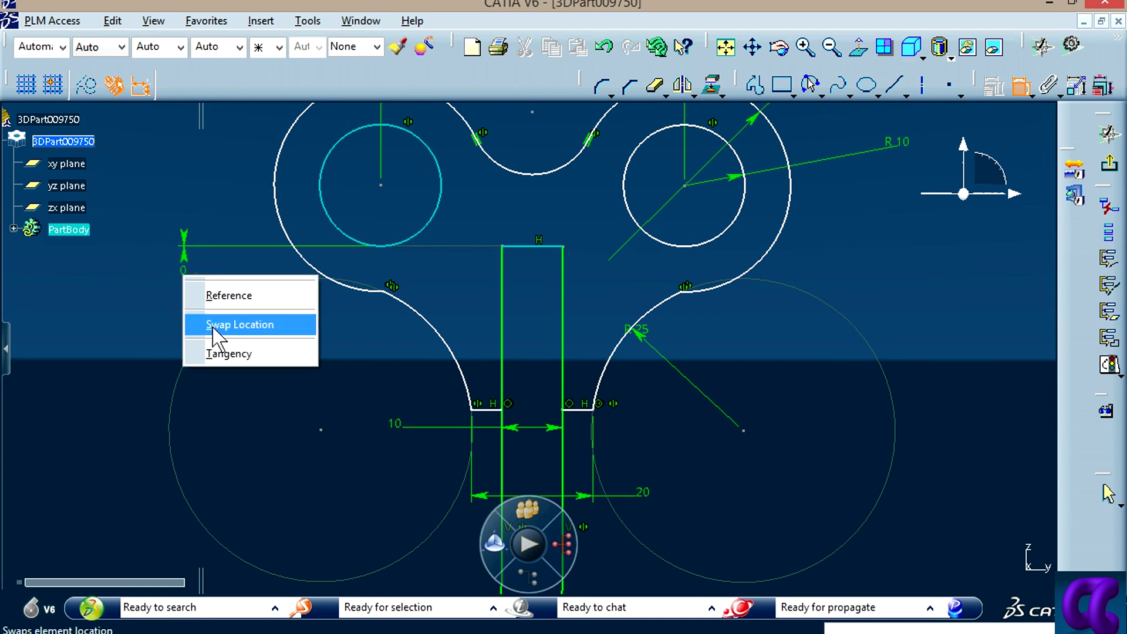
click(216, 353)
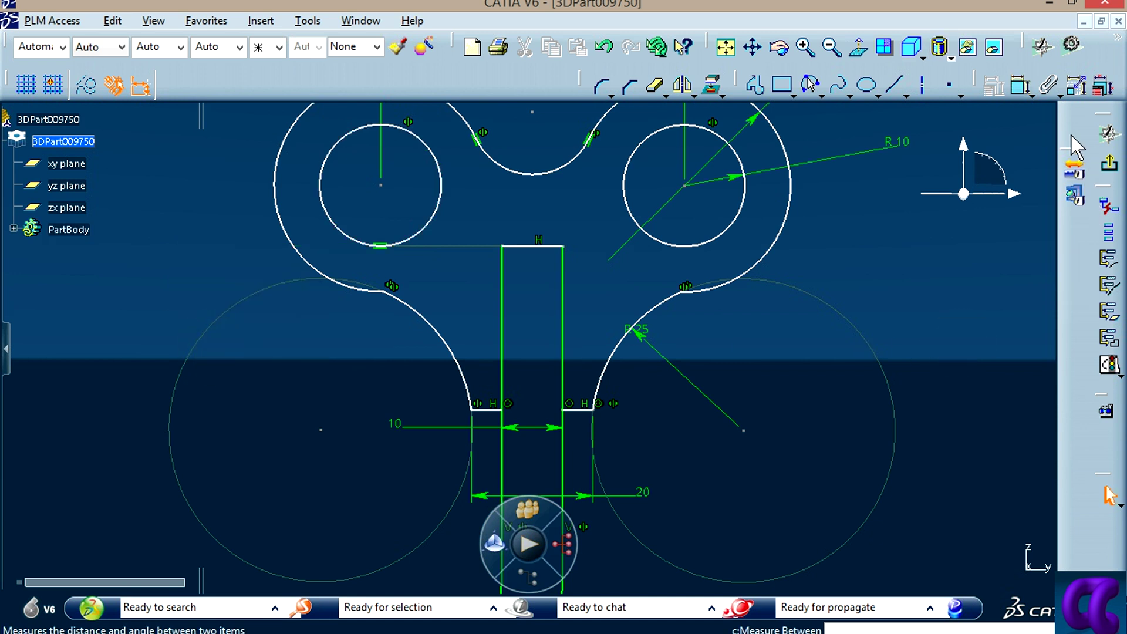
Step: Add a 10 mm distance from the left circle's centre to the stem's top edge
click(1020, 85)
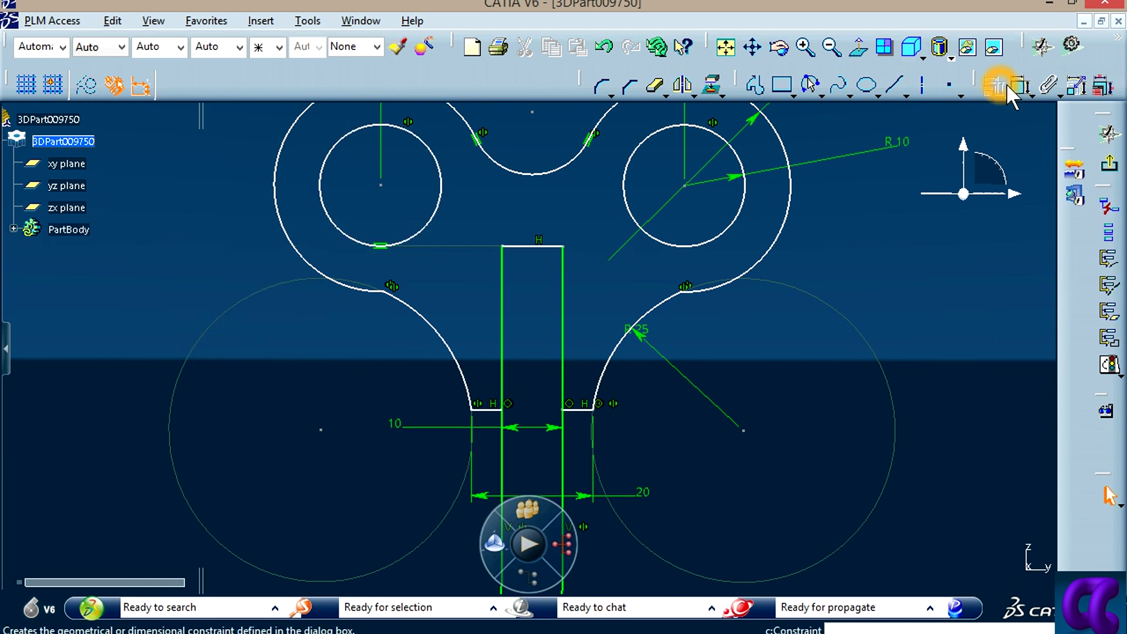
click(381, 185)
click(536, 249)
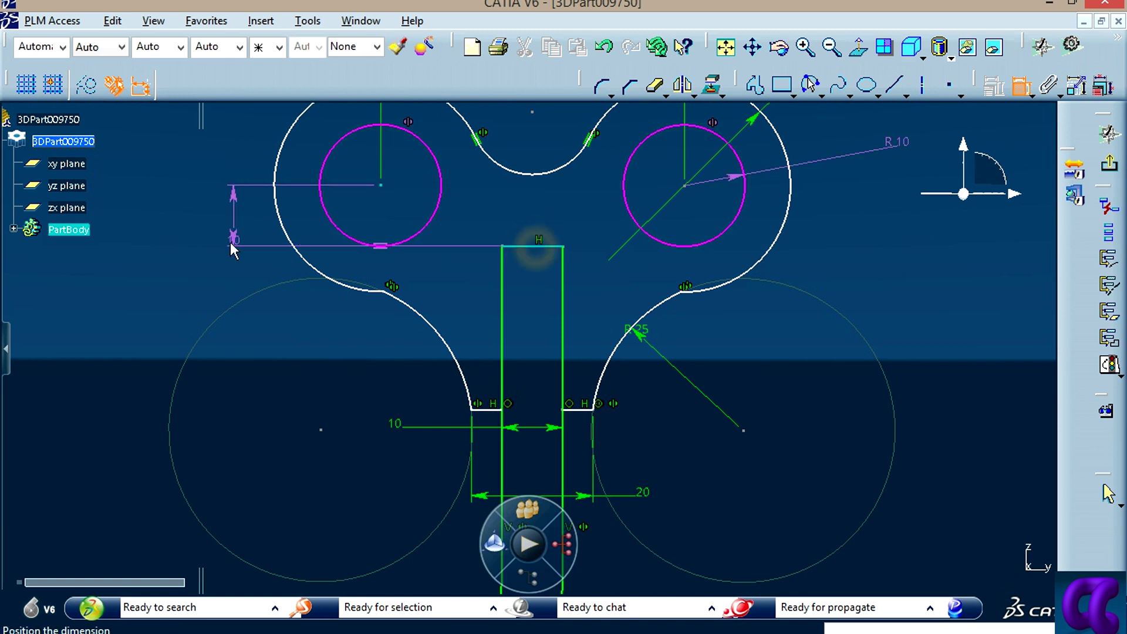
click(225, 215)
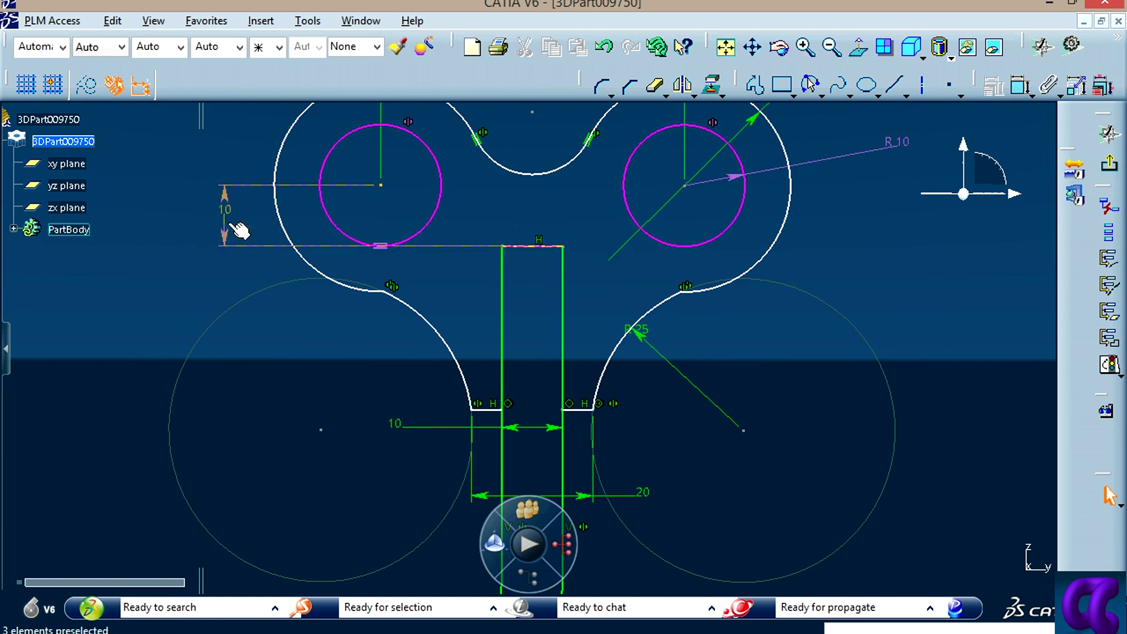
Step: Delete the leftover offset profile, removing the 10 dimension again
middle_drag(235, 232, 320, 283)
click(174, 332)
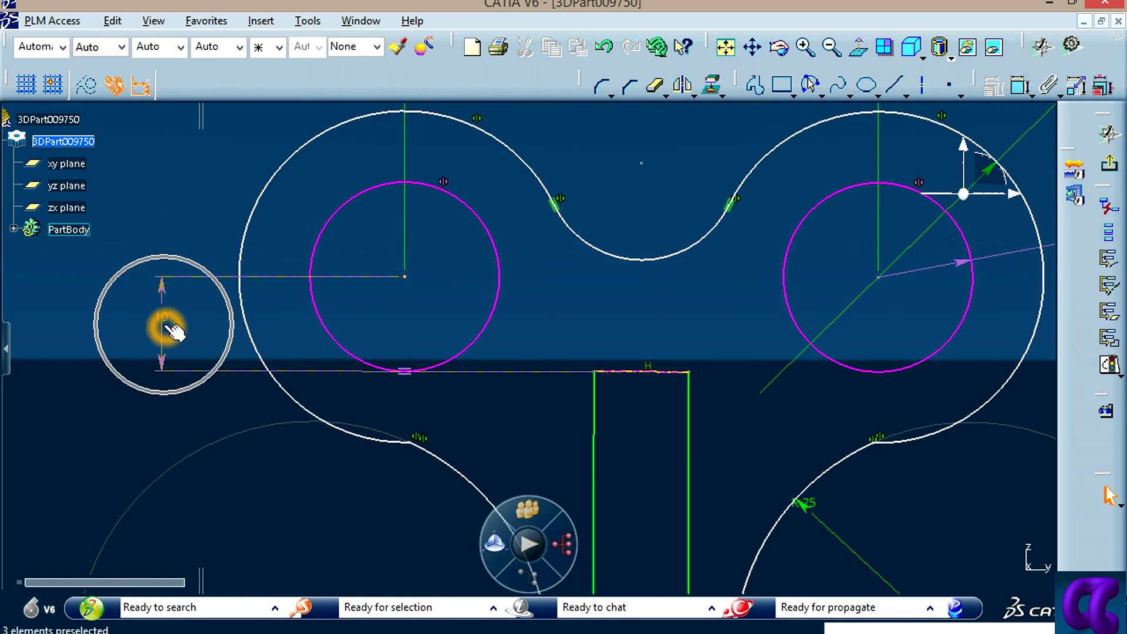
click(174, 331)
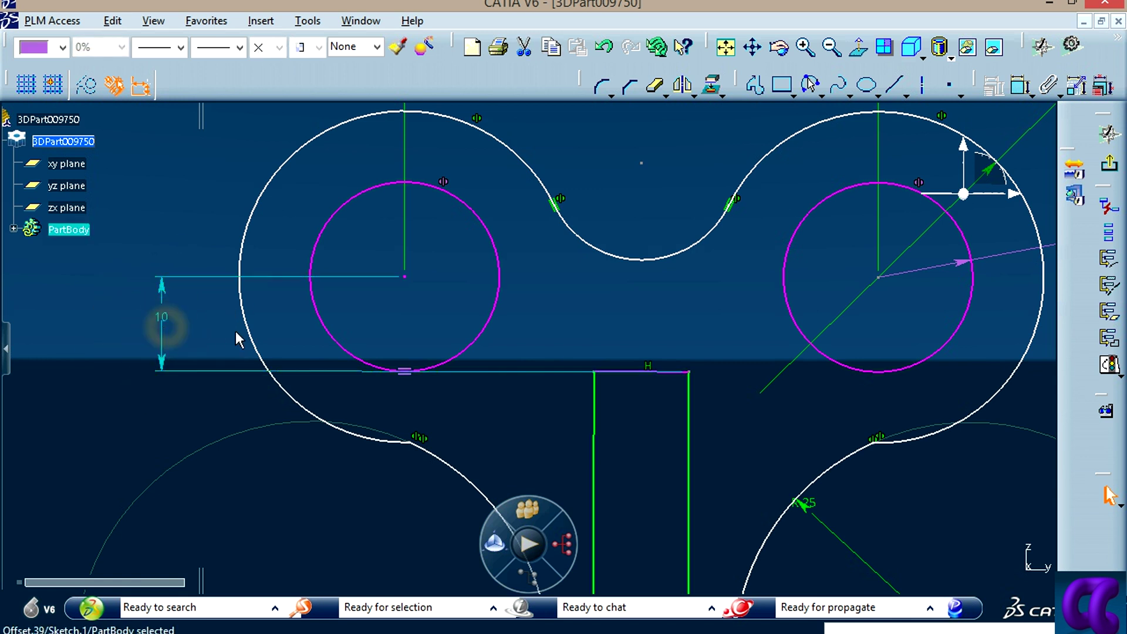
right_click(158, 323)
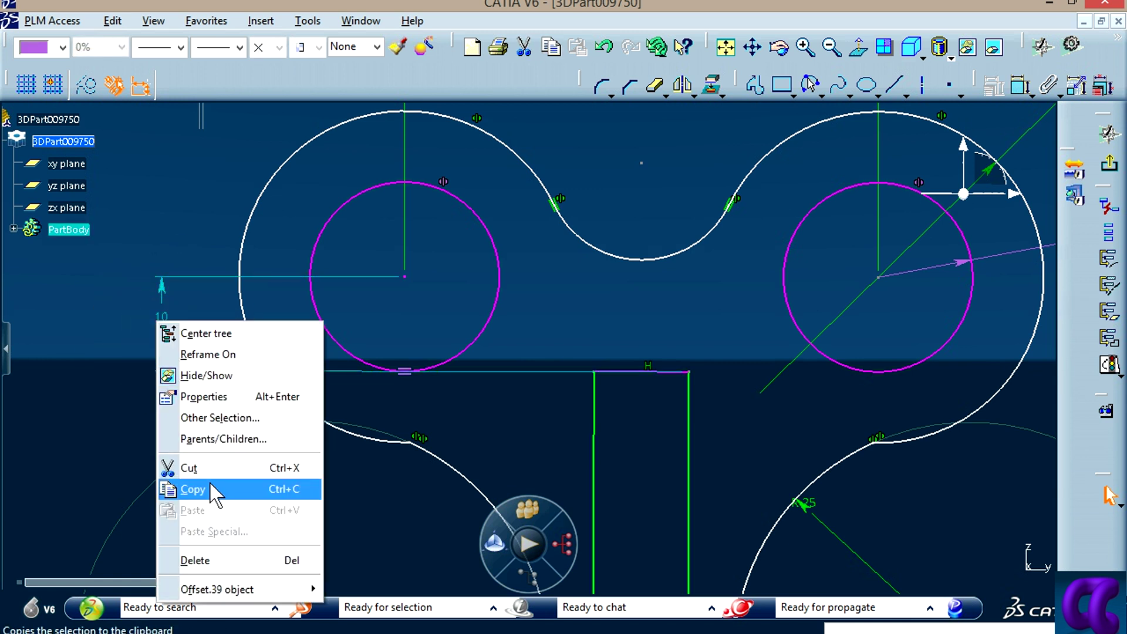
click(214, 559)
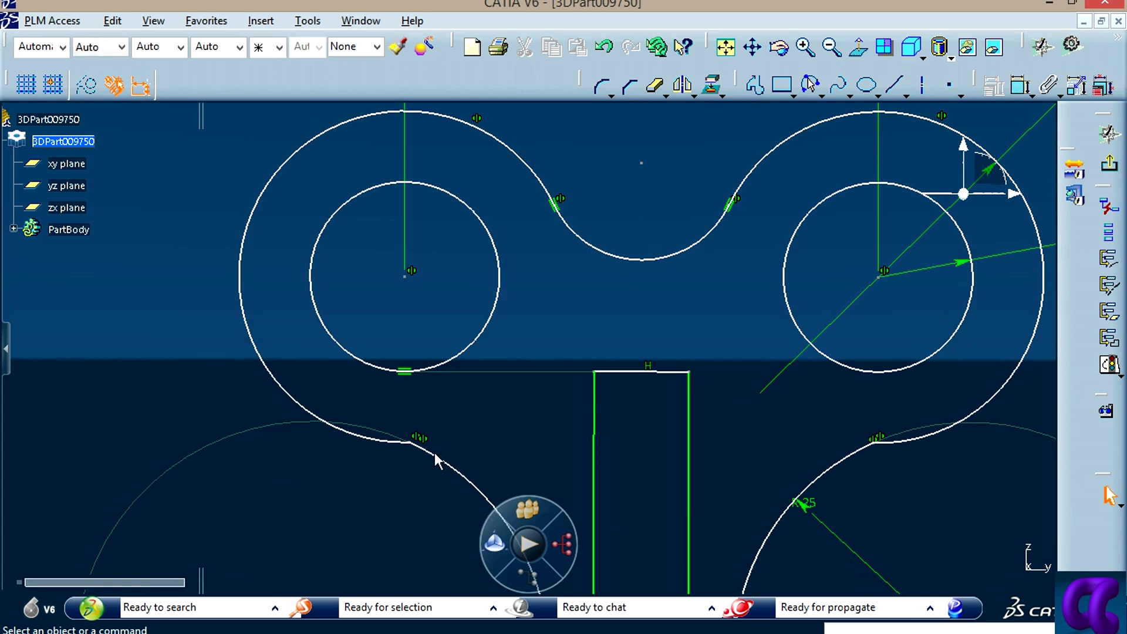
mouse_move(446, 449)
middle_down()
mouse_move(388, 345)
mouse_move(793, 411)
middle_up()
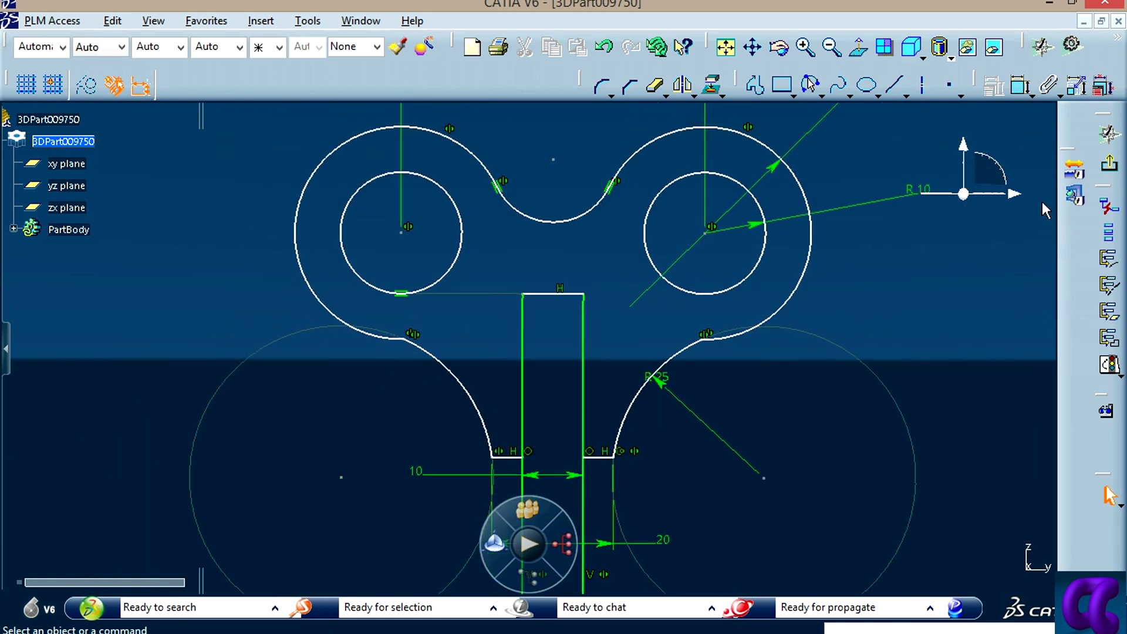
Step: Dimension the stem's top edge above the shoulder line, changing 26.909 to 32 mm
click(1020, 85)
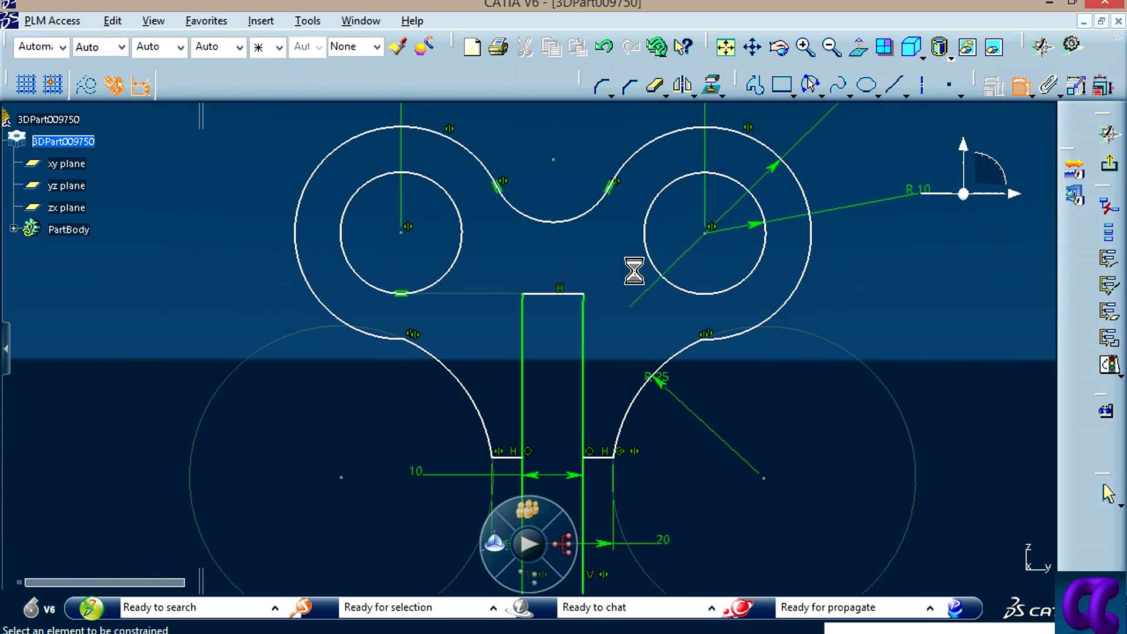
click(562, 293)
click(511, 457)
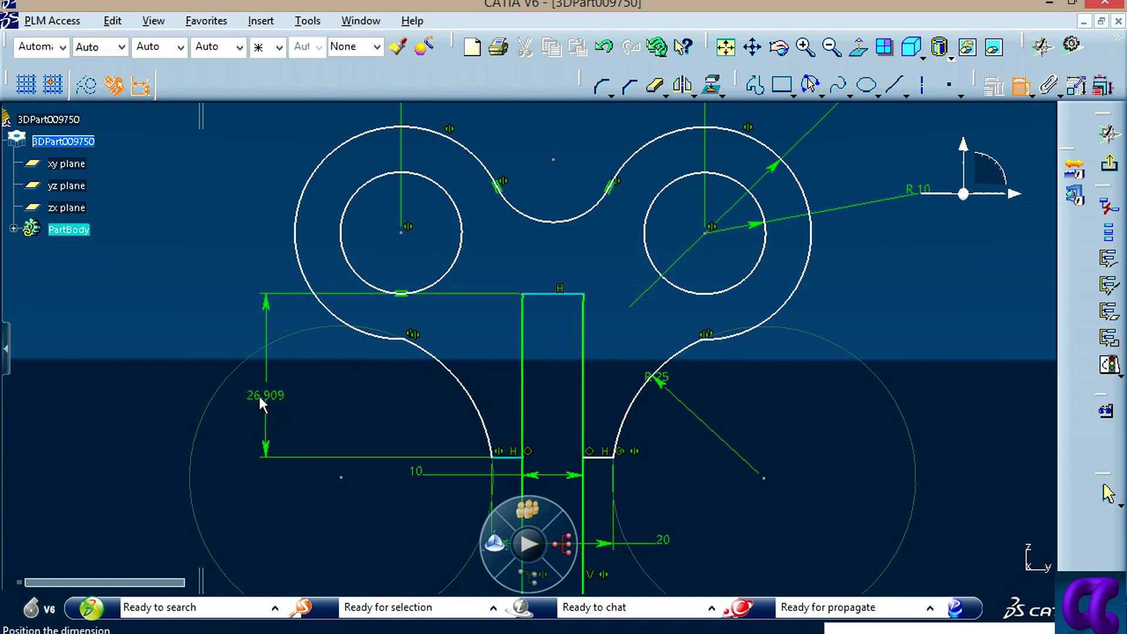
click(253, 393)
key(alt+Tab)
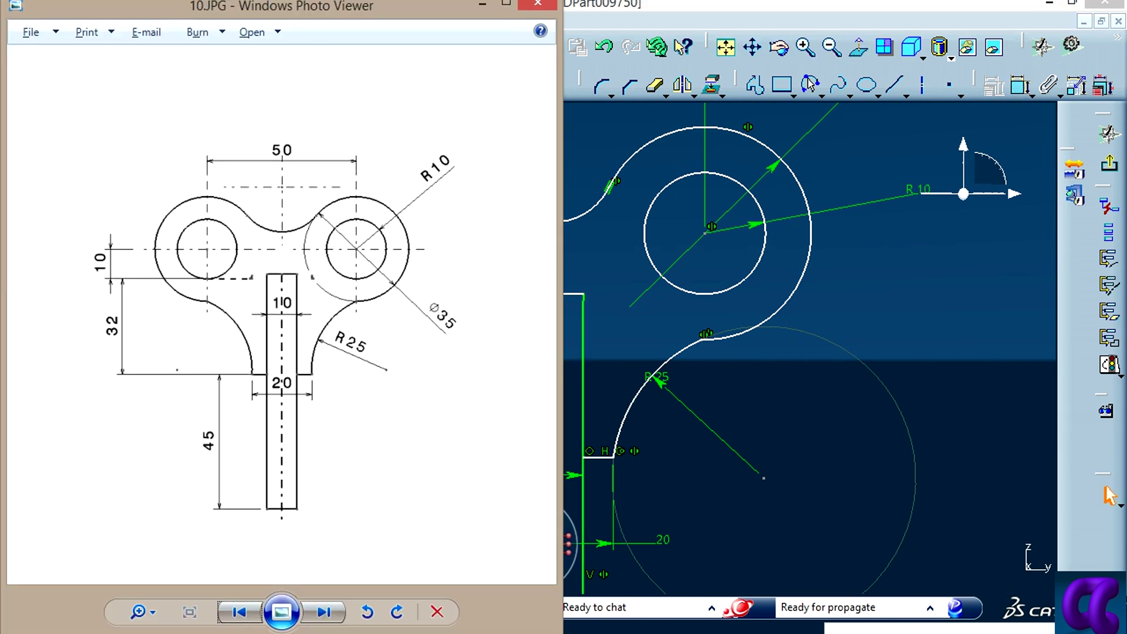
key(alt+Tab)
double_click(253, 391)
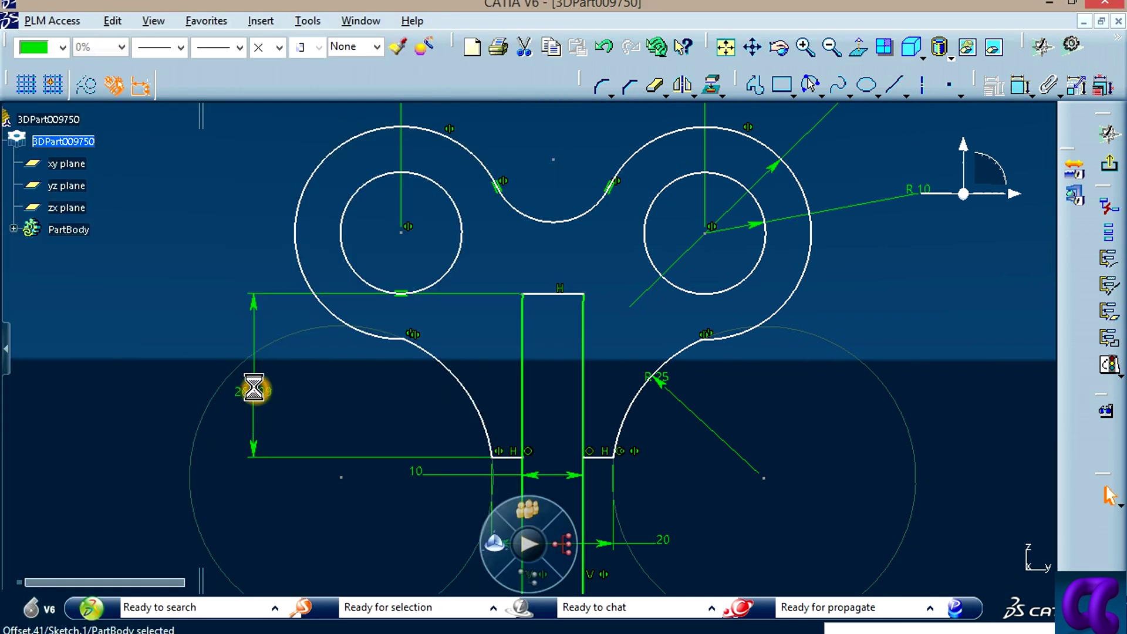
text(32)
key(Return)
key(Return)
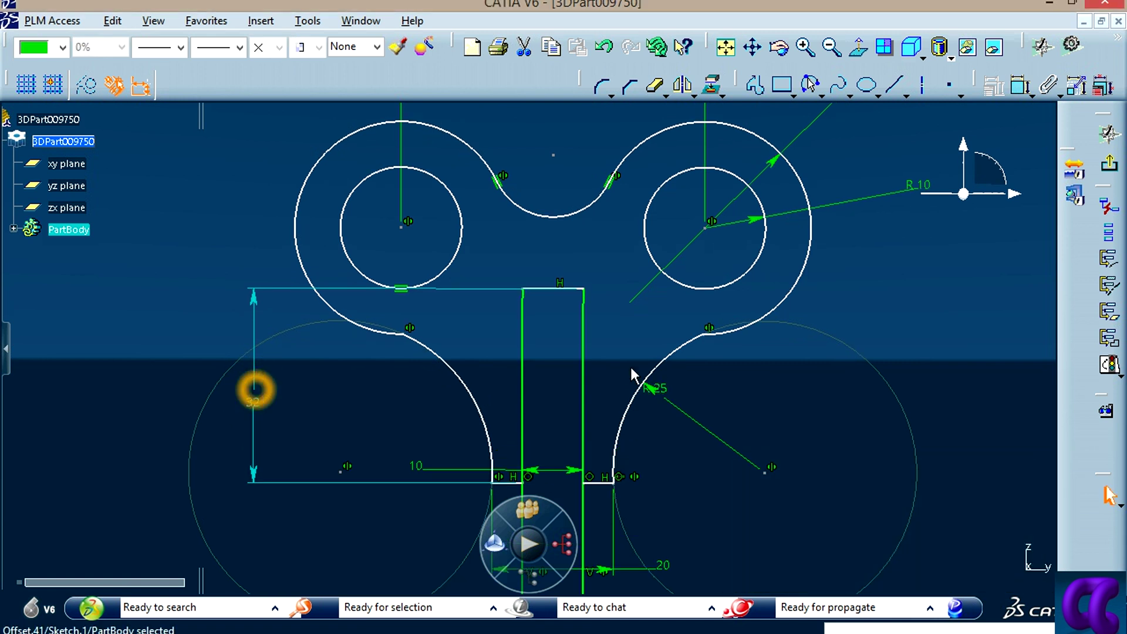
mouse_move(804, 427)
middle_down()
mouse_move(820, 473)
mouse_move(822, 405)
mouse_move(822, 467)
mouse_move(771, 507)
mouse_move(863, 470)
mouse_move(886, 486)
mouse_move(898, 478)
middle_up()
Step: Add a 45 mm dimension from the shoulder line to the stem's bottom edge
click(1017, 90)
click(741, 320)
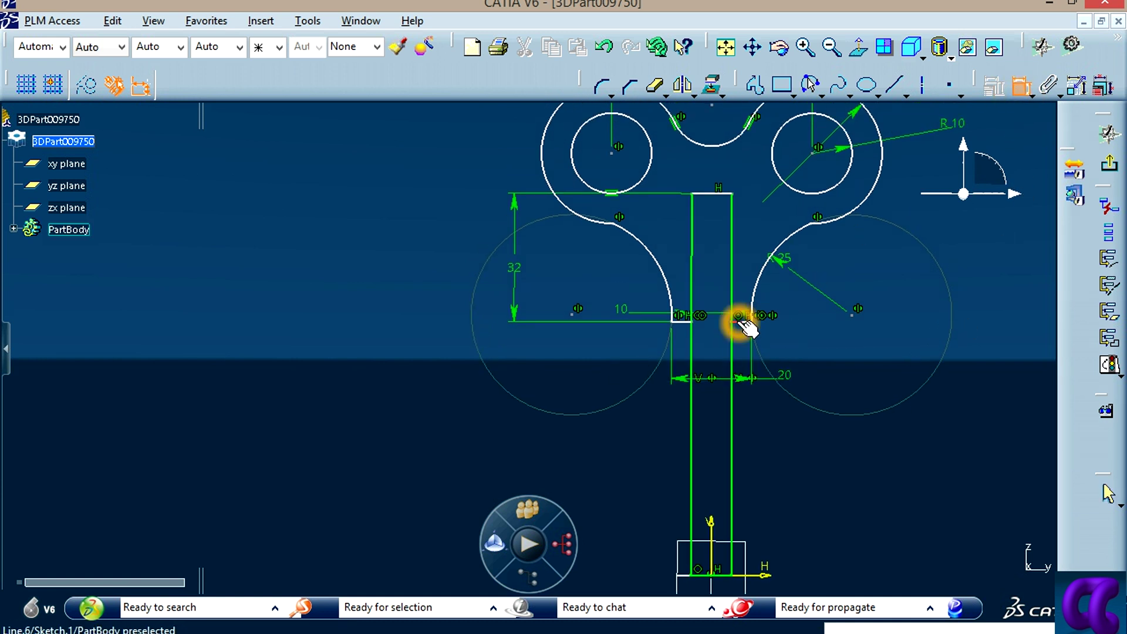
click(681, 320)
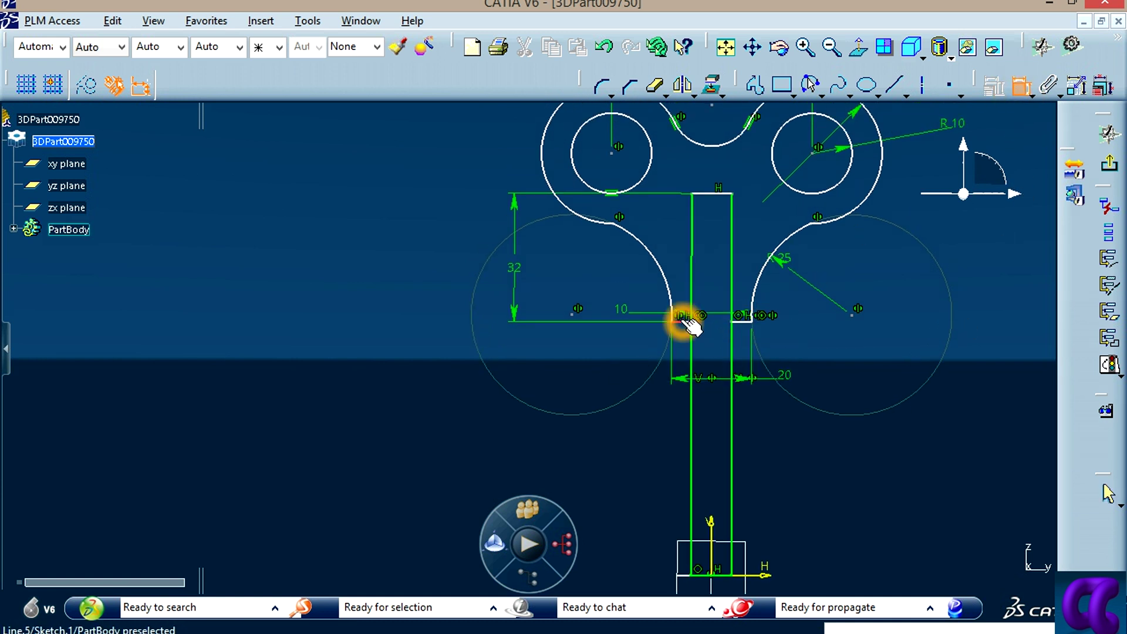
click(764, 575)
click(612, 460)
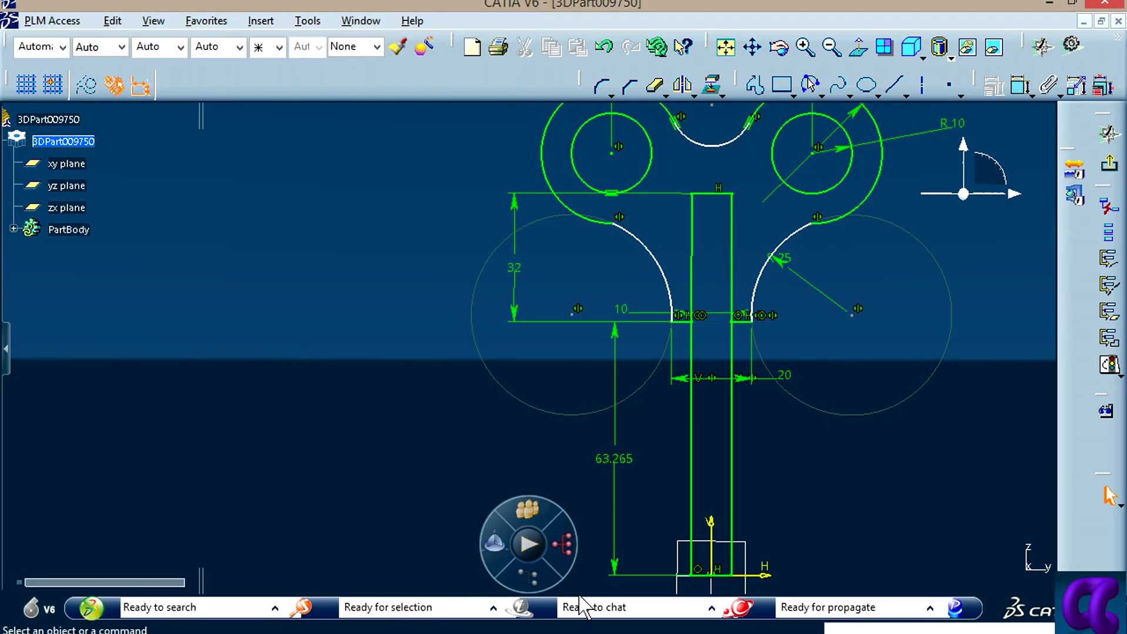
double_click(621, 459)
text(45)
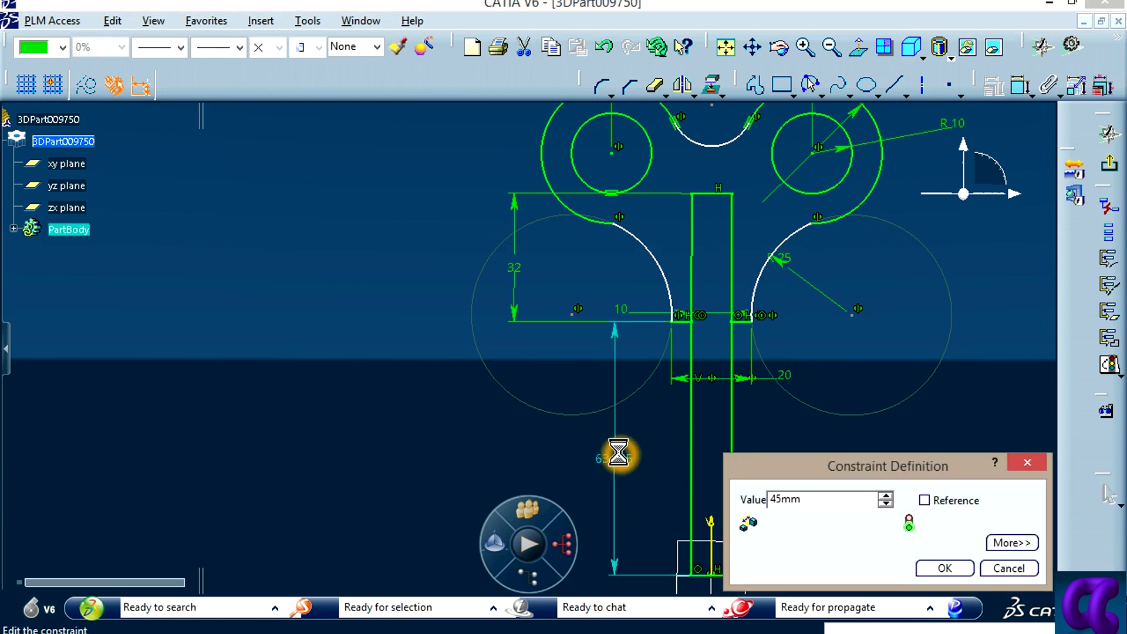
key(Return)
Step: Reposition the 20, 10, R25 and 32 dimension labels neatly around the stem
mouse_move(885, 403)
middle_down()
mouse_move(861, 374)
mouse_move(712, 409)
middle_up()
mouse_move(712, 409)
mouse_down()
mouse_move(643, 428)
mouse_move(693, 424)
mouse_up()
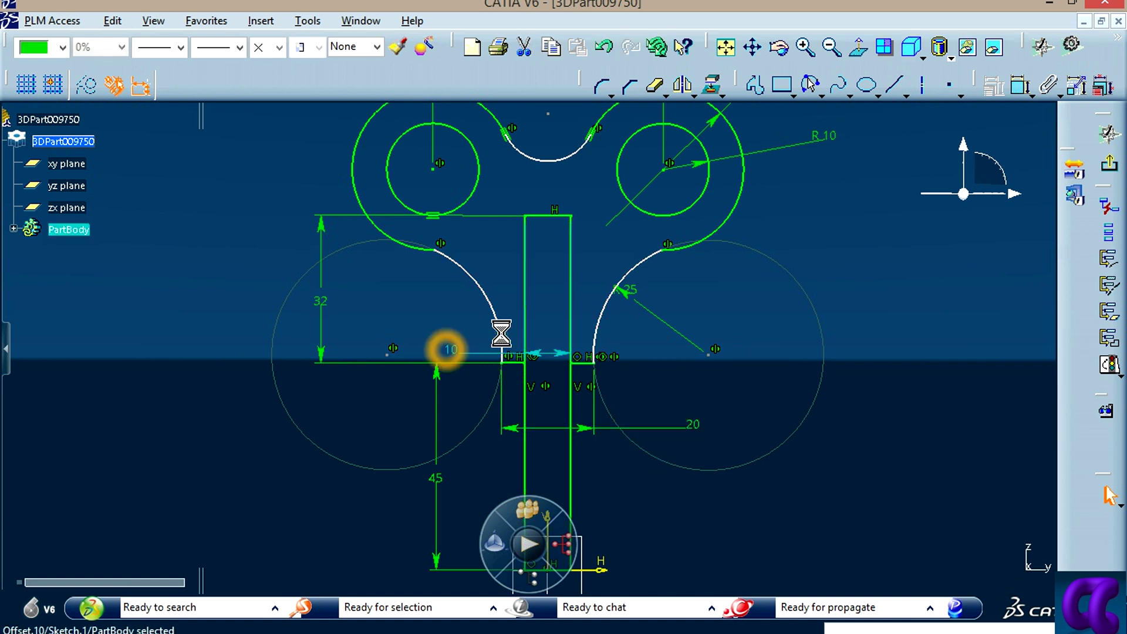
drag(448, 347, 554, 286)
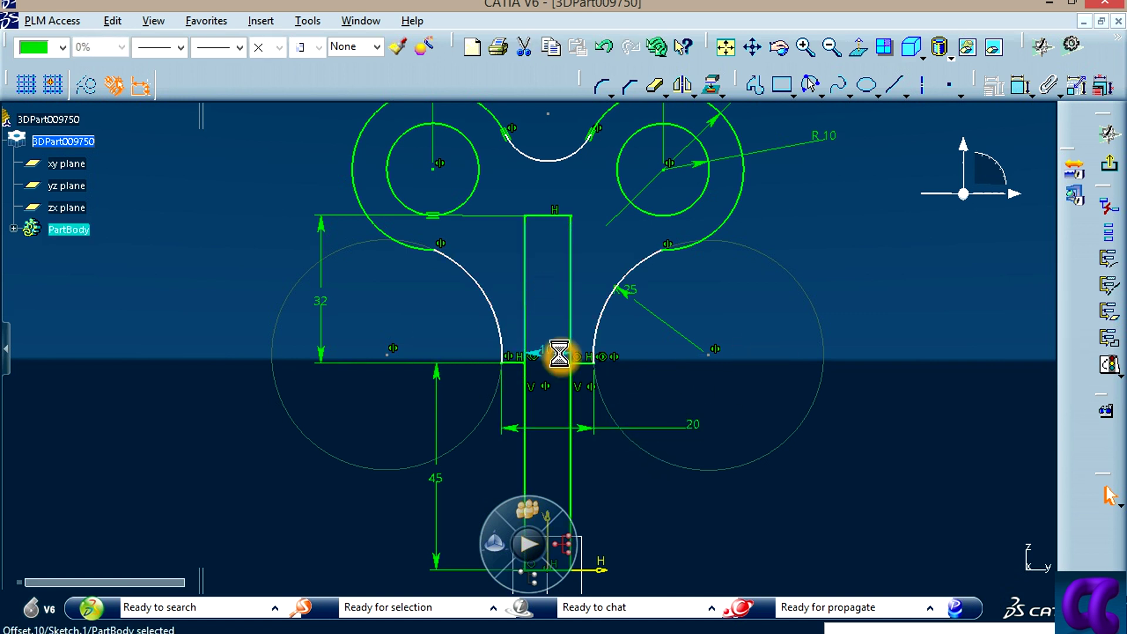
drag(558, 354, 553, 274)
click(878, 375)
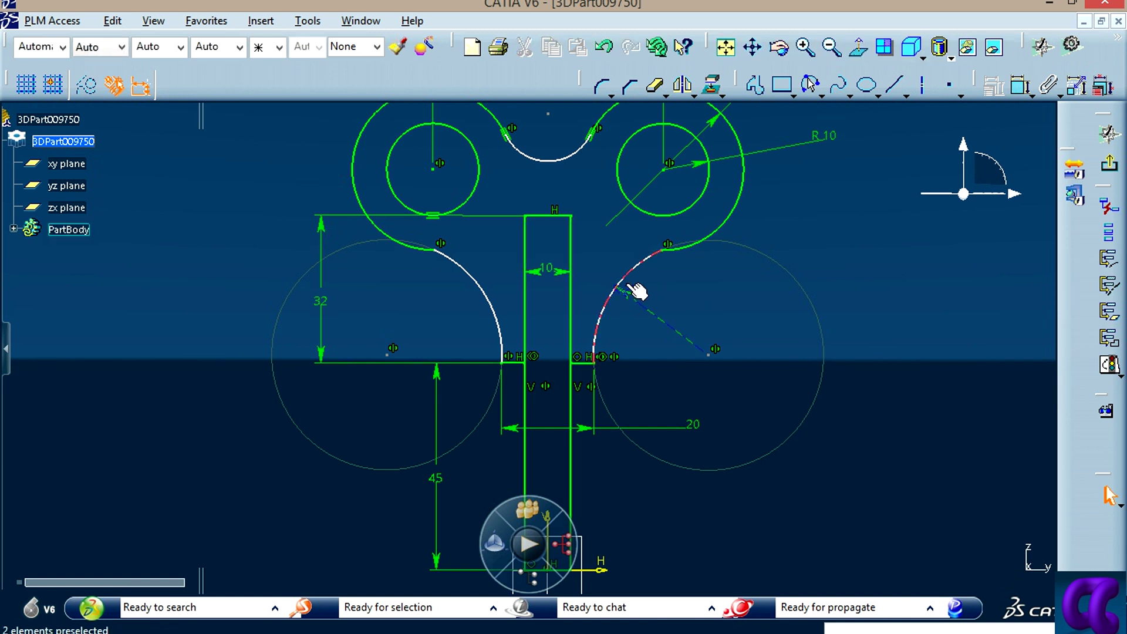
drag(636, 289, 690, 316)
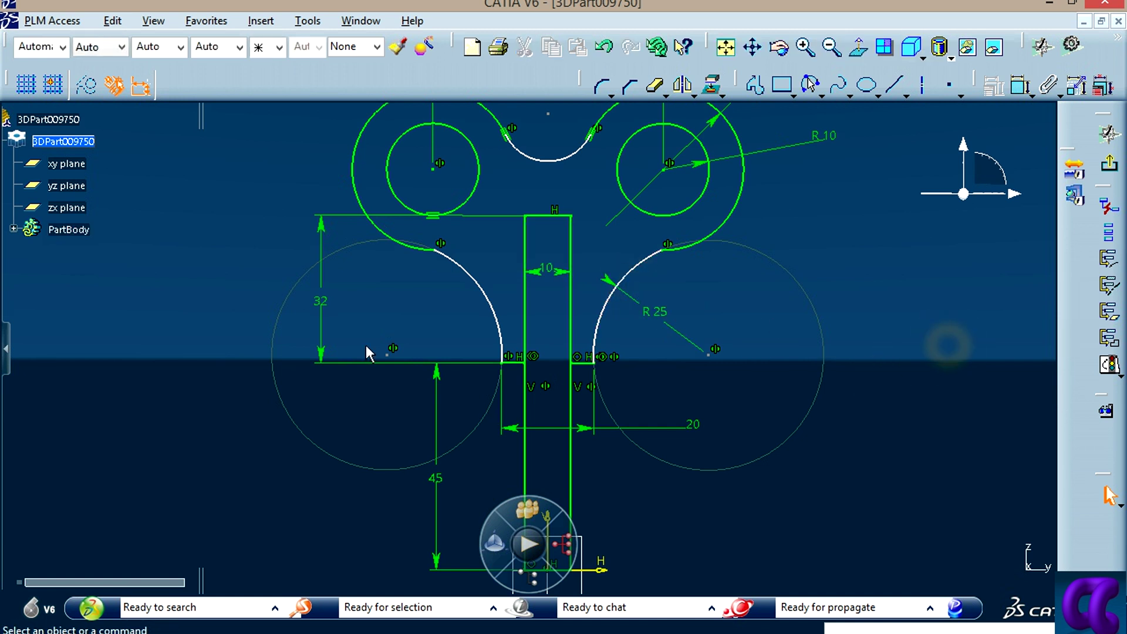
click(322, 300)
click(398, 312)
drag(321, 230, 351, 244)
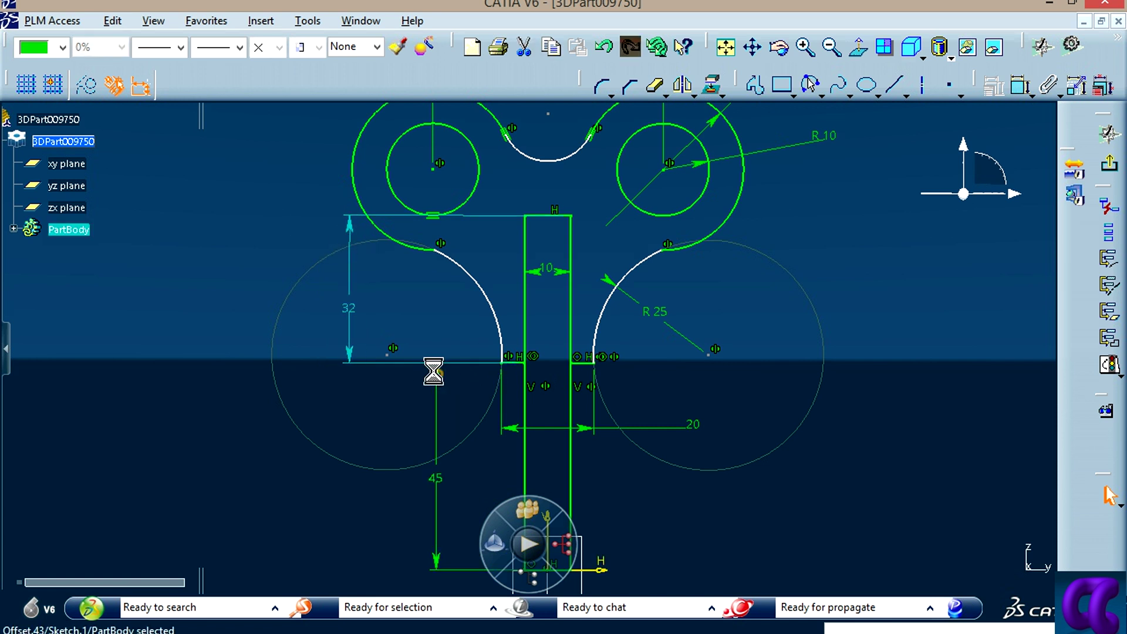
click(749, 401)
mouse_move(804, 487)
middle_down()
mouse_move(778, 388)
mouse_move(933, 467)
mouse_move(935, 493)
mouse_move(926, 470)
mouse_move(878, 459)
middle_up()
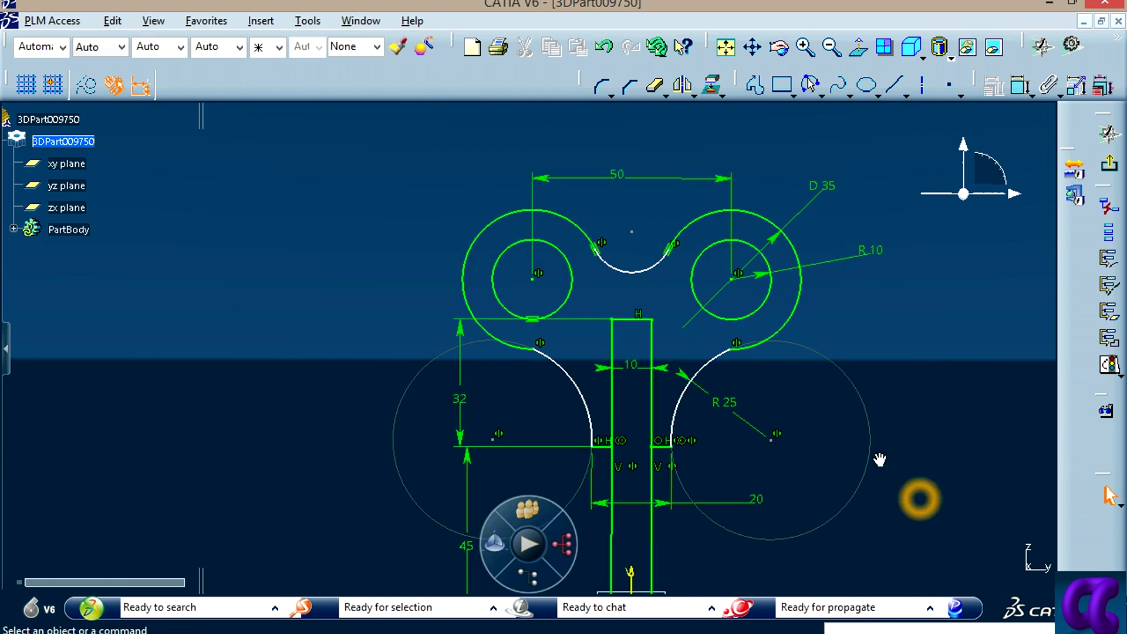
mouse_move(648, 275)
mouse_down()
mouse_move(639, 226)
mouse_move(649, 264)
mouse_up()
click(936, 463)
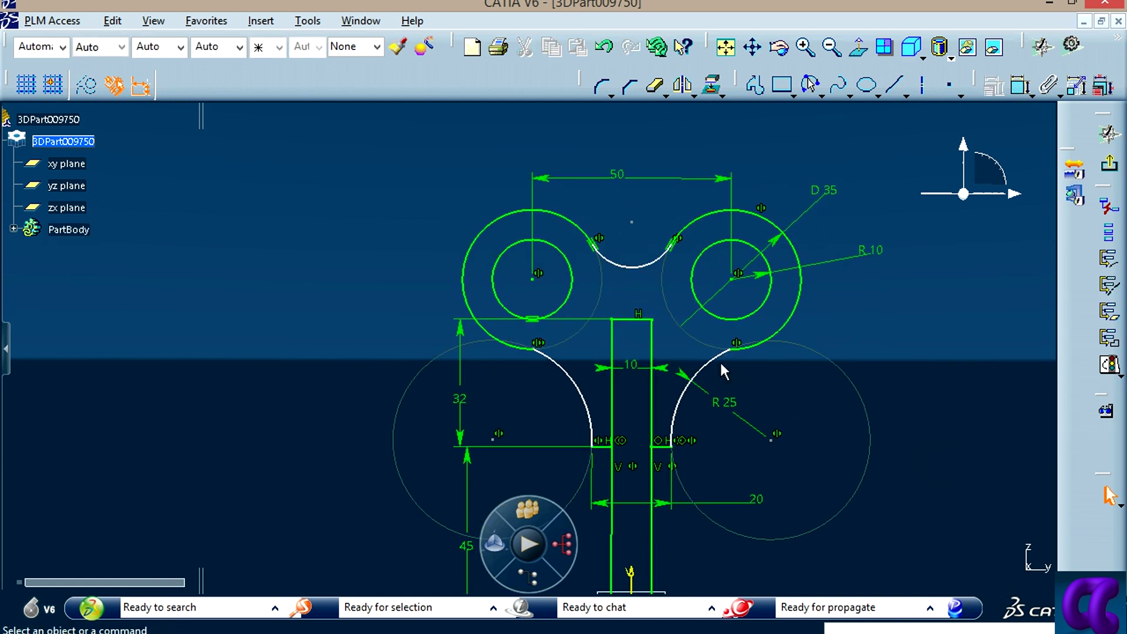
click(734, 356)
mouse_move(739, 357)
mouse_down()
mouse_move(769, 359)
mouse_move(729, 392)
mouse_move(770, 395)
mouse_move(741, 404)
mouse_up()
click(905, 327)
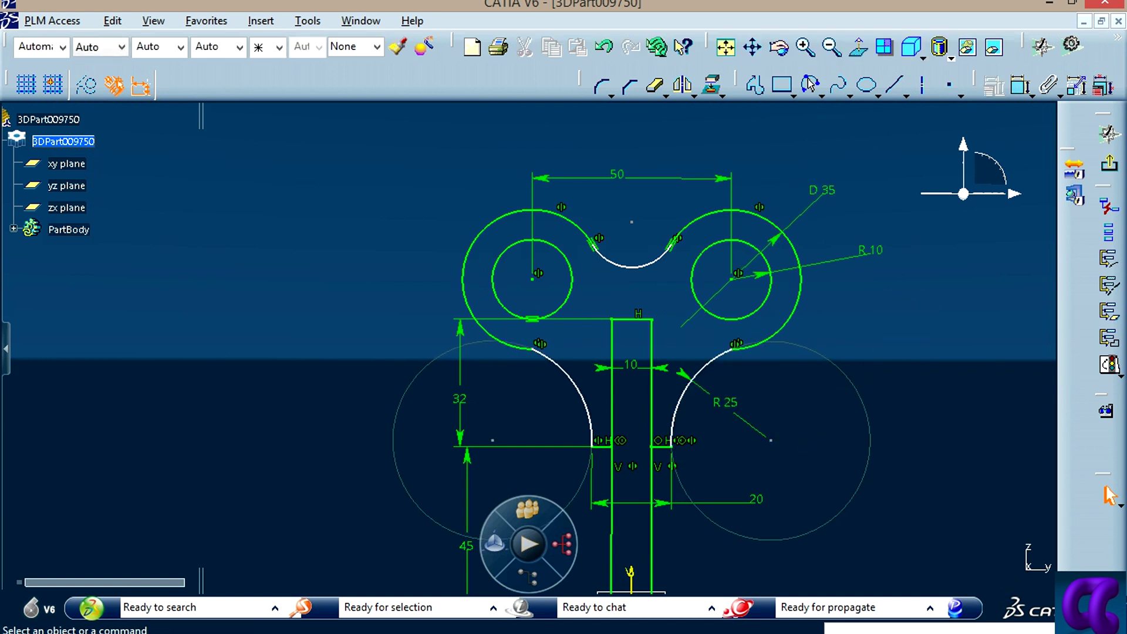
click(381, 629)
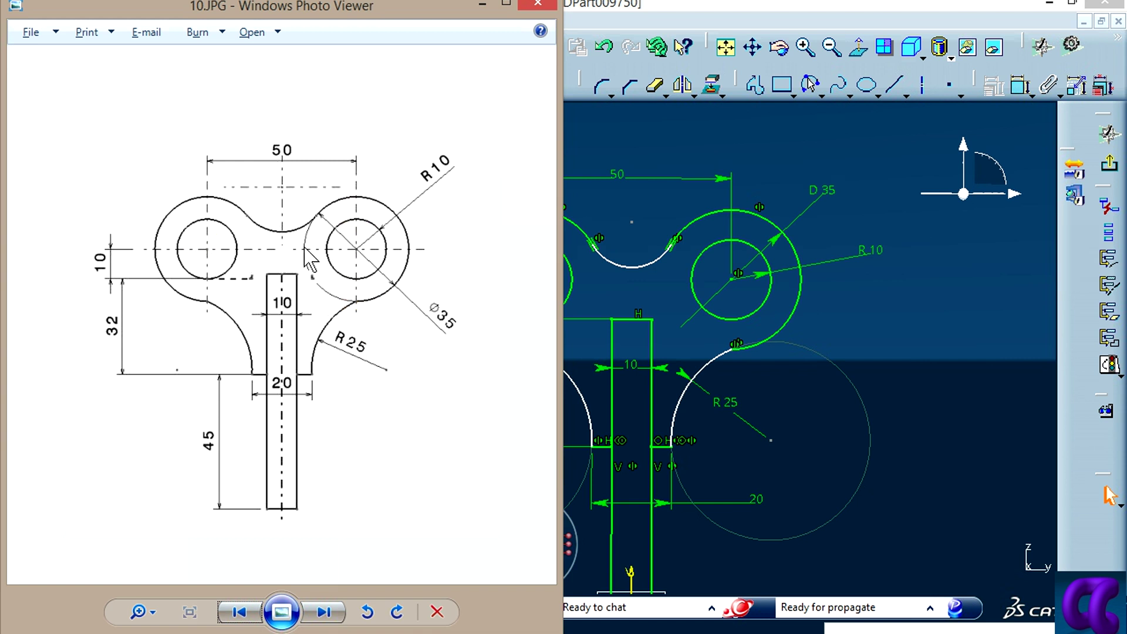
click(914, 370)
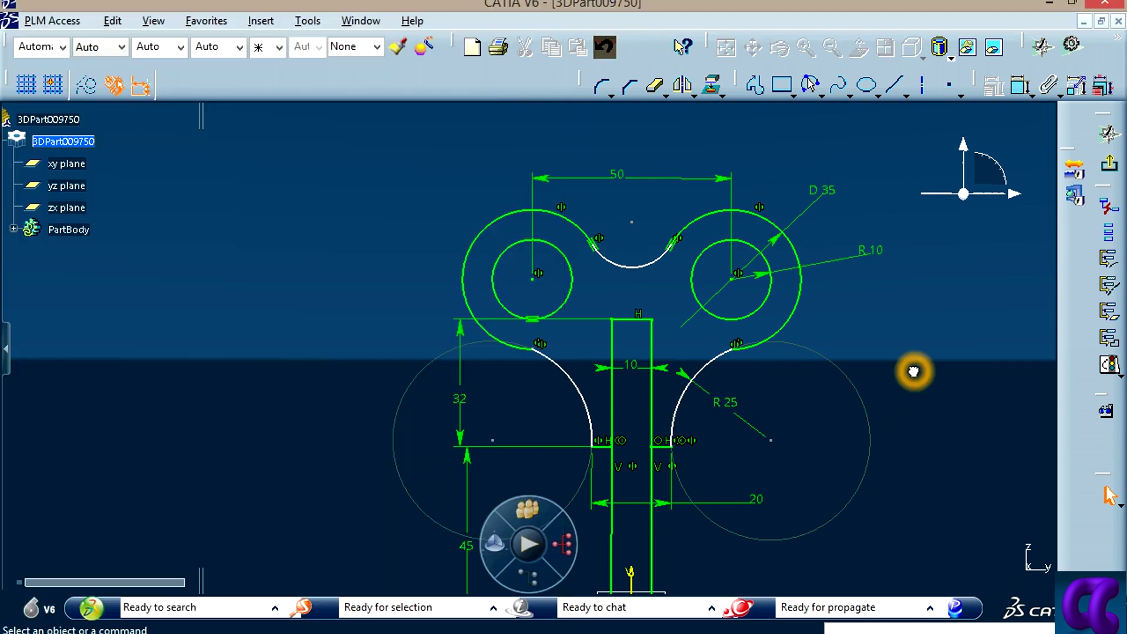
click(822, 94)
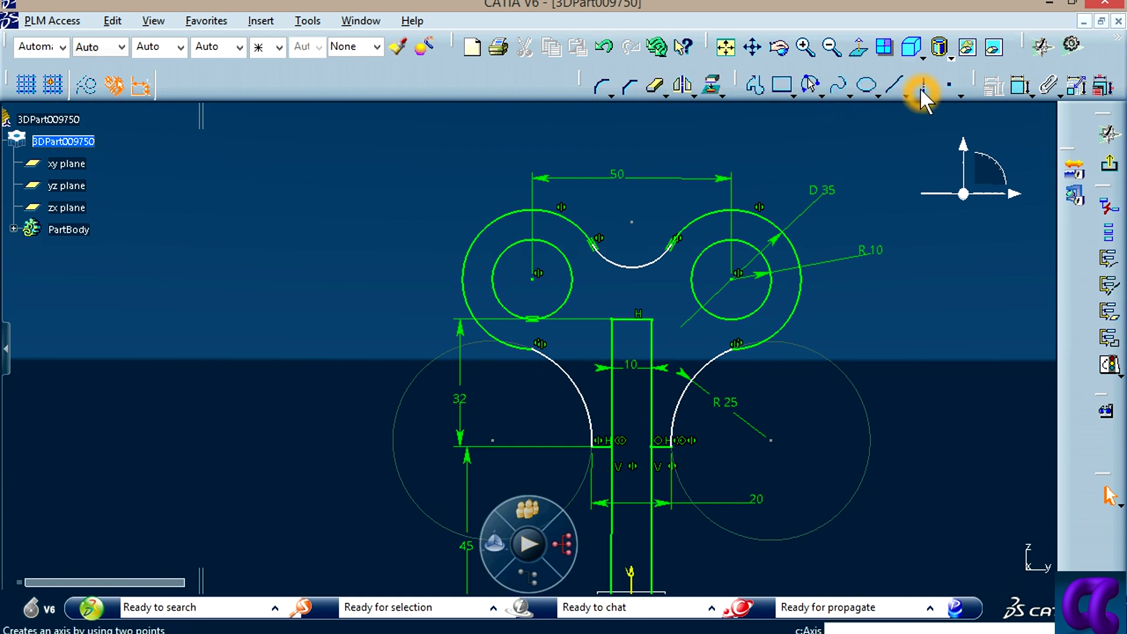
Step: Abandon a mistakenly started rectangle at the right circle's centre
click(781, 84)
click(732, 279)
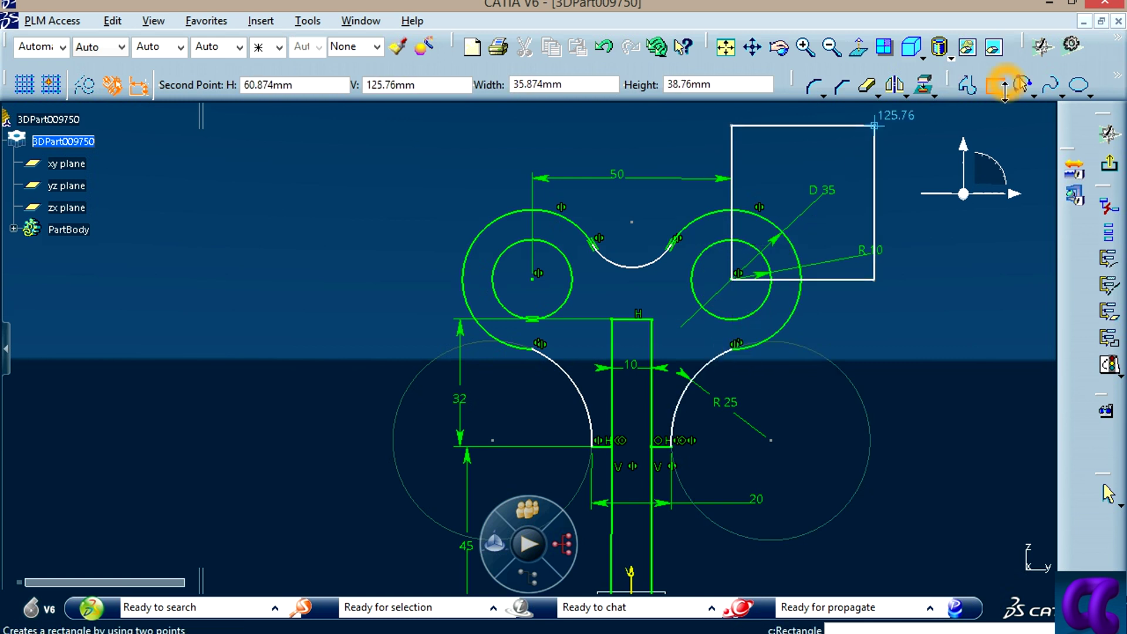
click(1004, 92)
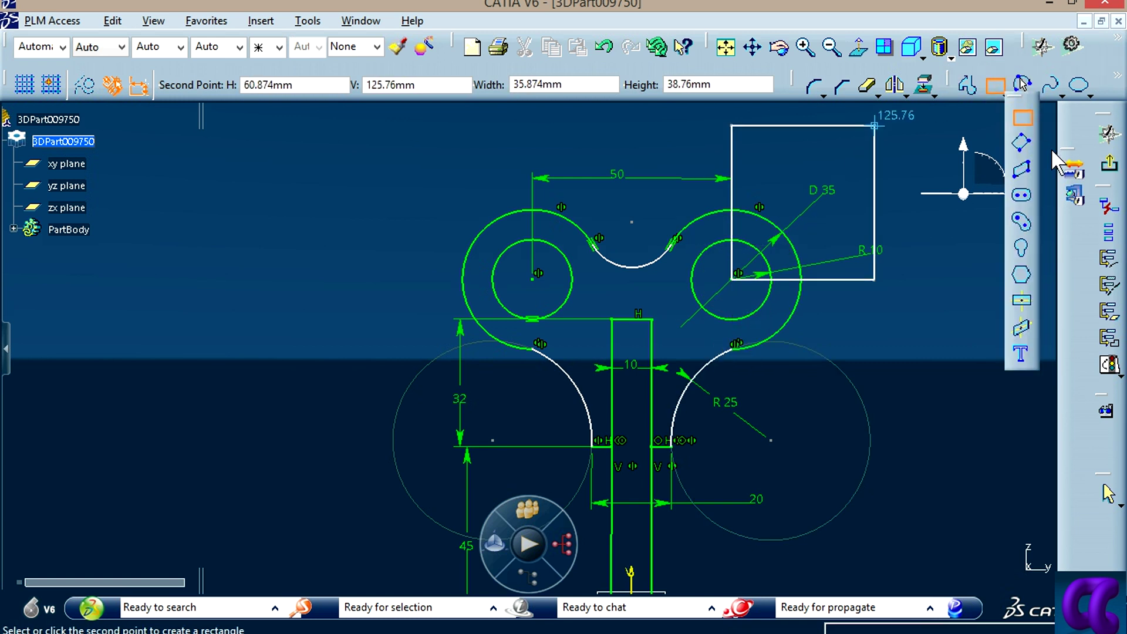
click(1020, 437)
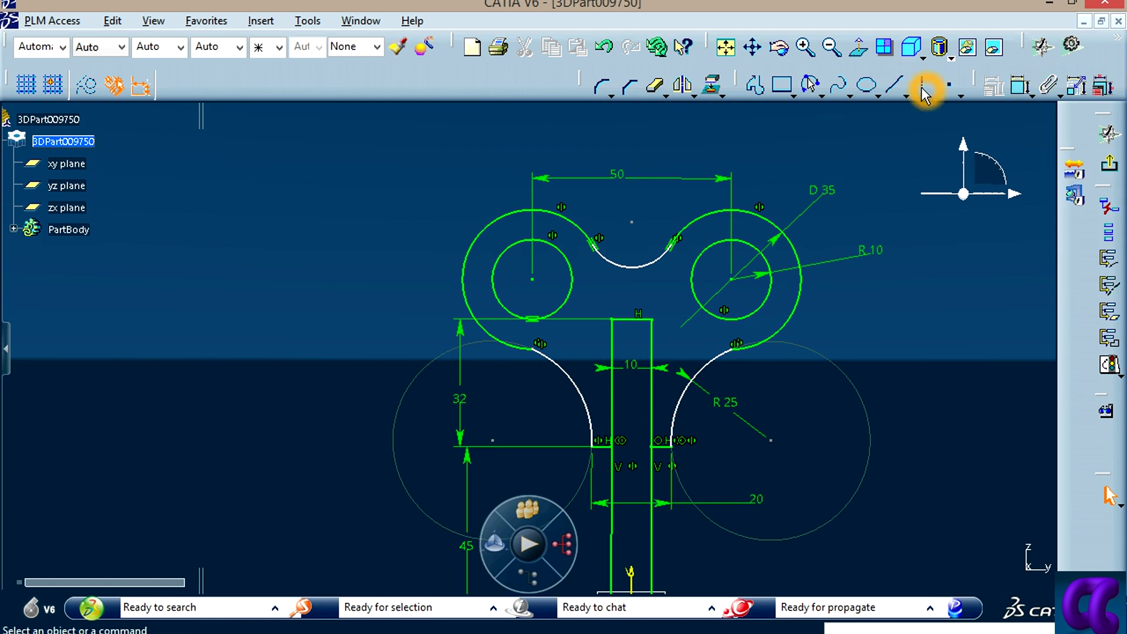
click(734, 359)
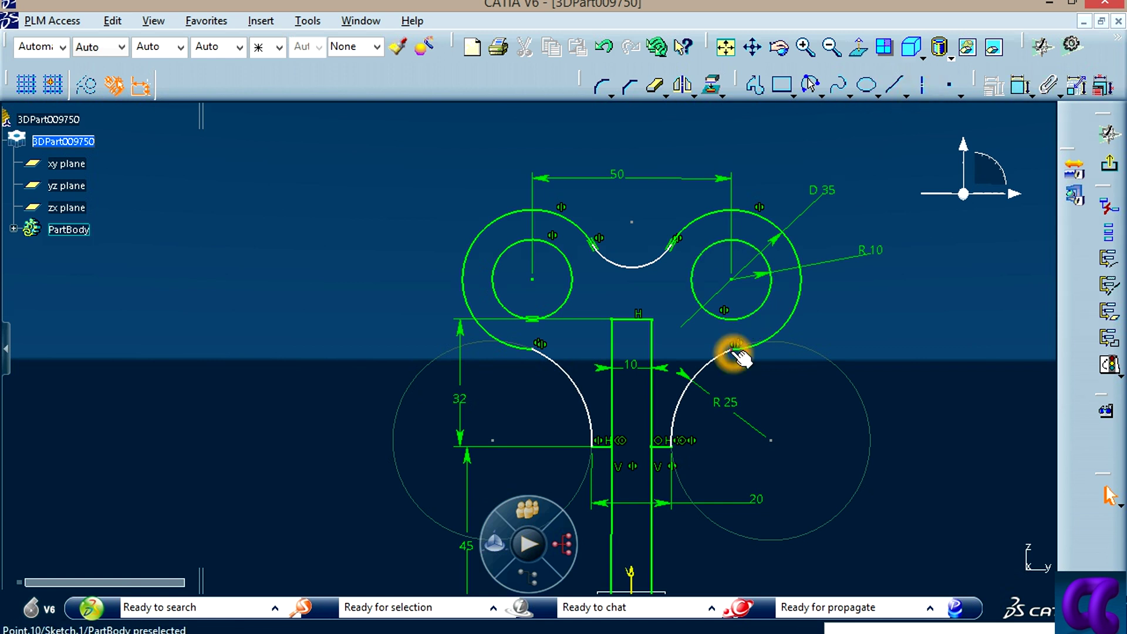
click(732, 280)
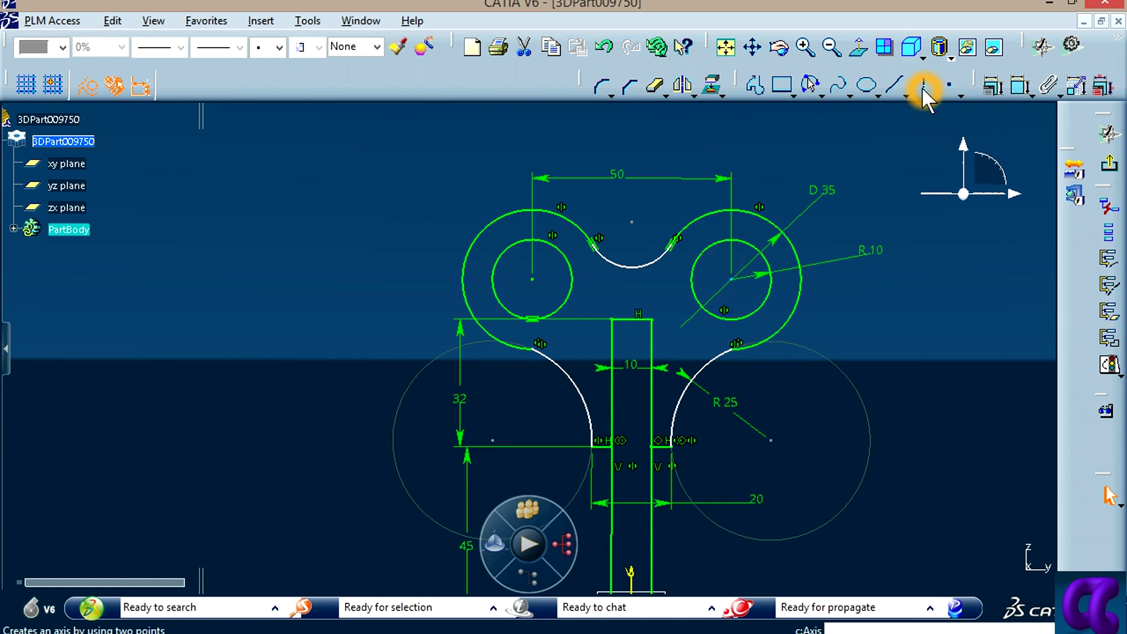
click(922, 89)
mouse_move(886, 289)
middle_down()
mouse_move(838, 268)
mouse_move(890, 264)
middle_up()
click(787, 87)
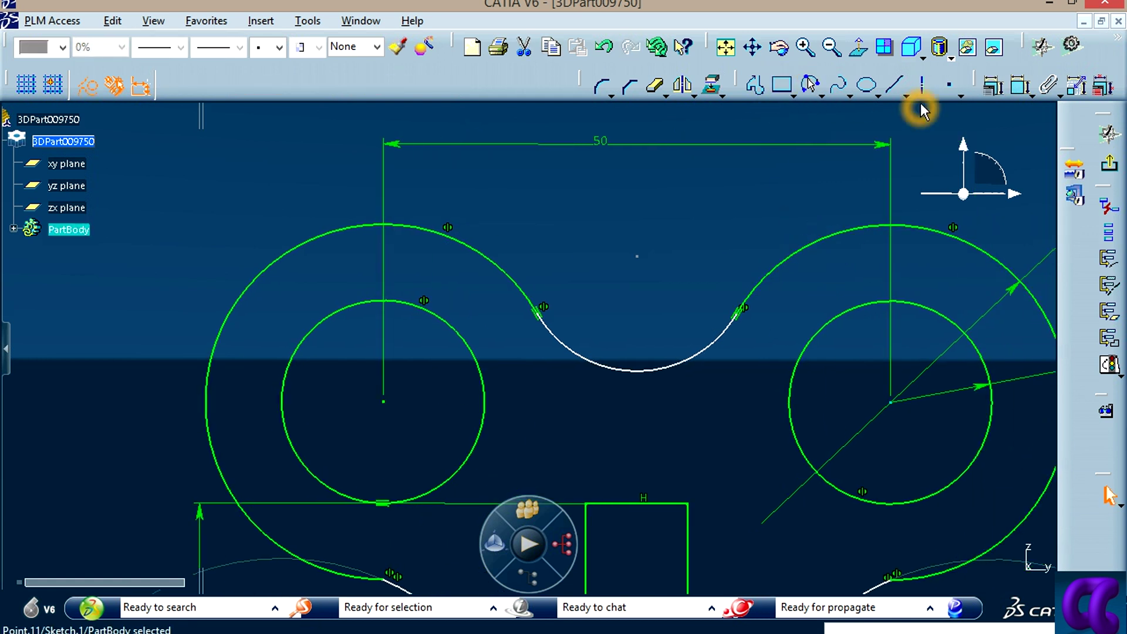
Step: Draw an axis running straight down from the right lobe's centre
click(921, 85)
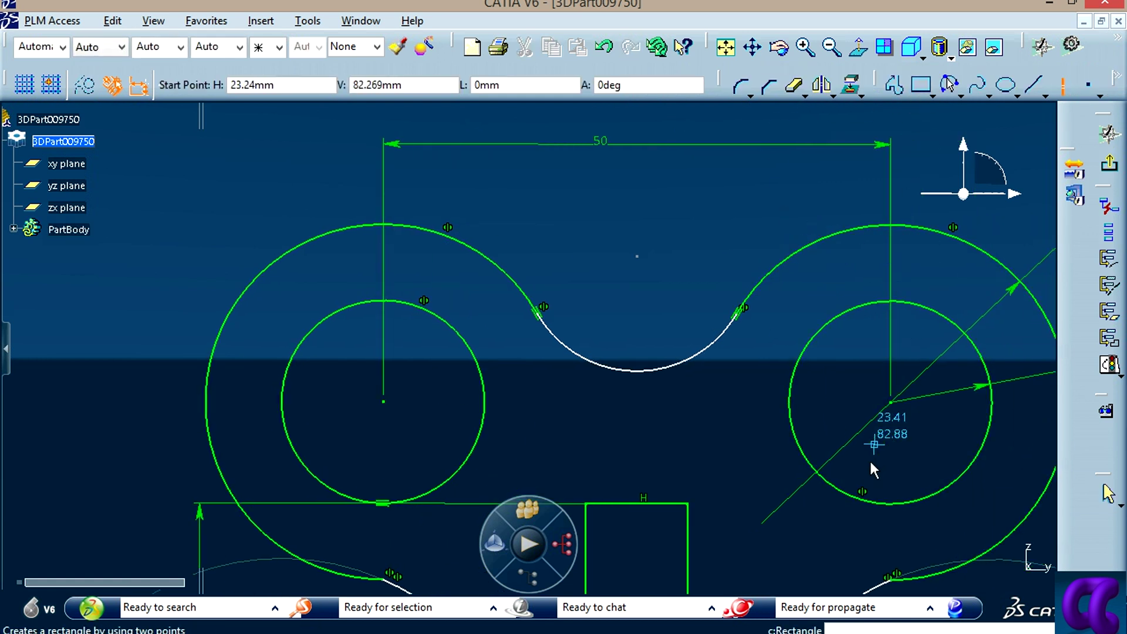
middle_drag(874, 469, 819, 358)
click(826, 302)
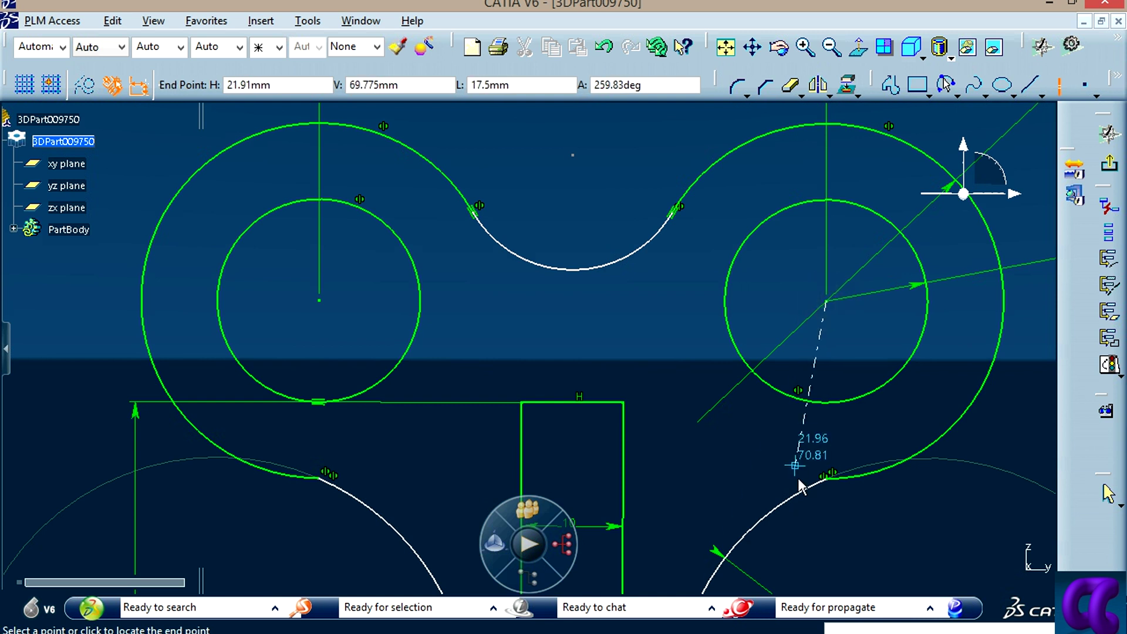
click(828, 478)
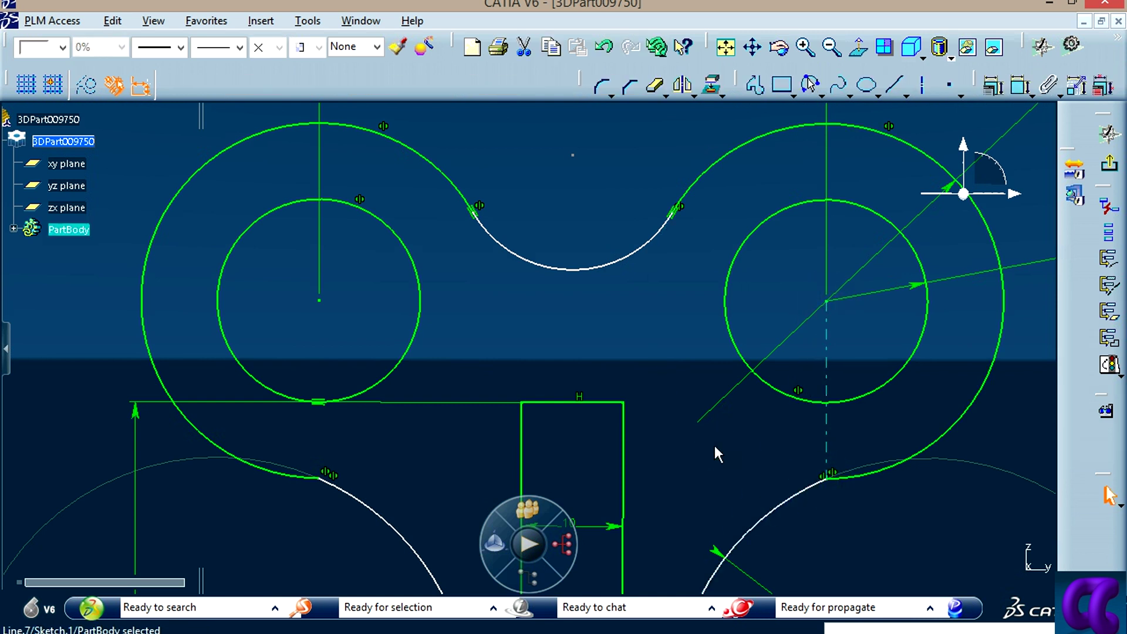
click(726, 467)
Step: Constrain the new axis to be vertical
click(838, 374)
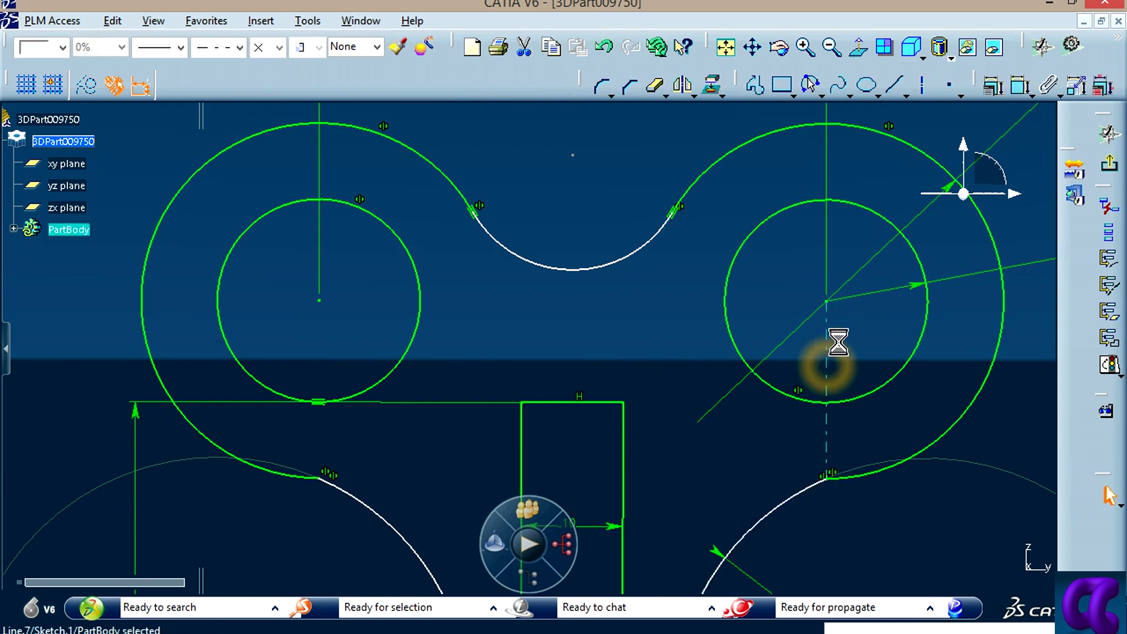
click(994, 85)
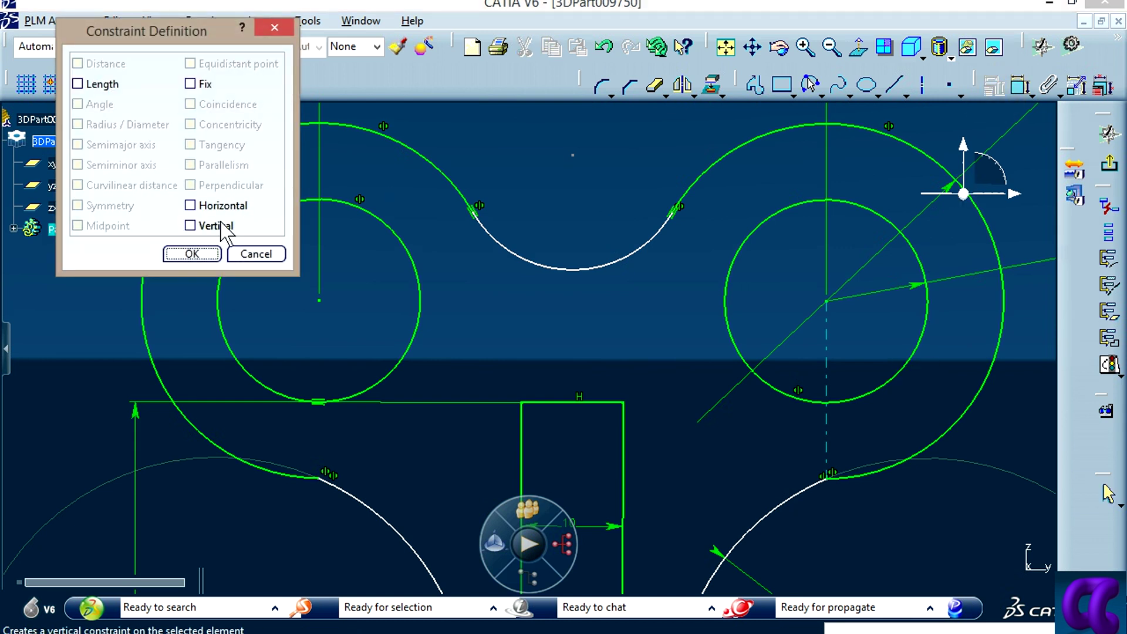
middle_drag(745, 466, 808, 471)
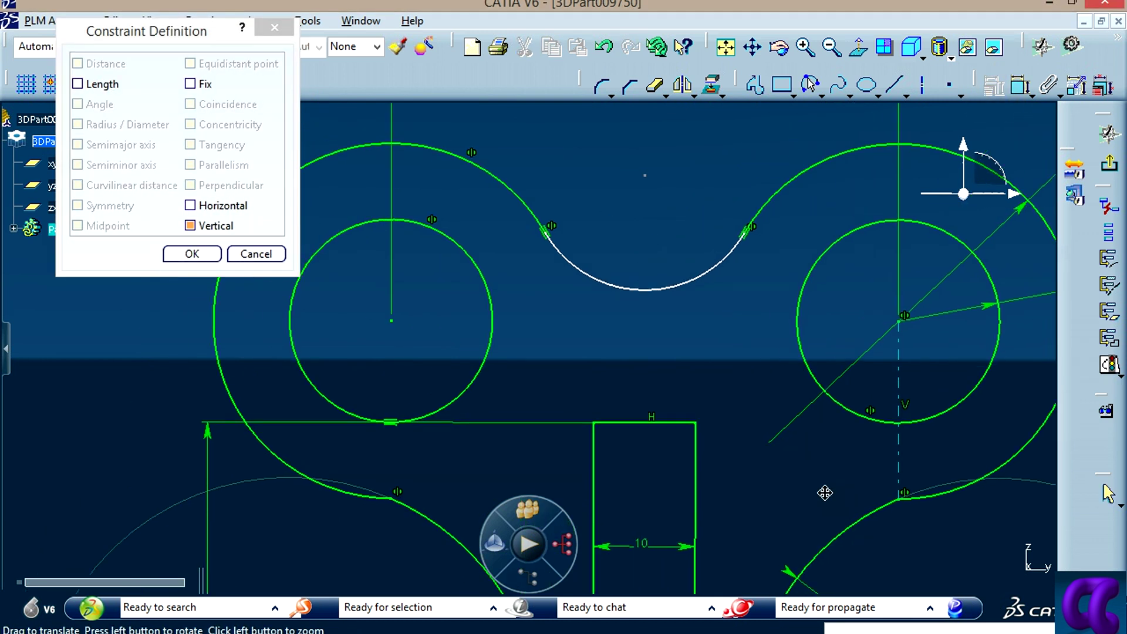
click(193, 255)
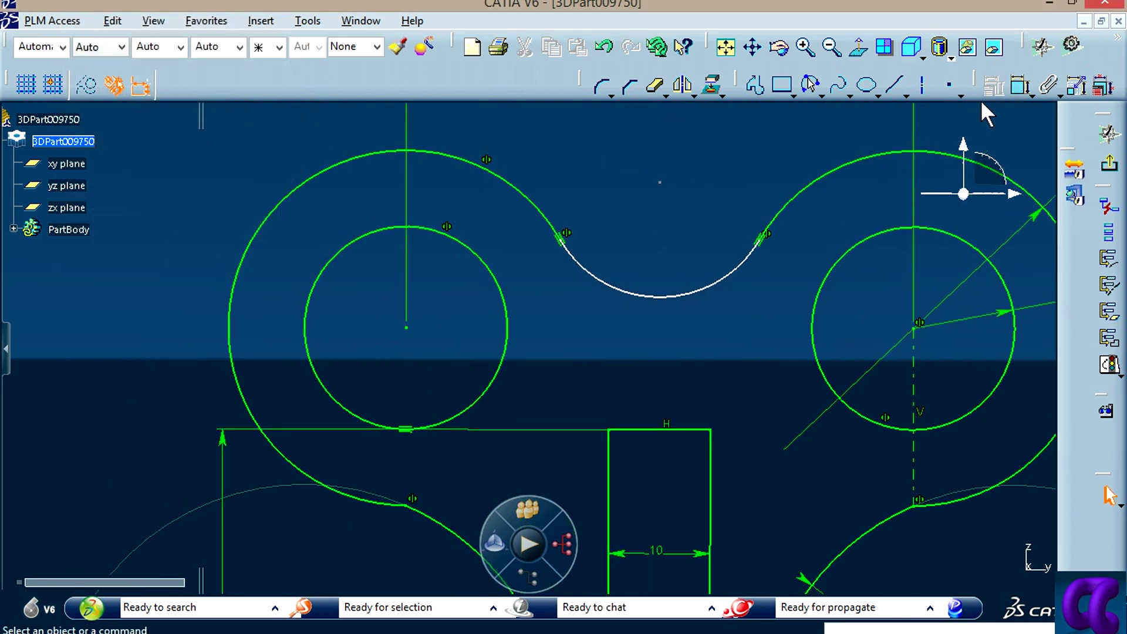
click(919, 88)
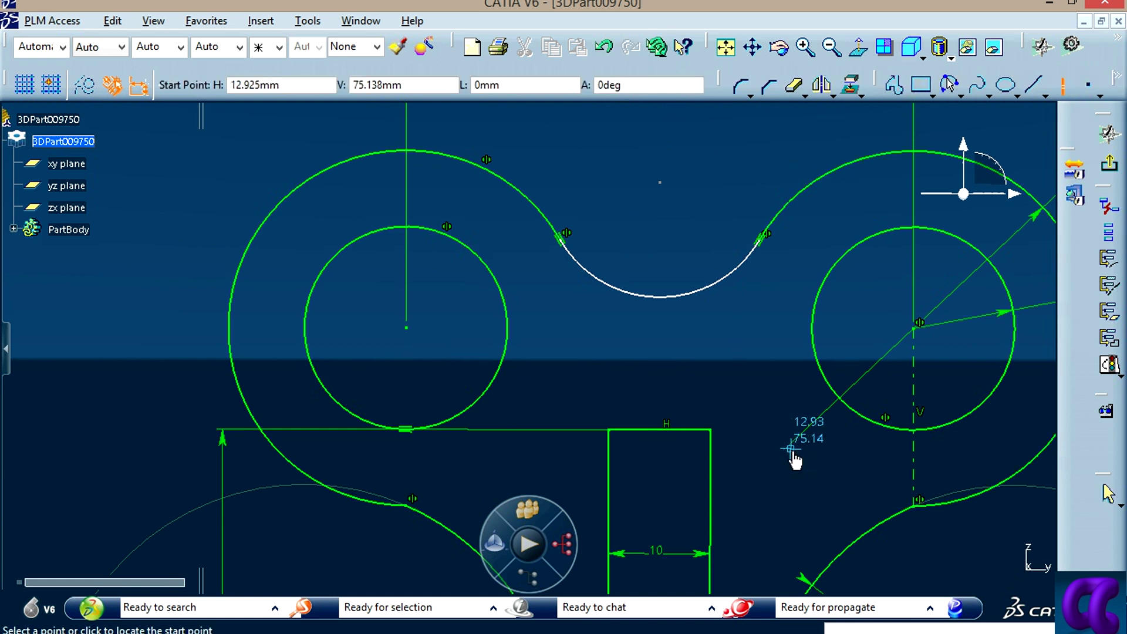
key(Escape)
scroll(674, 508, down, 2)
Step: Add a radius dimension to the concave middle arc between the lobes
scroll(636, 415, down, 2)
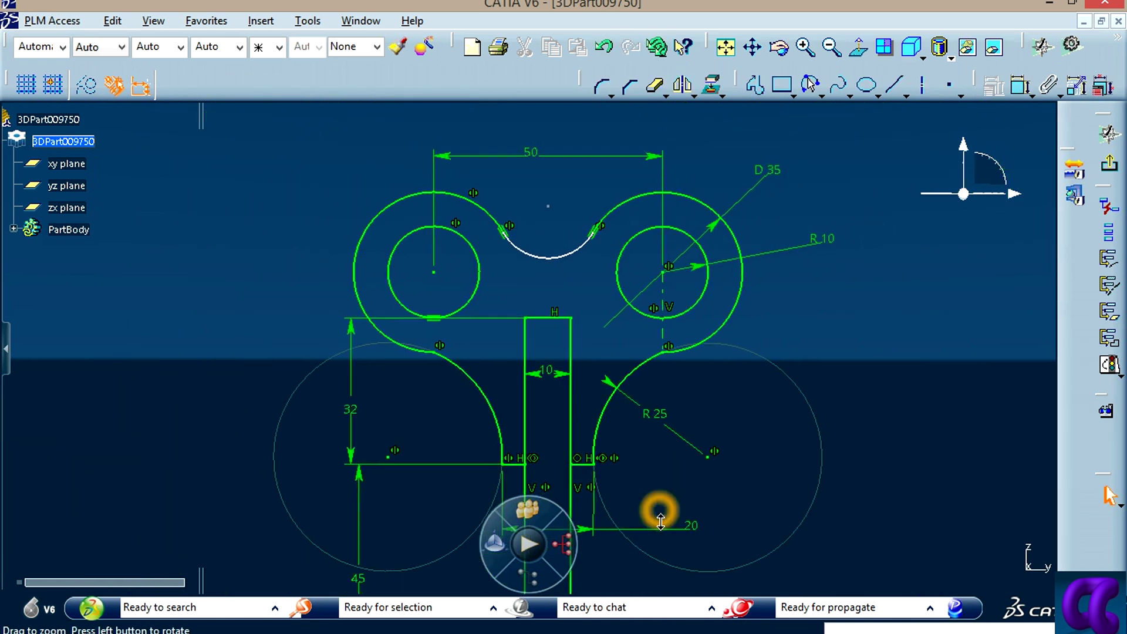
scroll(659, 511, down, 2)
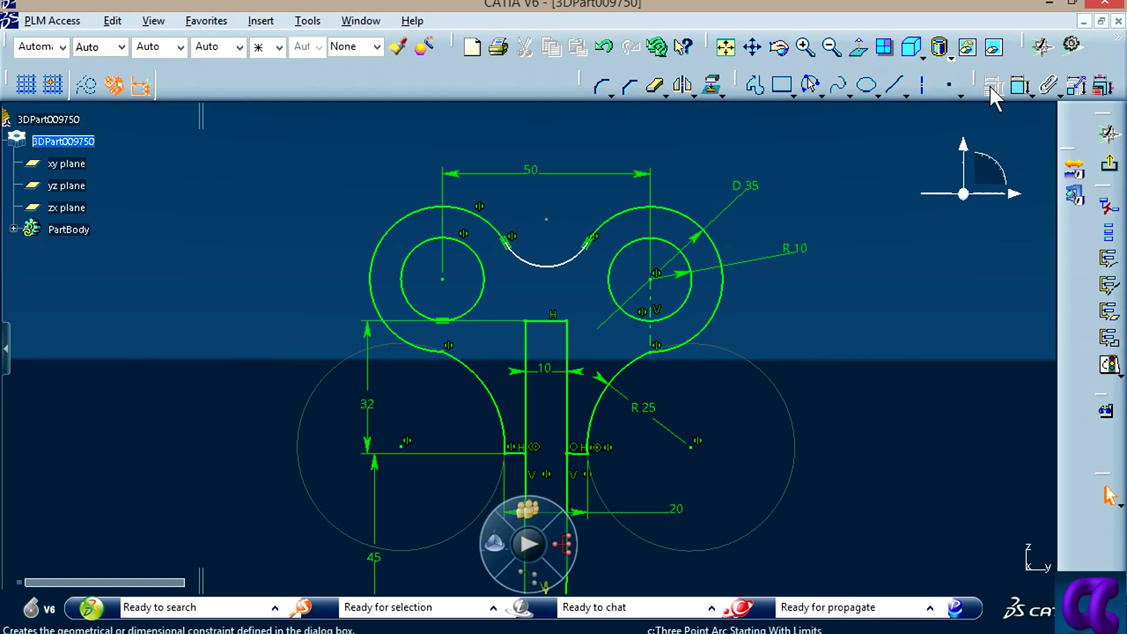
click(1019, 87)
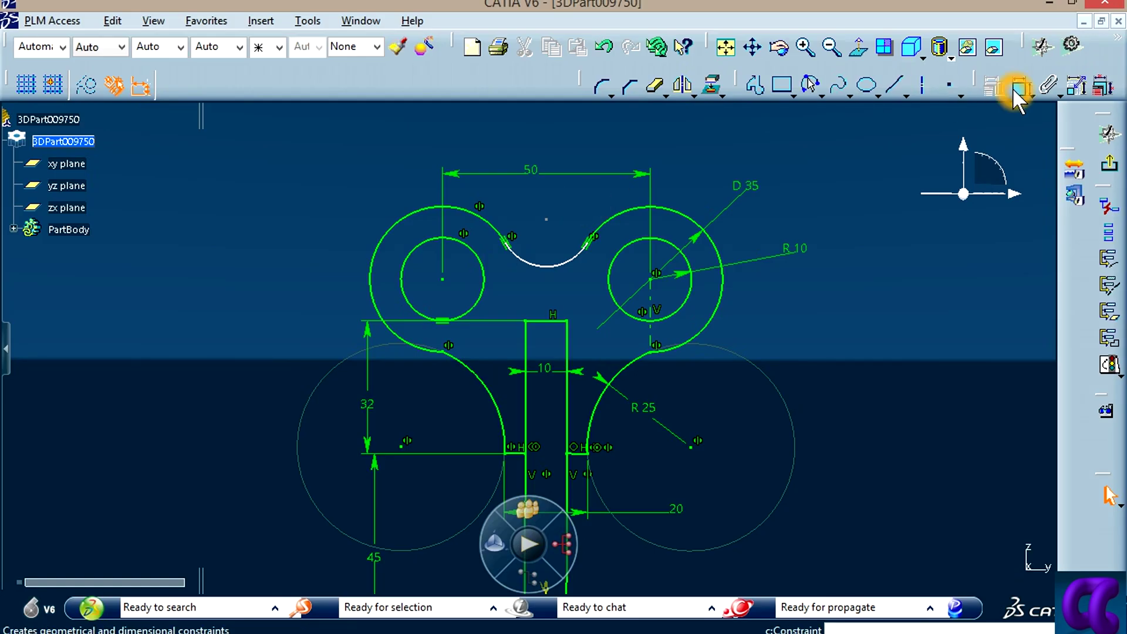
click(543, 265)
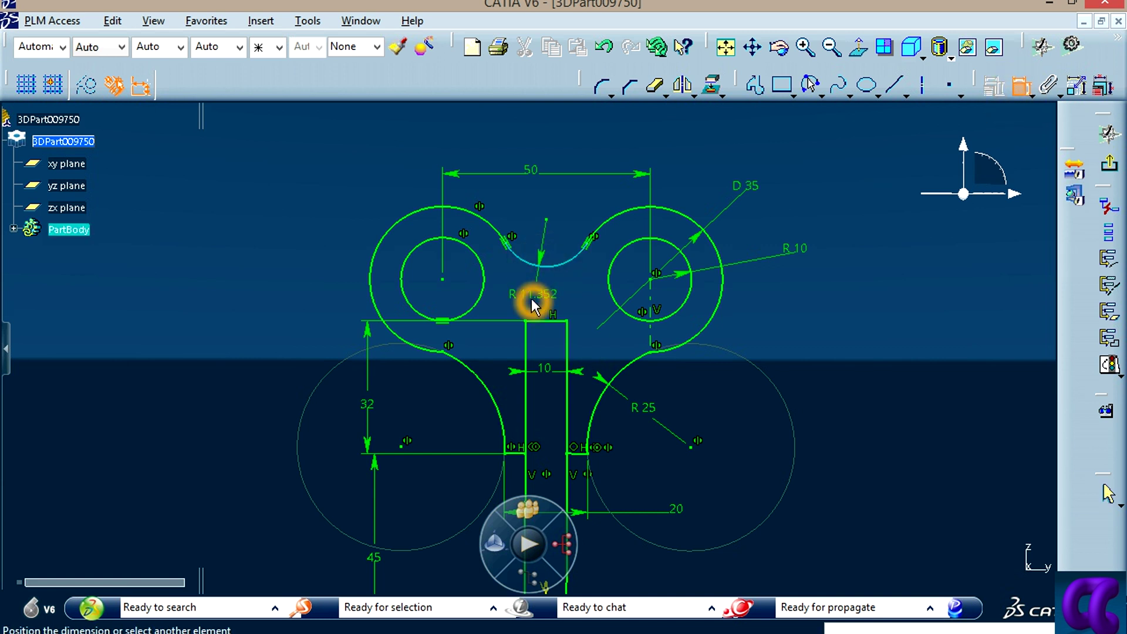
double_click(545, 299)
text(35)
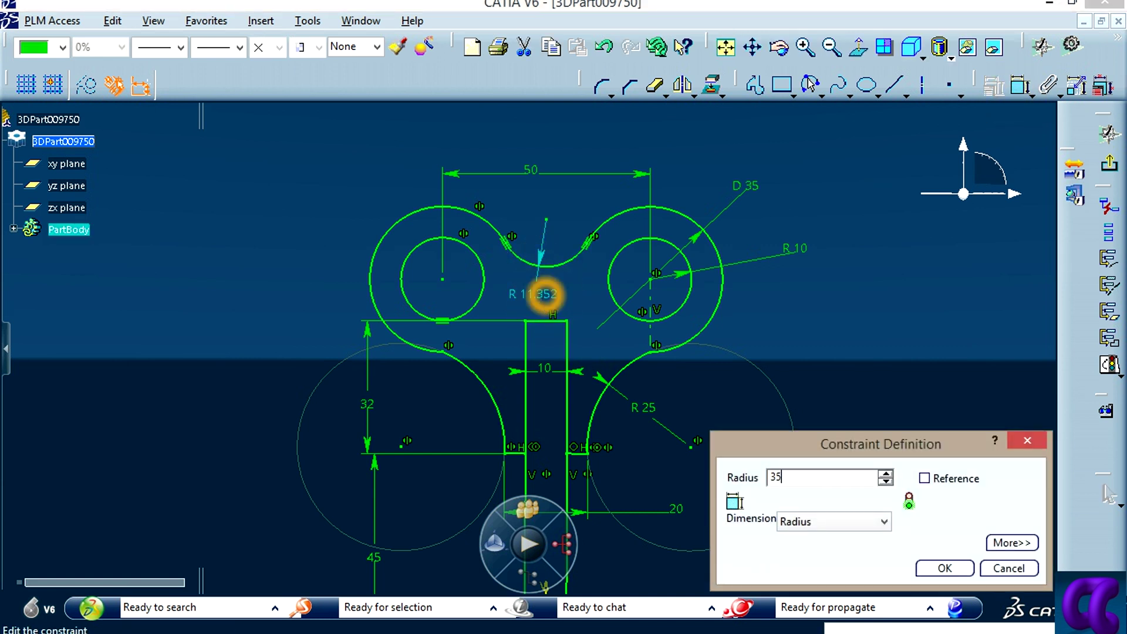
key(Return)
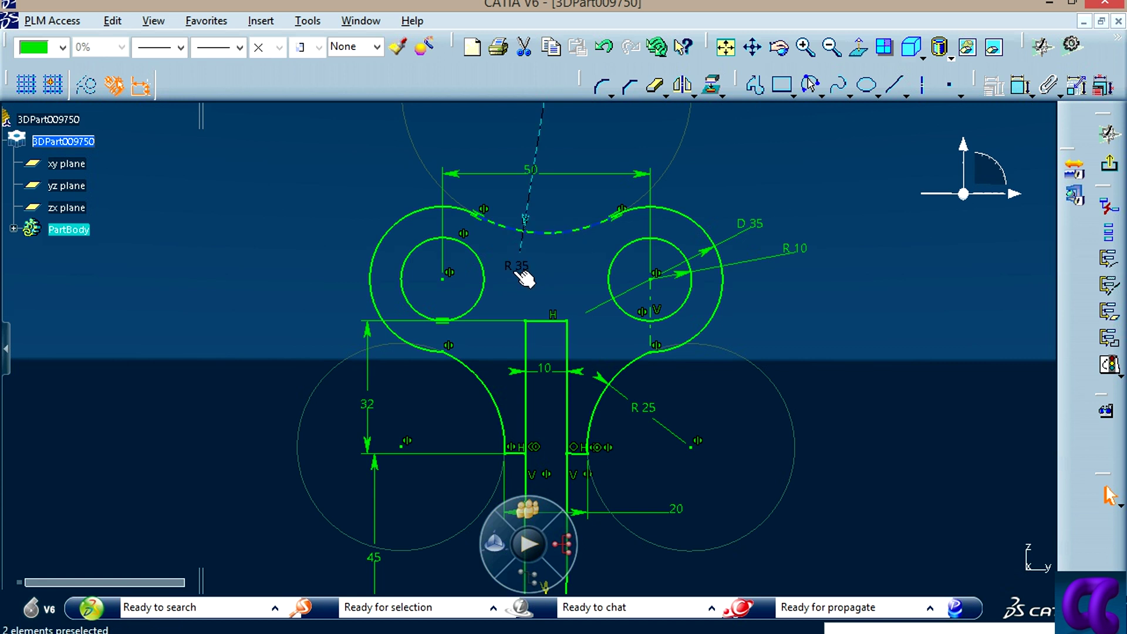
Step: Set the middle arc's radius to 20 and compare it with the reference drawing
double_click(521, 276)
text(25)
key(Return)
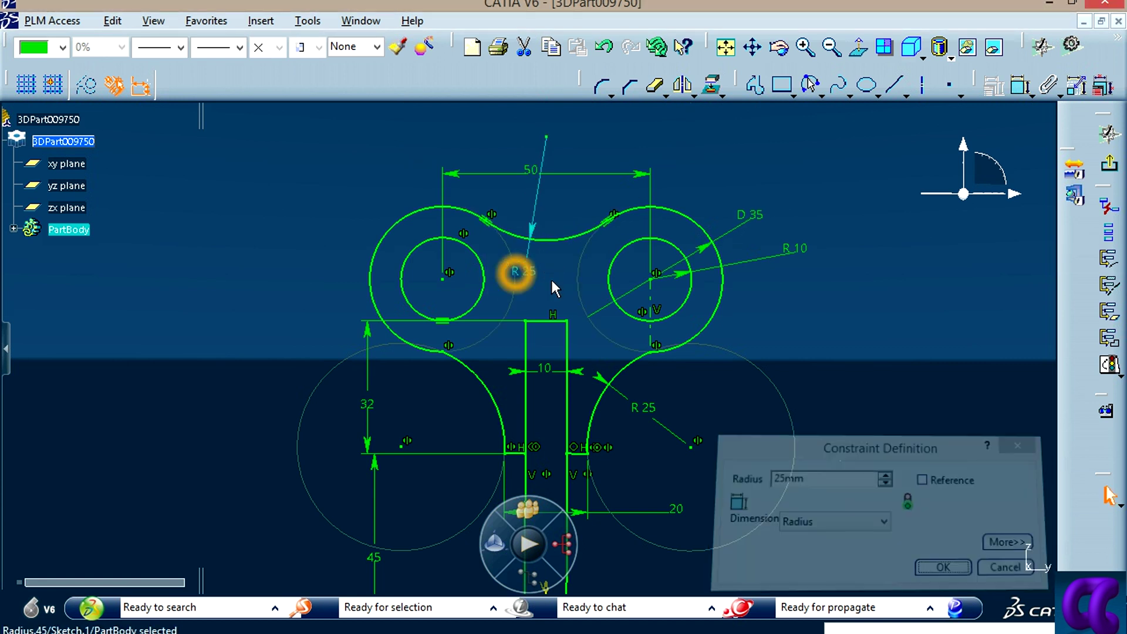
double_click(521, 270)
text(2)
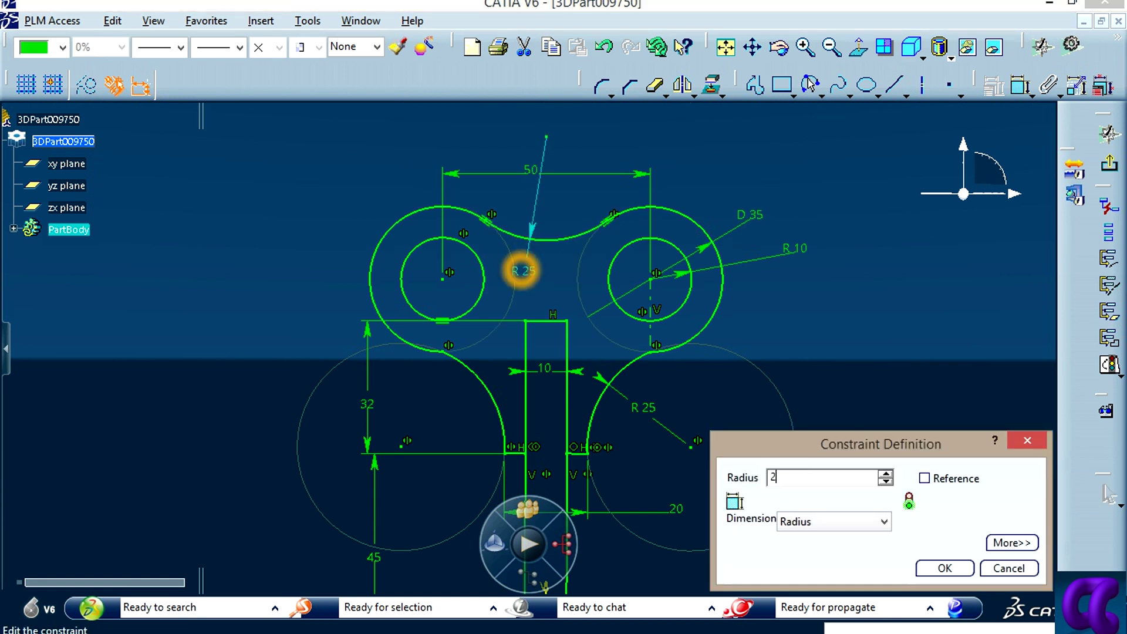
click(914, 365)
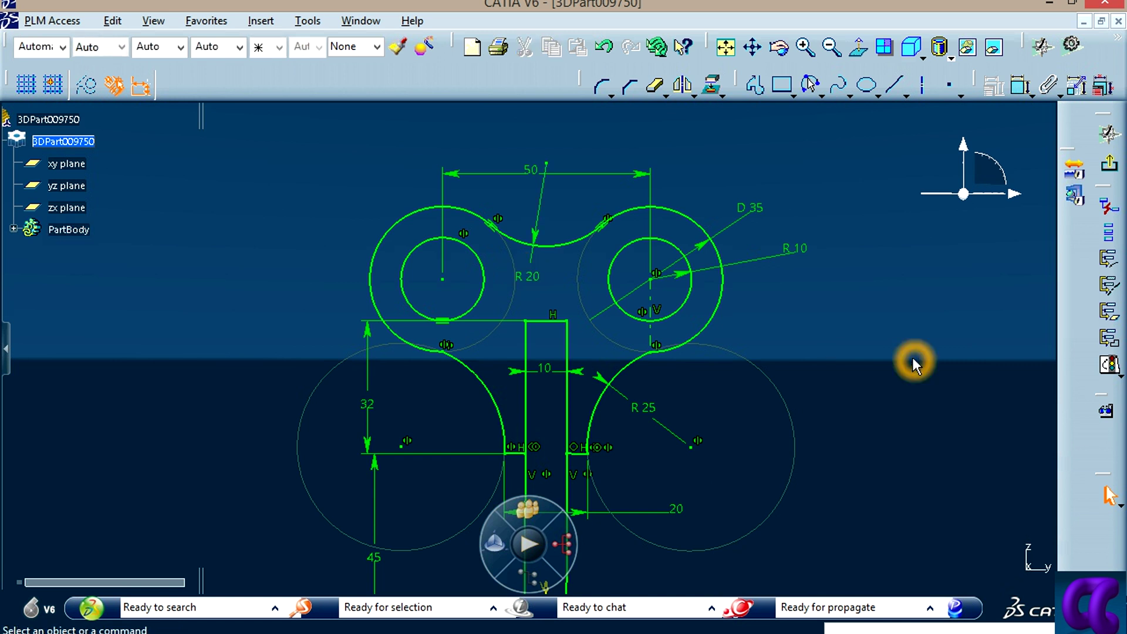
key(alt+Tab)
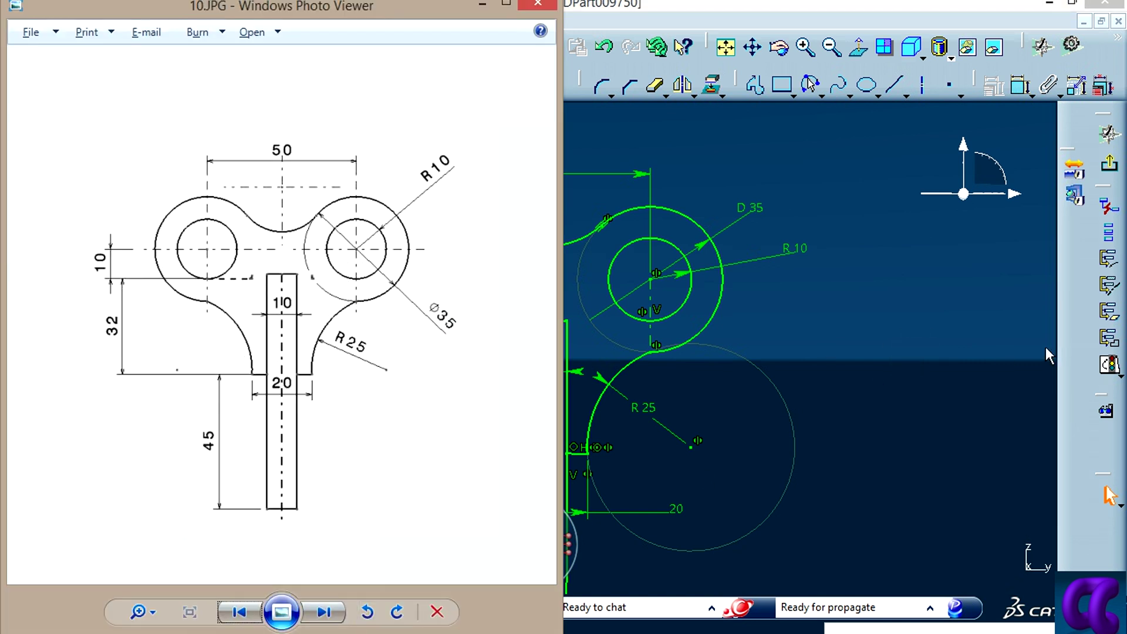
key(alt+Tab)
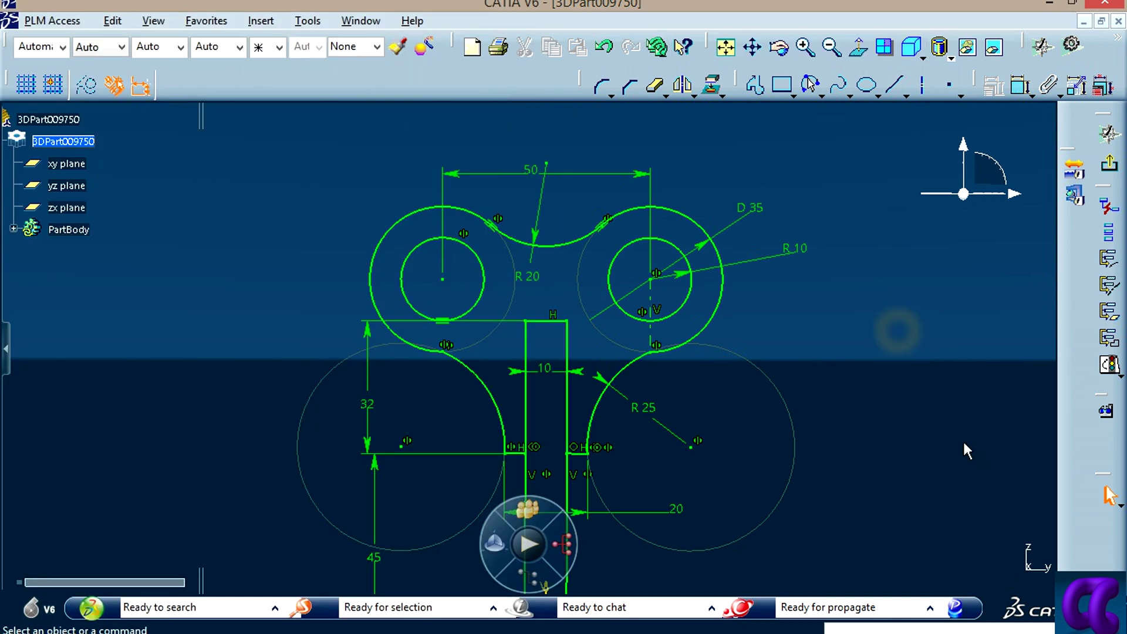
Step: Fit the sketch in normal view and confirm Sketch Solving Status reports Iso-Constrained
mouse_move(829, 441)
middle_down()
mouse_move(806, 369)
mouse_move(638, 392)
mouse_move(690, 410)
middle_up()
click(669, 397)
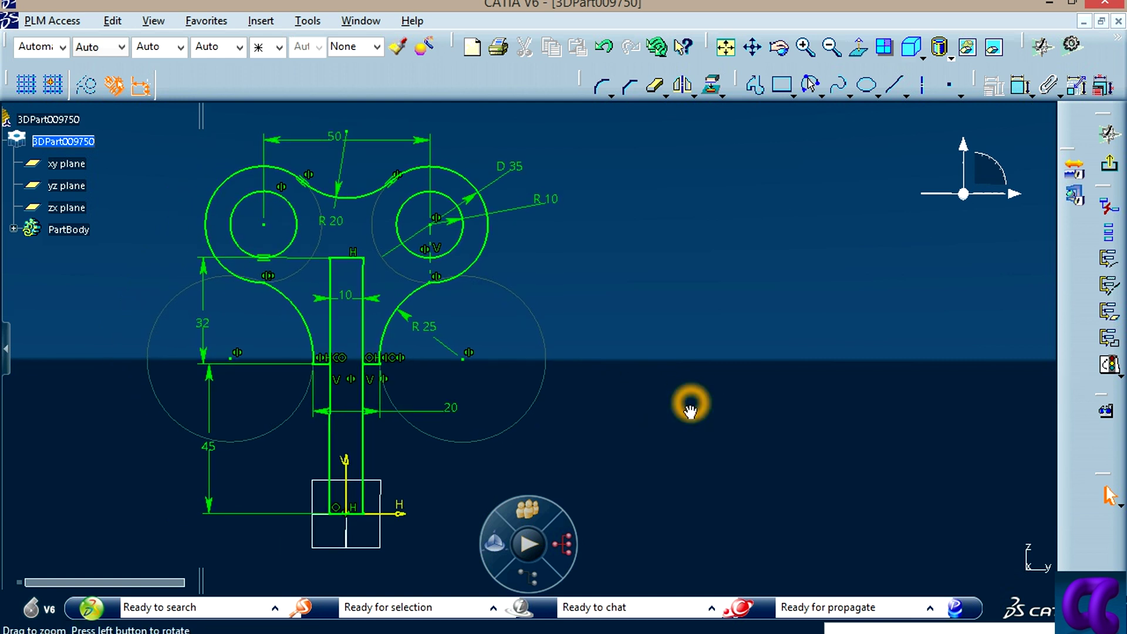
click(726, 47)
middle_drag(734, 442, 737, 397)
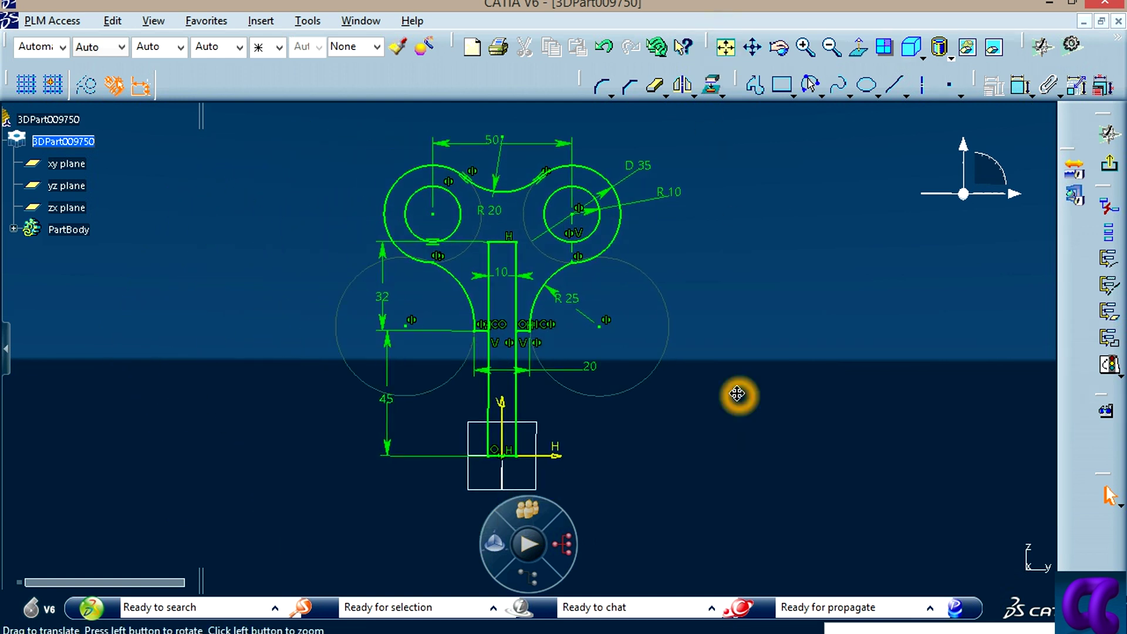
click(858, 47)
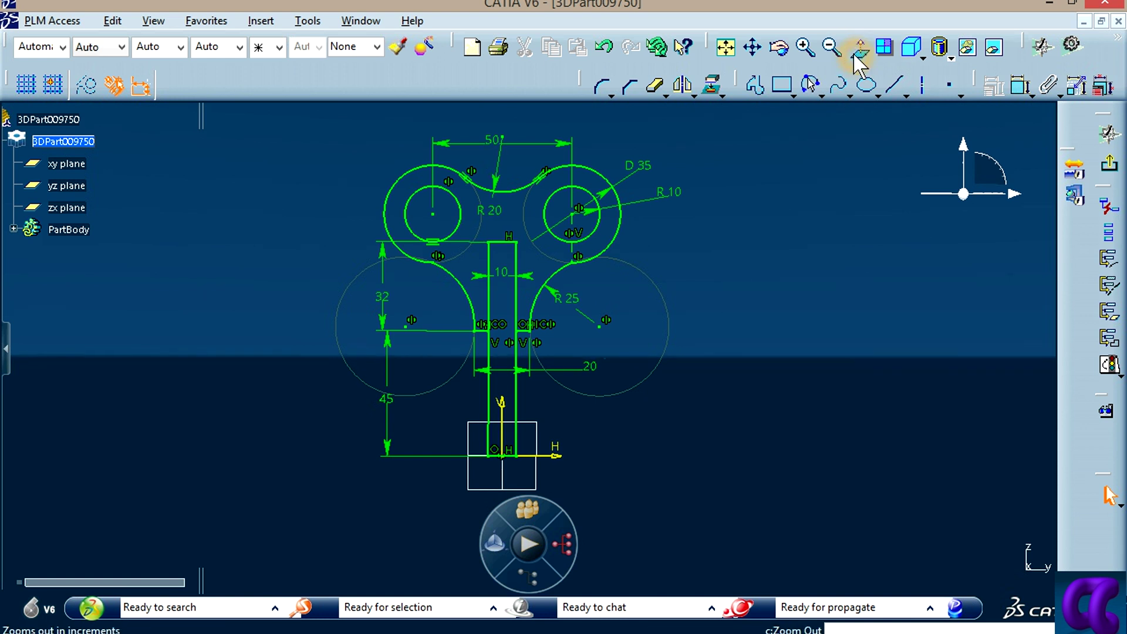
click(1109, 371)
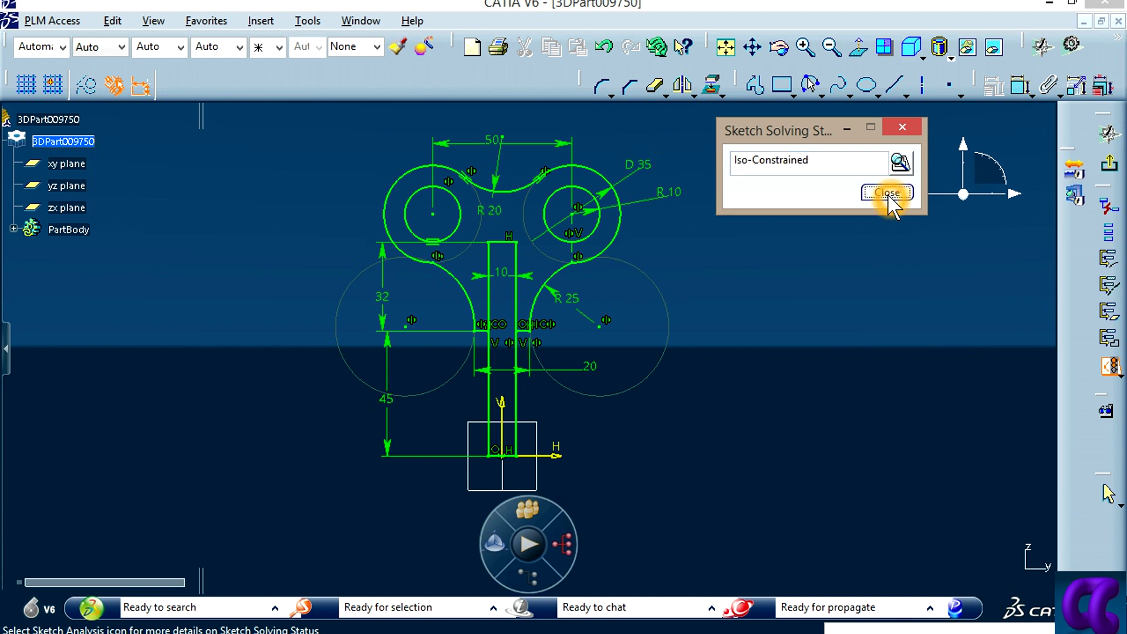
click(887, 193)
click(788, 397)
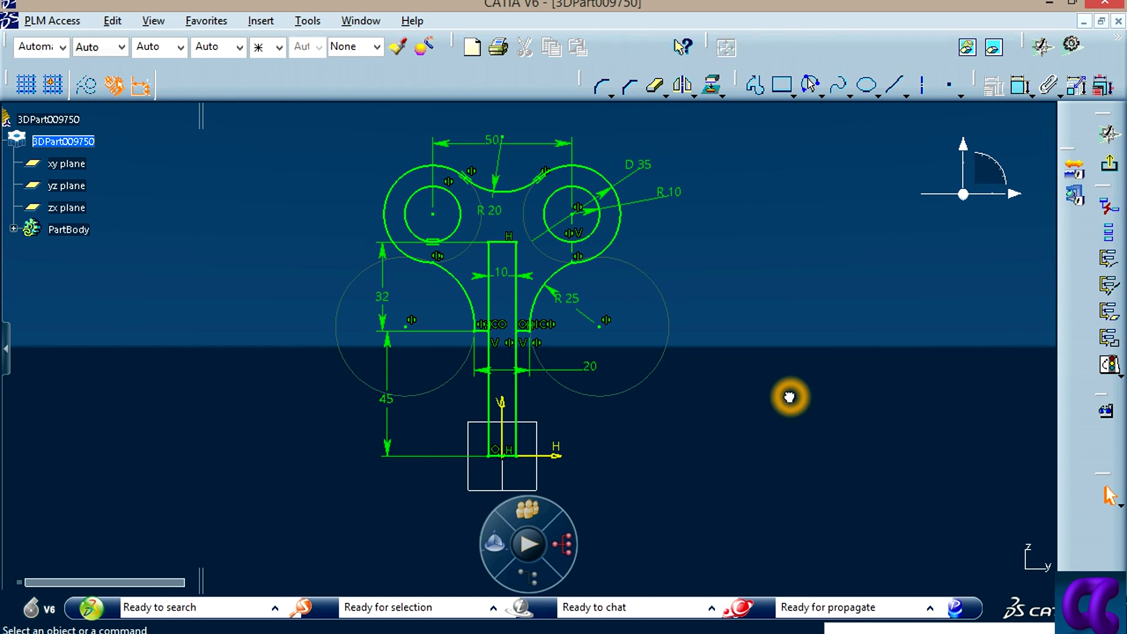
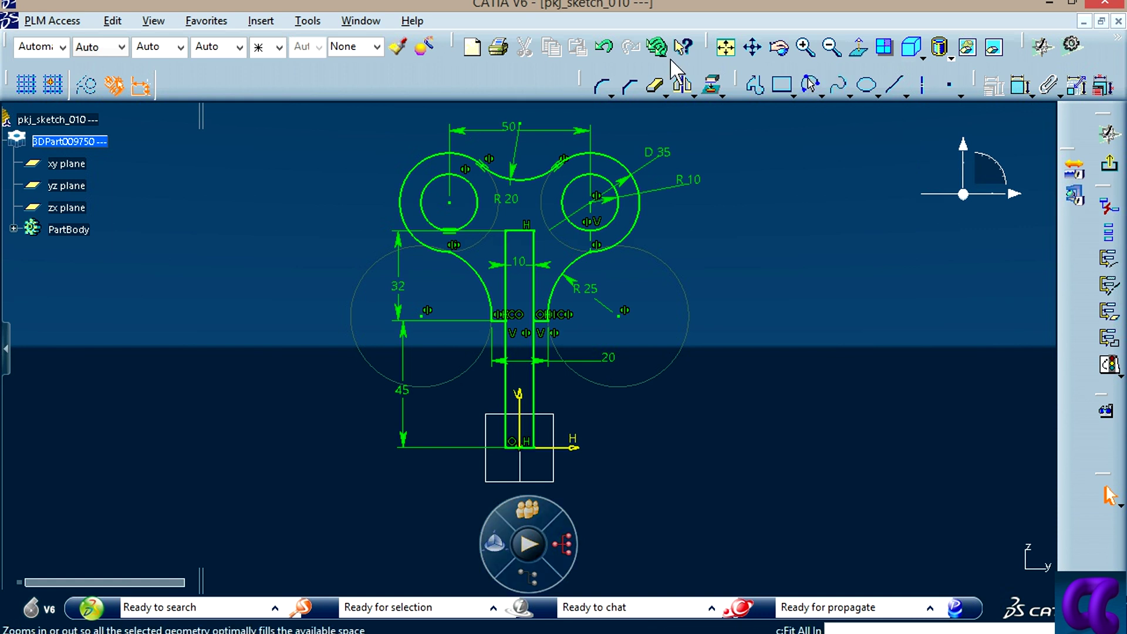
Step: Create a new 3D Part and start a positioned sketch on its yz plane
click(64, 22)
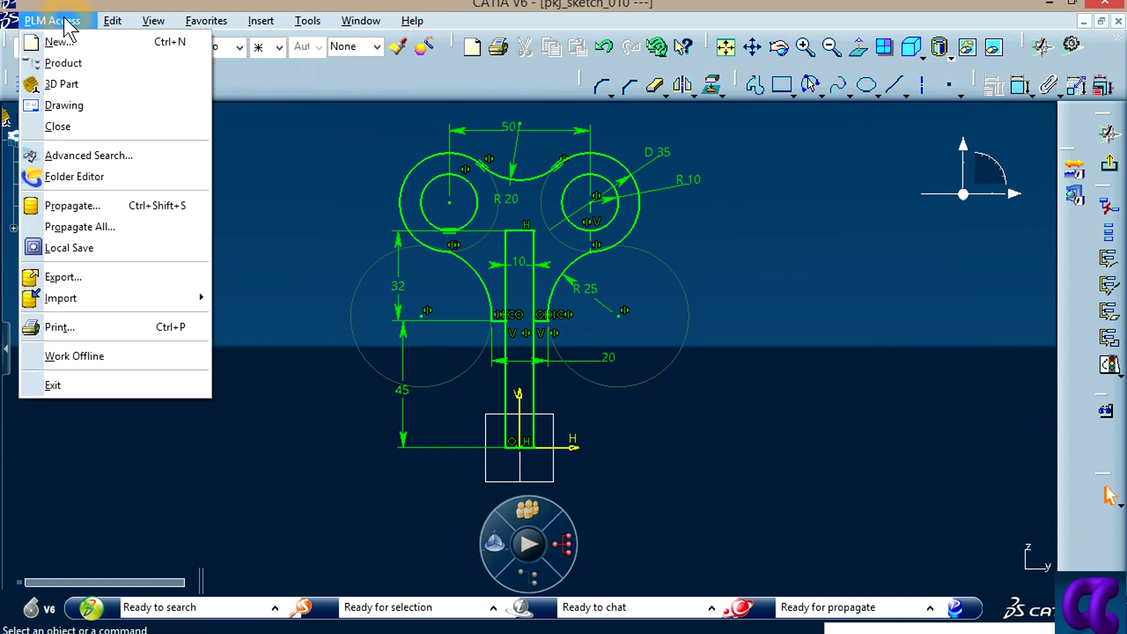
click(71, 41)
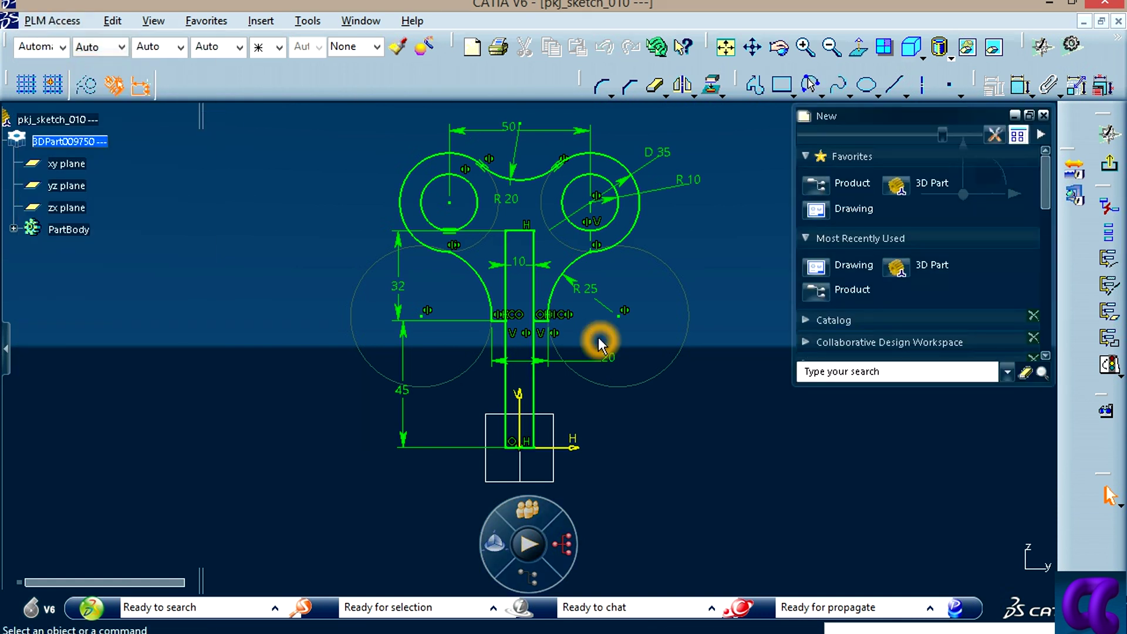
click(925, 196)
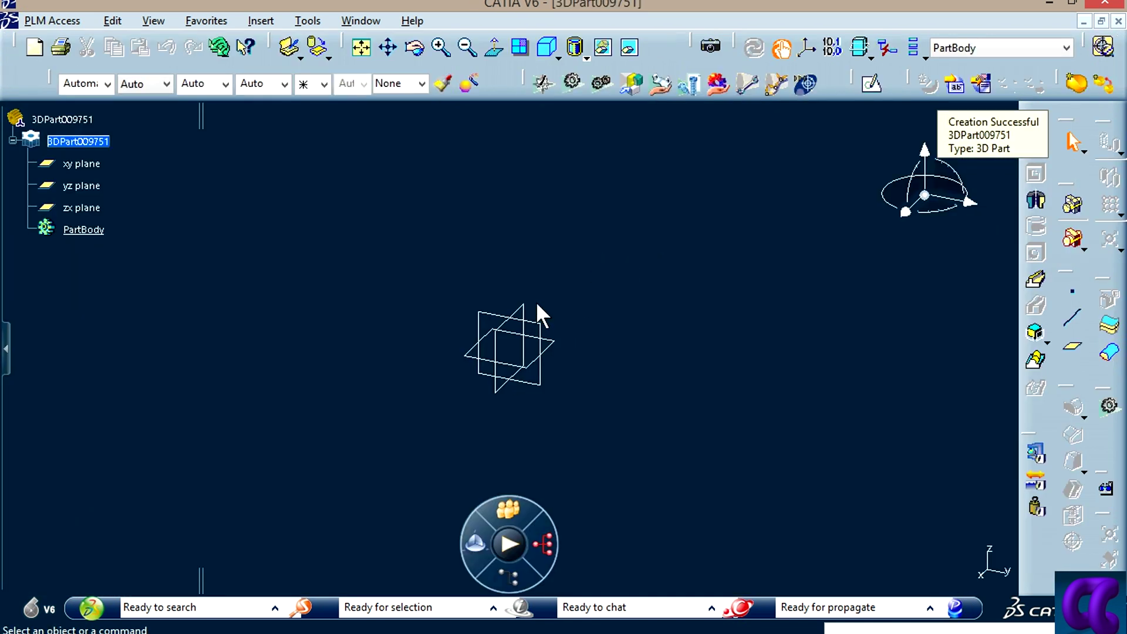
click(870, 84)
click(522, 307)
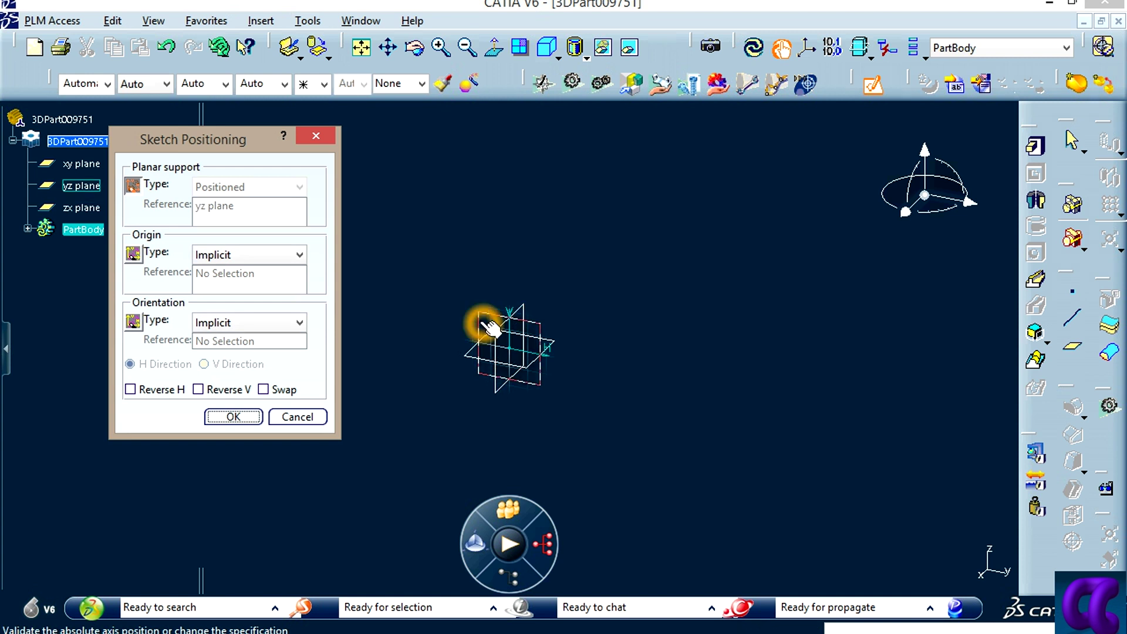
key(Return)
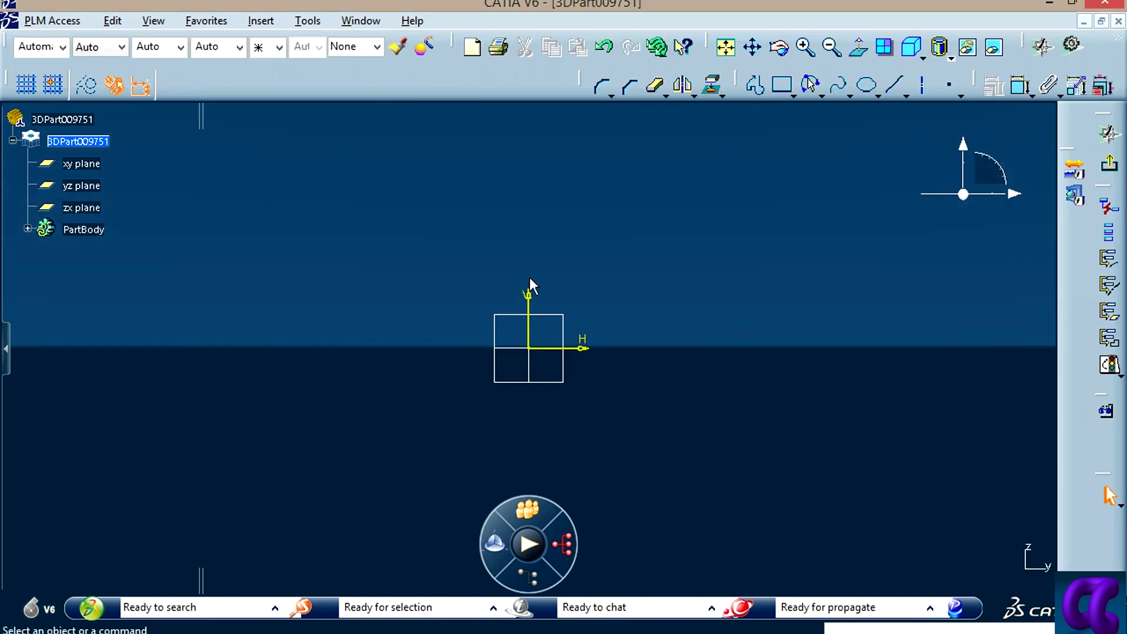
Step: Show the Swing C-Washer reference drawing 14.JPG alongside the sketch
click(761, 286)
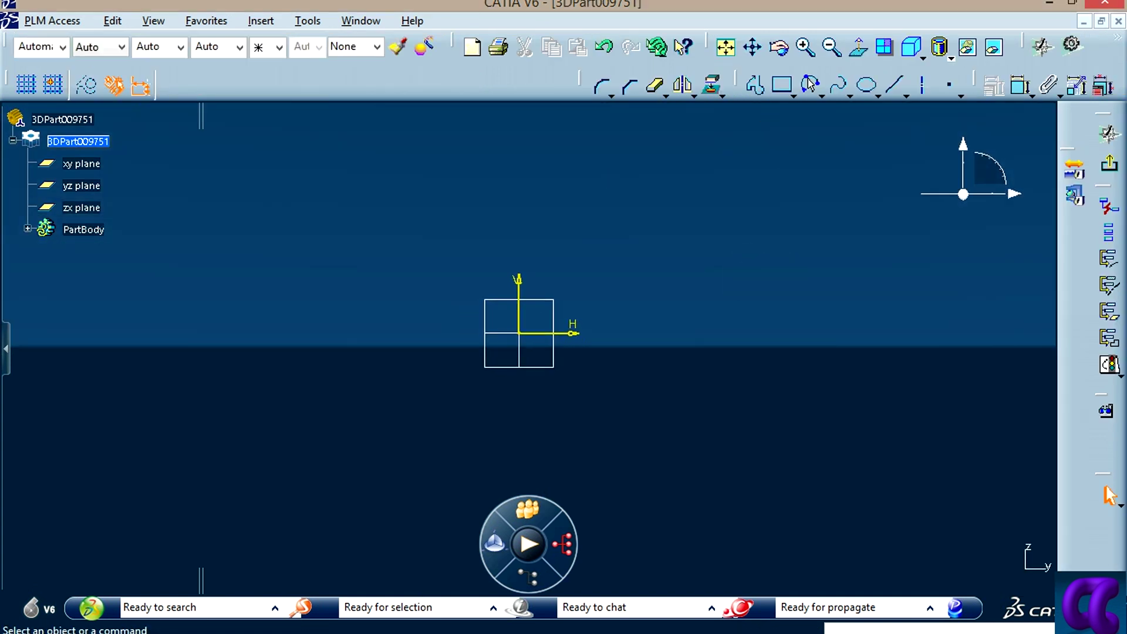
key(alt+Tab)
click(319, 610)
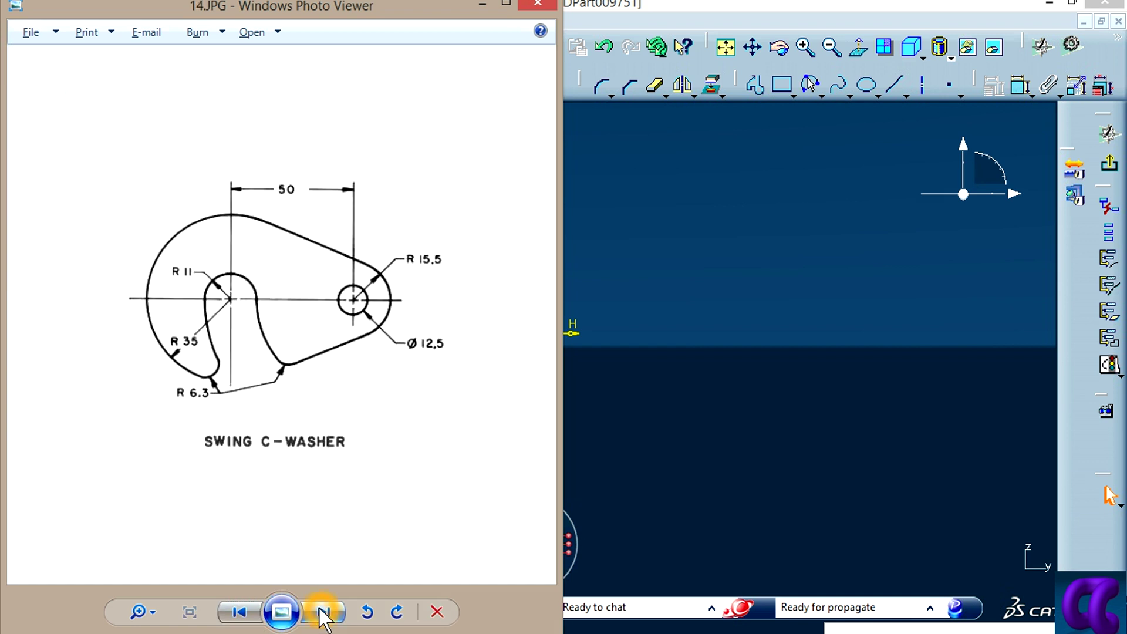
Step: Draw a small circle centred at the sketch origin
click(676, 340)
mouse_move(543, 394)
middle_down()
mouse_move(789, 347)
mouse_move(668, 337)
middle_up()
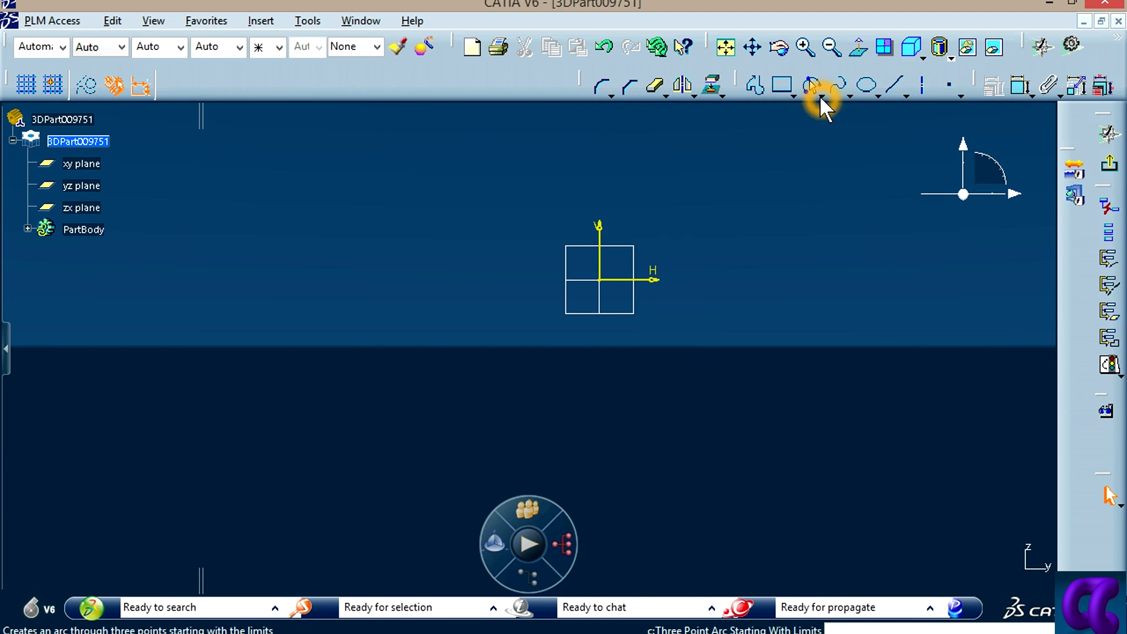
click(821, 106)
click(599, 280)
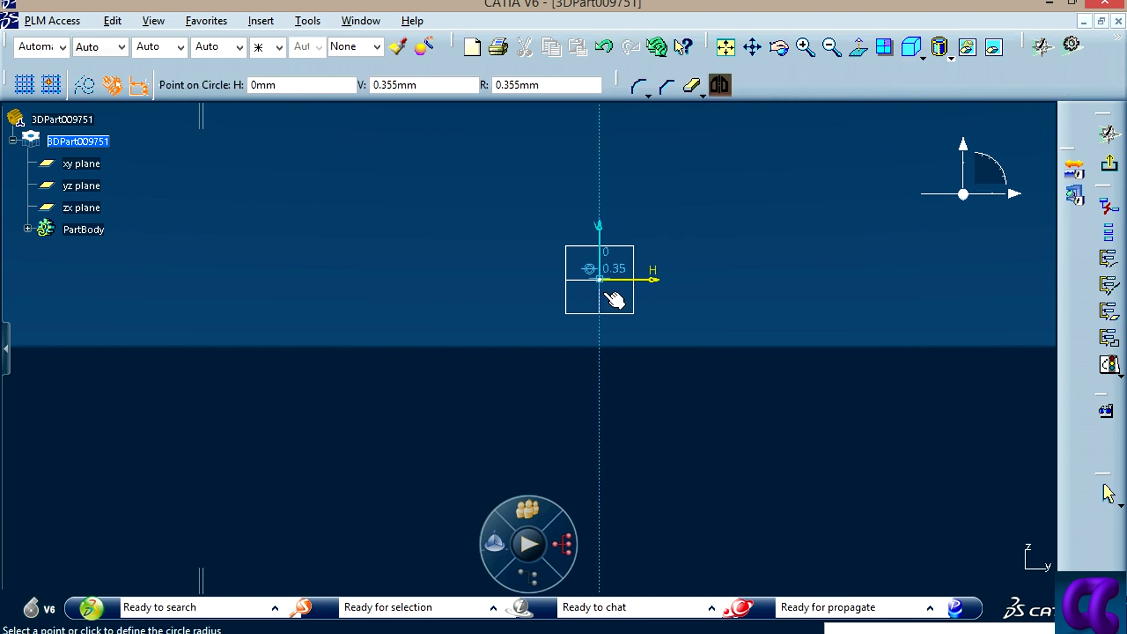
click(631, 339)
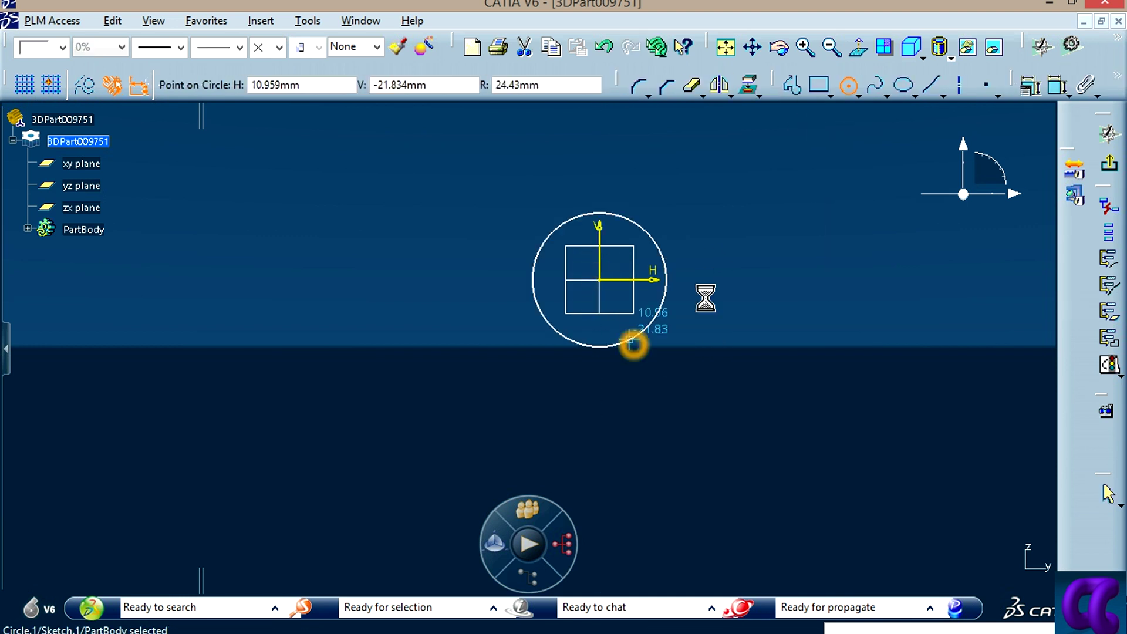
Step: Draw an open arc centred on the origin, running from top to bottom
click(820, 97)
click(837, 277)
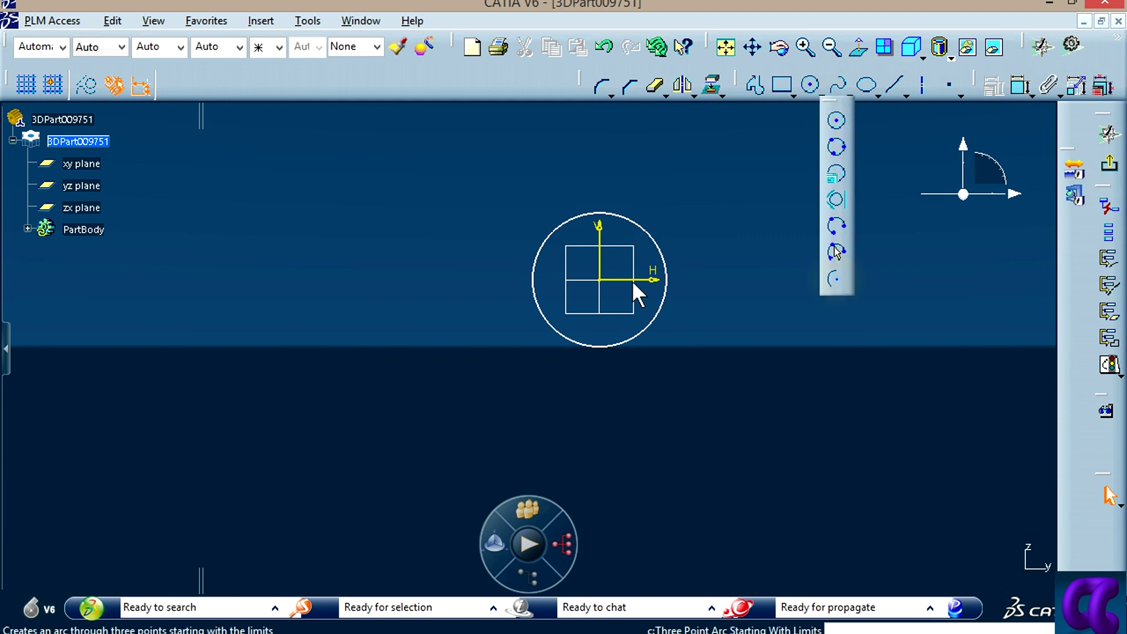
click(599, 280)
click(556, 156)
click(583, 409)
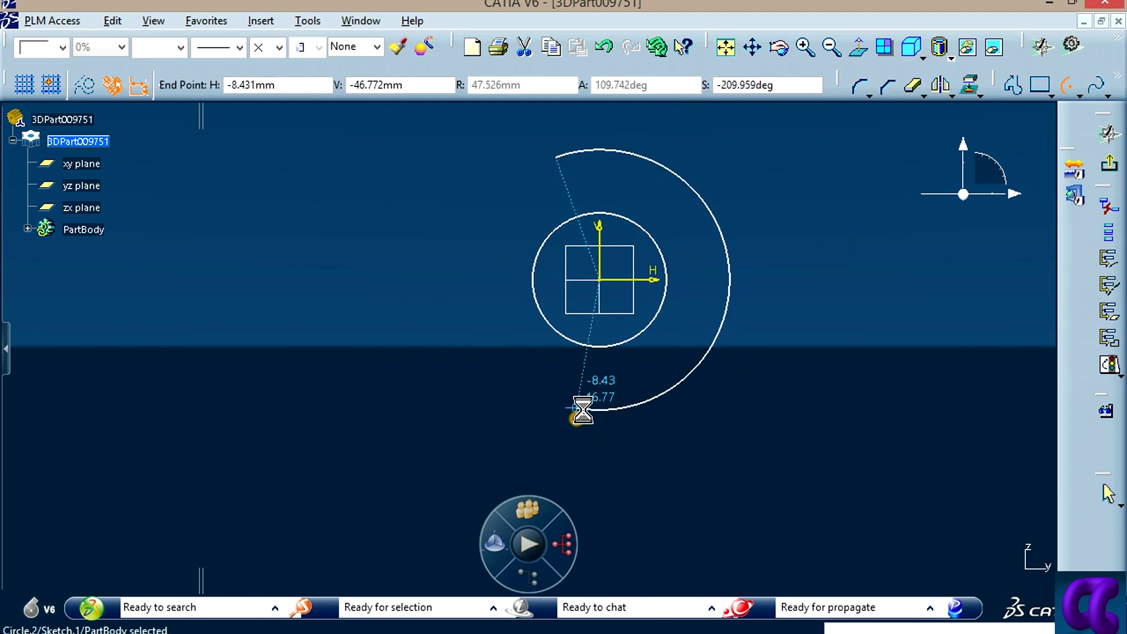
Step: Draw a large open arc centred left on the horizontal axis and extend its lower end
mouse_move(810, 312)
middle_down()
mouse_move(907, 319)
mouse_move(856, 163)
middle_up()
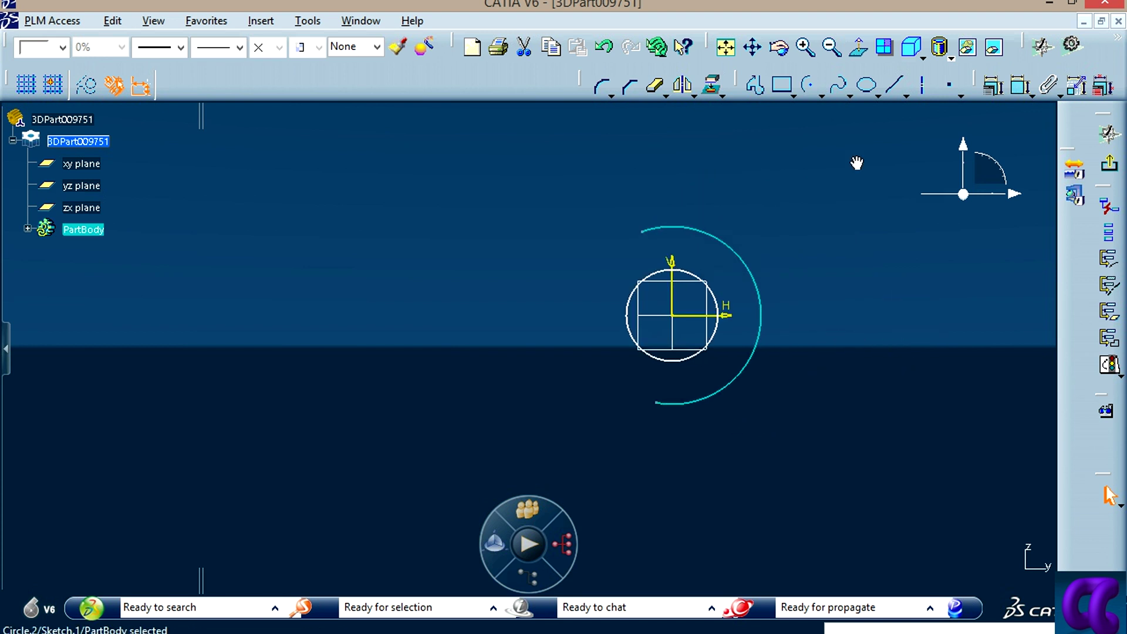
click(813, 88)
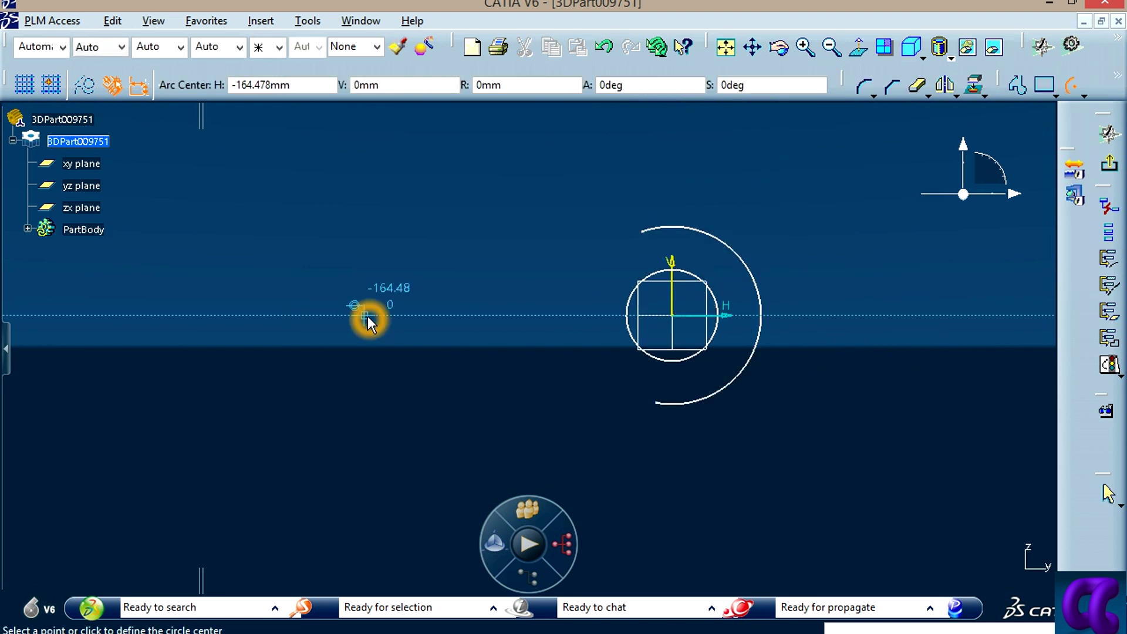
click(324, 315)
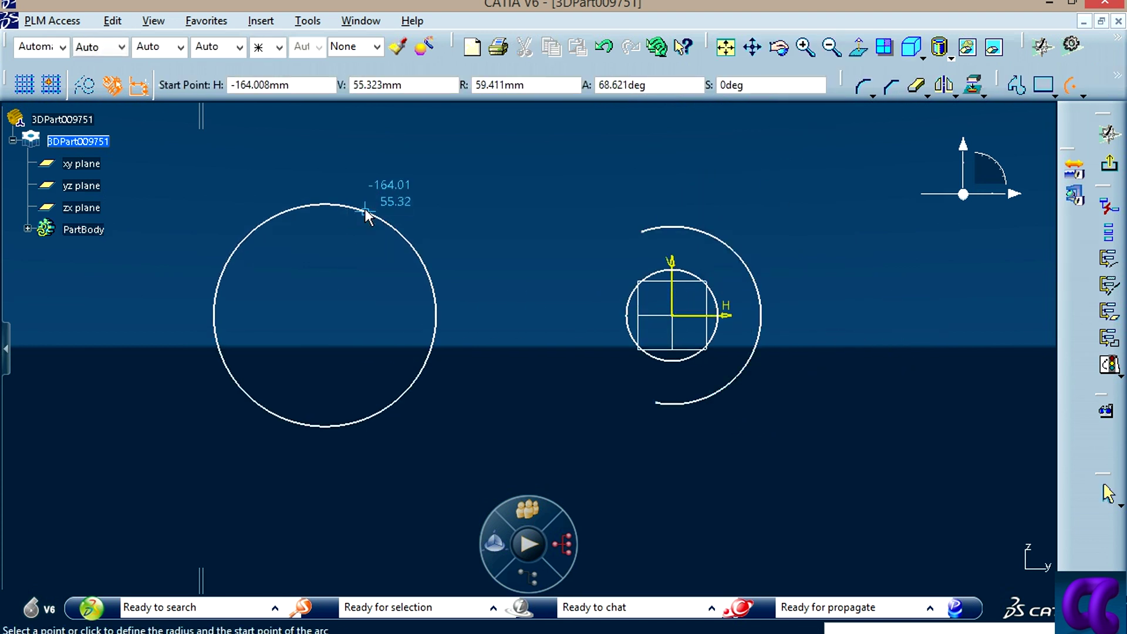
click(426, 207)
click(246, 437)
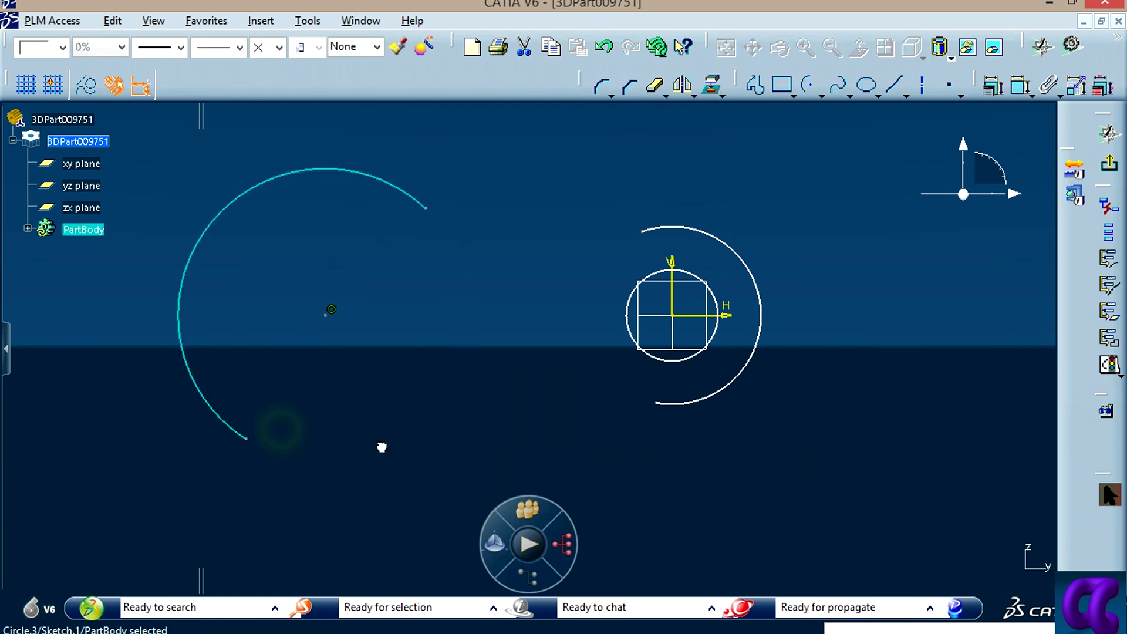
click(512, 230)
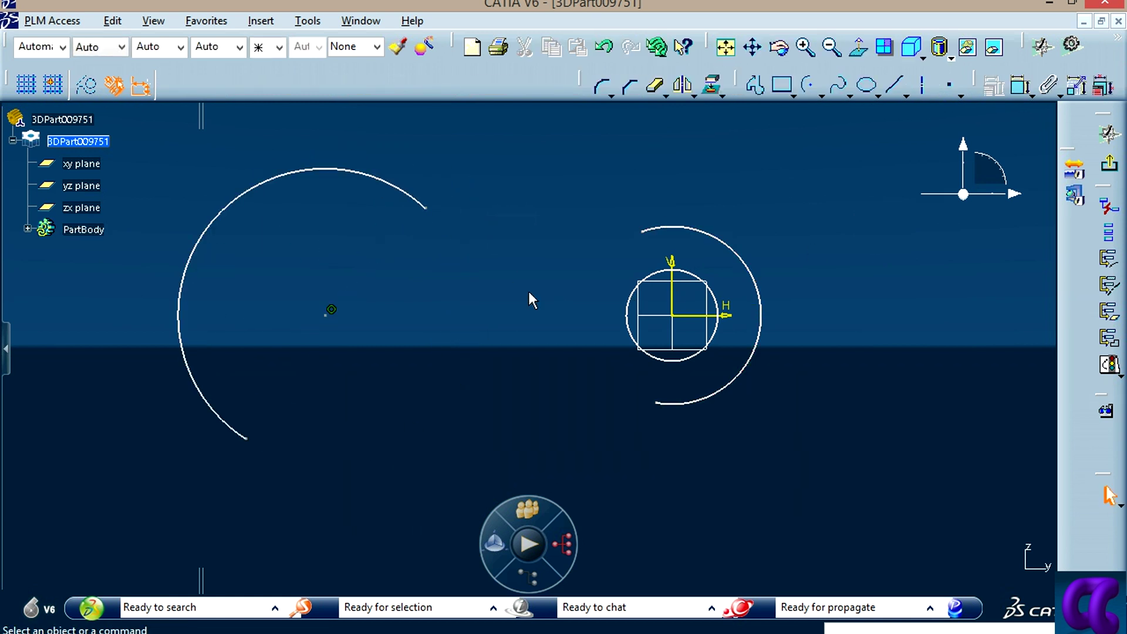
middle_drag(800, 372, 802, 352)
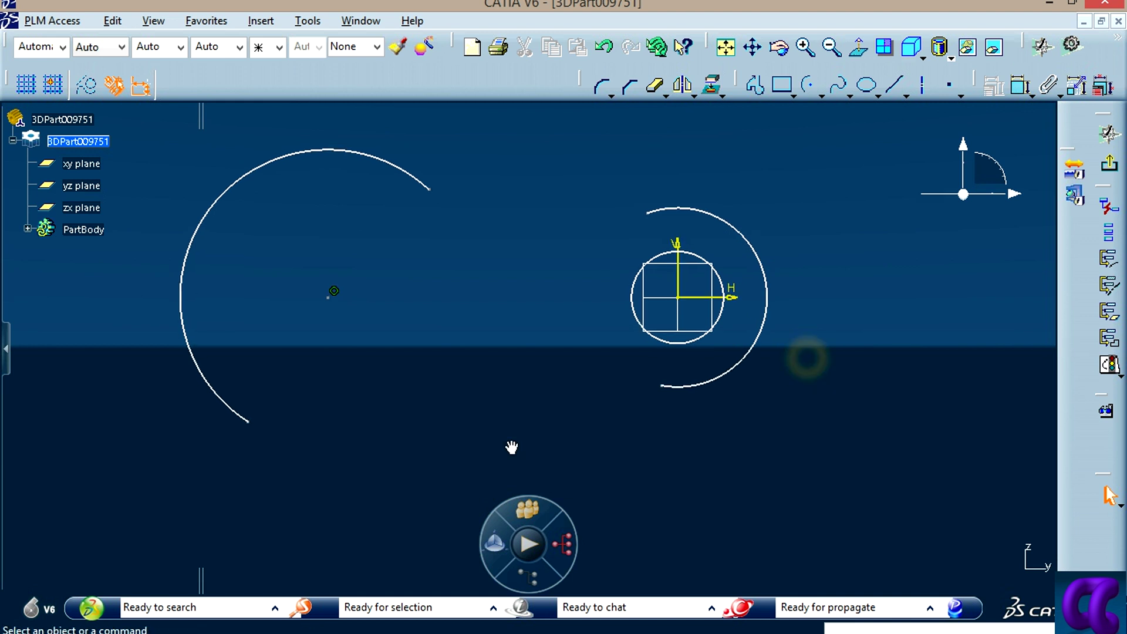
mouse_move(251, 432)
mouse_down()
mouse_move(388, 458)
mouse_move(294, 480)
mouse_up()
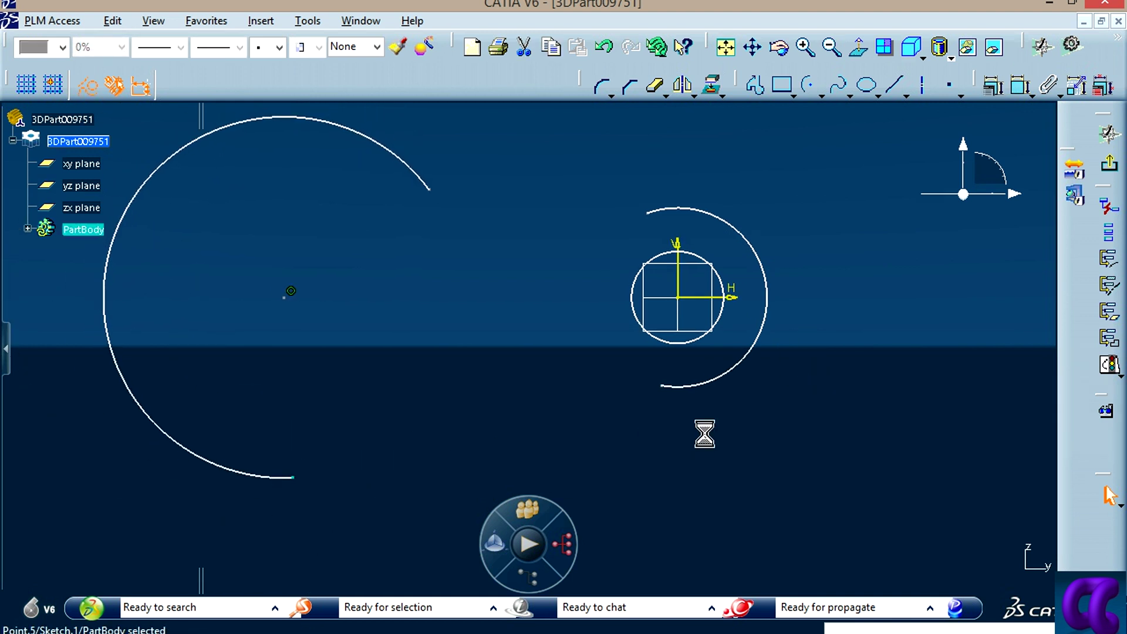
key(alt+Tab)
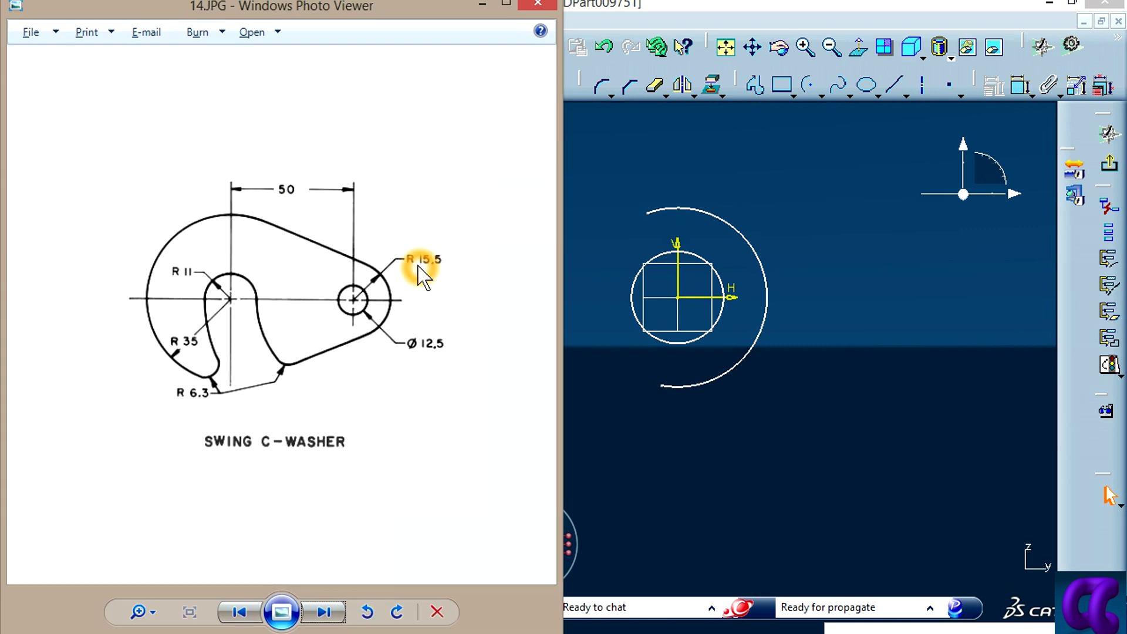
Step: Dimension the large arc's centre 50 from the vertical axis
click(776, 467)
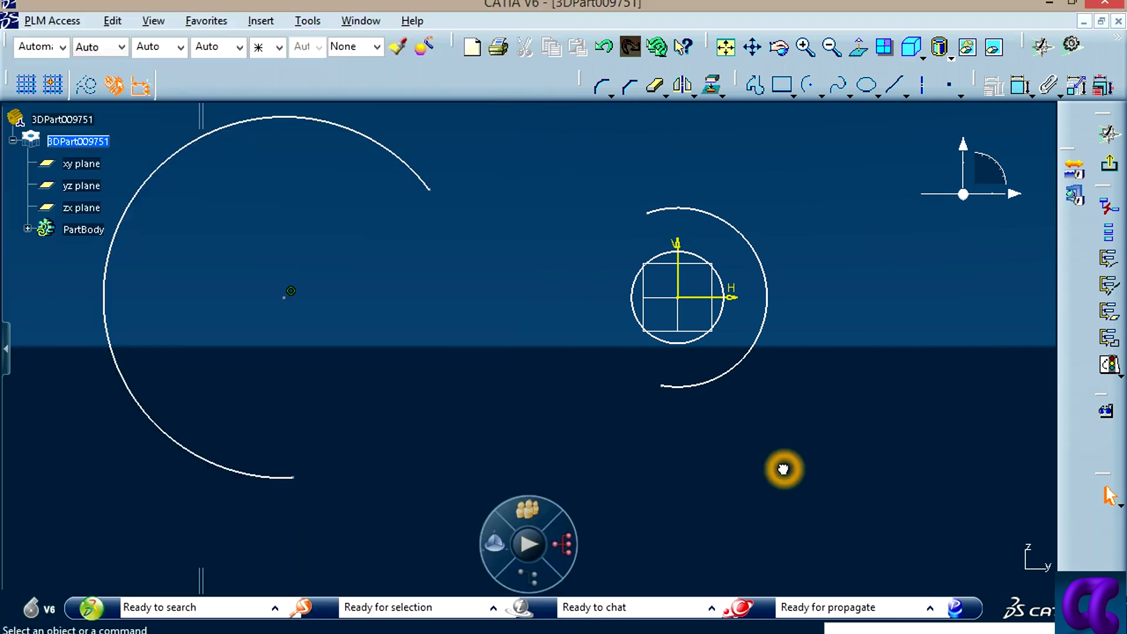
mouse_move(468, 364)
middle_down()
mouse_move(541, 404)
mouse_move(568, 468)
mouse_move(825, 364)
middle_up()
middle_drag(754, 385, 757, 428)
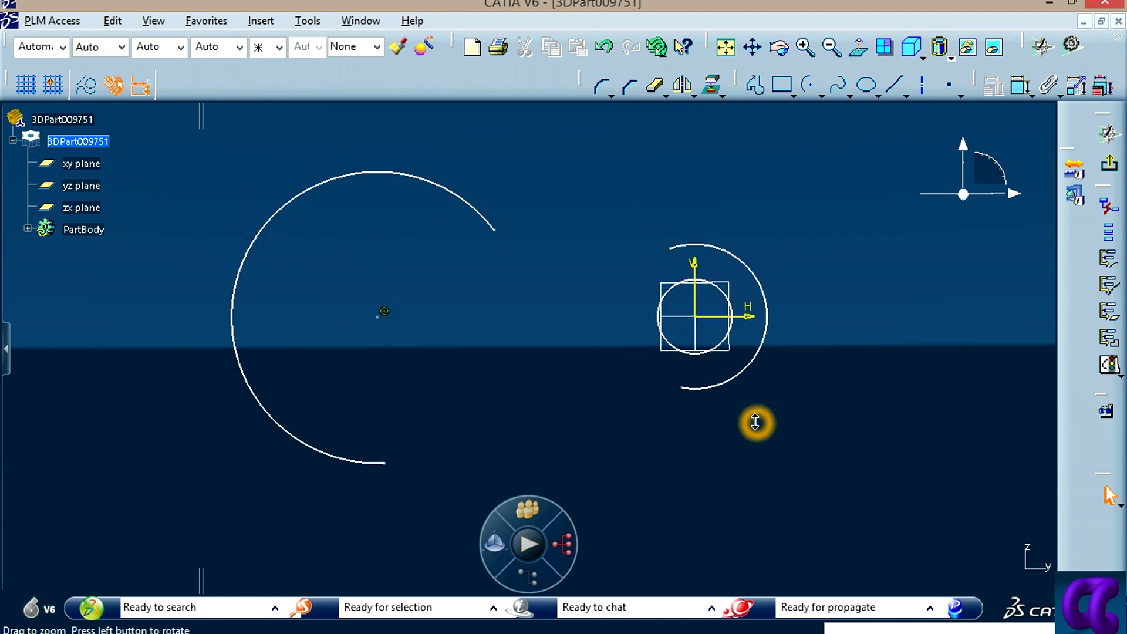
click(1020, 85)
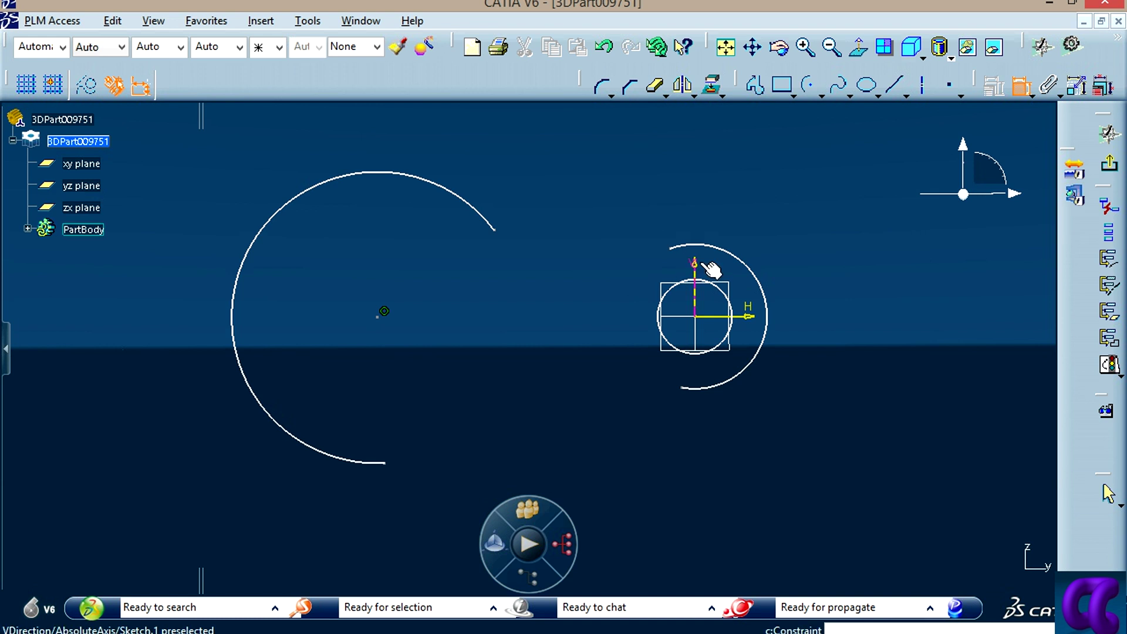
click(697, 265)
click(384, 312)
click(509, 162)
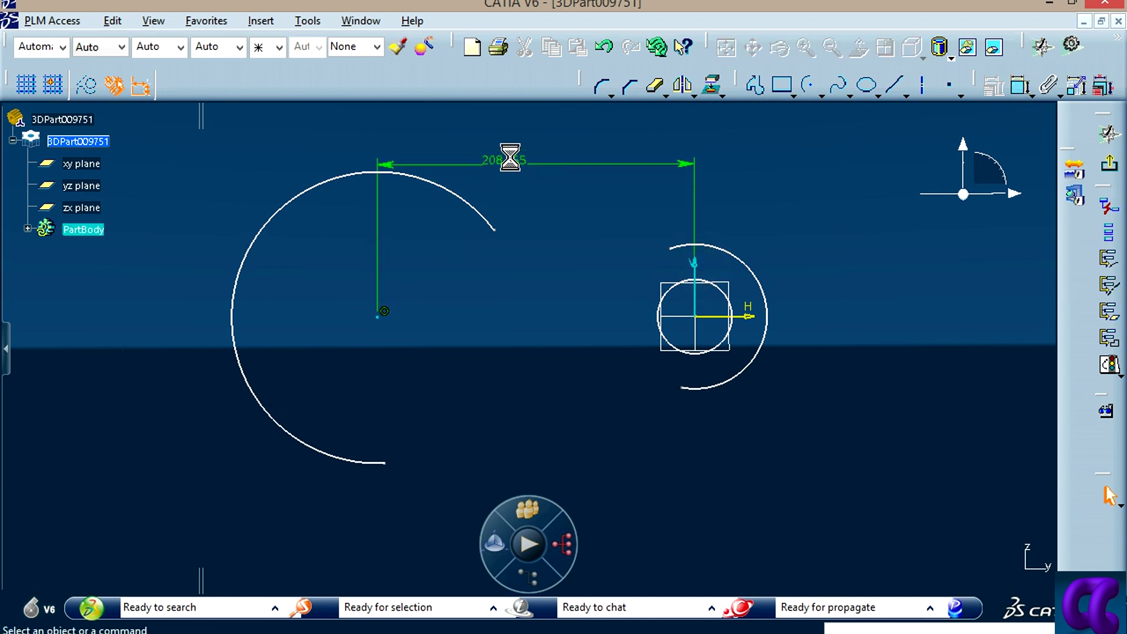
double_click(511, 160)
text(50mm)
key(Return)
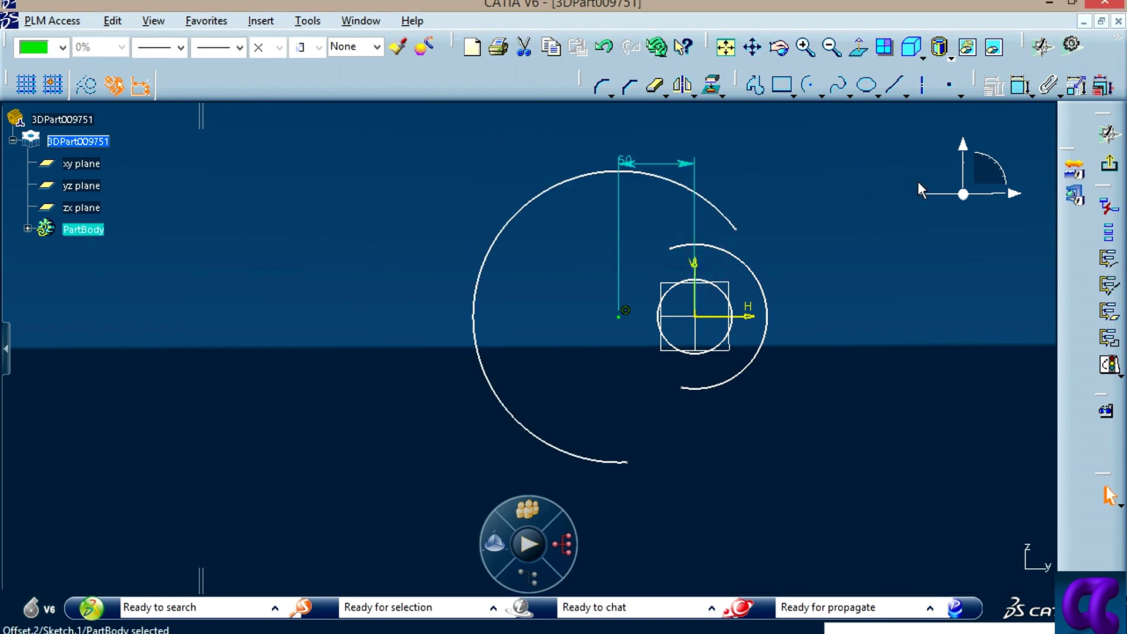
Step: Drag the large arc's endpoints to resize it to suit the washer drawing
drag(757, 243, 655, 288)
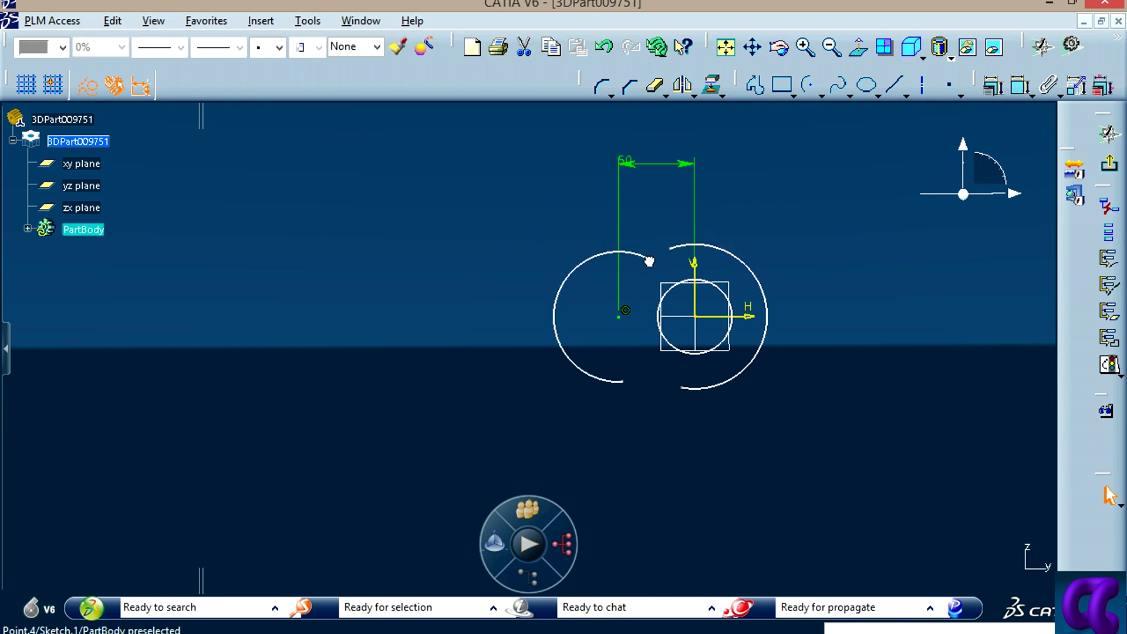
drag(655, 287, 658, 250)
click(704, 297)
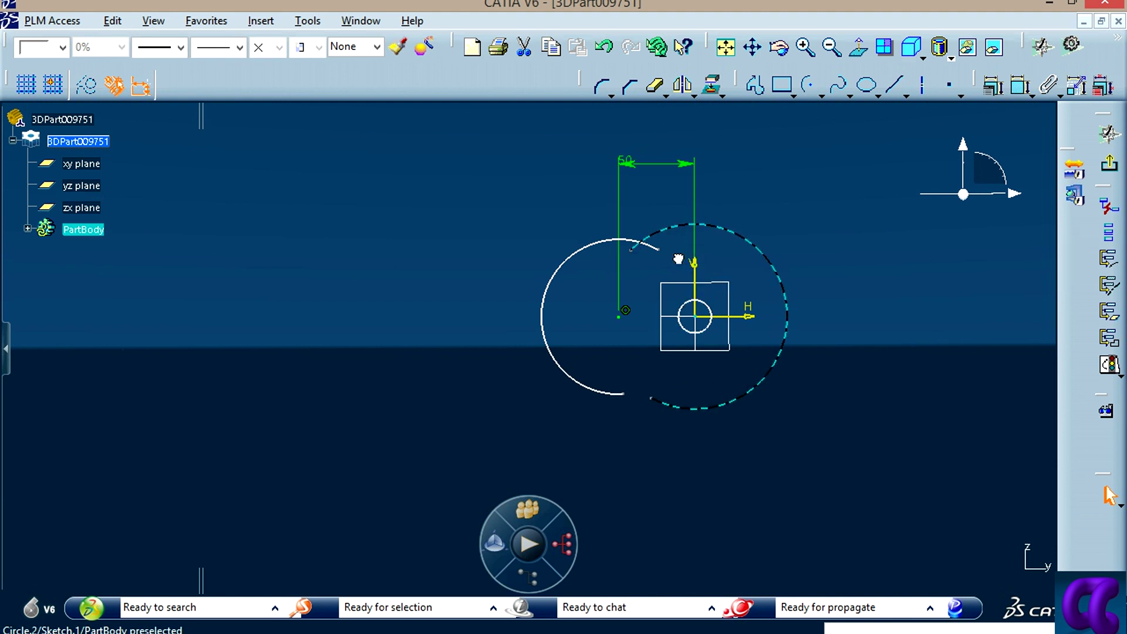
click(795, 376)
middle_drag(742, 403, 717, 412)
middle_drag(814, 436, 819, 405)
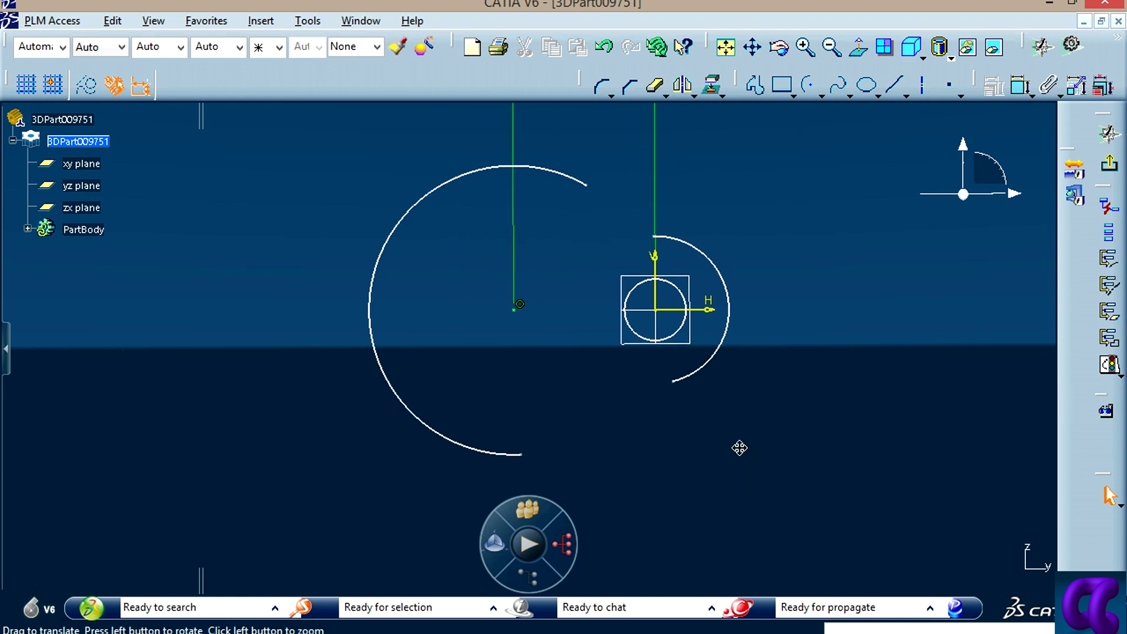
middle_drag(855, 290, 893, 135)
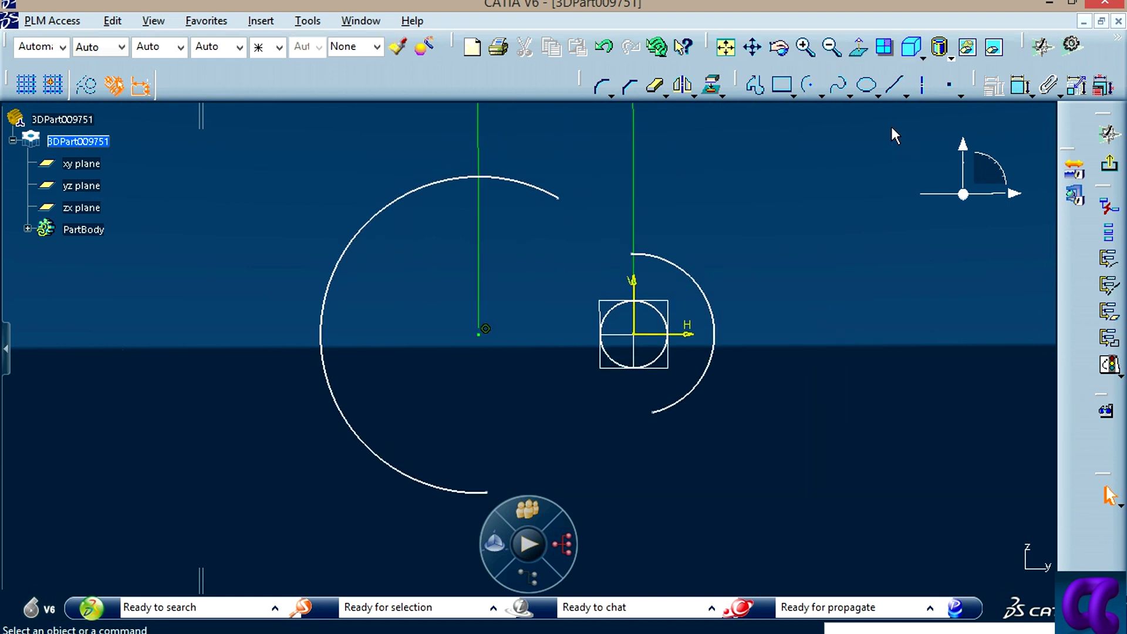
Step: Draw bi-tangent lines linking the small right arc to the large arc
click(910, 89)
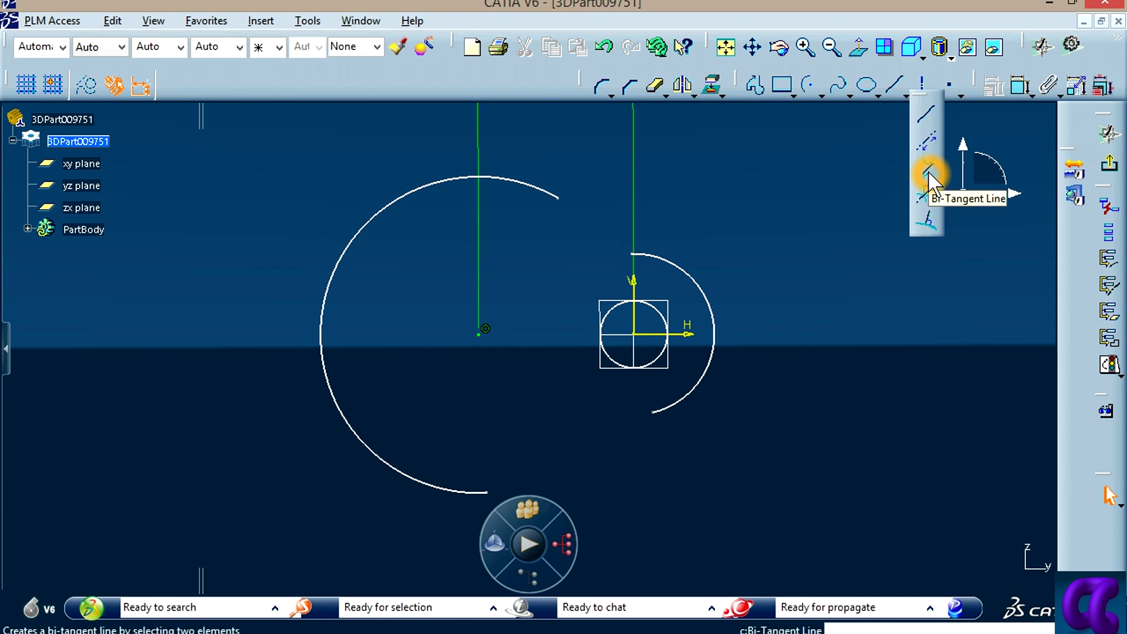
click(929, 176)
click(683, 272)
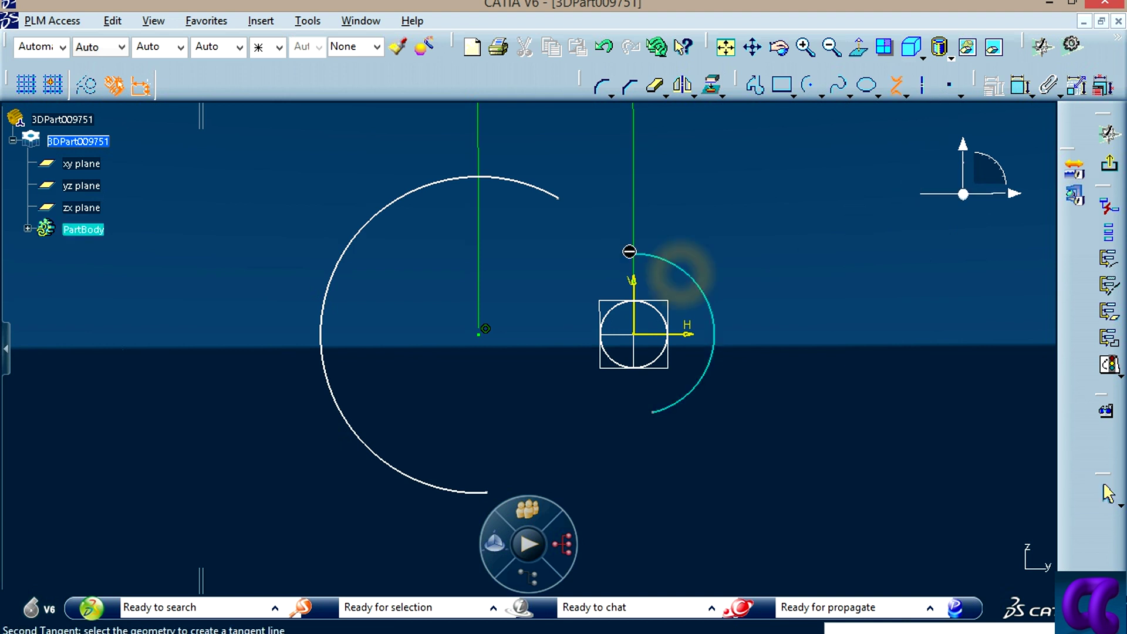
click(551, 193)
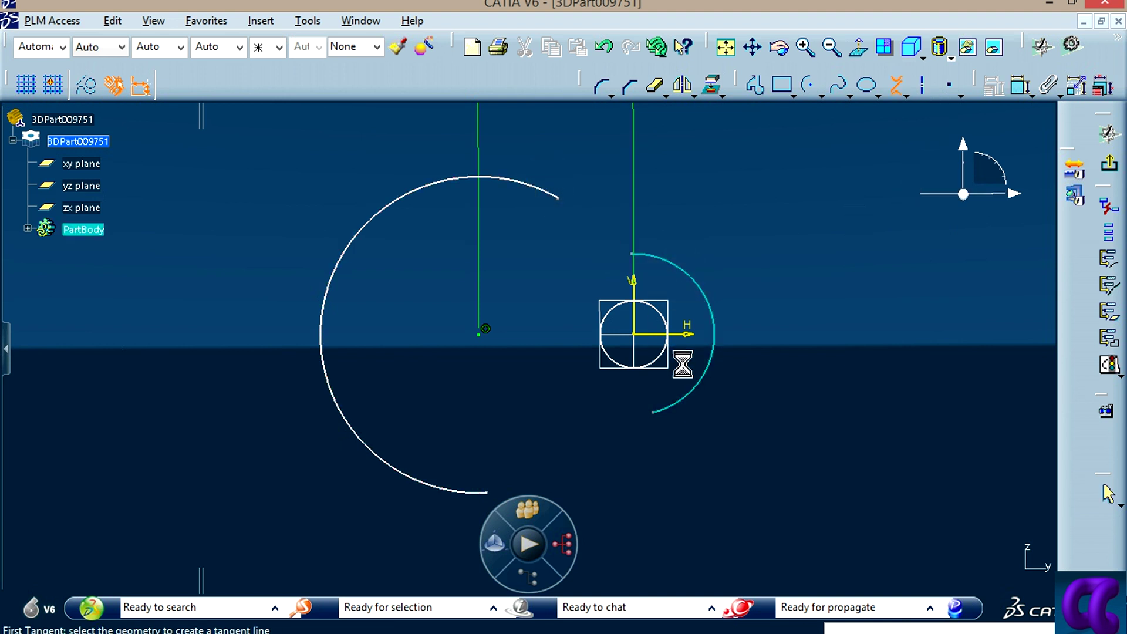
click(478, 489)
click(788, 382)
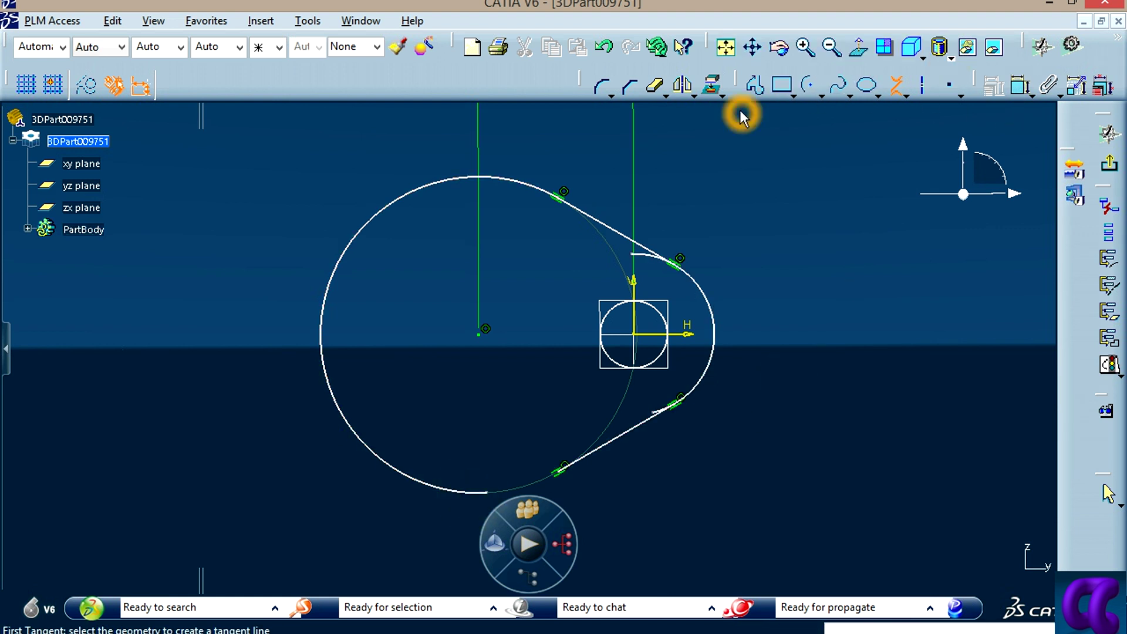
click(825, 311)
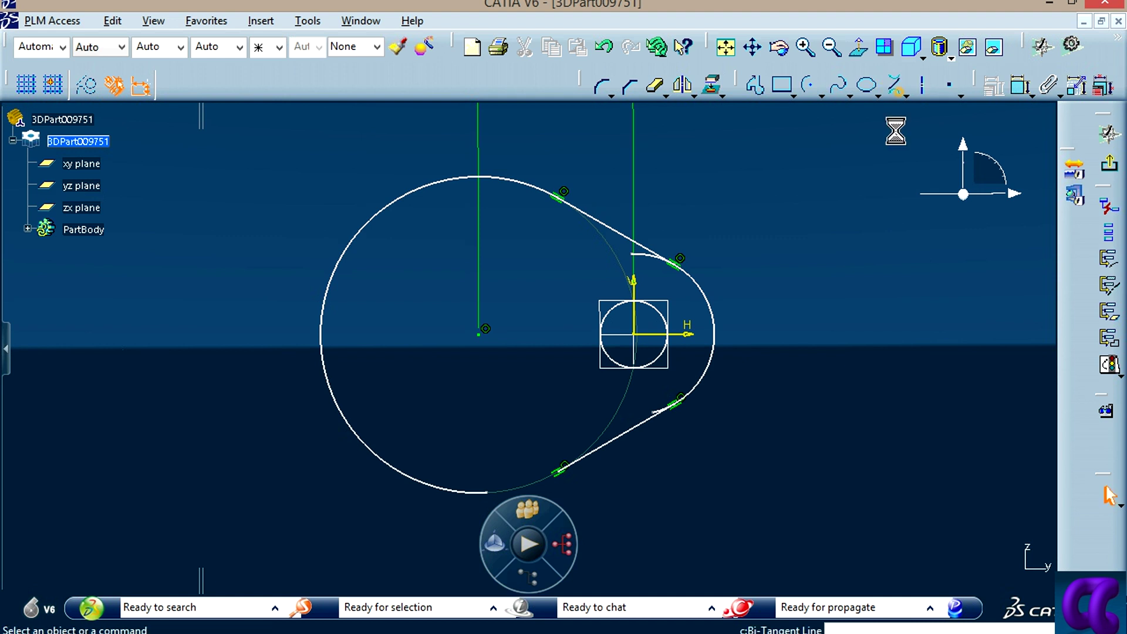
Step: Dimension the right arc's radius to 15.5
click(1020, 87)
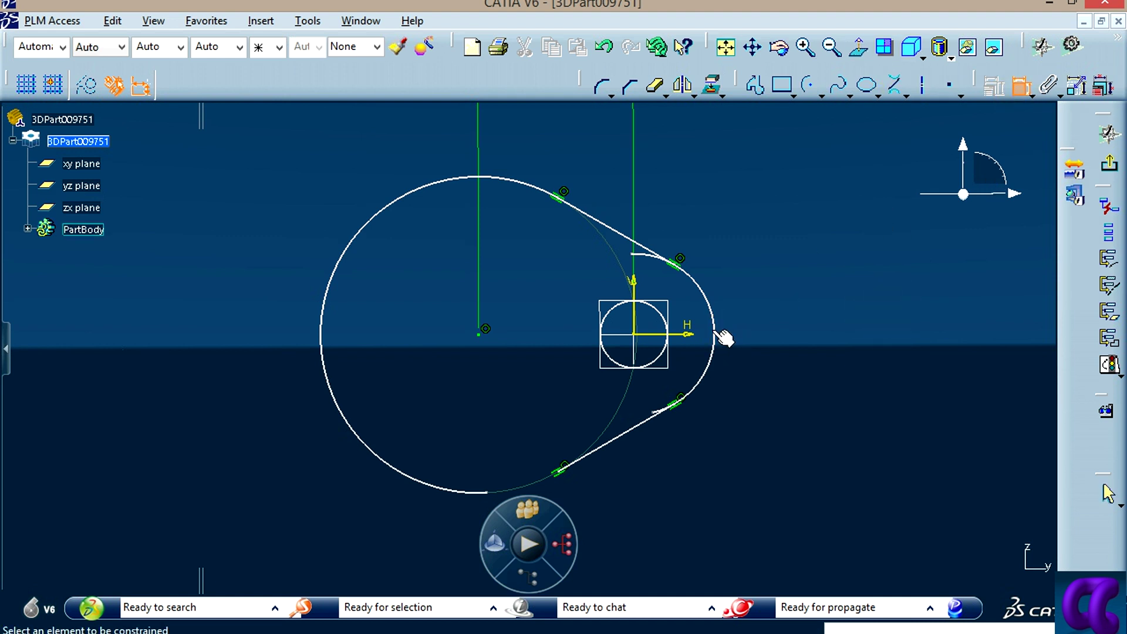
click(713, 329)
click(795, 252)
double_click(797, 251)
text(15.5)
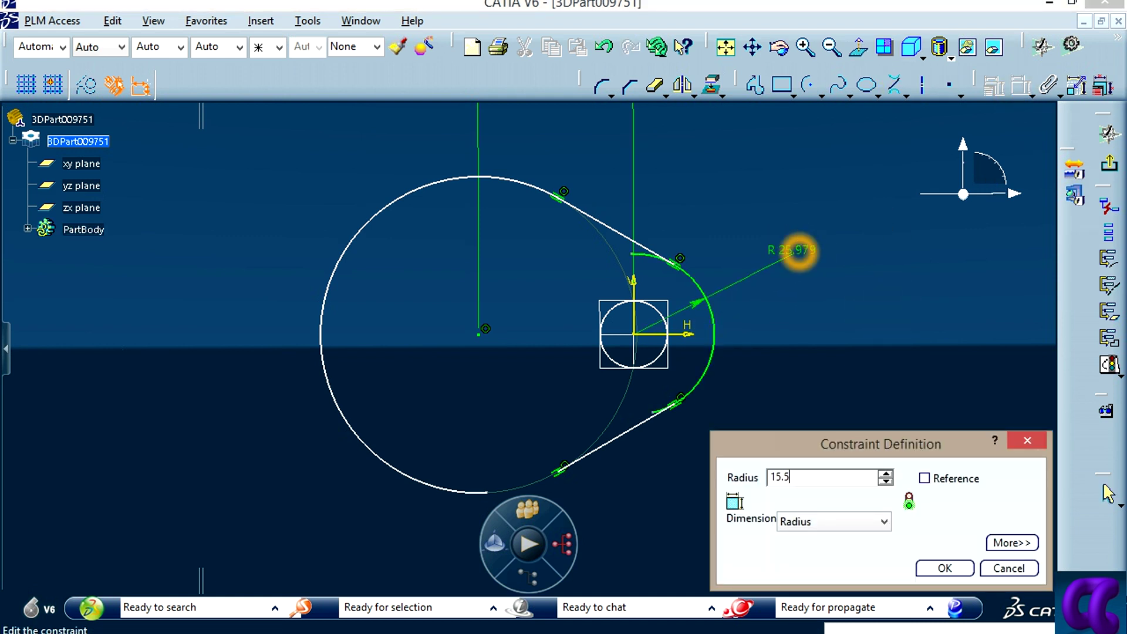
key(Return)
Step: Dimension the large circle with a radius of 35
middle_drag(759, 350, 785, 371)
click(408, 221)
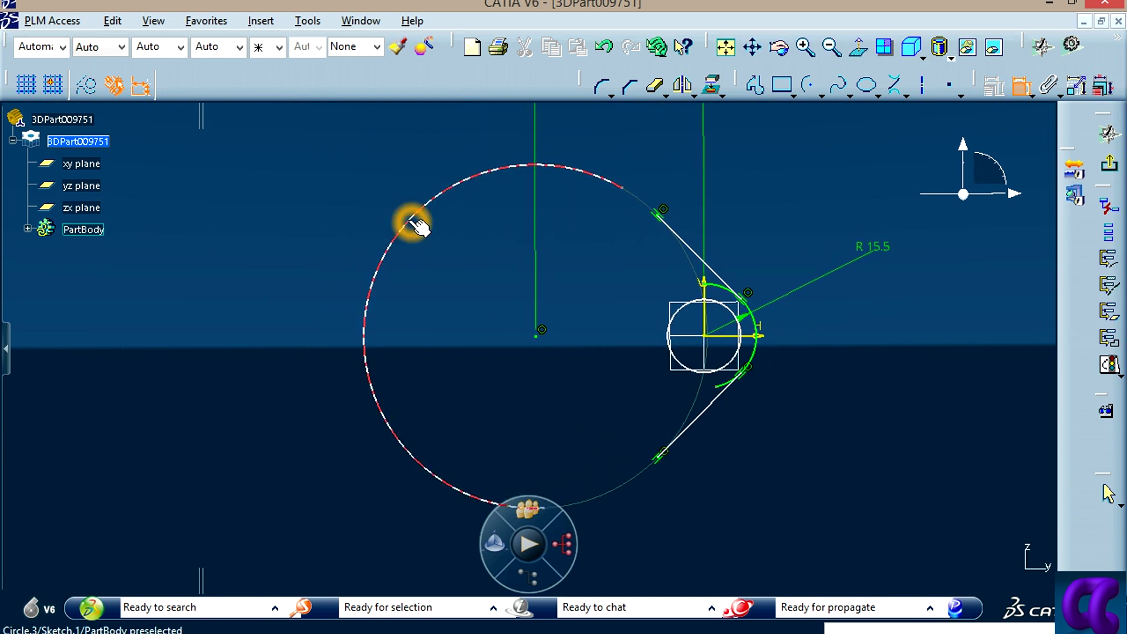
click(309, 217)
key(alt+Tab)
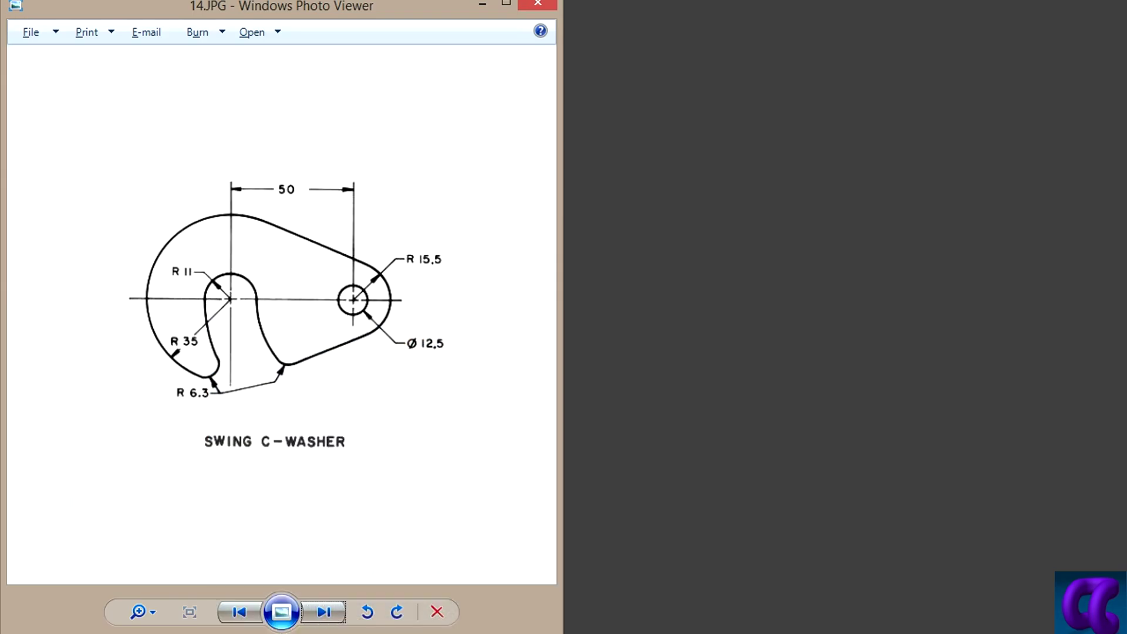
key(alt+Tab)
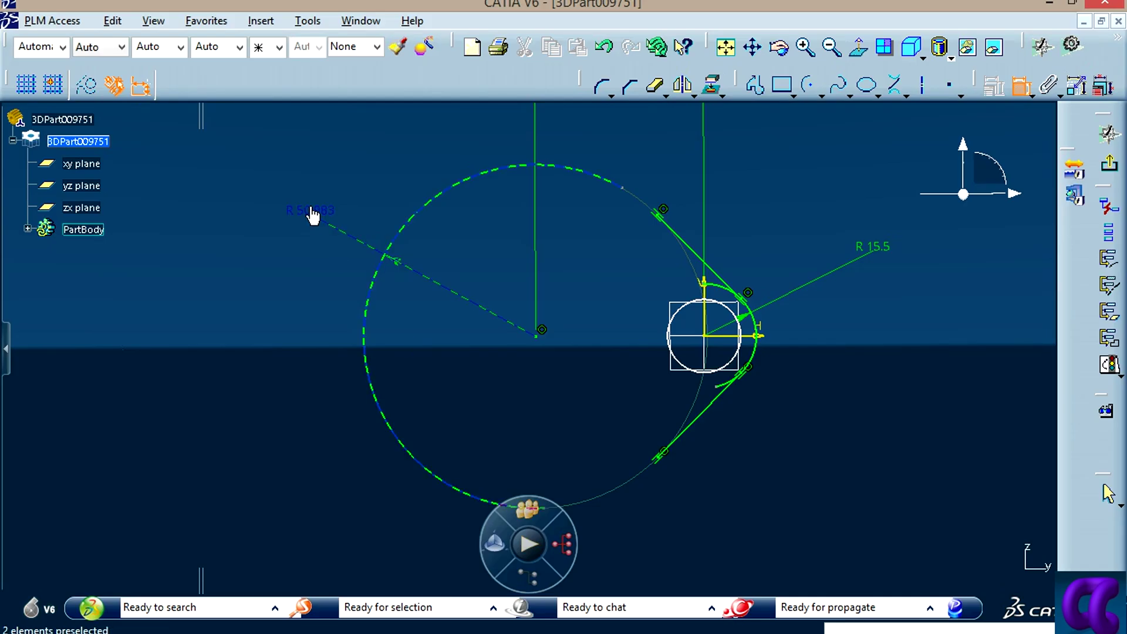
double_click(310, 208)
text(35)
key(Return)
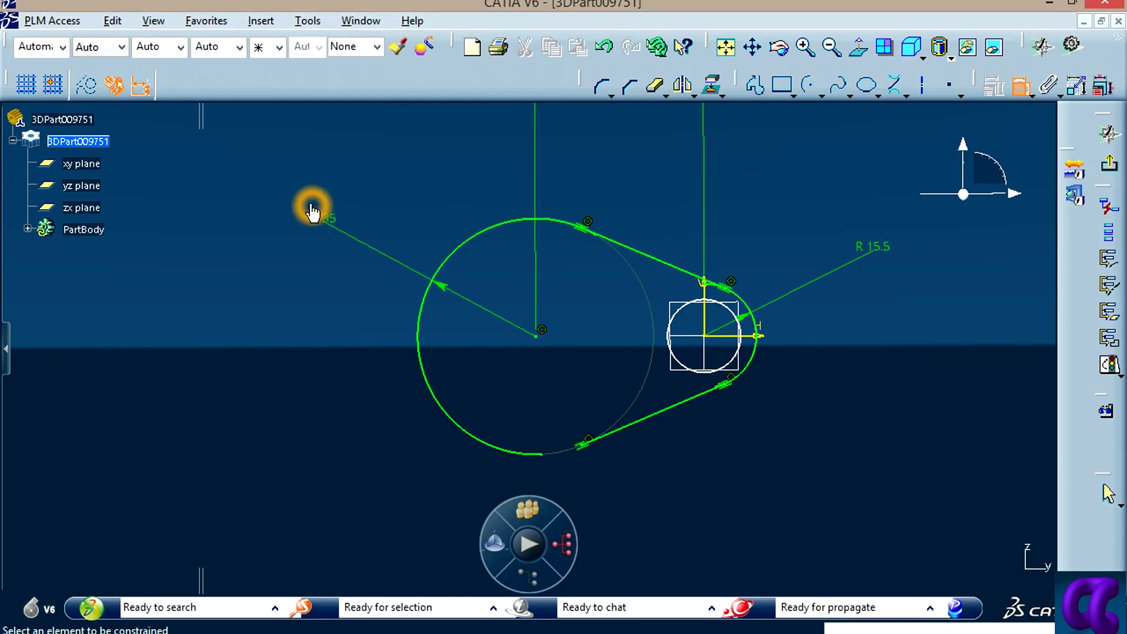
click(1020, 83)
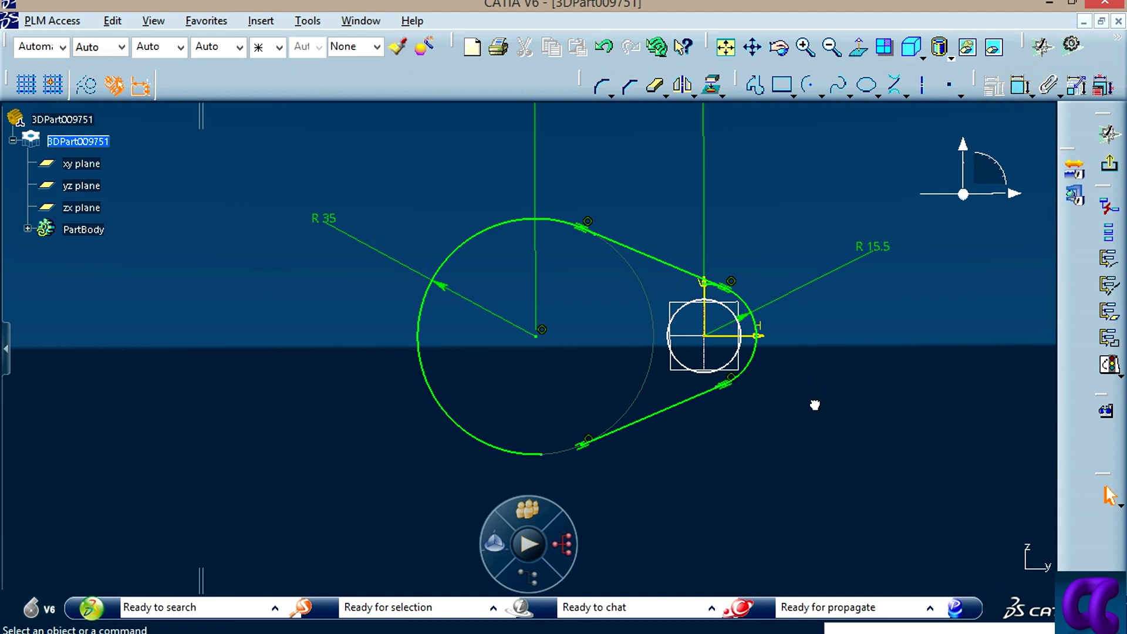
Step: Drag the lower arc's endpoint left near the large circle's tangent point
click(582, 230)
click(624, 281)
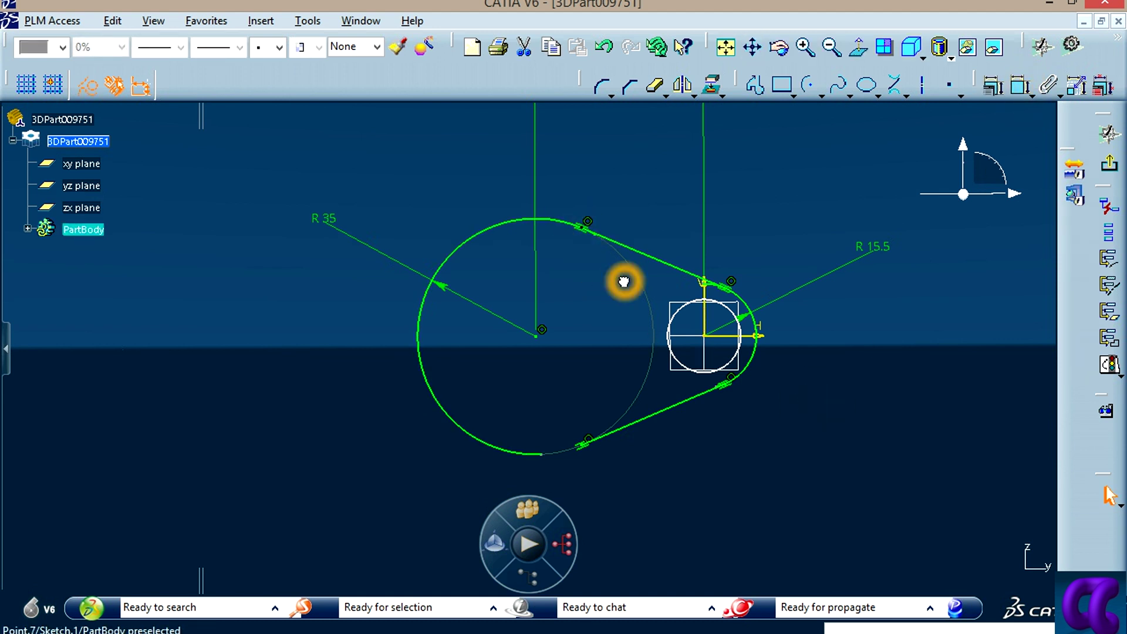
click(620, 192)
mouse_move(591, 237)
middle_down()
mouse_move(665, 454)
mouse_move(849, 335)
middle_up()
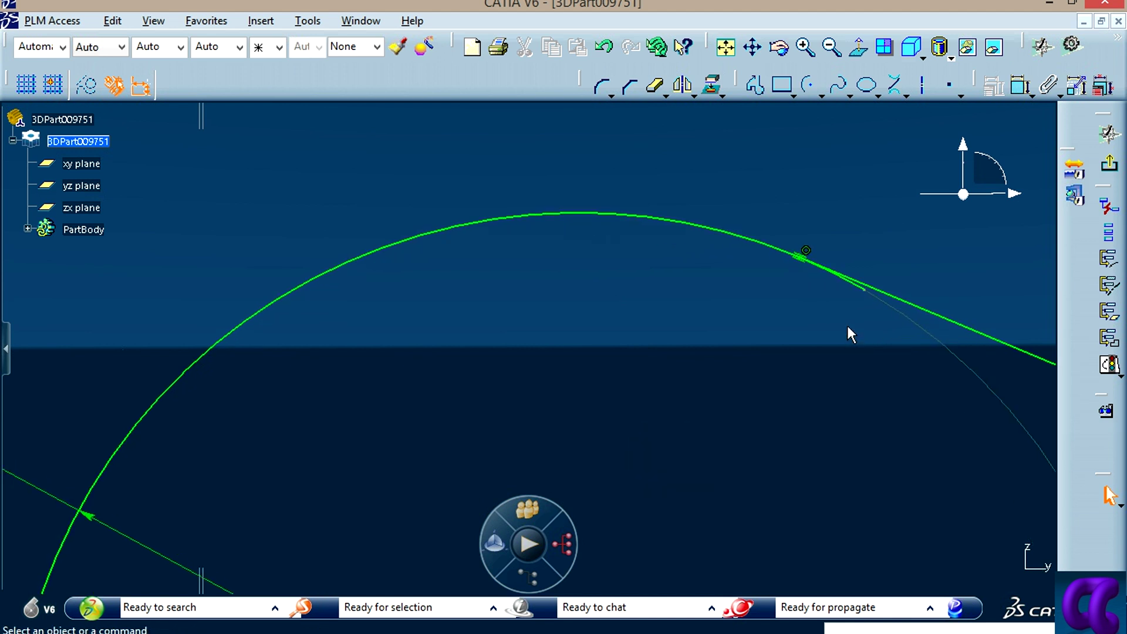
click(873, 296)
middle_click(898, 495)
mouse_move(726, 264)
middle_down()
mouse_move(769, 458)
mouse_move(780, 448)
middle_up()
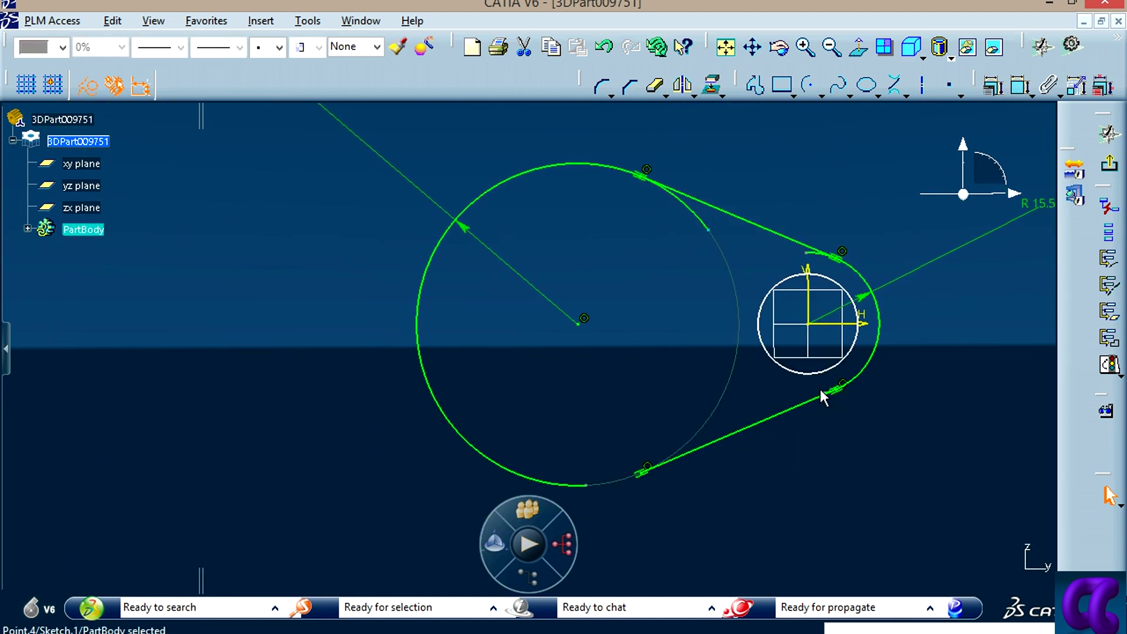
click(826, 396)
drag(827, 396, 787, 390)
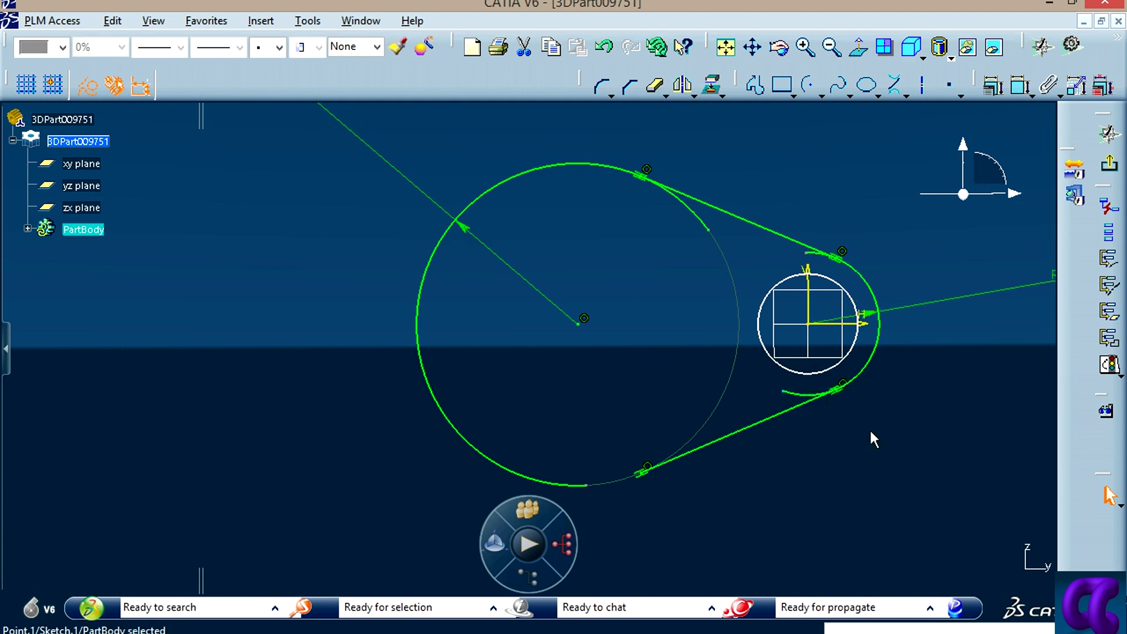
click(817, 272)
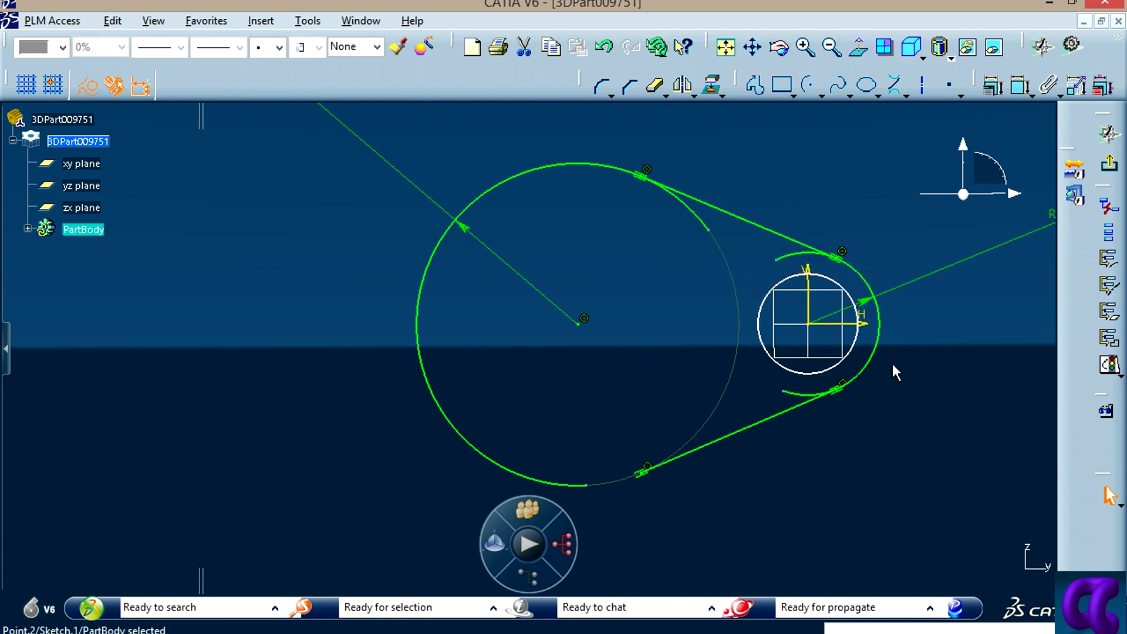
click(898, 385)
Step: Add a radius dimension to the inner circle, checking the washer drawing
click(1020, 94)
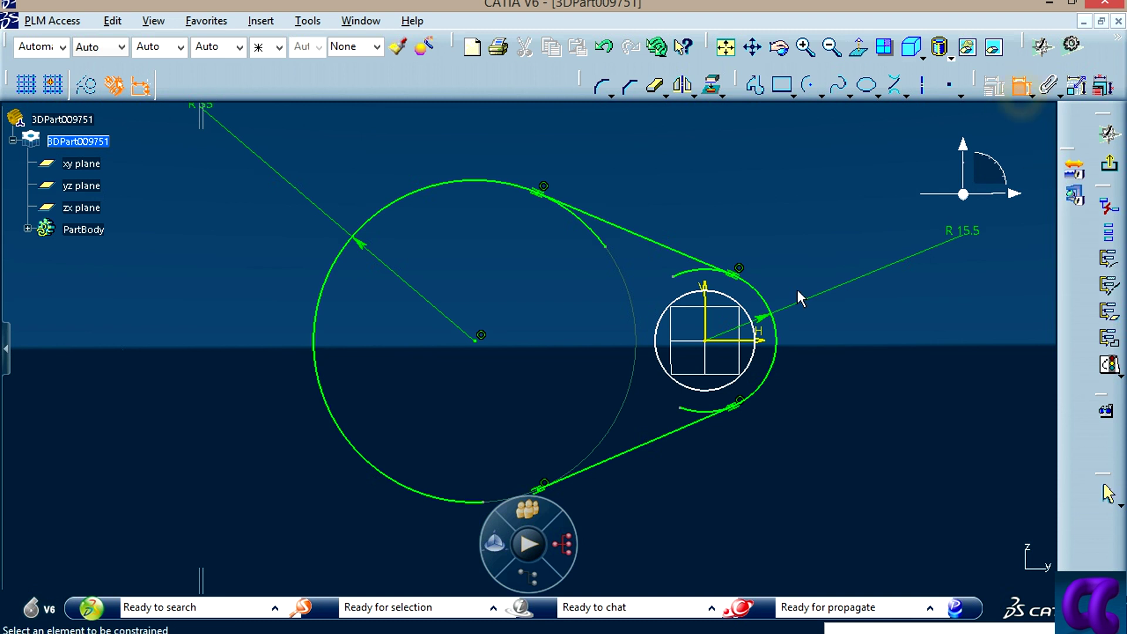
click(729, 302)
click(861, 391)
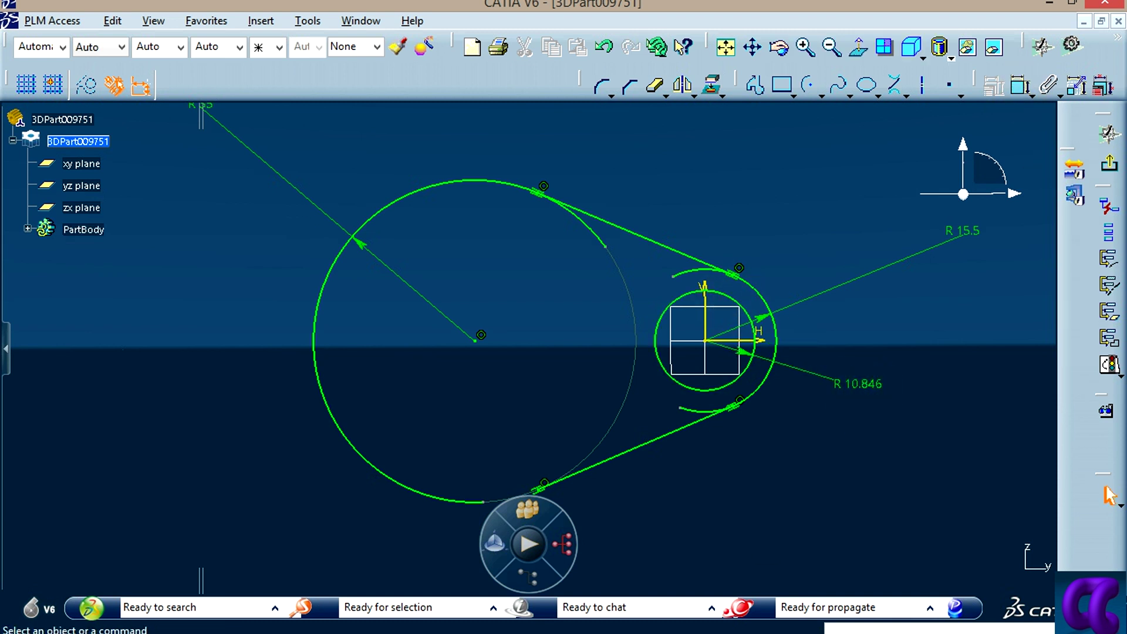
key(alt+Tab)
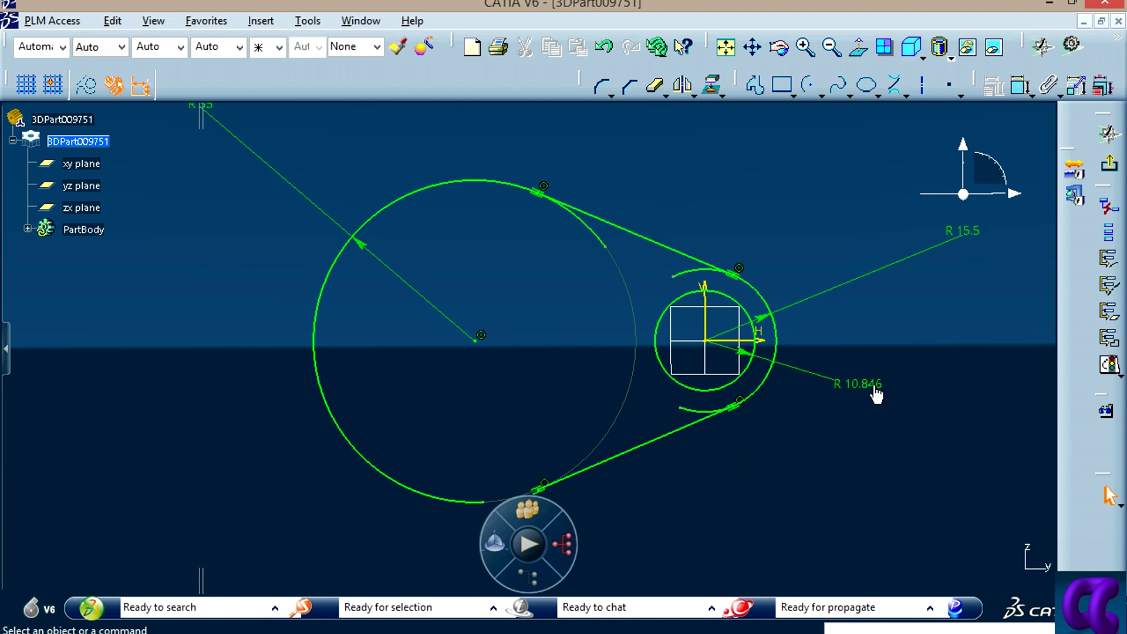
double_click(867, 385)
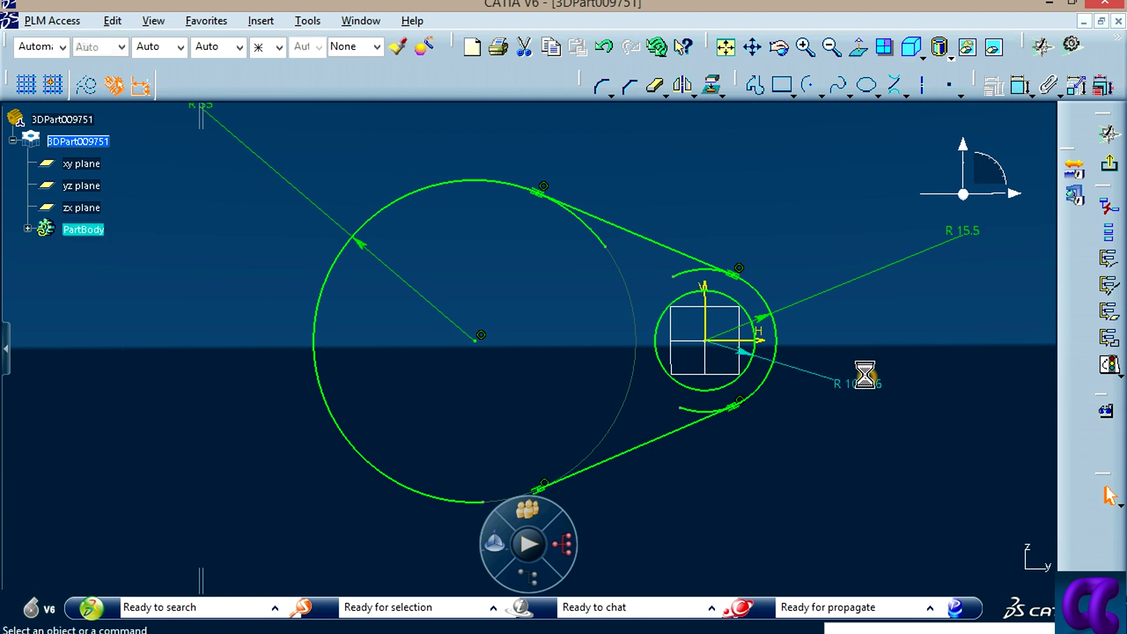
text(5mm)
key(Return)
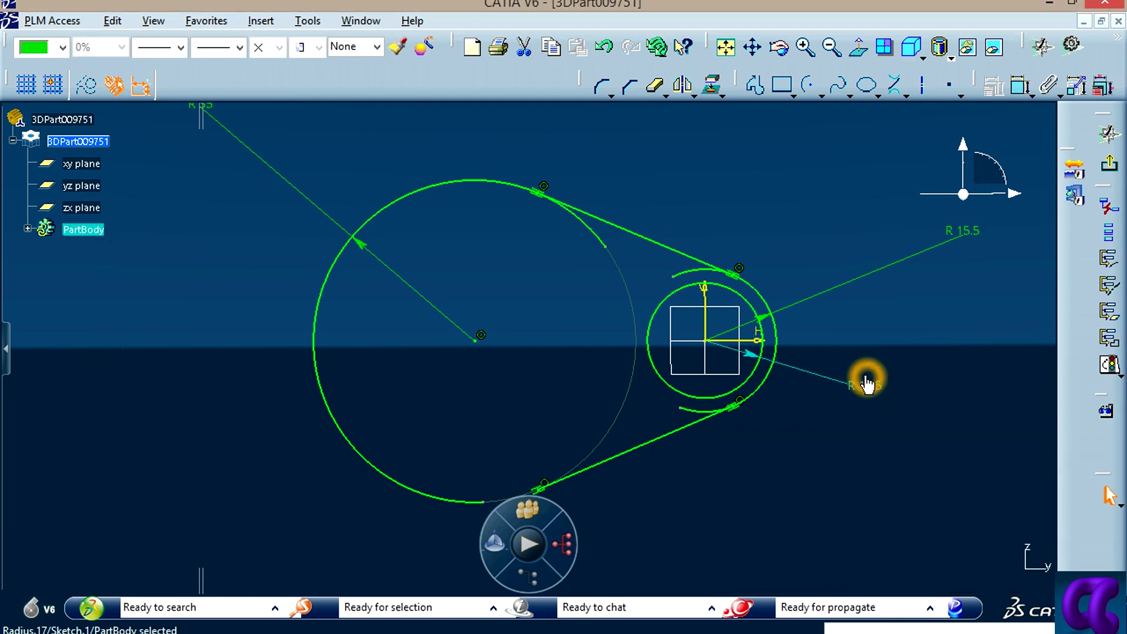
click(815, 474)
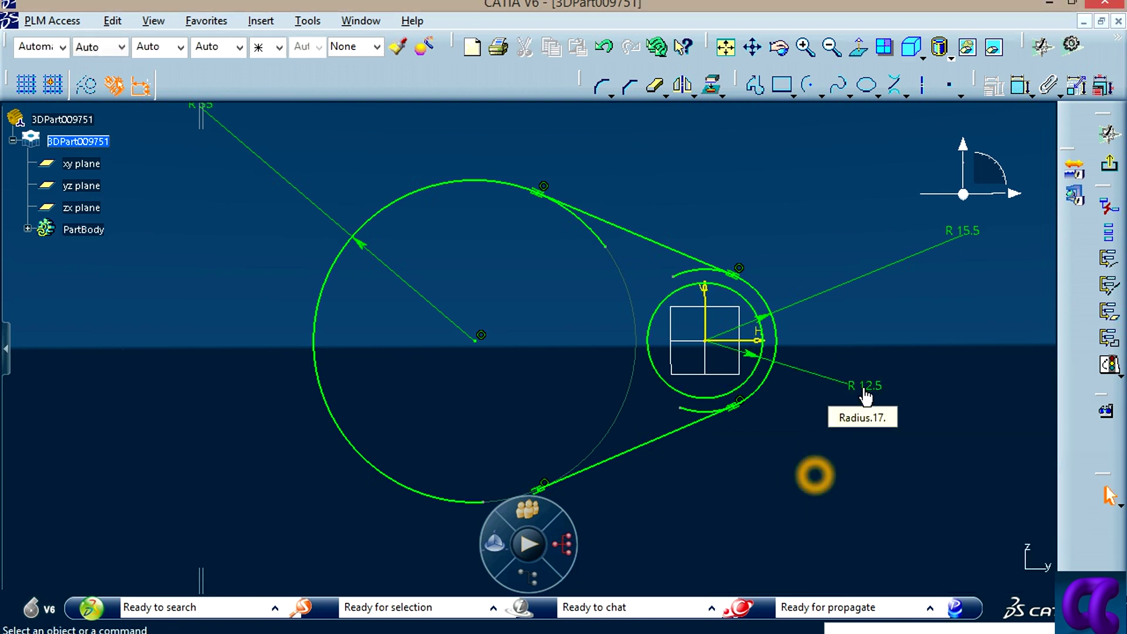
click(949, 222)
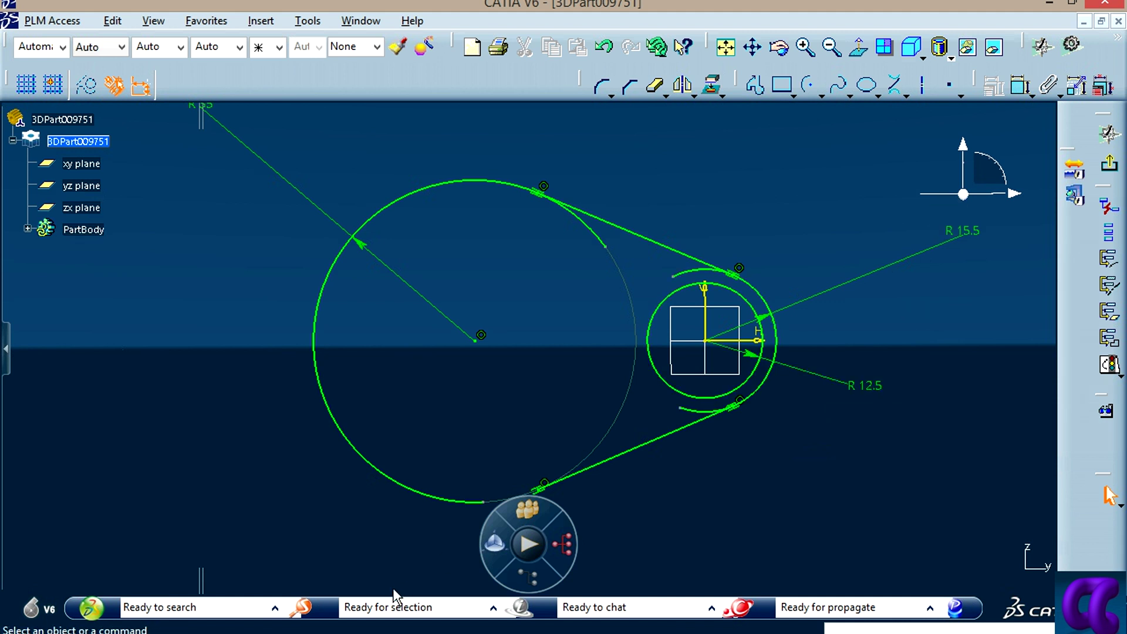
Step: Change the inner circle's dimension to a 12.5 diameter
key(alt+Tab)
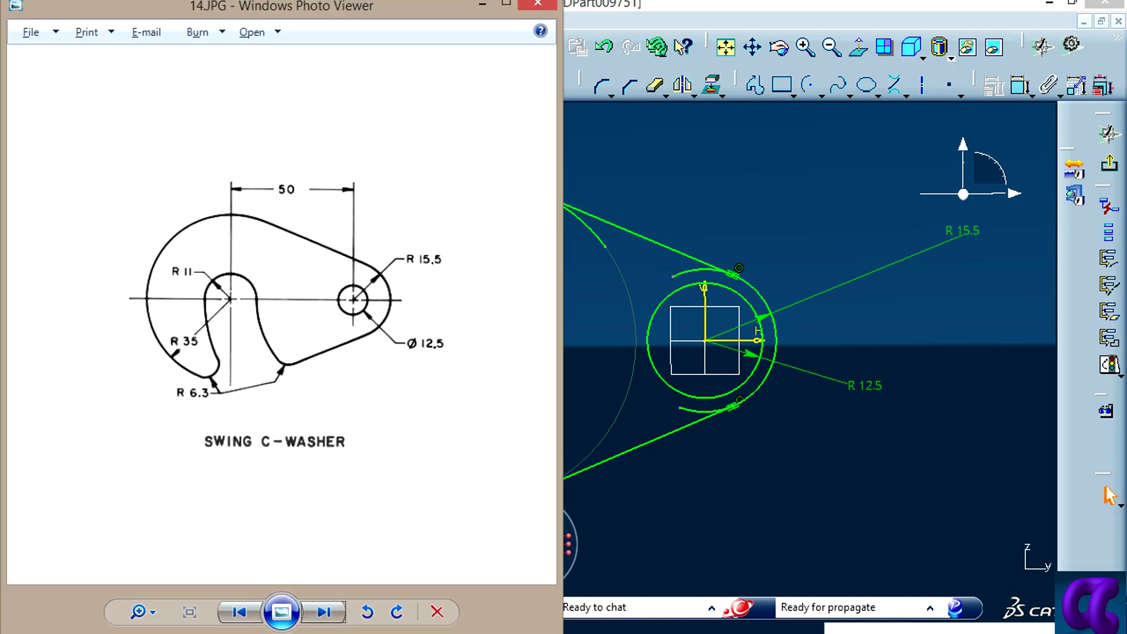
key(alt+Tab)
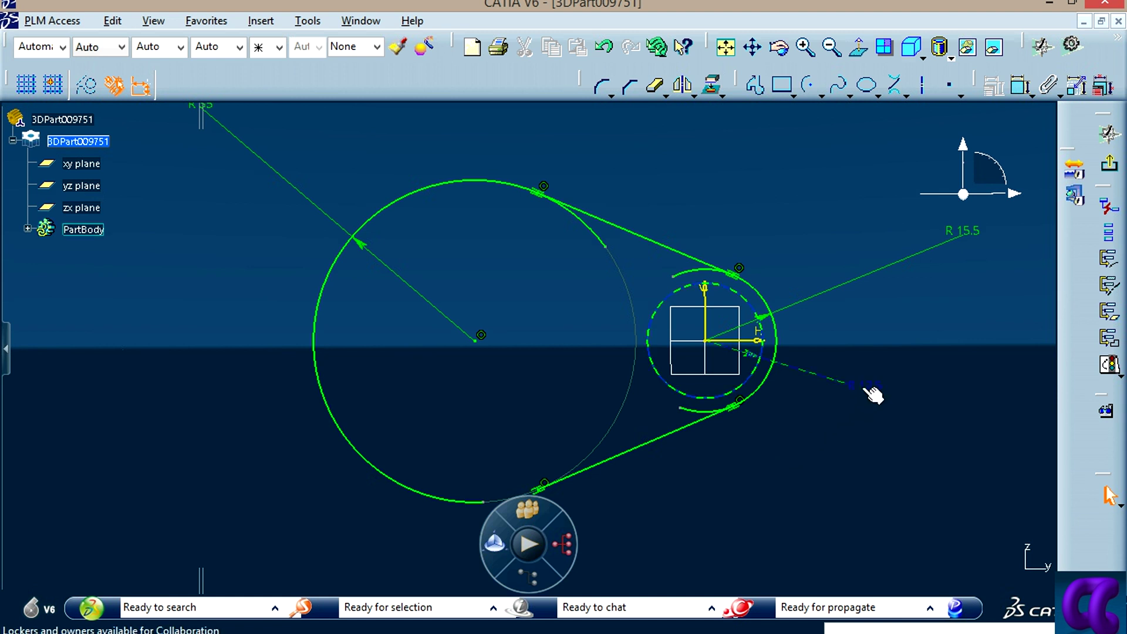
double_click(864, 385)
click(821, 524)
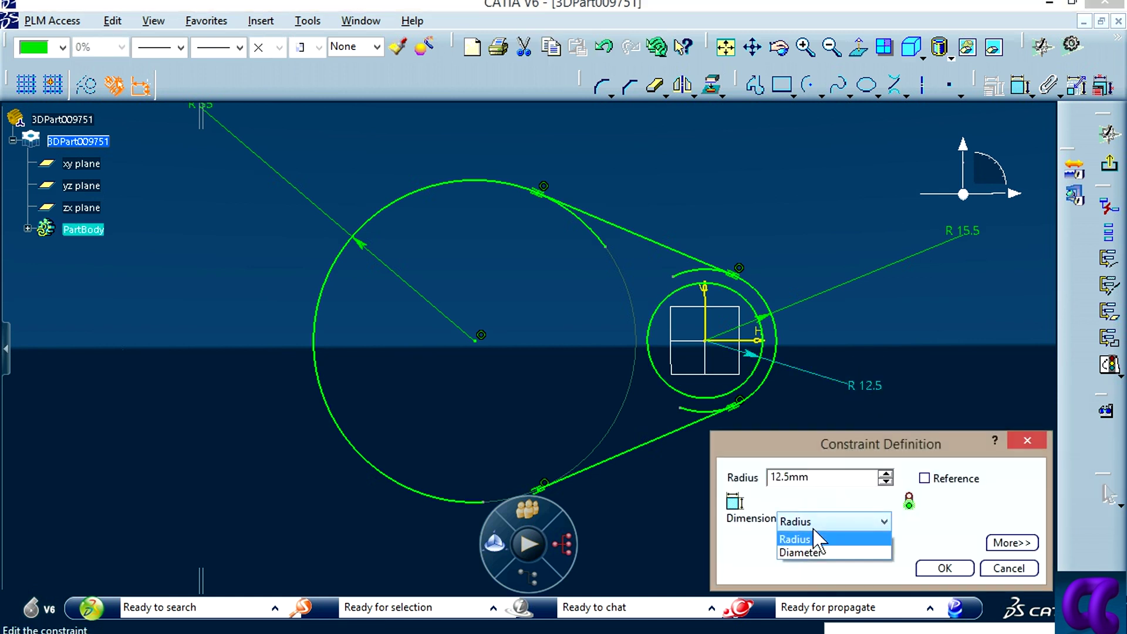
click(803, 547)
click(826, 475)
text(12)
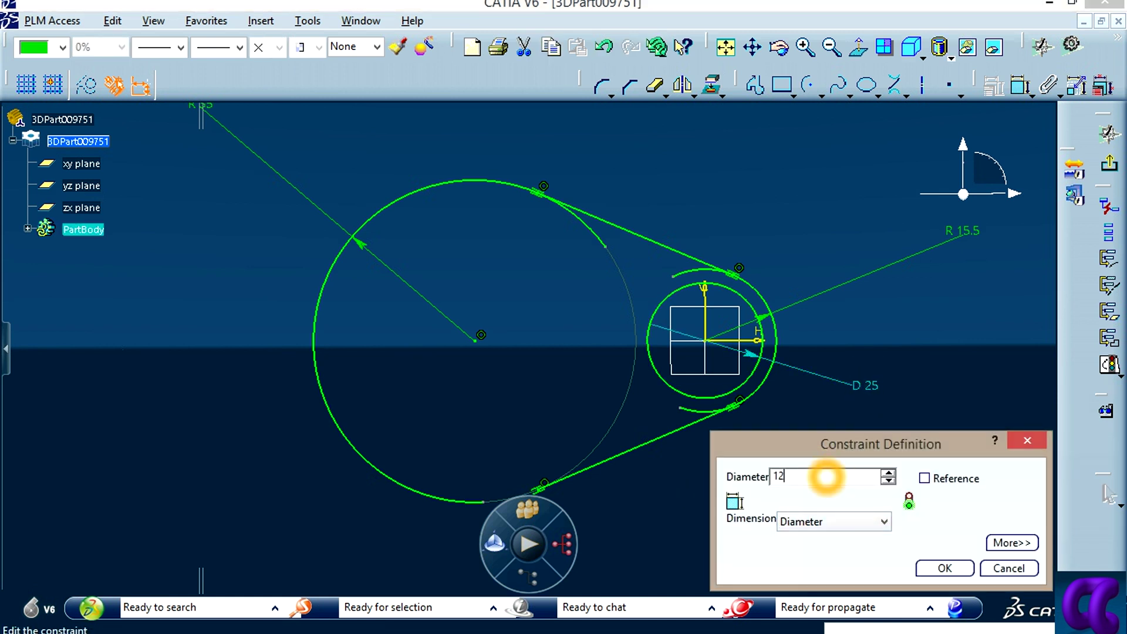
text(.5)
key(Return)
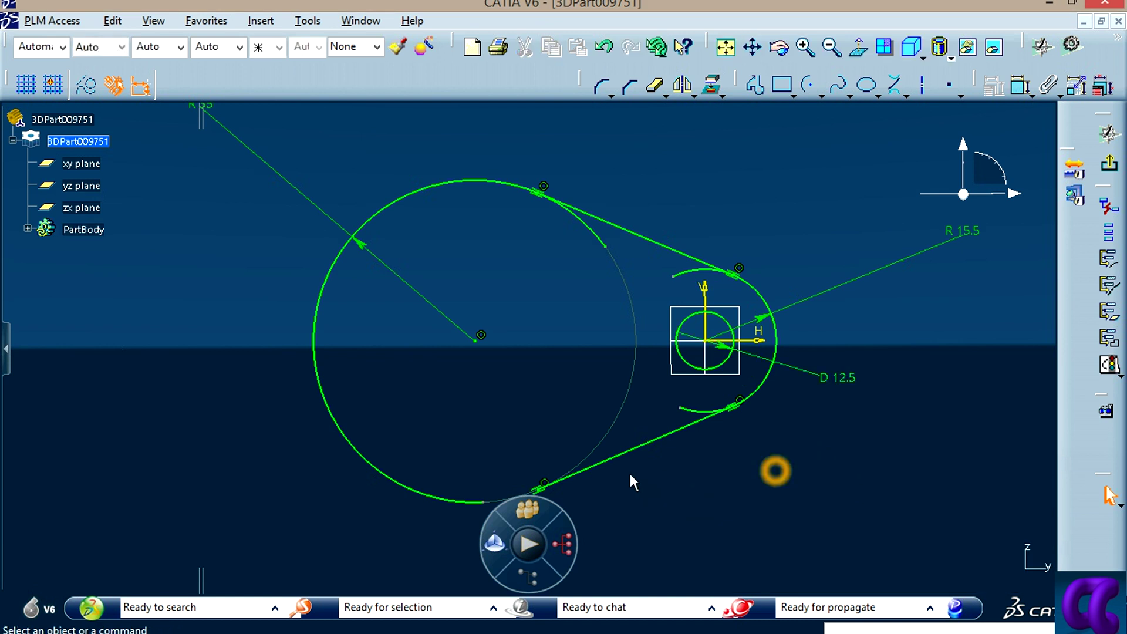
middle_drag(632, 481, 805, 478)
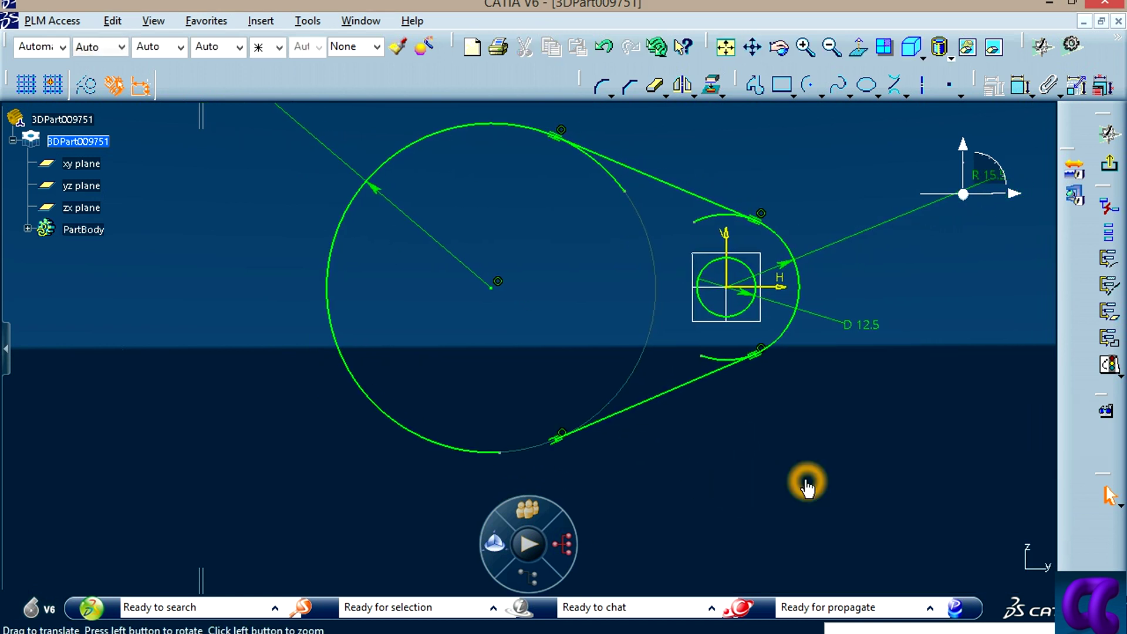
Step: Draw a half arc centred on the large arc's centre, from left to right
click(808, 84)
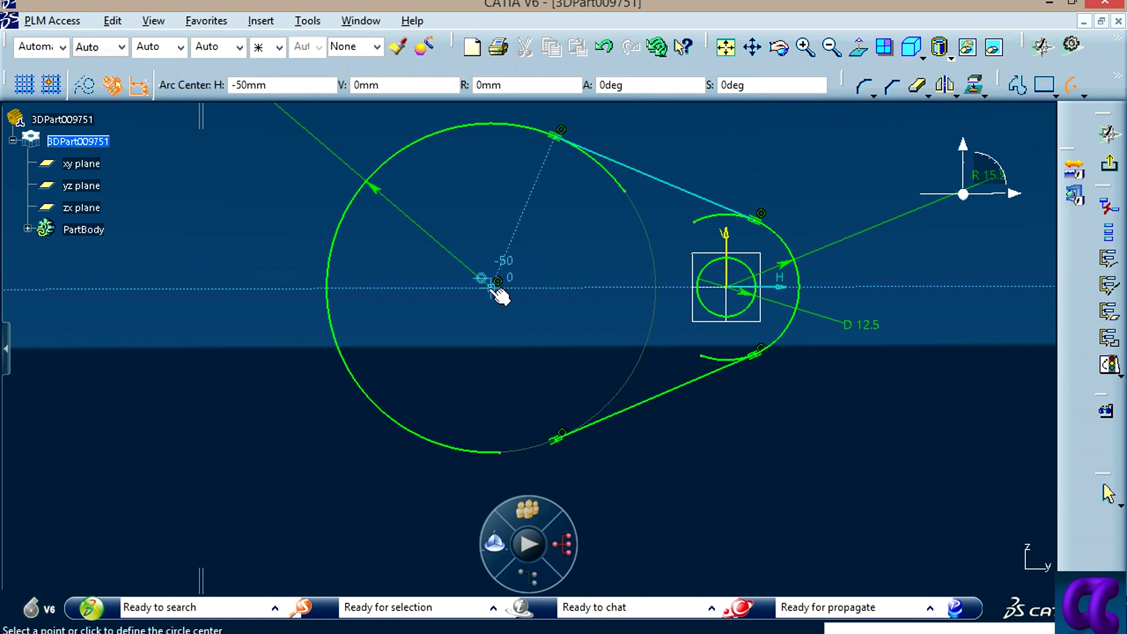
click(491, 288)
click(410, 287)
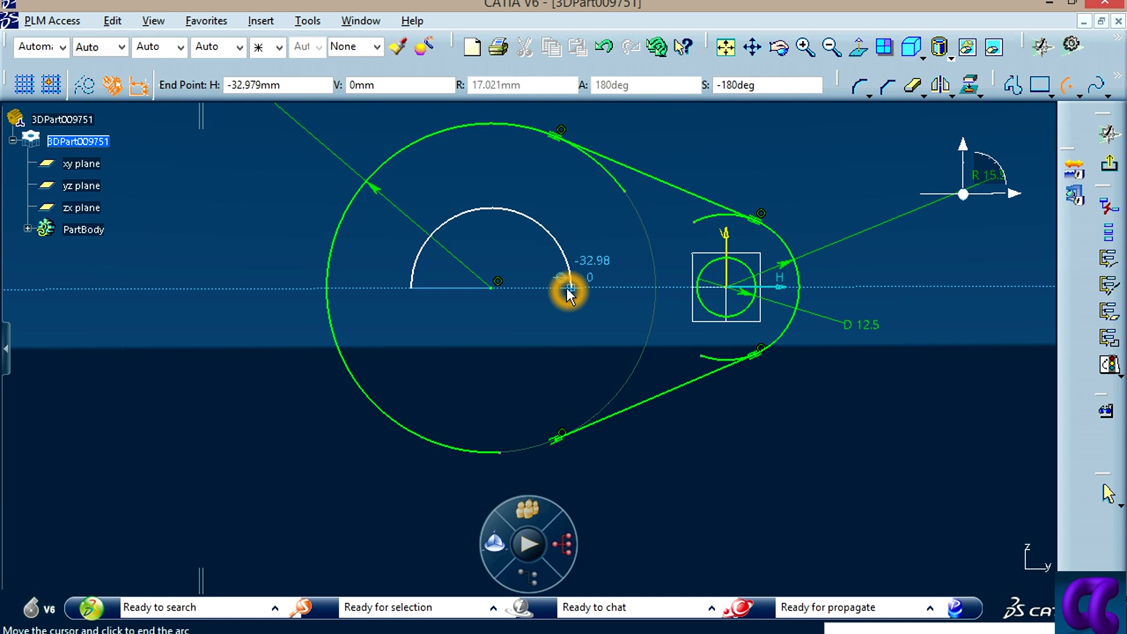
click(569, 288)
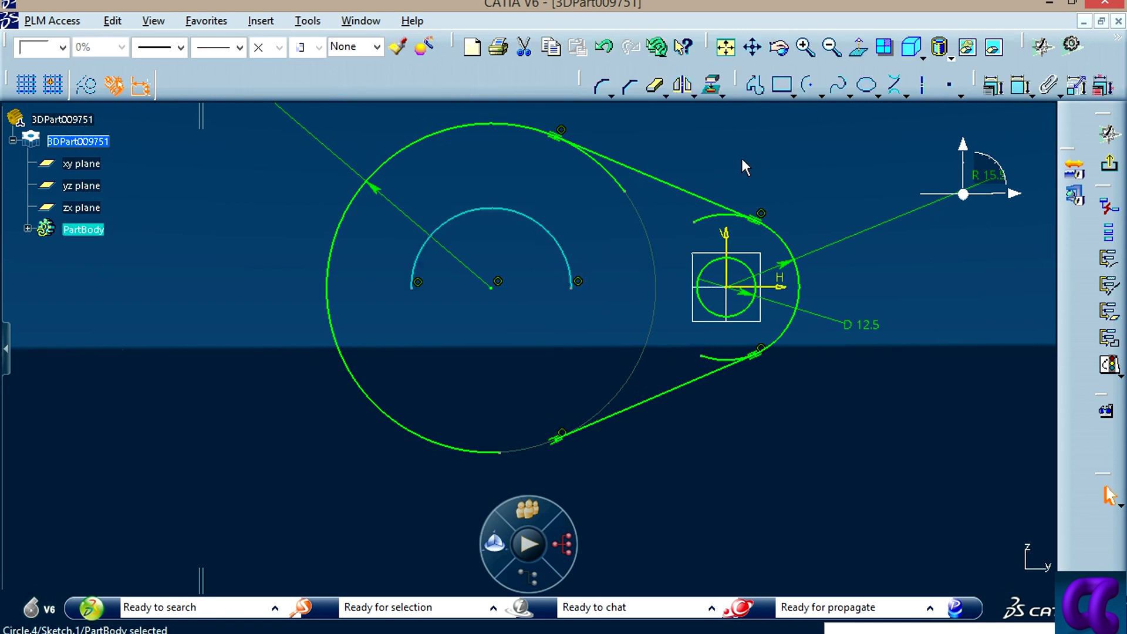
Step: Dimension the new inner arc's radius to 11
click(1019, 88)
click(548, 228)
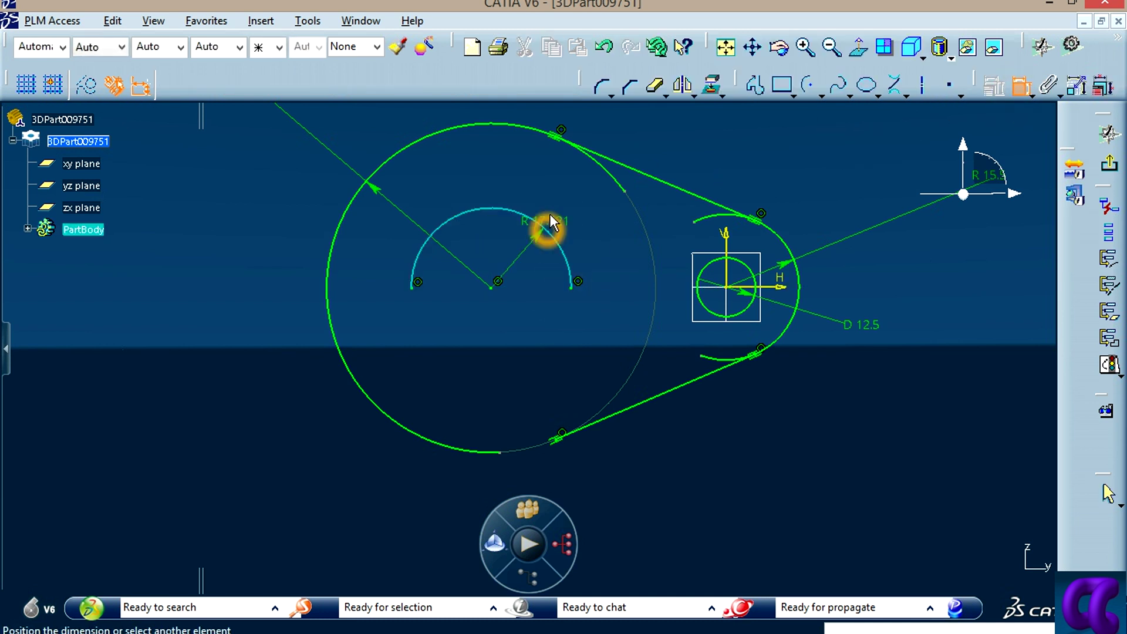
click(559, 188)
key(alt+Tab)
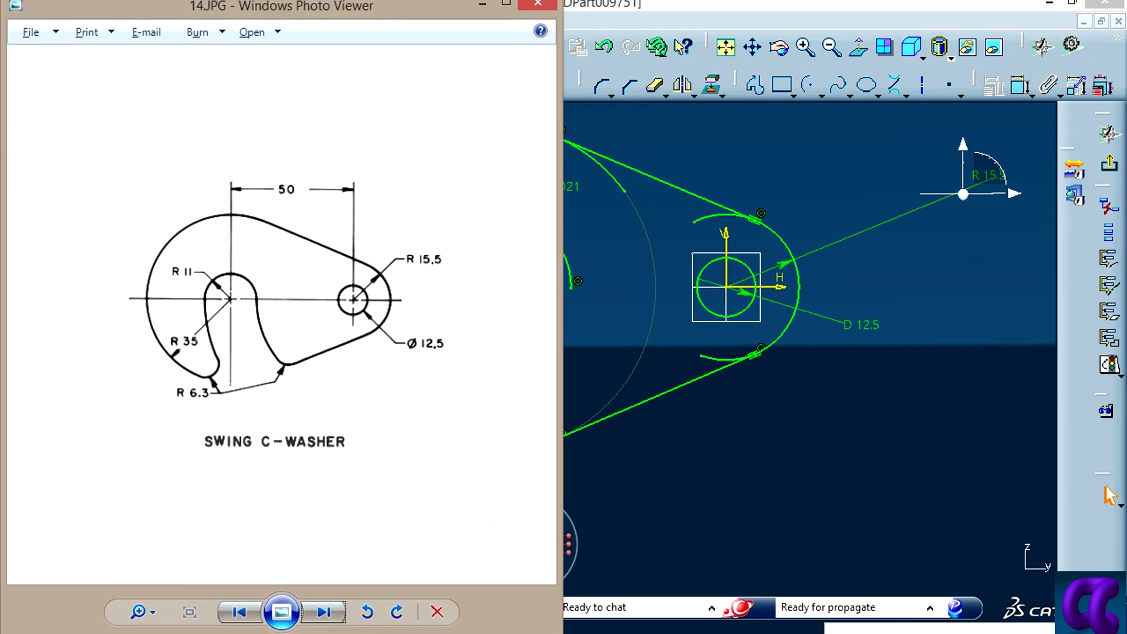
key(alt+Tab)
double_click(558, 190)
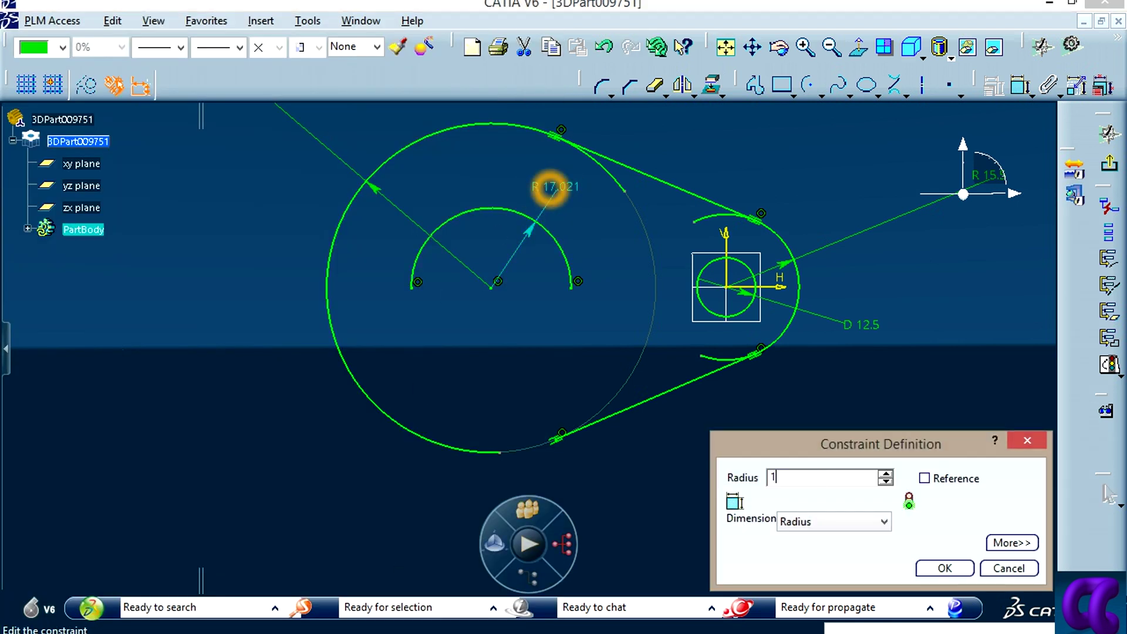
text(11mm)
key(Return)
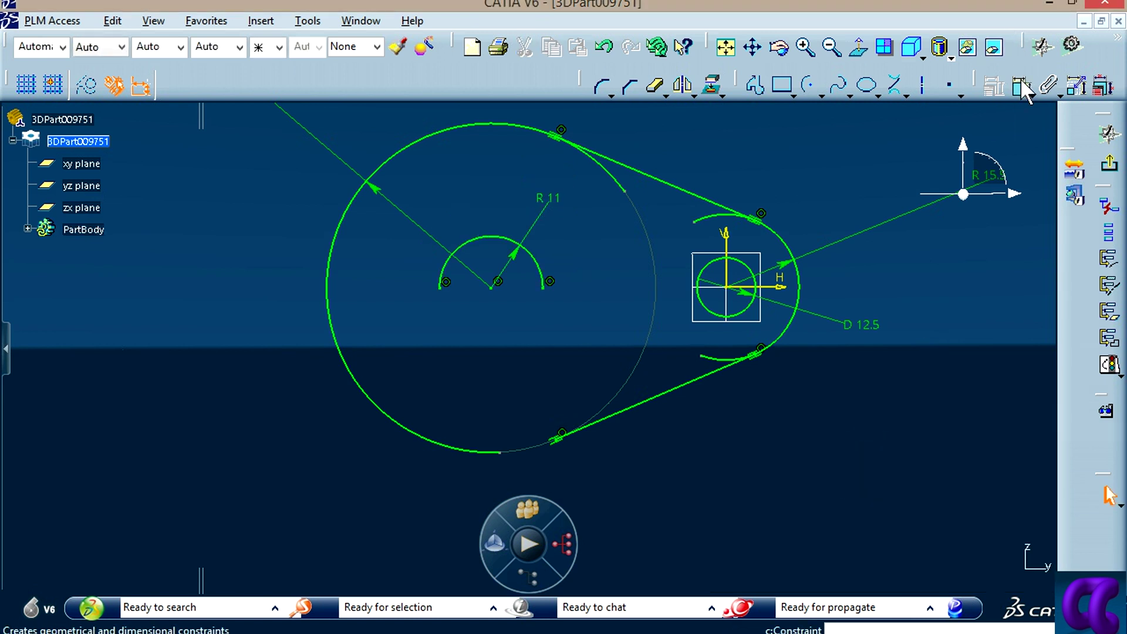
click(1020, 84)
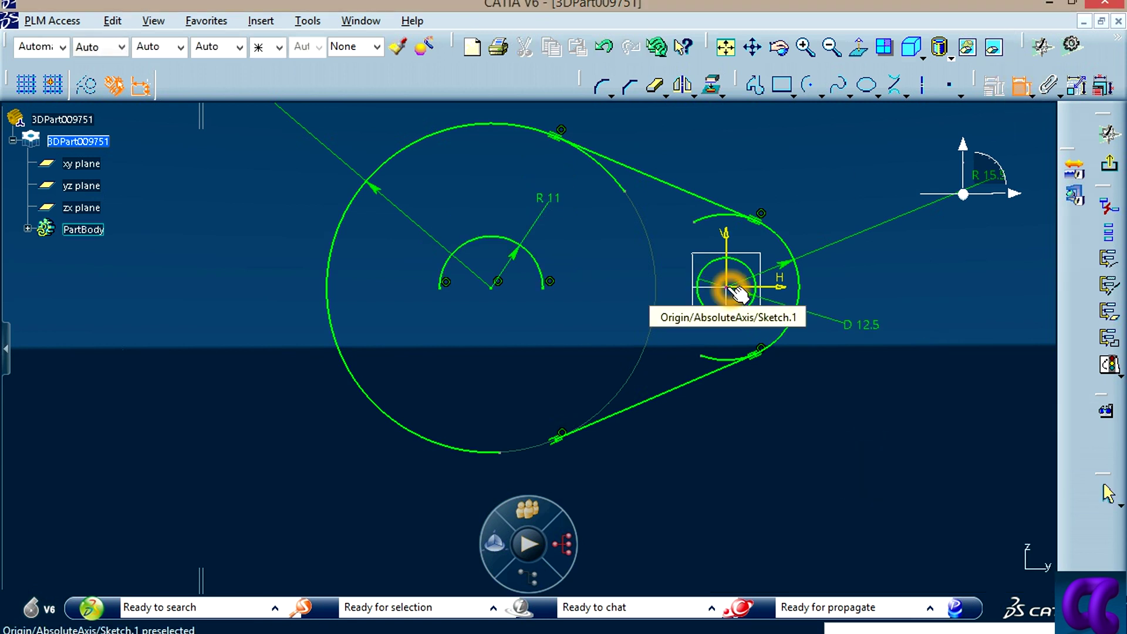
Step: Draw two origin-centred arcs running down from each end of the R 11 arc
click(728, 288)
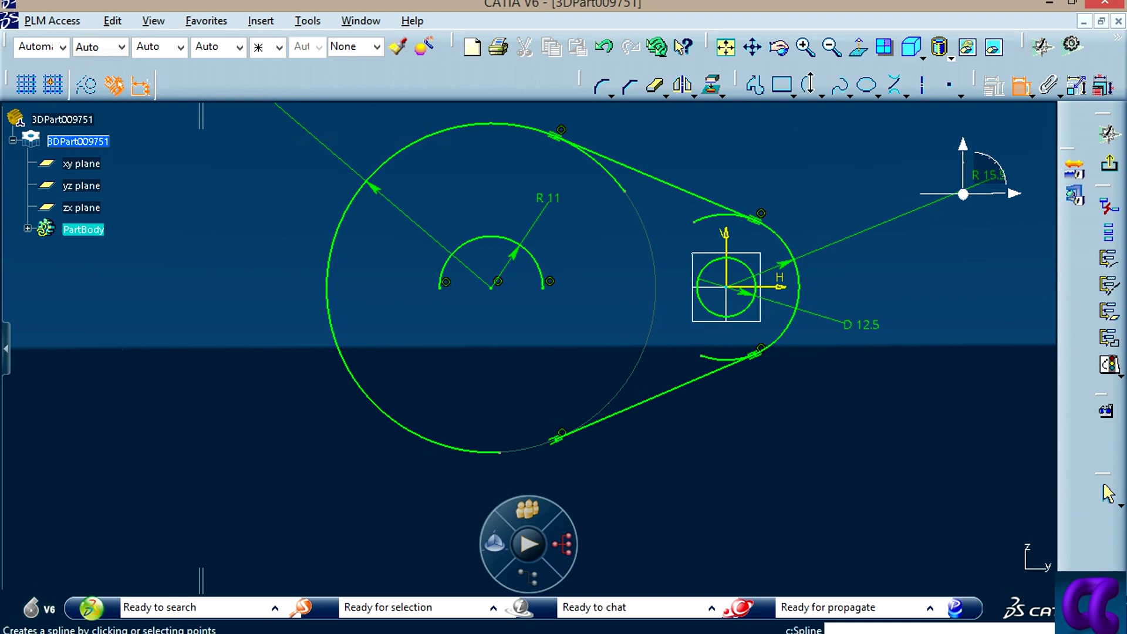
click(809, 85)
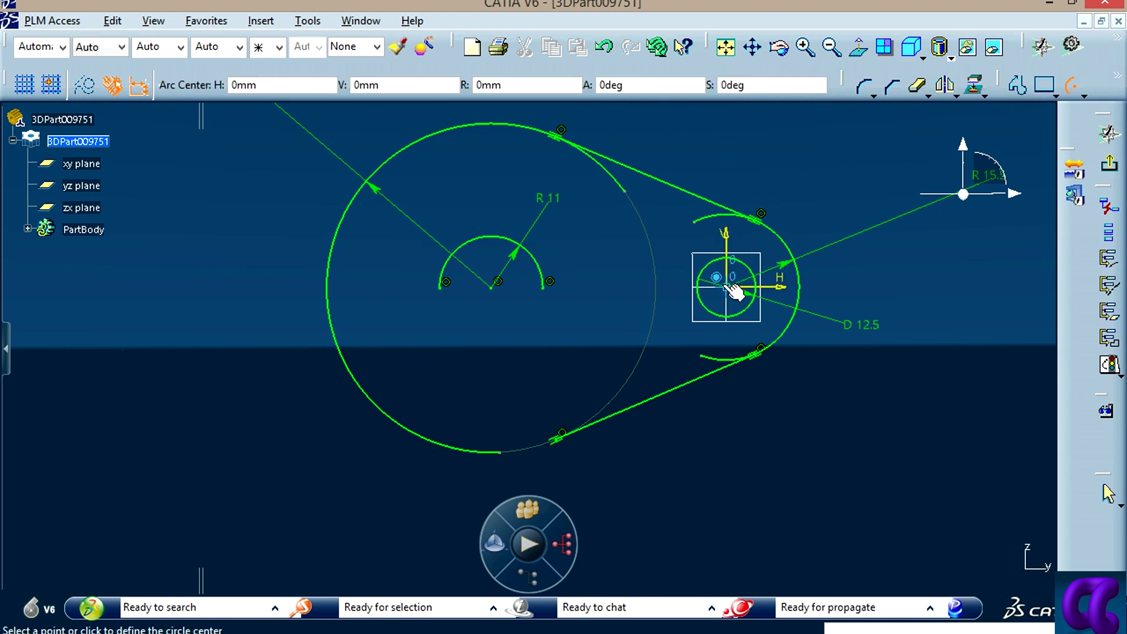
click(726, 287)
click(542, 287)
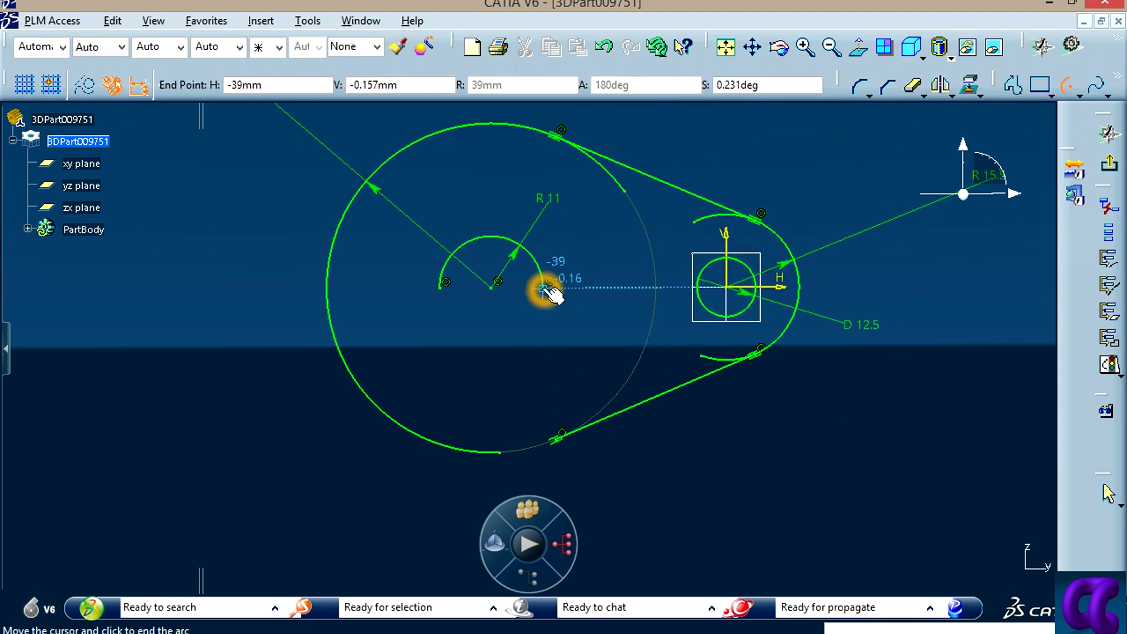
click(650, 441)
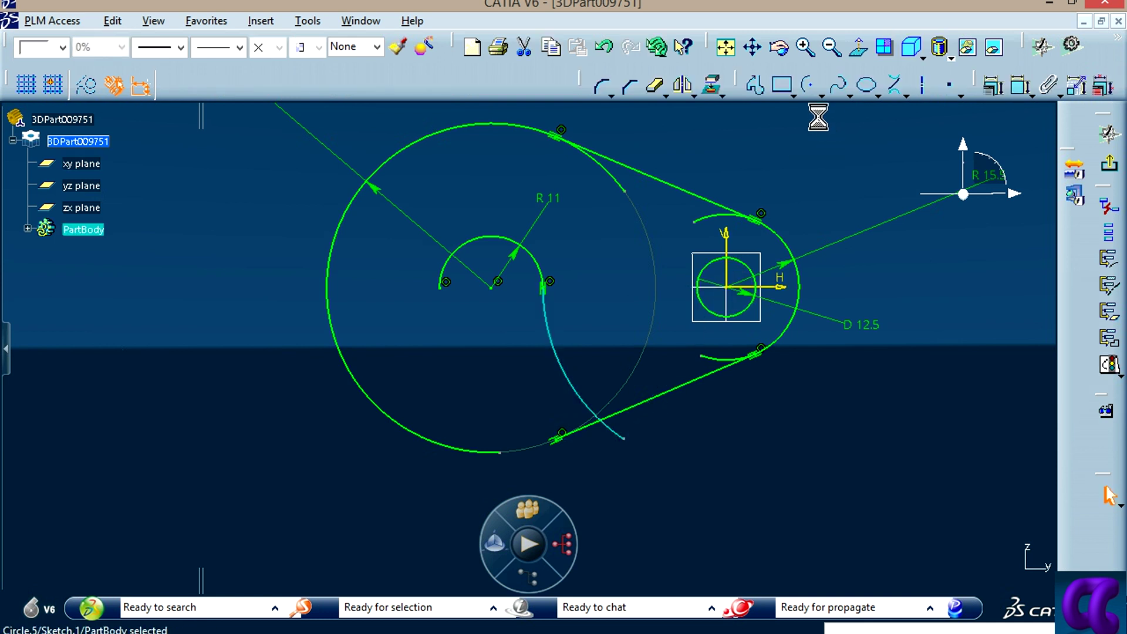
click(811, 84)
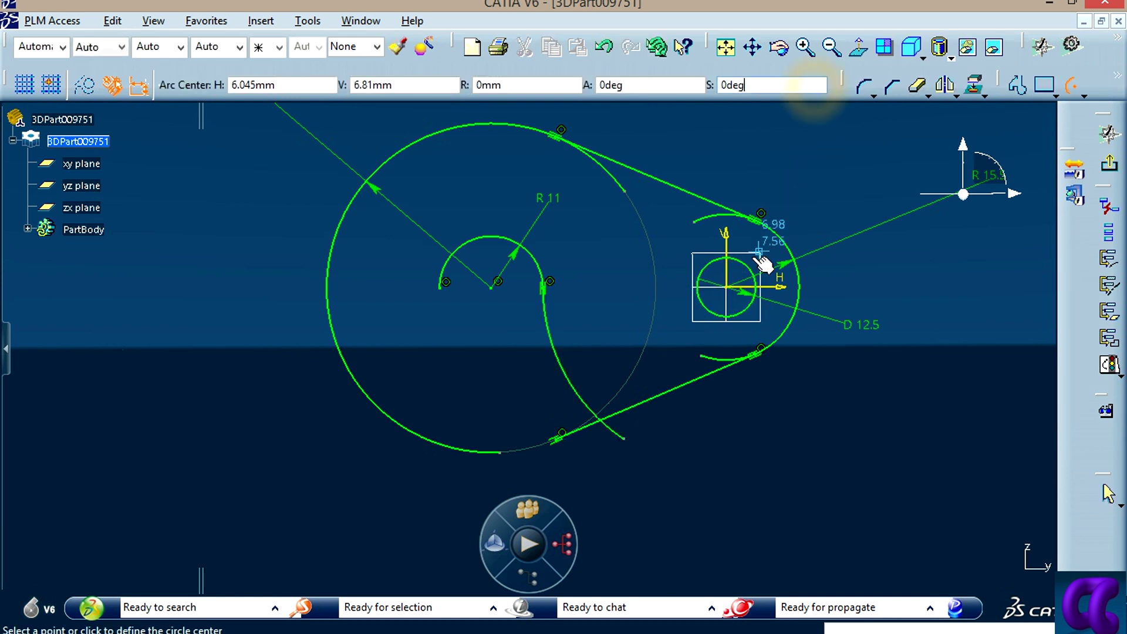
click(727, 287)
click(442, 288)
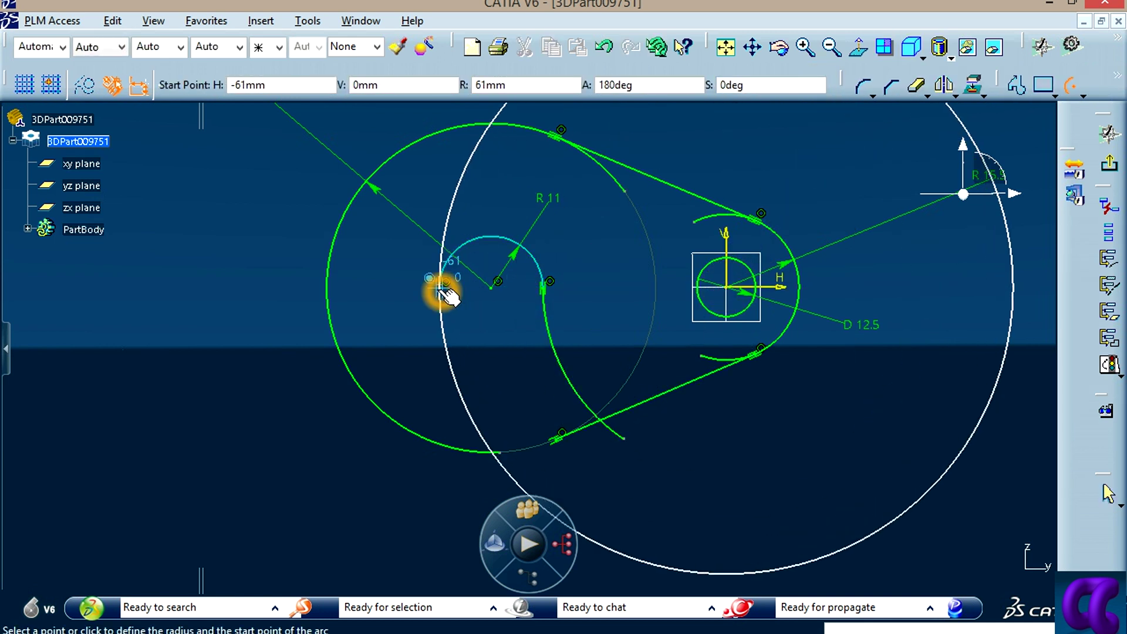
click(498, 465)
mouse_move(722, 452)
middle_down()
mouse_move(654, 410)
mouse_move(660, 428)
mouse_move(692, 445)
middle_up()
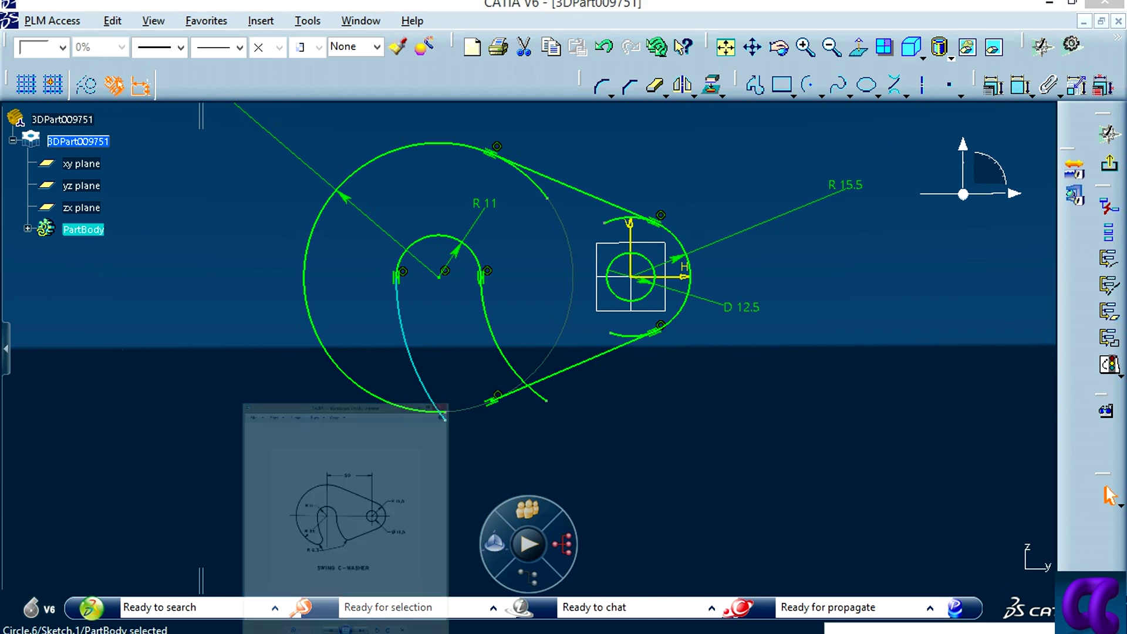
click(355, 526)
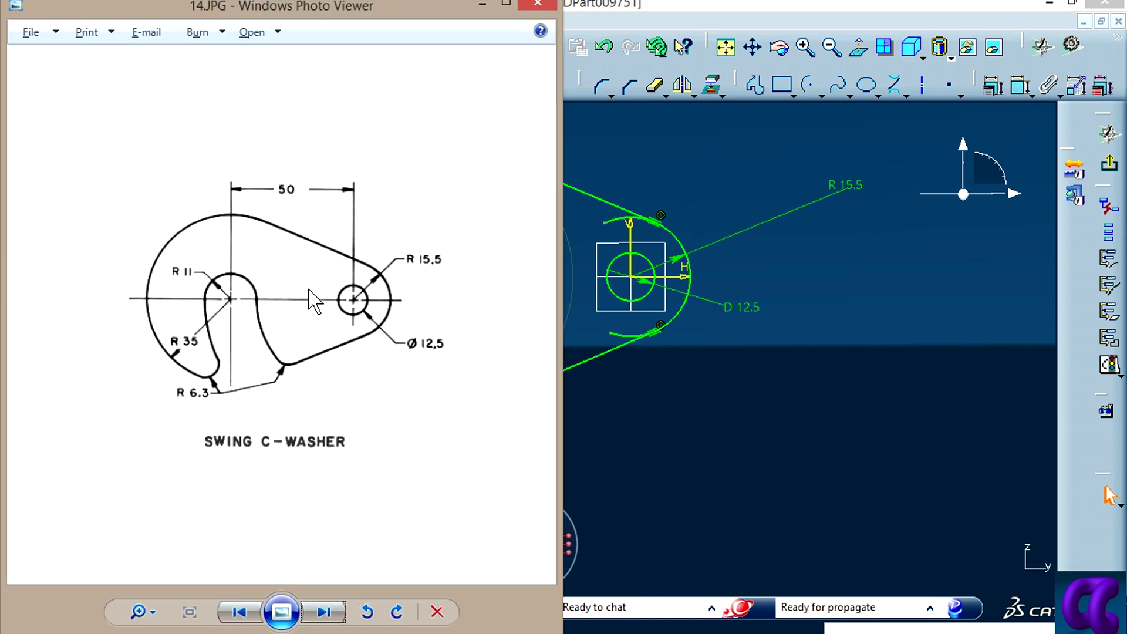
Step: Quick Trim the unneeded upper arc part and the excess tangent-line piece
click(324, 614)
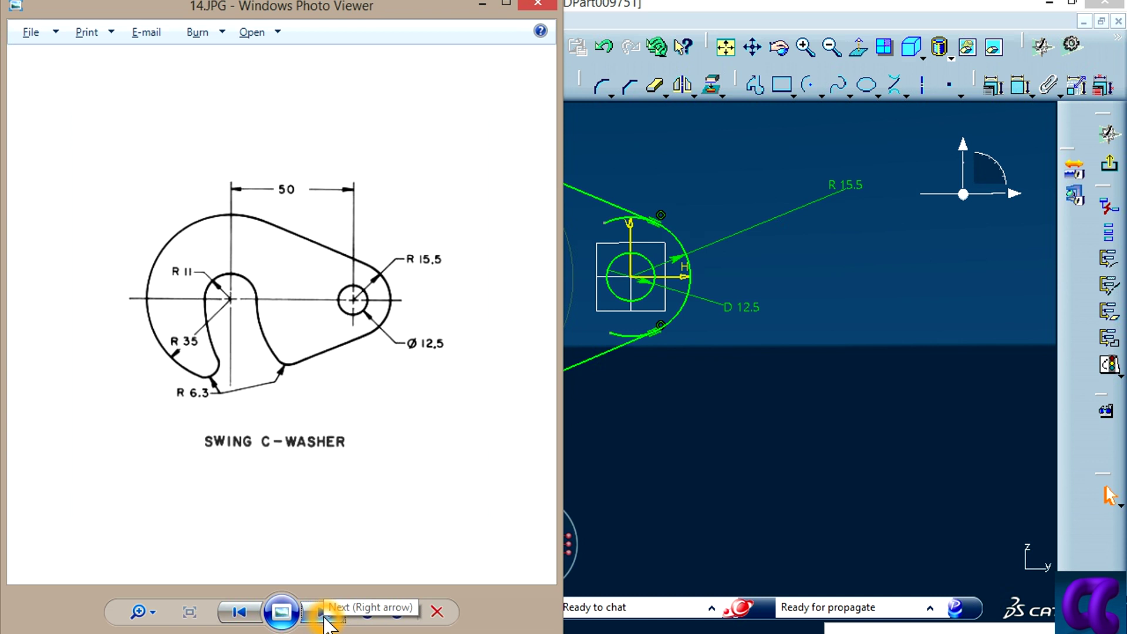
click(721, 414)
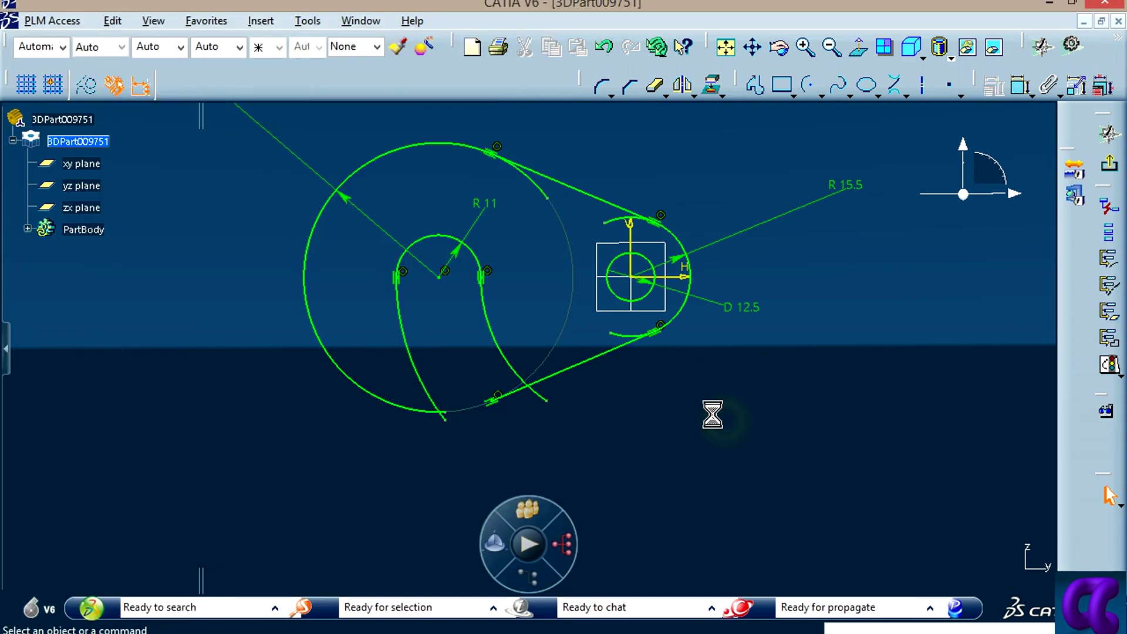
middle_drag(711, 415, 760, 429)
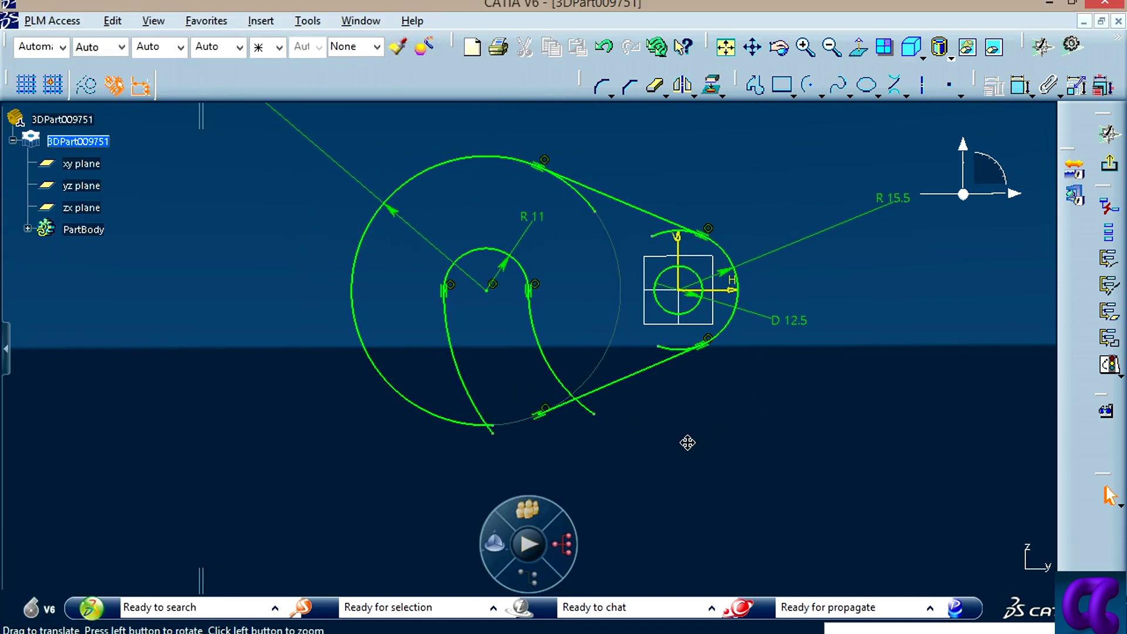
click(654, 85)
click(557, 415)
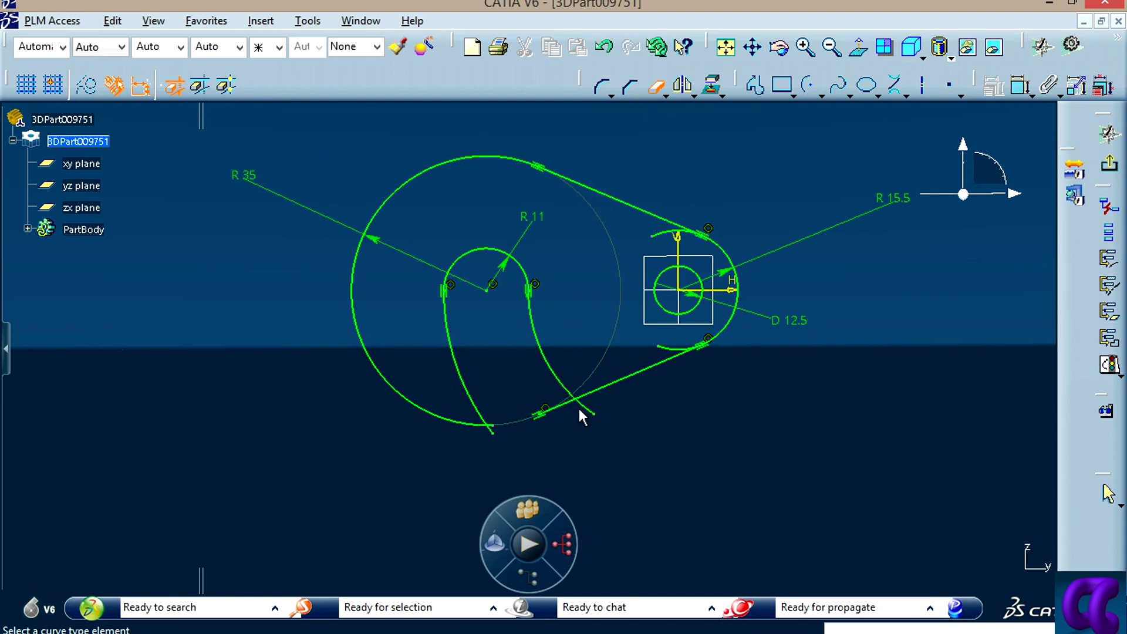
click(558, 406)
Step: Trim the leftover arc pieces at the lower junction and the small stub
mouse_move(494, 432)
middle_down()
mouse_move(554, 339)
mouse_move(573, 346)
middle_up()
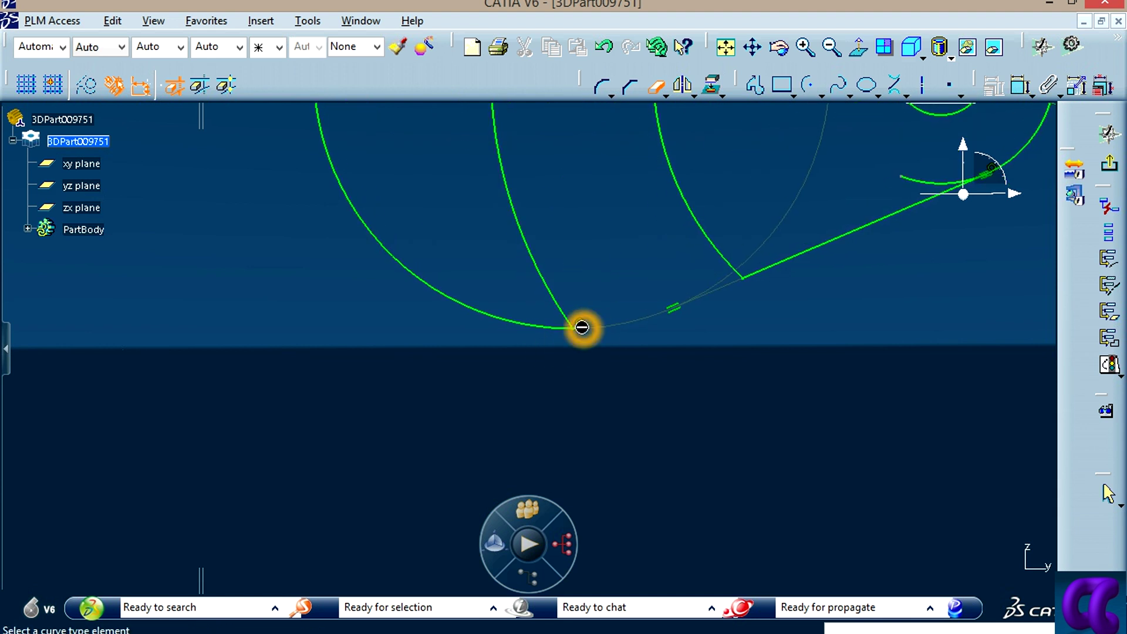
click(581, 327)
mouse_move(656, 354)
ctrl+middle_down()
mouse_move(571, 457)
mouse_move(586, 483)
mouse_move(644, 352)
mouse_move(643, 327)
mouse_move(679, 326)
mouse_move(738, 261)
ctrl+middle_up()
click(758, 261)
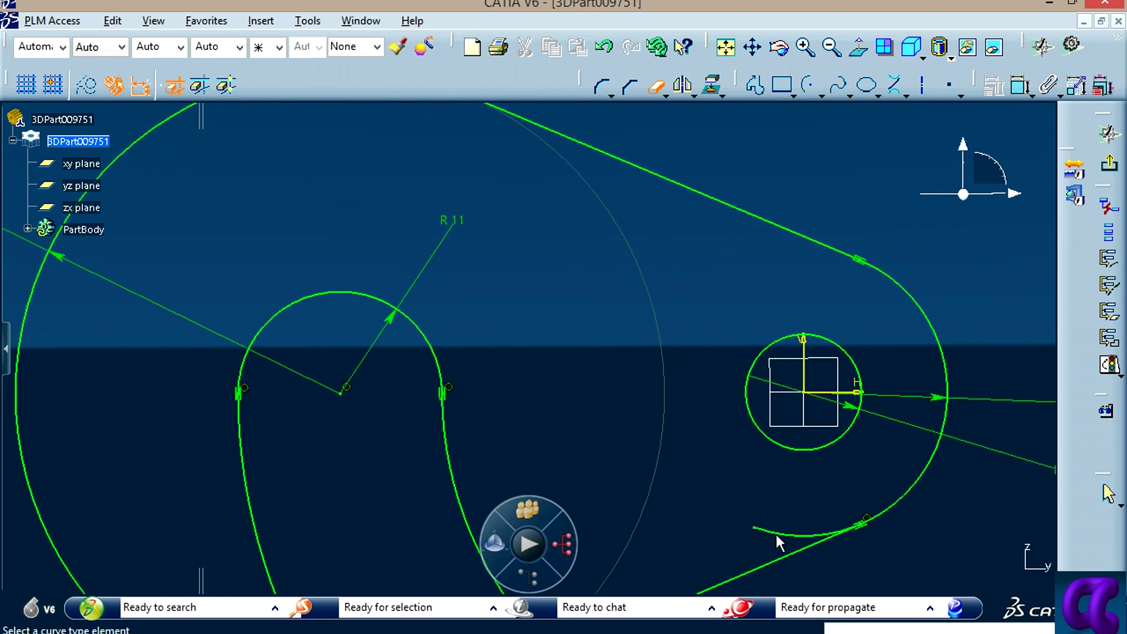
click(776, 535)
mouse_move(880, 548)
middle_down()
mouse_move(800, 438)
mouse_move(603, 463)
mouse_move(767, 453)
mouse_move(782, 398)
mouse_move(737, 404)
mouse_move(753, 290)
middle_up()
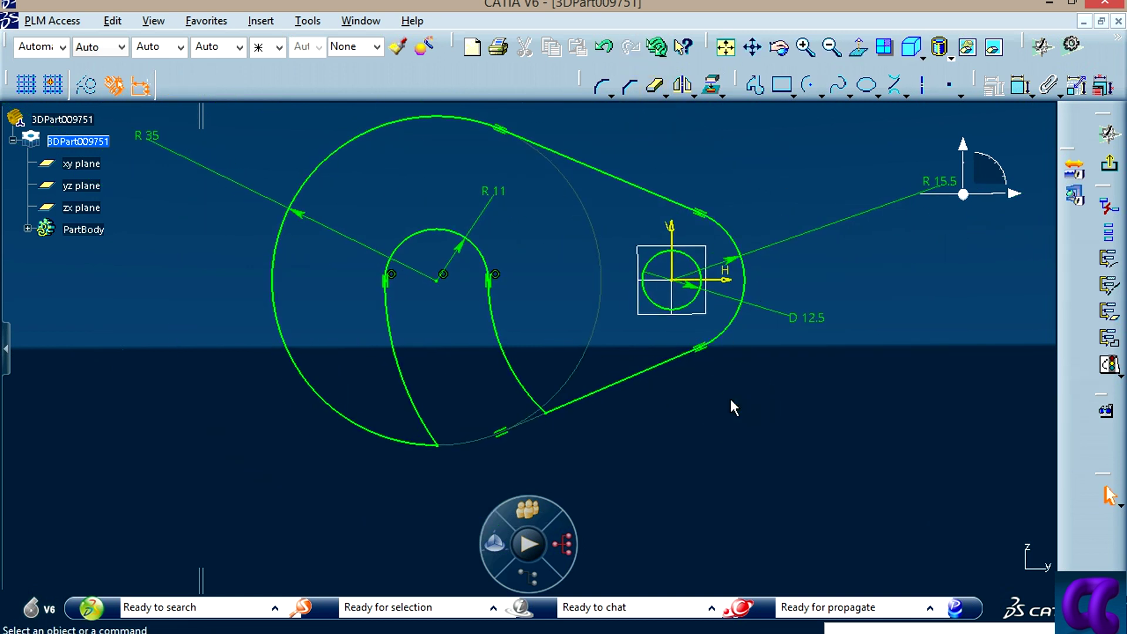
middle_drag(661, 415, 683, 424)
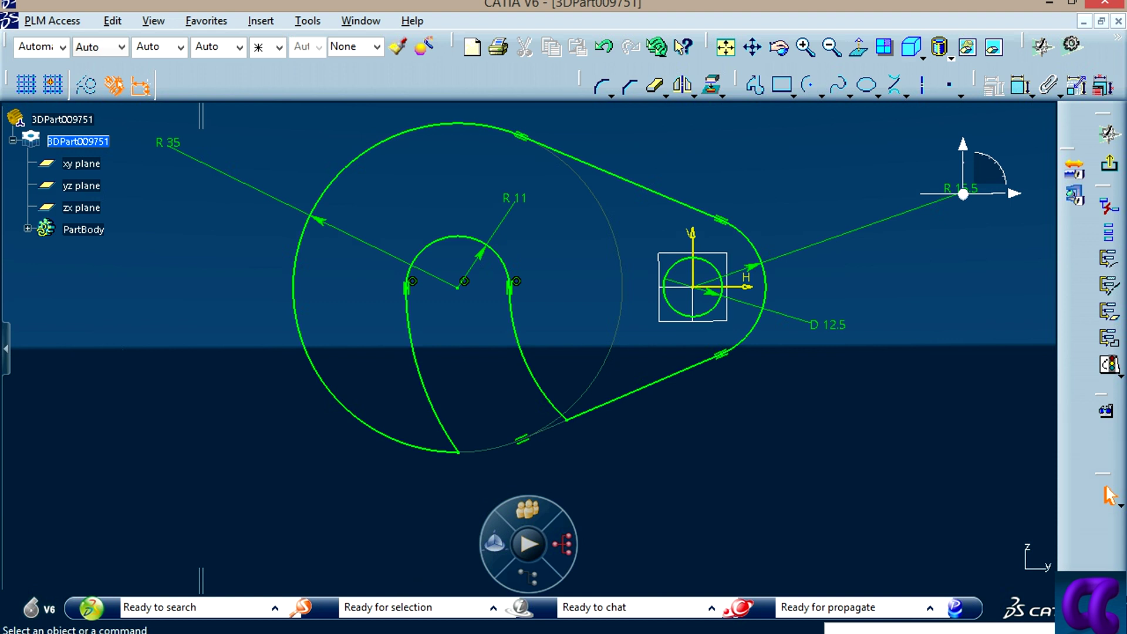
key(alt+Tab)
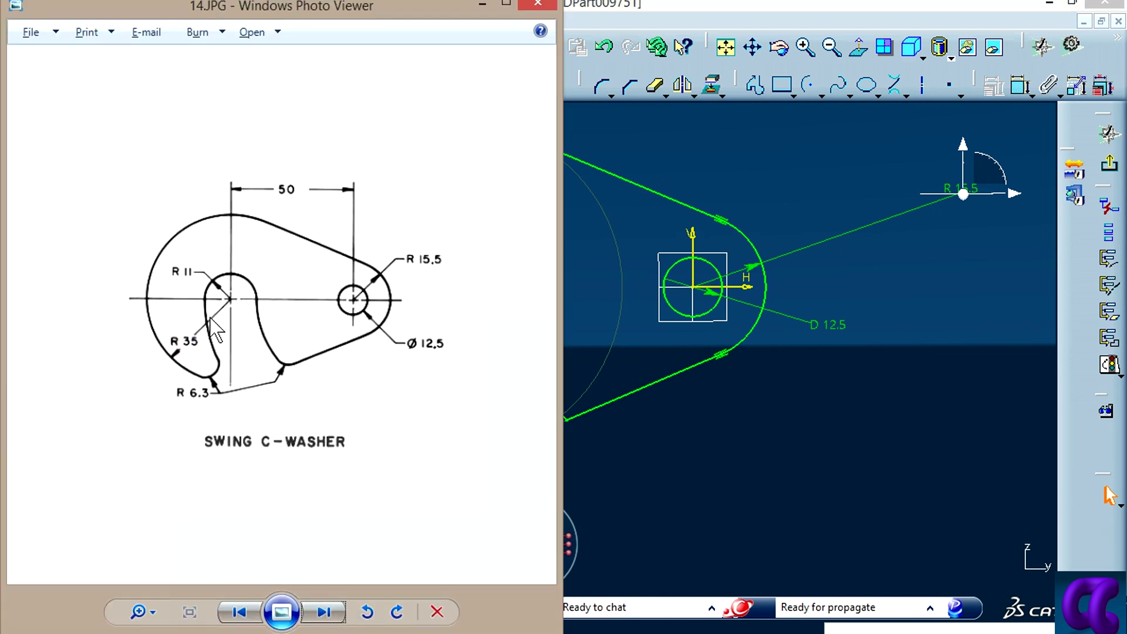
Step: Check that Sketch Solving Status reports Iso-Constrained, then close the report
click(251, 383)
click(740, 467)
middle_drag(713, 447, 767, 453)
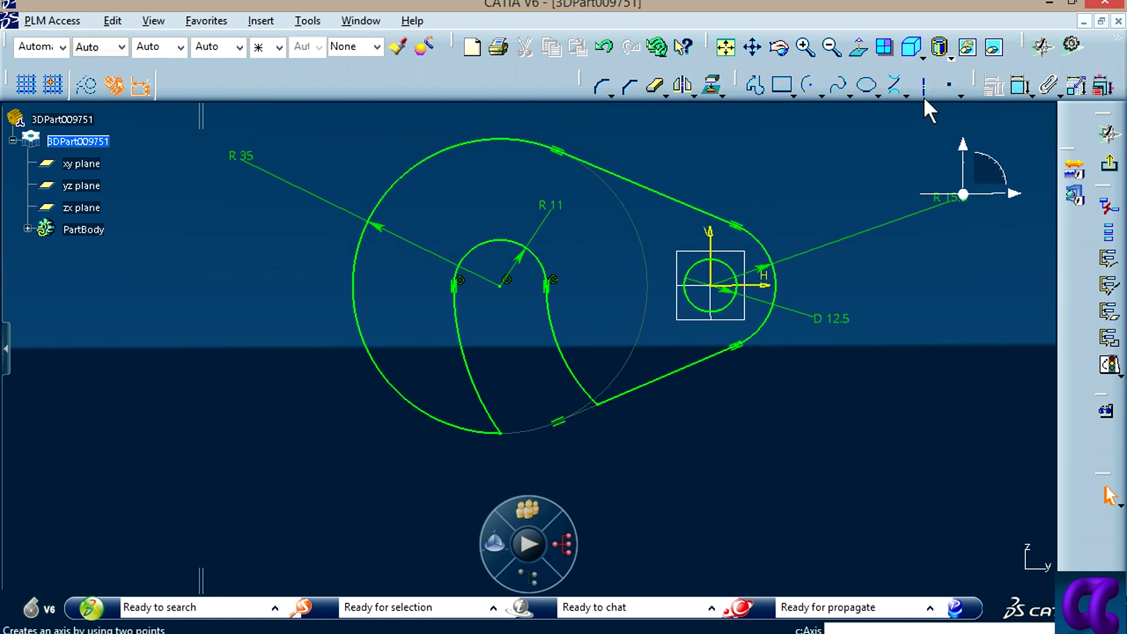
click(1108, 370)
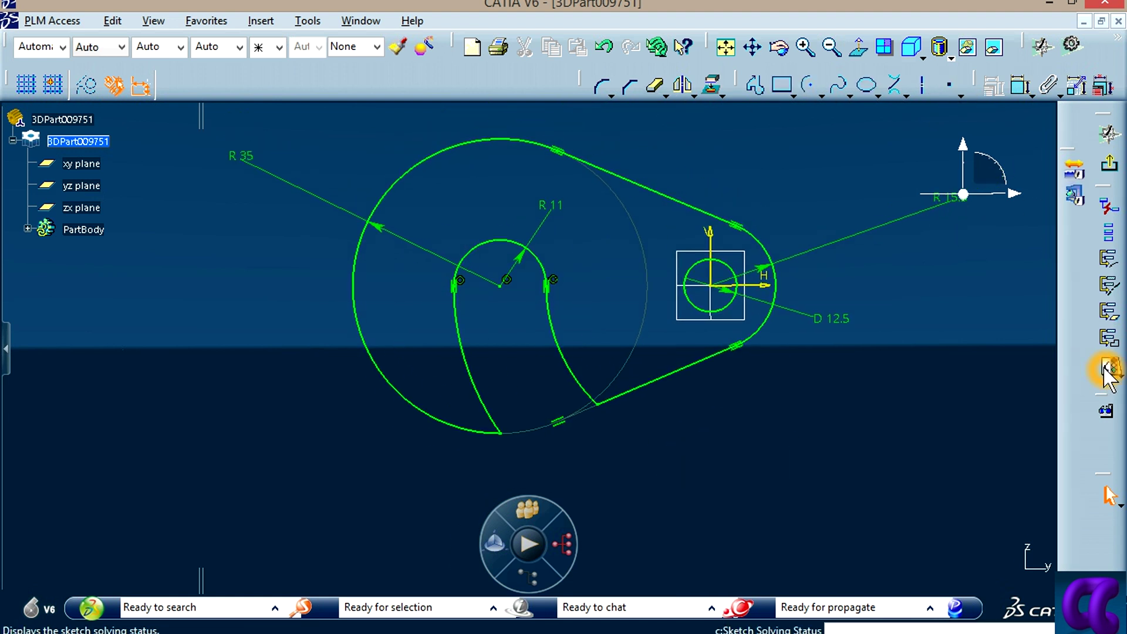
click(1108, 371)
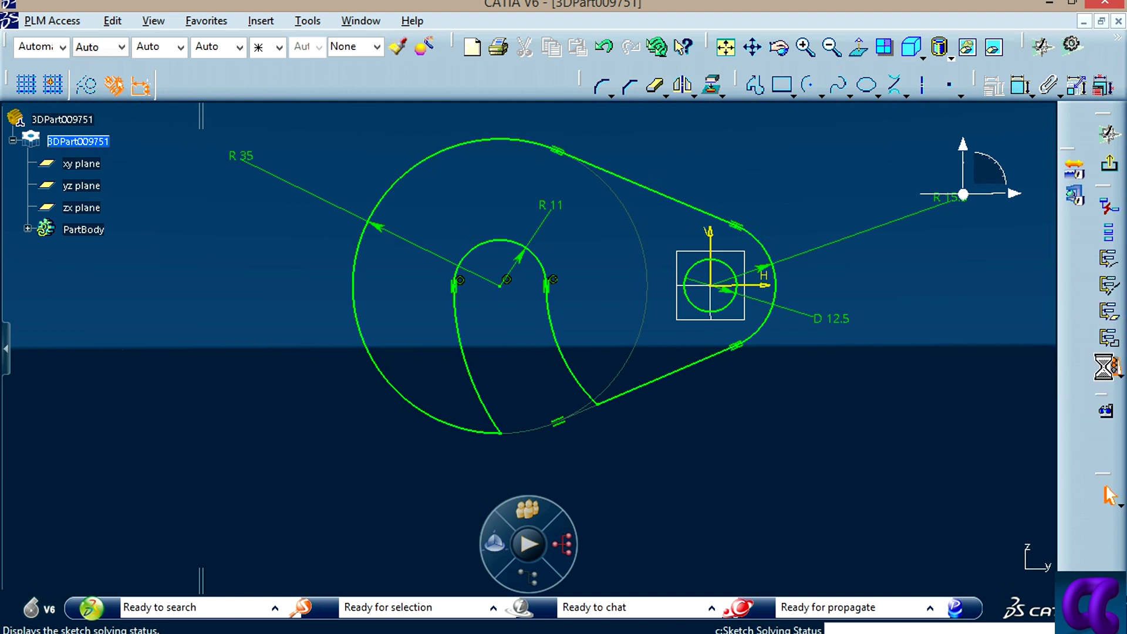
click(887, 192)
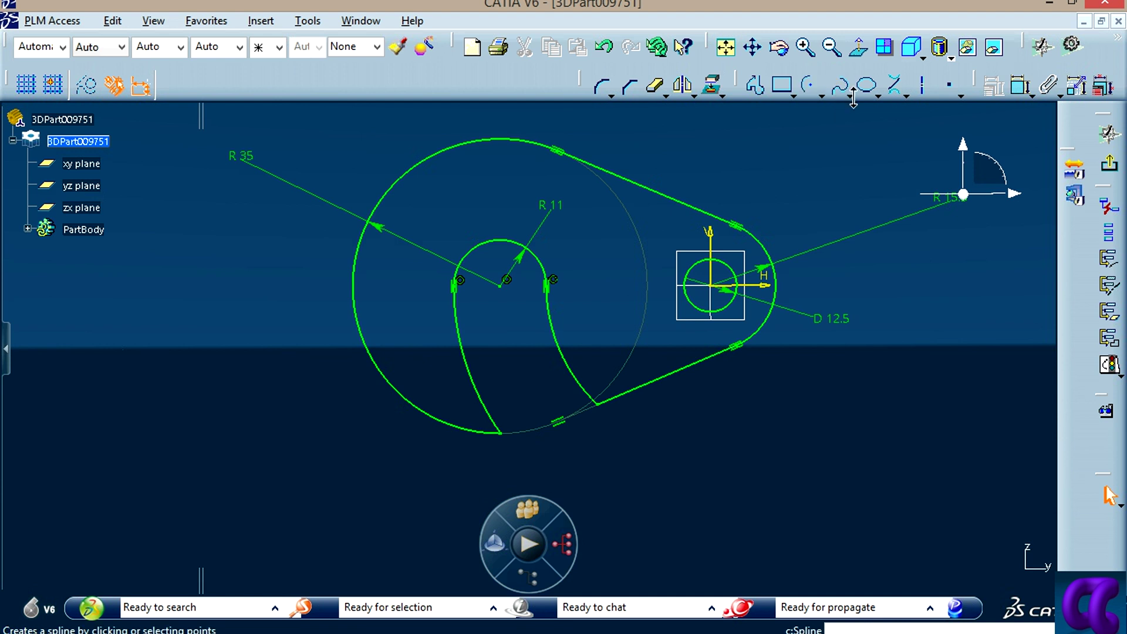
Step: Fillet both lower slot corners where the arcs meet the outline with R 6.3 corners
click(599, 88)
drag(662, 477, 391, 350)
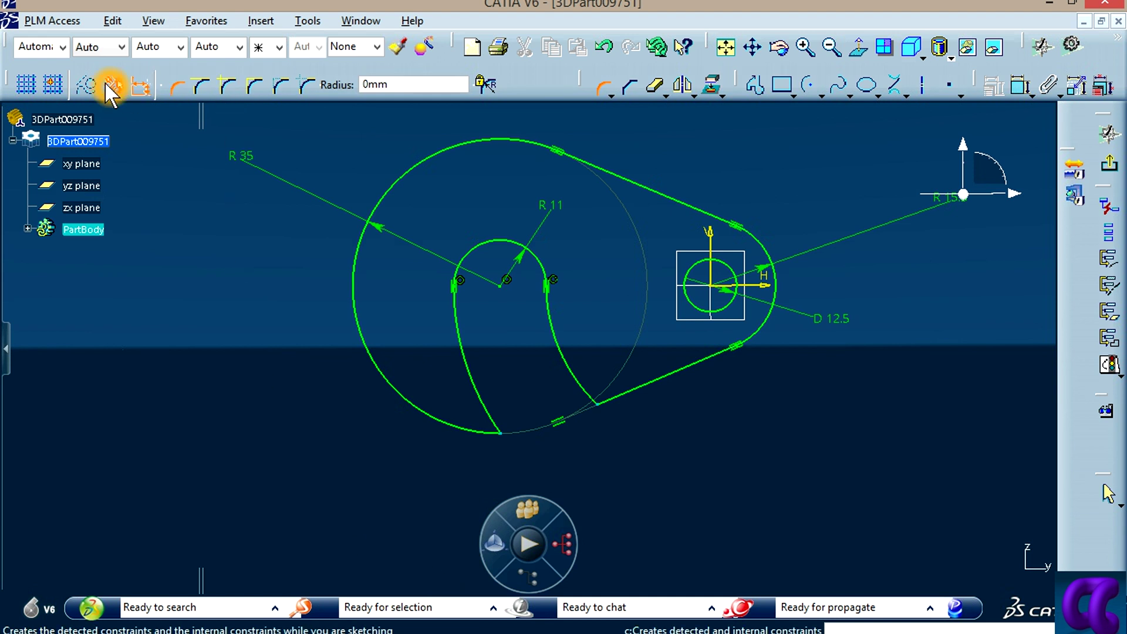
double_click(398, 84)
text(6.3)
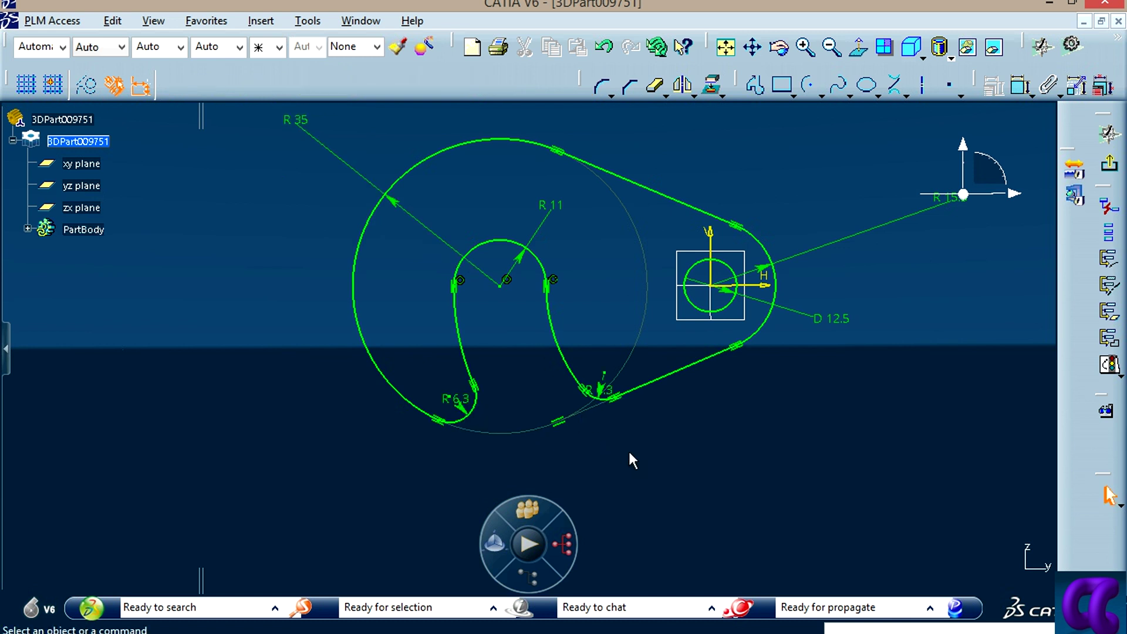
middle_drag(604, 389, 619, 315)
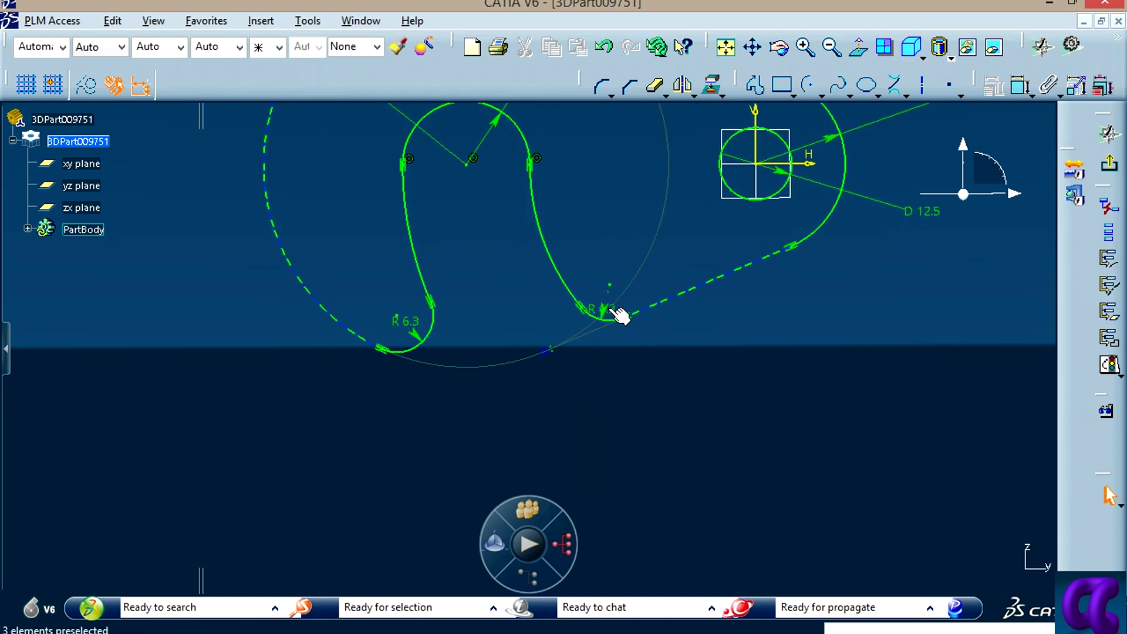
click(617, 313)
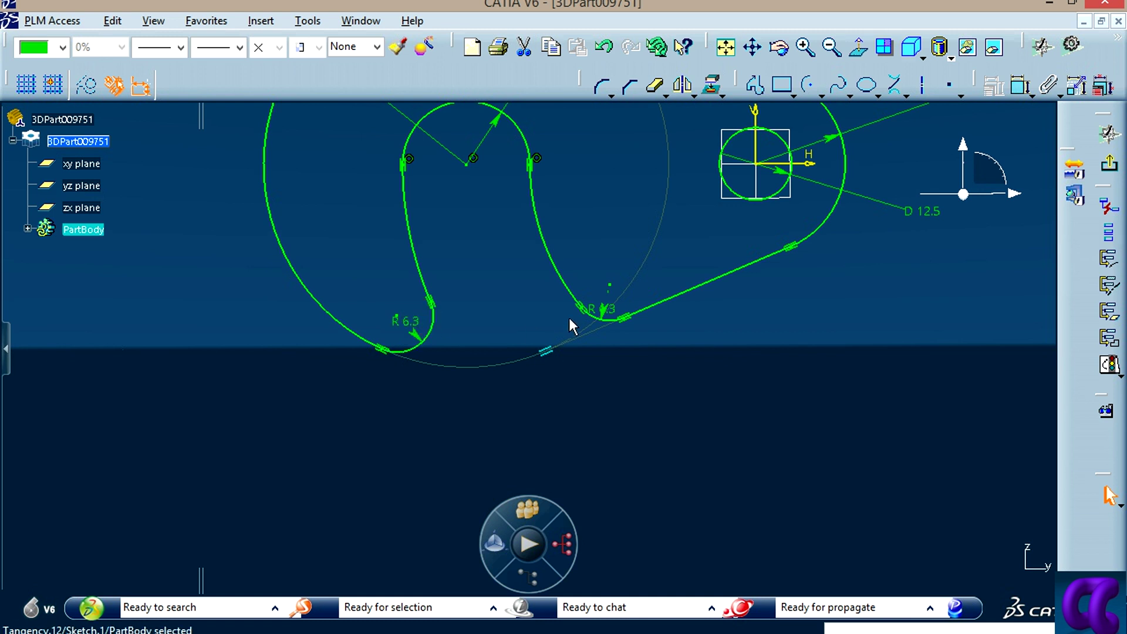
click(618, 309)
click(709, 372)
click(549, 352)
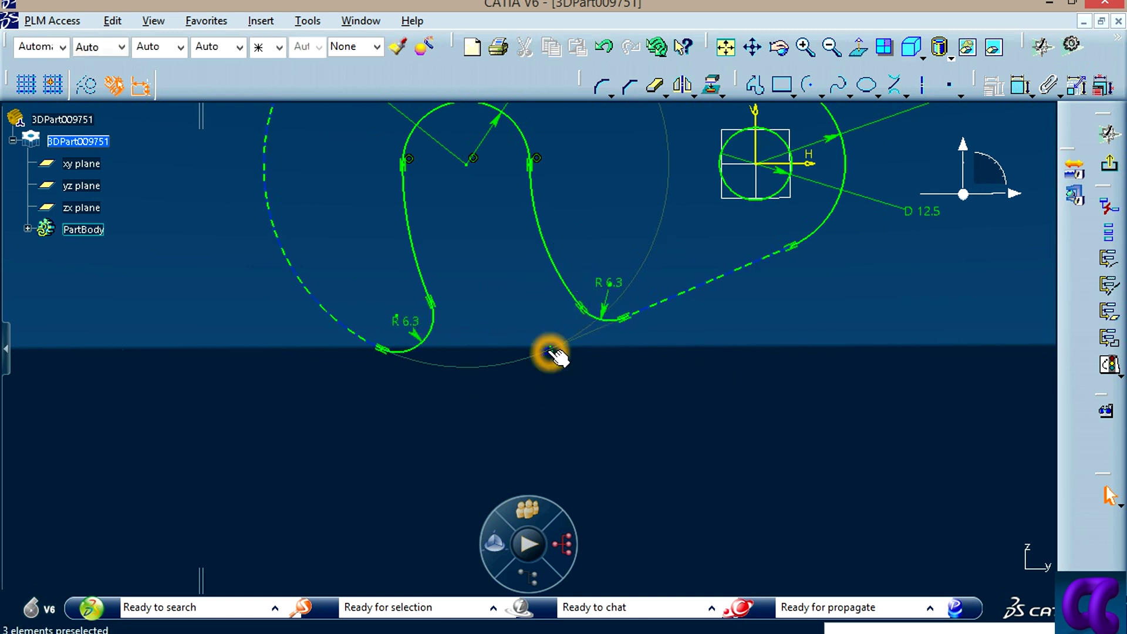
middle_drag(755, 367, 687, 438)
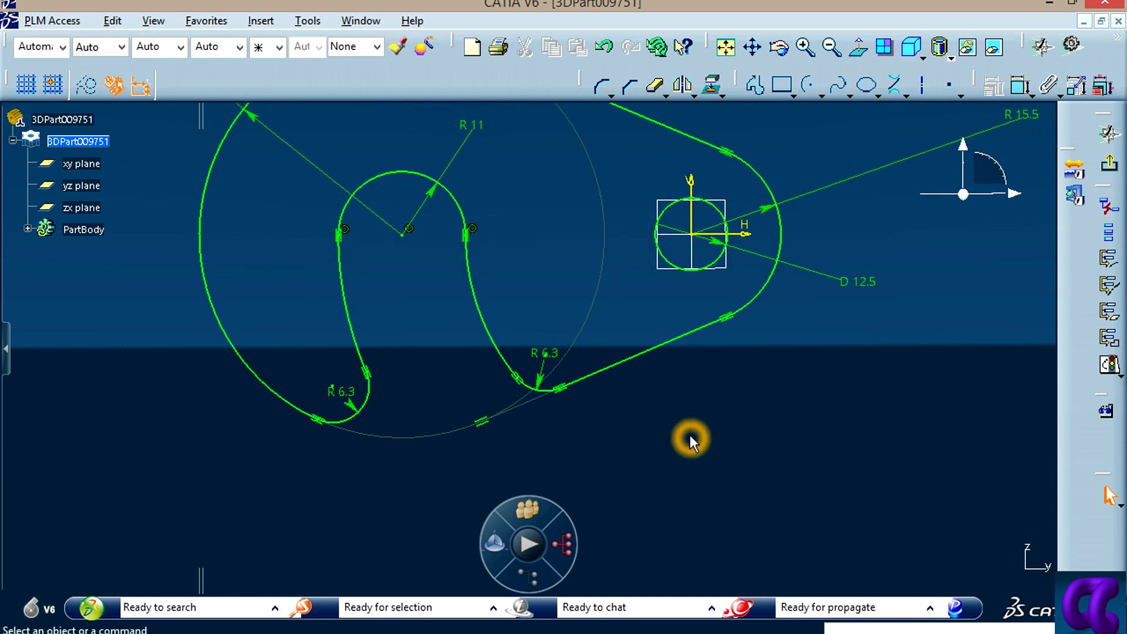
Step: Delete the Tangency.12 constraint between the lower straight edge and the R 6.3 arc
click(1110, 368)
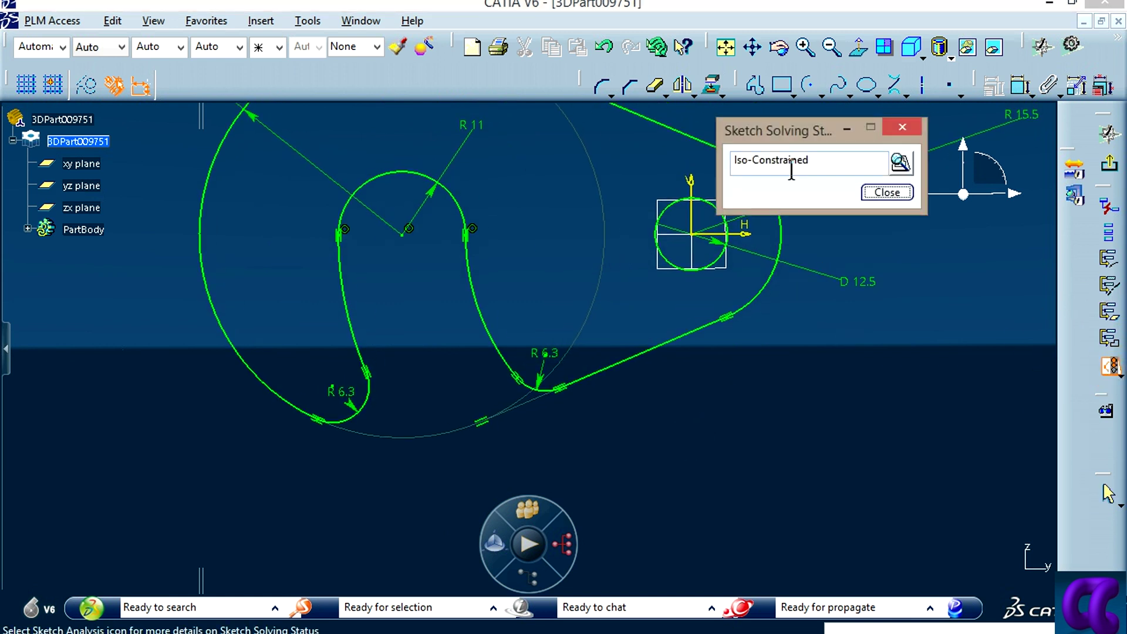
click(883, 192)
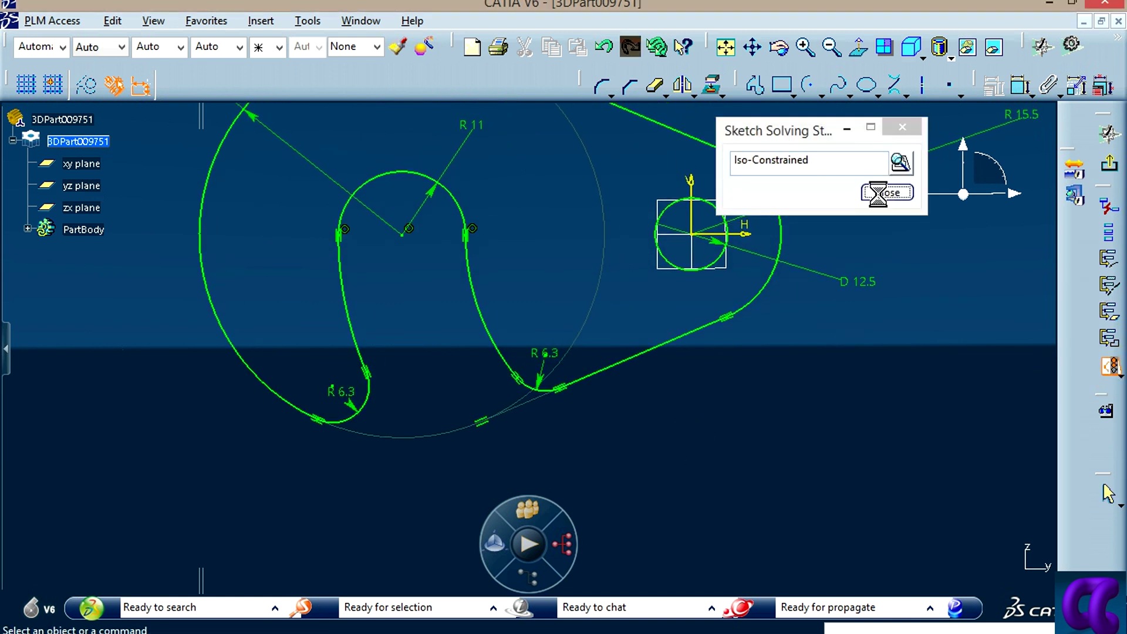
mouse_move(761, 420)
middle_down()
mouse_move(770, 451)
mouse_move(707, 420)
middle_up()
click(506, 412)
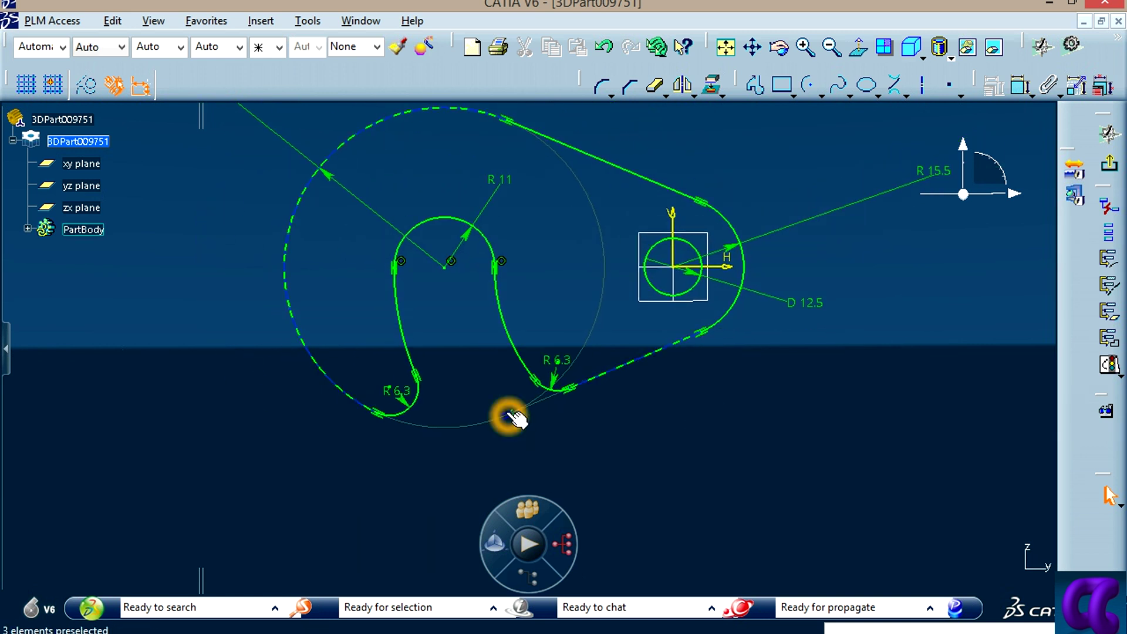
key(Delete)
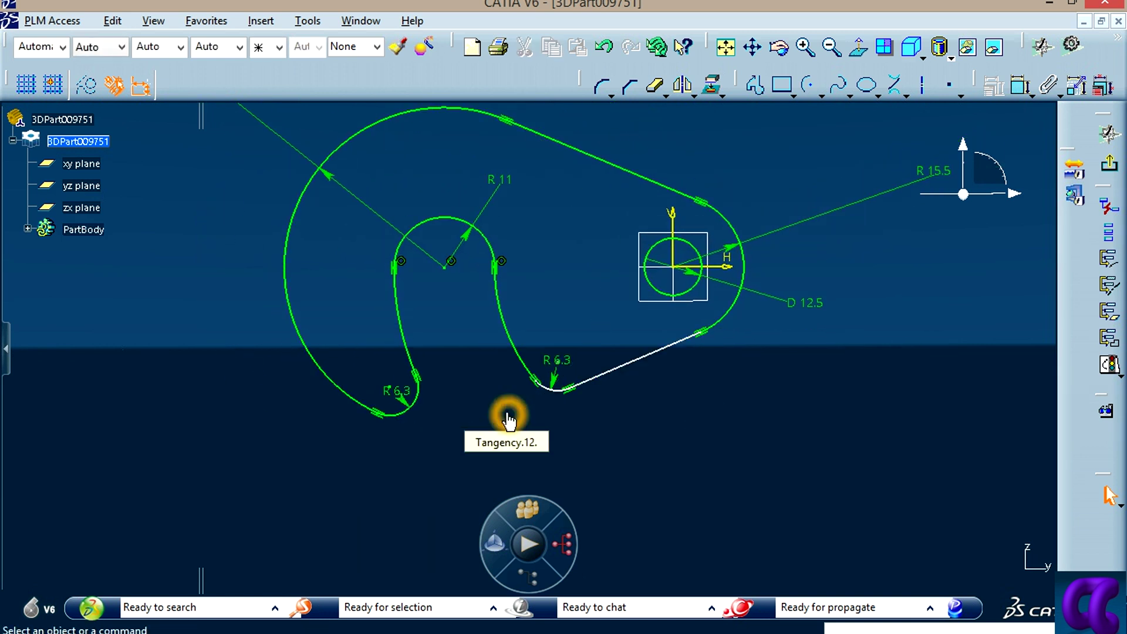
Step: Confirm the sketch is Under-Constrained in Sketch Solving Status and drag the freed edge
click(1109, 365)
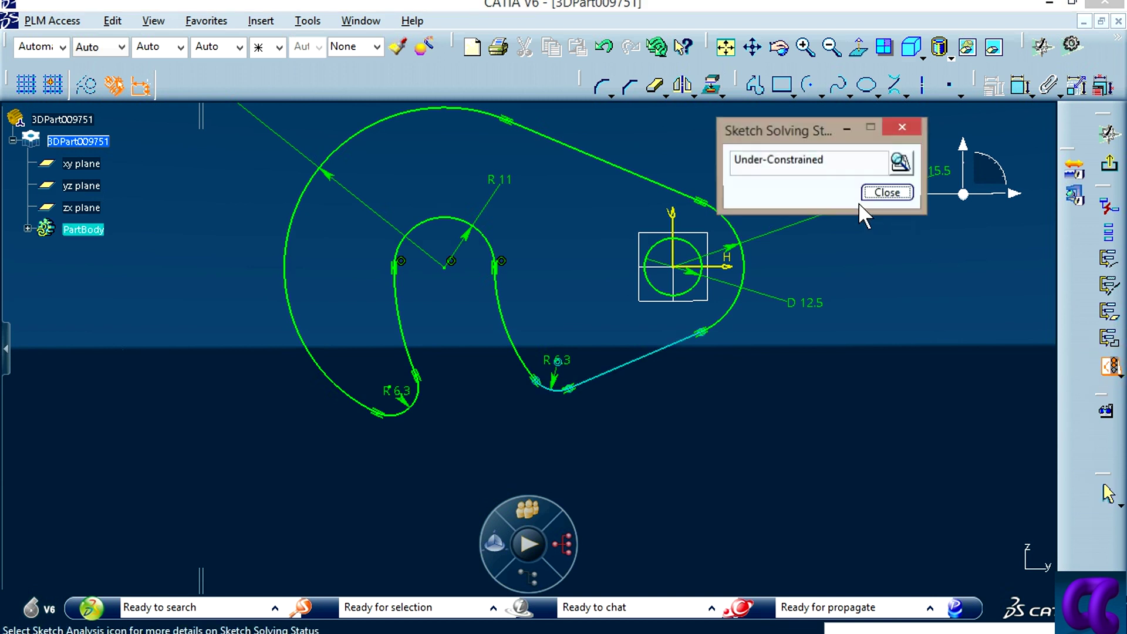
click(886, 192)
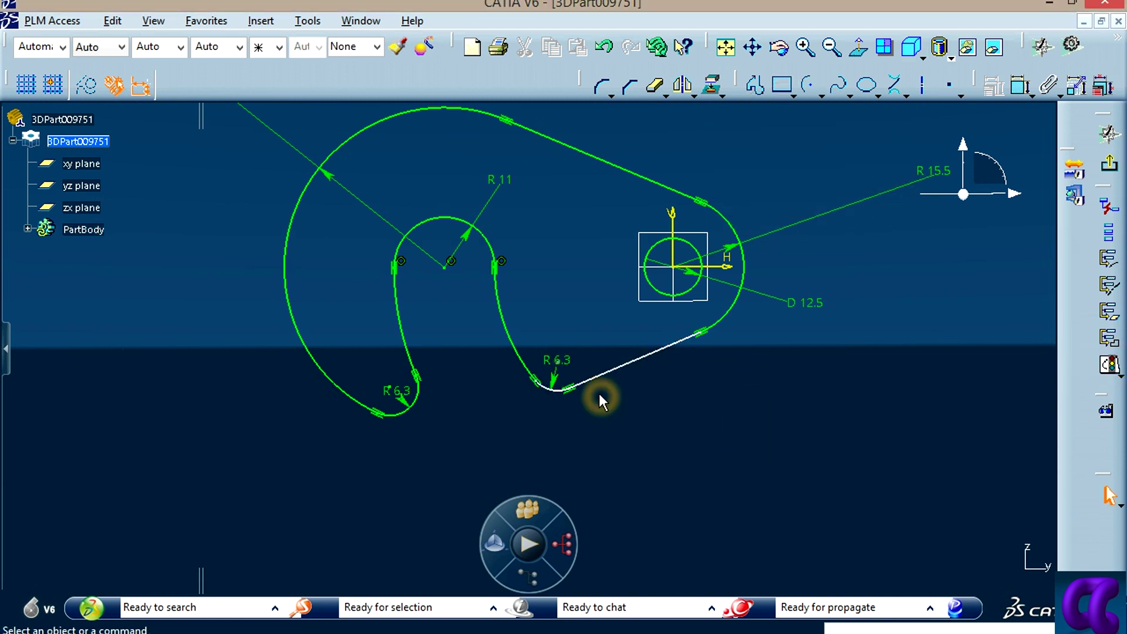
mouse_move(593, 375)
mouse_down()
mouse_move(521, 266)
mouse_move(616, 443)
mouse_up()
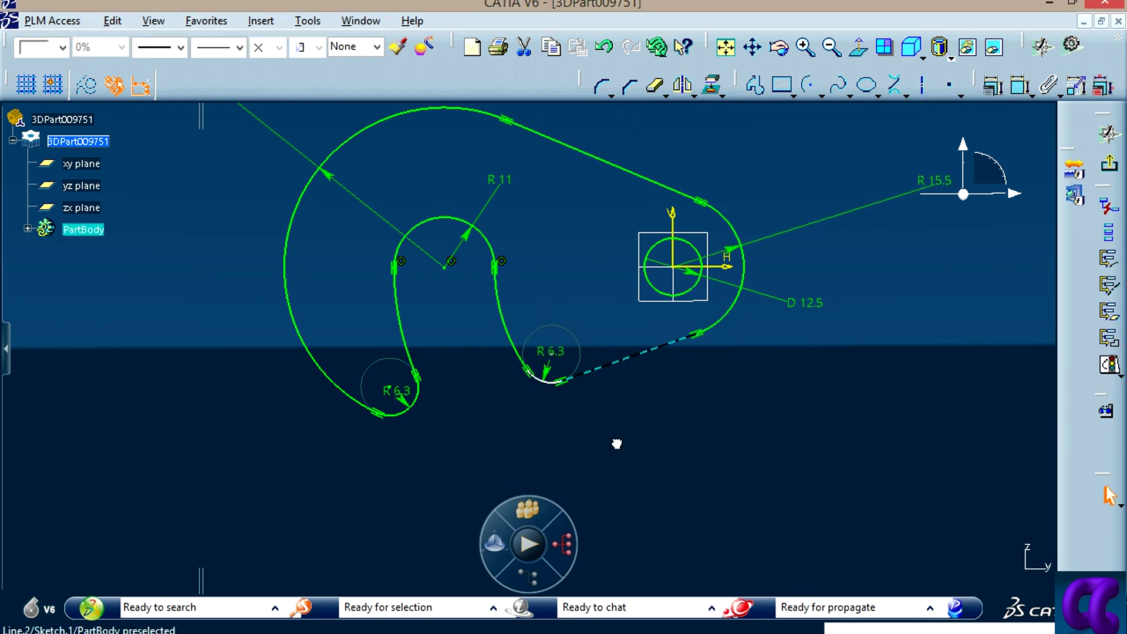
click(749, 442)
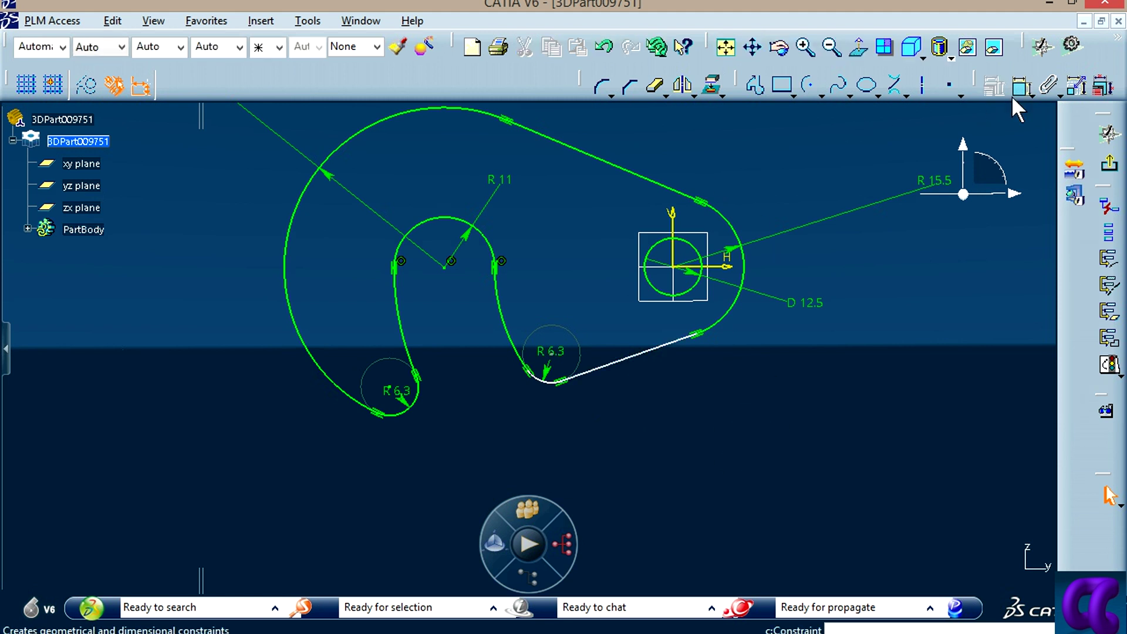
Step: Constrain the upper and lower straight edges symmetric about the H axis
click(1019, 86)
click(641, 176)
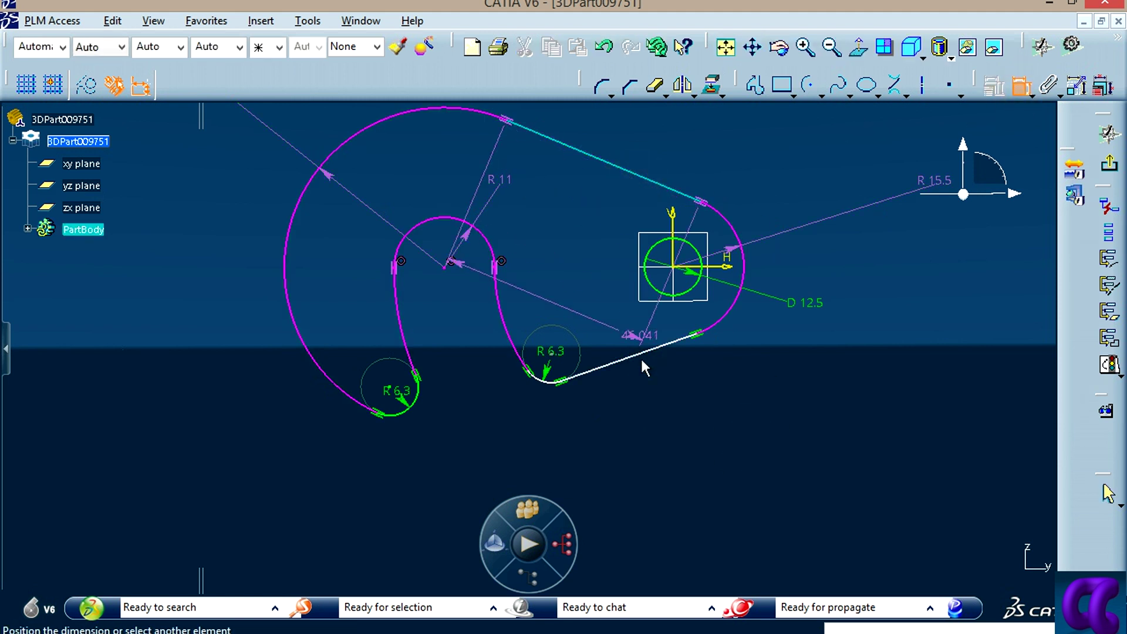
click(637, 357)
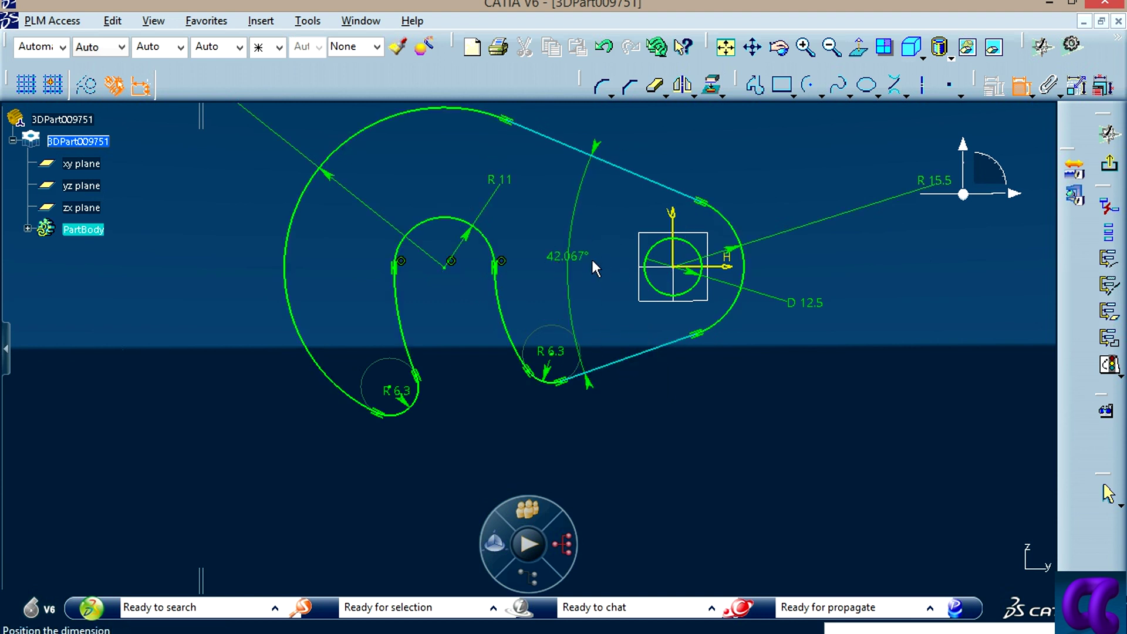
right_click(573, 259)
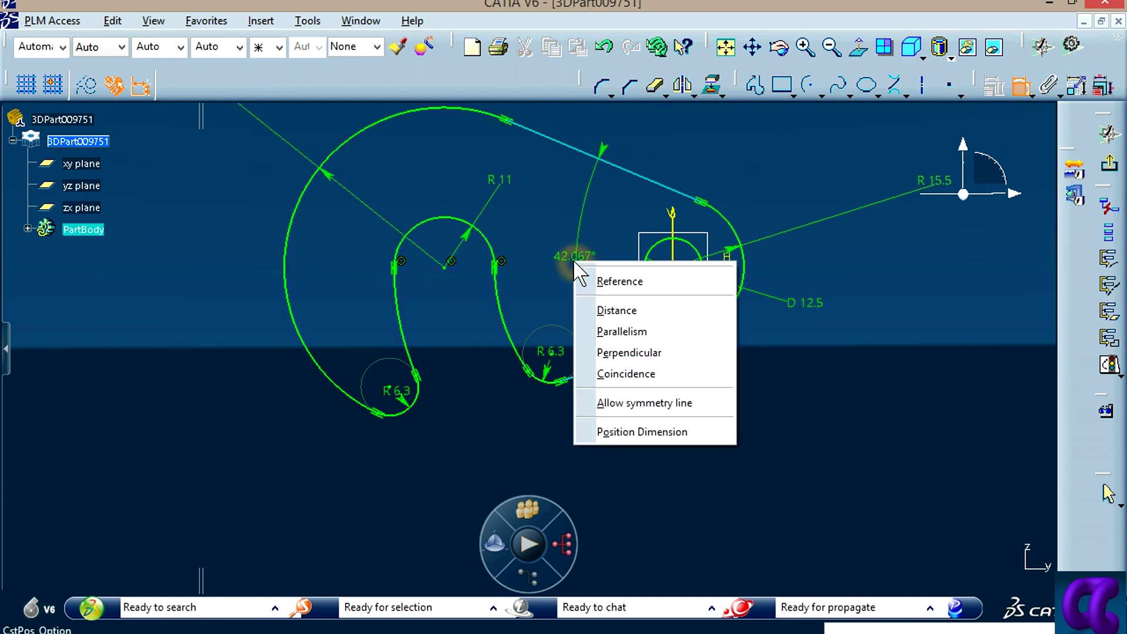
click(612, 404)
click(717, 267)
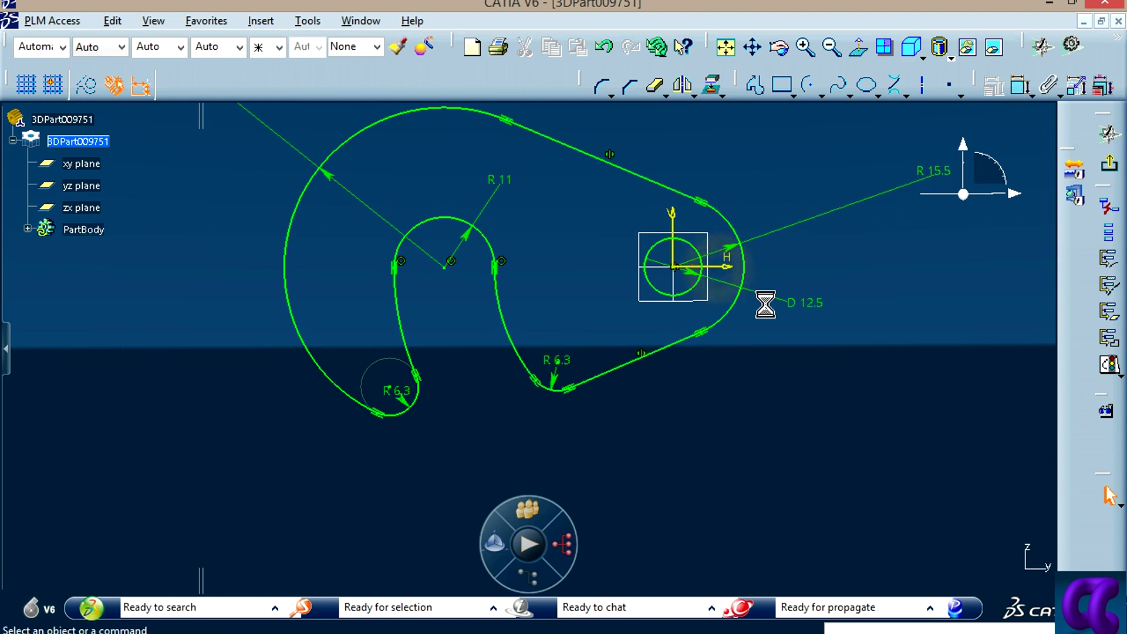
middle_drag(792, 380, 731, 414)
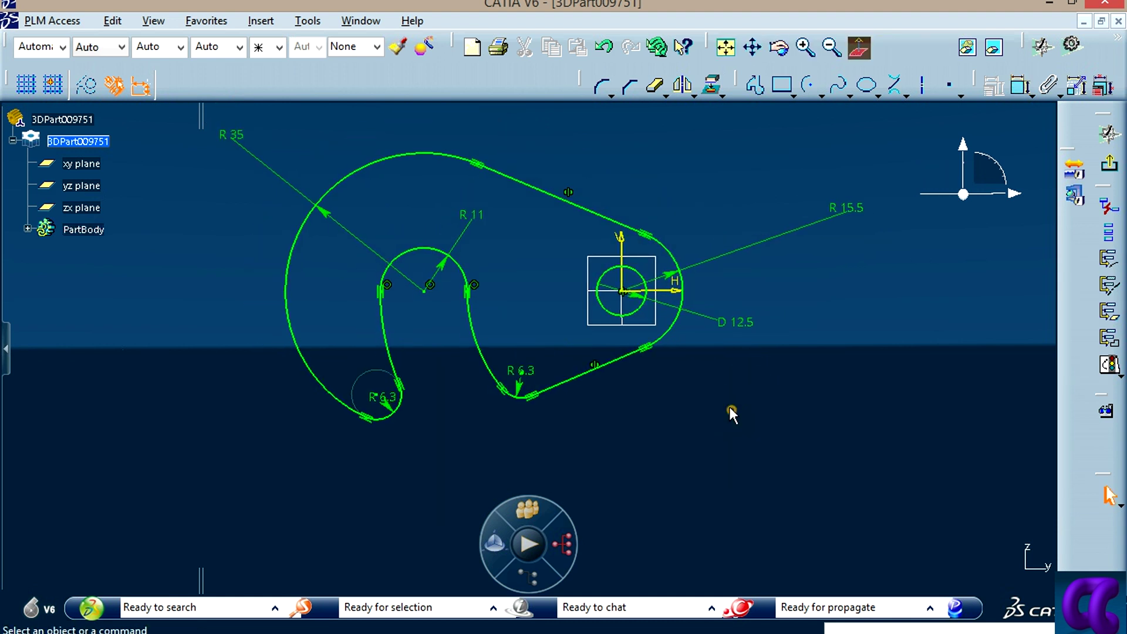
Step: Verify the sketch reports Iso-Constrained, then reposition the view of the profile
click(1109, 365)
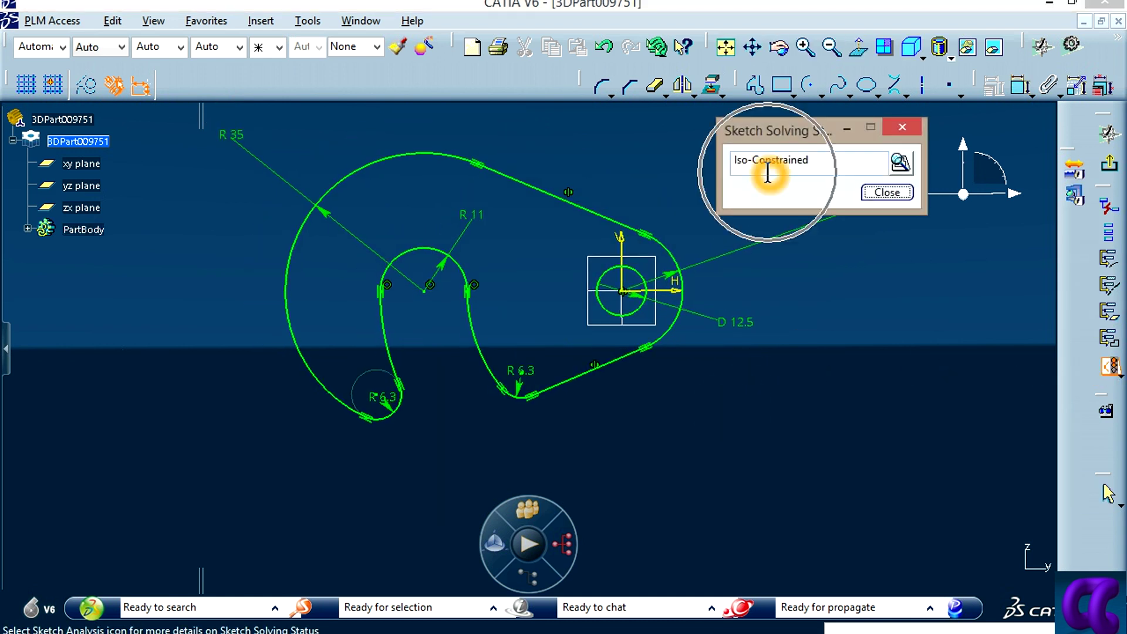
click(886, 193)
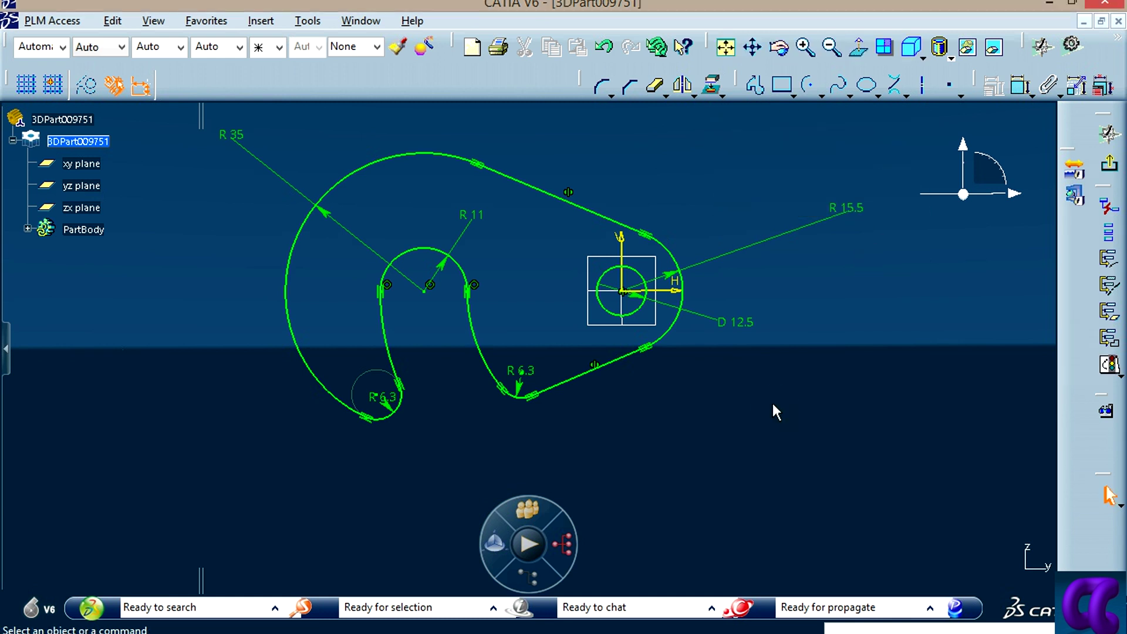
middle_drag(769, 383, 756, 378)
mouse_move(611, 445)
middle_down()
mouse_move(674, 444)
mouse_move(668, 436)
middle_up()
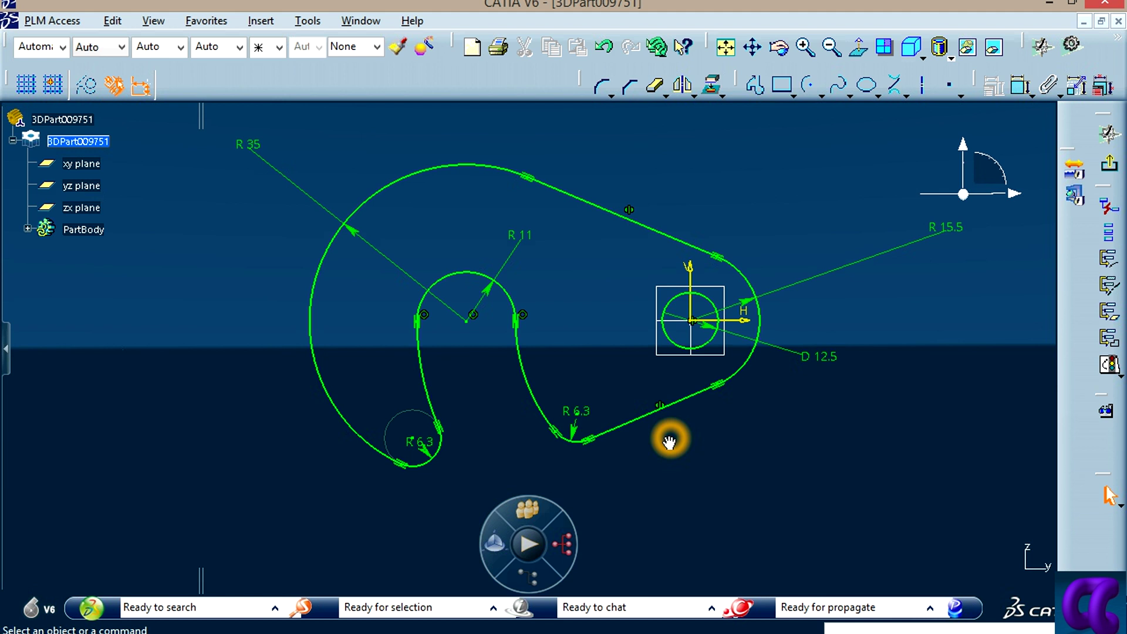
middle_drag(670, 441, 689, 474)
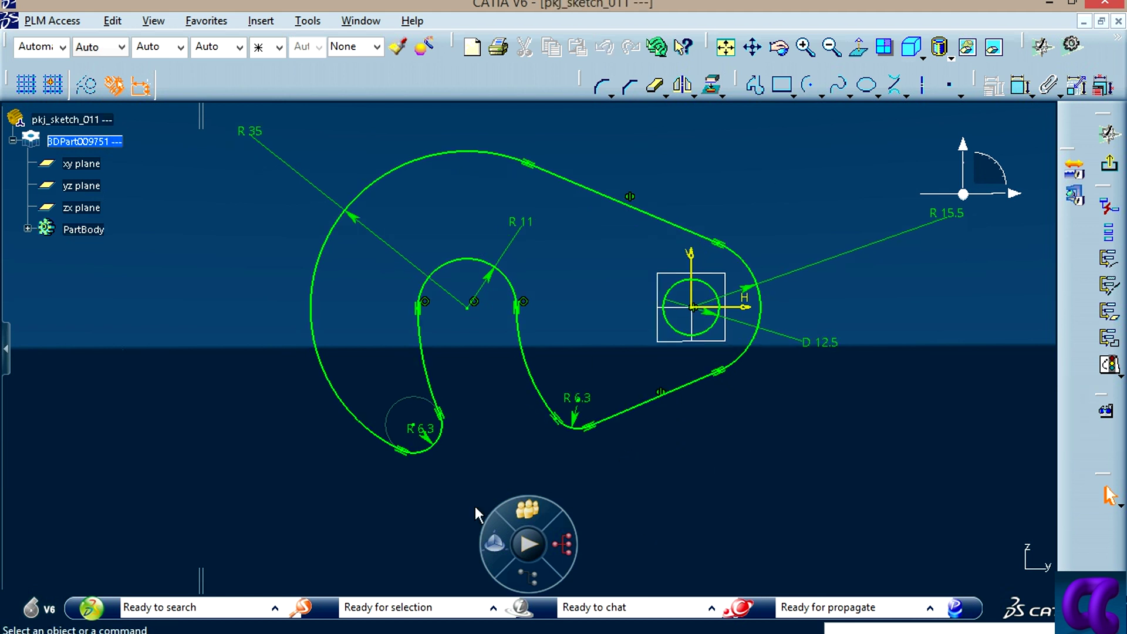
Step: Advance Photo Viewer to the 15.JPG spacer drawing, then return to CATIA
click(388, 628)
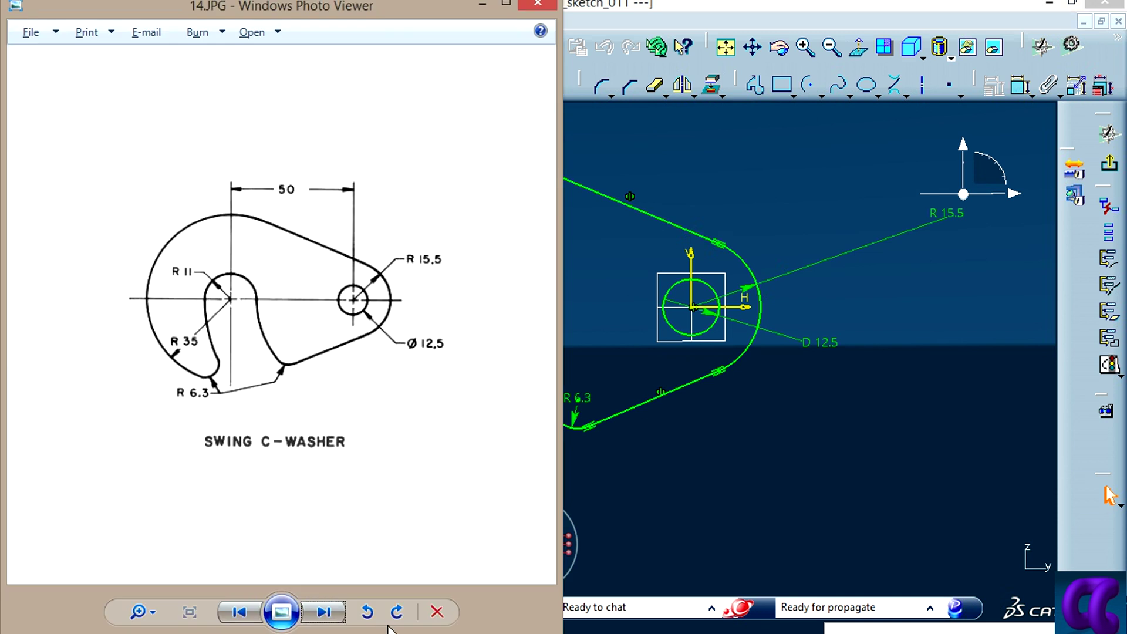
click(330, 611)
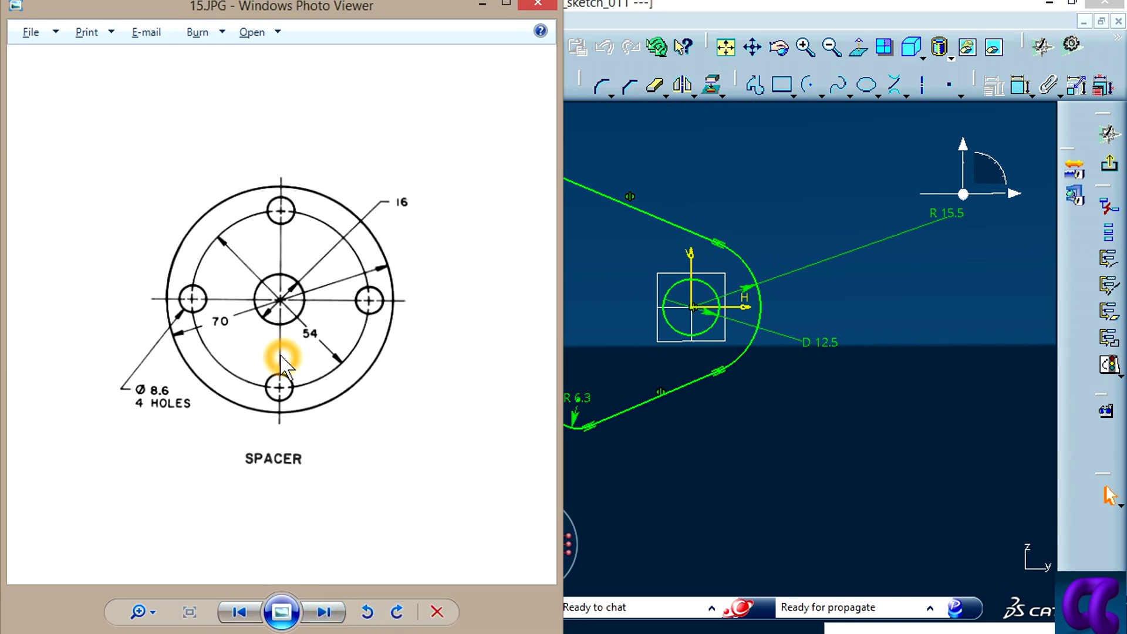
click(721, 458)
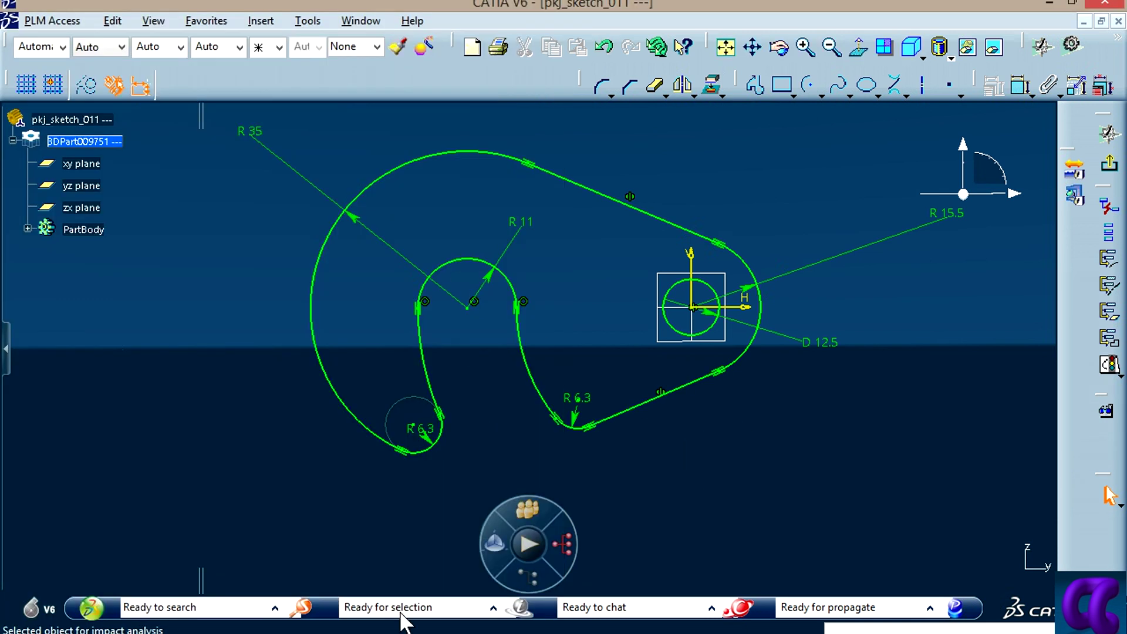
click(356, 627)
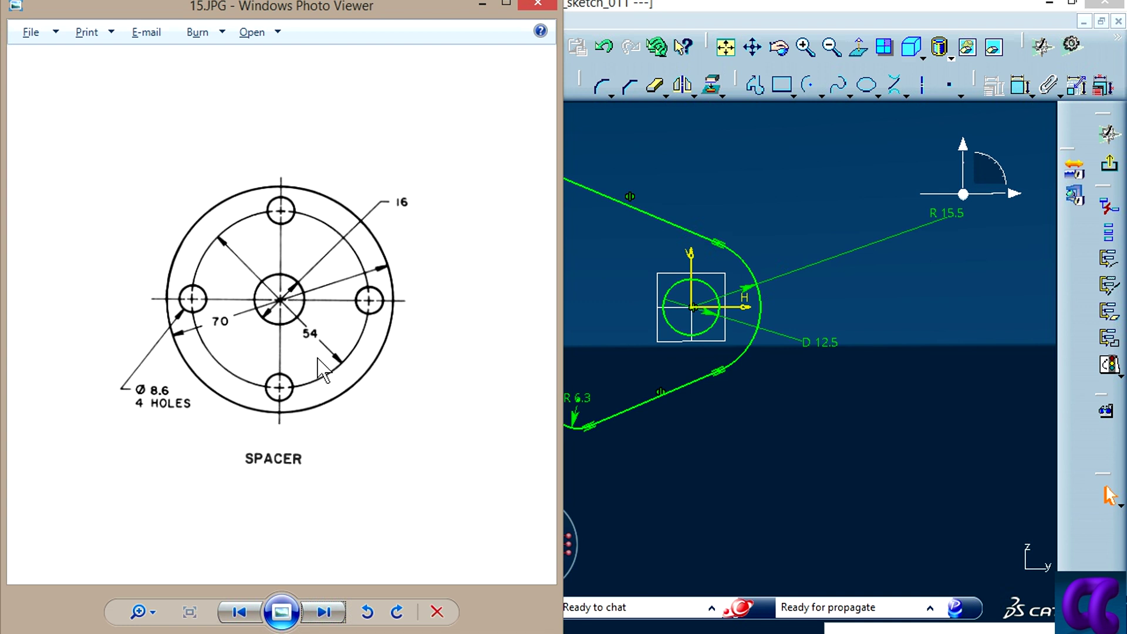
click(765, 472)
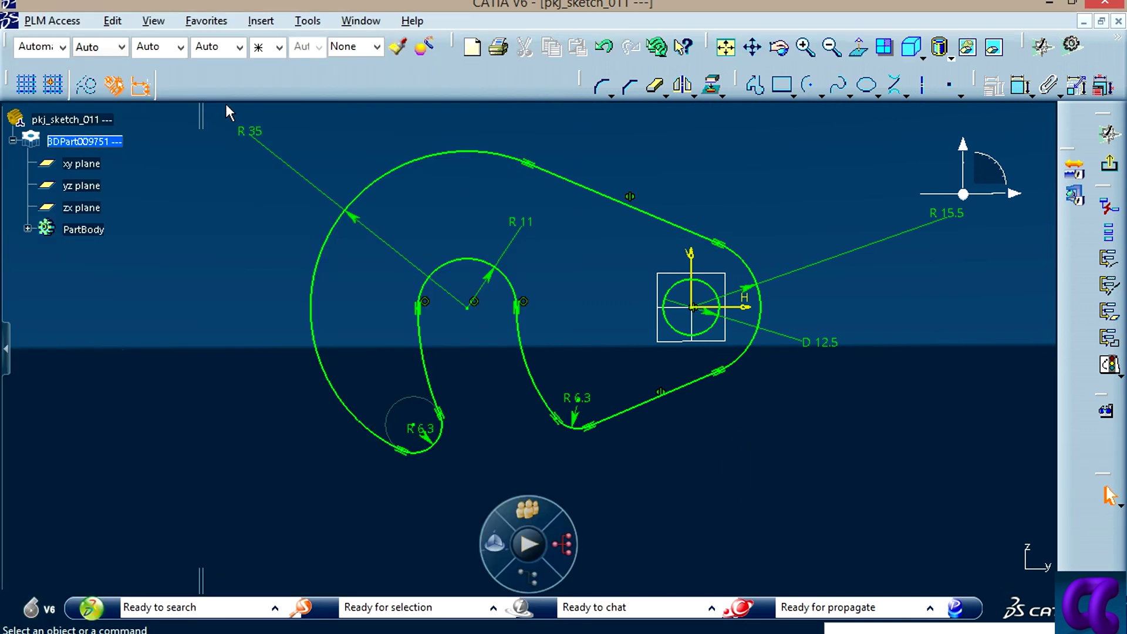
Step: Create new 3D Part 3DPart009752 with a positioned sketch on its yz plane
click(471, 48)
click(915, 183)
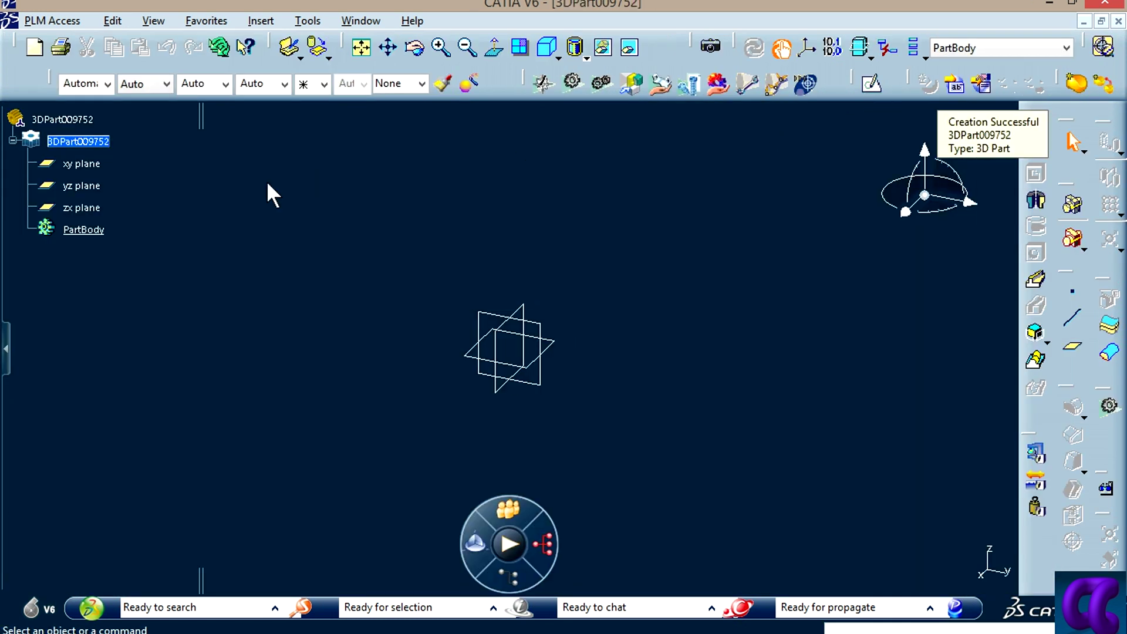
click(871, 87)
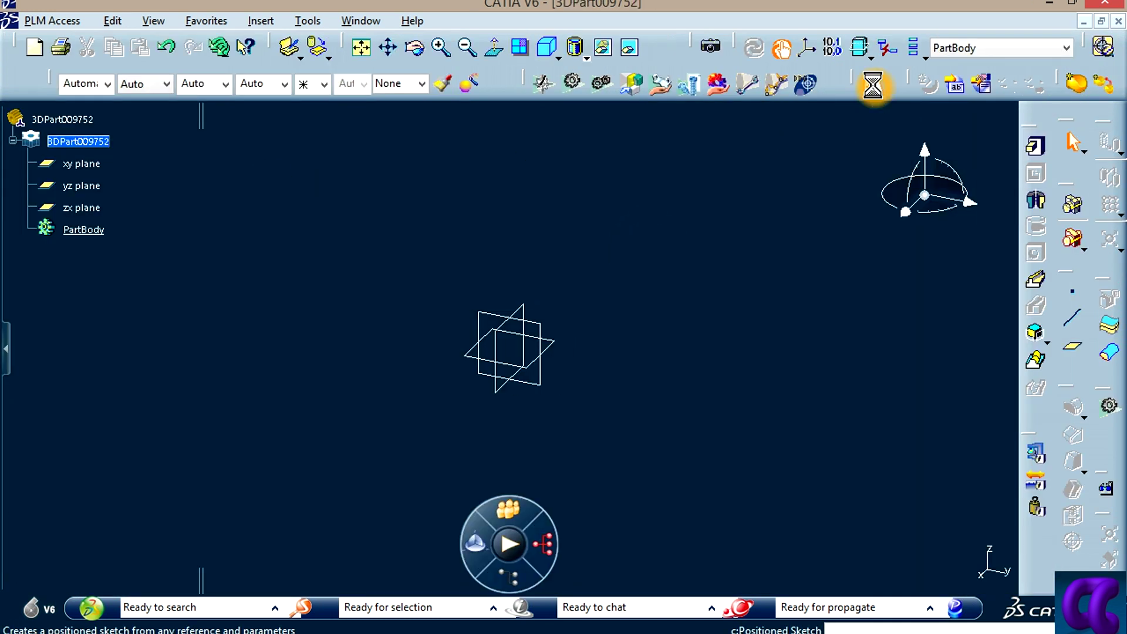
click(478, 320)
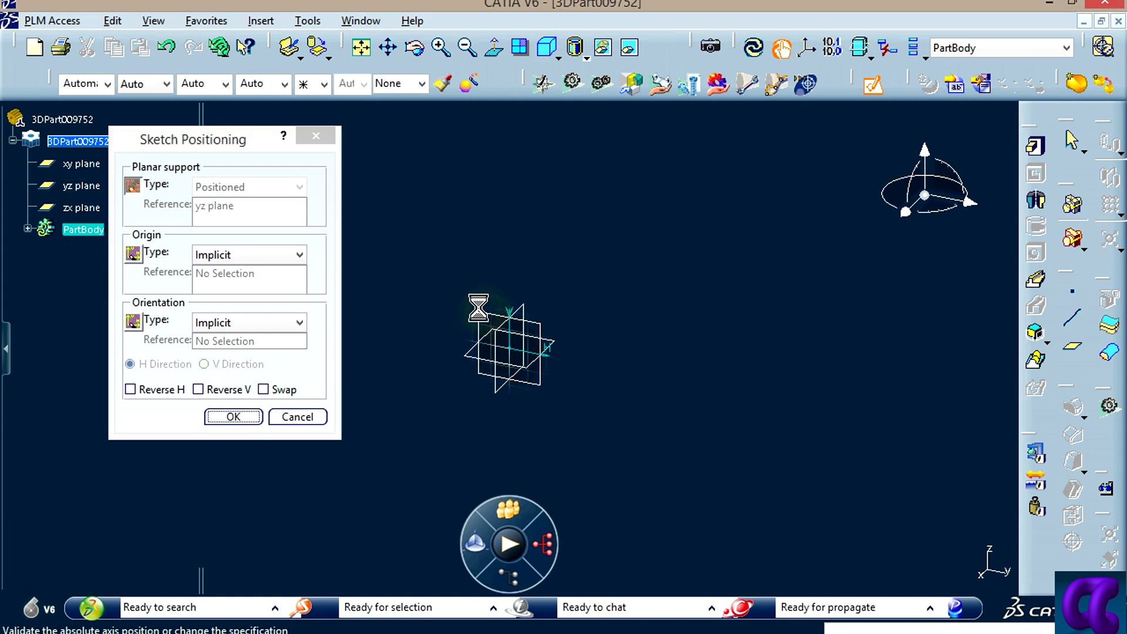
click(479, 307)
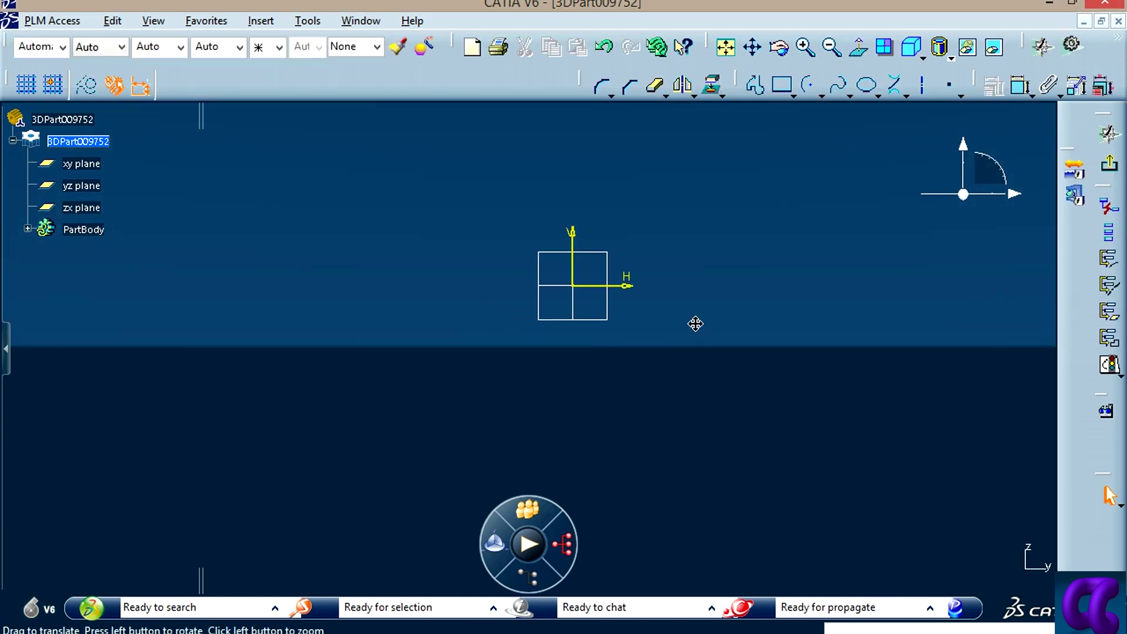
middle_drag(695, 323, 697, 319)
Step: Draw an outer and an inner circle both centred on the origin, then show the spacer drawing
click(823, 95)
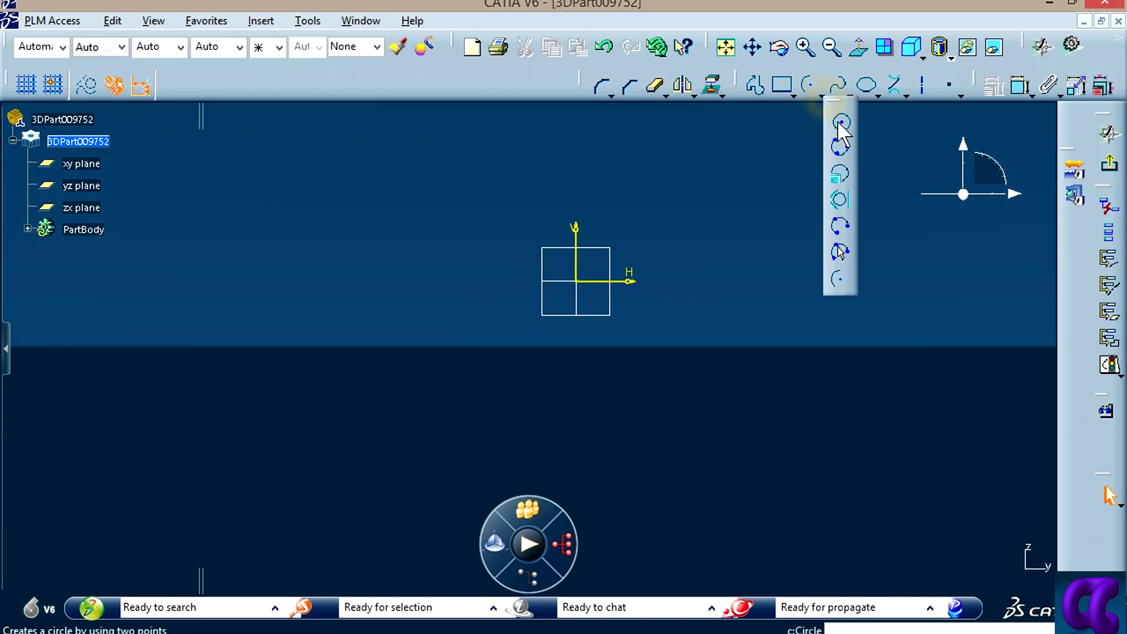
click(839, 118)
click(575, 281)
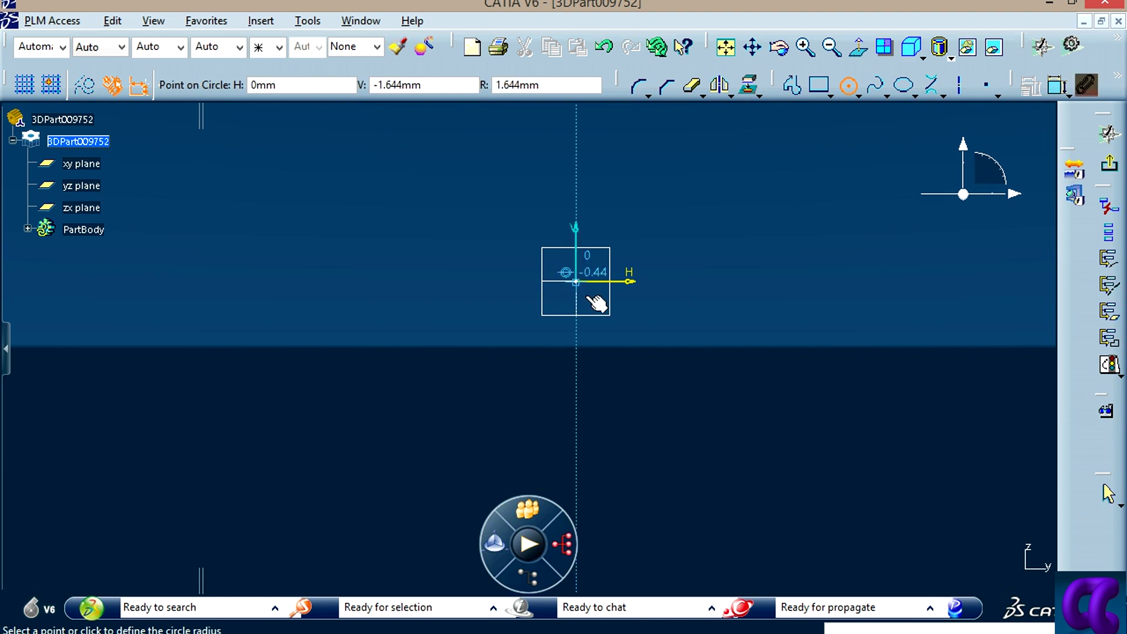
click(703, 362)
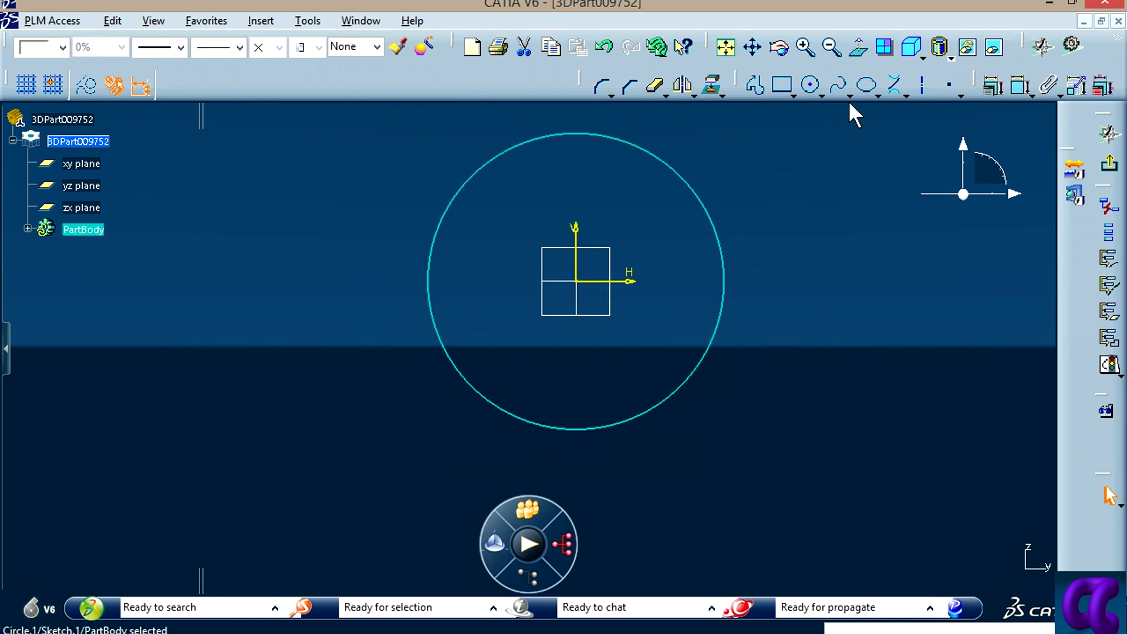
click(845, 87)
click(576, 283)
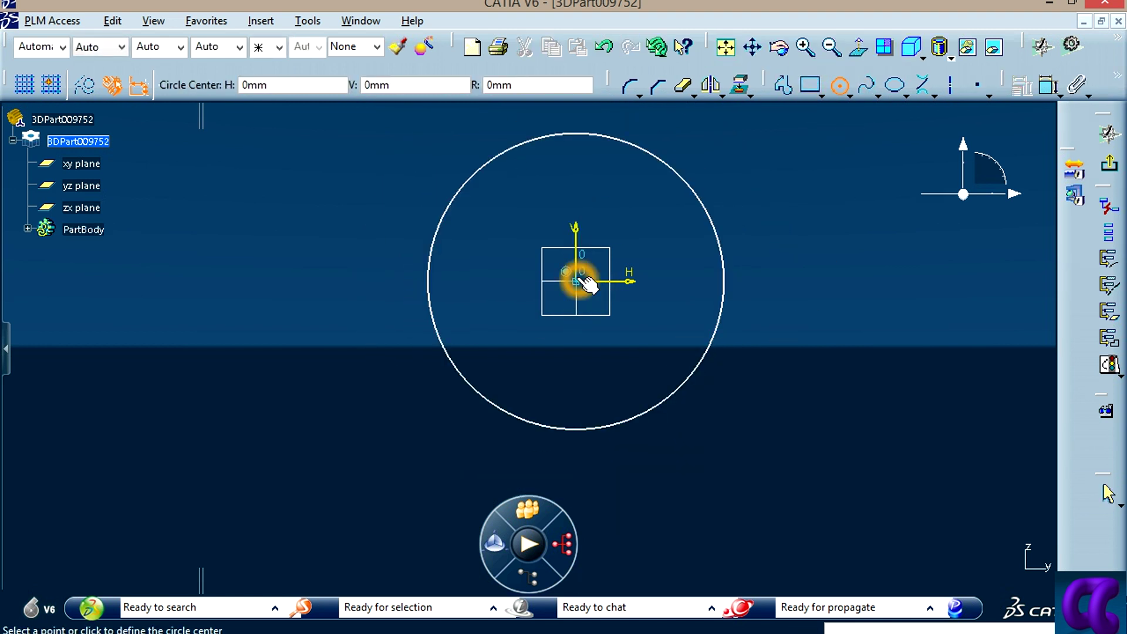
click(655, 349)
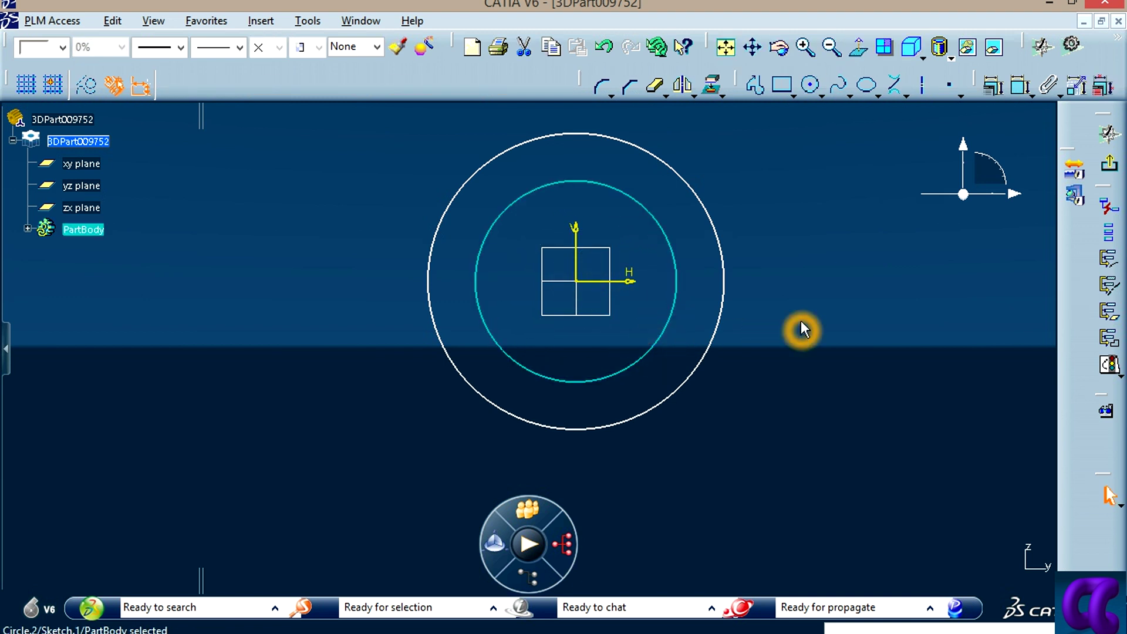
key(alt+Tab)
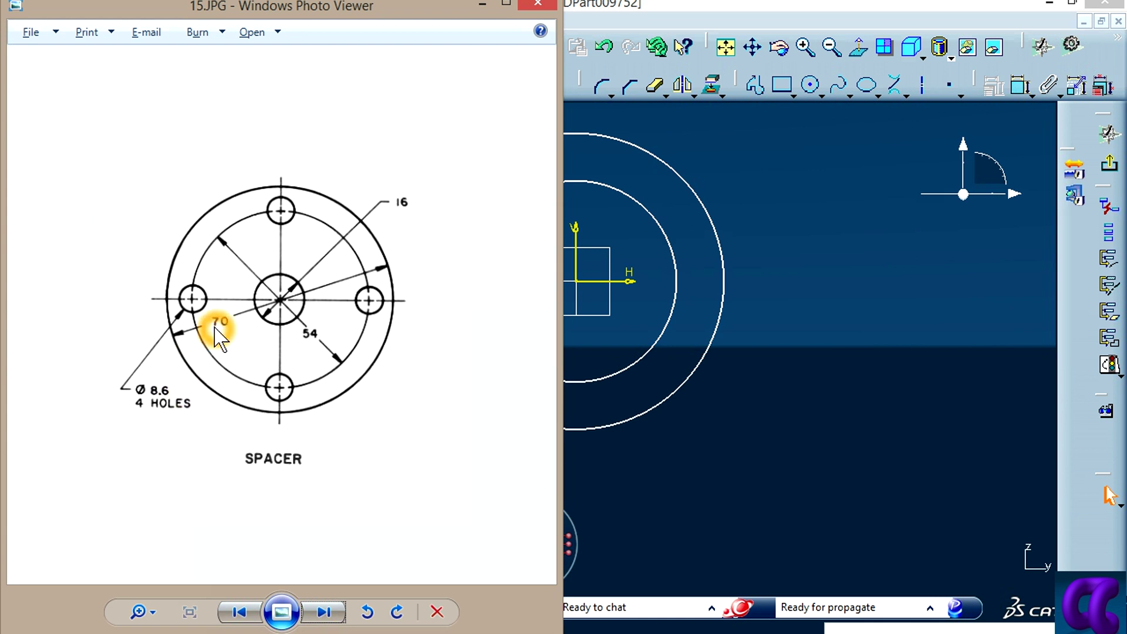
Step: Dimension the outer circle to diameter 70
click(756, 401)
click(1021, 89)
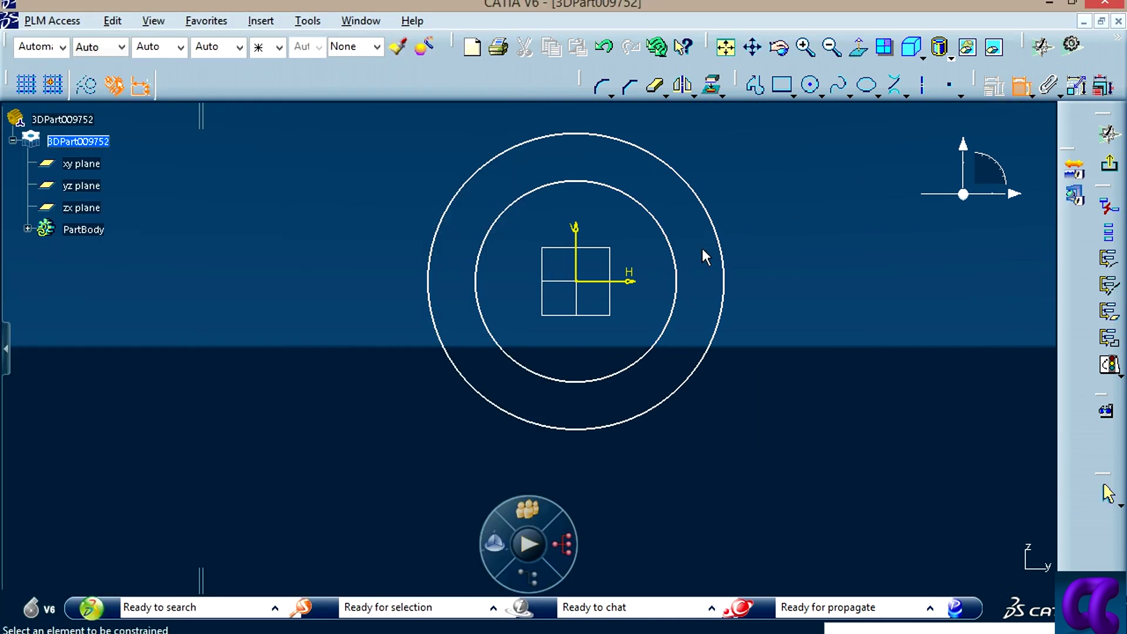
click(724, 240)
click(842, 249)
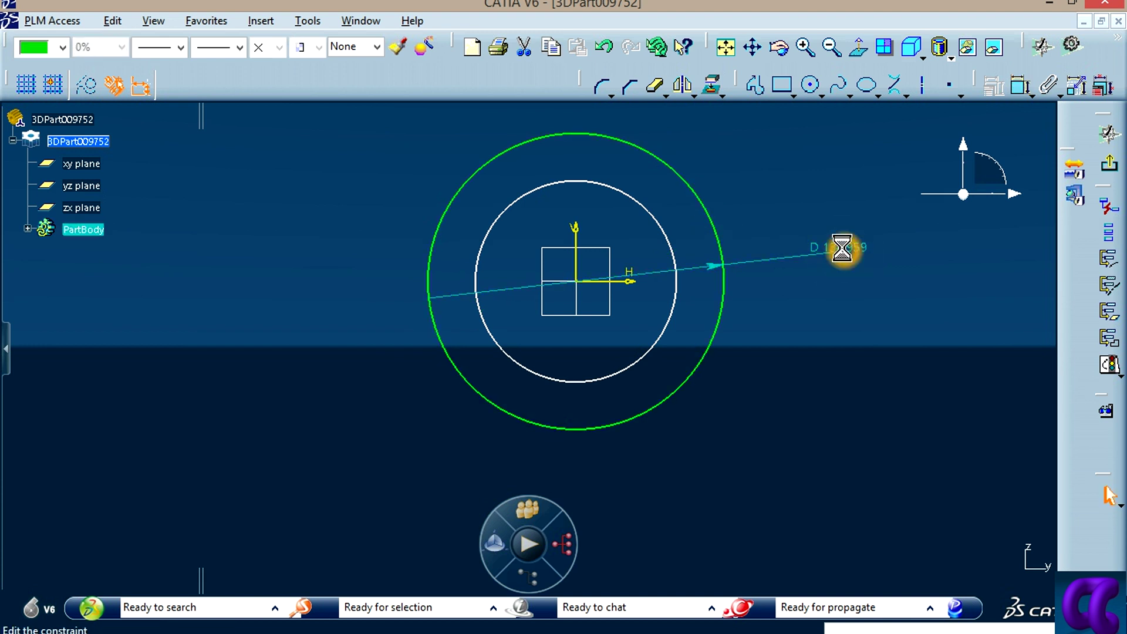
text(70)
key(Return)
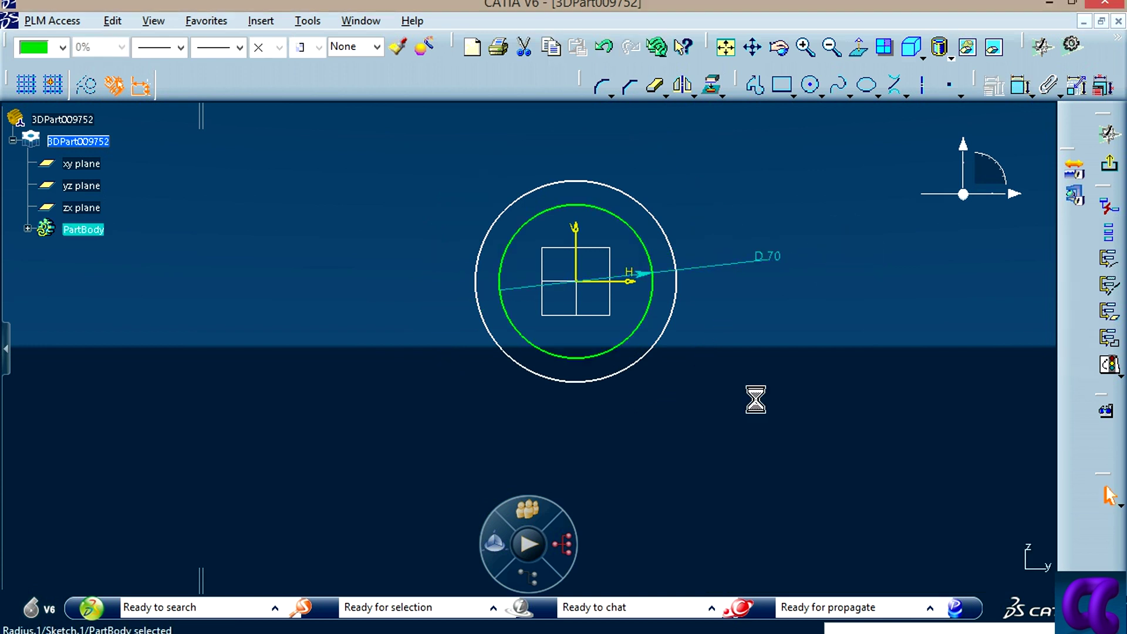
middle_drag(755, 397, 769, 364)
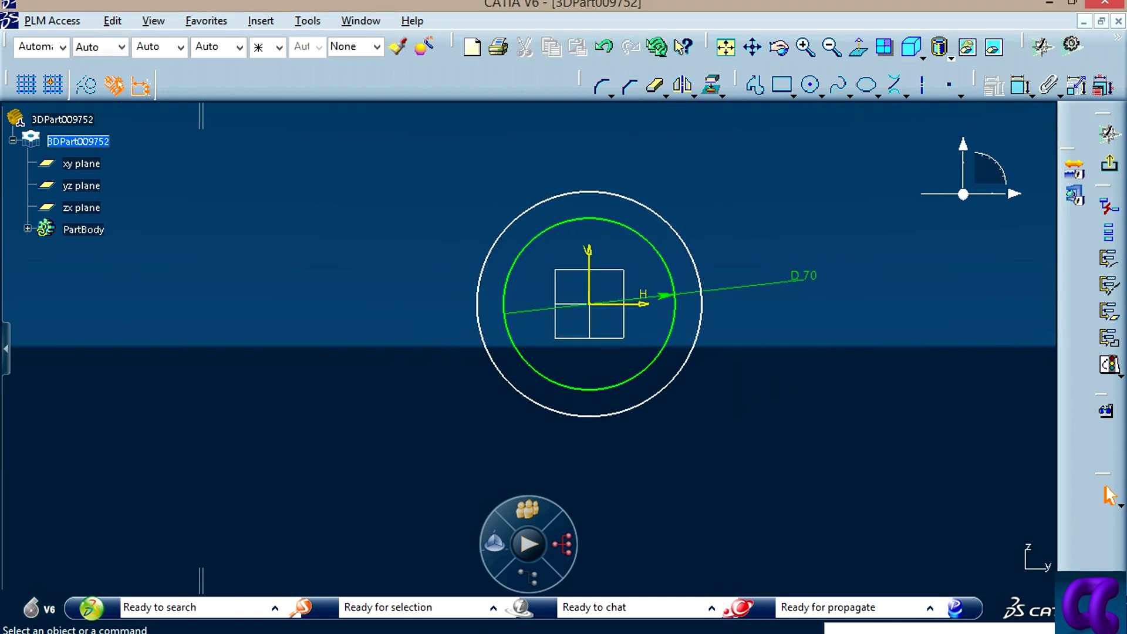
key(alt+Tab)
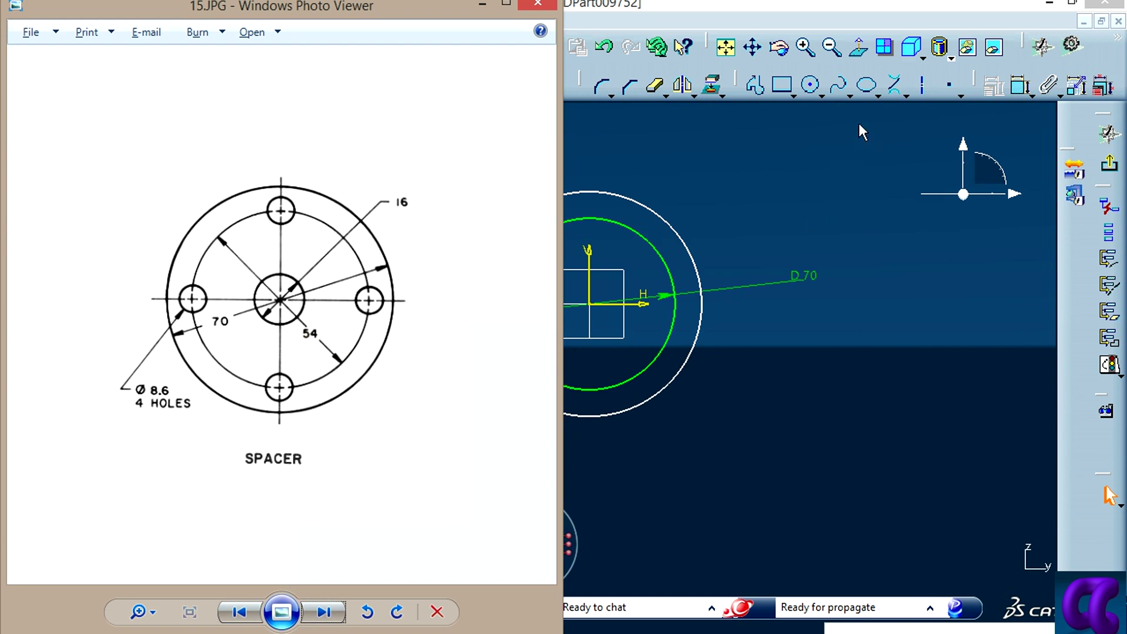
Step: Dimension the inner circle to diameter 54
click(1020, 85)
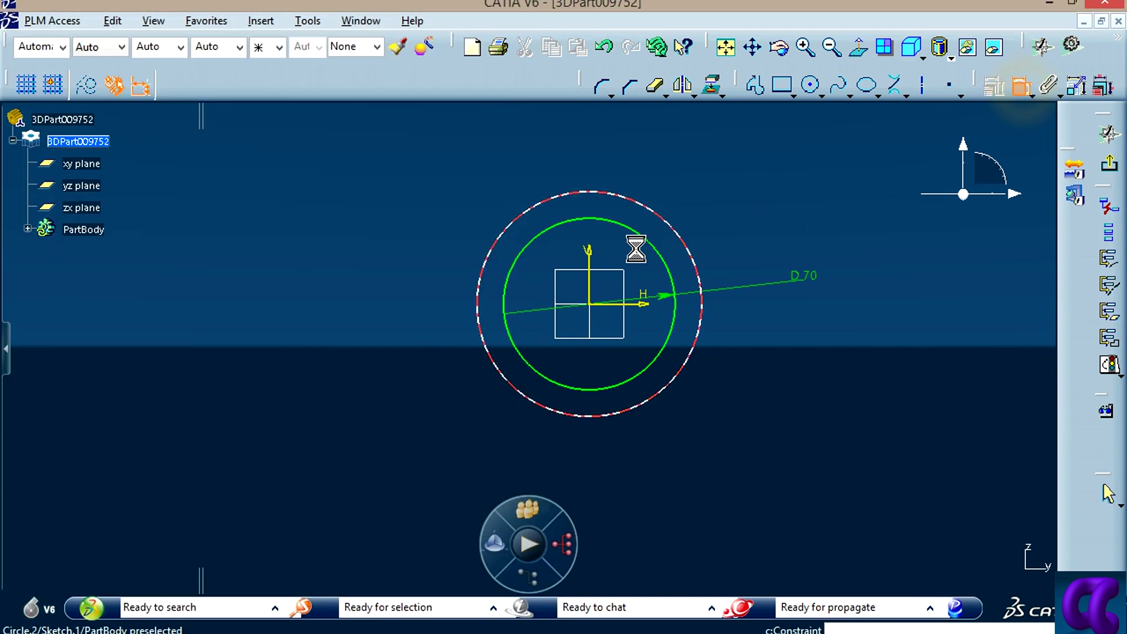
click(681, 241)
click(757, 204)
double_click(758, 201)
text(54)
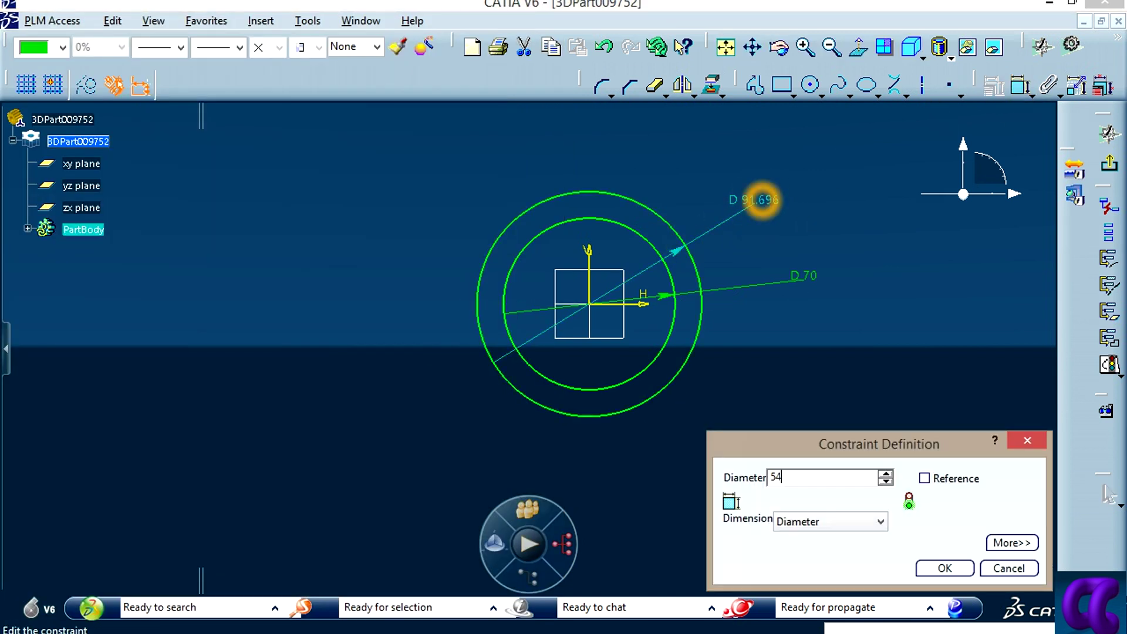
key(Return)
click(737, 419)
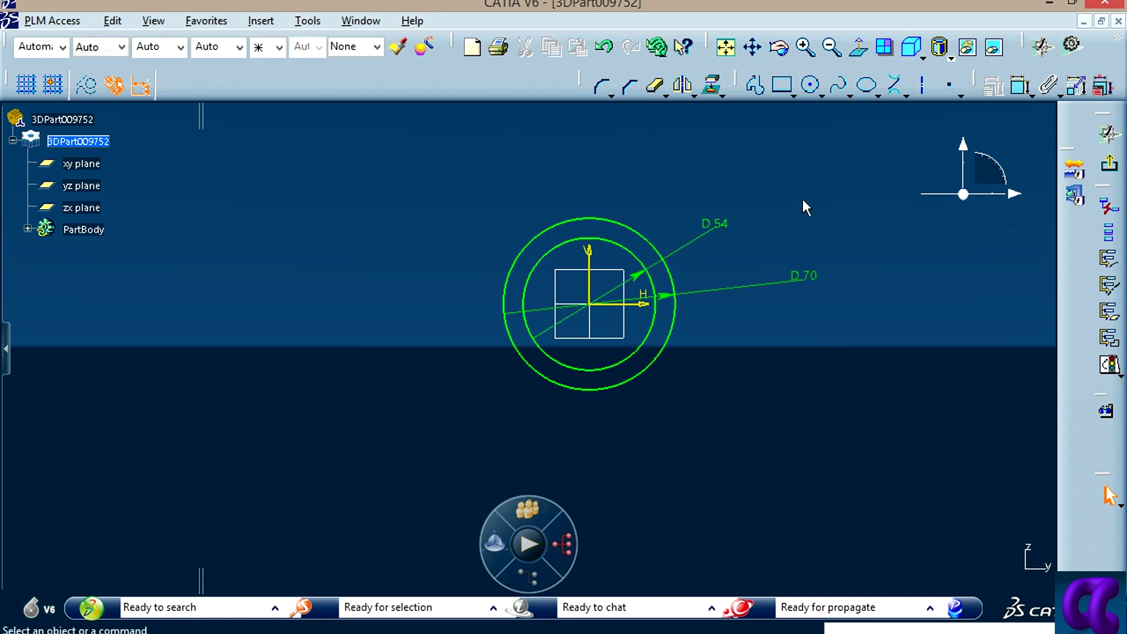
key(alt+Tab)
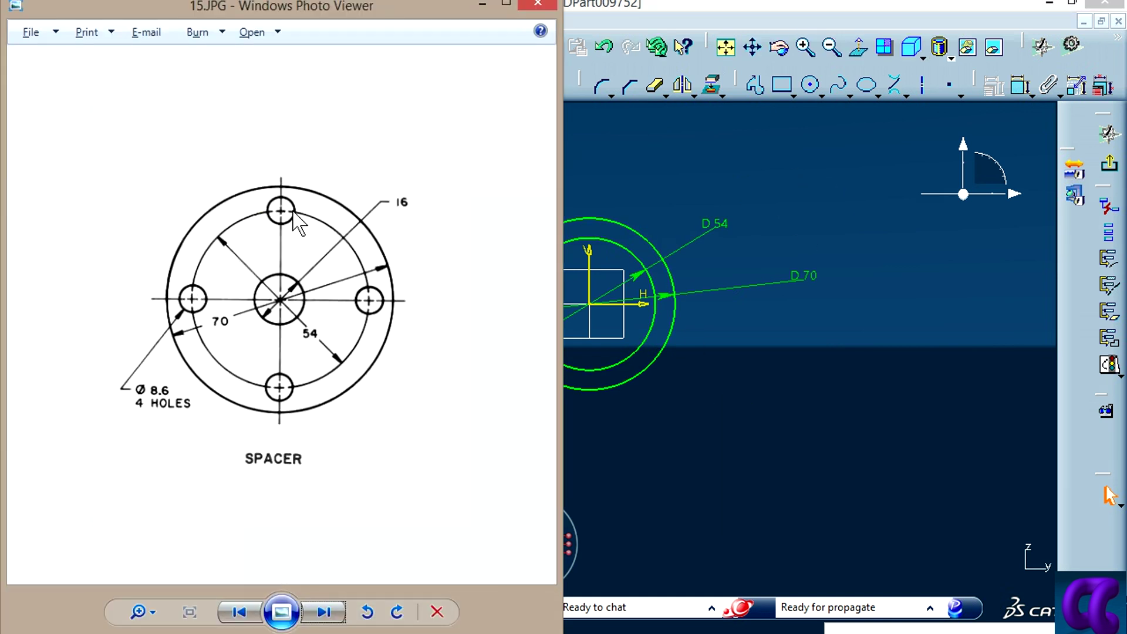
Step: Draw a small third circle centred on the sketch origin
key(alt+Tab)
click(818, 438)
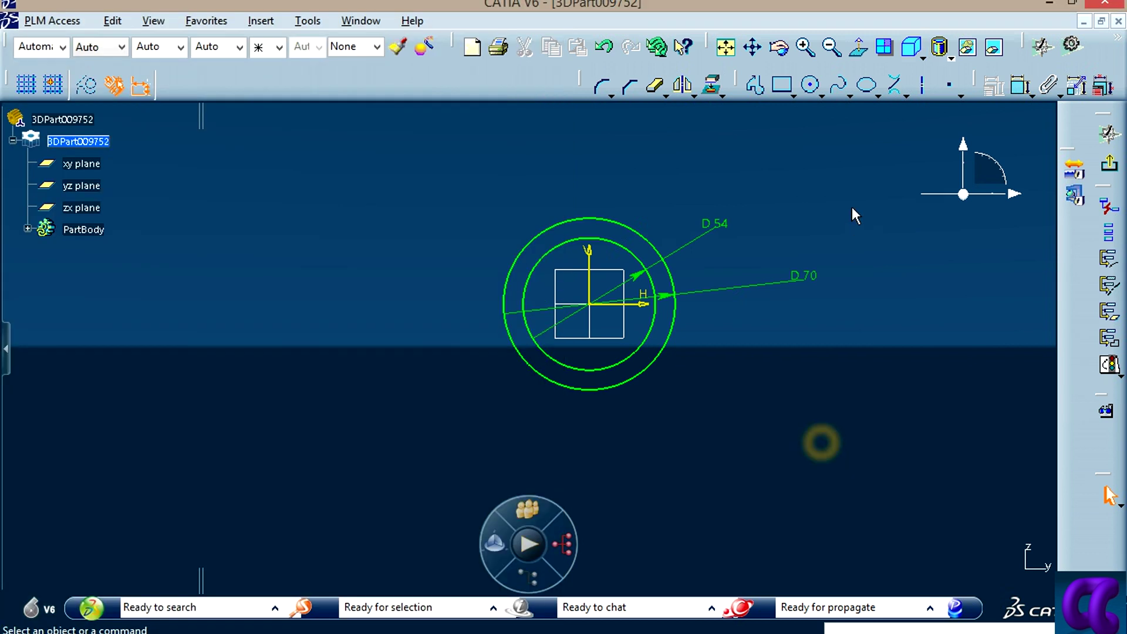
click(810, 86)
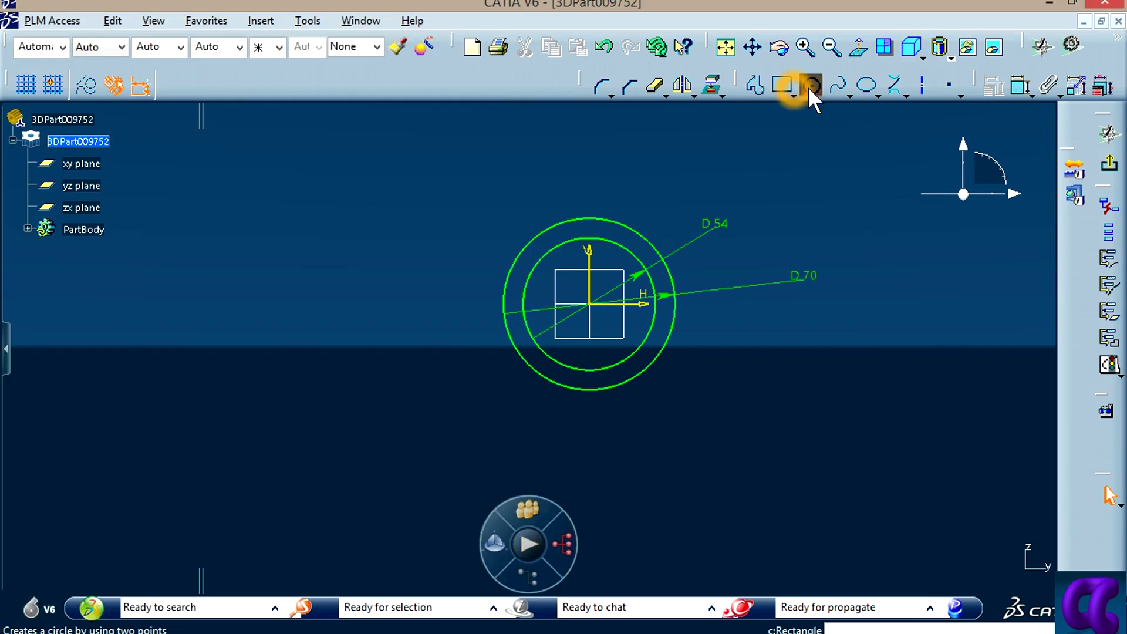
click(589, 304)
click(604, 321)
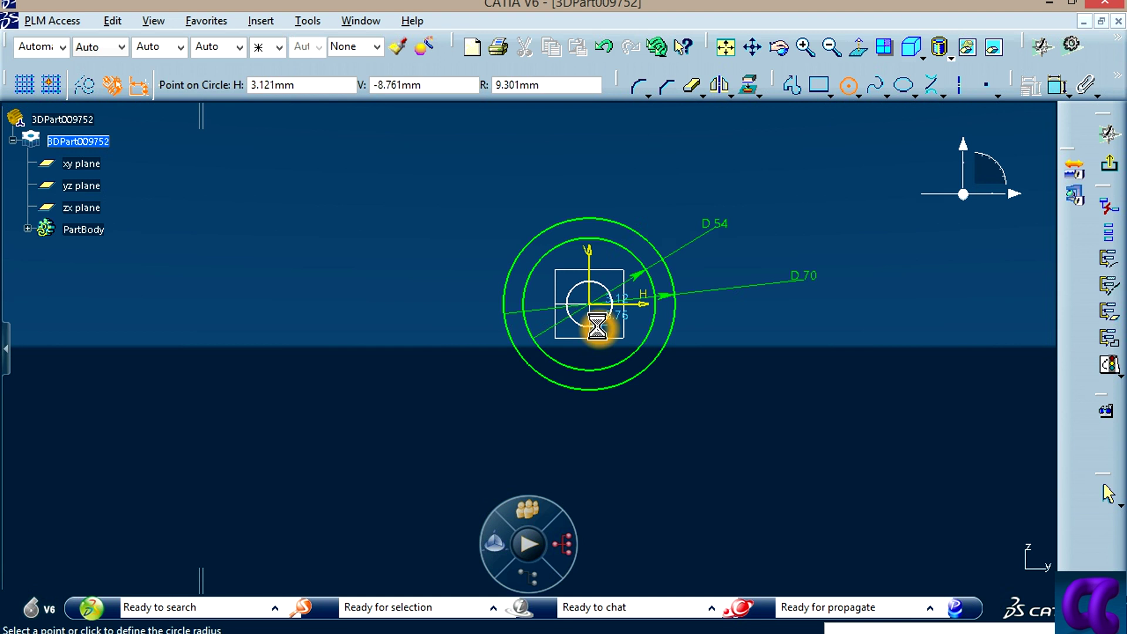
Step: Dimension the small centre circle to diameter 16
click(1028, 88)
click(611, 309)
click(775, 344)
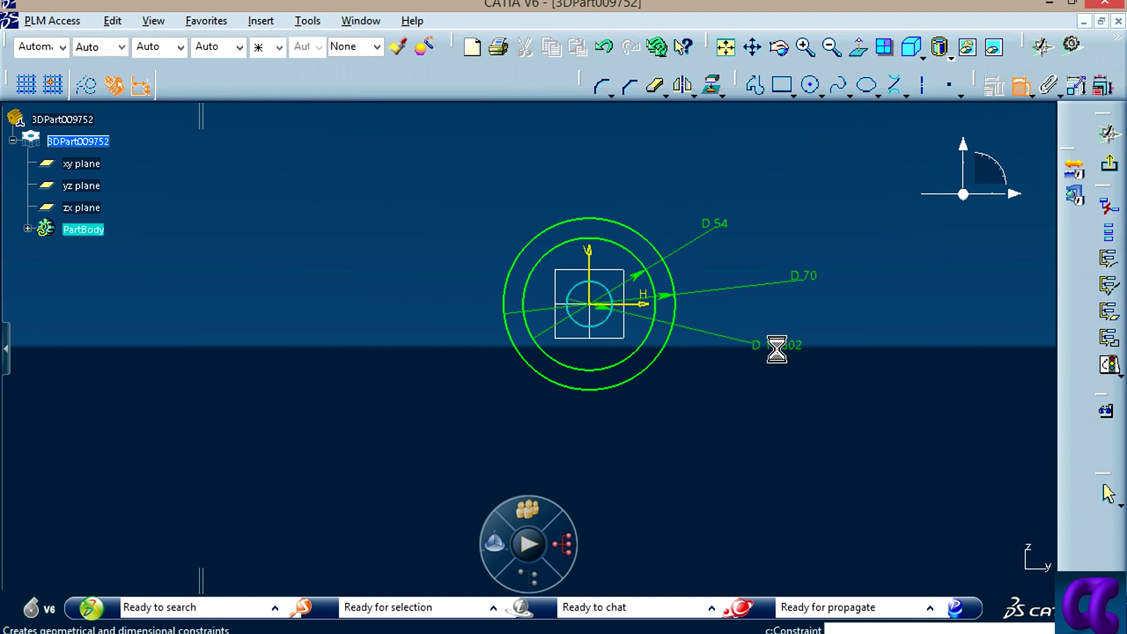
key(alt+Tab)
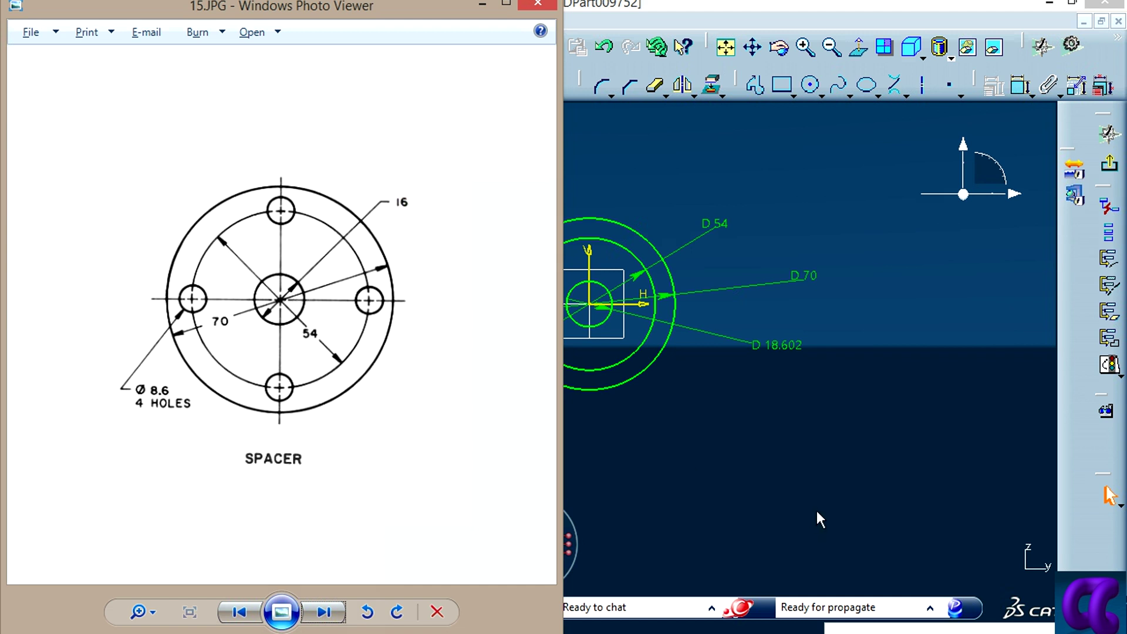
key(alt+Tab)
double_click(780, 345)
text(16mm)
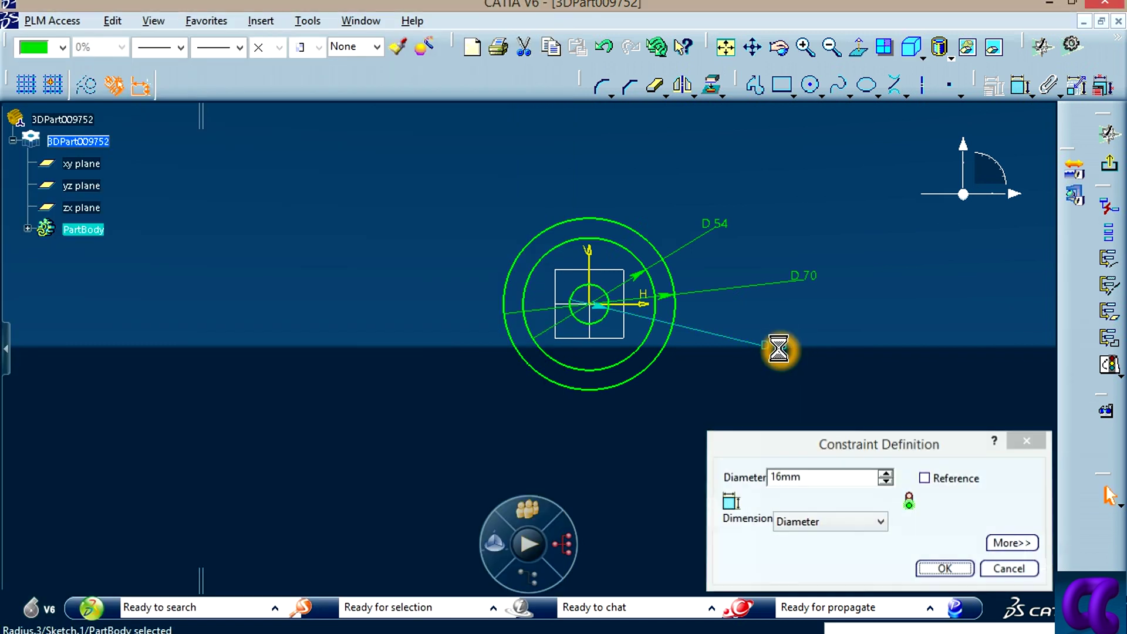
key(Return)
mouse_move(686, 408)
middle_down()
mouse_move(708, 444)
mouse_move(707, 374)
mouse_move(777, 452)
mouse_move(707, 422)
middle_up()
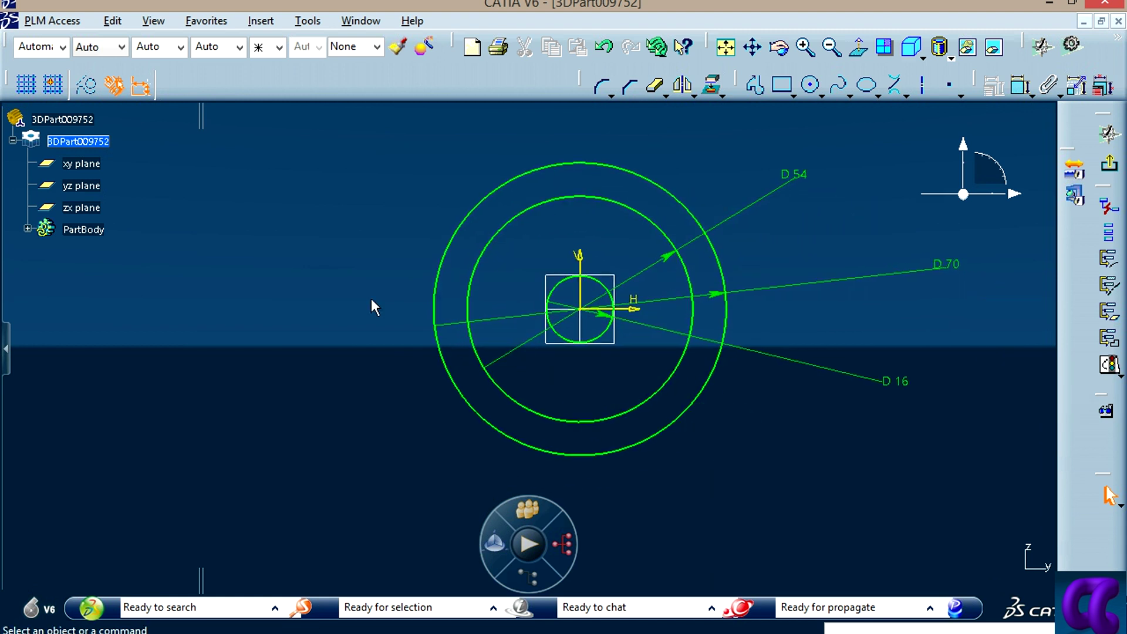
Step: Convert the D 54 circle to a dashed construction element and verify Iso-Constrained status
click(564, 199)
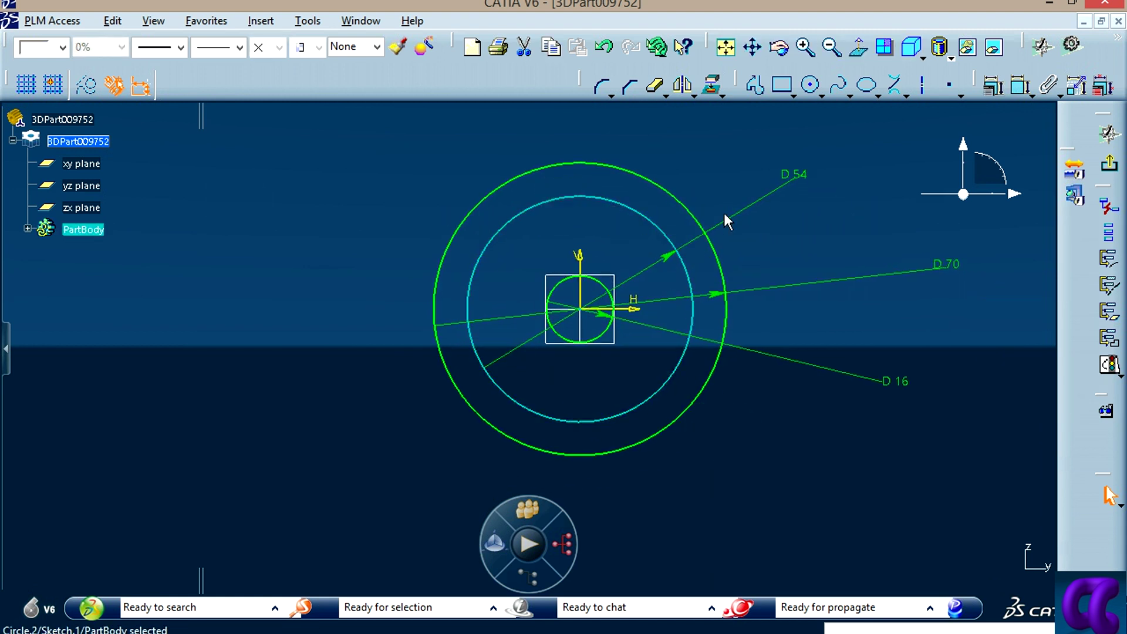
click(86, 86)
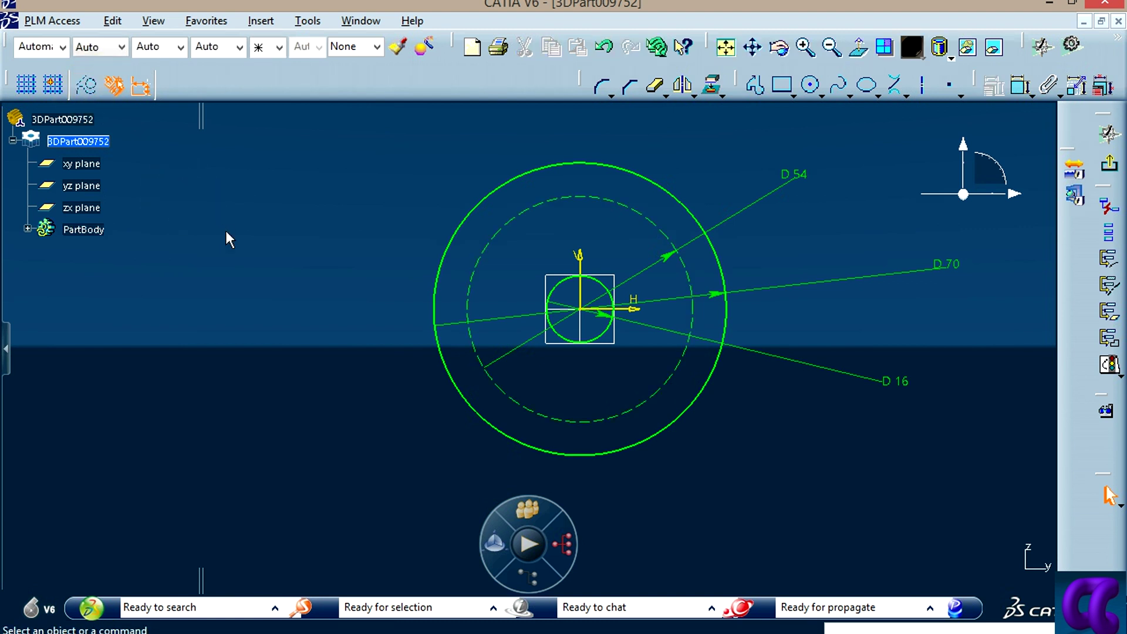
mouse_move(772, 415)
middle_down()
mouse_move(784, 305)
mouse_move(810, 319)
middle_up()
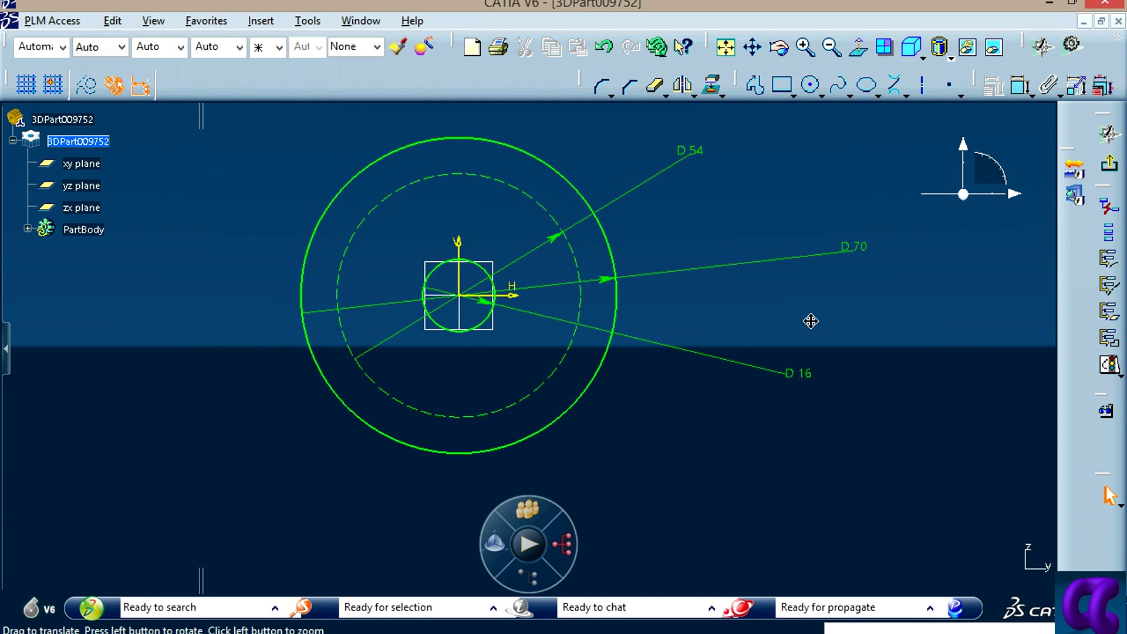
click(1109, 369)
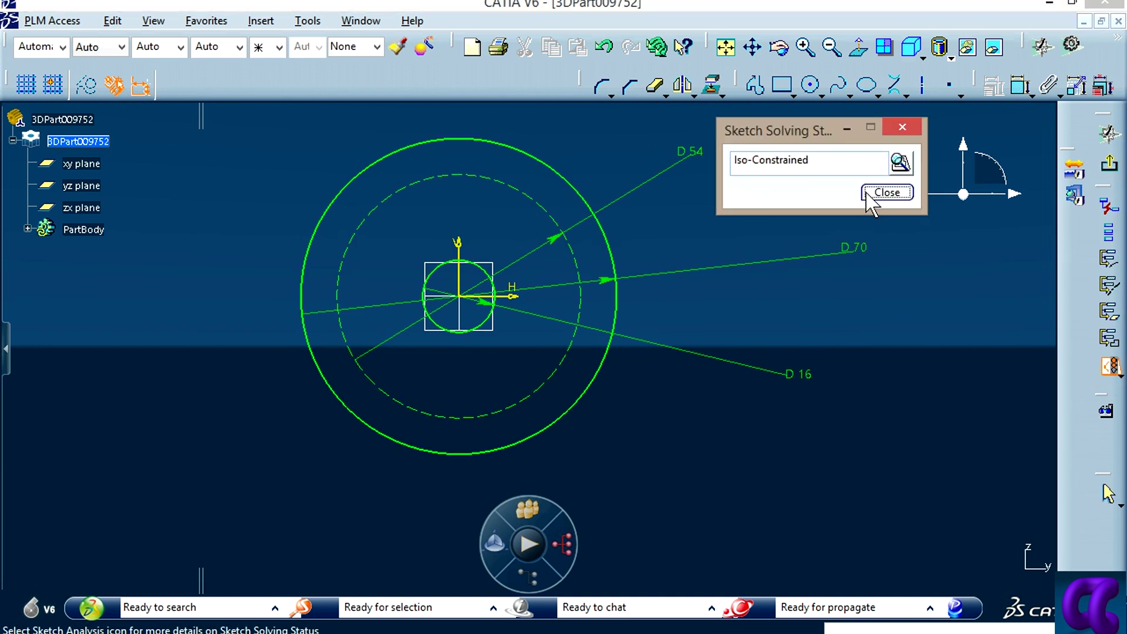
click(907, 192)
middle_drag(740, 247, 774, 264)
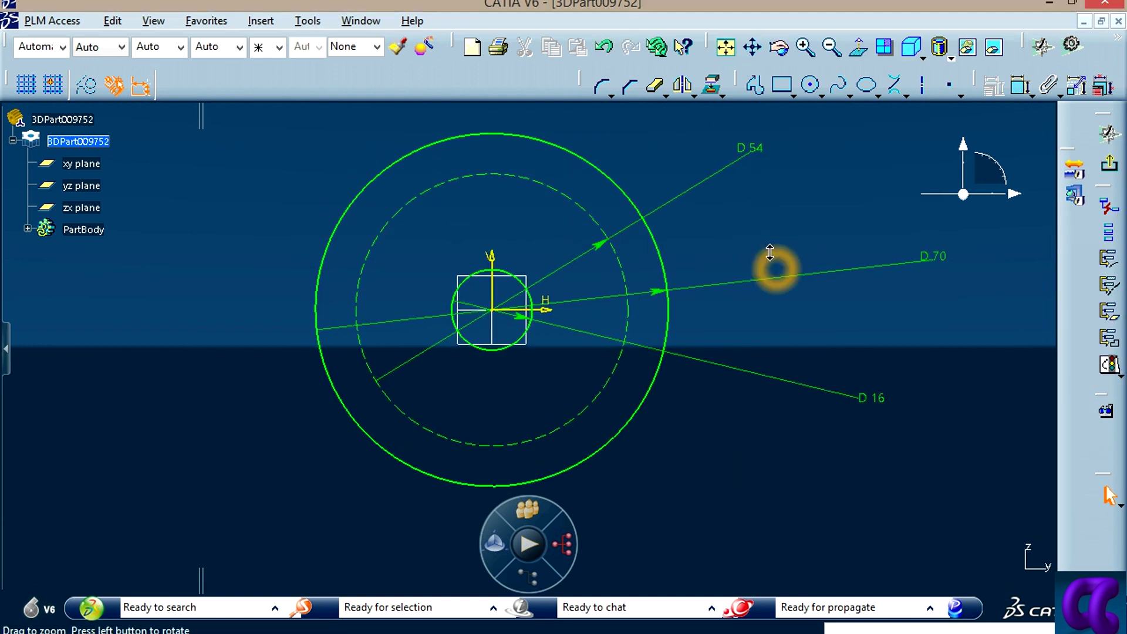
Step: Draw a hole circle centred on the D 54 pitch circle right of origin, dimensioned D 8.6
click(813, 87)
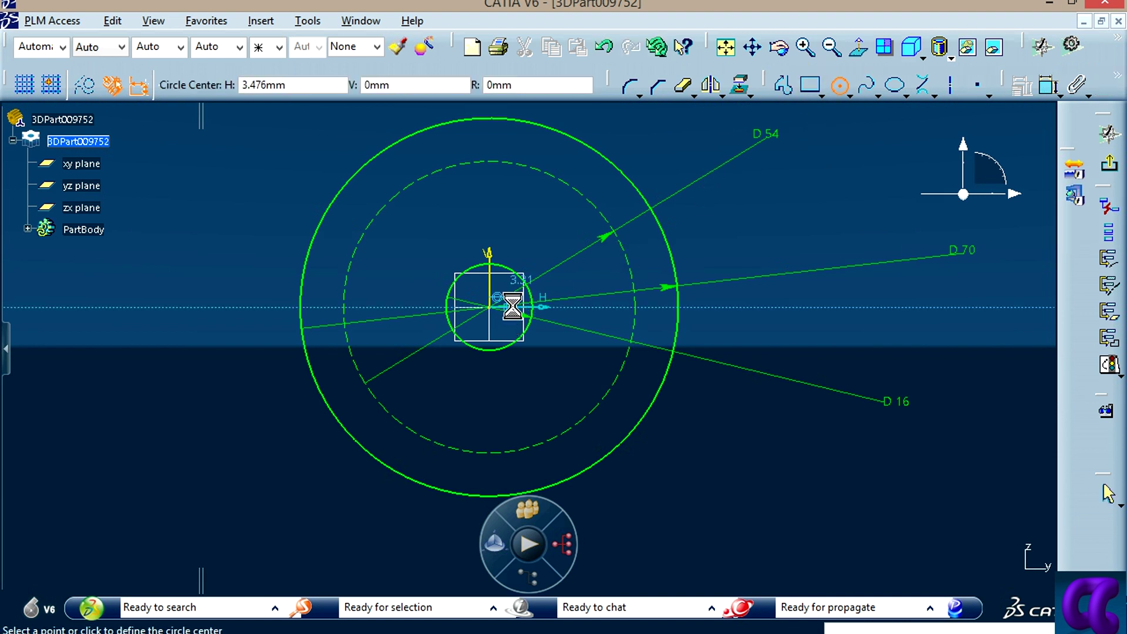
click(634, 306)
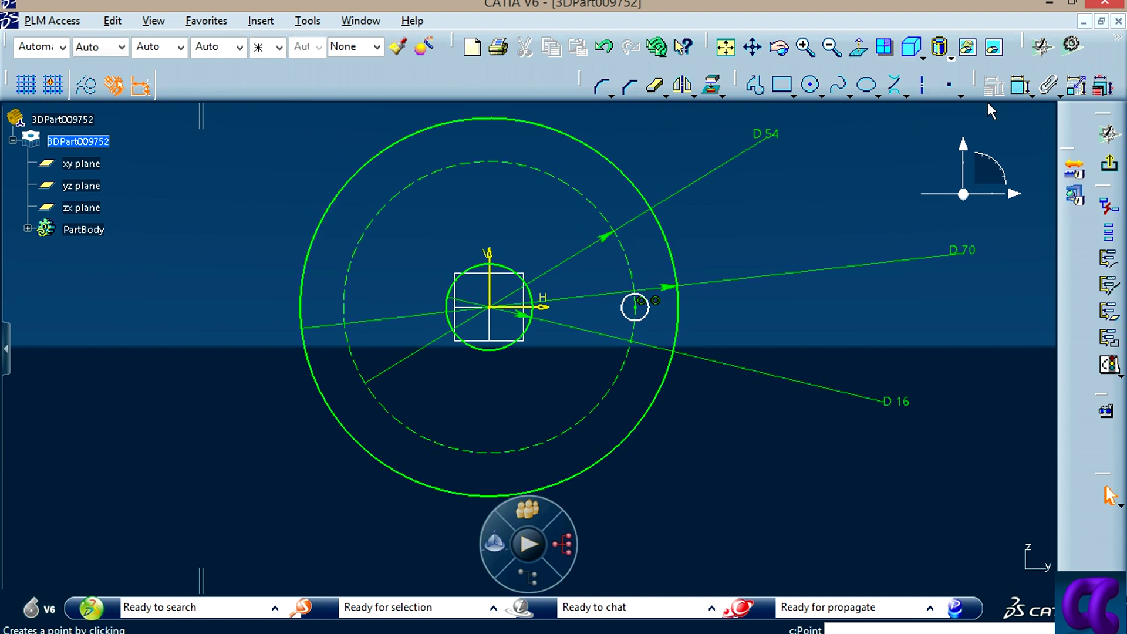
click(1019, 87)
click(644, 314)
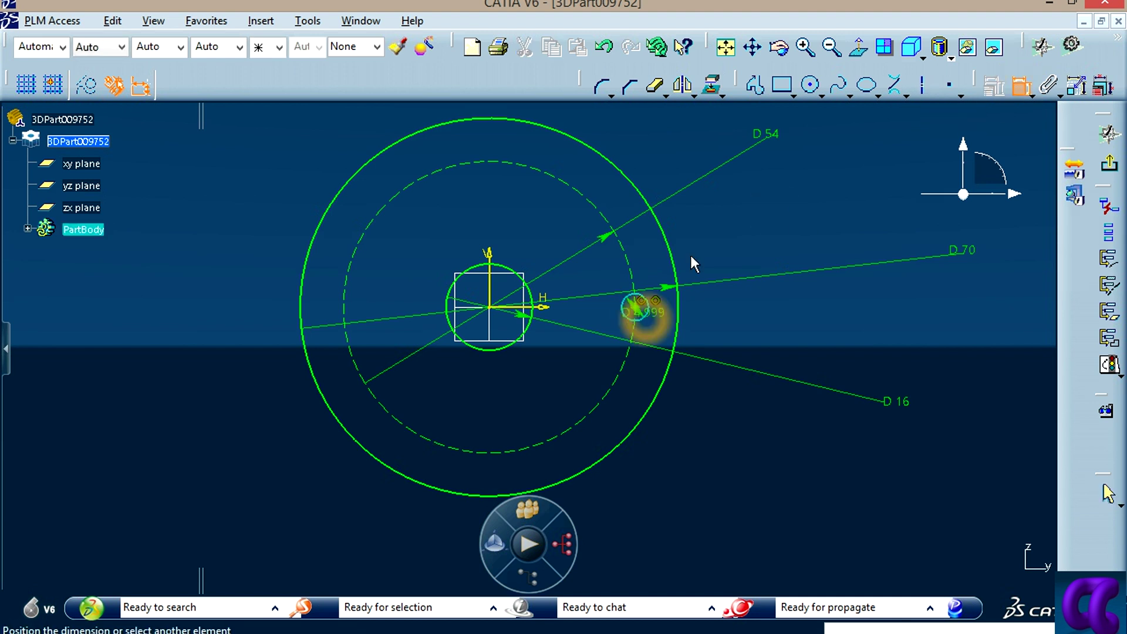
click(726, 206)
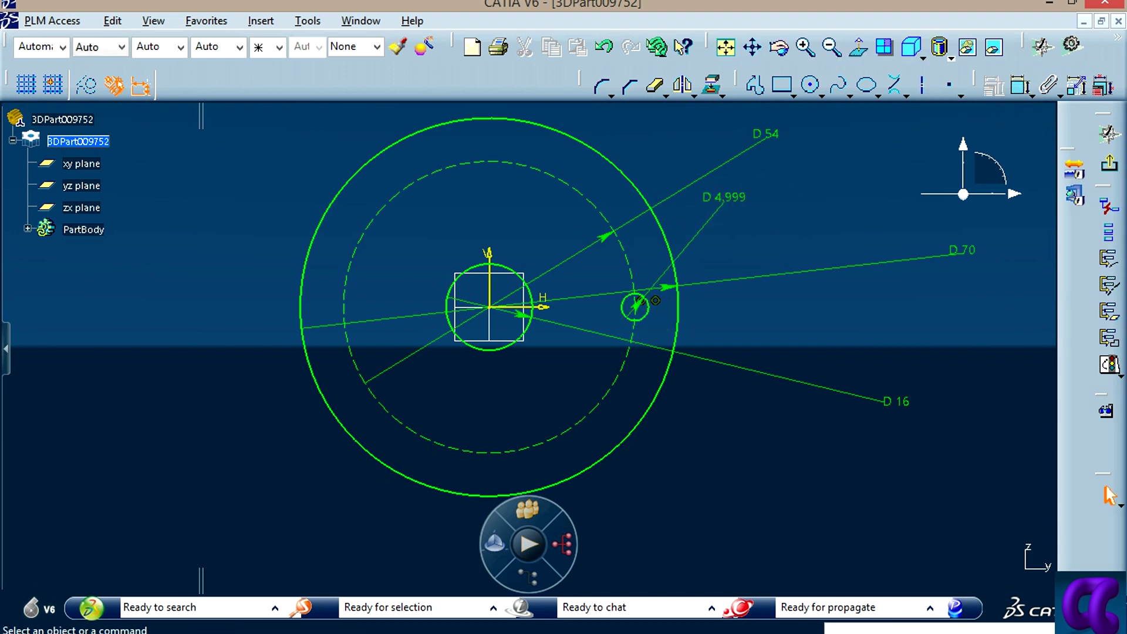
key(alt+Tab)
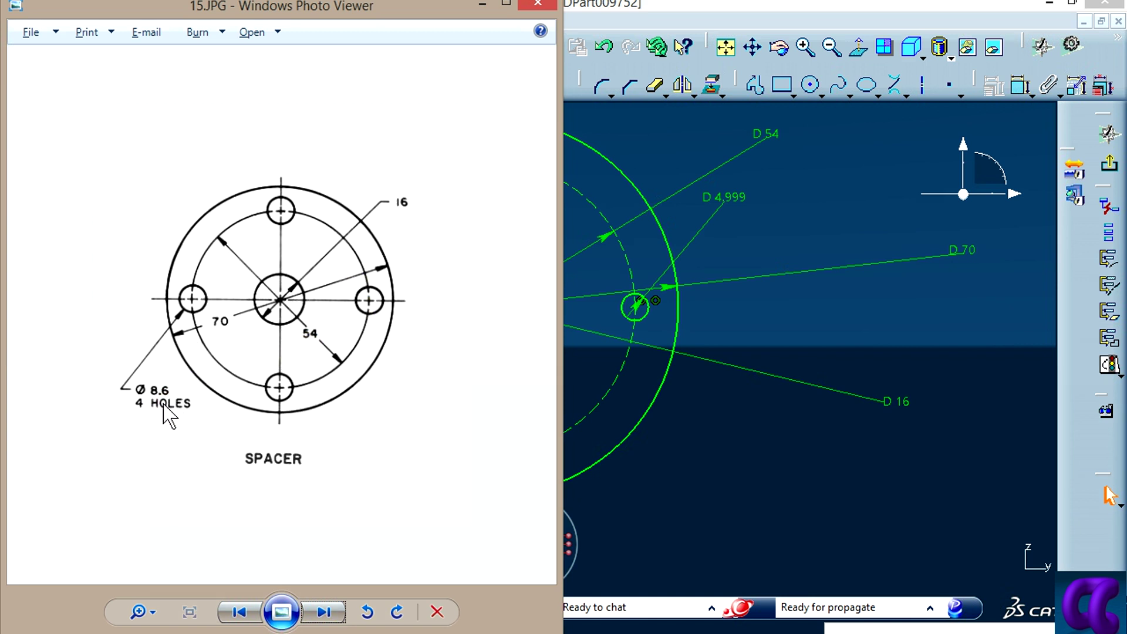
click(833, 198)
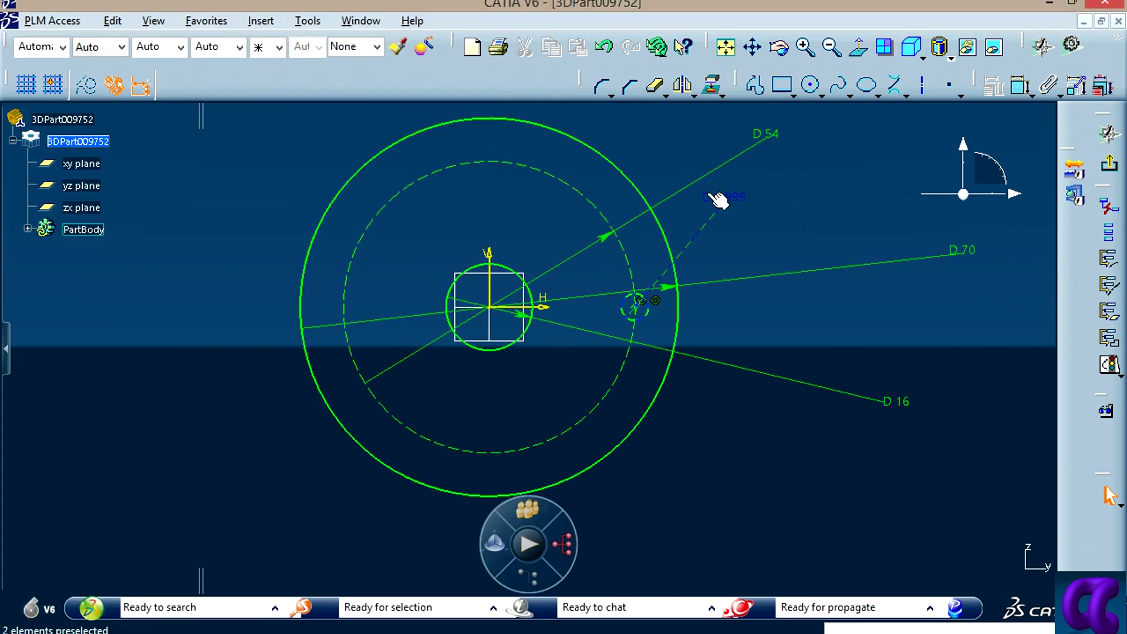
double_click(728, 202)
text(8.6)
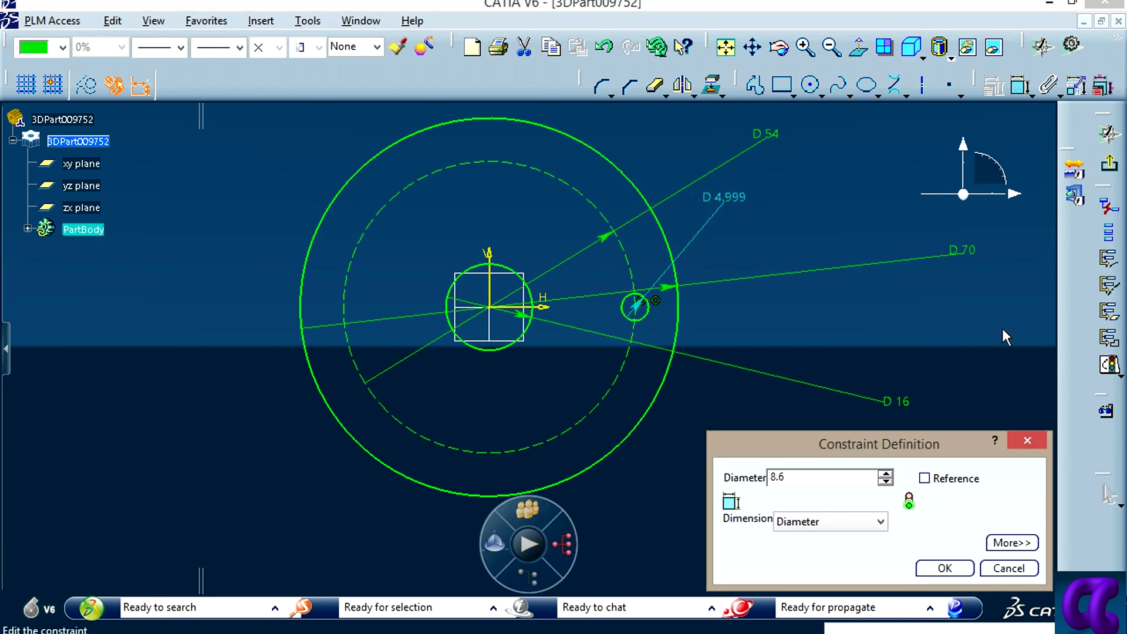
click(945, 568)
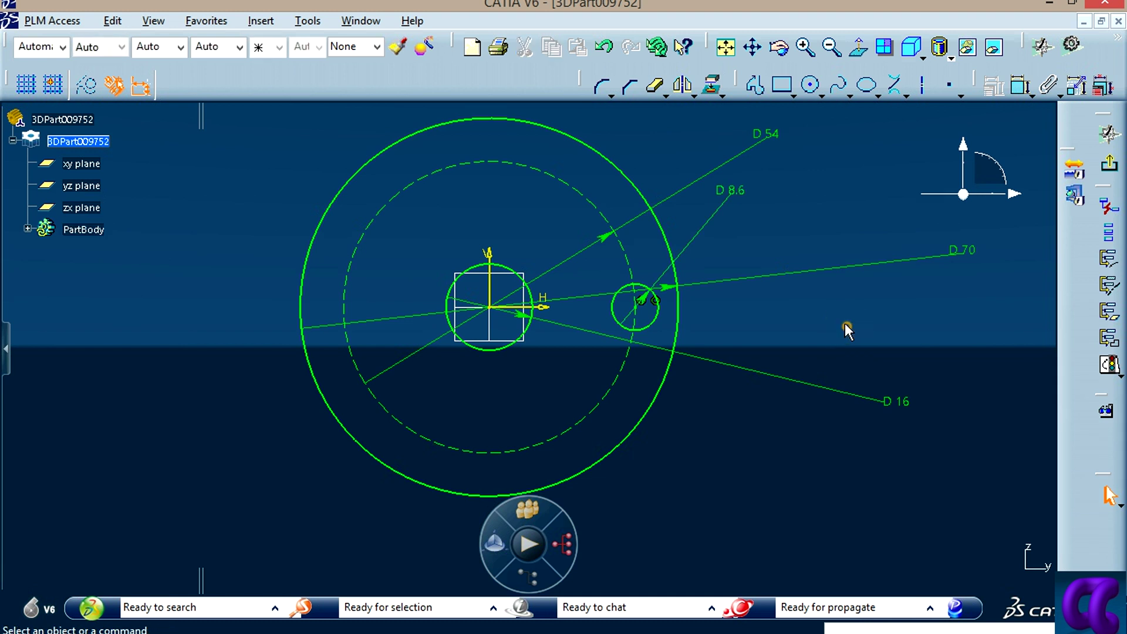
click(650, 323)
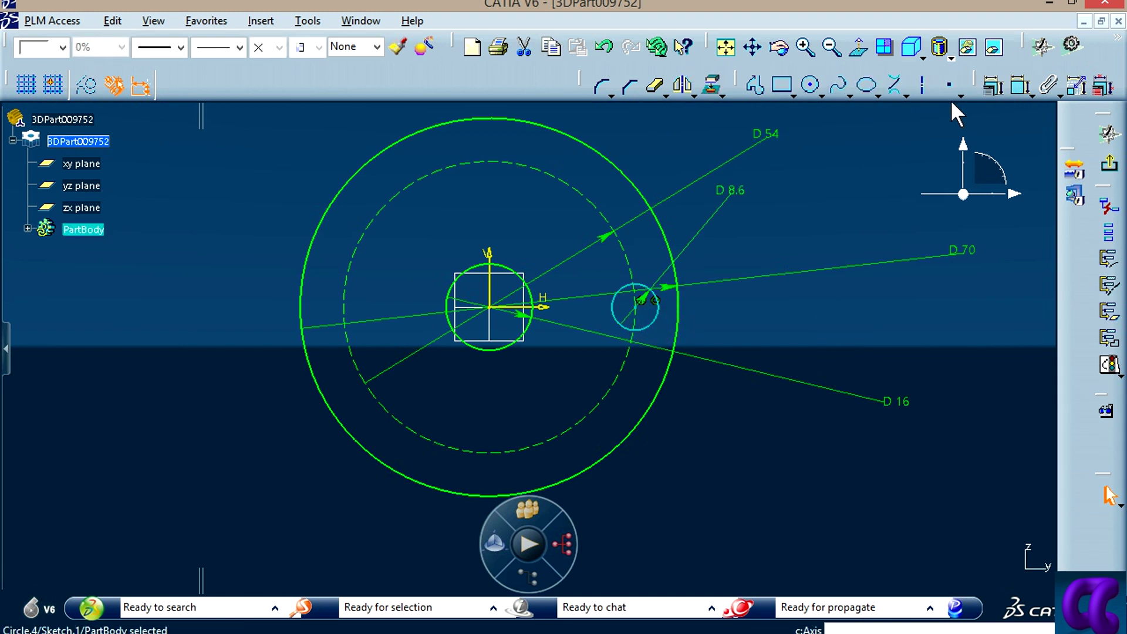
Step: Rotate the D 8.6 hole about the origin into three duplicates at 90° steps
click(909, 99)
click(863, 146)
click(692, 96)
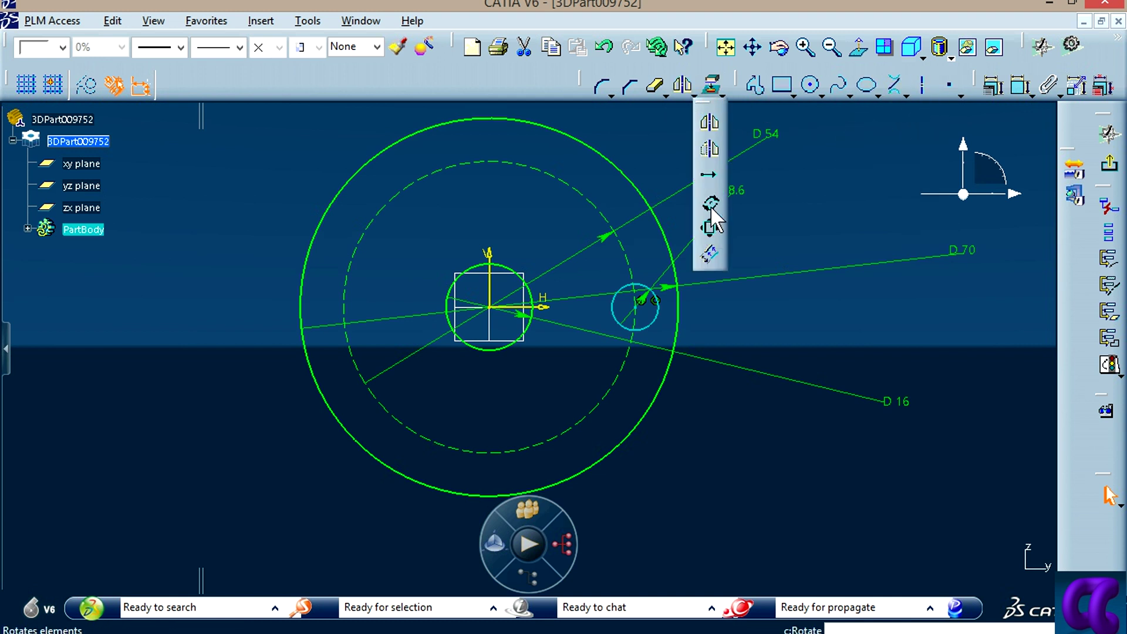
click(712, 217)
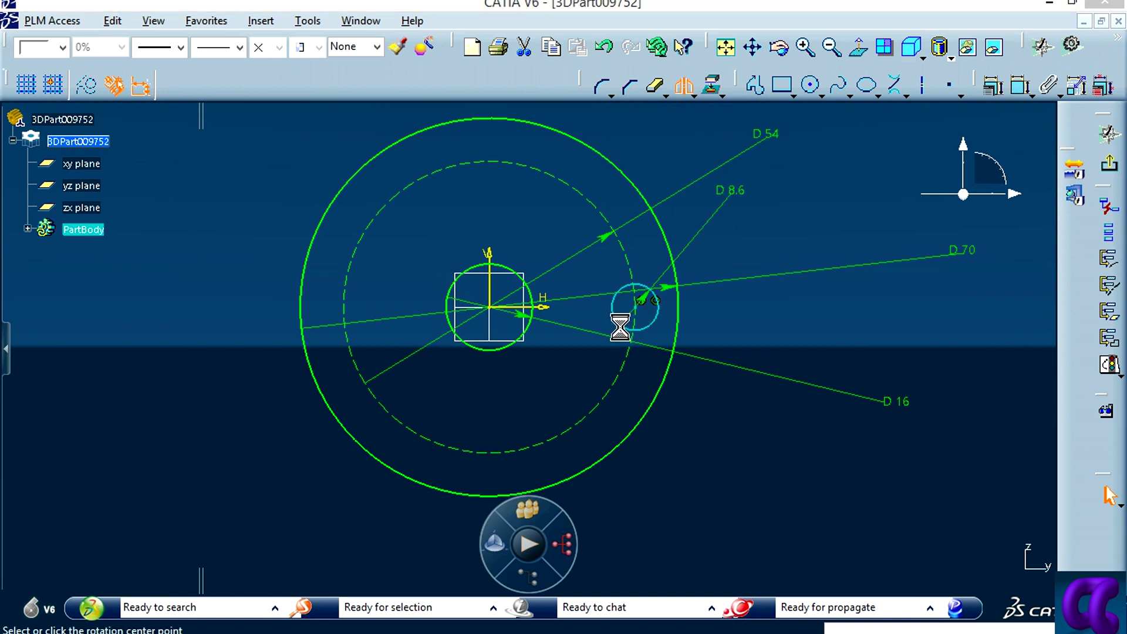
click(489, 306)
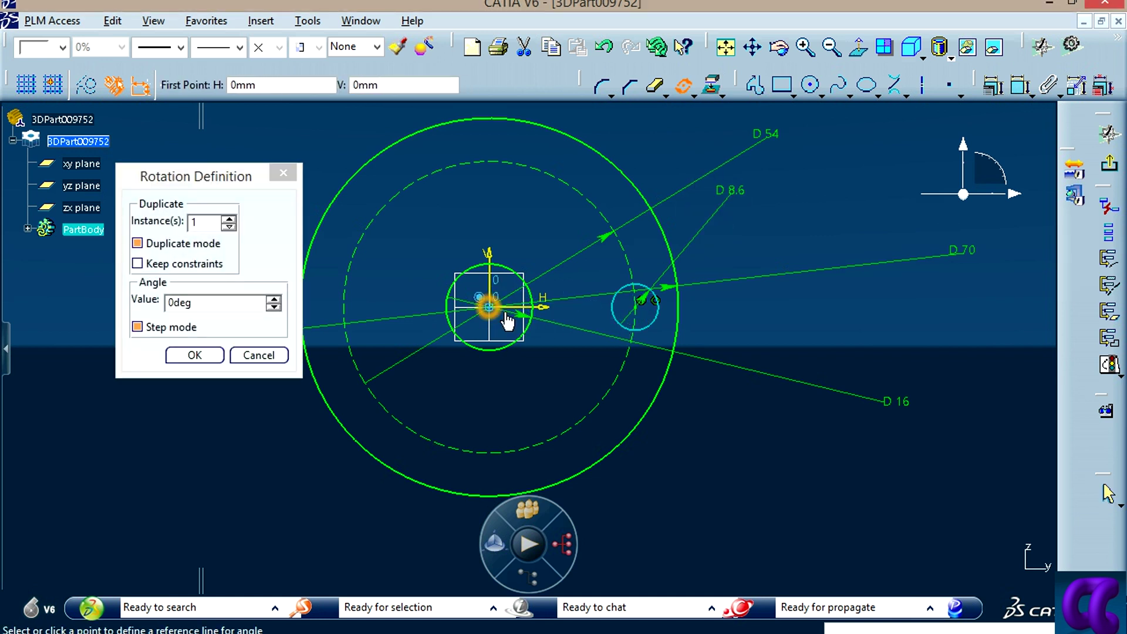
click(633, 307)
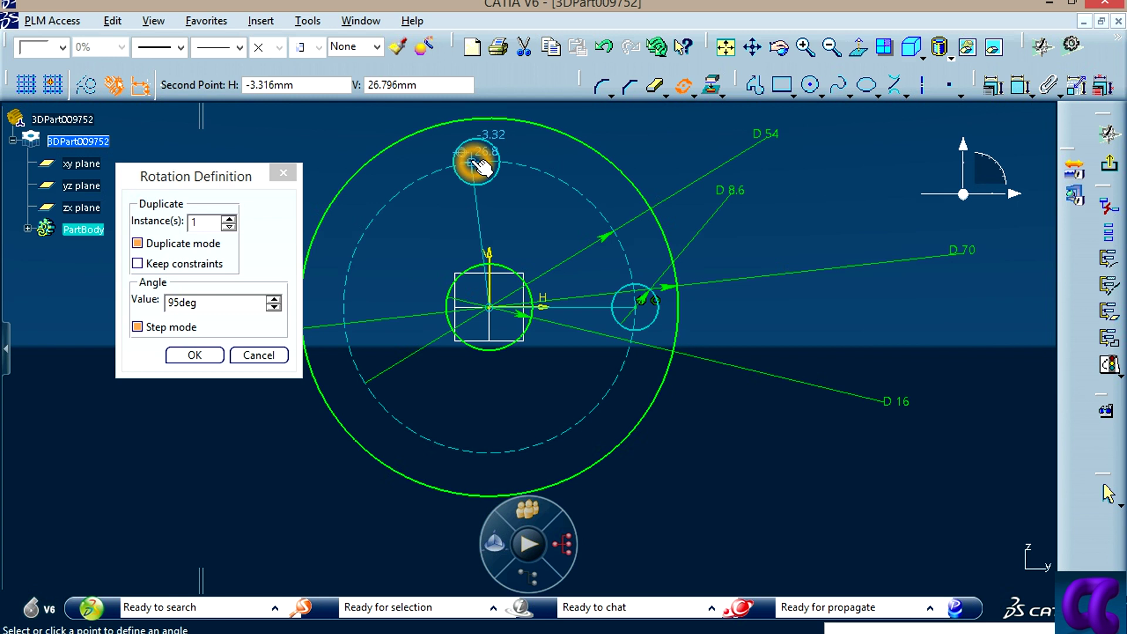
click(229, 218)
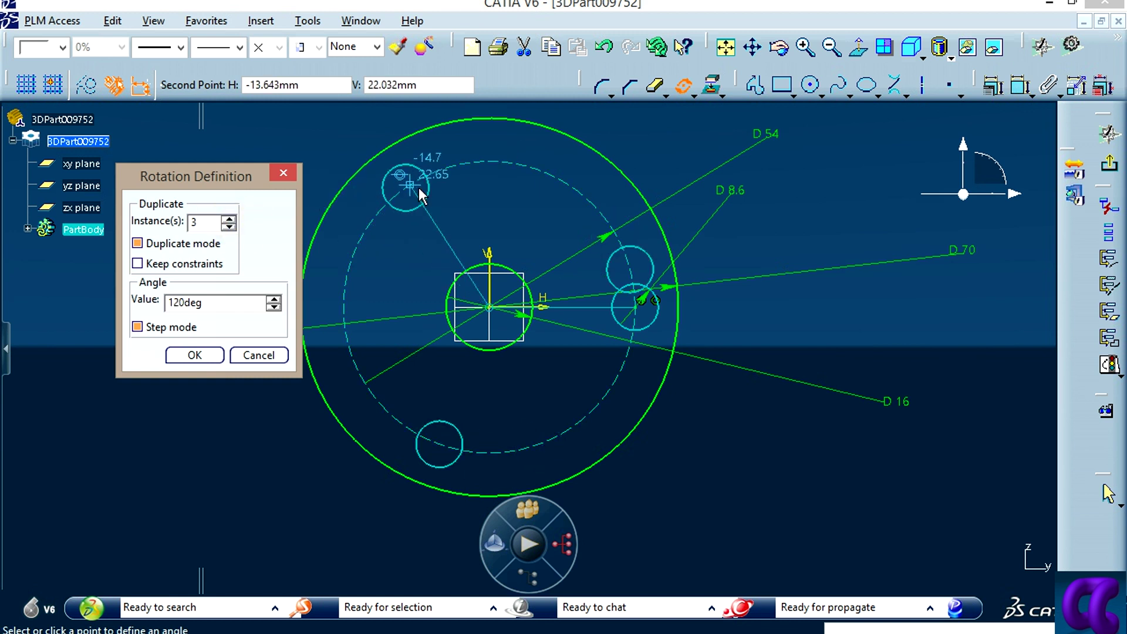
click(492, 183)
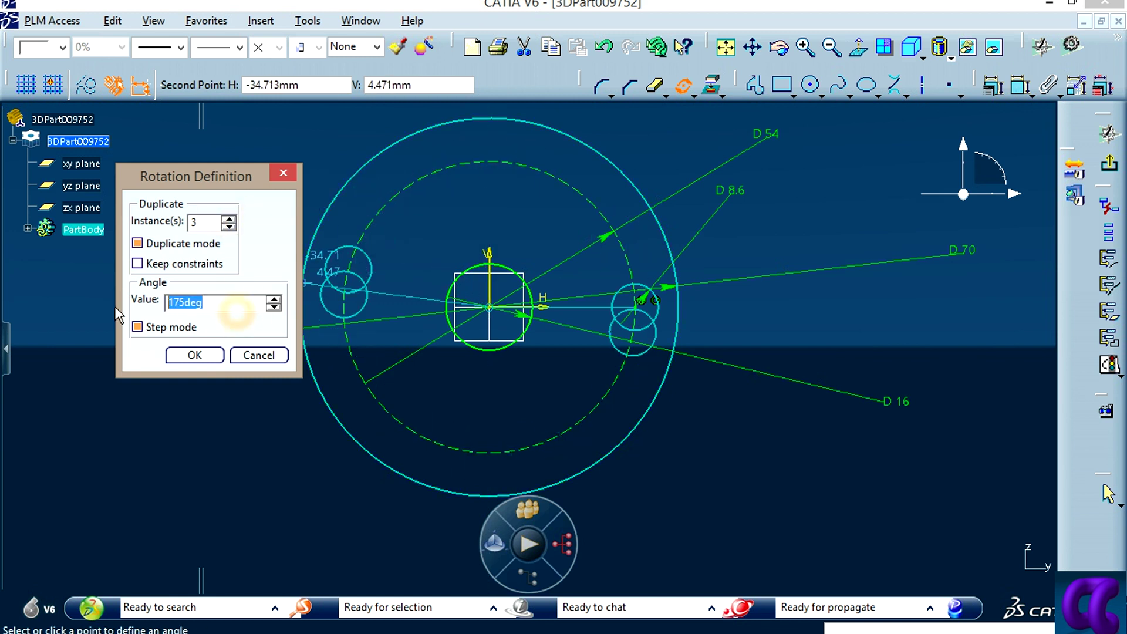
text(360/)
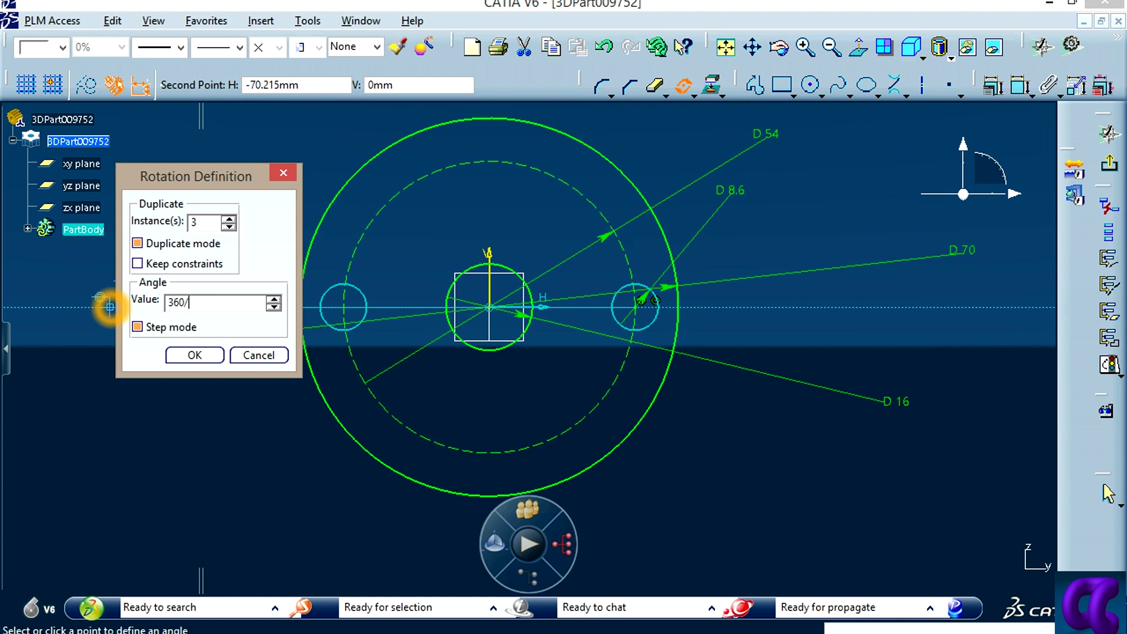
click(215, 311)
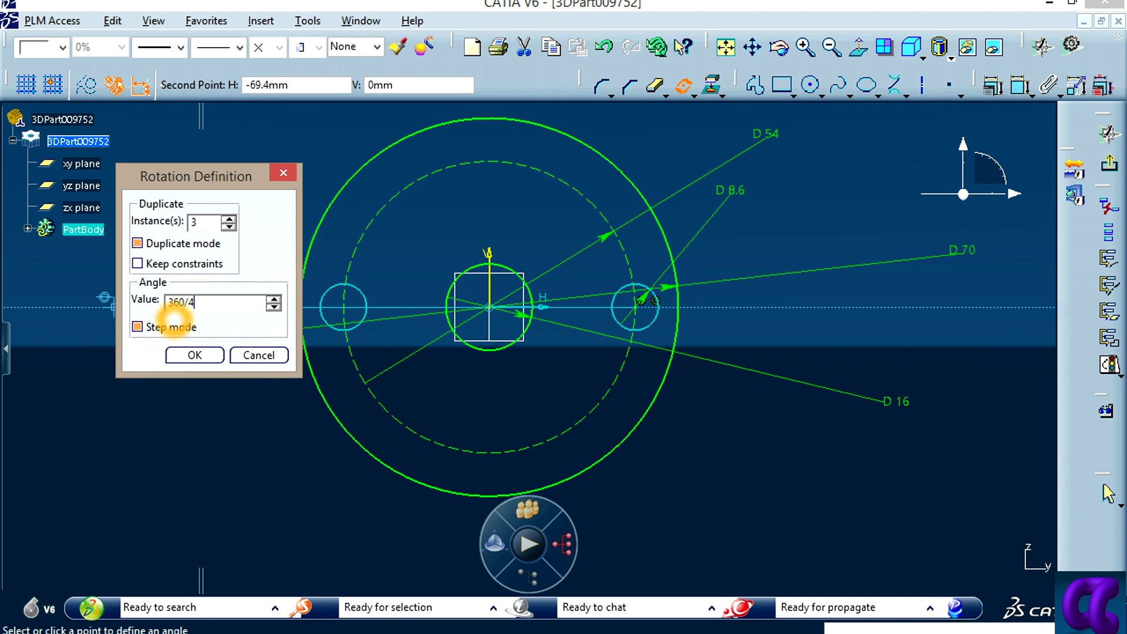
click(191, 357)
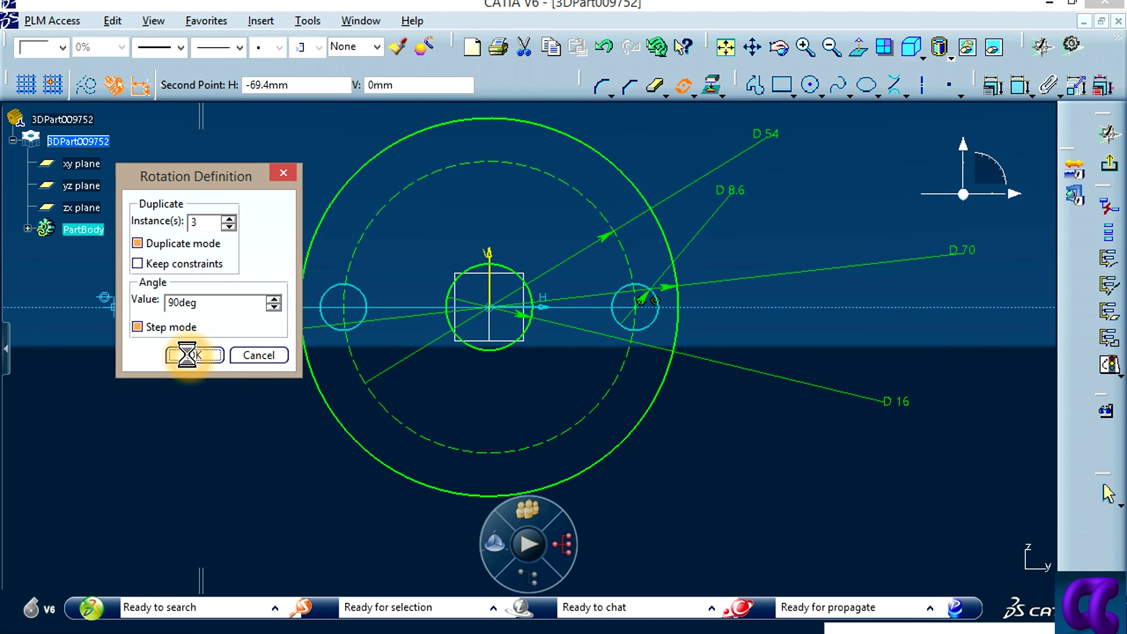
click(753, 447)
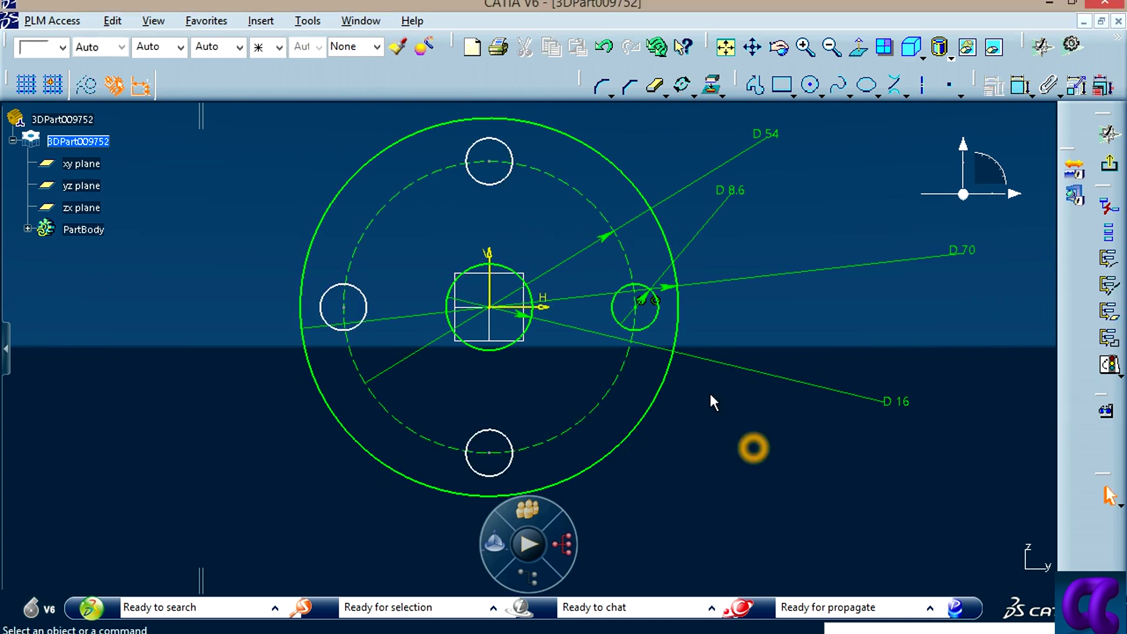
Step: Select the right and top hole circles, then dismiss their context menu unused
mouse_move(804, 227)
middle_down()
mouse_move(812, 250)
mouse_move(692, 319)
middle_up()
click(616, 347)
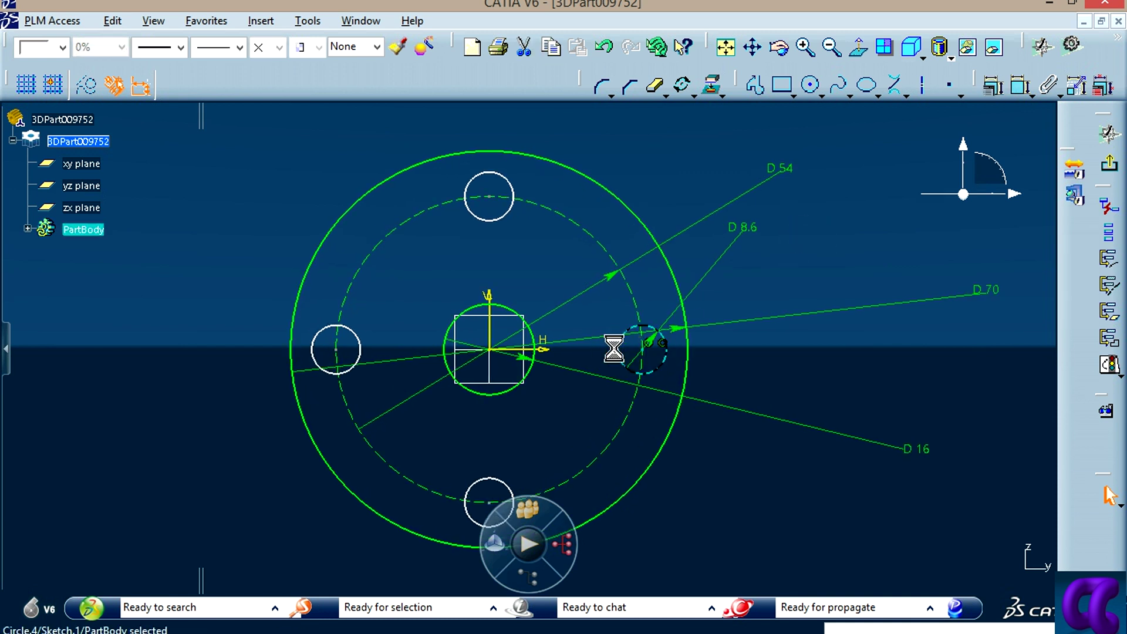
ctrl+click(509, 180)
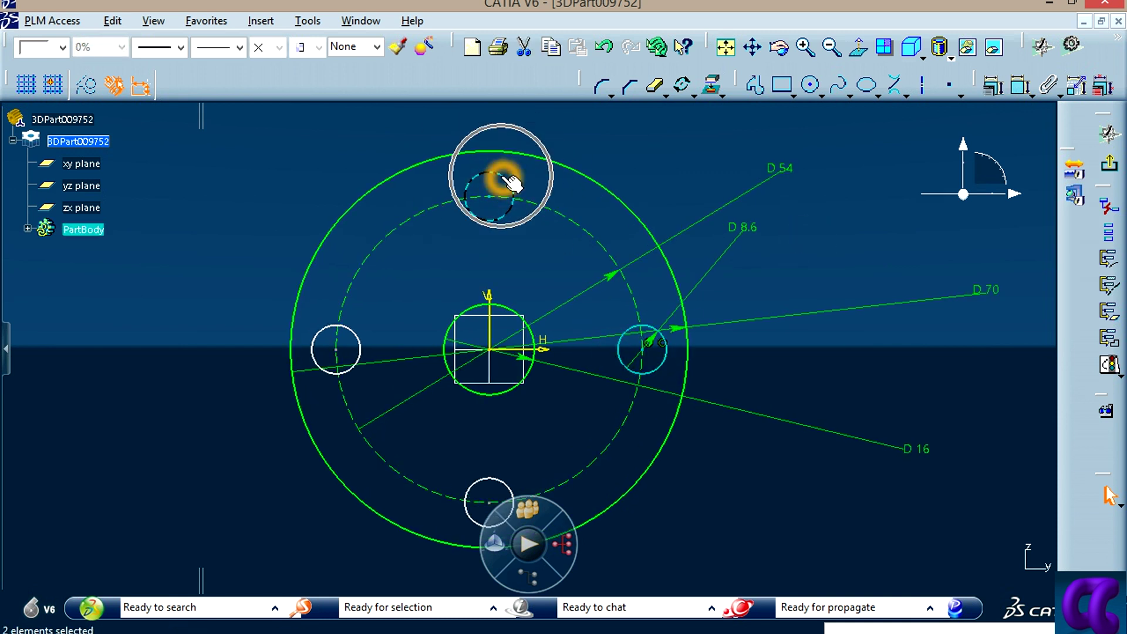
right_click(503, 182)
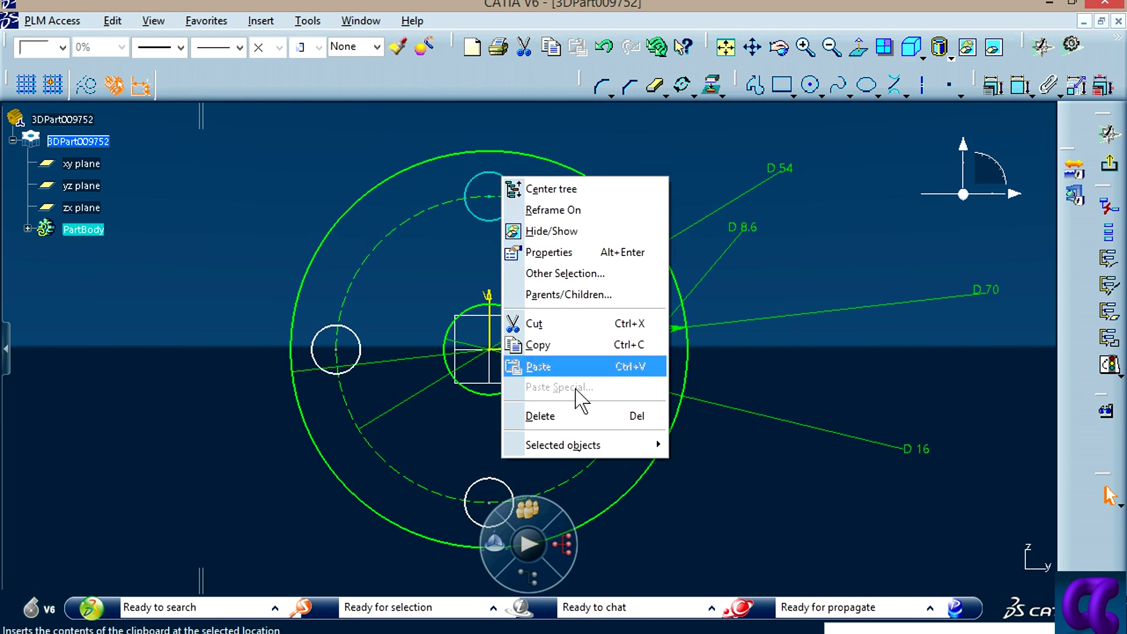
mouse_move(581, 445)
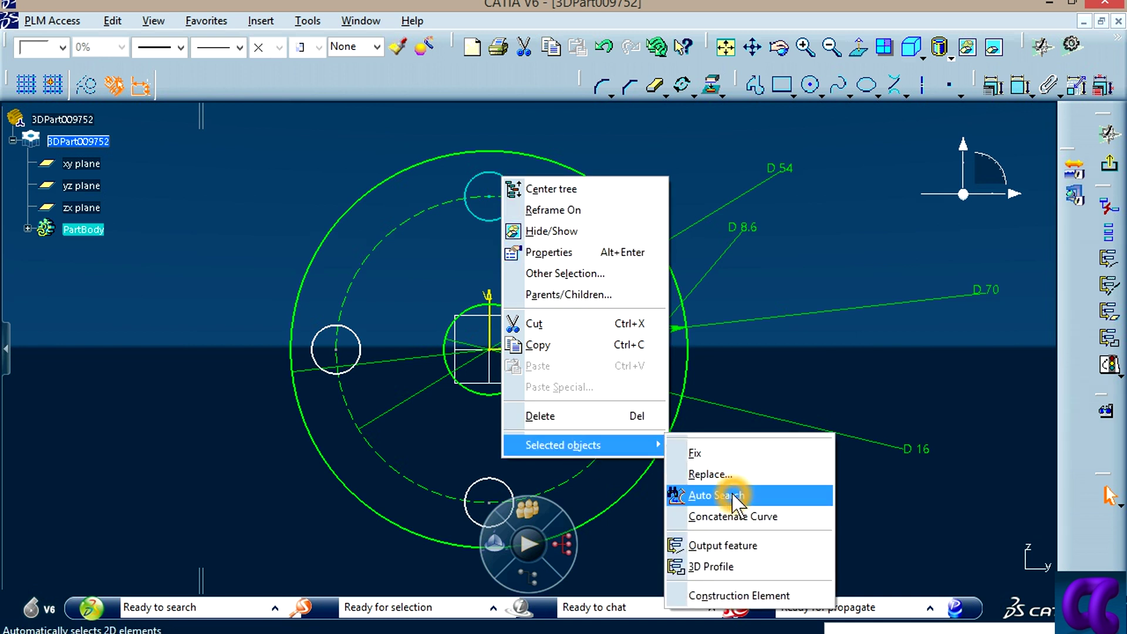
click(942, 531)
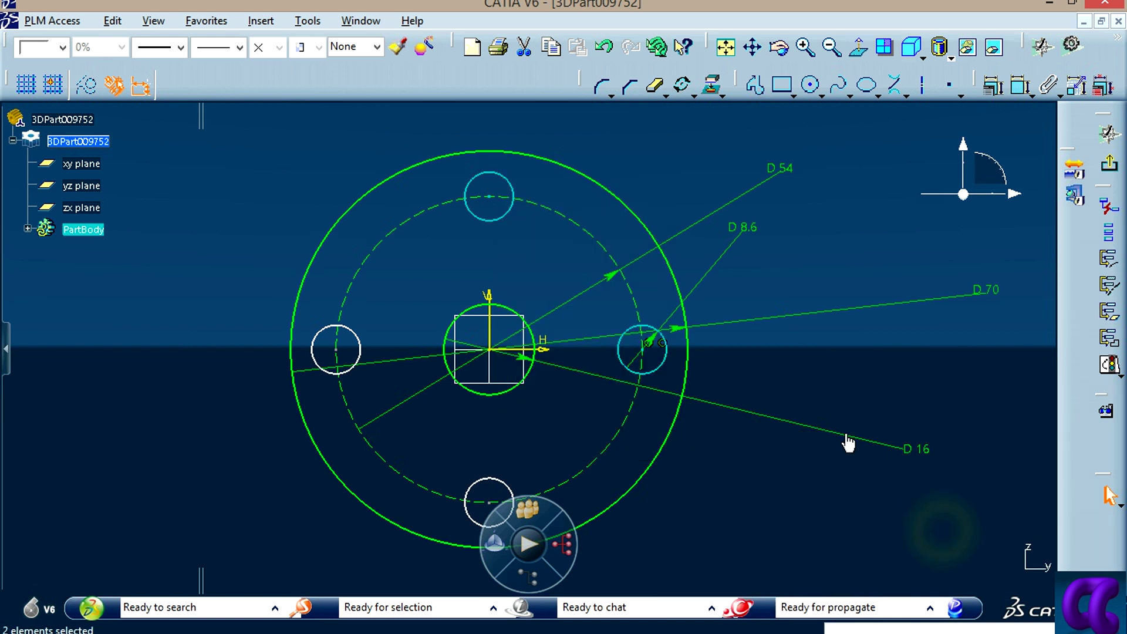
Step: Add D 8.6 diameter dimensions to the top, left and bottom hole circles
click(859, 216)
click(1022, 84)
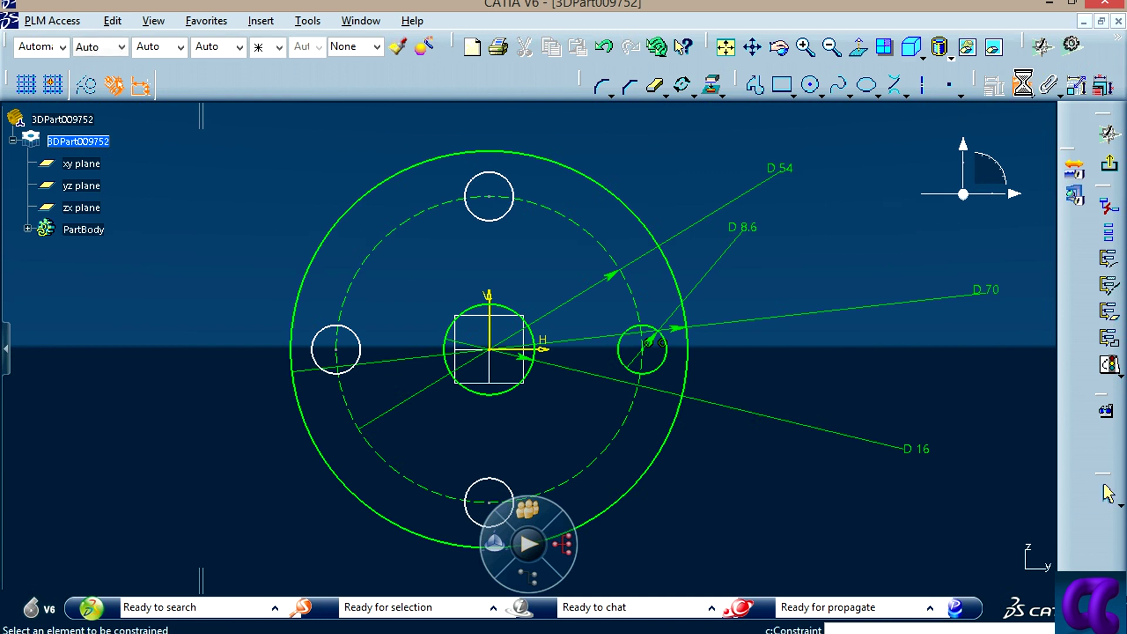
click(497, 180)
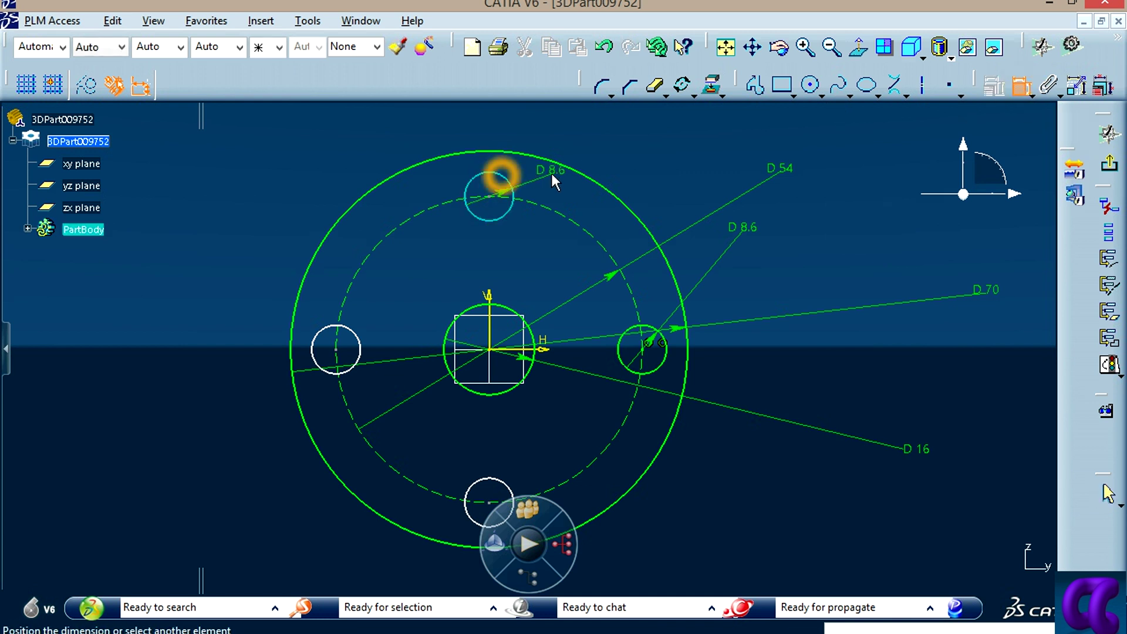
click(551, 174)
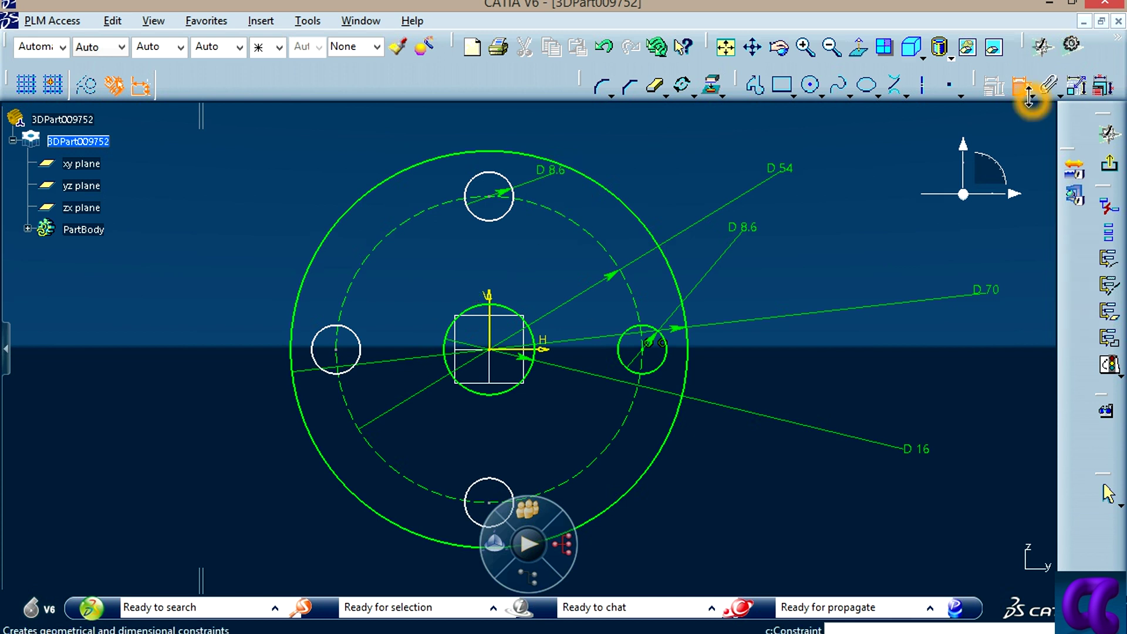
click(363, 344)
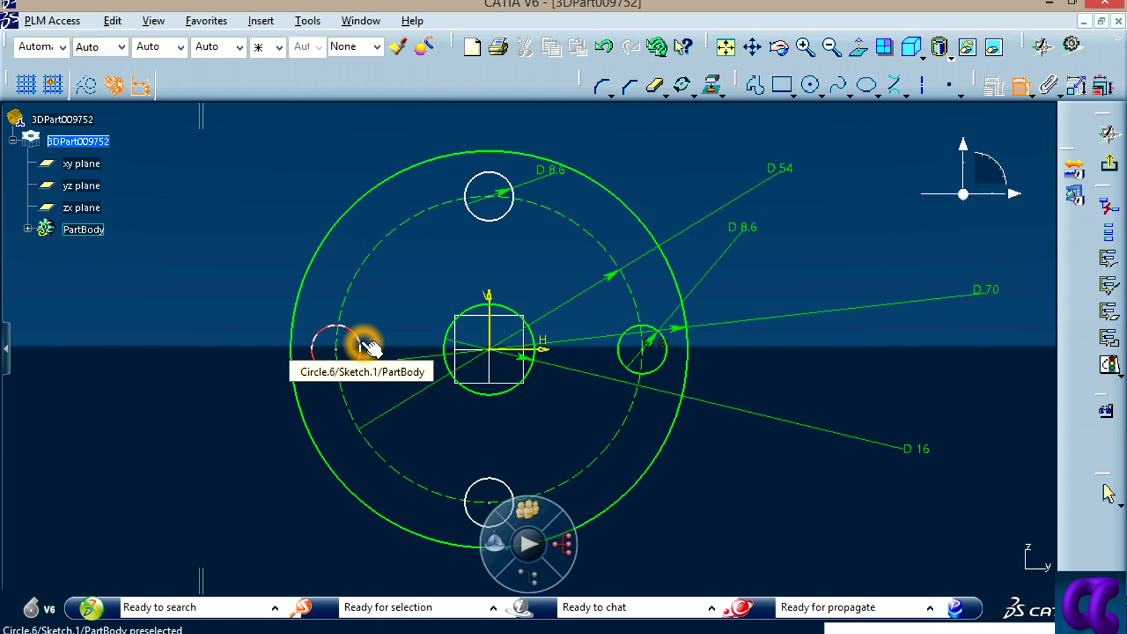
click(364, 346)
click(373, 322)
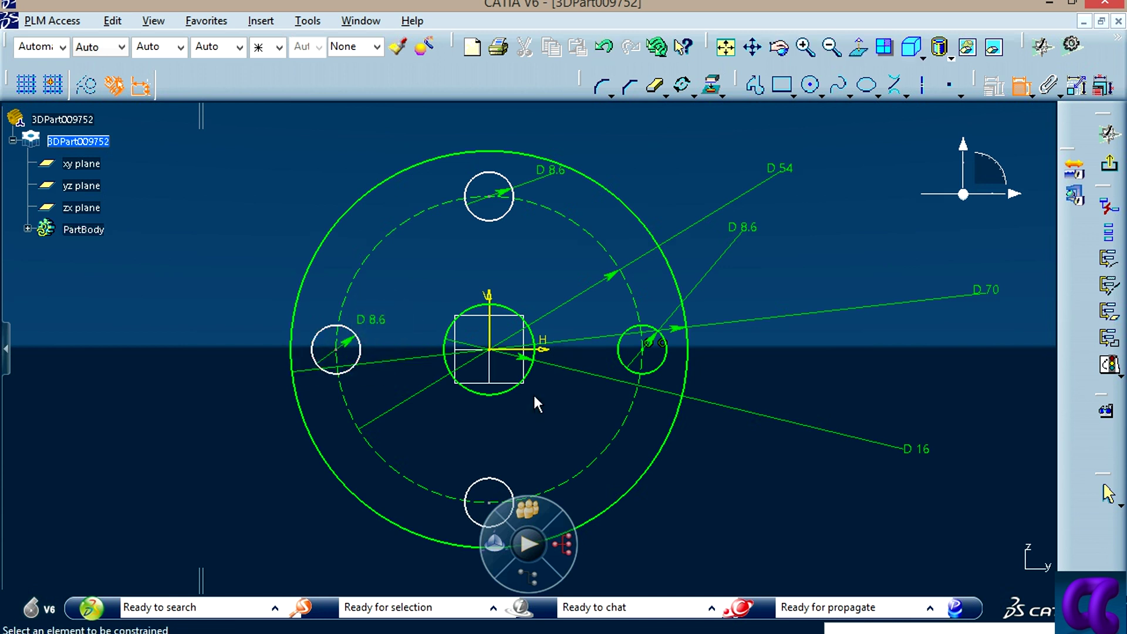
click(500, 482)
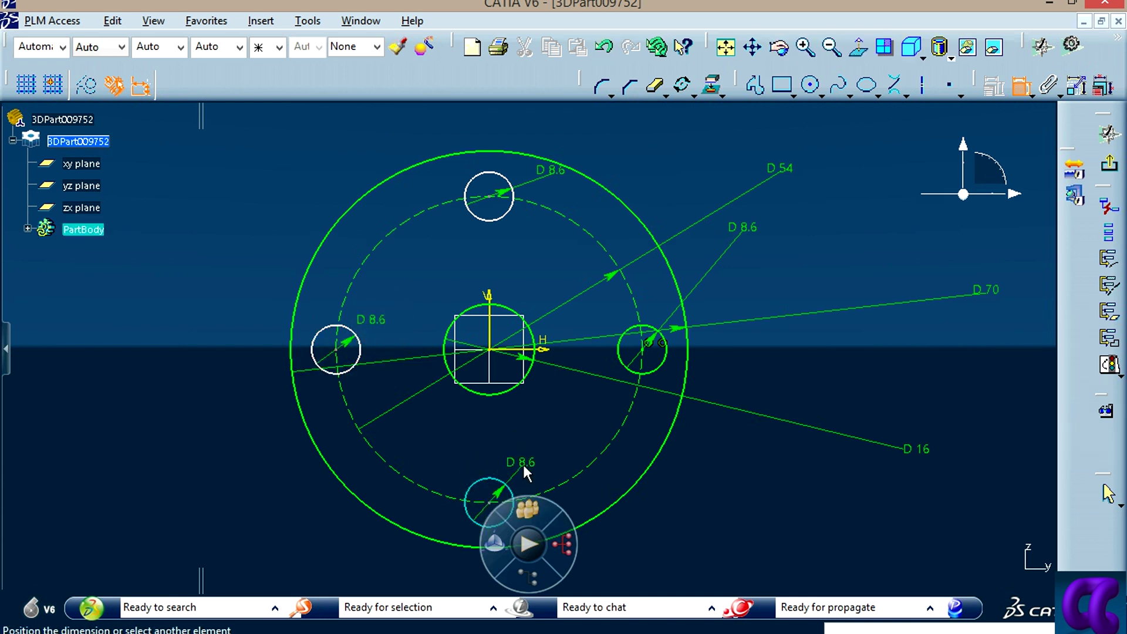
click(523, 466)
middle_drag(558, 410, 626, 382)
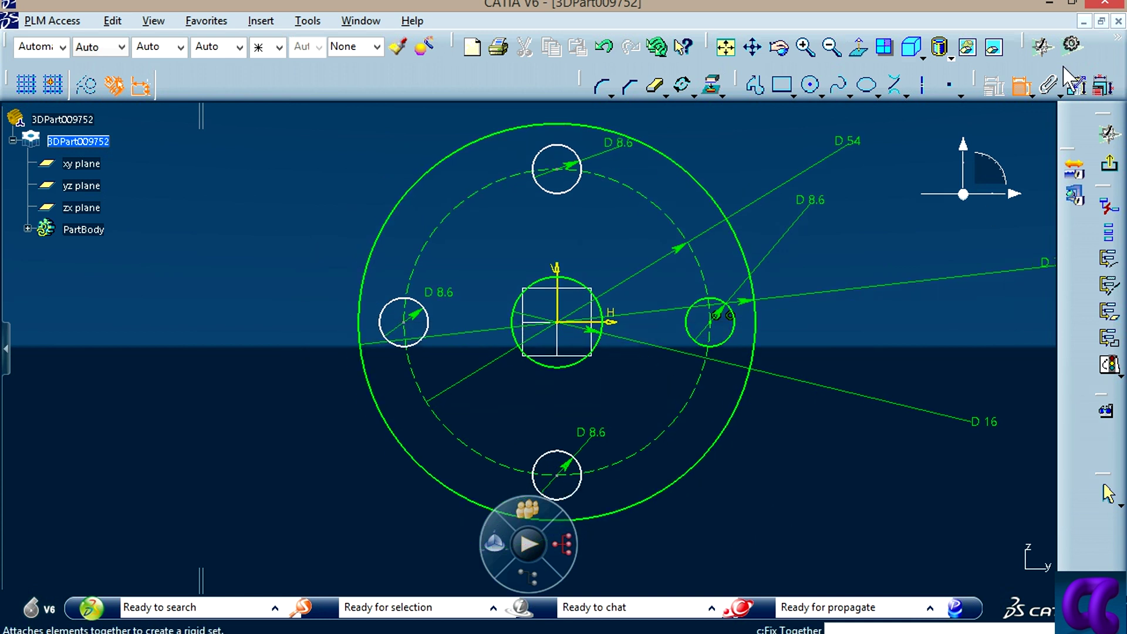
click(1019, 85)
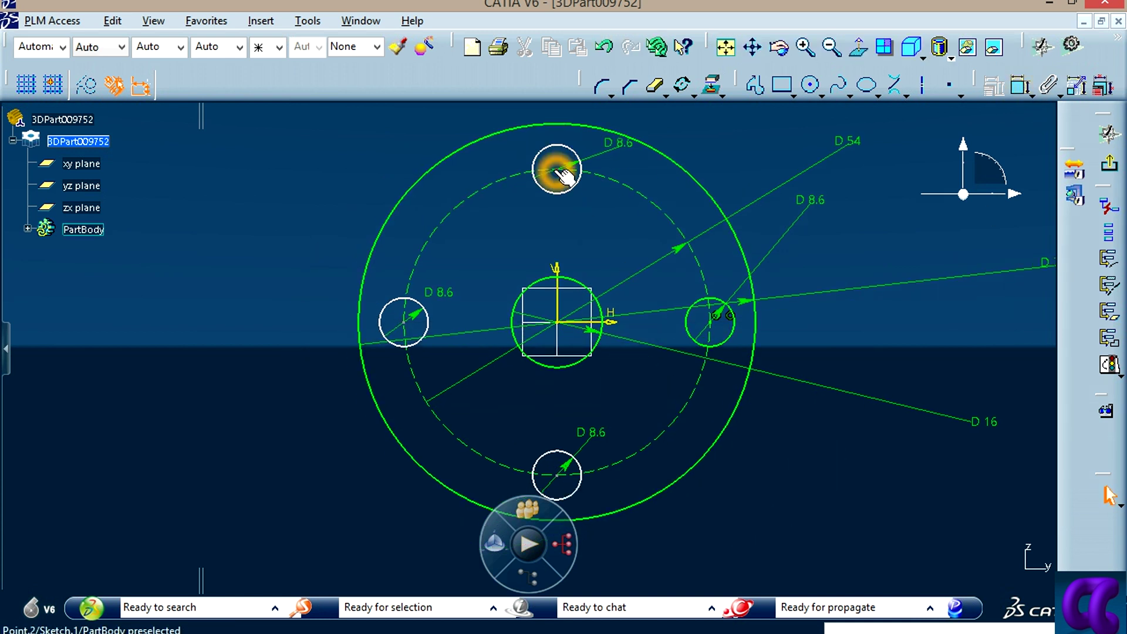
drag(563, 173, 574, 180)
Step: Make the top hole's centre coincident with the vertical axis
click(559, 269)
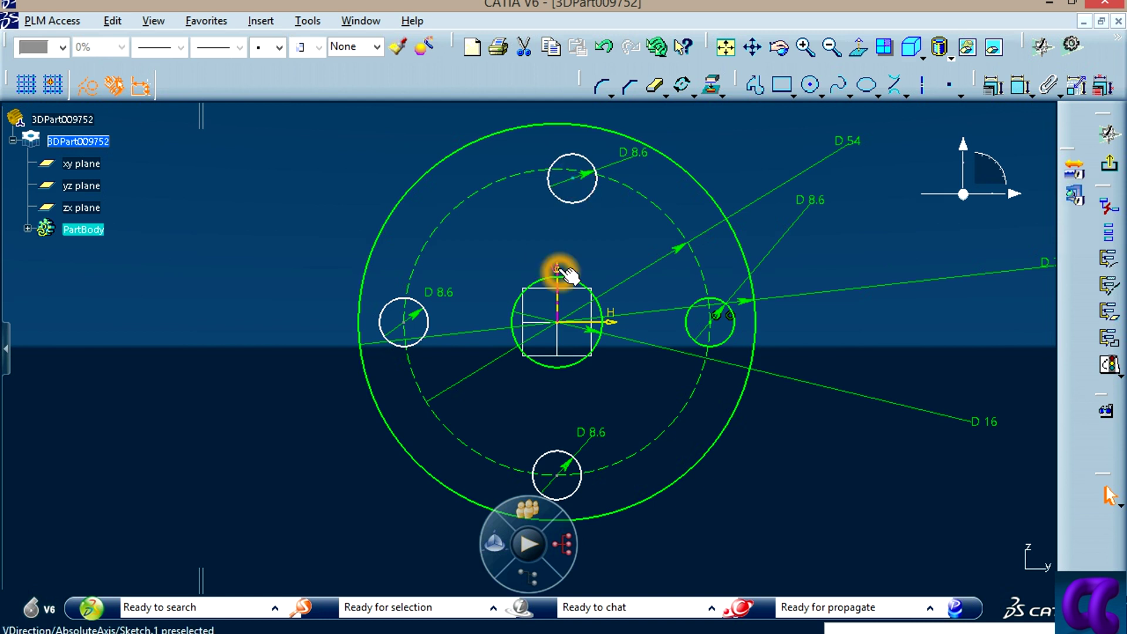
click(1020, 85)
right_click(732, 355)
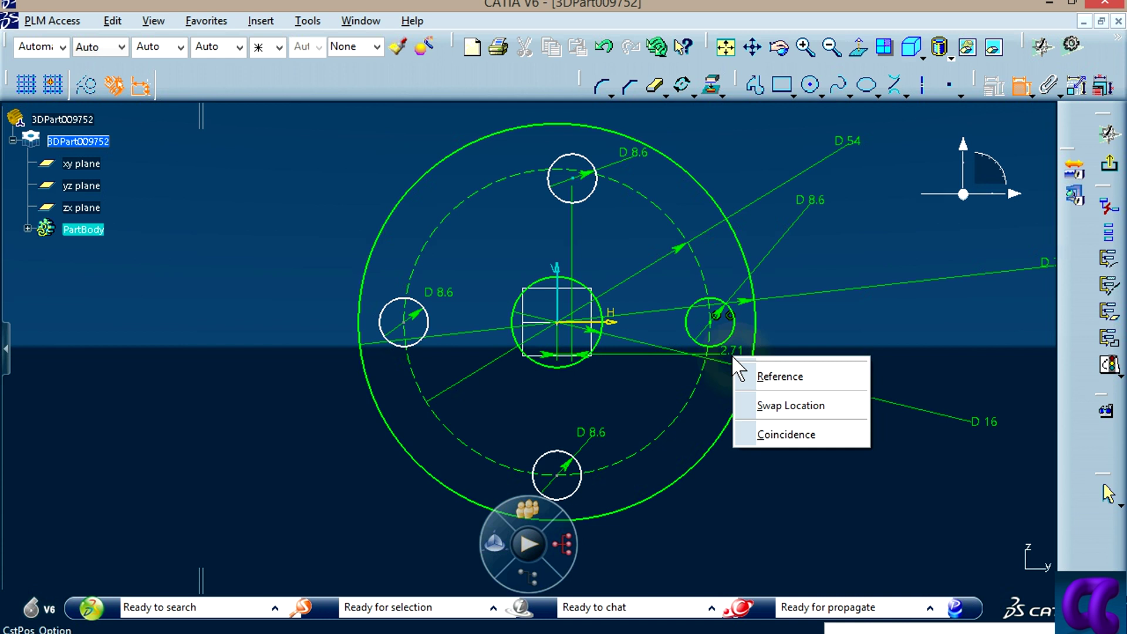
click(776, 435)
click(1020, 87)
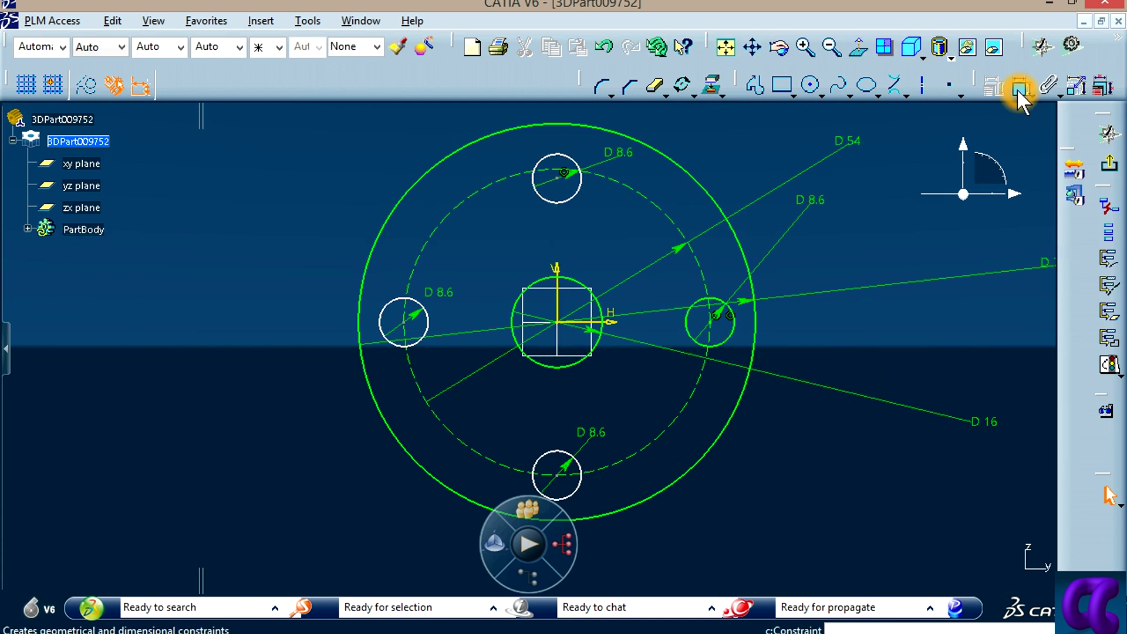
click(569, 157)
click(560, 155)
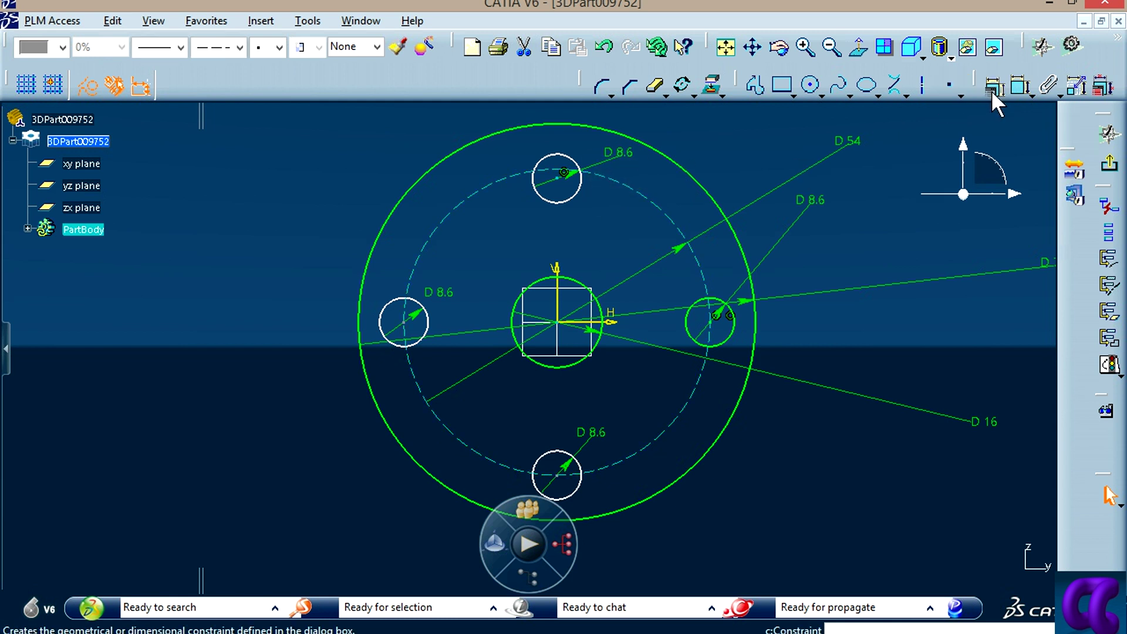
click(991, 86)
click(212, 103)
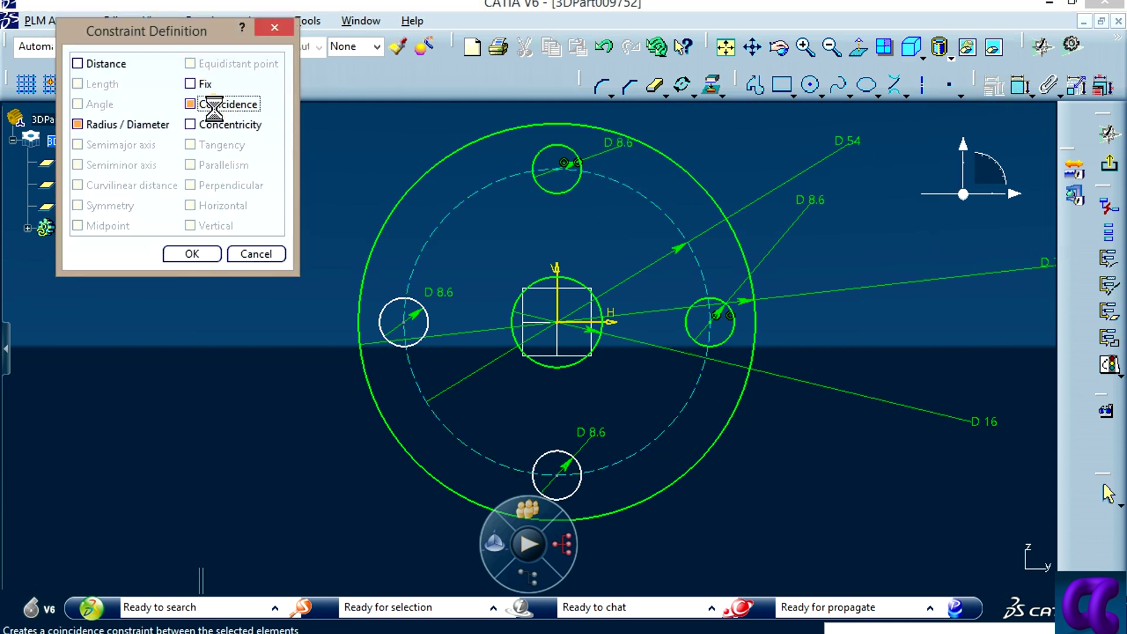
click(192, 252)
Step: Put the left hole's centre on the D 54 pitch circle with a coincidence constraint
click(405, 323)
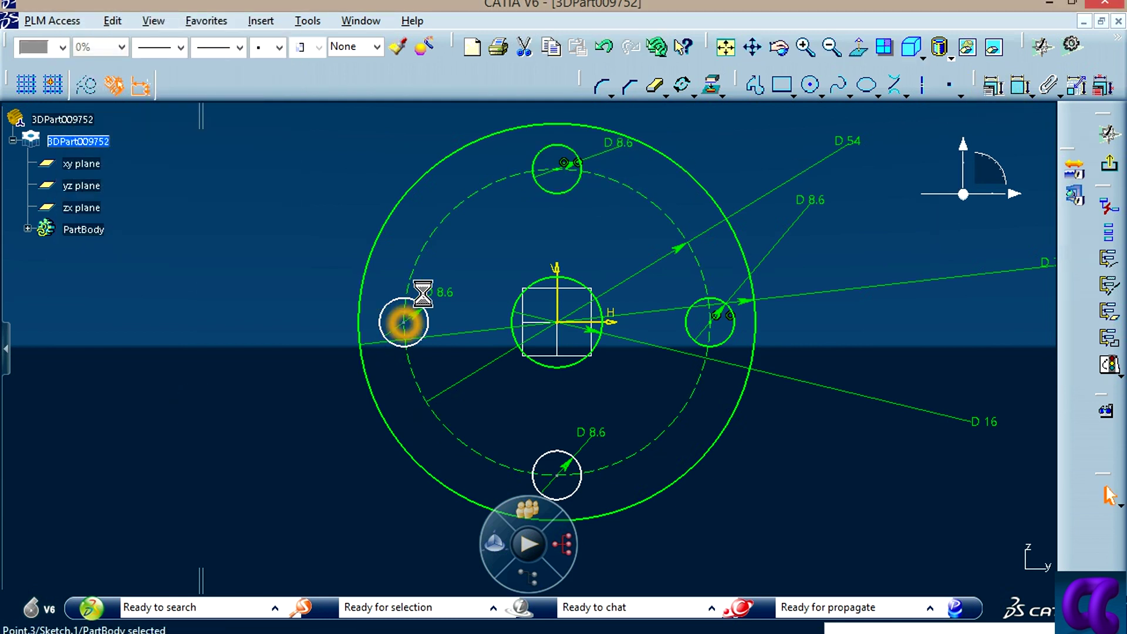
ctrl+click(446, 229)
click(994, 86)
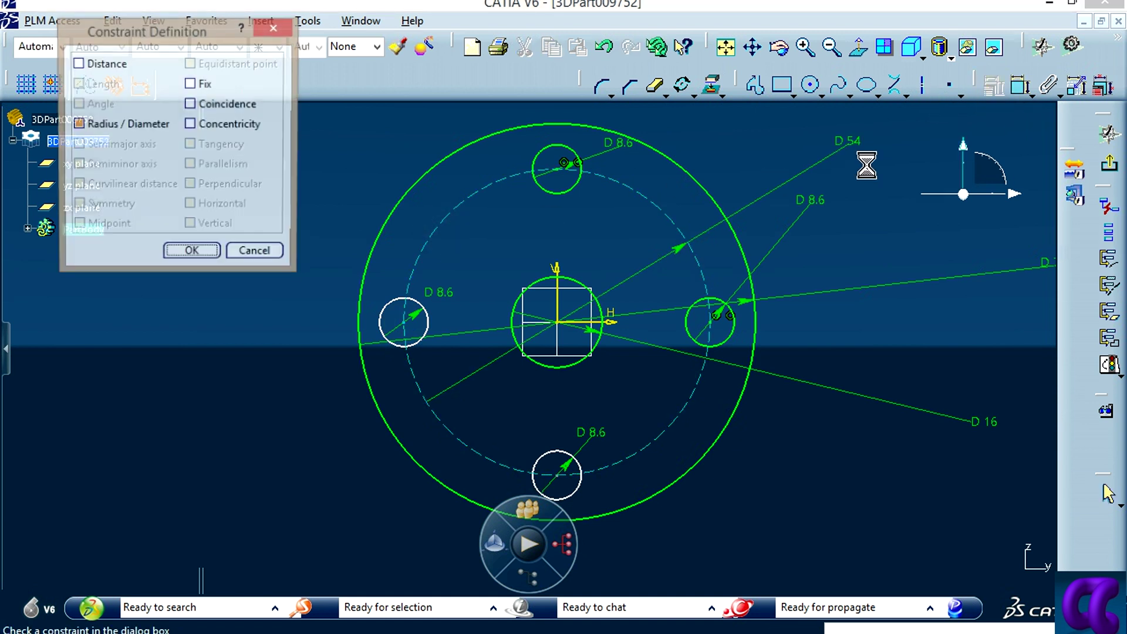
click(203, 104)
click(200, 254)
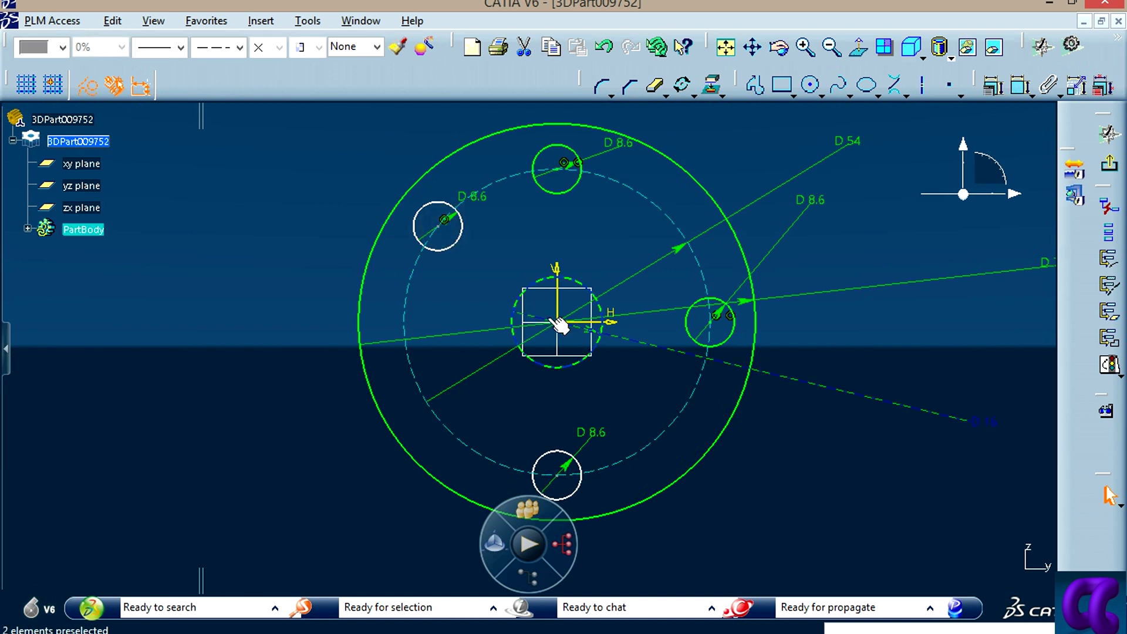
click(610, 323)
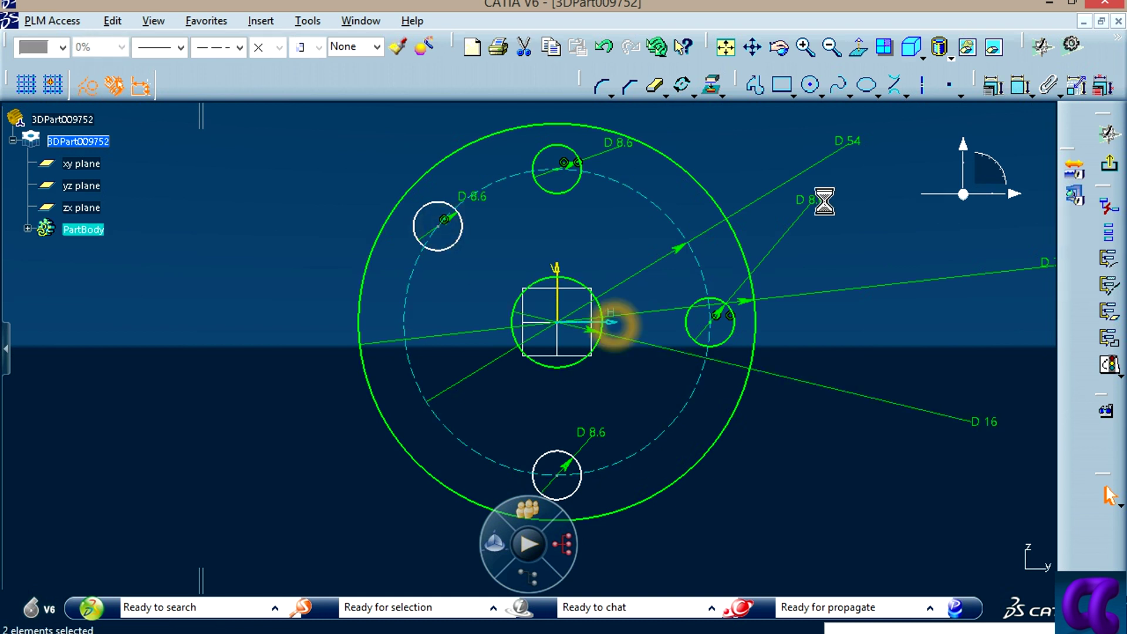
click(1001, 89)
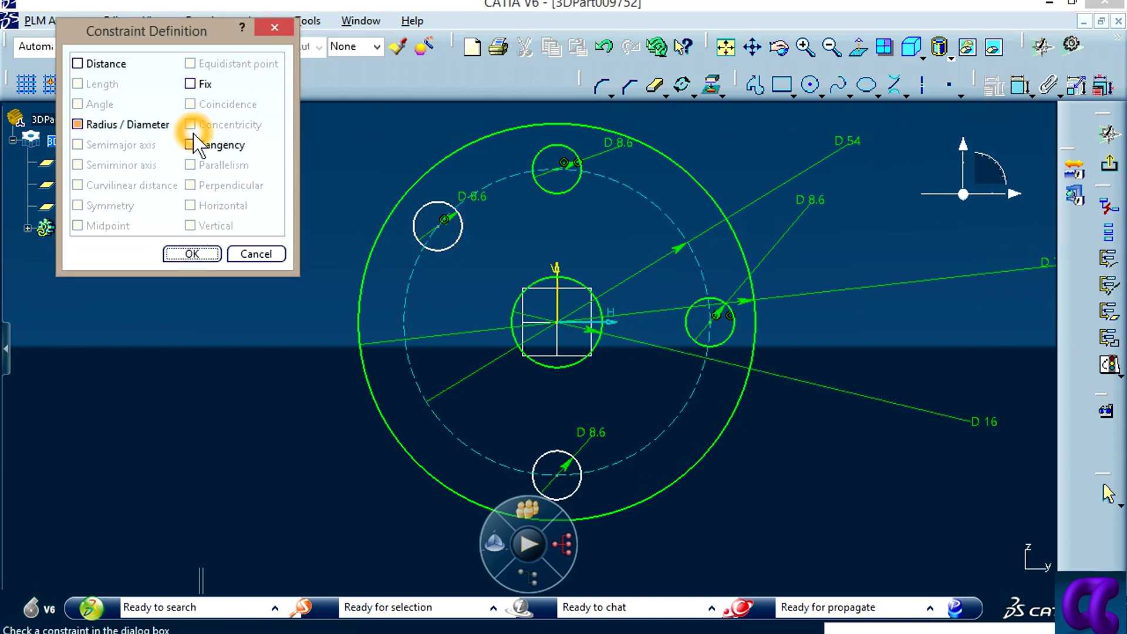
click(189, 144)
click(259, 253)
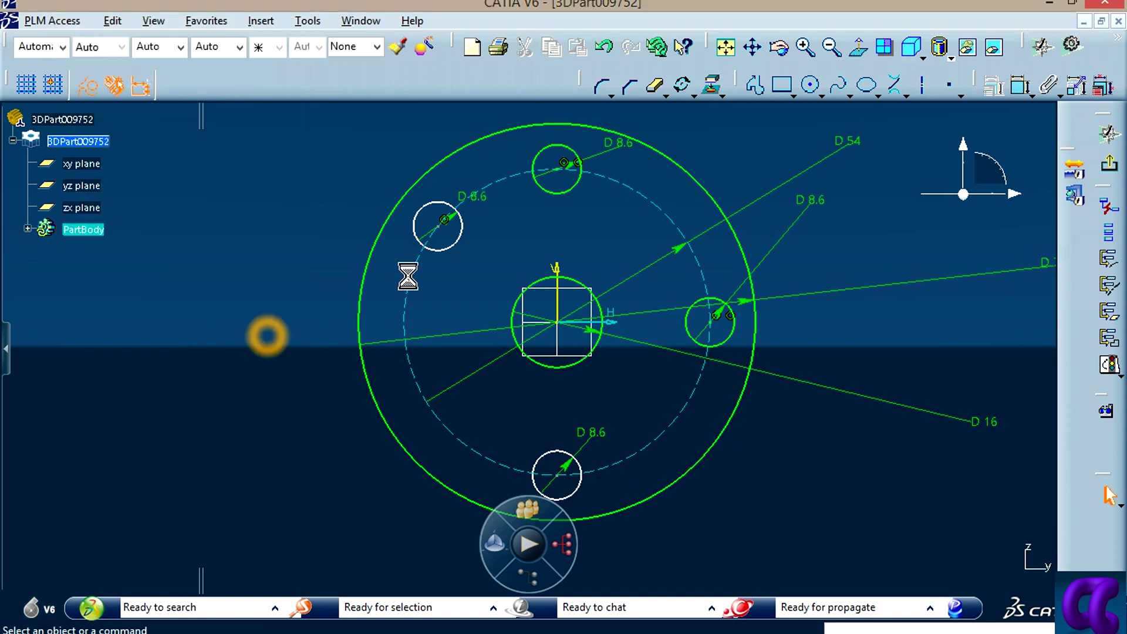
Step: Slide the left hole along the pitch circle and make its centre coincident with the horizontal axis
drag(440, 229, 408, 319)
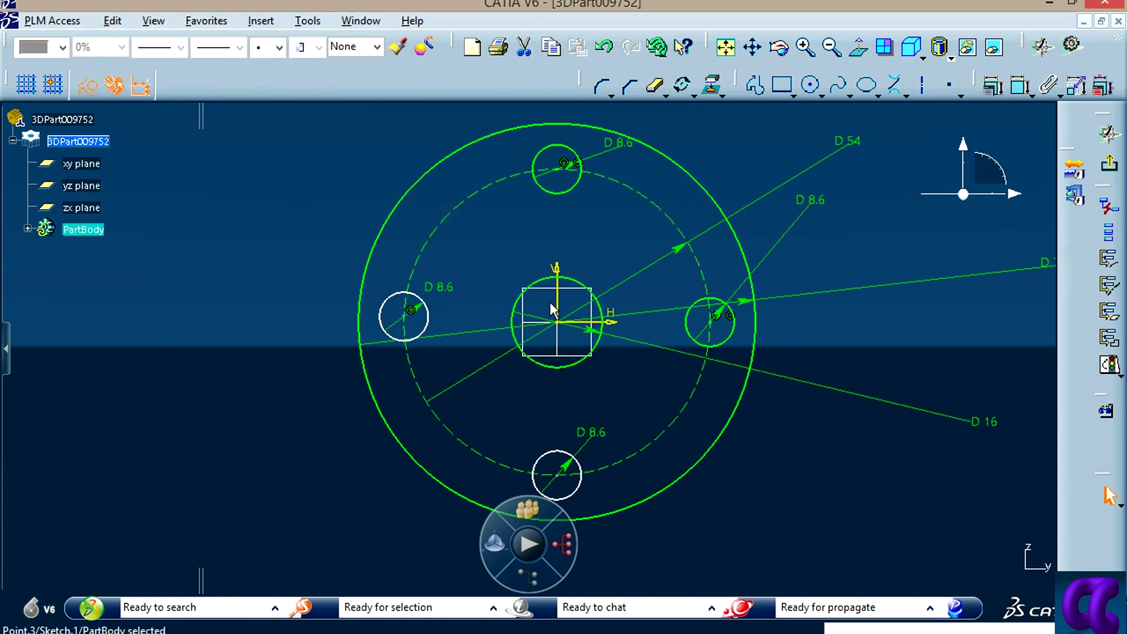
ctrl+click(610, 322)
click(989, 89)
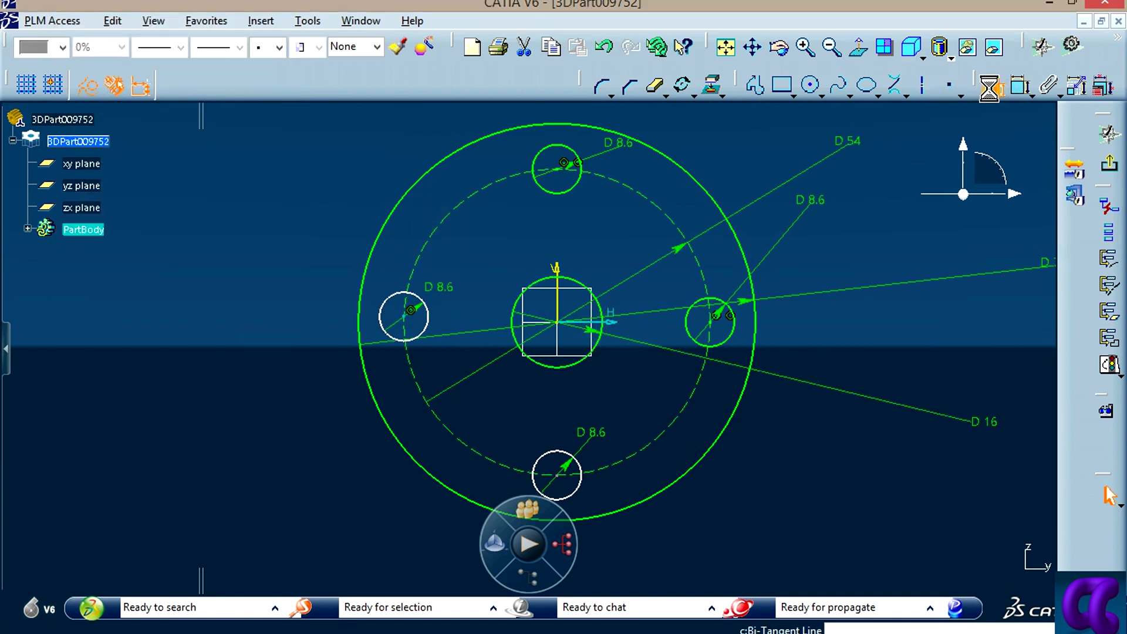
click(191, 105)
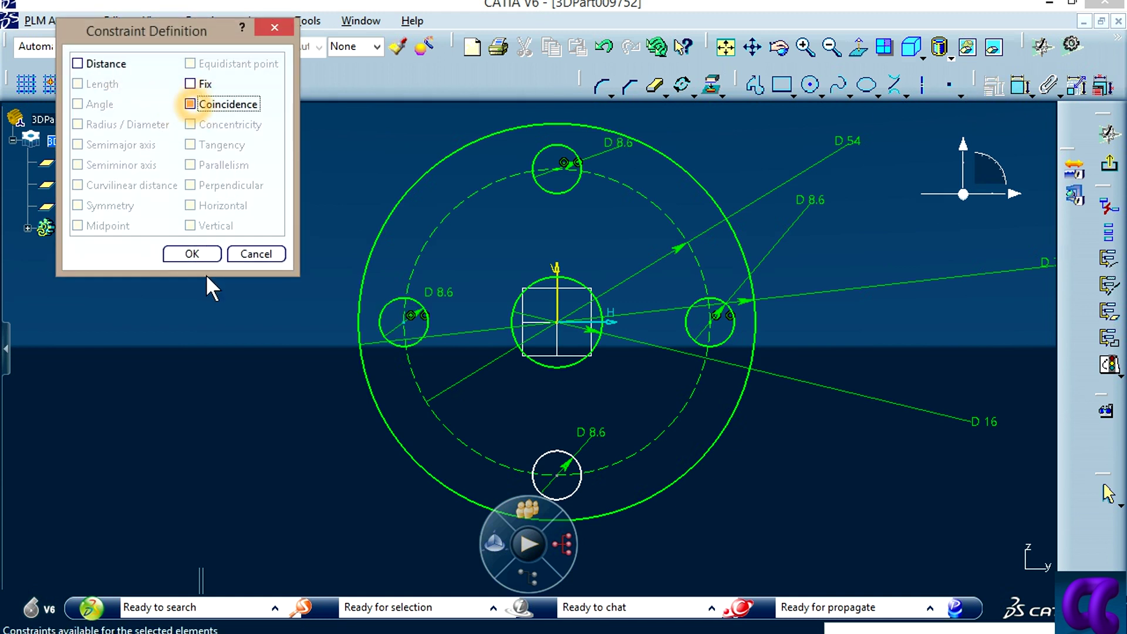
click(199, 253)
click(227, 417)
Step: Make the bottom hole's centre coincident with the vertical axis
click(558, 484)
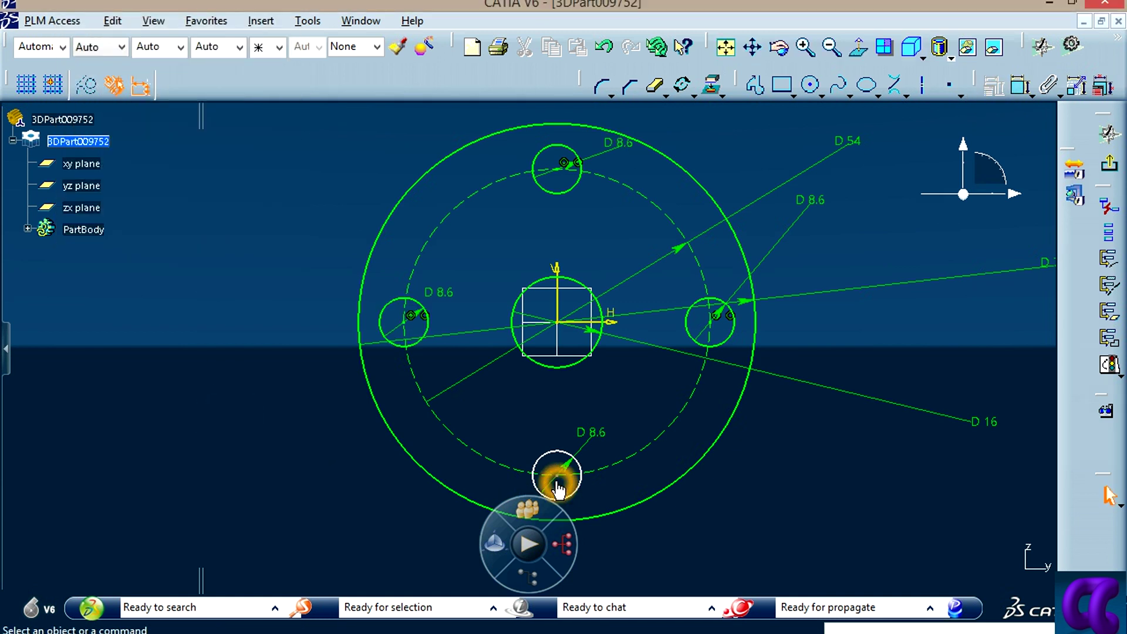
ctrl+click(557, 303)
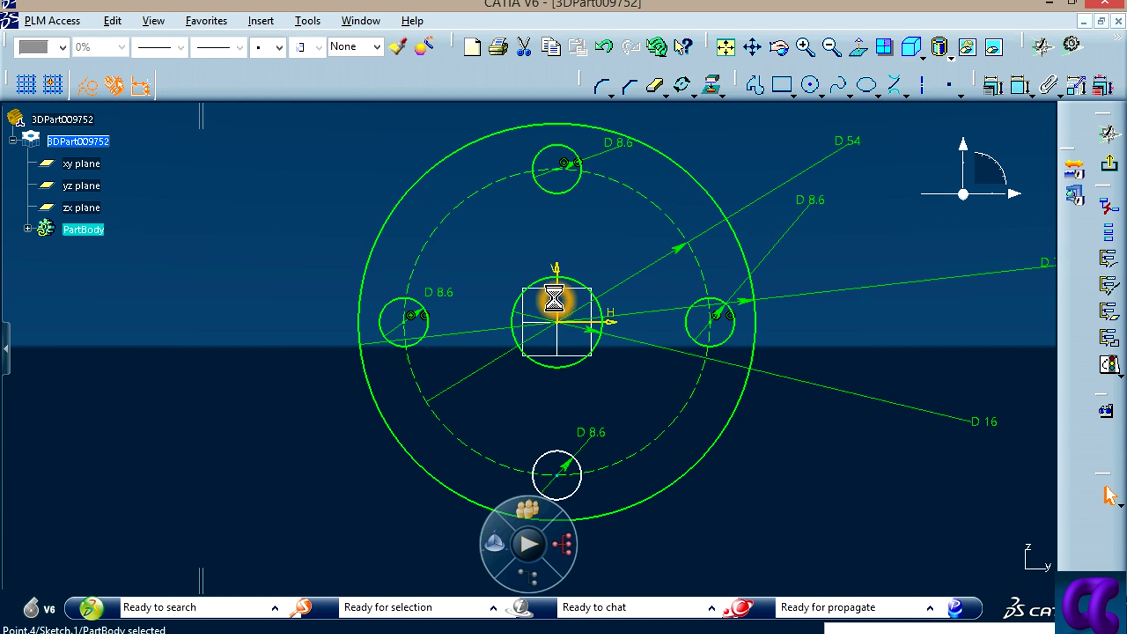
key(Return)
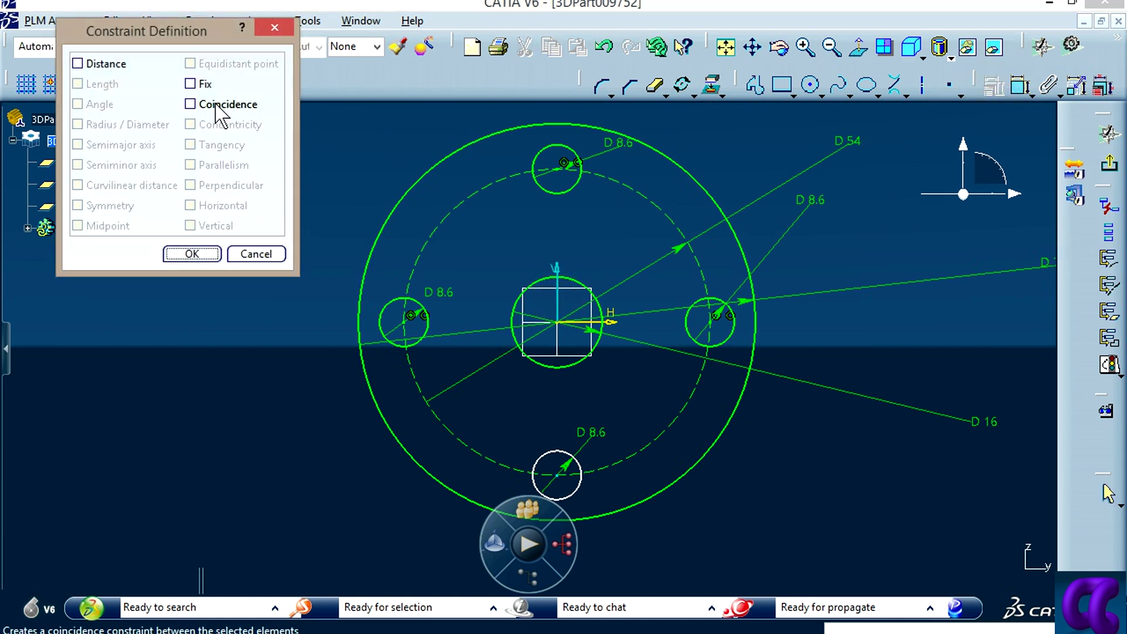
click(220, 107)
click(192, 254)
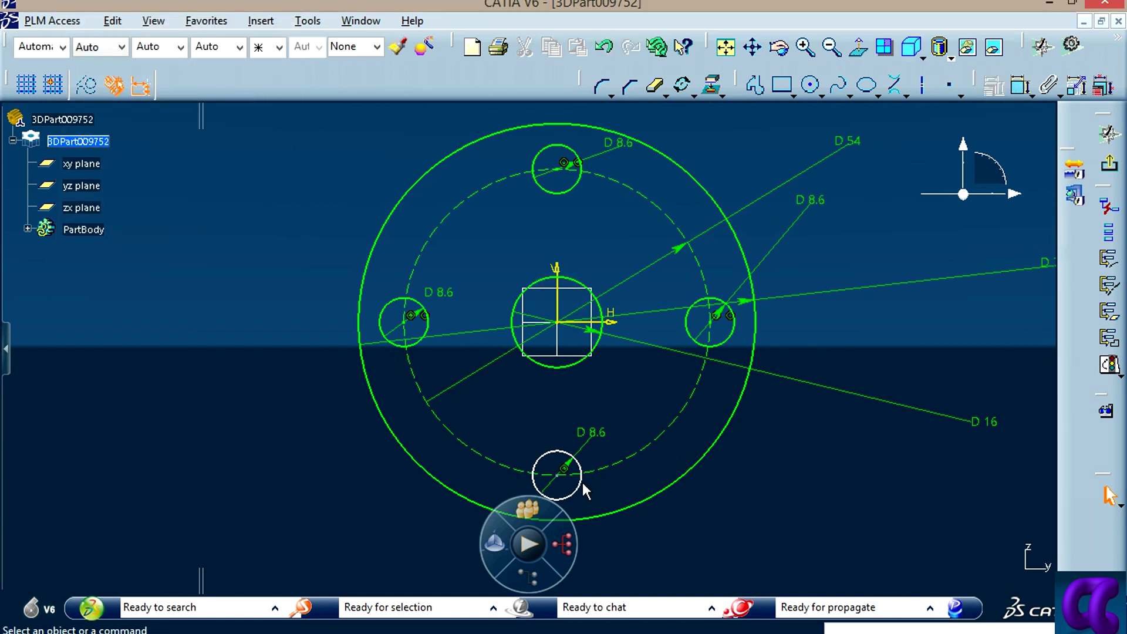
Step: Lock the bottom hole's centre onto the D 54 pitch circle
drag(567, 479, 612, 412)
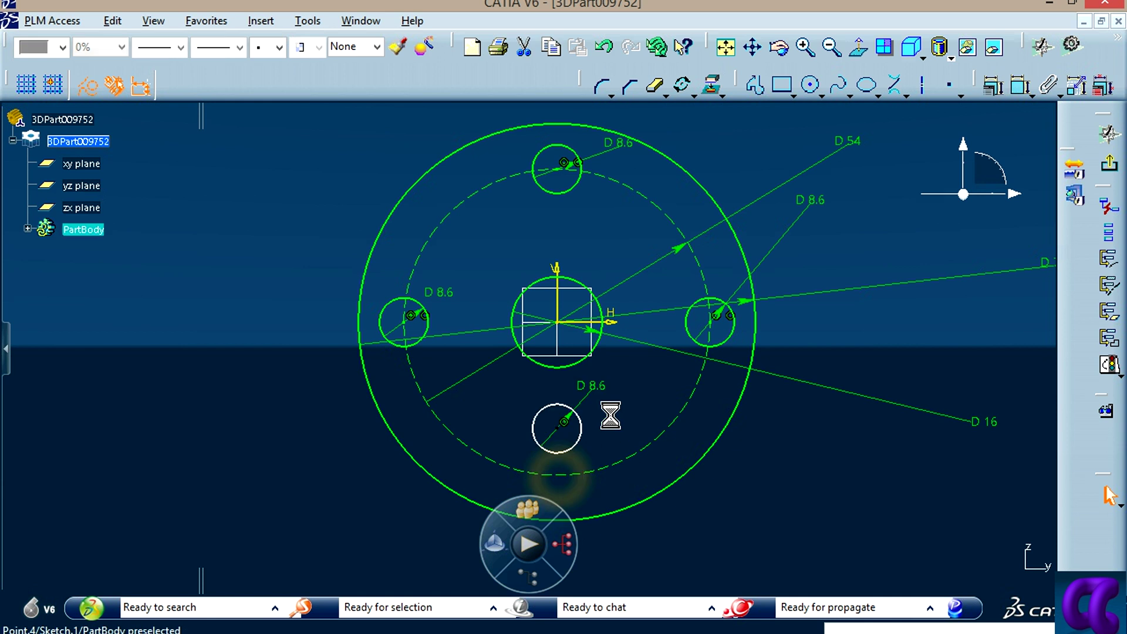
ctrl+click(621, 465)
click(992, 85)
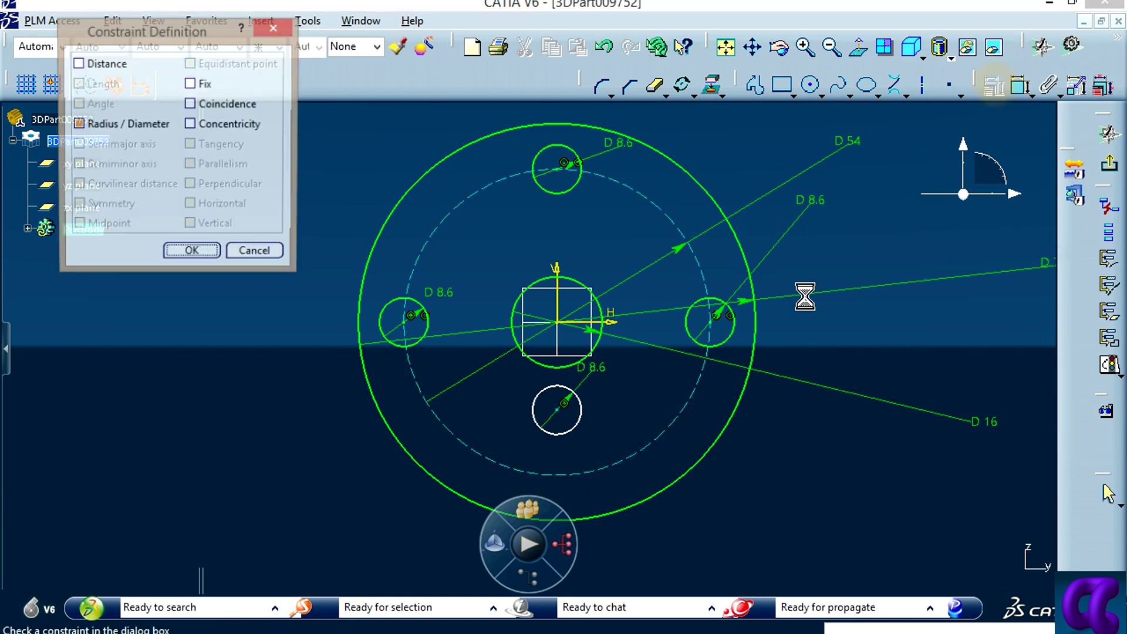
click(219, 108)
click(192, 253)
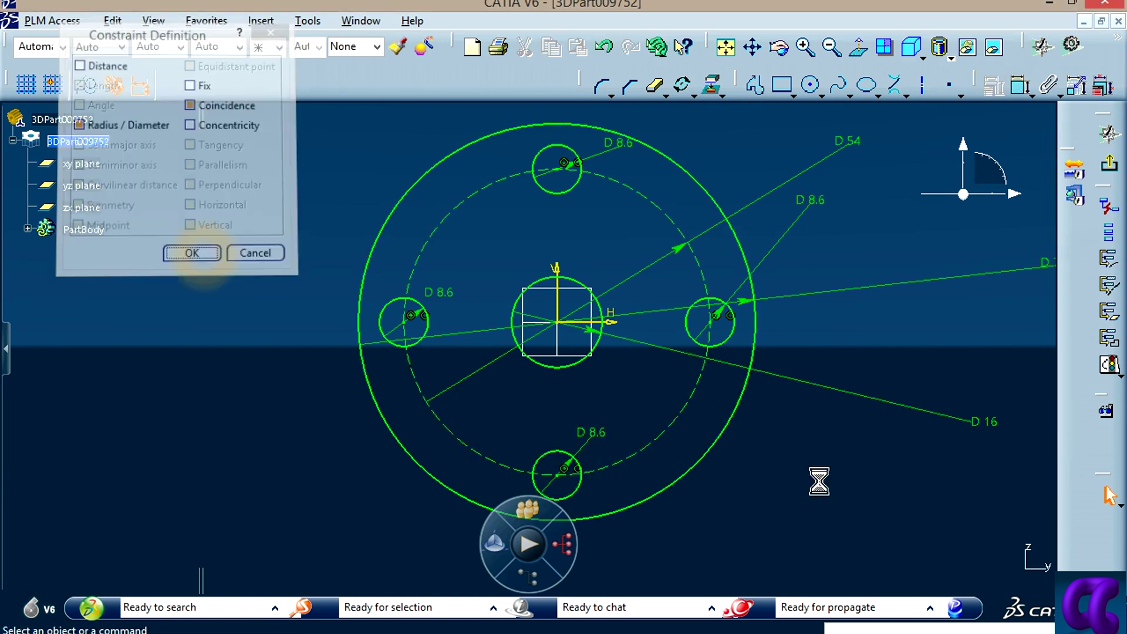
mouse_move(834, 483)
middle_down()
mouse_move(763, 412)
mouse_move(761, 448)
mouse_move(723, 398)
middle_up()
Step: Reposition the right, bottom and left D 8.6 labels and the D 16 label
click(682, 213)
drag(683, 213, 767, 310)
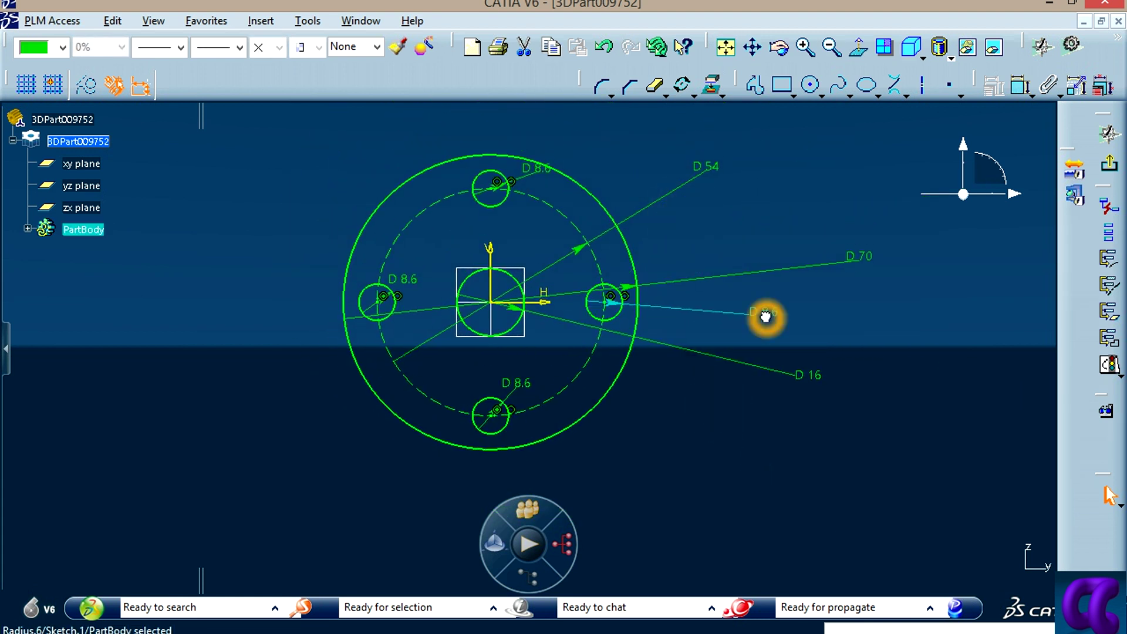
drag(805, 385, 800, 319)
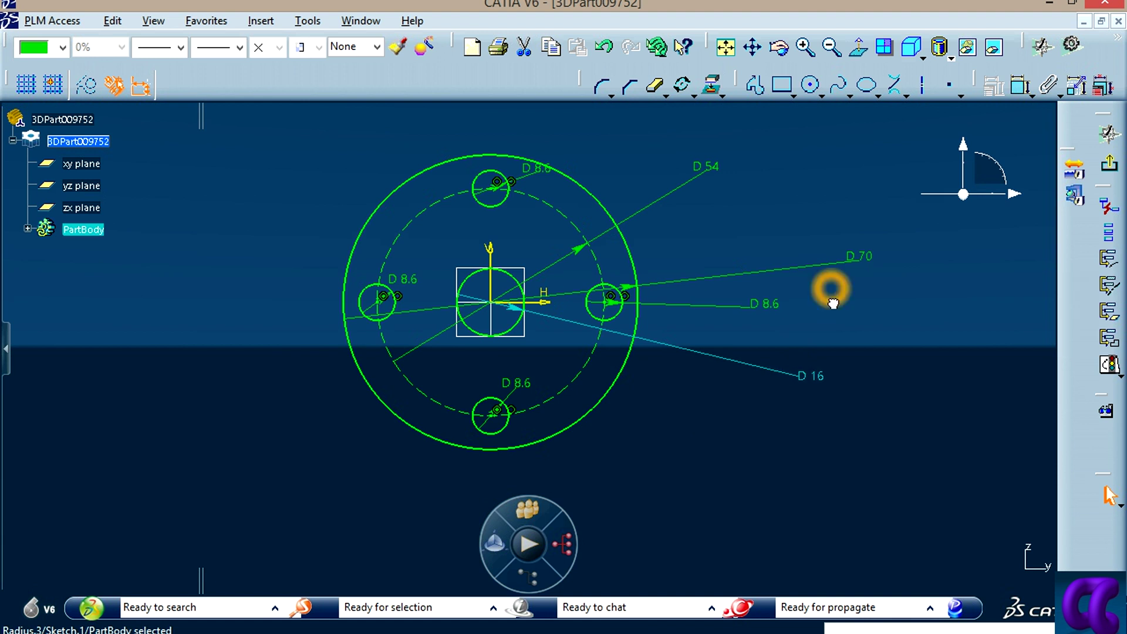
click(898, 394)
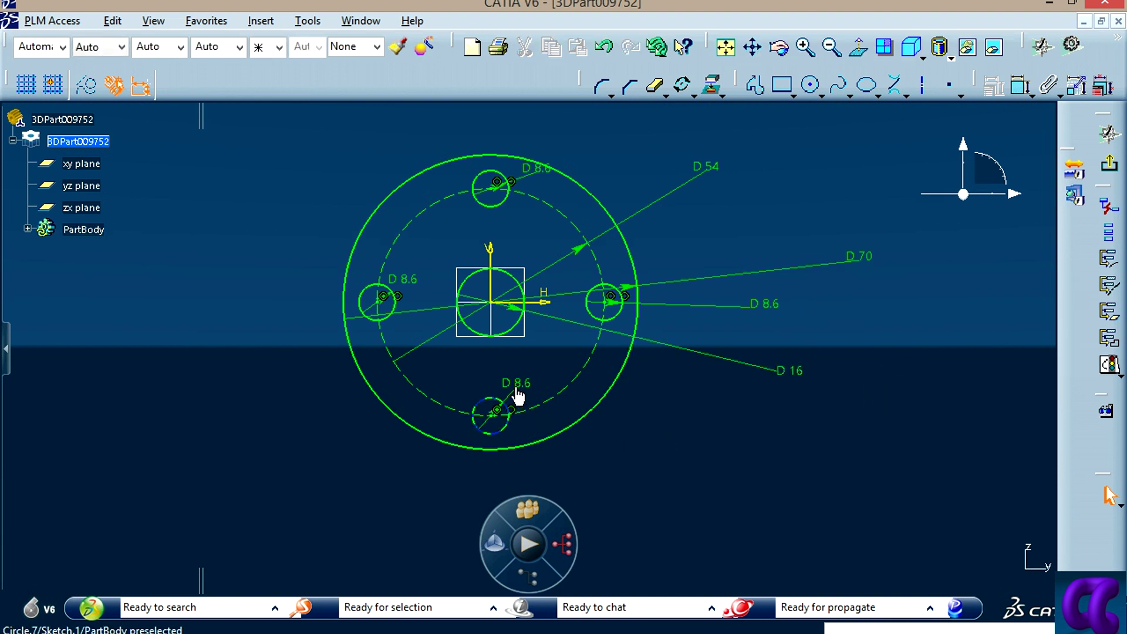
drag(517, 397, 569, 340)
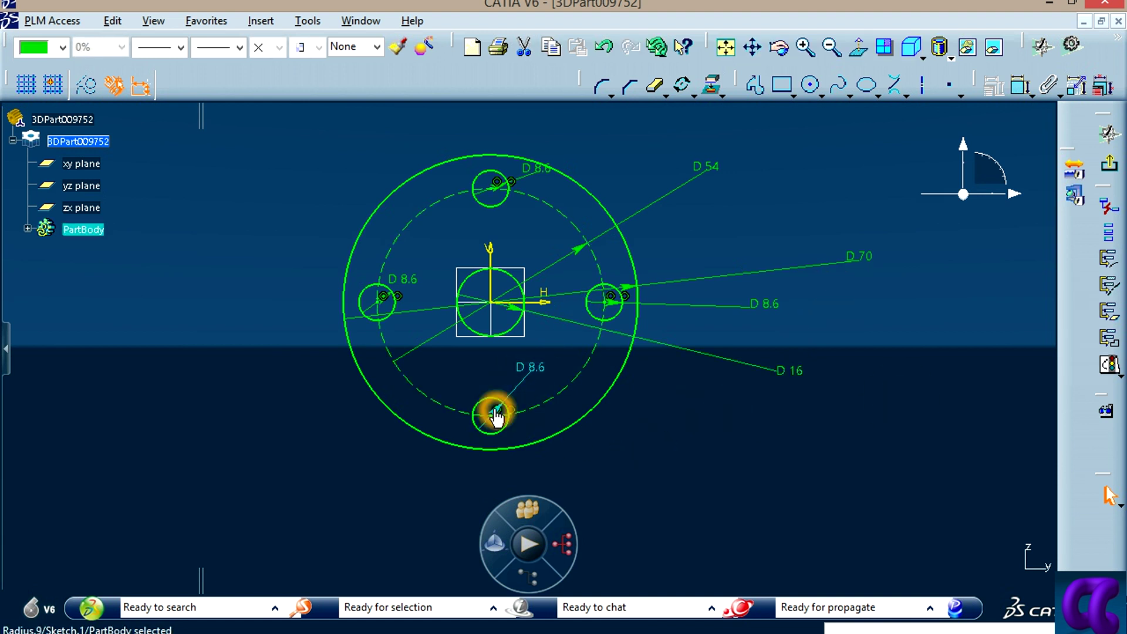
drag(495, 410, 501, 447)
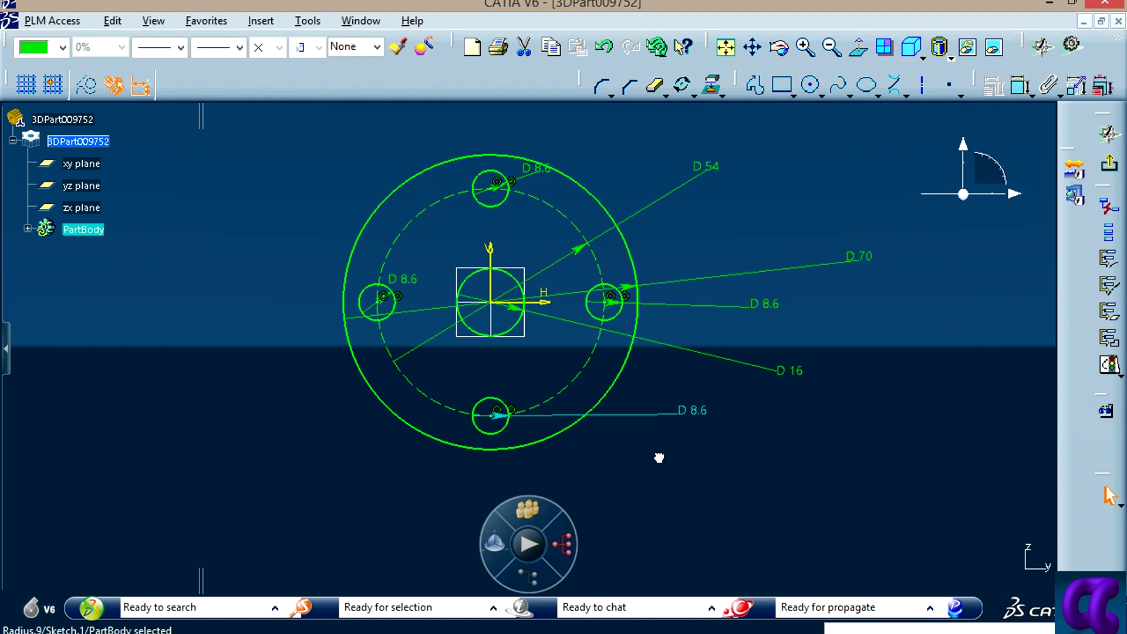
drag(659, 458, 661, 465)
drag(419, 293, 663, 277)
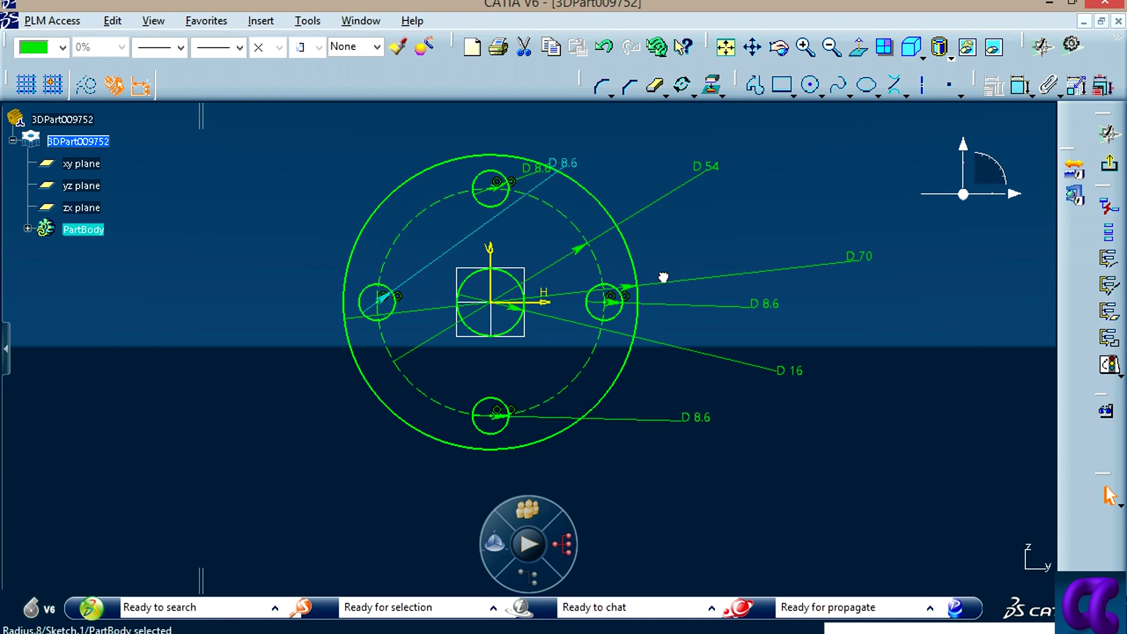
mouse_move(385, 299)
mouse_down()
mouse_move(450, 570)
mouse_move(462, 549)
mouse_up()
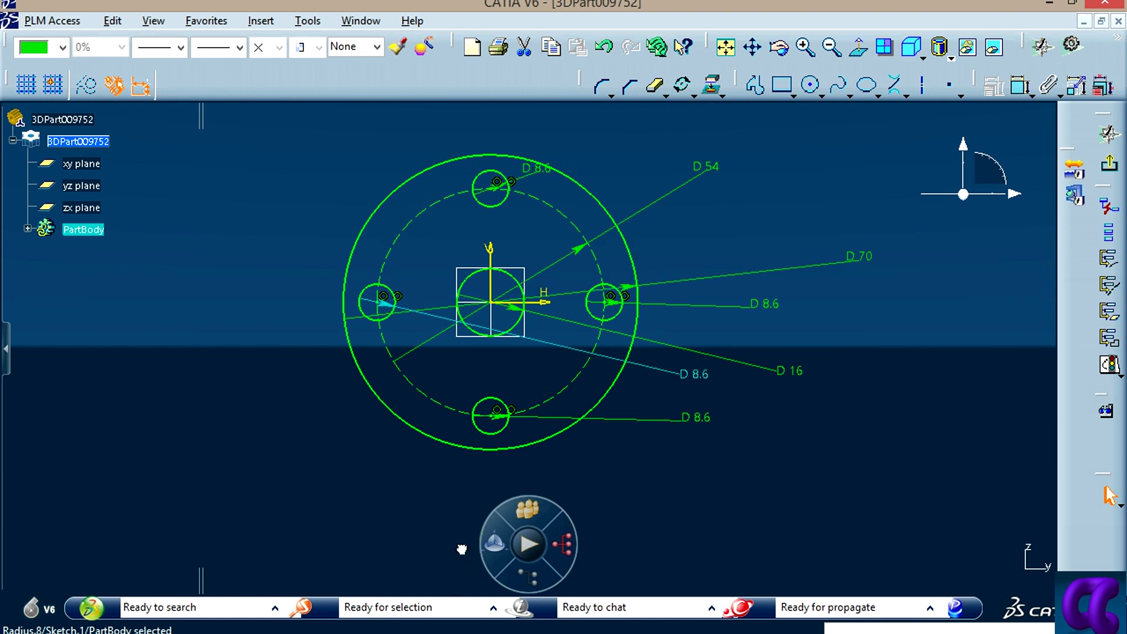
Step: Move the top D 8.6, D 54 and D 70 labels into a tidy column on the right
click(852, 478)
drag(536, 170, 722, 131)
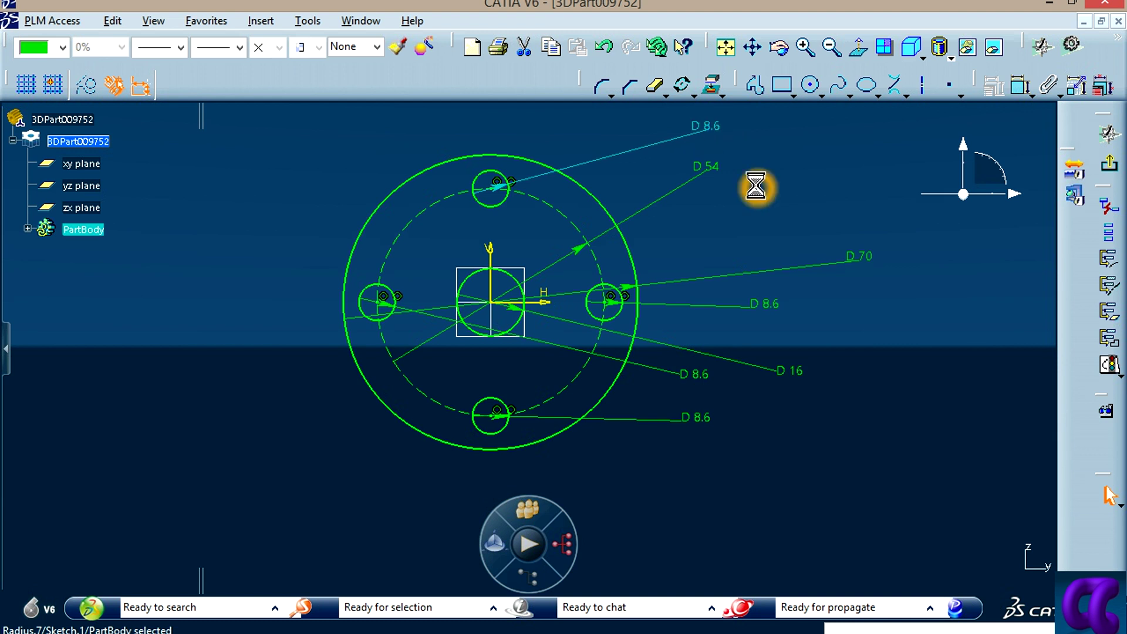
click(718, 169)
drag(709, 169, 676, 186)
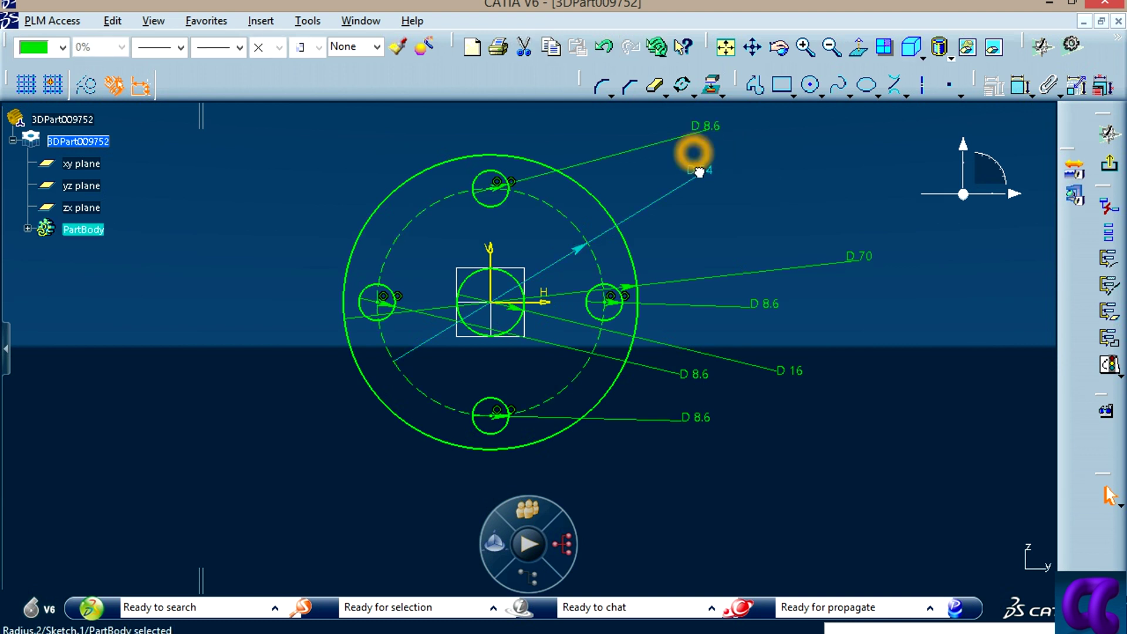
click(722, 234)
click(575, 254)
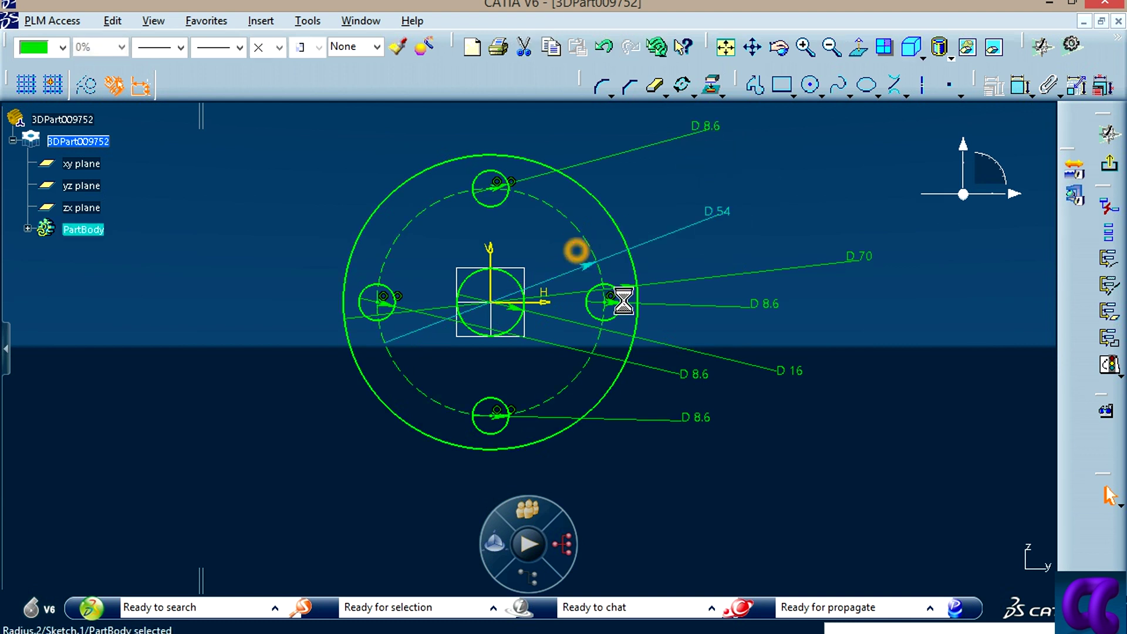
drag(575, 251, 740, 361)
click(858, 256)
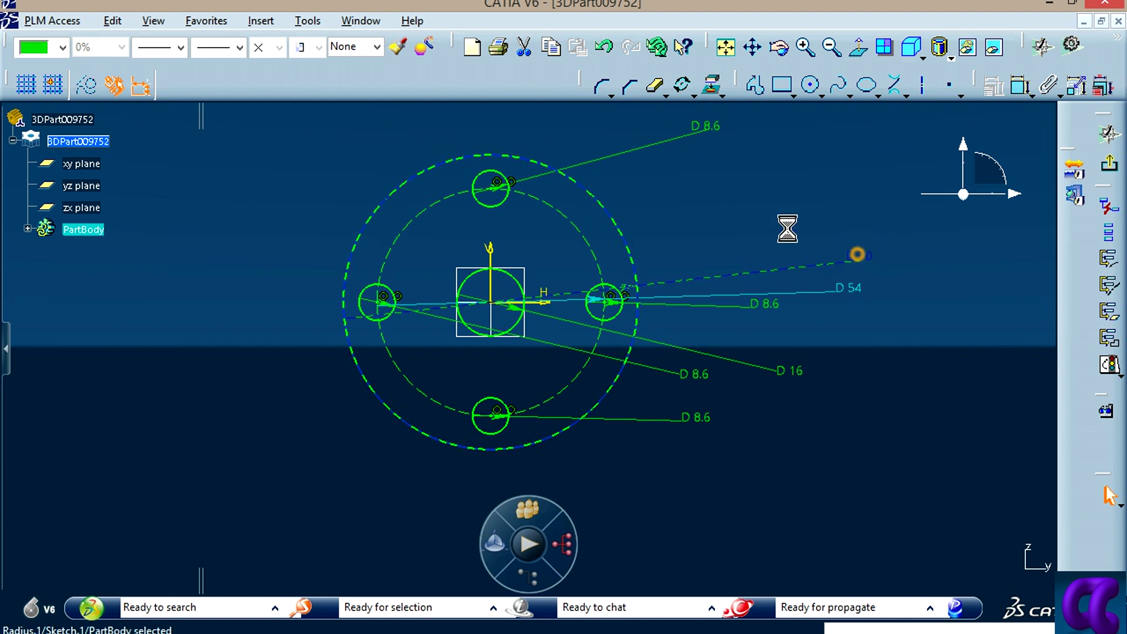
drag(857, 252, 713, 243)
mouse_move(847, 289)
mouse_down()
mouse_move(714, 298)
mouse_move(723, 310)
mouse_up()
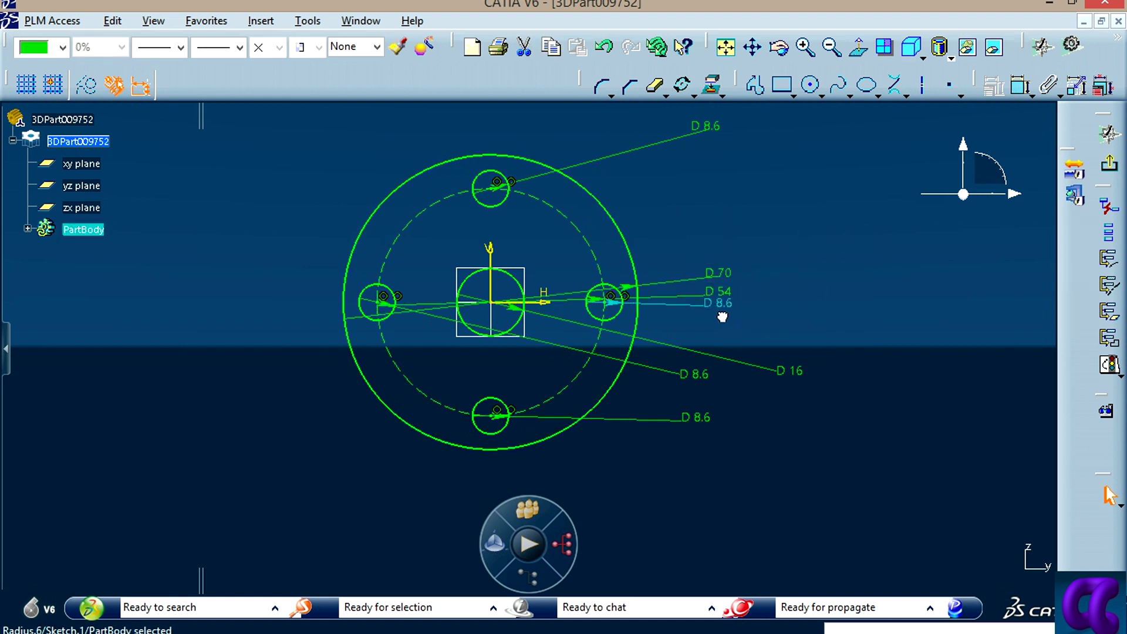
drag(791, 379, 698, 364)
Step: Clear the selection and start a new 3D Part document
click(703, 365)
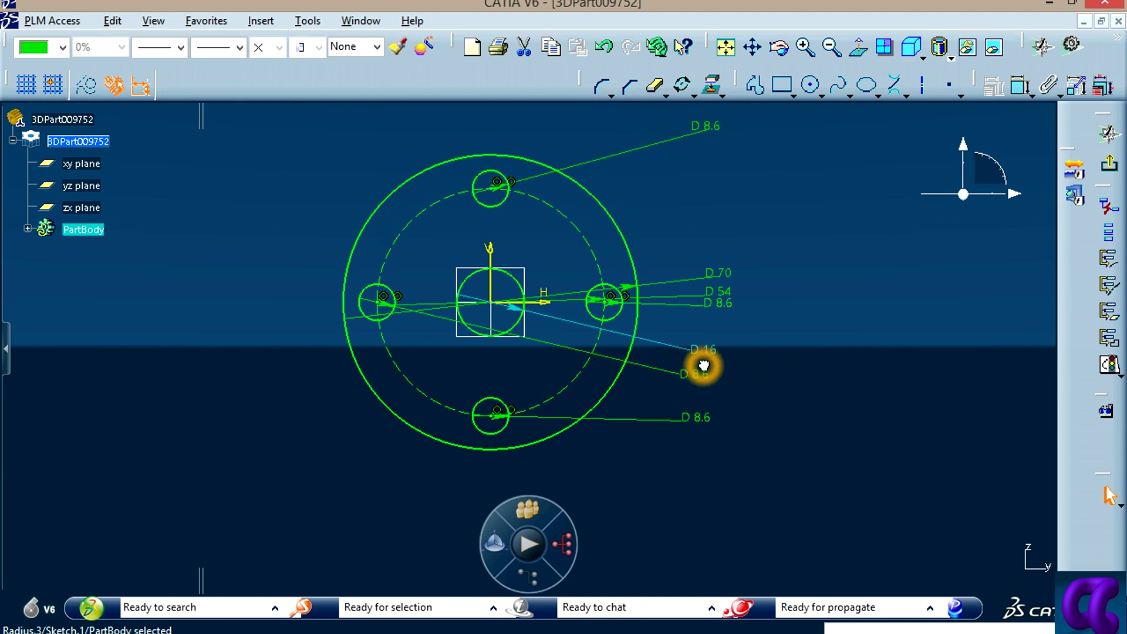
click(851, 381)
click(870, 314)
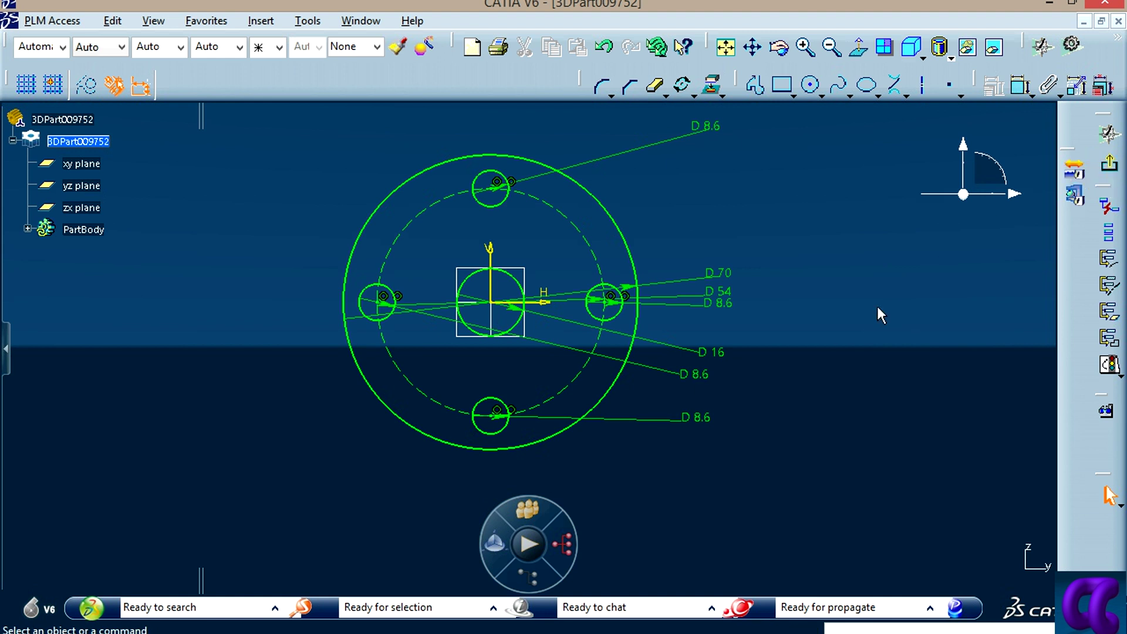
click(878, 311)
click(608, 265)
click(472, 49)
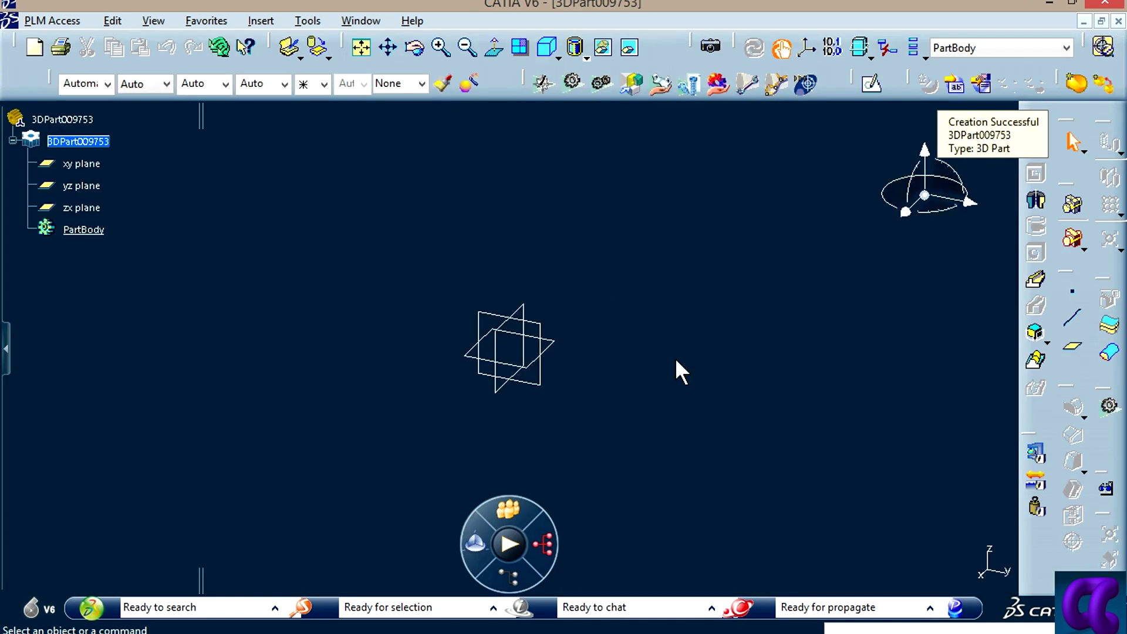
Step: Create a positioned sketch on the yz plane of 3DPart009753
middle_drag(681, 369, 617, 320)
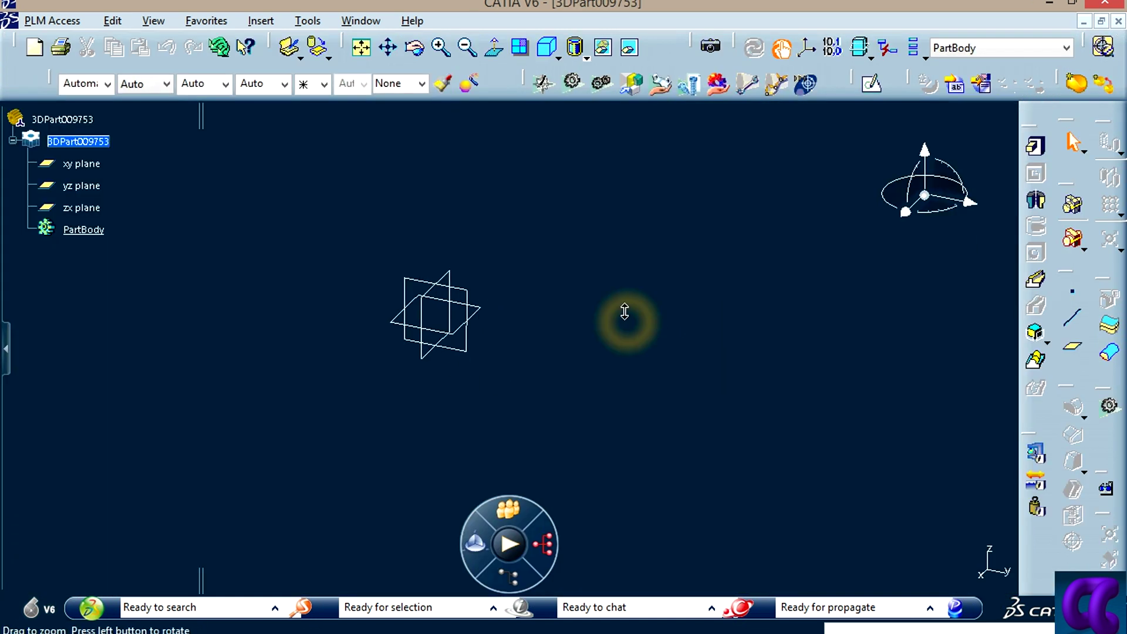
click(870, 84)
click(502, 265)
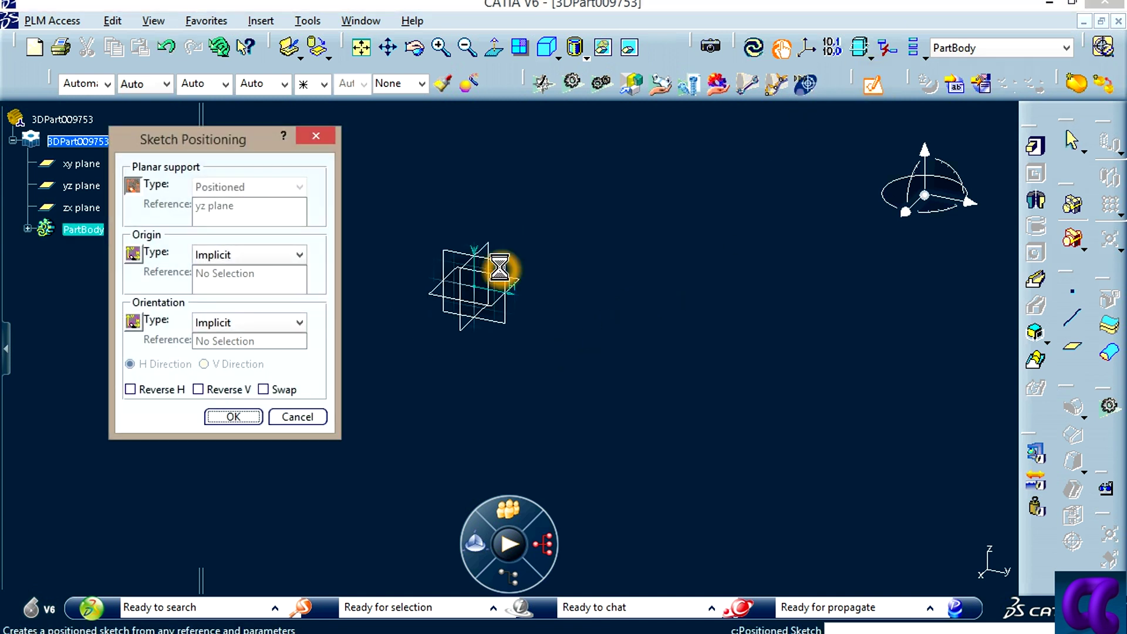
click(511, 264)
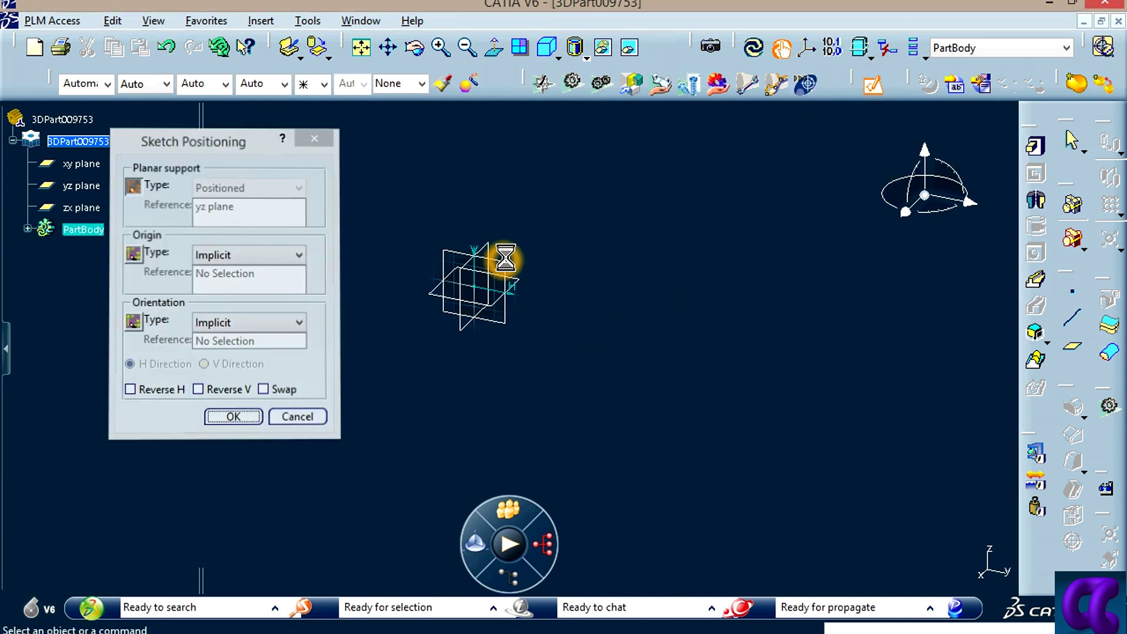
Step: Advance Windows Photo Viewer to drawing 19.JPG, then return to the CATIA sketch
key(alt+Tab)
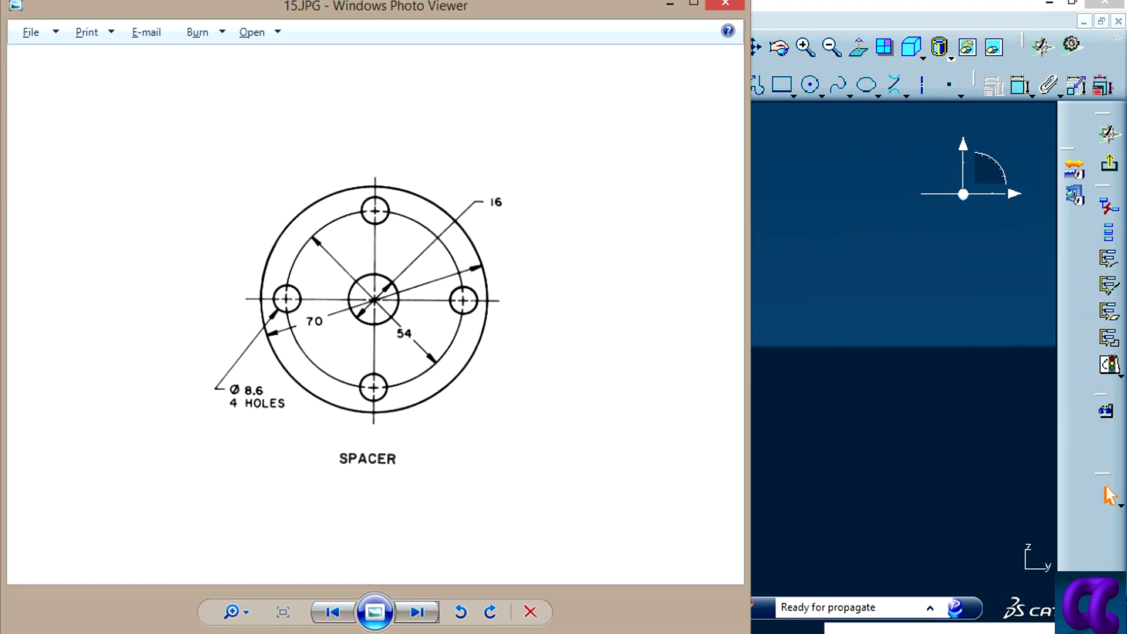
click(409, 610)
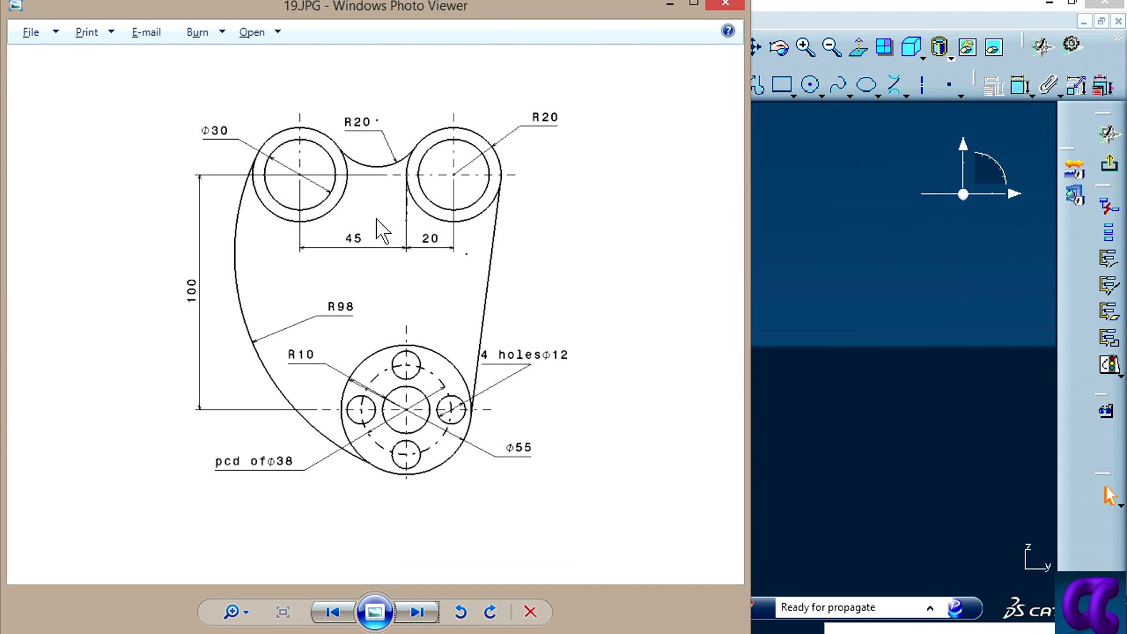
click(919, 403)
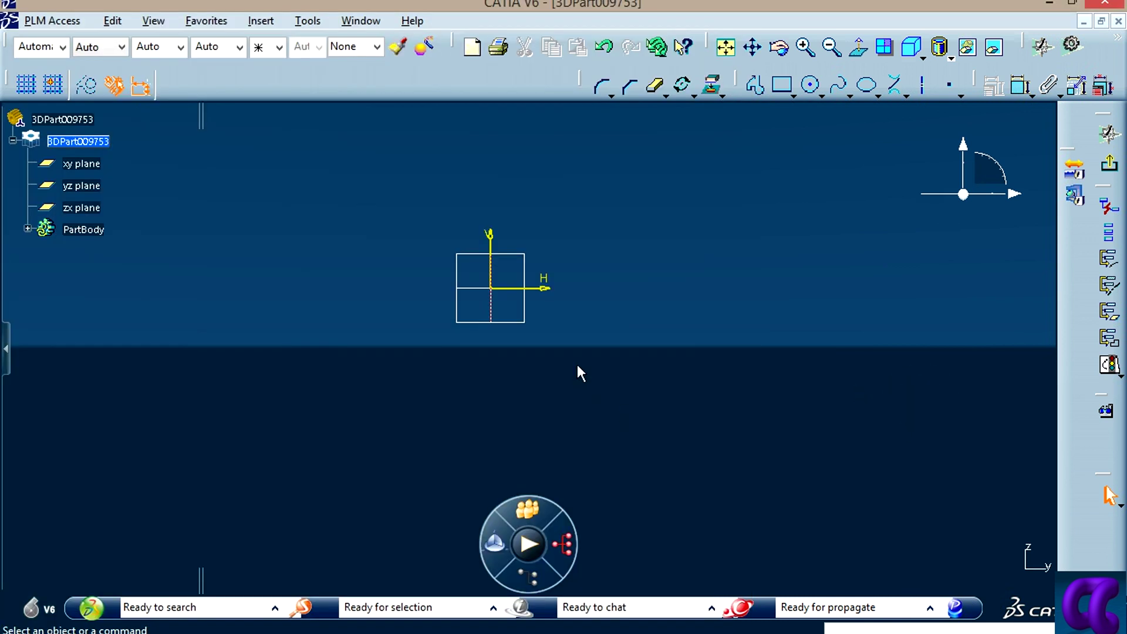
Step: Draw a circle centred on the sketch origin, then bring up the 19.JPG drawing
middle_drag(669, 237, 719, 262)
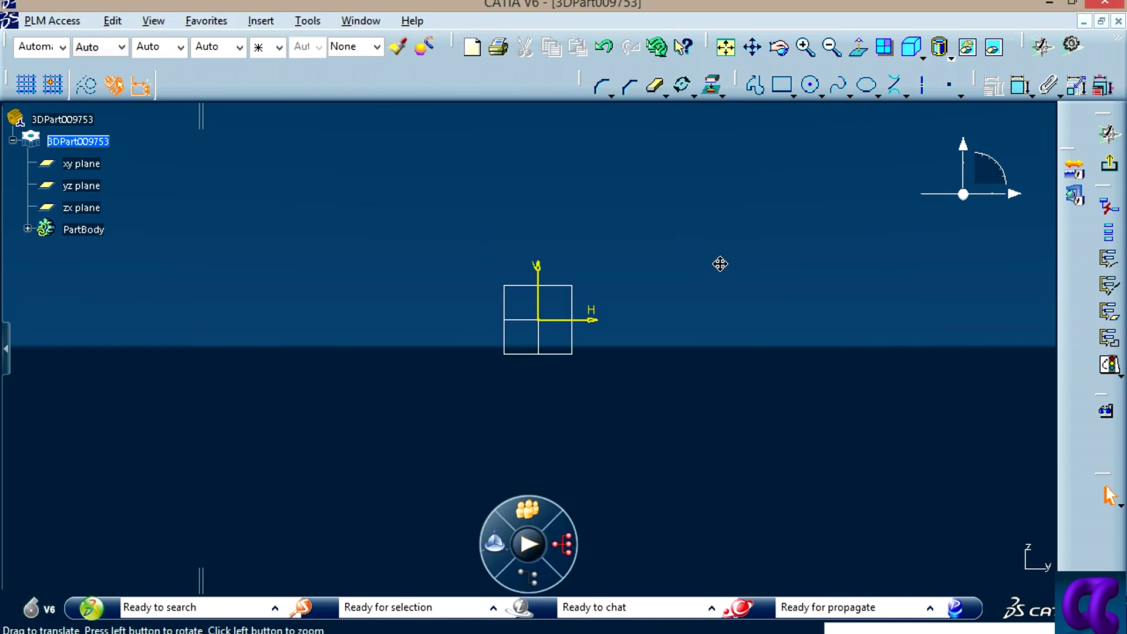
click(812, 87)
click(539, 317)
click(653, 402)
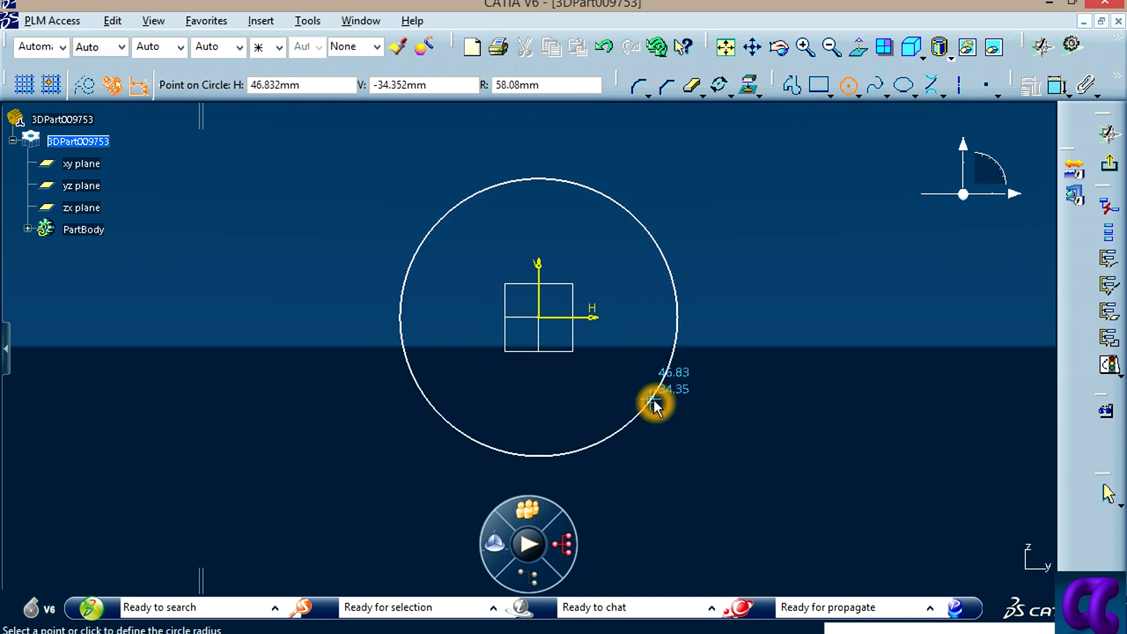
click(785, 393)
key(alt+Tab)
click(428, 317)
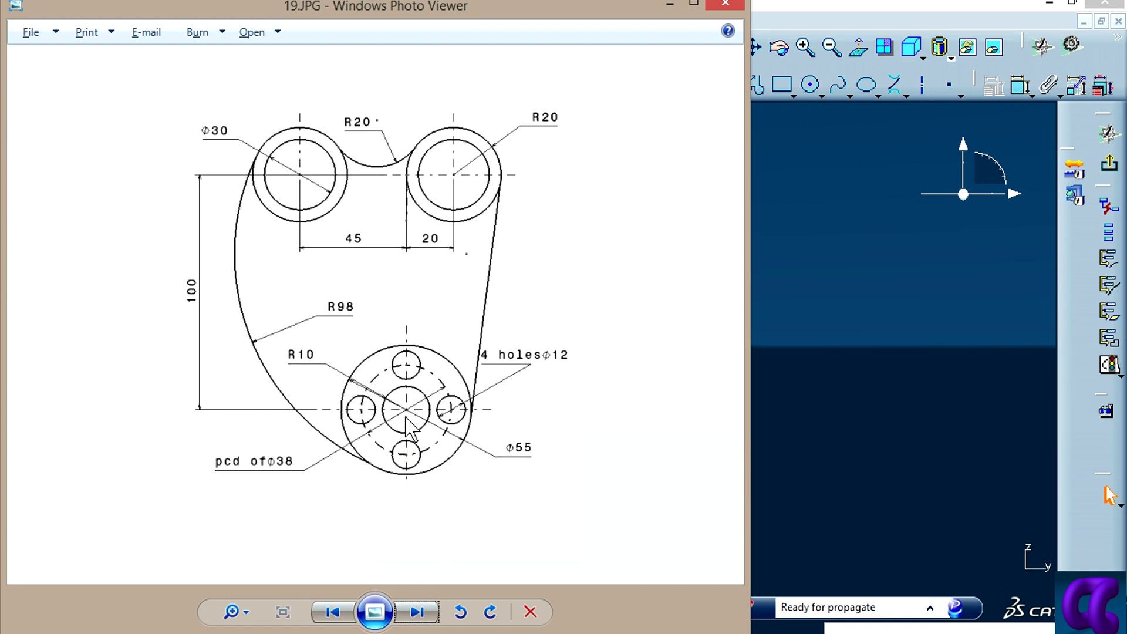
Step: Dimension the large outer circle as a radius of 55
click(854, 367)
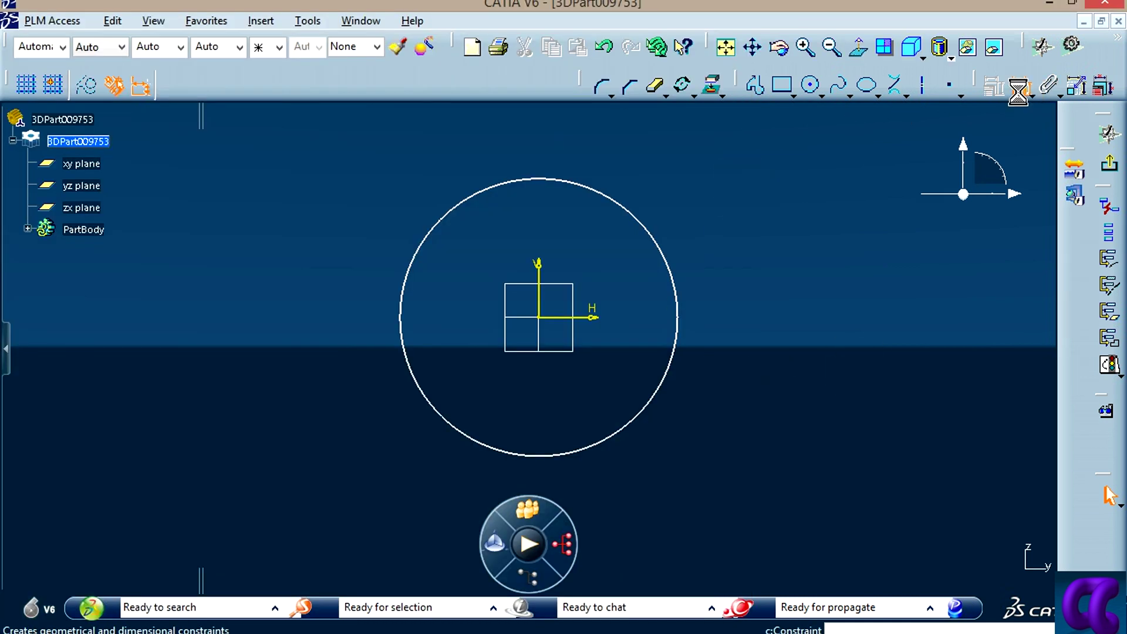
click(653, 238)
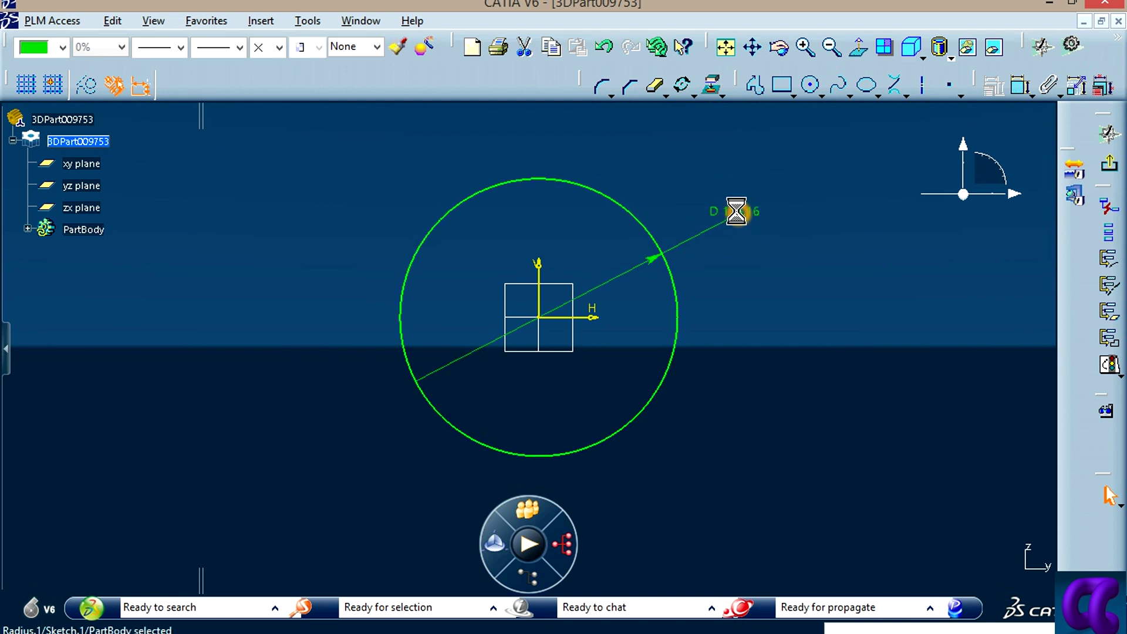
double_click(735, 211)
click(812, 521)
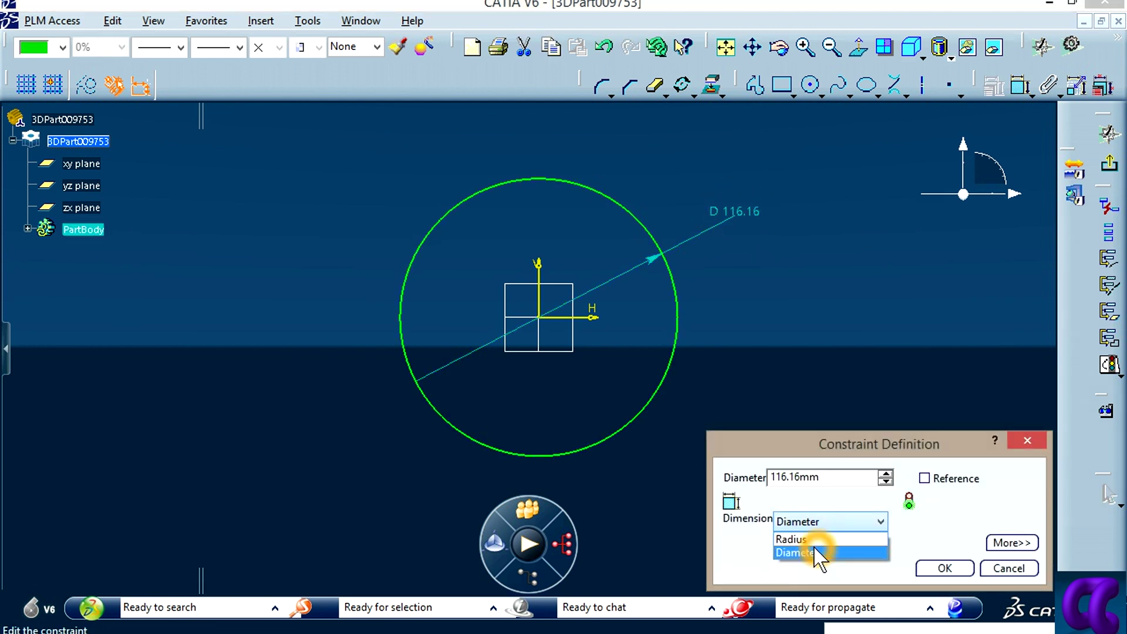
click(795, 538)
double_click(821, 476)
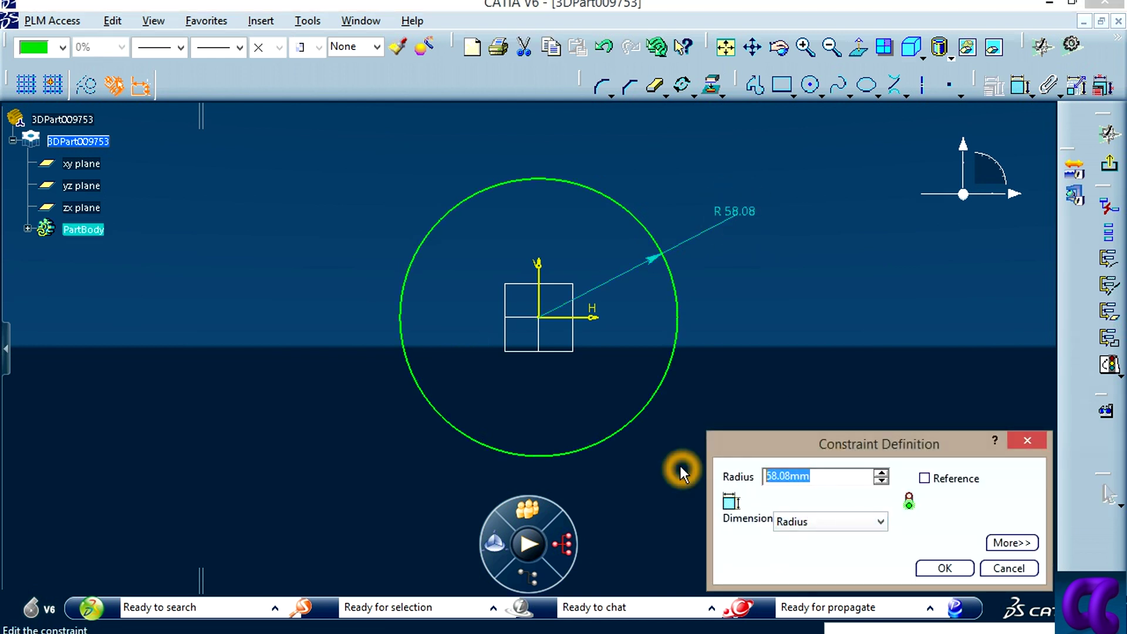
text(55)
key(Return)
click(1020, 85)
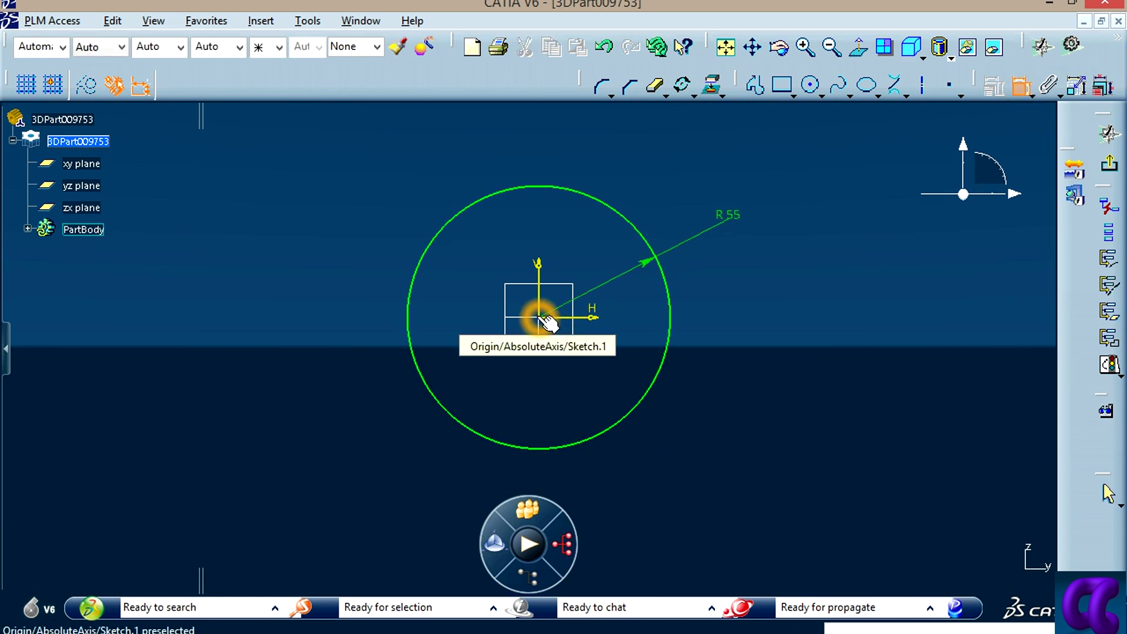
key(Tab)
text(c:Circle)
Step: Draw a second circle centred on the origin and give it a radius dimension, later set to 20
key(Return)
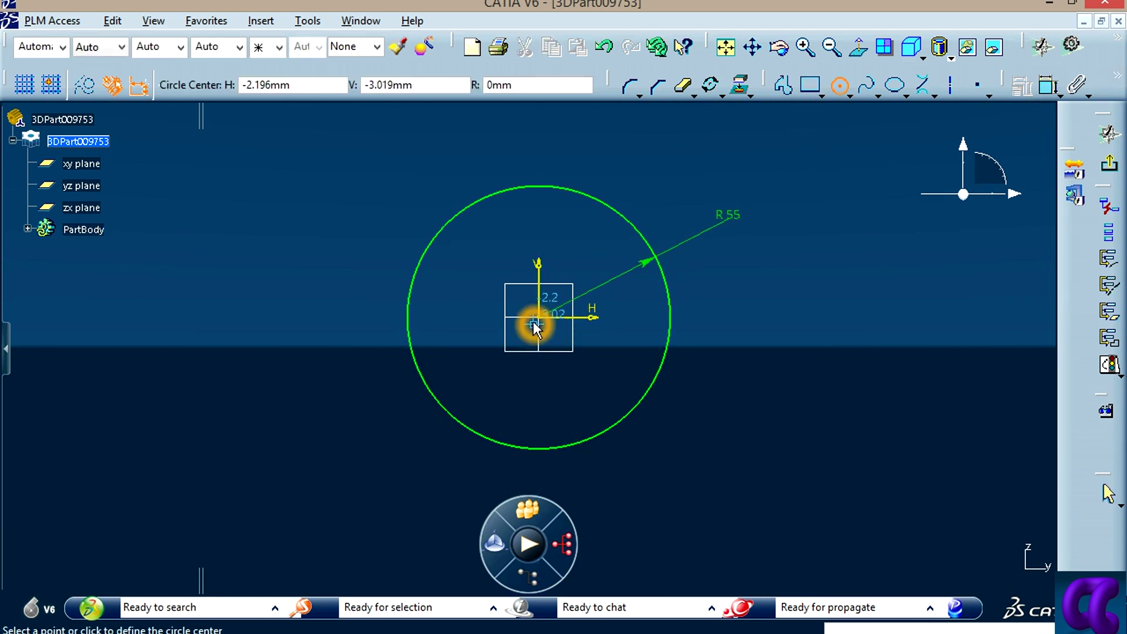
click(538, 318)
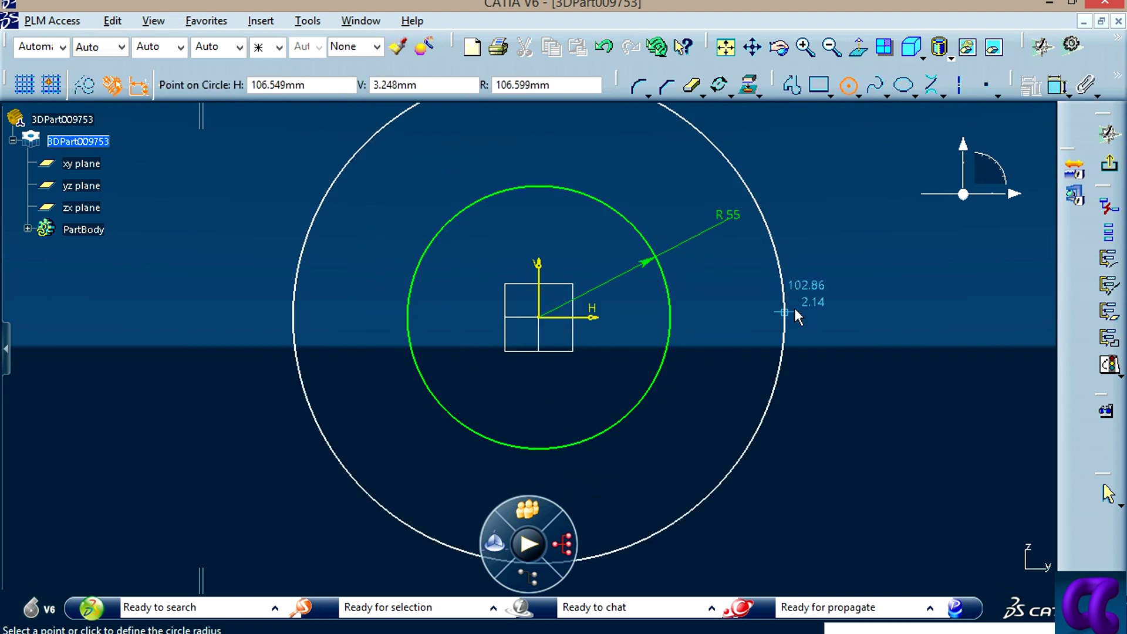
click(794, 308)
click(1020, 86)
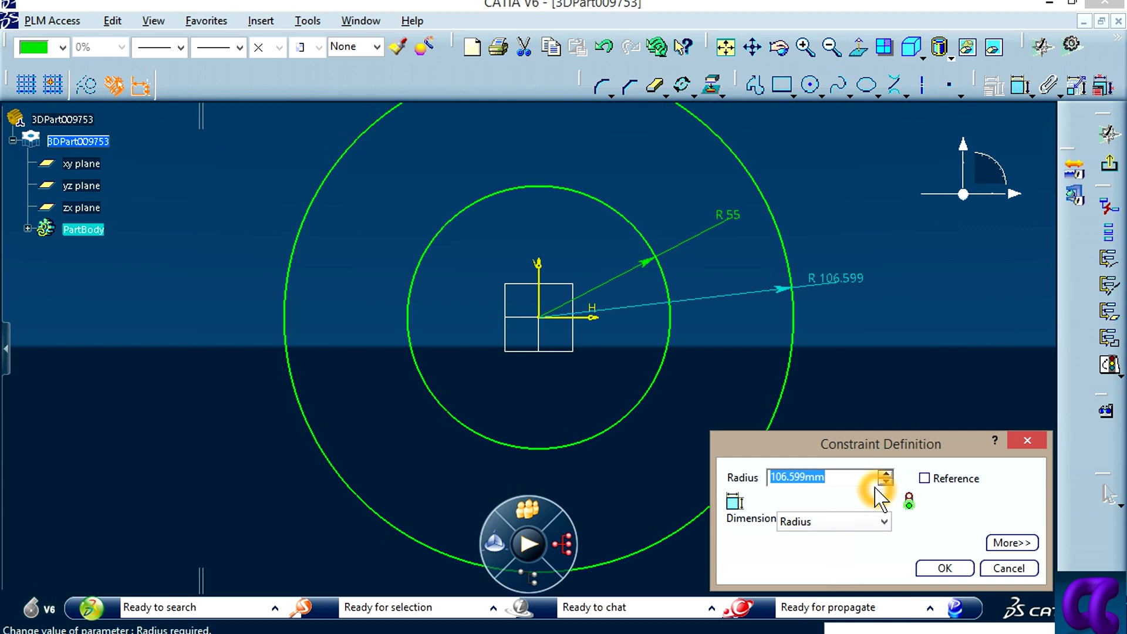
text(10)
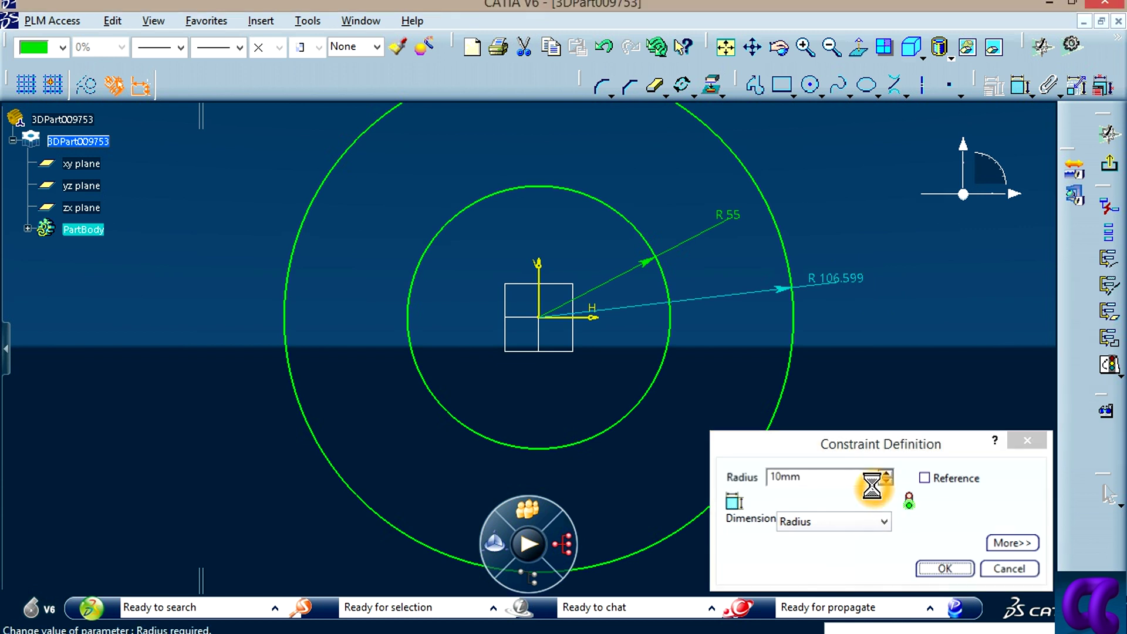
key(Return)
double_click(604, 306)
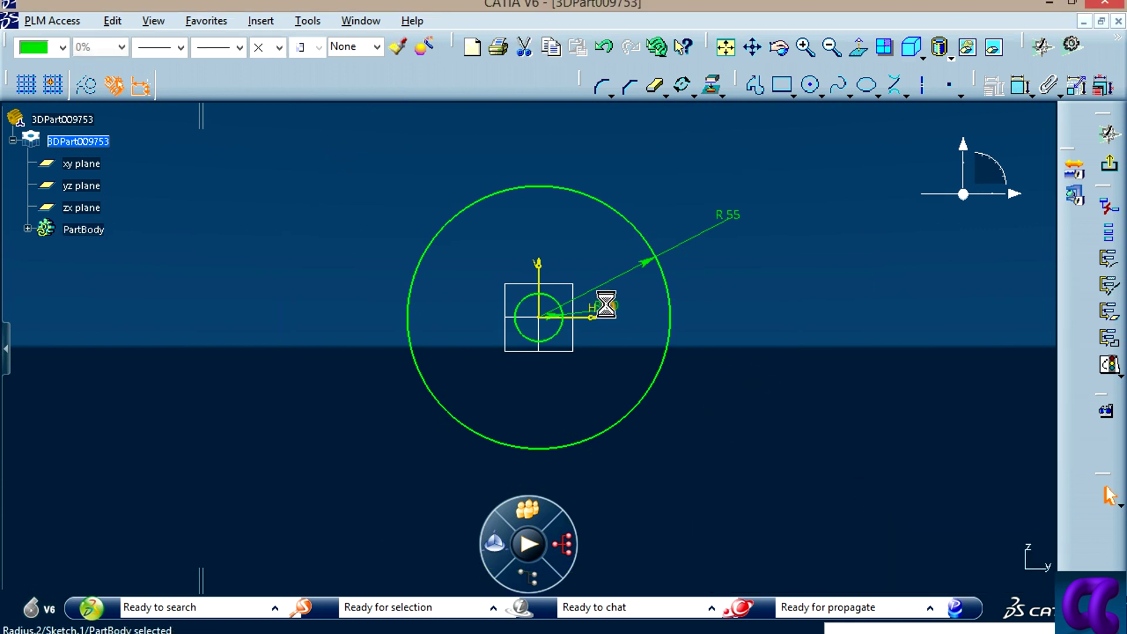
text(20)
key(Return)
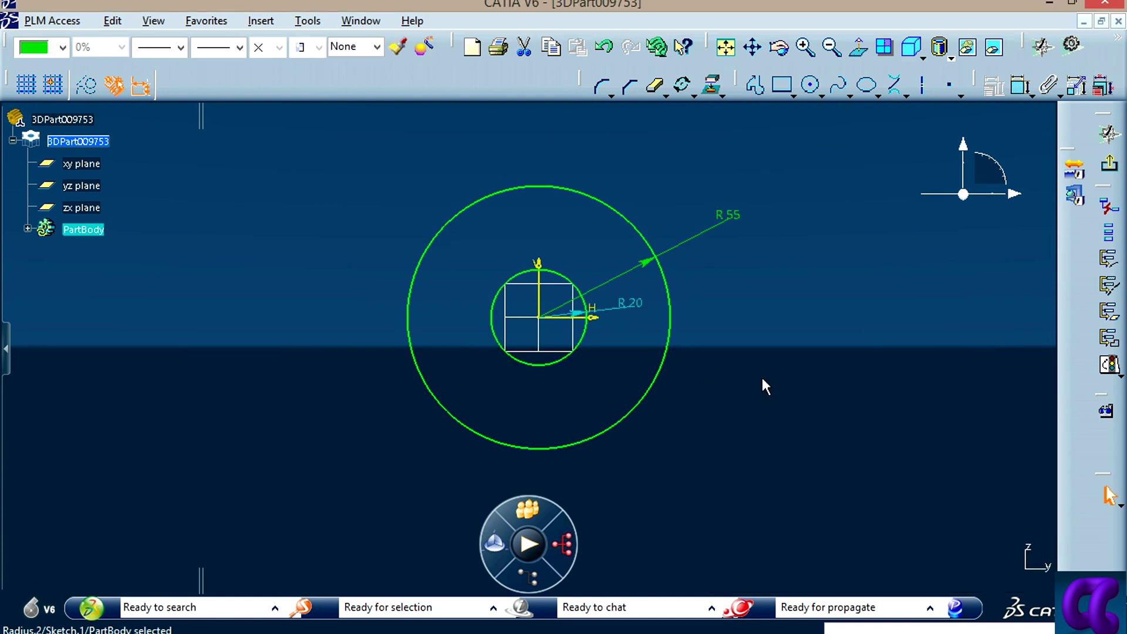
Step: Check the reference drawing 19.JPG, then return to the sketch
click(763, 379)
click(385, 627)
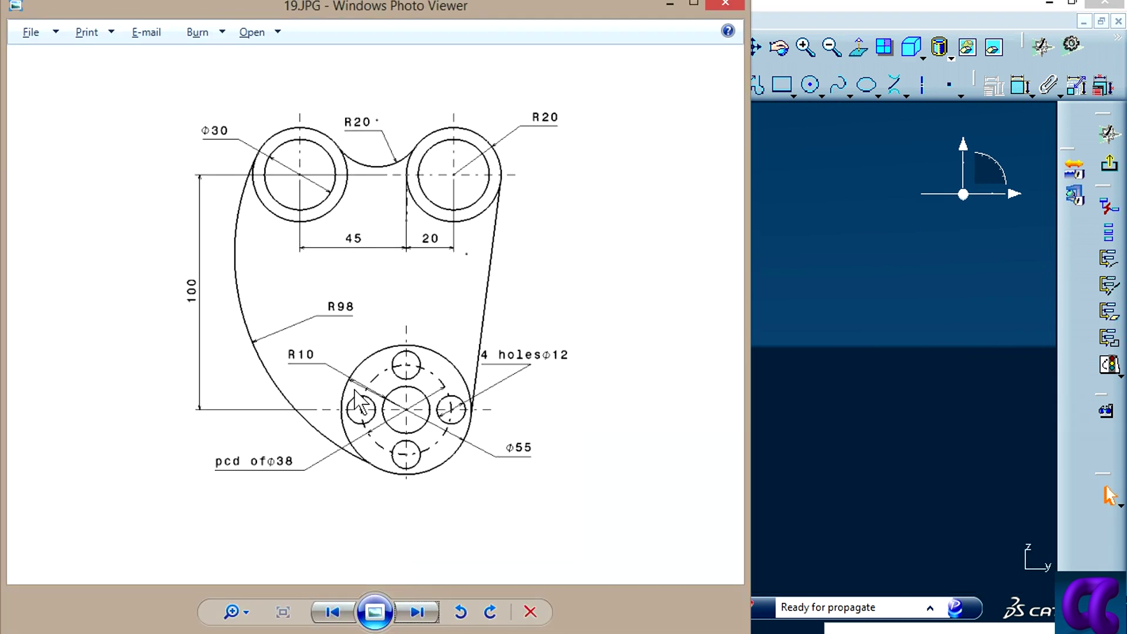
click(301, 365)
click(781, 434)
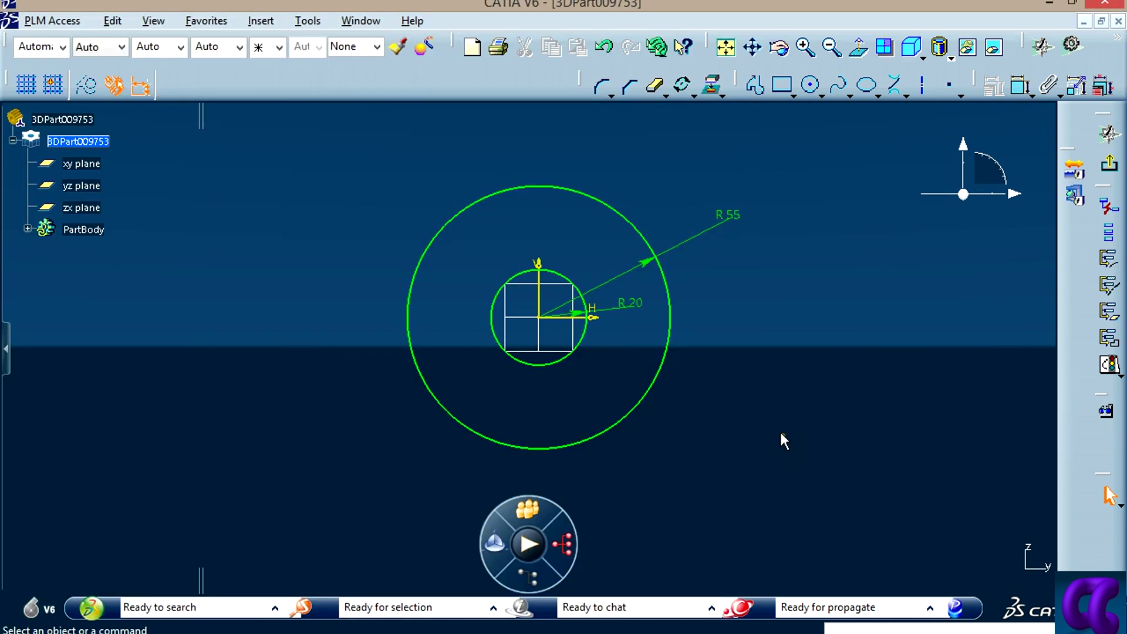
Step: Change the outer circle's dimension to diameter 55 and the inner radius to 10
double_click(727, 215)
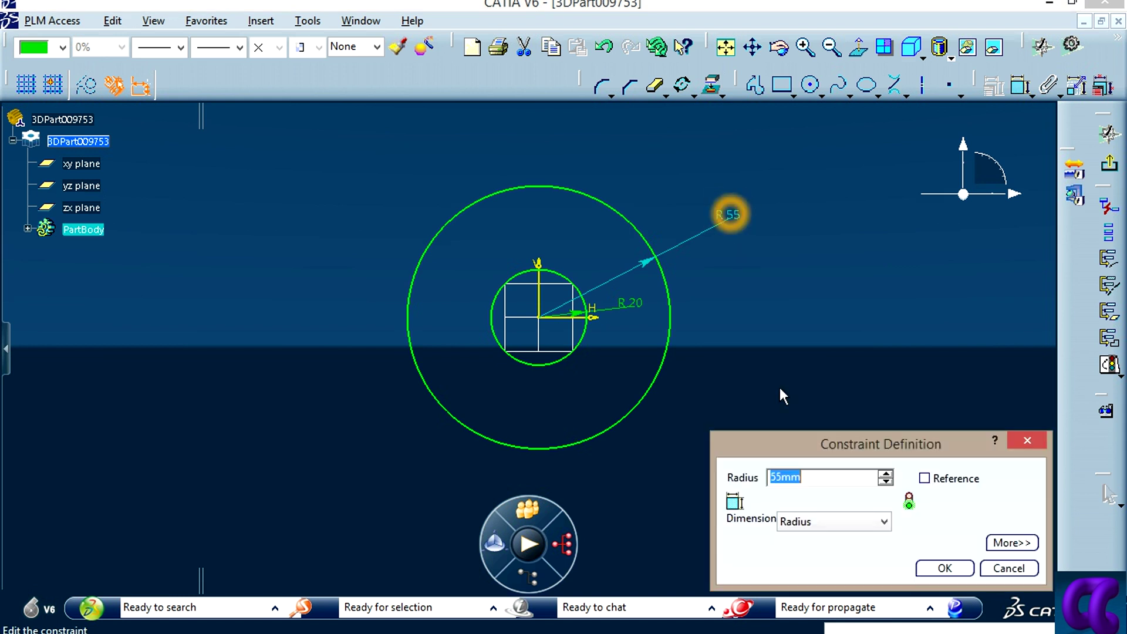
click(812, 525)
click(818, 545)
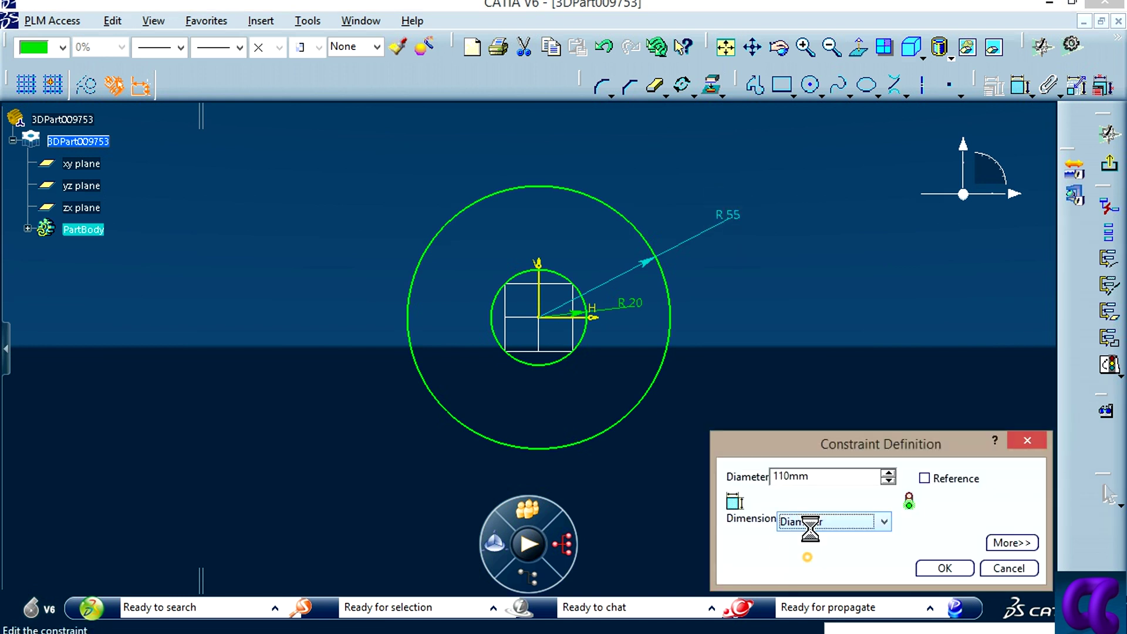
click(831, 475)
text(55)
key(Return)
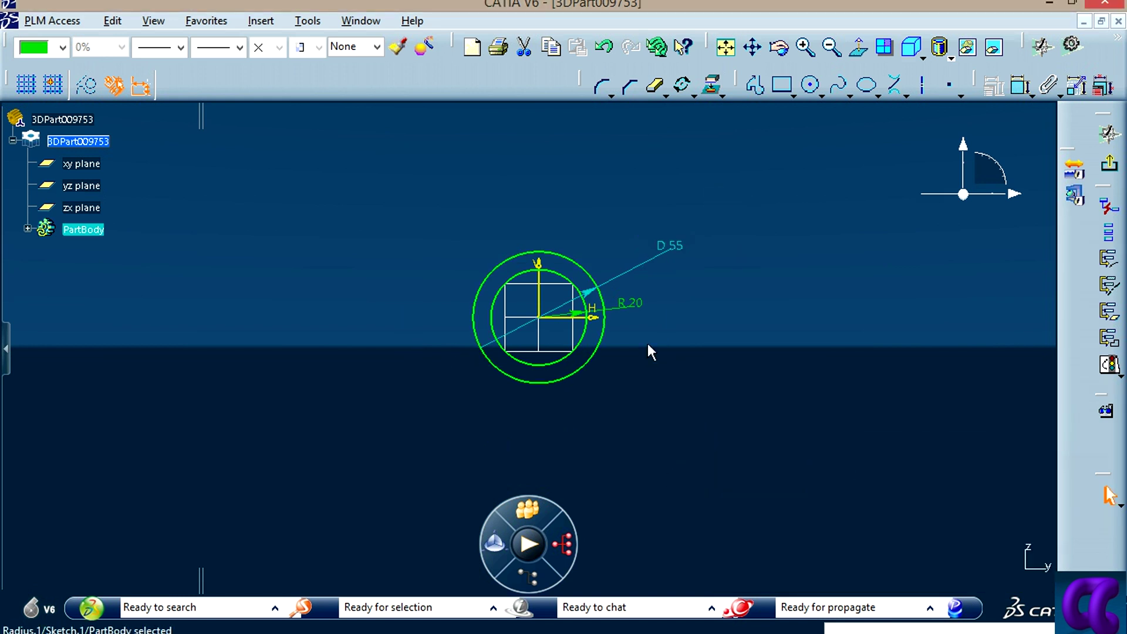
double_click(645, 307)
text(10)
key(Return)
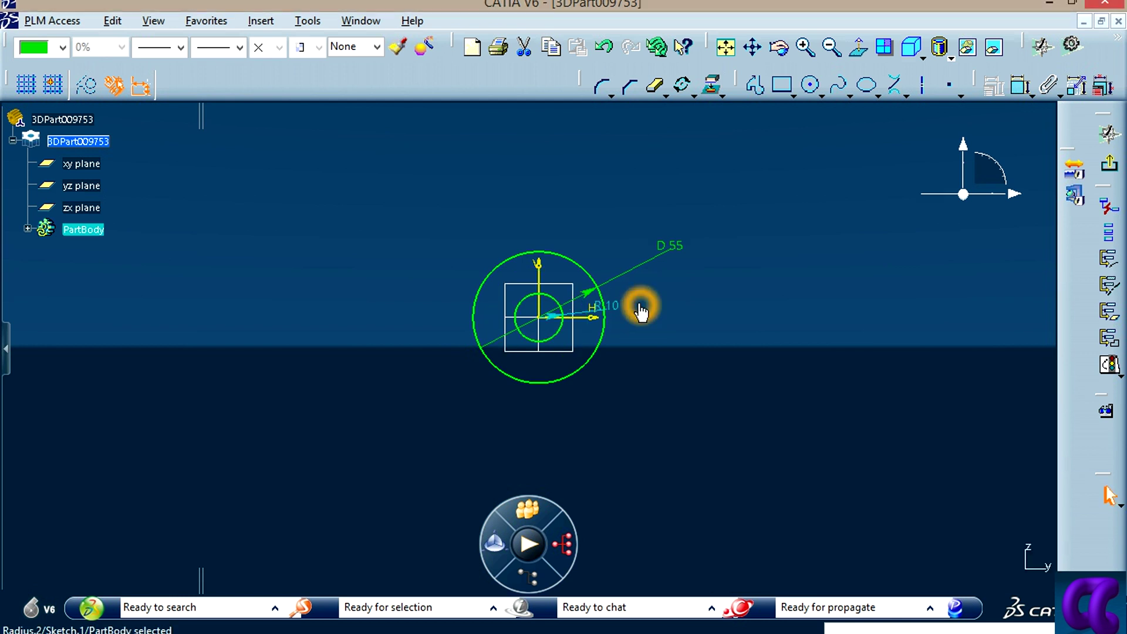
Step: Zoom in and reposition the D55 and R10 dimension labels
middle_drag(707, 342, 756, 220)
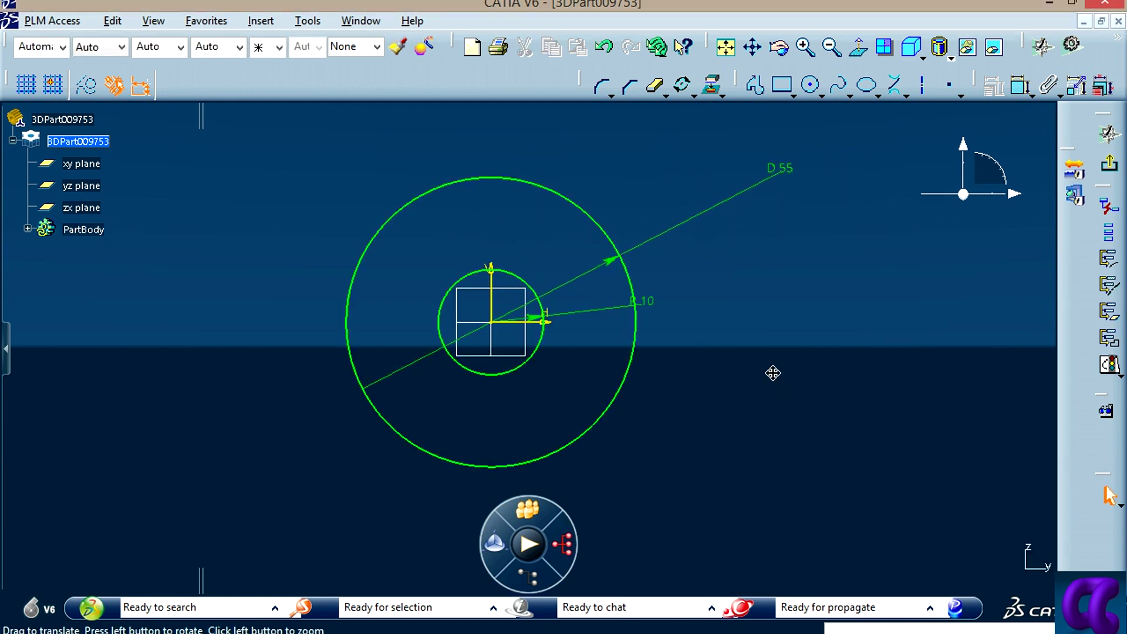
drag(774, 180, 664, 219)
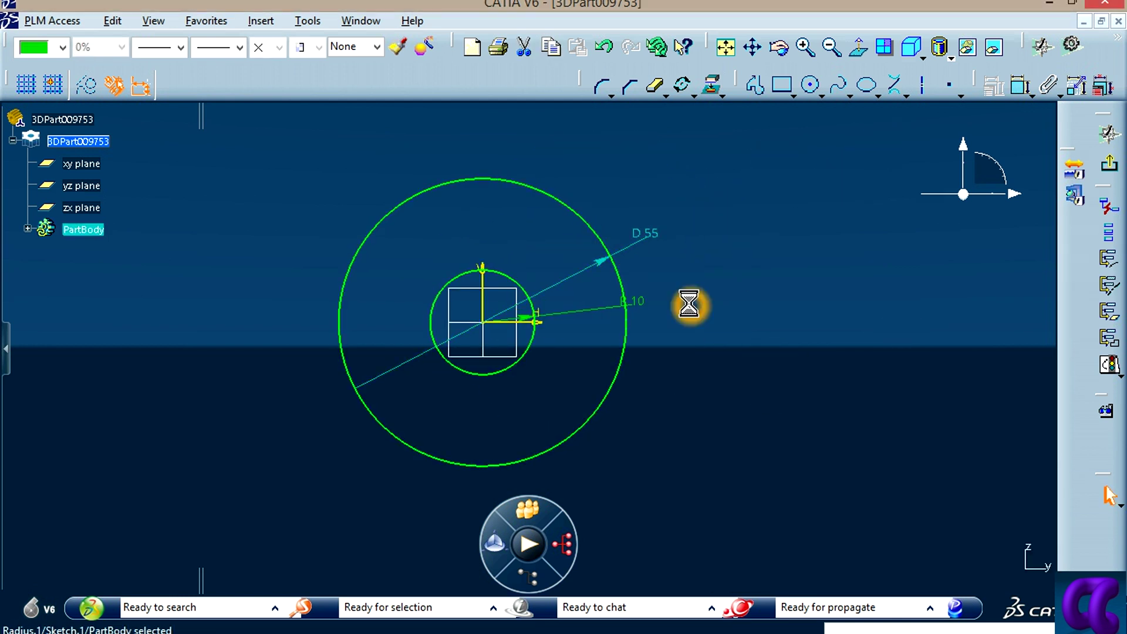
drag(649, 311, 659, 311)
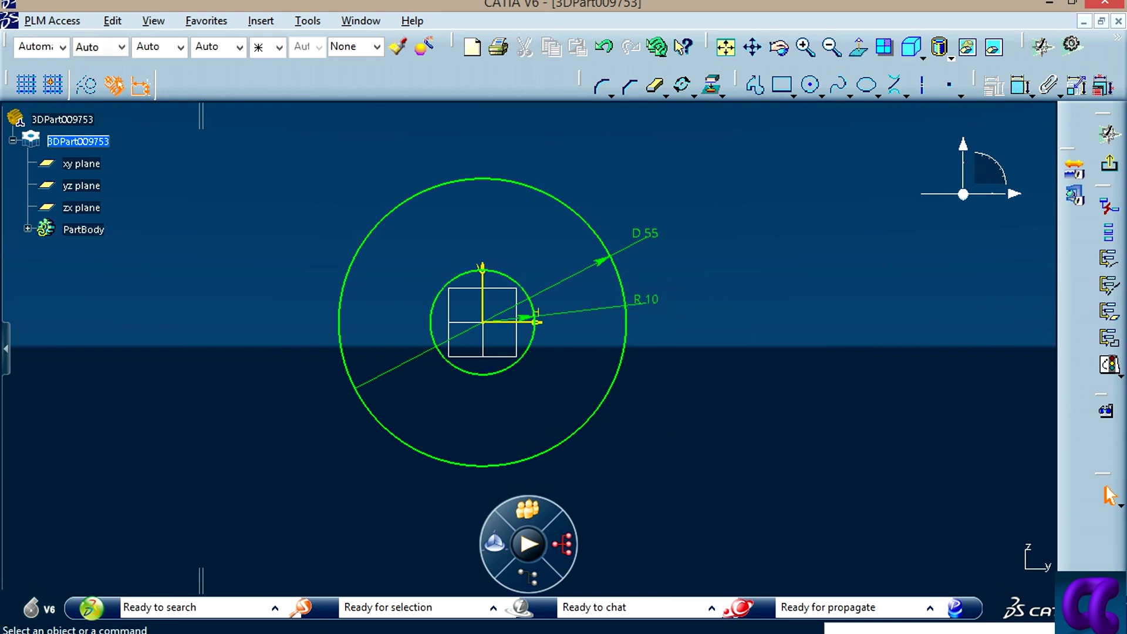
key(alt+Tab)
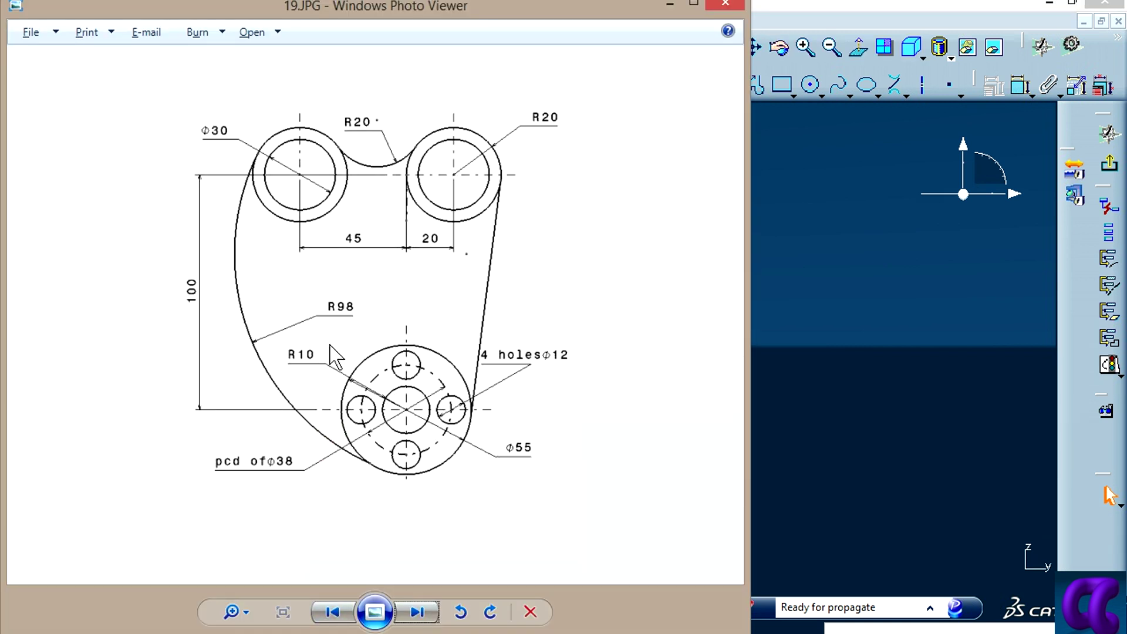
Step: Show the sketch face-on with Normal View and Fit All, with the circles lower in the window
key(alt+Tab)
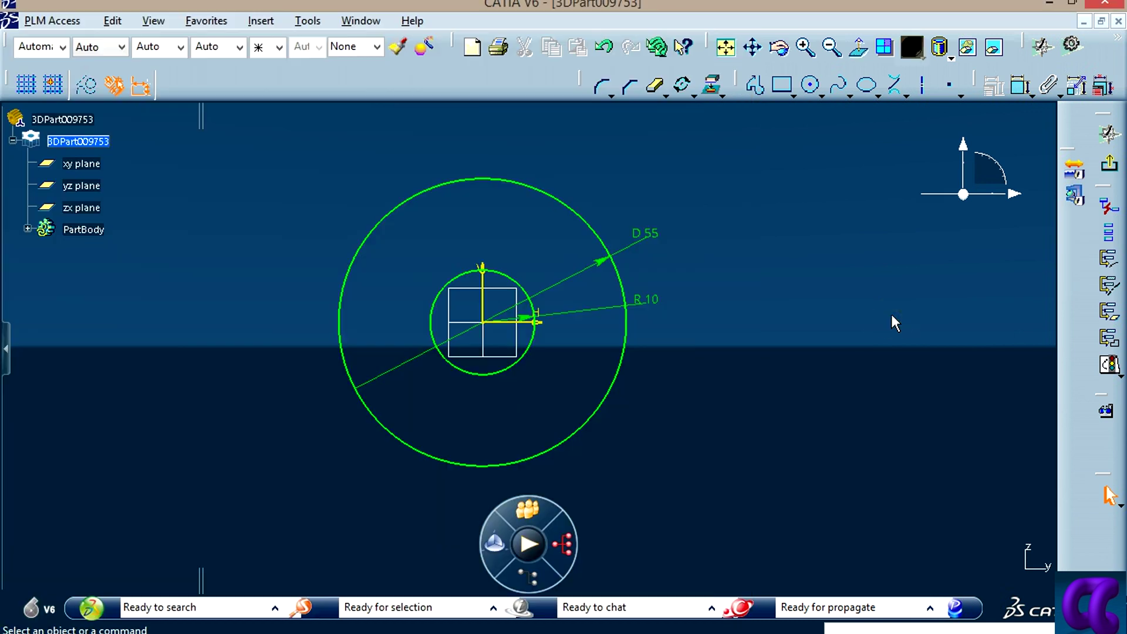
middle_drag(674, 258, 742, 324)
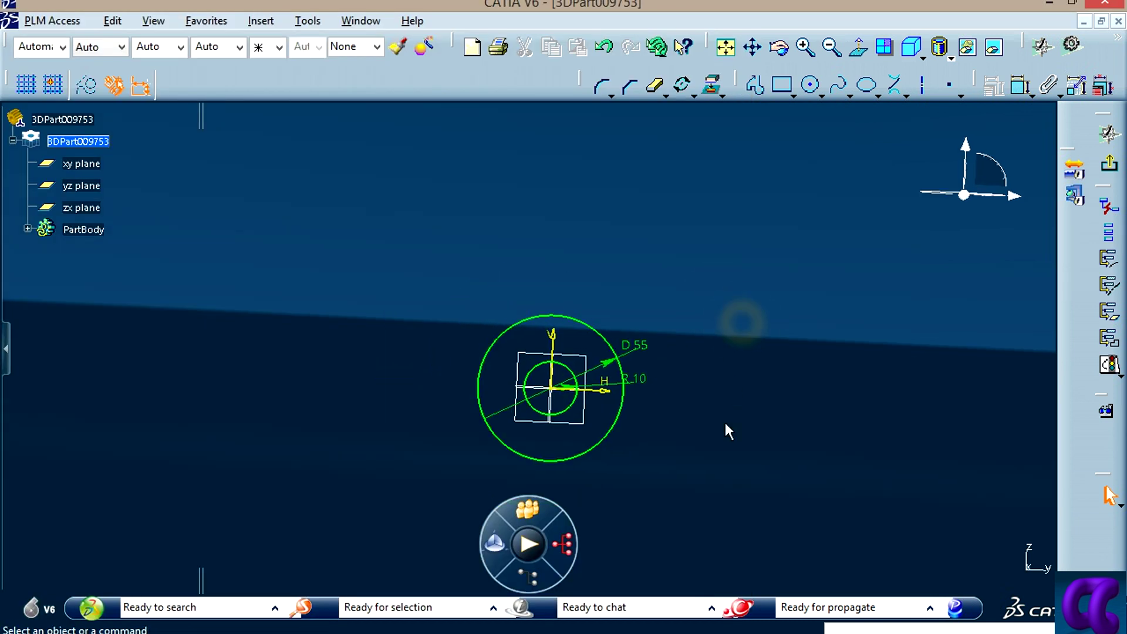
click(858, 47)
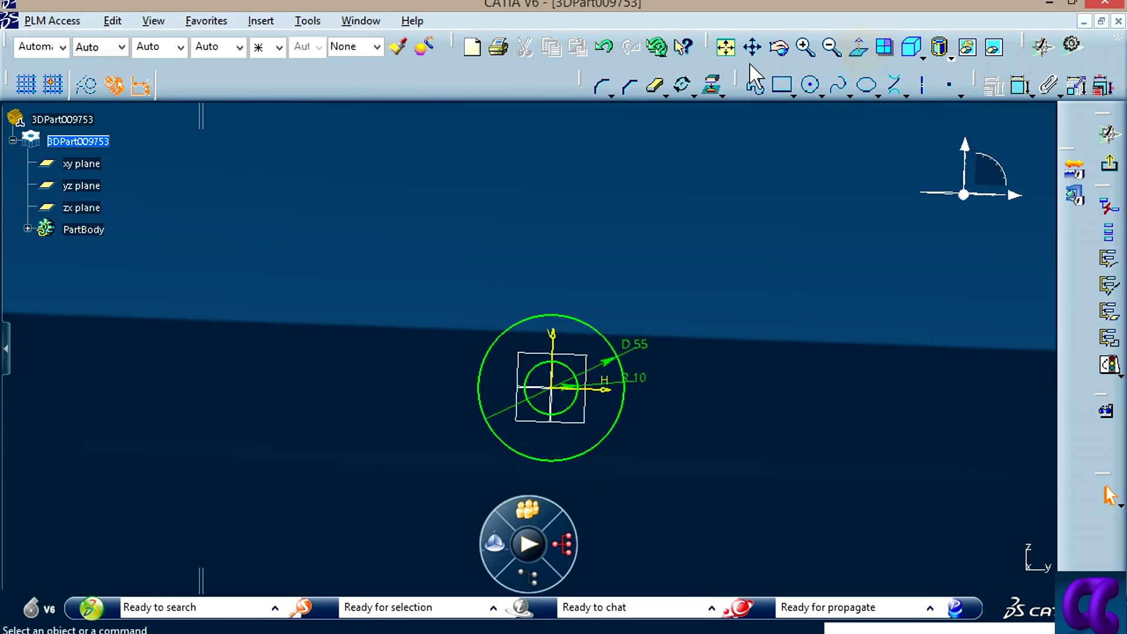
click(725, 47)
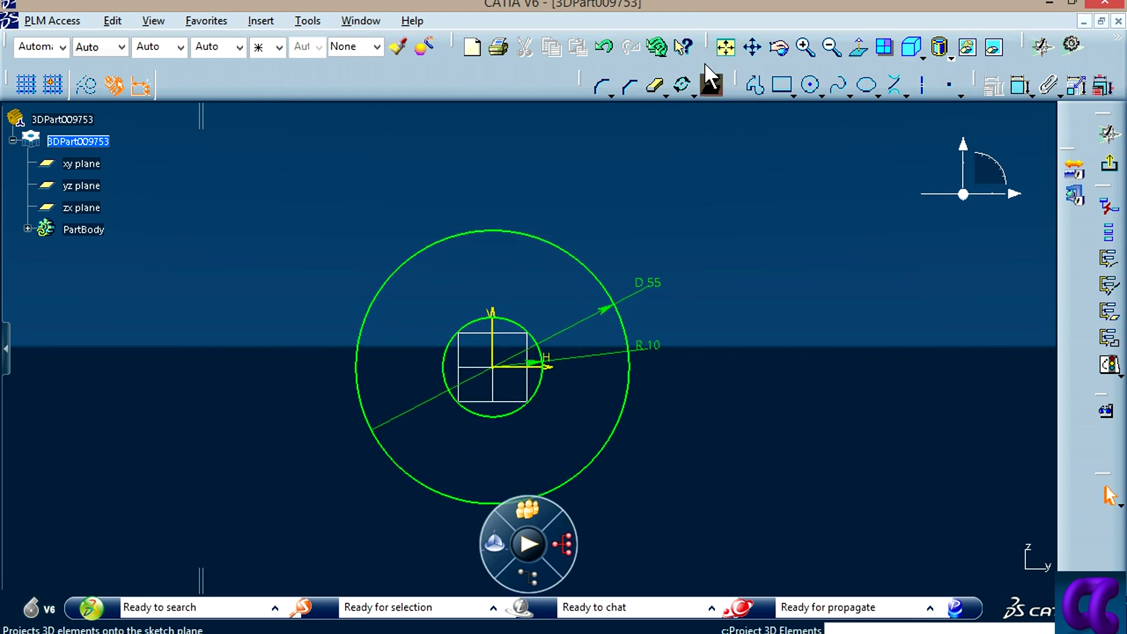
click(854, 58)
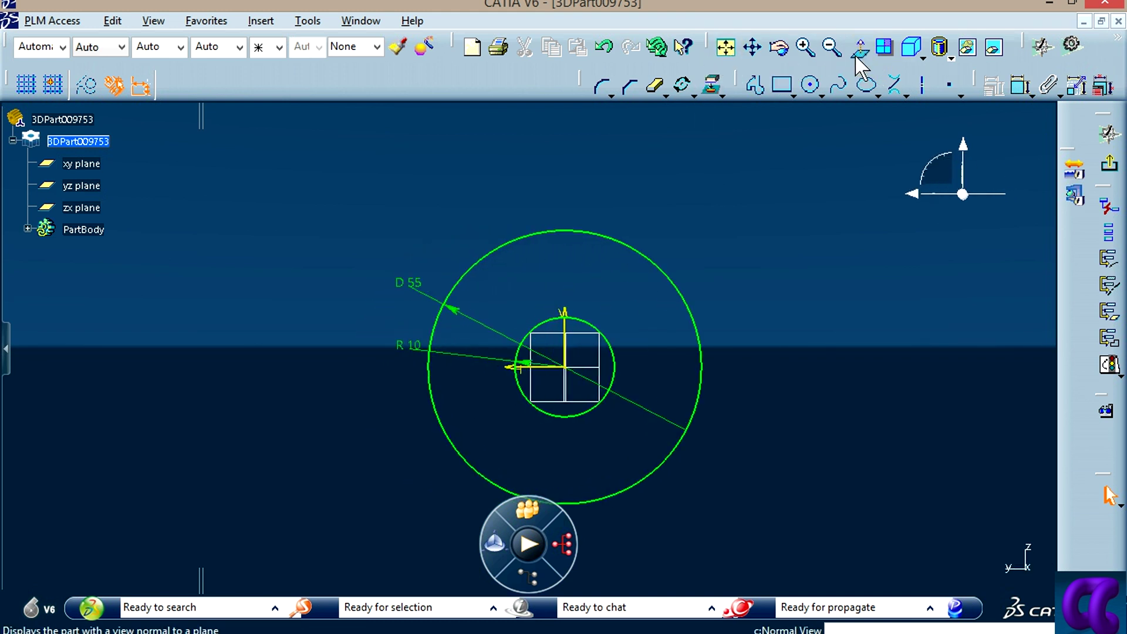
mouse_move(498, 245)
middle_down()
mouse_move(529, 294)
mouse_move(805, 258)
middle_up()
click(530, 293)
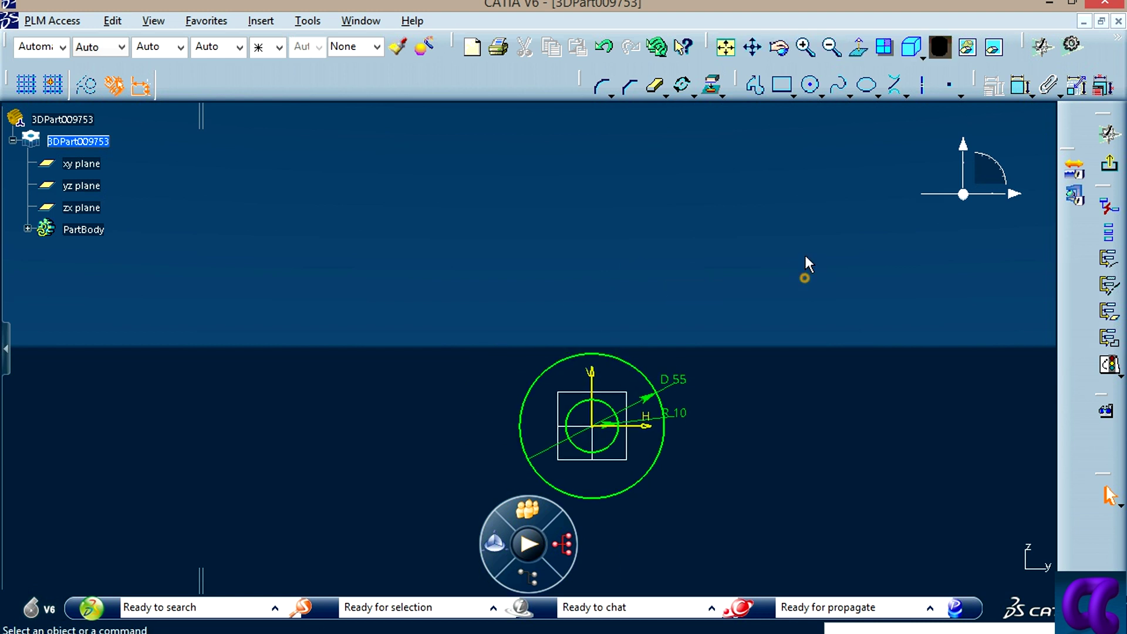
Step: Draw two new circles in the upper part of the sketch
click(419, 187)
click(443, 229)
click(839, 89)
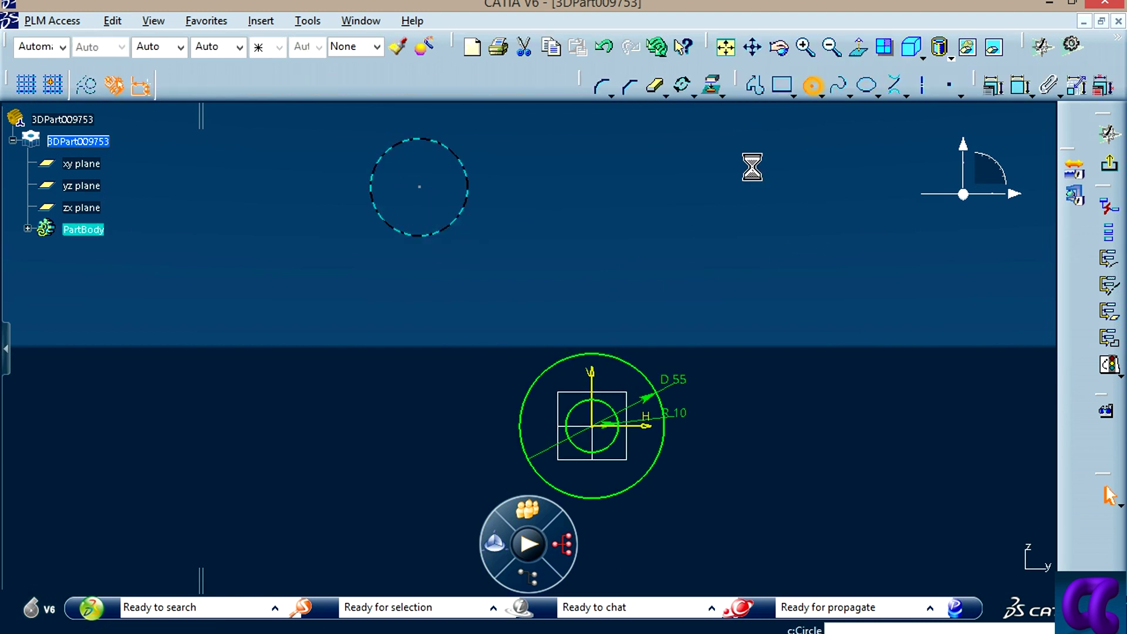
click(690, 166)
click(713, 236)
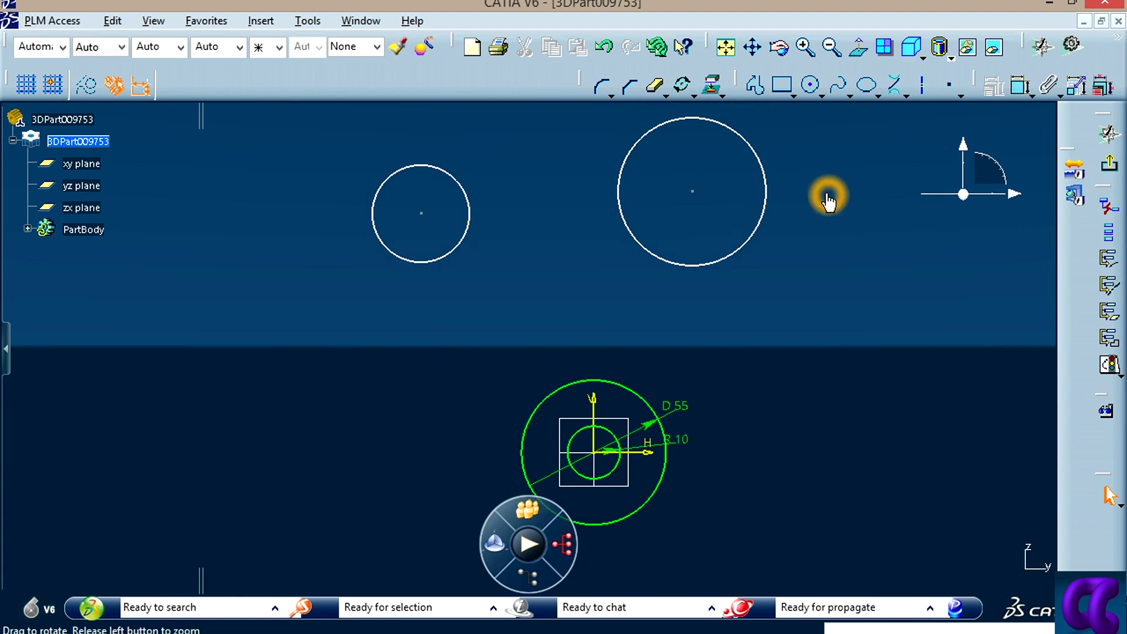
key(alt+Tab)
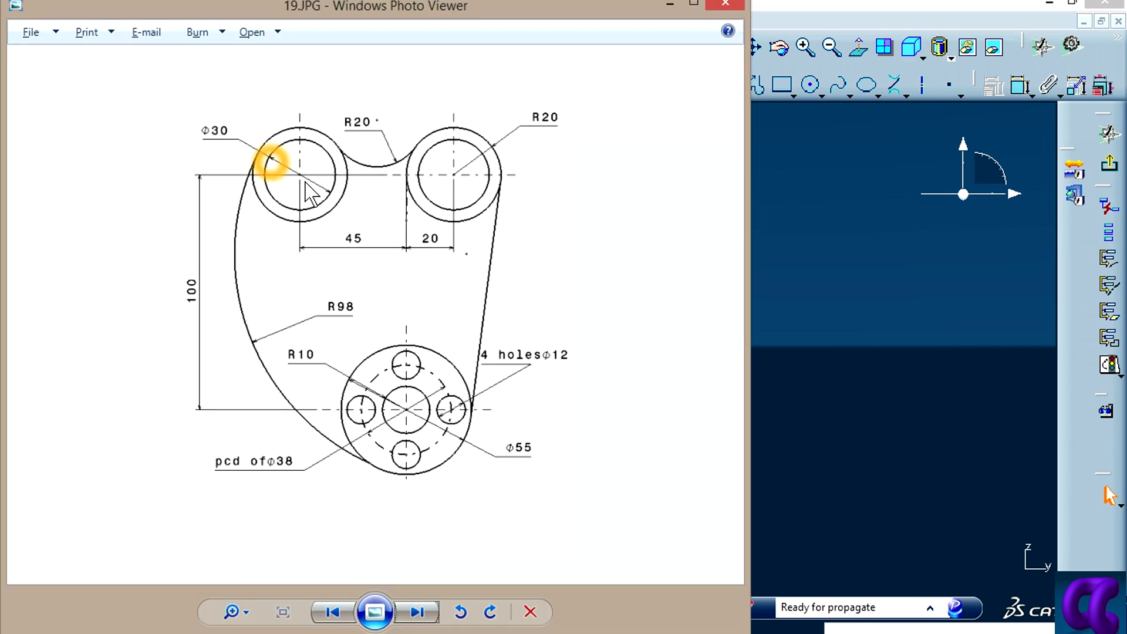
click(839, 230)
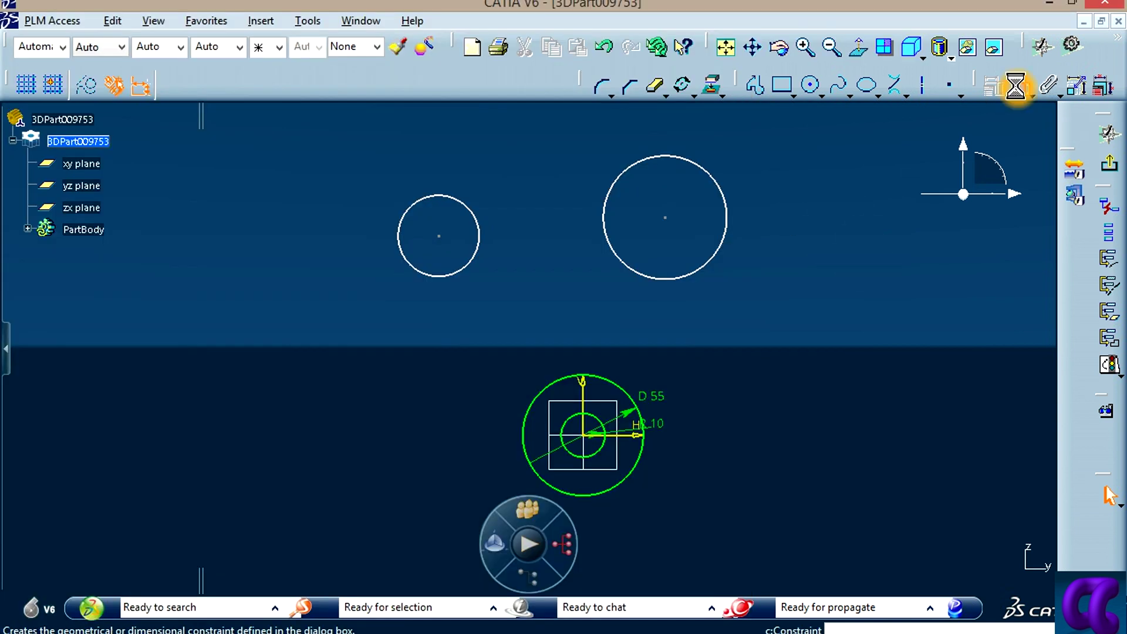
Step: Dimension the small upper circle as diameter 20
click(439, 196)
click(330, 155)
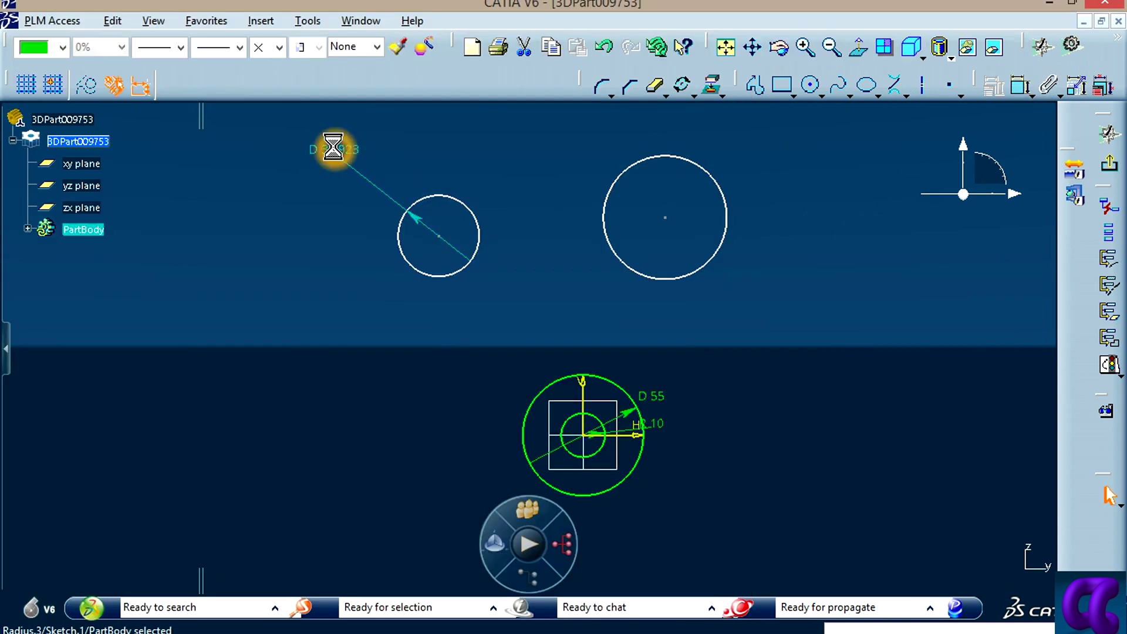
double_click(334, 150)
key(Return)
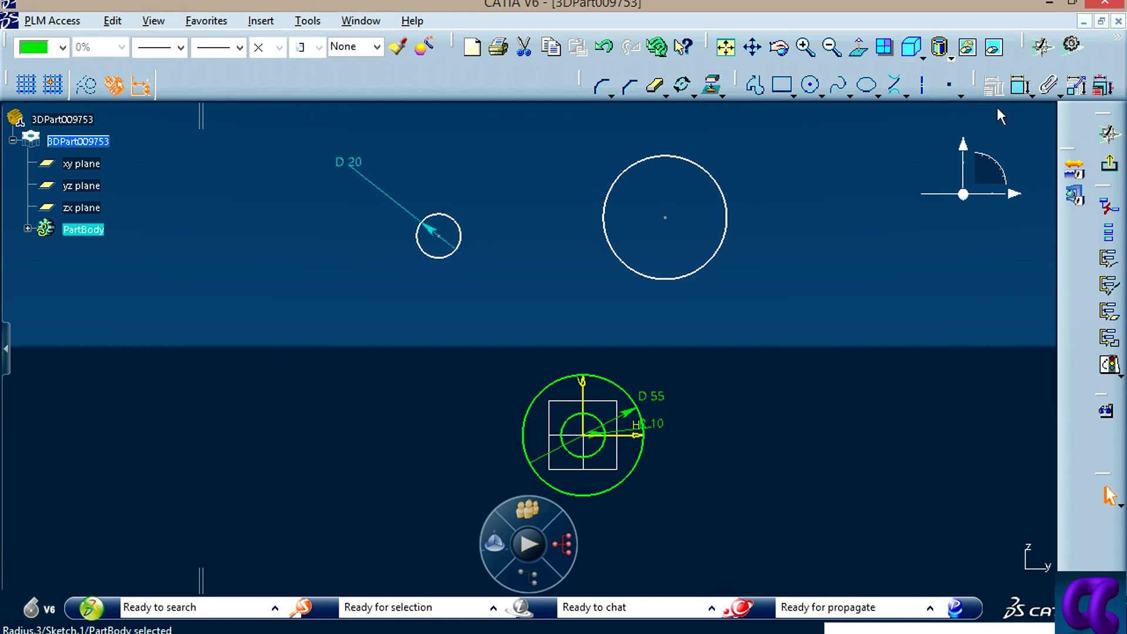
Step: Dimension the larger upper circle as a 30 mm radius
click(1020, 88)
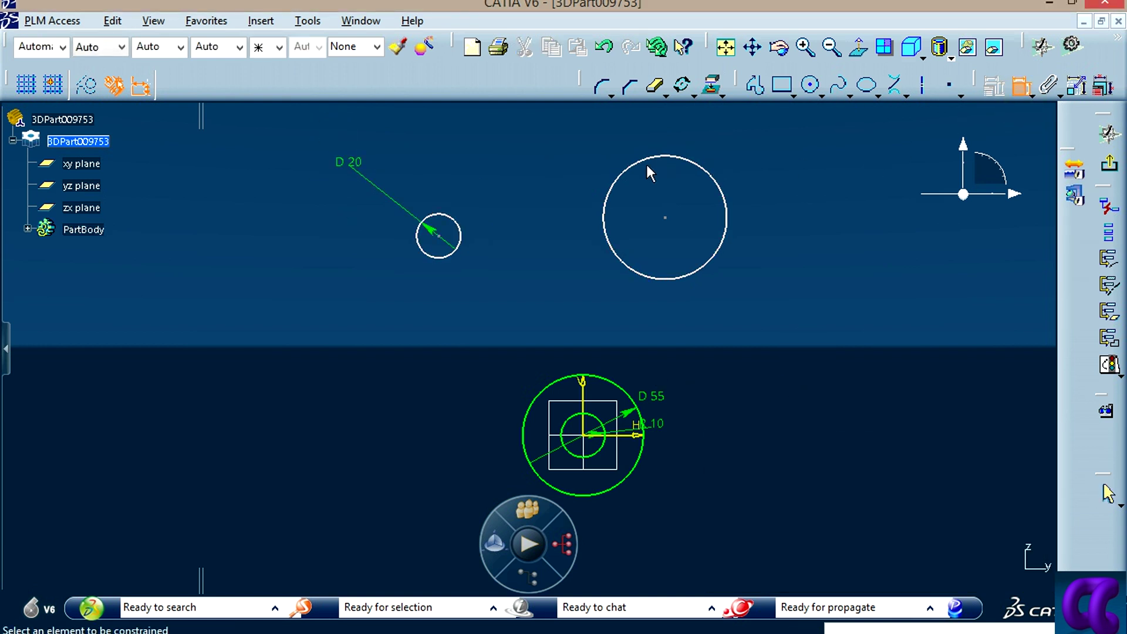
click(624, 185)
click(531, 166)
double_click(530, 158)
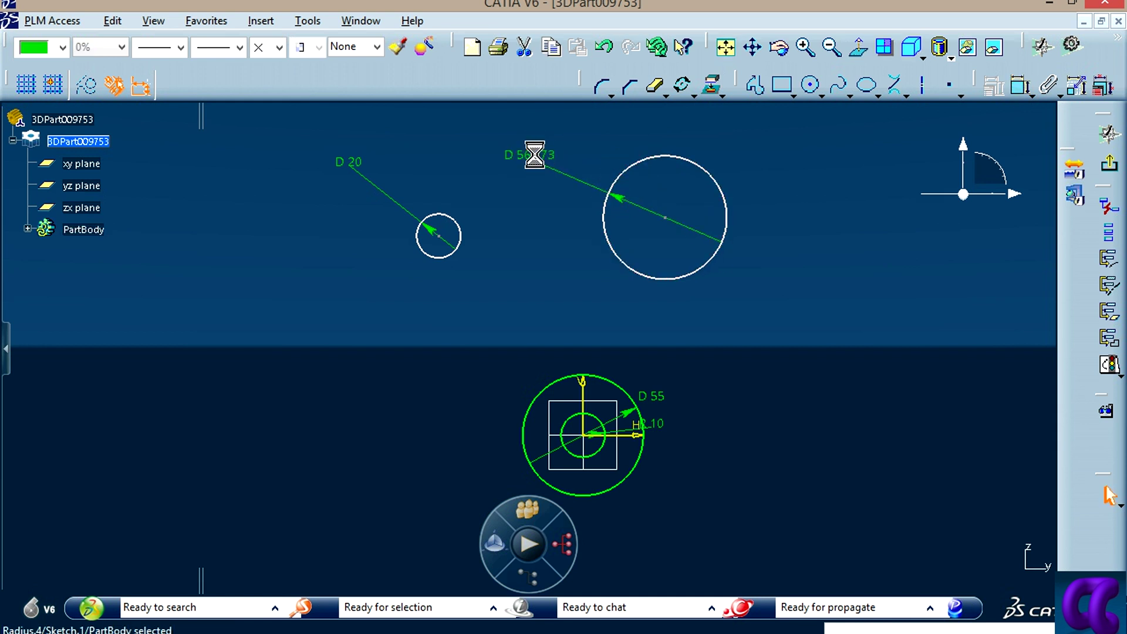
click(825, 521)
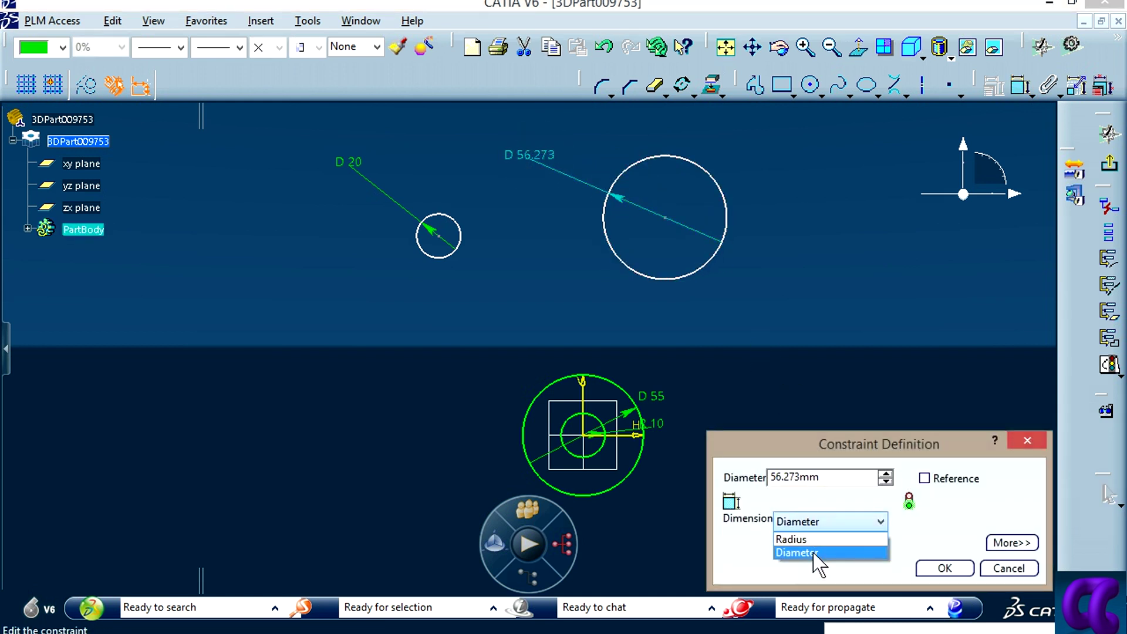
click(817, 535)
double_click(810, 476)
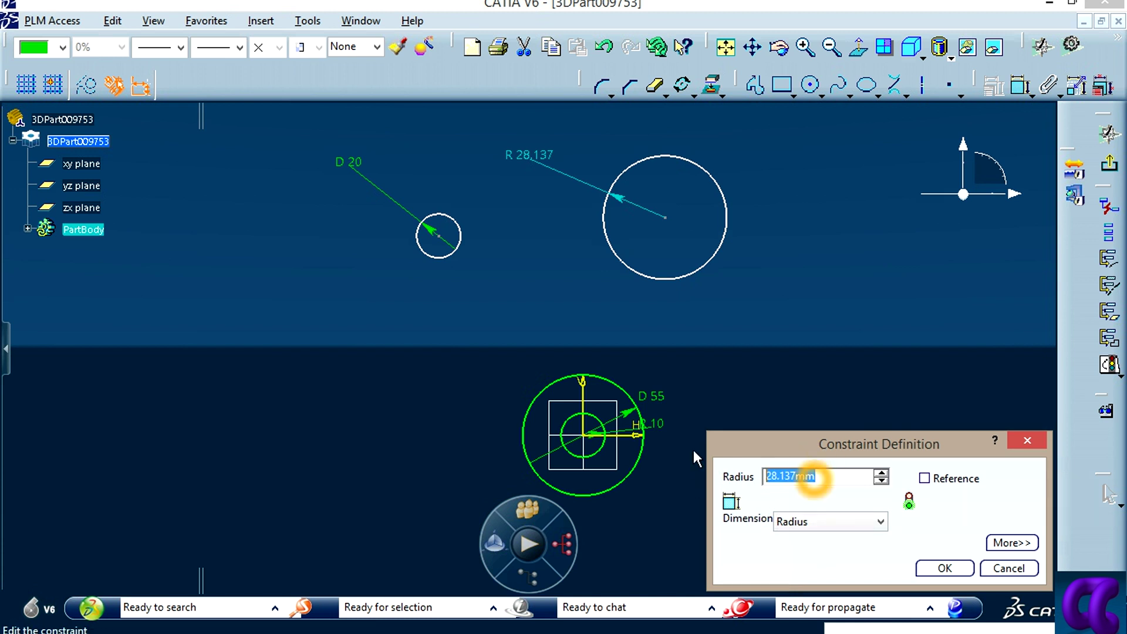
text(30mm)
key(Return)
key(Escape)
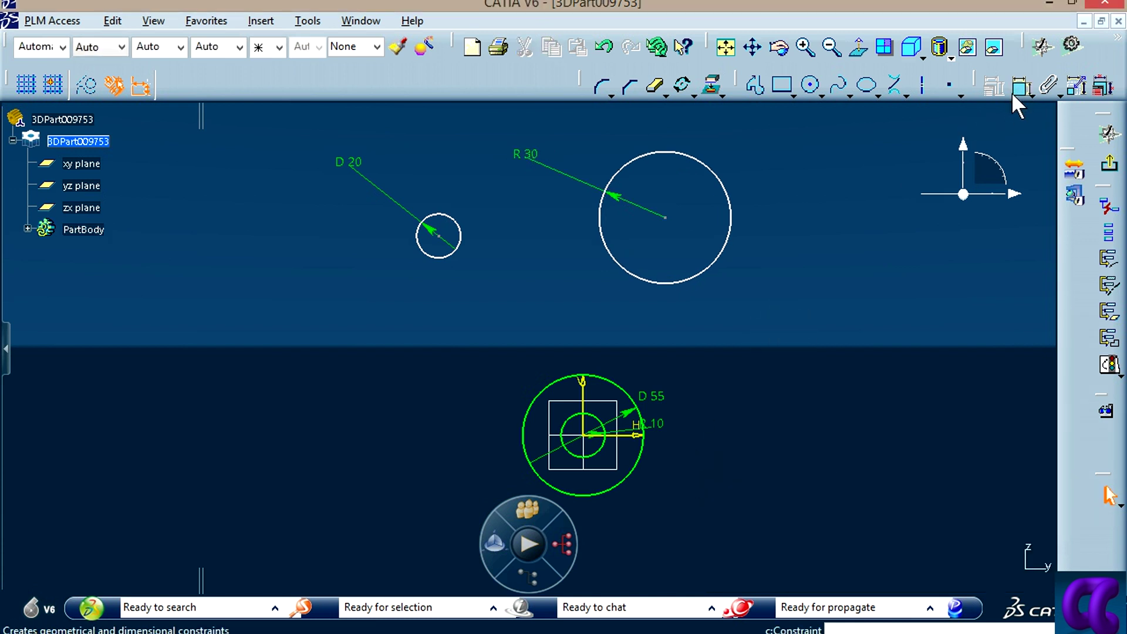
Step: Make the two upper circles concentric with a coincidence constraint
click(1013, 88)
click(459, 232)
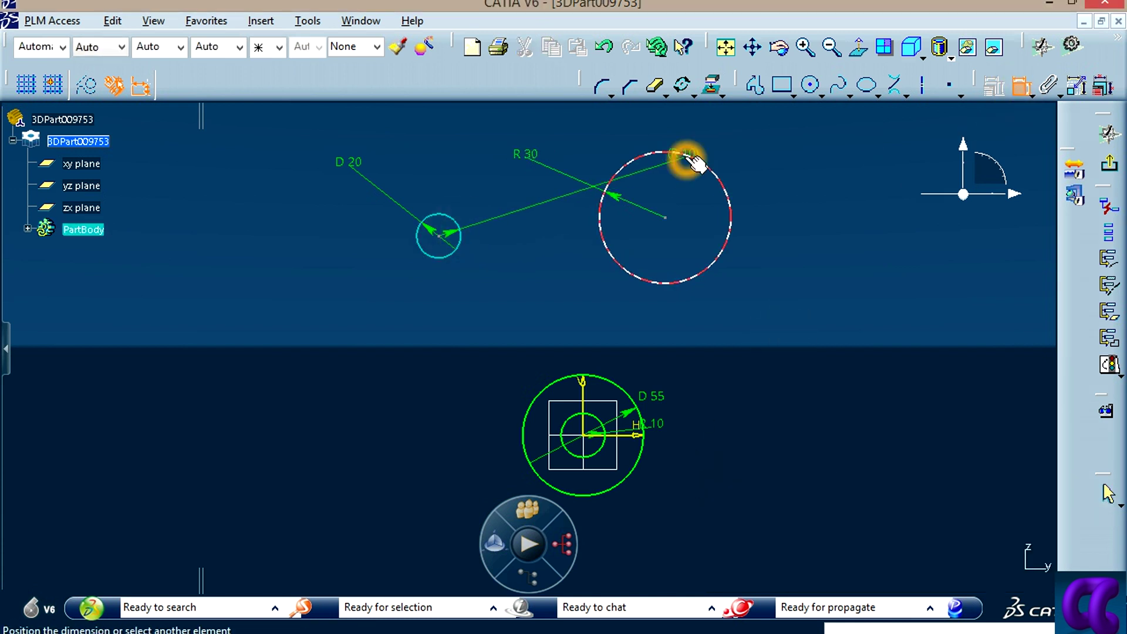
click(693, 160)
right_click(820, 205)
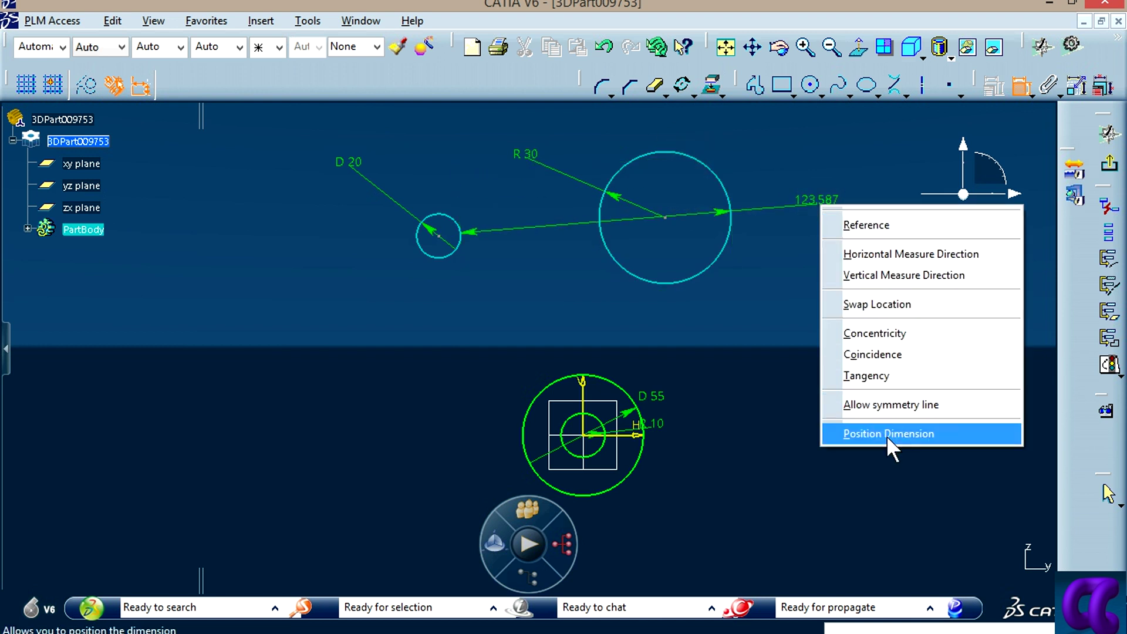
click(898, 353)
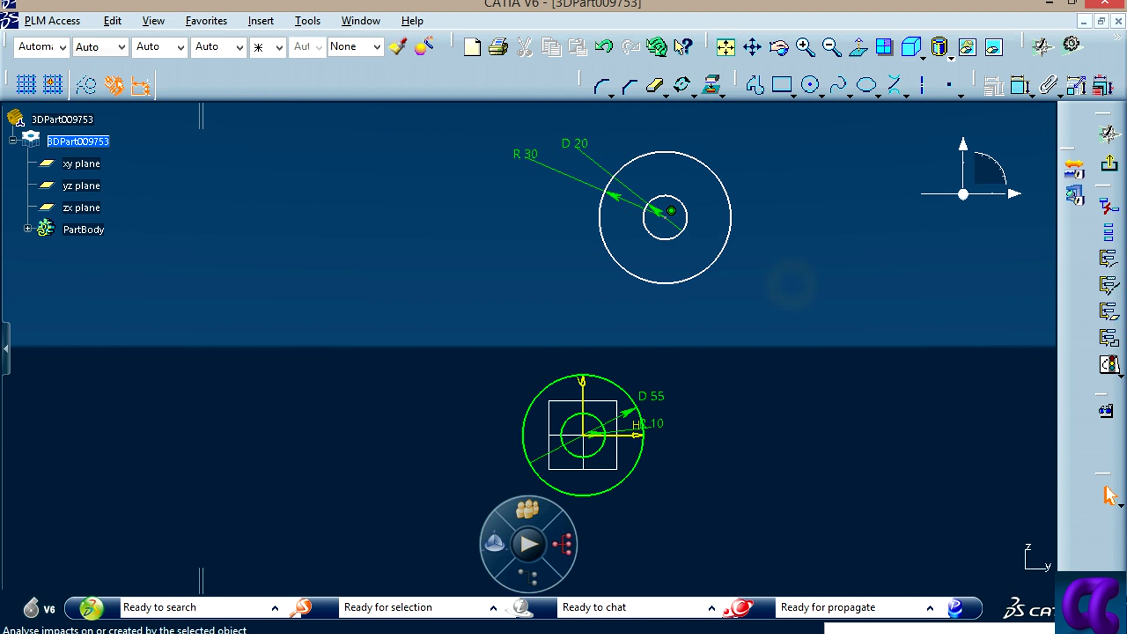
key(alt+Tab)
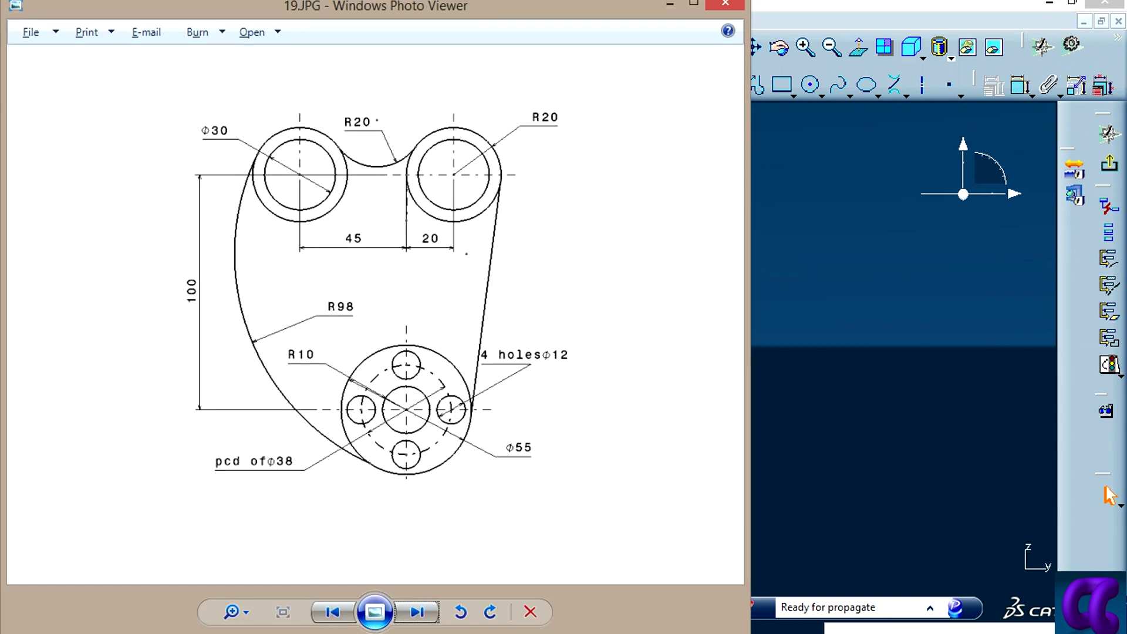
key(alt+Tab)
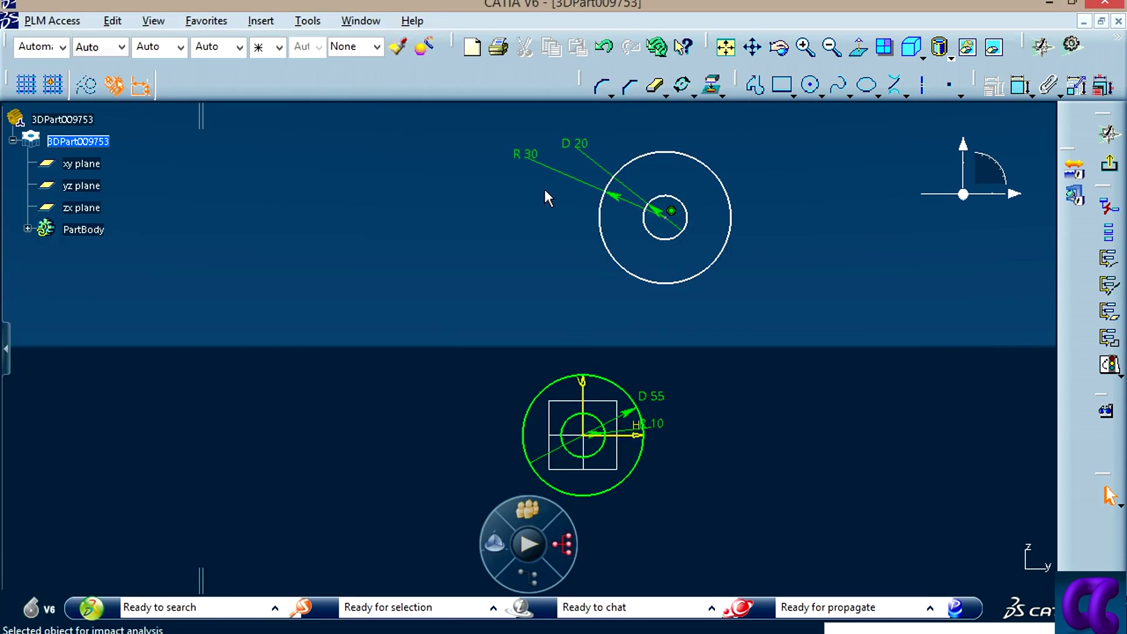
Step: Change the inner dimension to R 20 and the outer one to D 30 mm
click(584, 146)
double_click(574, 144)
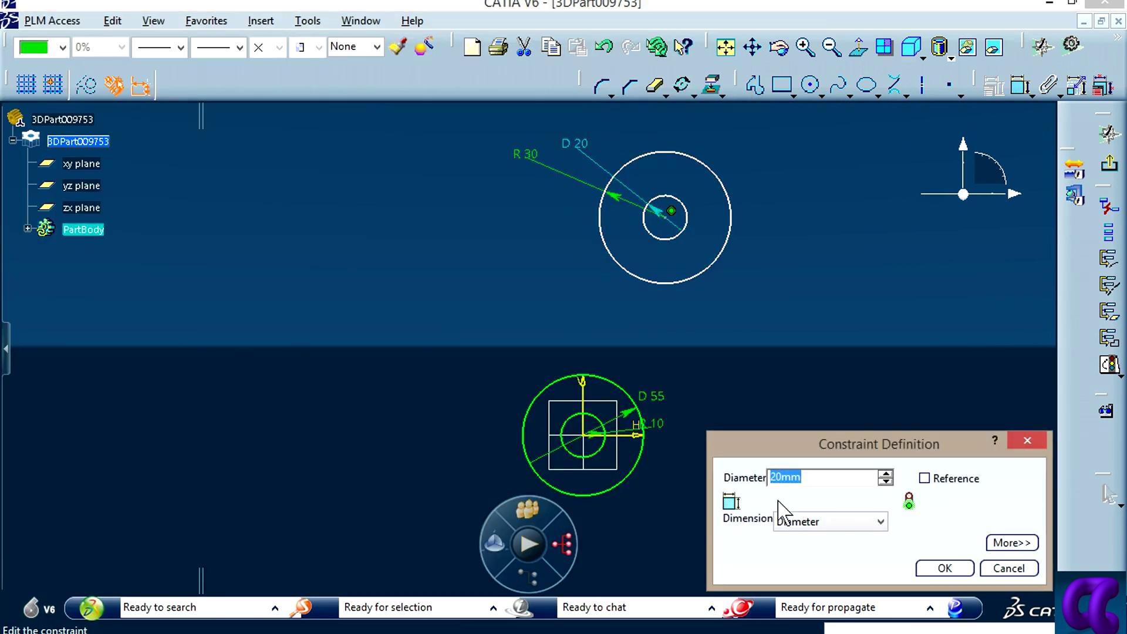
click(794, 521)
double_click(821, 477)
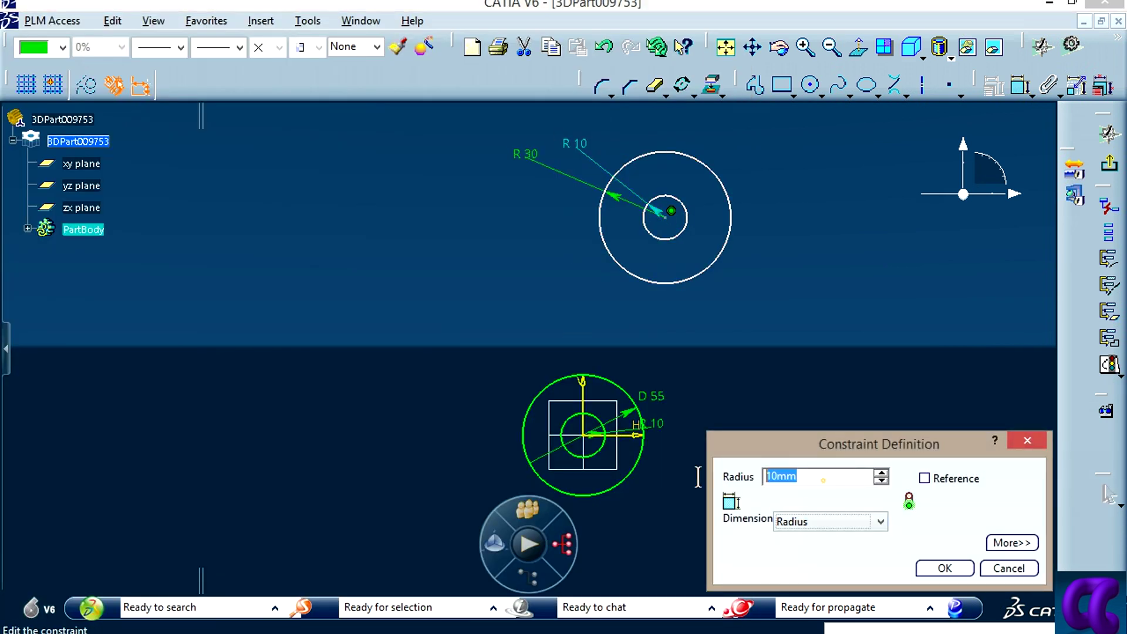
key(Return)
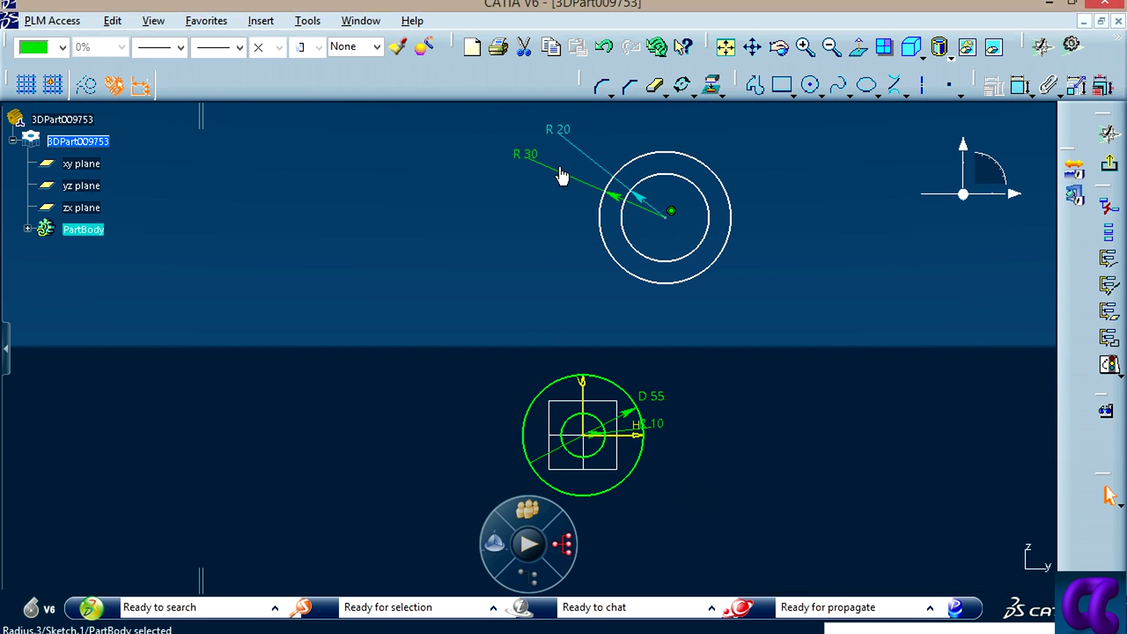
double_click(526, 154)
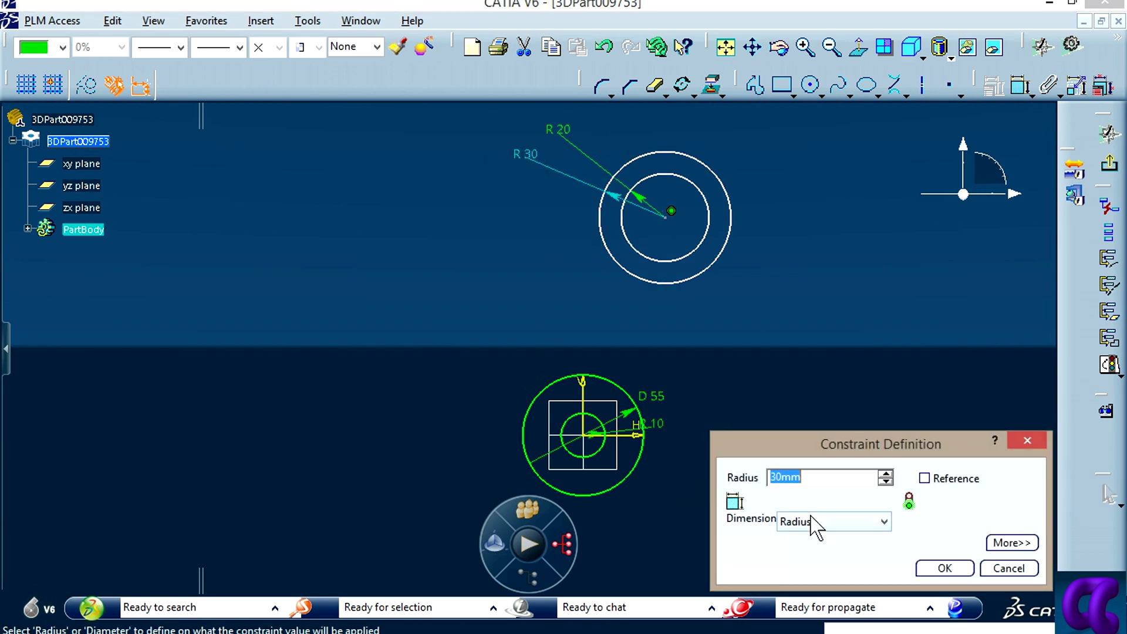
click(795, 521)
click(805, 552)
double_click(827, 476)
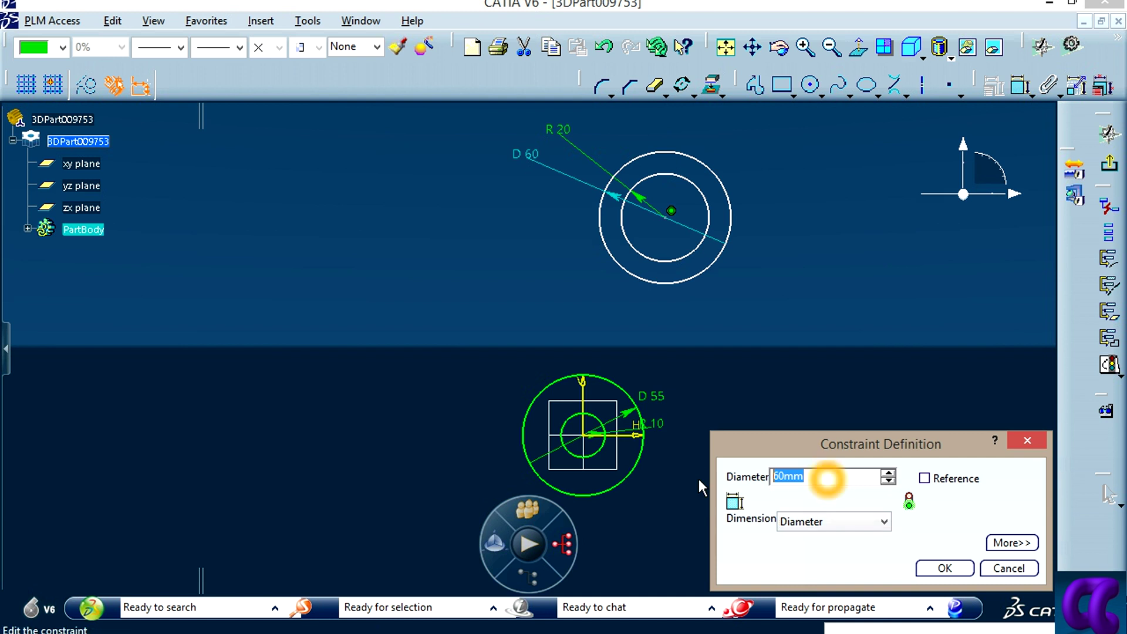
text(30mm)
key(Return)
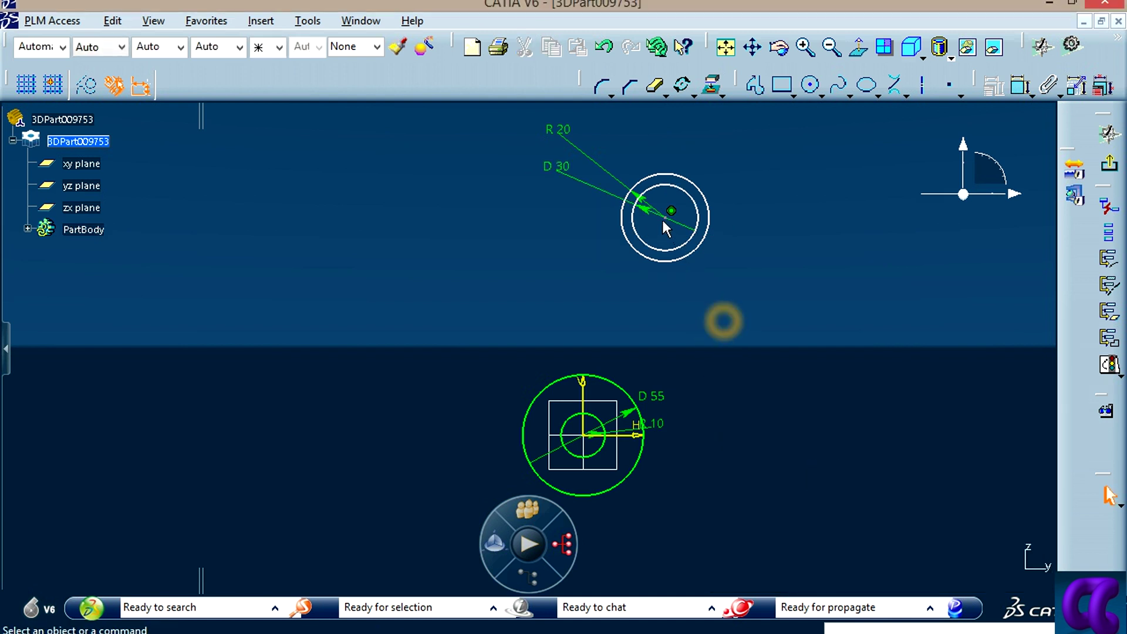
Step: Move the concentric circle pair left and down
mouse_move(664, 218)
mouse_down()
mouse_move(594, 236)
mouse_move(617, 229)
mouse_up()
click(872, 373)
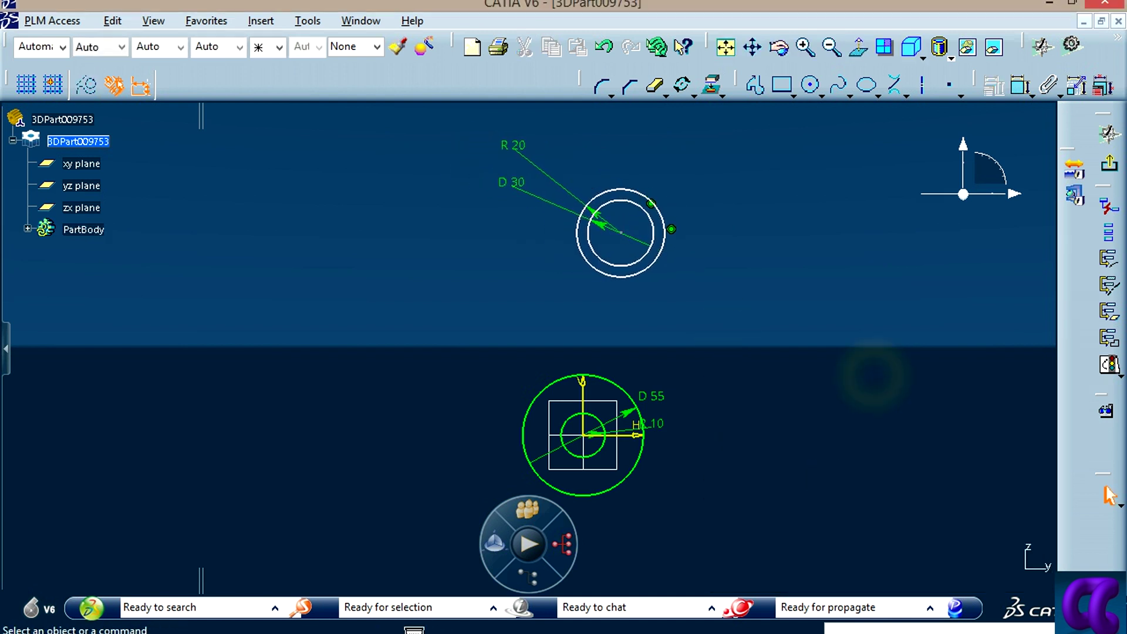
key(alt+Tab)
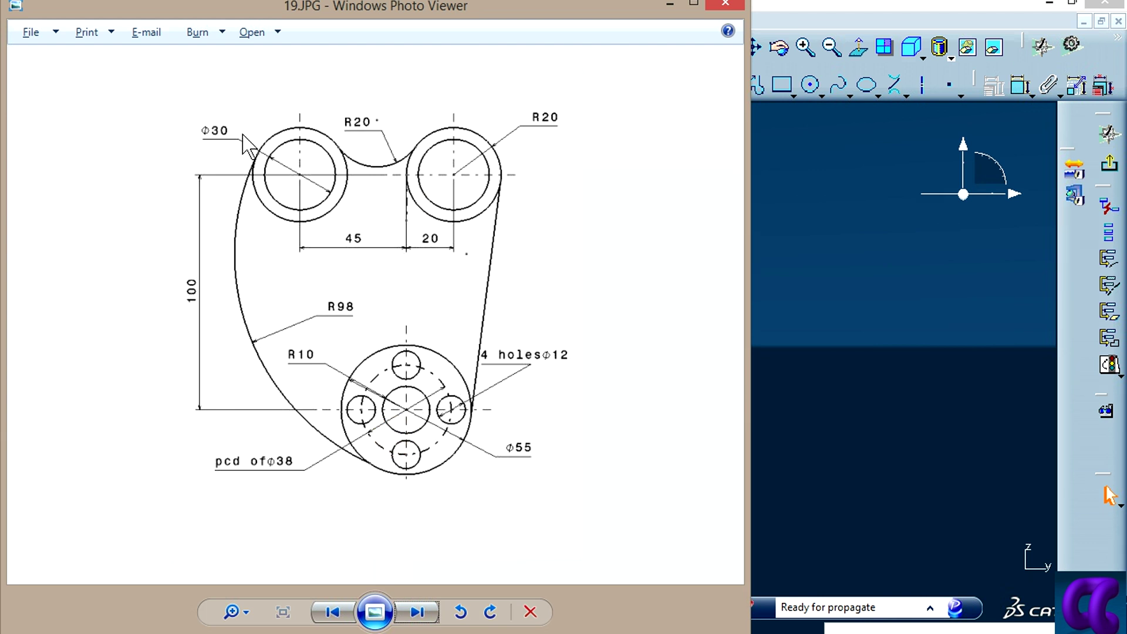
Step: Constrain the upper circles' centre 100 mm above the horizontal axis
key(alt+Tab)
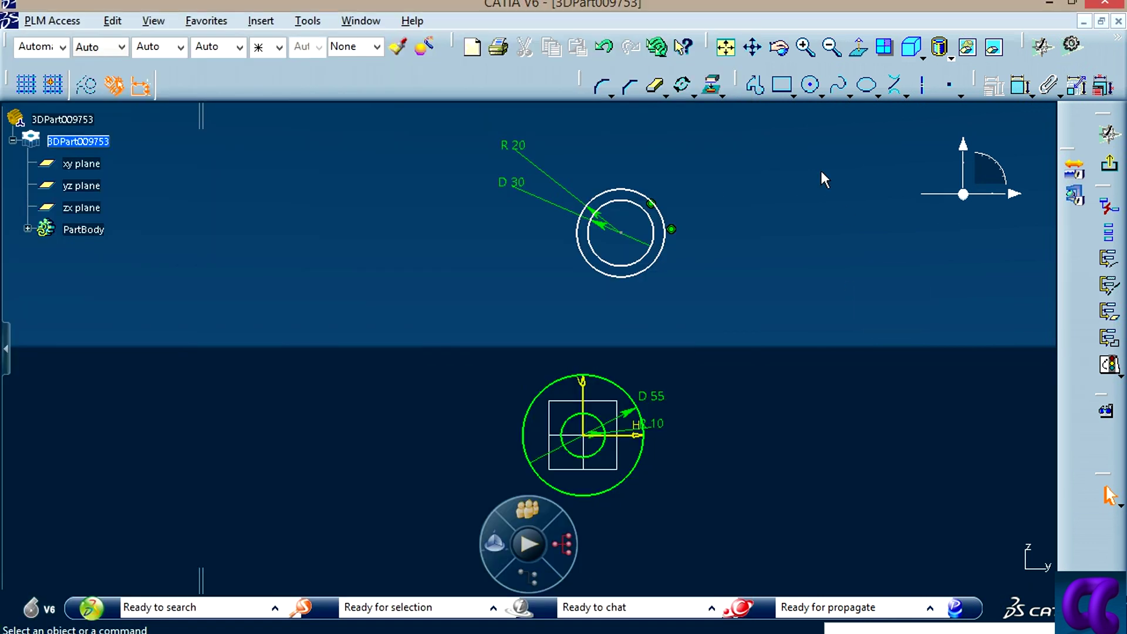
click(1020, 85)
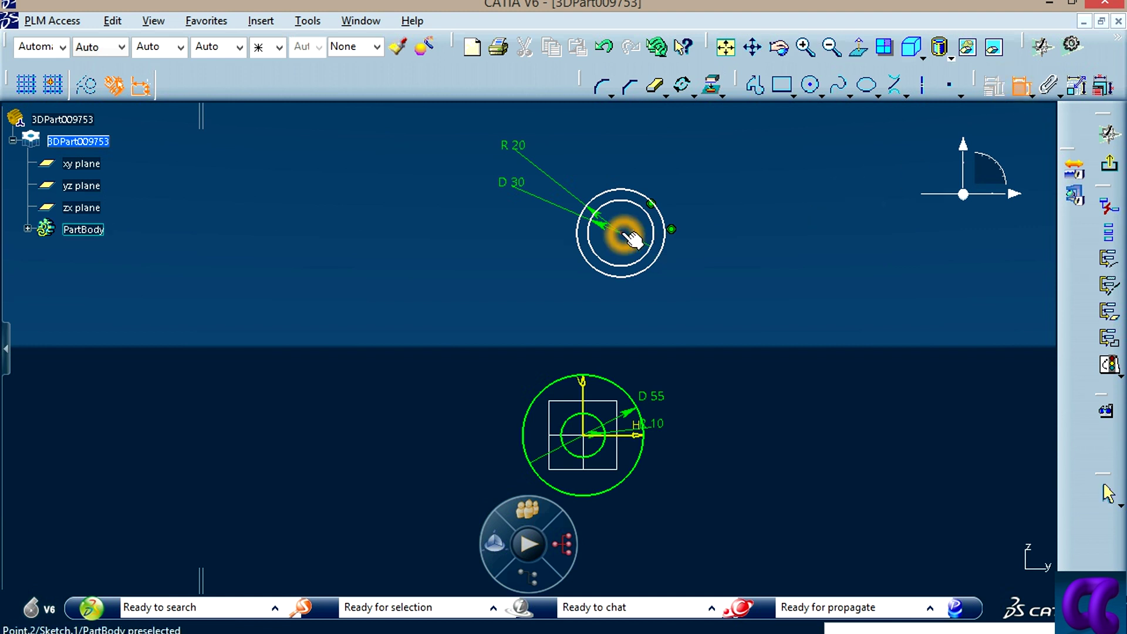
click(620, 232)
click(637, 435)
click(731, 369)
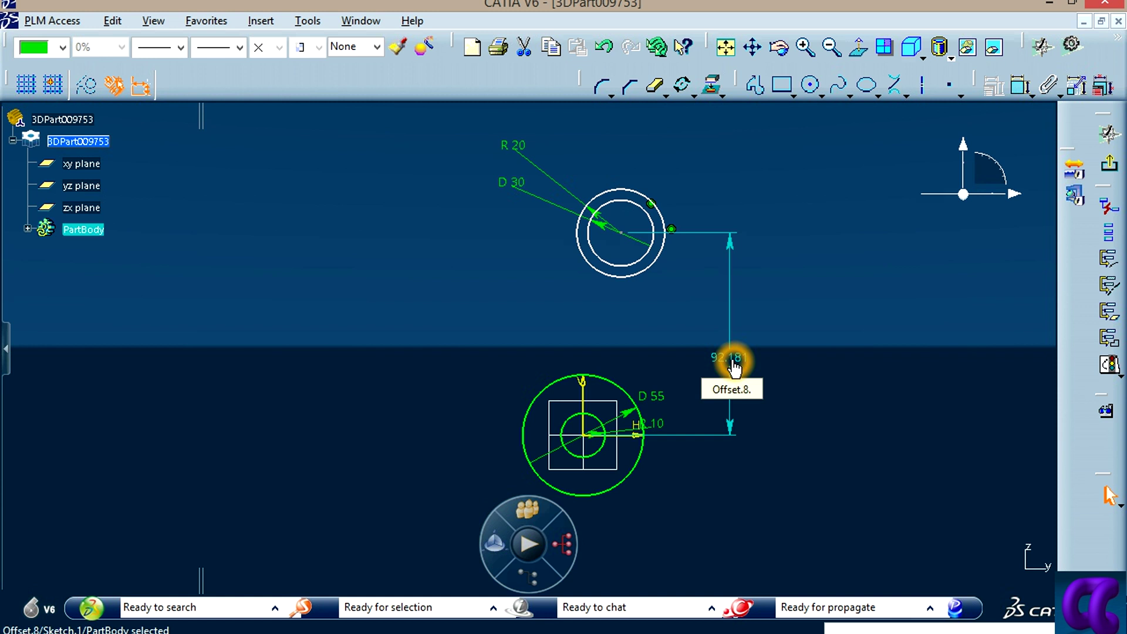
double_click(733, 363)
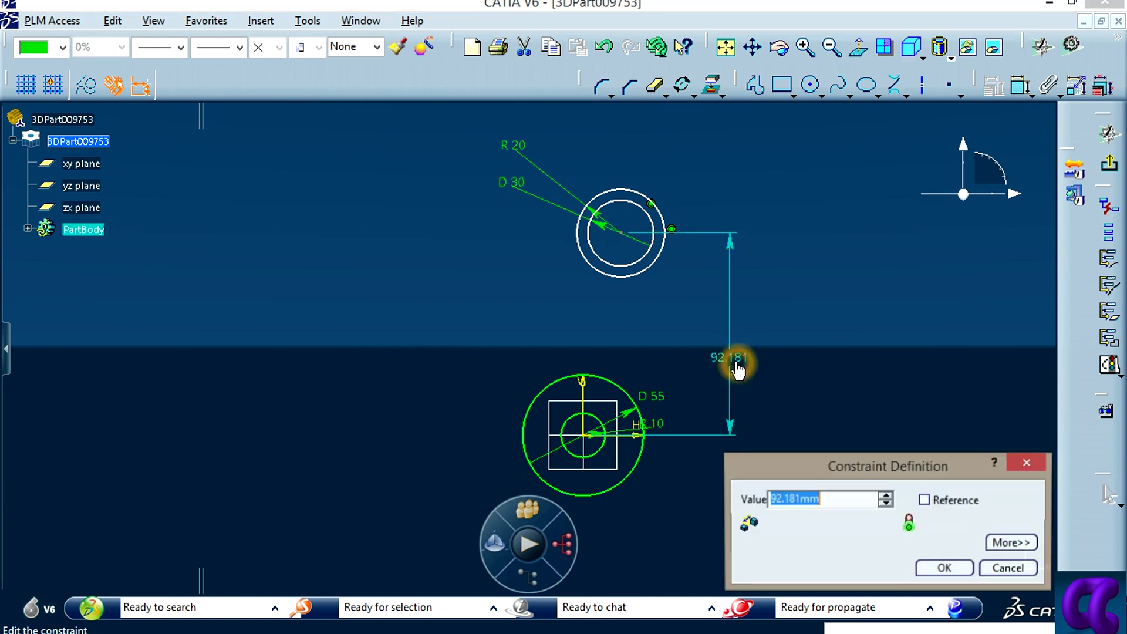
text(100mm)
key(Return)
Step: Reposition the 100 and D 30 dimension labels and compare with the reference drawing
click(824, 296)
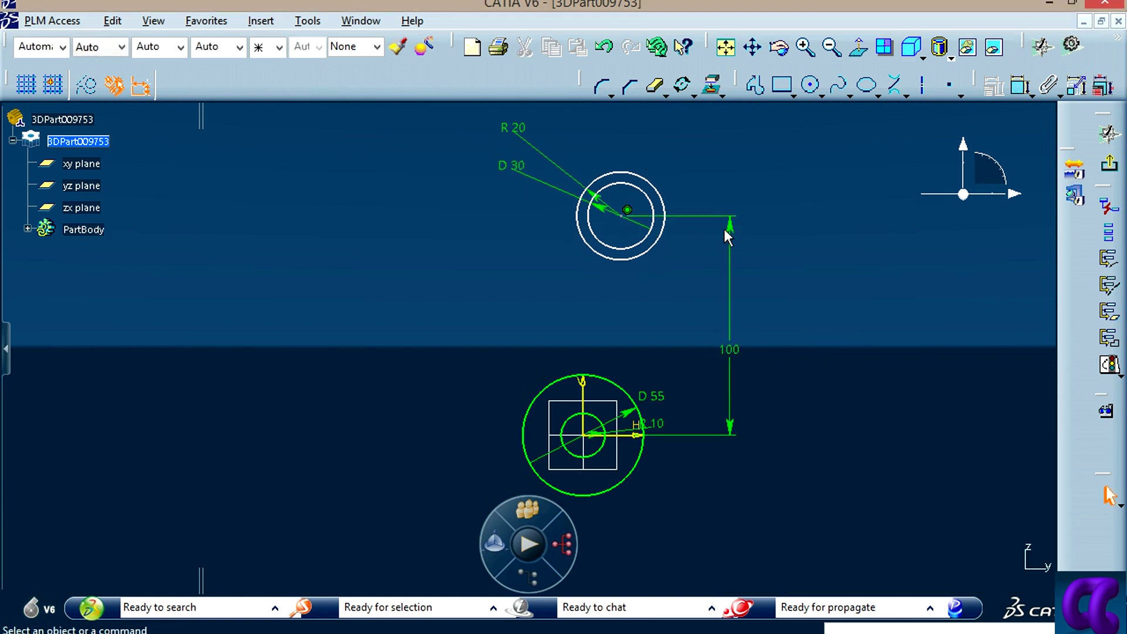
drag(729, 235, 704, 234)
click(775, 287)
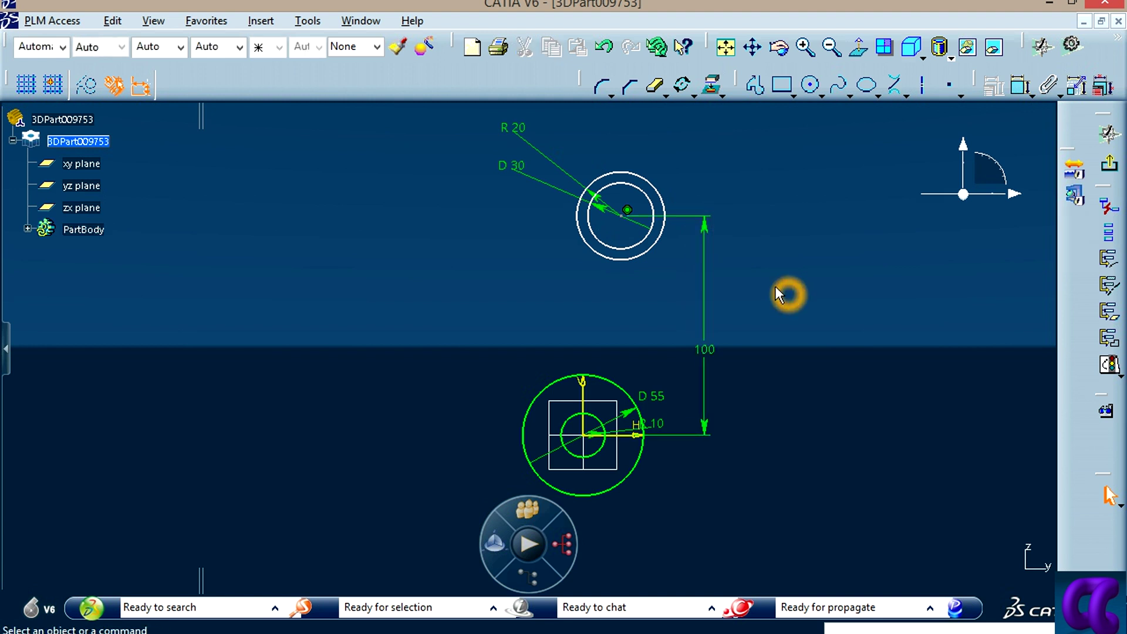
drag(629, 220, 620, 220)
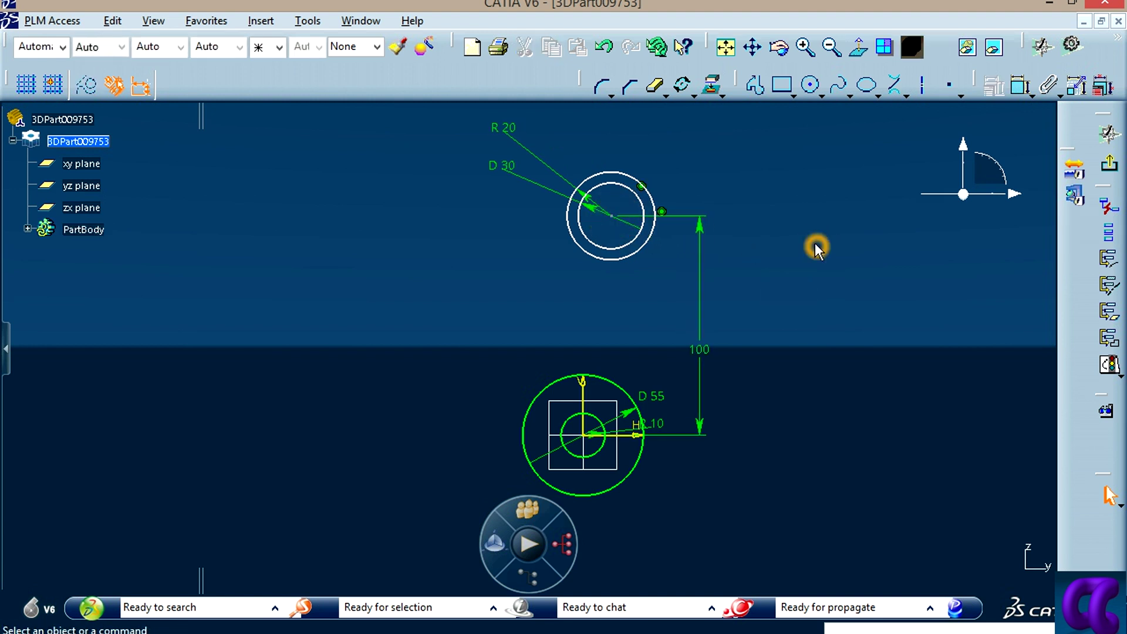
drag(499, 172, 519, 201)
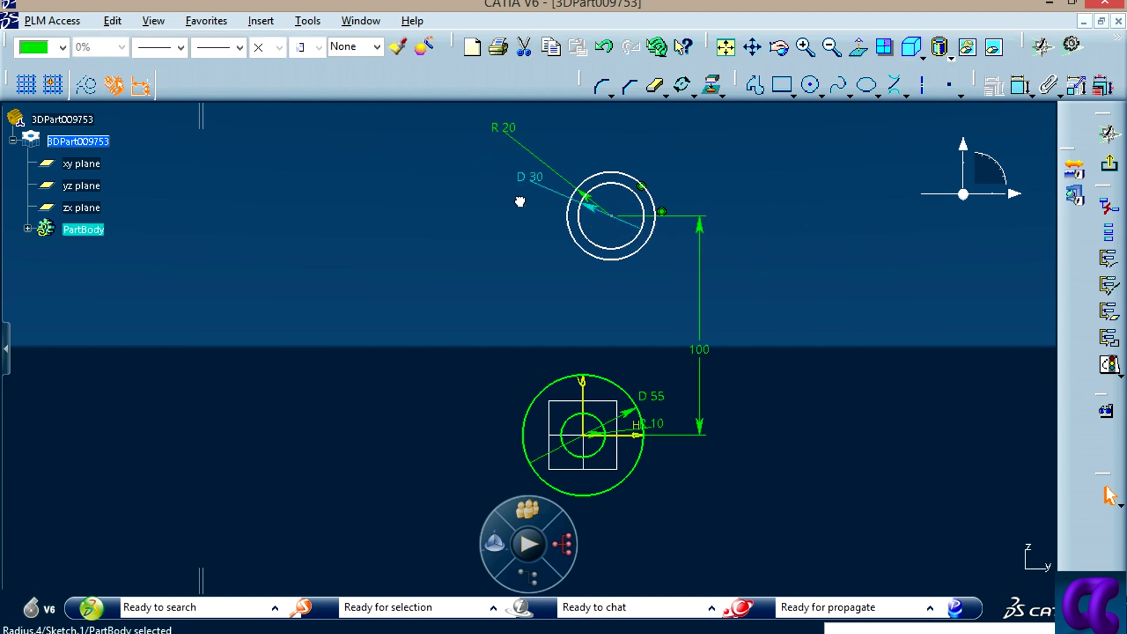
click(863, 264)
click(795, 225)
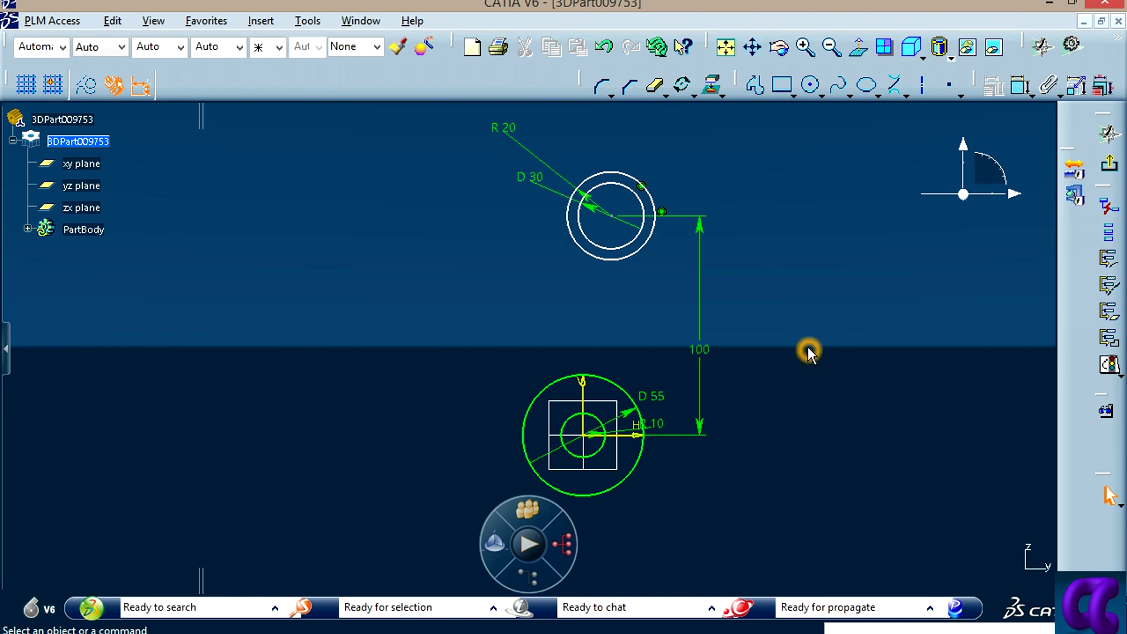
key(alt+Tab)
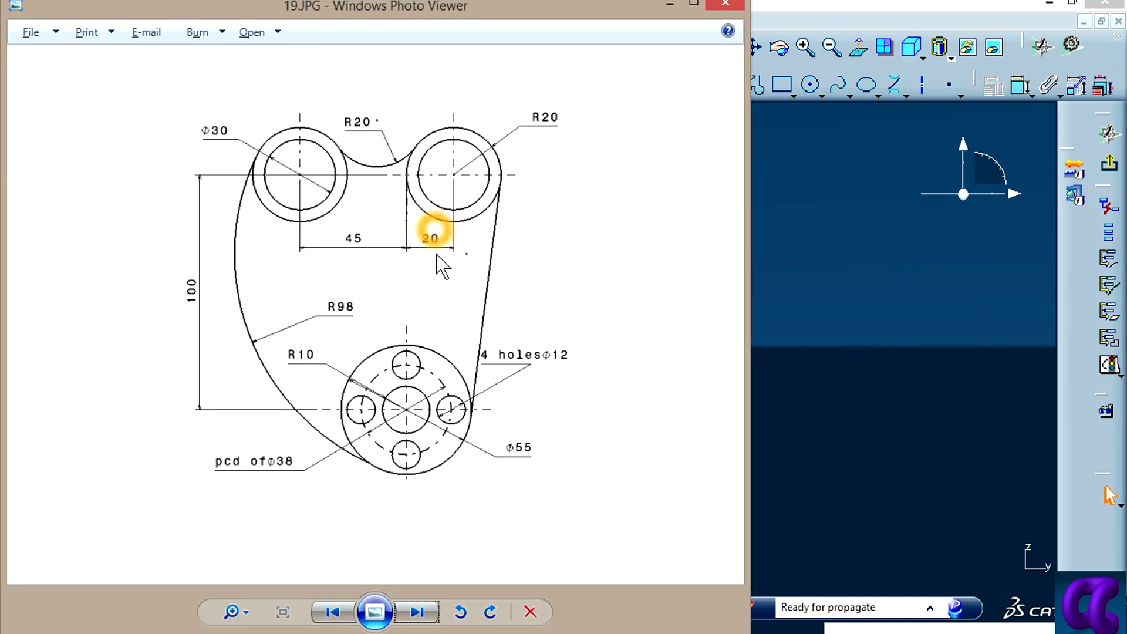
click(847, 296)
click(780, 187)
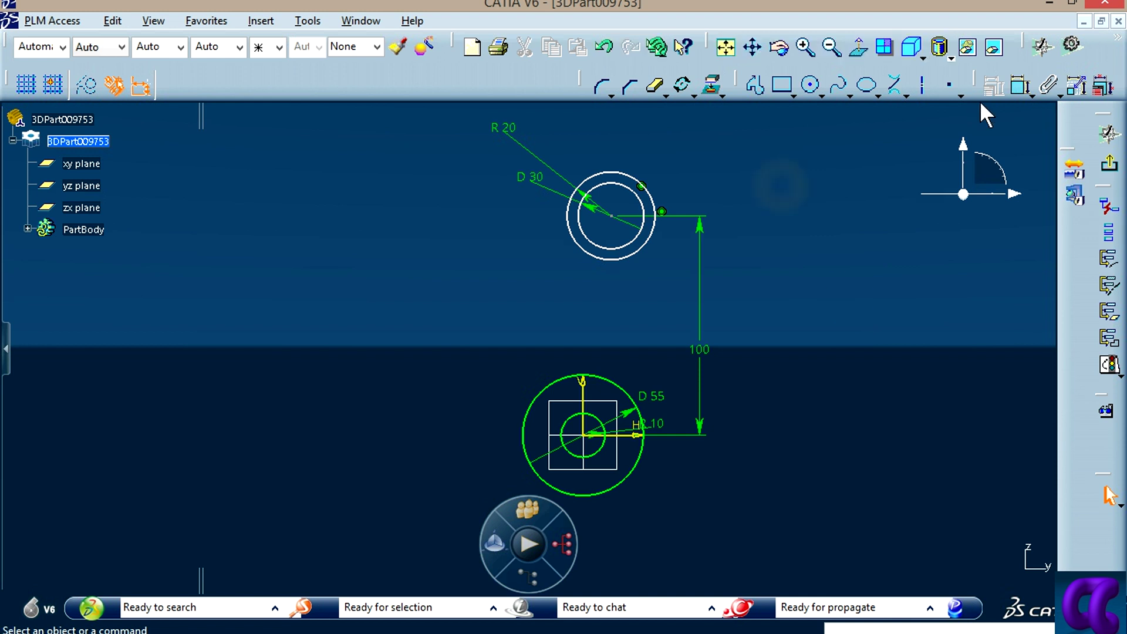
Step: Constrain the upper circles' centre 20 mm from the vertical axis
click(1013, 85)
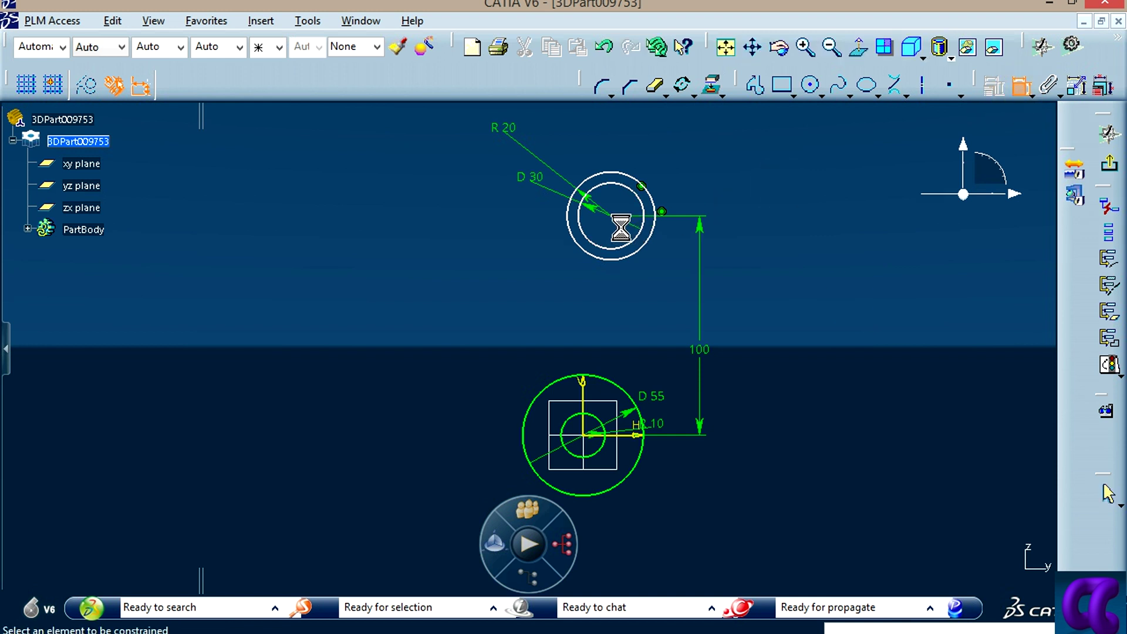
click(591, 408)
click(605, 179)
click(604, 136)
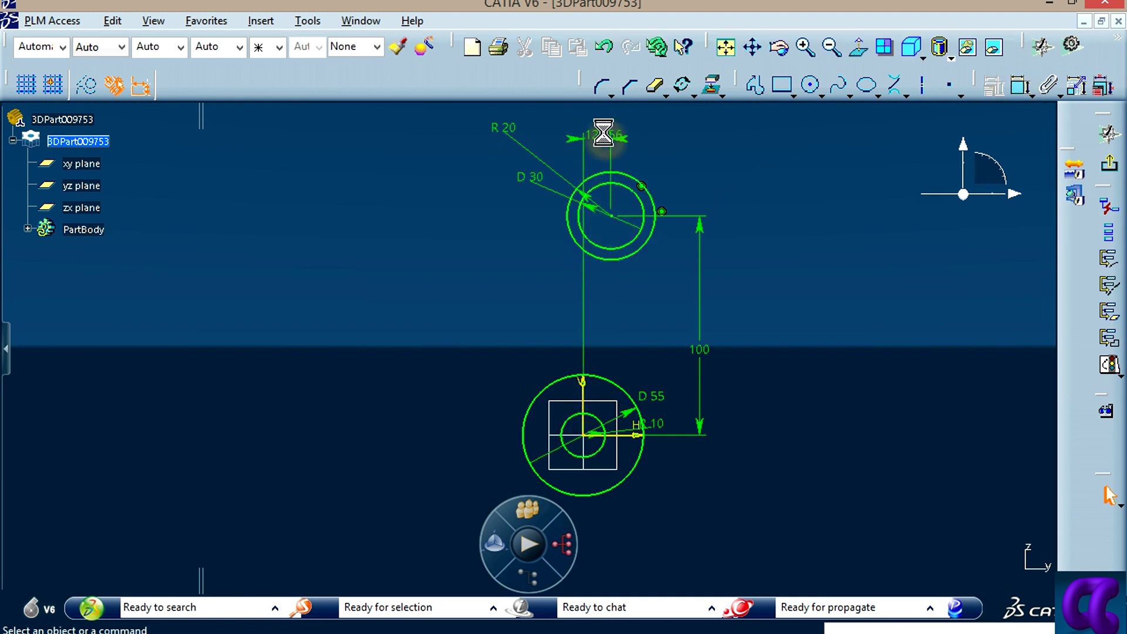
double_click(604, 135)
text(20mm)
key(Return)
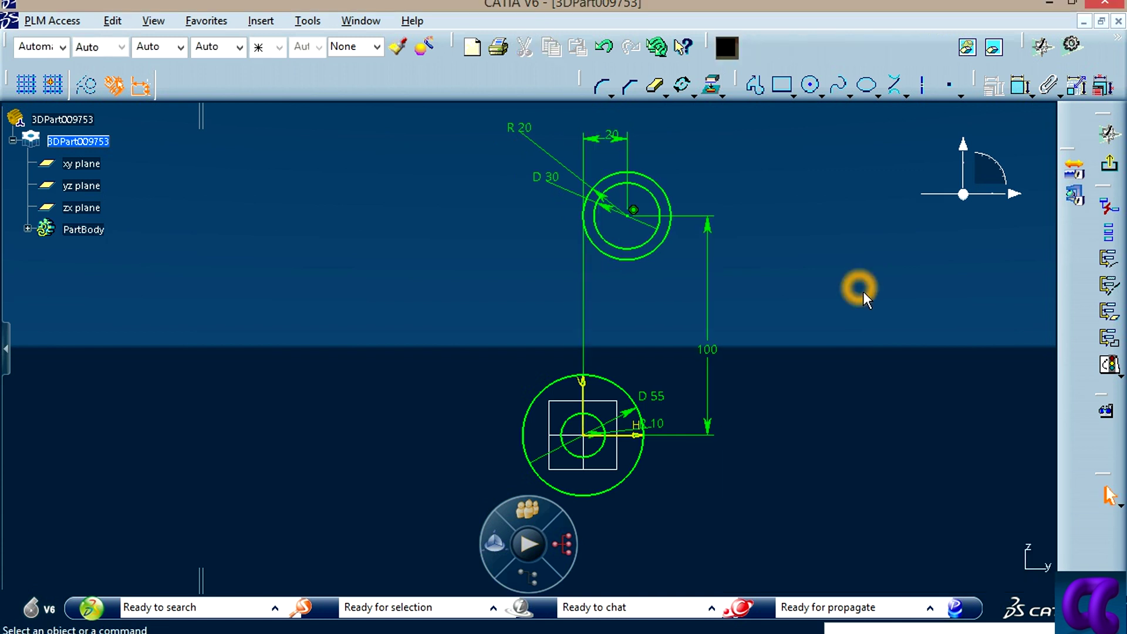
Step: Confirm via Sketch Solving Status that the sketch is iso-constrained
click(1109, 365)
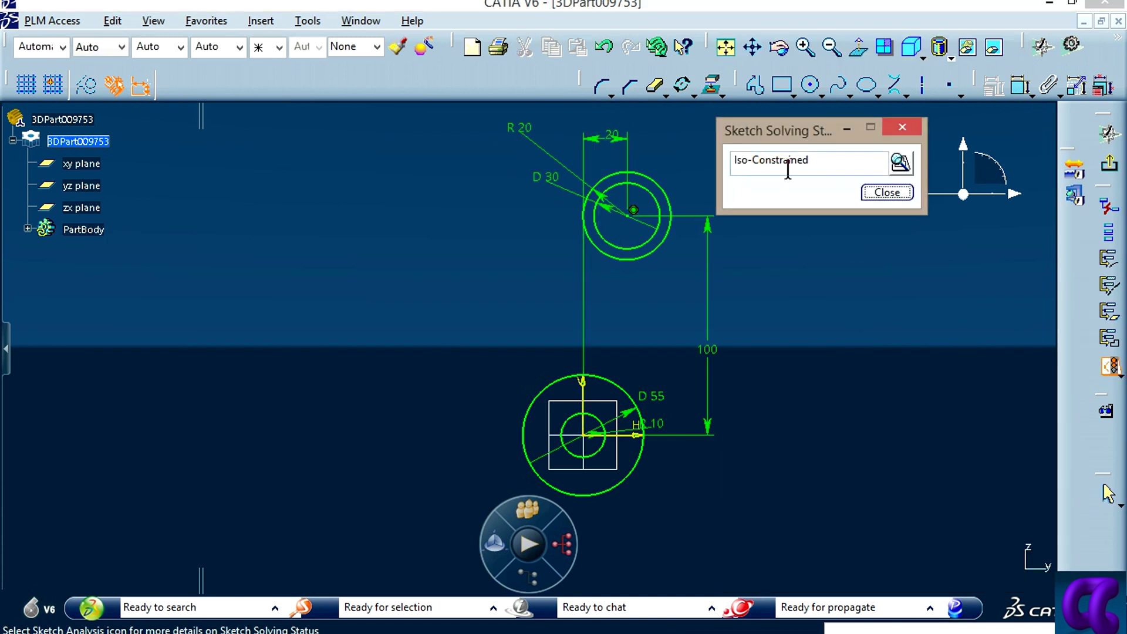
click(886, 194)
middle_drag(493, 332, 780, 359)
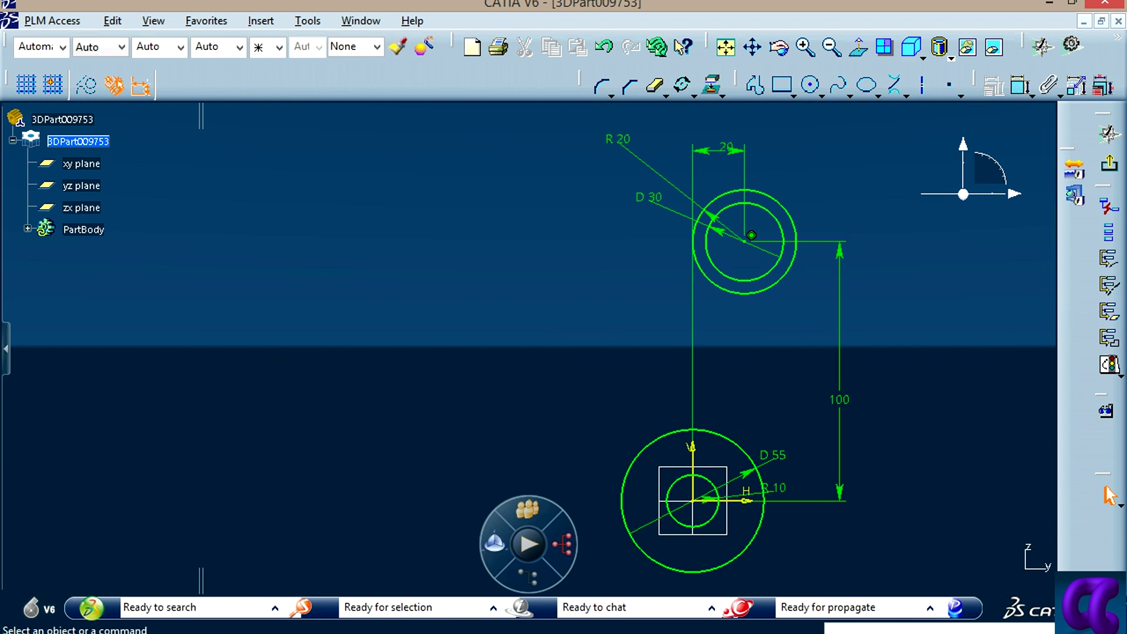
key(alt+Tab)
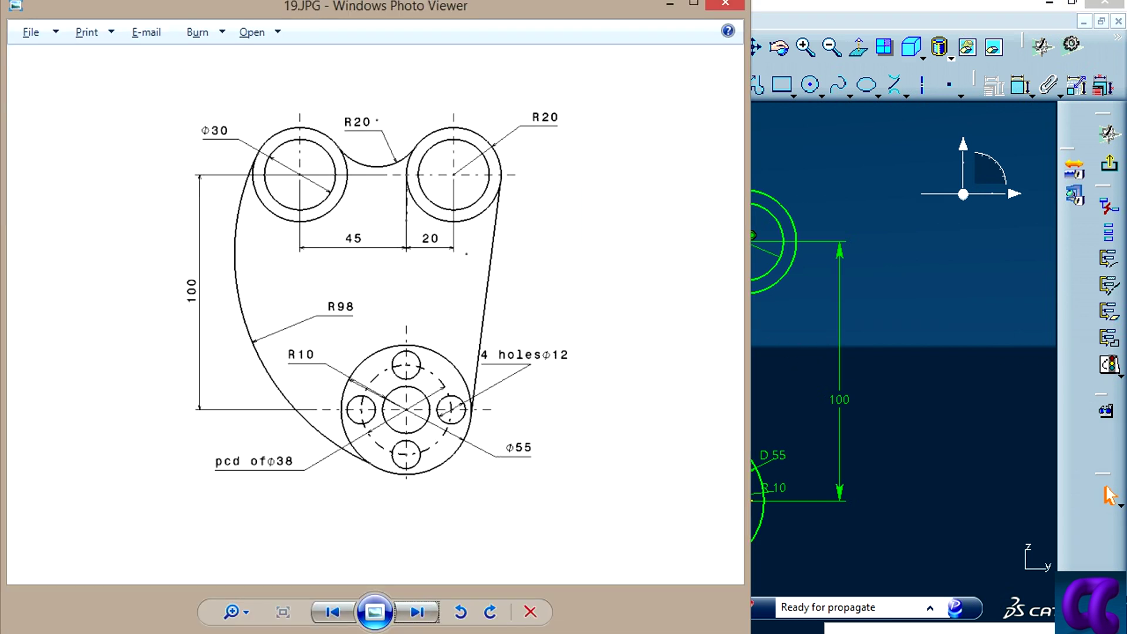
Step: Select the upper circle pair, cancelling an accidentally started circle command
key(alt+Tab)
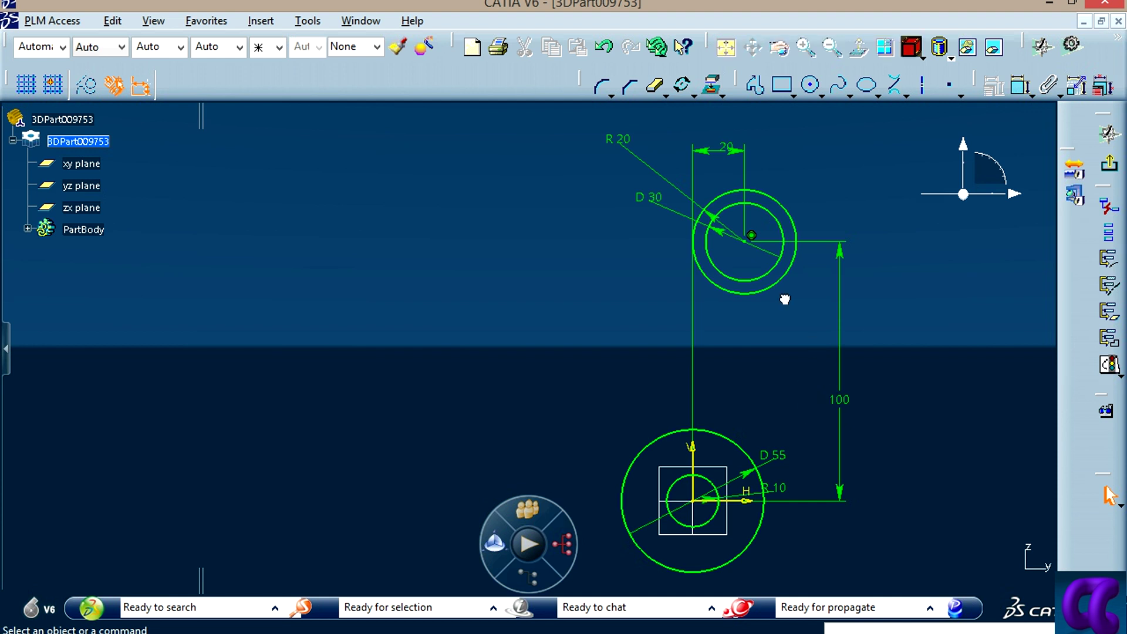
drag(809, 335, 644, 170)
click(711, 85)
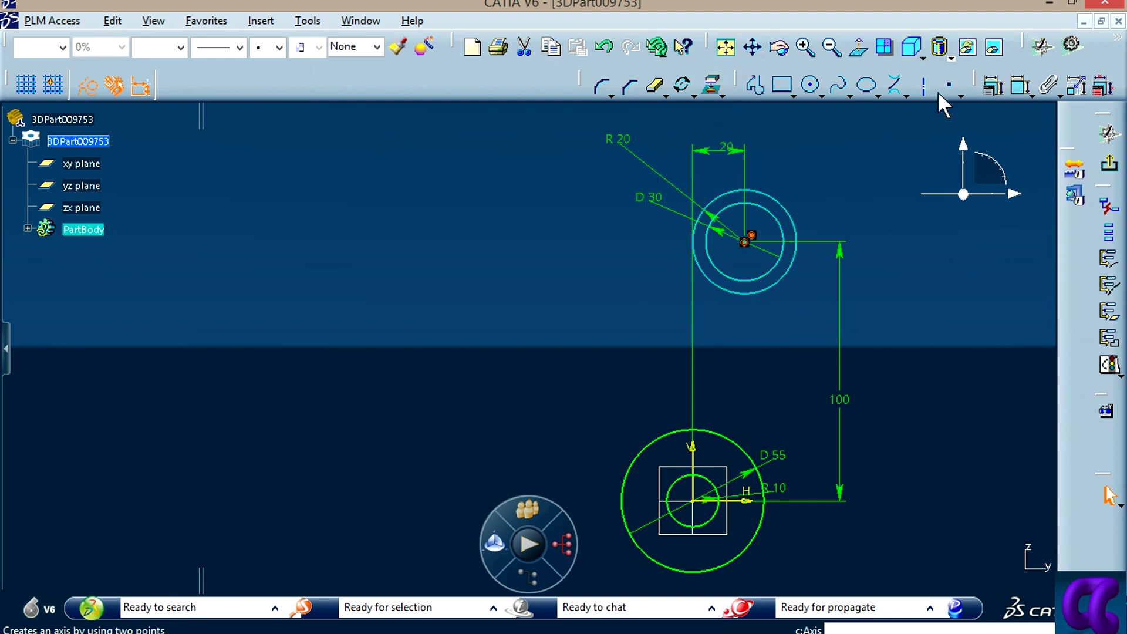
click(814, 90)
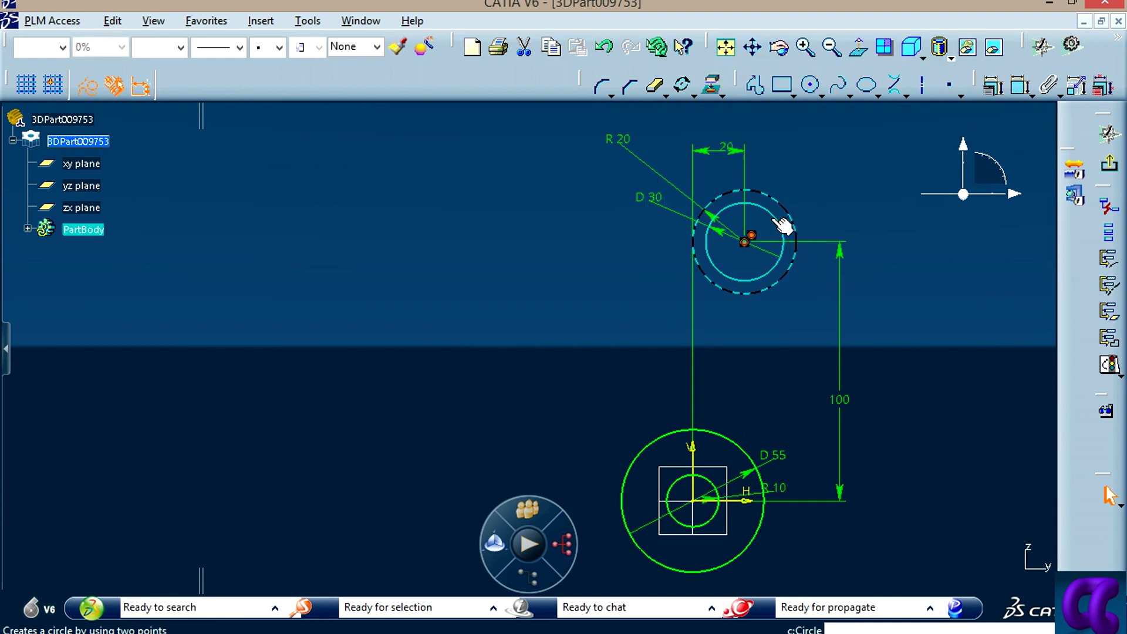
key(Escape)
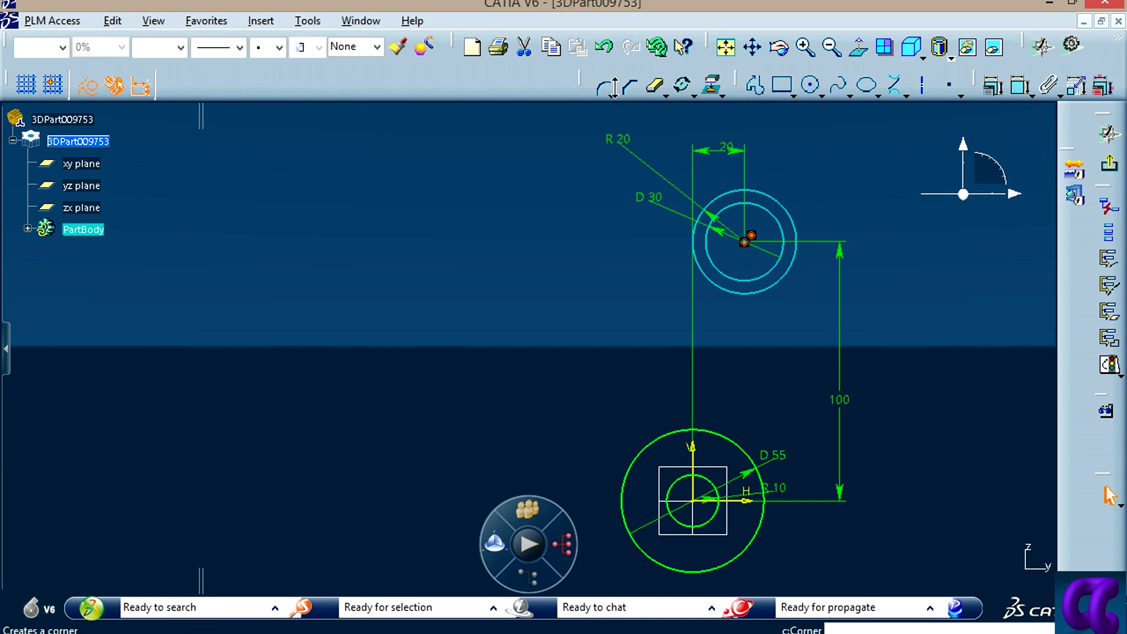
Step: Translate a duplicate of the circle pair to the left
click(694, 93)
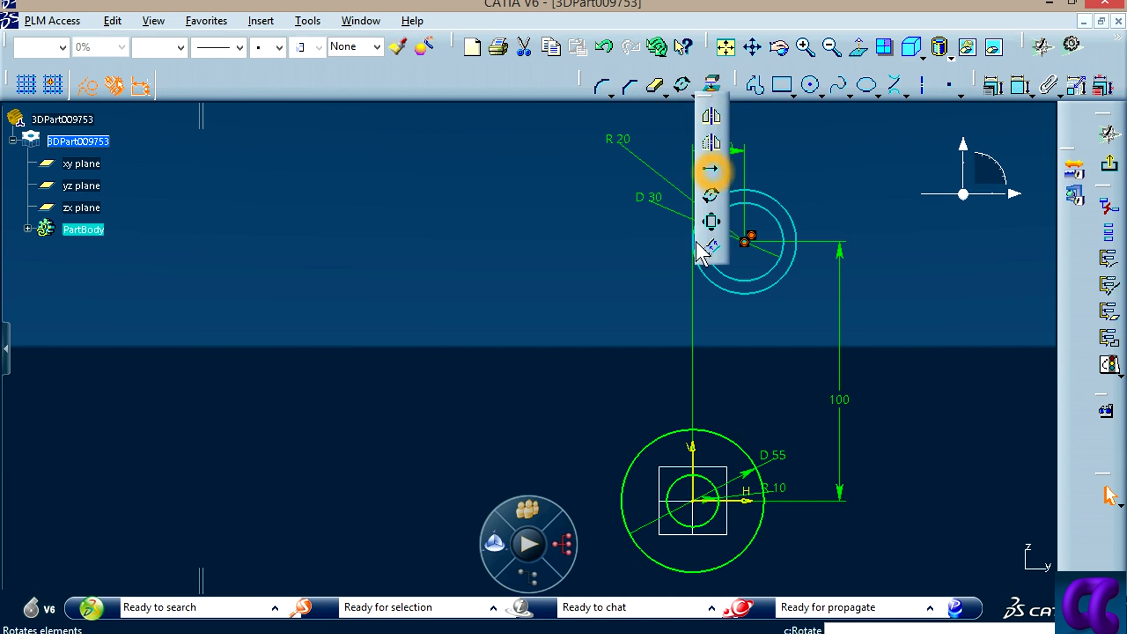
click(711, 176)
click(744, 241)
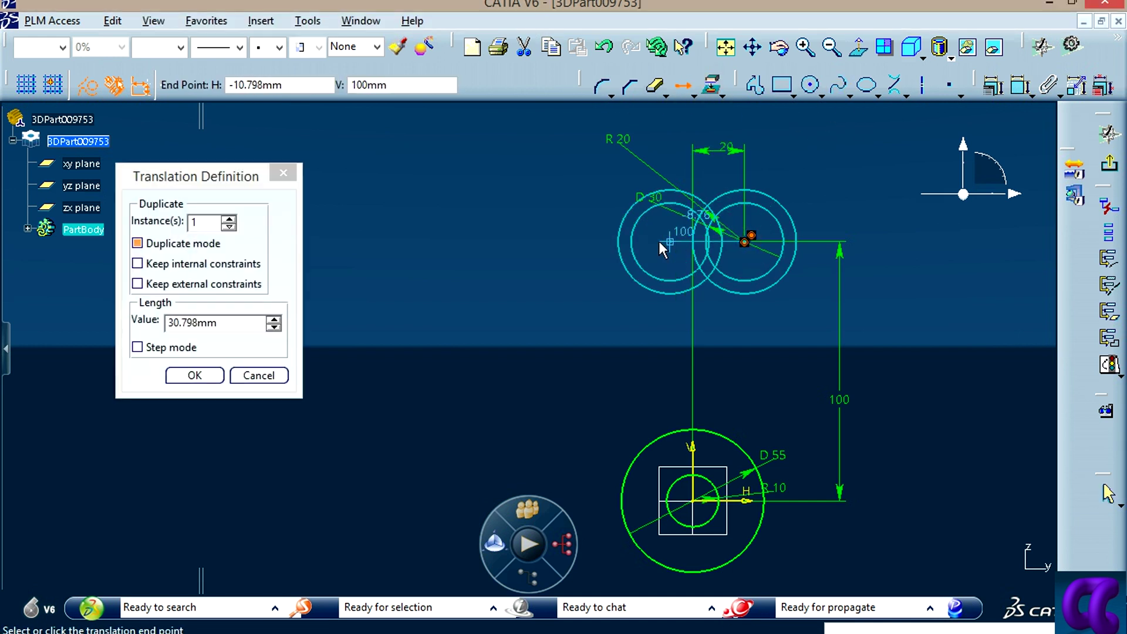
click(534, 240)
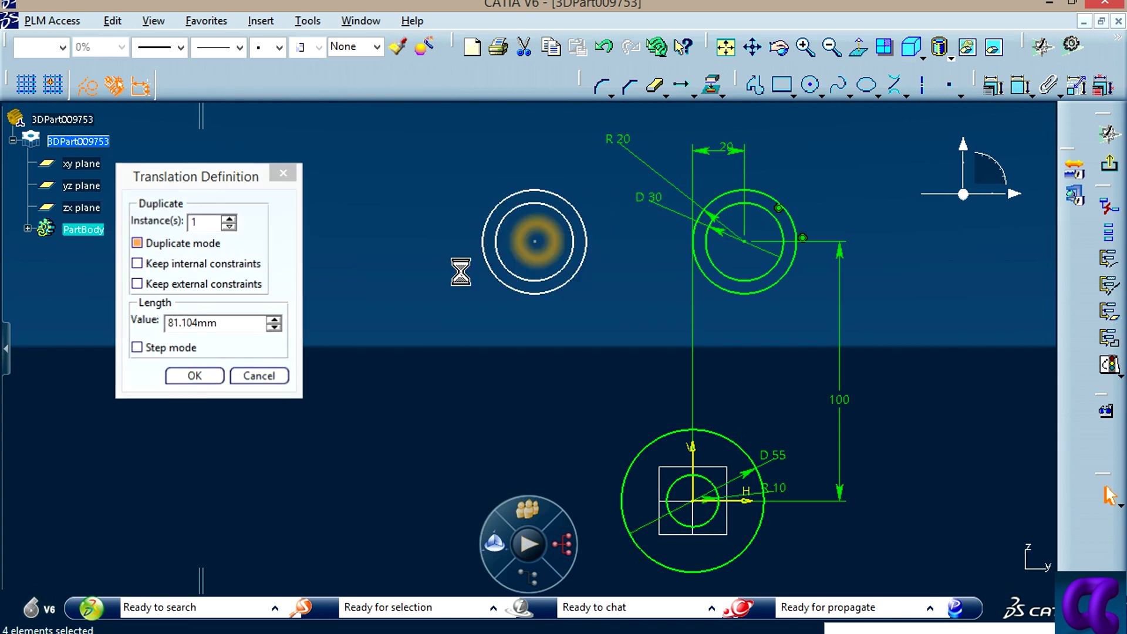
click(383, 356)
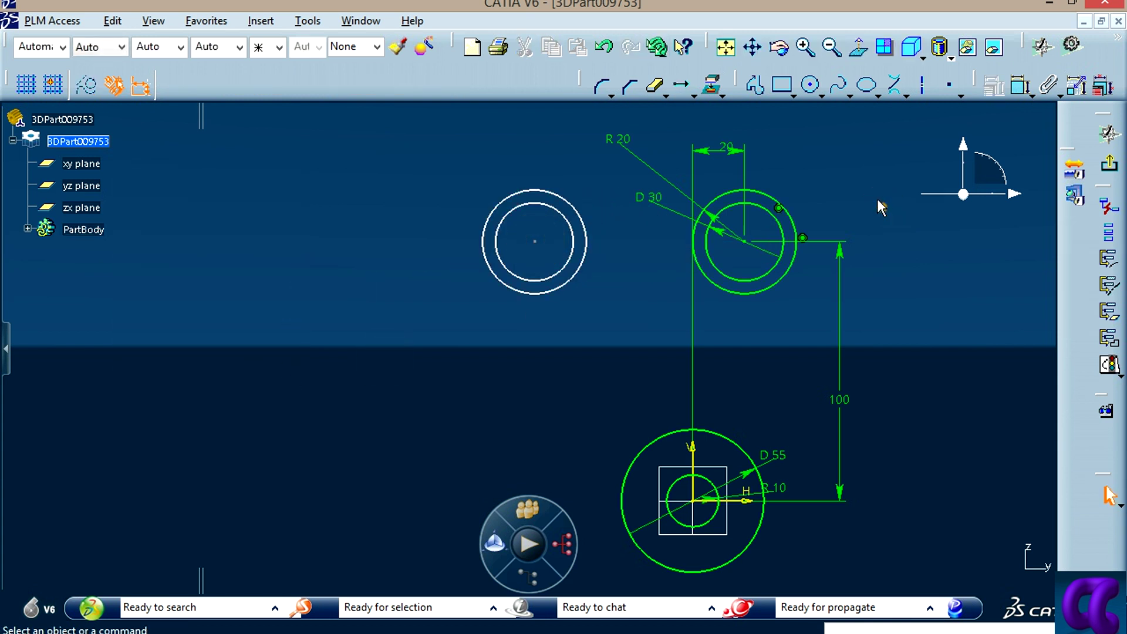
Step: Abandon dimensioning the copied circles and delete the faulty copy
click(1020, 87)
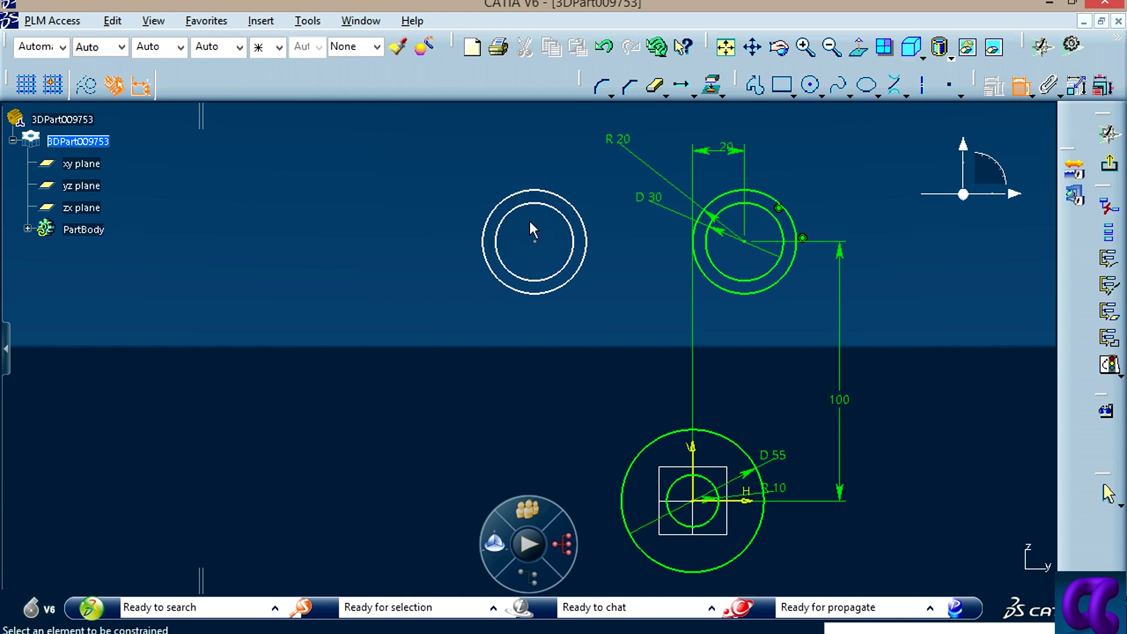
drag(606, 348, 443, 176)
click(578, 214)
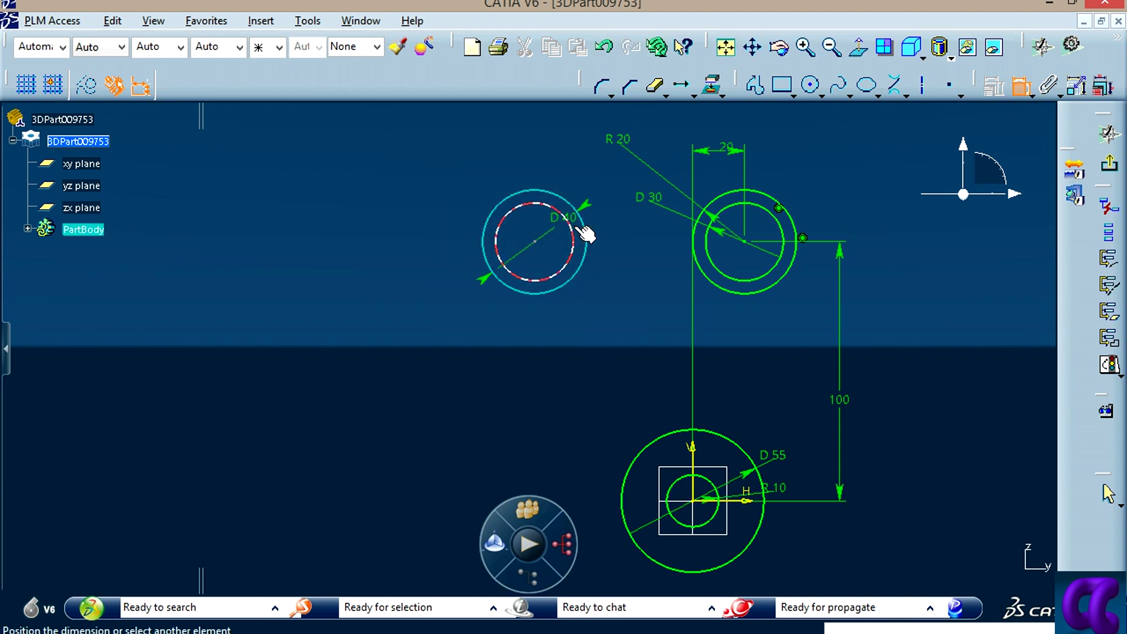
click(1014, 93)
click(578, 214)
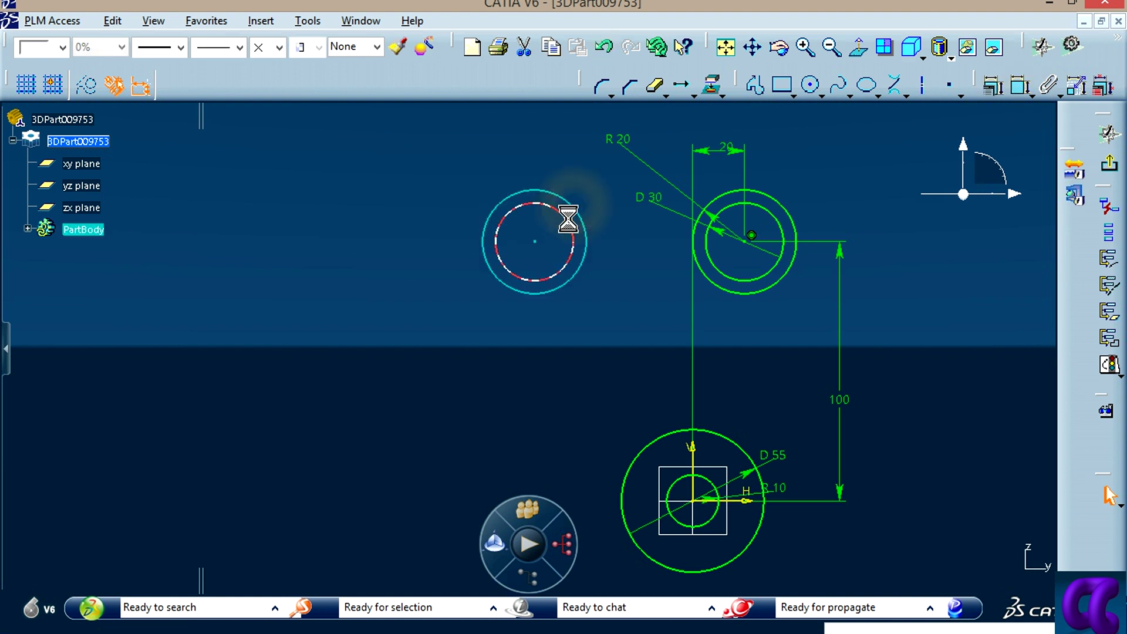
key(Delete)
Step: Duplicate the circle pair leftward at the same height, keeping internal and external constraints
drag(847, 164, 623, 317)
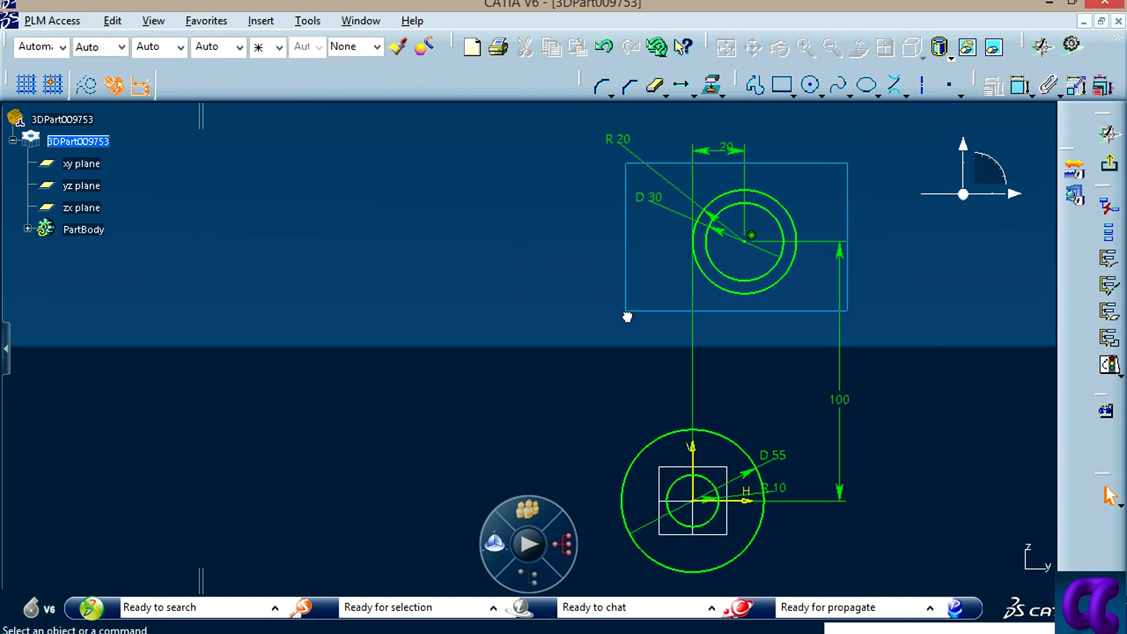
click(696, 93)
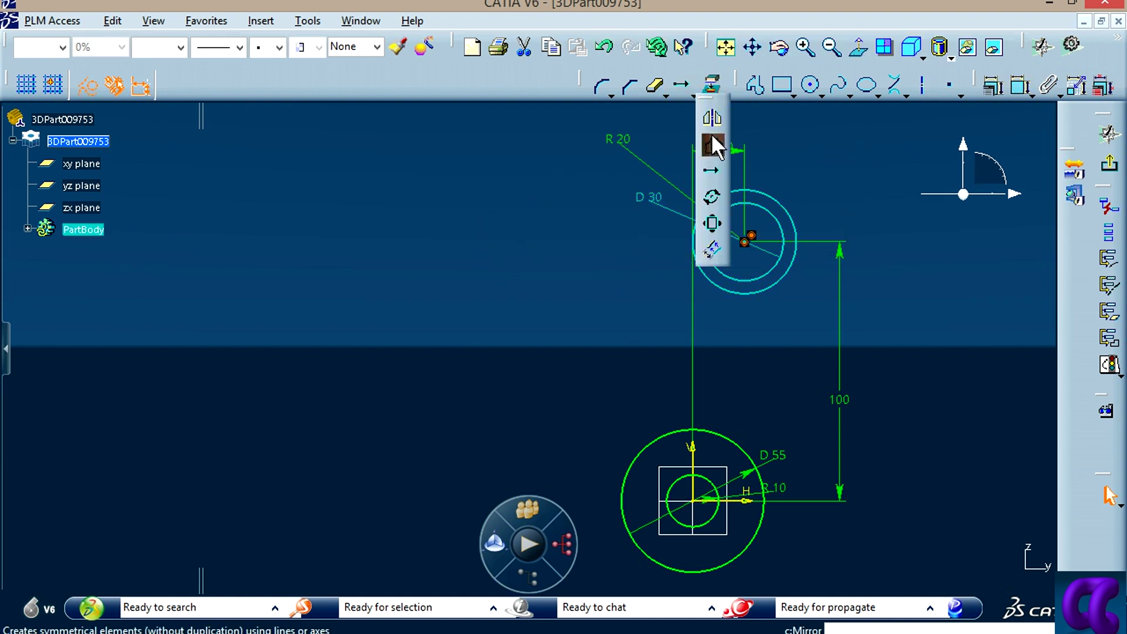
click(712, 194)
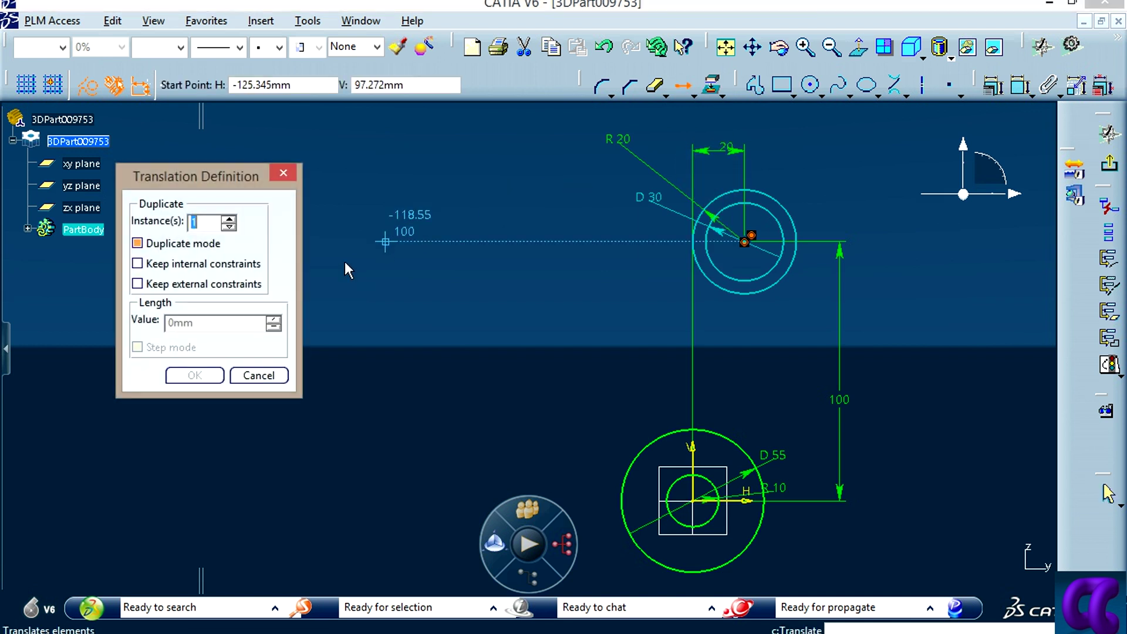
click(141, 264)
click(138, 285)
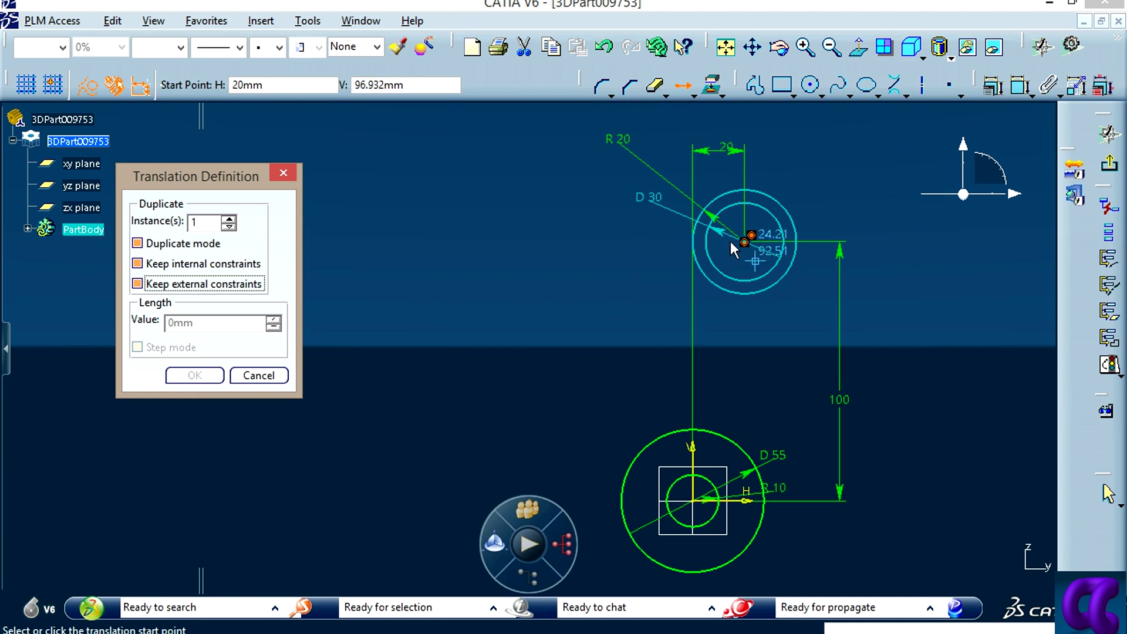
click(748, 241)
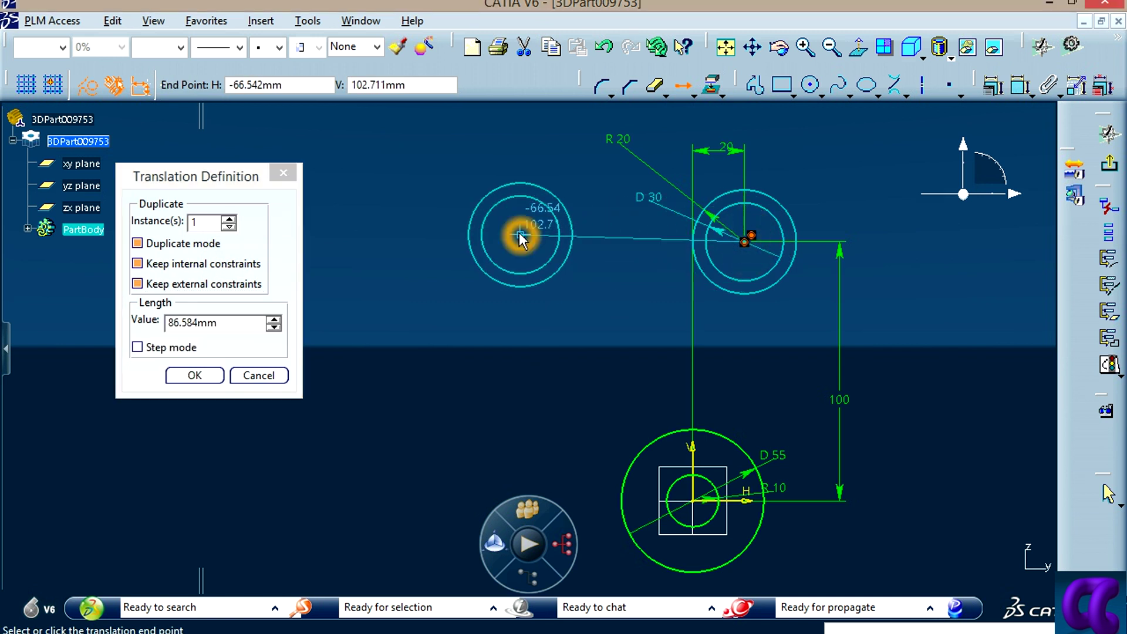
click(515, 242)
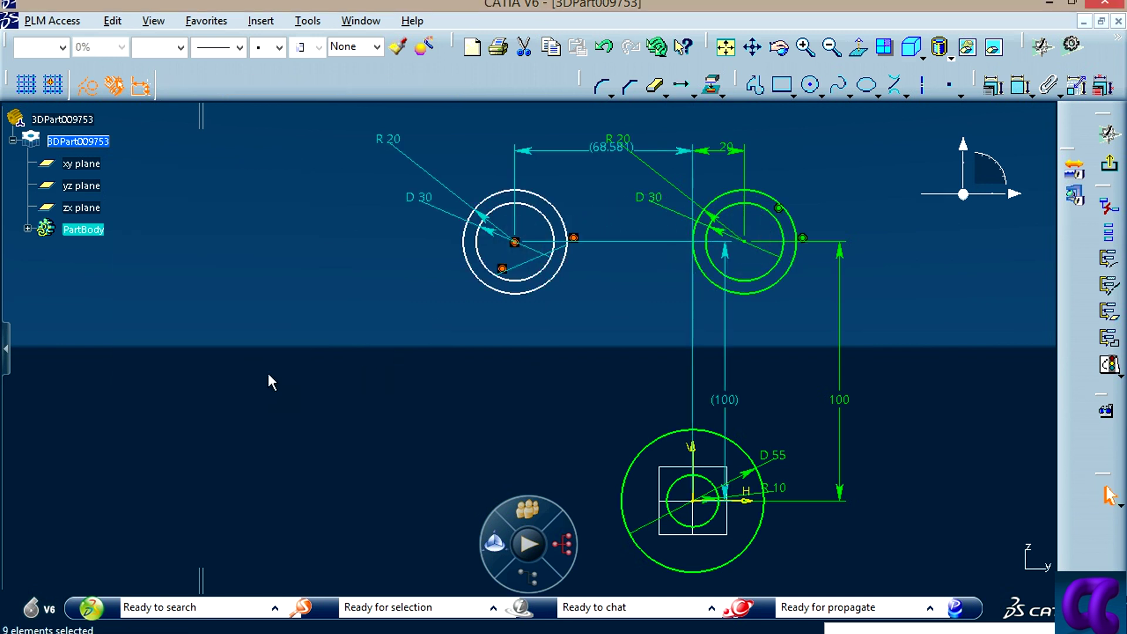
Step: Frame the sketch and inspect the 68.581 distance dimension
mouse_move(435, 284)
middle_down()
mouse_move(576, 330)
mouse_move(540, 261)
mouse_move(558, 287)
middle_up()
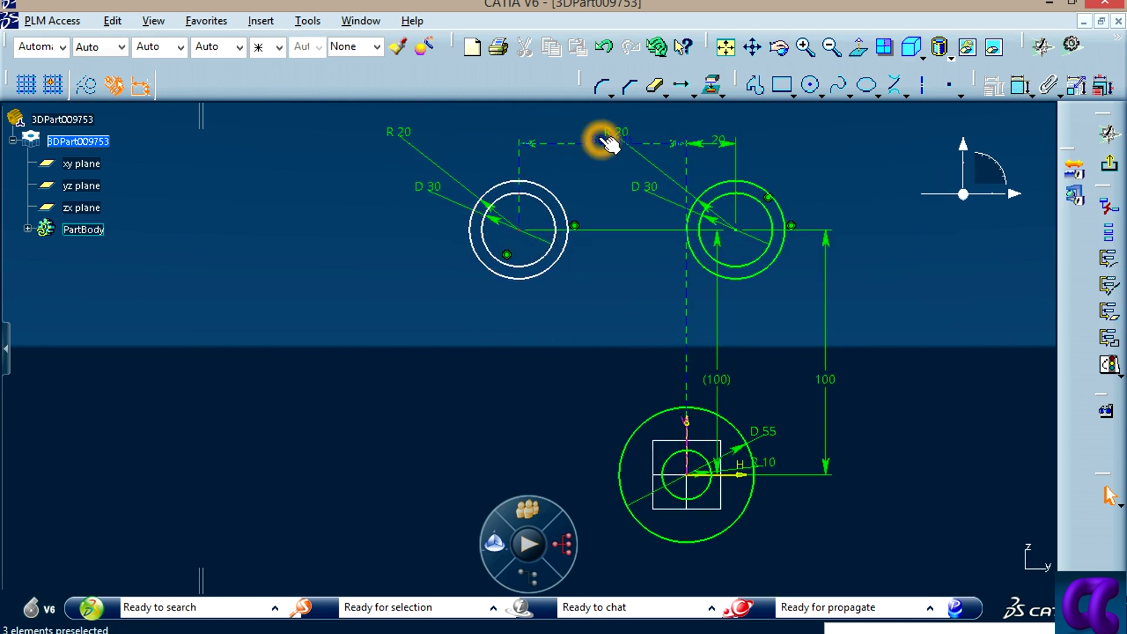
double_click(609, 142)
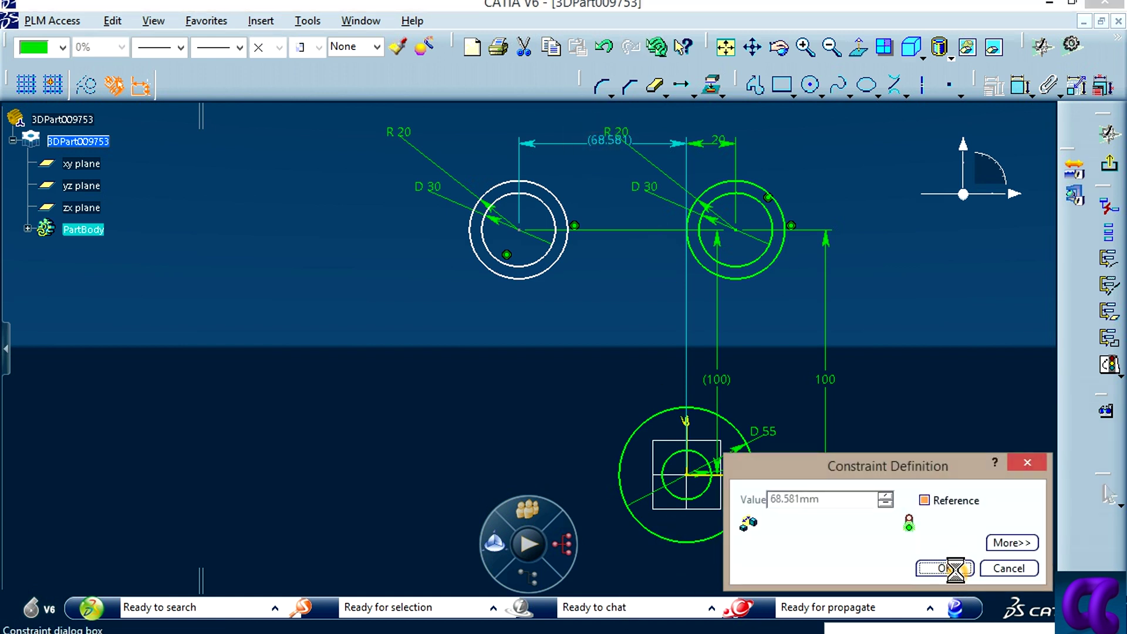
double_click(585, 144)
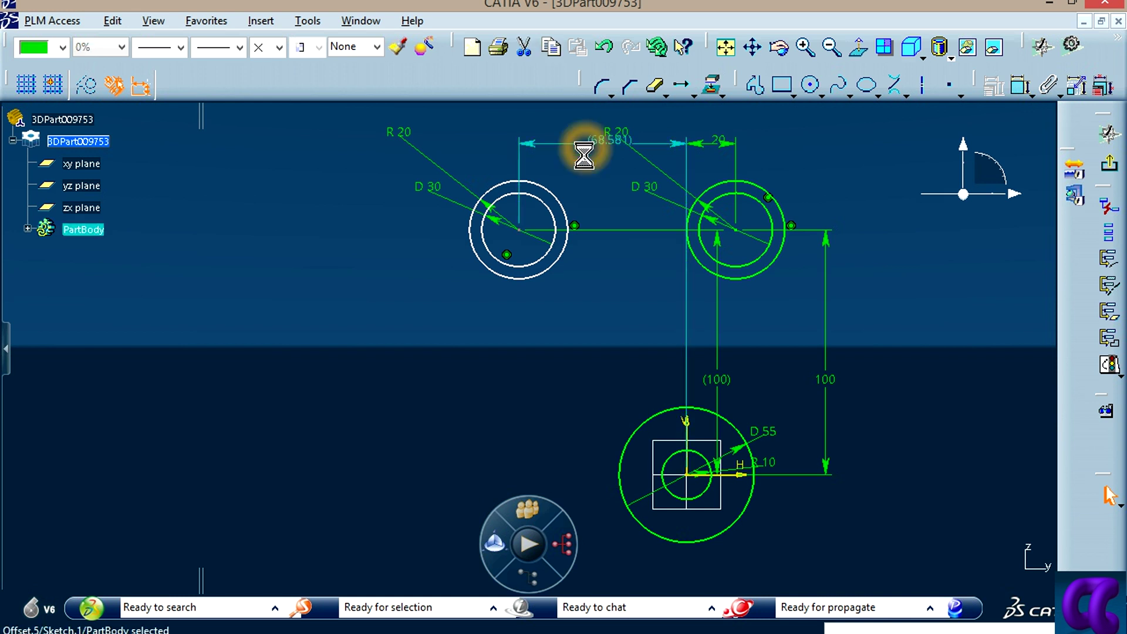
Step: Replace the 68.581 reference with a 45 mm horizontal dimension from the vertical axis to the left circle centre
key(Delete)
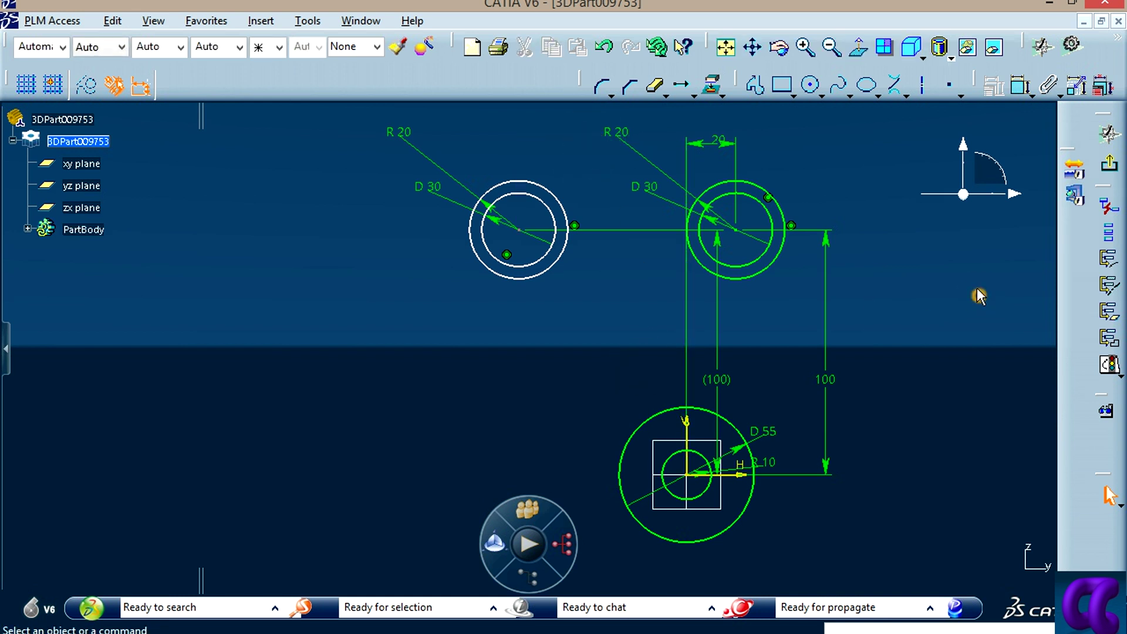
click(1020, 86)
click(691, 415)
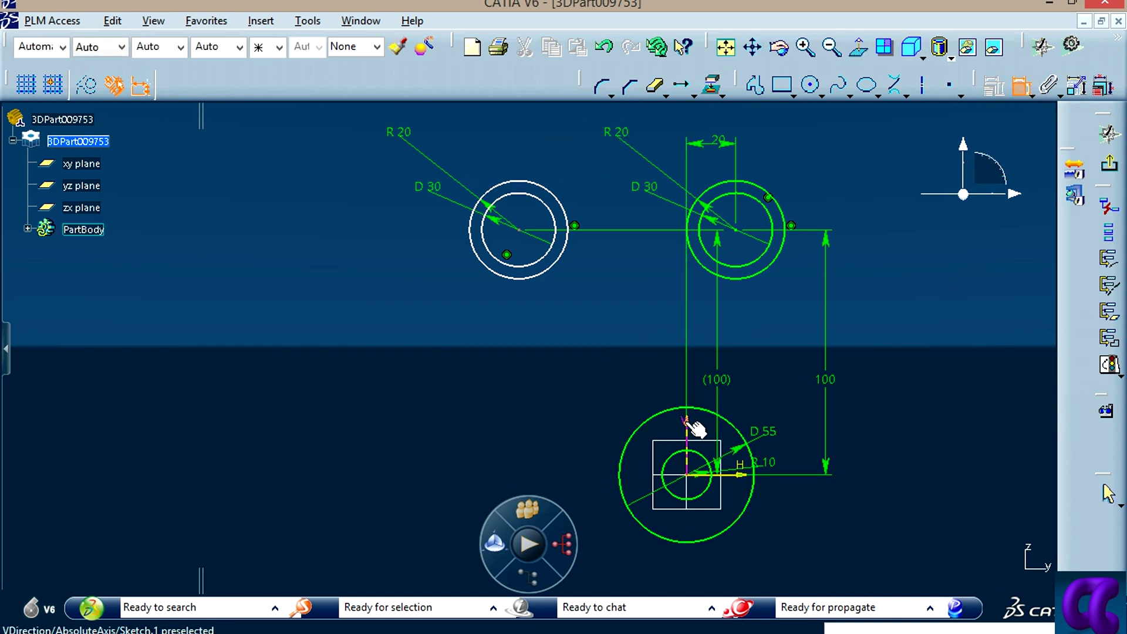
click(524, 232)
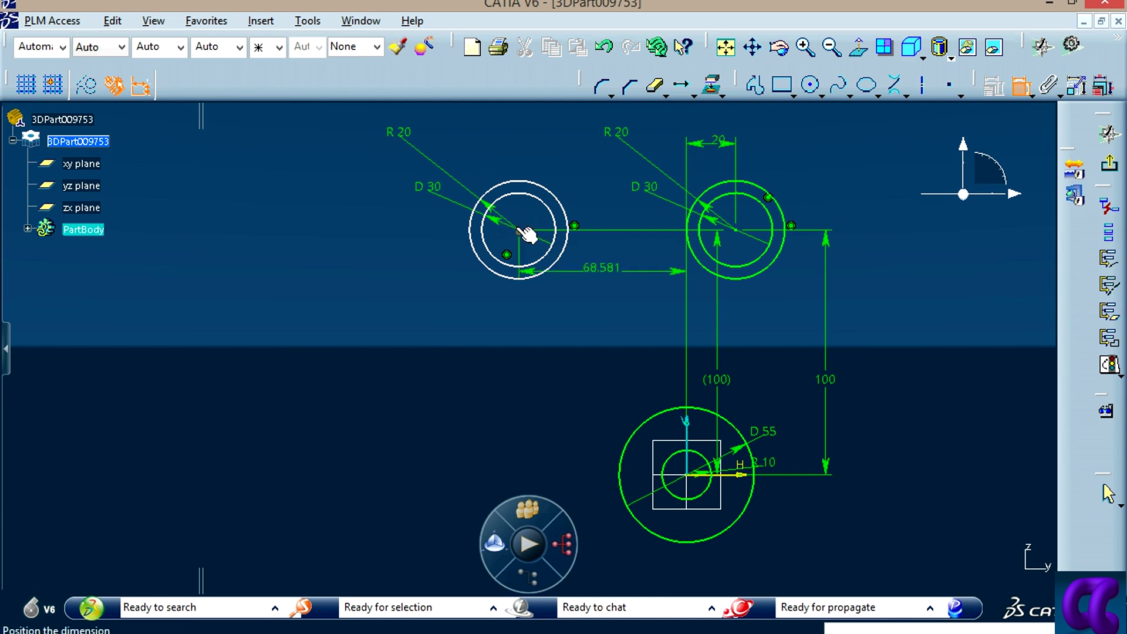
click(546, 155)
key(alt+Tab)
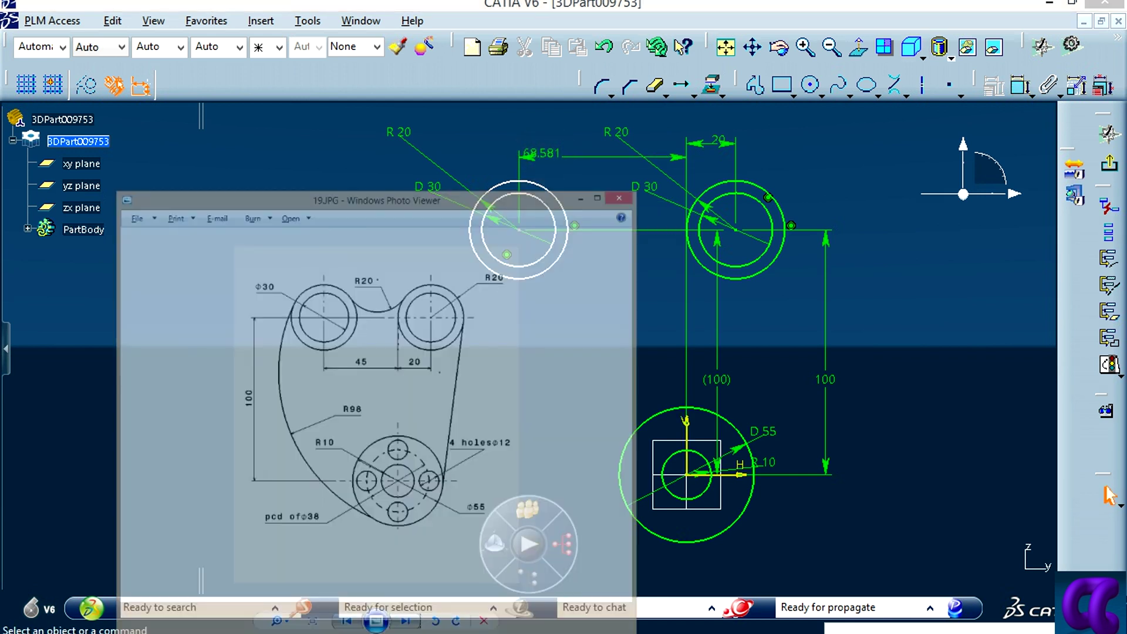
key(alt+Tab)
double_click(549, 153)
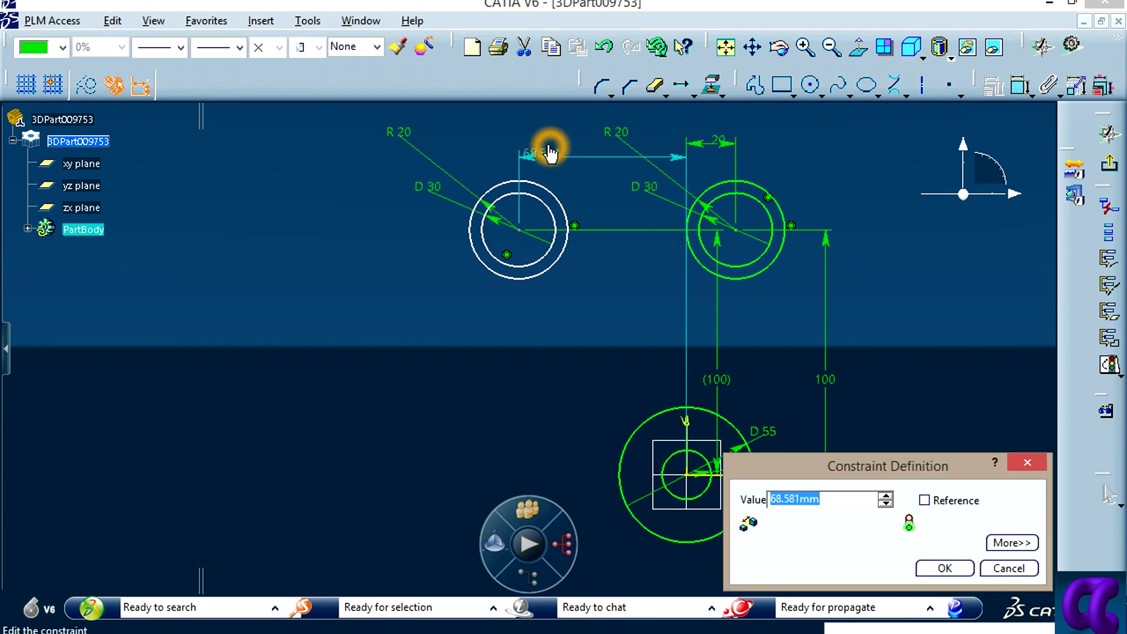
key(Return)
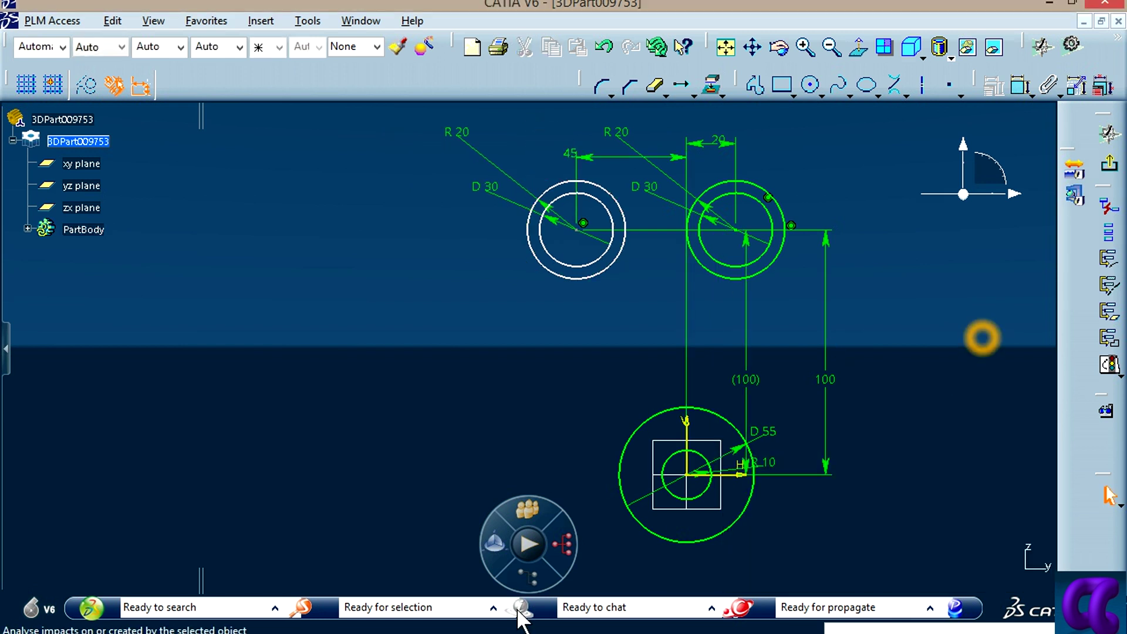
key(alt+Tab)
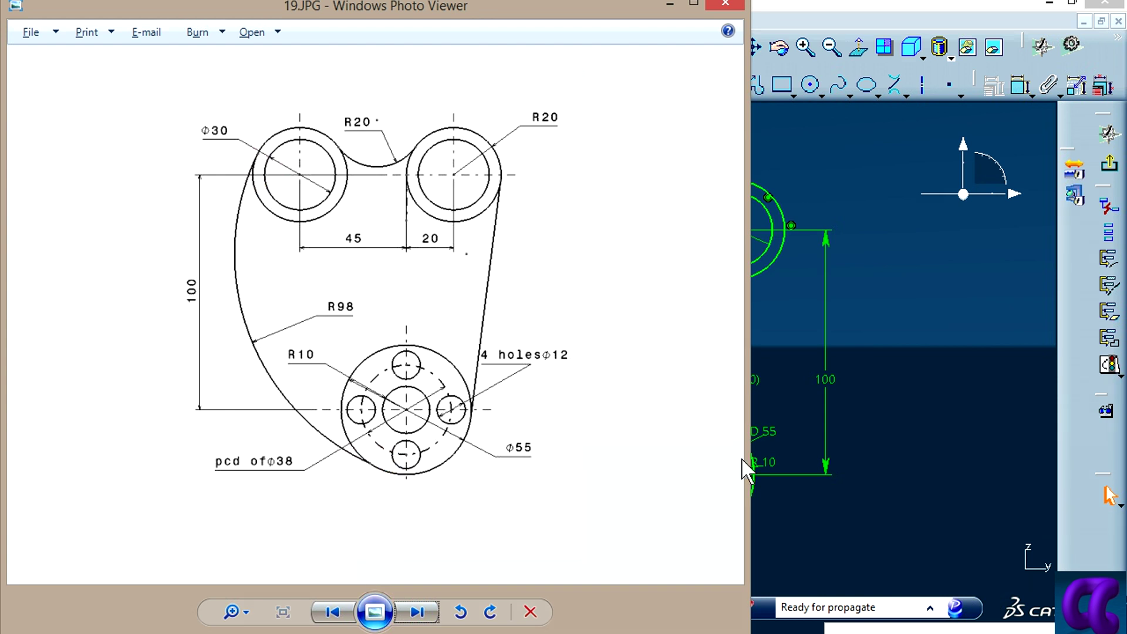
key(alt+Tab)
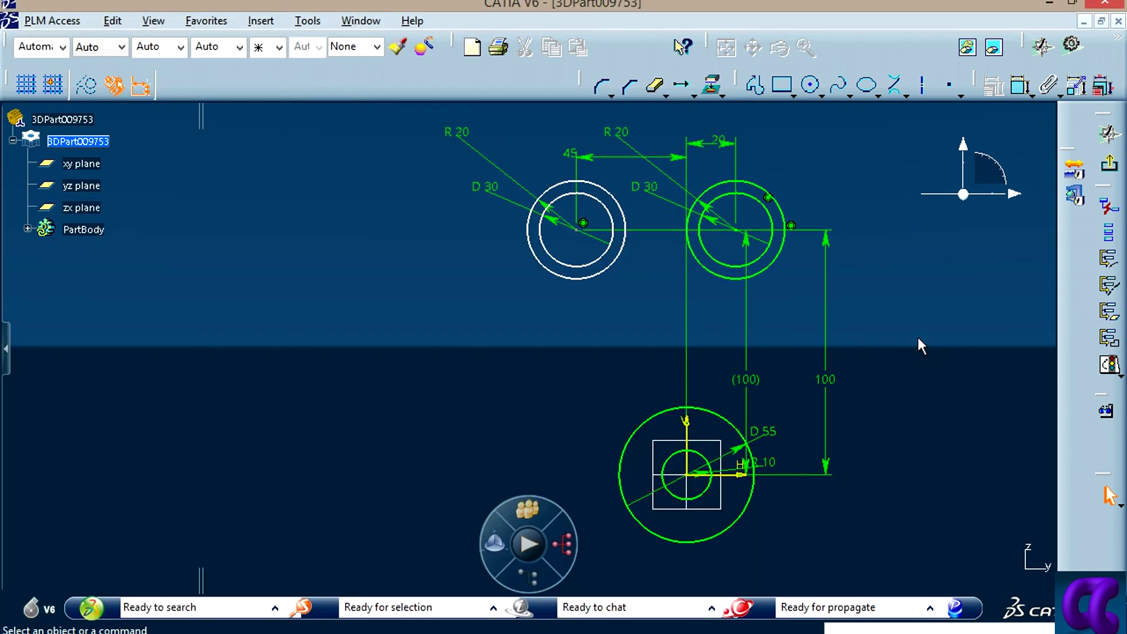
Step: Draw a three-point arc from the left circle down toward the D55 circle
click(812, 86)
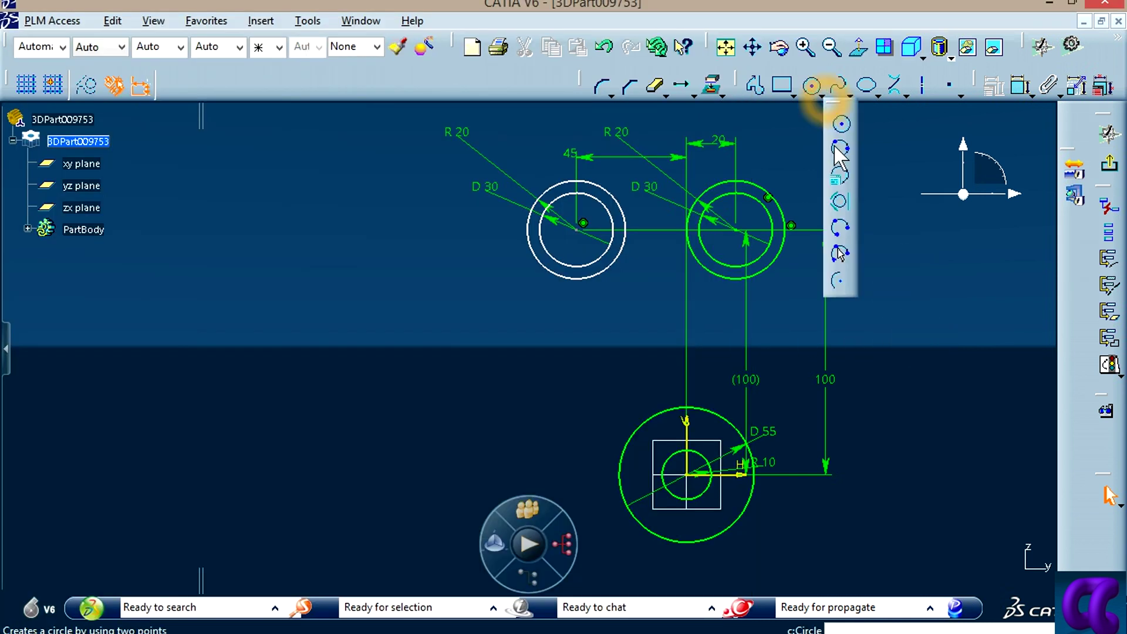
click(843, 252)
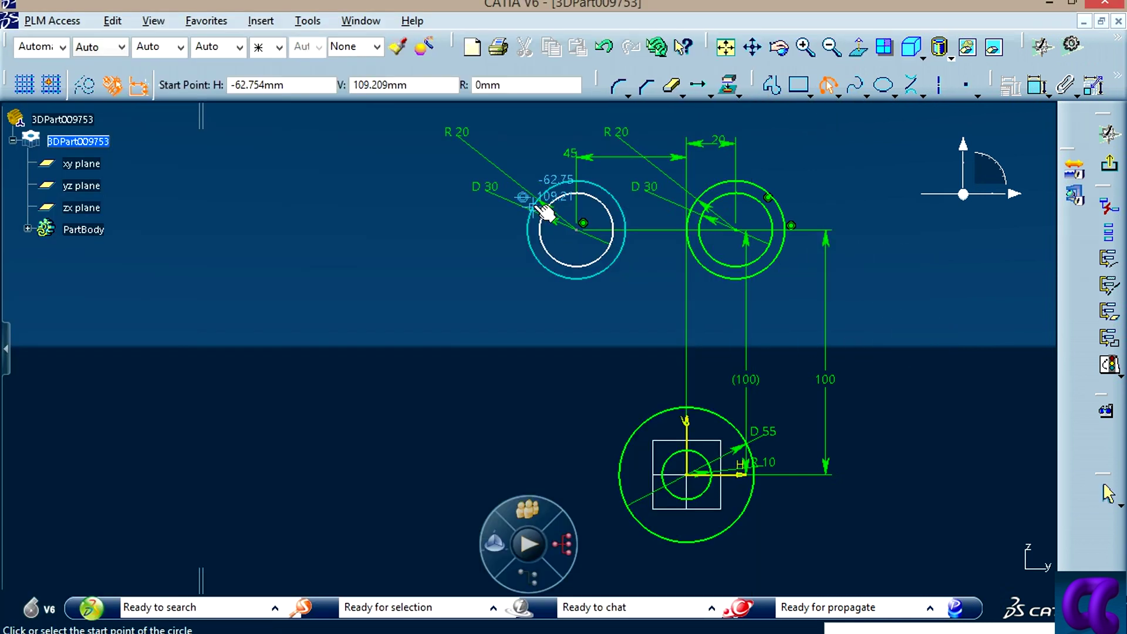
click(536, 206)
click(646, 526)
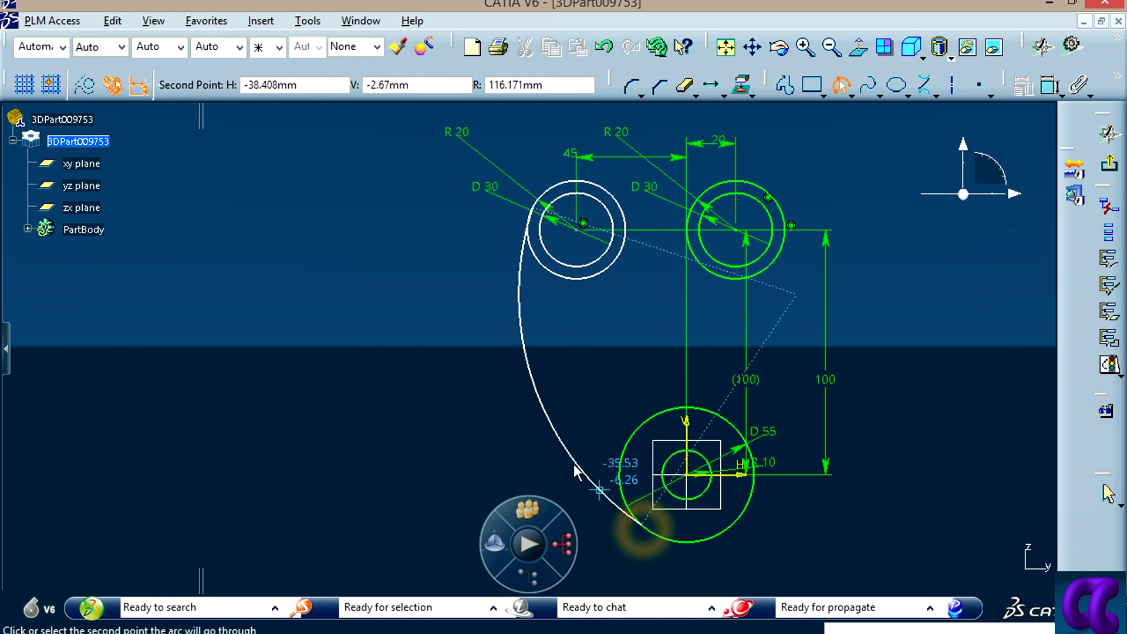
click(537, 439)
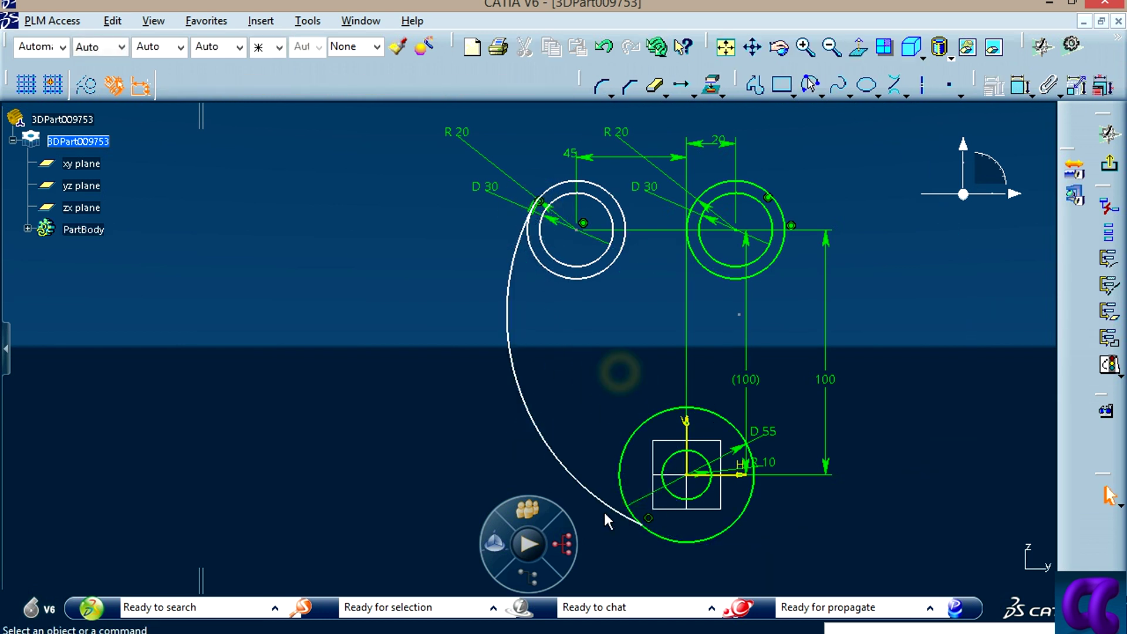
Step: Dimension the new arc's radius and set it to 98 mm
click(1019, 85)
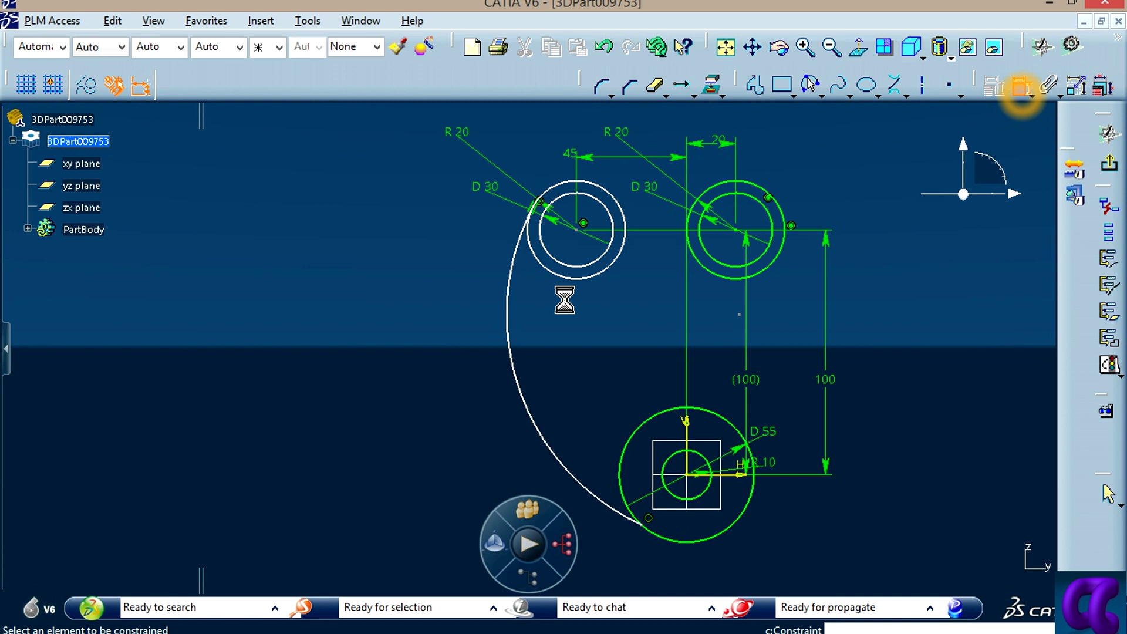
click(508, 365)
click(554, 333)
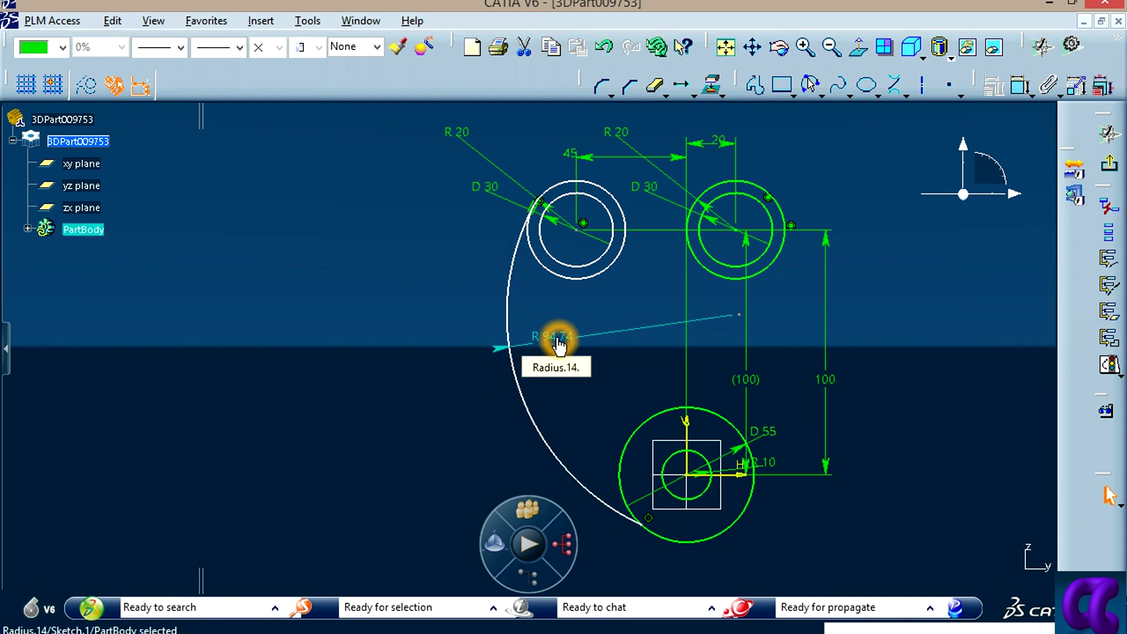
double_click(557, 339)
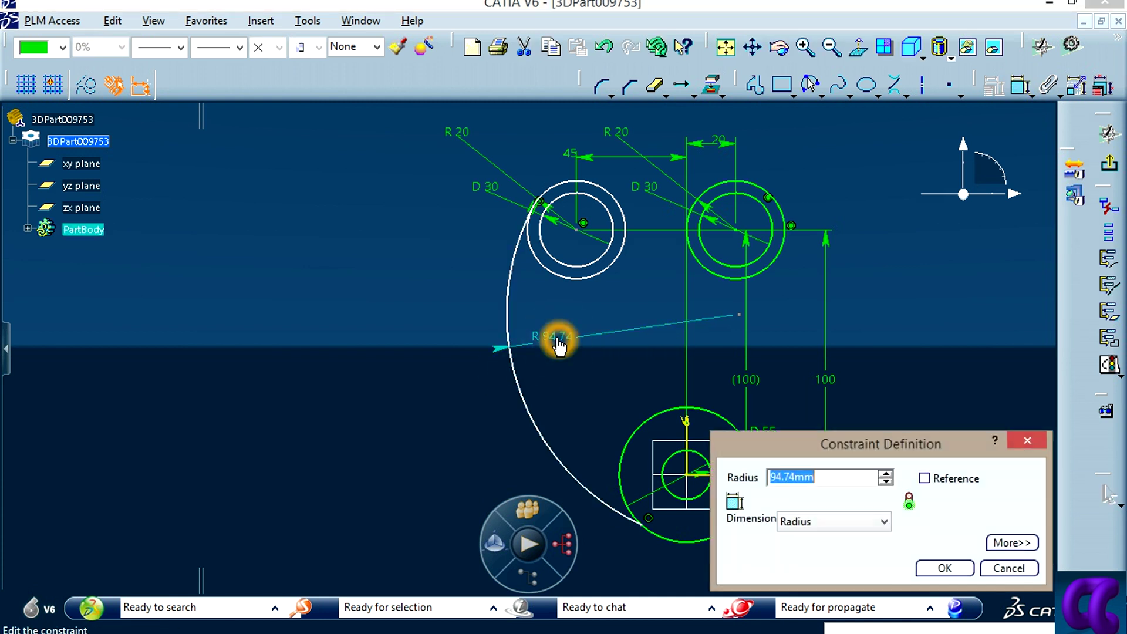
key(Return)
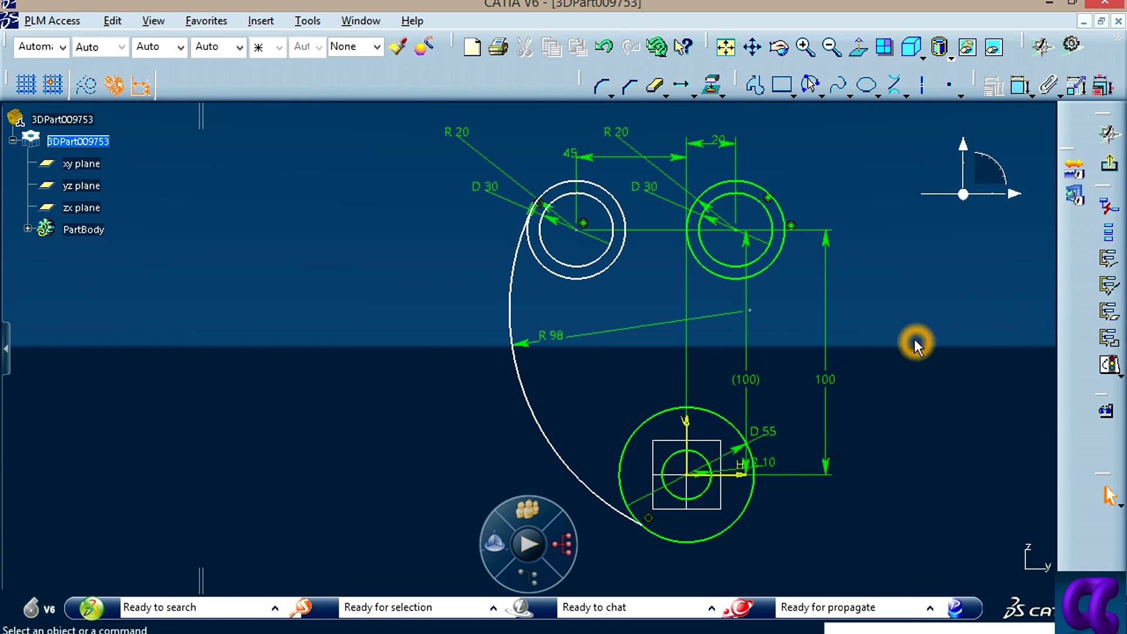
mouse_move(917, 339)
middle_down()
mouse_move(833, 297)
mouse_move(845, 388)
mouse_move(870, 354)
middle_up()
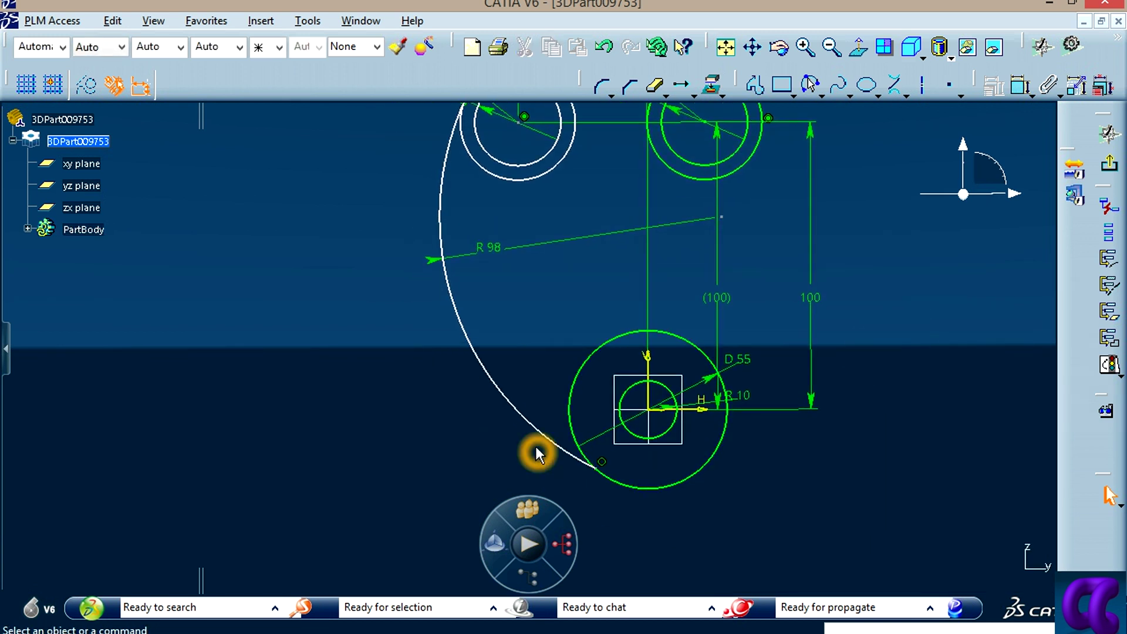
Step: Make the R98 arc tangent to the D55 circle
click(1020, 85)
click(497, 411)
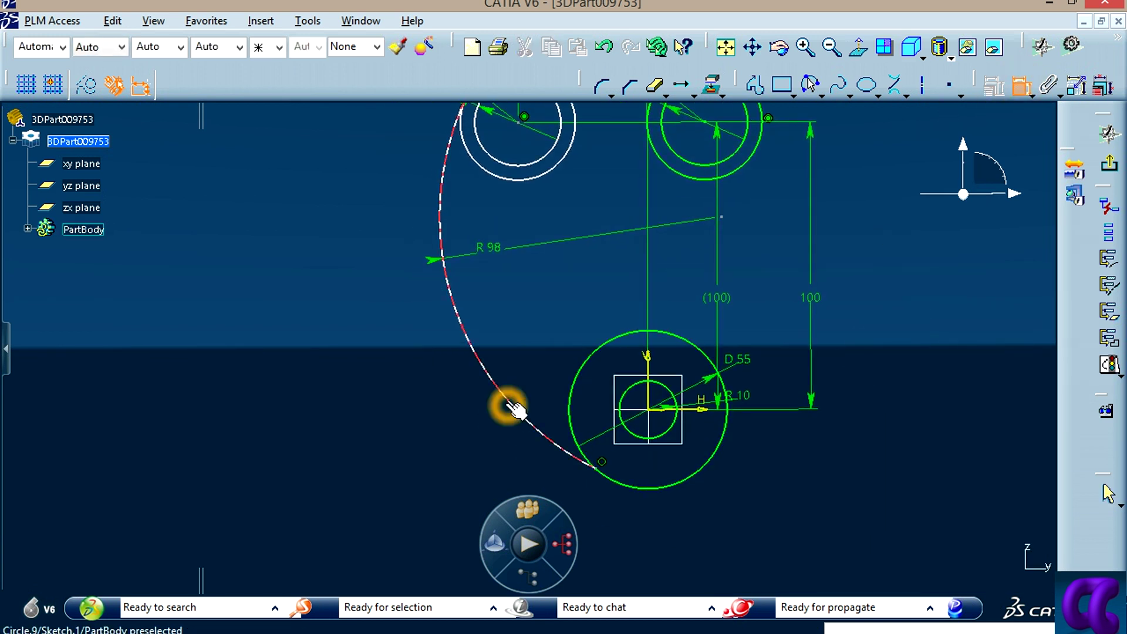
click(623, 482)
right_click(821, 469)
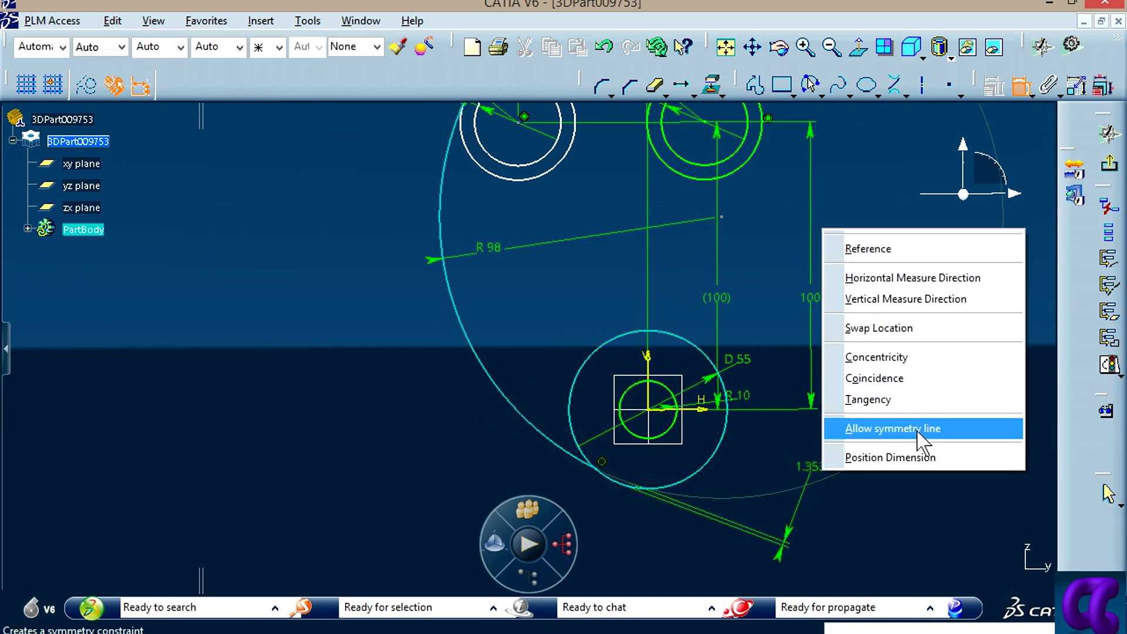
click(923, 403)
middle_drag(935, 410, 910, 395)
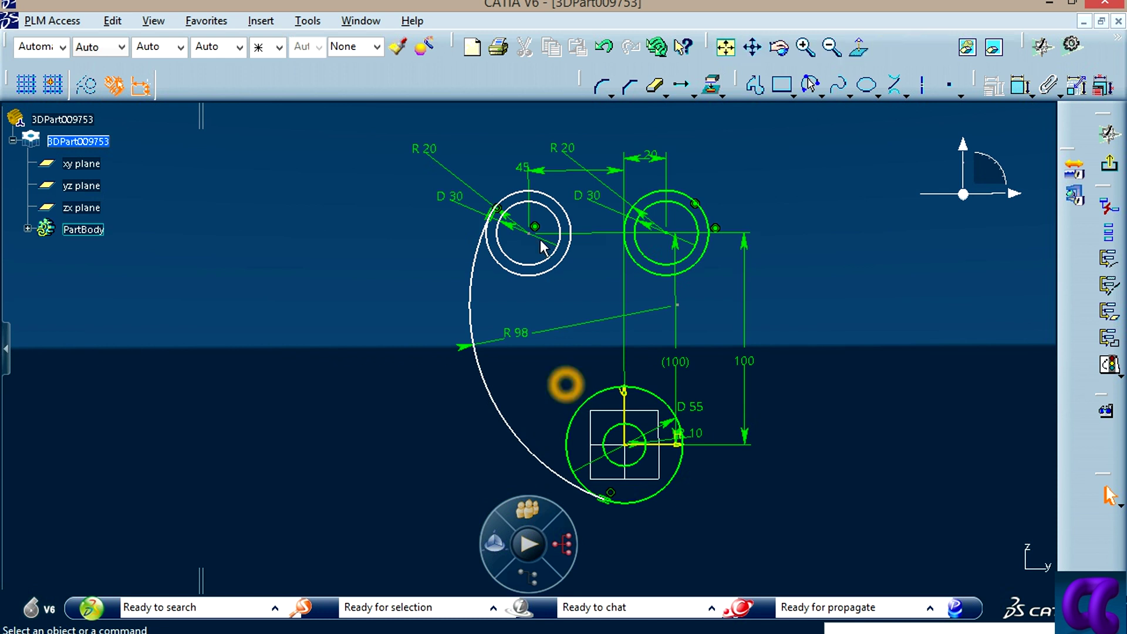
drag(535, 236, 552, 241)
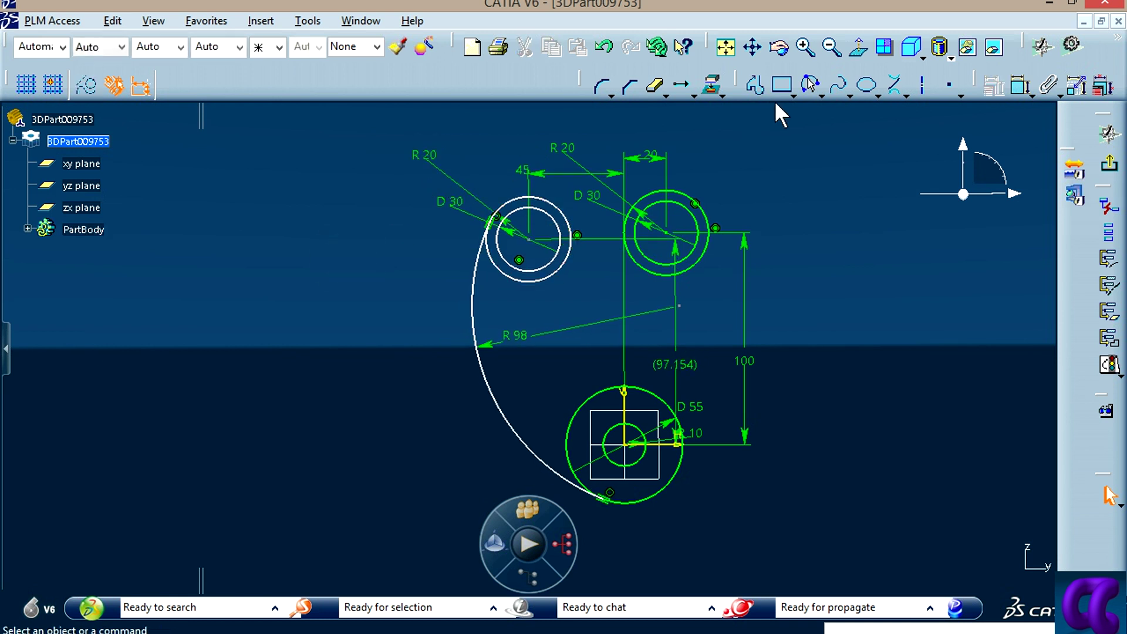
Step: Draw a line between the right and left upper circle centres and constrain it horizontal
click(922, 86)
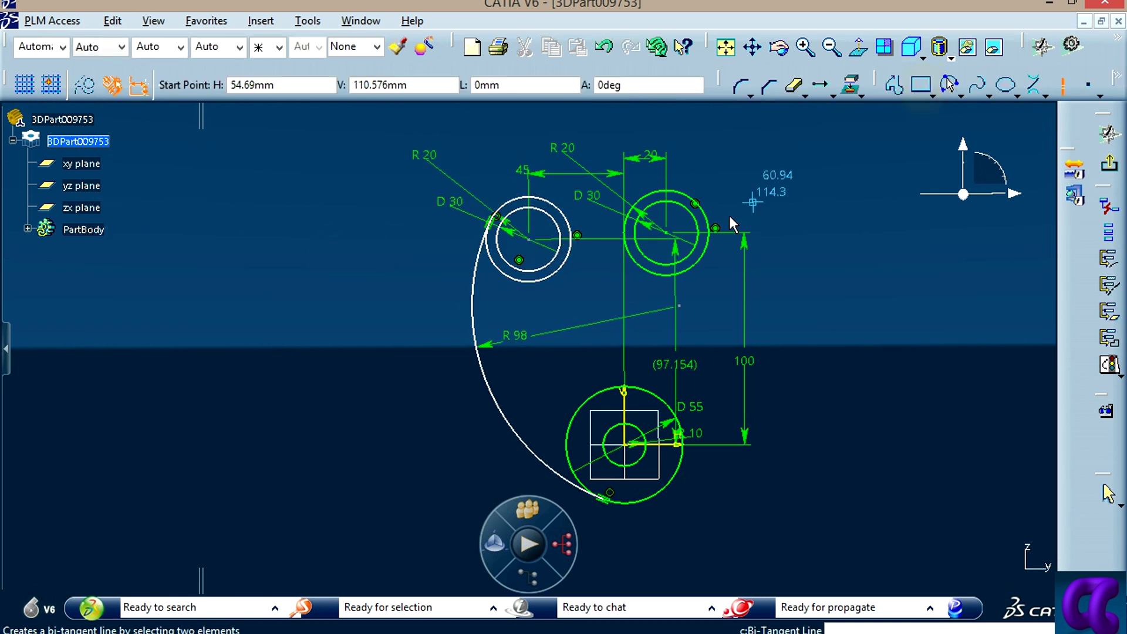
click(669, 233)
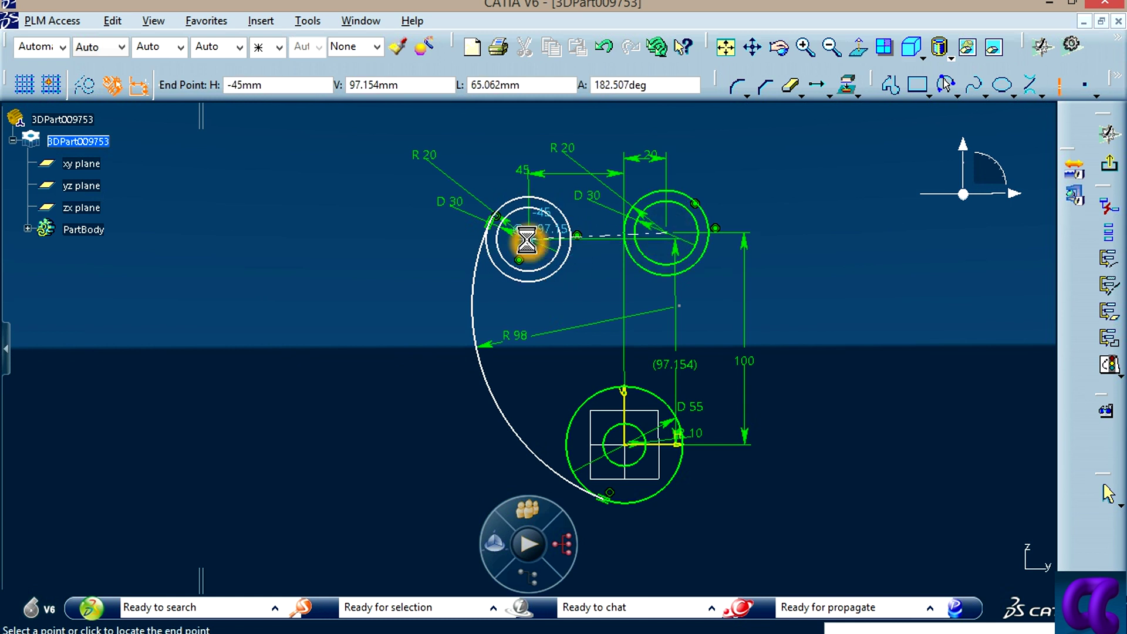
click(613, 238)
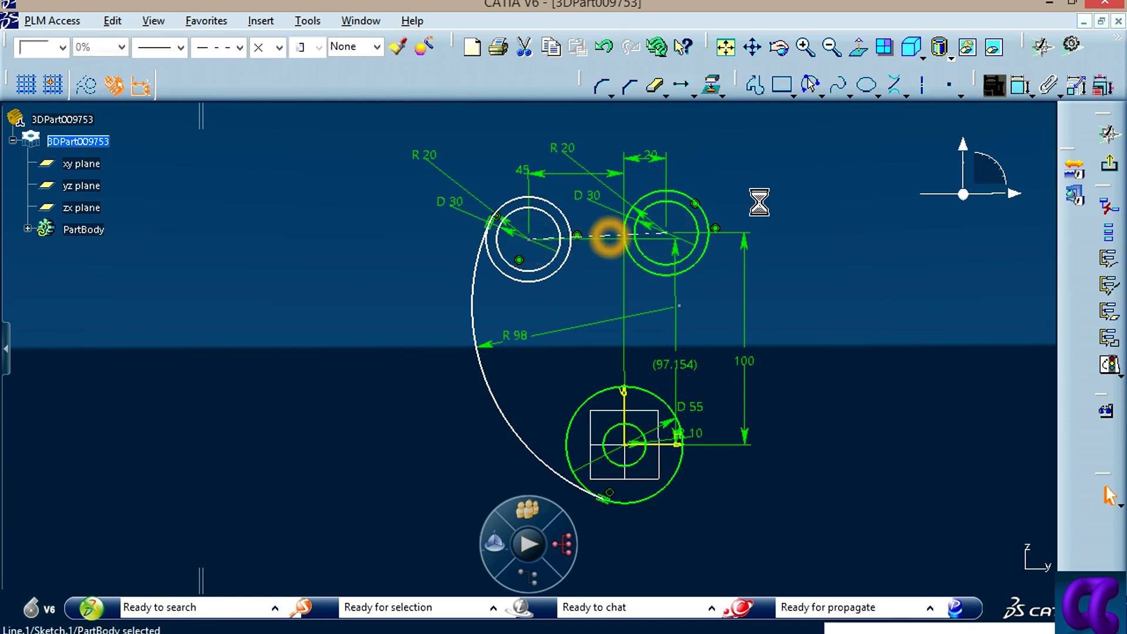
click(993, 86)
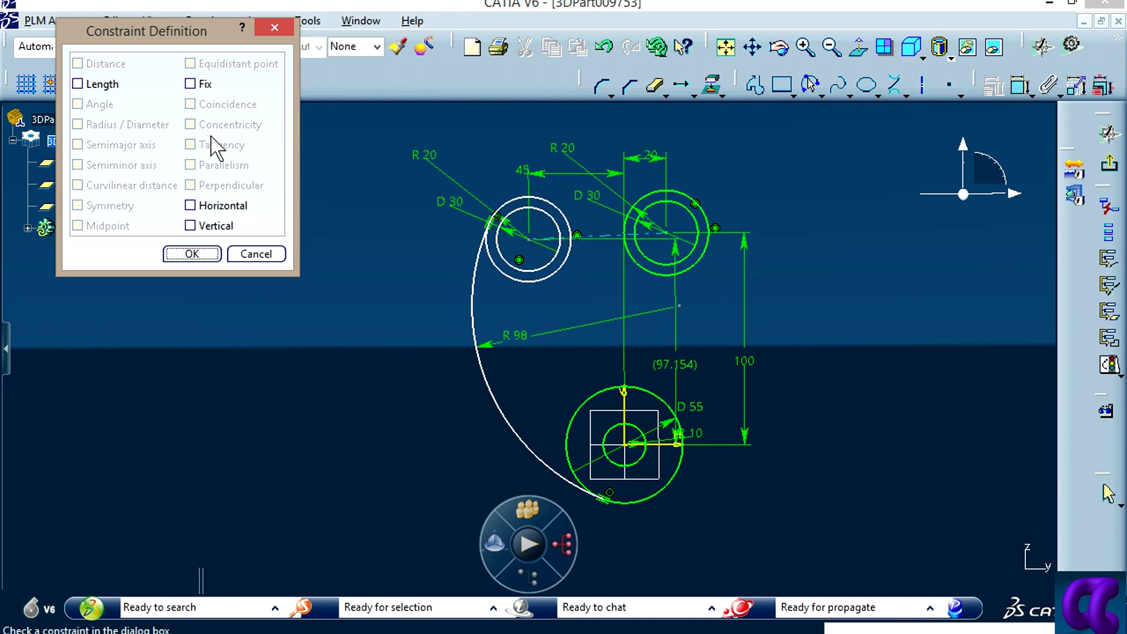
click(189, 205)
click(192, 253)
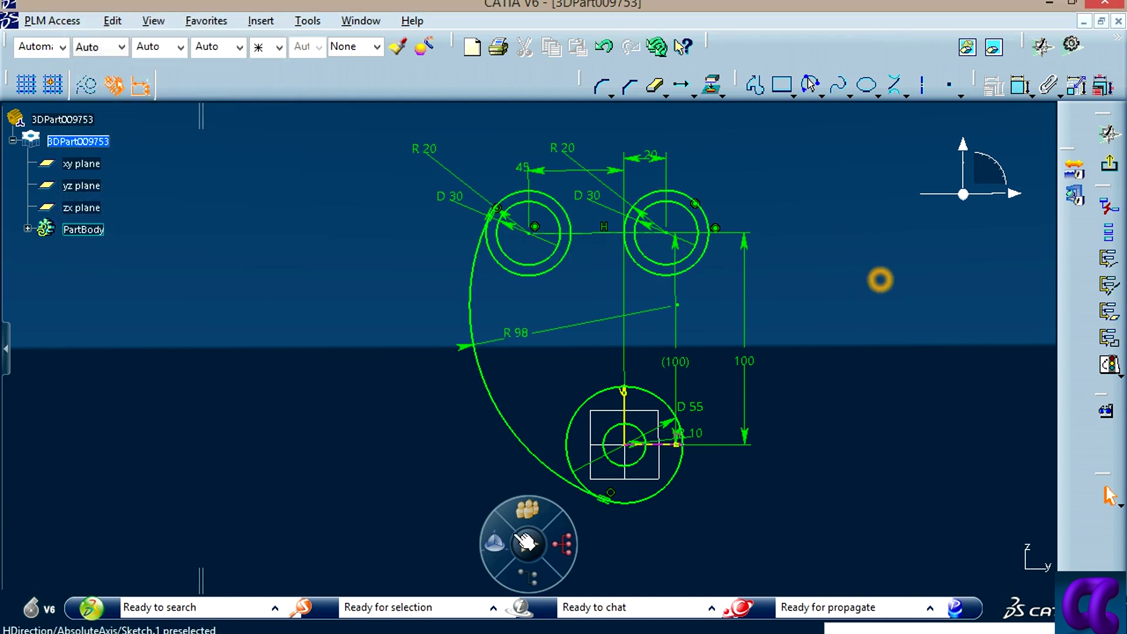
key(alt+Tab)
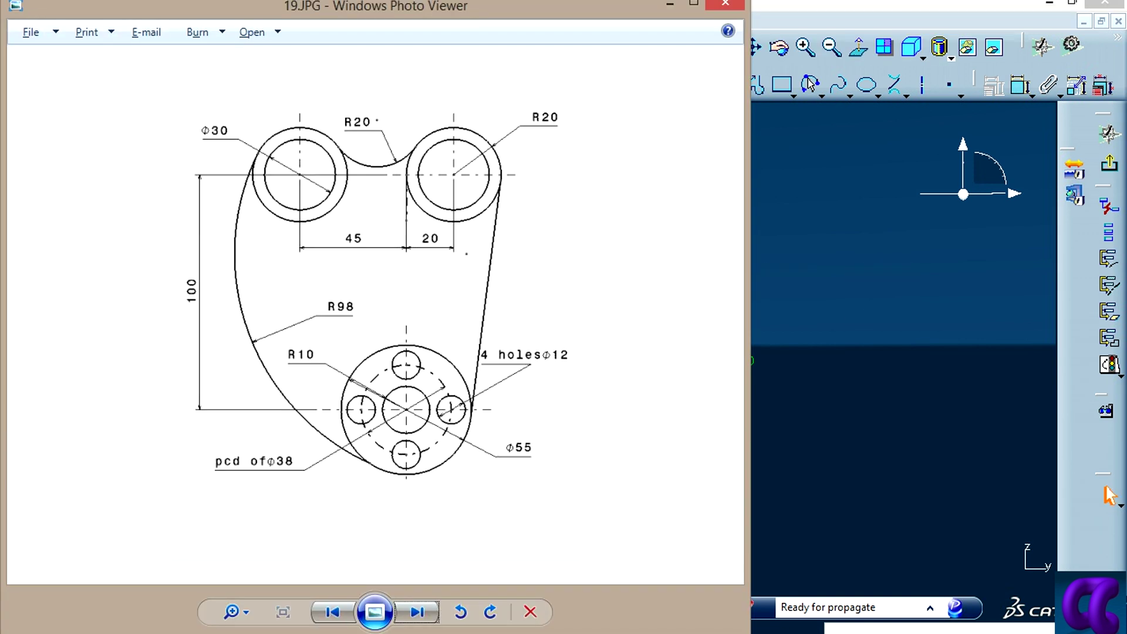
key(alt+Tab)
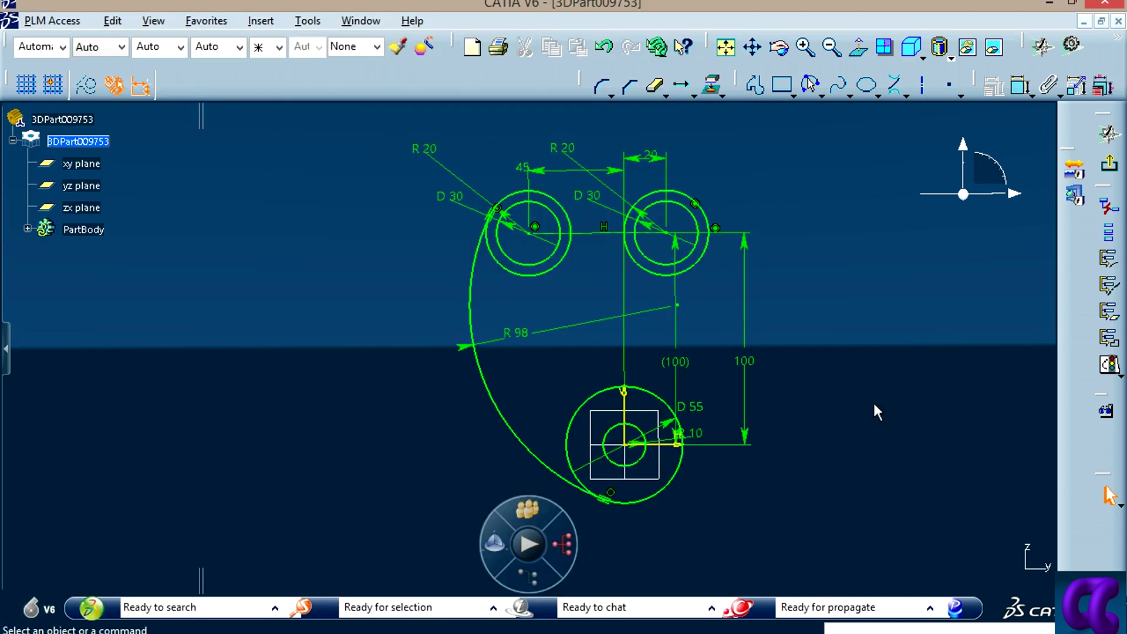
middle_drag(889, 365, 867, 214)
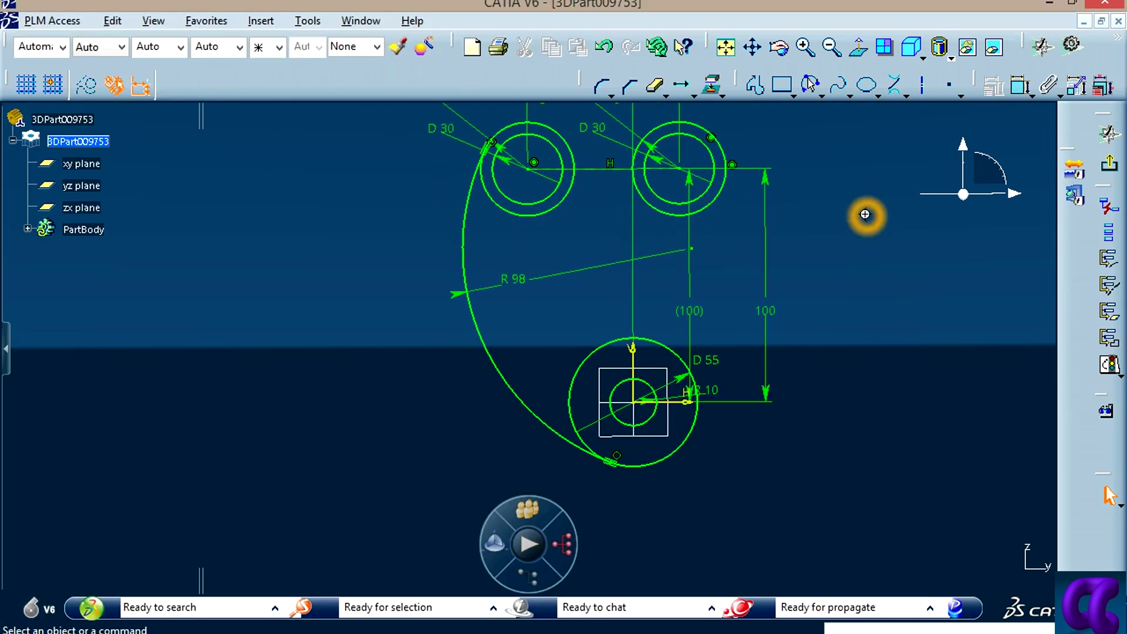
key(alt+Tab)
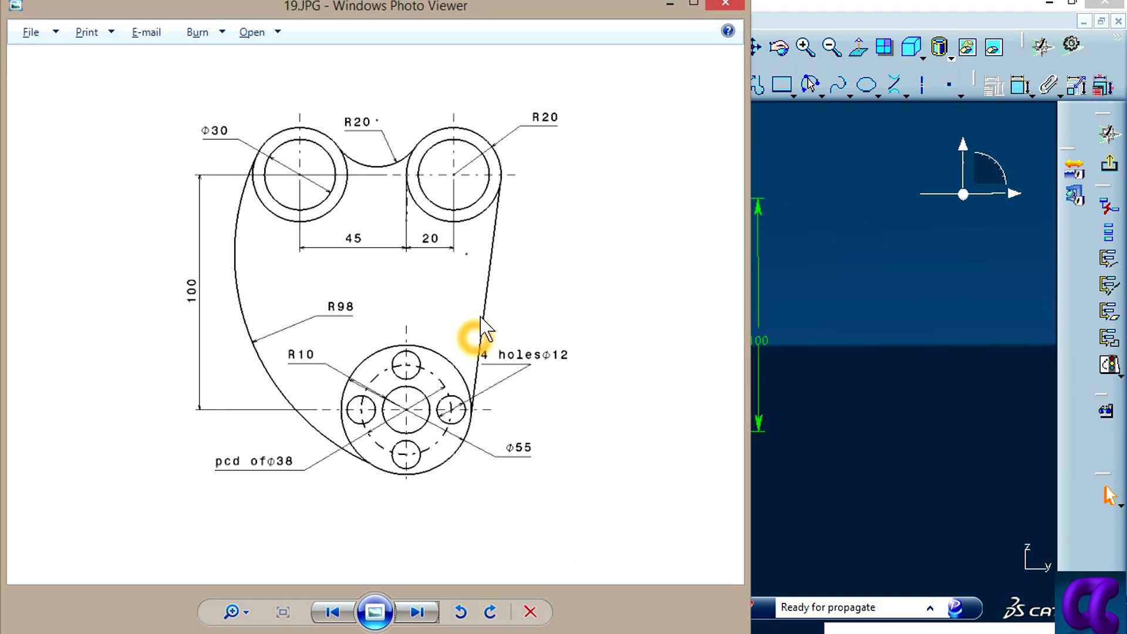
key(alt+Tab)
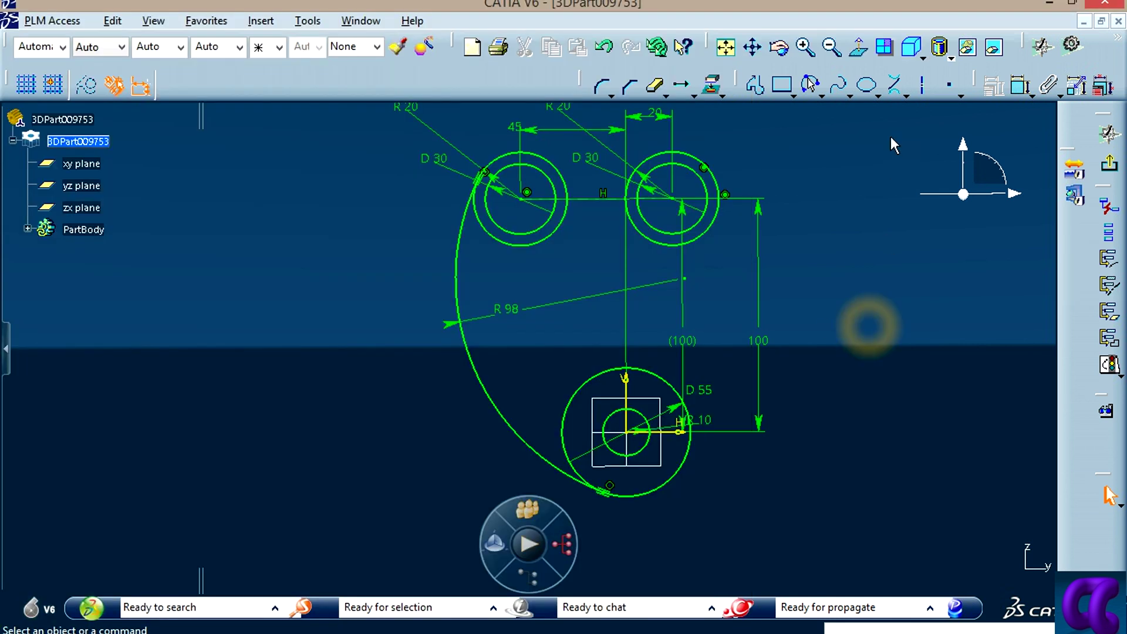
Step: Add a bi-tangent line from the upper-right circle to the lower circle
click(894, 85)
click(714, 228)
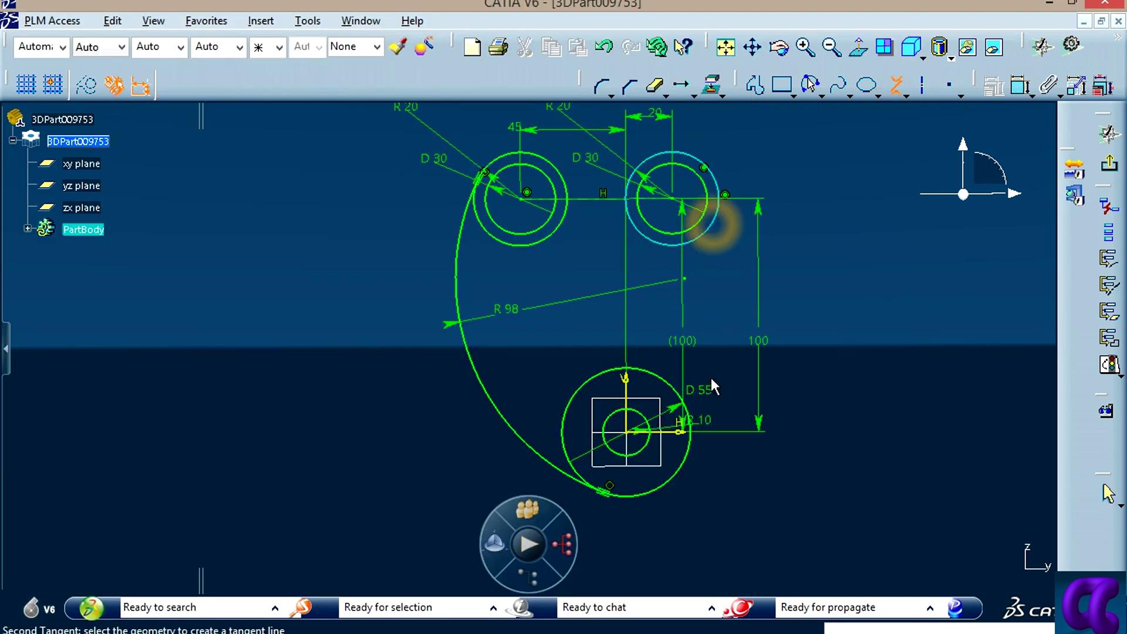
click(685, 456)
mouse_move(829, 262)
middle_down()
mouse_move(825, 289)
mouse_move(822, 211)
mouse_move(692, 397)
mouse_move(833, 86)
middle_up()
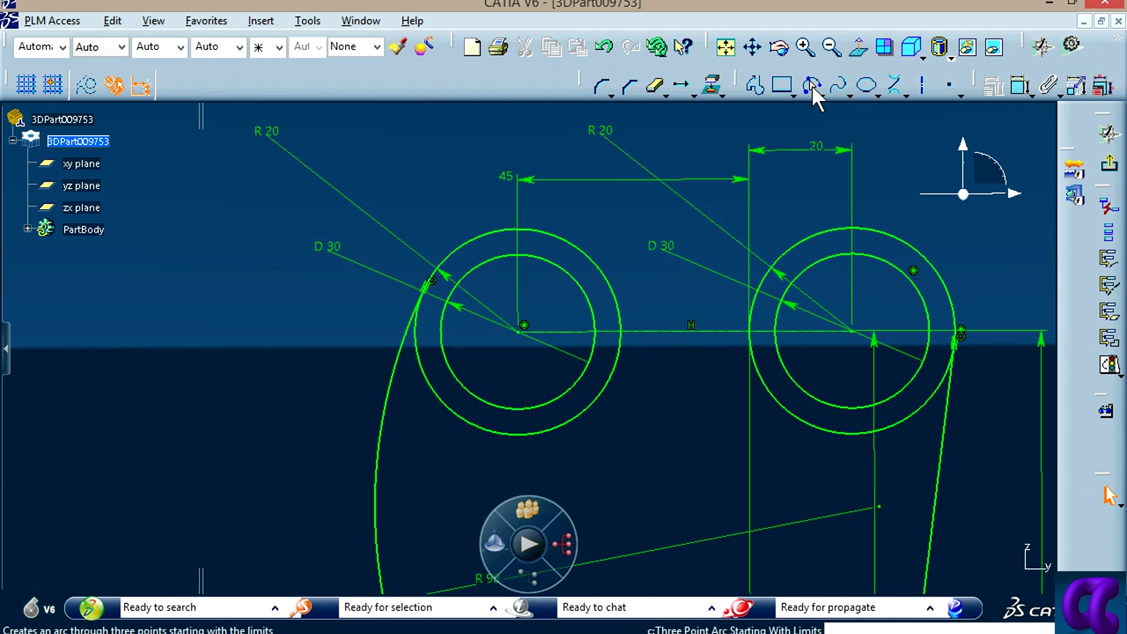
Step: Draw a three-point arc with limits between the two upper circles
click(811, 86)
click(1018, 86)
click(810, 85)
click(586, 255)
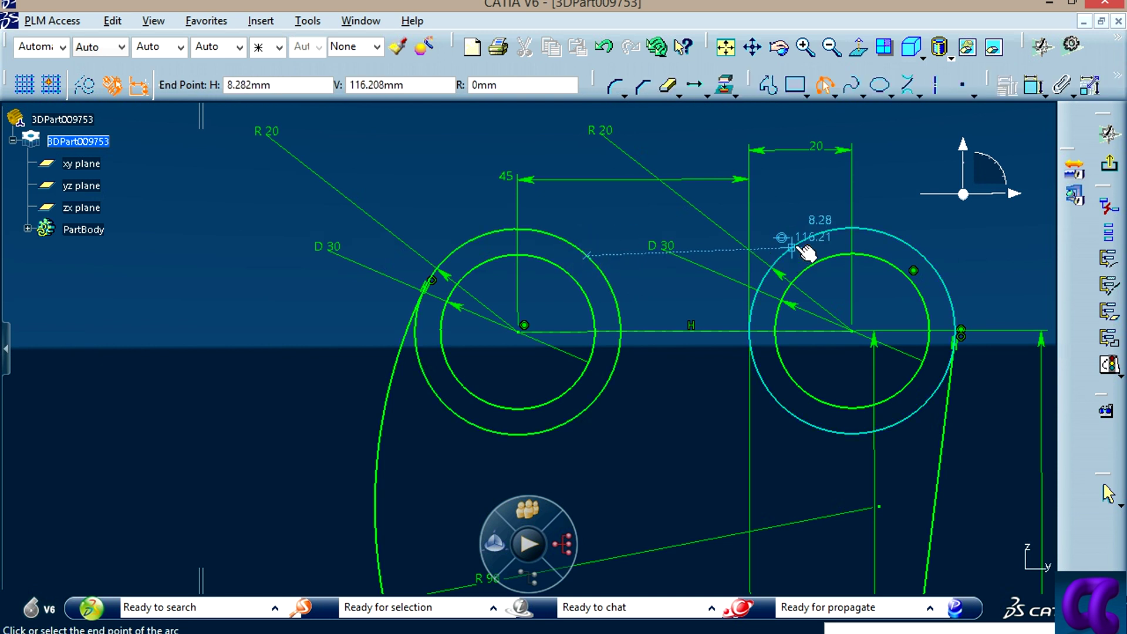
click(792, 248)
click(686, 291)
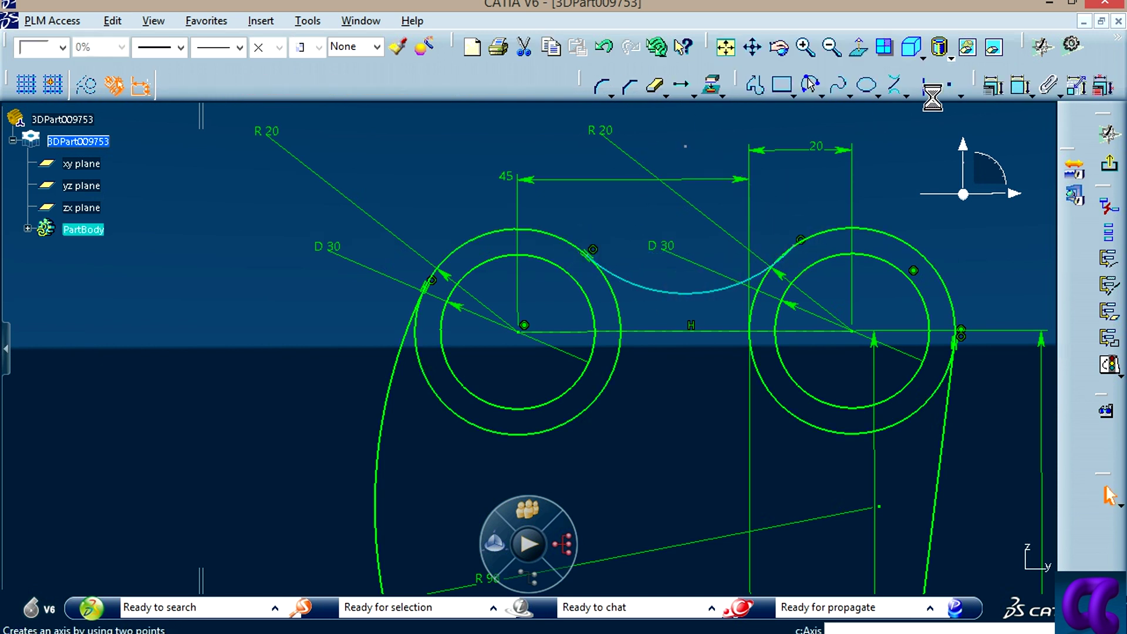
Step: Dimension the new arc's radius as 20 mm
click(1021, 87)
click(710, 287)
click(685, 387)
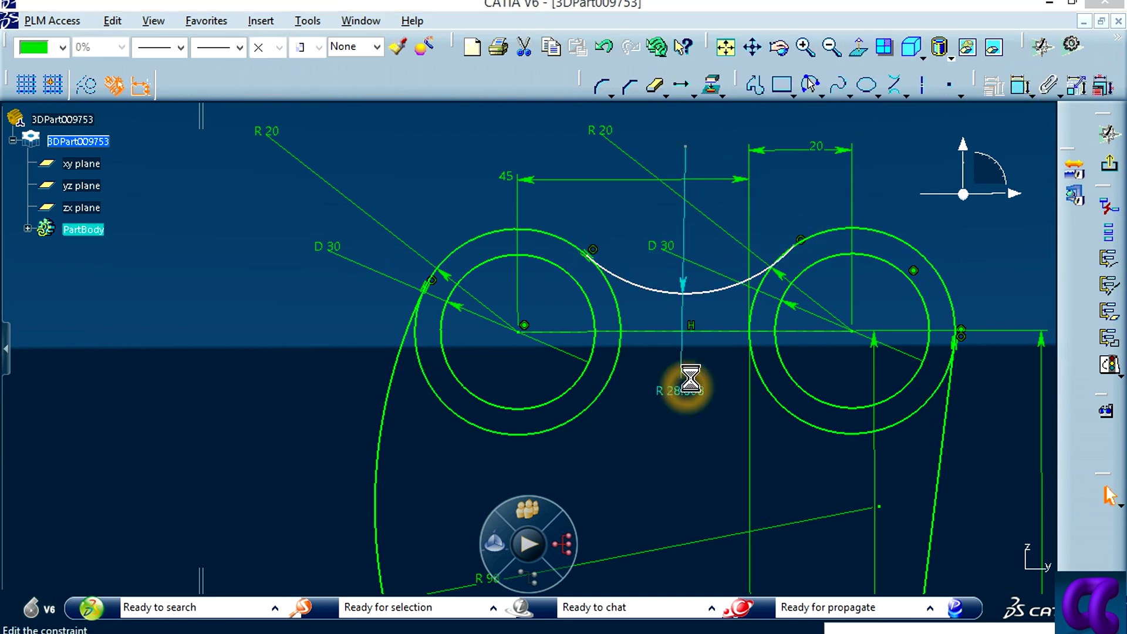
double_click(687, 388)
text(20mm)
key(Return)
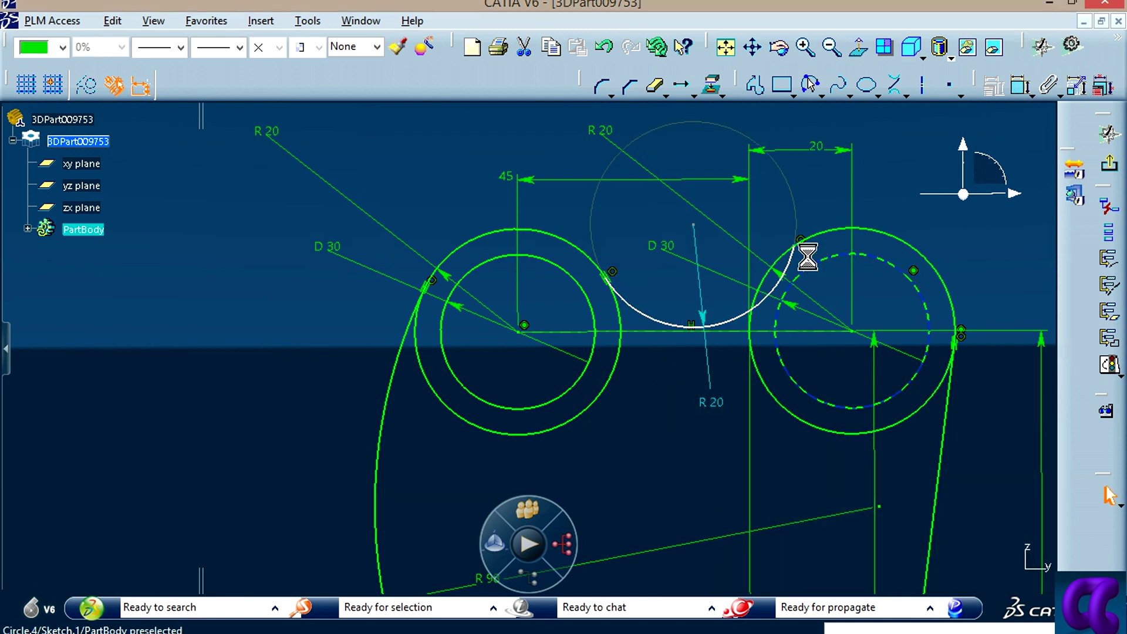
Step: Make the R20 arc tangent to the right outer circle
click(1021, 88)
click(831, 230)
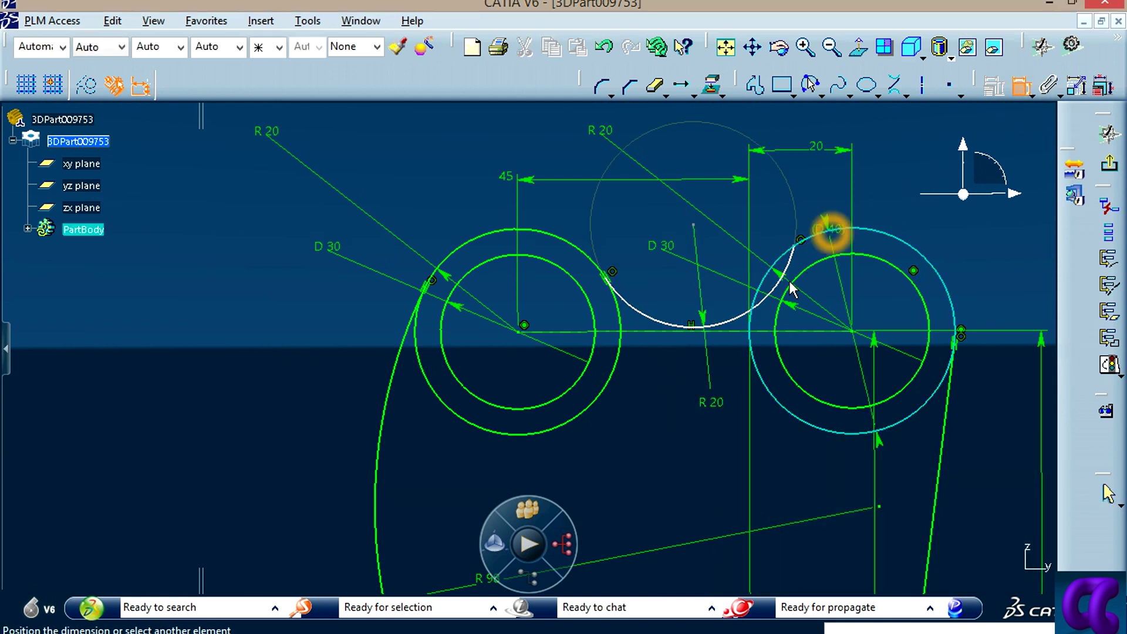
click(789, 260)
right_click(824, 165)
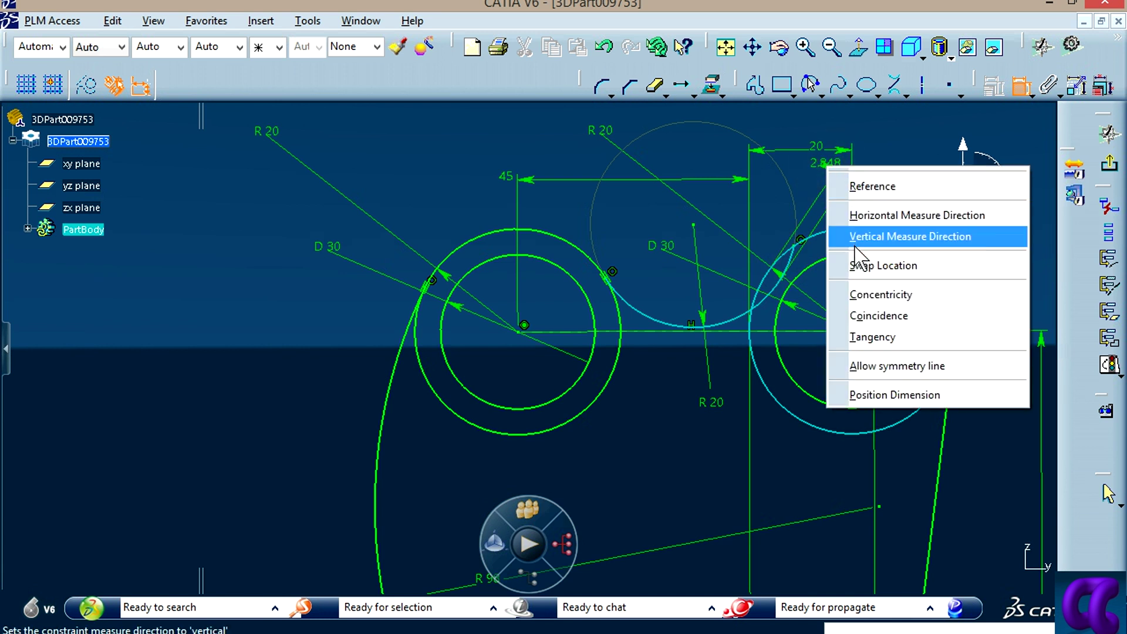
click(860, 334)
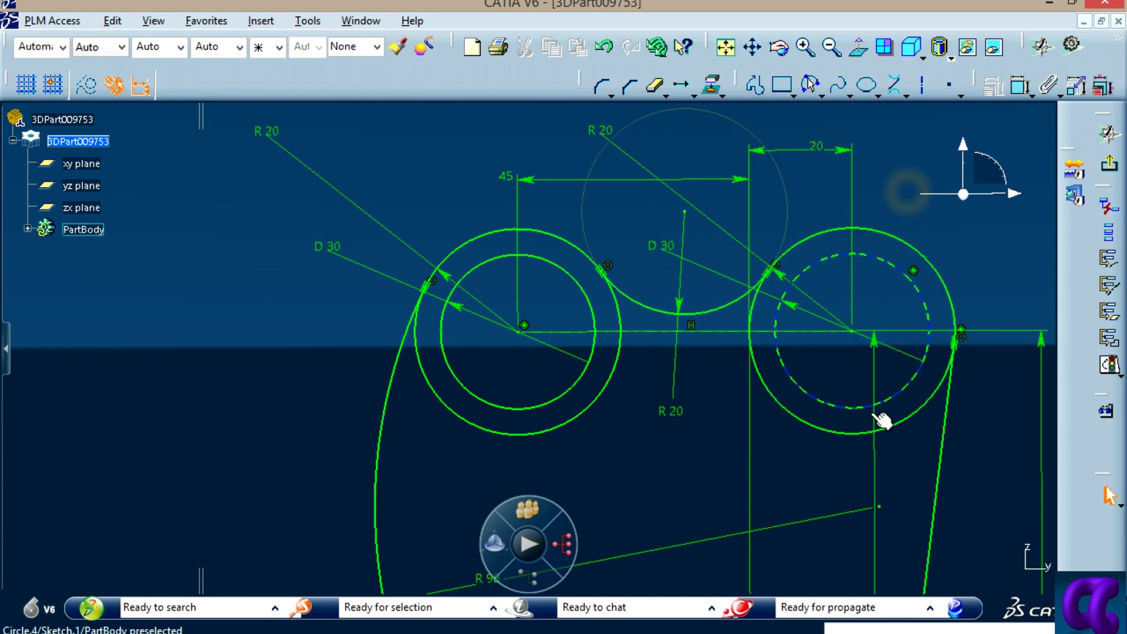
middle_drag(880, 415, 724, 289)
Step: Check the sketch's solving status, then close the report
click(1111, 370)
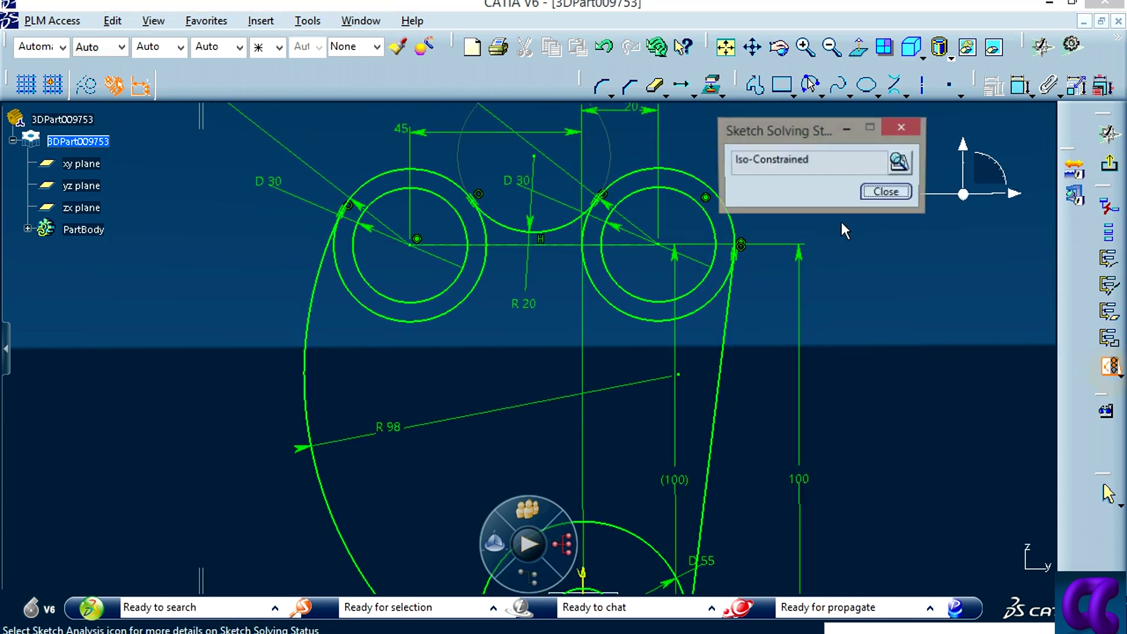
middle_drag(868, 408, 849, 355)
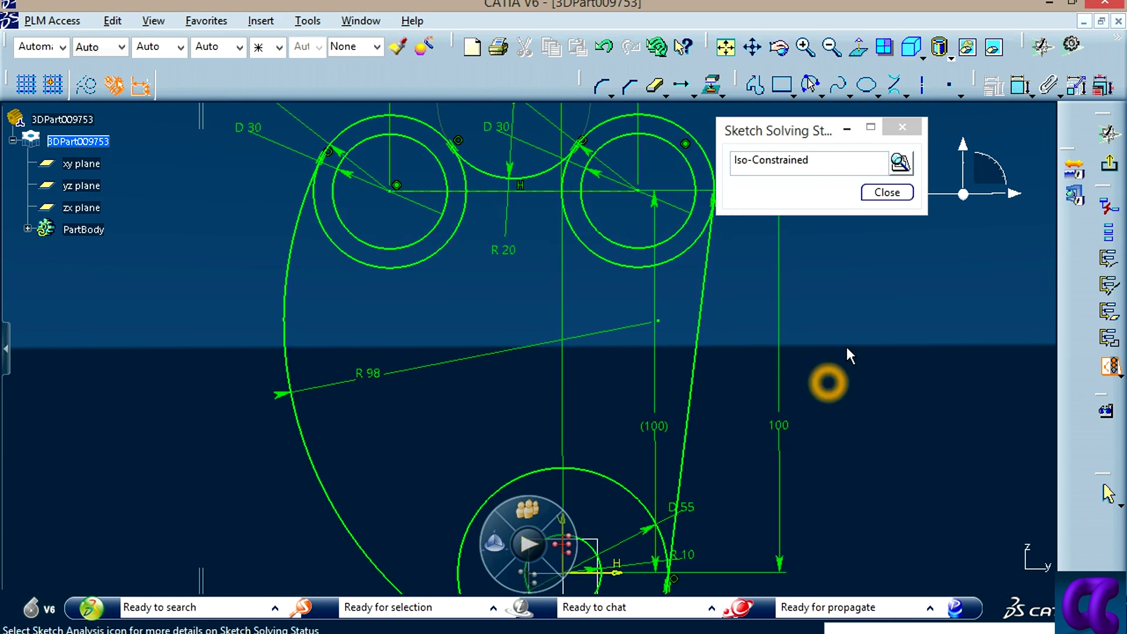
click(890, 198)
mouse_move(835, 420)
middle_down()
mouse_move(800, 327)
mouse_move(721, 503)
mouse_move(772, 406)
mouse_move(795, 477)
middle_up()
Step: Delete the (100) reference dimension and recheck that the sketch is iso-constrained
drag(681, 305, 854, 306)
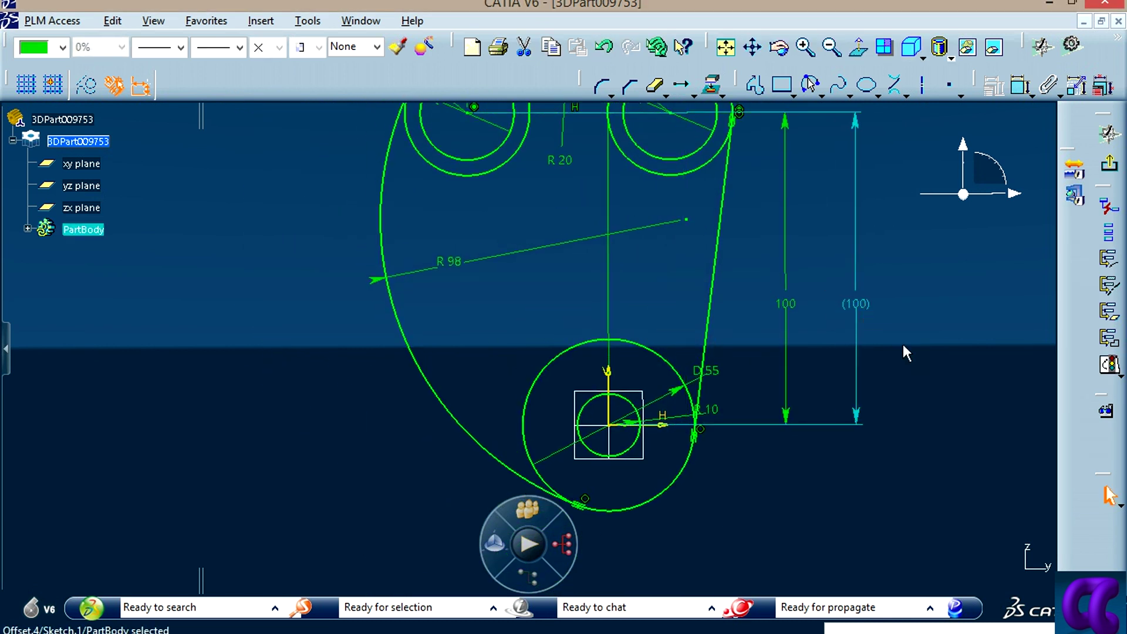
right_click(865, 302)
click(910, 536)
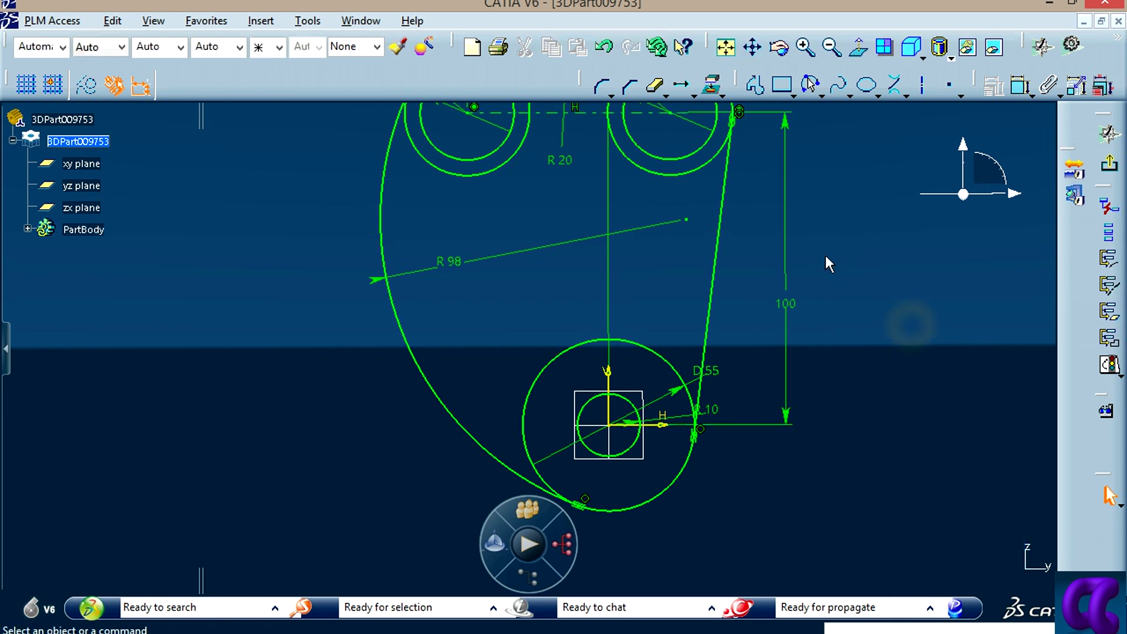
scroll(833, 282, down, 2)
click(1109, 365)
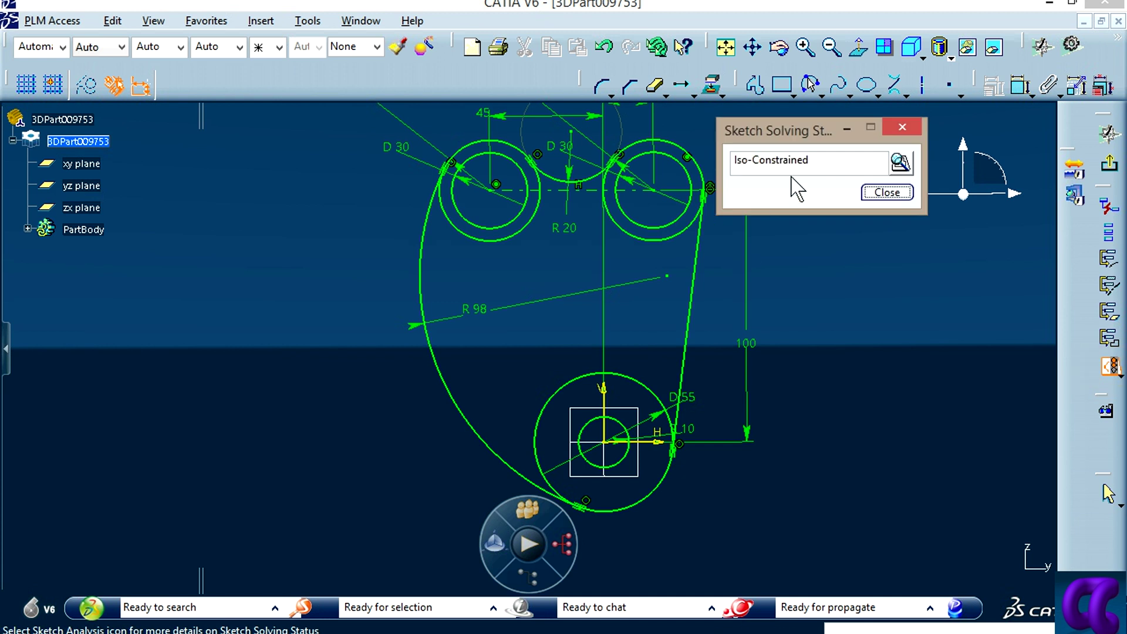
click(867, 196)
mouse_move(855, 272)
middle_down()
mouse_move(836, 405)
mouse_move(874, 394)
mouse_move(865, 423)
middle_up()
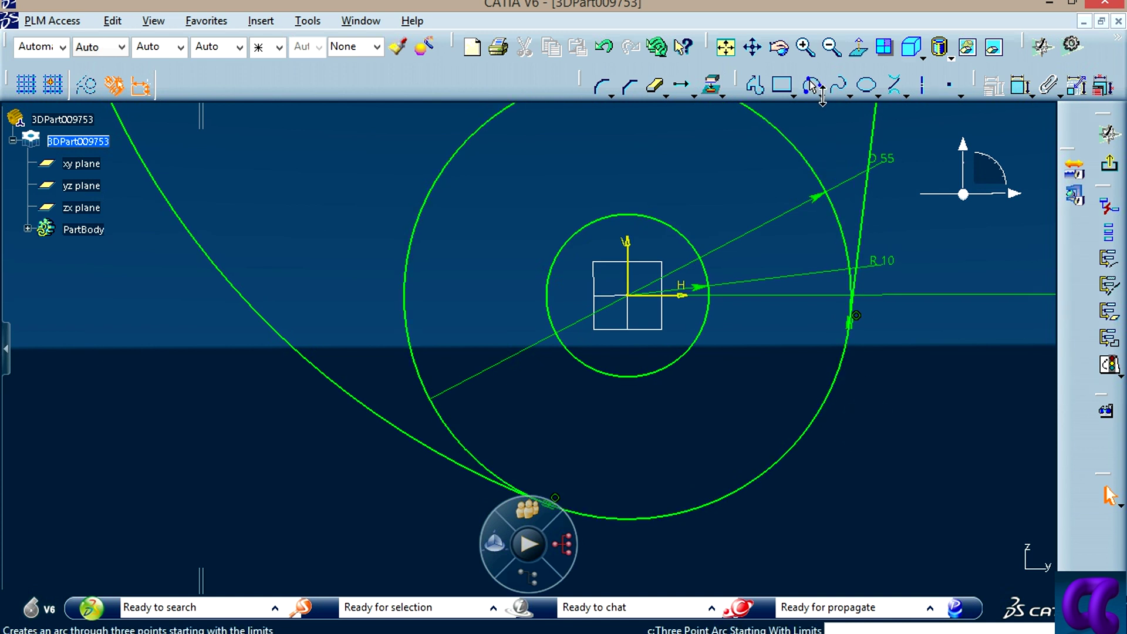
Step: Draw a circle centred on the sketch origin inside the lower boss
click(811, 87)
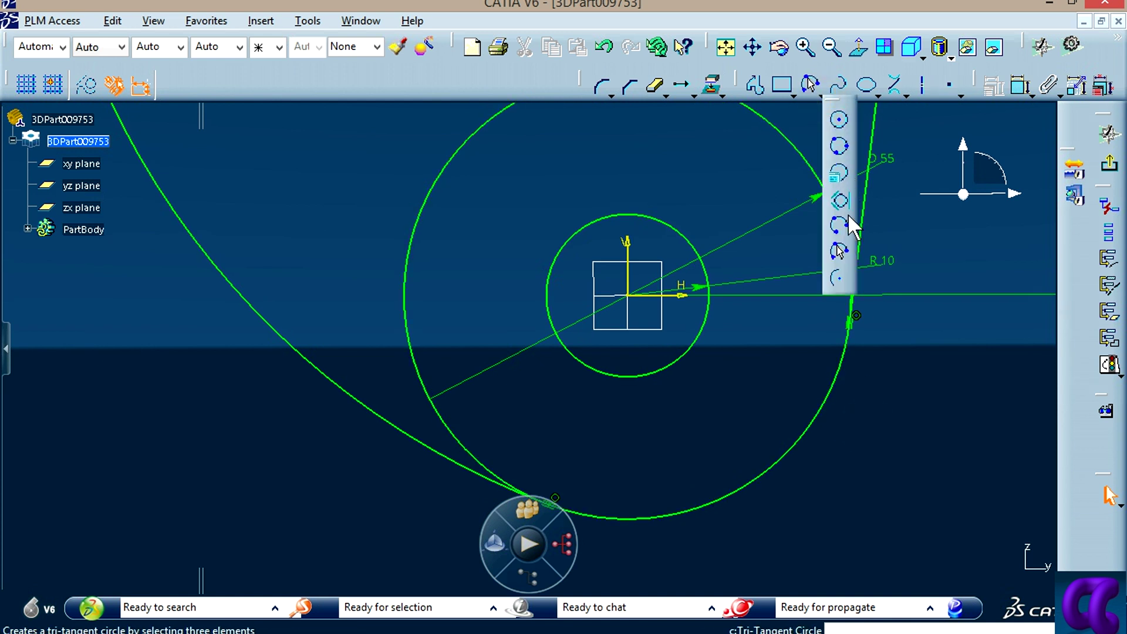
click(838, 119)
click(632, 296)
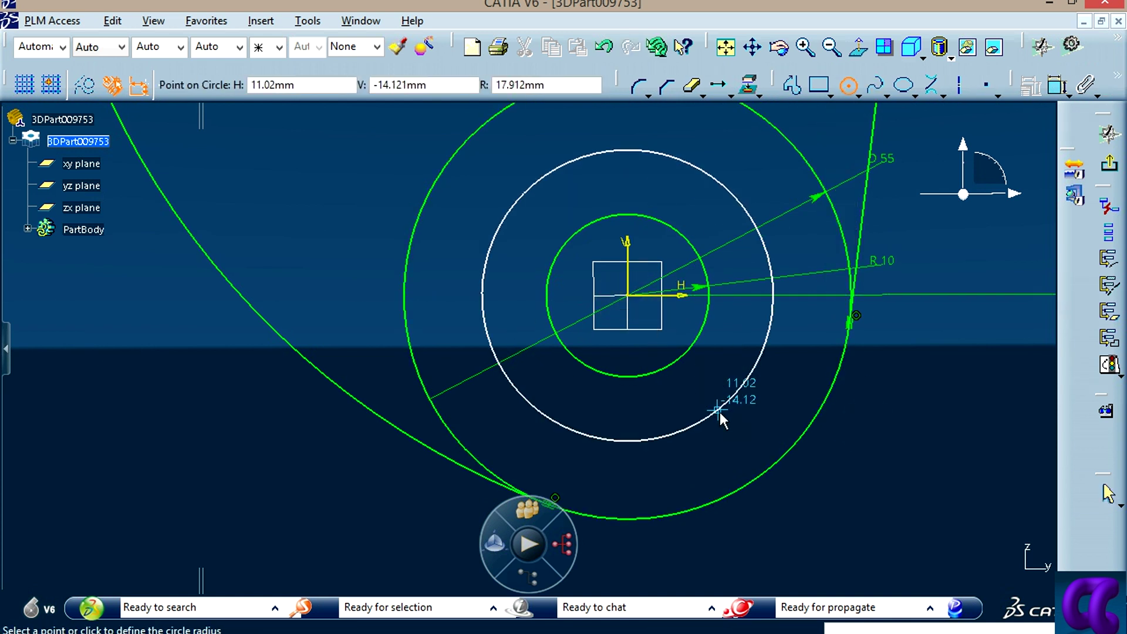
click(729, 429)
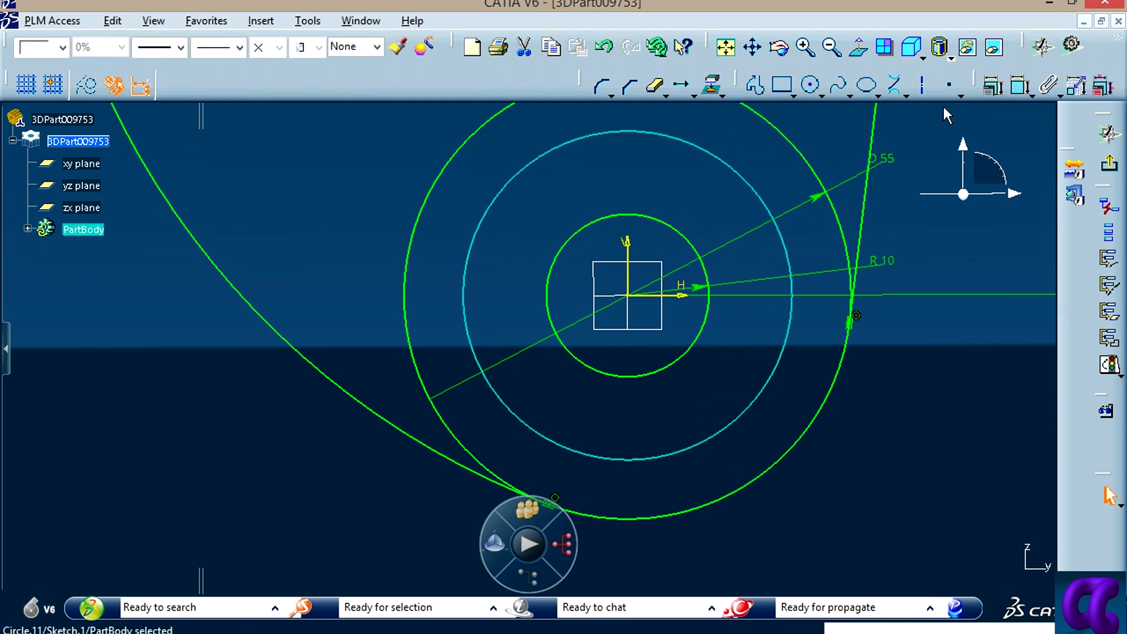
Step: Convert the new circle to dashed construction geometry and compare with the reference drawing
click(959, 96)
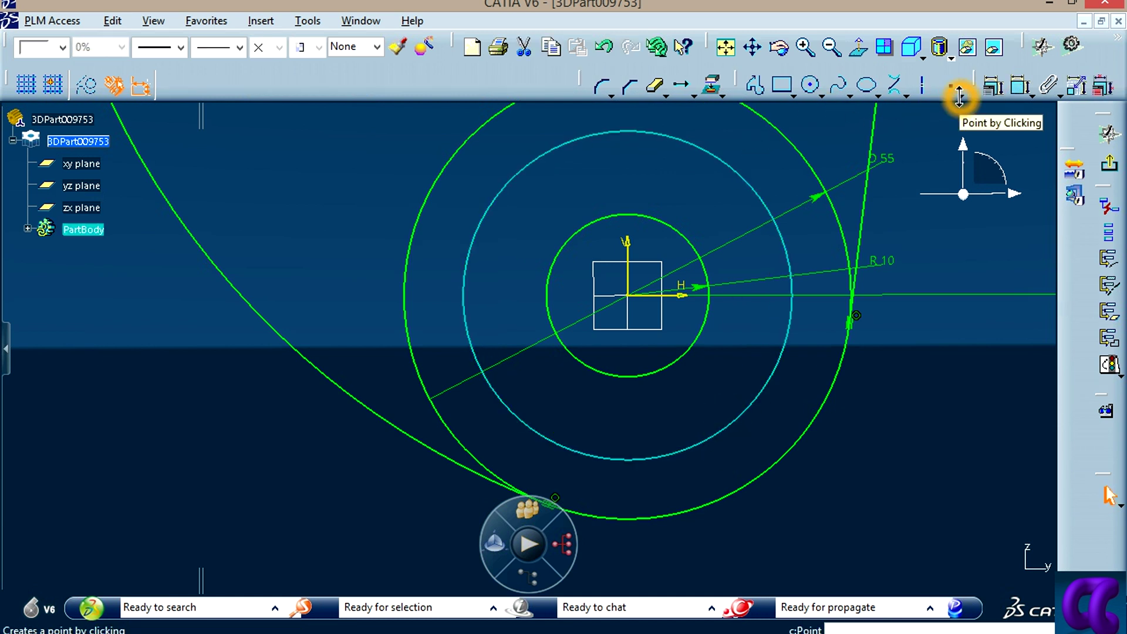
click(94, 89)
click(950, 467)
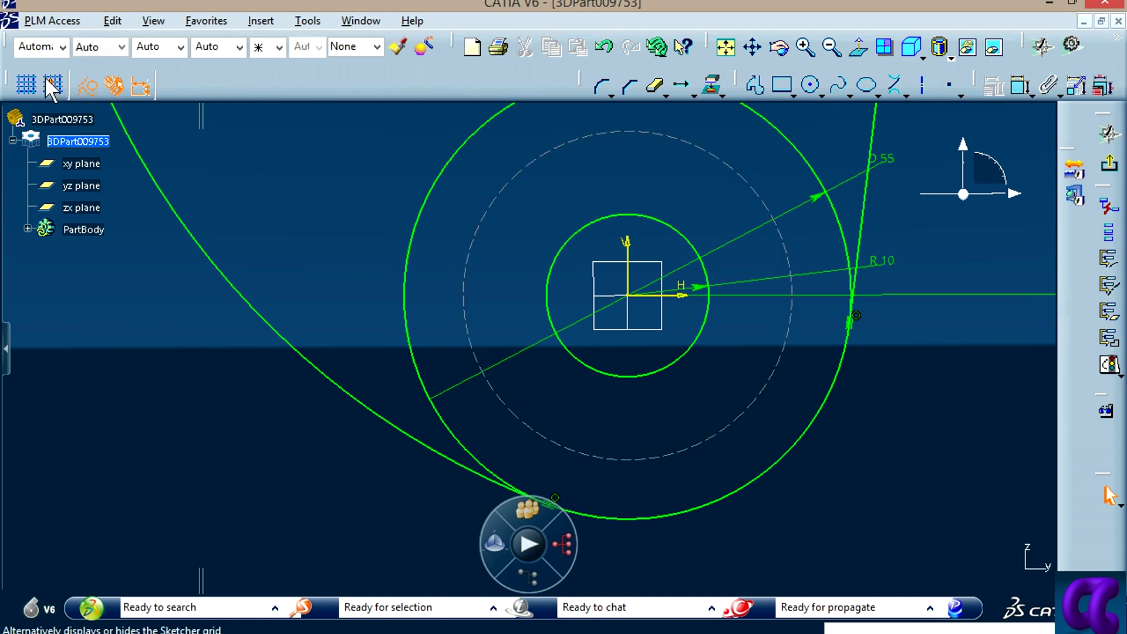
click(89, 83)
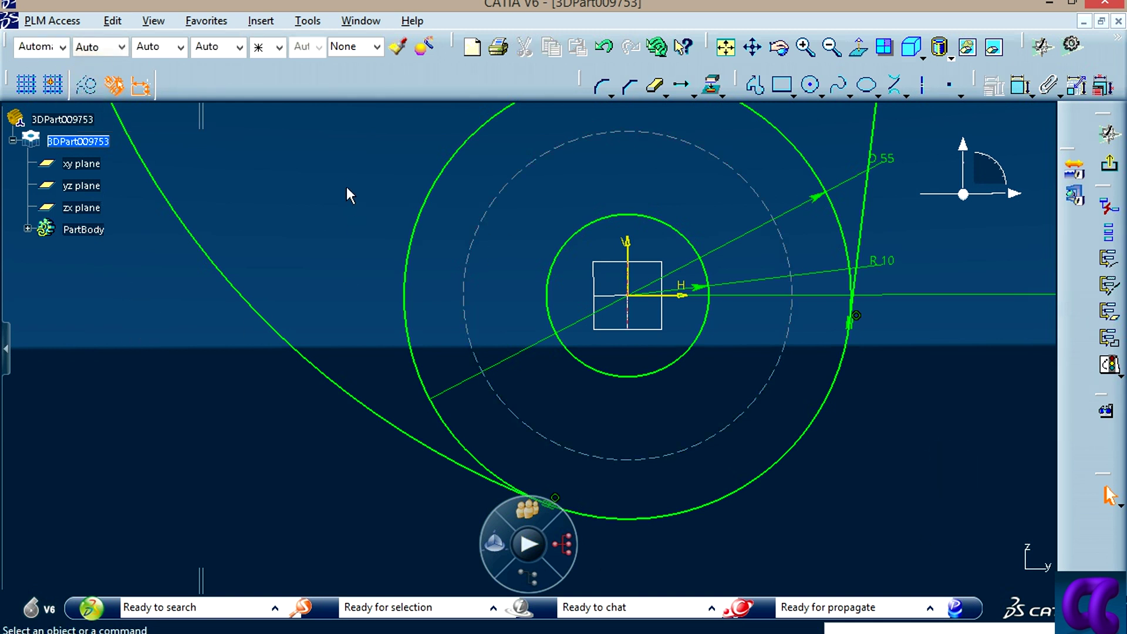
middle_drag(953, 397, 960, 403)
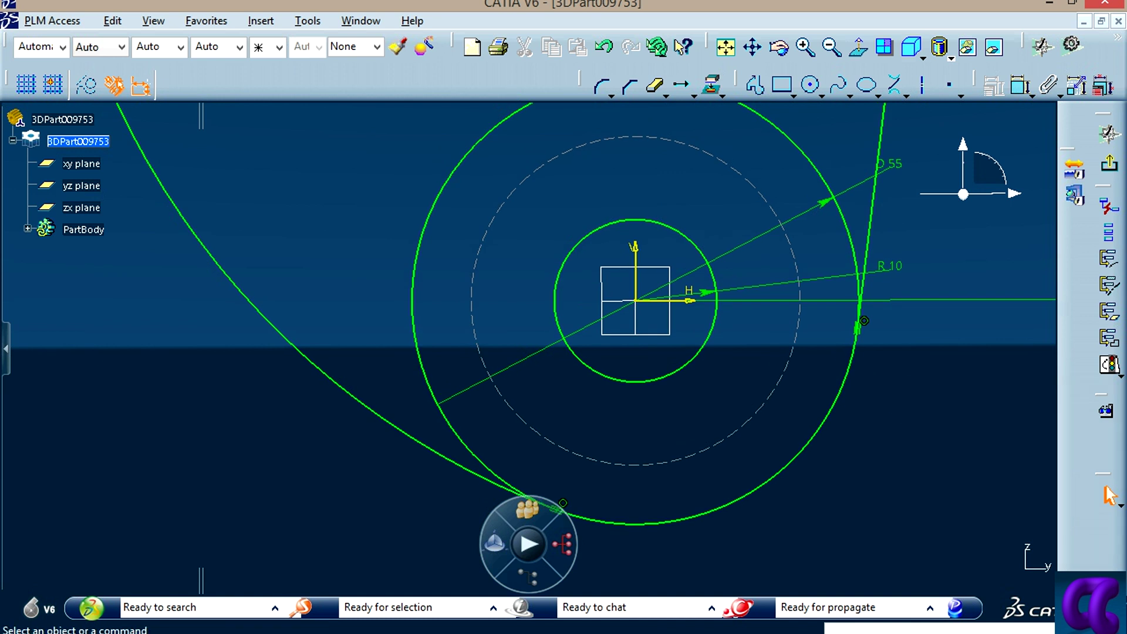
key(alt+Tab)
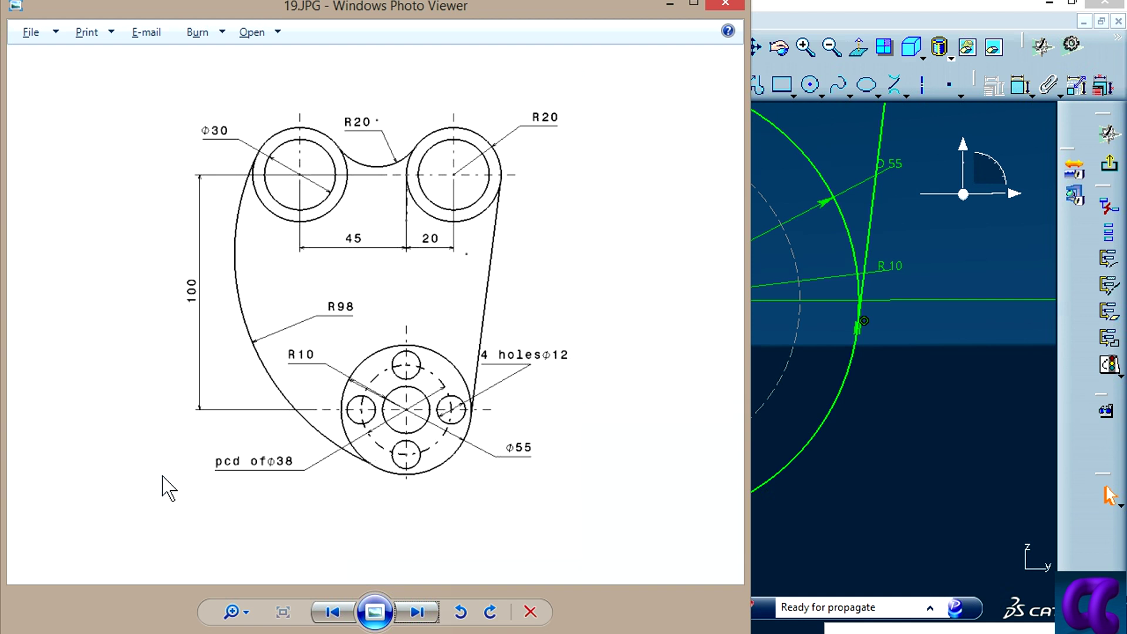
Step: Dimension the dashed construction circle to a 38 mm diameter
key(alt+Tab)
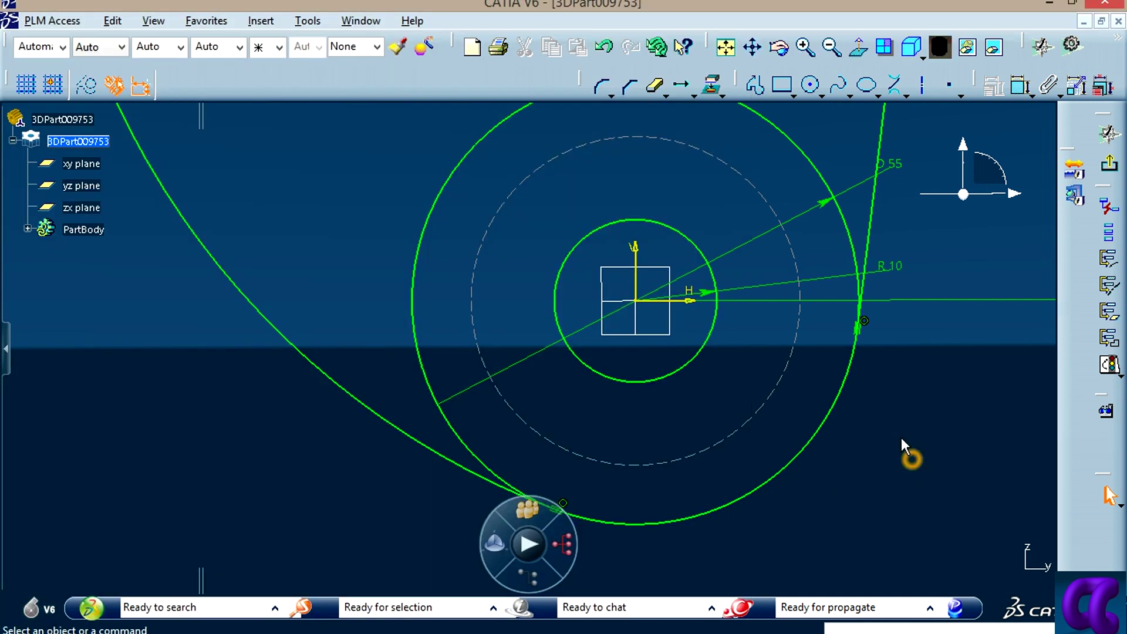
click(1021, 87)
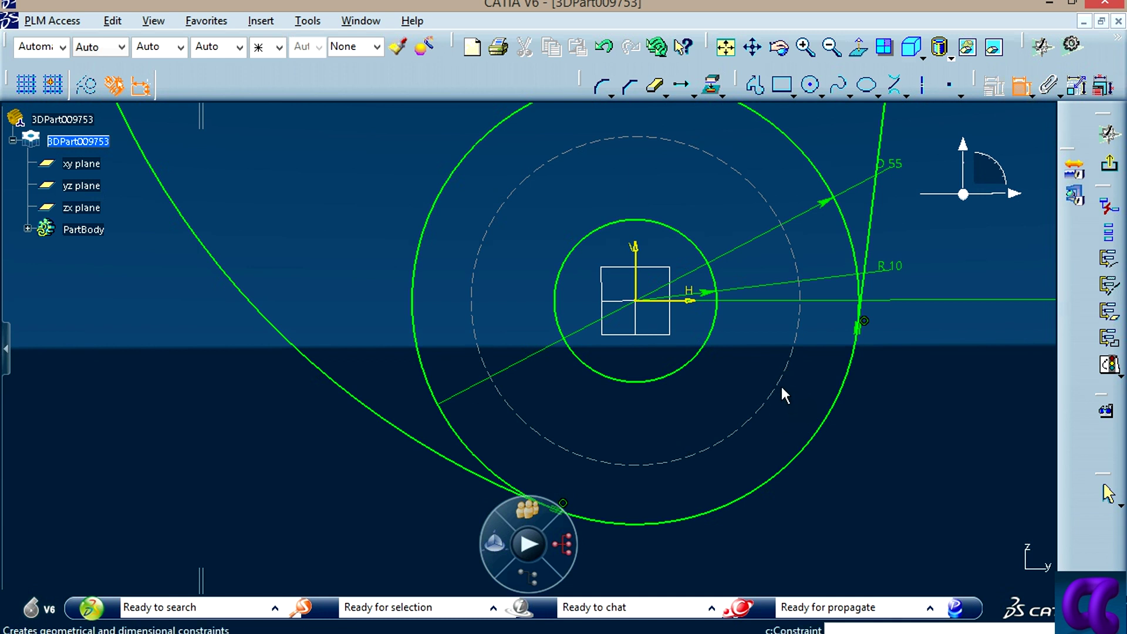
click(781, 388)
click(878, 420)
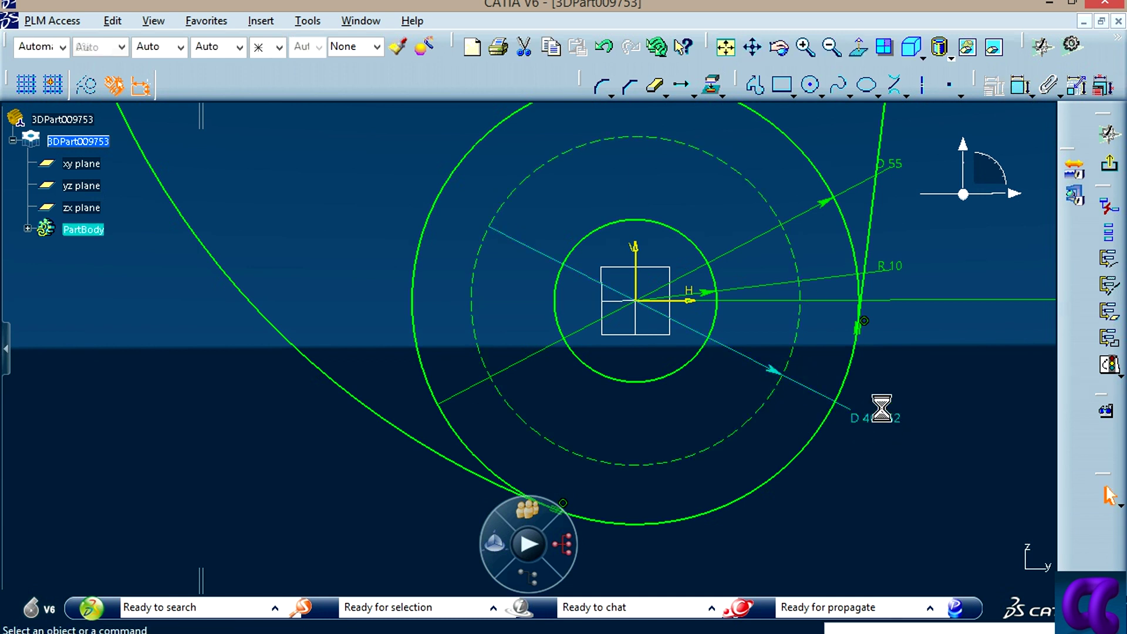
double_click(886, 413)
key(Return)
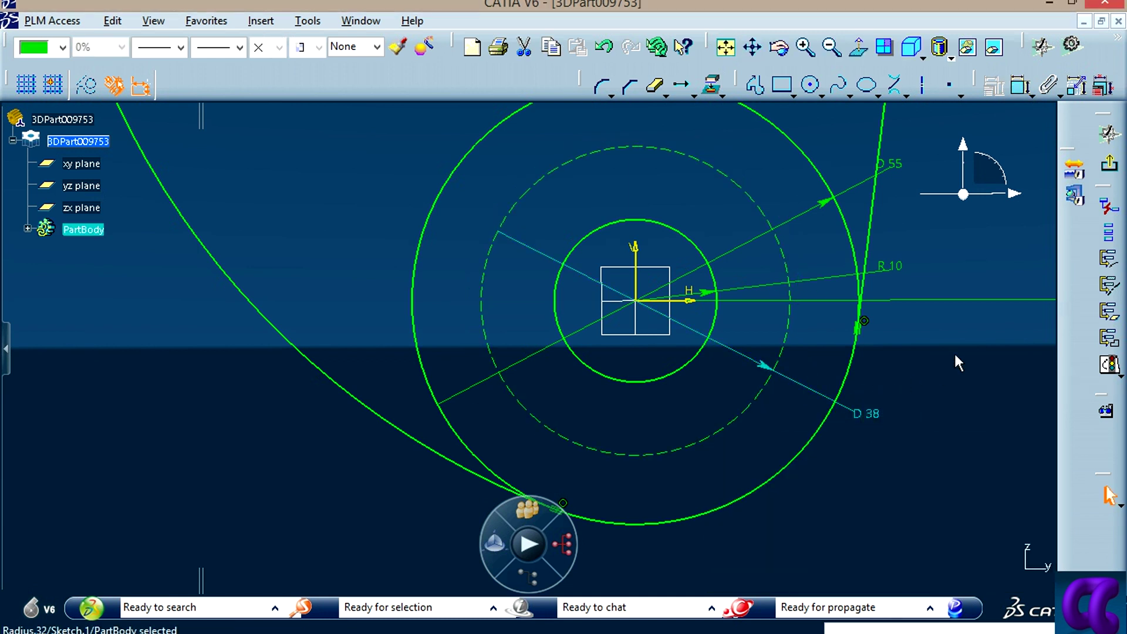
click(958, 362)
Step: Draw a small hole circle on the right of the pitch circle and enlarge it
click(809, 85)
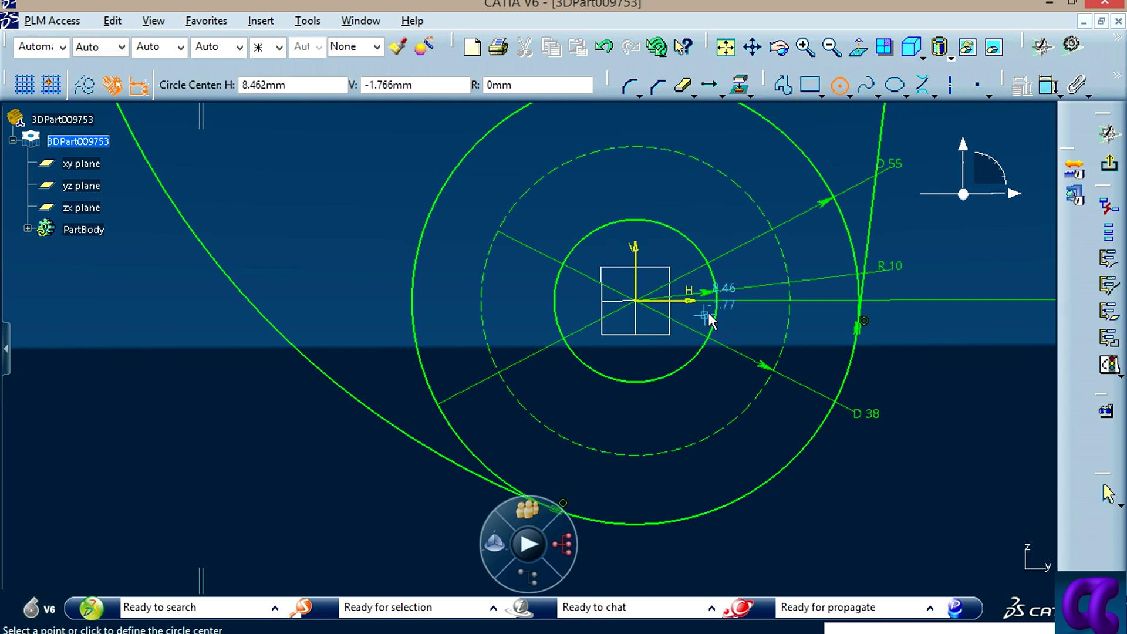
click(717, 302)
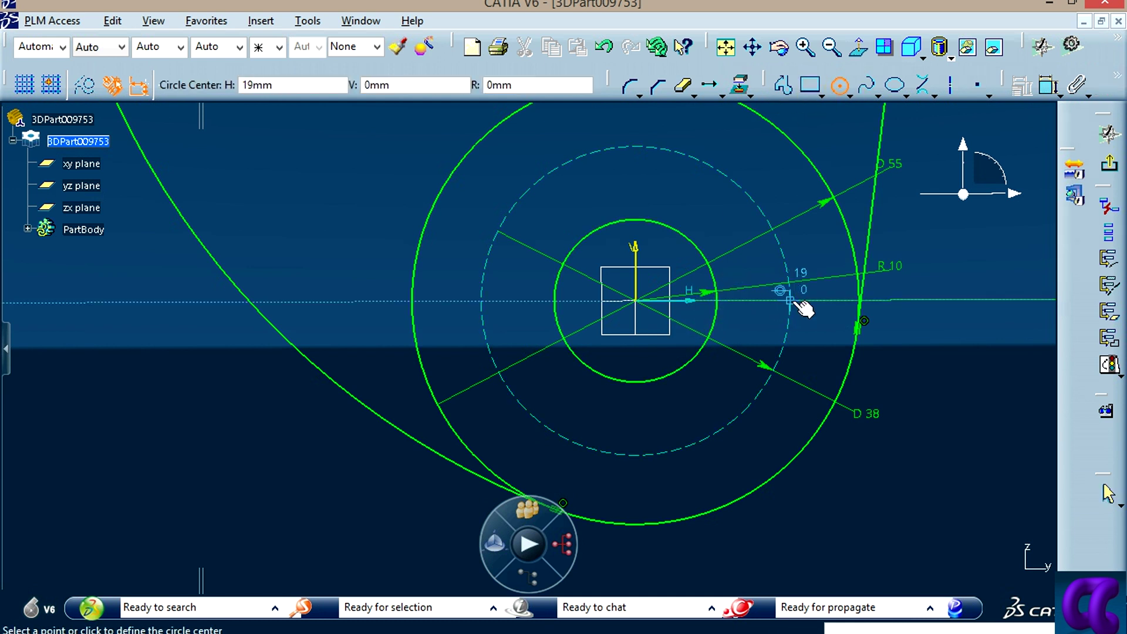
click(803, 332)
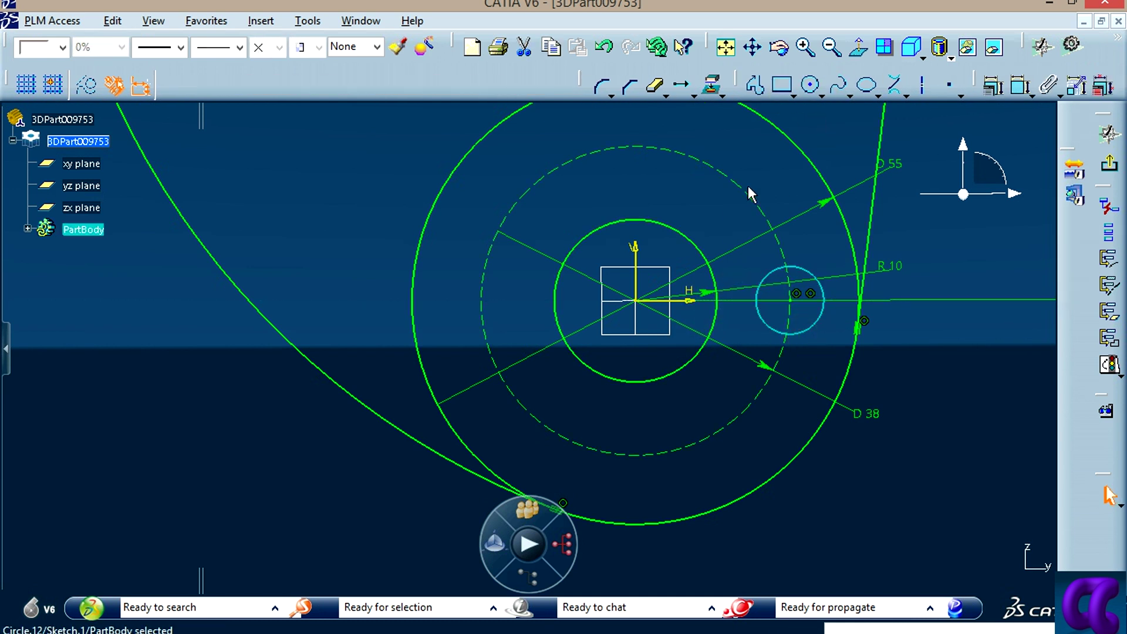
click(810, 88)
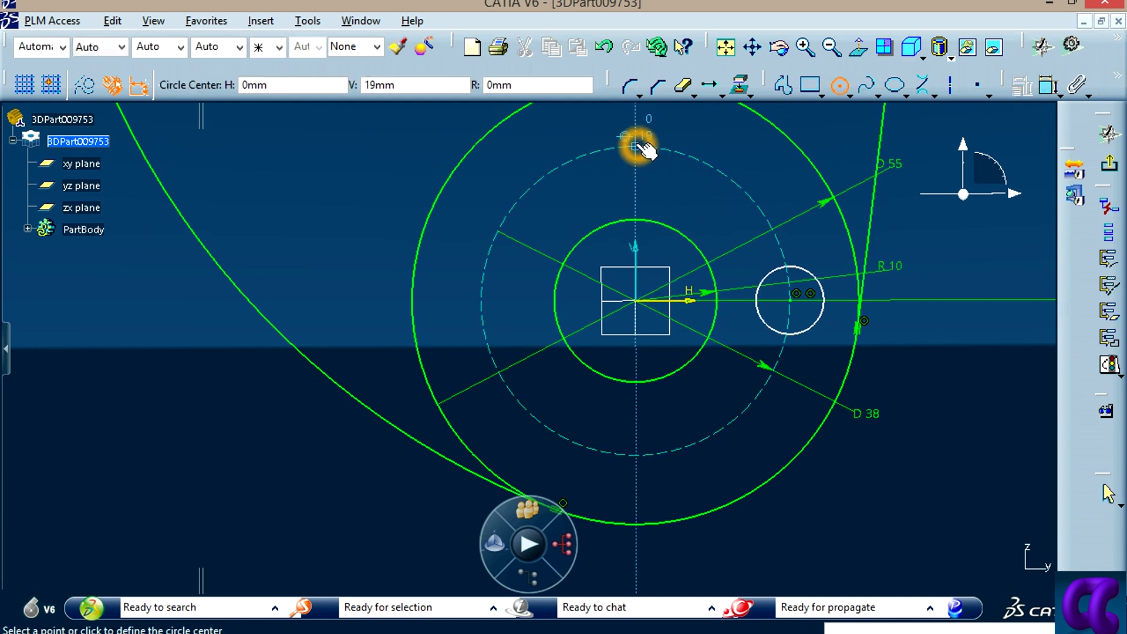
click(839, 87)
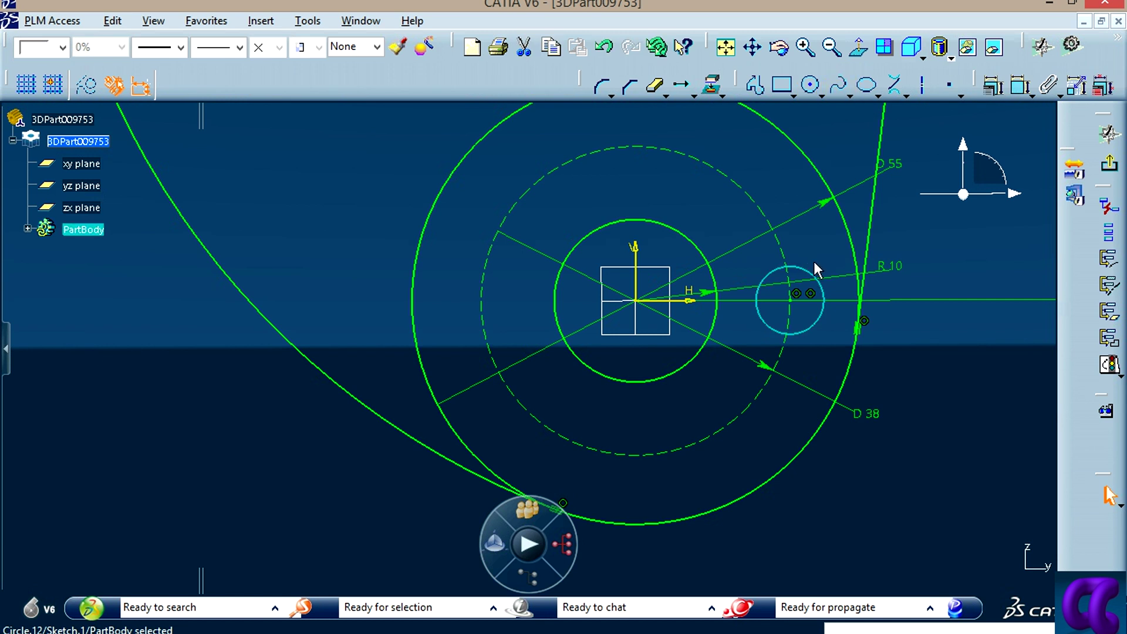
drag(815, 278, 808, 261)
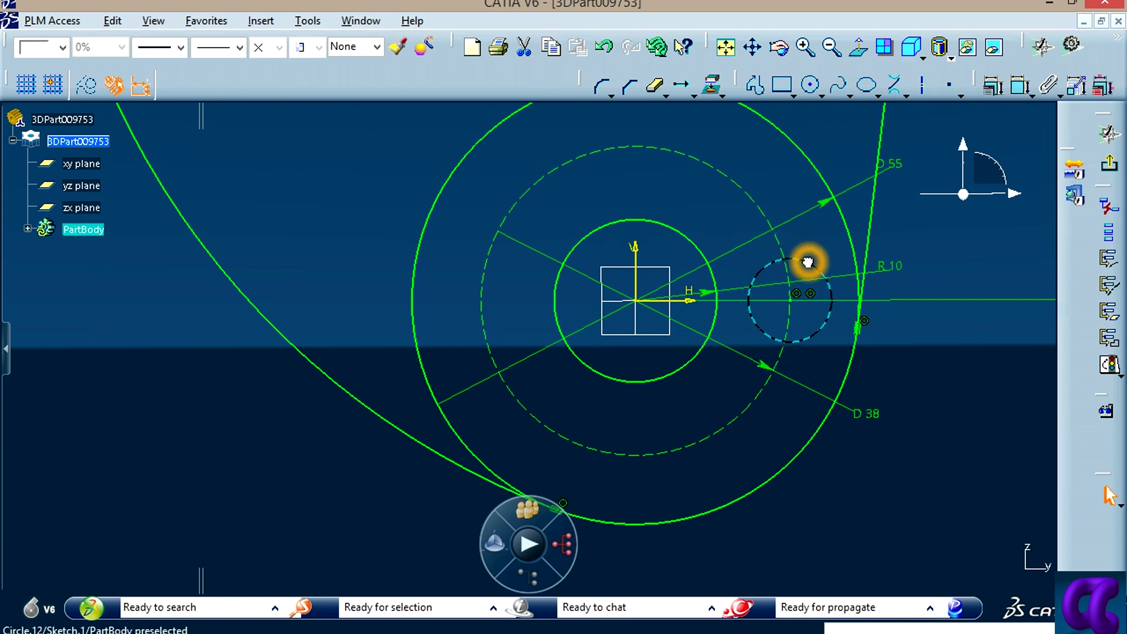
Step: Set the right hole circle's diameter to 12 and check the reference drawing
click(1020, 86)
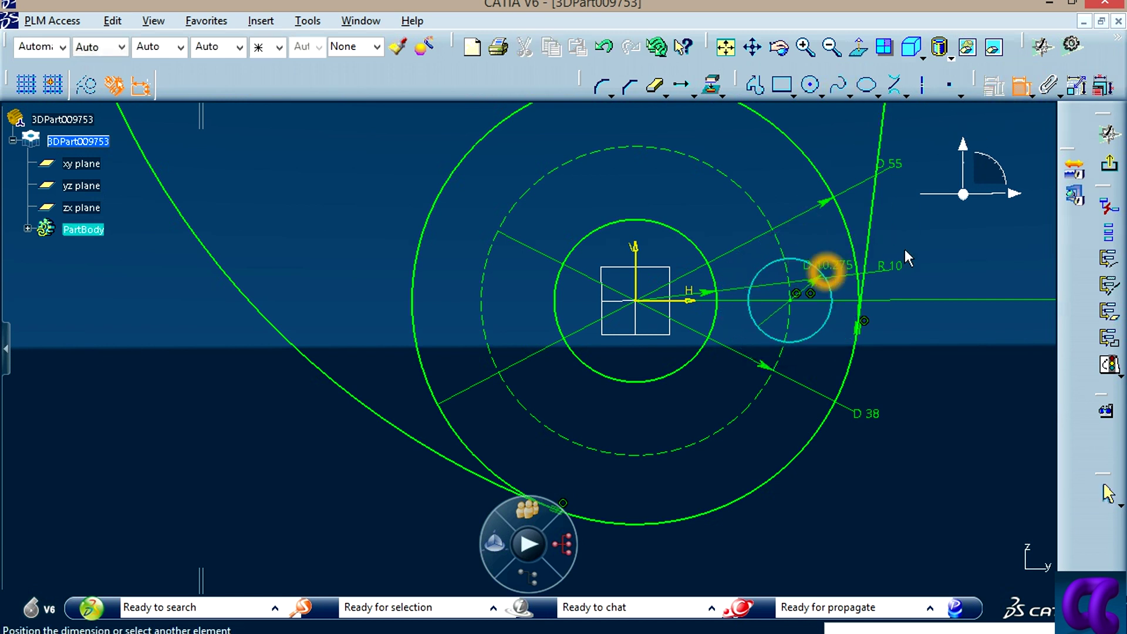
click(933, 234)
double_click(938, 234)
text(12mm)
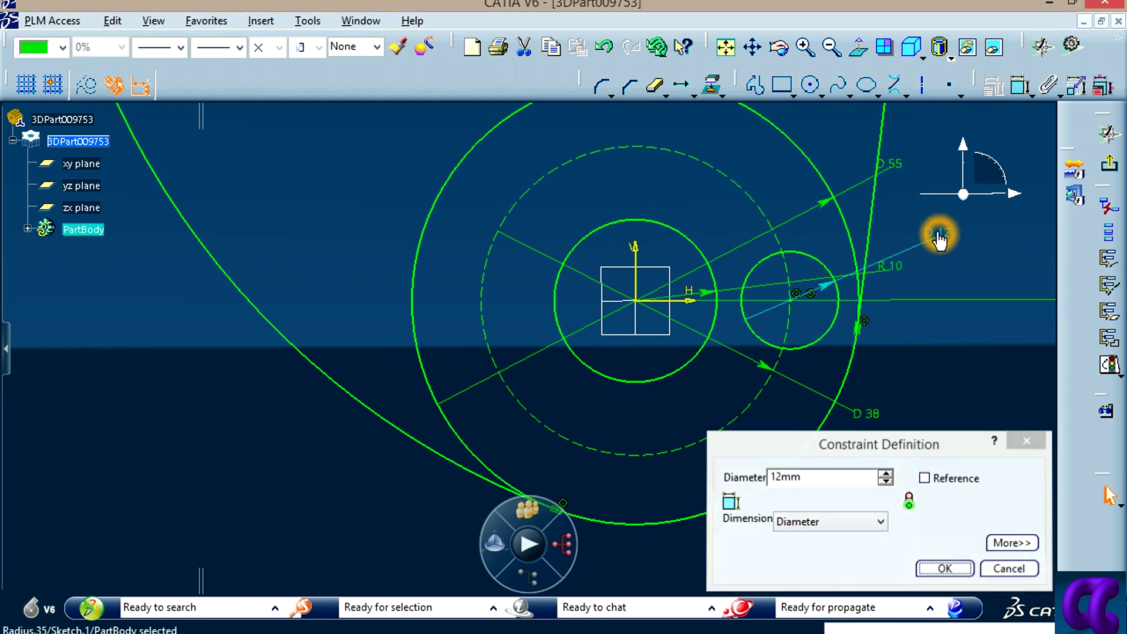
key(Return)
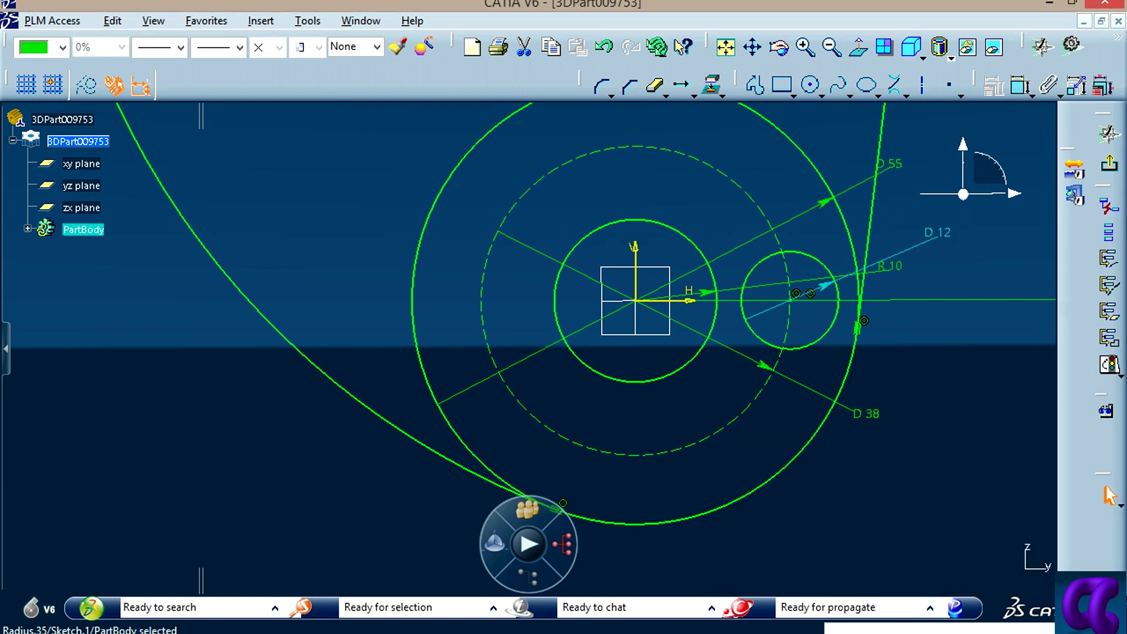
key(alt+Tab)
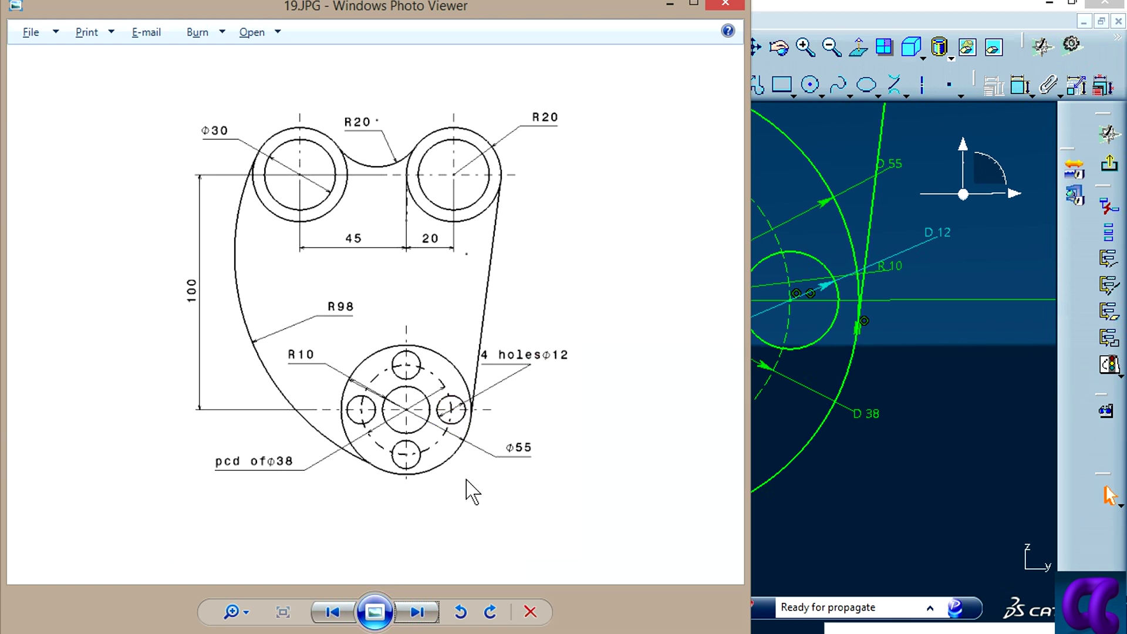
key(alt+Tab)
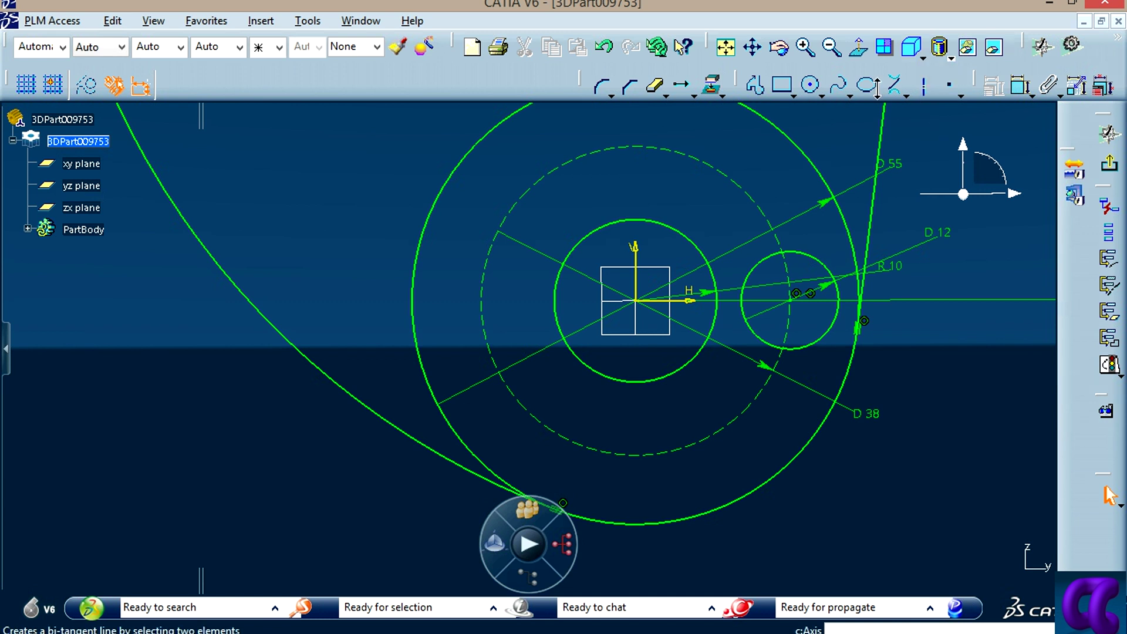
Step: Add a D12 hole circle at the top of the pitch circle
click(810, 85)
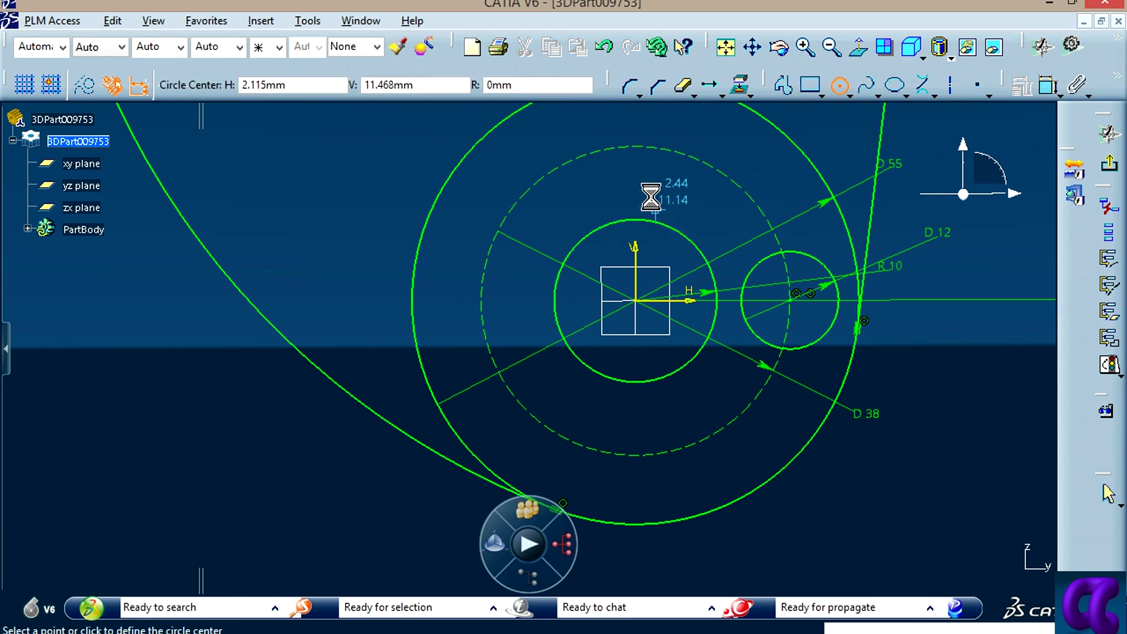
click(641, 148)
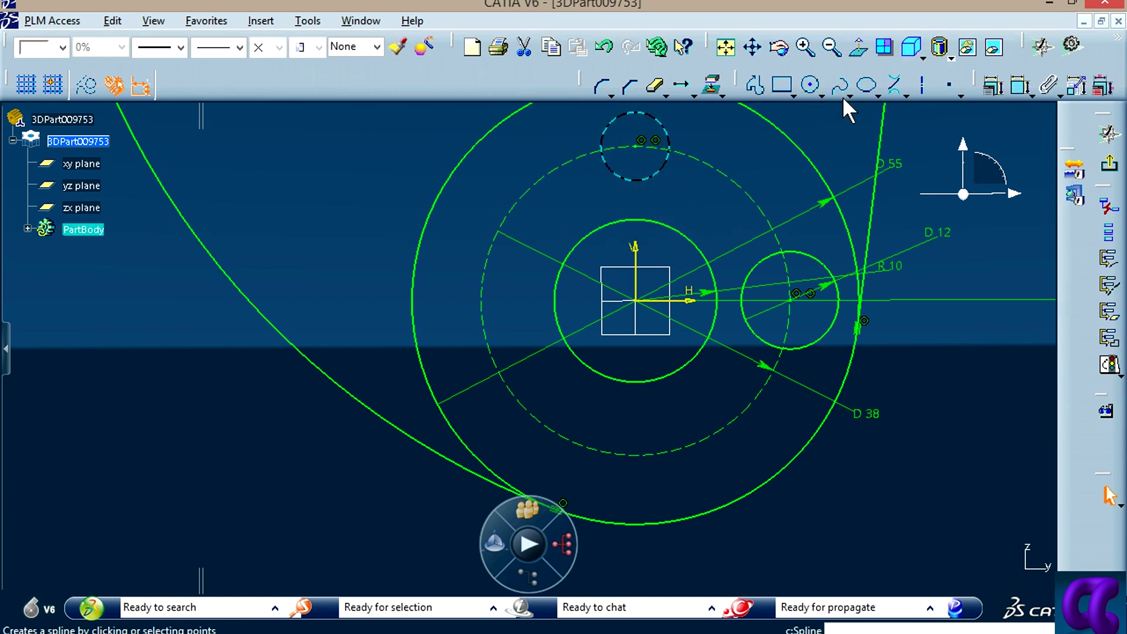
middle_drag(699, 138, 741, 193)
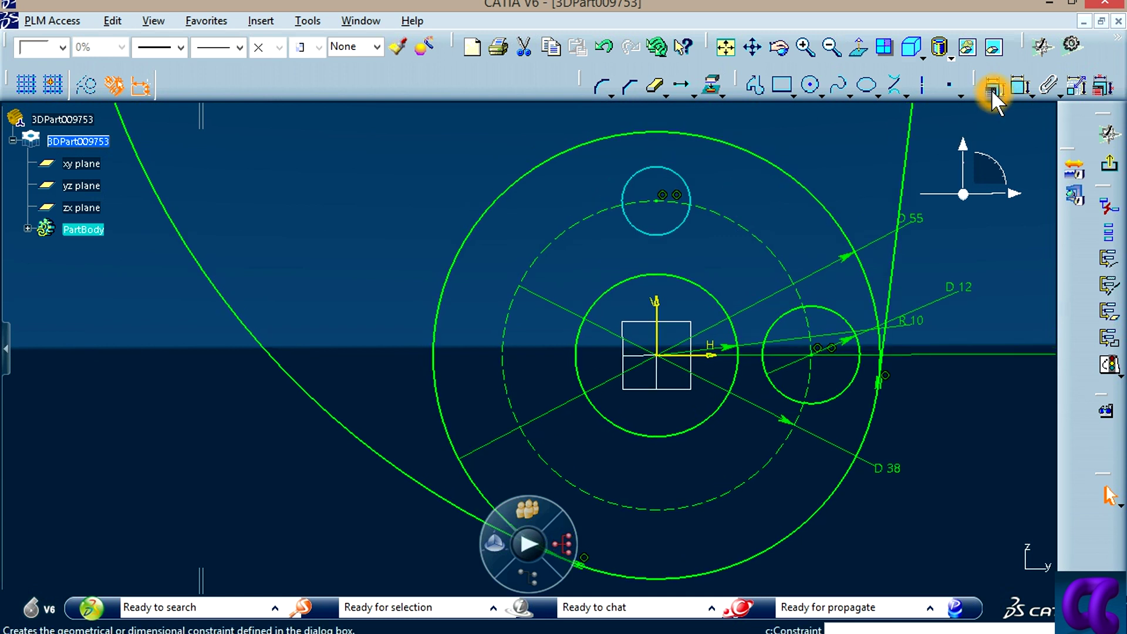
click(1020, 85)
click(689, 197)
click(706, 160)
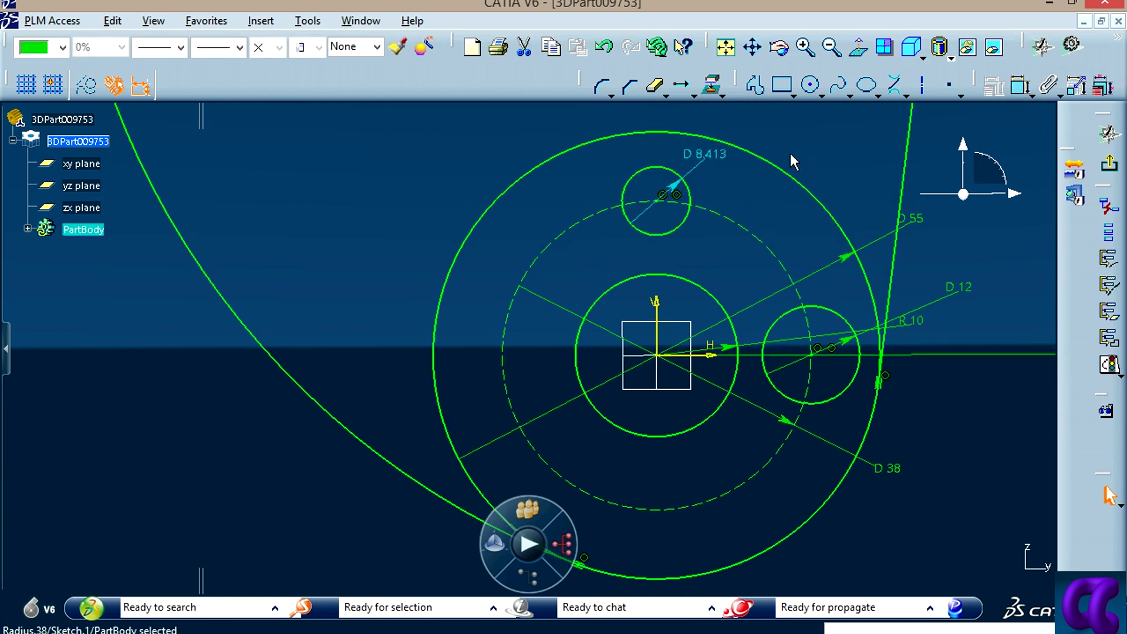
double_click(704, 158)
text(12mm)
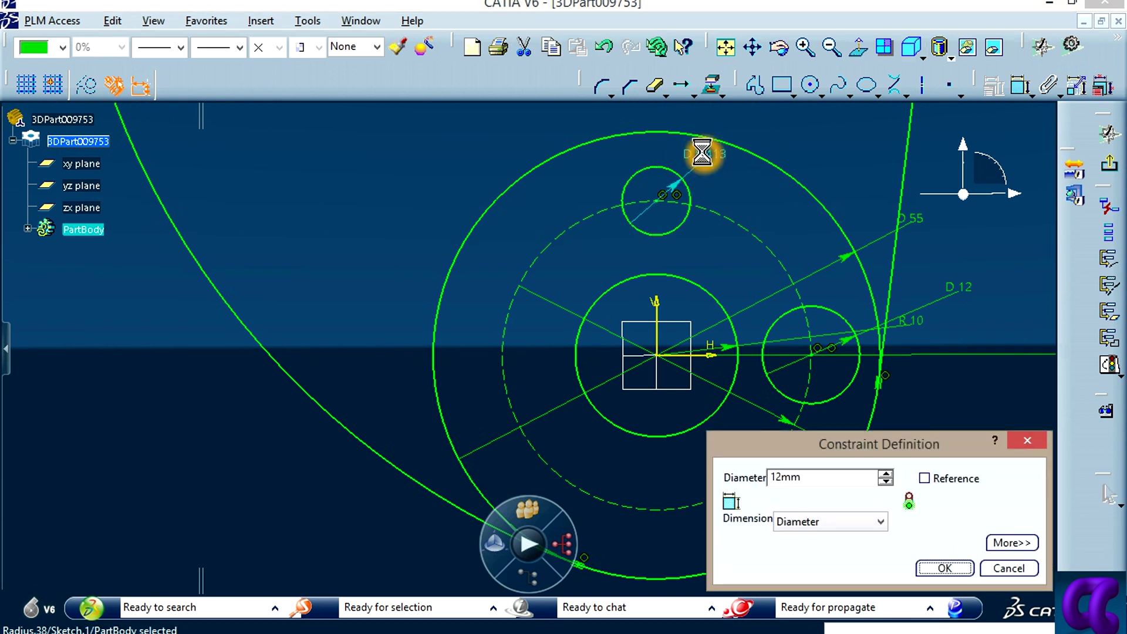
key(Return)
Step: Add a D12 hole circle at the left of the pitch circle
click(1020, 85)
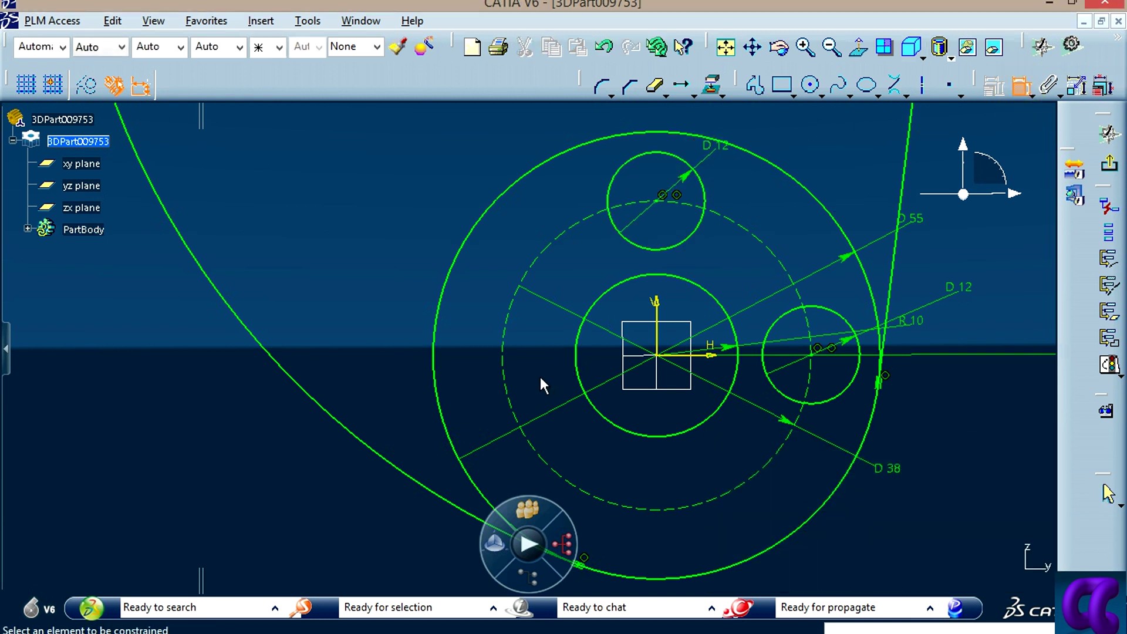
click(810, 85)
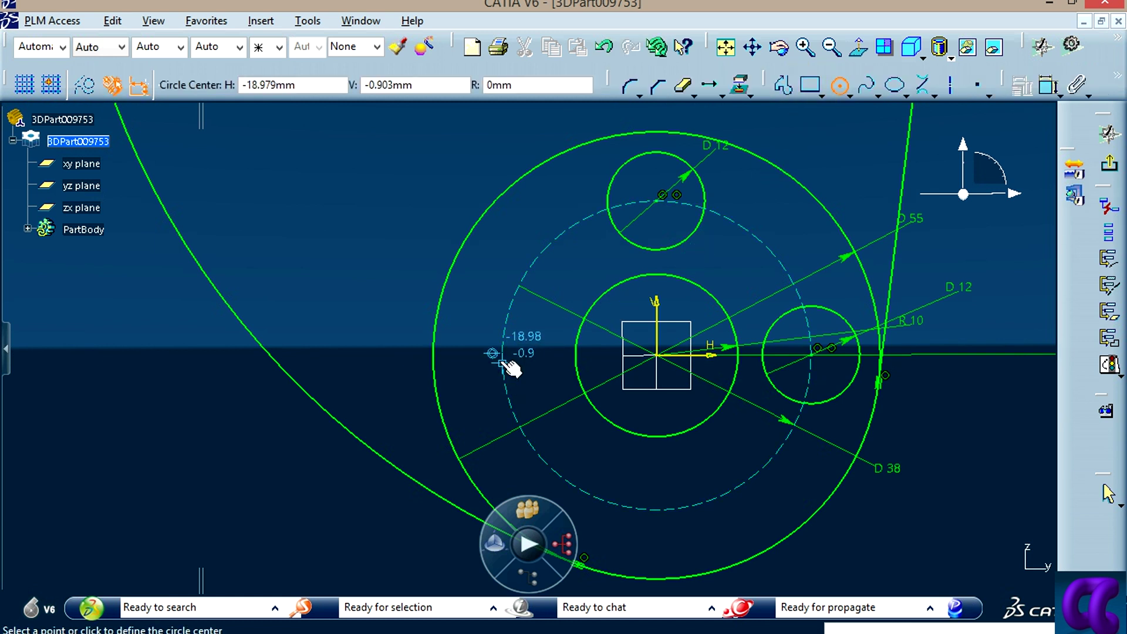
click(486, 392)
click(1022, 87)
click(464, 347)
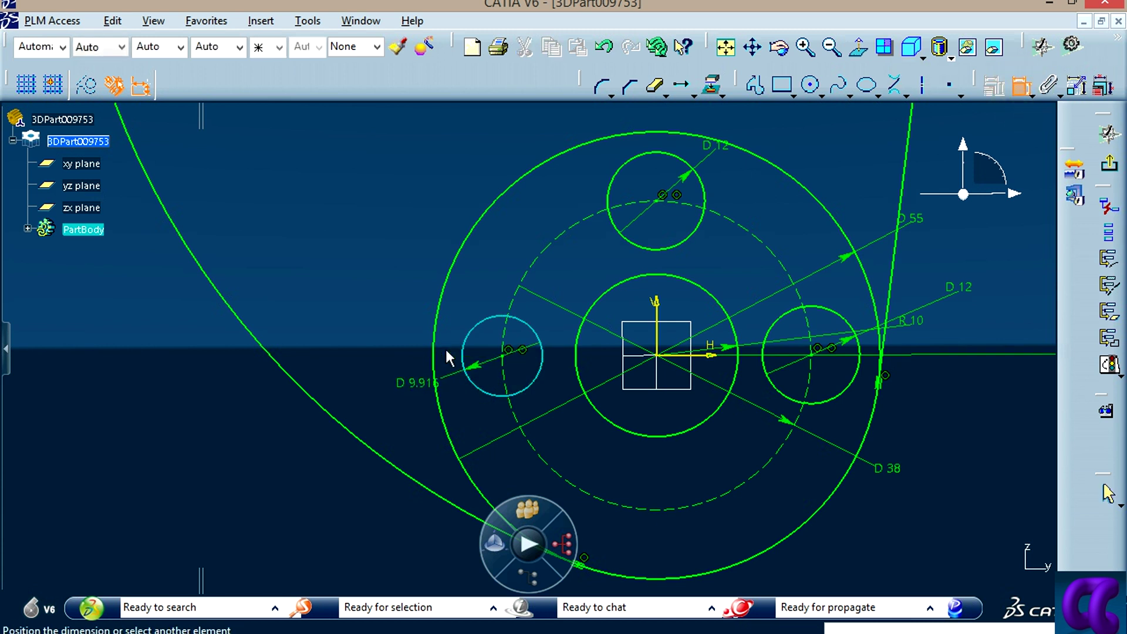
click(385, 309)
double_click(382, 306)
text(12)
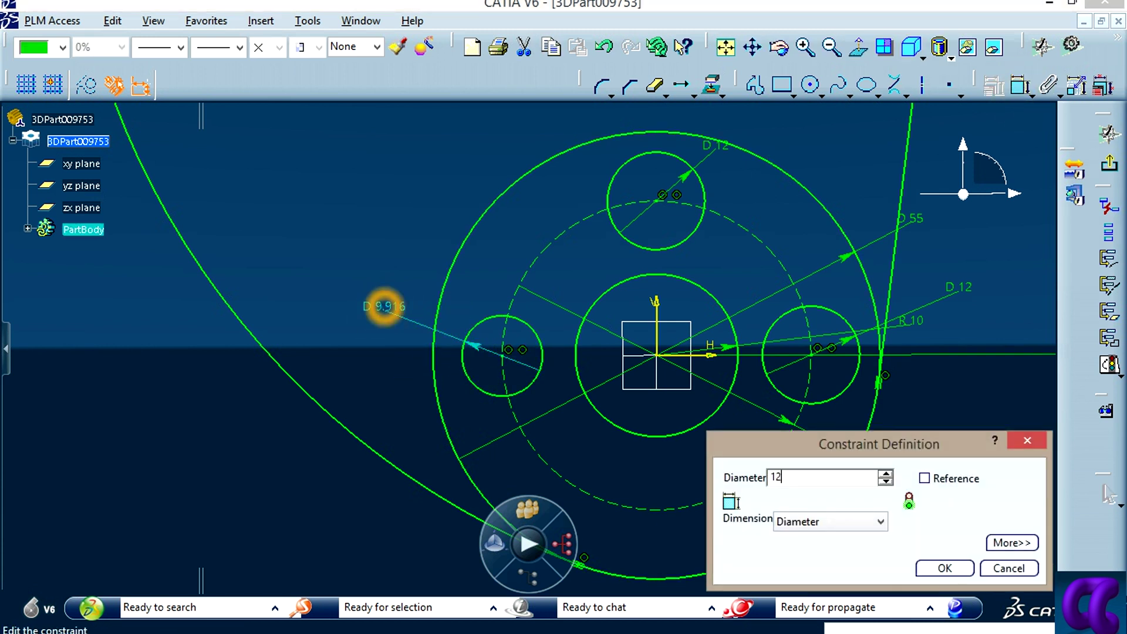
key(Return)
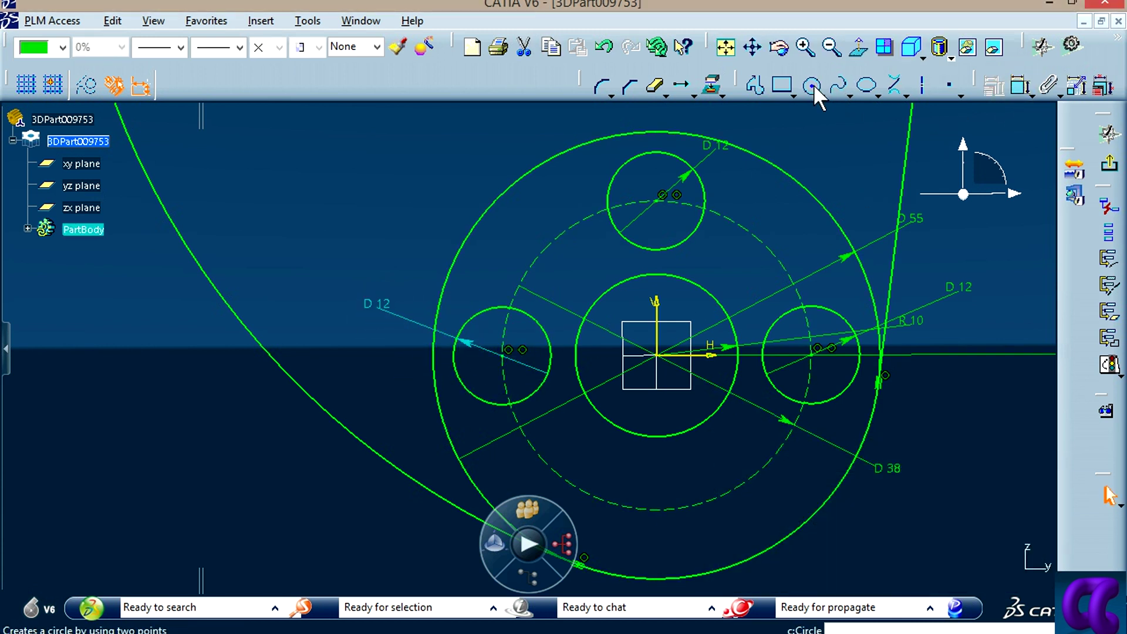
Step: Add a D12 hole circle at the bottom of the pitch circle
click(813, 87)
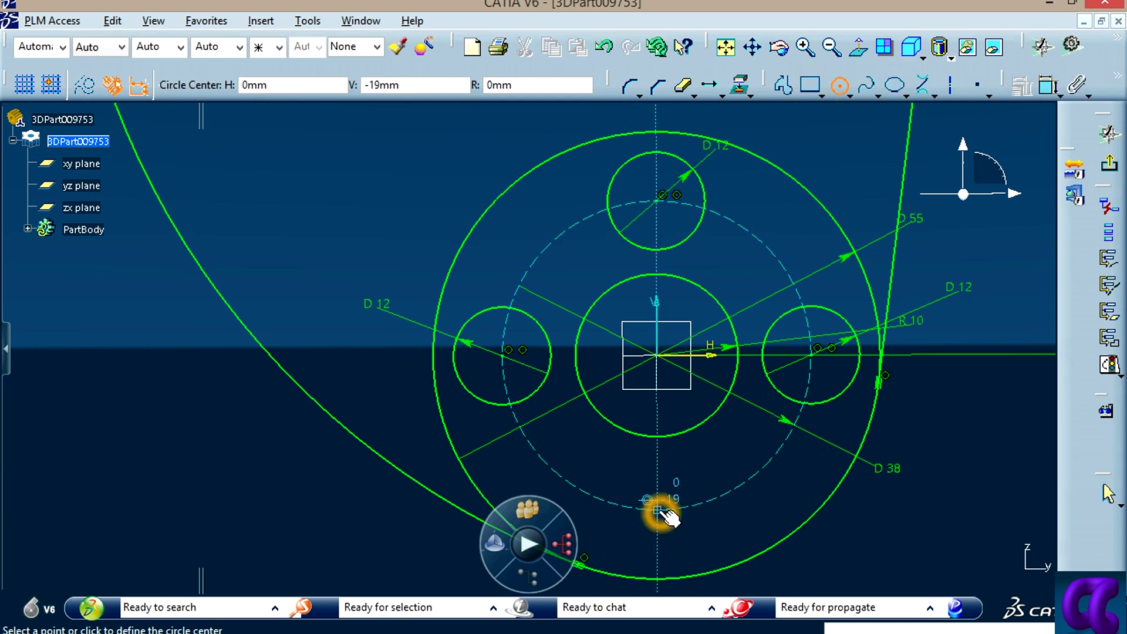
click(658, 508)
click(673, 555)
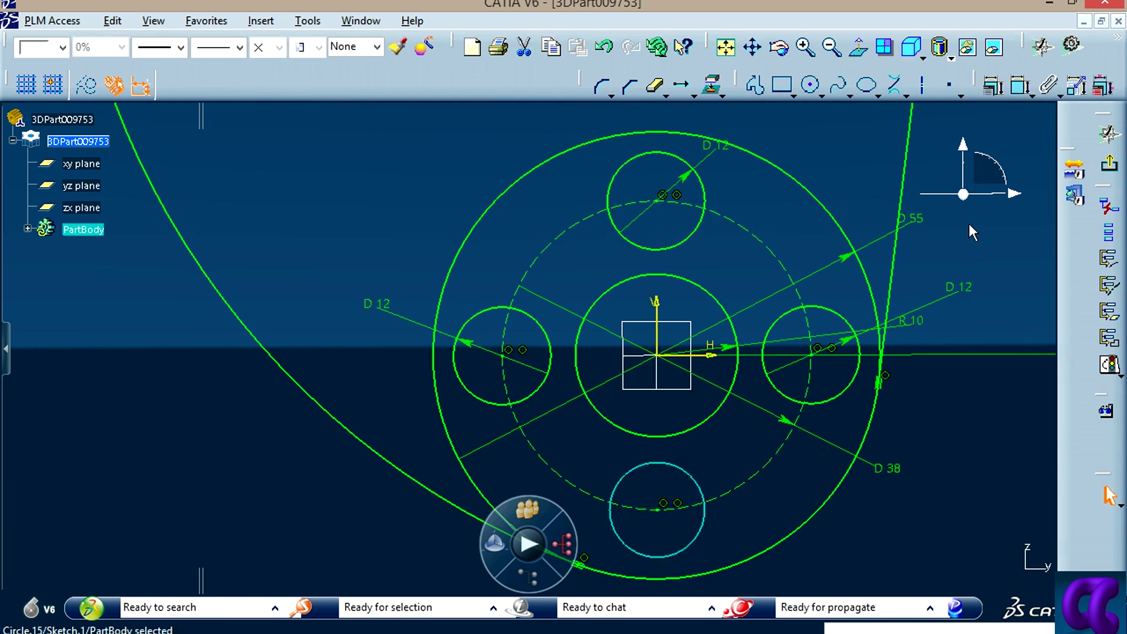
click(1021, 94)
click(698, 534)
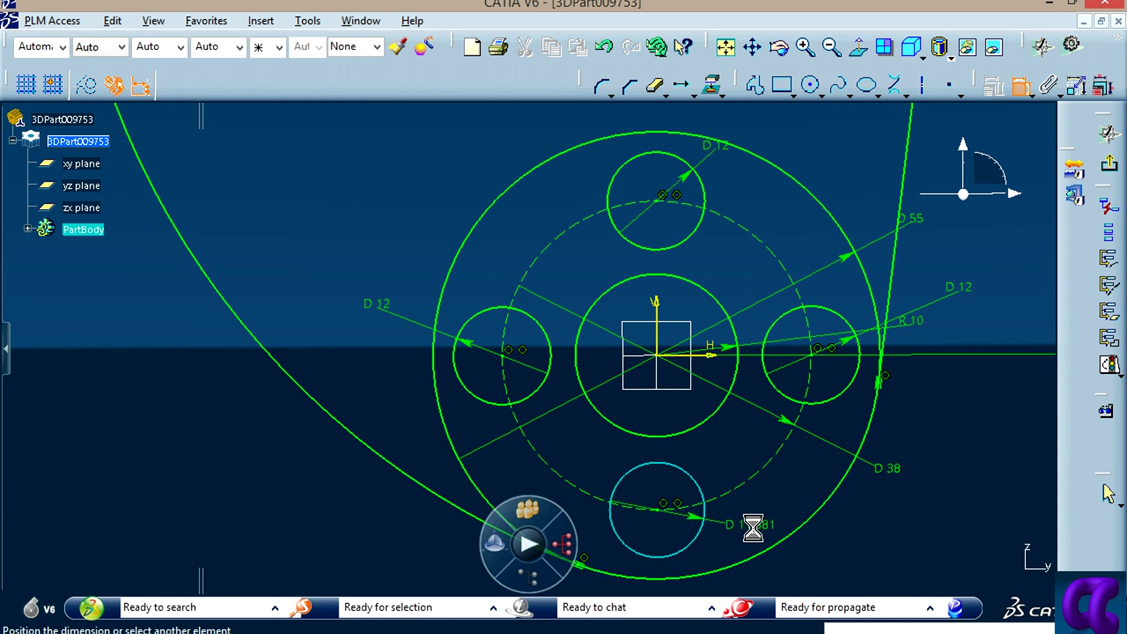
click(755, 524)
double_click(755, 524)
text(12)
key(Return)
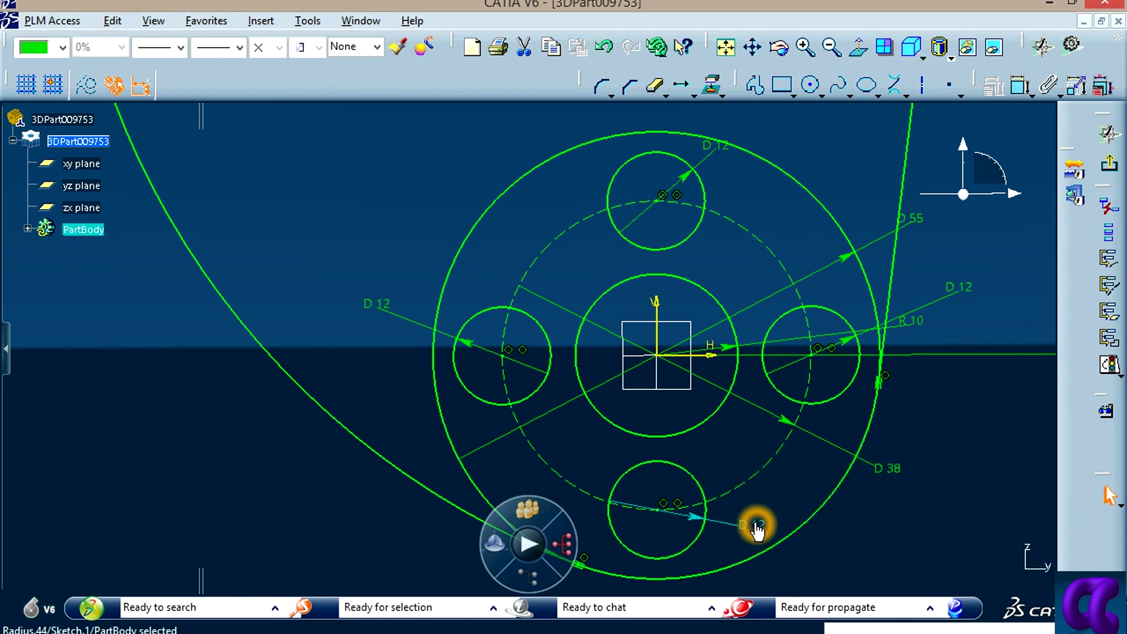
click(965, 499)
mouse_move(943, 449)
middle_down()
mouse_move(947, 580)
mouse_move(875, 372)
middle_up()
Step: Fit the whole sketch in view and confirm in Sketch Solving Status it is iso-constrained
click(727, 47)
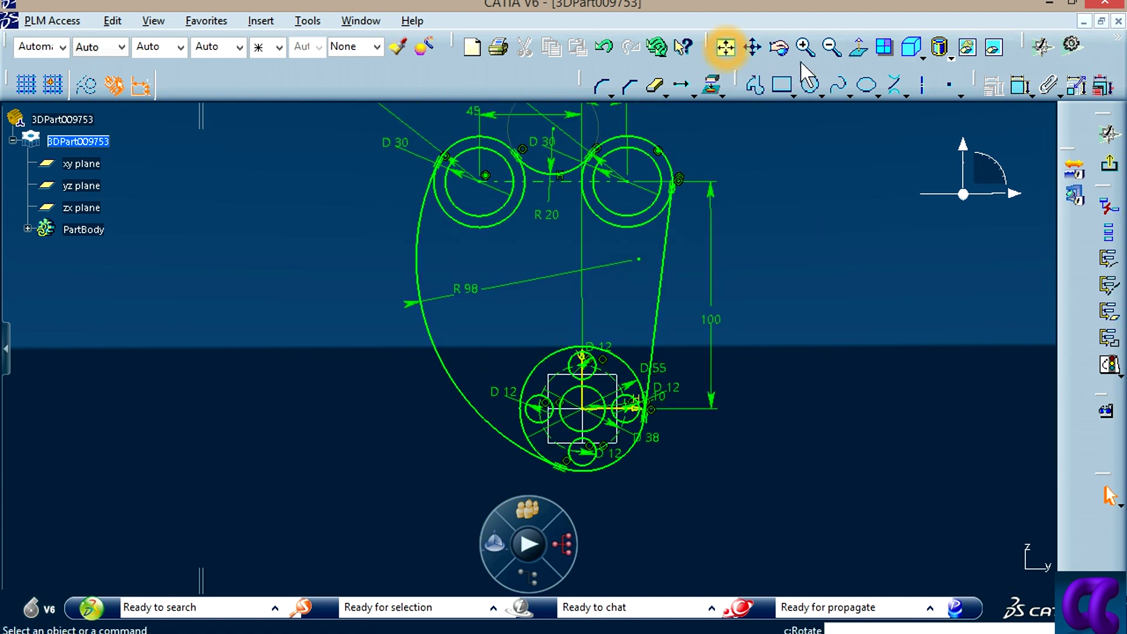
click(858, 54)
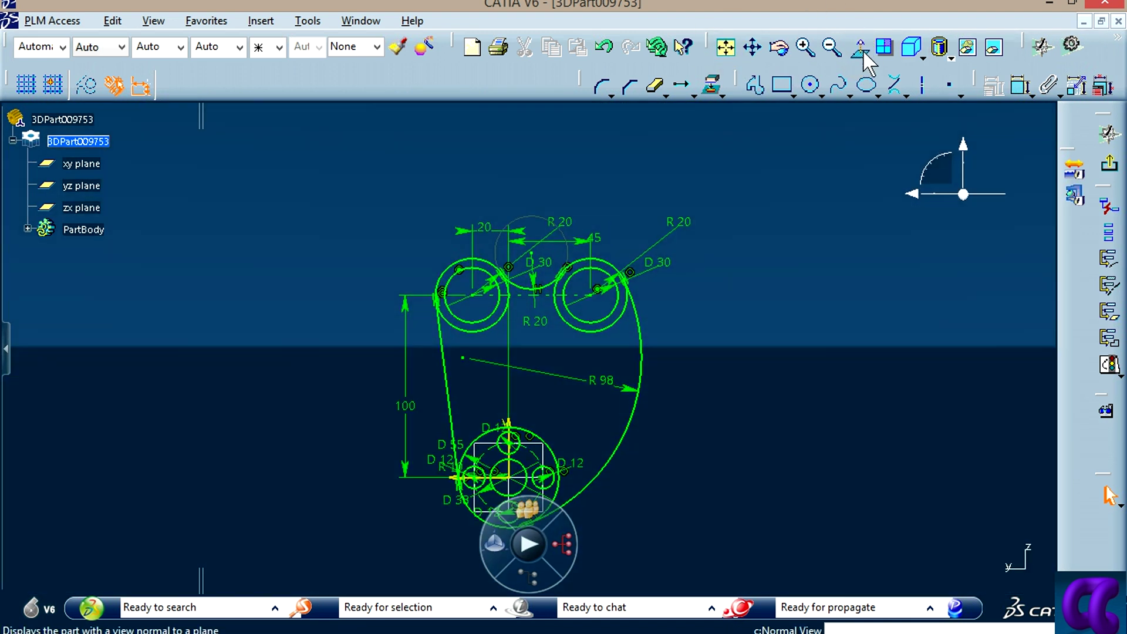
click(726, 47)
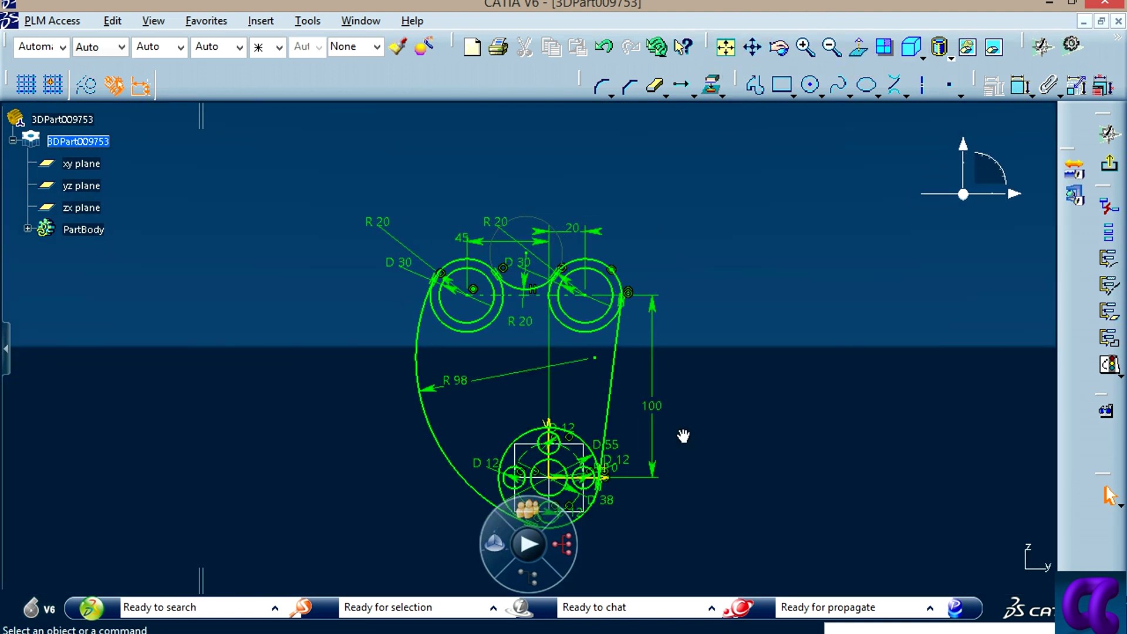
mouse_move(683, 435)
middle_down()
mouse_move(776, 334)
mouse_move(893, 404)
mouse_move(973, 362)
middle_up()
click(1109, 365)
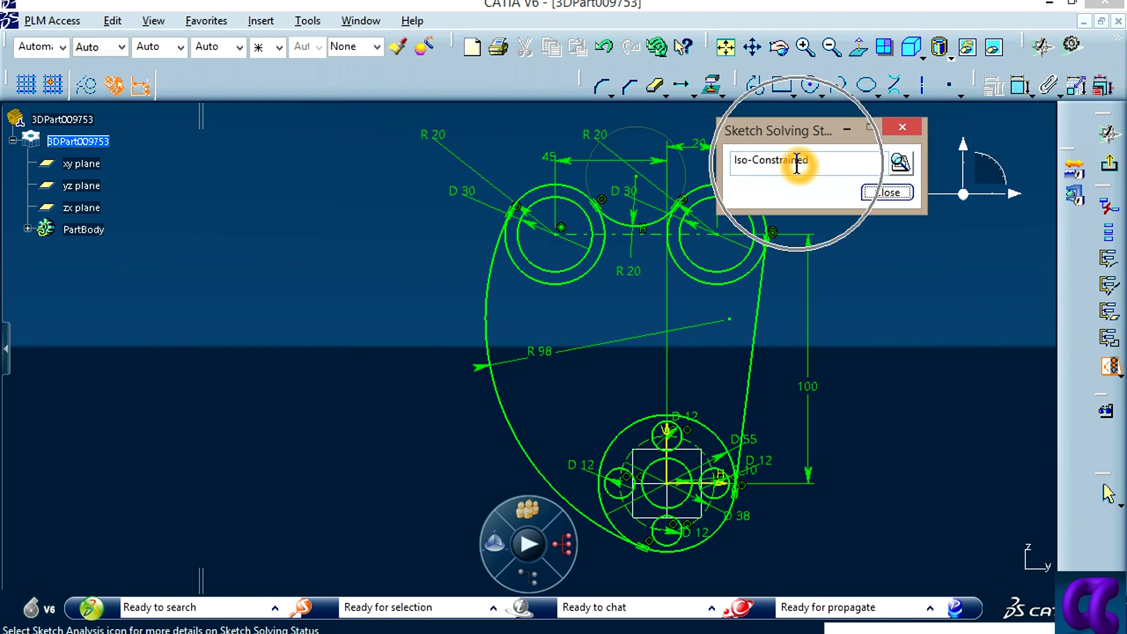
drag(808, 132, 340, 249)
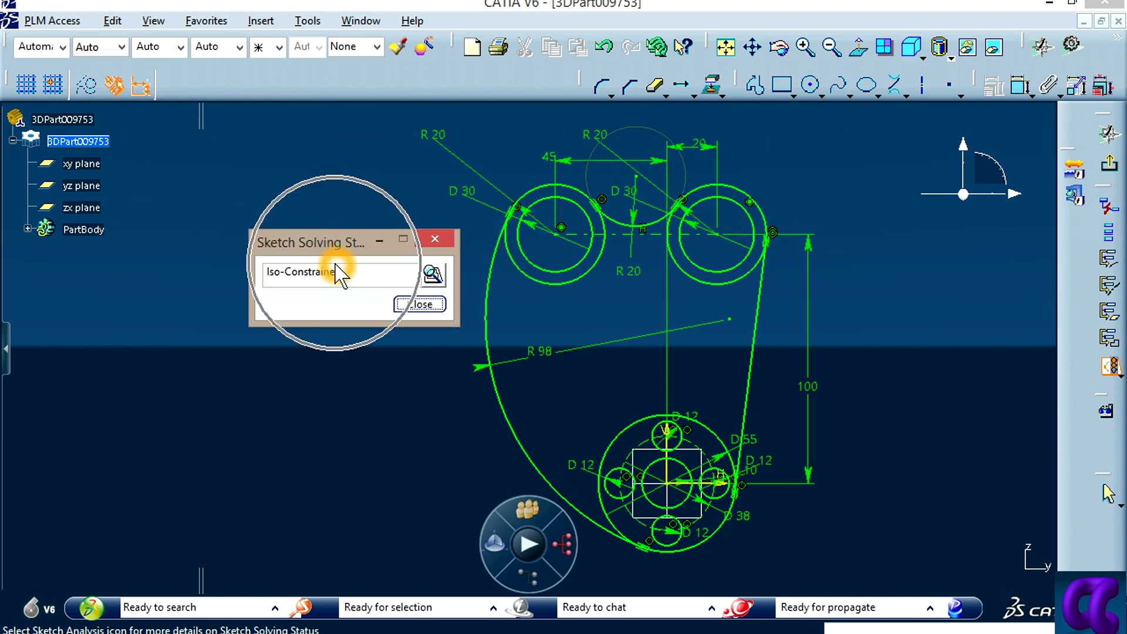
click(422, 306)
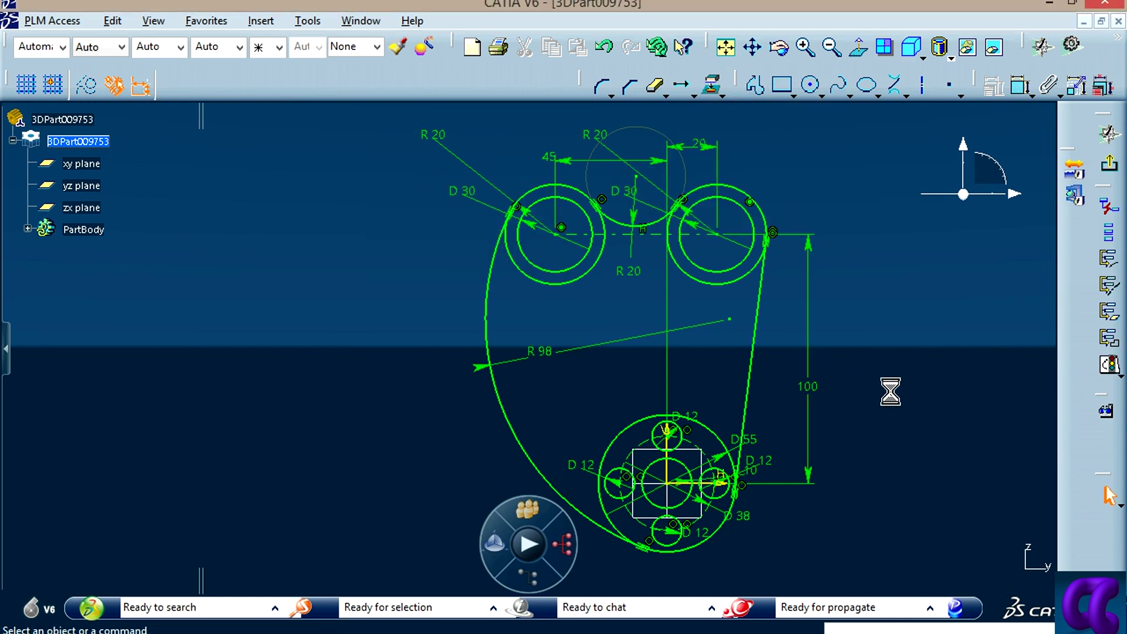
middle_click(867, 347)
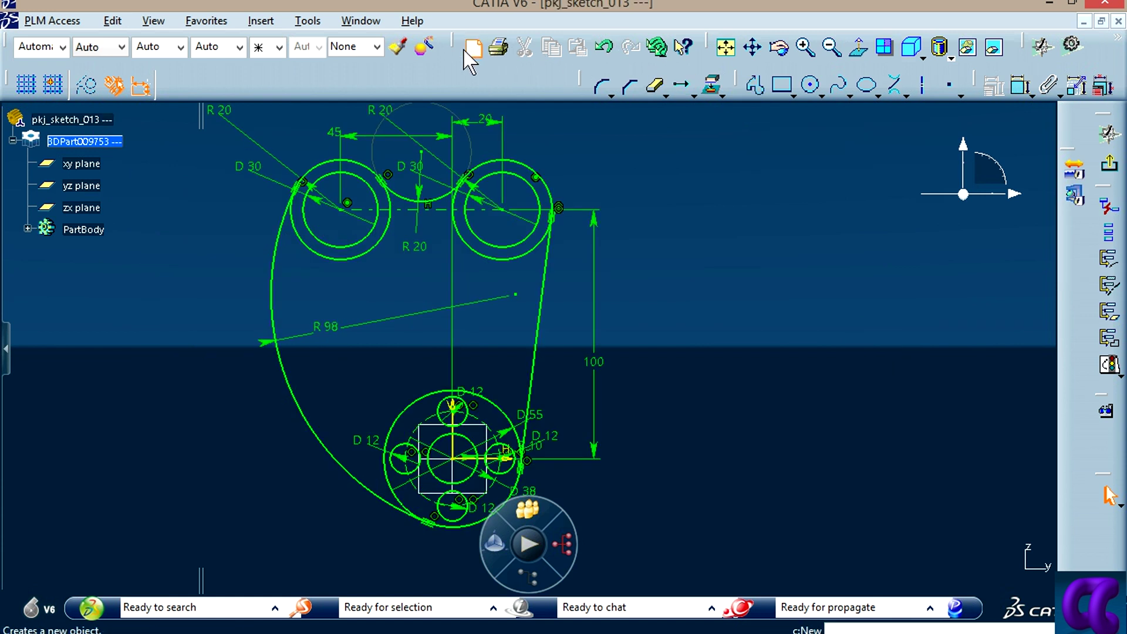
Step: Create a new empty 3D Part, 3DPart009755, from the Favorites list
click(463, 48)
click(935, 188)
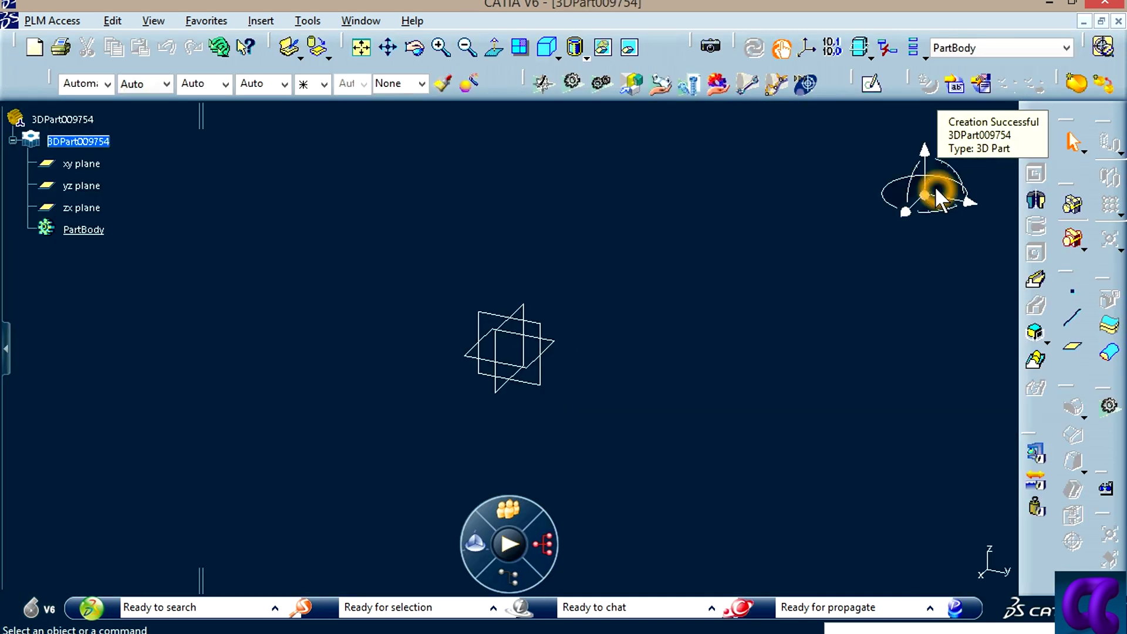
click(35, 47)
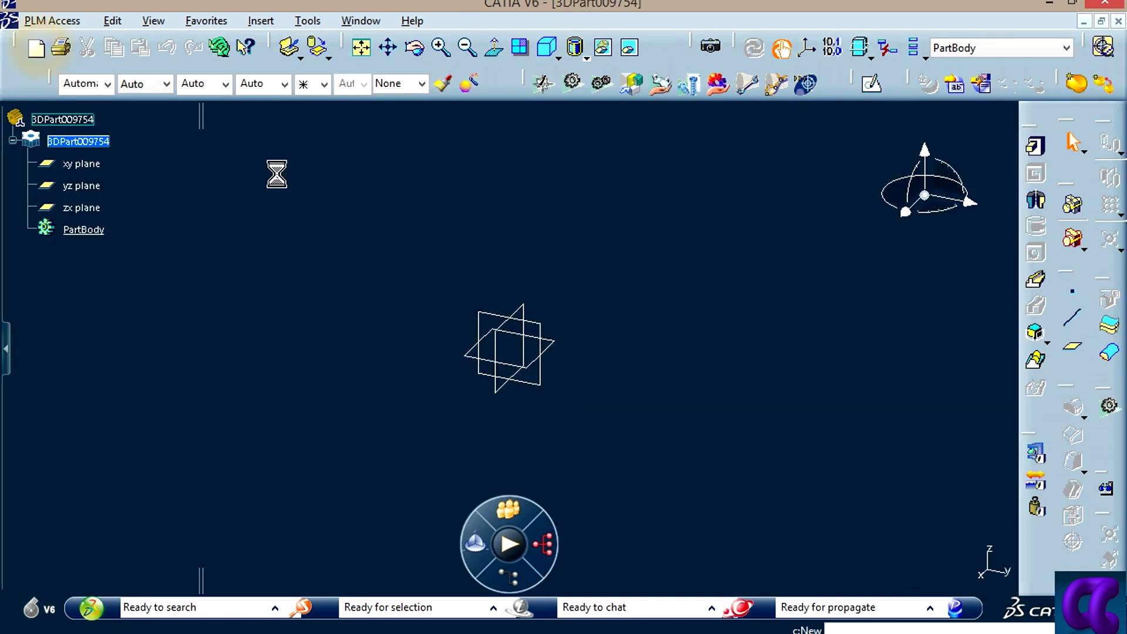
click(486, 315)
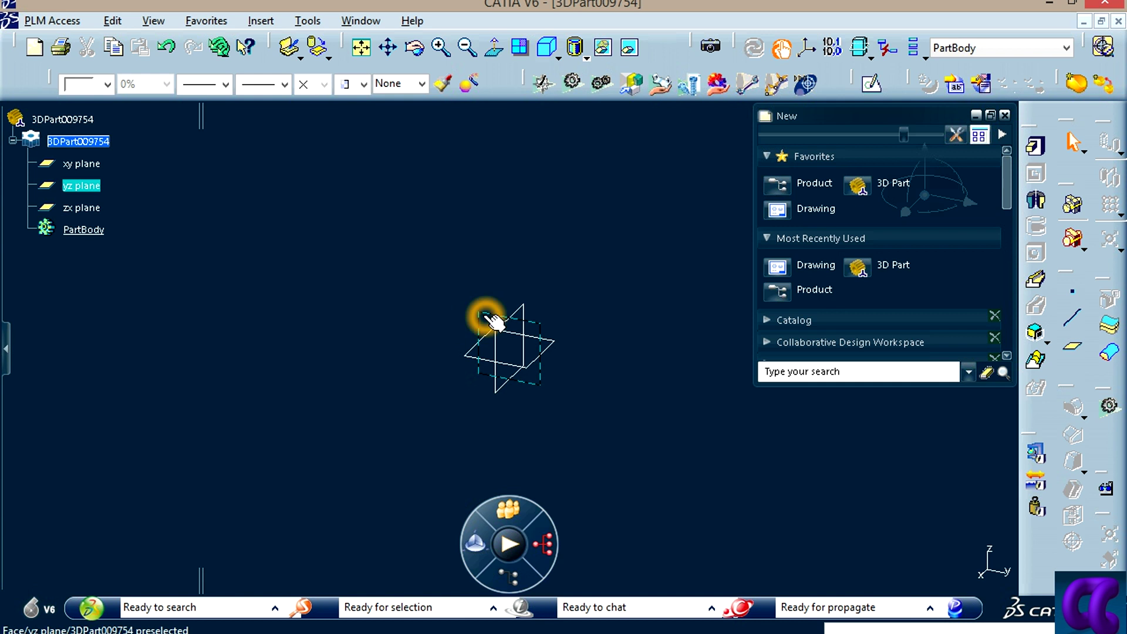
click(858, 185)
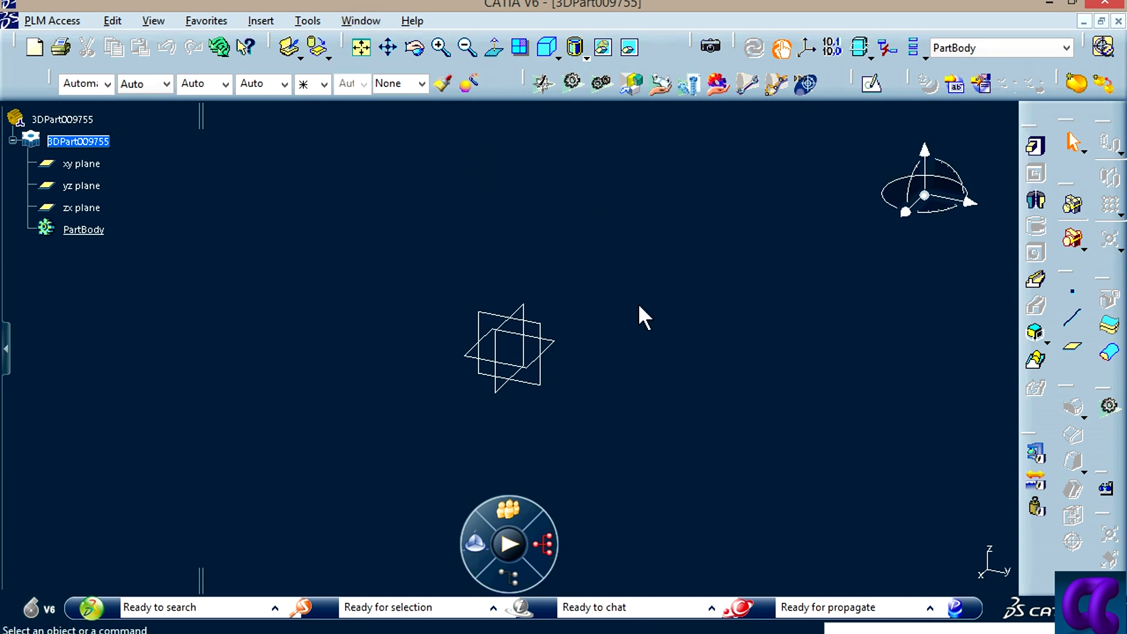
middle_drag(631, 387, 613, 360)
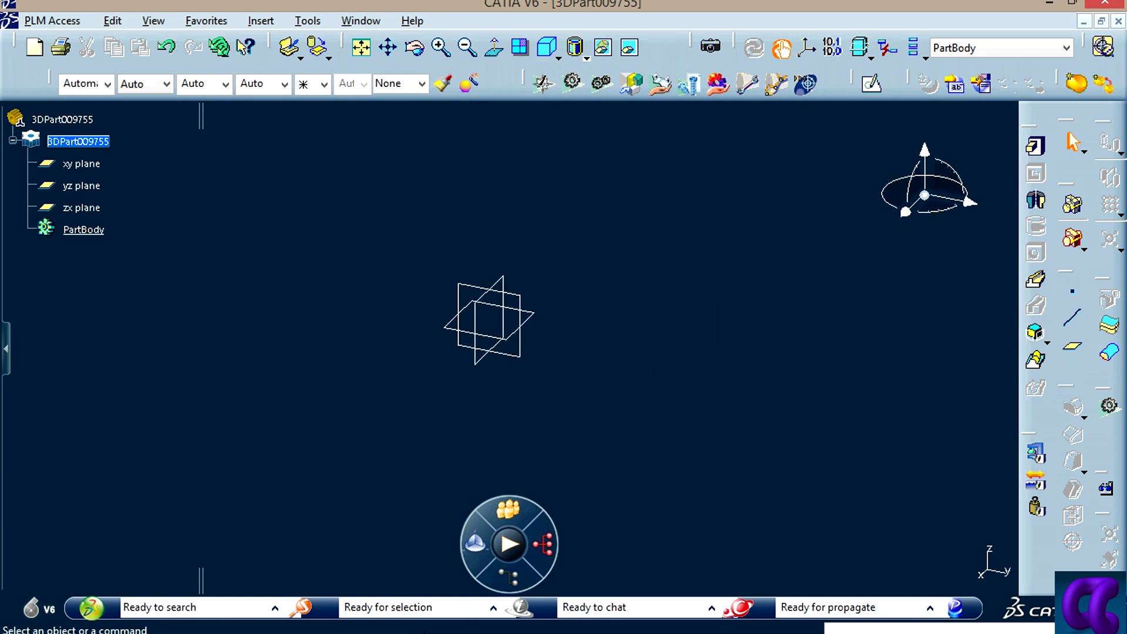
Step: Look up the 20.JPG reference drawing in Photo Viewer, then return to CATIA
key(alt+Tab)
click(418, 612)
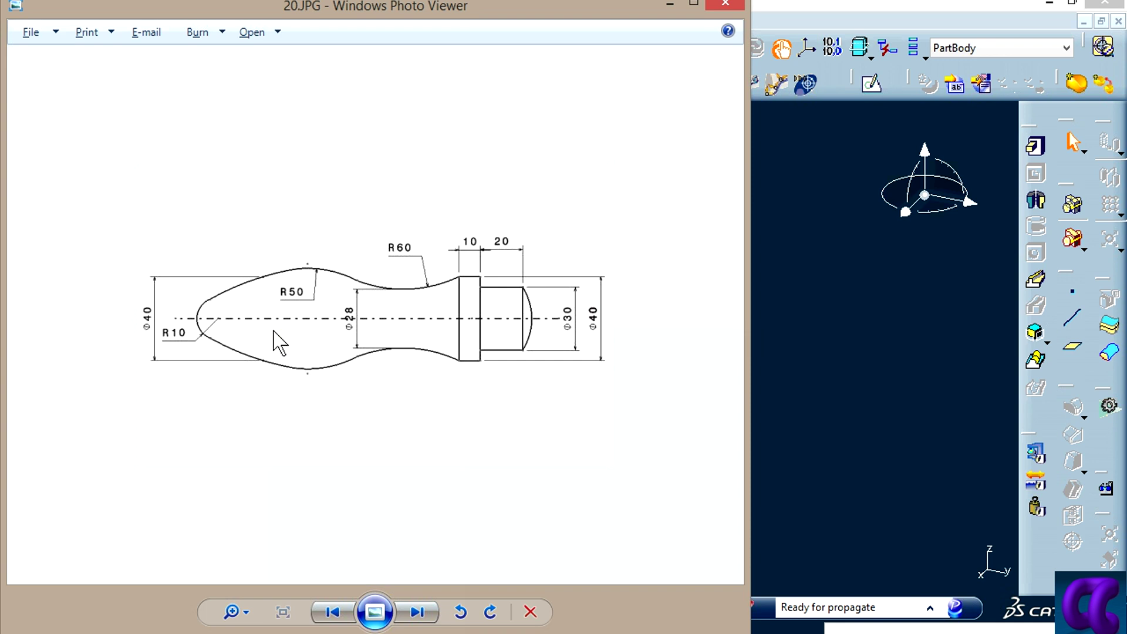
click(896, 312)
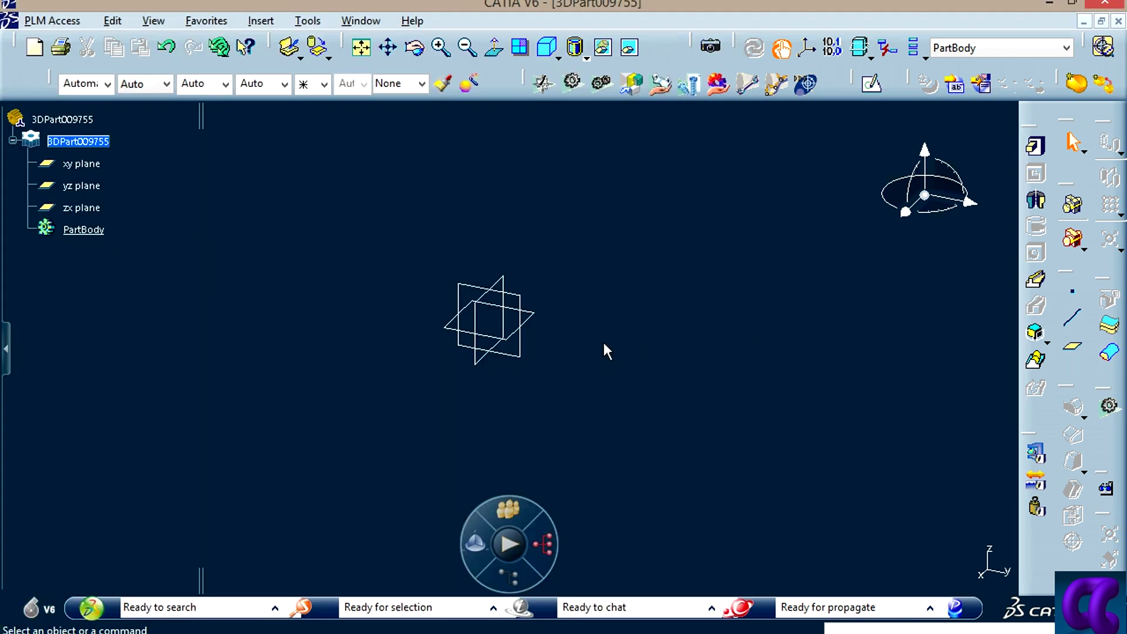
Step: Start a positioned sketch on the yz plane after checking the reference drawing
click(880, 90)
click(464, 287)
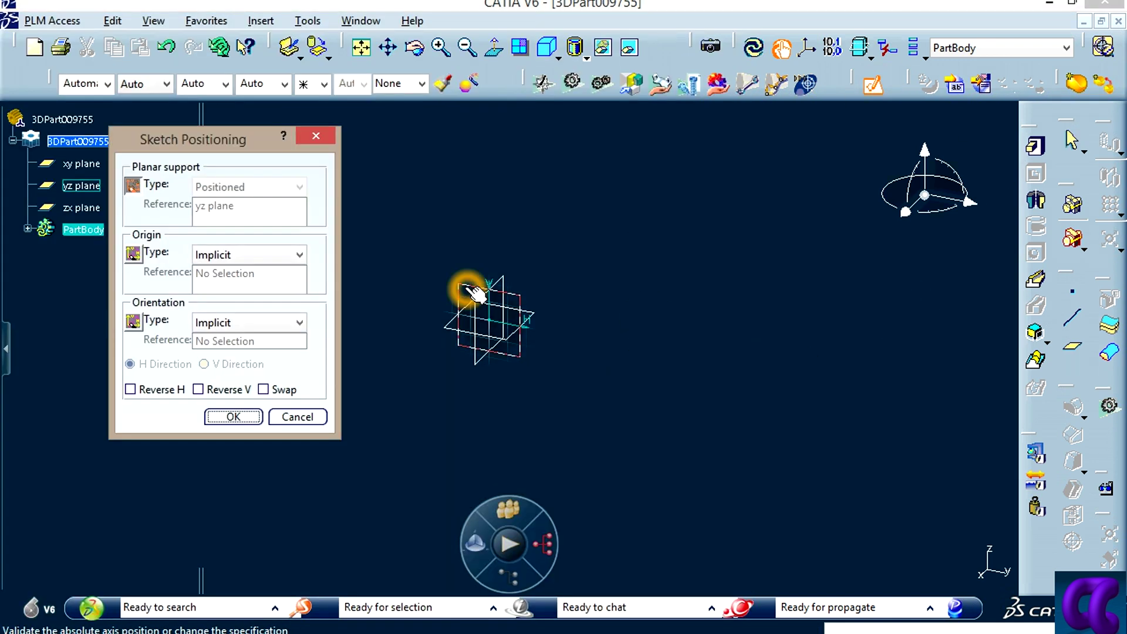
key(Return)
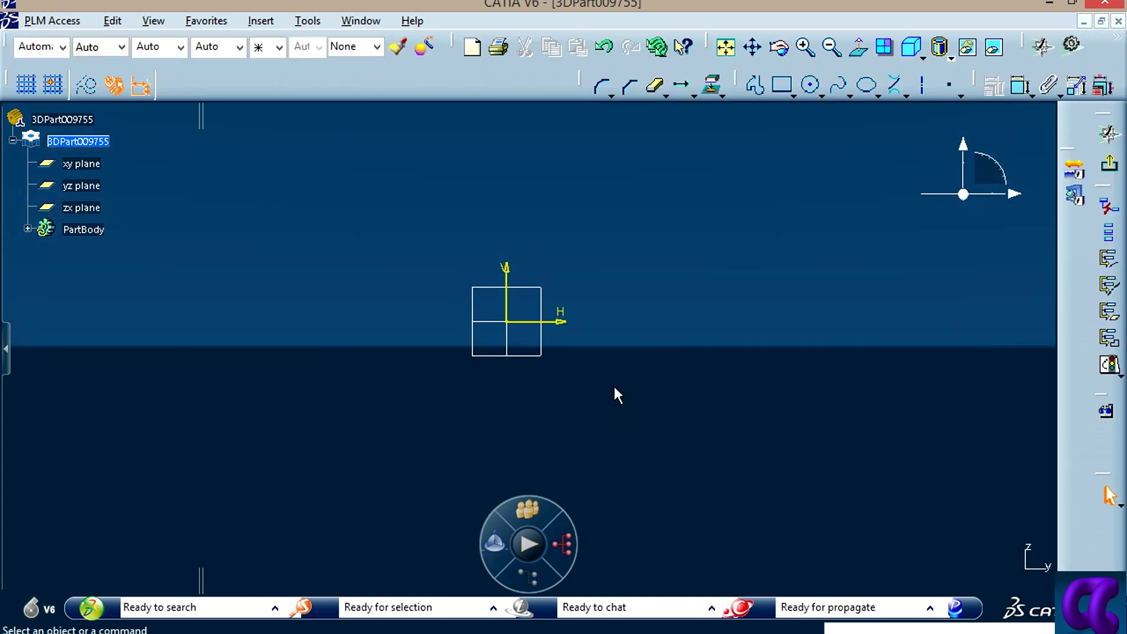
key(alt+Tab)
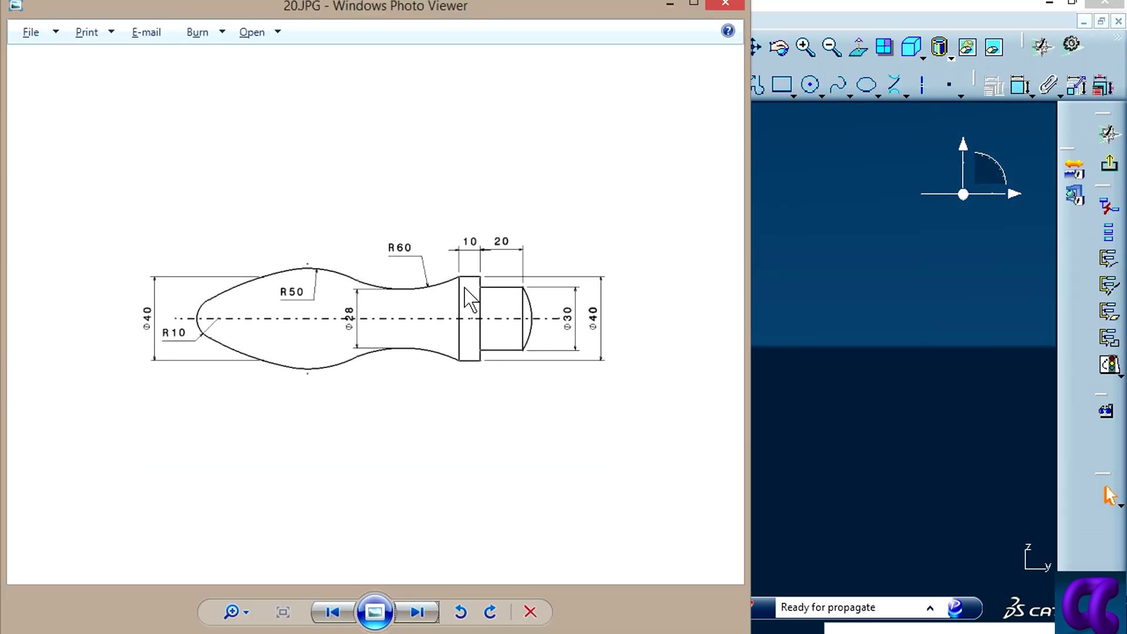
click(847, 351)
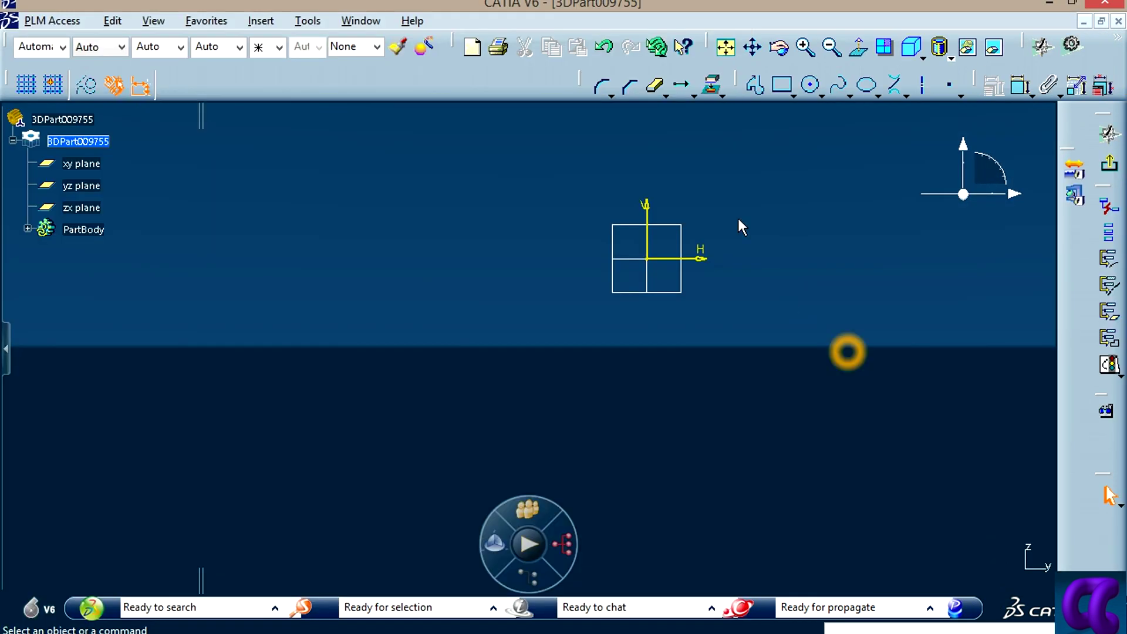
Step: Draw a tall rectangle on the vertical axis and a shorter adjoining one to its right
click(780, 85)
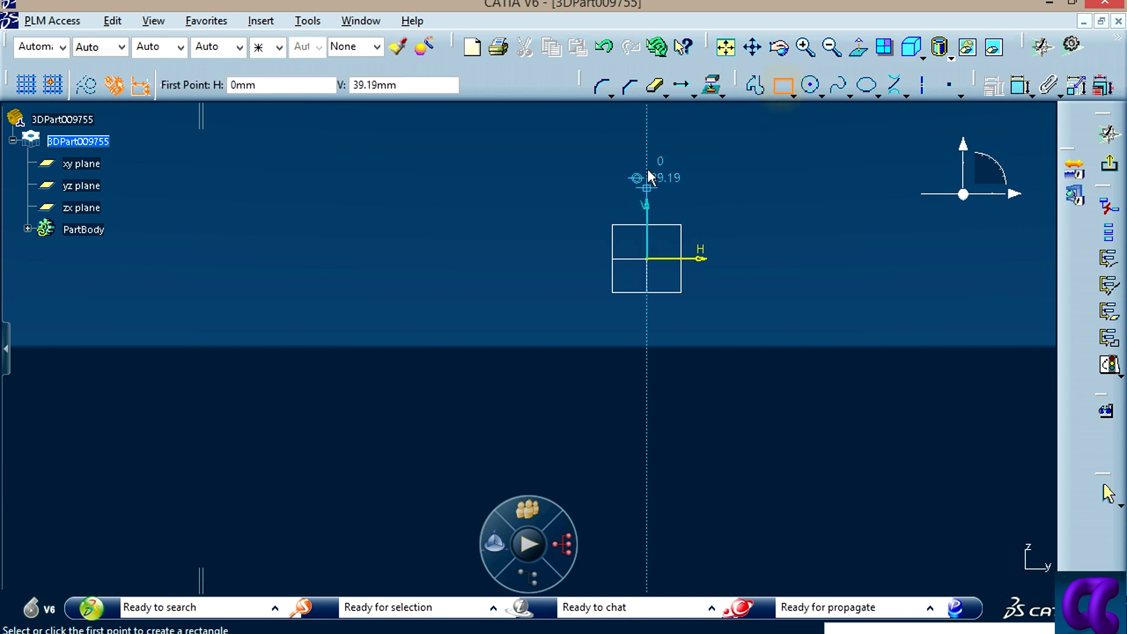
click(647, 137)
click(719, 410)
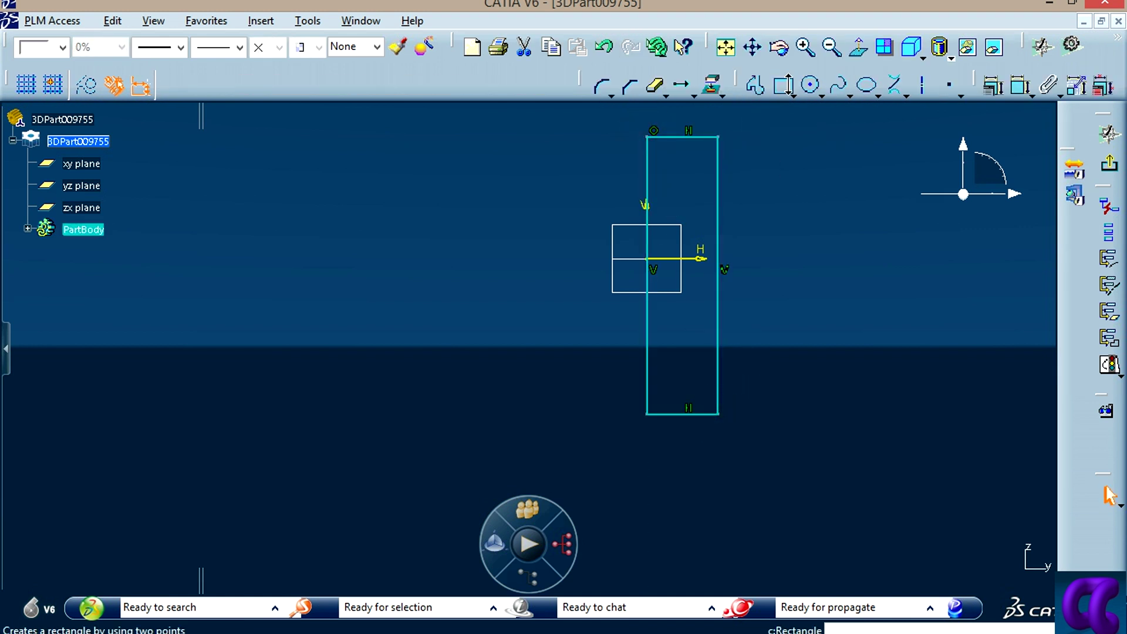
click(720, 168)
click(802, 359)
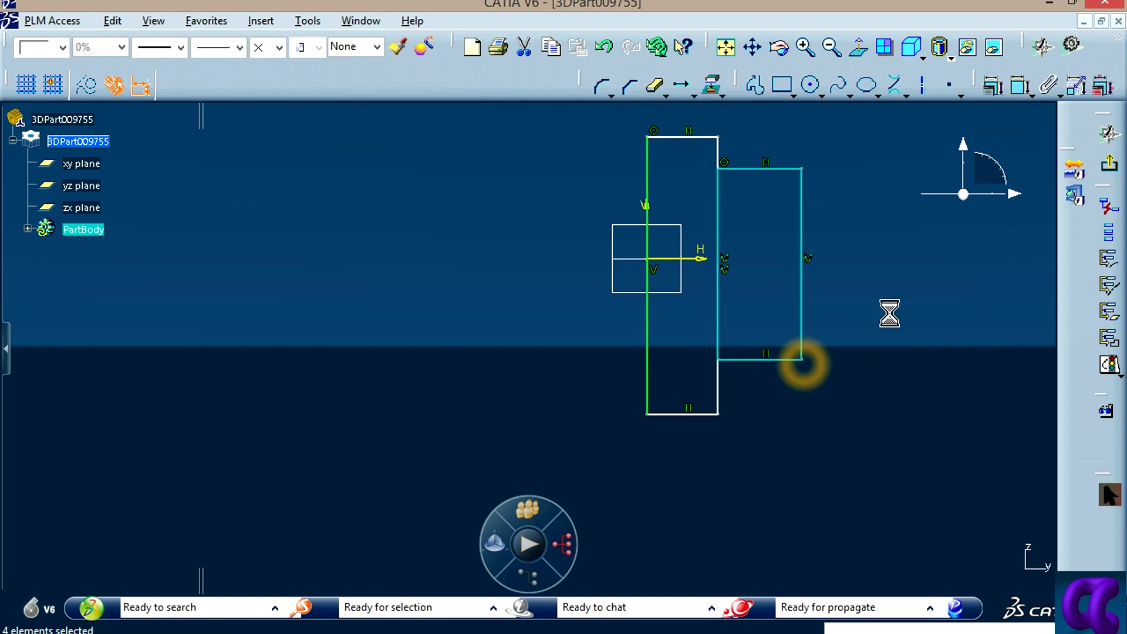
middle_drag(920, 239, 860, 259)
click(861, 296)
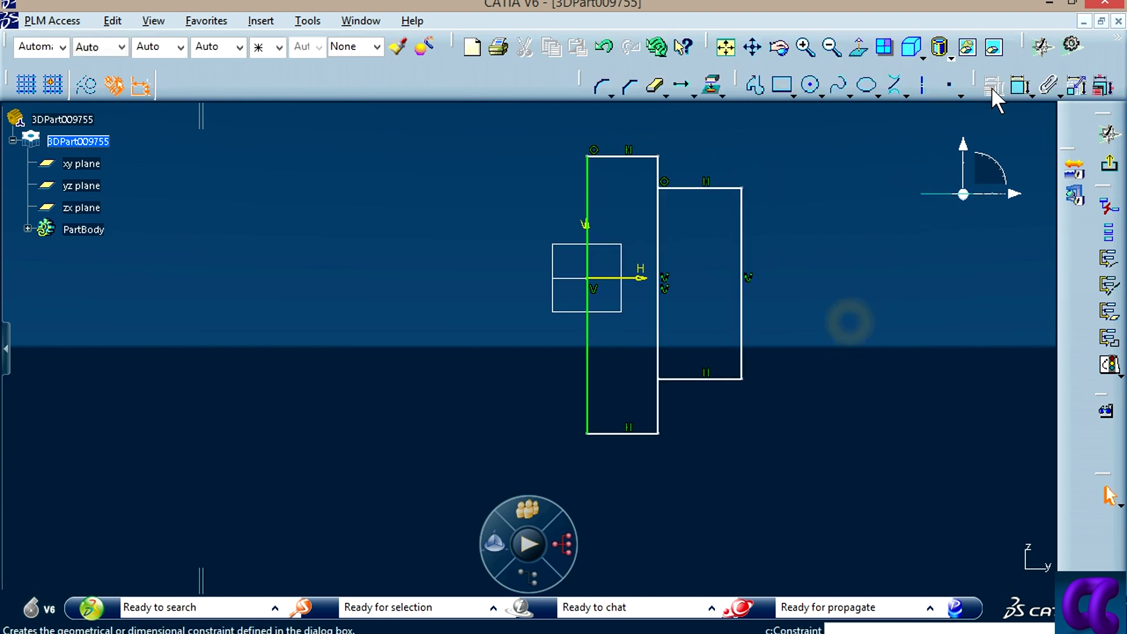
Step: Cap the right rectangle with an outward three-point arc between its right corners
click(819, 92)
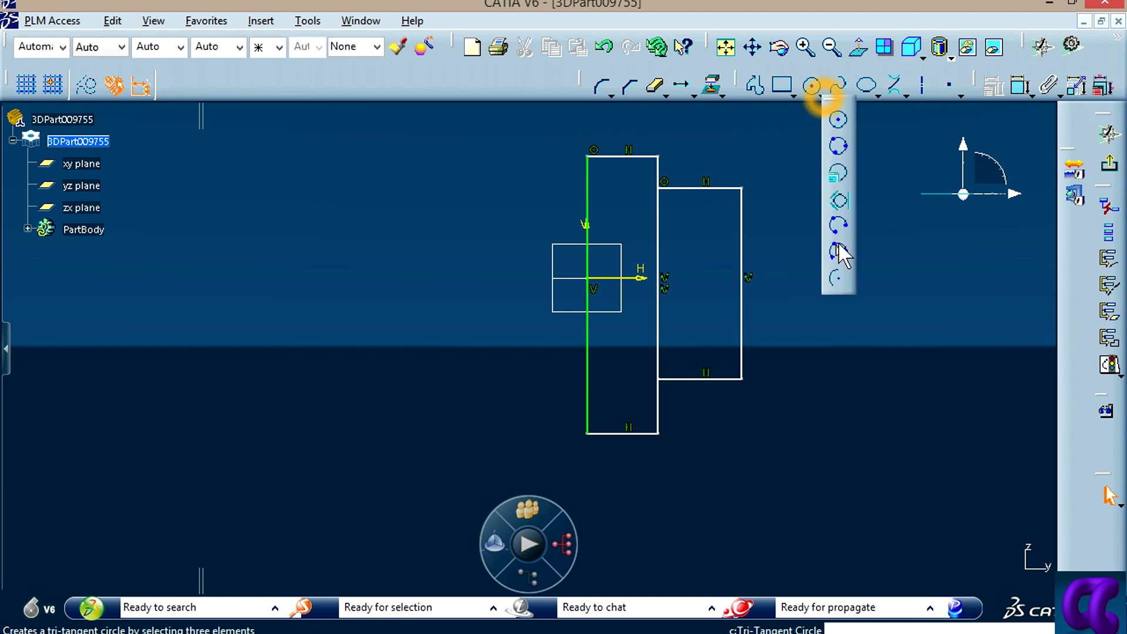
click(837, 277)
click(742, 188)
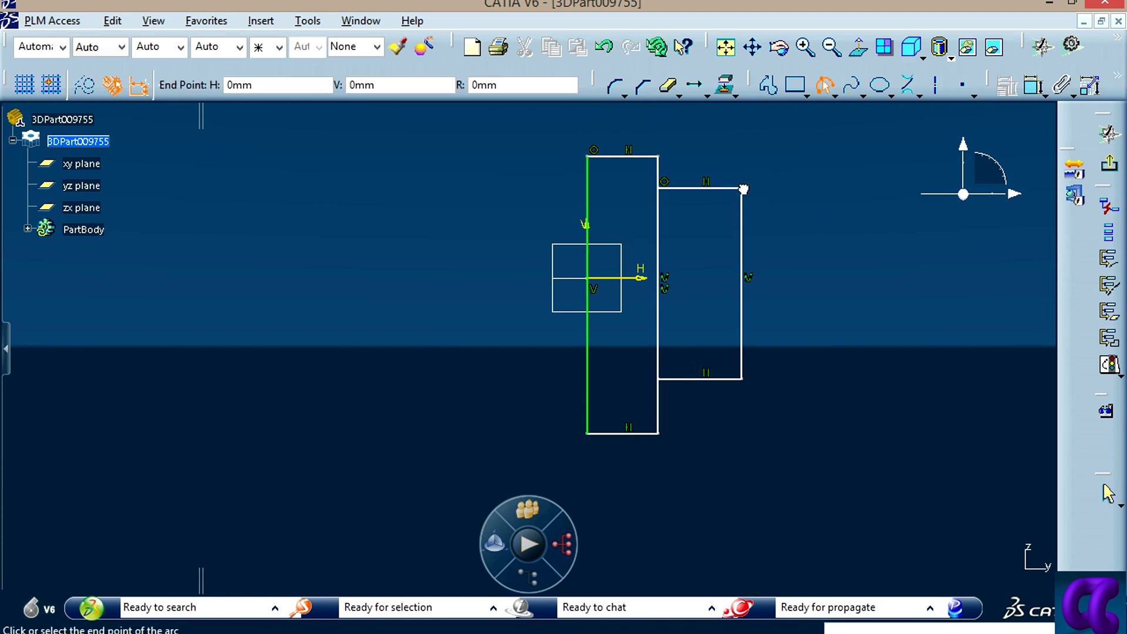
click(742, 378)
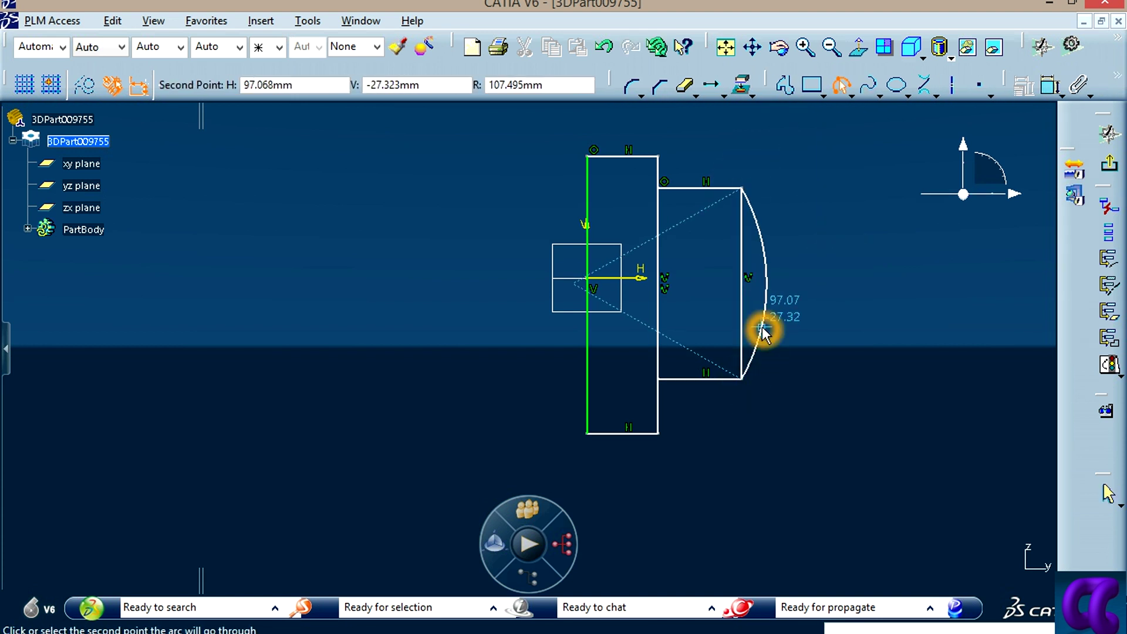
click(762, 328)
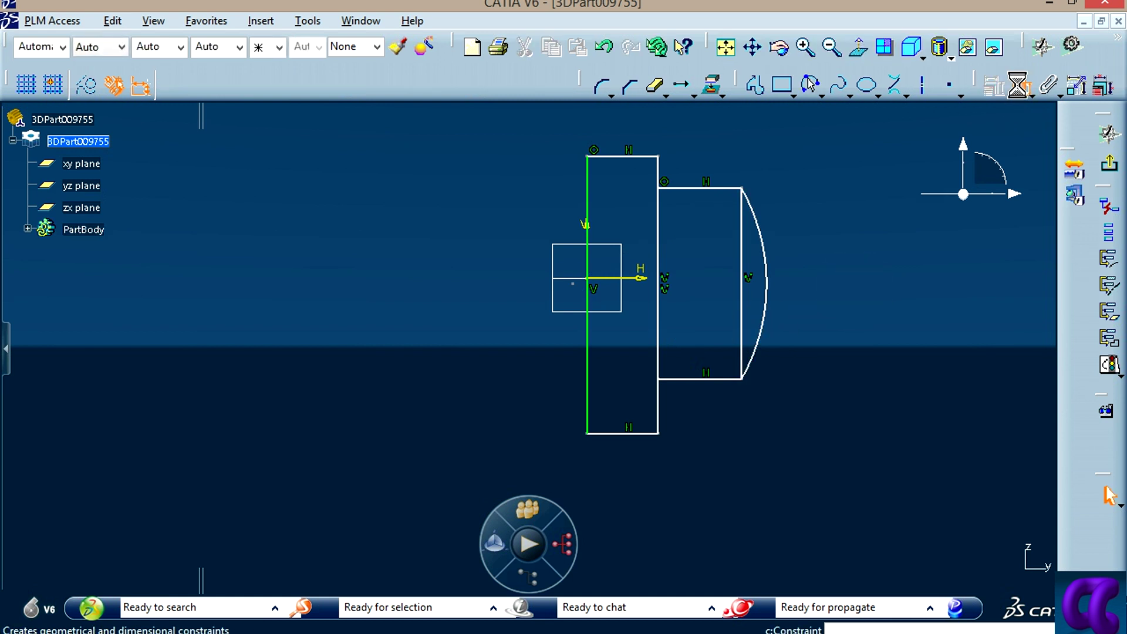
Step: Dimension the arc radius and both rectangle heights (106.127 and 154.055)
click(1018, 87)
click(768, 278)
click(807, 267)
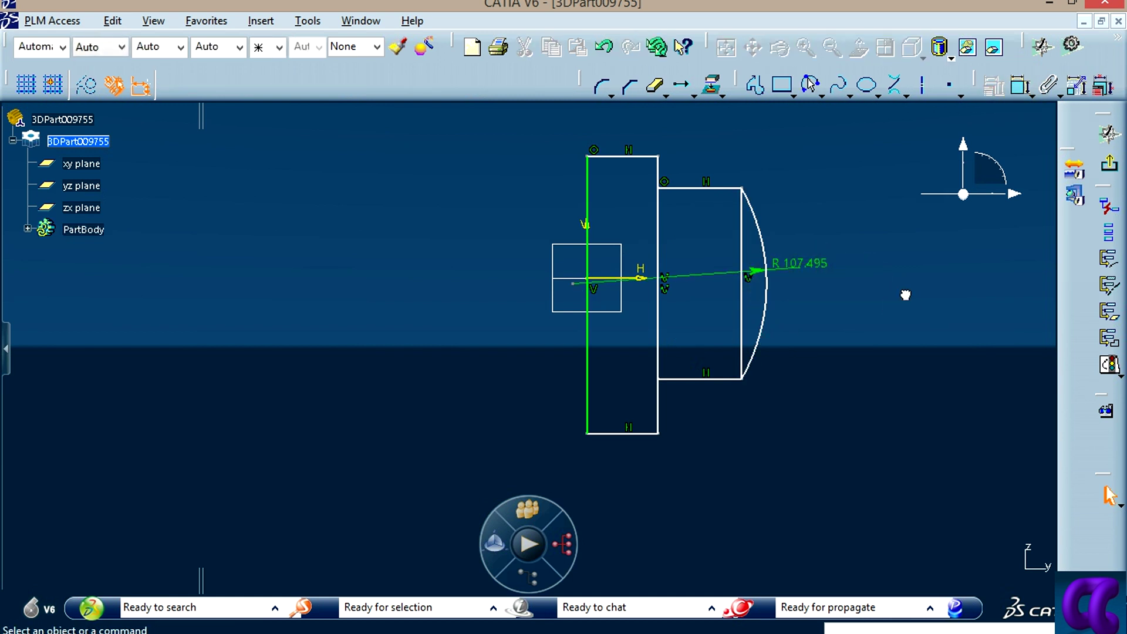
click(1018, 86)
click(680, 189)
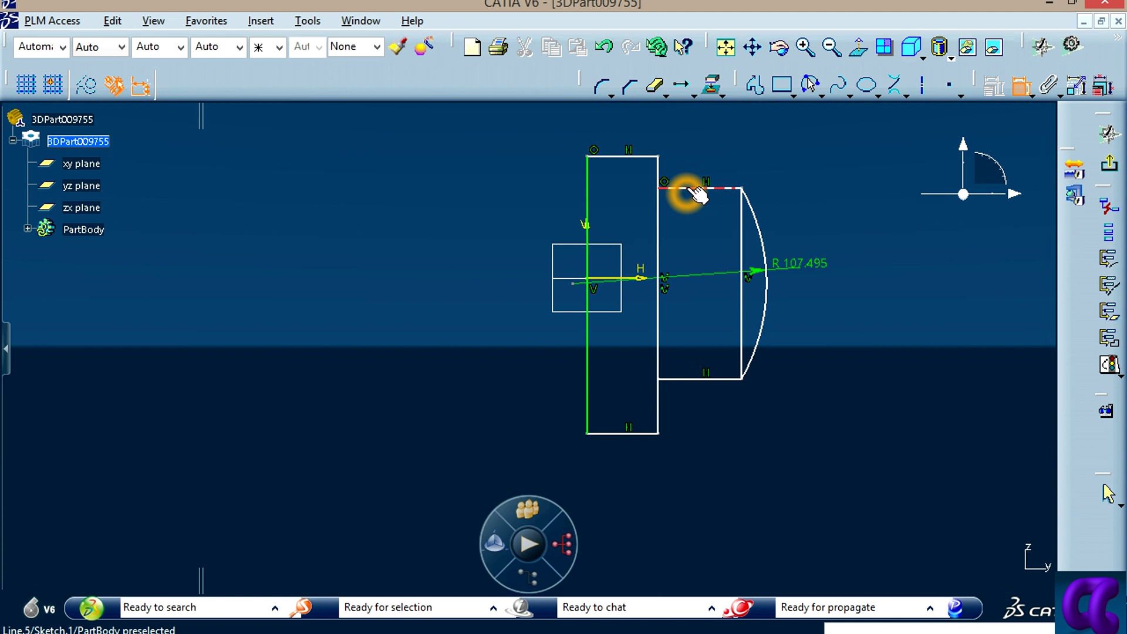
click(714, 380)
click(873, 320)
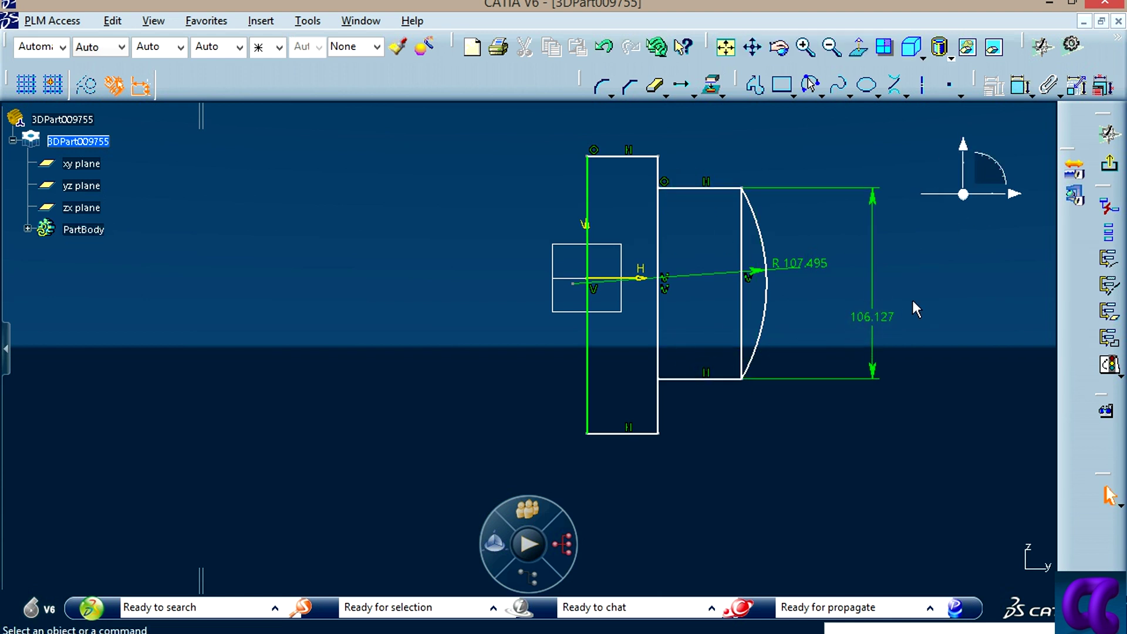
click(1018, 87)
click(628, 156)
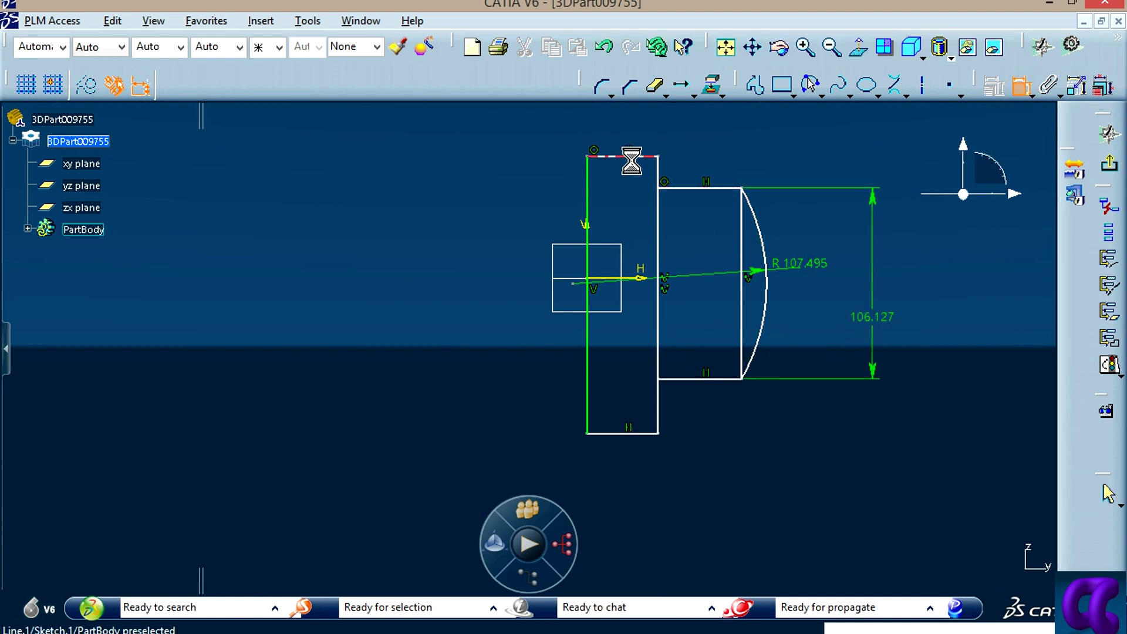
click(624, 433)
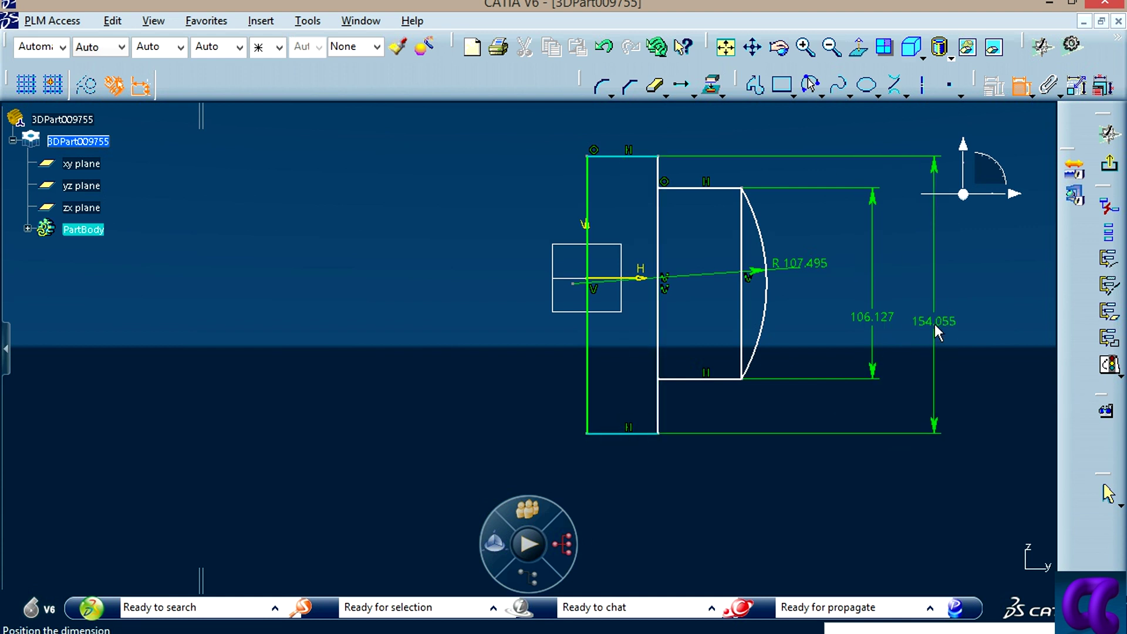
click(934, 321)
Step: Dimension both rectangle widths, 39.358 and 46.461
click(1019, 87)
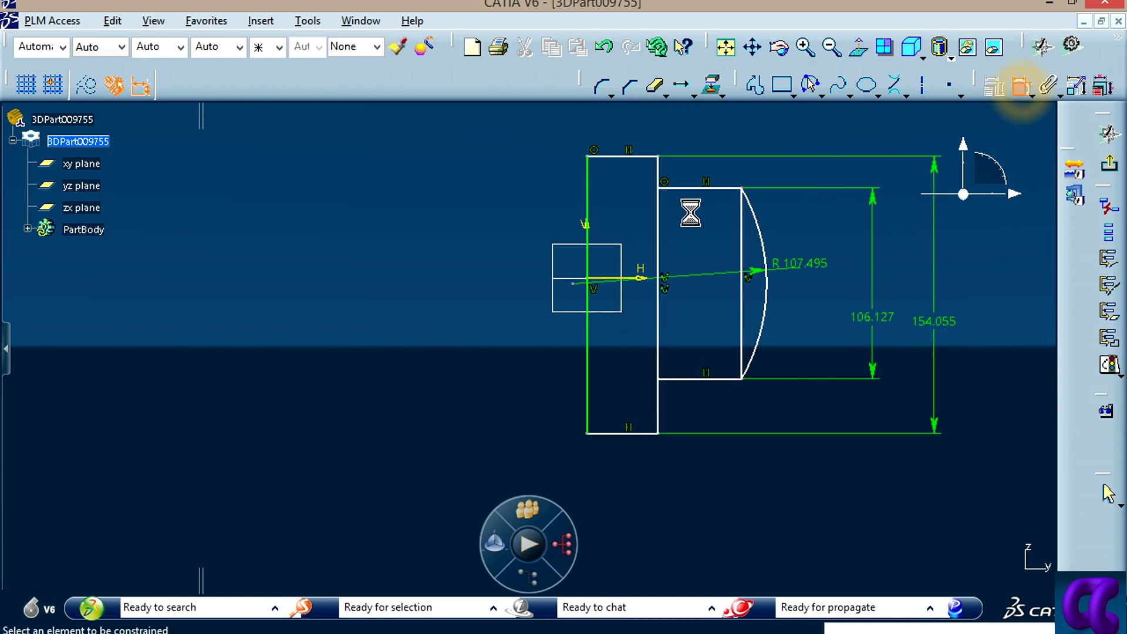
click(658, 228)
click(588, 189)
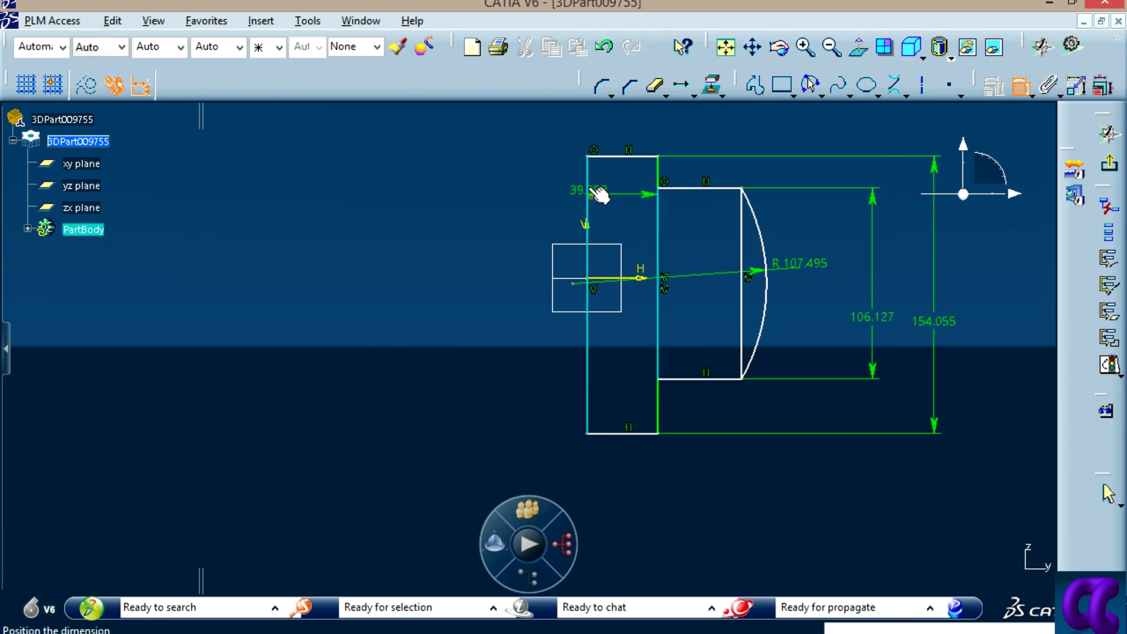
click(645, 125)
click(1020, 87)
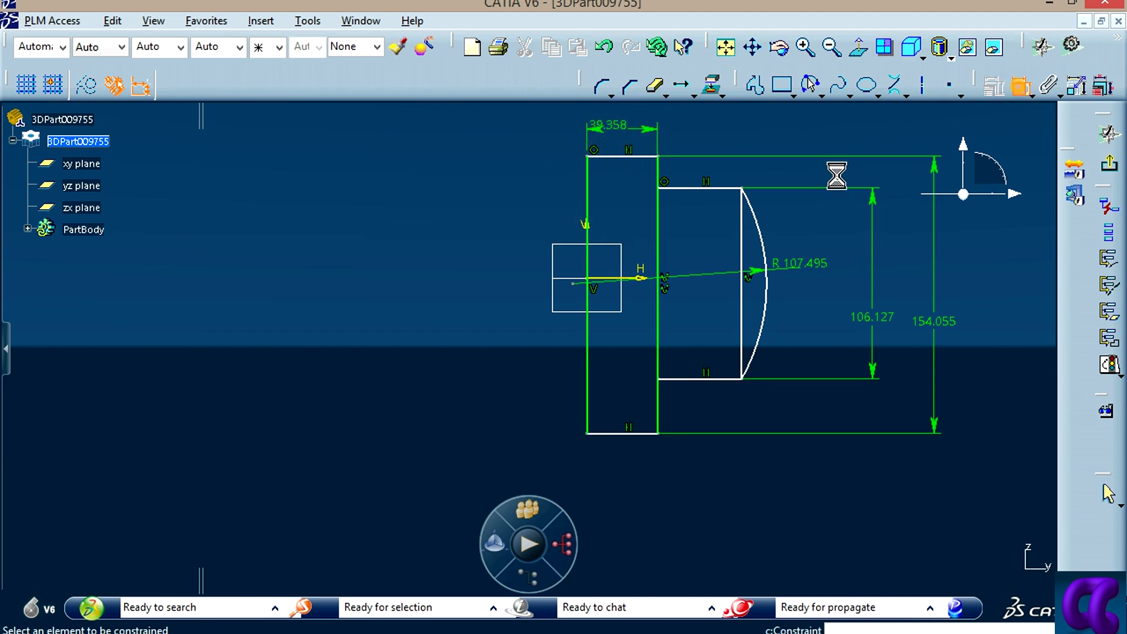
click(658, 244)
click(740, 237)
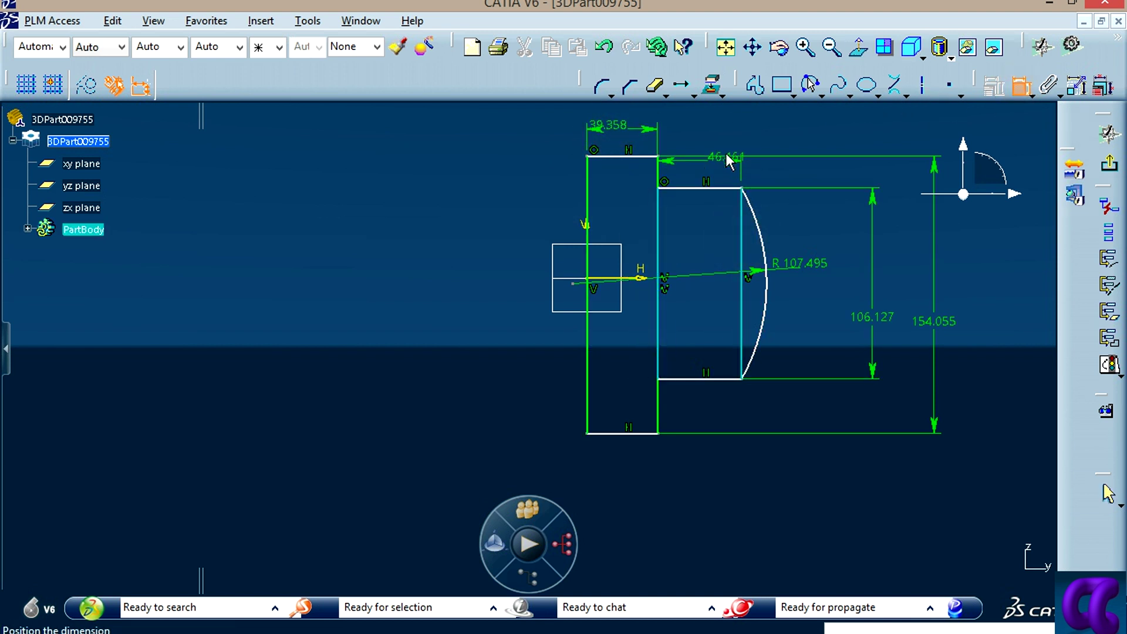
click(716, 136)
middle_drag(804, 472, 764, 492)
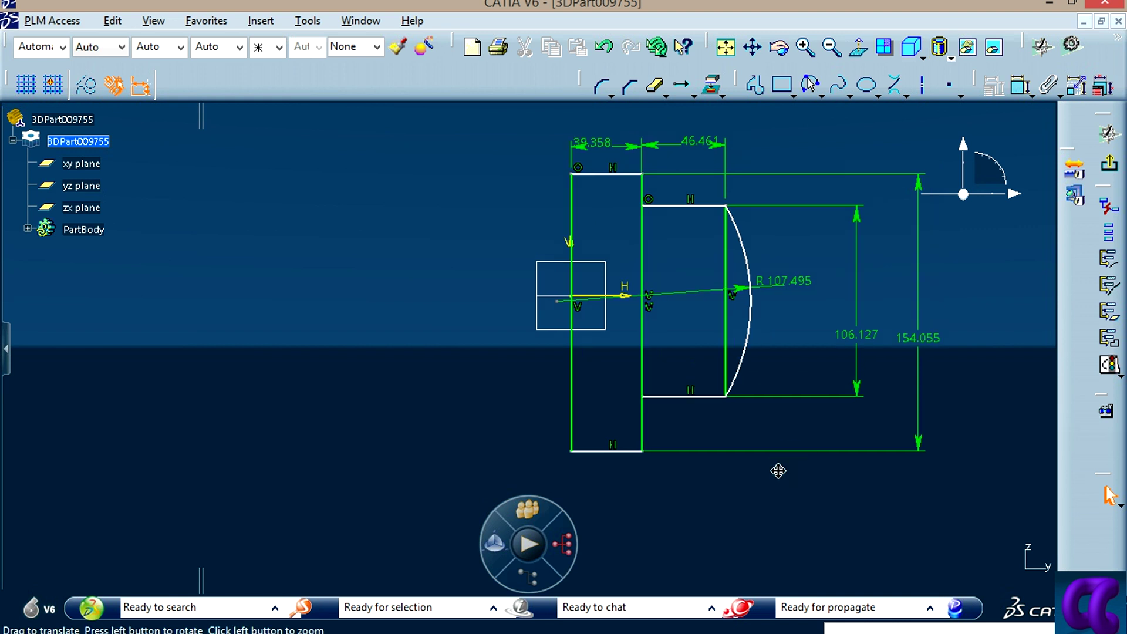
Step: Re-dimension the 154.055 and 106.127 heights as symmetric about the horizontal axis
click(1019, 87)
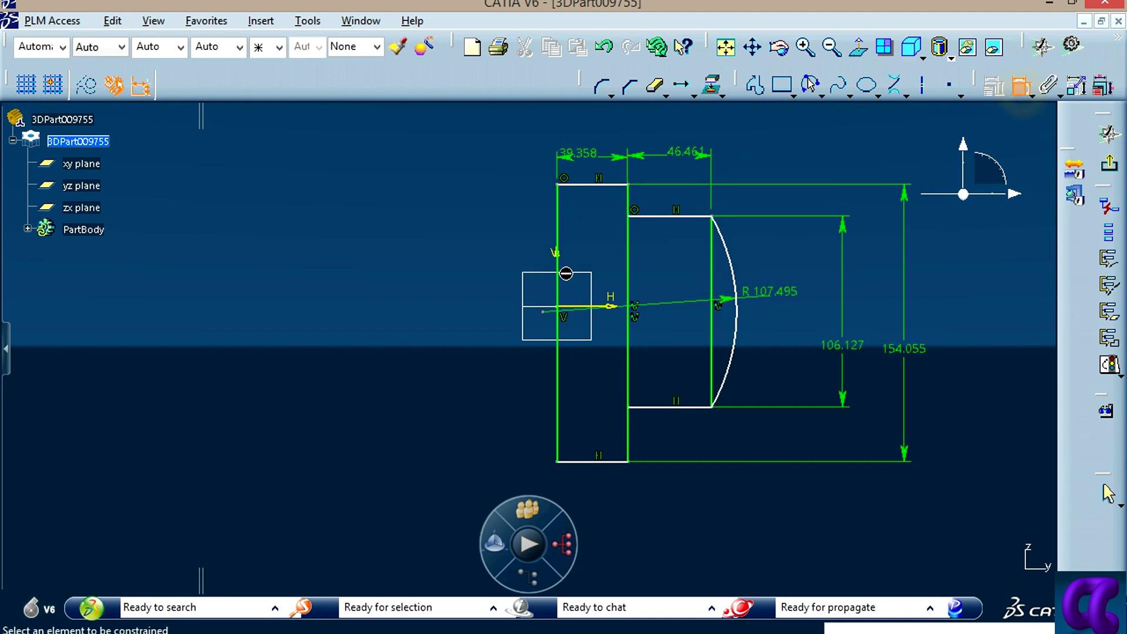
click(593, 184)
click(600, 462)
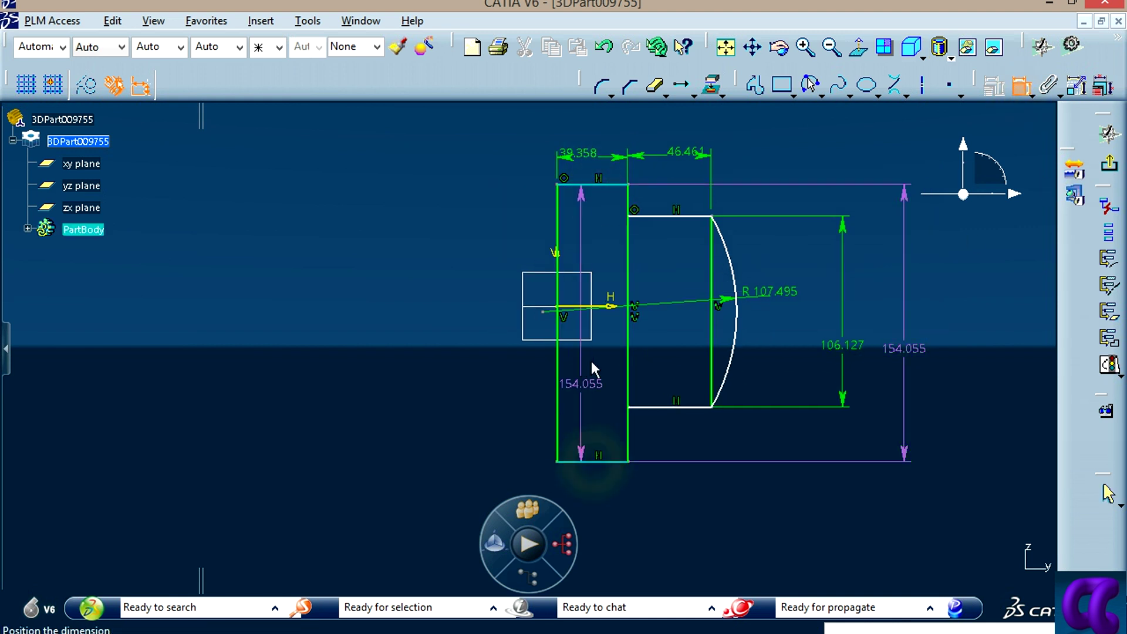
right_click(966, 276)
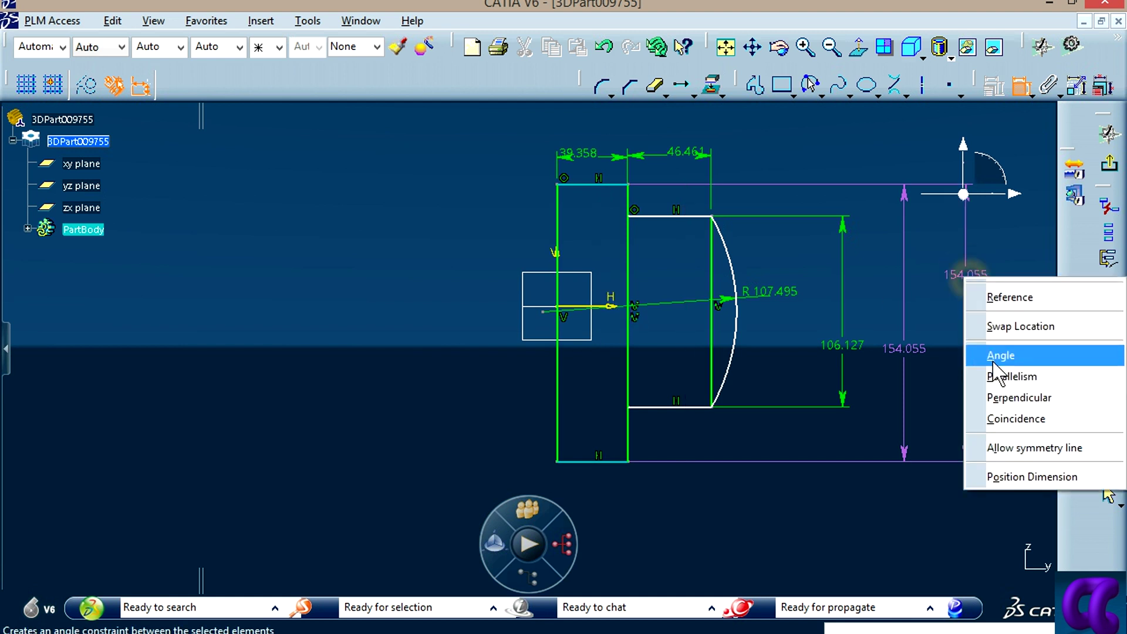
click(992, 449)
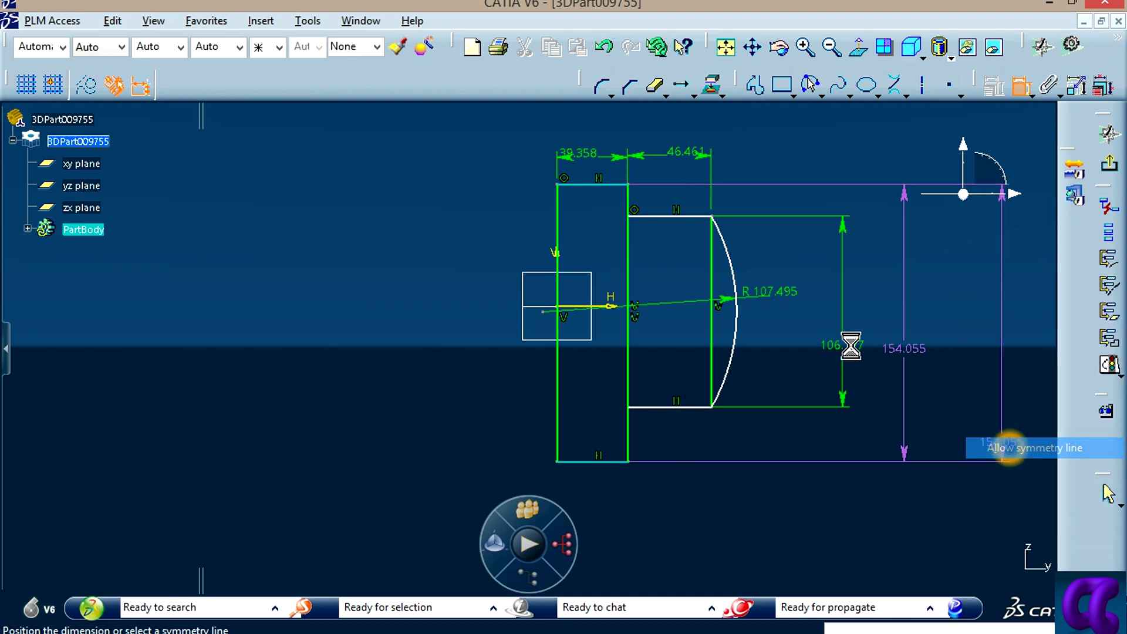
click(617, 306)
click(1022, 90)
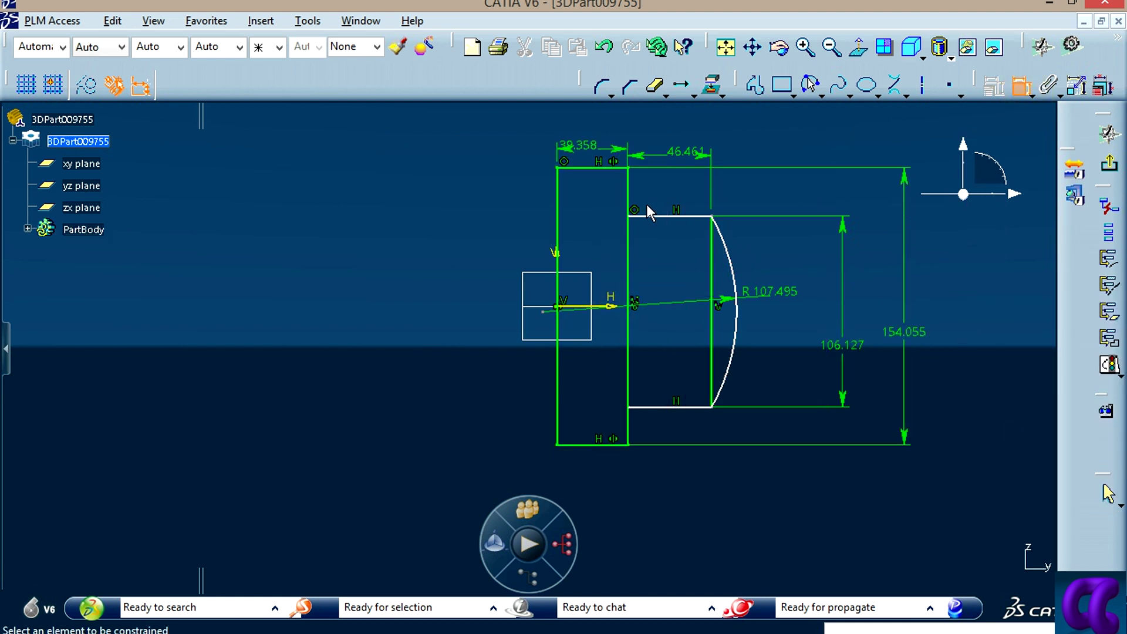
click(667, 217)
click(658, 407)
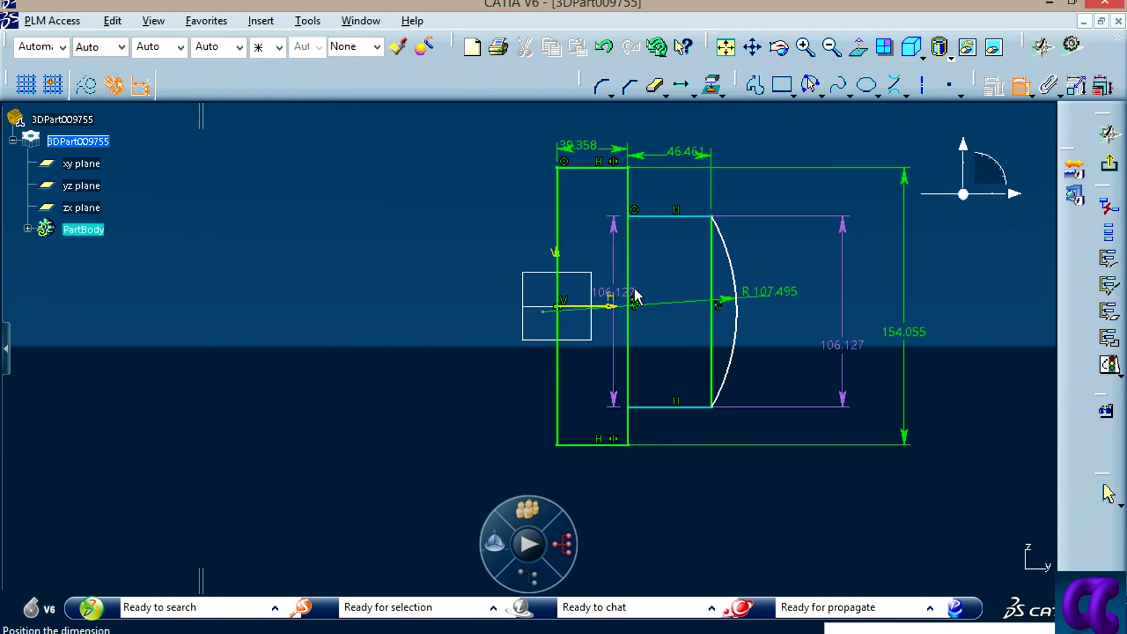
right_click(670, 279)
click(712, 447)
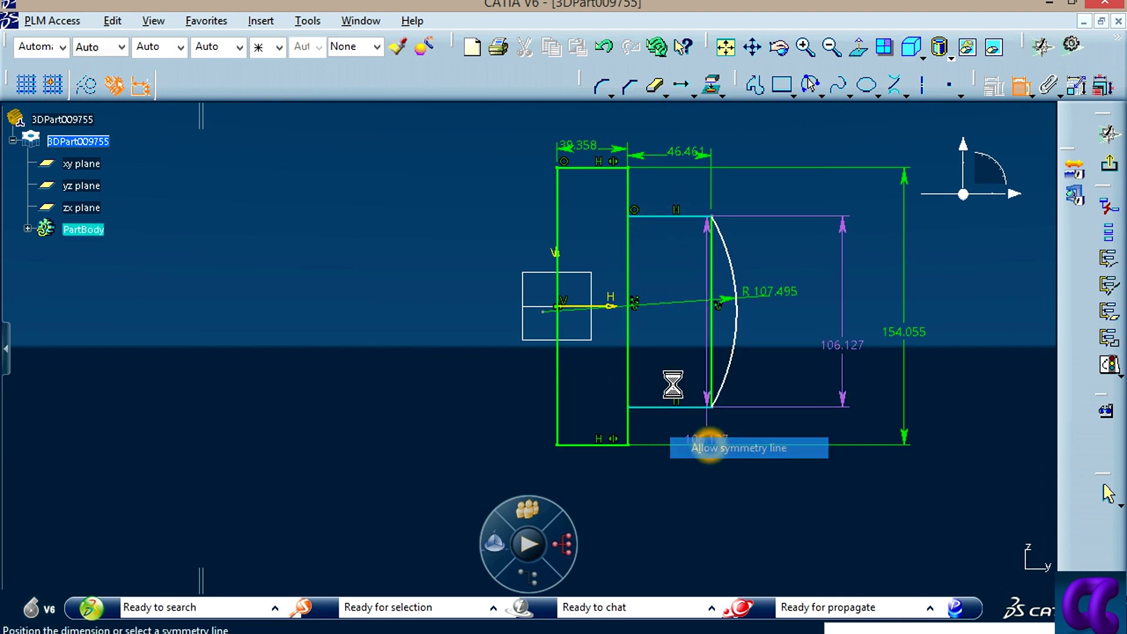
click(612, 306)
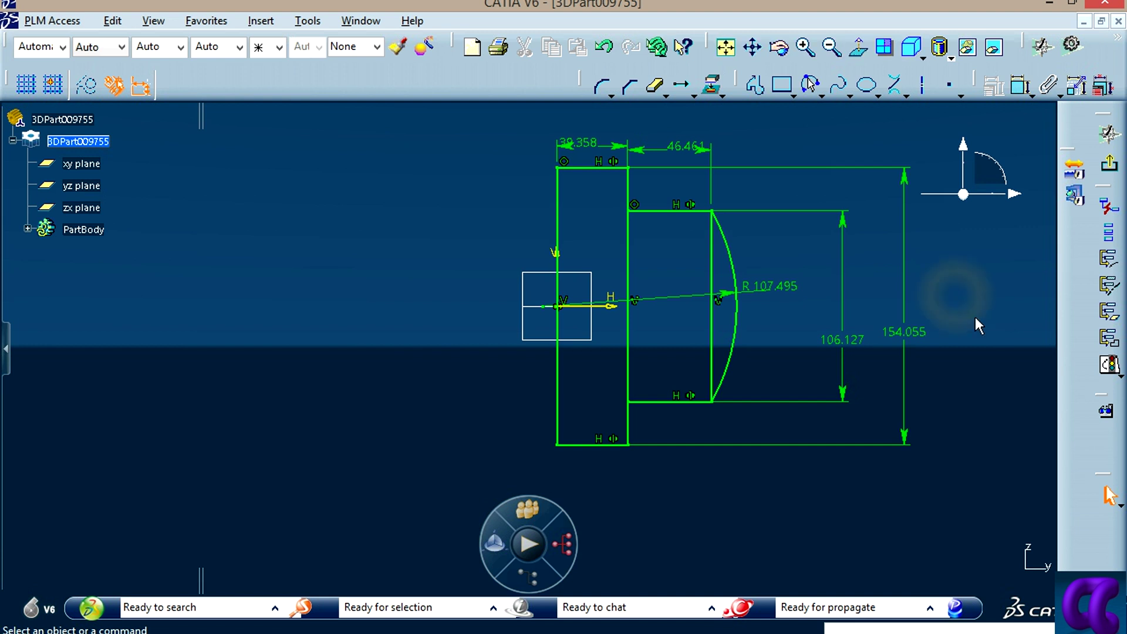
Step: Confirm through Sketch Solving Status that the sketch is iso-constrained
click(1109, 365)
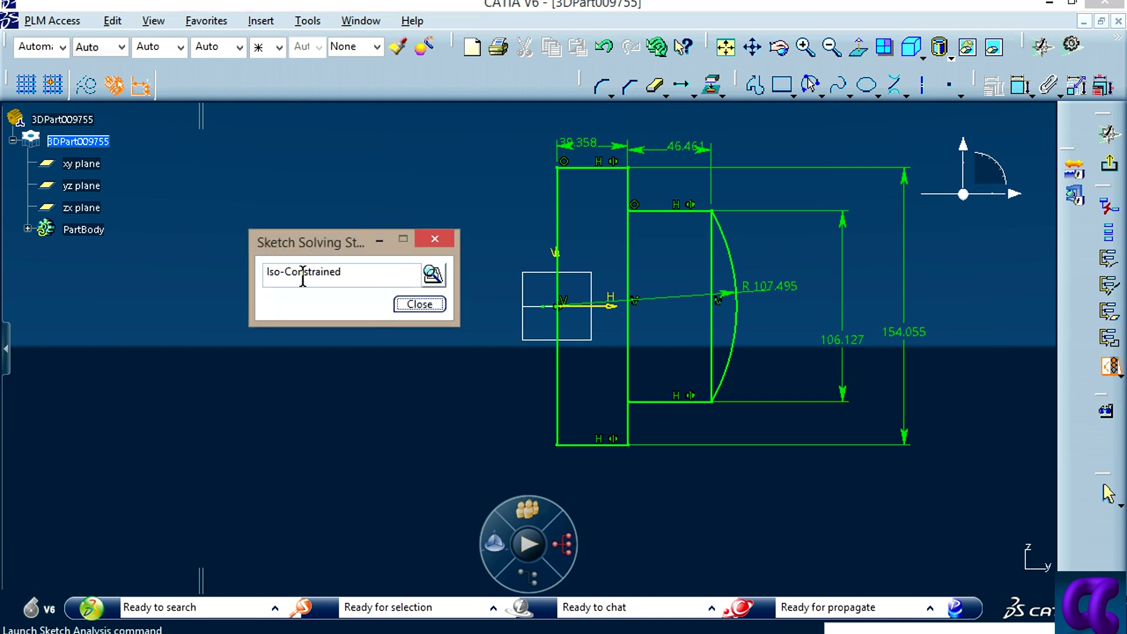
click(419, 304)
middle_drag(867, 511, 762, 514)
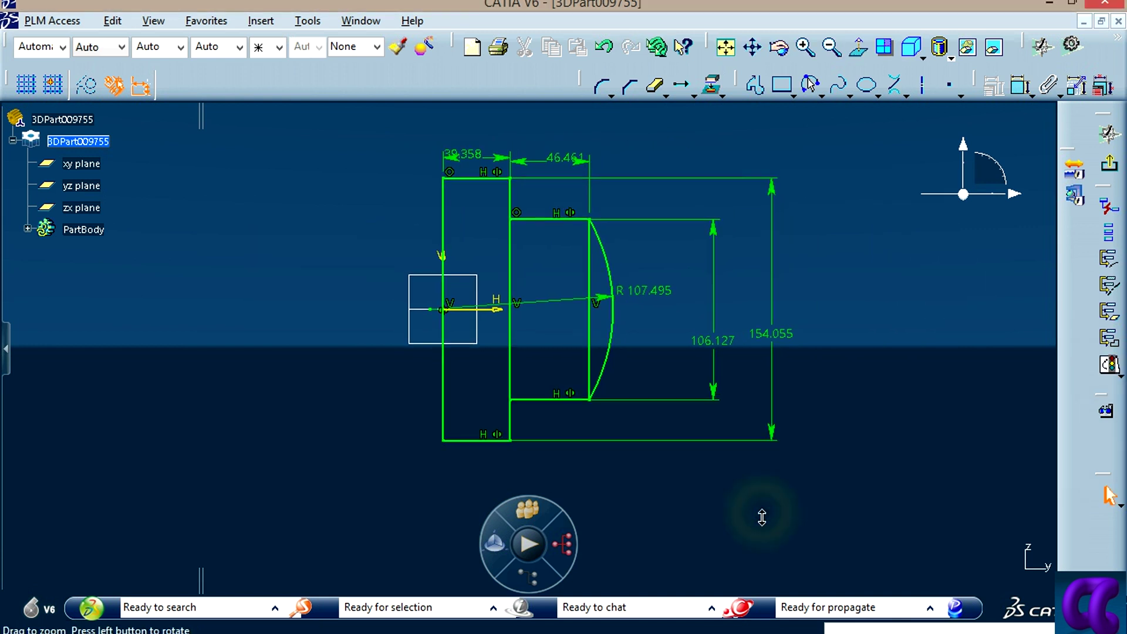
Step: Open the arc's radius dimension for editing
click(568, 157)
click(874, 374)
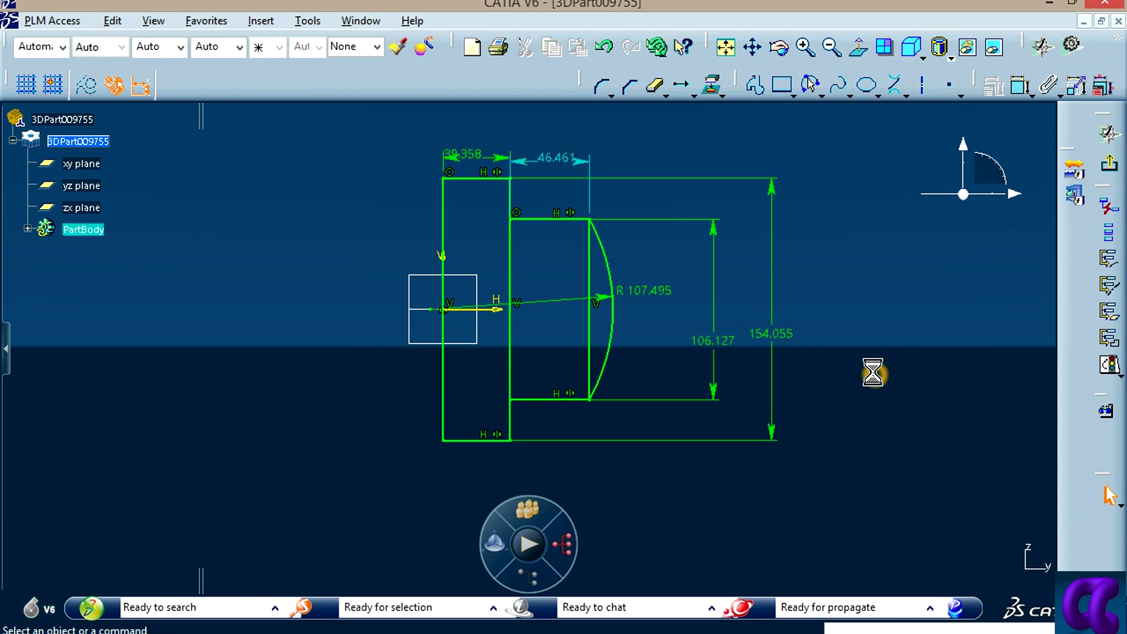
click(659, 290)
double_click(655, 291)
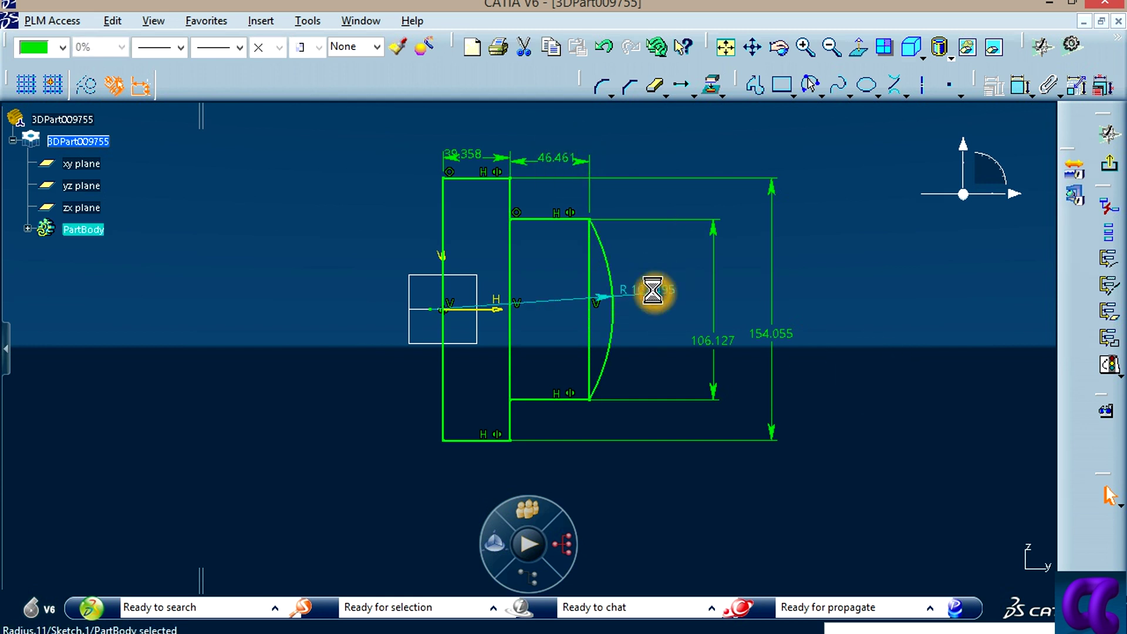
Step: Set the arc radius to 100
text(100mm)
key(Return)
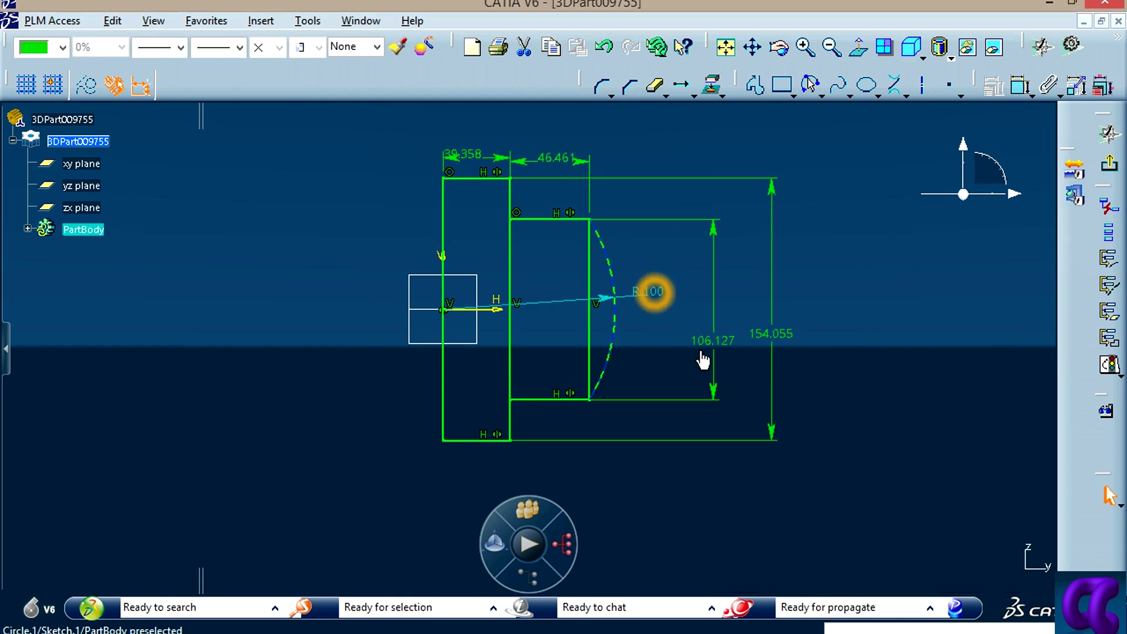
click(871, 420)
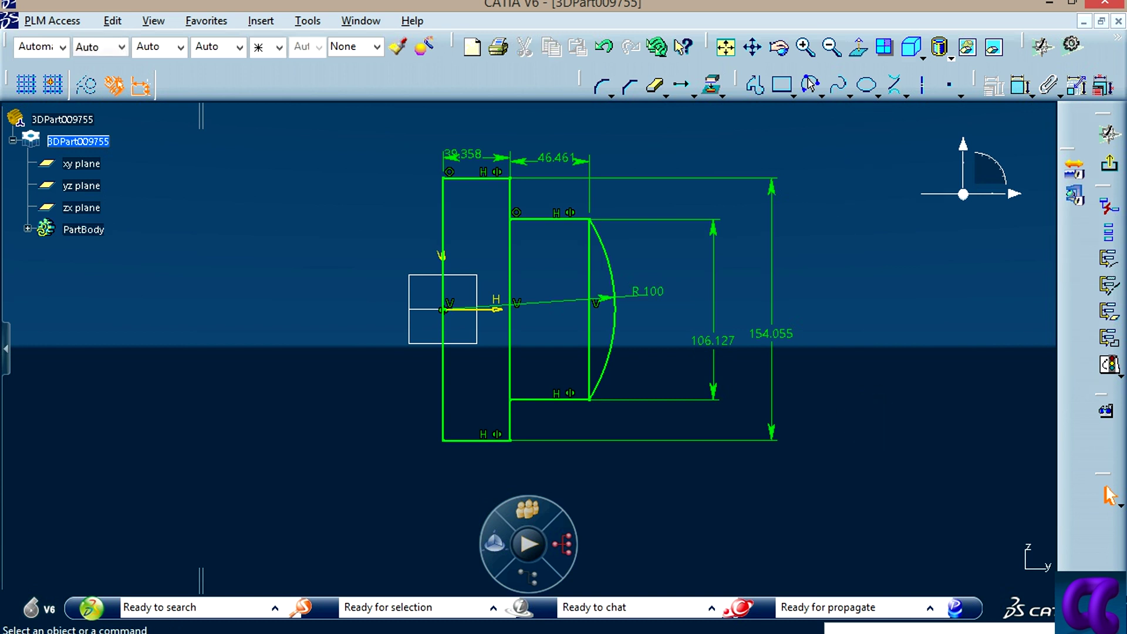
Step: Check the reference drawing, dock the Constraint toolbar and open Edit Multi-Constraint
key(alt+Tab)
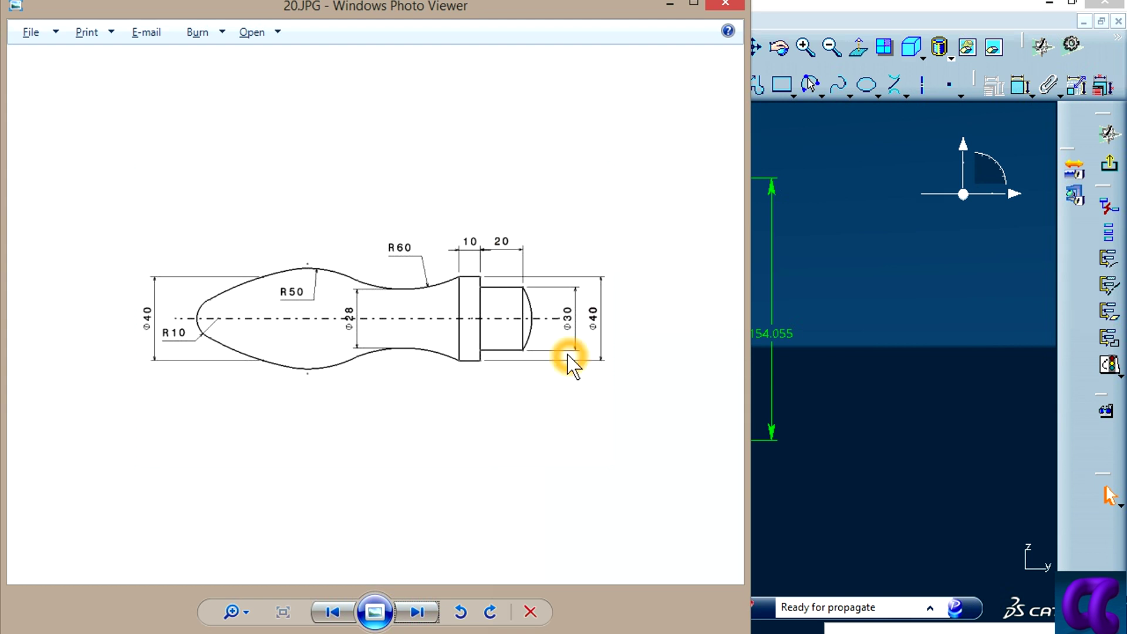
click(855, 334)
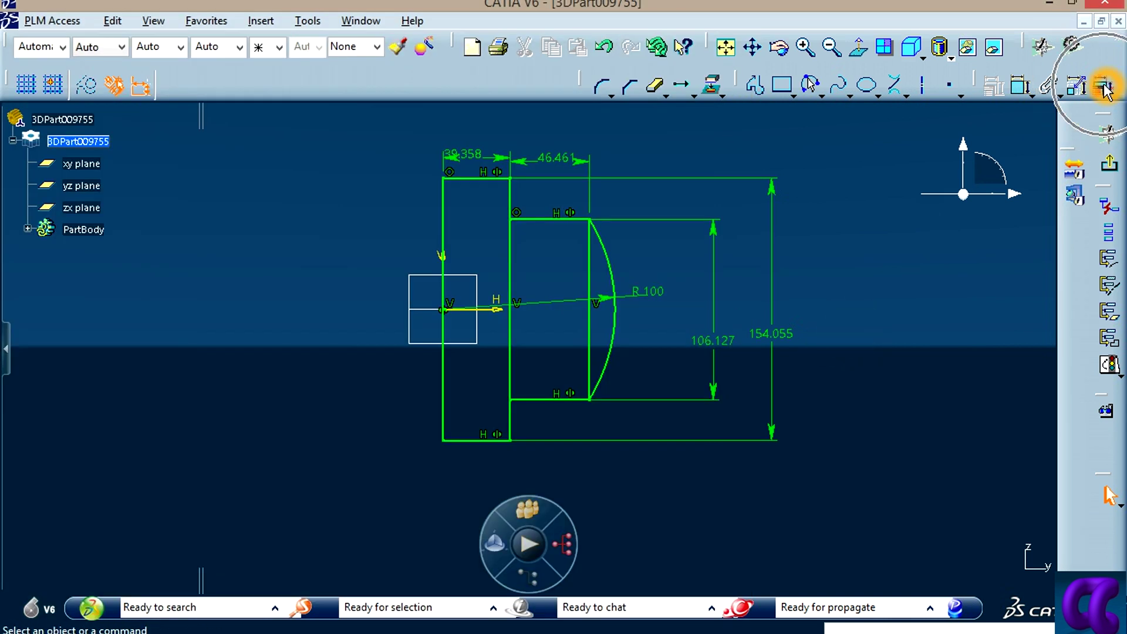
mouse_move(977, 88)
mouse_down()
mouse_move(916, 234)
mouse_move(930, 259)
mouse_move(667, 74)
mouse_move(1121, 62)
mouse_move(1115, 82)
mouse_up()
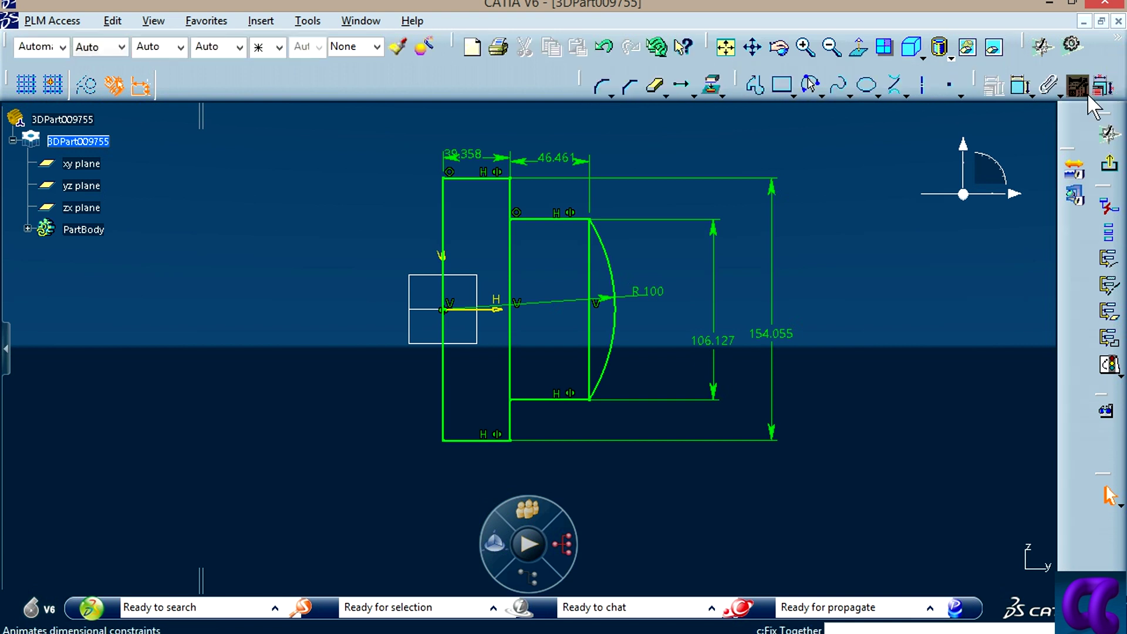
click(1104, 86)
Step: Set Offset.19 to 20 and Offset.17 to 10 in Edit Multi-Constraint
middle_drag(607, 179, 515, 184)
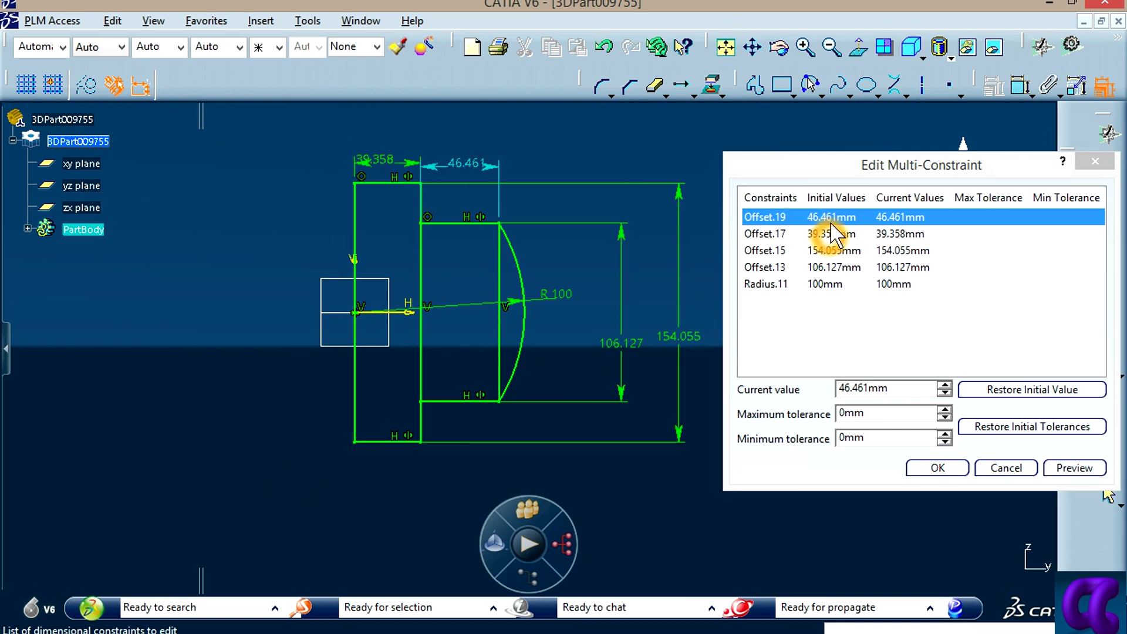
drag(906, 394, 789, 394)
text(20)
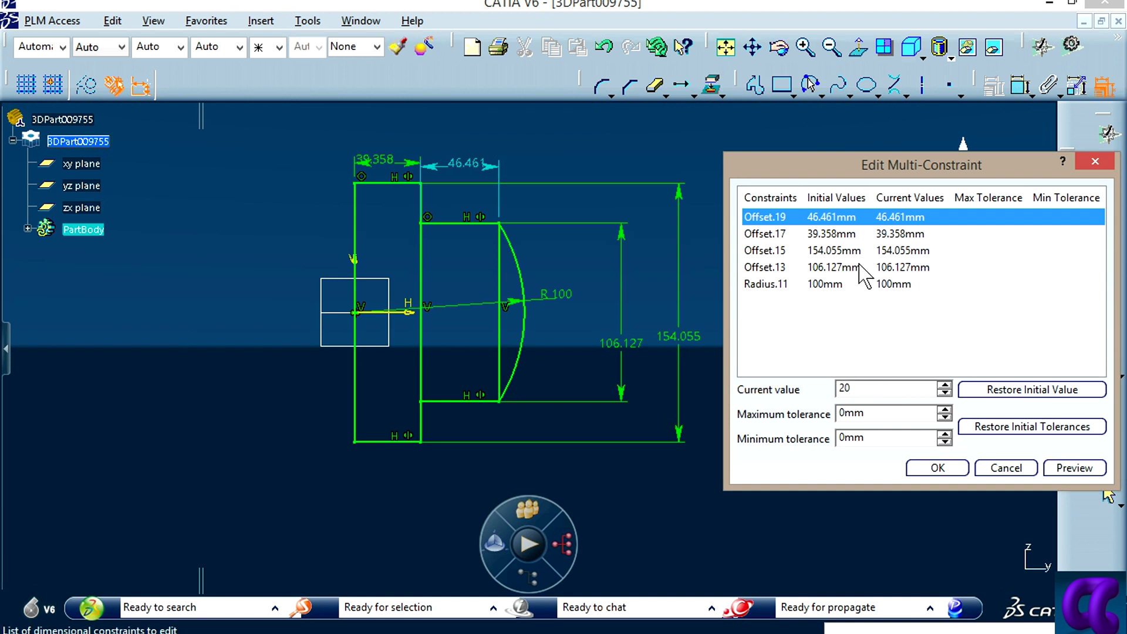
click(820, 233)
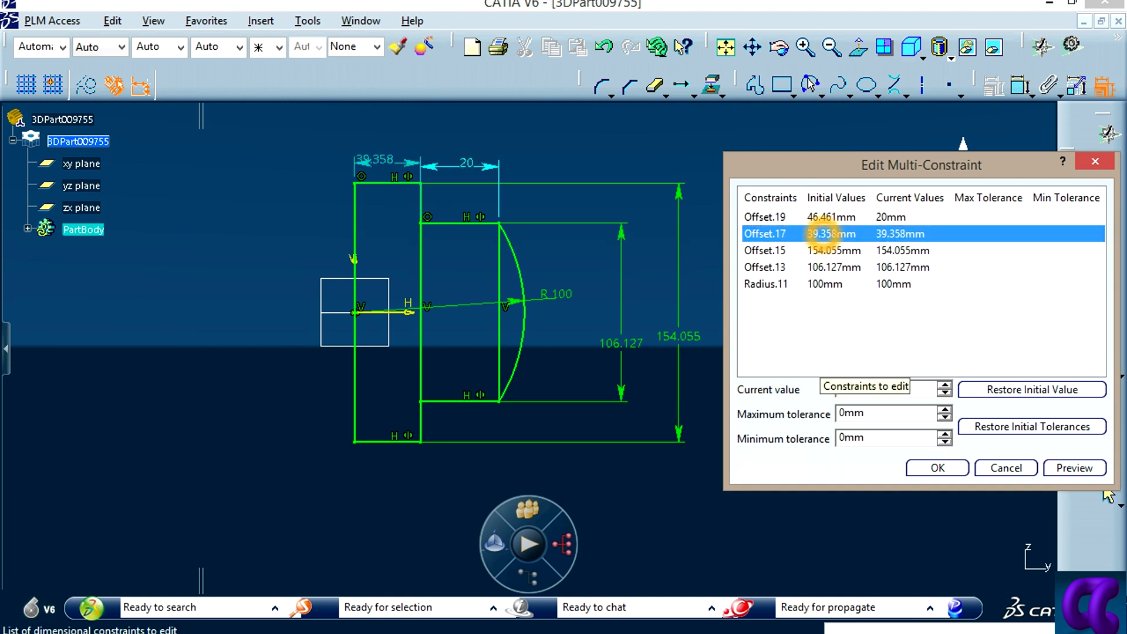
text(10)
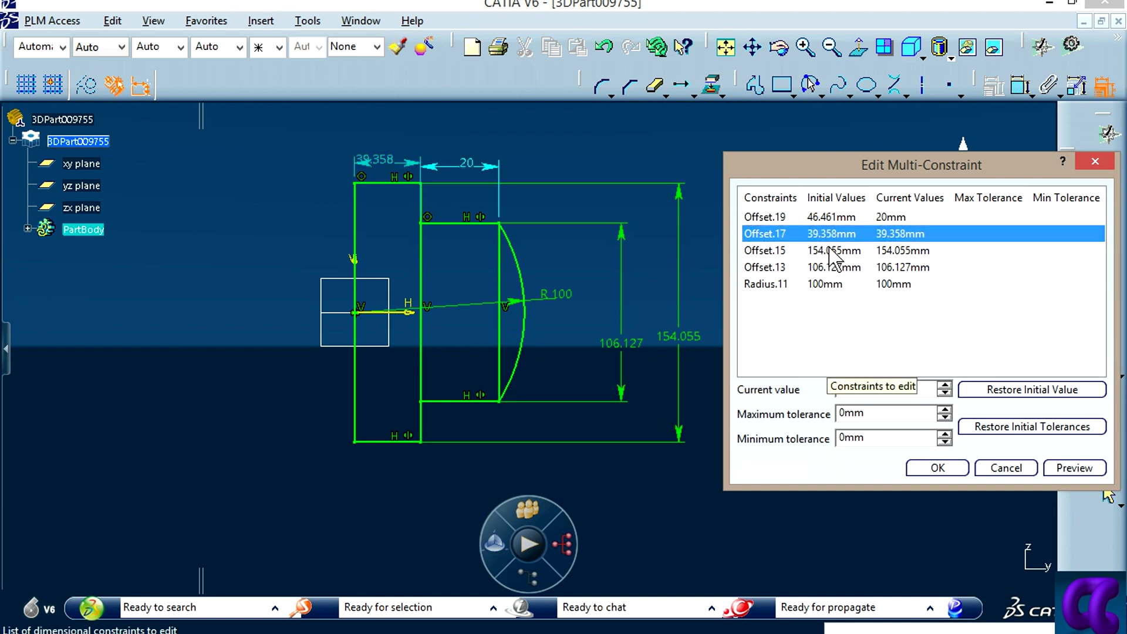
click(777, 251)
Step: Set Offset.15 to 40 and Offset.13 to 30, checking the reference drawing
click(890, 394)
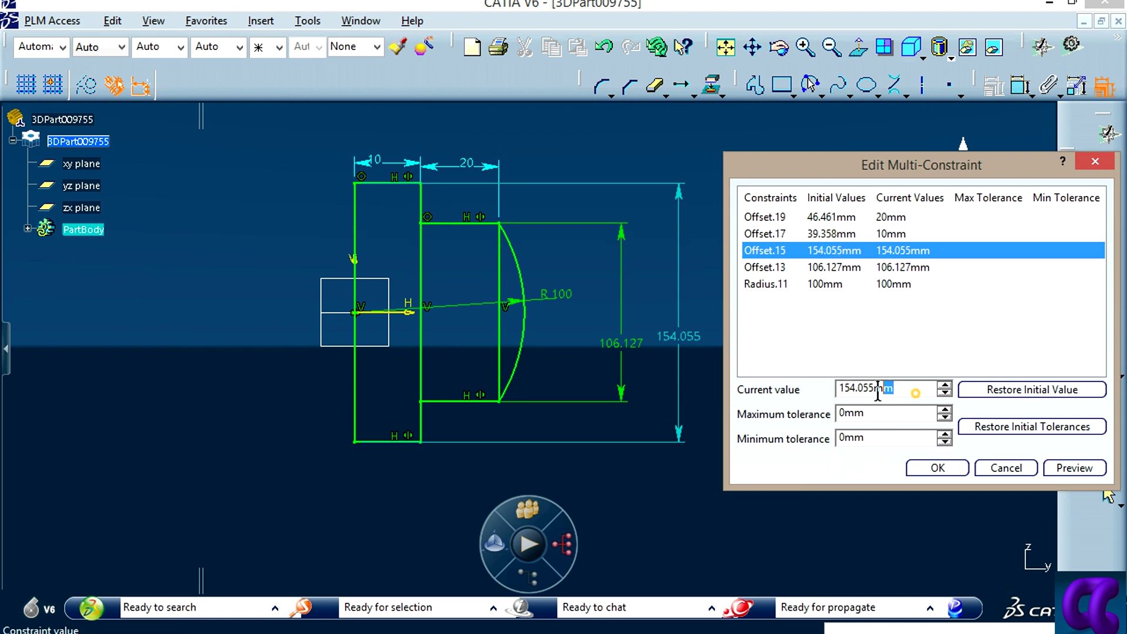
click(779, 365)
text(40)
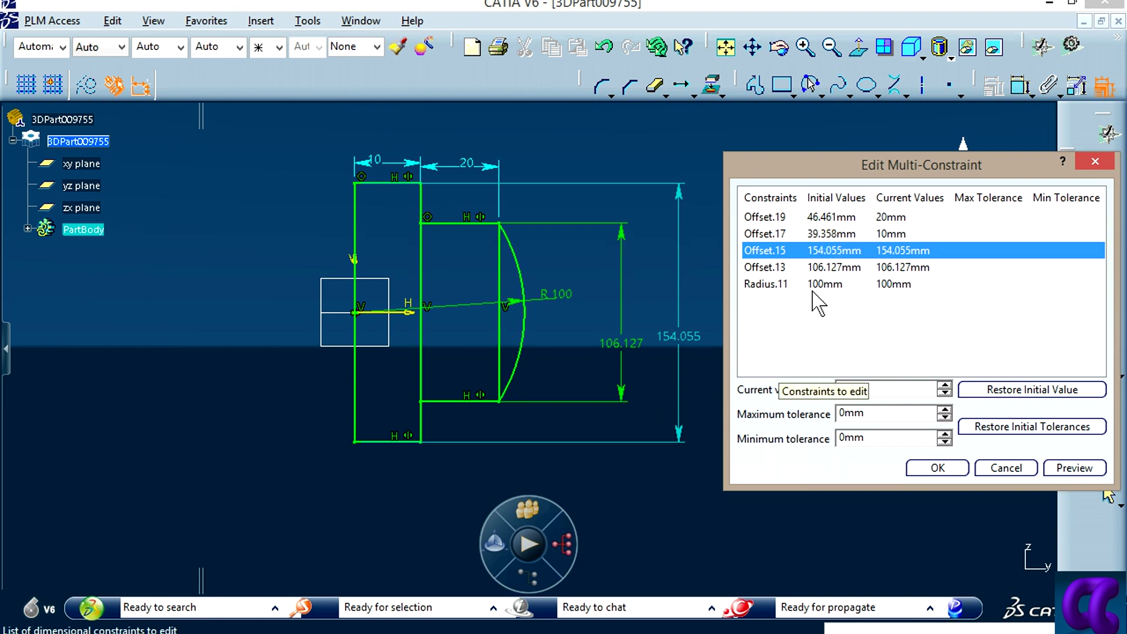
click(831, 265)
text(30)
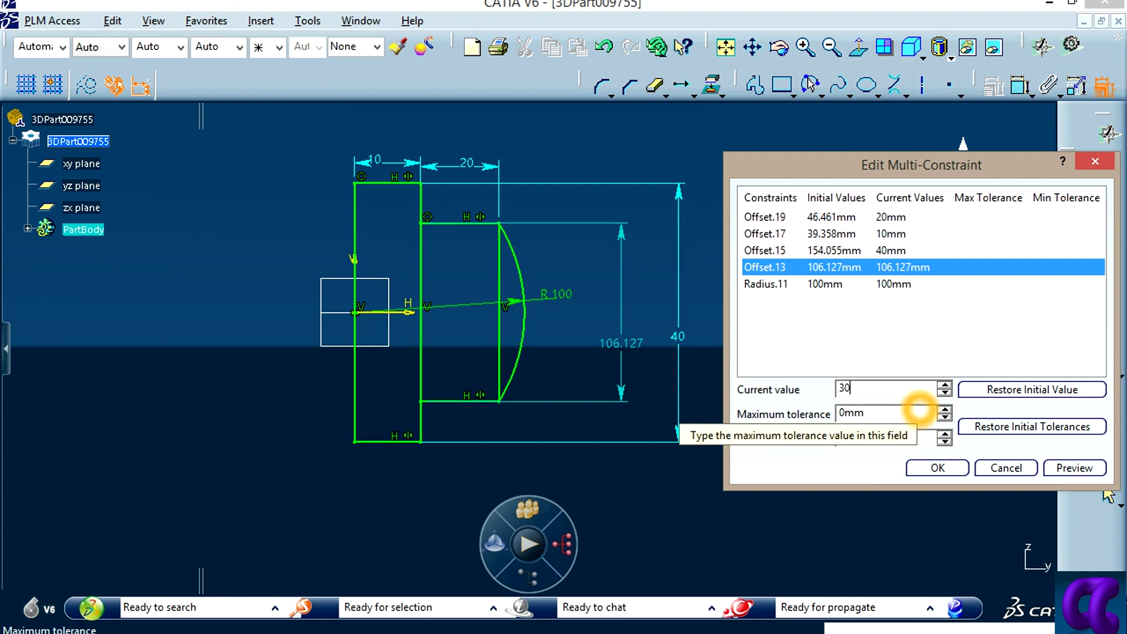
click(810, 352)
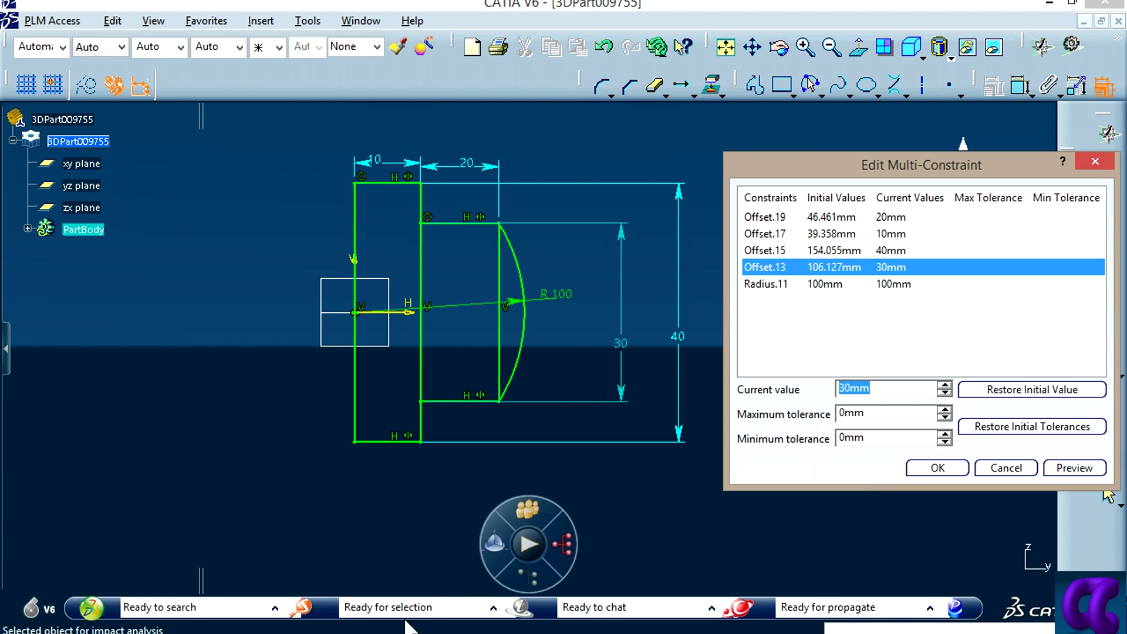
key(alt+Tab)
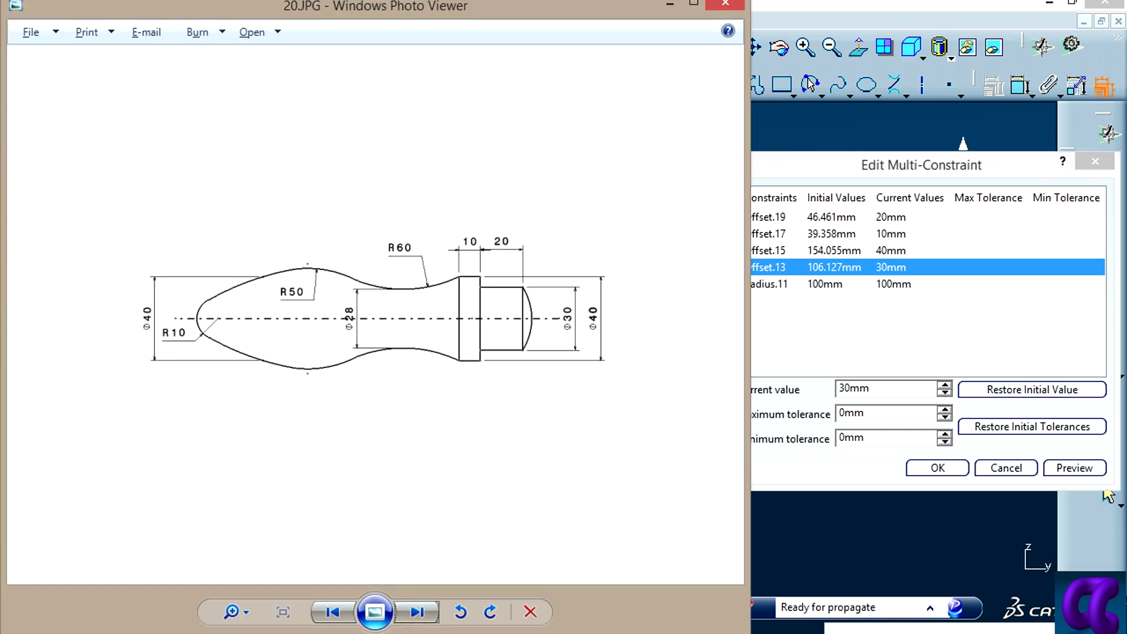
key(alt+Tab)
click(859, 433)
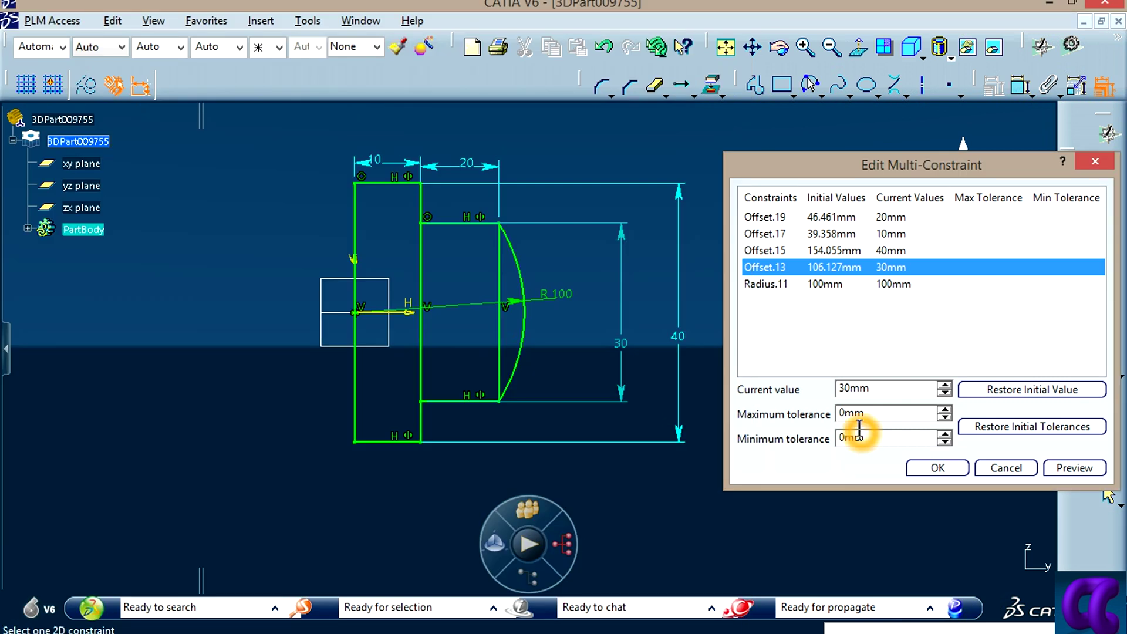
click(887, 251)
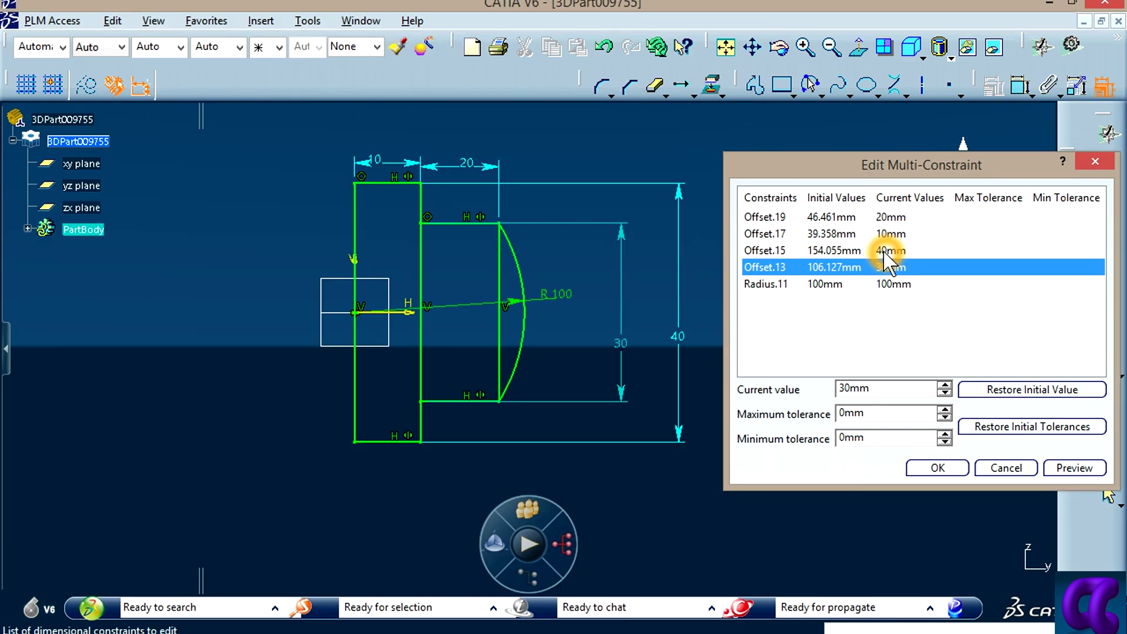
Step: Apply the new values and move the 10 and 20 dimensions just above the profile
click(937, 468)
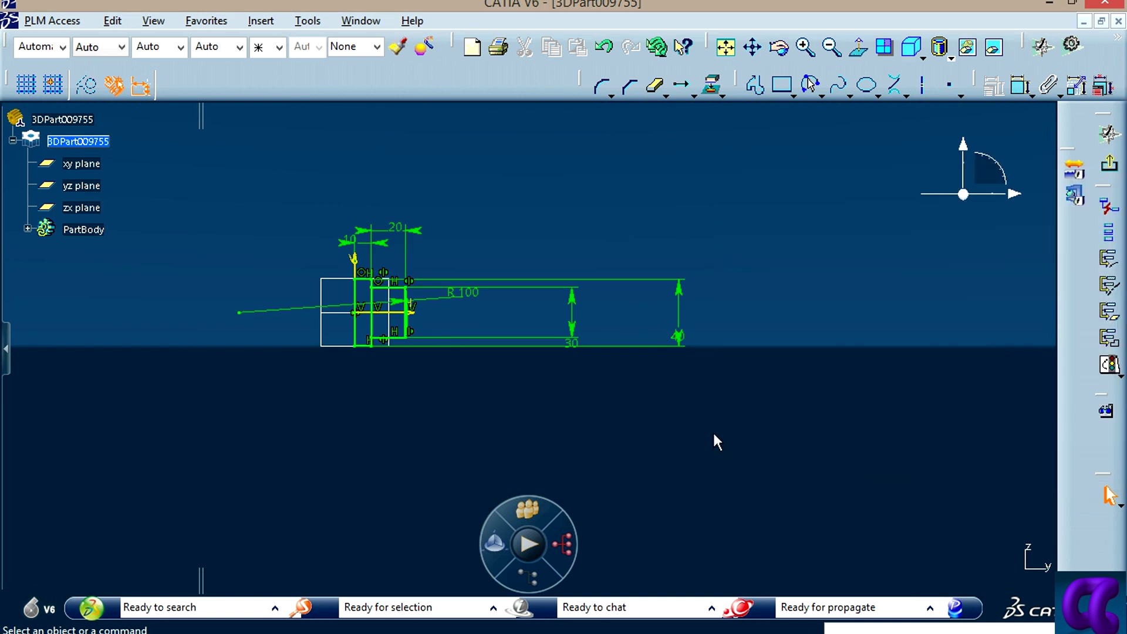
mouse_move(372, 382)
middle_down()
mouse_move(528, 387)
mouse_move(539, 244)
mouse_move(736, 424)
mouse_move(692, 452)
middle_up()
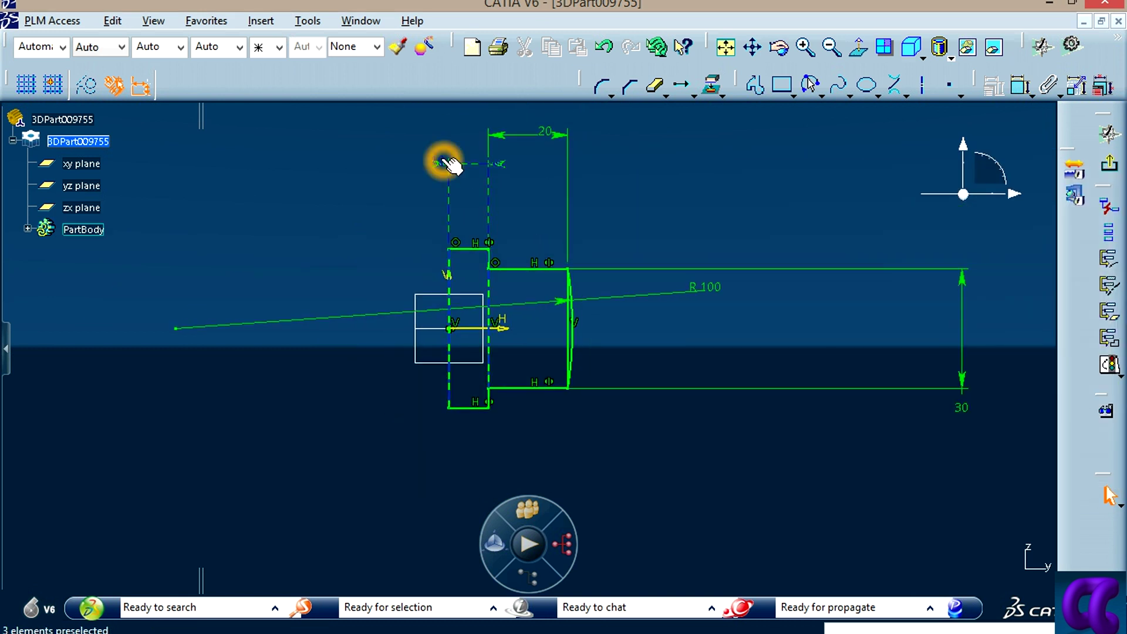
click(446, 163)
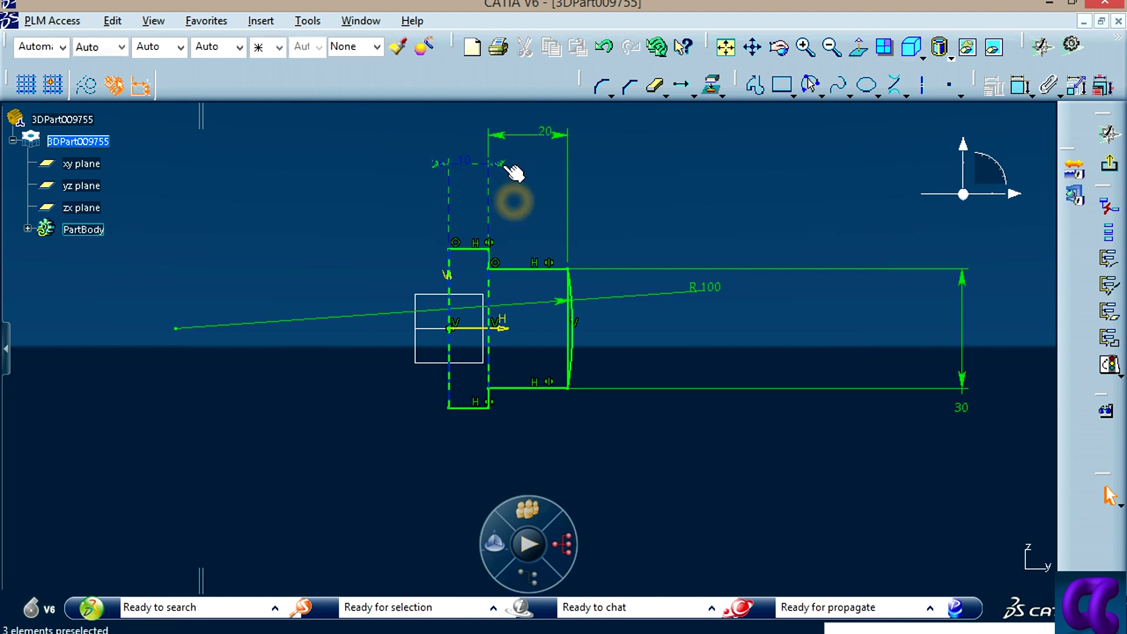
drag(499, 164, 506, 232)
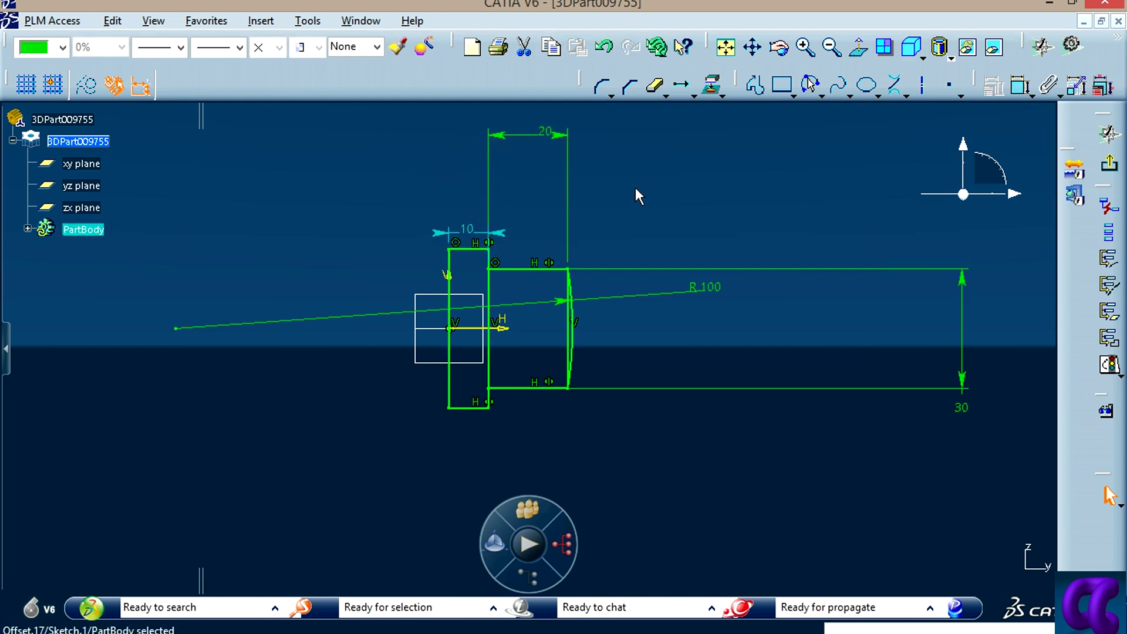
mouse_move(564, 136)
mouse_down()
mouse_move(556, 230)
mouse_move(556, 218)
mouse_up()
click(675, 221)
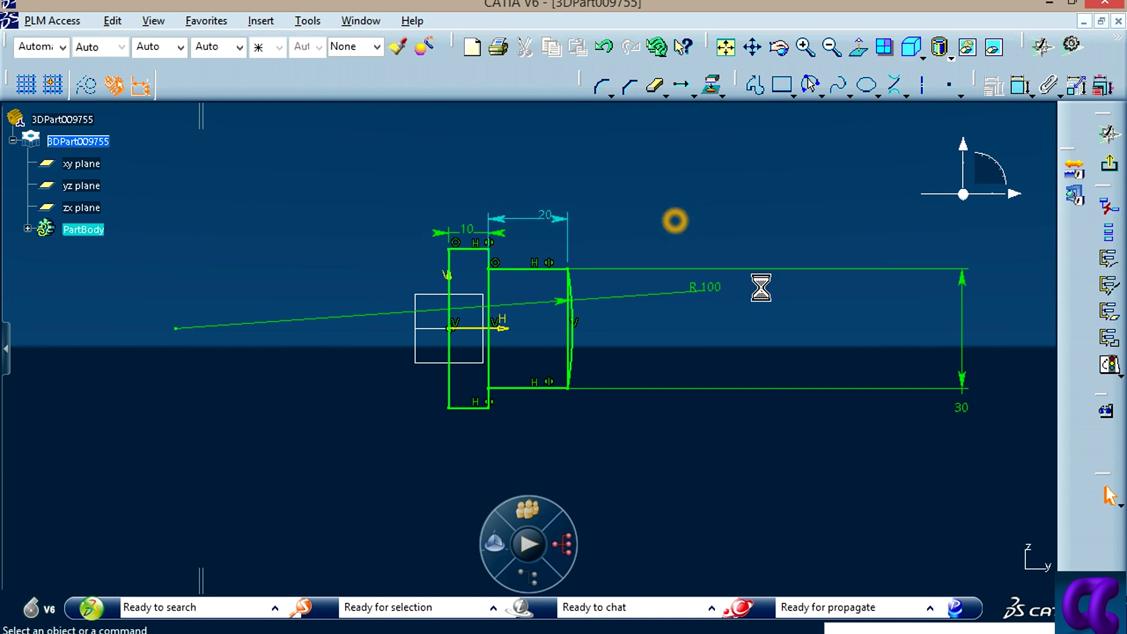
Step: Move the 30 and 40 dimensions beside the sketch and select the R100 radius
click(965, 409)
drag(964, 372, 541, 357)
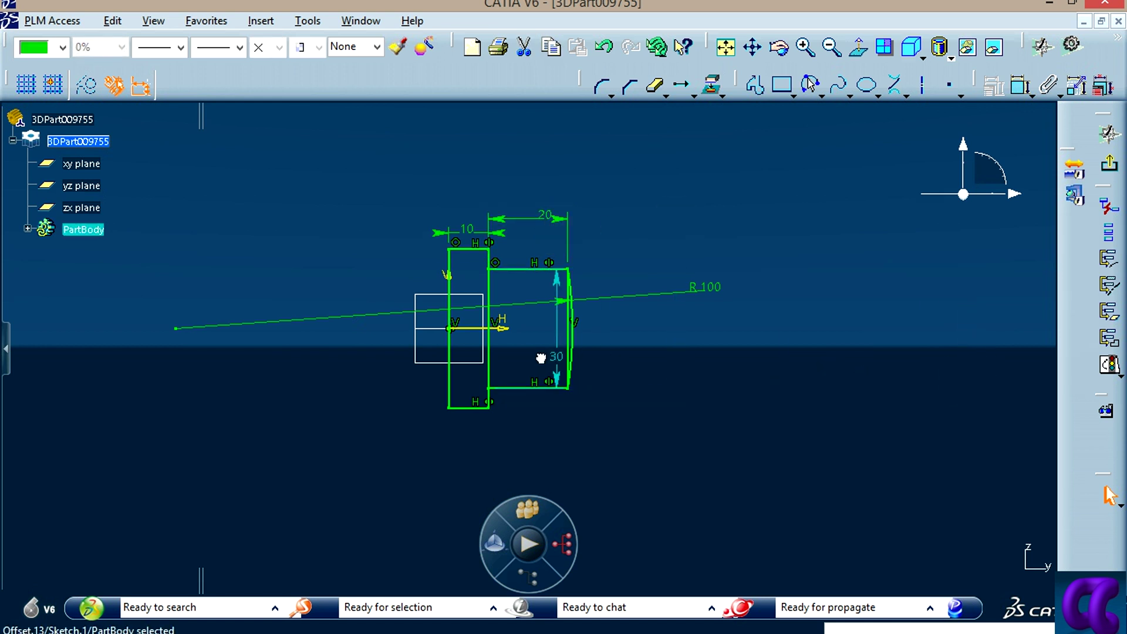
click(744, 347)
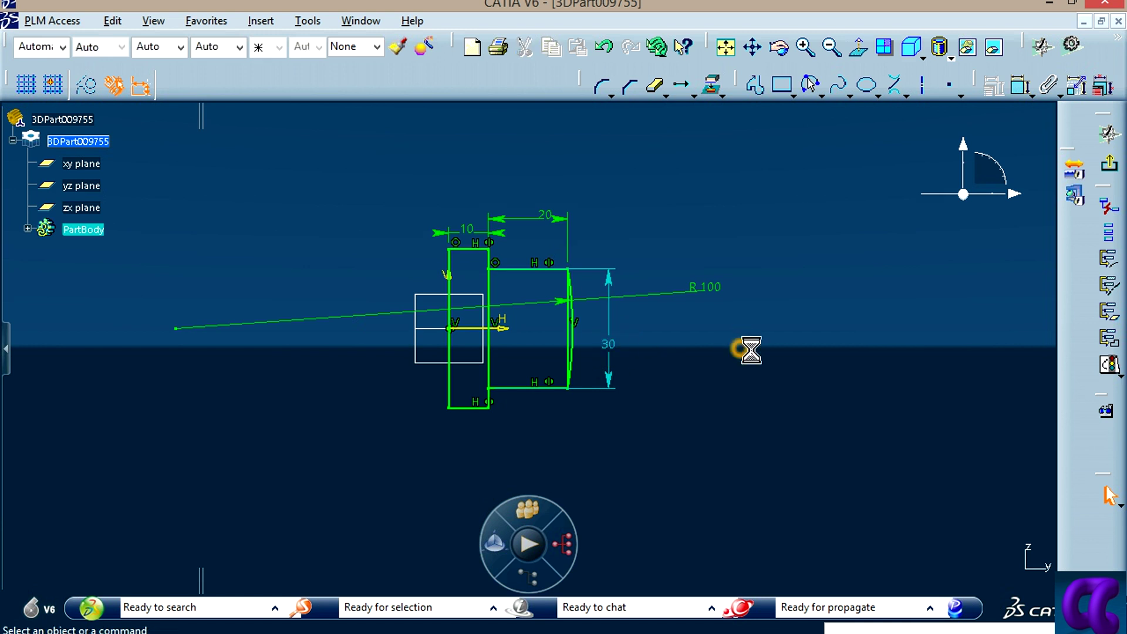
middle_drag(744, 347, 830, 382)
click(924, 357)
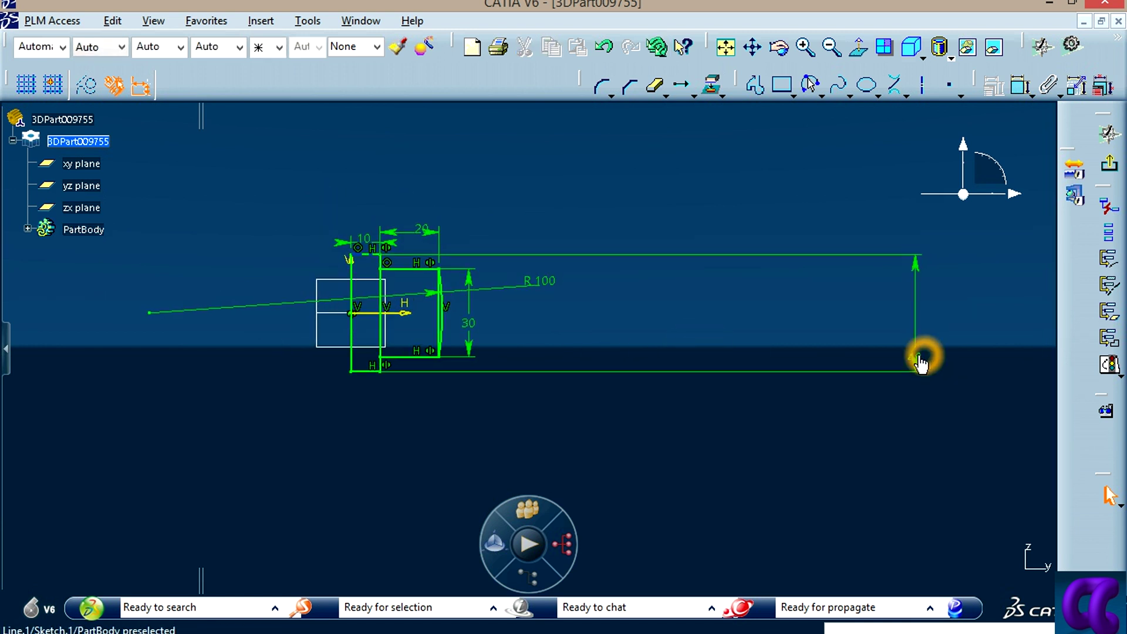
click(942, 360)
mouse_move(909, 367)
mouse_down()
mouse_move(521, 359)
mouse_move(491, 372)
mouse_up()
mouse_move(491, 372)
middle_down()
mouse_move(622, 405)
mouse_move(795, 342)
middle_up()
click(818, 276)
Step: Reduce the arc radius step by step from 100 to 75, 50 and finally 35
double_click(818, 279)
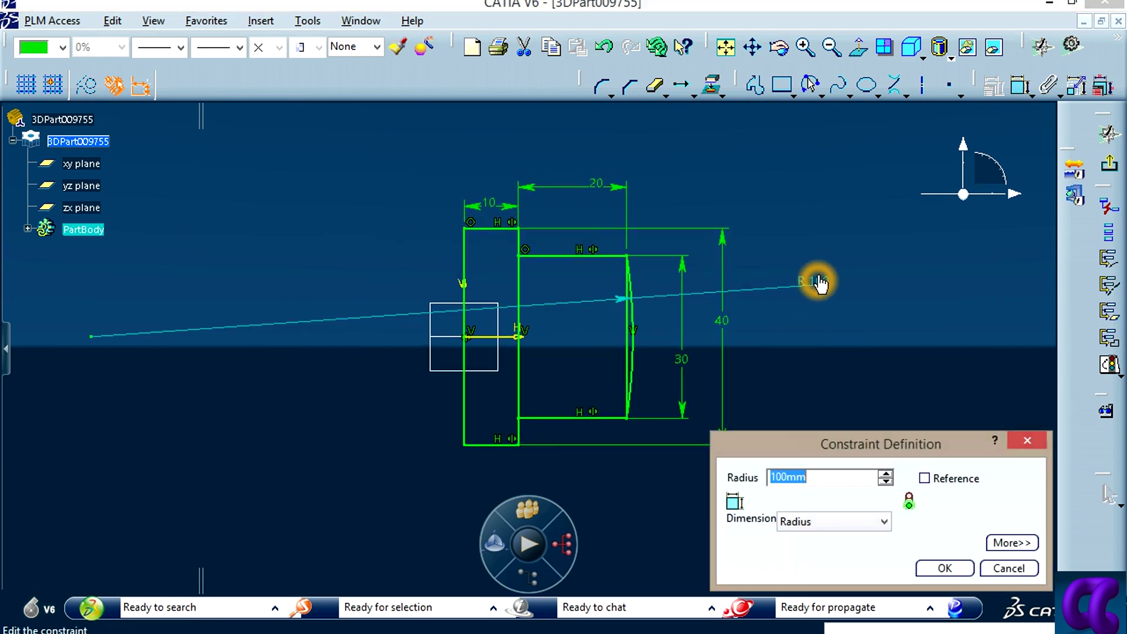
key(Return)
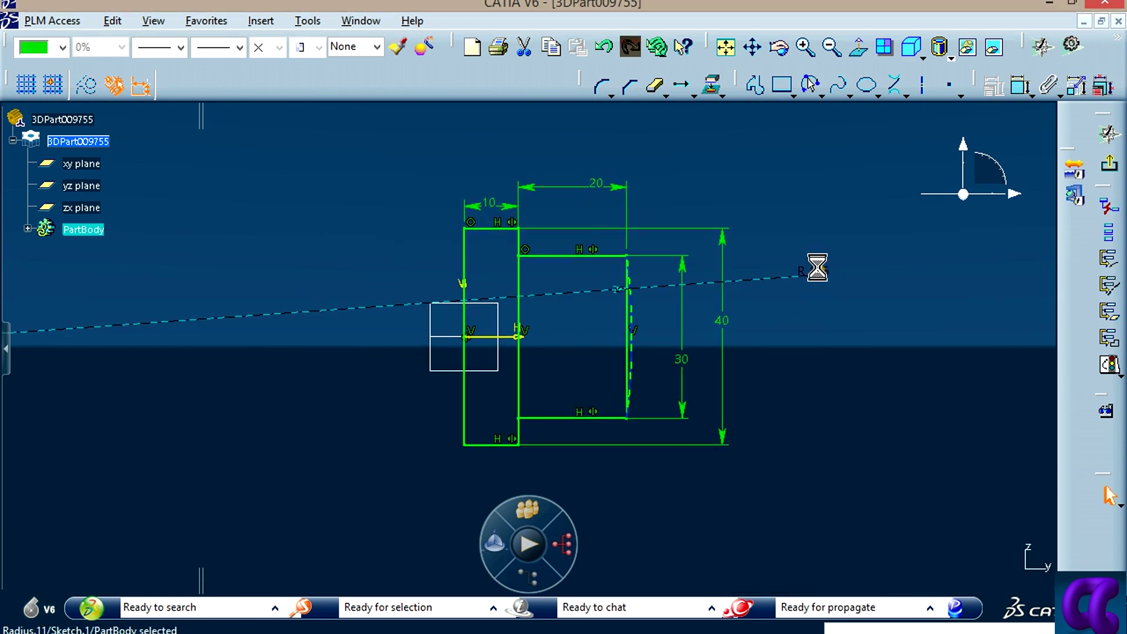
text(75)
key(Return)
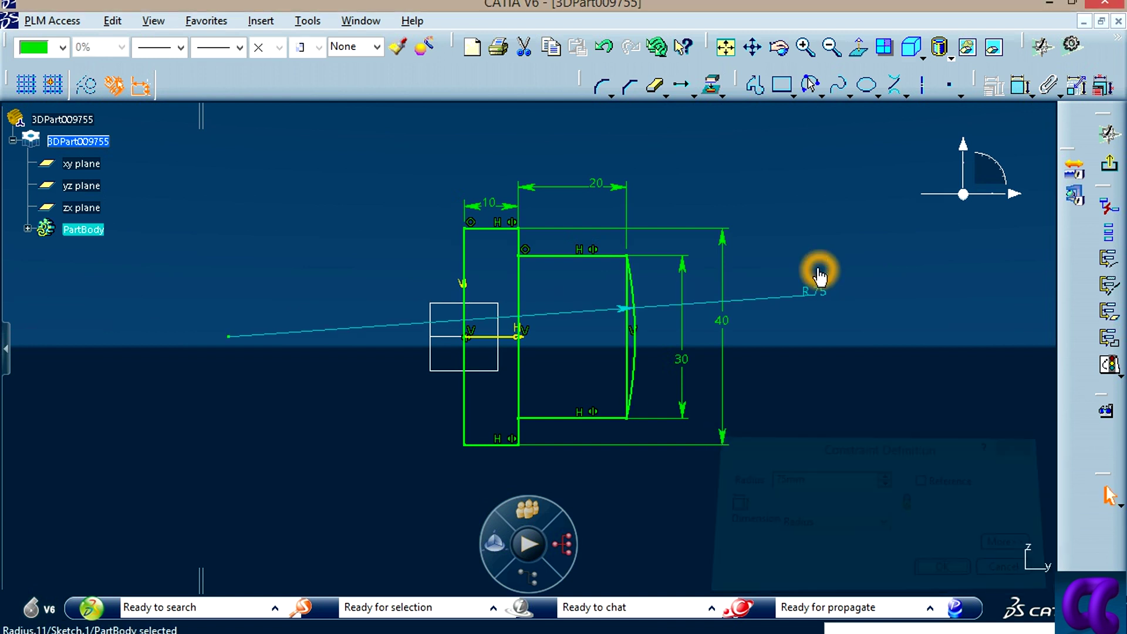
double_click(826, 293)
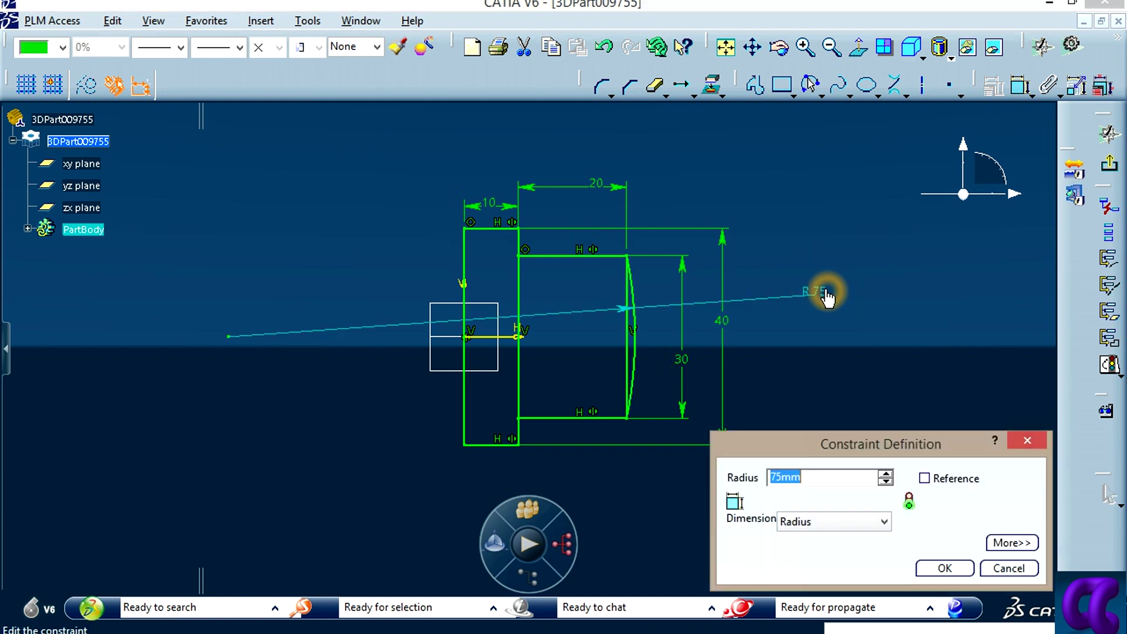
text(50)
key(Return)
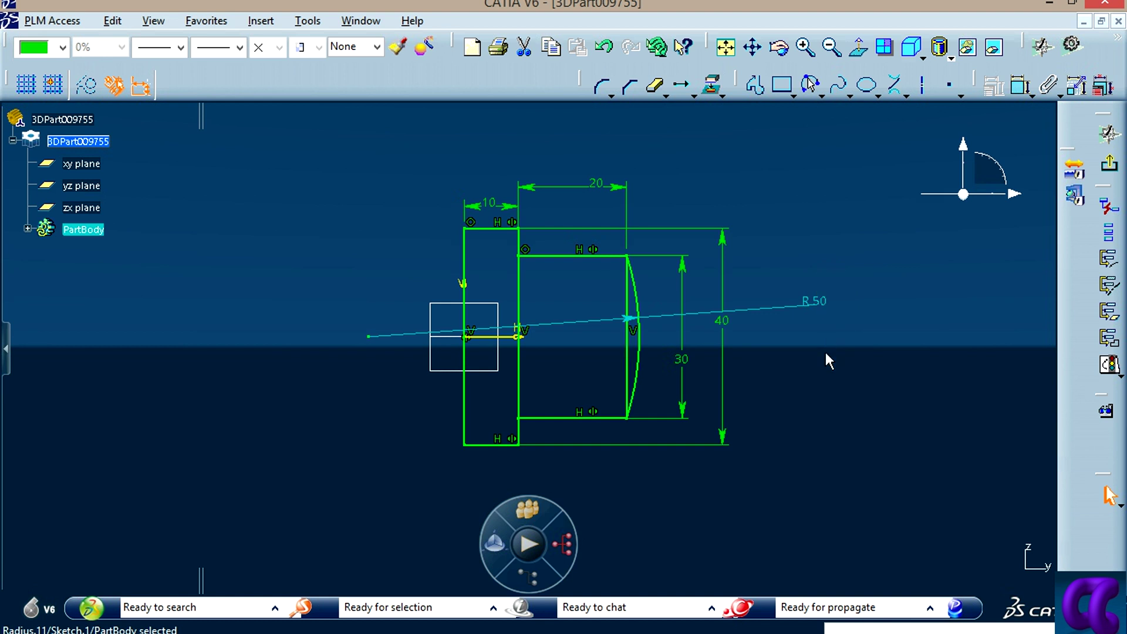
double_click(819, 297)
text(3)
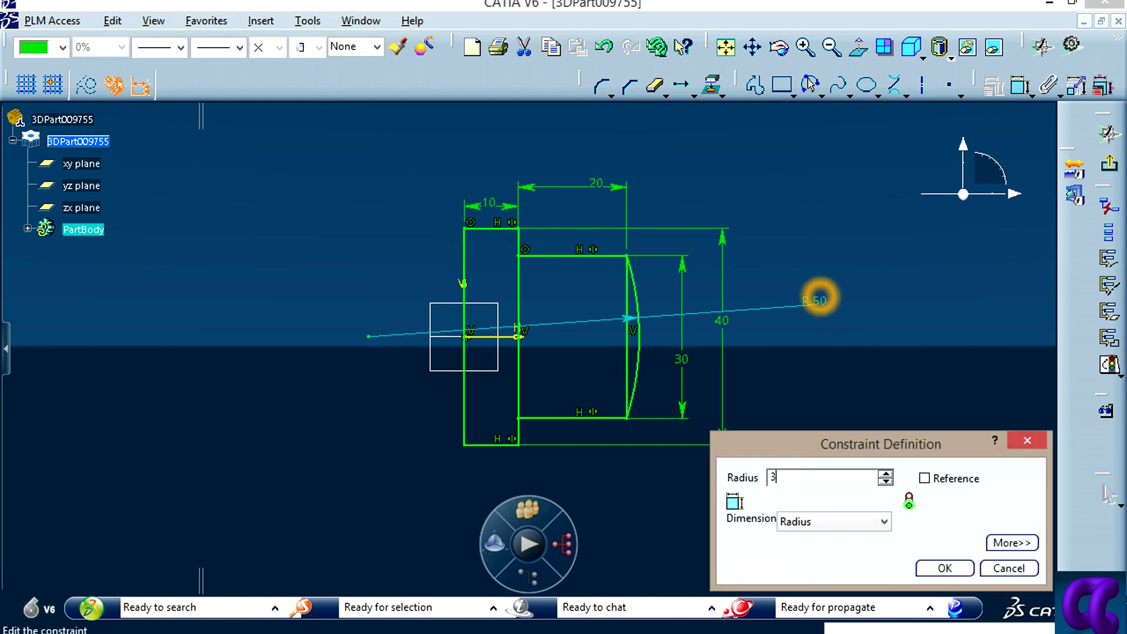
text(5mm)
key(Return)
click(833, 401)
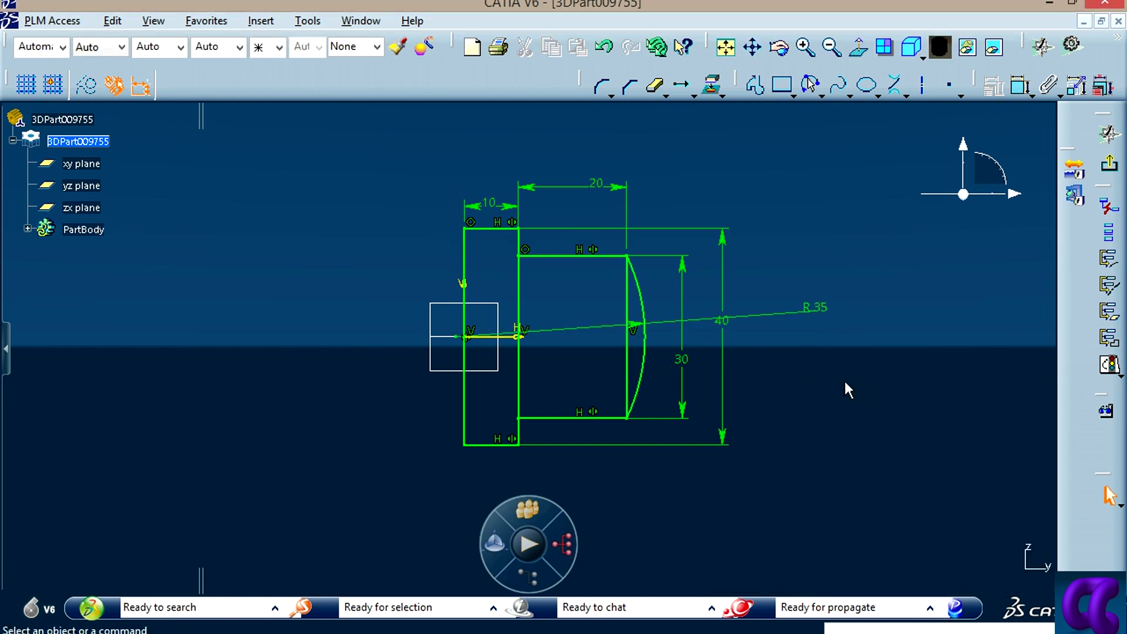
Step: Make the origin point coincident with the left vertical edge
click(461, 337)
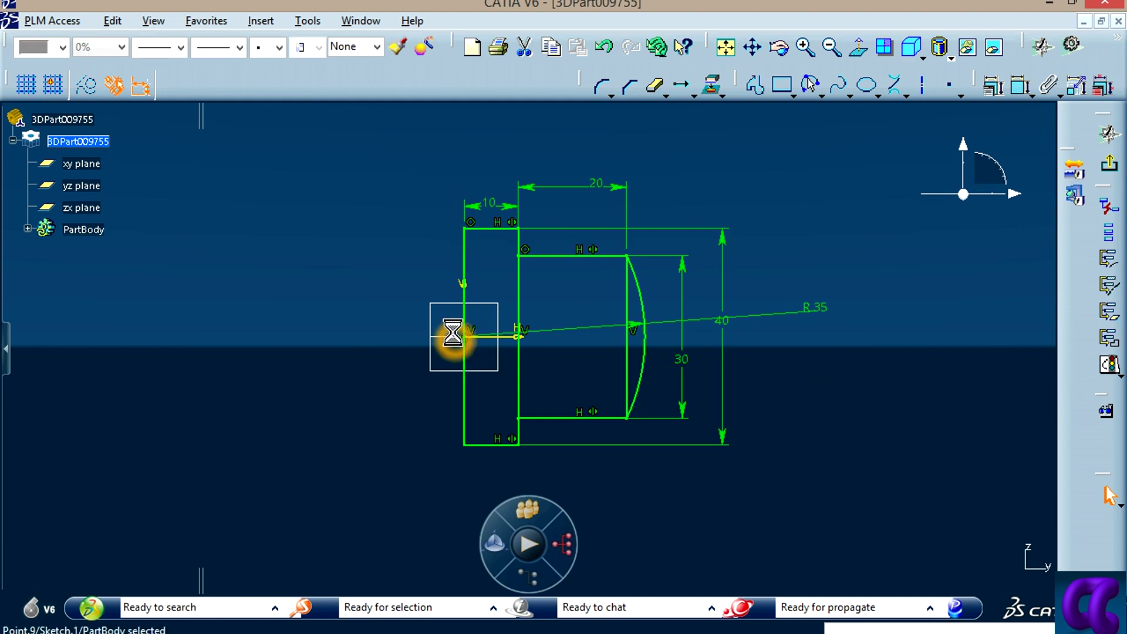
ctrl+click(466, 273)
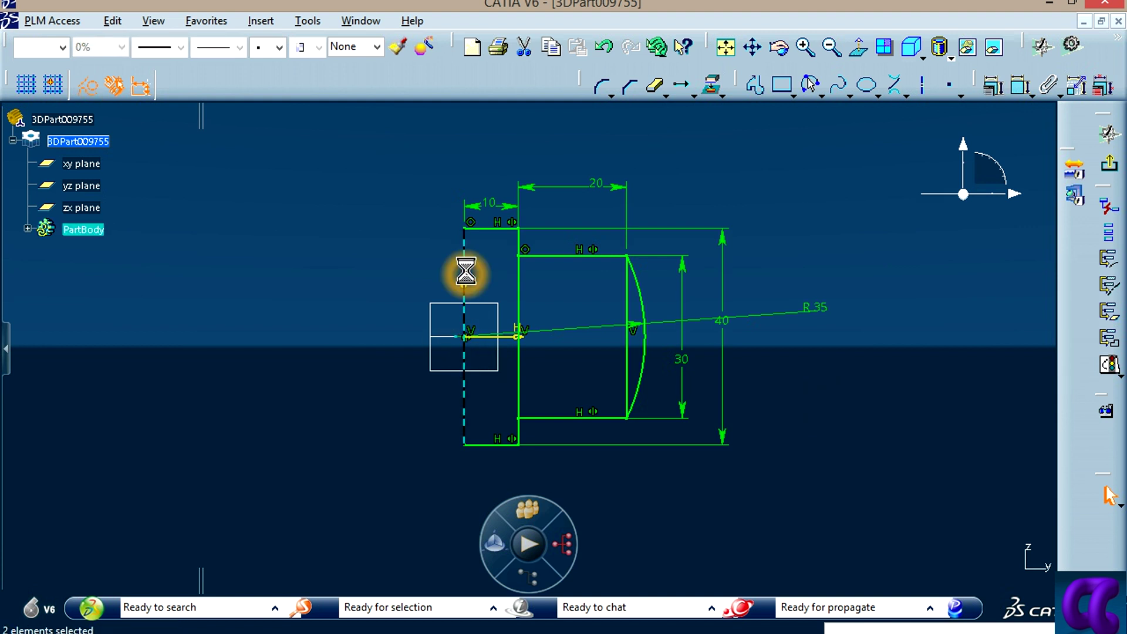
click(998, 83)
click(191, 105)
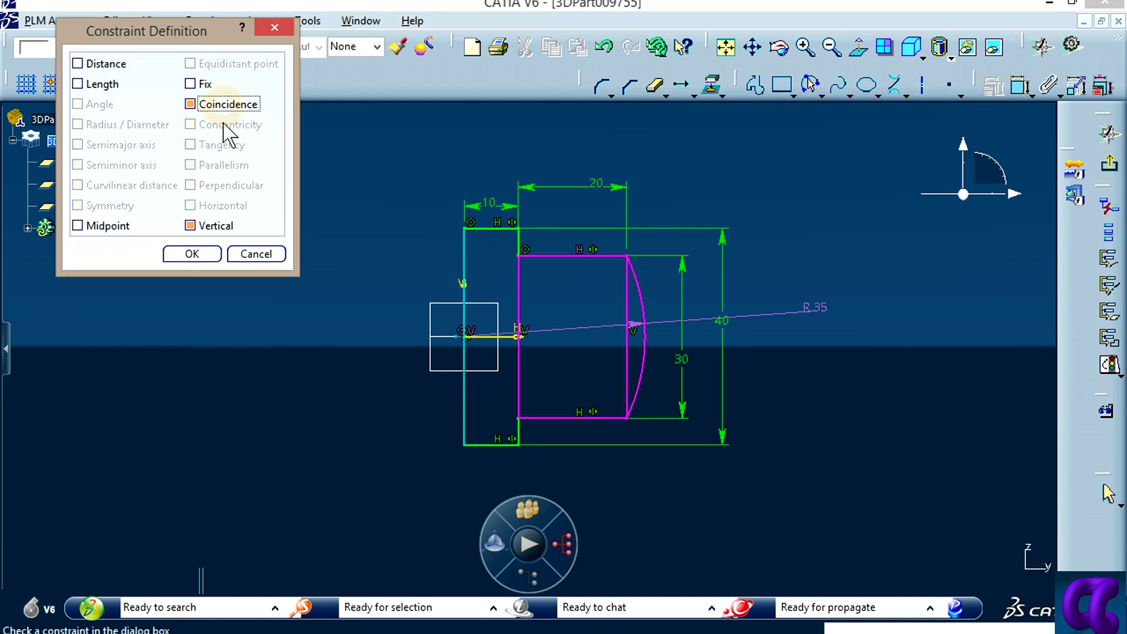
click(206, 251)
Step: Delete the R35 radius dimension line and recentre the sketch
click(820, 306)
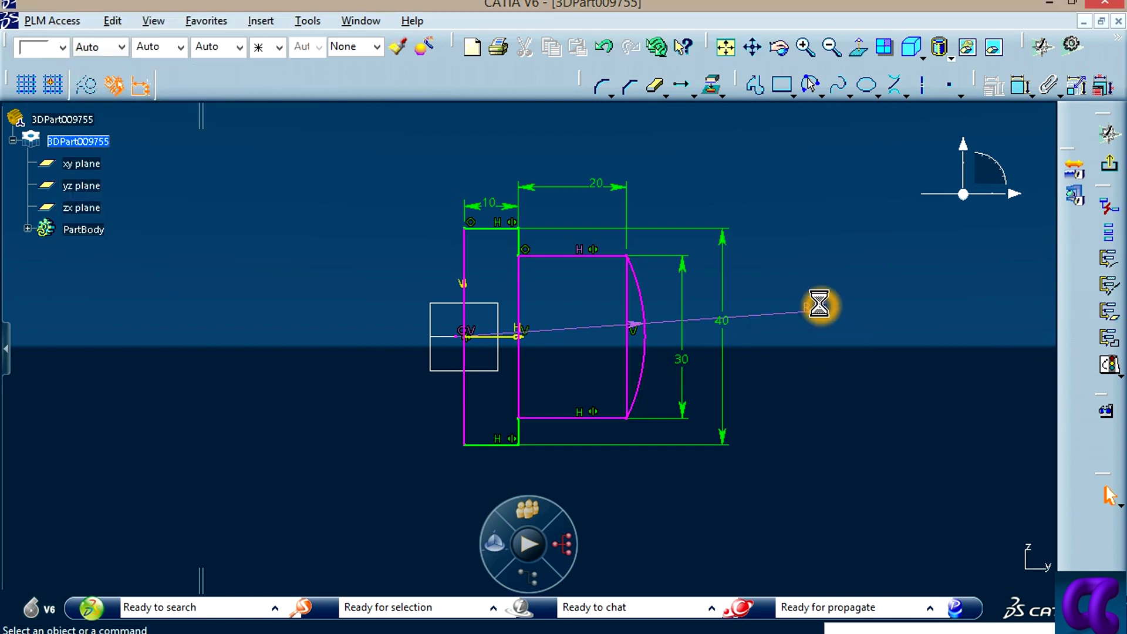
key(Delete)
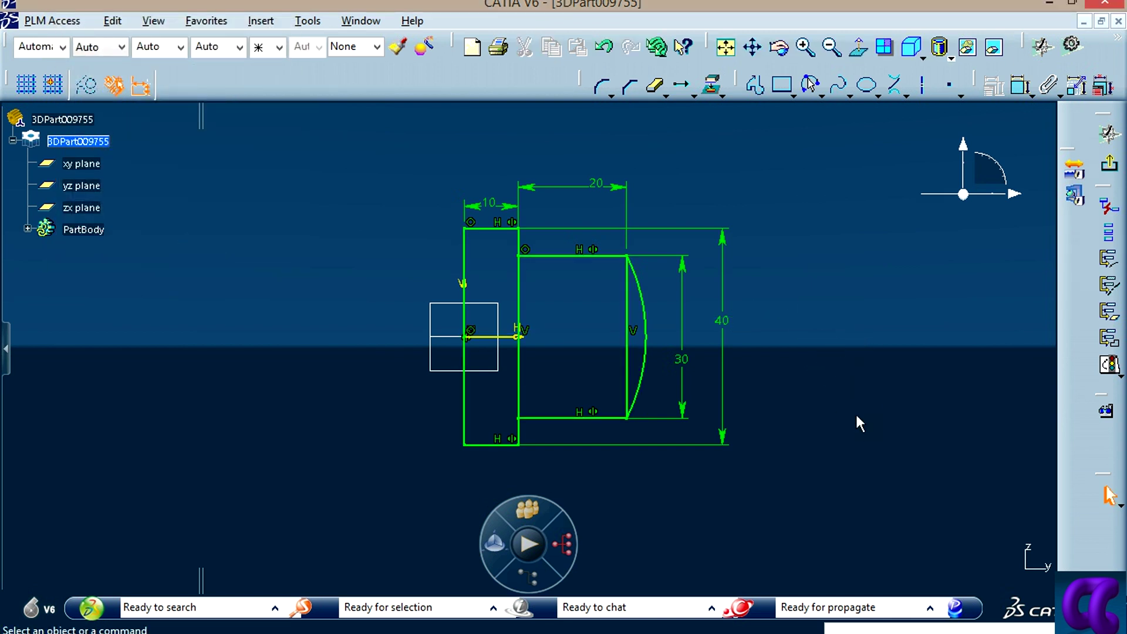
middle_drag(619, 484, 677, 465)
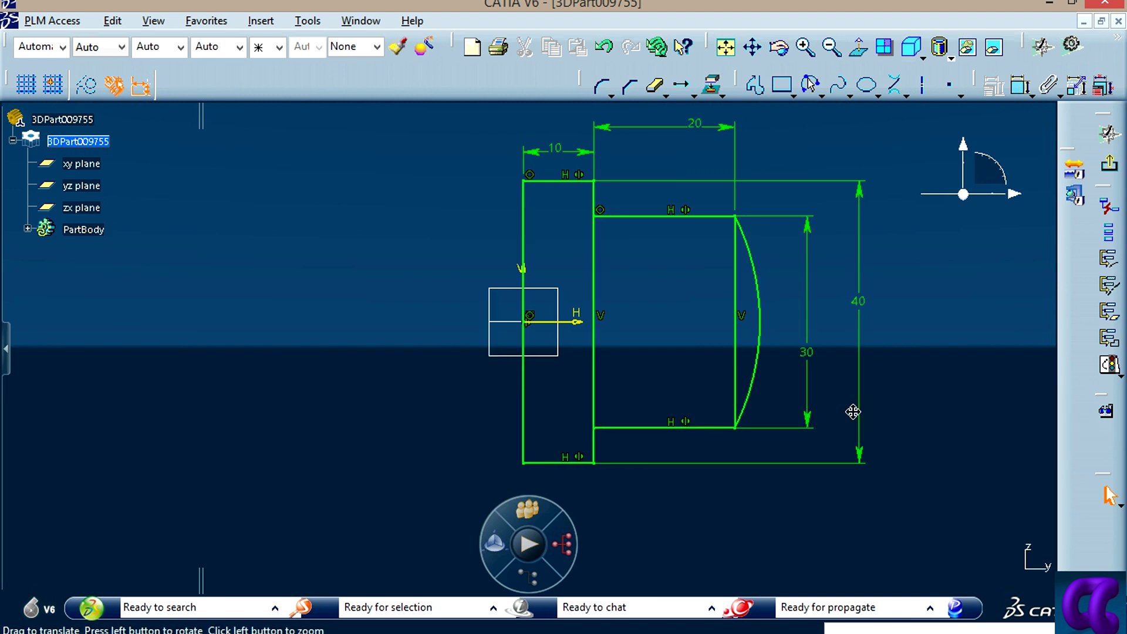
mouse_move(729, 433)
middle_down()
mouse_move(826, 394)
mouse_move(878, 387)
mouse_move(862, 398)
mouse_move(890, 445)
mouse_move(867, 441)
mouse_move(910, 405)
mouse_move(888, 405)
middle_up()
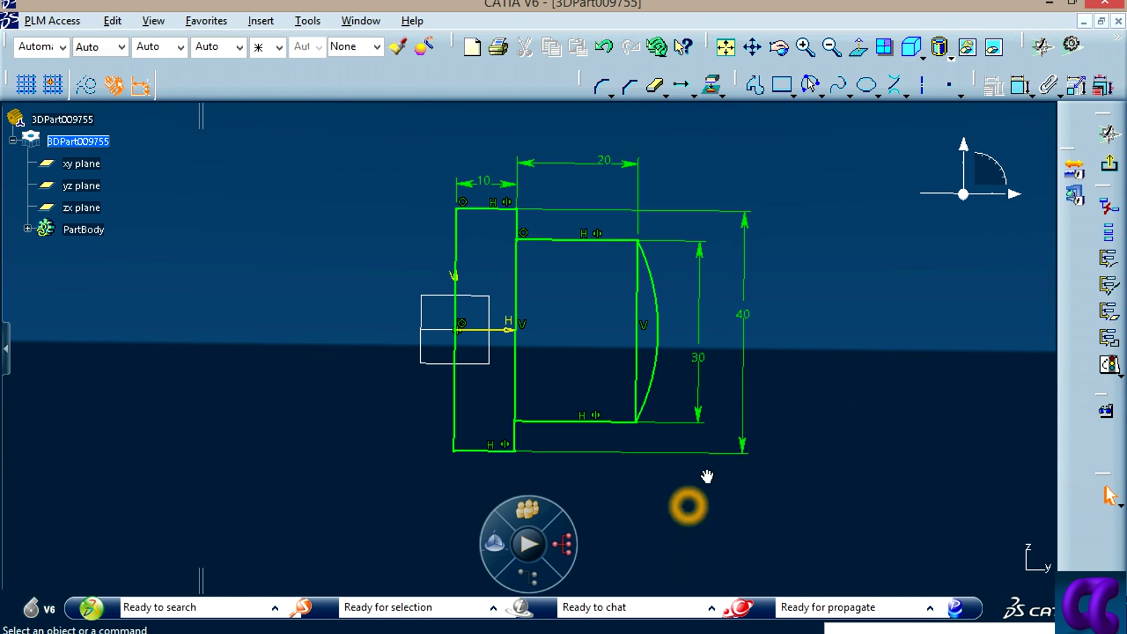
click(1031, 214)
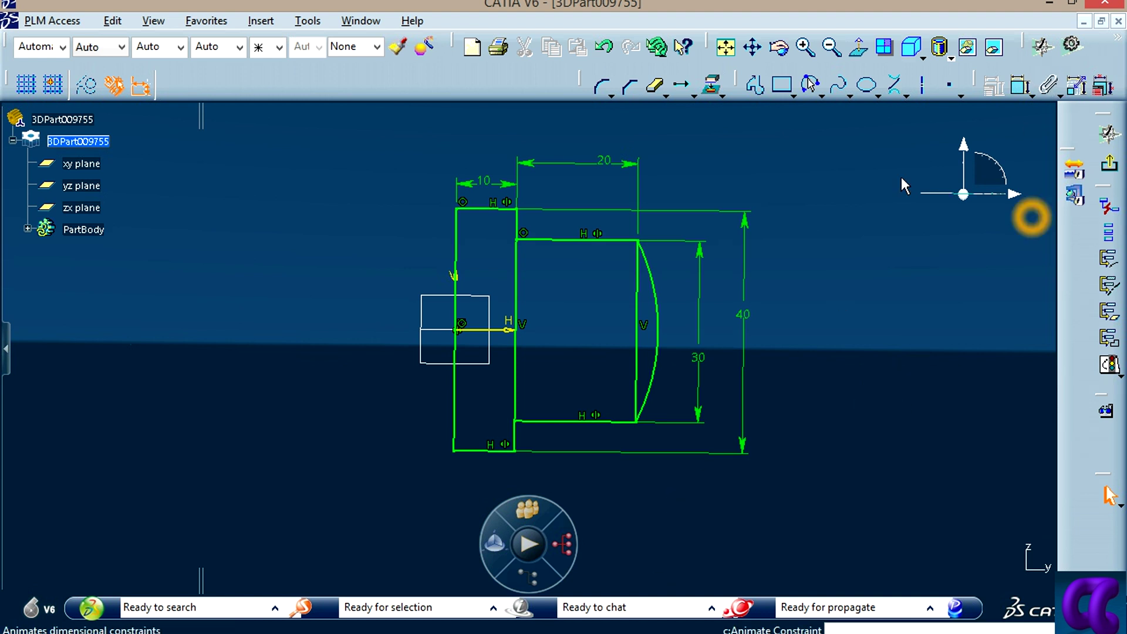
Step: Verify in Sketch Solving Status that the sketch is iso-constrained
click(893, 314)
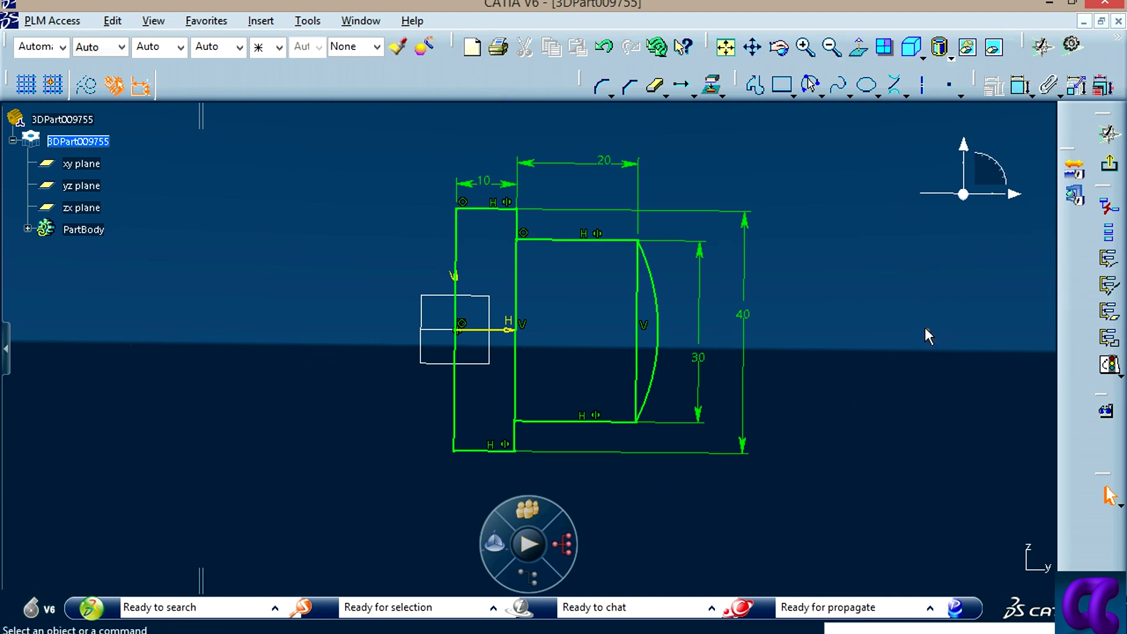
click(1103, 373)
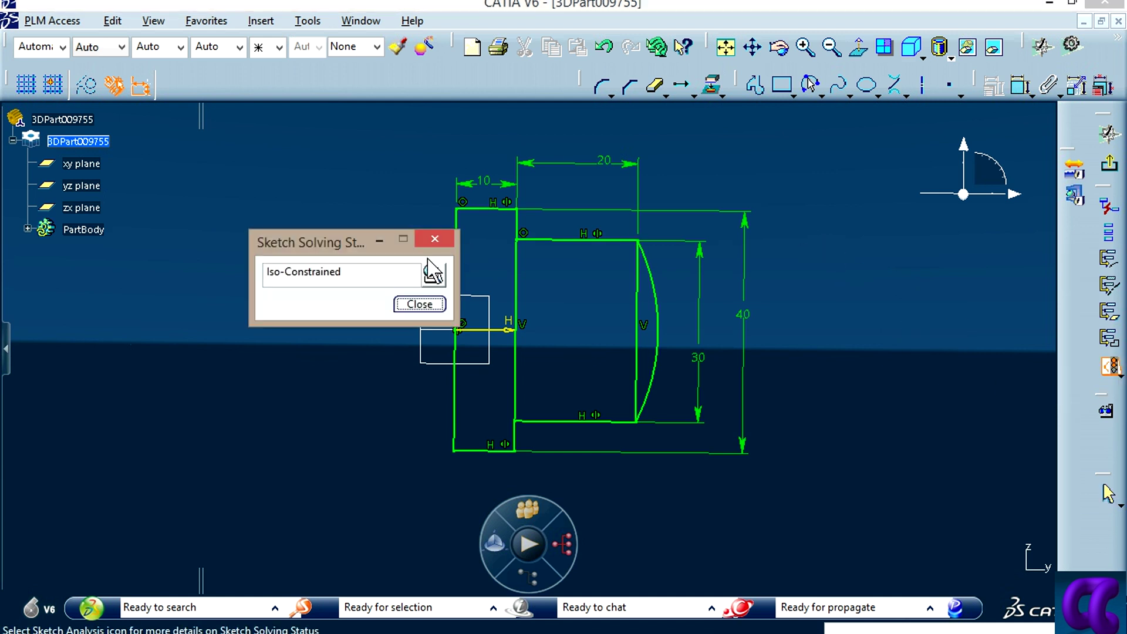
click(400, 306)
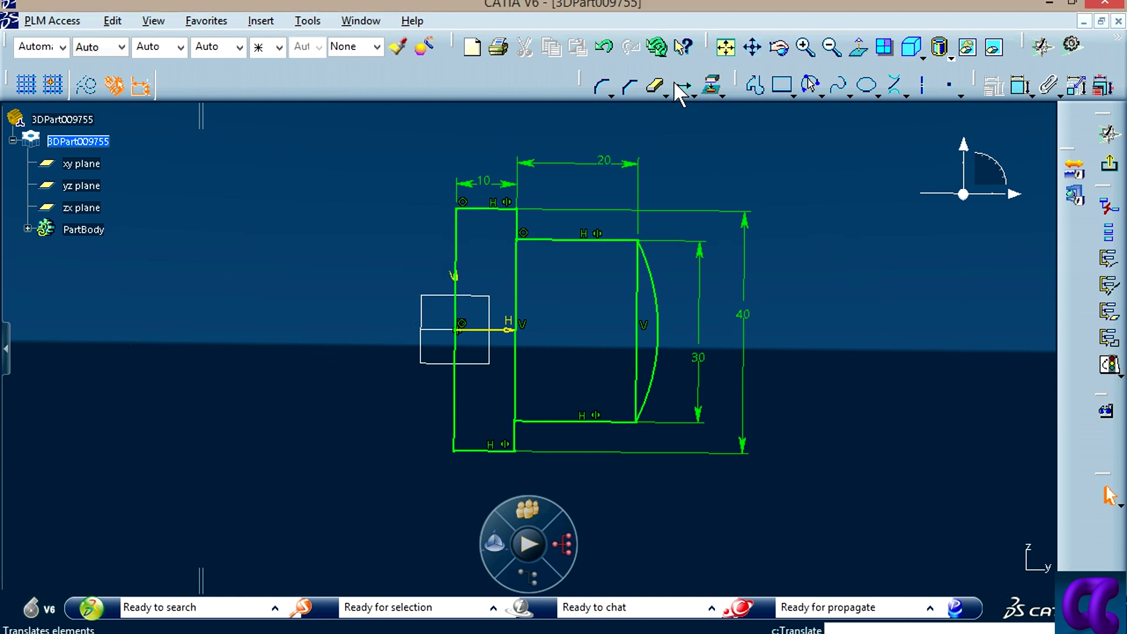
Step: View the sketch normal to its plane, then bring up the 20.JPG reference drawing
click(867, 53)
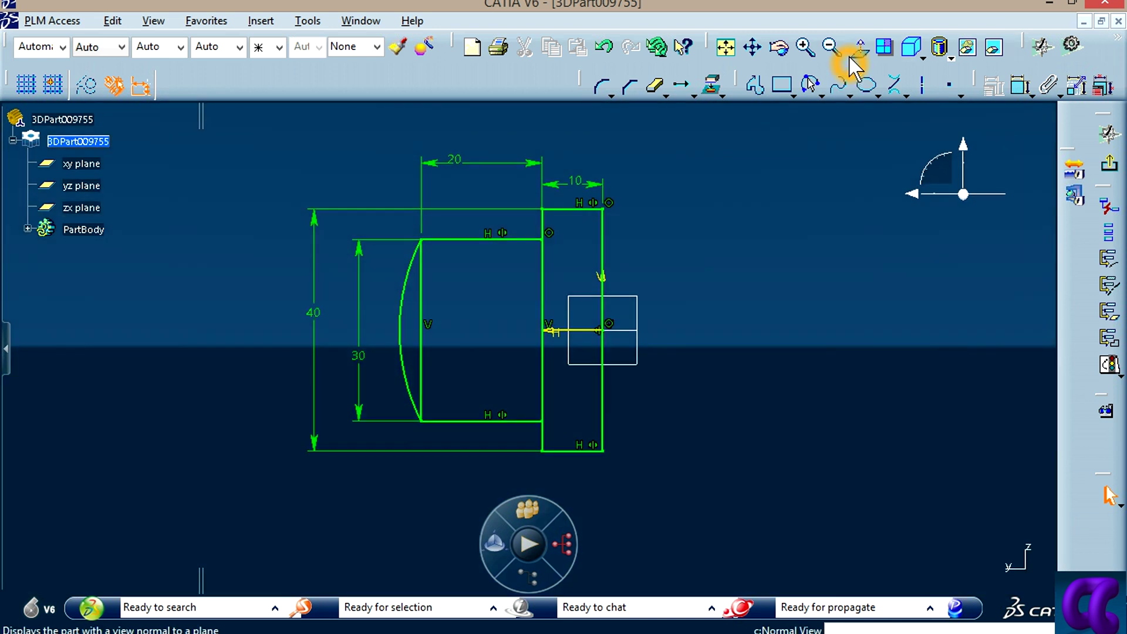
click(858, 46)
click(847, 375)
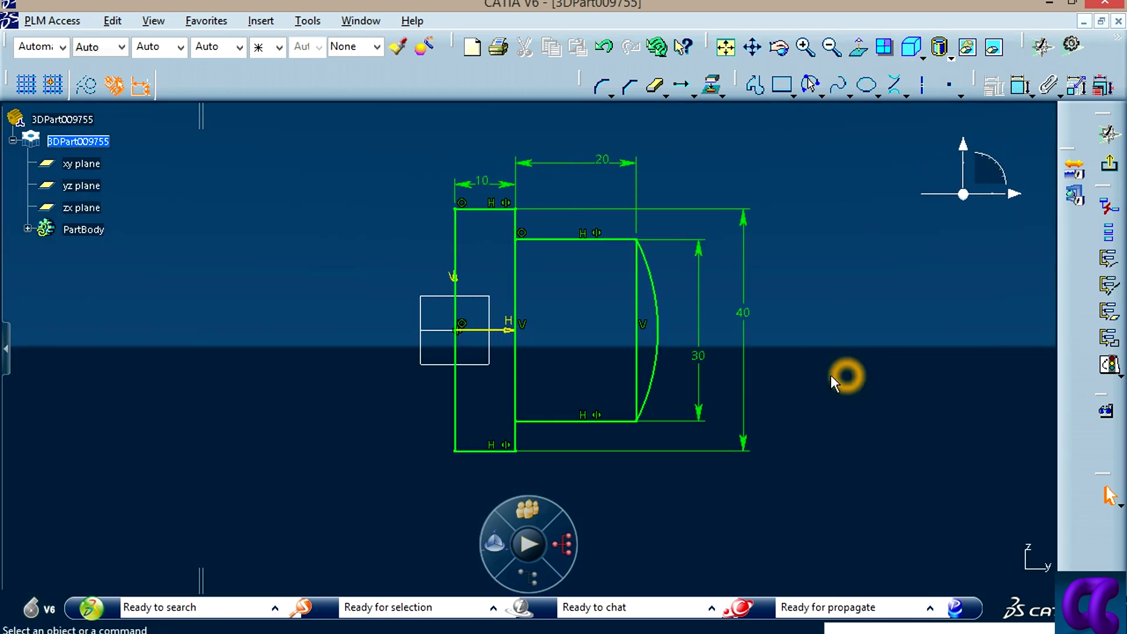
click(661, 322)
click(895, 355)
key(alt+Tab)
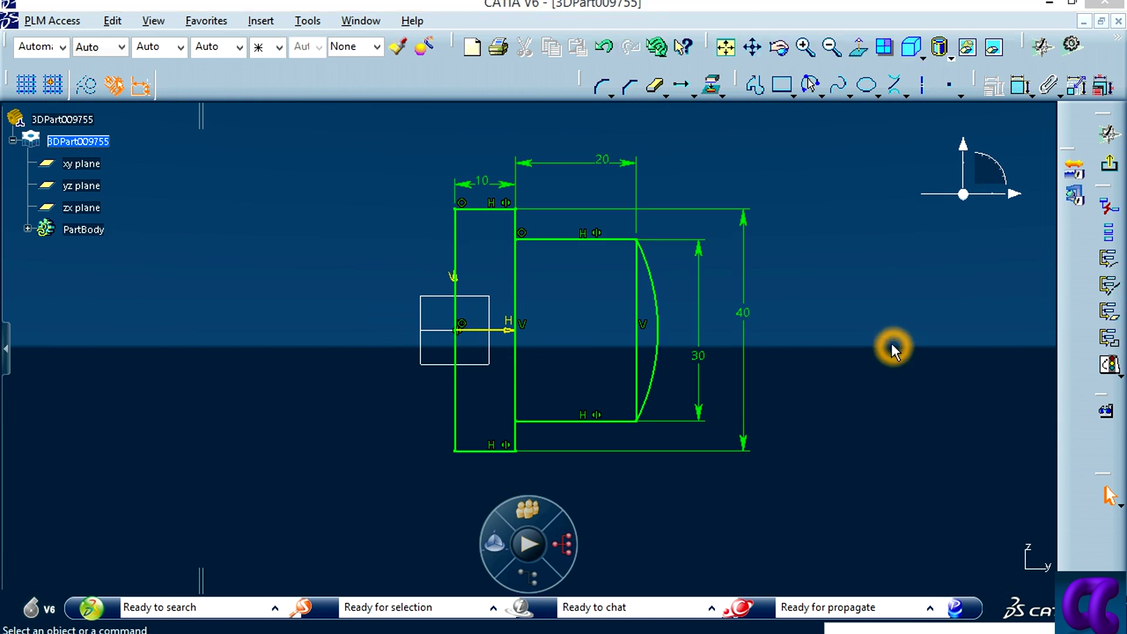
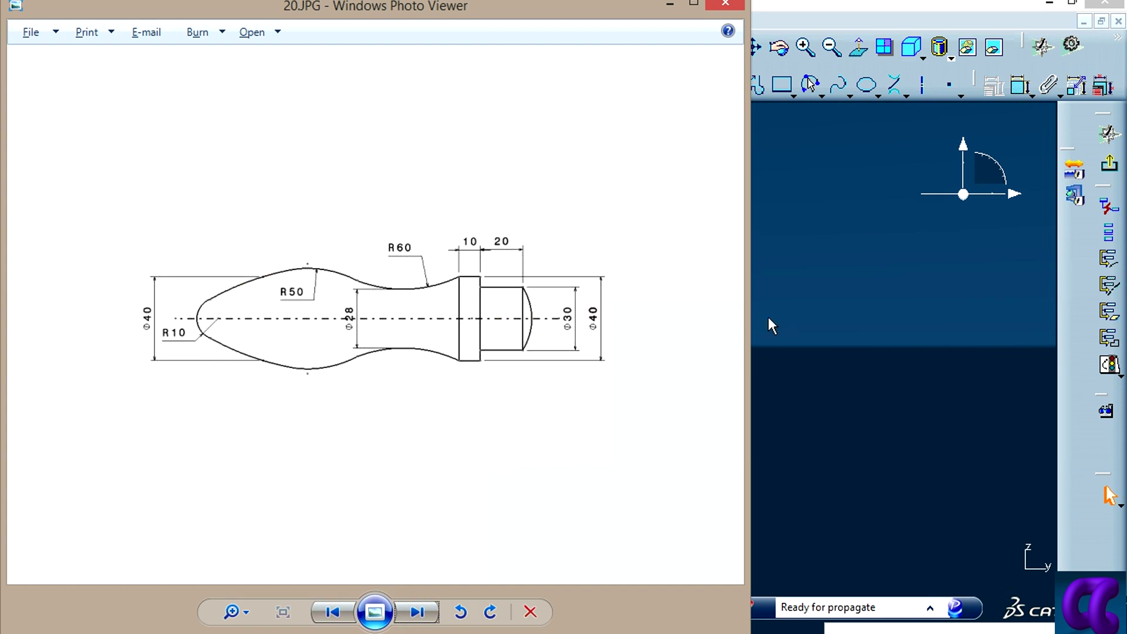
Step: Leave the 20.JPG reference drawing and bring the CATIA sketch back to the front
click(865, 333)
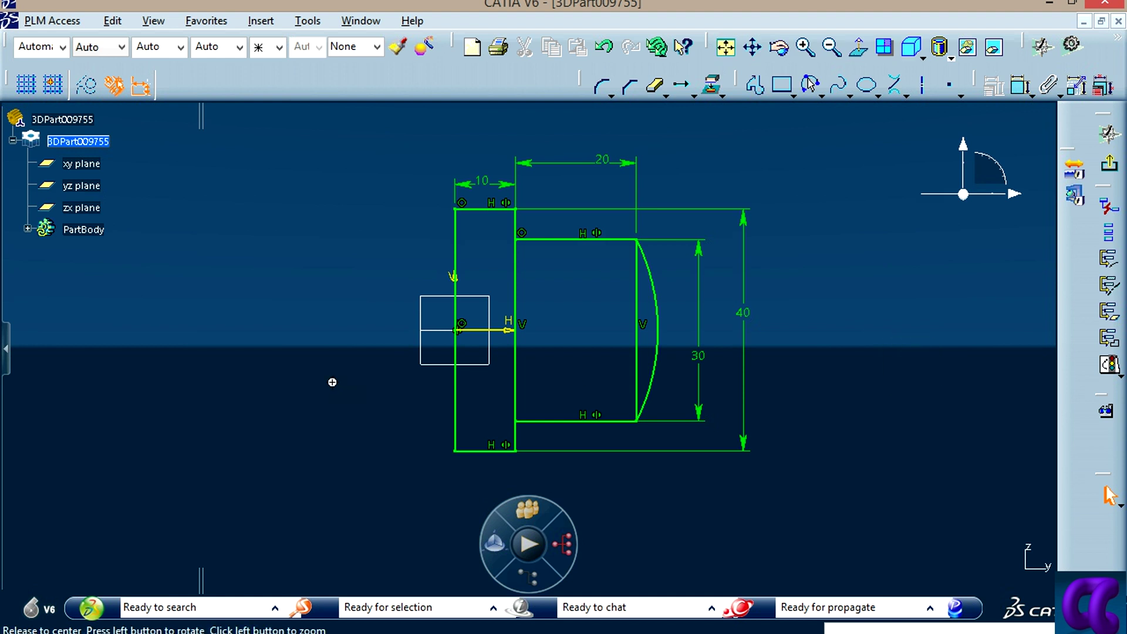
Step: Draw a three-point arc leftward from the rectangle's top-left corner, sagging below its ends
mouse_move(332, 382)
middle_down()
mouse_move(649, 351)
mouse_move(797, 167)
middle_up()
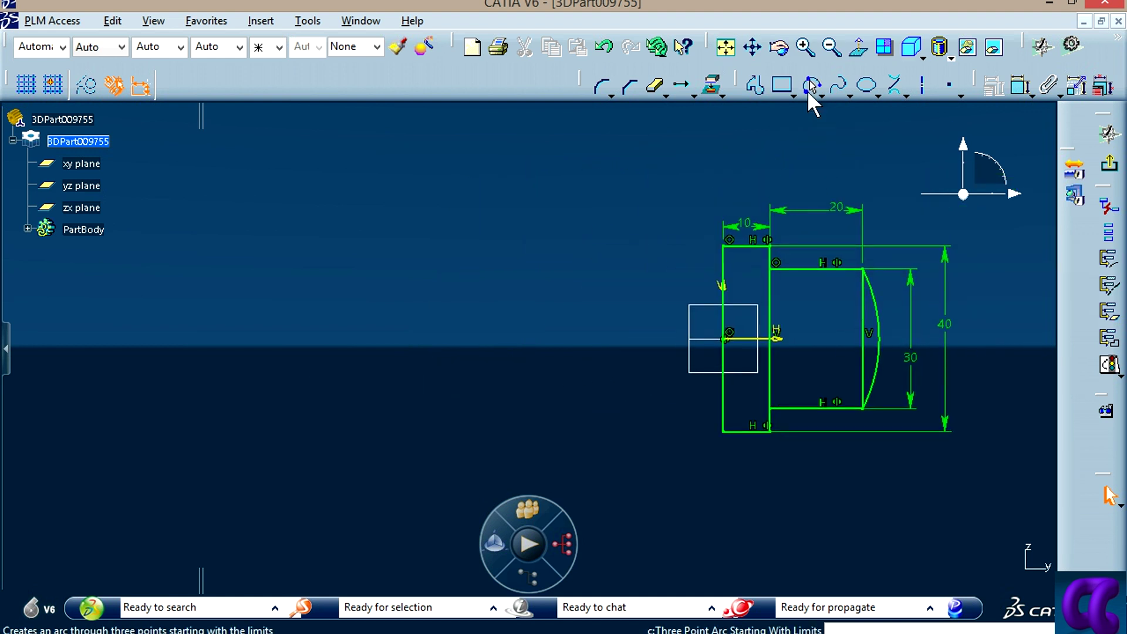
click(810, 85)
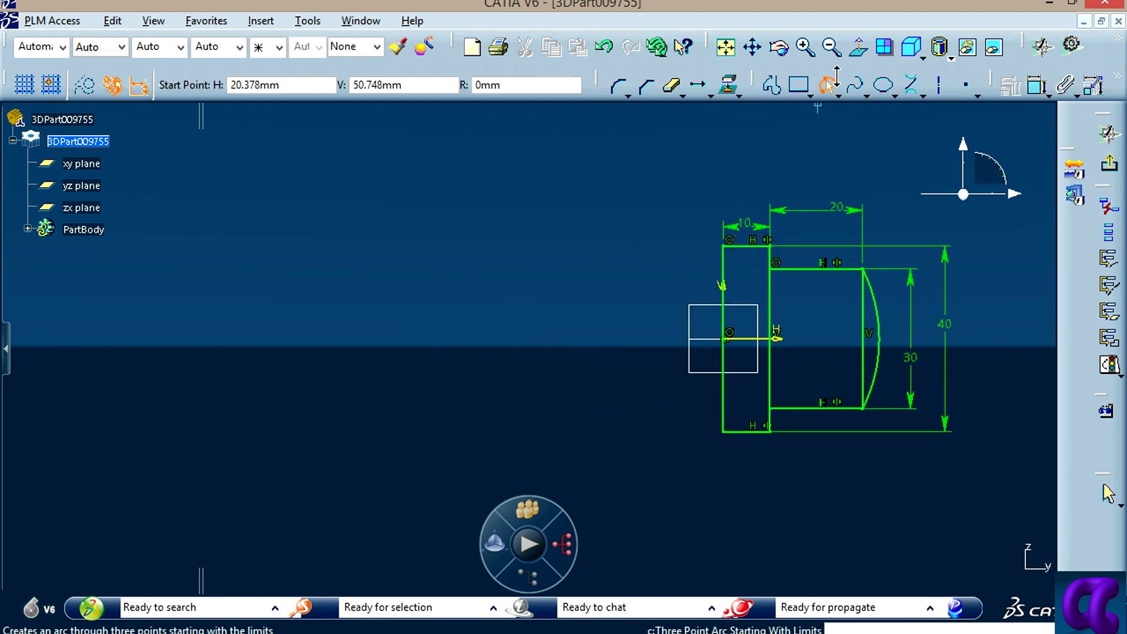
click(827, 85)
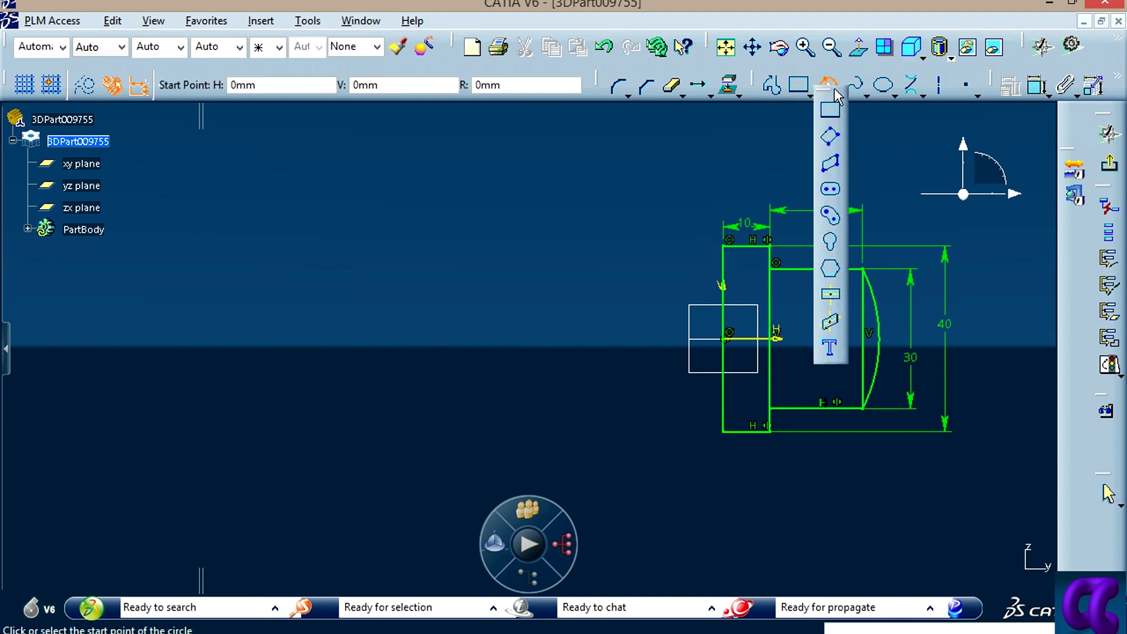
click(723, 246)
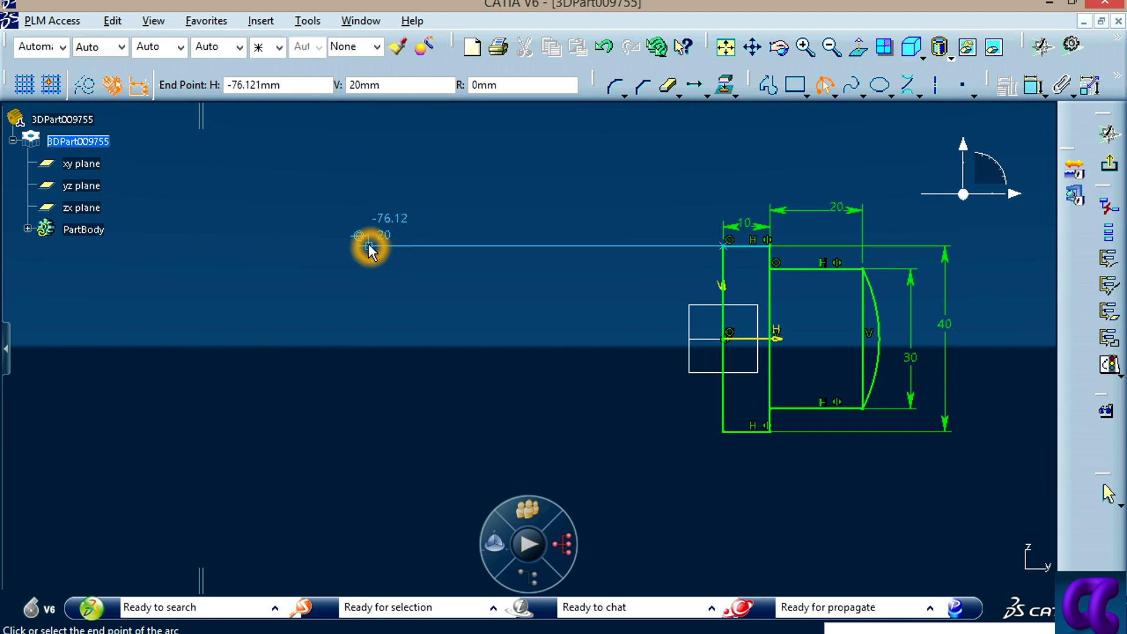
click(368, 247)
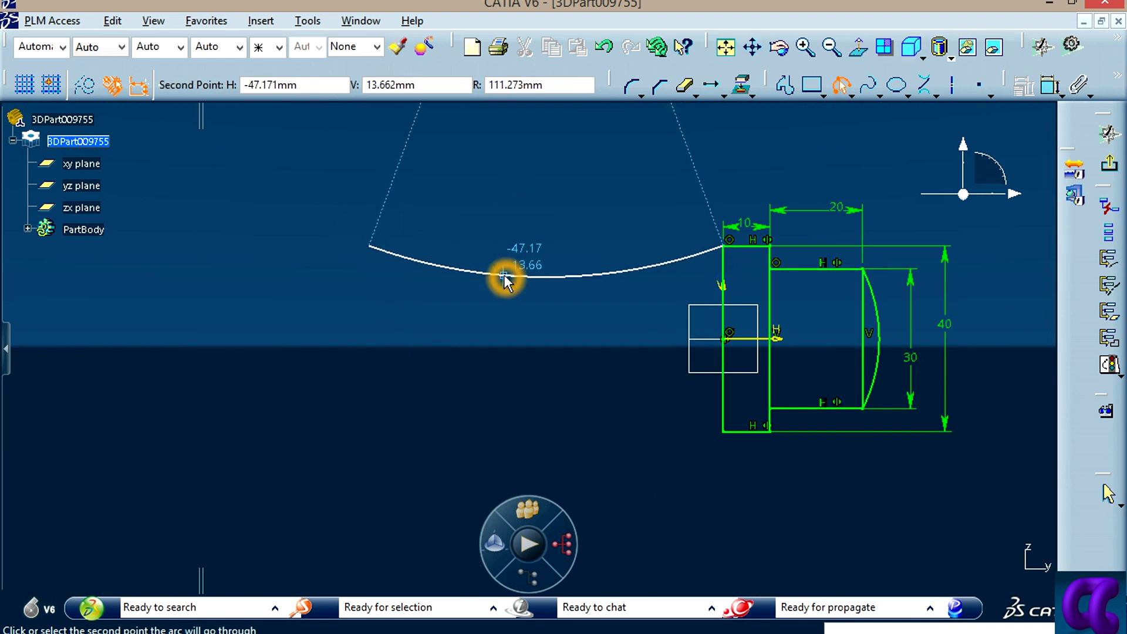
click(503, 276)
mouse_move(504, 276)
middle_down()
mouse_move(629, 335)
mouse_move(799, 171)
middle_up()
Step: Add a second three-point arc continuing left from the first, bulging upward
click(807, 84)
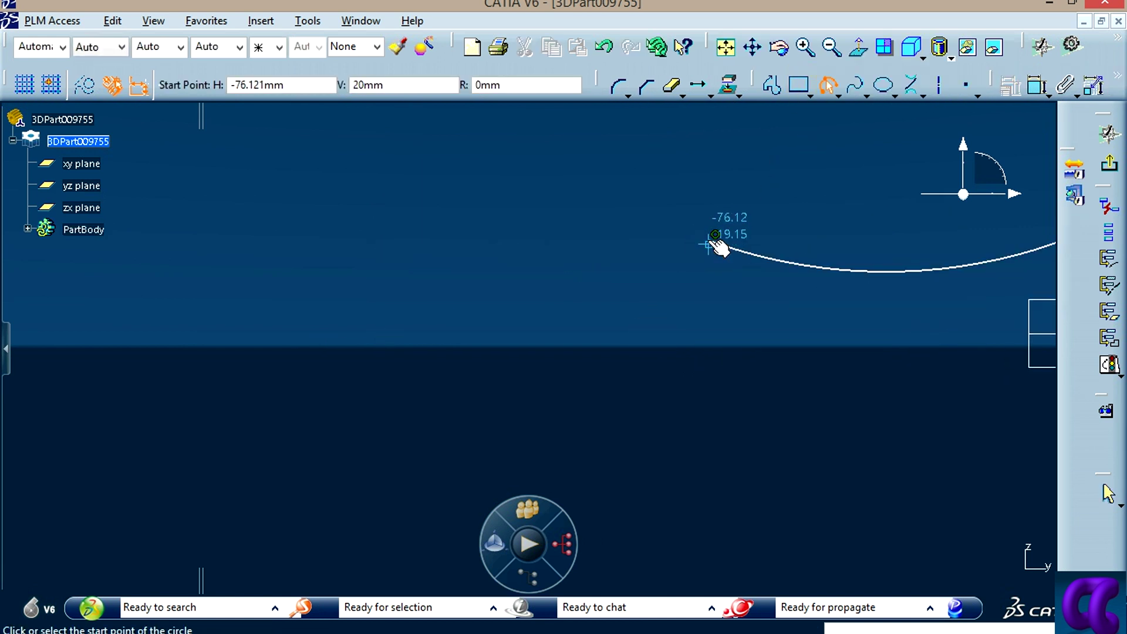
click(708, 239)
click(368, 259)
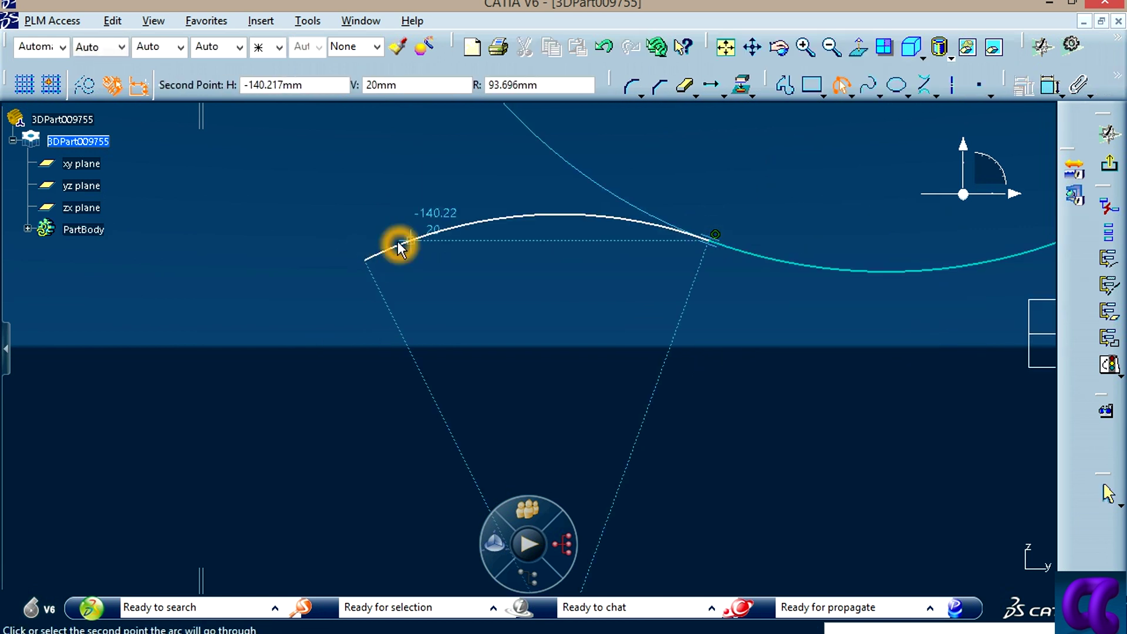
click(397, 244)
middle_drag(466, 377, 733, 355)
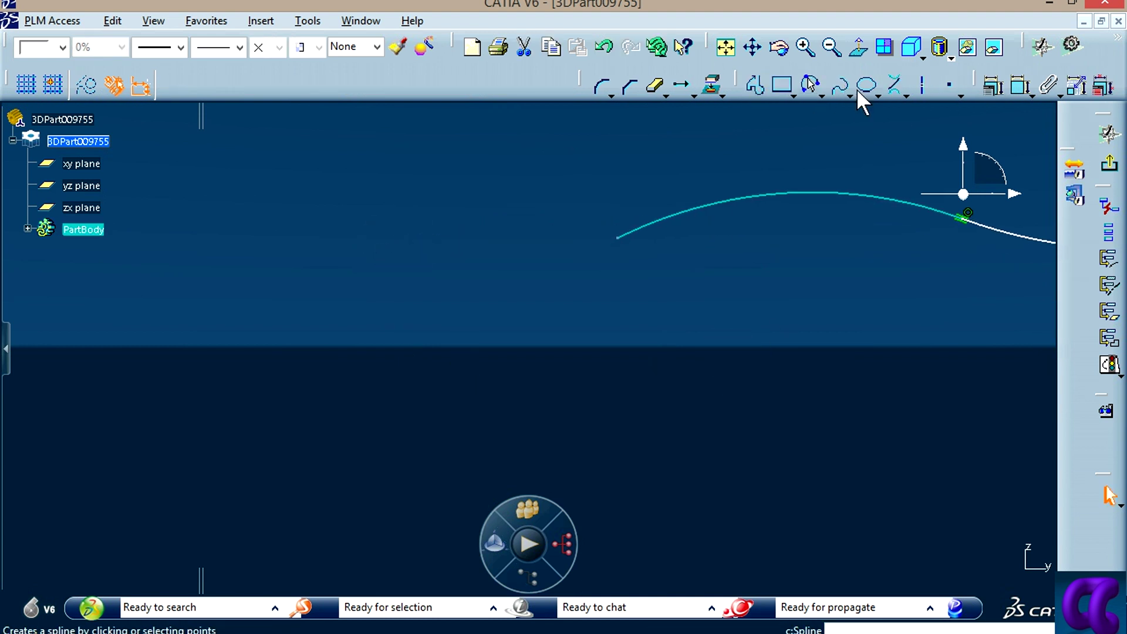
Step: Draw a short line sloping down-left from the upper curve's left end
click(905, 94)
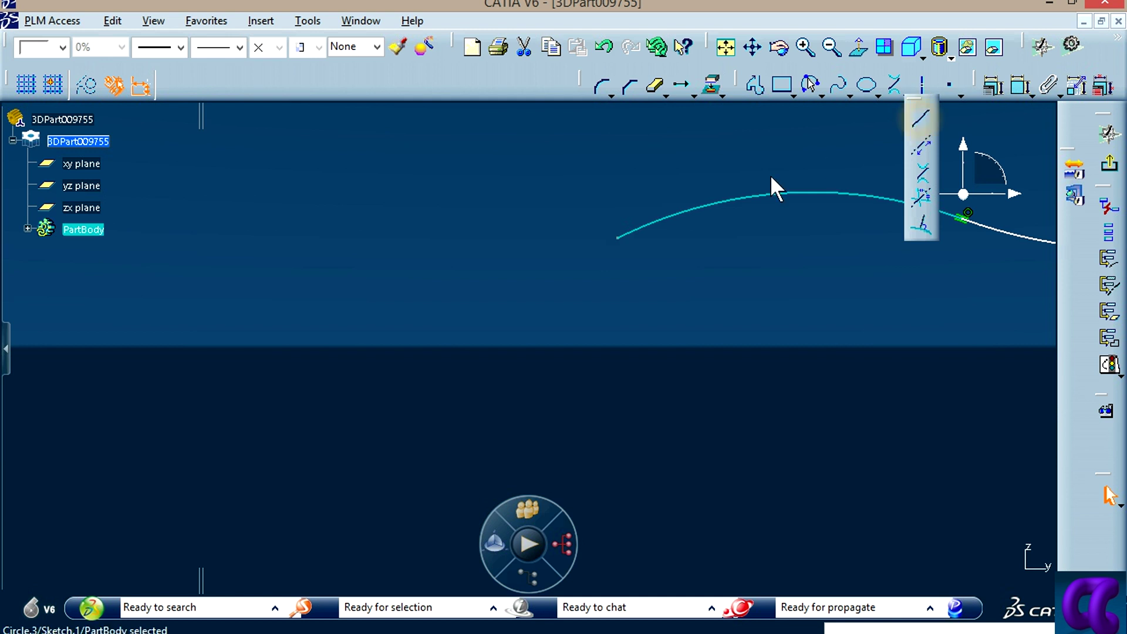
click(920, 117)
click(616, 238)
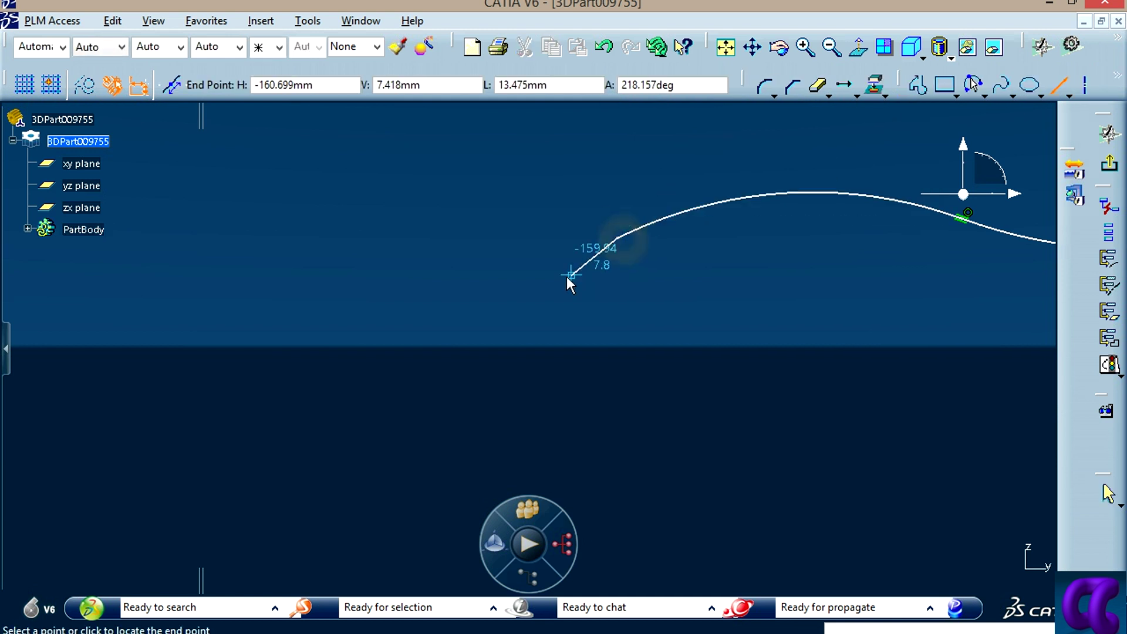
click(521, 289)
middle_drag(604, 370, 573, 317)
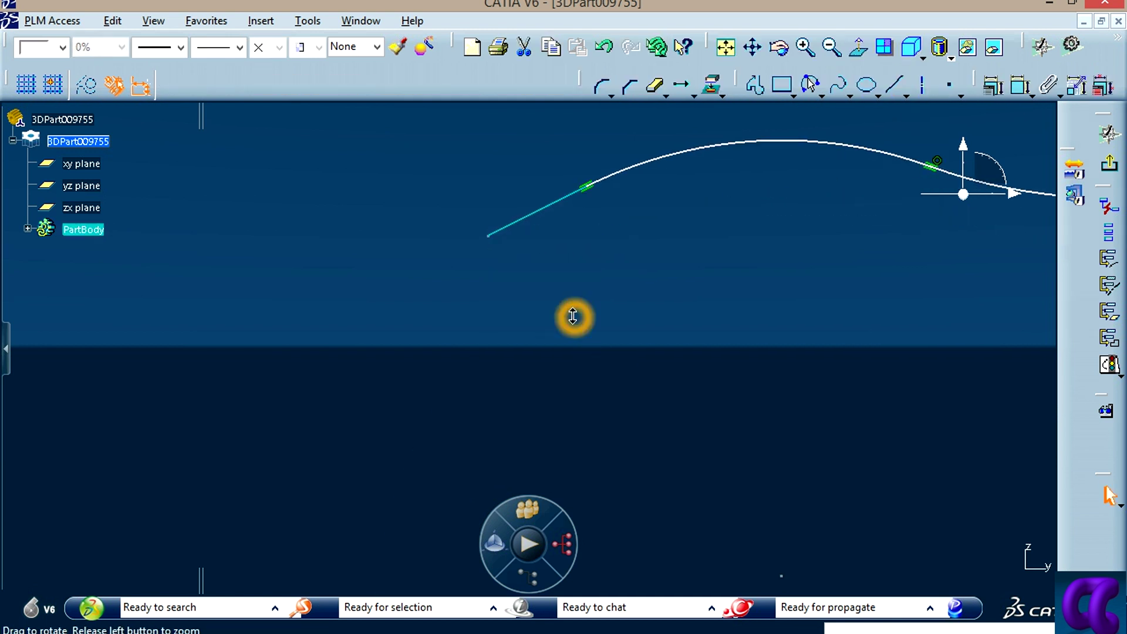
click(685, 339)
middle_drag(872, 378, 737, 403)
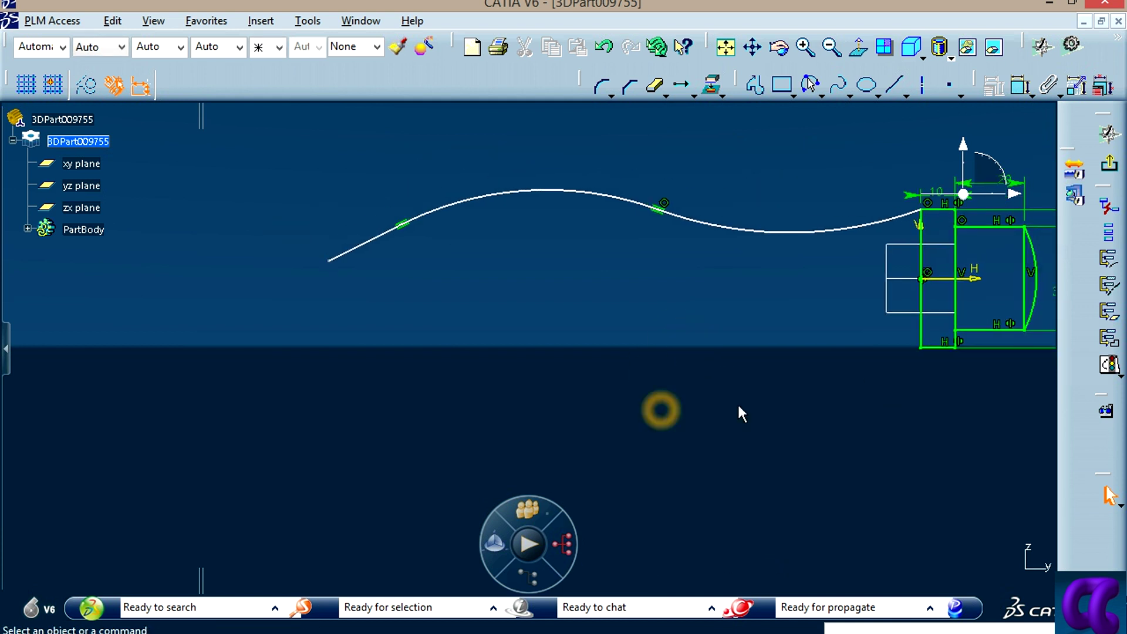
Step: Mirror both arcs and the short line across the horizontal axis with Symmetry
click(723, 226)
ctrl+click(587, 192)
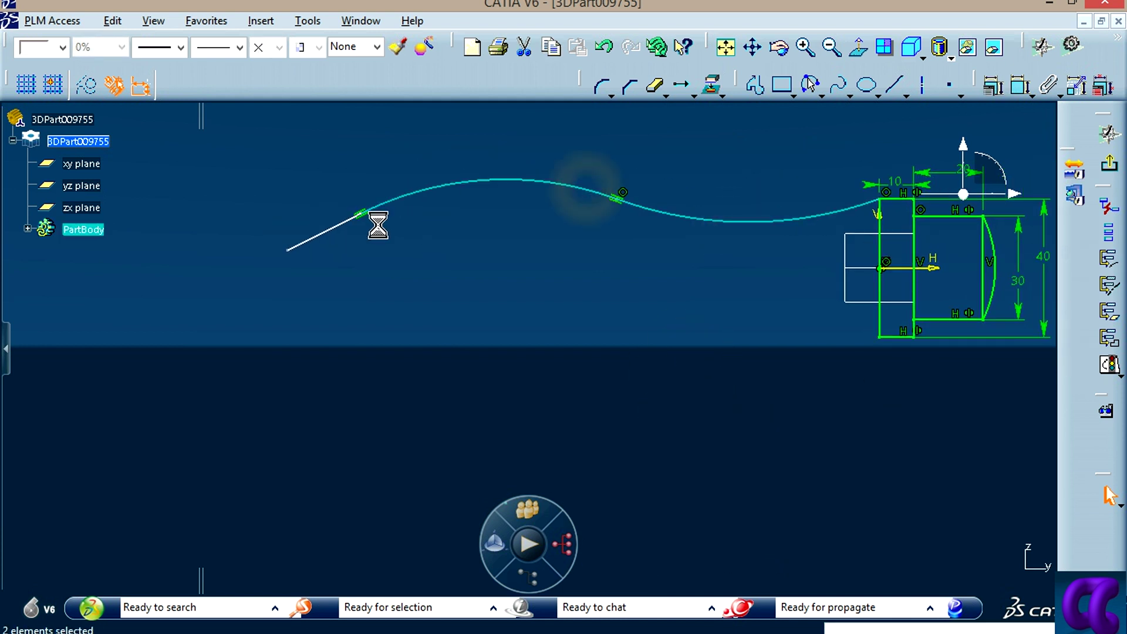
ctrl+click(334, 227)
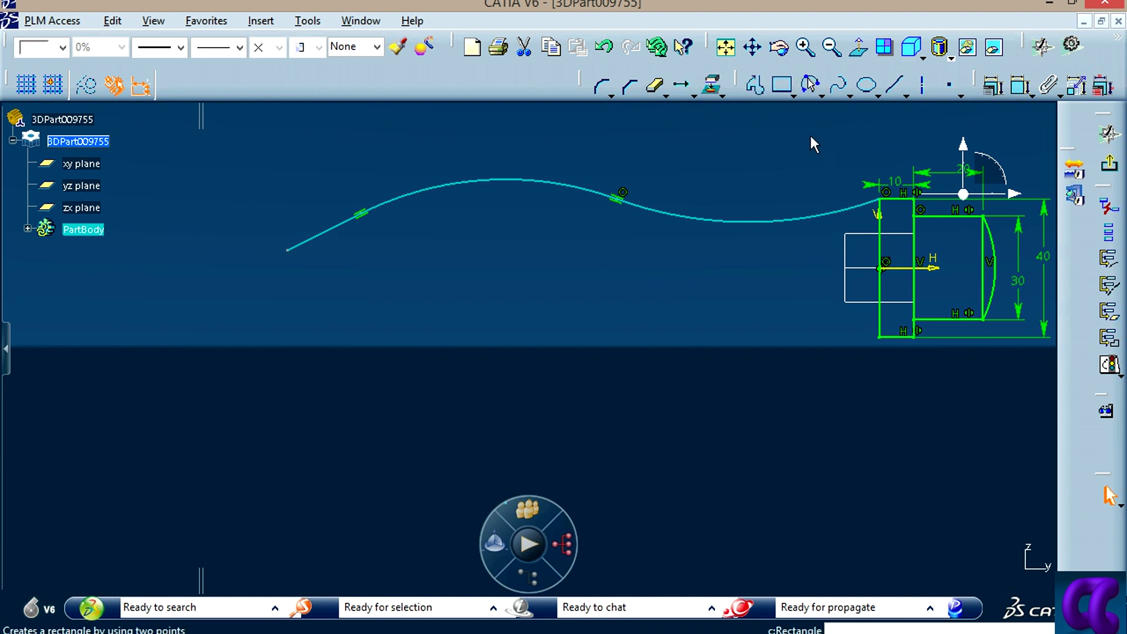
middle_drag(813, 144, 649, 120)
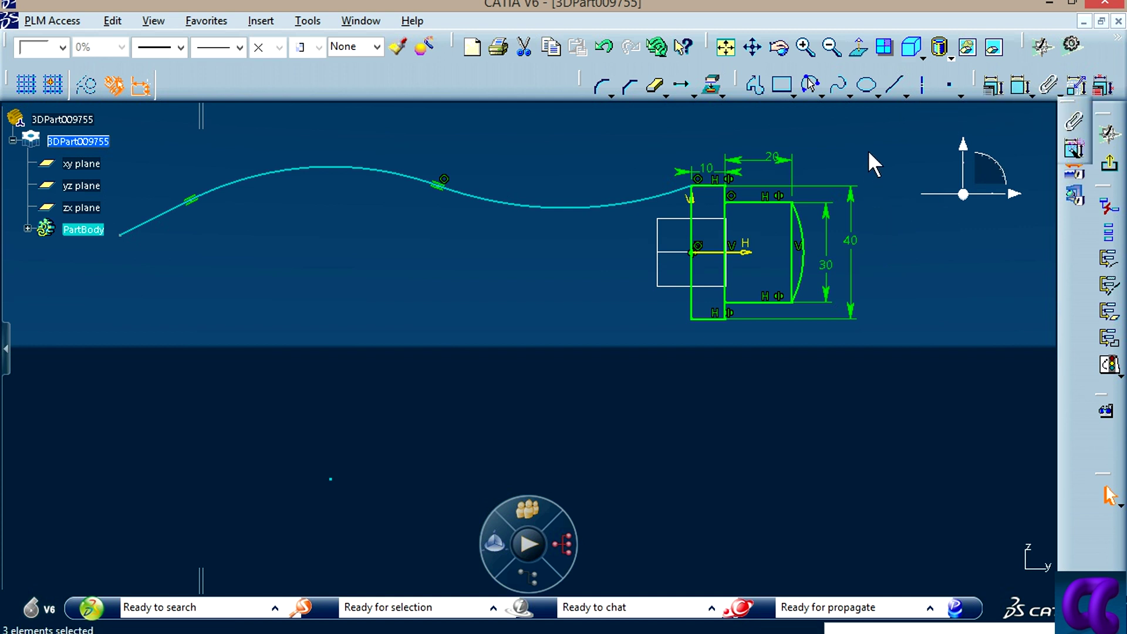
click(666, 94)
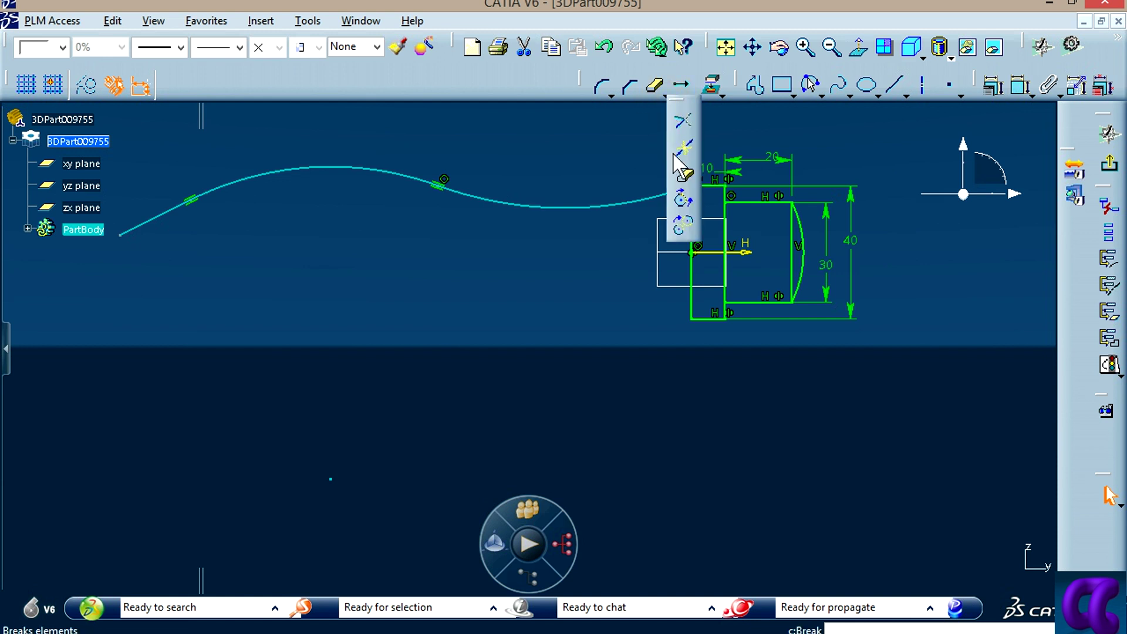
click(719, 94)
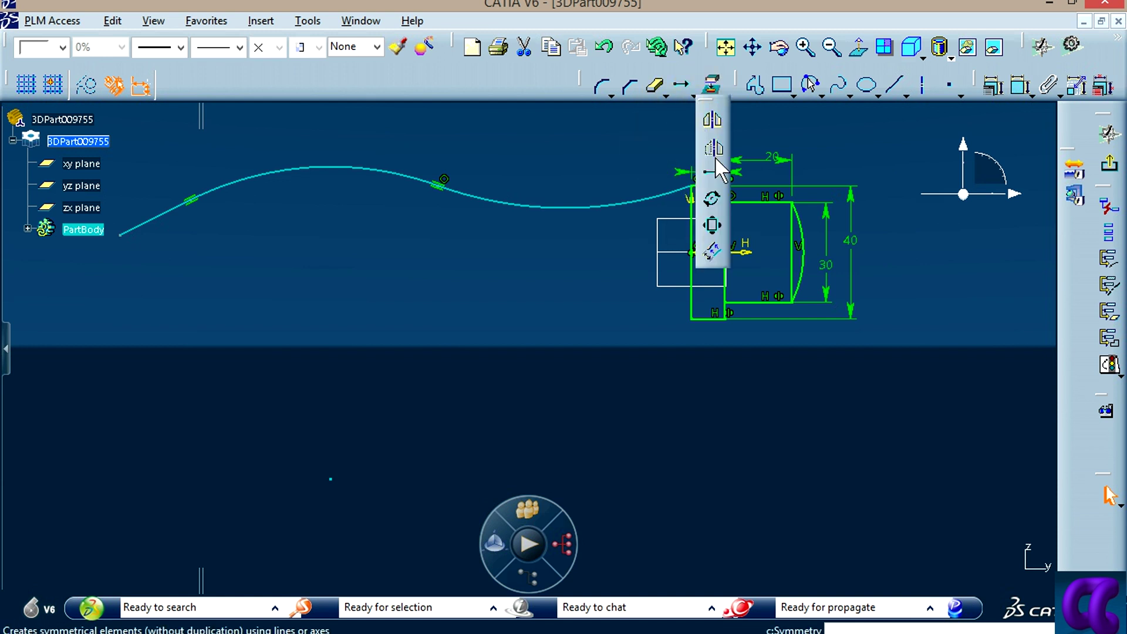
click(747, 252)
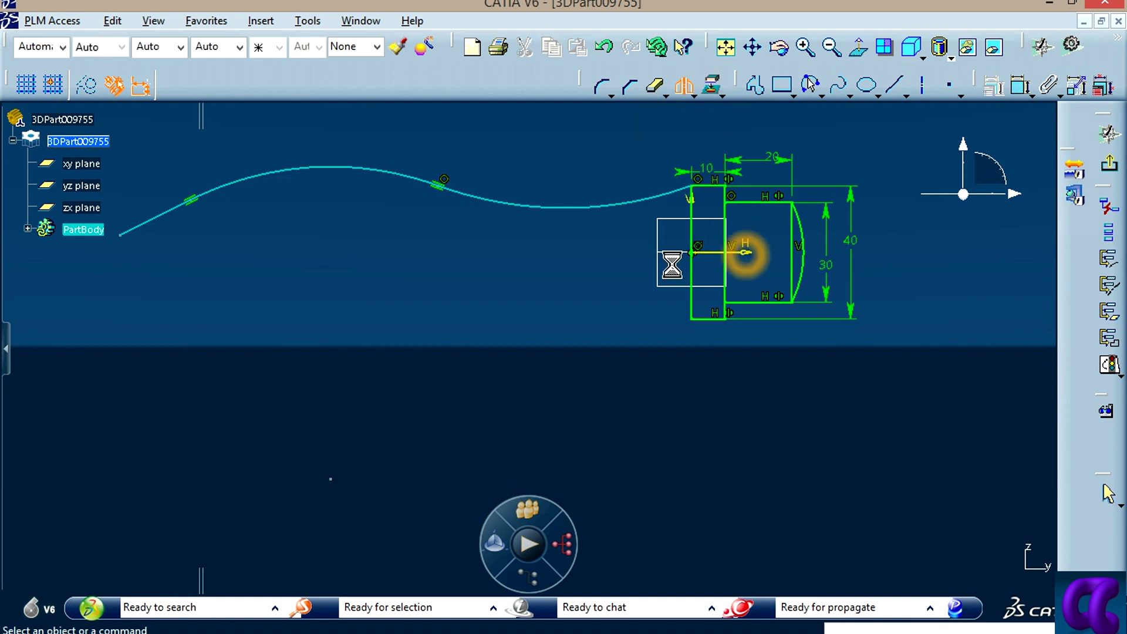
mouse_move(440, 298)
middle_down()
mouse_move(577, 295)
mouse_move(653, 319)
mouse_move(802, 307)
middle_up()
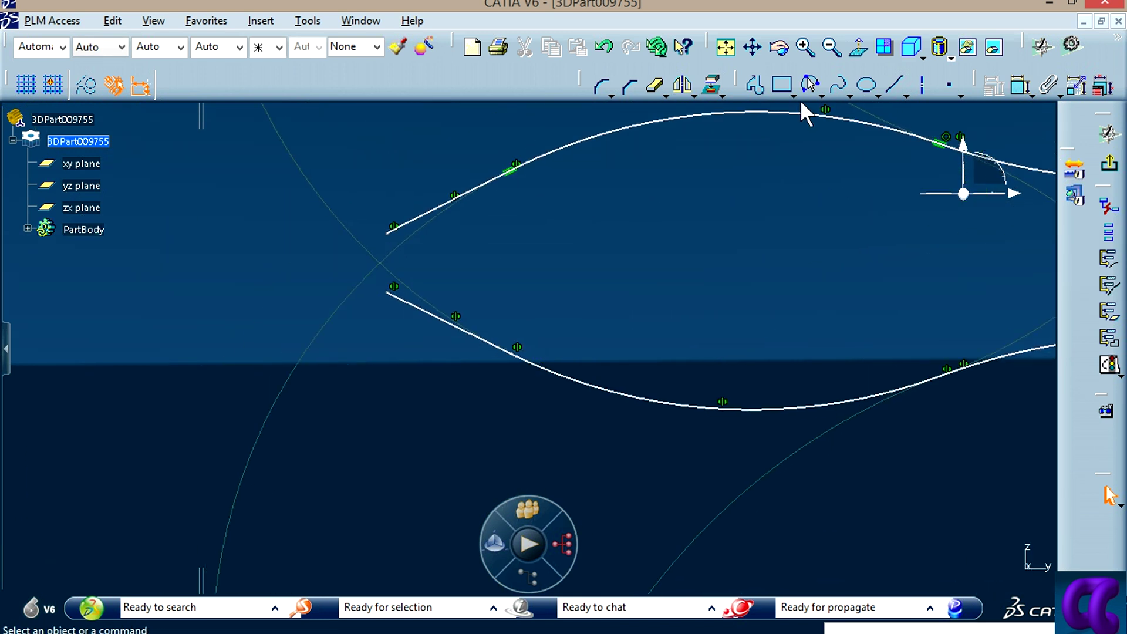
Step: Close the left end with a three-point arc made tangent to the upper short line
click(810, 85)
click(387, 234)
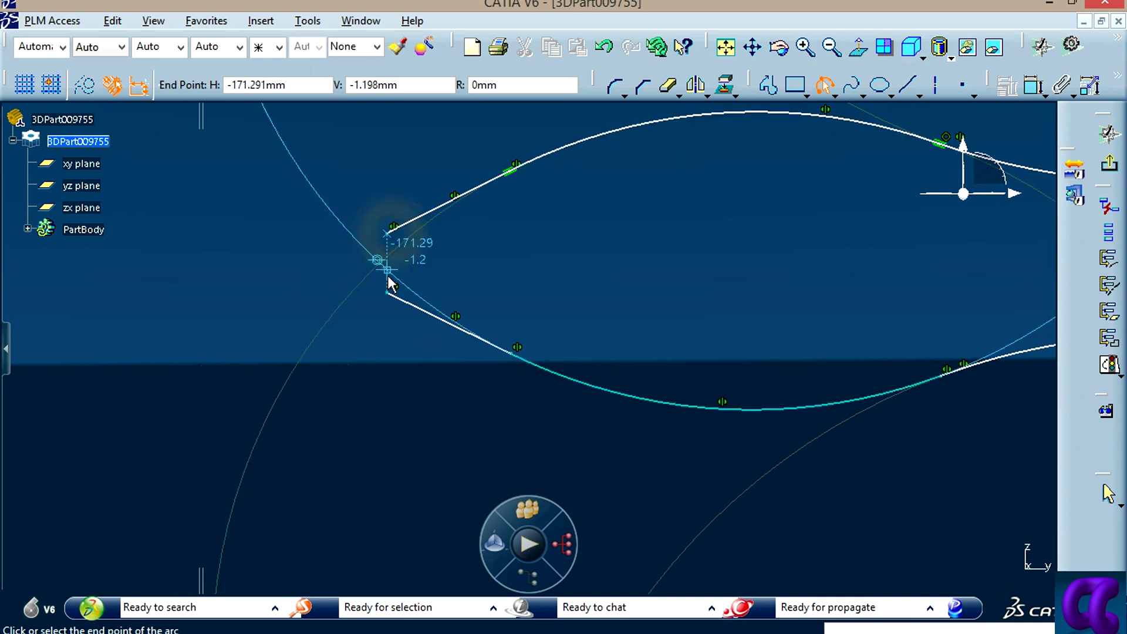
click(389, 293)
click(376, 267)
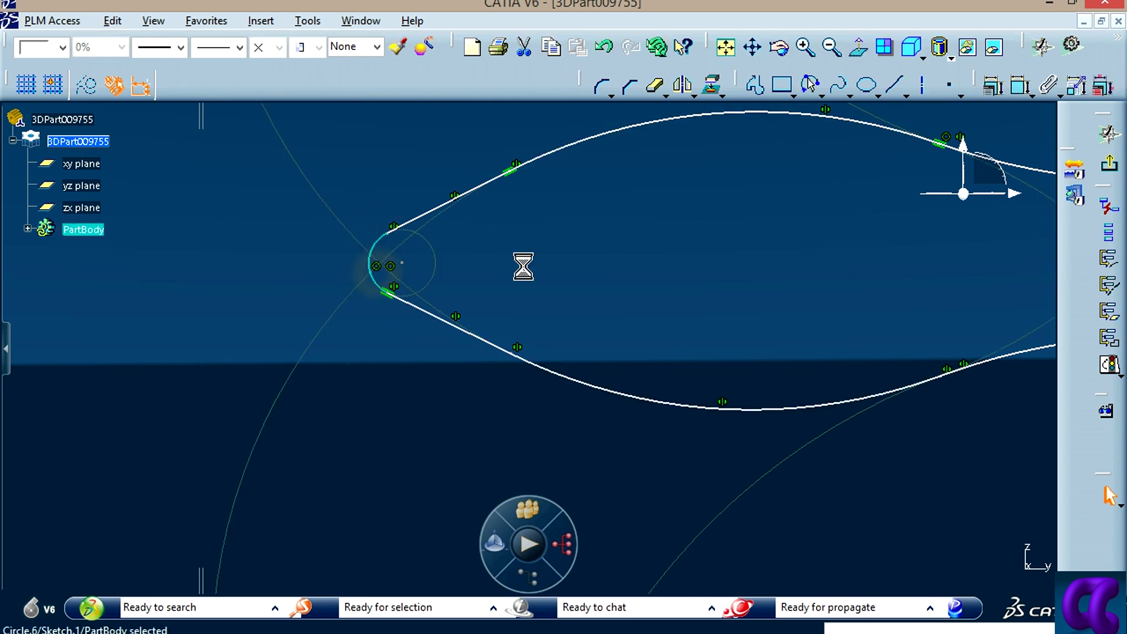
click(448, 210)
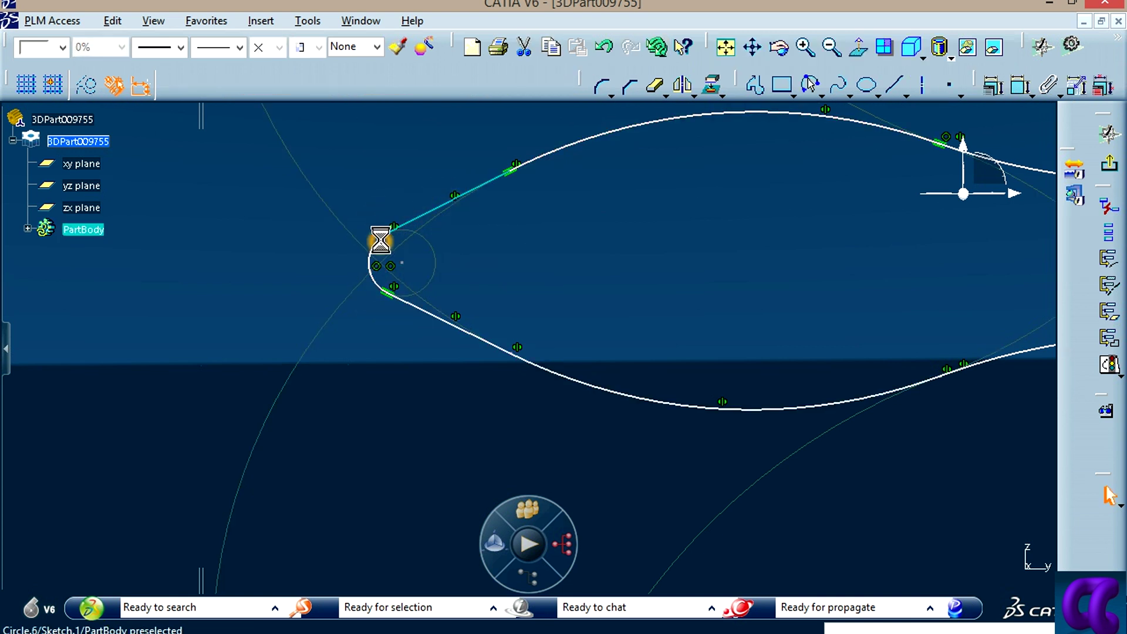
ctrl+click(379, 240)
click(988, 91)
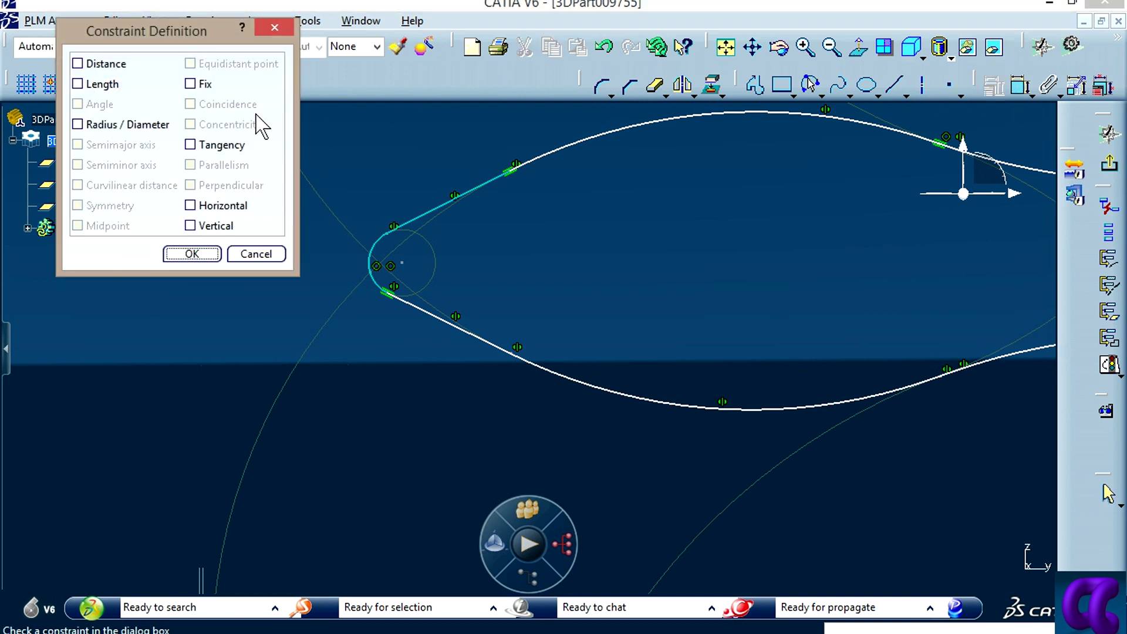
click(206, 145)
click(200, 255)
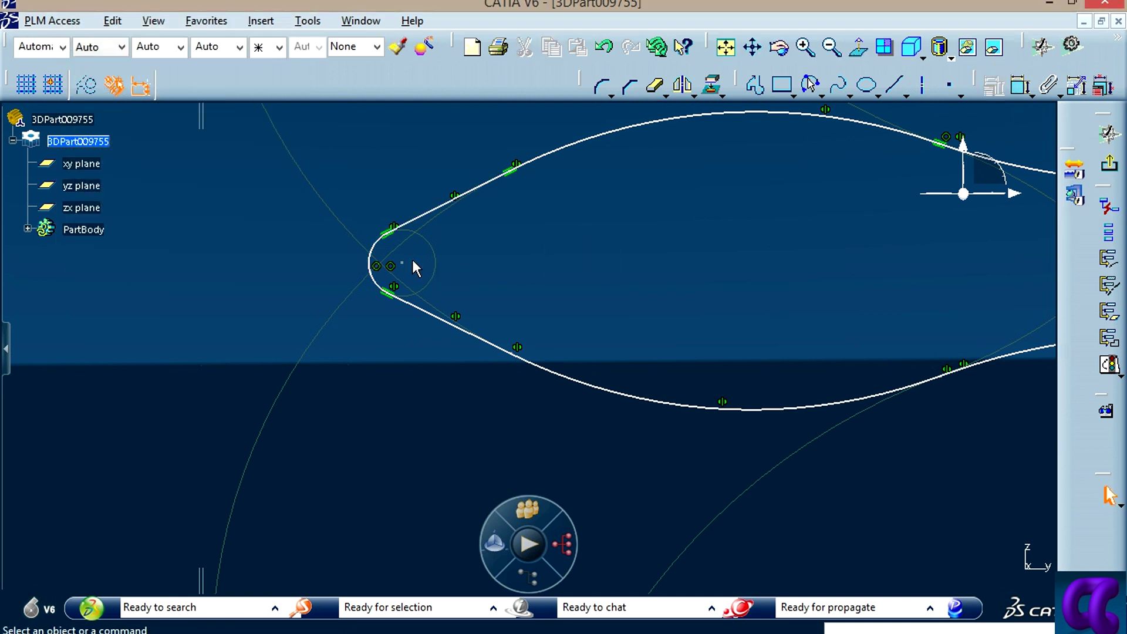
Step: Make the nose arc's centre coincident with the horizontal axis and drag it right to enlarge the nose
mouse_move(805, 290)
middle_down()
mouse_move(593, 242)
mouse_move(610, 302)
middle_up()
click(906, 271)
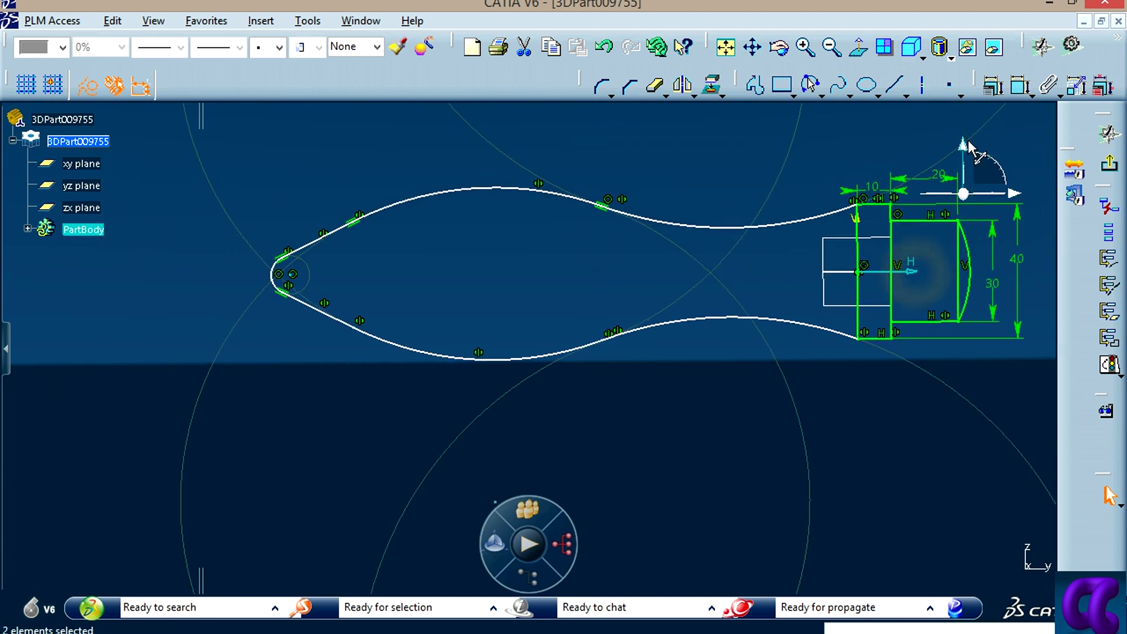
ctrl+click(963, 173)
click(992, 88)
click(228, 105)
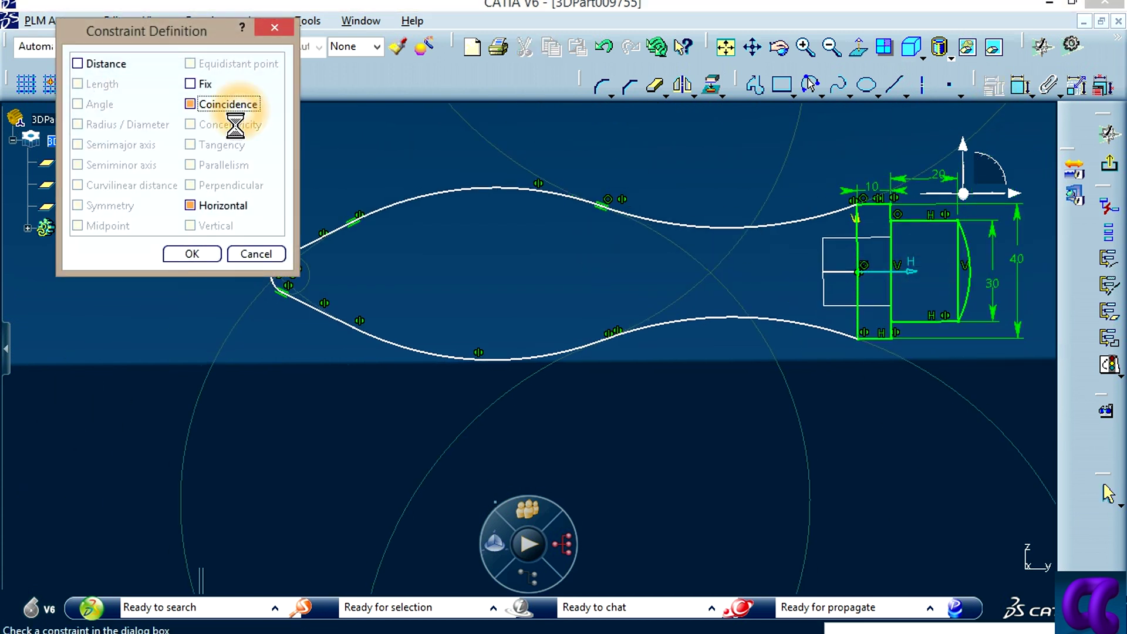
click(203, 251)
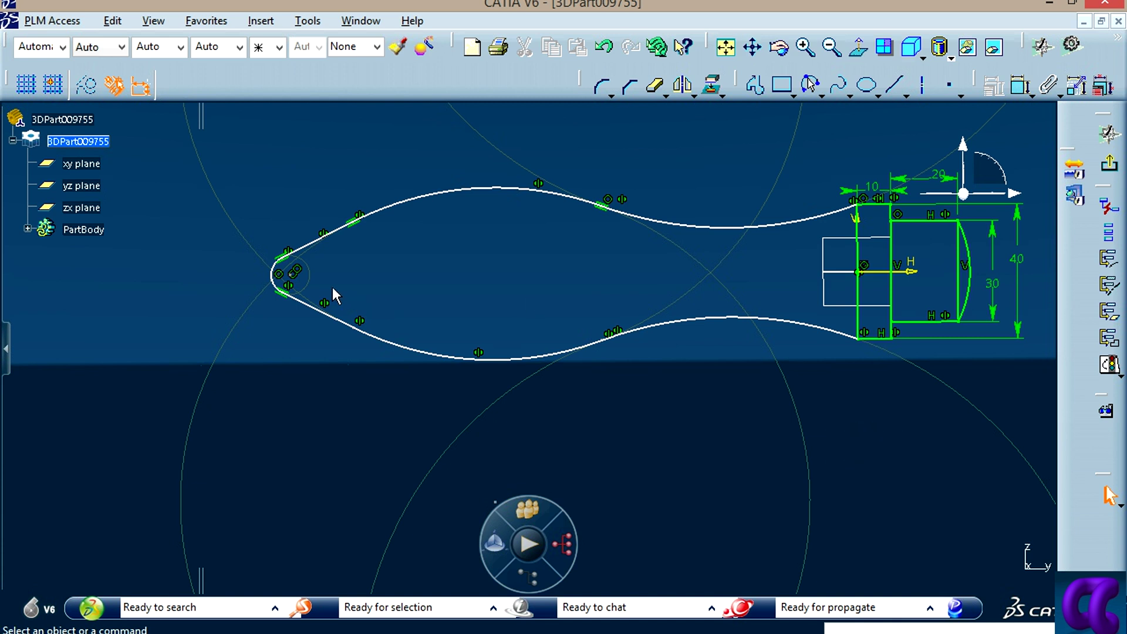
mouse_move(294, 288)
mouse_down()
mouse_move(387, 280)
mouse_move(333, 276)
mouse_up()
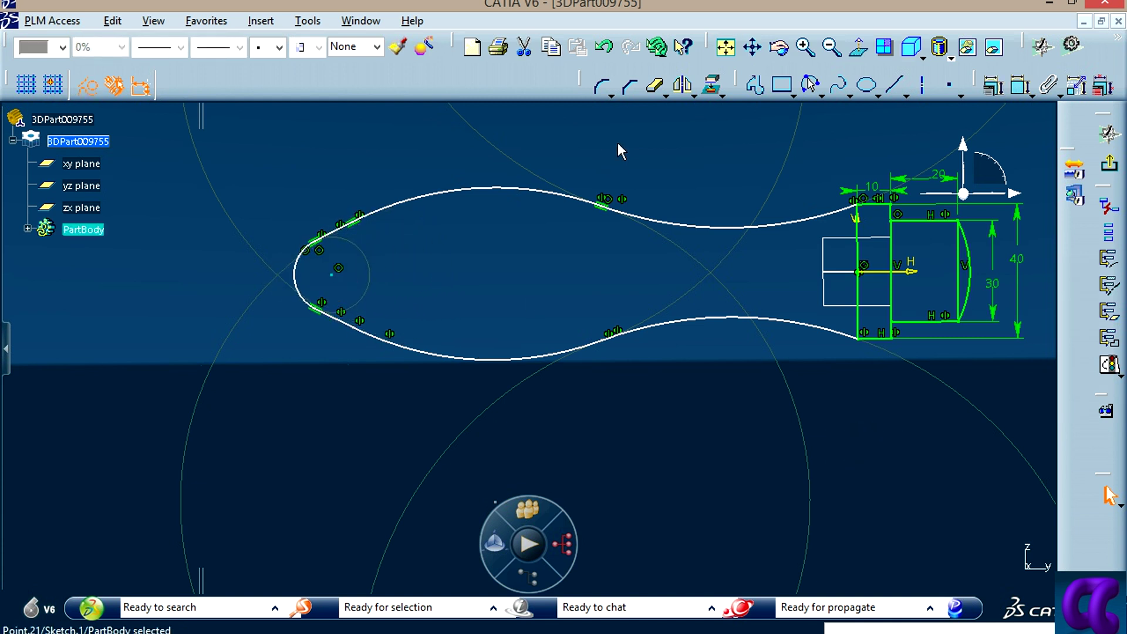
Step: Dimension the gap between the upper and lower neck curves to 28 mm, then switch to the handle drawing
click(1019, 85)
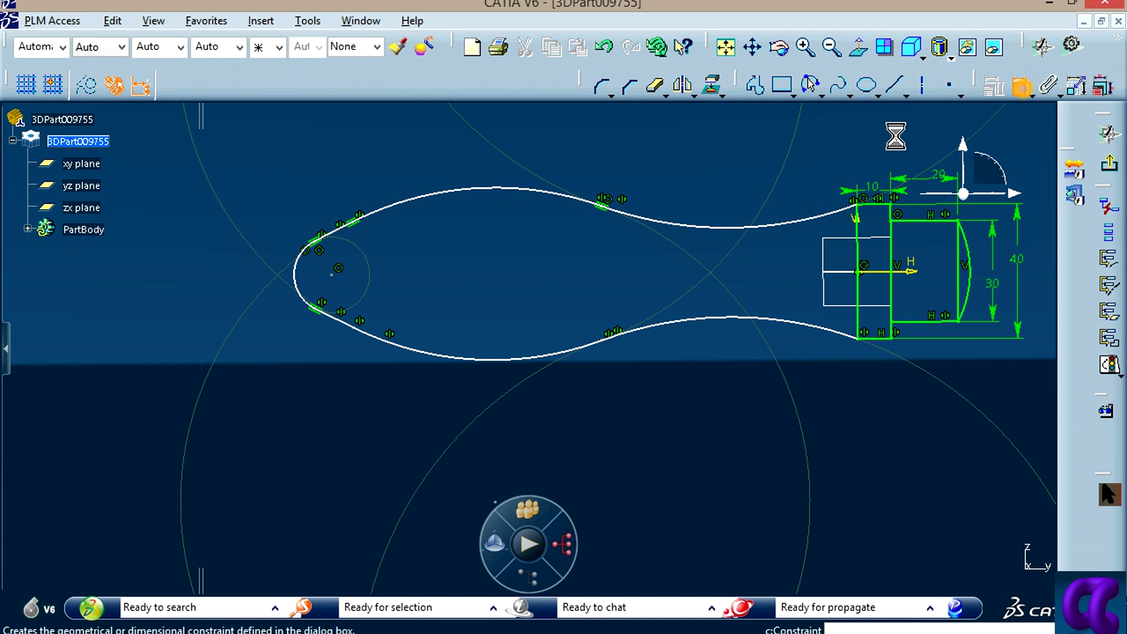
click(750, 228)
click(763, 319)
click(760, 288)
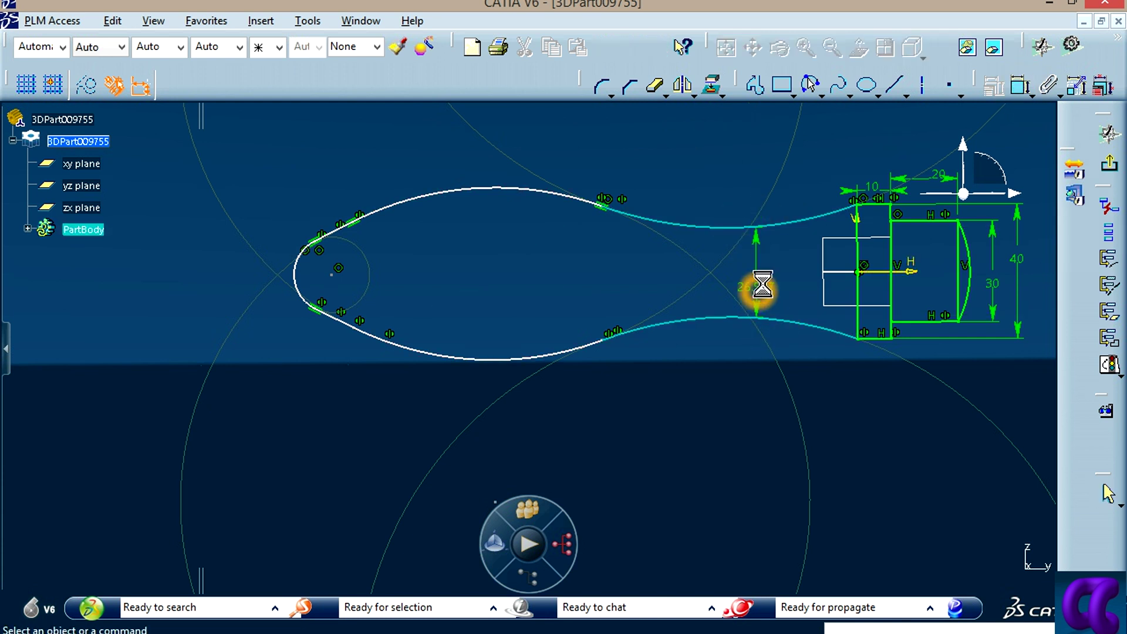
double_click(764, 285)
text(28mm)
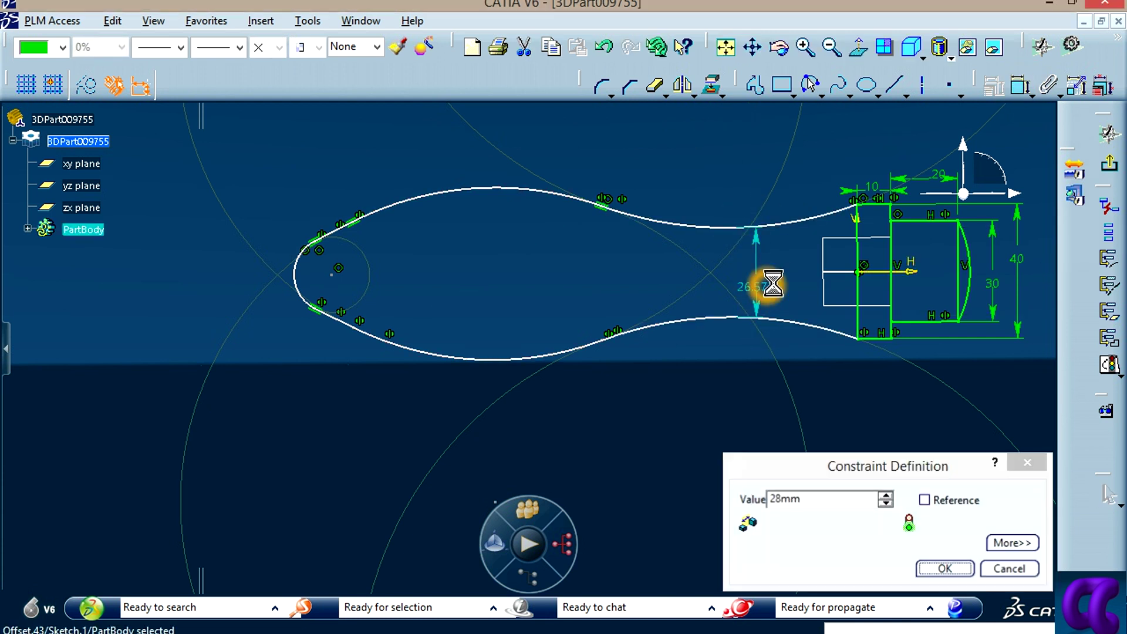
key(Return)
key(alt+Tab)
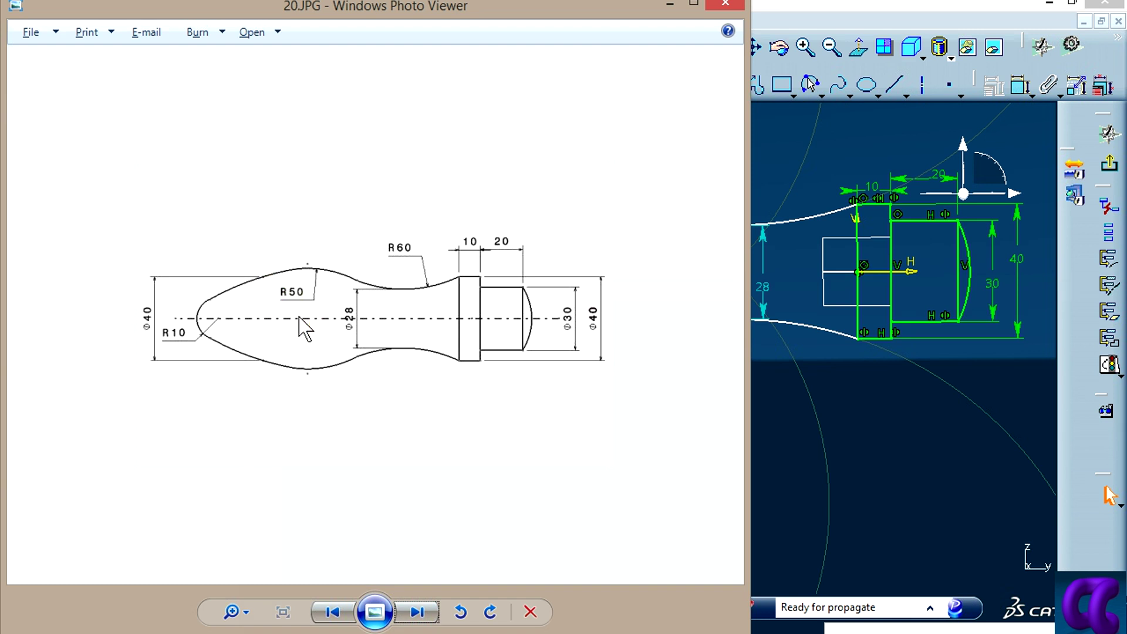
Step: Scroll through the Photo Viewer drawings and return to the 20.JPG handle drawing
scroll(305, 296, down, 1)
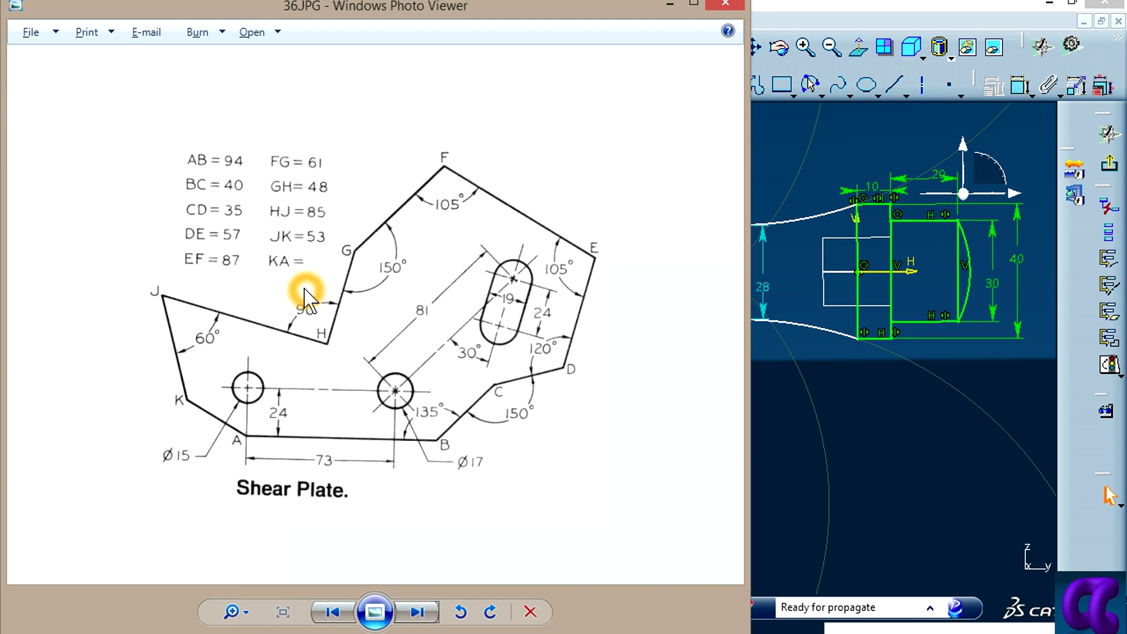
click(330, 616)
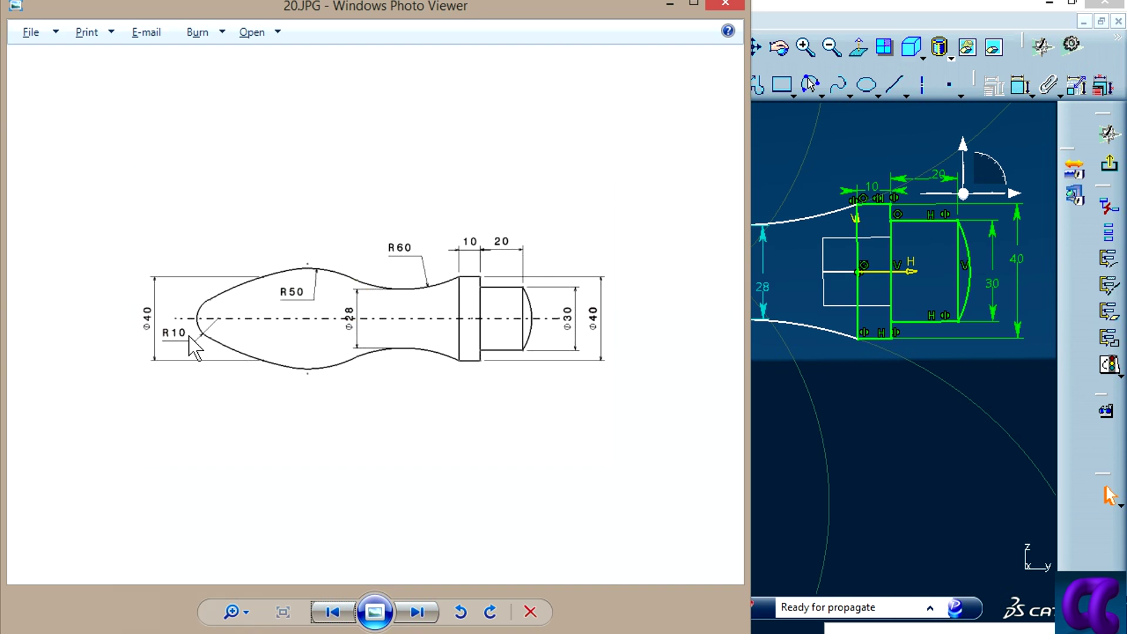
Step: Dimension the top arc to radius 50
click(945, 484)
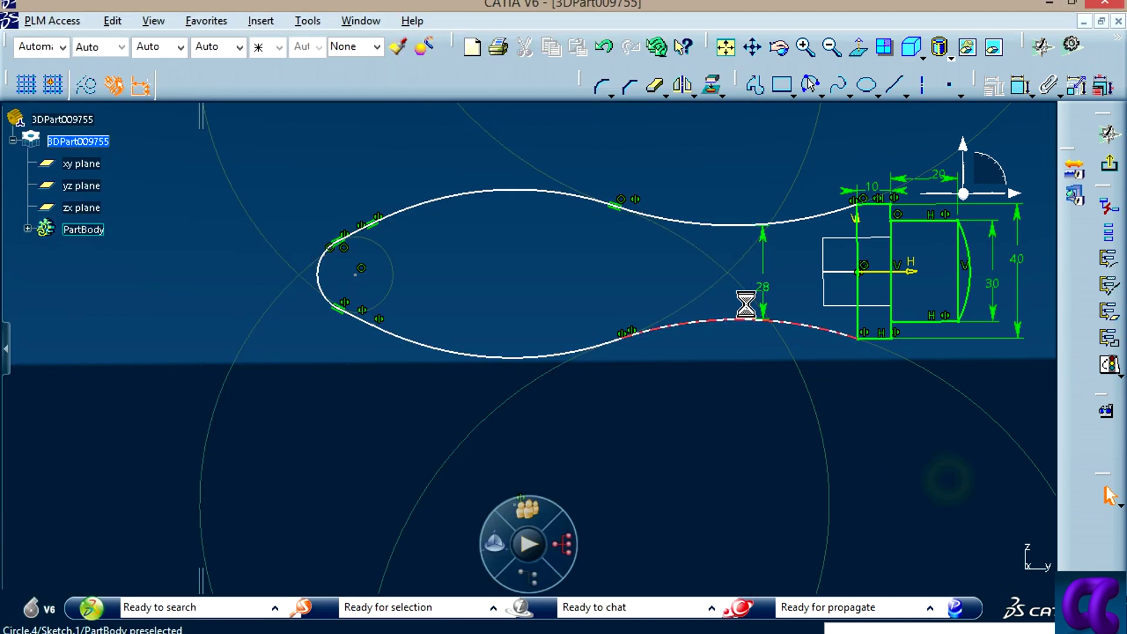
click(1021, 85)
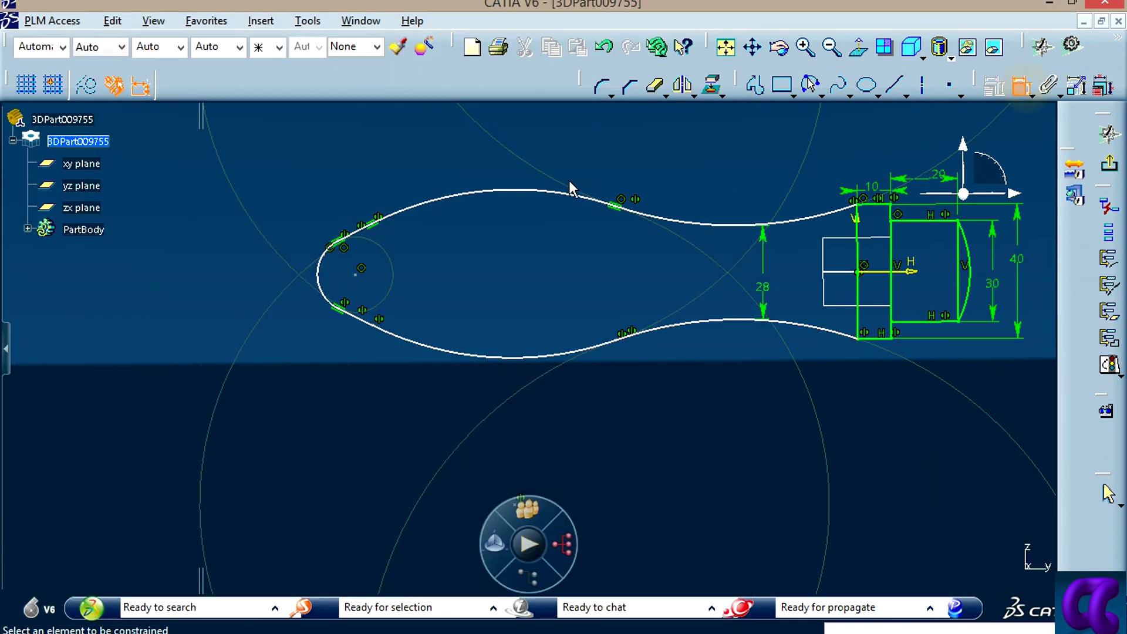
click(540, 194)
click(541, 232)
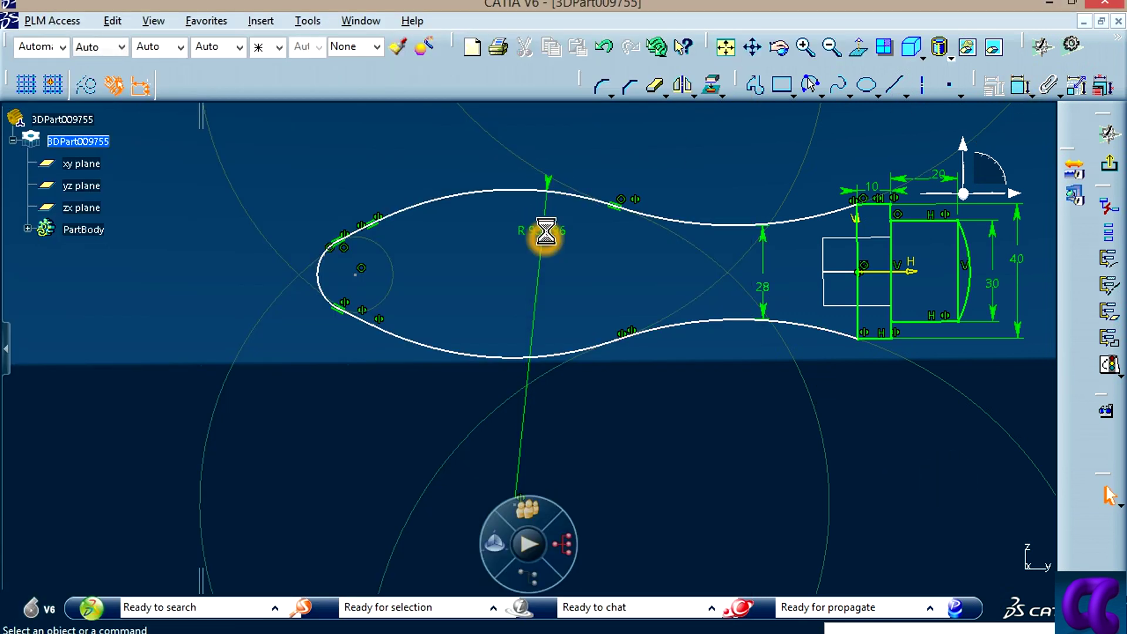
double_click(546, 231)
text(50)
key(Return)
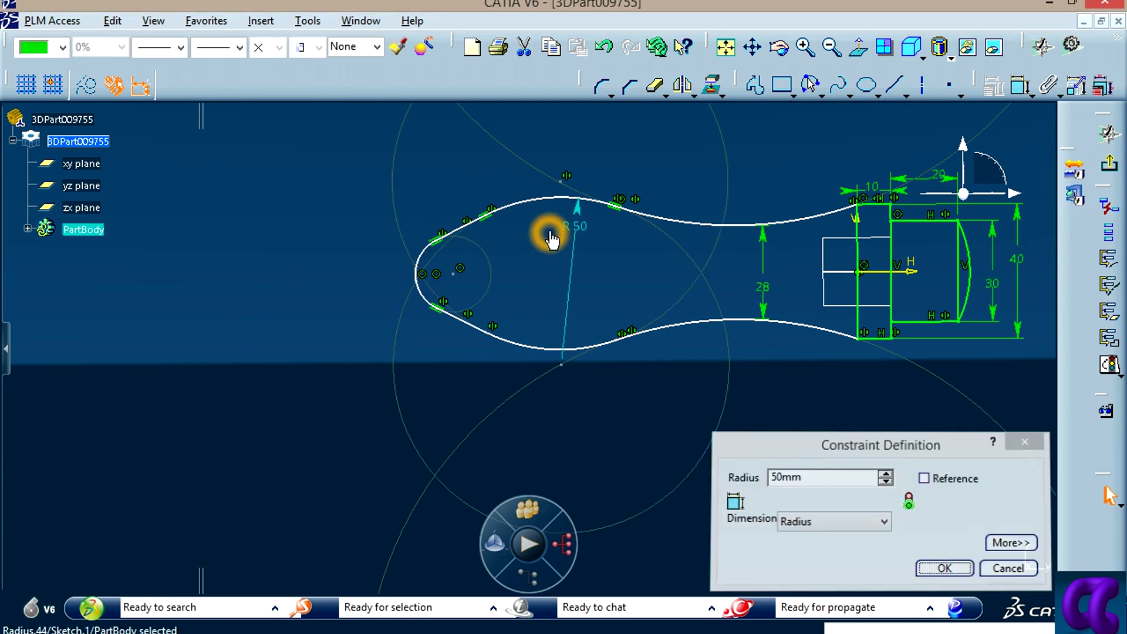
Step: Dimension the upper neck arc to radius 60, after checking the reference drawing
click(1020, 86)
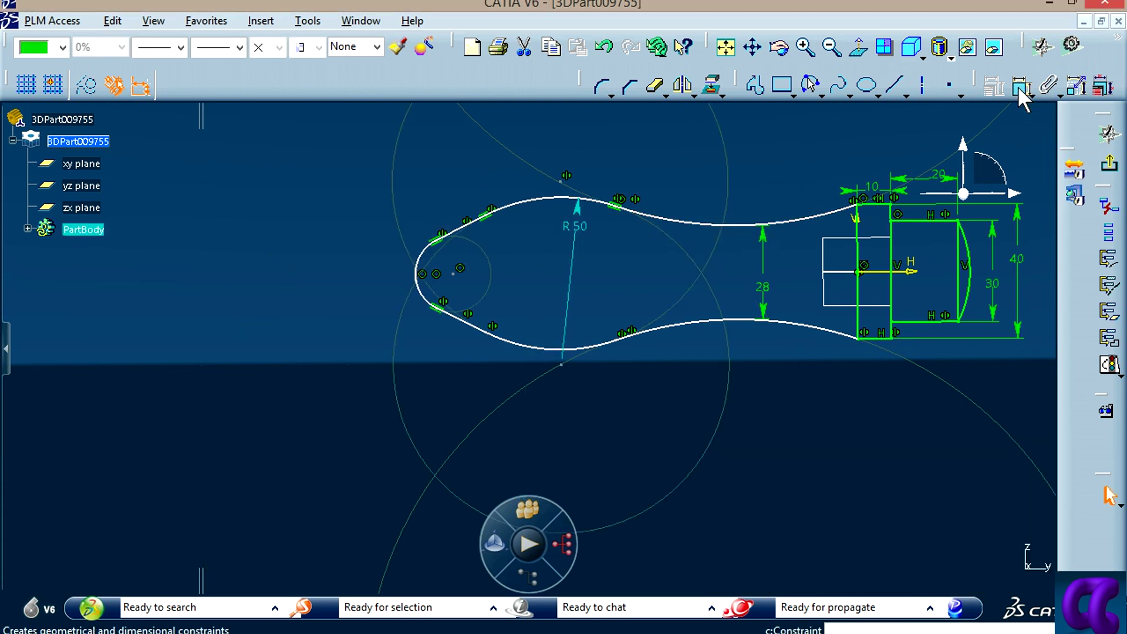
click(727, 228)
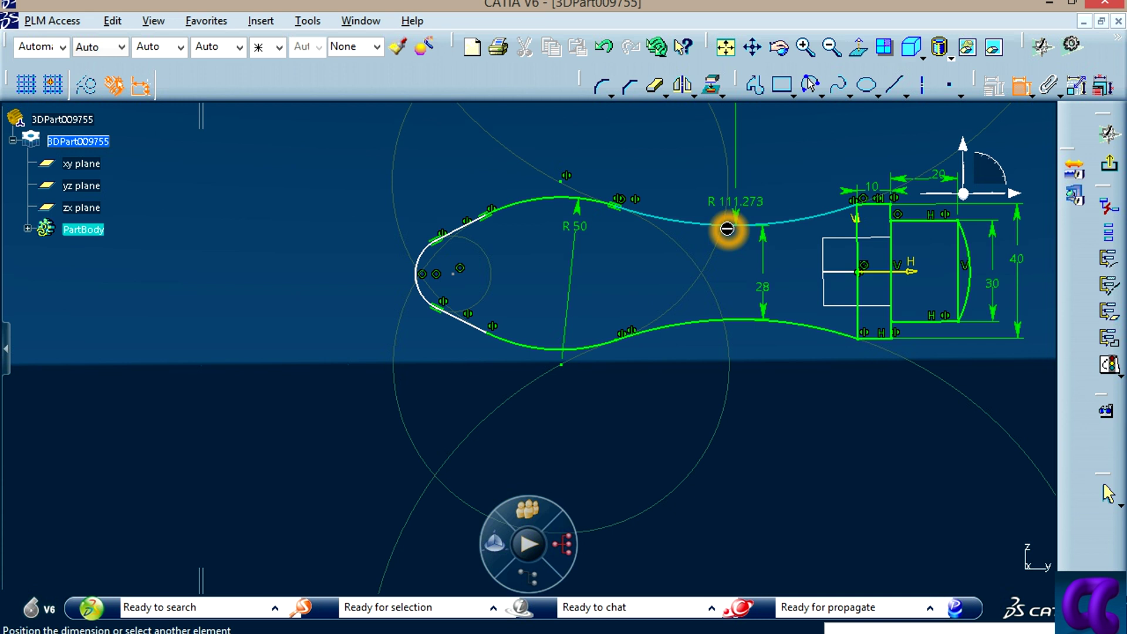
click(739, 193)
key(alt+Tab)
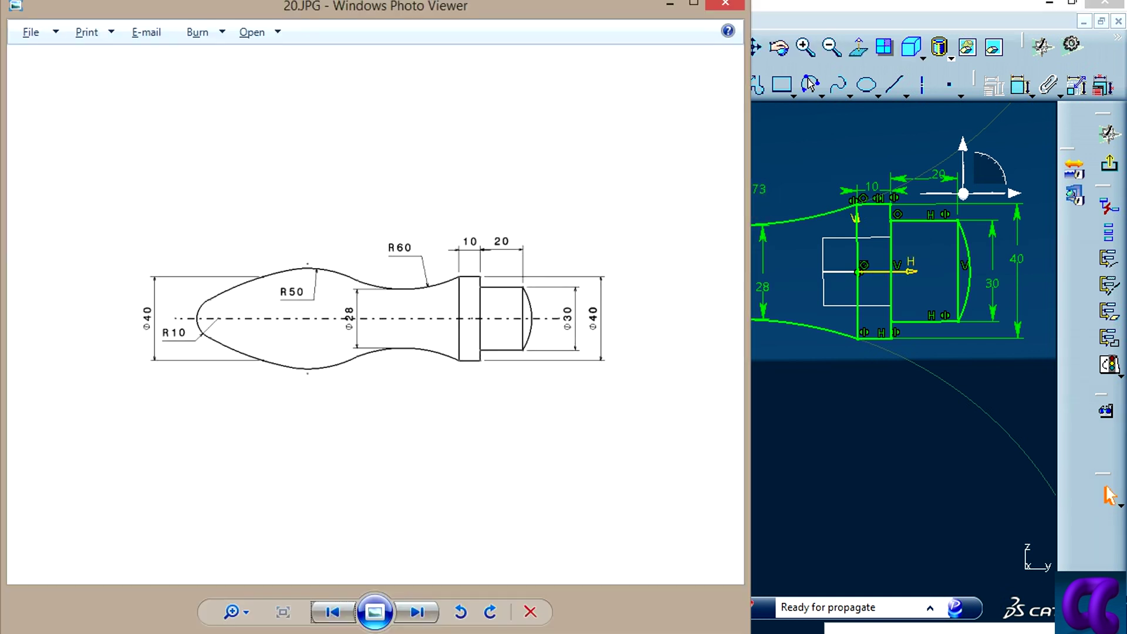
key(alt+Tab)
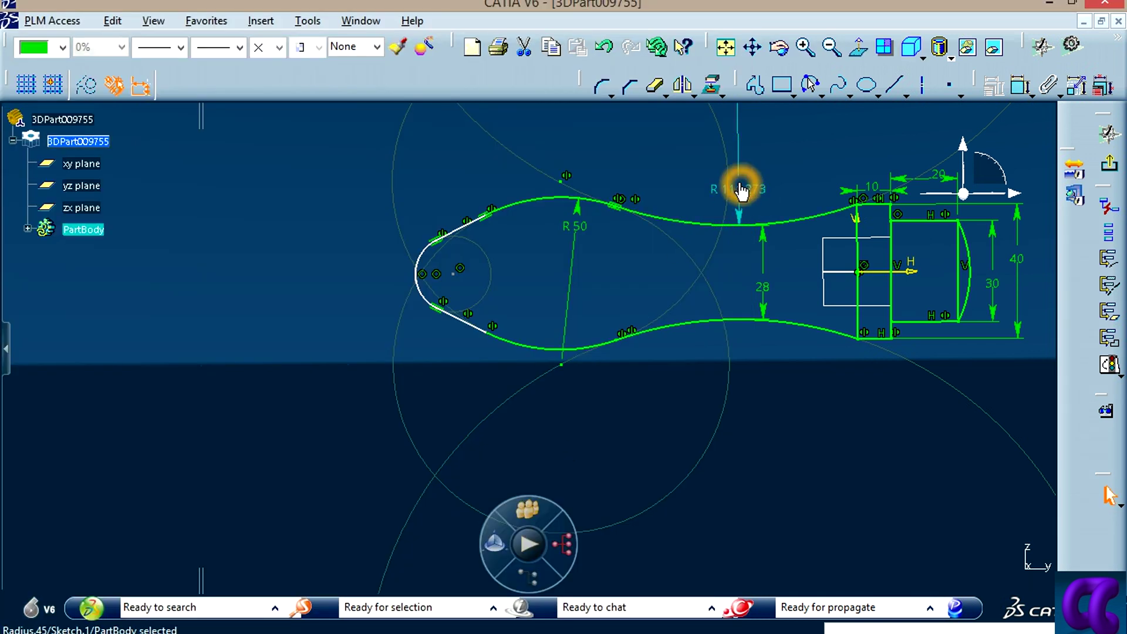
double_click(738, 187)
key(Return)
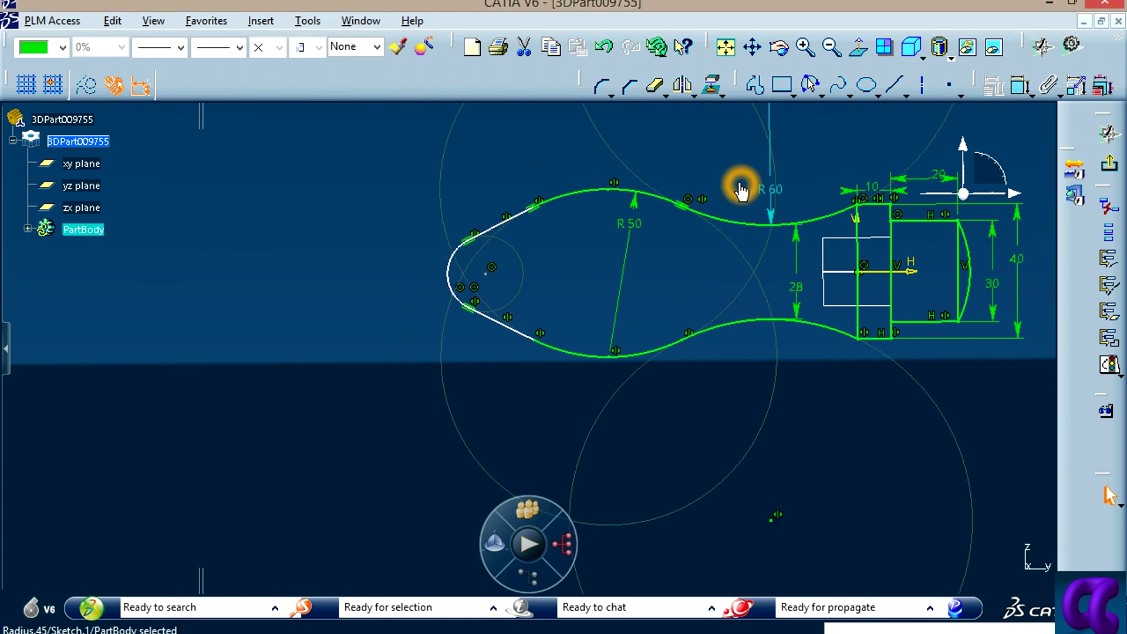
Step: Dimension the overall height between the top and bottom edges at 40 mm
click(1018, 85)
click(536, 211)
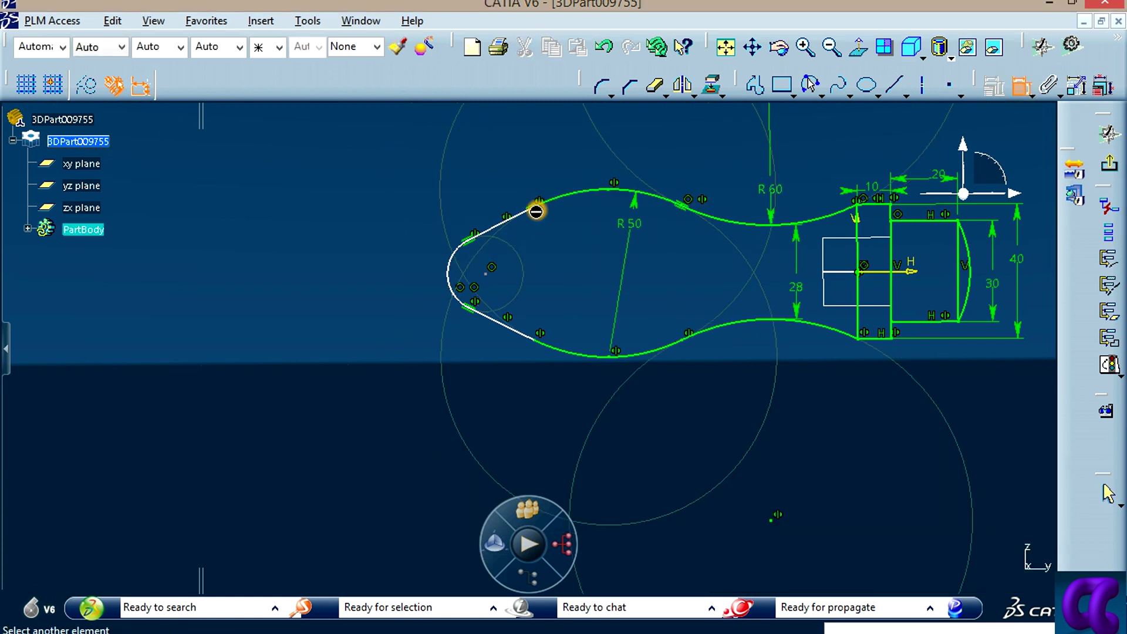
click(538, 342)
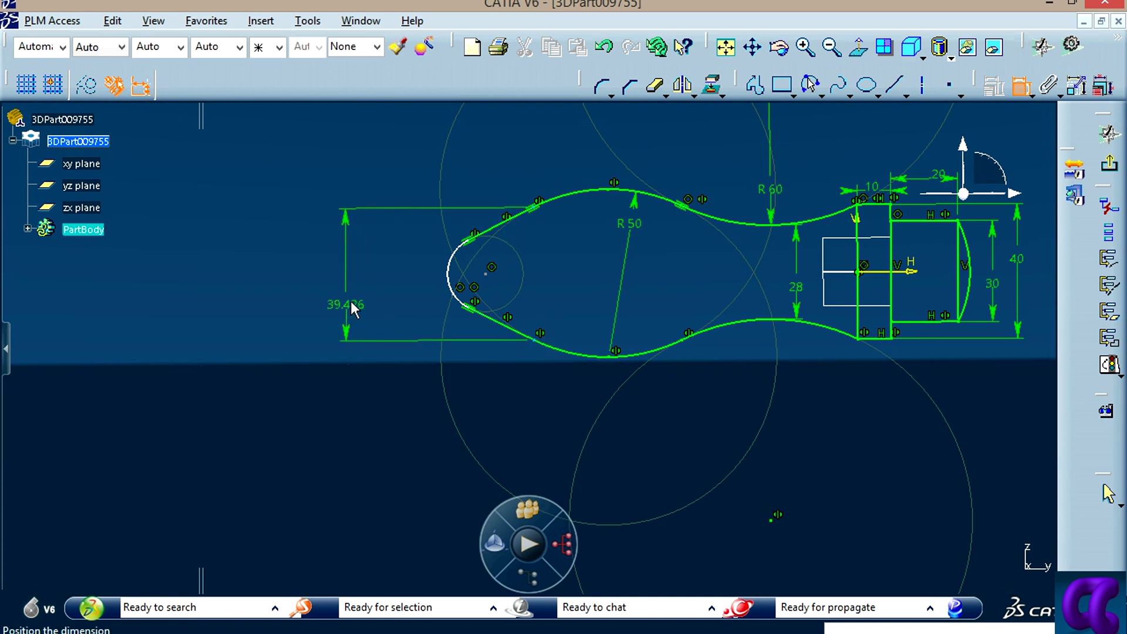
click(359, 289)
double_click(361, 290)
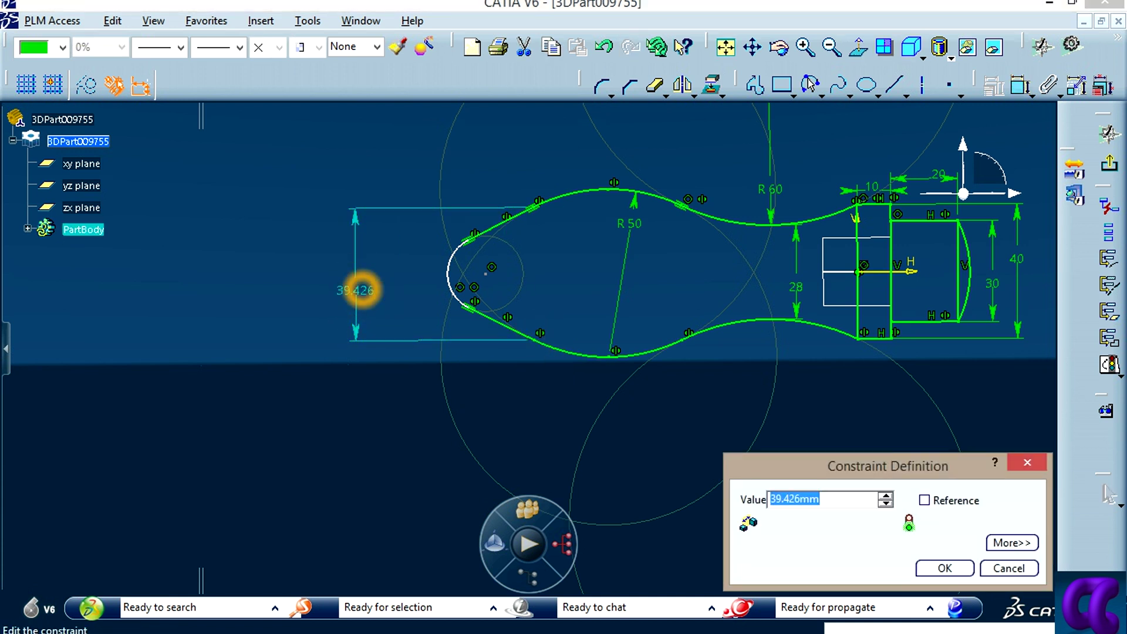
key(Return)
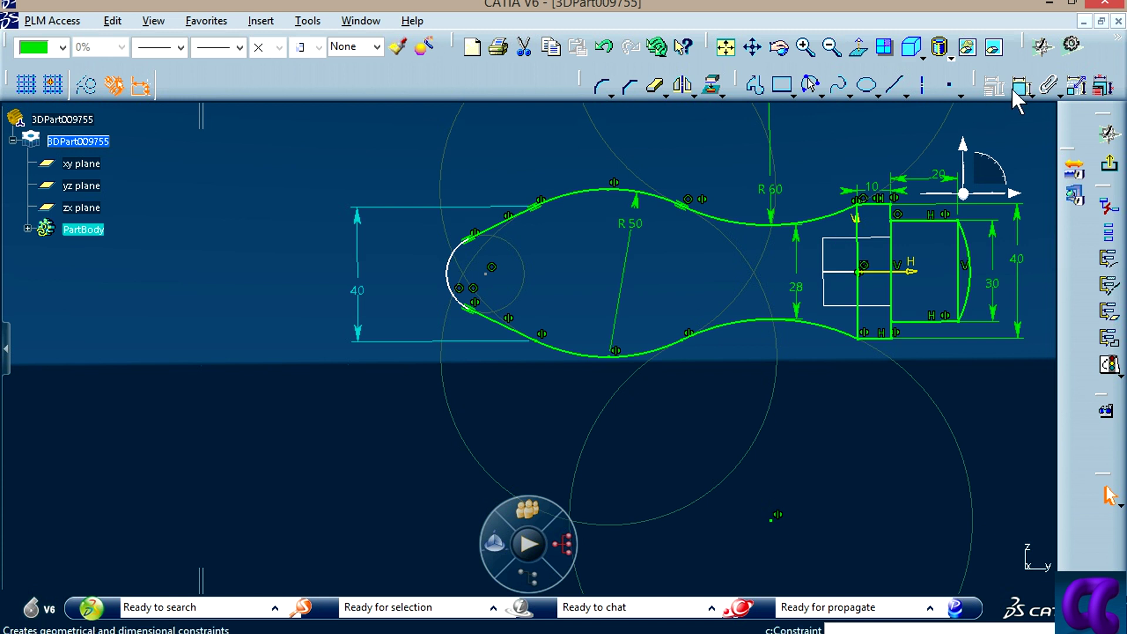
Step: Dimension the left nose arc to radius 10
click(1021, 86)
click(448, 262)
click(300, 262)
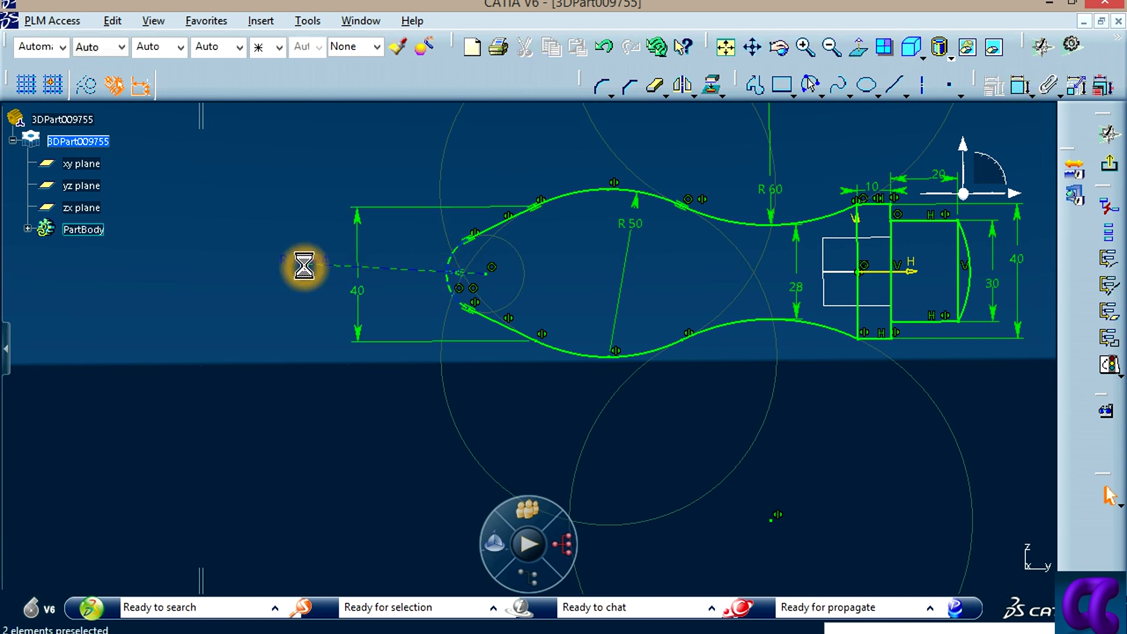
double_click(310, 263)
text(1)
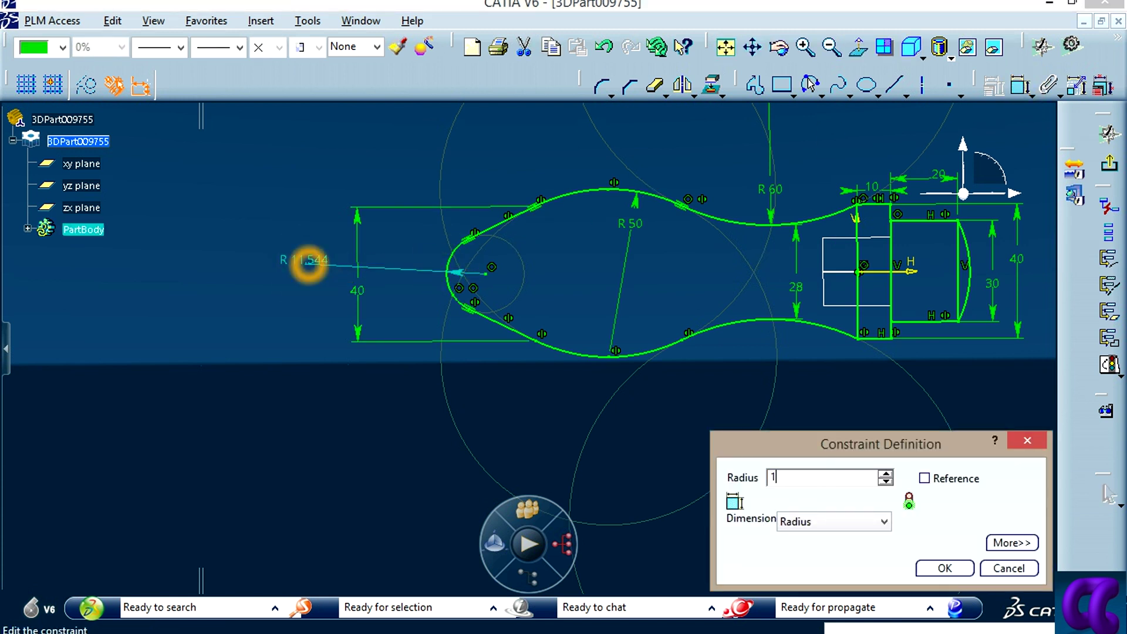
text(0)
key(Return)
Step: Fit the sketch in view and confirm it is iso-constrained with Sketch Solving Status
mouse_move(897, 477)
middle_down()
mouse_move(785, 463)
mouse_move(887, 409)
middle_up()
middle_drag(971, 341, 828, 390)
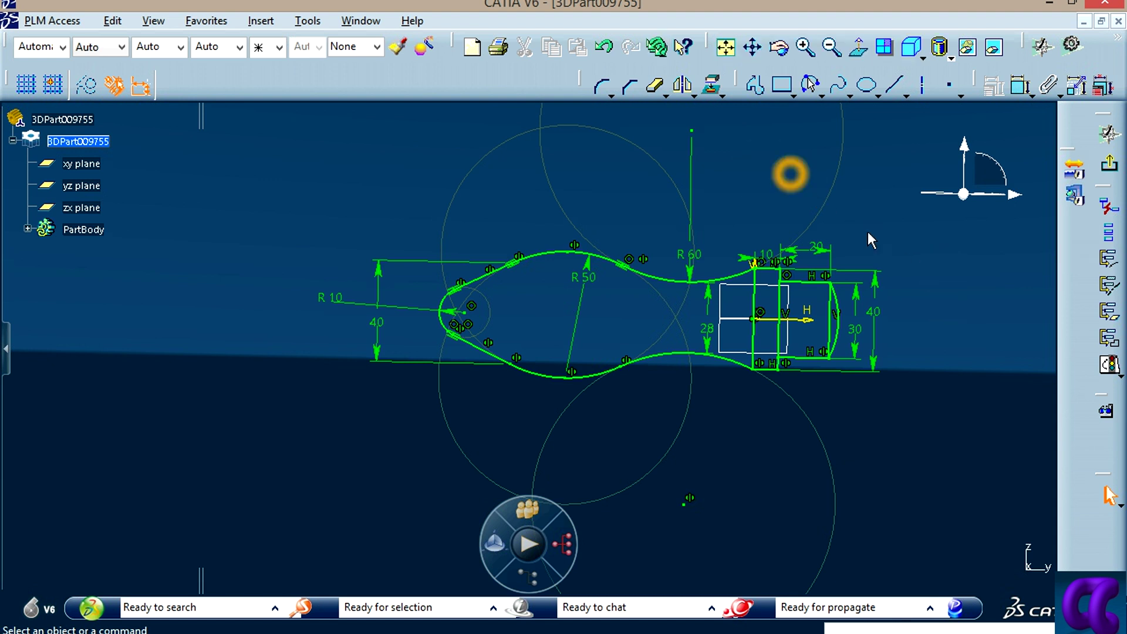
click(728, 48)
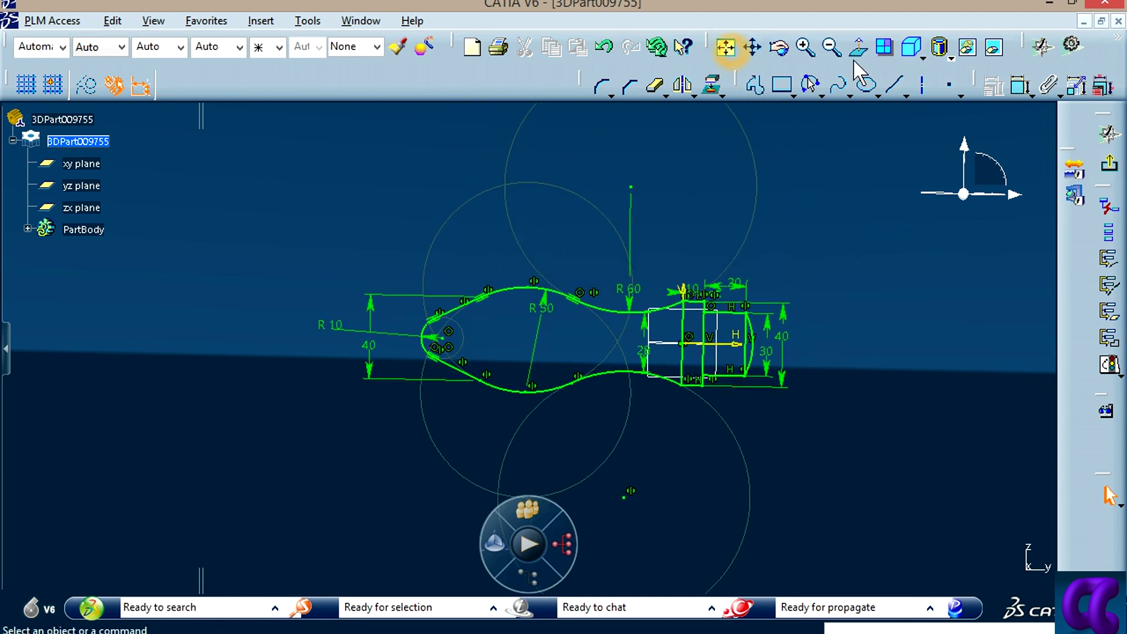
middle_drag(633, 495, 798, 426)
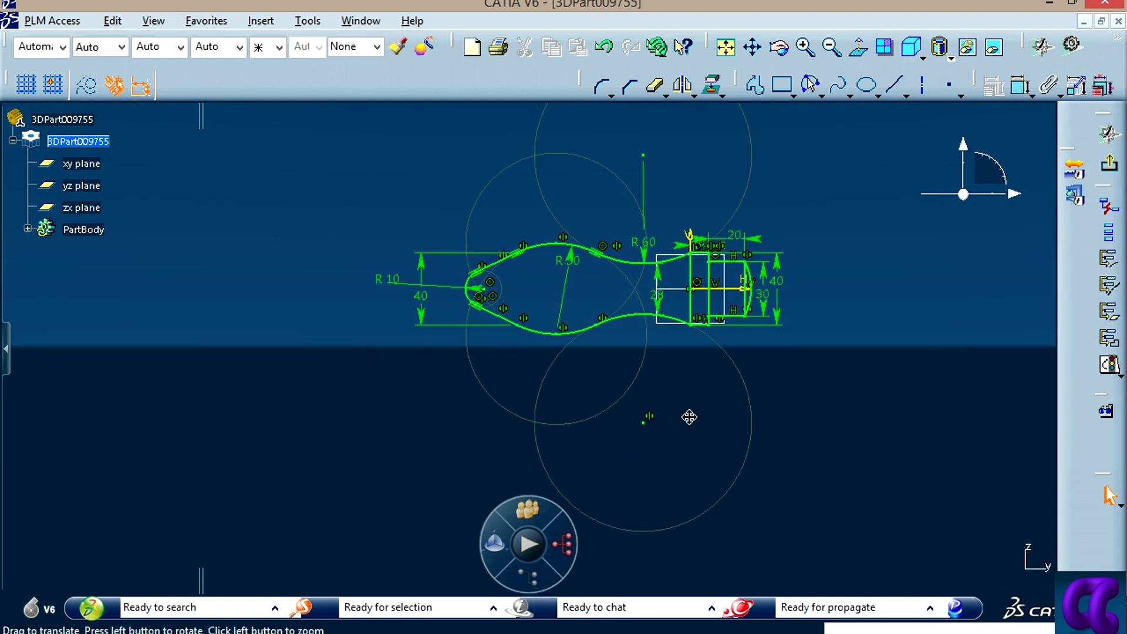
click(1109, 365)
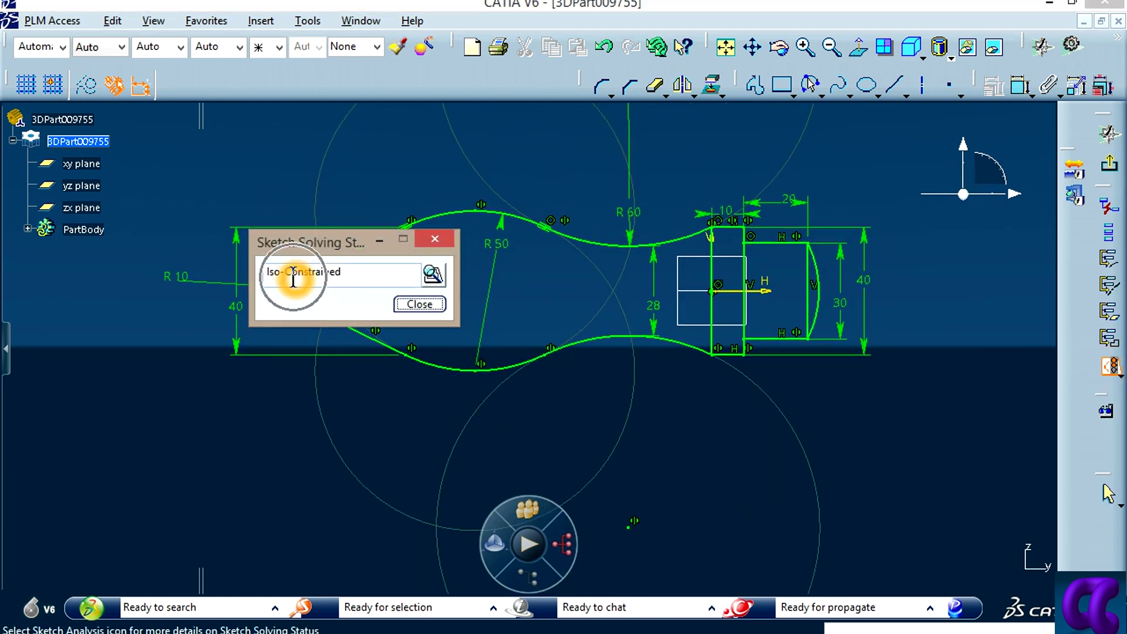
click(430, 304)
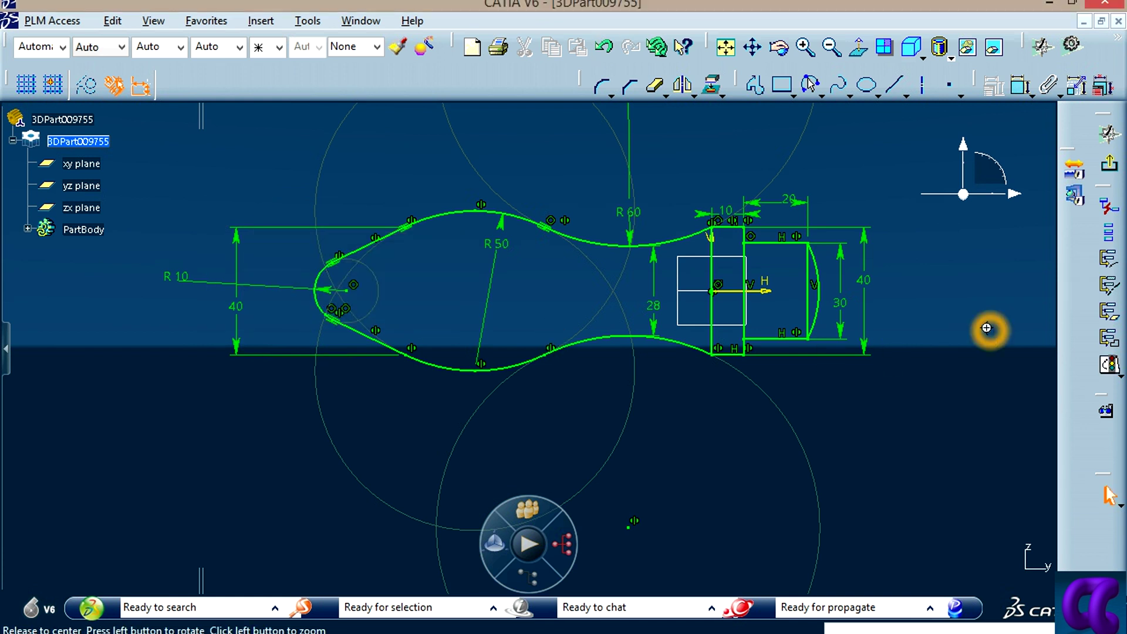
middle_drag(988, 328, 904, 389)
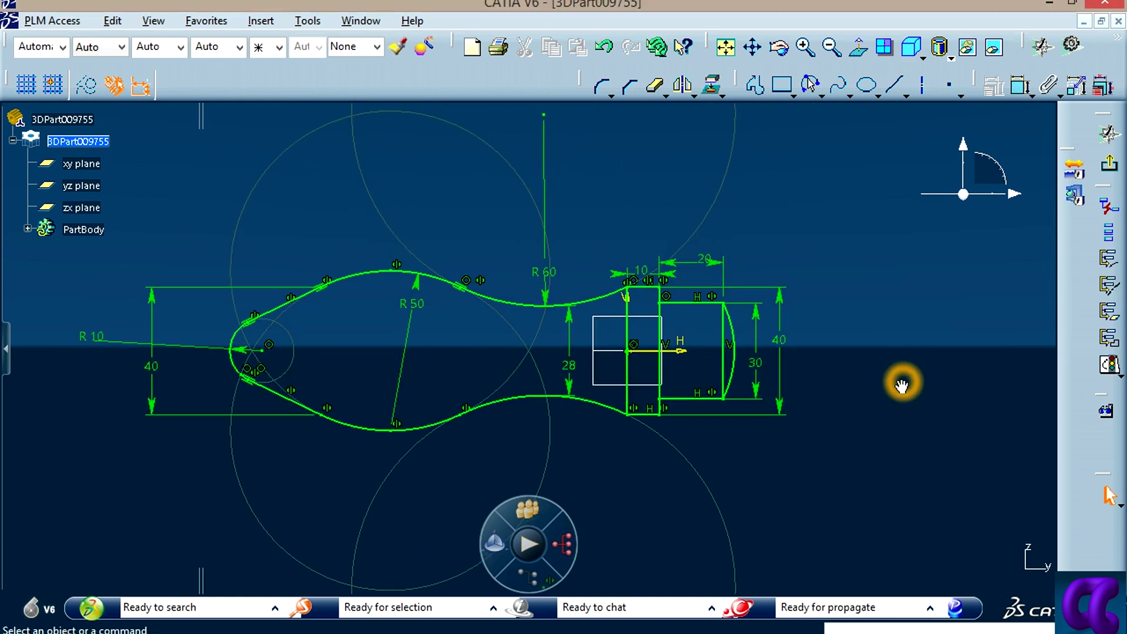
Step: Create a new 3D part and start a sketch on the yz plane
click(474, 52)
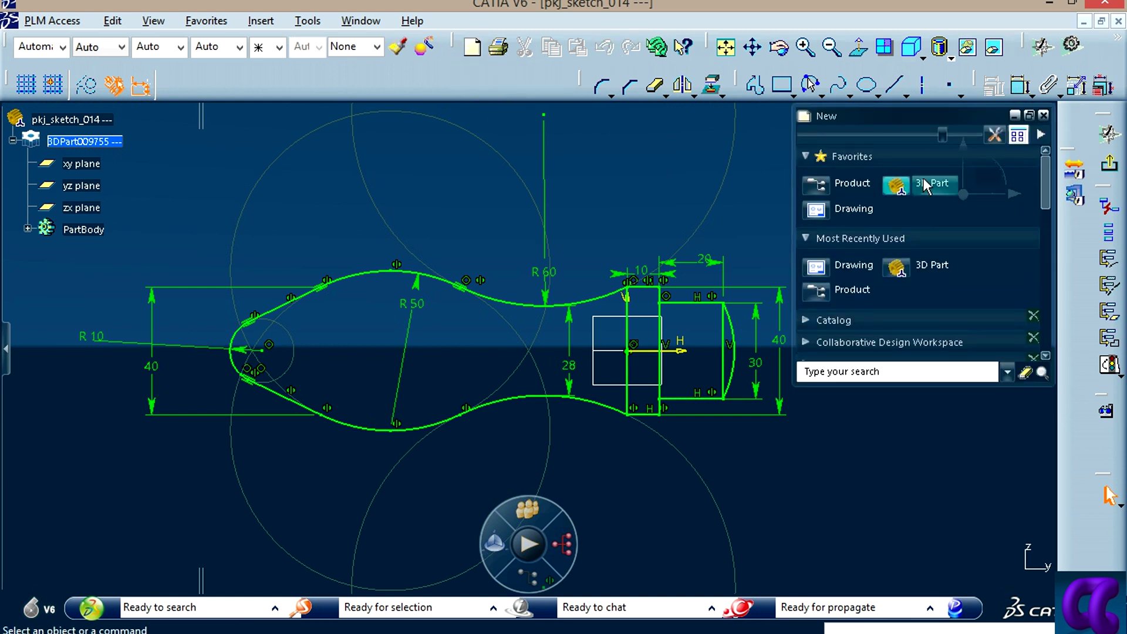
click(926, 187)
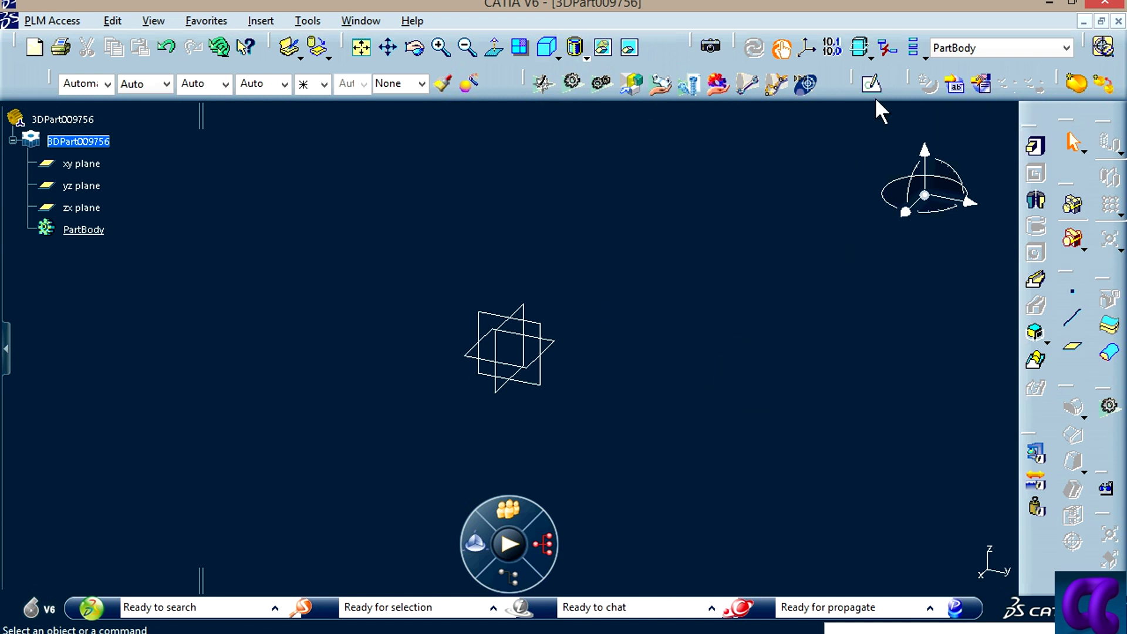
click(873, 84)
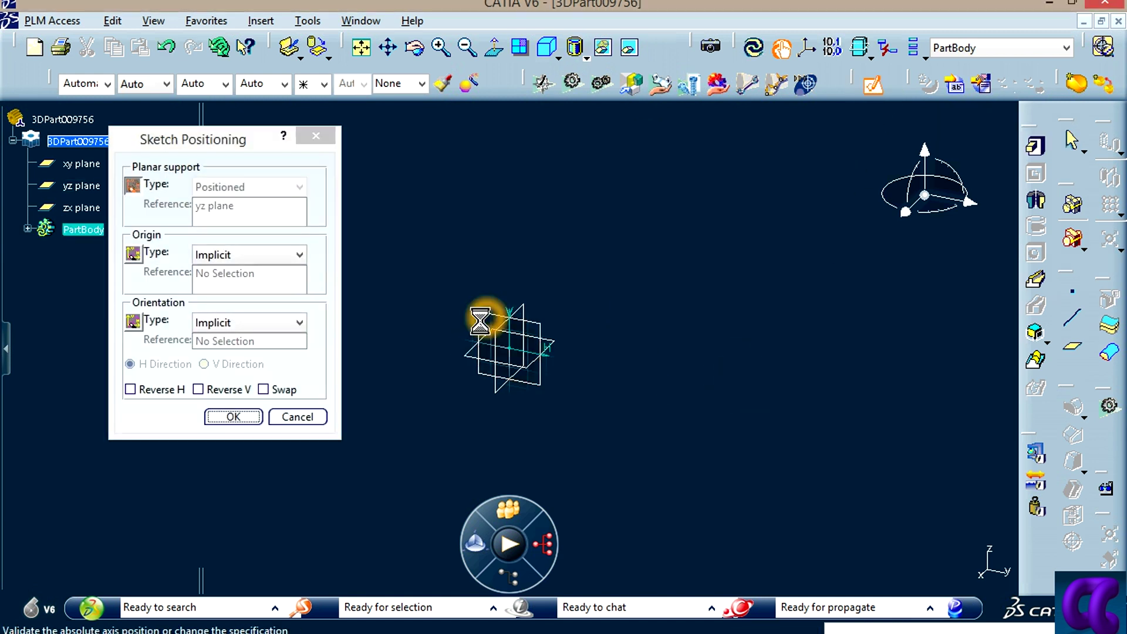
key(Return)
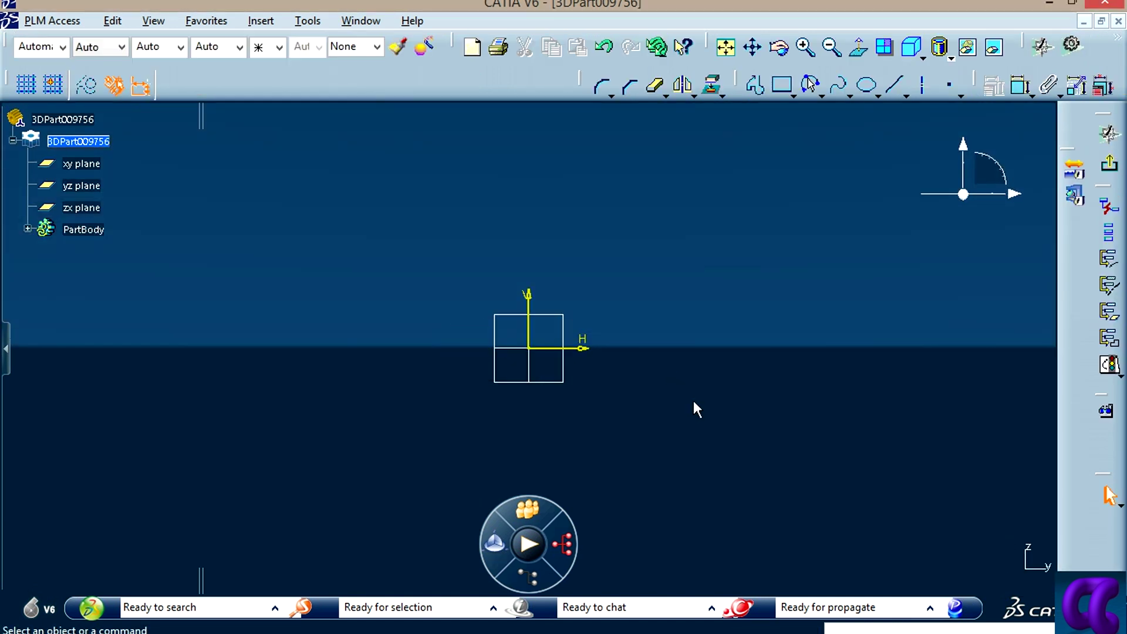
middle_drag(692, 400, 703, 365)
Step: Bring up the 22.JPG hook drawing, enlarge its viewer, and recentre the sketch origin
key(alt+Tab)
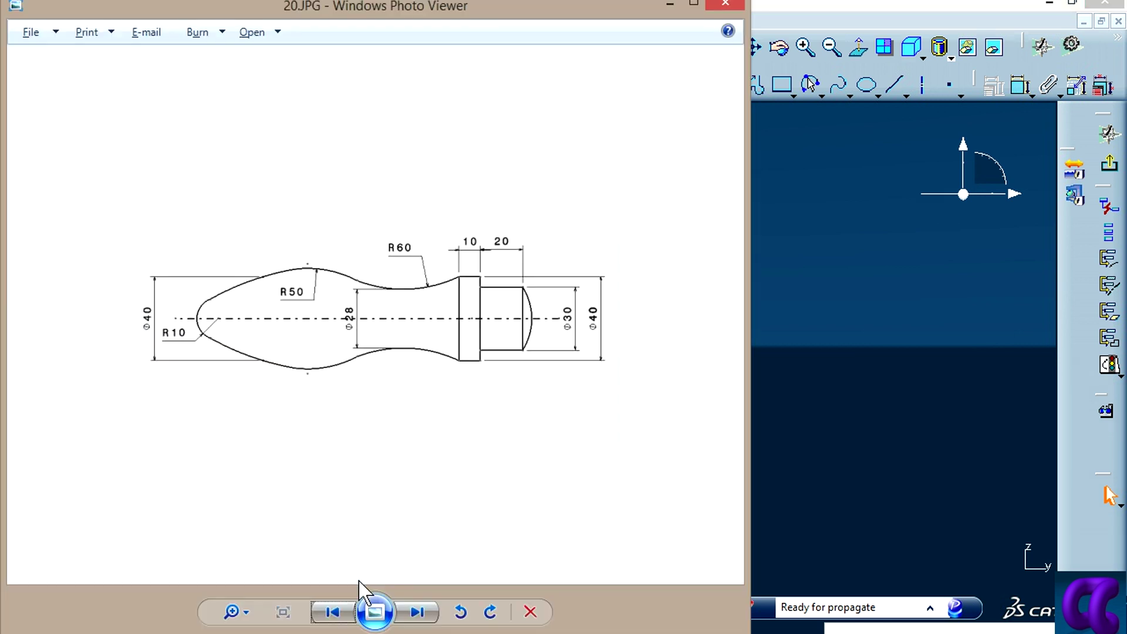
click(418, 613)
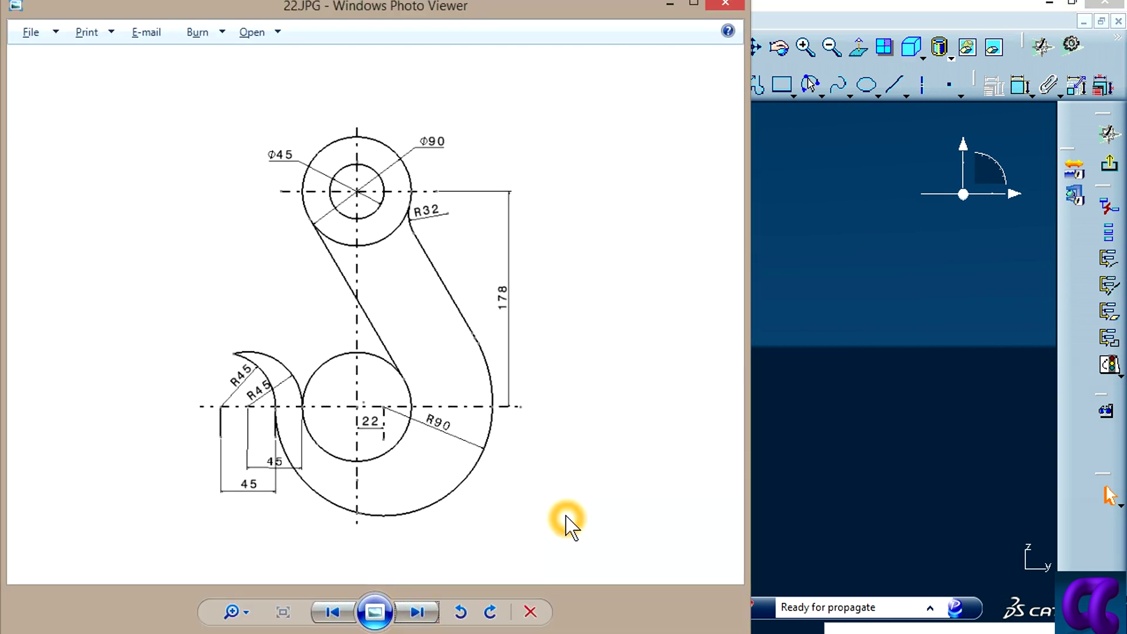
key(alt+Tab)
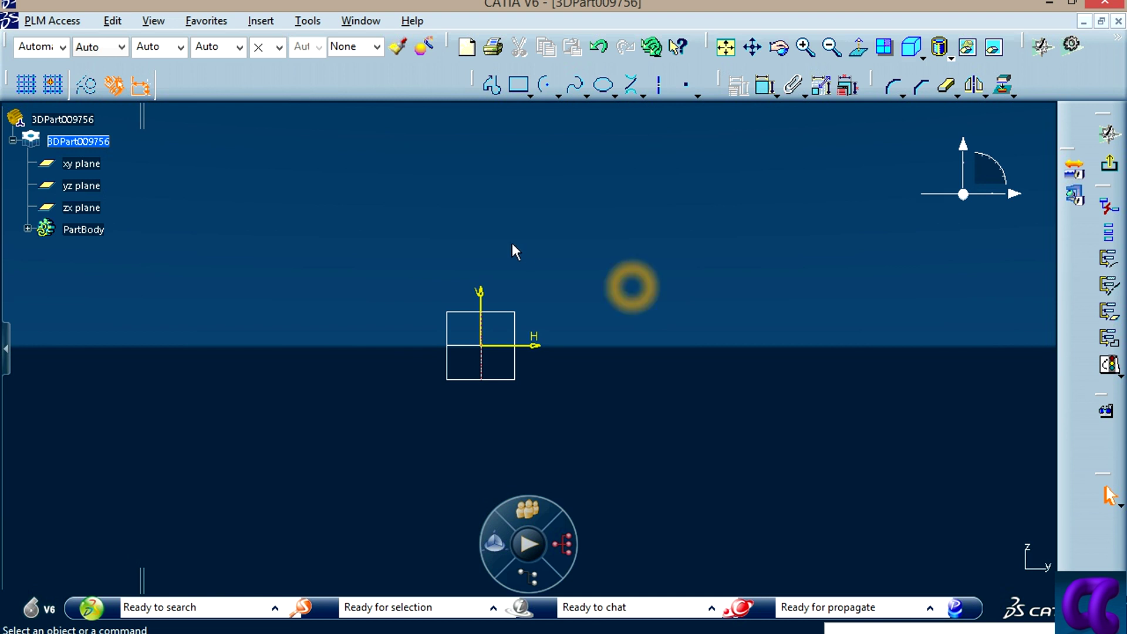
middle_drag(512, 243, 639, 212)
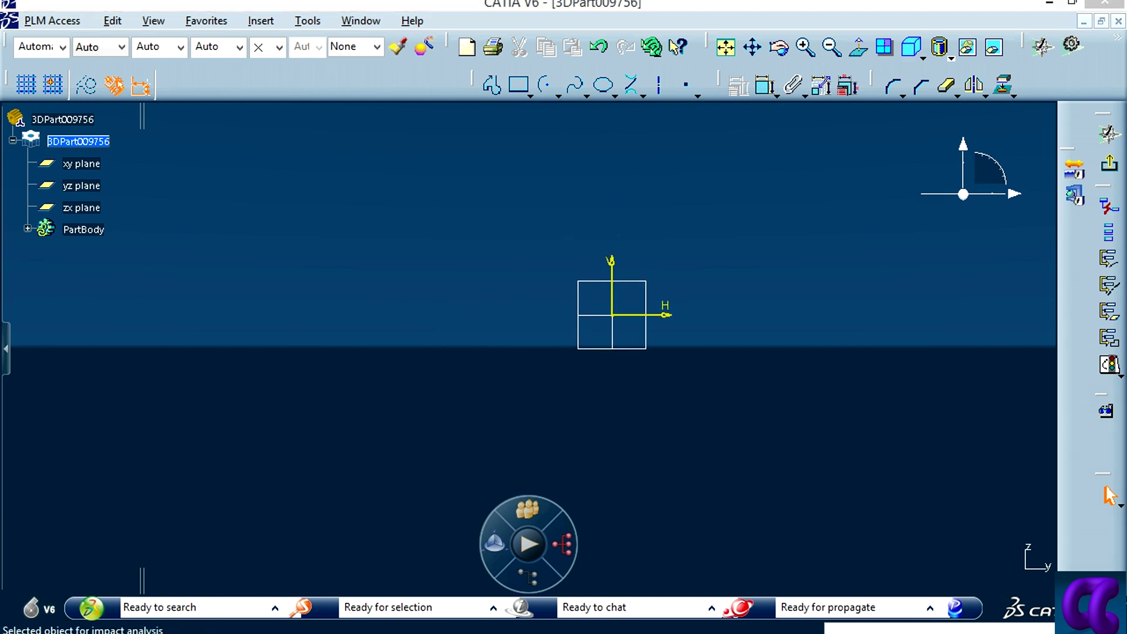
key(alt+Tab)
click(230, 613)
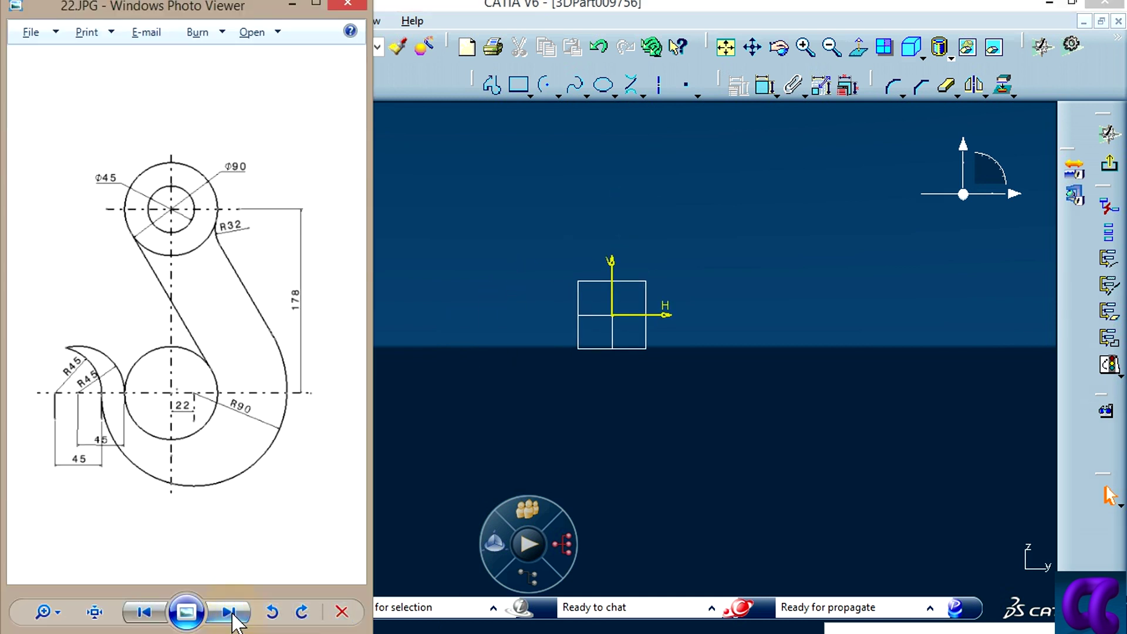
click(479, 280)
mouse_move(622, 358)
middle_down()
mouse_move(761, 315)
mouse_move(749, 300)
middle_up()
key(alt+Tab)
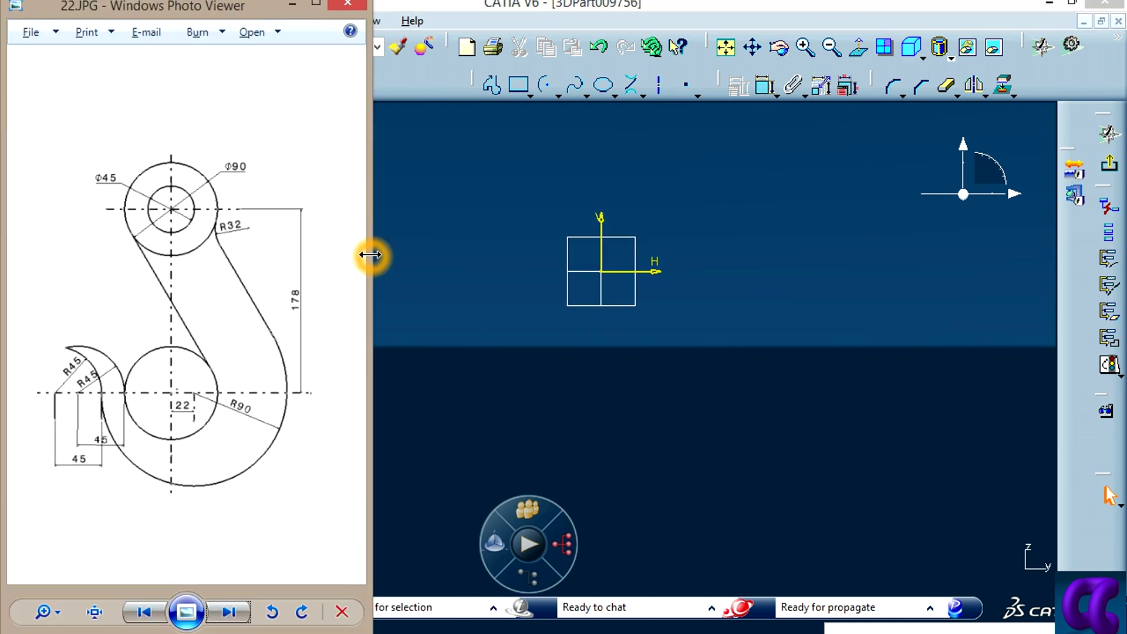
drag(370, 255, 456, 258)
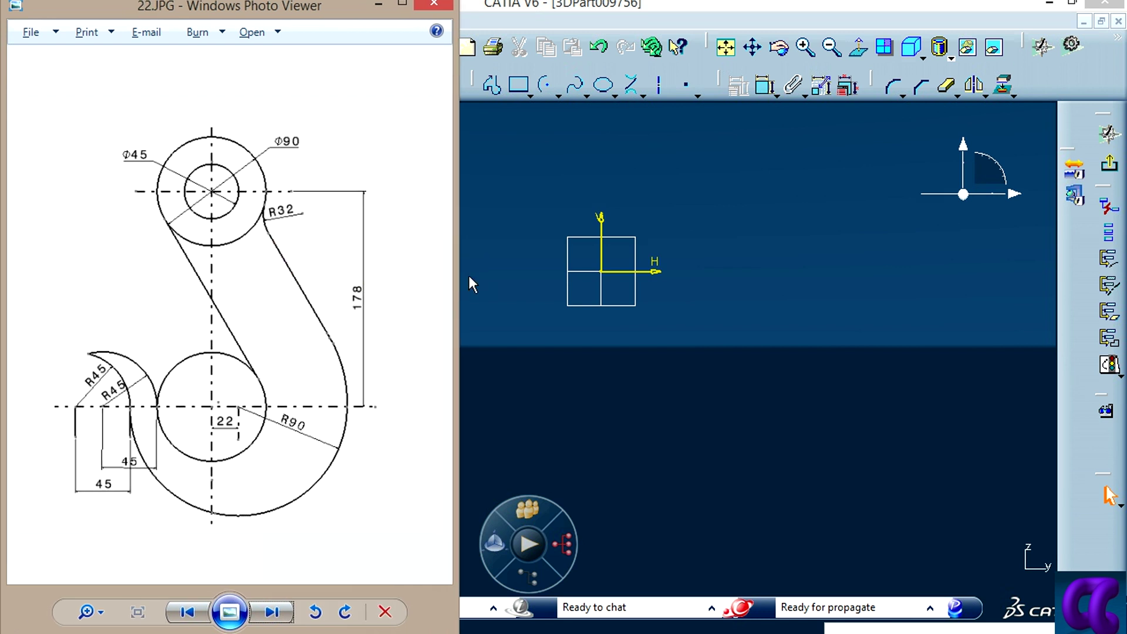
drag(455, 284, 780, 251)
click(910, 311)
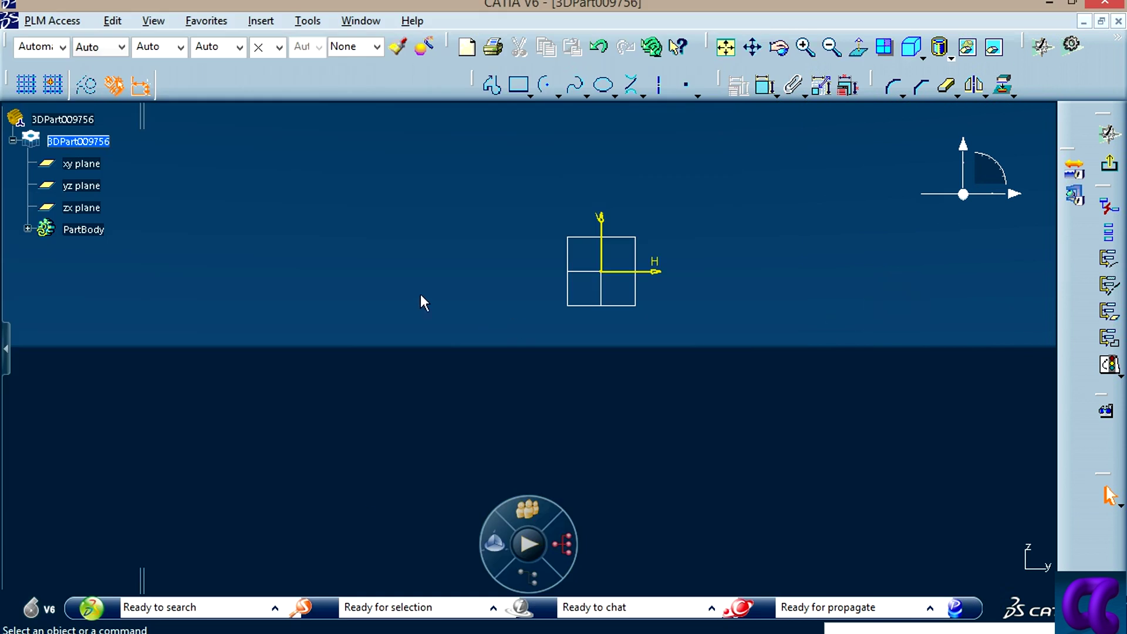
key(alt+Tab)
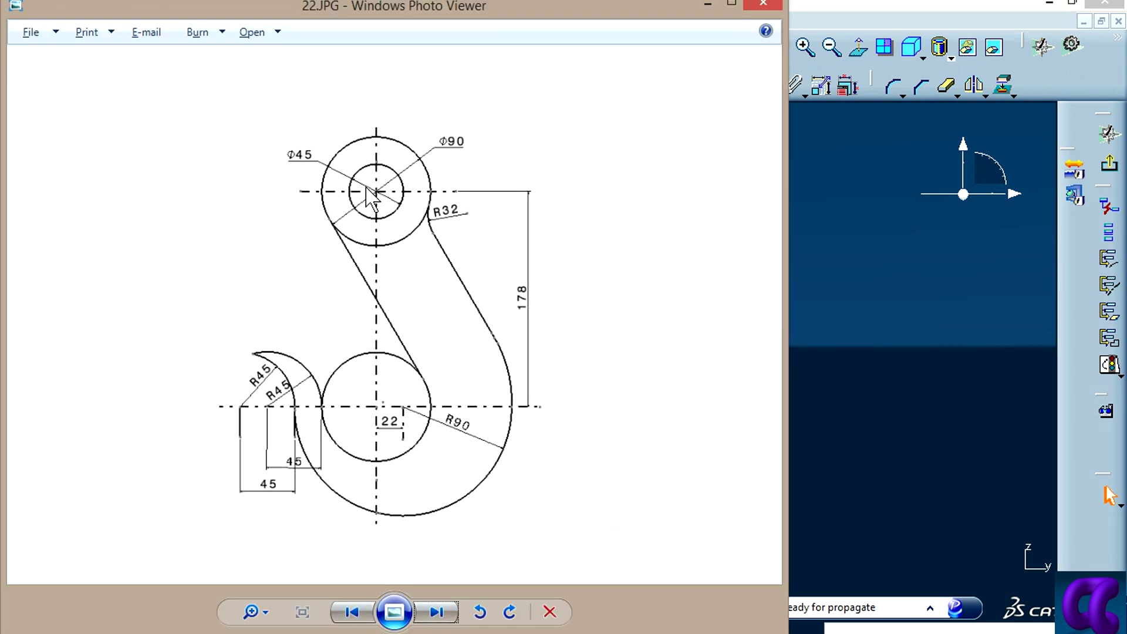
click(891, 305)
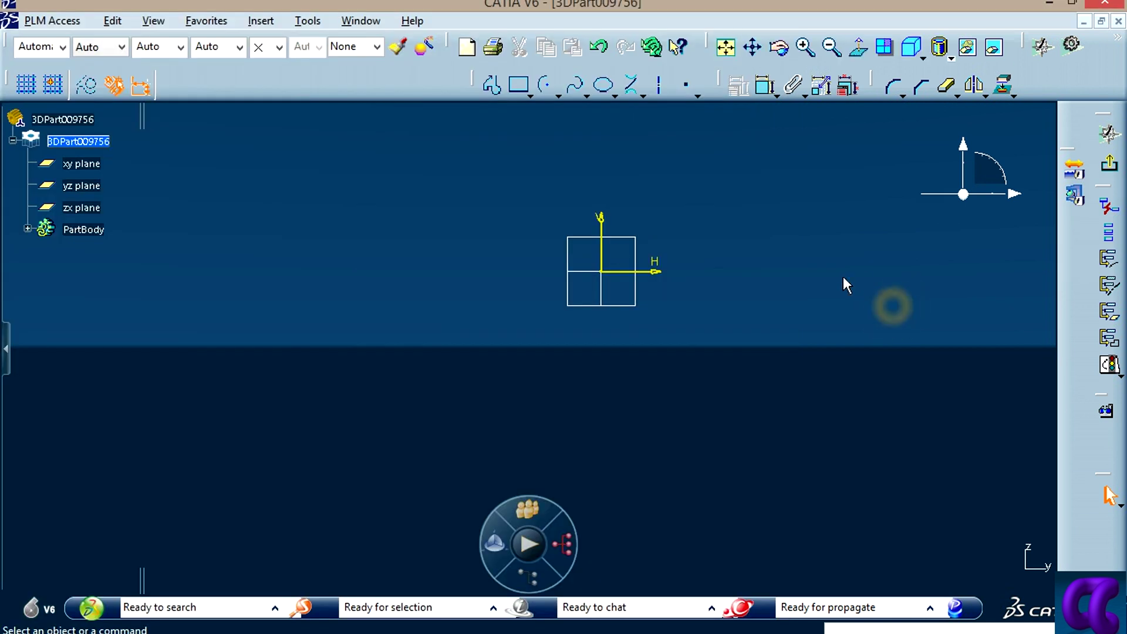
Step: Draw two concentric circles centred on the sketch origin
click(557, 93)
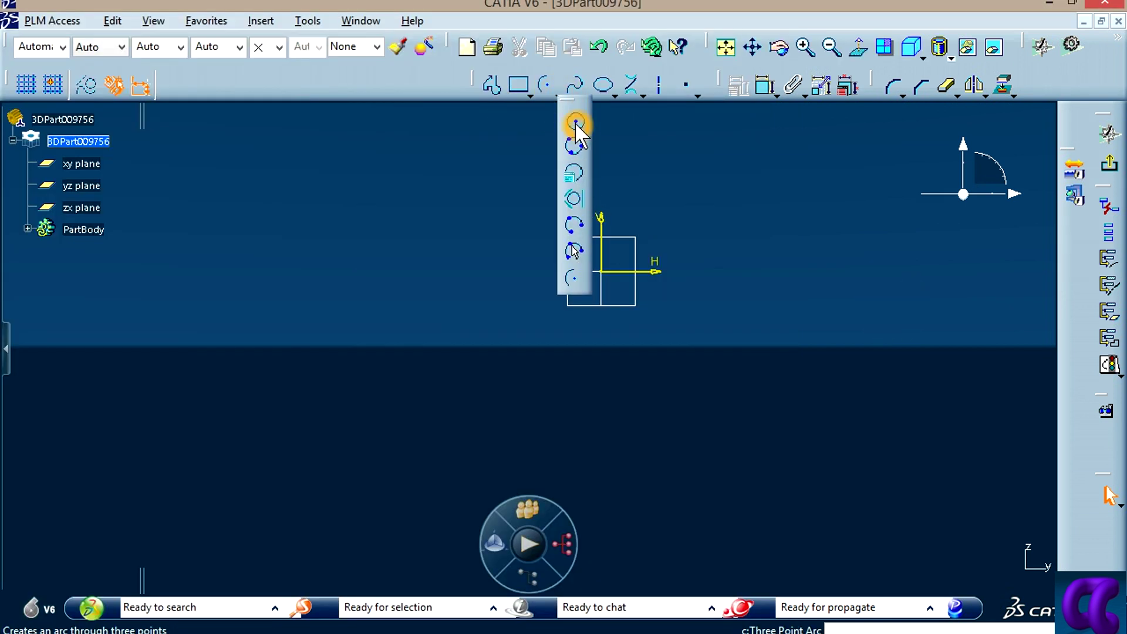
click(600, 271)
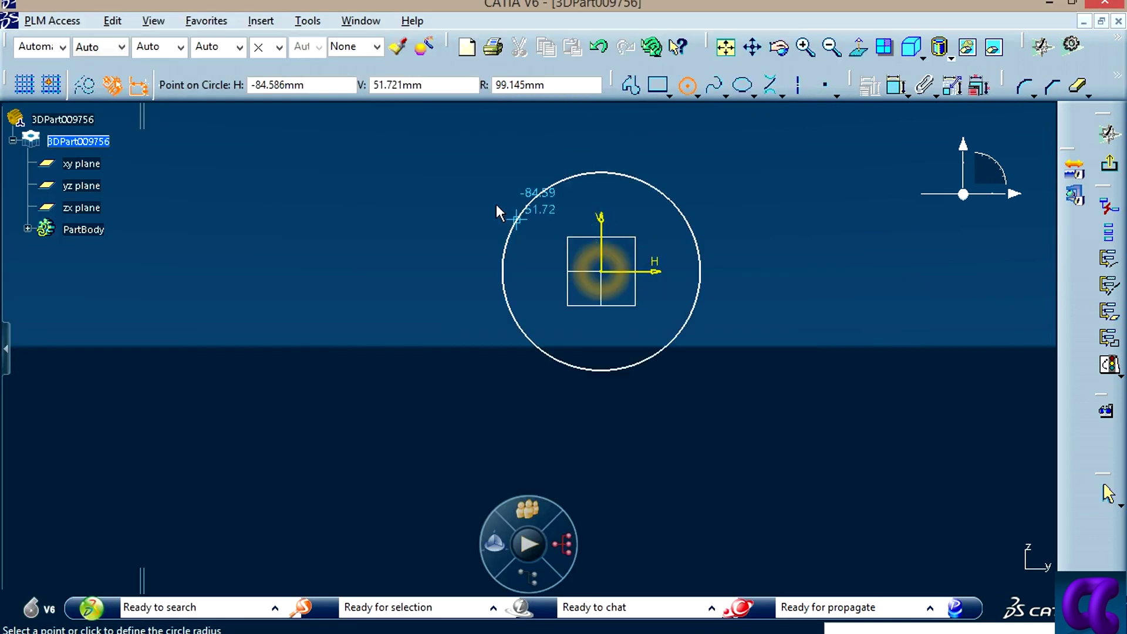
click(486, 197)
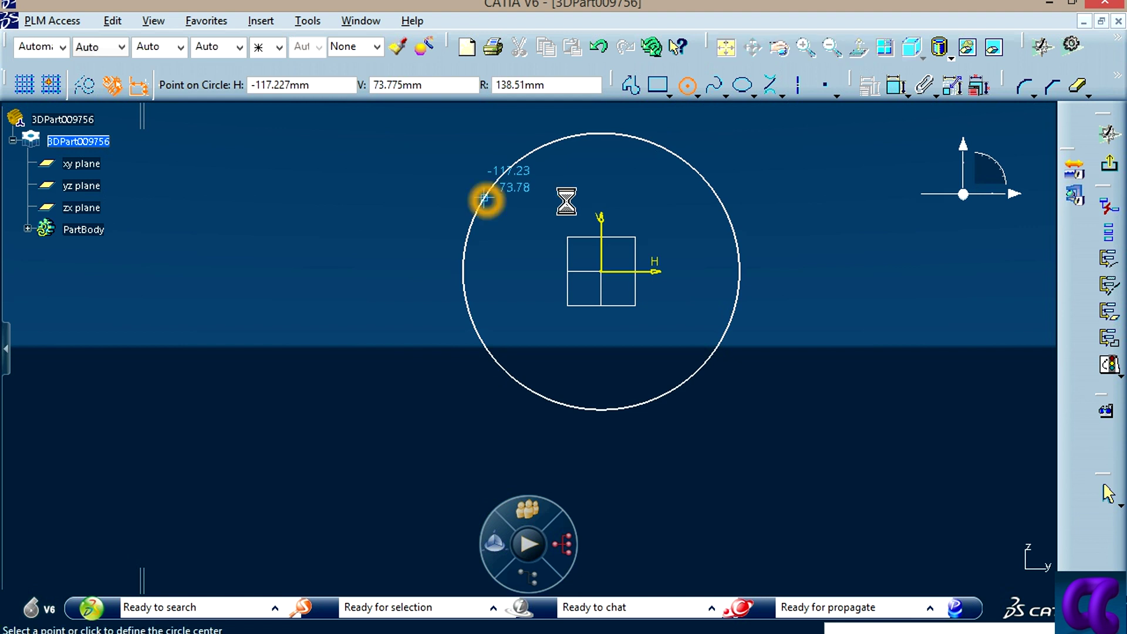
click(600, 272)
click(528, 218)
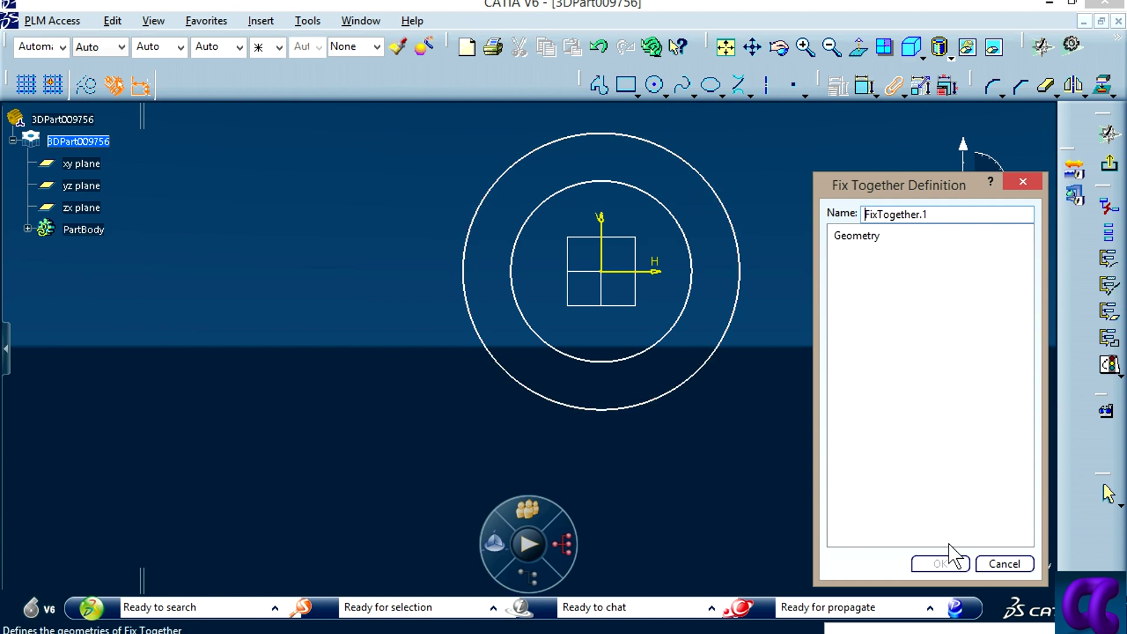
click(1004, 565)
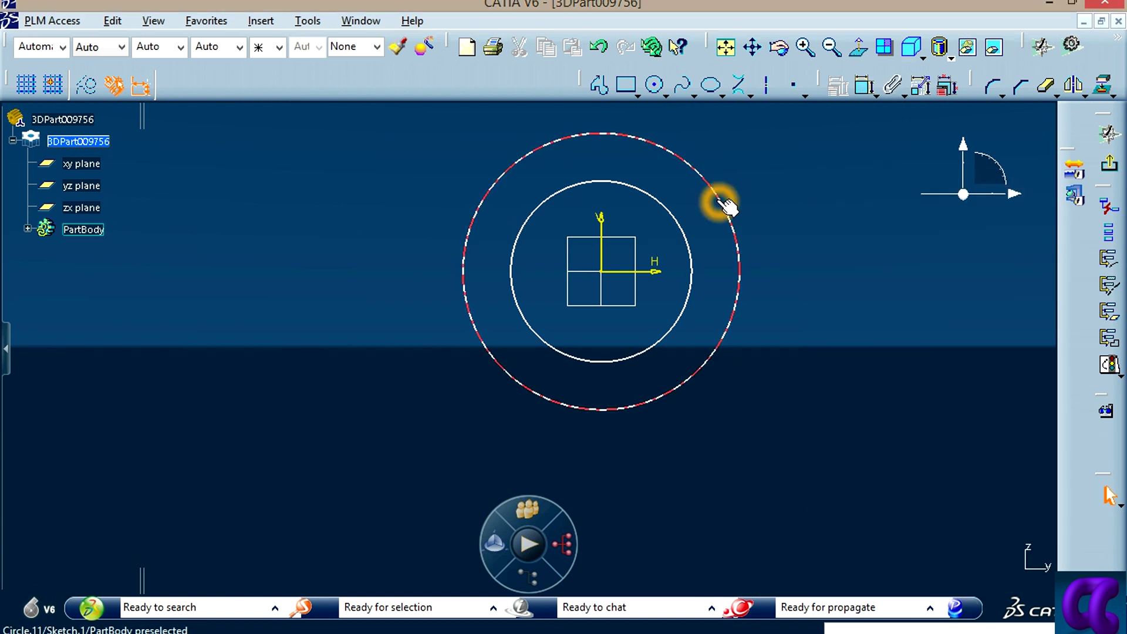
Step: Place diameter dimensions on the outer and inner circles, checking the hook drawing
click(861, 89)
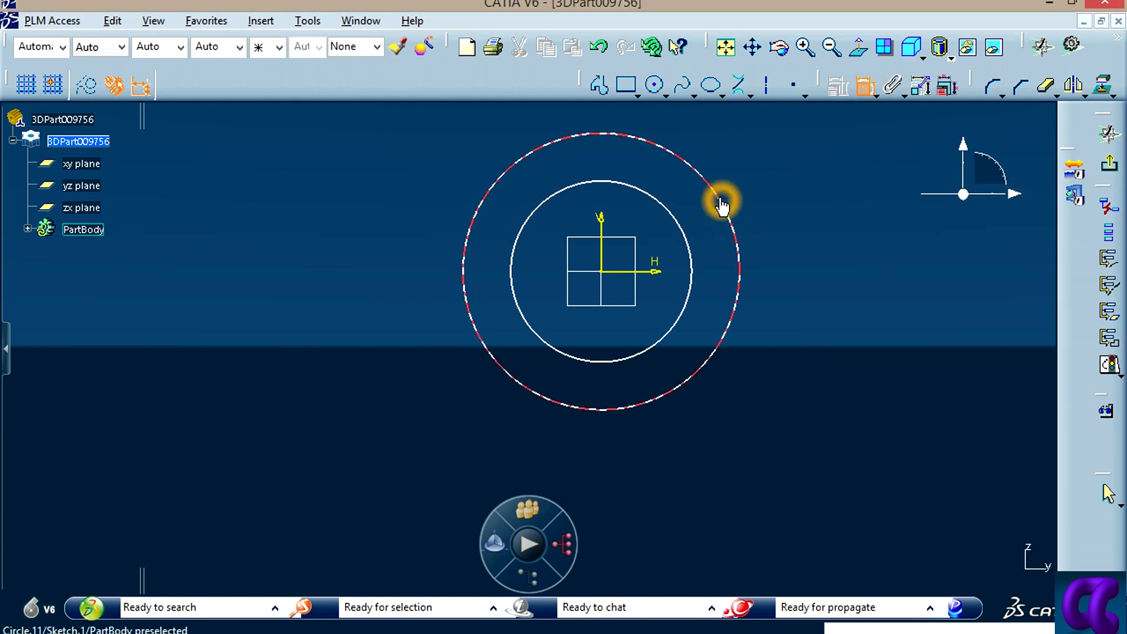
click(721, 205)
click(772, 175)
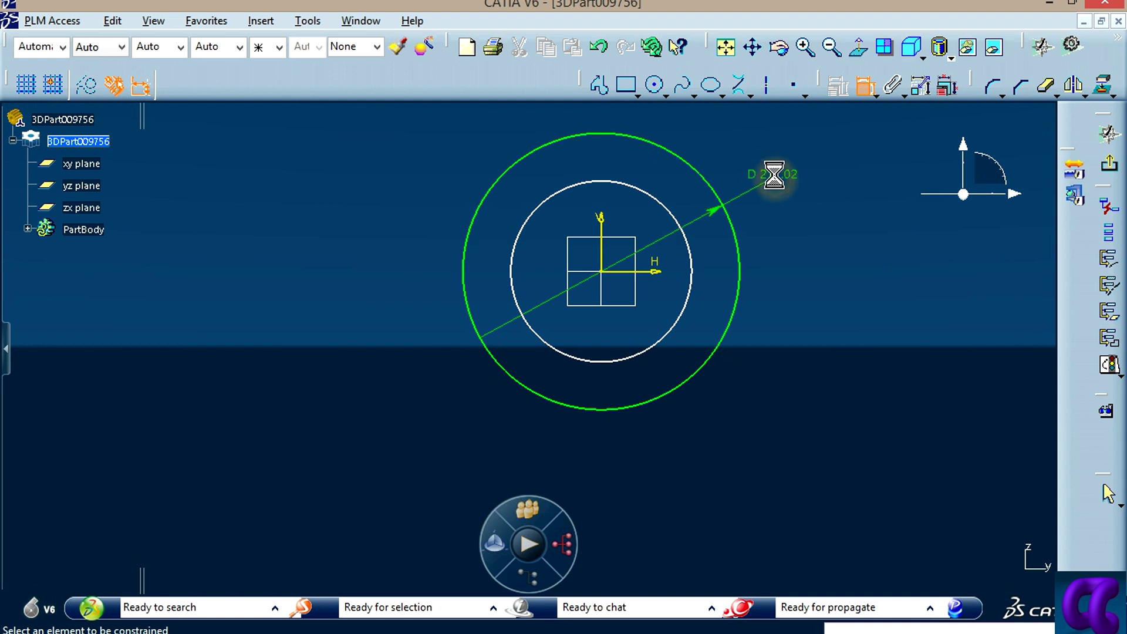
click(663, 215)
click(726, 143)
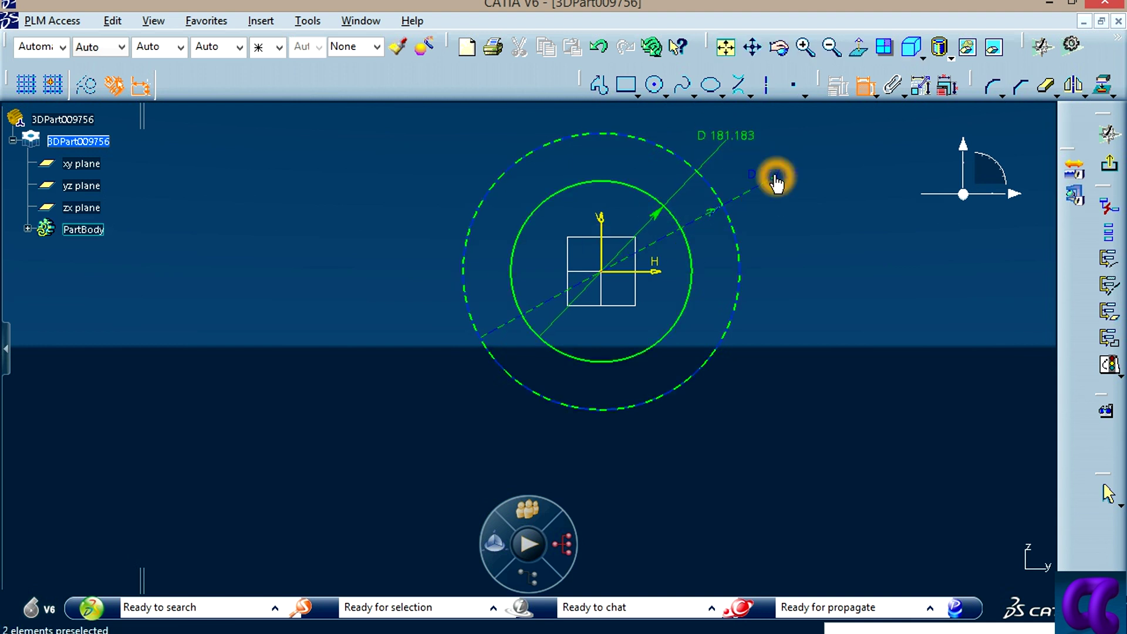
key(alt+Tab)
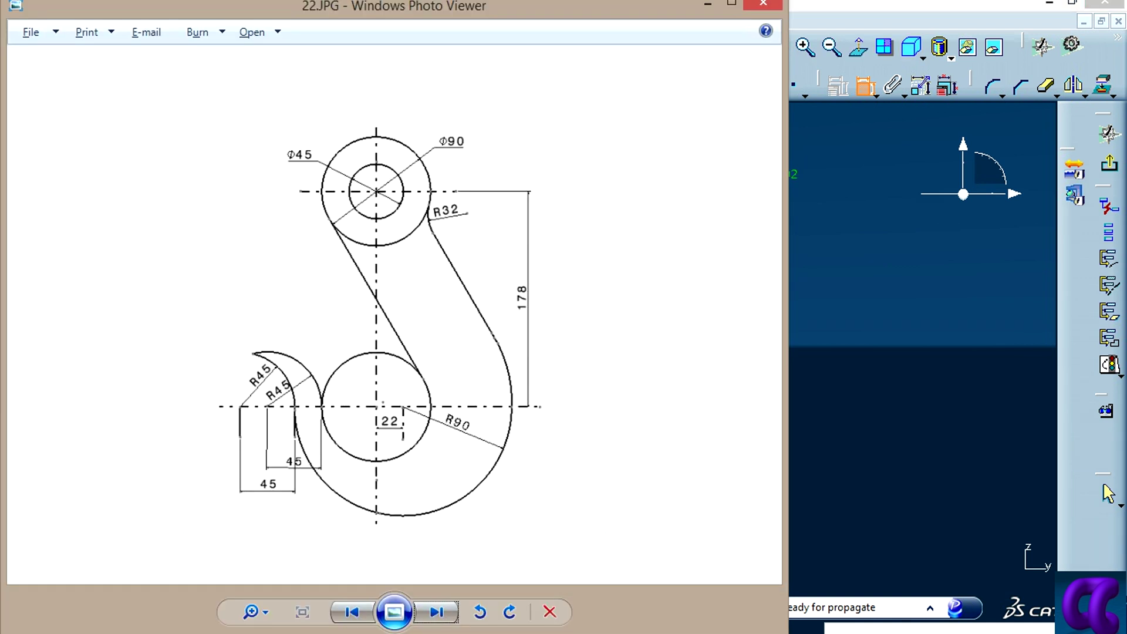
key(alt+Tab)
Step: Set the circle diameters to 90 and 45 and close the reference drawing viewer
double_click(772, 174)
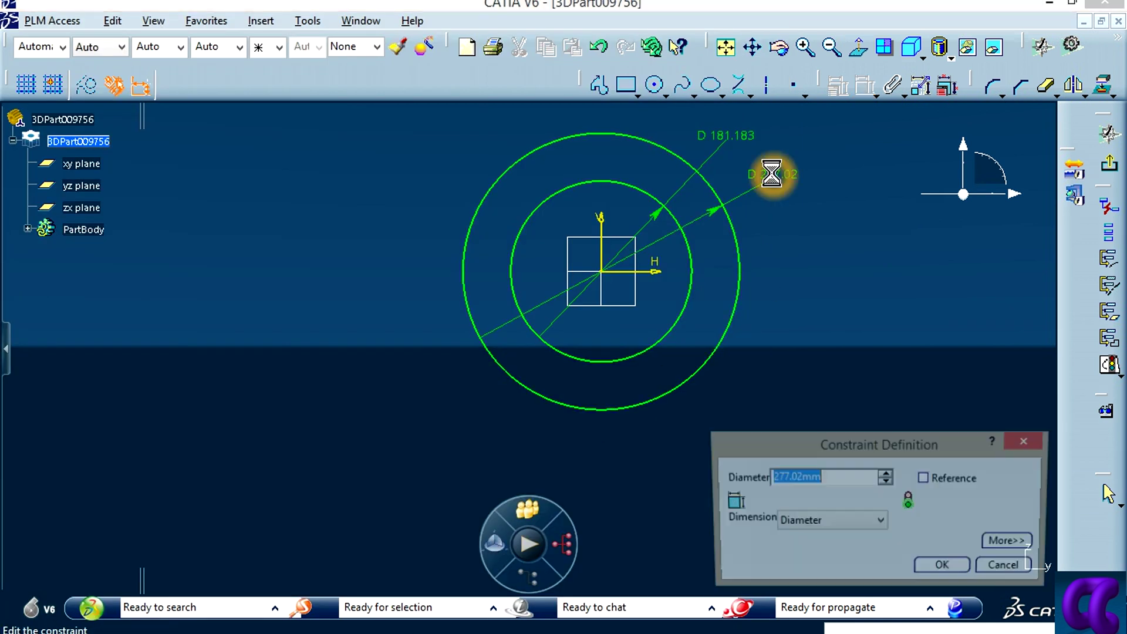
text(90)
key(Return)
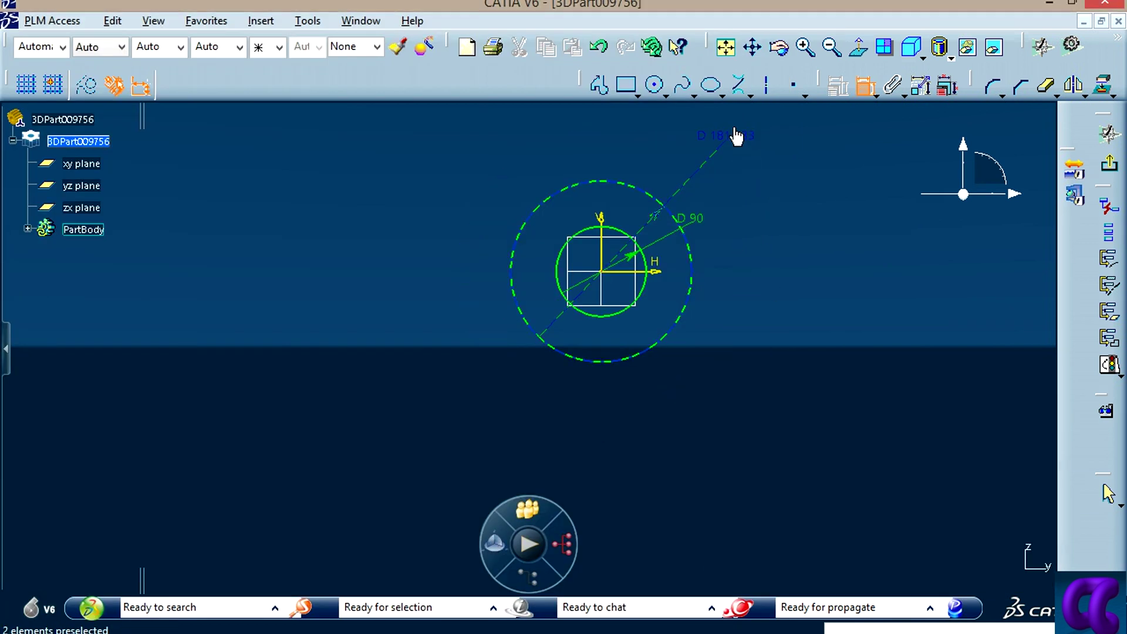
double_click(735, 136)
text(5mm)
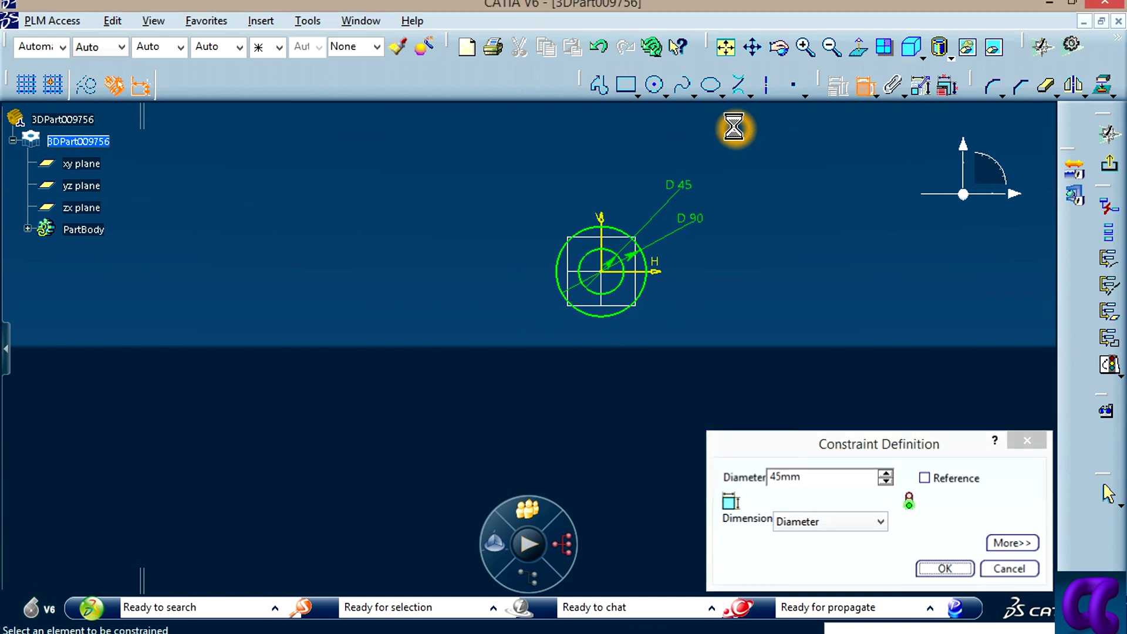
key(Return)
mouse_move(596, 392)
middle_down()
mouse_move(727, 234)
mouse_move(649, 372)
middle_up()
click(415, 631)
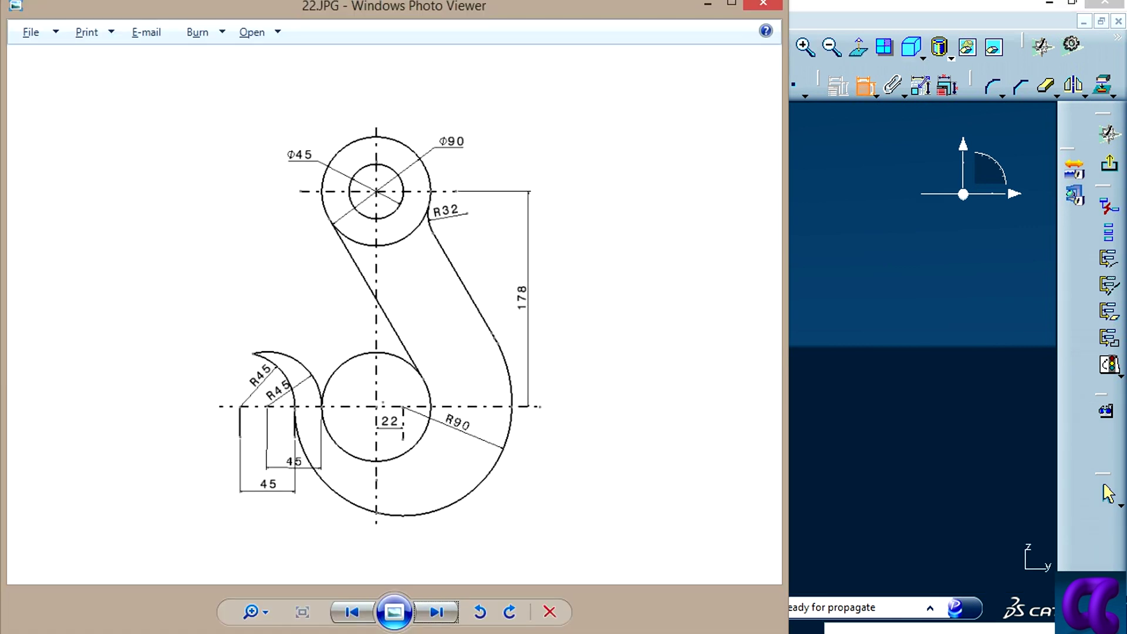
click(763, 5)
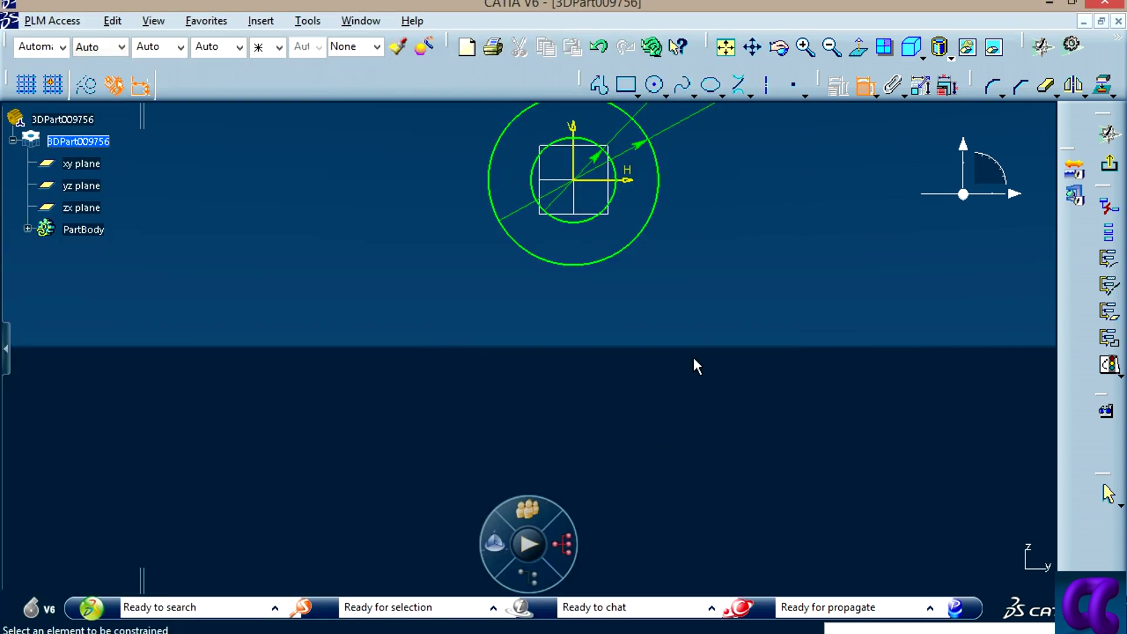
Step: Select and delete both circles and their D90/D45 dimensions
middle_drag(729, 258, 732, 428)
drag(540, 415, 857, 199)
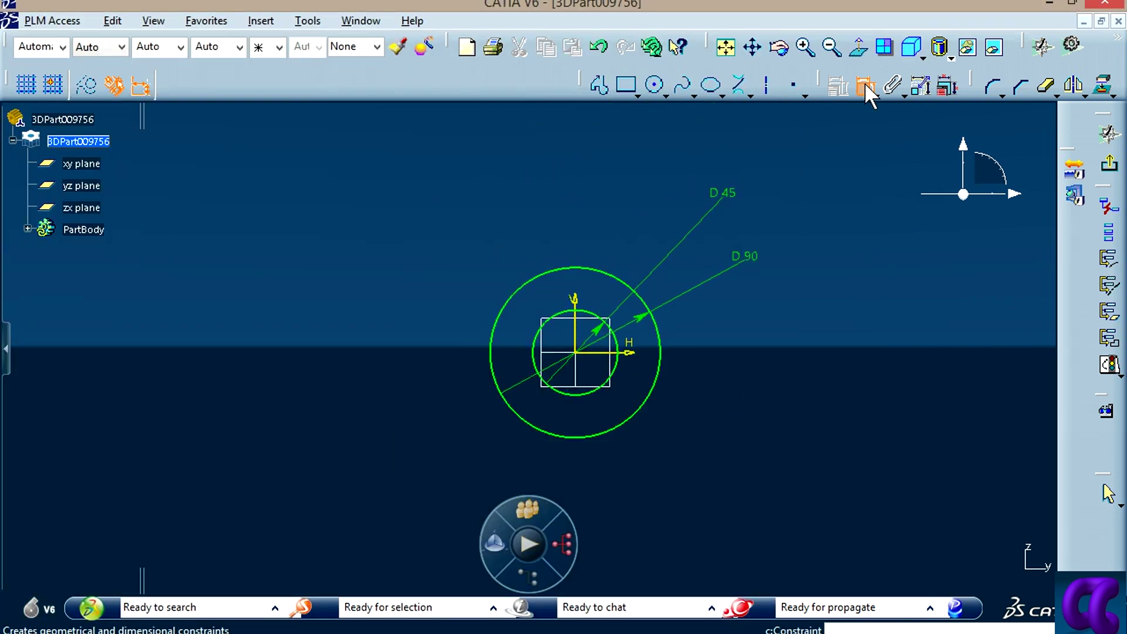
drag(737, 461, 316, 211)
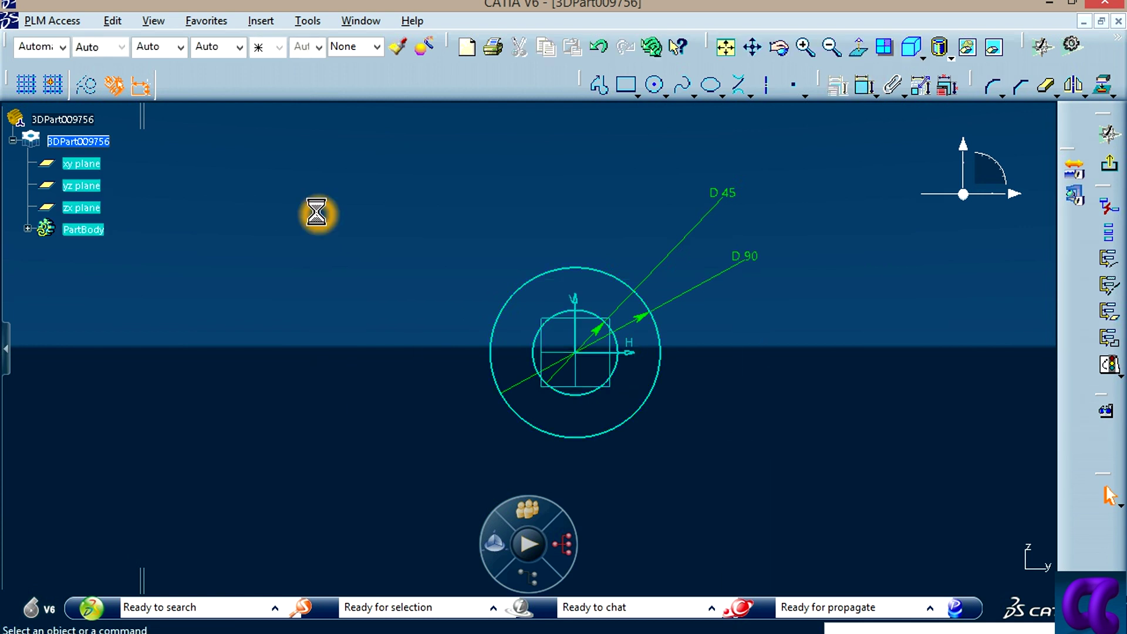
key(Delete)
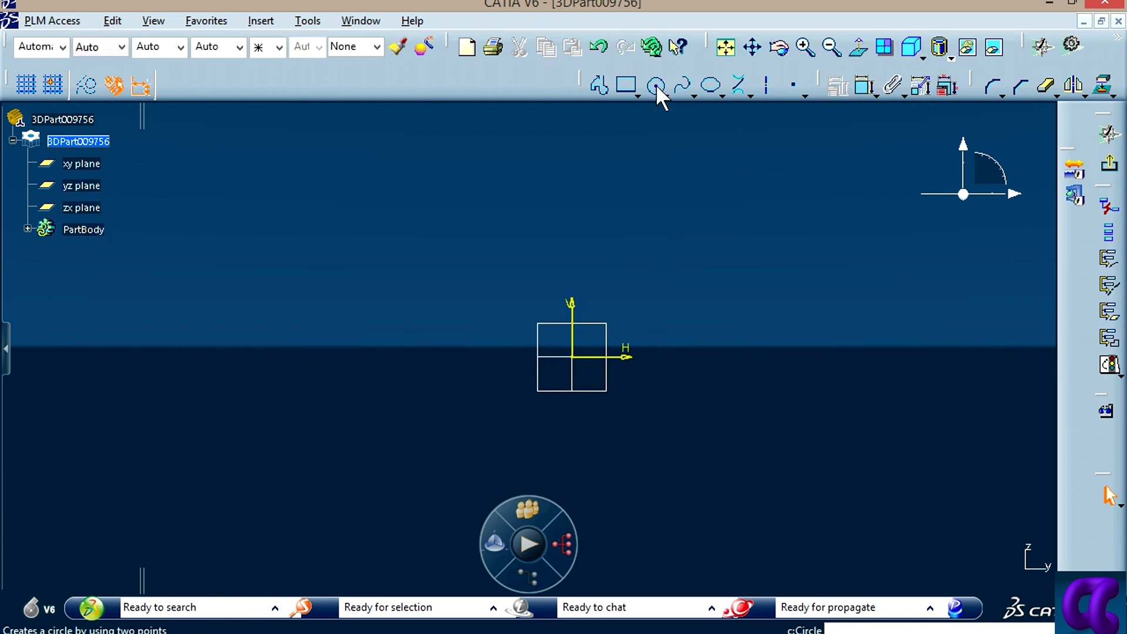
Step: Cancel an unfinished rectangle and tear off the circle tools as a floating toolbar
click(626, 85)
middle_drag(706, 196, 717, 353)
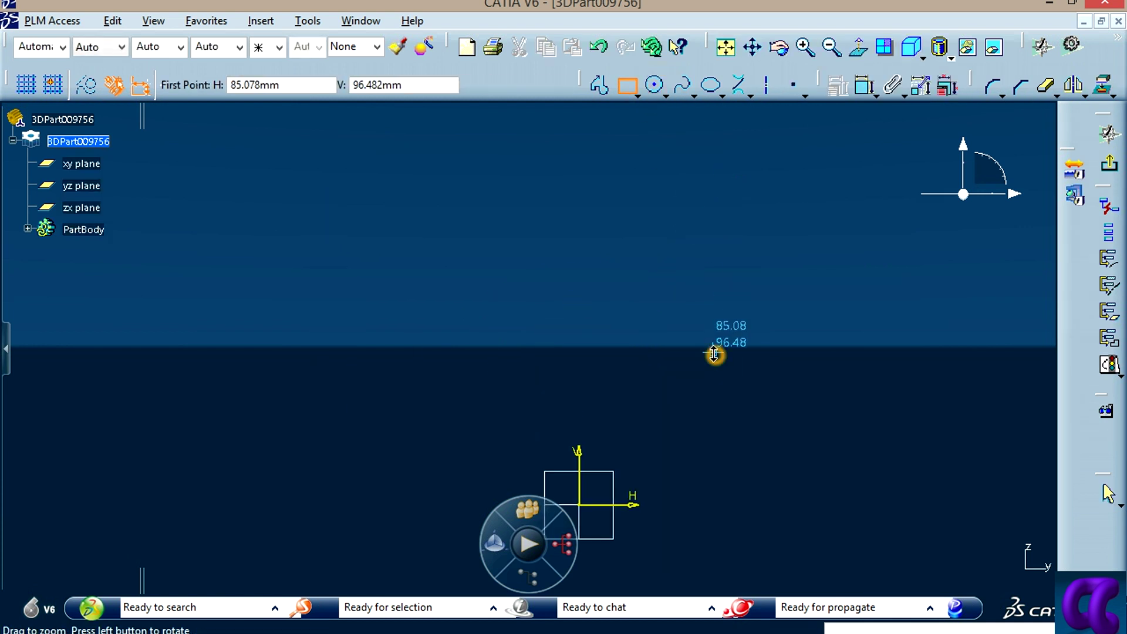
click(580, 172)
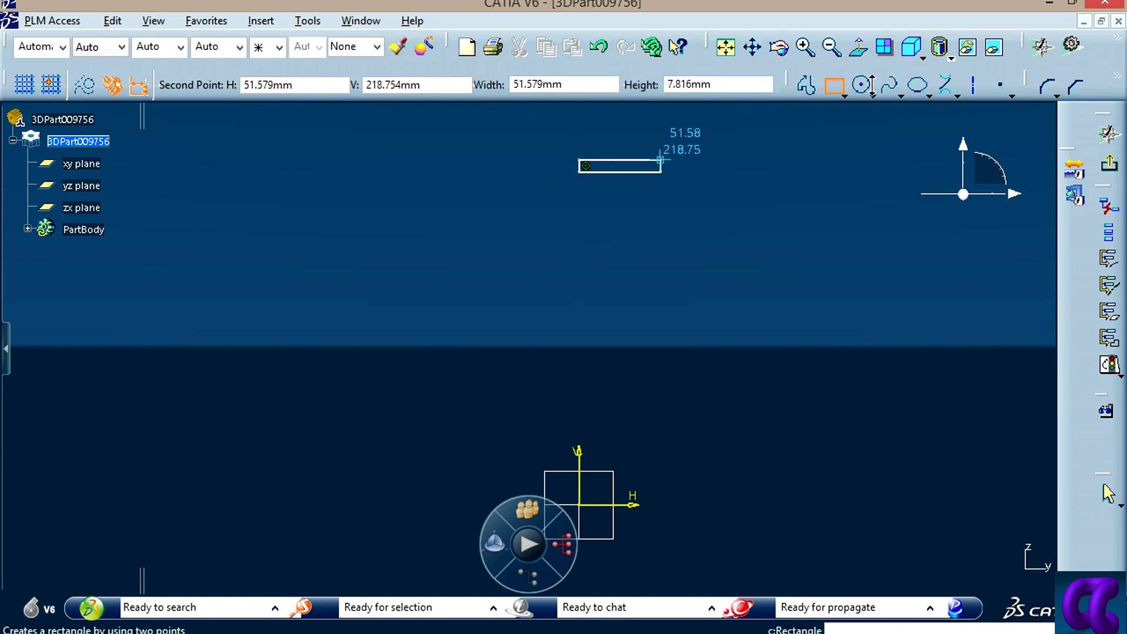
key(Escape)
click(845, 87)
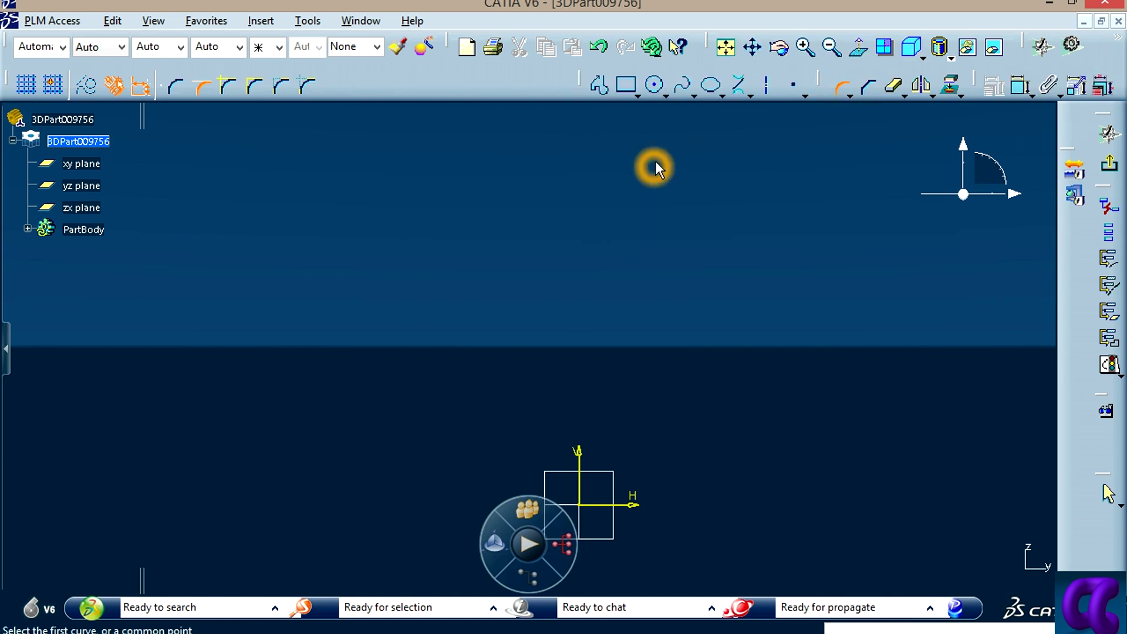
click(652, 85)
click(668, 98)
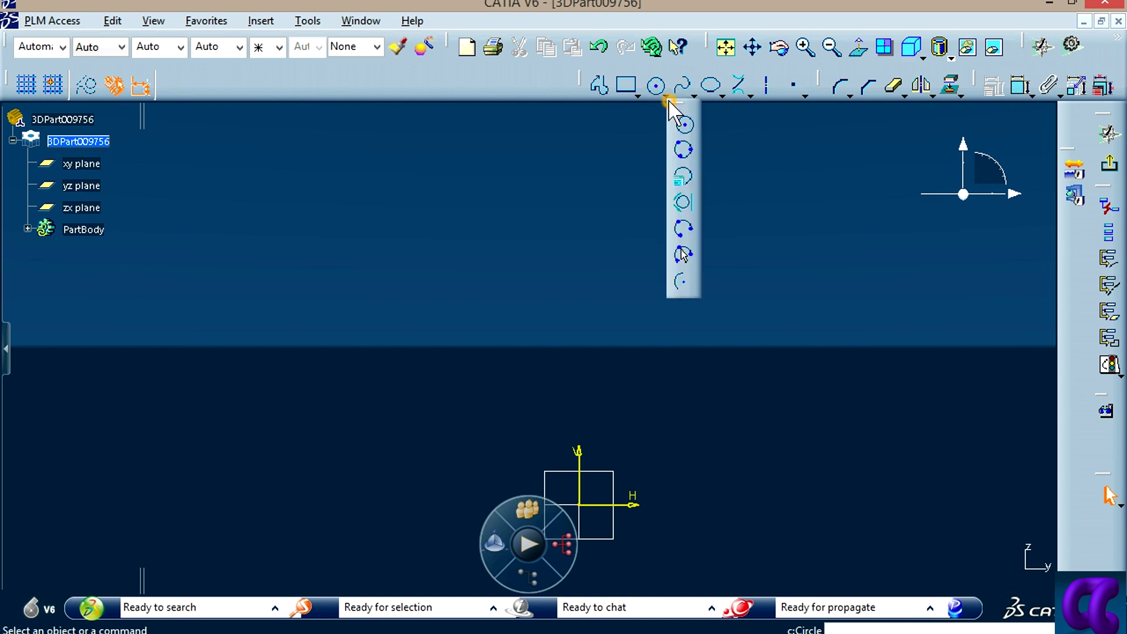
drag(679, 108, 977, 277)
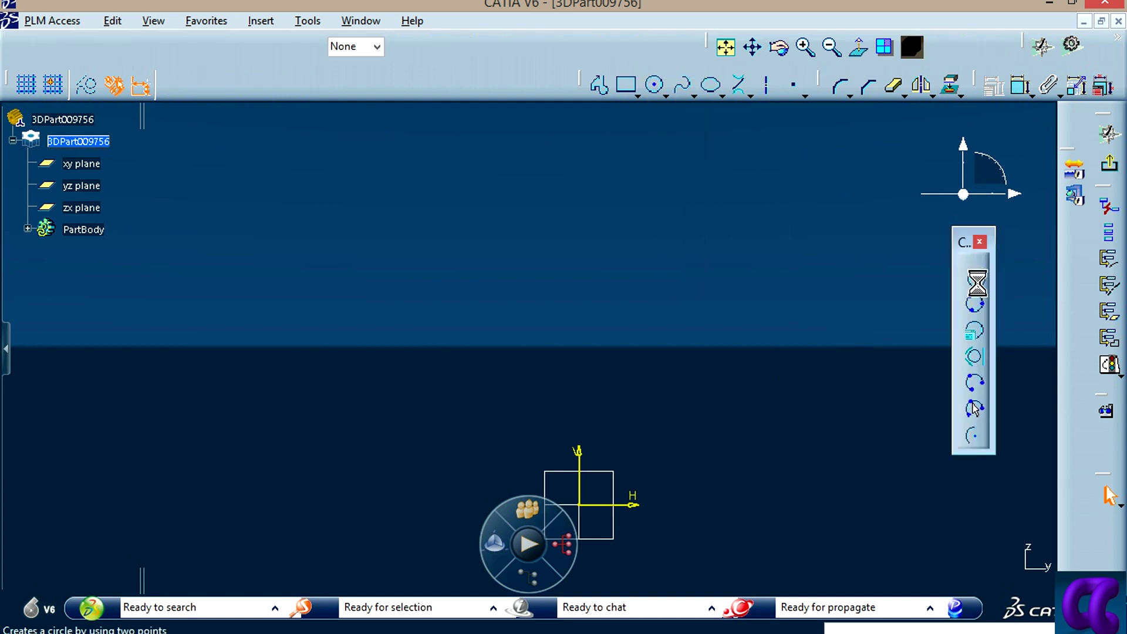
Step: Draw an outer circle and a smaller concentric inner circle well above the sketch origin
click(977, 279)
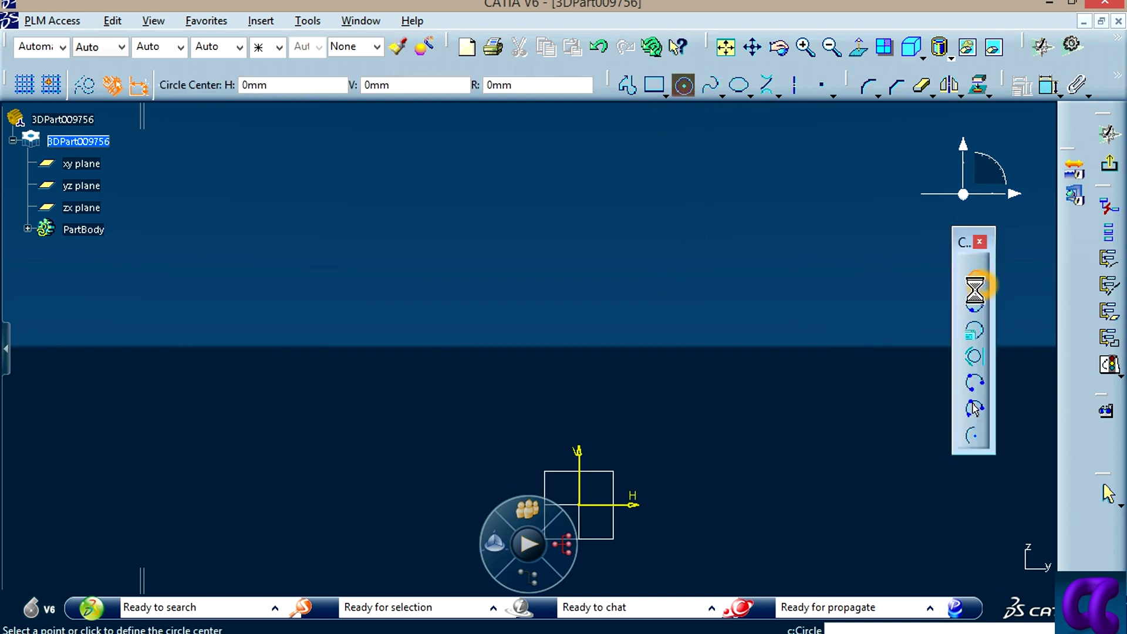
click(578, 221)
click(616, 297)
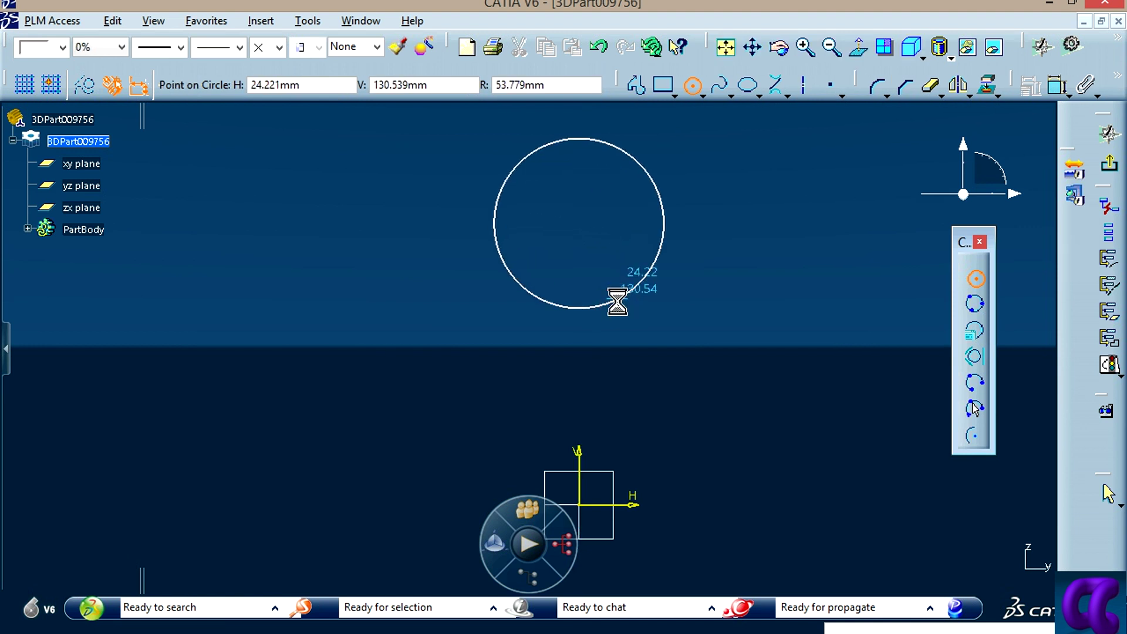
click(580, 224)
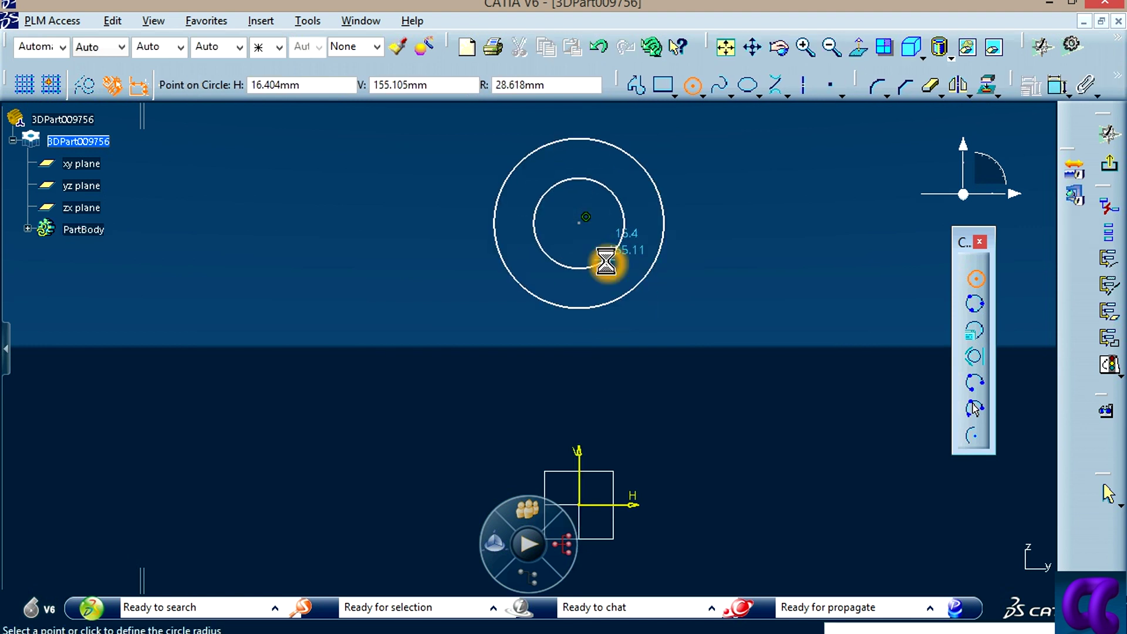
key(alt+Tab)
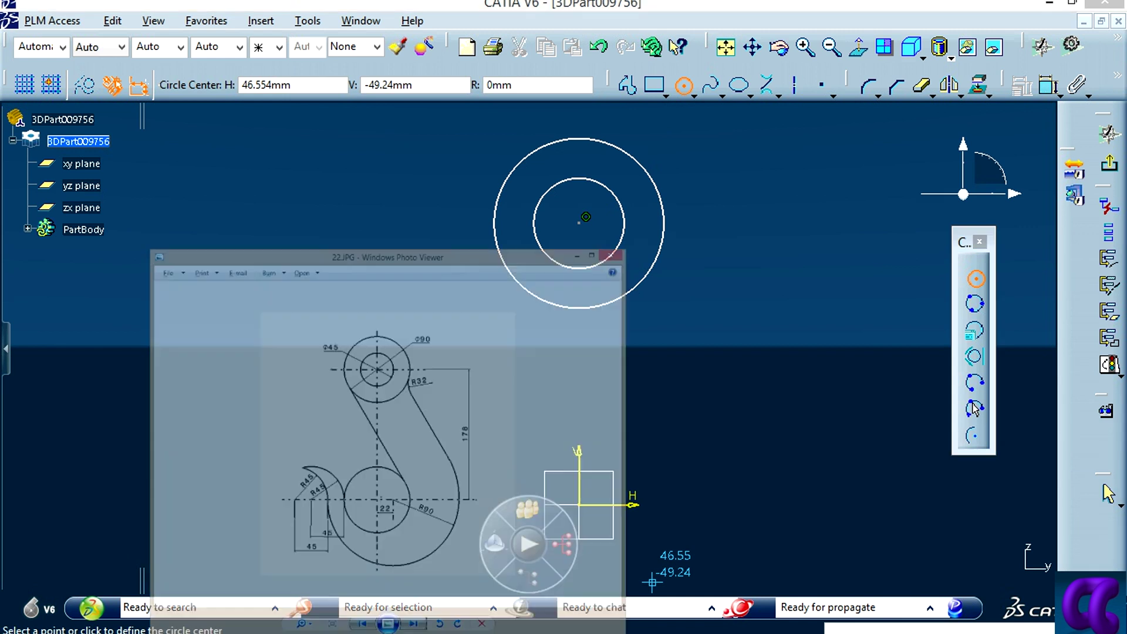
key(alt+Tab)
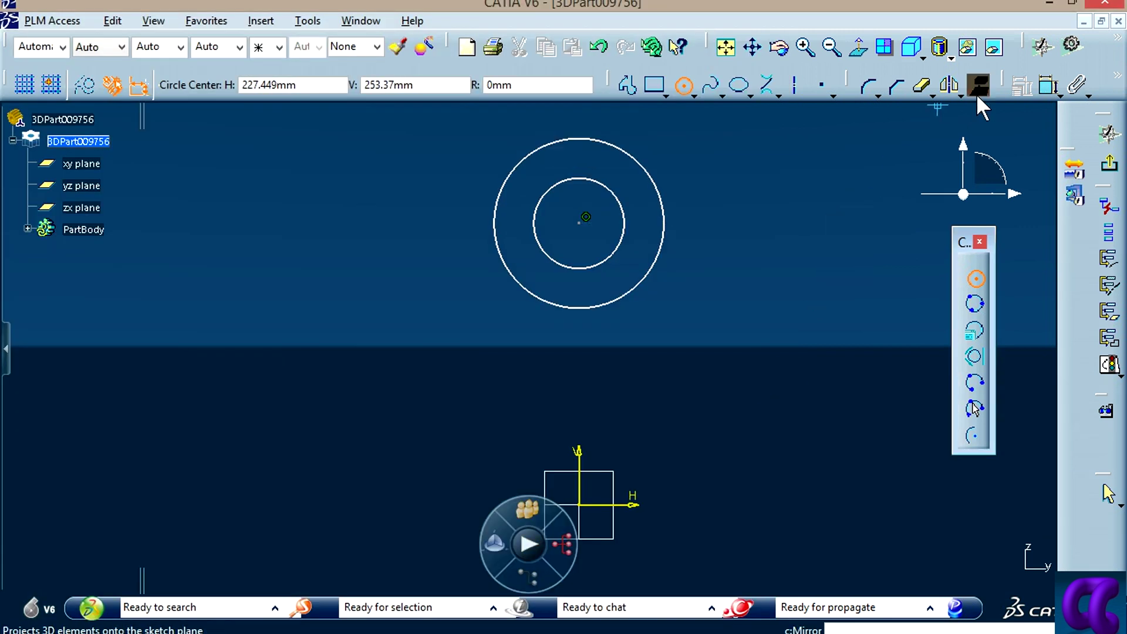
click(1046, 86)
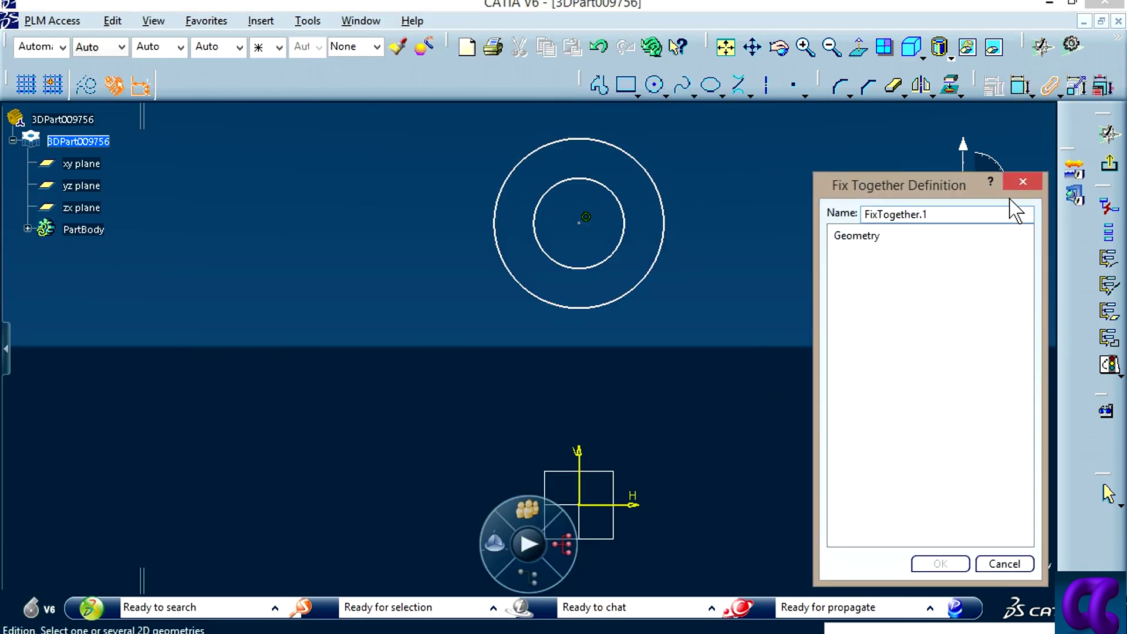
click(1024, 182)
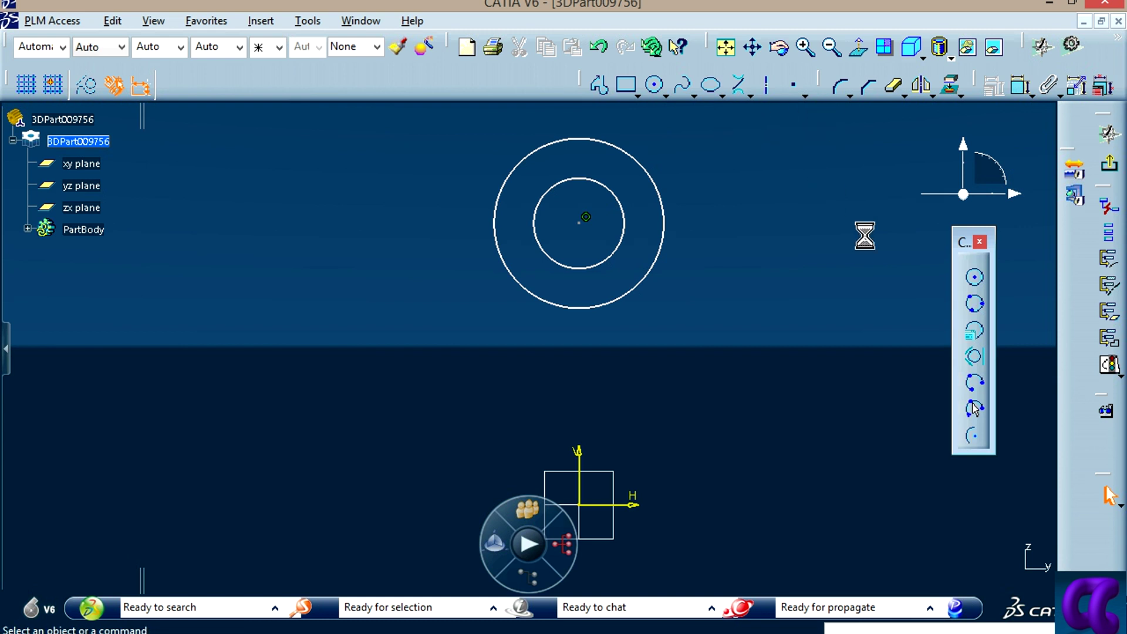
Step: Dimension the outer circle to diameter 90 and the inner circle to diameter 45
click(1021, 85)
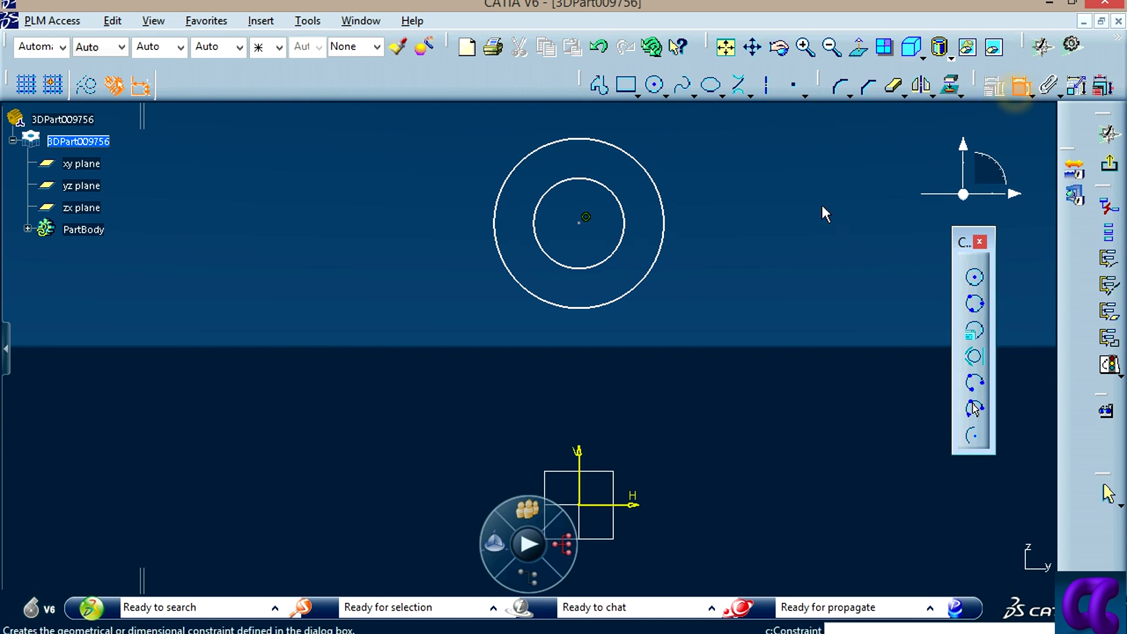
click(636, 169)
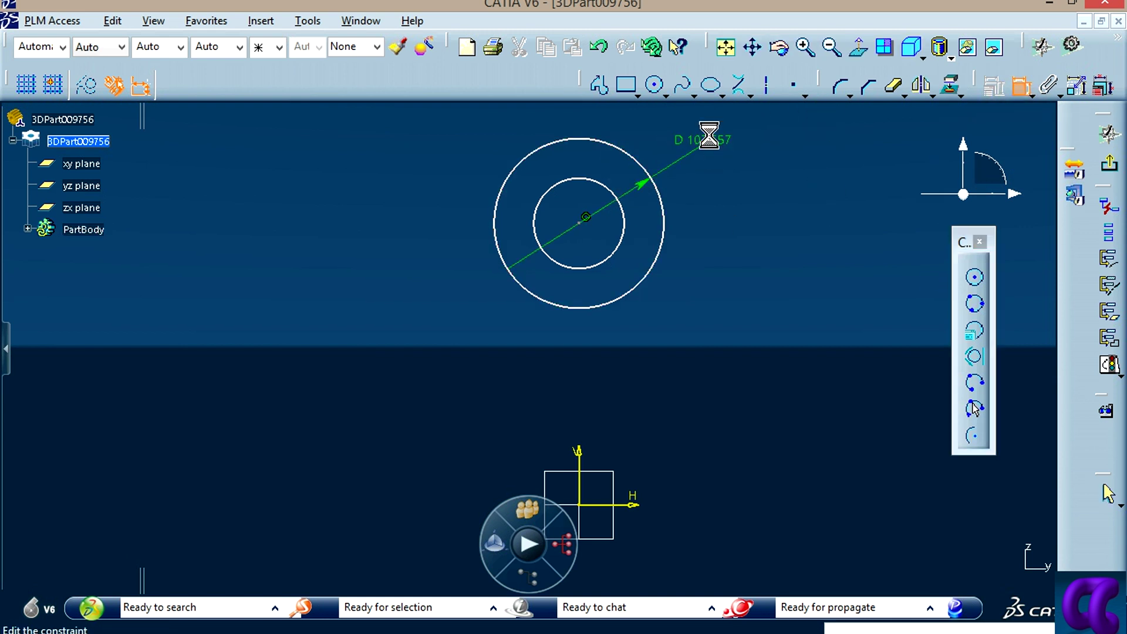
click(710, 138)
text(90mm)
key(Return)
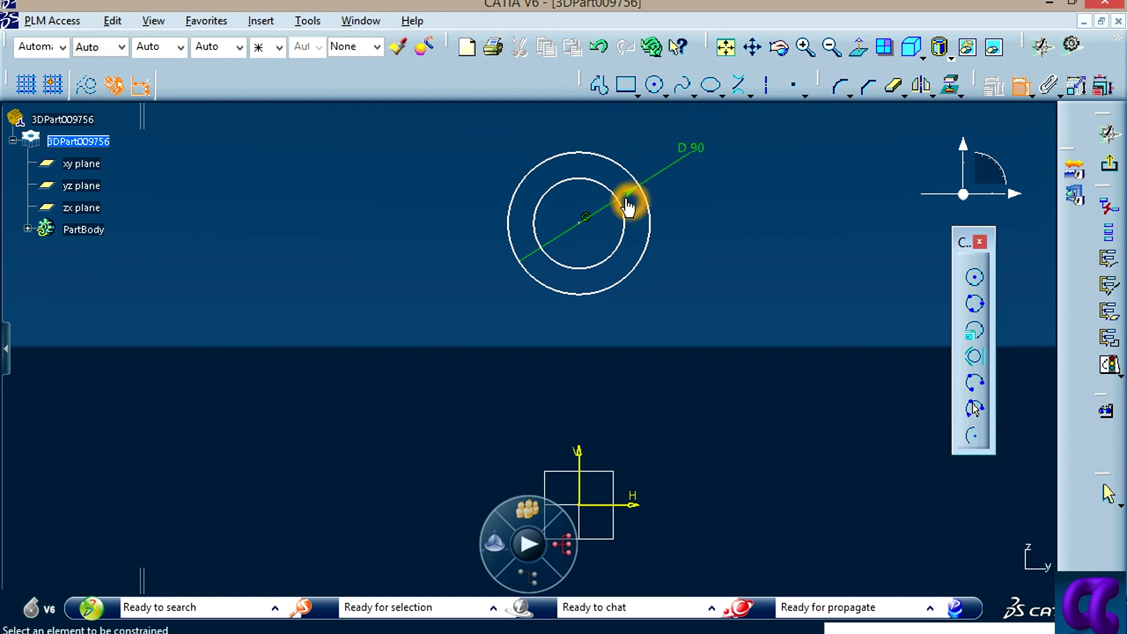
click(627, 206)
click(709, 188)
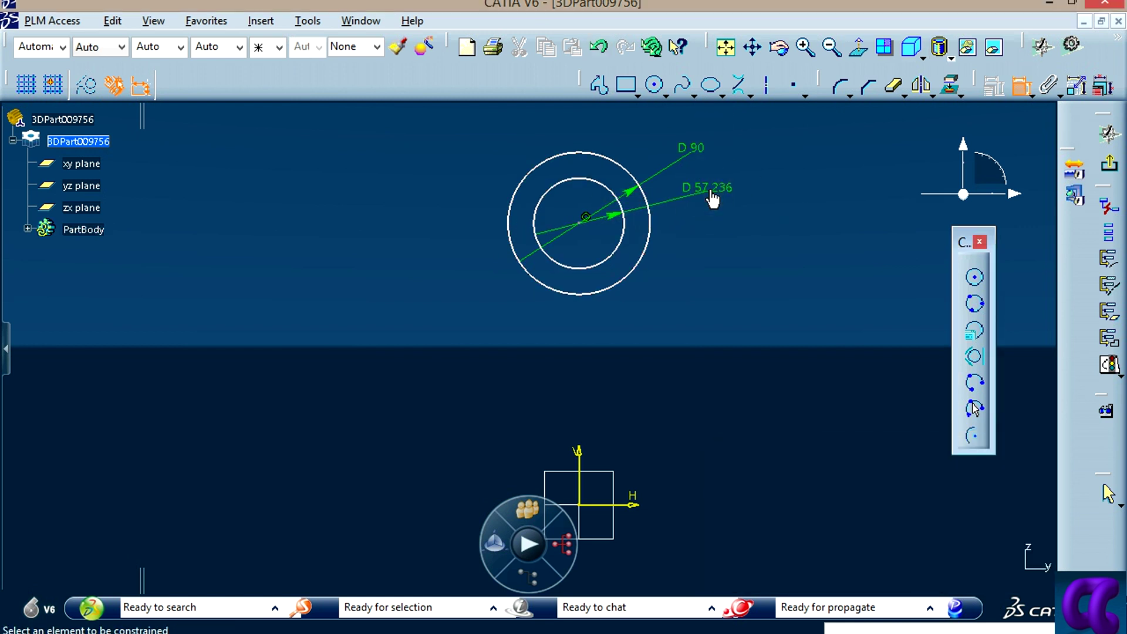
double_click(711, 194)
key(Return)
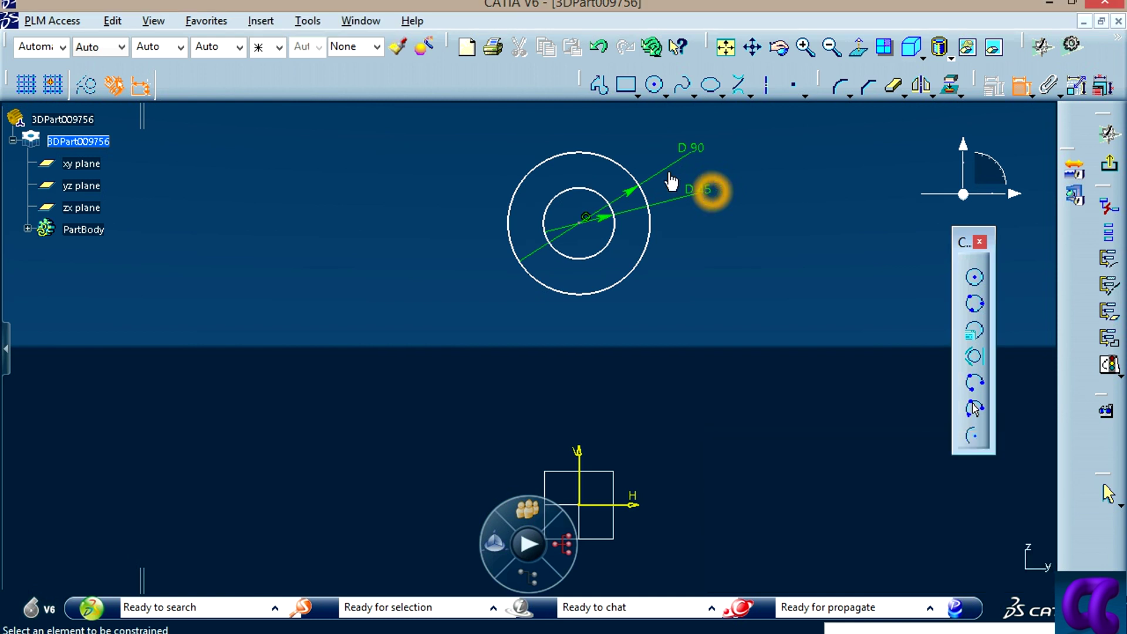
Step: Set the circles' centre 178 mm above the H axis, then view the reference drawing
click(590, 216)
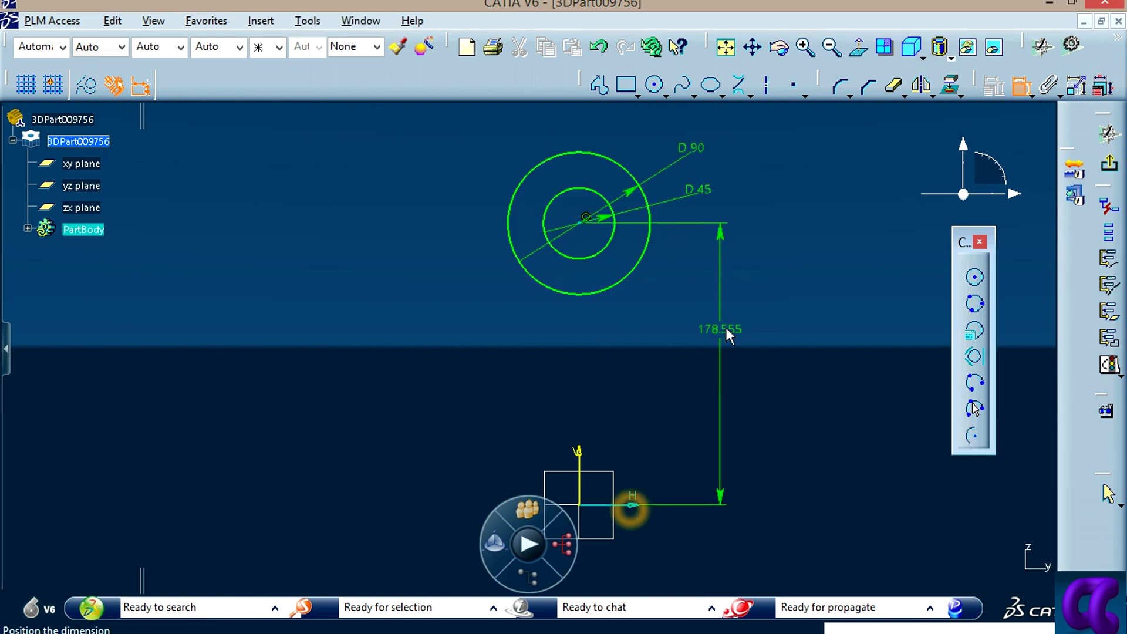
click(725, 394)
key(alt+Tab)
key(alt+Tab)
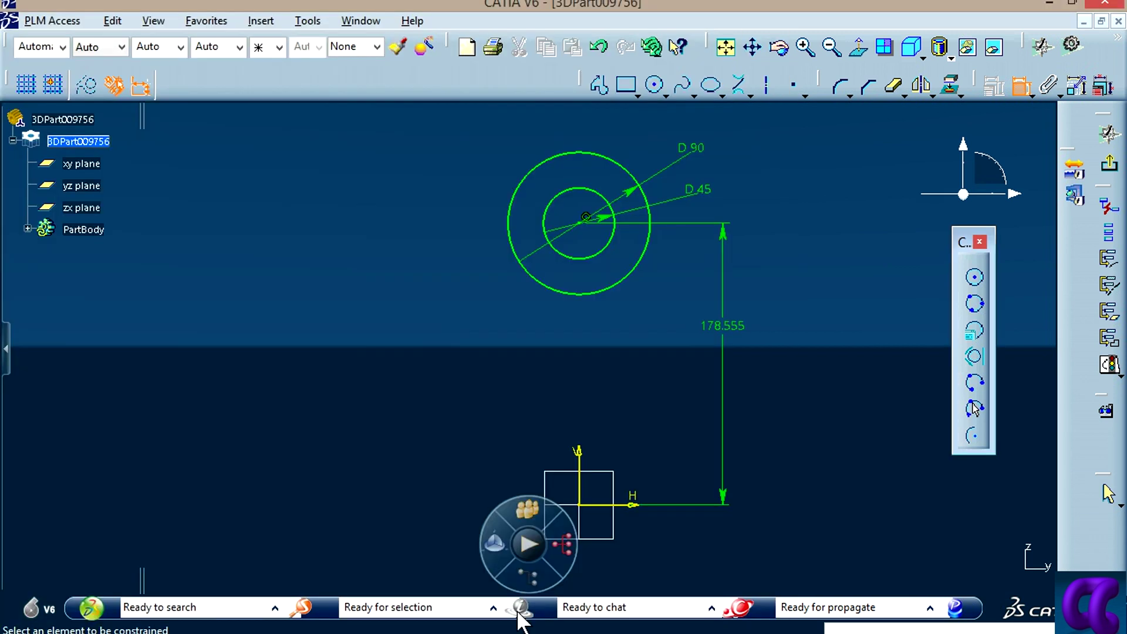
double_click(724, 328)
text(178)
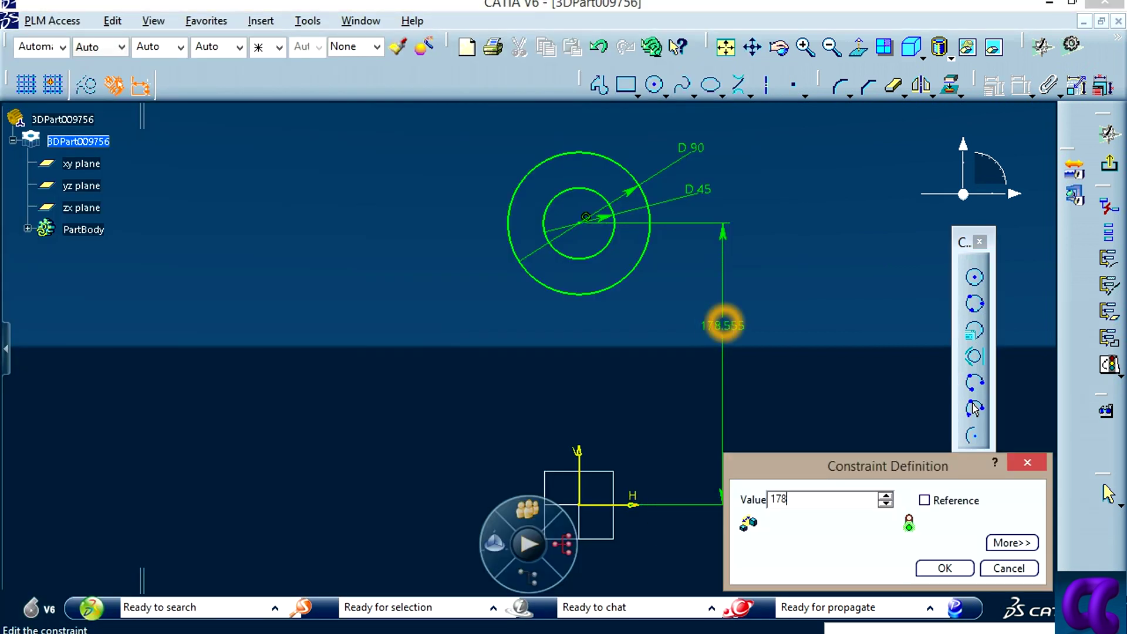
text(mm)
key(Return)
mouse_move(825, 365)
middle_down()
mouse_move(733, 455)
mouse_move(745, 453)
middle_up()
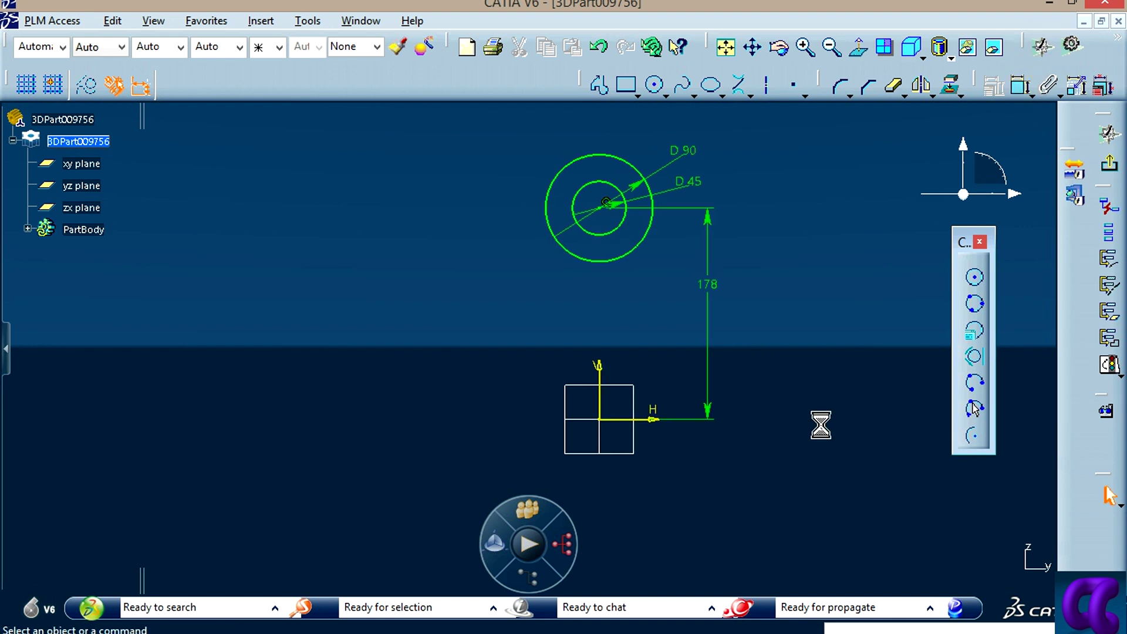
key(alt+Tab)
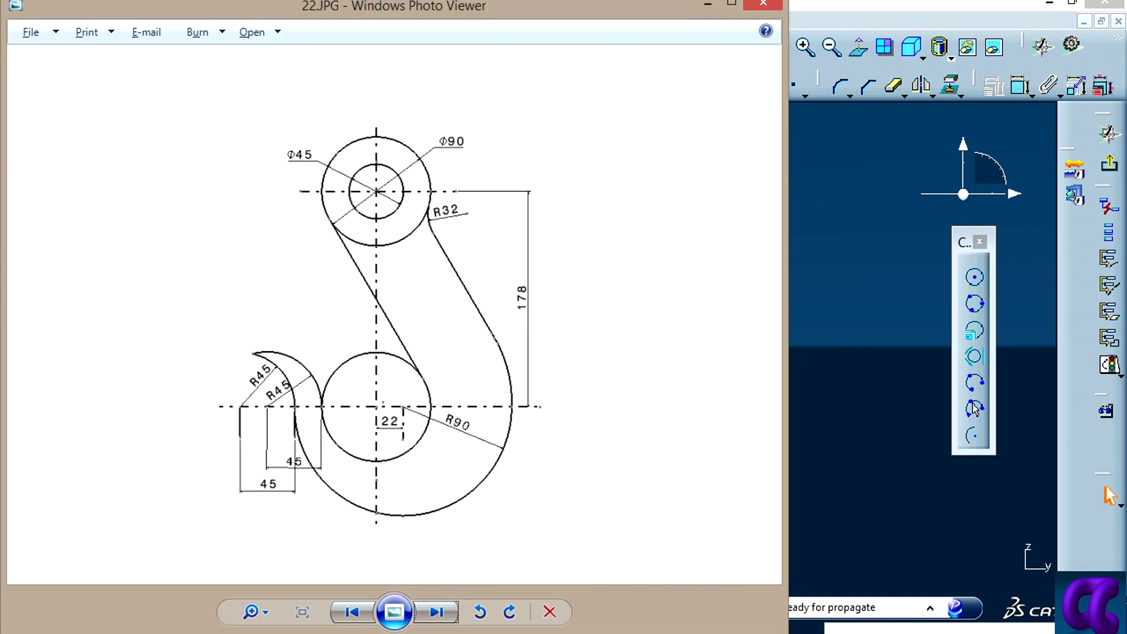
Step: Draw a large arc centred on the H axis, sweeping from upper right to the left
key(alt+Tab)
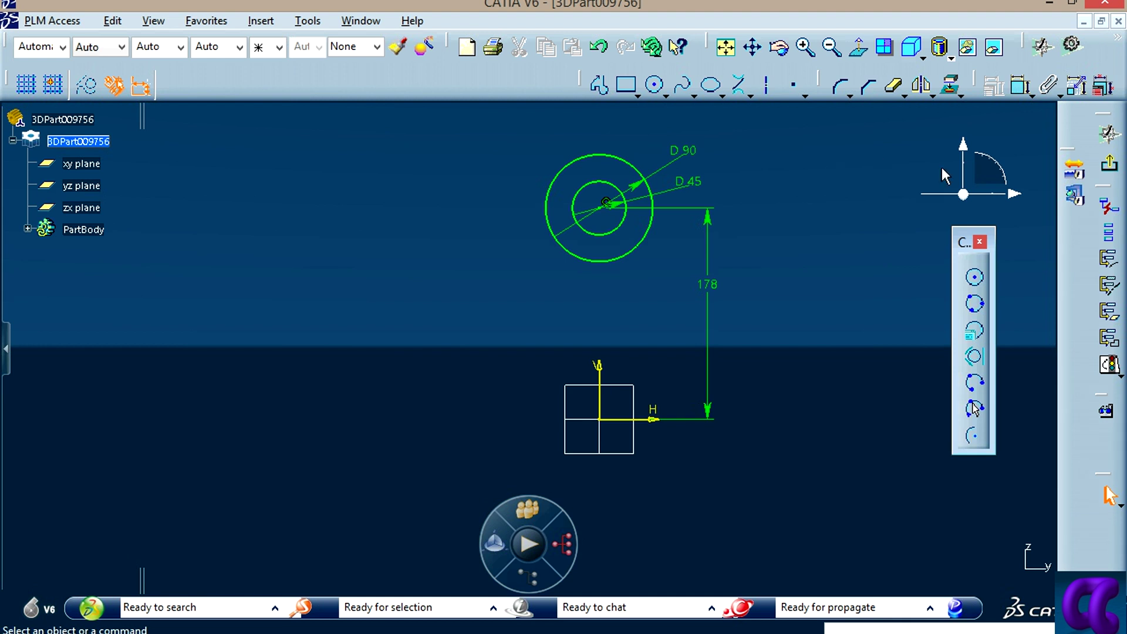
click(973, 435)
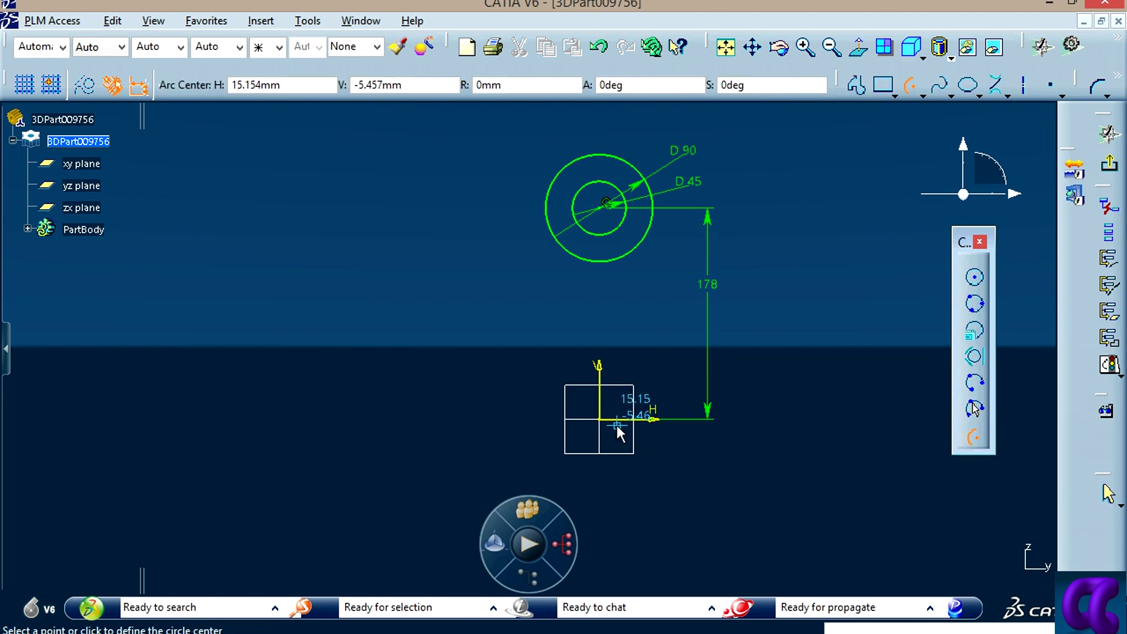
click(636, 419)
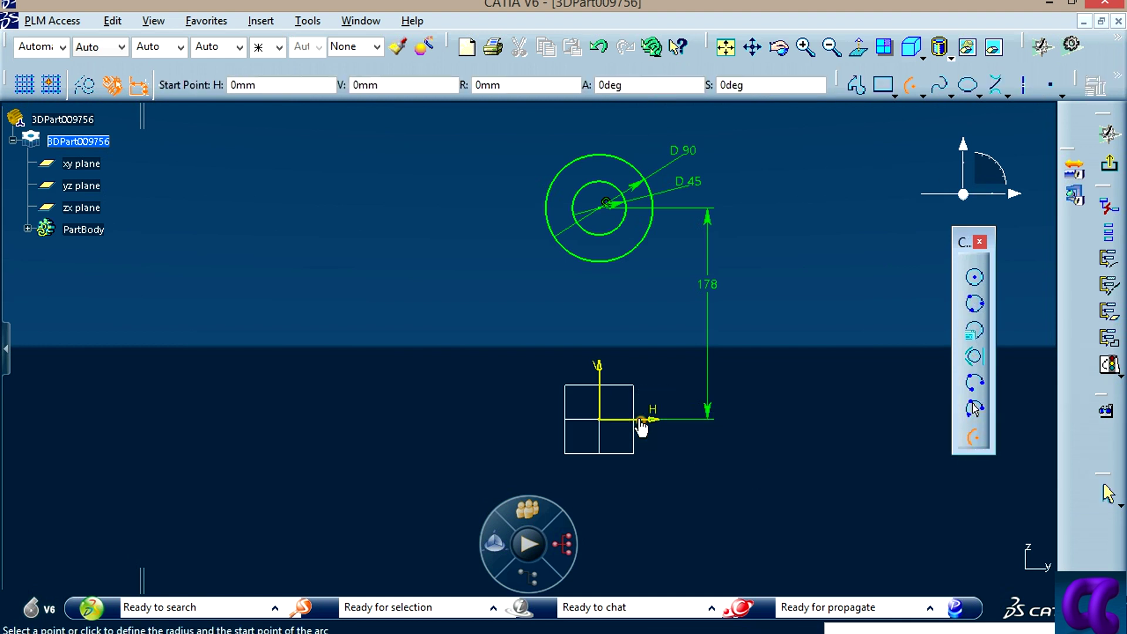
click(742, 342)
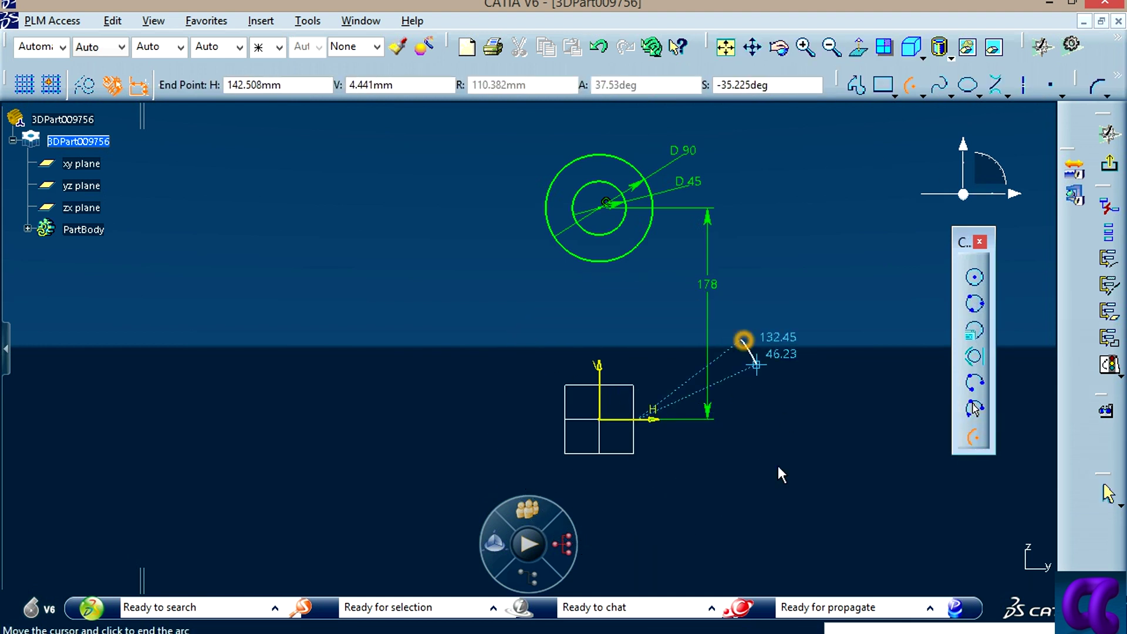
click(511, 417)
middle_drag(806, 315, 765, 347)
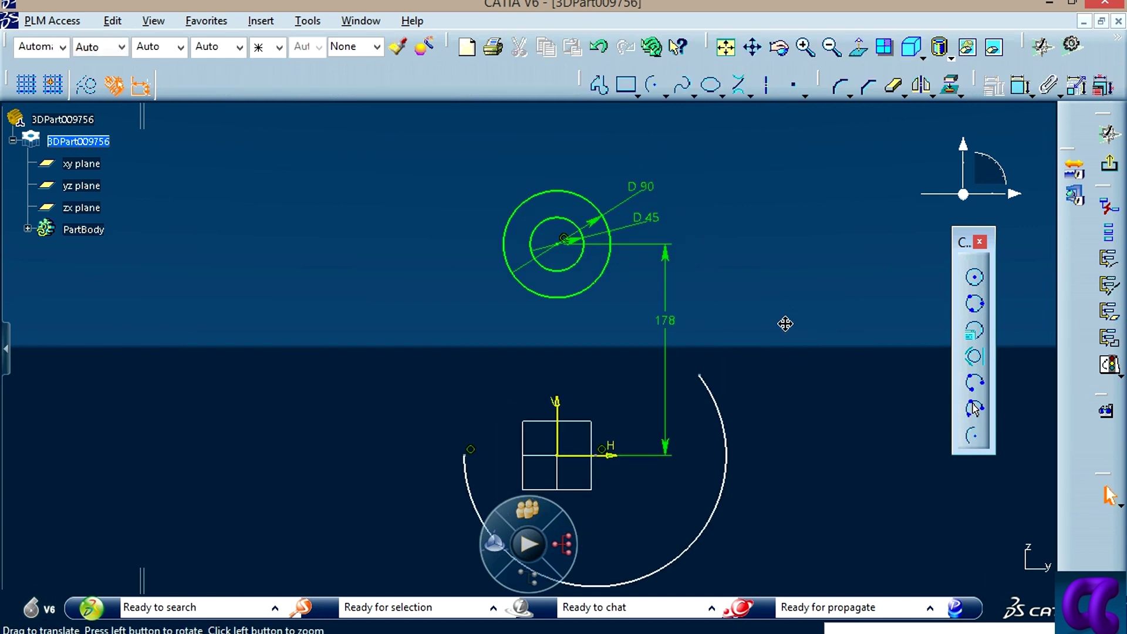
Step: Draw a line from the lower arc's upper end to the Ø90 outer circle
click(747, 93)
click(766, 121)
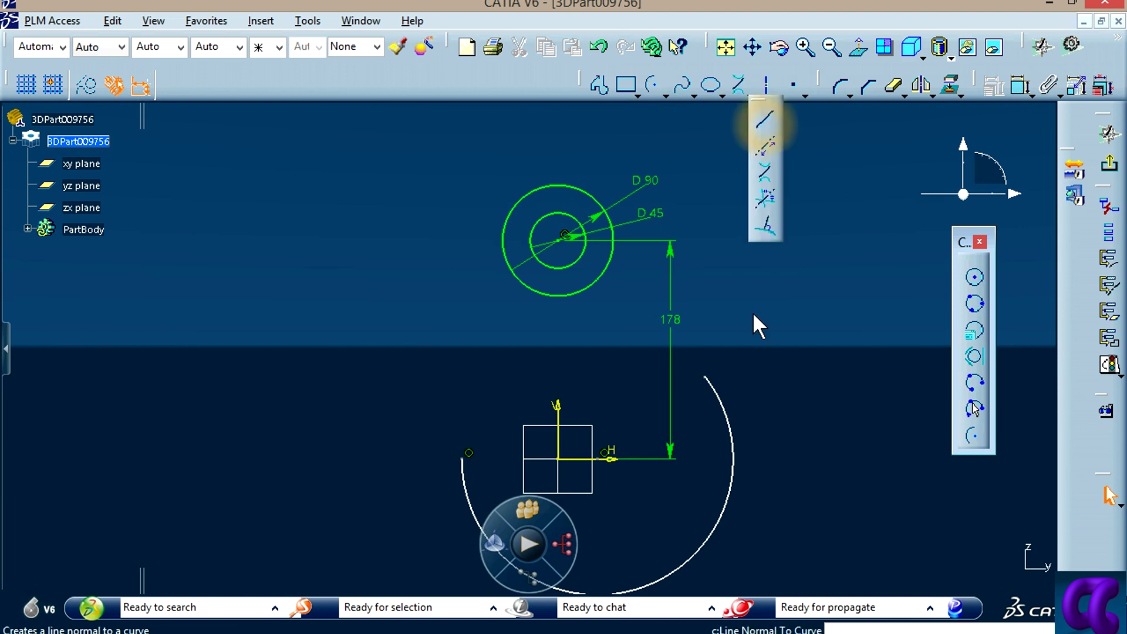
click(706, 378)
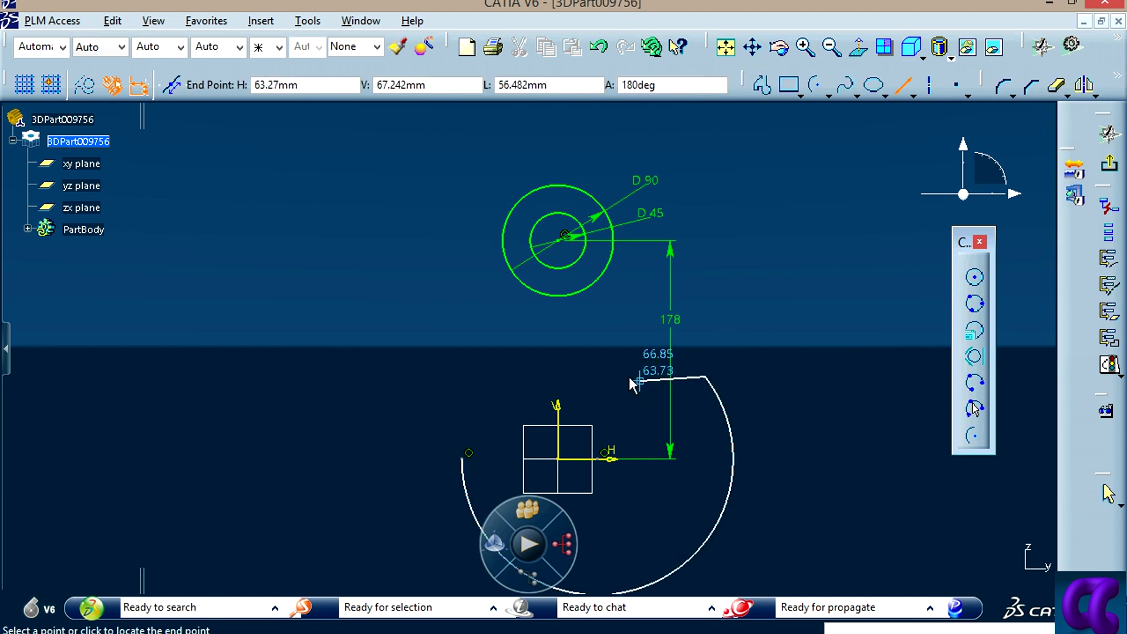
click(614, 257)
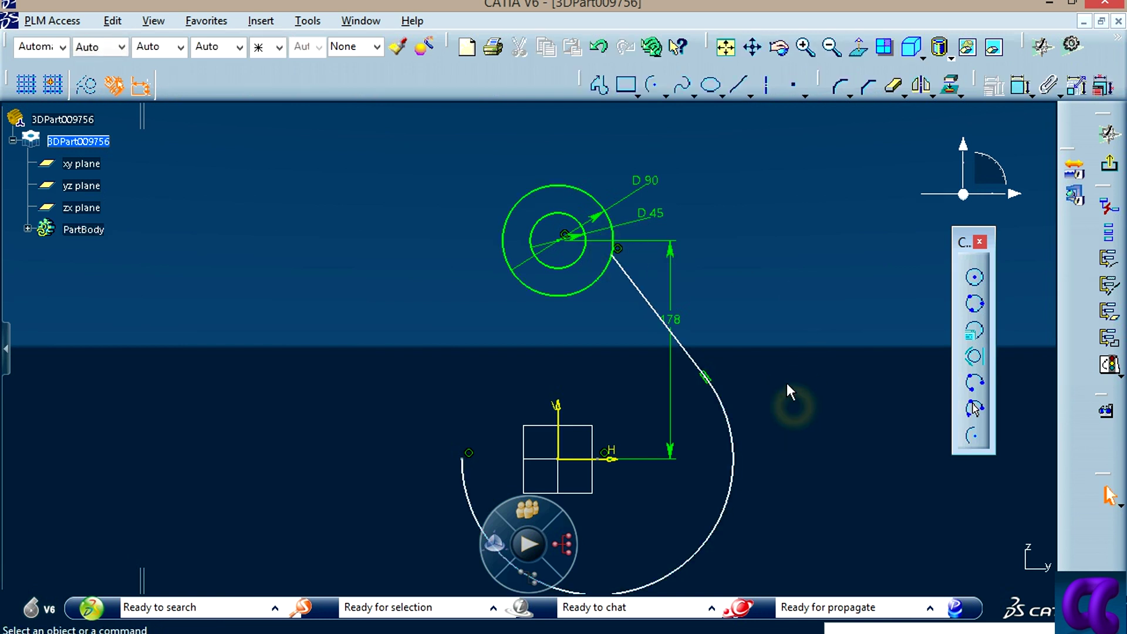
middle_drag(786, 383, 787, 281)
key(alt+Tab)
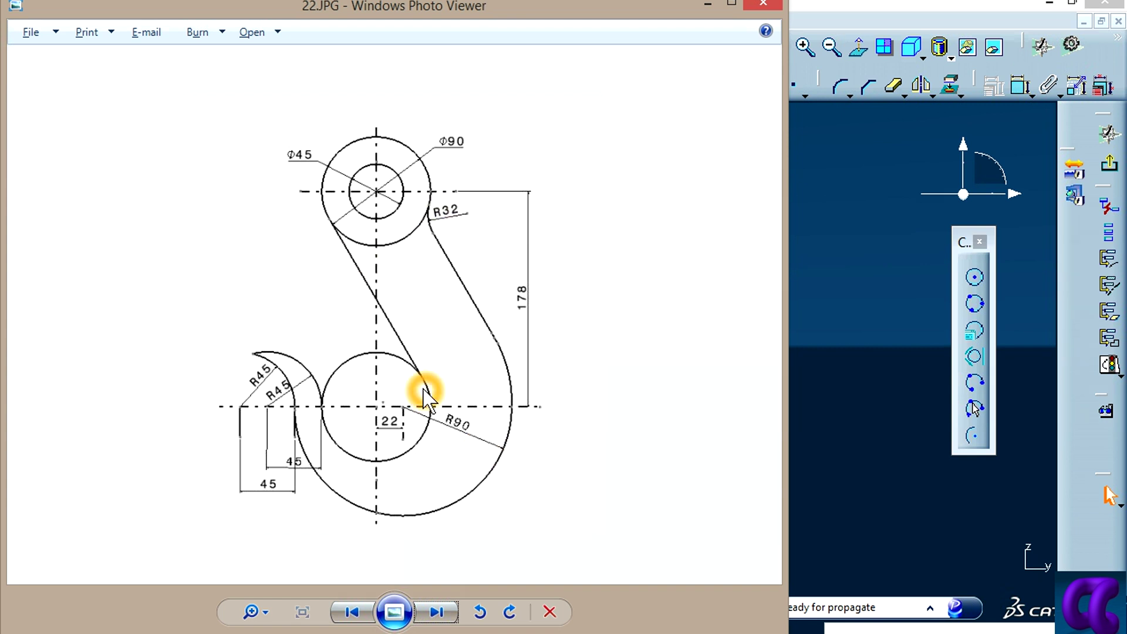
click(886, 355)
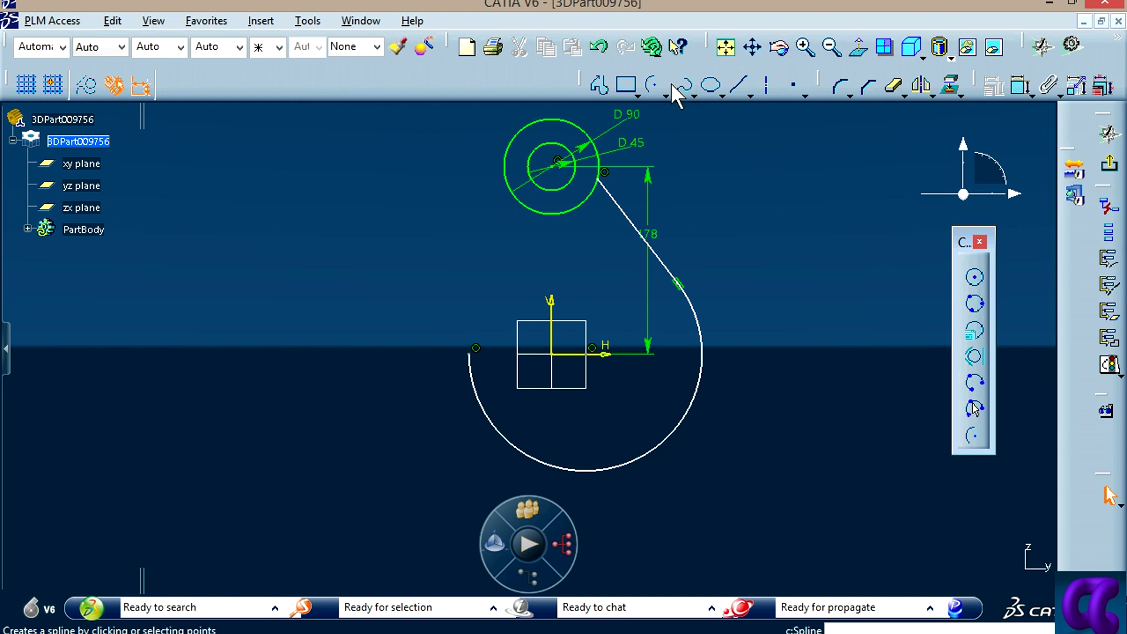
ctrl+middle_drag(661, 184, 714, 329)
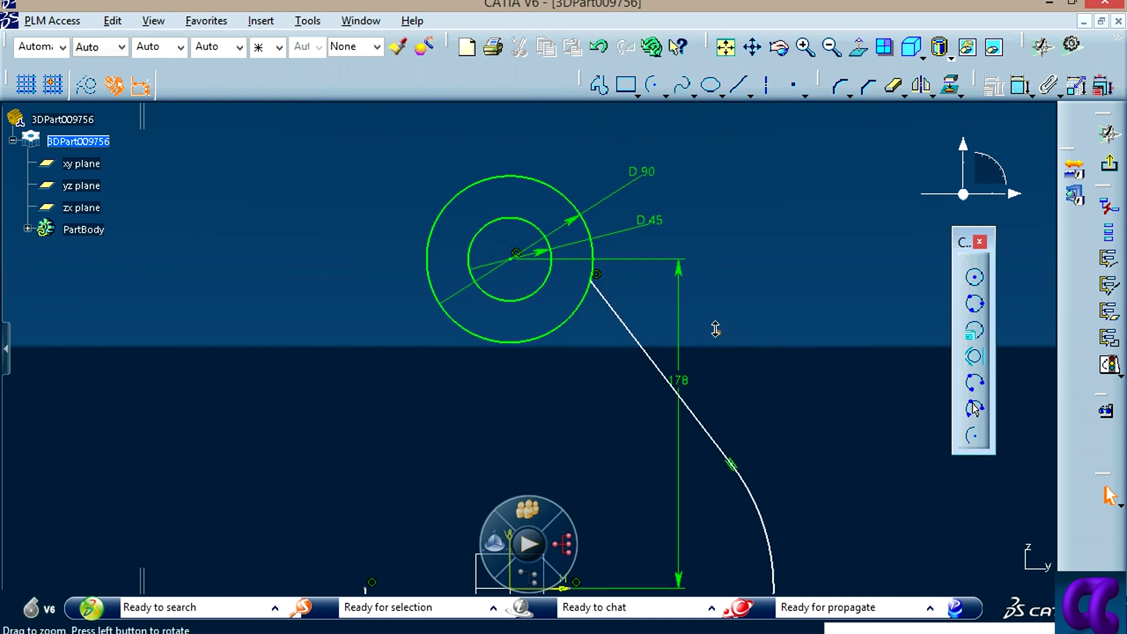
middle_drag(800, 428, 1042, 114)
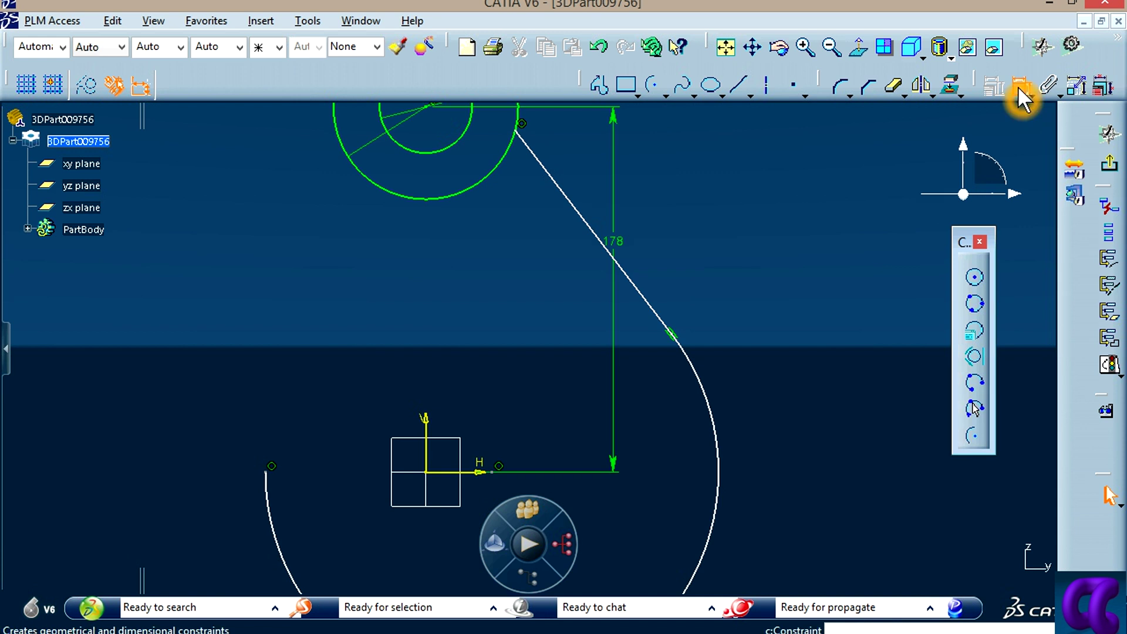
Step: Dimension the large lower arc to radius 90 mm, then choose Trim First Element for Corner
click(1020, 94)
click(710, 414)
click(785, 375)
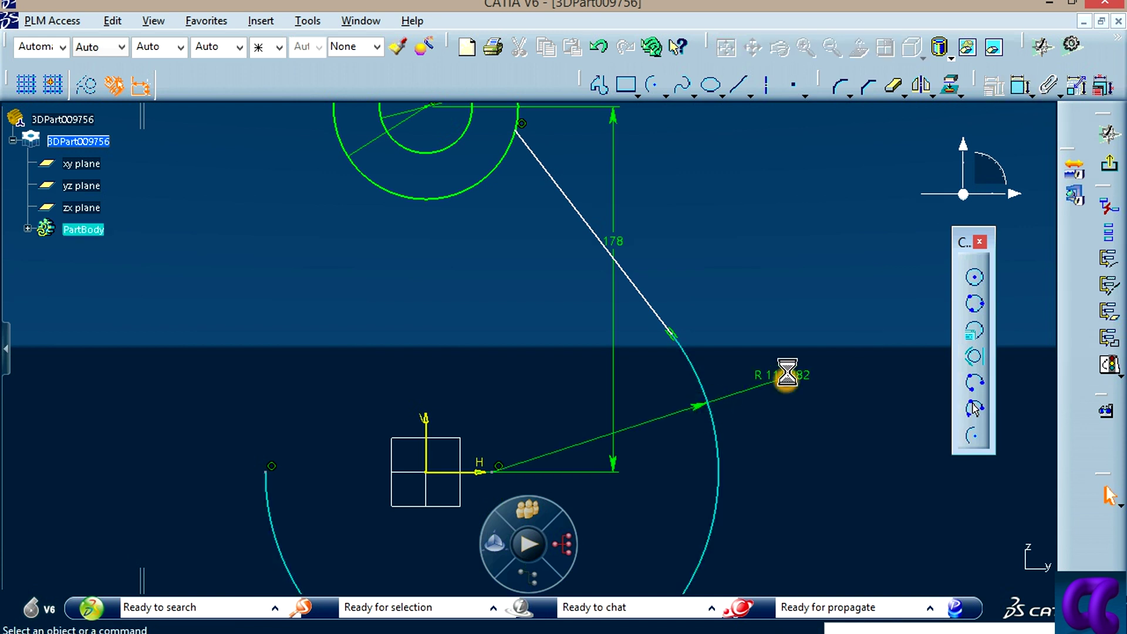
double_click(786, 374)
text(90mm)
key(Return)
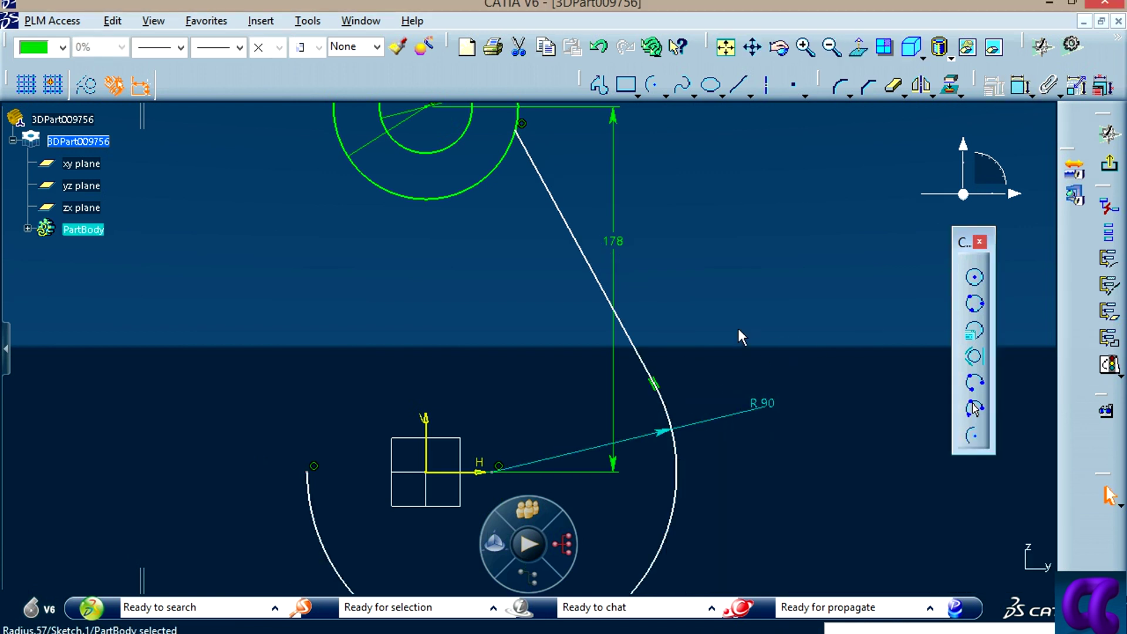
middle_drag(705, 275, 680, 340)
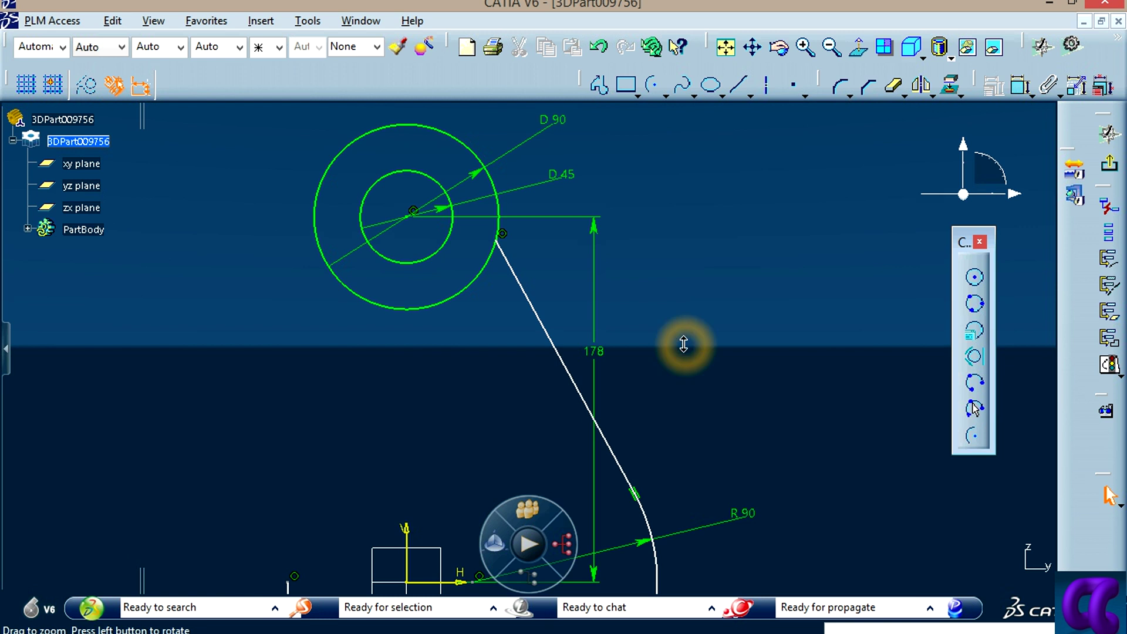
click(844, 86)
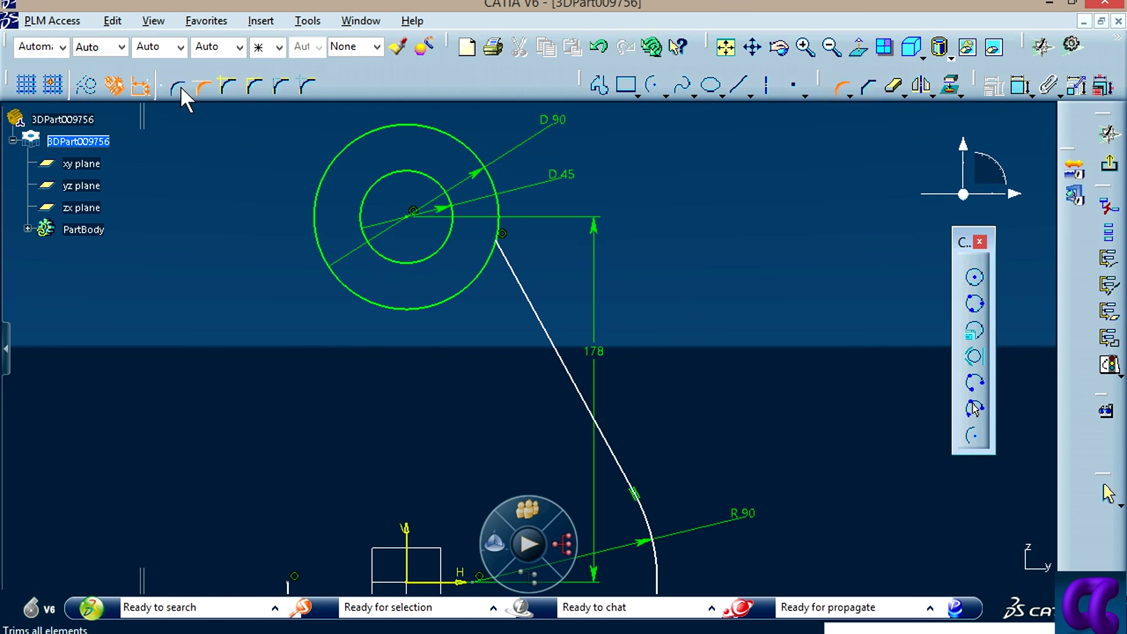
click(201, 88)
Step: Fillet the line and the outer circle with a 32 mm corner radius
click(518, 280)
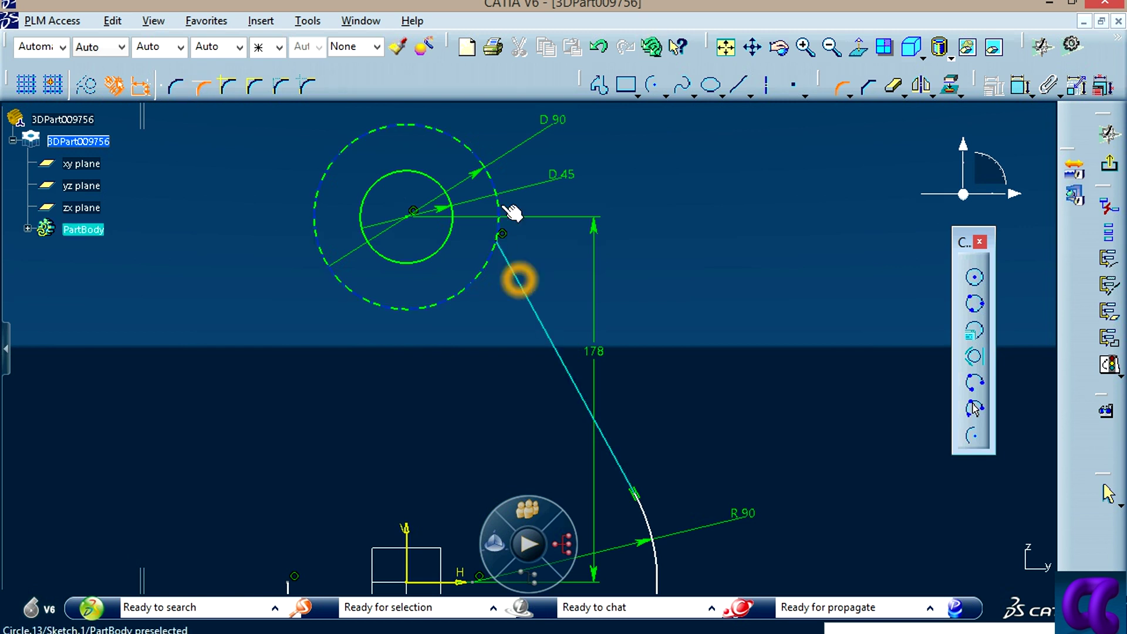
click(508, 208)
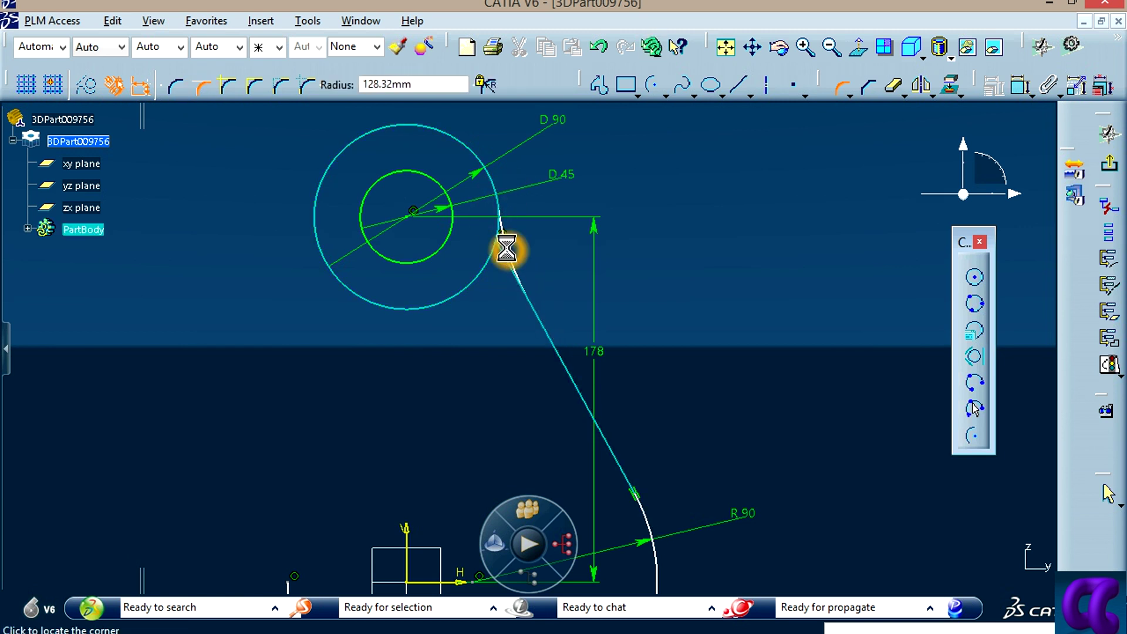
double_click(527, 248)
text(32)
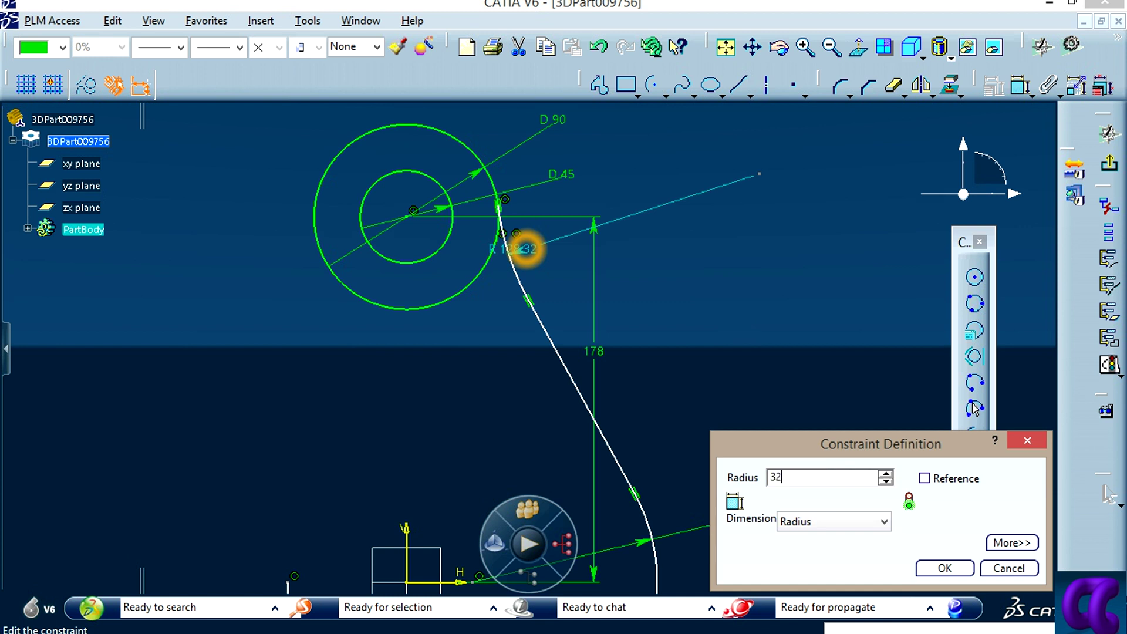
key(Return)
mouse_move(725, 372)
middle_down()
mouse_move(681, 272)
mouse_move(744, 256)
middle_up()
Step: Place the R90 arc's centre 22 mm from the vertical axis, then view the reference drawing
click(1022, 89)
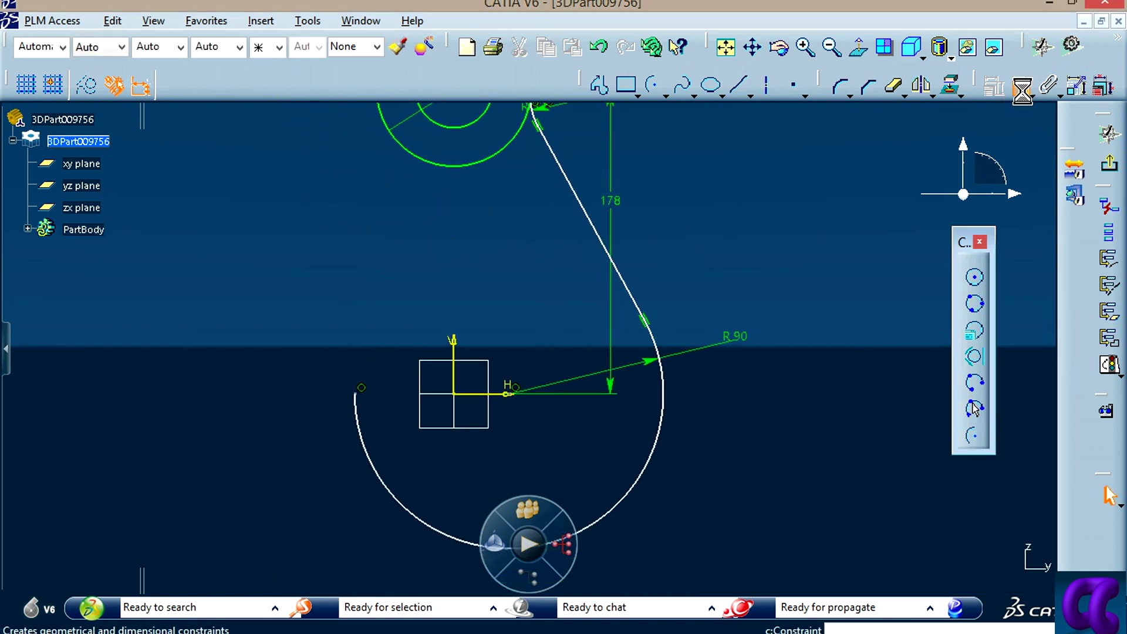
click(506, 394)
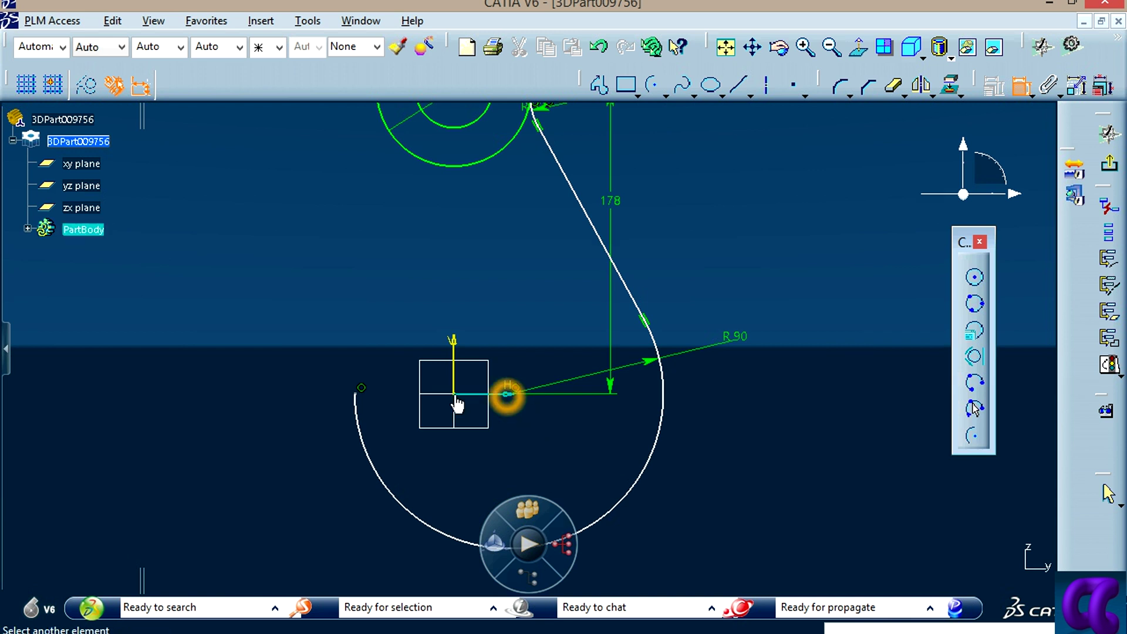
click(451, 340)
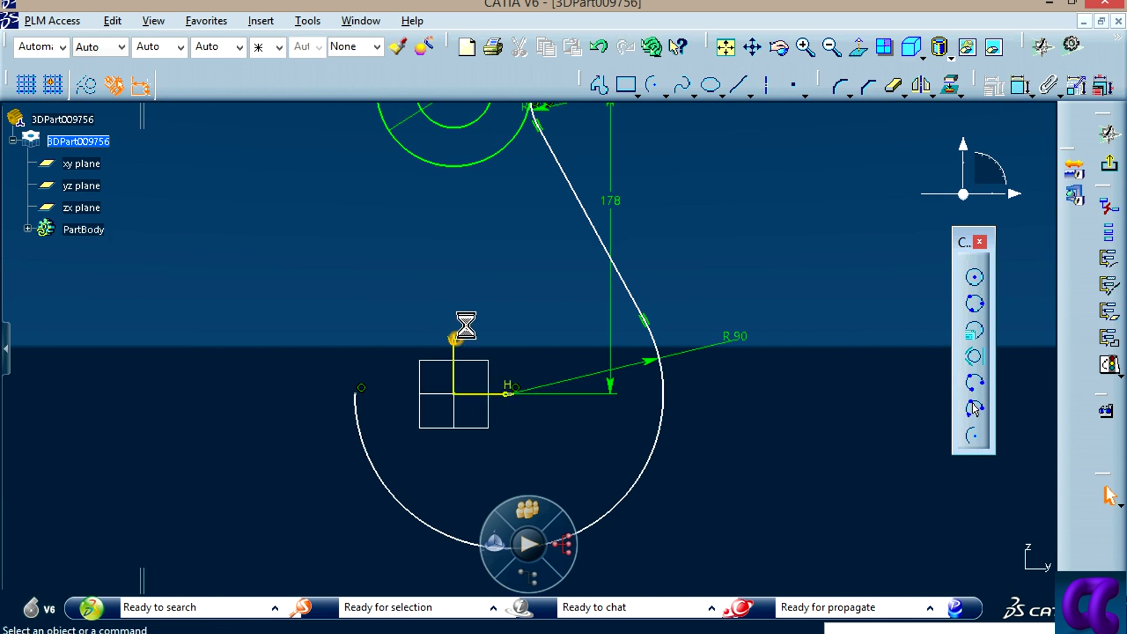
middle_drag(524, 399, 915, 222)
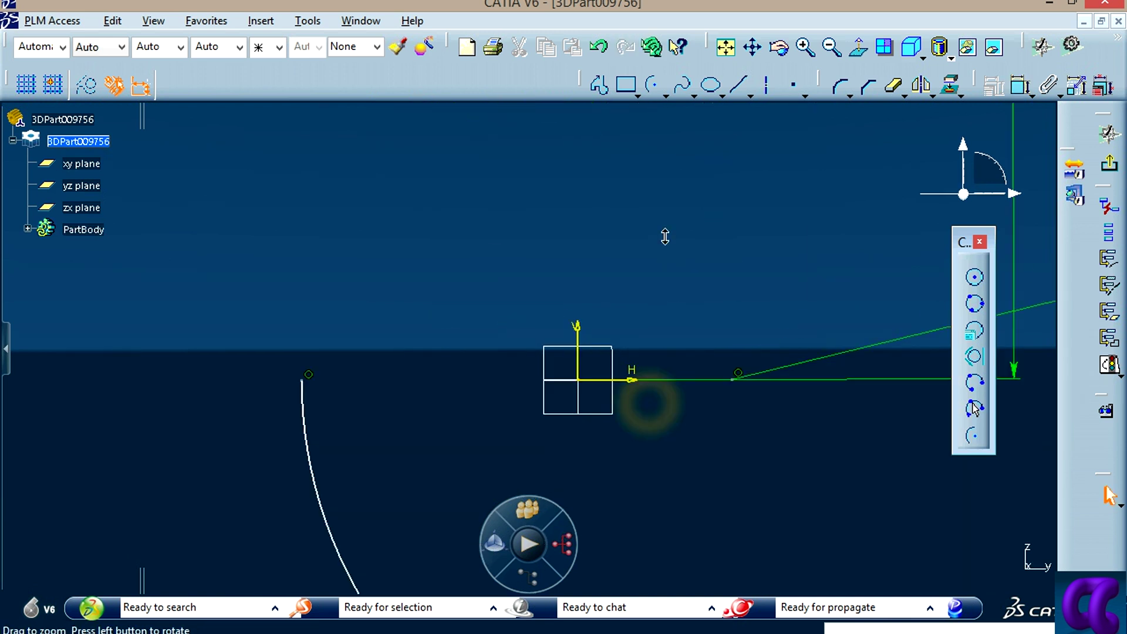
click(1021, 87)
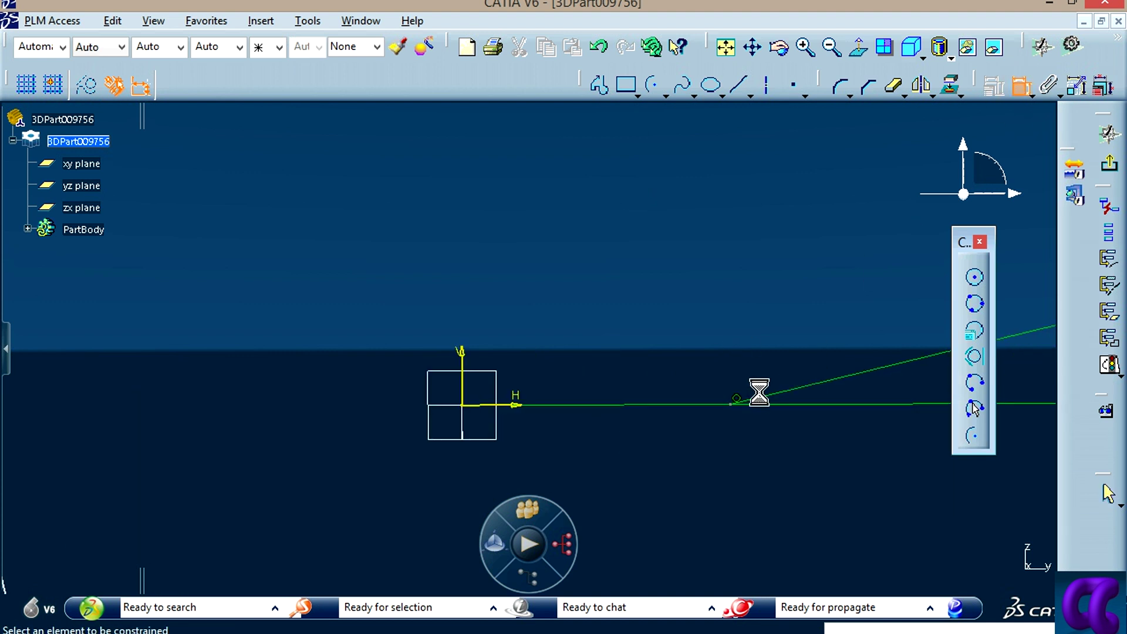
click(731, 405)
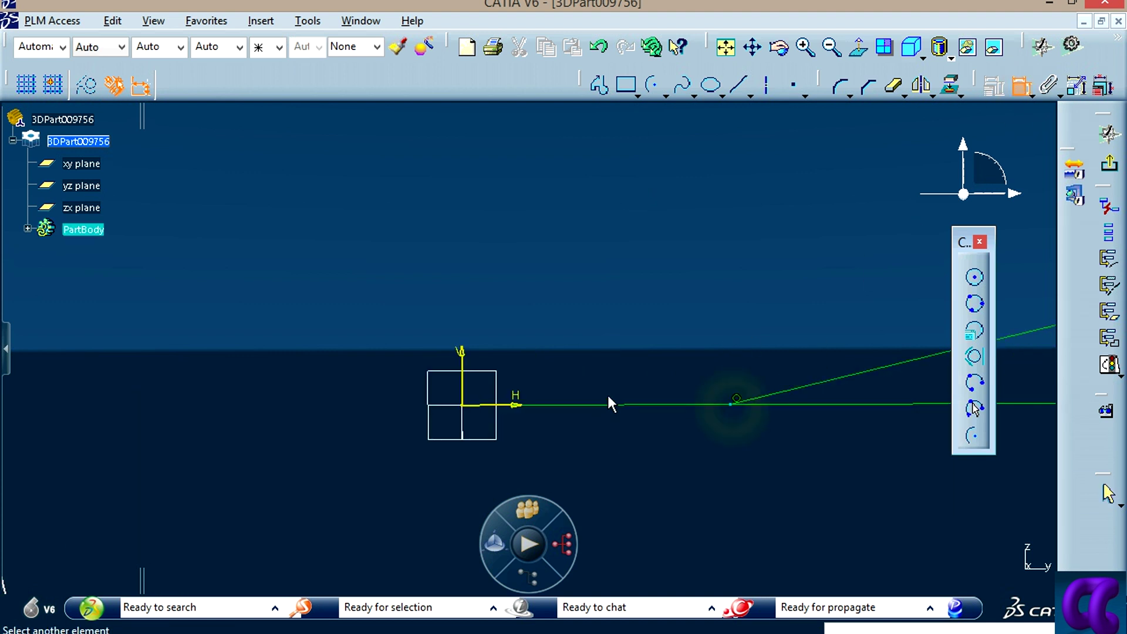
click(462, 354)
click(578, 277)
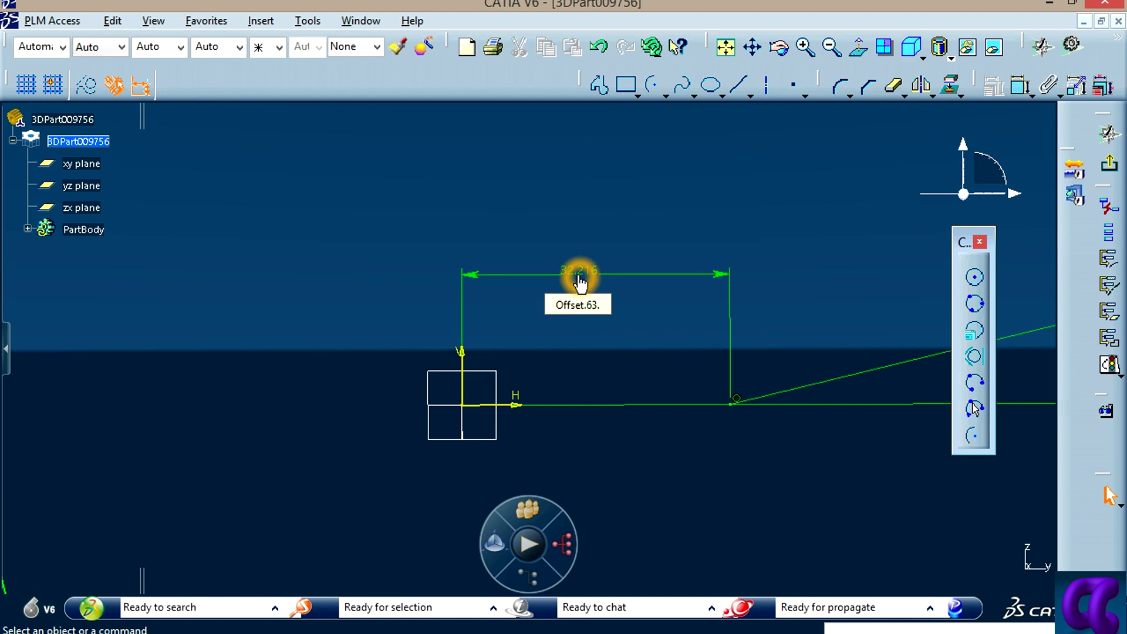
double_click(579, 280)
text(22)
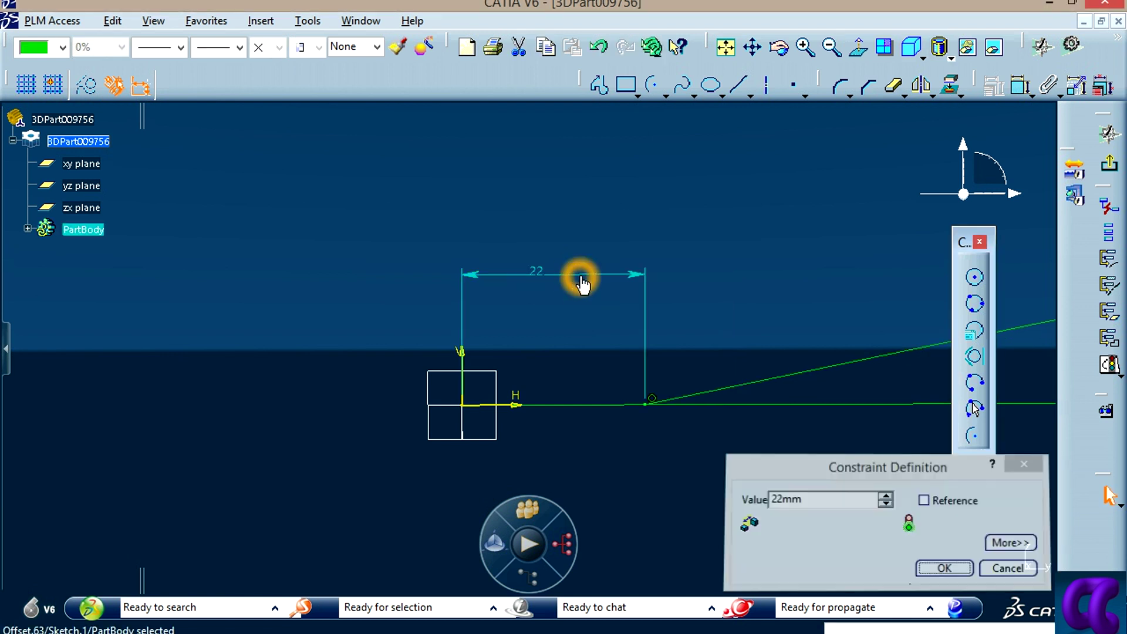
key(Return)
mouse_move(717, 325)
middle_down()
mouse_move(742, 487)
mouse_move(669, 430)
middle_up()
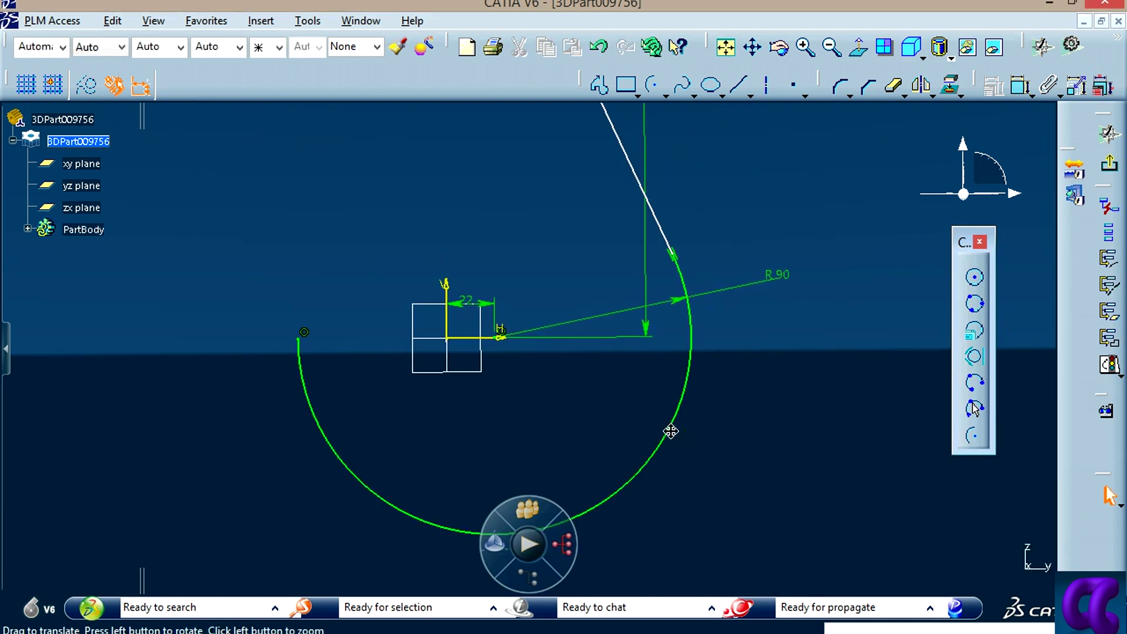
key(alt+Tab)
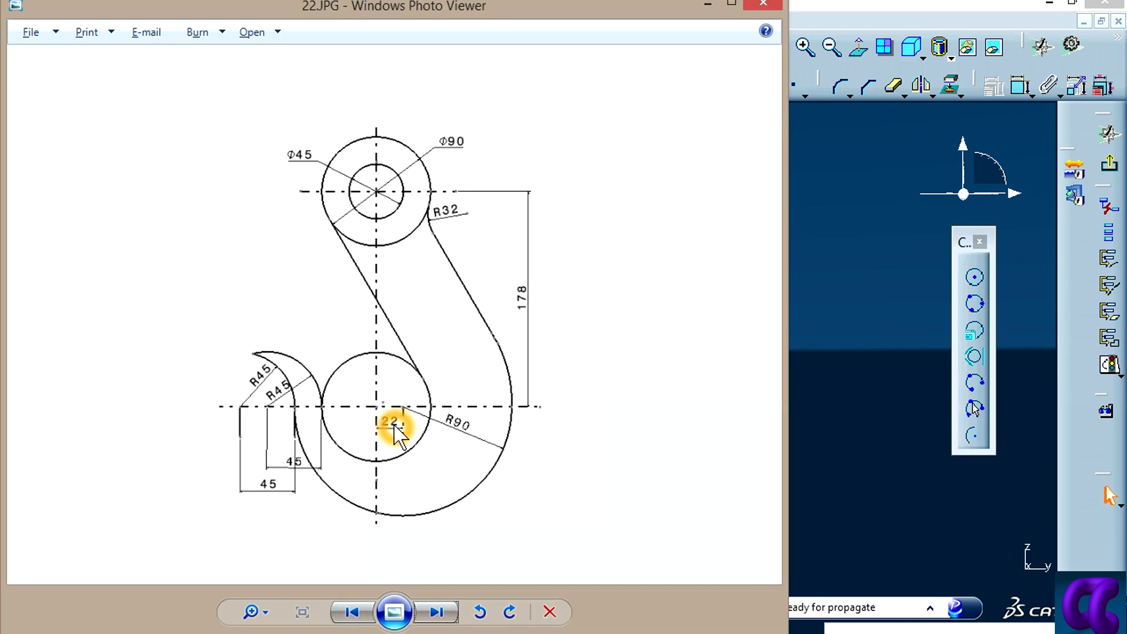
Step: Draw a centre-and-radius circle centred on the origin inside the R90 arc
click(845, 409)
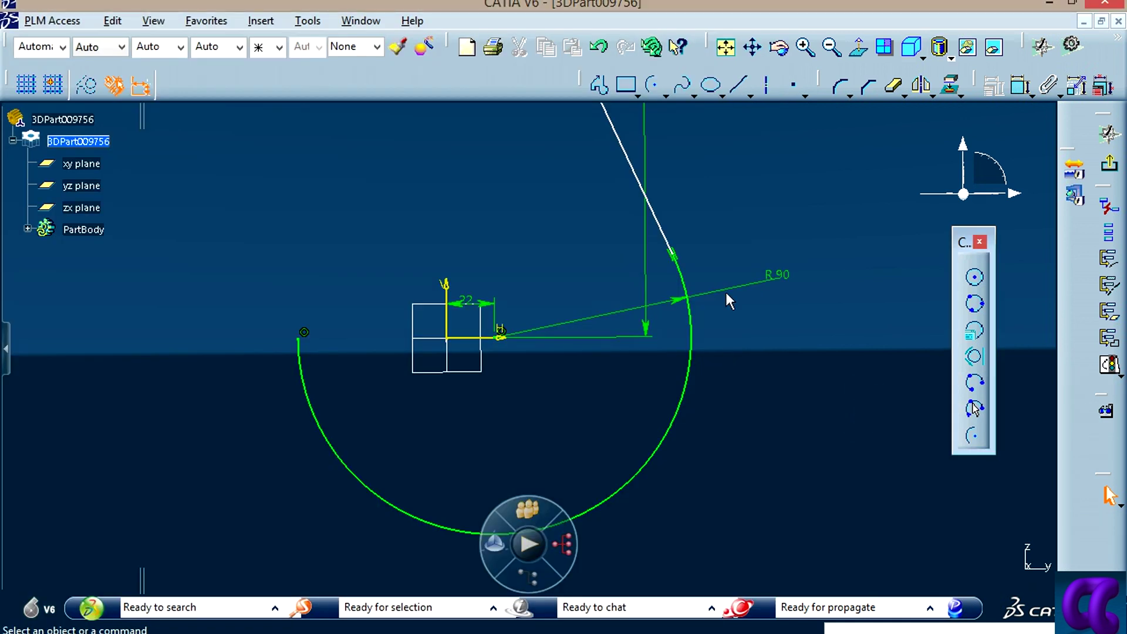
middle_drag(727, 302, 749, 402)
middle_drag(717, 247, 730, 276)
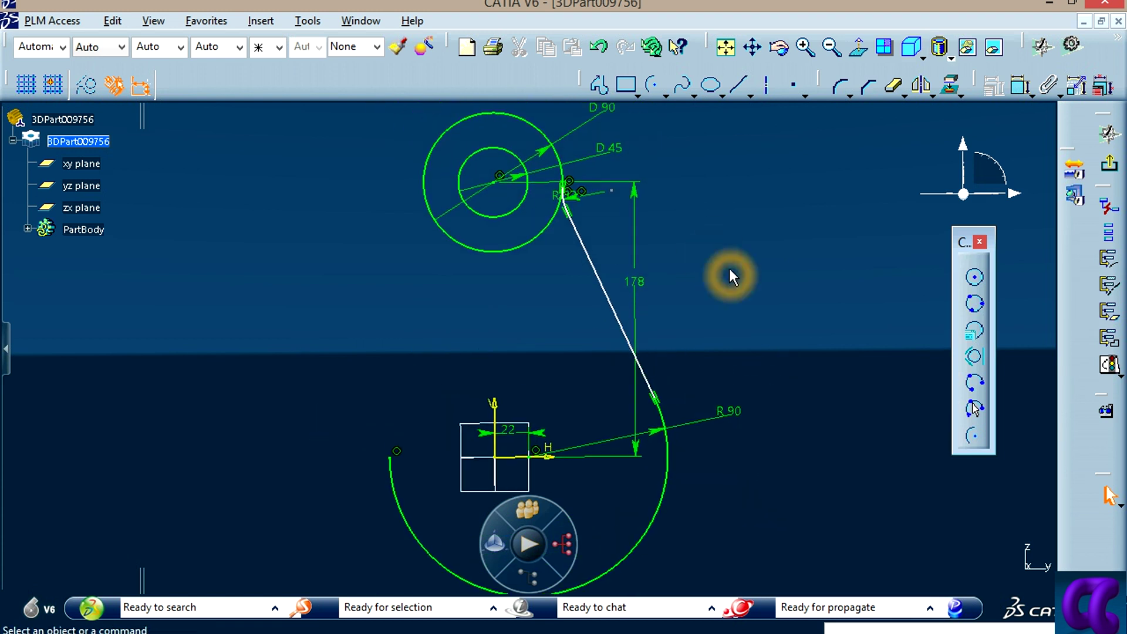
middle_drag(761, 324, 724, 231)
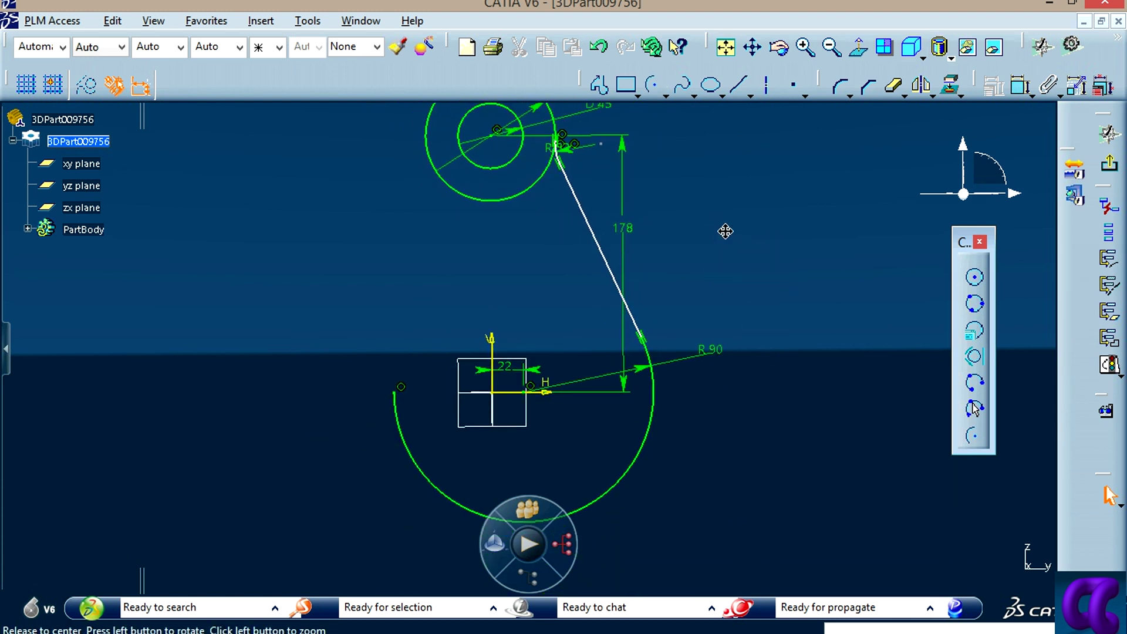
click(739, 86)
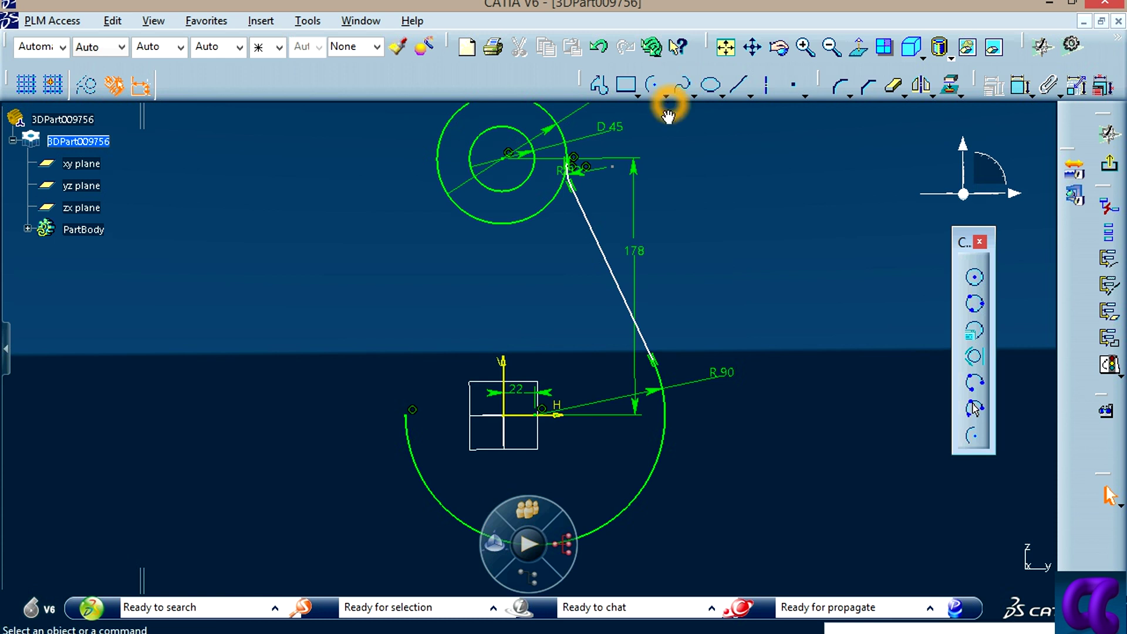
click(732, 240)
click(667, 96)
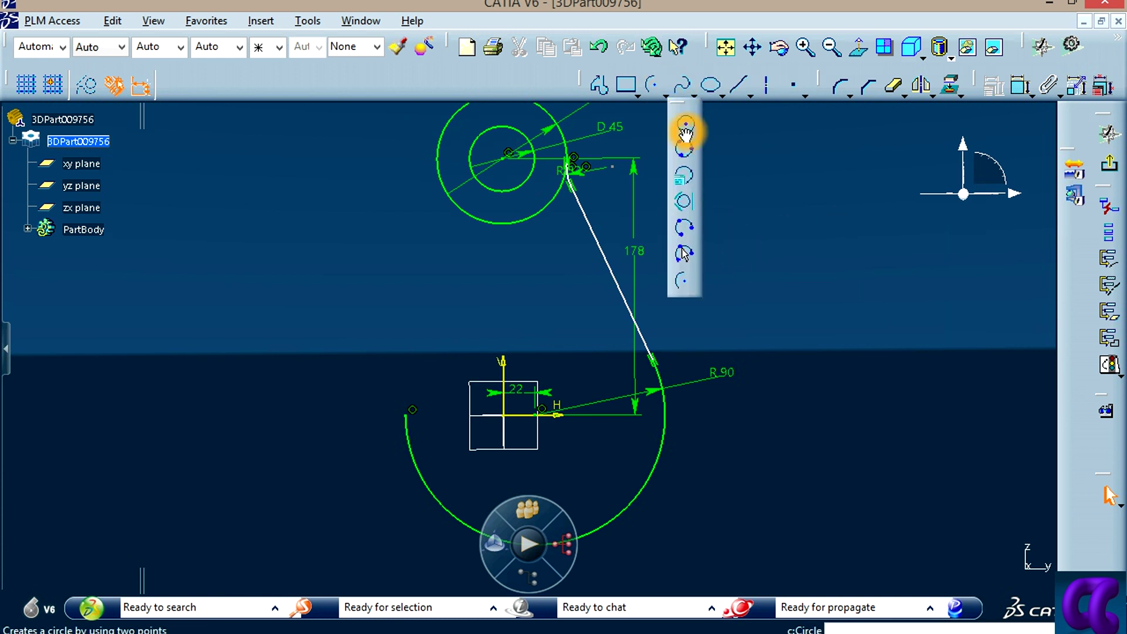
click(685, 127)
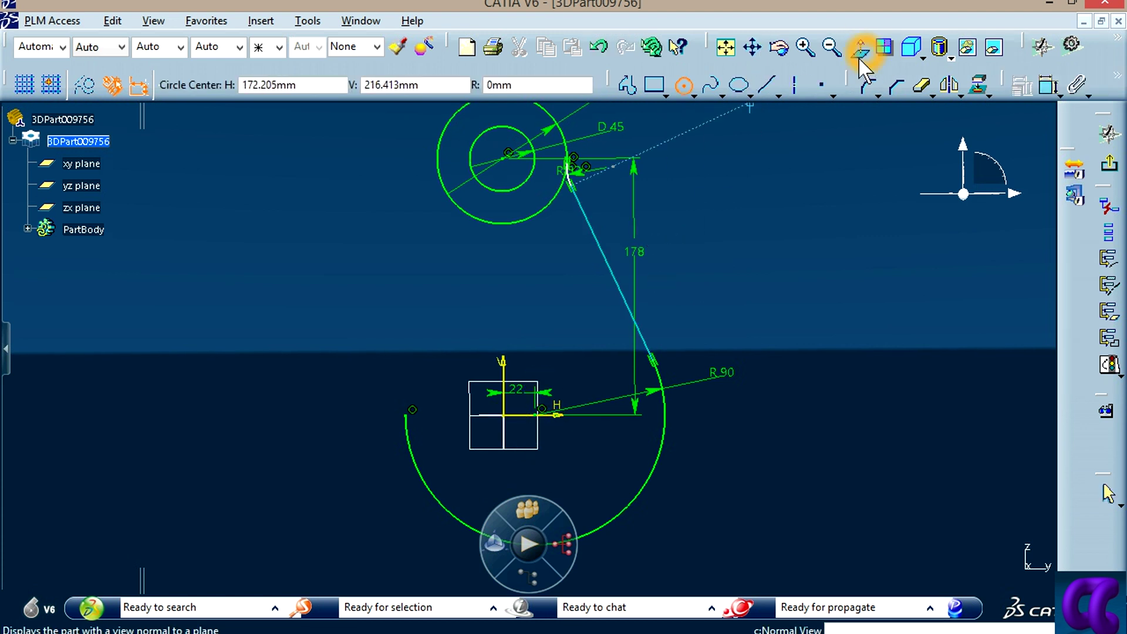
click(503, 414)
click(552, 361)
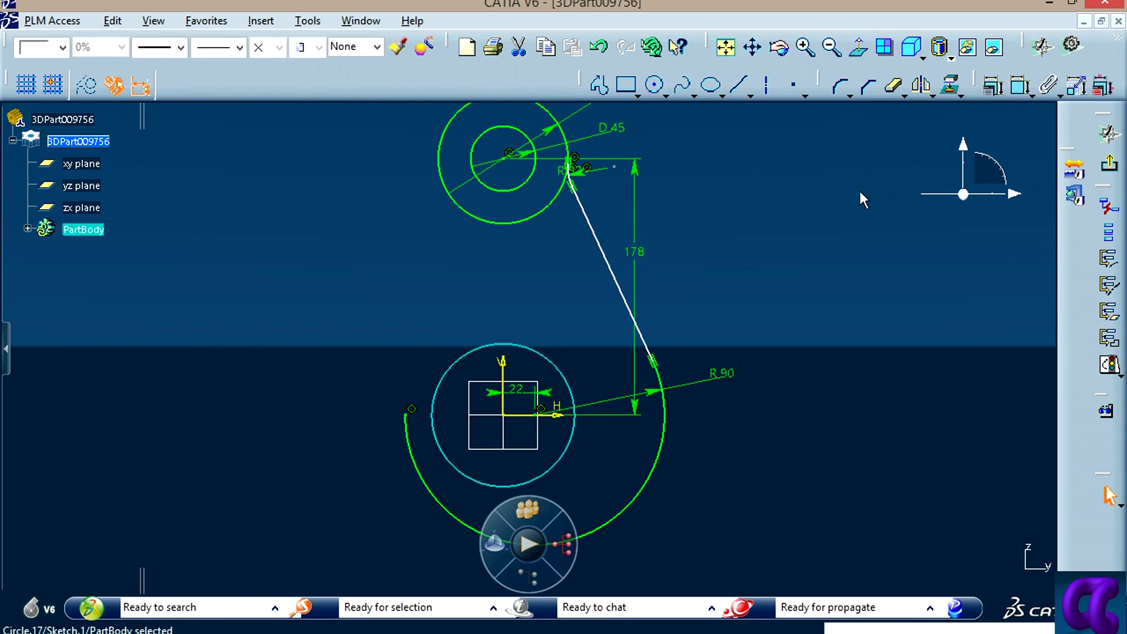
click(748, 94)
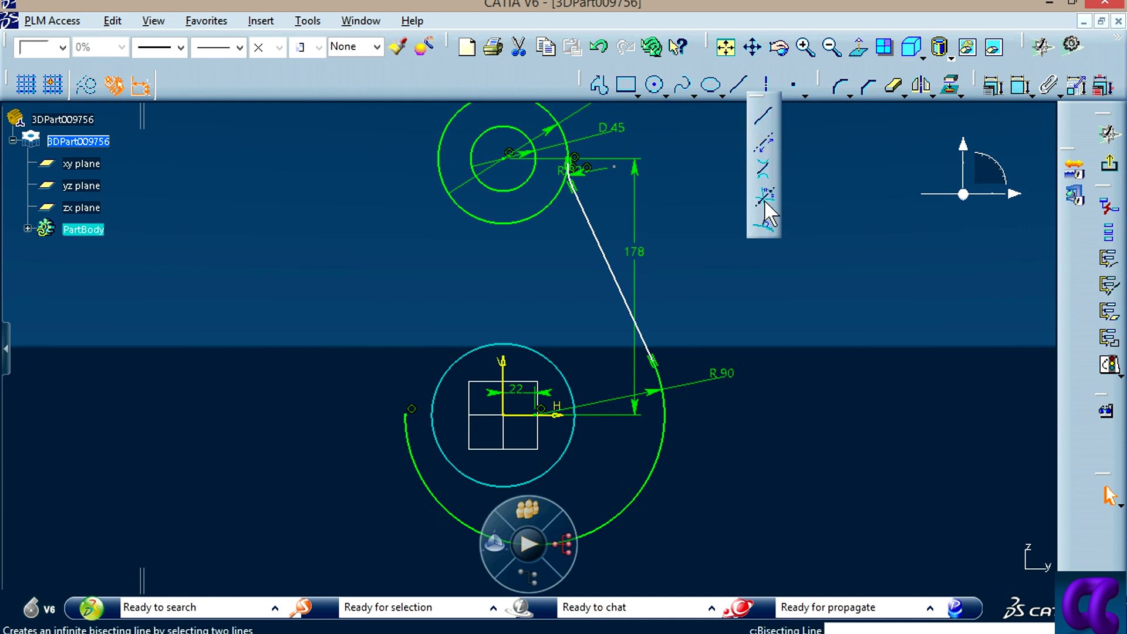
Step: Draw a bi-tangent line from the Ø90 eye circle to the origin circle
click(762, 169)
click(439, 165)
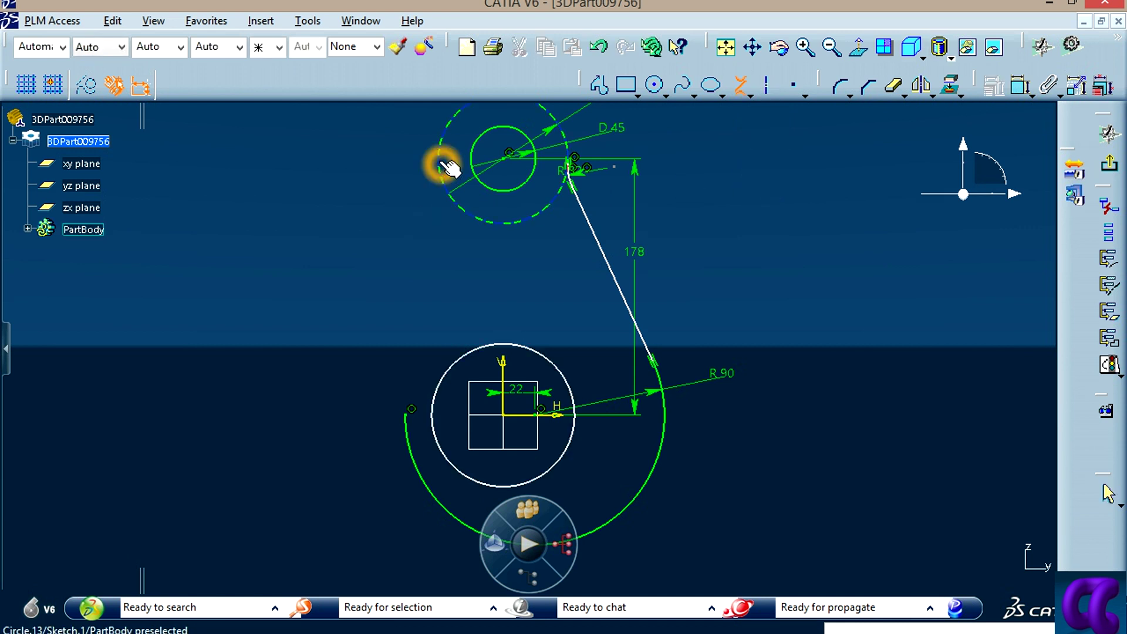
click(578, 397)
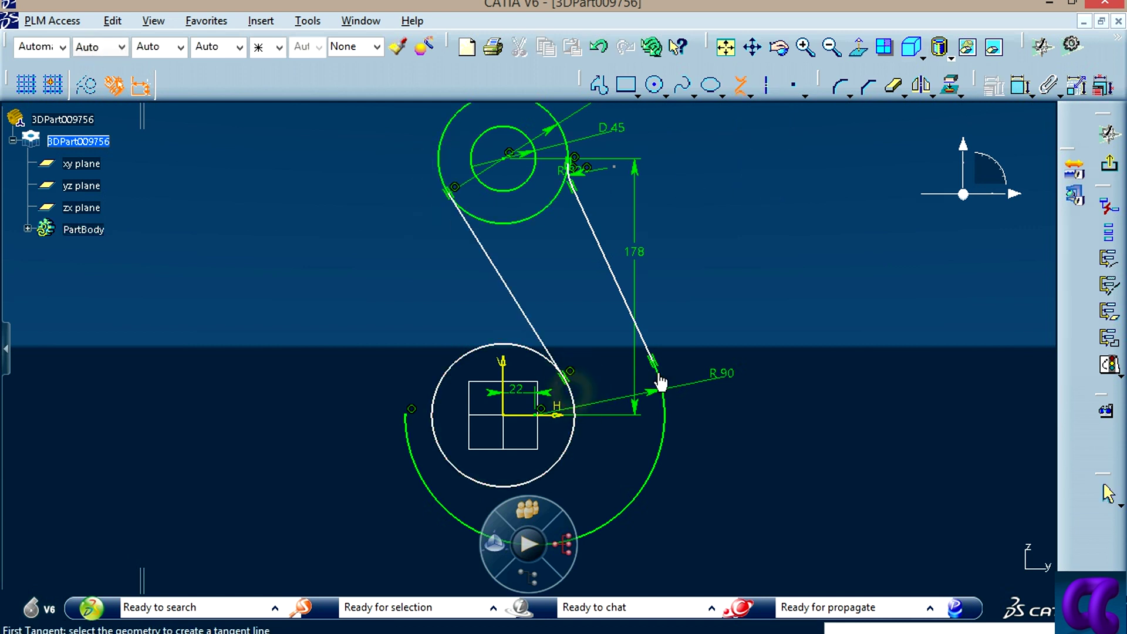
Step: Constrain the two slanted lines of the hook profile to be parallel
click(1020, 86)
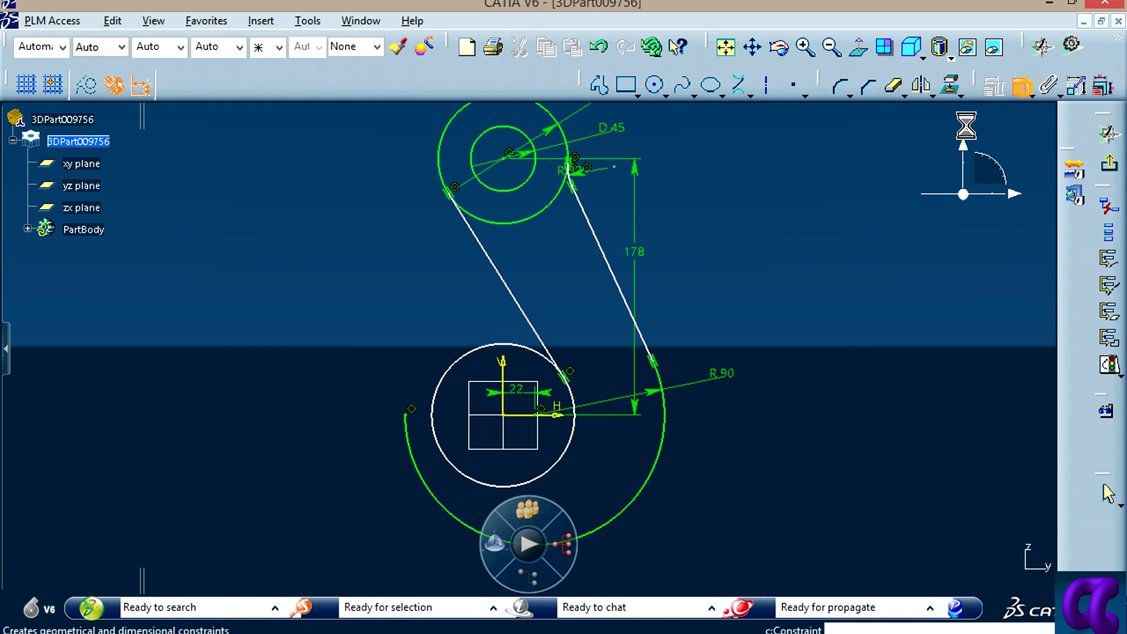
click(612, 279)
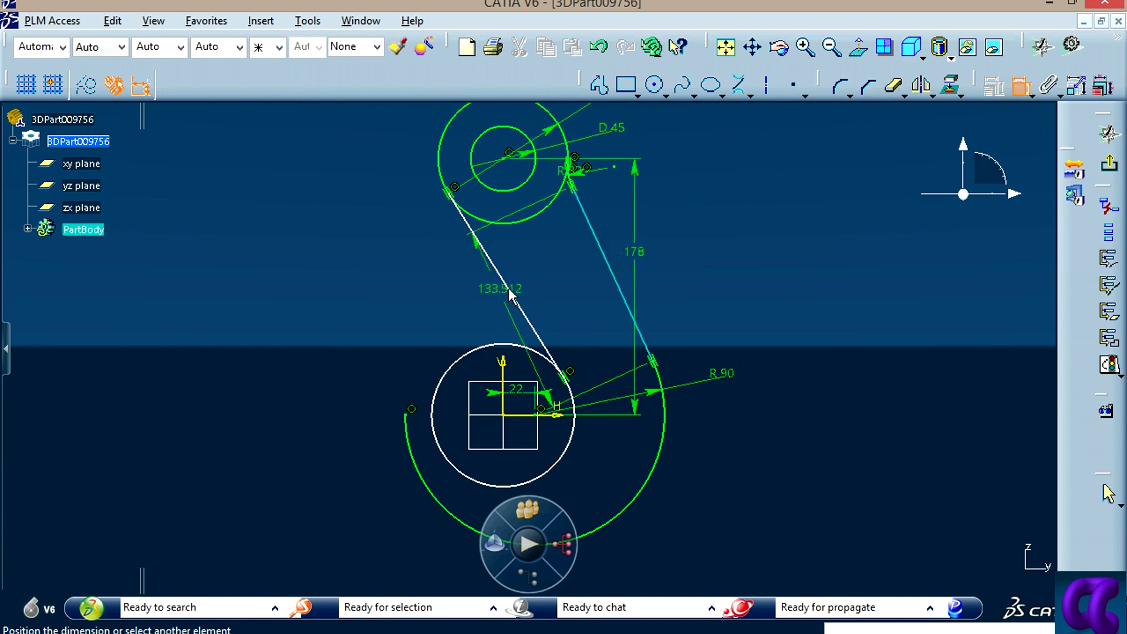
click(520, 305)
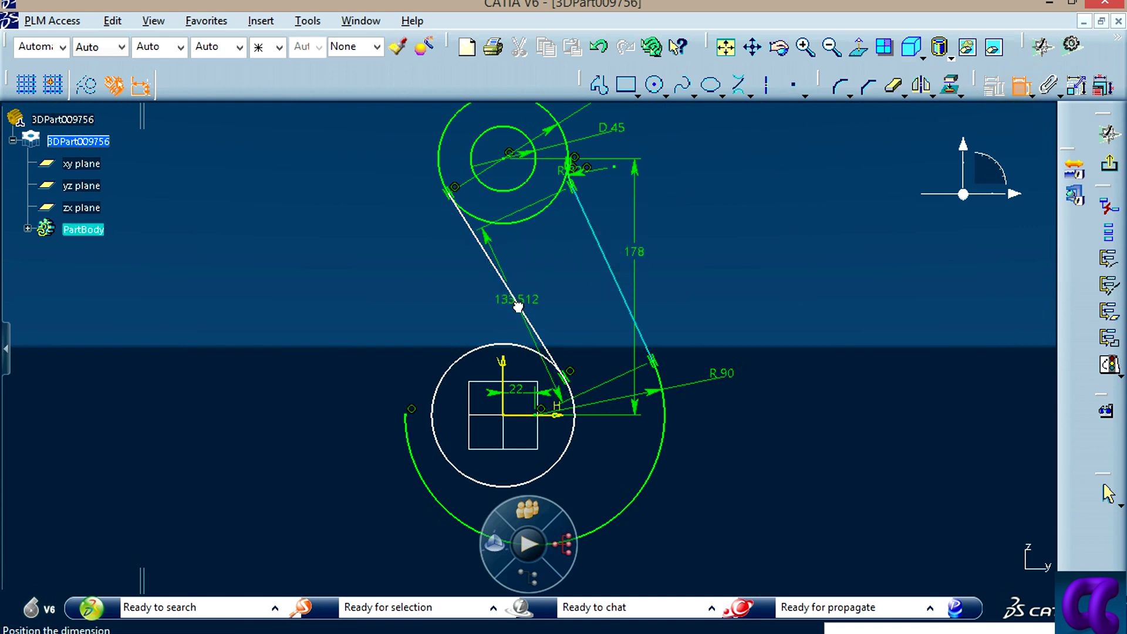
right_click(564, 274)
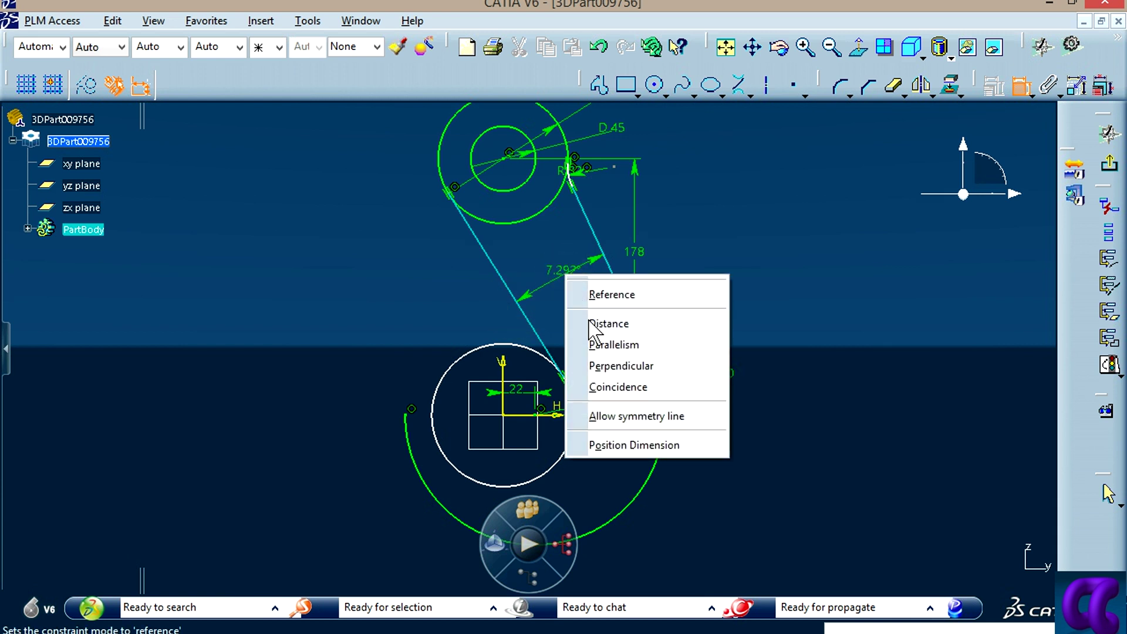
click(622, 345)
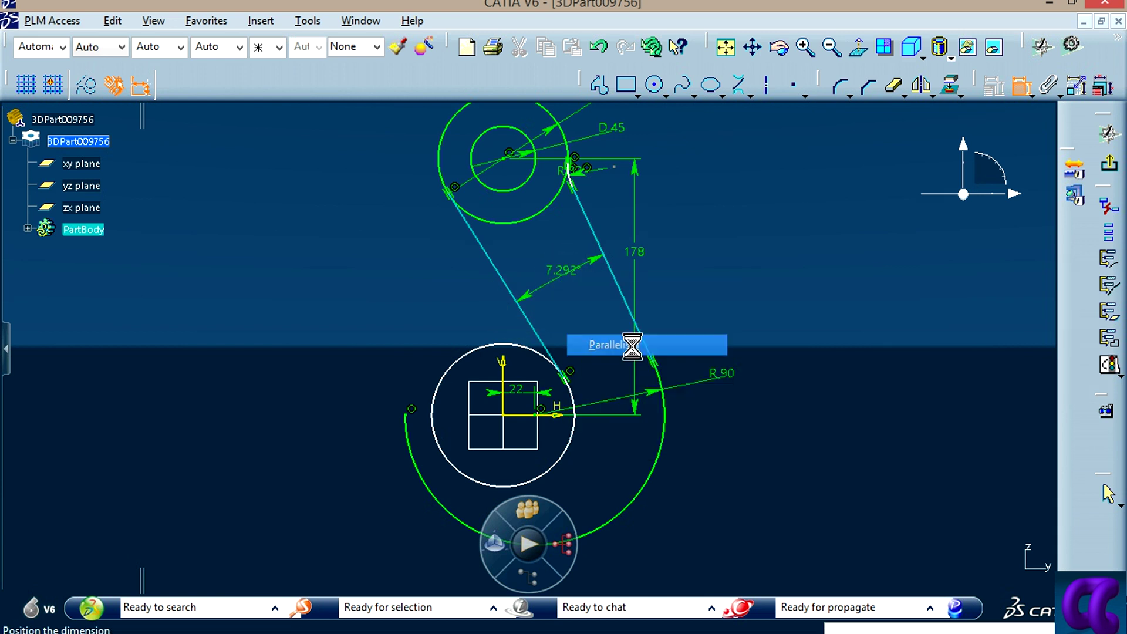
click(1019, 87)
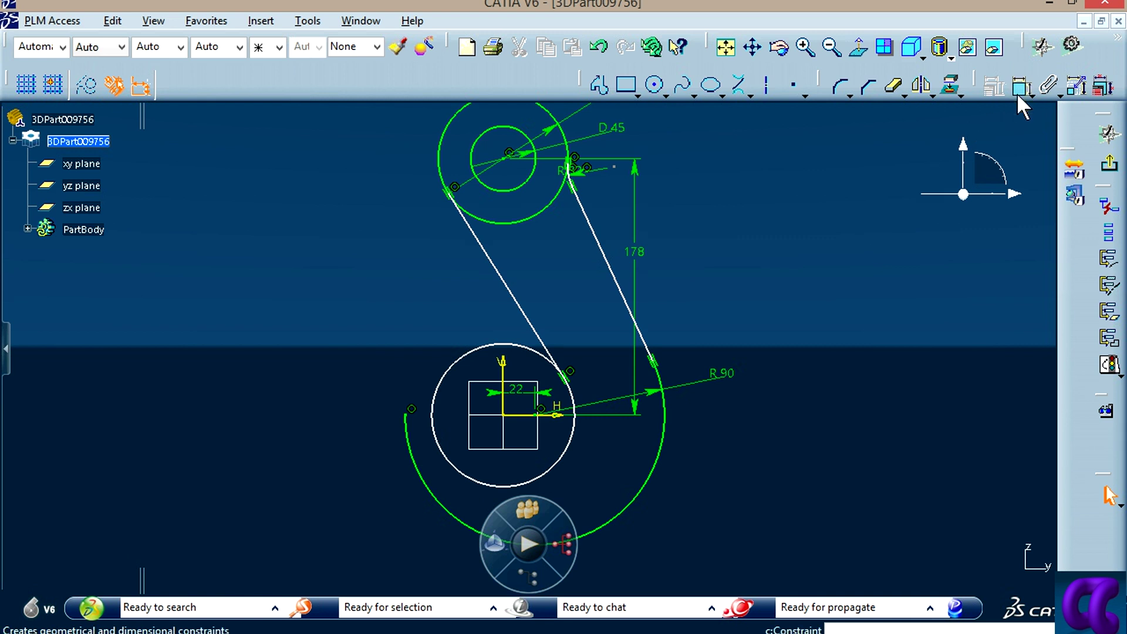
click(1019, 88)
click(512, 292)
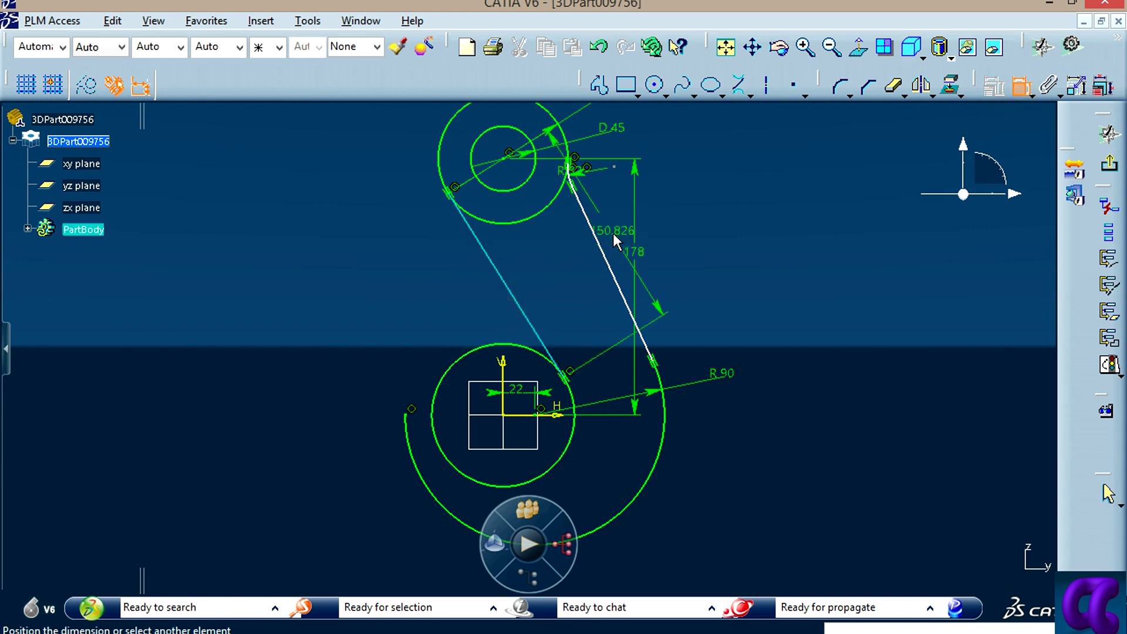
click(598, 240)
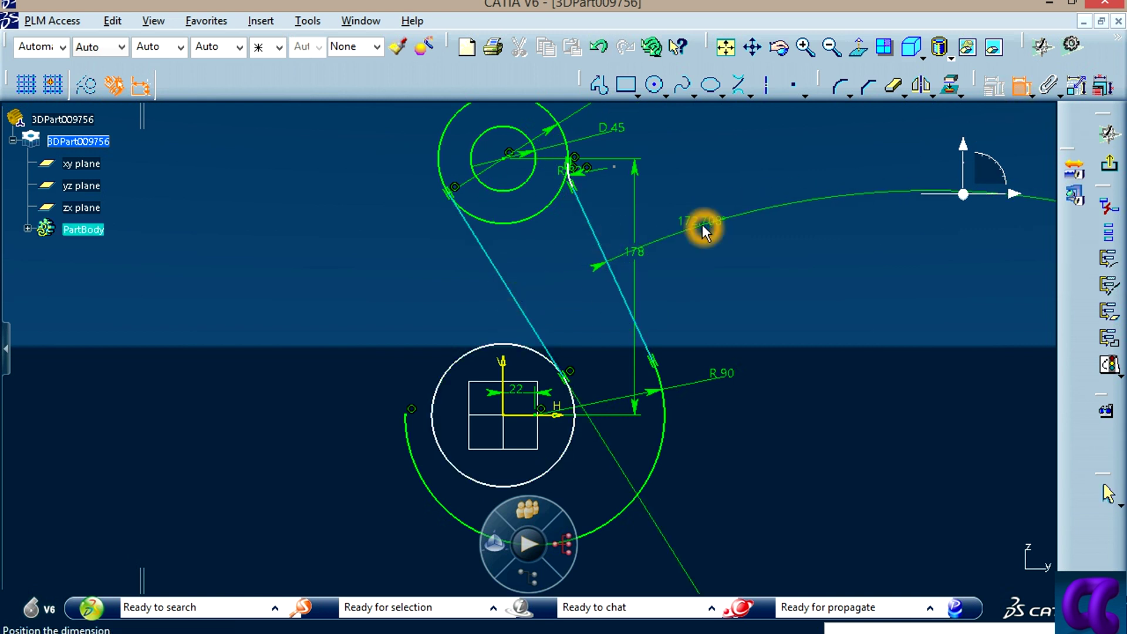
right_click(699, 225)
click(730, 295)
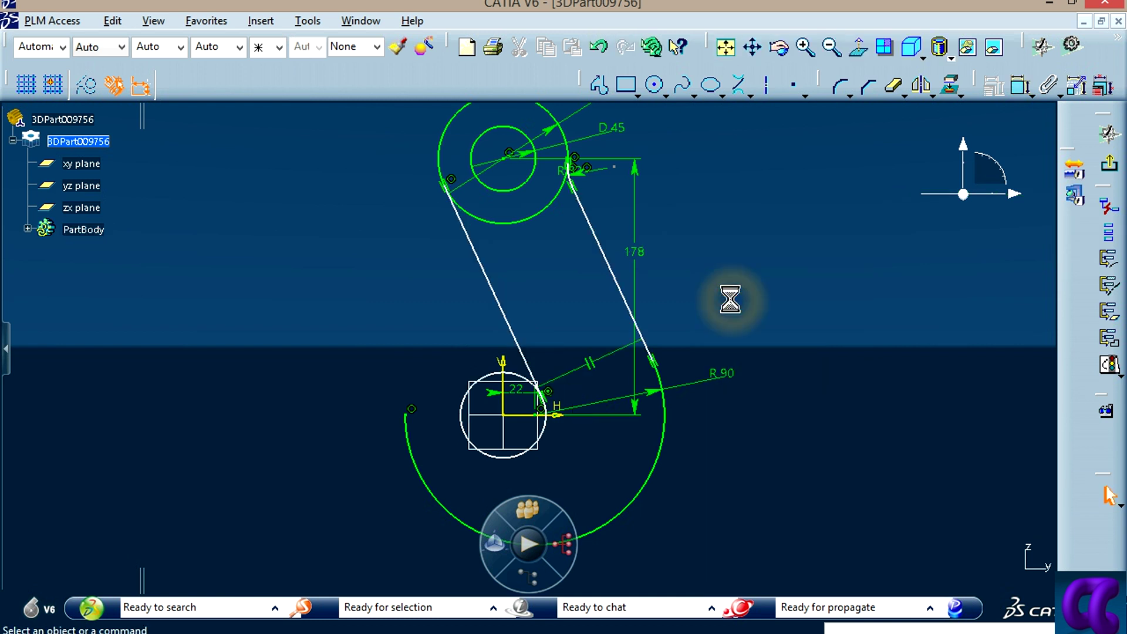
Step: Nudge the left slanted line and inspect its tangency constraint
middle_drag(730, 324, 770, 451)
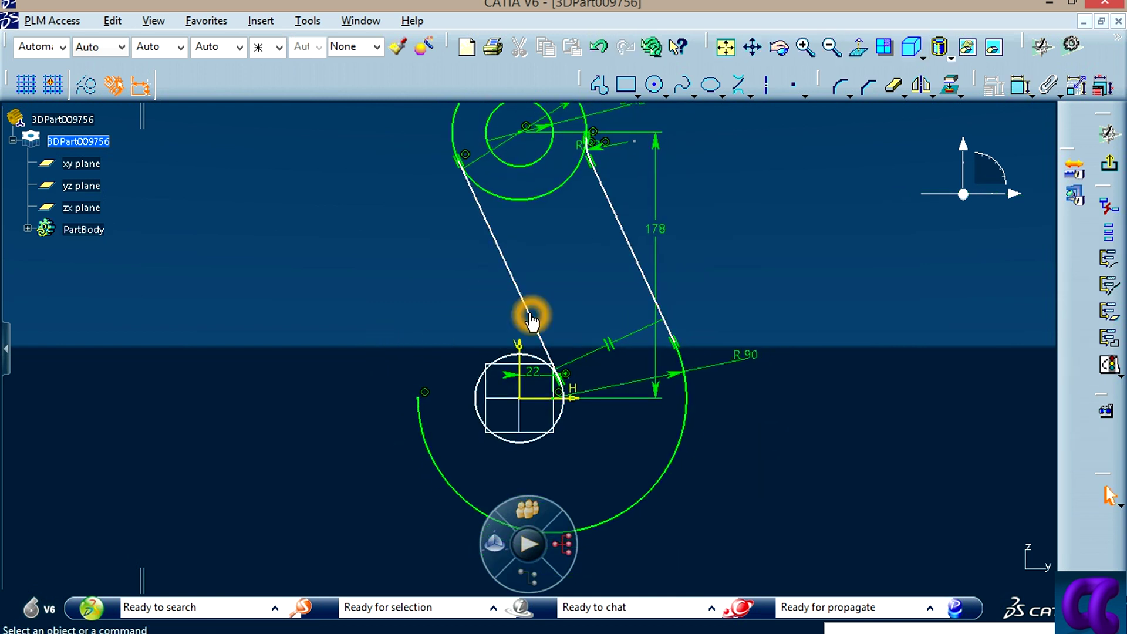
drag(528, 314, 533, 312)
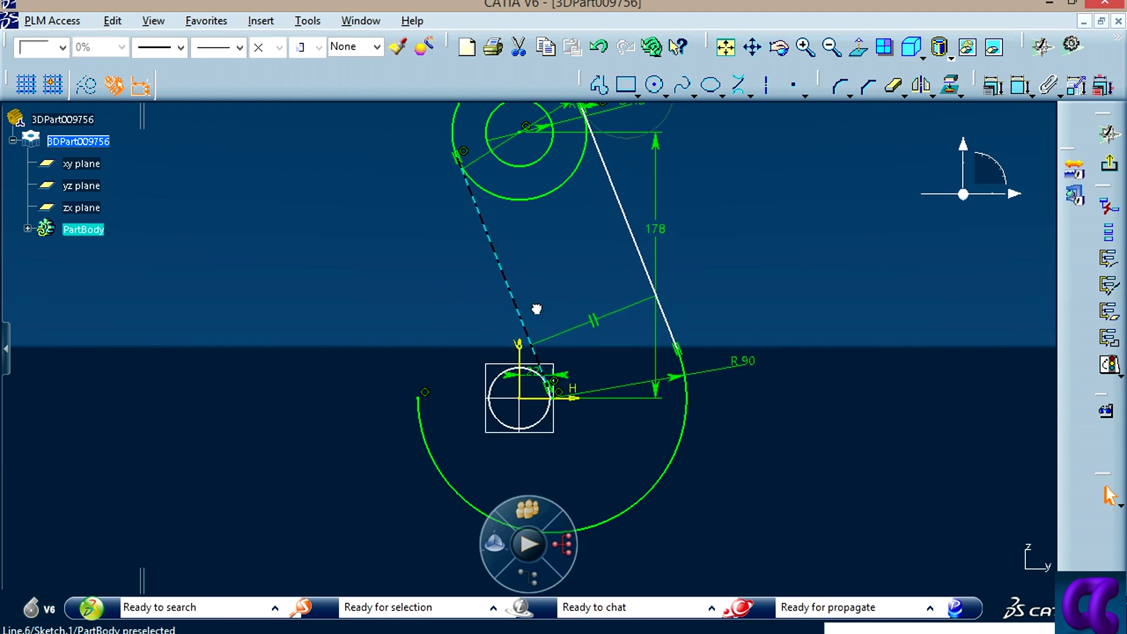
click(541, 306)
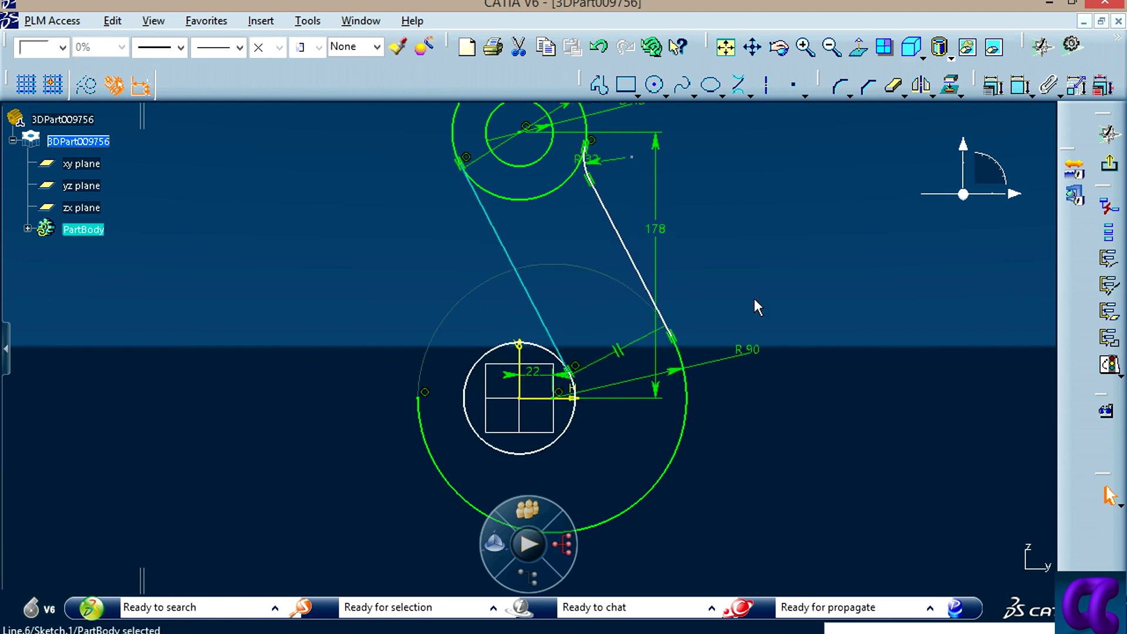
click(805, 269)
mouse_move(806, 456)
middle_down()
mouse_move(830, 467)
mouse_move(818, 503)
middle_up()
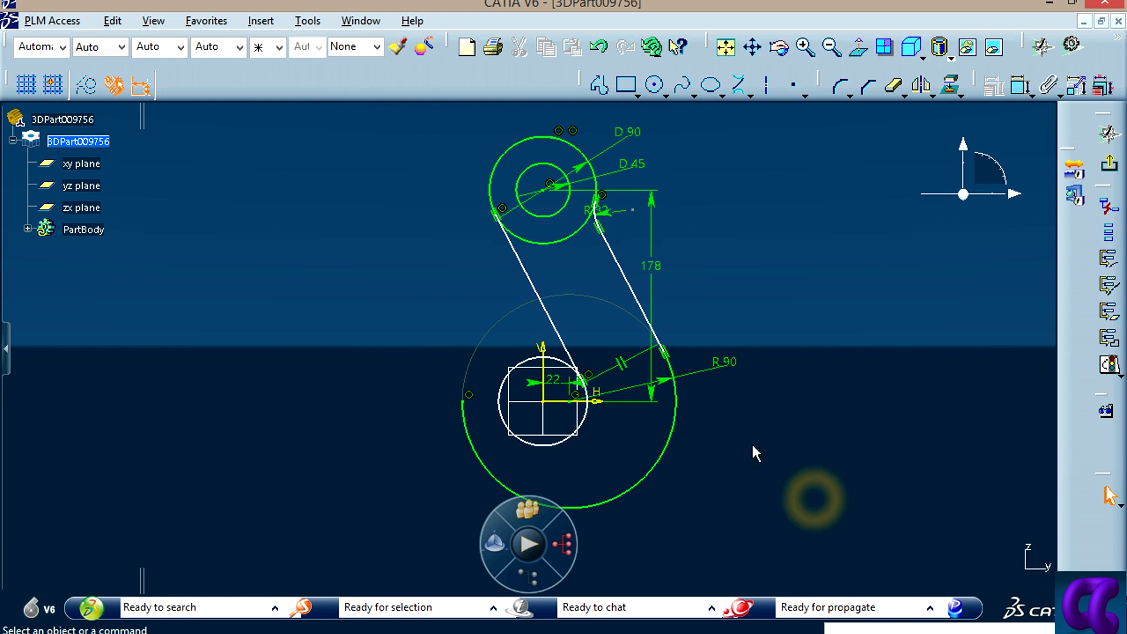
click(593, 305)
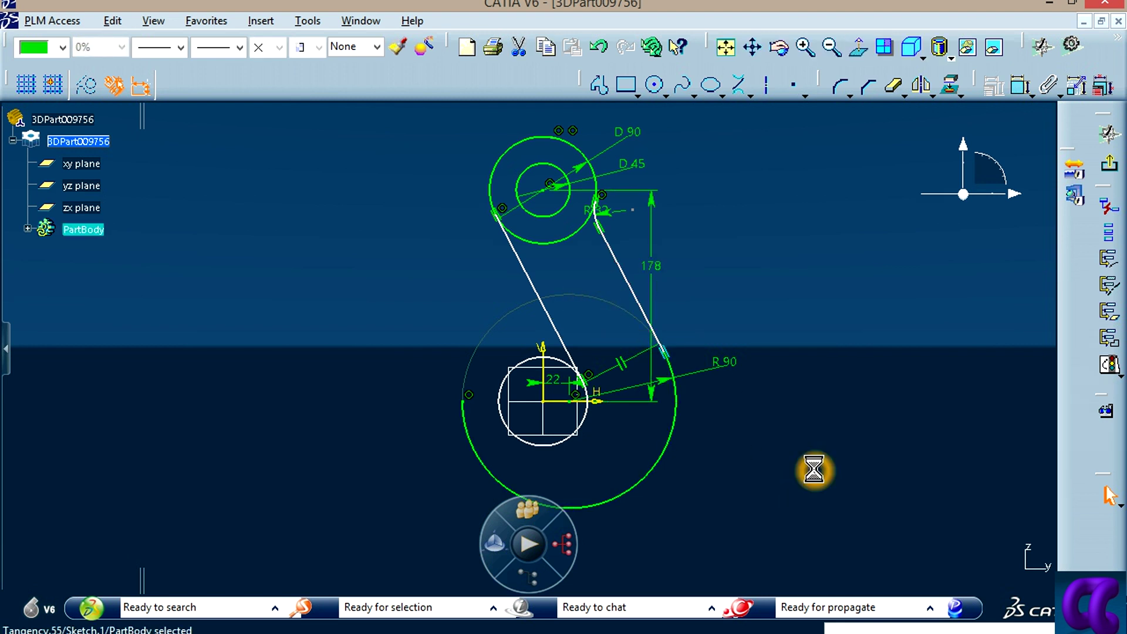
middle_drag(814, 469, 849, 440)
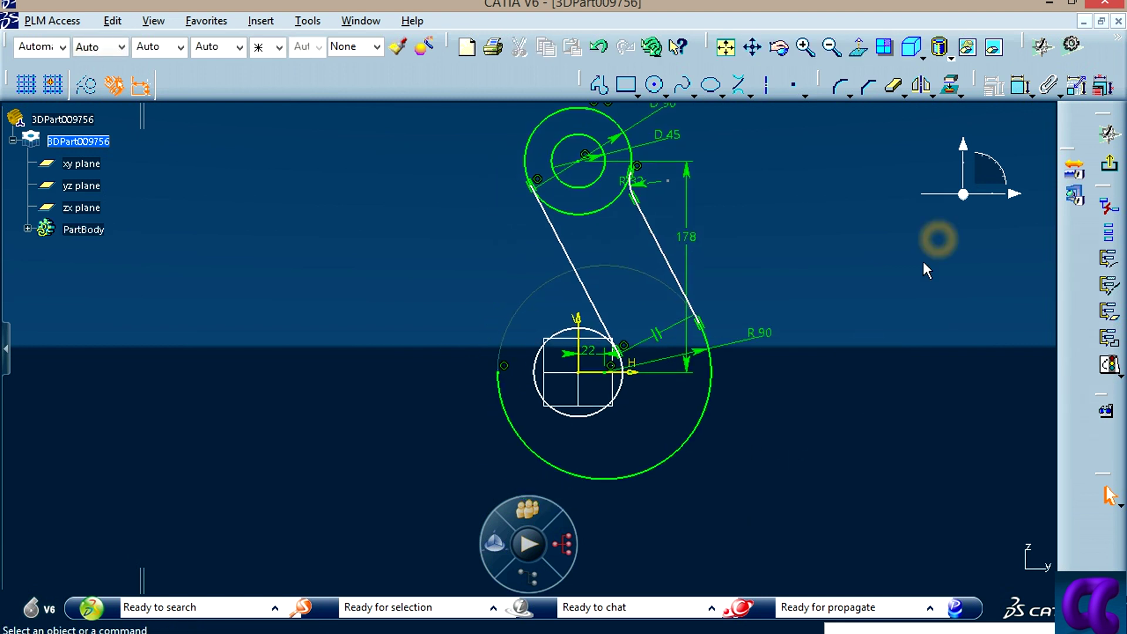
click(893, 309)
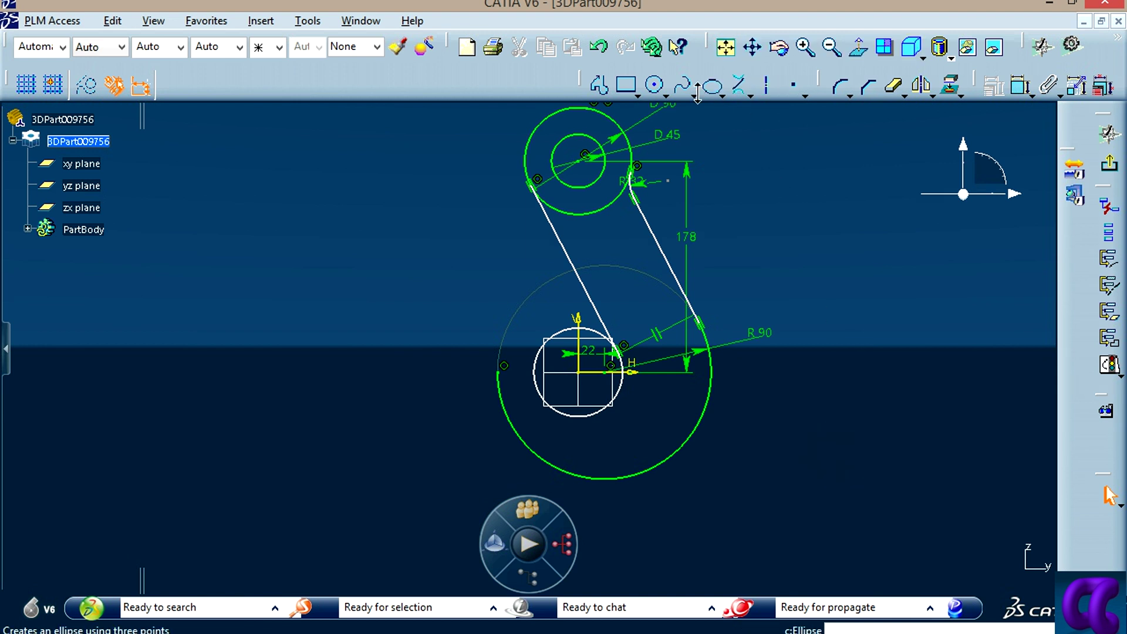
Step: Draw two centre-point arcs left of the origin circle, sweeping upward
click(666, 96)
click(685, 279)
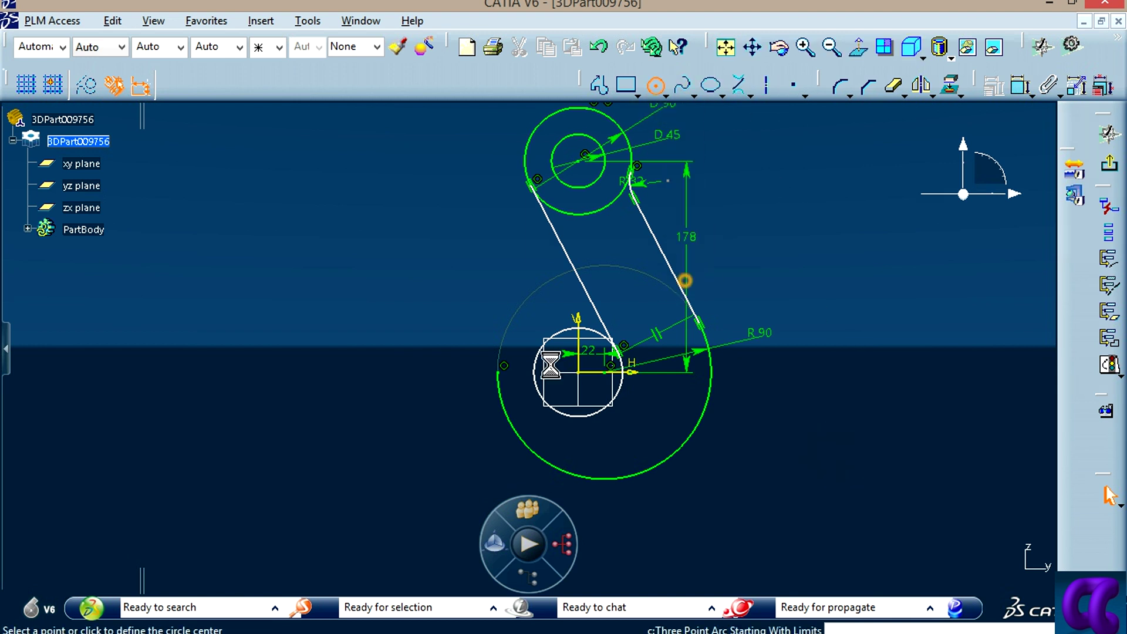
click(387, 371)
click(498, 372)
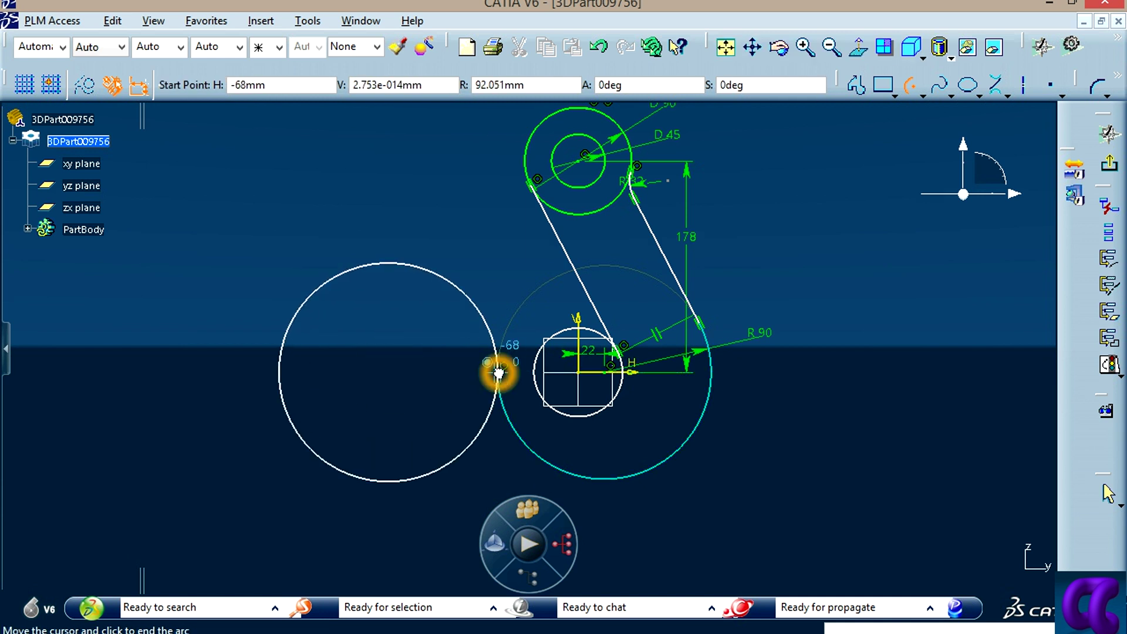
click(358, 266)
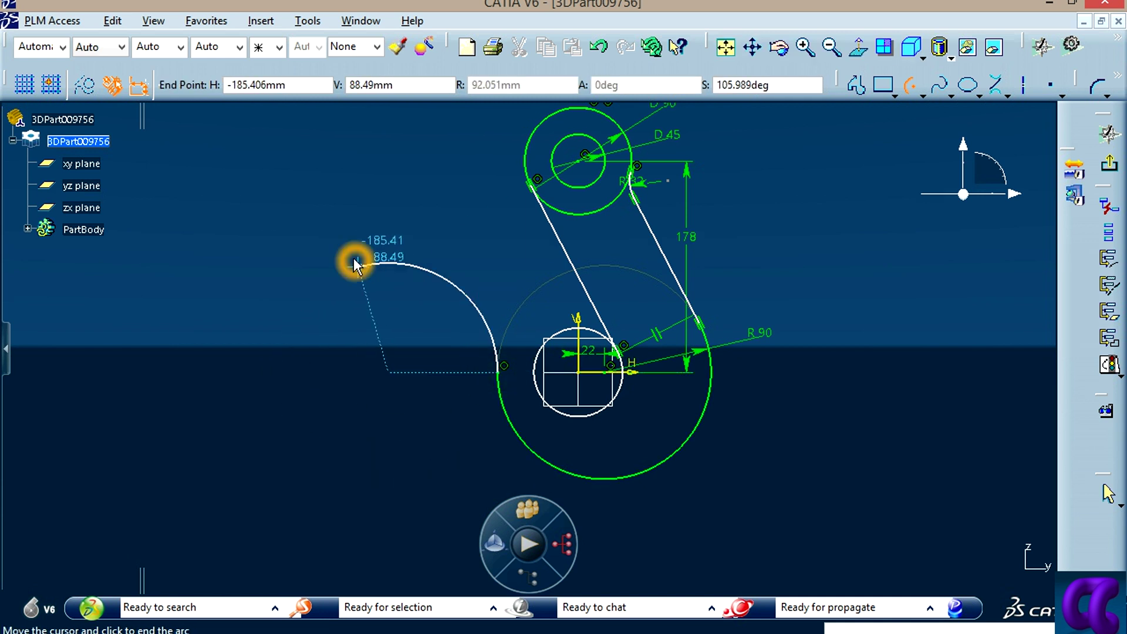
click(461, 371)
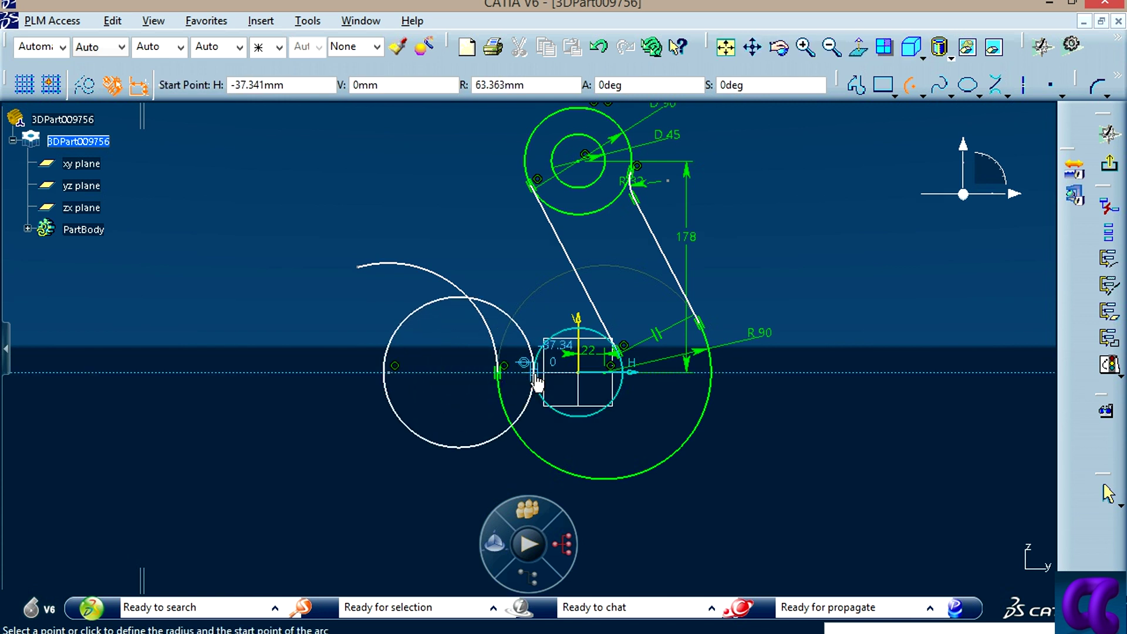
click(535, 372)
click(412, 273)
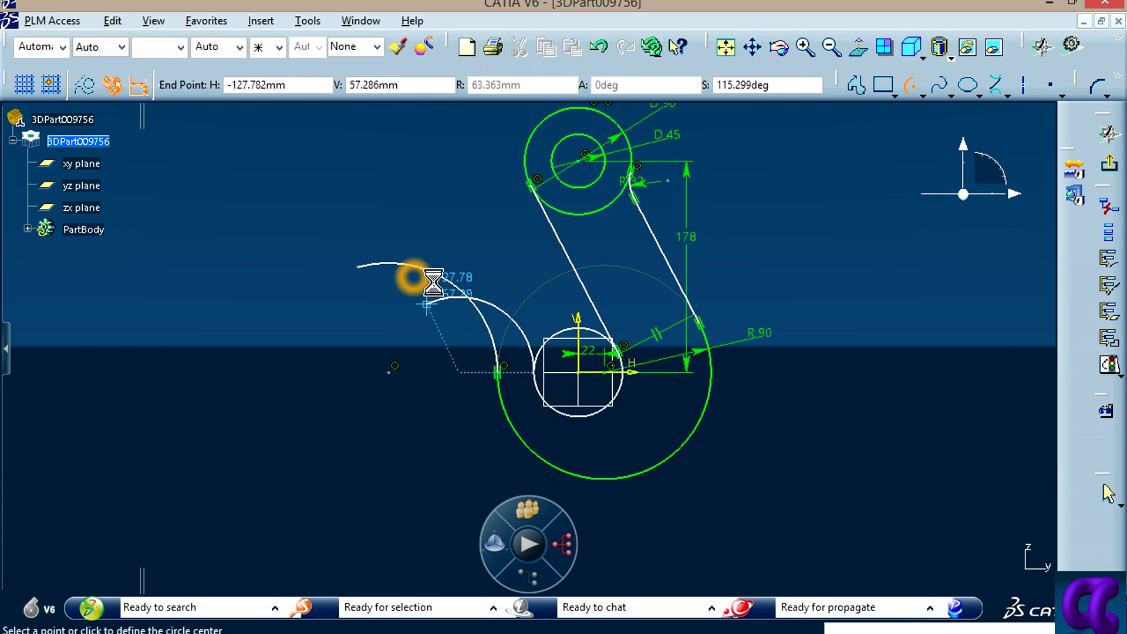
key(Escape)
click(889, 347)
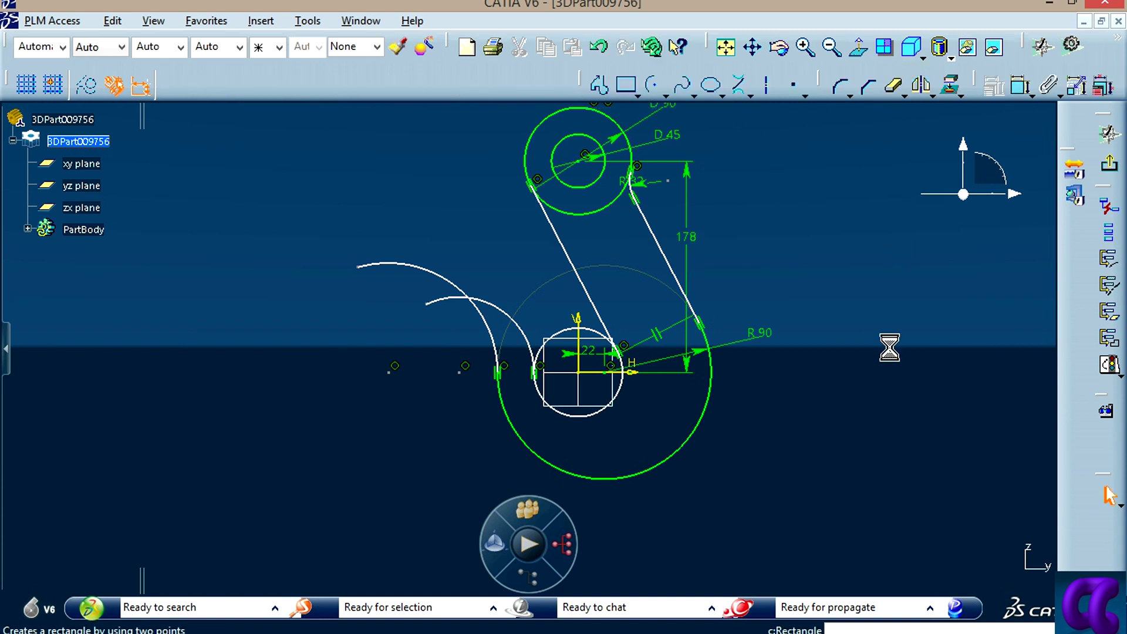
Step: Quick-trim the two arcs so they meet in the hook's pointed tip
click(892, 88)
click(410, 266)
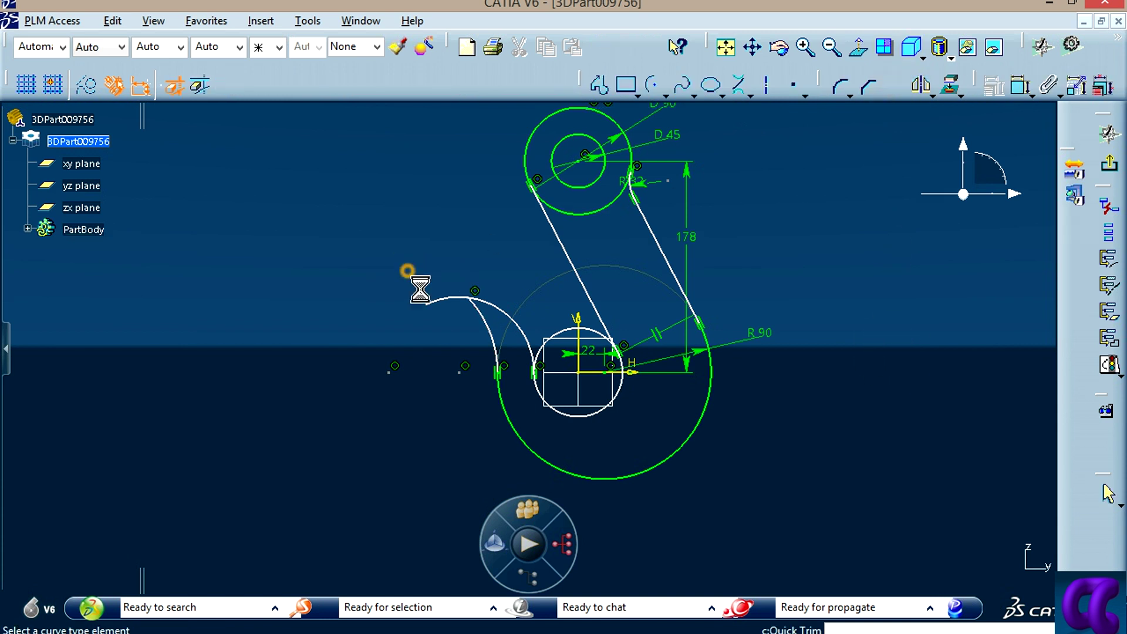
click(454, 303)
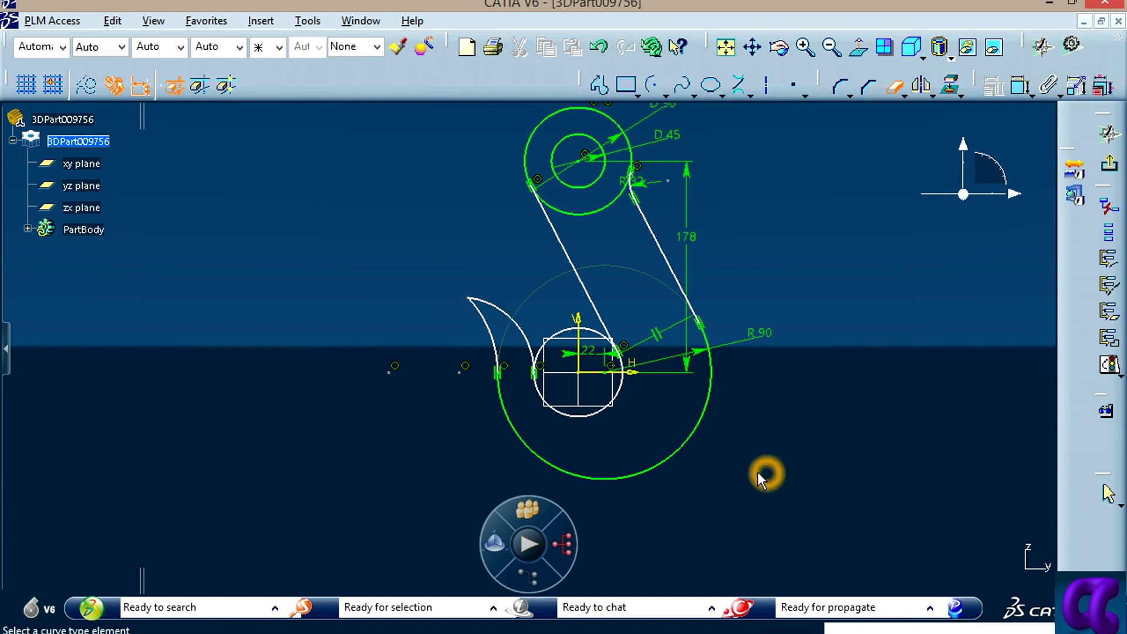
mouse_move(764, 470)
middle_down()
mouse_move(851, 398)
mouse_move(812, 448)
mouse_move(783, 397)
mouse_move(840, 428)
middle_up()
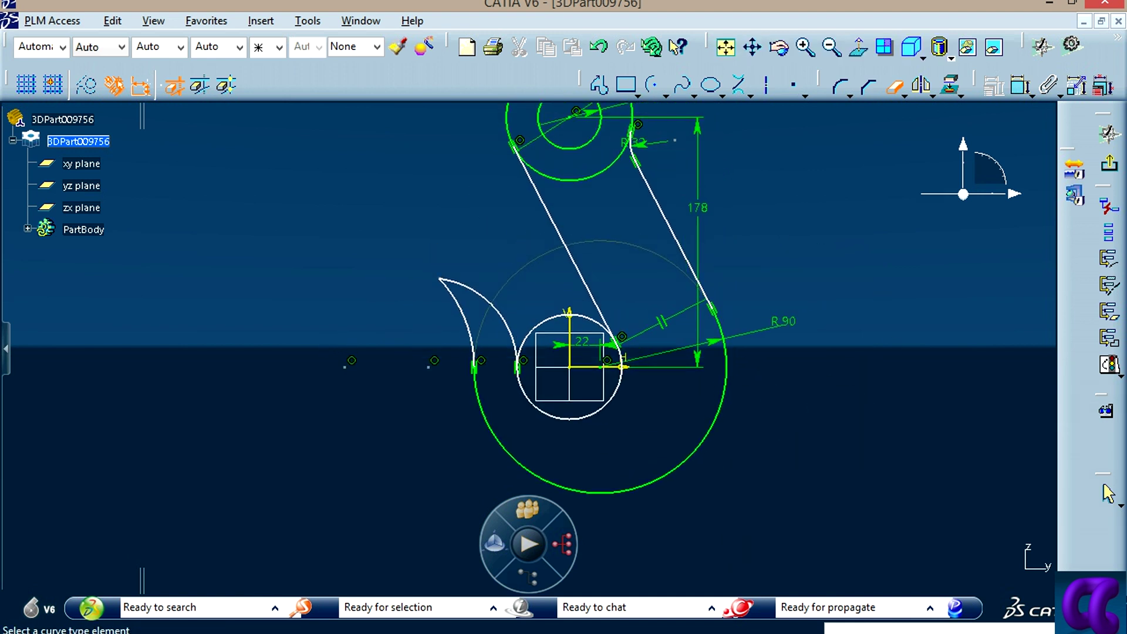
key(alt+Tab)
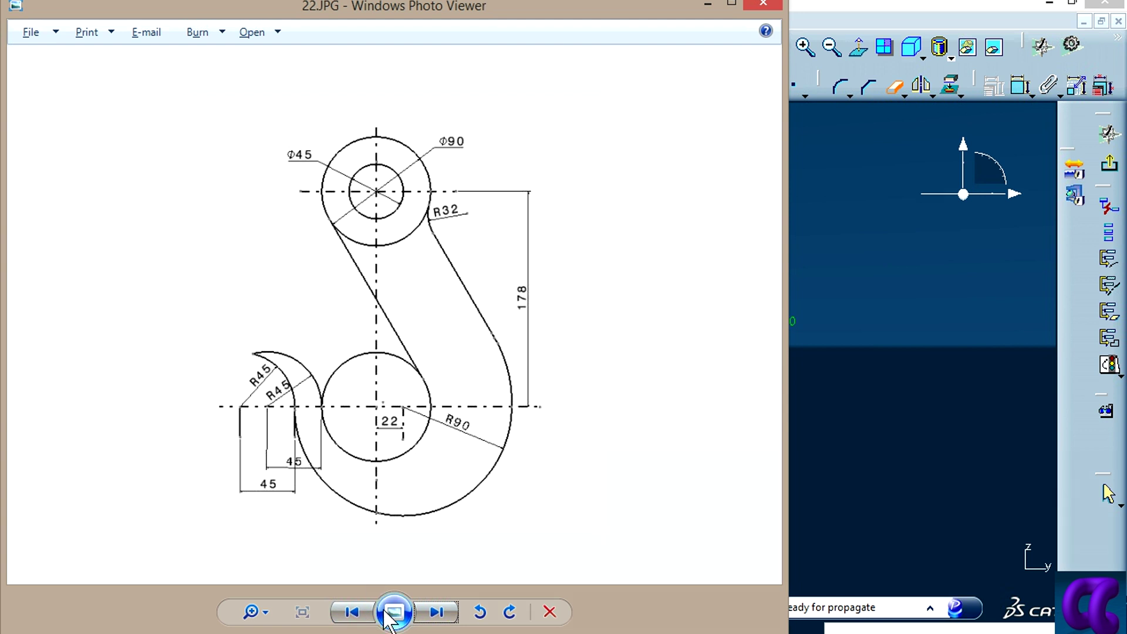
key(alt+Tab)
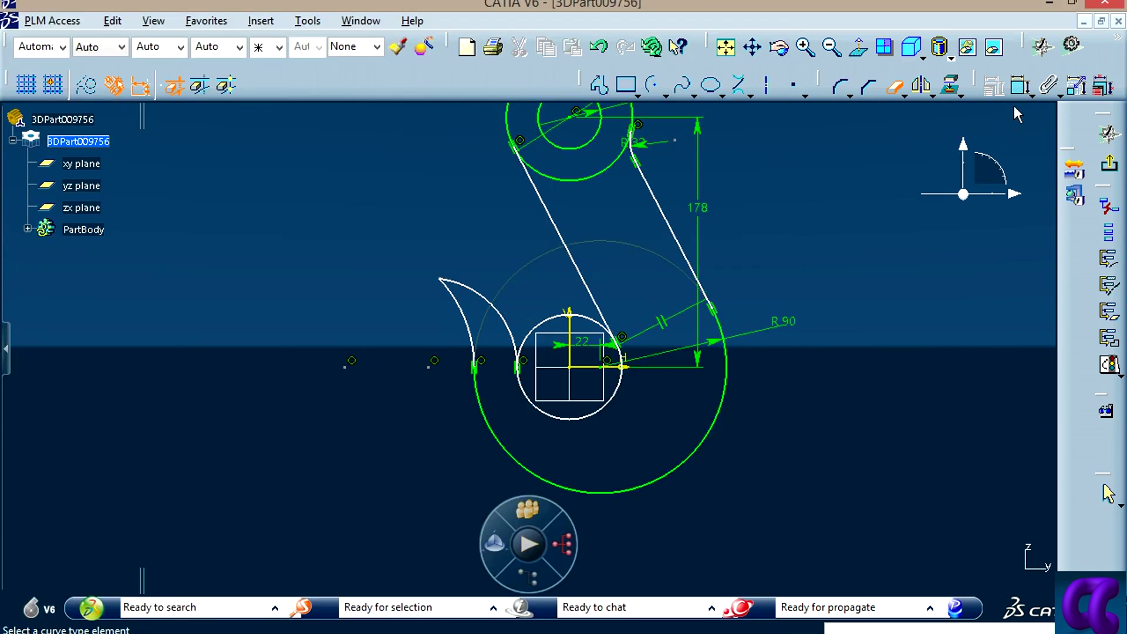
click(1020, 86)
Step: Dimension both barb-tip arcs with a radius of 45
click(479, 295)
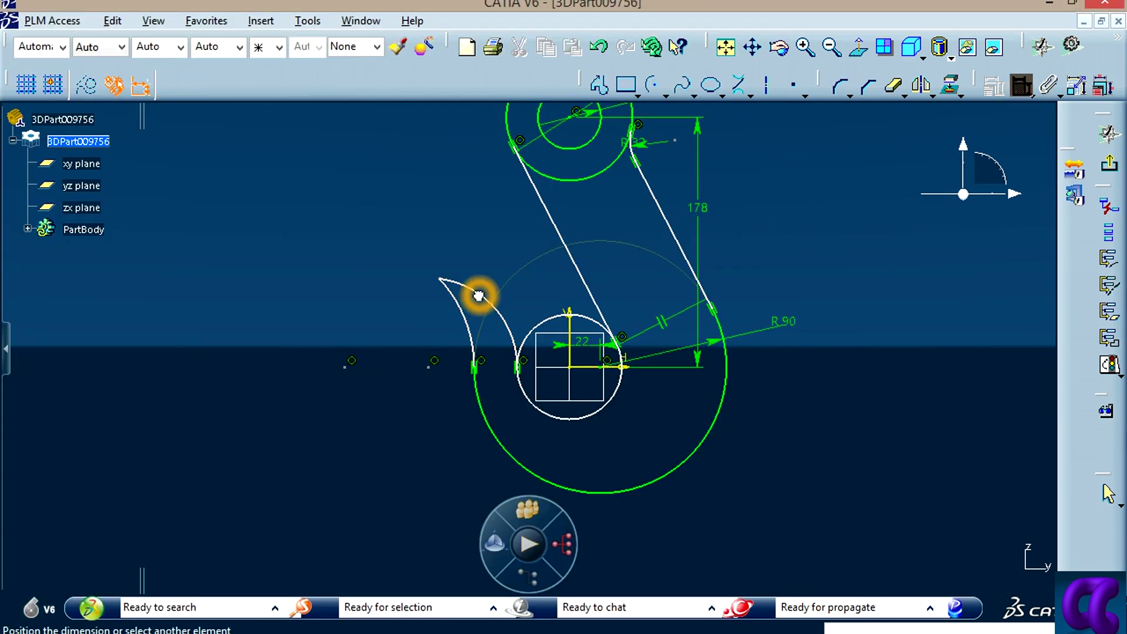
click(474, 236)
double_click(477, 235)
text(45)
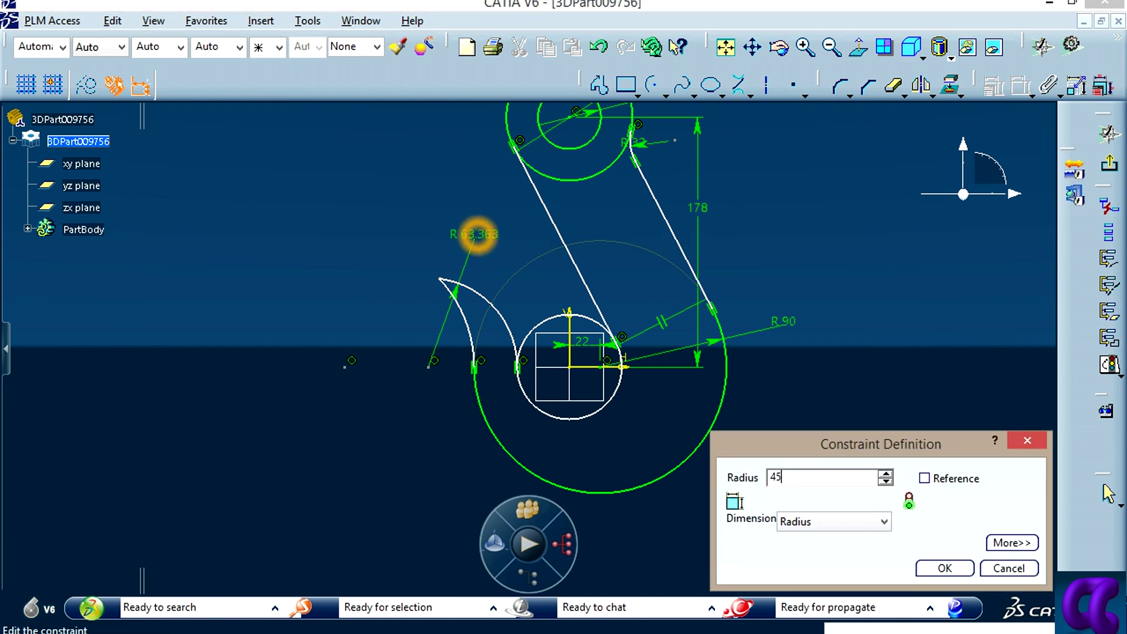
key(Return)
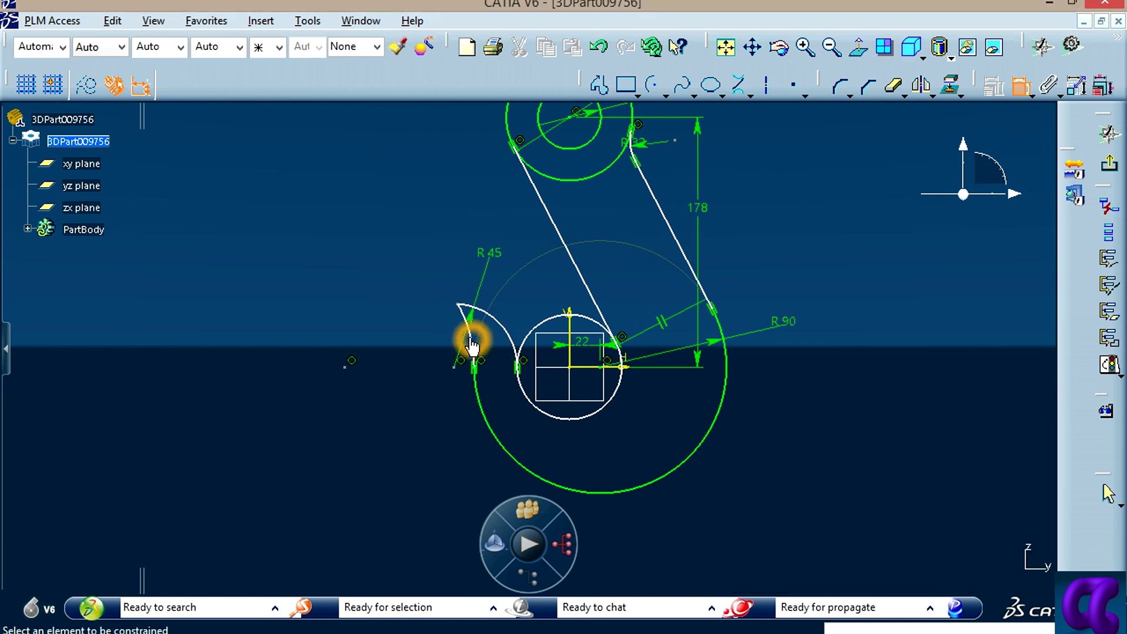
click(471, 345)
click(517, 275)
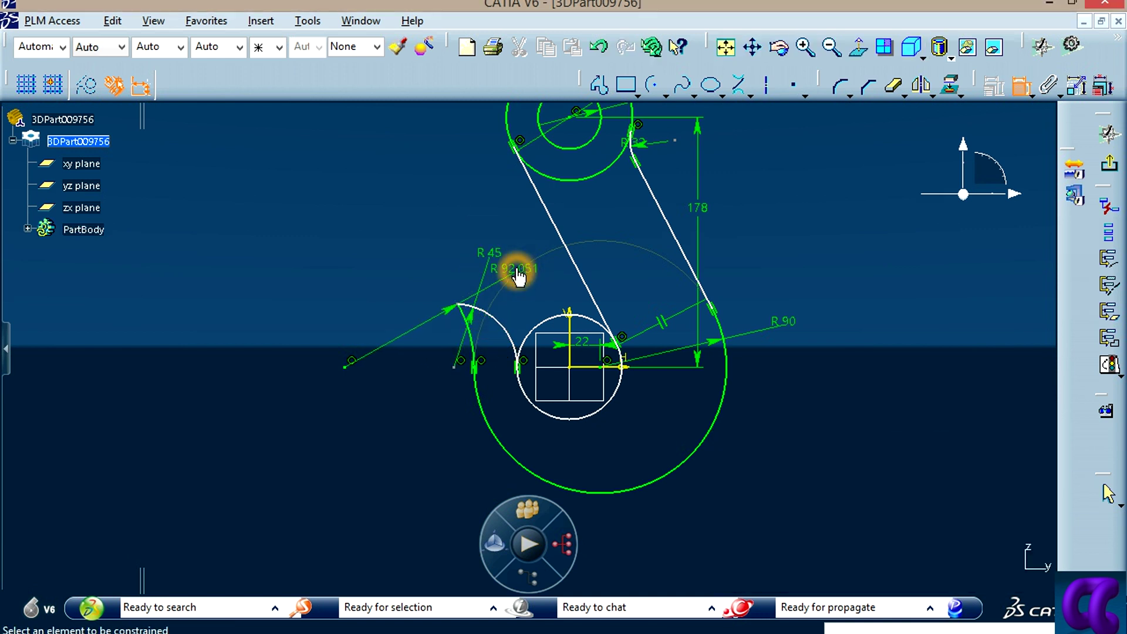
double_click(518, 275)
text(45)
key(Return)
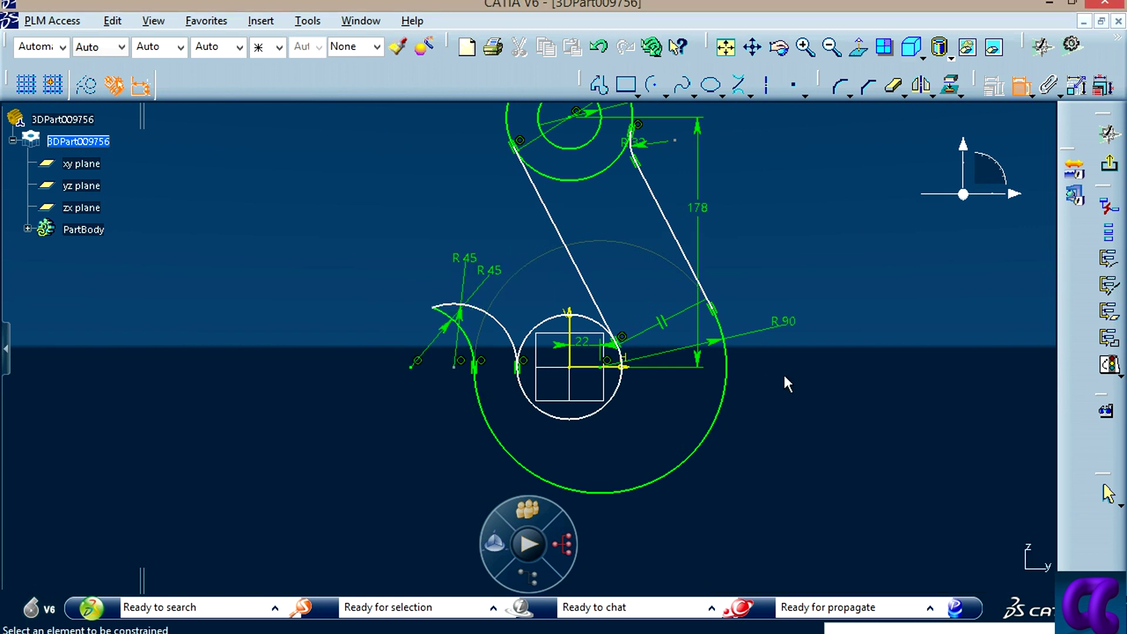
middle_drag(776, 421, 789, 352)
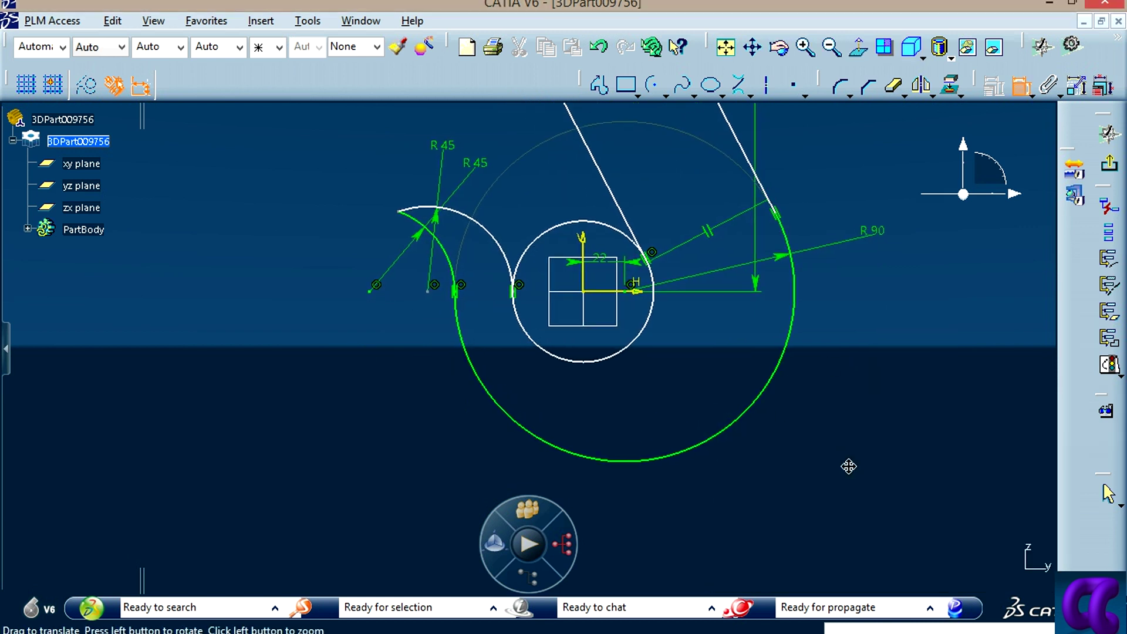
Step: Try dimensions from the hook tip's leftmost point and the small arc centre, discarding both previews
click(364, 291)
click(364, 291)
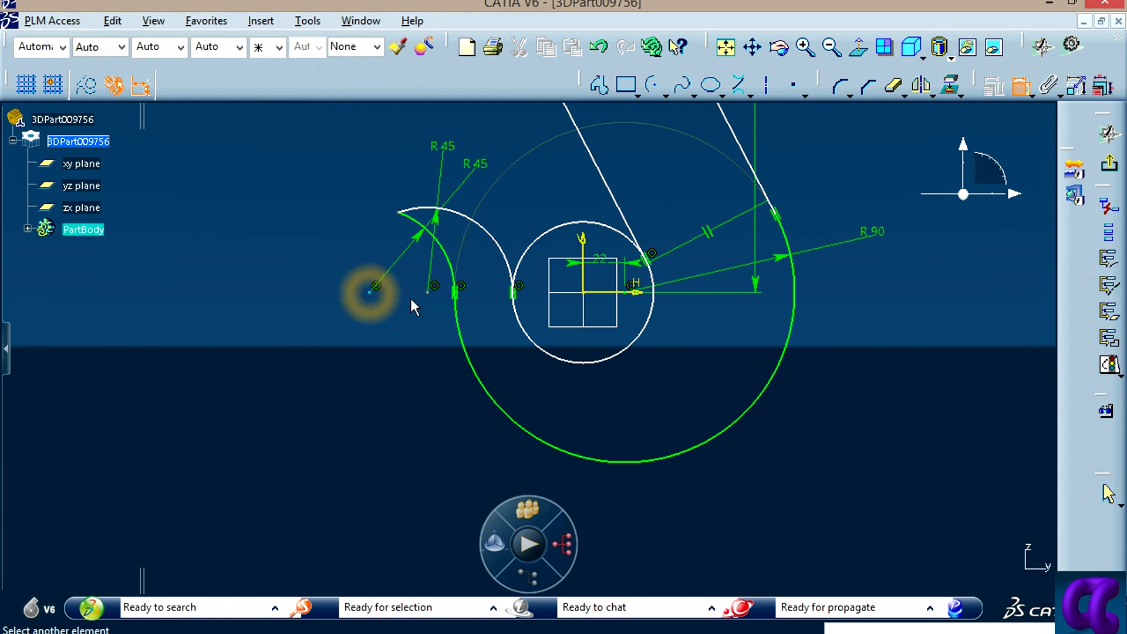
click(457, 294)
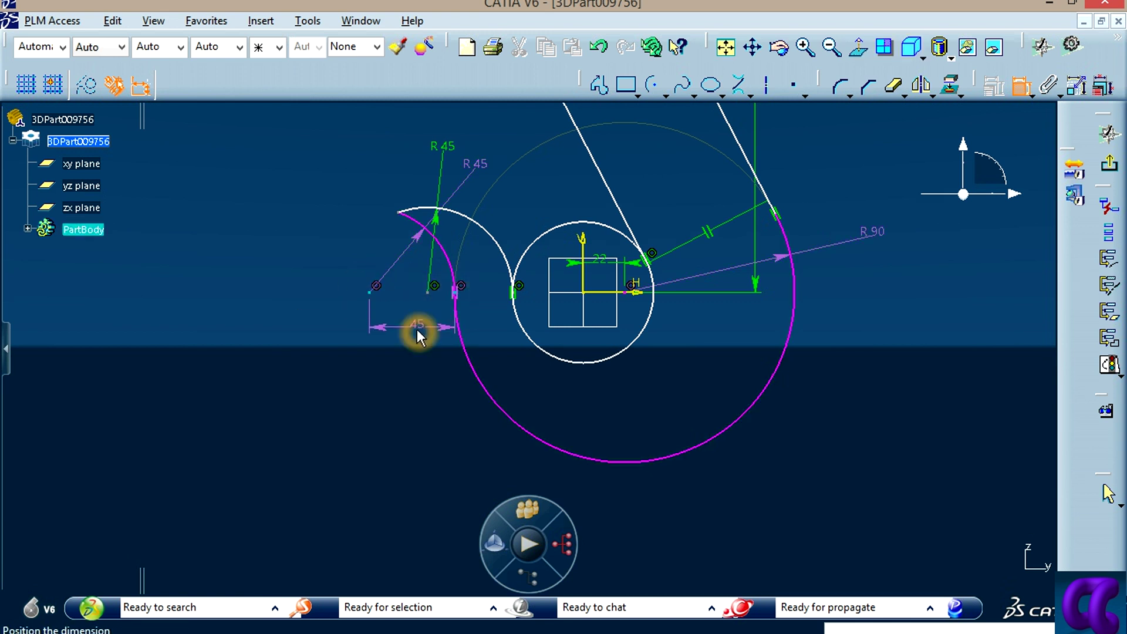
click(1016, 88)
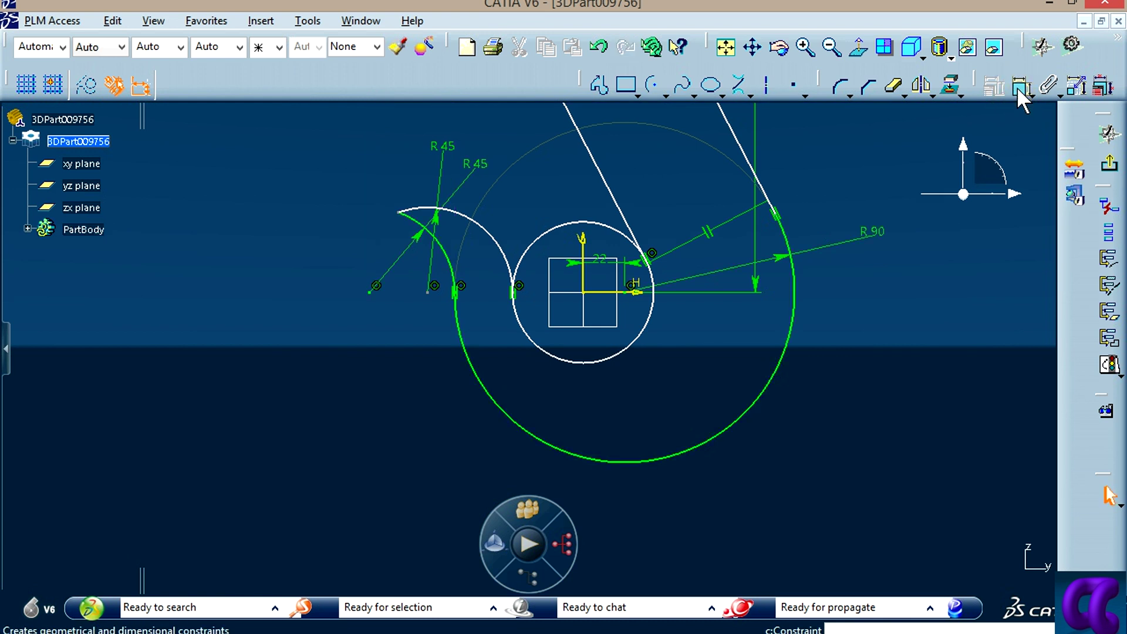
click(1019, 87)
click(515, 295)
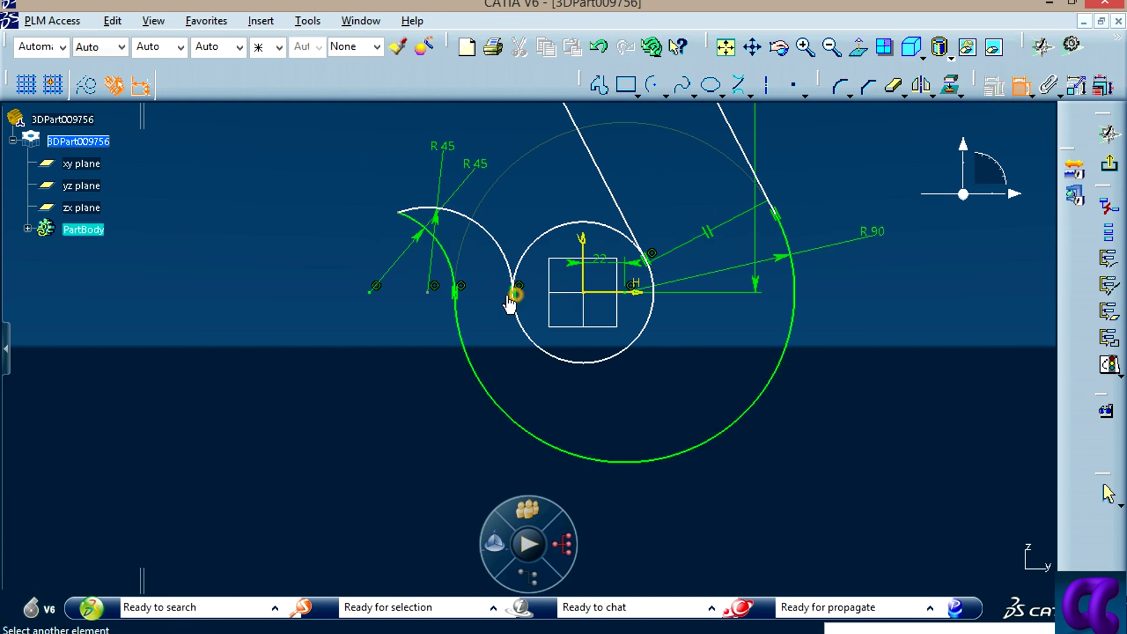
click(427, 291)
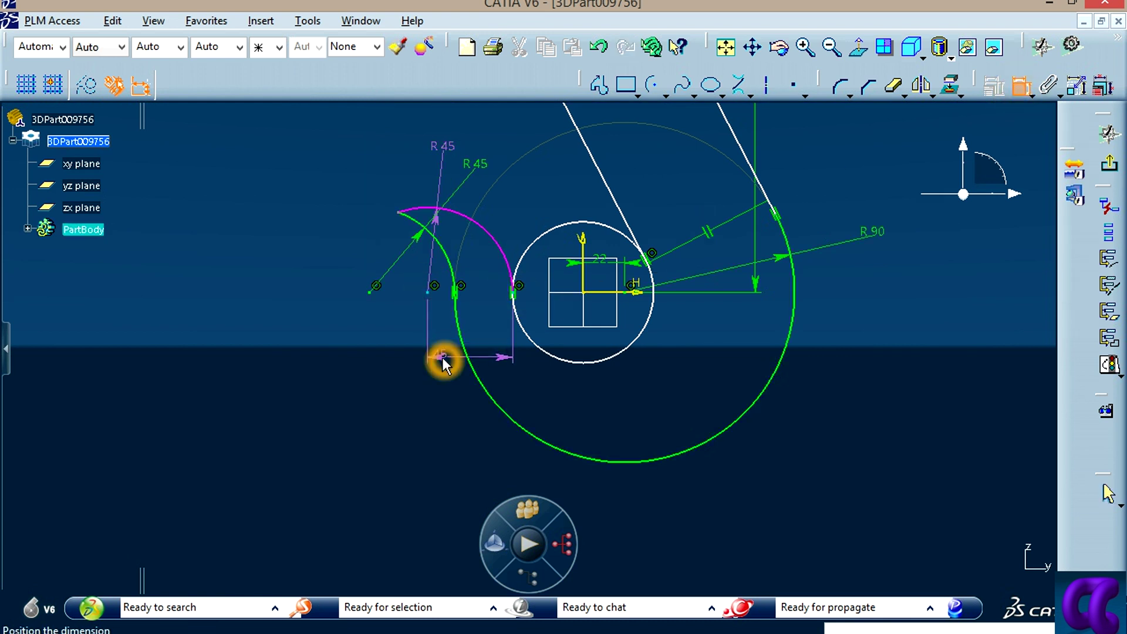
click(1019, 86)
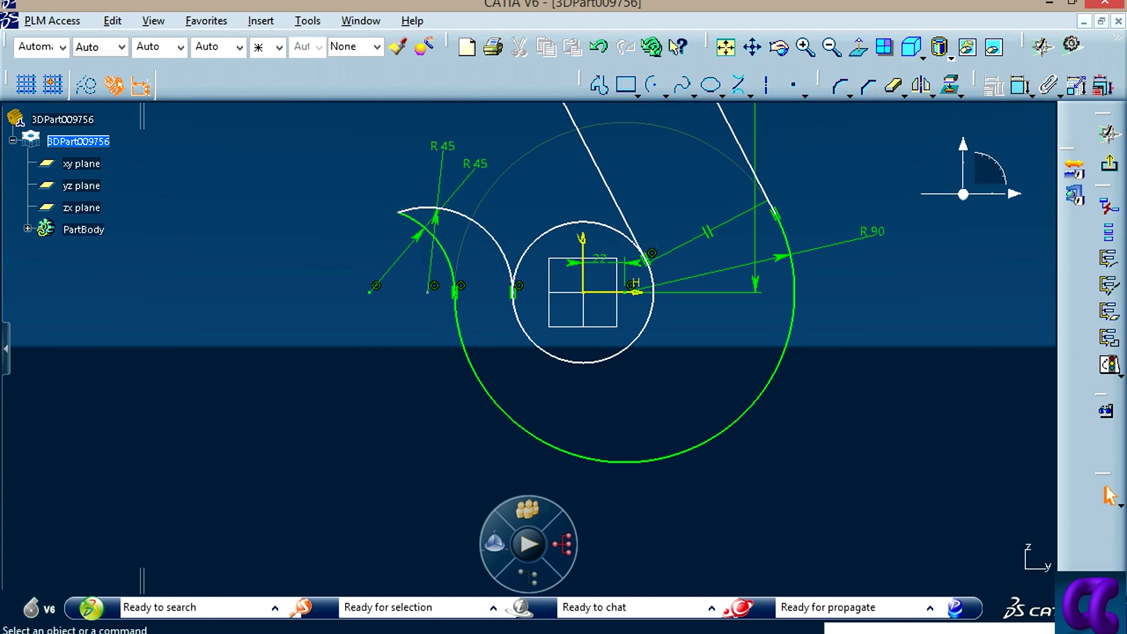
Step: Check the hook reference drawing in Photo Viewer, then return to the sketch
key(alt+Tab)
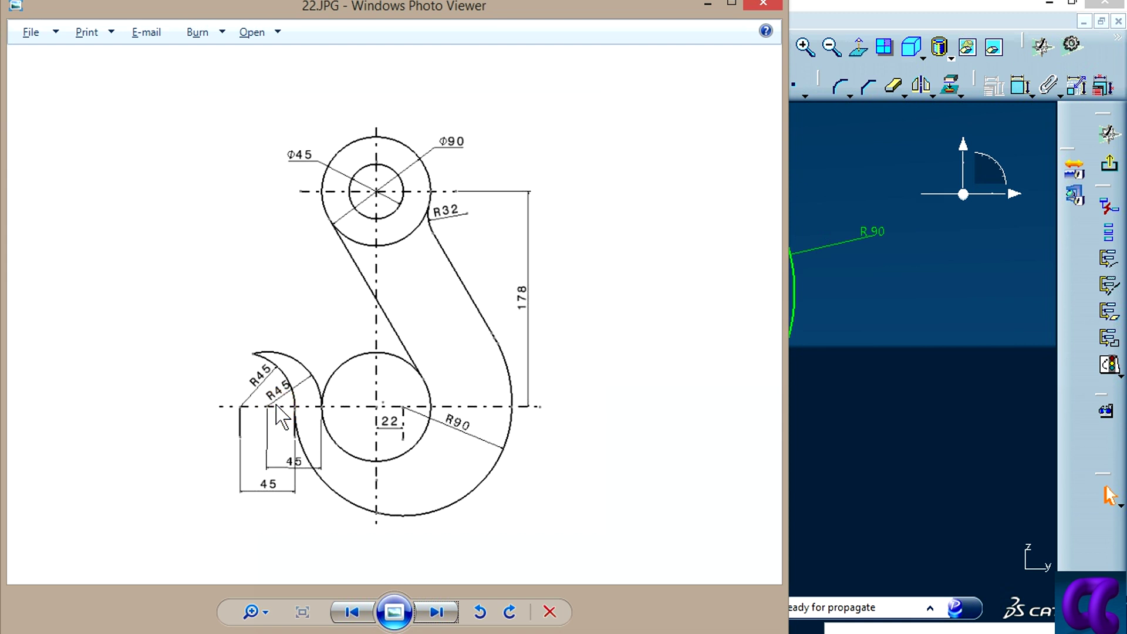
click(308, 407)
click(876, 380)
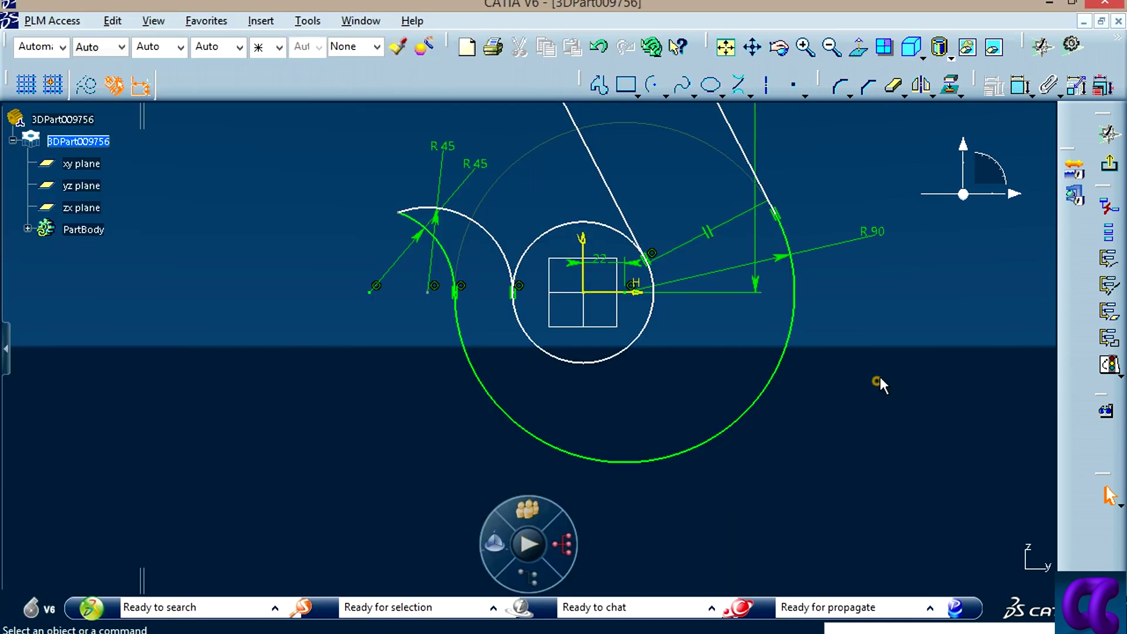
Step: Dimension the horizontal gap between the small arc end and inner circle as 22.5, half of 45
click(1015, 89)
click(513, 291)
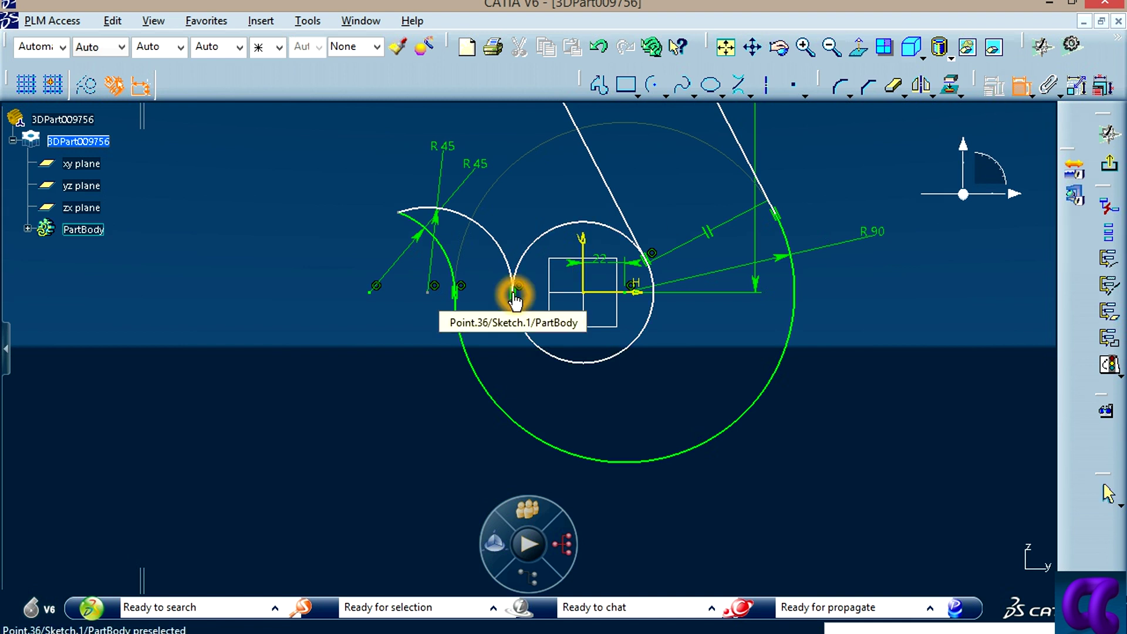
click(433, 289)
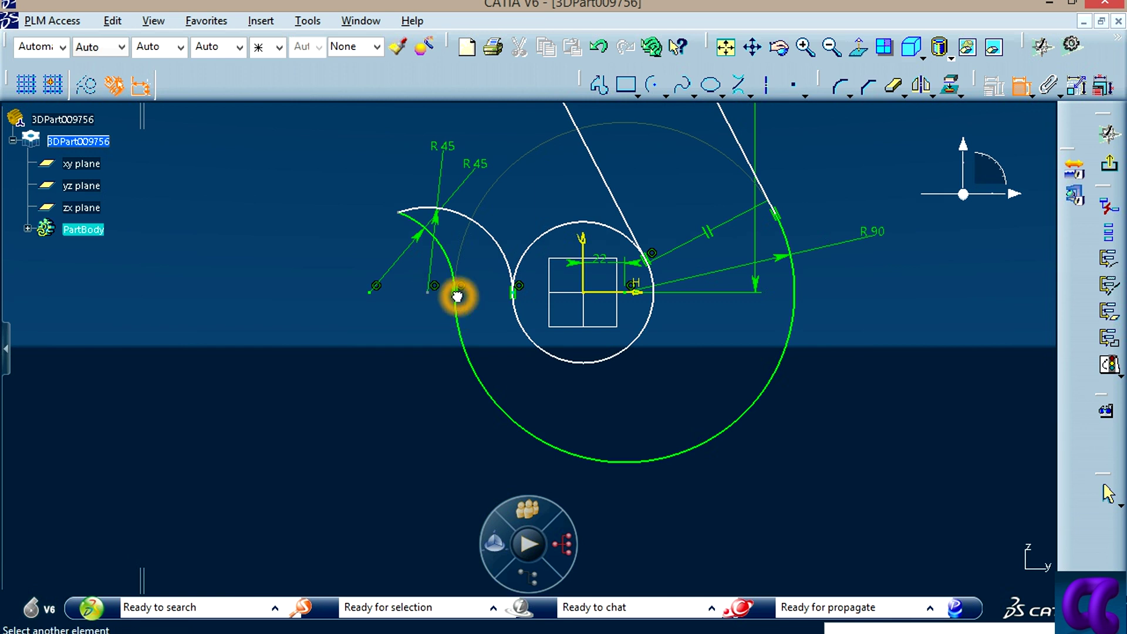
click(458, 295)
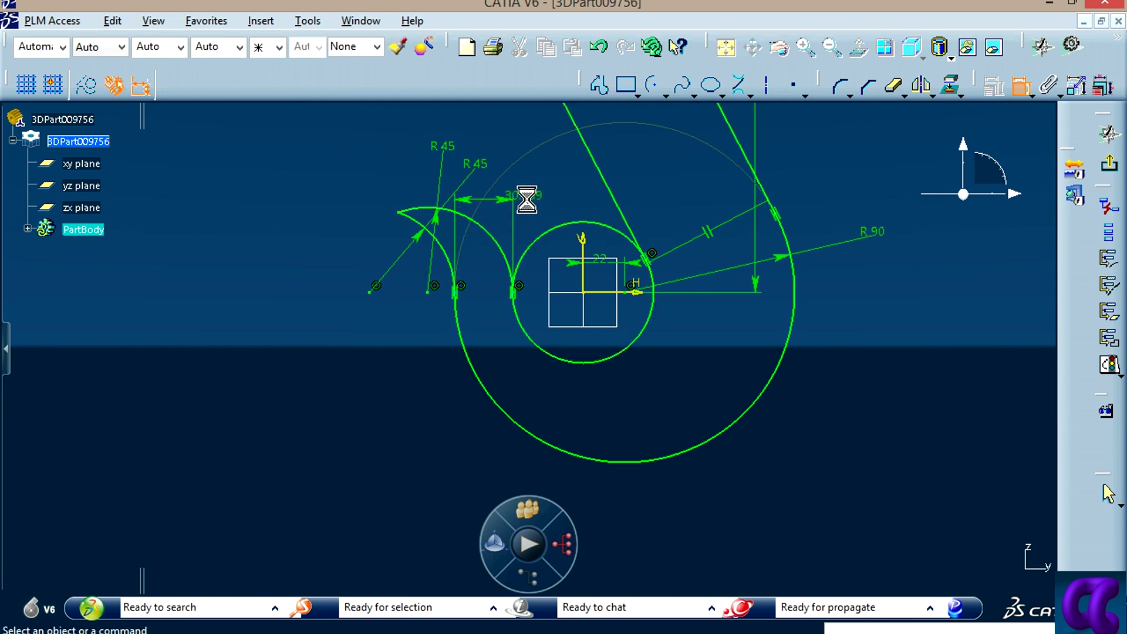
double_click(523, 199)
text(45/2)
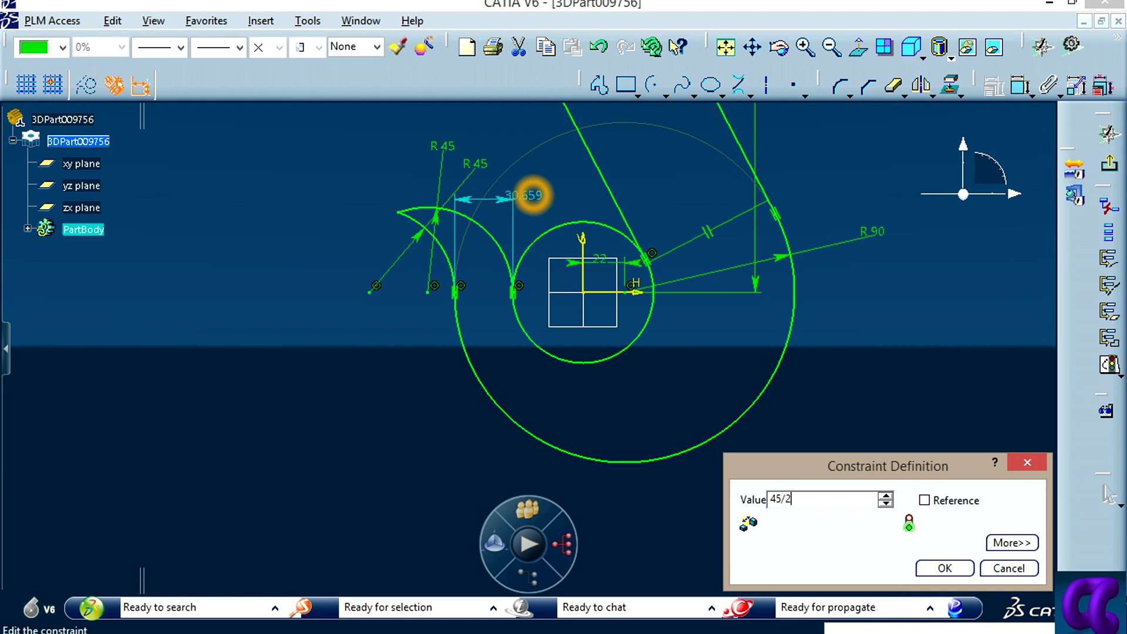
key(Return)
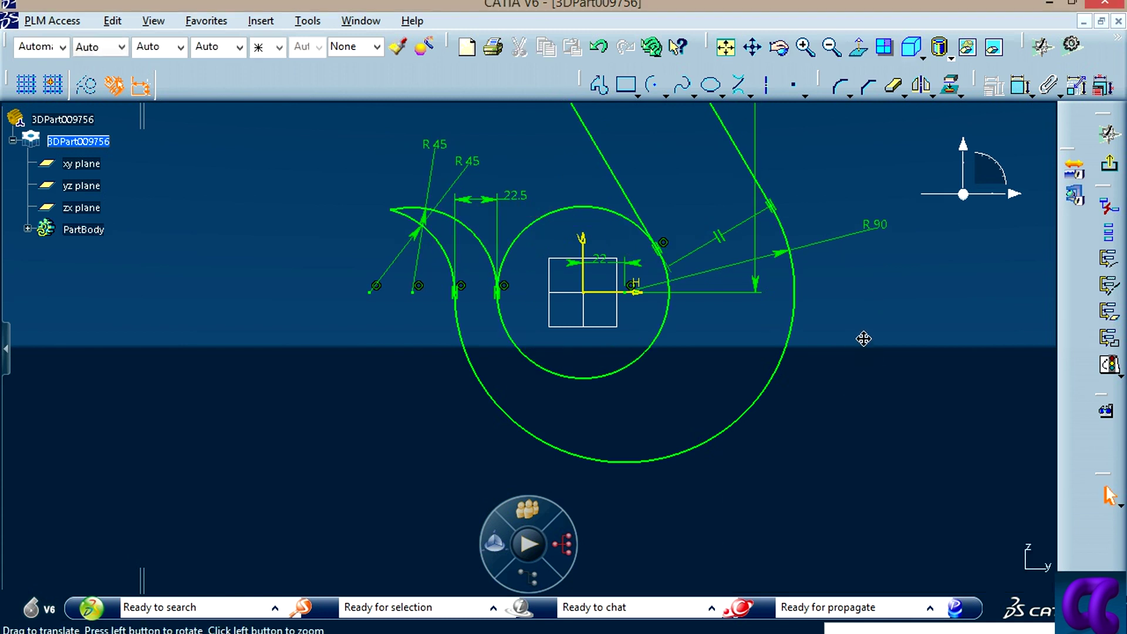
mouse_move(863, 339)
middle_down()
mouse_move(843, 345)
mouse_move(838, 364)
middle_up()
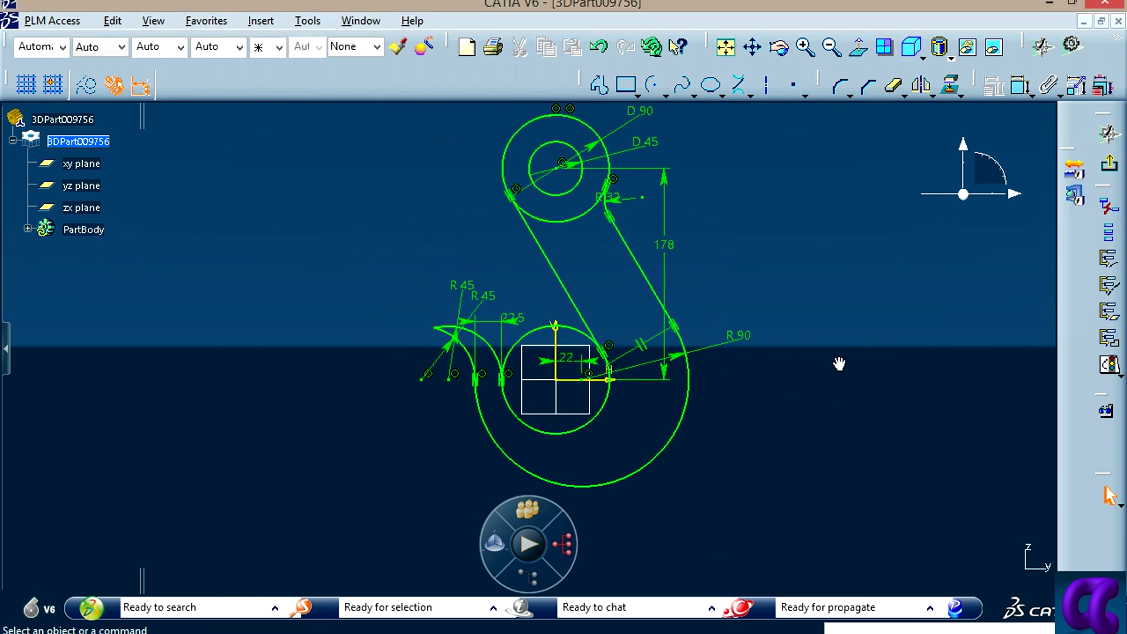
click(1109, 365)
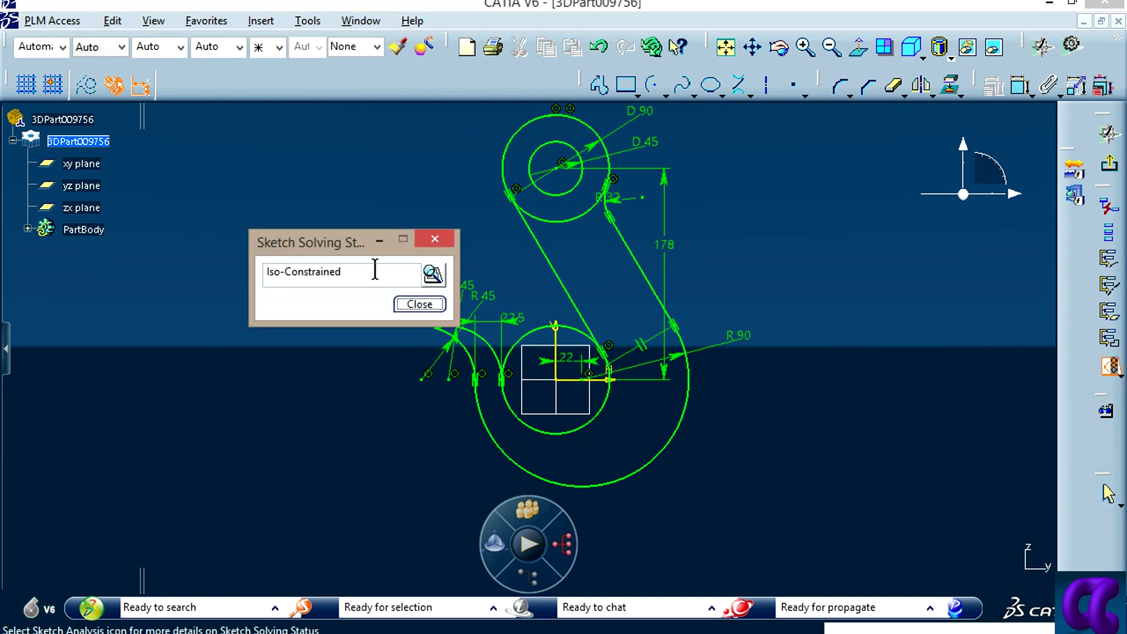
click(416, 304)
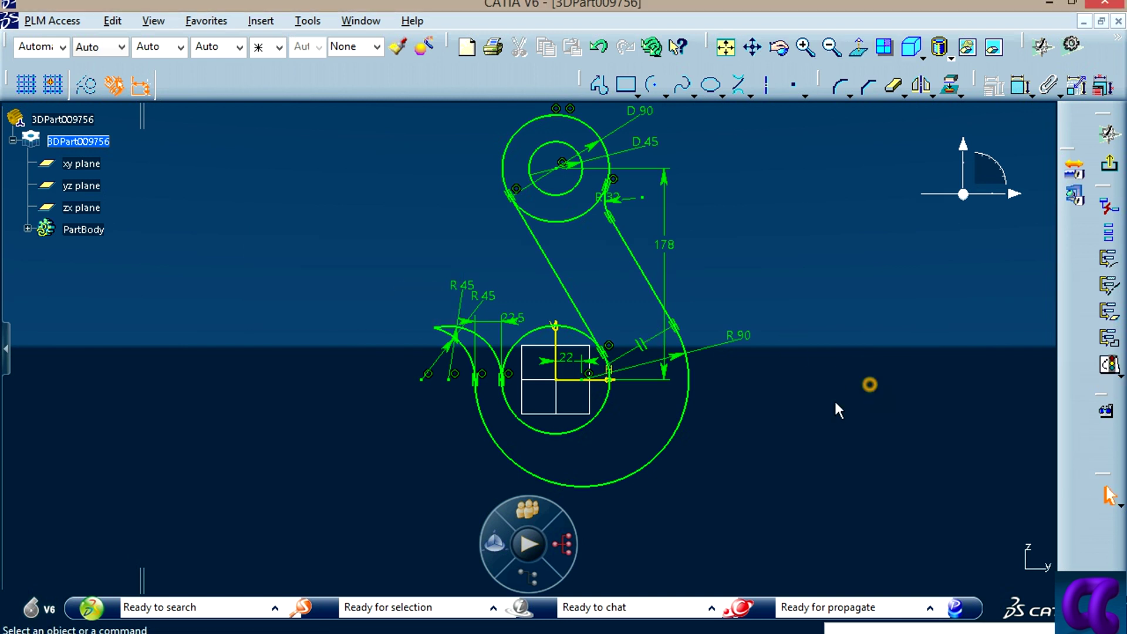
middle_drag(838, 409, 804, 403)
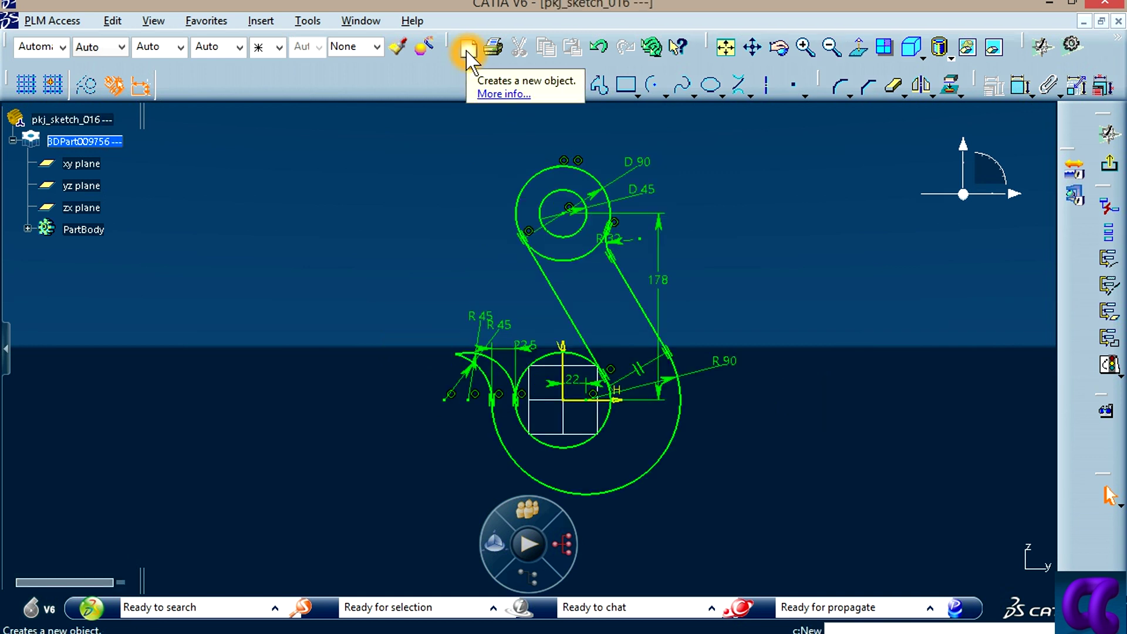
Step: Create a new 3D Part and start a sketch on the yz plane
click(467, 51)
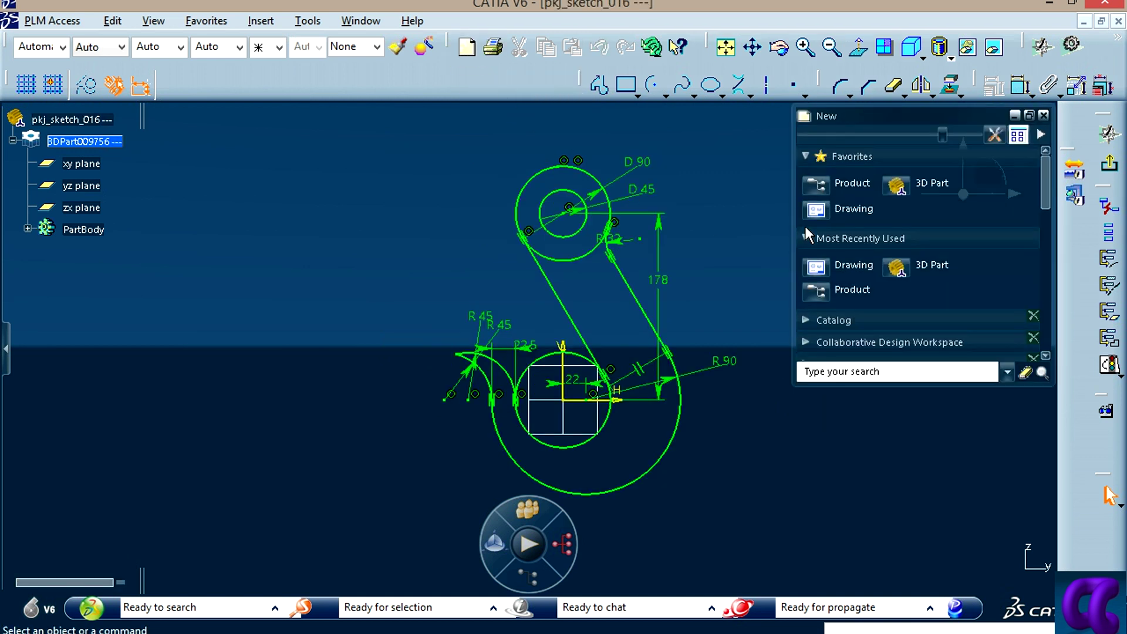
click(933, 193)
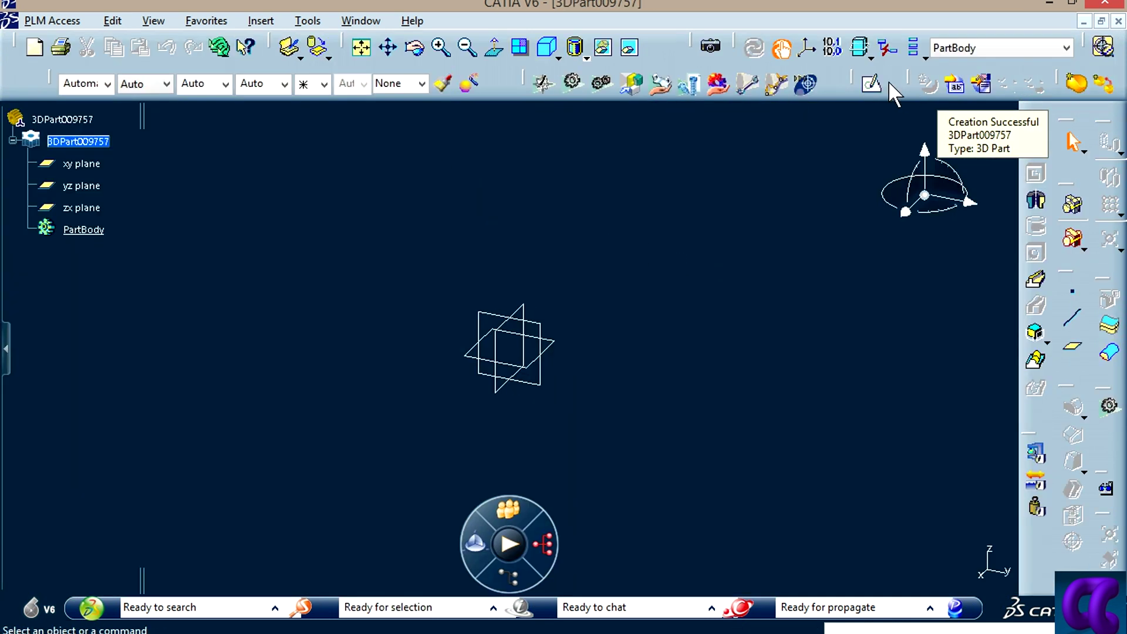
click(872, 84)
click(508, 326)
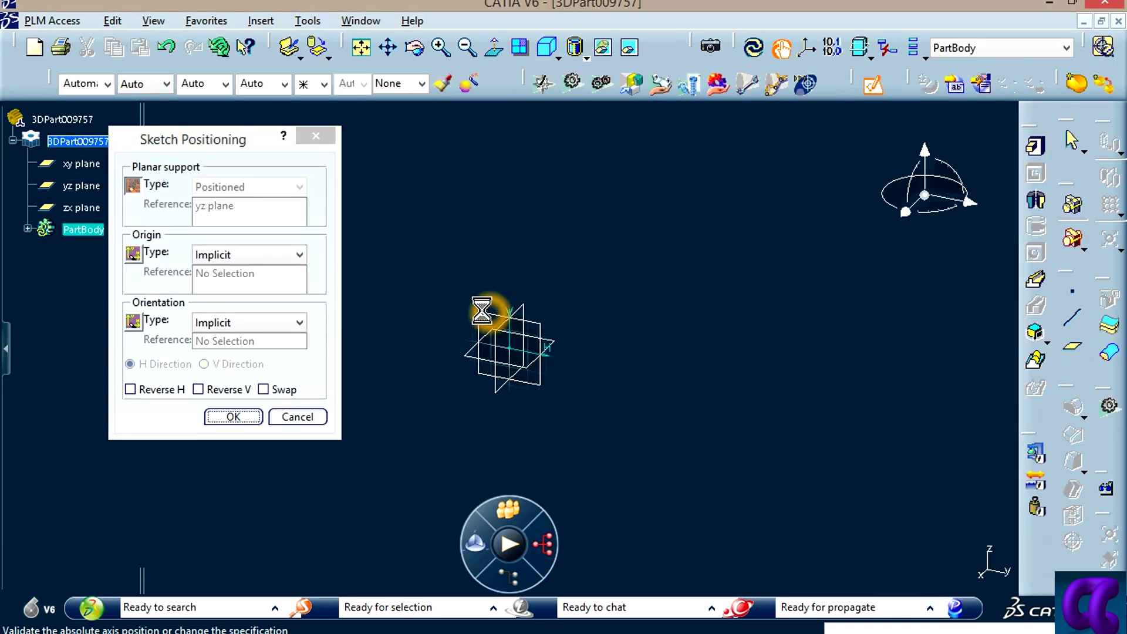
key(Return)
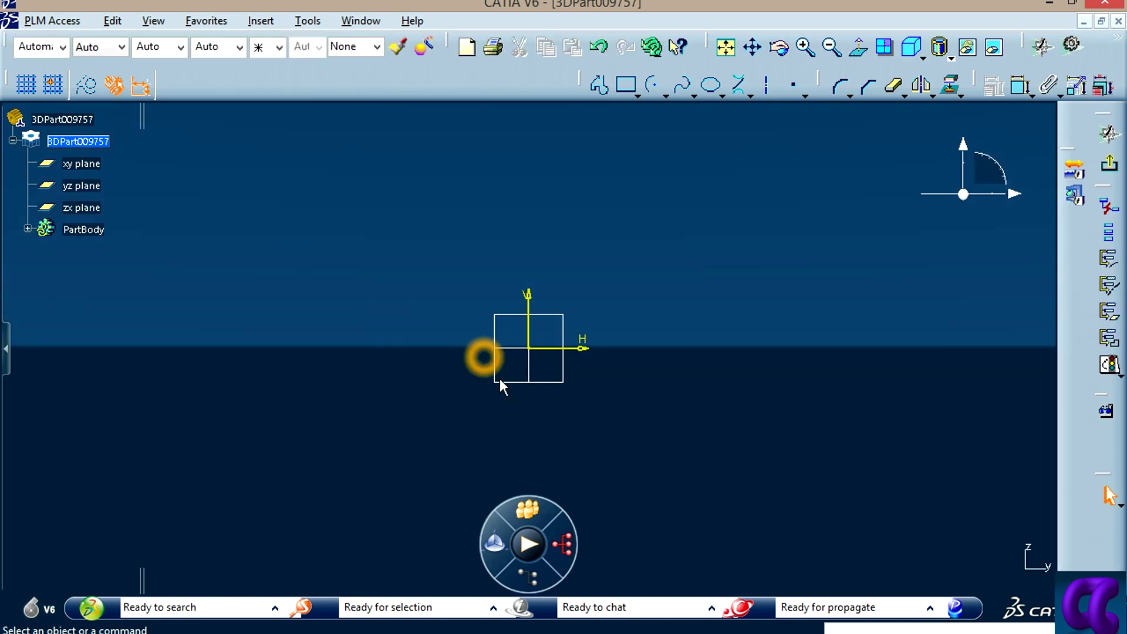
Step: Pan the sketch view and bring up the 36.JPG Shear Plate drawing in Photo Viewer
middle_drag(499, 380, 556, 447)
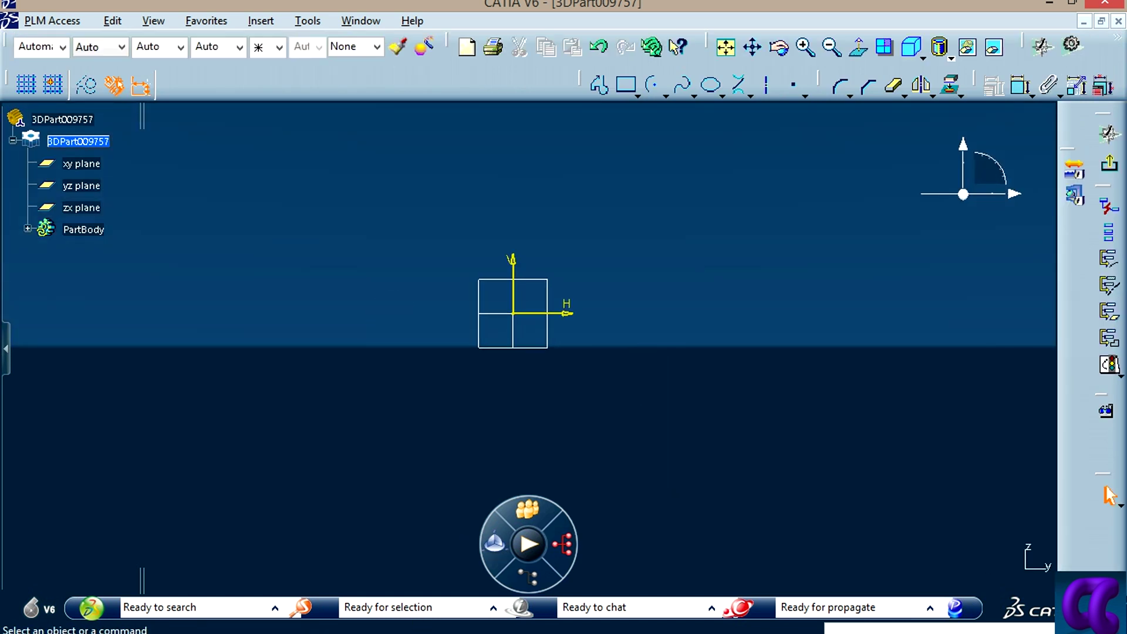
key(alt+Tab)
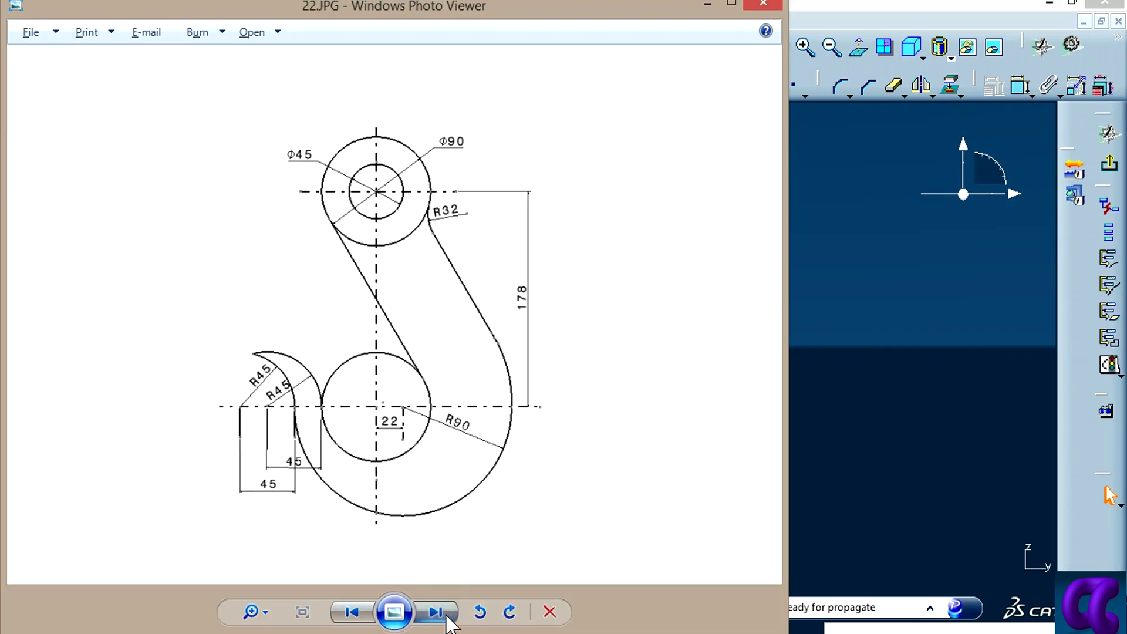
click(448, 616)
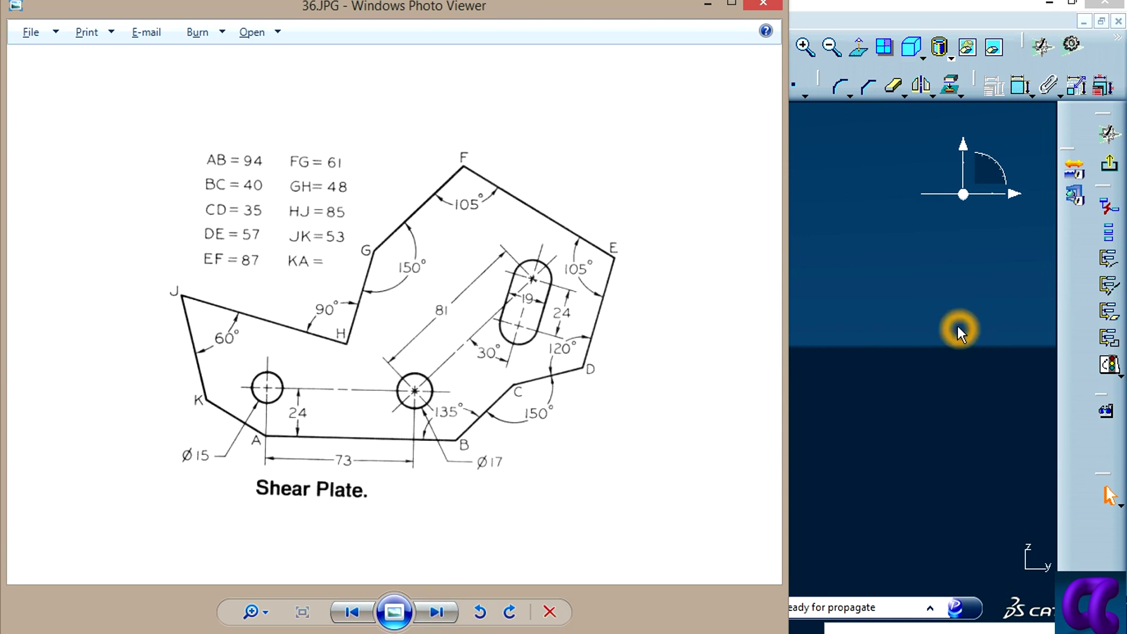